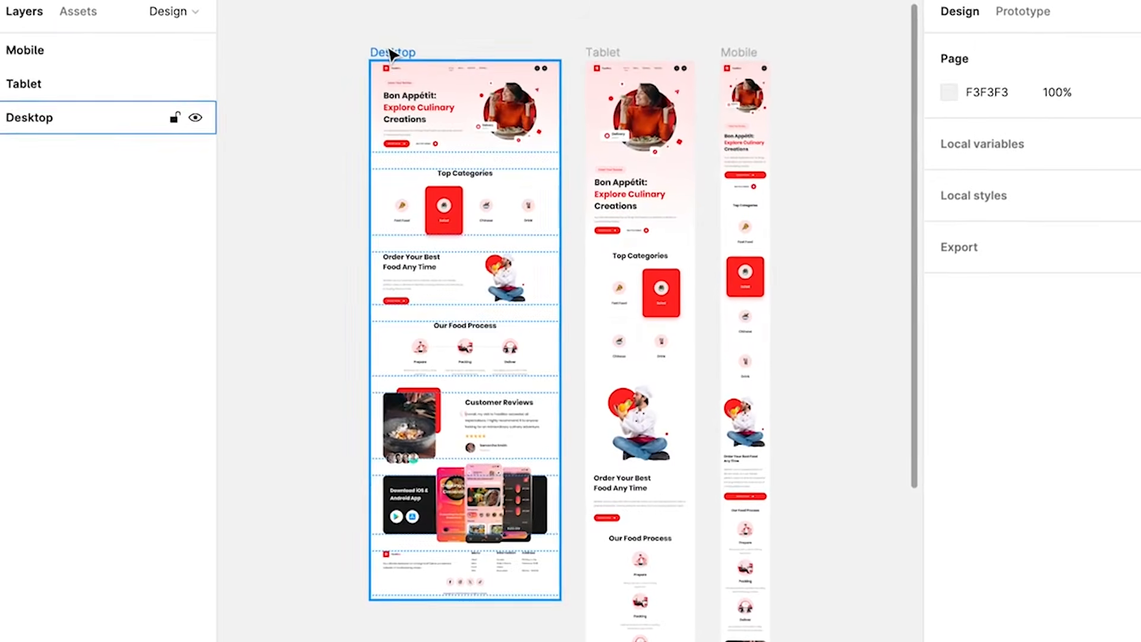
- Examine the finished page designs and the moodboard's colour swatches, Pexels images and typography scale
click(339, 135)
scroll(293, 193, down, 4)
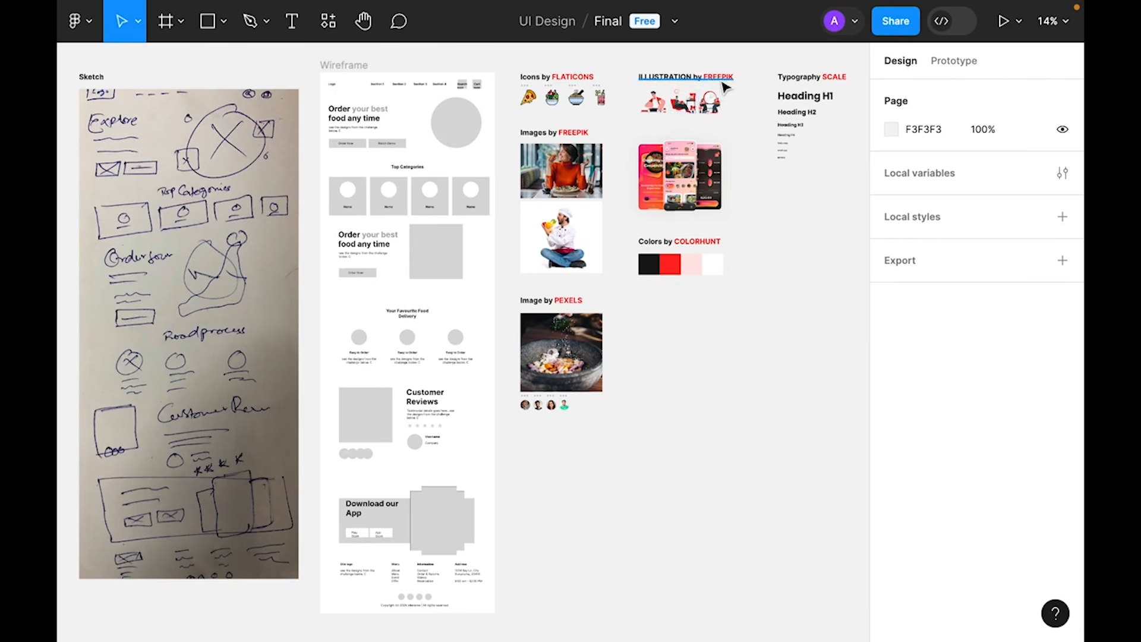
drag(761, 303, 627, 271)
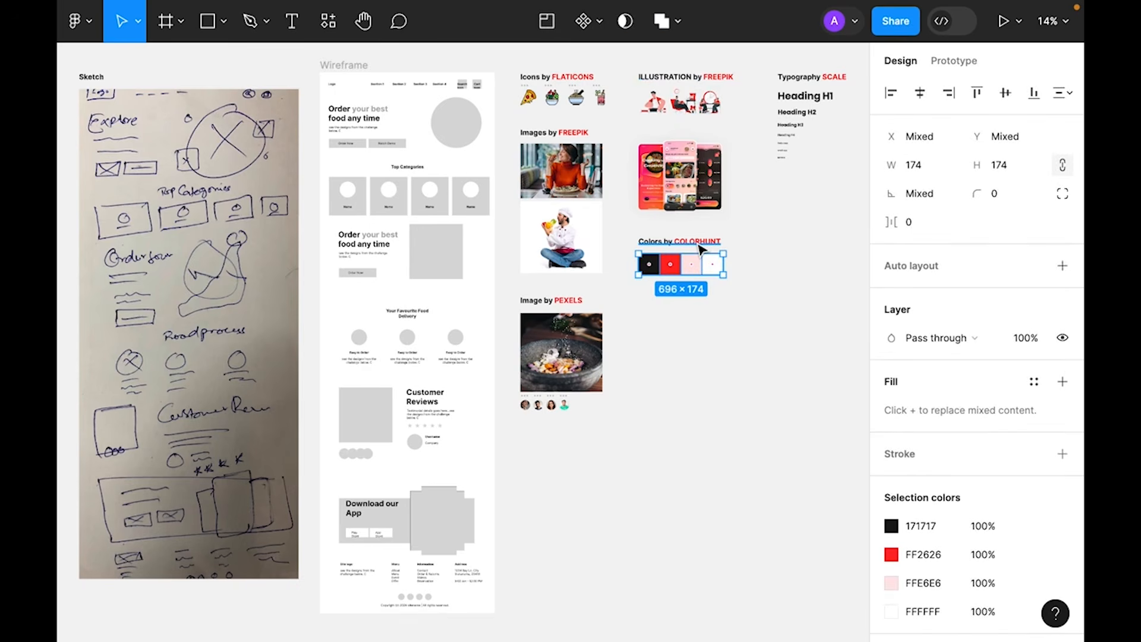
drag(631, 515, 576, 300)
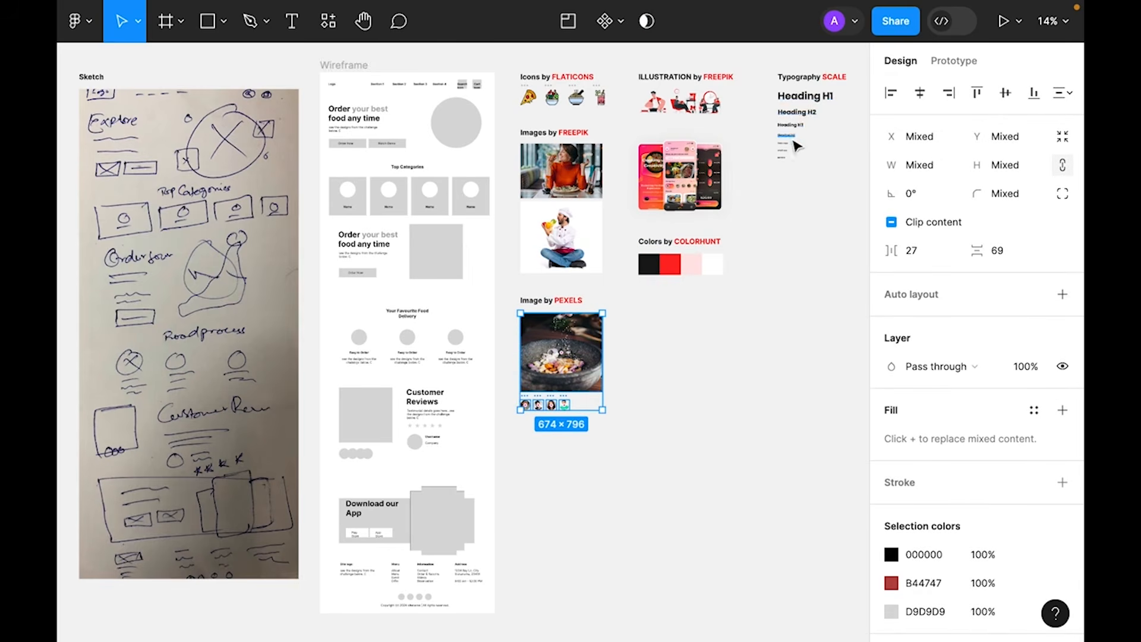
click(788, 206)
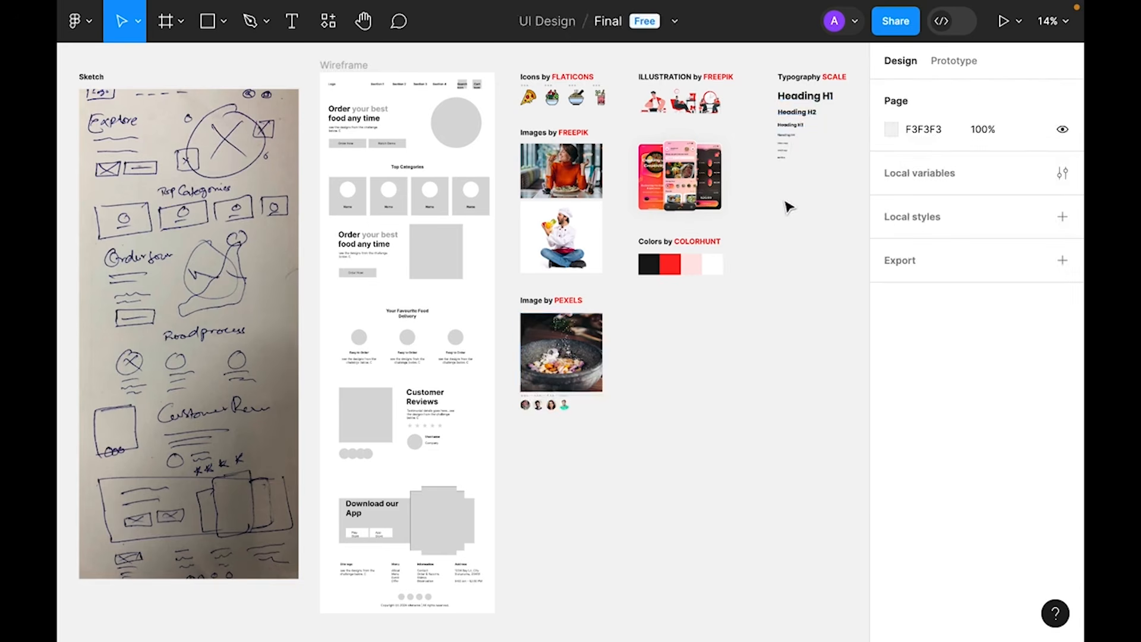
drag(750, 325, 657, 265)
drag(820, 202, 776, 105)
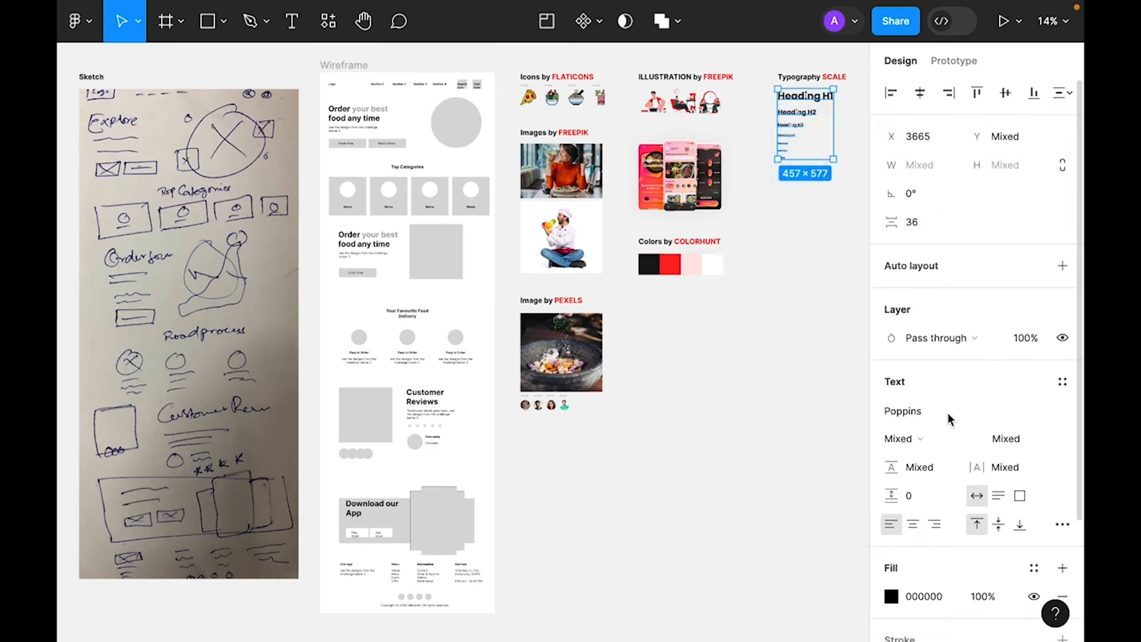
click(795, 483)
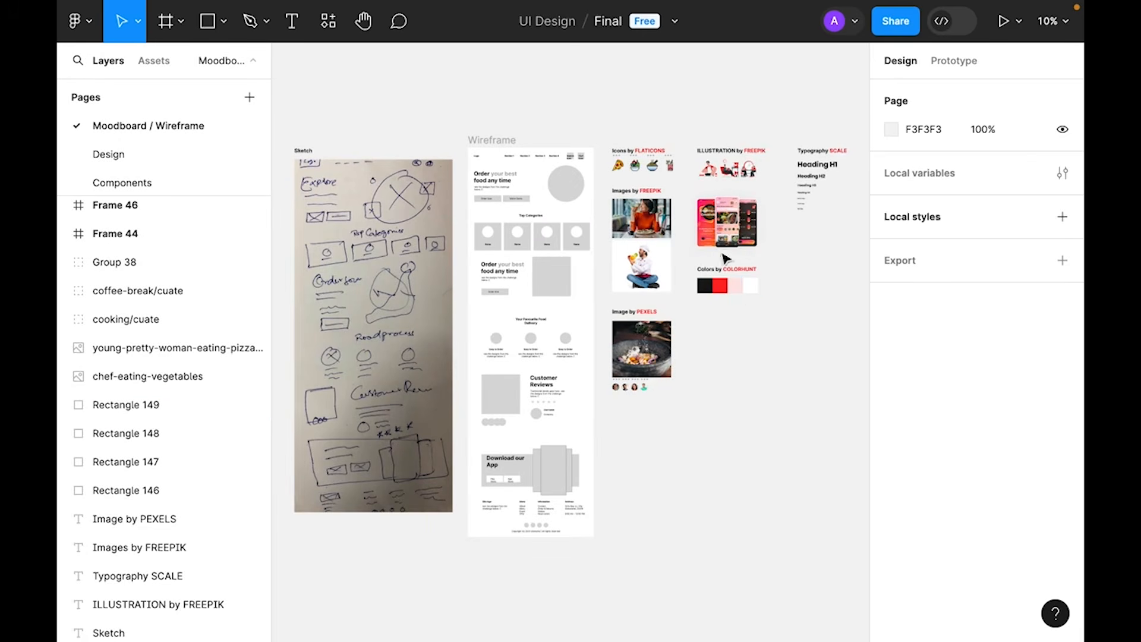
- Create a colour style named Black from the 171717 swatch under Colors by COLORHUNT
key(z)
drag(688, 255, 800, 317)
click(391, 361)
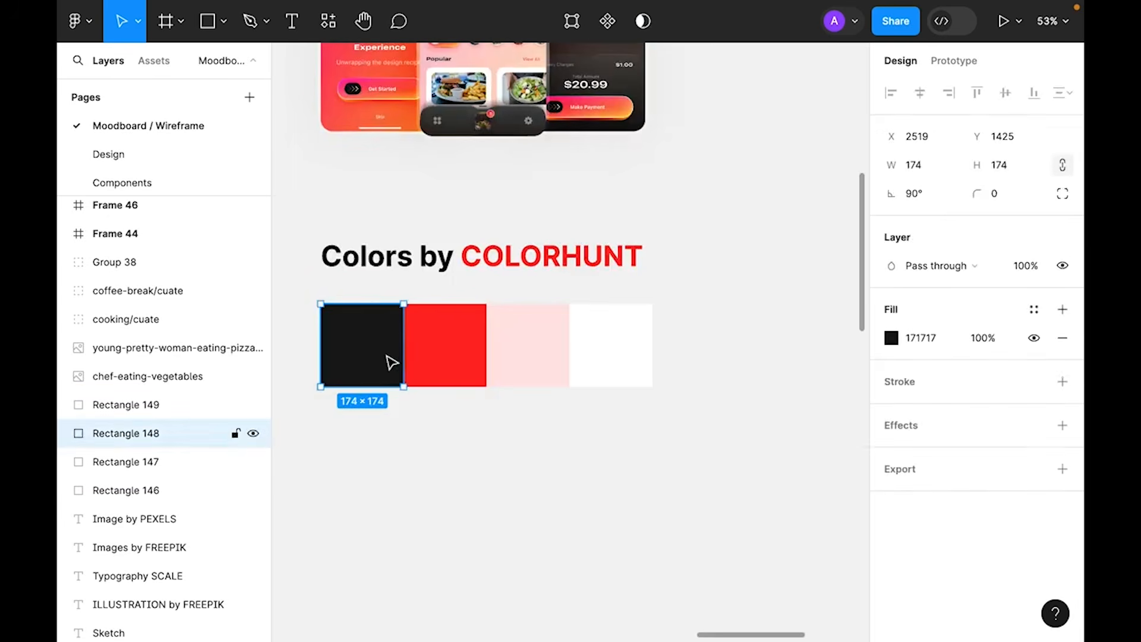
click(1035, 310)
click(824, 315)
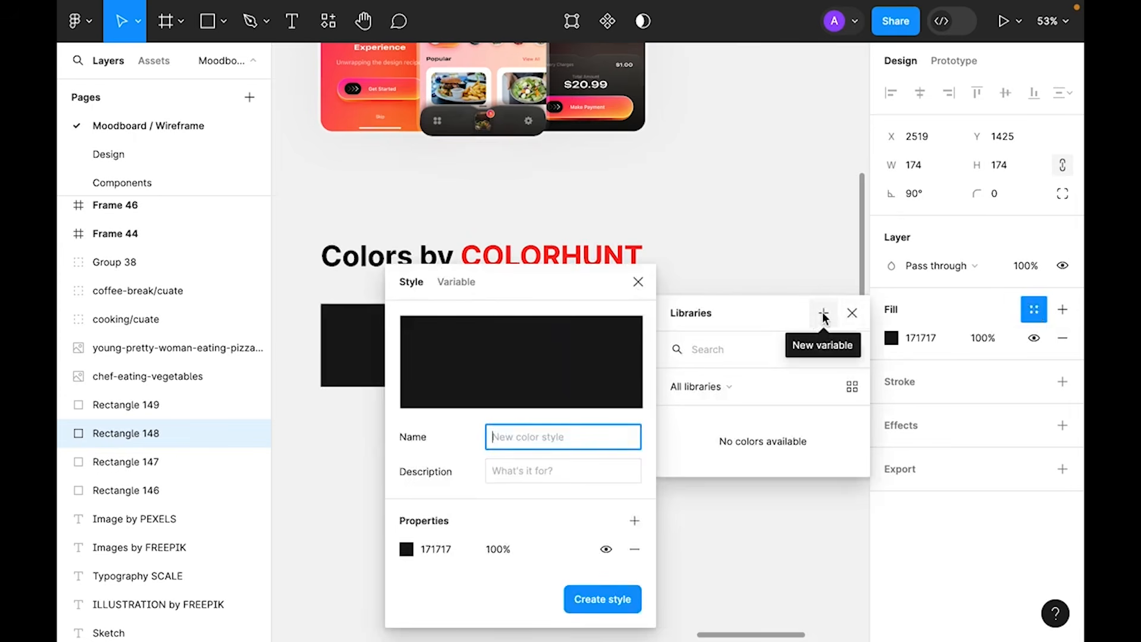
drag(504, 280, 703, 205)
click(745, 360)
text(Blac)
key(Return)
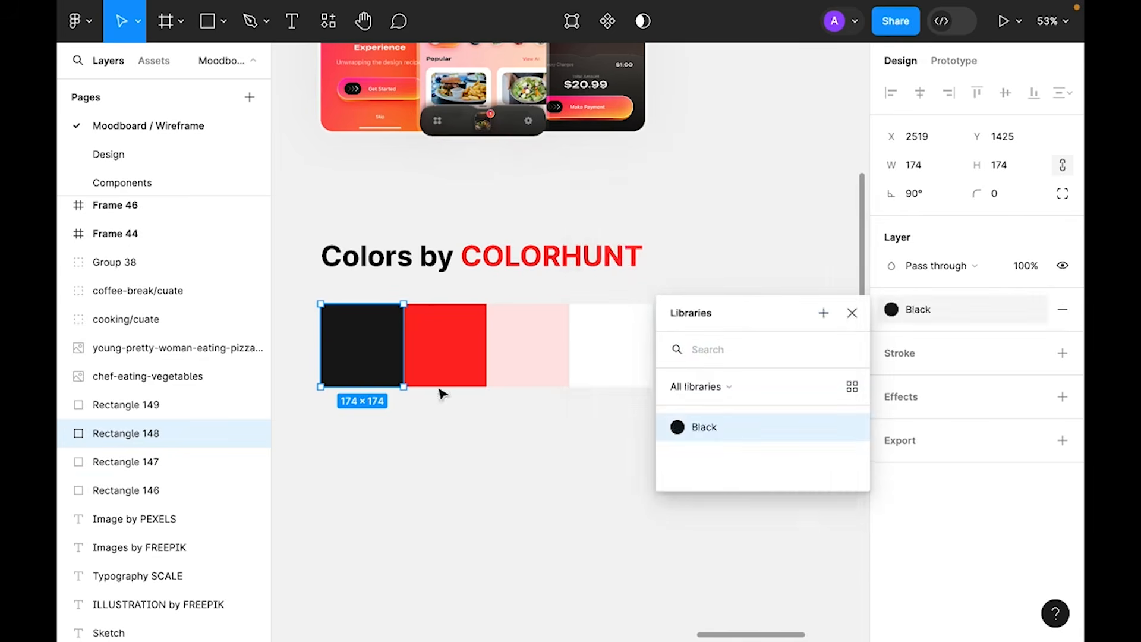
- Create a colour style named Primary from the red FF2626 swatch
click(476, 339)
click(1037, 312)
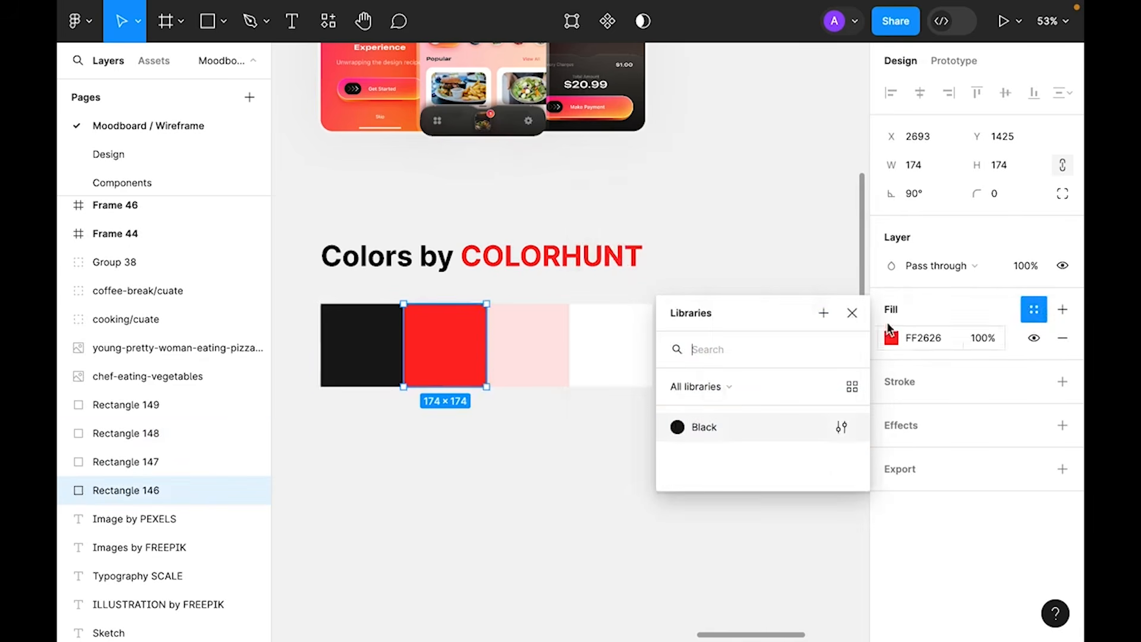
click(823, 313)
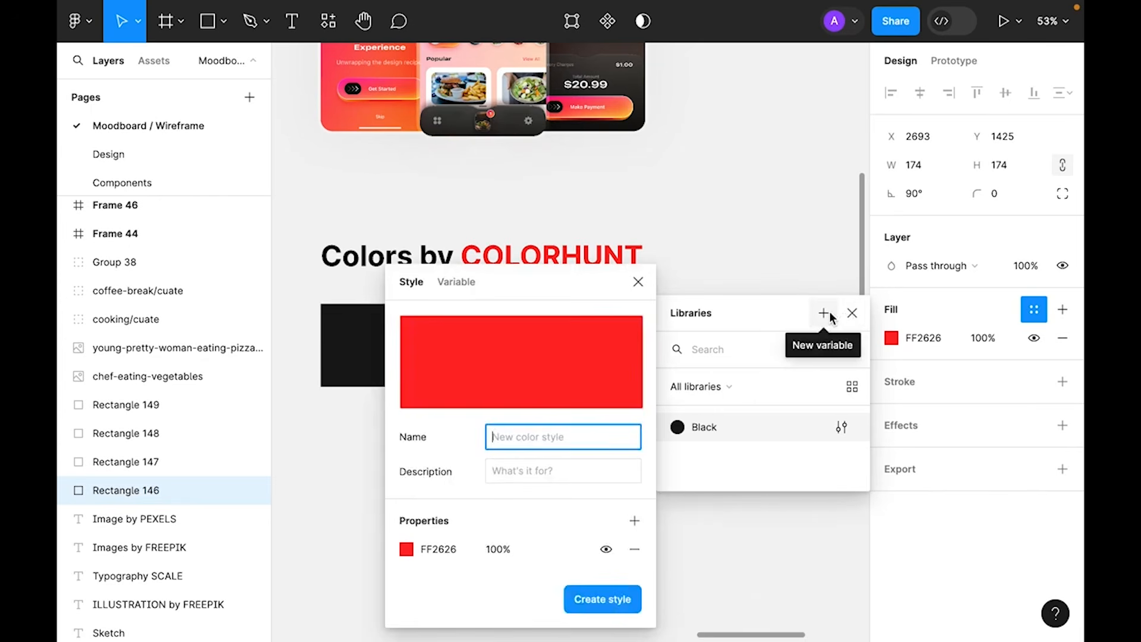
text(Primary)
key(Return)
- Create a colour style named Light from the pale pink FFE6E6 swatch
click(523, 340)
click(823, 313)
text(Light)
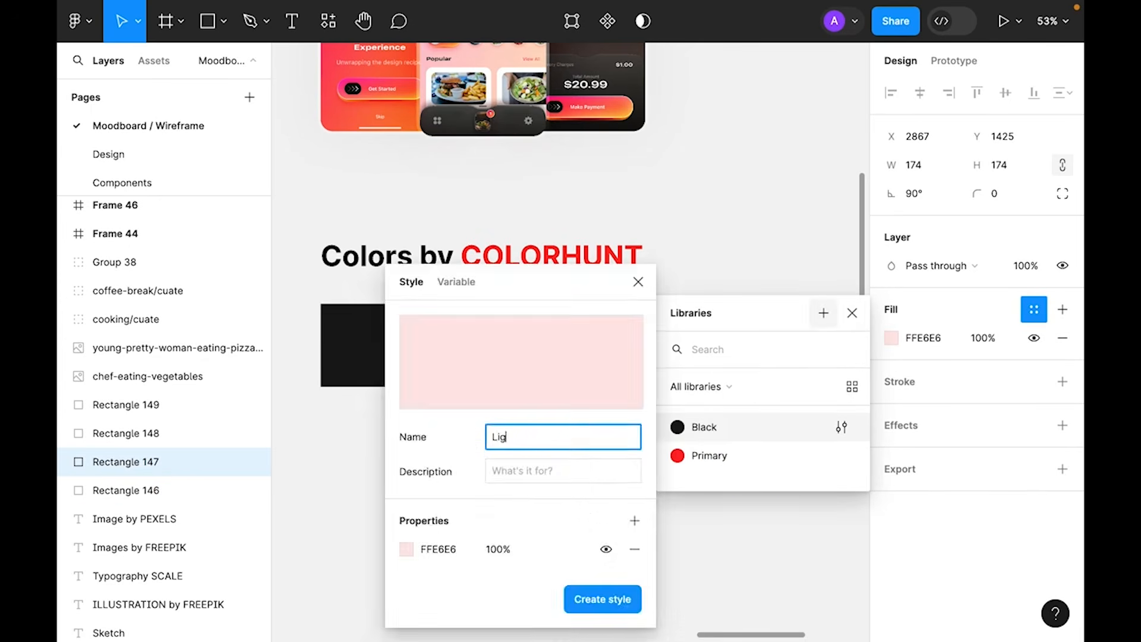
key(Return)
- Create a colour style named White from the last swatch in the colour row
click(604, 374)
click(824, 313)
text(White)
key(Return)
click(539, 487)
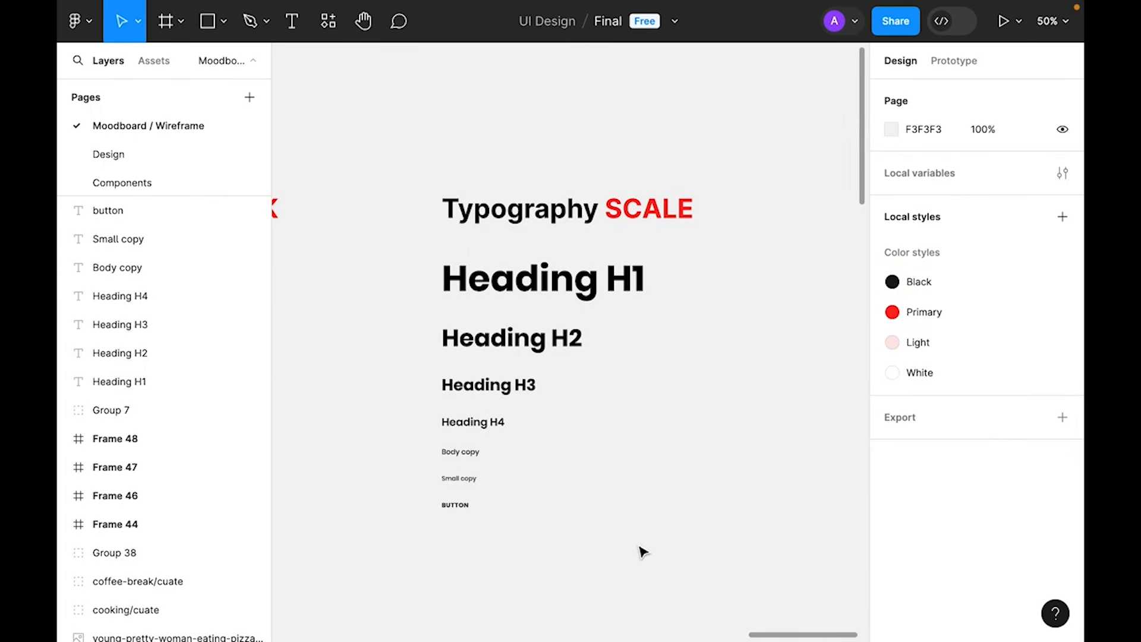
- Apply the Black colour style to the fill of all seven text samples in the typography scale
drag(671, 547, 395, 280)
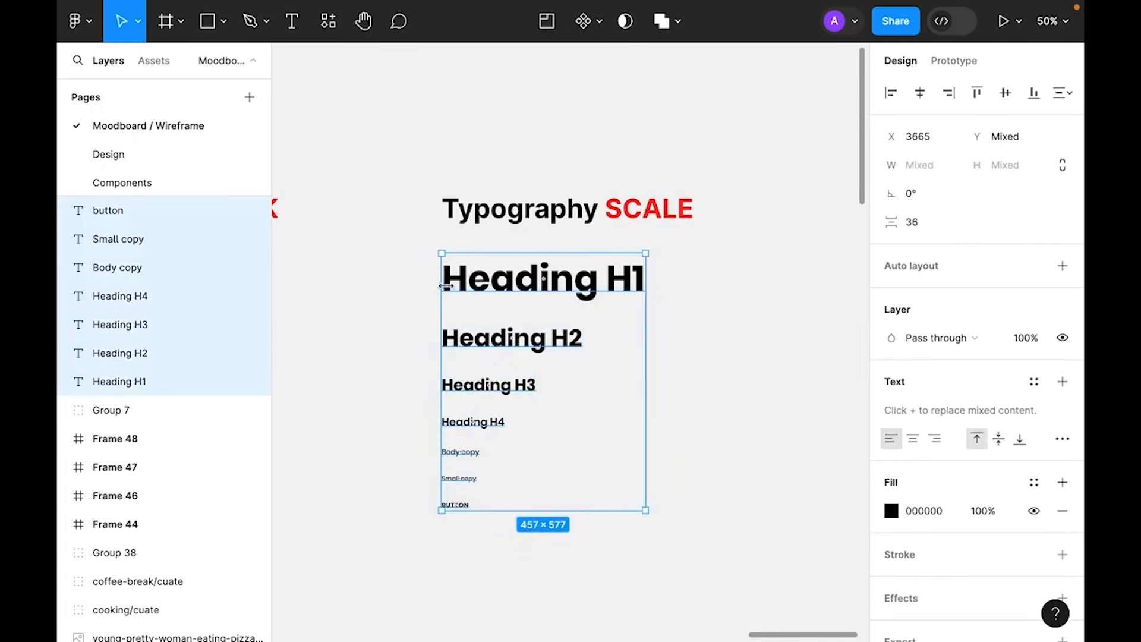
click(1034, 482)
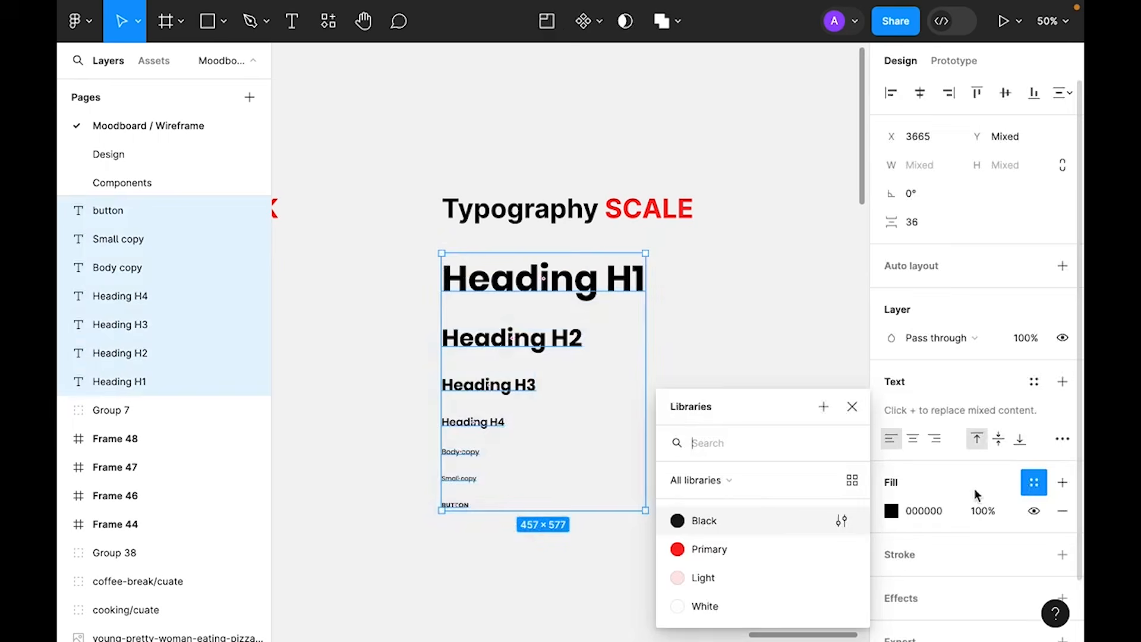
click(704, 520)
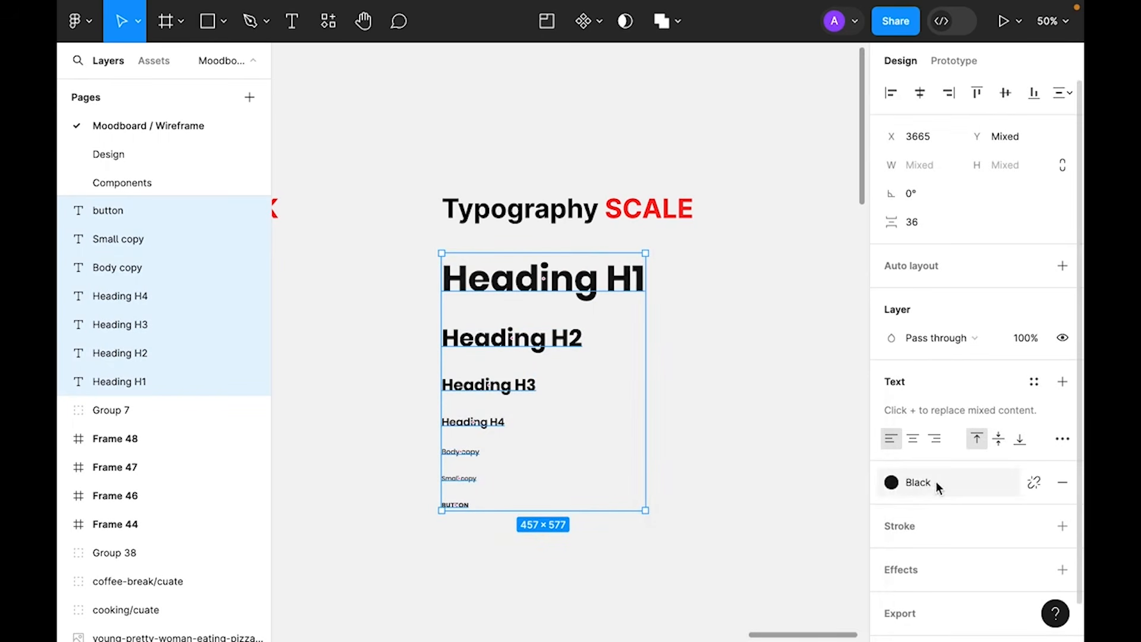
click(745, 395)
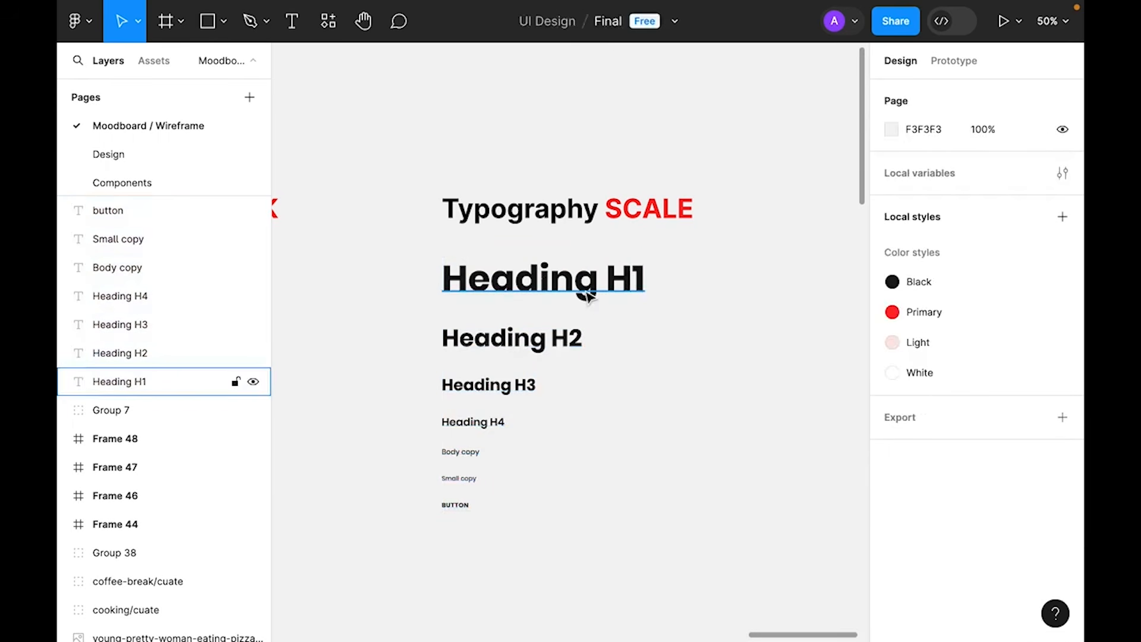
- Create a text style named H1 from the Heading H1 sample
click(541, 292)
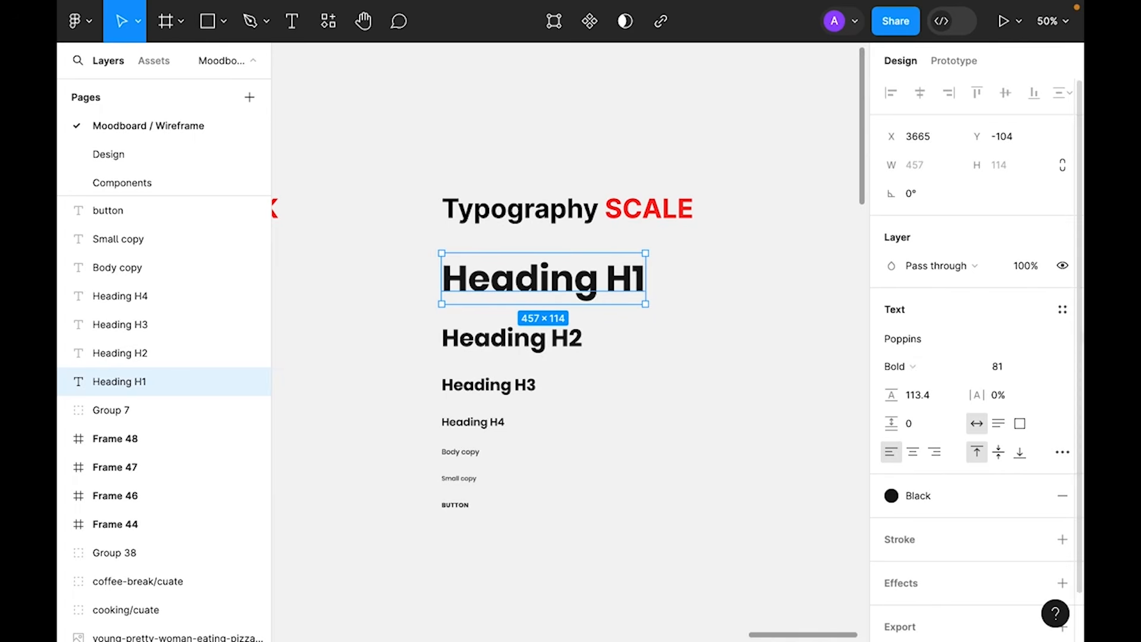
click(1068, 314)
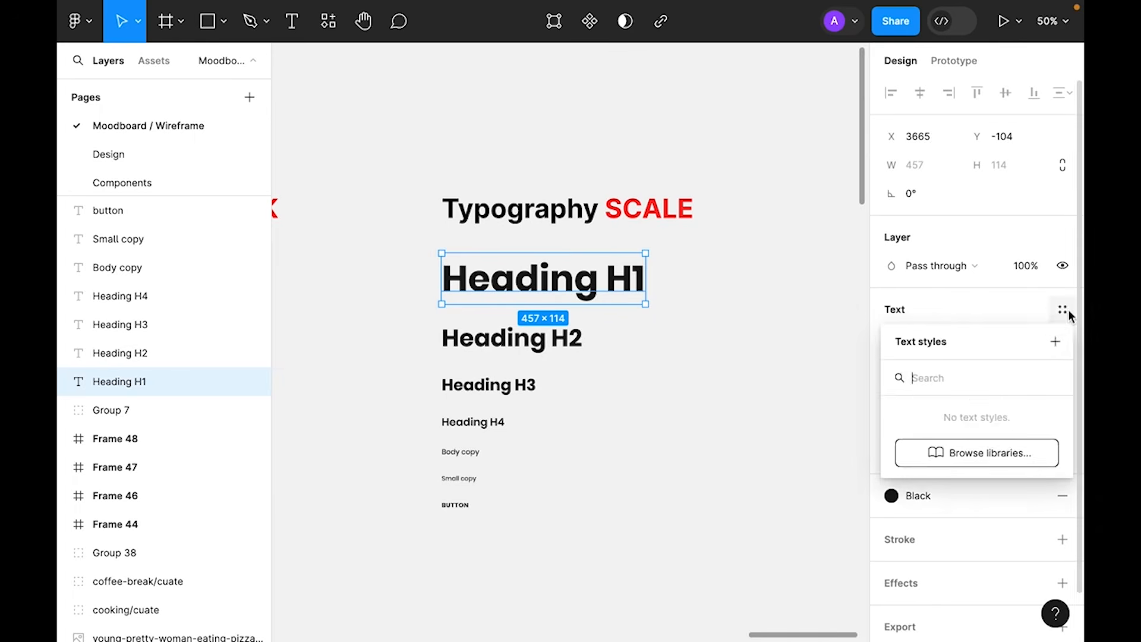
click(1056, 341)
text(H1)
key(Return)
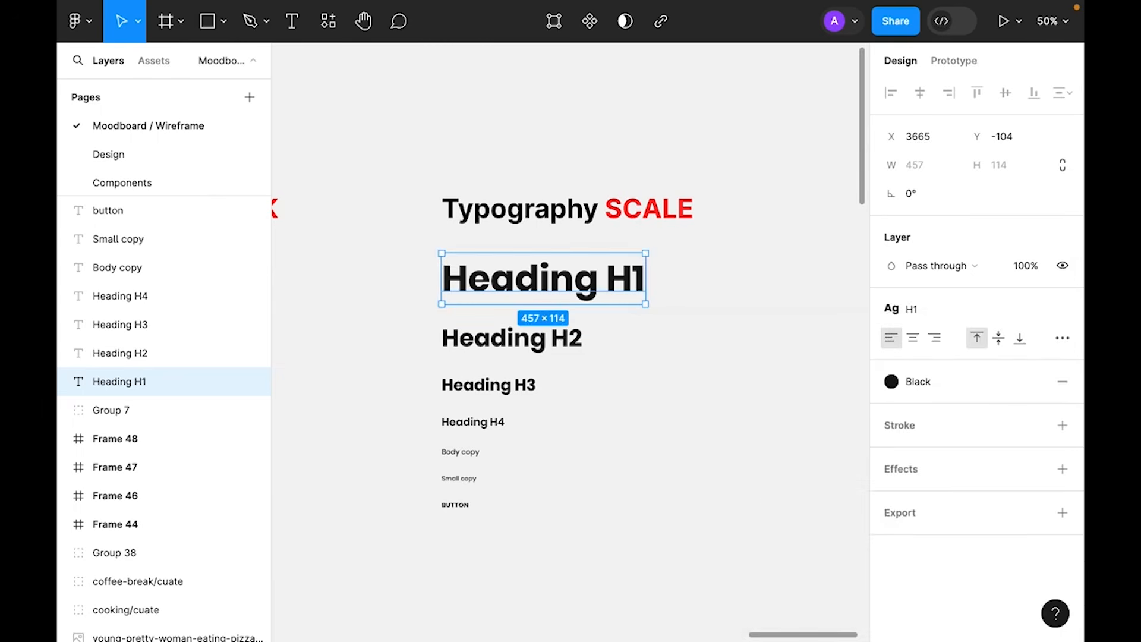
- Create a text style named H2 from the Heading H2 sample
click(543, 338)
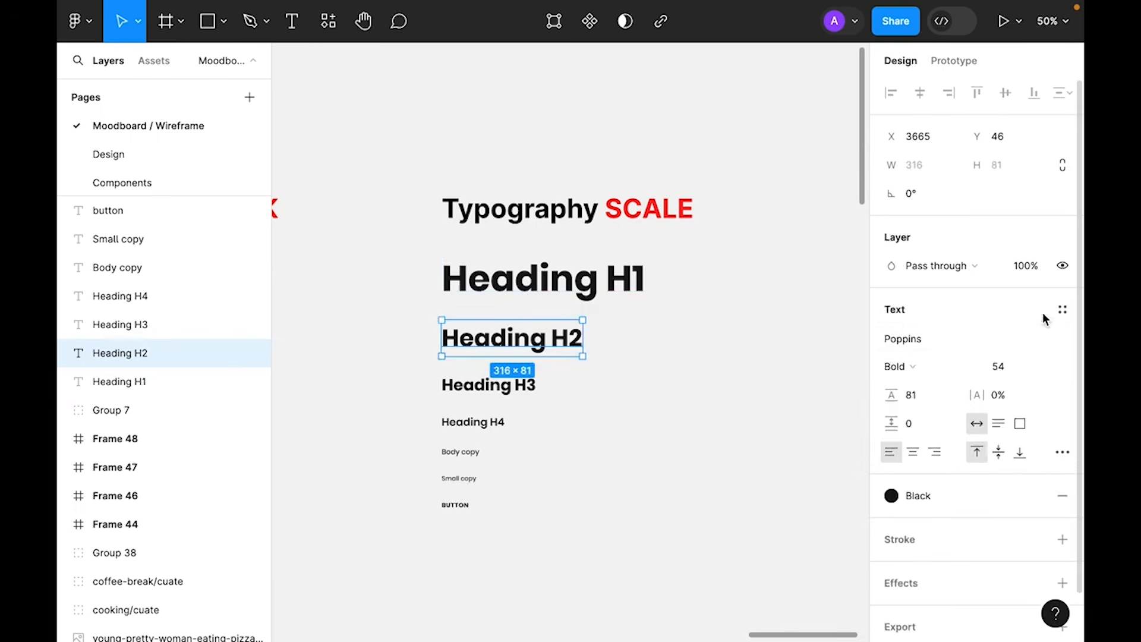
click(1062, 310)
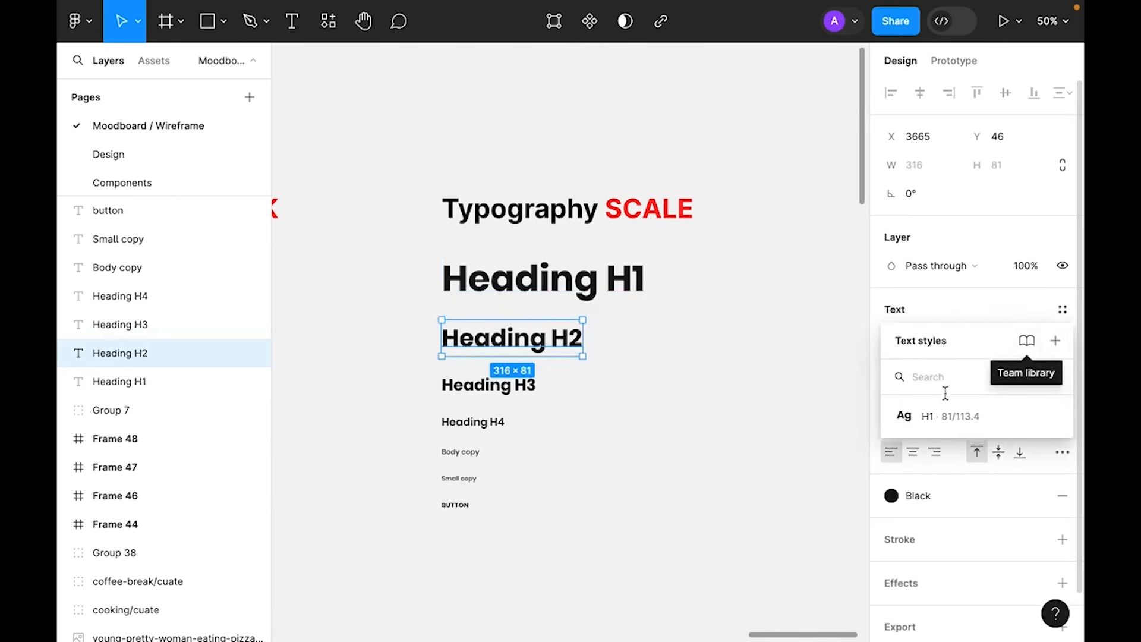
click(1067, 346)
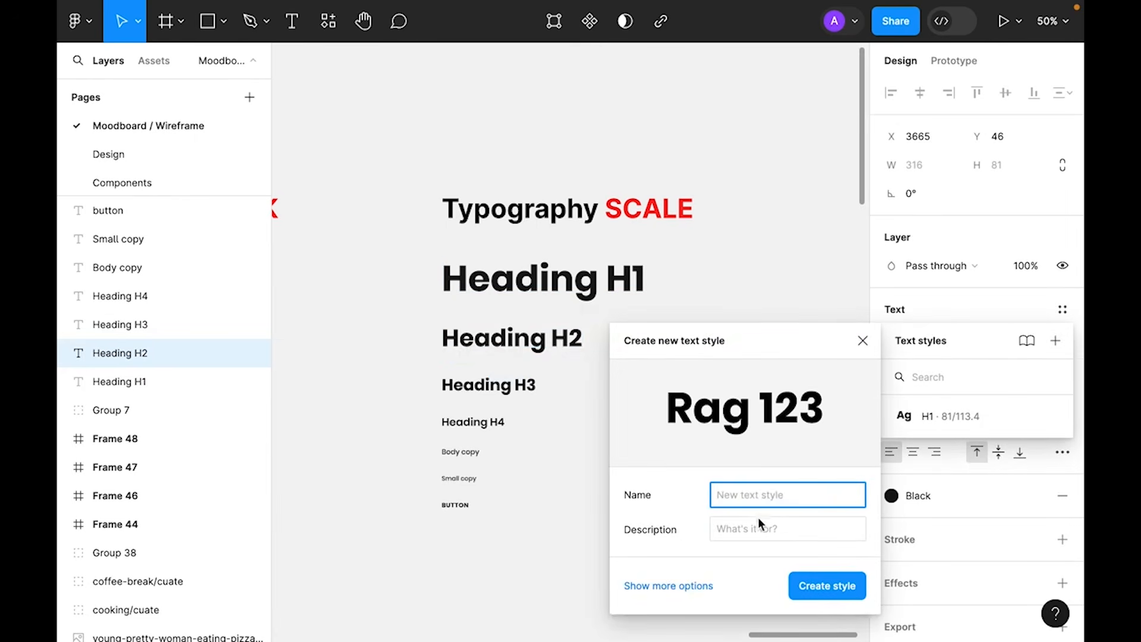
text(H2)
key(Return)
- Create a text style named H3 from the Heading H3 sample
click(505, 385)
click(1063, 309)
click(1054, 338)
text(H3)
key(Return)
- Create a text style named H4 from the Heading H4 sample
click(503, 424)
click(1063, 310)
click(1056, 340)
text(H4)
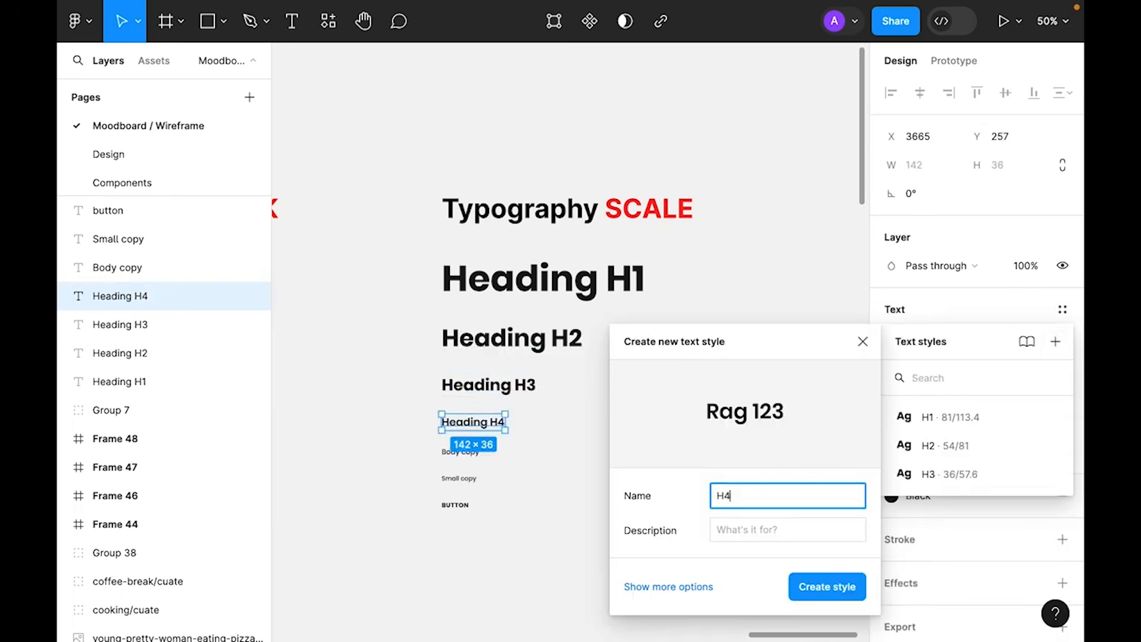
key(Return)
- Create a text style named Body Copy from the Body copy sample
click(461, 452)
click(1063, 310)
click(1056, 343)
text(B)
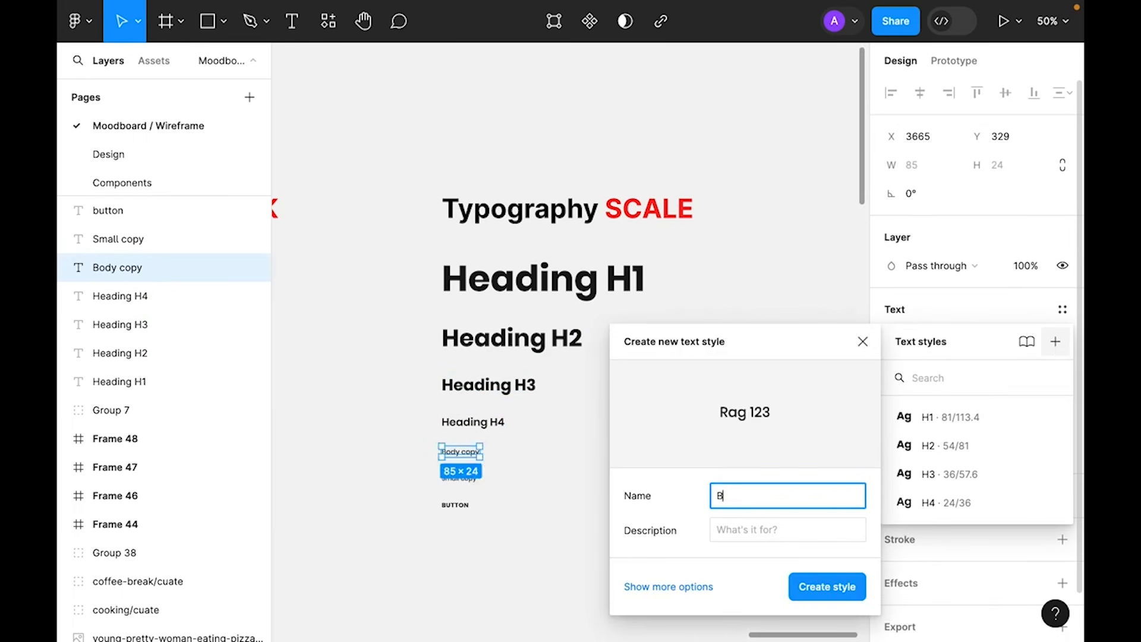
text(ody Copy)
key(Return)
- Create a text style named Small Copy from the Small copy sample
click(460, 478)
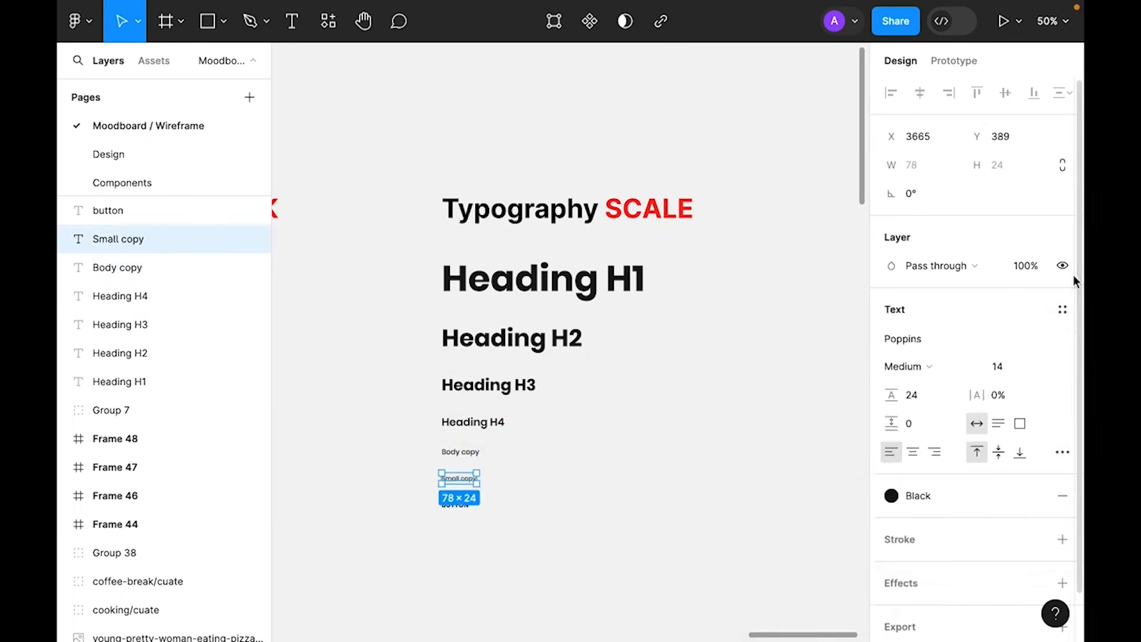
click(1062, 310)
click(1055, 341)
text(Small Copy)
key(Return)
- Create a text style named Button from the BUTTON sample and review the list of local styles
click(456, 505)
click(1063, 309)
click(1055, 341)
text(Button)
key(Return)
click(842, 406)
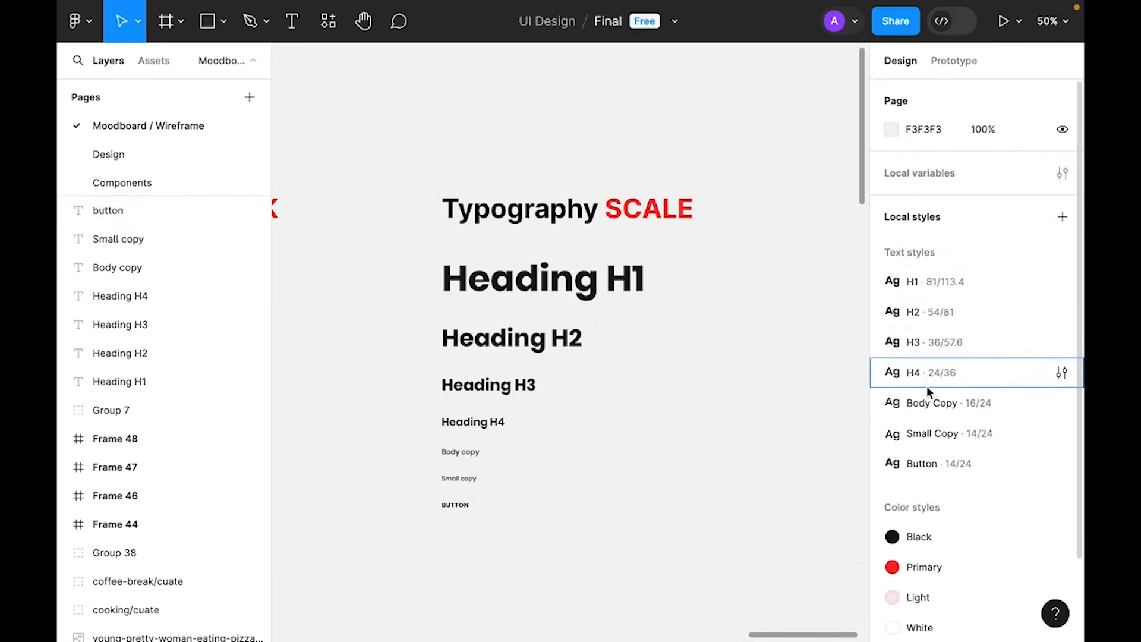
scroll(951, 487, down, 2)
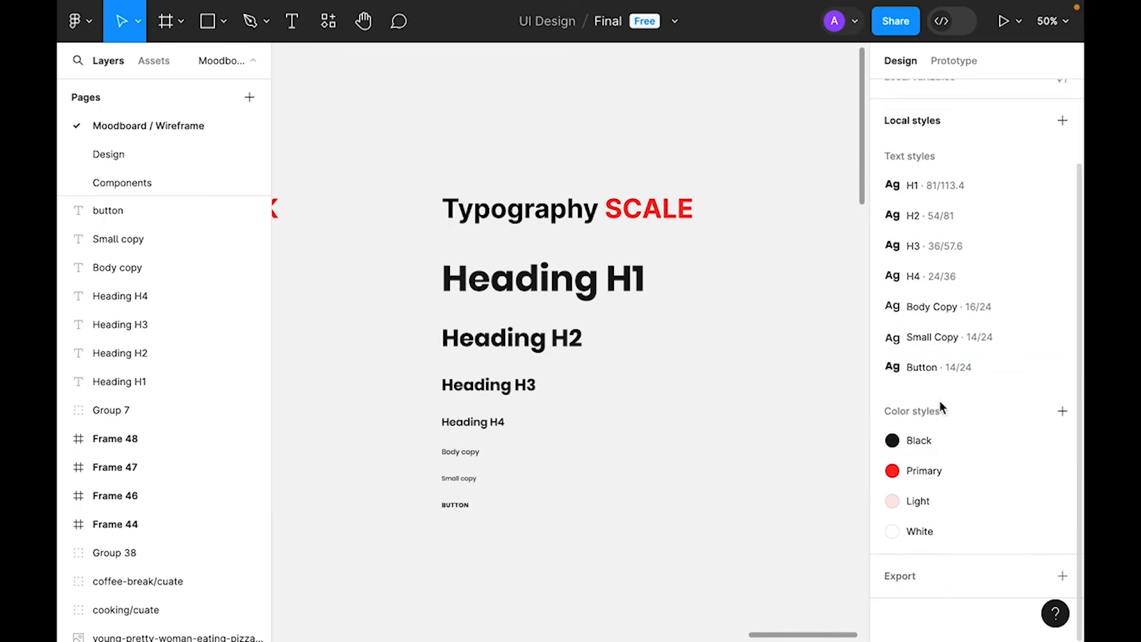
scroll(941, 404, up, 2)
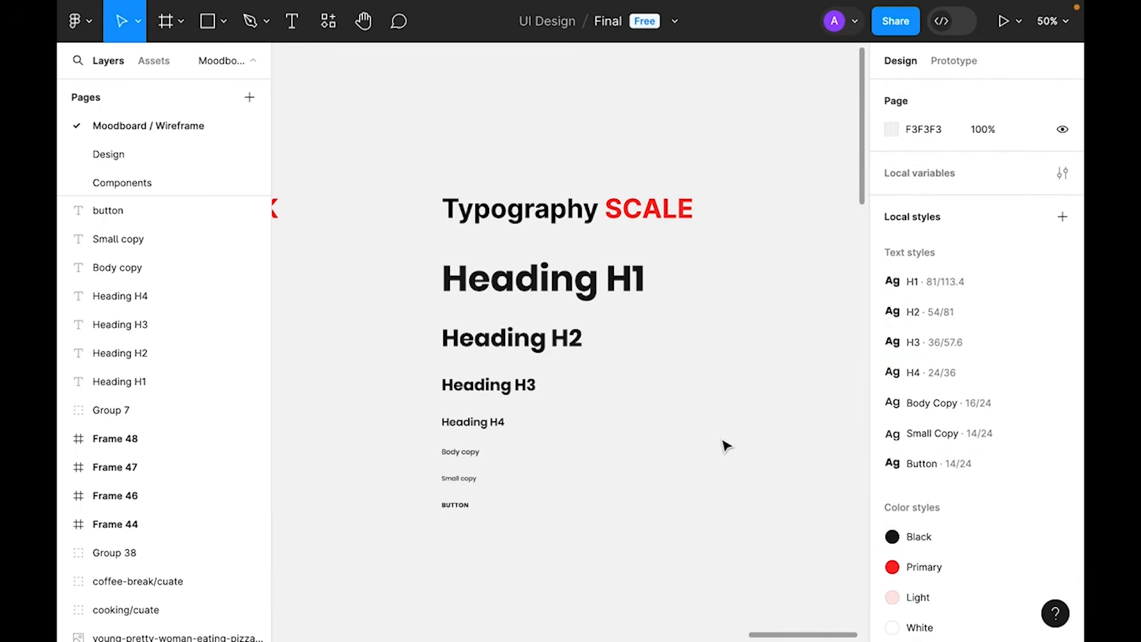
- Duplicate the Pizza, Salad, Chinese and Drink icon frames and place the copies above the Icons by FLATICONS heading
key(minus)
drag(509, 391, 742, 327)
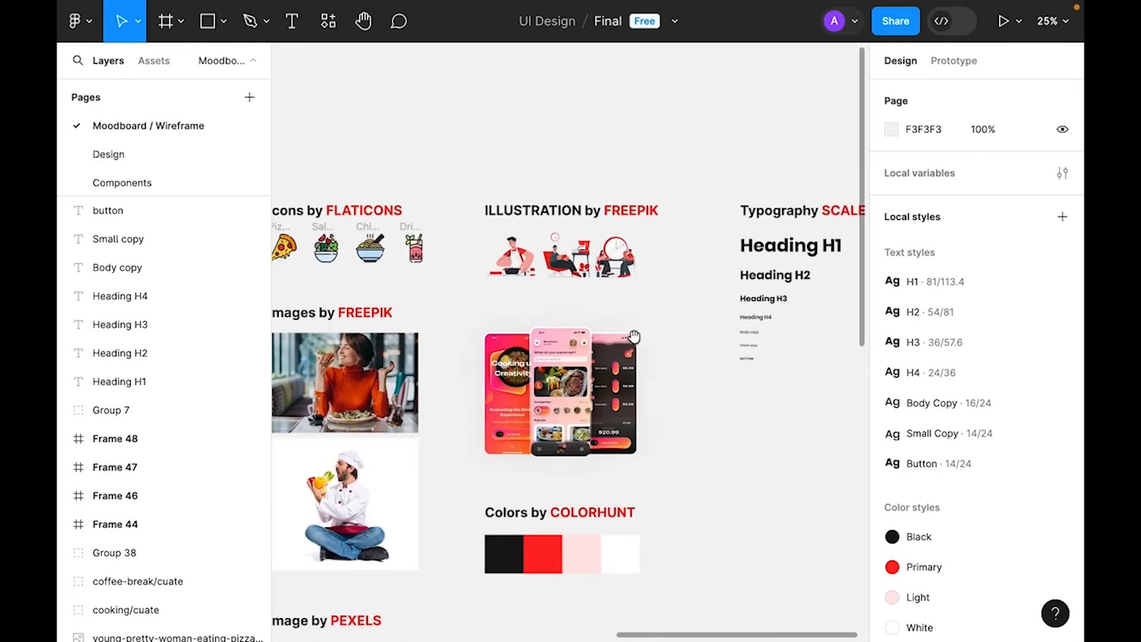
drag(634, 338, 739, 321)
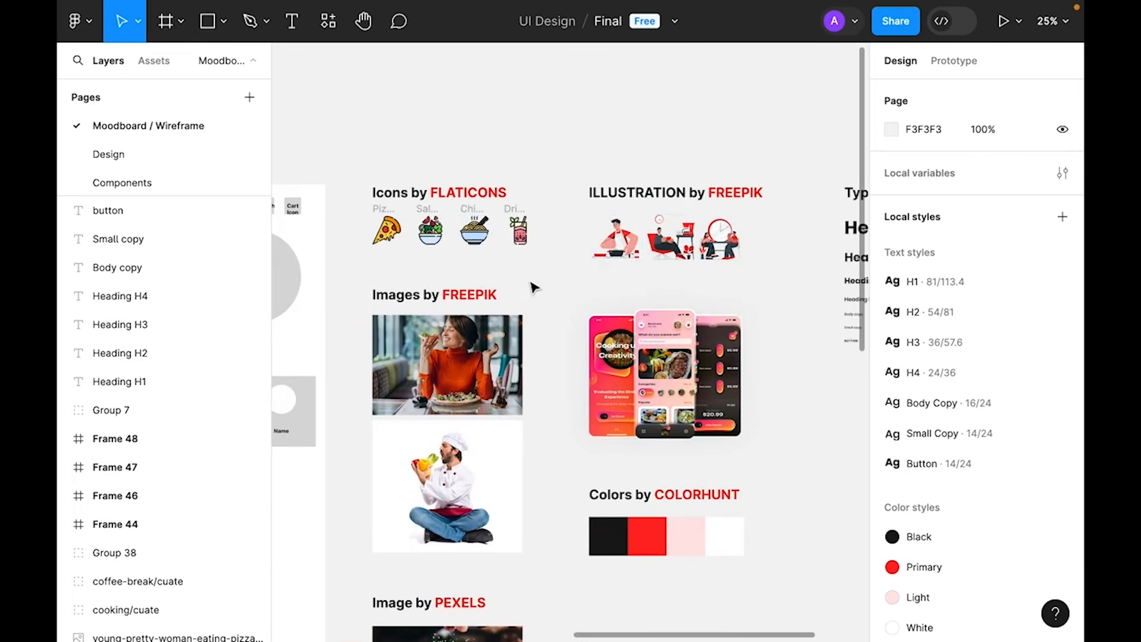
scroll(537, 283, up, 5)
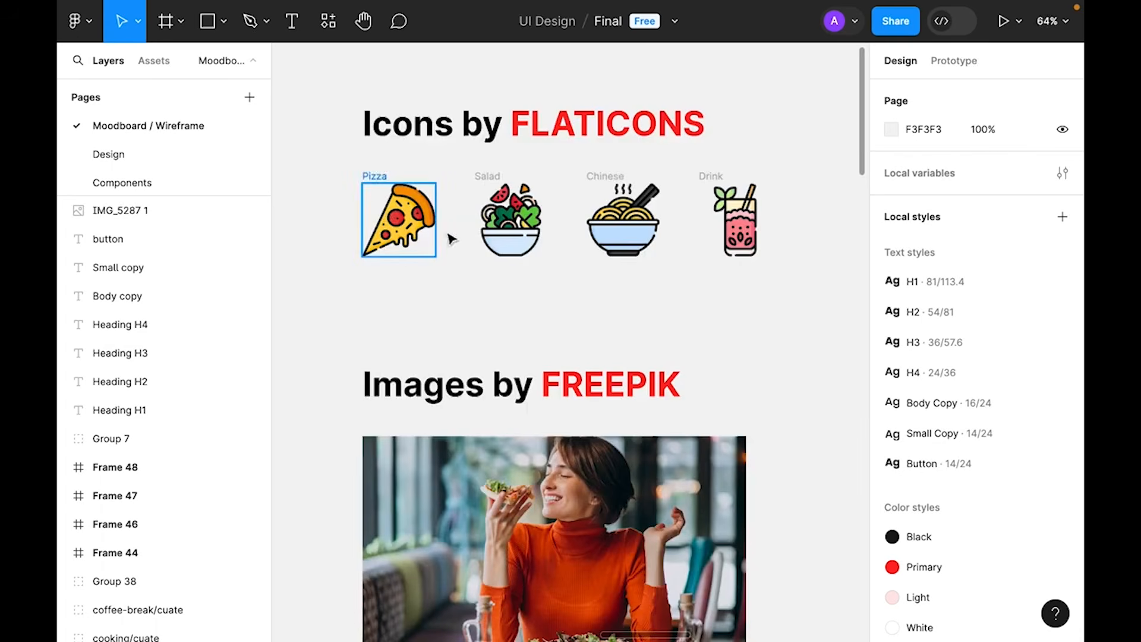
drag(794, 302, 373, 229)
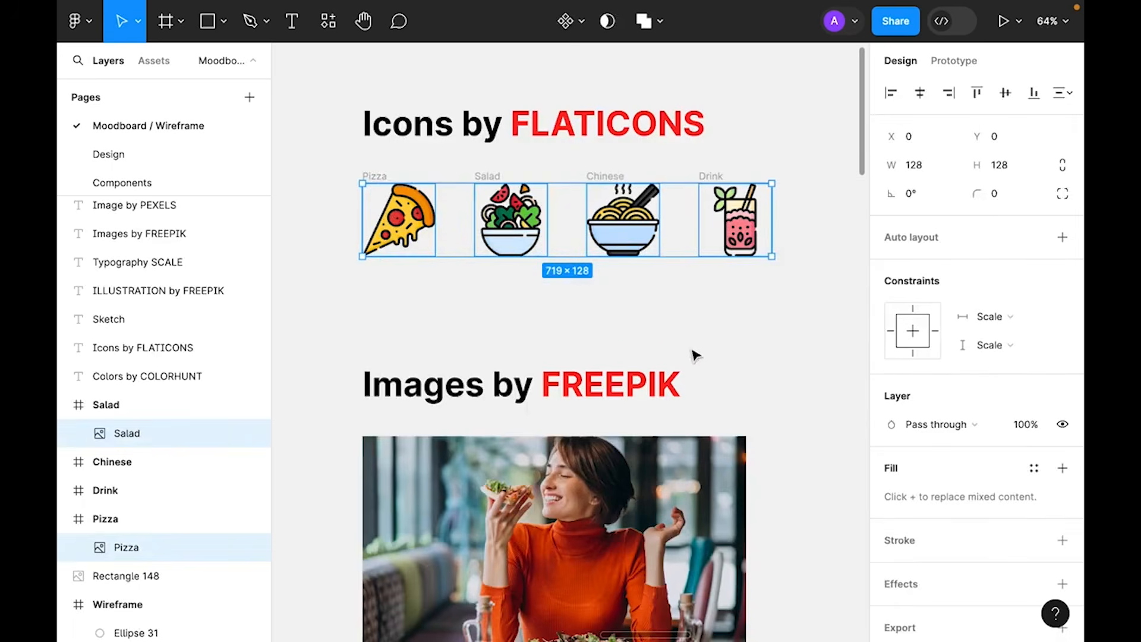
click(698, 354)
scroll(766, 432, up, 3)
scroll(767, 433, right, 1)
drag(766, 432, 355, 287)
scroll(354, 288, up, 1)
drag(395, 358, 395, 114)
scroll(584, 224, up, 3)
scroll(584, 224, up, 1)
drag(535, 316, 535, 235)
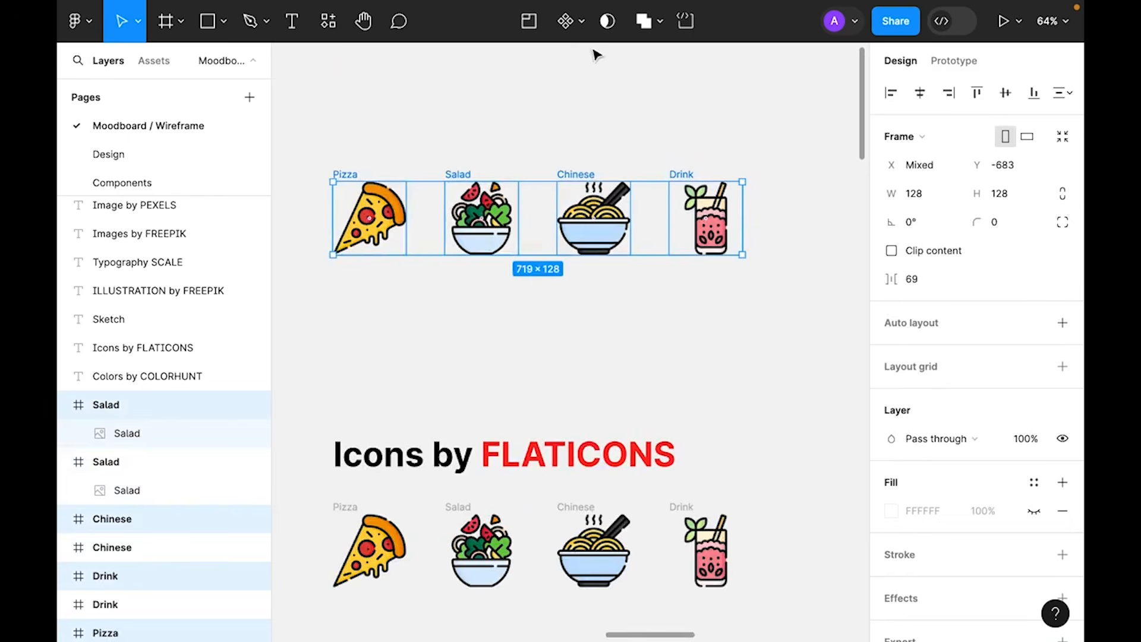
- Create a component set from the copied Pizza, Salad, Chinese and Drink icon frames
click(583, 24)
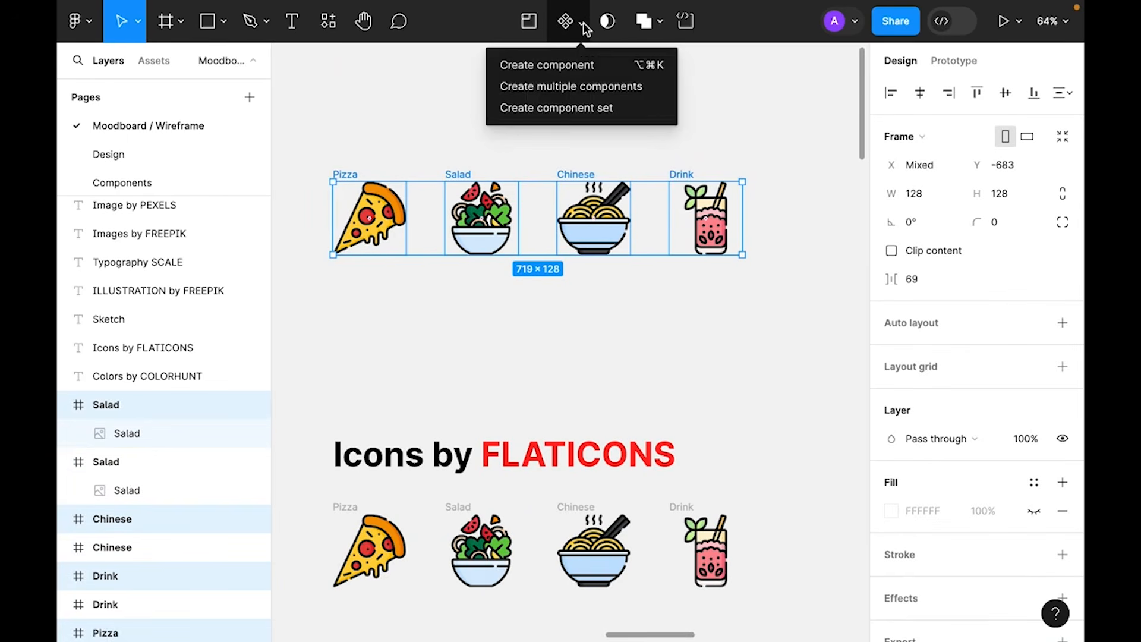
click(547, 108)
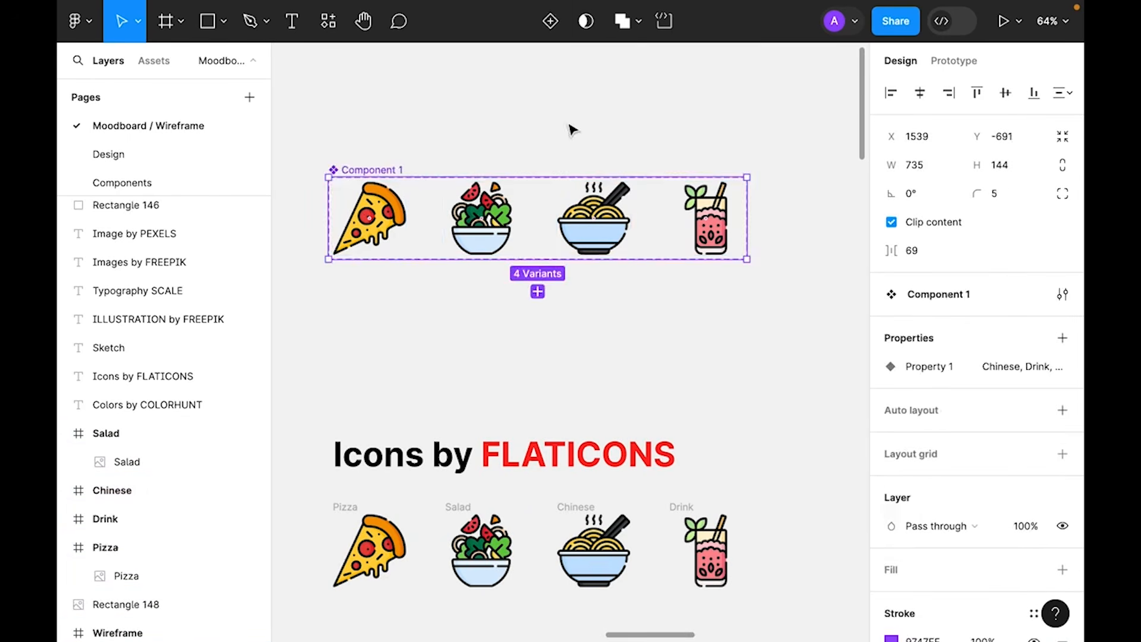
click(529, 351)
scroll(529, 350, down, 2)
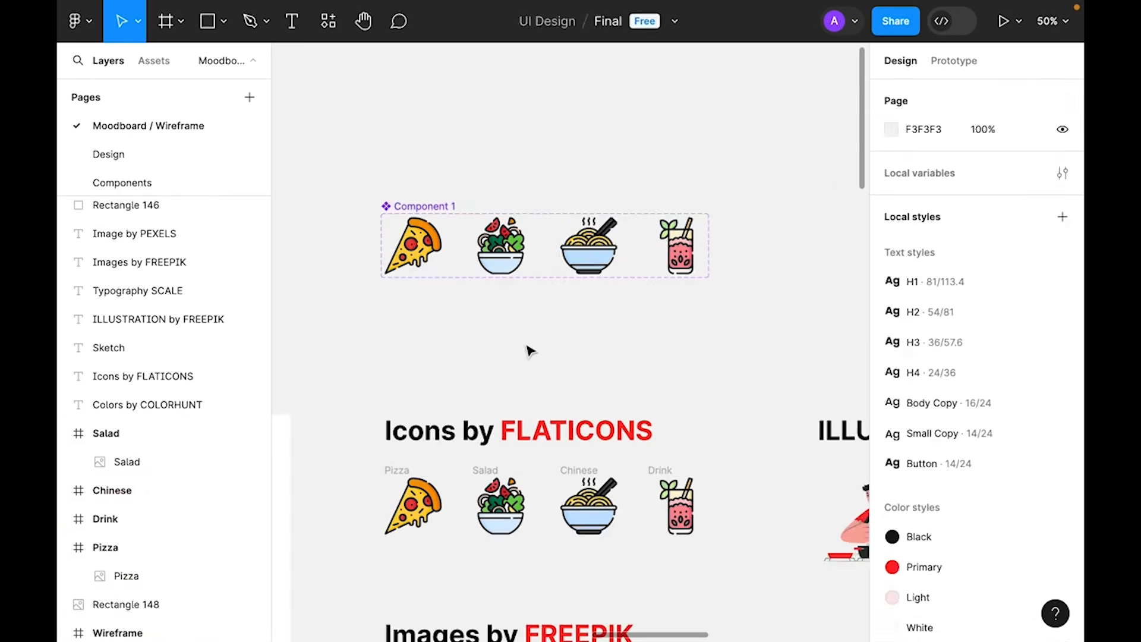
- Place an instance of Component 1 from the local components on the canvas above the icon component set
click(156, 63)
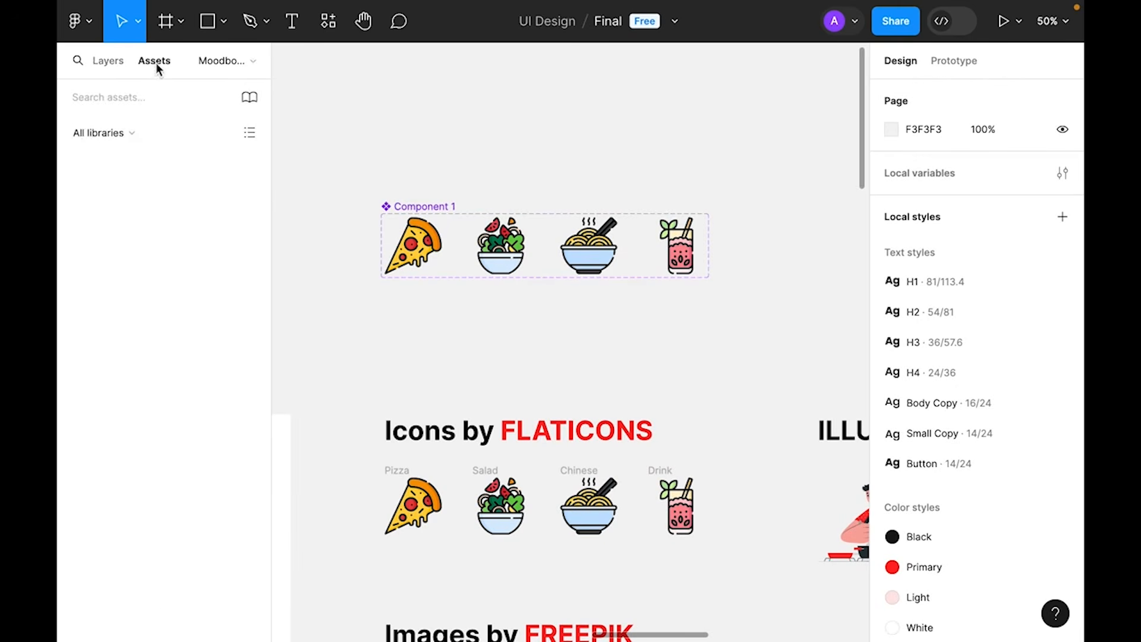
drag(105, 250, 451, 135)
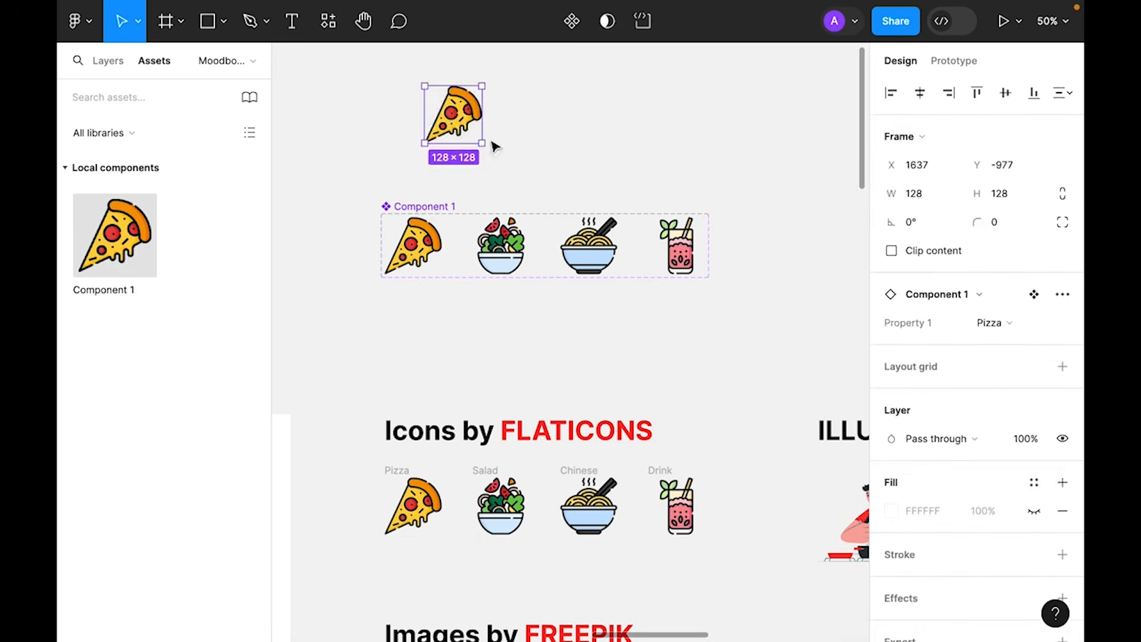
scroll(691, 247, up, 1)
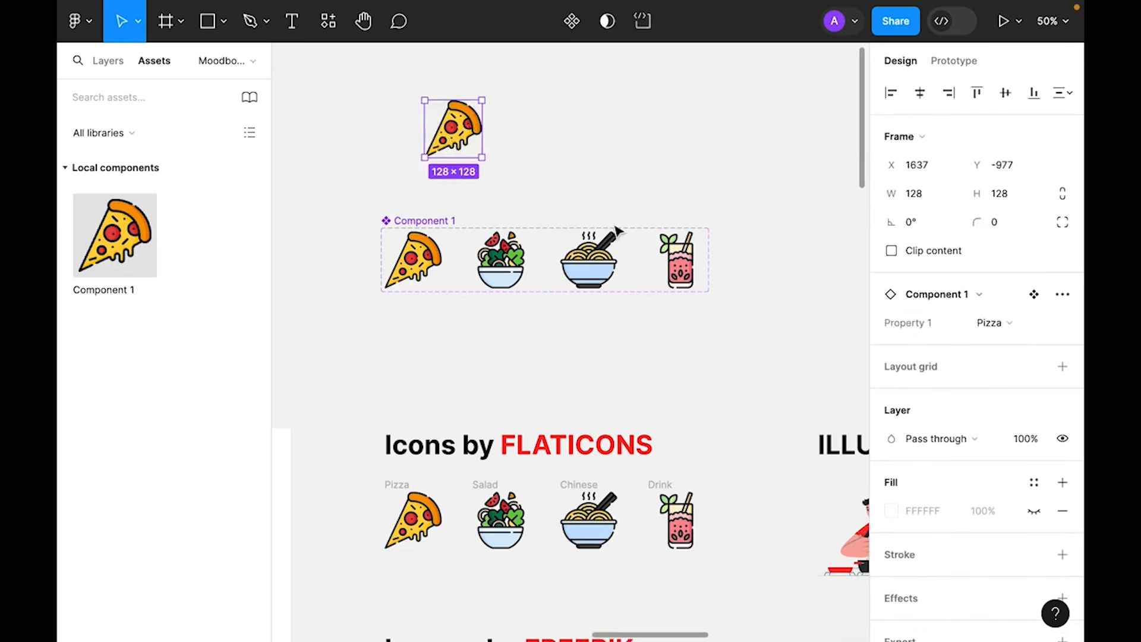
- Switch the placed instance's Property 1 to Drink, Chinese and Salad in turn
click(1002, 323)
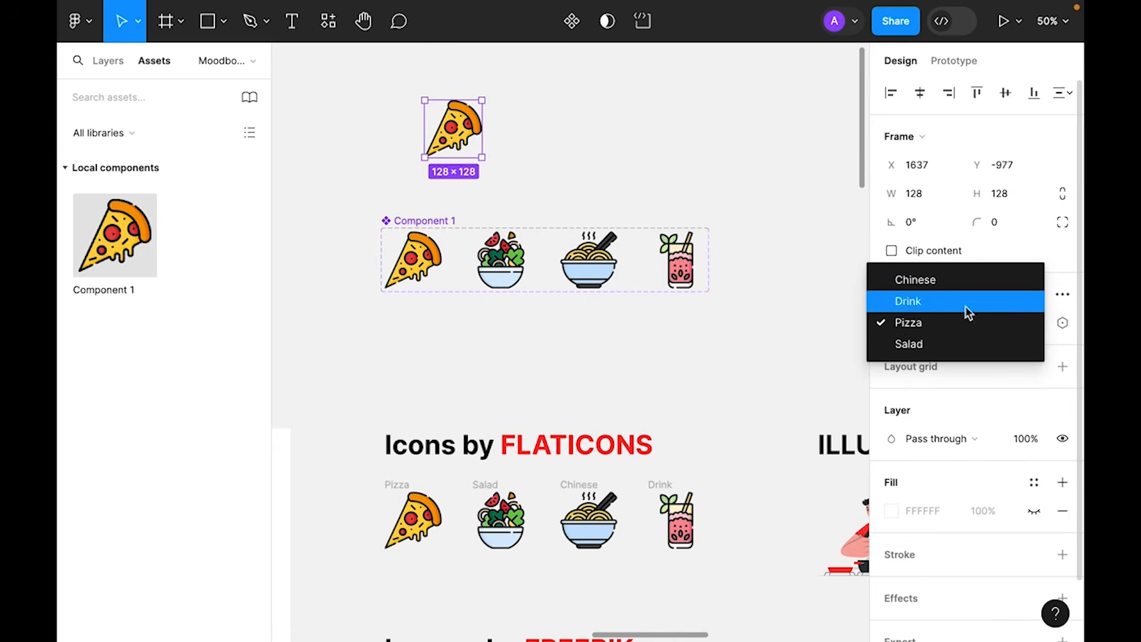
click(965, 301)
click(1005, 325)
click(963, 300)
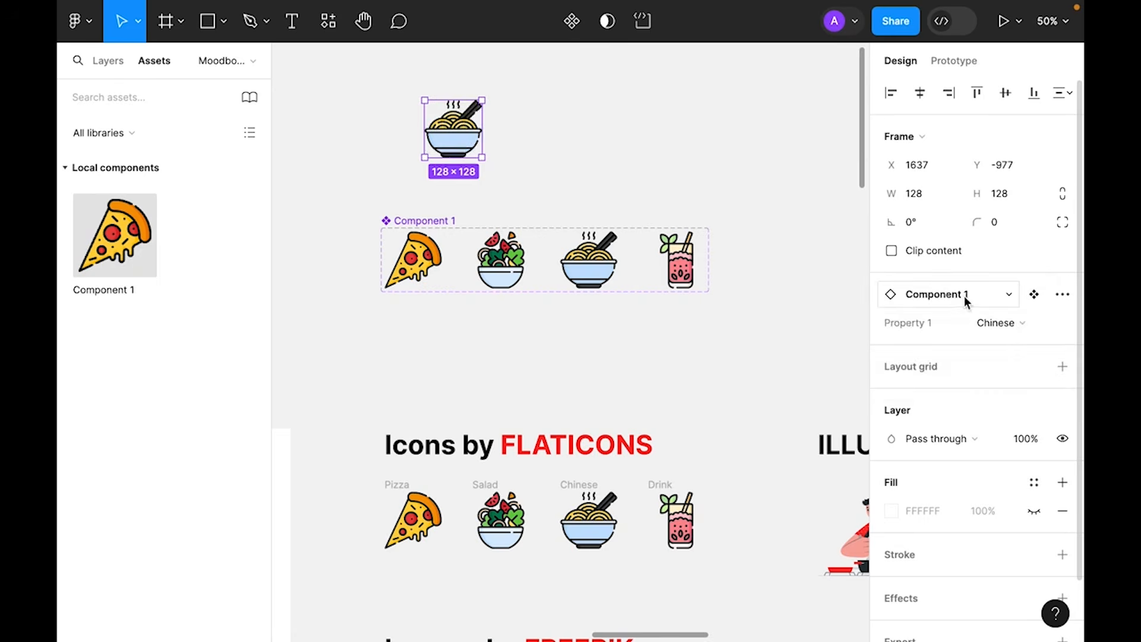
click(1008, 322)
click(956, 386)
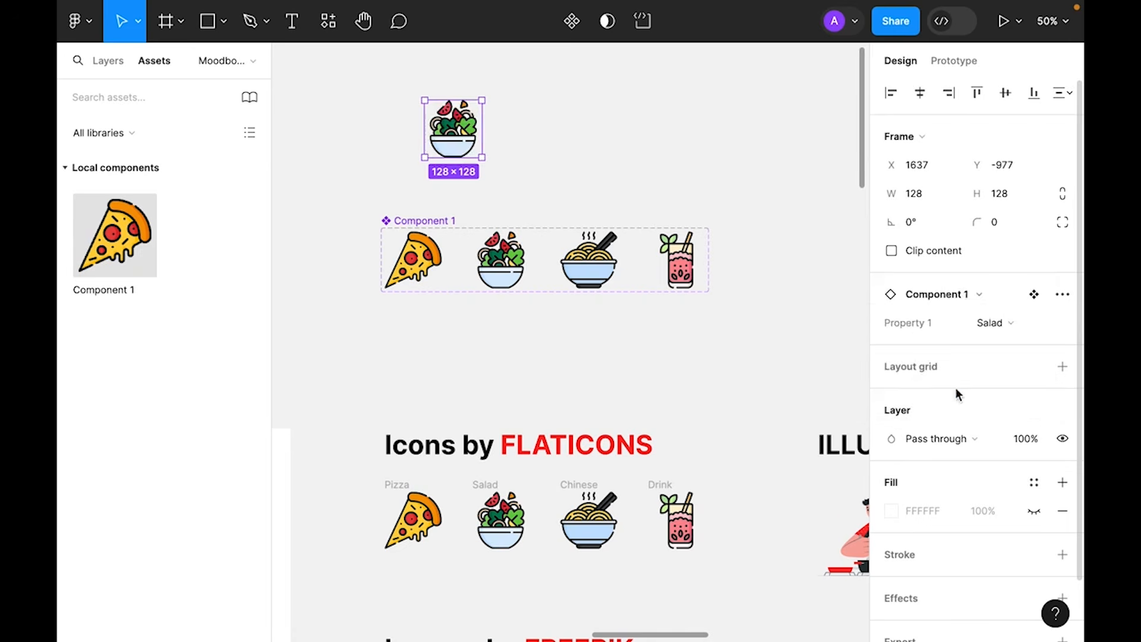
click(583, 168)
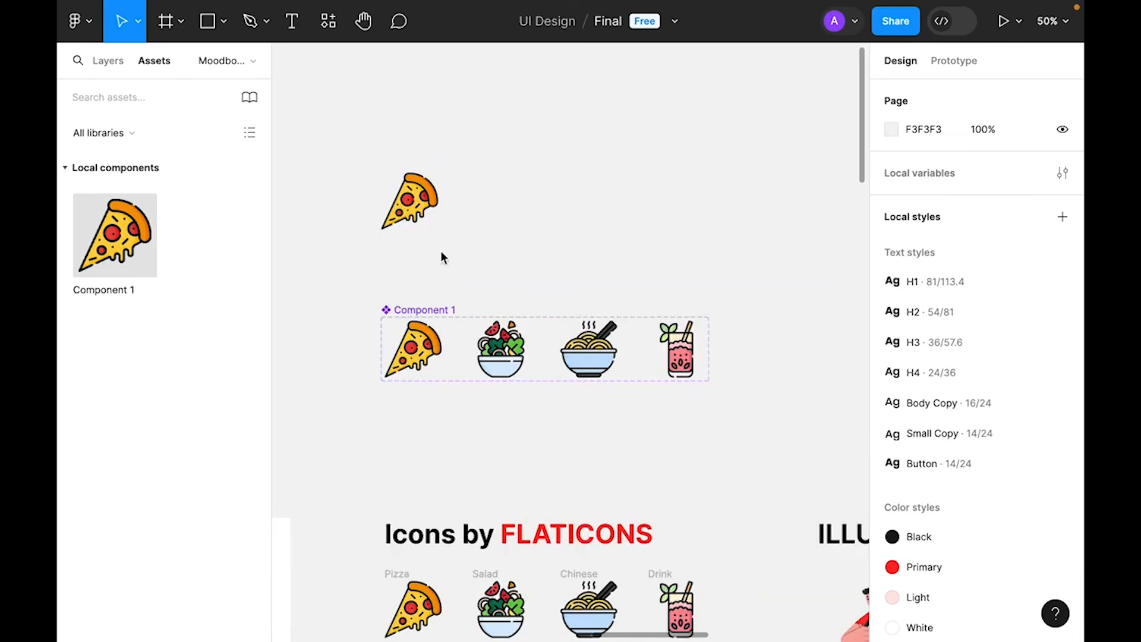
- Try shrinking the Pizza variant in the component set to about 62 × 62, undo it, and delete the pizza instance above the set
click(423, 205)
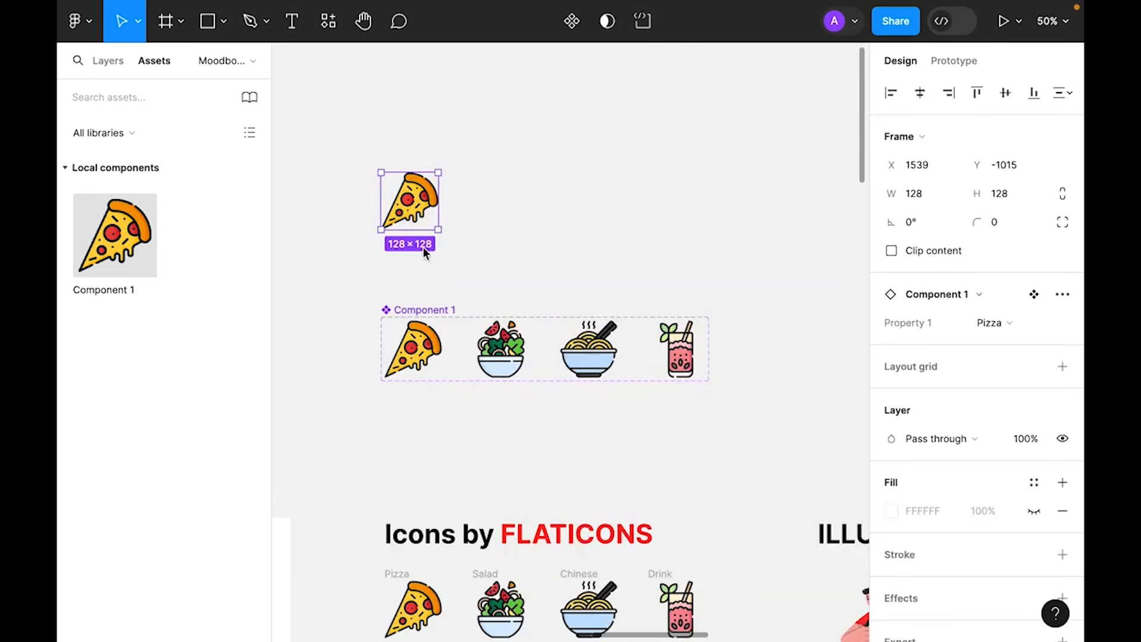
click(473, 418)
click(423, 360)
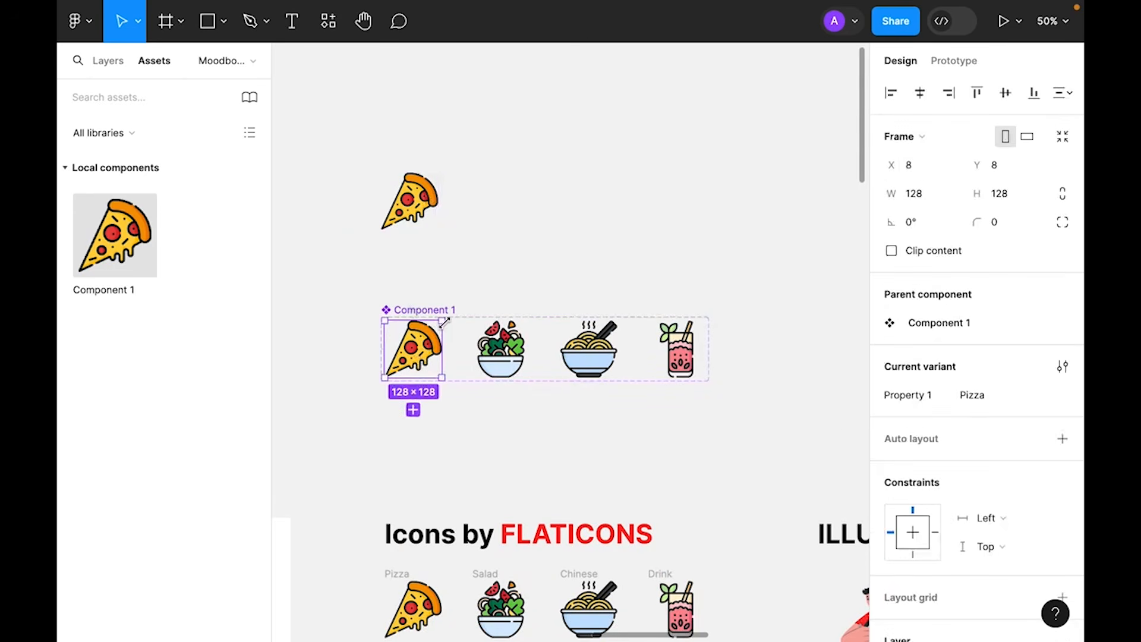
drag(441, 322, 429, 337)
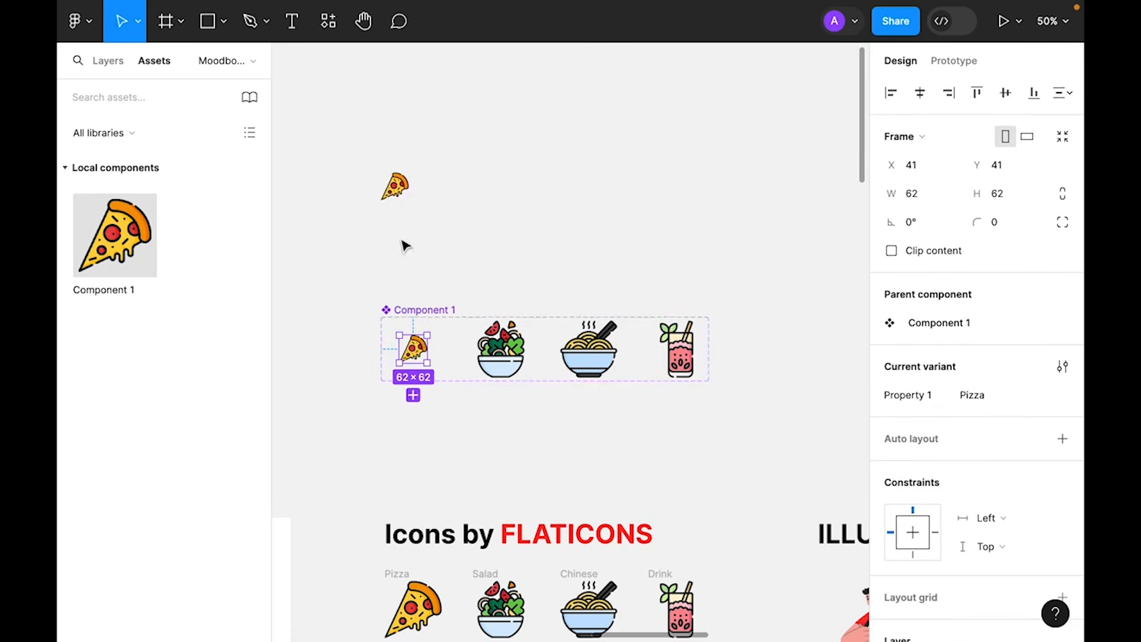
key(ctrl+z)
drag(527, 94, 343, 246)
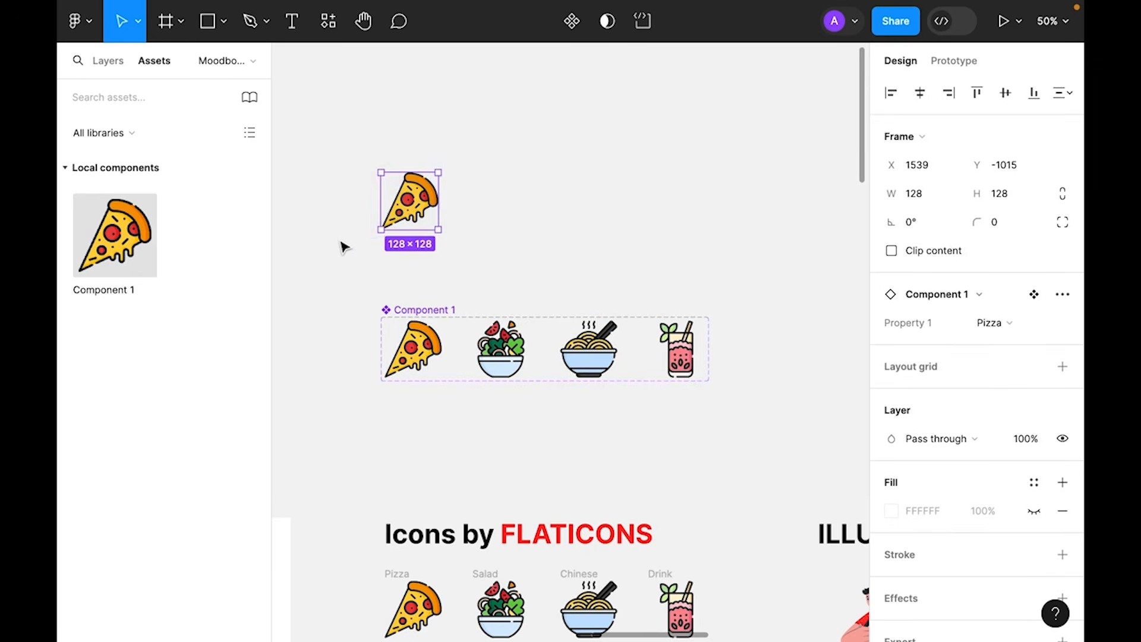
key(Delete)
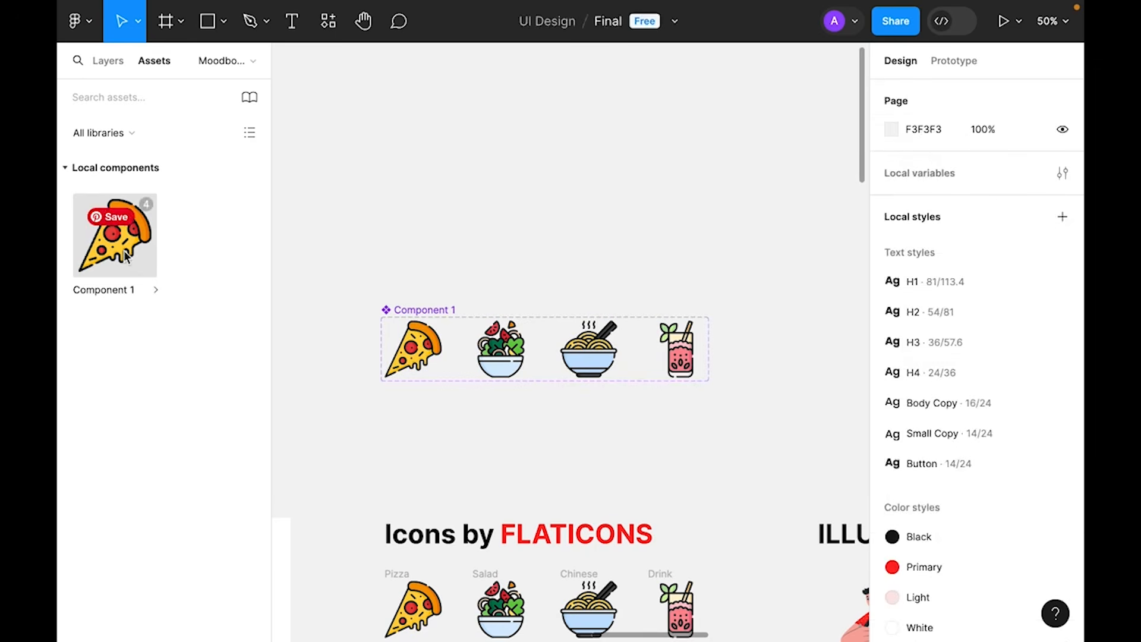
- Rename the icon component set as Icons
double_click(440, 308)
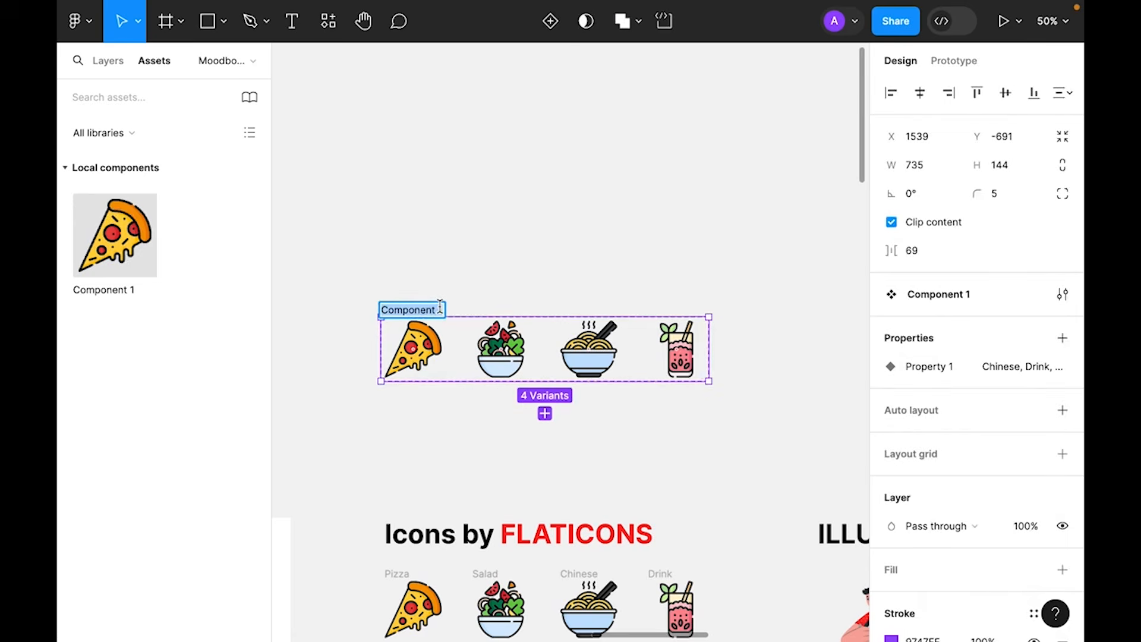
text(Iconss)
key(BackSpace)
click(775, 453)
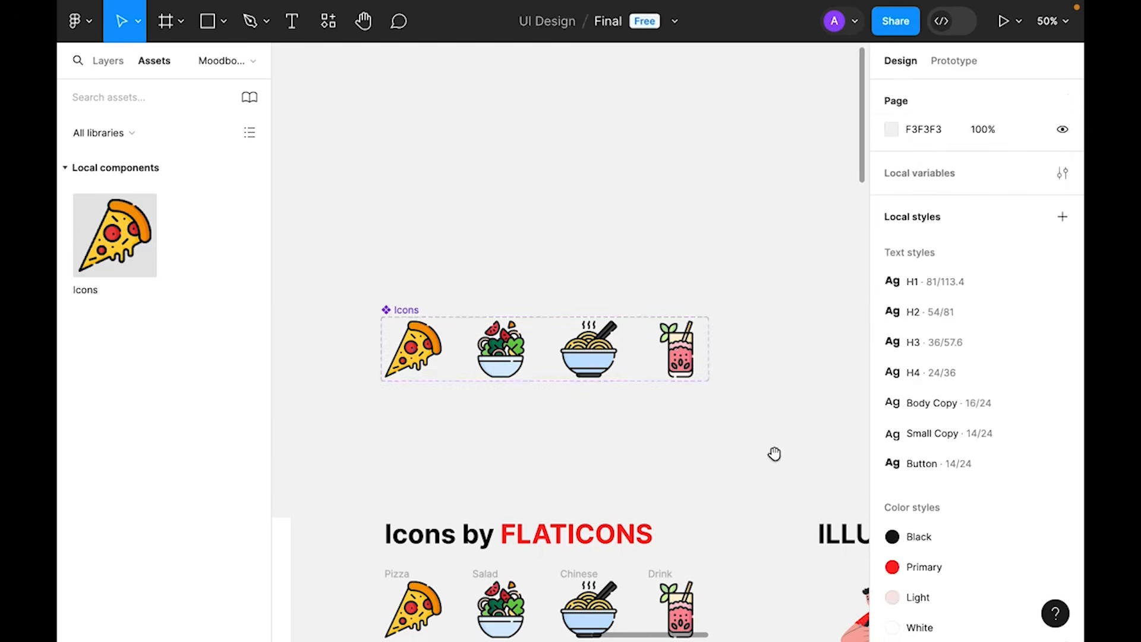
- Duplicate the three illustrations above the ILLUSTRATION by FREEPIK heading and space the copies about 819 wide overall
drag(792, 502, 616, 222)
drag(749, 333, 515, 348)
drag(809, 430, 404, 338)
scroll(502, 464, up, 5)
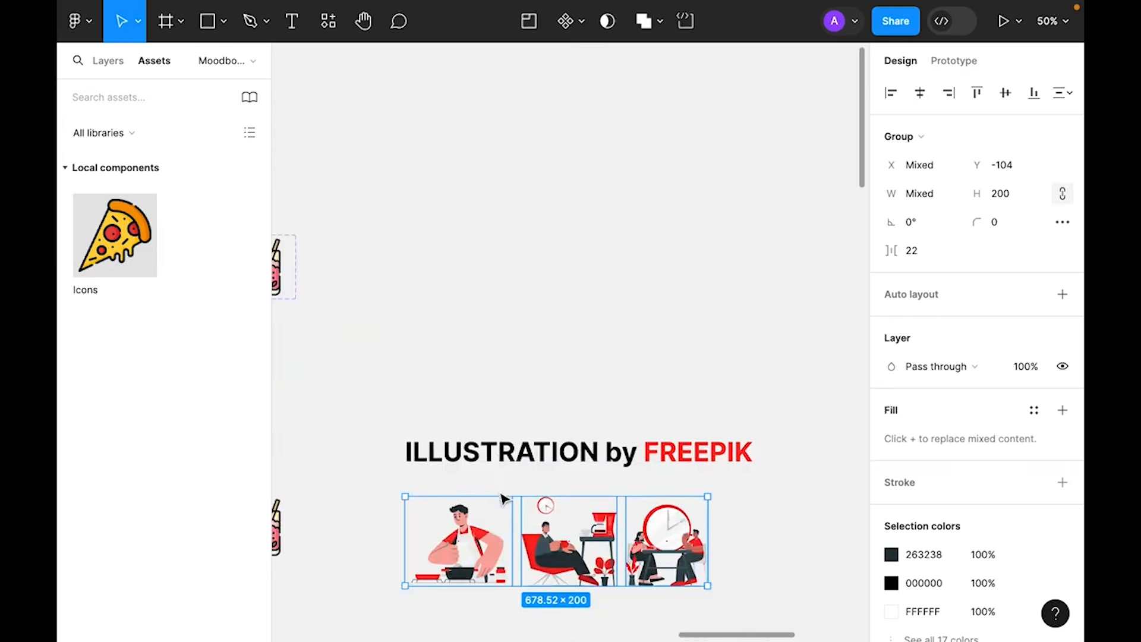
drag(502, 498, 496, 168)
click(828, 240)
scroll(783, 451, up, 4)
drag(783, 452, 358, 261)
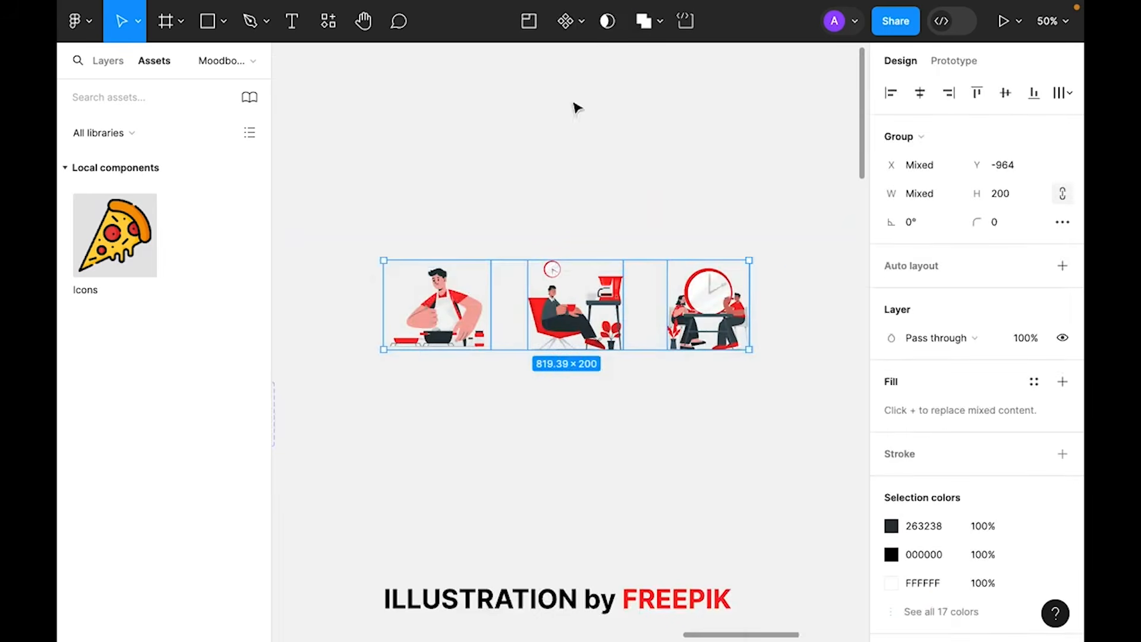
- Create a component set from the three illustration copies and name it Process Illustration
click(585, 26)
click(566, 109)
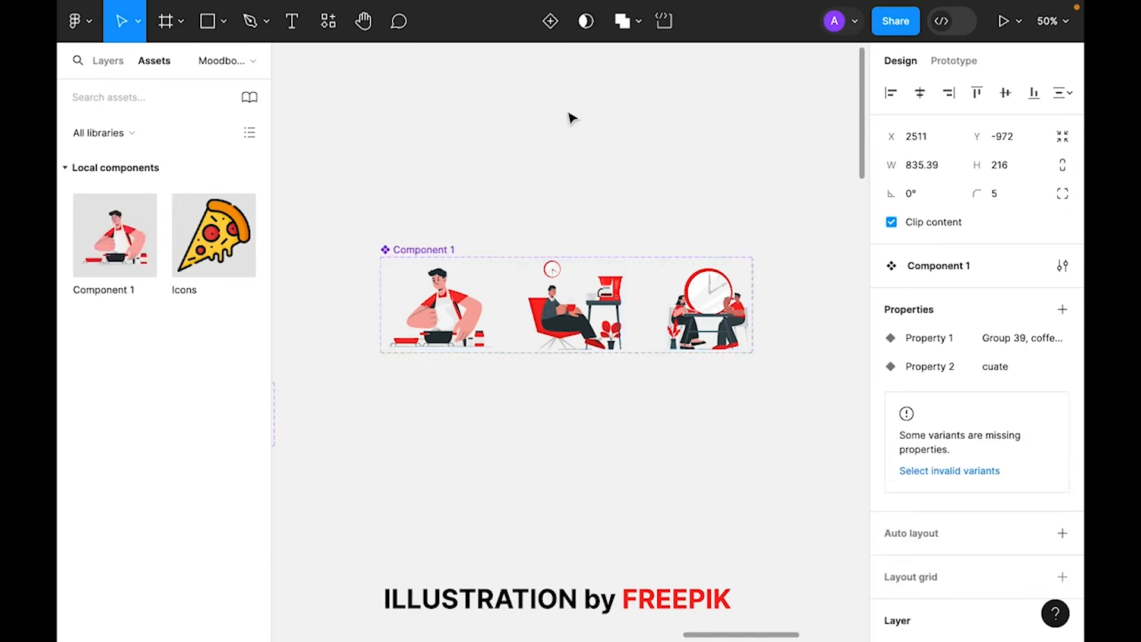
double_click(419, 249)
text(Process Illustration)
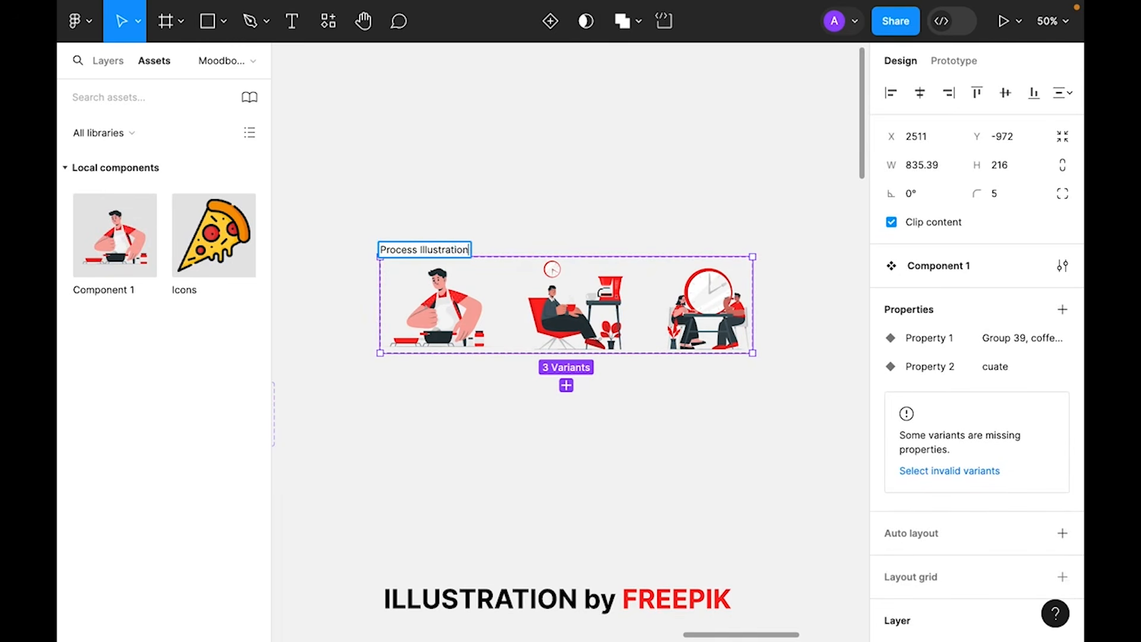
key(Return)
click(561, 112)
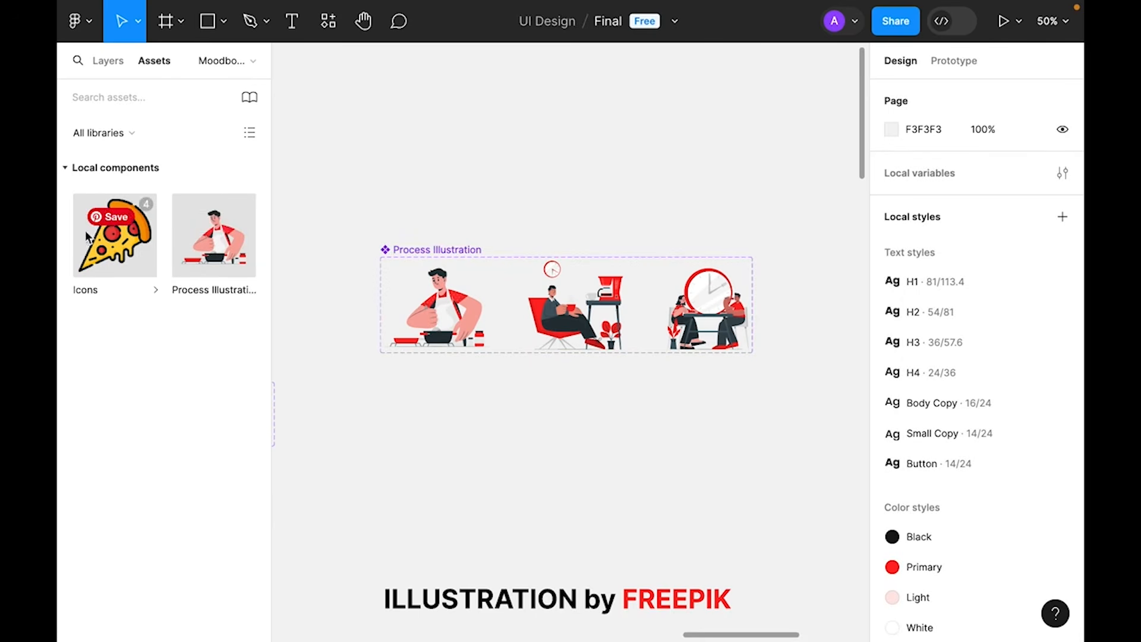
- Place an instance of Process Illustration from the local components above the illustration component set
mouse_move(149, 209)
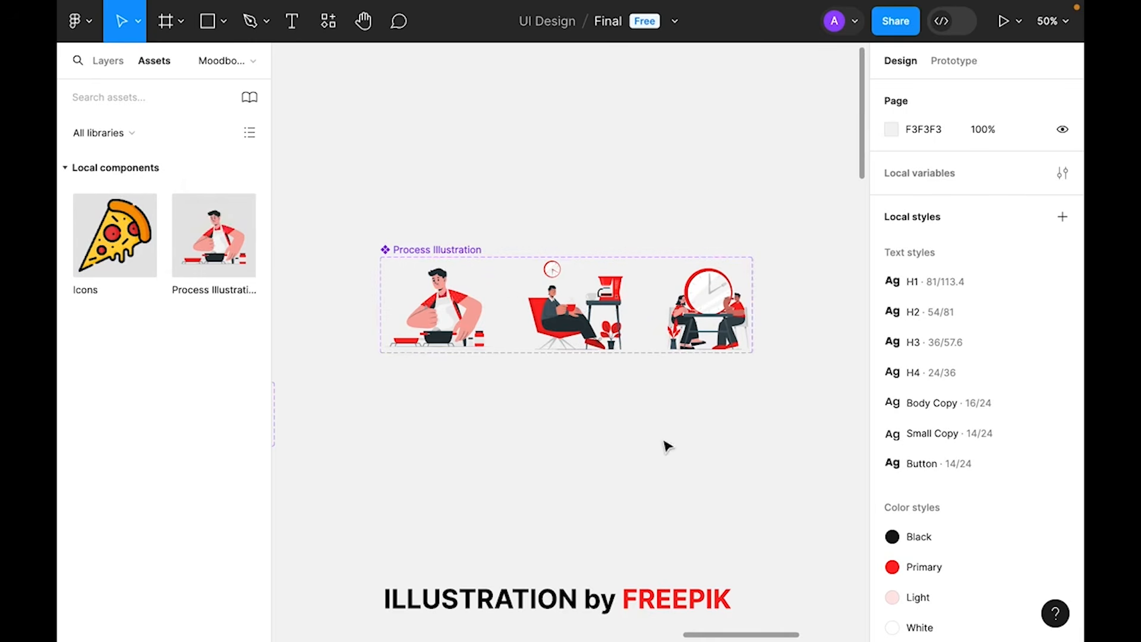
scroll(381, 424, up, 2)
drag(214, 235, 505, 118)
click(687, 194)
- Add an FFFFFF stroke to the artwork inside the cooking variant of the Process Illustration set
click(458, 384)
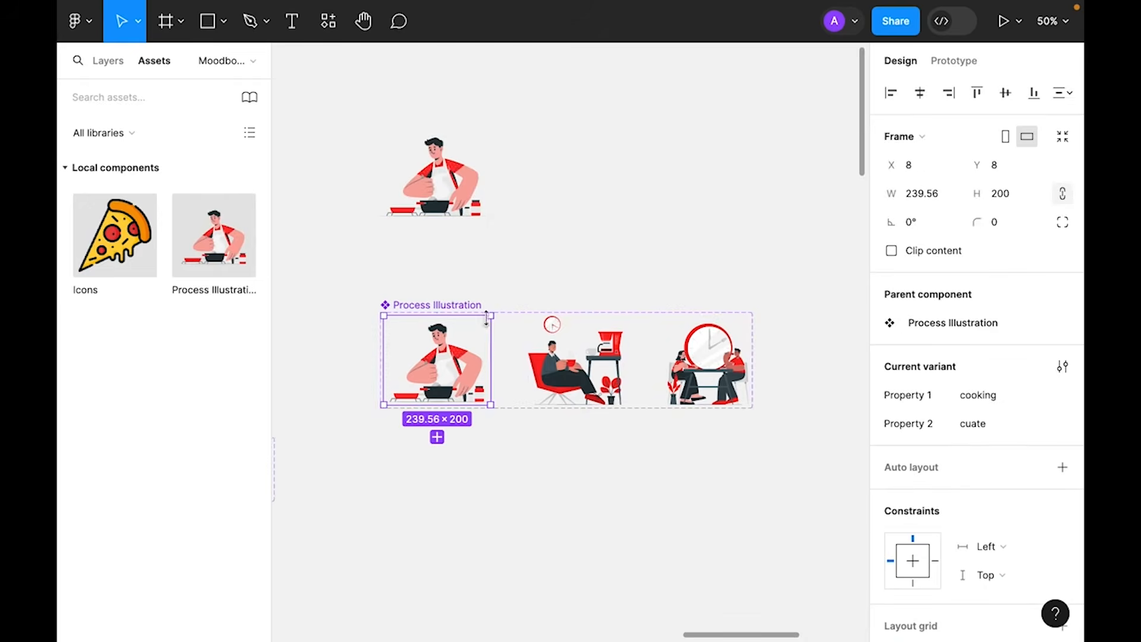
scroll(1011, 415, down, 8)
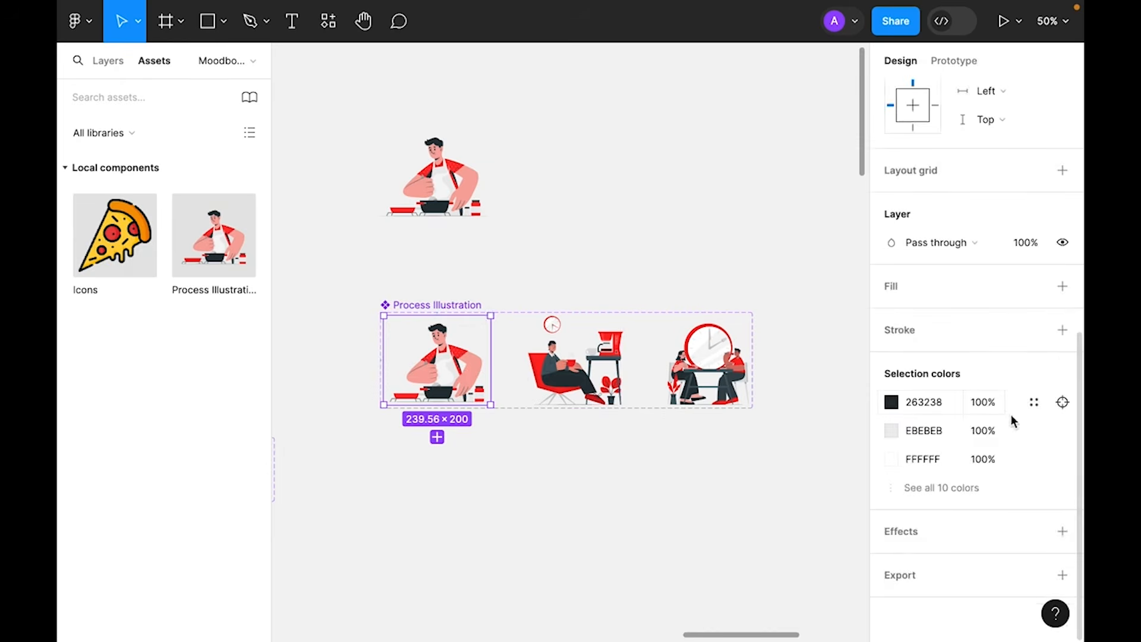
key(Return)
click(1062, 331)
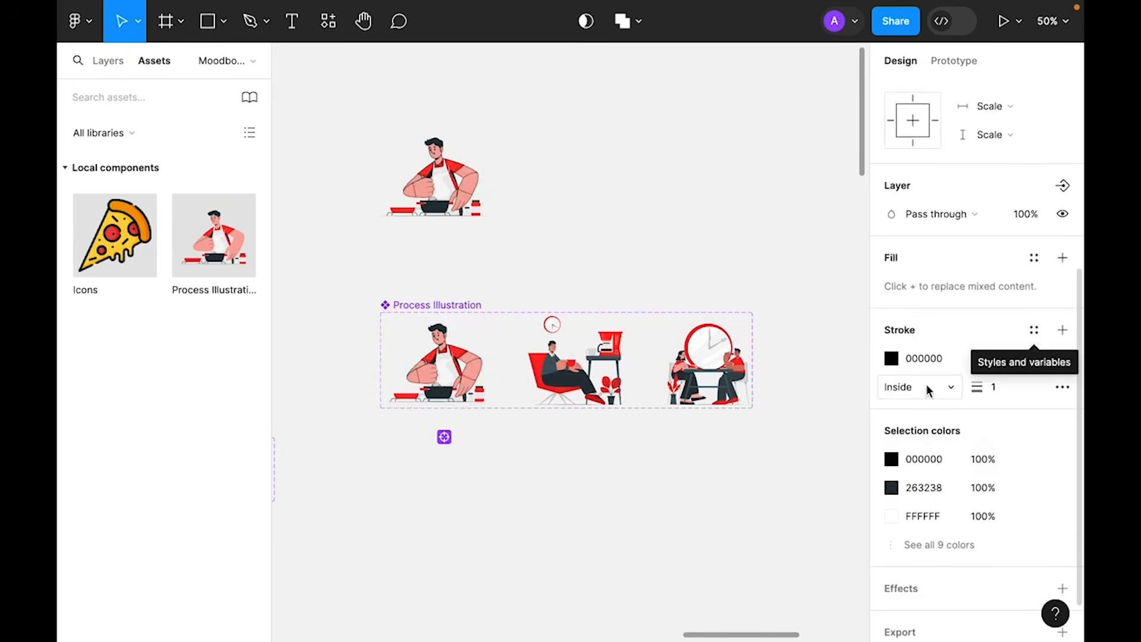
click(891, 358)
text(FFFFFF)
key(Return)
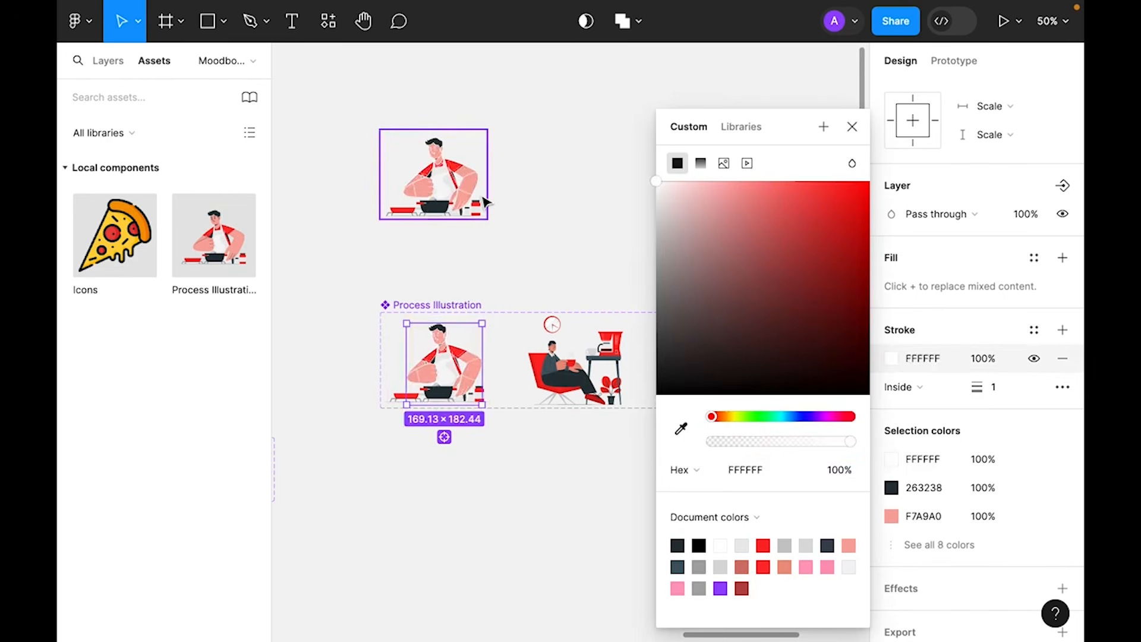
click(852, 126)
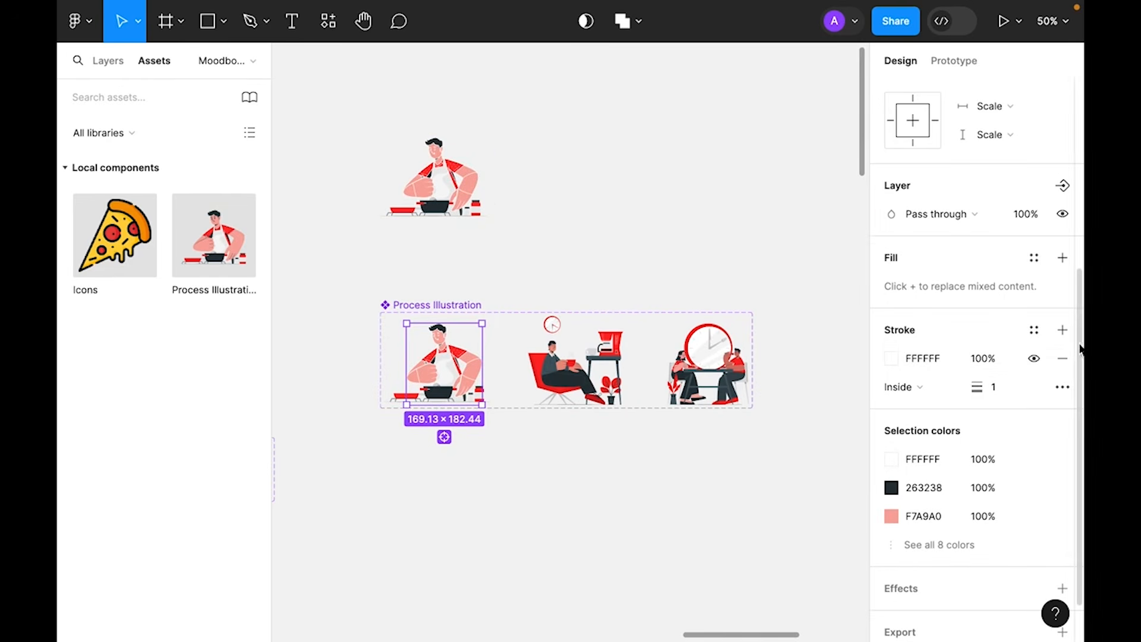
- Remove the stroke from the cooking variant's artwork and delete the cooking instance above the component set
click(1062, 357)
click(618, 178)
click(462, 214)
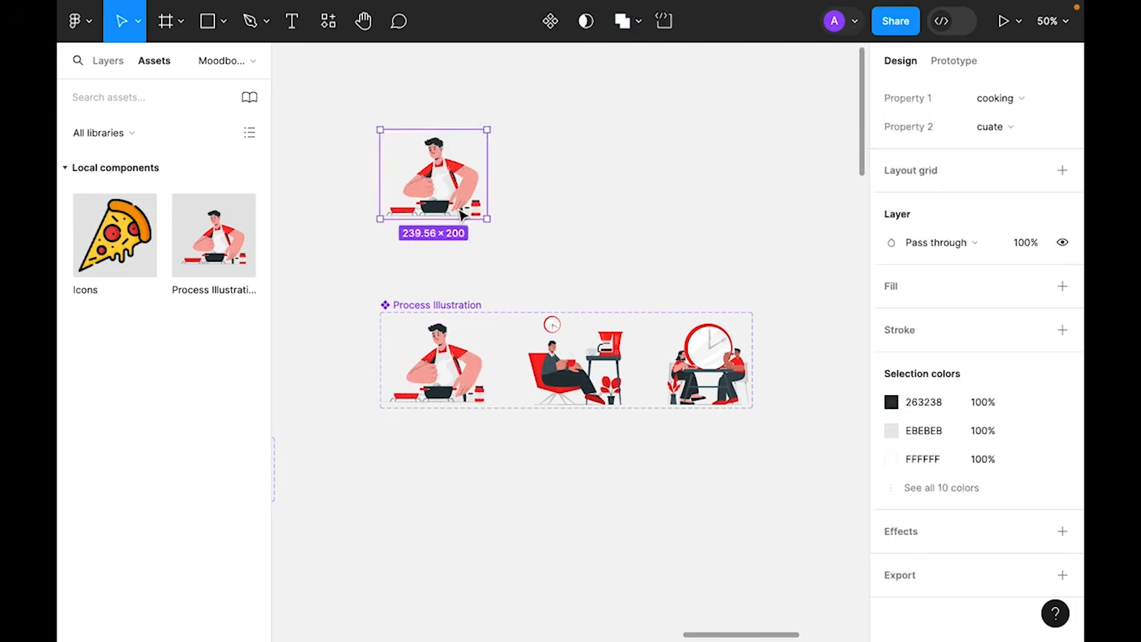
key(Delete)
- Review the moodboard images, illustrations, colours and typography alongside the wireframe and sketch on the whole page
key(minus)
scroll(563, 403, down, 10)
scroll(569, 337, down, 5)
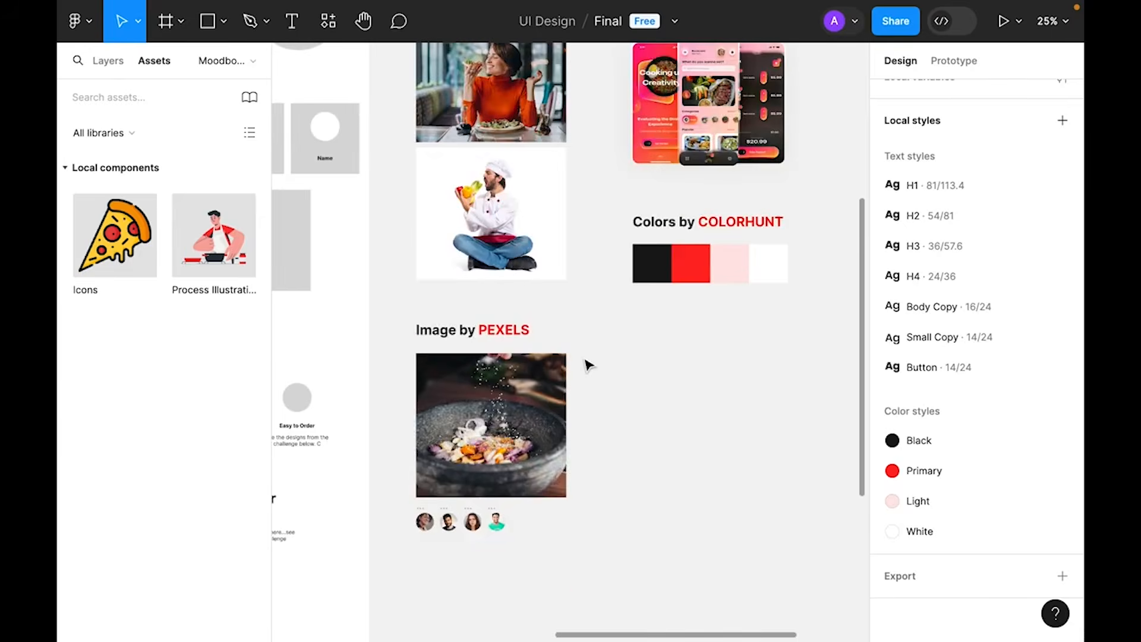
scroll(586, 364, up, 4)
scroll(586, 365, right, 2)
scroll(510, 474, down, 4)
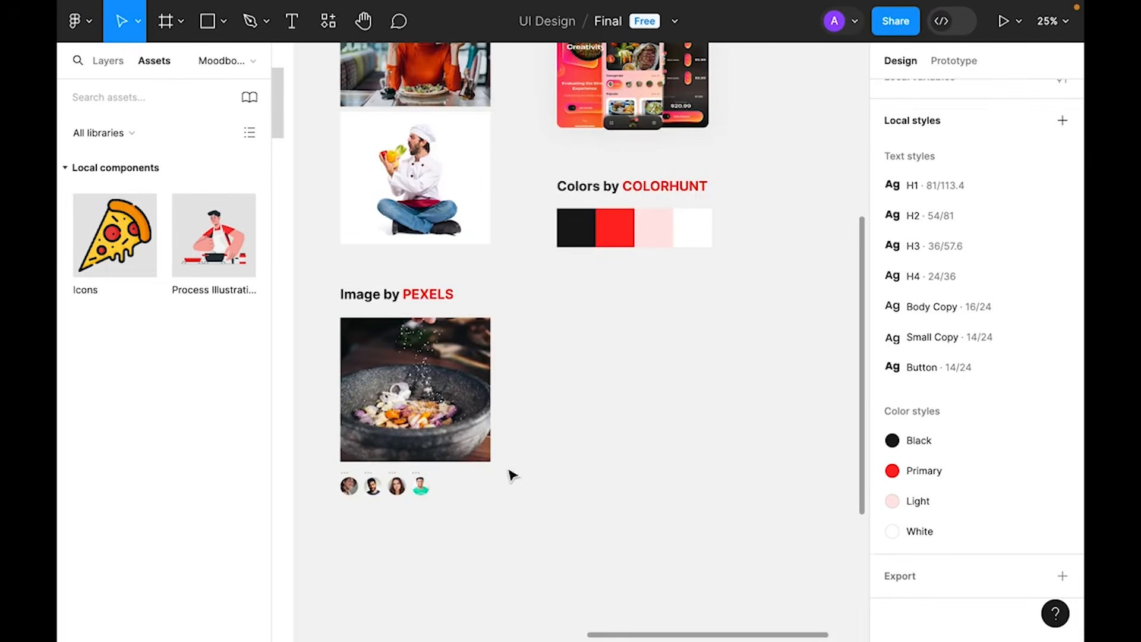
scroll(515, 311, up, 2)
scroll(515, 311, right, 1)
scroll(515, 311, up, 2)
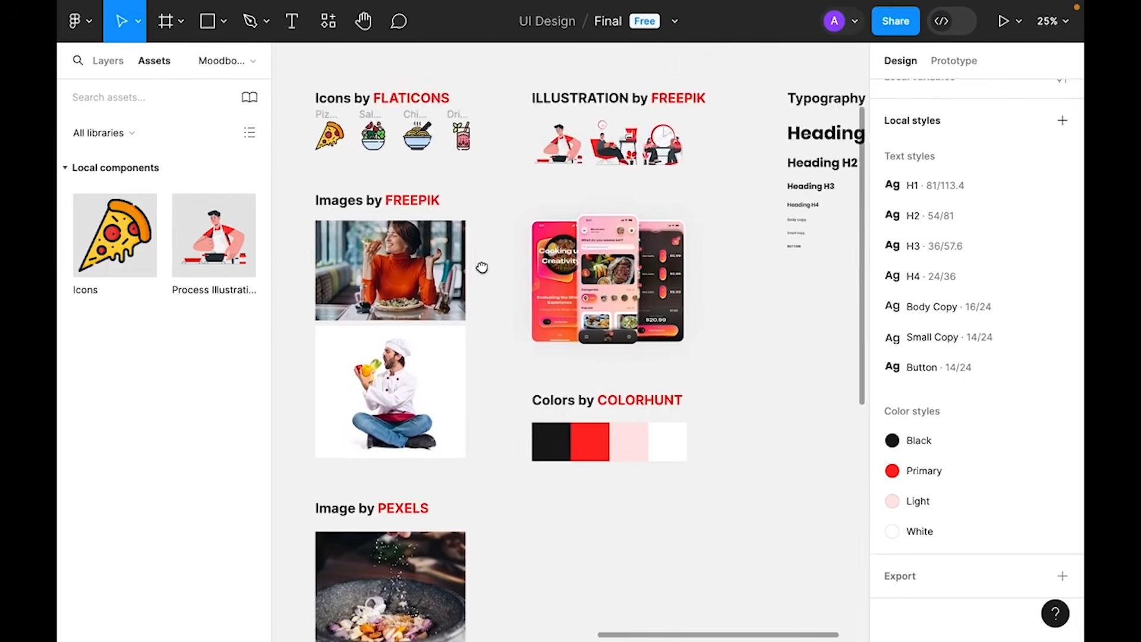
scroll(482, 265, right, 1)
scroll(504, 291, left, 8)
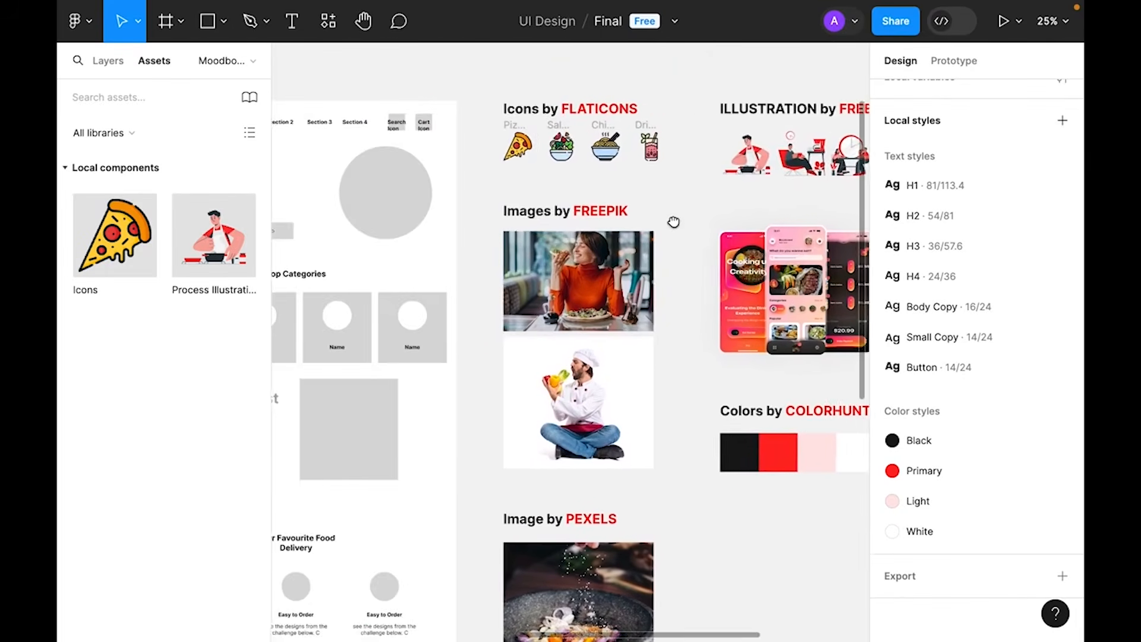
scroll(573, 297, up, 1)
scroll(647, 297, right, 3)
scroll(692, 304, right, 4)
scroll(529, 359, left, 7)
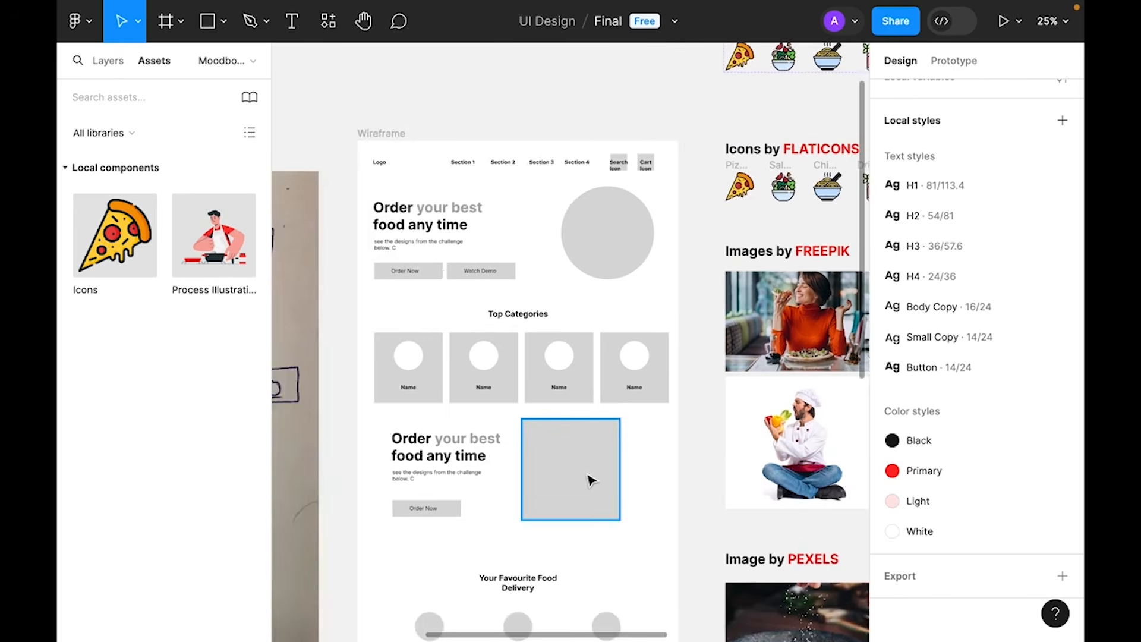
key(shift+1)
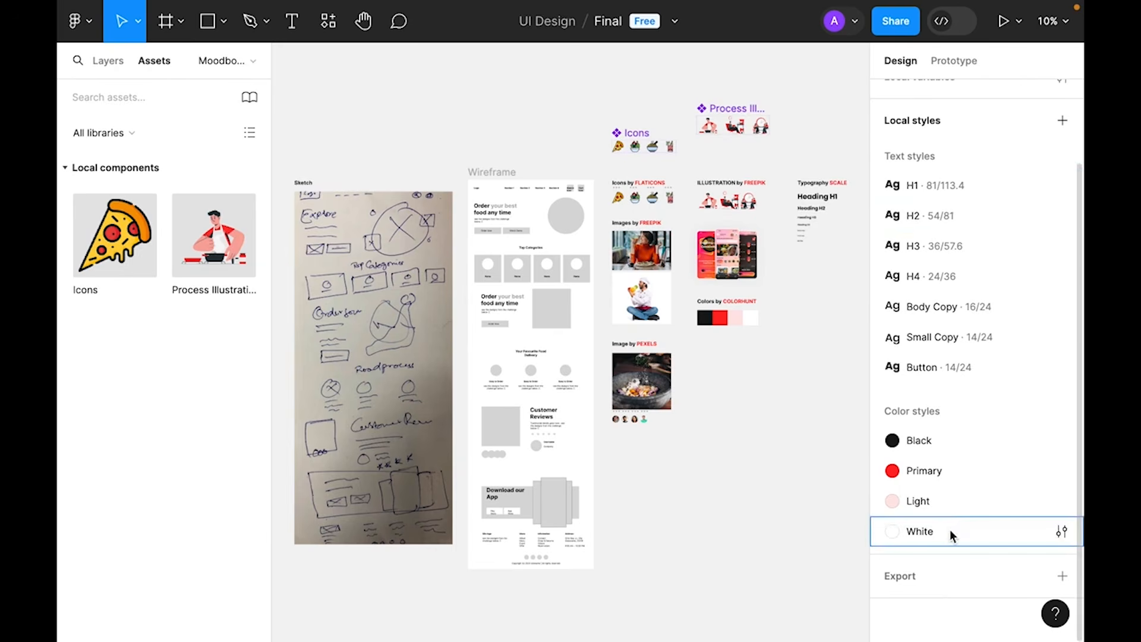
- Copy the Wireframe frame from the moodboard page onto the Design page and shift it left to free space beside it
scroll(994, 359, up, 4)
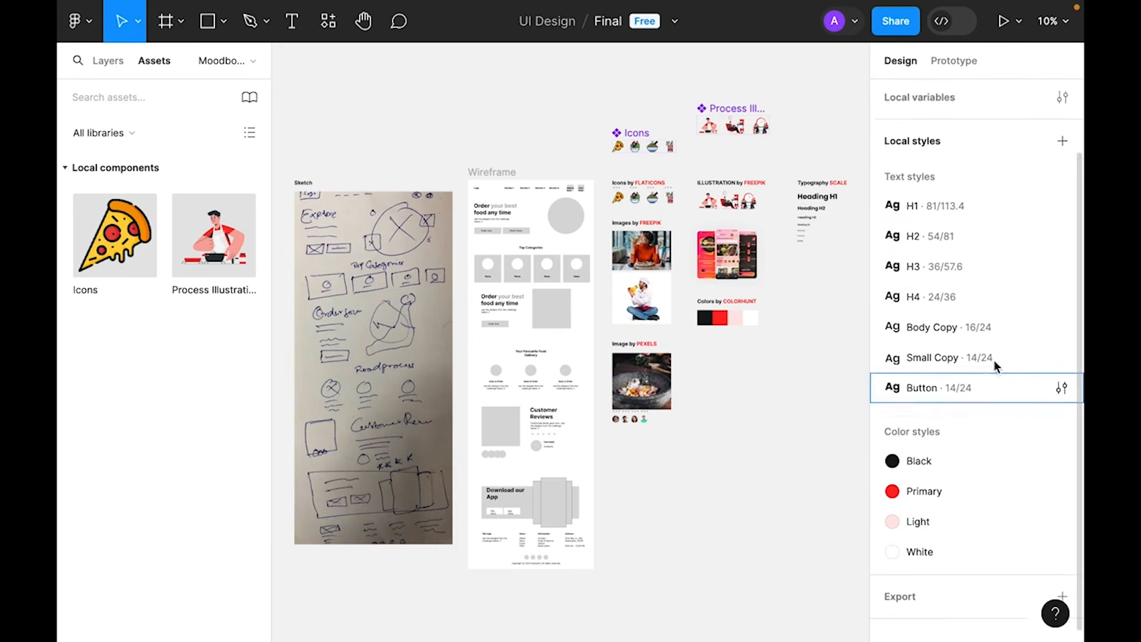
click(109, 66)
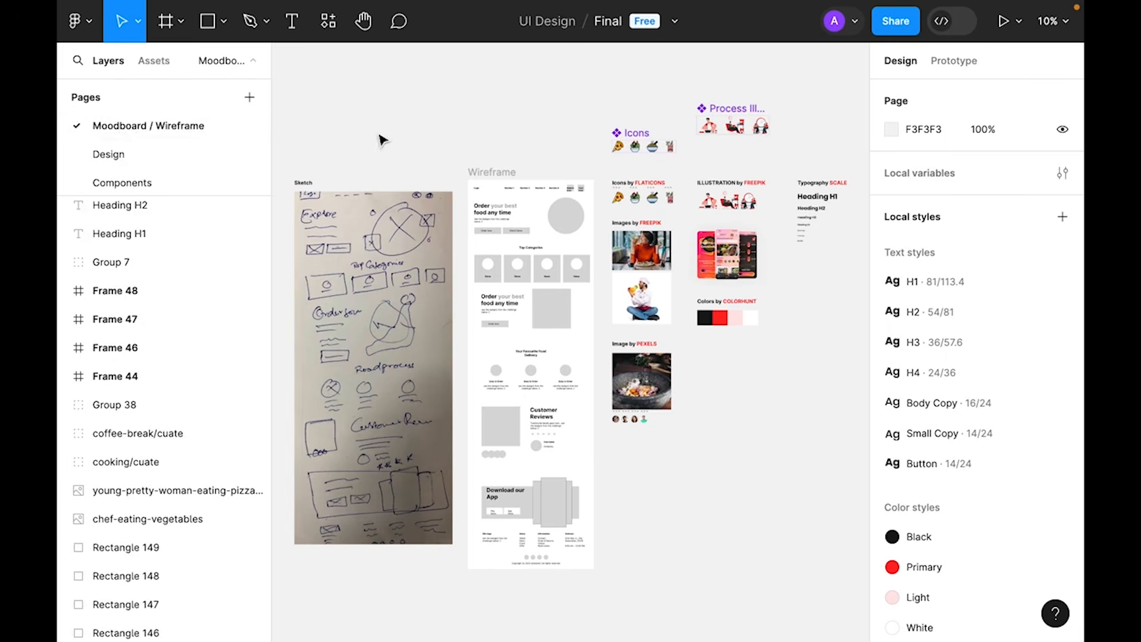
click(489, 174)
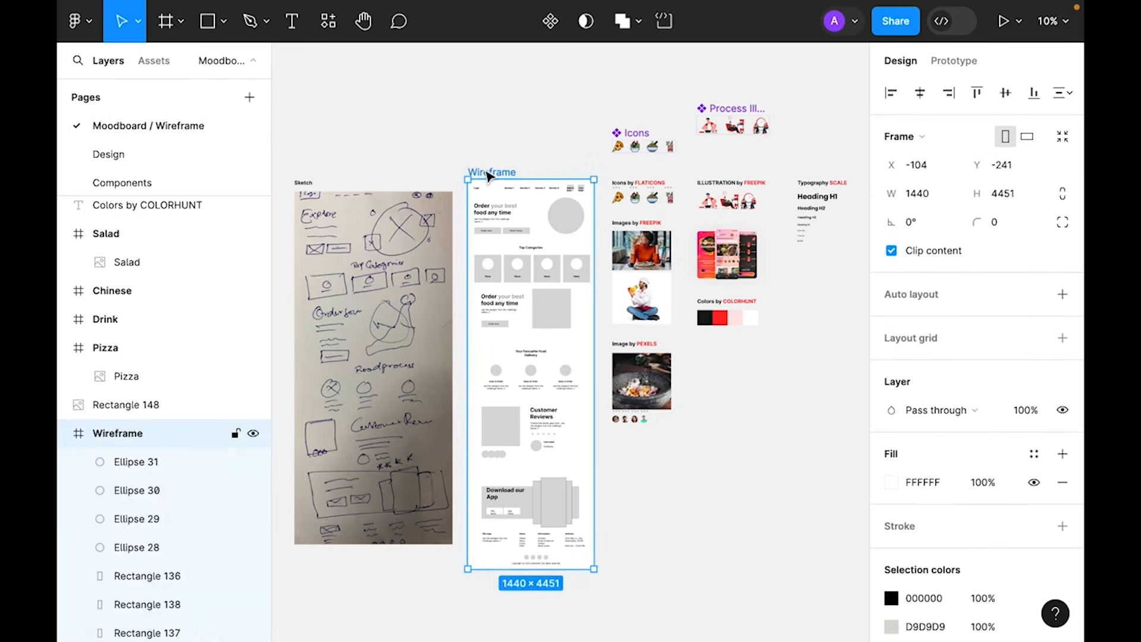
click(128, 155)
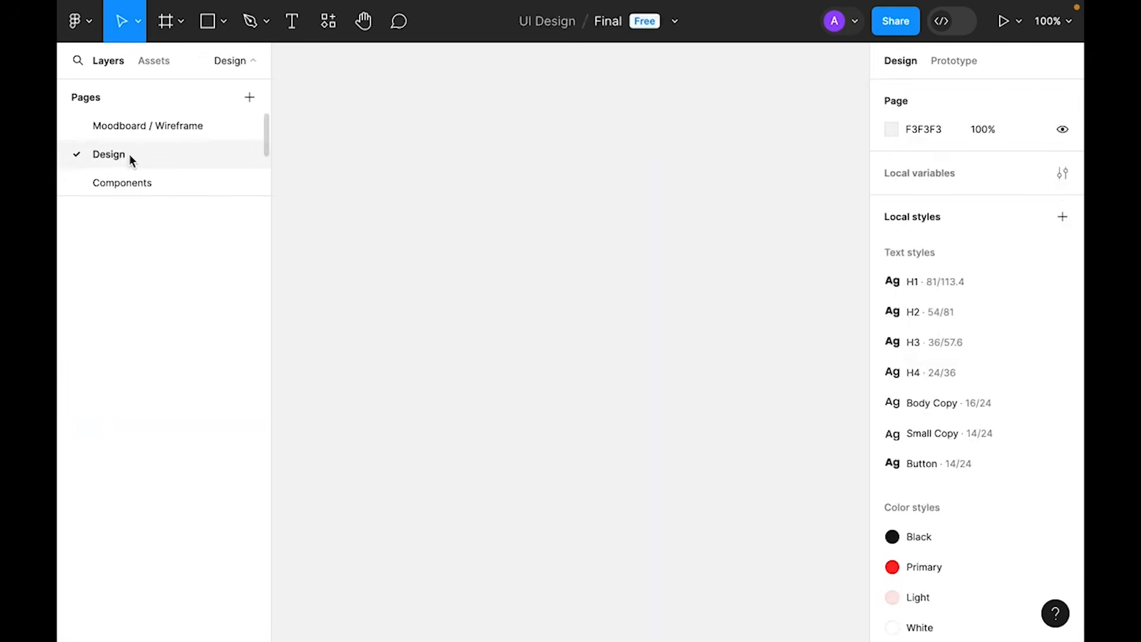
right_click(411, 144)
click(432, 150)
click(419, 176)
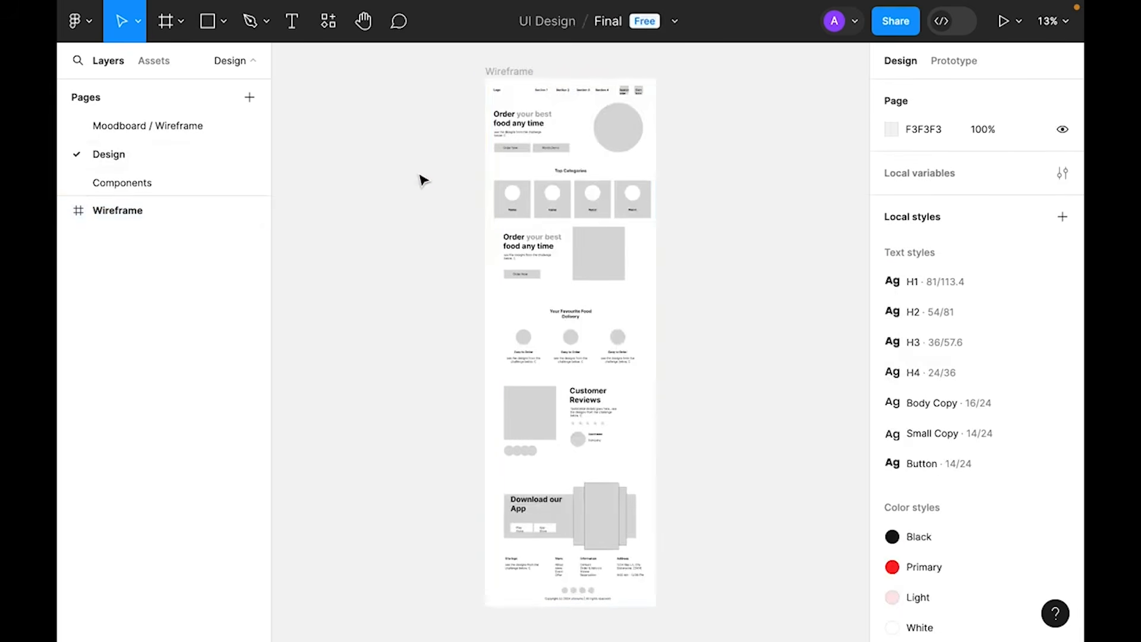
drag(540, 73, 370, 74)
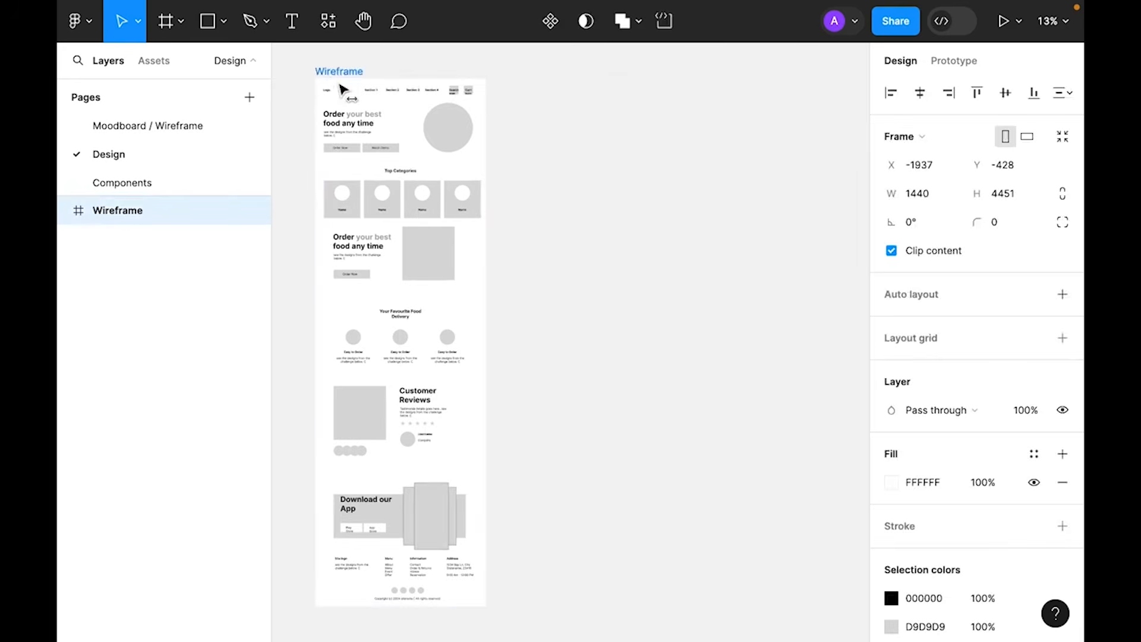
click(292, 59)
- Create a 1440 × 1024 Desktop frame, align its top with the wireframe on the right side, and rename it Design
click(166, 22)
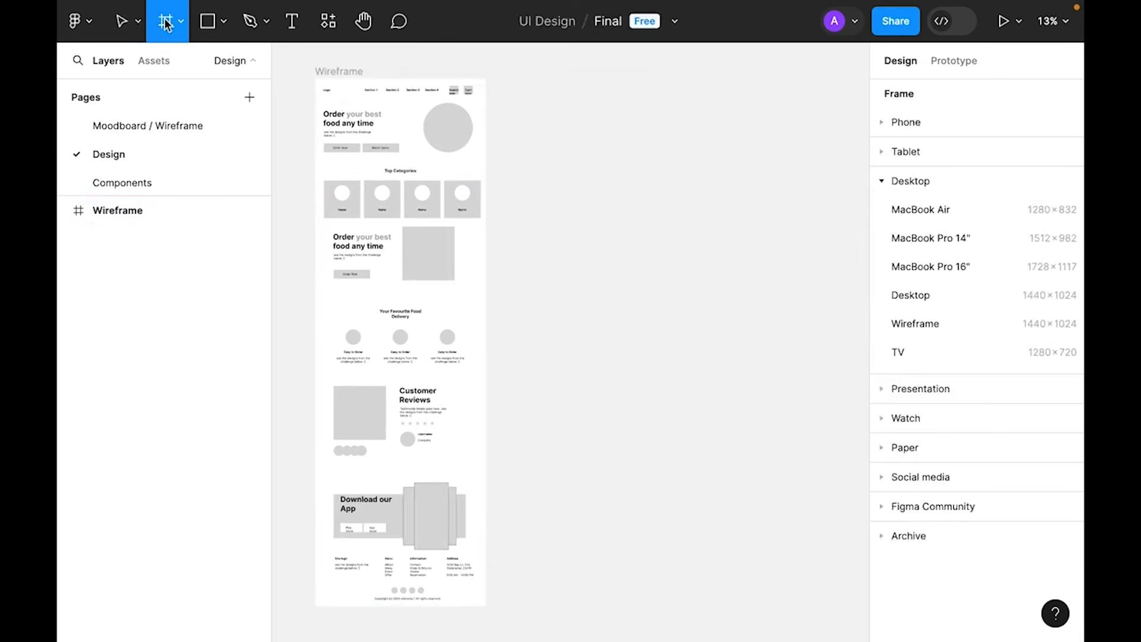
click(945, 292)
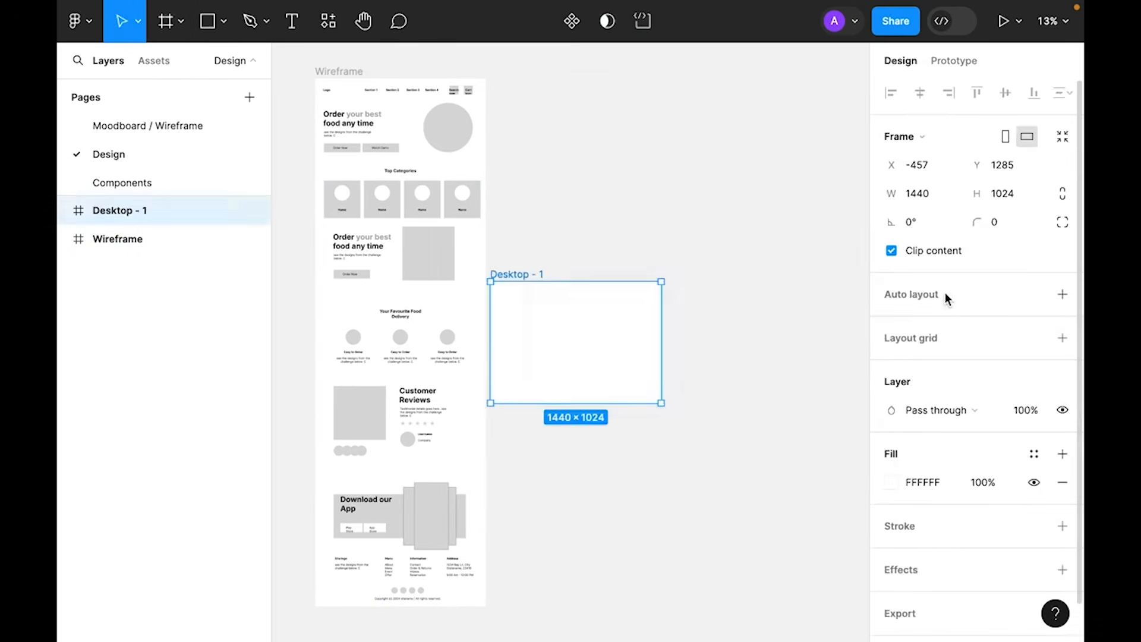
drag(553, 344, 537, 76)
double_click(535, 71)
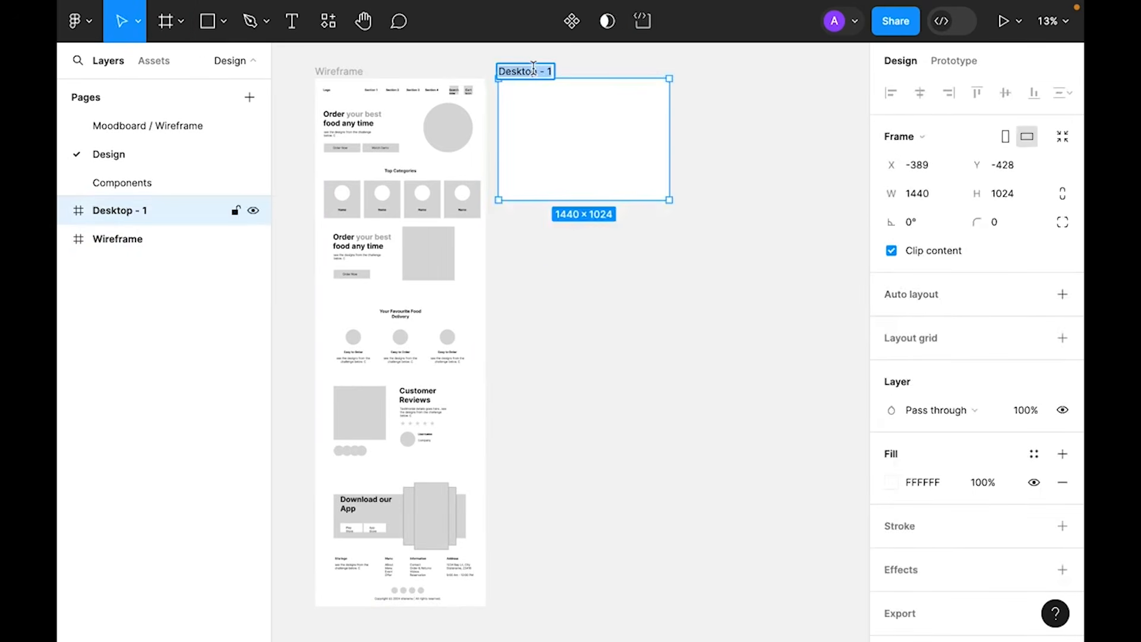
text(Design)
key(Return)
click(626, 479)
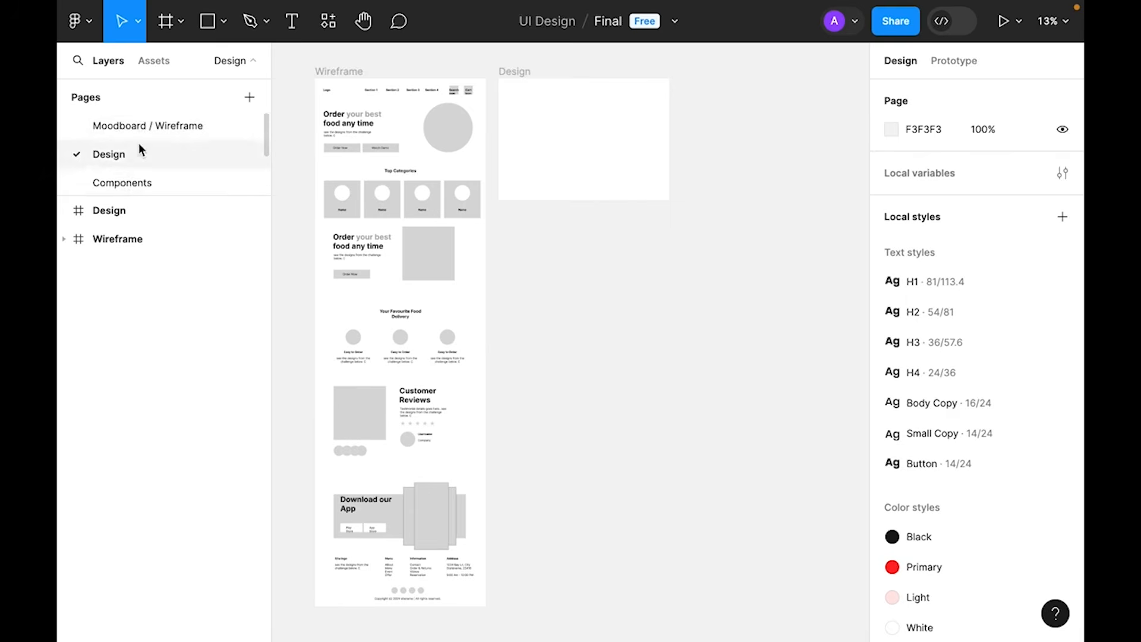
- Move the Icons and Process Illustration component sets from the Moodboard / Wireframe page to the Components page
click(147, 126)
drag(569, 88, 796, 158)
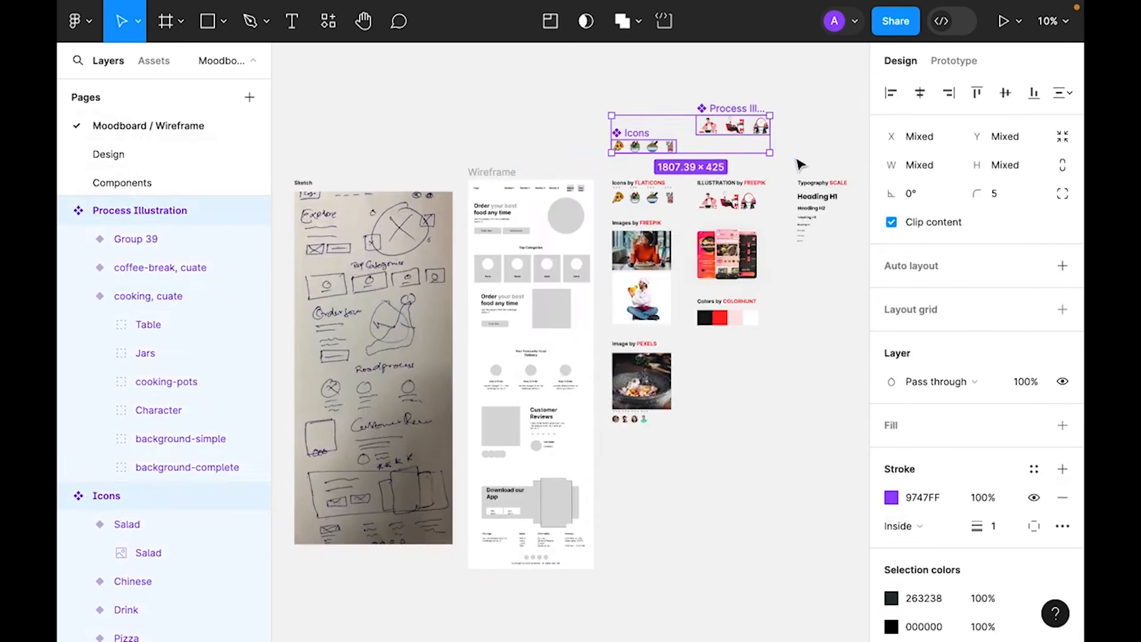
key(Escape)
click(178, 178)
right_click(520, 152)
click(555, 165)
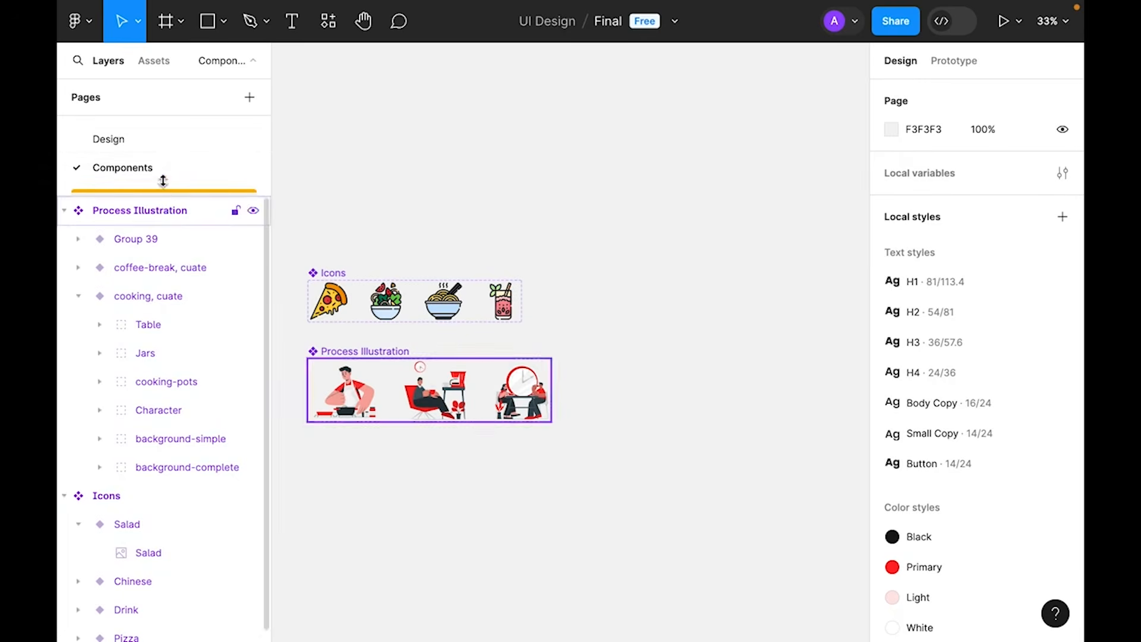
- Add a layout grid of 12 columns to the Design frame on the Design page
click(152, 144)
scroll(486, 161, up, 3)
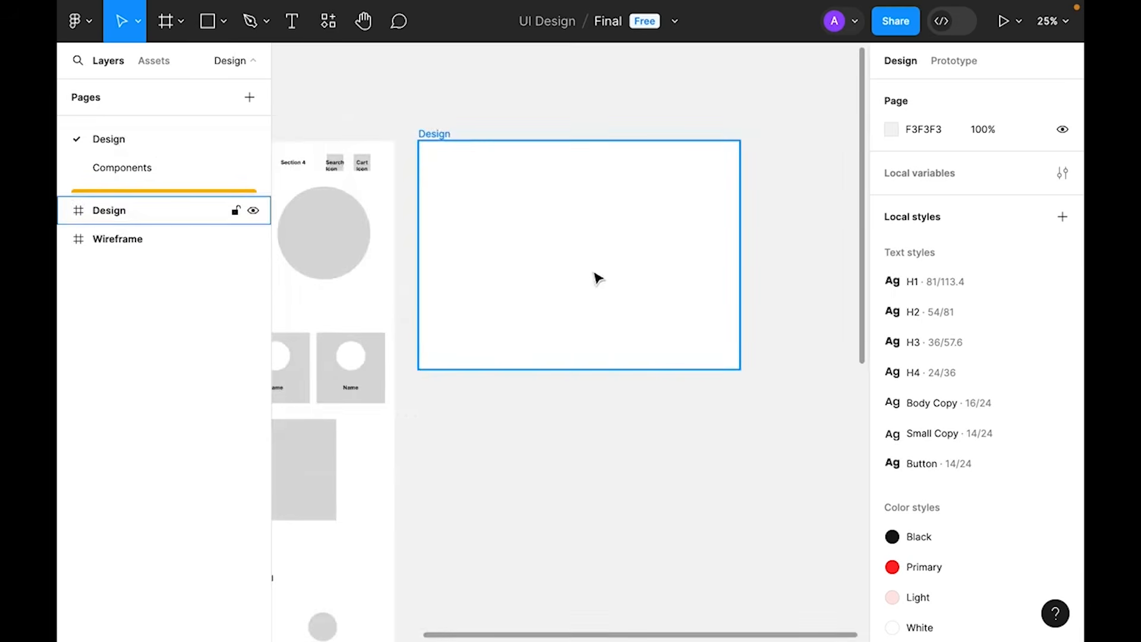
click(514, 211)
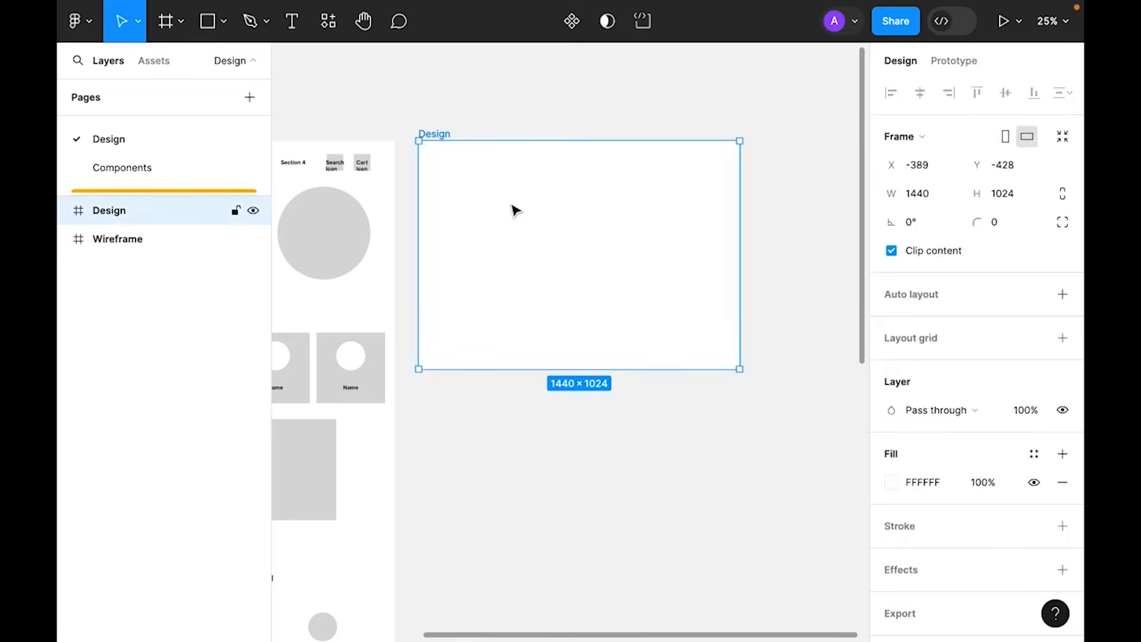
click(1064, 340)
click(892, 368)
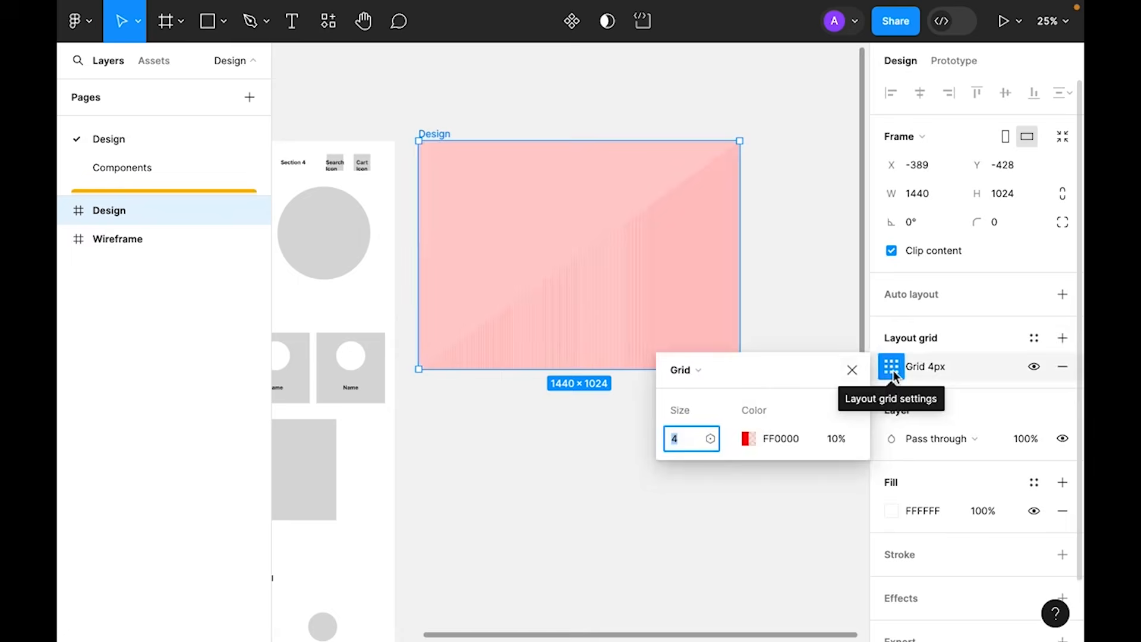
click(691, 378)
click(743, 394)
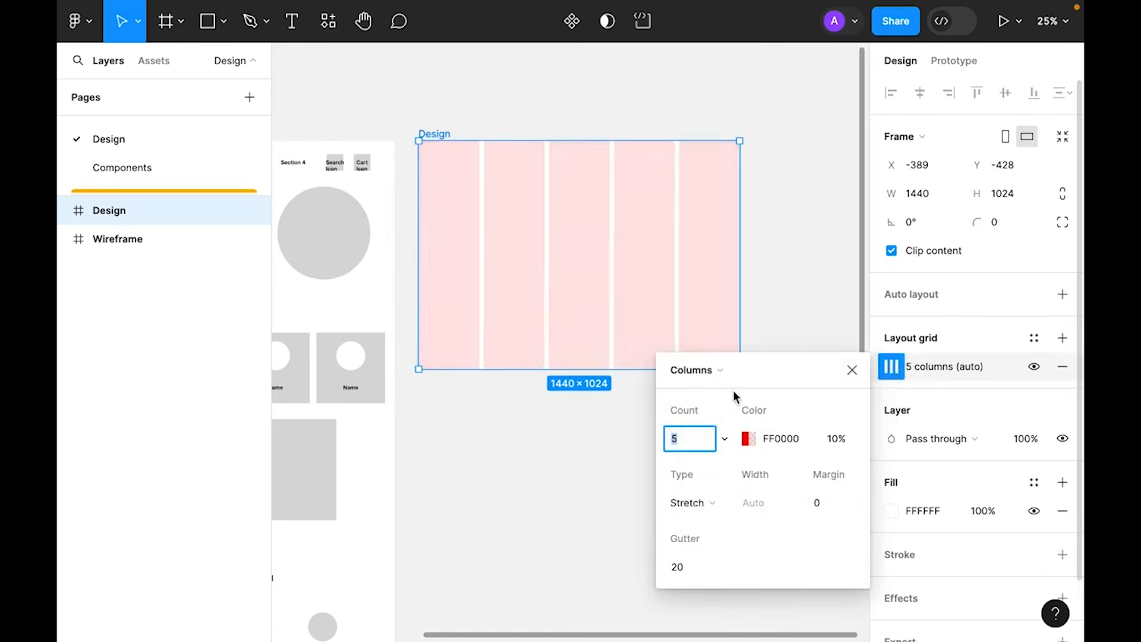
key(Return)
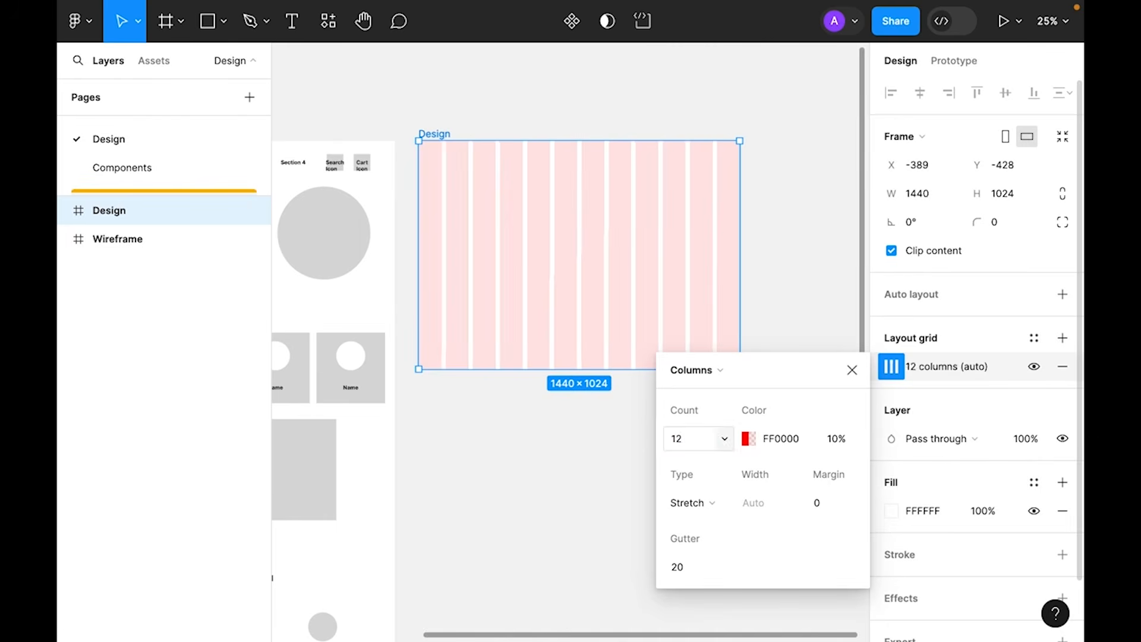
- Set the column grid's colour to CCCCCC, its type to Center and its column width to 80
click(750, 438)
drag(487, 237, 405, 225)
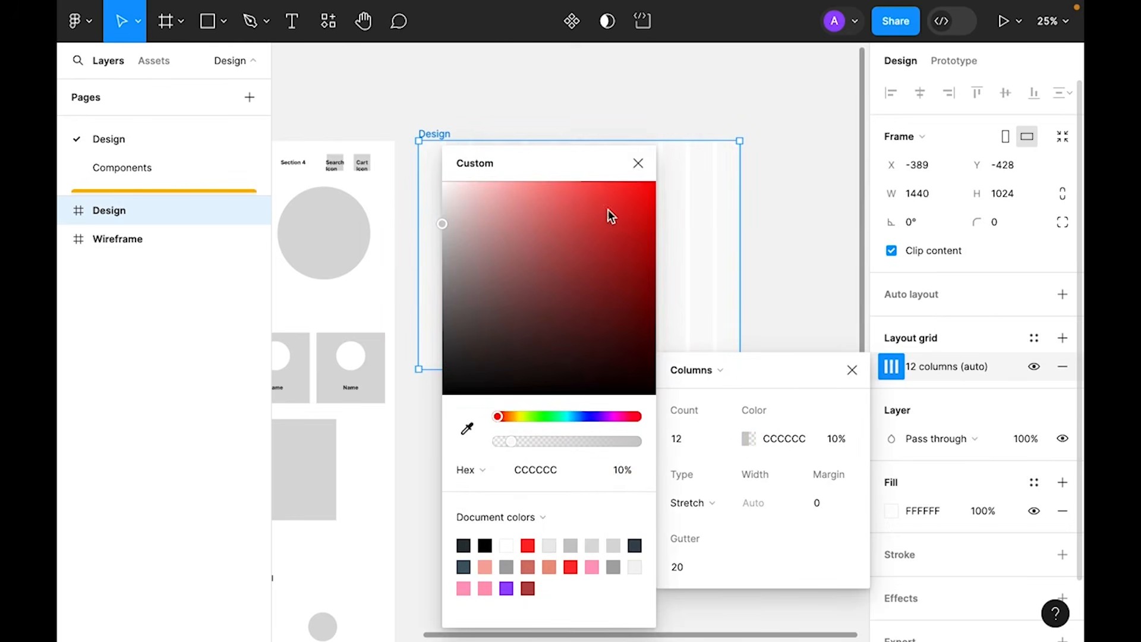
click(638, 163)
click(682, 502)
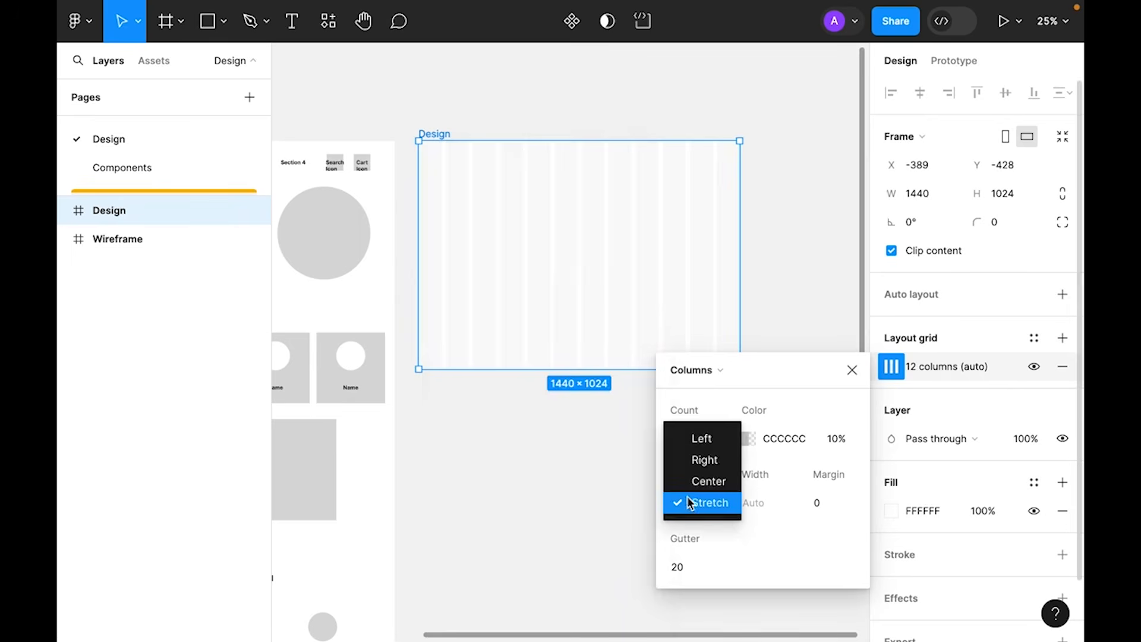
click(700, 486)
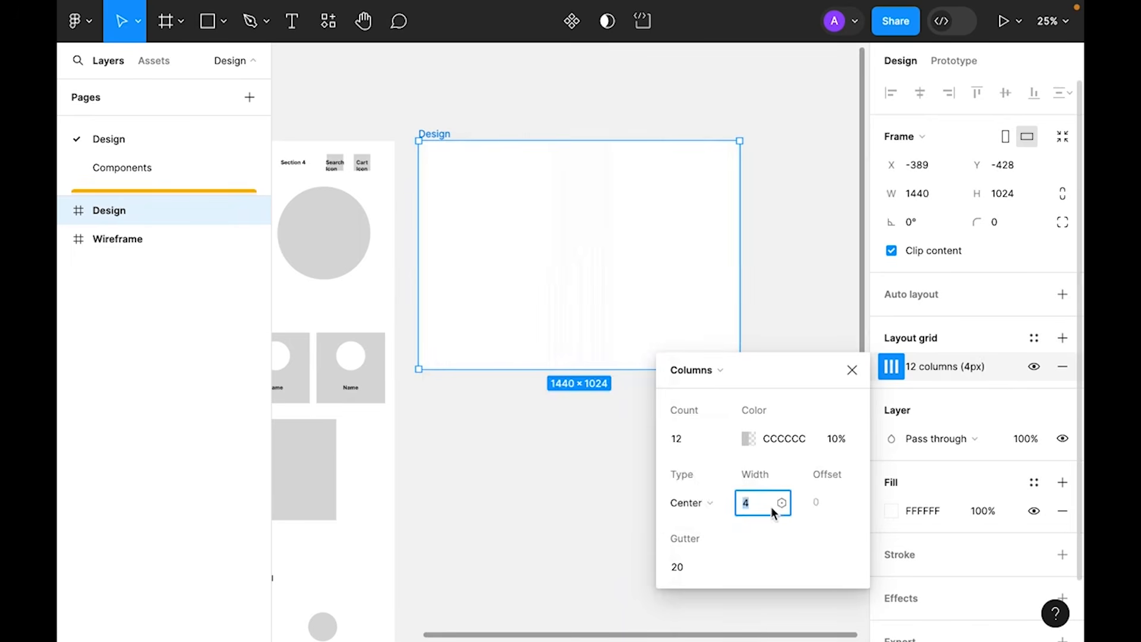
key(Return)
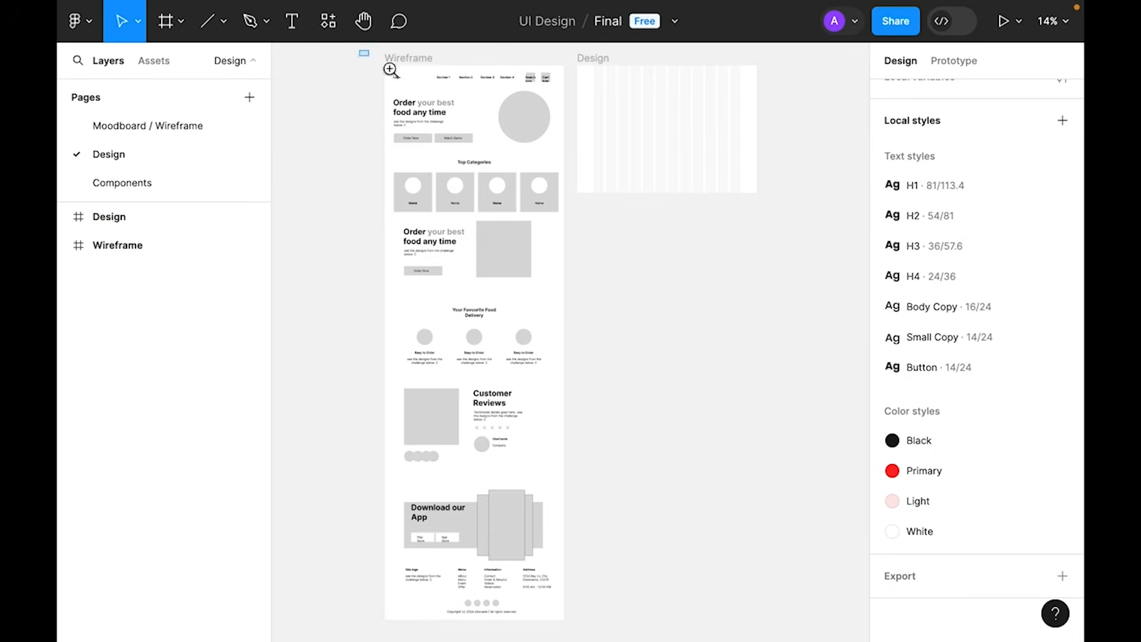
- Place a 48 × 48 frame inside the Design frame at the edge of the first grid column, at X 130, Y 65
drag(390, 69, 779, 234)
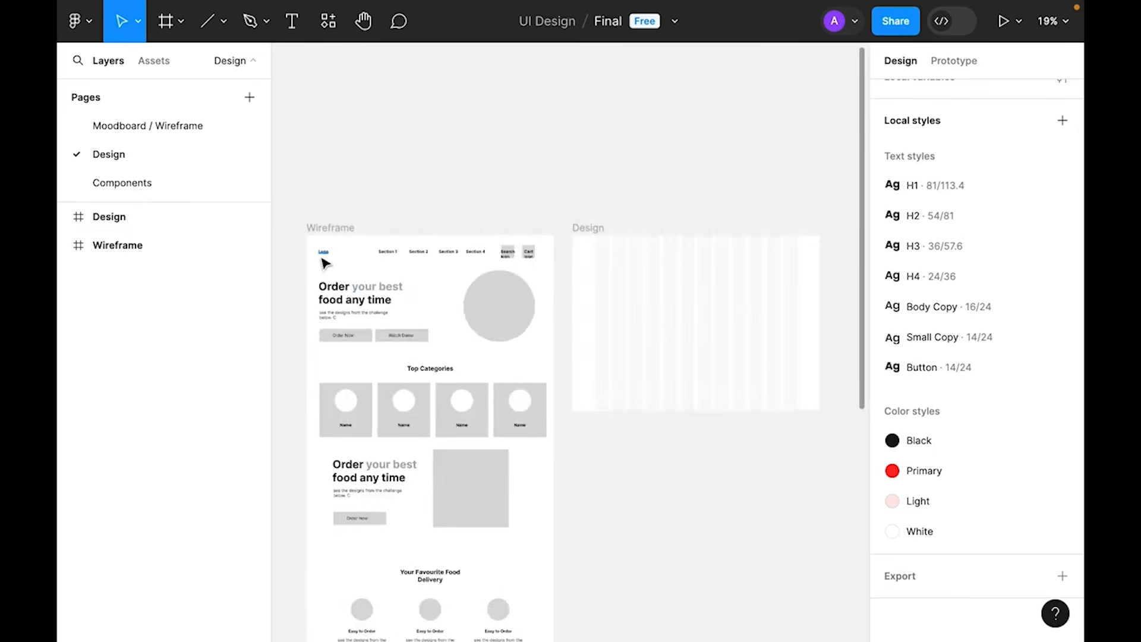
scroll(390, 262, down, 2)
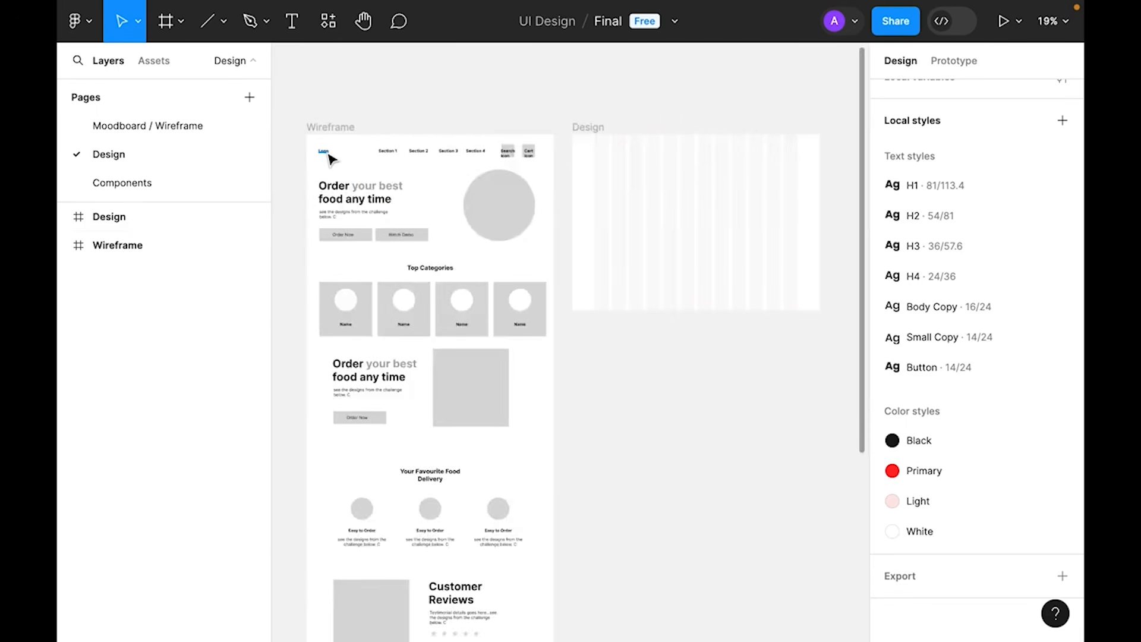
click(587, 130)
key(shift+2)
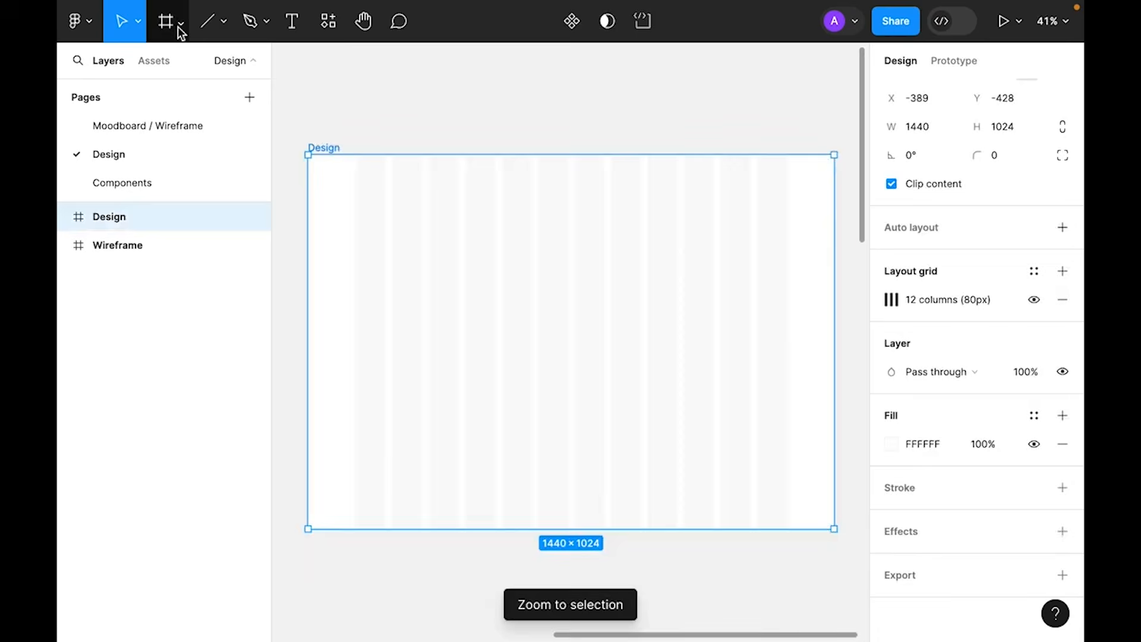
click(166, 21)
click(371, 197)
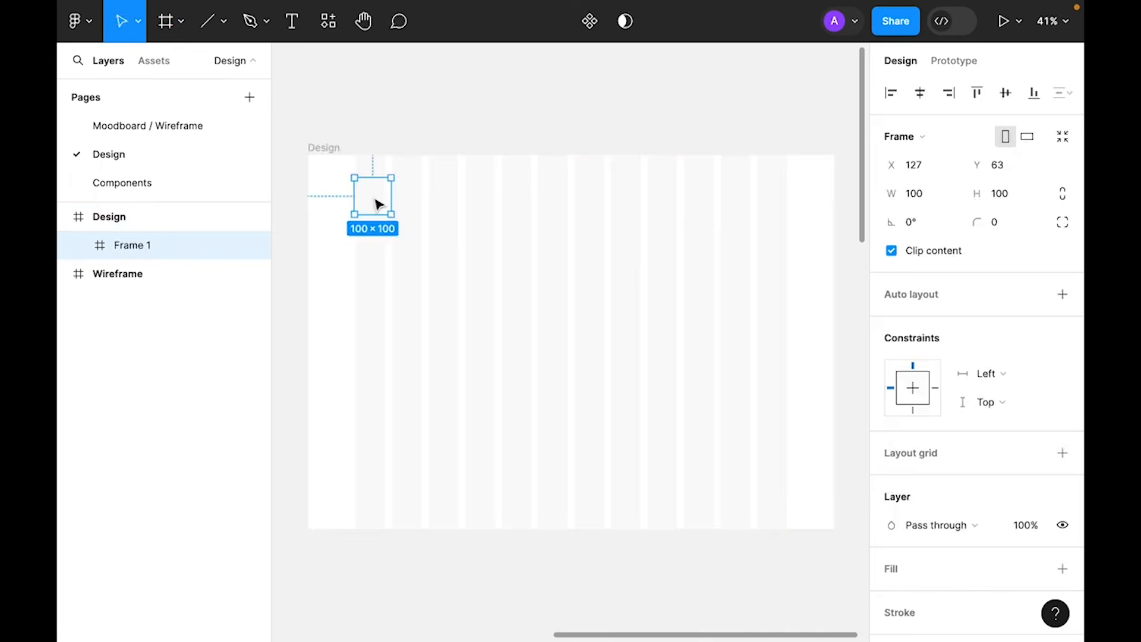
scroll(384, 215, up, 5)
scroll(466, 227, left, 1)
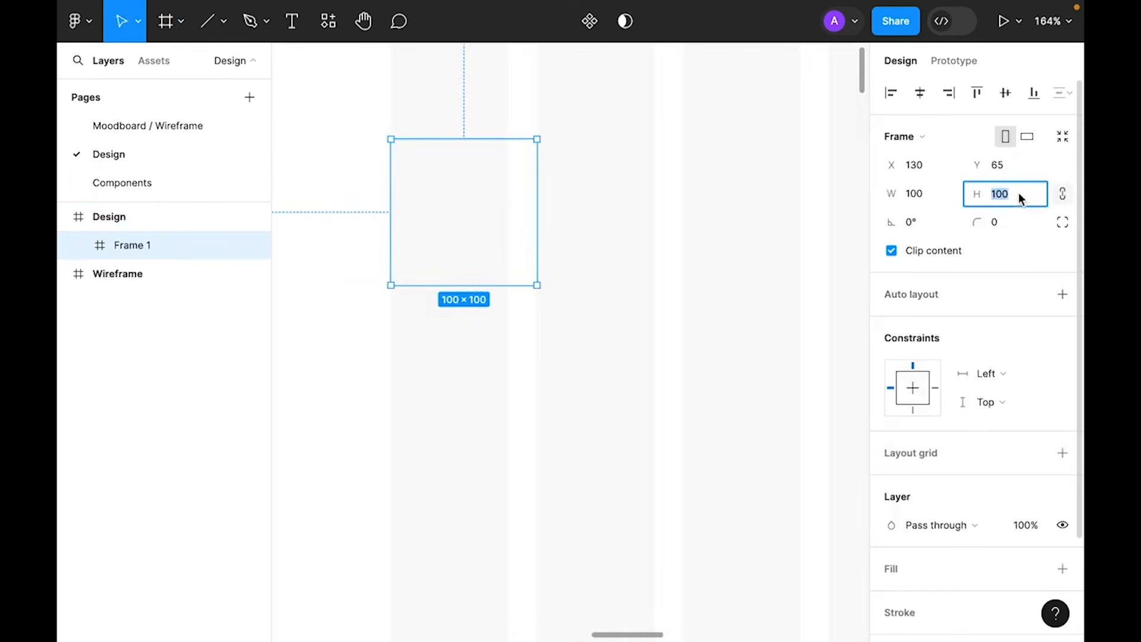
text(48)
key(Return)
scroll(1029, 422, down, 3)
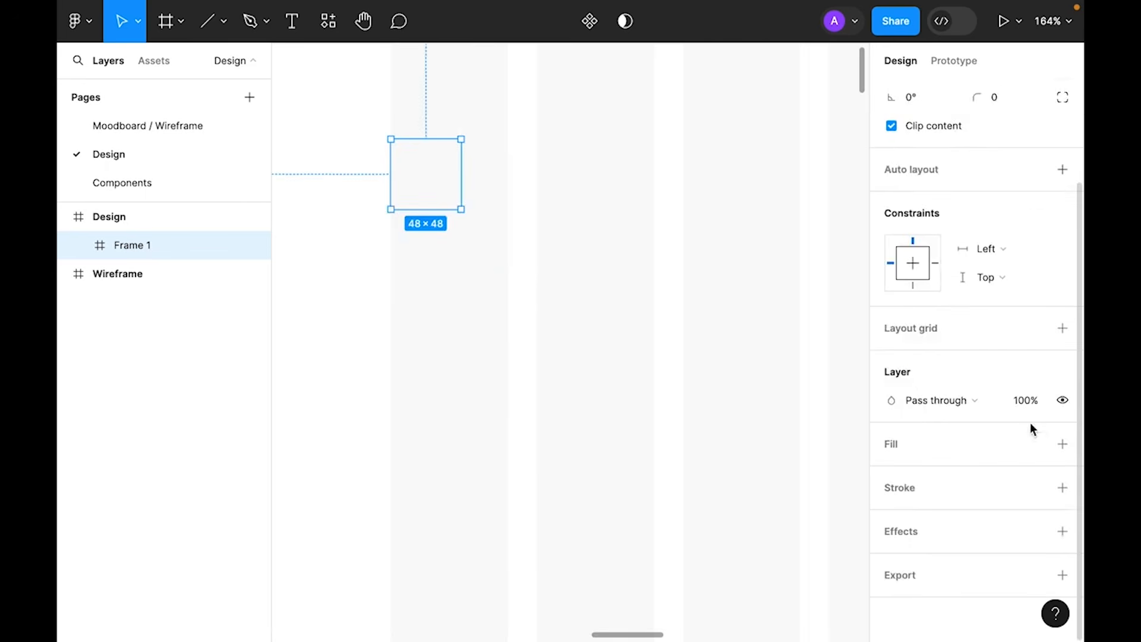
- Fill the 48 × 48 frame with the Primary colour style and set its corner radius to 4
click(1062, 444)
click(1063, 473)
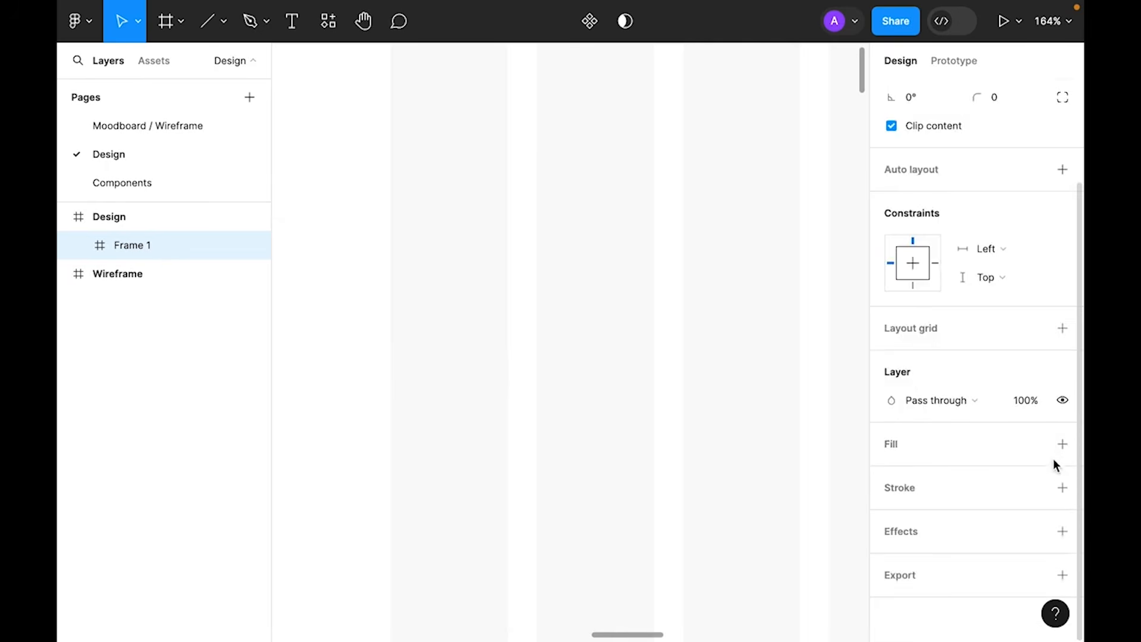
click(1034, 444)
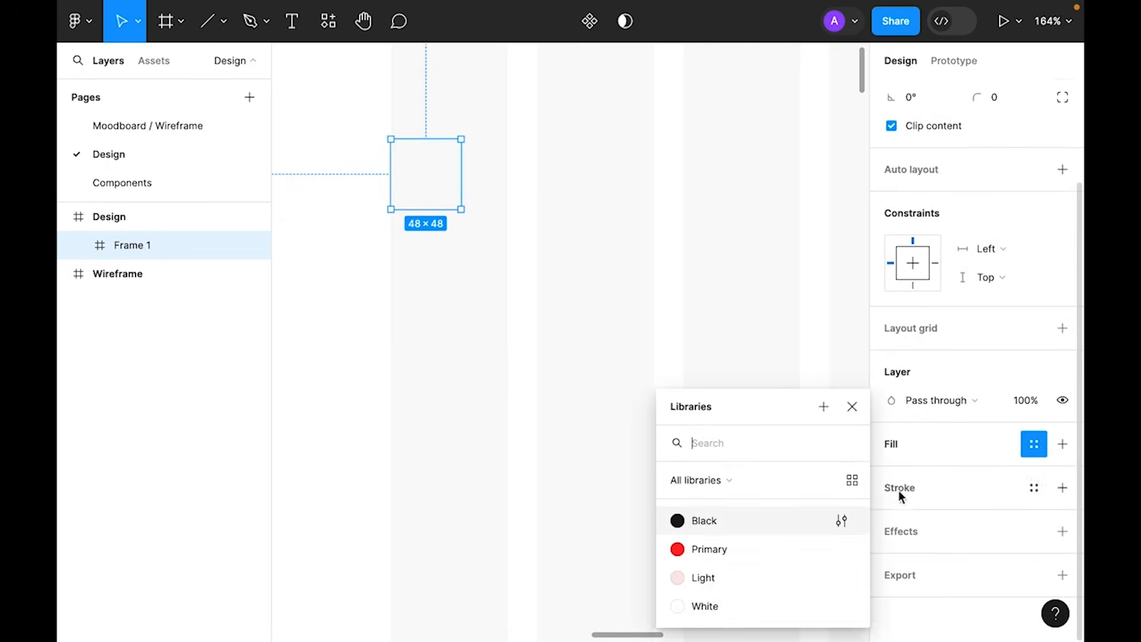
click(722, 548)
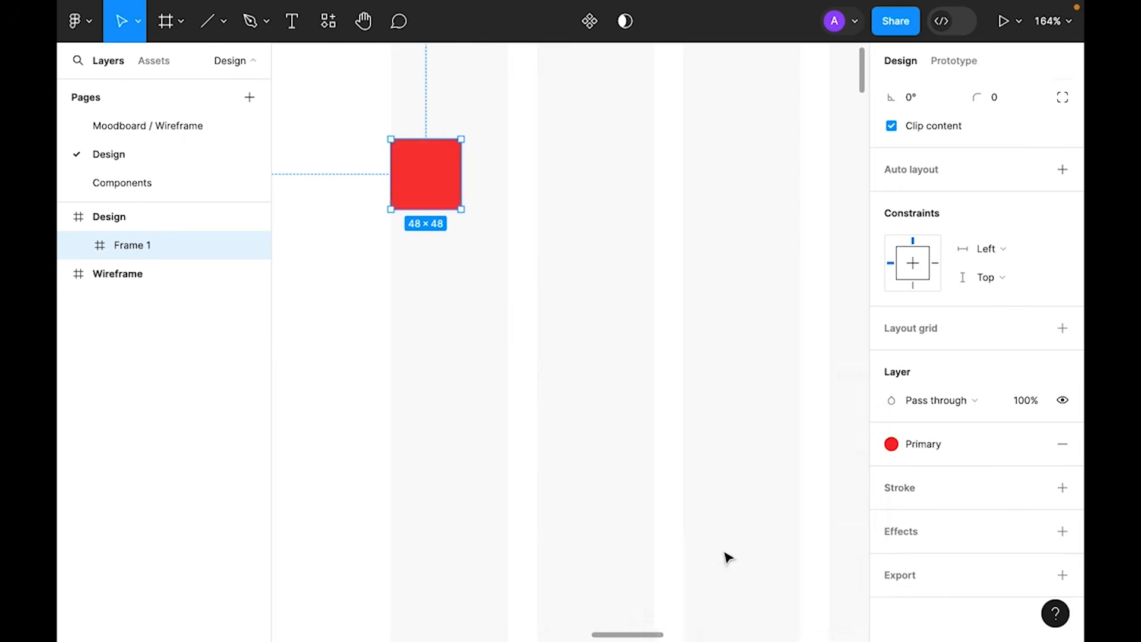
scroll(721, 293, up, 3)
scroll(1017, 222, up, 4)
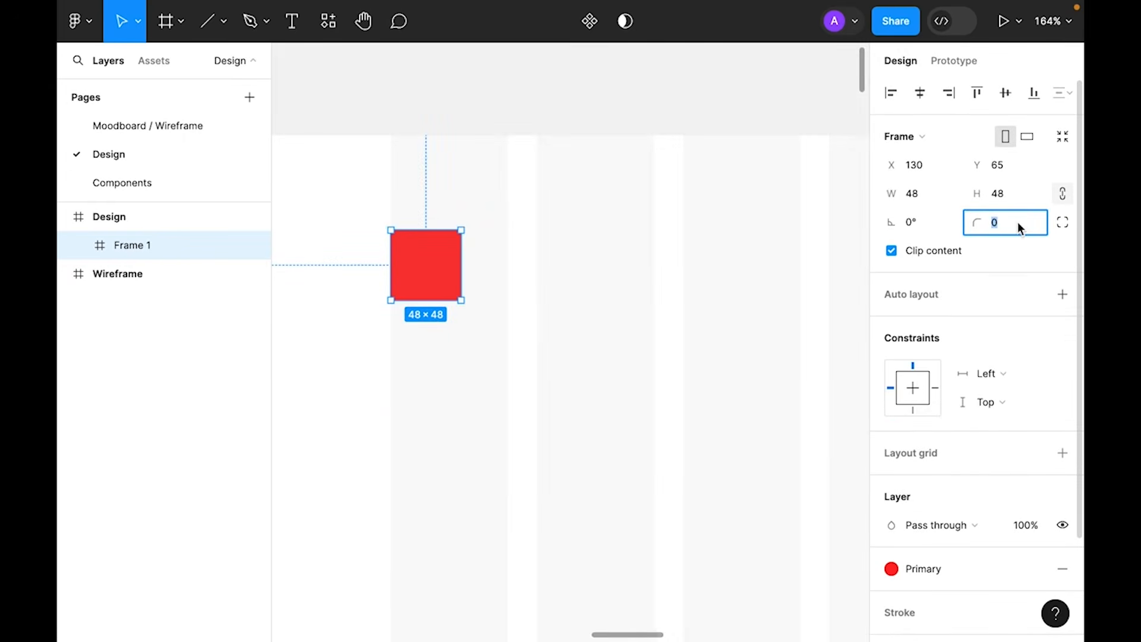
text(4)
key(Return)
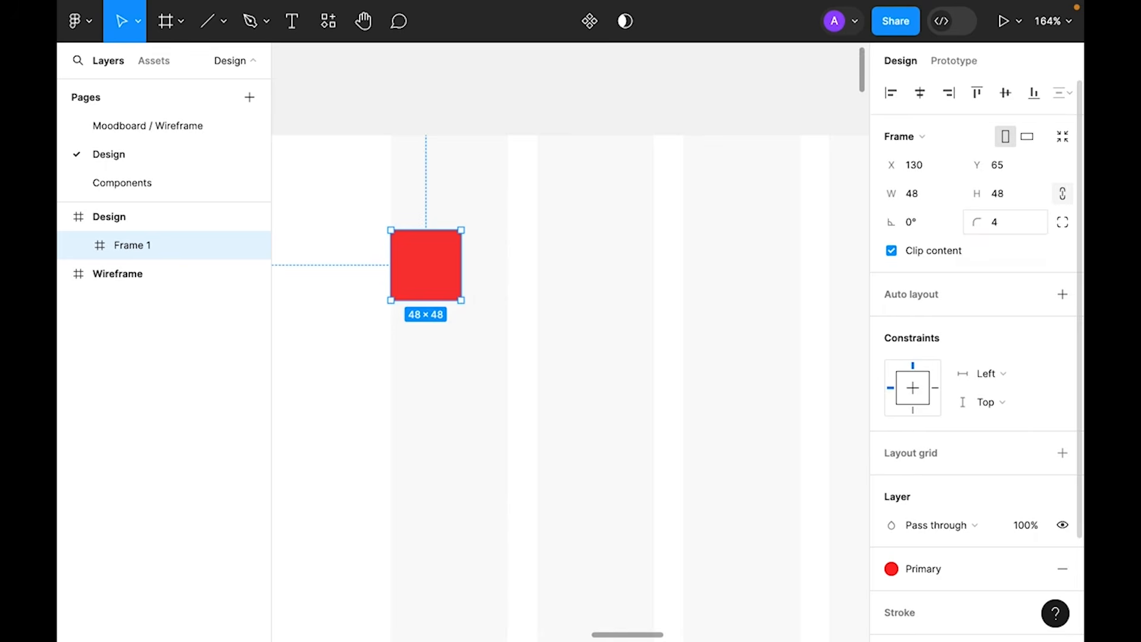
- Search the Font Awesome Icons by Iconduck plugin for food and insert the Utensils icon near the red square
click(333, 32)
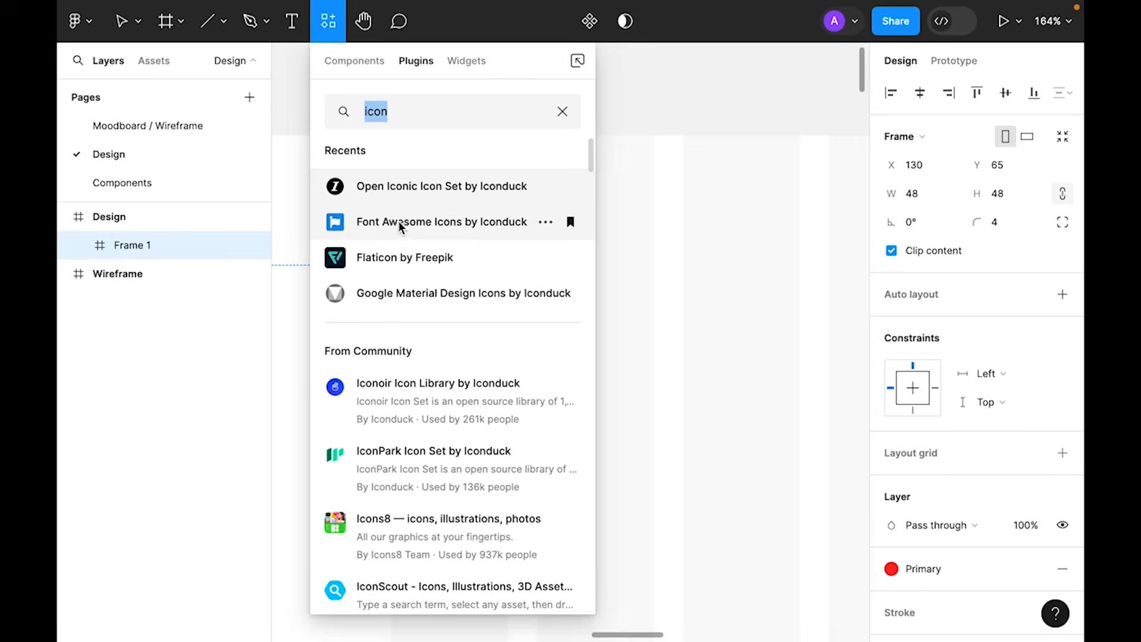
click(400, 227)
click(651, 150)
text(food)
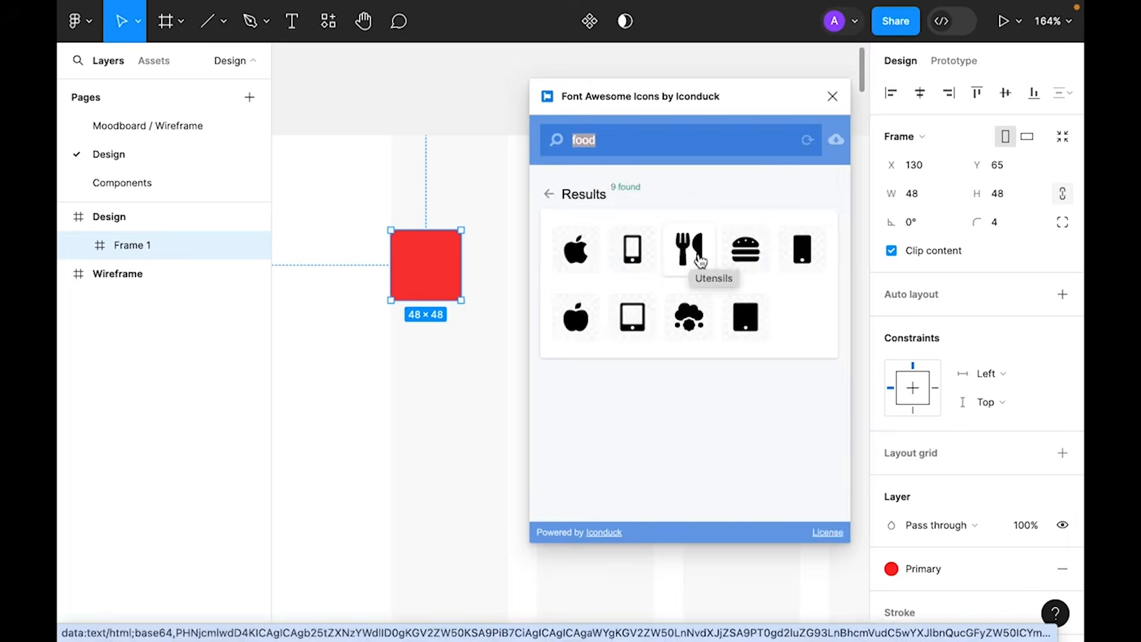
click(701, 261)
drag(640, 468, 545, 328)
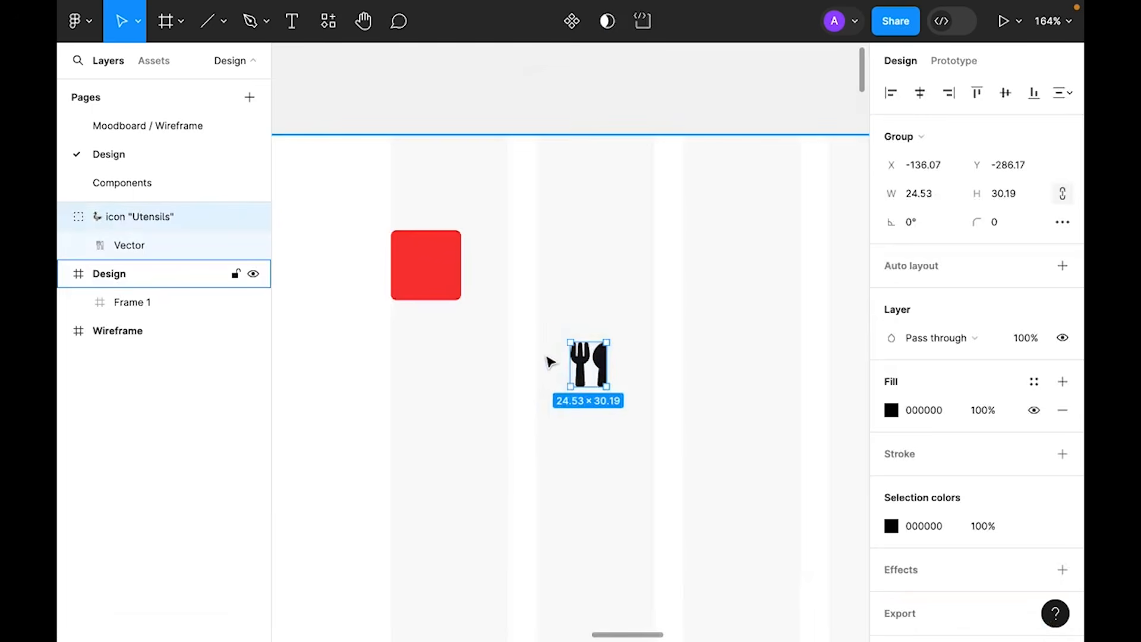
- Move the Utensils icon into the red square frame and apply the White colour style to its fill
key(Delete)
click(412, 253)
key(ctrl+v)
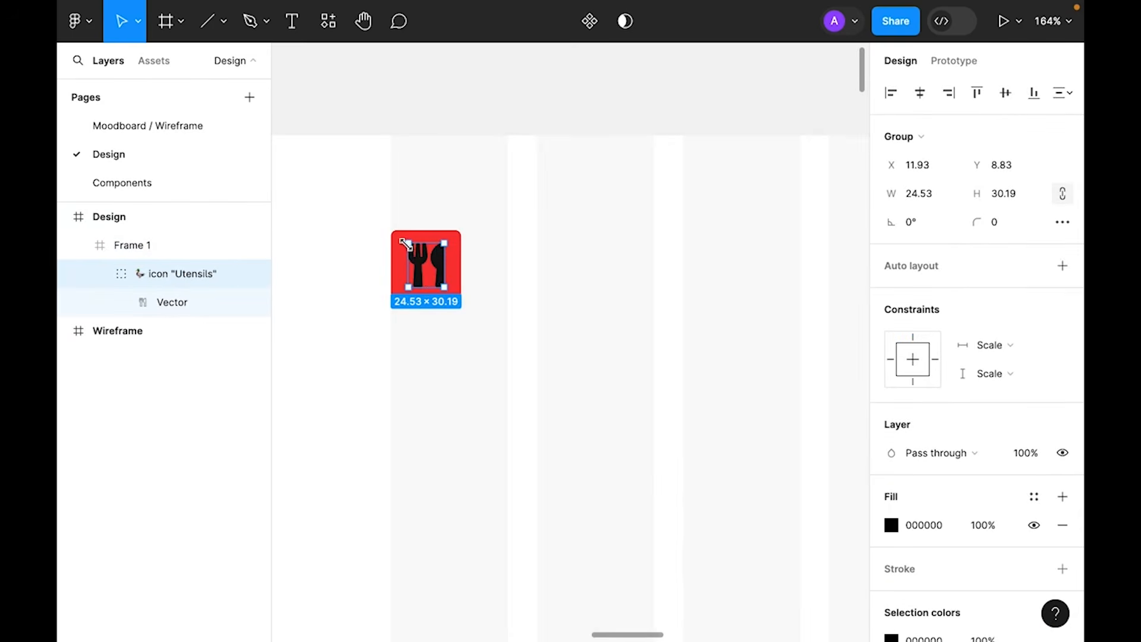
scroll(990, 385, down, 3)
click(1034, 344)
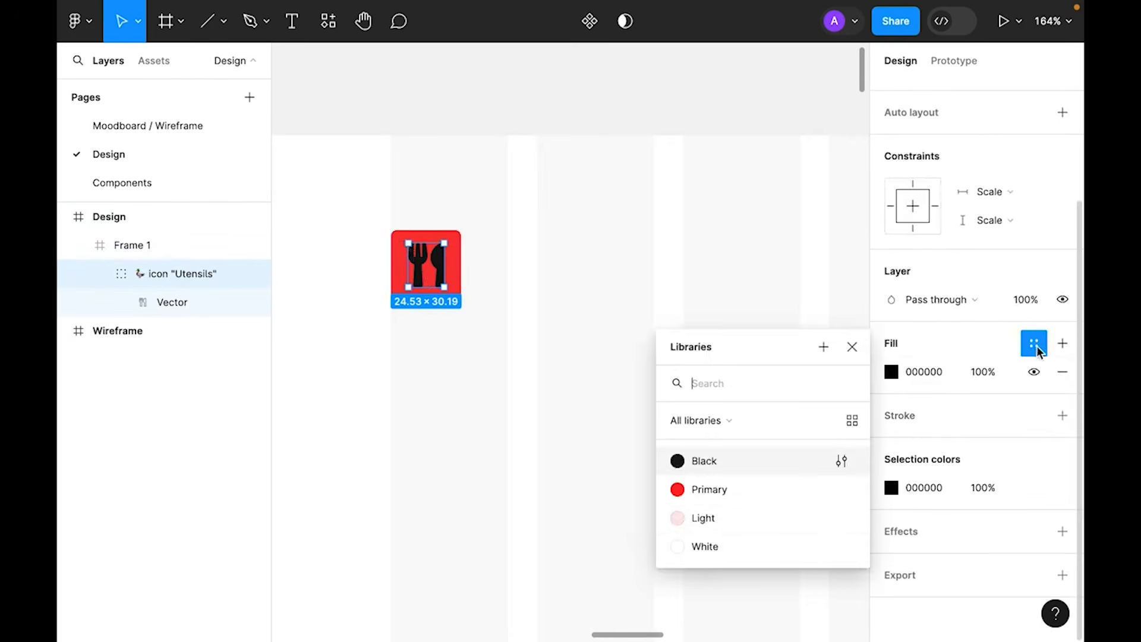
click(725, 542)
- Set the Utensils icon's height to 20 and centre it horizontally and vertically in the red square
scroll(1023, 204, up, 3)
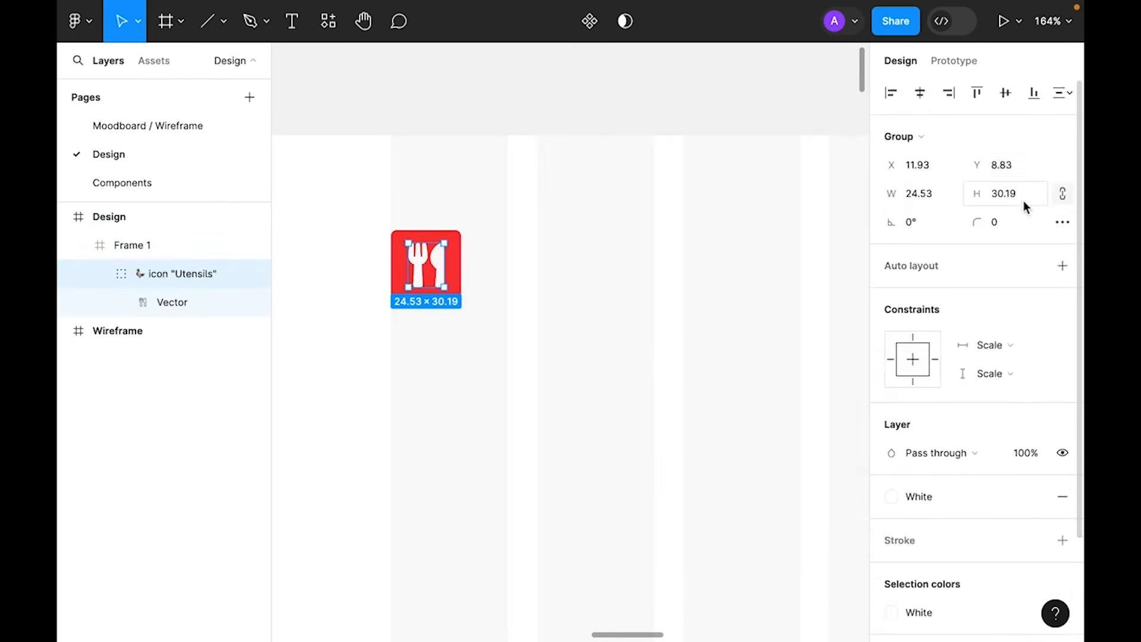
text(20)
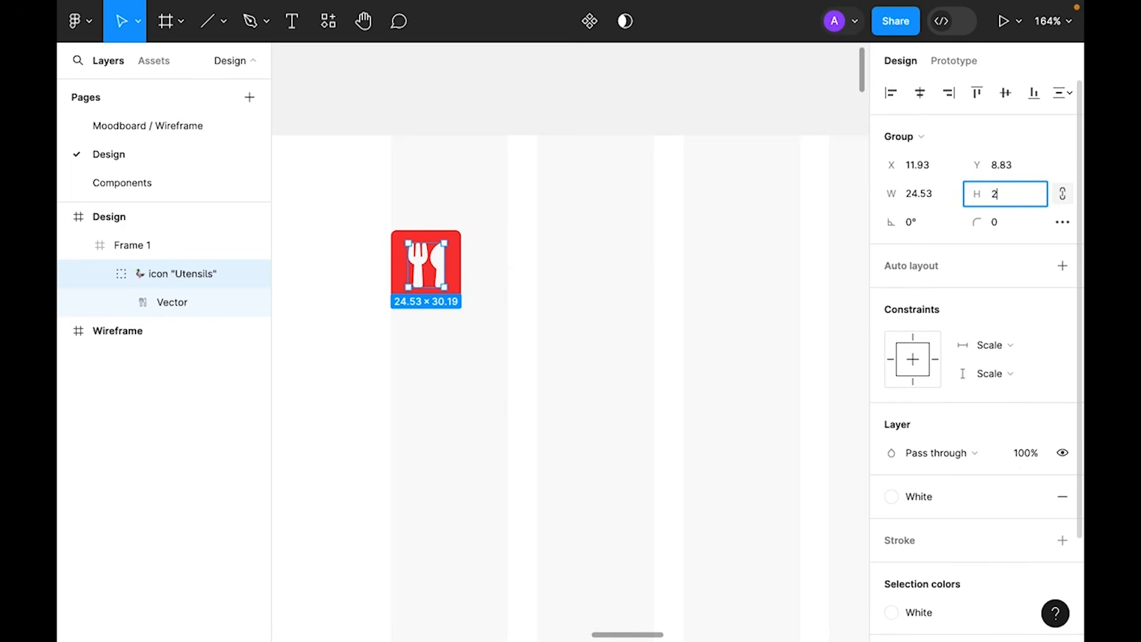
key(Return)
click(920, 93)
click(1005, 94)
- Add the text FoodBox in Poppins Bold, size 16, beside the red icon square in the Design frame
key(ctrl+v)
scroll(958, 413, down, 3)
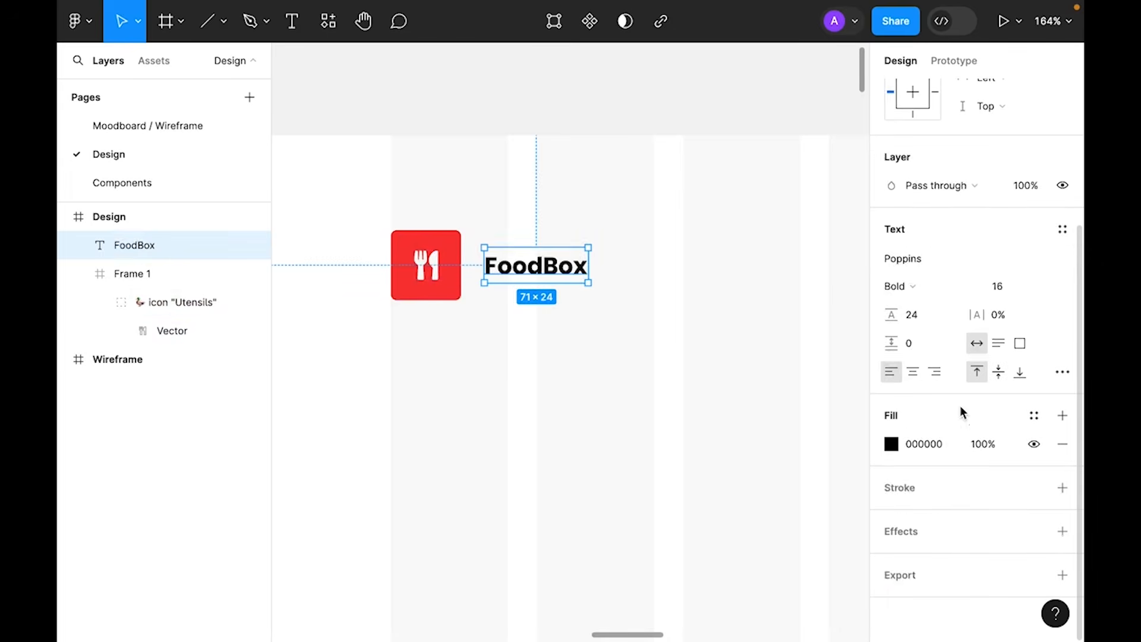
click(924, 258)
scroll(771, 441, down, 4)
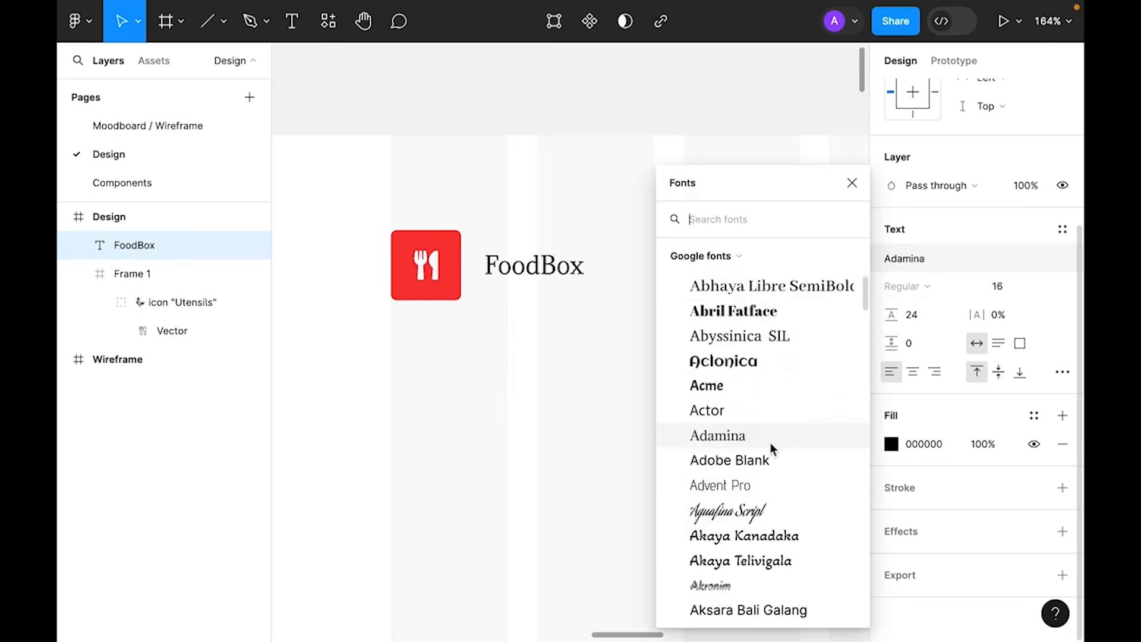
scroll(750, 610, up, 4)
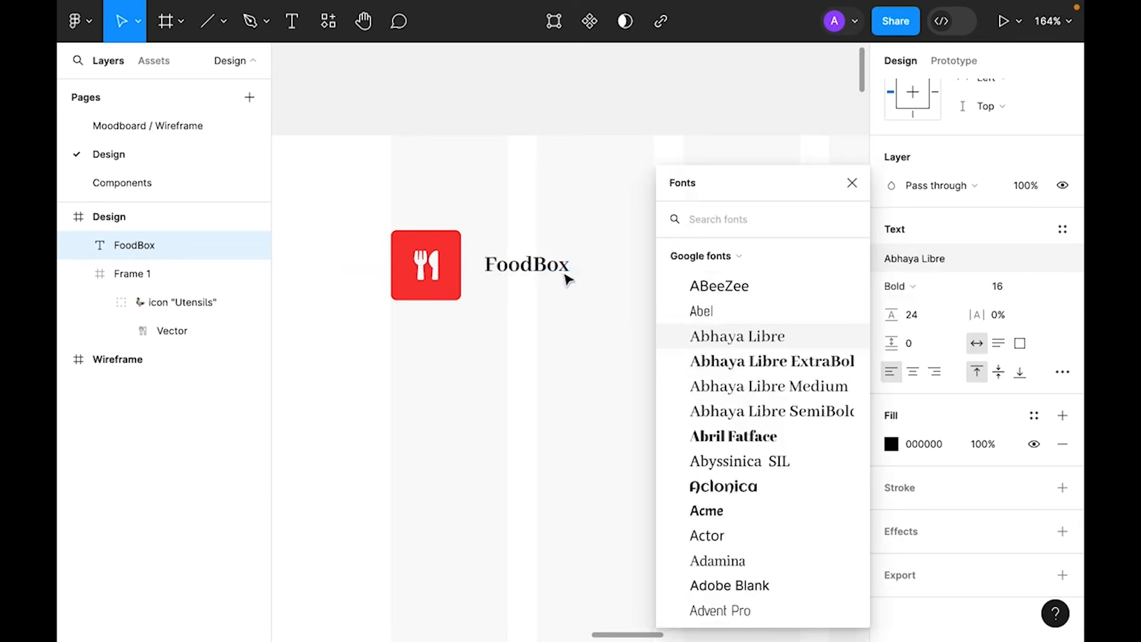
key(Escape)
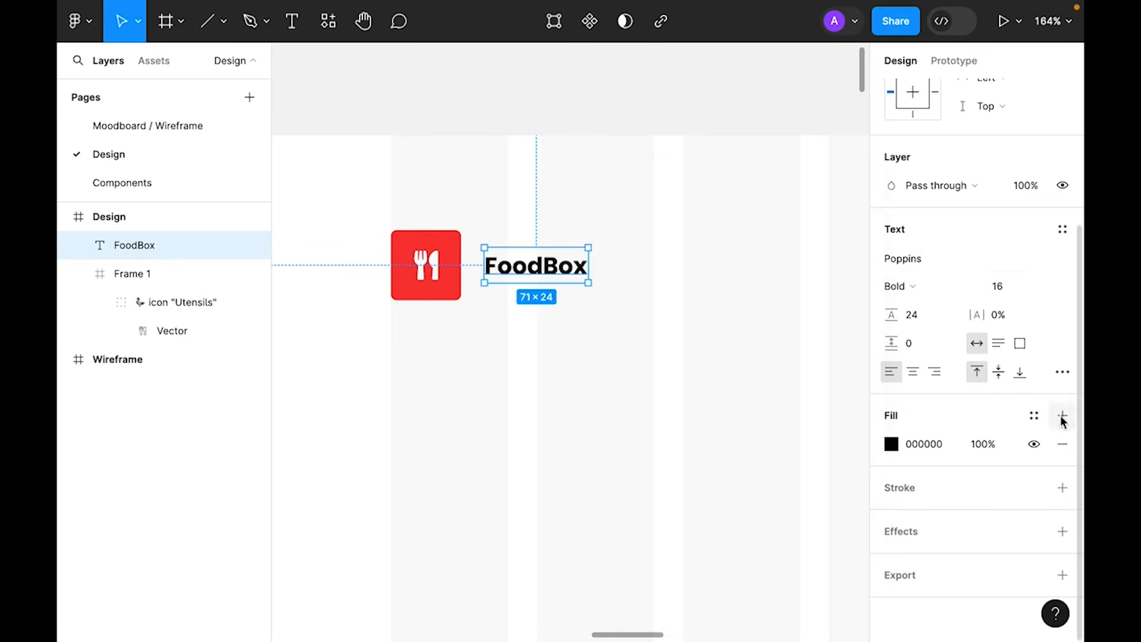
- Set the FoodBox text's font weight to SemiBold
click(902, 287)
click(929, 262)
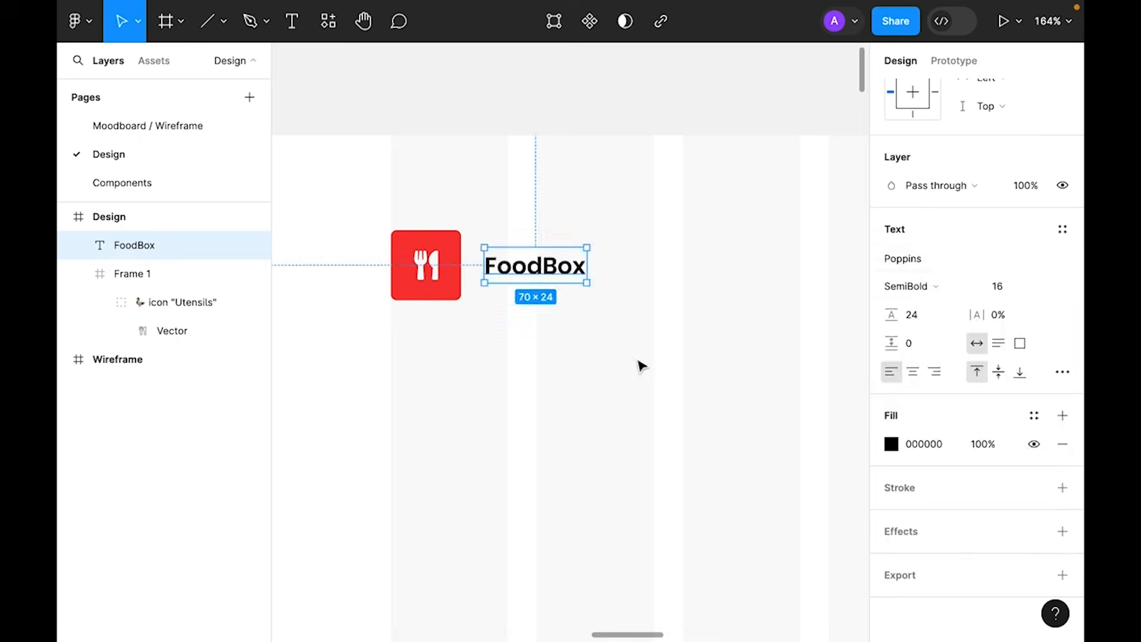
click(642, 364)
- Colour the word part Food with the Black style and the part Box with the Primary style
double_click(553, 266)
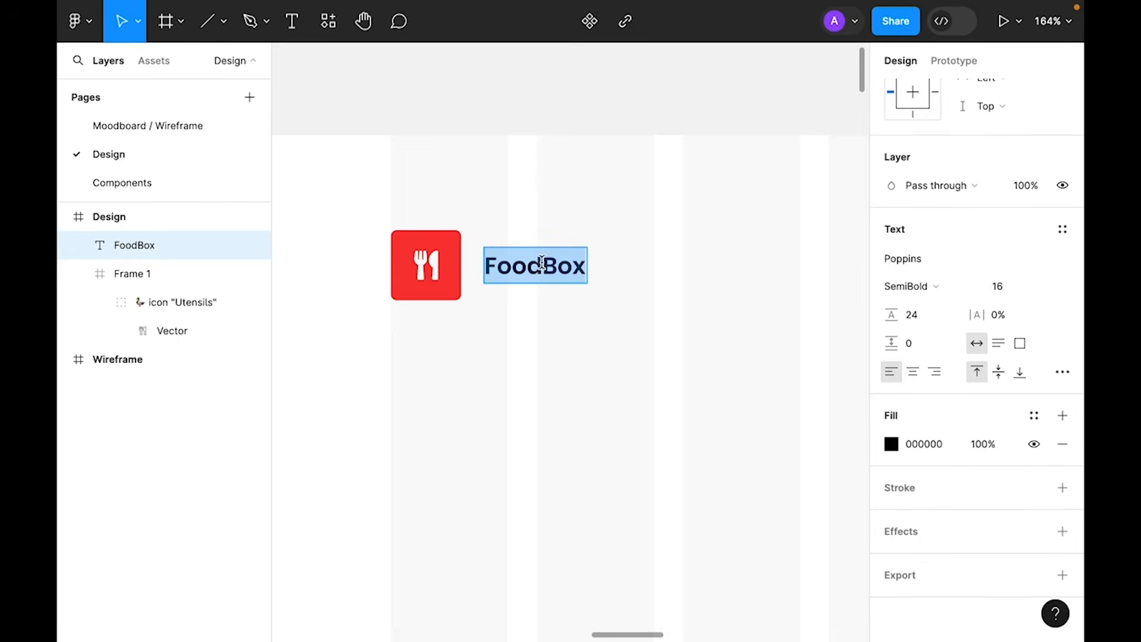
drag(541, 262, 479, 264)
click(1033, 416)
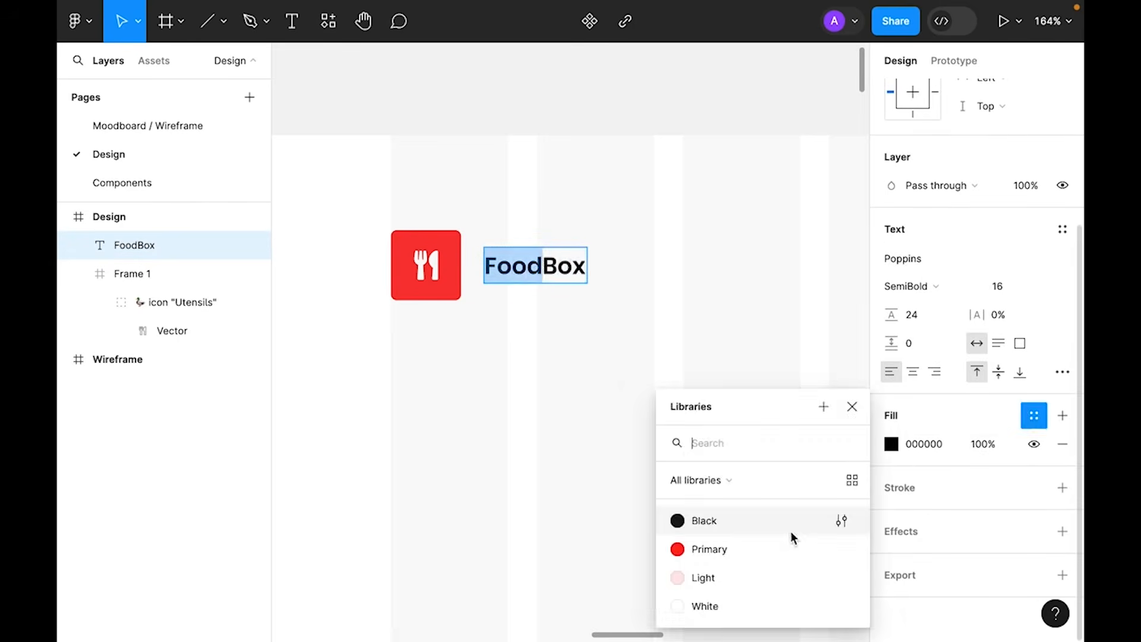
click(727, 529)
drag(542, 265, 588, 266)
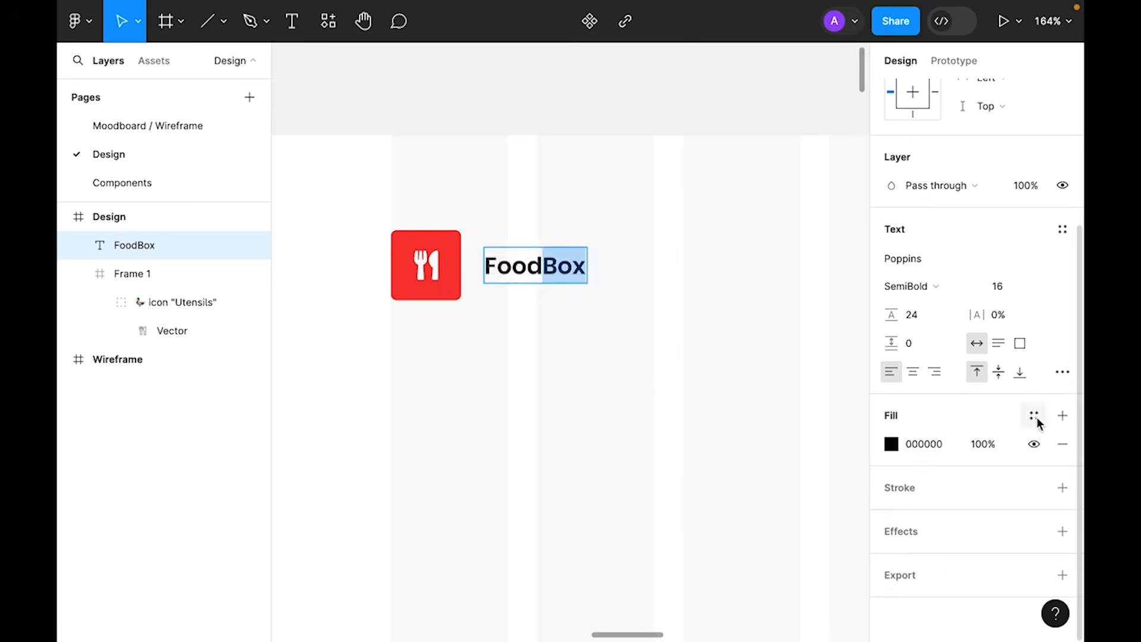
click(1034, 416)
click(712, 551)
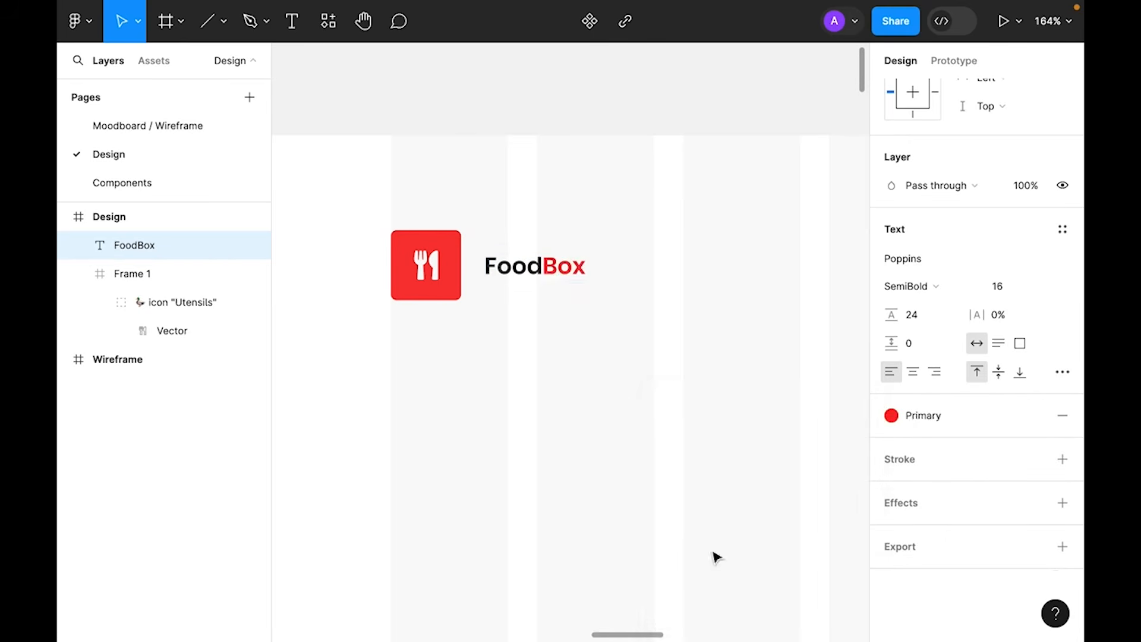
key(Escape)
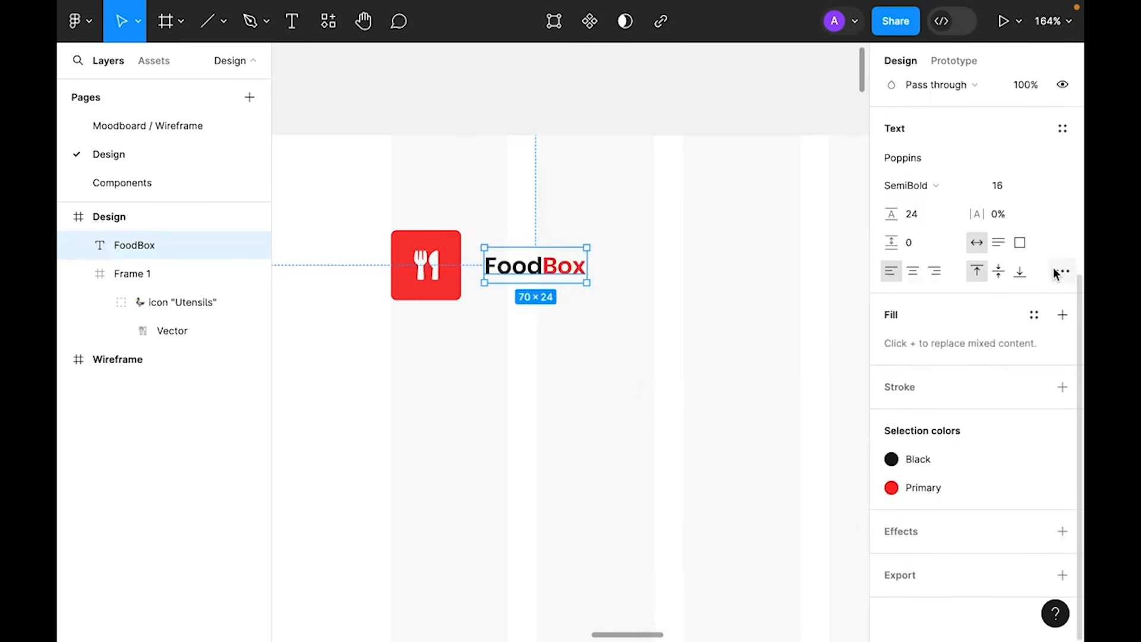
- Combine the red icon square and the FoodBox text into a horizontal auto layout frame
scroll(1057, 273, up, 5)
scroll(1022, 490, down, 1)
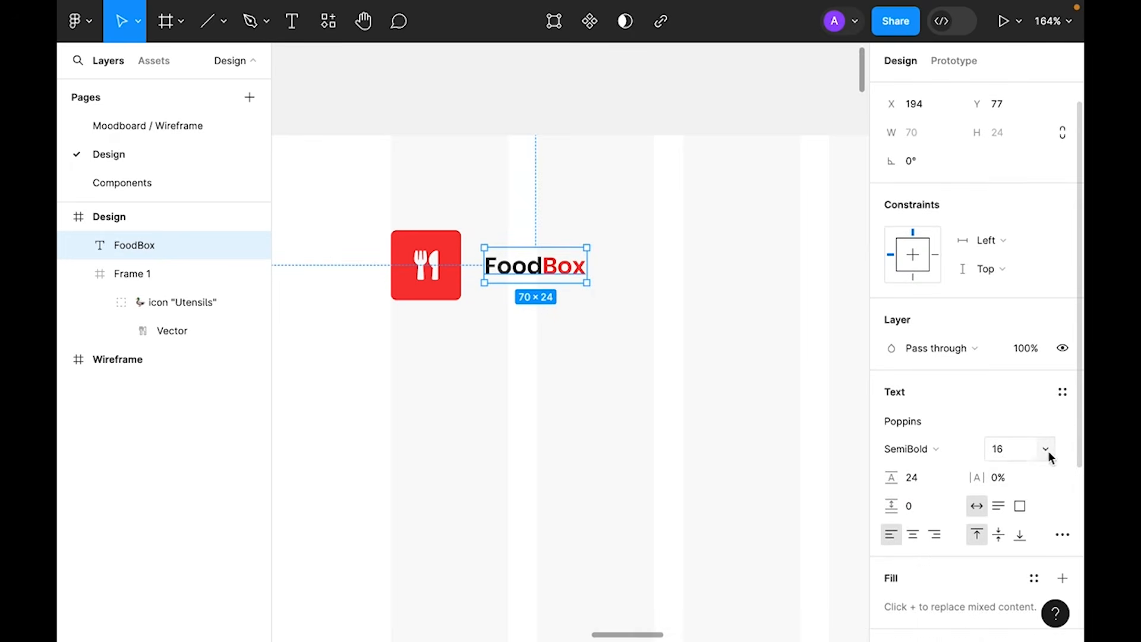
click(567, 351)
click(548, 275)
drag(647, 351, 534, 316)
drag(360, 251, 360, 244)
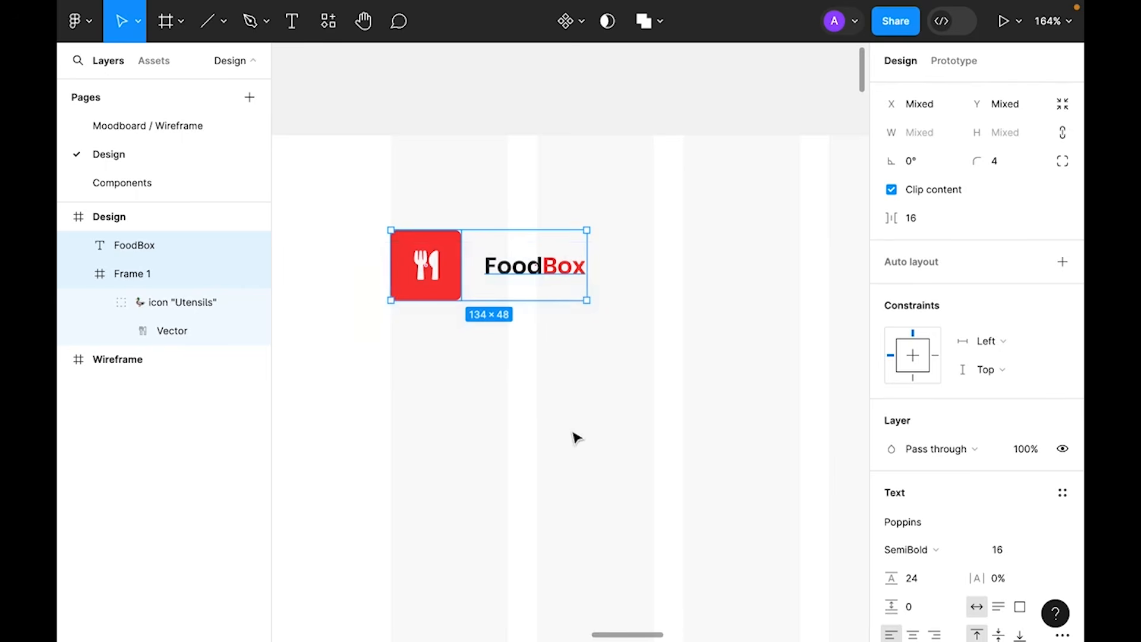
right_click(531, 270)
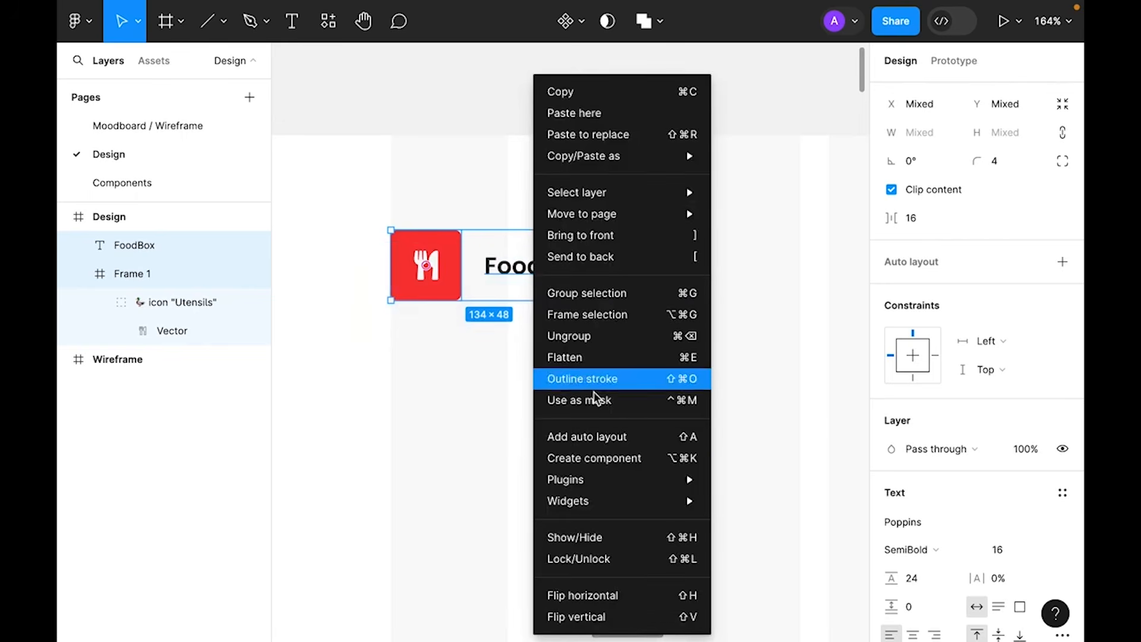
click(602, 447)
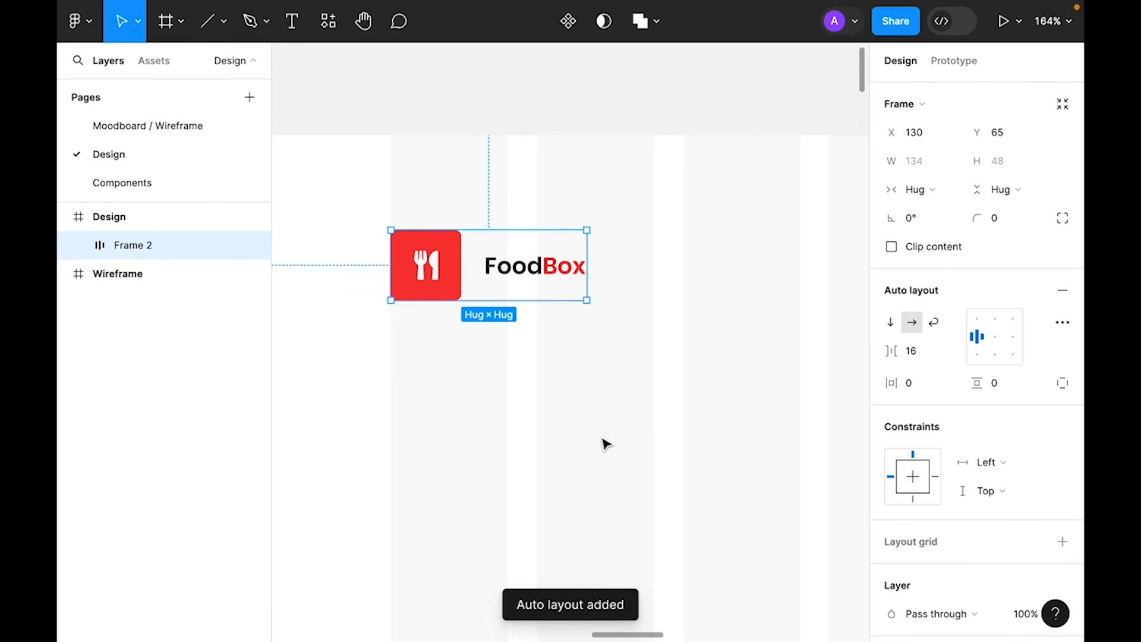
click(929, 353)
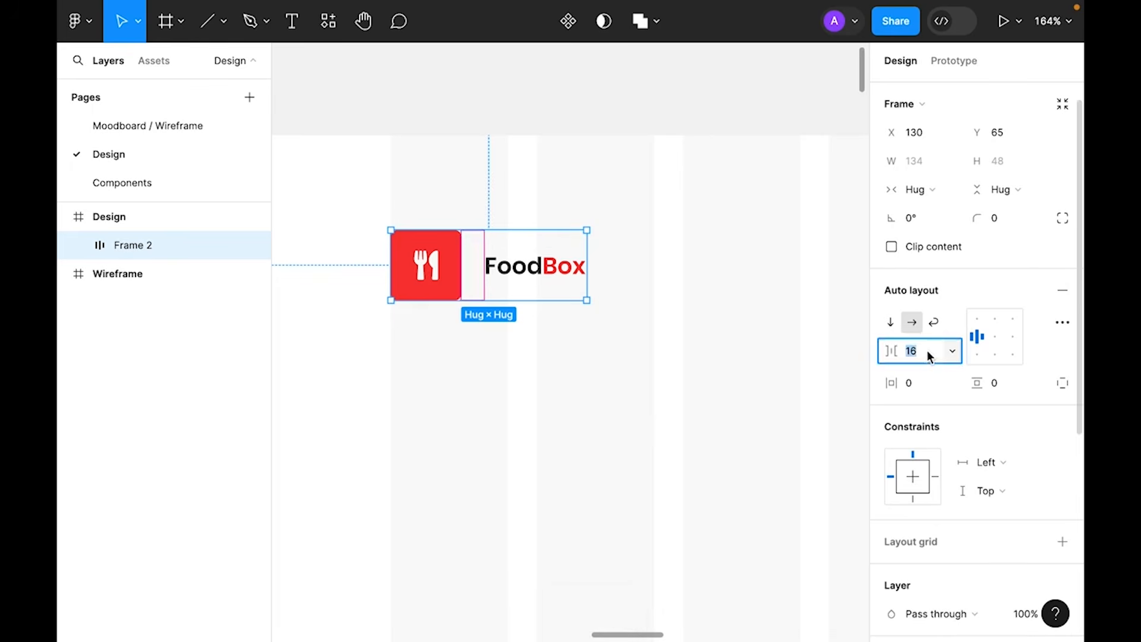
- Convert the FoodBox logo's auto layout frame into a component
click(584, 32)
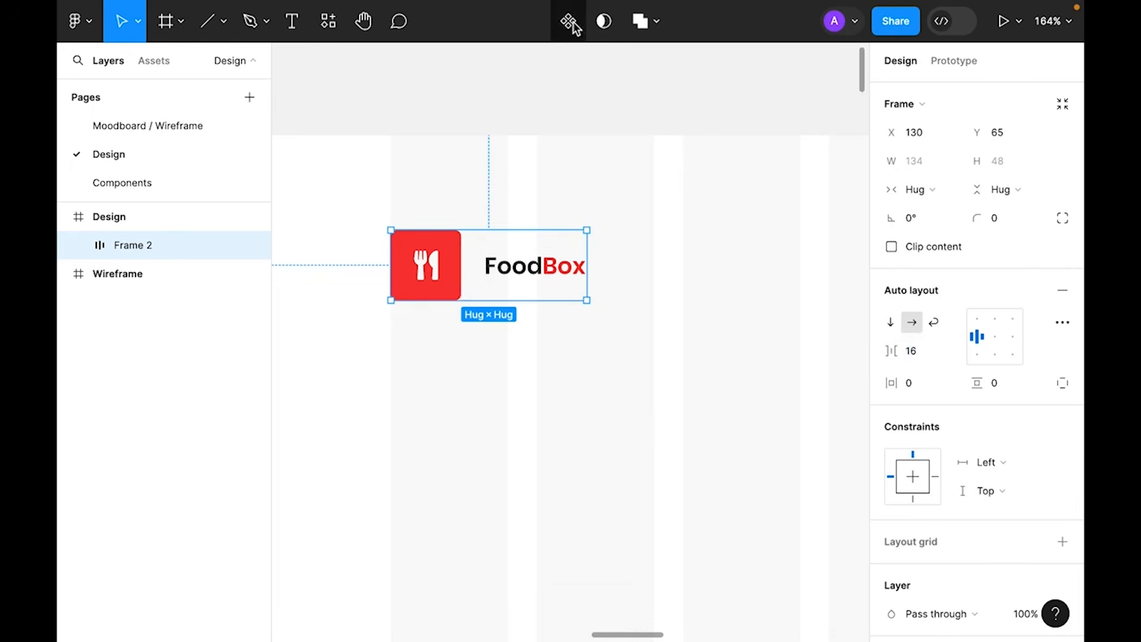
click(574, 27)
click(679, 287)
- Move the logo component from the Design page to the Components page, above the Icons component set
click(427, 265)
key(super+x)
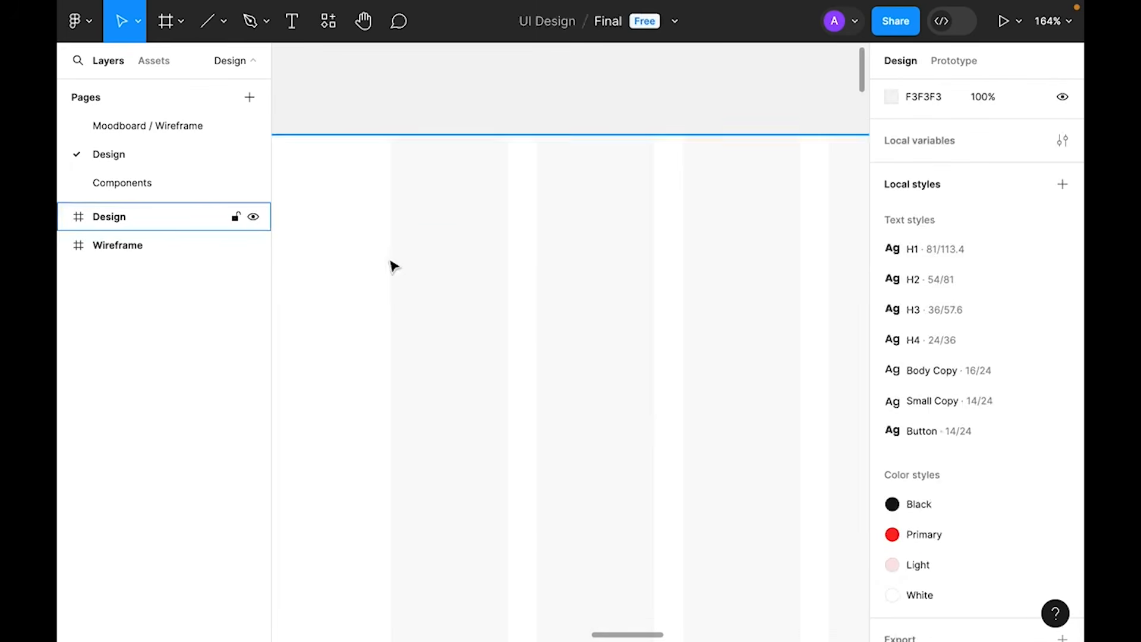
click(191, 187)
right_click(411, 150)
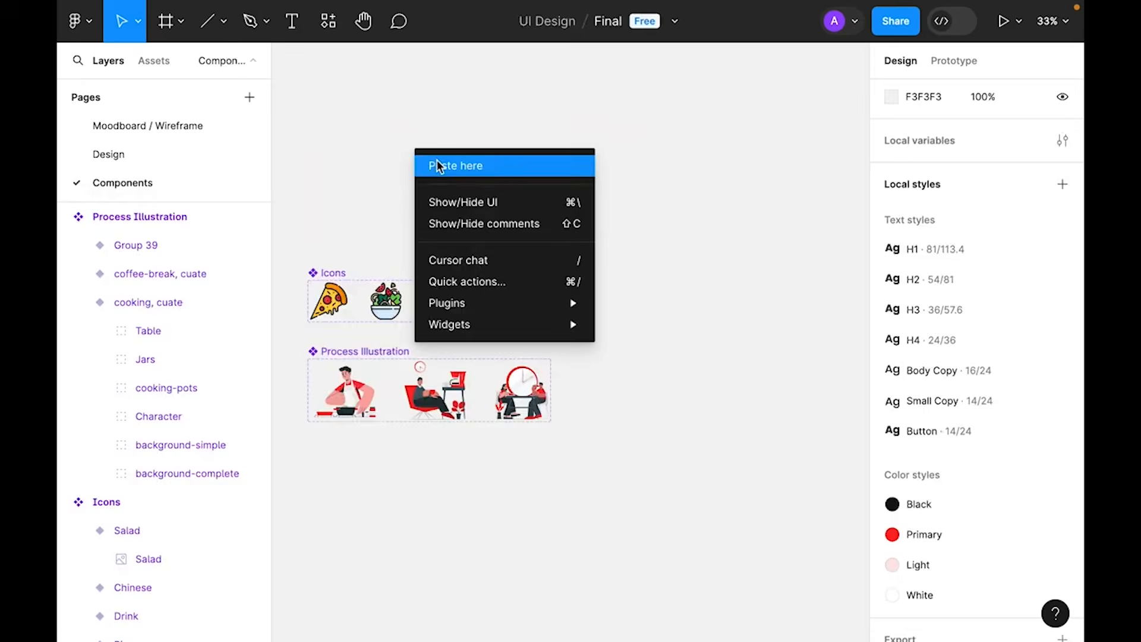
click(435, 162)
drag(435, 162, 326, 224)
- Insert an instance of the FoodBox logo component into the Design frame on the Design page, aligned with the first grid column
click(138, 161)
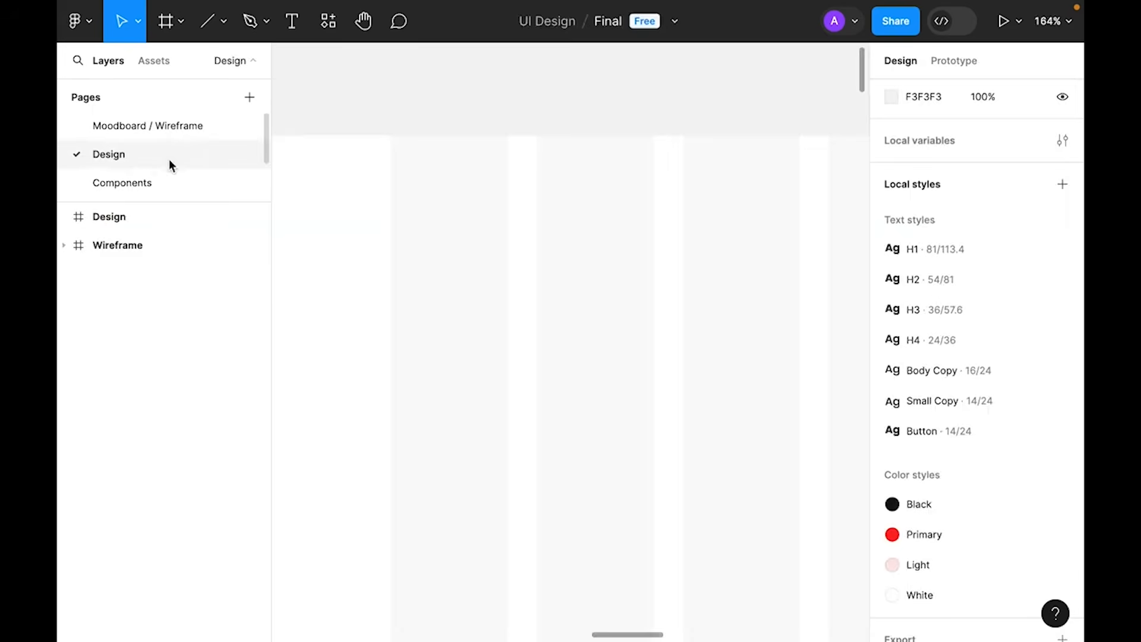
click(161, 62)
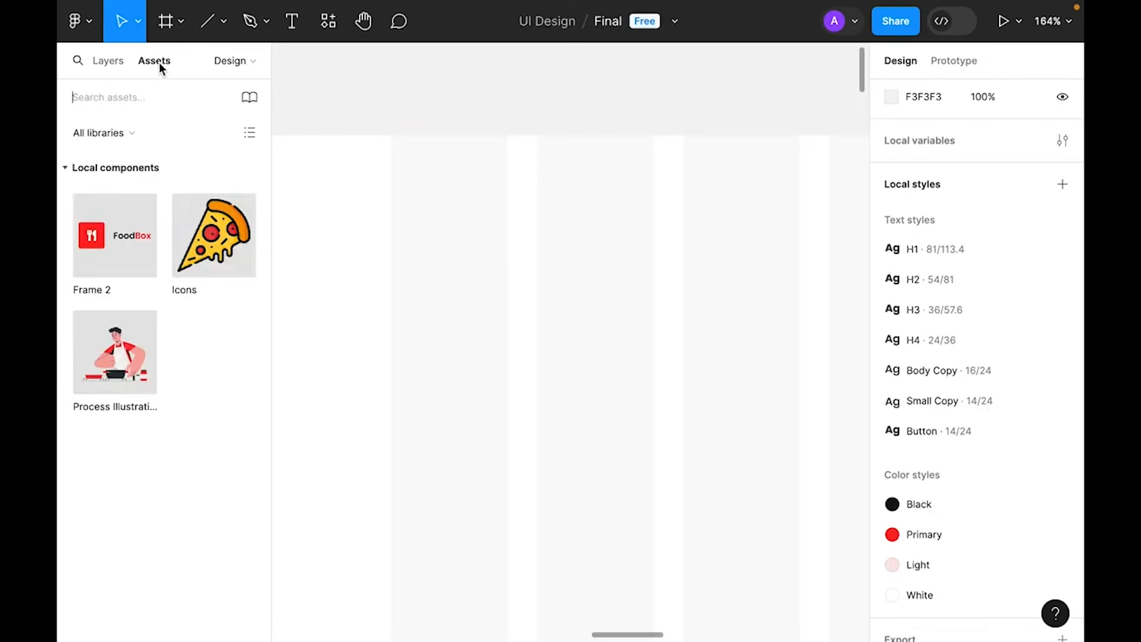
drag(96, 228, 425, 229)
click(109, 62)
- Move the logo instance up so it sits 40 from the Design frame's upper edge
click(615, 435)
key(alt)
key(Up)
key(Up)
key(Up)
key(Up)
key(Up)
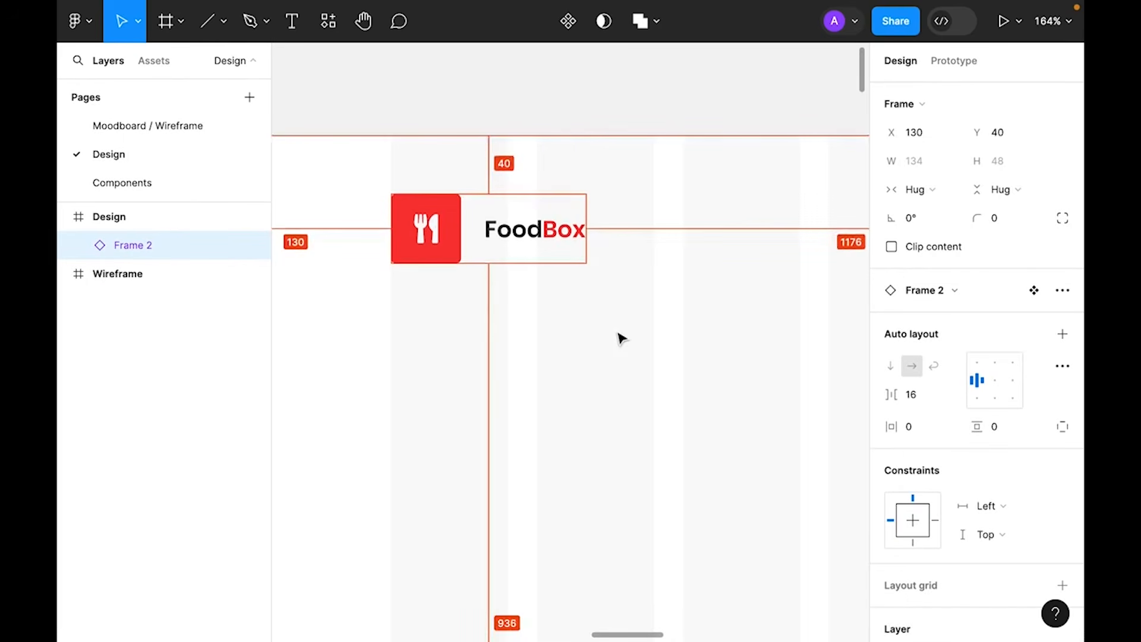
- Examine the wireframe's header for the navigation items that belong beside the logo in the Design frame
key(shift+0)
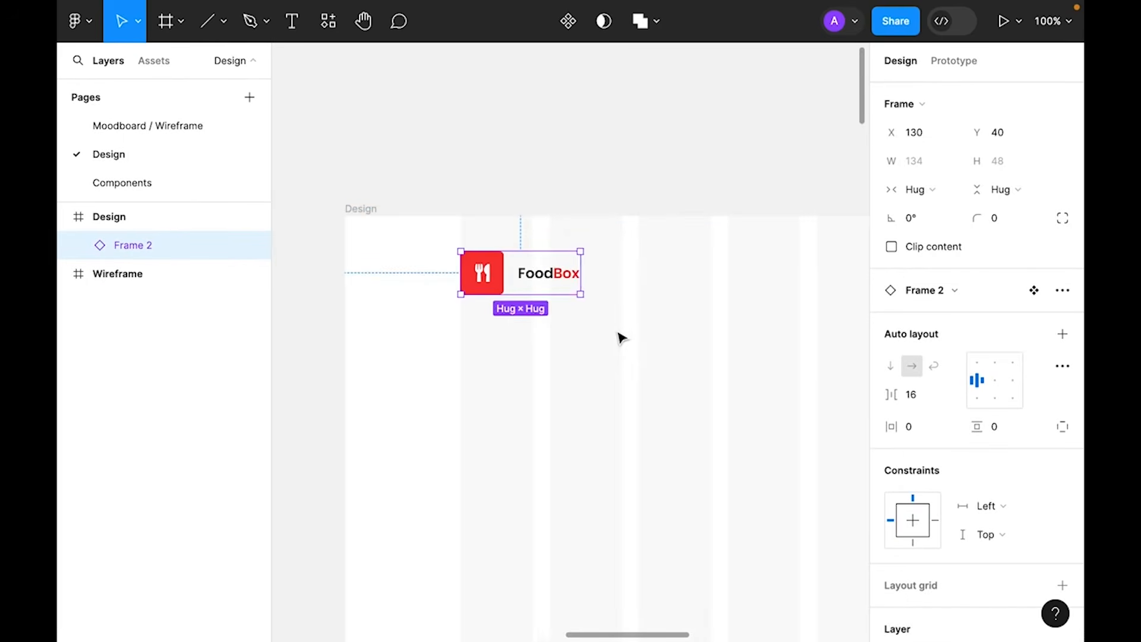
click(622, 337)
click(364, 210)
key(shift+2)
click(515, 131)
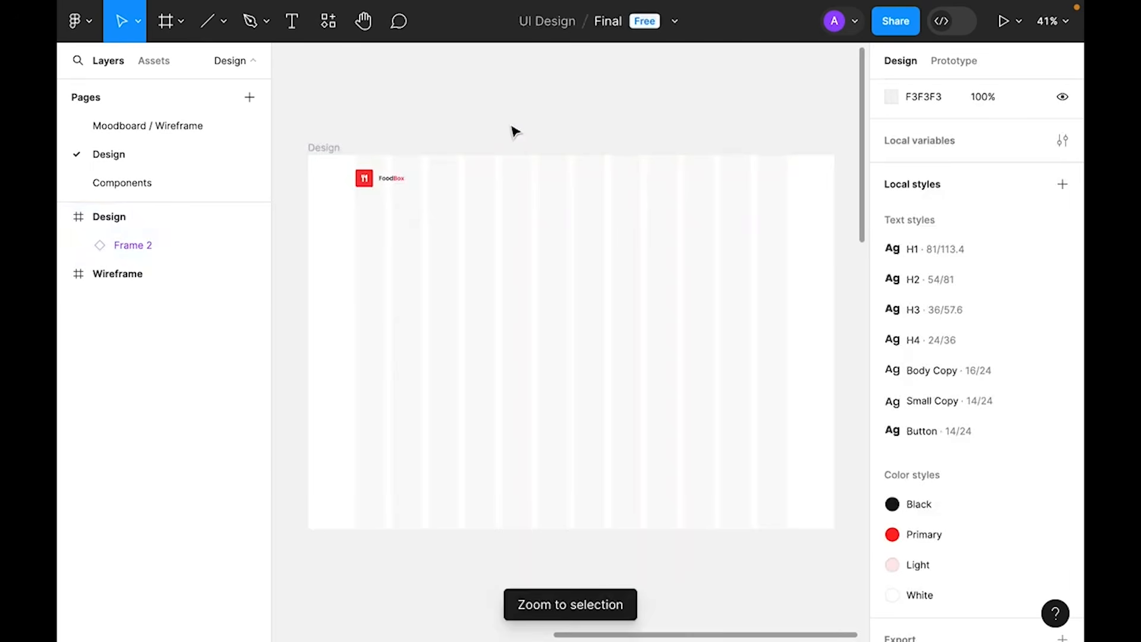
scroll(543, 403, left, 10)
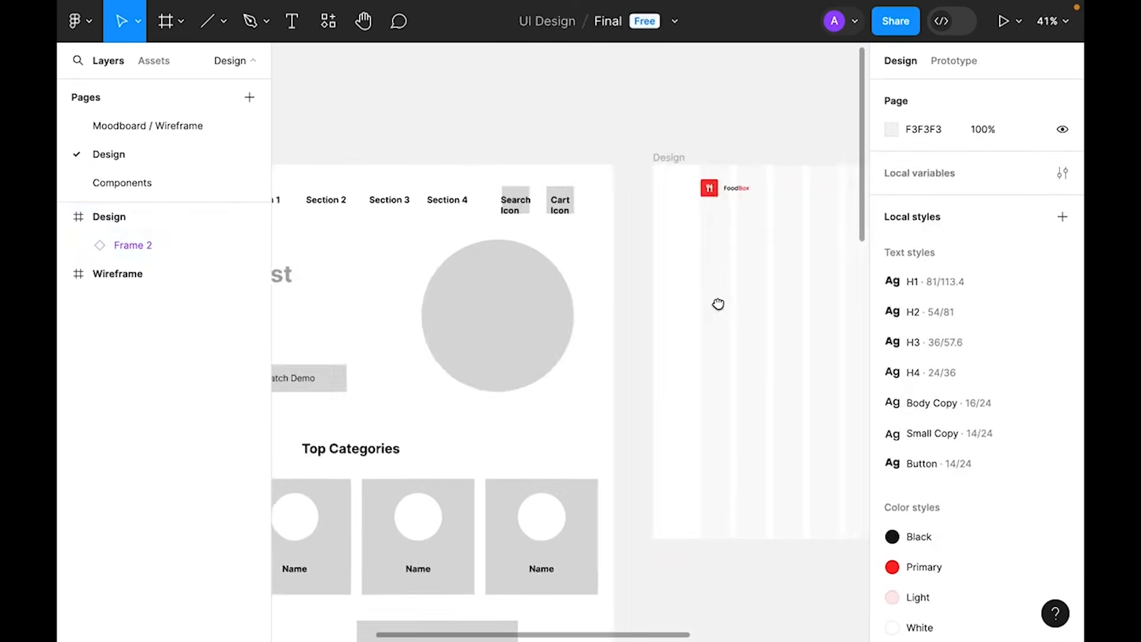
scroll(440, 255, left, 3)
scroll(439, 255, down, 2)
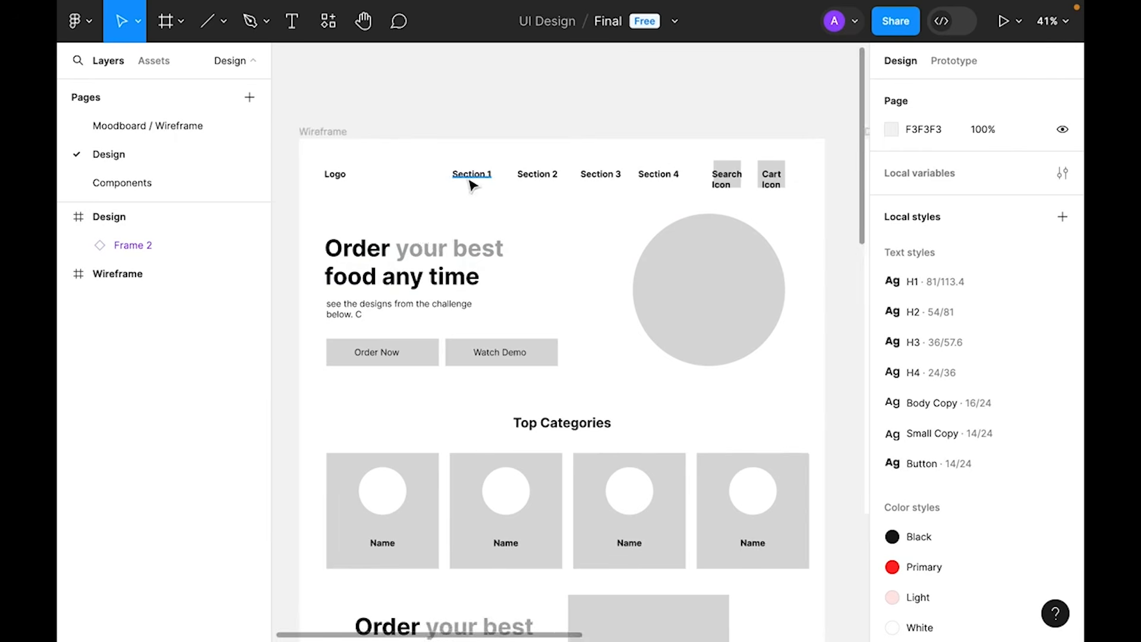
scroll(814, 291, right, 10)
scroll(479, 275, up, 2)
- Add the text Item 1 below the logo's level, near the middle of the Design frame
key(t)
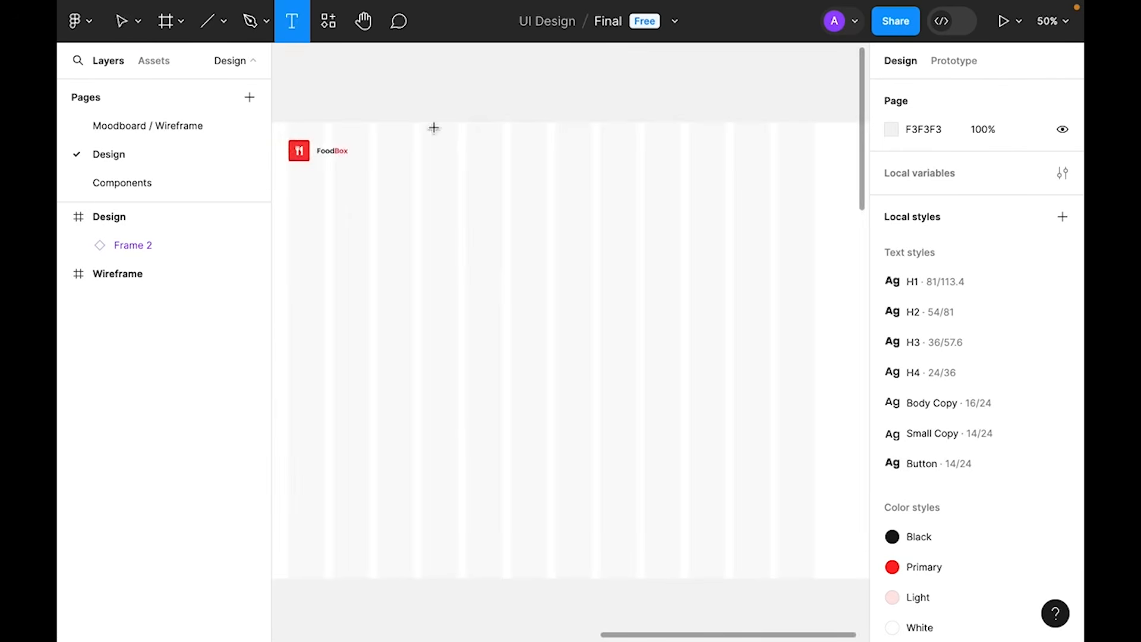
click(518, 174)
text(Item 1)
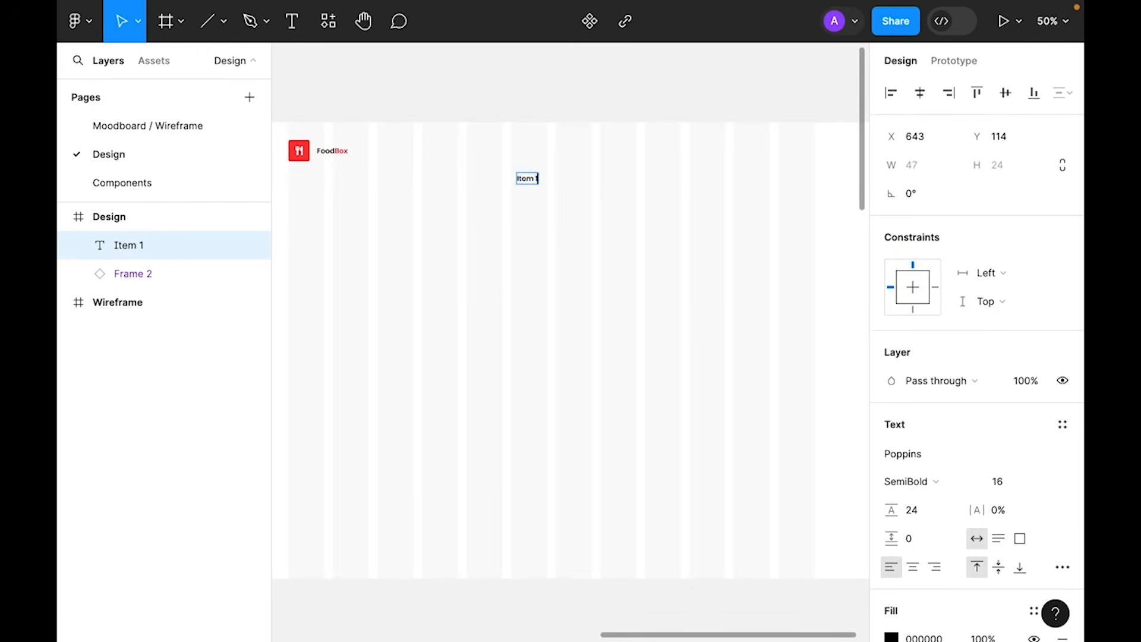
key(Escape)
- Apply the Small Copy 14/24 text style to the Item 1 text
click(548, 211)
key(z)
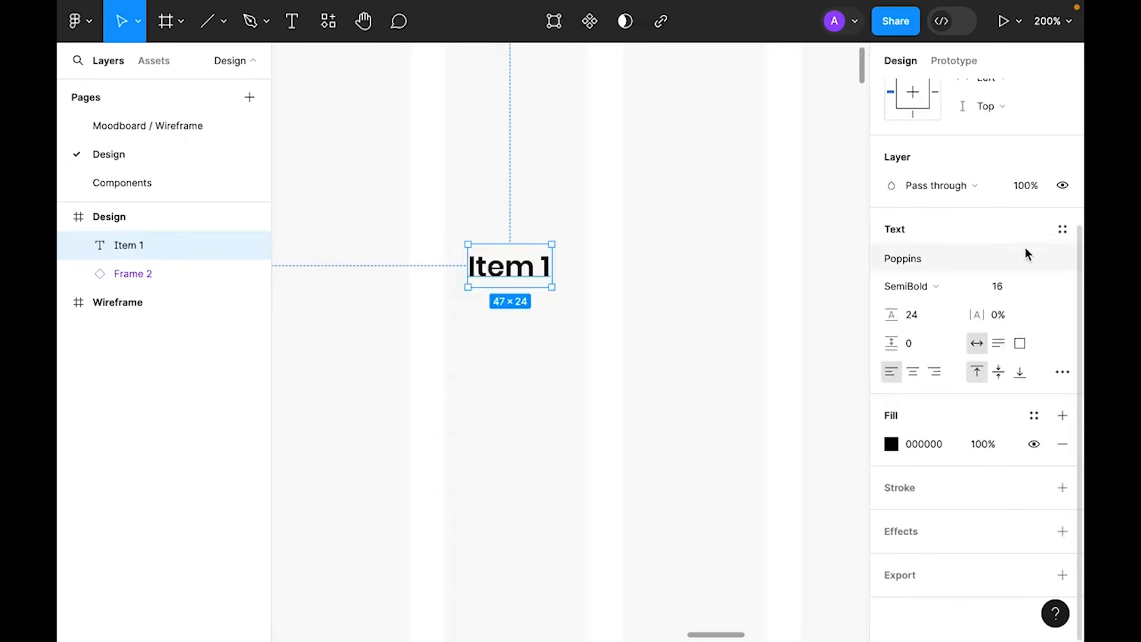
click(1062, 230)
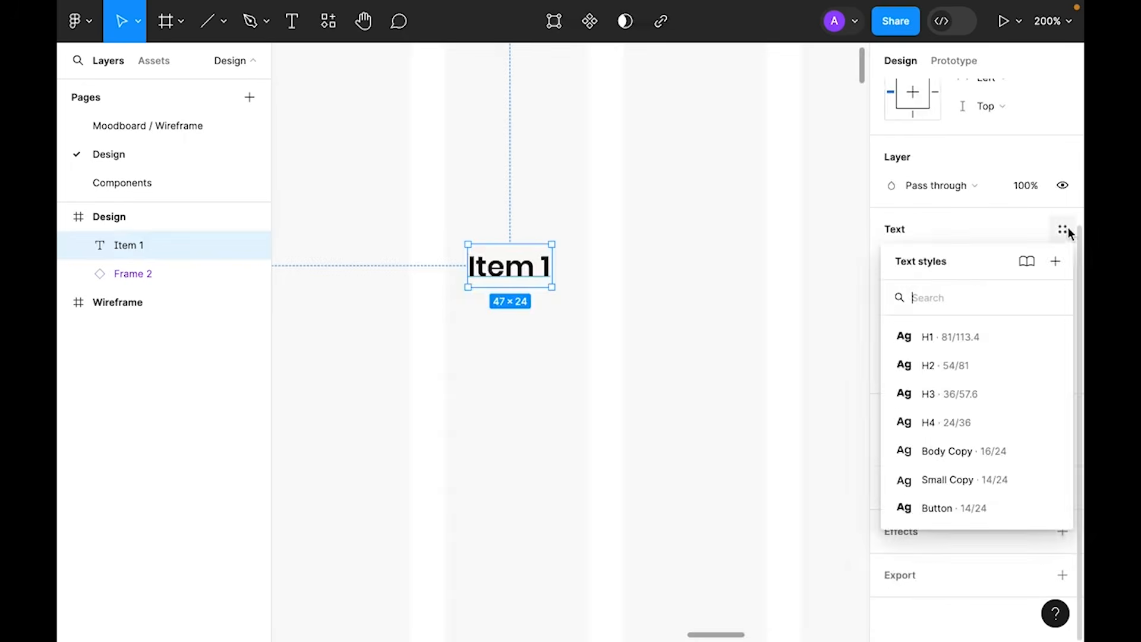
click(961, 482)
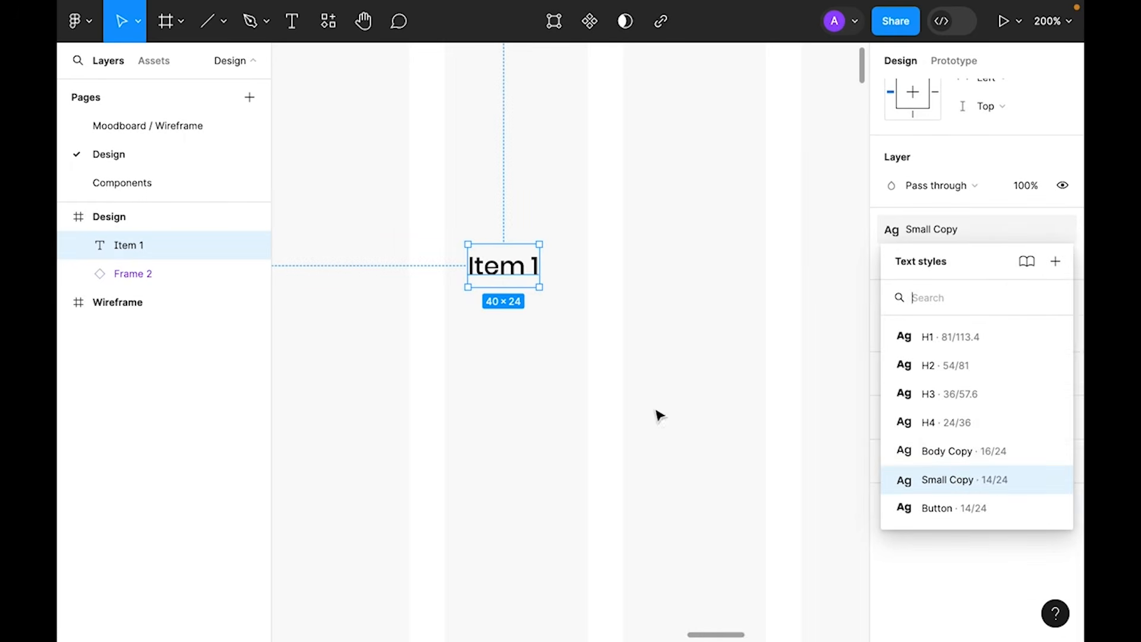
click(633, 391)
scroll(633, 392, up, 1)
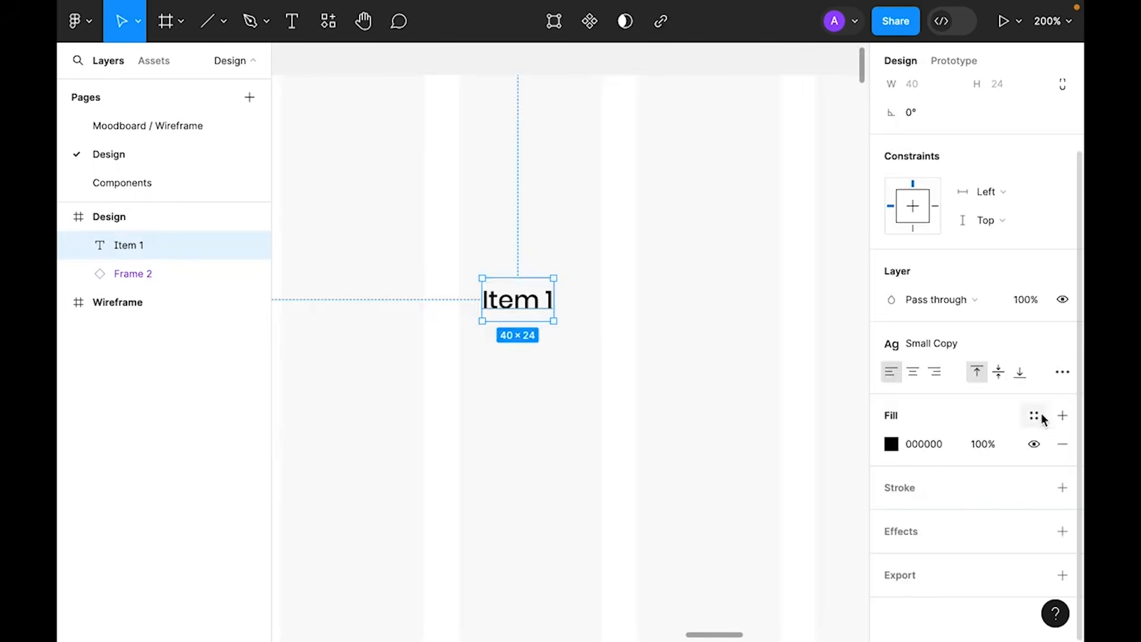
- Apply the Black color style to the Item 1 text's fill
click(1038, 416)
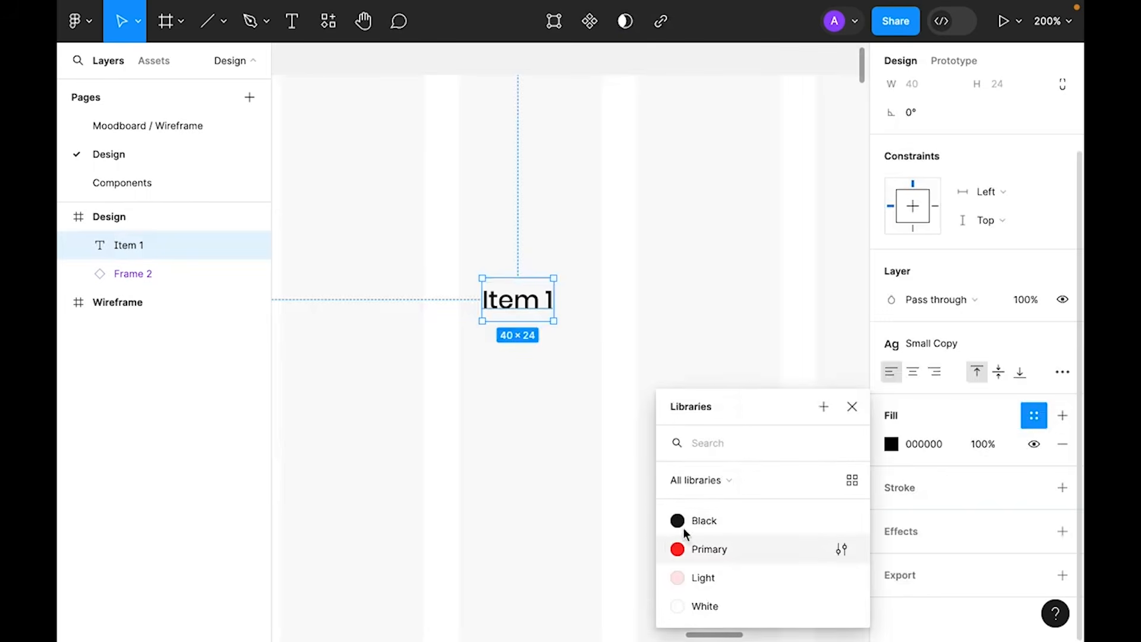
click(713, 523)
click(561, 379)
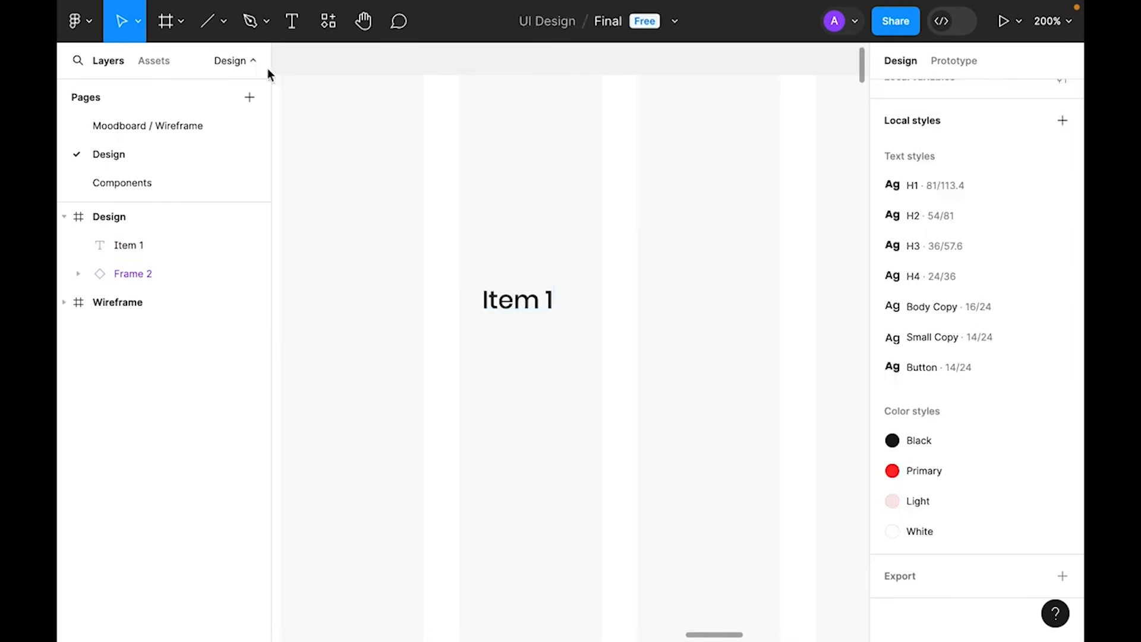
- Draw a horizontal line just below the Item 1 text and set its width to 24
click(208, 25)
drag(505, 327, 540, 329)
click(927, 168)
text(24)
key(Return)
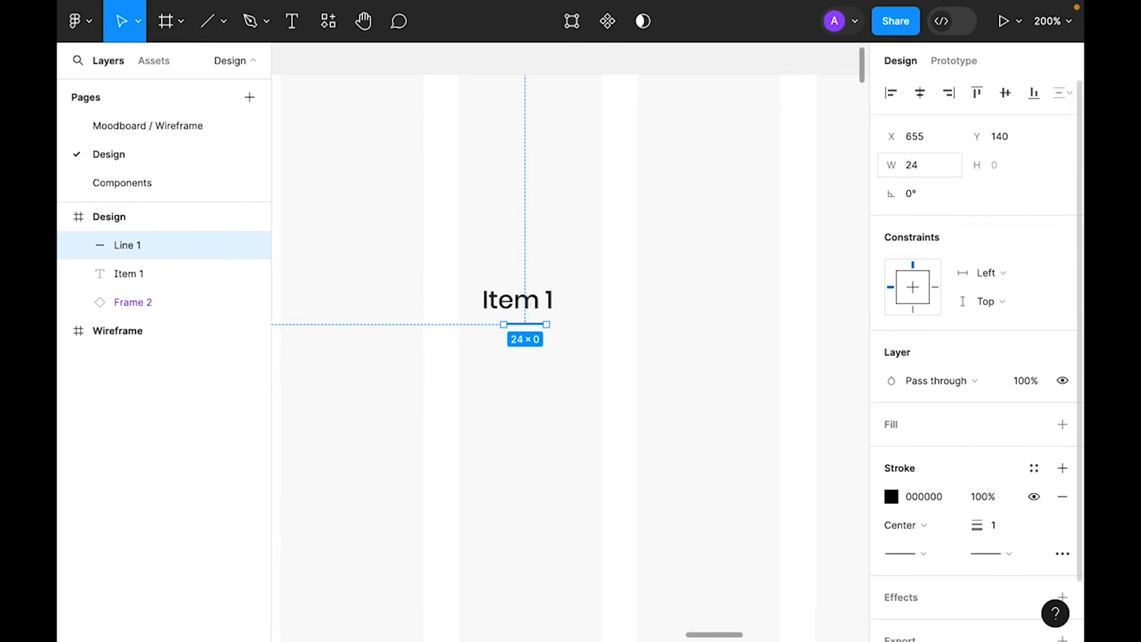
- Give the underline the Black stroke style, a stroke thickness of 2 and Round end caps
scroll(1037, 404, down, 2)
click(1035, 402)
click(704, 520)
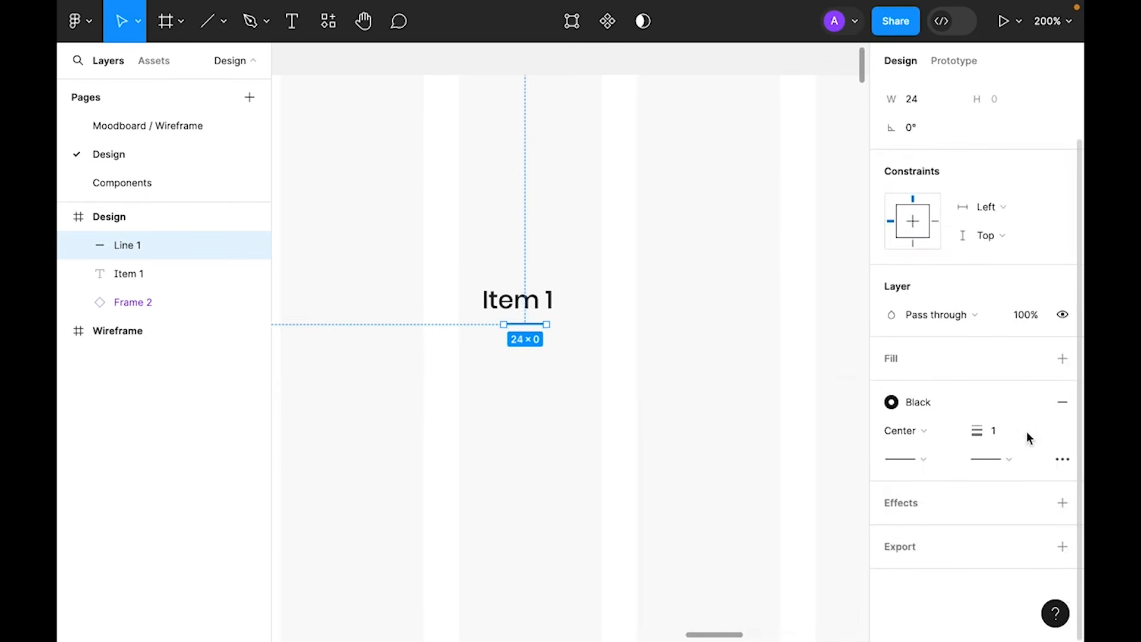
click(1004, 433)
text(2)
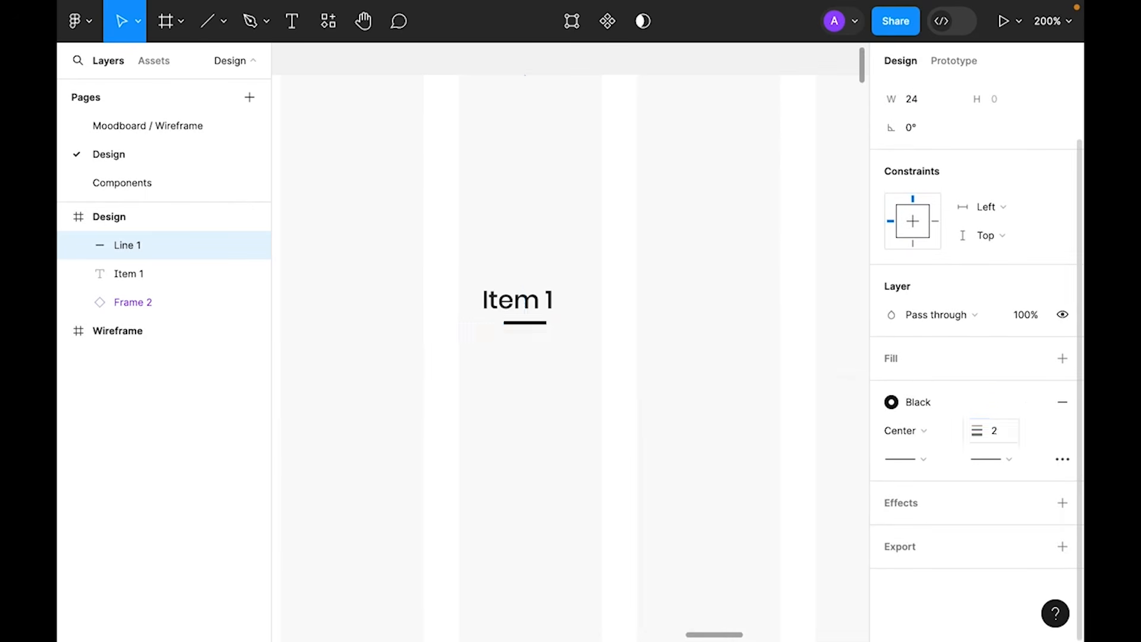
click(969, 459)
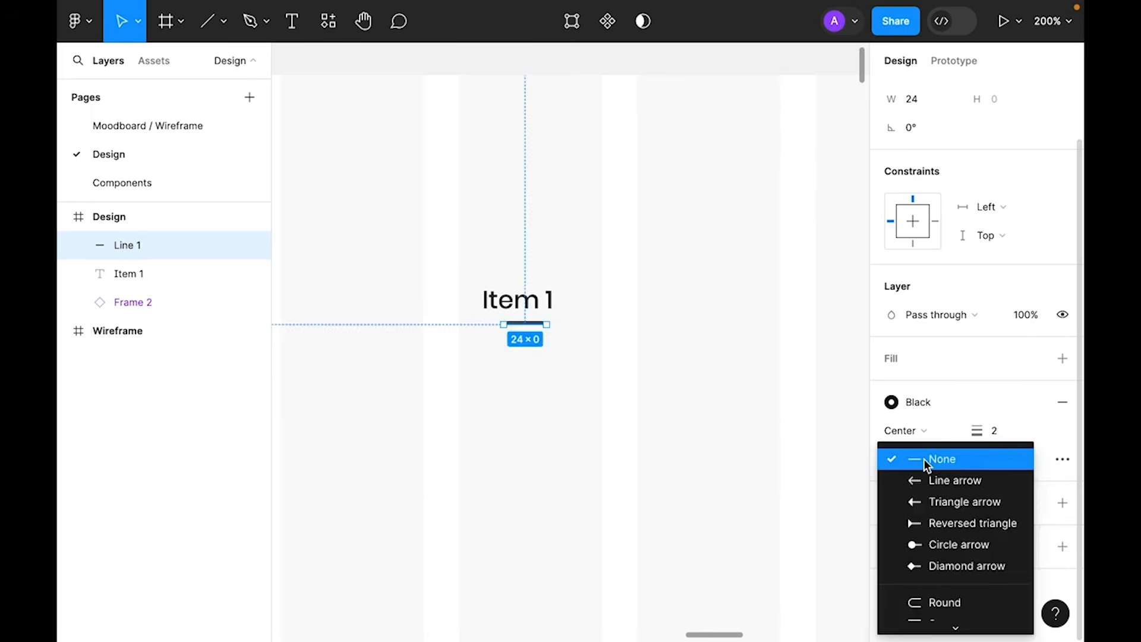
click(948, 600)
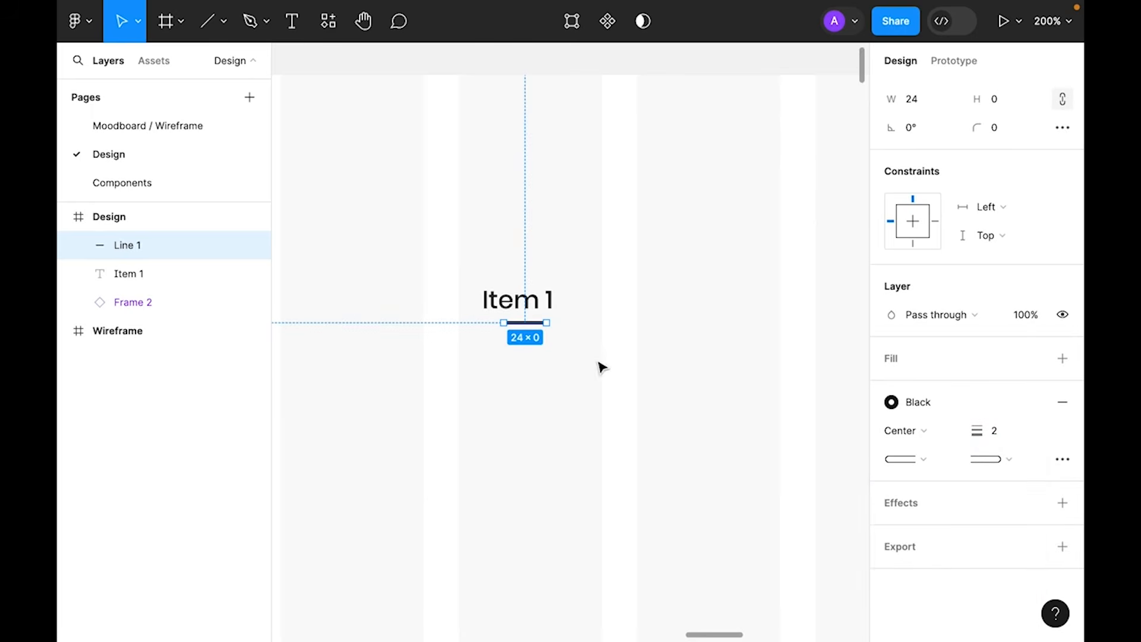
- Combine the Item 1 text and its underline in a vertical auto layout with a spacing of 4
click(530, 375)
drag(588, 355, 488, 295)
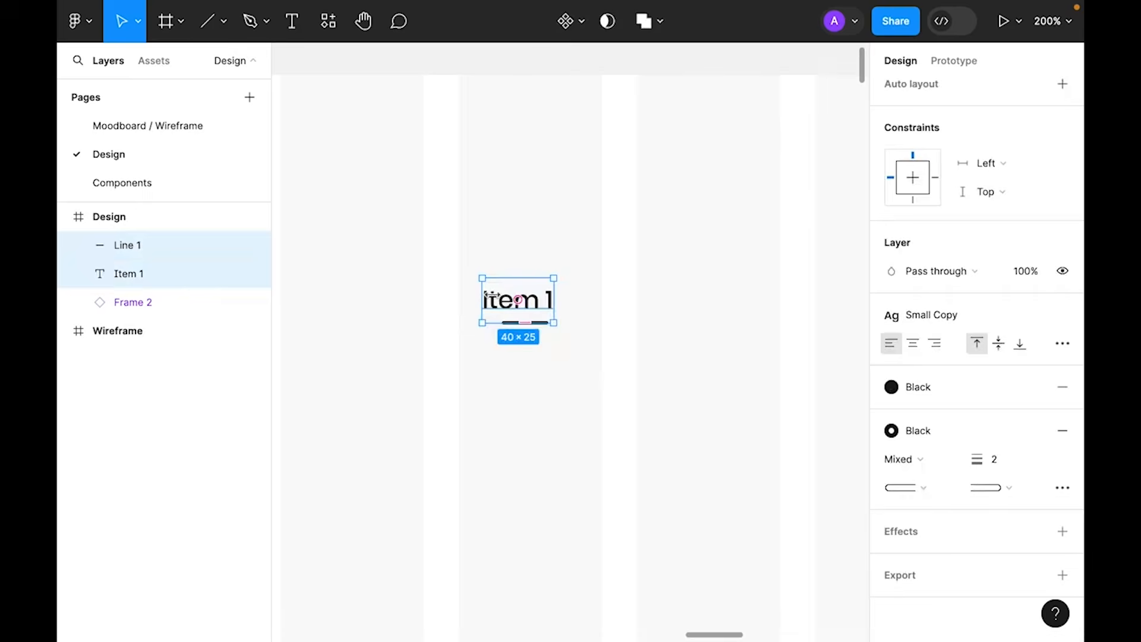
right_click(501, 302)
click(581, 439)
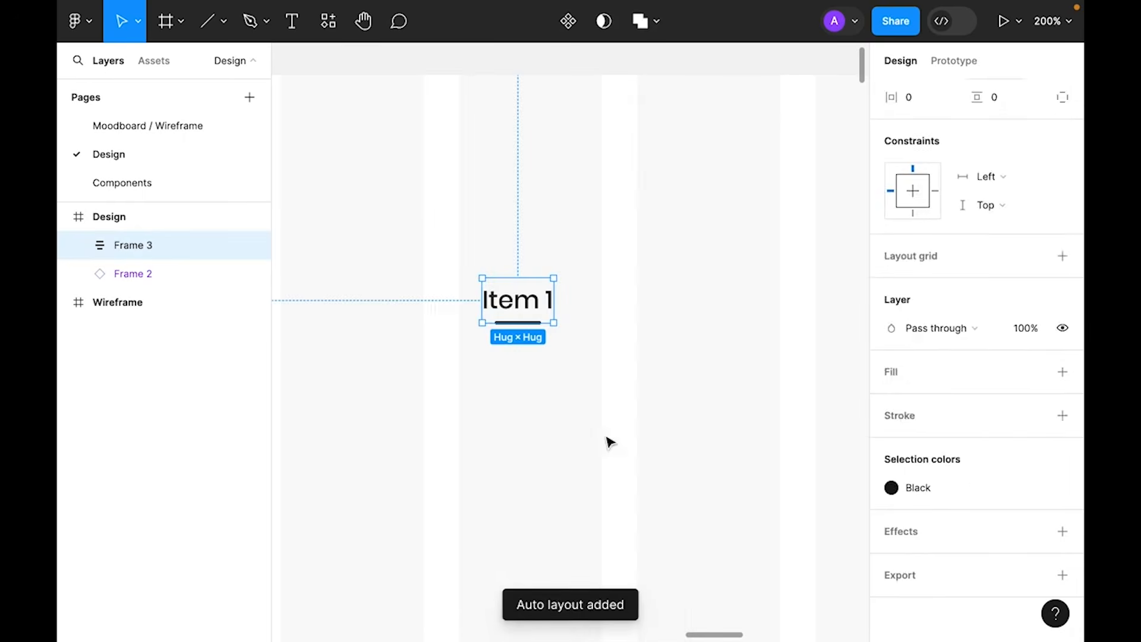
click(914, 385)
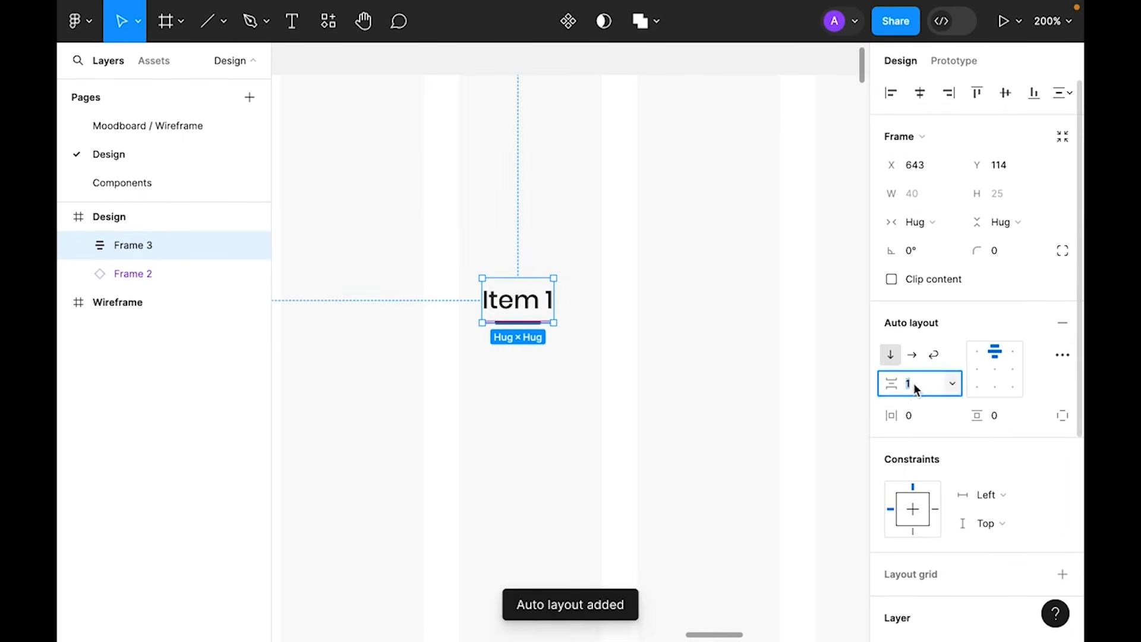
text(4)
key(Return)
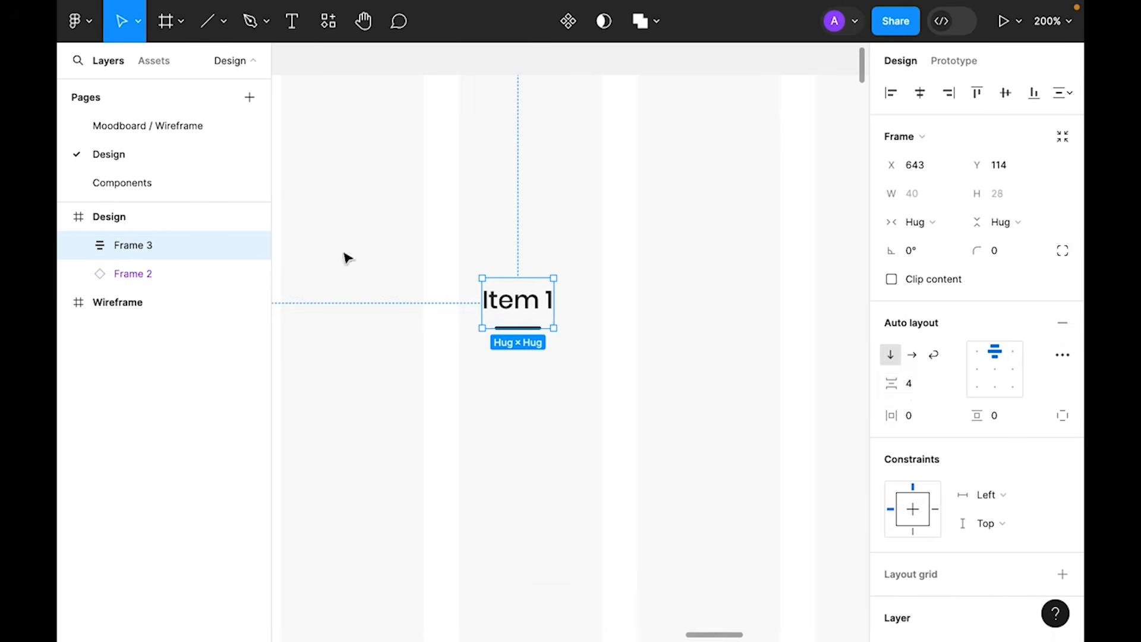
- Rename the auto layout frame holding Item 1 and its underline as Default
double_click(140, 248)
text(Default)
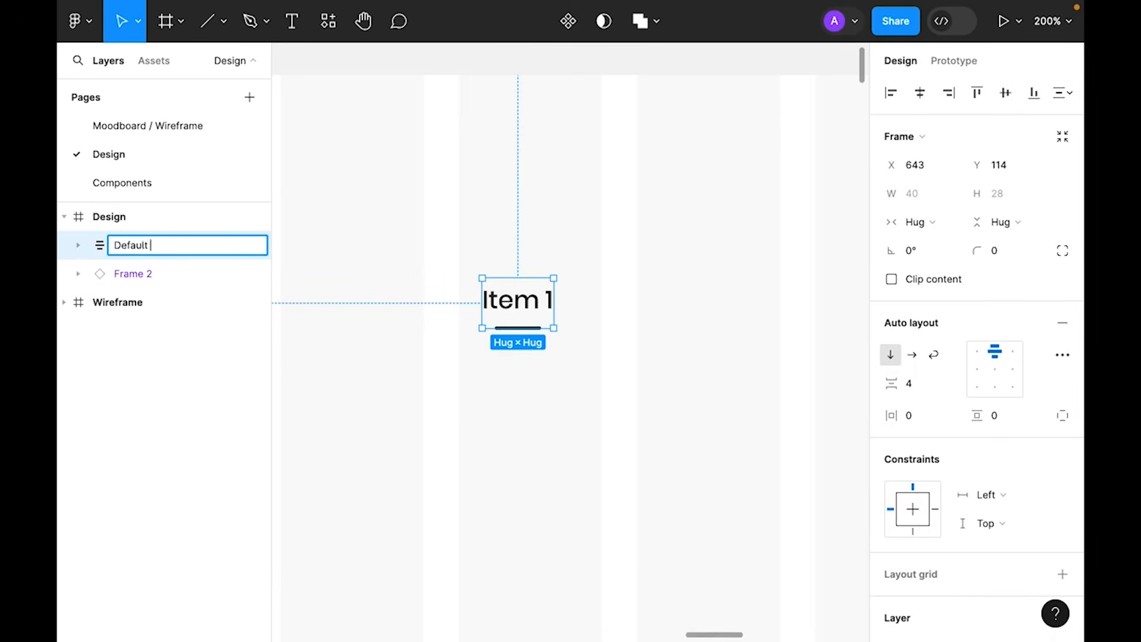
key(Return)
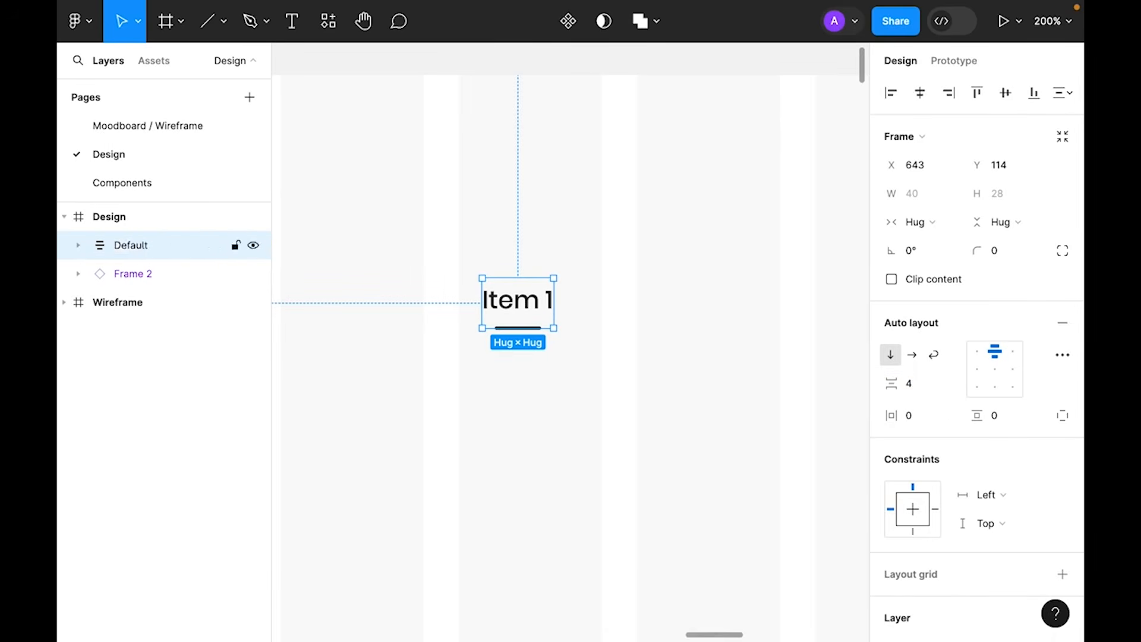
- Duplicate the Default item to its right and apply the Primary color style to the copy's text
click(514, 458)
drag(528, 300, 641, 303)
double_click(644, 313)
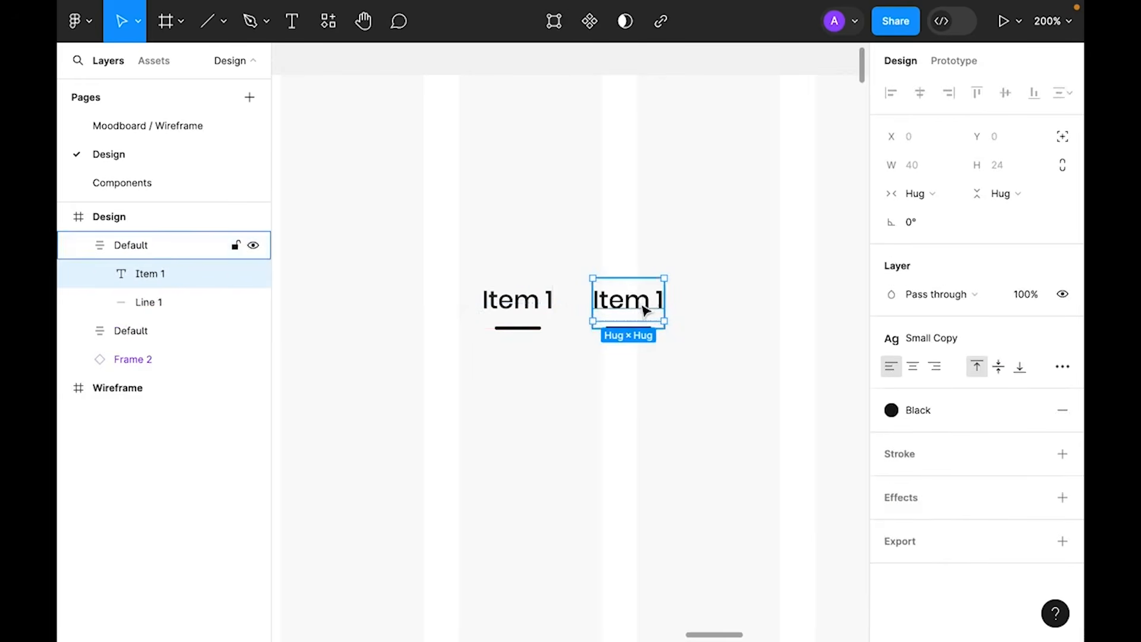
click(918, 410)
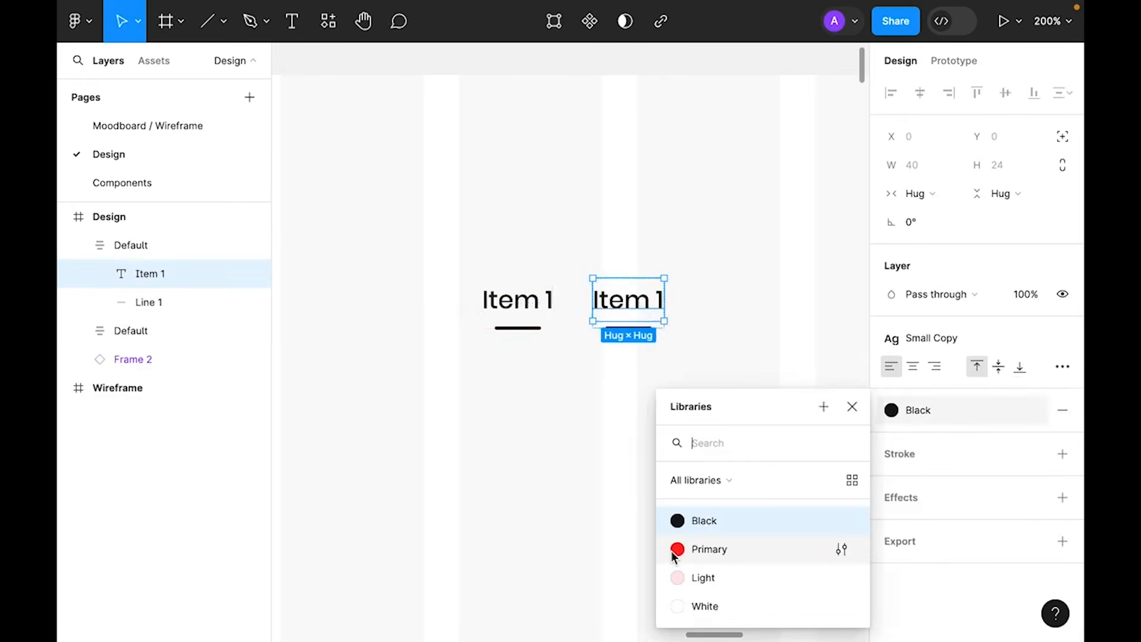
click(695, 550)
click(675, 452)
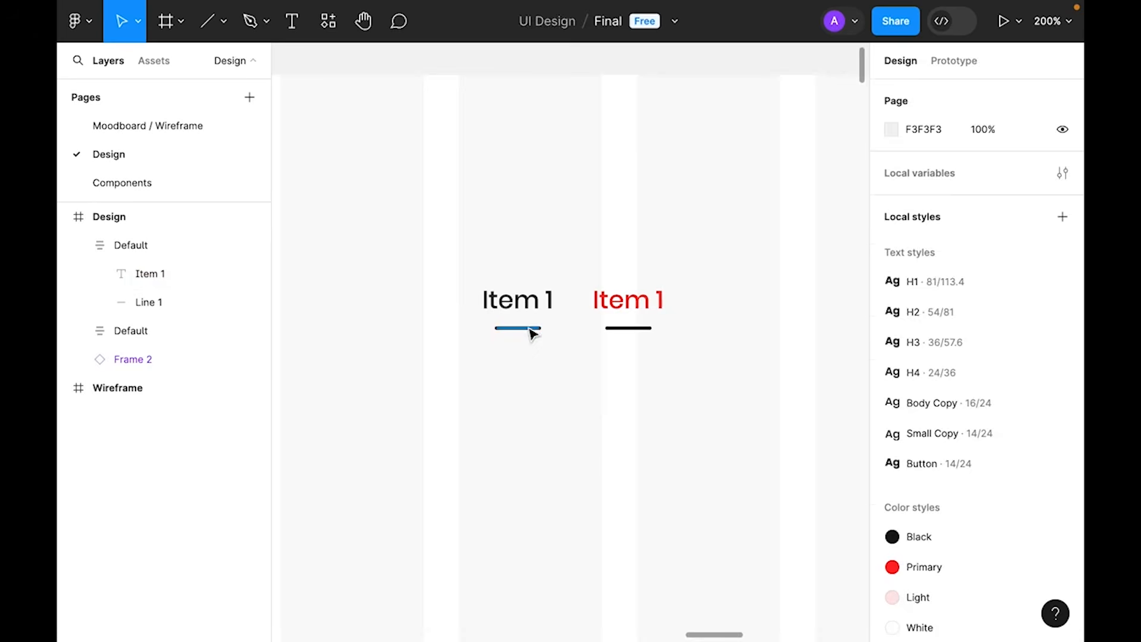
- Hide the underline of the original black Item 1
double_click(529, 328)
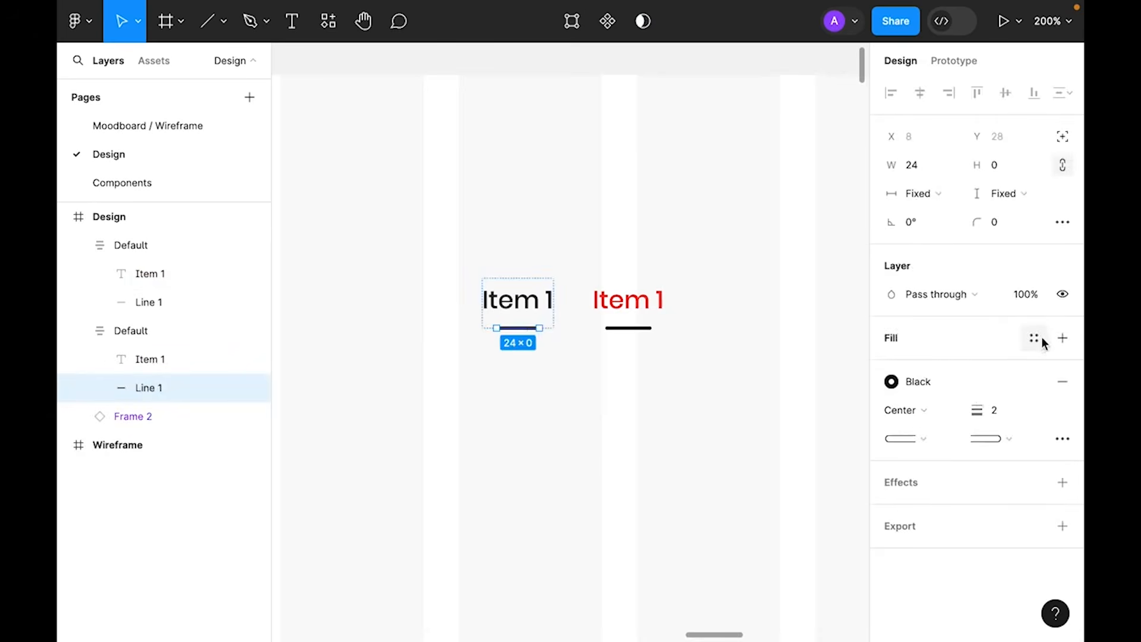
click(1063, 296)
click(685, 437)
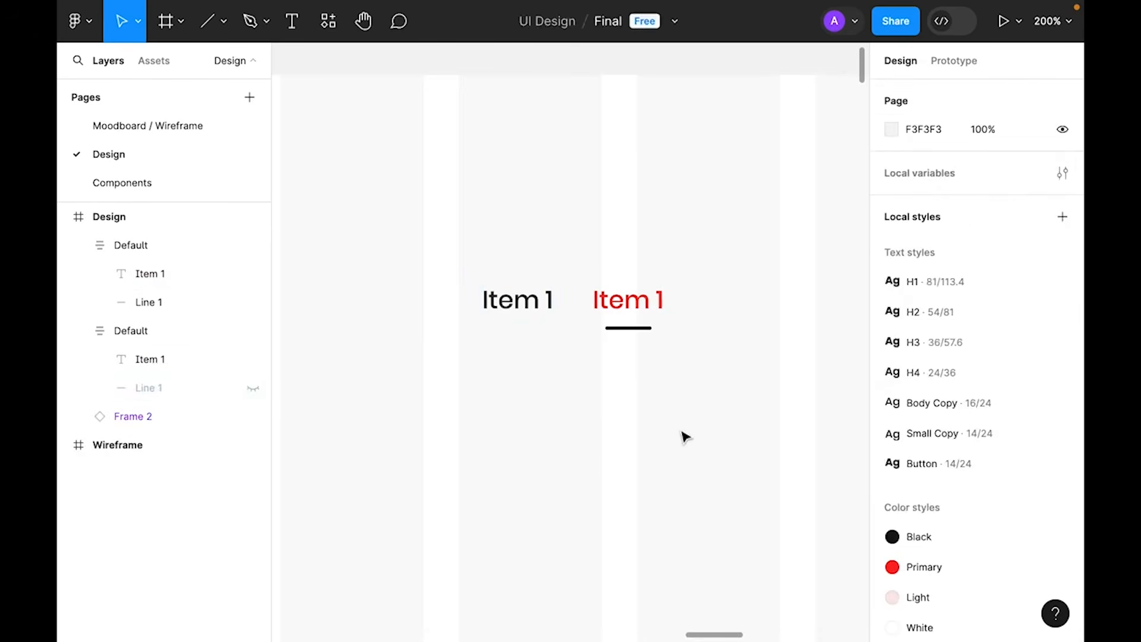
- Rename the frame of the red, underlined Item 1 copy as Selected
click(515, 302)
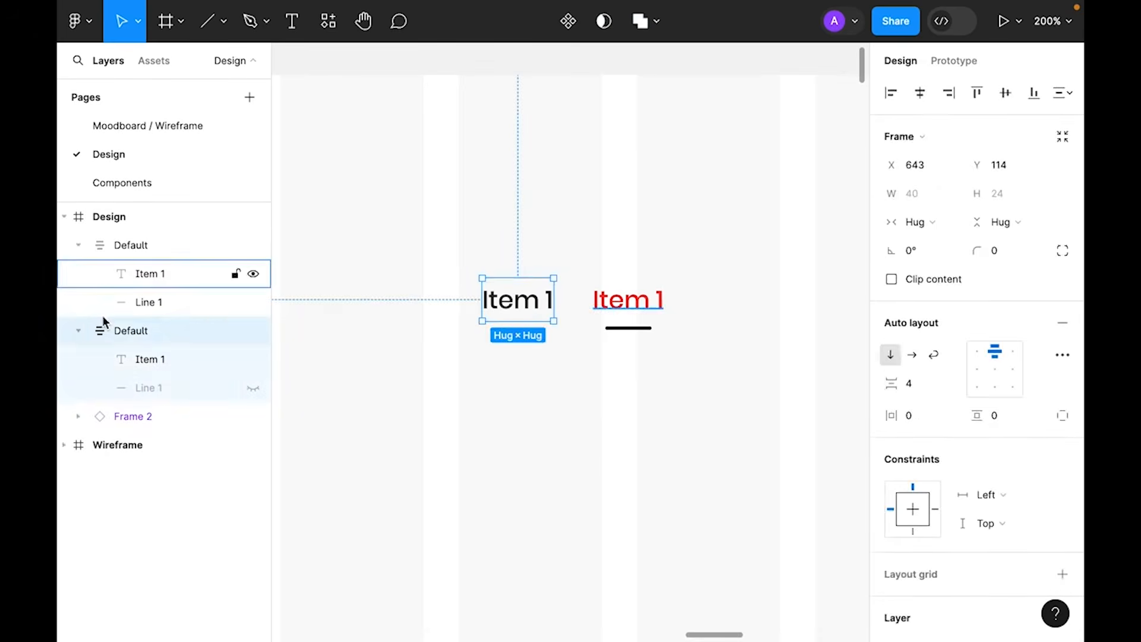
click(654, 304)
double_click(140, 246)
text(Sel)
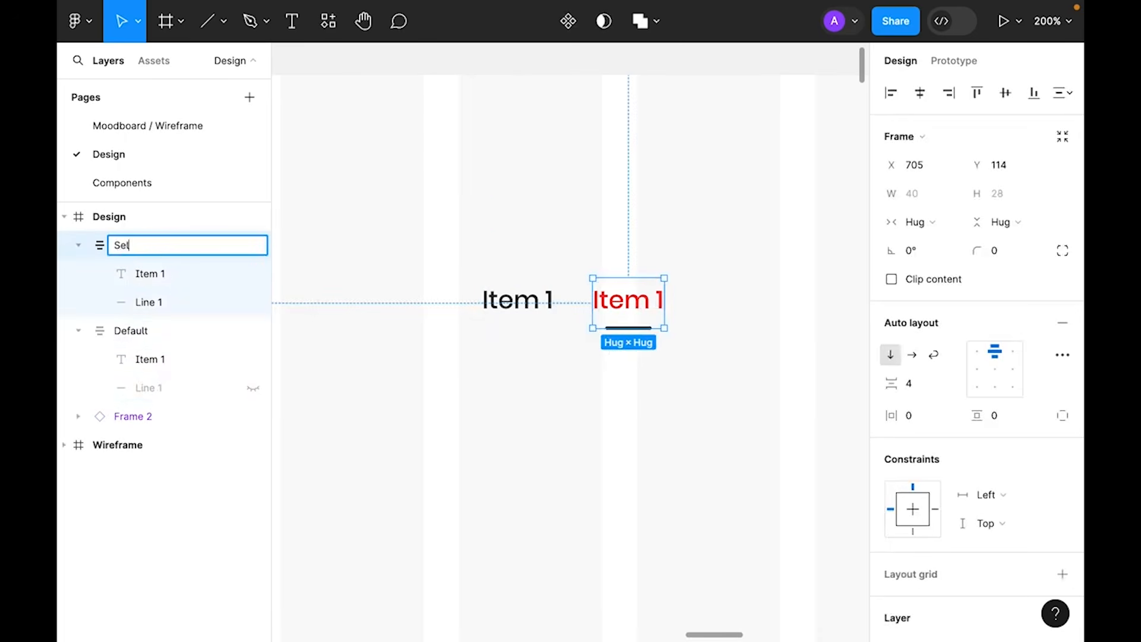
text(ected)
key(Return)
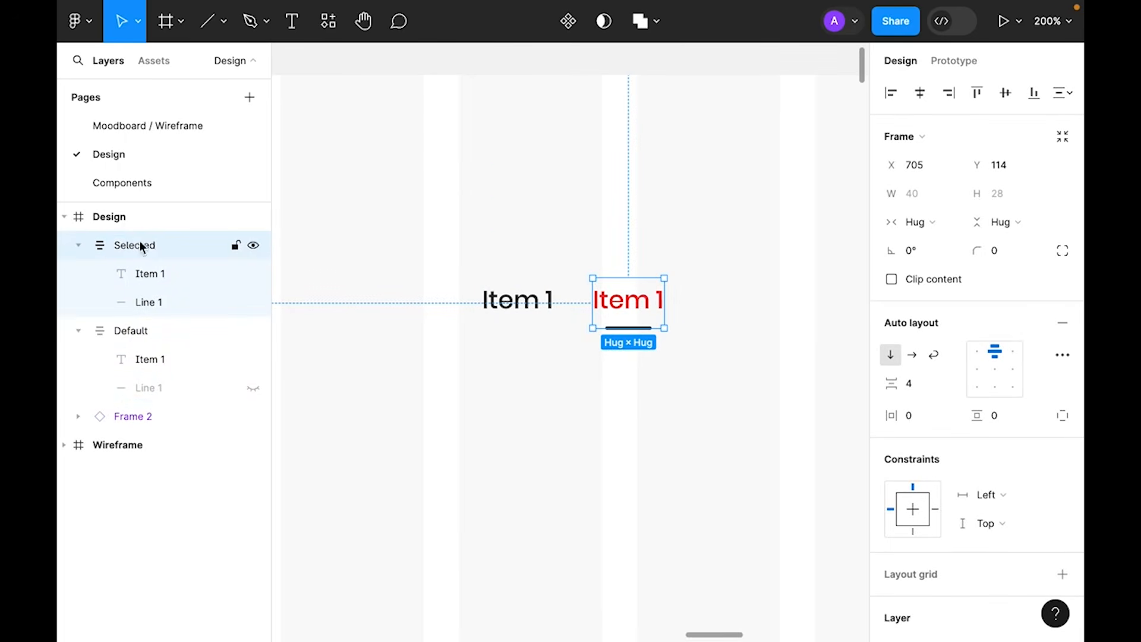
- Create a component set from the Default and Selected item frames
click(767, 398)
drag(737, 395, 420, 308)
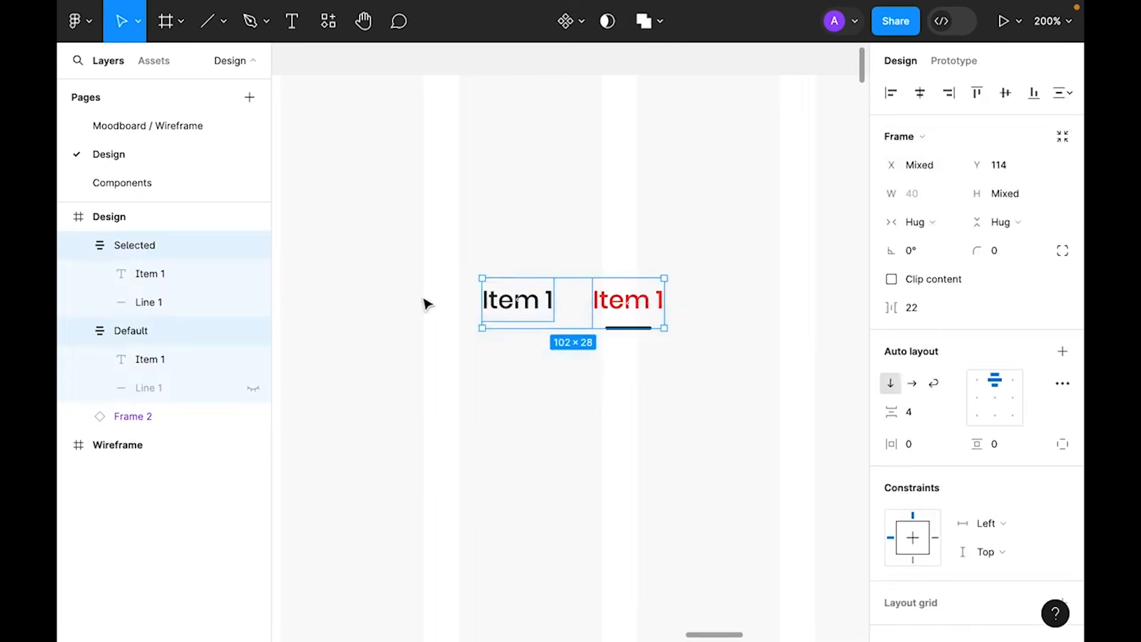
click(583, 22)
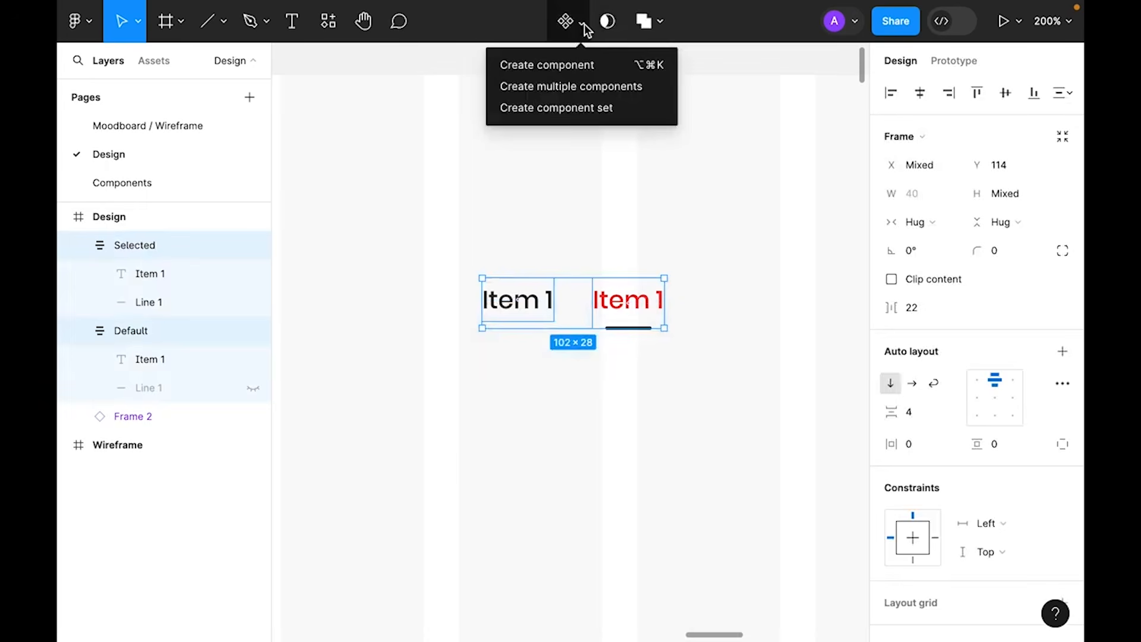
click(563, 107)
click(667, 451)
- Move the navigation item component set from the Design page to the Components page, placing it just above the logo component
drag(840, 461, 398, 243)
key(ctrl+x)
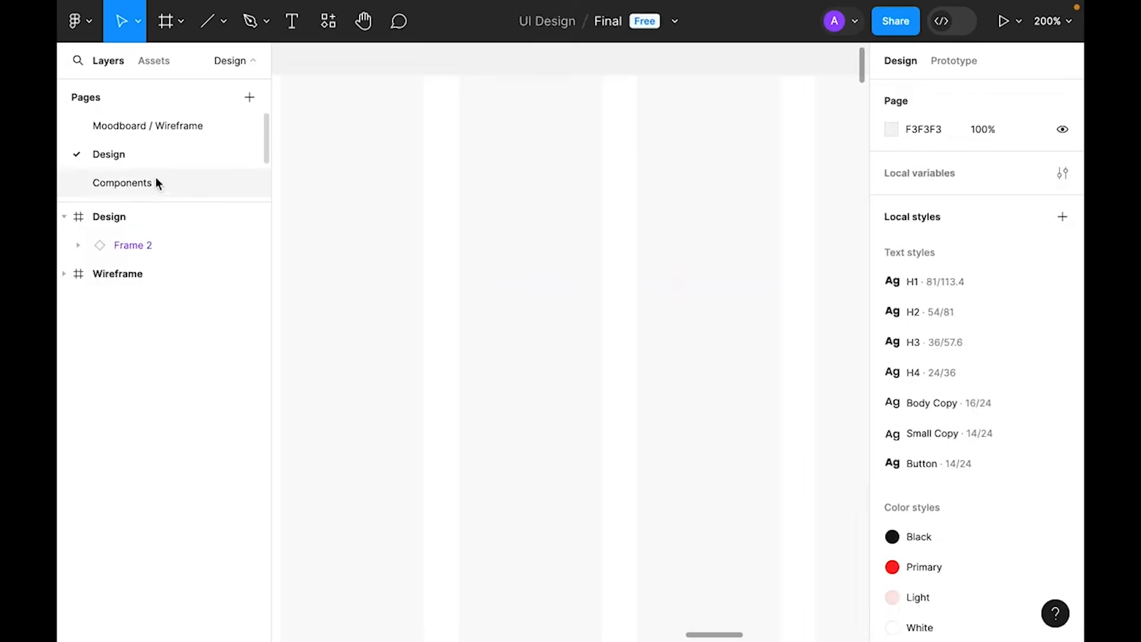
click(155, 180)
click(458, 188)
scroll(408, 222, left, 5)
right_click(438, 198)
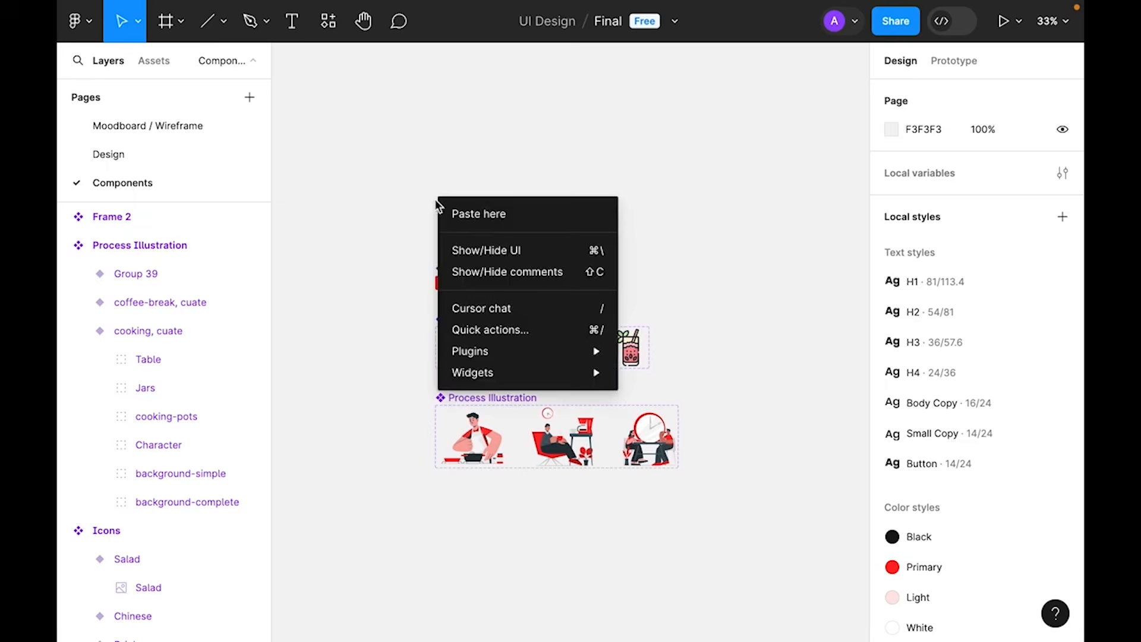
click(473, 214)
drag(455, 198, 453, 235)
click(301, 217)
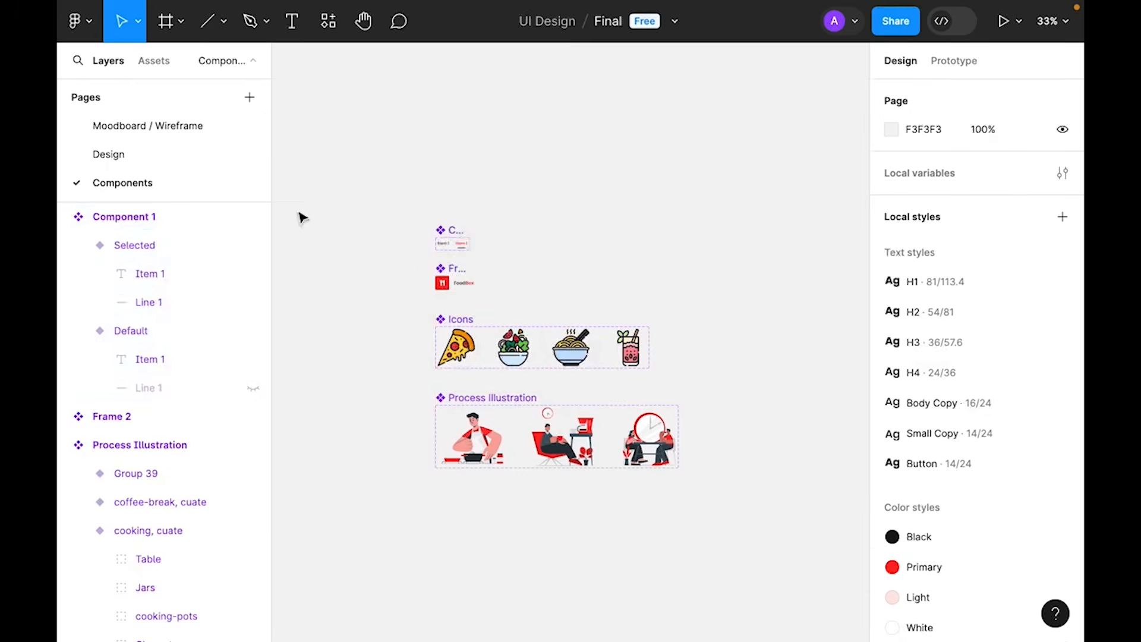
- Place an instance of Component 1 in the header area of the Design frame on the Design page
click(136, 155)
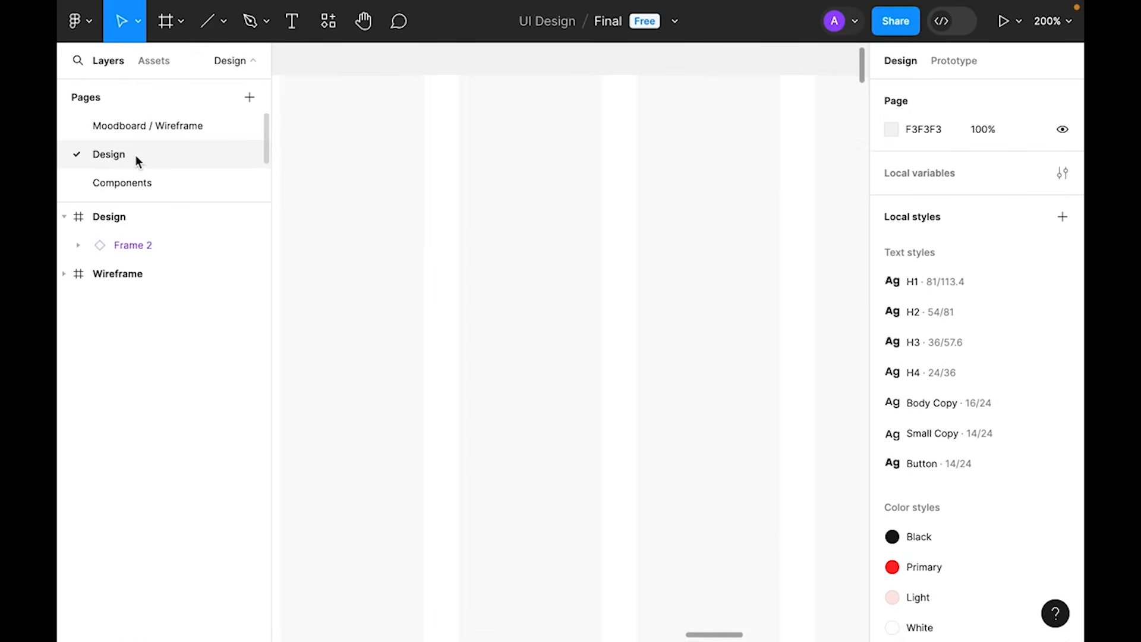
click(155, 63)
drag(102, 239, 511, 224)
click(602, 270)
key(minus)
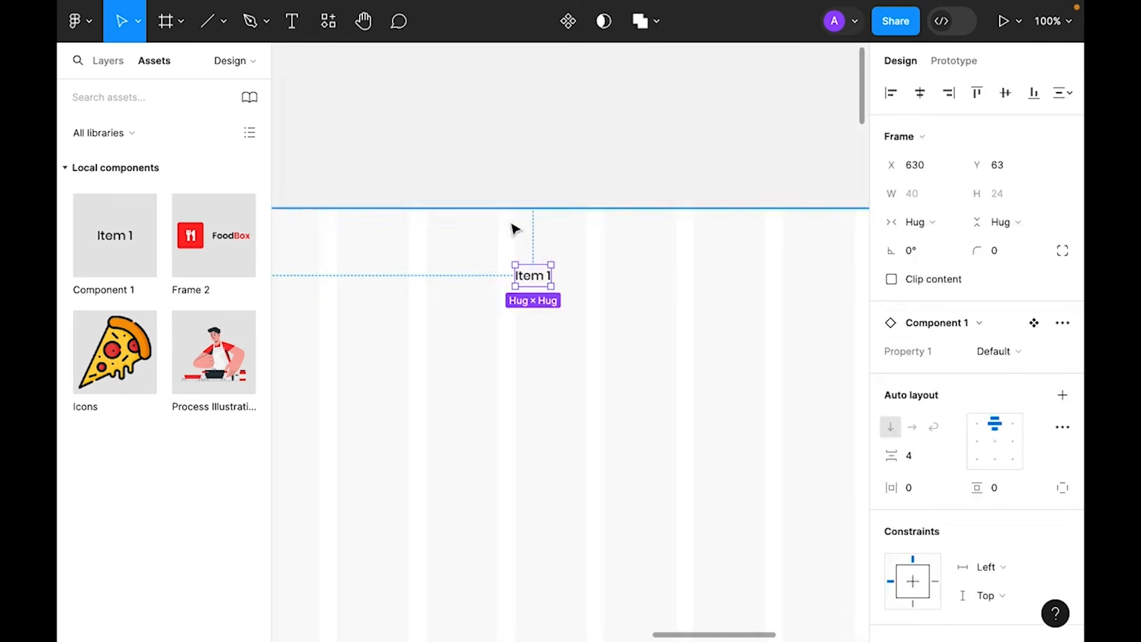
- Duplicate the Item 1 instance to the right into a row of four, spaced about 50 apart
drag(541, 284, 621, 280)
key(ctrl+d)
key(ctrl+d)
- Wrap the four Item 1 instances in a horizontal auto layout with a spacing of 16
drag(799, 362, 391, 233)
click(747, 345)
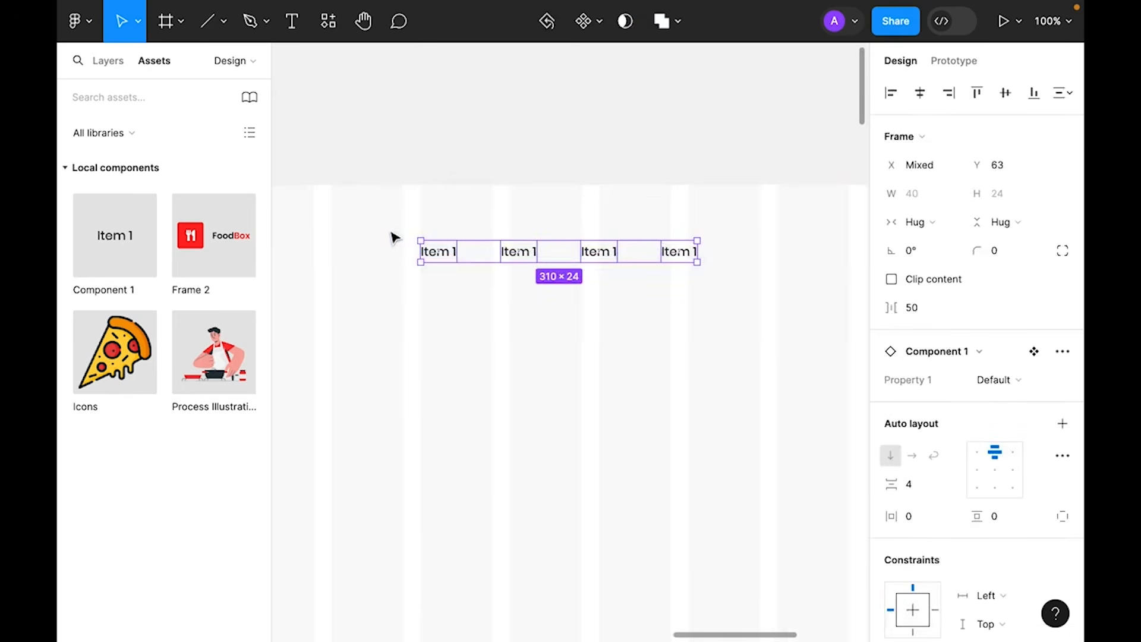
right_click(440, 264)
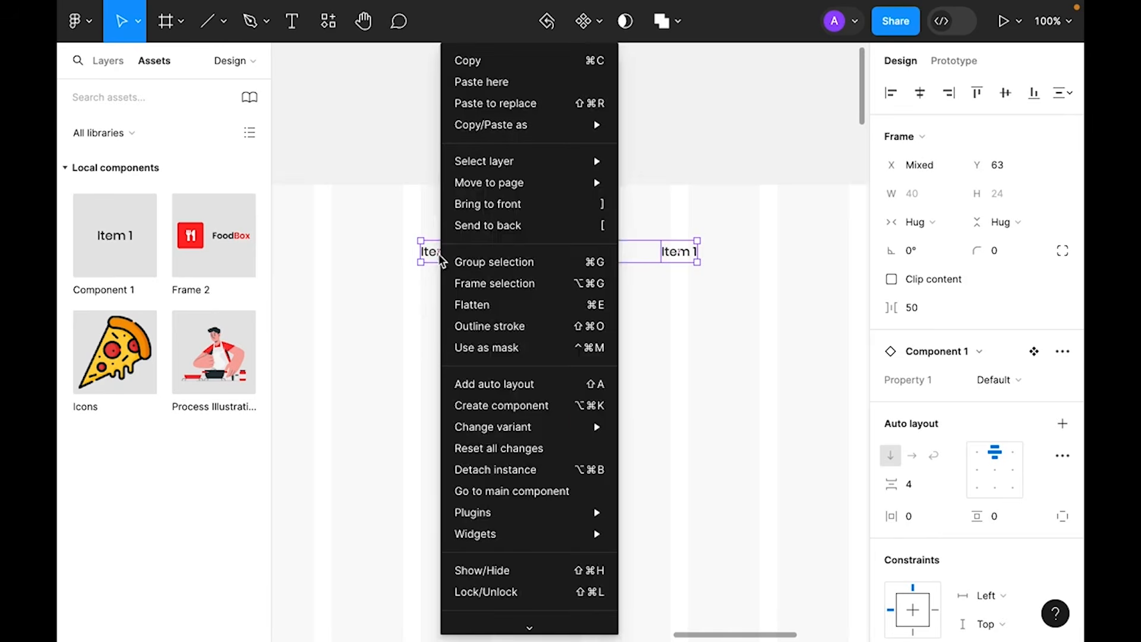
click(551, 386)
click(920, 382)
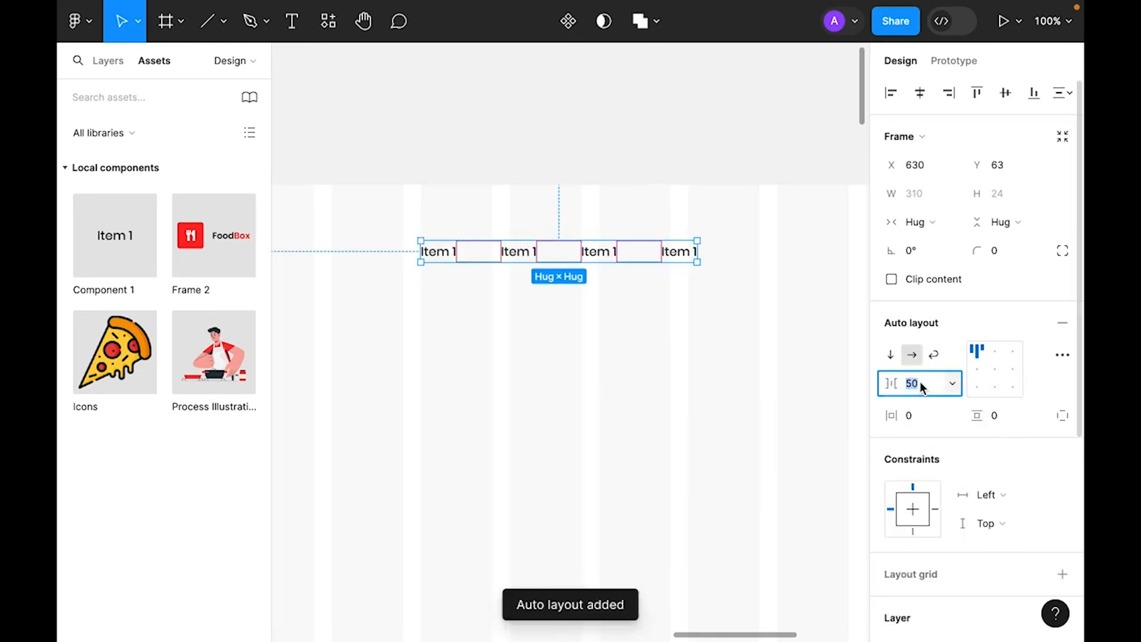
text(16)
key(Return)
- Switch the first navigation item in the row to the Selected variant
click(442, 256)
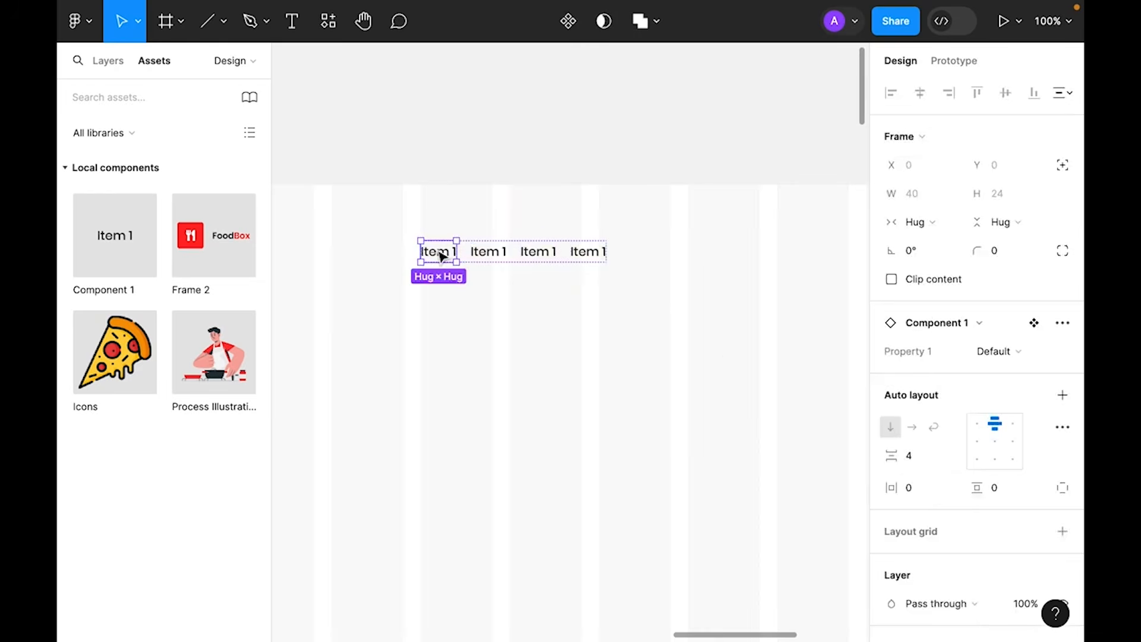
click(1036, 352)
click(927, 372)
click(518, 387)
- Change the texts of the four navigation items, in order, to Home, Menu, Services and Delivery
key(super+equal)
super+click(429, 220)
double_click(427, 220)
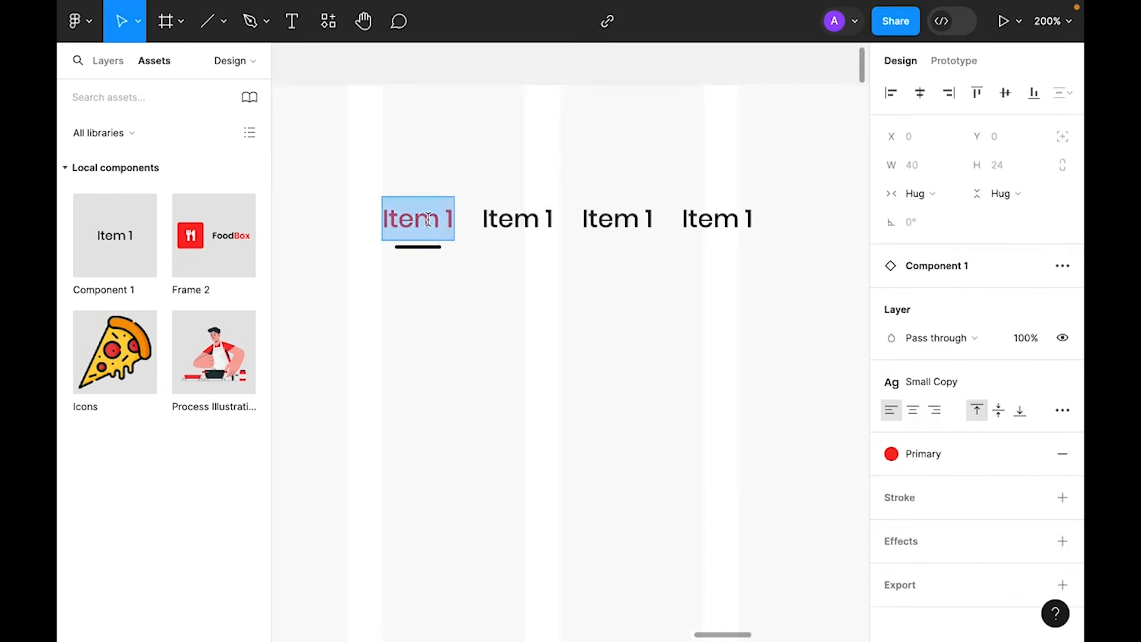
text(Home)
super+click(516, 221)
double_click(514, 221)
text(Menu)
key(Escape)
double_click(621, 220)
text(Services)
click(758, 219)
double_click(757, 219)
text(Delivery)
- Set the spacing between the items of the navigation row to 32
click(680, 306)
click(680, 224)
click(912, 383)
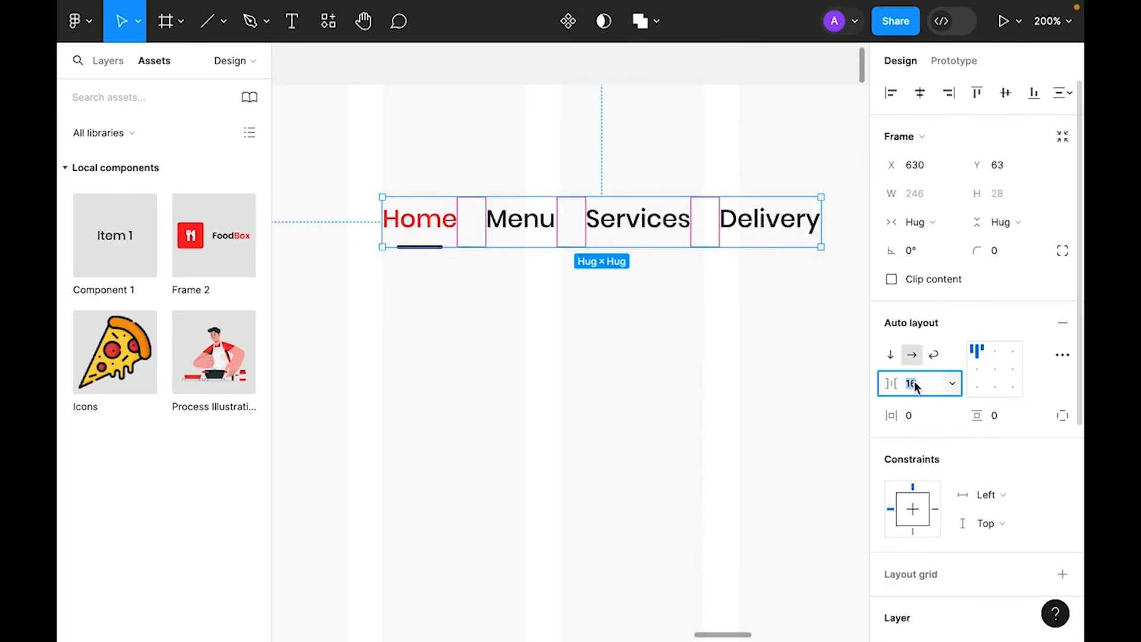
key(Return)
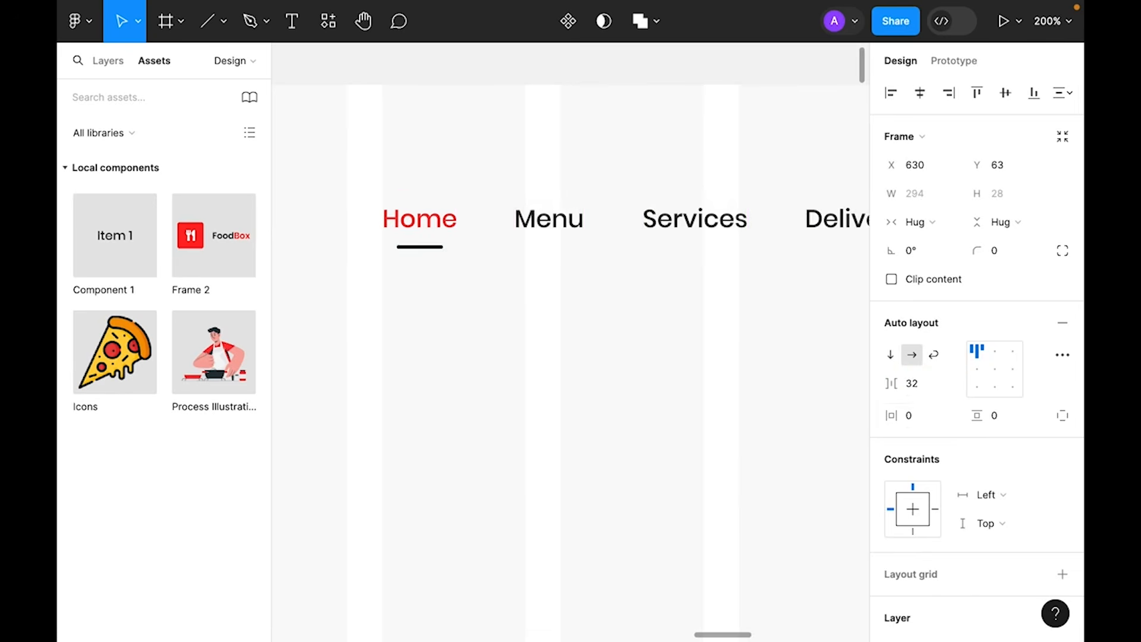
- Center the navigation row horizontally in the Design frame
key(minus)
key(minus)
click(568, 369)
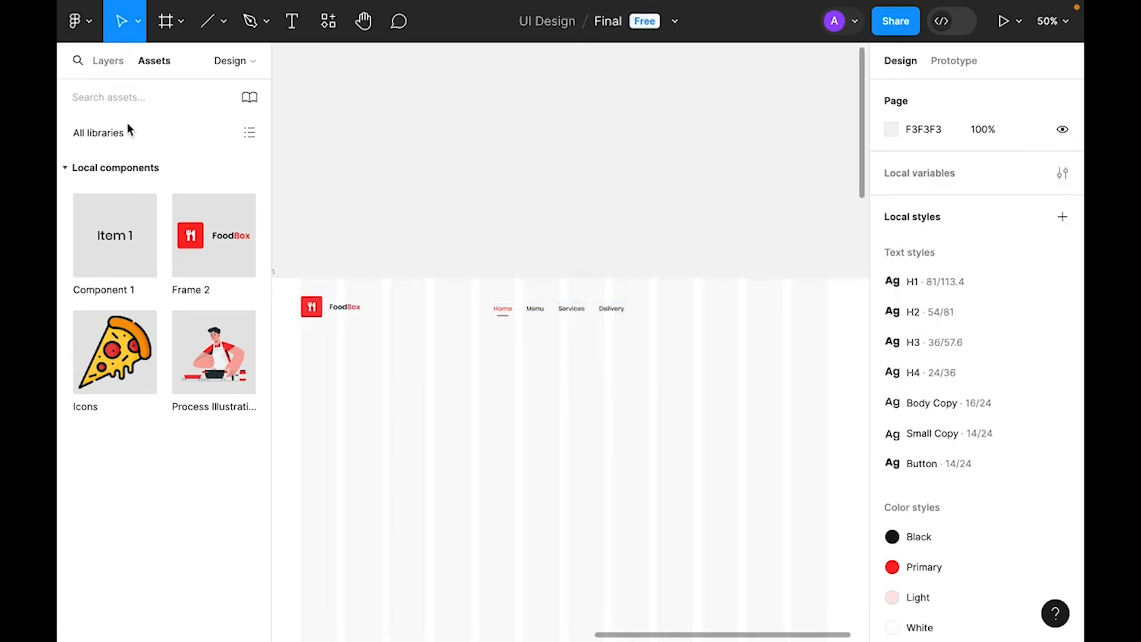
click(110, 61)
scroll(392, 186, down, 3)
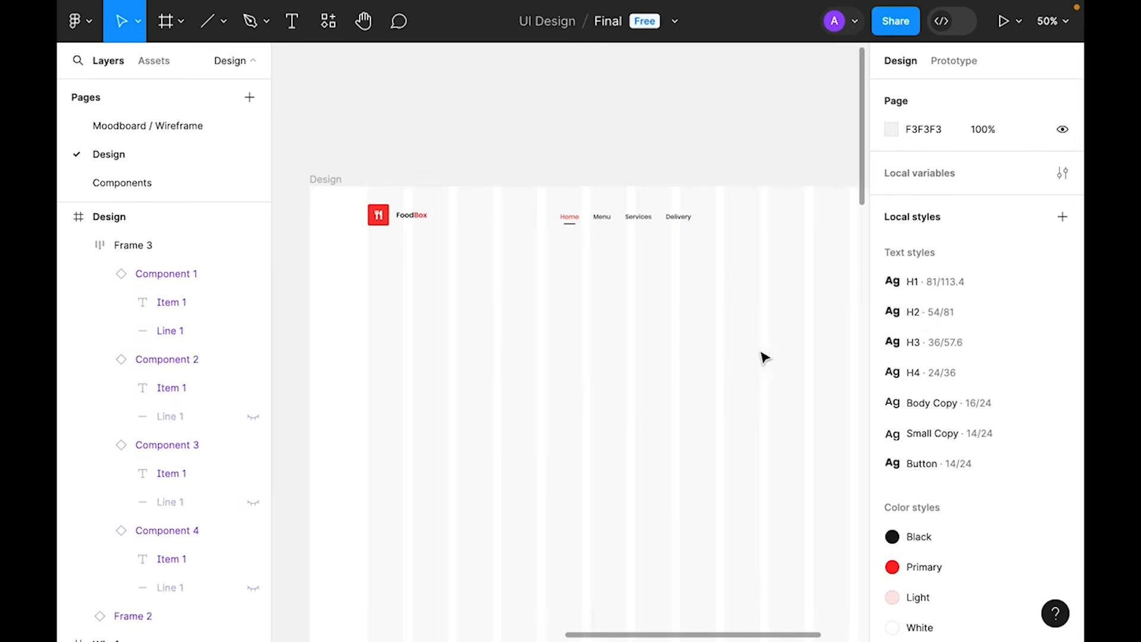
click(664, 222)
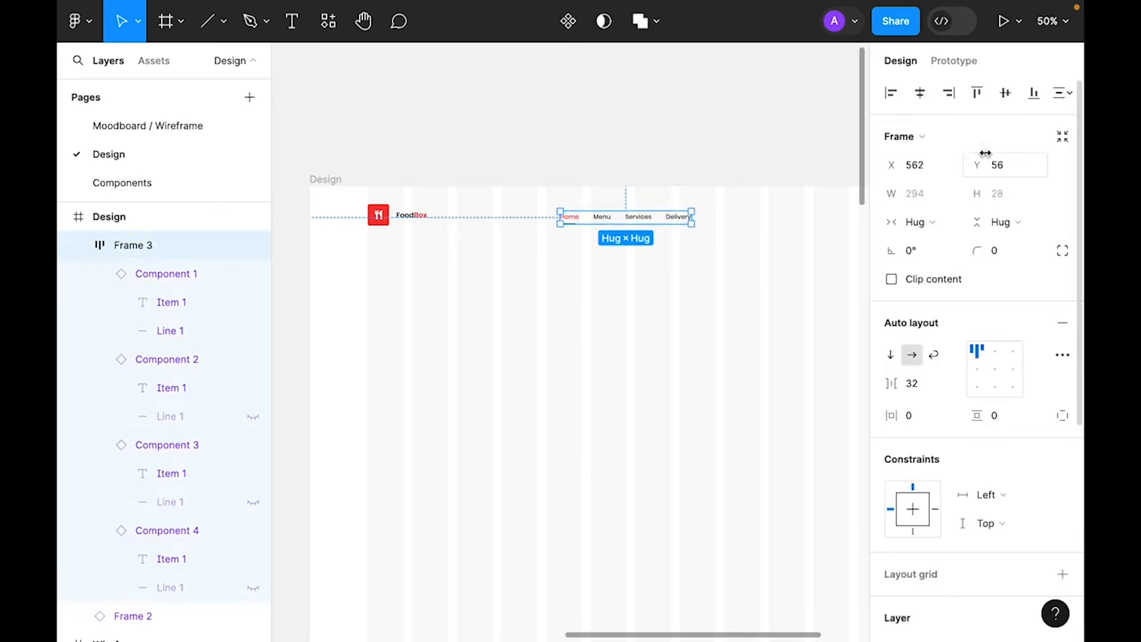
click(915, 101)
click(660, 356)
scroll(661, 343, right, 1)
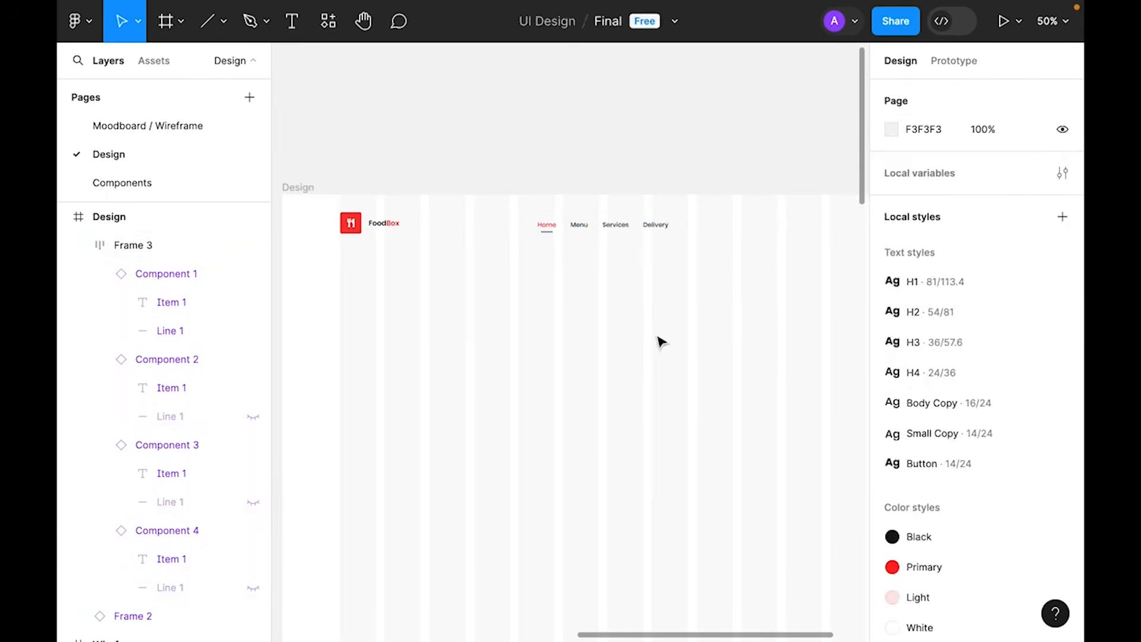
- Place a 100 × 100 frame at the tenth grid column of the Design frame's header, for the wireframe's search icon
scroll(631, 362, left, 10)
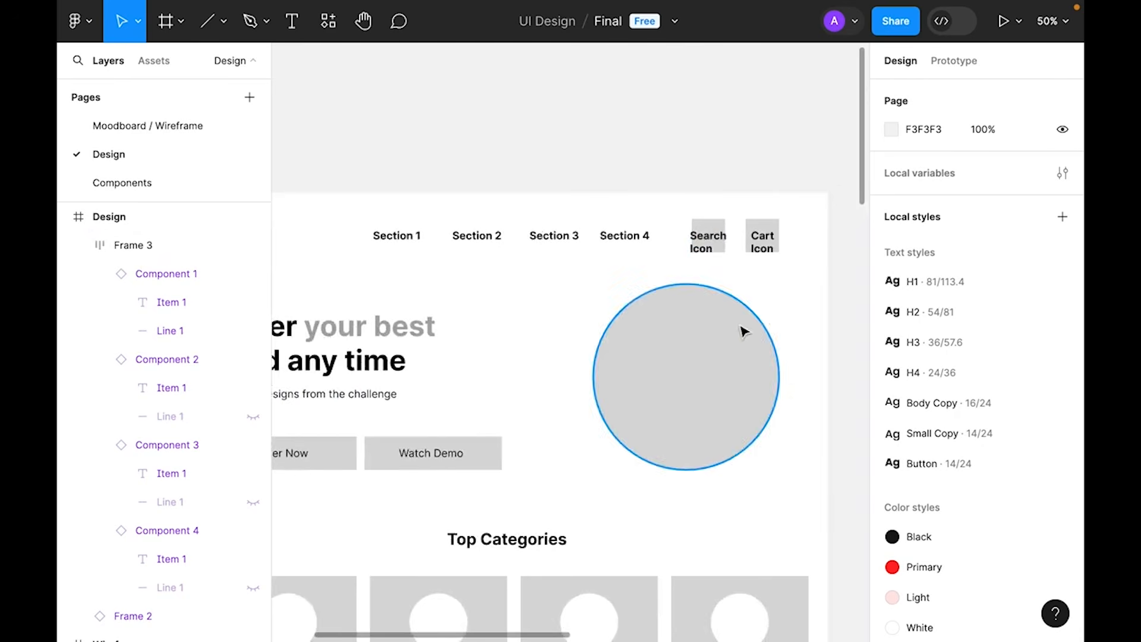
drag(724, 286, 640, 300)
scroll(640, 301, right, 3)
drag(822, 340, 329, 276)
scroll(751, 176, up, 5)
drag(701, 217, 594, 253)
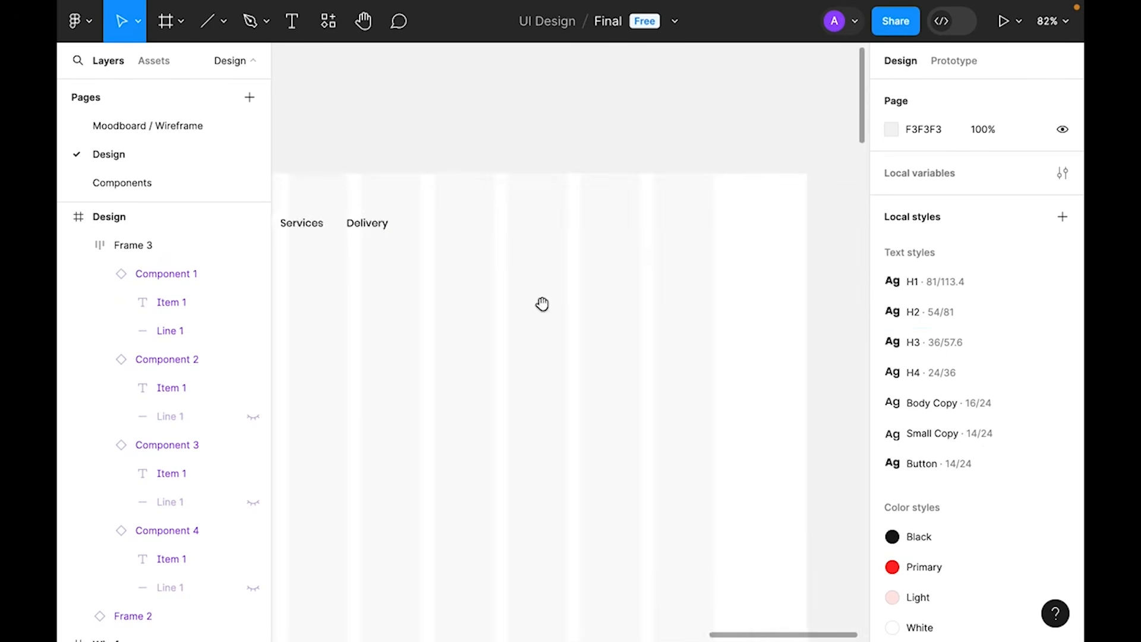
drag(542, 304, 637, 267)
click(165, 23)
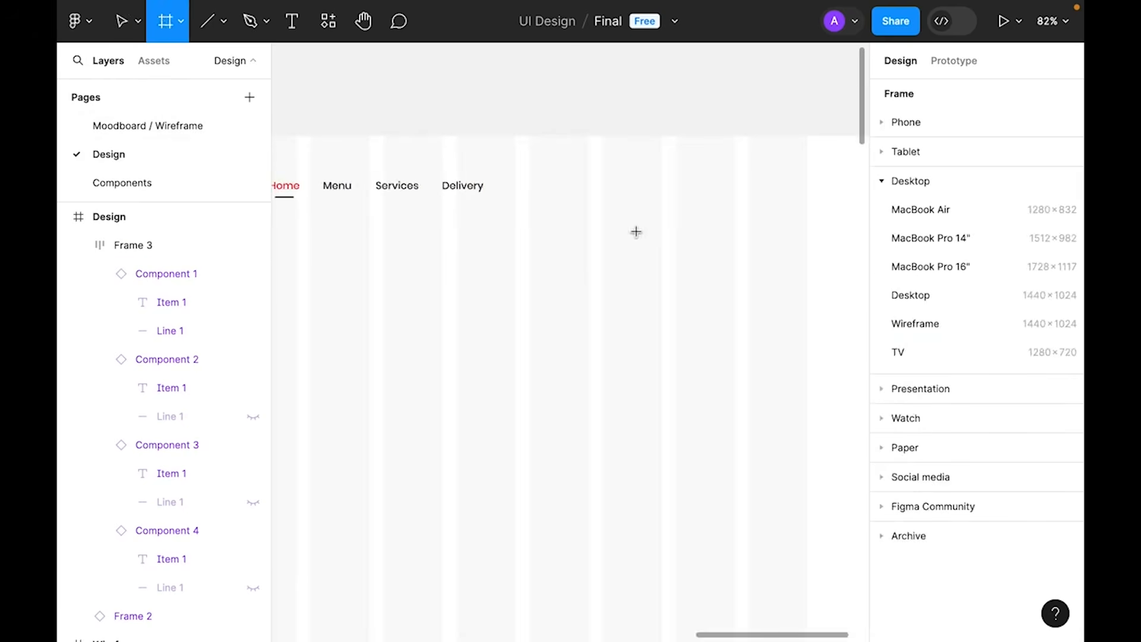
click(624, 214)
drag(632, 196, 649, 211)
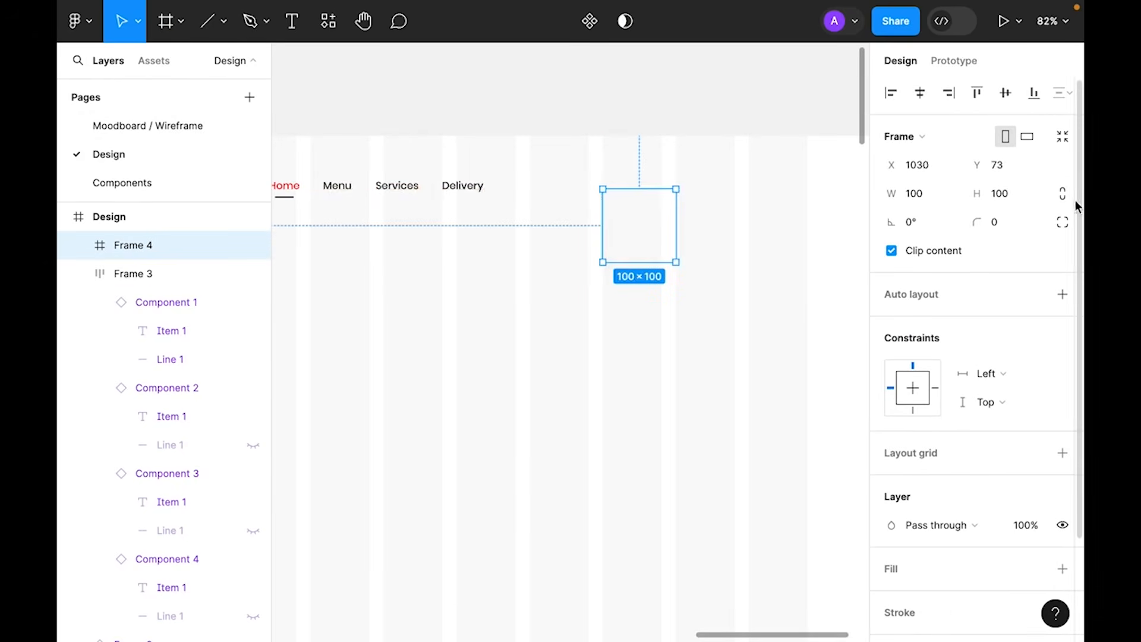
- Resize the new frame to 40 × 40 and set its corner radius to 99
click(1003, 197)
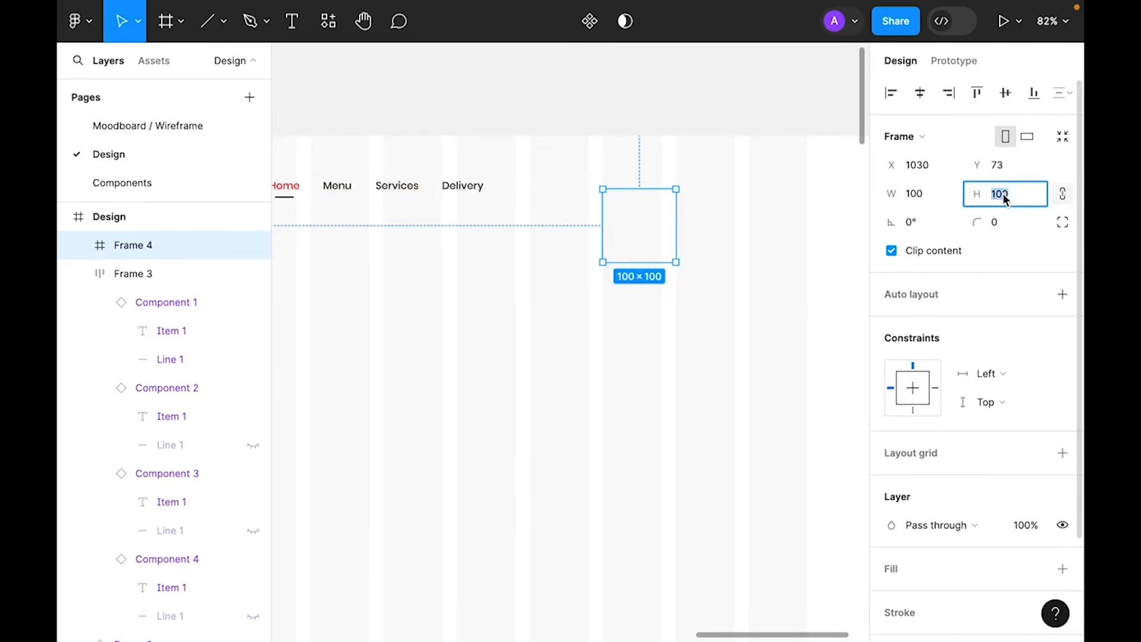
text(40)
key(Return)
click(1010, 223)
text(99)
key(Return)
- Fill the 40 × 40 circle with the Black color style and move it up to Y 53, beside the navigation row
scroll(1007, 262, down, 2)
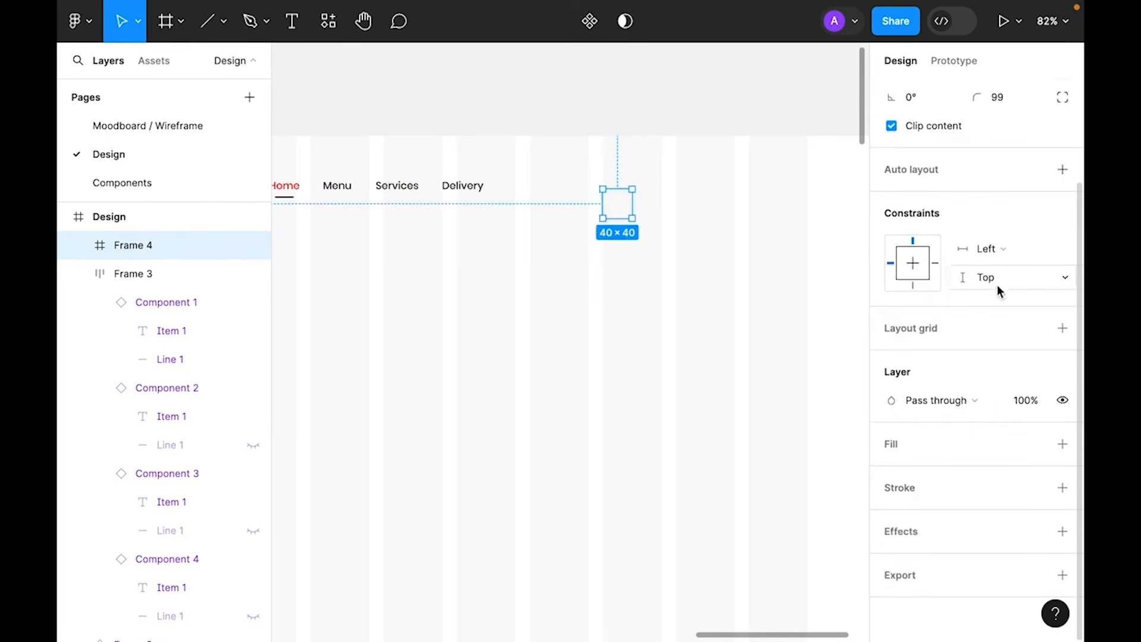
click(1034, 444)
click(704, 521)
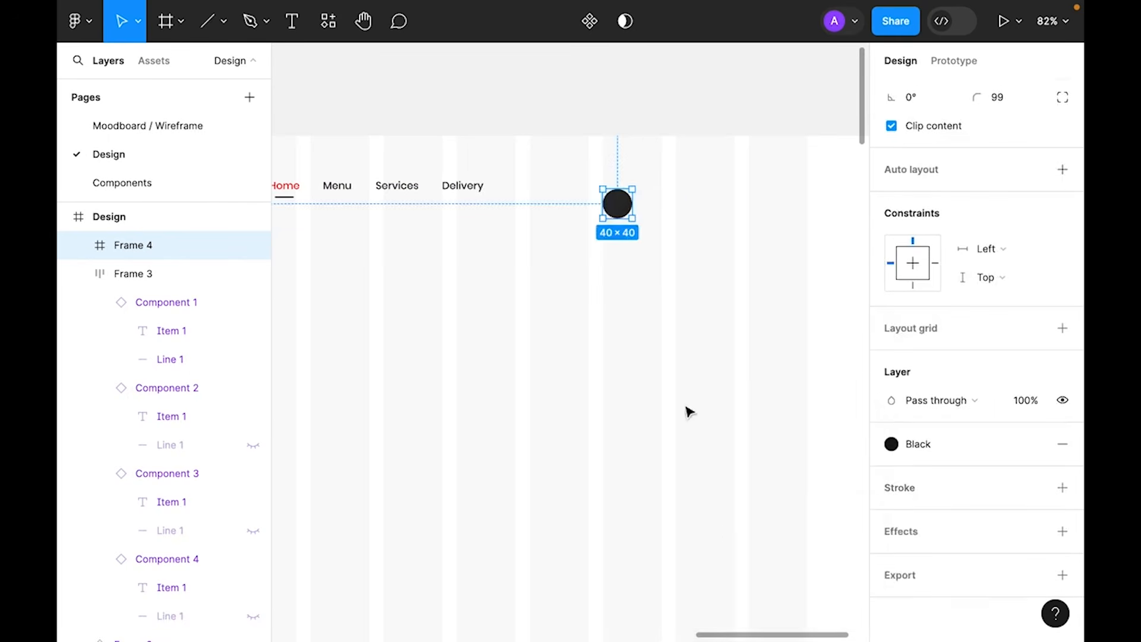
click(704, 339)
drag(625, 206, 625, 191)
click(666, 255)
- Insert the 20 × 20 search icon component into the black circle and recolor the icon with the White style
key(z)
click(629, 139)
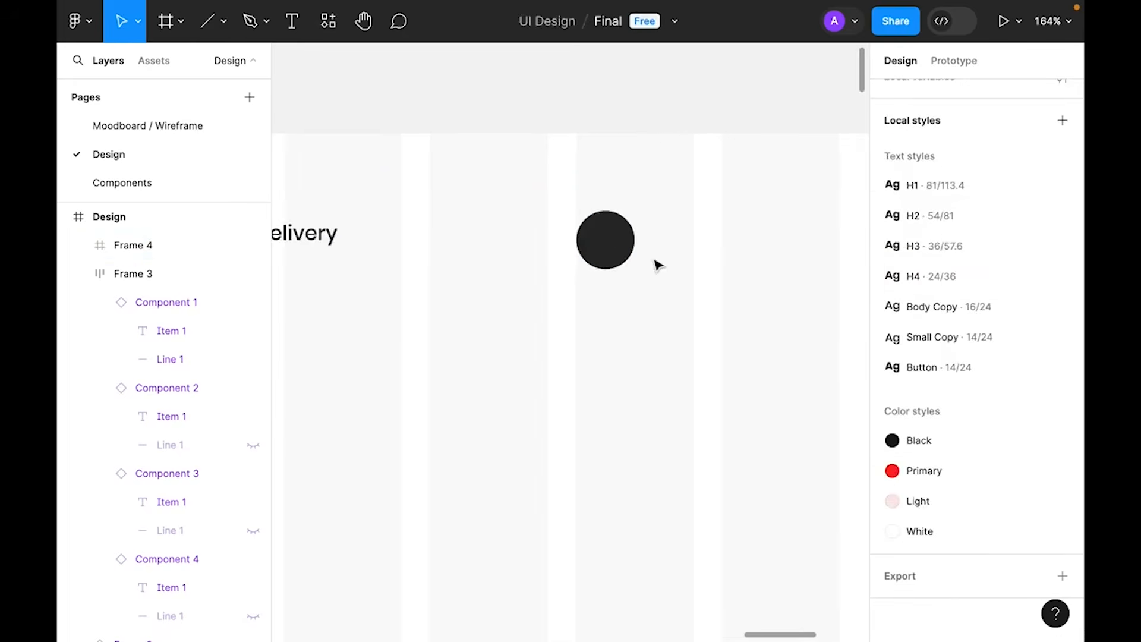
click(618, 254)
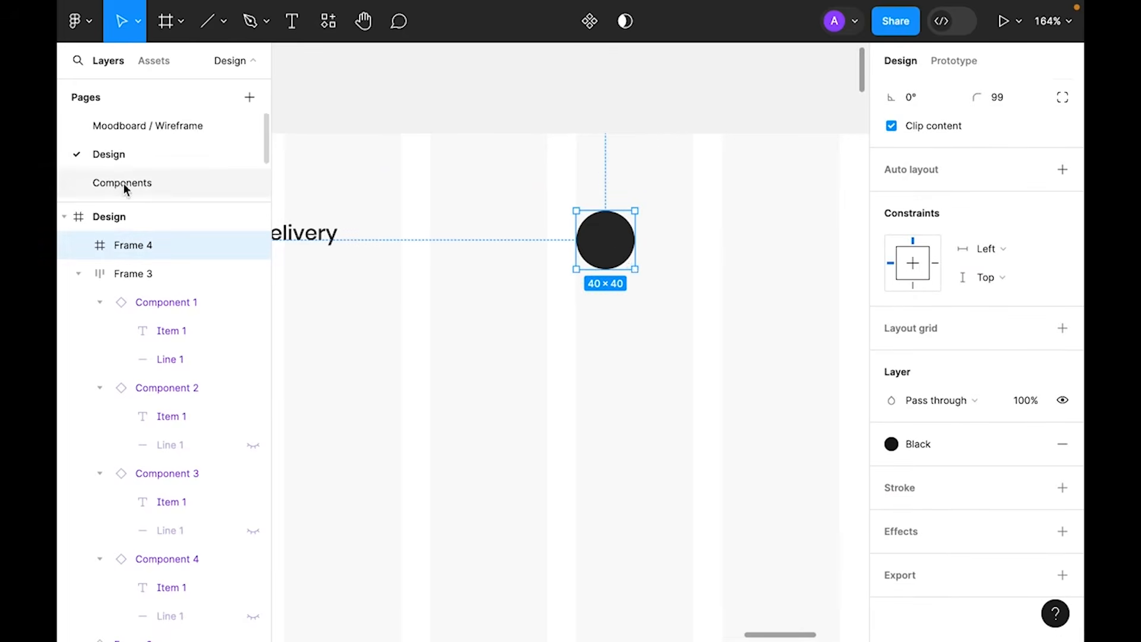
click(163, 60)
drag(225, 260, 609, 340)
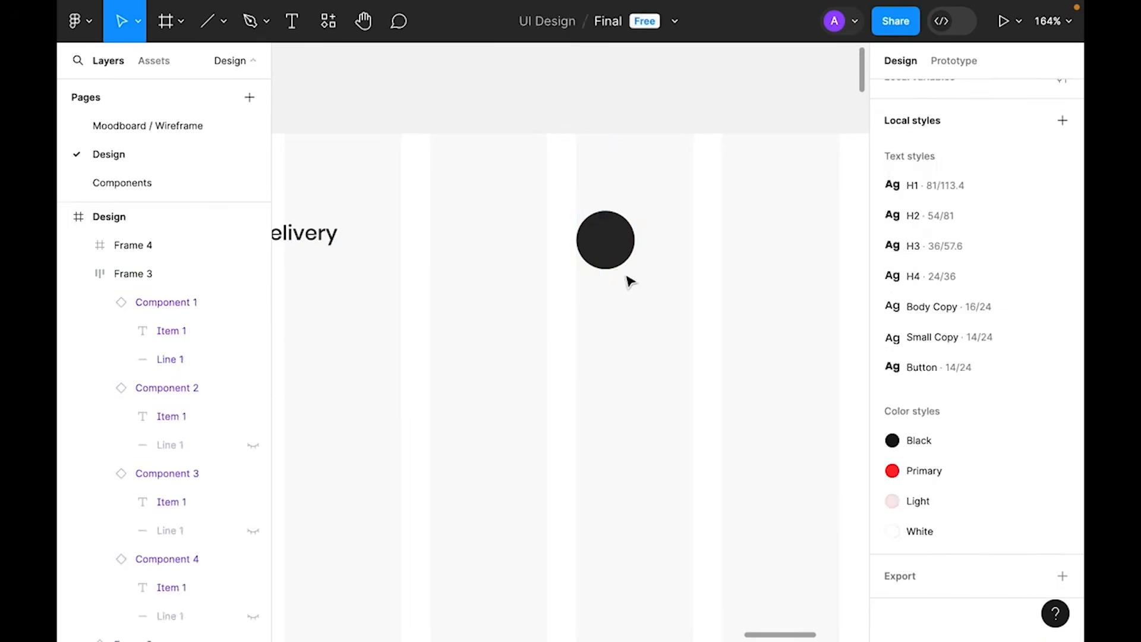
click(602, 245)
double_click(605, 246)
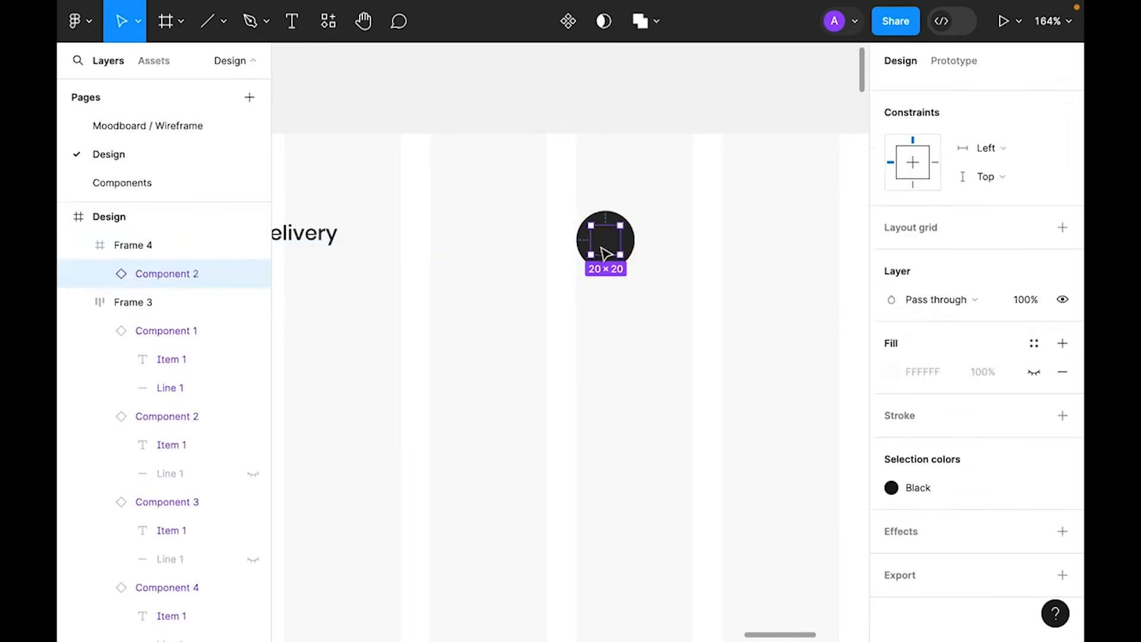
click(962, 495)
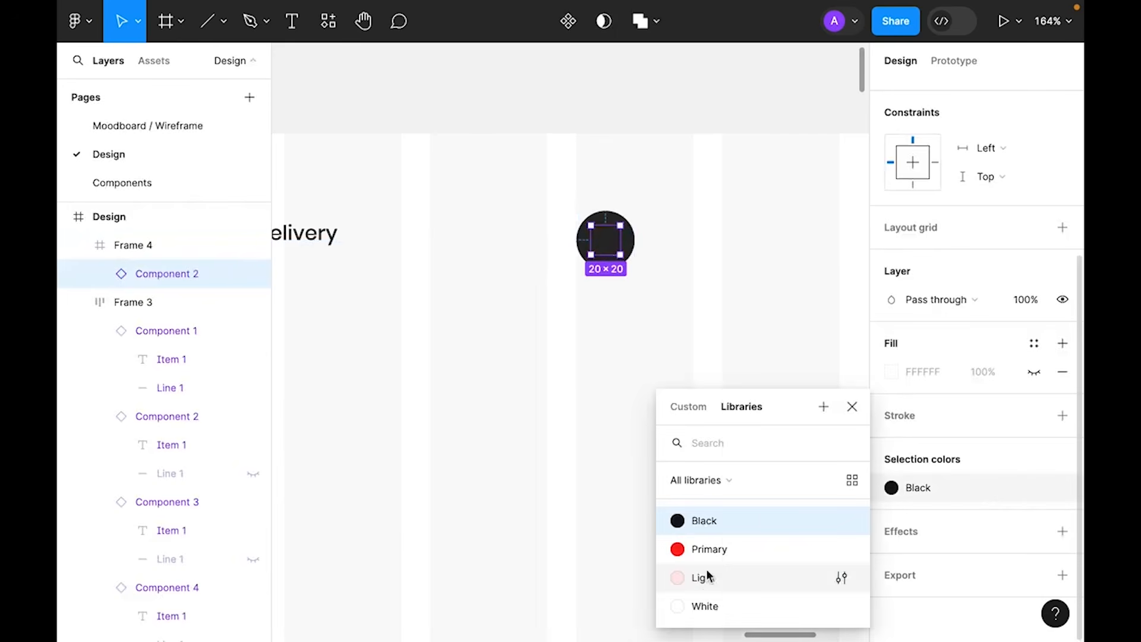
click(695, 605)
- Center the search icon inside its black circle
drag(732, 337, 542, 246)
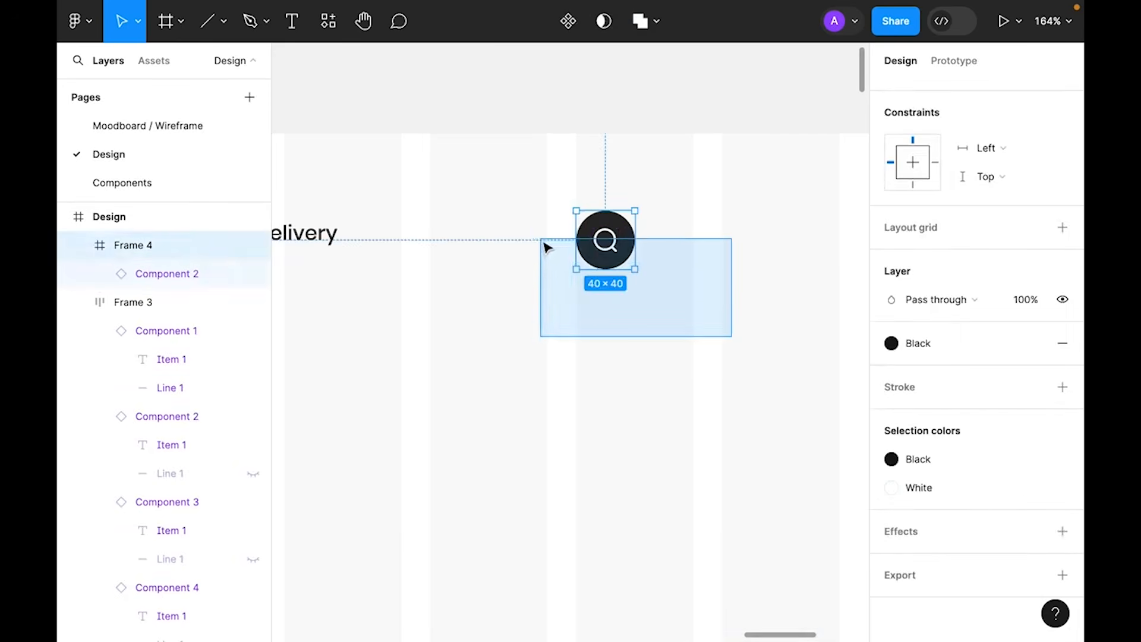
click(167, 274)
click(920, 92)
click(720, 322)
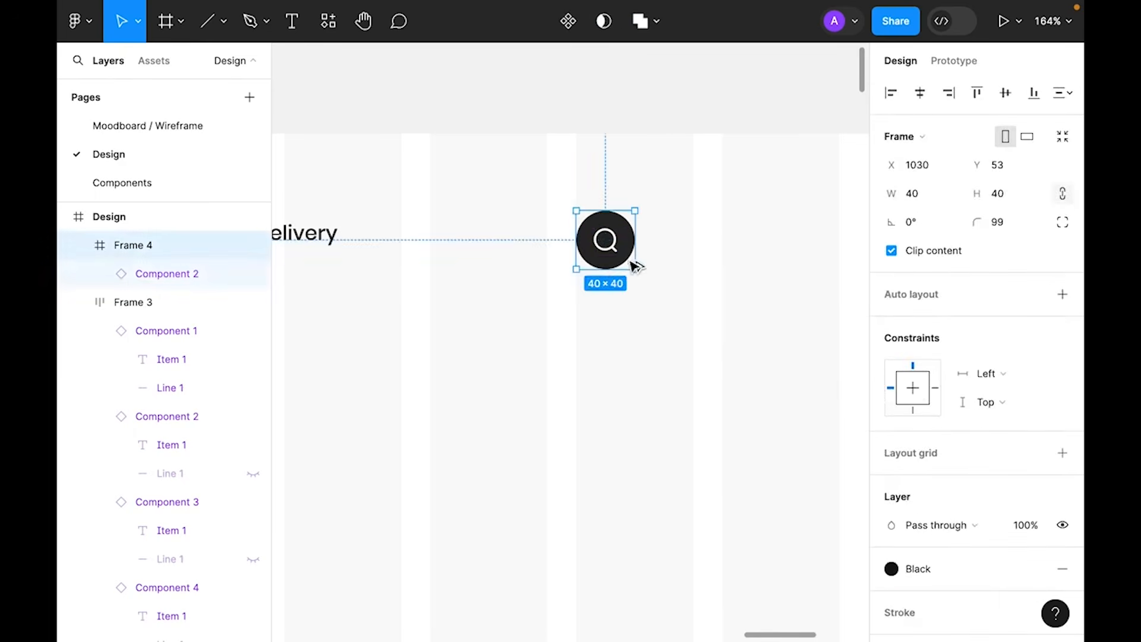
- Duplicate the search button to its right and switch the copy's icon to the Shop variant
drag(632, 265, 695, 268)
click(738, 349)
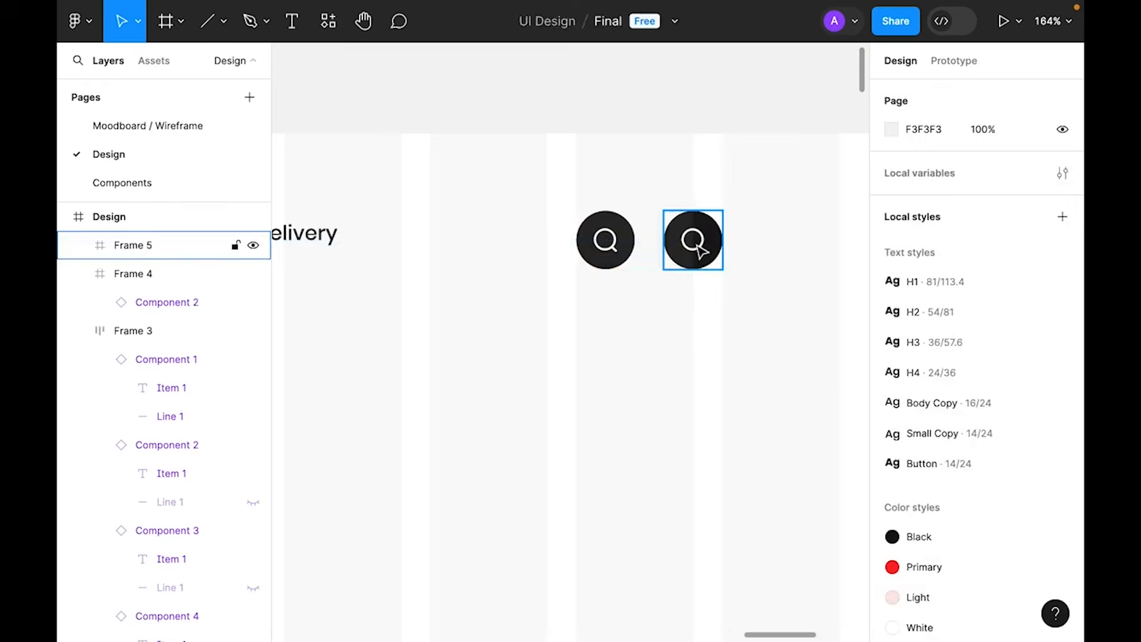
double_click(693, 247)
click(1014, 322)
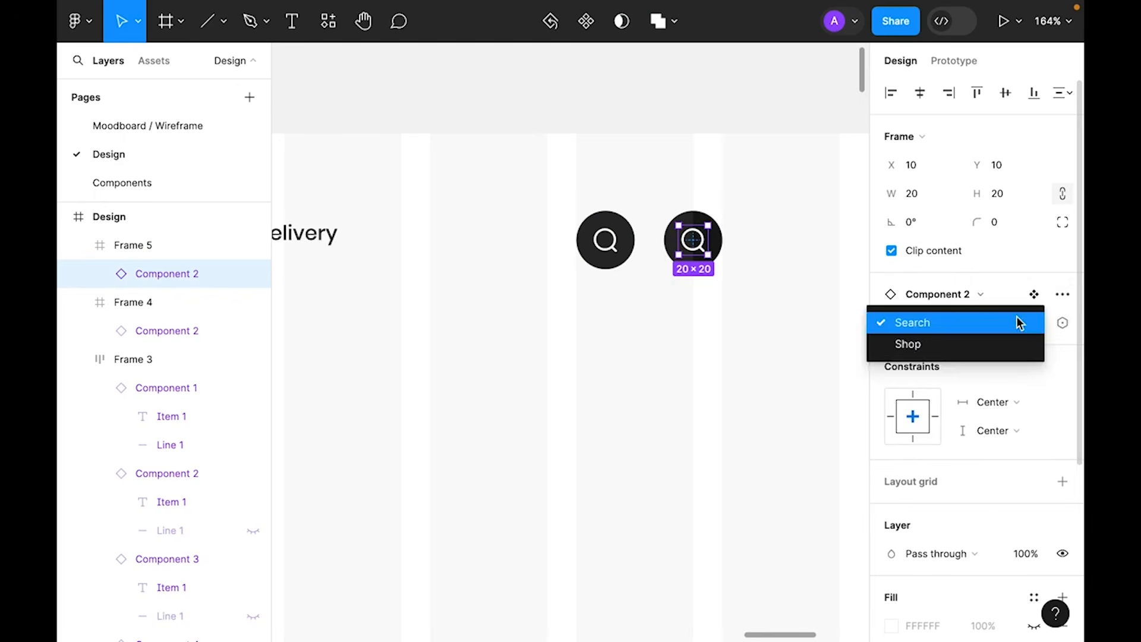
click(909, 344)
- Recolor the cart icon in the duplicated button with the White color style
scroll(975, 422, down, 5)
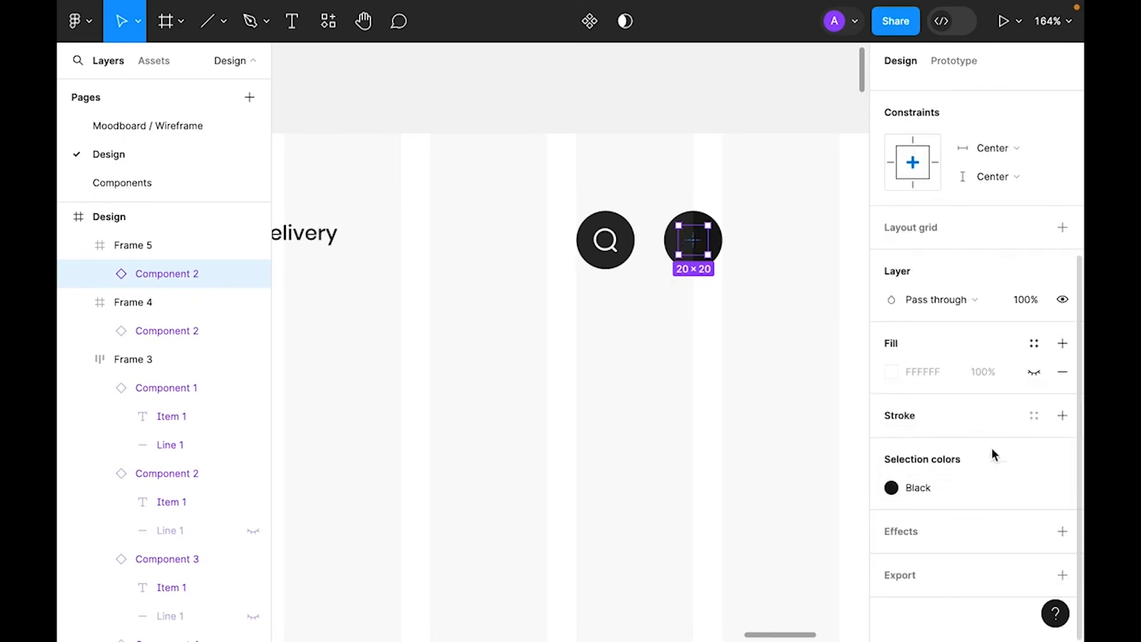
click(956, 485)
click(721, 604)
click(741, 425)
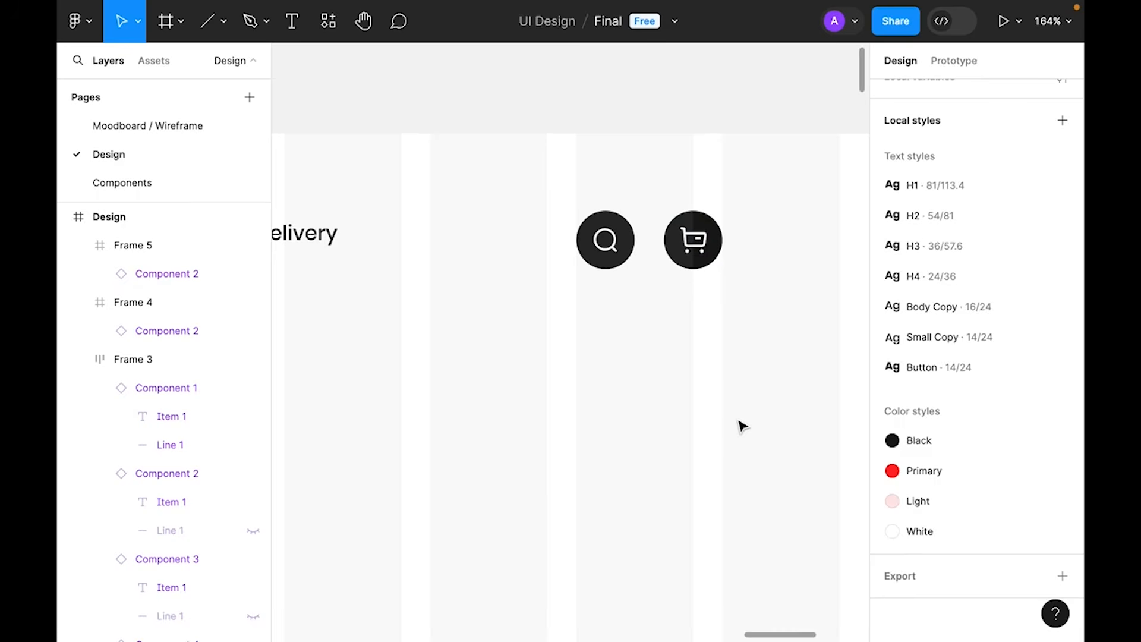
- Wrap the search and cart buttons in a horizontal auto layout with spacing 16 and move it to the grid's right edge
key(minus)
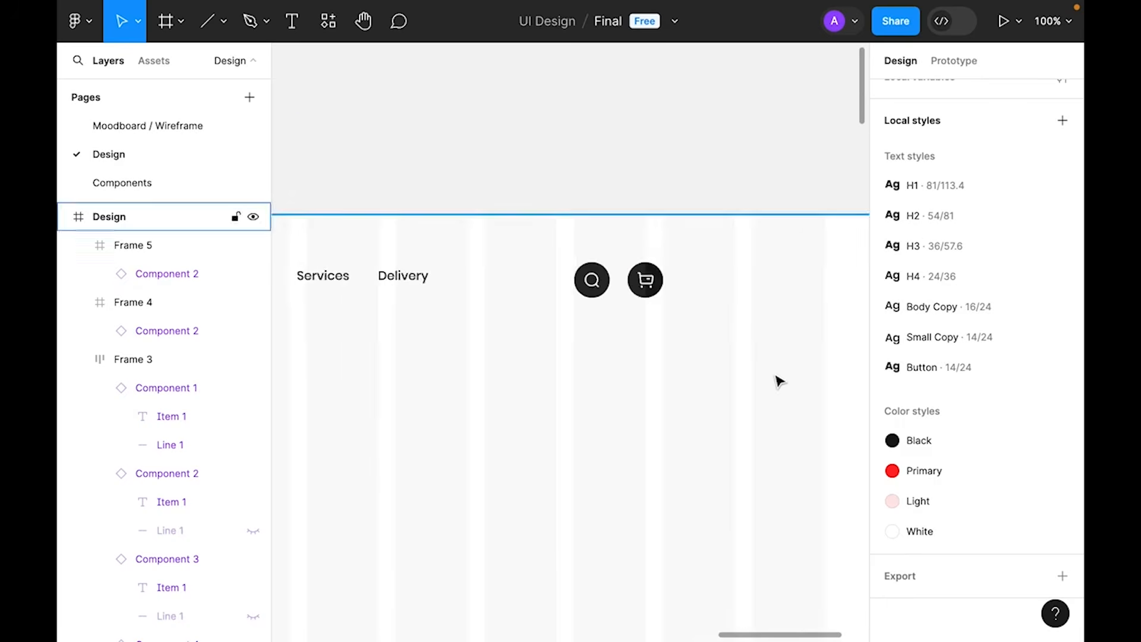
key(minus)
drag(472, 376, 578, 355)
drag(784, 331, 667, 287)
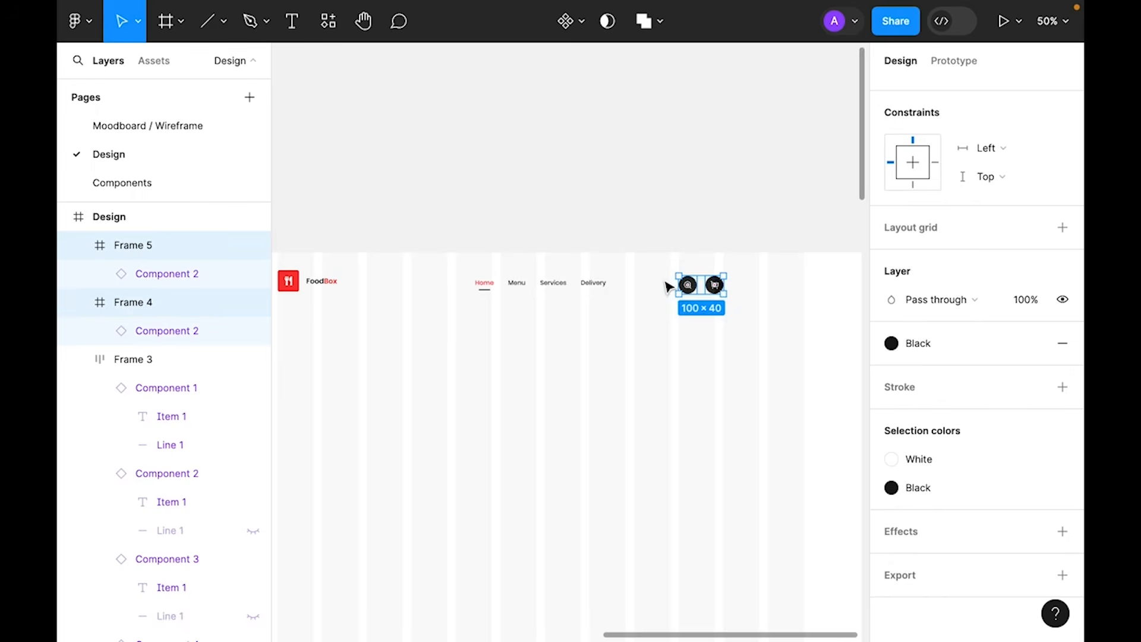
right_click(715, 288)
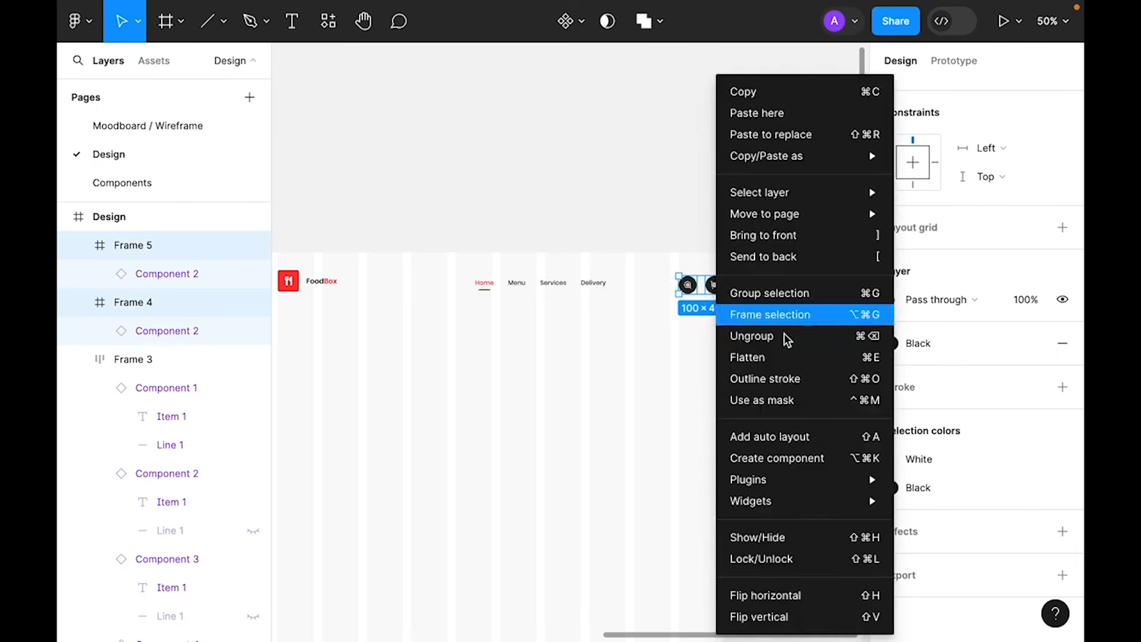
click(796, 435)
click(925, 386)
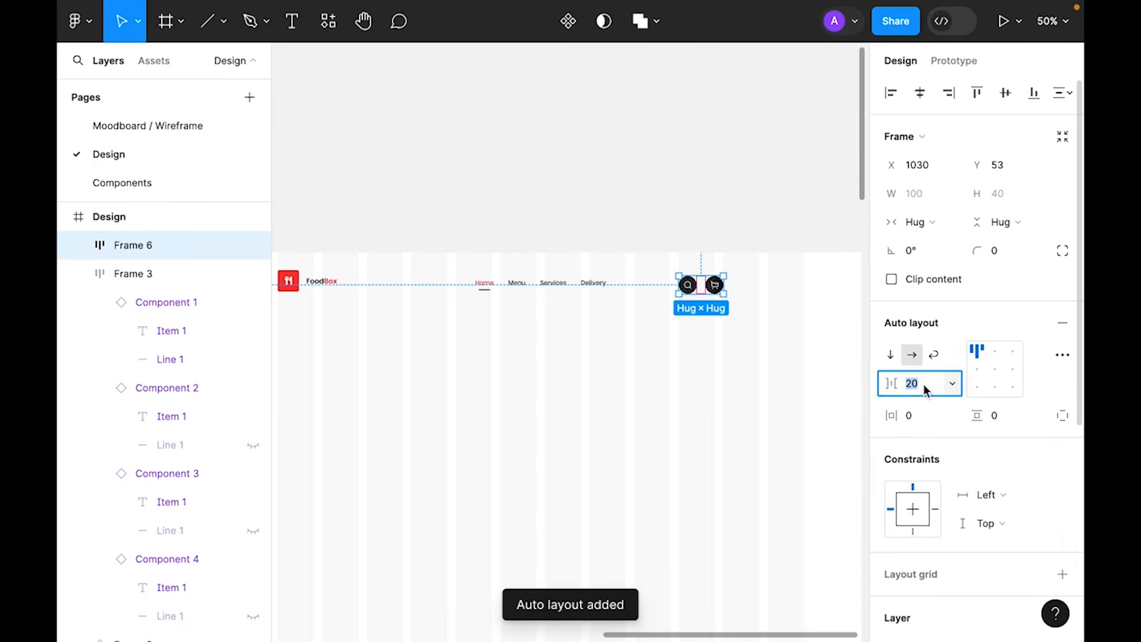
key(BackSpace)
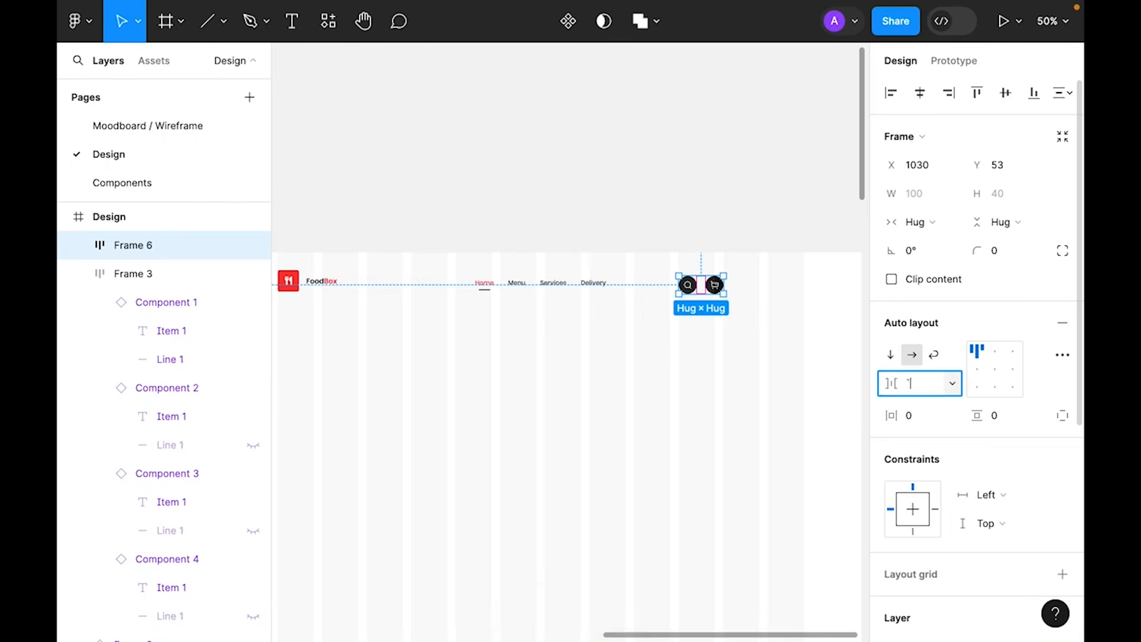
text(16)
key(Return)
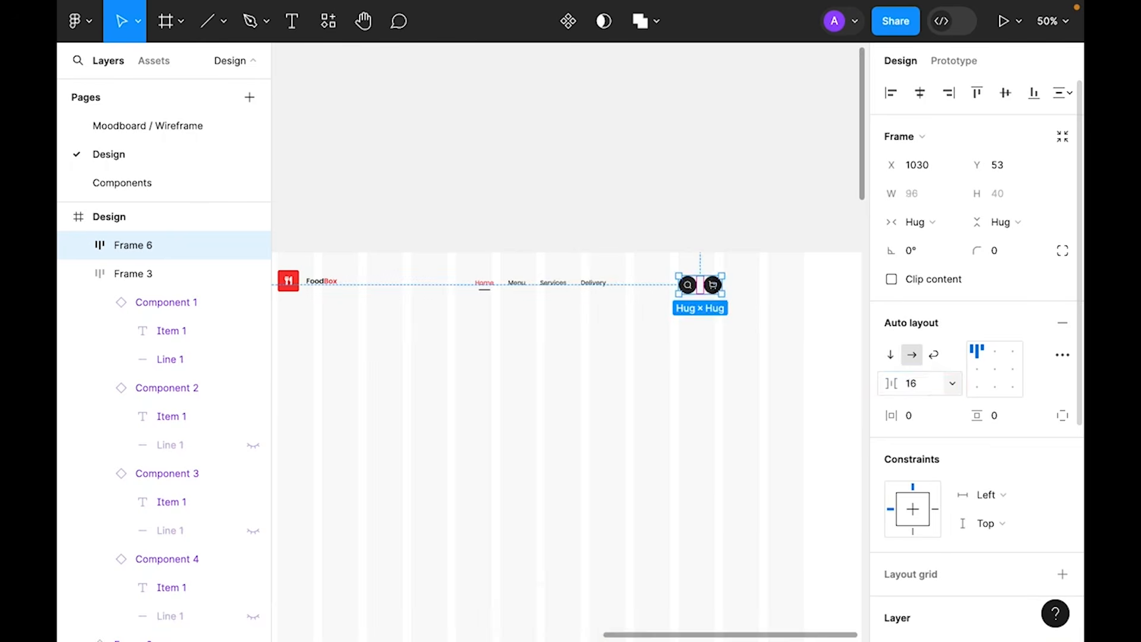
click(697, 382)
drag(716, 285, 790, 300)
- Align the logo, navigation row and icon buttons on their vertical centers and position them 40 px below the frame's top edge
drag(814, 357, 287, 263)
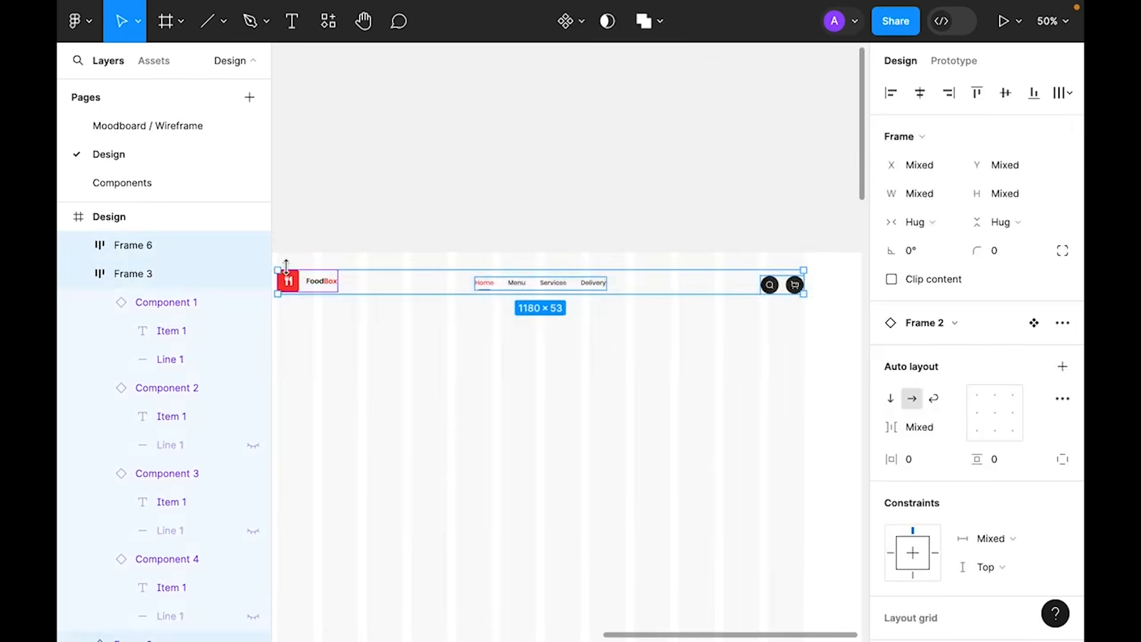
click(1013, 96)
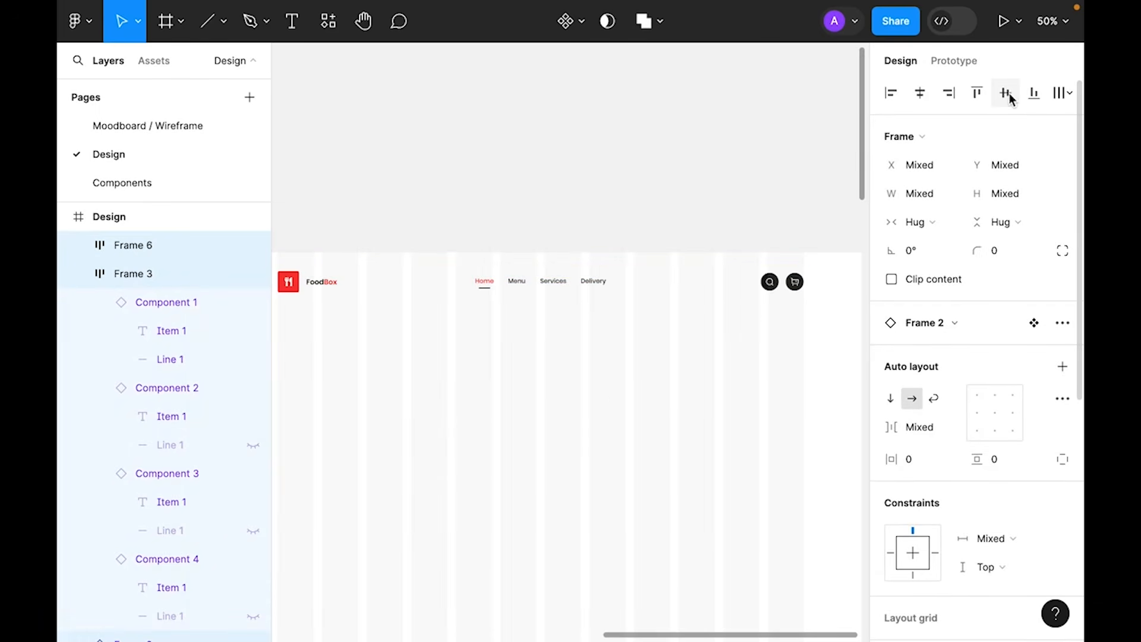
key(alt)
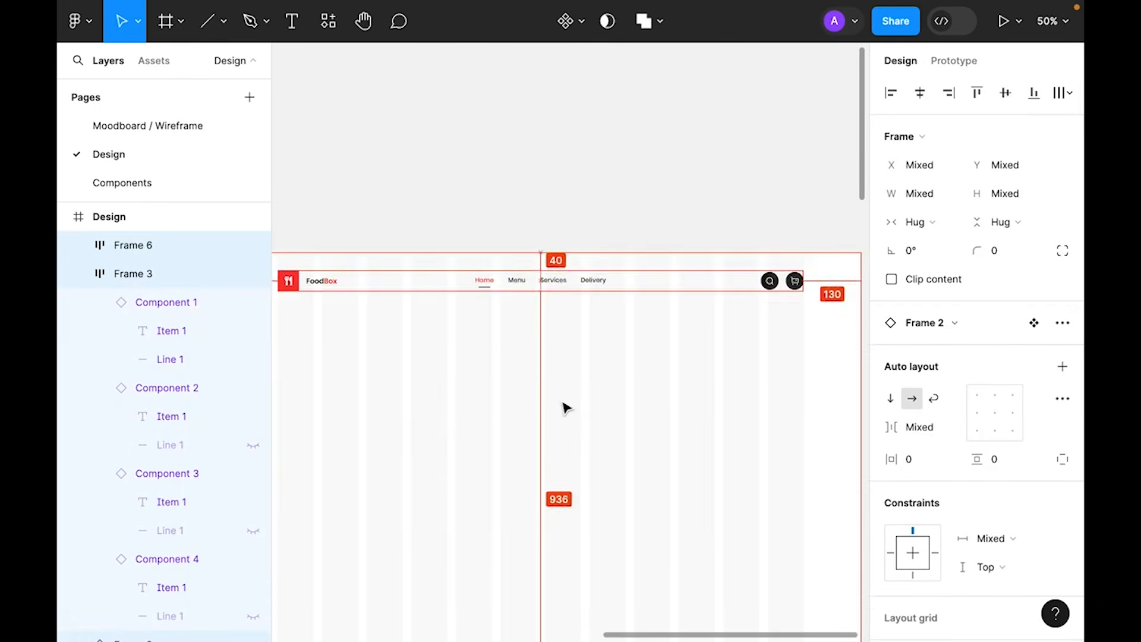
click(617, 365)
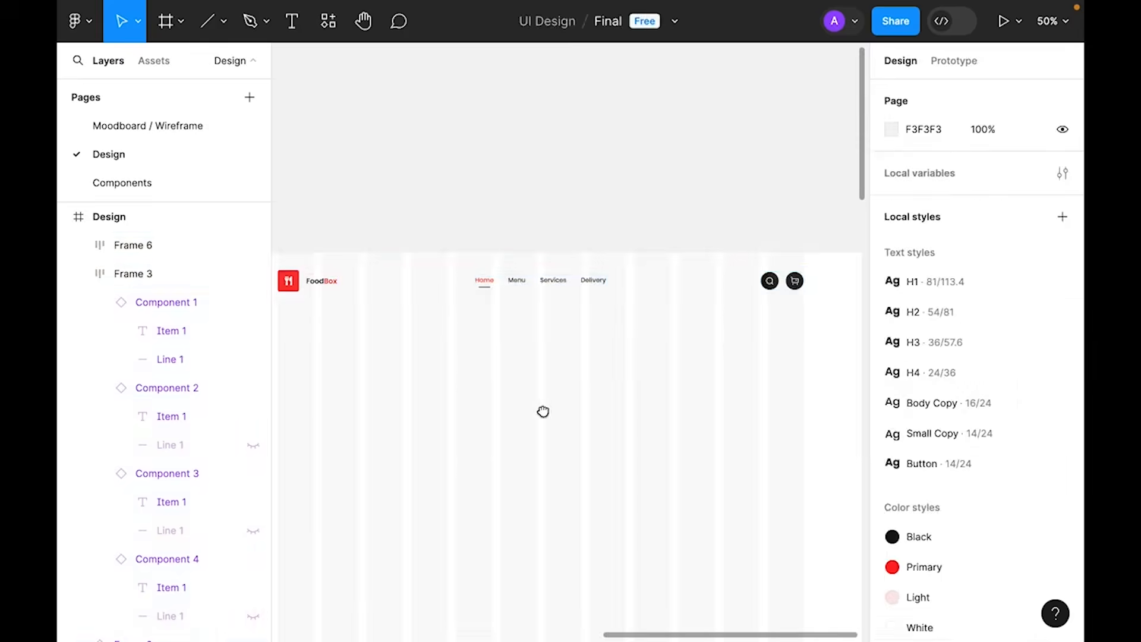
- Examine the hero section of the wireframe and return to a close view of the Design frame
key(shift+2)
key(minus)
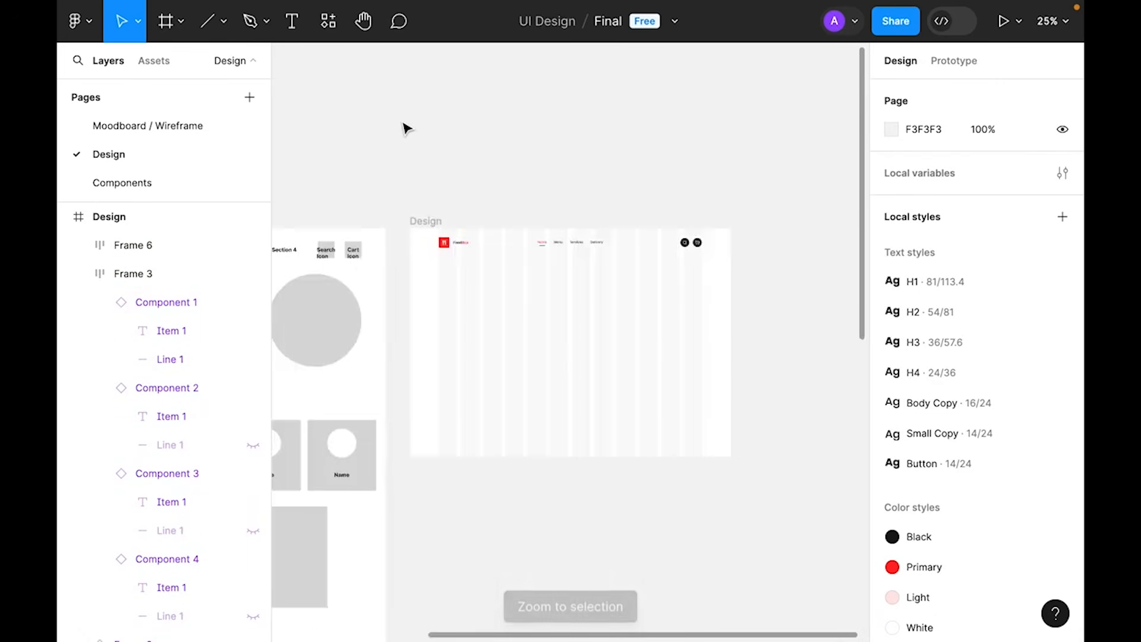
drag(581, 304, 804, 258)
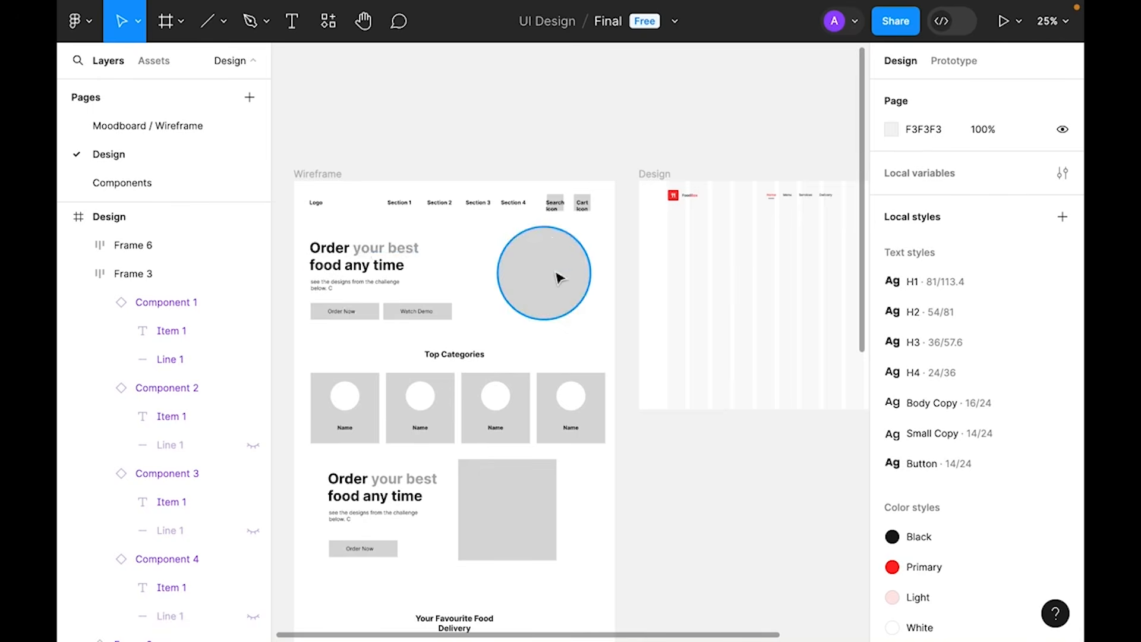
click(774, 327)
key(shift+2)
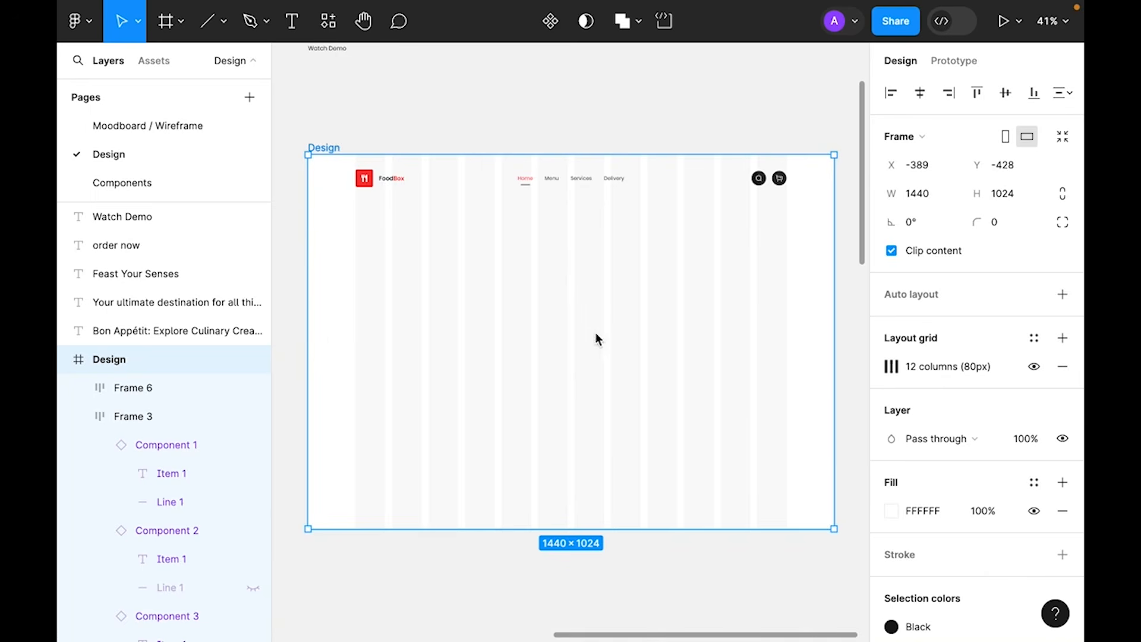
- Move the five hero text layers from the canvas above into the Design frame
scroll(594, 339, up, 5)
drag(461, 275, 310, 91)
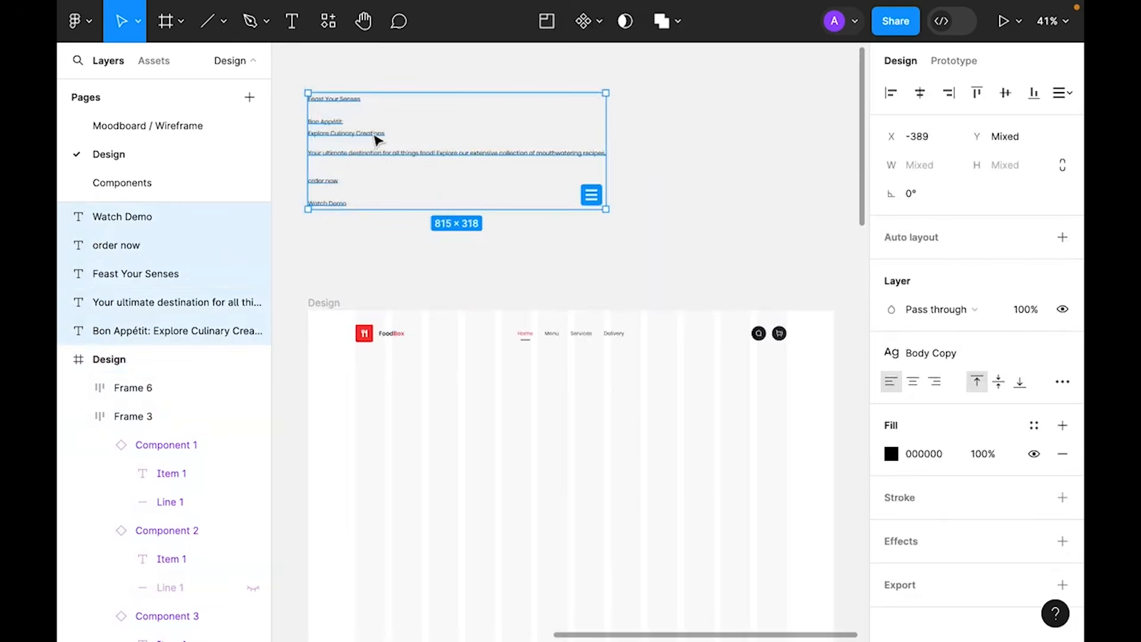
click(499, 242)
click(323, 303)
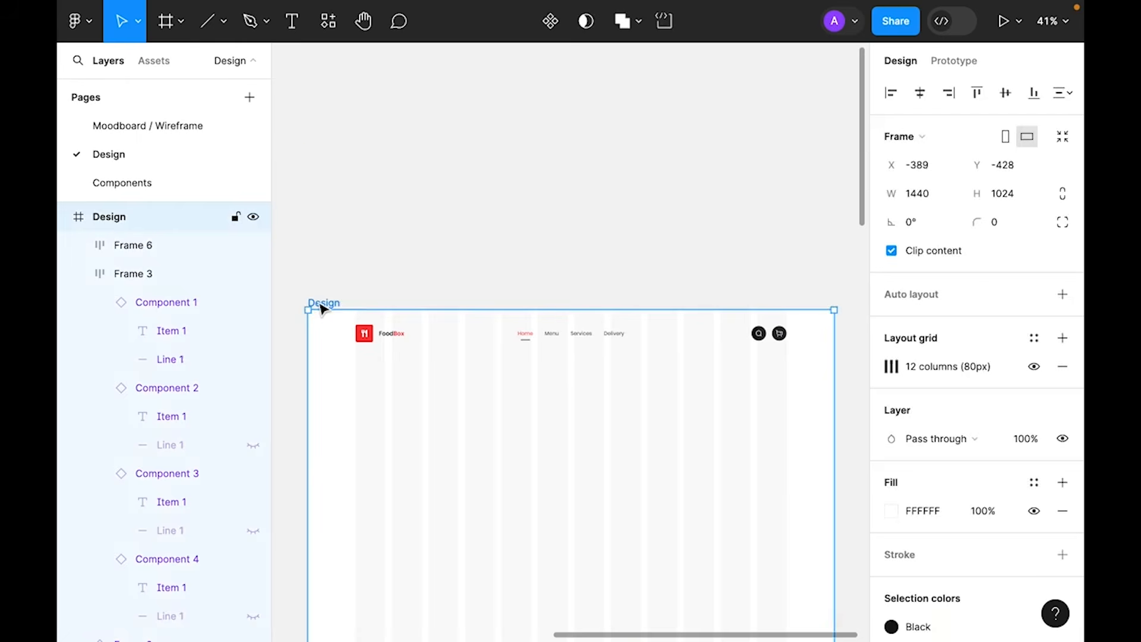
key(shift+2)
key(ctrl+v)
- Space the pasted hero texts apart vertically, with "Feast Your Senses" above the "Bon Appétit" heading and the remaining texts below
drag(378, 324, 421, 270)
drag(337, 263, 412, 291)
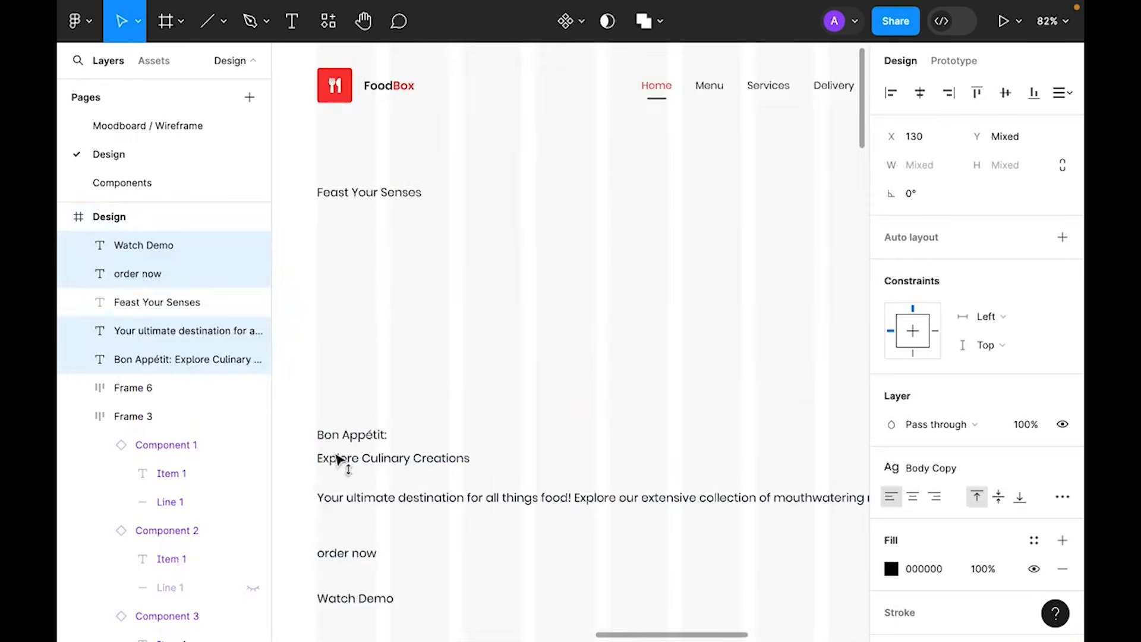
click(409, 357)
click(410, 247)
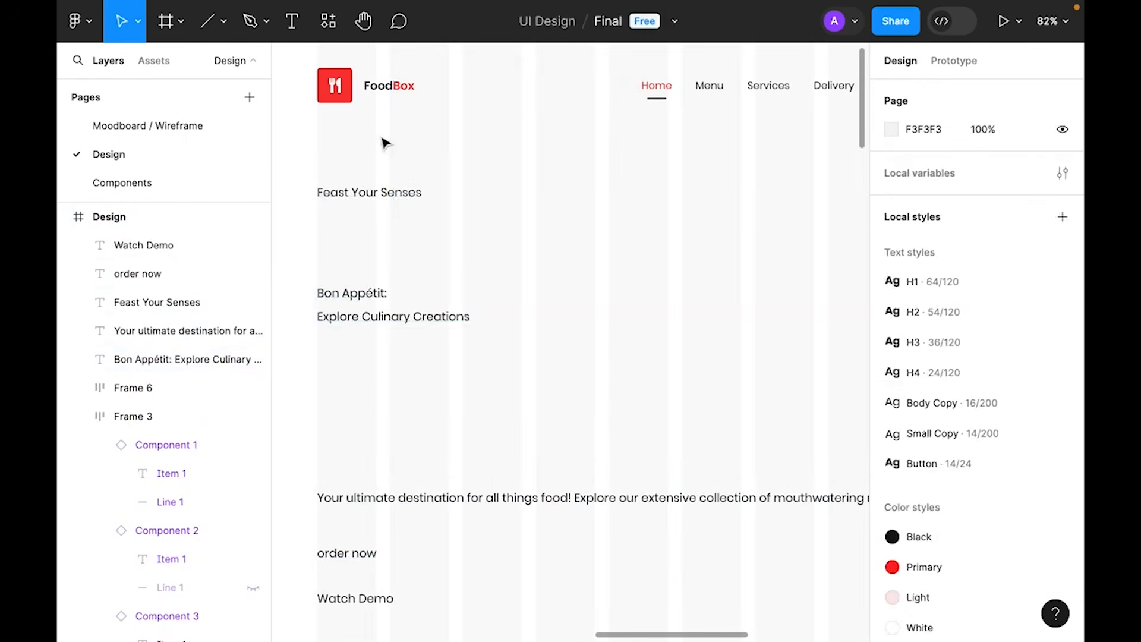
- Apply the Small Copy text style and the Primary color style to the "Feast Your Senses" text
click(397, 194)
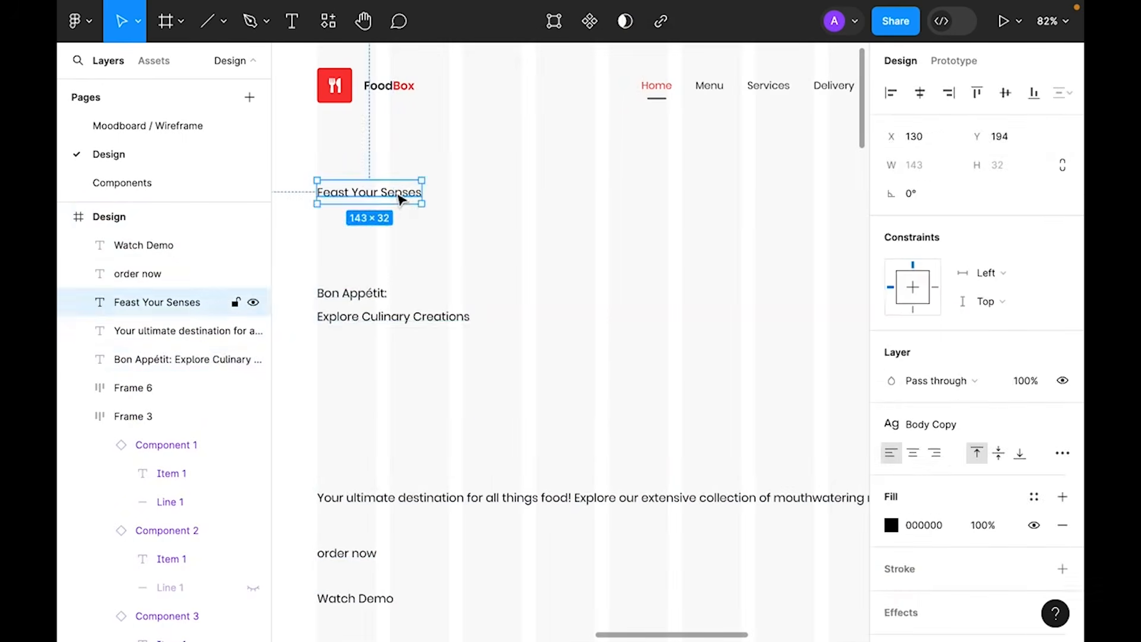
click(968, 423)
click(986, 555)
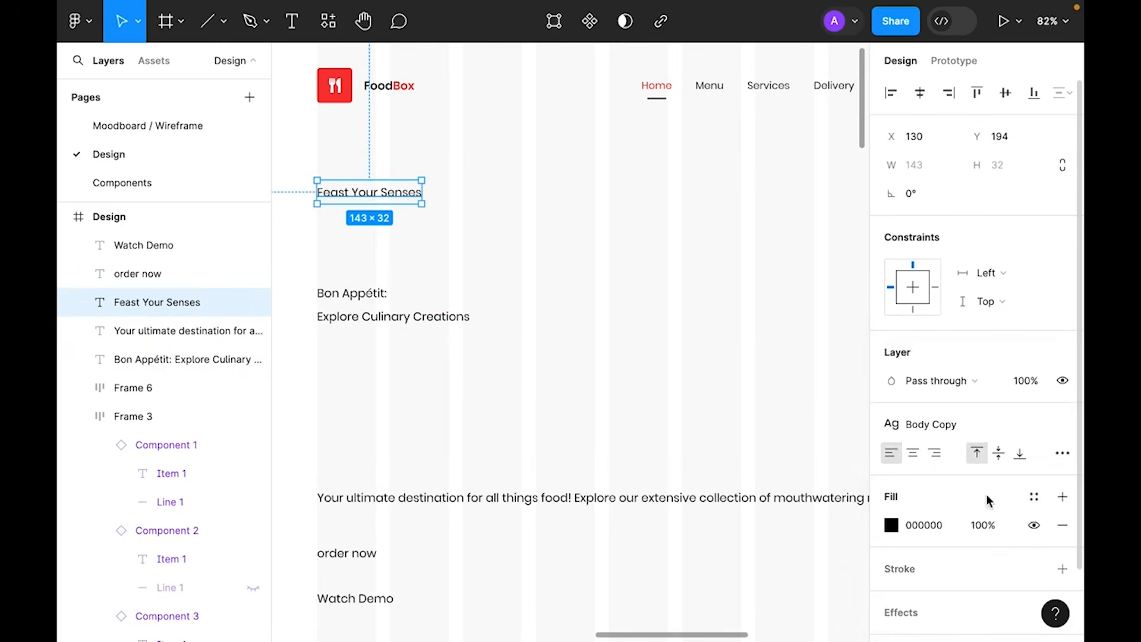
click(976, 427)
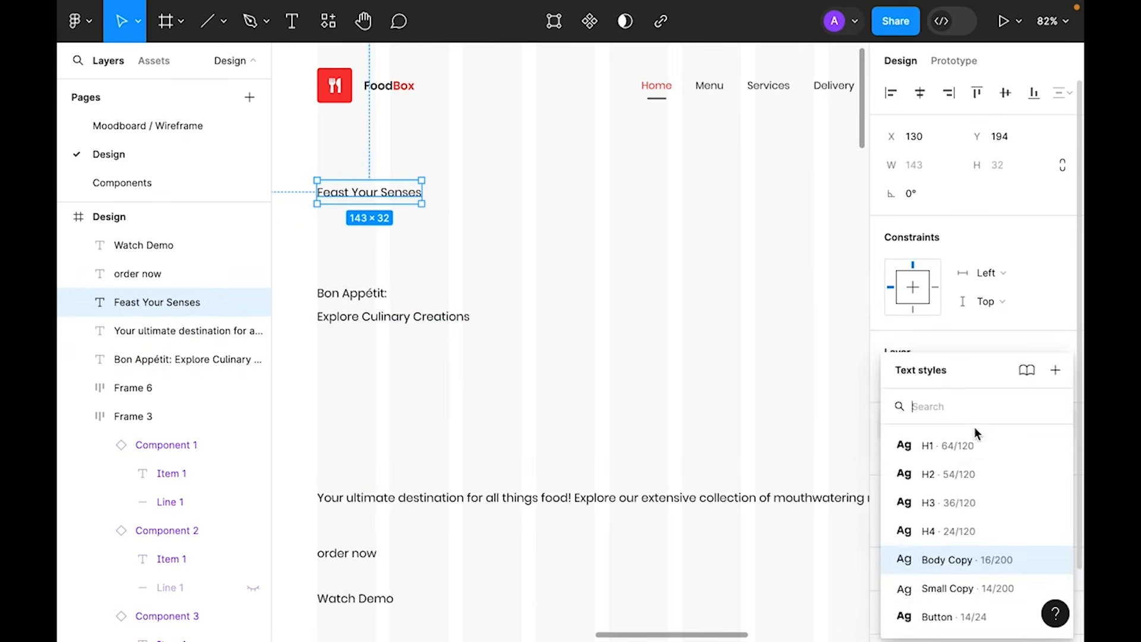
click(946, 588)
click(1029, 498)
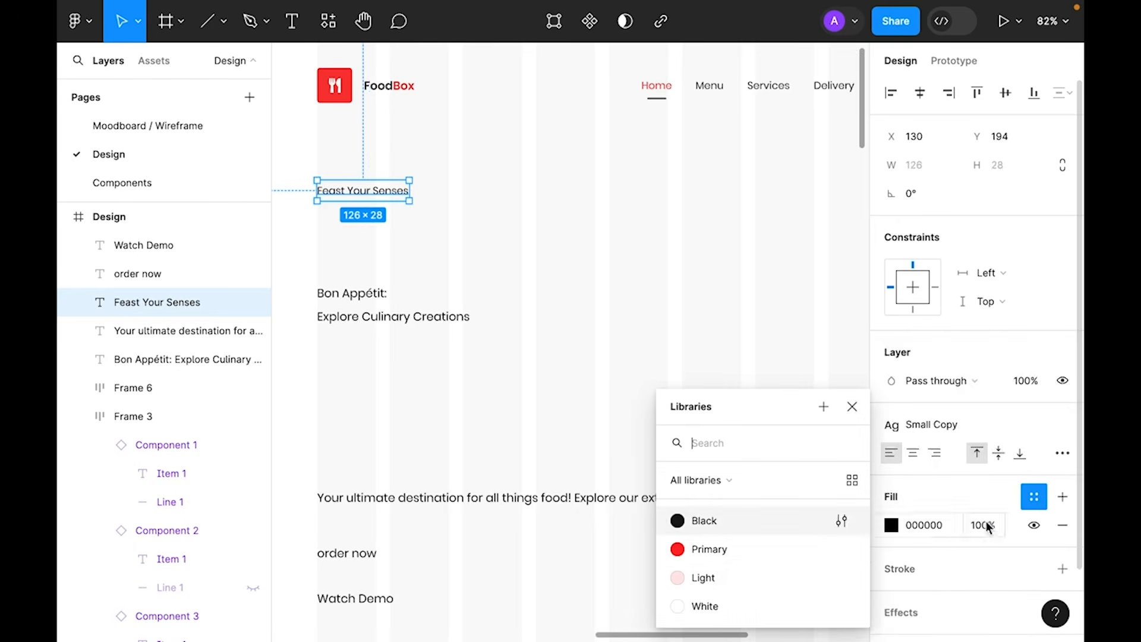
click(736, 549)
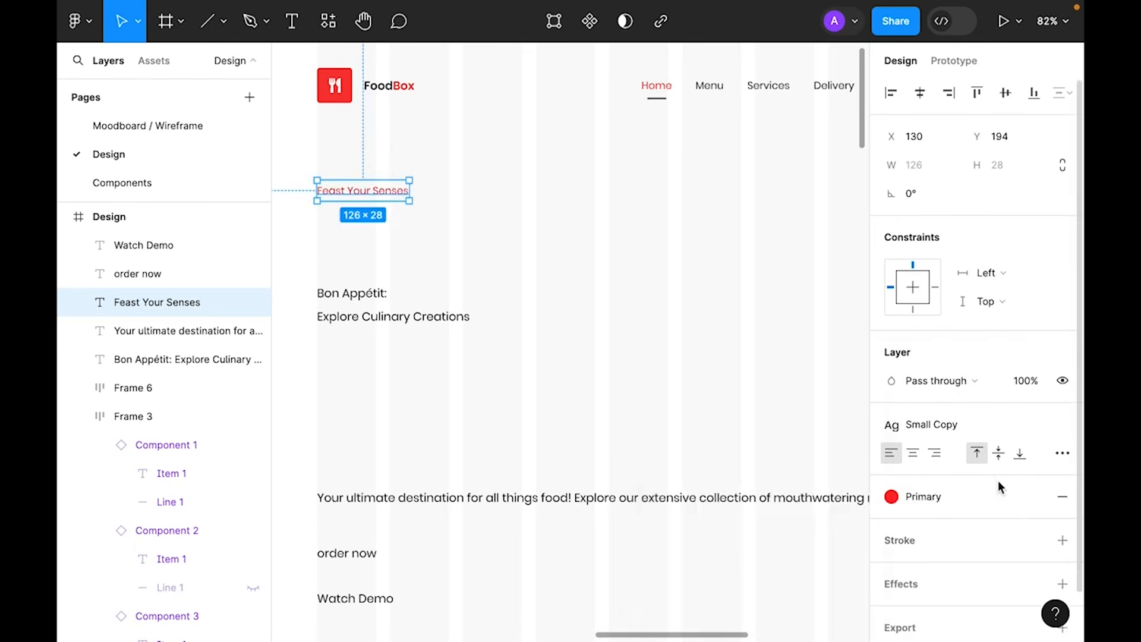
- Wrap "Feast Your Senses" in an auto layout with horizontal padding 32 and vertical padding 16
right_click(387, 191)
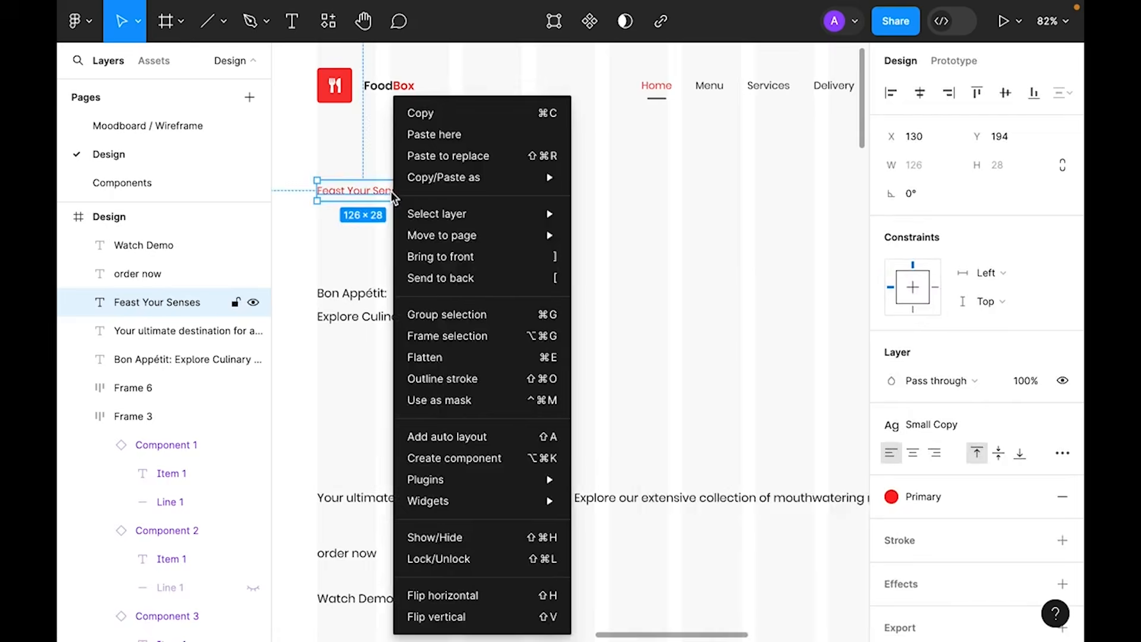
click(525, 437)
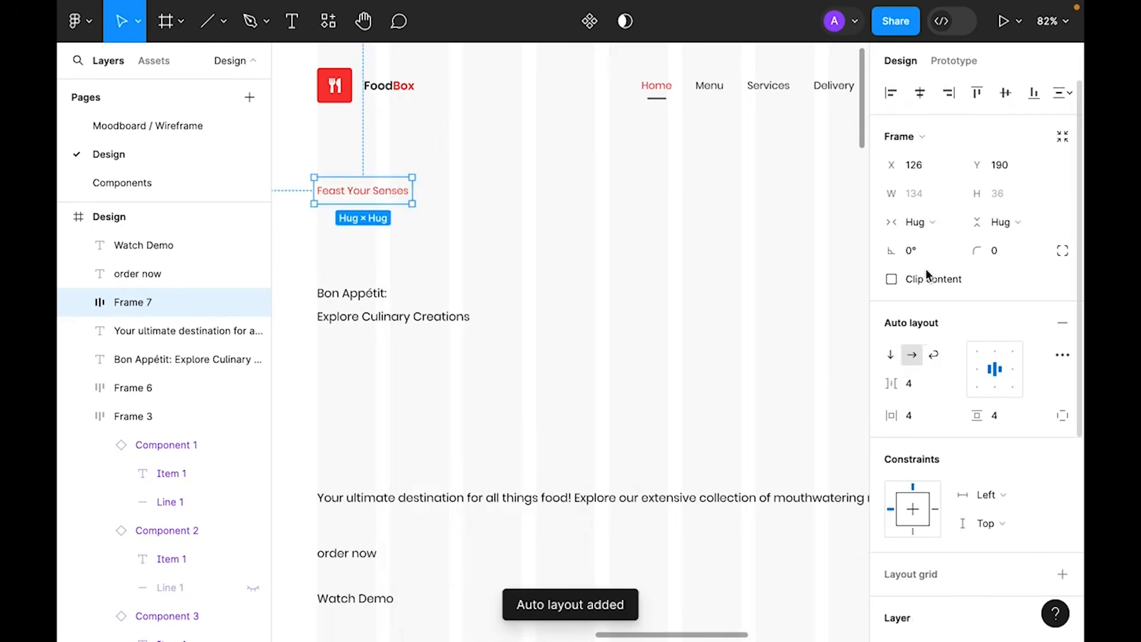
click(916, 420)
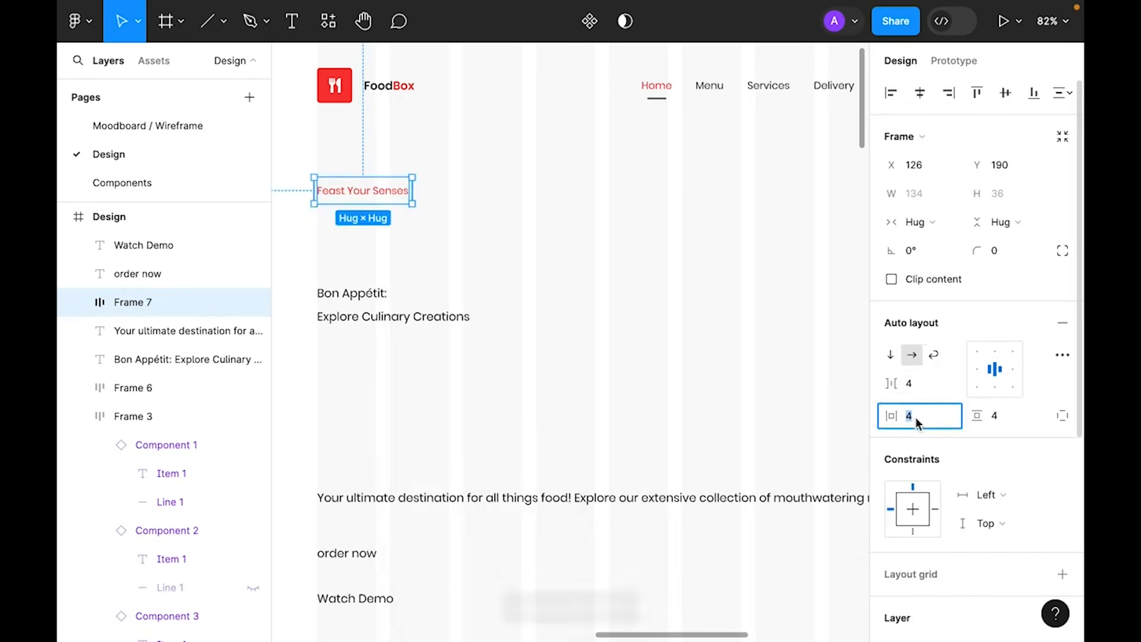
key(Return)
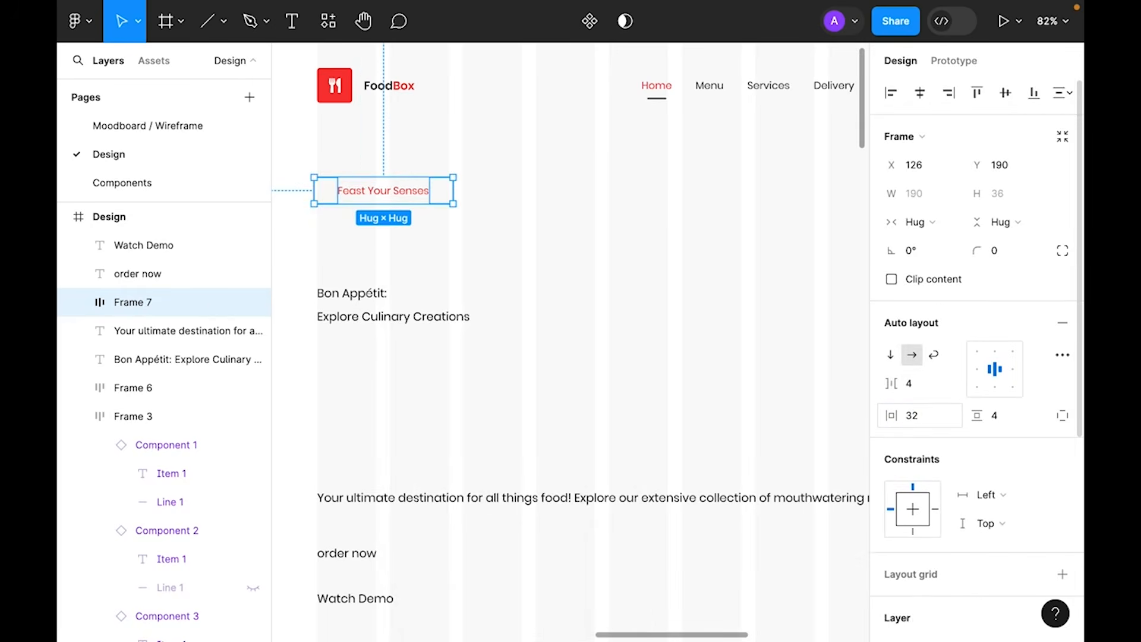
click(1024, 415)
text(16)
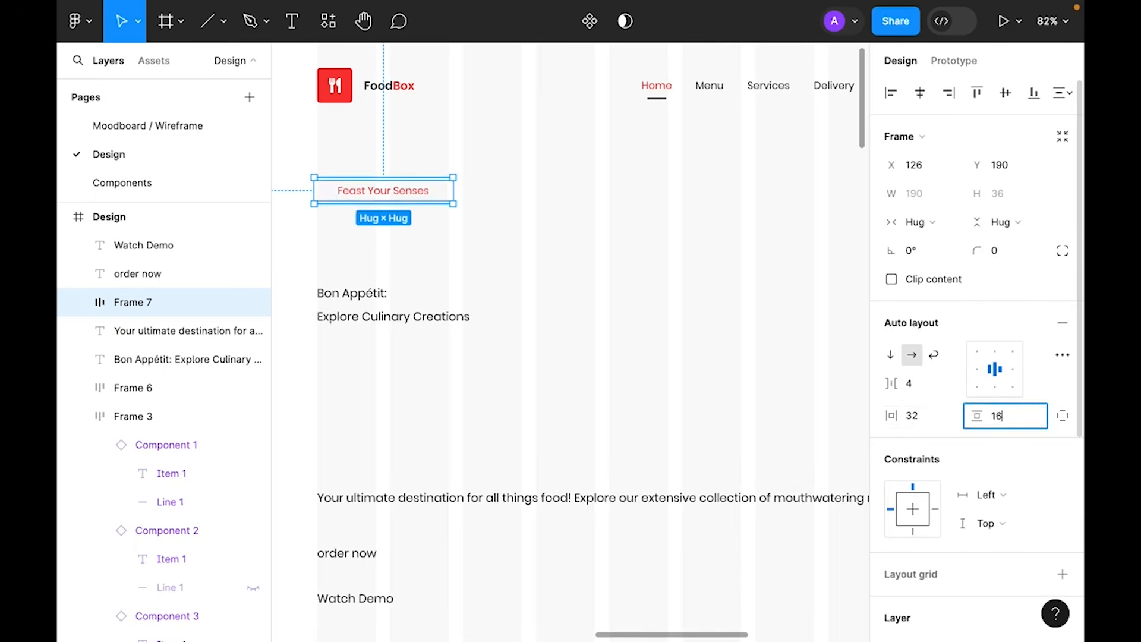
key(Return)
- Give the "Feast Your Senses" frame a corner radius of 99 and fill it with the Light color style
click(1006, 257)
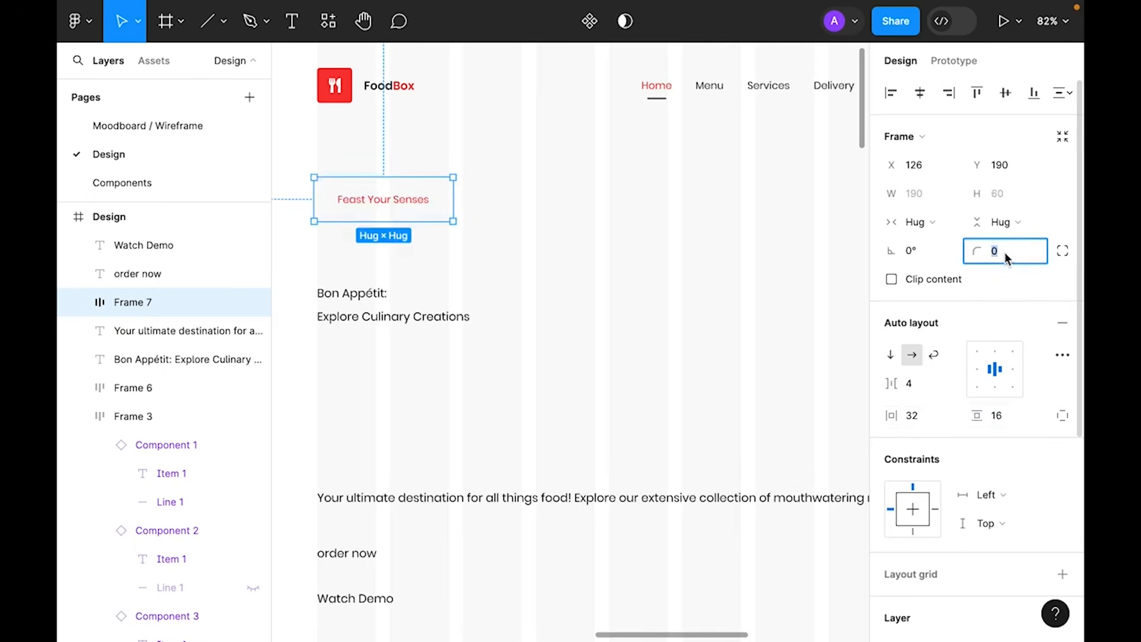
text(99)
key(Return)
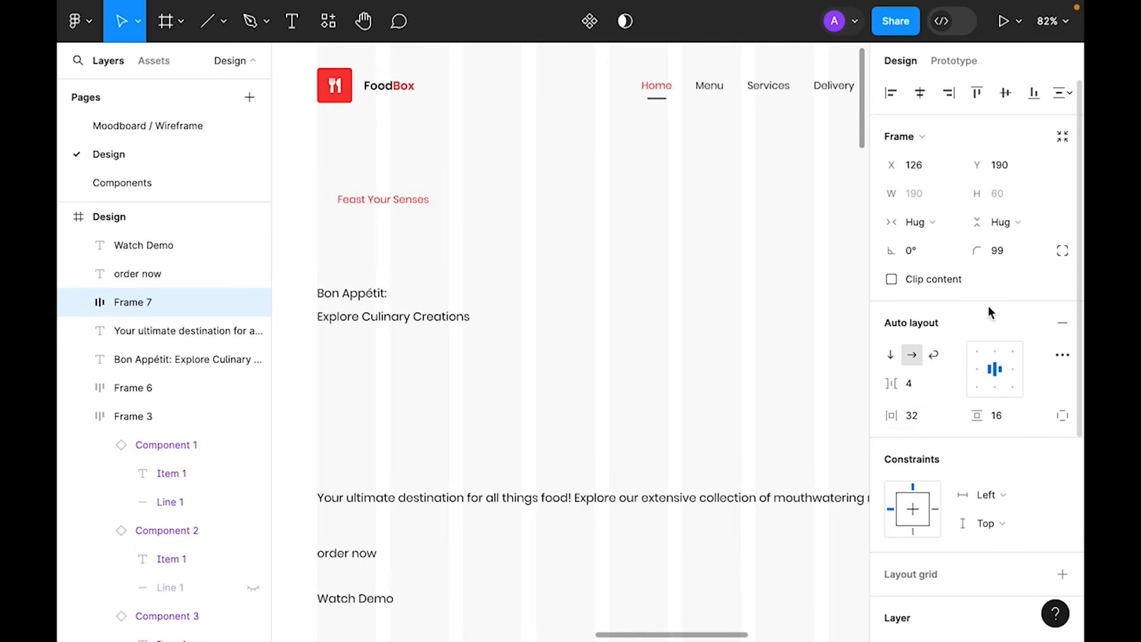
scroll(1022, 345, down, 5)
click(1034, 373)
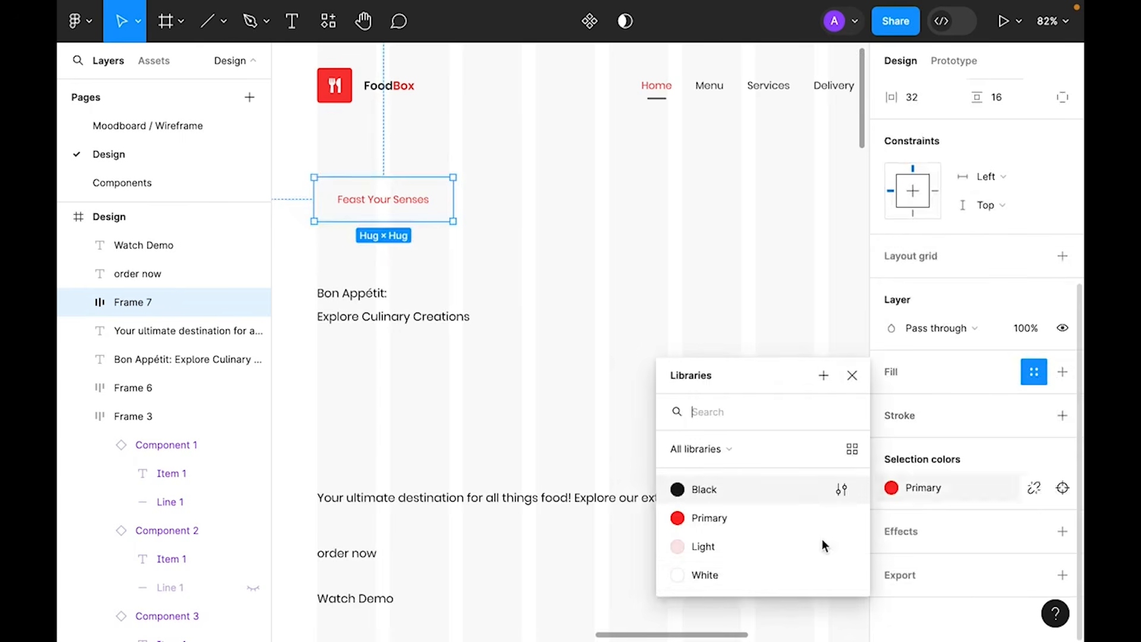
click(704, 547)
key(Escape)
- Move the "Bon Appétit" heading up under the badge and apply the H1 text style and Black color style
drag(404, 326, 407, 298)
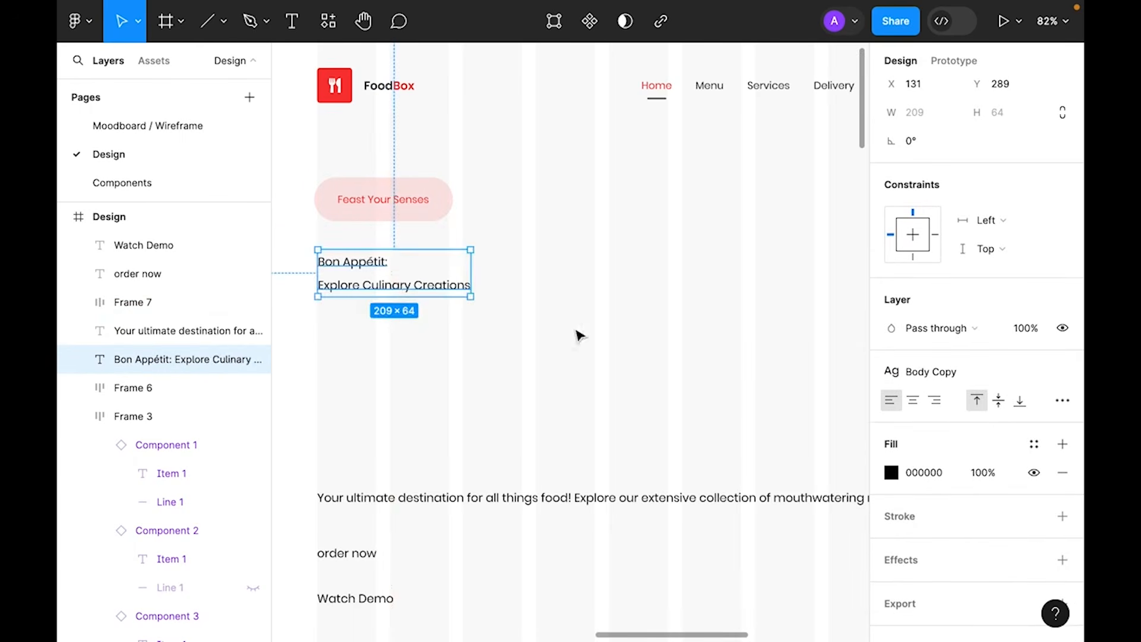
click(909, 372)
click(954, 448)
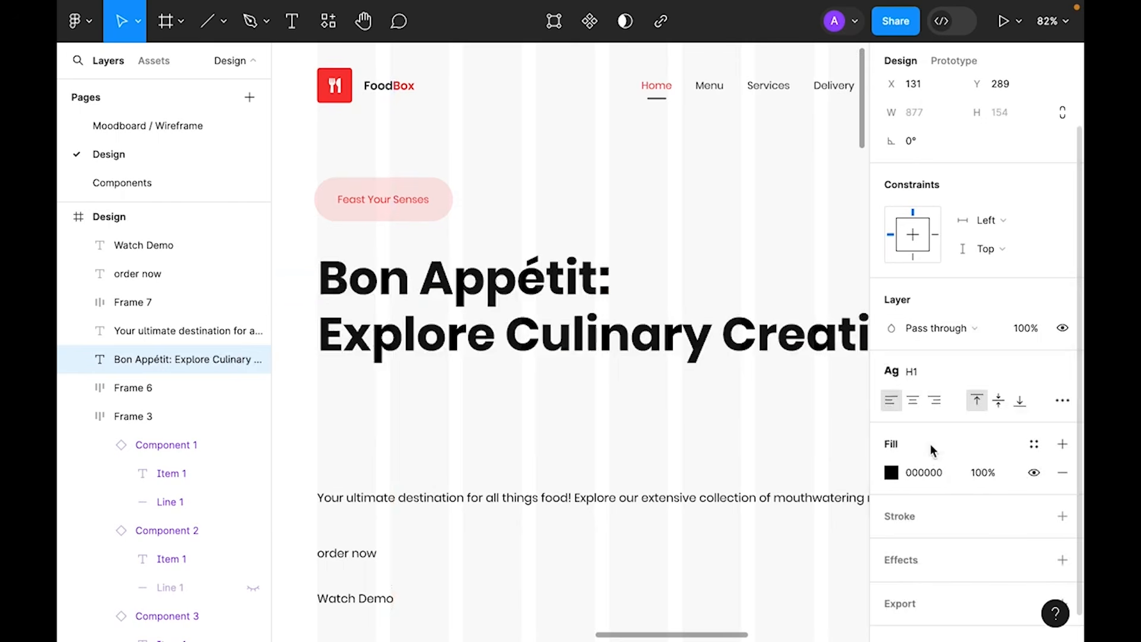
click(1034, 444)
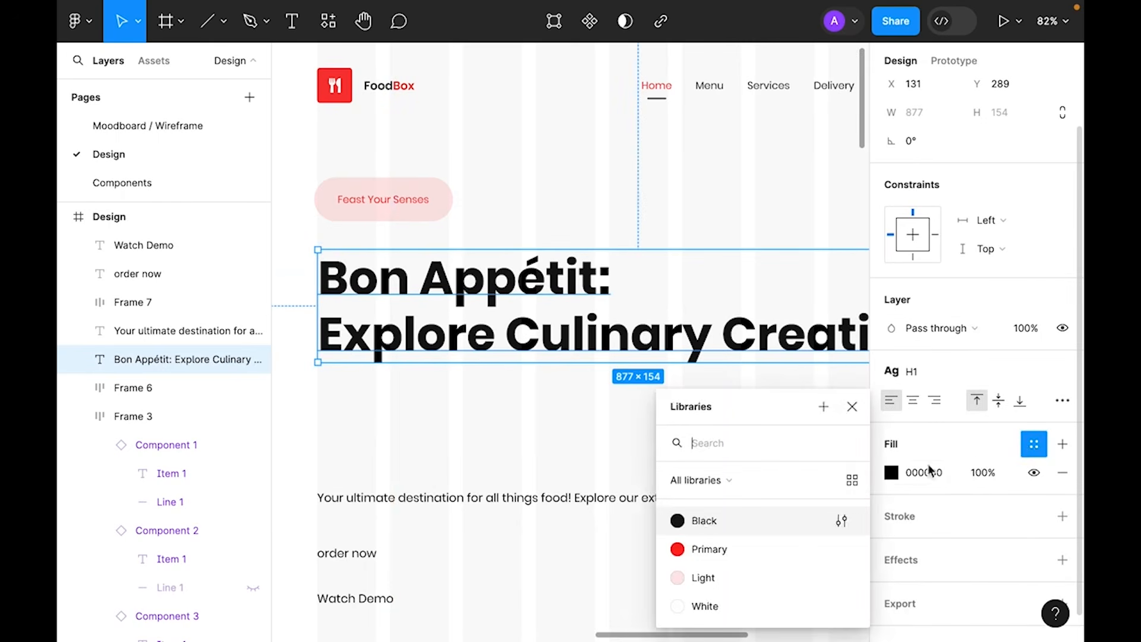
click(704, 523)
click(693, 462)
key(ctrl+minus)
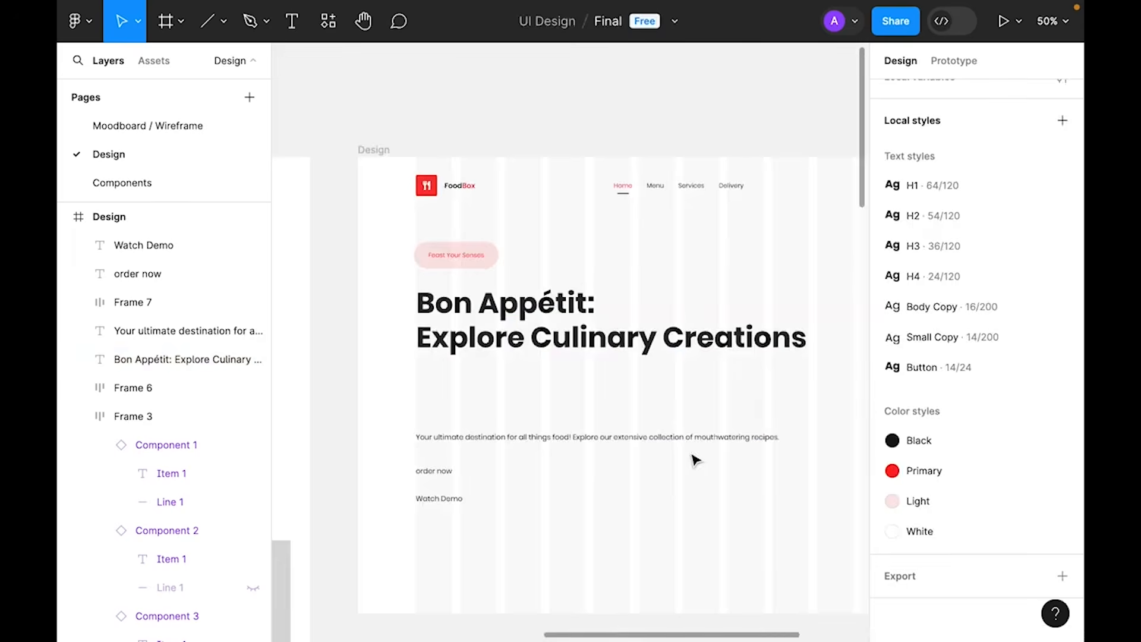
- Narrow the heading's text box to about 579 px wide and recolor the words "Explore Culinary" with the Primary style
click(646, 351)
drag(810, 331, 670, 349)
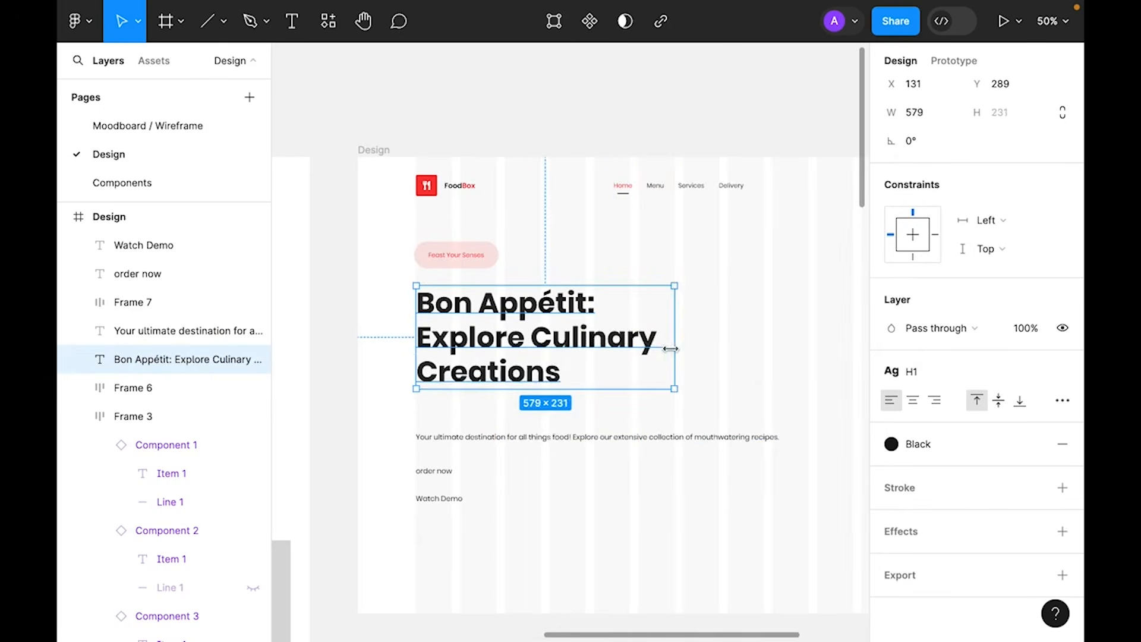
triple_click(515, 345)
click(517, 342)
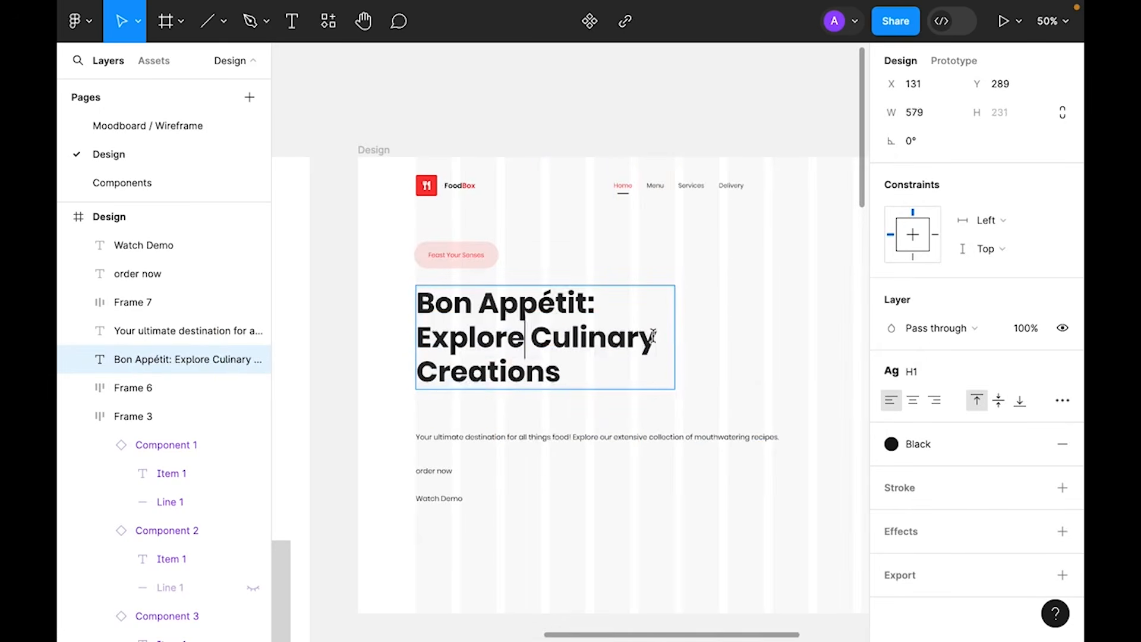
drag(653, 336, 362, 349)
click(923, 445)
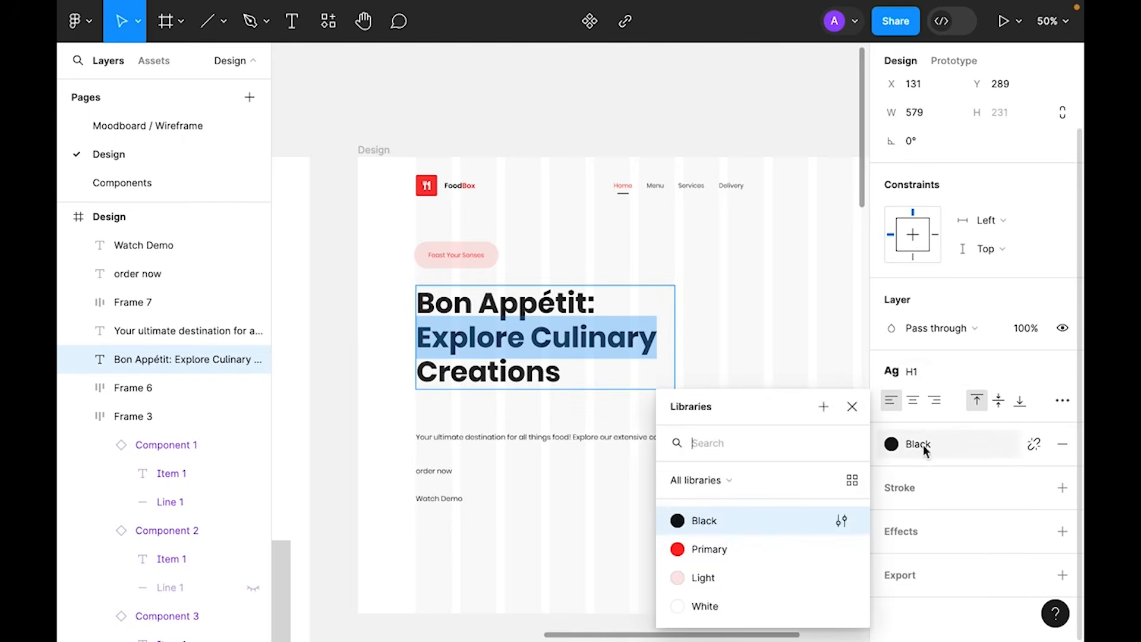
click(728, 547)
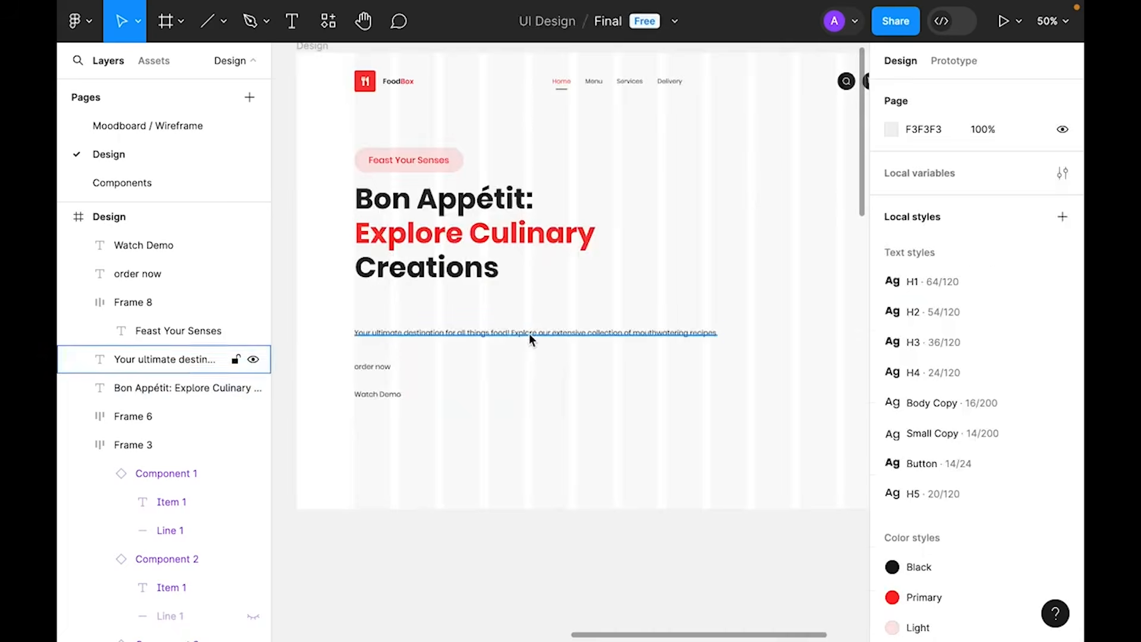
- Apply the Black color style to the description paragraph and narrow its text box to wrap onto two lines
click(529, 334)
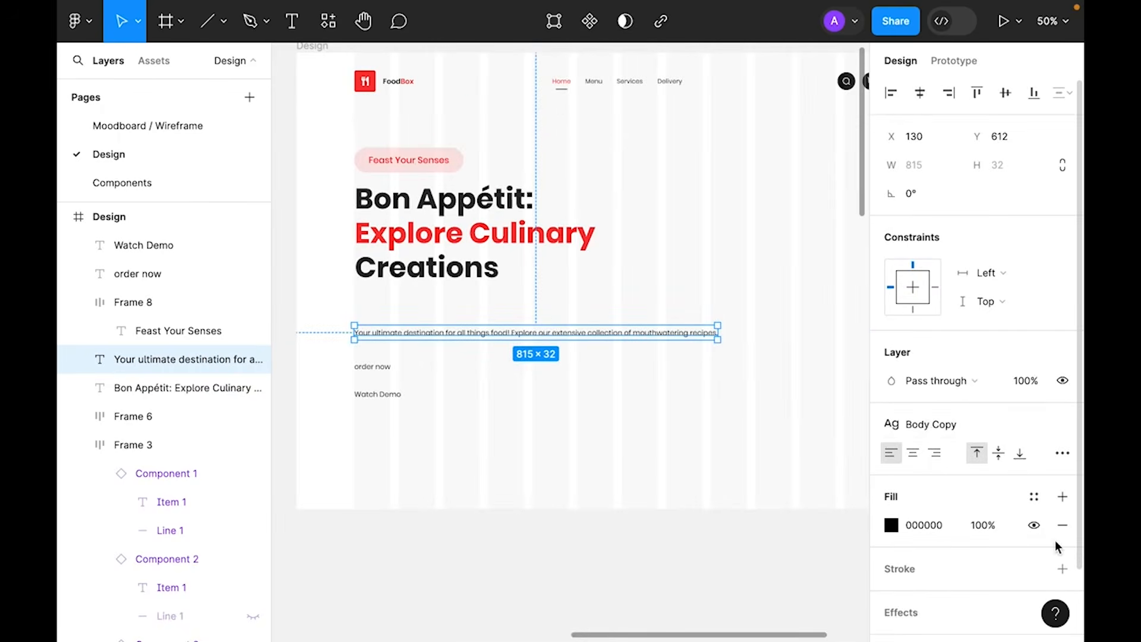
click(1034, 496)
click(707, 517)
drag(718, 335, 514, 322)
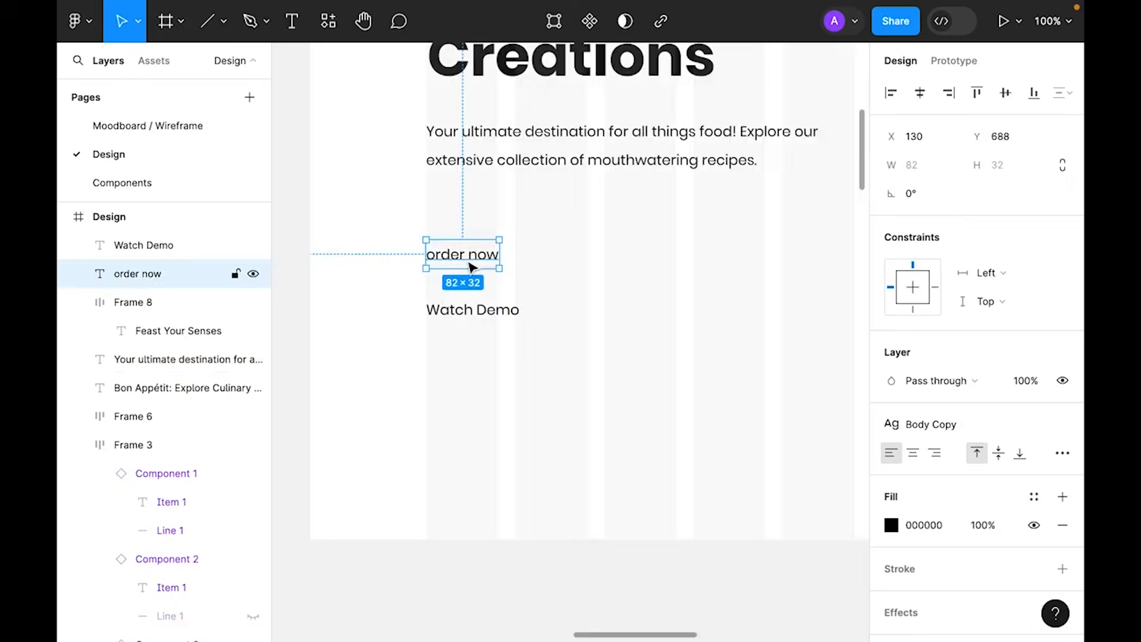
- Apply the Button text style and the White color style to the "order now" text
click(990, 431)
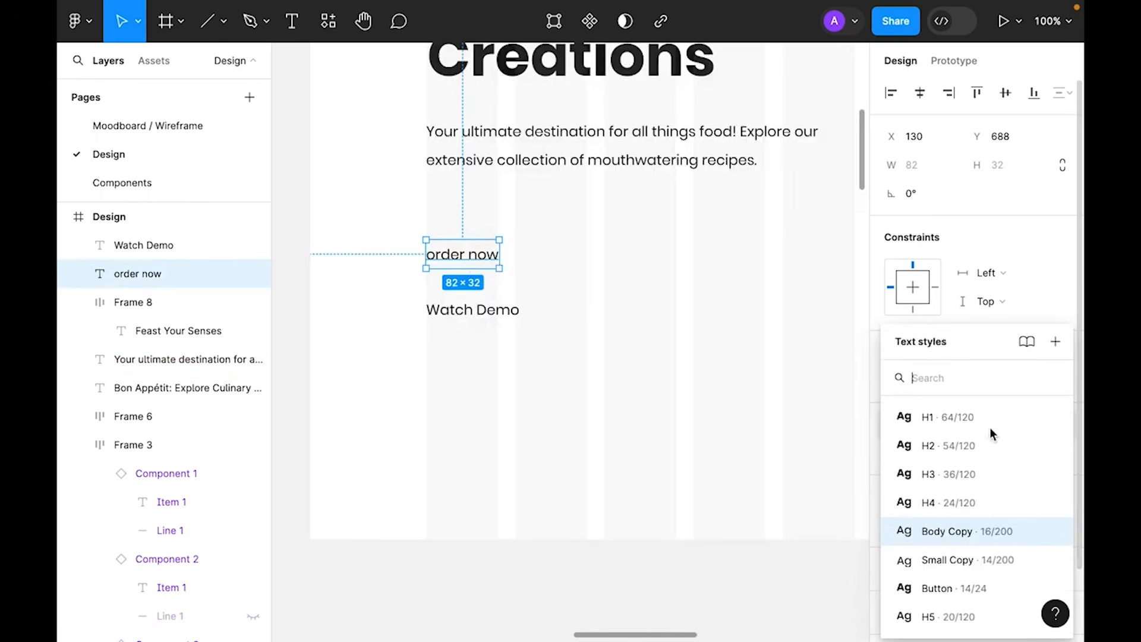
click(943, 589)
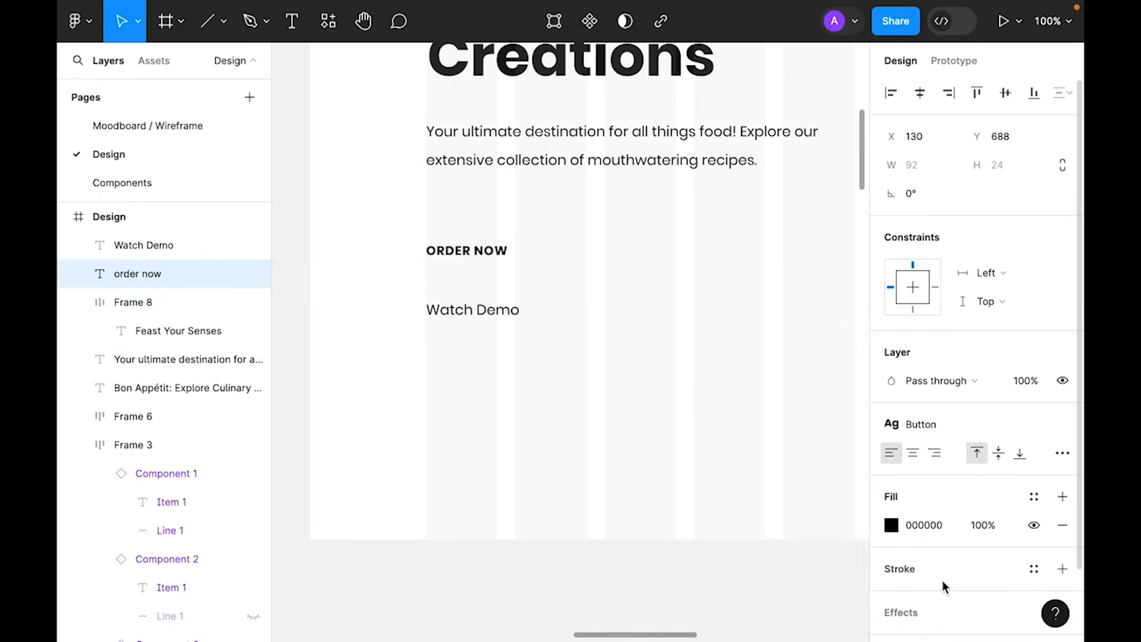
click(1034, 498)
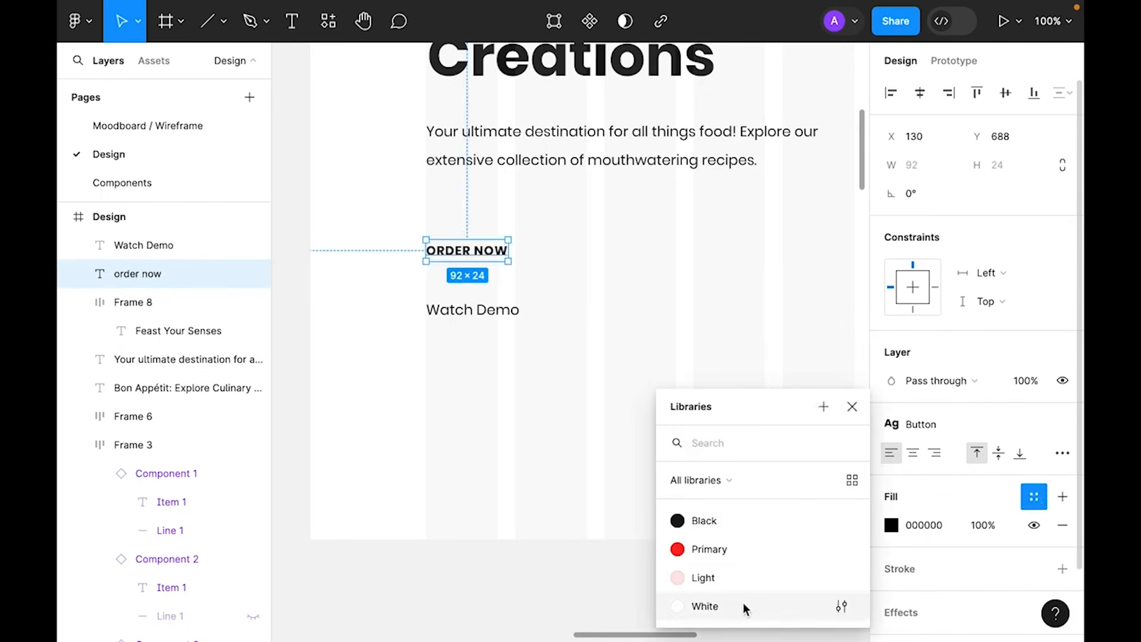
click(704, 606)
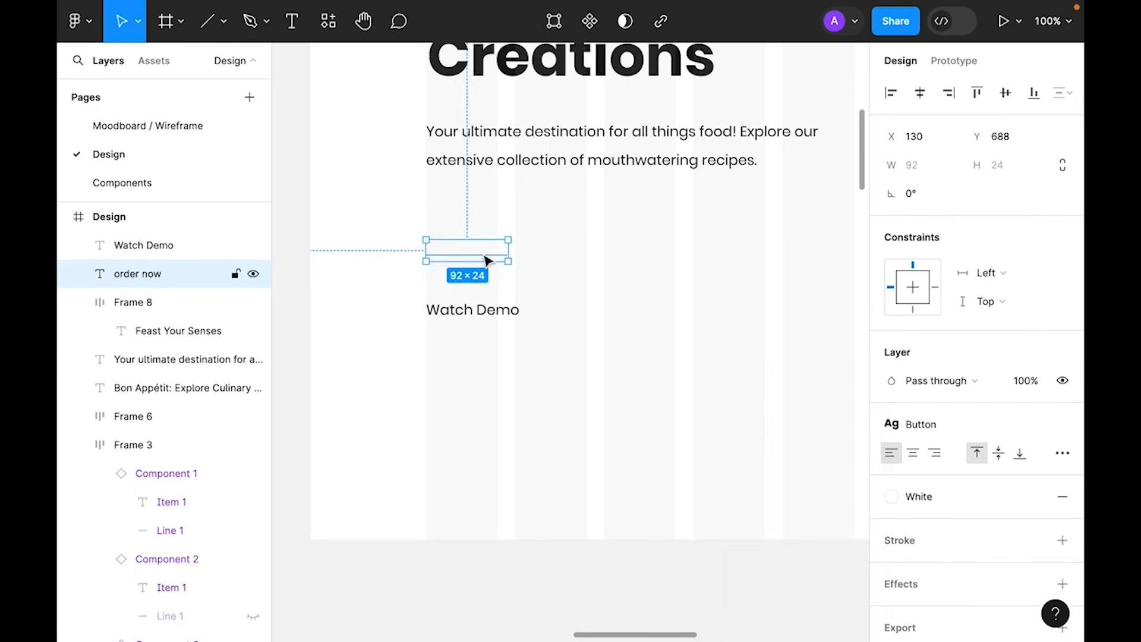
- Wrap the "order now" text in an auto layout with horizontal padding 16 and vertical padding 15
right_click(487, 260)
click(582, 442)
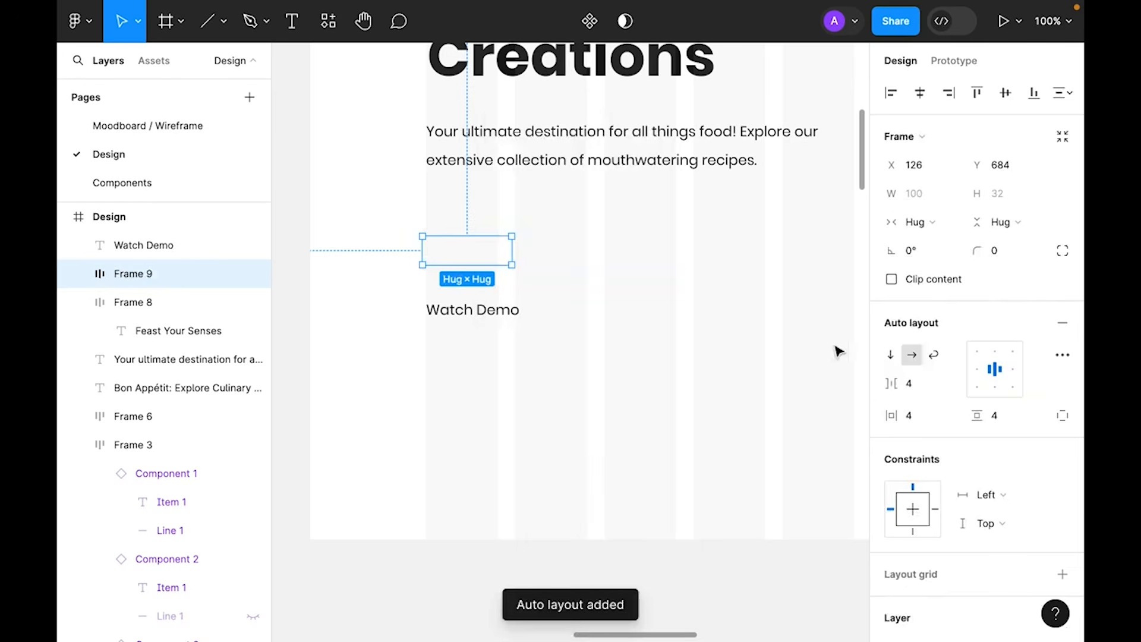
click(919, 415)
text(16)
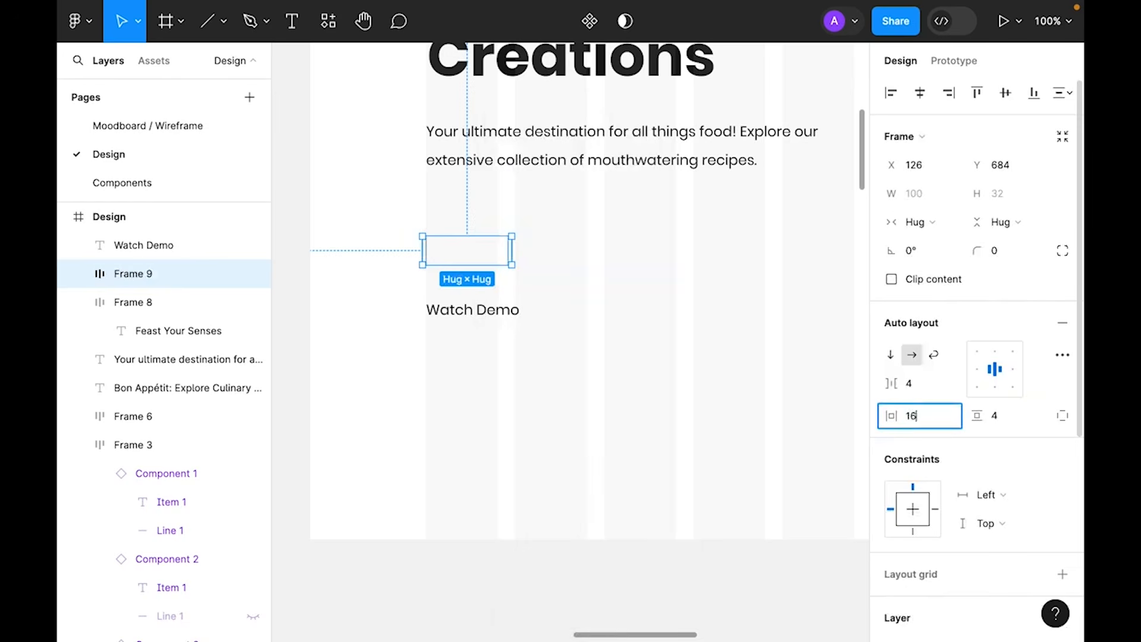
key(Return)
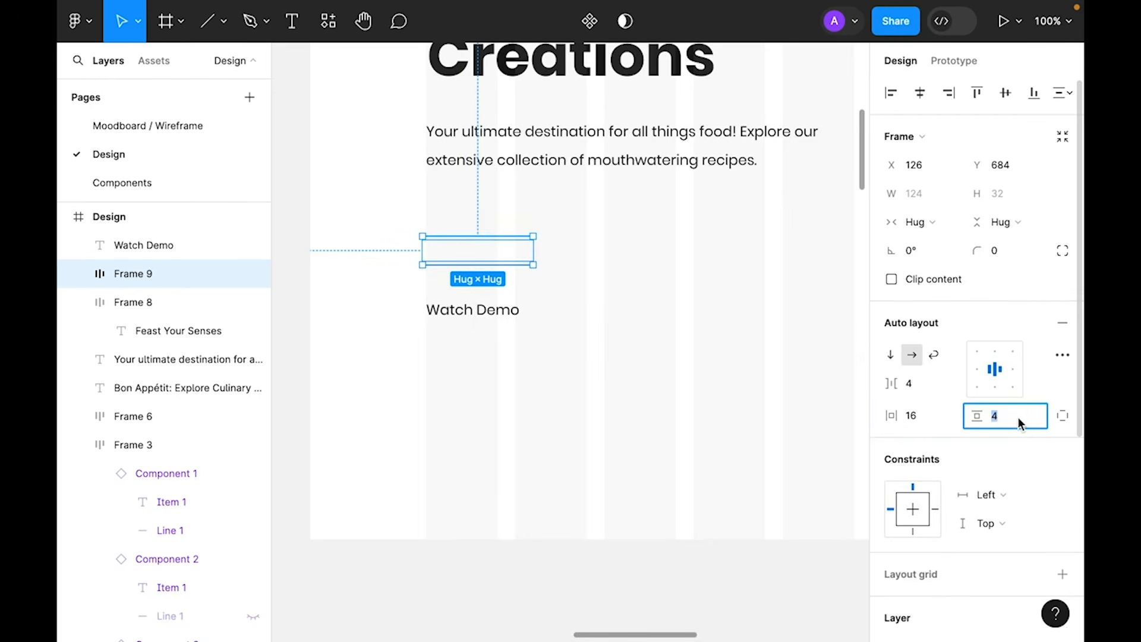
text(15)
key(Return)
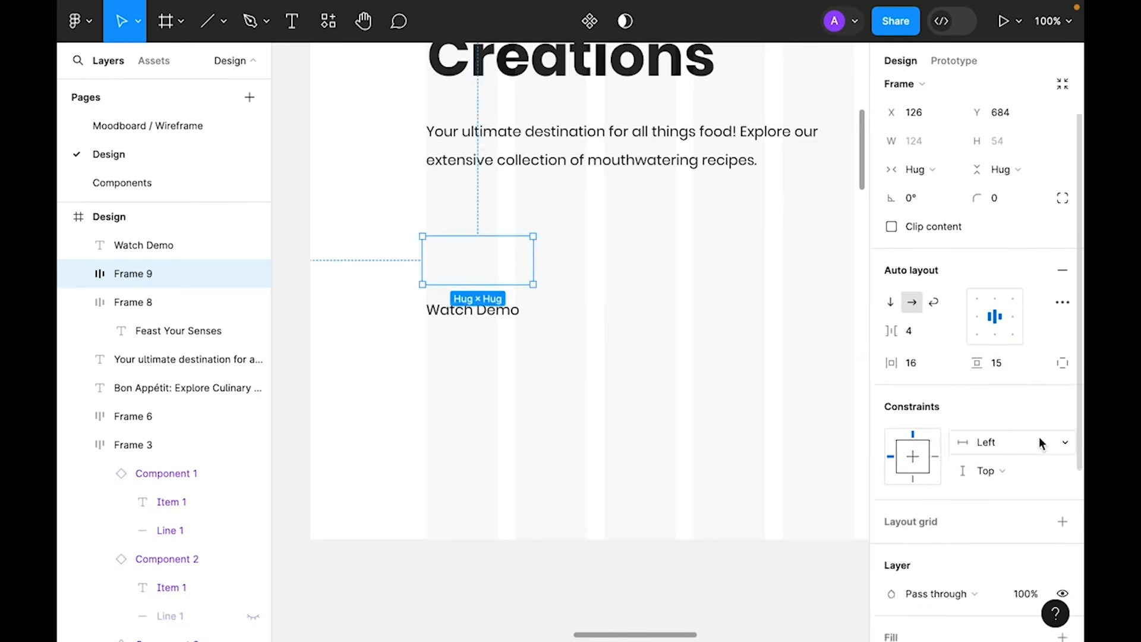
- Fill the "order now" auto layout frame with the Primary color style and round its corners to a radius of 99
scroll(1038, 439, down, 5)
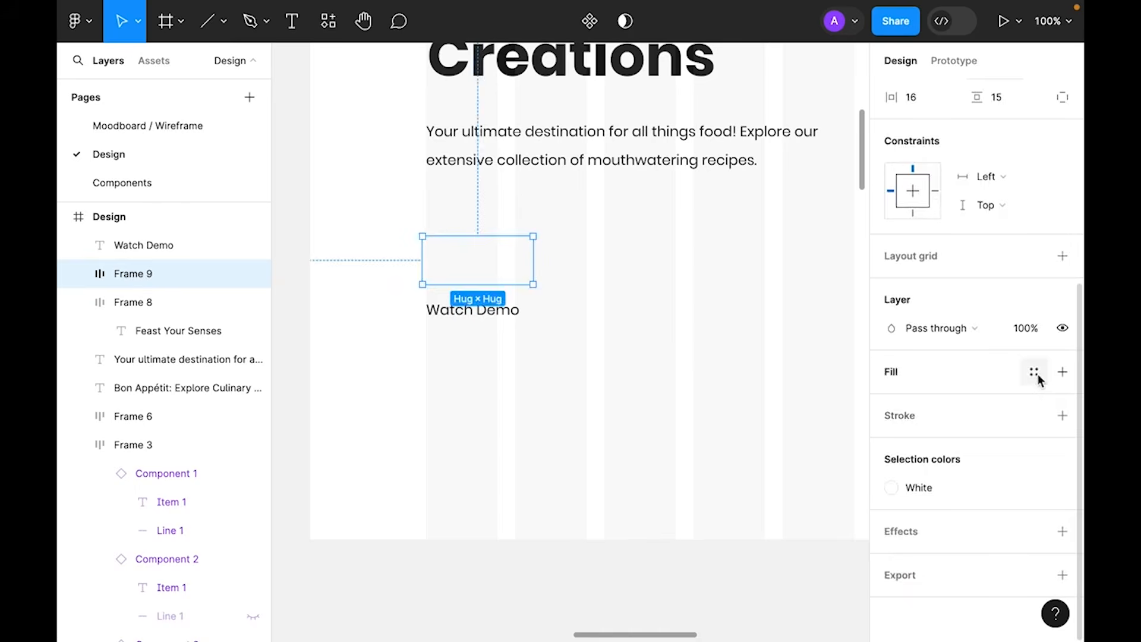
click(1035, 374)
click(692, 518)
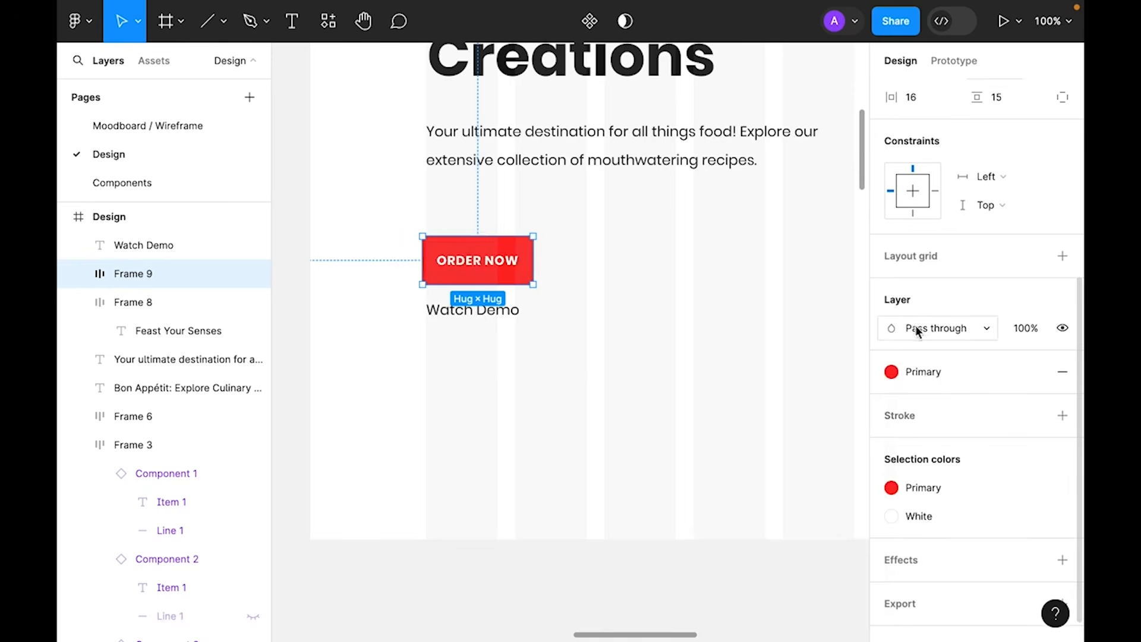
scroll(1006, 306, up, 5)
text(99)
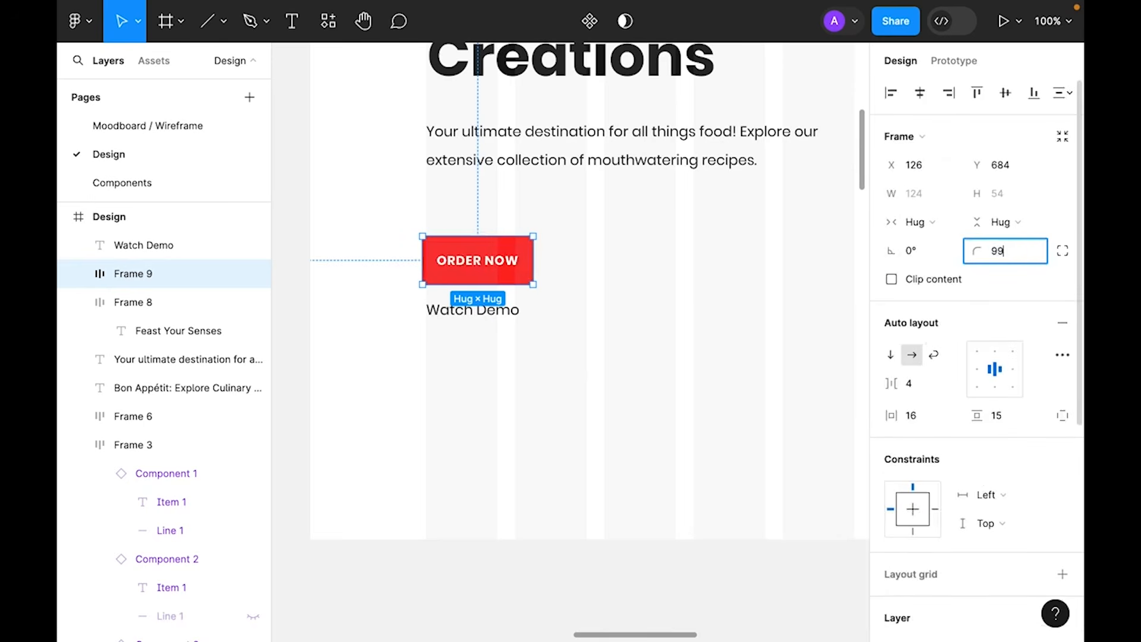
key(Return)
click(687, 319)
- Move the "order now" button up beneath the description and set its padding to 32 horizontal and 16 vertical
key(super+minus)
drag(522, 305, 525, 284)
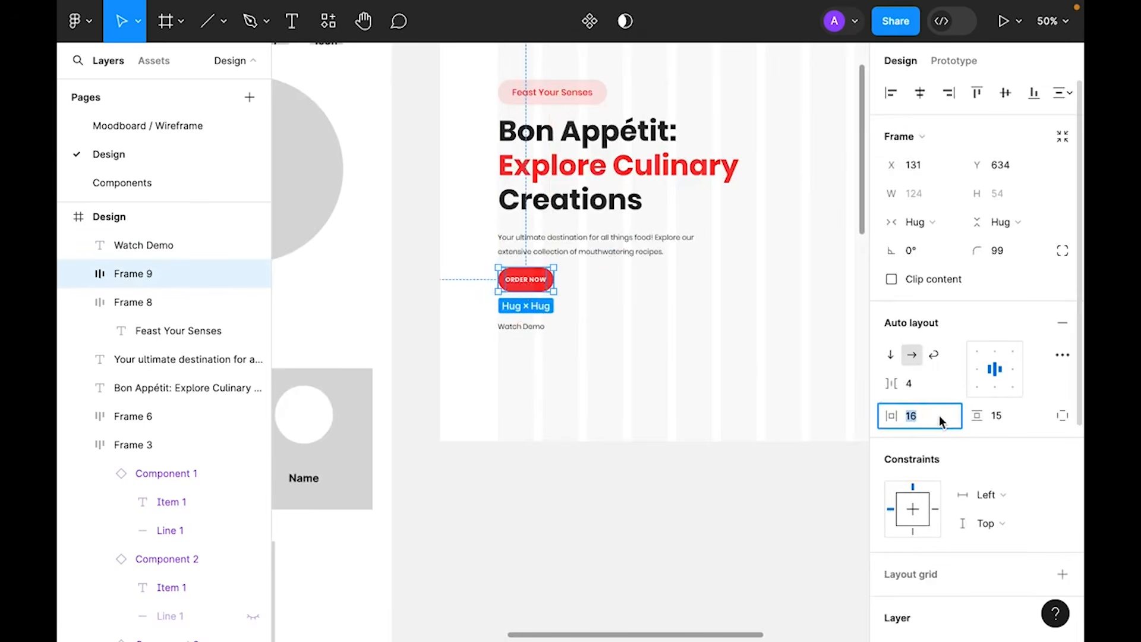
text(32)
key(Return)
click(1014, 425)
text(16)
key(Return)
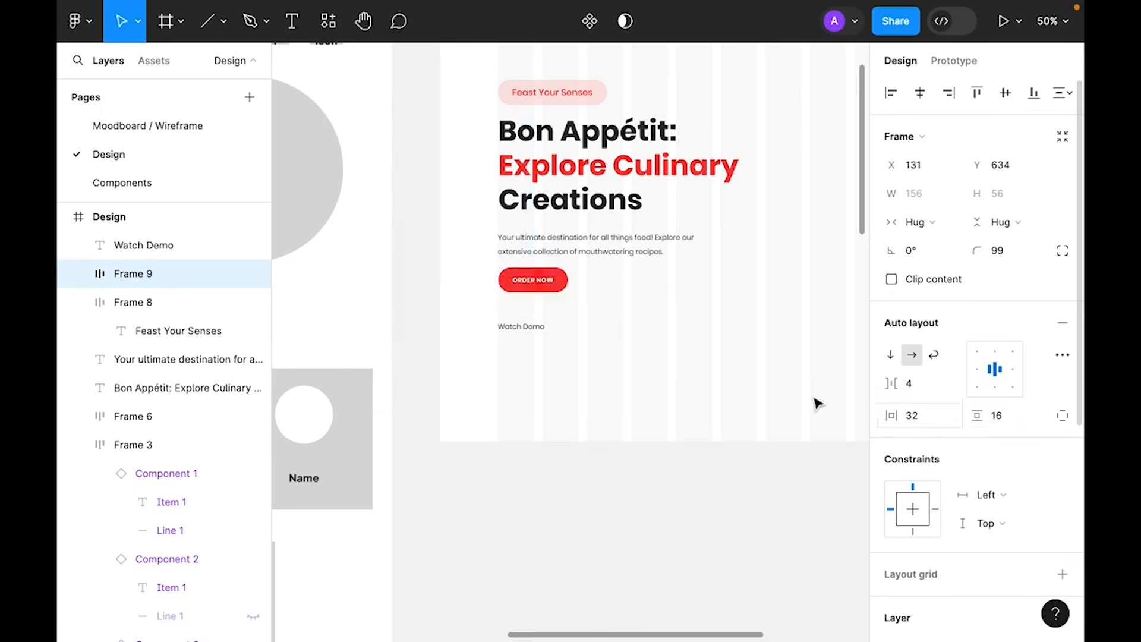
- Insert the arrow-right 1 component and move it inside the "order now" button after the text
click(565, 336)
key(z)
click(492, 300)
drag(741, 349, 657, 412)
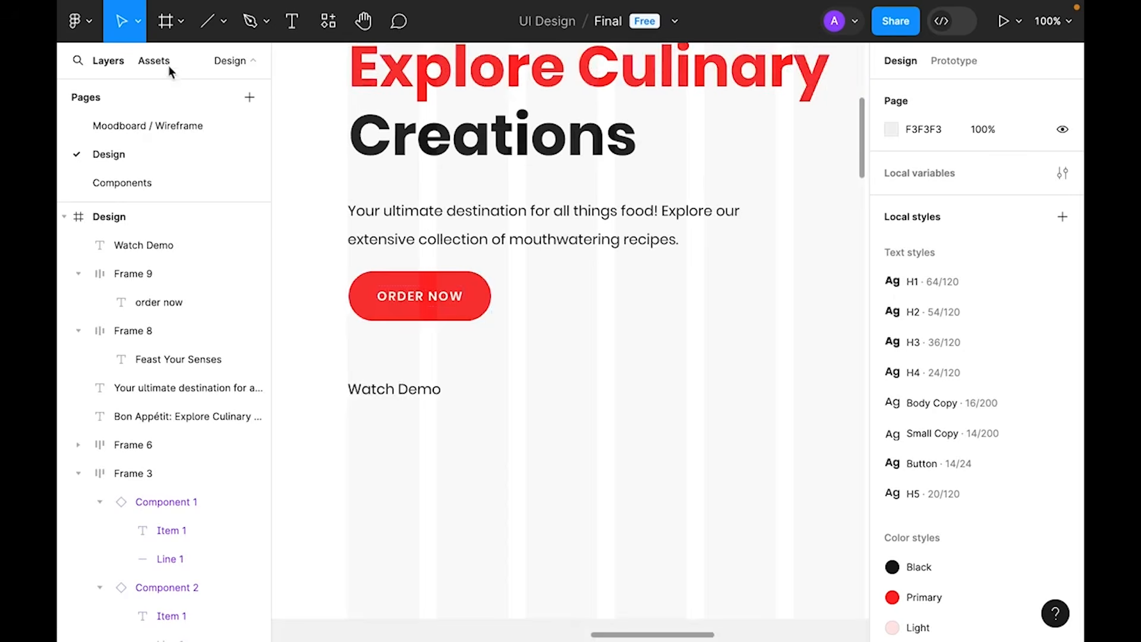
click(163, 61)
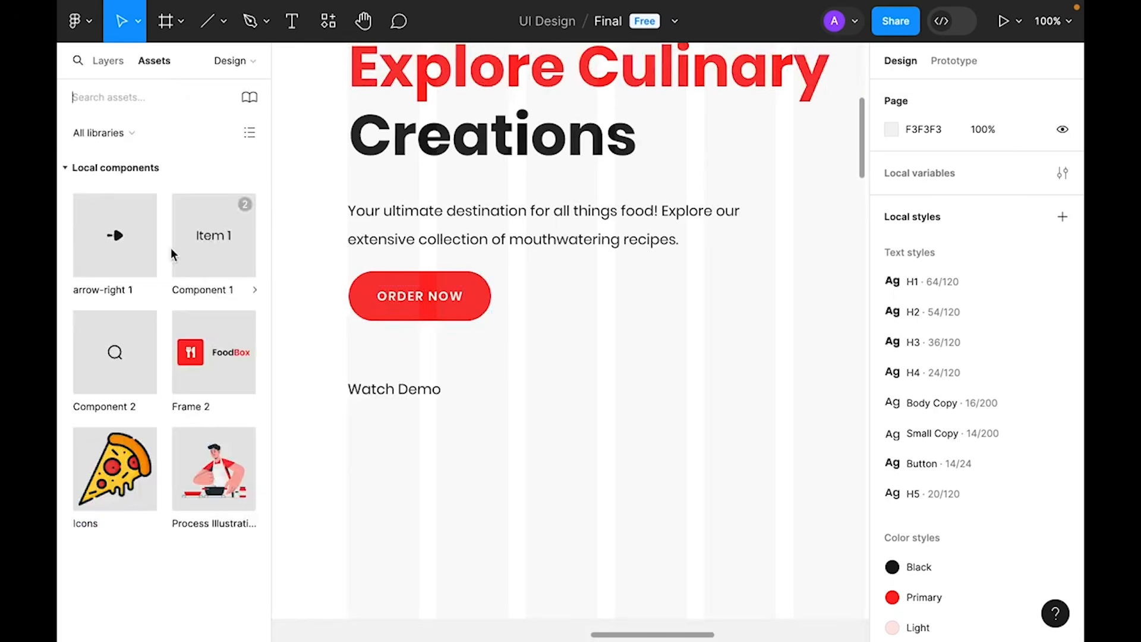
drag(260, 337, 529, 335)
click(104, 64)
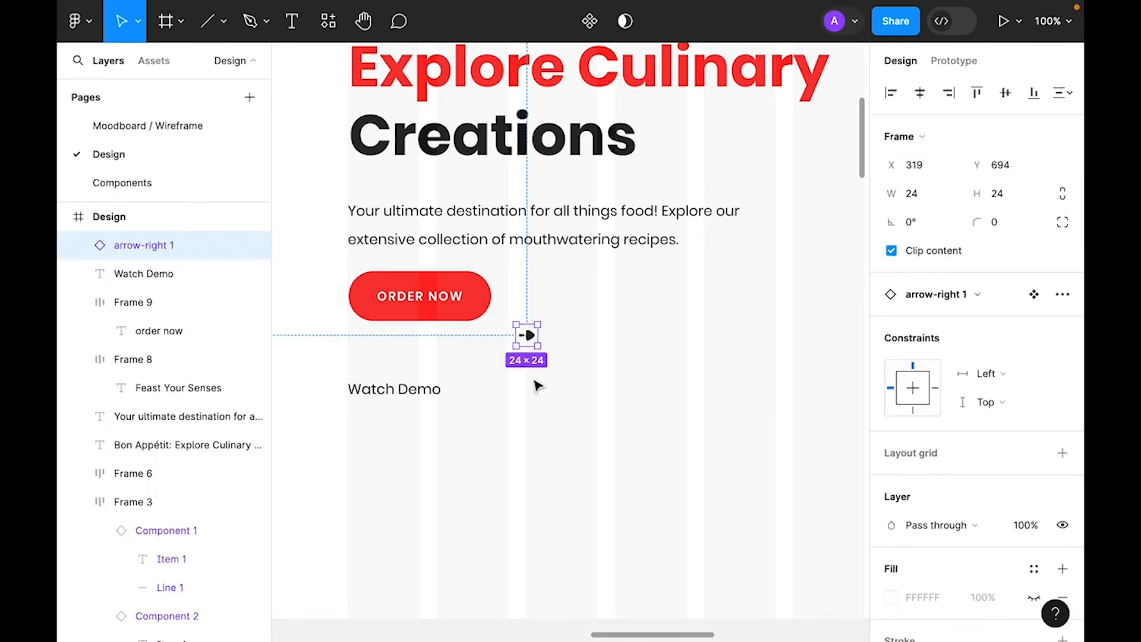
key(ctrl+x)
click(455, 314)
key(ctrl+v)
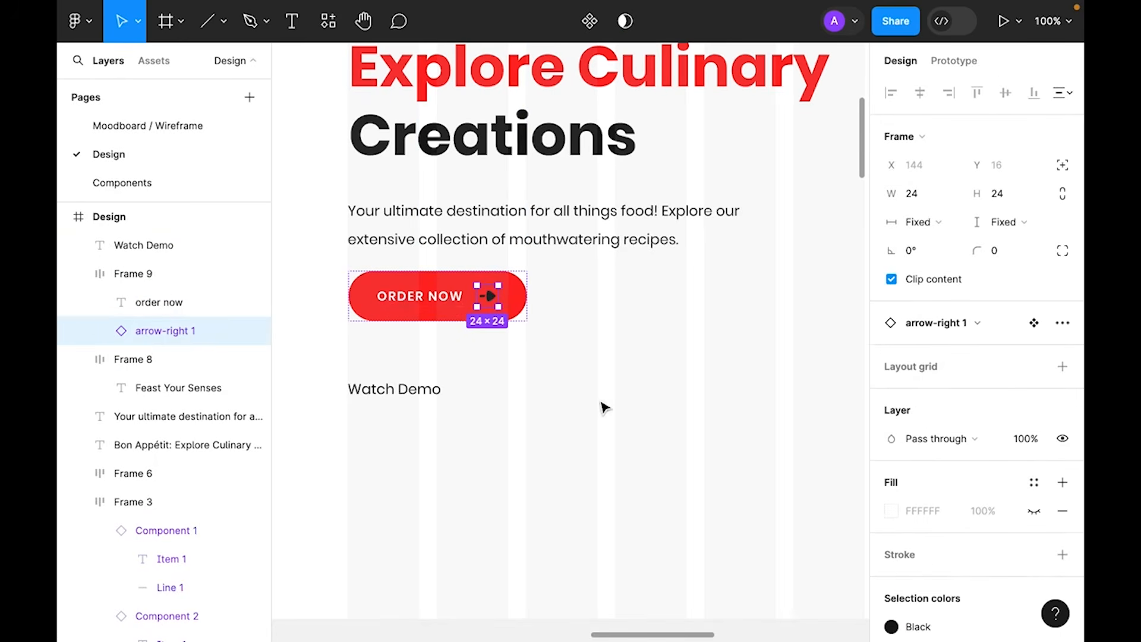
- Recolor the button's arrow icon with the White color style
scroll(1029, 380, down, 3)
click(963, 483)
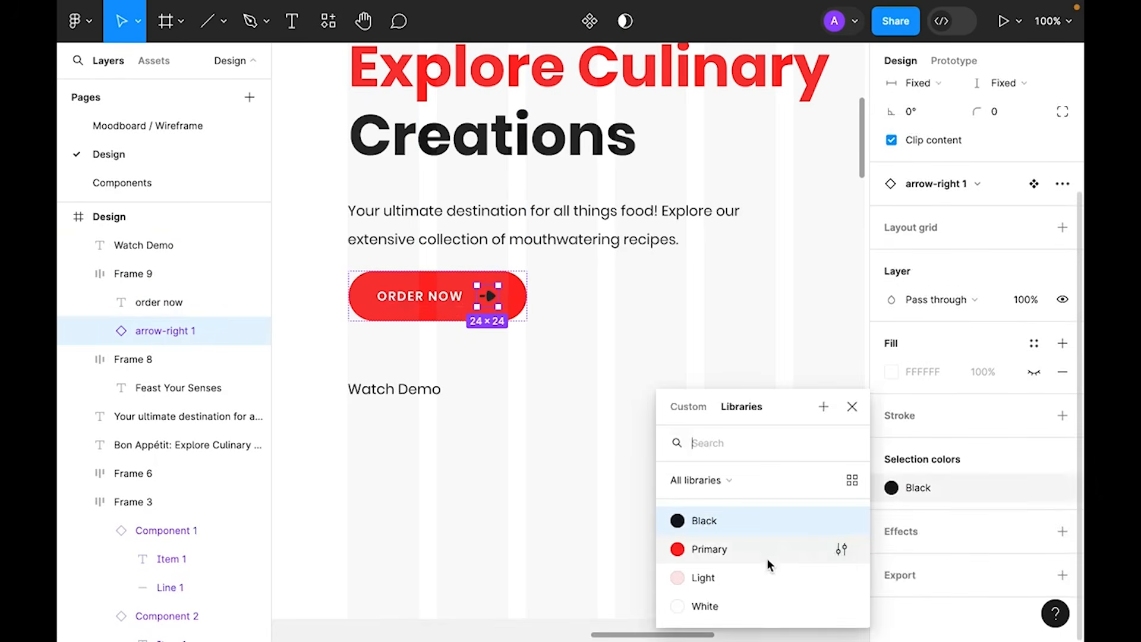
click(721, 605)
click(601, 402)
key(minus)
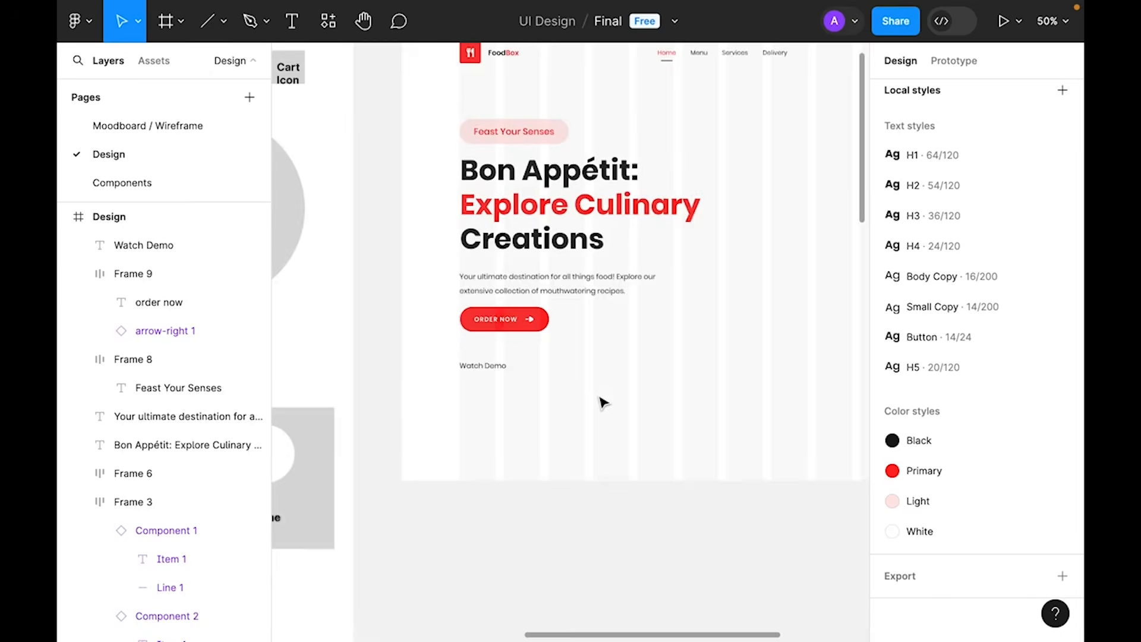
- Turn the "order now" button into a component and move it to the Components page
click(532, 321)
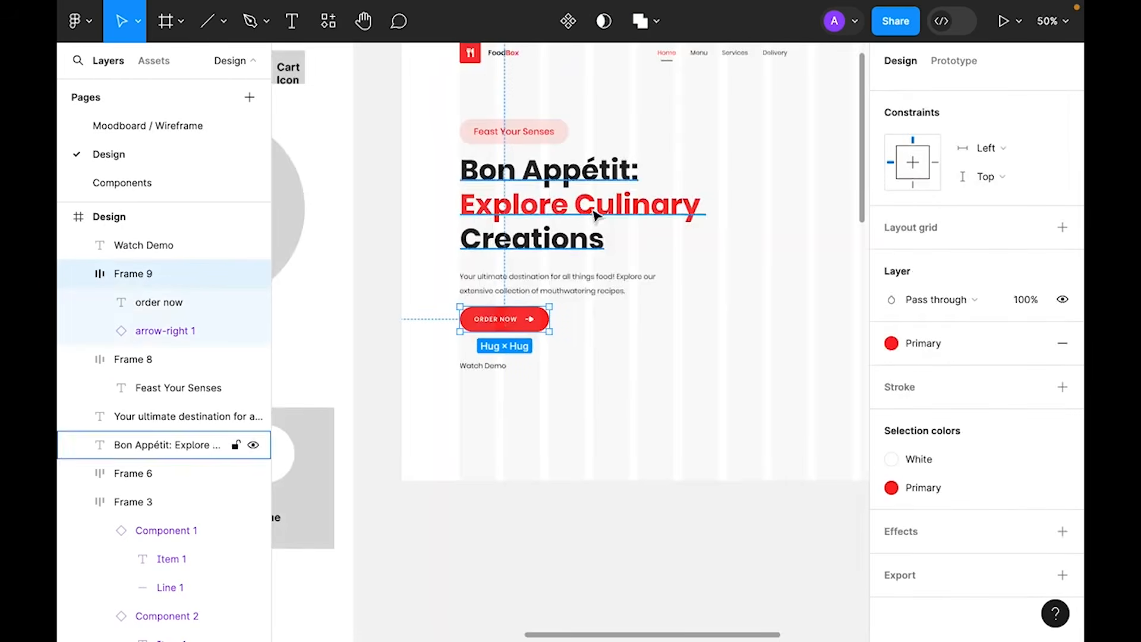
click(569, 35)
key(ctrl+x)
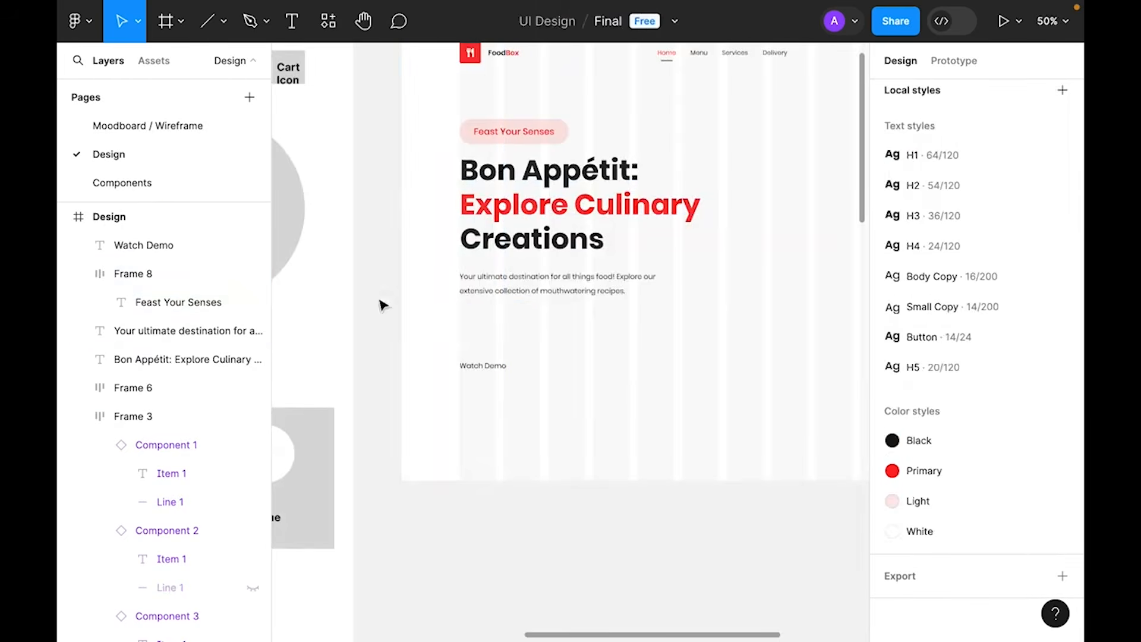
click(112, 183)
right_click(565, 156)
click(580, 169)
mouse_move(563, 180)
mouse_down()
mouse_move(556, 188)
mouse_move(568, 189)
mouse_up()
click(113, 154)
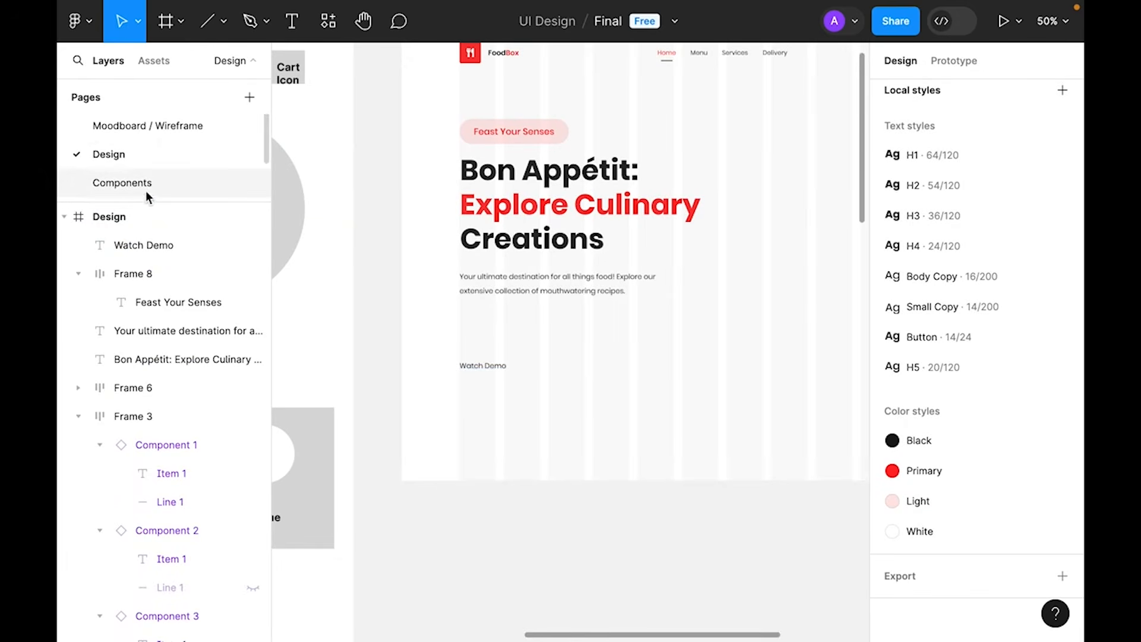
- Place an instance of the "order now" button component beneath the description paragraph, aligned with its text
click(155, 67)
drag(113, 476, 511, 336)
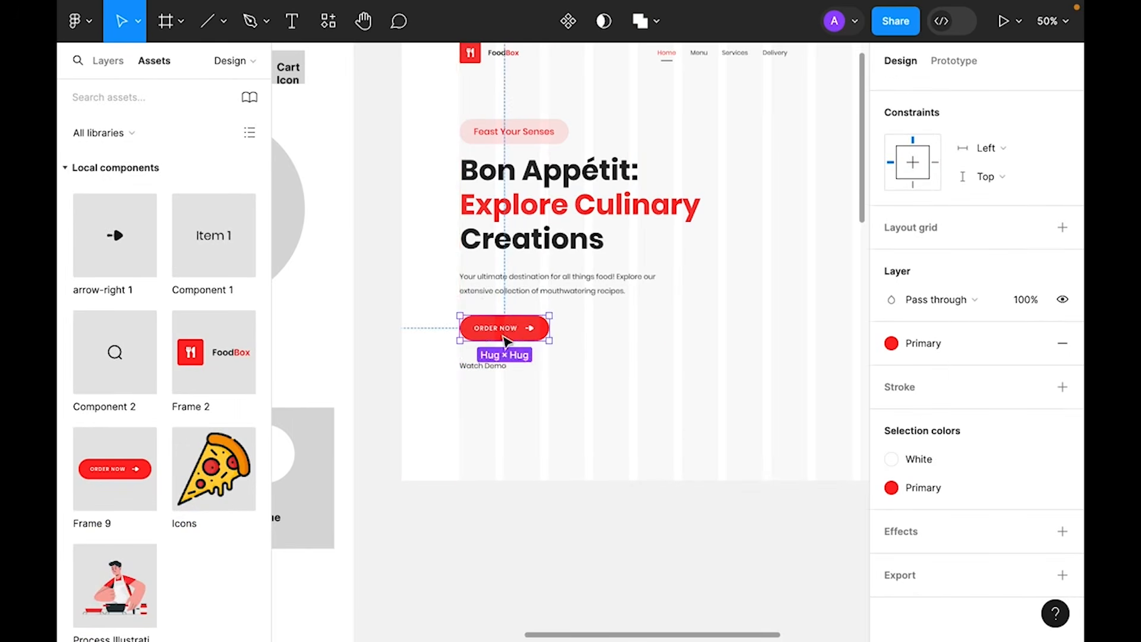
click(104, 61)
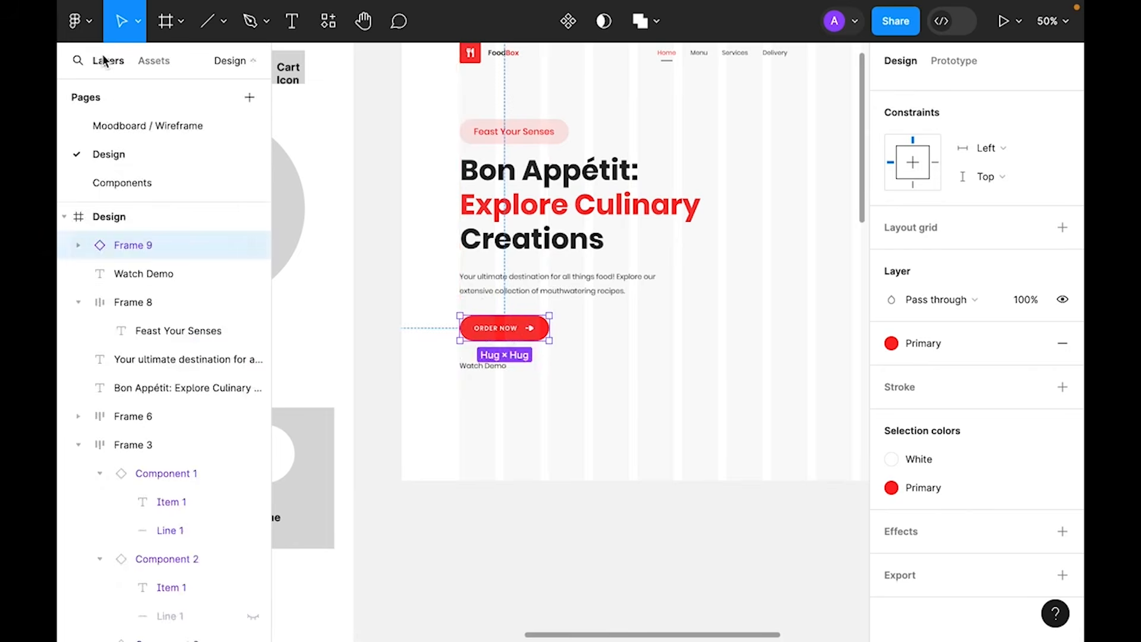
click(716, 401)
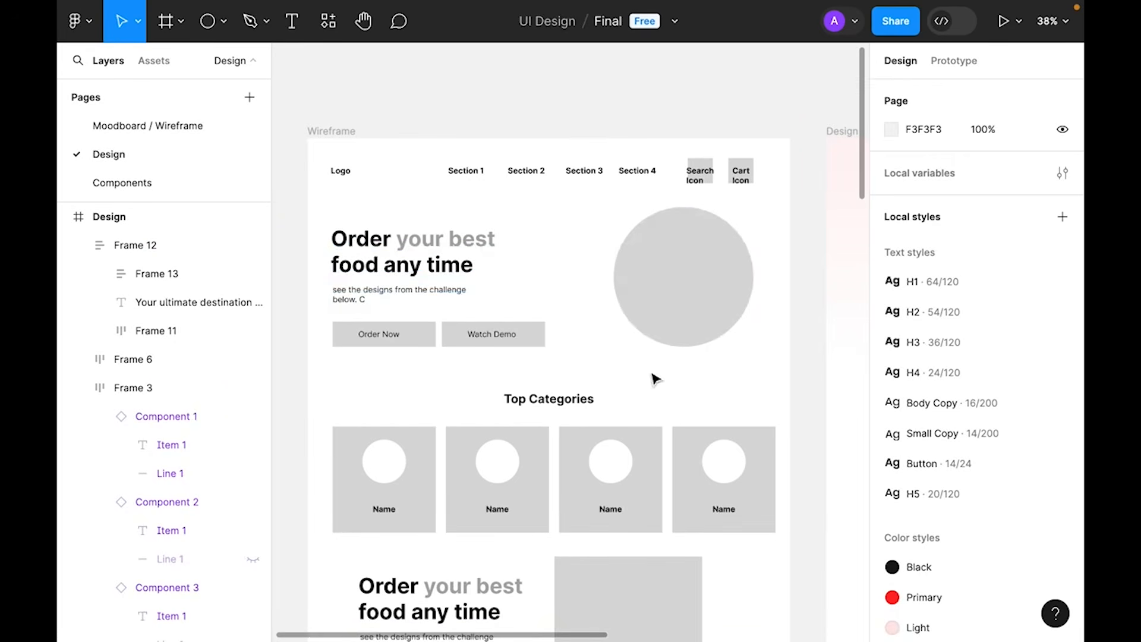
- Show the 12-column layout grid on the Design frame
scroll(682, 364, down, 1)
scroll(683, 364, right, 1)
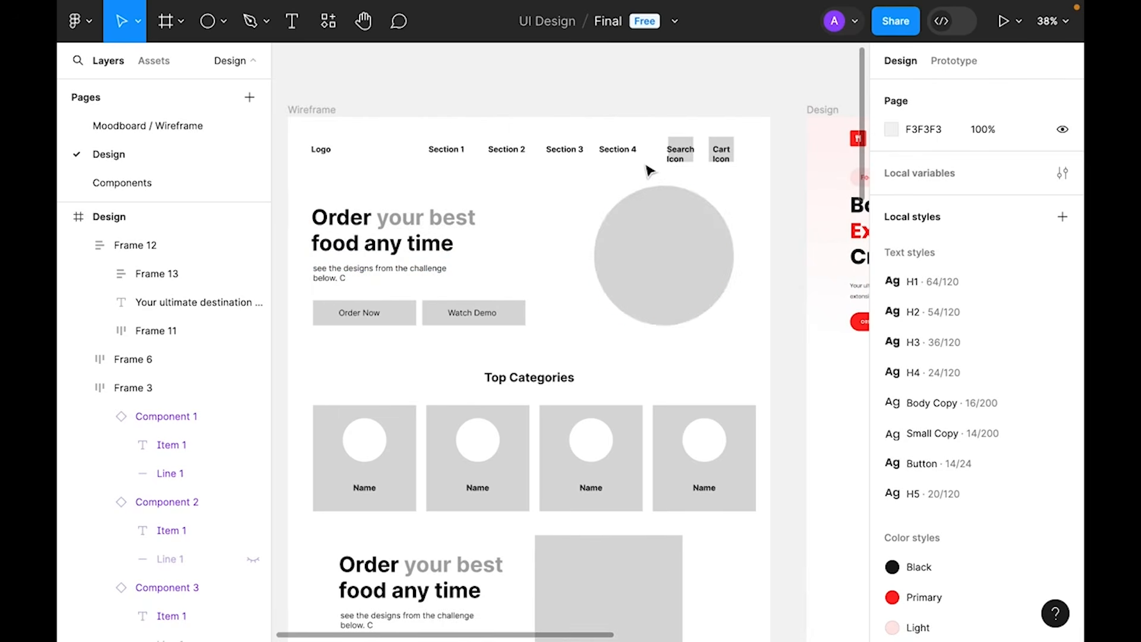
drag(744, 339, 494, 372)
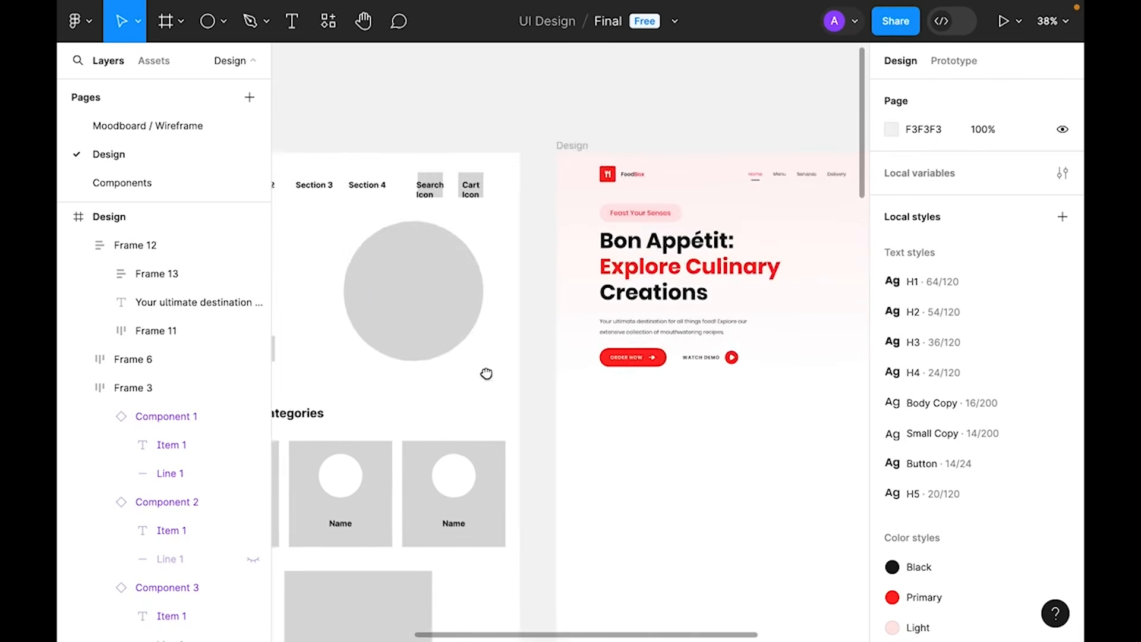
drag(746, 448, 563, 443)
click(562, 443)
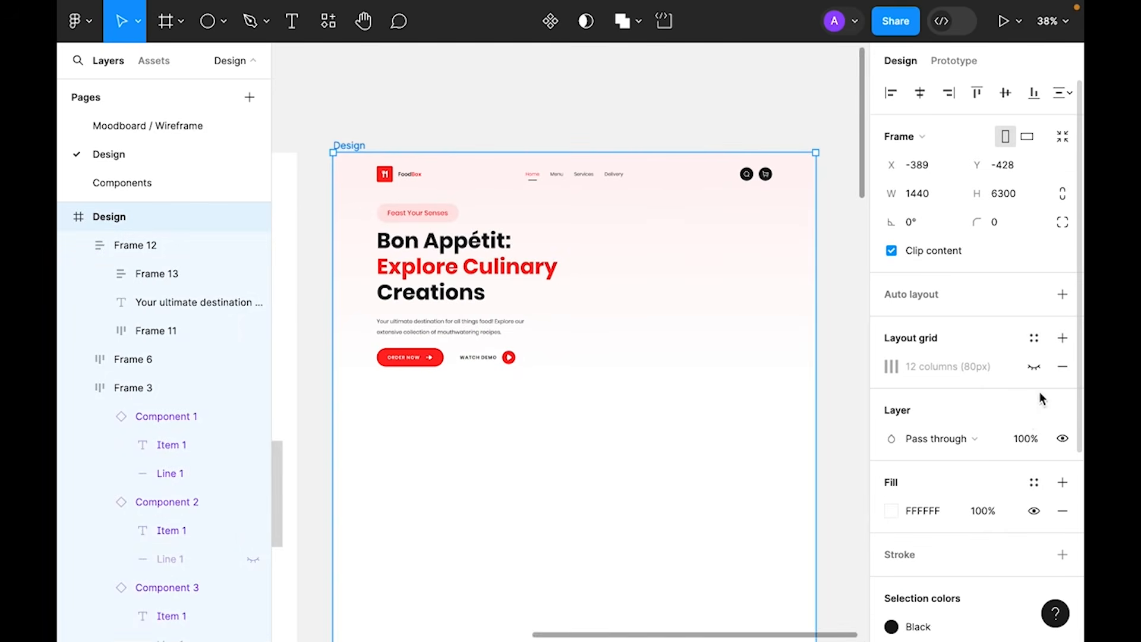
click(1036, 368)
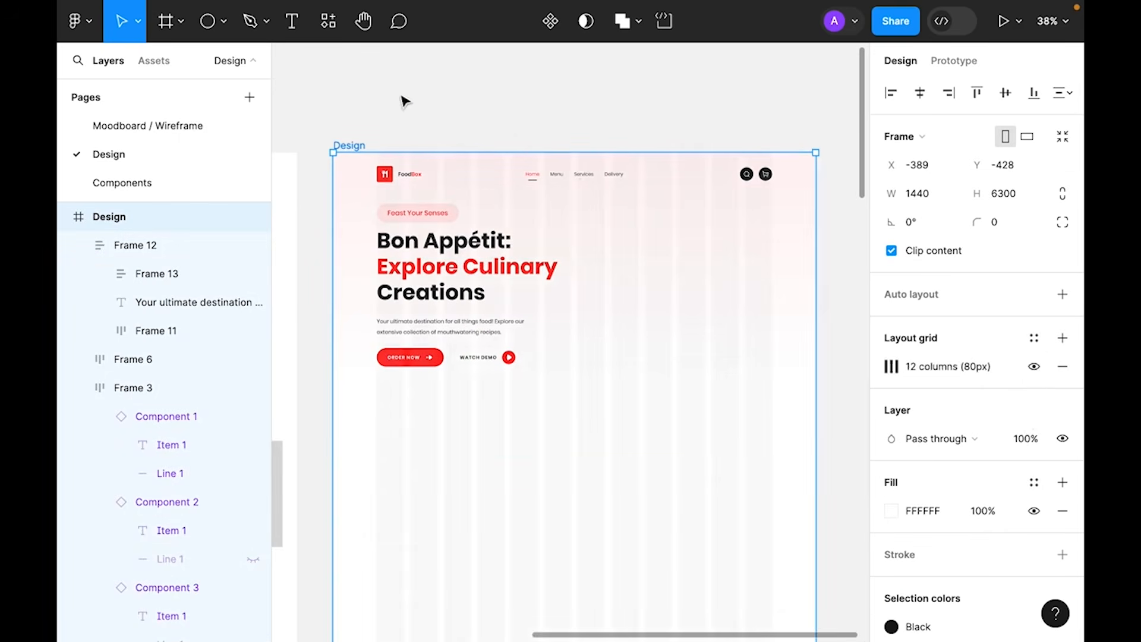
- Draw a circle of about 480 × 481 px beside the hero heading and position it at about X 830, Y 168
key(o)
drag(766, 255, 585, 464)
drag(559, 385, 611, 386)
drag(769, 374, 738, 282)
scroll(756, 389, down, 1)
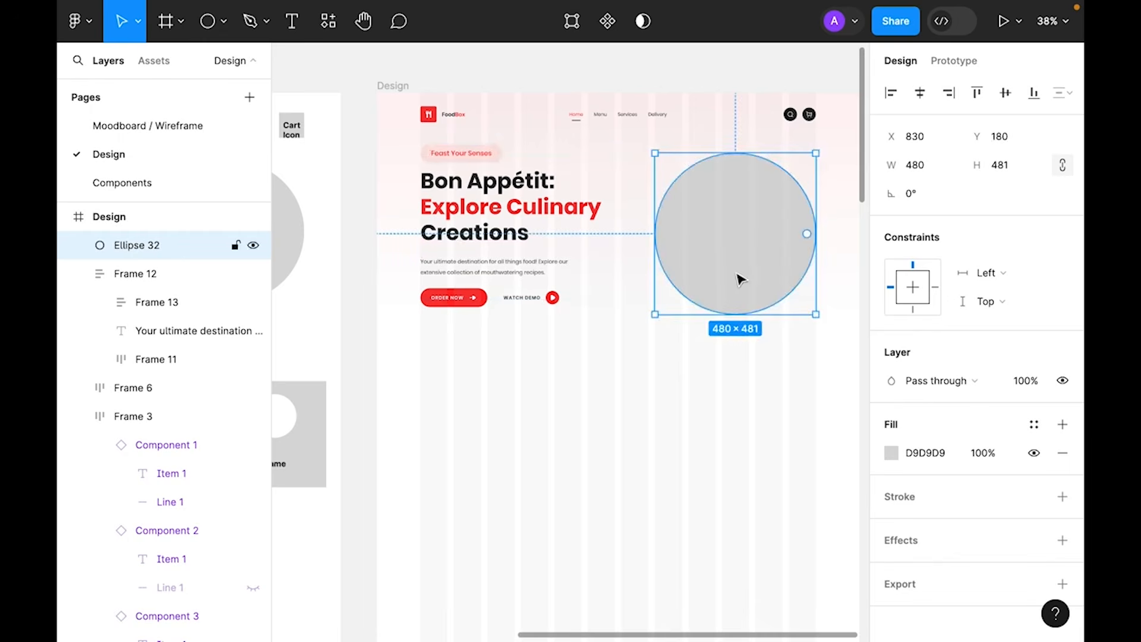
drag(775, 245, 779, 243)
scroll(1023, 394, down, 1)
- Fill the hero circle with the Primary color style and duplicate it into the empty area below the hero section
click(1041, 418)
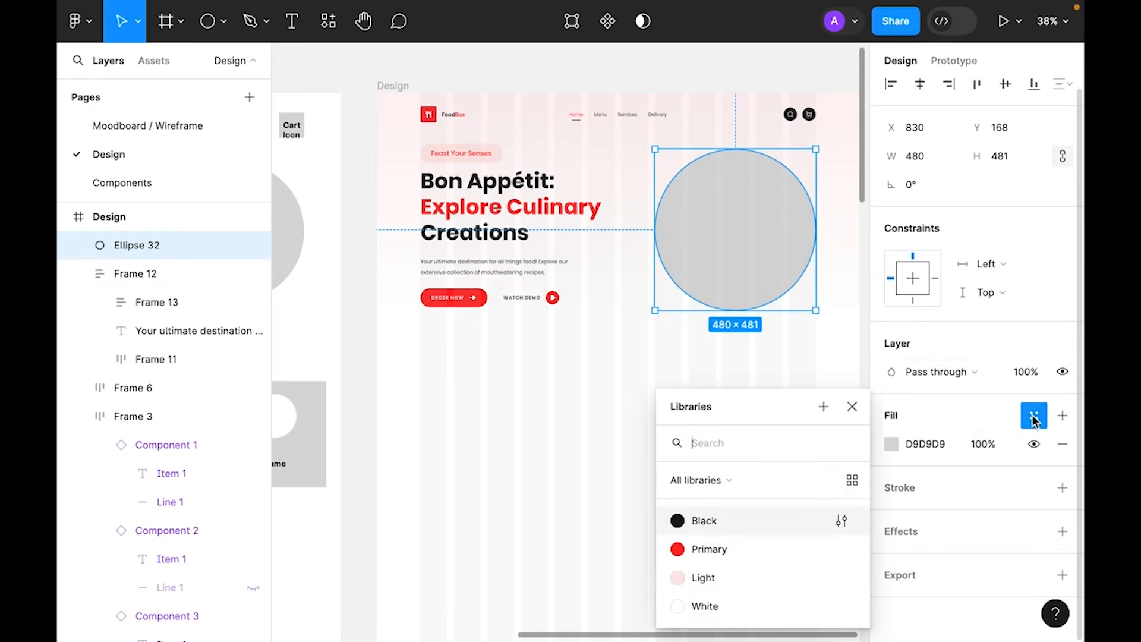
click(713, 559)
click(736, 486)
scroll(735, 485, down, 3)
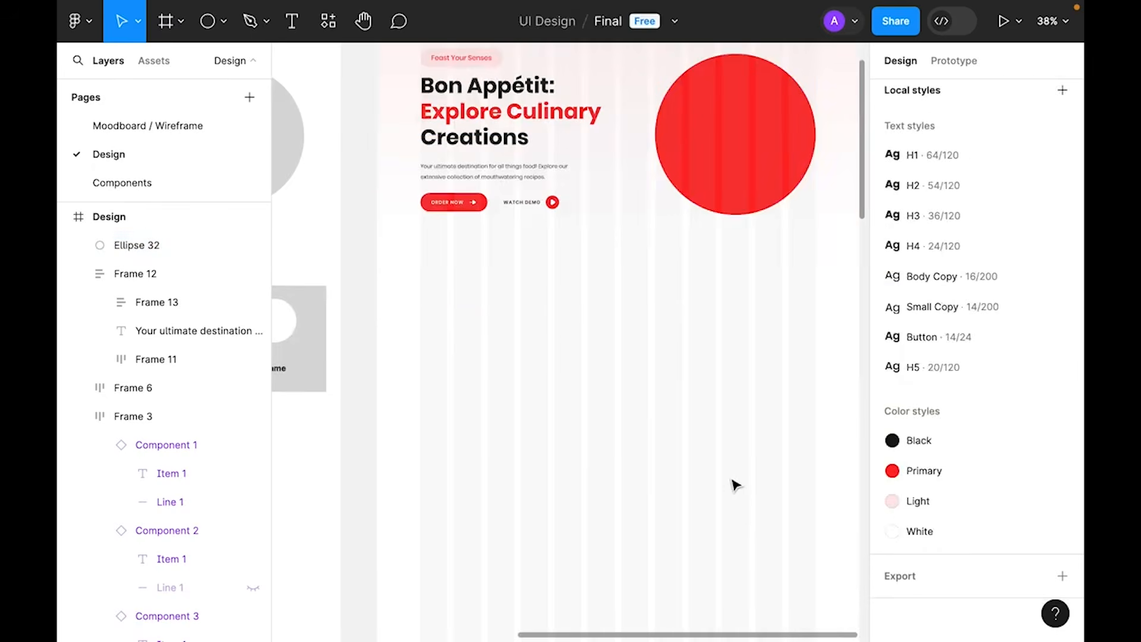
drag(725, 191, 599, 422)
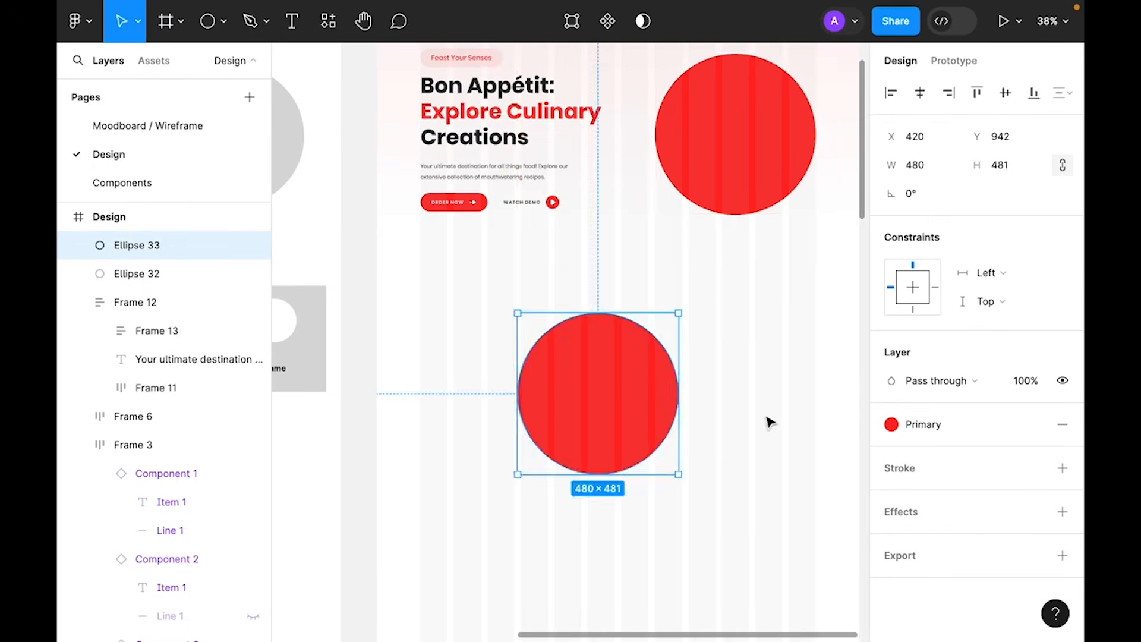
click(589, 547)
scroll(588, 547, down, 2)
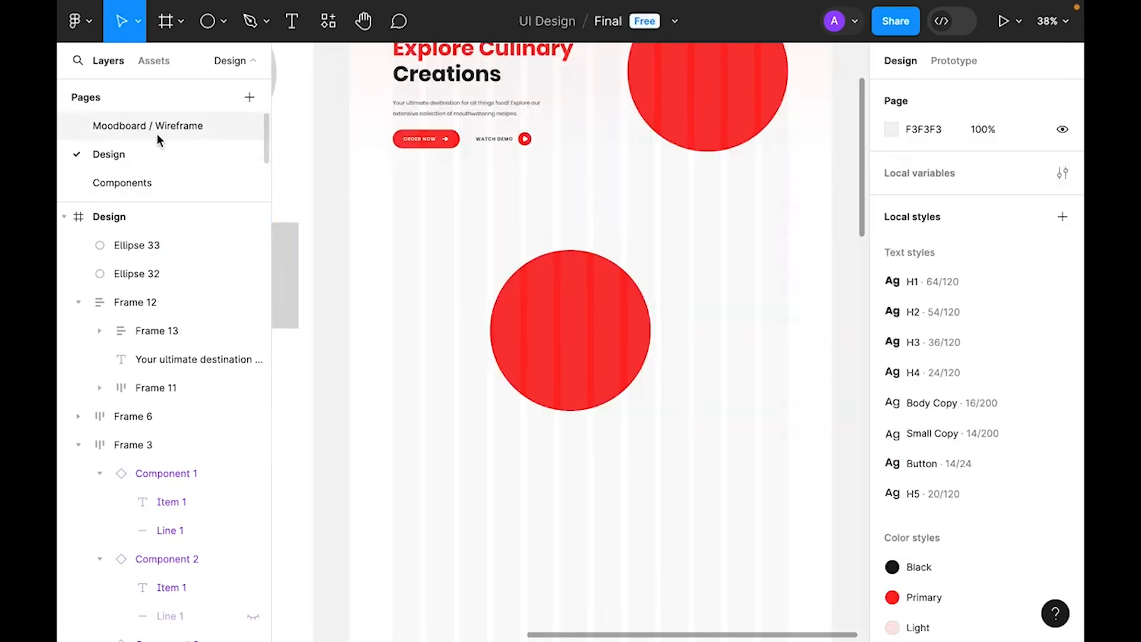
- Copy the cutout and original photos of the woman eating pizza from the RemoveBG section of the Moodboard / Wireframe page
click(158, 138)
click(779, 319)
key(minus)
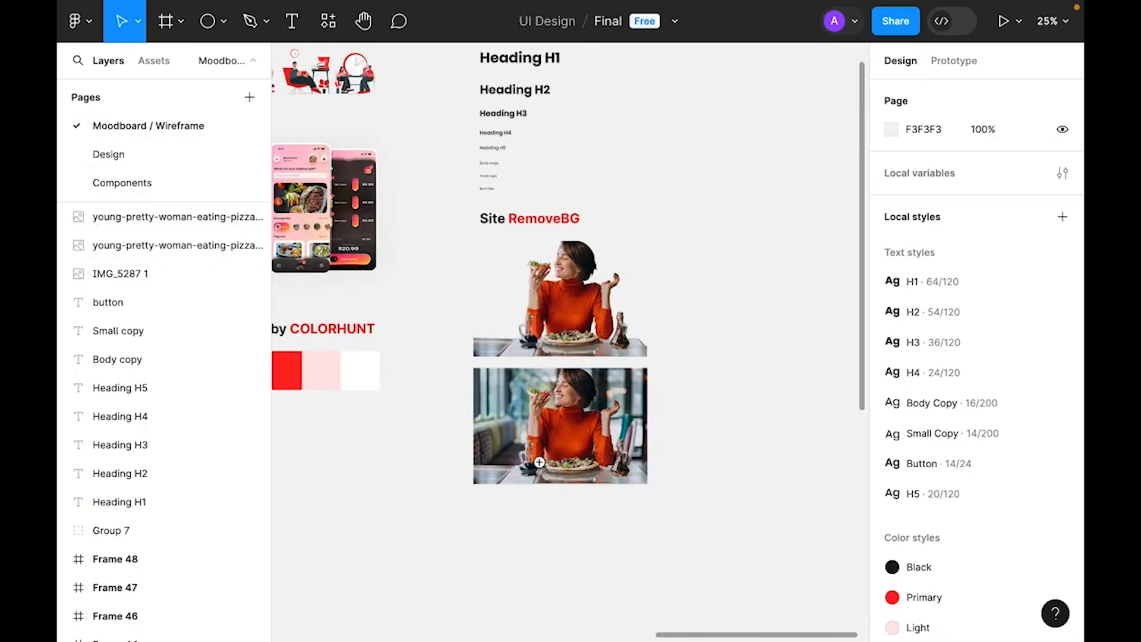
key(plus)
scroll(664, 386, up, 3)
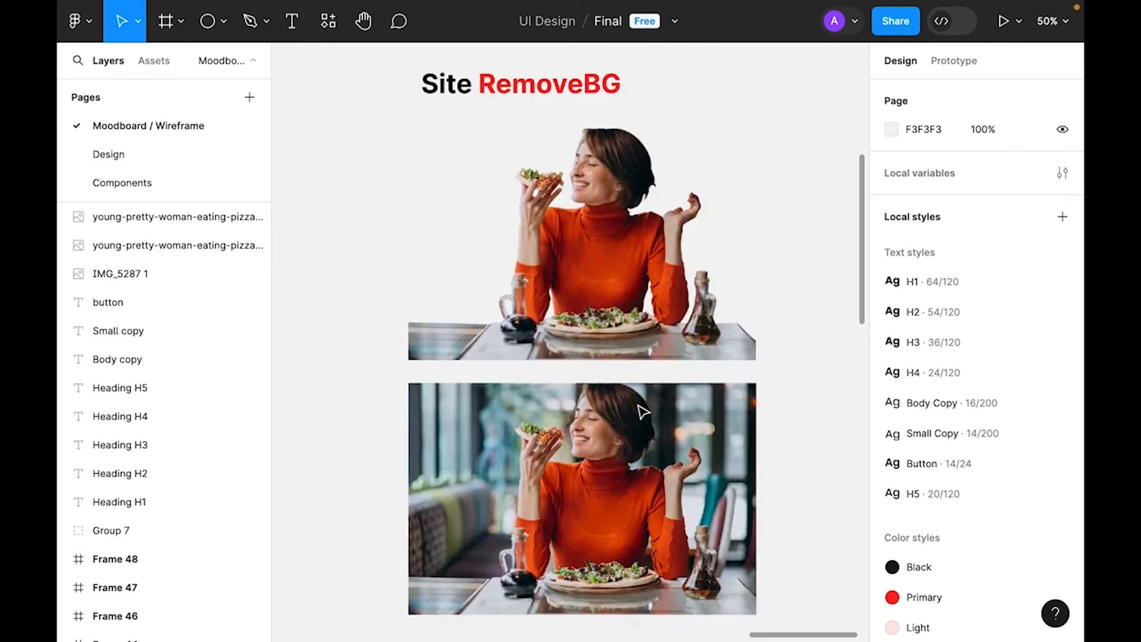
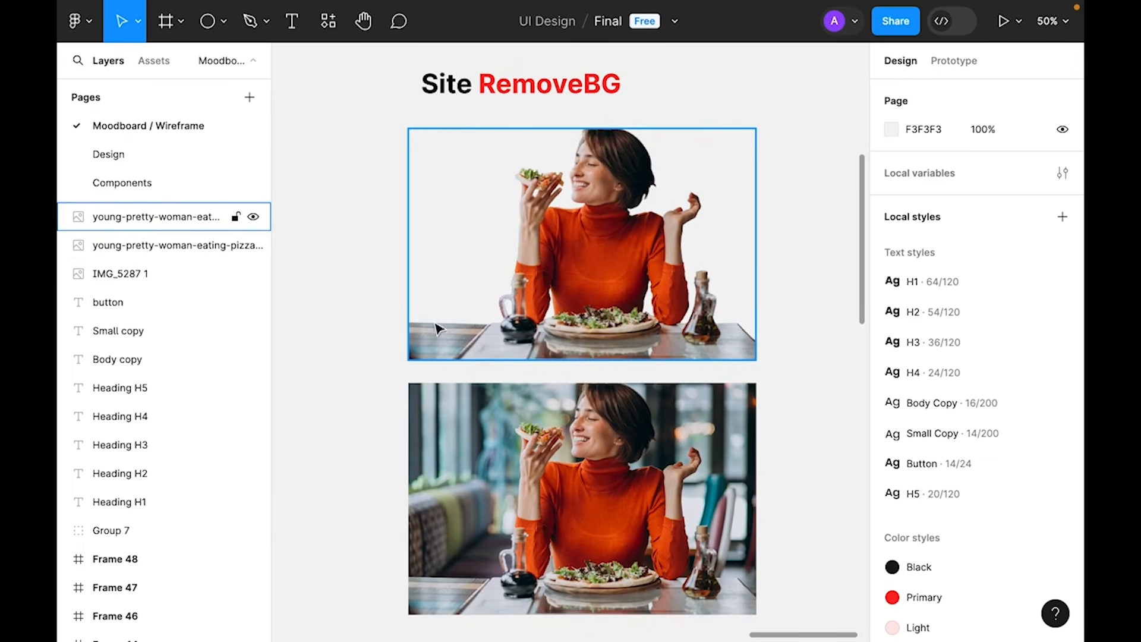
scroll(692, 434, down, 3)
scroll(737, 364, up, 3)
drag(822, 227, 645, 467)
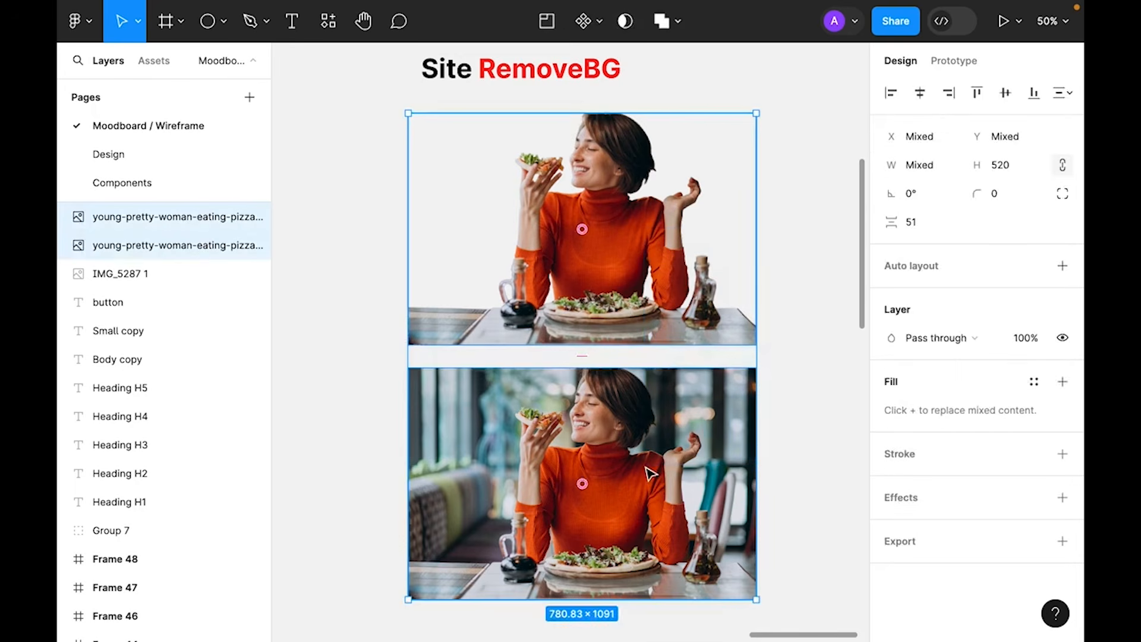
- Paste both photos of the woman into the Design page's frame, below the duplicated red circle
click(122, 160)
scroll(594, 493, down, 2)
scroll(488, 498, down, 2)
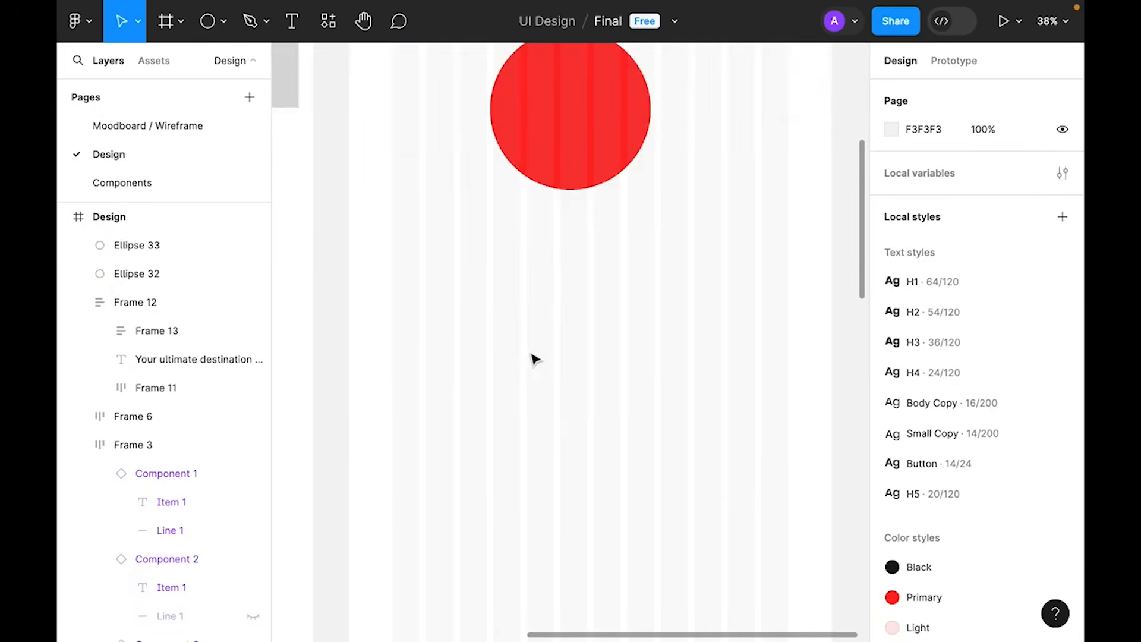
right_click(530, 353)
click(601, 91)
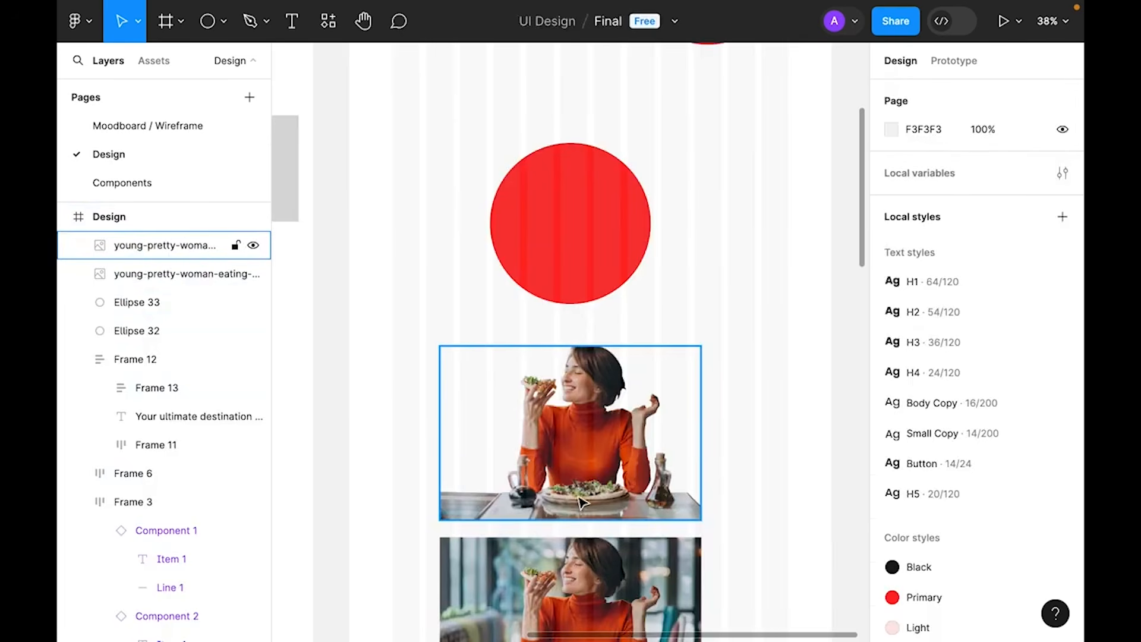
- Duplicate the lower red circle to the side, near the Design frame's edge
drag(581, 502, 581, 440)
drag(541, 196, 761, 178)
drag(723, 242, 744, 233)
- Move the background-free photo of the woman up over the lower red circle
click(561, 414)
drag(562, 415, 544, 260)
click(568, 335)
click(624, 380)
scroll(625, 380, down, 1)
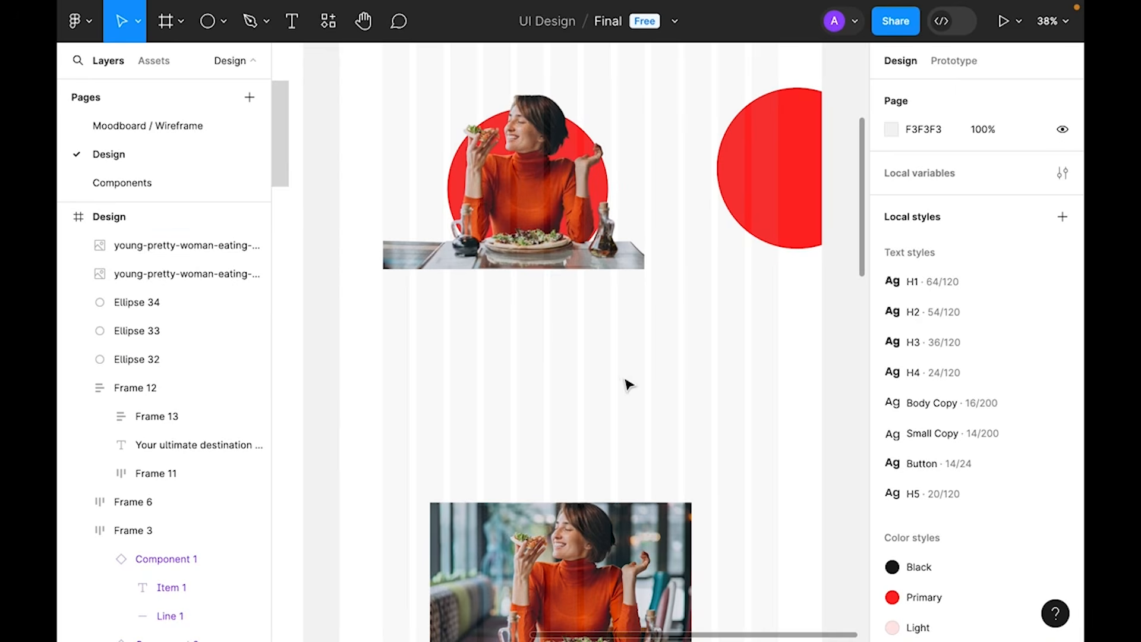
- Duplicate the red circle together with its overlaid cutout photo directly below
drag(623, 379, 505, 255)
drag(510, 196, 510, 394)
click(733, 375)
scroll(734, 416, down, 2)
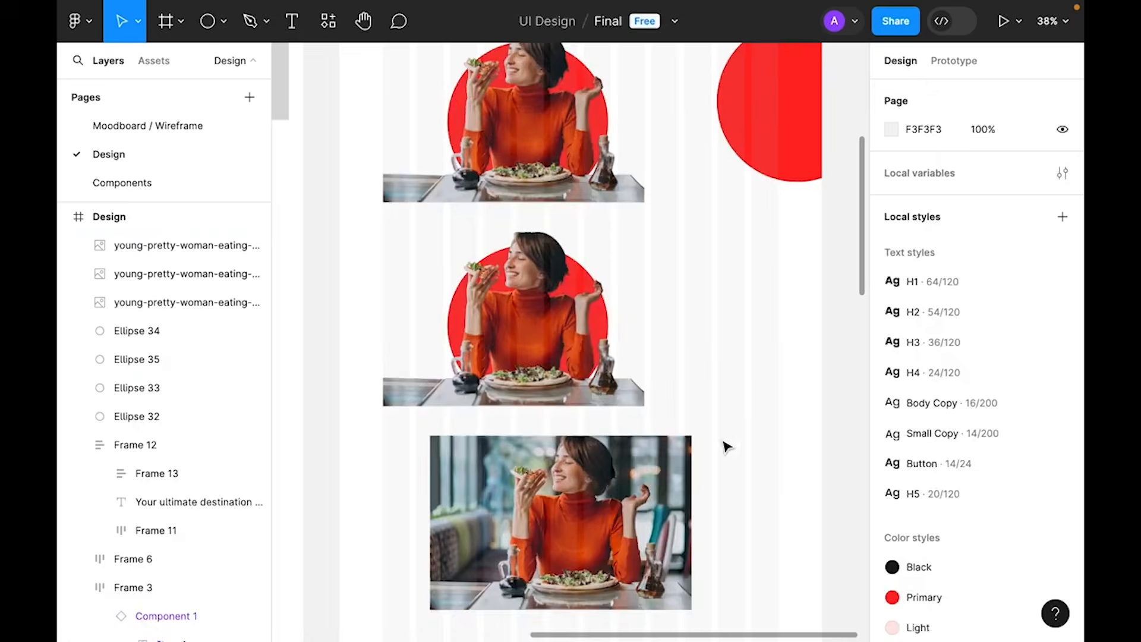
- Replace the cutout photo over the upper red circle with a copy of the full-background photo
click(527, 520)
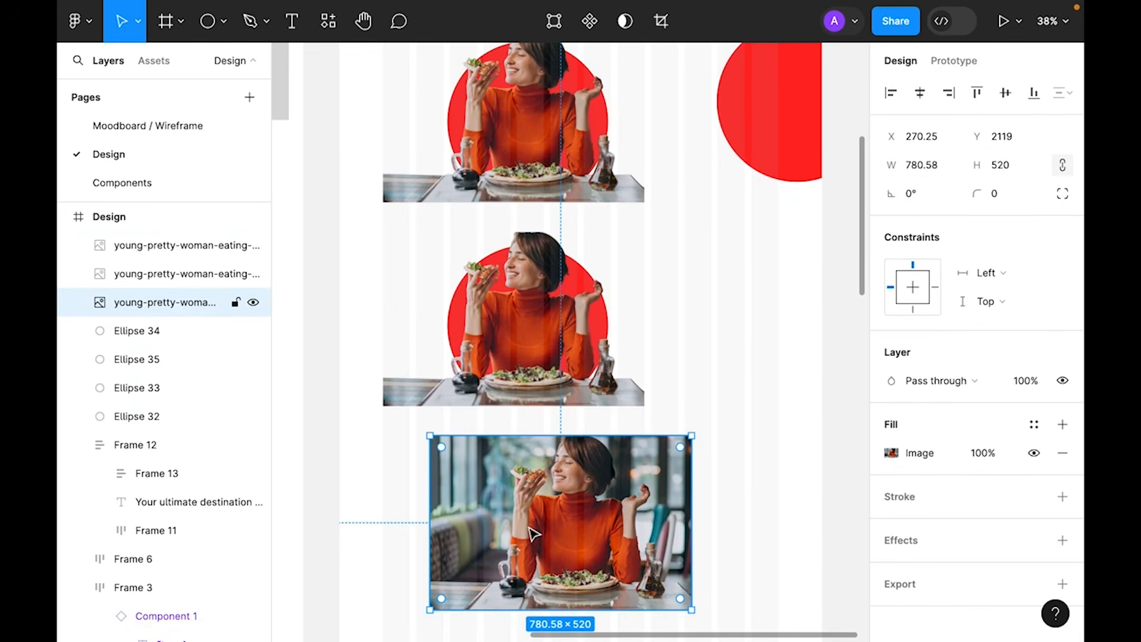
scroll(535, 534, up, 3)
right_click(543, 232)
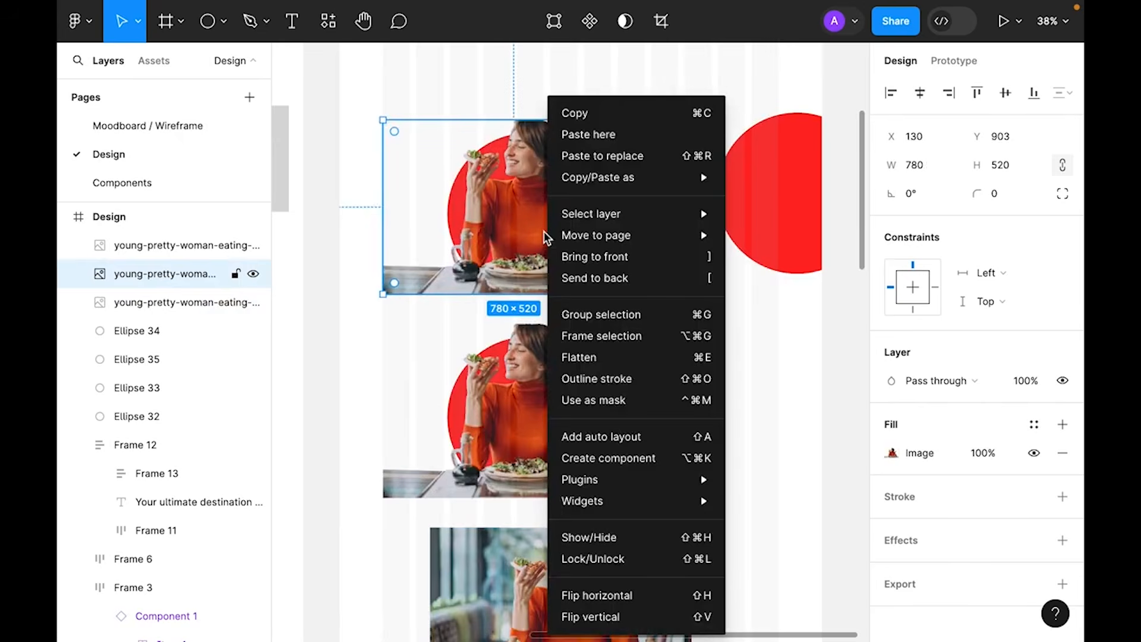
key(Escape)
click(726, 376)
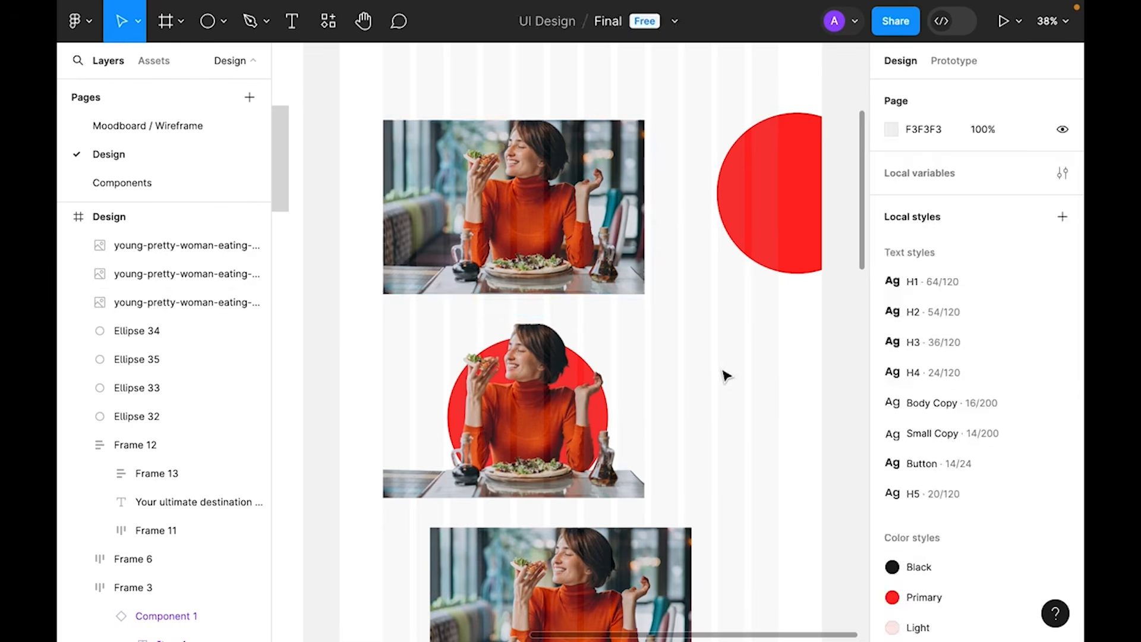
- Mask the upper full-background photo with the red circle beneath it
drag(677, 298, 529, 256)
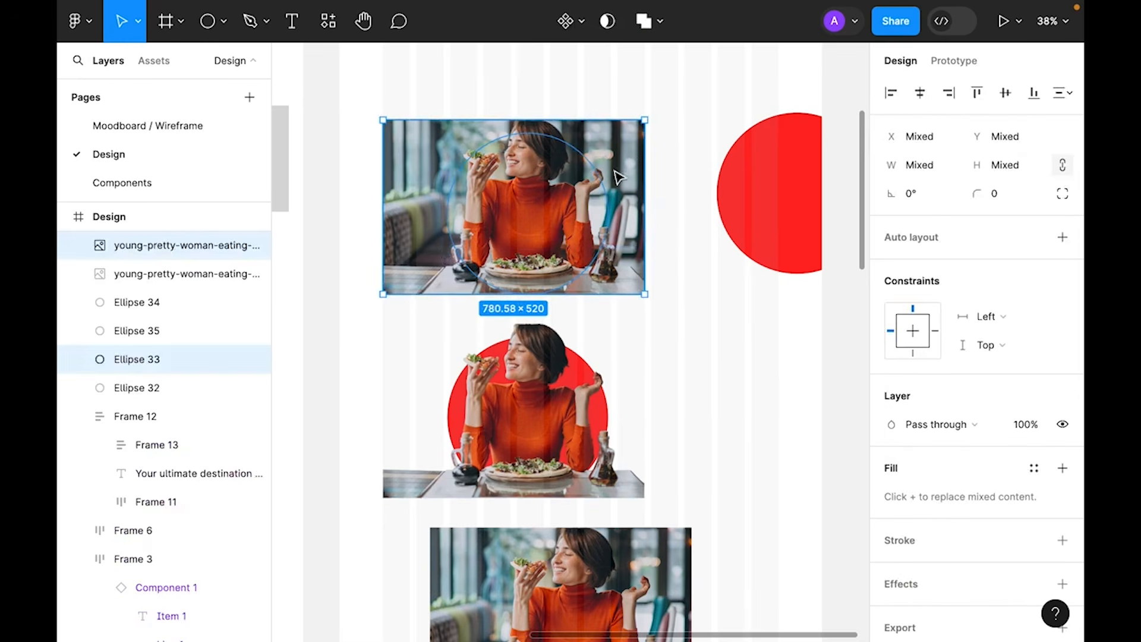
click(608, 21)
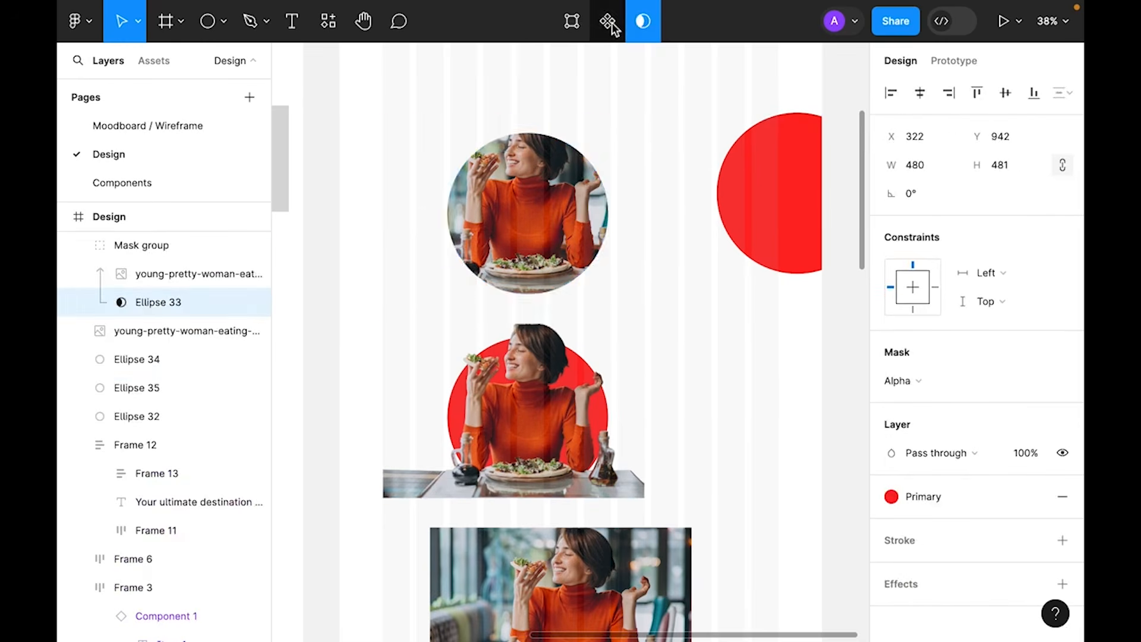
click(668, 265)
- Move the spare red circle at the frame's edge behind the circular masked photo and align their vertical centres
drag(779, 206, 583, 230)
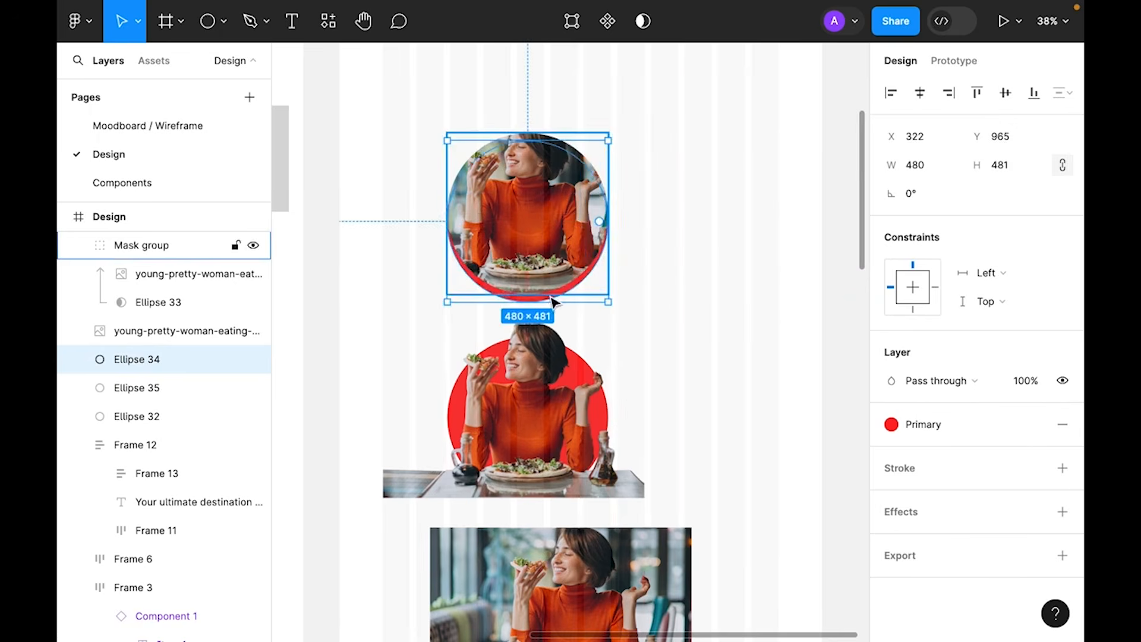
click(719, 327)
drag(705, 226, 603, 245)
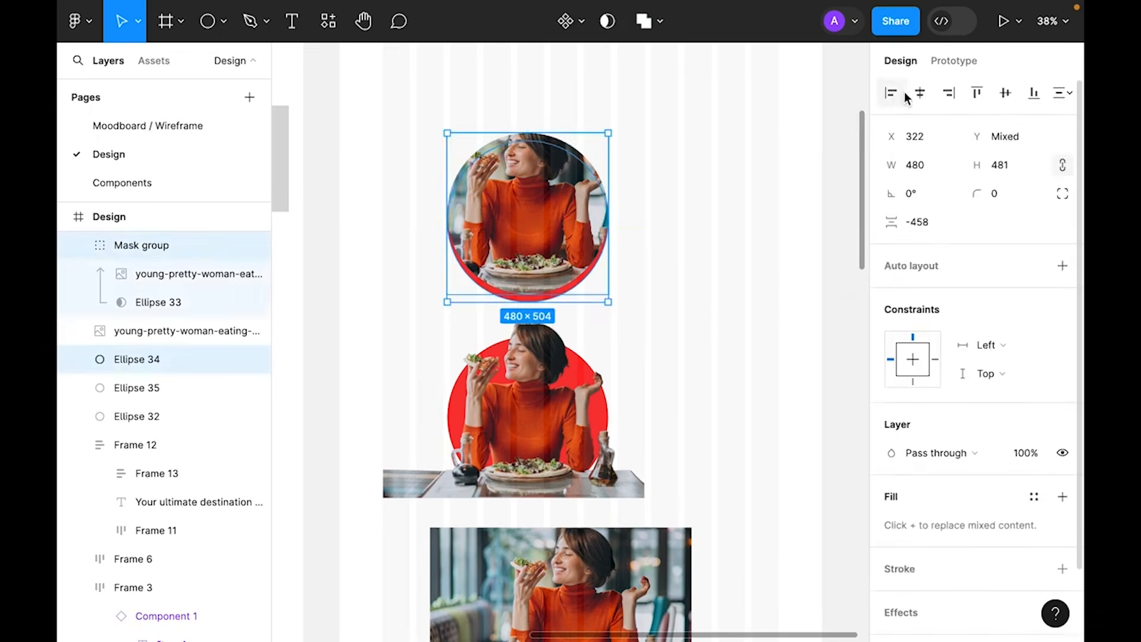
click(1010, 93)
click(733, 318)
- Set the circular masked photo group's blend mode to Multiply over the red circle
click(527, 237)
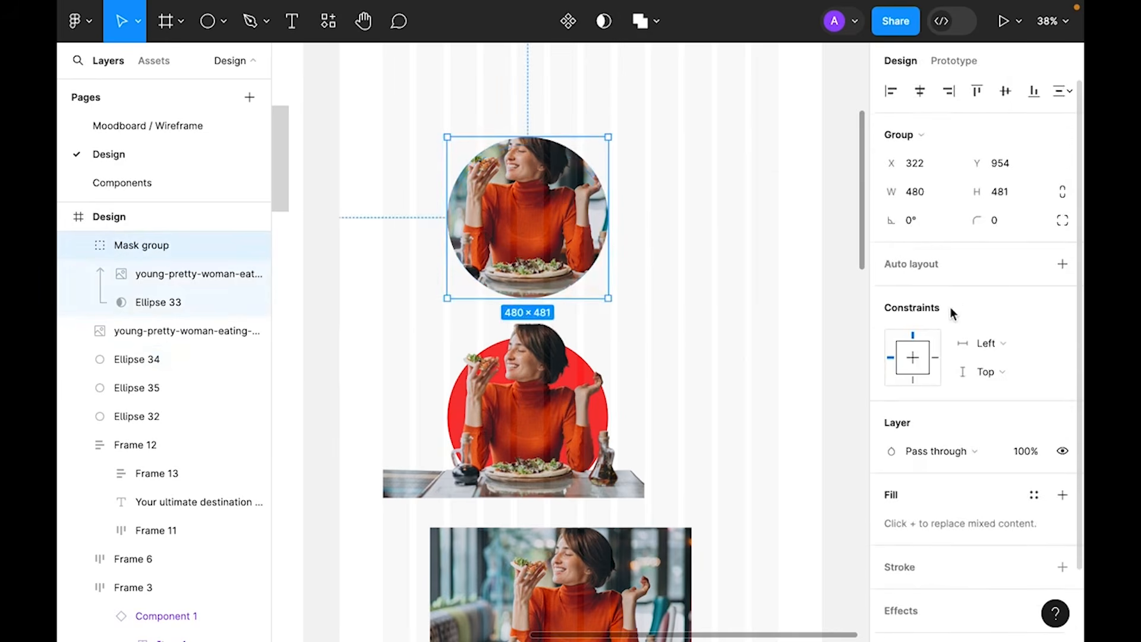
scroll(950, 307, down, 2)
click(967, 372)
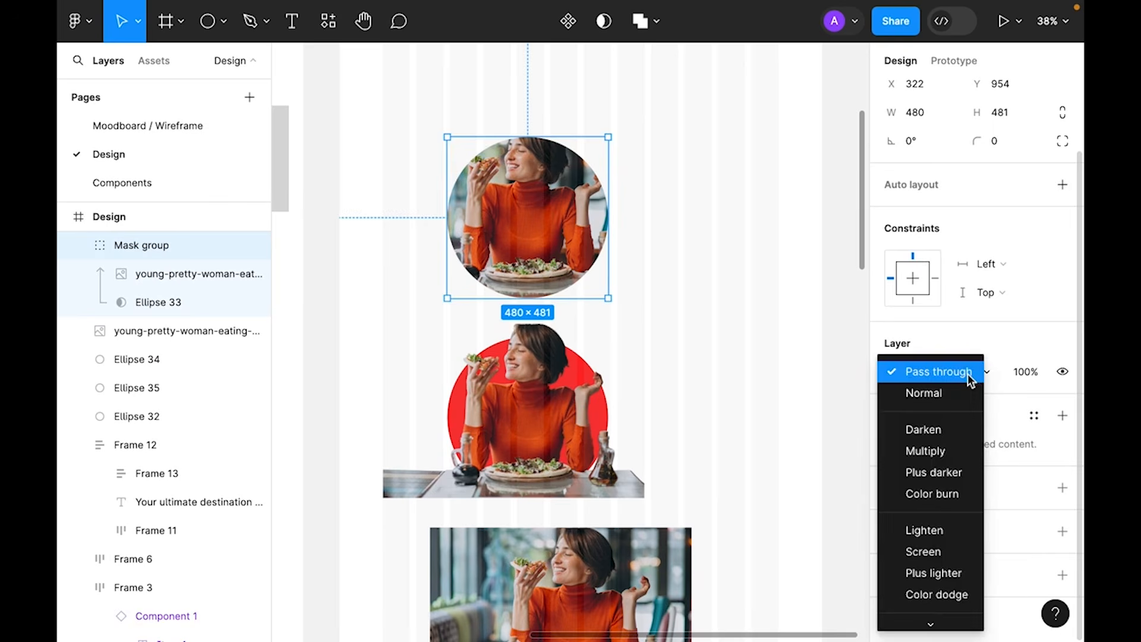
click(953, 450)
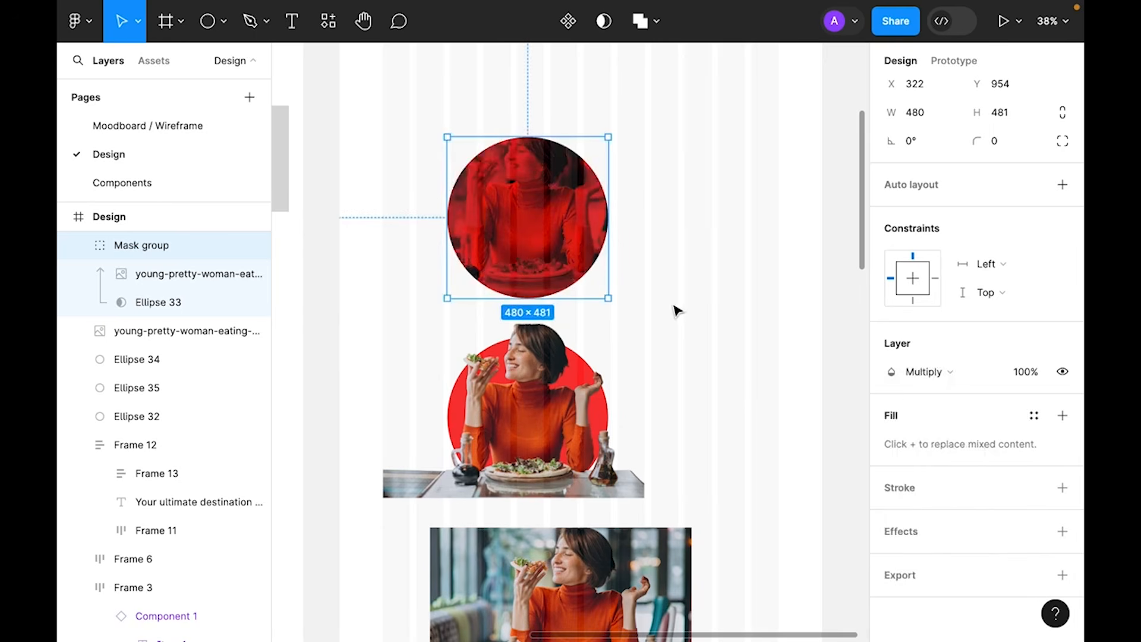
click(743, 371)
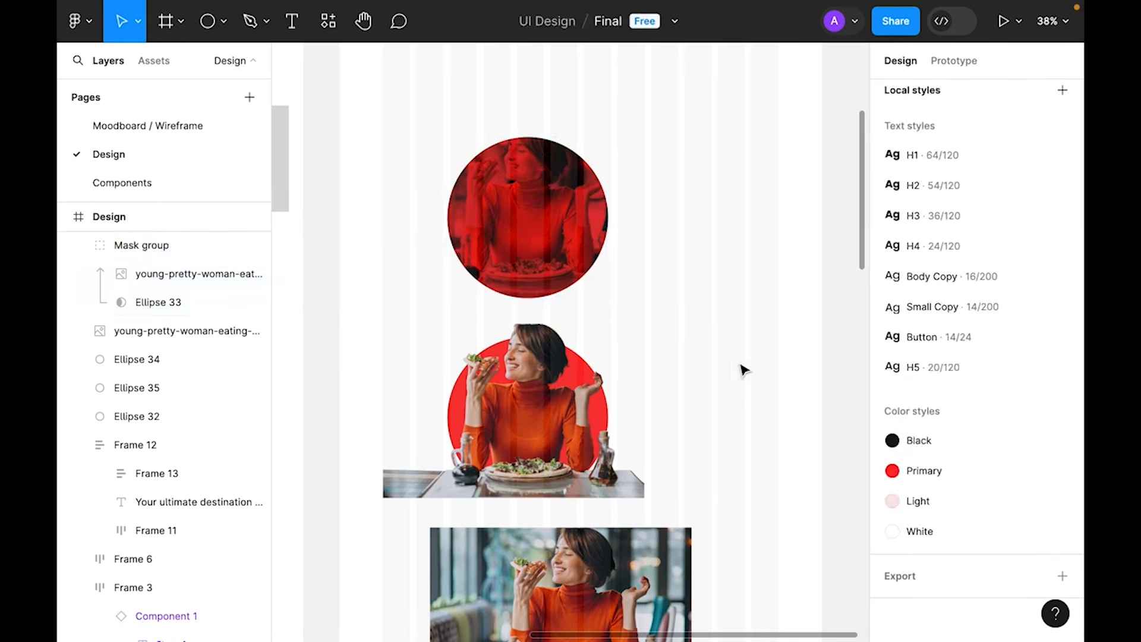
- Duplicate the lower red circle with its cutout photo and place the copy outside the Design frame
scroll(703, 338, down, 3)
drag(733, 264, 809, 252)
drag(772, 359, 627, 397)
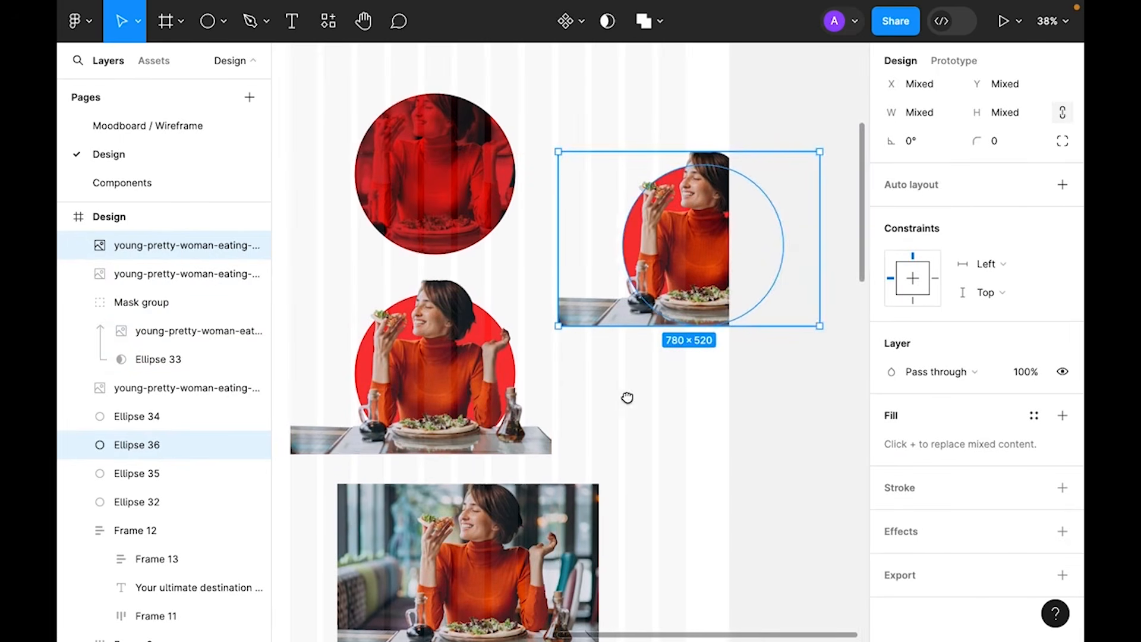
drag(695, 254, 836, 296)
click(716, 512)
scroll(571, 402, left, 5)
scroll(805, 326, right, 4)
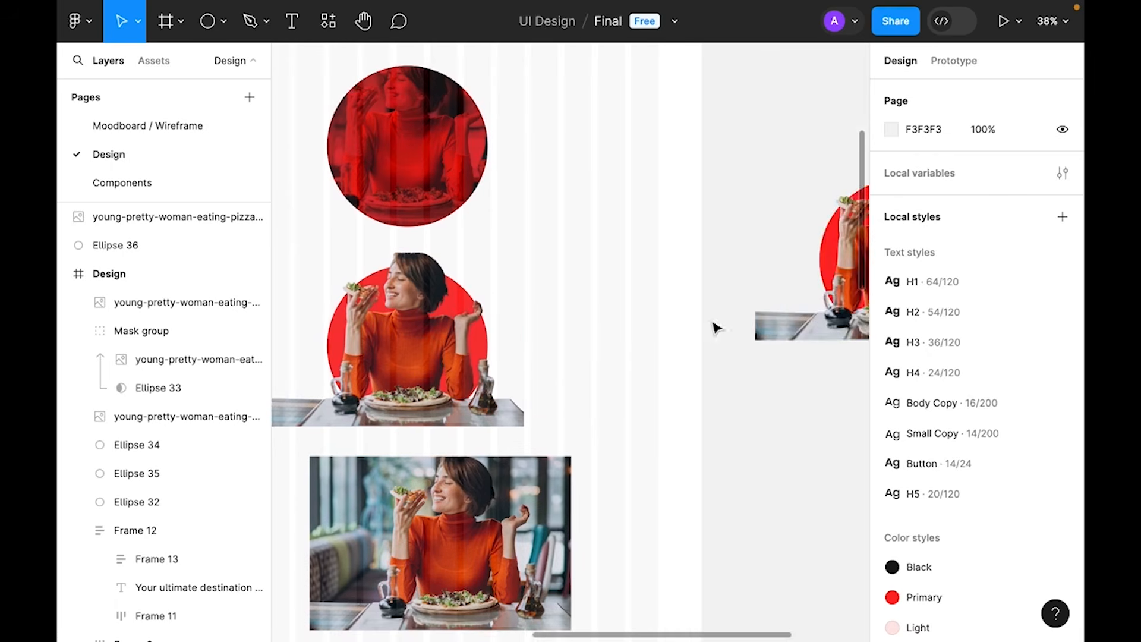
scroll(565, 395, left, 4)
- Mask the cutout photo inside the frame with its circle and place it over the red-tinted circular photo
drag(713, 280, 514, 374)
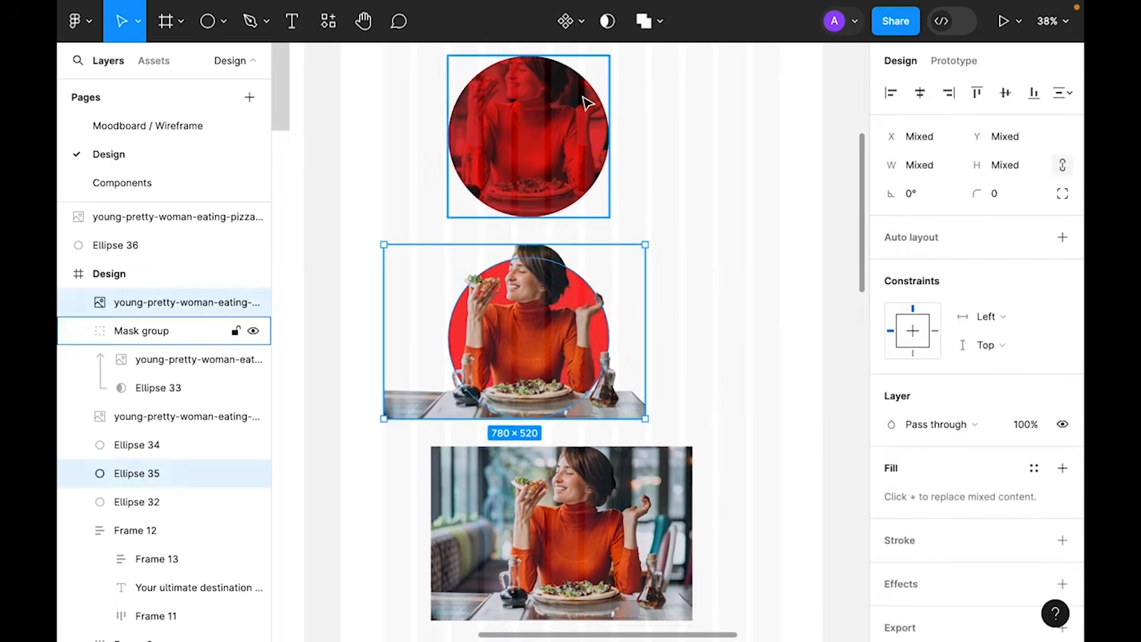
click(607, 24)
click(736, 291)
scroll(731, 311, up, 3)
drag(531, 473, 535, 275)
click(672, 402)
- Enlarge the circle behind the cutout photo outside the frame to about 548 × 550 so it covers the head
scroll(728, 380, right, 6)
click(684, 282)
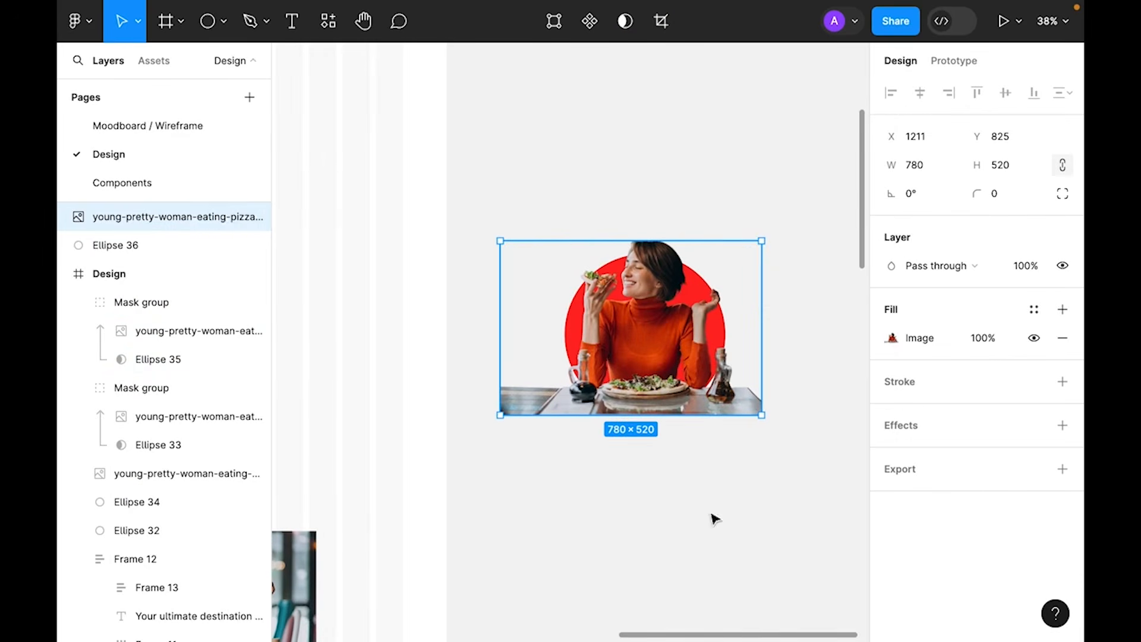
shift+click(145, 245)
click(145, 246)
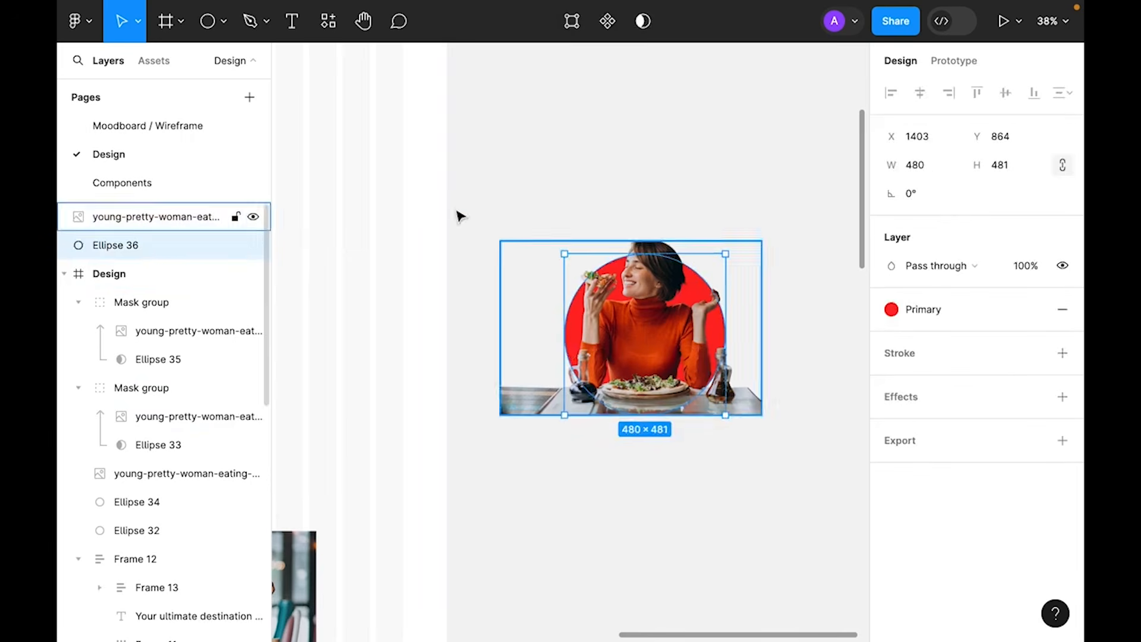
drag(641, 254, 643, 232)
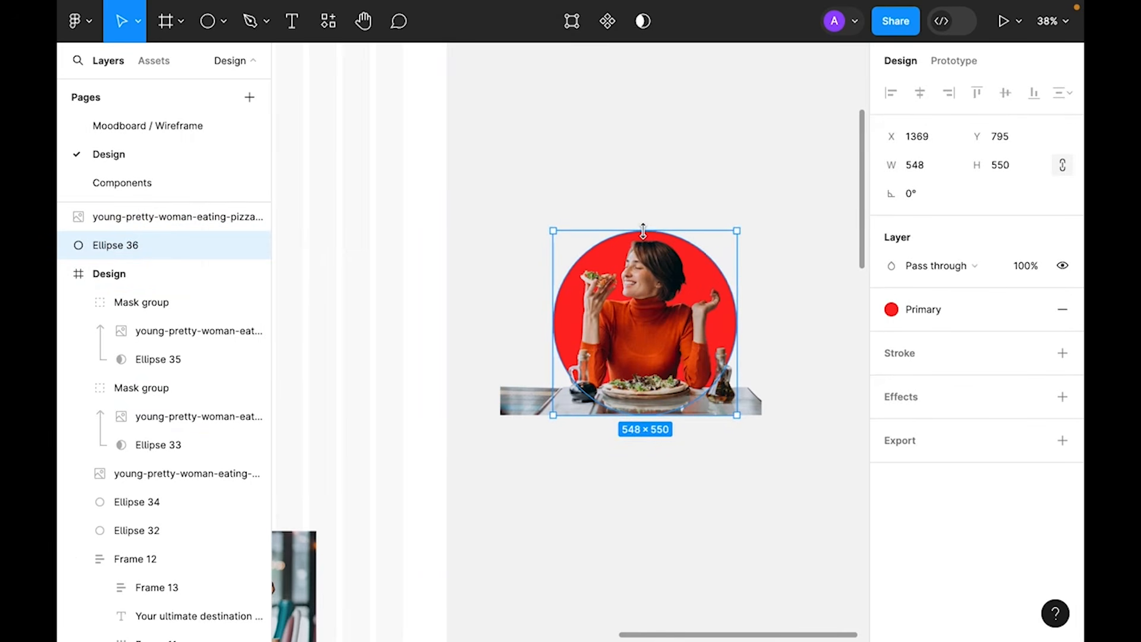
click(689, 574)
- Mask the outside cutout photo with its enlarged circle and position it over the stacked circular image in the frame
drag(717, 532, 614, 377)
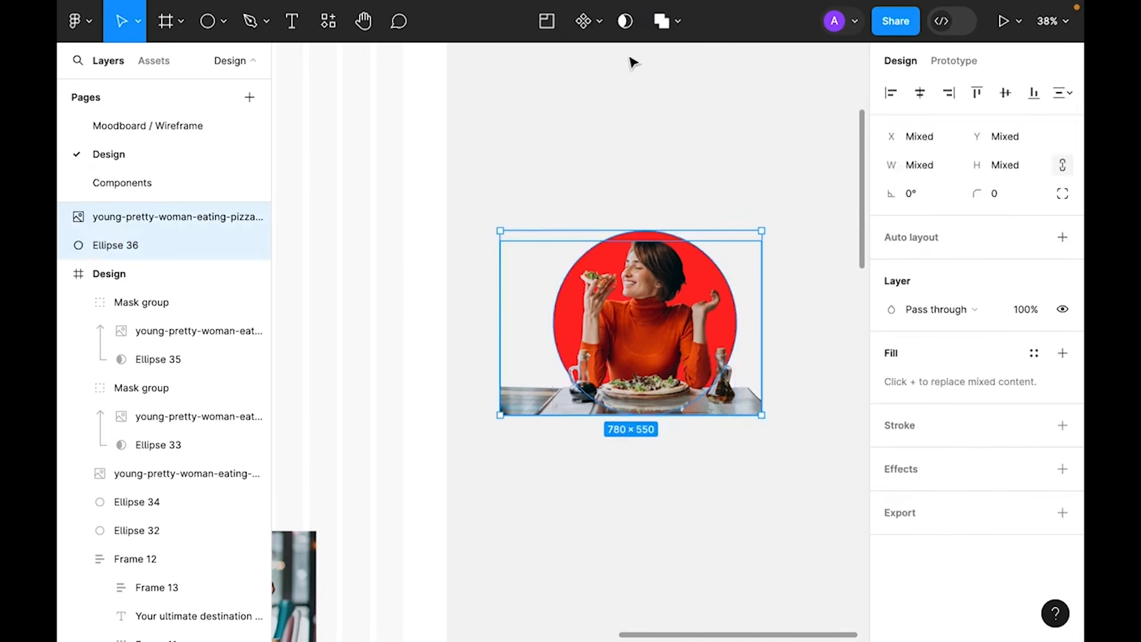
click(624, 27)
click(750, 450)
scroll(755, 469, left, 5)
drag(803, 387, 383, 279)
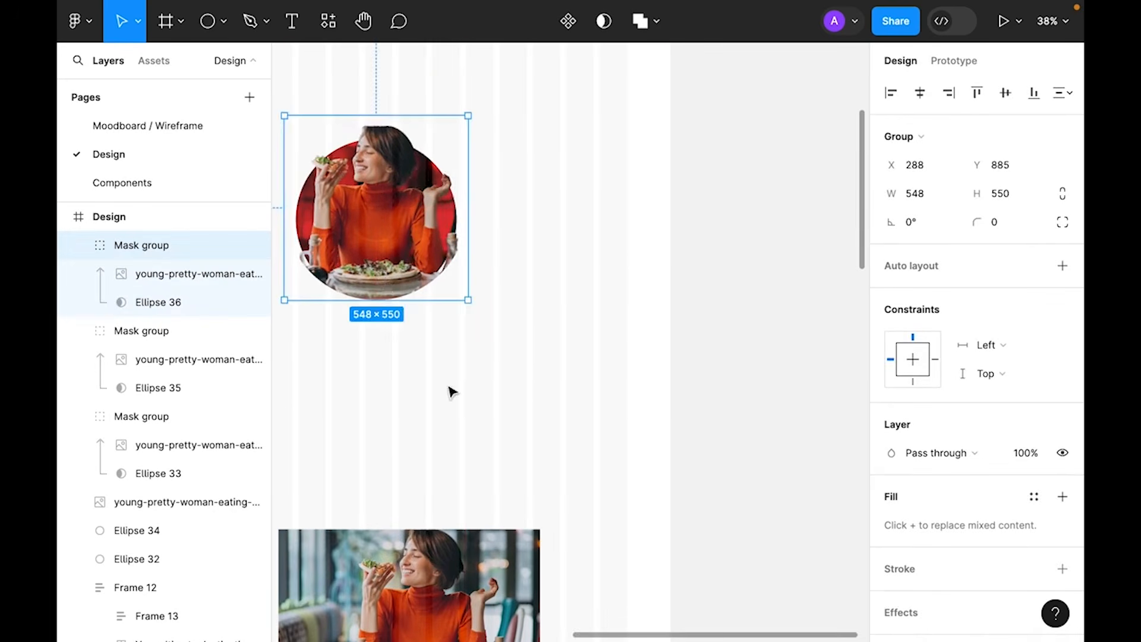
click(451, 387)
- Narrow the topmost cutout's mask ellipse to about 512 wide so the table edges stay within the circle
drag(426, 382, 613, 427)
click(142, 245)
key(shift+2)
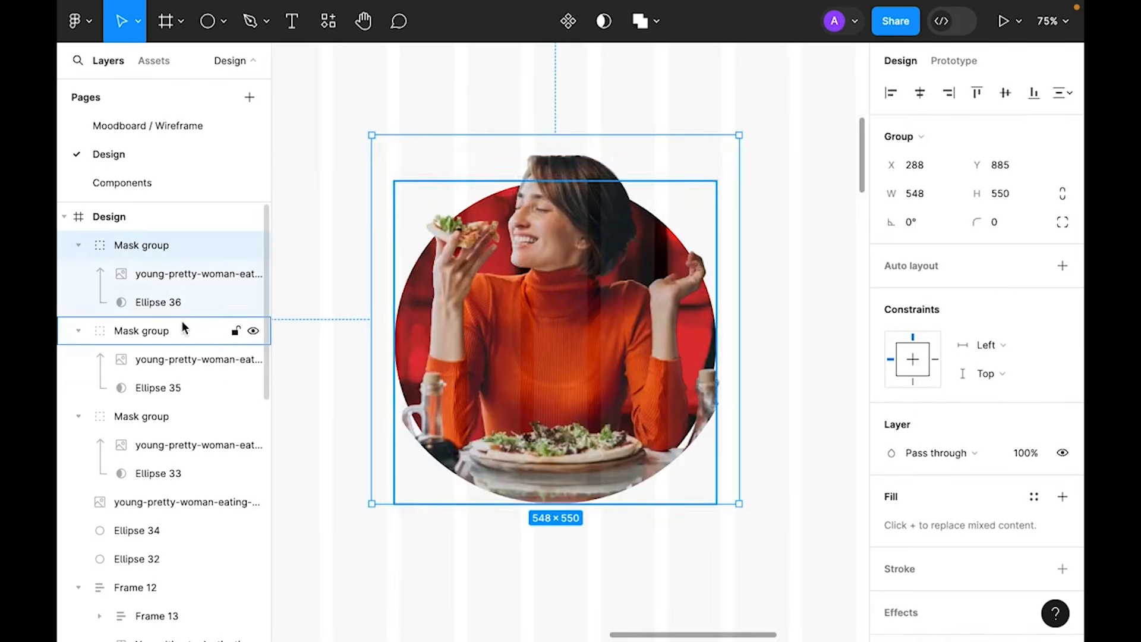
click(169, 305)
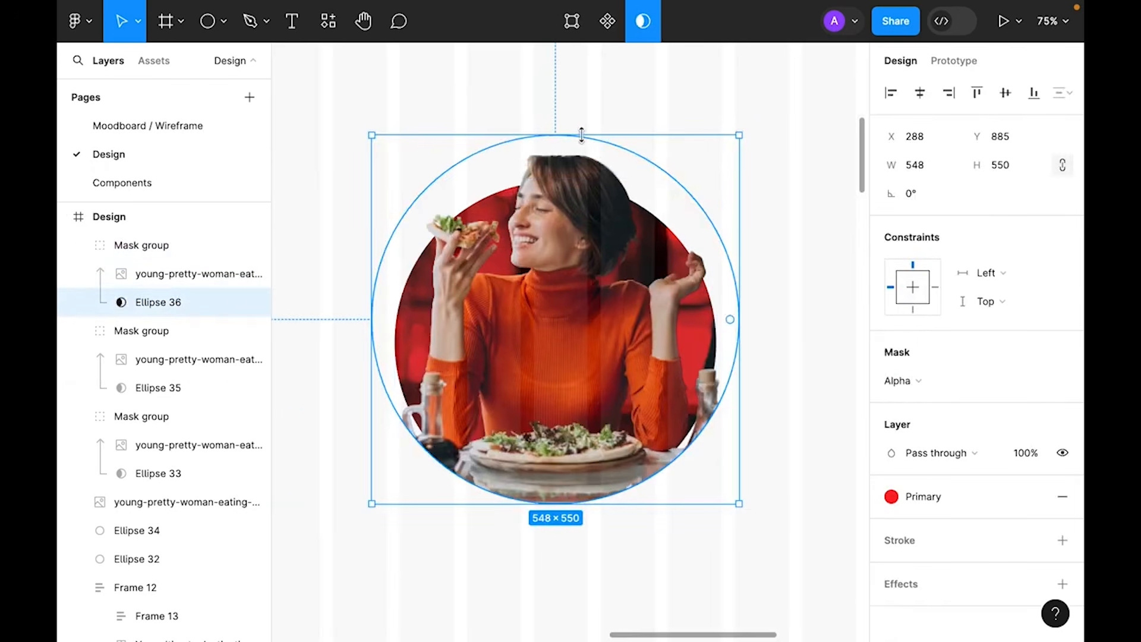
drag(537, 500, 543, 476)
click(624, 583)
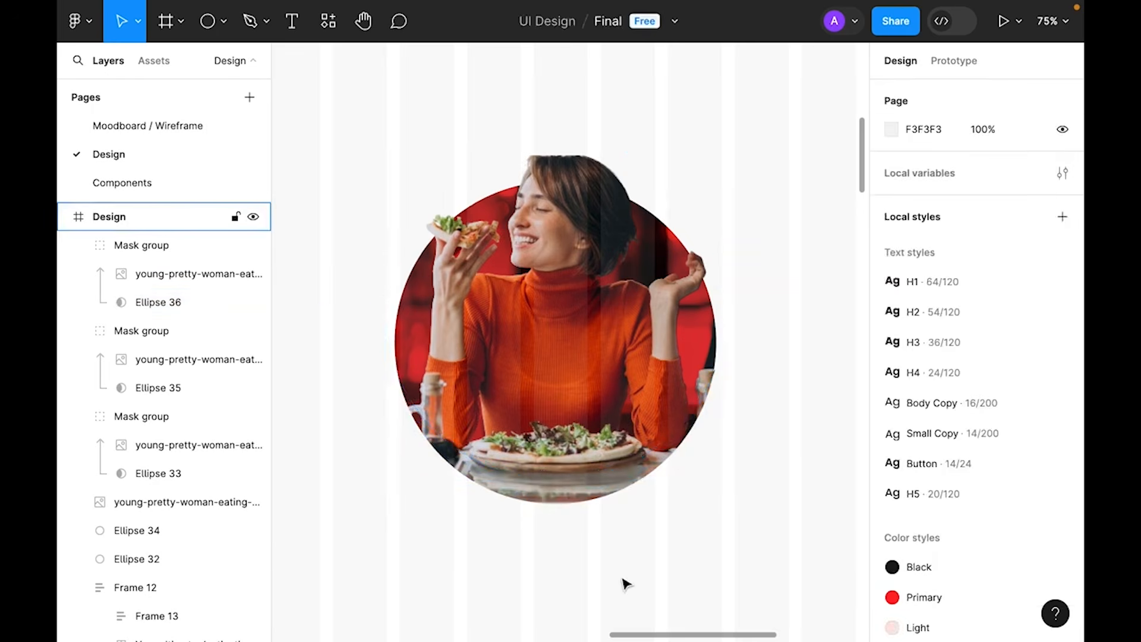
- Group the stacked mask groups and the red circle into one hero image
key(minus)
drag(702, 517, 453, 293)
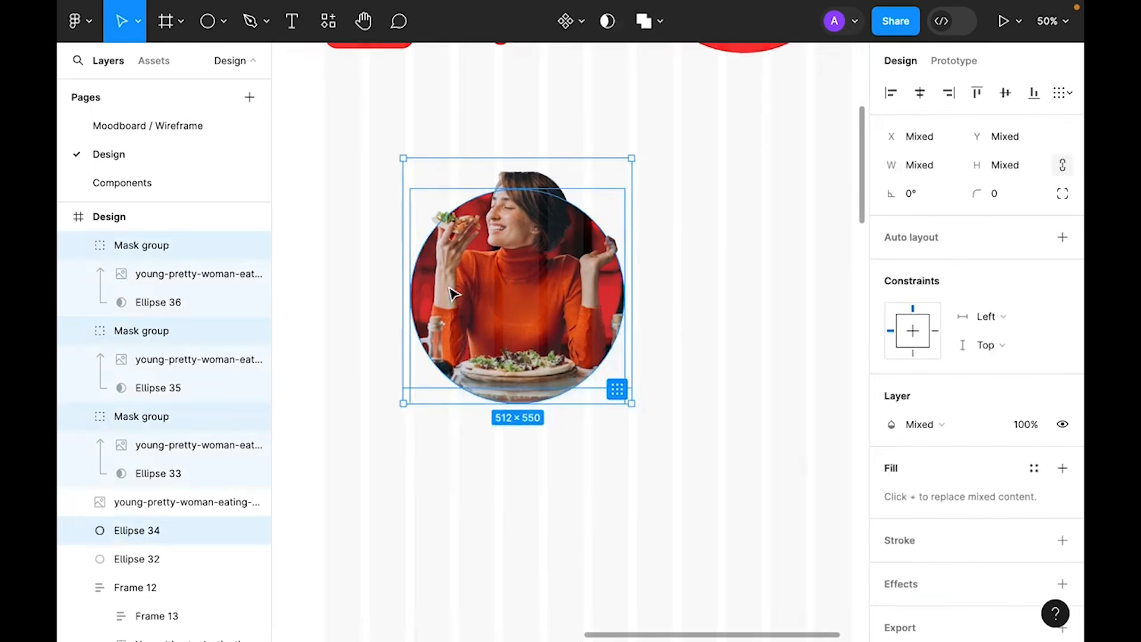
key(ctrl+g)
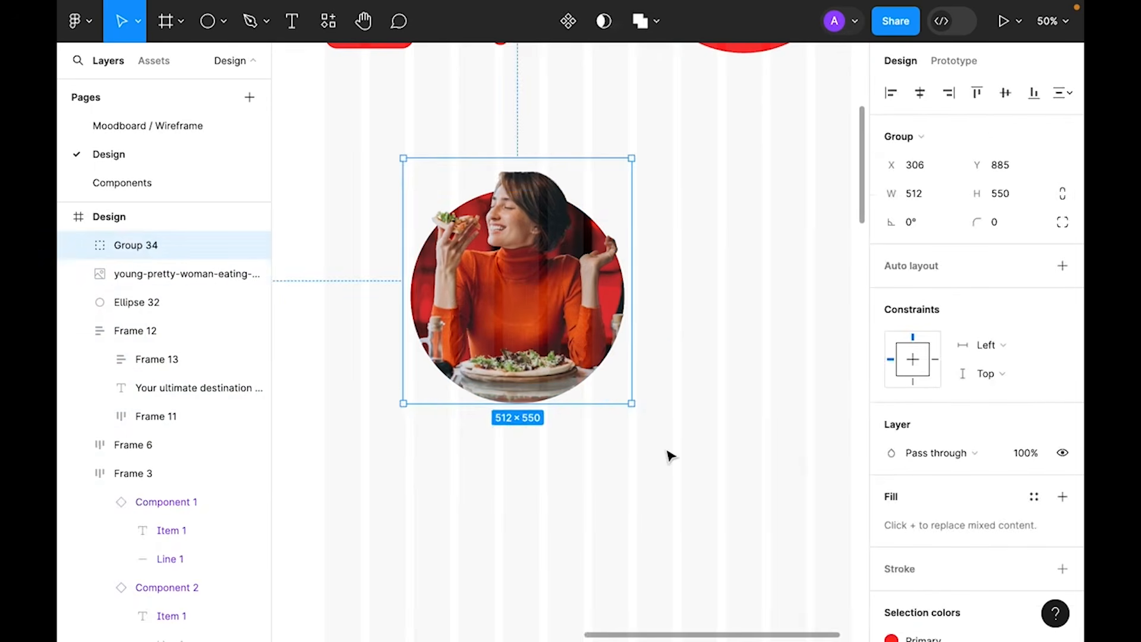
click(668, 453)
- Delete the leftover rectangular photo and the original red circle in the hero section
key(minus)
drag(761, 388, 756, 321)
click(573, 509)
key(Delete)
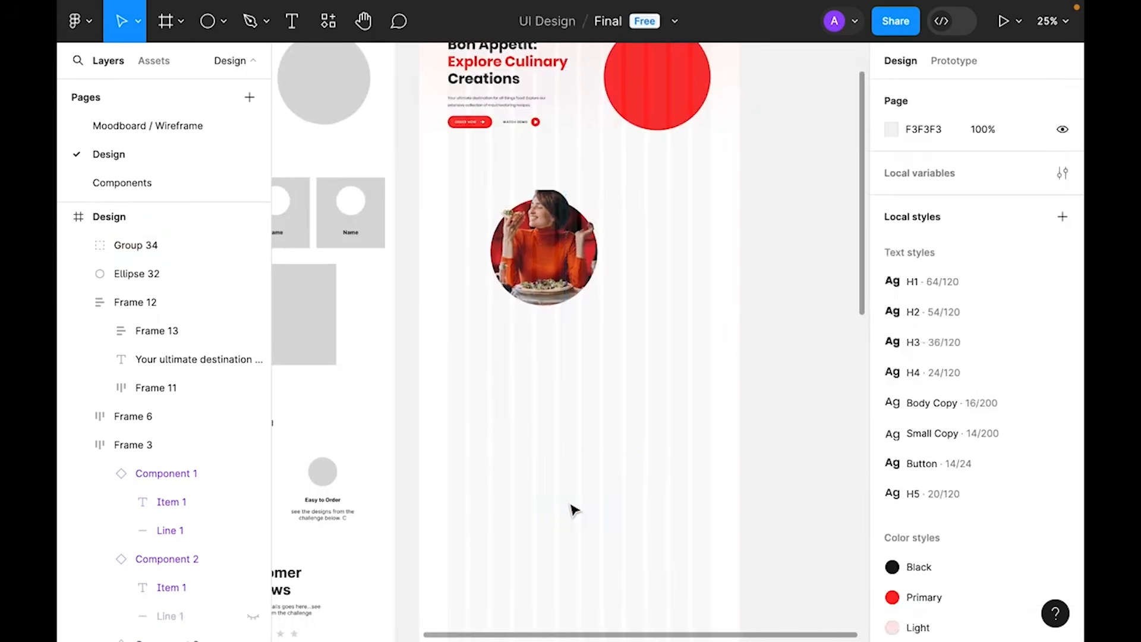
scroll(571, 509, up, 5)
click(683, 254)
key(Delete)
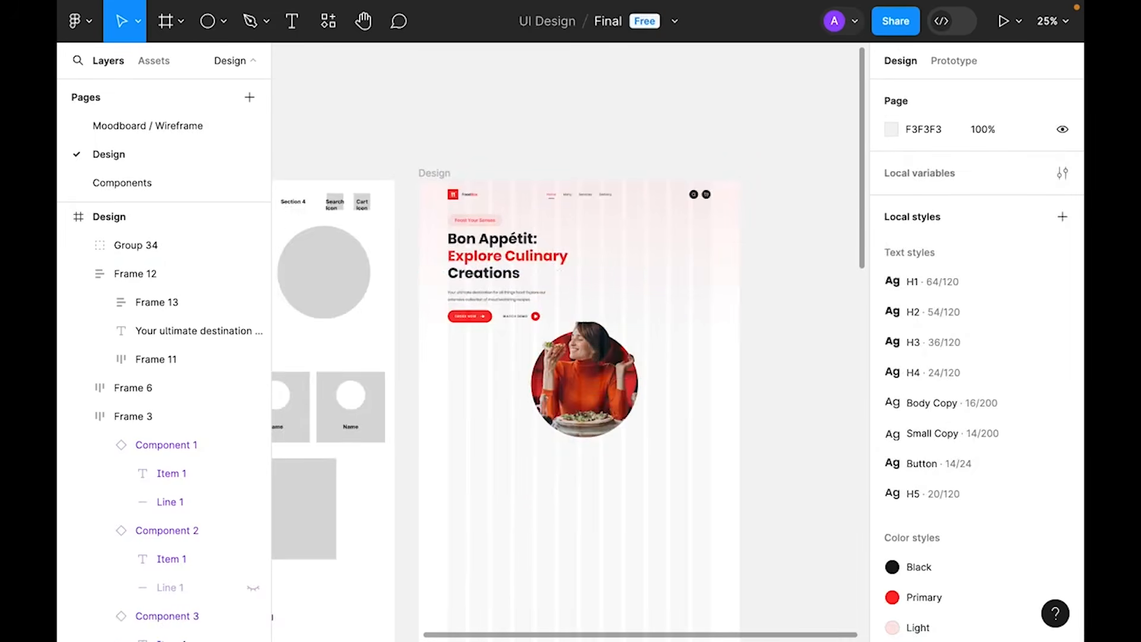
- Move the grouped hero image beside the headline at X 786, Y 120
drag(559, 416, 603, 303)
key(super+plus)
drag(522, 274, 559, 280)
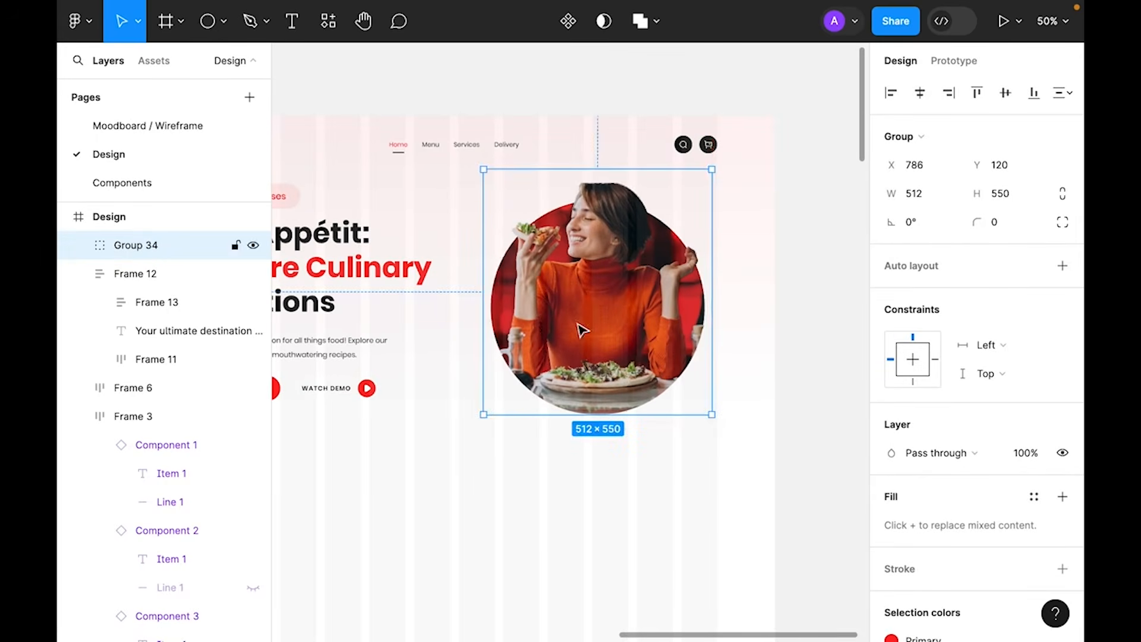
- Align the hero image and the headline text block by their vertical centres
scroll(553, 323, left, 5)
shift+click(430, 274)
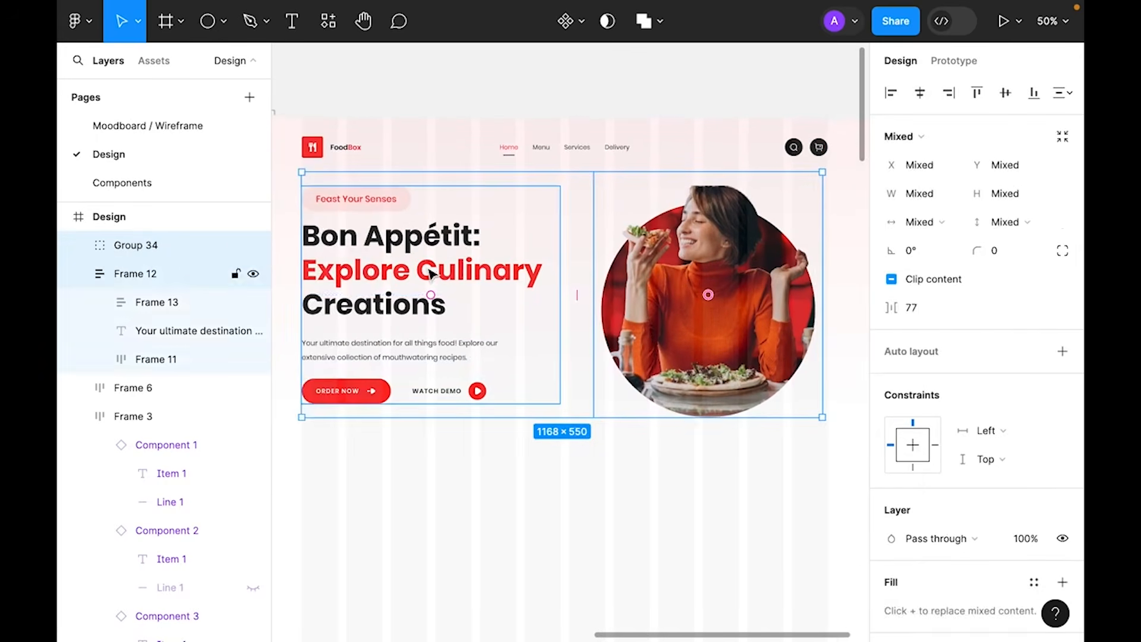
click(1005, 94)
click(683, 545)
scroll(668, 546, right, 1)
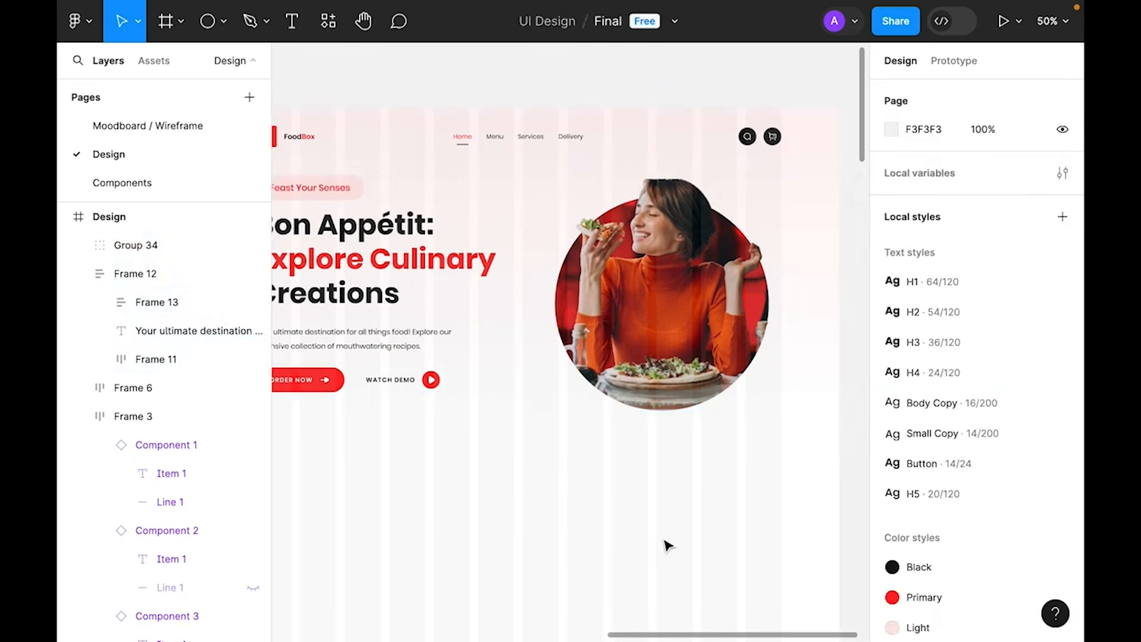
- Draw a decorative circle near the hero image's upper-left edge, sized 40 × 40 and filled with the Primary colour
click(207, 24)
mouse_move(505, 401)
mouse_down()
mouse_move(551, 448)
mouse_move(523, 417)
mouse_move(563, 183)
mouse_move(566, 214)
mouse_up()
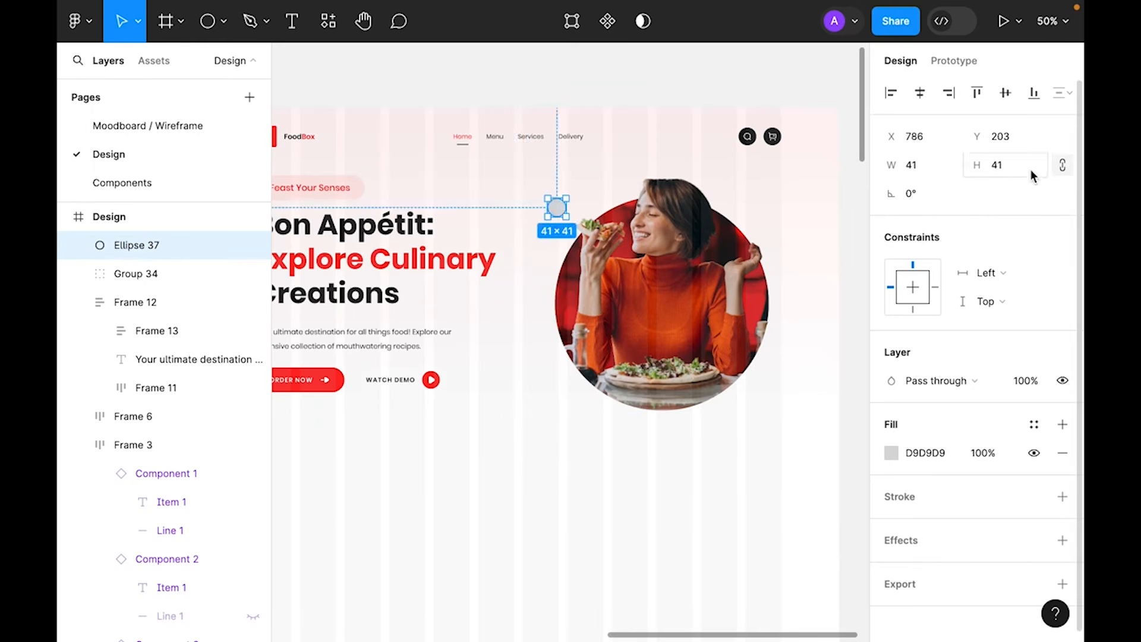
text(40)
key(Return)
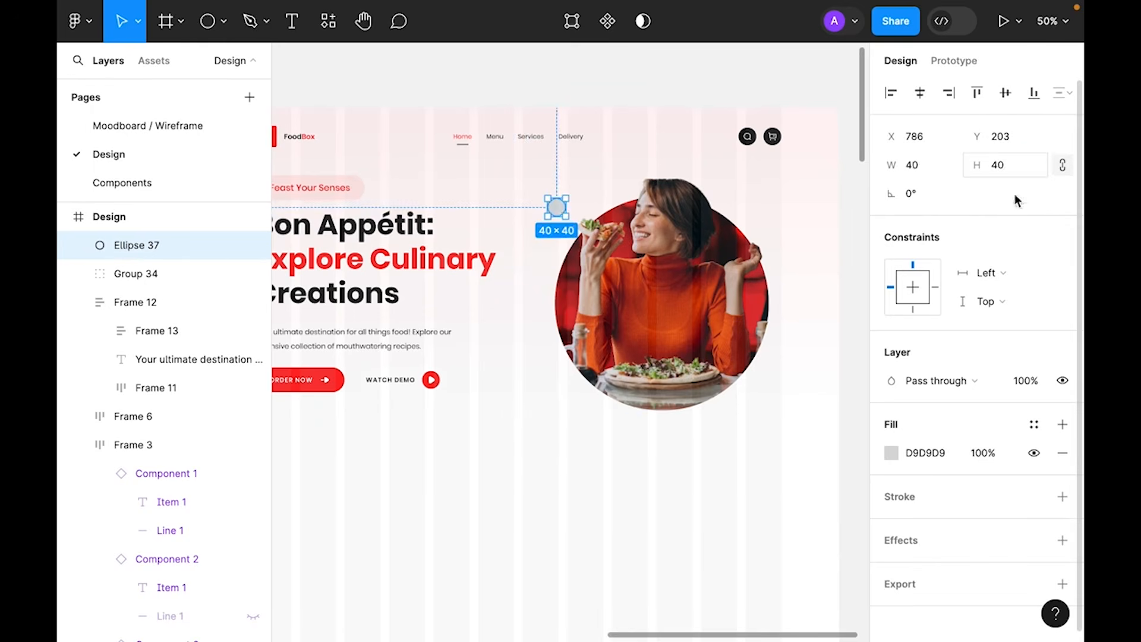
click(1034, 428)
click(785, 547)
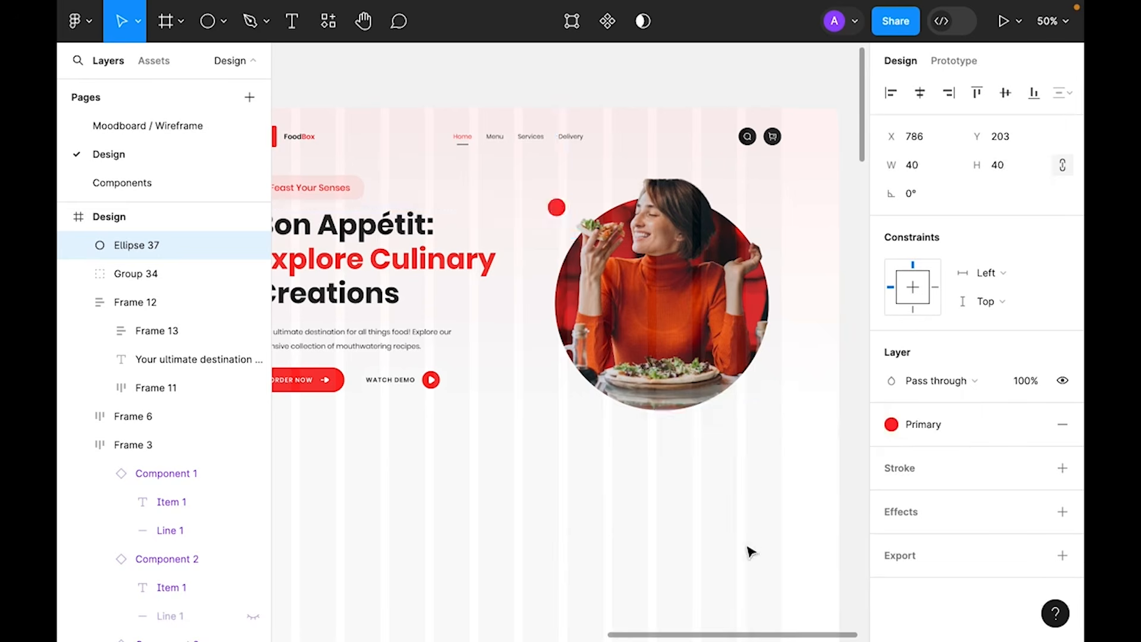
- Duplicate the red dot to the hero image's lower-right edge and set the copy's size to 20 × 20
drag(560, 210, 747, 407)
text(20)
key(Return)
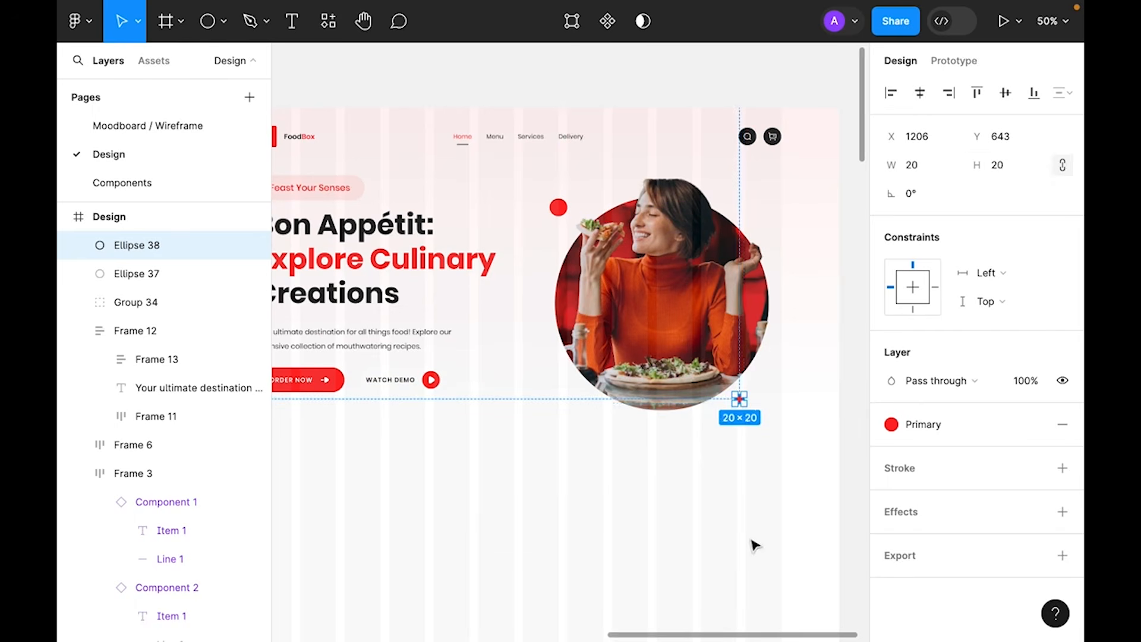
click(755, 545)
- Place a 100 × 100 rectangle in the empty area below the hero image
scroll(755, 545, right, 1)
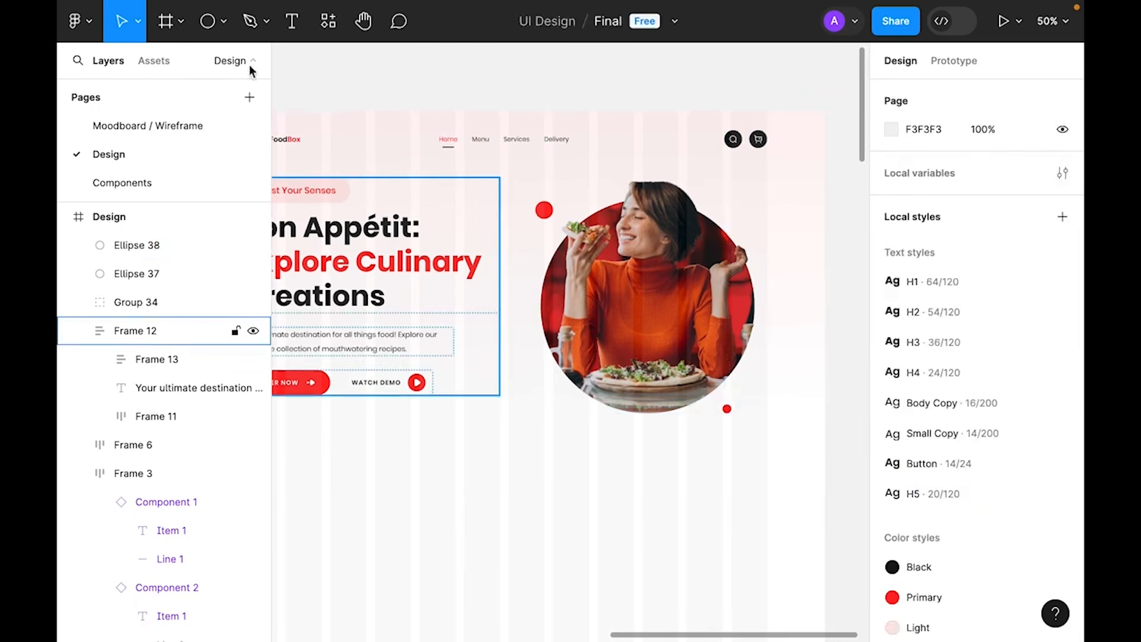
click(223, 23)
click(194, 70)
click(551, 460)
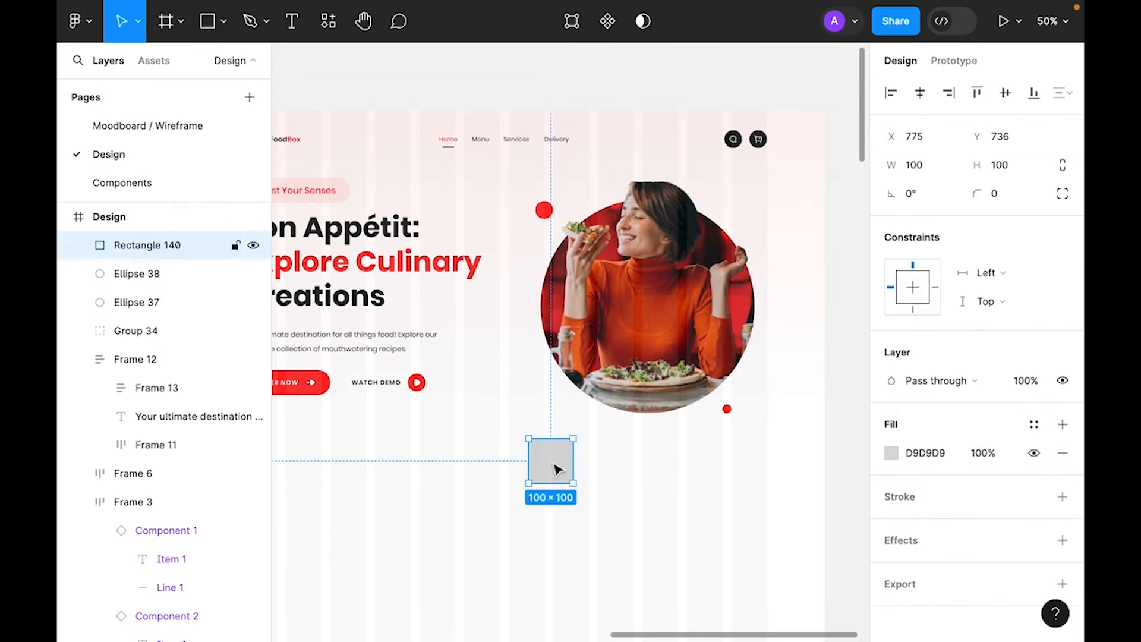
- Fill the square below the hero image with the Primary colour and set its corner radius to 20
click(1034, 424)
click(709, 549)
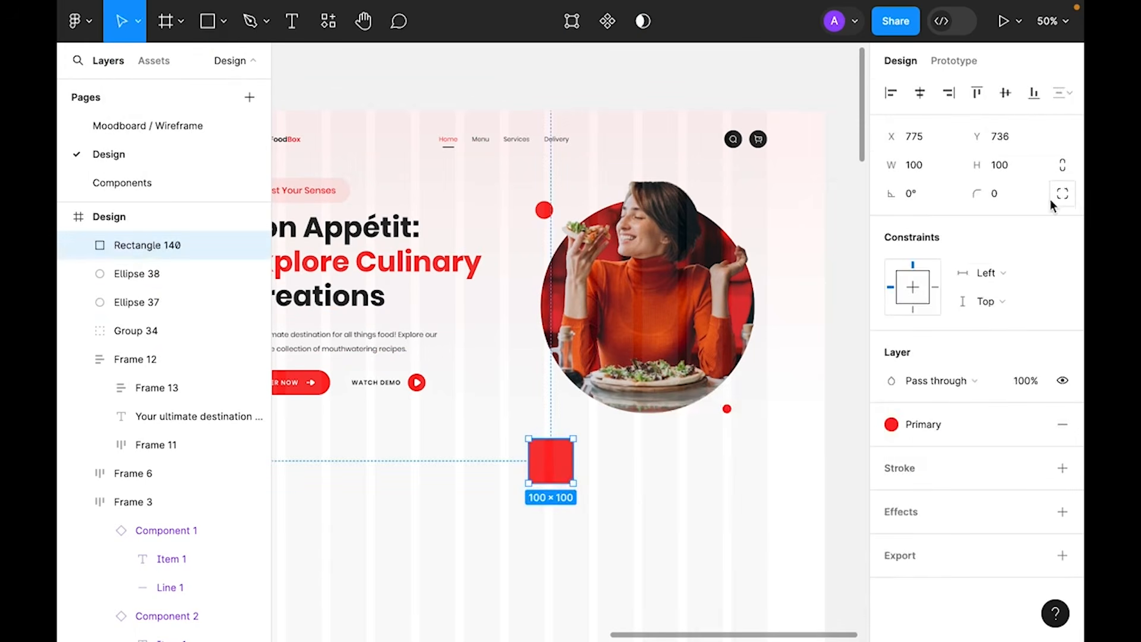
click(1014, 195)
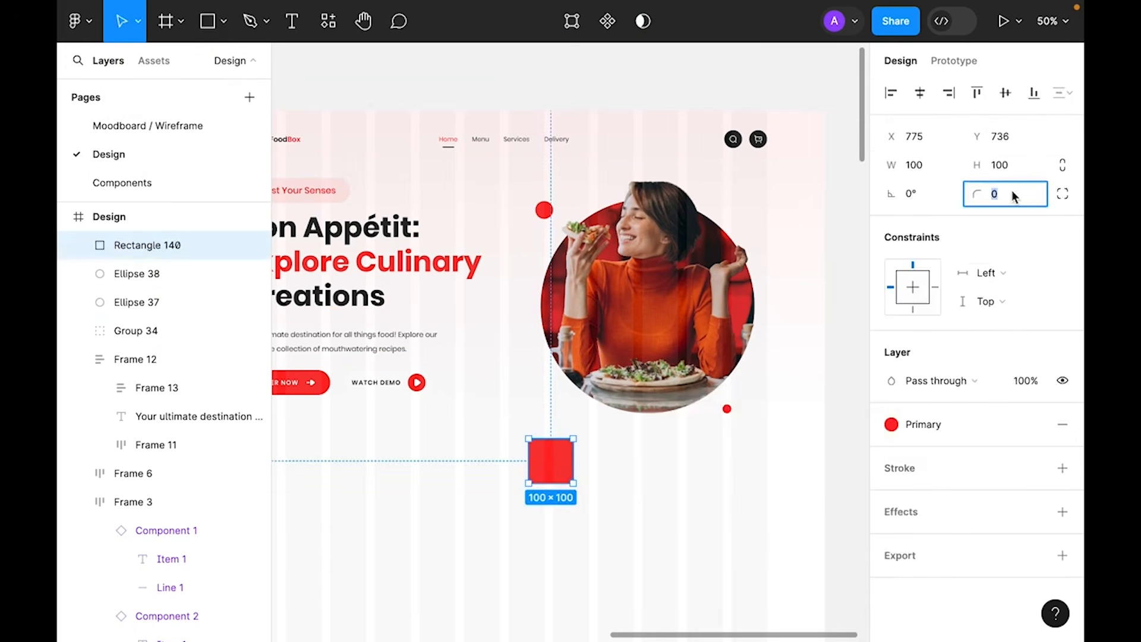
text(8)
key(Return)
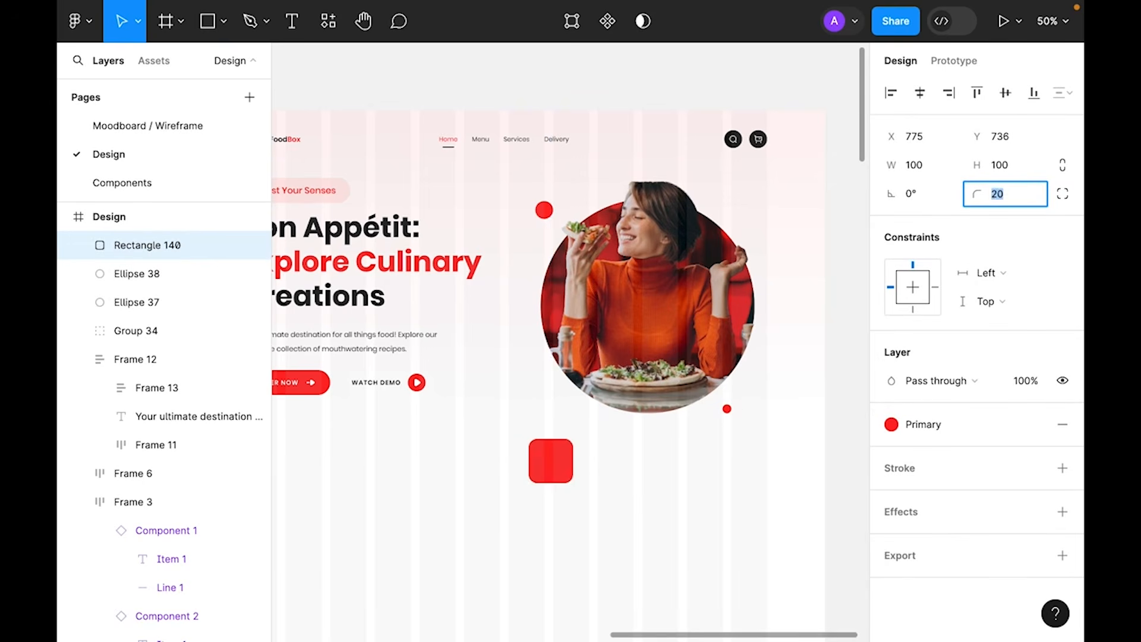
key(Escape)
- Place the red square beside the hero image's lower-right edge at 48 × 48, rotated -30°, with a corner radius of 16
drag(529, 479, 780, 355)
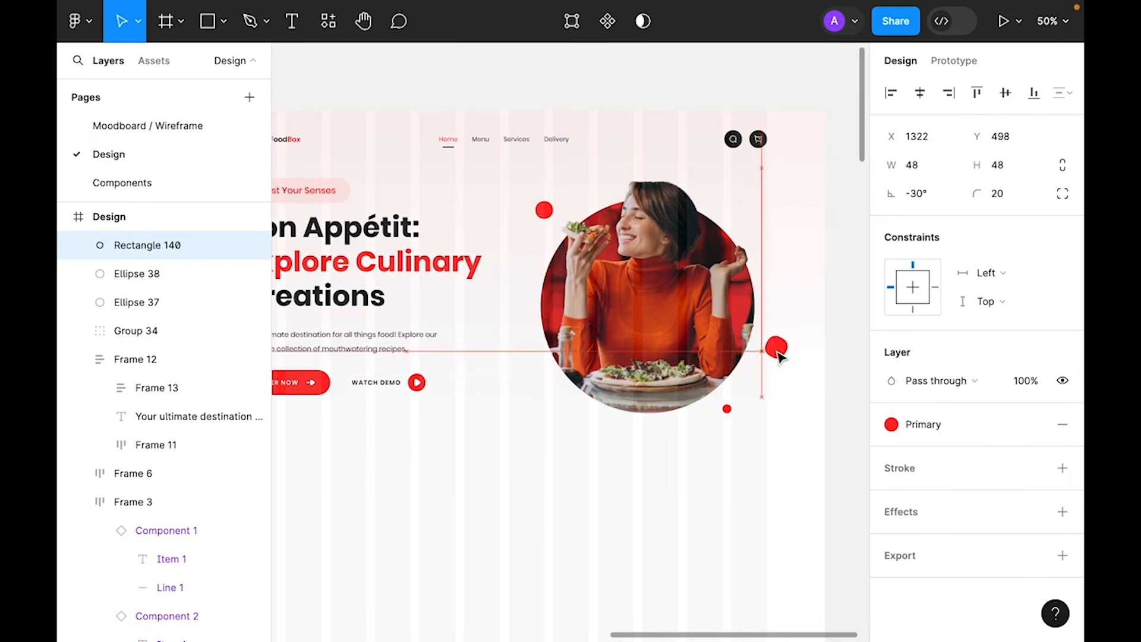
text(16)
key(Return)
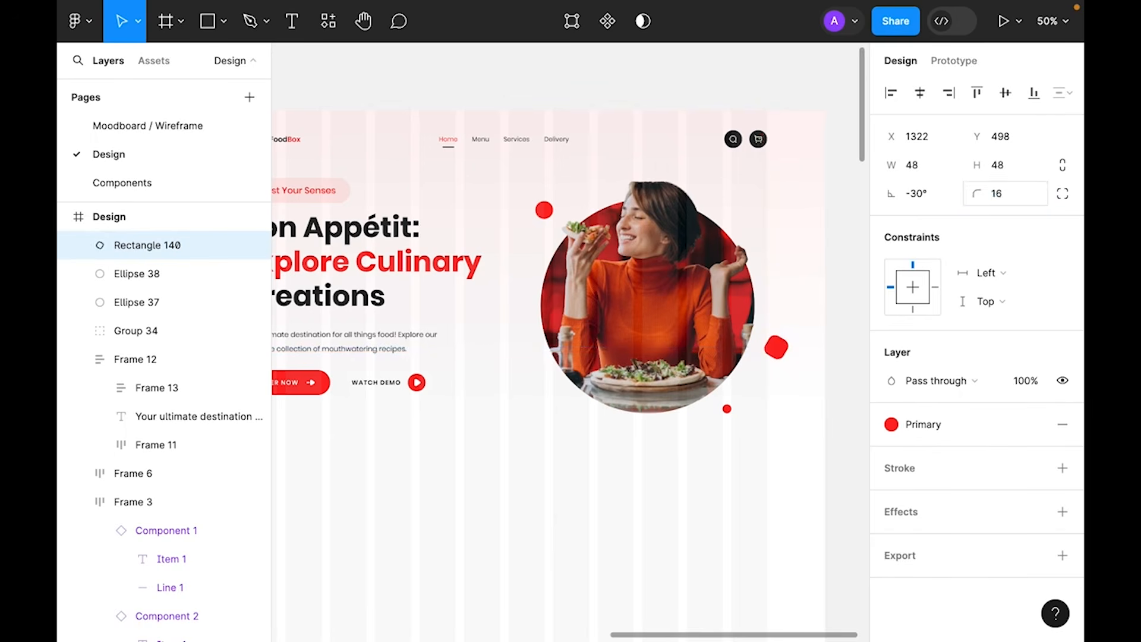
- Shrink the rotated square to about 37 × 37 closer to the hero image and reduce its corner radius
drag(792, 348, 772, 362)
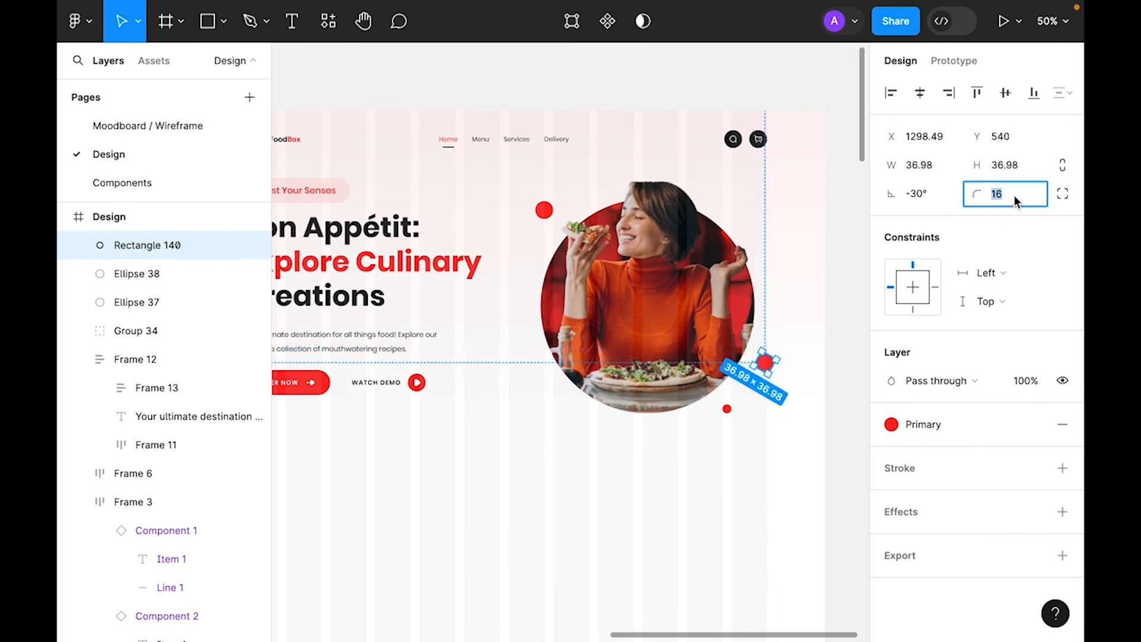
click(810, 473)
click(701, 571)
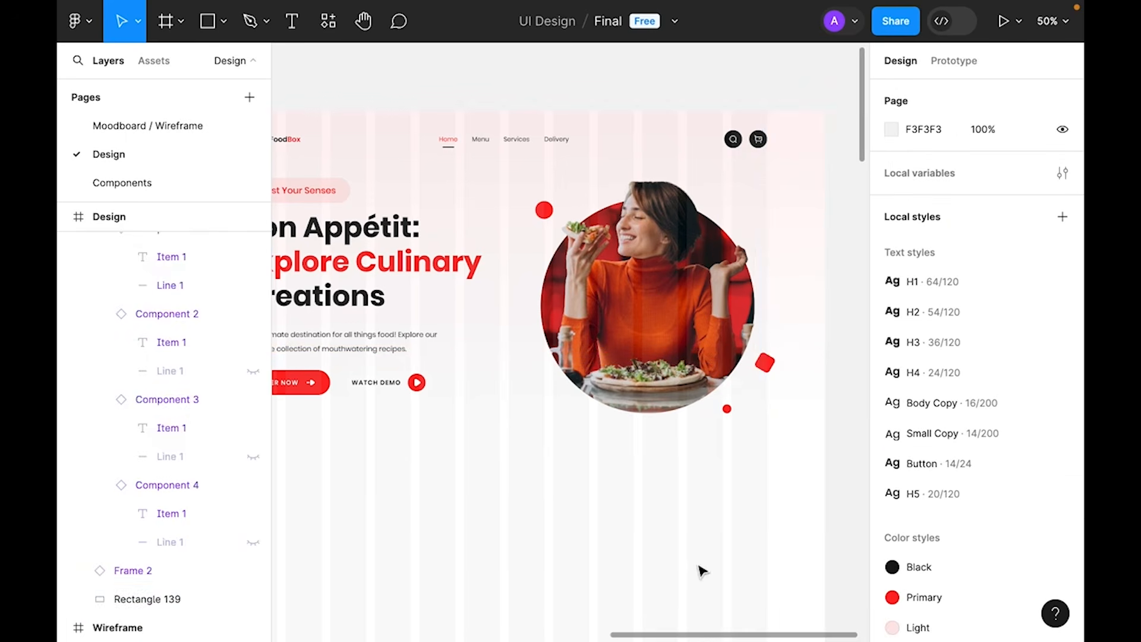
- Copy the four round icon components from the Components page and paste them below the hero section in the Design frame
scroll(722, 180, down, 1)
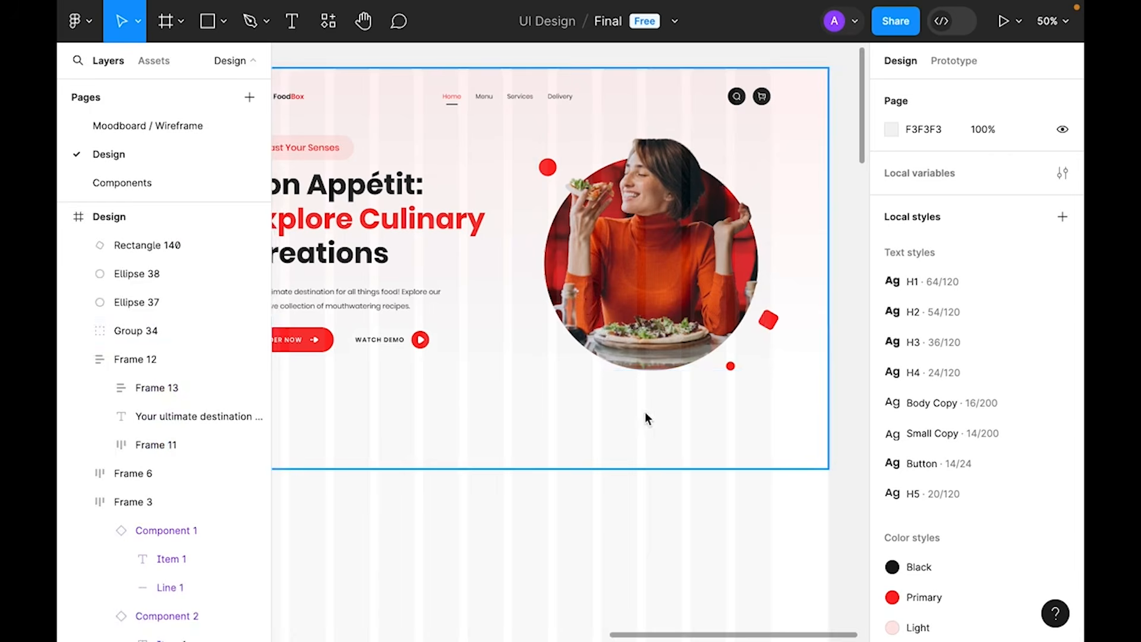
click(91, 185)
drag(676, 302, 479, 342)
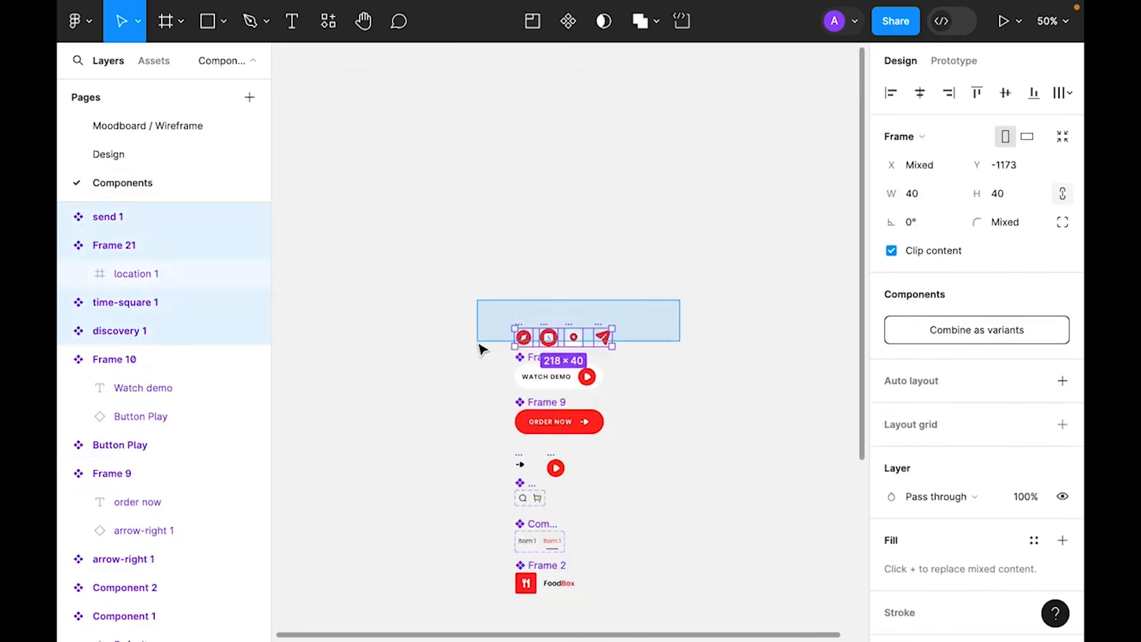
click(136, 154)
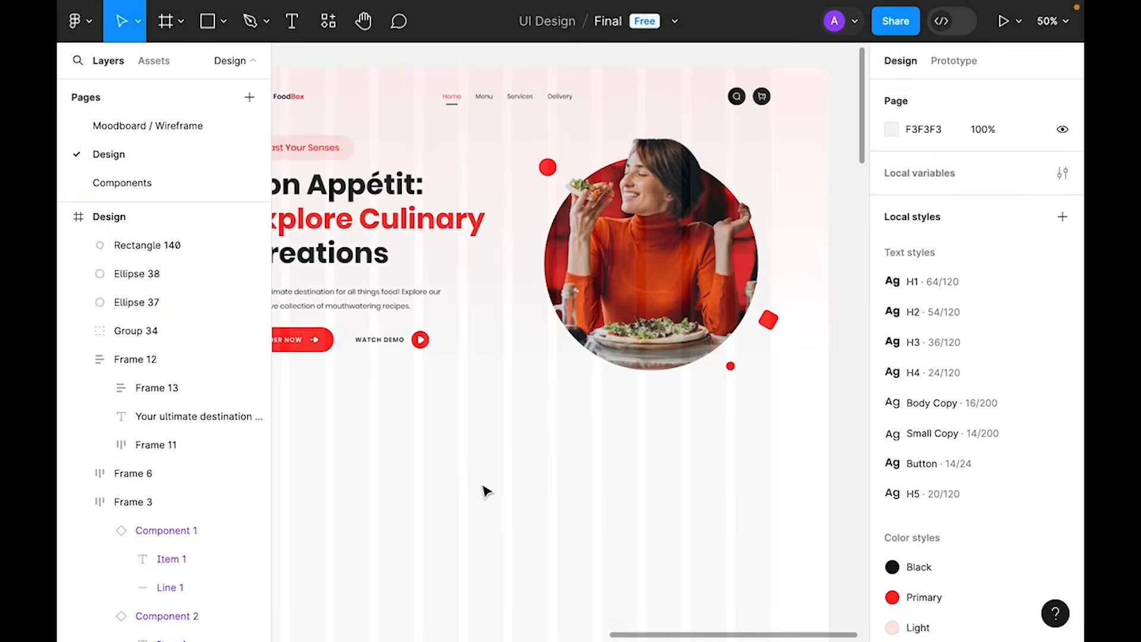
right_click(551, 461)
right_click(516, 499)
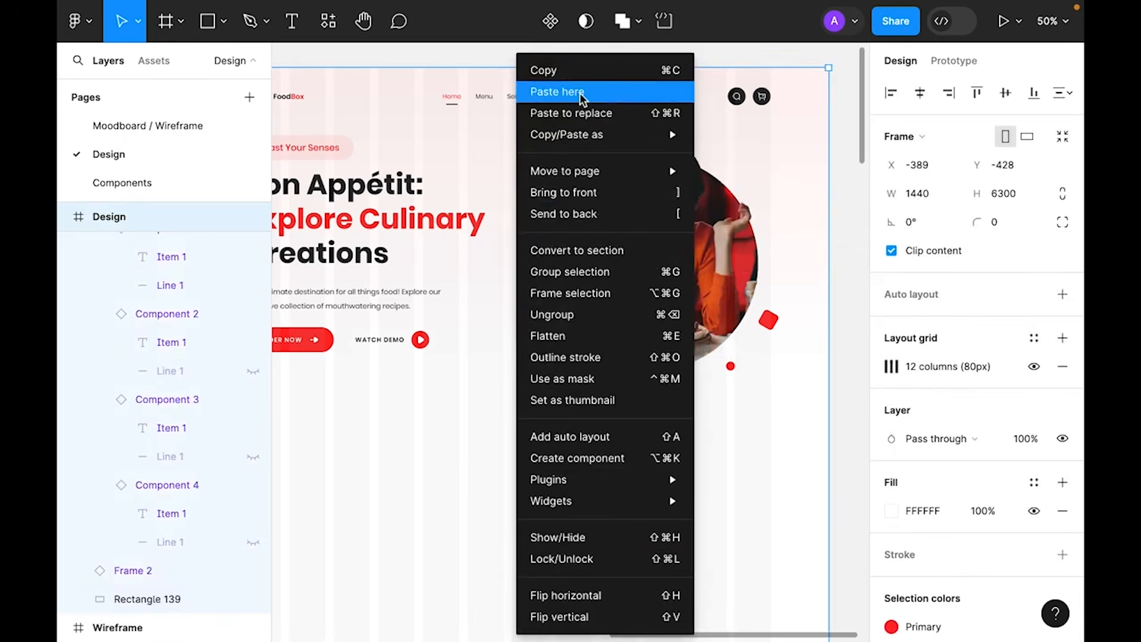
- Paste the copied icons into the Design frame and arrange them in the open space below the hero photo
click(559, 91)
drag(552, 601, 767, 186)
click(626, 387)
click(853, 259)
scroll(835, 277, right, 1)
scroll(834, 277, up, 1)
drag(497, 401, 484, 456)
drag(522, 400, 544, 155)
- Move the compass icon to clear space below the photo, to the upper right of the clock icon
click(601, 448)
click(657, 464)
key(z)
click(521, 483)
scroll(521, 483, down, 2)
drag(402, 210, 562, 270)
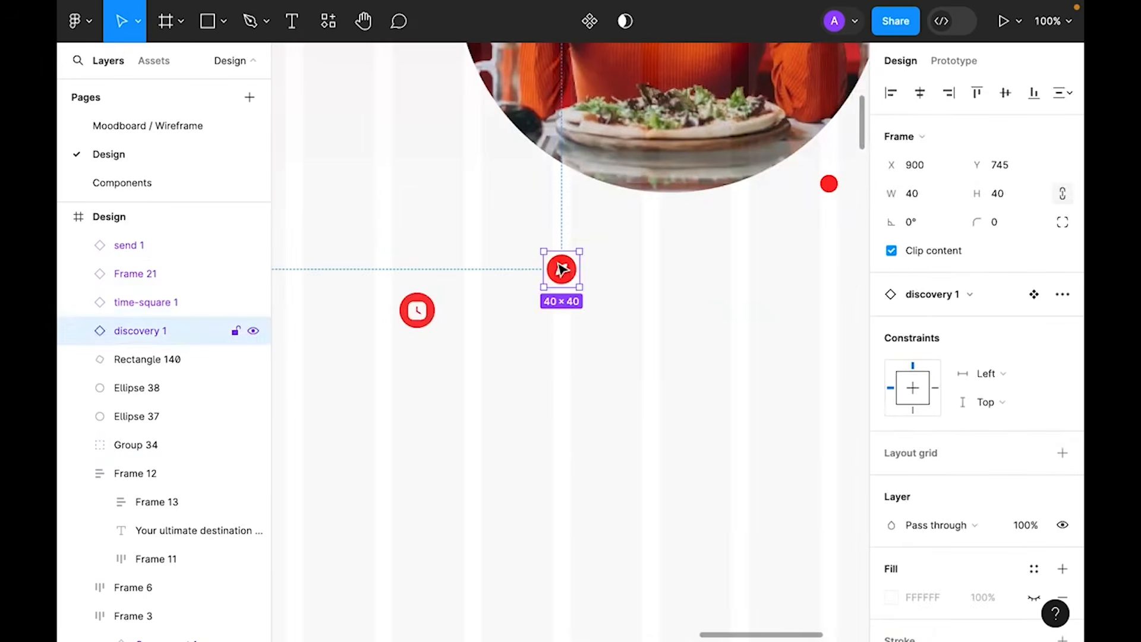
- Create a 100 × 100 frame below the compass icon
click(166, 22)
click(570, 374)
drag(576, 380, 594, 400)
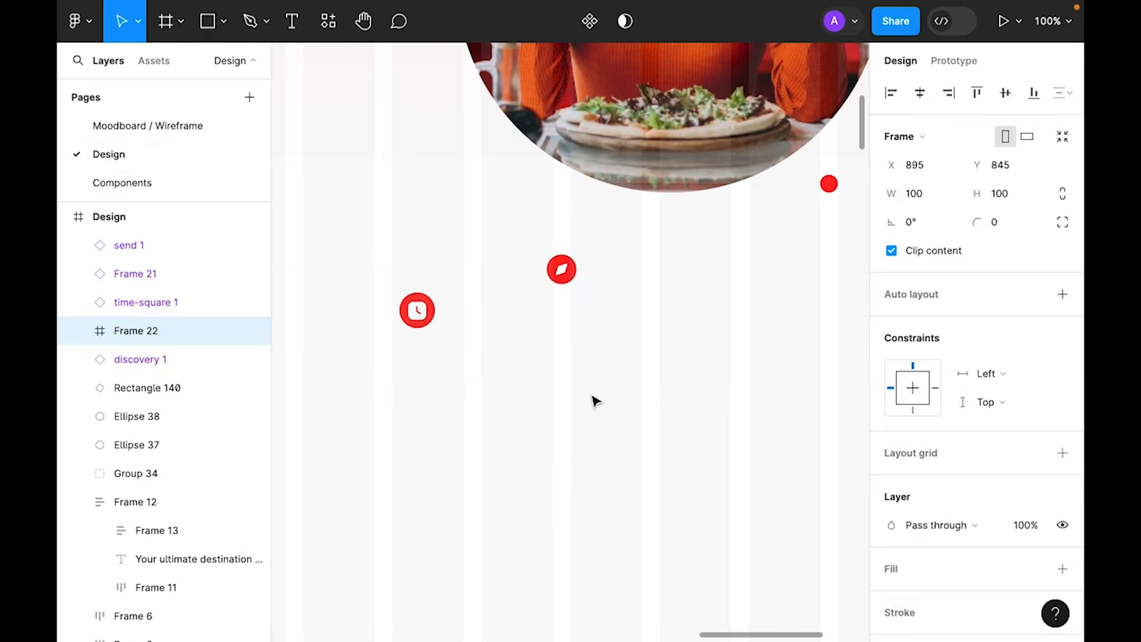
- Cut the compass icon and paste it into the new 100 × 100 frame
click(563, 279)
key(ctrl+x)
click(586, 372)
key(ctrl+v)
- Give the frame around the compass icon a corner radius of 16 and resize it to 80 × 80
click(636, 458)
click(618, 420)
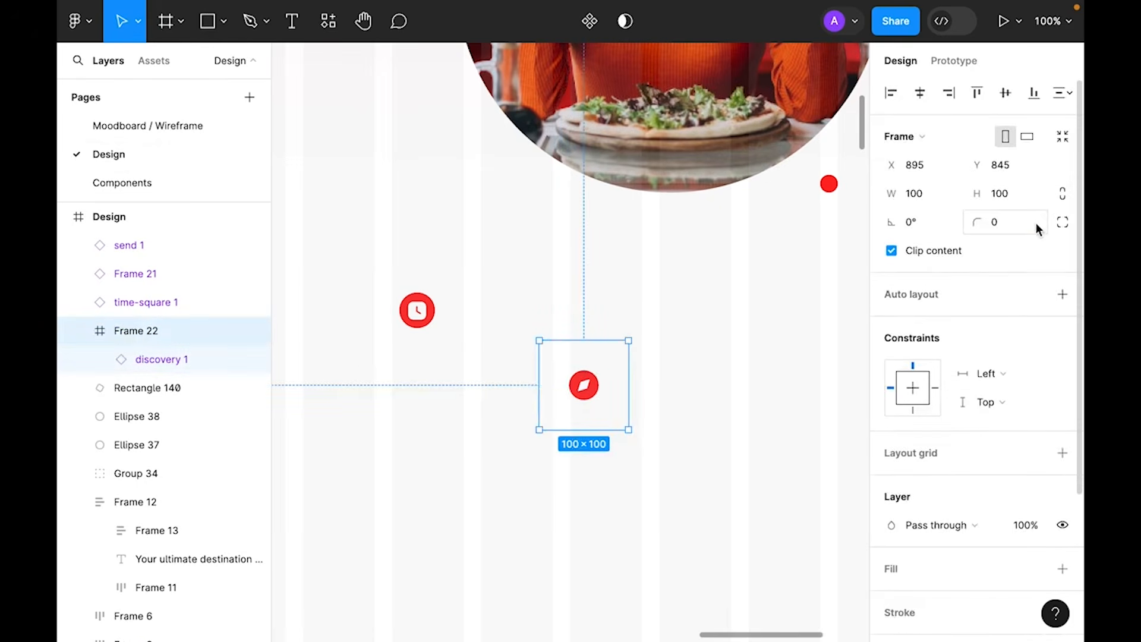
click(1015, 226)
text(12)
key(Return)
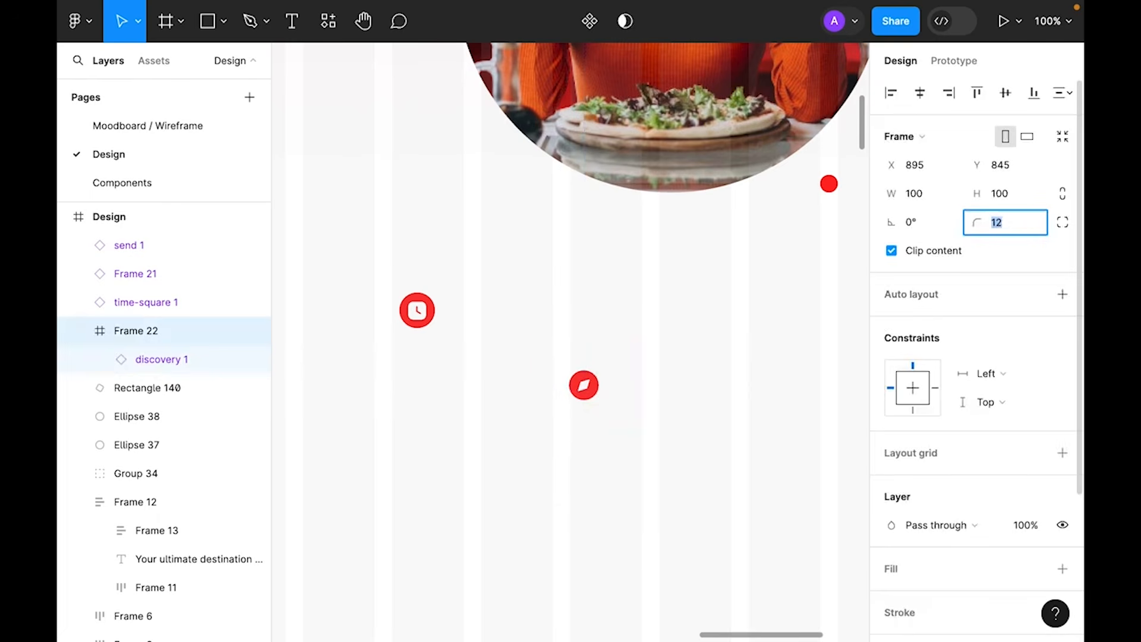
text(16)
key(Return)
key(Escape)
click(1018, 201)
key(Return)
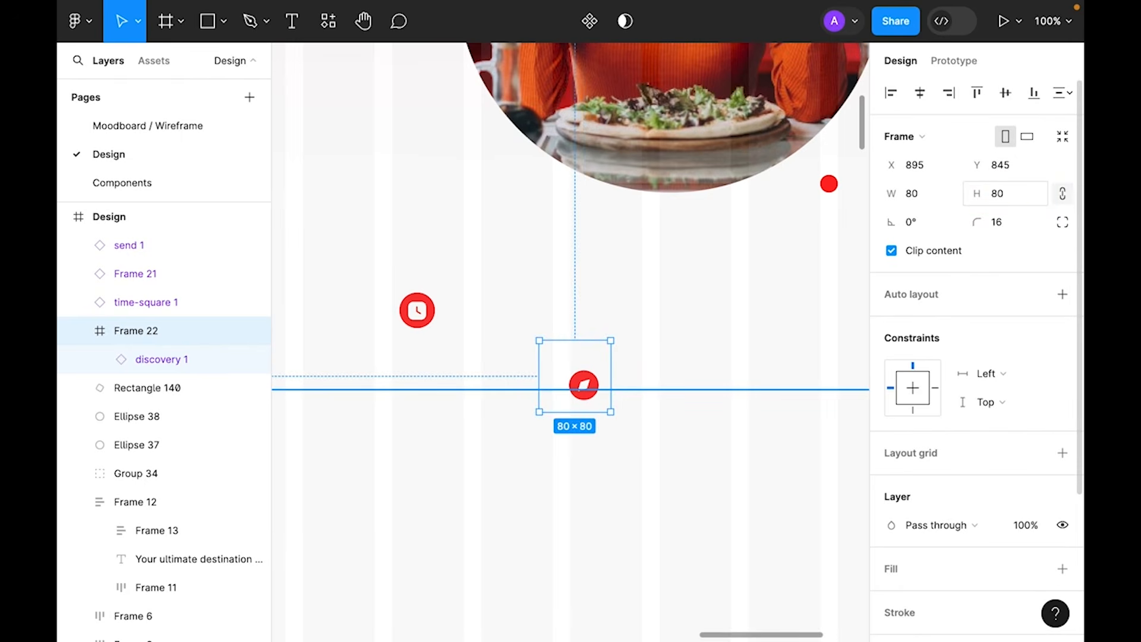
- Center the compass icon horizontally and vertically inside its frame
double_click(590, 402)
click(919, 92)
click(1005, 92)
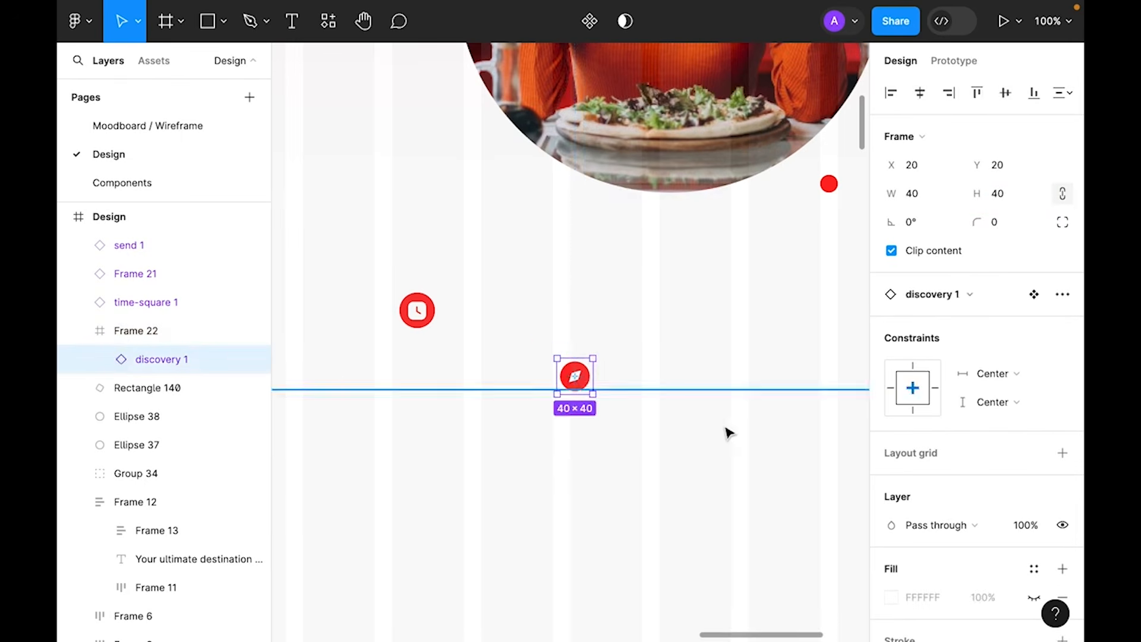
- Move the compass frame to the right and fill it with the White color style
click(729, 433)
drag(581, 374, 738, 384)
scroll(1072, 504, down, 3)
click(1063, 372)
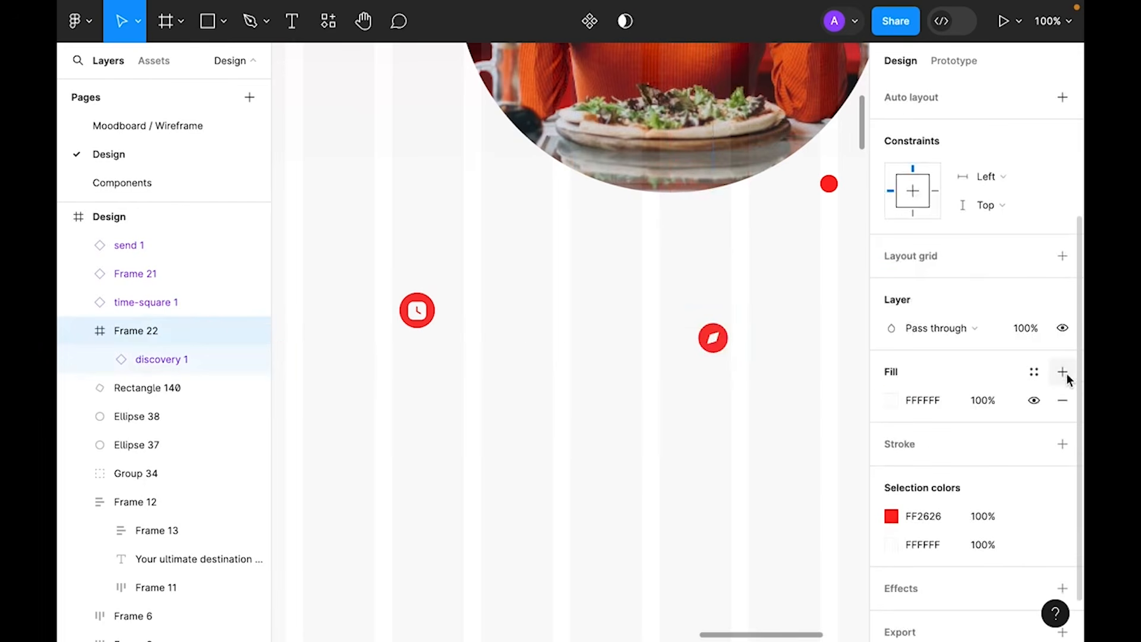
click(892, 401)
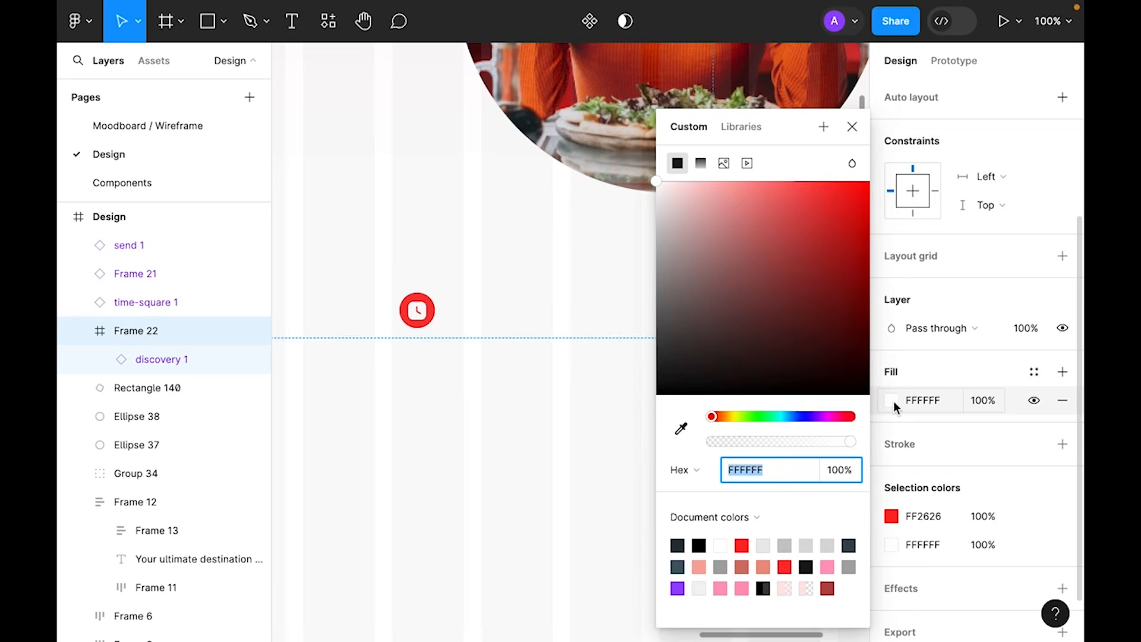
click(1034, 372)
click(706, 575)
click(687, 560)
- Move the compass card closer to the lower-right edge of the circular photo
scroll(594, 410, up, 1)
scroll(594, 411, right, 1)
drag(594, 410, 689, 400)
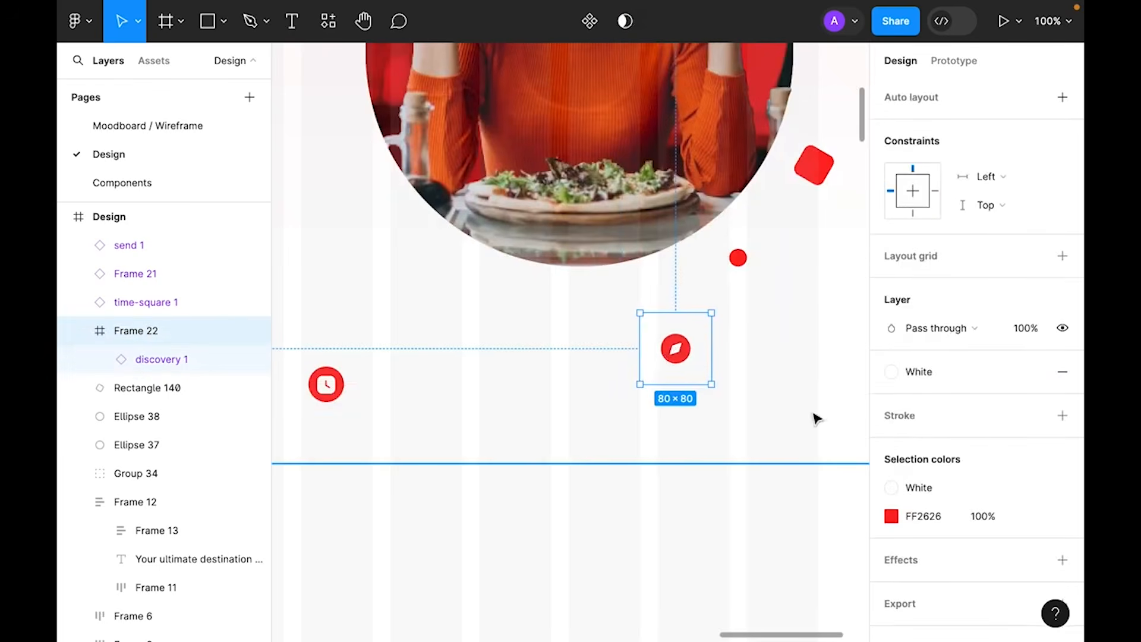
- Add a drop shadow to the compass card with a Y offset of 8 and a blur of 16
scroll(939, 390, down, 1)
click(1064, 531)
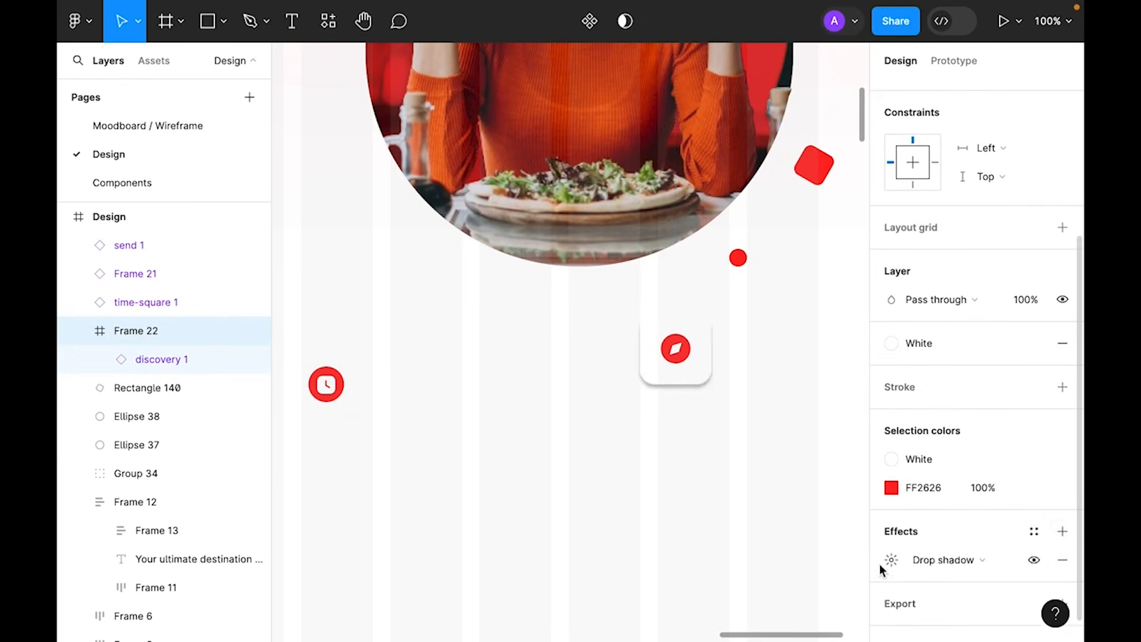
click(891, 559)
click(708, 583)
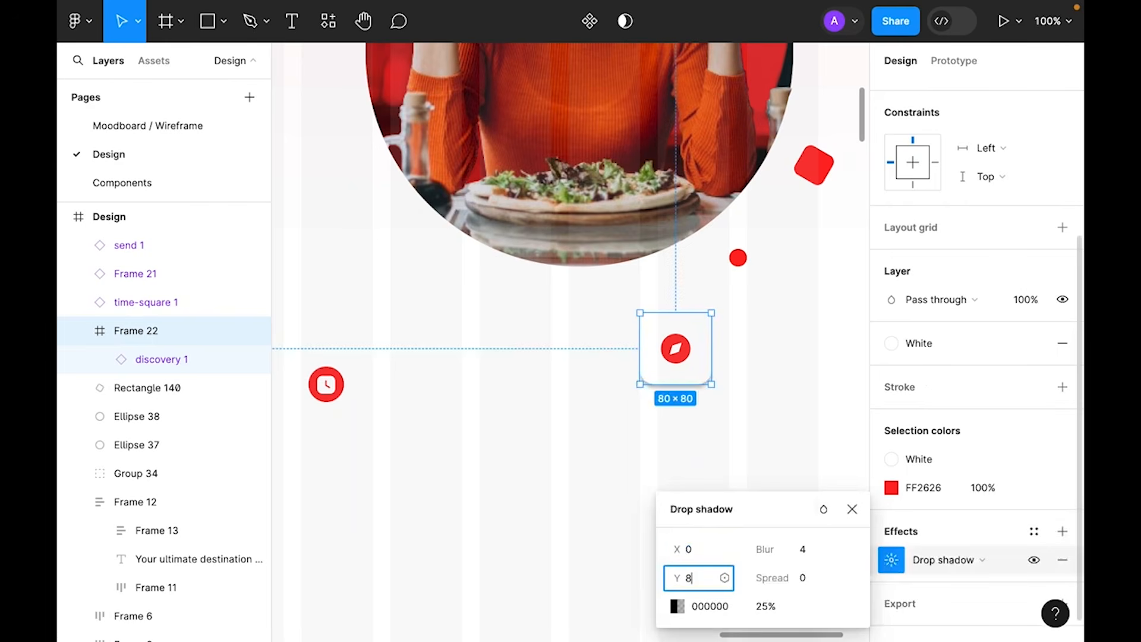
key(Tab)
text(1)
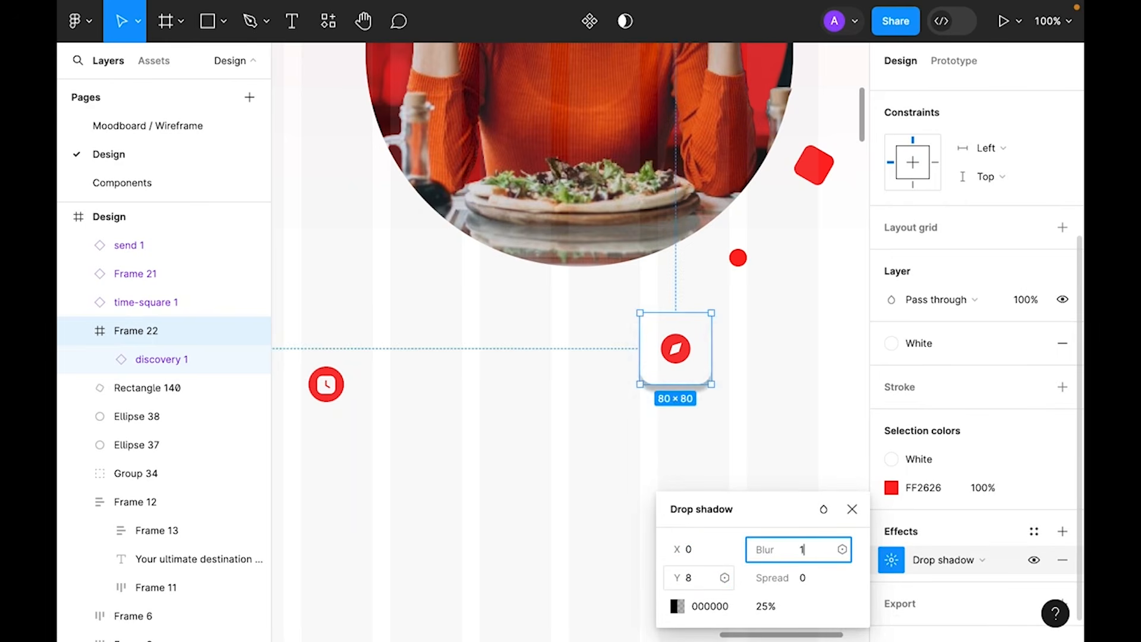
key(Return)
- Change the drop shadow's color to the dark document color 263238
scroll(553, 333, down, 1)
click(677, 606)
click(703, 606)
key(Return)
click(463, 545)
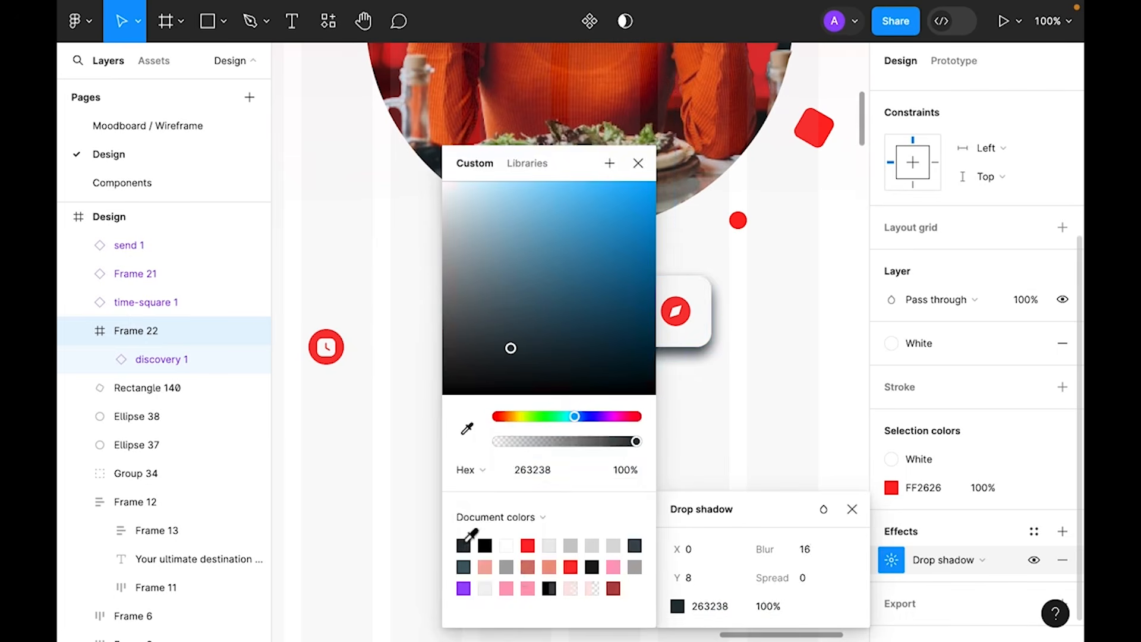
- Set the drop shadow's opacity to 15%, trying 50% and 25% first
click(782, 607)
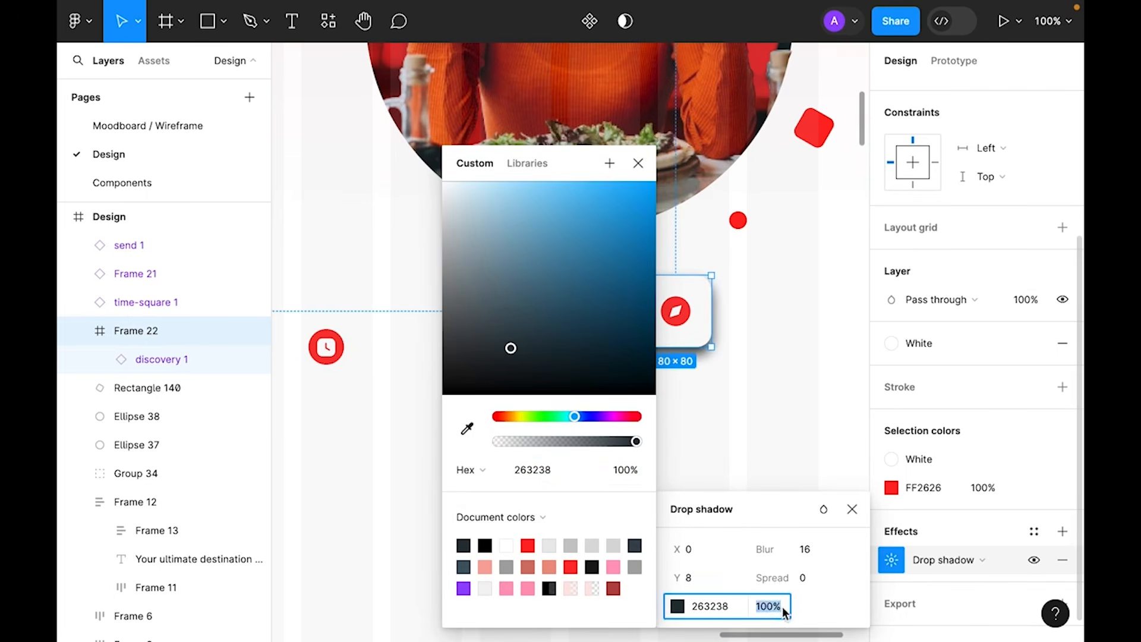
text(50)
key(Return)
click(786, 608)
text(25)
key(Return)
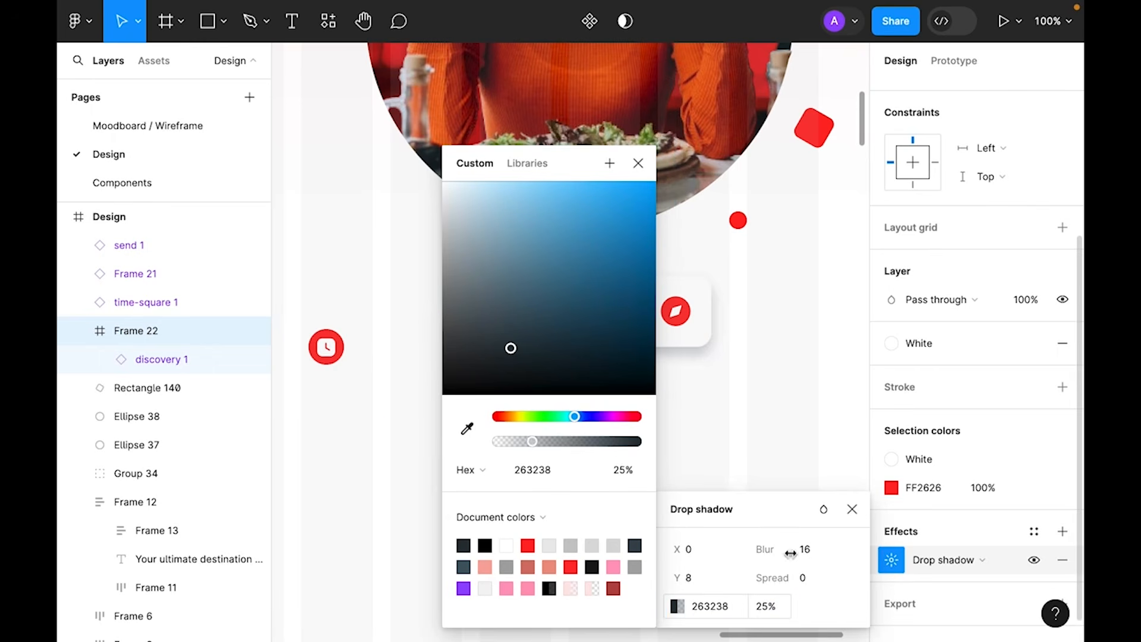
click(782, 611)
text(15)
key(Return)
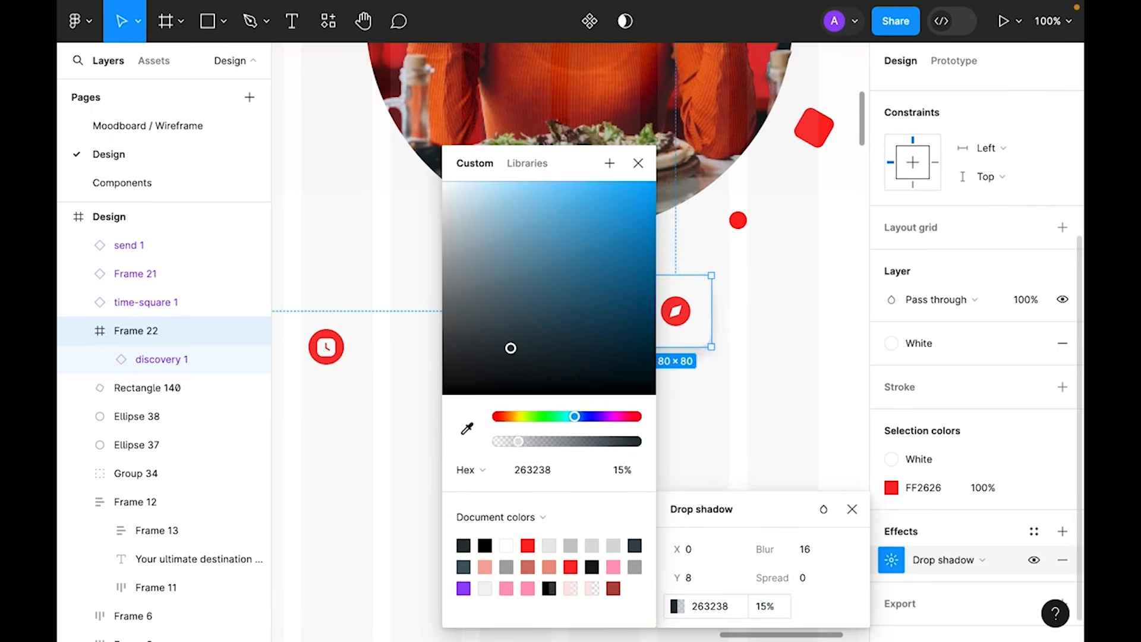
- Overlap the compass card on the photo's lower-right edge and move the clock icon into the open space below the photo
click(638, 163)
click(851, 509)
click(708, 448)
drag(693, 335, 657, 254)
key(super+minus)
scroll(632, 356, up, 2)
drag(669, 388, 686, 369)
drag(616, 395, 635, 397)
drag(709, 348, 715, 360)
drag(636, 397, 636, 389)
drag(716, 355, 731, 352)
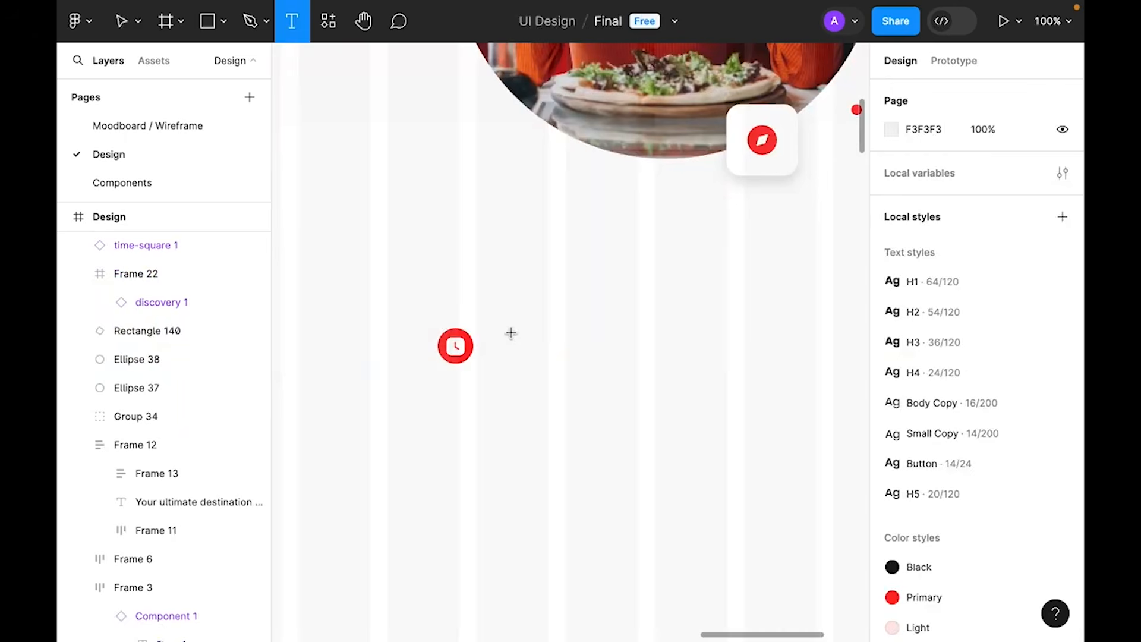
- Add the text "Delivery" beside the clock icon and a copy beneath it reading "40 Mins"
click(511, 333)
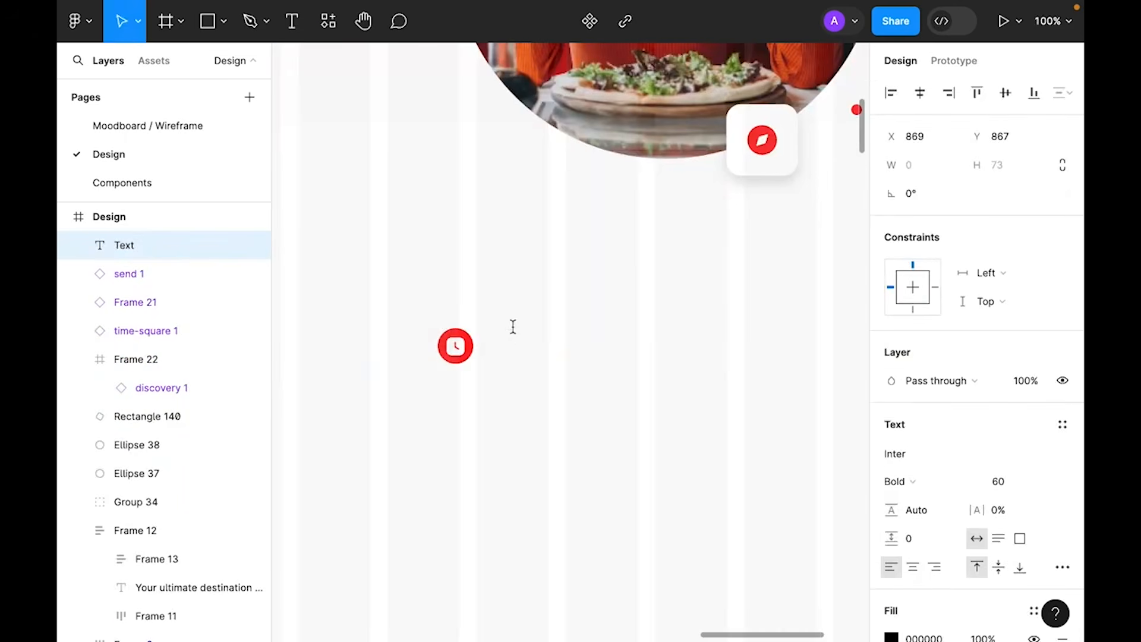
text(Delivery)
key(Escape)
drag(658, 360, 657, 425)
double_click(658, 426)
text(40 Mins)
click(666, 516)
- Apply the H4 text style to the "Delivery" text
click(699, 373)
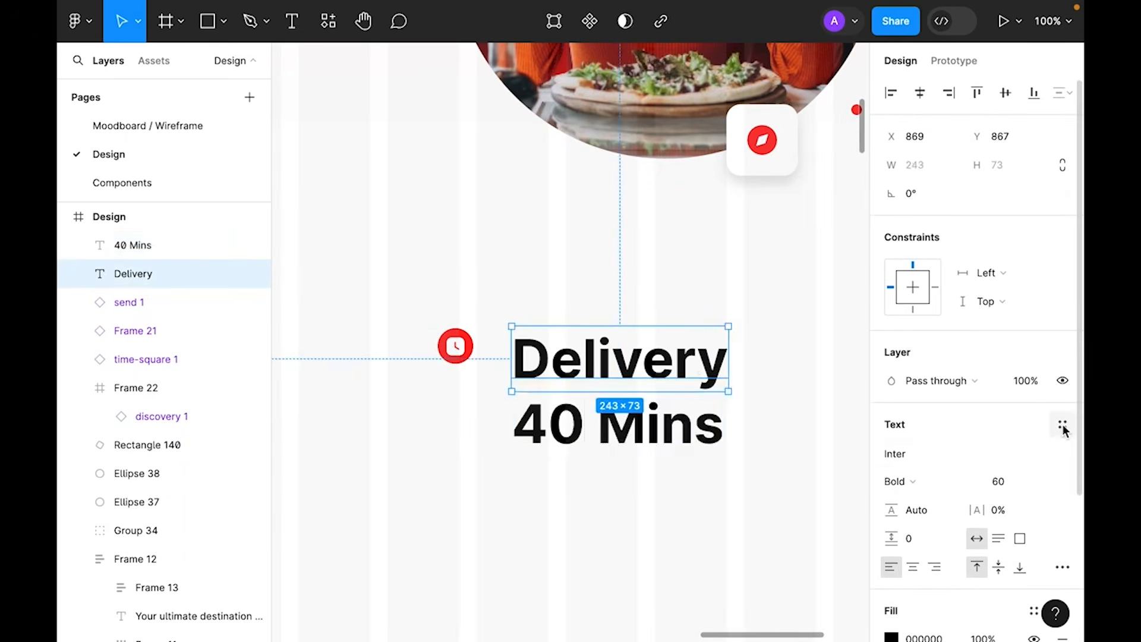
click(1063, 427)
click(1042, 502)
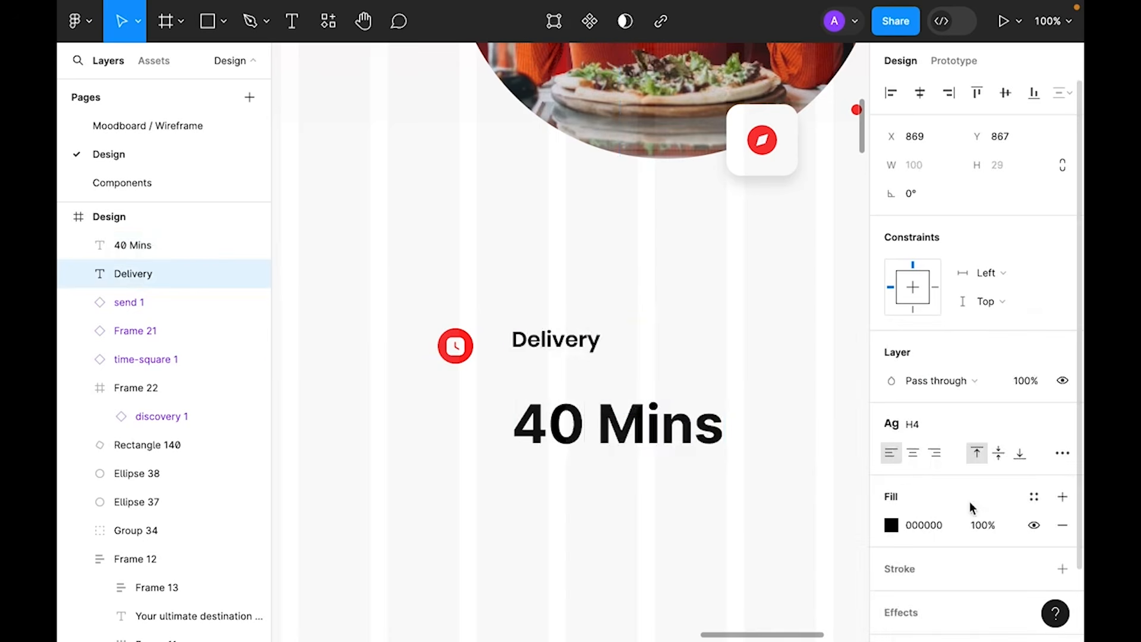
- Apply the Small Copy text style to "40 Mins" and move it directly under "Delivery"
click(643, 444)
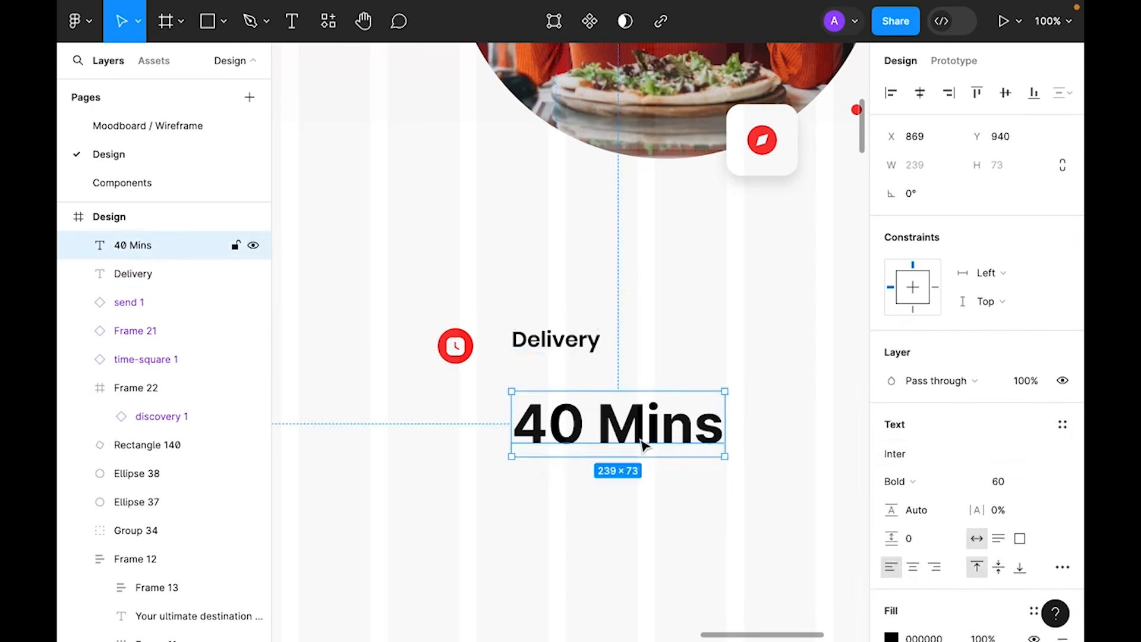
click(1067, 426)
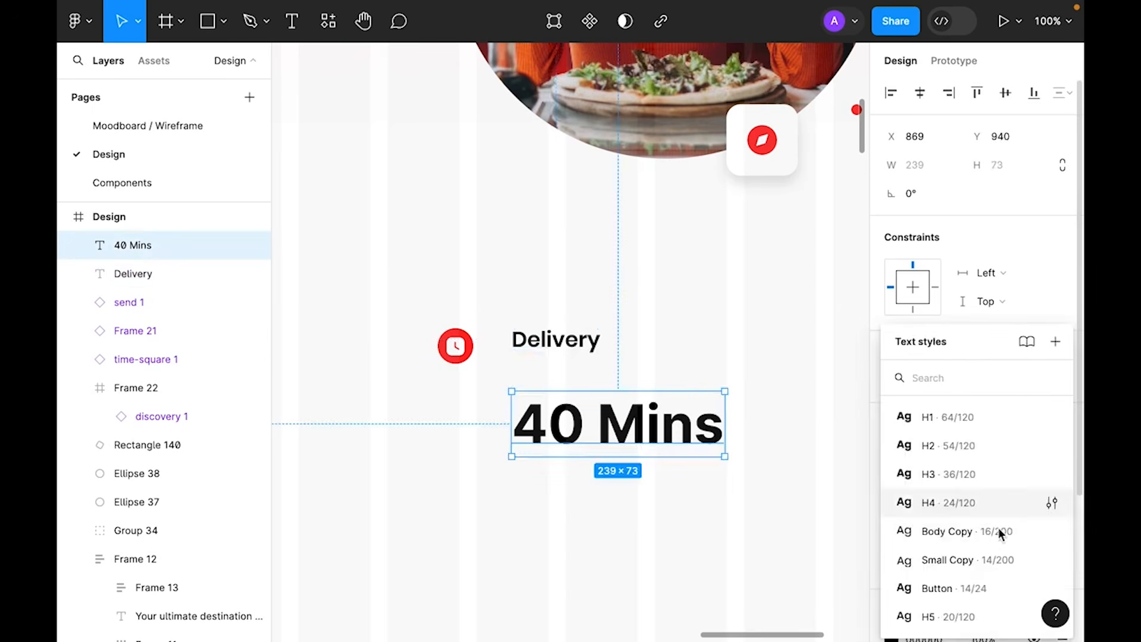
click(978, 560)
drag(533, 409, 540, 372)
- Apply the Black color style to both the "40 Mins" and "Delivery" texts
click(1034, 496)
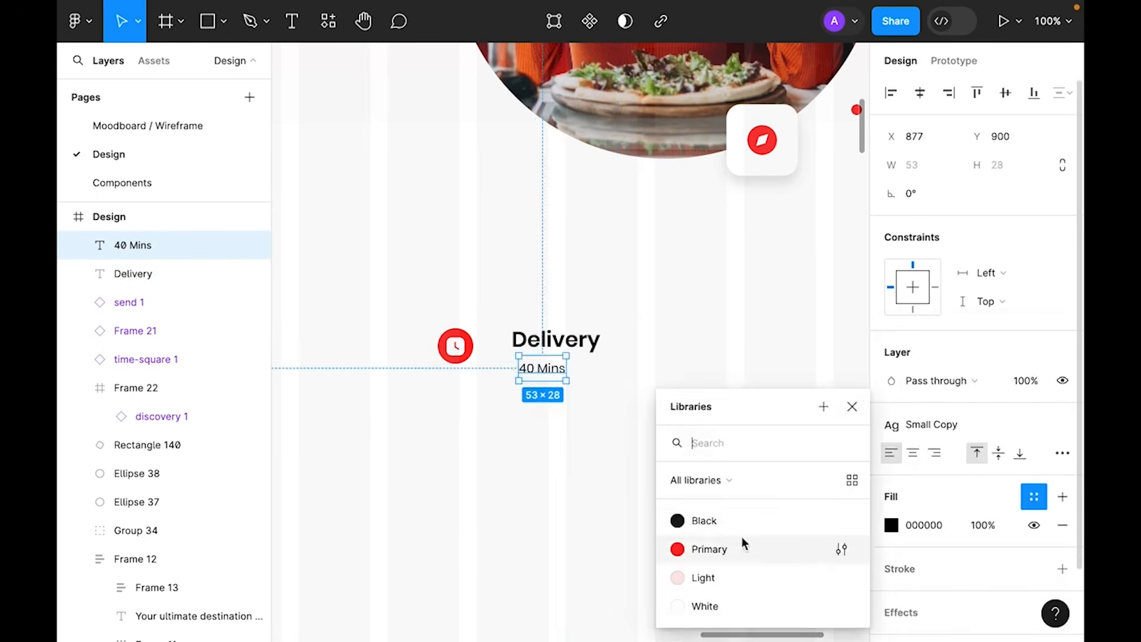
click(740, 521)
click(588, 349)
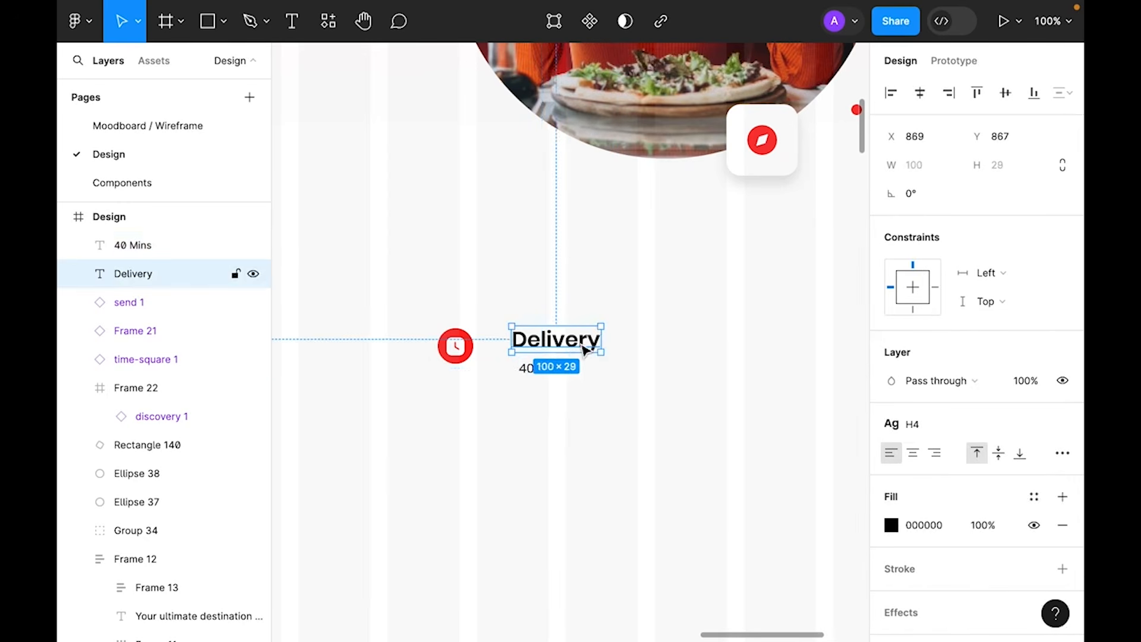
click(1034, 502)
click(704, 522)
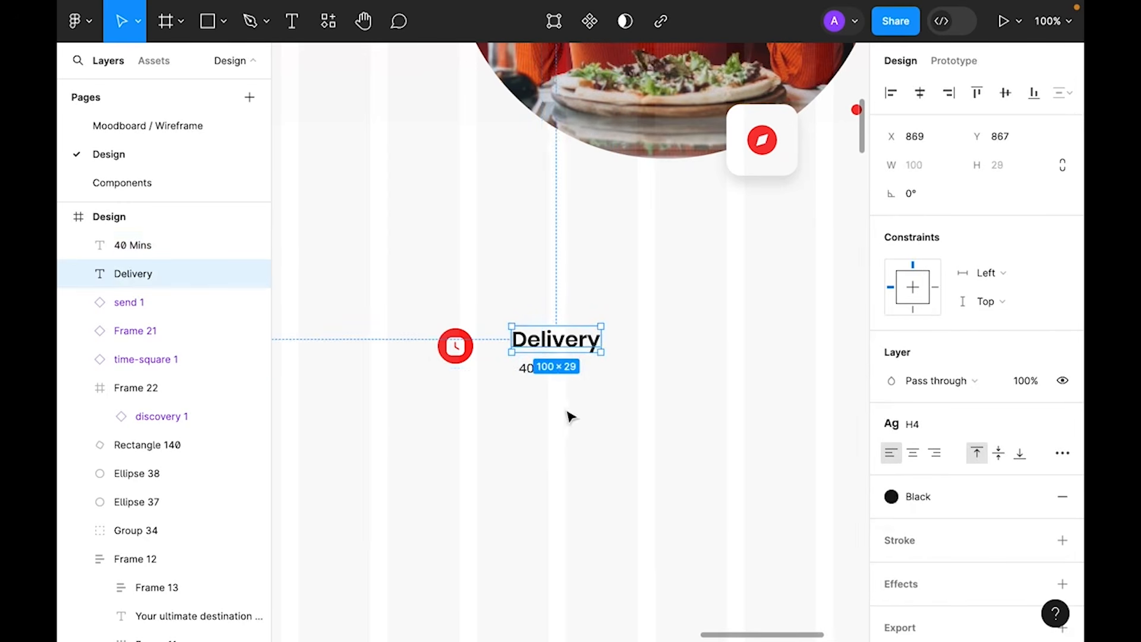
click(536, 373)
click(717, 531)
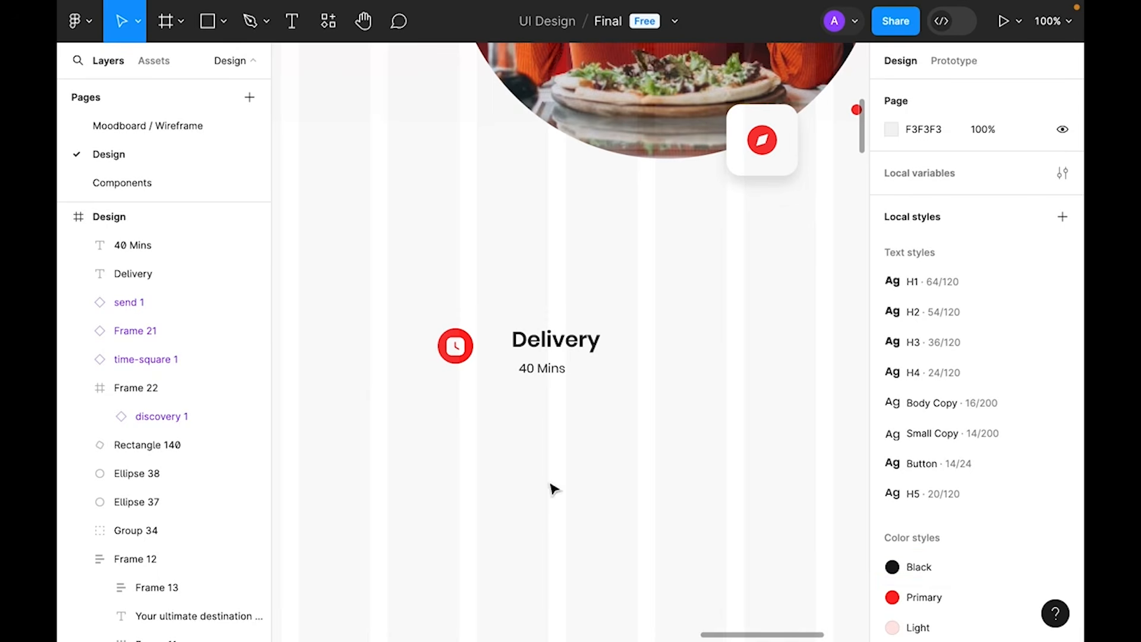
- Draw a 119 × 119 square below the delivery text
drag(680, 488, 648, 437)
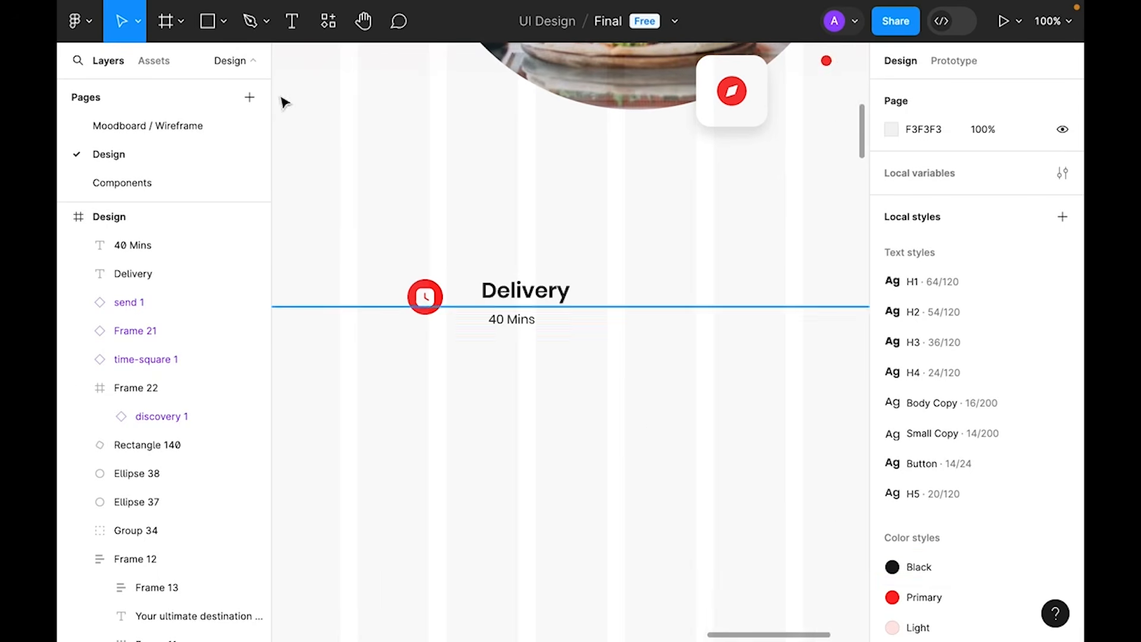
click(224, 22)
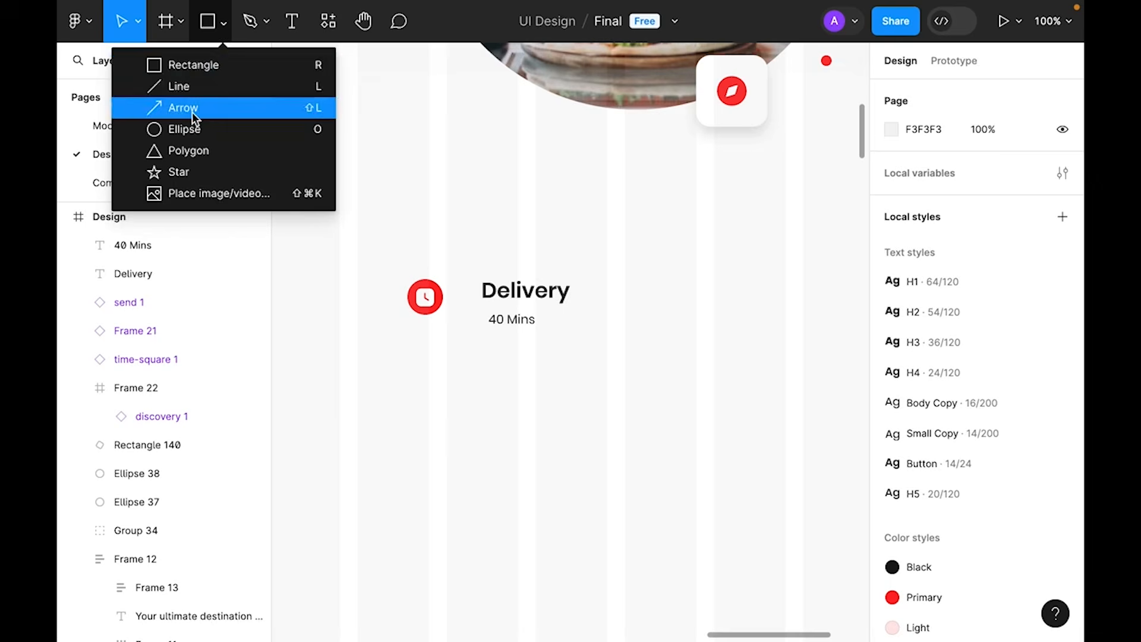
click(190, 62)
drag(562, 365, 668, 471)
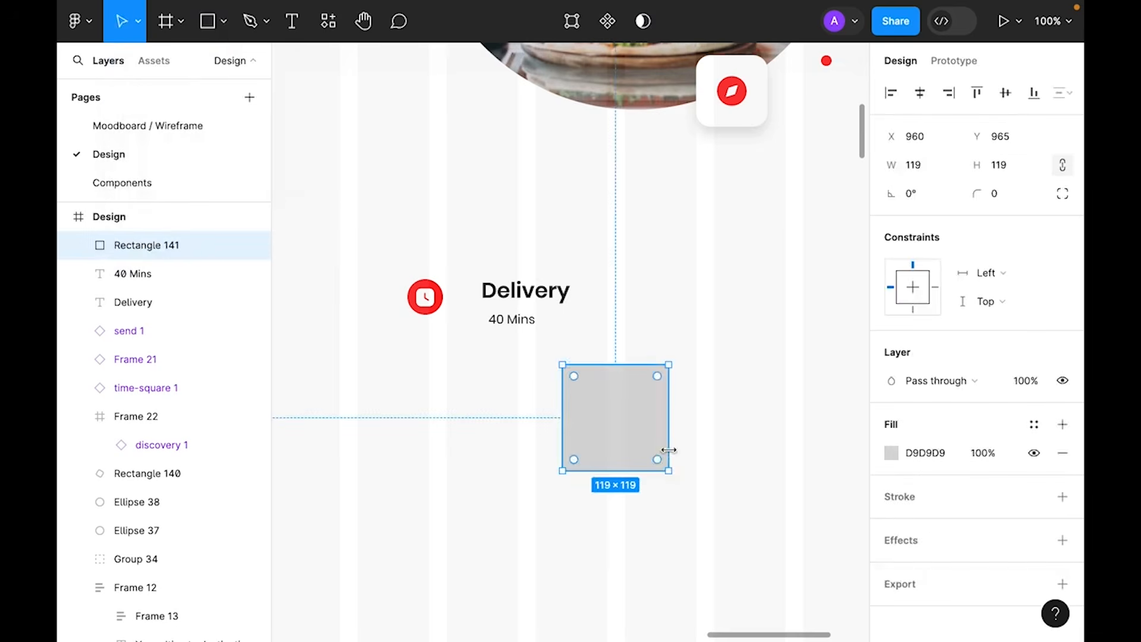
- Hide the 12-column layout grid on the Design frame
key(Escape)
click(1034, 367)
key(Escape)
- Fill the square with the Black color style and move it beneath the "40 Mins" text
click(591, 433)
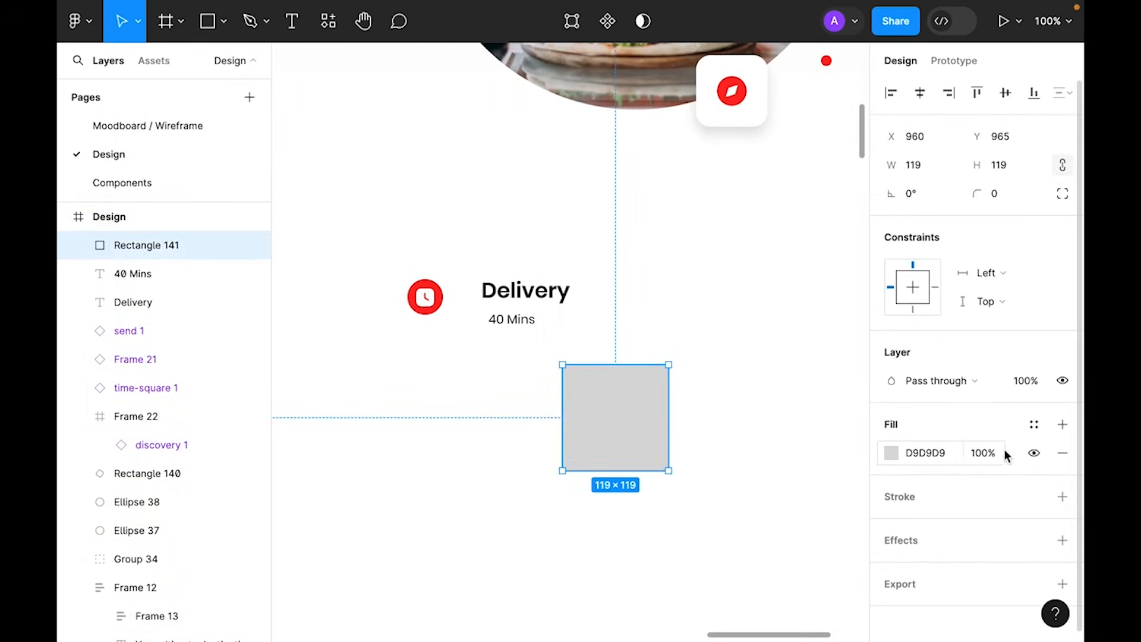
click(1034, 424)
click(740, 522)
click(654, 505)
drag(596, 456, 529, 467)
- Detach the square's color style and set its fill opacity to 50%
click(1032, 427)
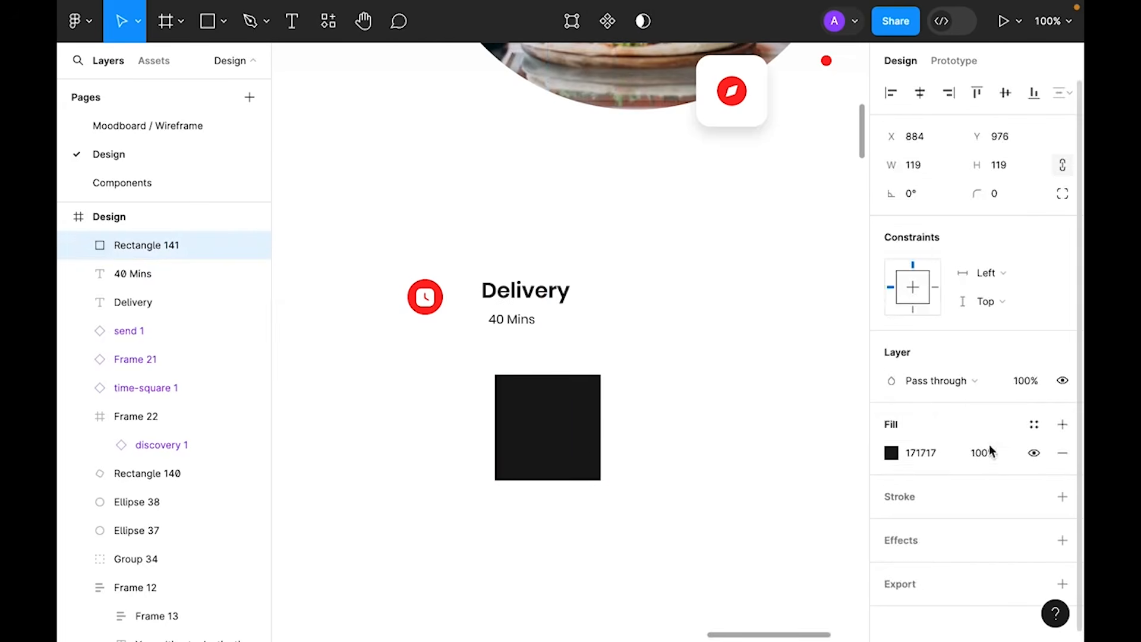
click(890, 454)
drag(850, 441, 767, 443)
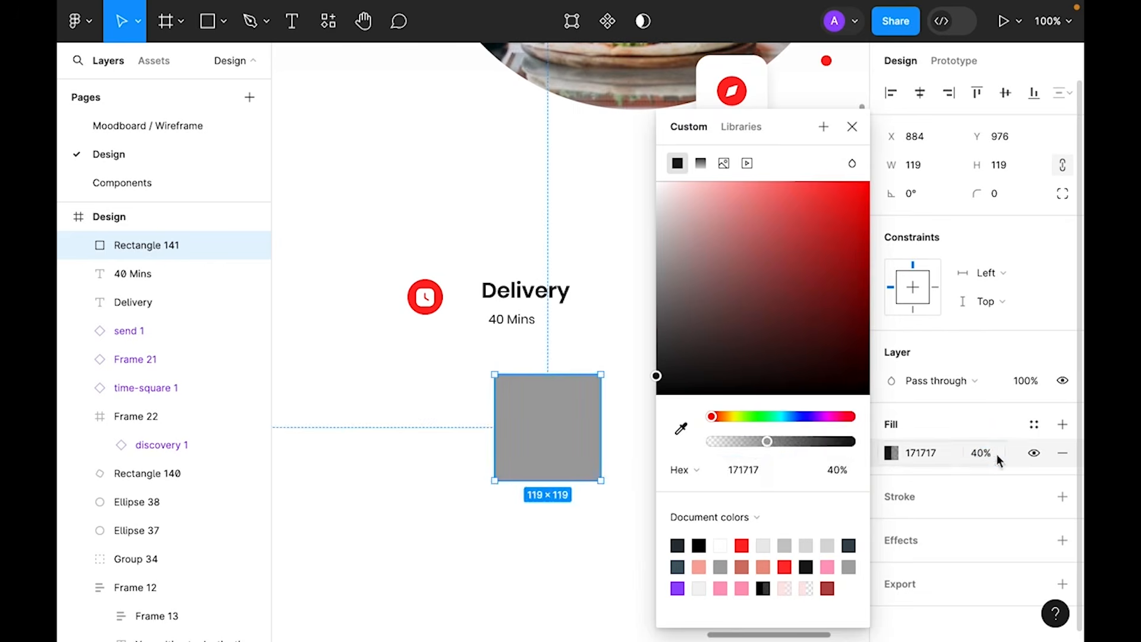
click(991, 454)
text(50)
key(Return)
click(614, 562)
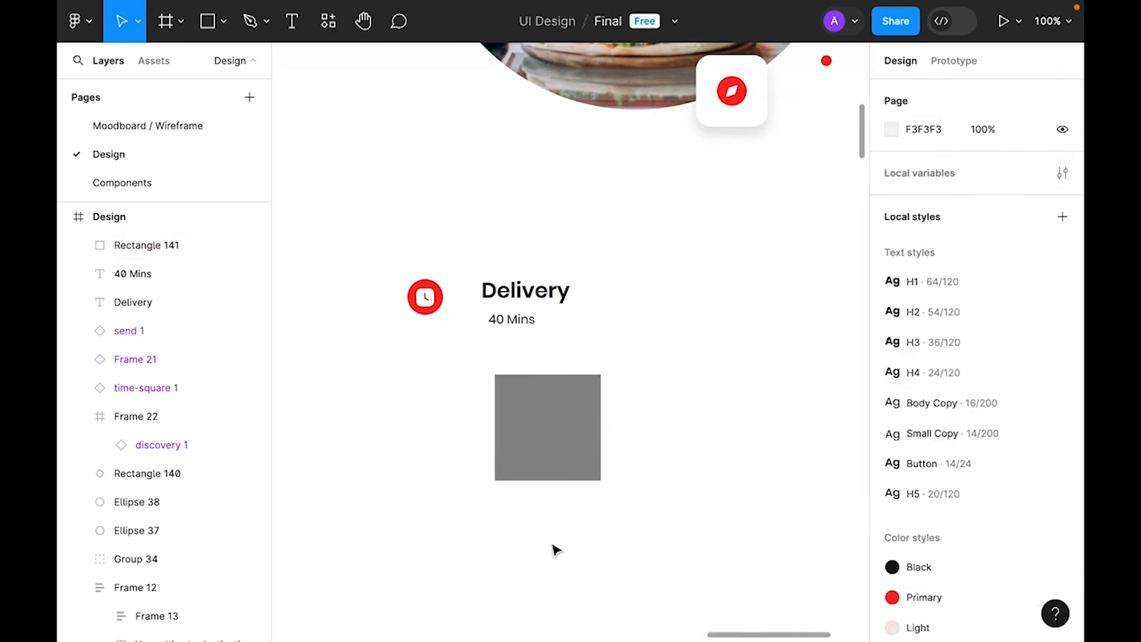
- Add another square and place it to the left of the 50% opacity square
click(215, 34)
click(307, 448)
drag(313, 456, 409, 433)
- Duplicate the 50% opacity square beside the original and increase the copy's fill opacity
click(547, 444)
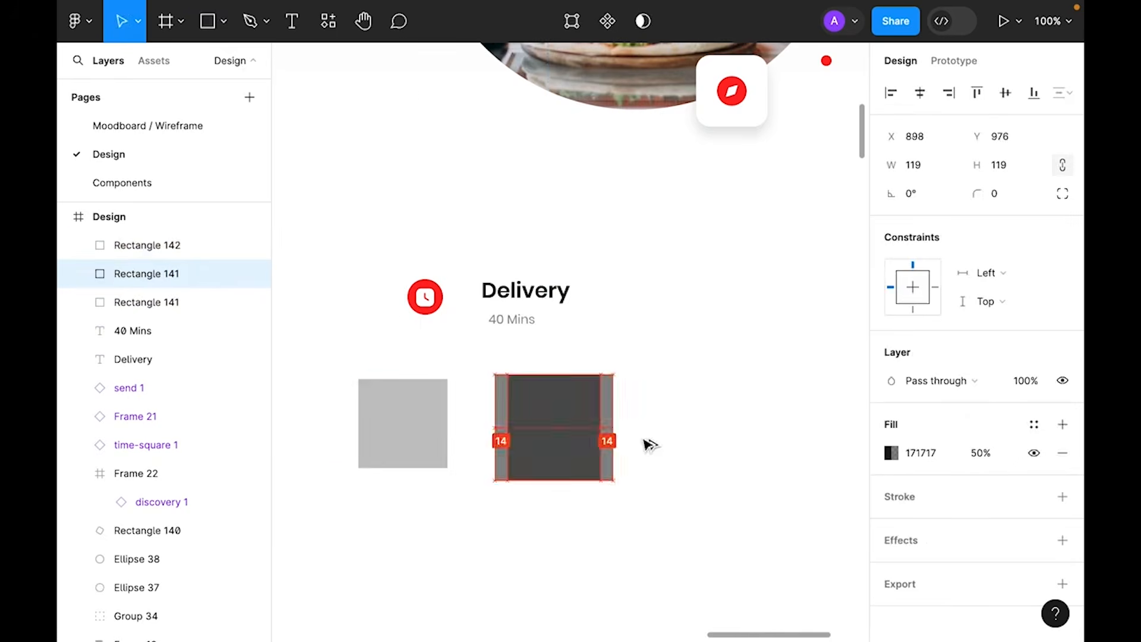
drag(540, 444, 662, 443)
click(987, 454)
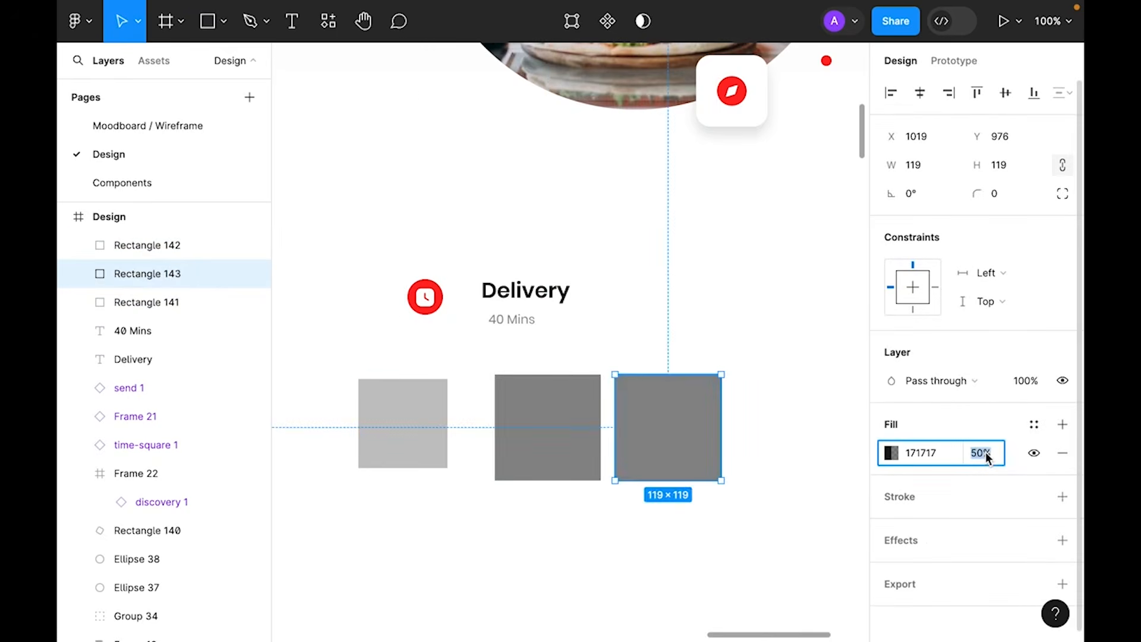
key(Return)
click(562, 567)
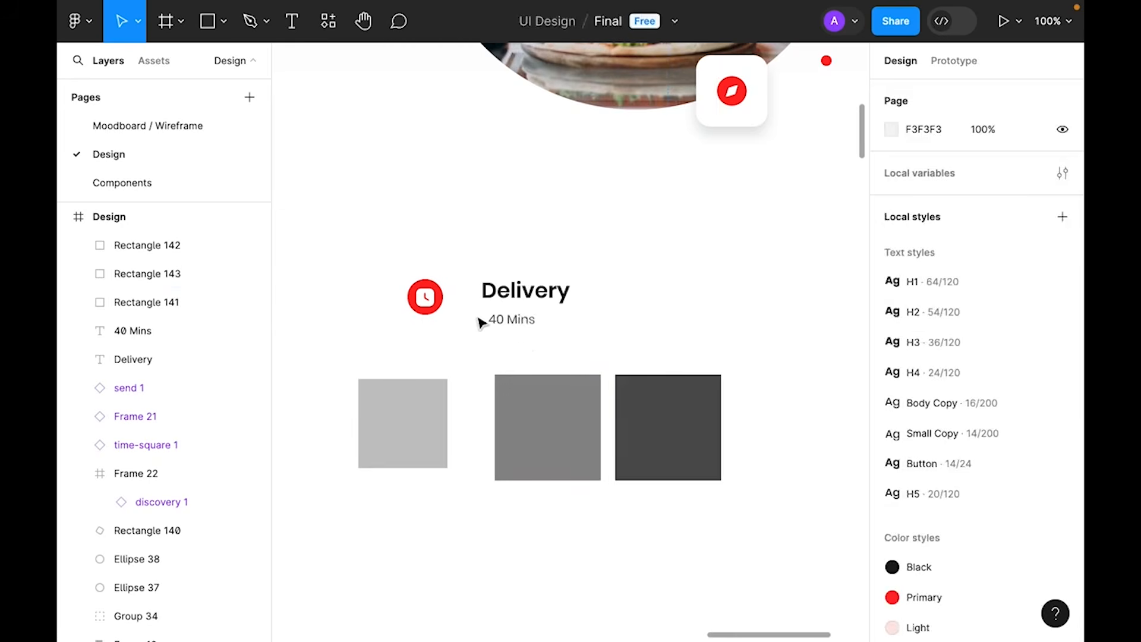
- Apply the 50% opacity square's grey to the "40 Mins" text and to the 100 × 100 square using the eyedropper
click(522, 327)
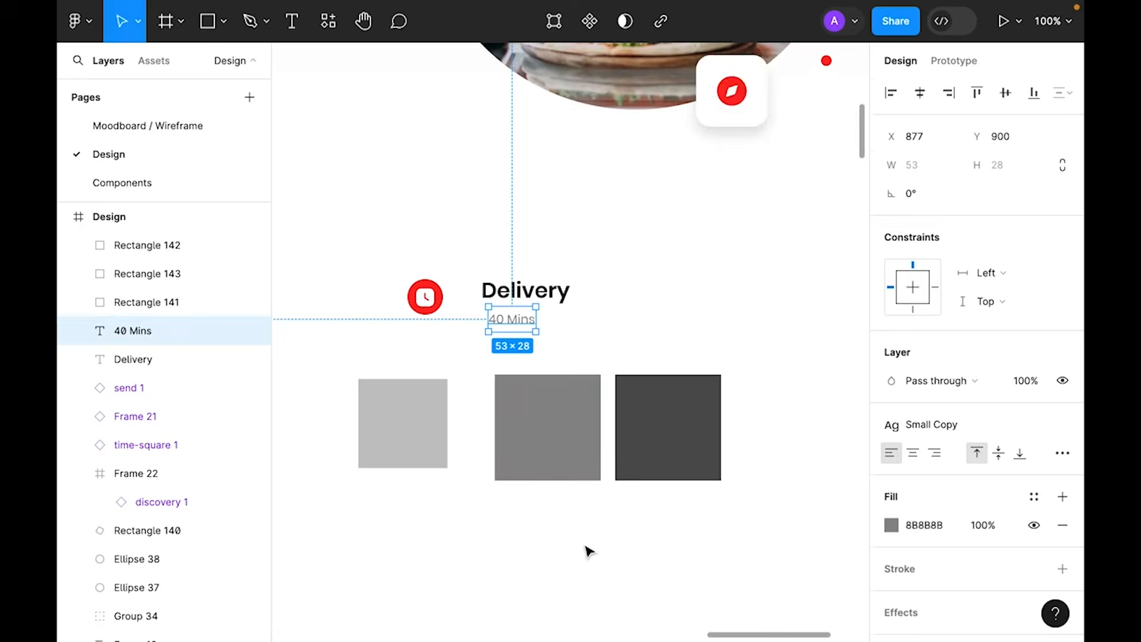
click(553, 430)
click(380, 427)
key(i)
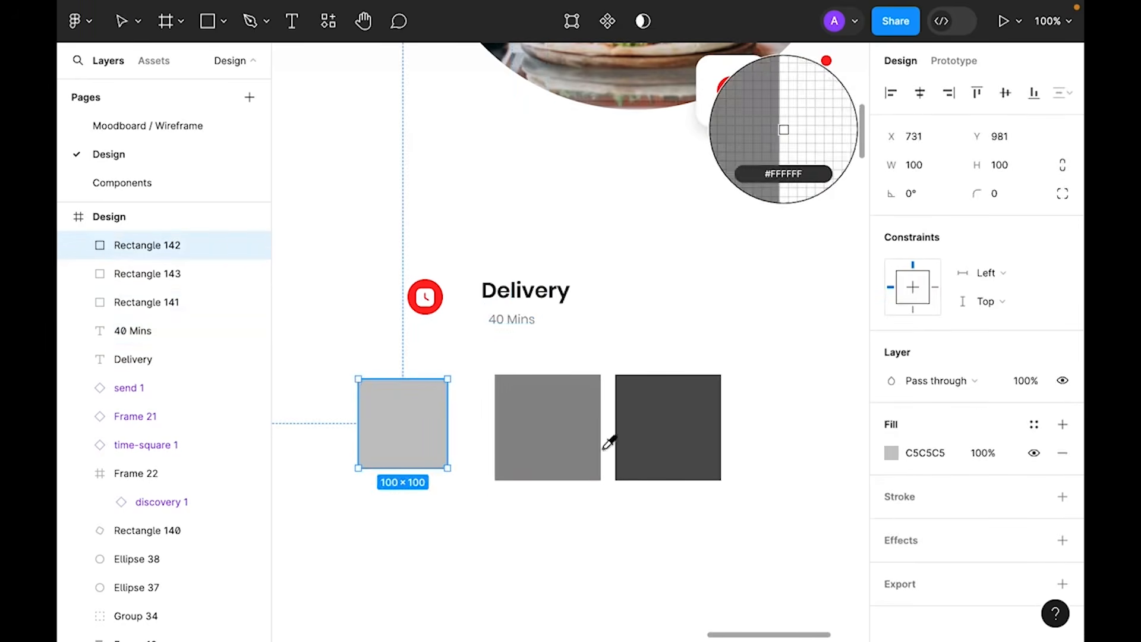
click(568, 440)
- Delete the 50% opacity square and its darker copy
click(711, 570)
drag(710, 571, 520, 436)
key(Delete)
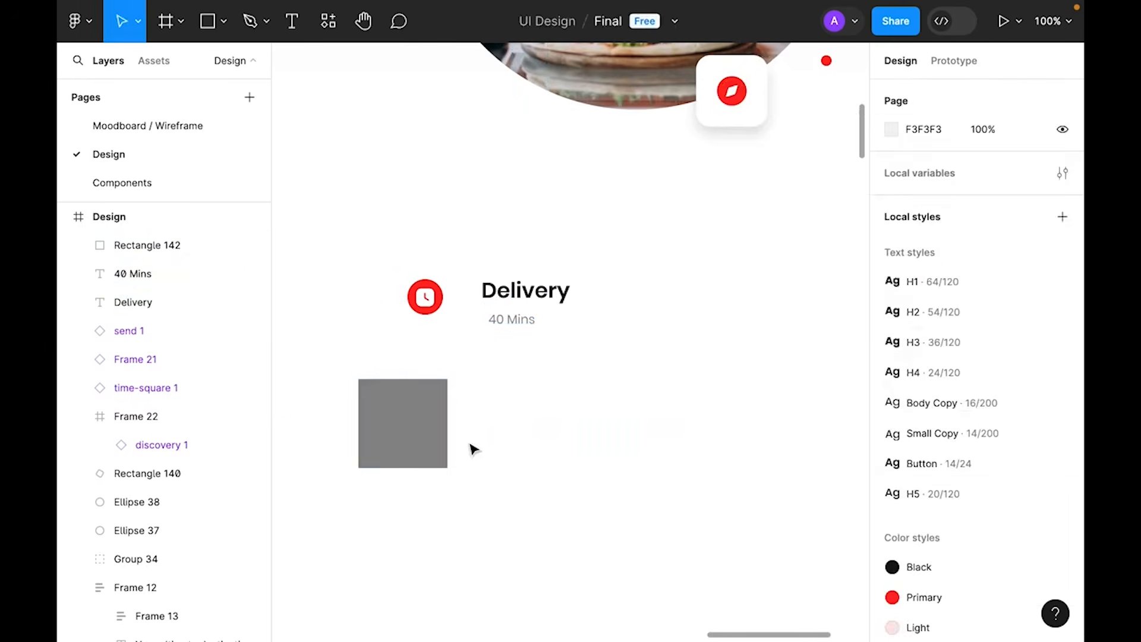
- Save the remaining square's fill as a color style named Grey, and delete the square
click(440, 449)
click(1037, 425)
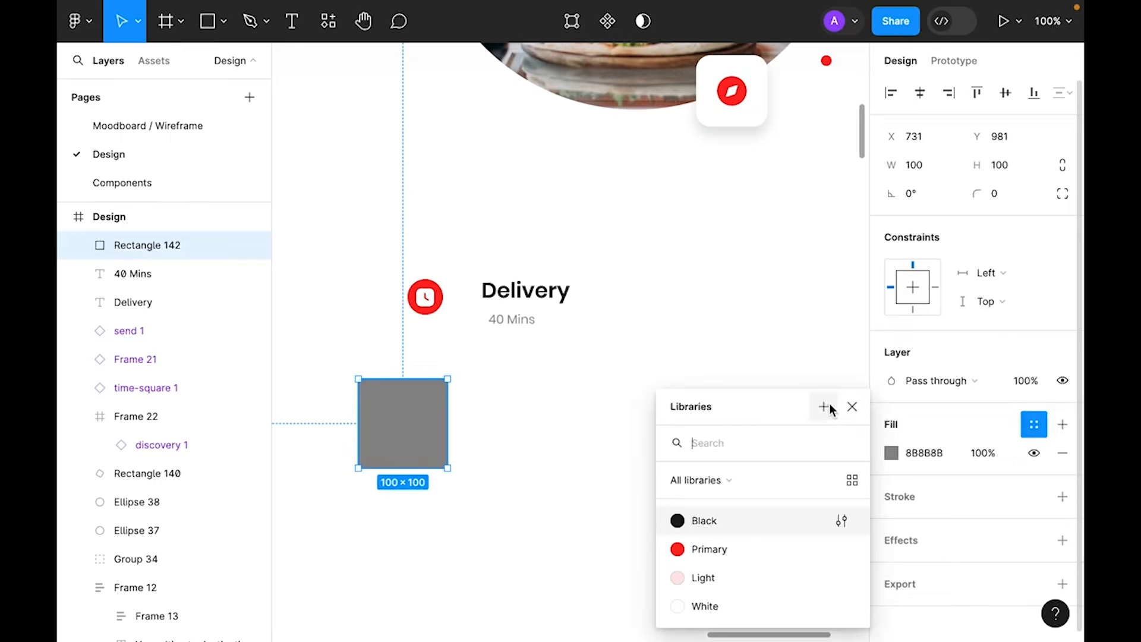
click(824, 407)
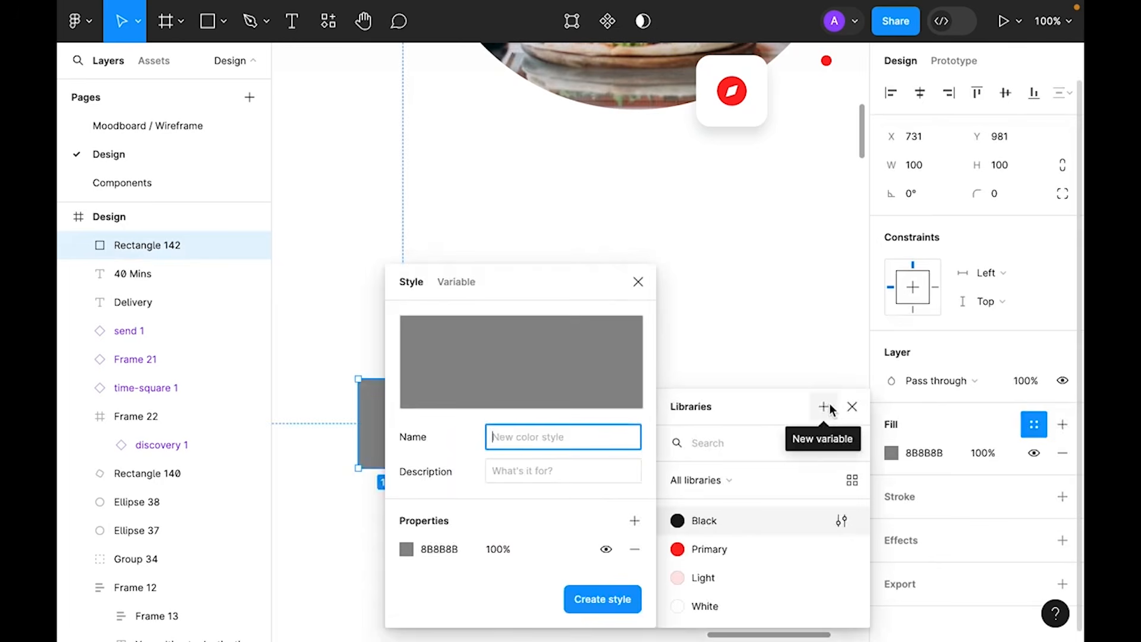
text(Grey)
key(Return)
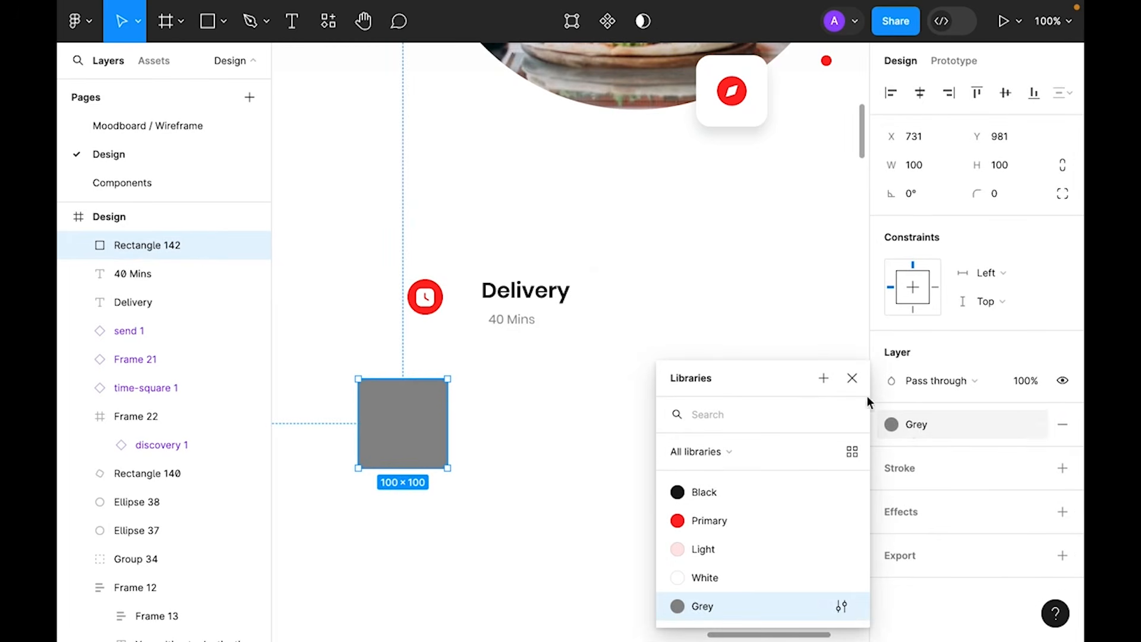
click(852, 379)
drag(466, 520, 370, 419)
key(Delete)
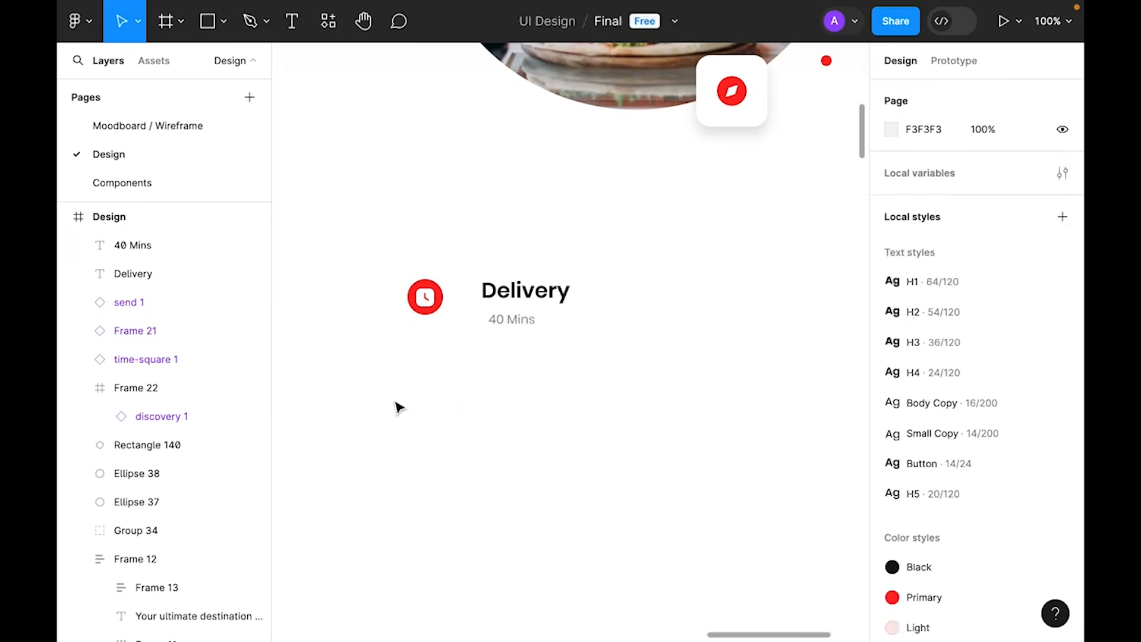
- Combine the "Delivery" and "40 Mins" texts in a left-aligned vertical auto layout with 0 spacing
click(504, 325)
click(555, 420)
scroll(557, 422, up, 3)
drag(623, 493, 498, 397)
click(526, 449)
click(513, 431)
shift+click(516, 411)
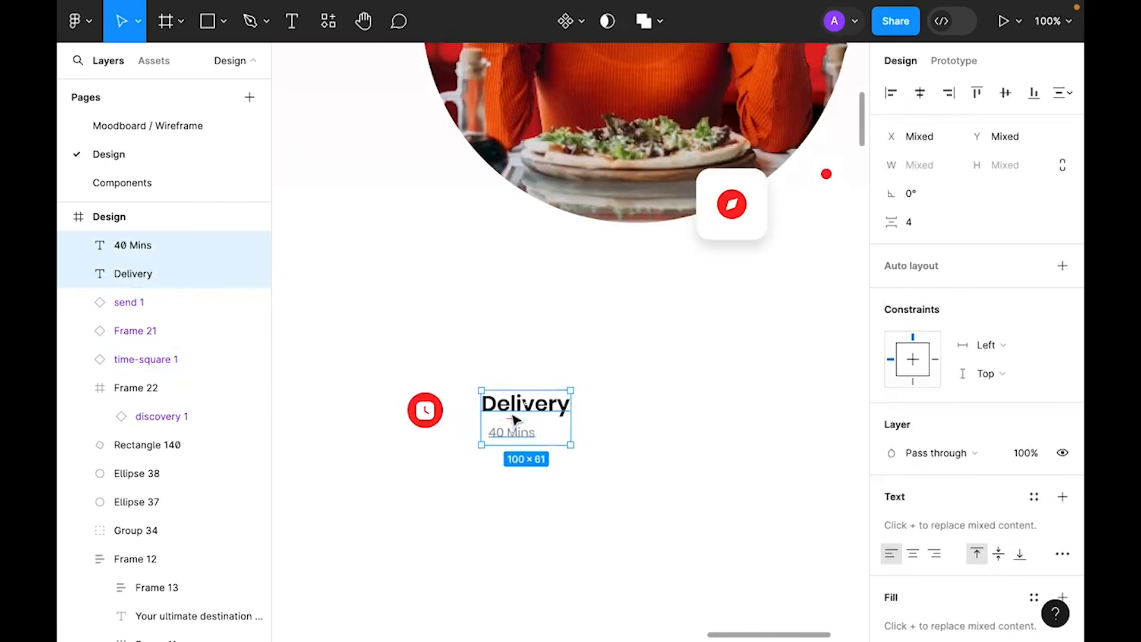
key(shift+a)
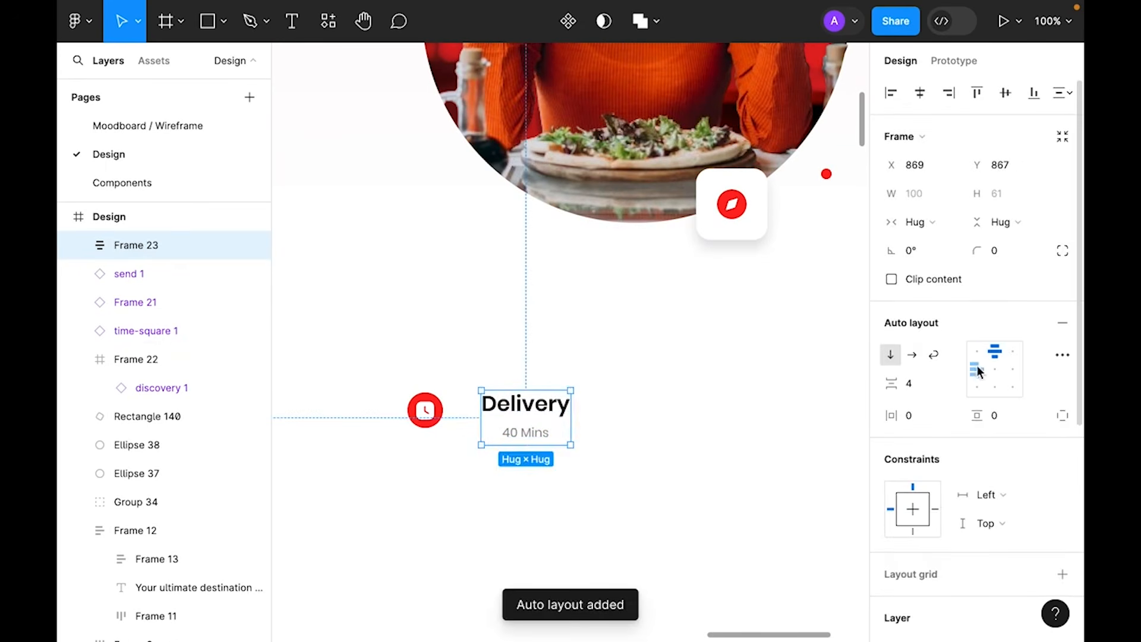
click(909, 384)
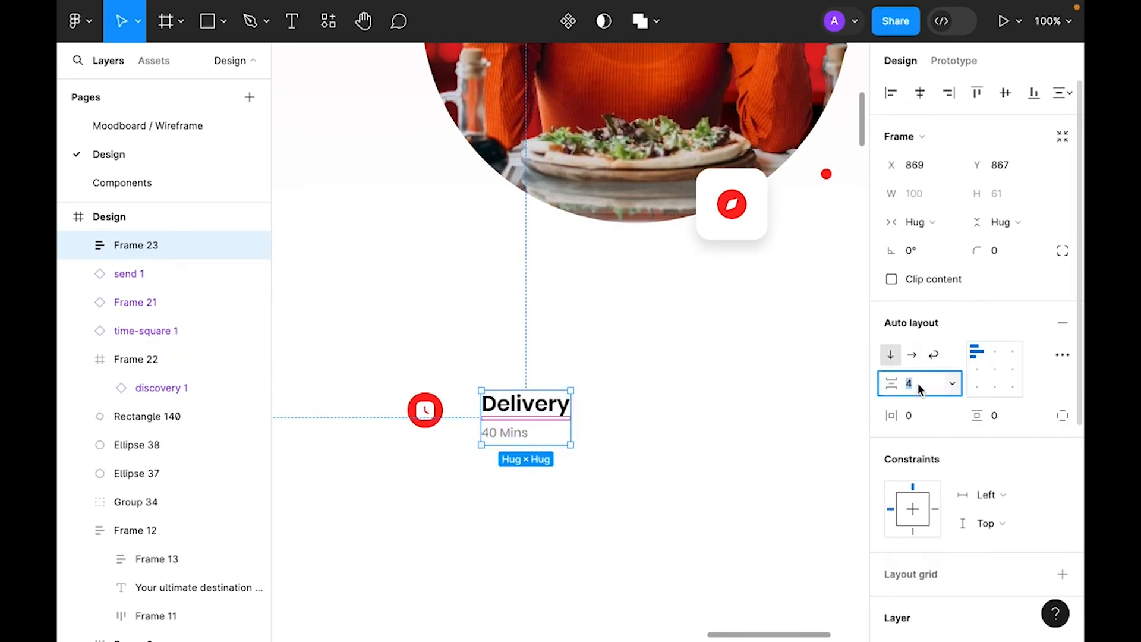
text(0)
key(Return)
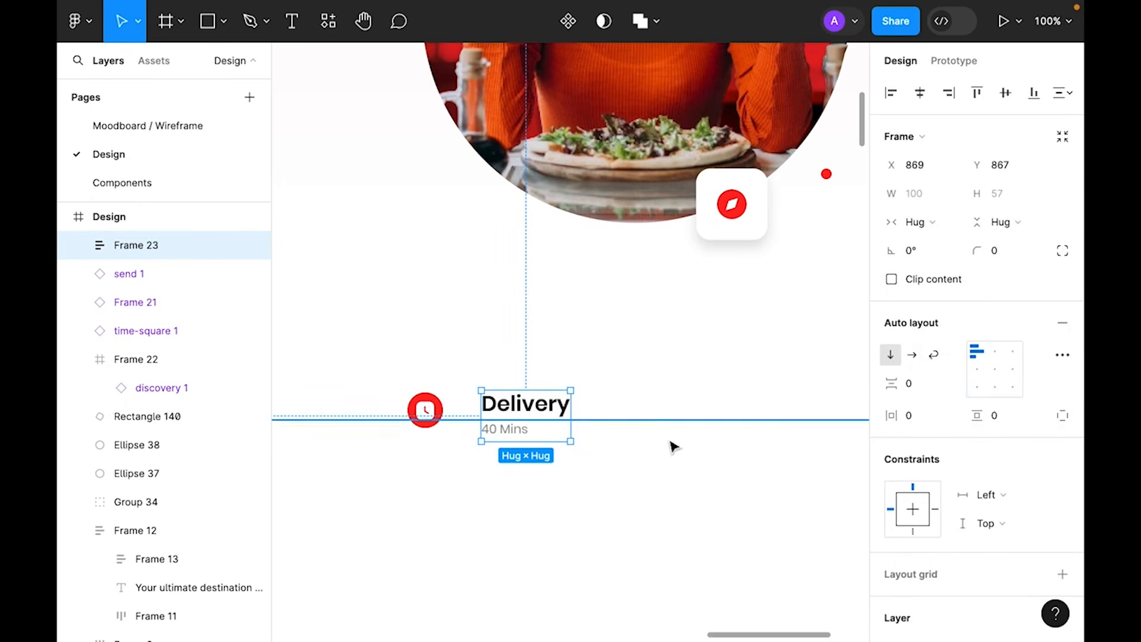
- Combine the clock icon and the delivery text frame in a centered horizontal auto layout with 16 spacing
shift+click(429, 419)
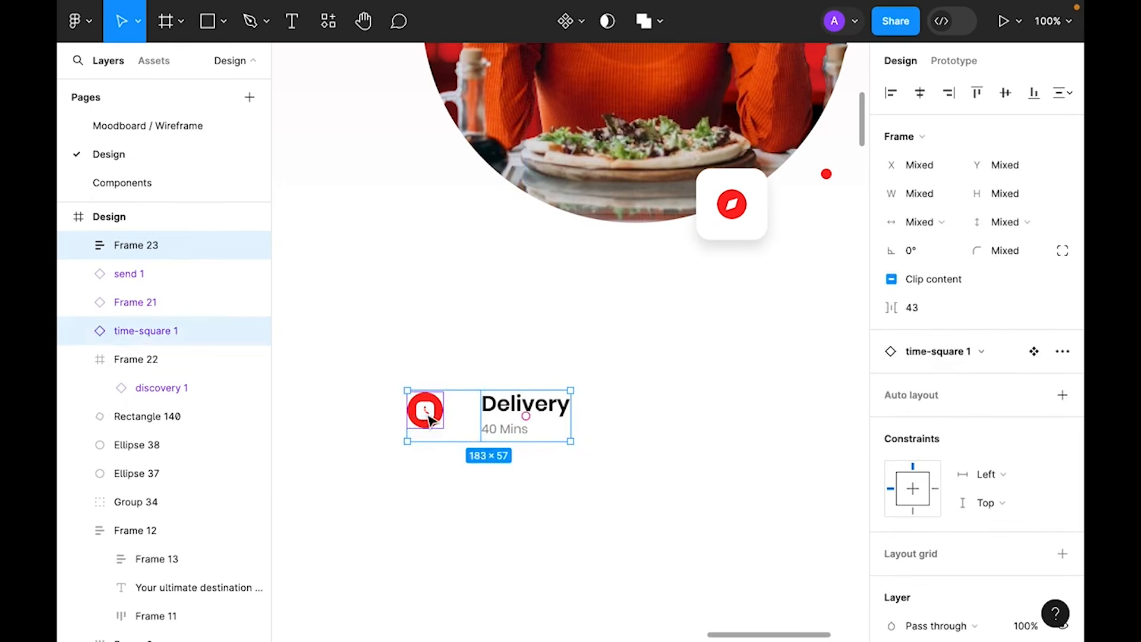
key(shift+a)
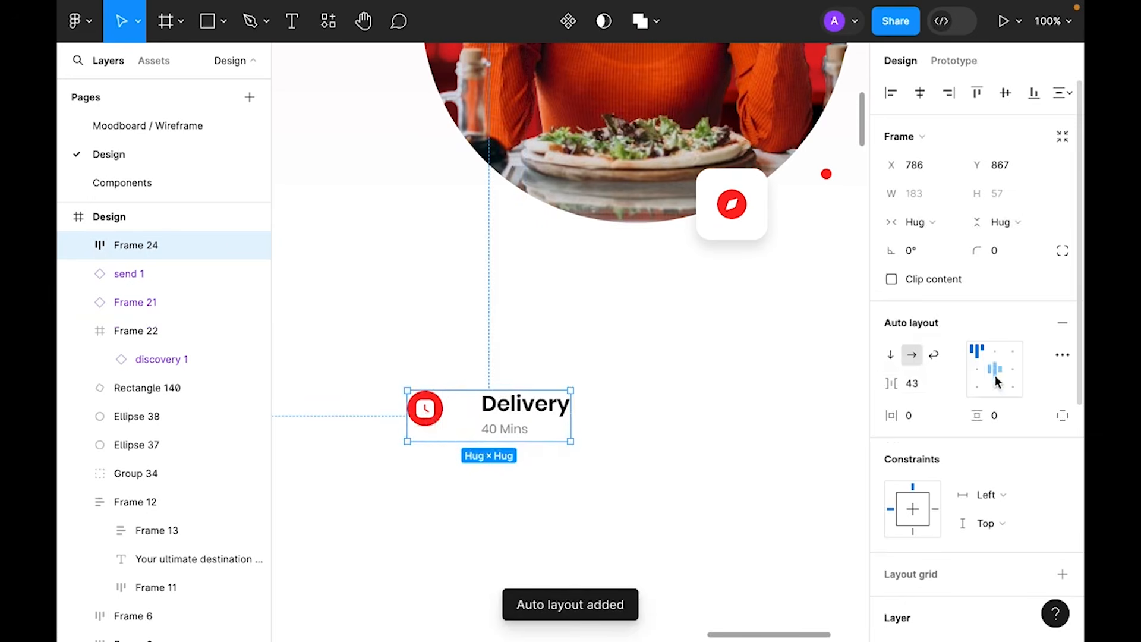
click(995, 373)
click(925, 391)
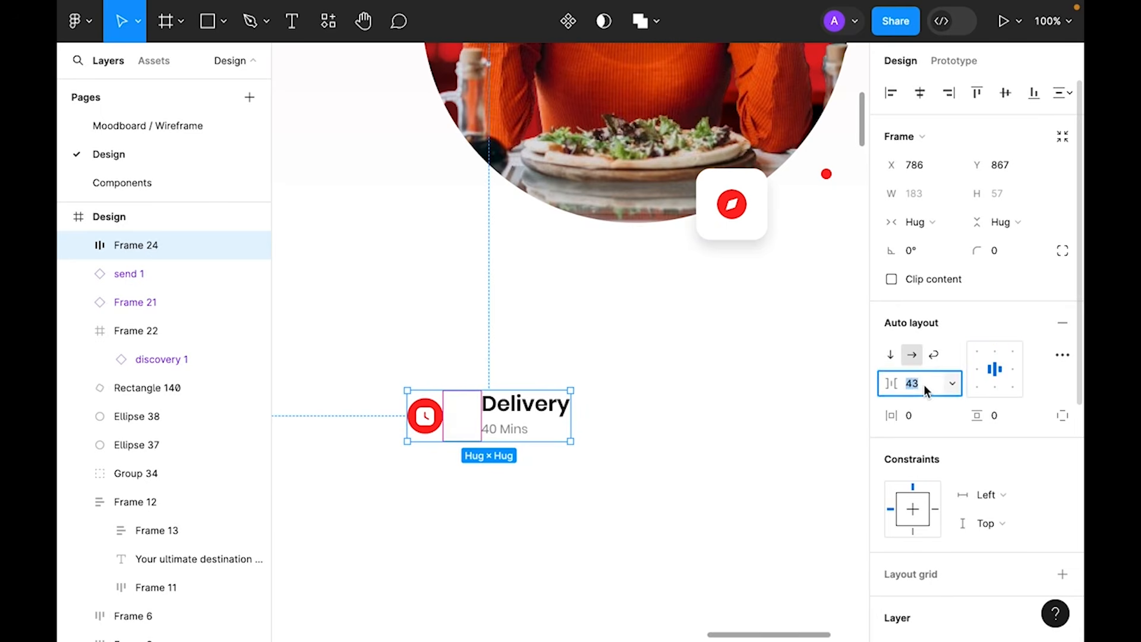
key(Return)
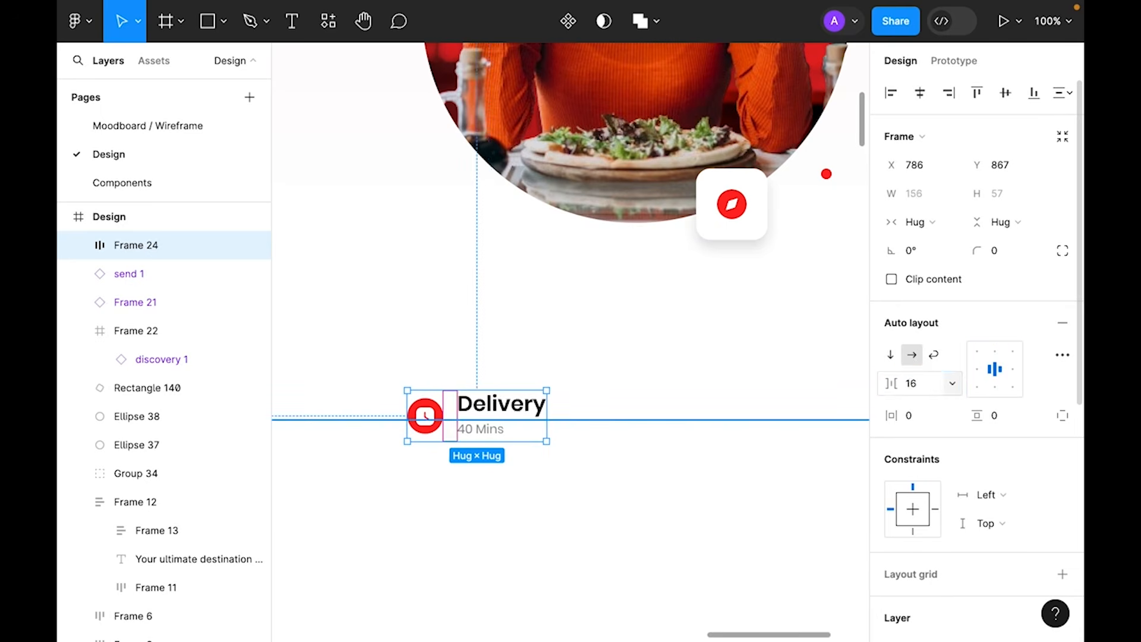
- Move the delivery badge lower and set its padding to 32 horizontally and 16 vertically
click(525, 593)
drag(487, 418, 525, 510)
key(space)
drag(725, 505, 710, 365)
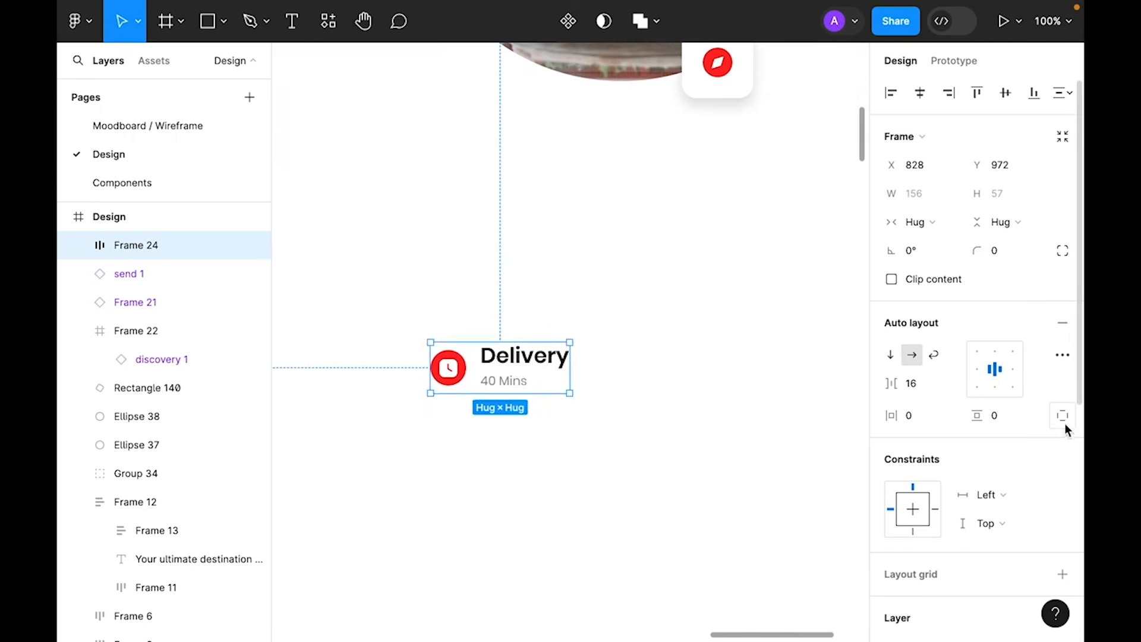
scroll(1053, 427, down, 5)
scroll(927, 226, up, 1)
click(931, 143)
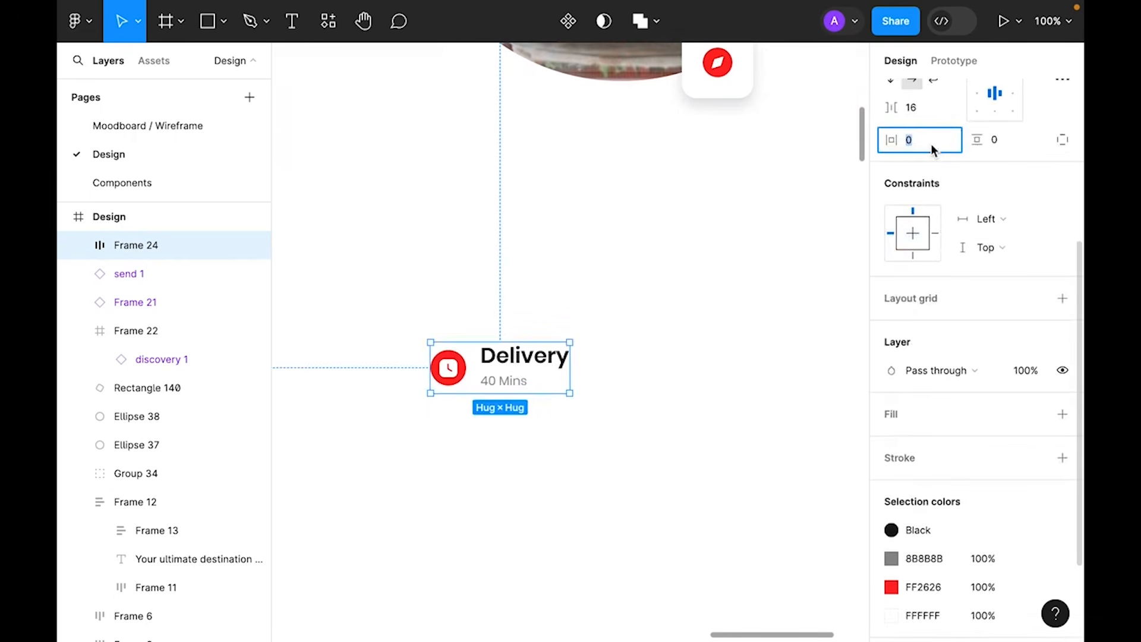
text(32)
key(Return)
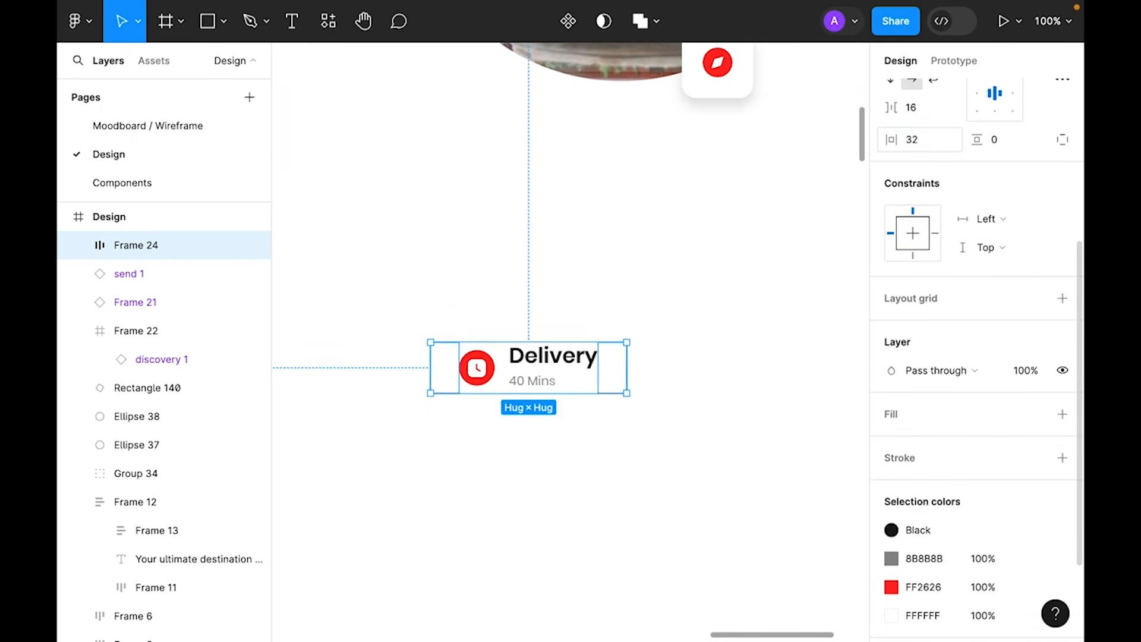
text(1)
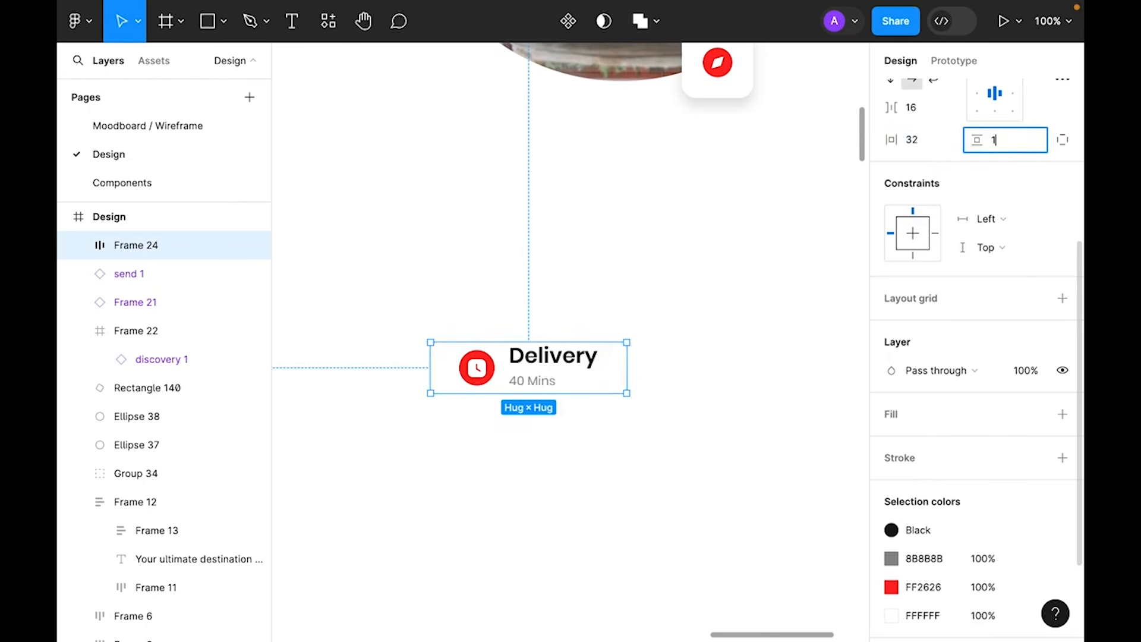
text(6)
key(Return)
- Set the delivery badge's corner radius to 16
scroll(723, 387, up, 2)
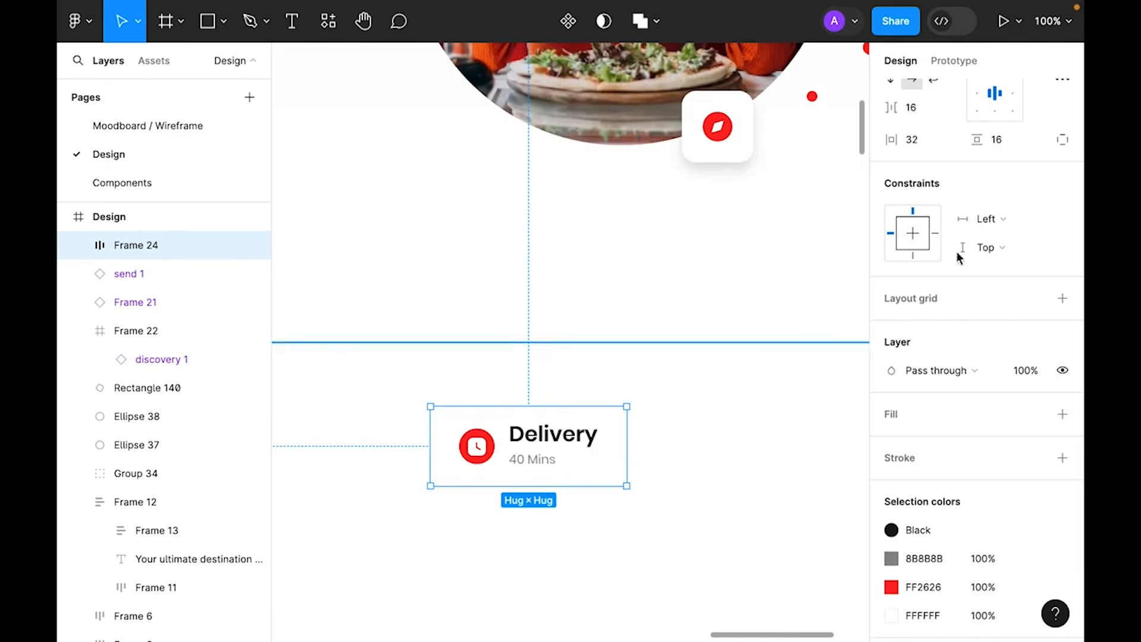
scroll(980, 250, up, 5)
click(1002, 254)
text(16)
key(Return)
- Fill the delivery badge with the White color style and place it over the lower-left edge of the circular photo
scroll(979, 426, down, 5)
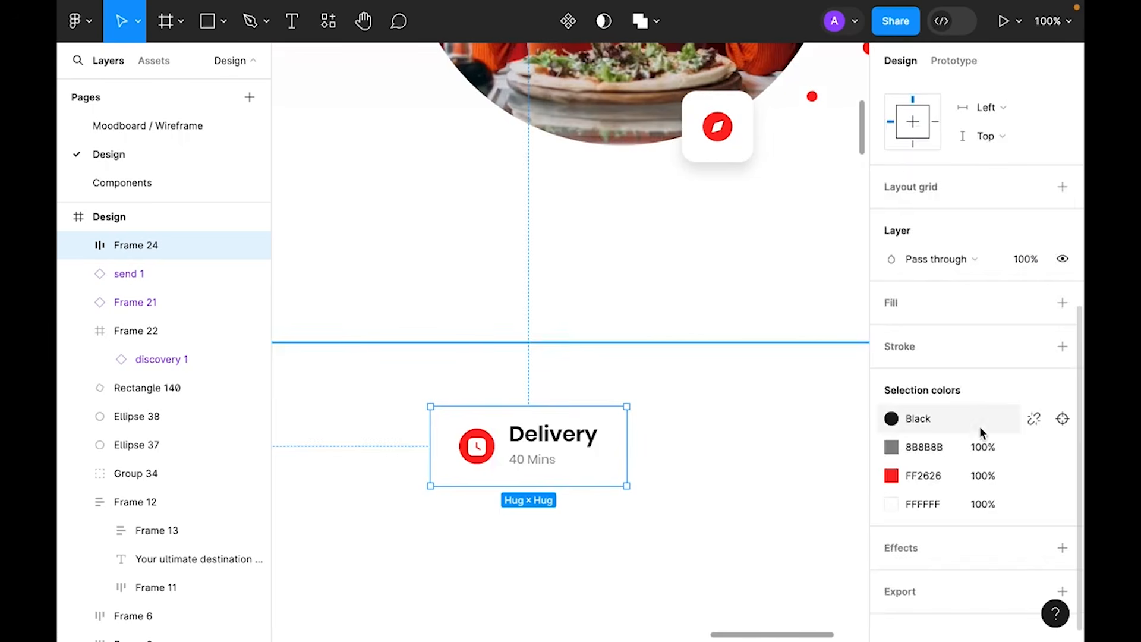
click(1062, 302)
click(1034, 303)
click(705, 505)
click(683, 511)
drag(612, 467, 604, 184)
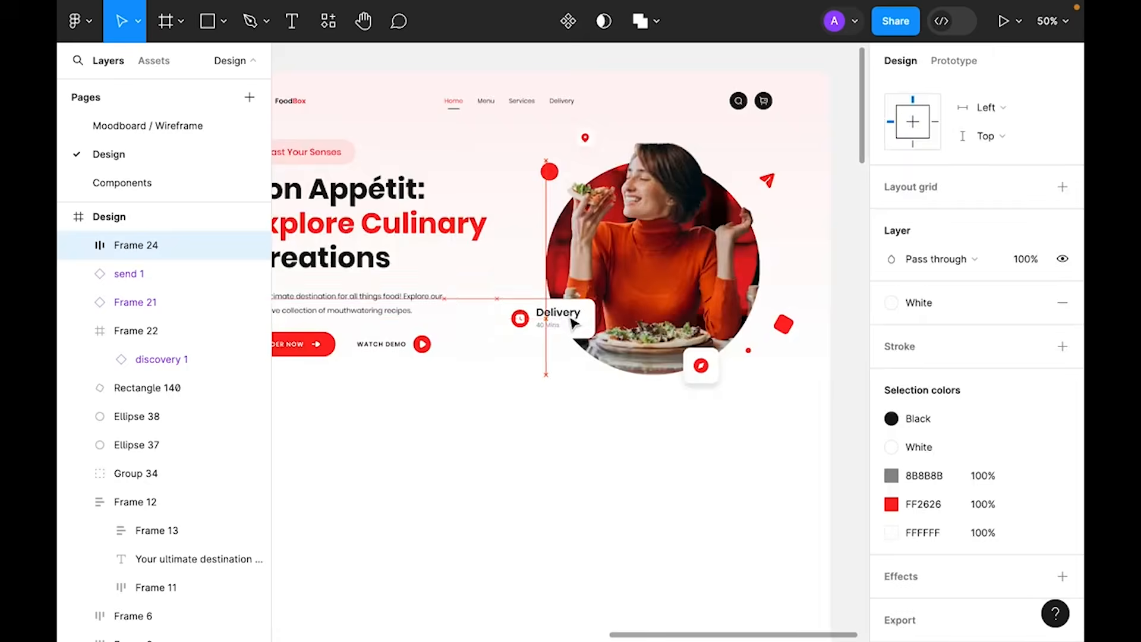
drag(573, 315, 575, 325)
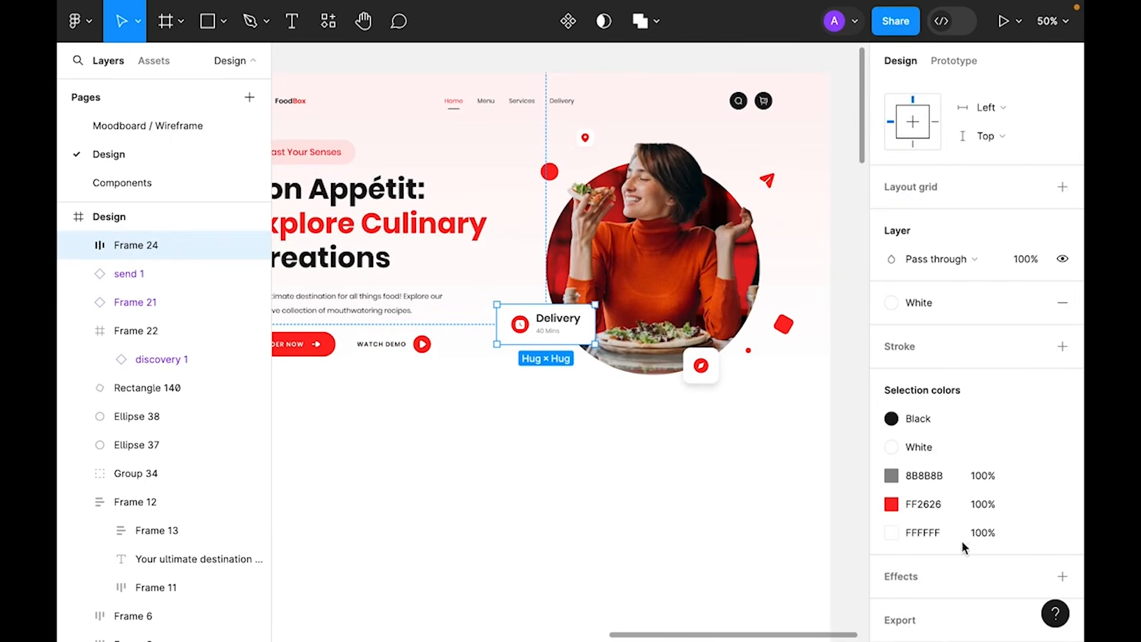
- Add a drop shadow to the delivery badge with a Y offset of 8 and a blur of 16
scroll(997, 513, down, 1)
click(1063, 531)
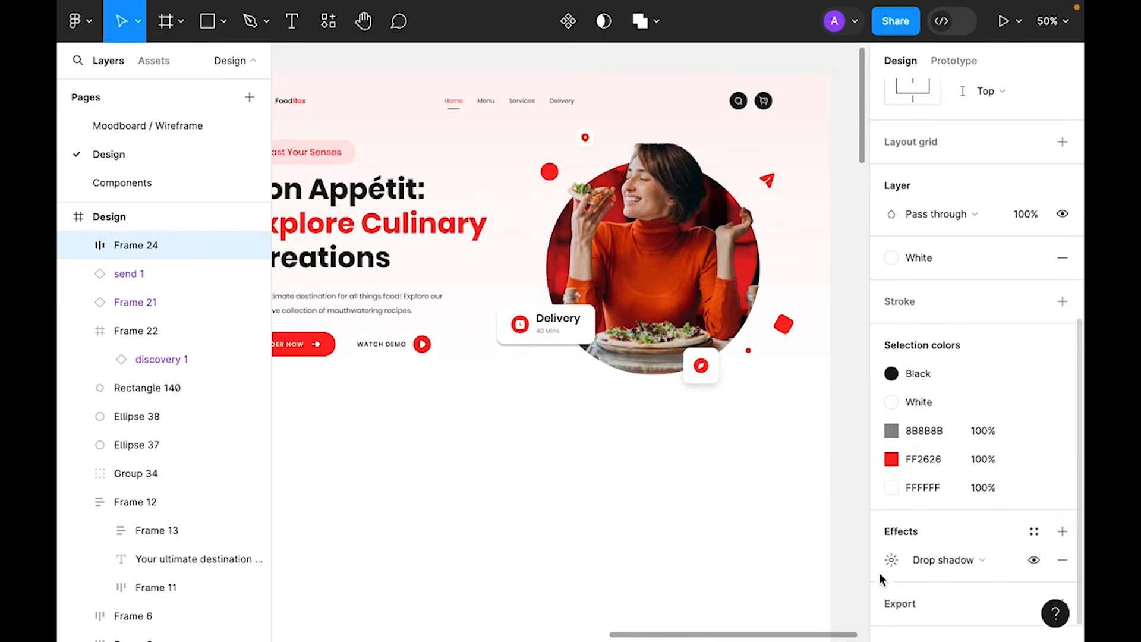
click(890, 559)
click(707, 535)
text(8)
key(Tab)
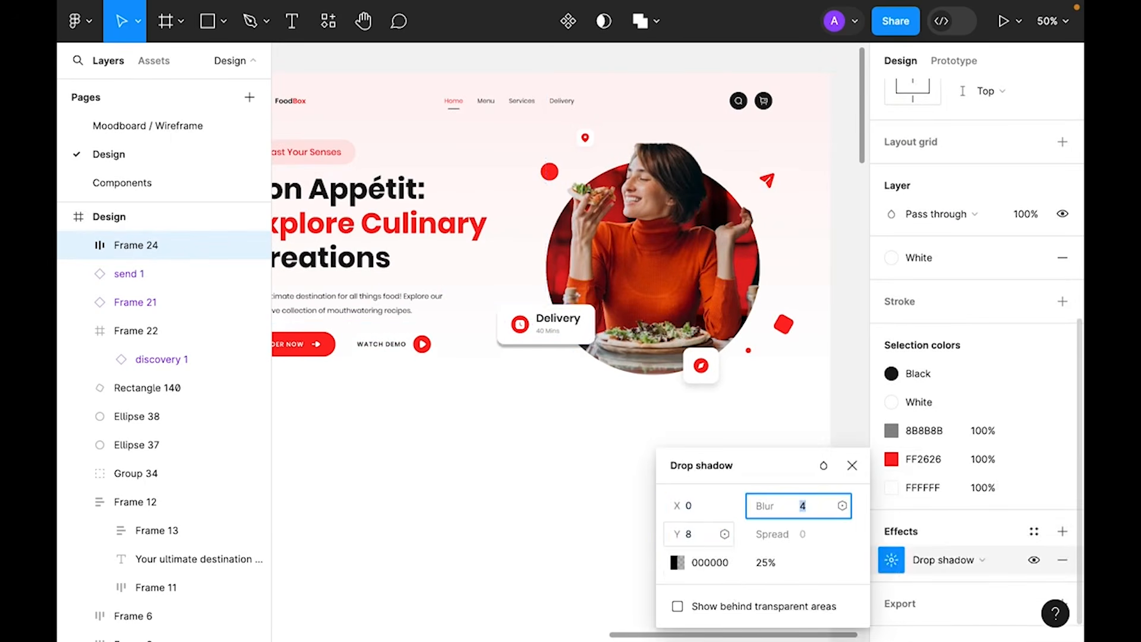
text(16)
key(Return)
- Set the opacity of the delivery badge's drop shadow to 5%
click(766, 562)
text(1)
key(Return)
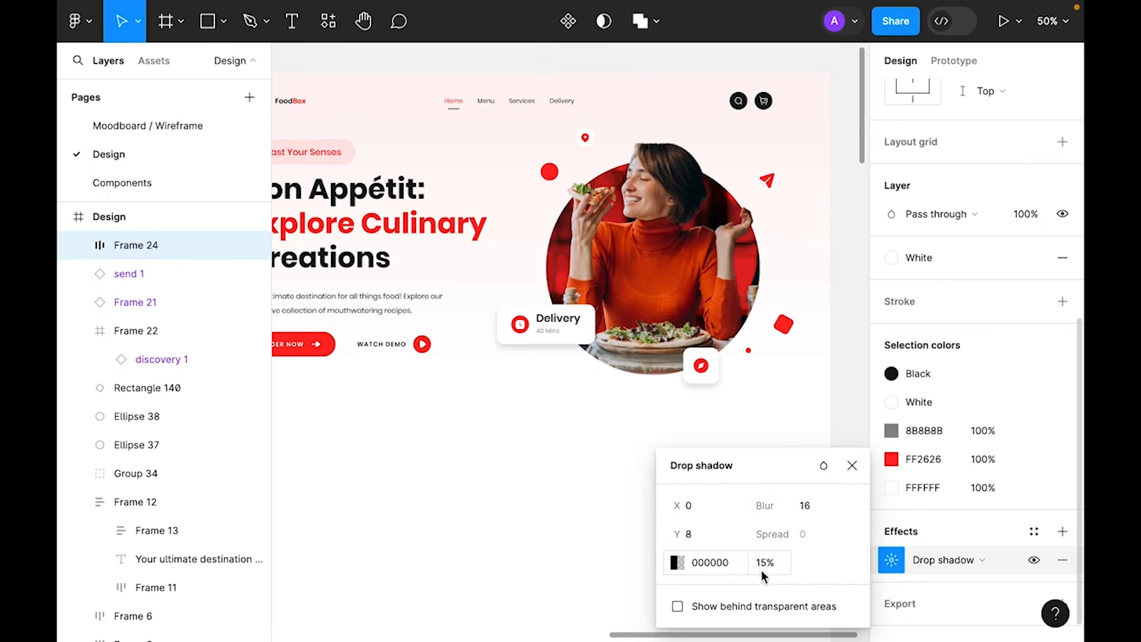
scroll(768, 572, up, 1)
text(5)
key(Return)
click(615, 552)
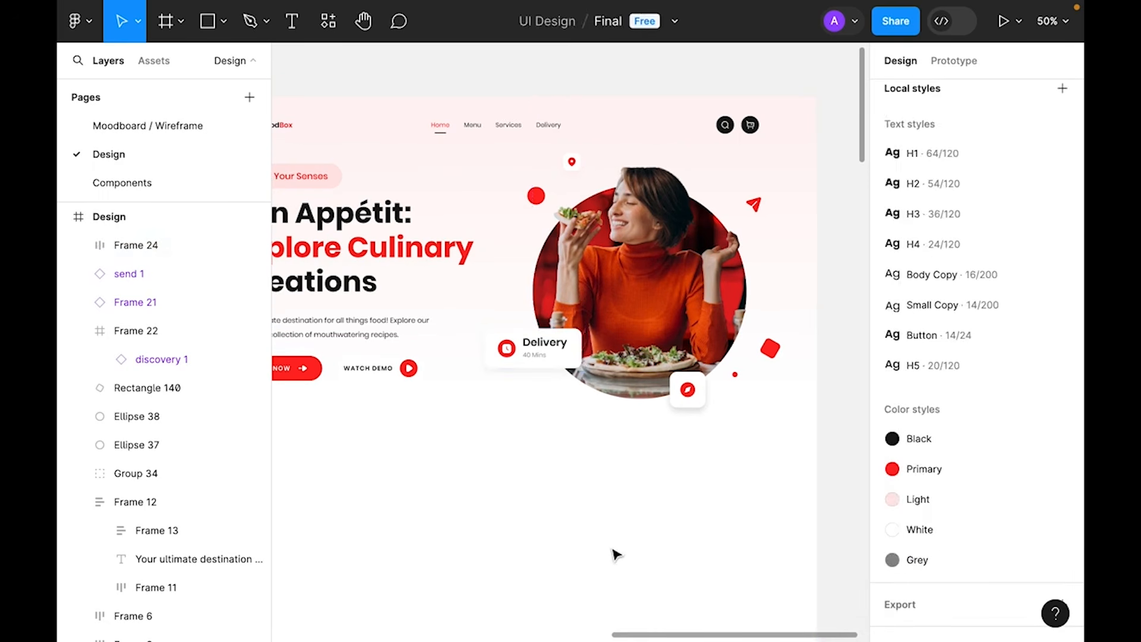
- Set the drop shadow opacity of the compass icon card below the photo to 5%
drag(598, 544, 684, 483)
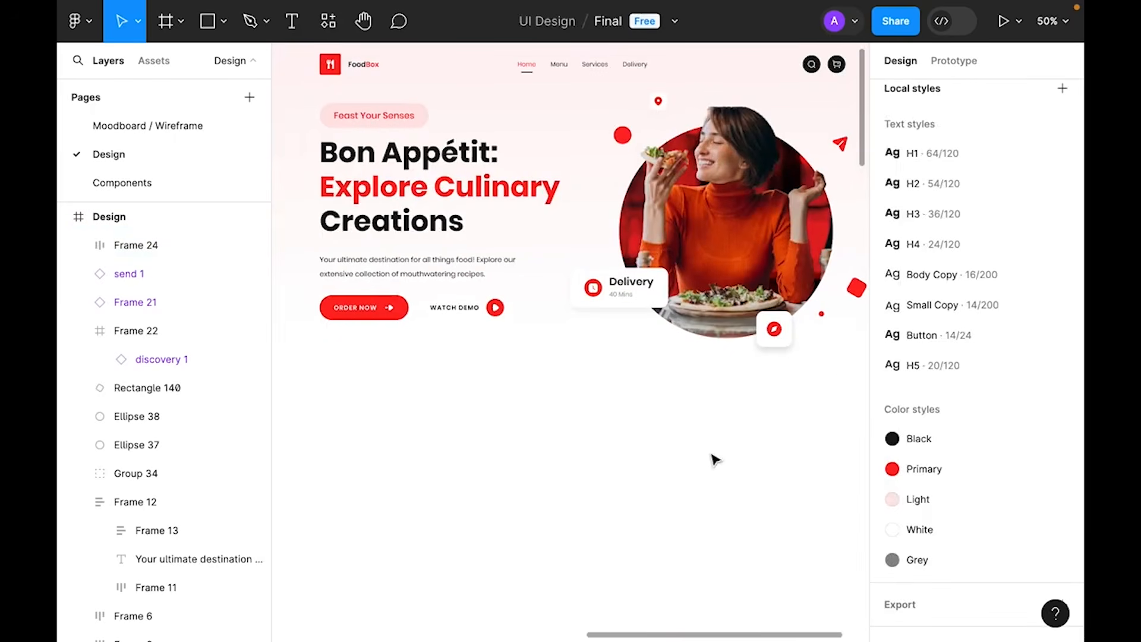
click(779, 333)
click(883, 533)
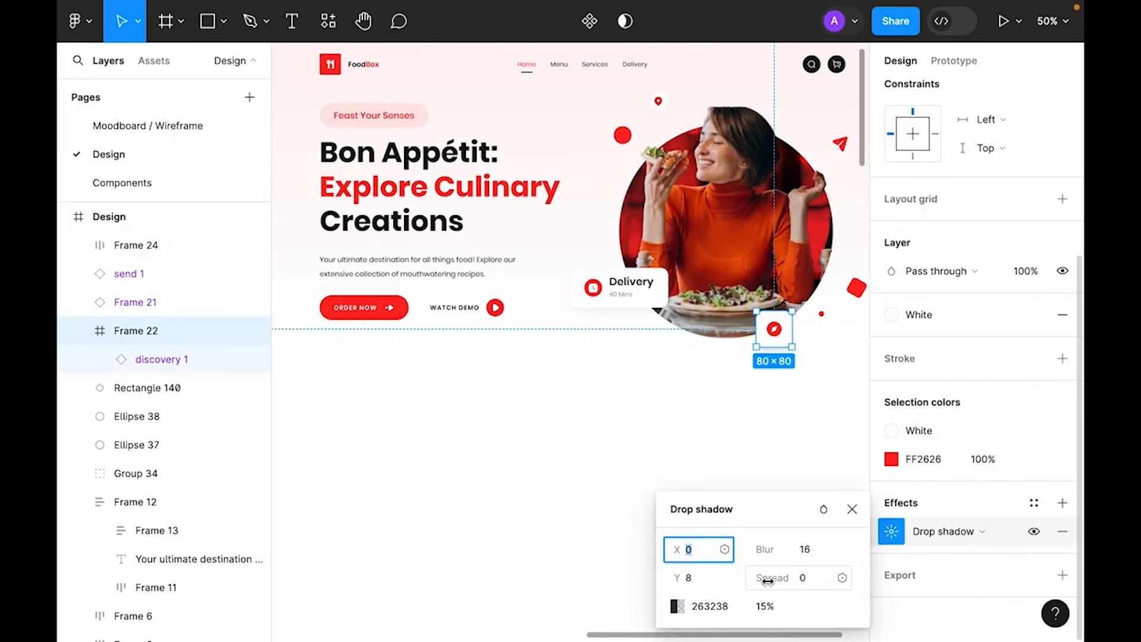
text(5)
key(Return)
click(479, 497)
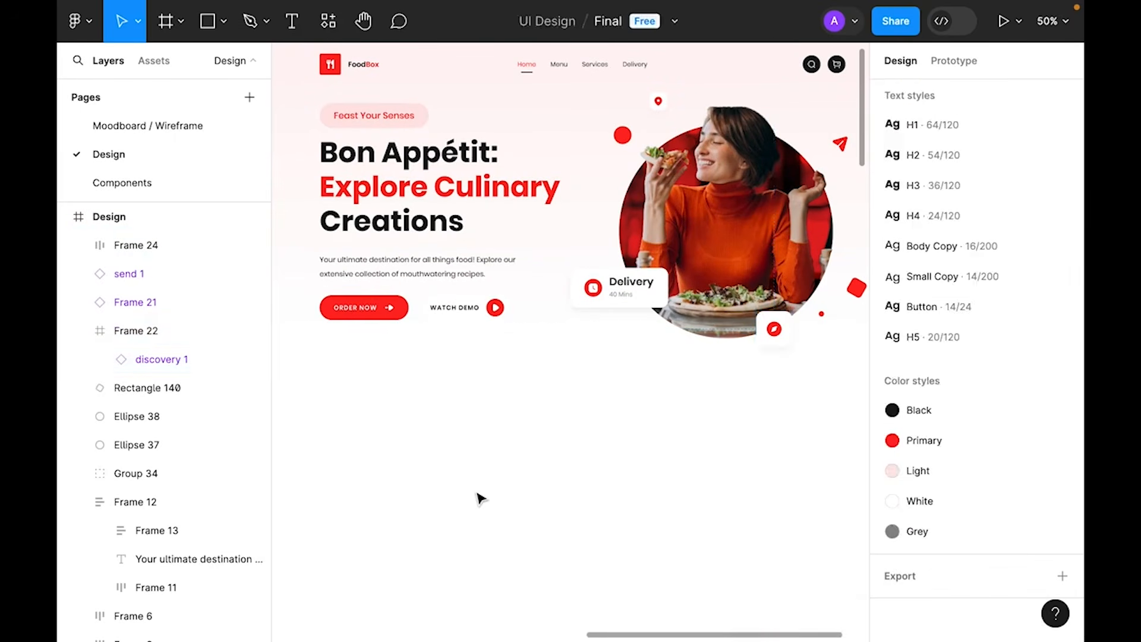
drag(615, 460, 561, 511)
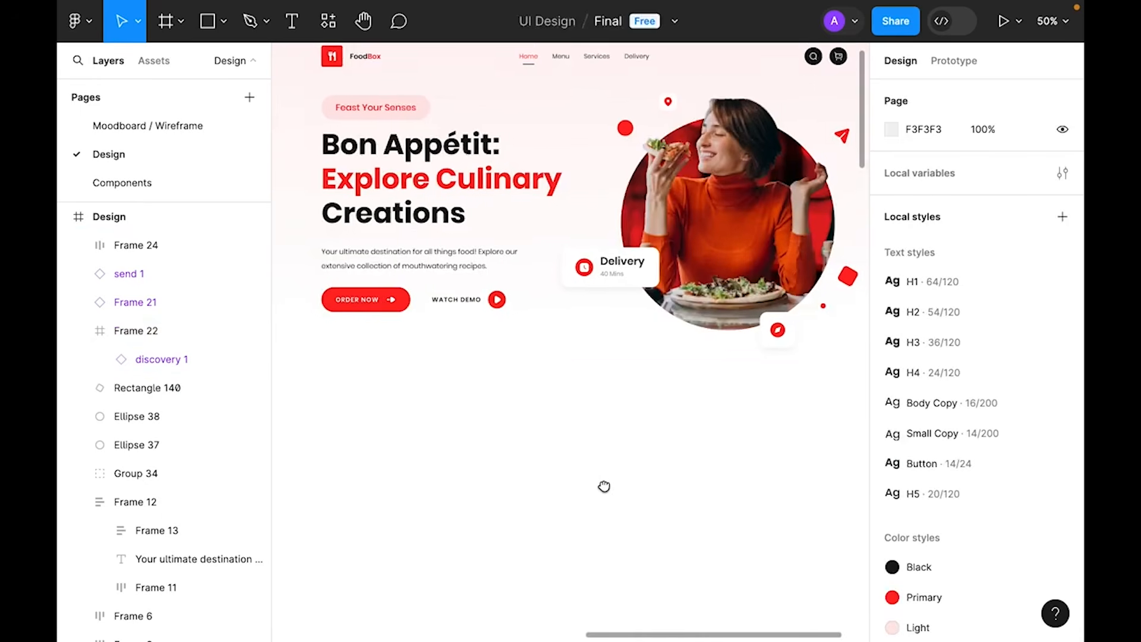
drag(604, 487, 581, 515)
drag(642, 481, 643, 494)
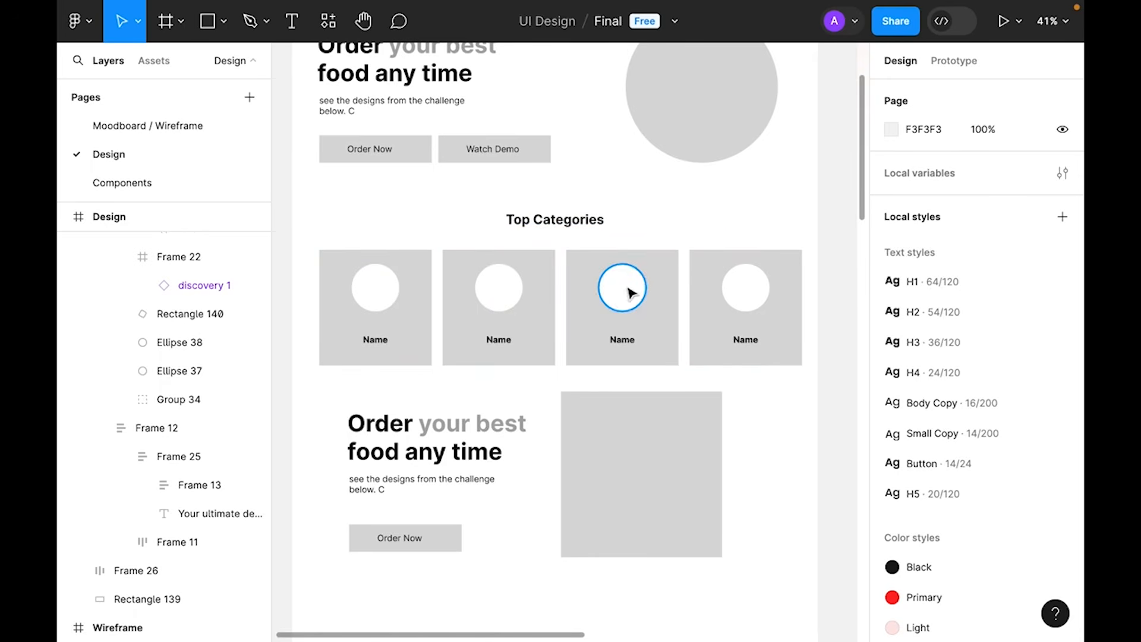
- Show the 12-column layout grid on the Design frame
drag(768, 416, 388, 415)
drag(669, 410, 507, 414)
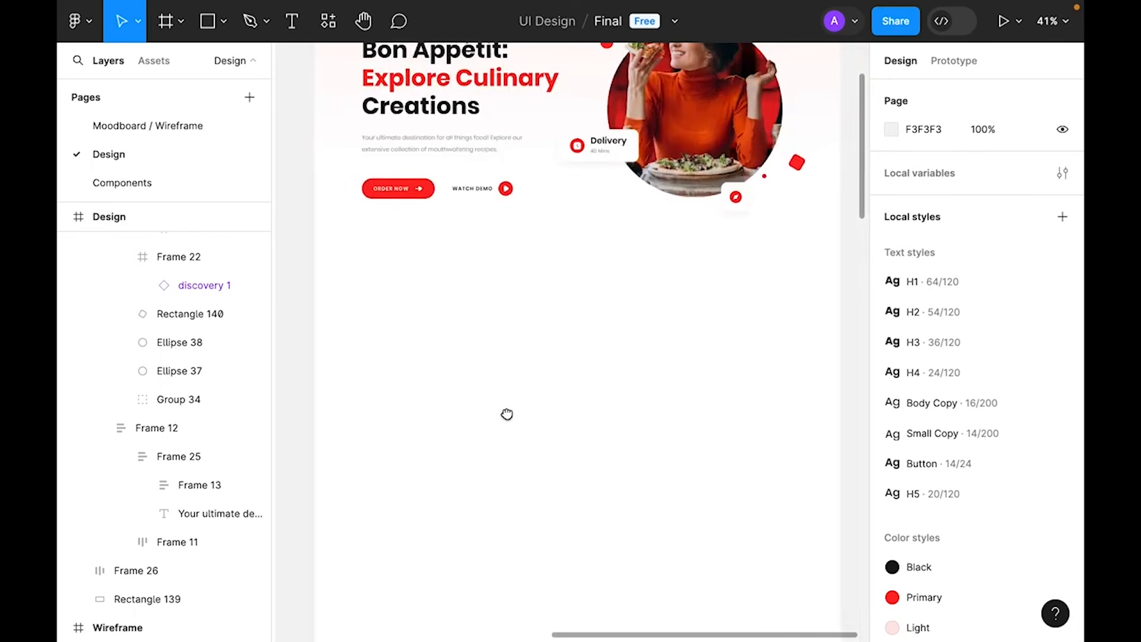
click(615, 317)
click(1034, 366)
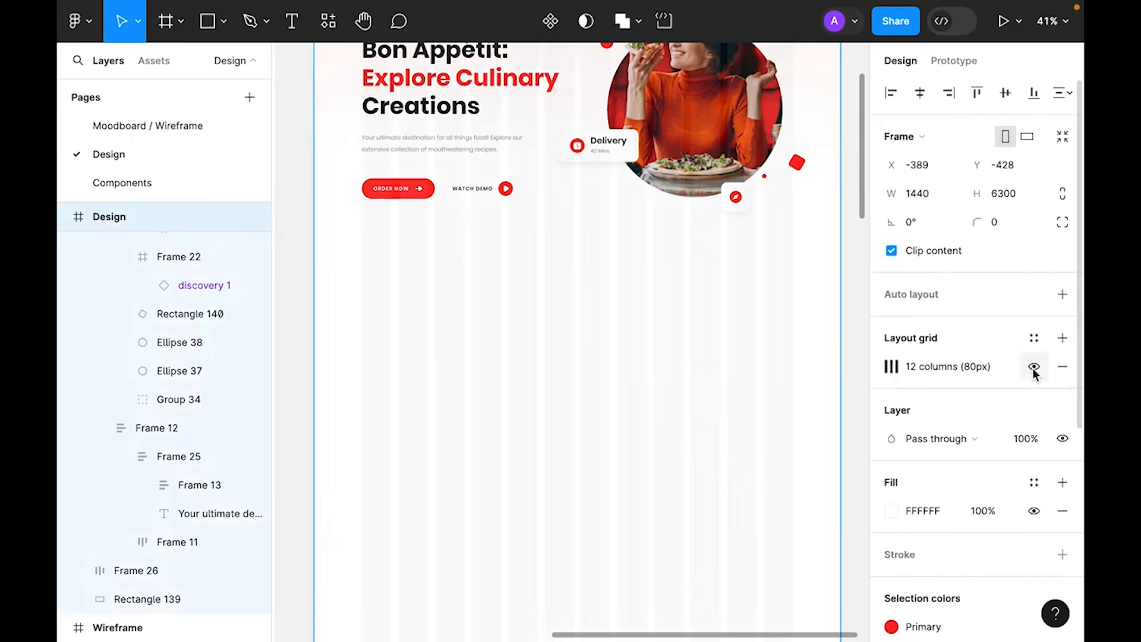
click(538, 394)
- Add the text "Top Categories" in the empty area below the hero section
scroll(538, 395, up, 3)
key(t)
click(547, 418)
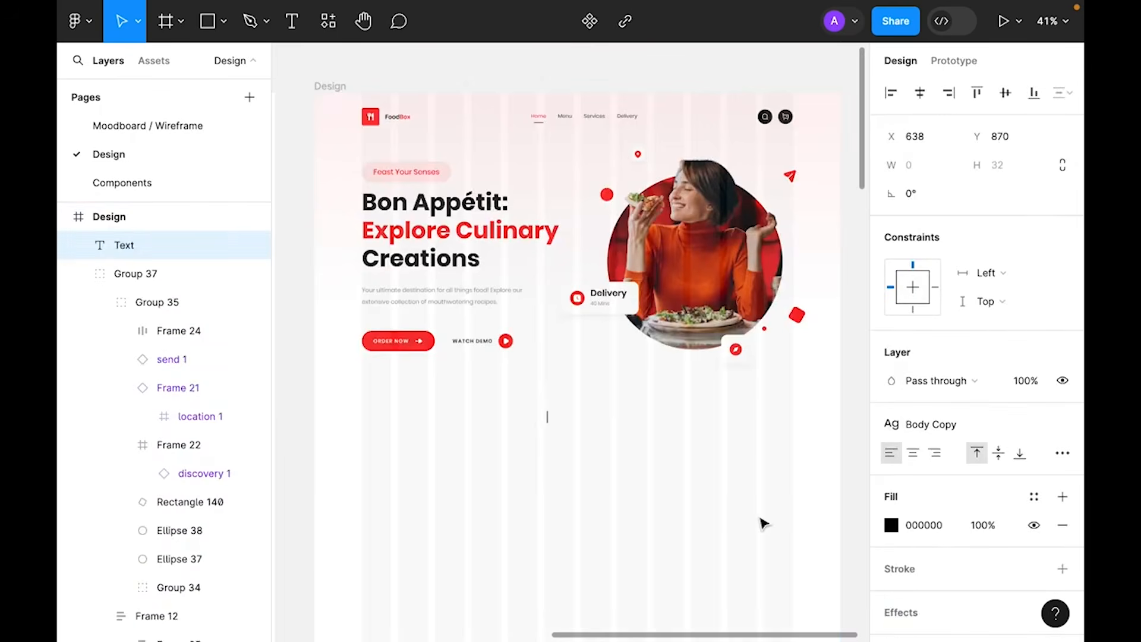
text(Top Categories)
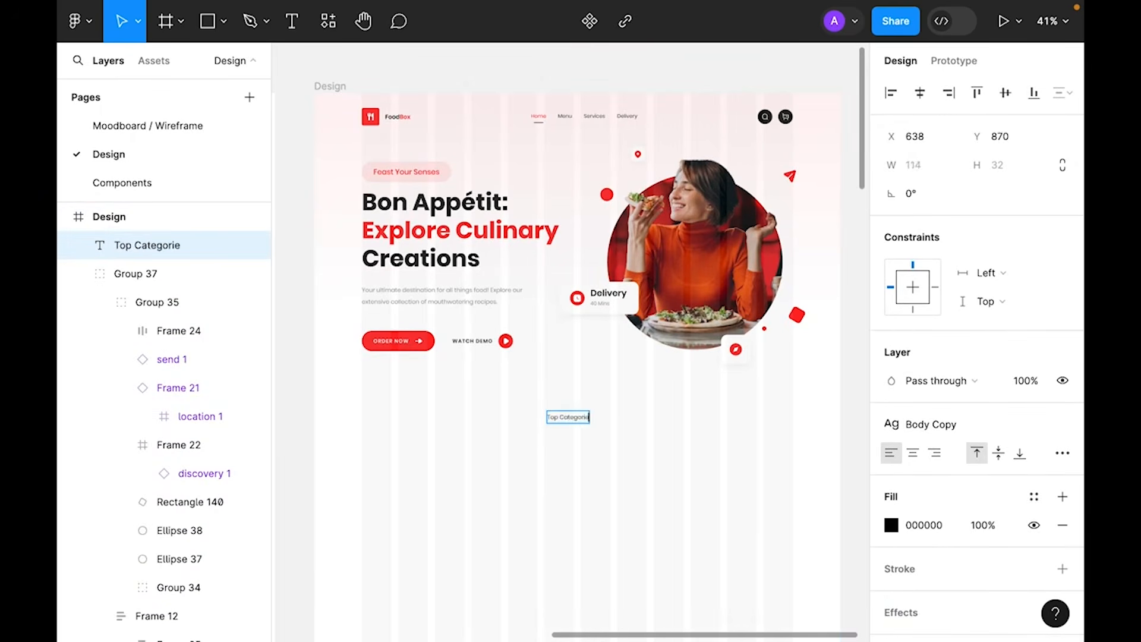
key(Escape)
- Apply the H2 text style and the Black color style to the Top Categories heading
click(965, 424)
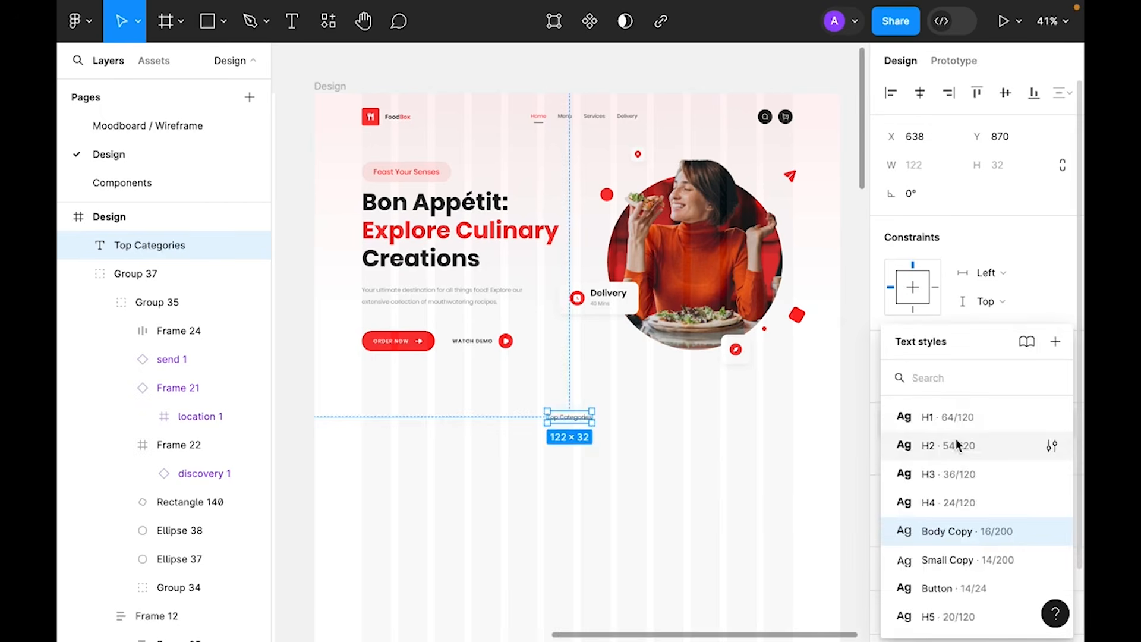
click(956, 443)
click(1034, 496)
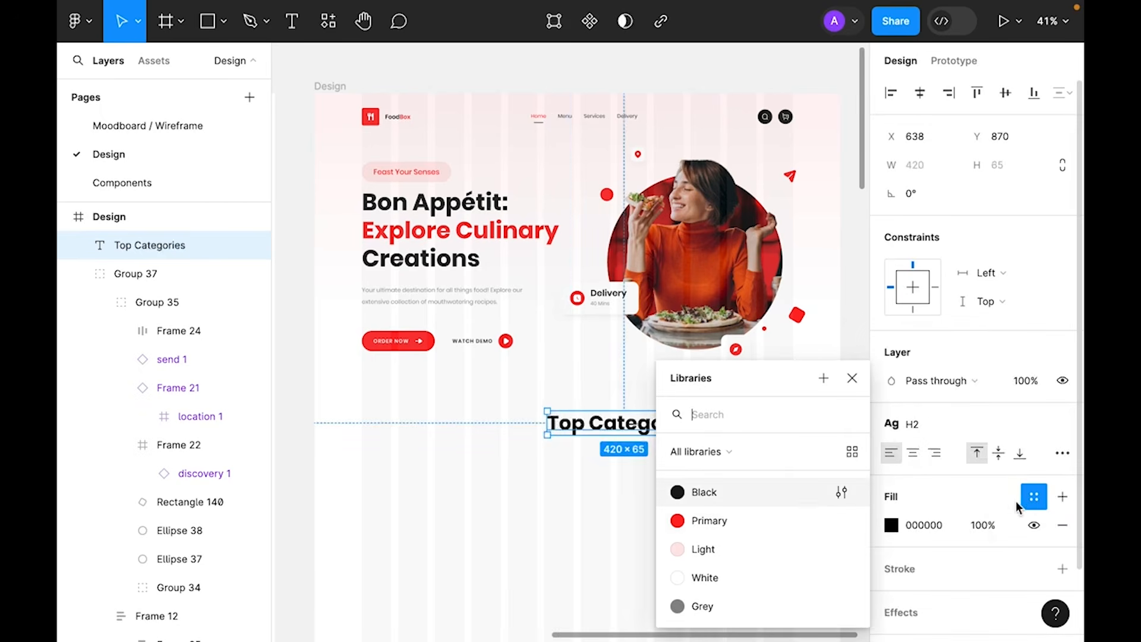
click(742, 491)
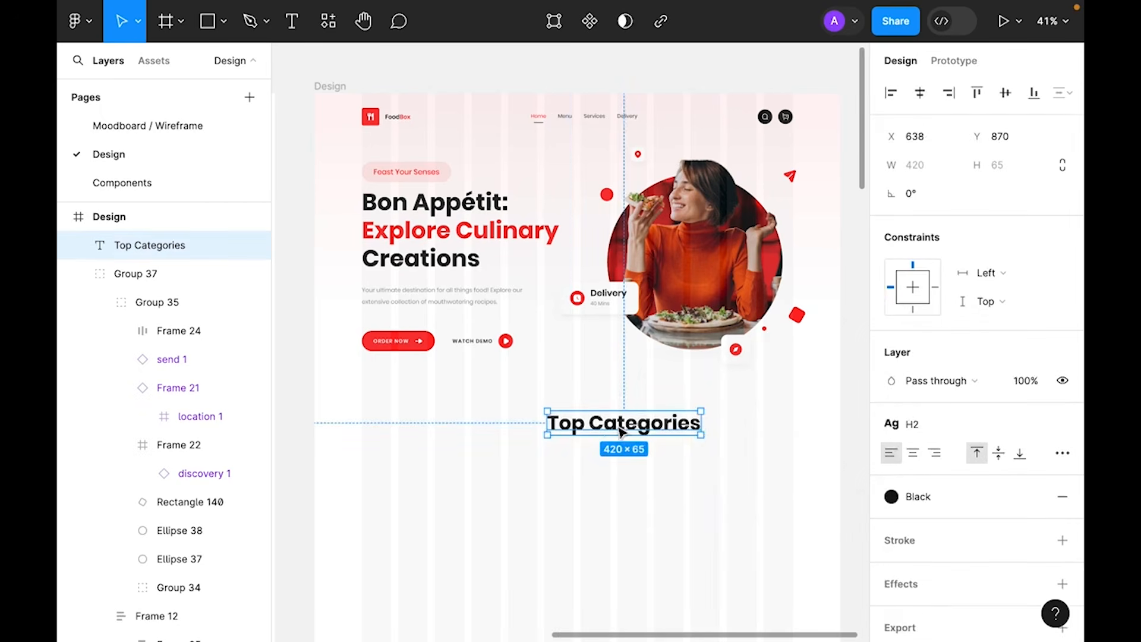
- Center the Top Categories heading horizontally on the page and center-align its text
click(922, 92)
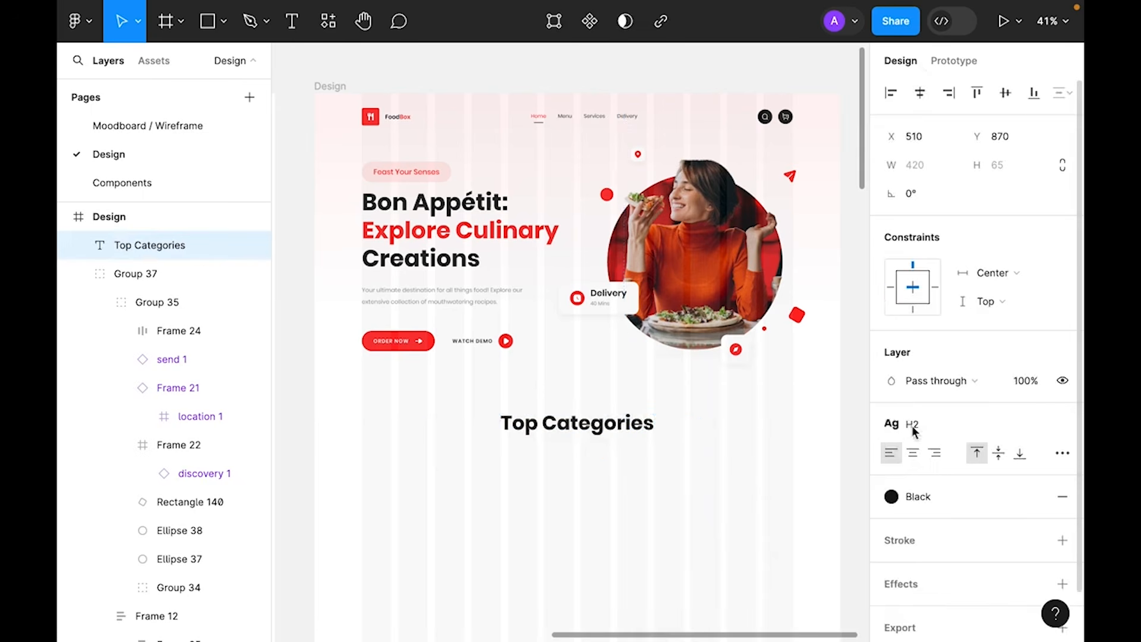
click(913, 453)
click(499, 508)
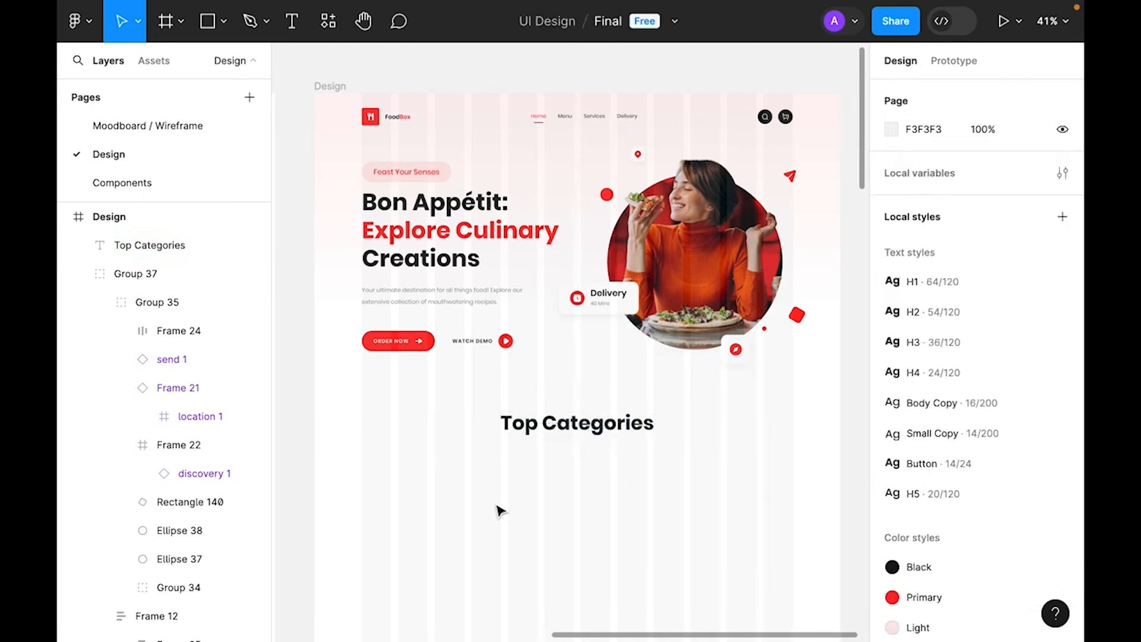
- Draw a 280 × 352 card frame below the heading, starting at the first grid column, and fill it with the Light color style
ctrl+scroll(499, 507, up, 2)
click(168, 30)
drag(308, 341, 404, 498)
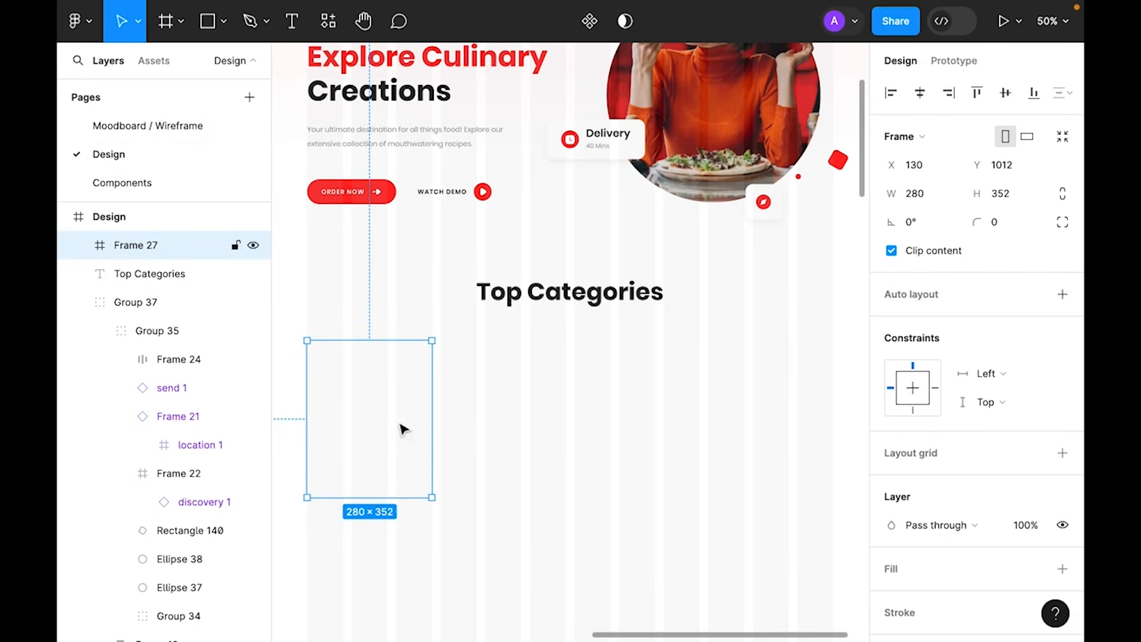
scroll(987, 398, down, 3)
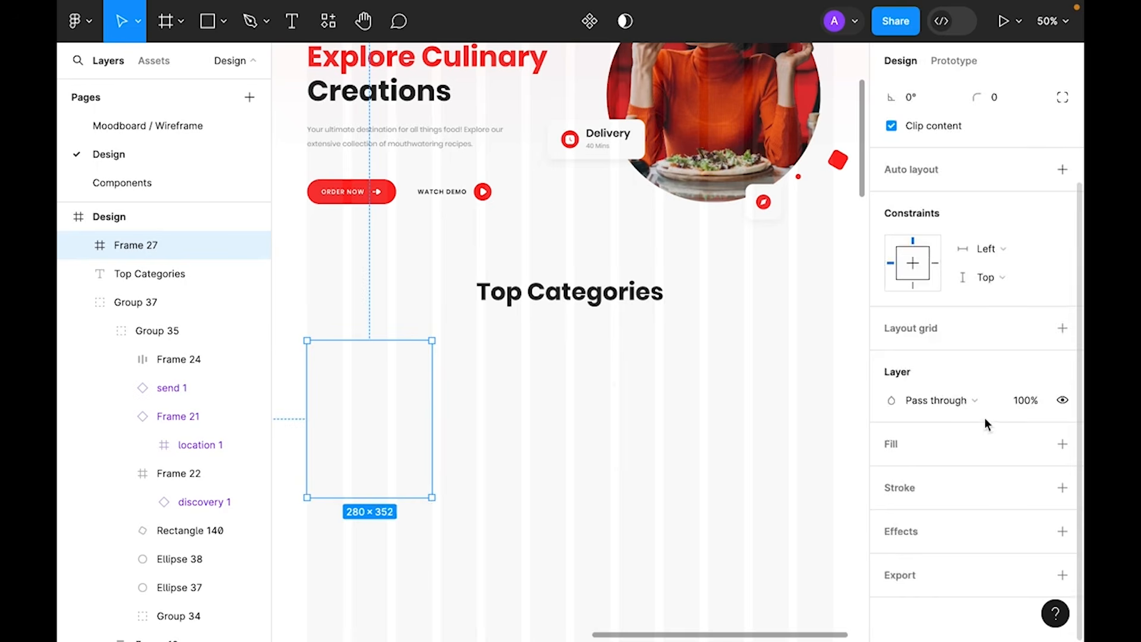
click(1062, 444)
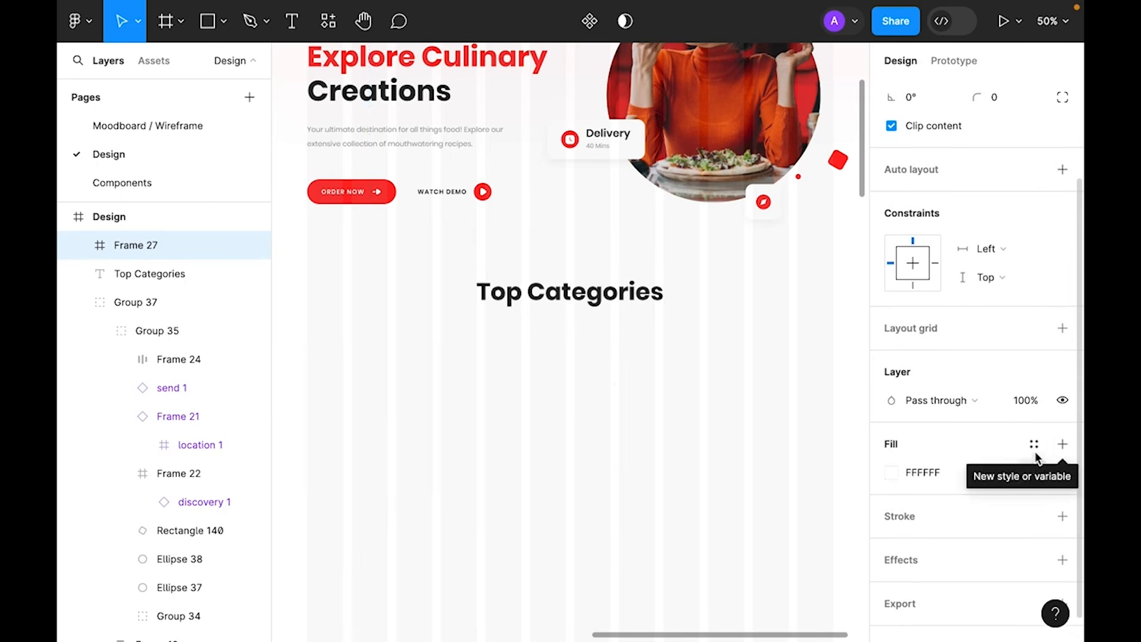
click(1034, 444)
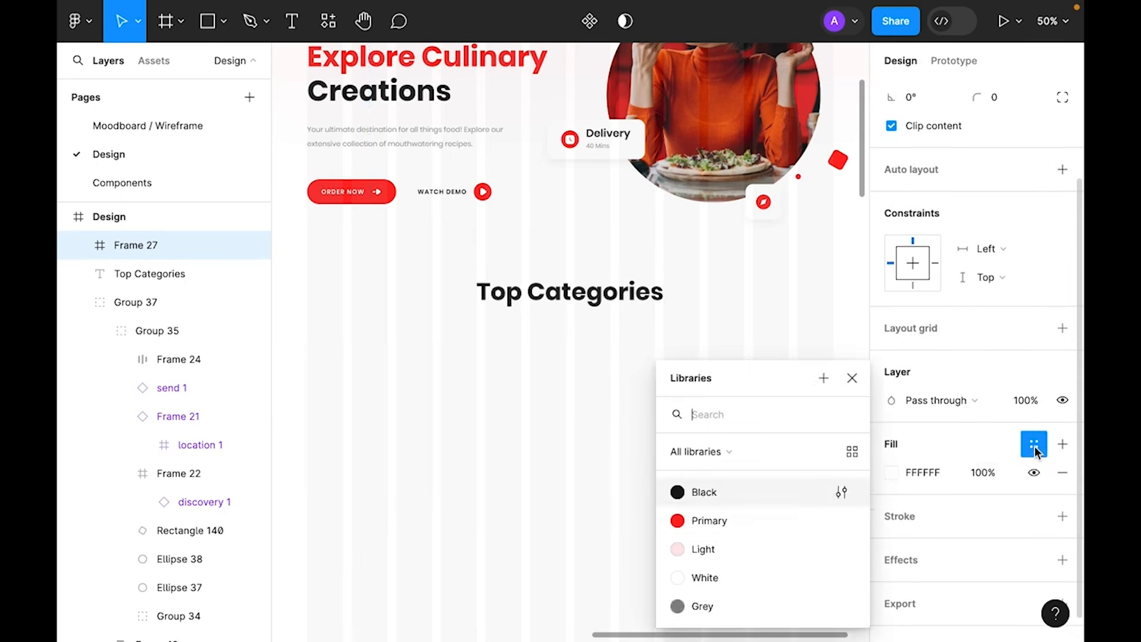
click(694, 548)
click(564, 419)
- Set the category card's corner radius to 16
click(346, 448)
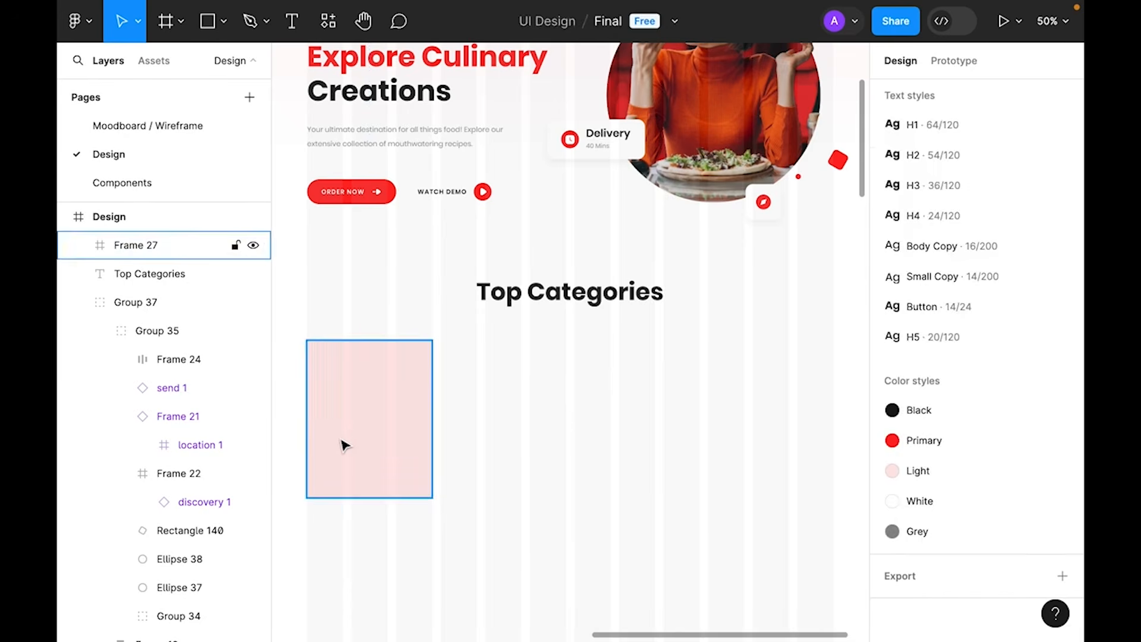
scroll(959, 288, up, 2)
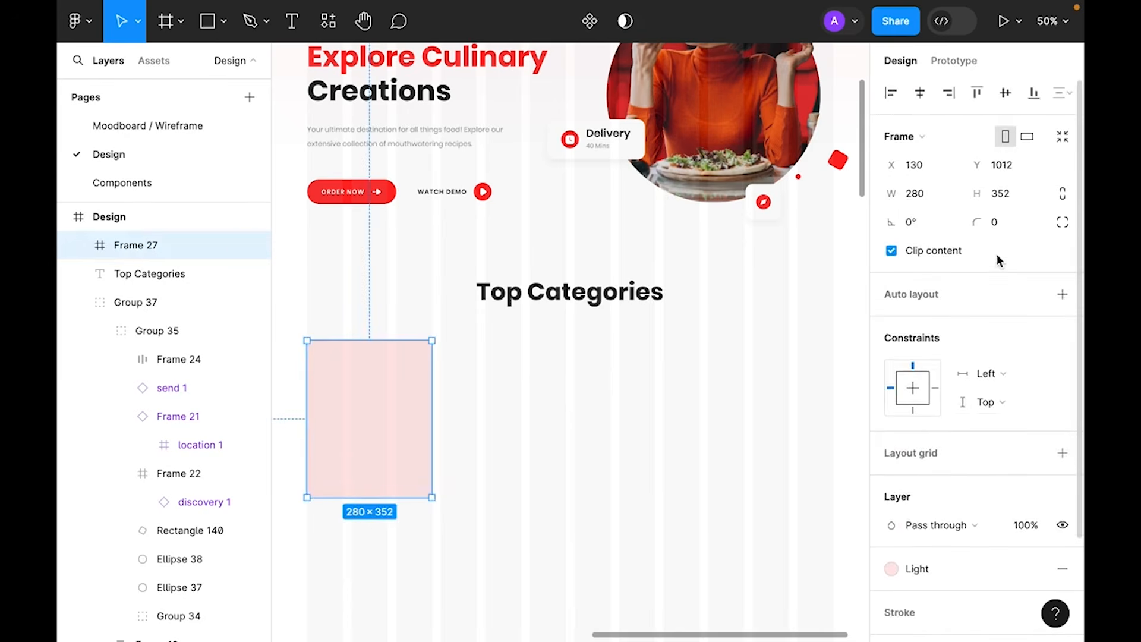
click(1002, 223)
text(16)
key(Return)
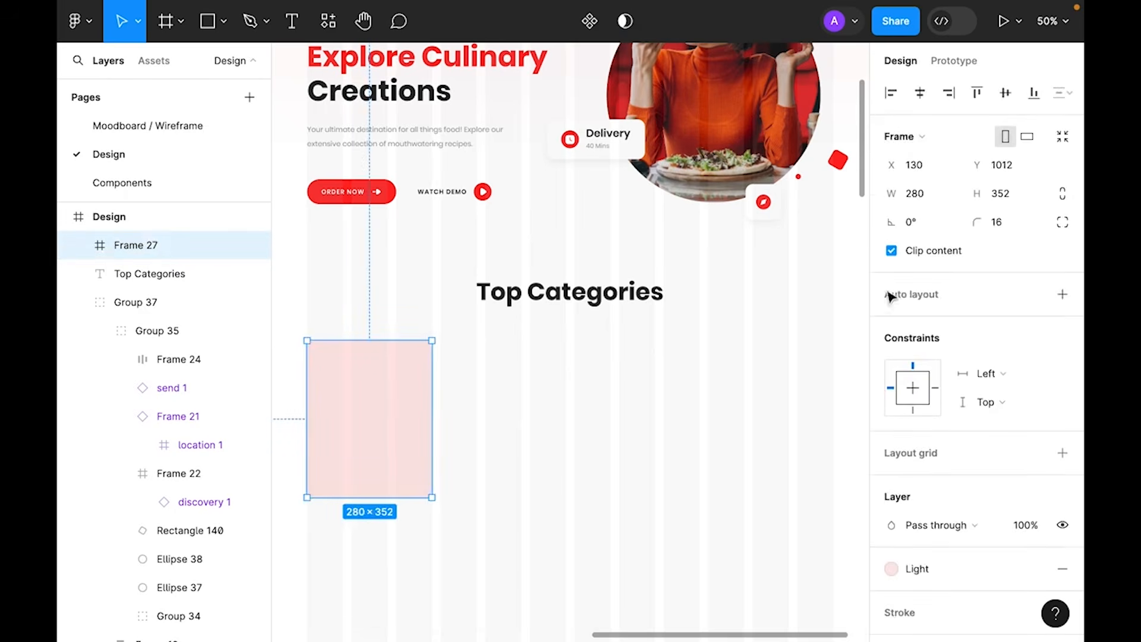
- Set the category card's corner radius to 32
click(1008, 221)
text(32)
key(Return)
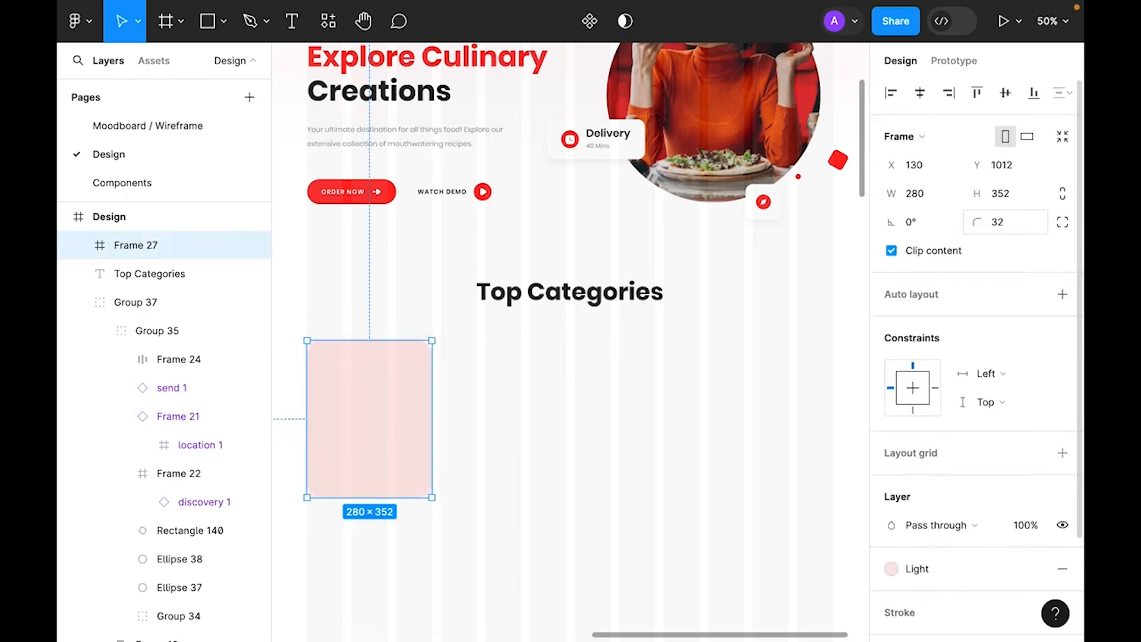
click(721, 474)
- Place a new frame inside the upper part of the category card and size it 96 × 96
scroll(424, 306, down, 1)
scroll(423, 306, left, 1)
click(424, 306)
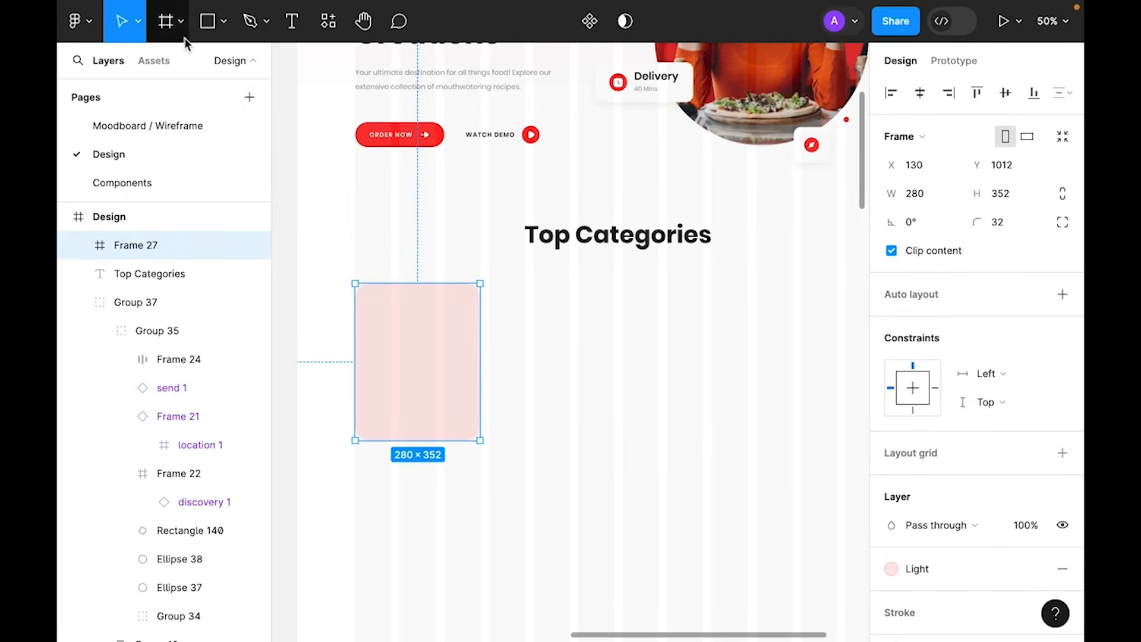
click(167, 24)
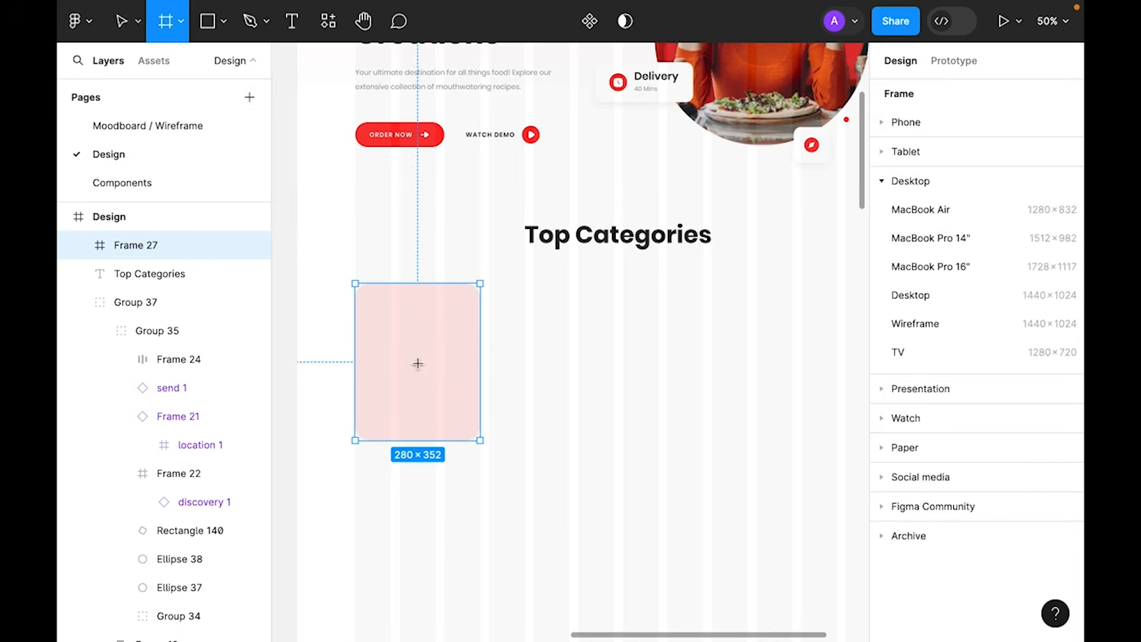
click(410, 339)
drag(409, 344, 415, 342)
click(1062, 193)
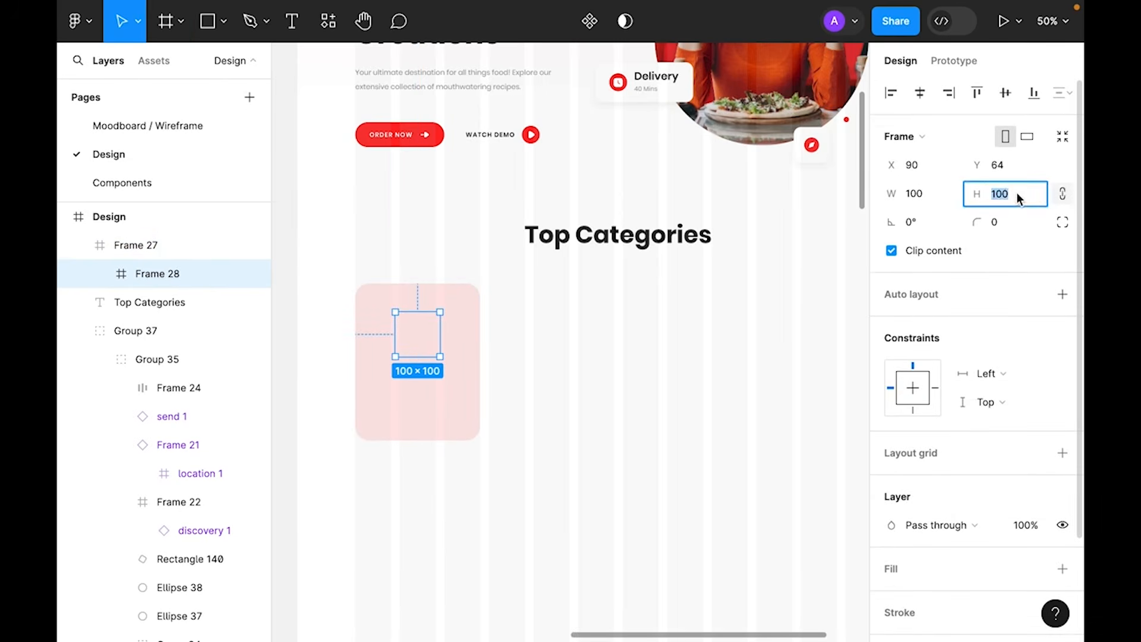
text(96)
key(Return)
- Round the small inner frame into a circle with a corner radius of 99 and fill it with the White color style
click(1013, 226)
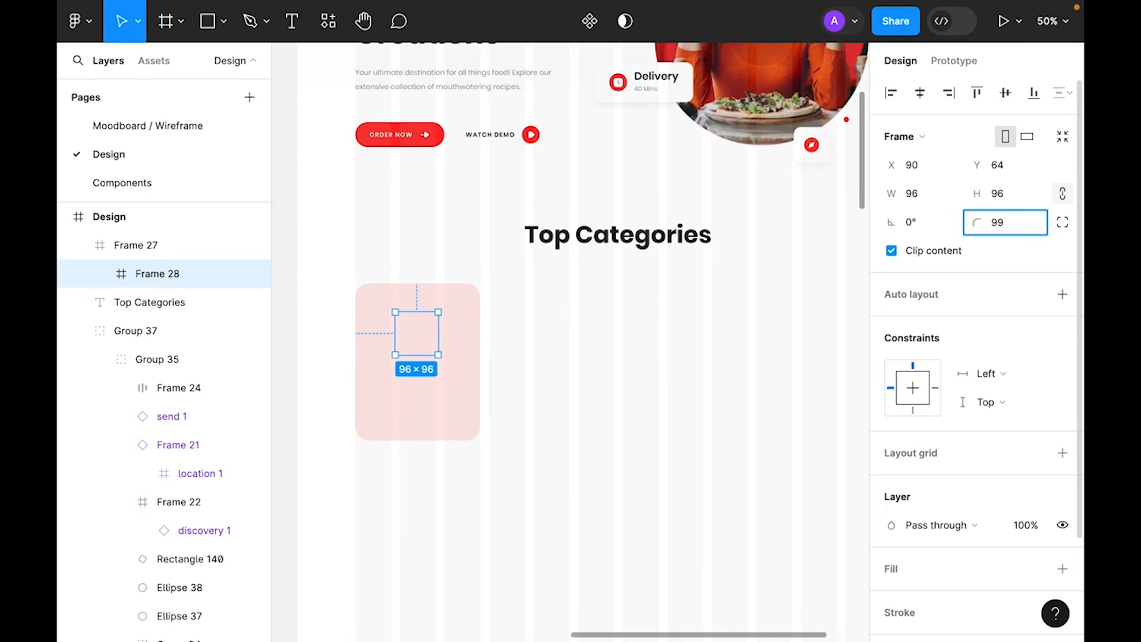
key(Return)
scroll(920, 380, down, 3)
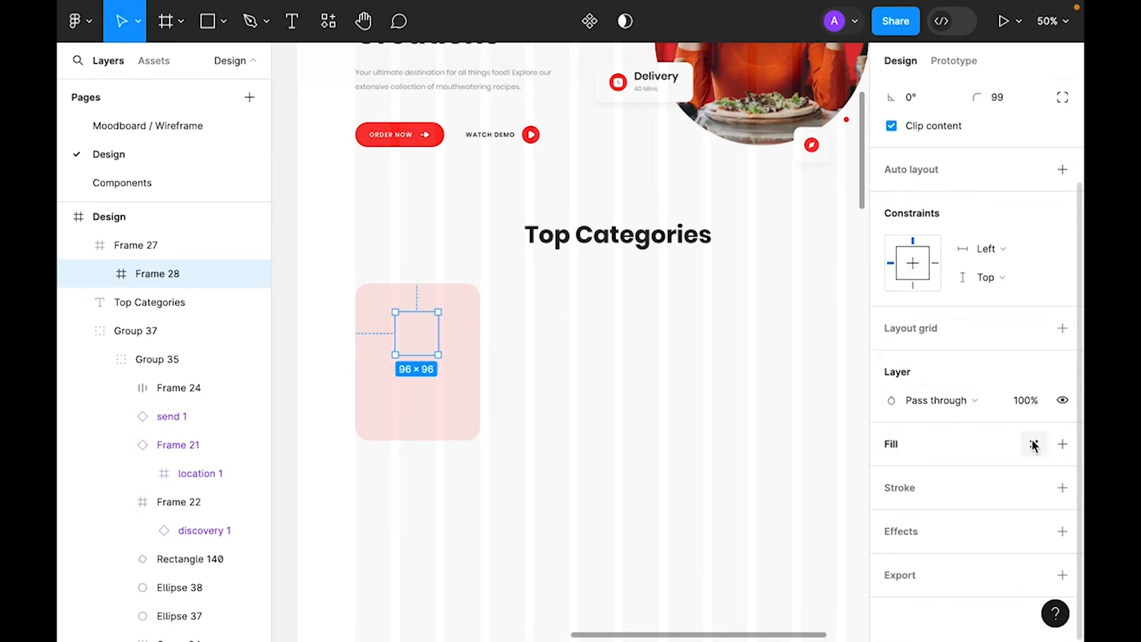
click(1034, 445)
click(729, 575)
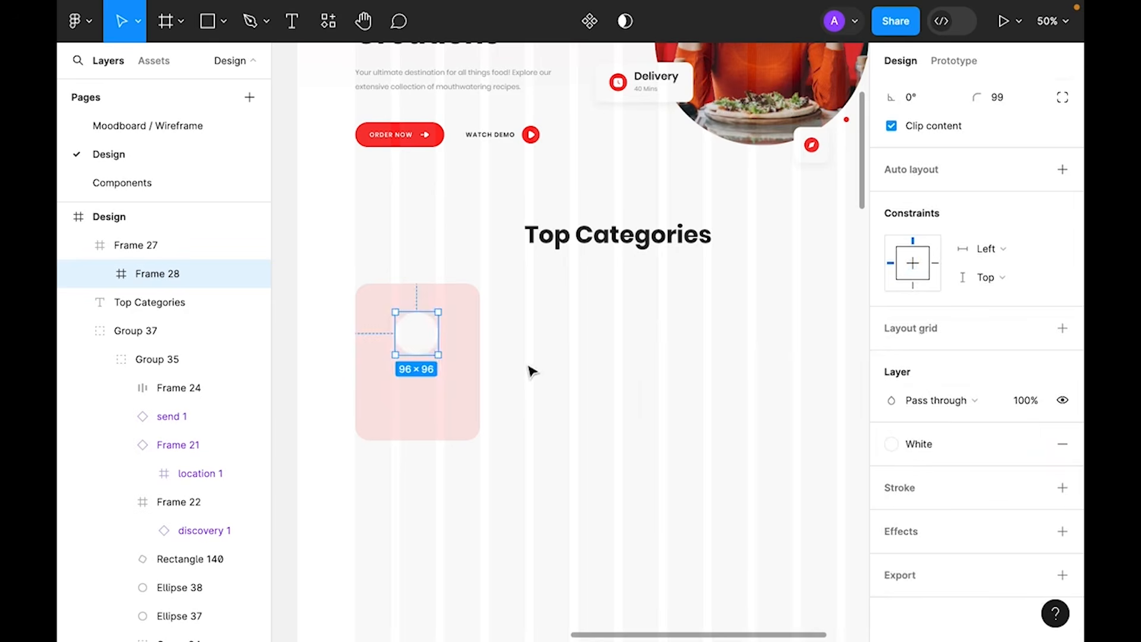
- Change the category card's fill to the White color style and give it a stroke in the Light color style
click(430, 396)
click(976, 444)
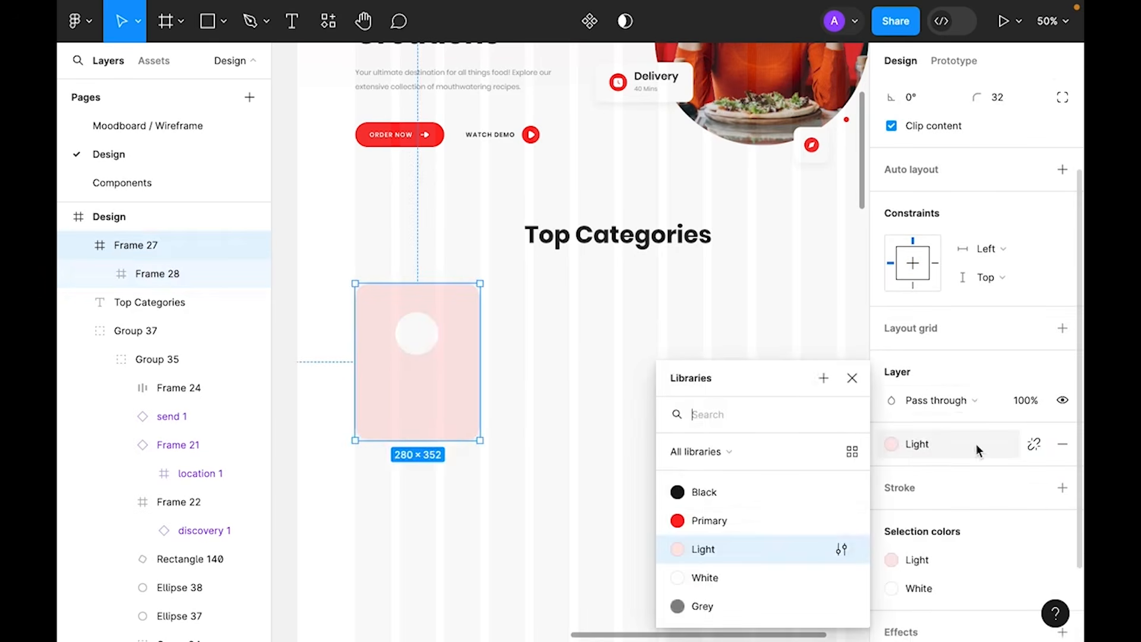
click(735, 580)
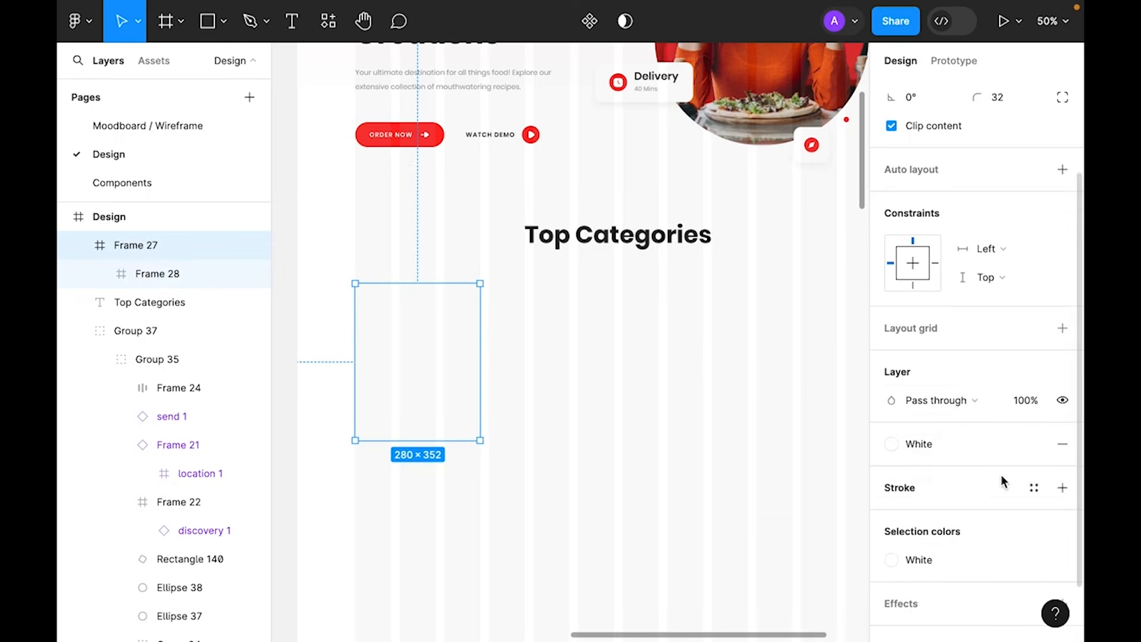
scroll(1050, 418, down, 2)
click(1035, 416)
click(696, 548)
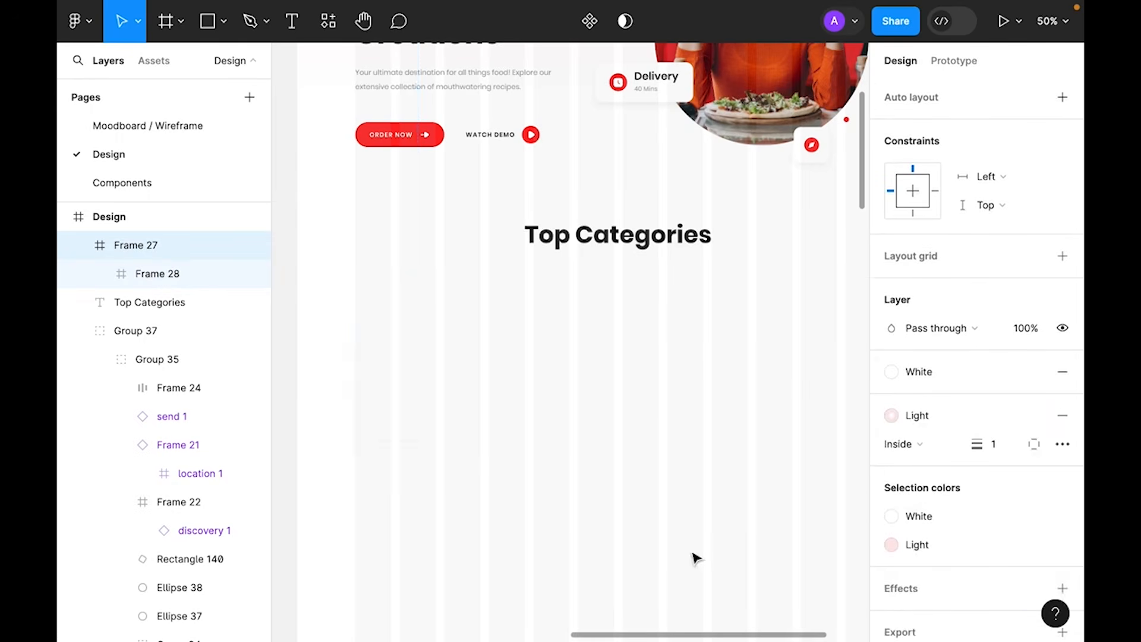
- Change the fill of the circle inside the category card to the Light color style
double_click(426, 334)
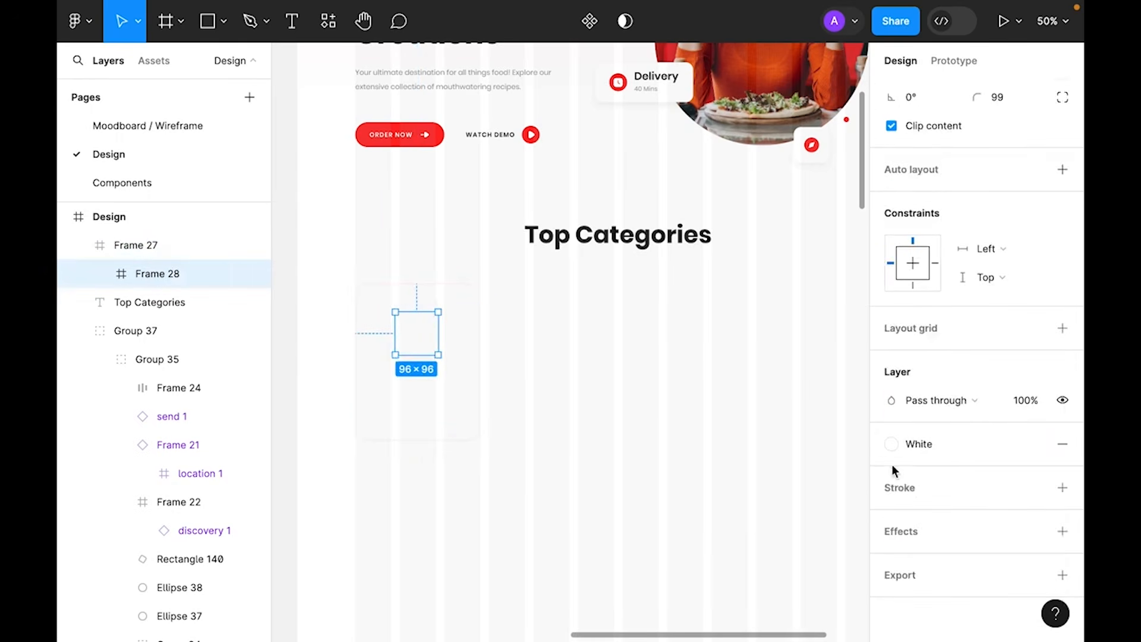
click(961, 442)
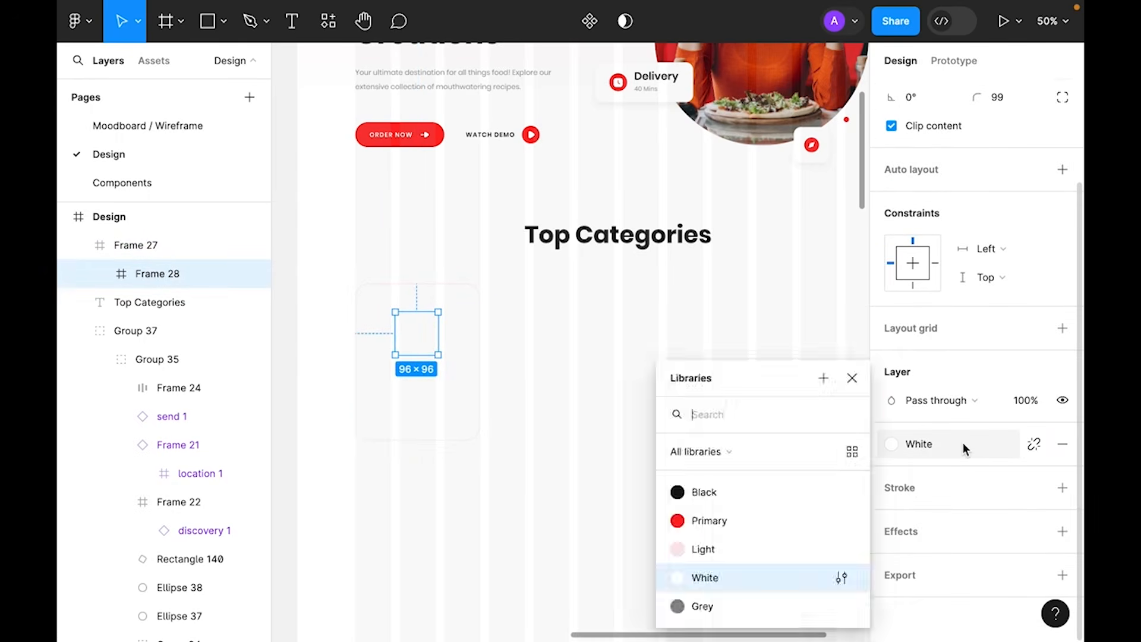
click(706, 549)
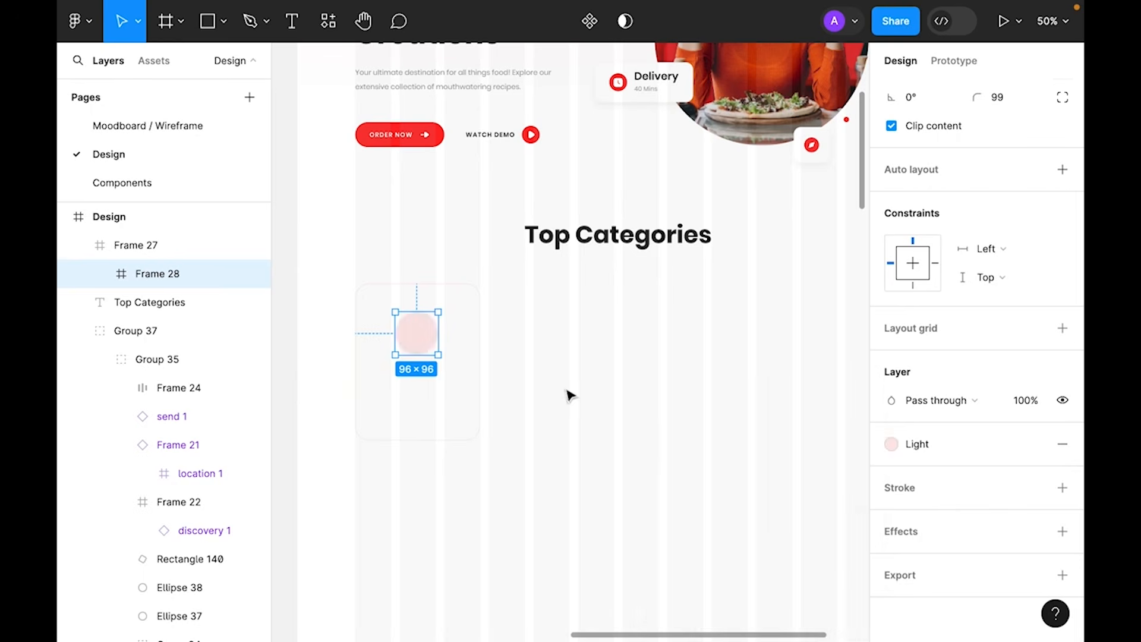
click(588, 415)
- Add the text "Fast Food" inside the category card below the circle
scroll(535, 419, left, 3)
click(516, 413)
key(t)
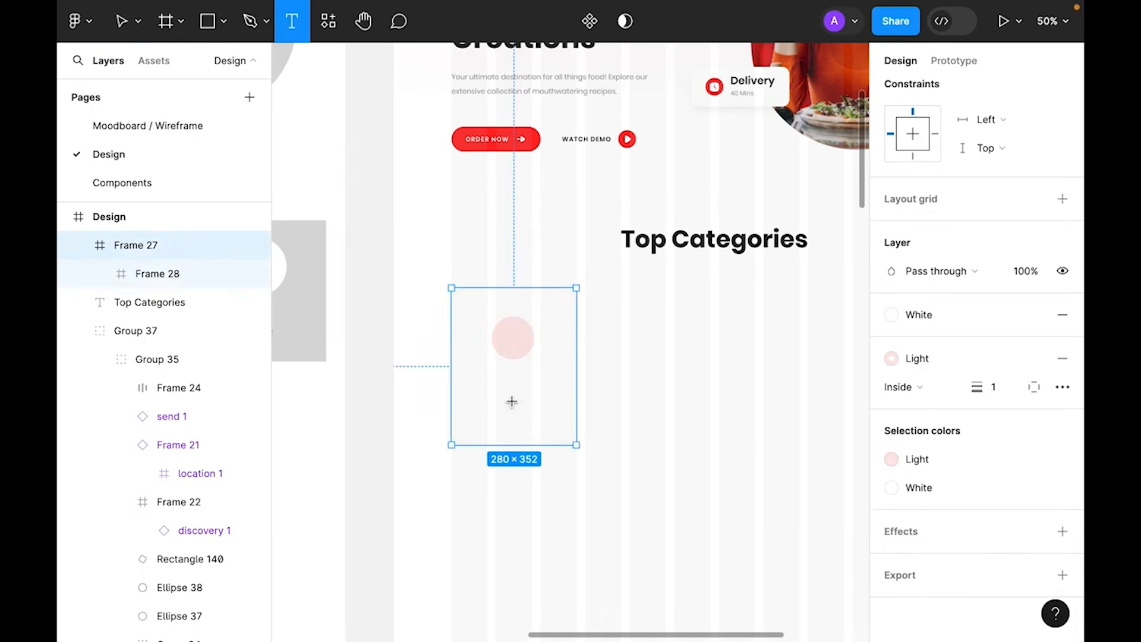
click(502, 388)
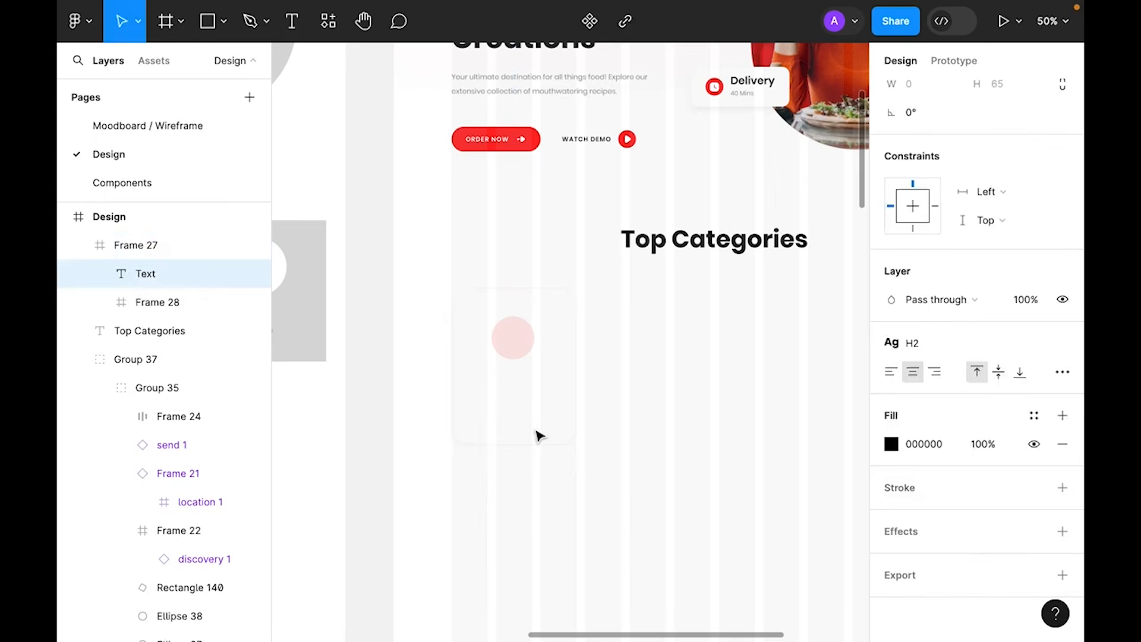
text(Fast Food)
key(Escape)
- Apply the H4 text style to the Fast Food label and center it horizontally in the card
click(942, 349)
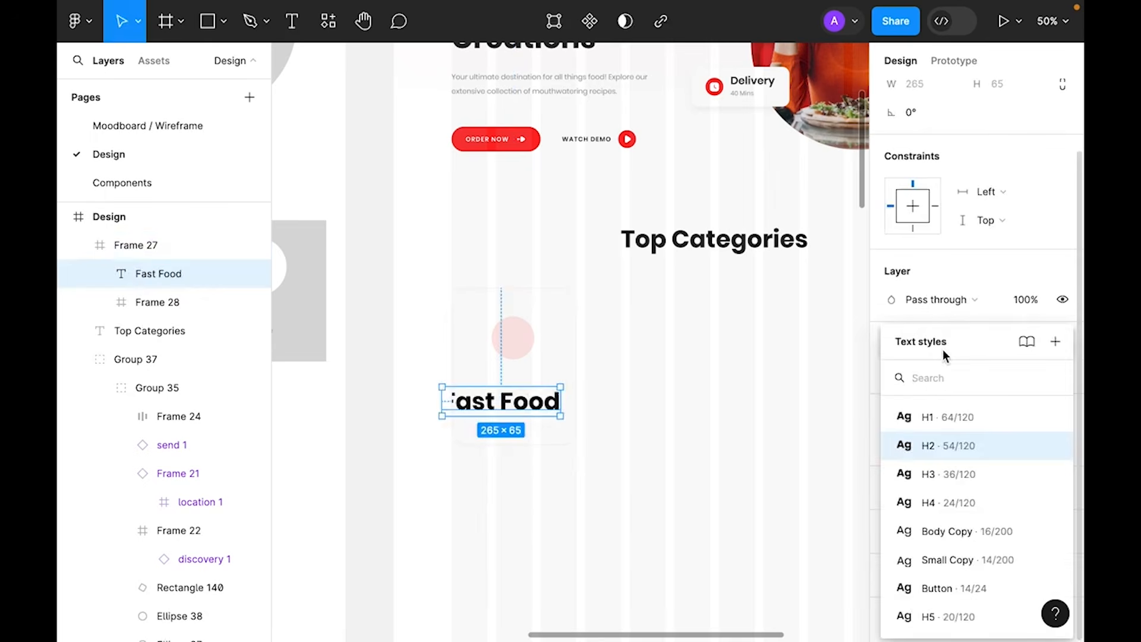
click(953, 502)
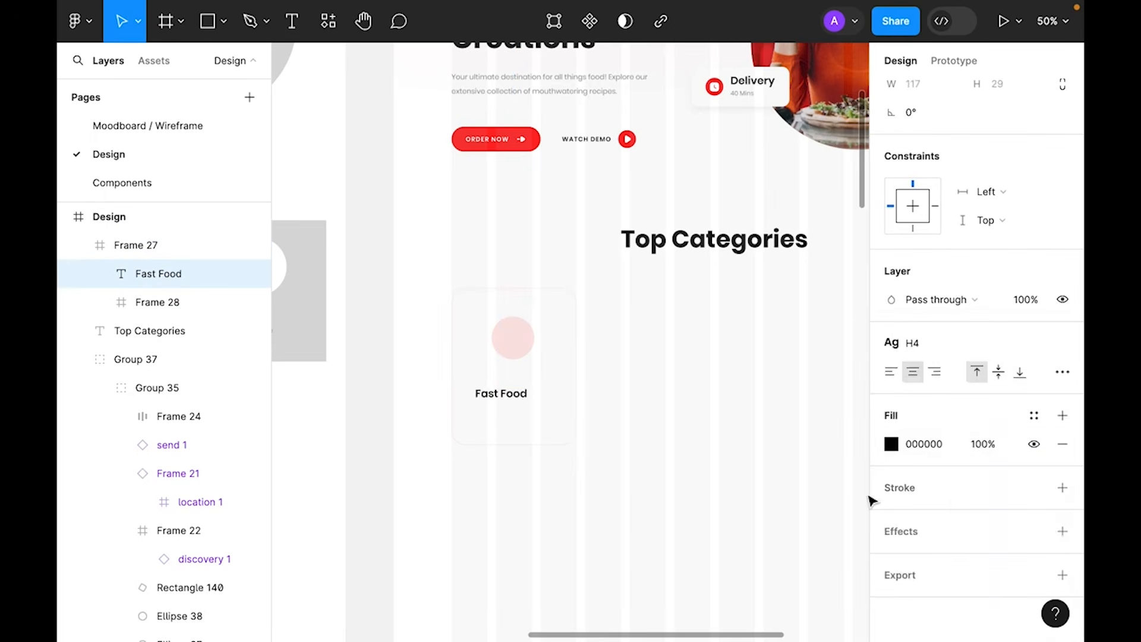
scroll(759, 387, up, 1)
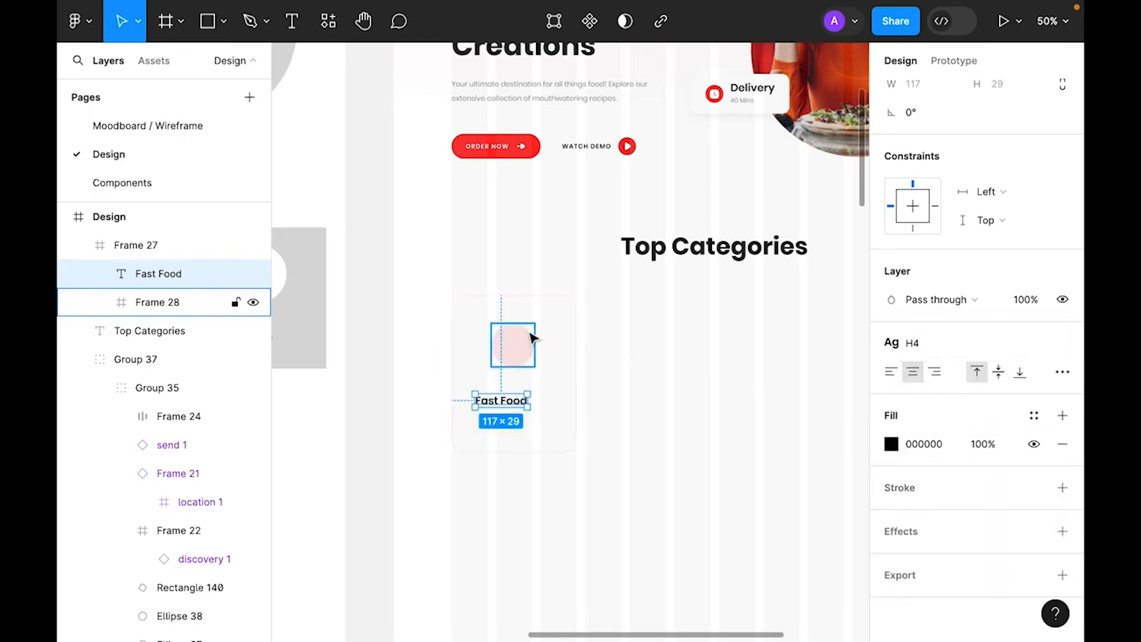
click(919, 95)
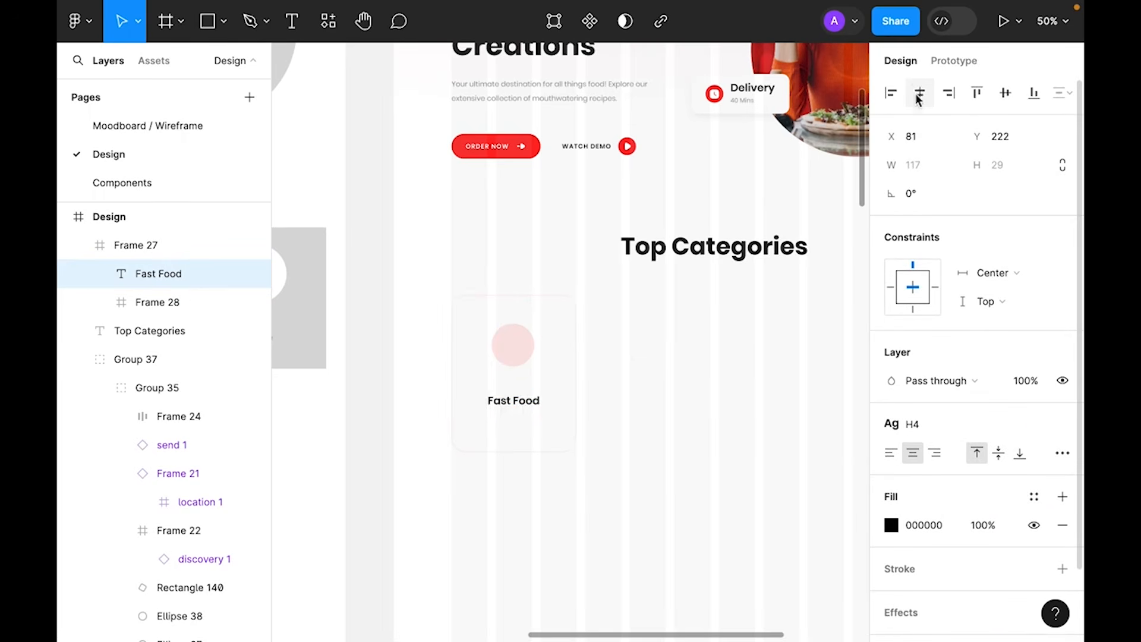
- Insert the Pizza icon from the local Icons component and nest it inside the circle of the Fast Food card
click(617, 377)
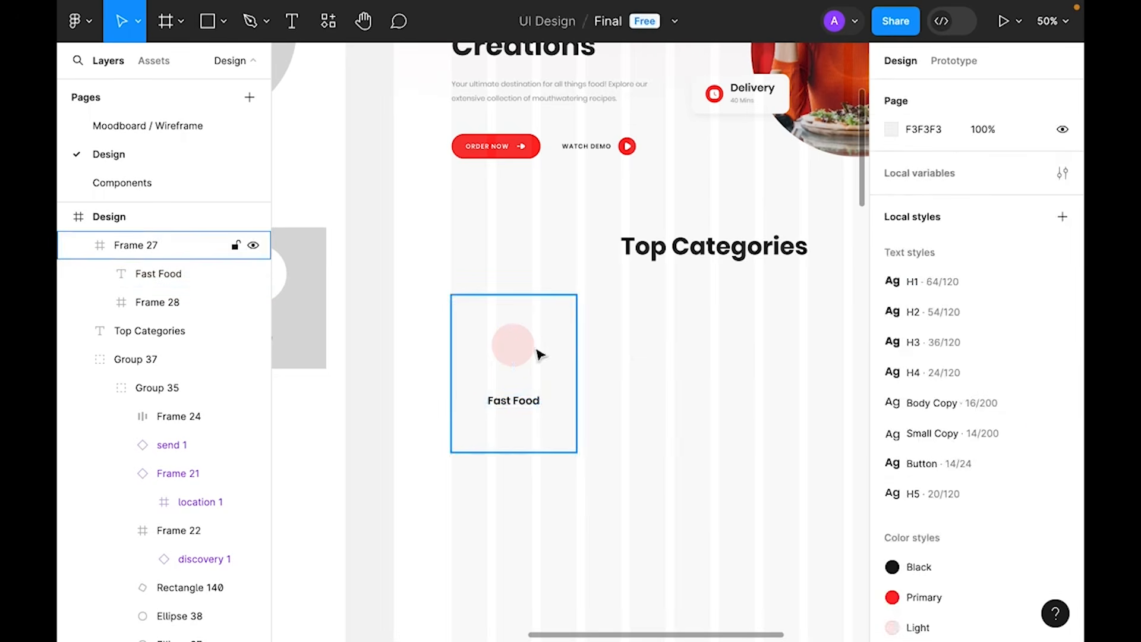
click(150, 185)
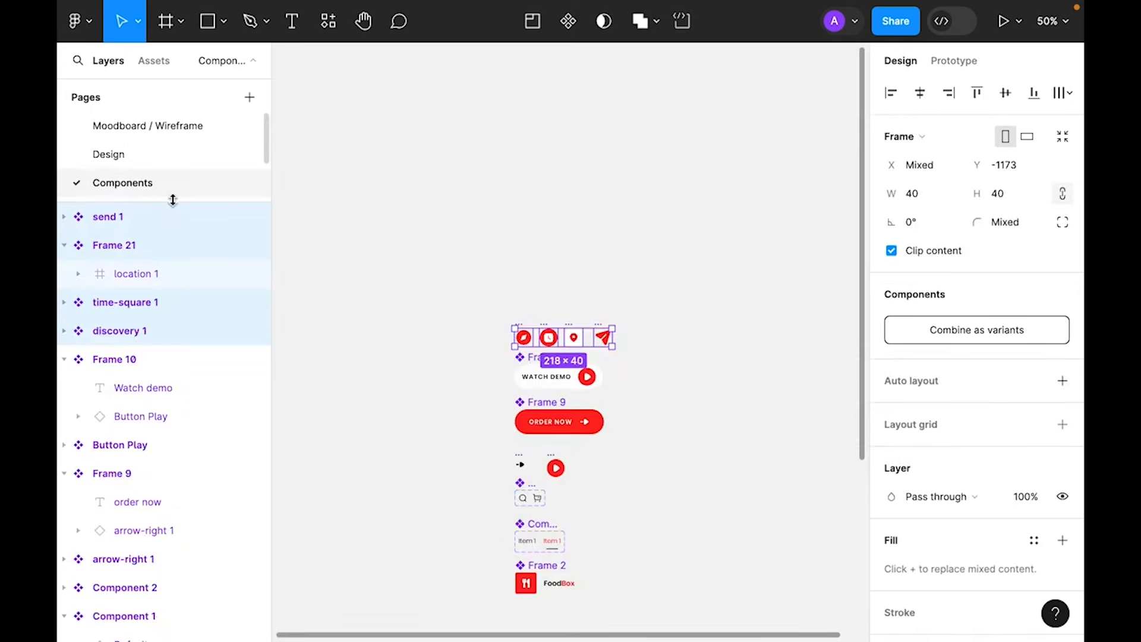
scroll(385, 461, down, 5)
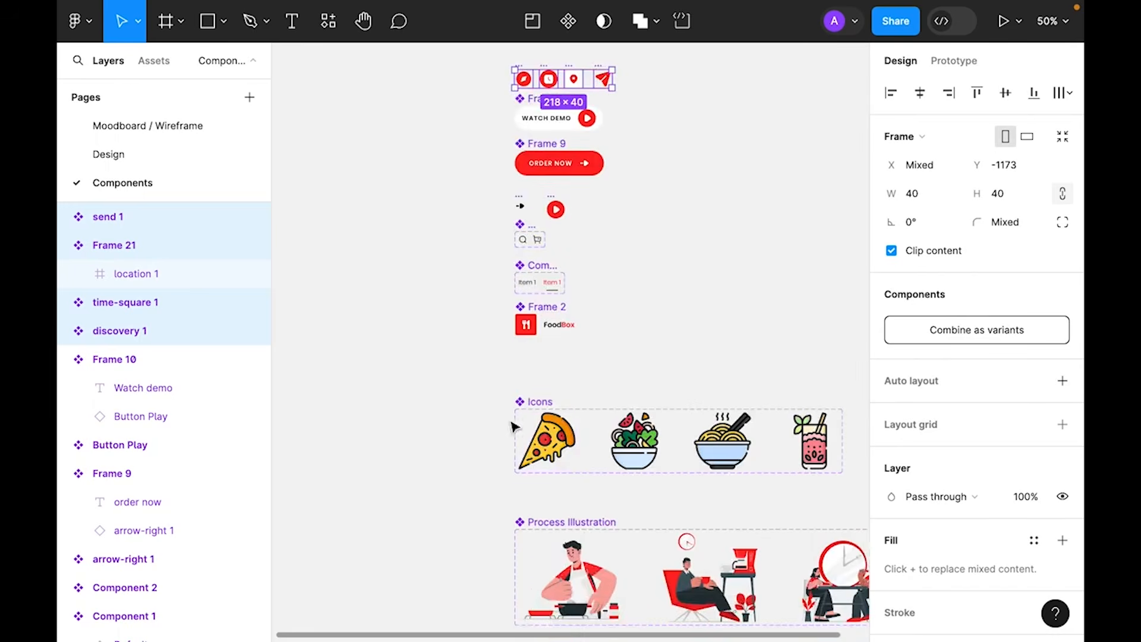
click(154, 156)
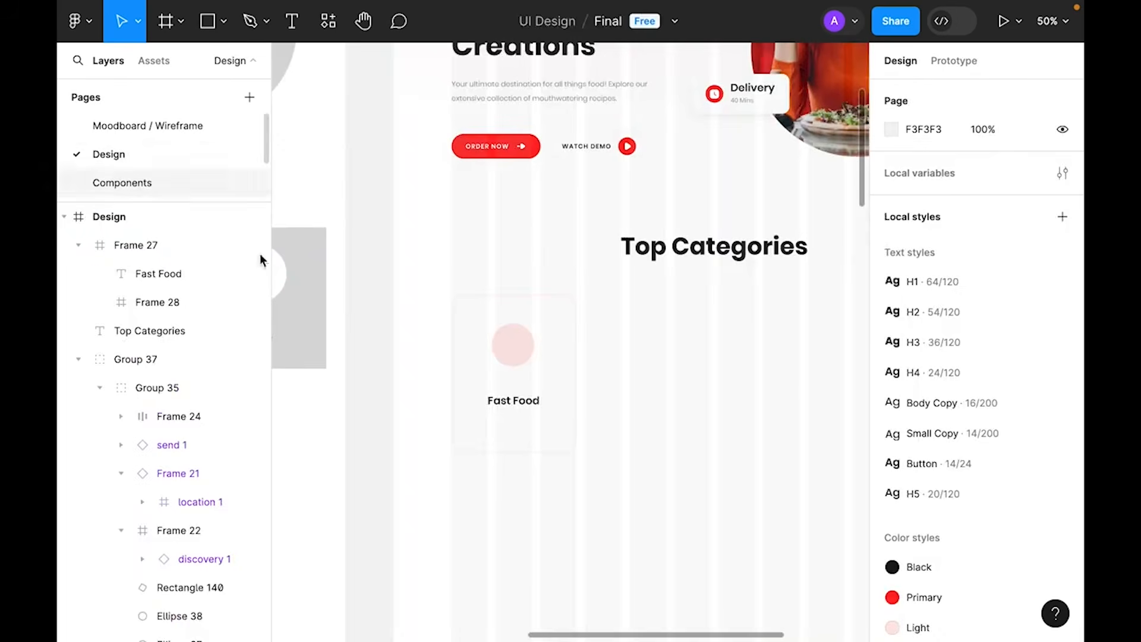
click(145, 60)
scroll(202, 406, down, 5)
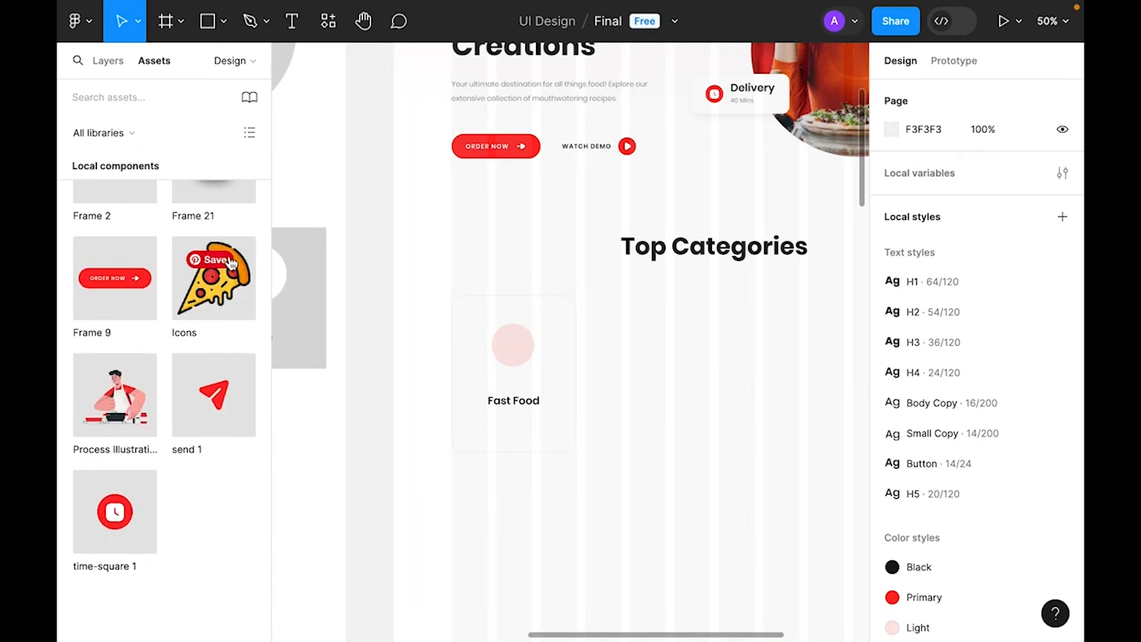
drag(231, 265, 678, 386)
click(815, 524)
click(659, 395)
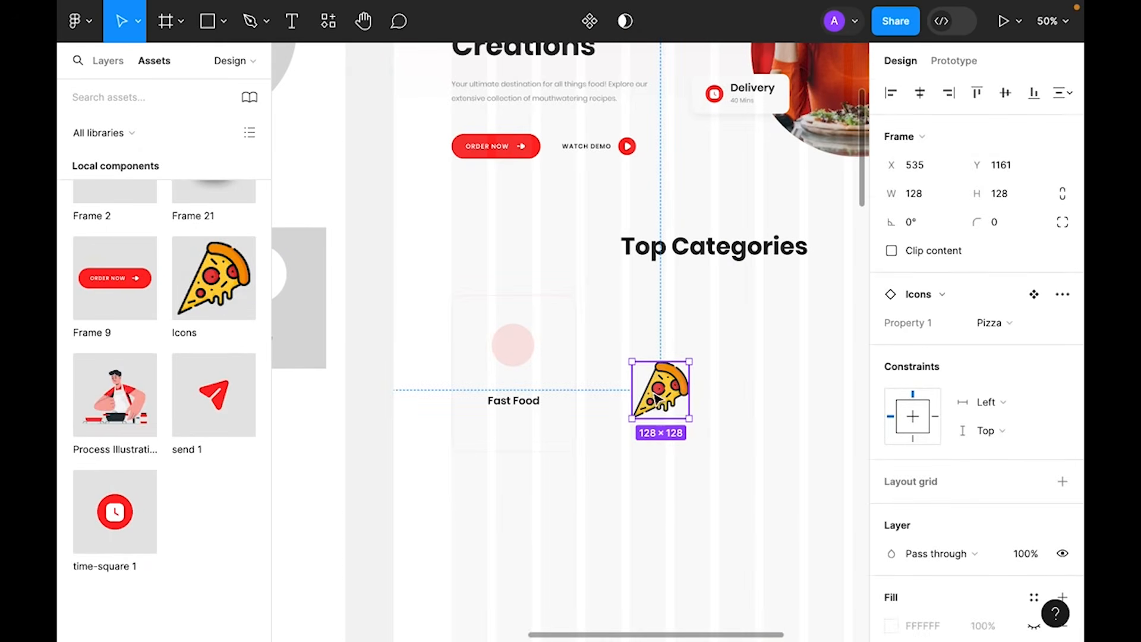
key(Delete)
double_click(512, 351)
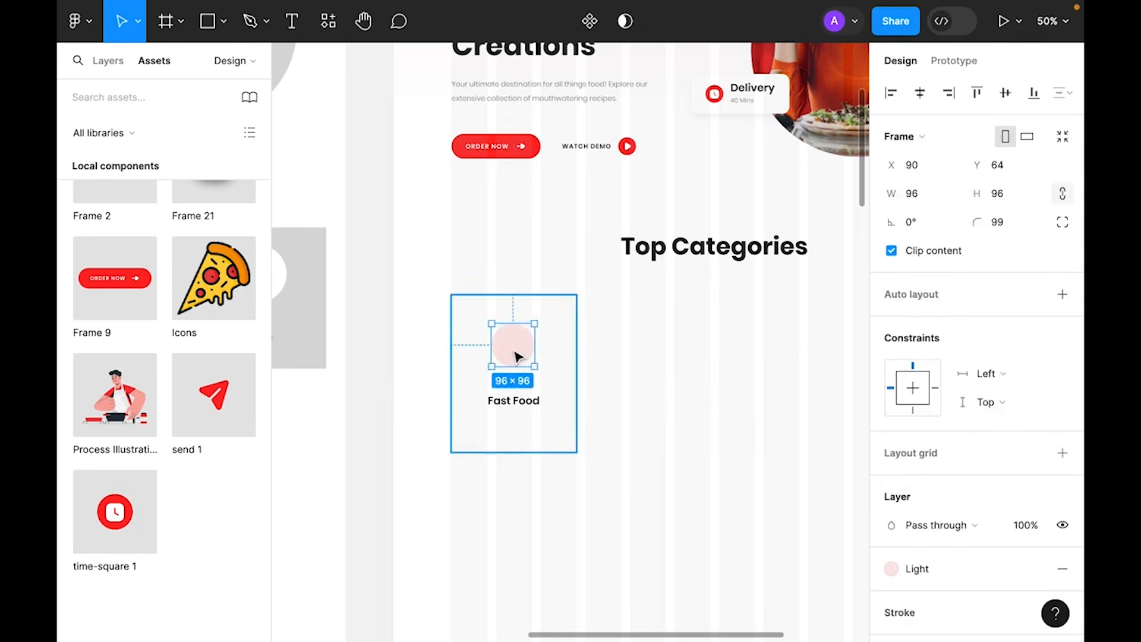
key(ctrl+v)
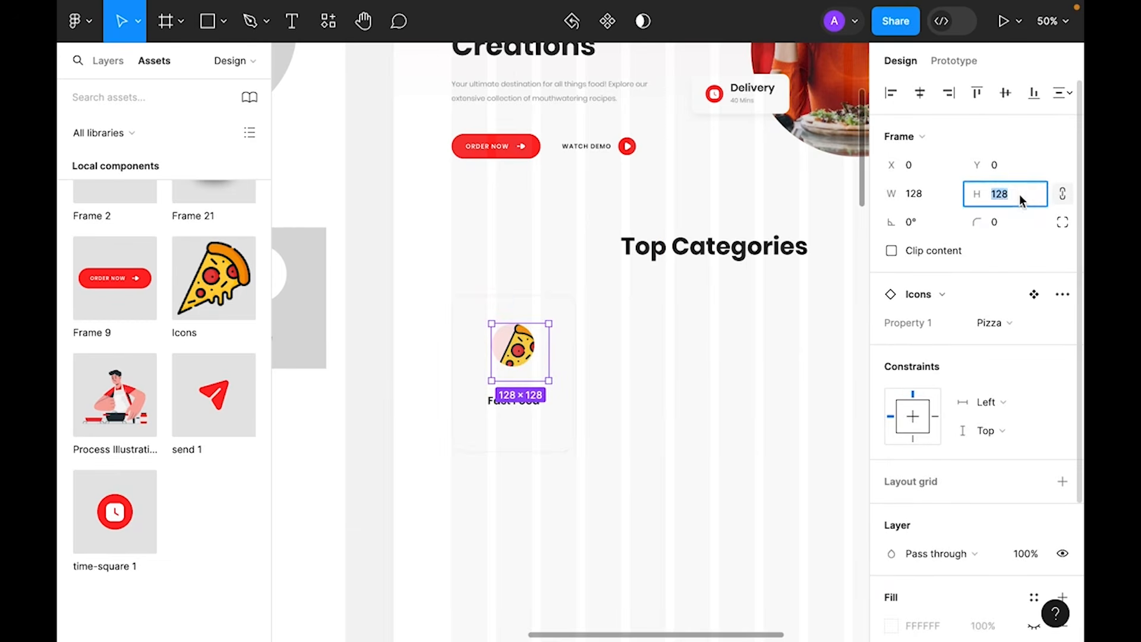
- Resize the pizza icon to 64 × 64 and center it horizontally and vertically in the circle
key(Return)
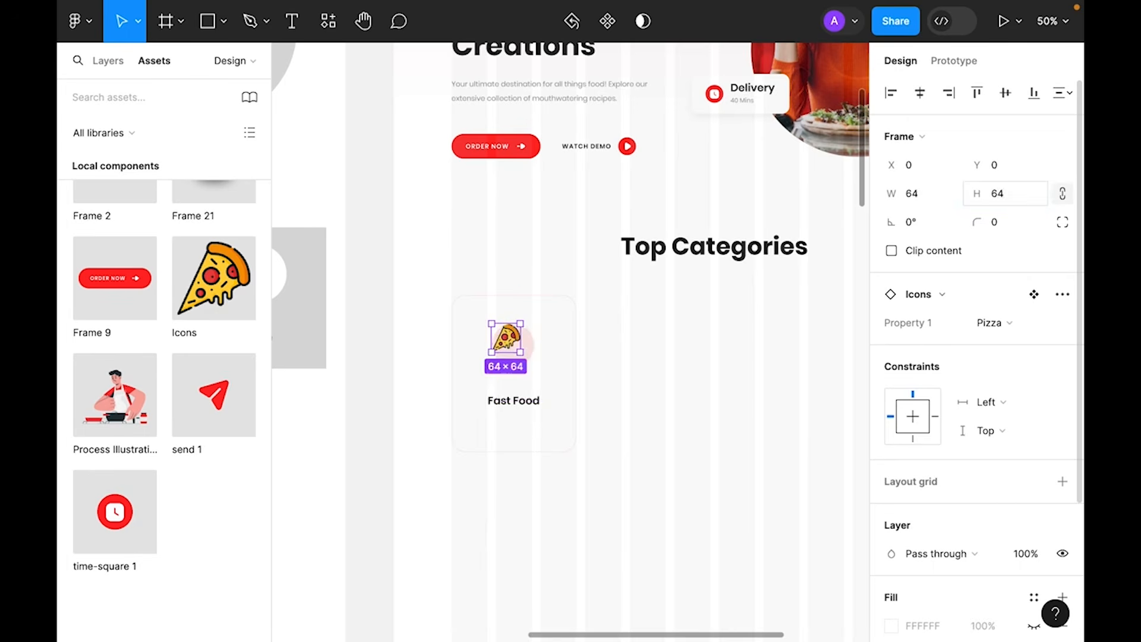
click(920, 92)
click(1005, 93)
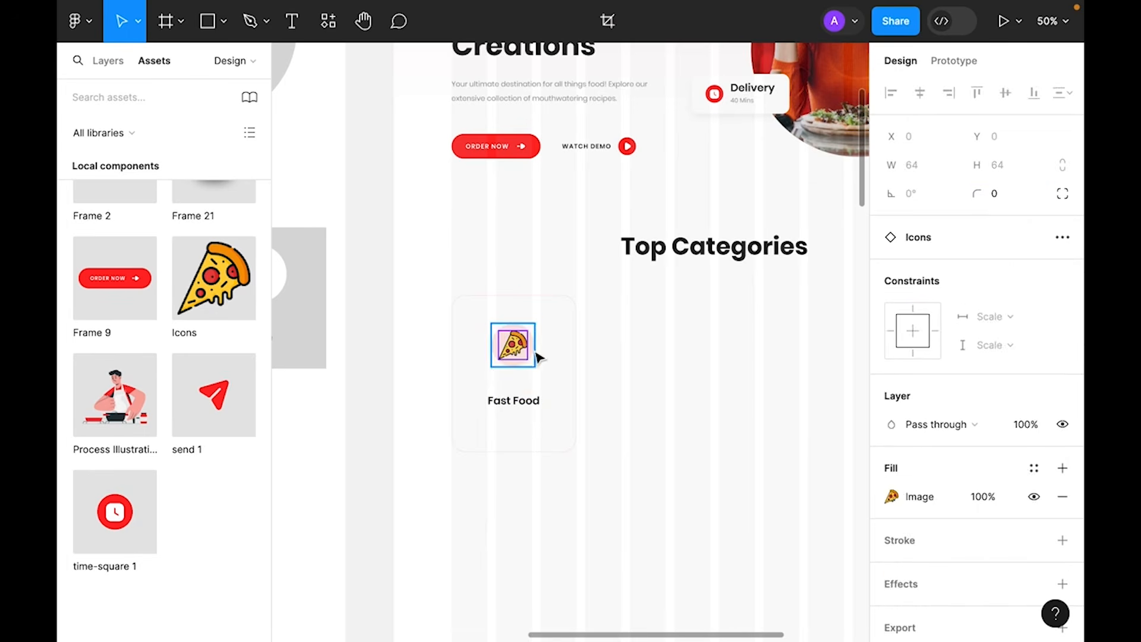
- Enlarge the circle behind the pizza icon to 104 × 104
click(534, 354)
click(1019, 194)
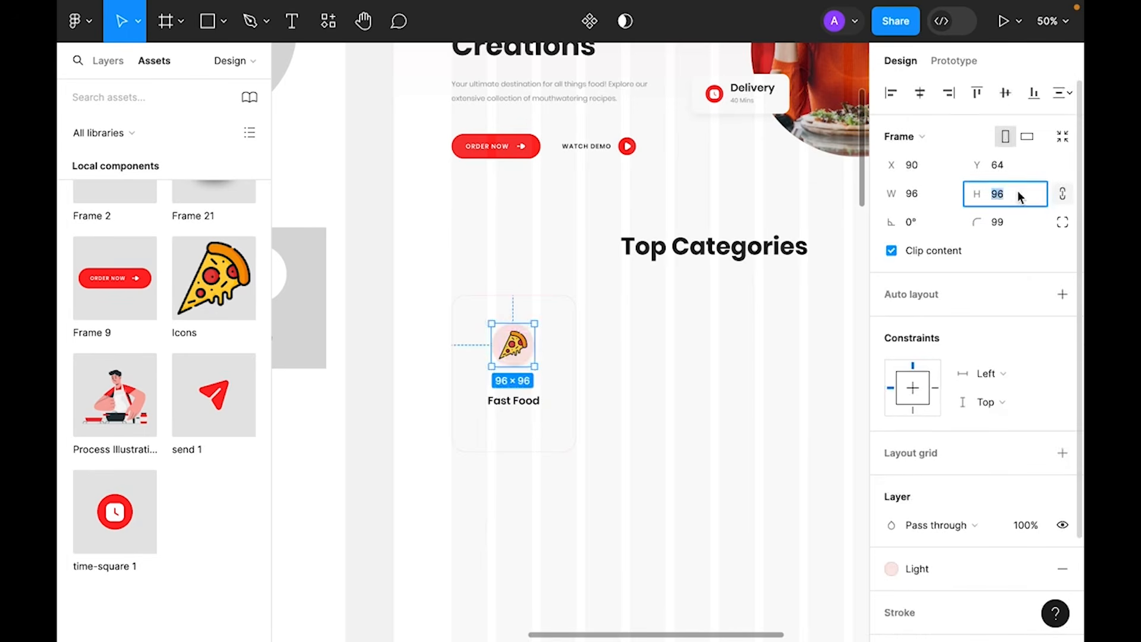
text(100)
key(Return)
key(Up)
key(Up)
key(Up)
key(Up)
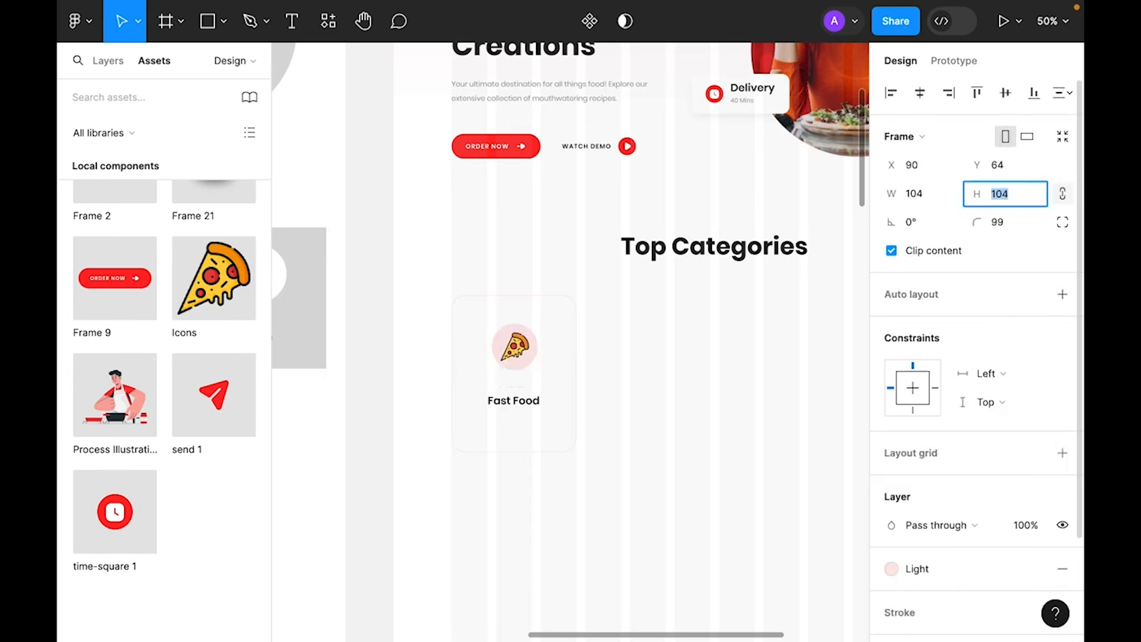
key(Return)
- Reduce the pizza icon to 48 × 48 and center it horizontally and vertically within the circle
click(517, 352)
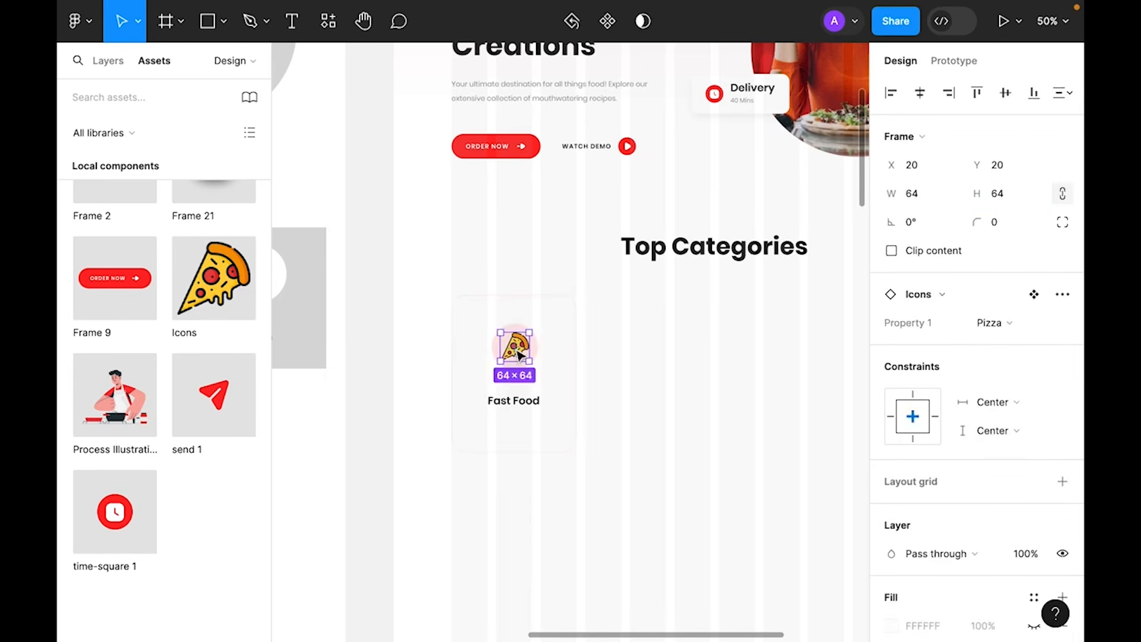
click(1021, 196)
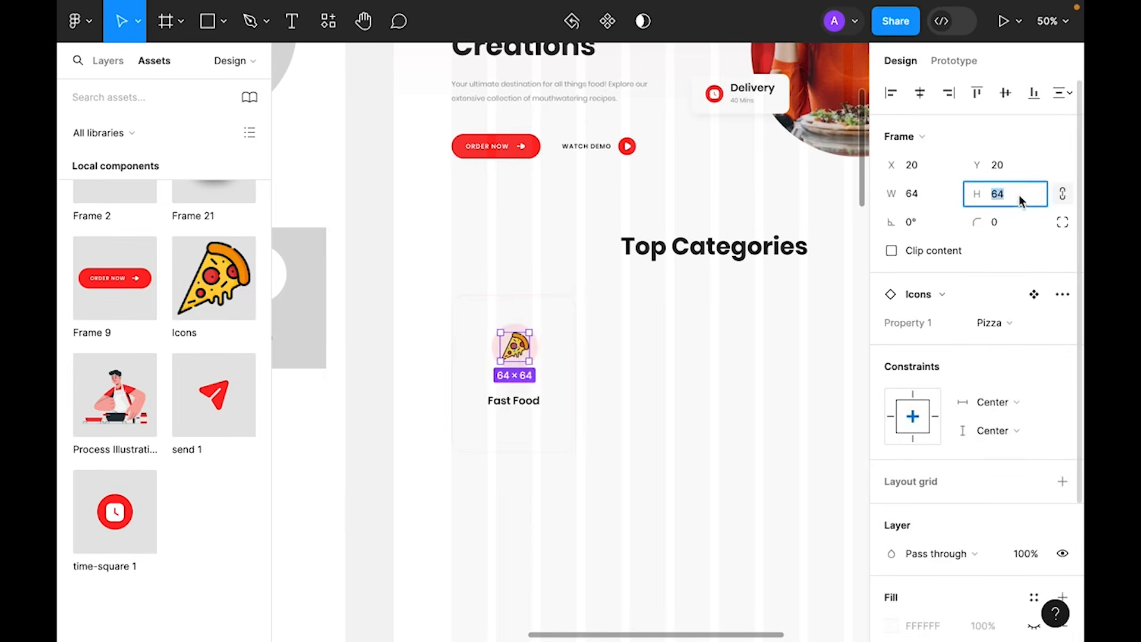
key(Return)
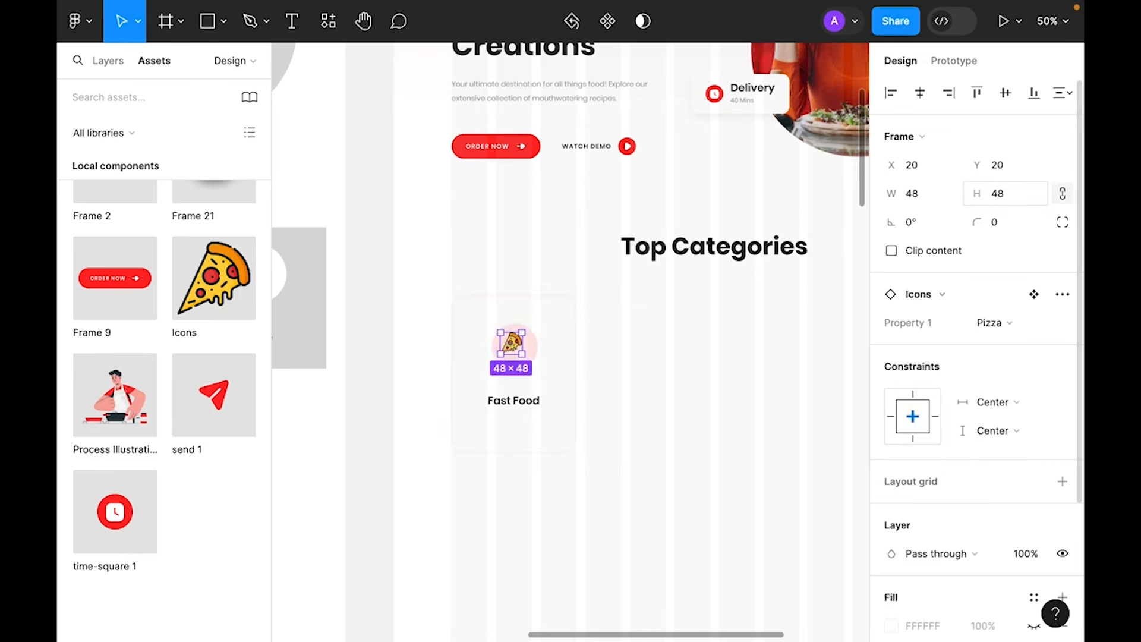
click(920, 94)
click(1003, 96)
click(700, 434)
- Apply auto layout to the Fast Food card with a vertical gap of 48 and vertical padding of 96
click(533, 369)
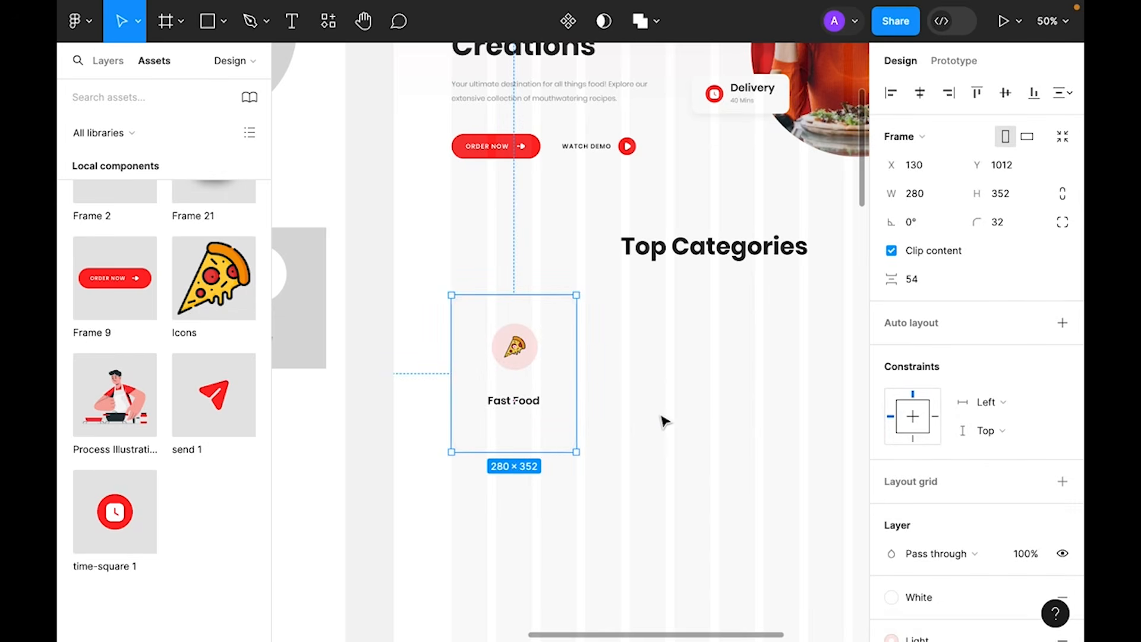
key(shift+a)
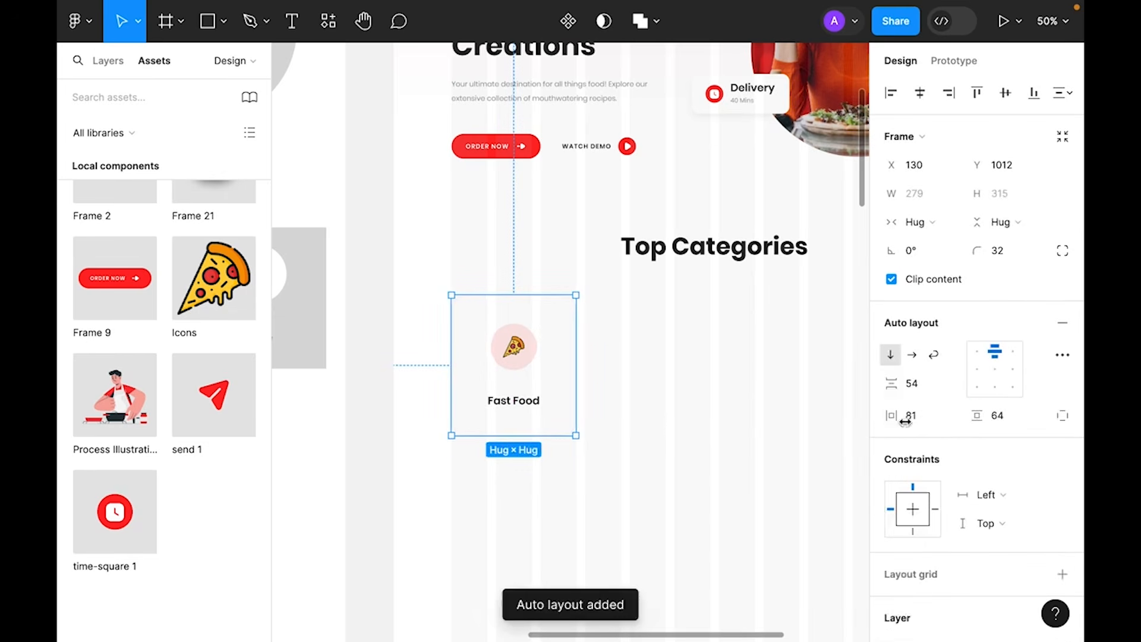
click(928, 386)
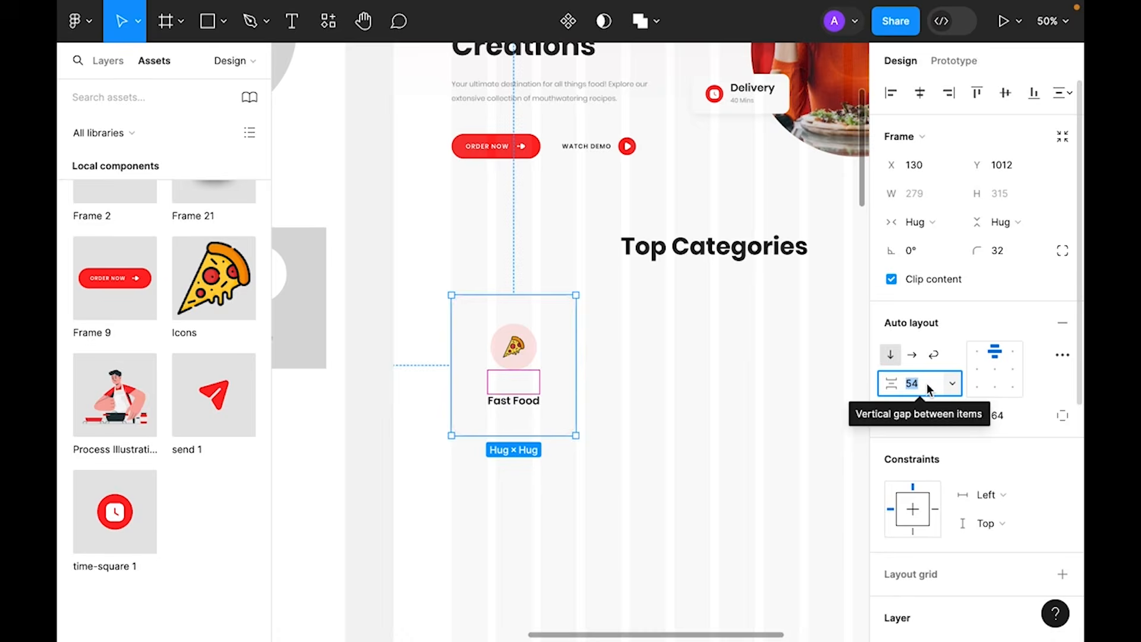
text(48)
key(Return)
click(1018, 416)
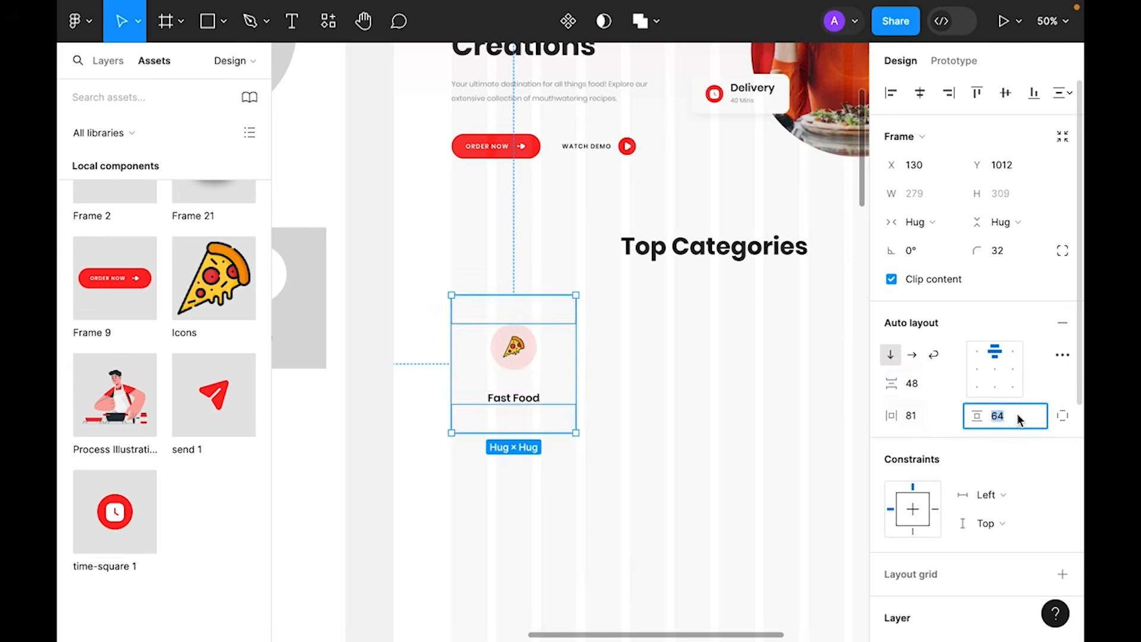
key(Return)
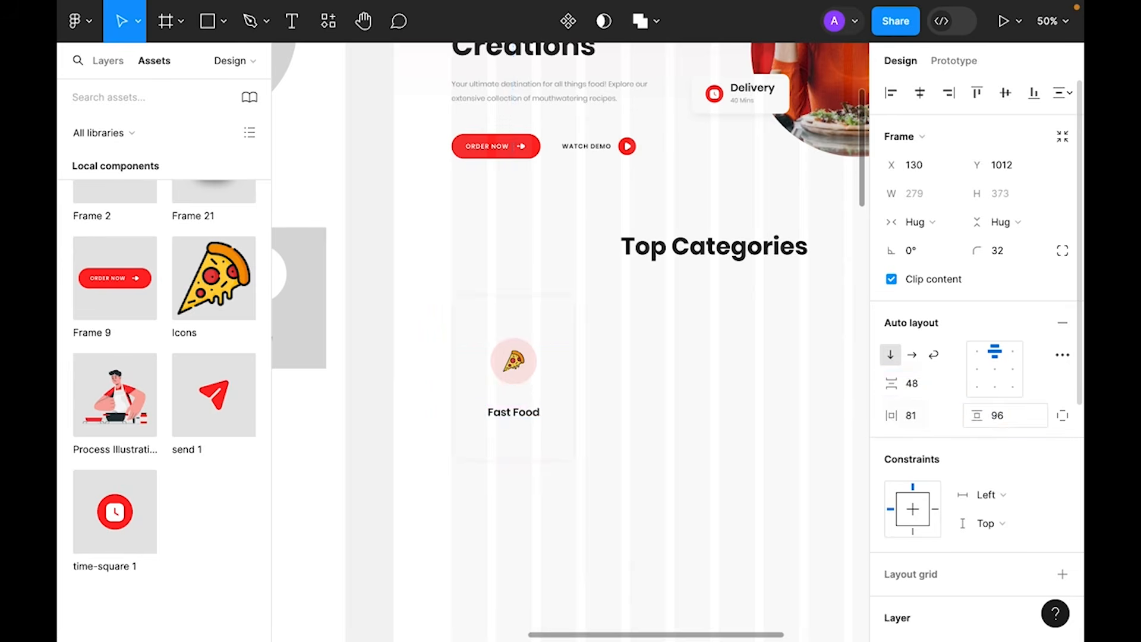
- Turn the Fast Food card into a component and add a second variant to it
scroll(708, 415, down, 2)
scroll(708, 415, right, 2)
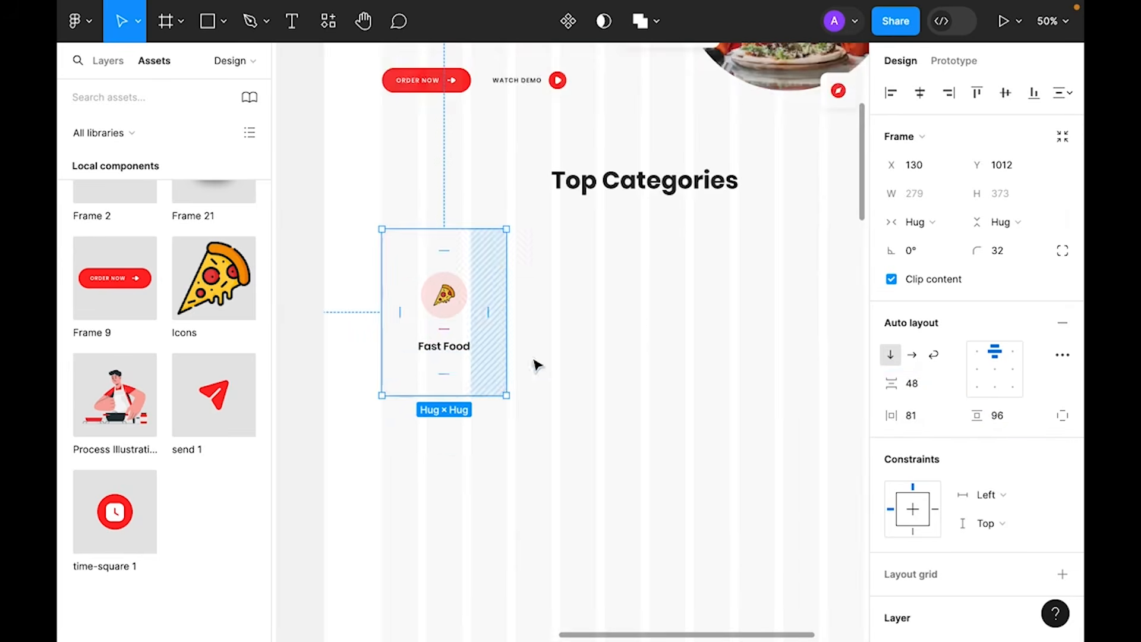
click(568, 23)
click(568, 20)
click(638, 368)
scroll(637, 369, down, 1)
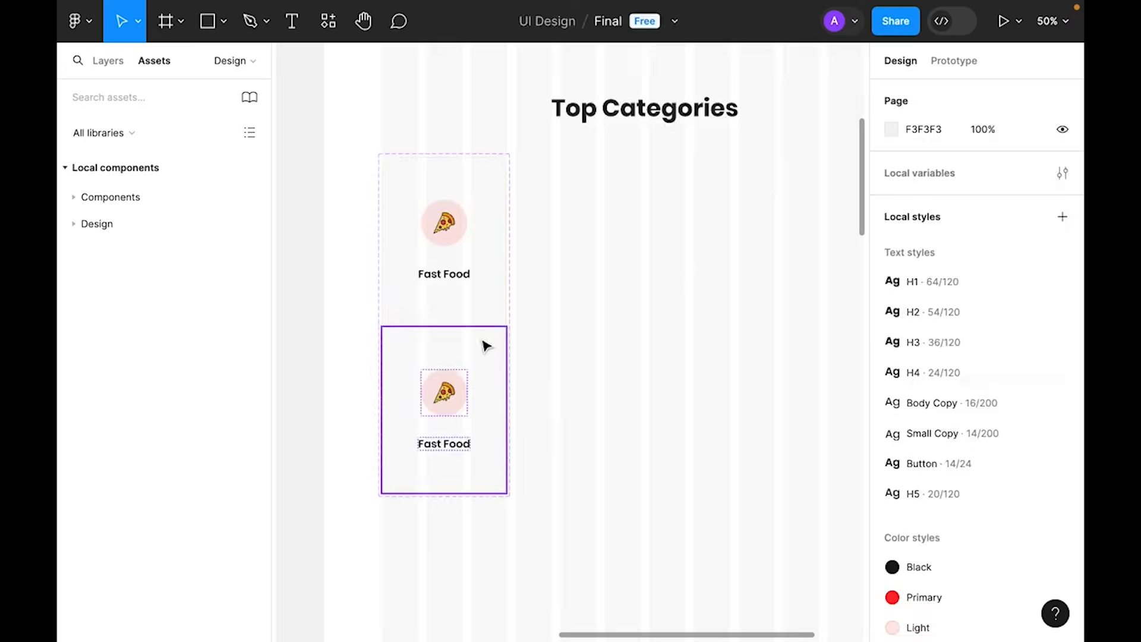
- Change the fill of the second card variant to the Primary color style
click(482, 341)
scroll(995, 375, down, 1)
scroll(974, 434, down, 5)
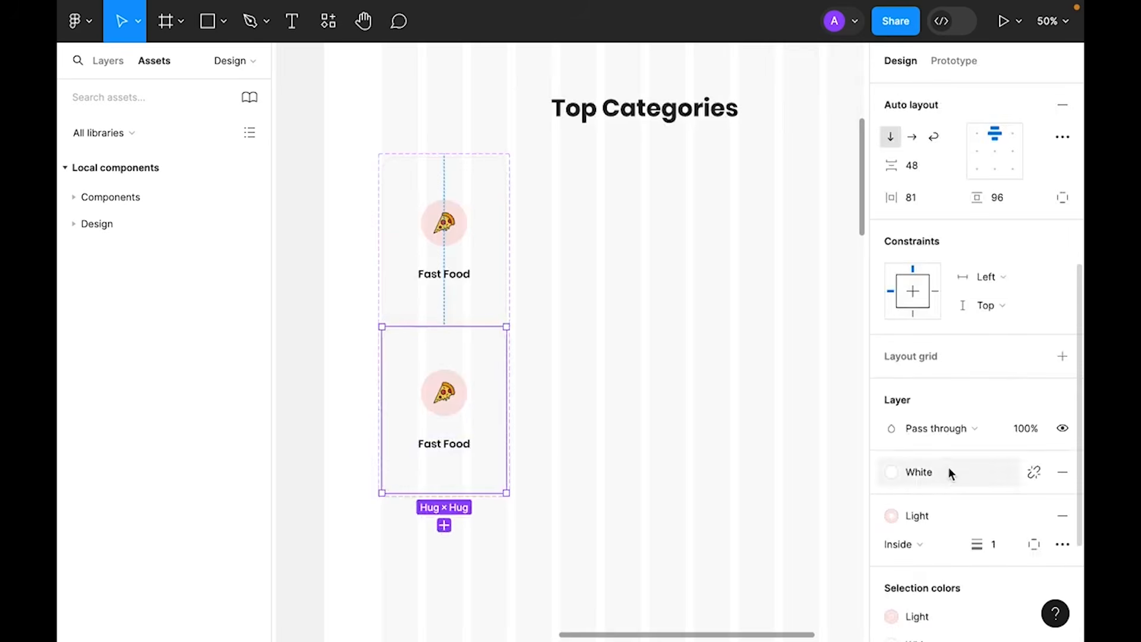
scroll(948, 467, down, 3)
click(939, 289)
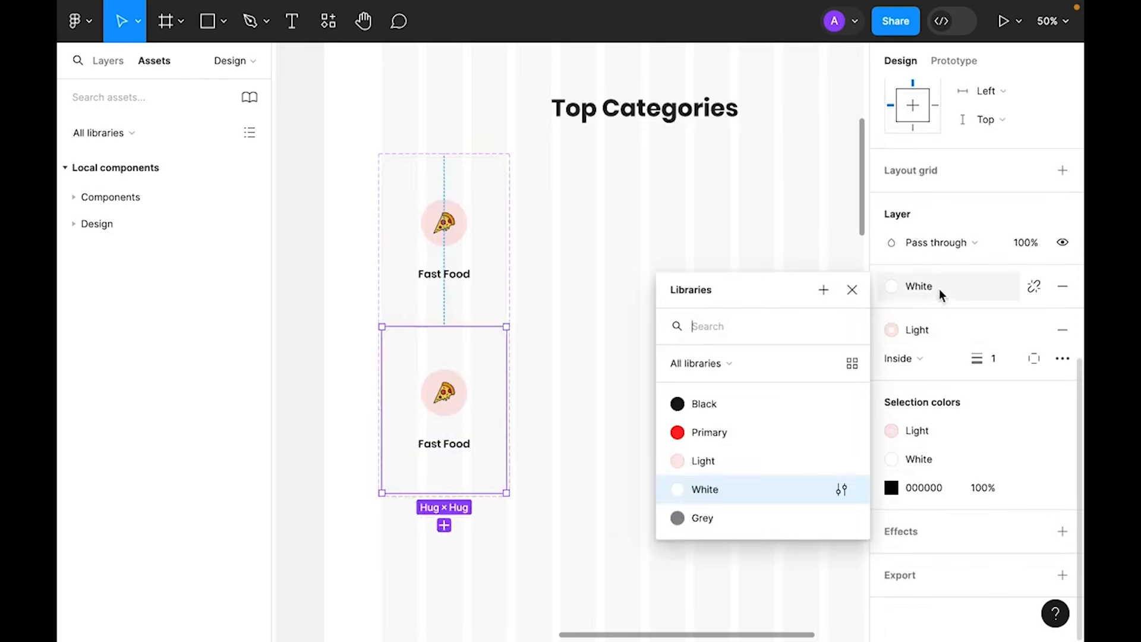
click(699, 433)
- Apply the White color style to the red variant's Fast Food label and the Black style to the default variant's label
click(428, 451)
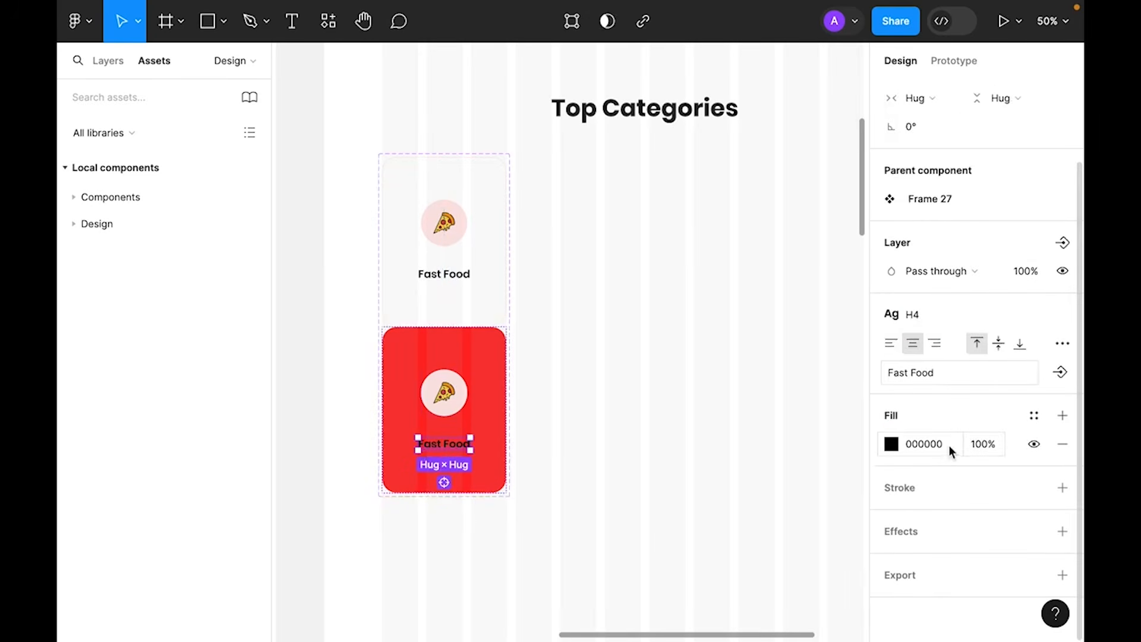
click(1035, 416)
click(718, 578)
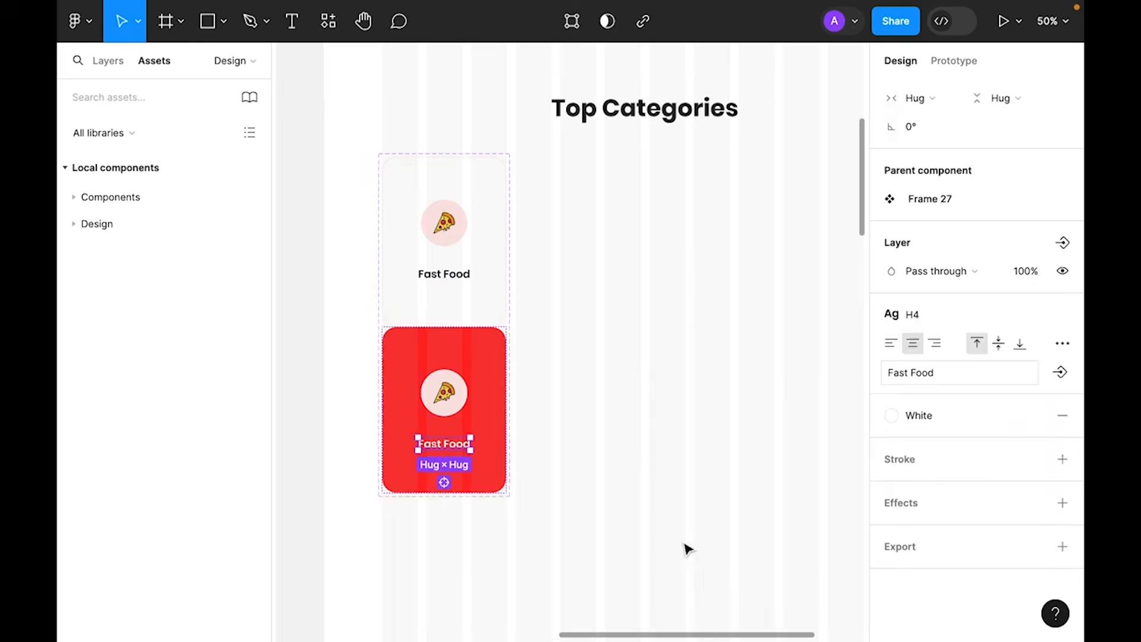
click(466, 281)
click(467, 282)
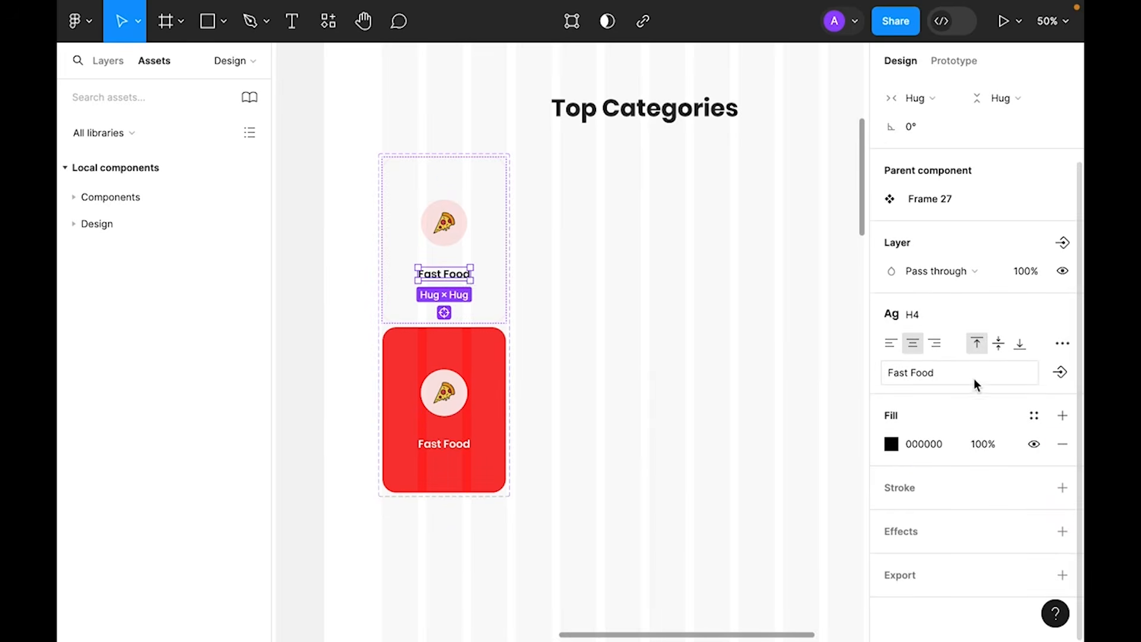
click(1034, 416)
click(713, 492)
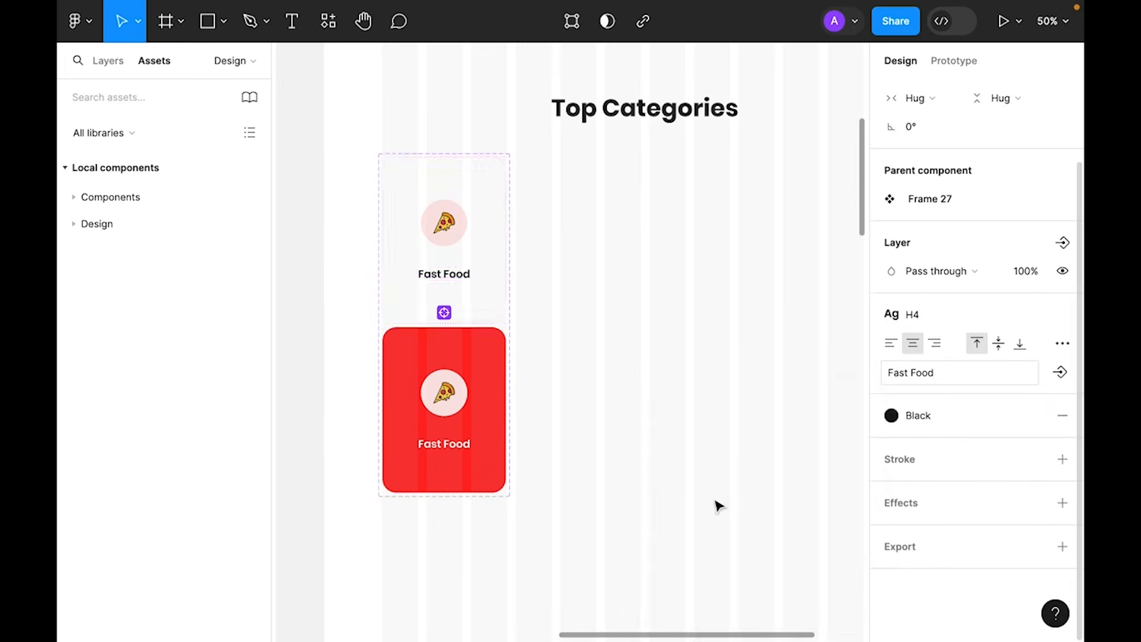
click(603, 277)
- Add a drop shadow to the red card variant with a Y offset of 8 and a blur of 16
scroll(499, 362, down, 1)
click(490, 368)
scroll(937, 418, down, 2)
click(1064, 534)
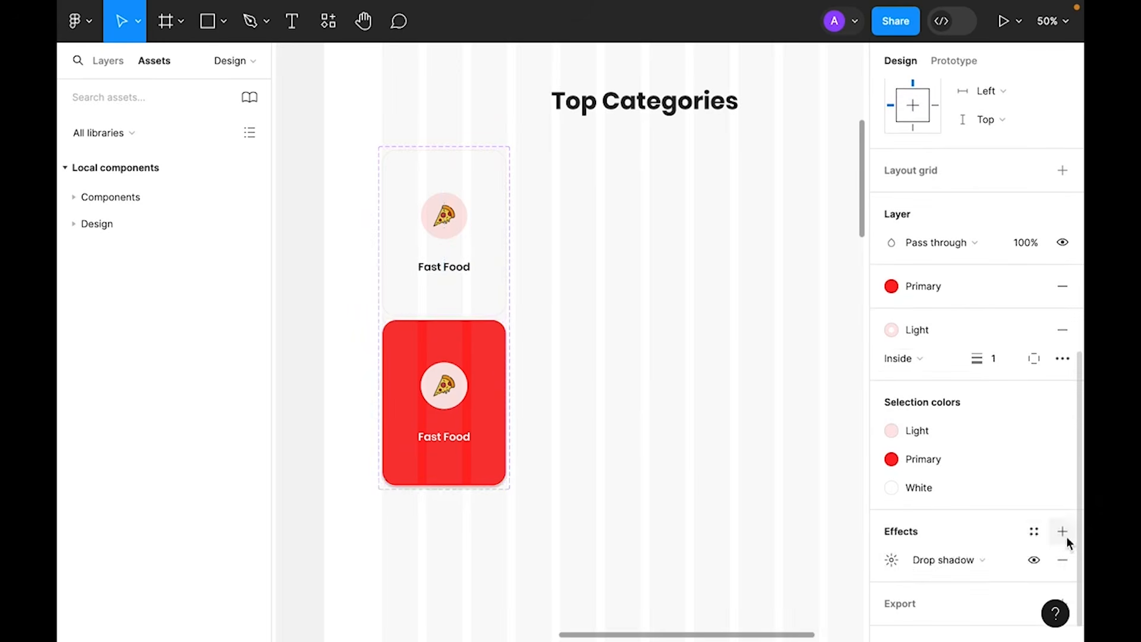
click(891, 559)
click(715, 576)
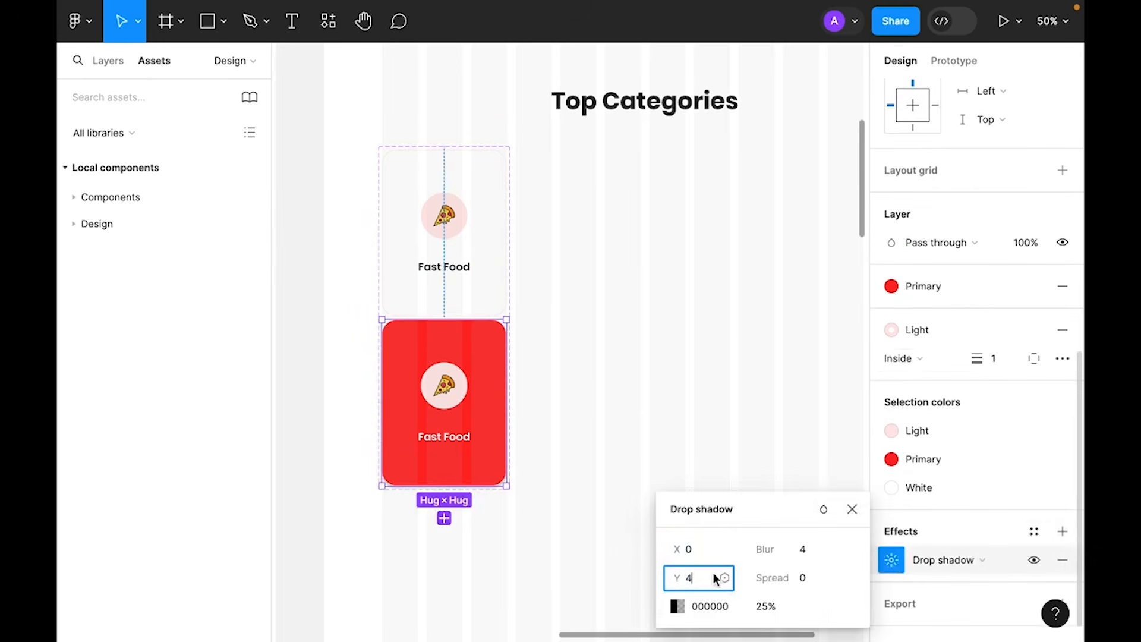
text(8)
key(Tab)
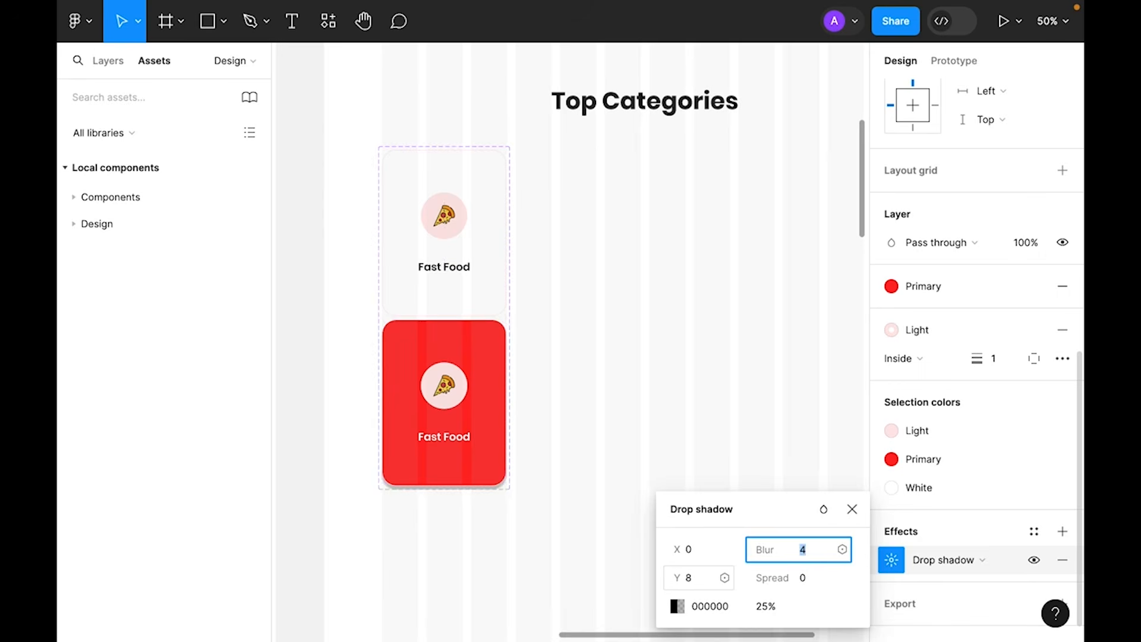
text(16)
key(Return)
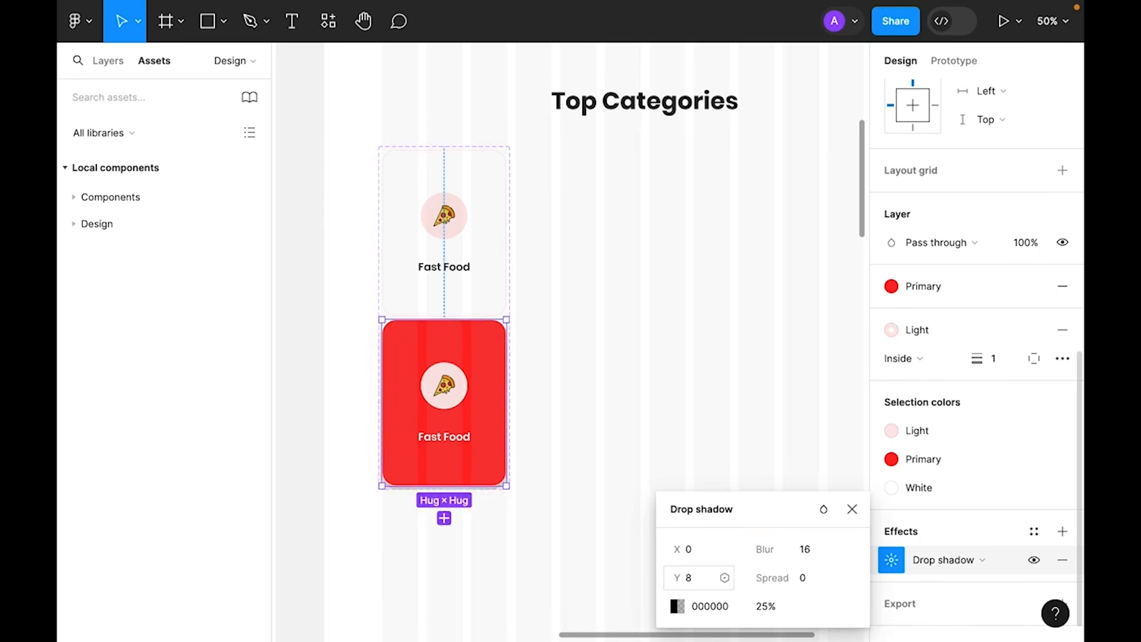
- Set the red variant's drop shadow color to FF2626 at 50% opacity
click(676, 605)
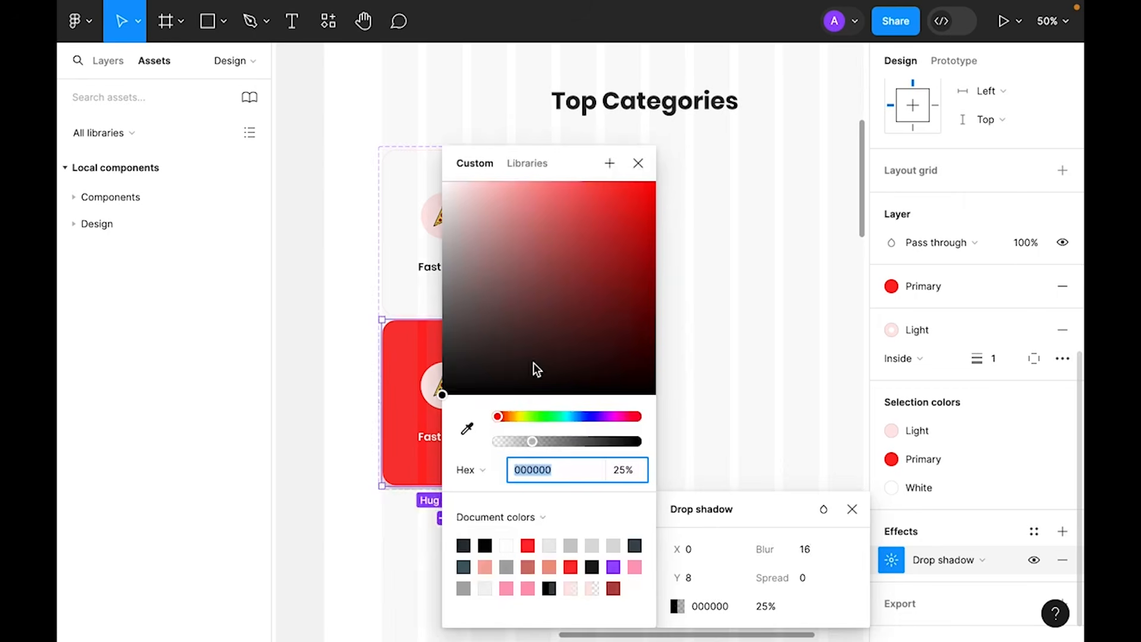
click(527, 545)
click(638, 163)
click(788, 610)
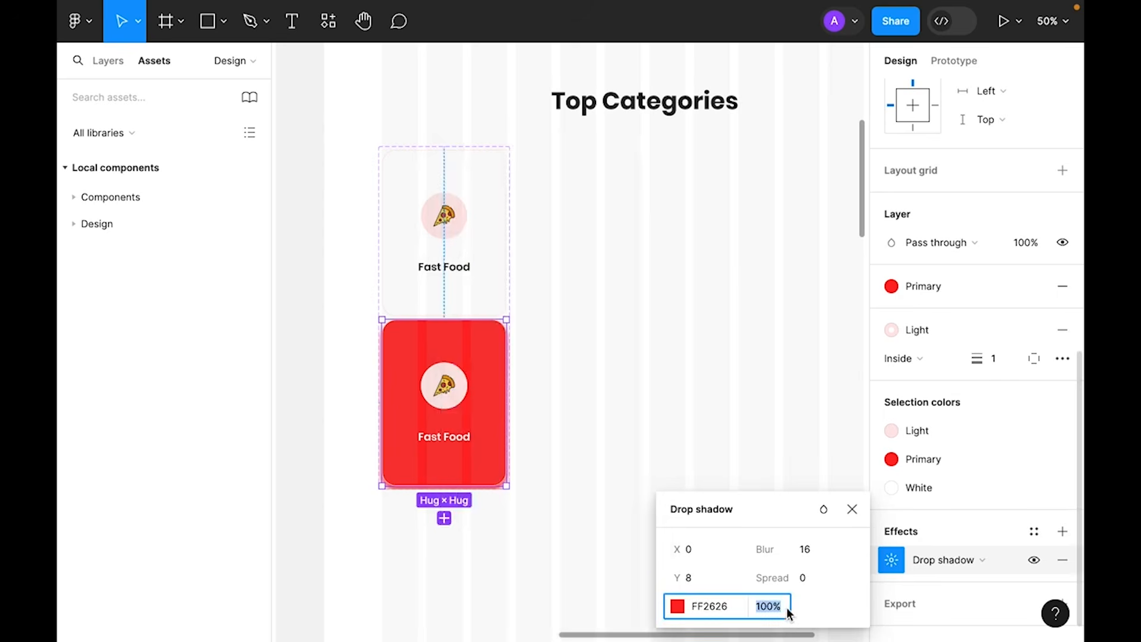
text(50)
key(Return)
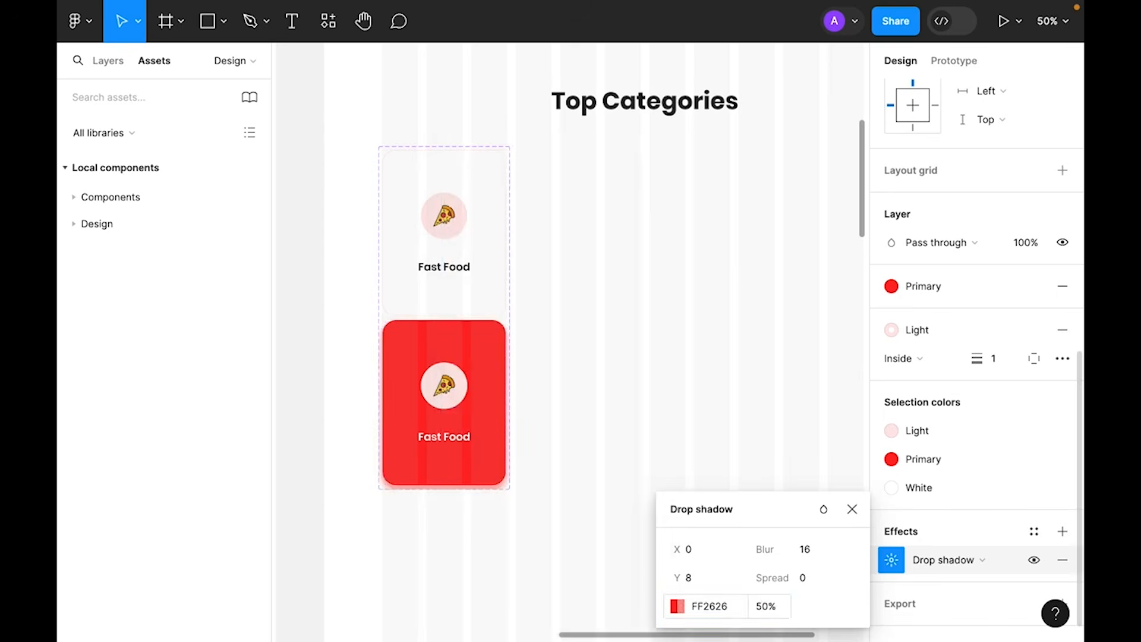
- Resize the category card component set to fit both variants and the red card's drop shadow
click(852, 510)
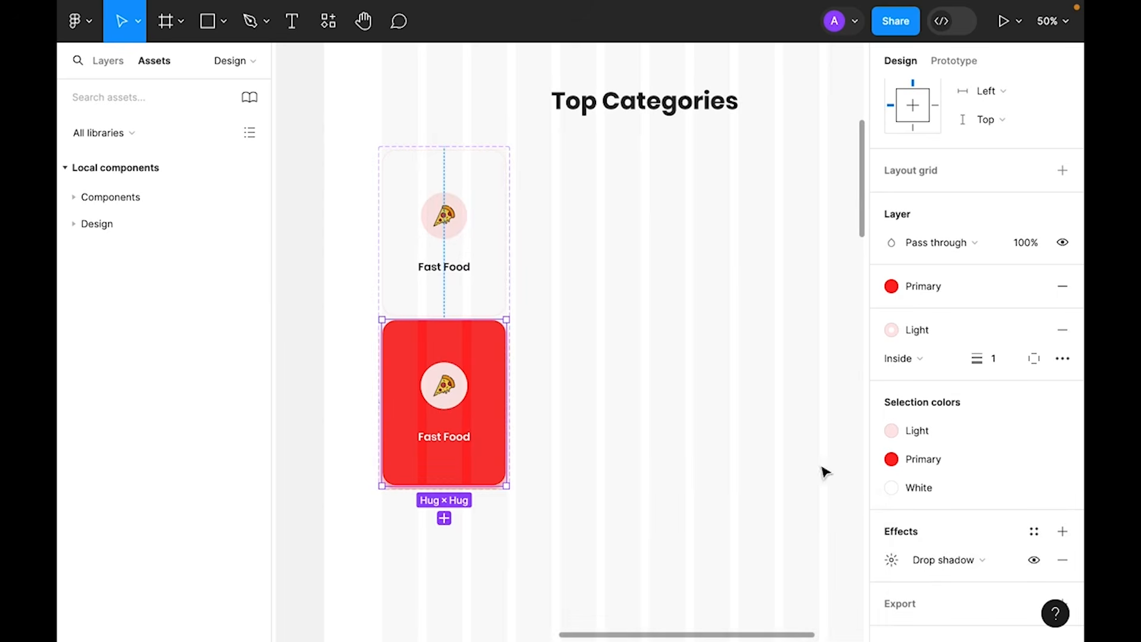
click(491, 160)
scroll(1067, 142, up, 10)
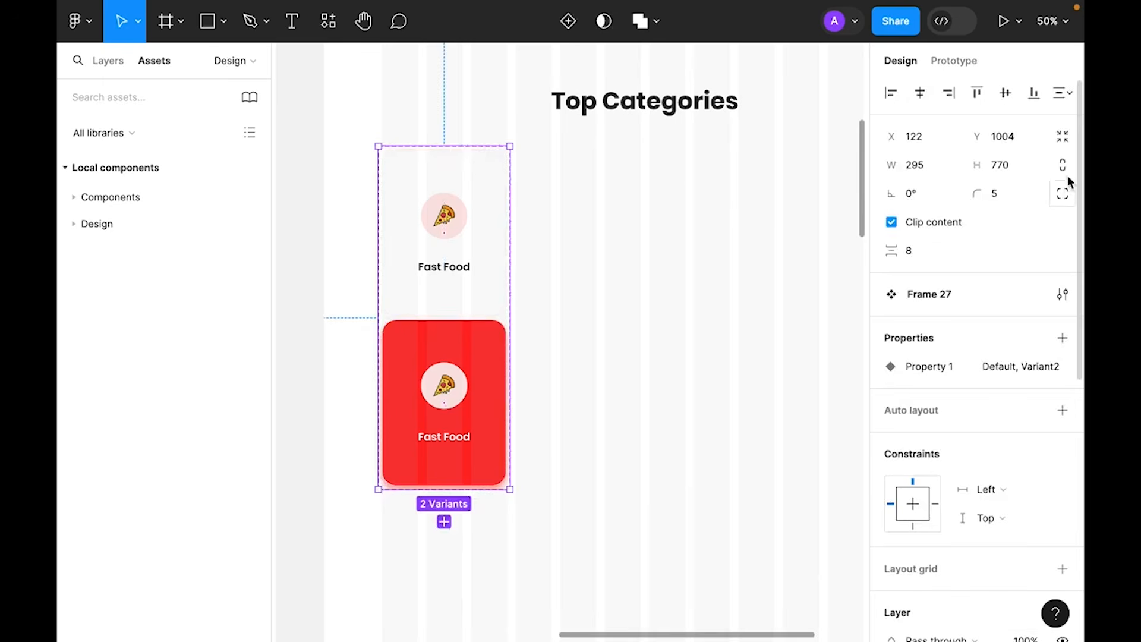
click(1067, 142)
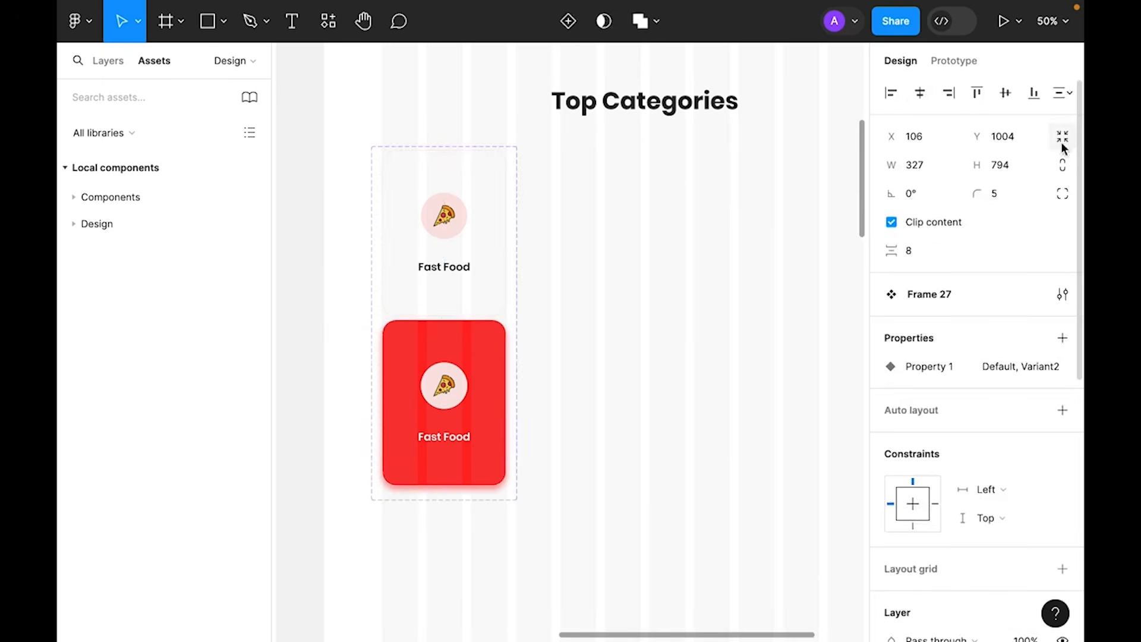
- Remove the red variant's stroke, set its drop shadow blur to 32 and increase the shadow's Y offset
click(471, 479)
scroll(1057, 553, down, 10)
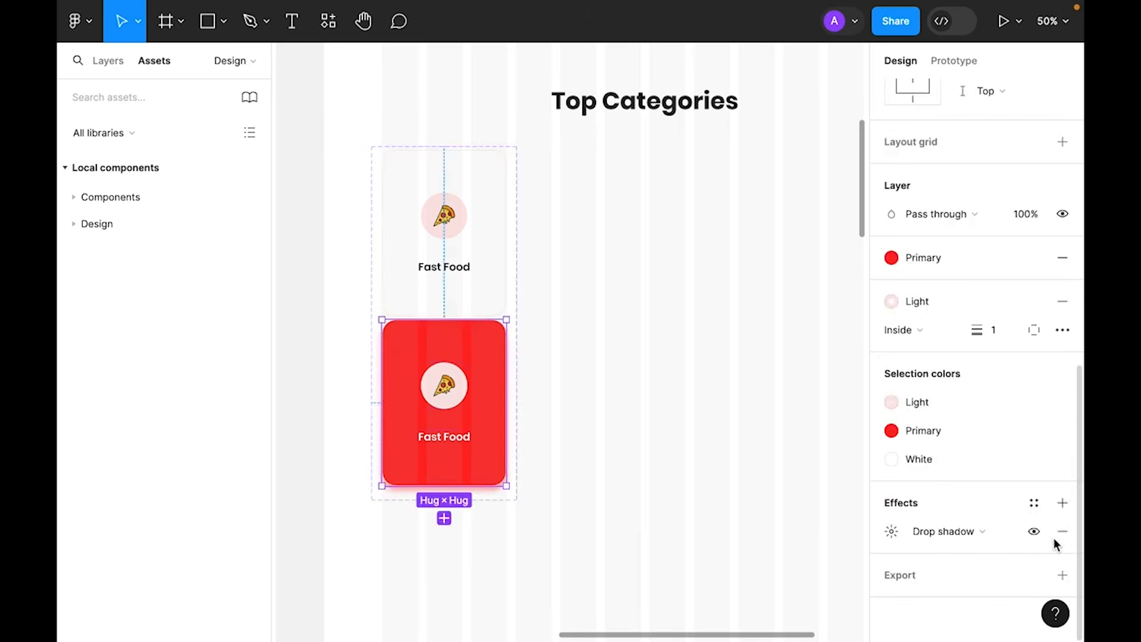
click(1062, 301)
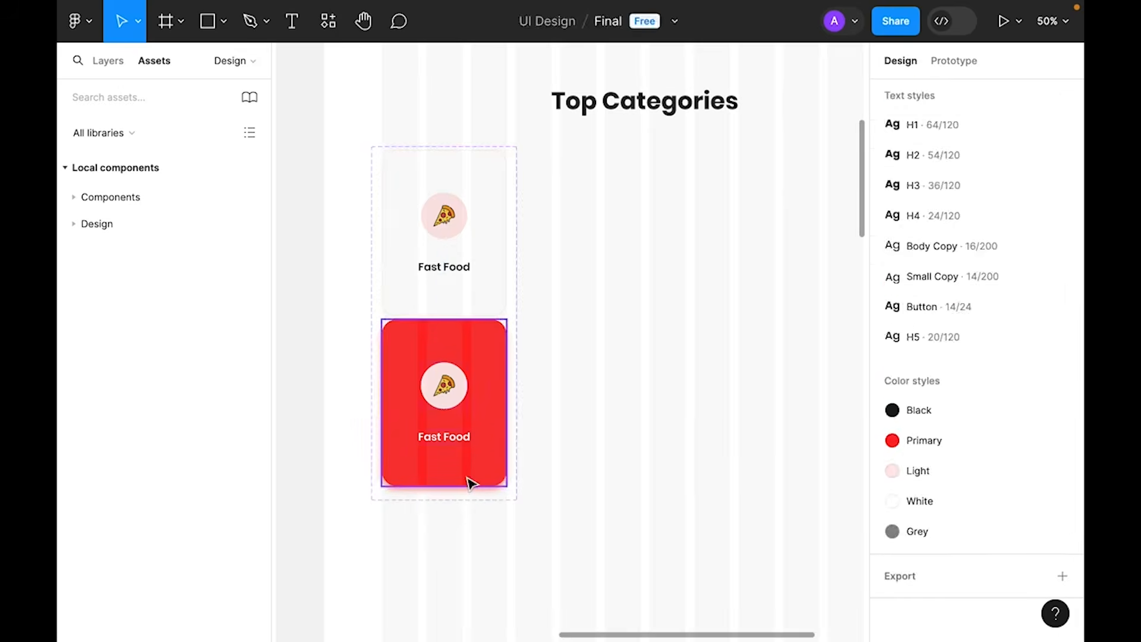
click(890, 531)
click(819, 555)
text(32)
key(Return)
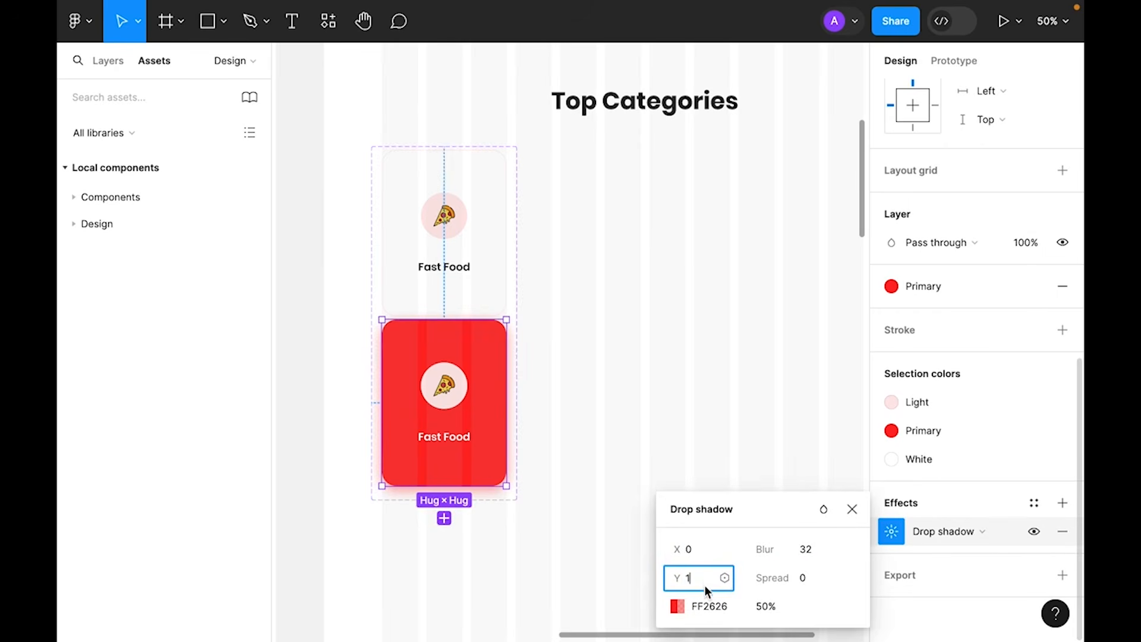
click(624, 252)
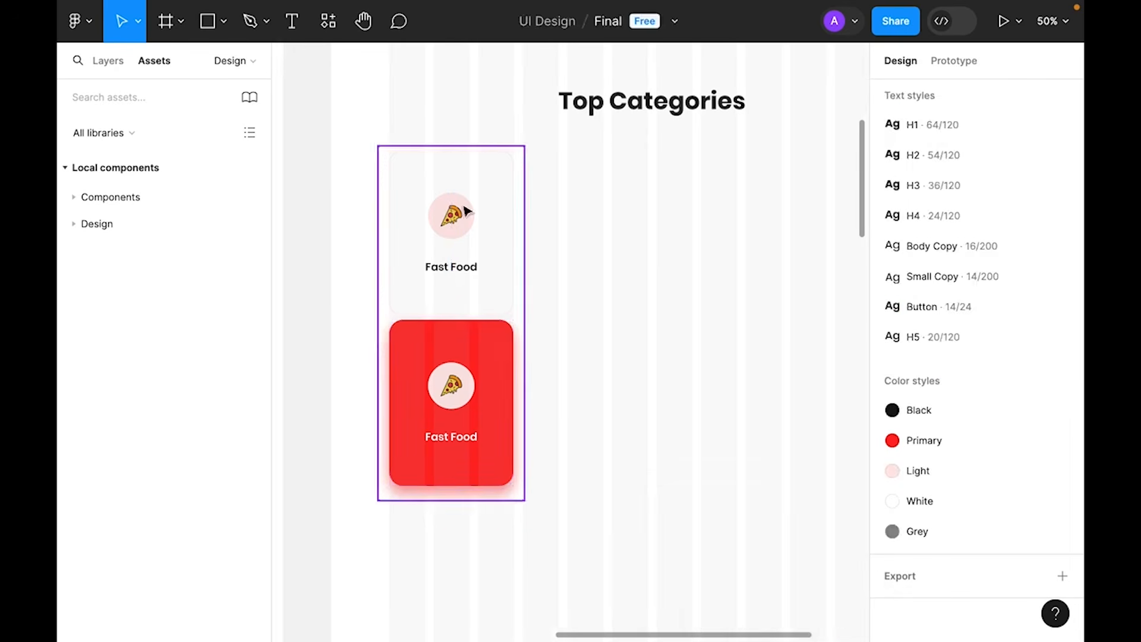
- Refit the category card component set around the red variant's enlarged shadow
click(404, 162)
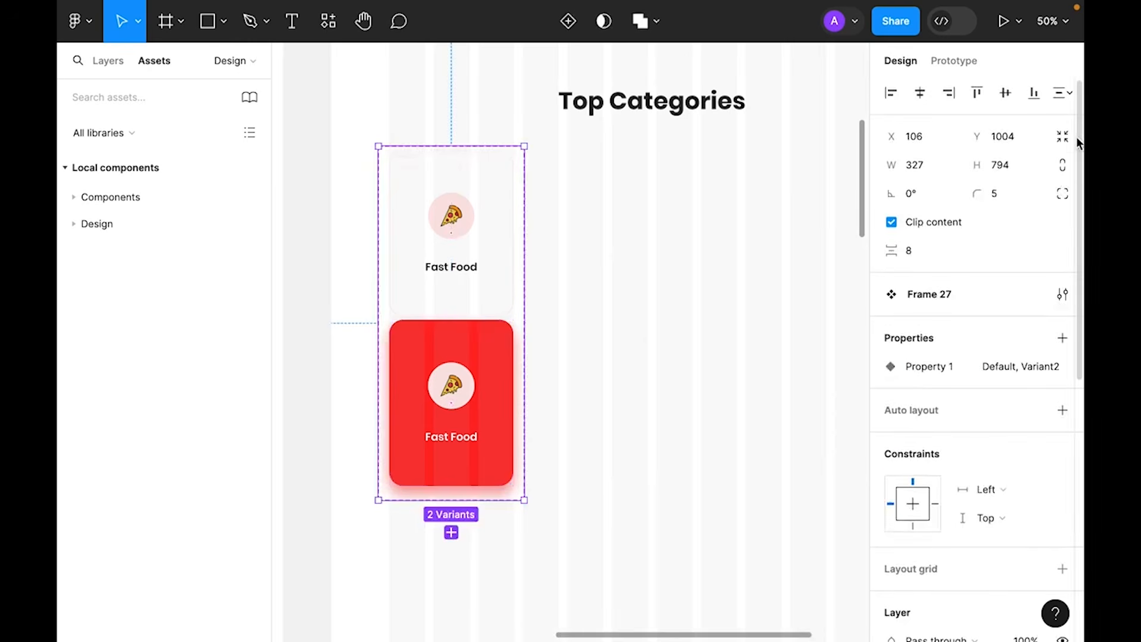
click(1064, 137)
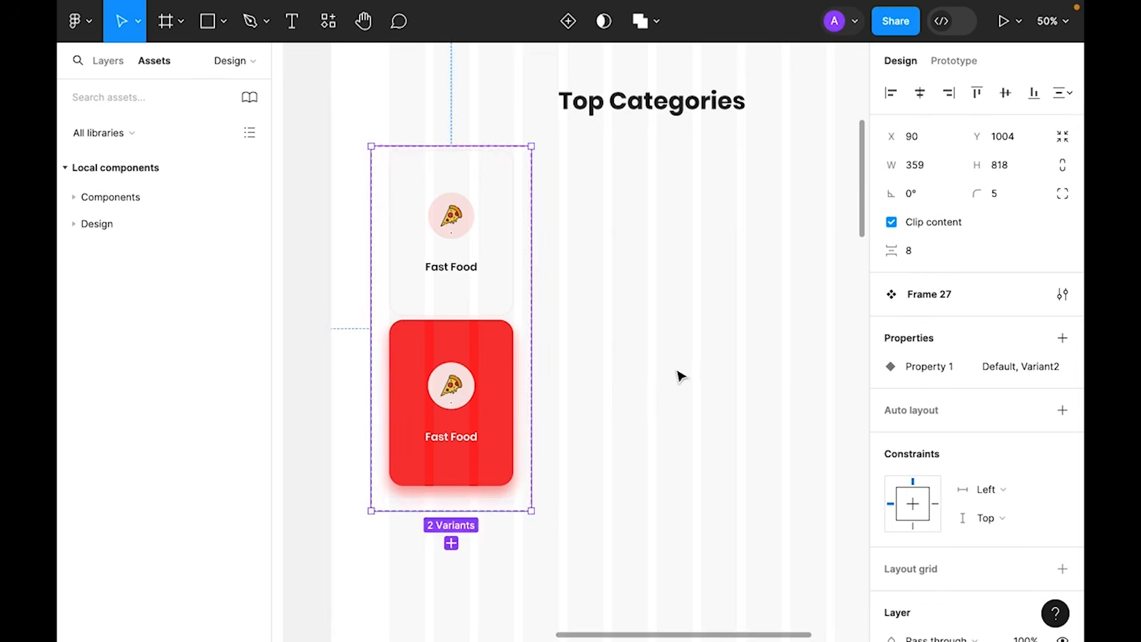
click(687, 341)
- Cut the category card component set from the Design page and paste it beside the other components on the Components page
scroll(395, 305, up, 1)
scroll(394, 306, right, 1)
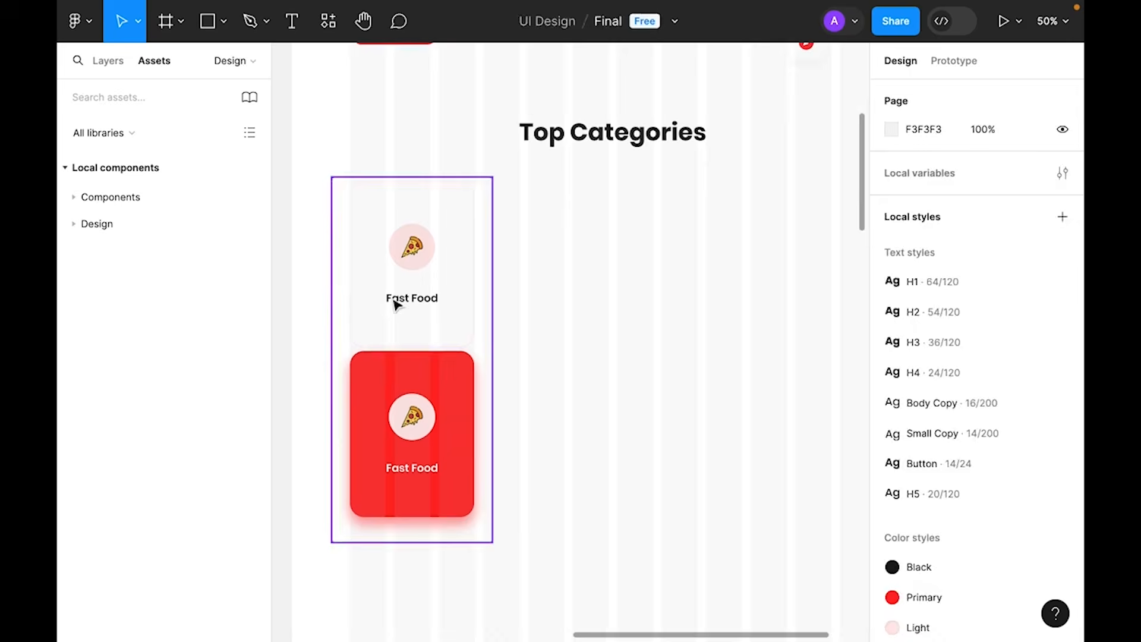
click(399, 268)
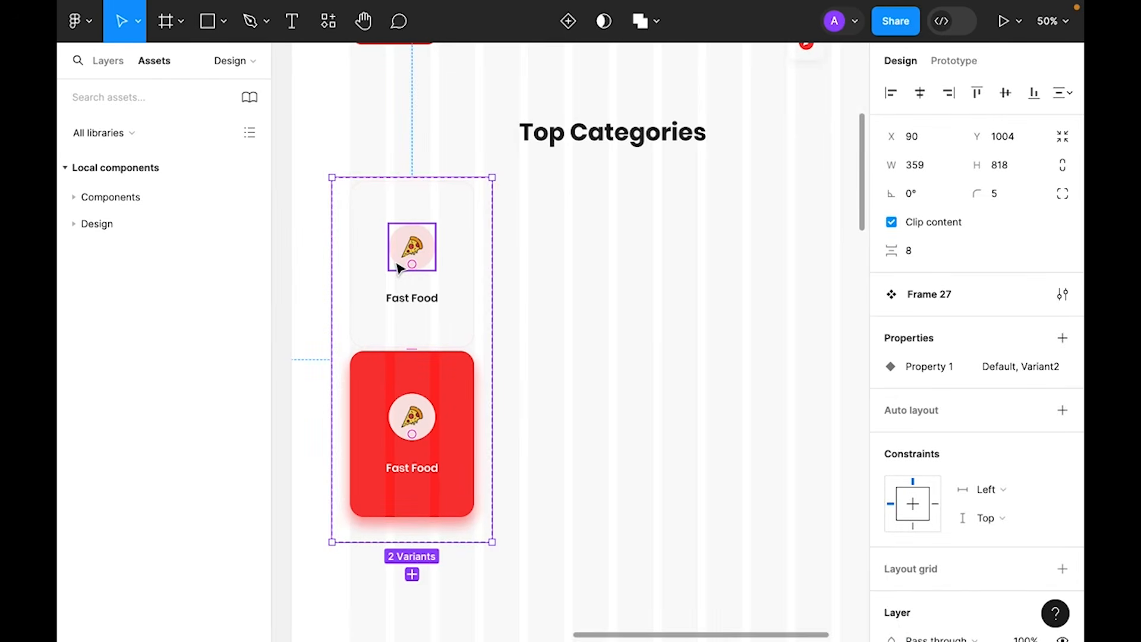
key(super+x)
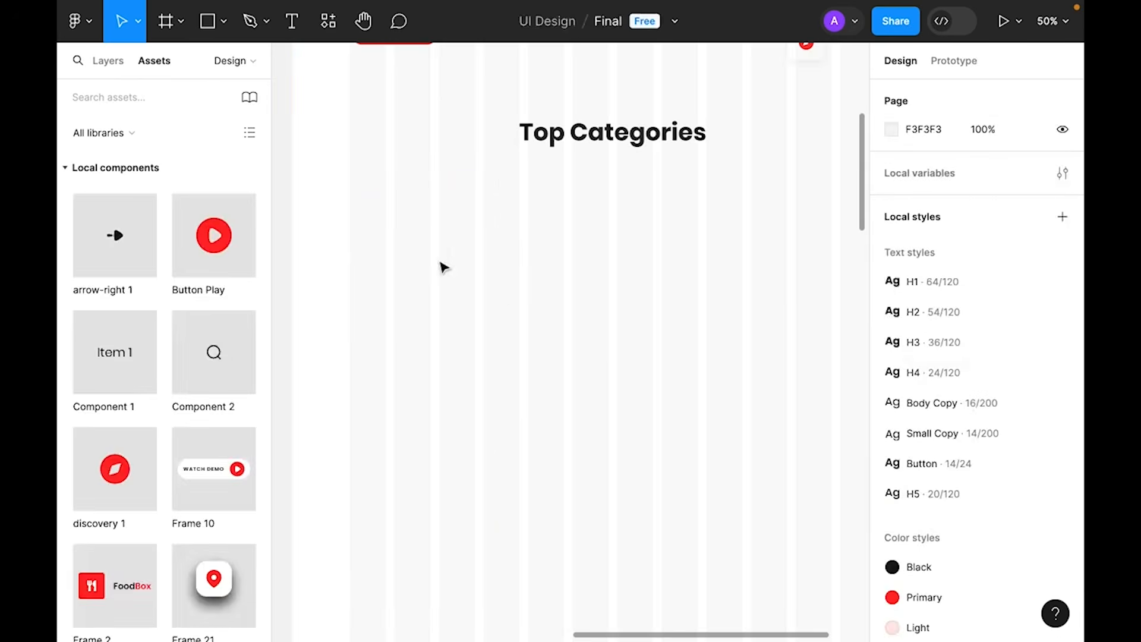
click(109, 61)
click(134, 183)
right_click(723, 229)
click(765, 237)
drag(764, 237, 569, 122)
click(469, 117)
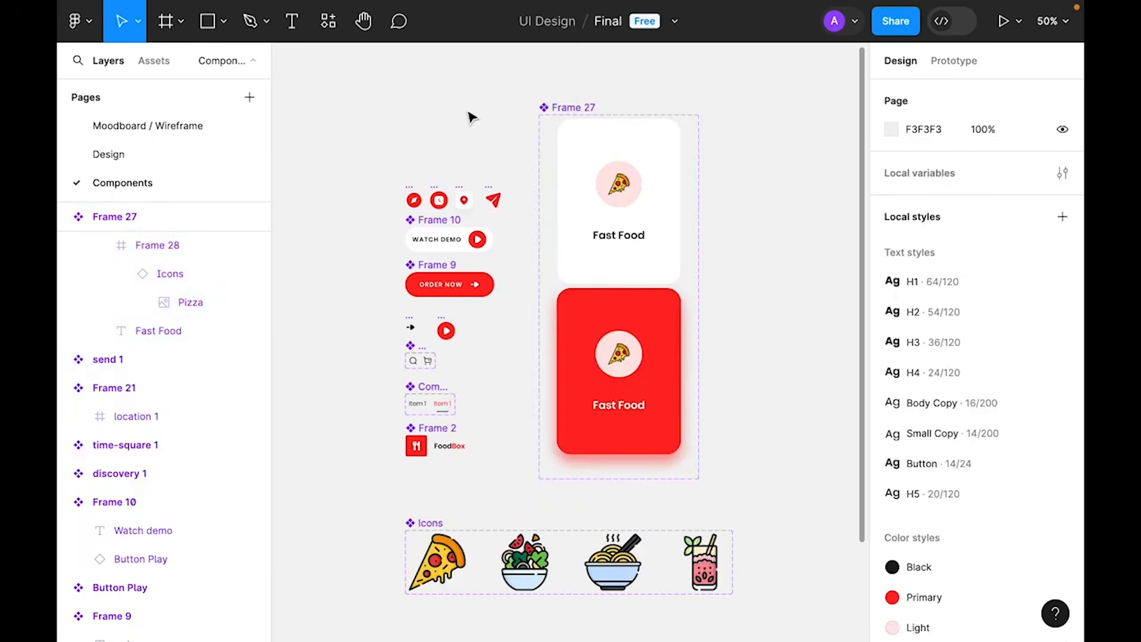
- On the Design page, place a Frame 27 card instance under the Top Categories heading and duplicate it into a row of four
click(161, 148)
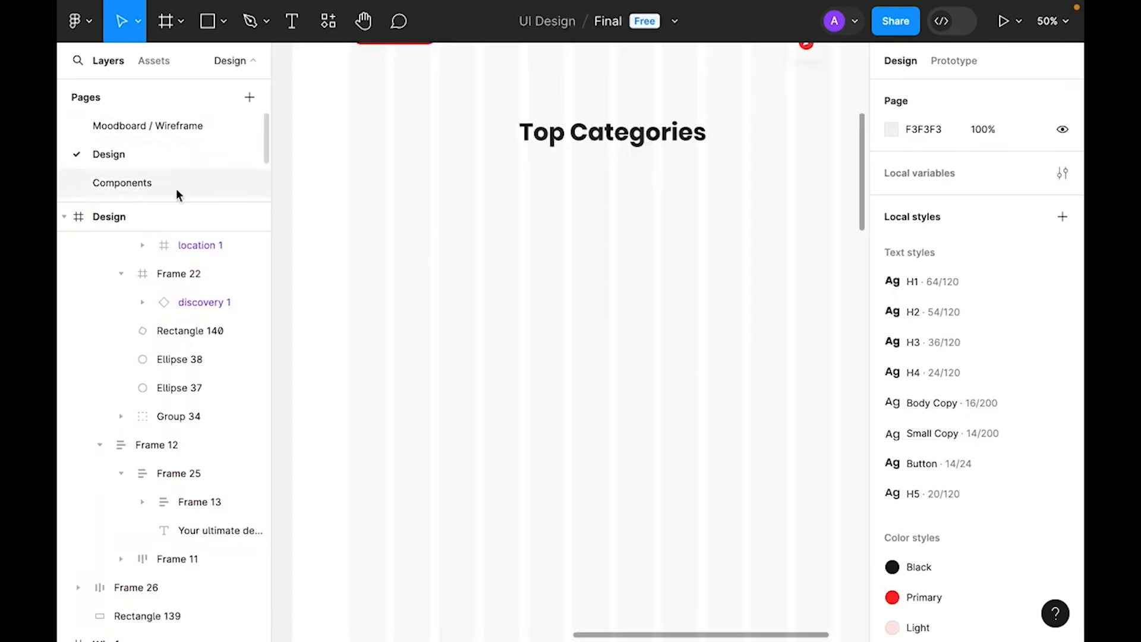
click(154, 60)
scroll(144, 345, down, 5)
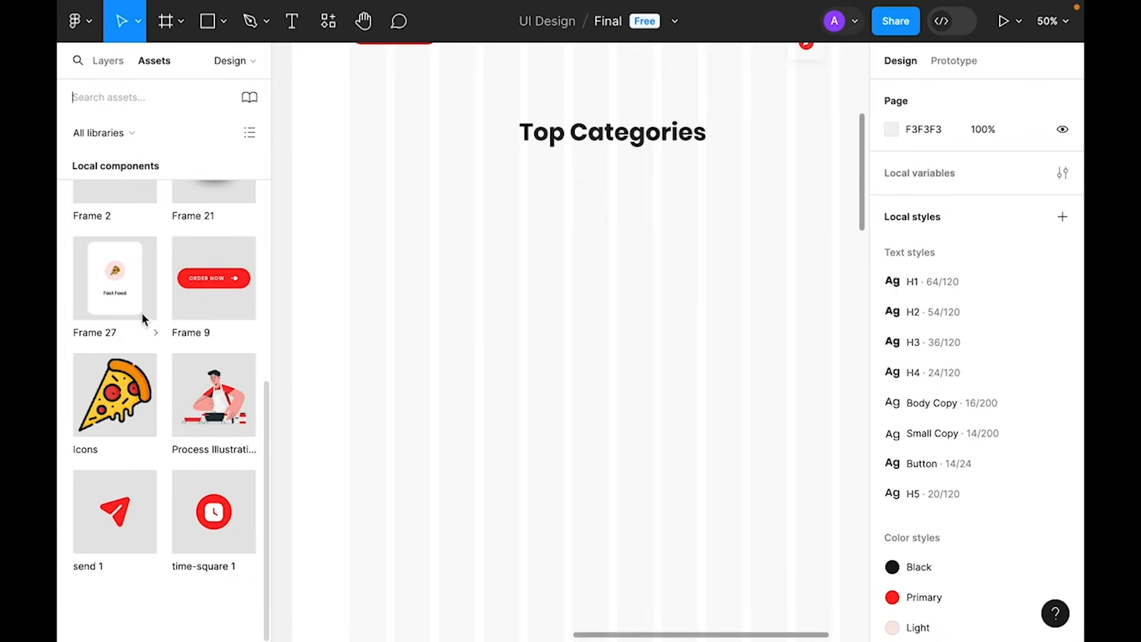
drag(109, 294, 569, 300)
key(ctrl+d)
key(ctrl+d)
scroll(651, 445, right, 3)
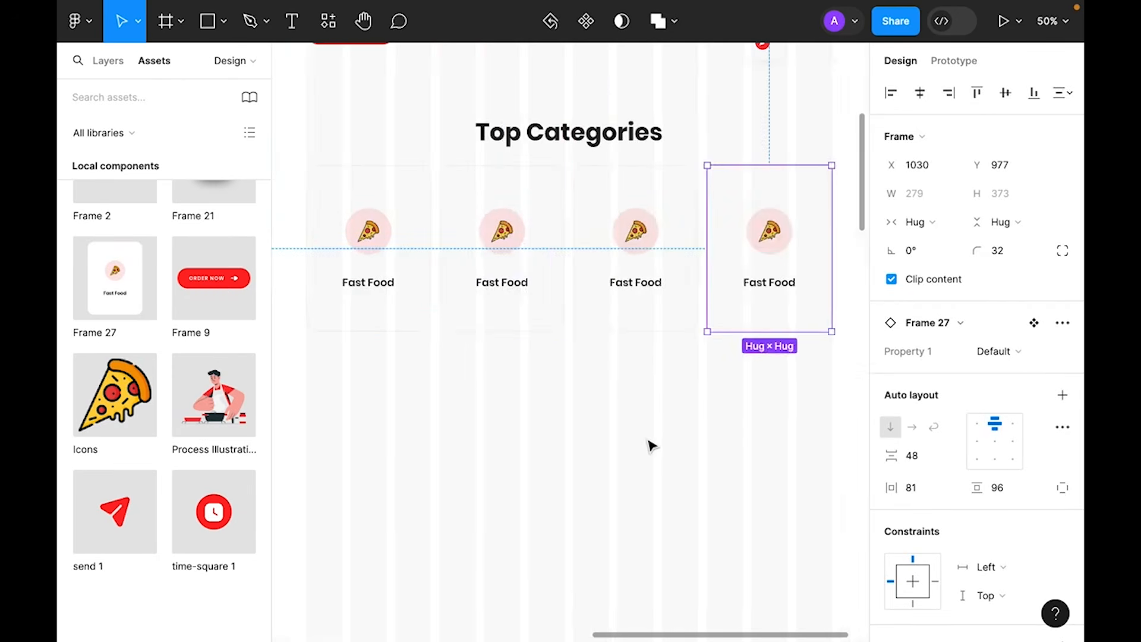
- Switch the second category card to the red Variant2
scroll(713, 436, up, 1)
scroll(583, 471, left, 3)
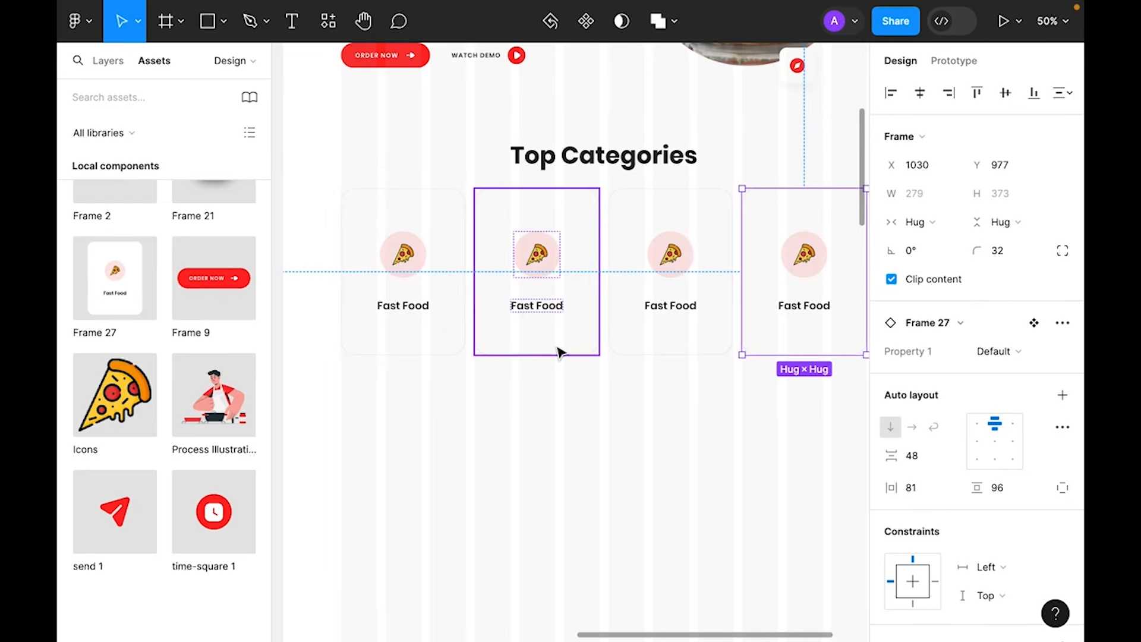
click(558, 352)
scroll(951, 362, down, 1)
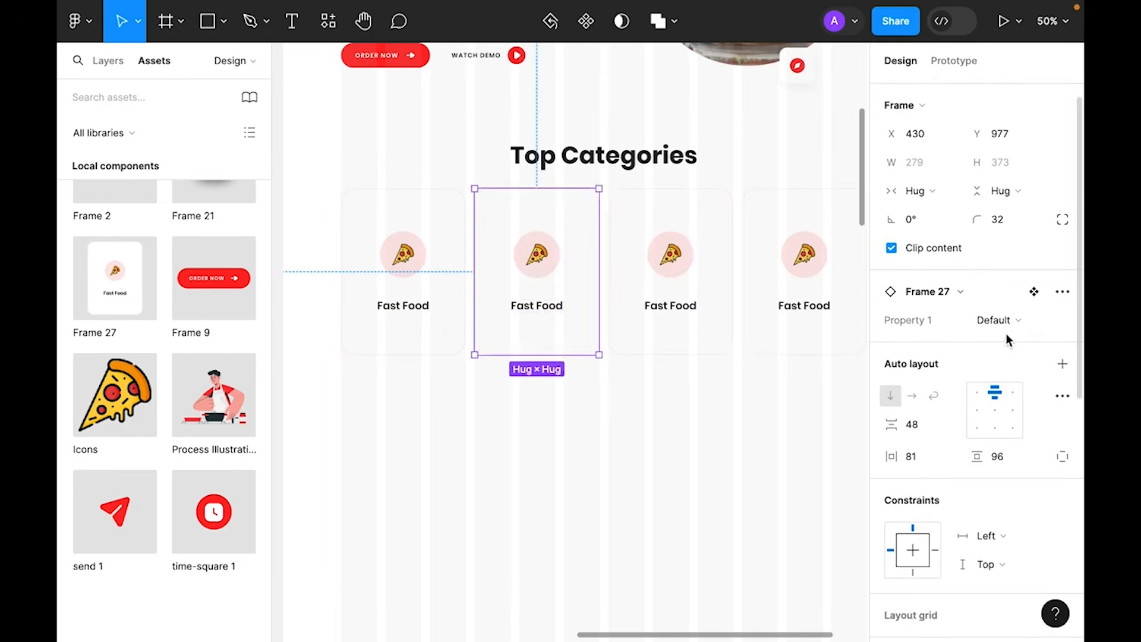
click(1007, 321)
click(971, 341)
click(557, 511)
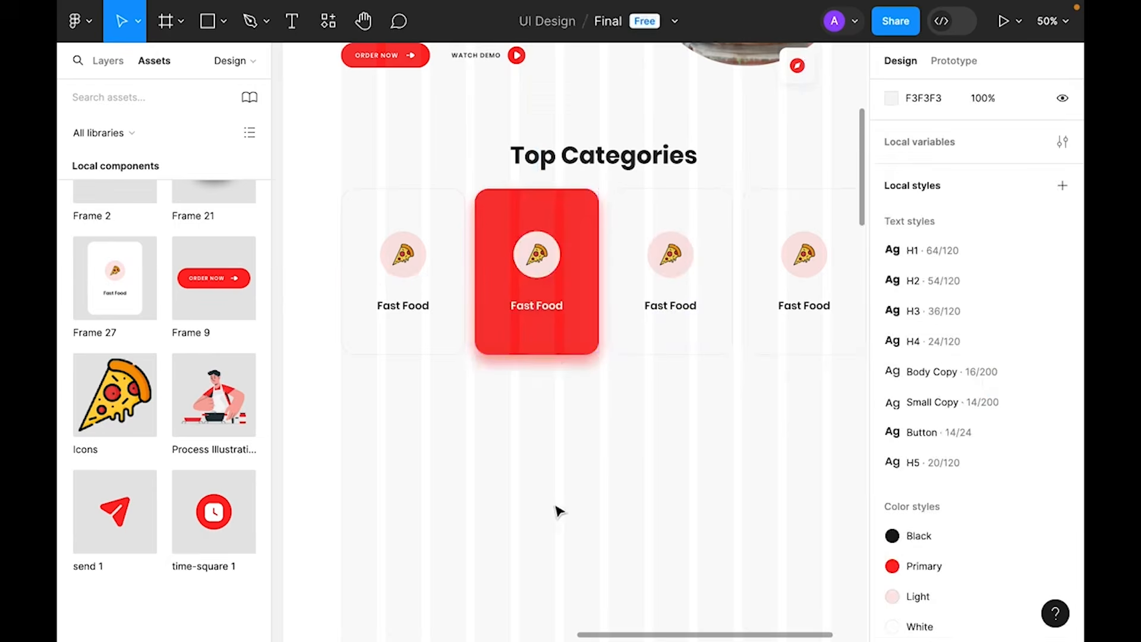
- Change the second card's icon to Salad and its label to "Salad"
scroll(555, 509, up, 2)
scroll(555, 510, left, 1)
double_click(501, 303)
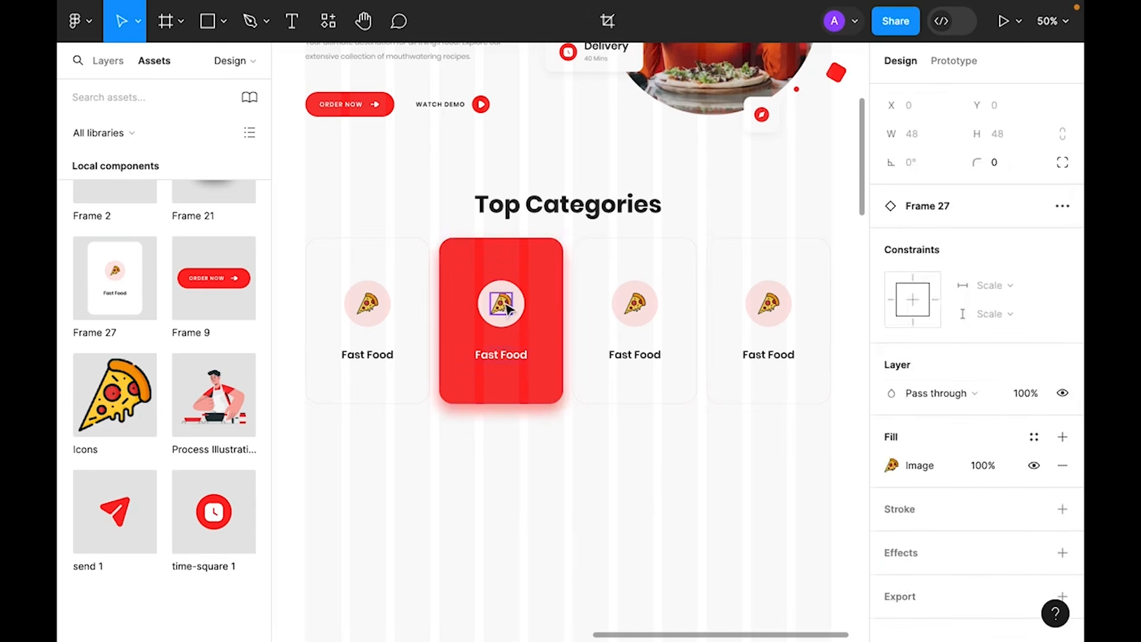
scroll(980, 402, down, 1)
click(662, 526)
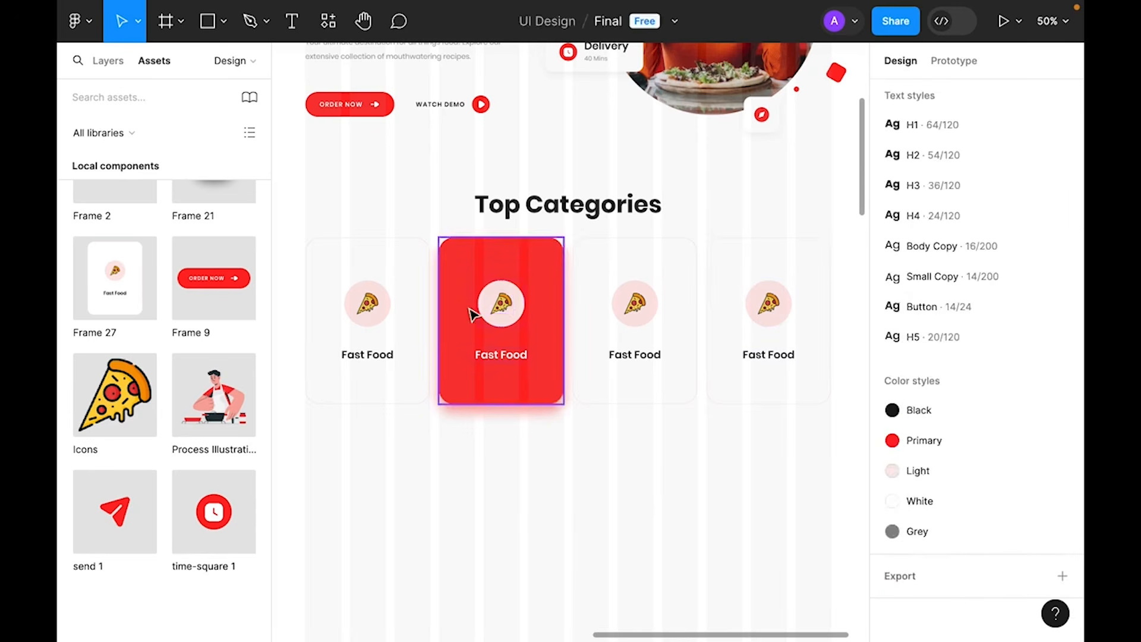
double_click(498, 305)
click(1009, 293)
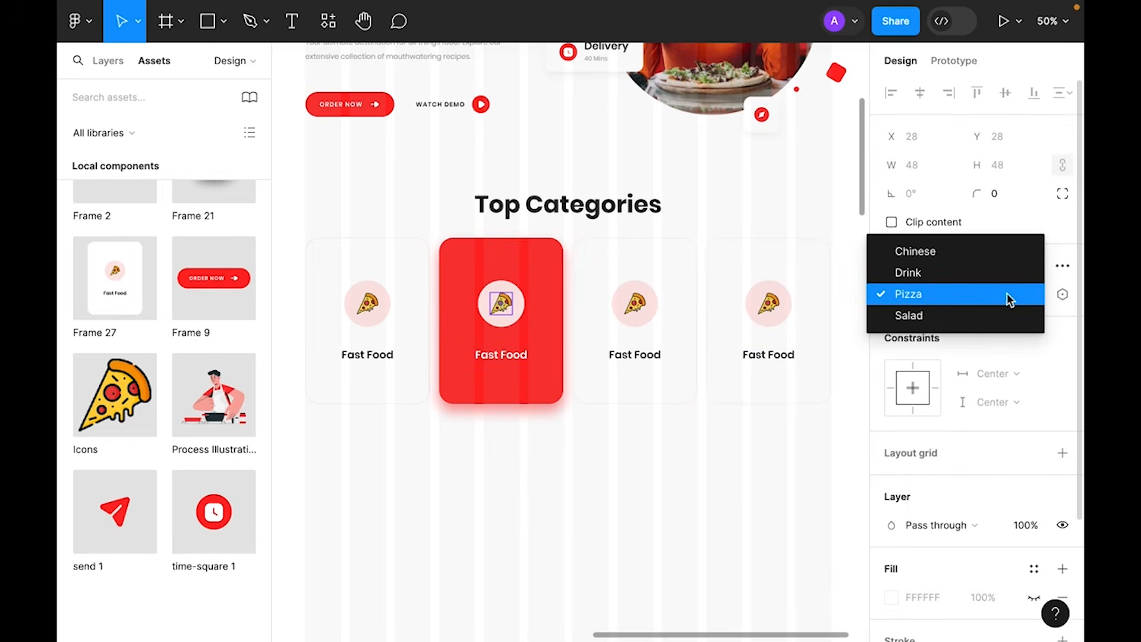
click(925, 316)
double_click(498, 352)
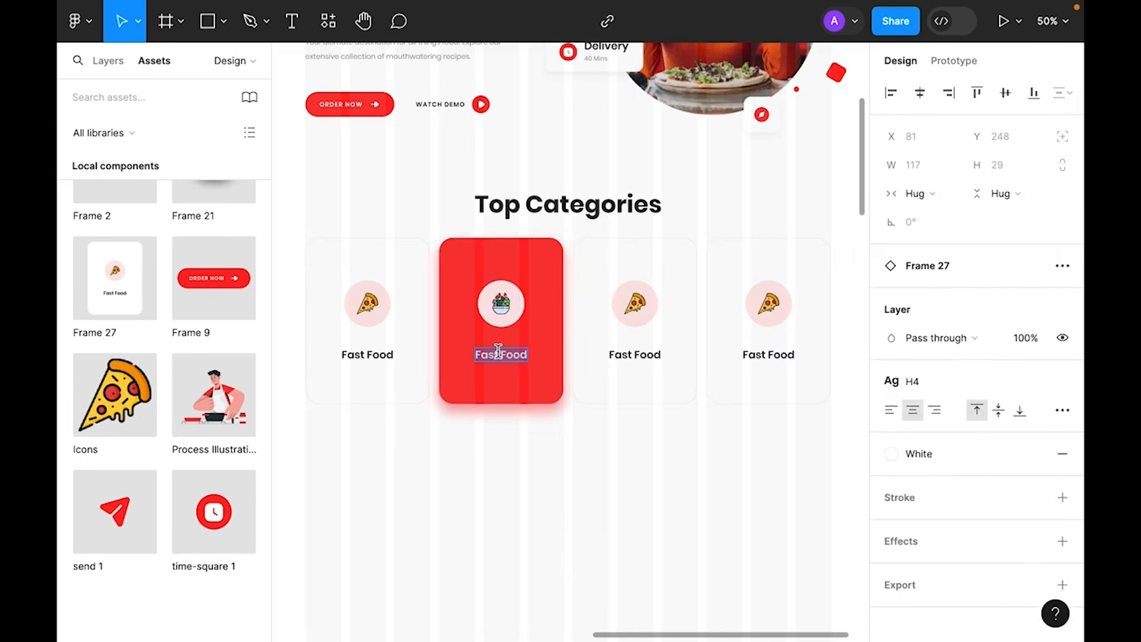
text(Salad)
key(Escape)
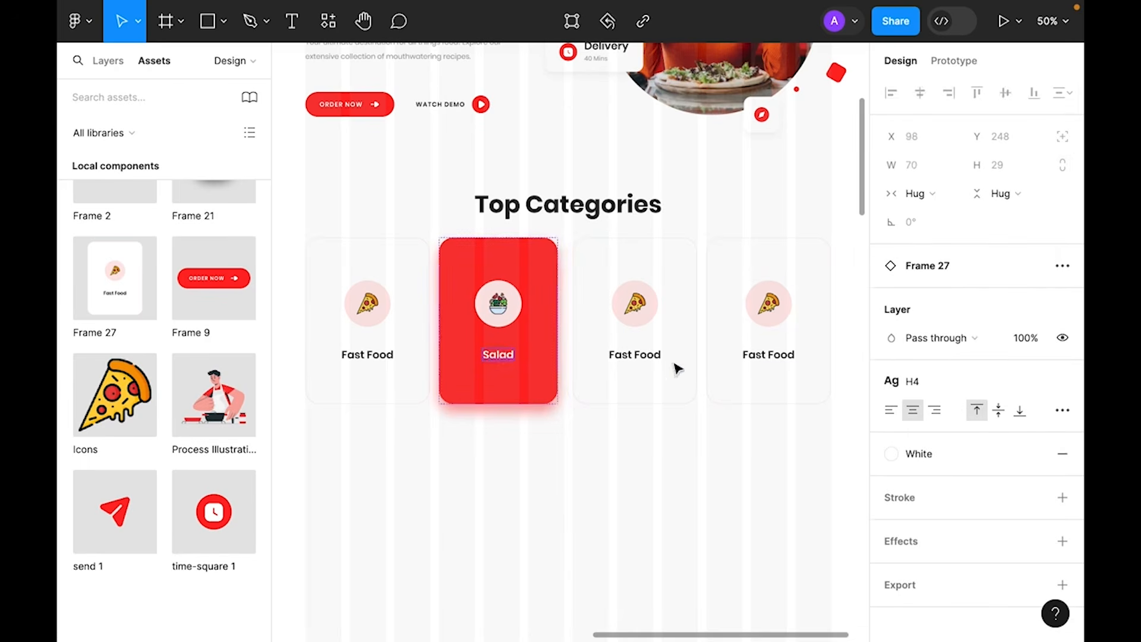
- Change the third card's label to "Chinese" and its icon to Chinese
double_click(643, 352)
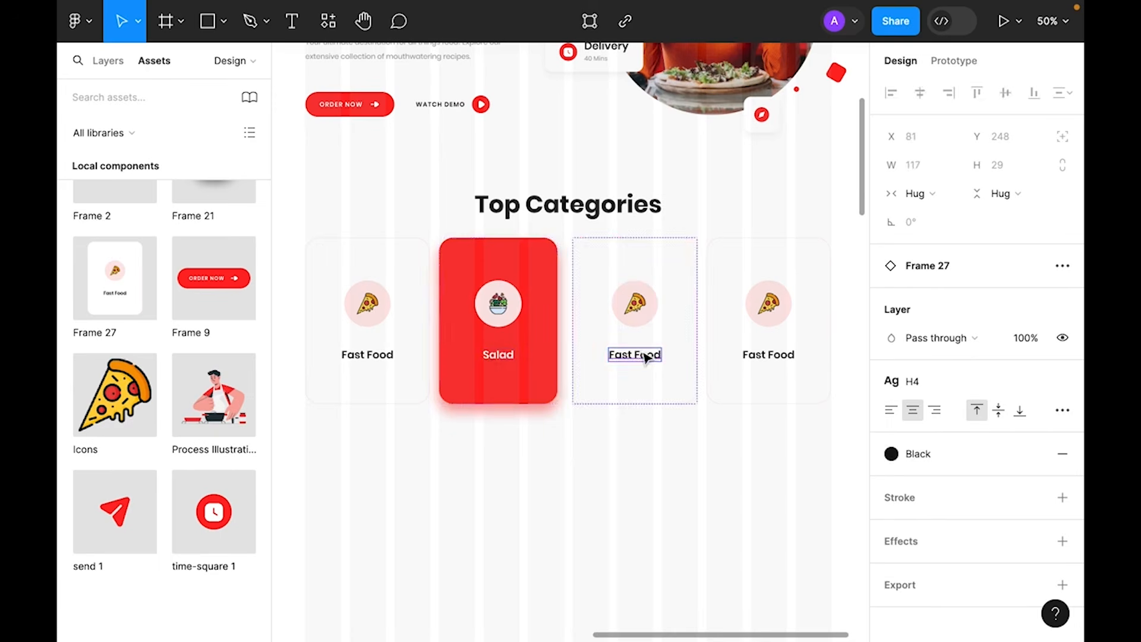
text(Chinese)
double_click(632, 303)
click(983, 294)
click(963, 252)
- Change the fourth card's label to "Drink" and its icon to Drink
double_click(772, 355)
text(Drink)
double_click(766, 304)
click(982, 295)
click(975, 252)
click(975, 295)
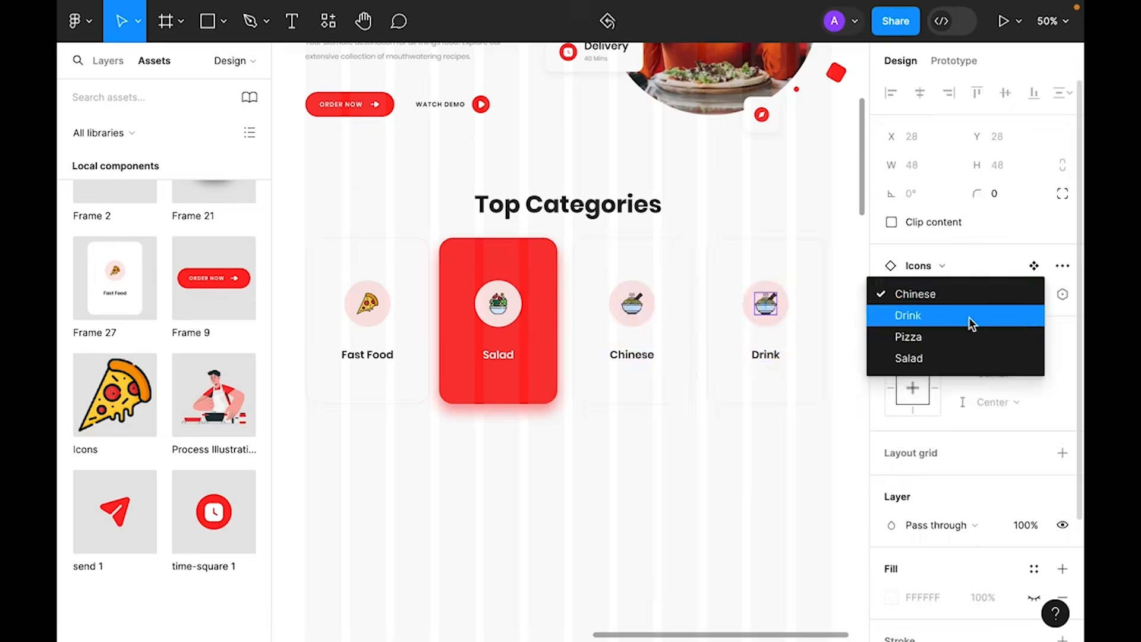
click(969, 317)
click(624, 499)
- Group the four category cards into one horizontal auto layout row
drag(623, 498, 630, 435)
drag(745, 448, 394, 275)
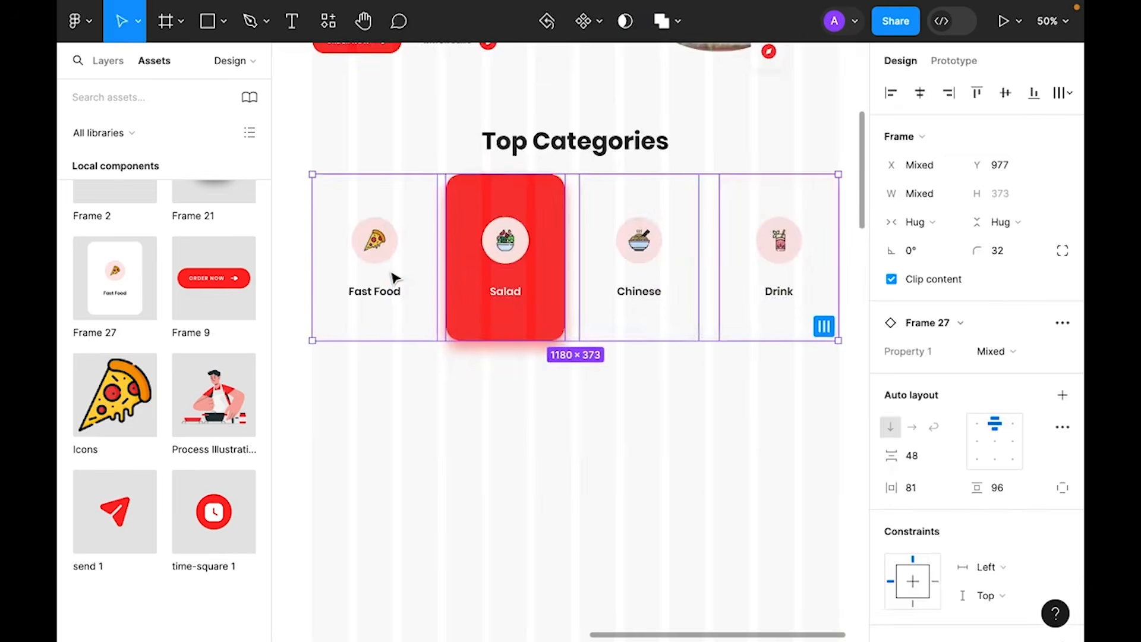
key(shift+a)
click(574, 461)
key(minus)
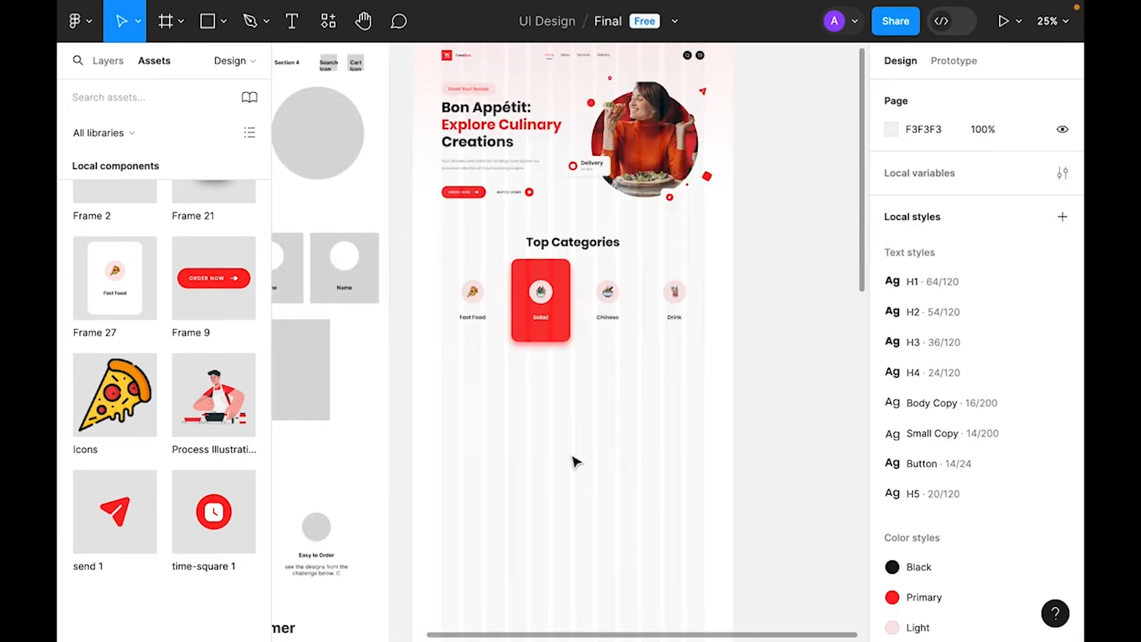
key(plus)
- Combine the Top Categories heading and the card row in a vertical auto layout and increase the spacing between them
drag(781, 446, 318, 281)
key(alt)
shift+click(620, 149)
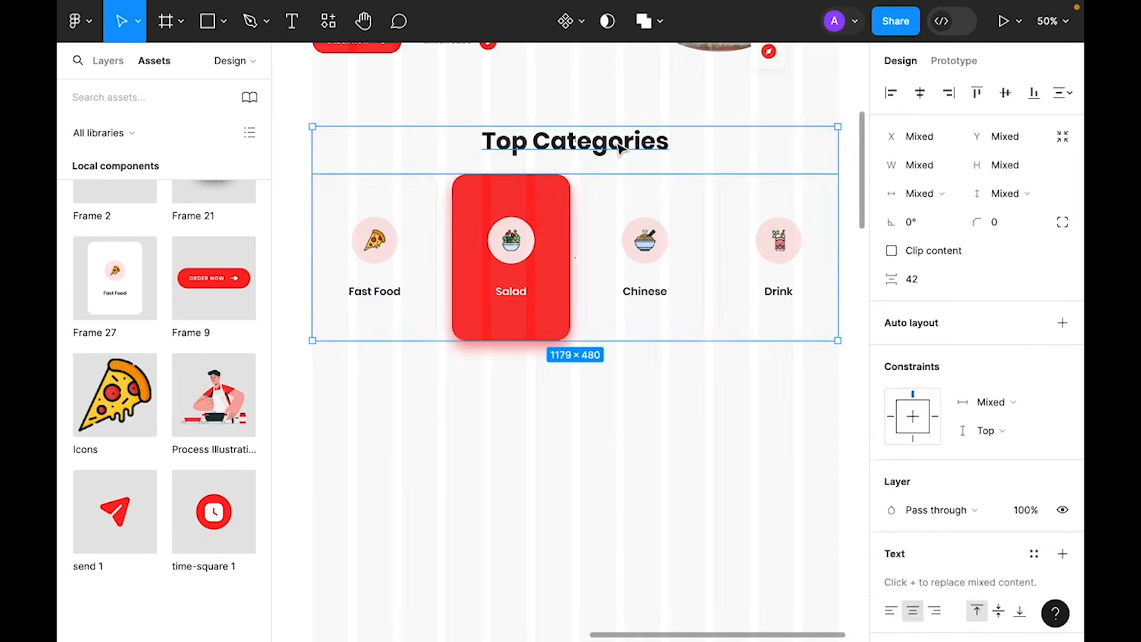
right_click(620, 149)
click(689, 446)
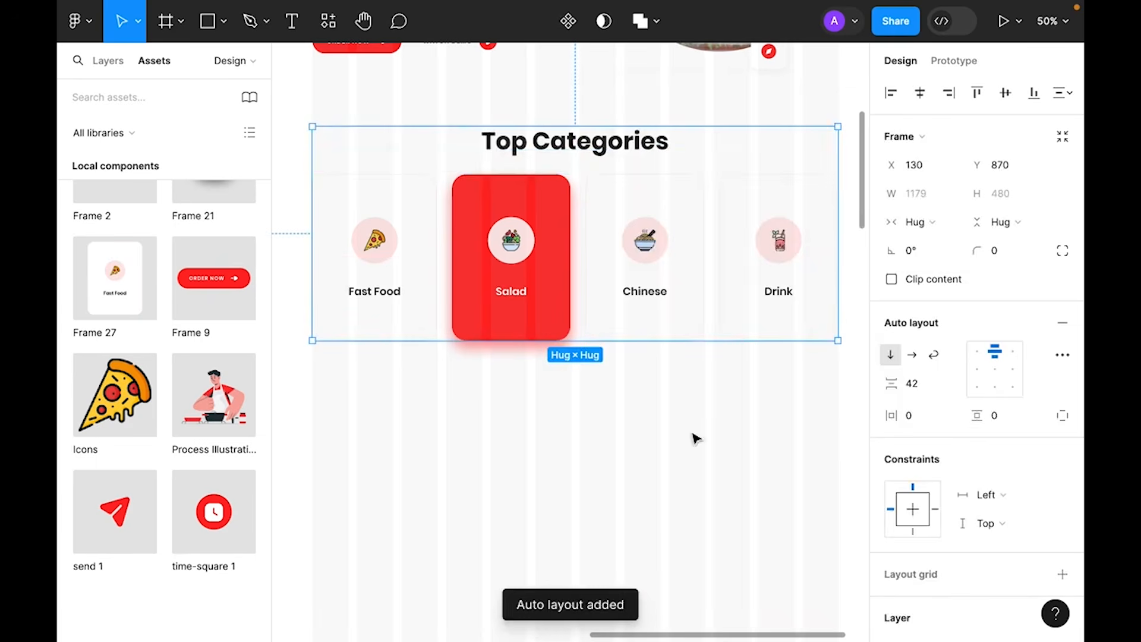
click(921, 384)
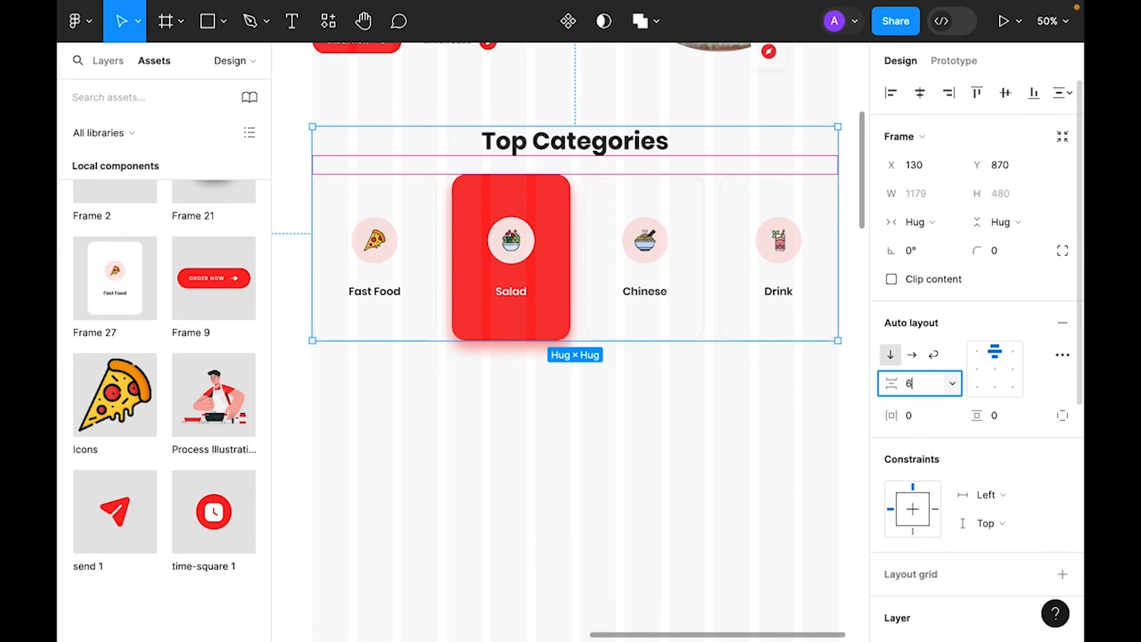
key(Return)
- Hide the 12-column layout grid of the landing page frame
click(618, 482)
scroll(618, 483, up, 1)
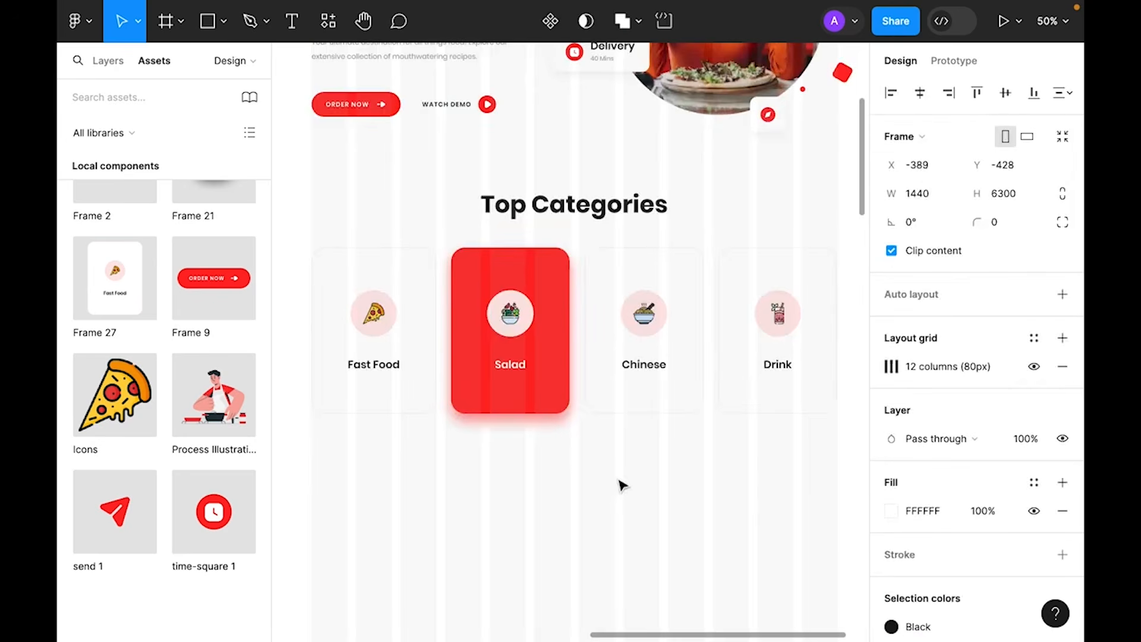
click(1034, 366)
click(675, 509)
- Look over the hero and Top Categories sections of the landing page
key(ctrl+minus)
key(ctrl+plus)
scroll(677, 512, up, 5)
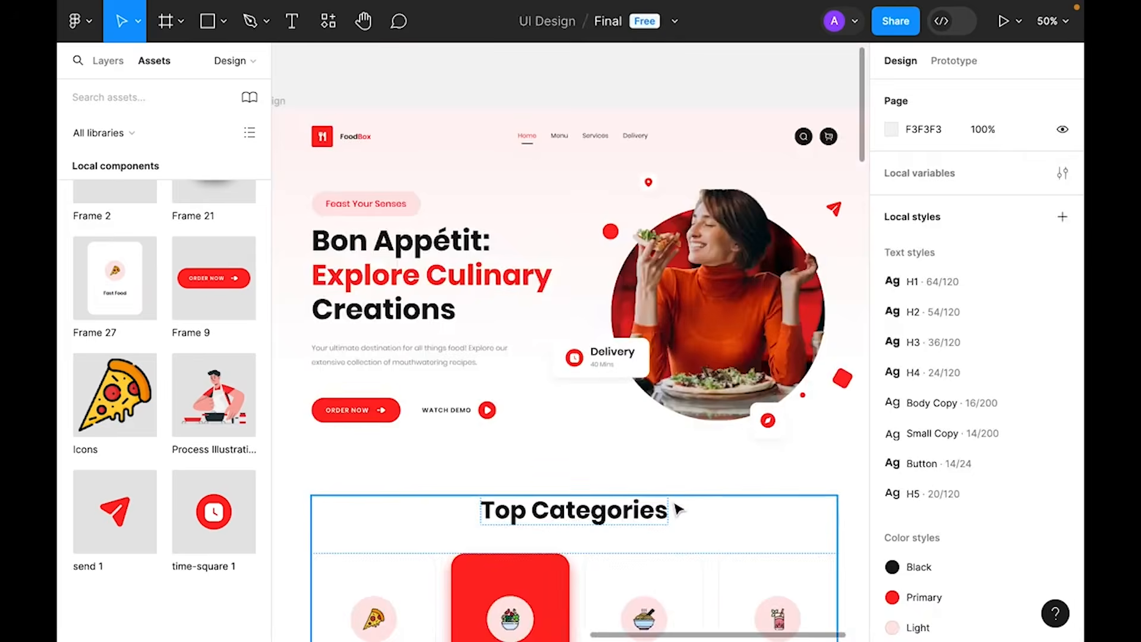
scroll(677, 509, down, 2)
scroll(678, 510, down, 3)
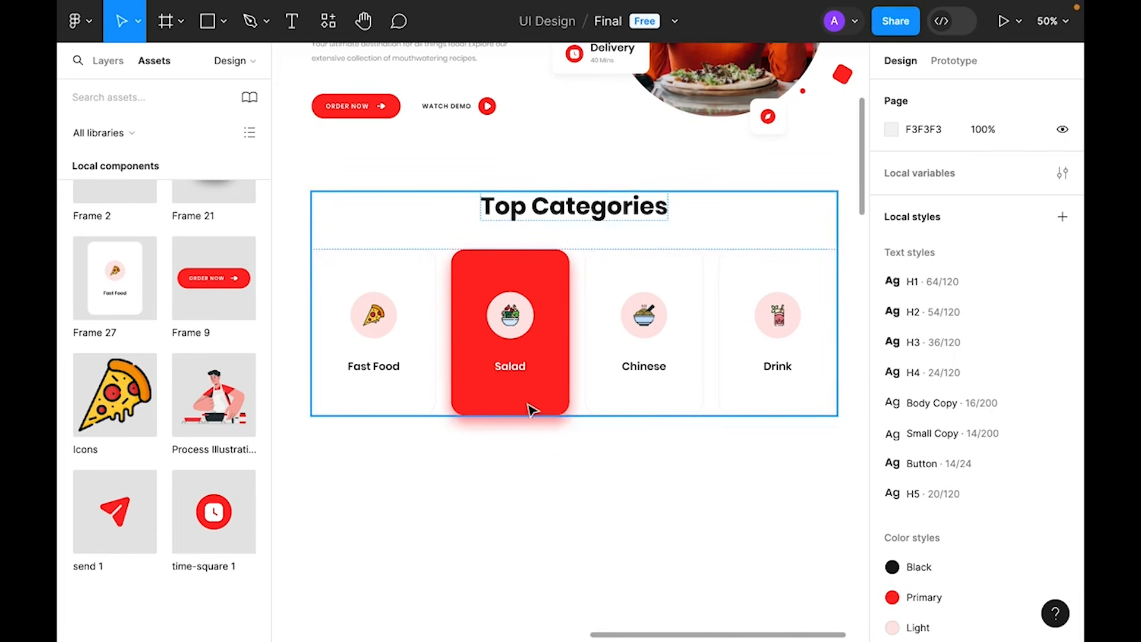
scroll(133, 163, up, 2)
scroll(135, 167, up, 2)
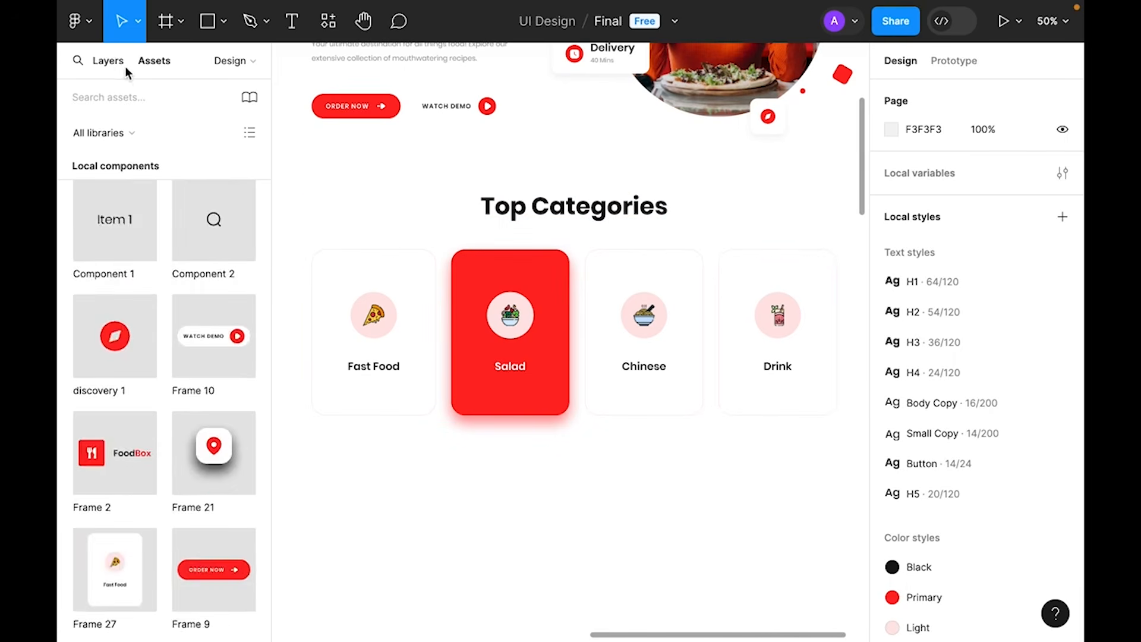
- Reduce the drop shadow opacity of the red category card variant on the Components page to 25% and return to the Design page
click(122, 65)
click(130, 183)
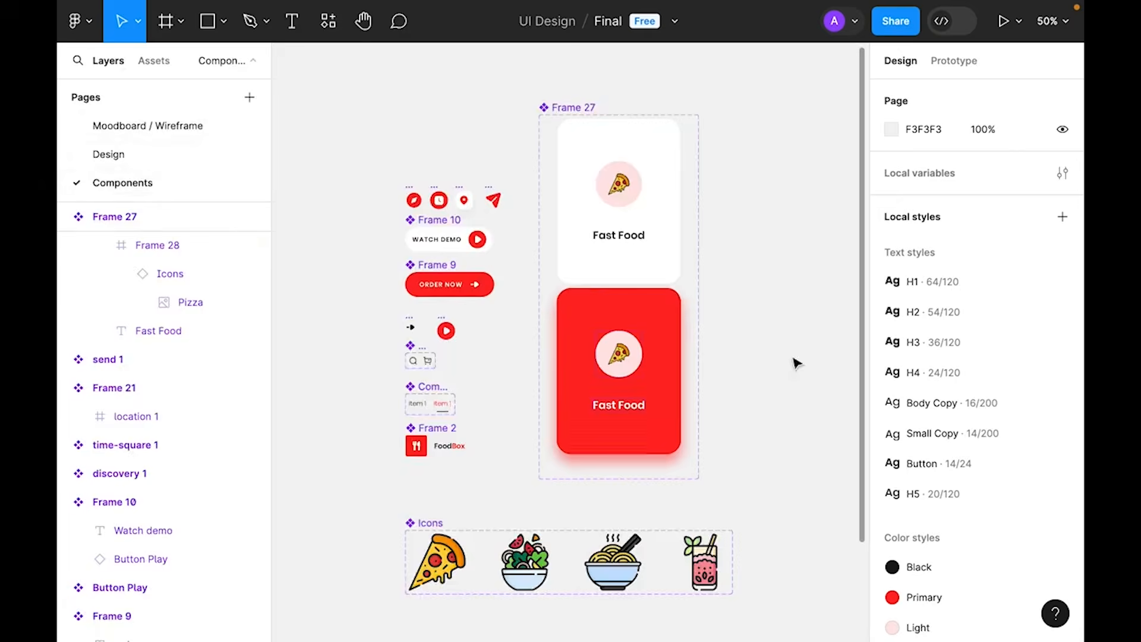
click(671, 443)
scroll(1006, 439, down, 8)
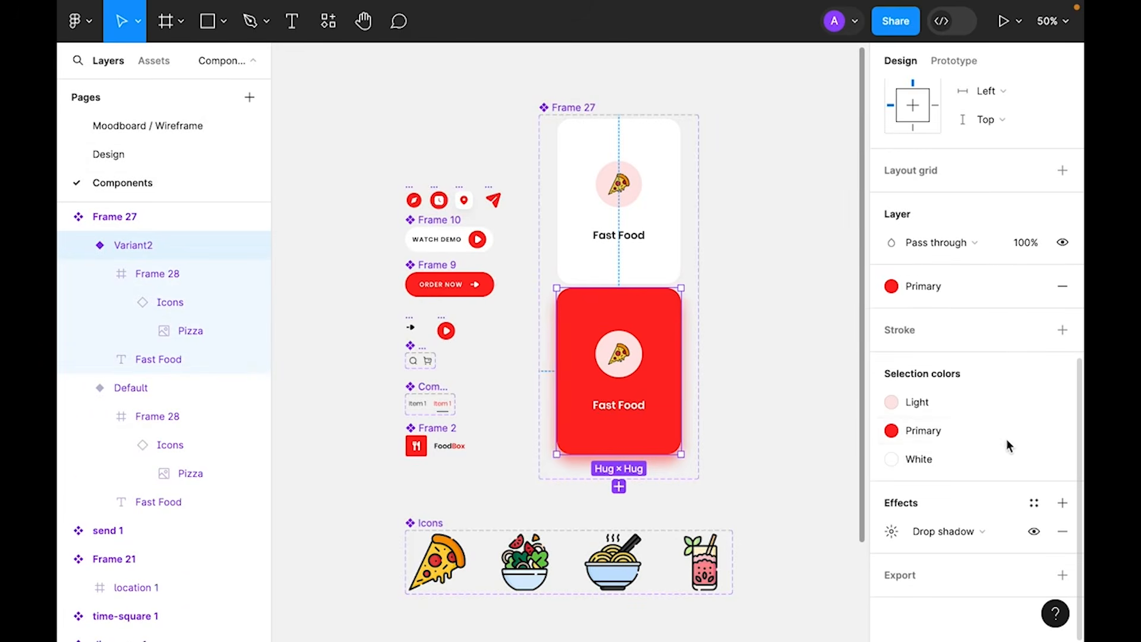
click(891, 531)
click(772, 606)
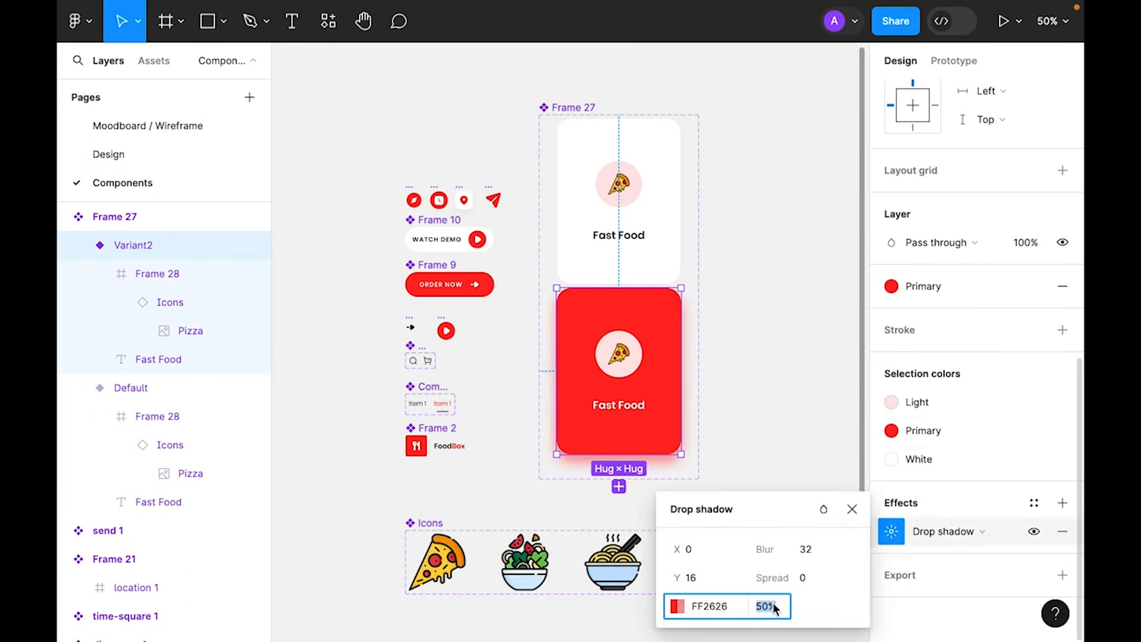
key(Return)
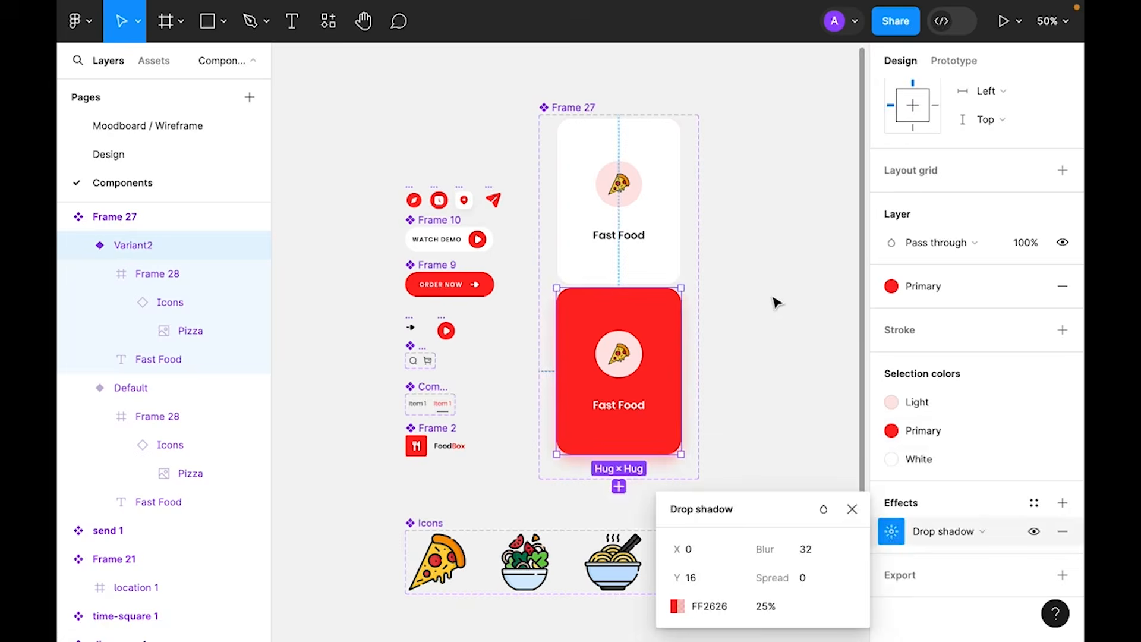
click(706, 298)
click(146, 144)
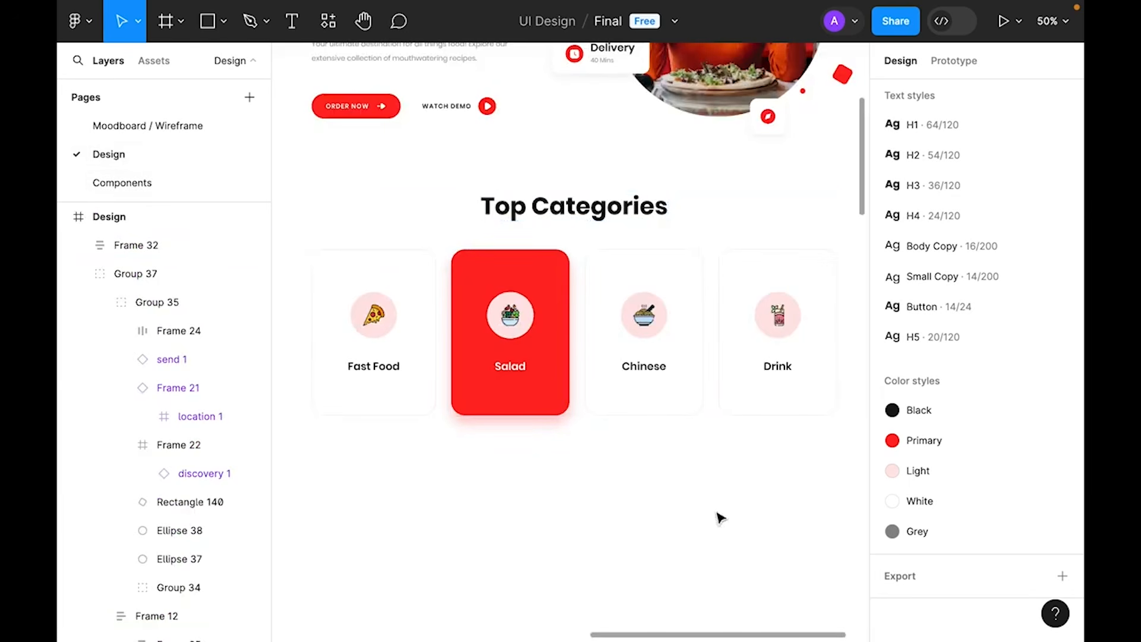
- Compare the landing page design with the wireframe to see which section follows Top Categories
scroll(610, 538, down, 5)
scroll(666, 543, up, 2)
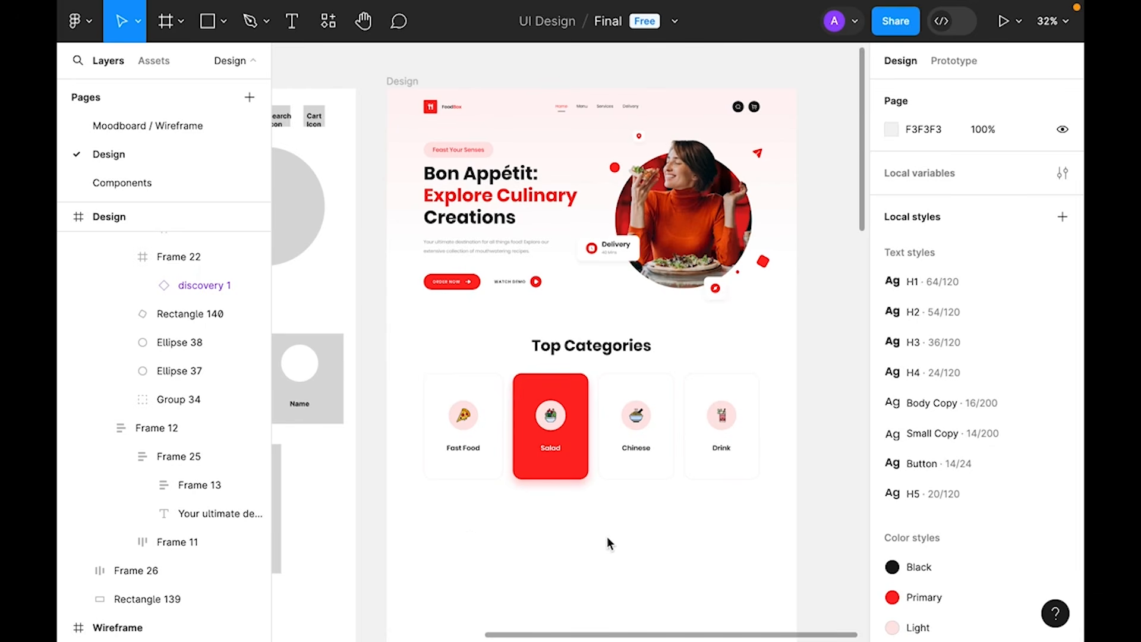
drag(471, 543, 668, 454)
drag(504, 491, 488, 445)
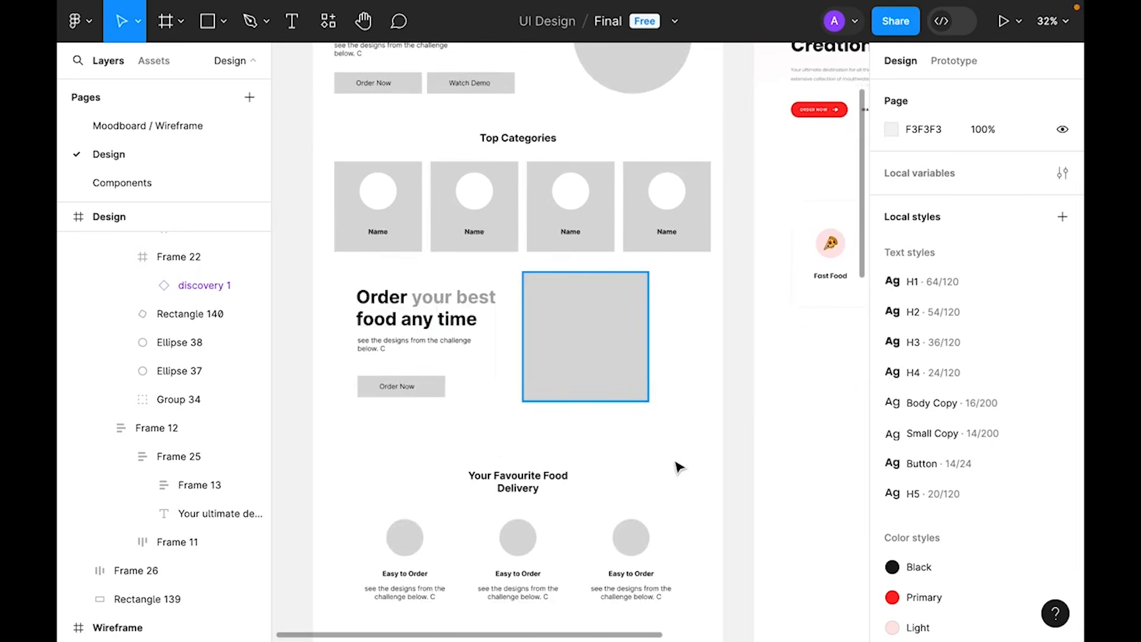
scroll(701, 456, up, 2)
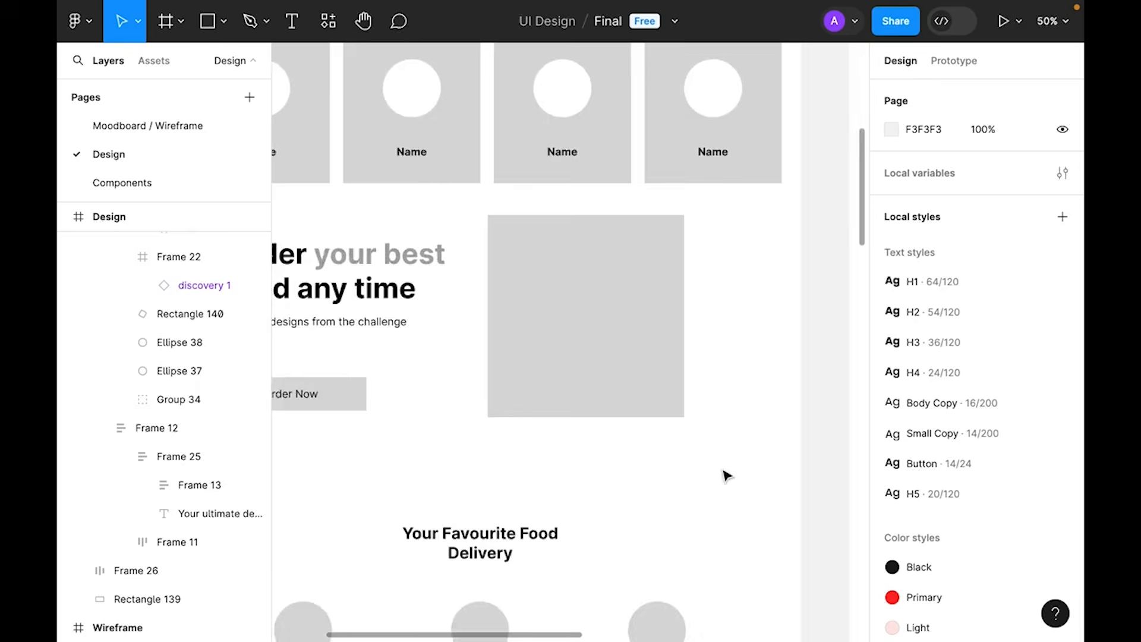
key(ctrl+minus)
scroll(721, 469, right, 5)
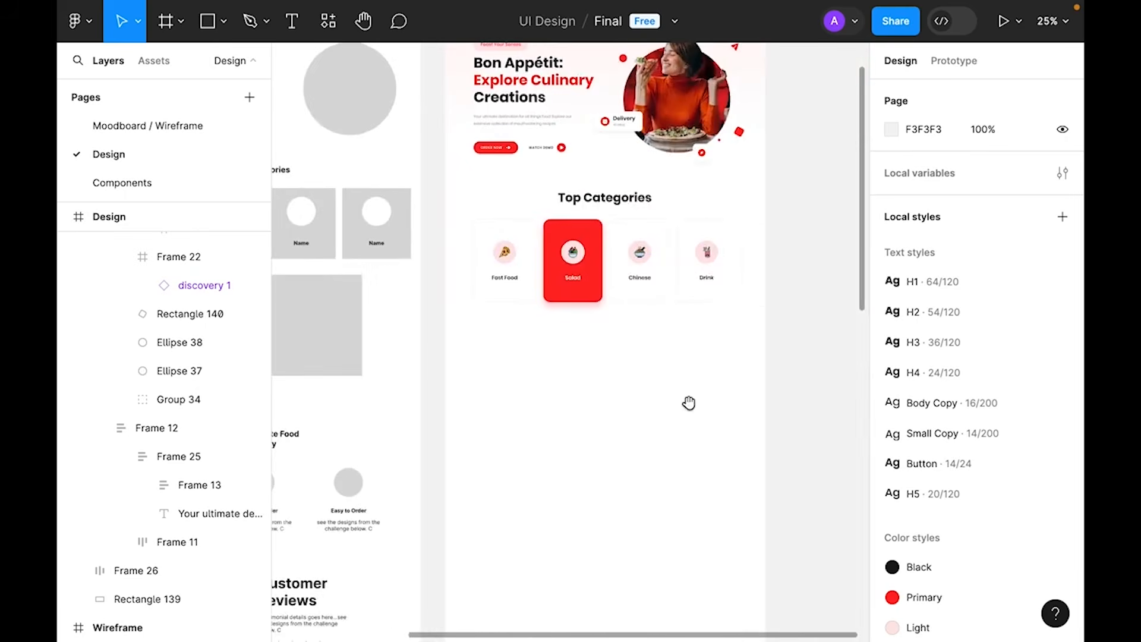
scroll(685, 414, left, 5)
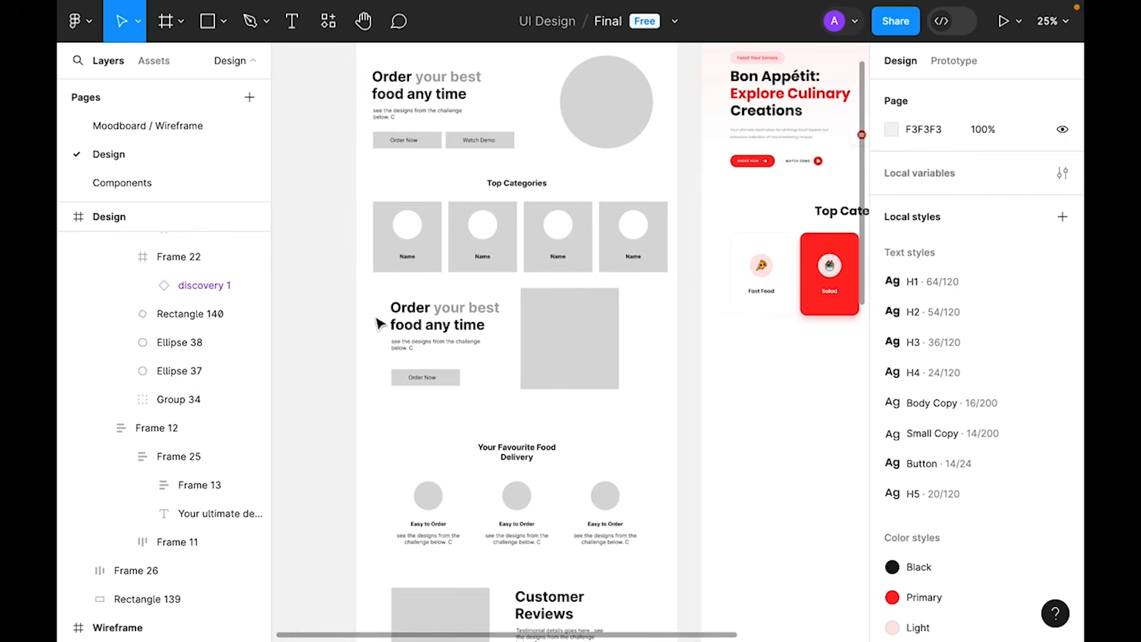
- Copy the wireframe's "Order your best food any time" heading and its description below the category cards, aligned with the first card's left edge
drag(372, 304, 436, 346)
drag(825, 410, 555, 398)
right_click(581, 406)
click(622, 89)
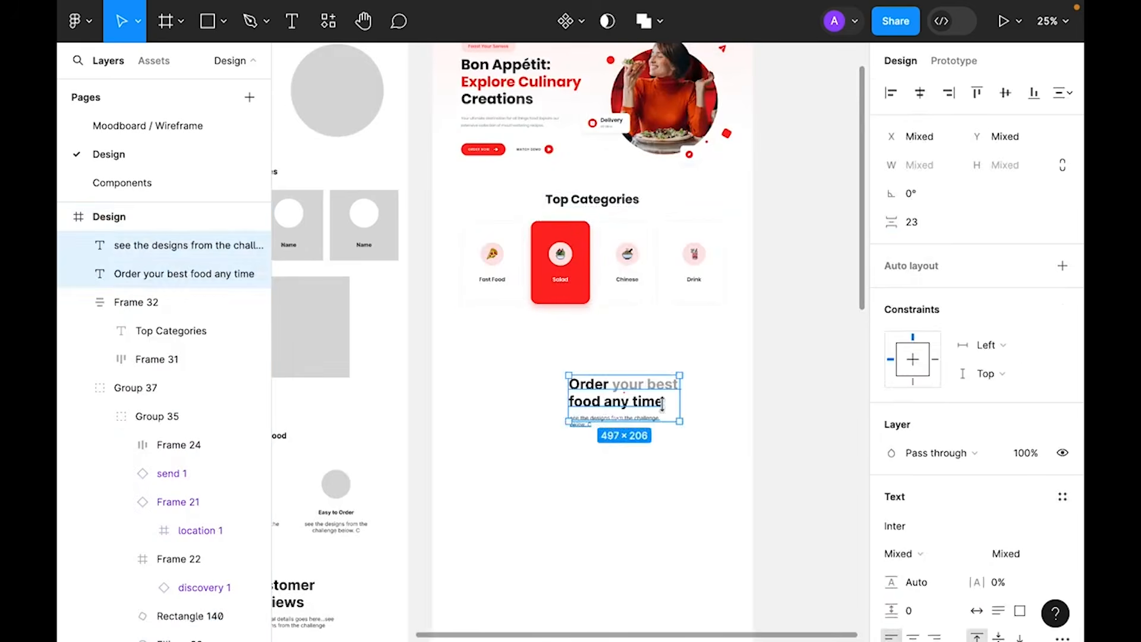
key(Escape)
drag(533, 358, 675, 457)
drag(627, 398, 523, 345)
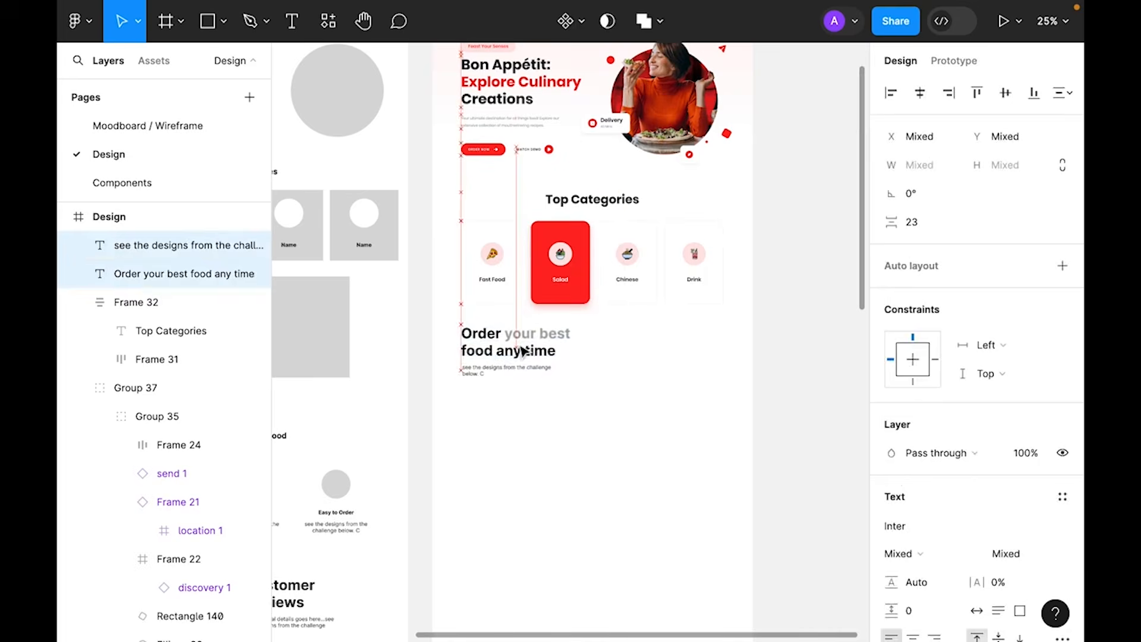
- Apply the H2 text style and the Black color style to the "Order your best food any time" heading
click(542, 458)
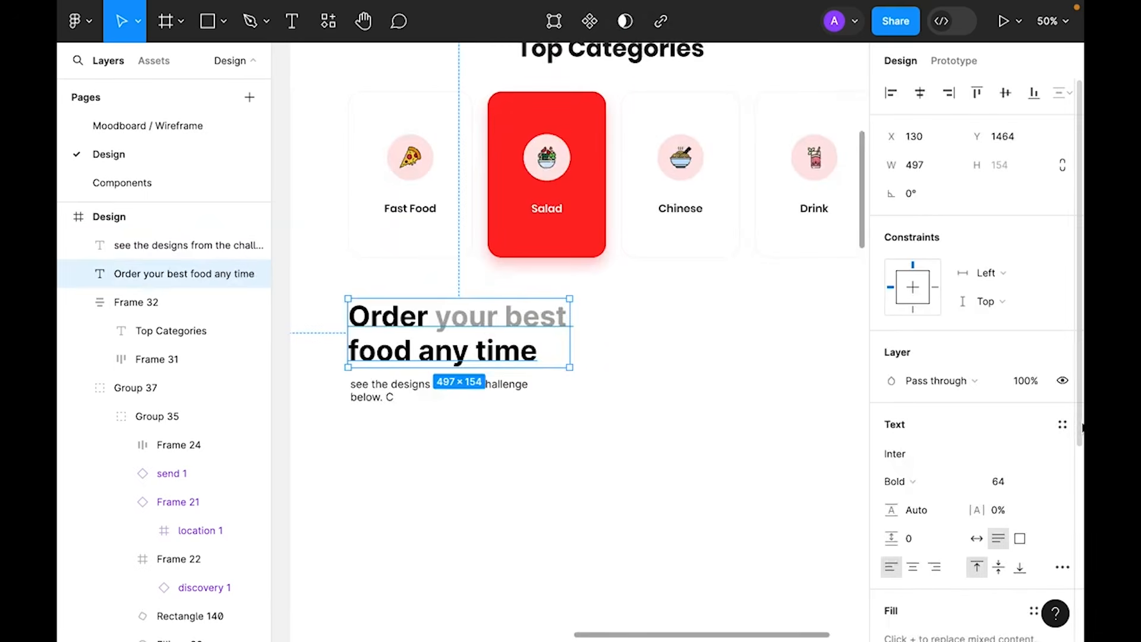
click(1064, 425)
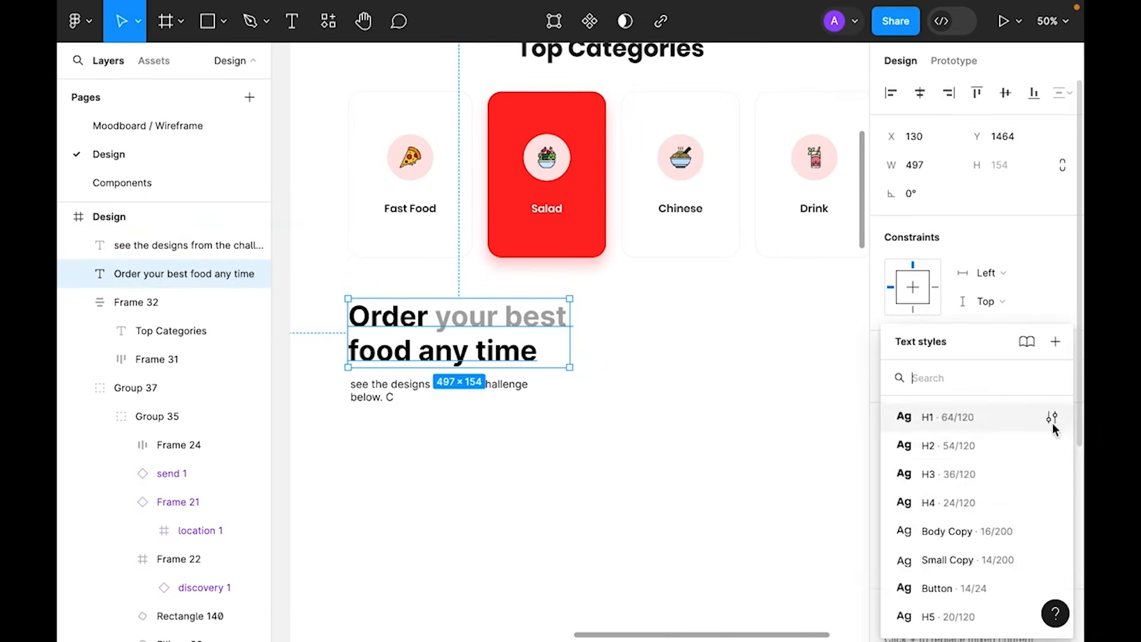
click(933, 446)
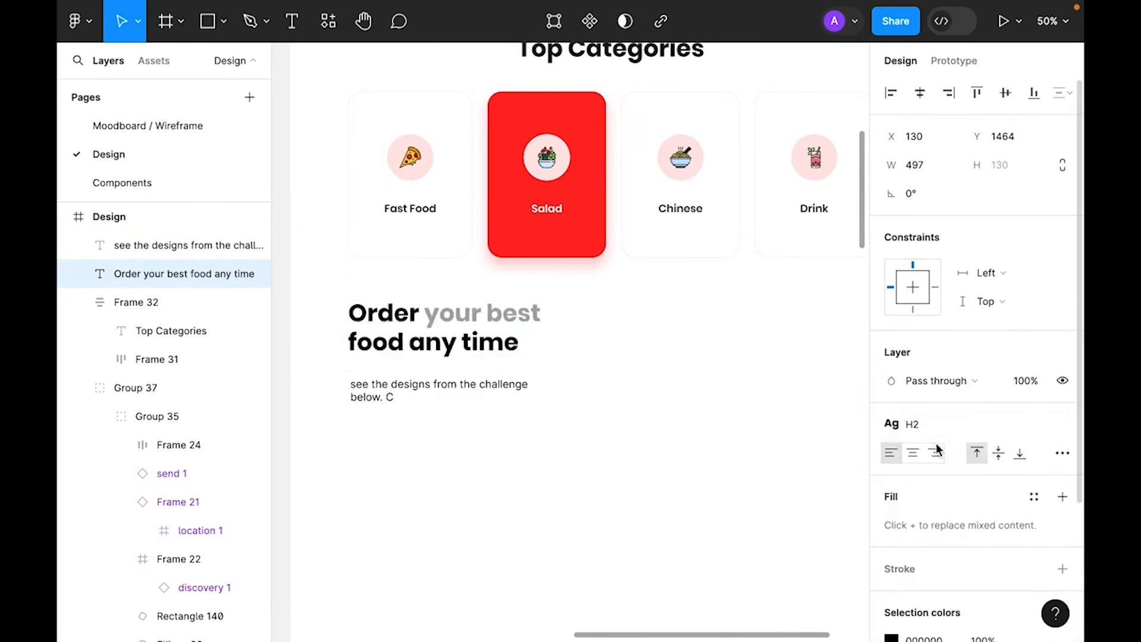
scroll(1011, 470, down, 3)
click(1033, 316)
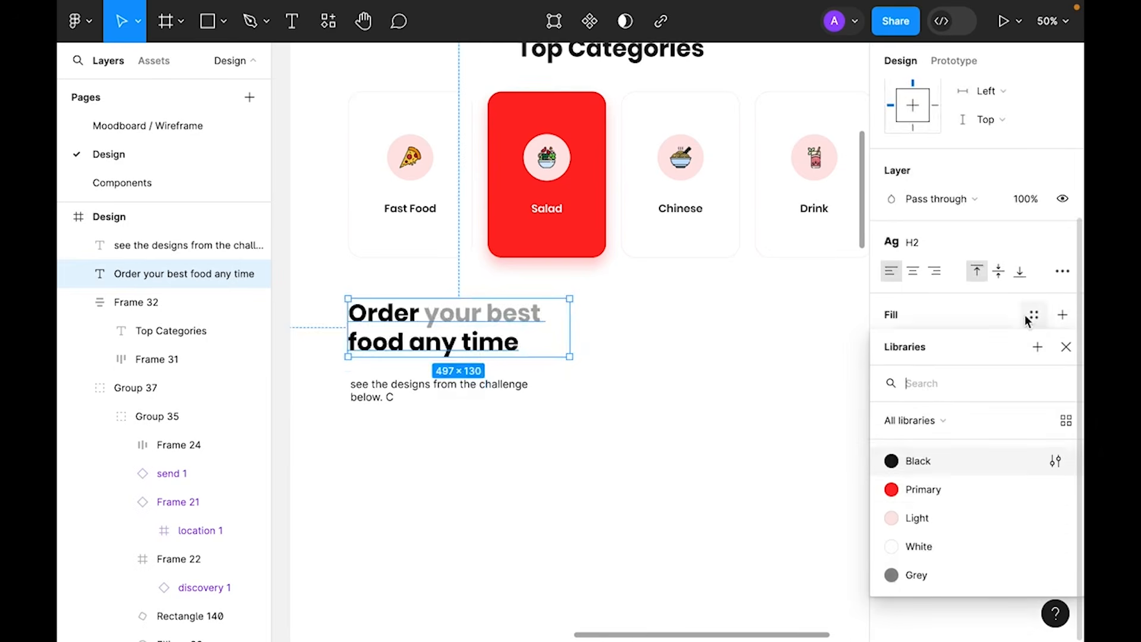
click(917, 458)
click(661, 444)
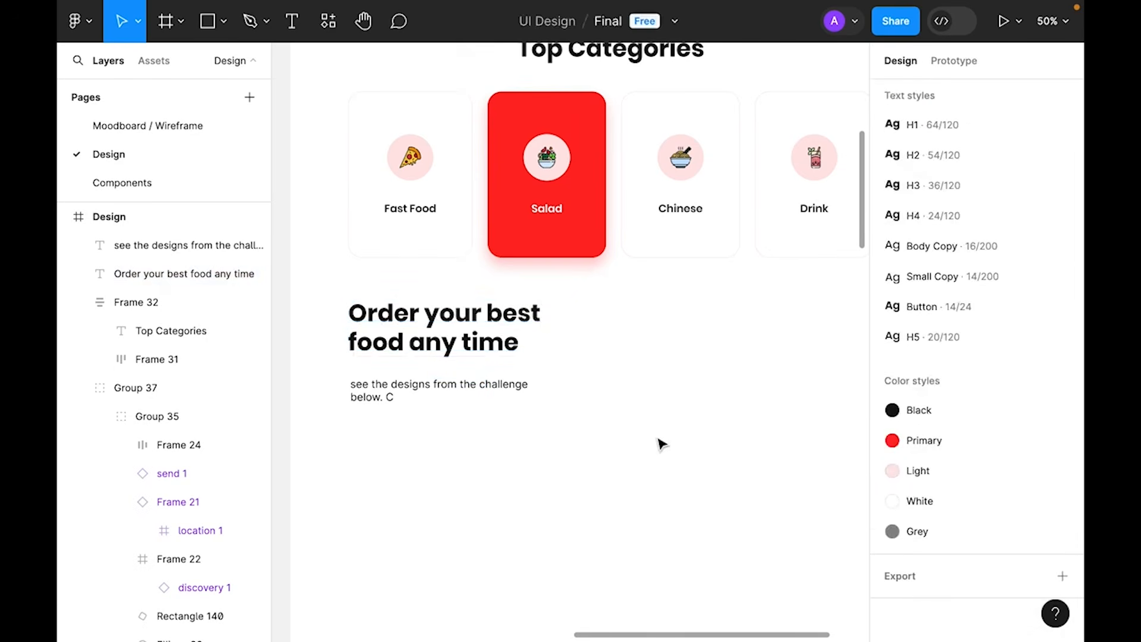
- Edit the H2 text style so that its letter case is title case
click(178, 274)
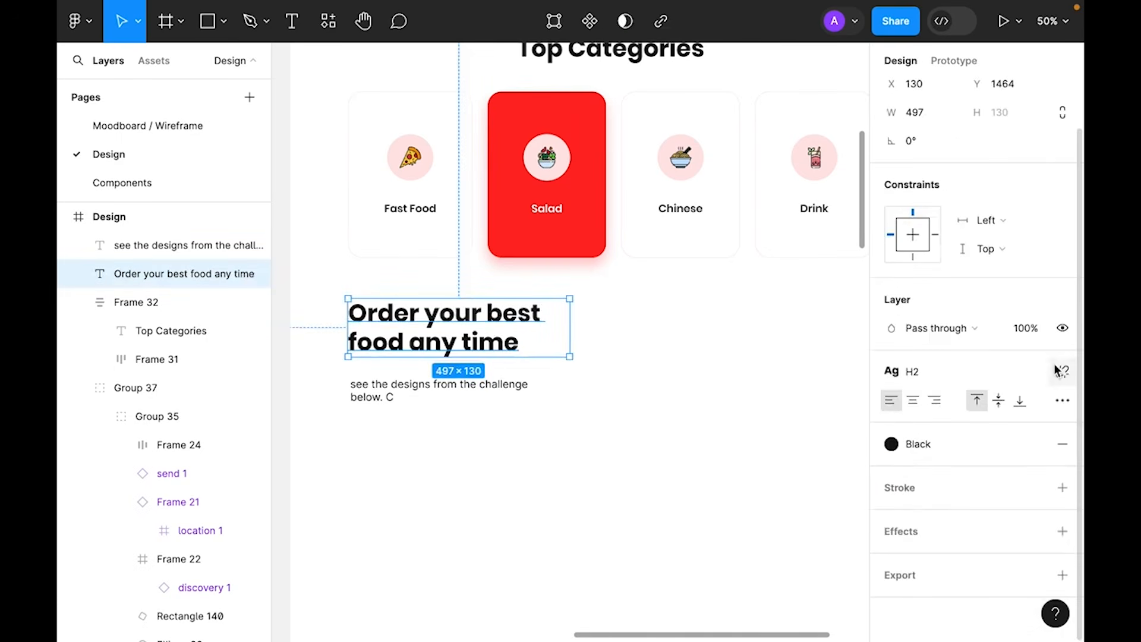
click(1023, 373)
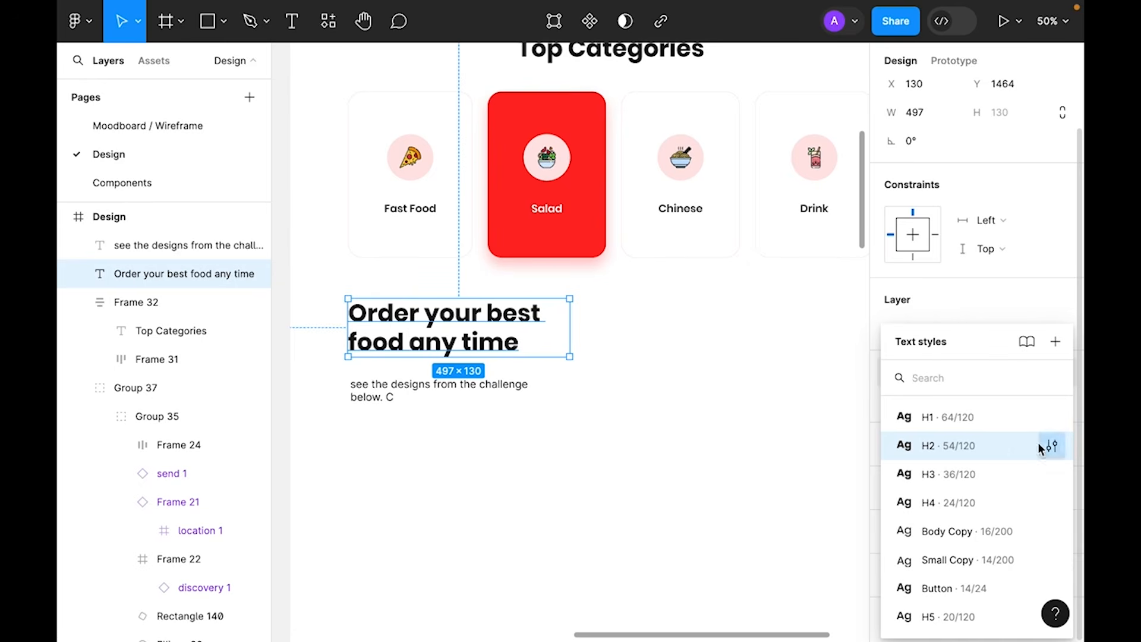
click(1053, 447)
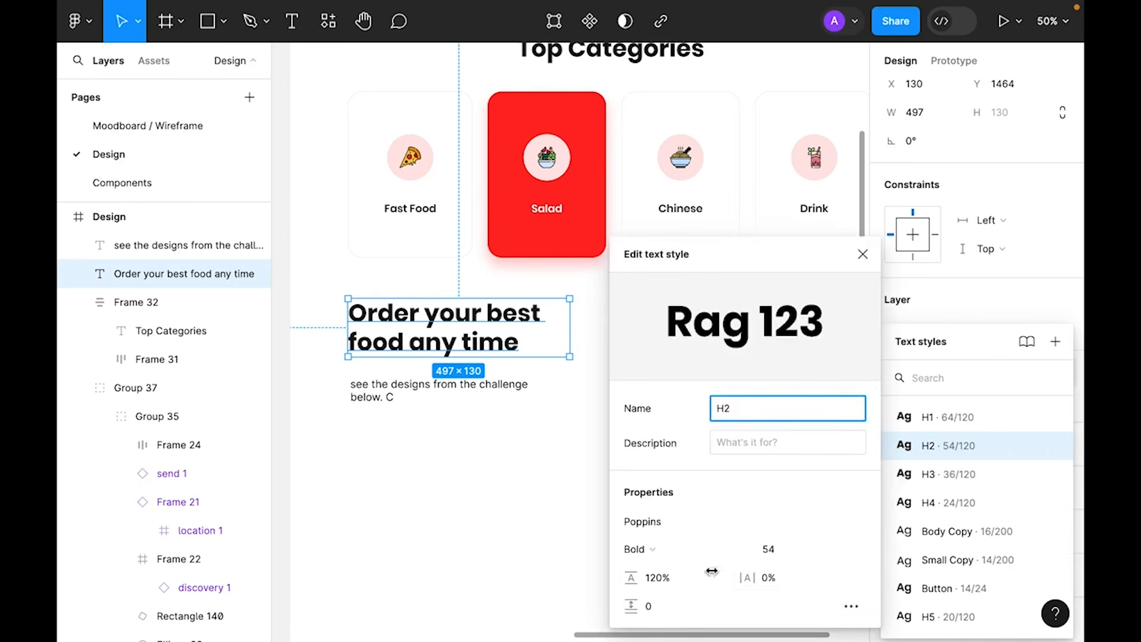
click(851, 606)
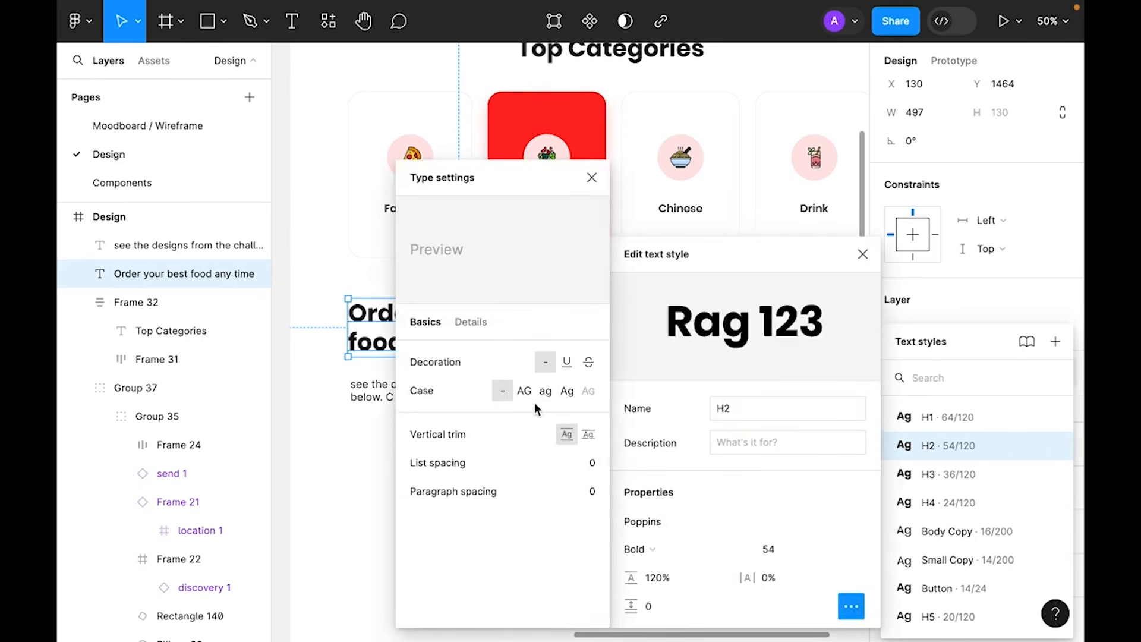
click(567, 391)
click(567, 362)
click(592, 177)
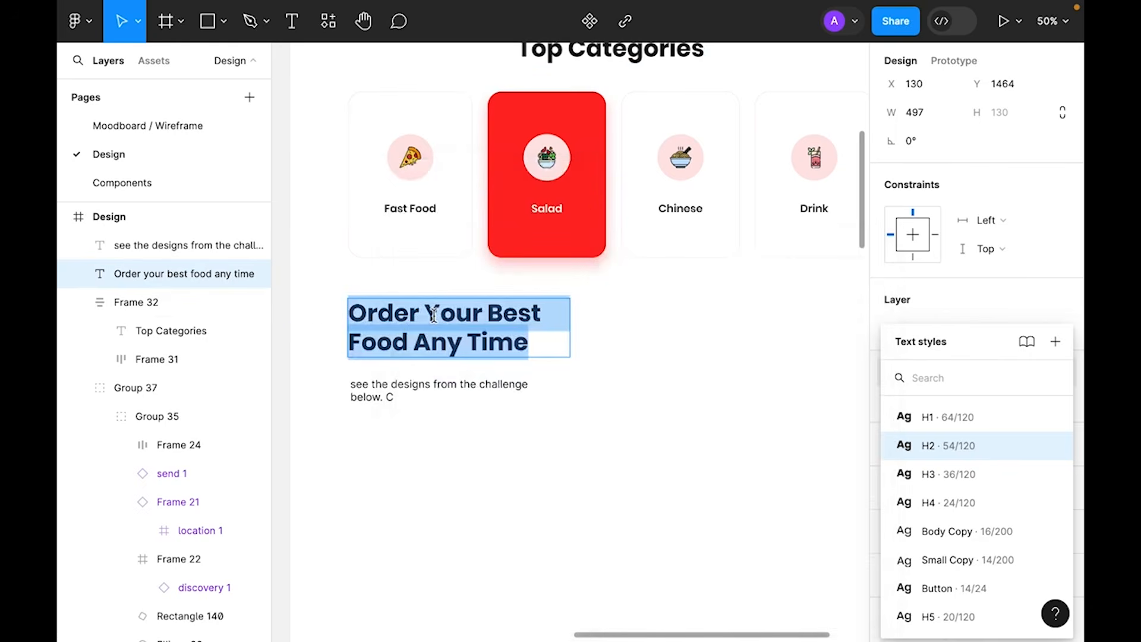
click(720, 480)
click(720, 480)
- Replace the placeholder description with the paragraph beginning "Whether you're a seasoned chef or a kitchen novice" and apply the Body Copy text style
scroll(656, 476, up, 2)
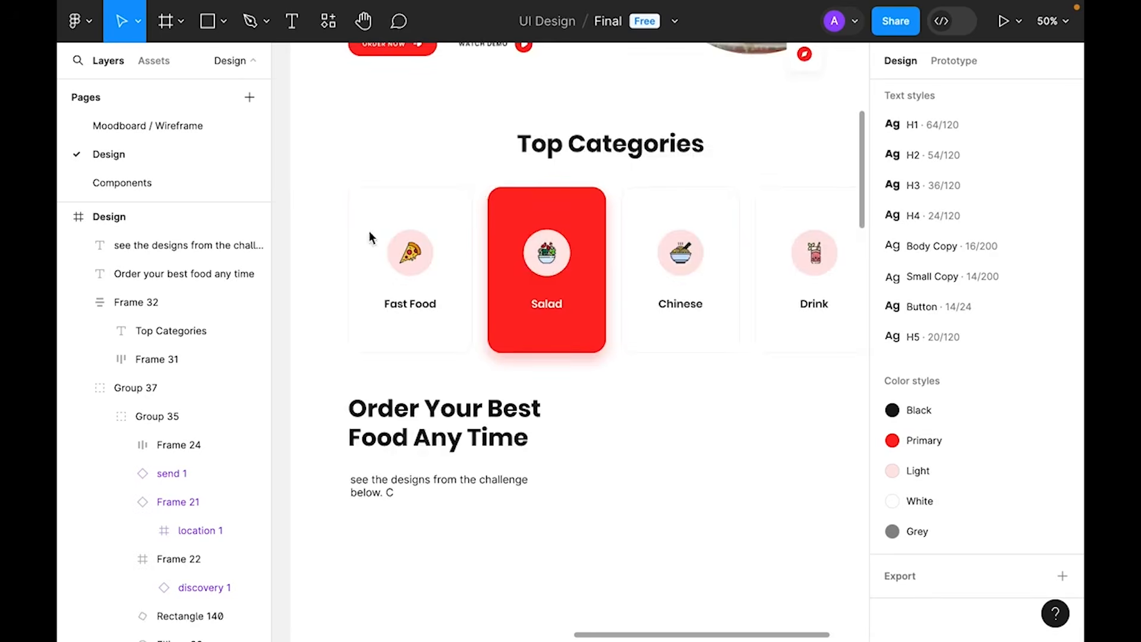
scroll(369, 231, down, 2)
click(450, 379)
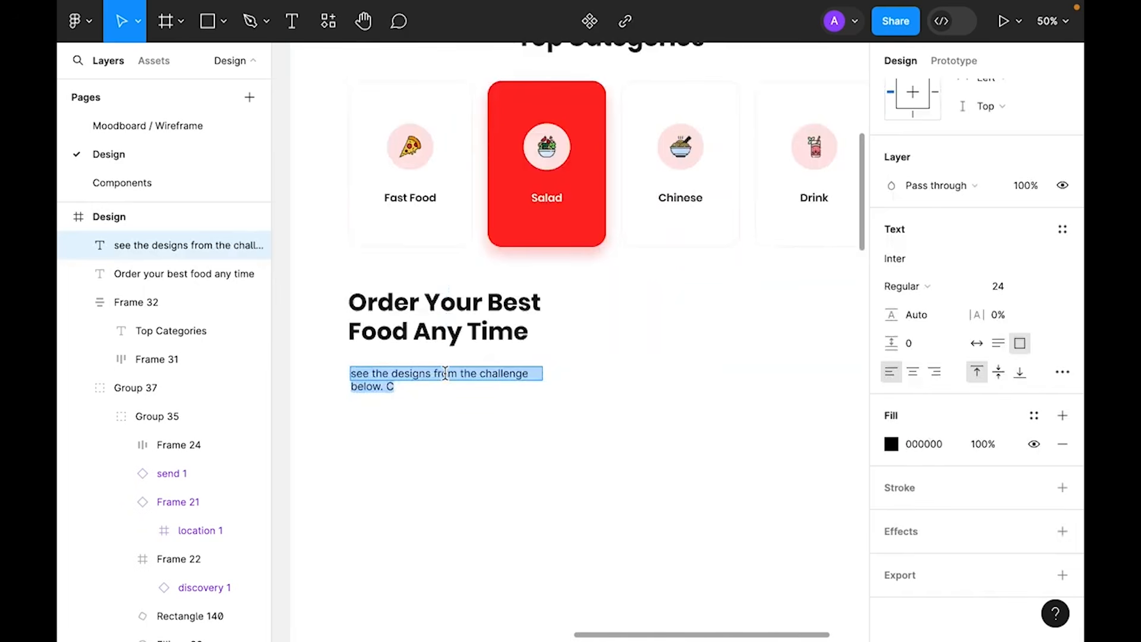
key(ctrl+v)
key(Escape)
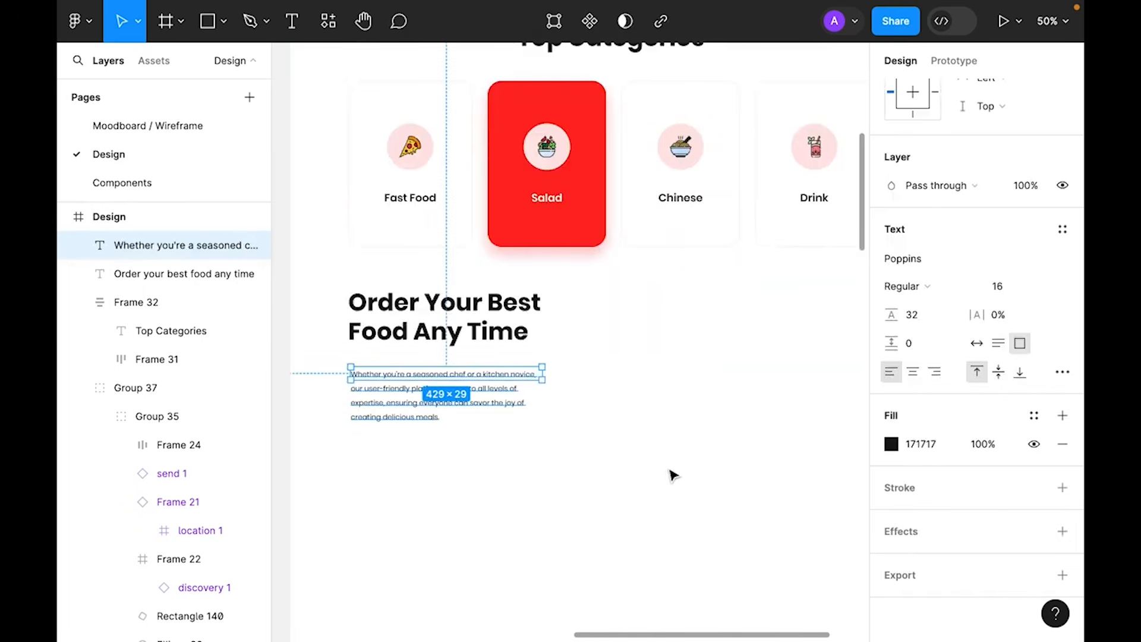
click(1062, 229)
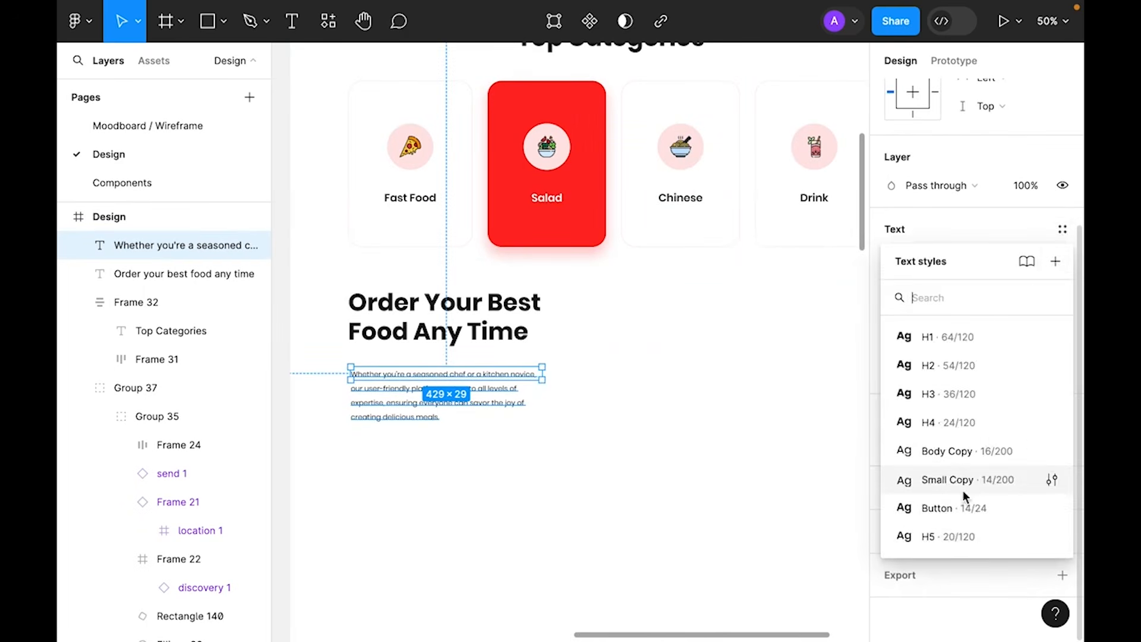
click(996, 452)
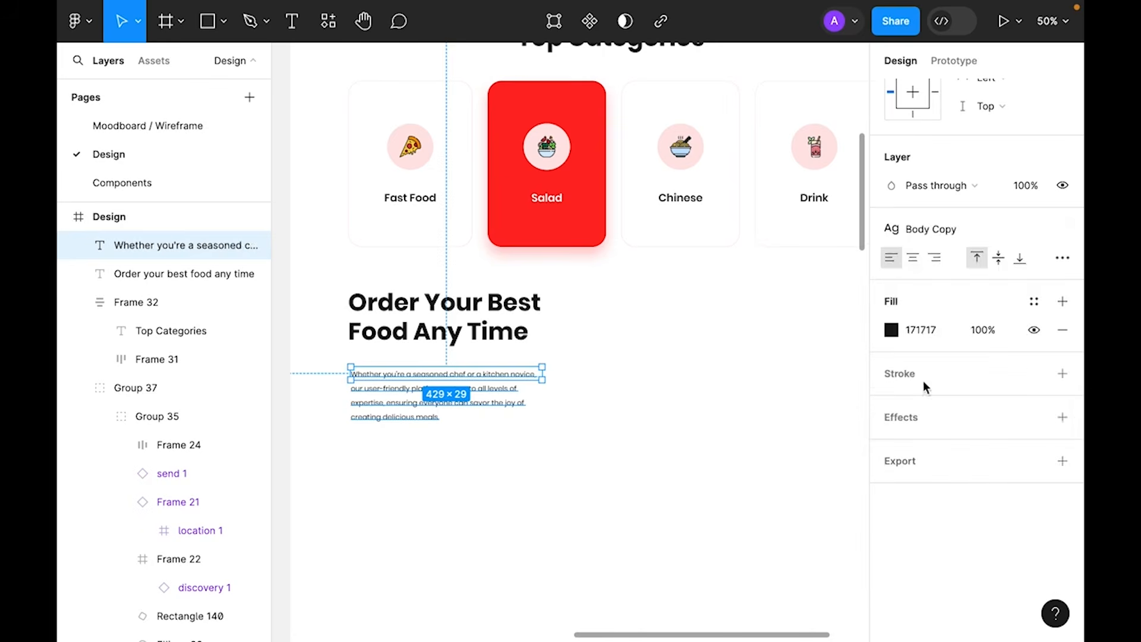
key(Escape)
- Place an instance of the Order Now button component below the description paragraph, aligned with its left edge
click(156, 59)
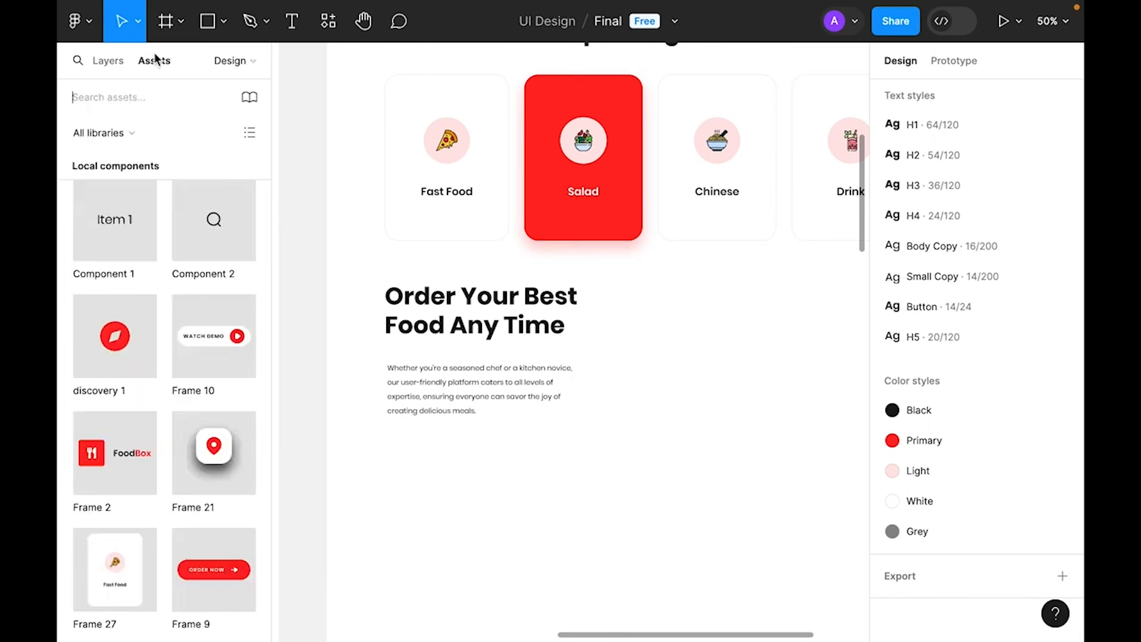
scroll(204, 501, down, 2)
drag(204, 501, 427, 454)
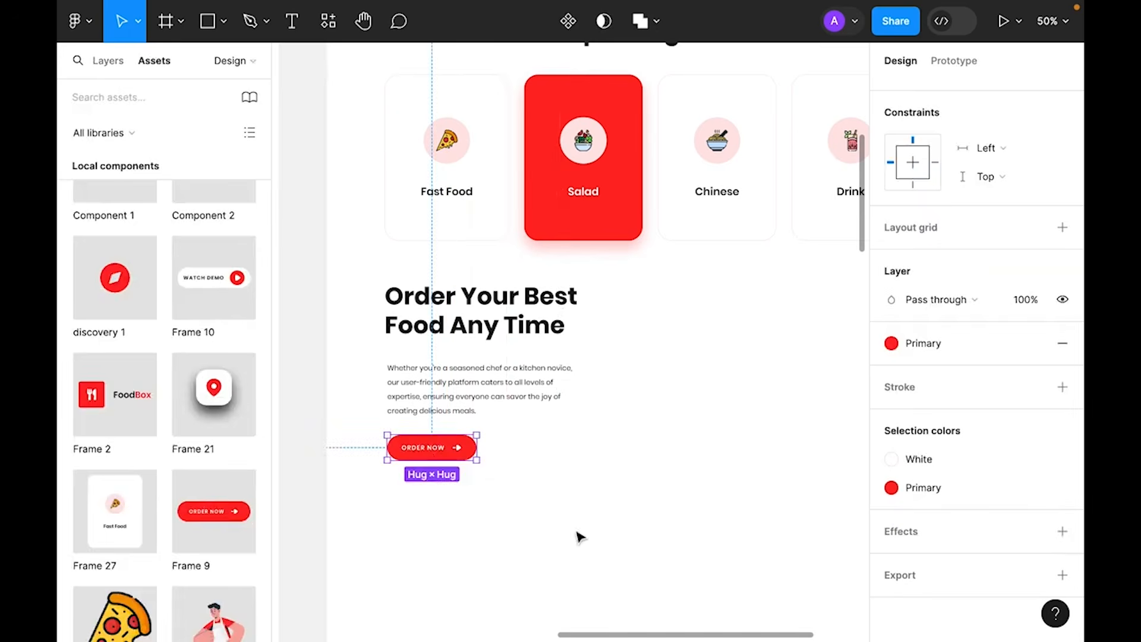
click(662, 540)
- Apply the Grey color style to the description paragraph under "Order Your Best Food Any Time"
click(491, 400)
click(1034, 419)
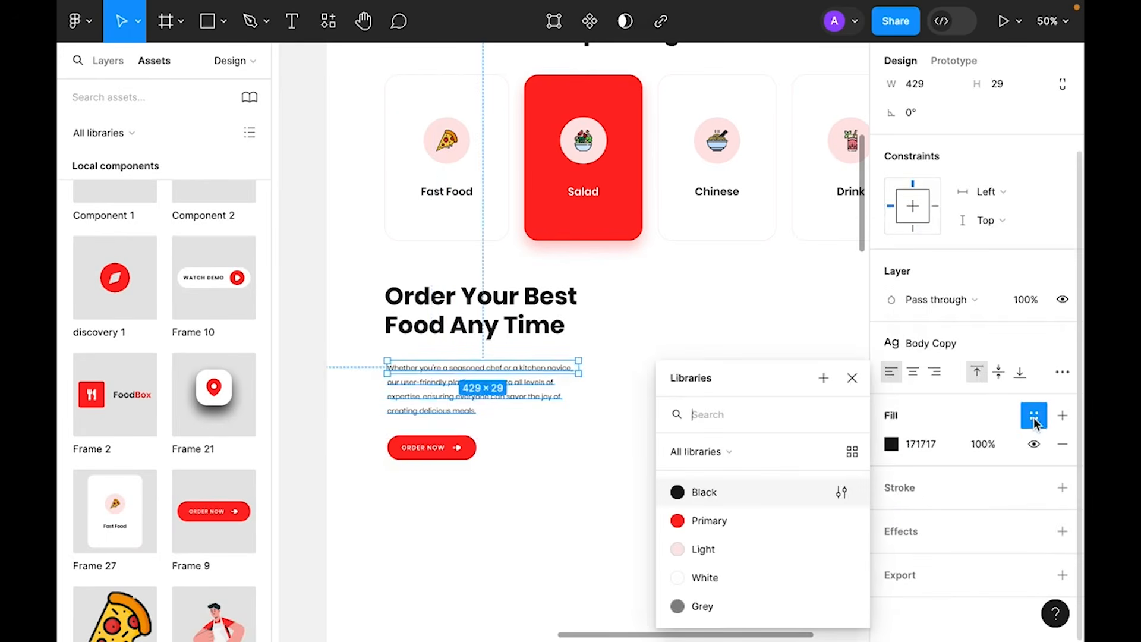
click(696, 601)
click(657, 501)
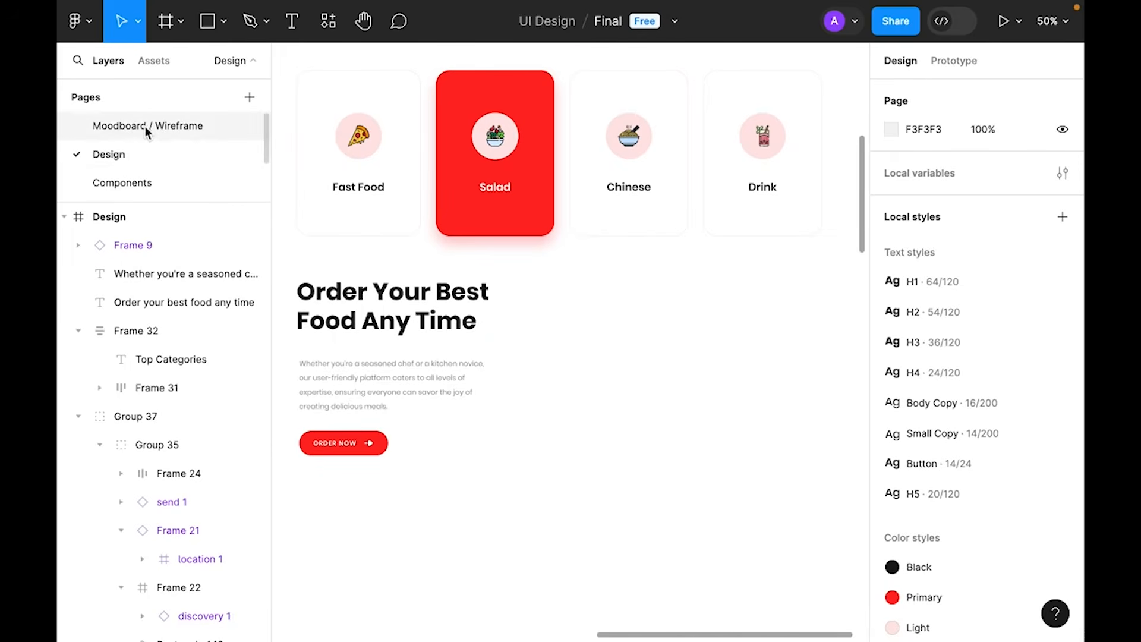
- Look over the original and background-removed chef and woman photos on the Moodboard / Wireframe page
click(144, 126)
scroll(675, 369, up, 3)
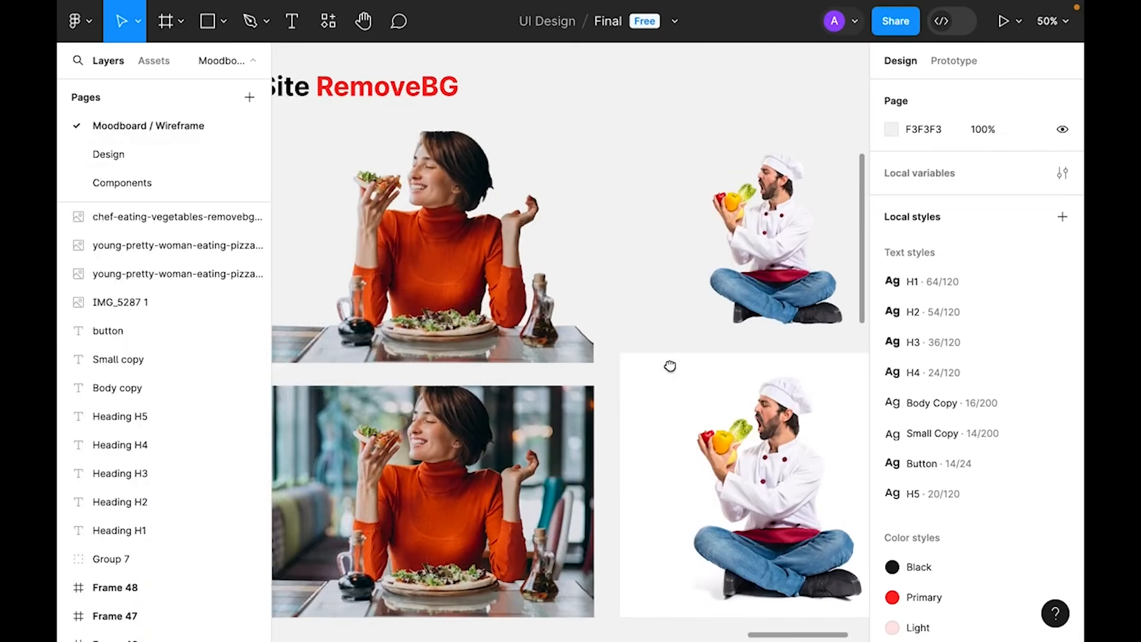
scroll(654, 333, down, 2)
click(588, 304)
scroll(751, 296, up, 3)
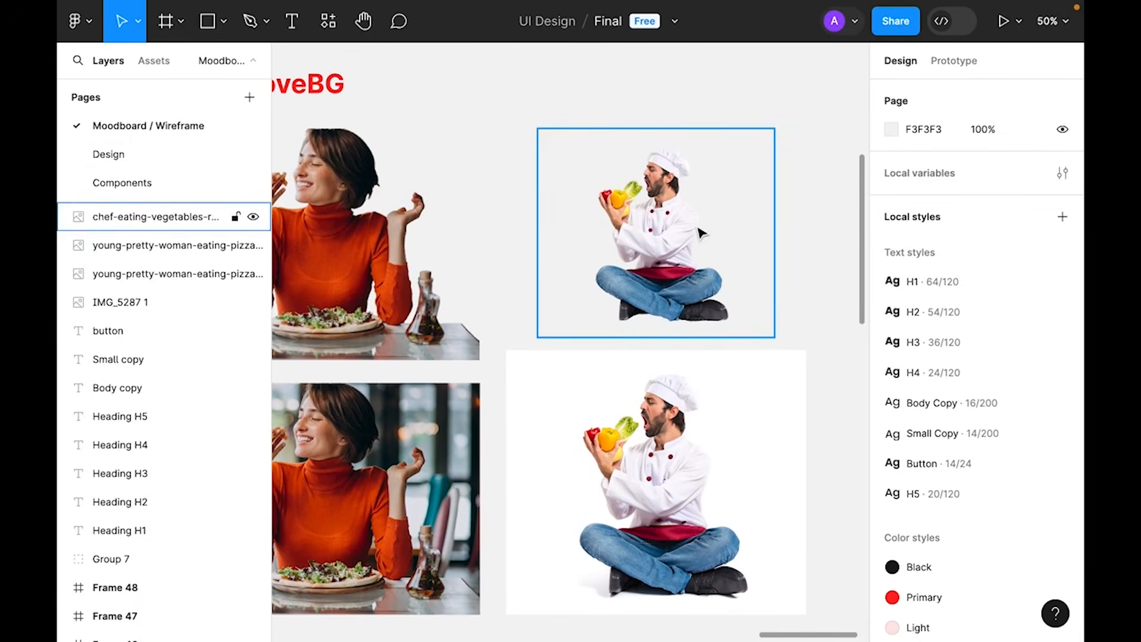
scroll(668, 339, up, 1)
click(669, 252)
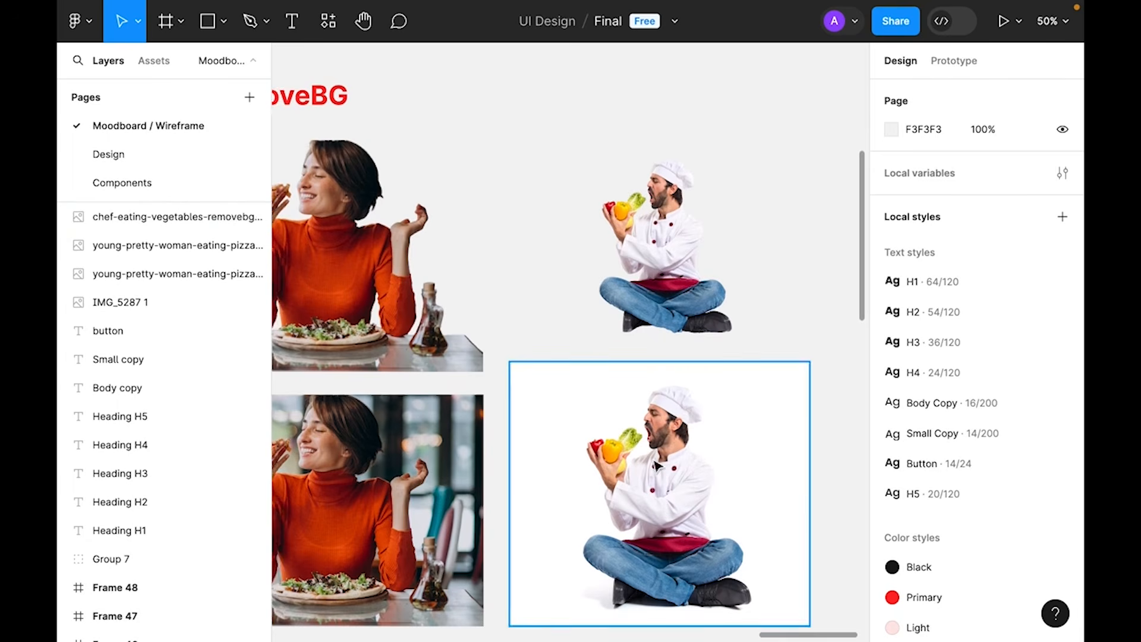
drag(486, 301, 709, 368)
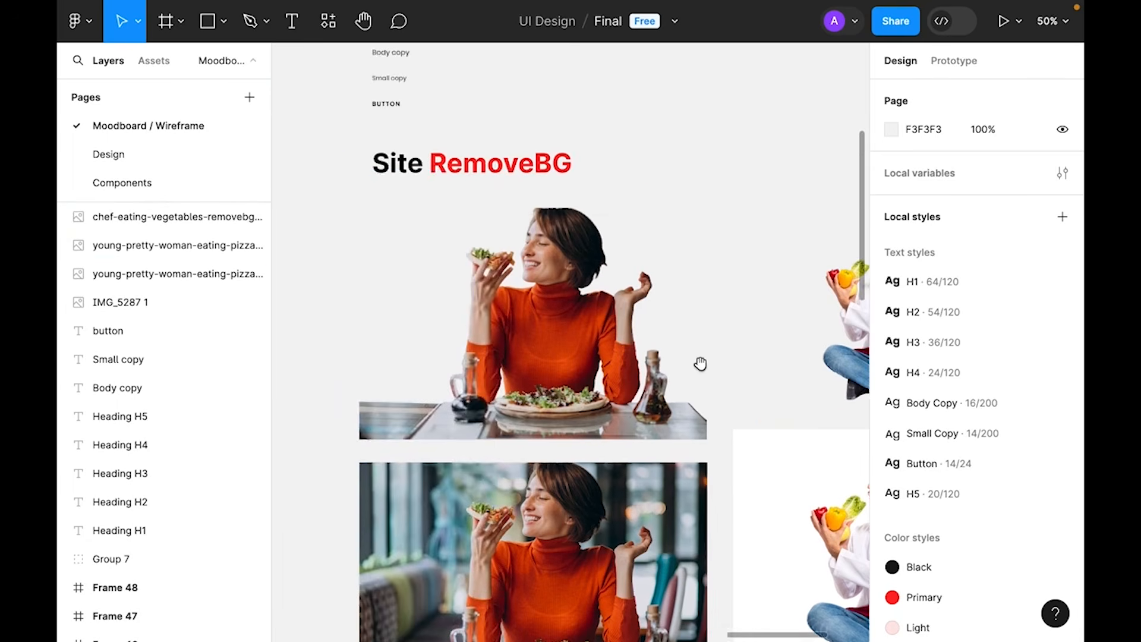
- Compare the original and background-removed woman and chef photos under the Site RemoveBG heading
drag(760, 262, 552, 248)
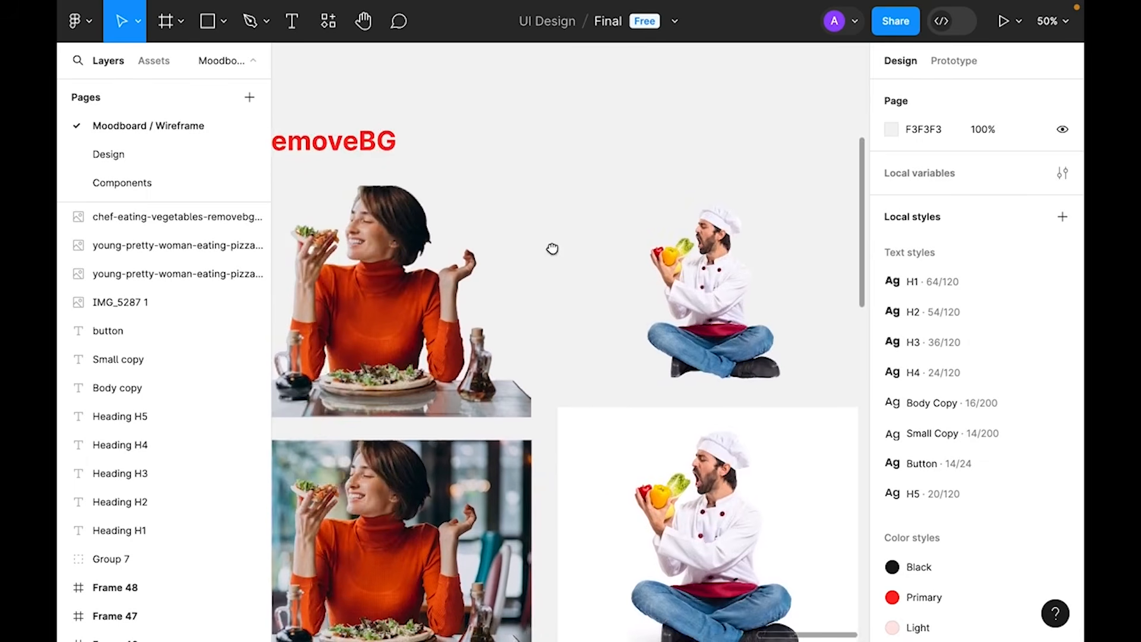
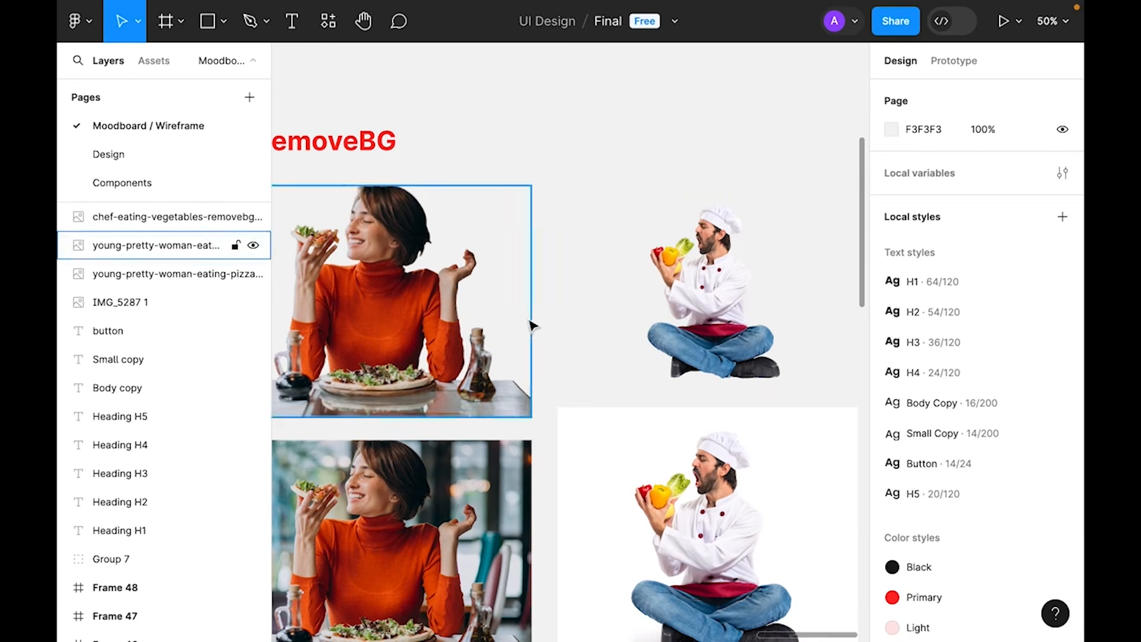
scroll(531, 326, up, 3)
scroll(608, 318, left, 4)
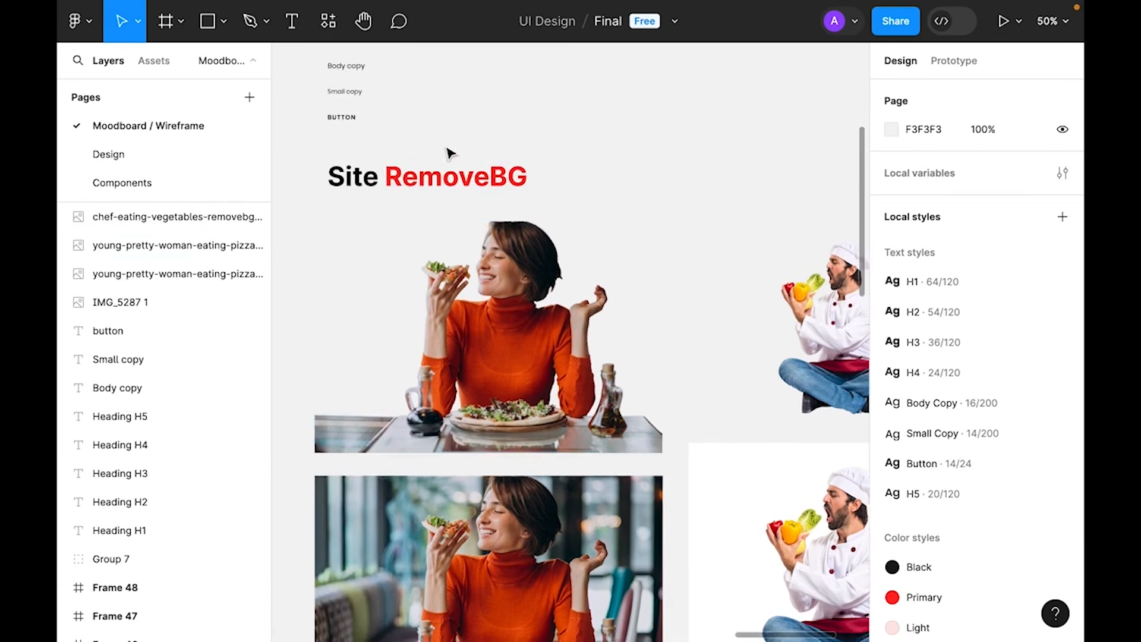
scroll(618, 340, down, 3)
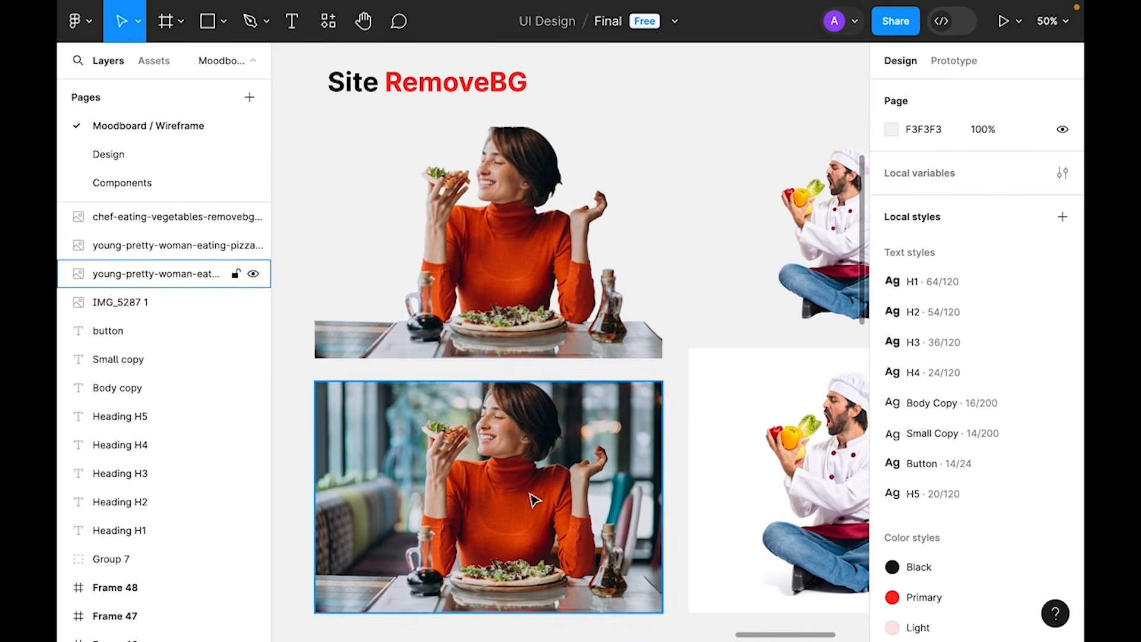
scroll(594, 333, right, 4)
scroll(519, 304, up, 1)
scroll(519, 305, right, 3)
scroll(520, 305, up, 1)
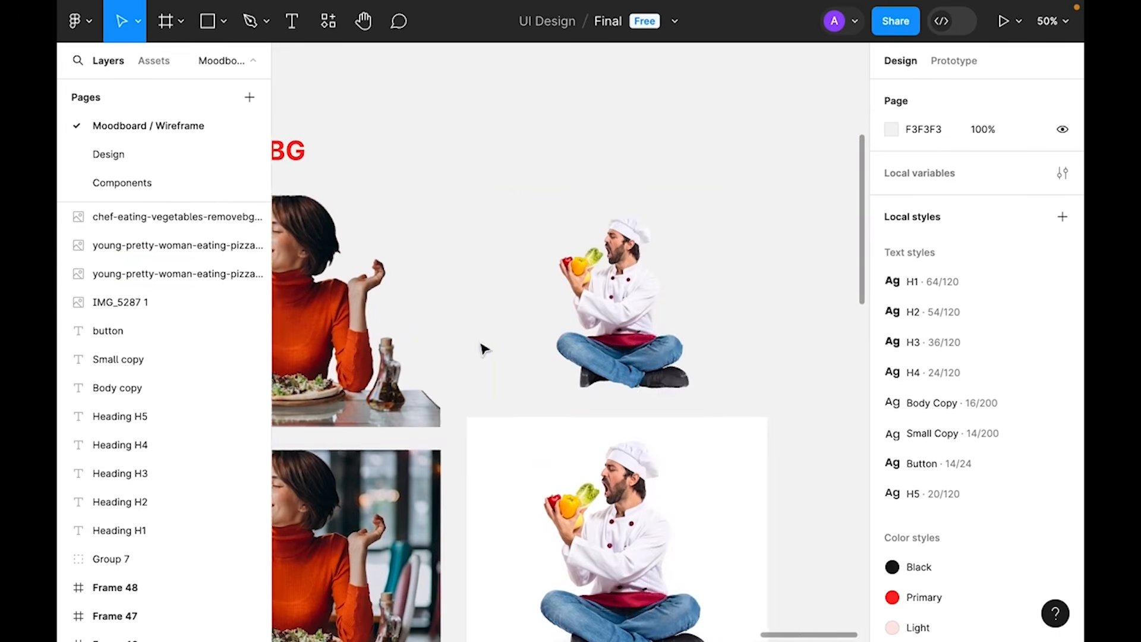
- Copy the background-removed chef image to the Design page and place it beside the "Order Your Best Food Any Time" text
drag(516, 166, 576, 199)
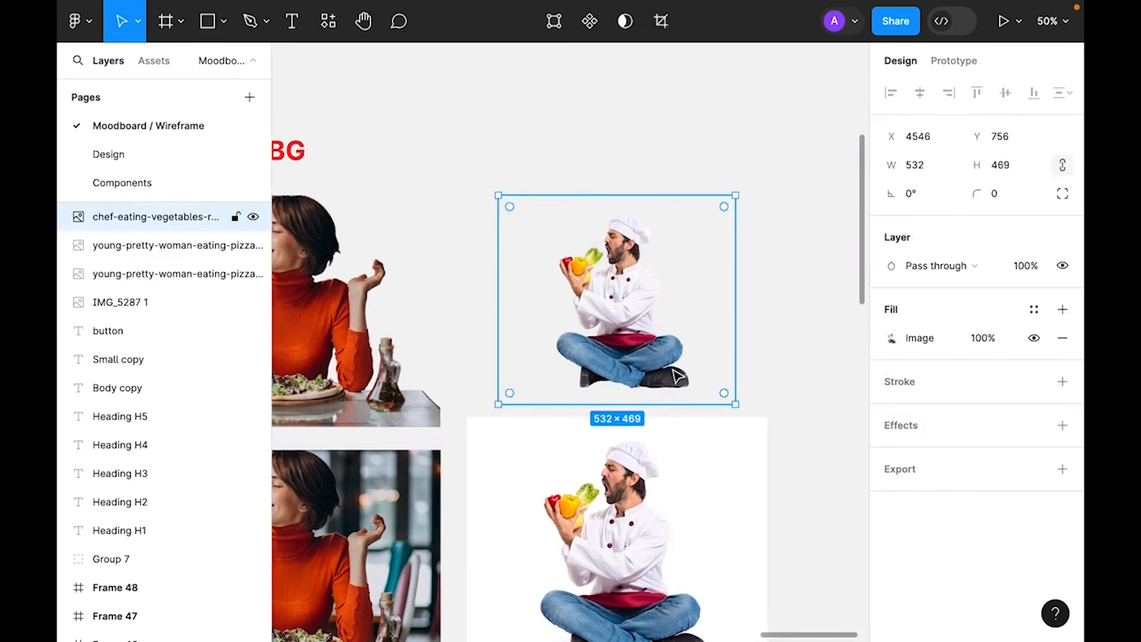
click(131, 159)
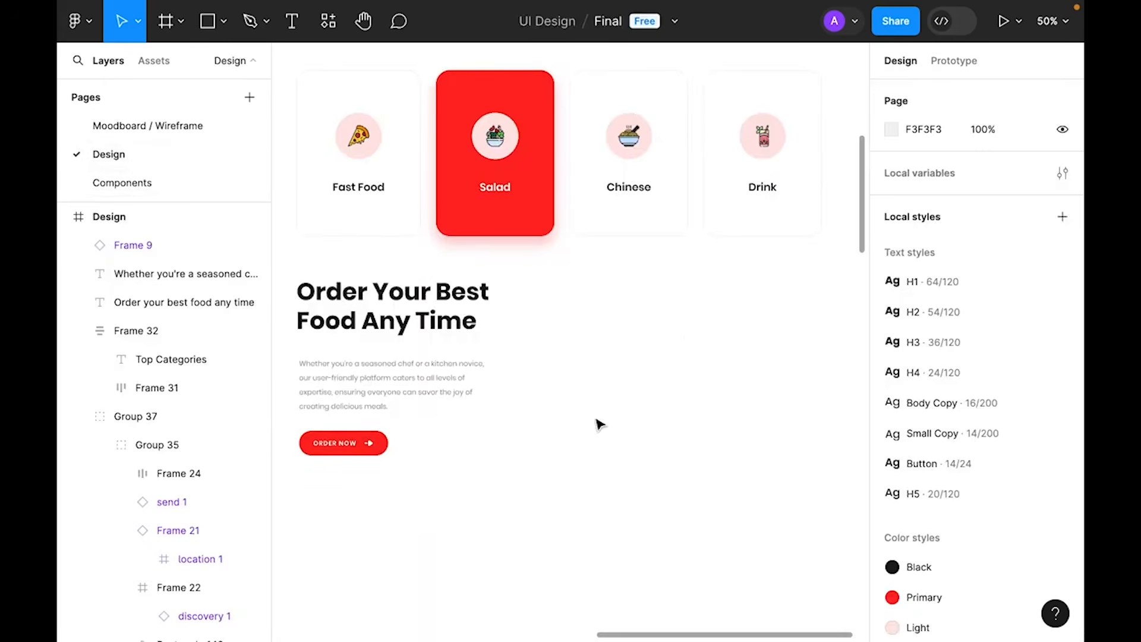
right_click(690, 341)
click(728, 89)
drag(771, 510, 657, 448)
drag(704, 482, 623, 480)
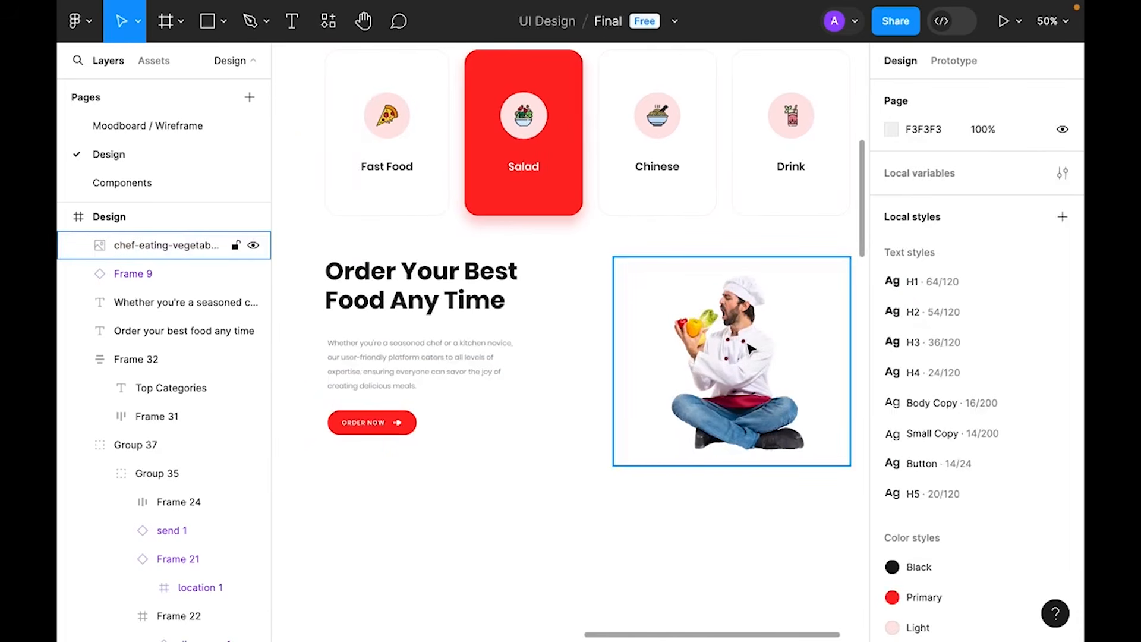
- Try to combine the heading, description paragraph and Order Now button in a vertical auto layout
scroll(677, 507, up, 1)
drag(434, 510, 319, 305)
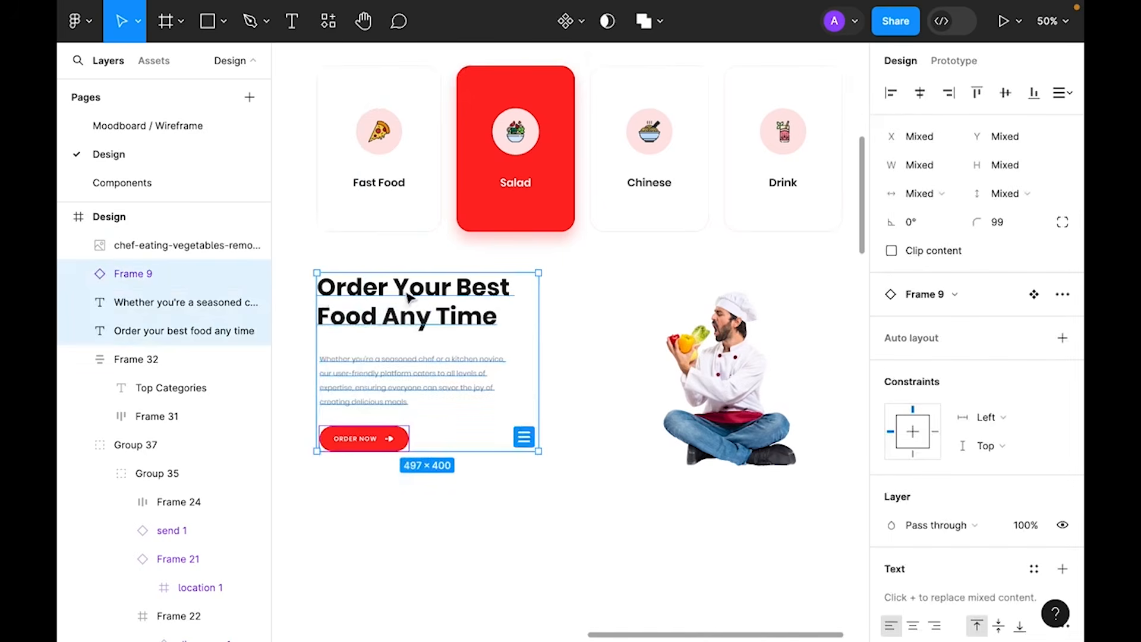
right_click(442, 280)
click(535, 416)
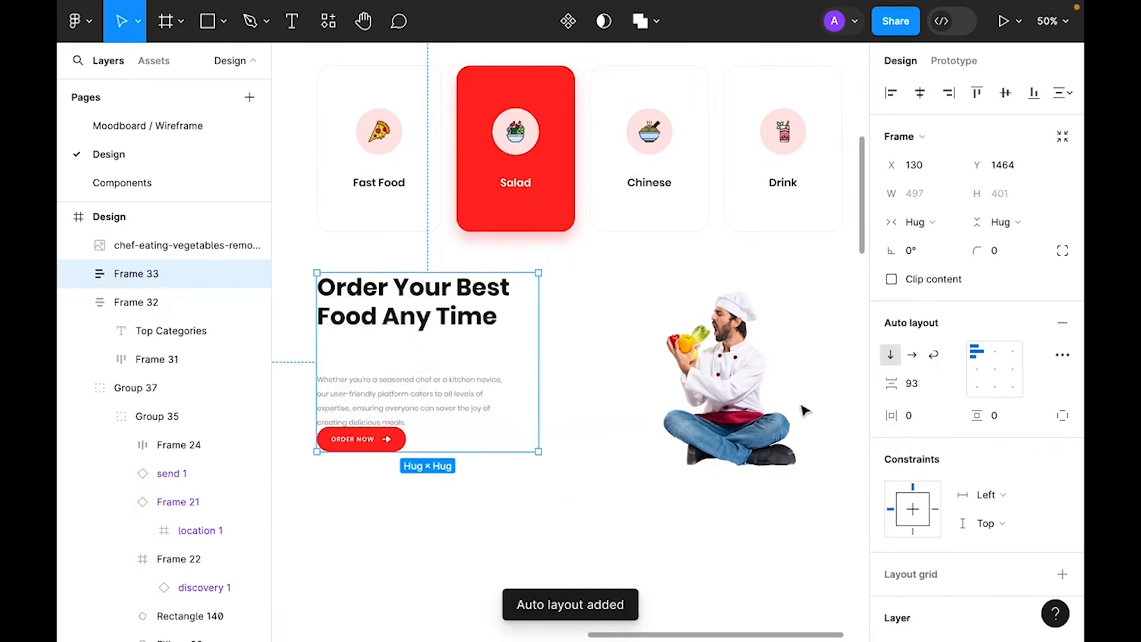
click(425, 509)
click(369, 387)
click(439, 341)
click(434, 318)
- Remove the auto layout from the heading, paragraph and button, and ungroup their frame
right_click(433, 318)
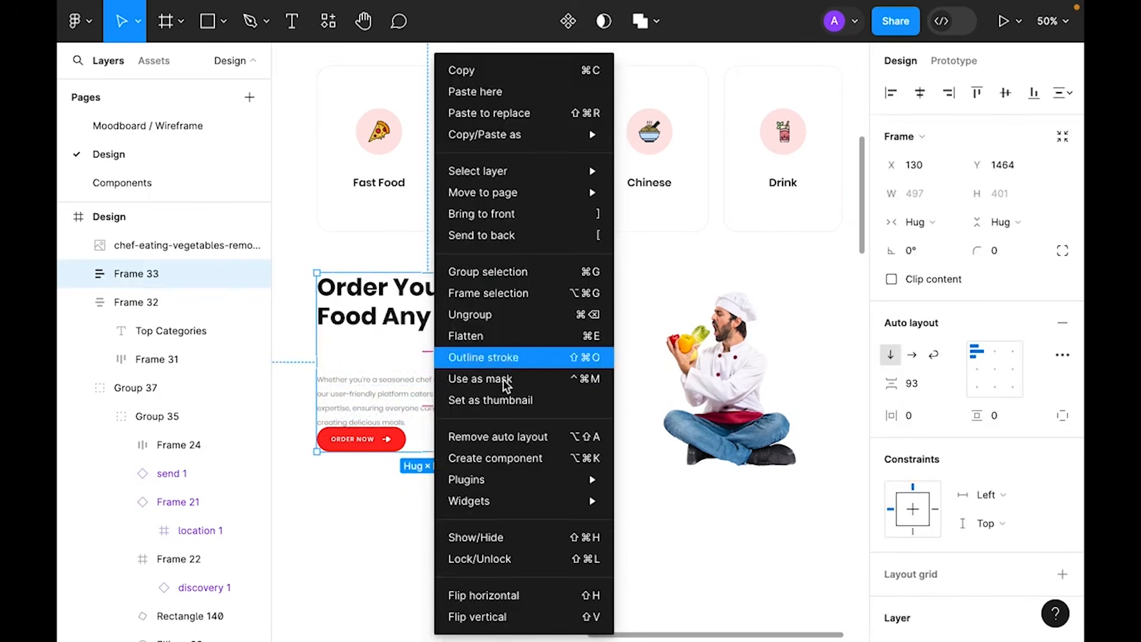
click(504, 441)
click(512, 532)
click(450, 410)
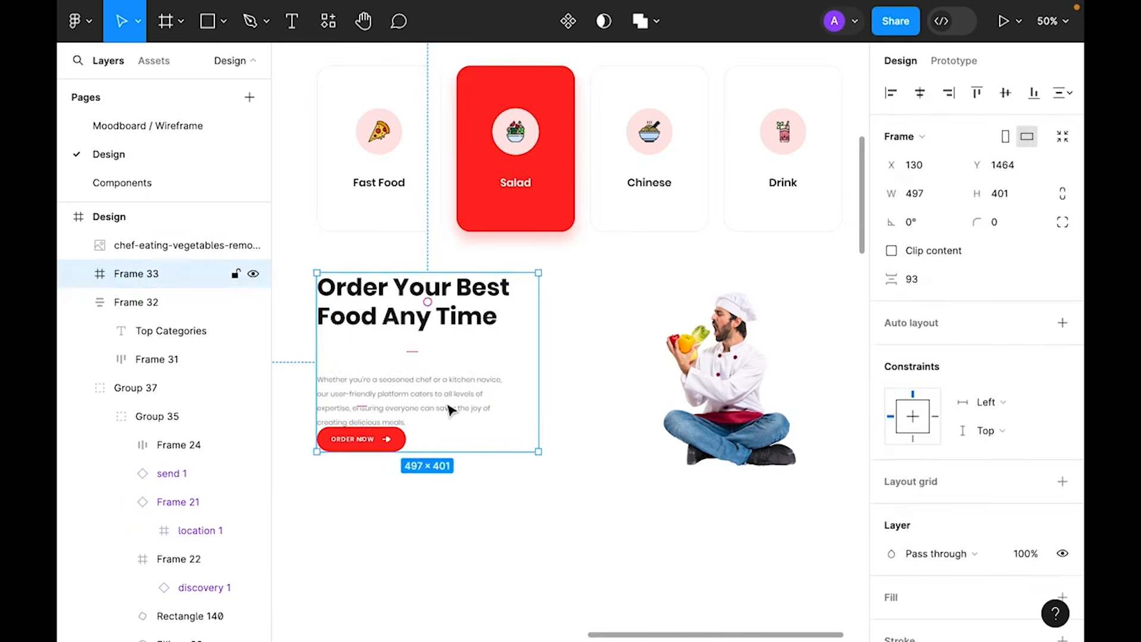
right_click(461, 388)
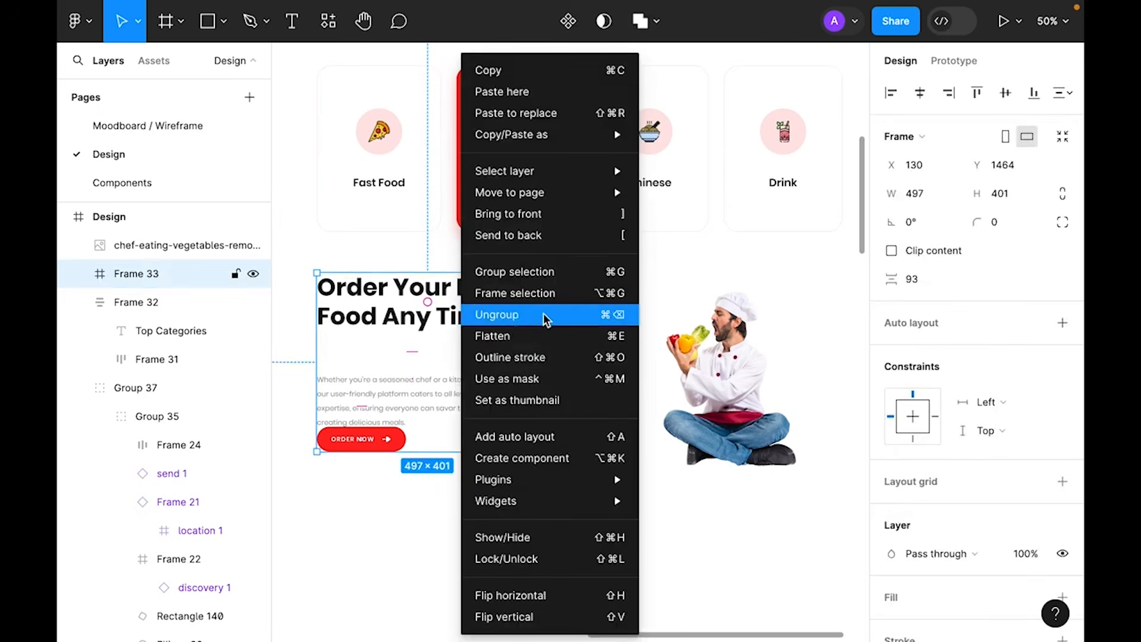
click(543, 314)
click(527, 537)
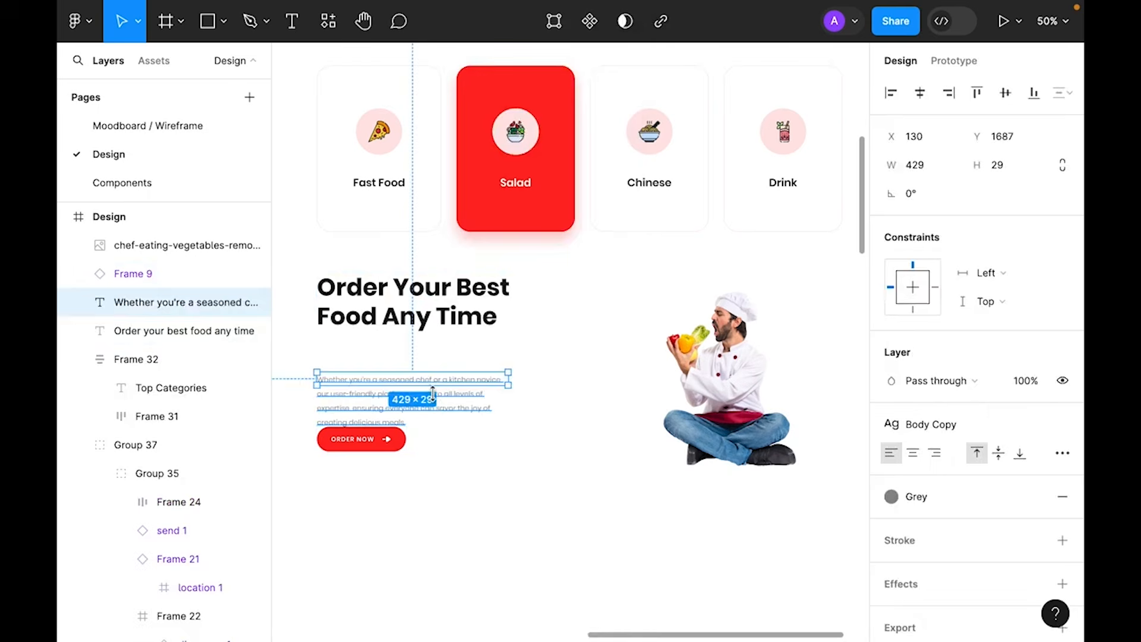
- Set the description paragraph's text resizing to auto height
scroll(957, 437, down, 1)
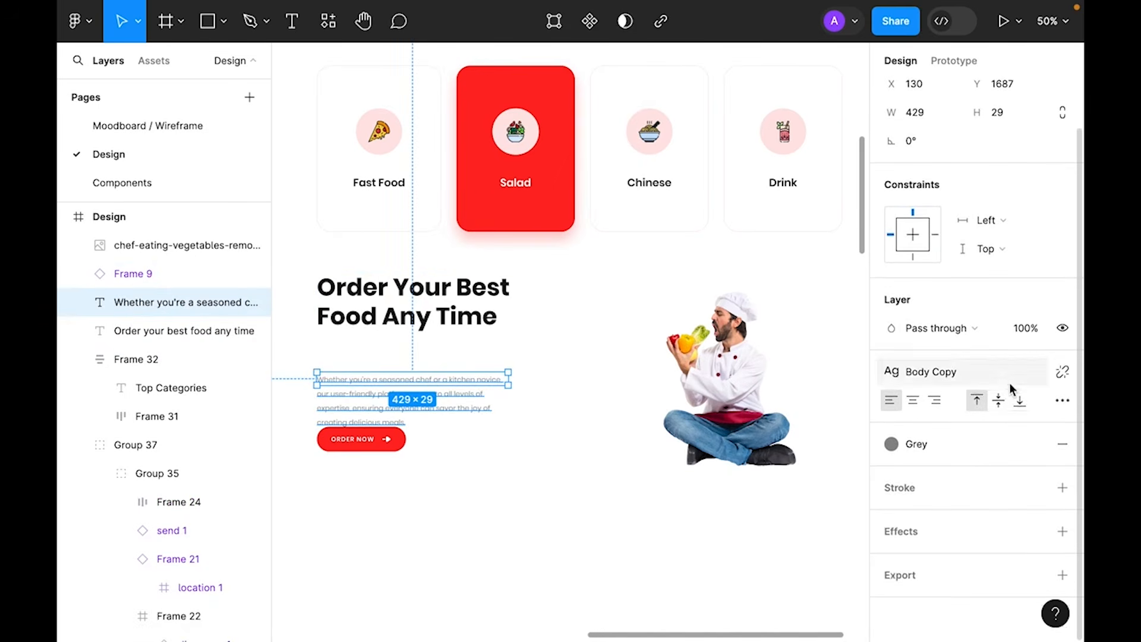
click(1062, 402)
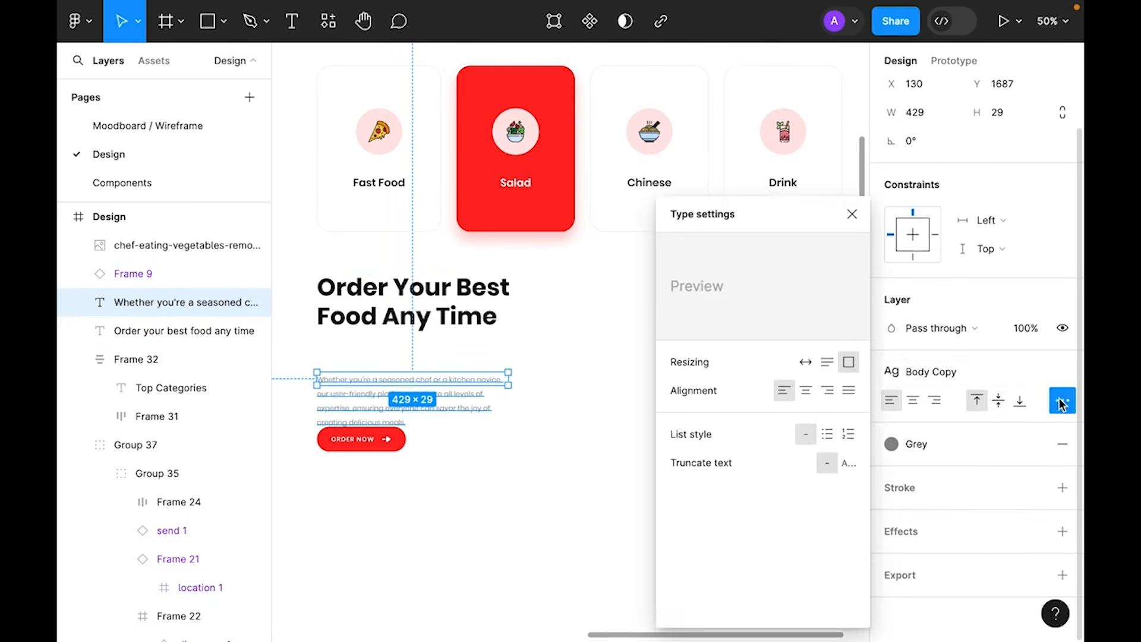
click(826, 361)
- Combine the heading, description paragraph and Order Now button in a vertical auto layout with 32 spacing
shift+click(381, 316)
shift+click(342, 446)
right_click(369, 410)
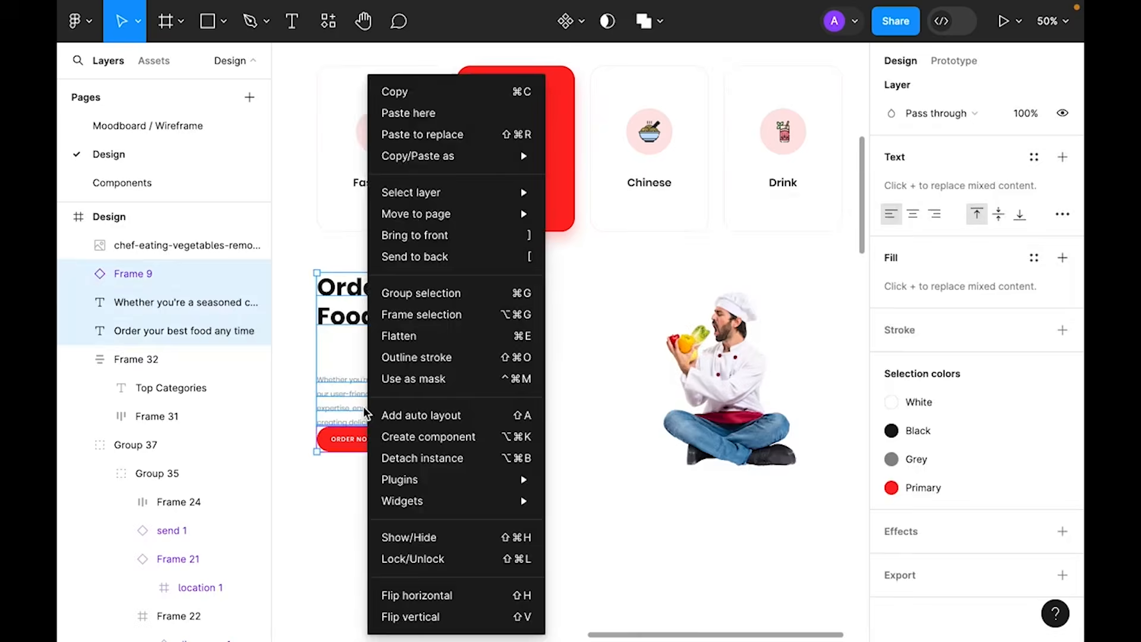
click(465, 413)
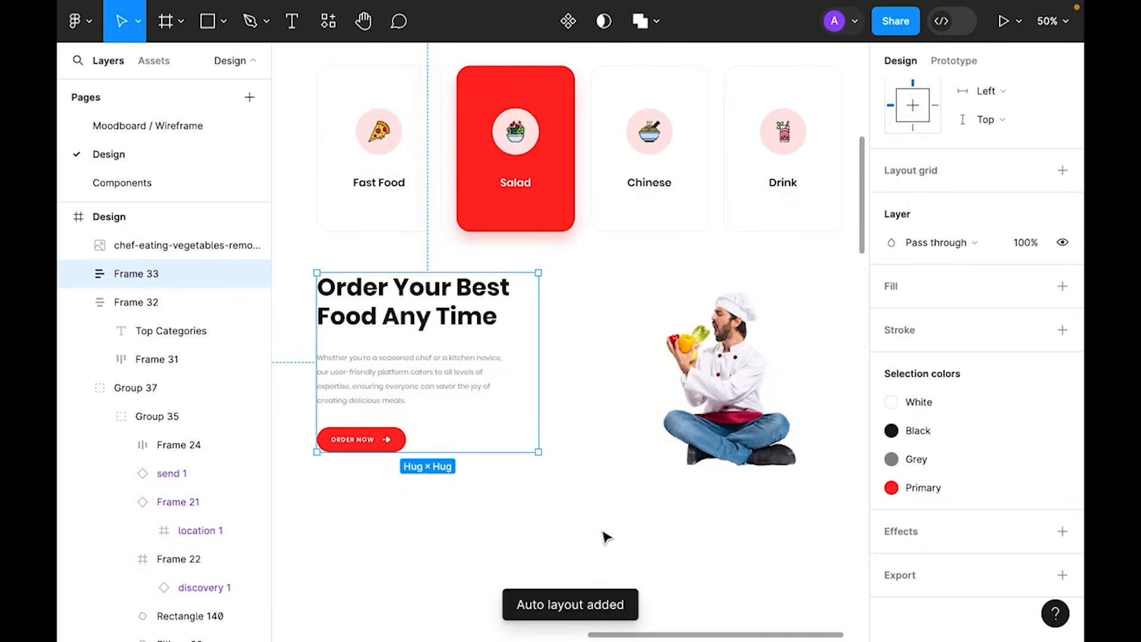
scroll(947, 318, up, 6)
click(923, 391)
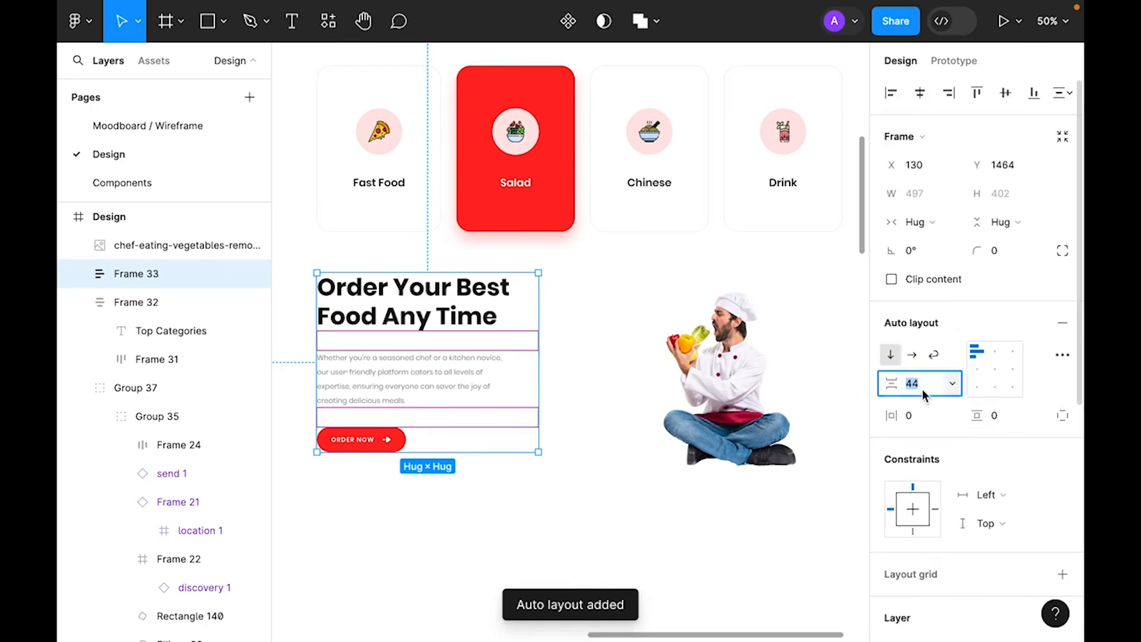
text(32)
key(Return)
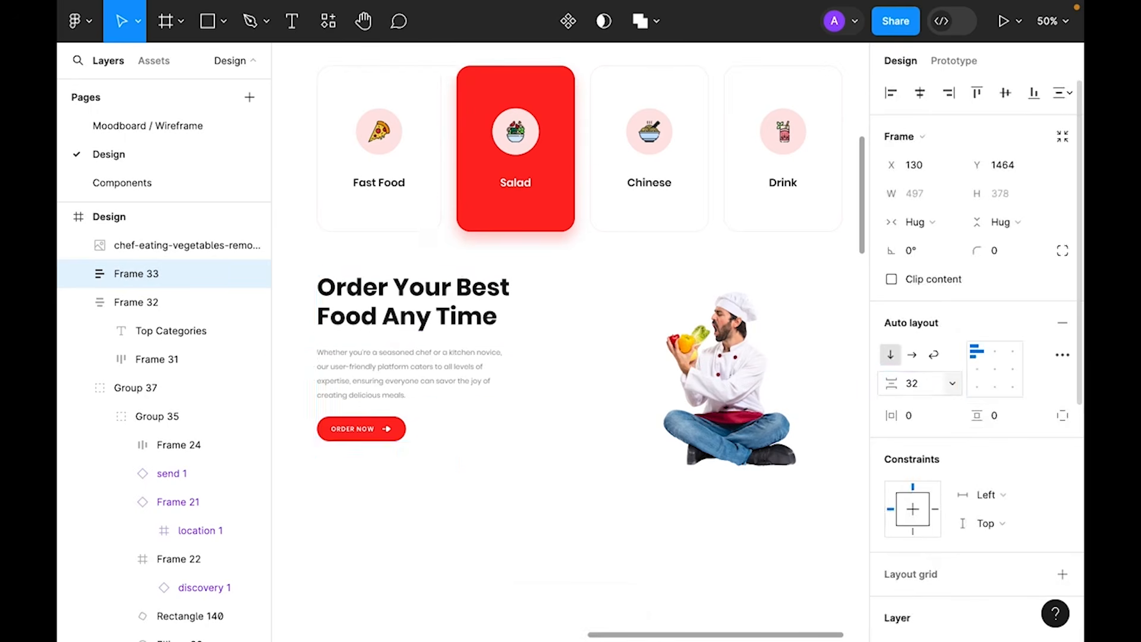
click(532, 517)
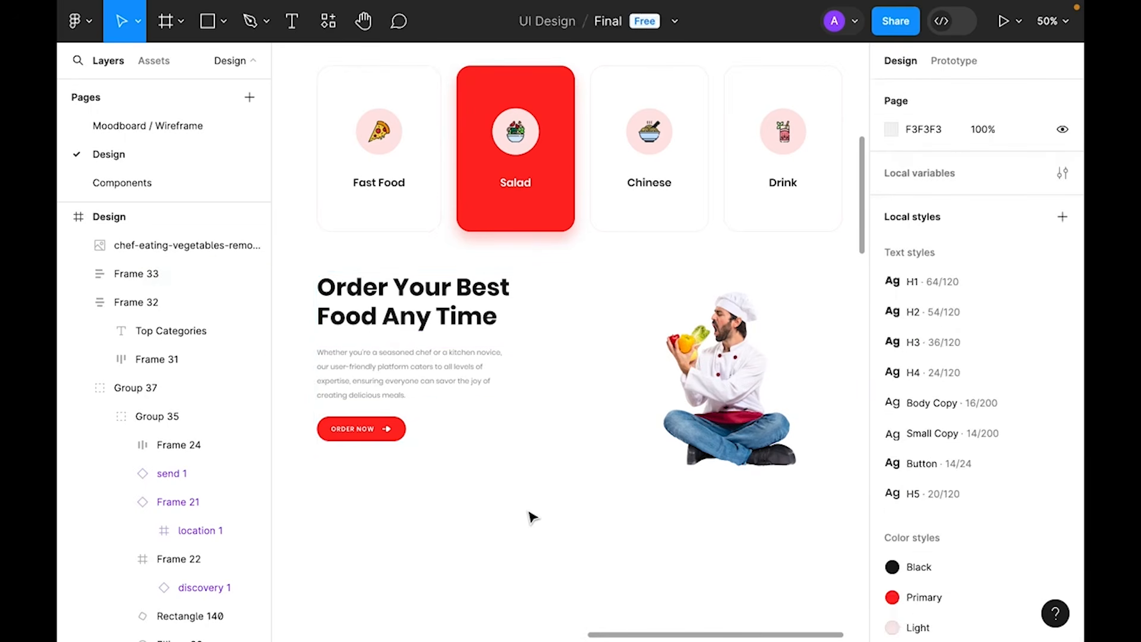
- Nest the heading and description paragraph in their own auto layout inside the section's text frame
double_click(445, 365)
shift+click(438, 327)
right_click(432, 332)
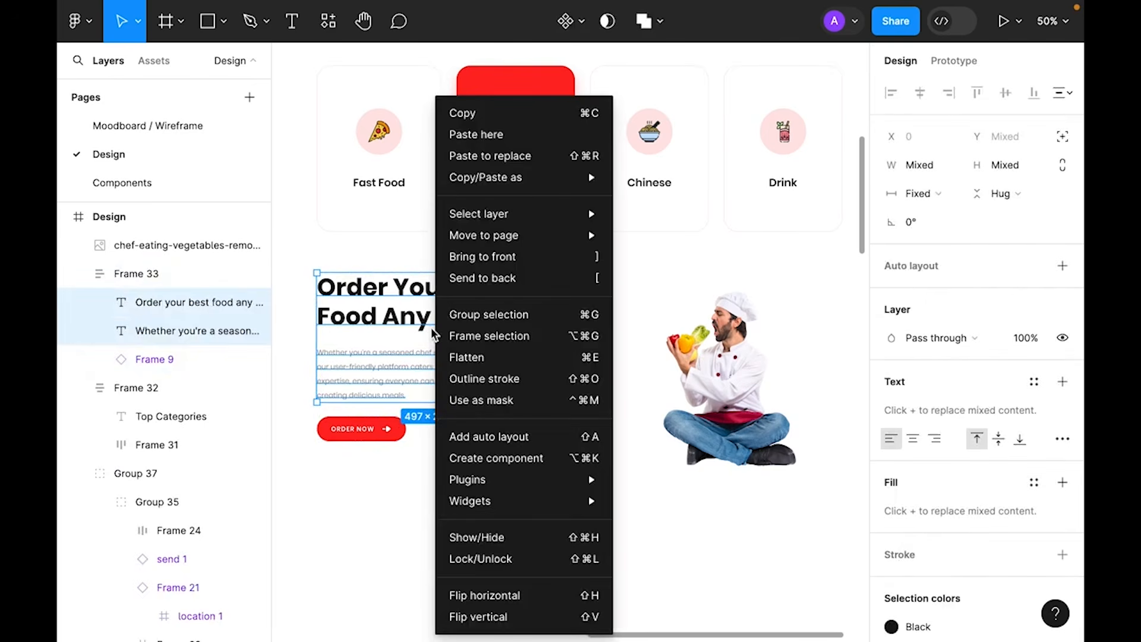
click(403, 320)
click(431, 310)
shift+click(437, 384)
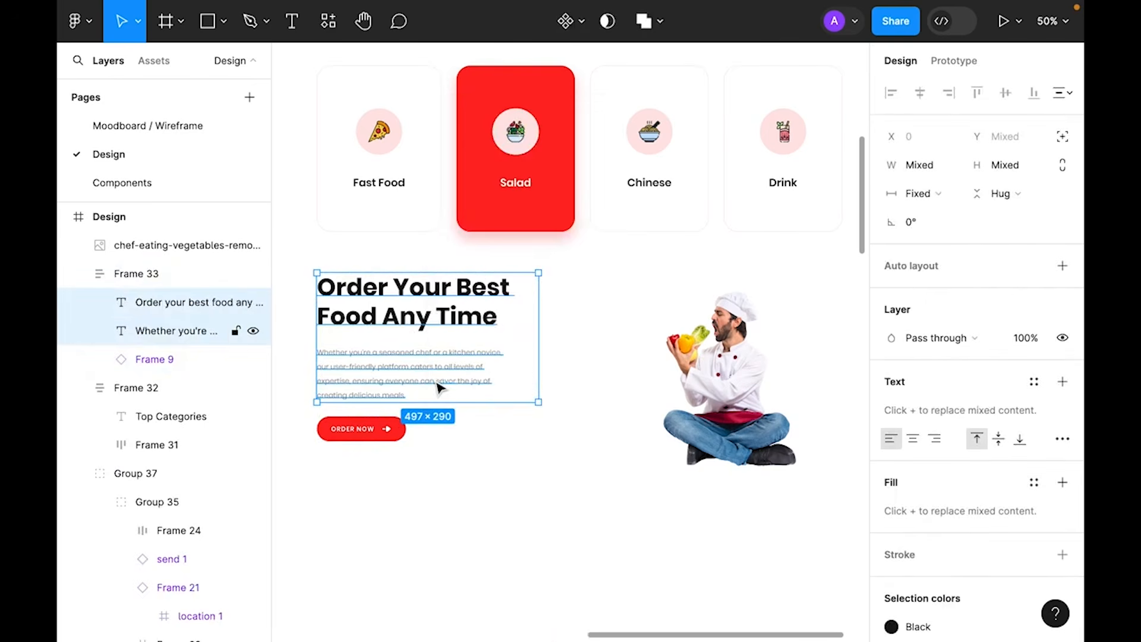
right_click(440, 375)
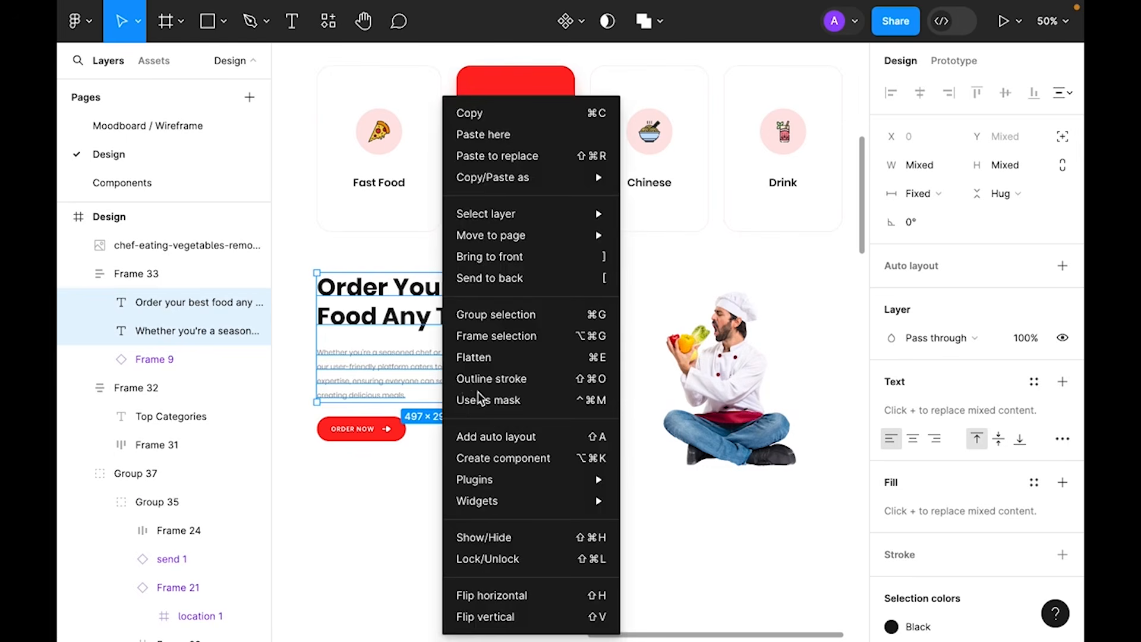
click(514, 443)
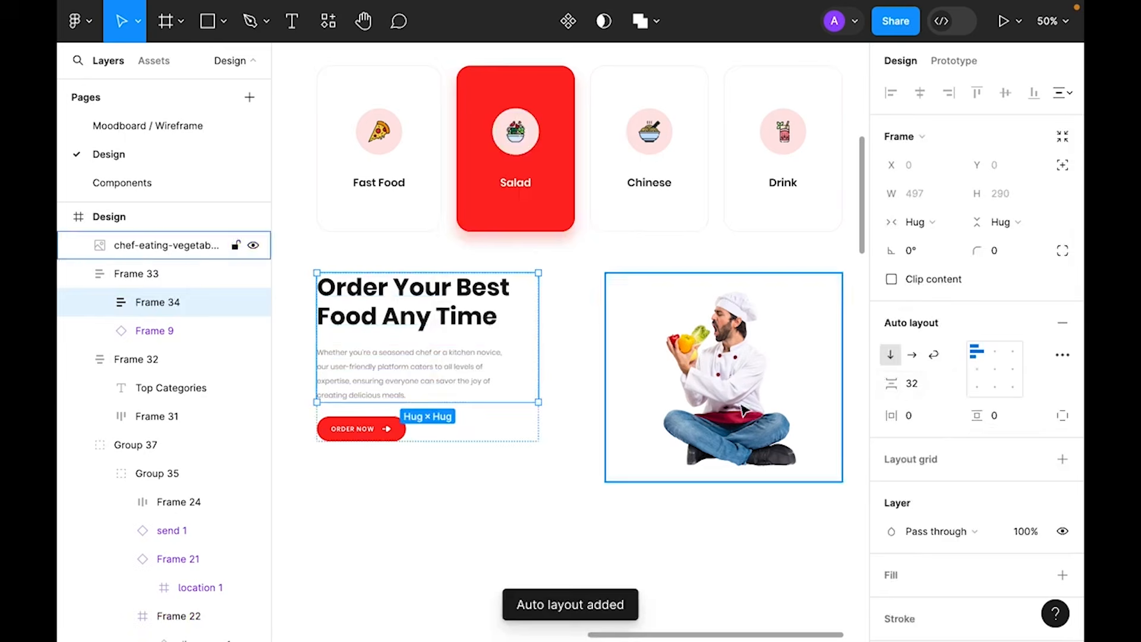
click(410, 521)
- Set the outer text frame's auto layout spacing to 64 between the text block and the Order Now button
click(136, 273)
click(925, 383)
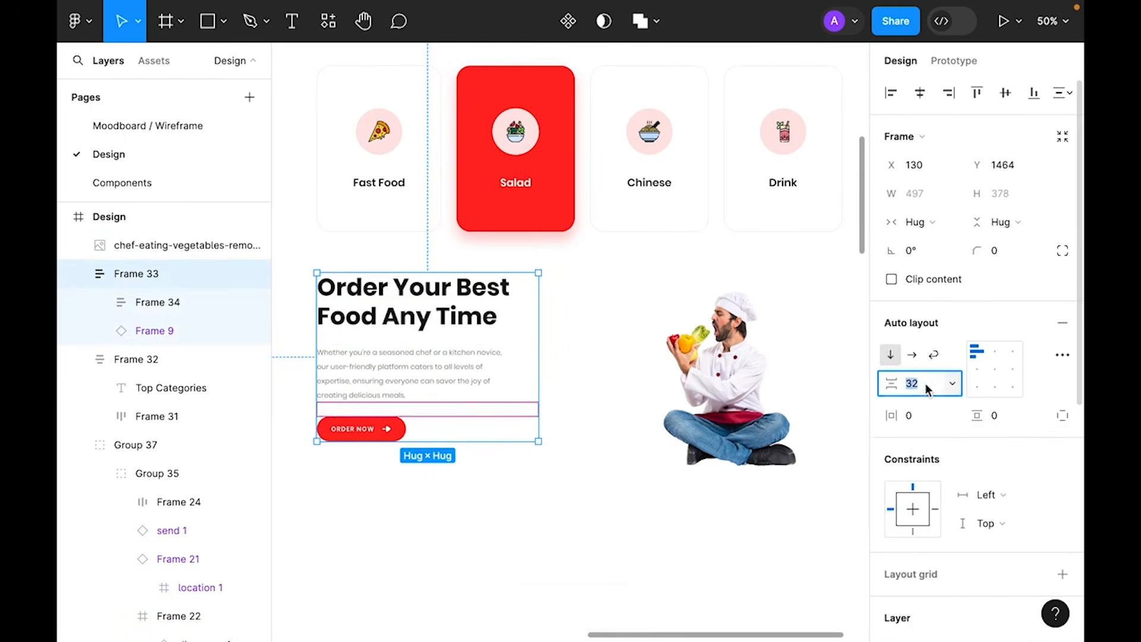
text(64)
key(Return)
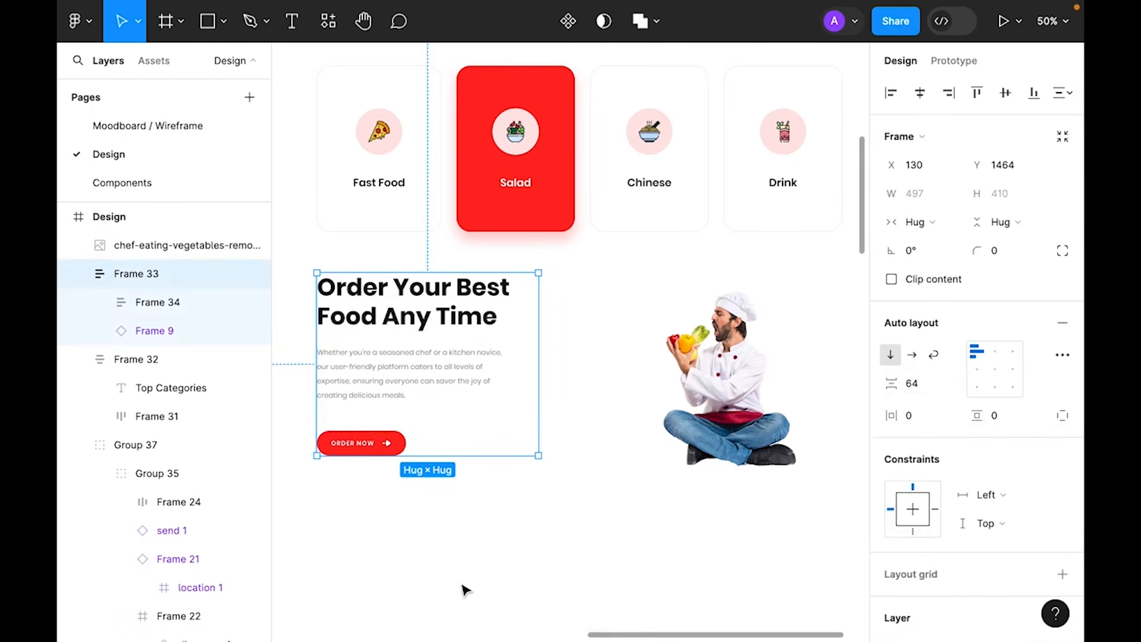
click(655, 541)
drag(654, 541, 623, 532)
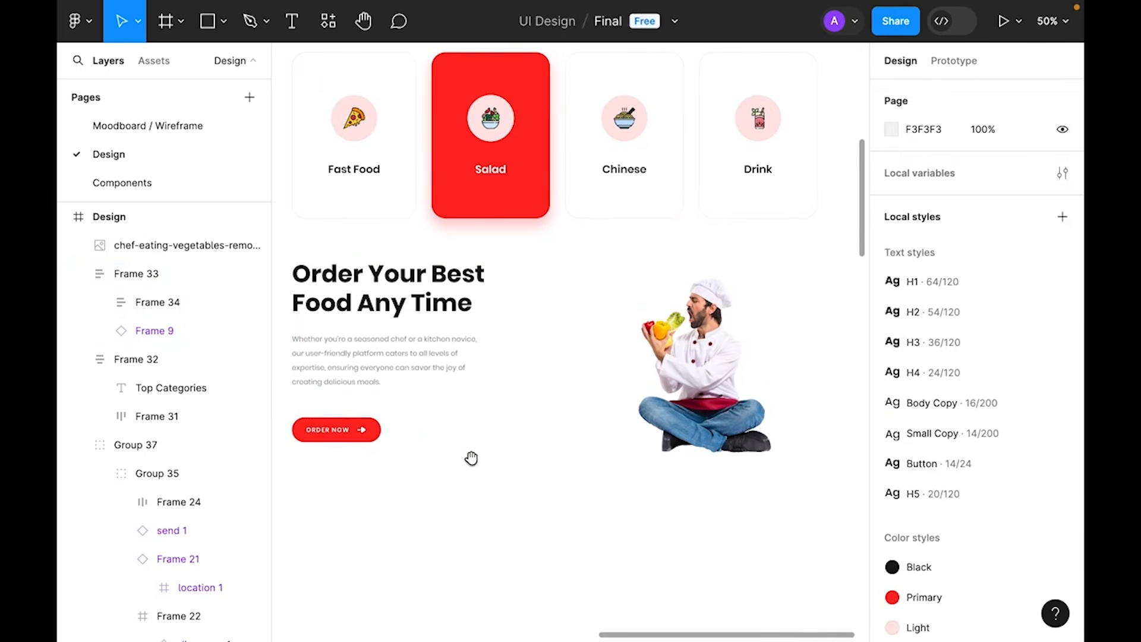
click(419, 321)
click(734, 535)
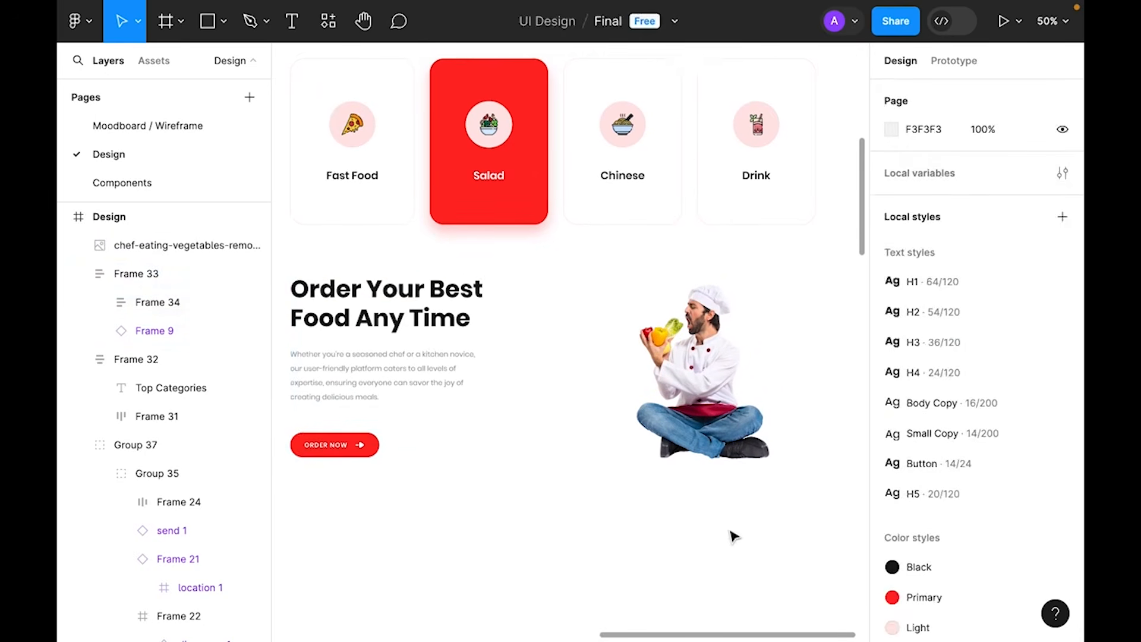
- Narrow the chef image's box from both sides to fit closely around the figure
scroll(725, 526, right, 2)
click(677, 372)
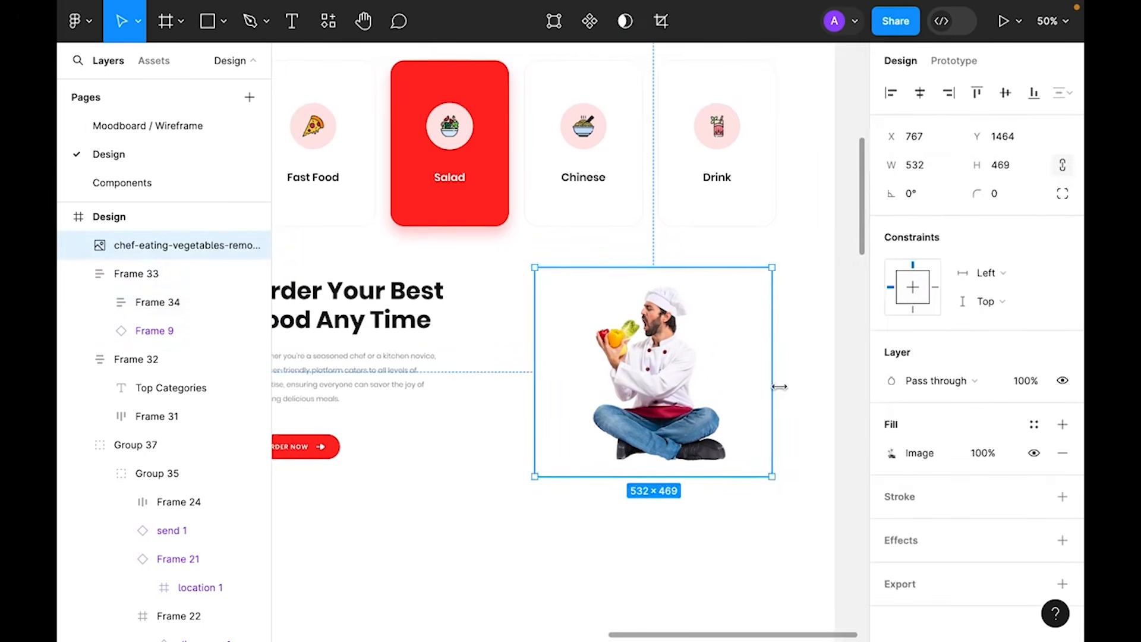
drag(776, 379, 732, 379)
drag(536, 363, 586, 363)
- Scale up the chef image proportionally and nudge it to the right
mouse_move(668, 267)
mouse_down()
mouse_move(672, 283)
mouse_move(687, 257)
mouse_up()
key(k)
key(shift+Right)
key(shift+Right)
click(790, 518)
drag(503, 557, 508, 522)
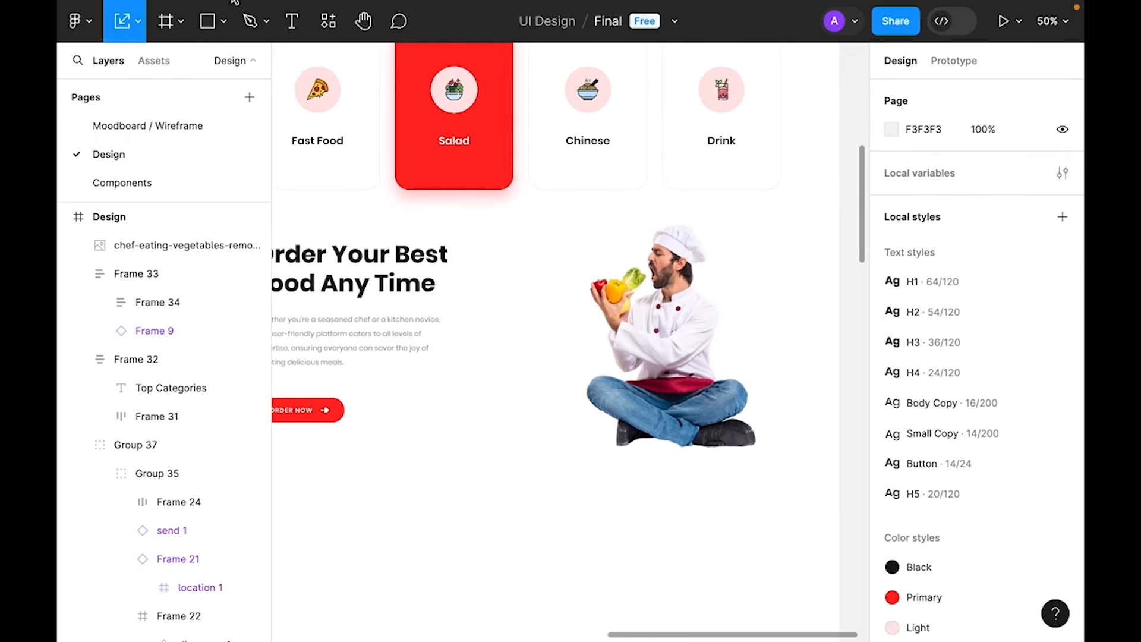
- Add a circle between the Order Now button and the chef image and scale it 2x to 200 × 200
click(223, 23)
click(180, 124)
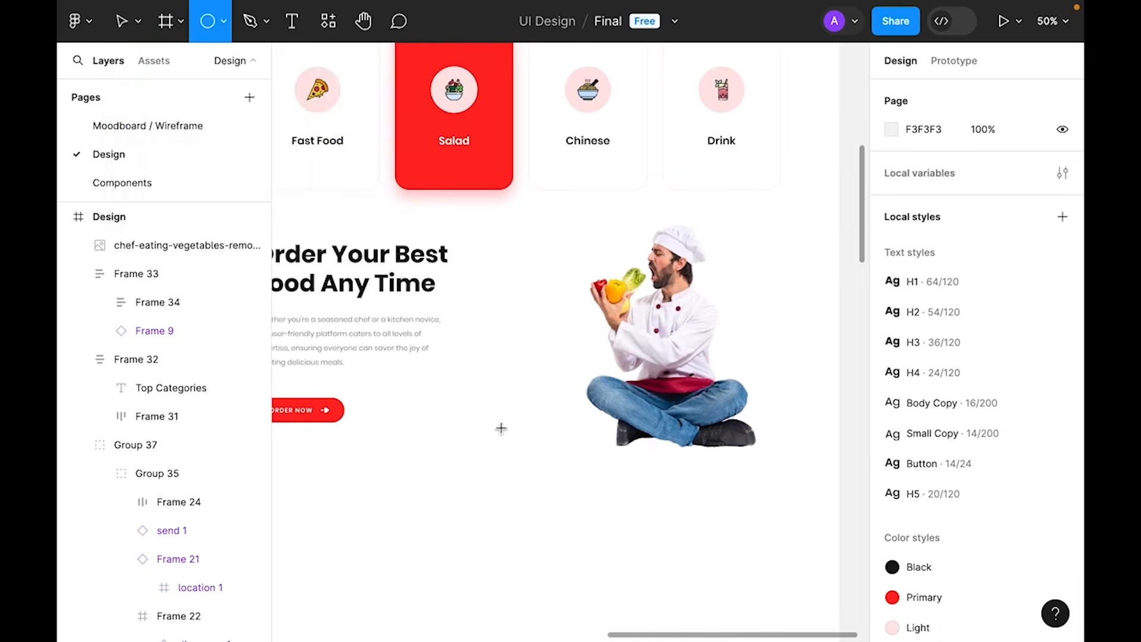
click(502, 424)
key(k)
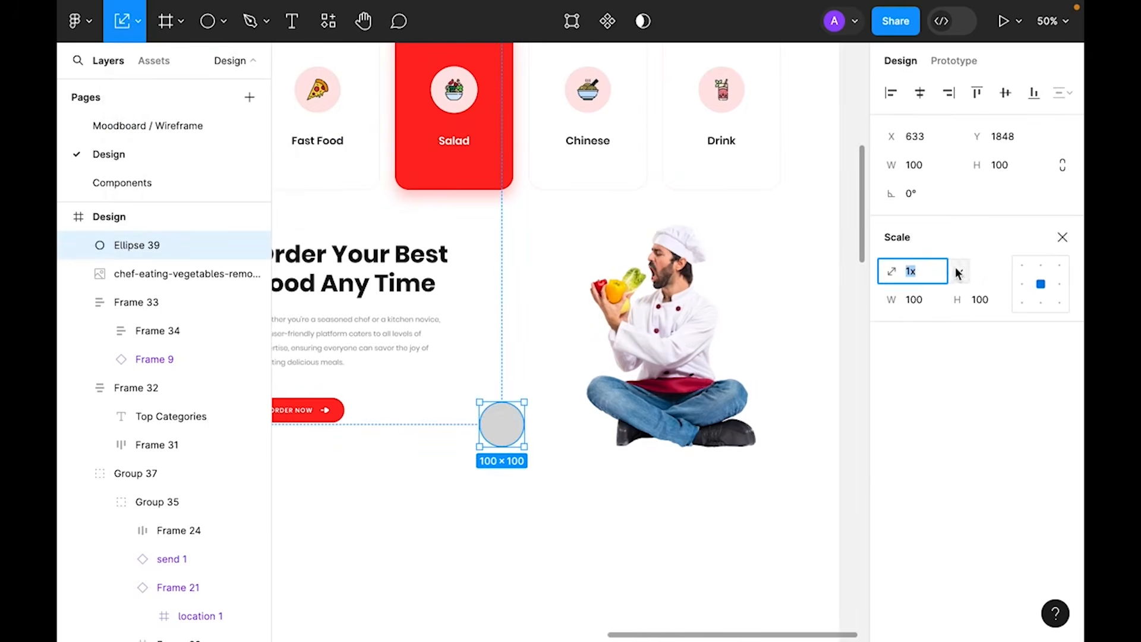
click(955, 268)
click(939, 295)
- Move the circle over the chef's vegetables and send it to the back, behind the chef image
drag(500, 436, 611, 279)
right_click(577, 279)
click(602, 278)
click(1063, 238)
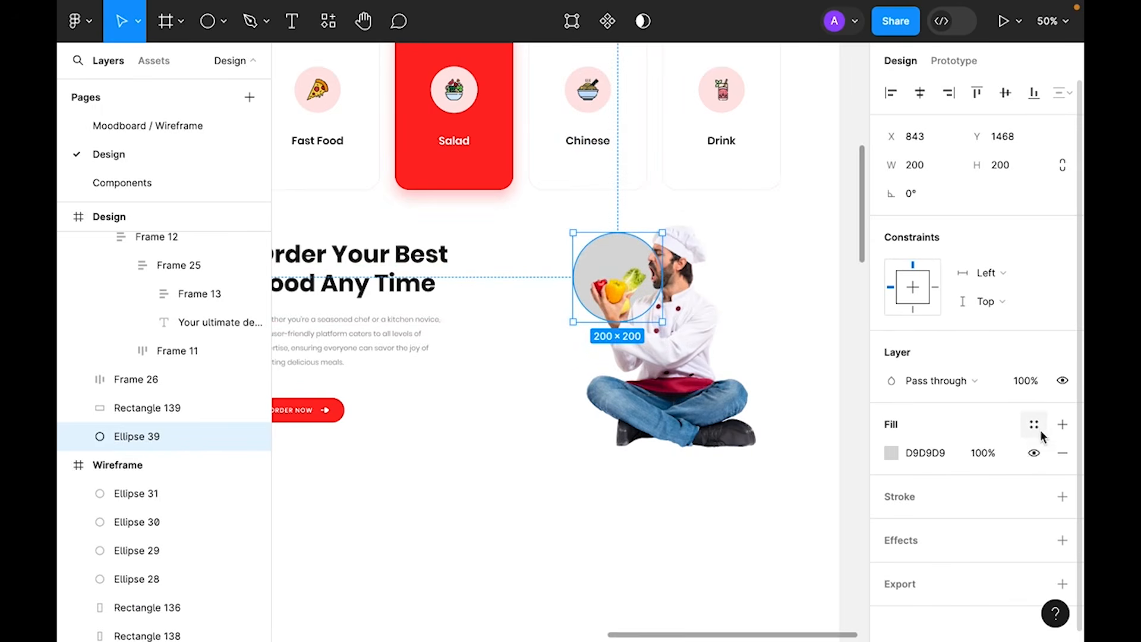
- Apply the Primary color style to the fill of the circle behind the chef
click(1037, 425)
click(725, 522)
click(615, 584)
scroll(535, 511, right, 3)
scroll(535, 511, down, 2)
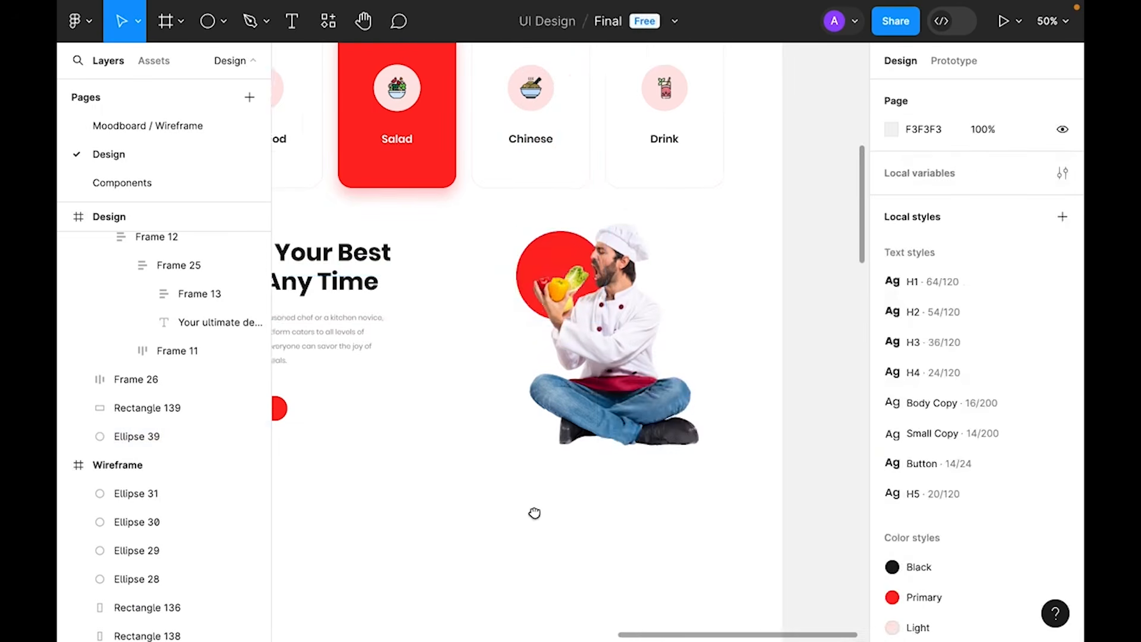
- Duplicate the red circle behind the chef, shrink the copy to a small dot and place it above the chef's knee on the right
click(503, 246)
click(493, 247)
double_click(499, 244)
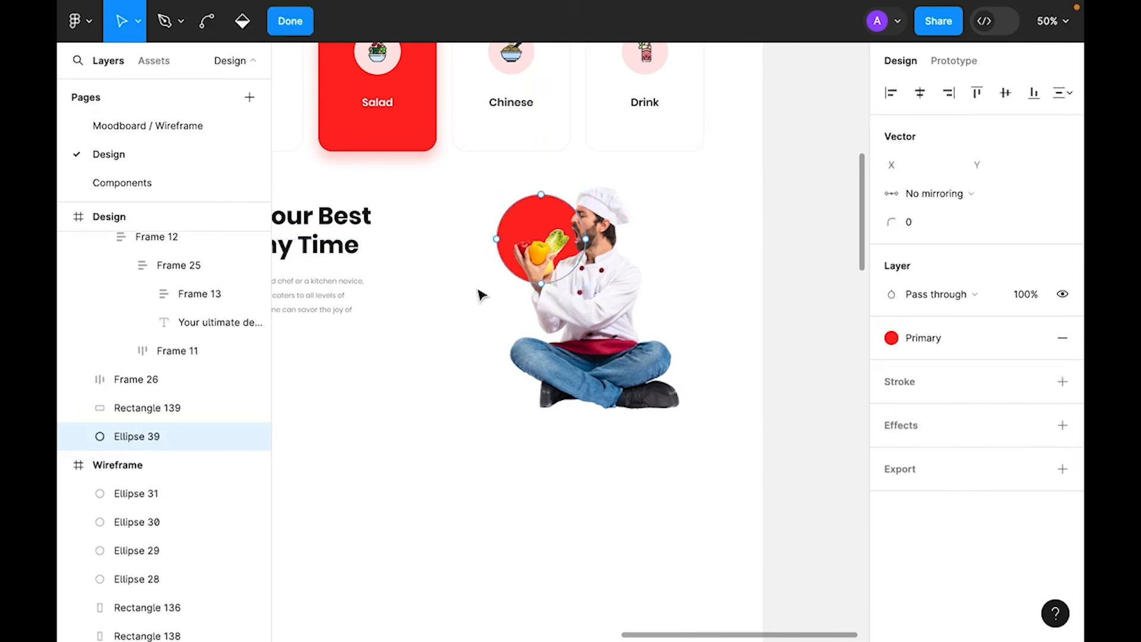
key(Escape)
key(ctrl+d)
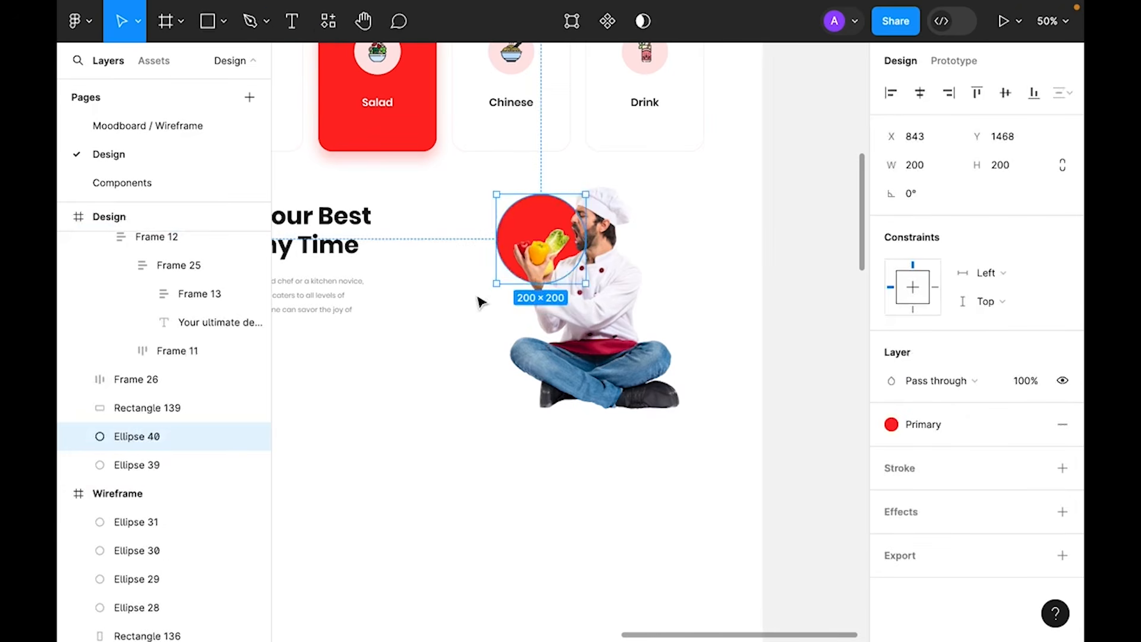
drag(480, 303, 674, 316)
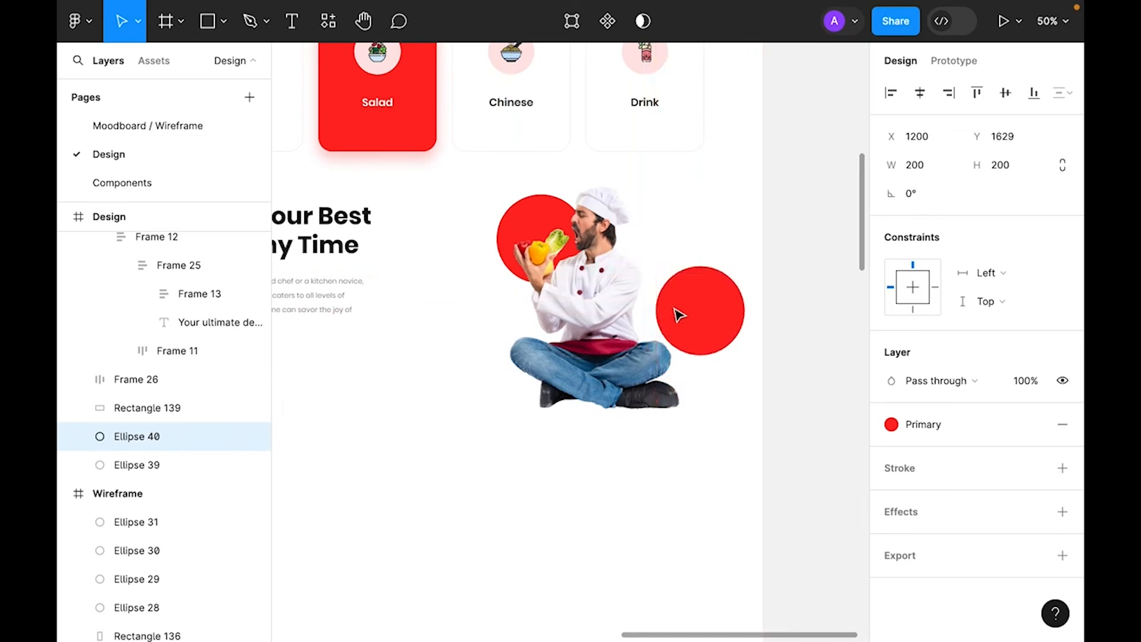
drag(722, 287, 688, 326)
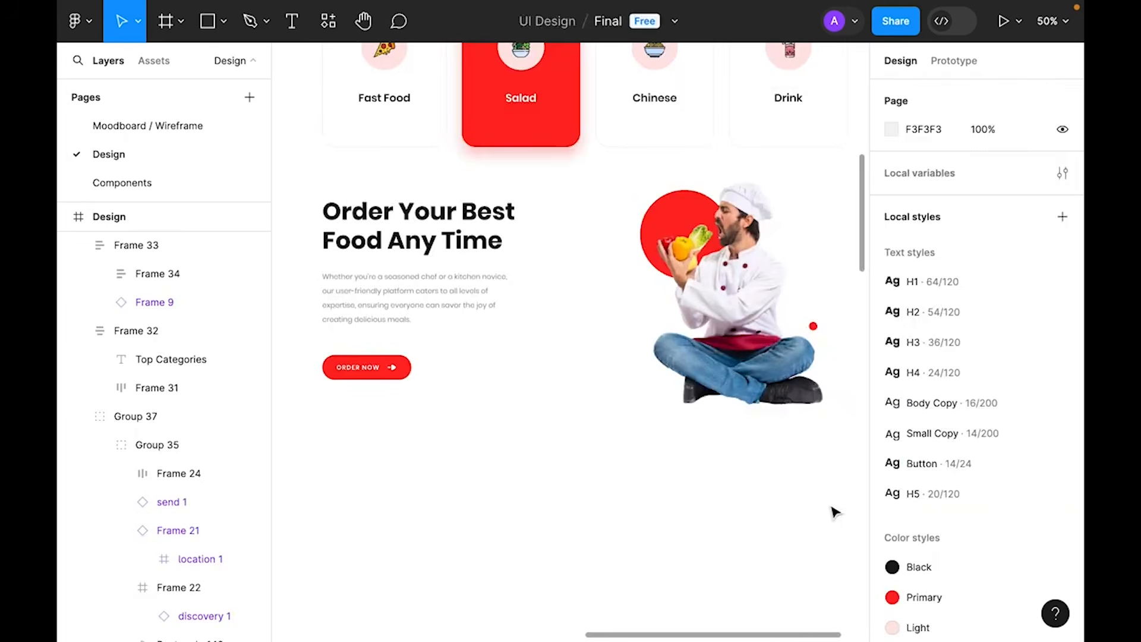
- Group the chef image with its circles and vertically centre that group with the Order Your Best Food Any Time text block
drag(831, 505, 561, 236)
key(ctrl+g)
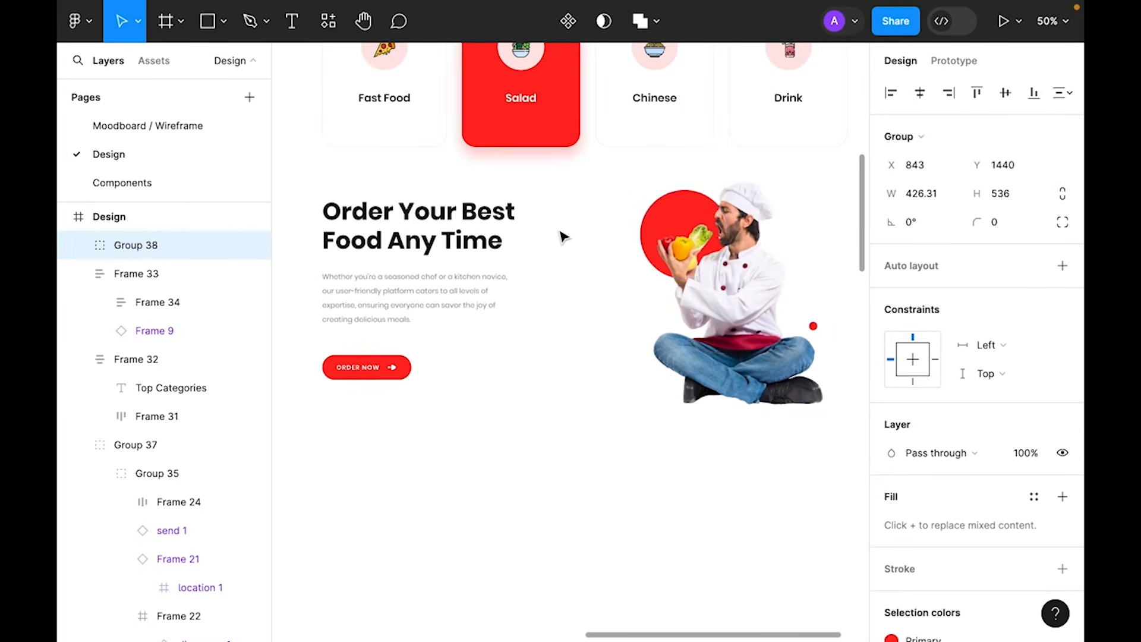
click(442, 239)
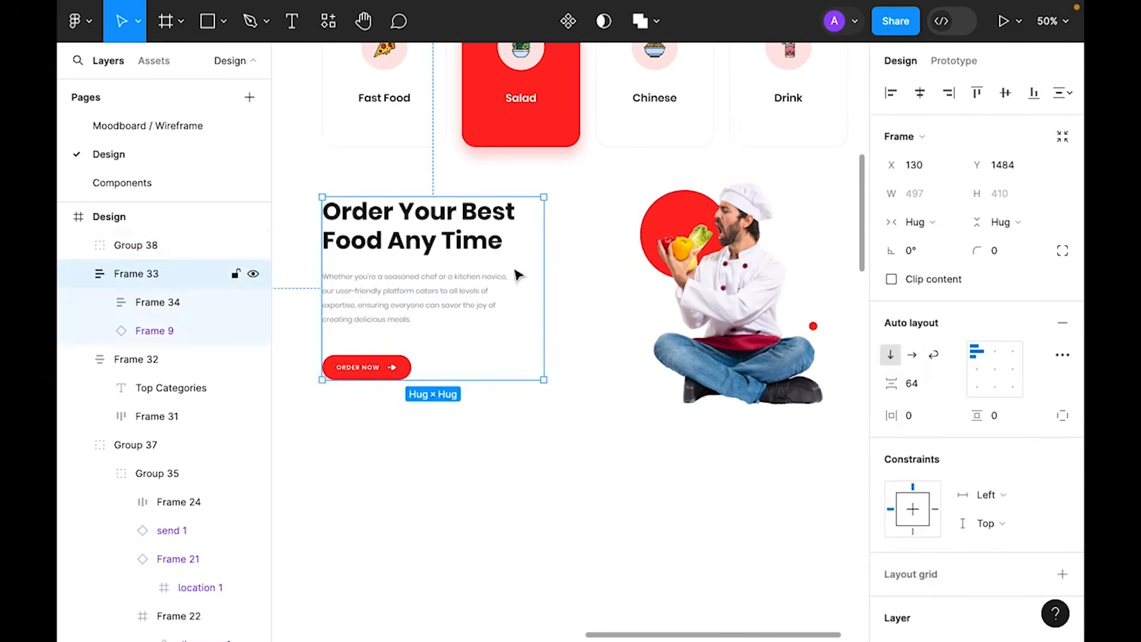
shift+click(775, 338)
click(1005, 92)
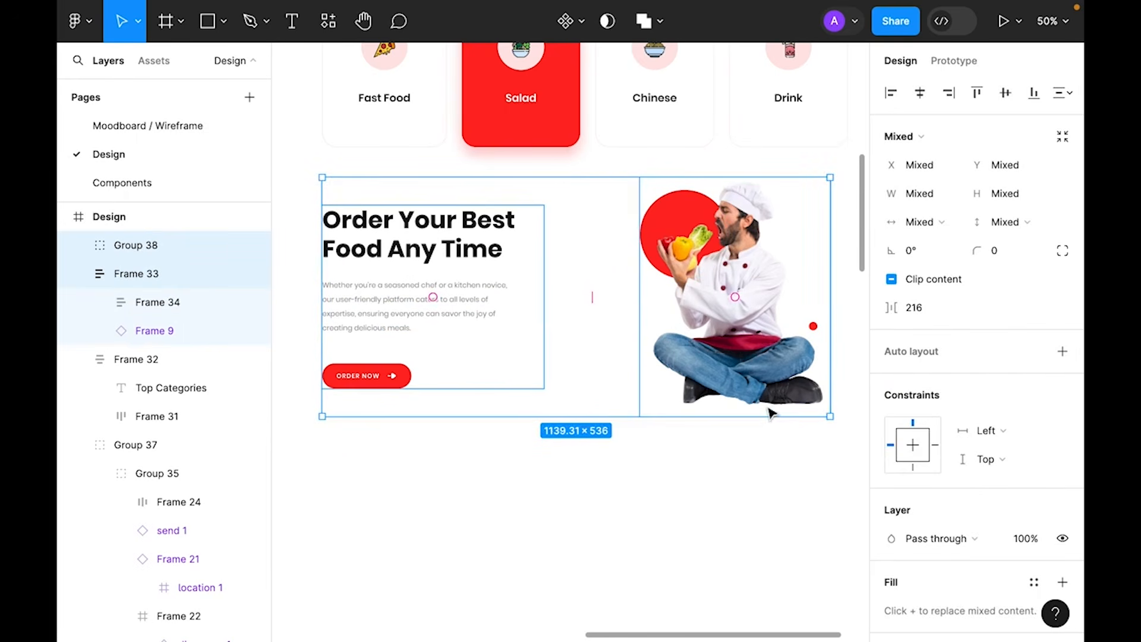
- Combine the text block and chef group in an auto layout frame and position it 96 px below the Top Categories section
key(shift+a)
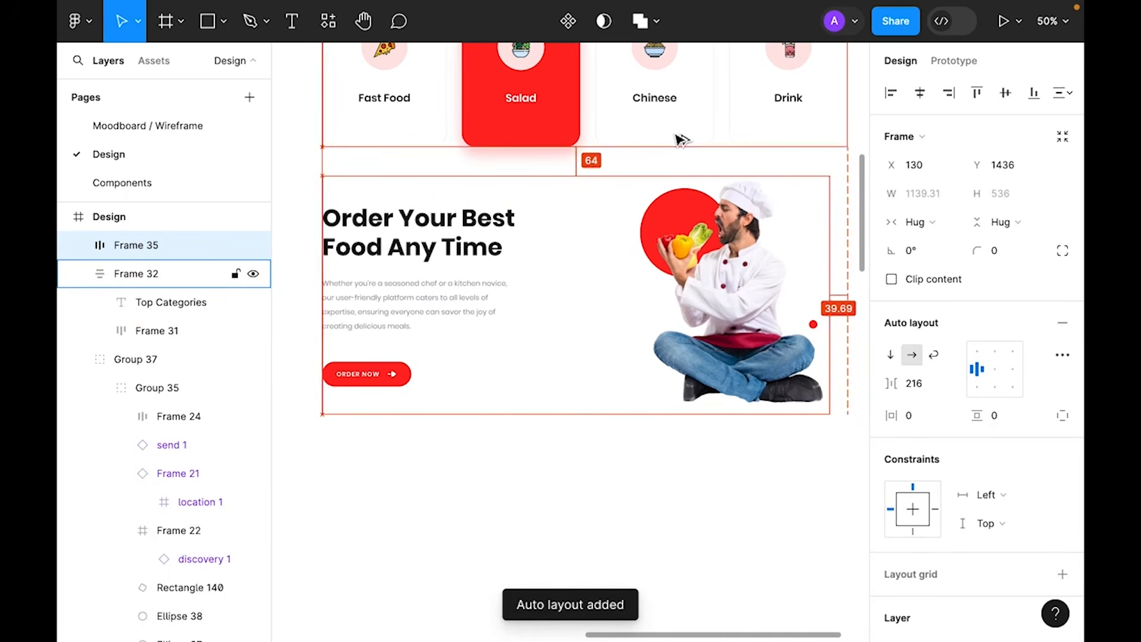
key(minus)
key(alt)
key(Down)
key(Down)
key(Down)
key(Down)
key(Down)
key(Down)
key(Down)
key(Down)
key(Down)
key(Down)
key(Down)
key(Down)
key(Down)
key(Down)
key(Down)
key(Down)
key(Down)
key(Down)
key(Down)
key(Down)
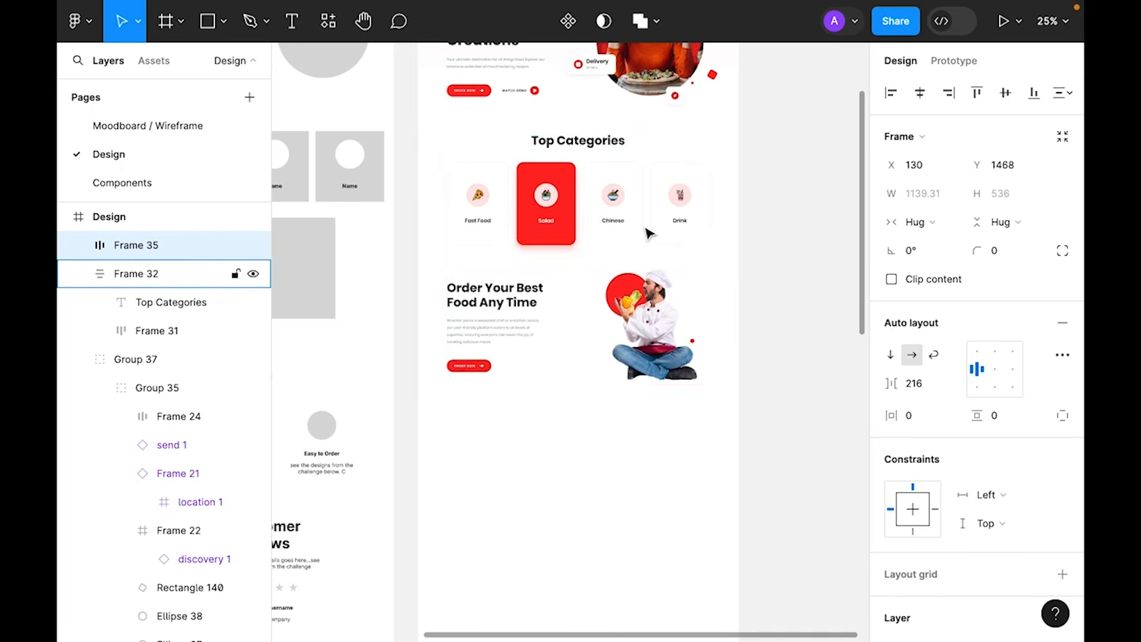
- Move the Top Categories and Order Your Best Food sections together up to 97 px below the hero section
drag(672, 479, 565, 167)
key(alt)
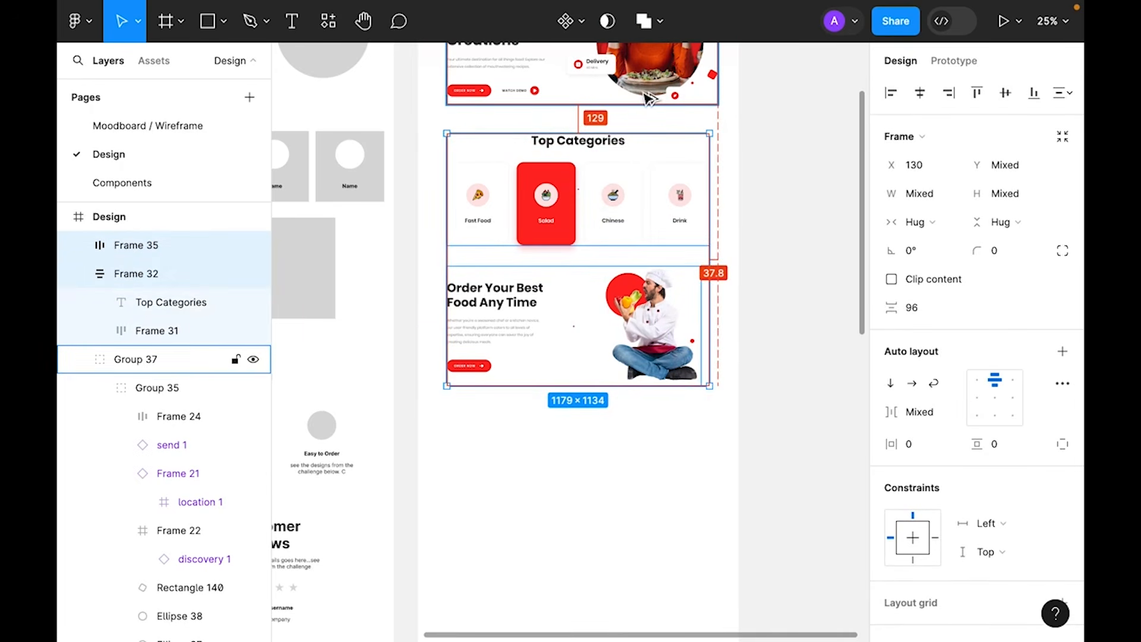
key(Up)
key(Up)
key(Up)
key(Up)
key(Up)
key(Up)
key(Up)
key(Up)
key(Up)
key(Up)
key(Up)
key(Up)
key(Up)
key(Up)
key(Up)
key(Up)
key(Up)
key(Up)
key(Up)
key(Up)
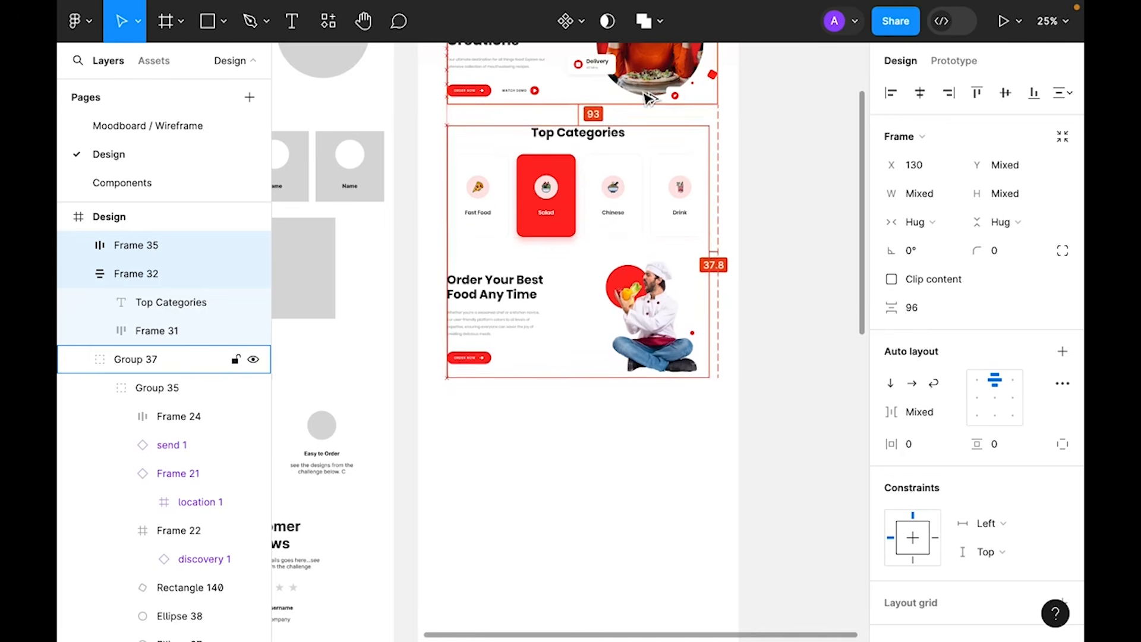
key(Down)
key(Down)
key(Down)
key(Down)
key(Down)
key(Down)
key(Down)
key(Down)
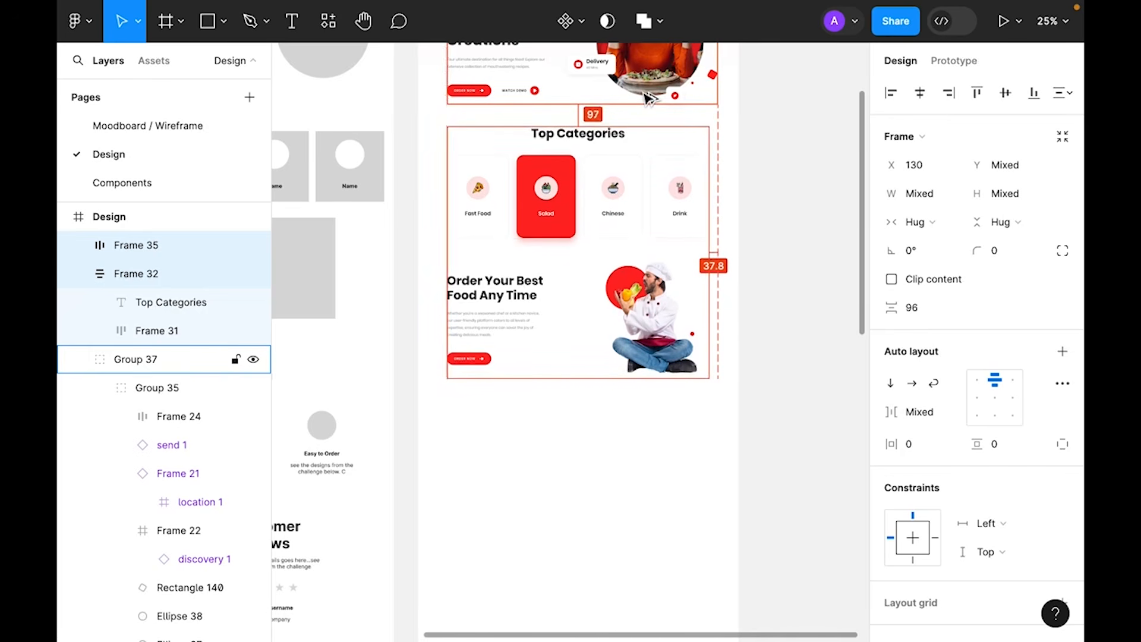
click(601, 469)
- Change the wireframe heading "Your Favourite Food Delivery" to "Our Food Process"
scroll(600, 469, up, 3)
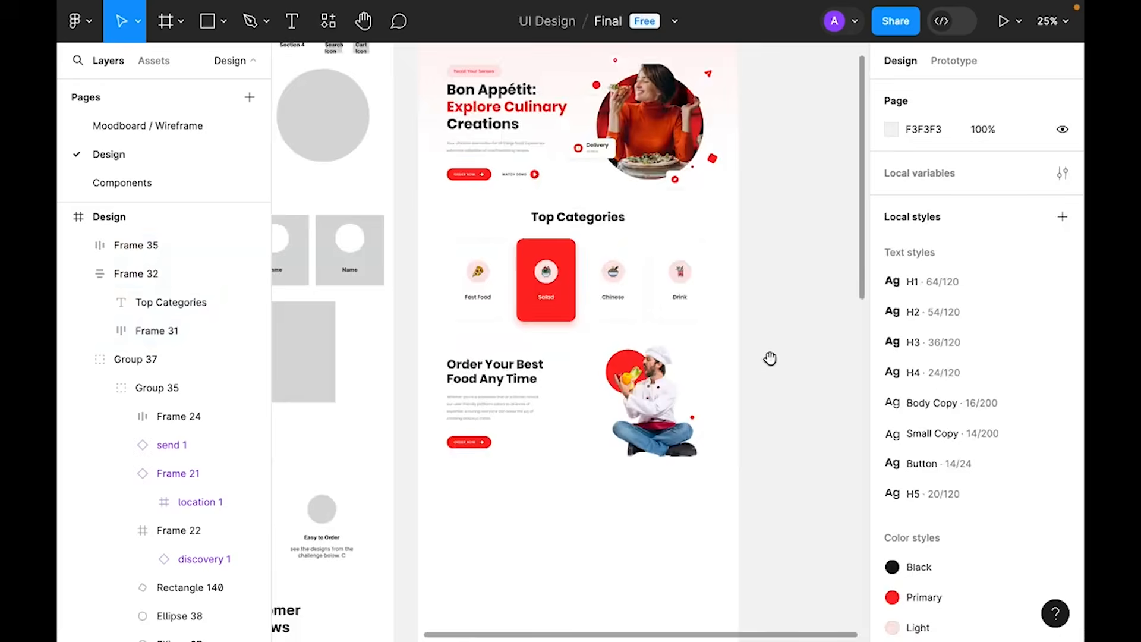
drag(771, 361, 812, 382)
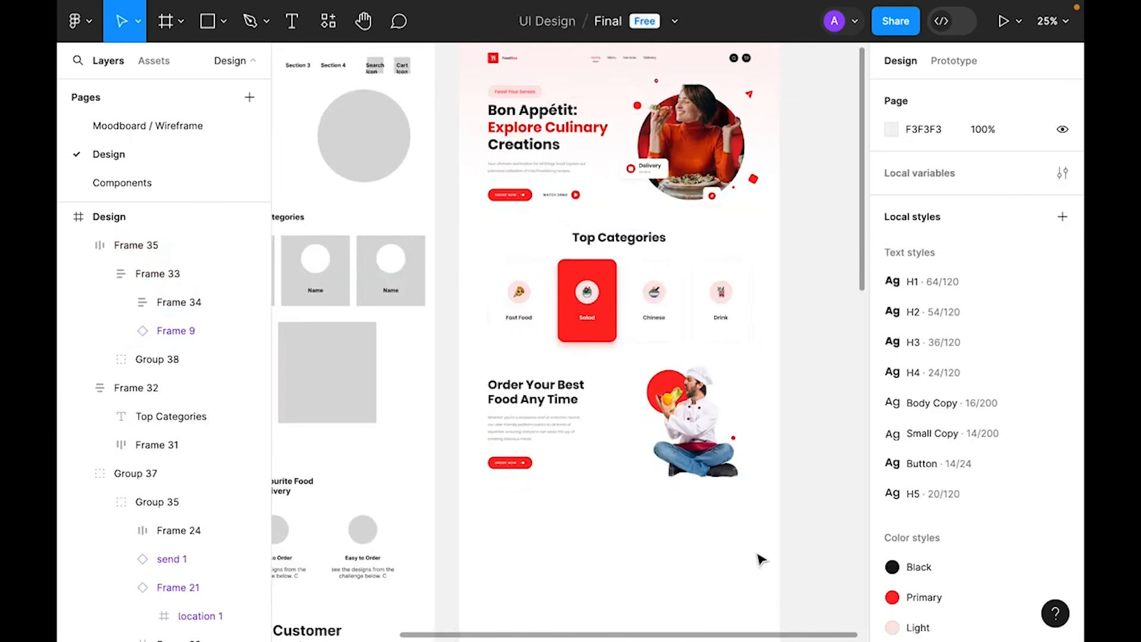
drag(511, 507, 668, 390)
drag(593, 494, 683, 438)
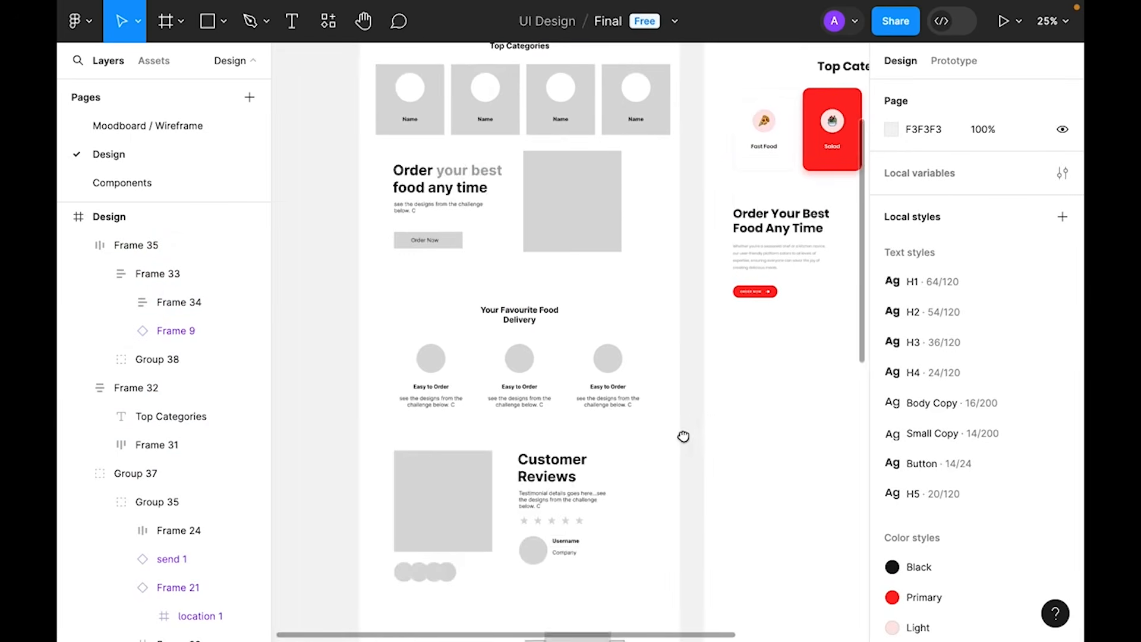
click(565, 346)
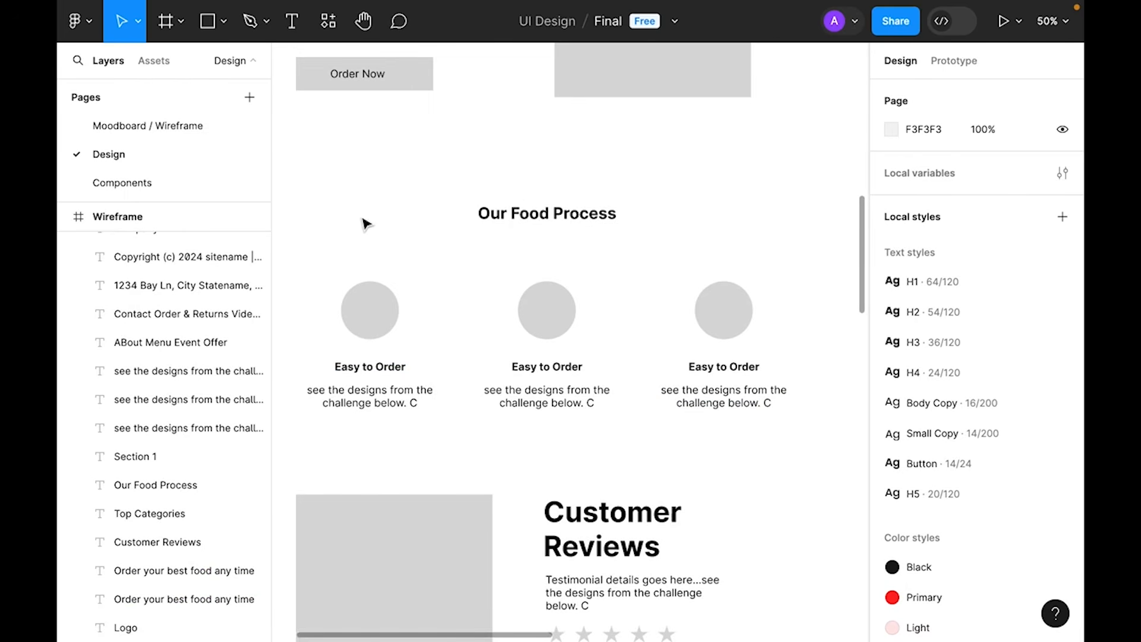
- Copy the wireframe's Our Food Process heading and three columns into the Design frame below the Order Your Best Food section
drag(309, 193, 767, 469)
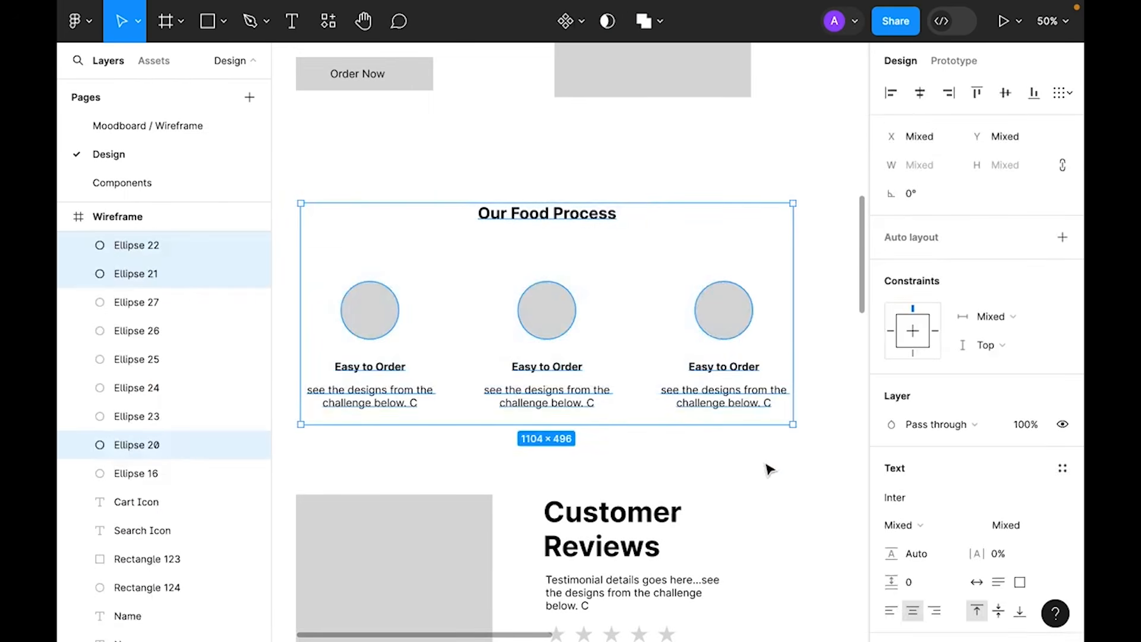
key(ctrl+minus)
drag(639, 400, 391, 339)
drag(599, 385, 592, 409)
scroll(592, 409, right, 2)
right_click(603, 324)
mouse_move(683, 128)
click(683, 96)
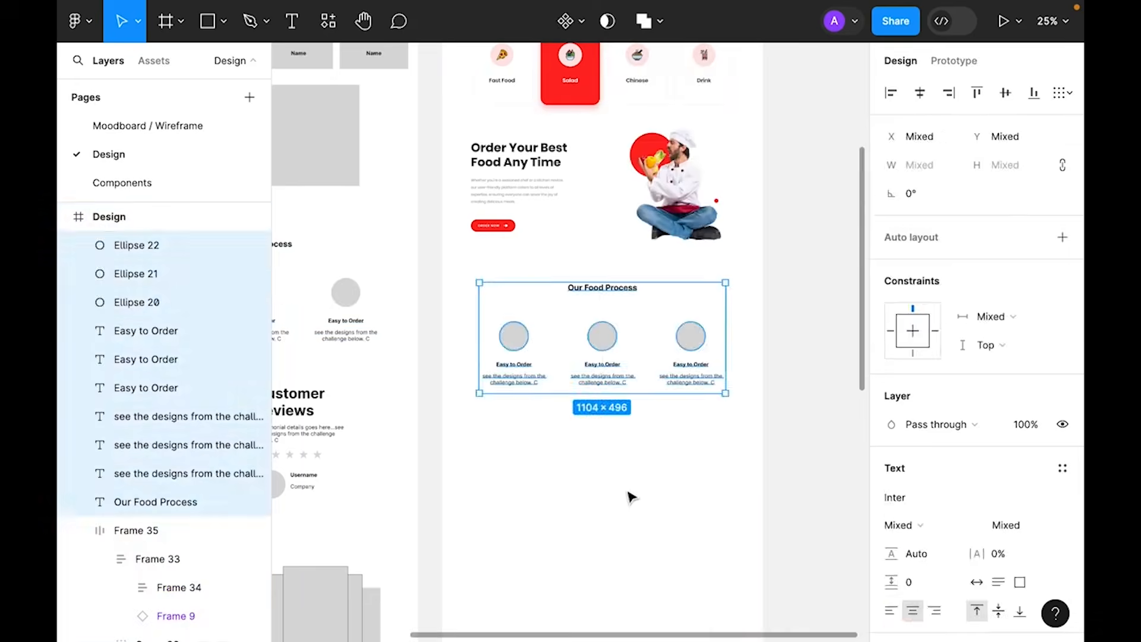
click(629, 494)
- Apply the H2 text style and the Black color style to the Our Food Process heading
key(super+plus)
scroll(624, 268, down, 3)
scroll(583, 191, left, 1)
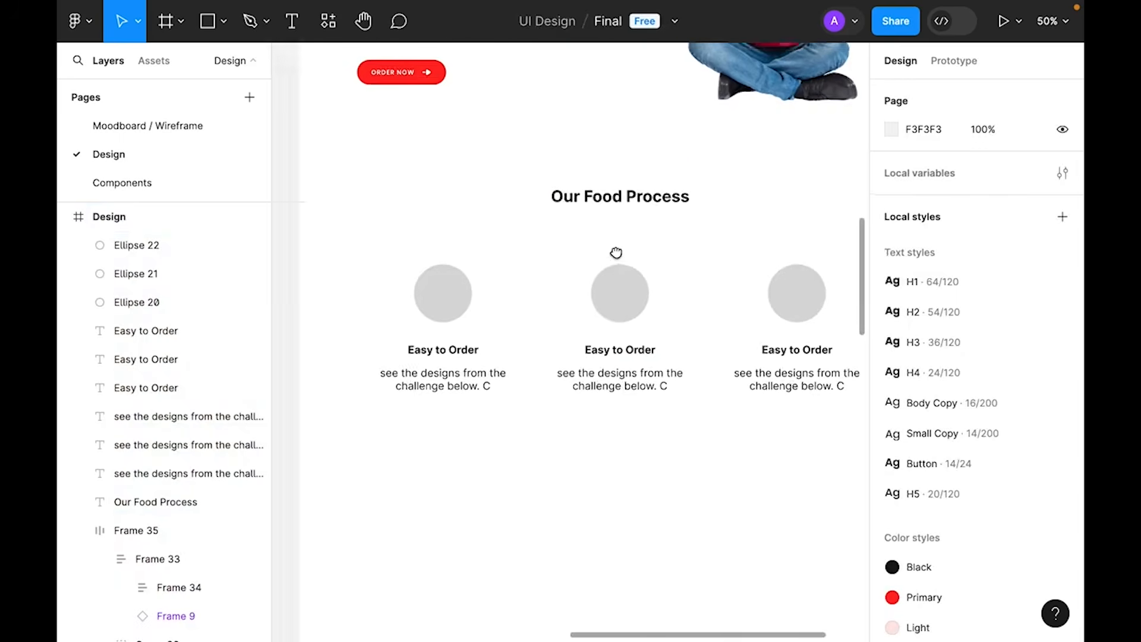
click(633, 194)
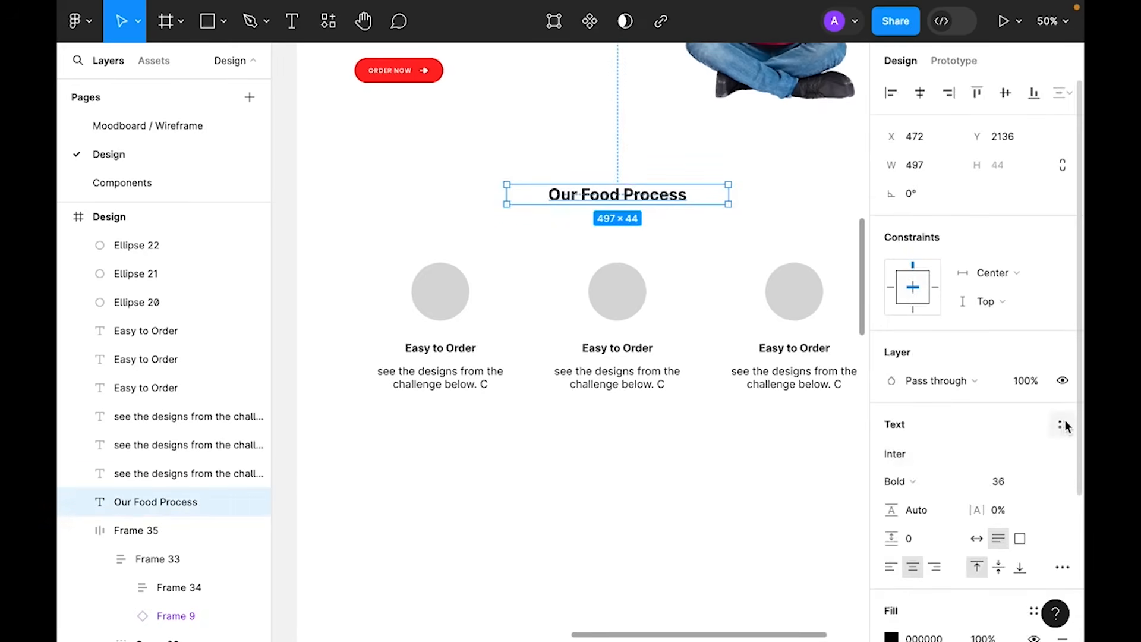
click(1064, 427)
click(961, 449)
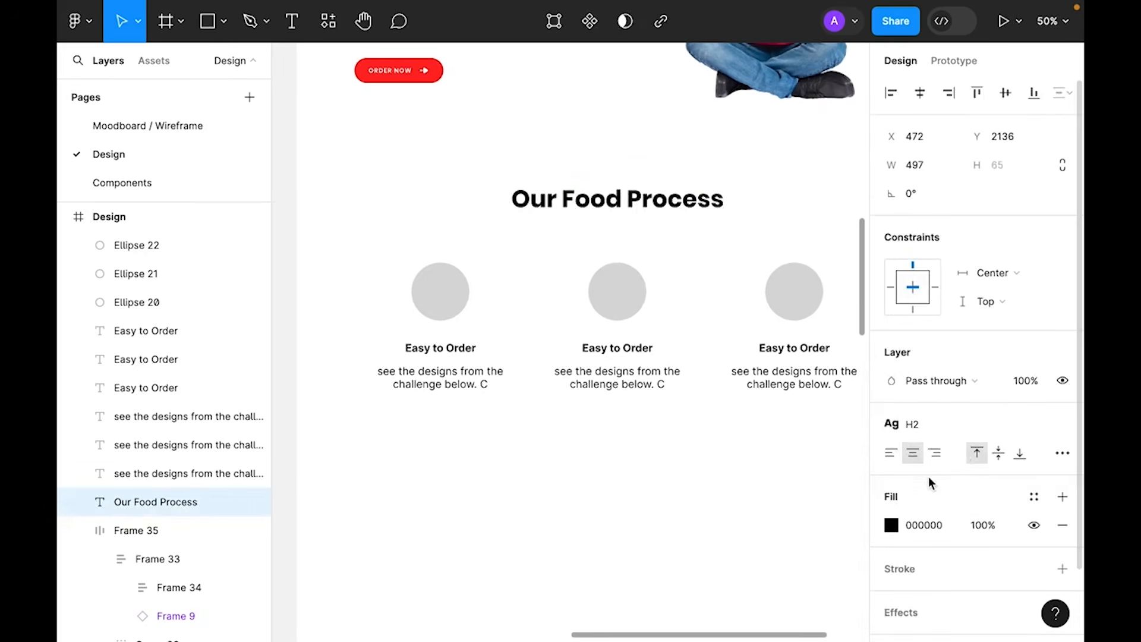
click(1036, 497)
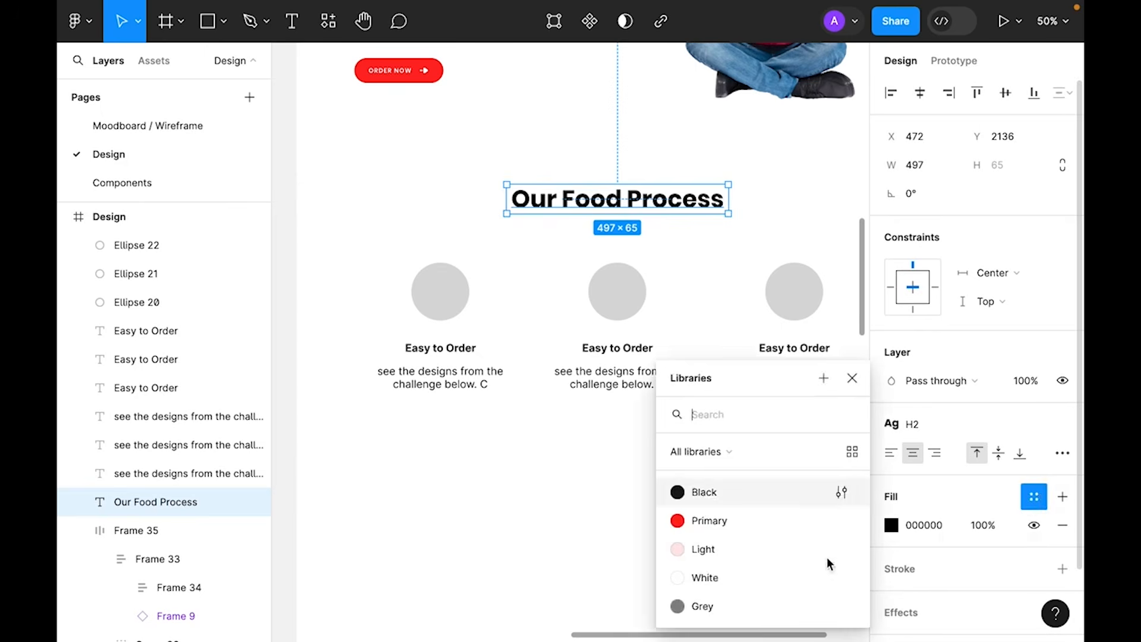
click(712, 495)
scroll(671, 532, right, 3)
scroll(671, 532, up, 2)
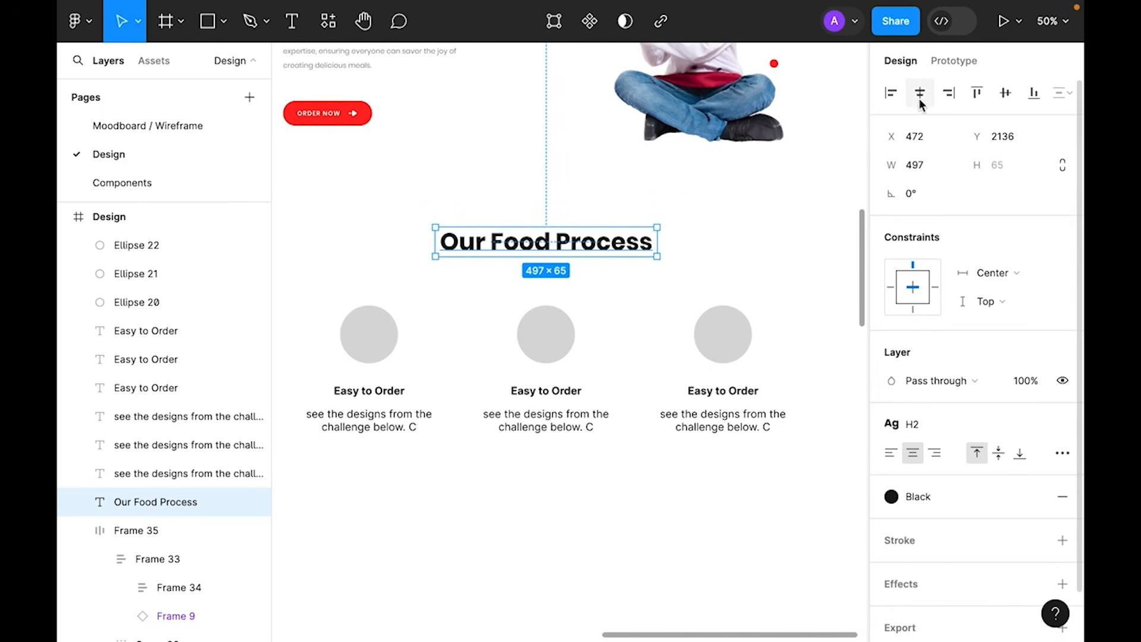
click(578, 522)
- Change the first column's "Easy to Order" title to "Prepare"
scroll(578, 525, down, 2)
scroll(578, 525, left, 2)
click(431, 286)
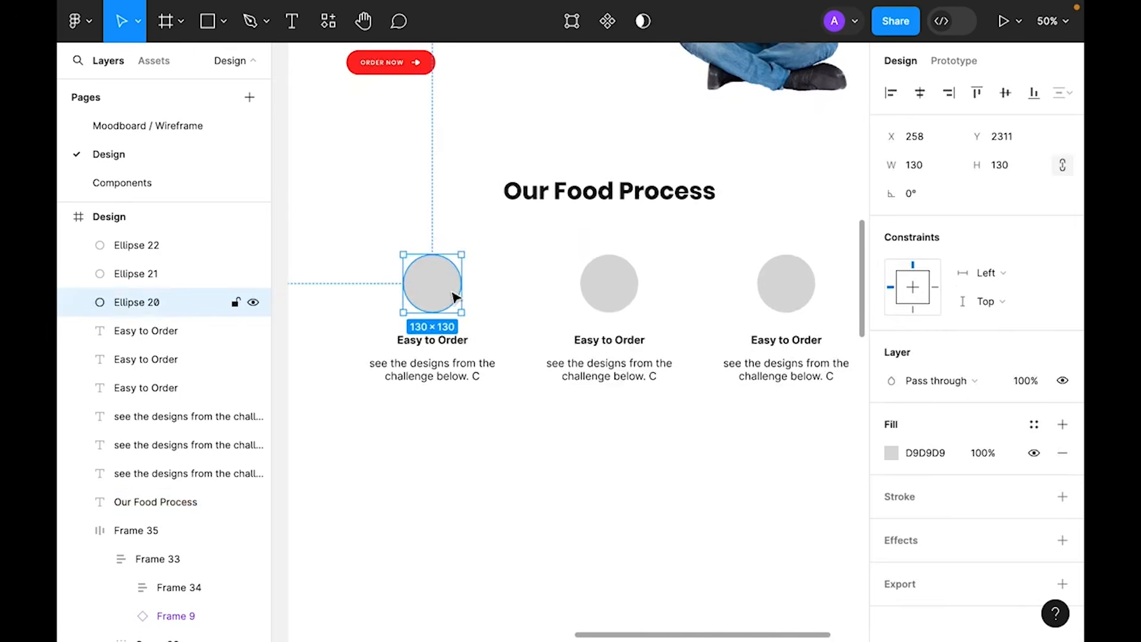
click(553, 426)
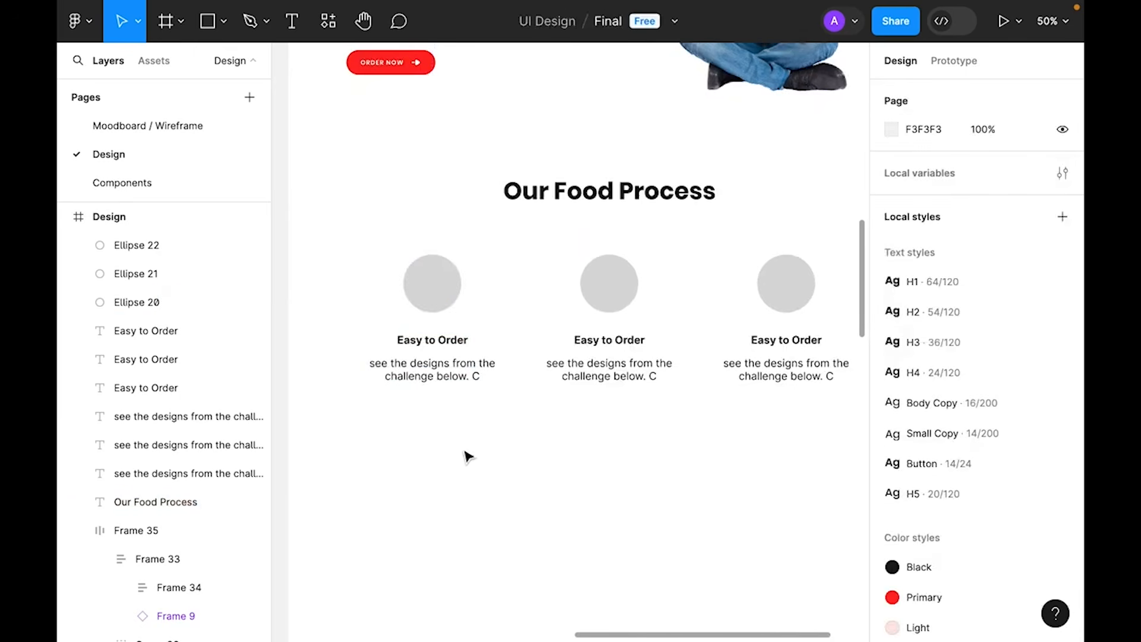
click(445, 347)
double_click(440, 342)
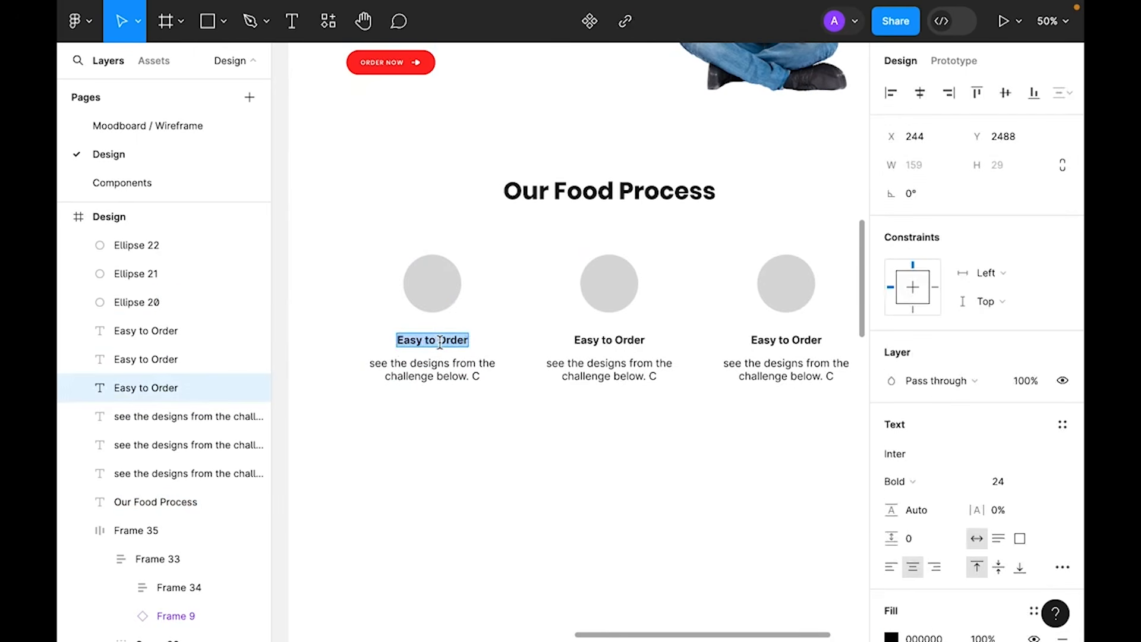
text(Prepare)
key(Escape)
- Replace the description under Prepare with "Restaurants offer a variety of dining experiences." and apply the Small Copy text style
click(455, 377)
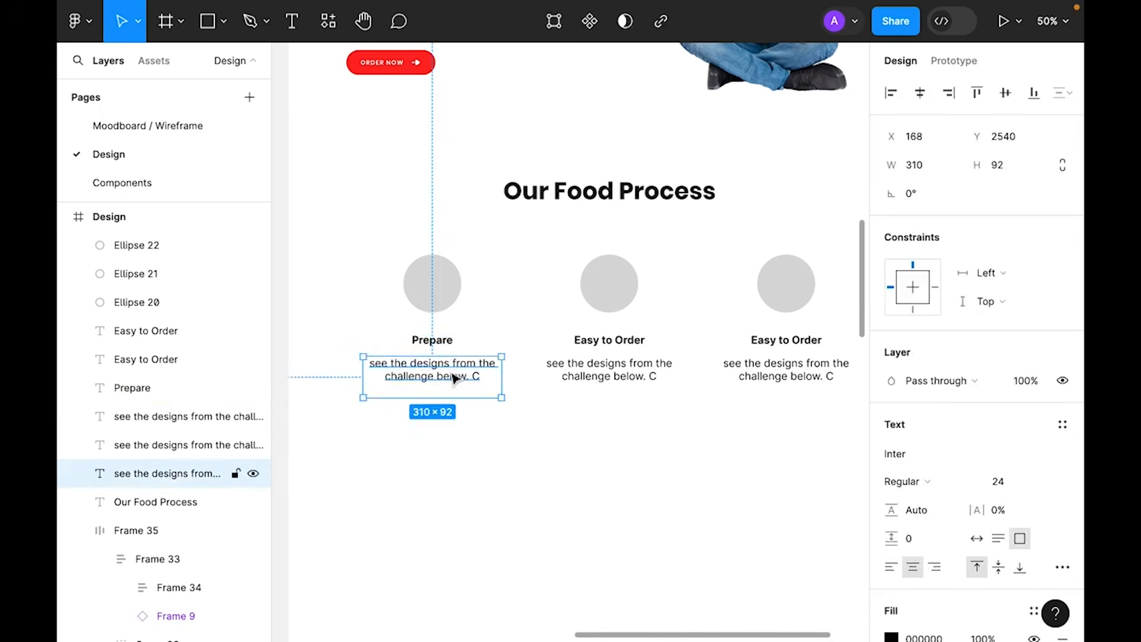
double_click(455, 377)
text(Restaurants offer a variety of dining experience)
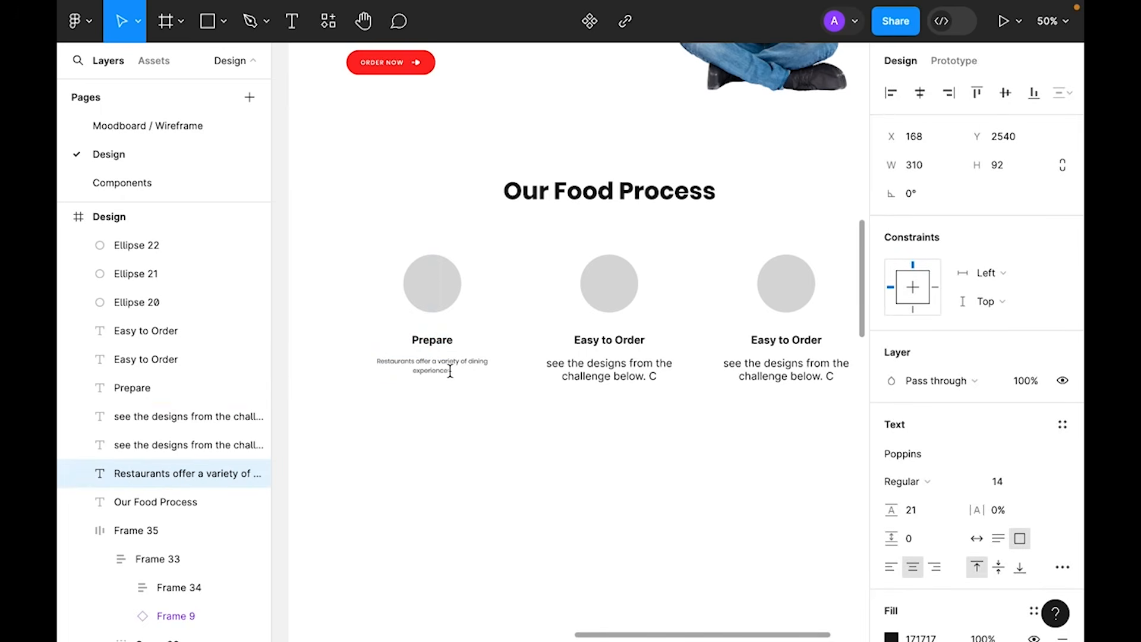
key(Escape)
click(1062, 424)
click(975, 558)
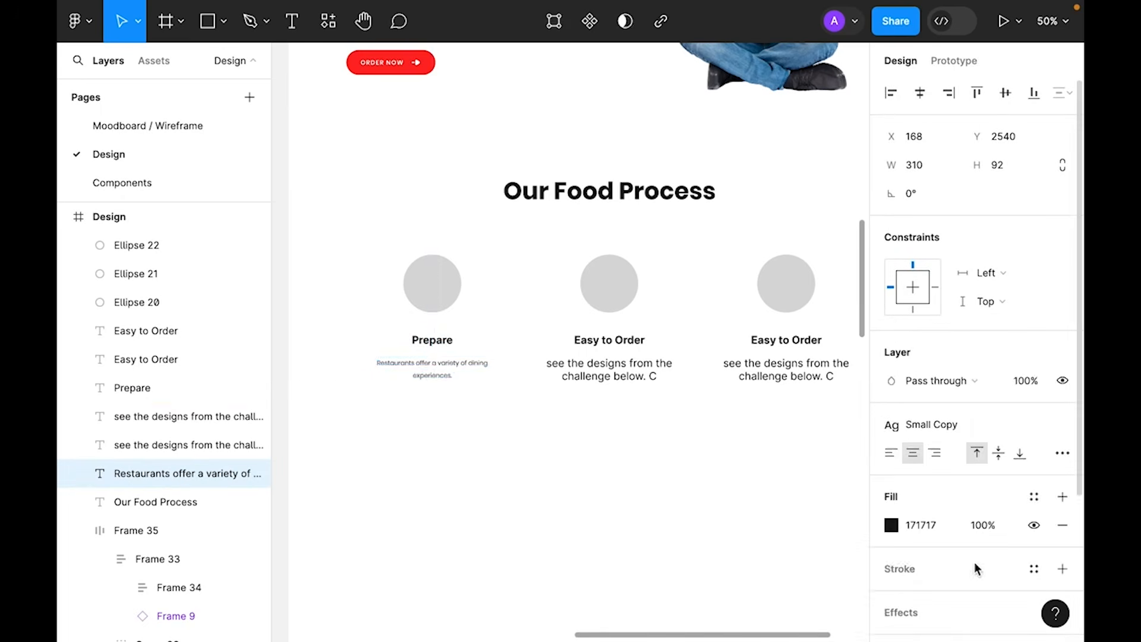
- Apply the H4 text style to the Prepare title
click(433, 343)
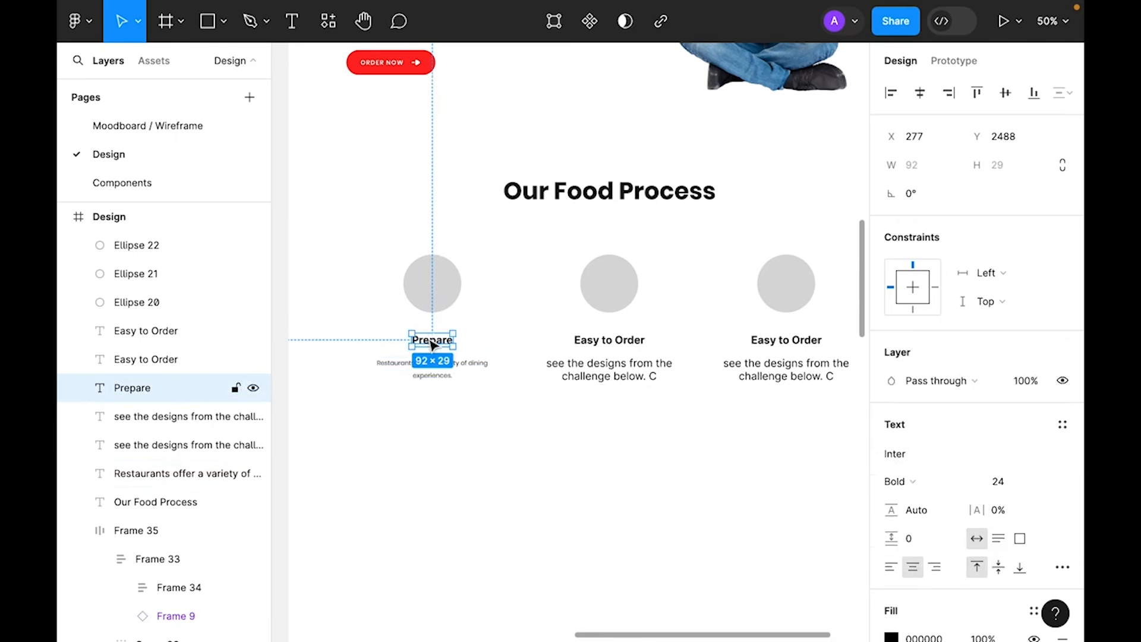
click(1064, 425)
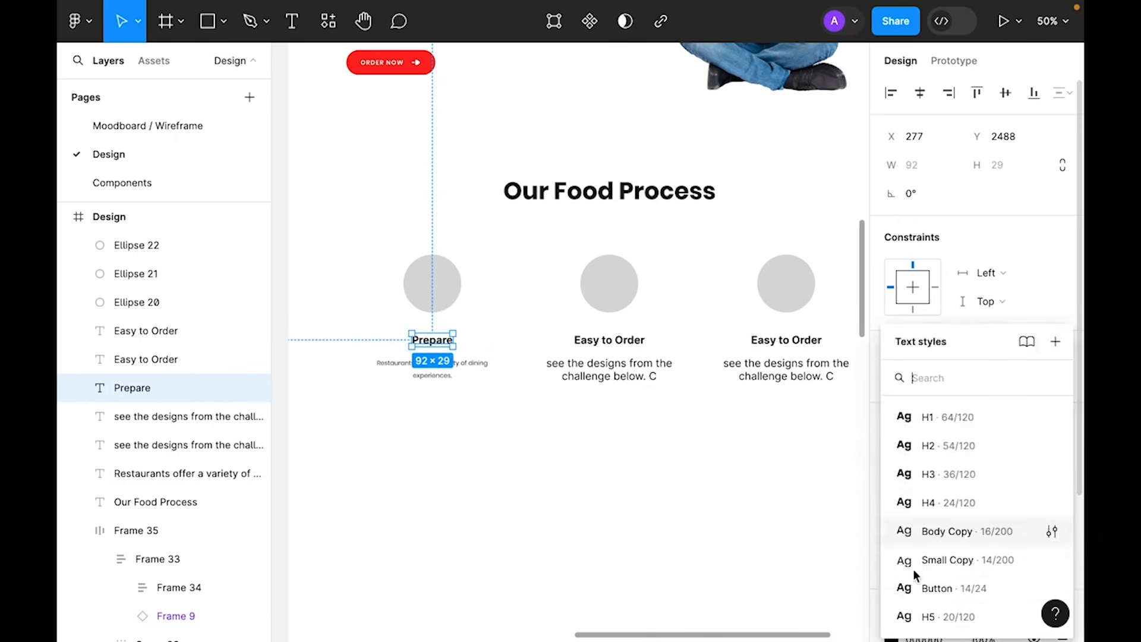
click(953, 510)
click(636, 456)
drag(637, 456, 619, 486)
- Apply the Grey color style to the Prepare description and set its text box resizing to auto height
click(441, 392)
key(ctrl+plus)
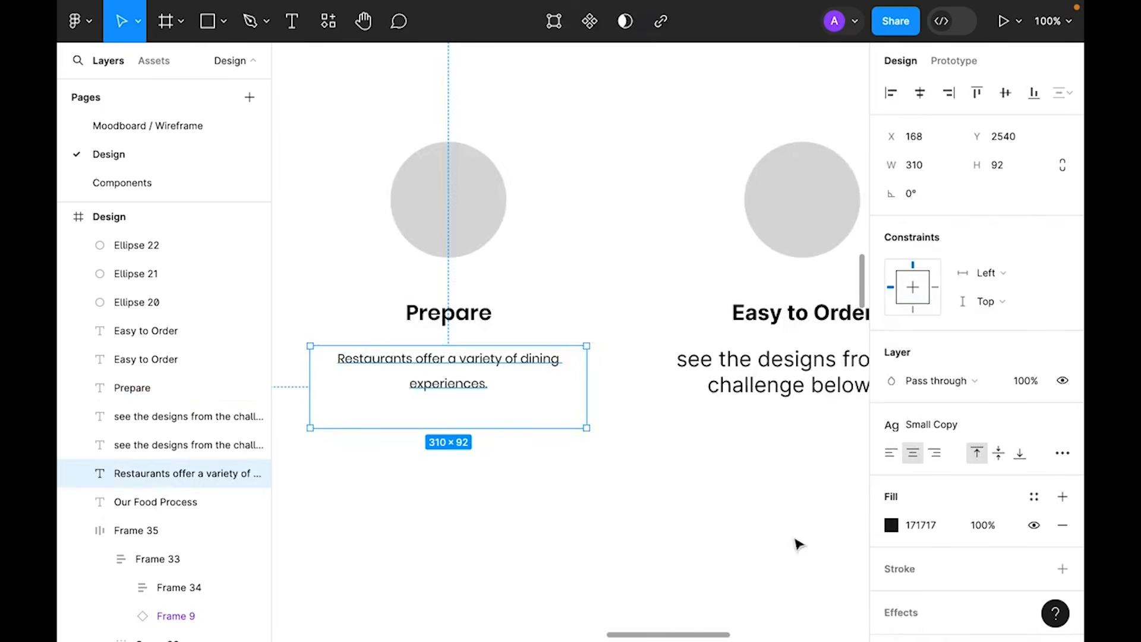
click(1034, 497)
click(706, 607)
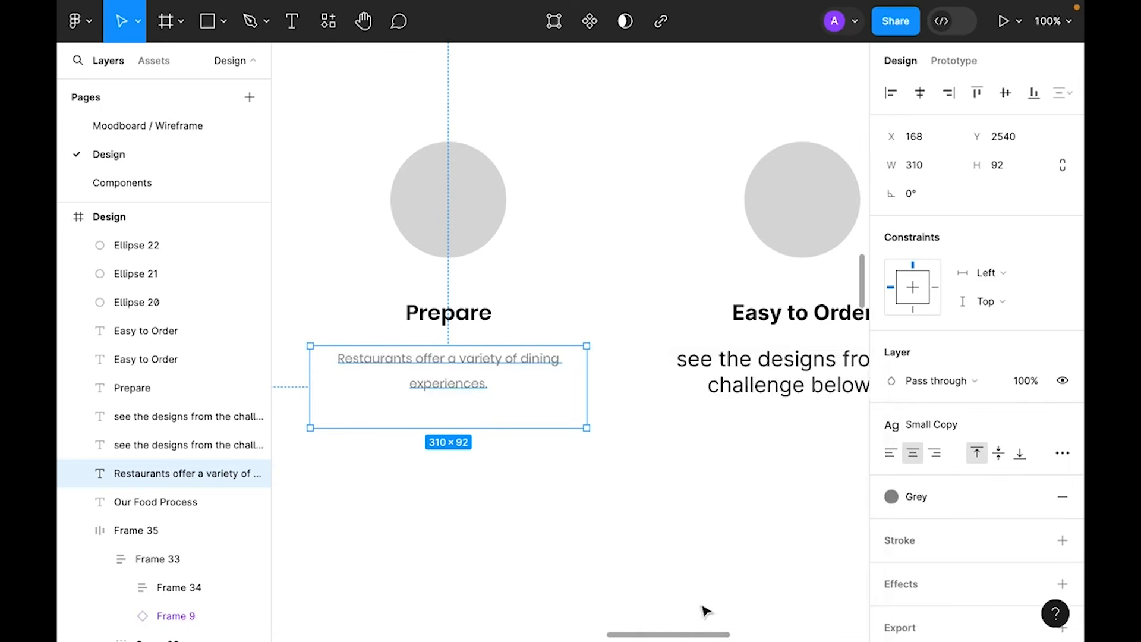
click(1061, 453)
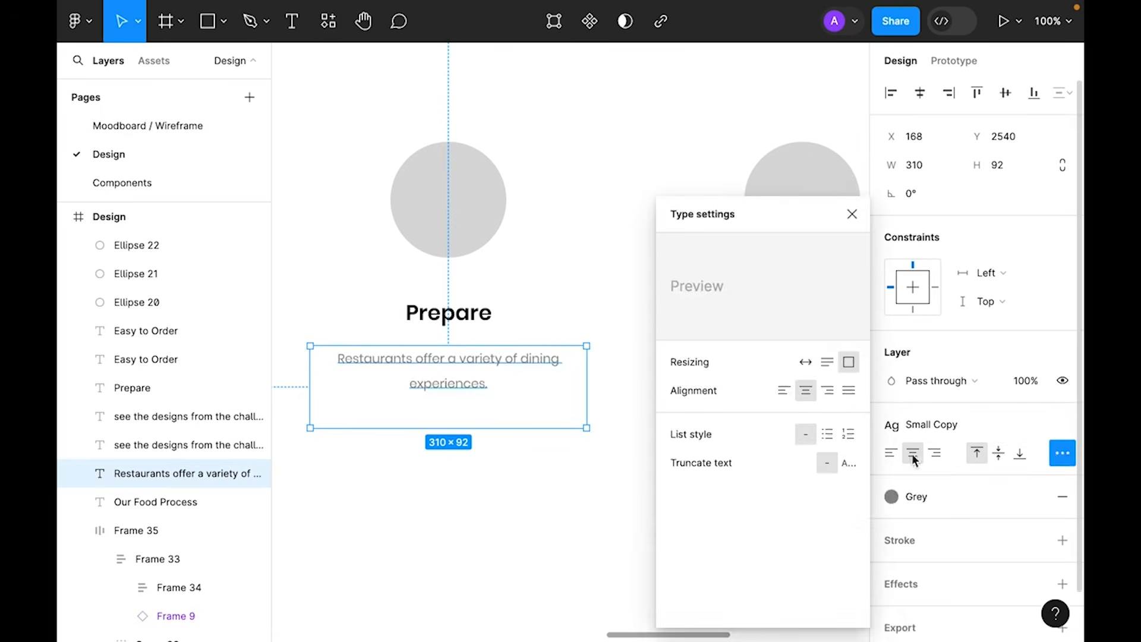
click(826, 362)
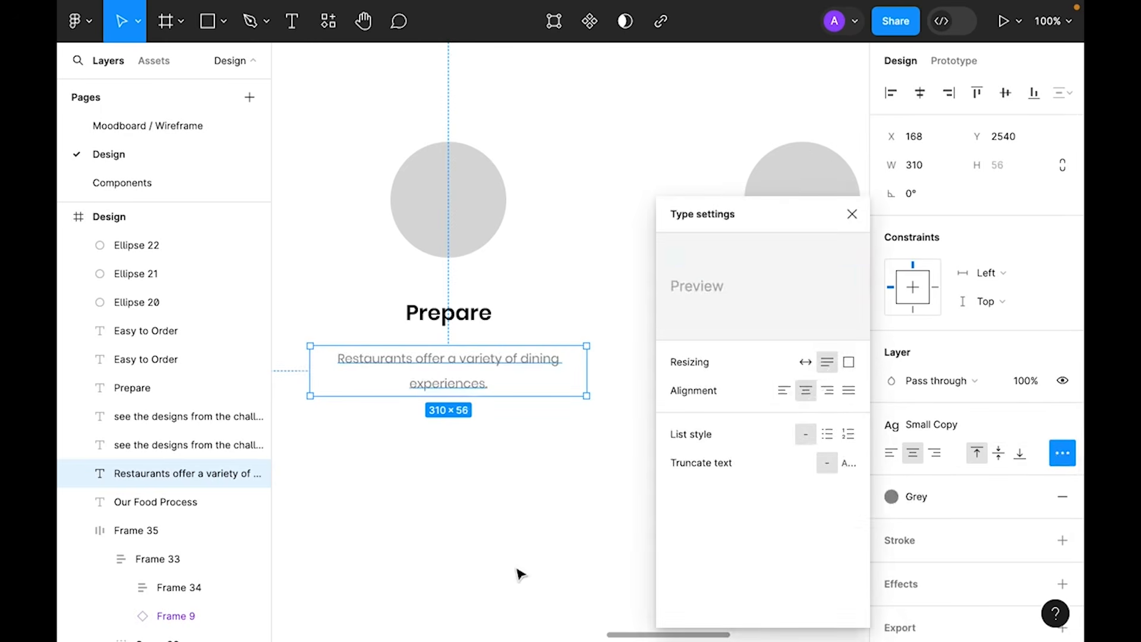
- Wrap the grey circle above the Prepare title in a frame and delete the circle from inside it
click(512, 544)
scroll(512, 544, down, 5)
scroll(476, 416, right, 2)
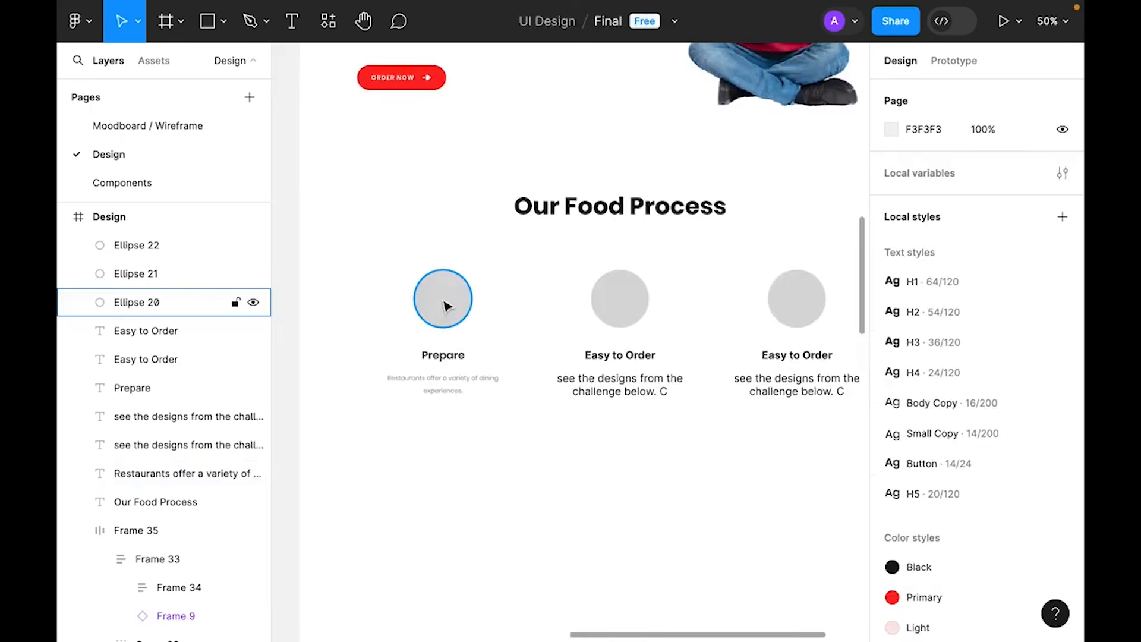
click(440, 292)
right_click(440, 291)
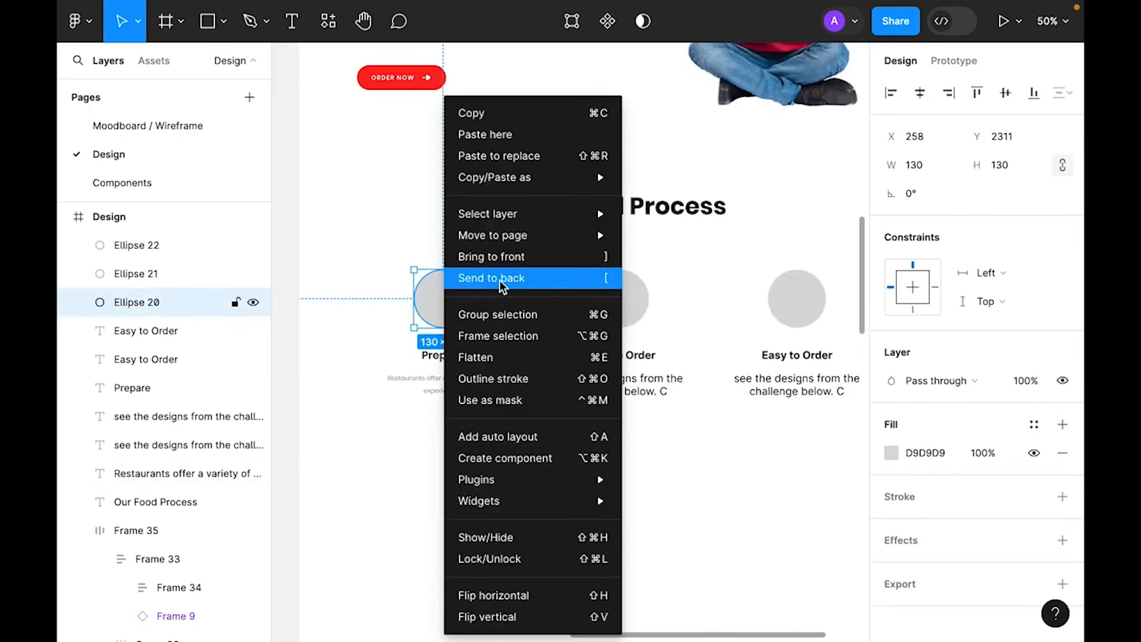
click(512, 337)
click(512, 522)
click(448, 313)
click(456, 305)
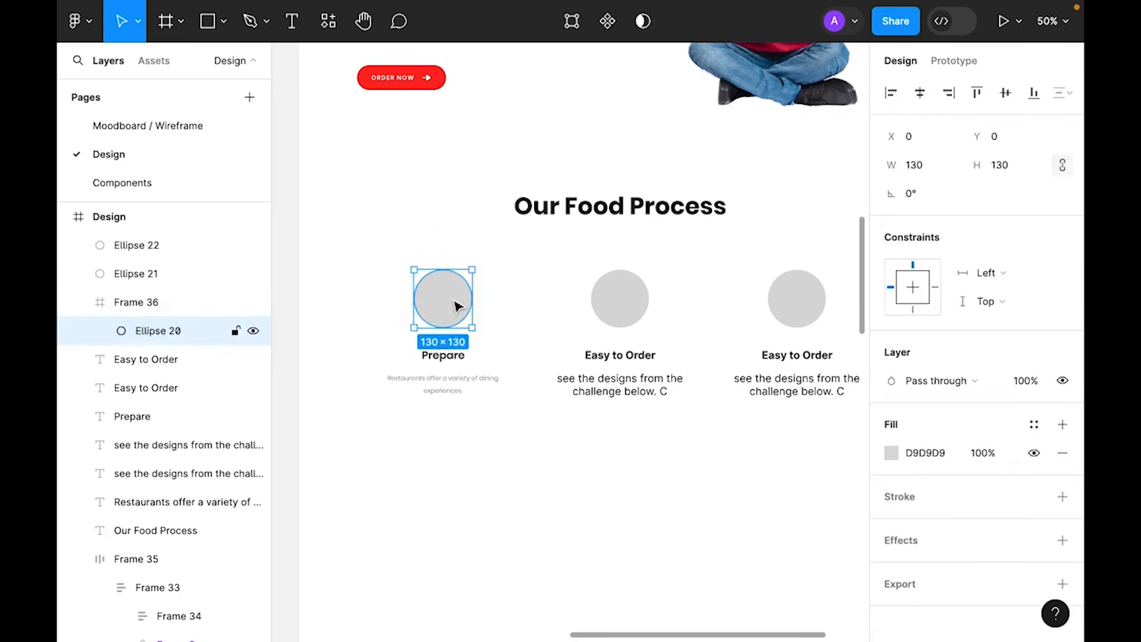
key(Delete)
click(456, 317)
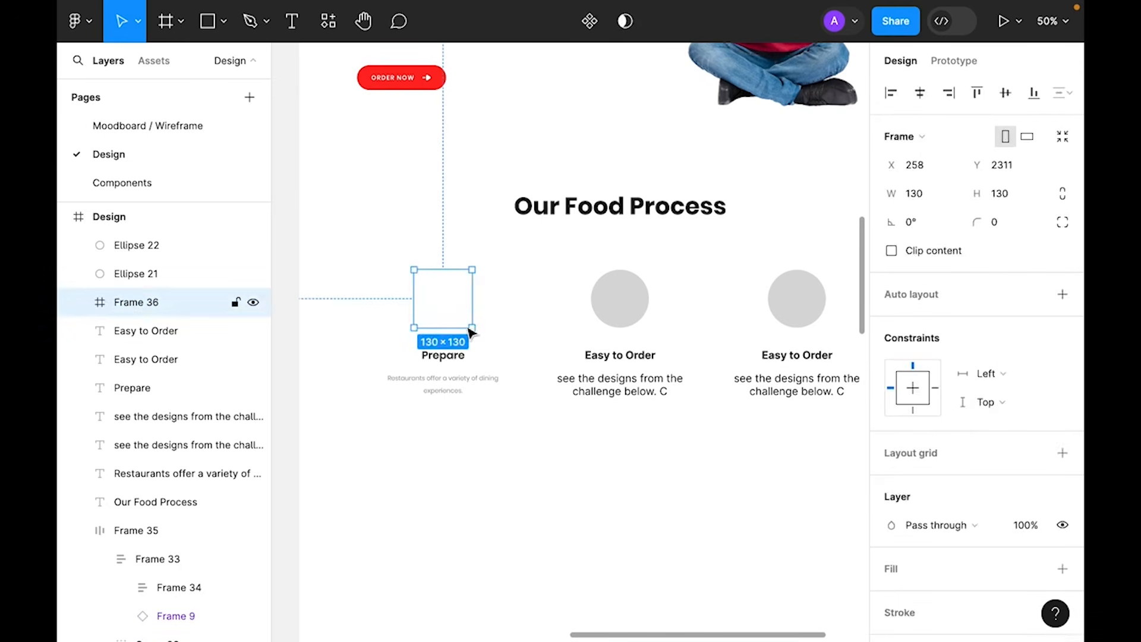
click(531, 501)
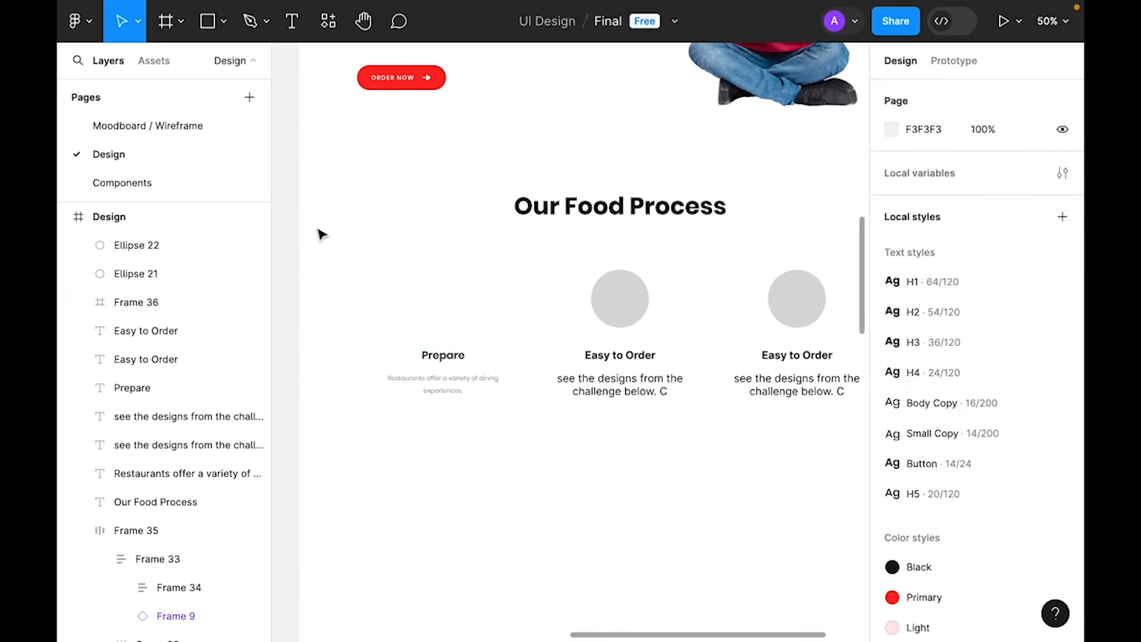
- Insert the cooking Process Illustration component into the empty frame above the Prepare title
click(157, 58)
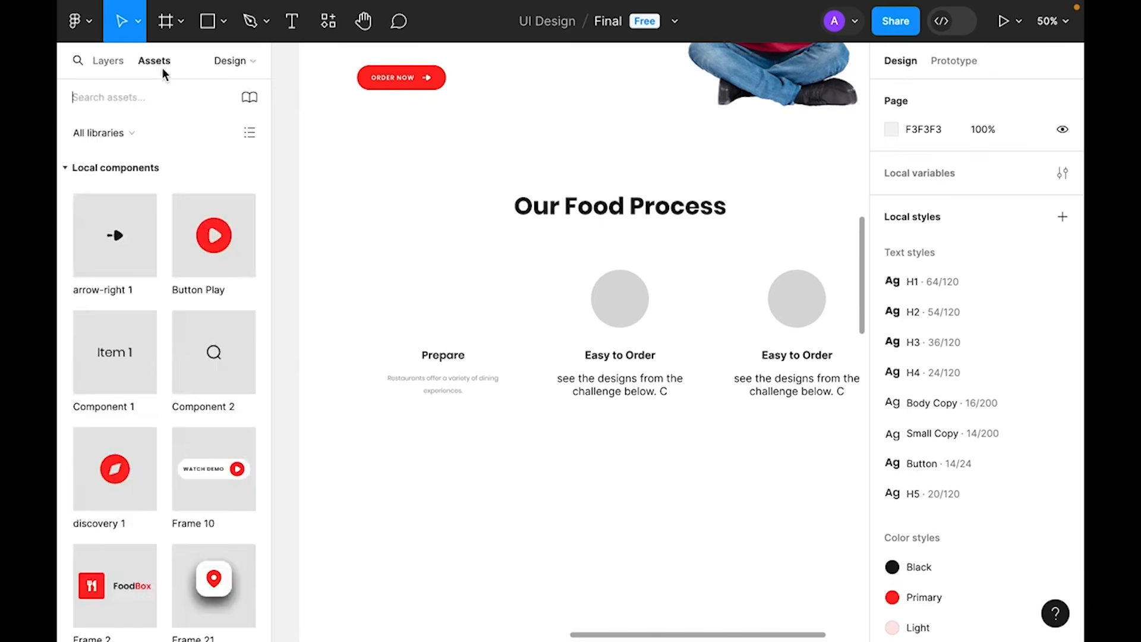
scroll(182, 346, down, 5)
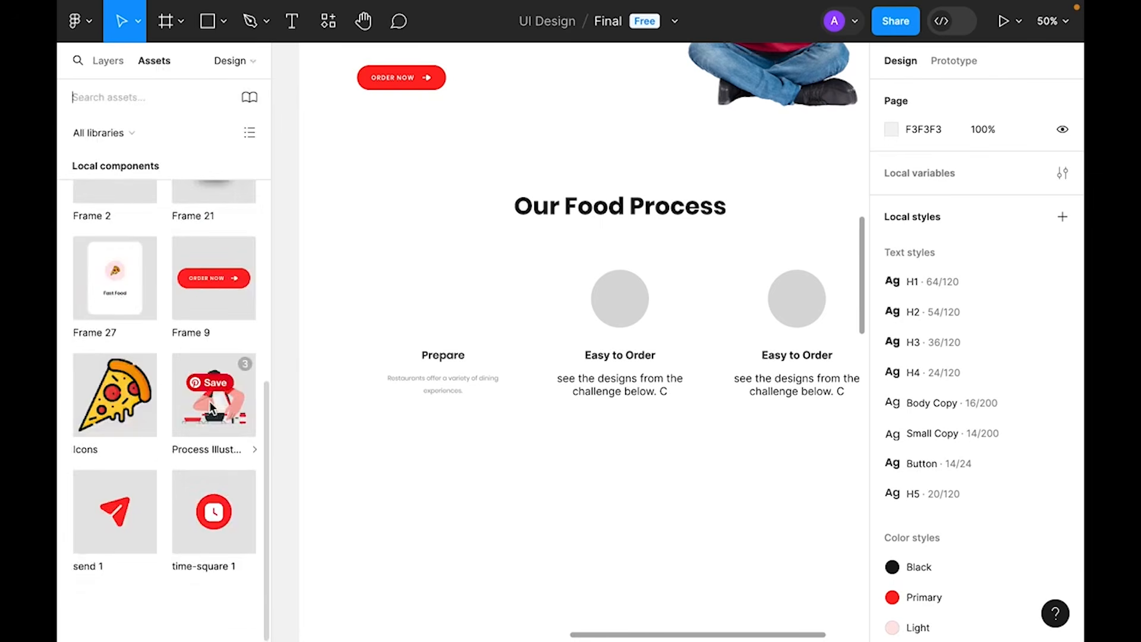
drag(205, 404, 500, 492)
click(675, 512)
key(Delete)
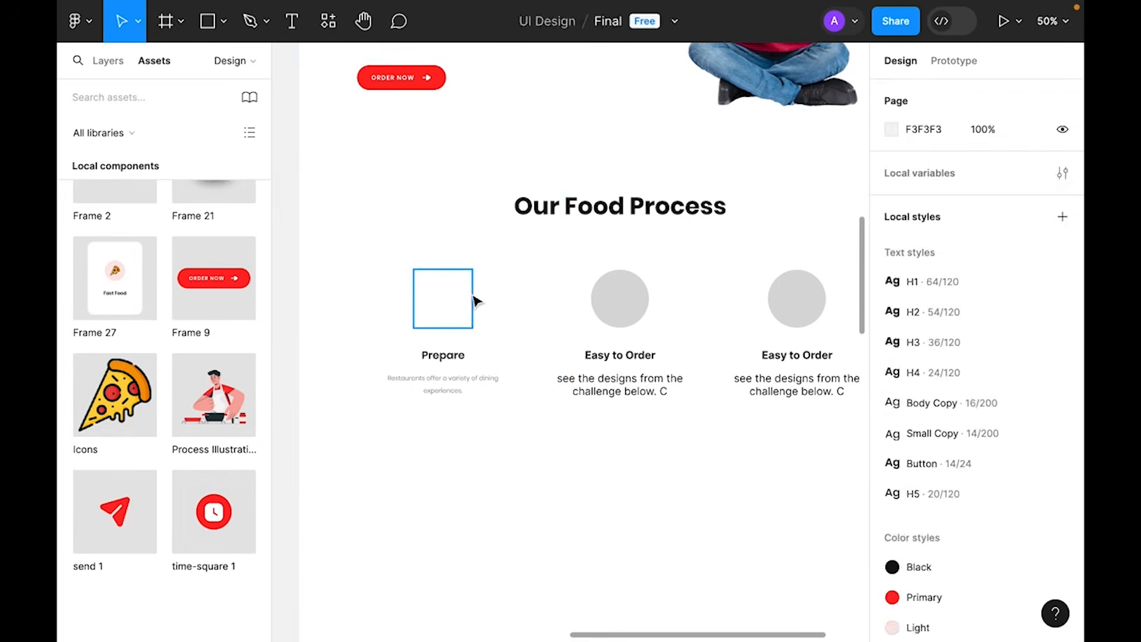
click(443, 302)
key(ctrl+v)
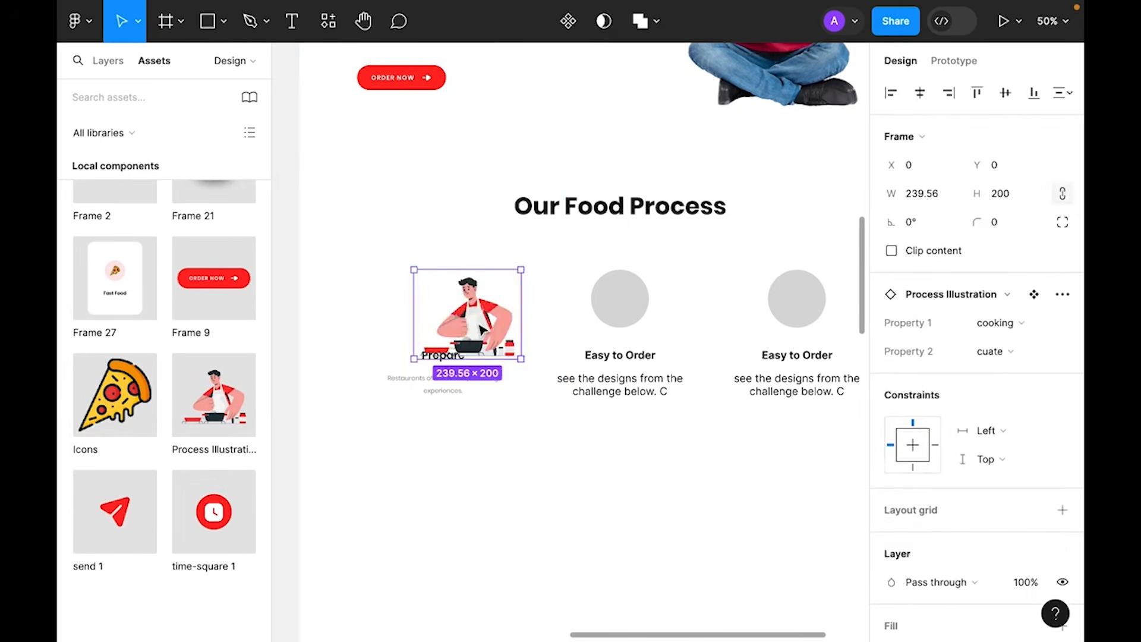
- Centre the cooking illustration horizontally and vertically within its parent frame
drag(477, 331, 453, 286)
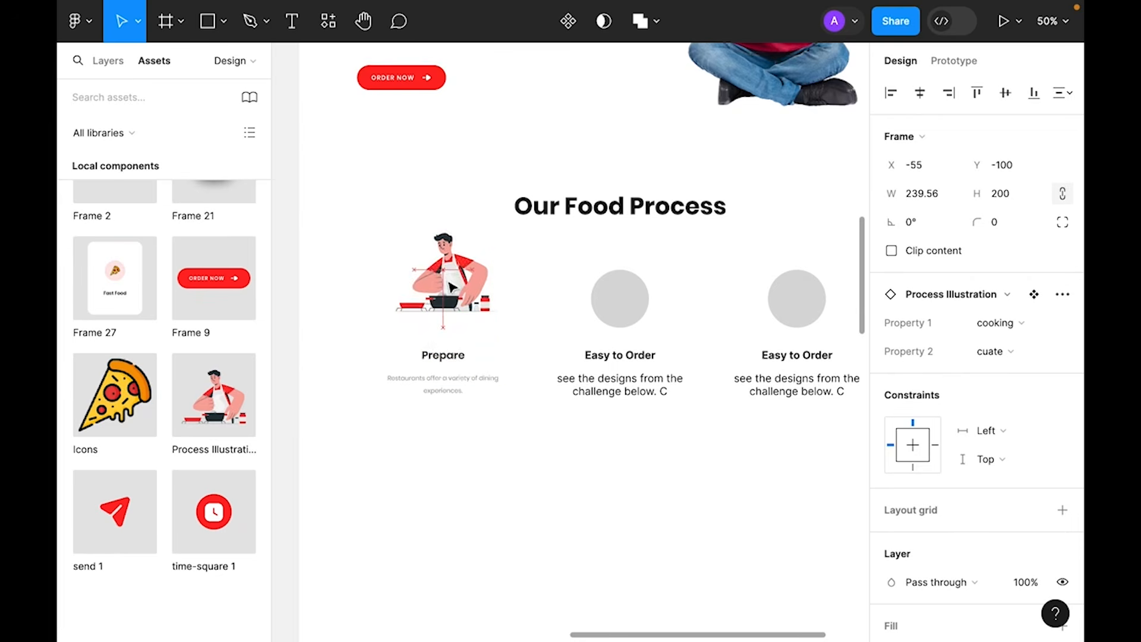
click(102, 60)
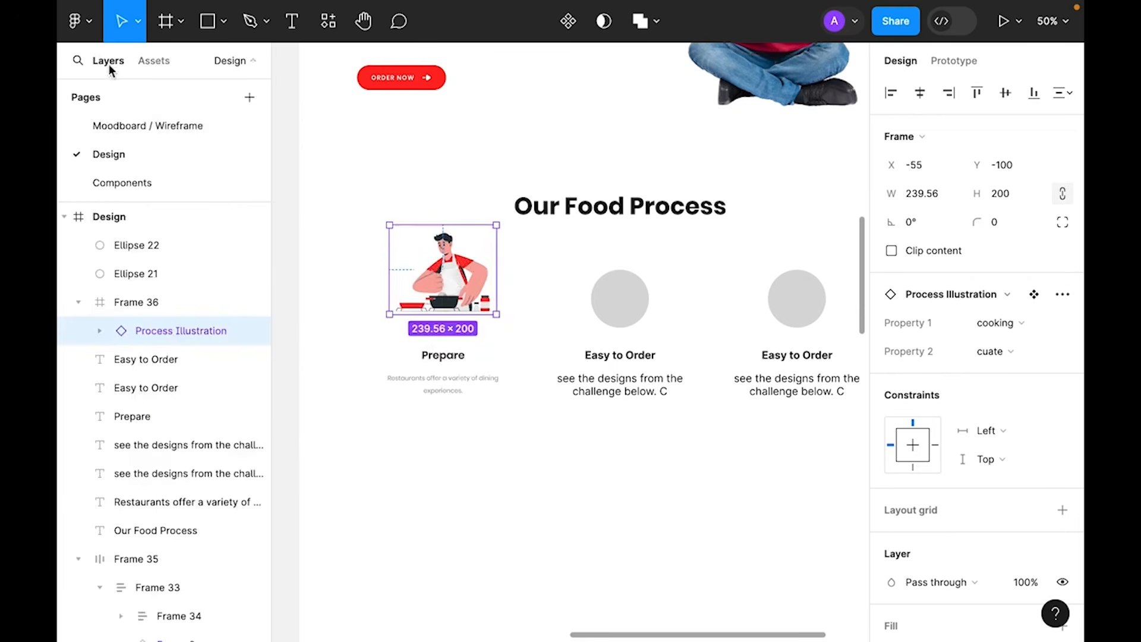
click(148, 302)
click(153, 329)
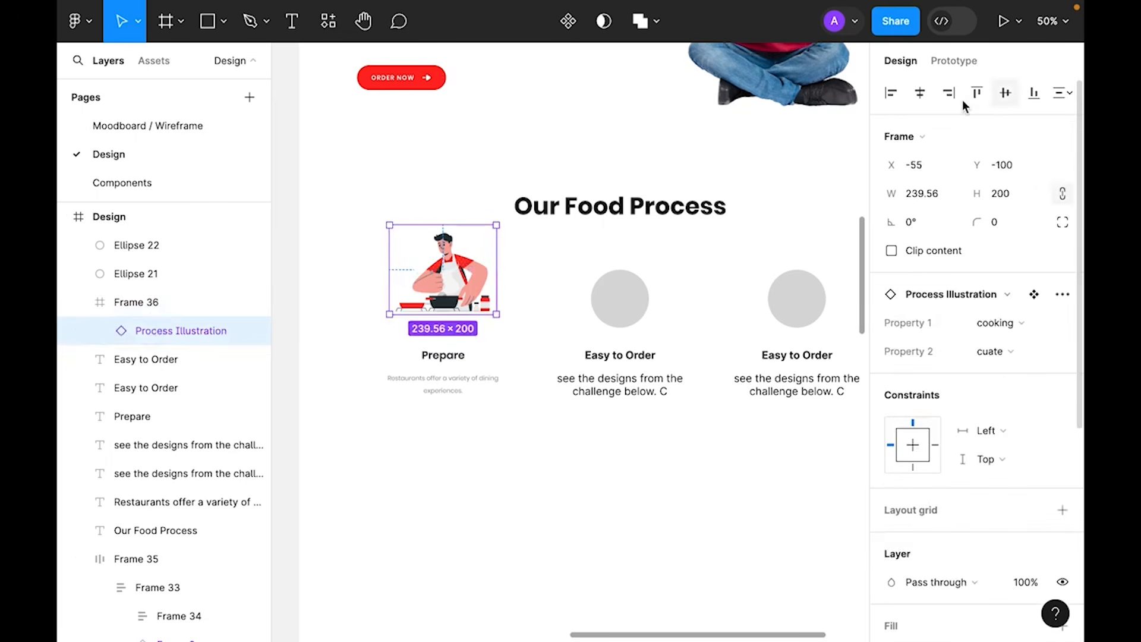
click(921, 94)
click(1005, 93)
key(Escape)
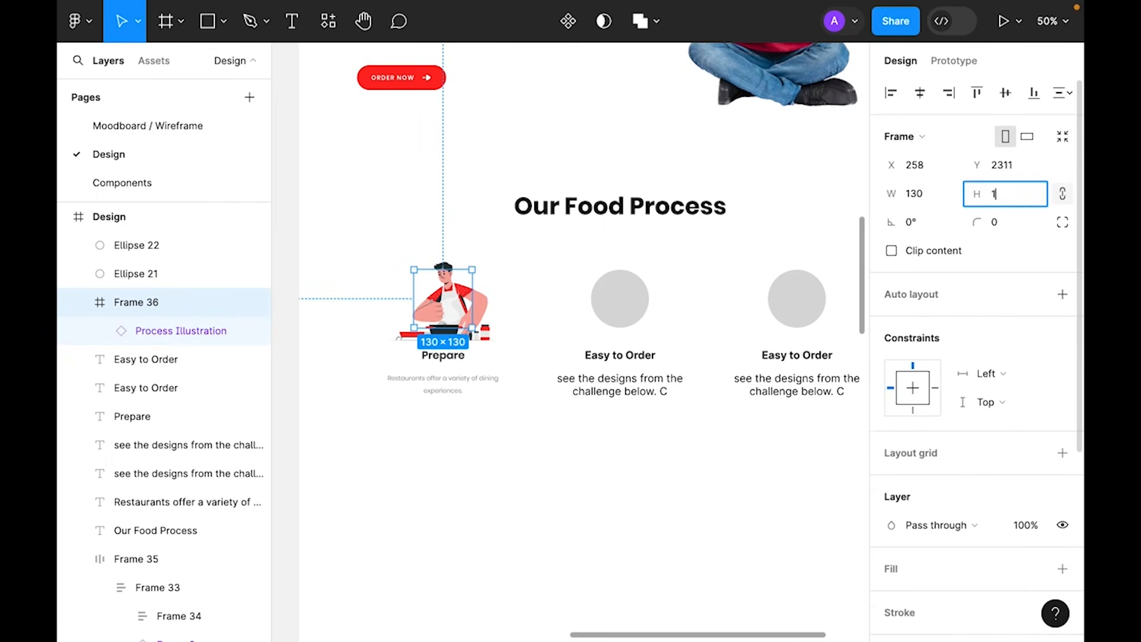
- Resize the illustration's parent frame to 128 × 128 and set its corner radius to 99
text(128)
key(Return)
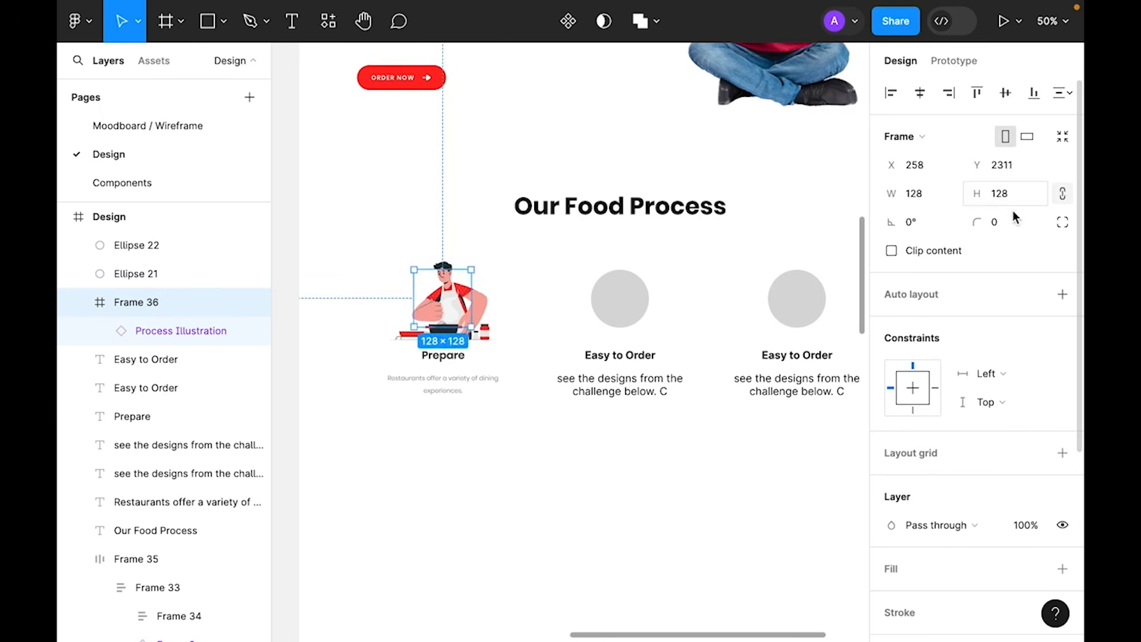
click(1011, 228)
text(99)
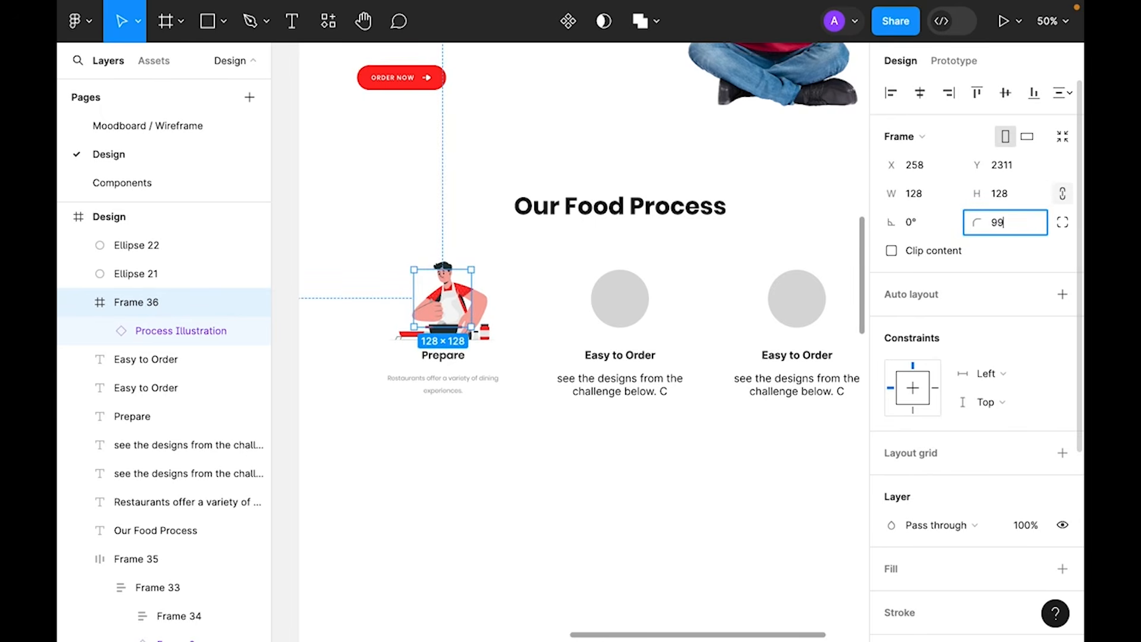
key(Return)
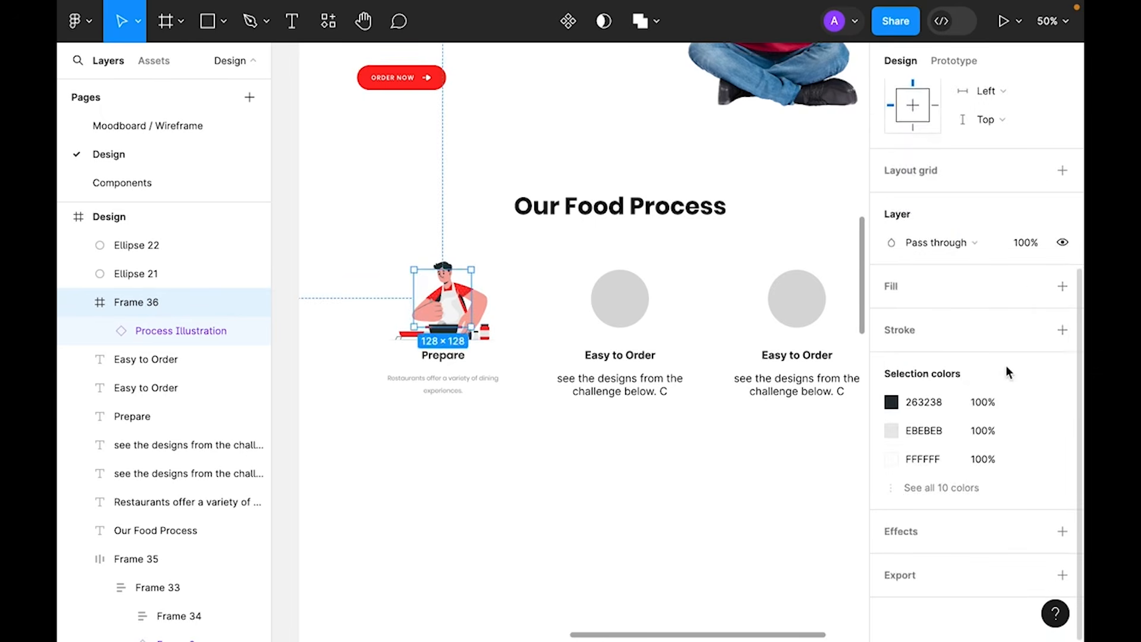
- Fill the round illustration frame with the Light color style and turn on content clipping
click(1034, 290)
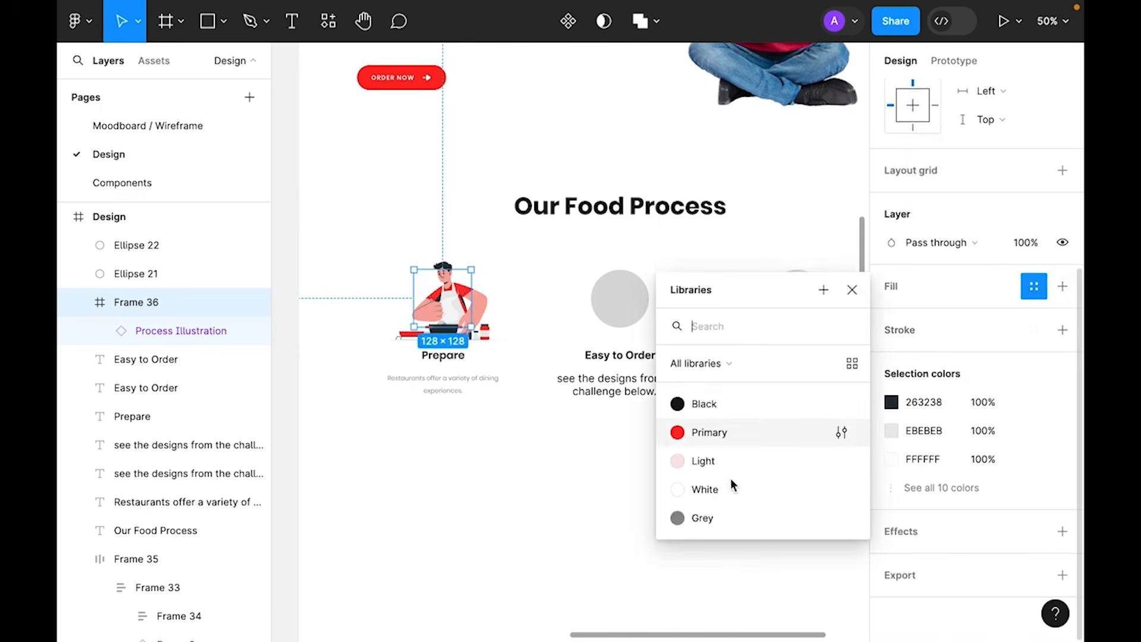
click(712, 459)
click(476, 512)
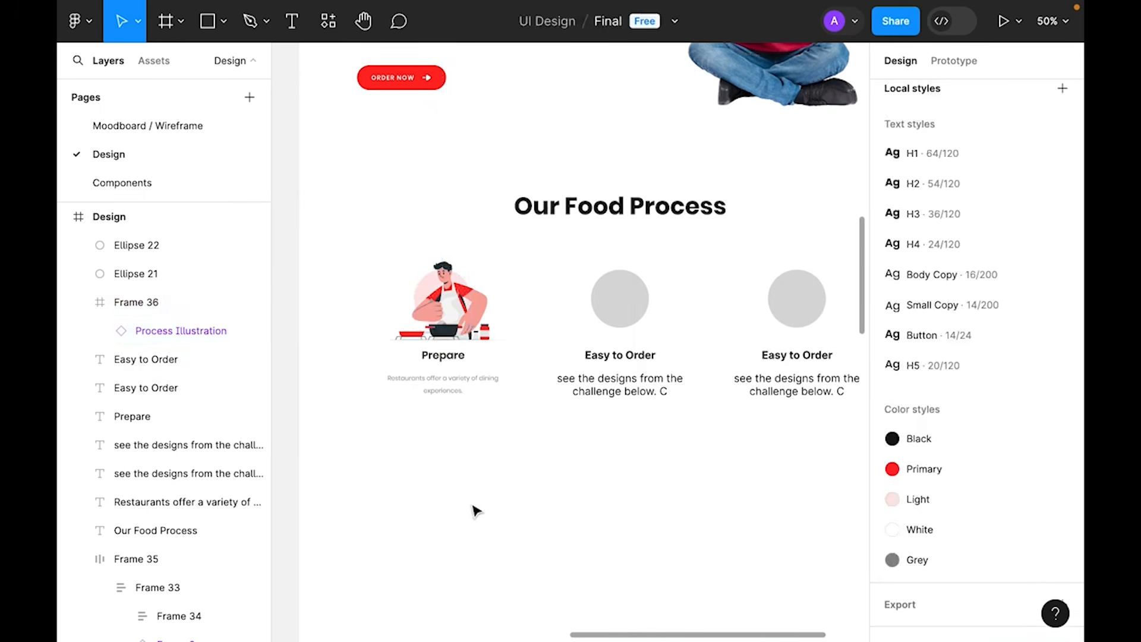
click(439, 323)
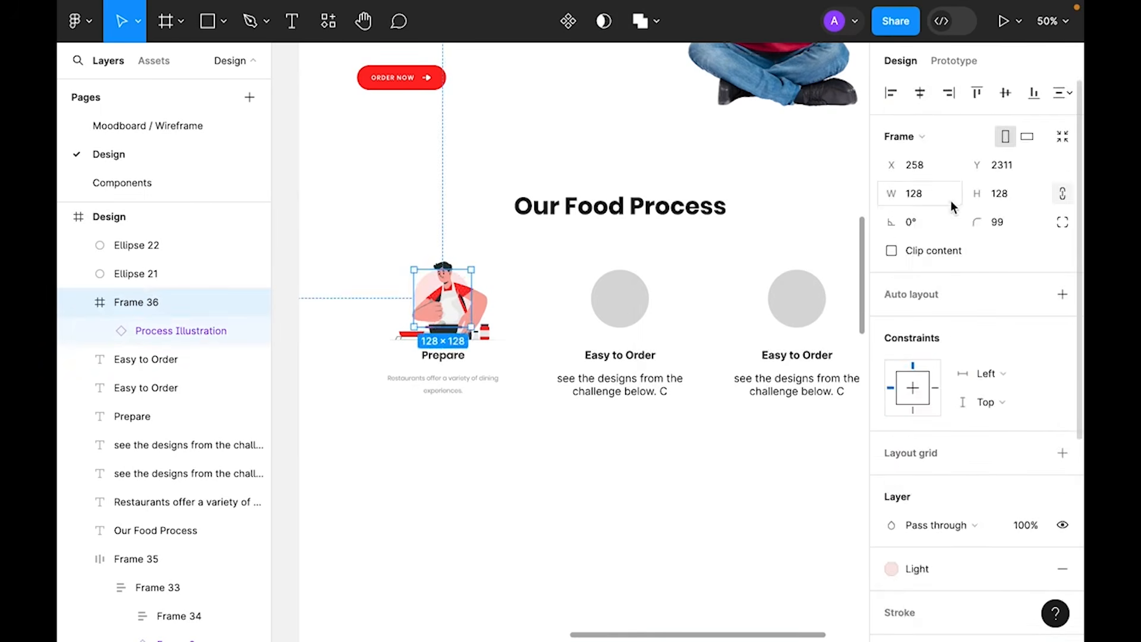
click(892, 250)
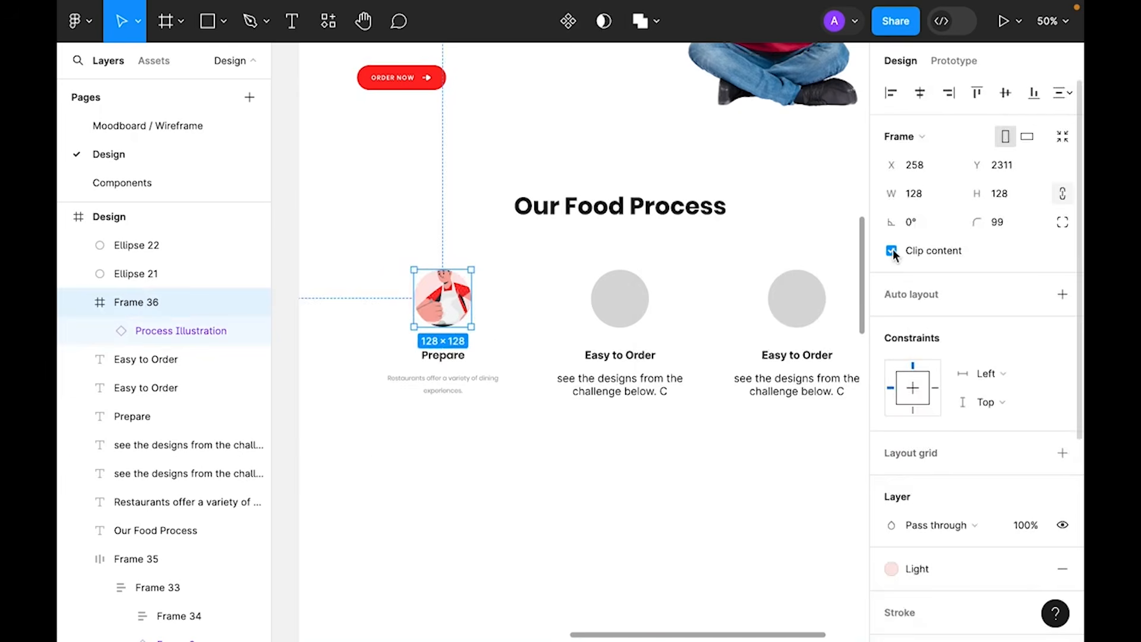
click(357, 484)
- Scale the cooking illustration proportionally to a height of 96 and centre it both ways in the round frame
double_click(450, 299)
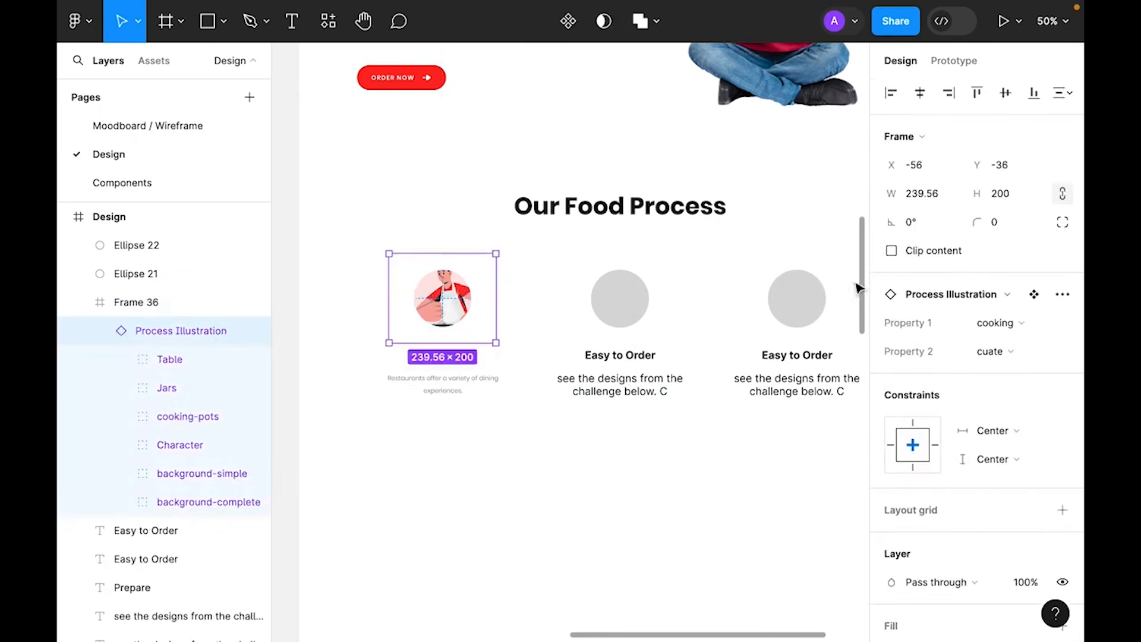
text(96)
key(Return)
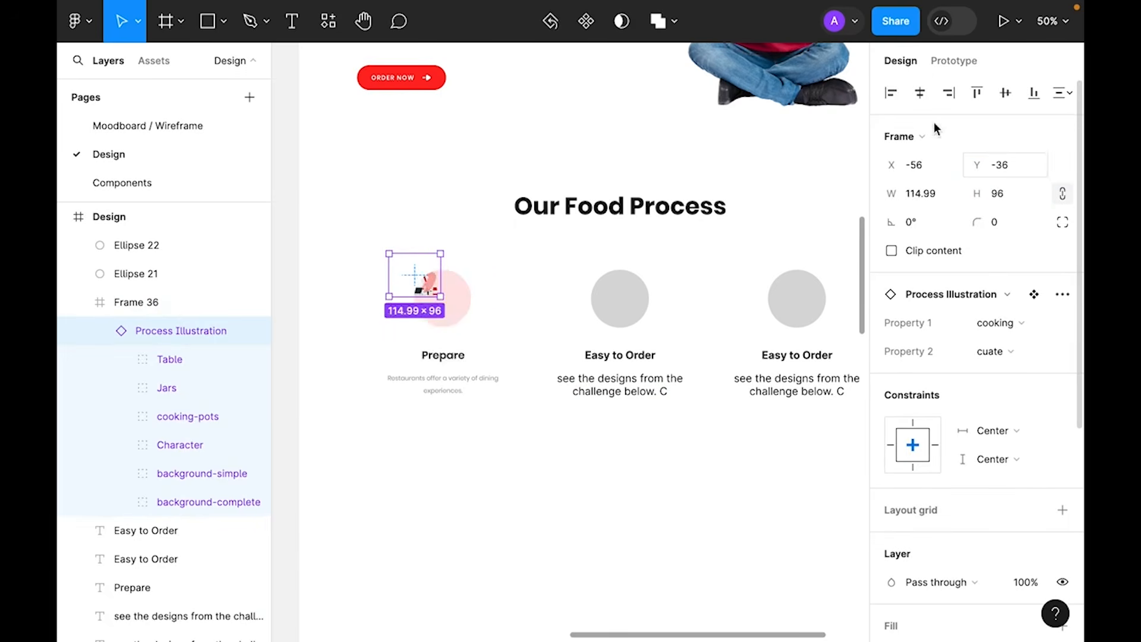
click(918, 95)
click(1005, 92)
click(662, 484)
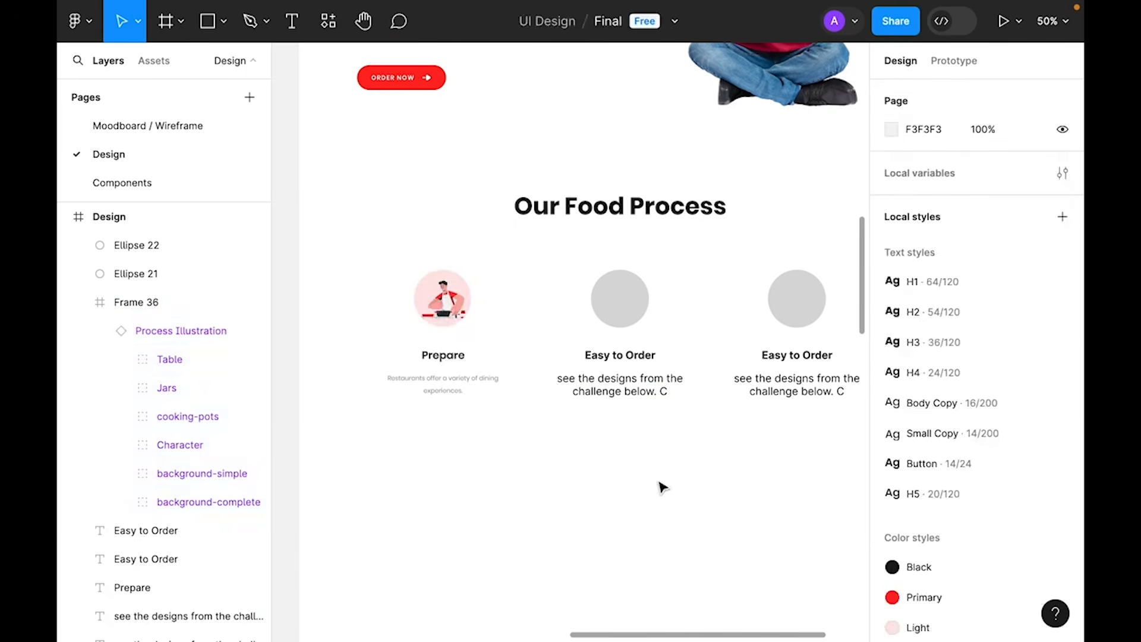
- Combine the illustration frame, Prepare title and description into one vertical auto layout
scroll(463, 282, down, 1)
click(461, 282)
shift+click(453, 326)
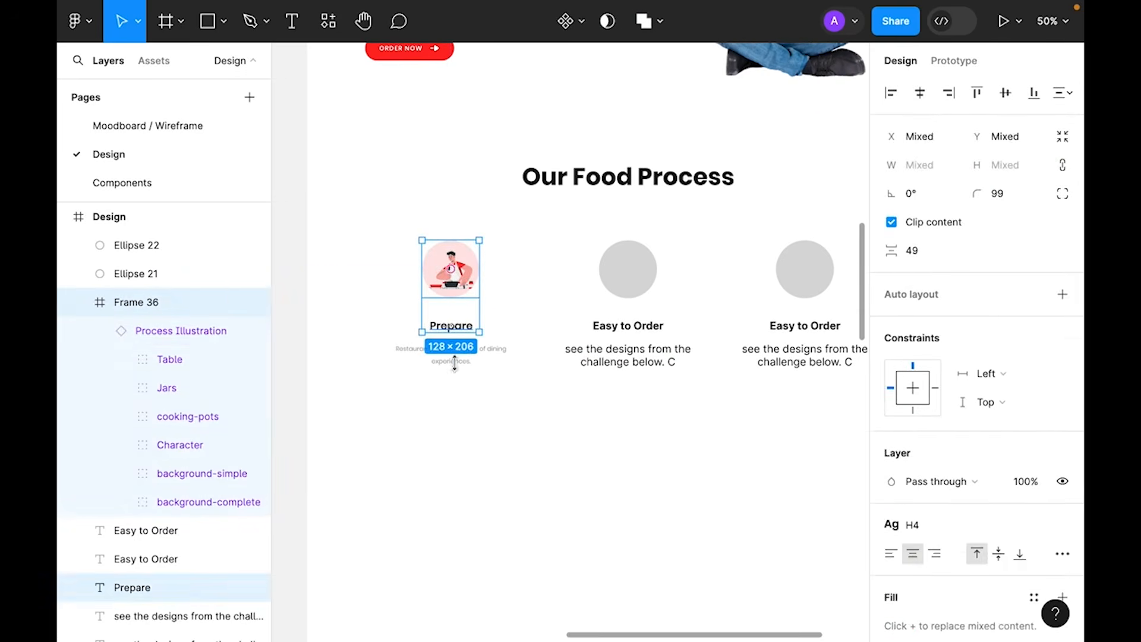
shift+click(454, 357)
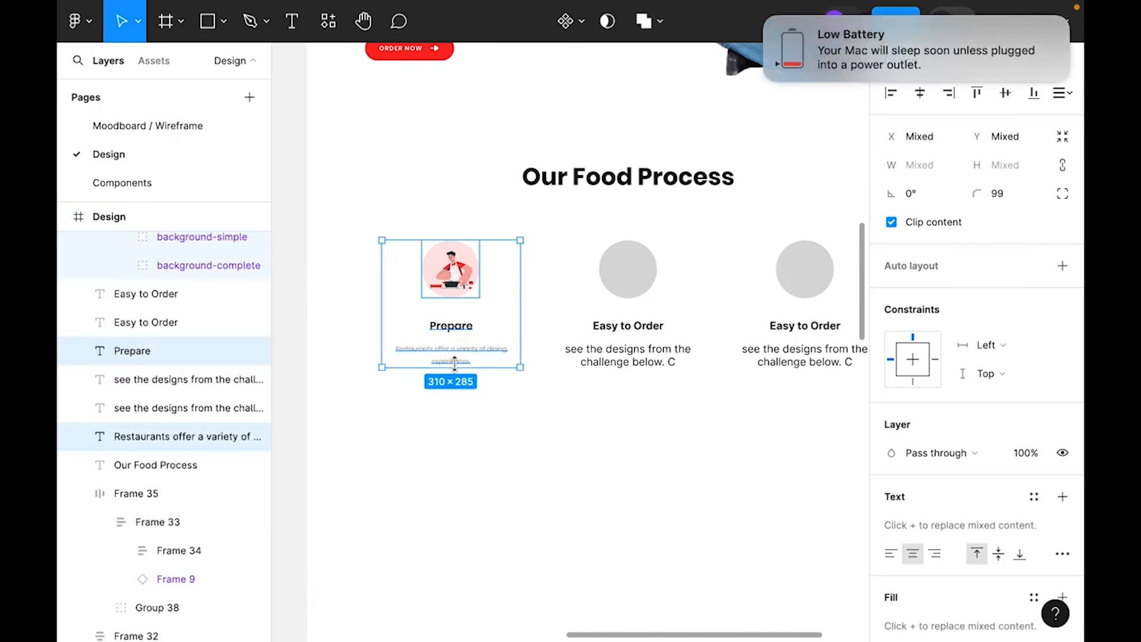
key(shift+a)
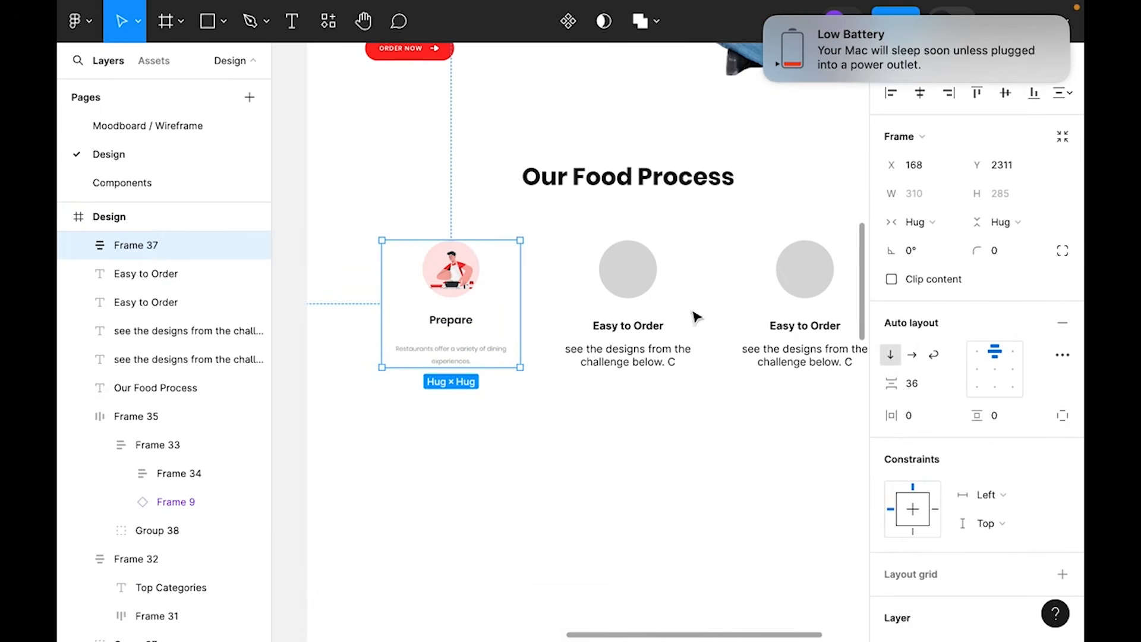
click(615, 441)
click(767, 18)
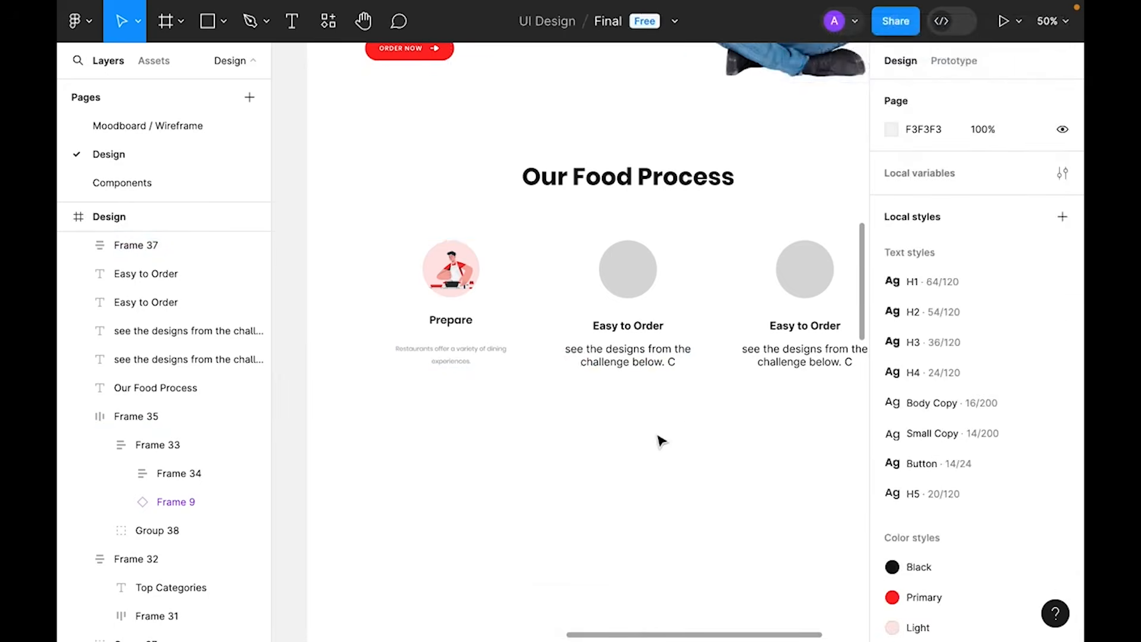
- Turn the Prepare column's auto layout frame into a component
scroll(656, 446, up, 2)
scroll(656, 445, right, 2)
click(420, 362)
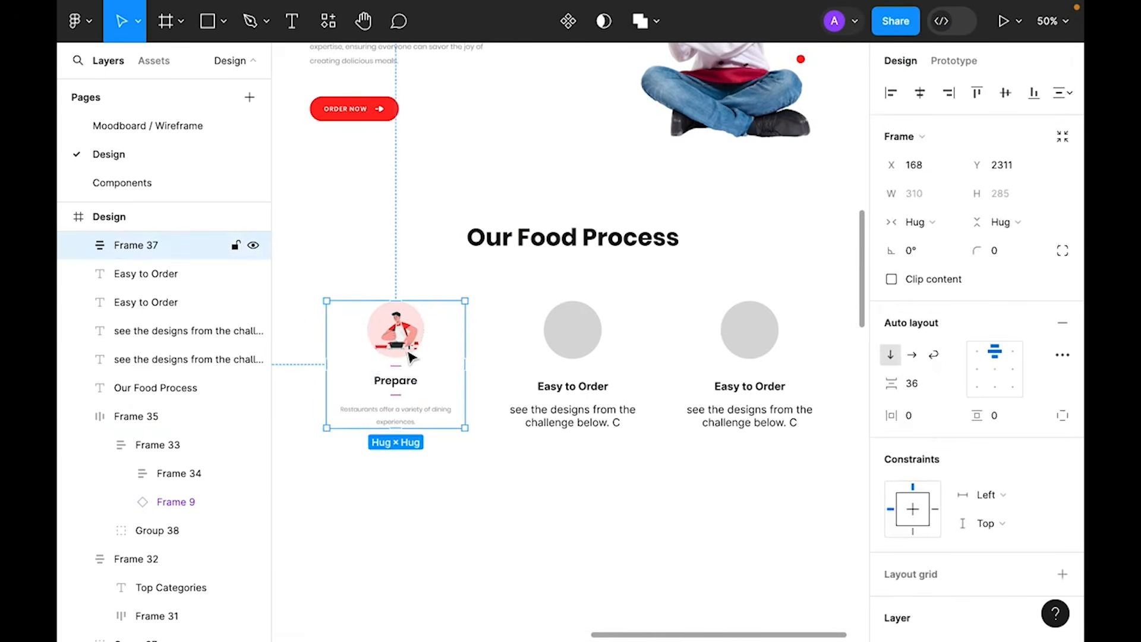
click(568, 22)
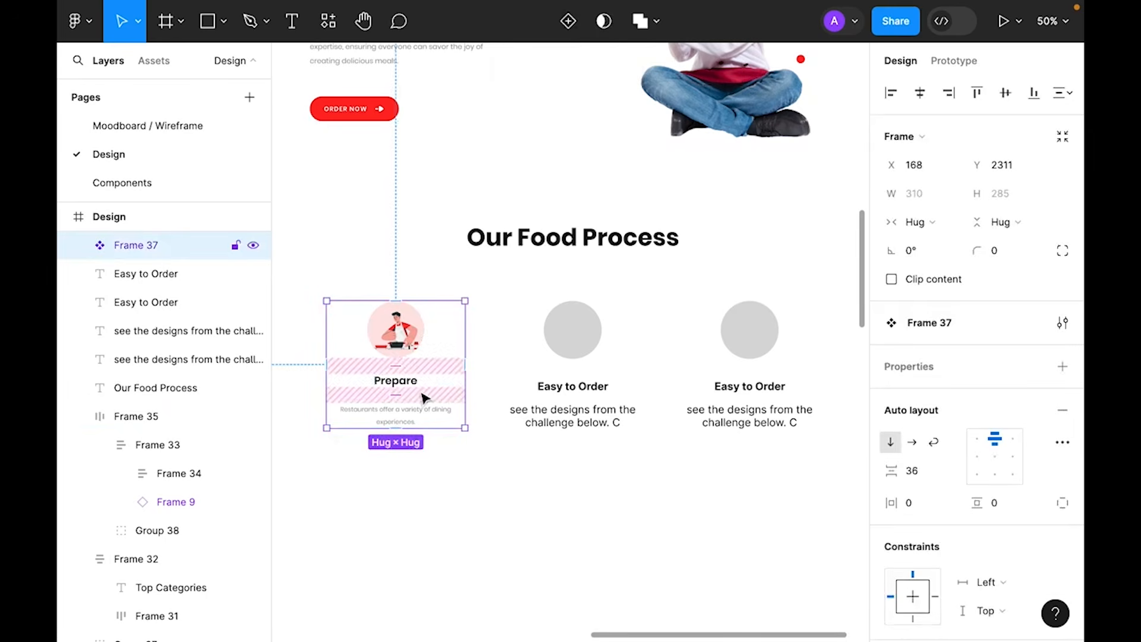
- Cut the Prepare column component from the Design page and paste it beside Frame 27 on the Components page
key(ctrl+x)
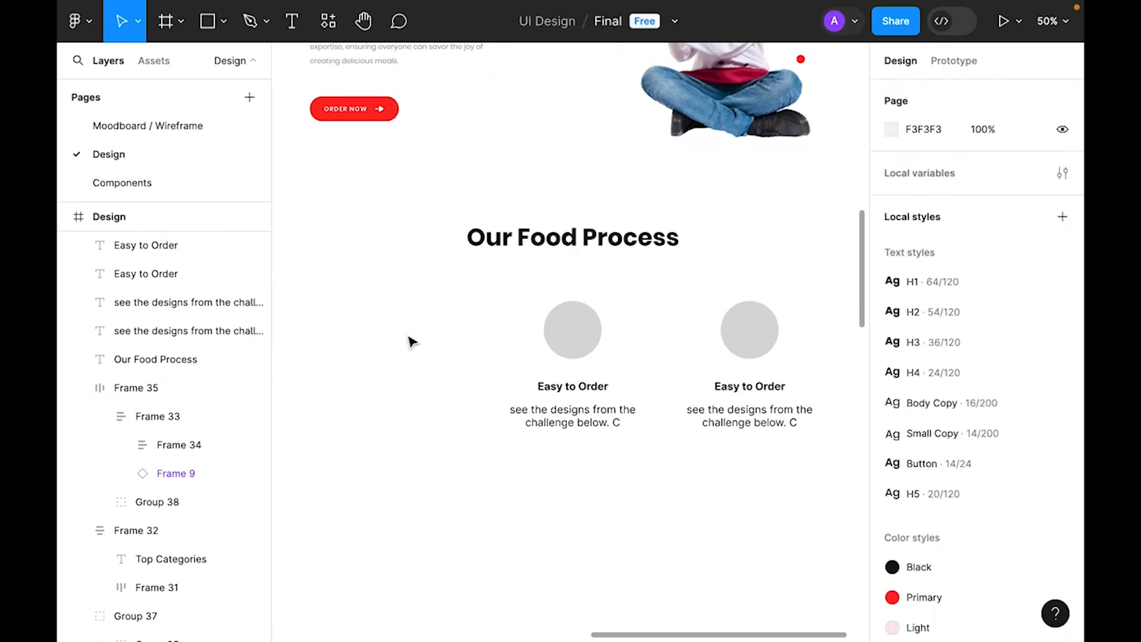
click(132, 183)
drag(776, 195, 552, 259)
right_click(603, 196)
click(642, 212)
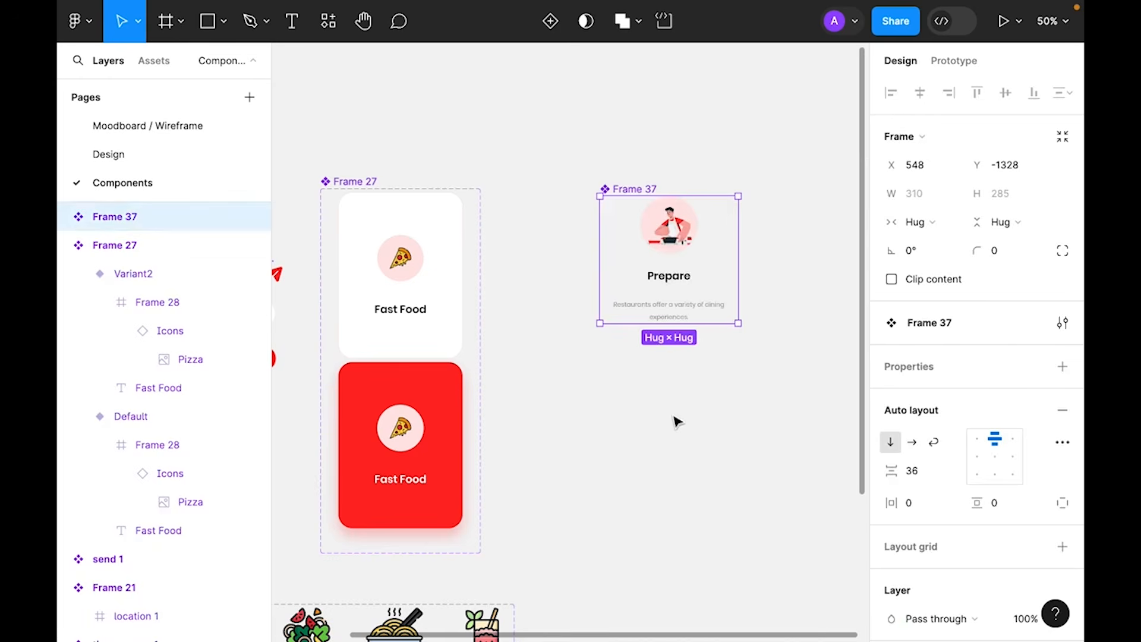
- Insert an instance of the Frame 37 component on the Design page and place it in the empty first process column
click(118, 156)
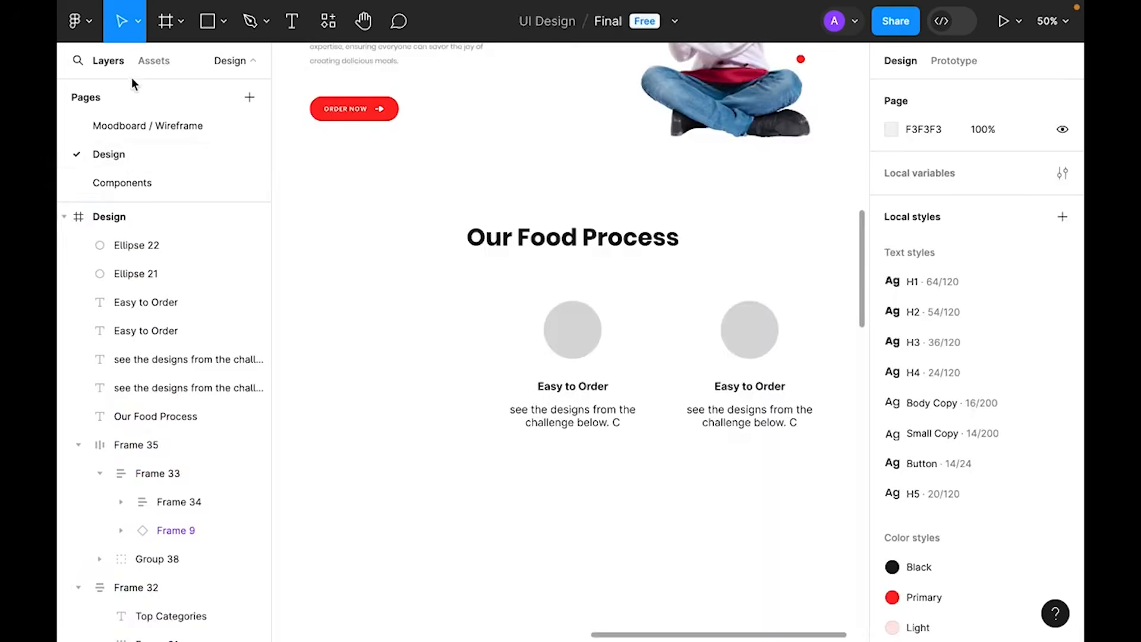
click(152, 61)
scroll(135, 523, down, 2)
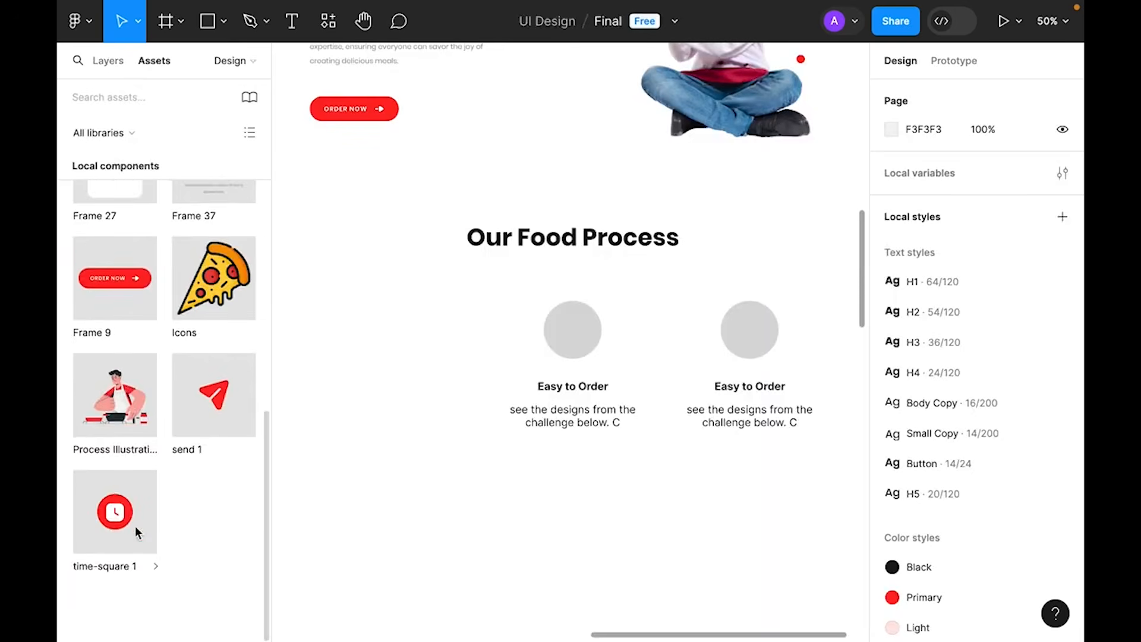
scroll(145, 523, down, 4)
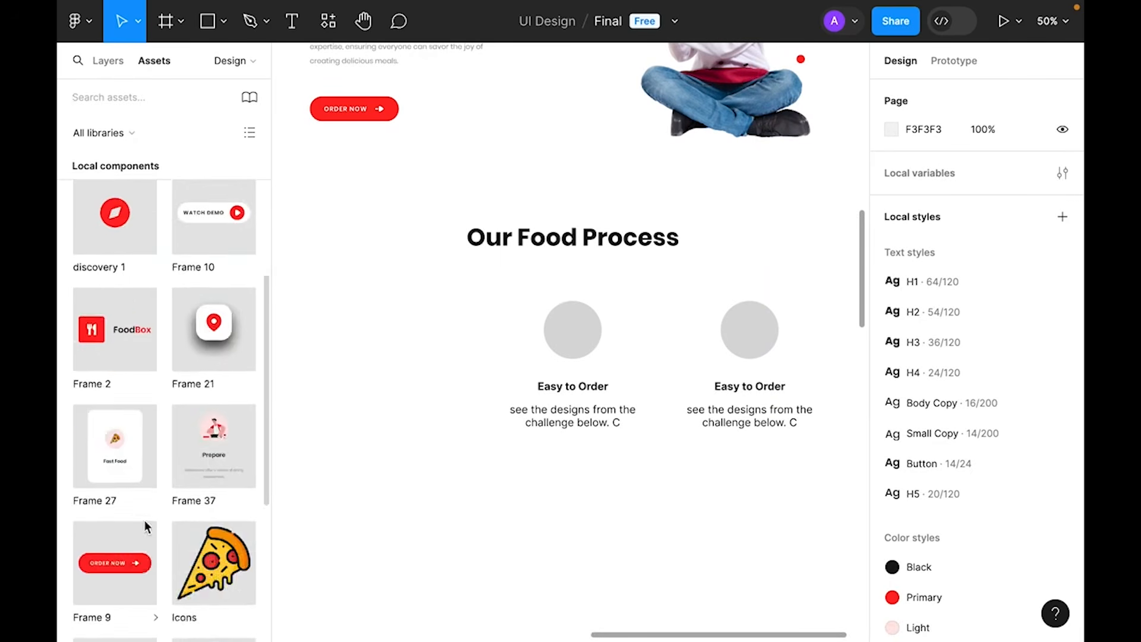
scroll(144, 520, up, 2)
drag(217, 538, 620, 591)
click(767, 558)
scroll(767, 559, down, 3)
drag(607, 487, 425, 283)
click(485, 445)
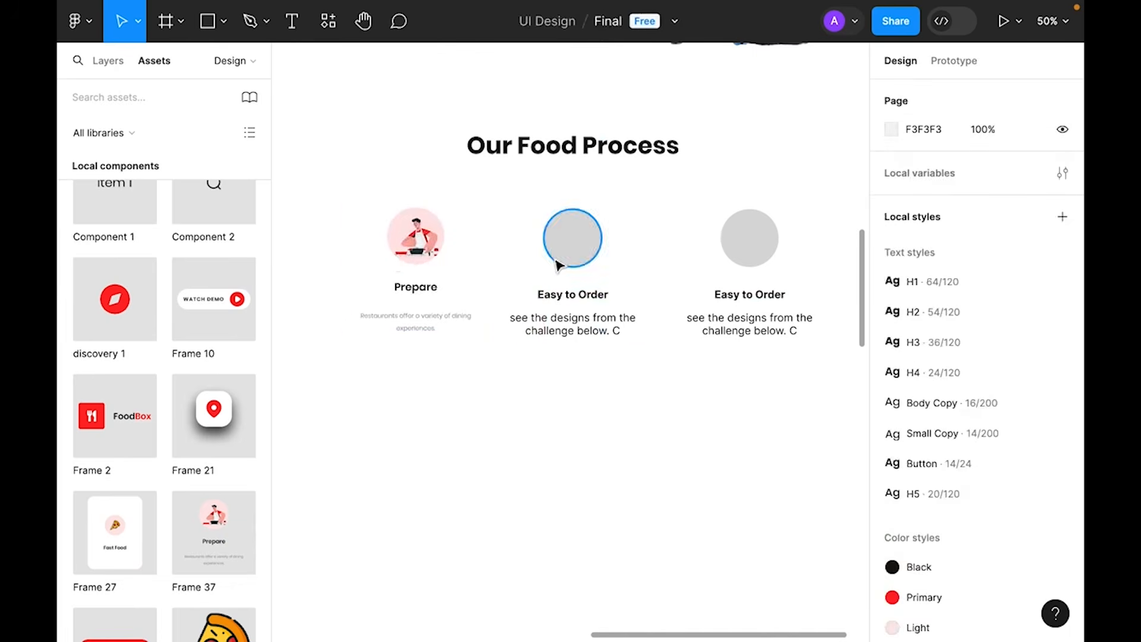
- Delete the two remaining Easy to Order placeholder columns under the Our Food Process heading
drag(776, 435, 532, 215)
key(Delete)
- Show the column layout grid on the landing page frame
key(minus)
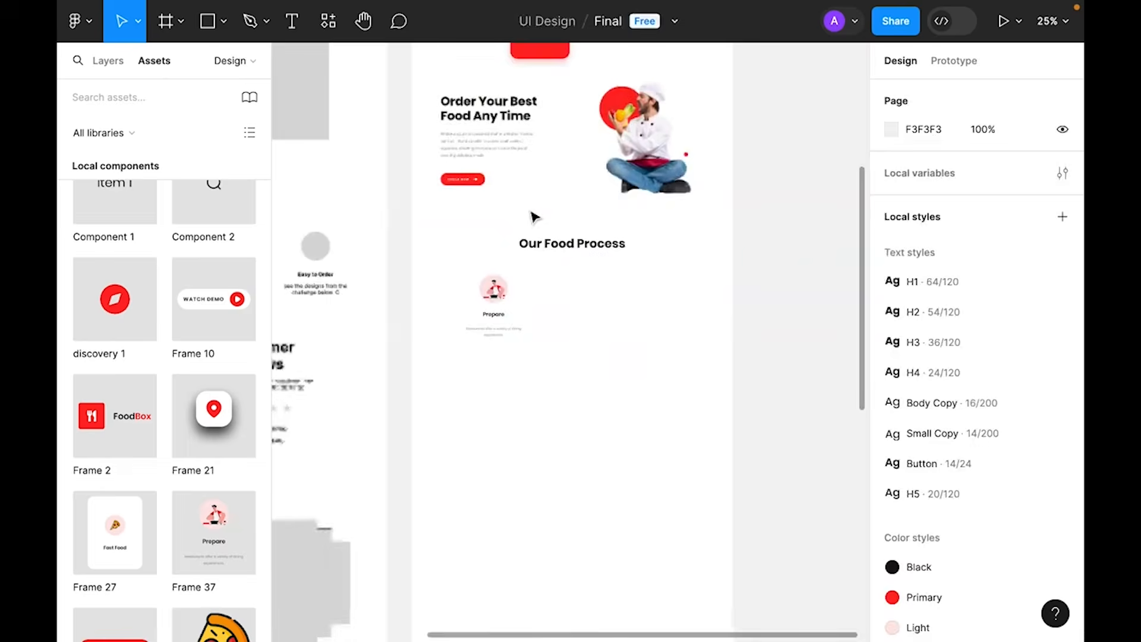
scroll(554, 425, up, 2)
click(554, 426)
click(1034, 366)
key(Escape)
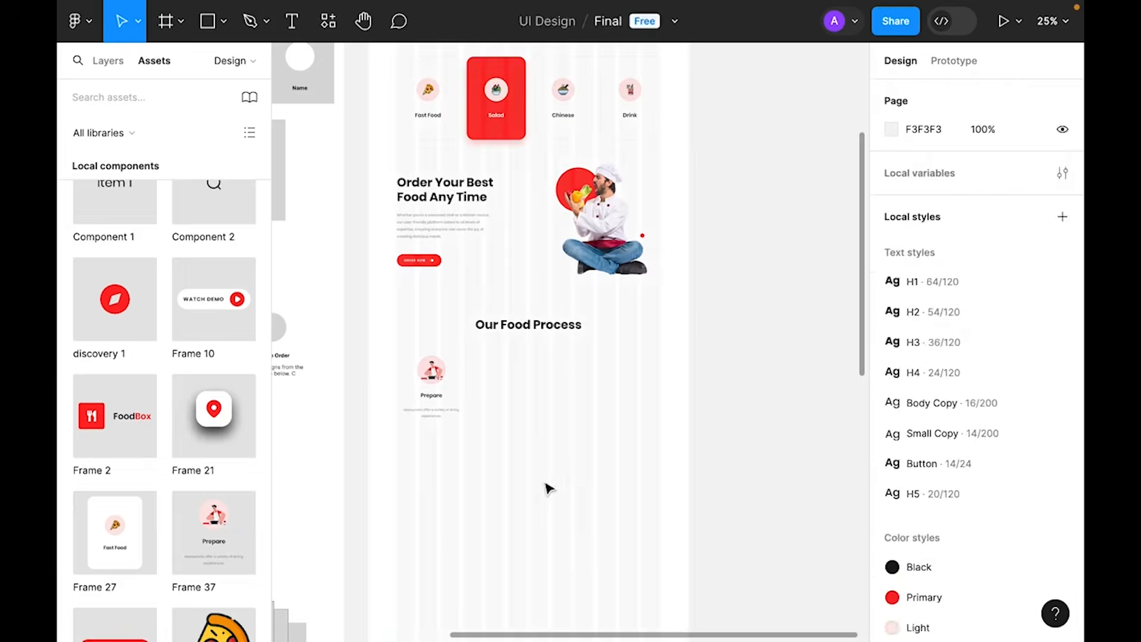
- Duplicate the Prepare column instance twice to the right at equal spacing to make a row of three
scroll(448, 456, up, 3)
drag(423, 290, 609, 290)
key(super+d)
- Combine the three Prepare columns into one horizontal auto layout with a spacing of 32
drag(798, 500, 320, 263)
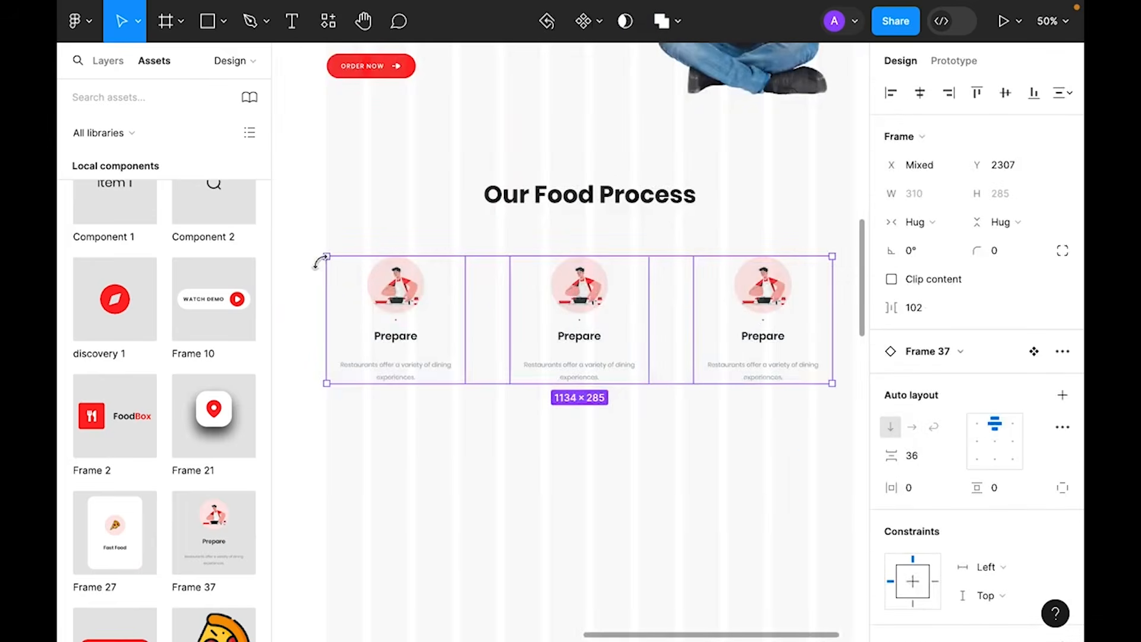
right_click(406, 294)
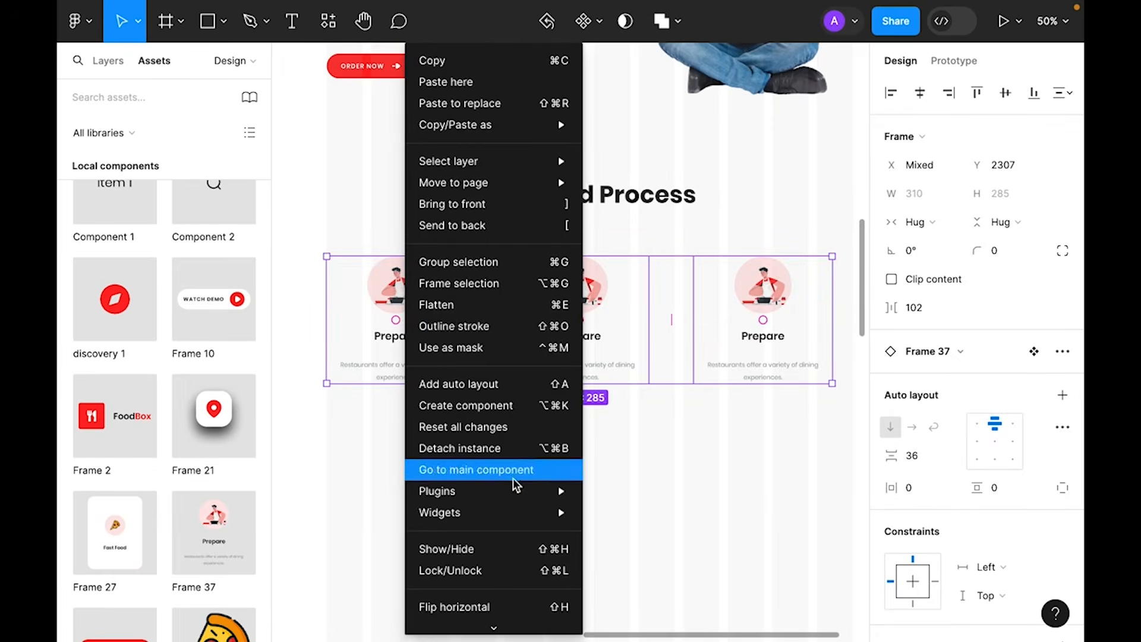
click(512, 383)
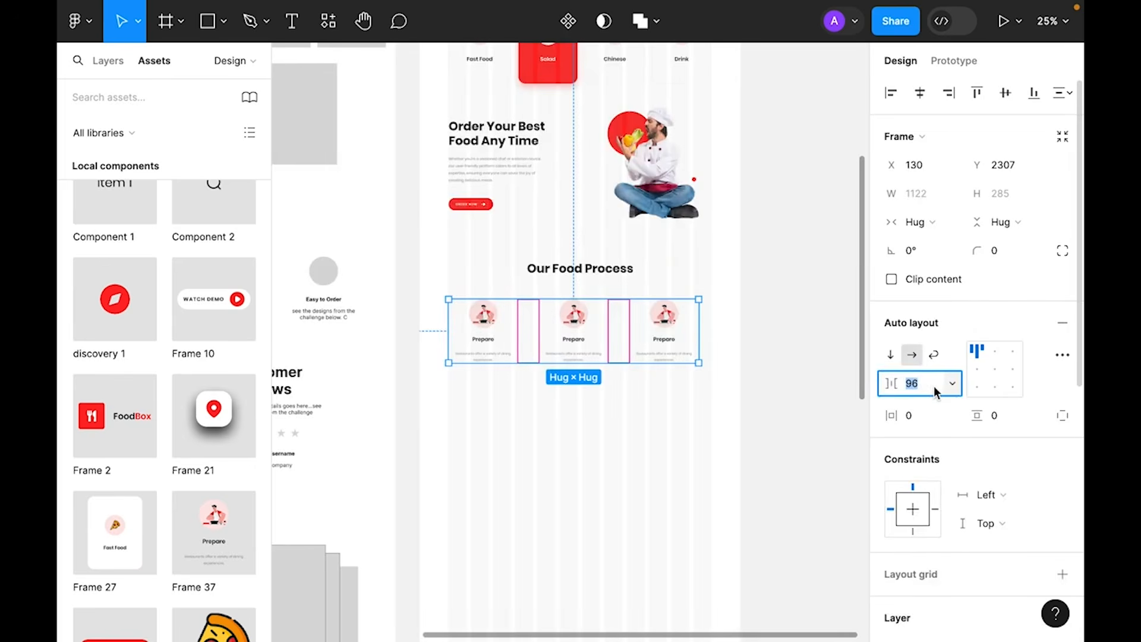
key(Return)
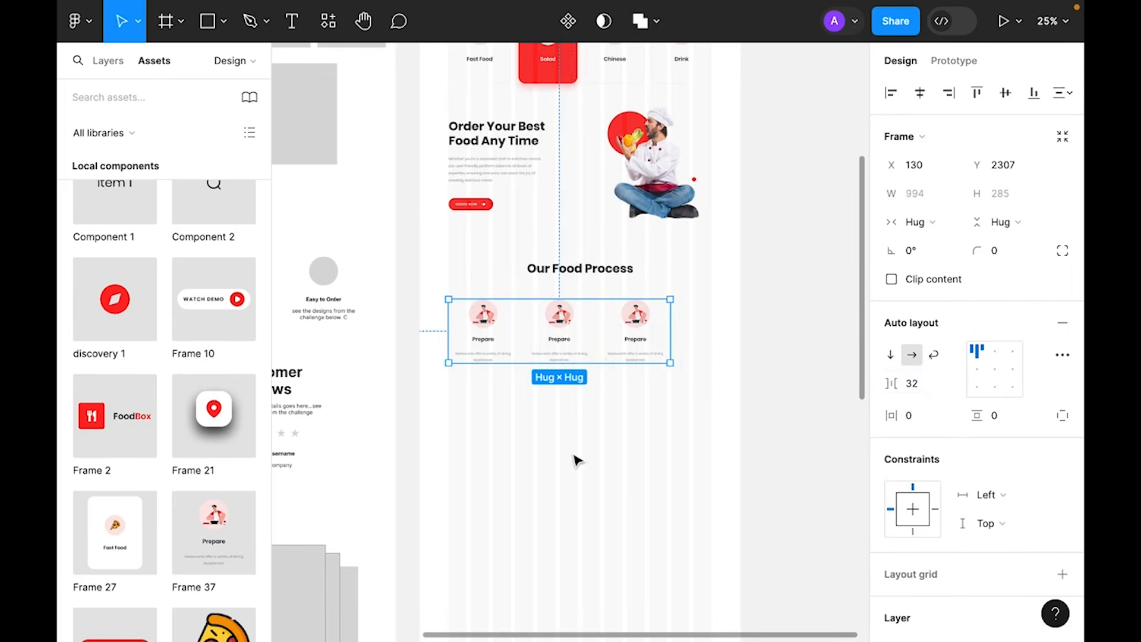
key(Escape)
- Centre the row of three Prepare columns horizontally on the landing page frame
click(562, 327)
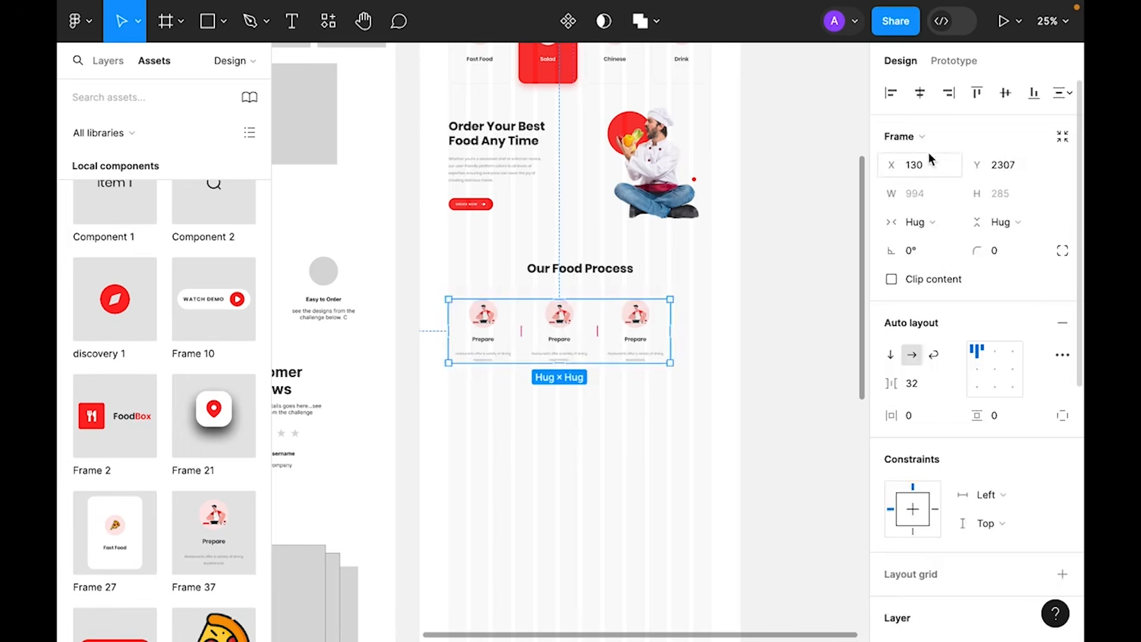
click(921, 94)
click(632, 433)
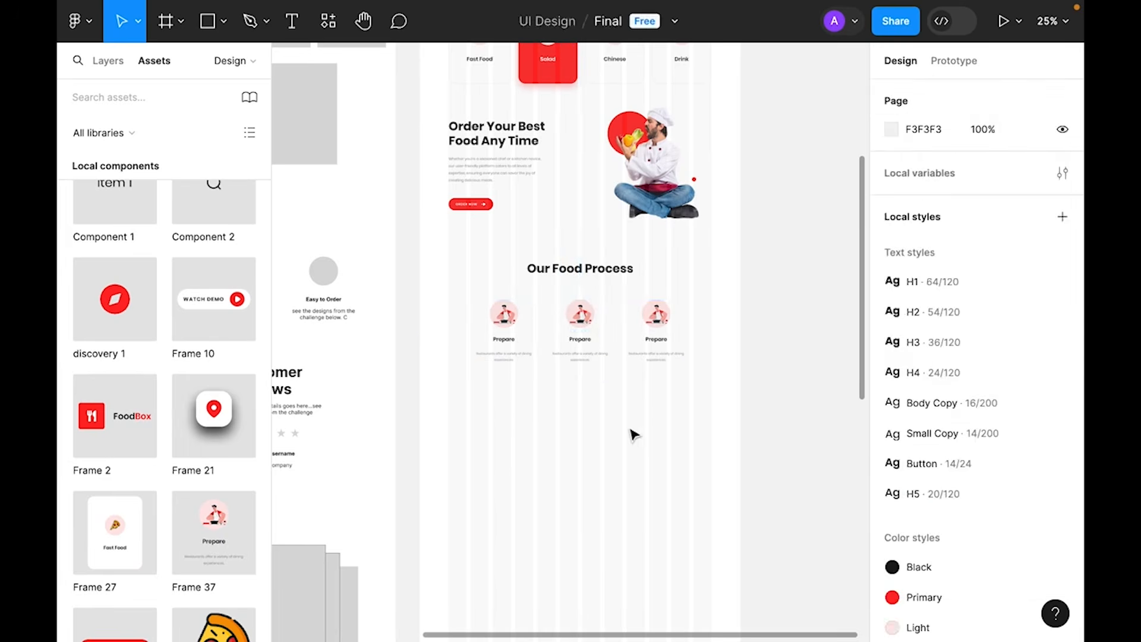
- Check the gap to the Our Food Process heading and nudge the row of Prepare columns up to Y 2265
click(575, 316)
key(alt)
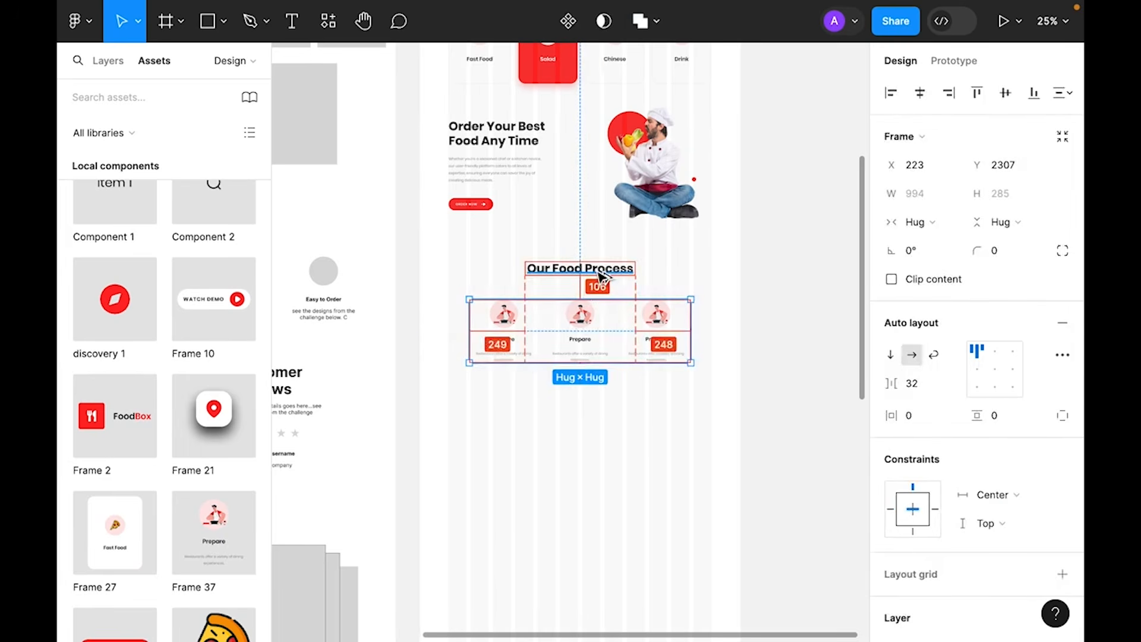
key(alt+Up)
key(alt+Up)
key(alt+Up)
key(alt+Up)
key(alt+Up)
key(alt+Up)
key(alt+Up)
key(alt+Up)
key(alt+Up)
key(alt+Up)
key(alt+Up)
key(alt+Up)
key(alt+Up)
key(alt+Up)
key(alt+Up)
key(alt+Up)
key(ctrl+plus)
key(alt+Up)
key(alt+Up)
key(alt+Up)
key(alt+Up)
key(alt+Up)
key(alt+Up)
key(alt+Up)
key(alt+Up)
key(alt+Up)
key(alt+Up)
key(alt+Up)
key(alt+Up)
key(alt+Up)
key(alt+Up)
key(alt+Up)
key(alt+Up)
key(alt+Up)
key(alt+Up)
key(alt+Up)
key(alt+Up)
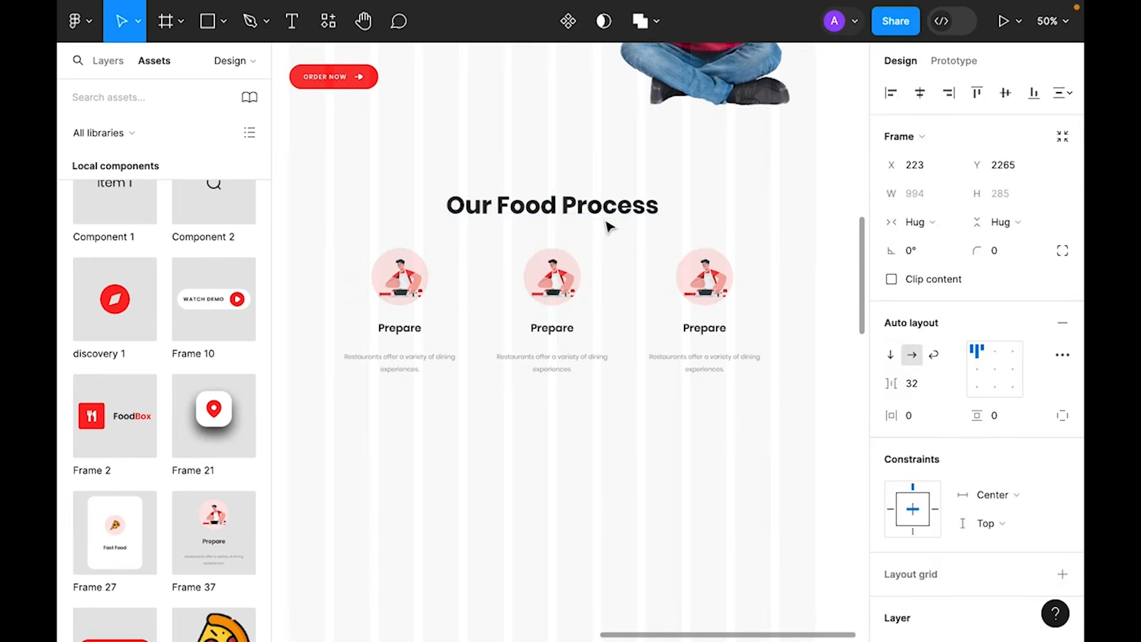
click(629, 473)
- Select the circular illustration frame inside the middle Prepare column
triple_click(550, 283)
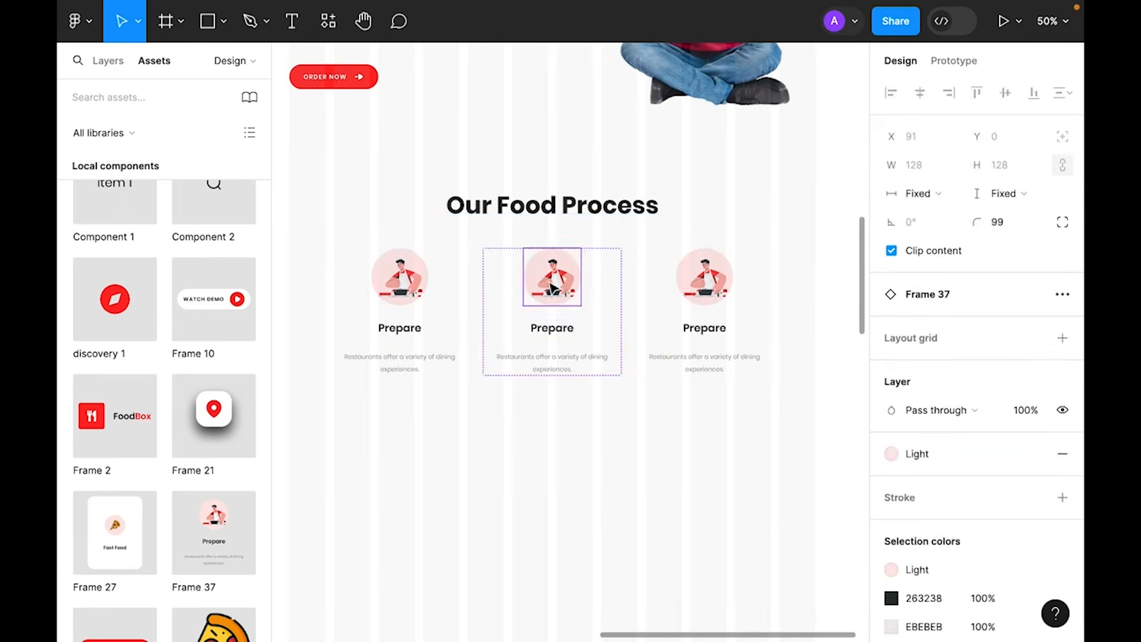
- Swap the process illustrations: use the coffee-break variant for the middle card and Group 39 for the third card
double_click(552, 287)
click(1022, 295)
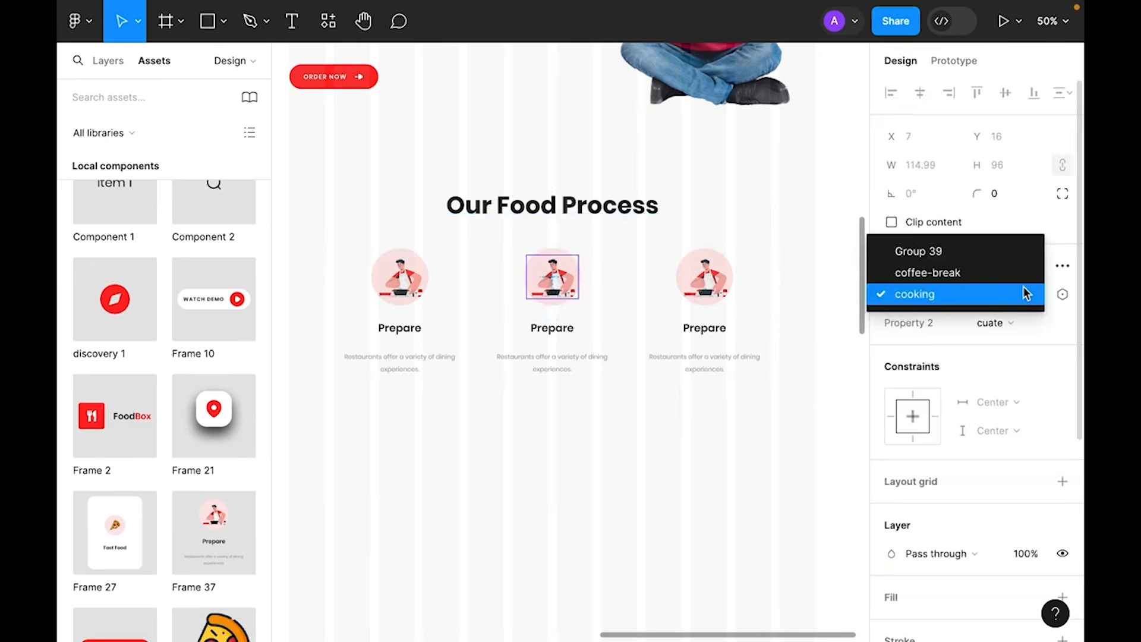
click(972, 274)
click(815, 240)
double_click(705, 280)
double_click(705, 280)
click(1022, 294)
click(962, 252)
click(796, 333)
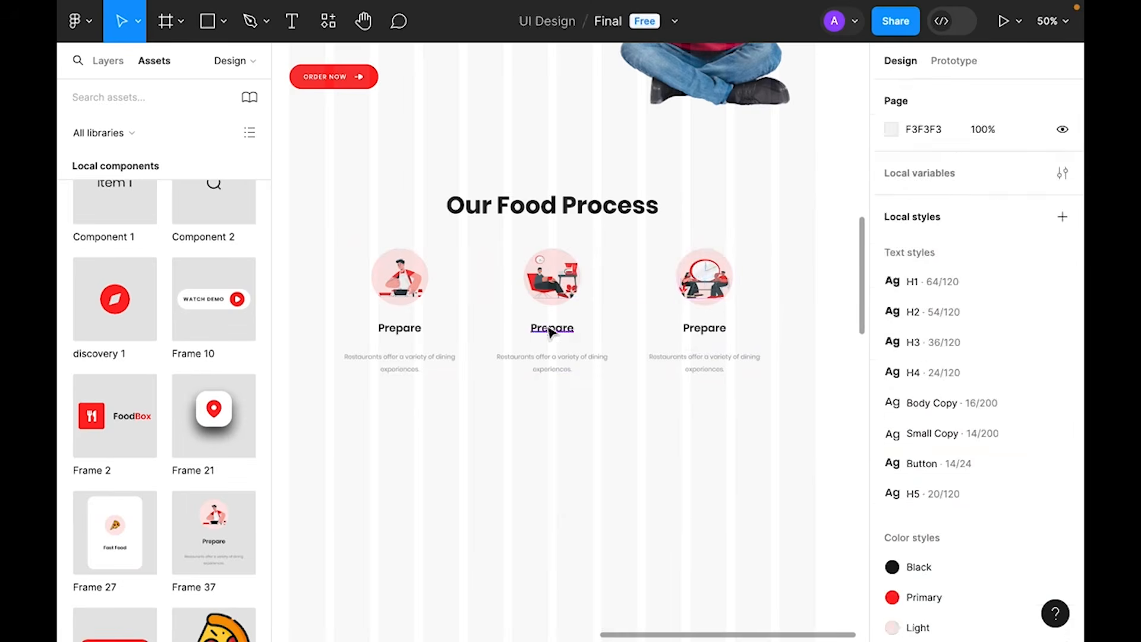
- Retitle the second and third process cards "Packing" and "Deliver", and replace their descriptions with text about catering and meal delivery
double_click(547, 327)
text(Packing)
double_click(705, 327)
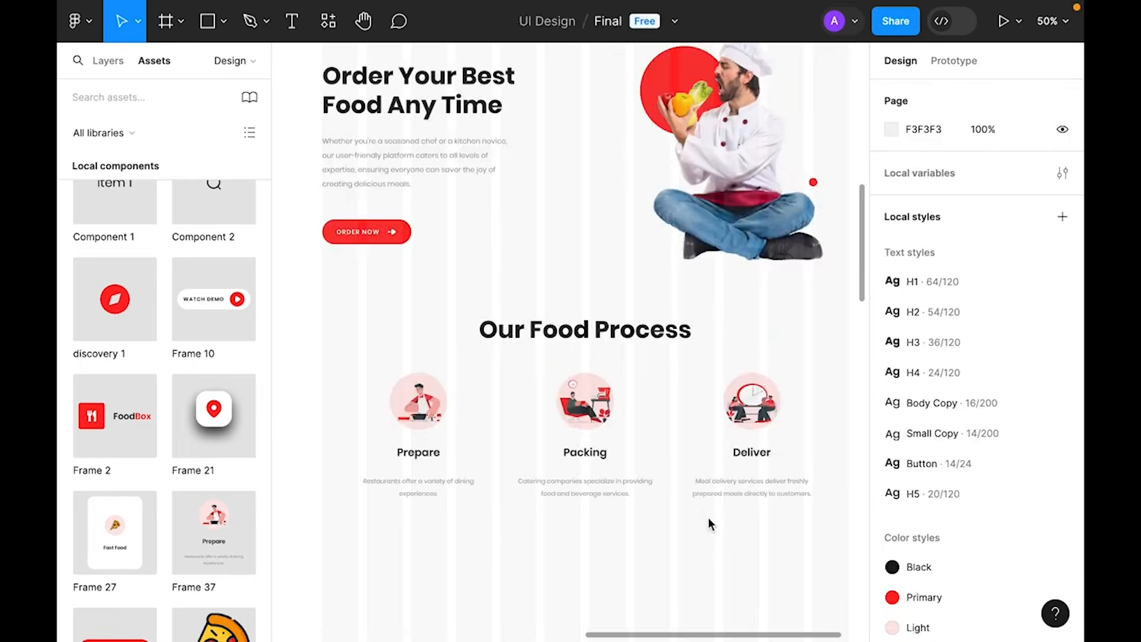
- Hide the Design frame's 12-column layout grid
scroll(711, 523, up, 10)
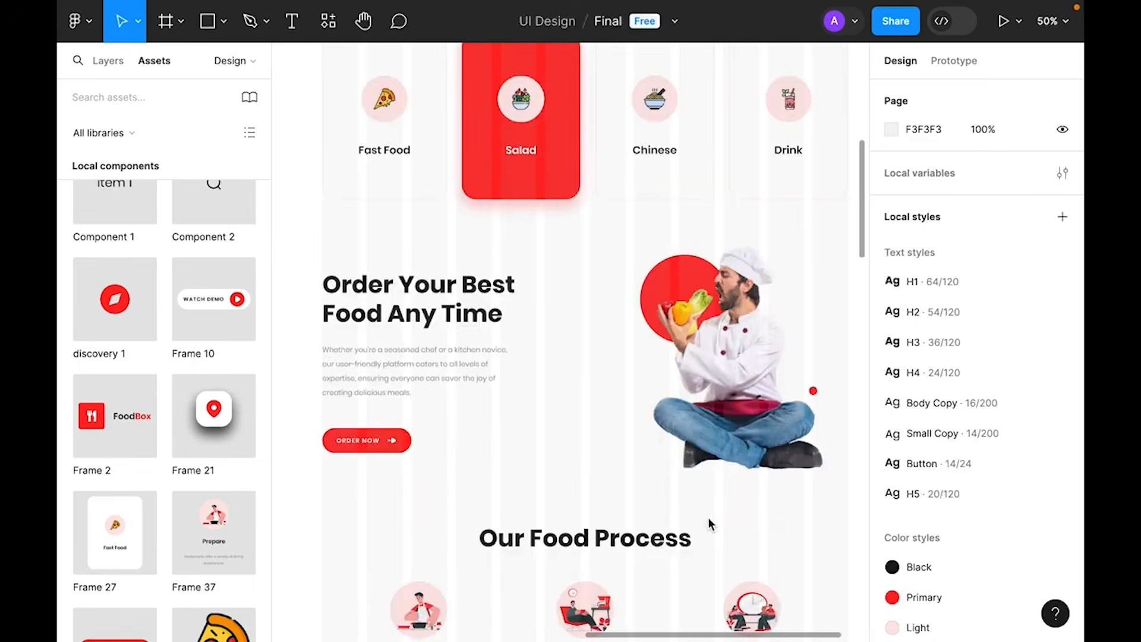
scroll(732, 489, up, 3)
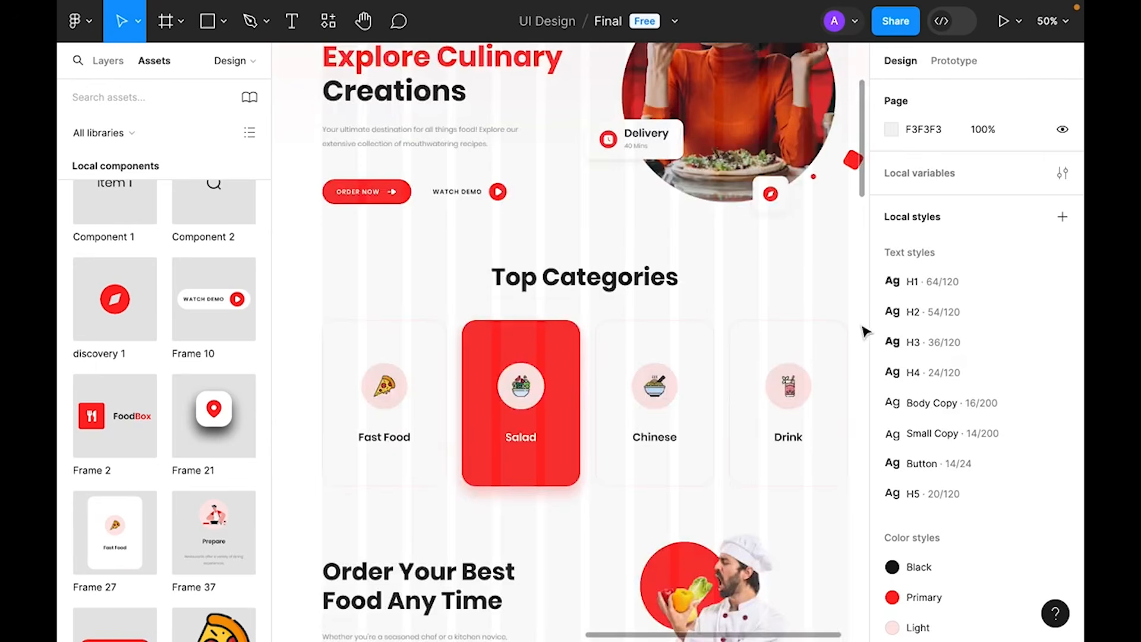
click(865, 331)
click(1038, 372)
scroll(618, 384, up, 5)
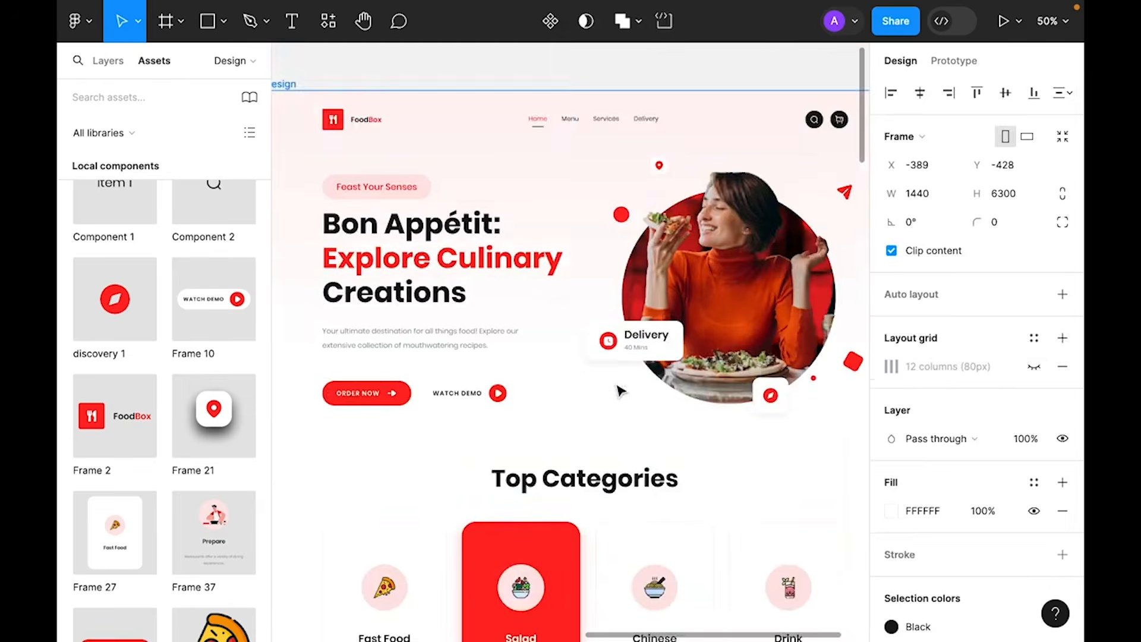
click(618, 384)
- Copy all elements of the Customer Reviews section from the wireframe, including image, circles, text and stars
key(super+minus)
scroll(573, 225, down, 8)
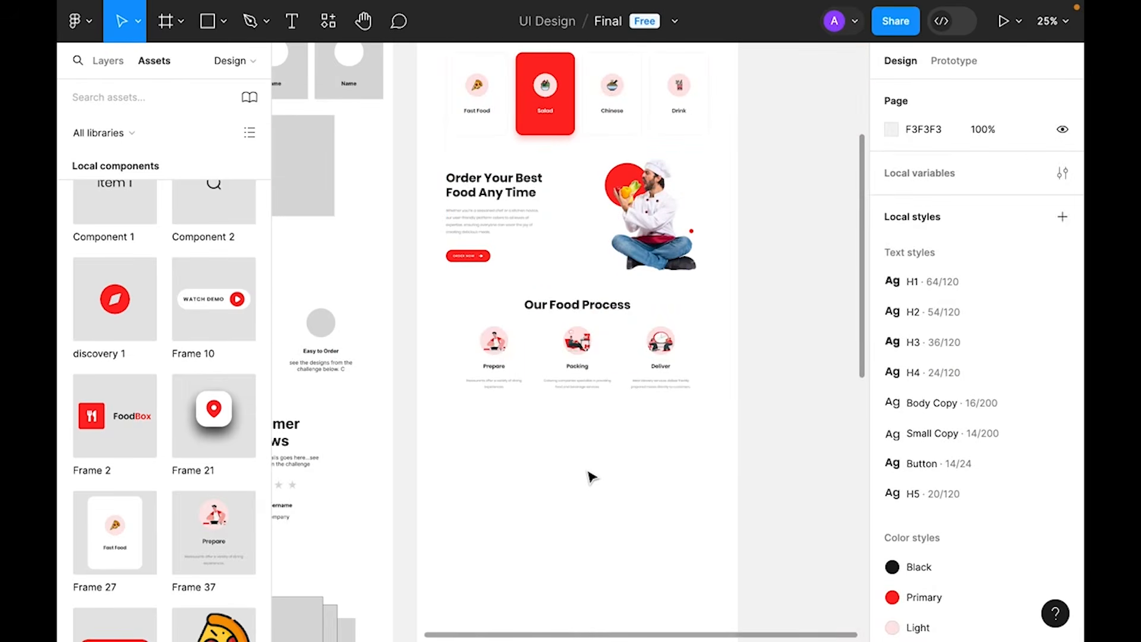
key(super+plus)
scroll(587, 488, down, 3)
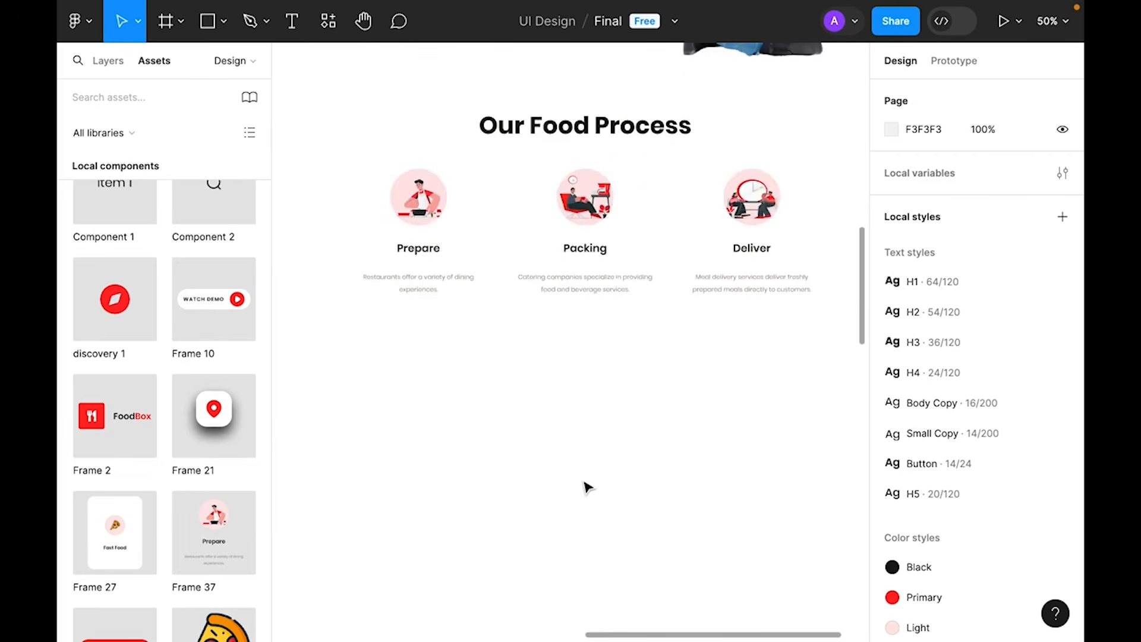
drag(422, 366, 727, 368)
drag(445, 413, 742, 363)
drag(551, 398, 680, 308)
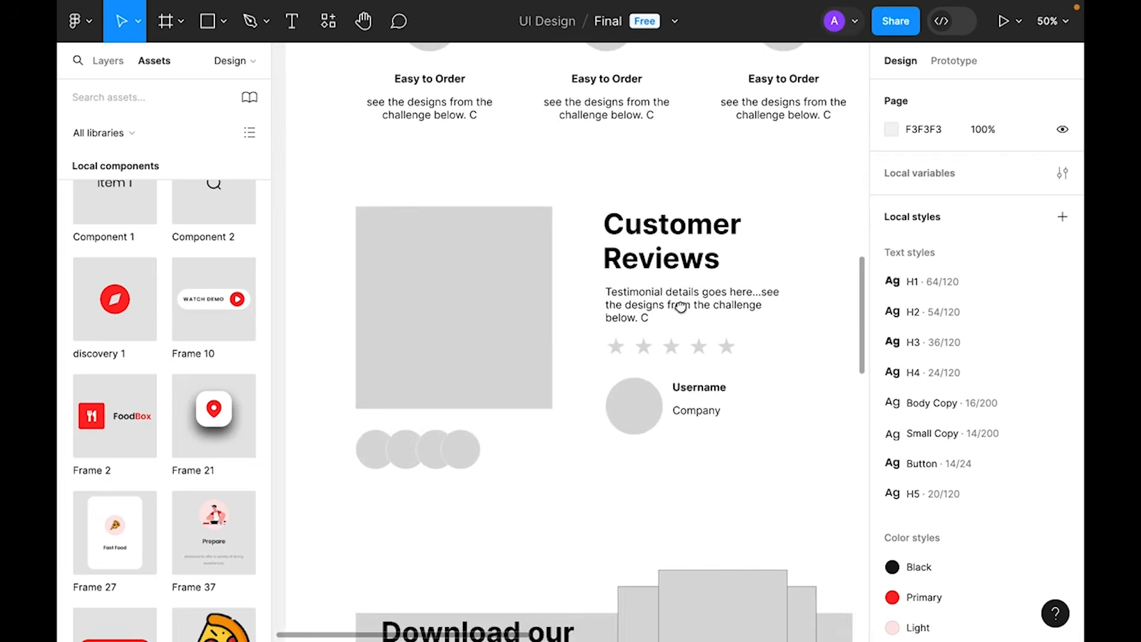
drag(625, 344, 581, 298)
drag(767, 461, 289, 168)
key(minus)
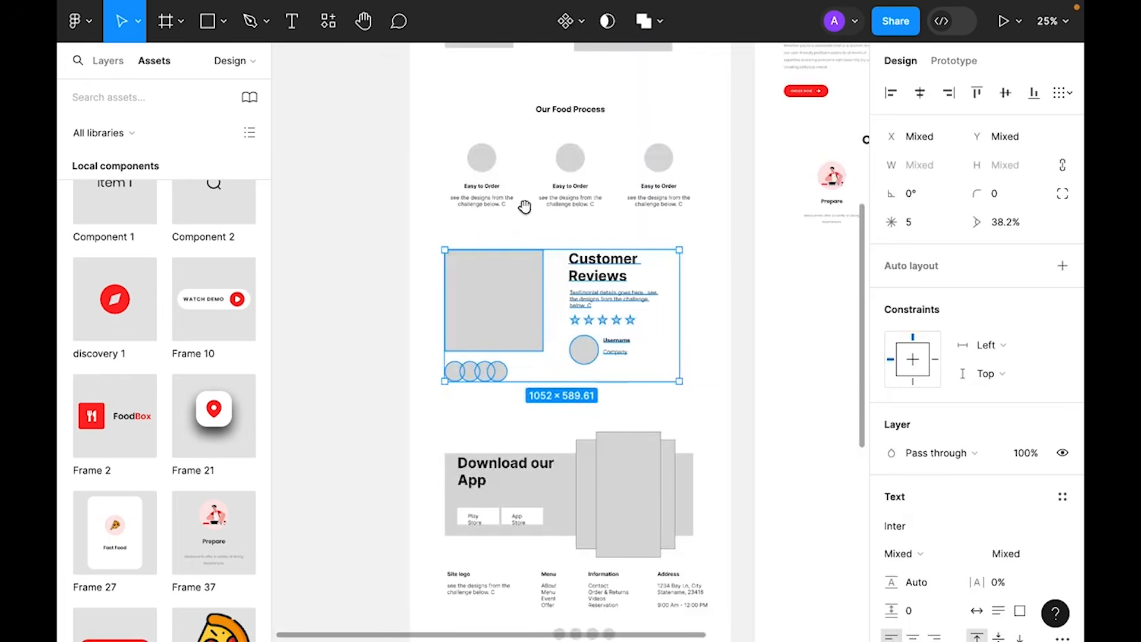
- Paste the Customer Reviews section into the Design frame and position it below the Our Food Process cards
scroll(535, 268, right, 6)
right_click(538, 54)
mouse_move(612, 129)
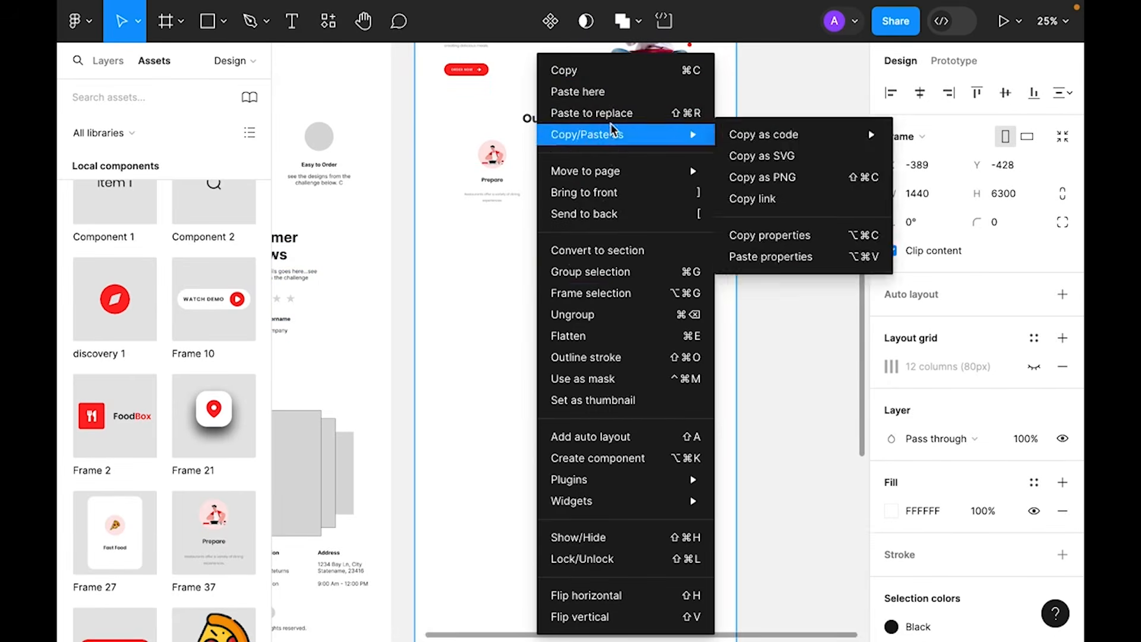
click(606, 92)
drag(596, 363, 532, 314)
- Copy the cooking bowl photo and the four round portraits under Image by PEXELS on the Moodboard / Wireframe page
click(476, 328)
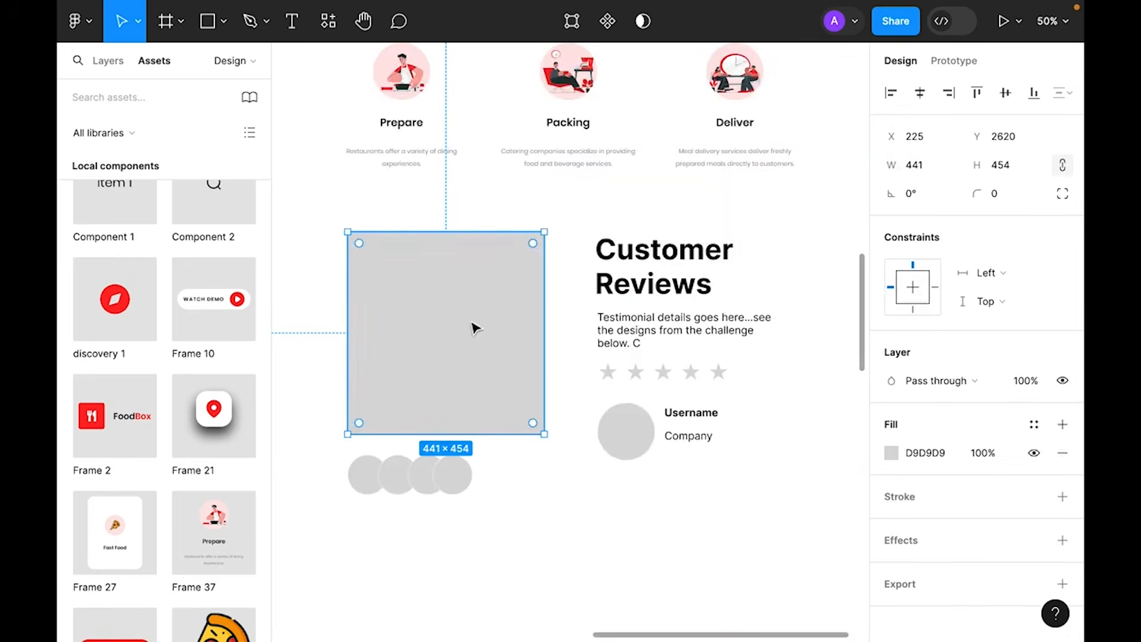
click(109, 60)
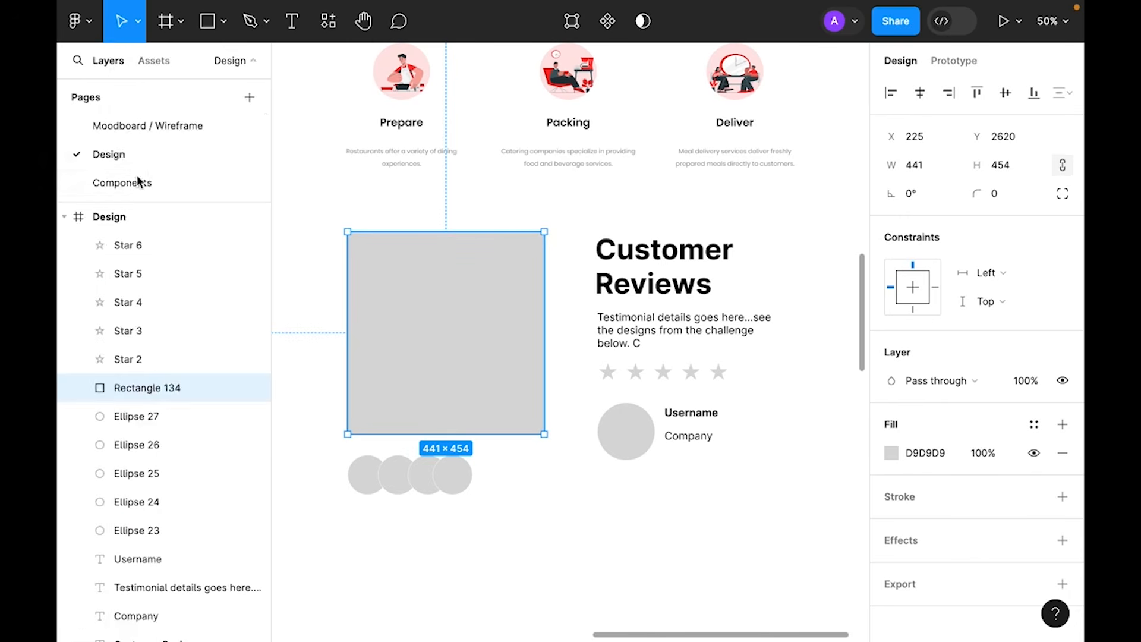
click(140, 123)
scroll(666, 398, down, 5)
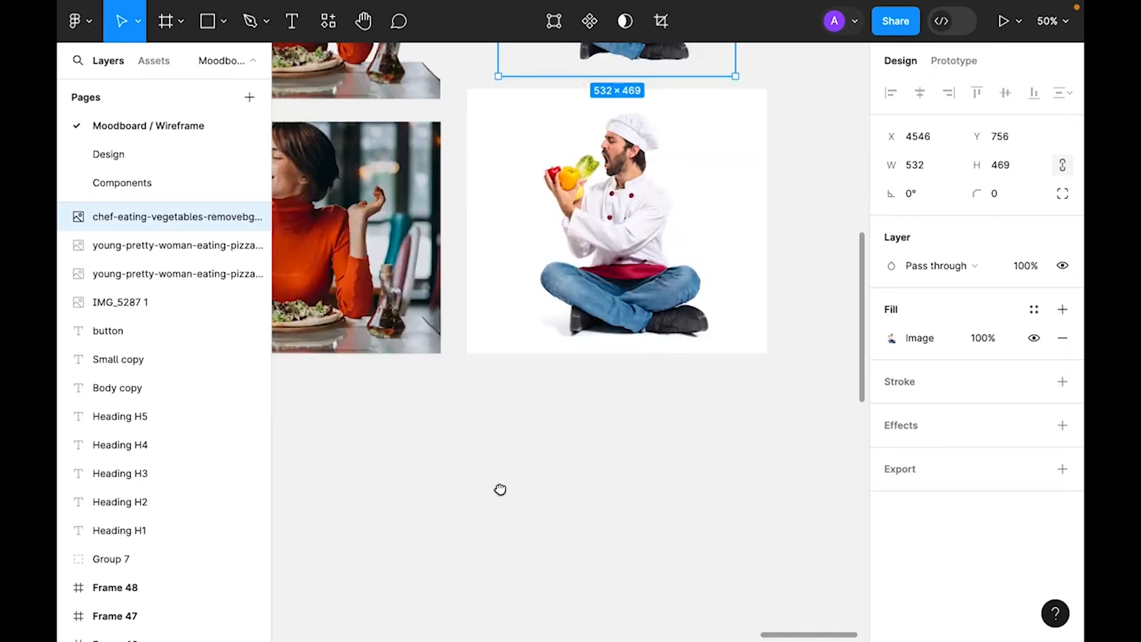
drag(297, 479, 812, 586)
drag(292, 386, 675, 176)
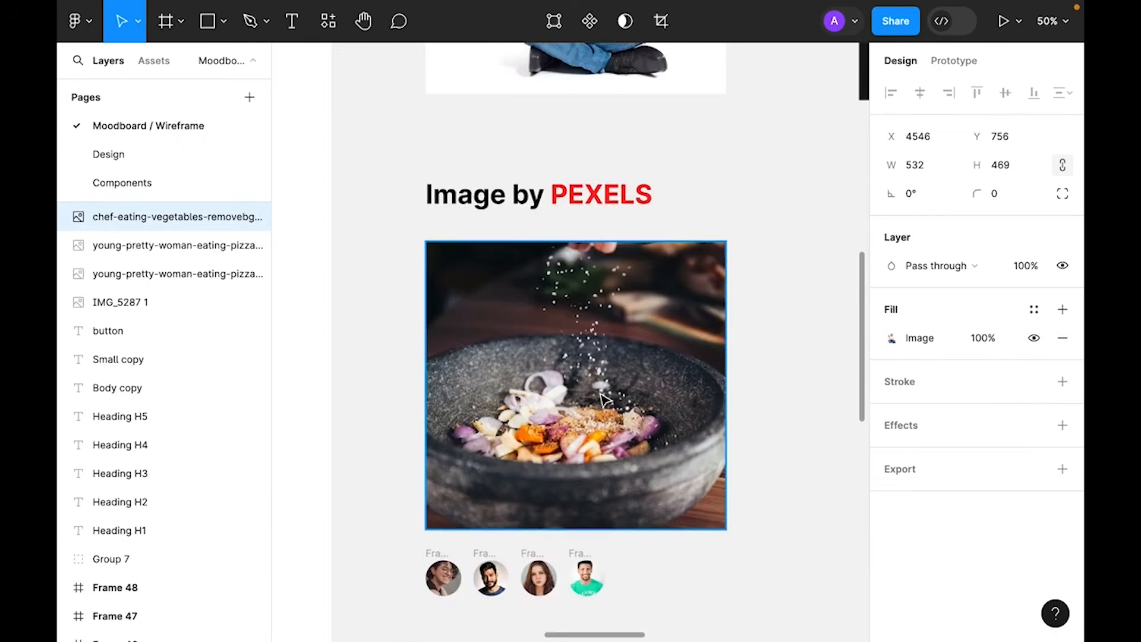
click(653, 357)
scroll(772, 523, down, 4)
drag(797, 531, 404, 222)
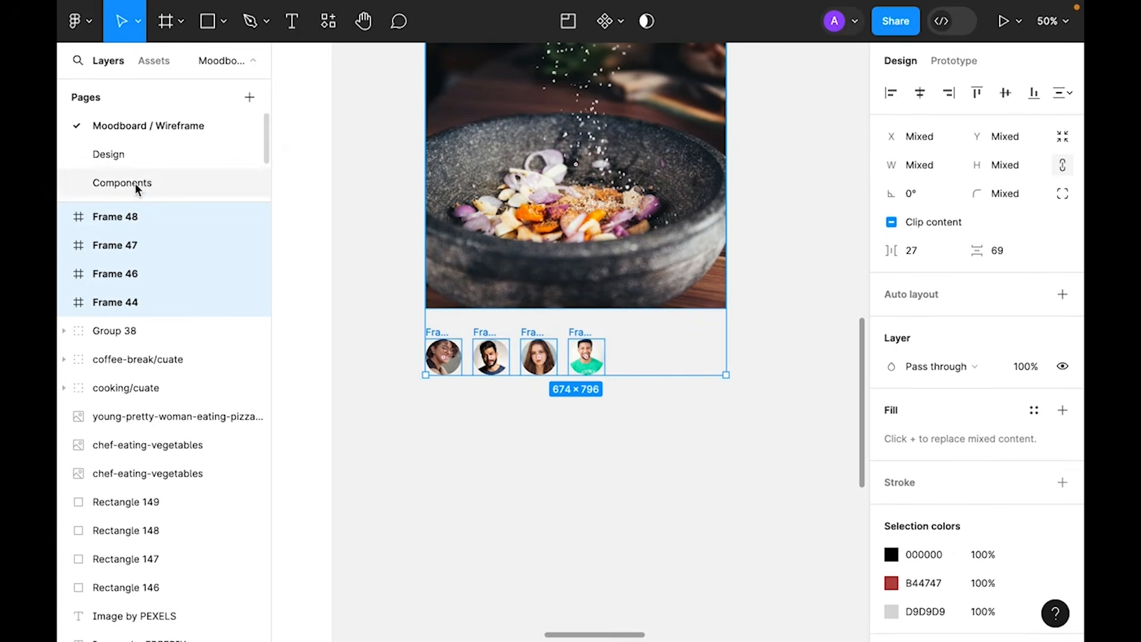
- Paste the bowl photo and four portraits into the Design page's frame below the Customer Reviews placeholders
click(133, 161)
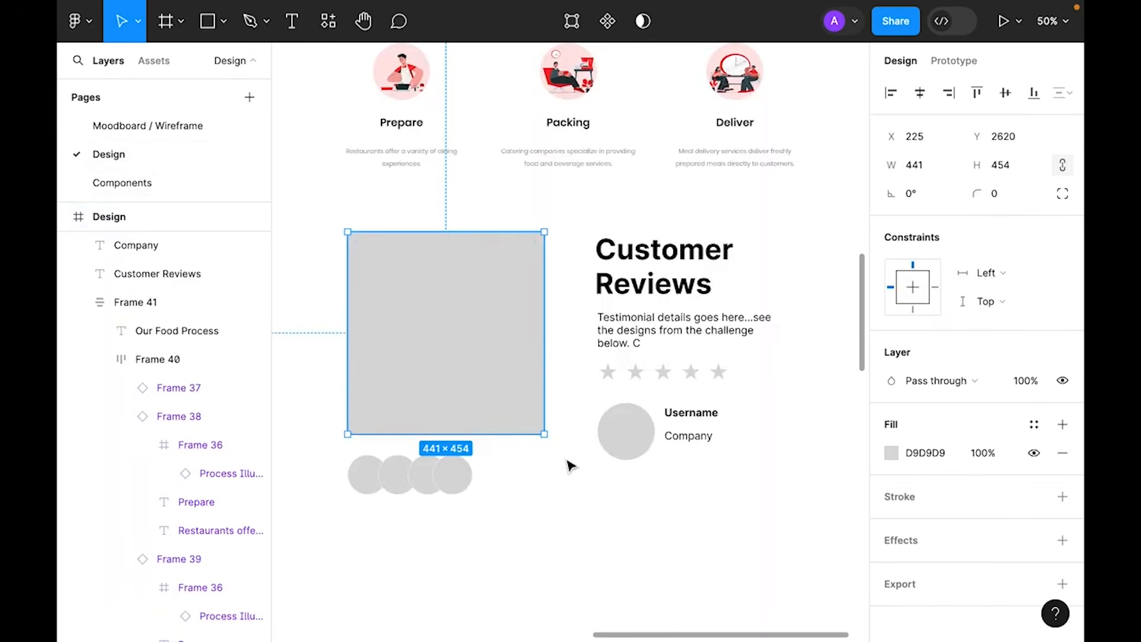
scroll(567, 460, down, 4)
click(526, 442)
right_click(390, 384)
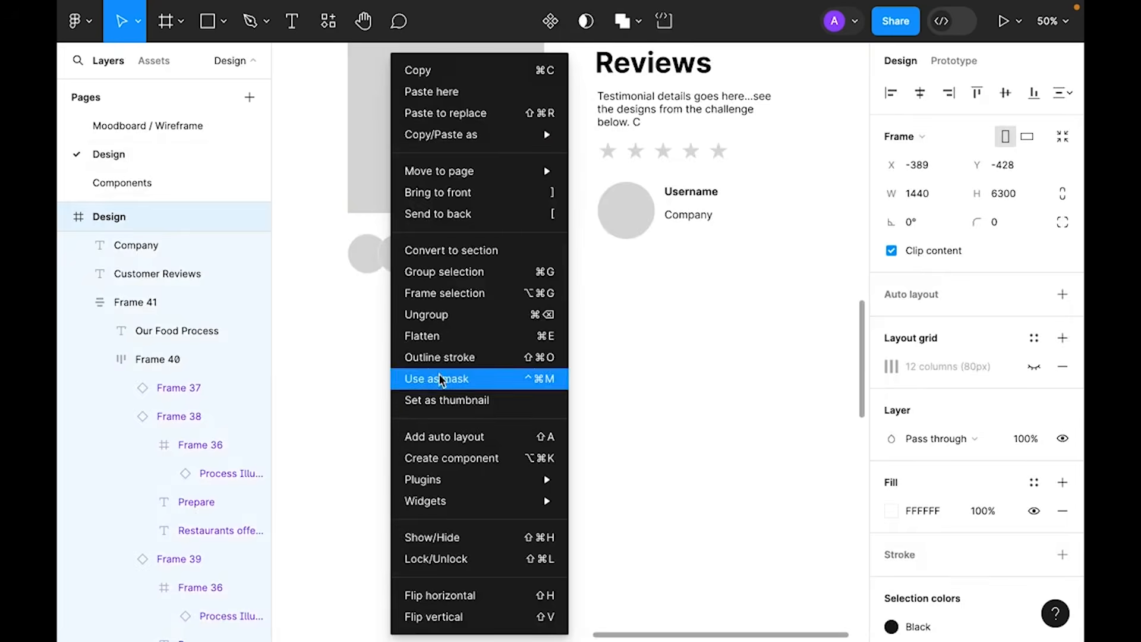
click(484, 97)
- Replace the large grey Customer Reviews placeholder with the bowl photo, removing the photo's loose pasted copy
key(super+minus)
click(550, 511)
key(BackSpace)
click(509, 326)
right_click(509, 326)
click(583, 154)
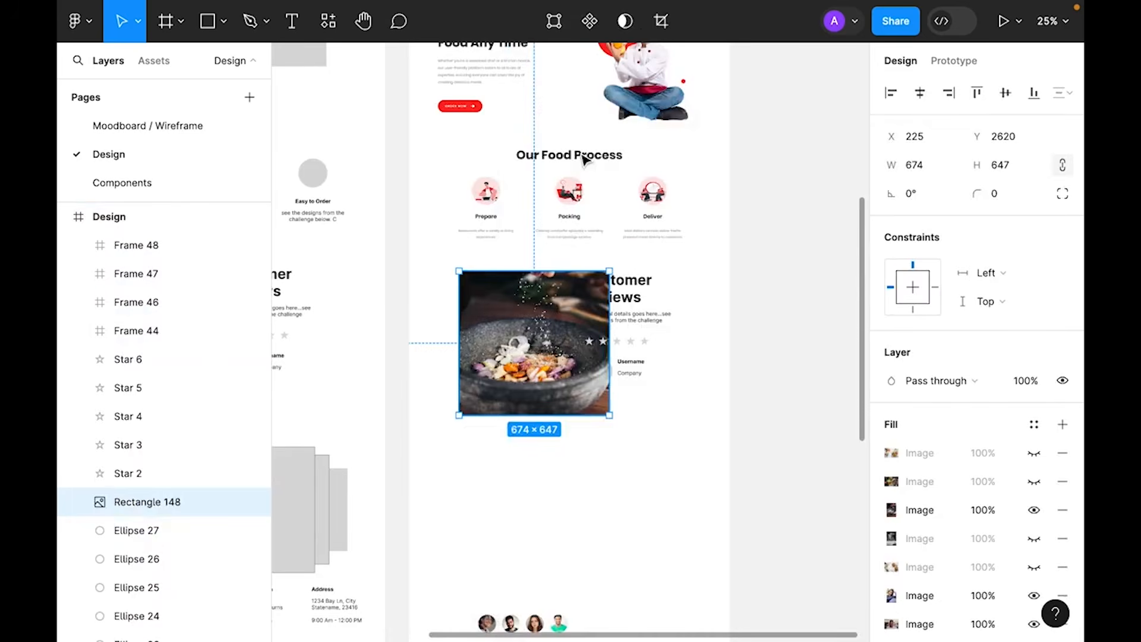
- Show the 12-column layout grid and fit the bowl photo to it at X 130, 480 px wide, with a reduced height
click(600, 496)
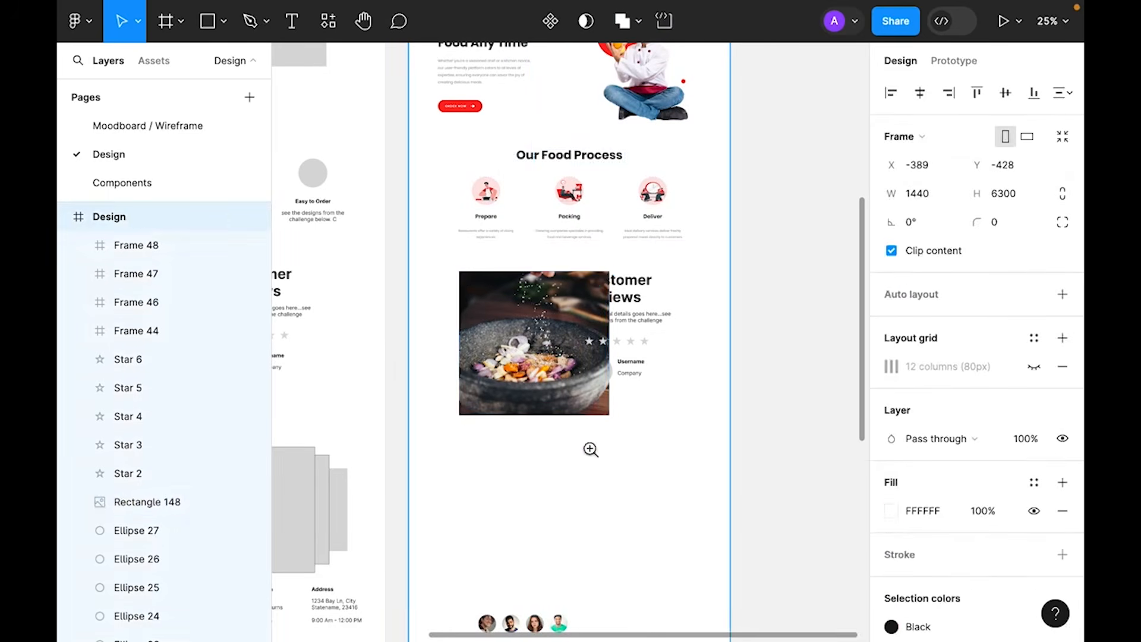
click(605, 418)
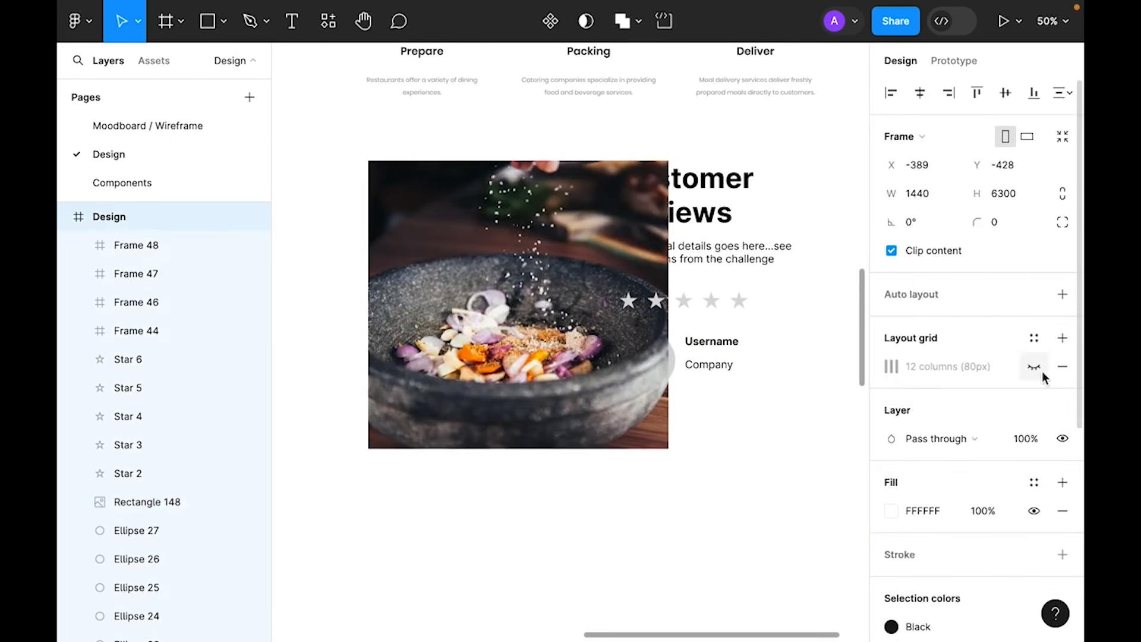
click(1034, 366)
drag(500, 326, 458, 325)
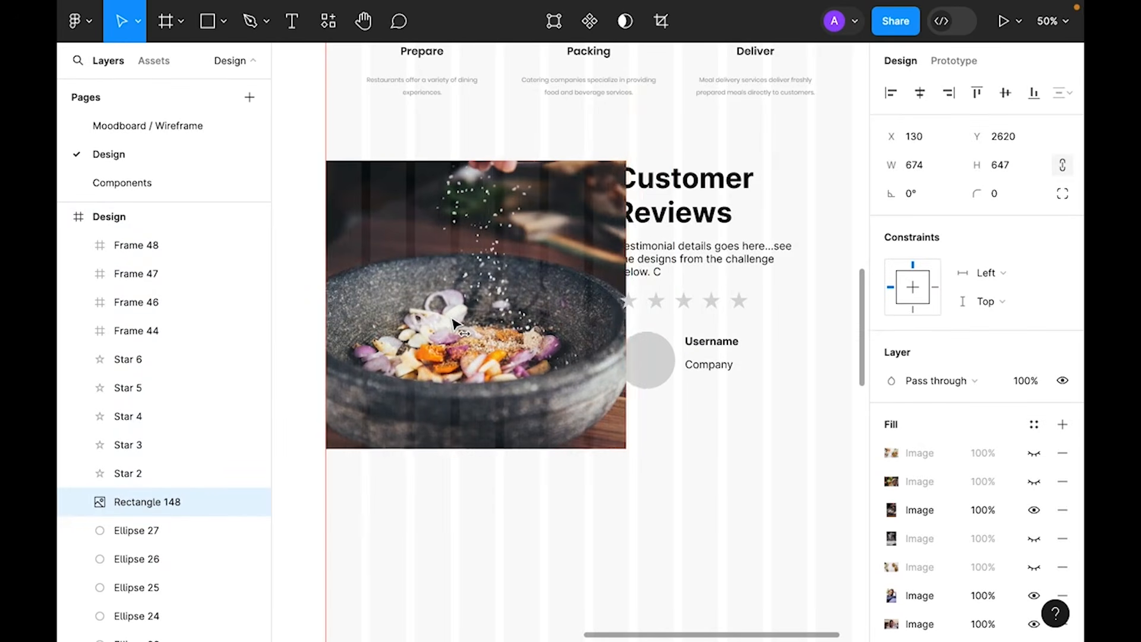
drag(626, 351, 536, 360)
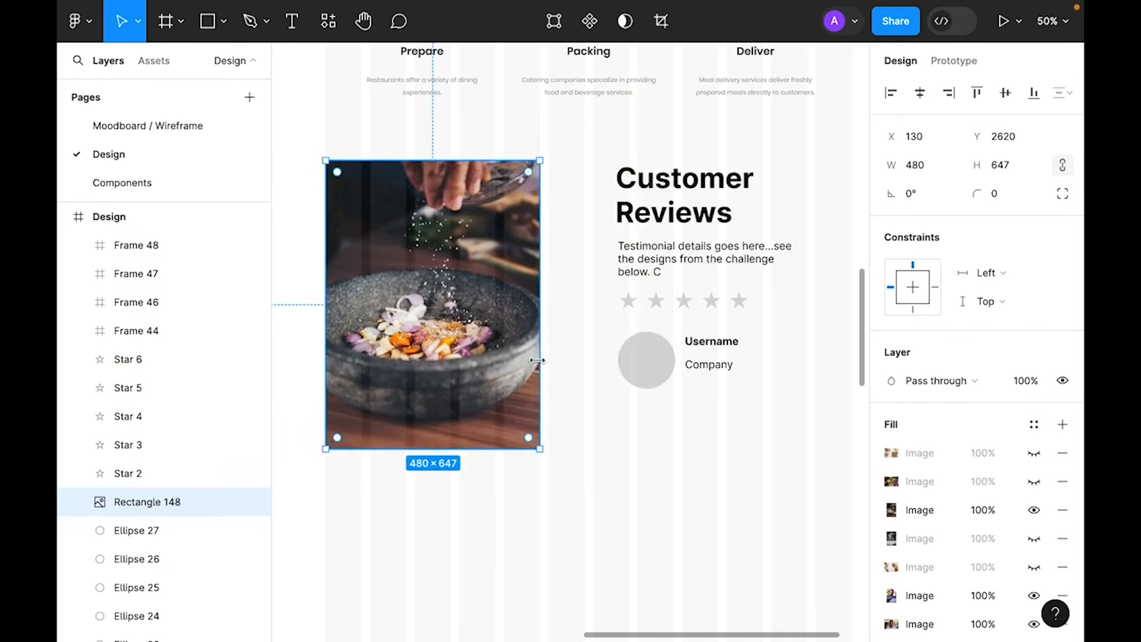
scroll(513, 410, up, 1)
drag(496, 468, 497, 401)
click(508, 526)
- Delete the four overlapping grey circle placeholders below the bowl photo
drag(554, 511, 407, 436)
scroll(413, 444, down, 4)
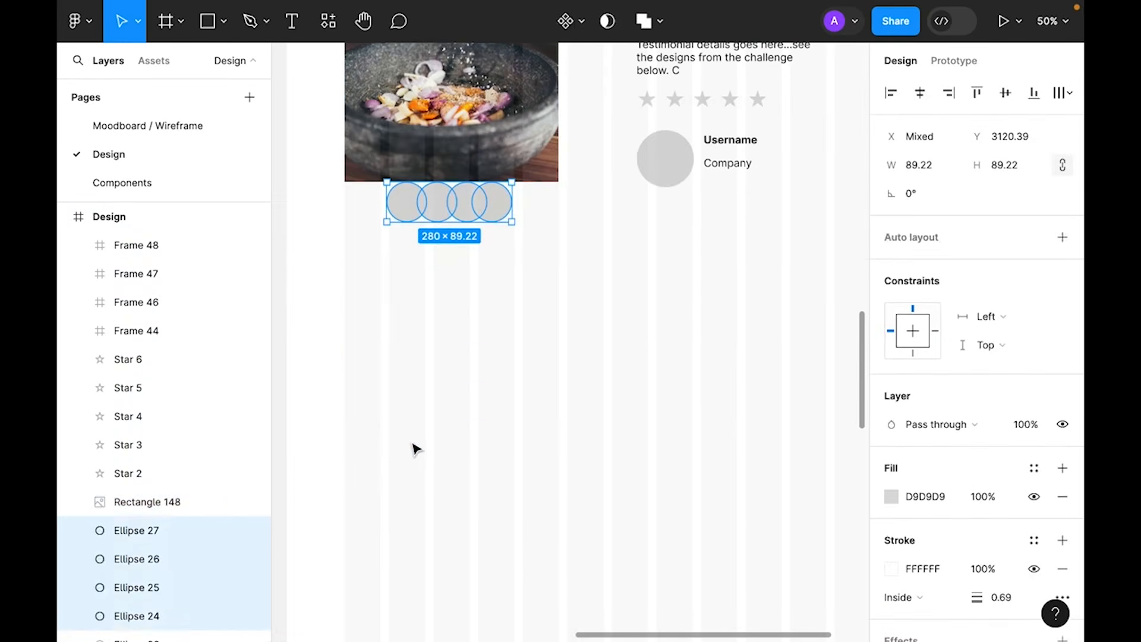
key(Delete)
- Move the four round portraits up to sit just beneath the bowl photo
scroll(494, 426, up, 2)
scroll(403, 413, down, 4)
drag(650, 570, 404, 107)
scroll(568, 523, up, 5)
scroll(493, 495, right, 2)
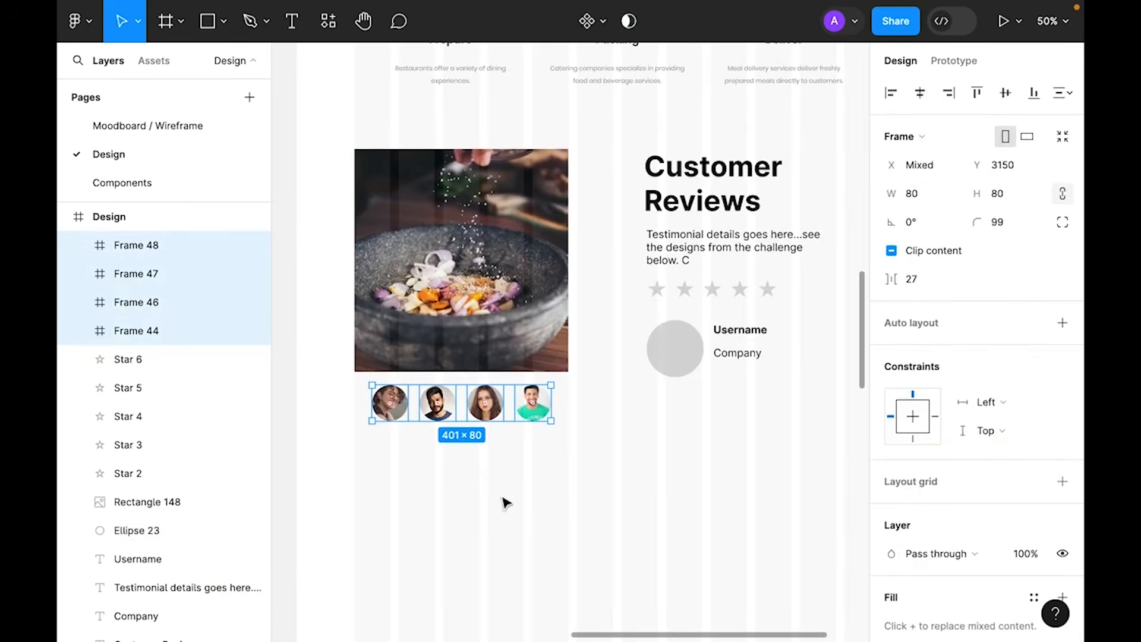
- Put the four portraits in a horizontal auto layout with -24 spacing and place the row over the photo's bottom edge
scroll(404, 412, up, 5)
key(shift+a)
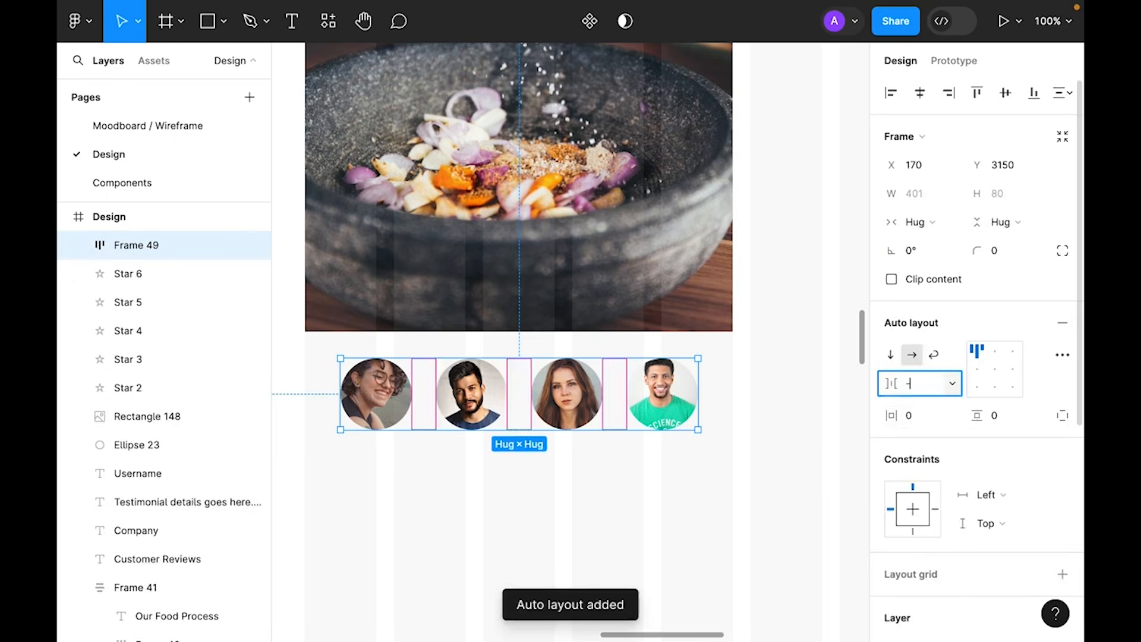
text(-24)
key(Return)
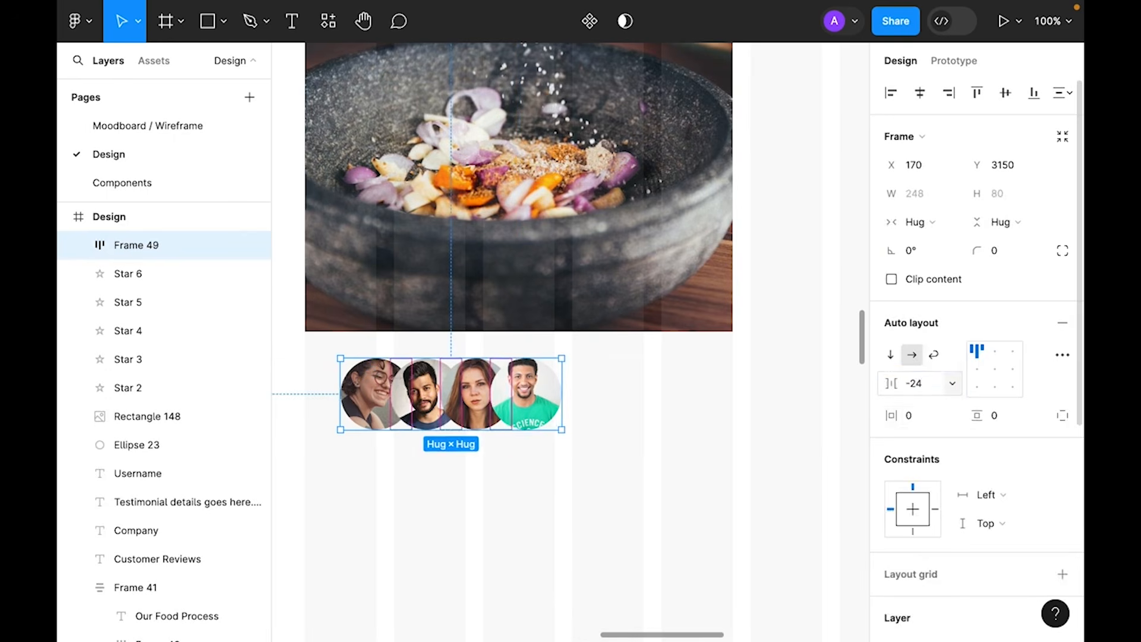
click(529, 507)
drag(449, 414, 491, 351)
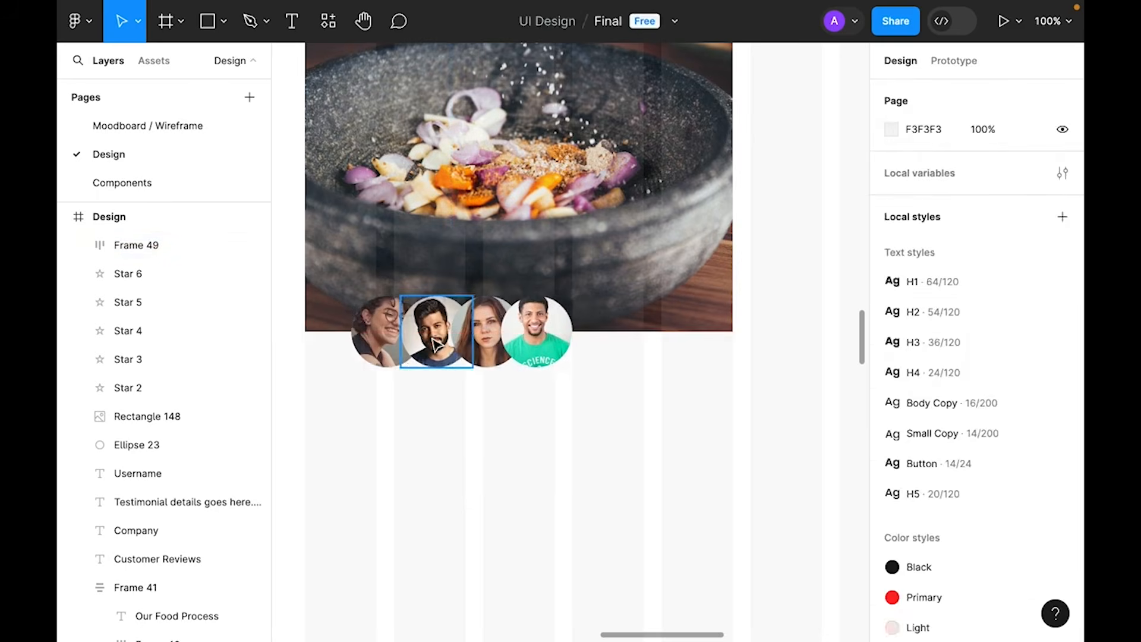
- Add an inside stroke with the White colour style and a weight of 2 to the second portrait
click(437, 345)
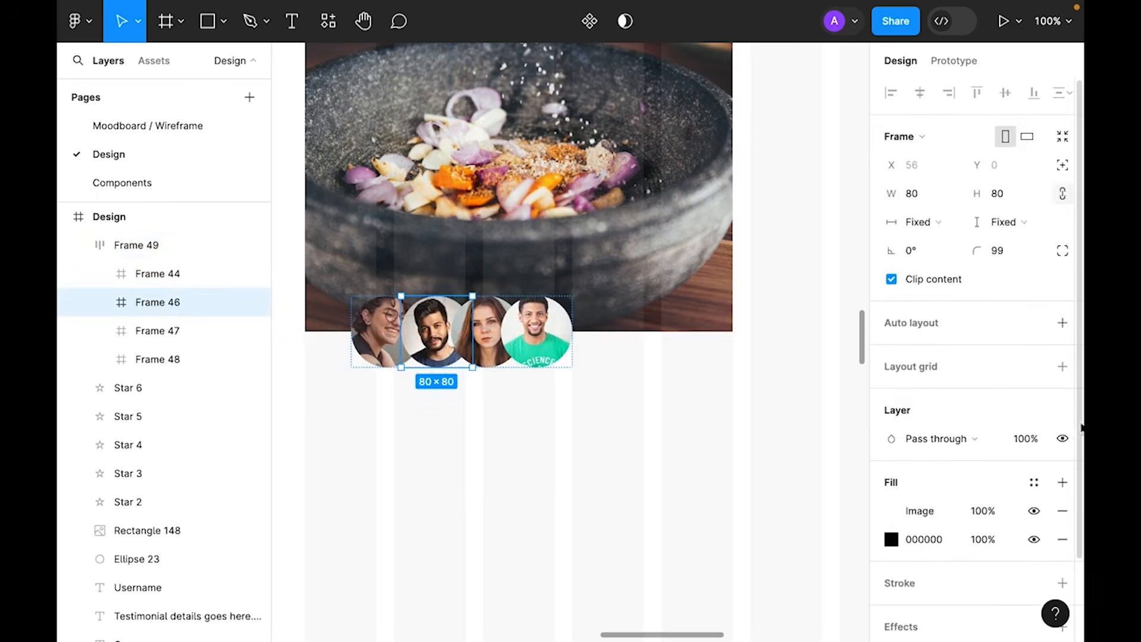
scroll(1070, 426, down, 3)
click(1059, 491)
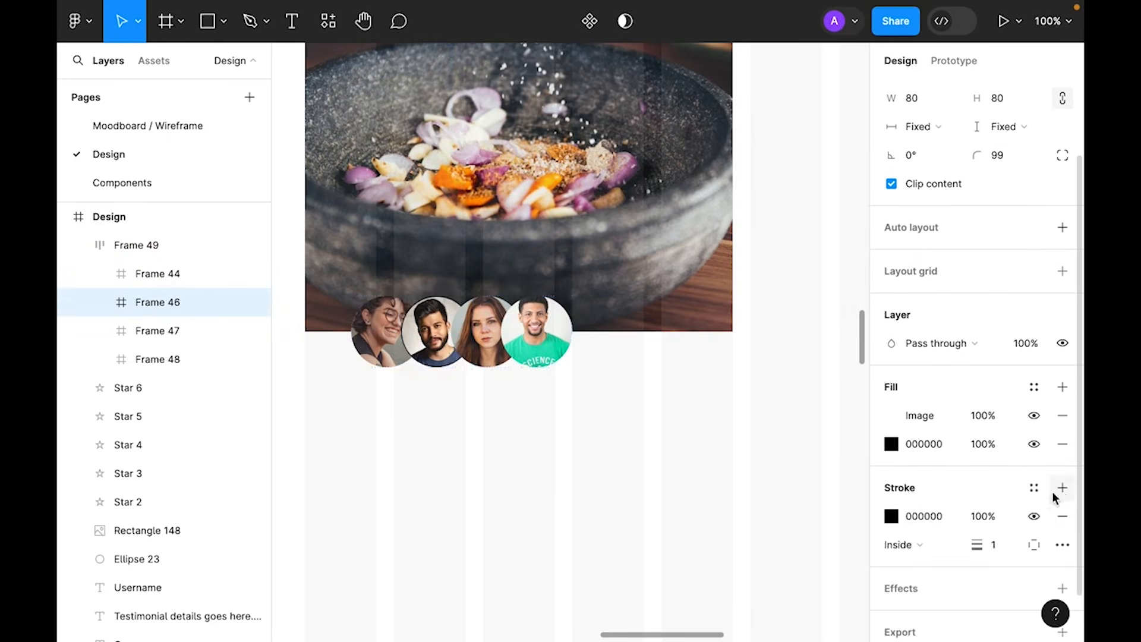
click(1034, 488)
click(696, 575)
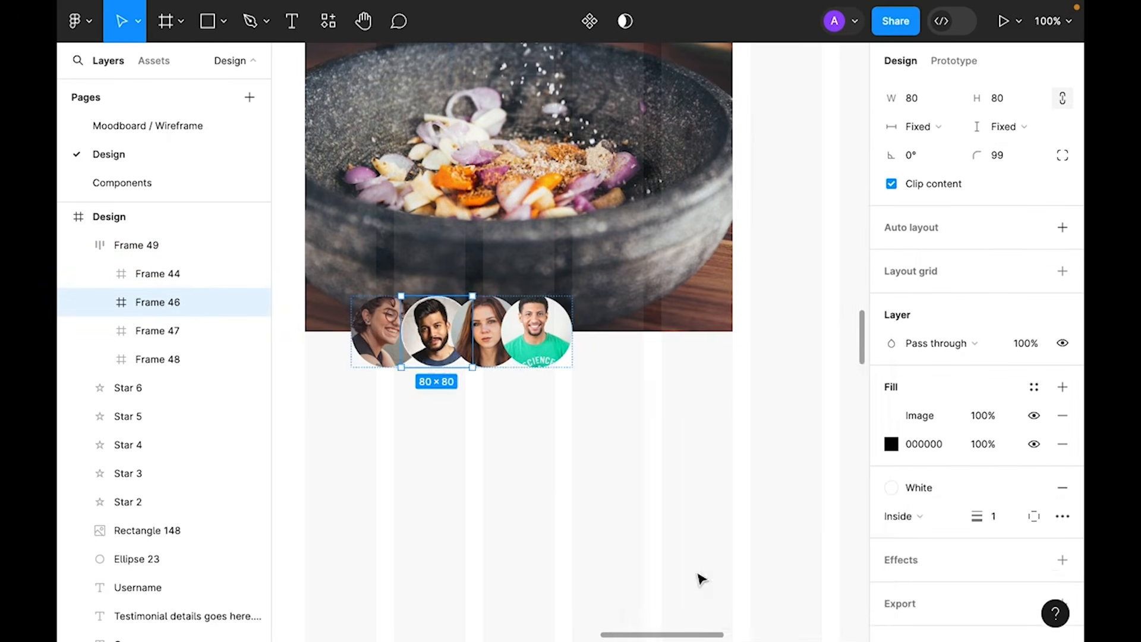
text(2)
key(Return)
- Give the third portrait a White style stroke with a weight of 2
click(493, 357)
click(1062, 487)
click(1034, 487)
click(696, 576)
click(994, 517)
text(2)
key(Return)
- Give the fourth and first portraits matching White style strokes with a weight of 2
click(563, 324)
click(995, 517)
text(2)
click(381, 333)
click(1034, 487)
click(697, 575)
click(995, 516)
text(2)
- Round the bowl photo's corners with a radius of 30
click(505, 368)
text(30)
key(Return)
click(607, 247)
scroll(380, 276, right, 1)
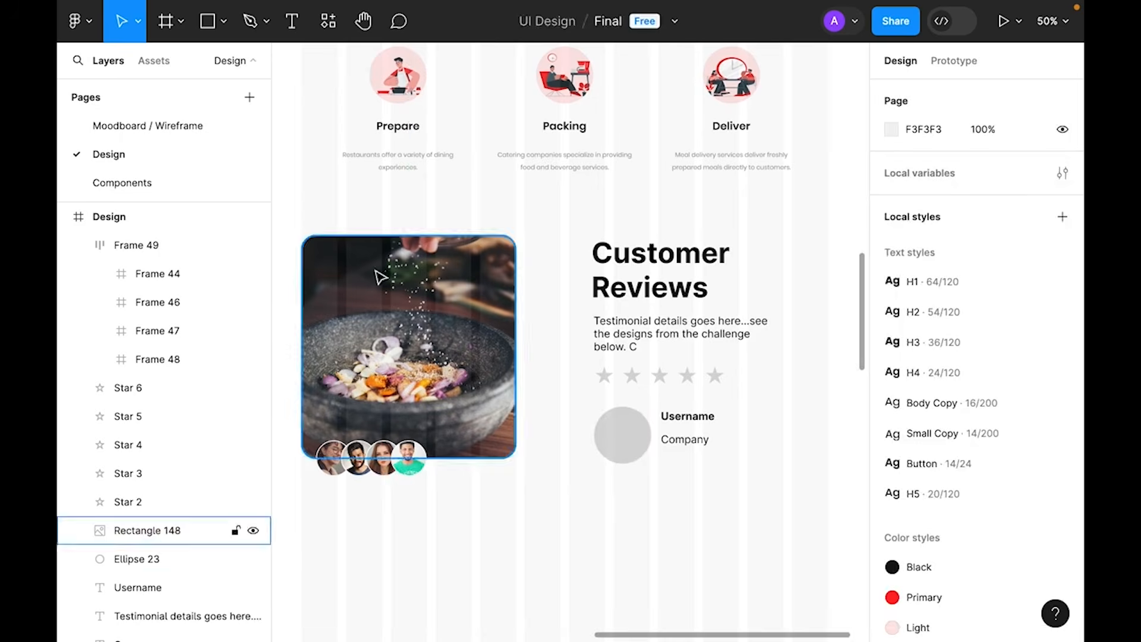
- Draw a rectangle about 338 px wide below the bowl photo and place it behind the photo's upper-right corner
click(207, 21)
scroll(424, 454, down, 2)
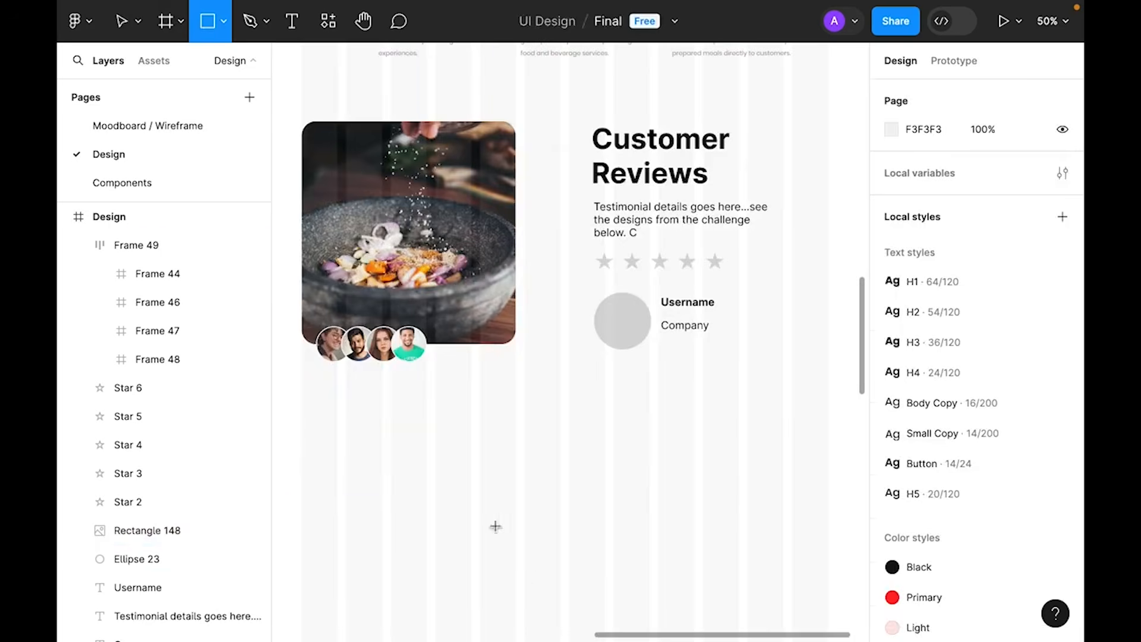
drag(409, 407, 524, 555)
right_click(507, 476)
click(589, 293)
drag(504, 479, 533, 177)
- Apply the Primary colour style to the fill of the rectangle behind the bowl photo
click(1033, 424)
click(769, 520)
click(614, 474)
drag(614, 473, 626, 591)
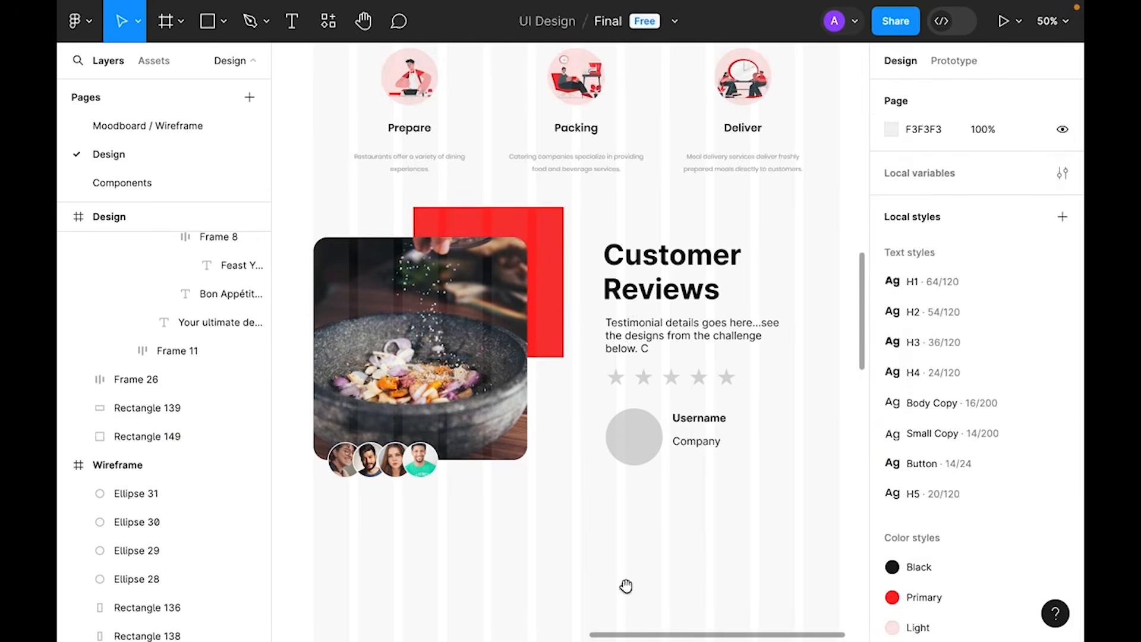
- Stretch the red rectangle to 461 px tall and reposition it behind the bowl photo at about X 322, Y 2565
drag(568, 247, 586, 251)
drag(562, 250, 557, 248)
drag(548, 360, 547, 418)
click(594, 386)
drag(565, 264, 552, 246)
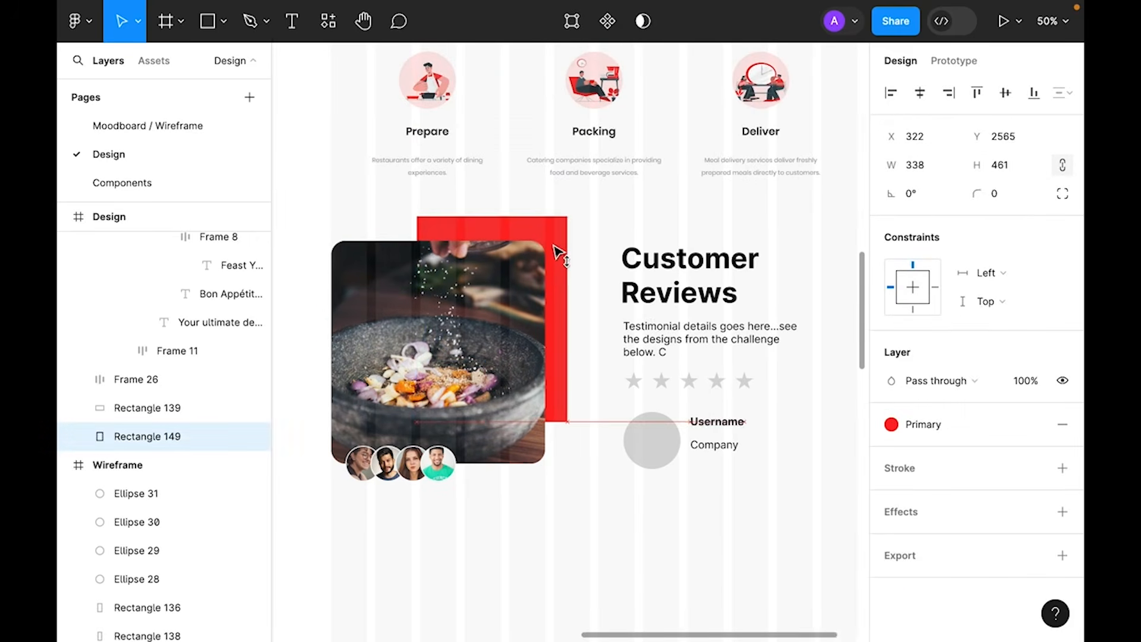
- Remove the corner rounding from the bowl photo so its corners are square
click(586, 505)
drag(586, 506, 573, 539)
click(505, 437)
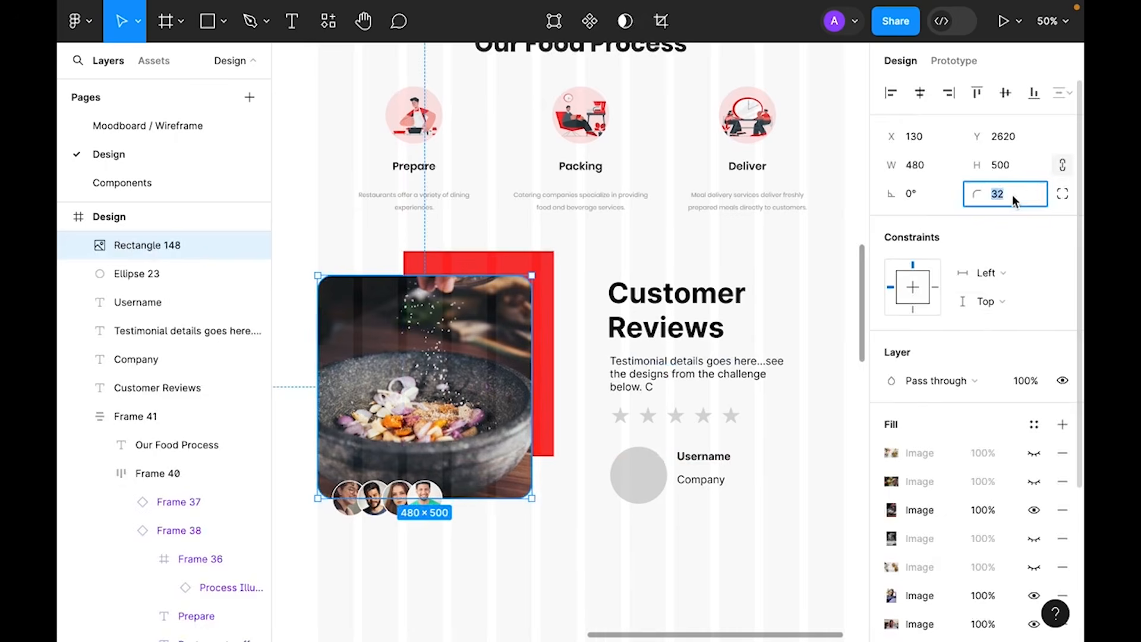
click(674, 565)
drag(474, 547, 477, 550)
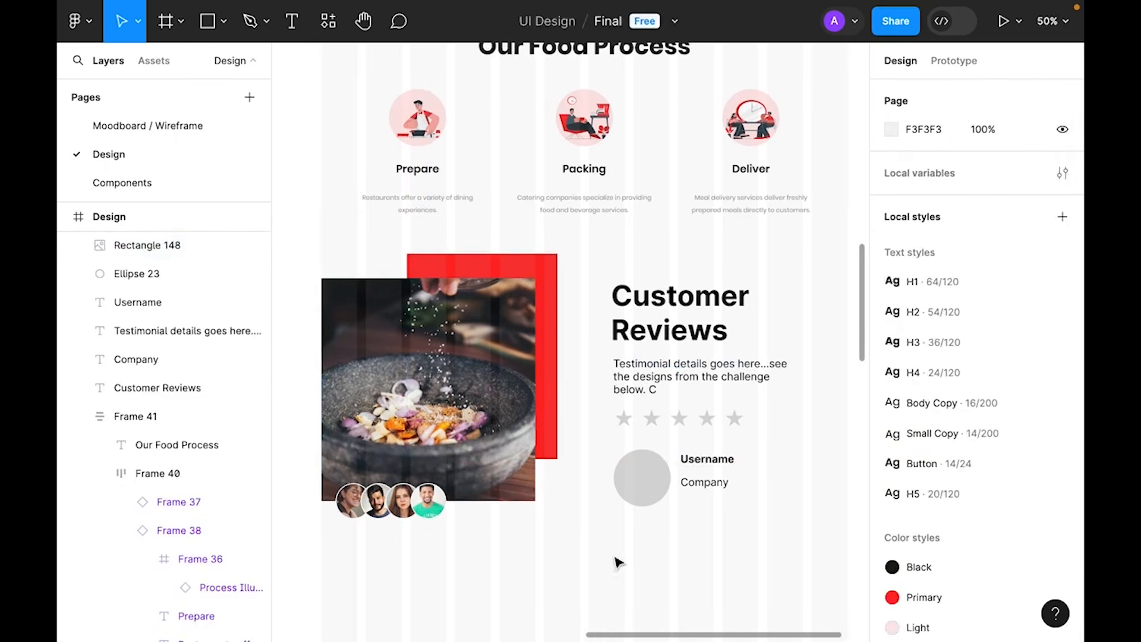
- Apply the H2 text style and the Black colour style to the Customer Reviews heading
scroll(667, 316, right, 2)
click(621, 326)
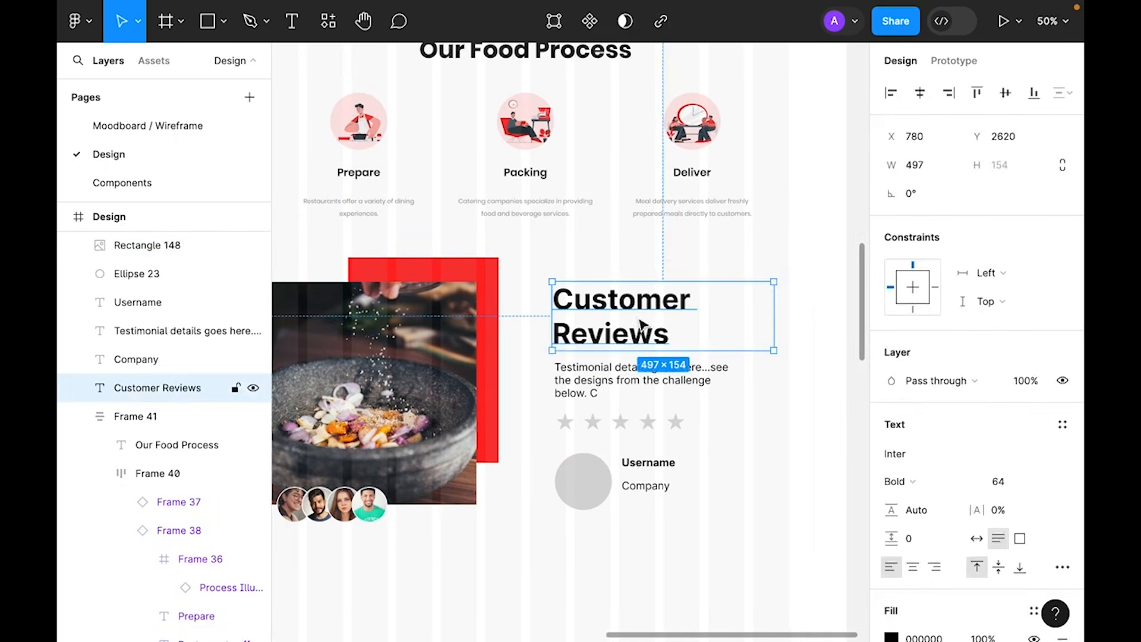
scroll(1031, 449, down, 1)
scroll(1031, 448, down, 3)
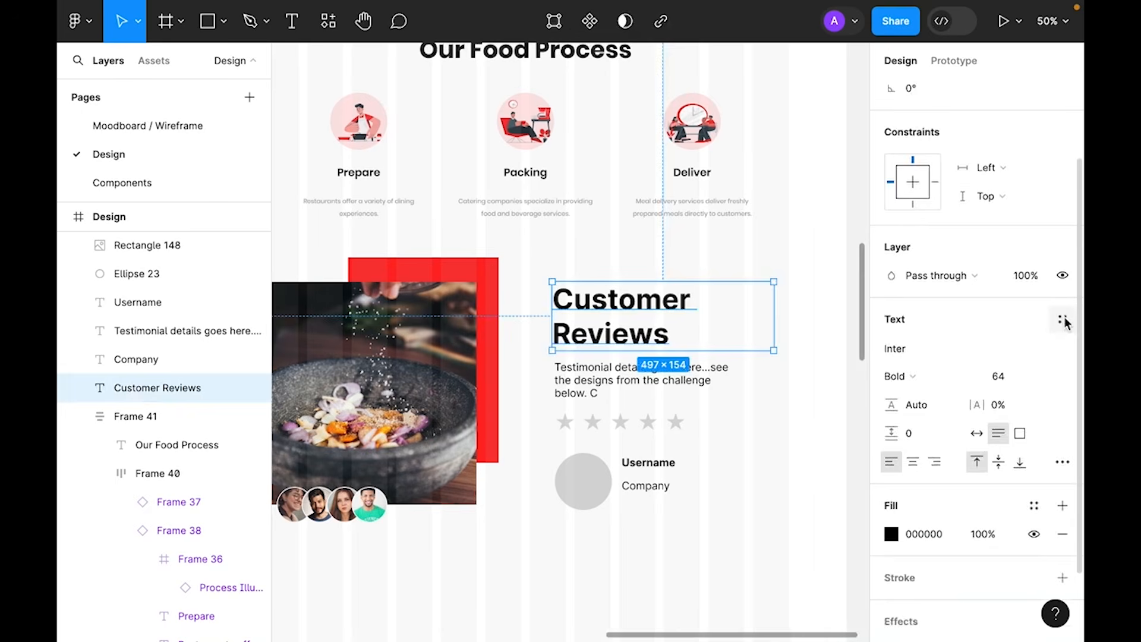
click(1063, 321)
click(949, 449)
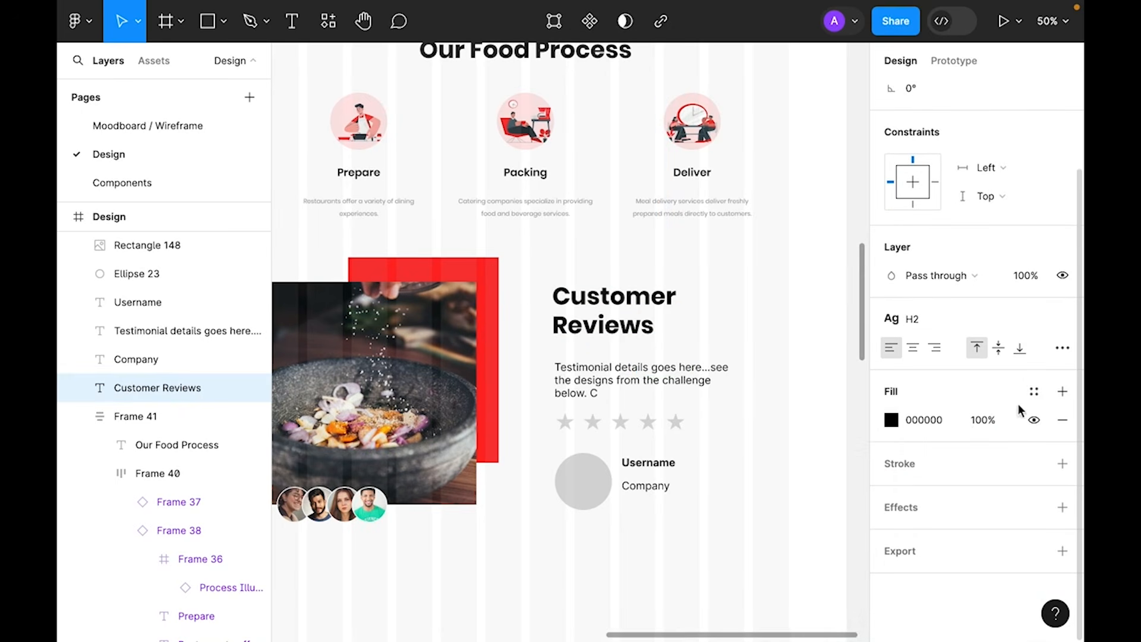
click(1034, 391)
click(718, 494)
- Move the Customer Reviews heading closer to the photo, widen it onto one line, and place the testimonial text directly beneath it
click(609, 324)
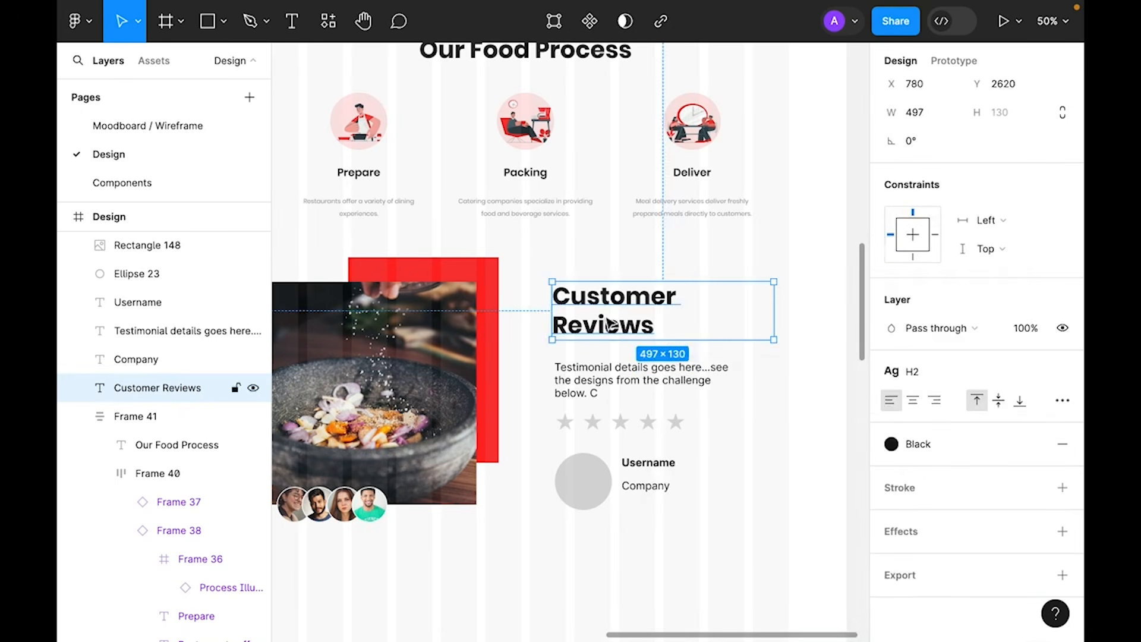
drag(609, 324, 586, 324)
drag(752, 318, 790, 311)
drag(616, 384, 592, 346)
- Replace the placeholder testimonial with the review beginning "Overall, my visit to FoodBox exceeded all expectations" and widen its text box to 579 px
click(999, 344)
double_click(576, 333)
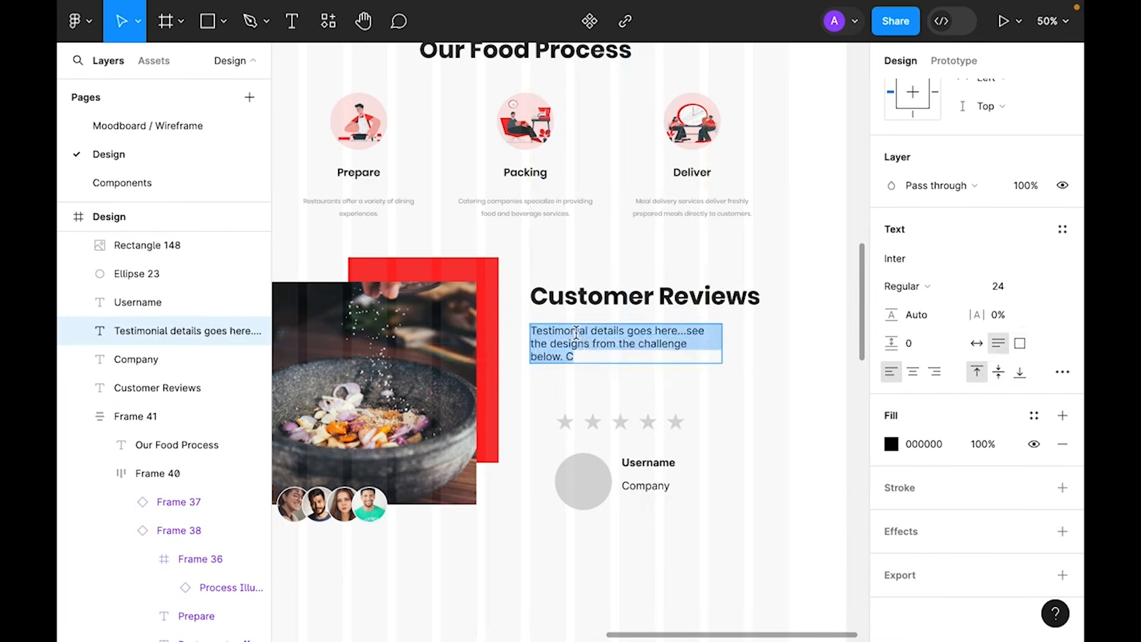
text(Overall, my visit to FoodBox exceeded all expectations. I highly recommend it to anyone looking for an extraordinary culinary adventure.)
key(Escape)
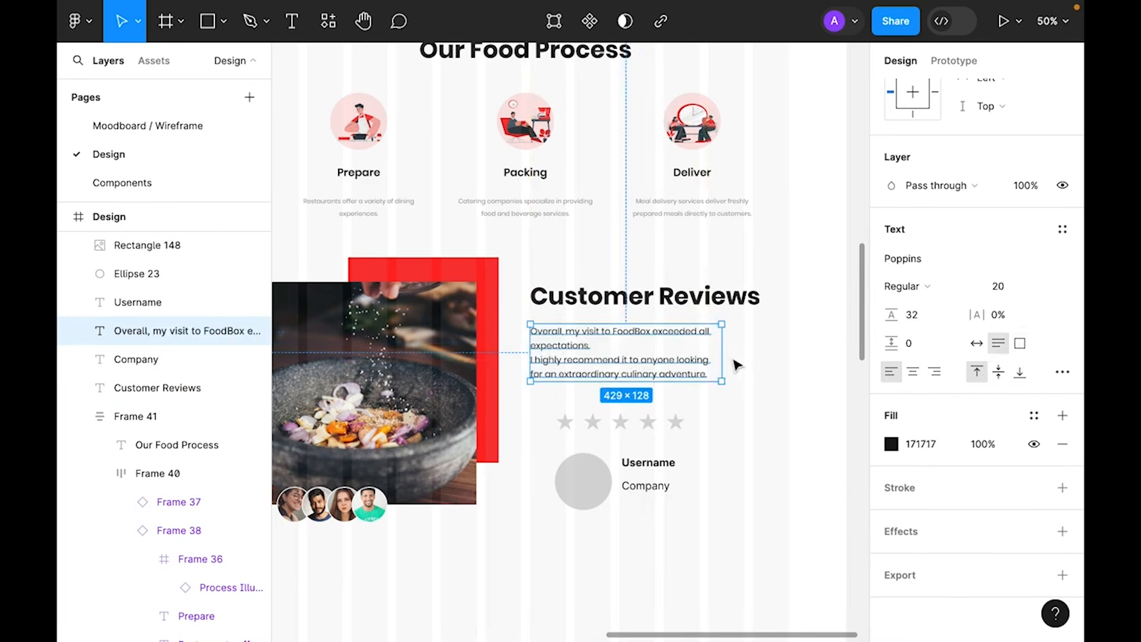
drag(722, 356, 789, 352)
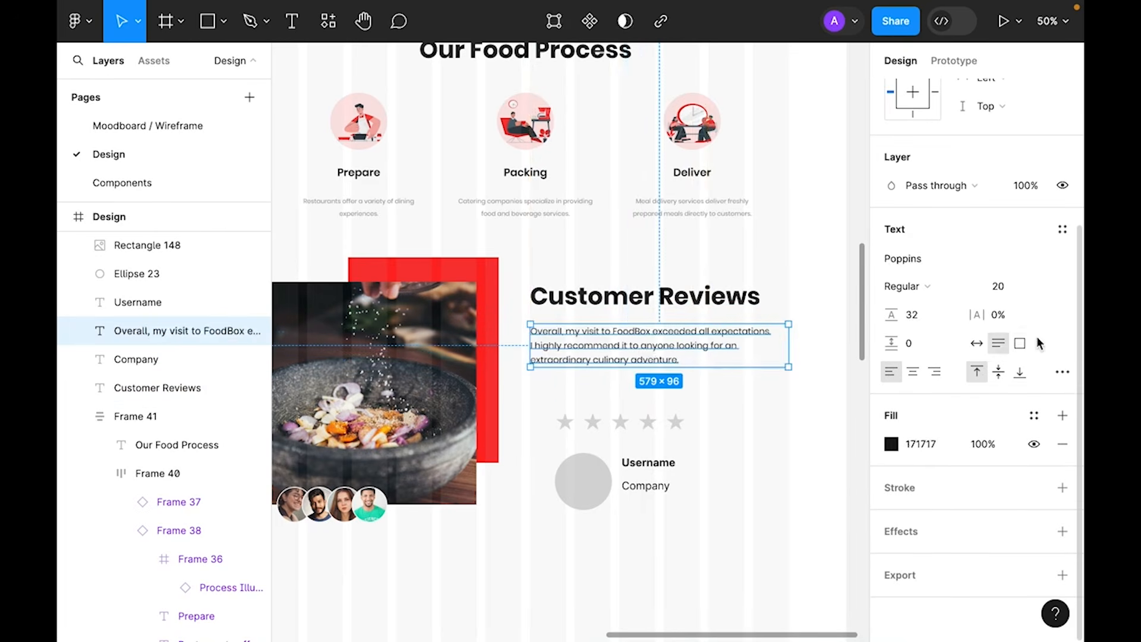
- Apply the Body Copy text style and the Black colour style to the review paragraph
click(1062, 229)
click(947, 450)
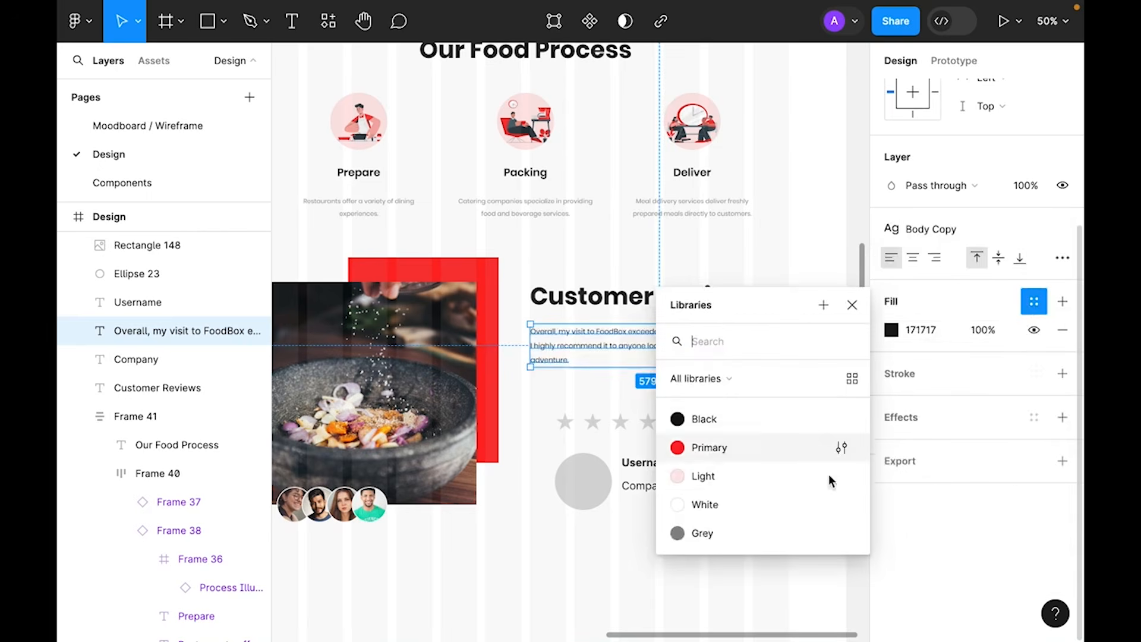
click(701, 418)
click(737, 469)
scroll(745, 448, up, 1)
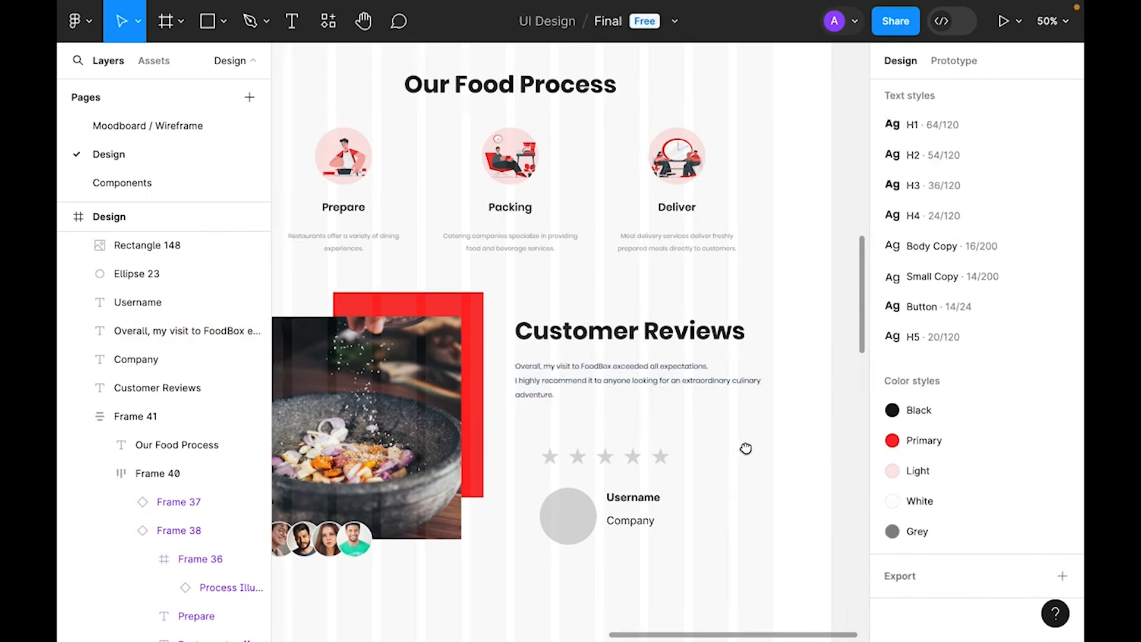
- Switch the review paragraph to the H4 text style and detach the style for custom formatting
click(665, 387)
click(934, 375)
click(951, 503)
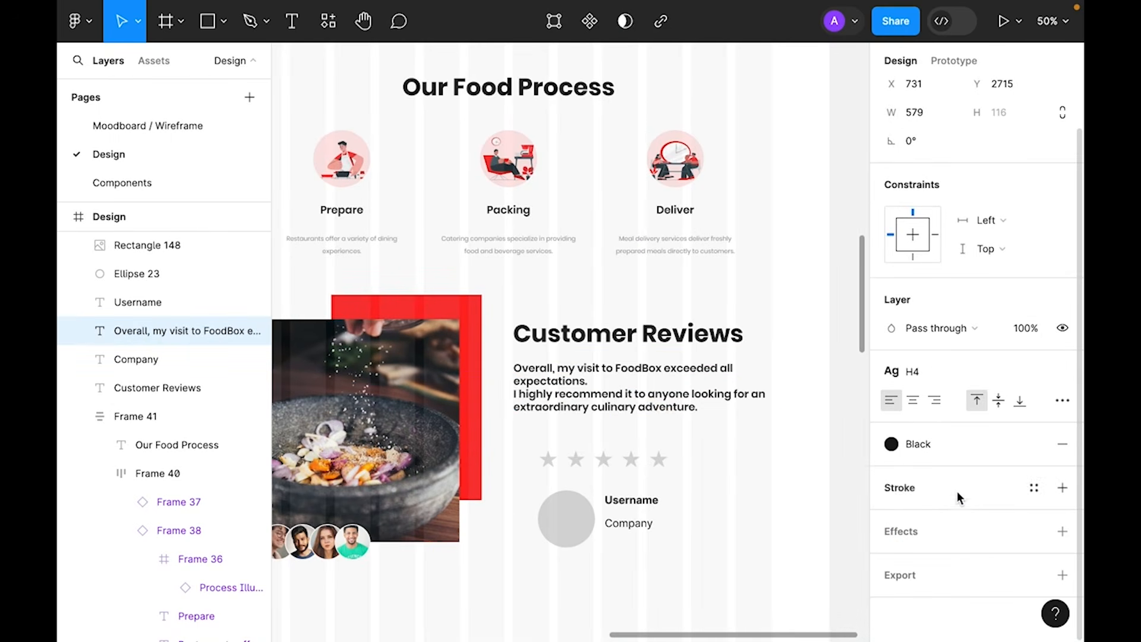
click(1062, 372)
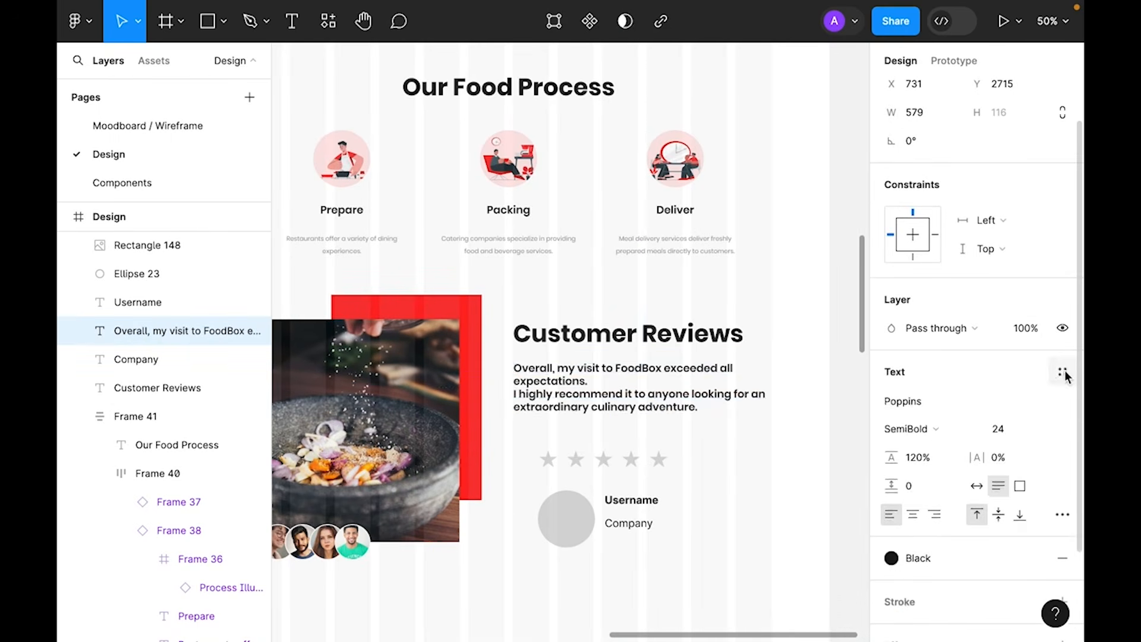
- Set the review paragraph to Regular weight with a 200% line height
click(932, 433)
click(947, 380)
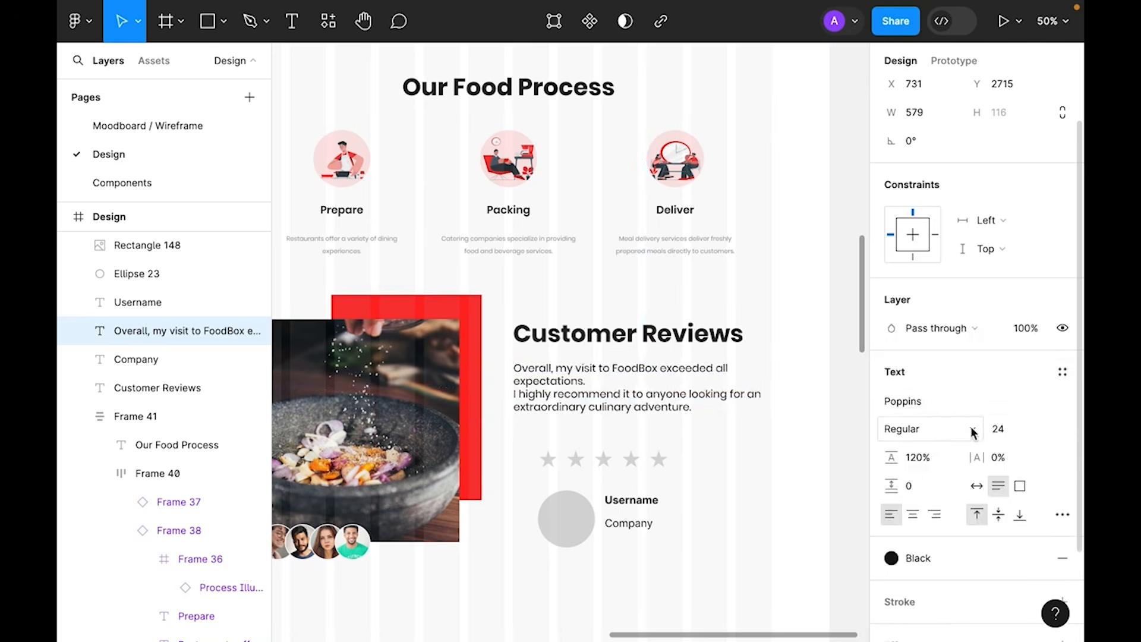
click(932, 457)
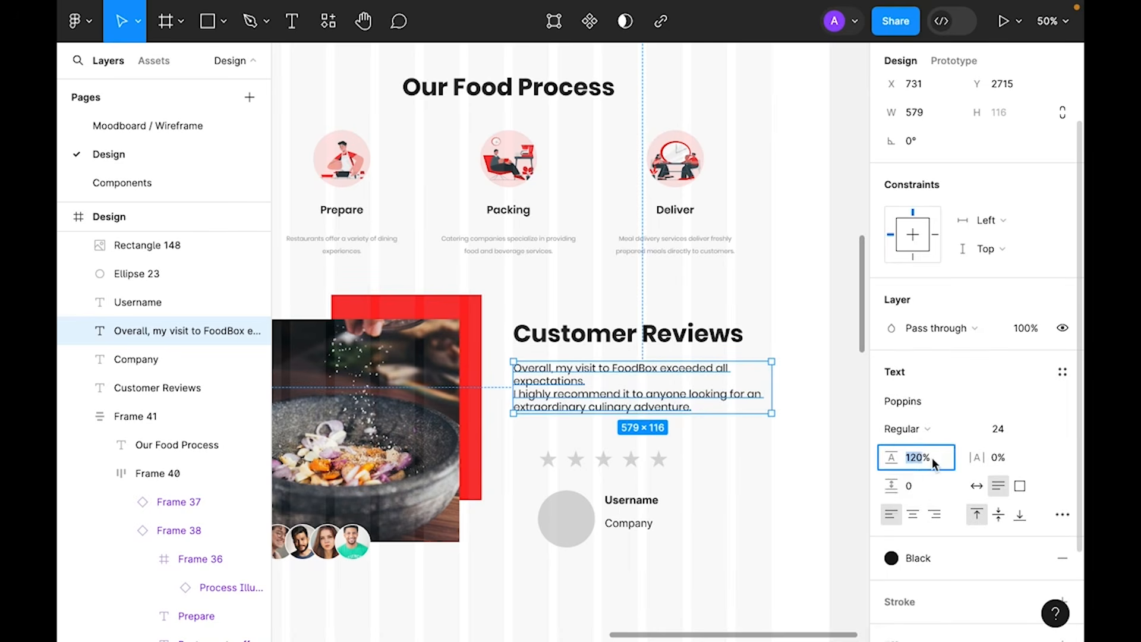
text(200)
key(Return)
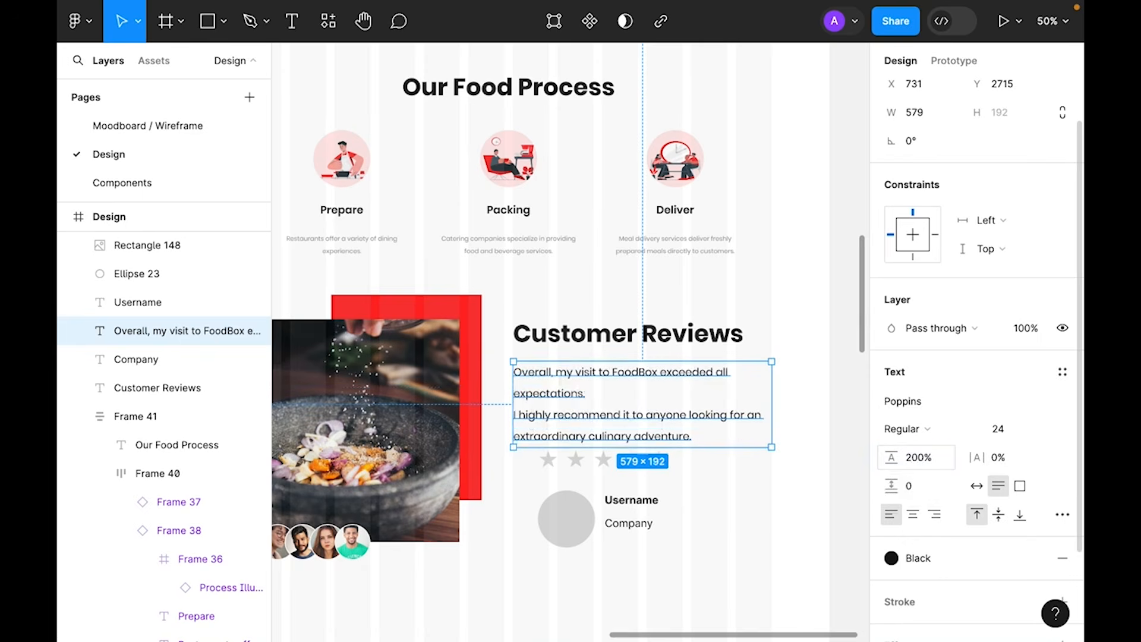
- Move the star row, avatar circle and username text together below the review paragraph, aligned with its left edge
drag(703, 558, 526, 451)
drag(571, 538, 545, 567)
click(705, 505)
- Draw a five-pointed star beside the grey star row and set its size to 32 × 32 px
scroll(675, 504, up, 3)
drag(675, 504, 658, 402)
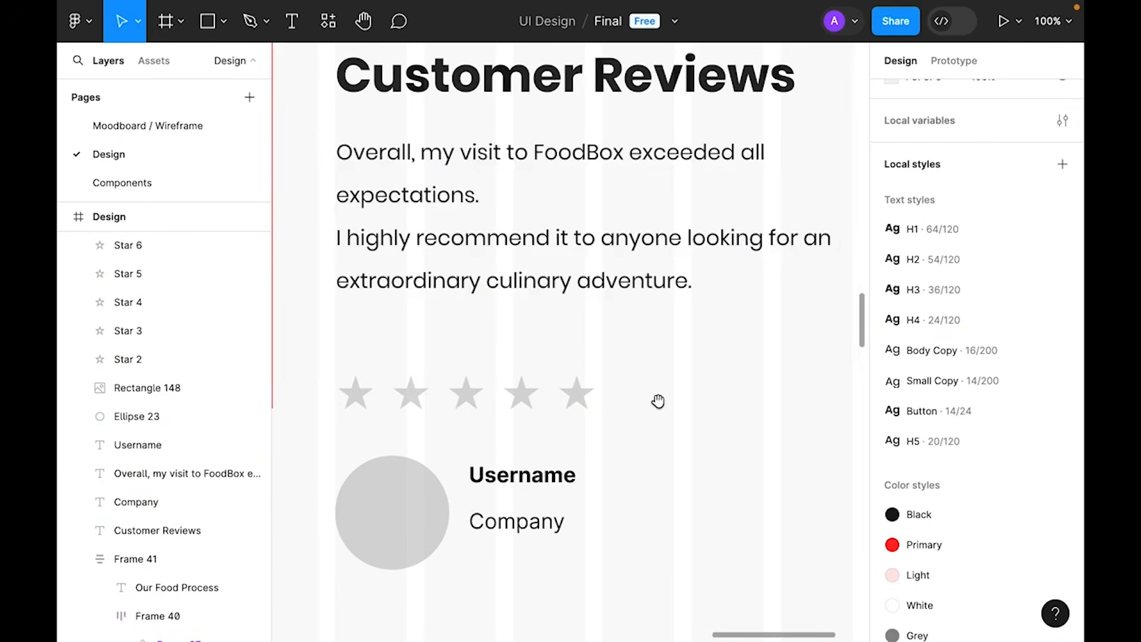
click(222, 24)
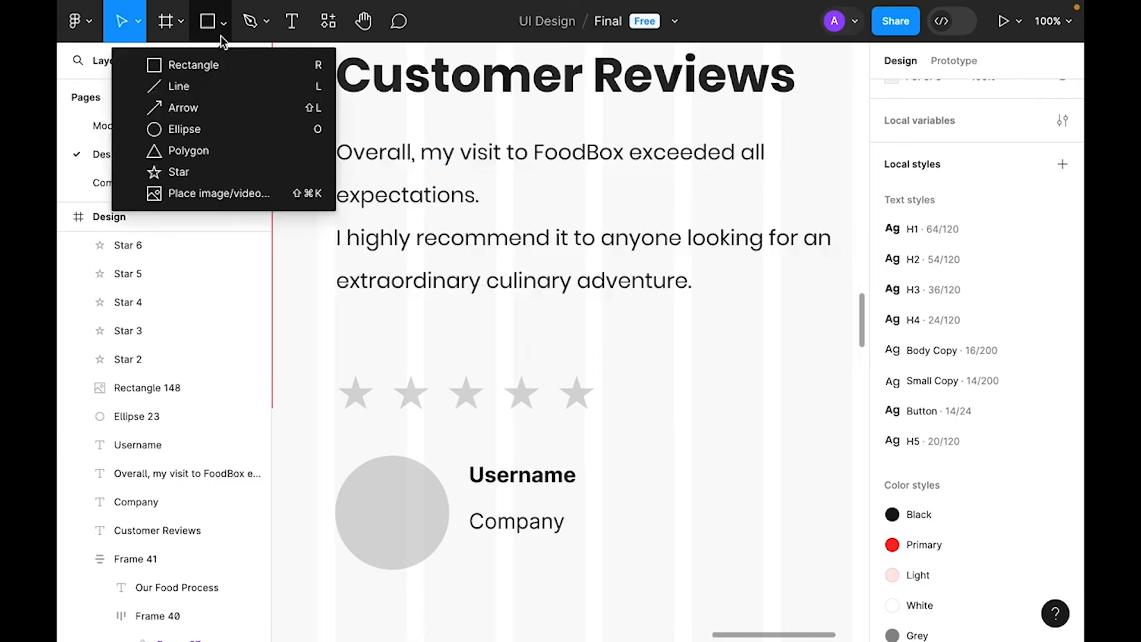
click(191, 176)
mouse_move(673, 406)
mouse_down()
mouse_move(750, 480)
mouse_move(709, 441)
mouse_up()
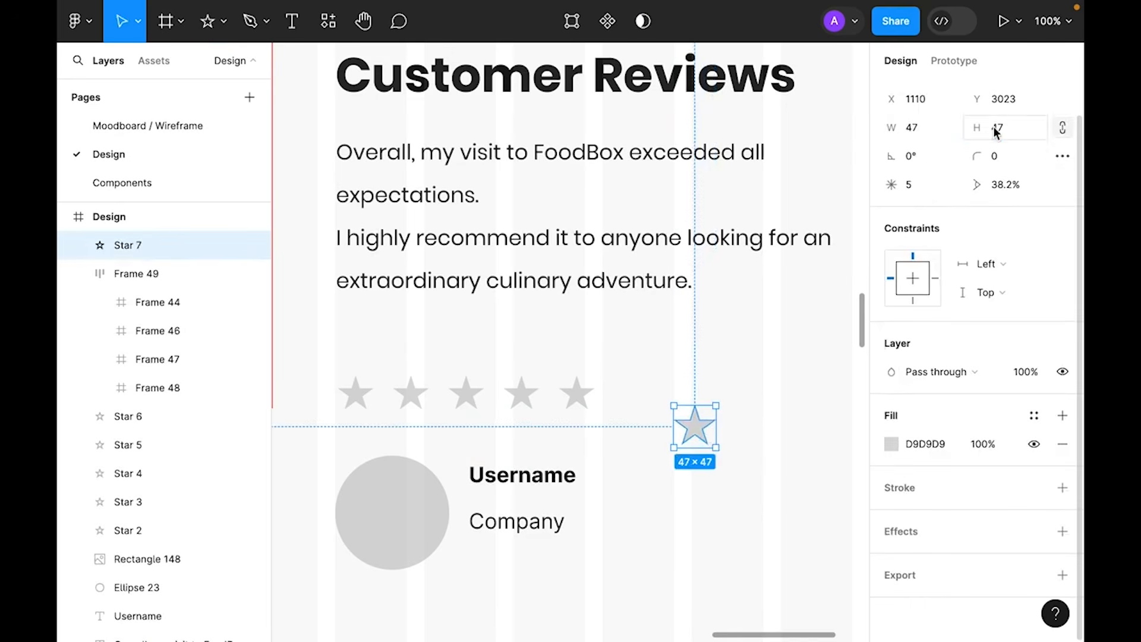
text(32)
key(Return)
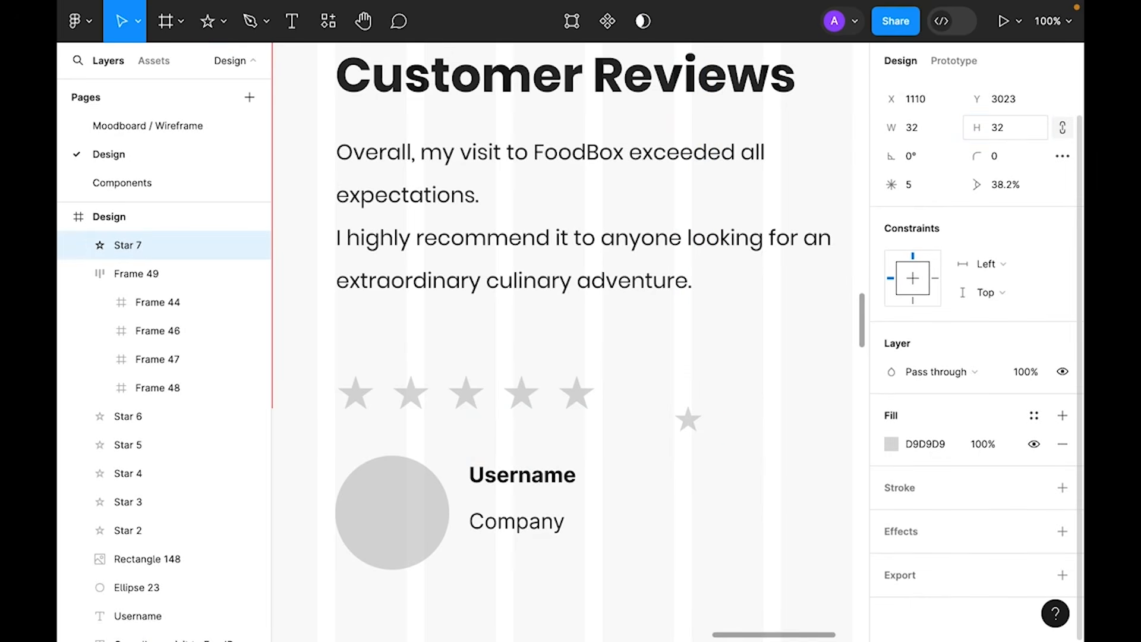
- Fill the new star with orange FFB84E and place it at the end of the grey star row
click(888, 449)
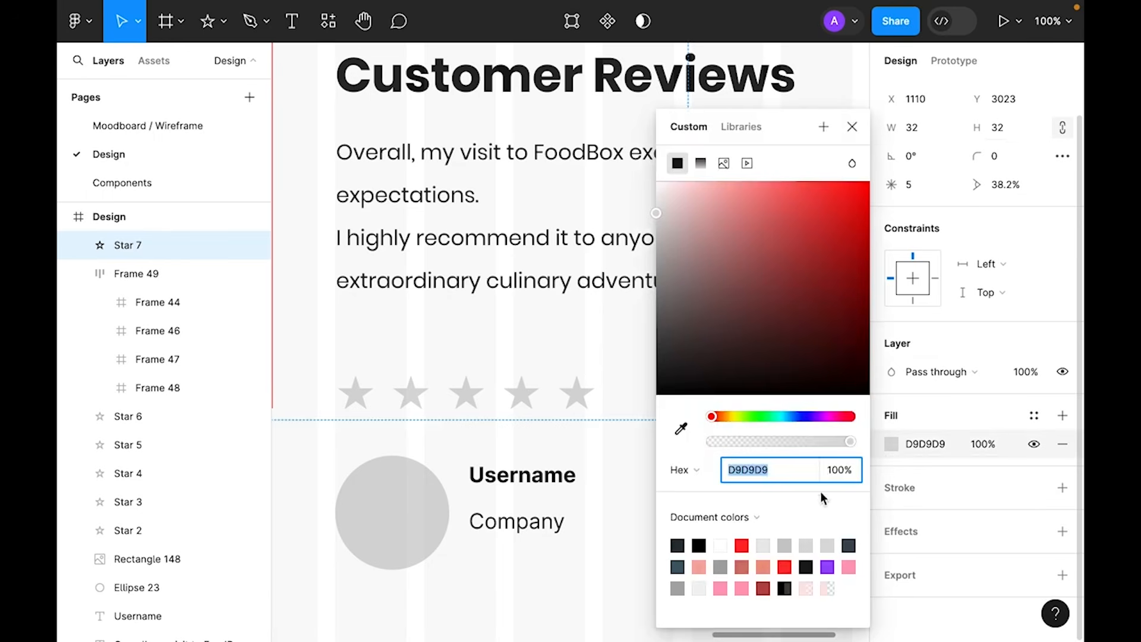
drag(720, 416, 651, 401)
click(813, 181)
click(852, 127)
click(699, 466)
click(890, 444)
drag(732, 423, 725, 415)
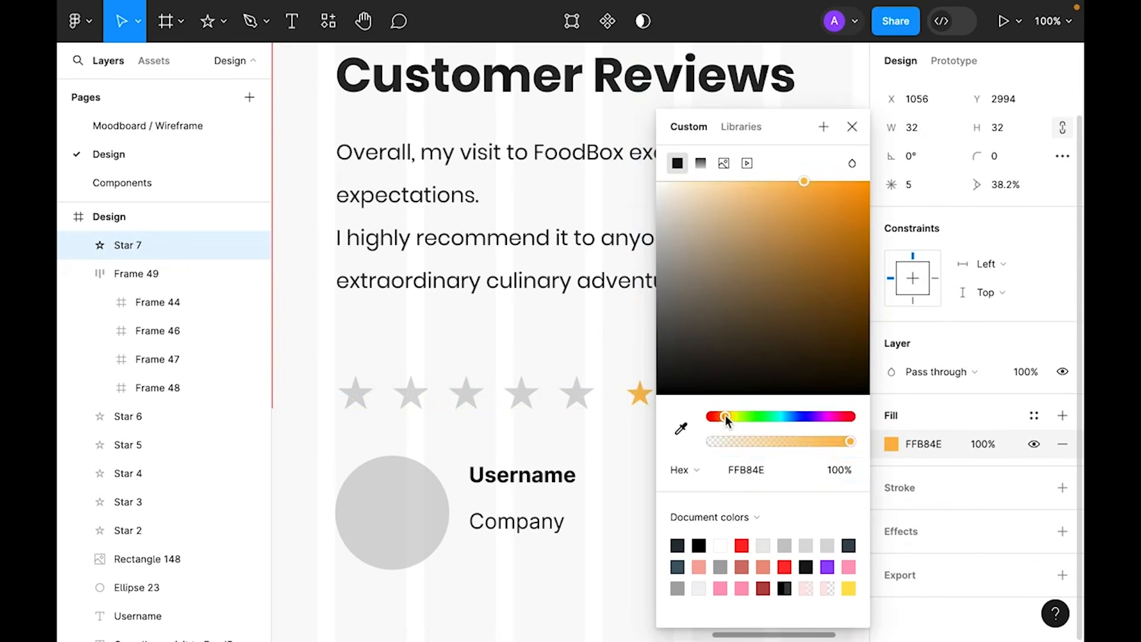
click(614, 449)
drag(640, 392, 641, 397)
click(663, 473)
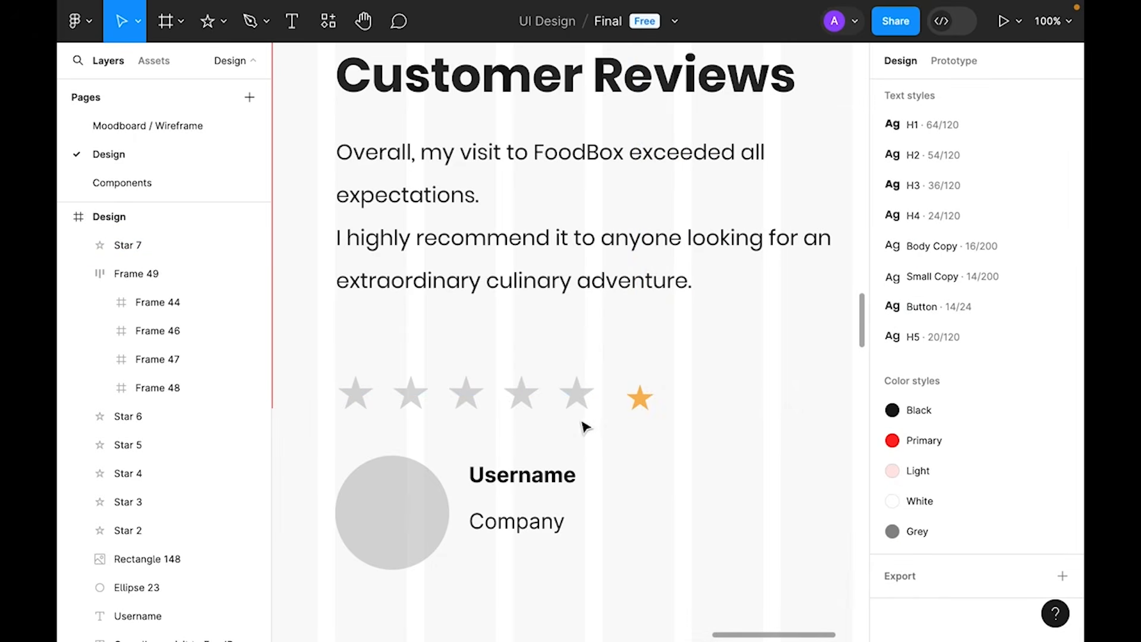
- Delete the five grey placeholder stars and move the orange star under the start of the review paragraph, at X 731, Y 2963
drag(476, 403, 333, 359)
key(Delete)
click(637, 410)
drag(637, 410, 351, 380)
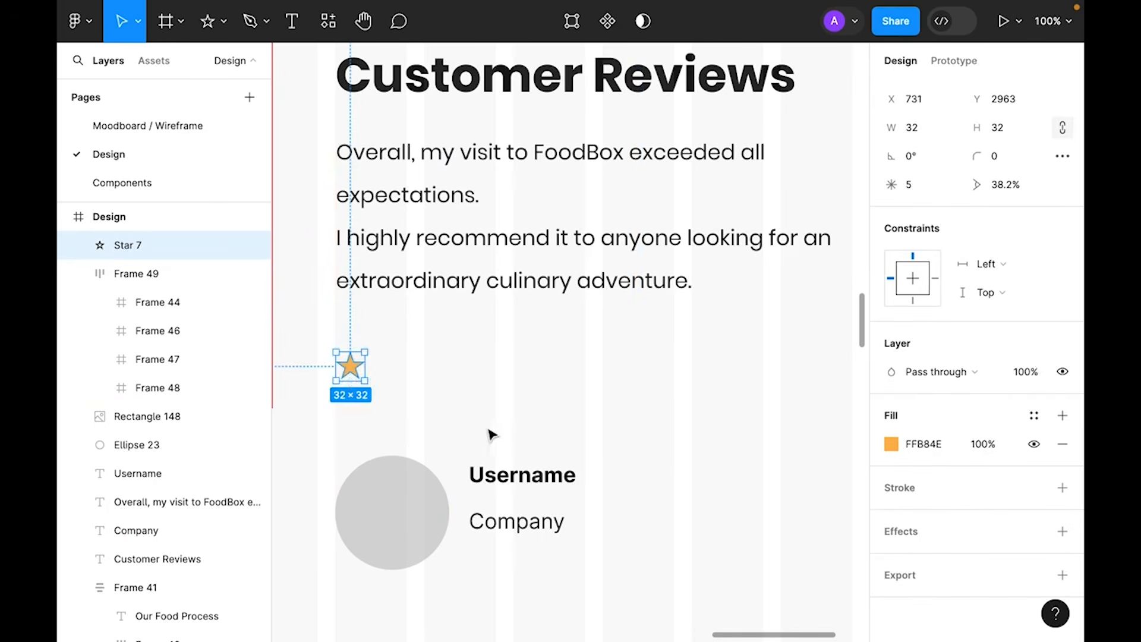
- Move the orange star to the Components page, below the Prepare card, and make it a component
key(Delete)
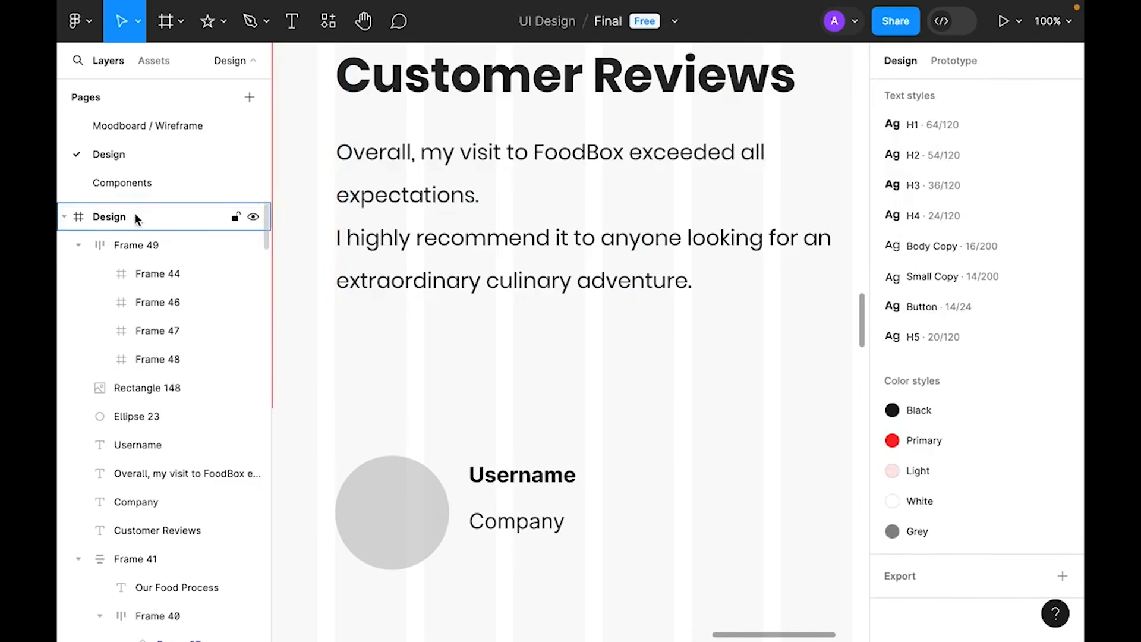
click(119, 183)
click(639, 458)
right_click(607, 382)
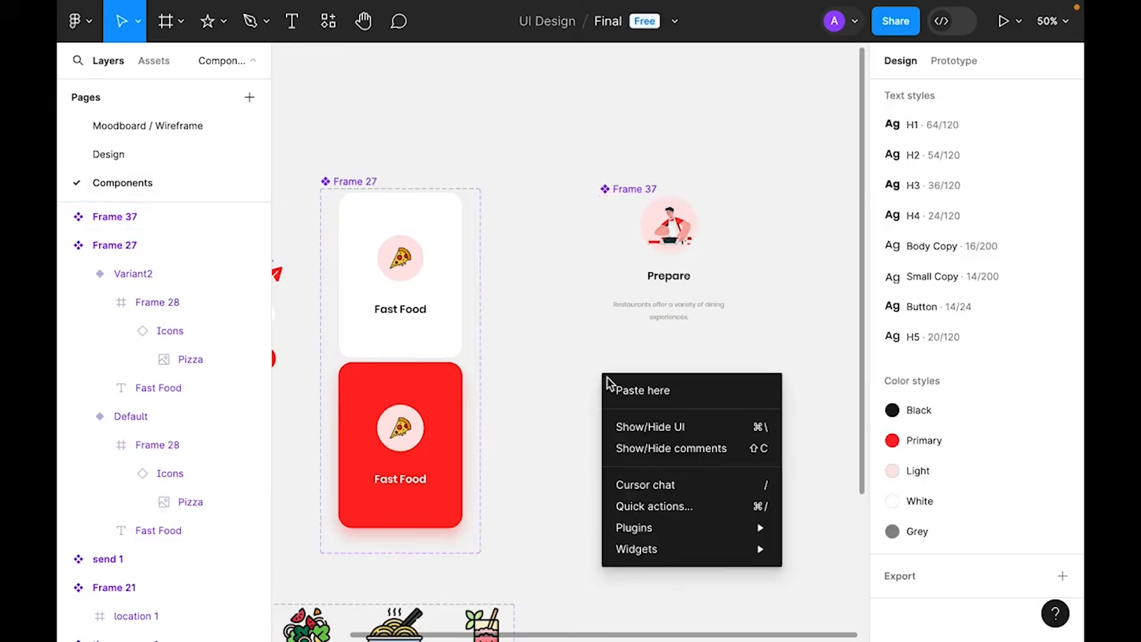
click(656, 393)
- Paste a star instance under the review on the Design page, duplicate it alongside, and wrap both in an auto layout frame
click(119, 154)
right_click(515, 365)
click(585, 93)
drag(527, 378, 380, 349)
shift+click(349, 344)
key(shift+a)
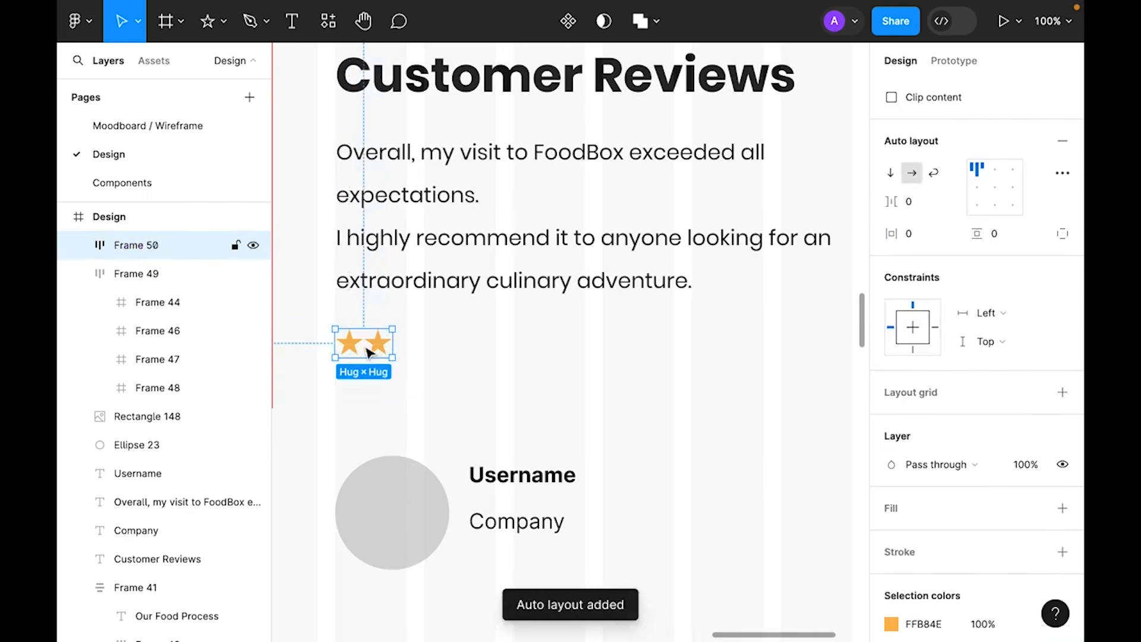
- Duplicate the star inside the auto layout frame three times to complete a five-star rating
double_click(382, 351)
key(super+d)
key(super+d)
key(super+d)
click(475, 394)
- Add a blank line between the review's two sentences and move the star rating down below the text
key(super+minus)
click(572, 300)
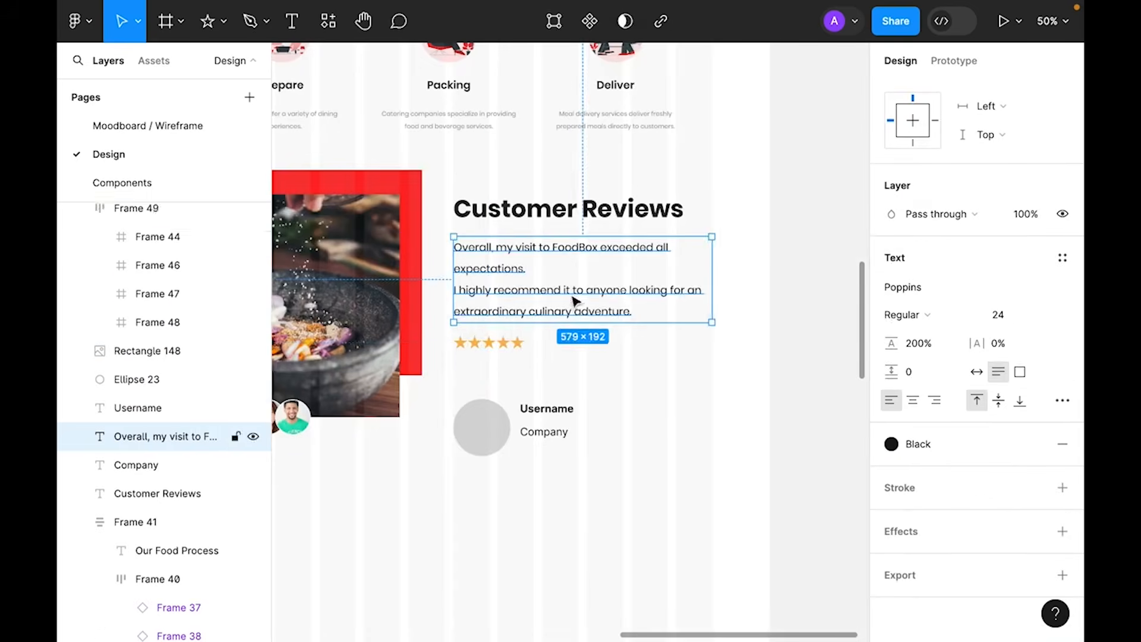
click(504, 343)
- Replace the grey avatar circle with a copy of the woman's 80 × 80 portrait from the photo's avatar group, placed below the stars
click(494, 441)
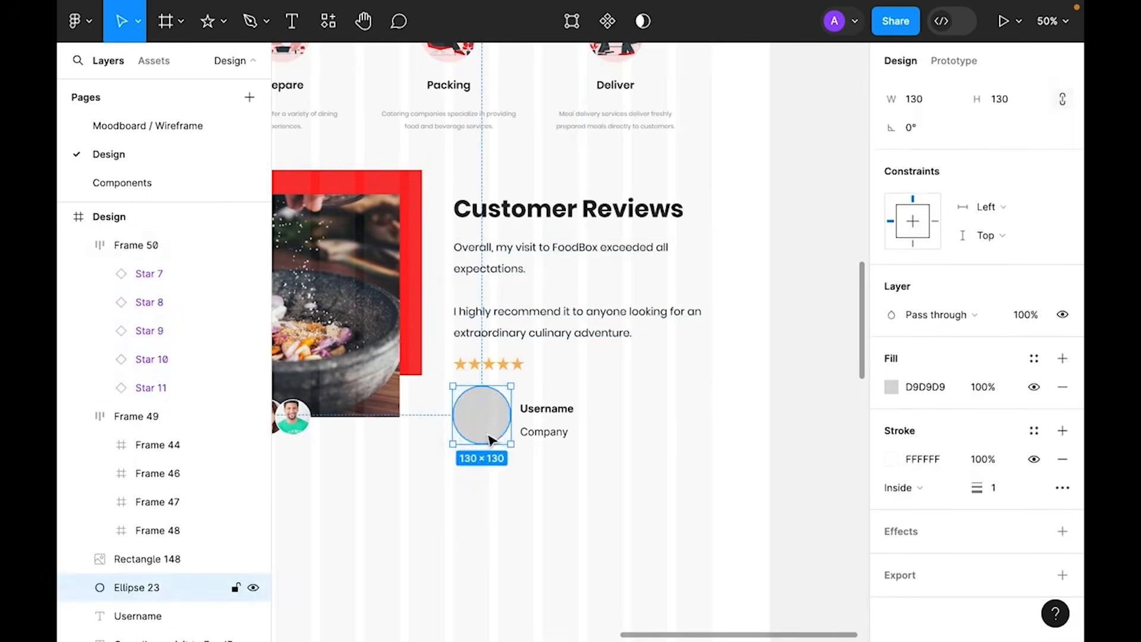
key(Delete)
drag(464, 461, 742, 352)
drag(499, 316, 717, 376)
drag(814, 389, 617, 411)
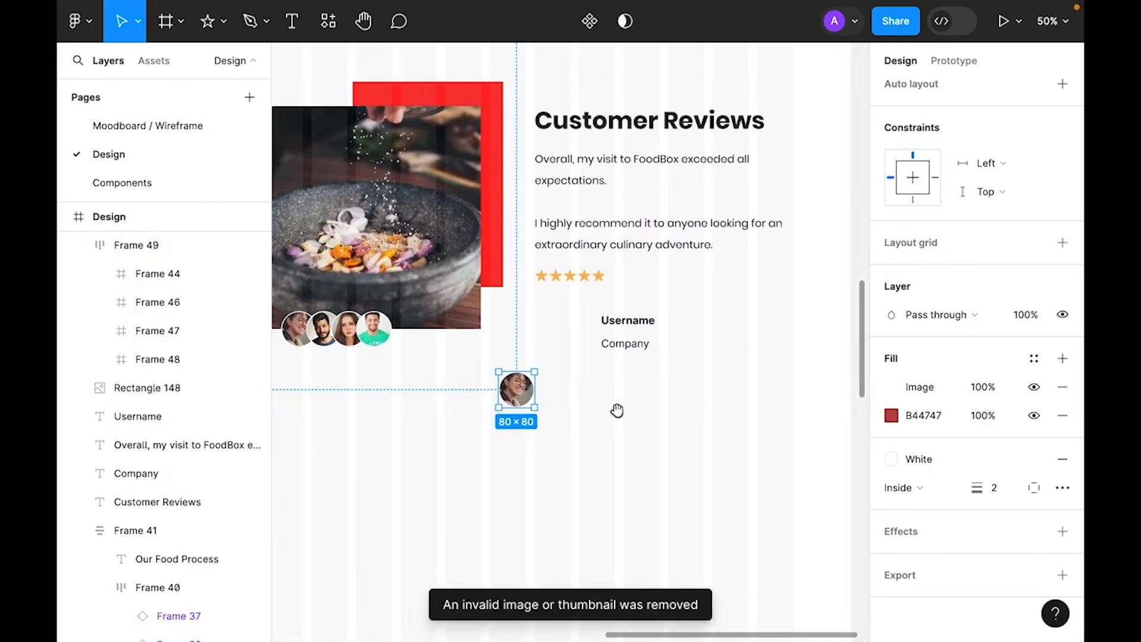
key(super+alt+g)
drag(510, 406, 553, 345)
click(593, 410)
- Apply the H4 text style and the Black colour style to the Username text
scroll(619, 311, up, 5)
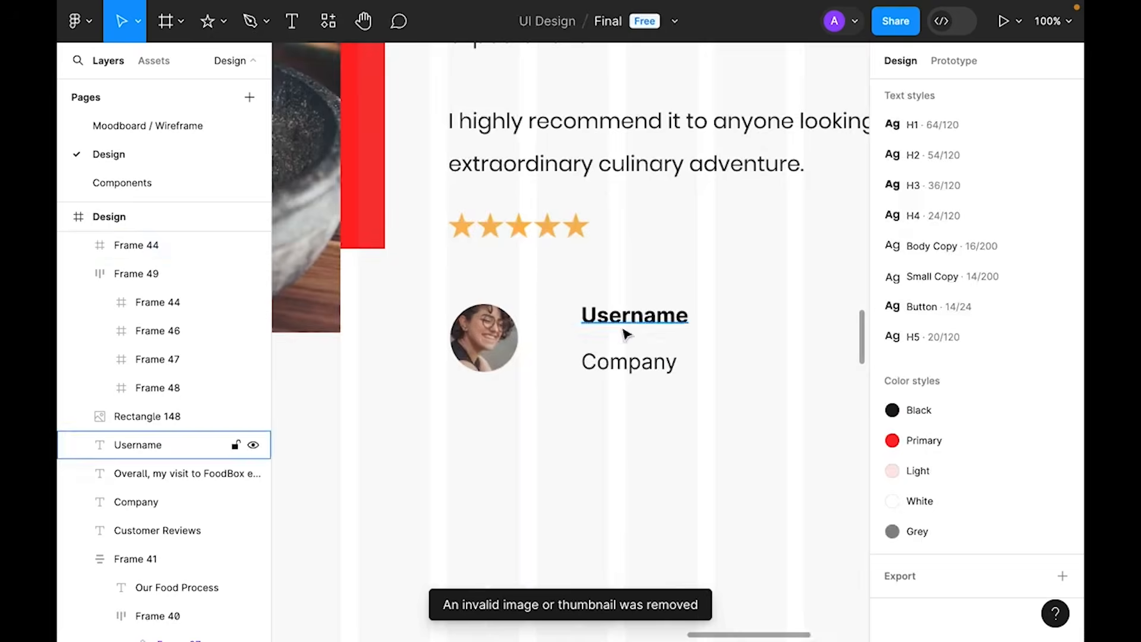
scroll(527, 461, up, 1)
click(638, 356)
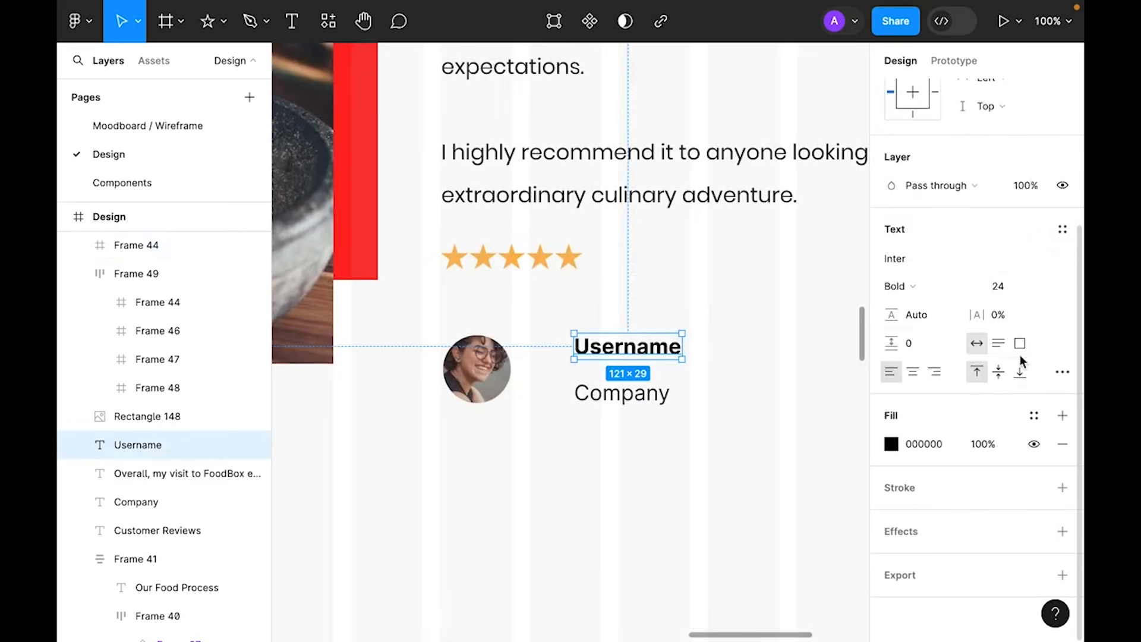
click(1062, 227)
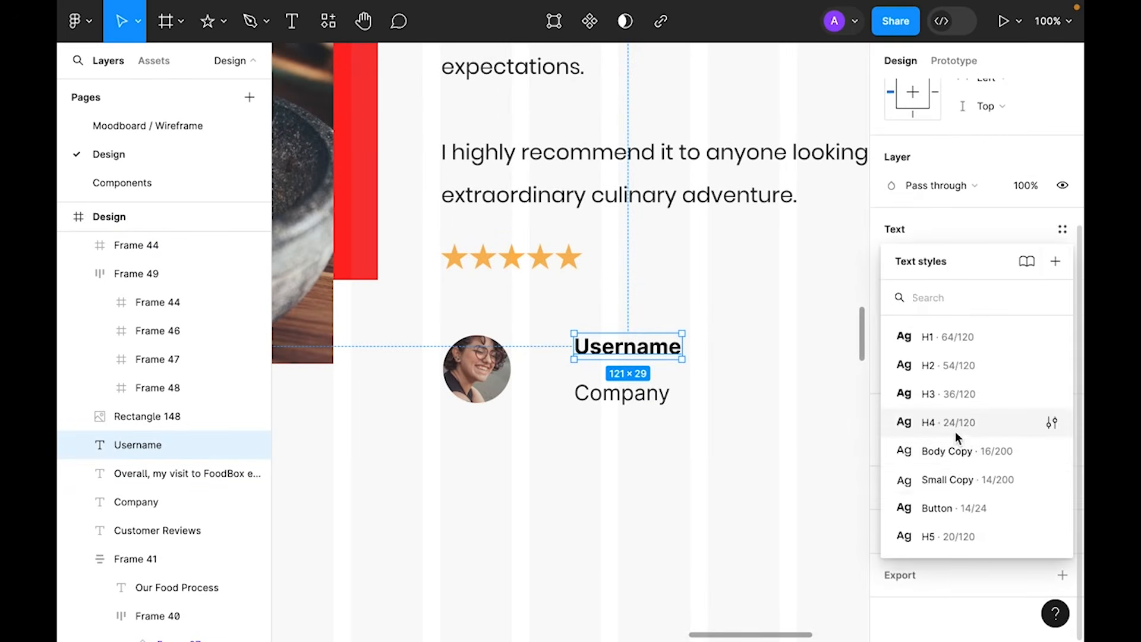
click(955, 431)
click(1023, 303)
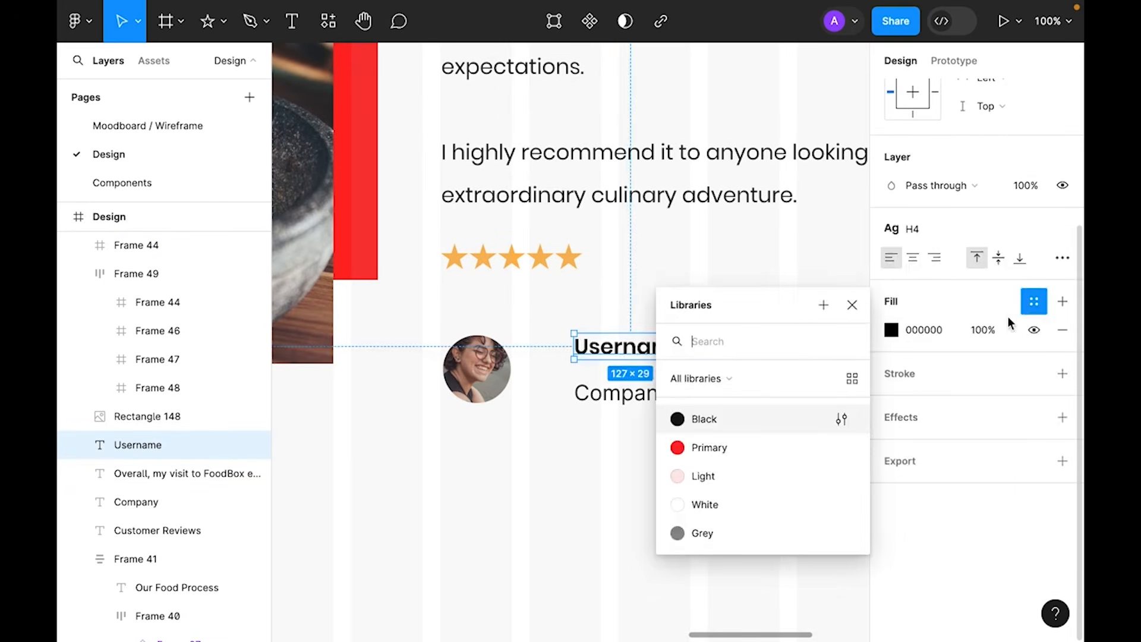
click(725, 414)
click(721, 413)
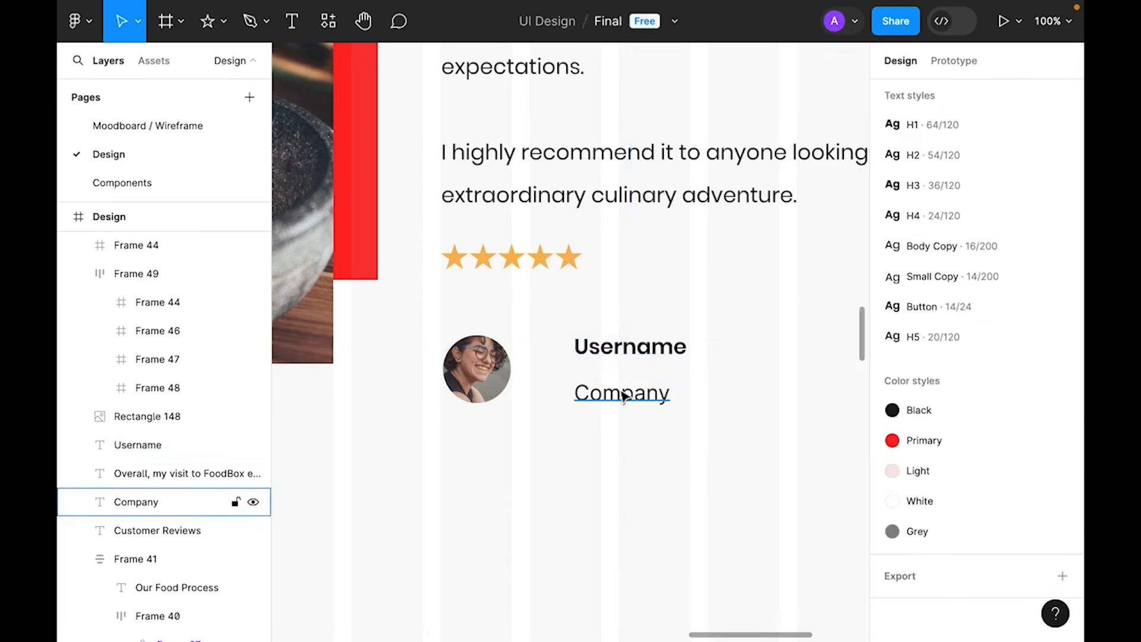
- Apply the Small Copy text style and the Grey colour style to the Company text and move it closer to the Username
click(633, 402)
click(977, 343)
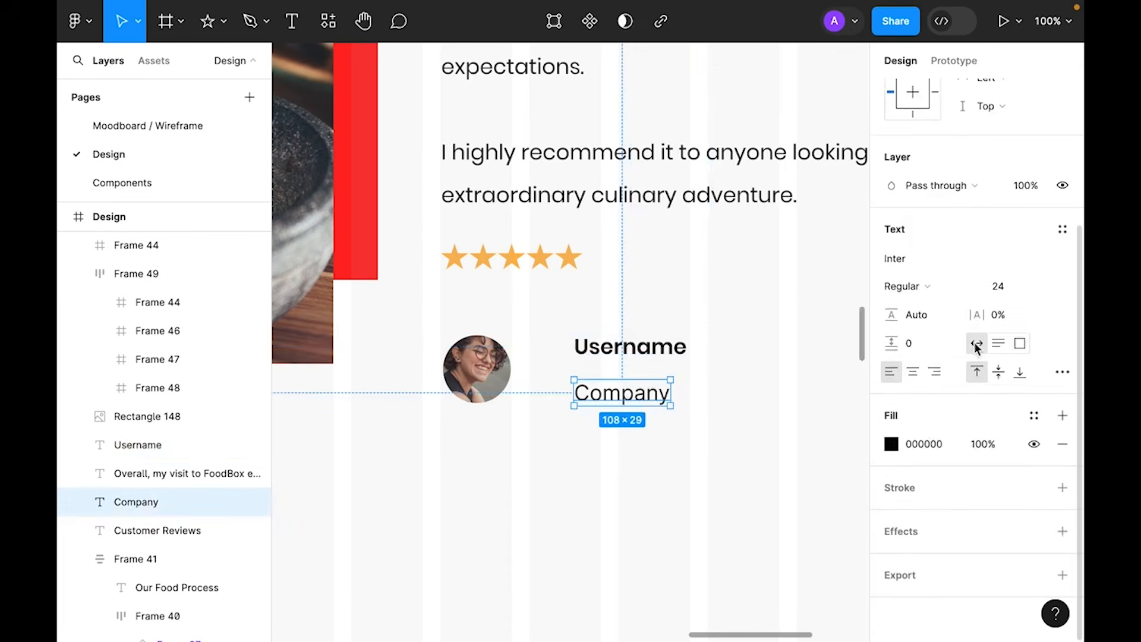
click(1063, 229)
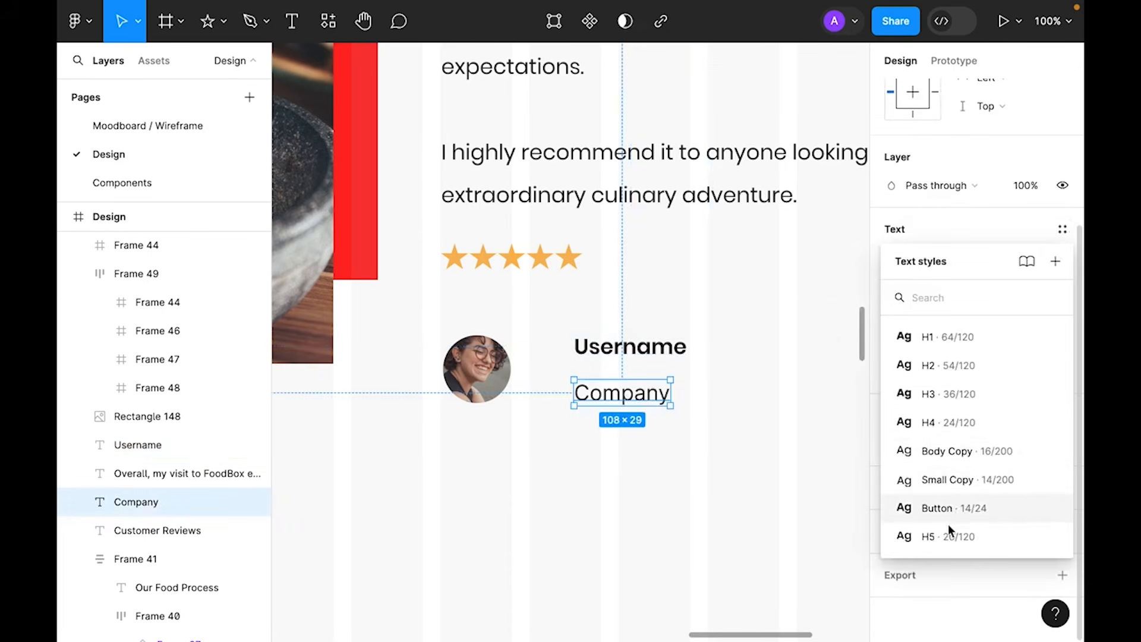
click(949, 482)
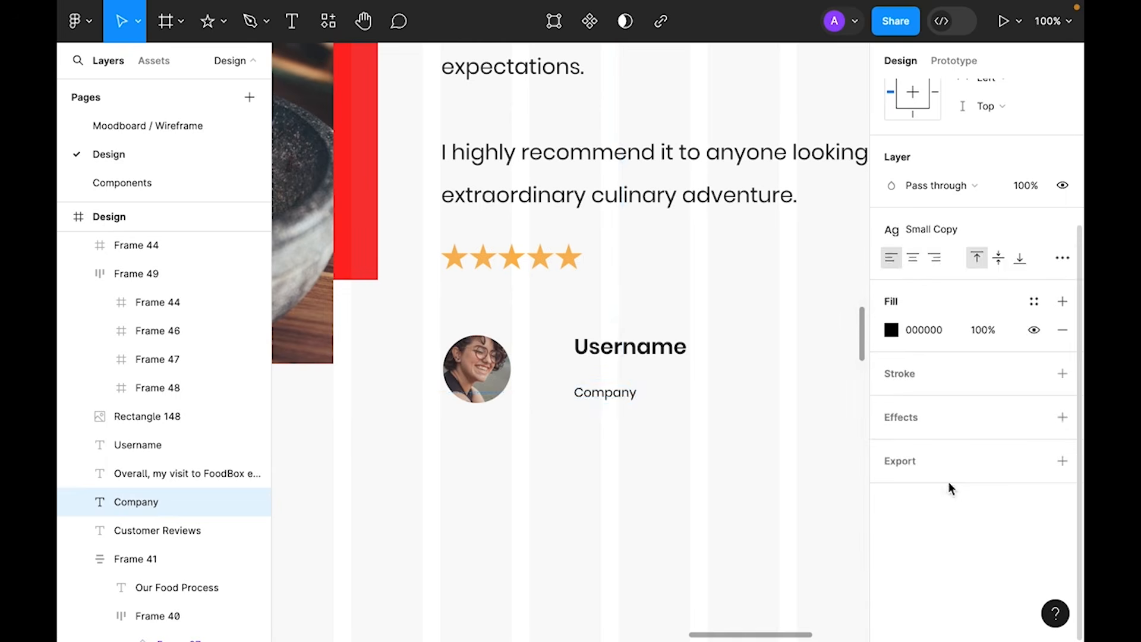
click(1034, 301)
click(704, 535)
click(688, 502)
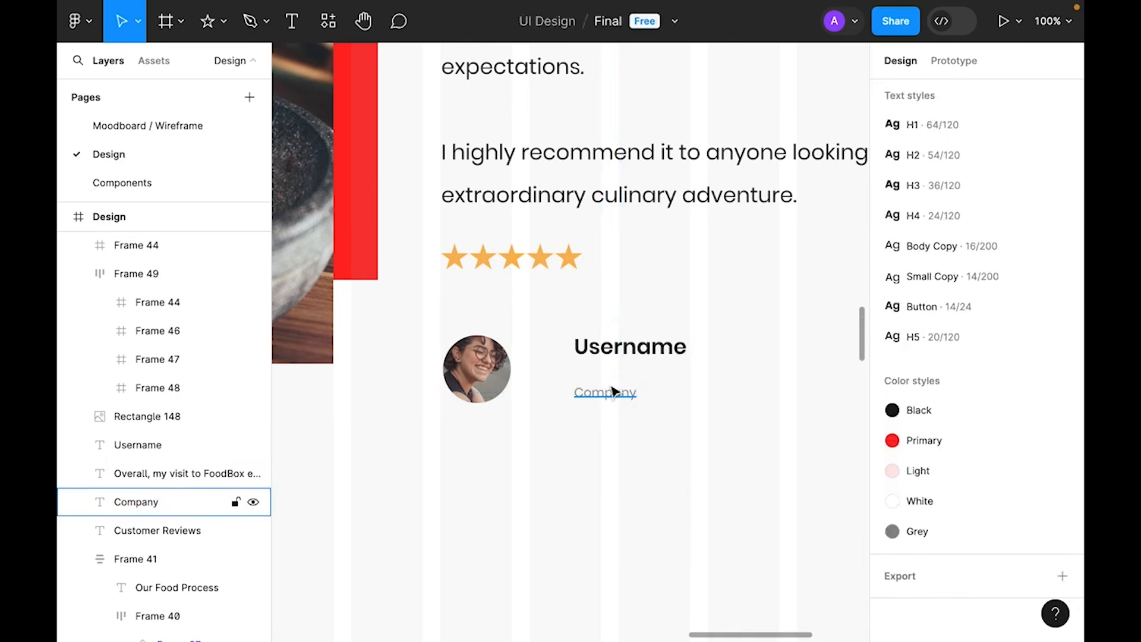
click(612, 388)
- Replace the Username text with the reviewer's full name and the Company text with Food Lover
double_click(630, 347)
text(Samantha Smith)
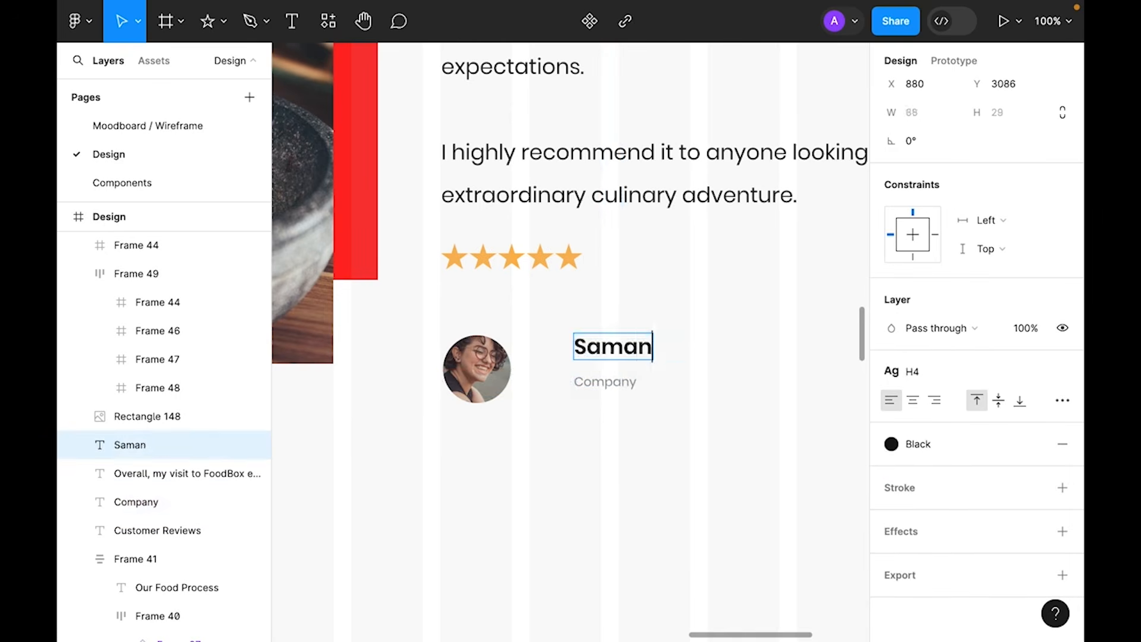
click(603, 383)
double_click(604, 383)
text(Food Lover)
- Wrap the reviewer's name and the Food Lover text in a vertical auto layout with a gap of 8
drag(797, 436, 612, 351)
right_click(612, 349)
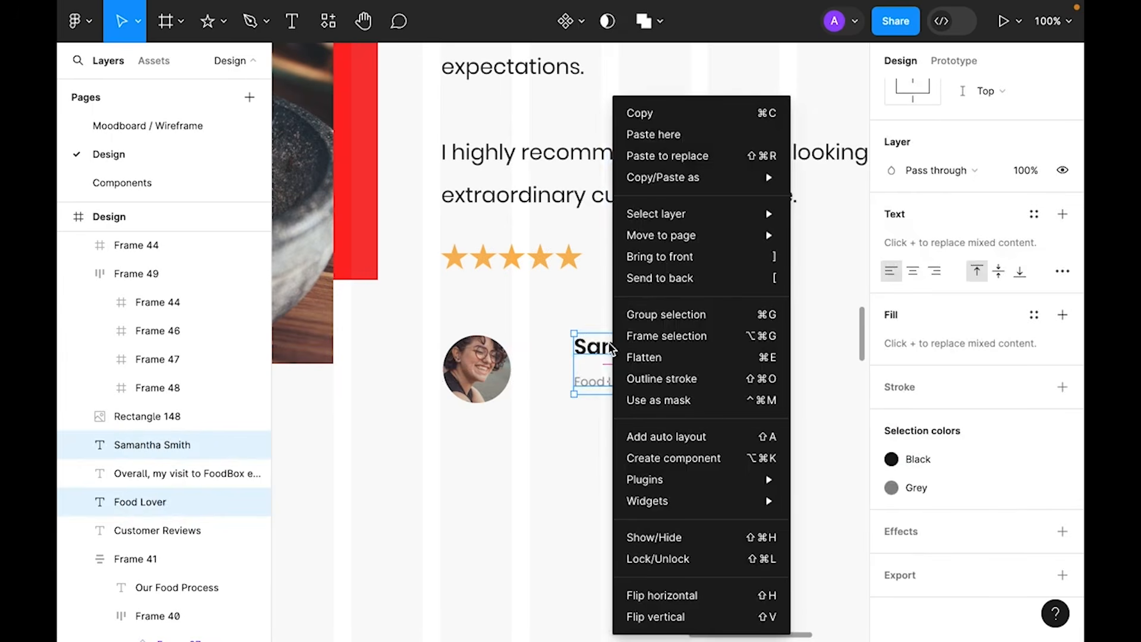
click(667, 438)
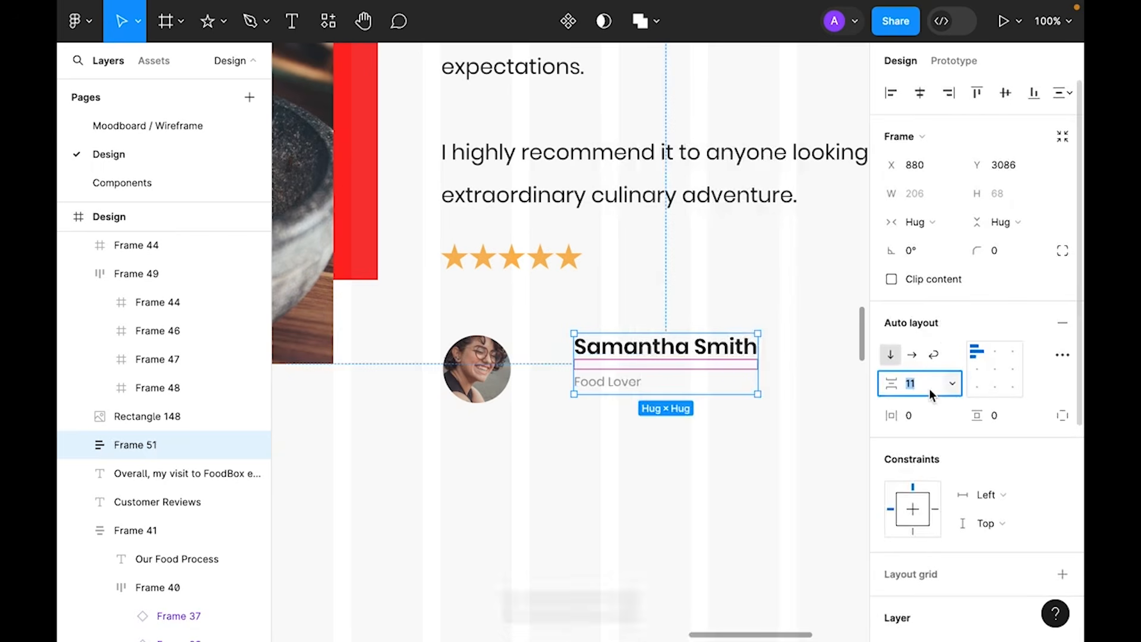
text(8)
key(Return)
- Combine the portrait and the name block in a horizontal auto layout with a gap of 32, vertically centred
drag(805, 460, 586, 338)
shift+click(462, 377)
key(shift+a)
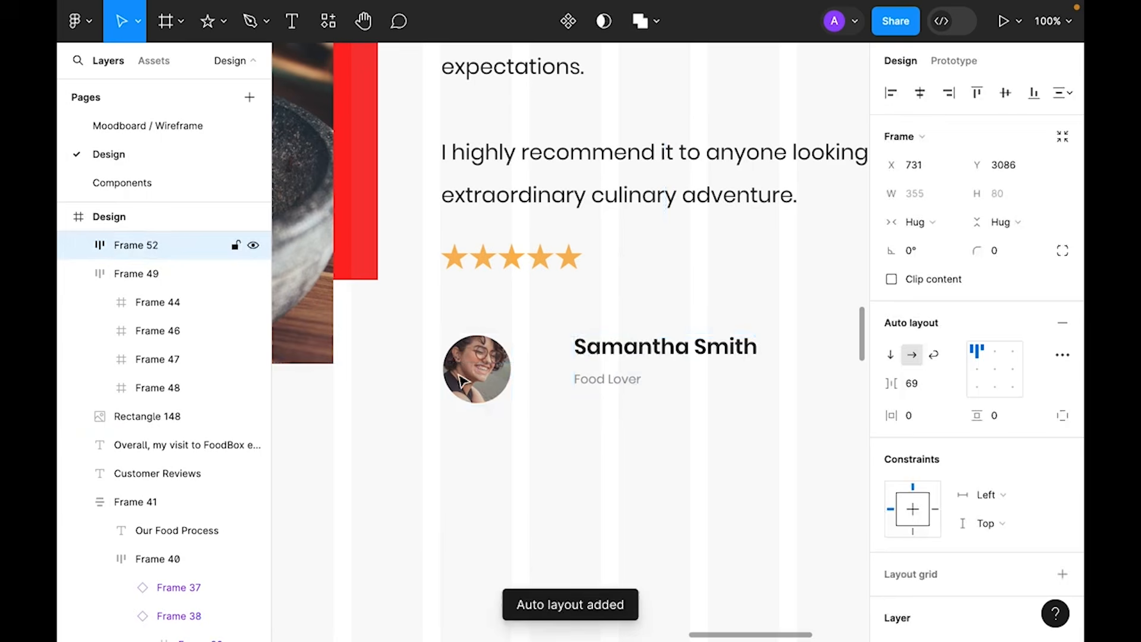
text(23)
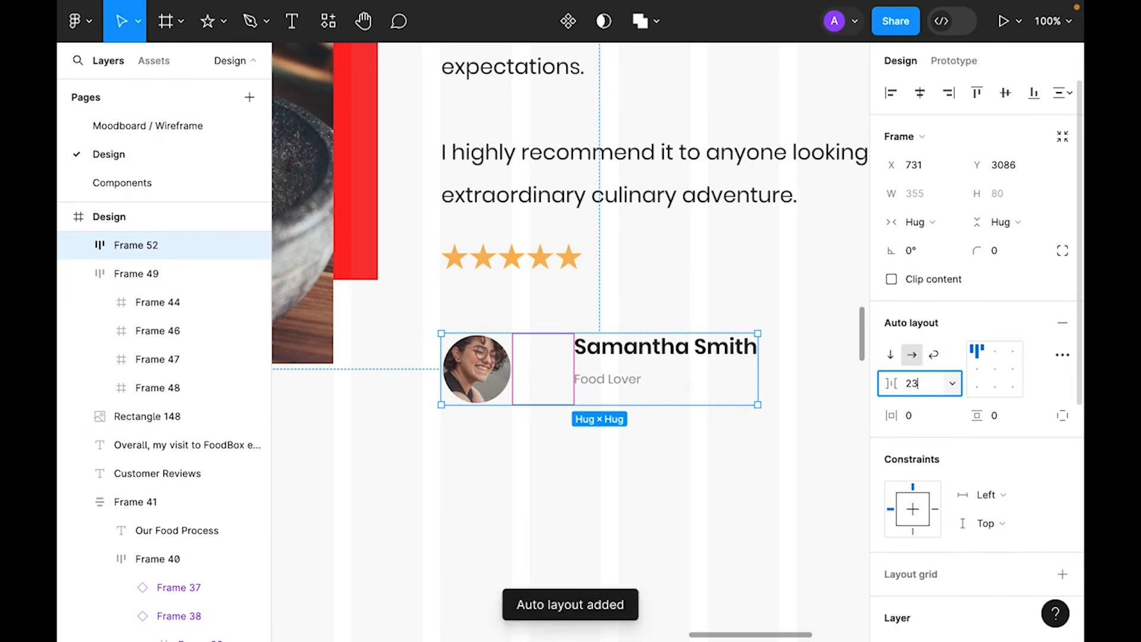
key(Return)
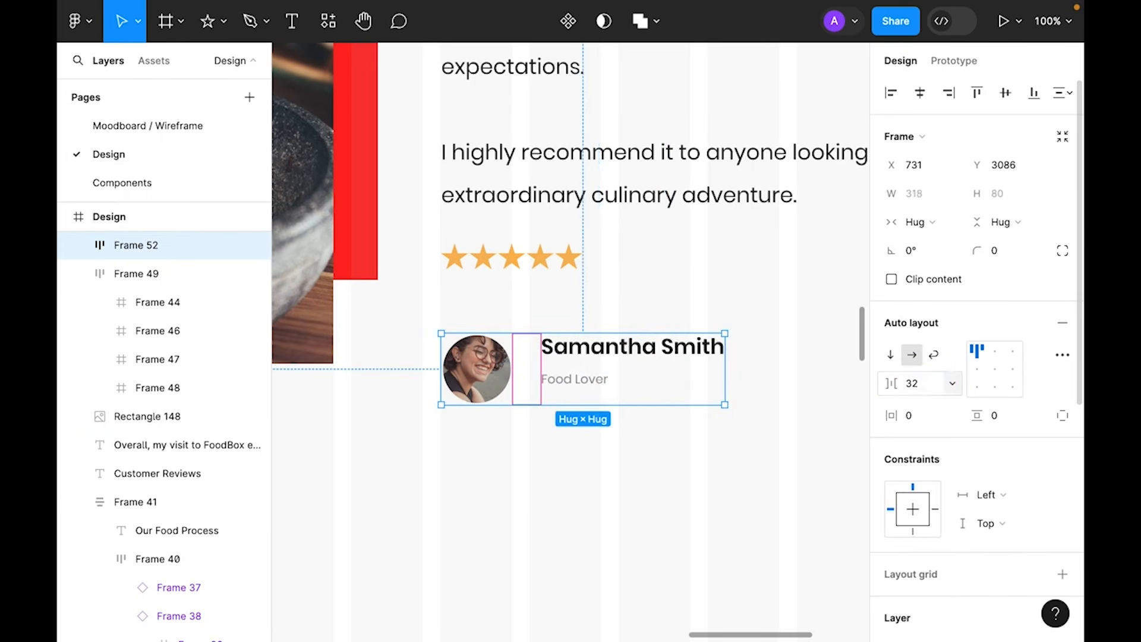
click(619, 484)
click(136, 245)
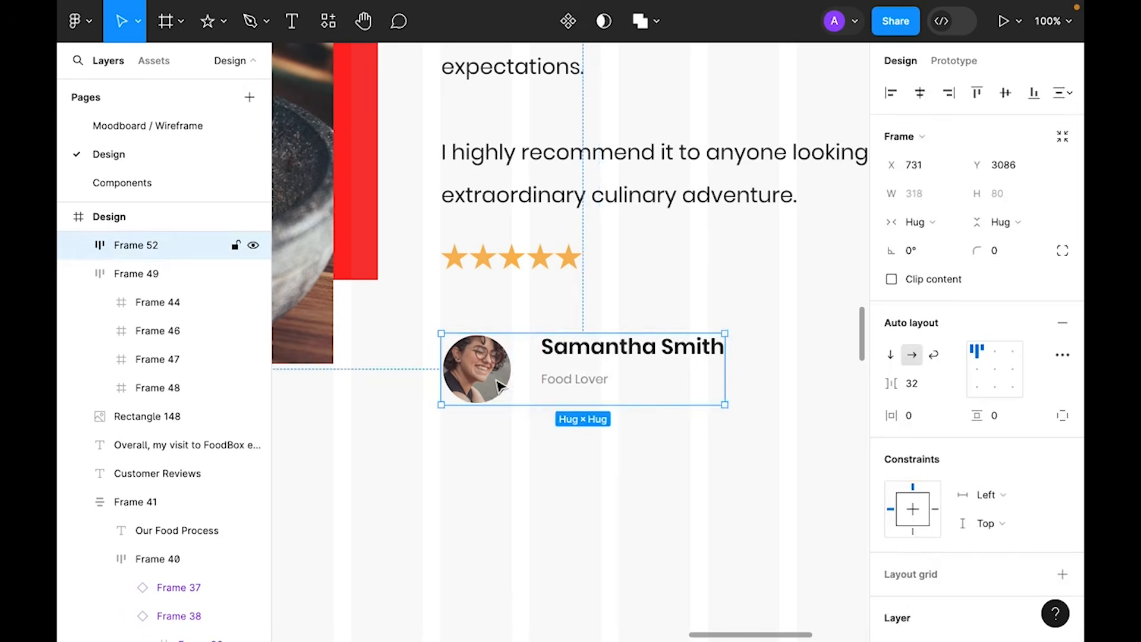
click(993, 378)
click(594, 518)
- Group the reviewer details, stars, review text and Customer Reviews heading in a vertical auto layout with a gap of 32
click(579, 383)
shift+click(523, 271)
scroll(523, 273, up, 6)
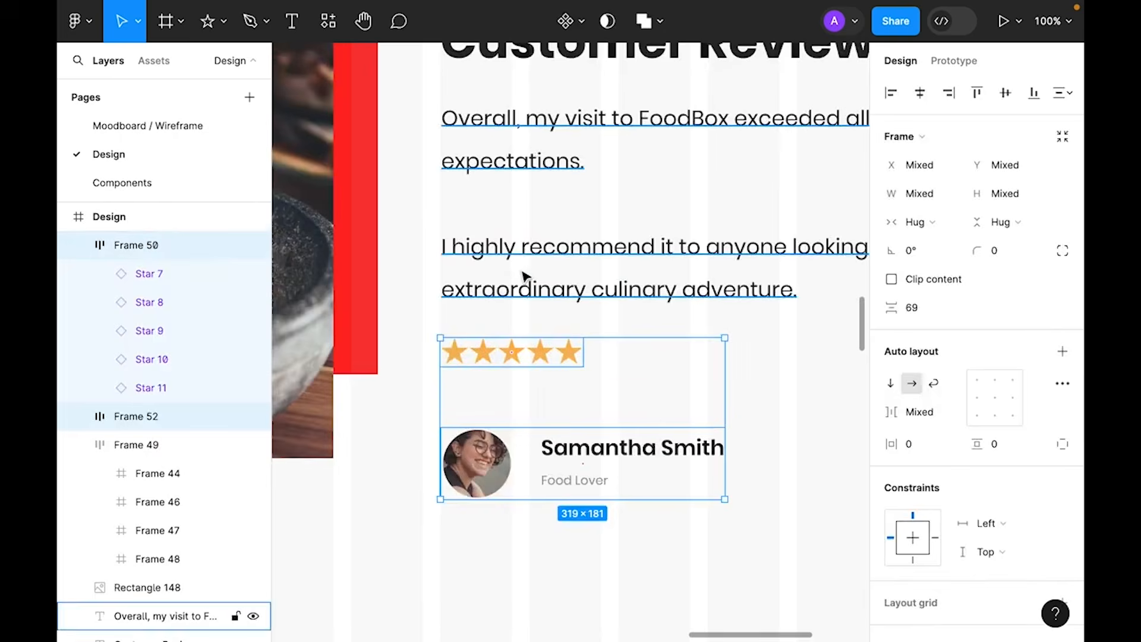
shift+click(561, 283)
shift+click(564, 138)
key(shift+a)
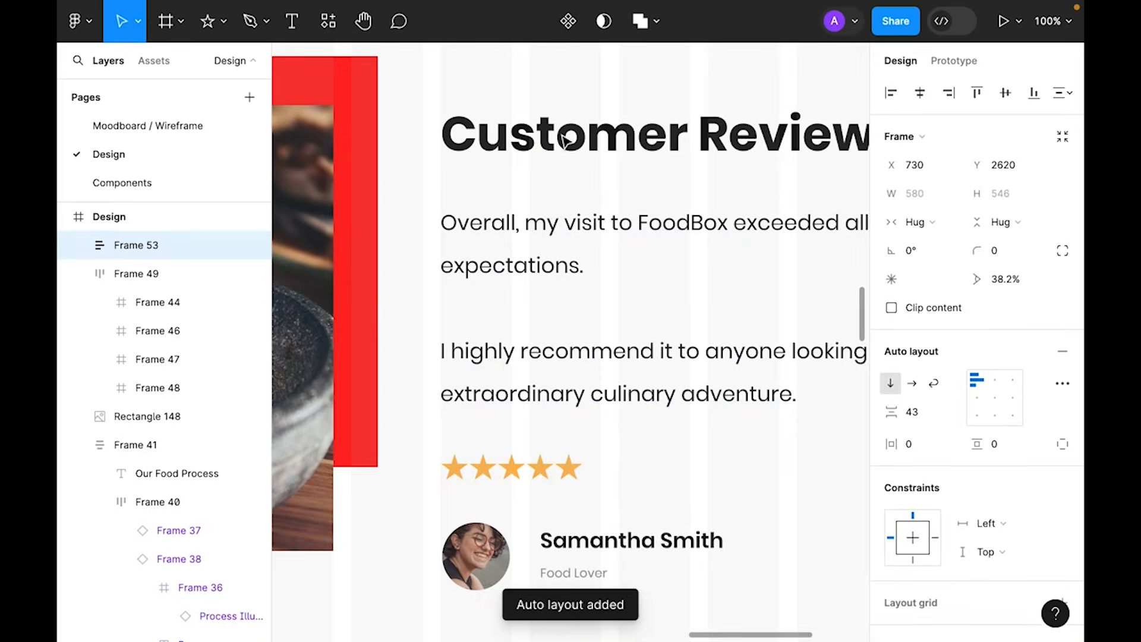
key(minus)
text(32)
key(Return)
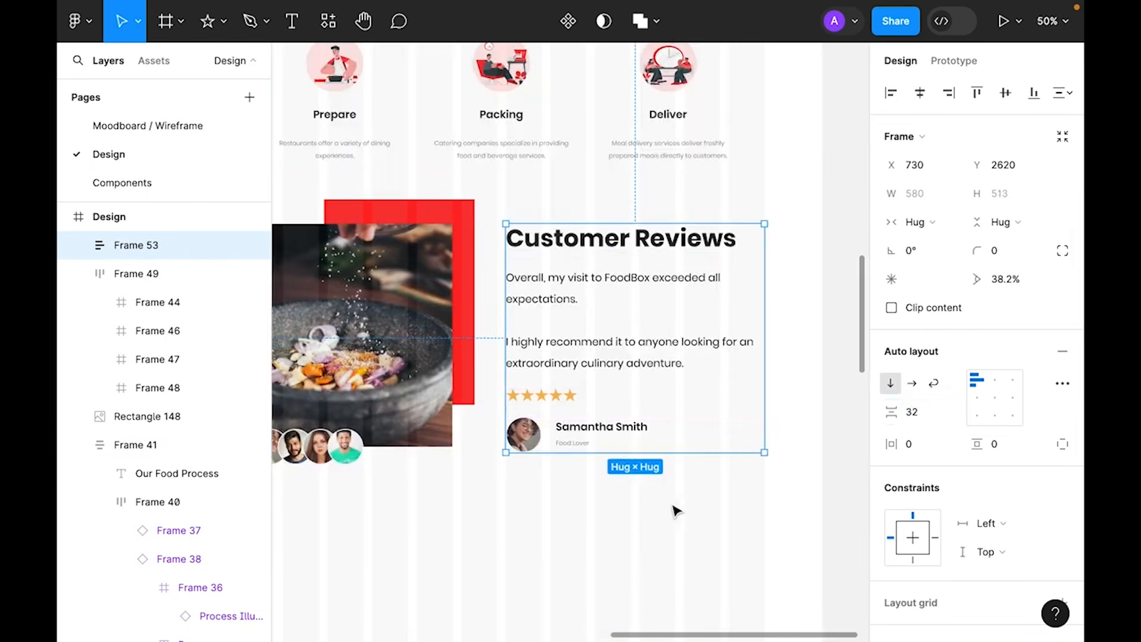
- Remove the blank line between the two review sentences so they run on as one paragraph
click(613, 539)
scroll(623, 540, right, 1)
double_click(579, 370)
double_click(579, 370)
key(Left)
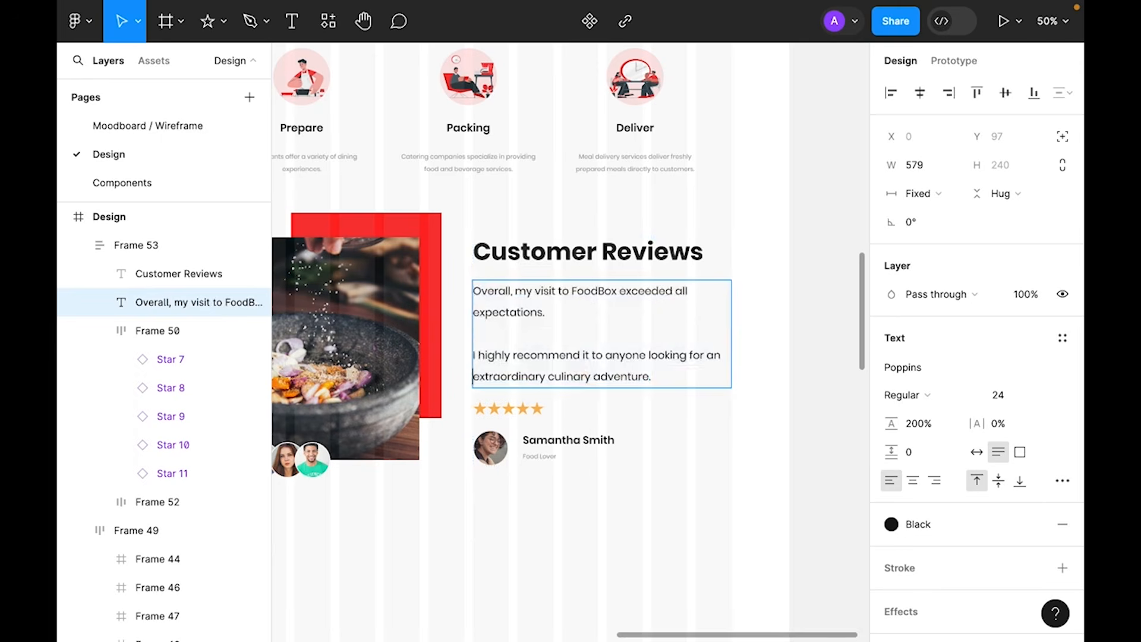
key(BackSpace)
key(BackSpace)
click(701, 502)
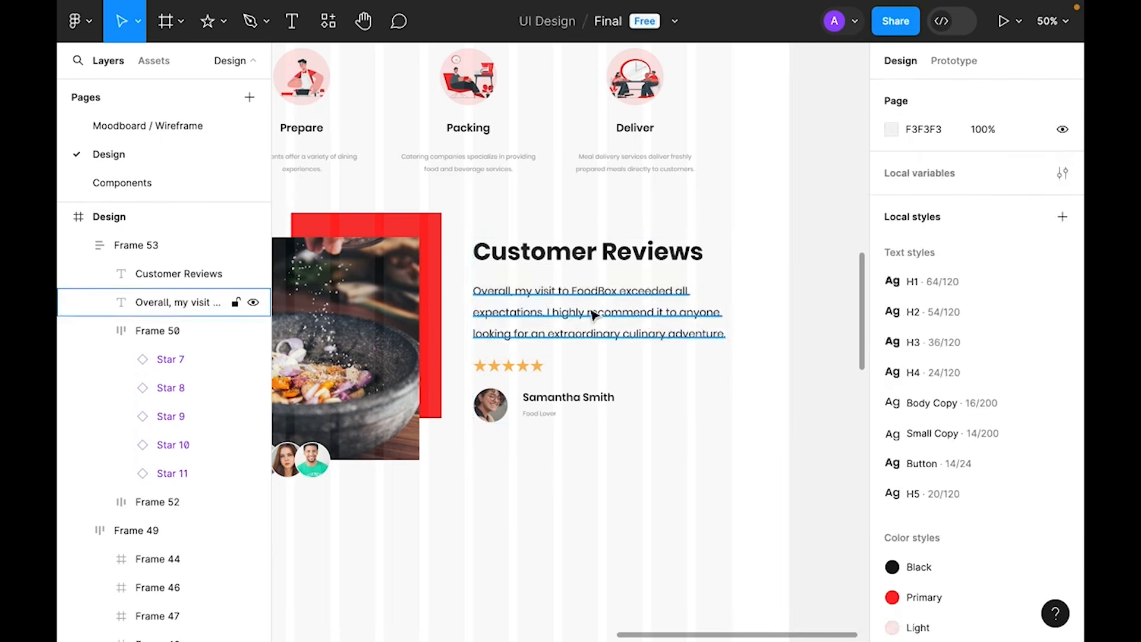
- Add a quotation-mark text below the reviewer details and scale it 10x
key(t)
click(542, 495)
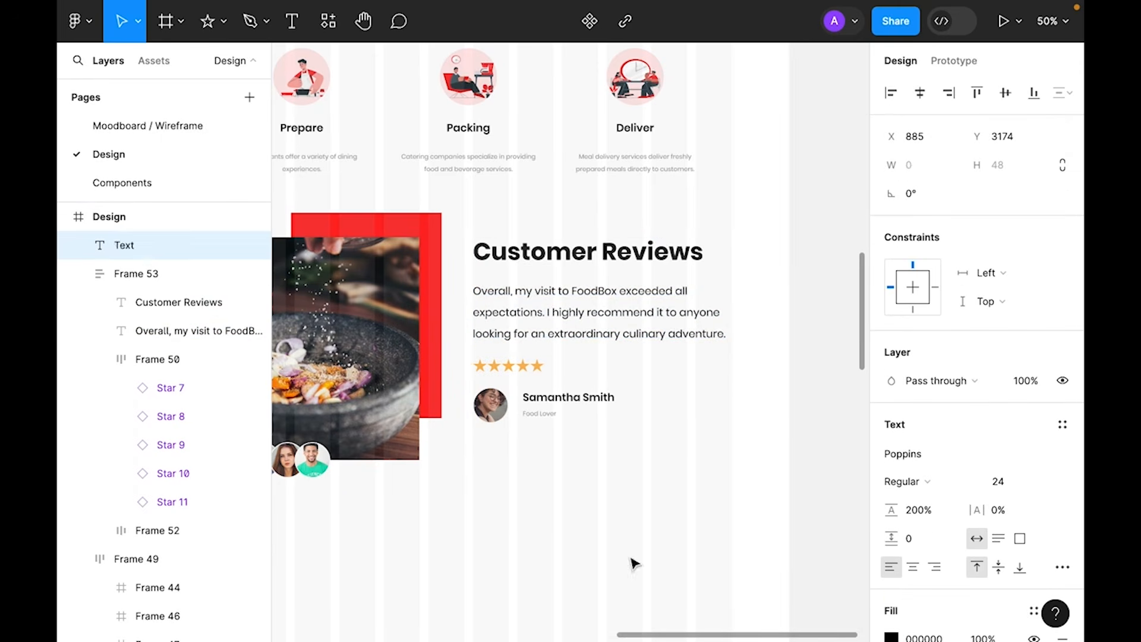
key(Escape)
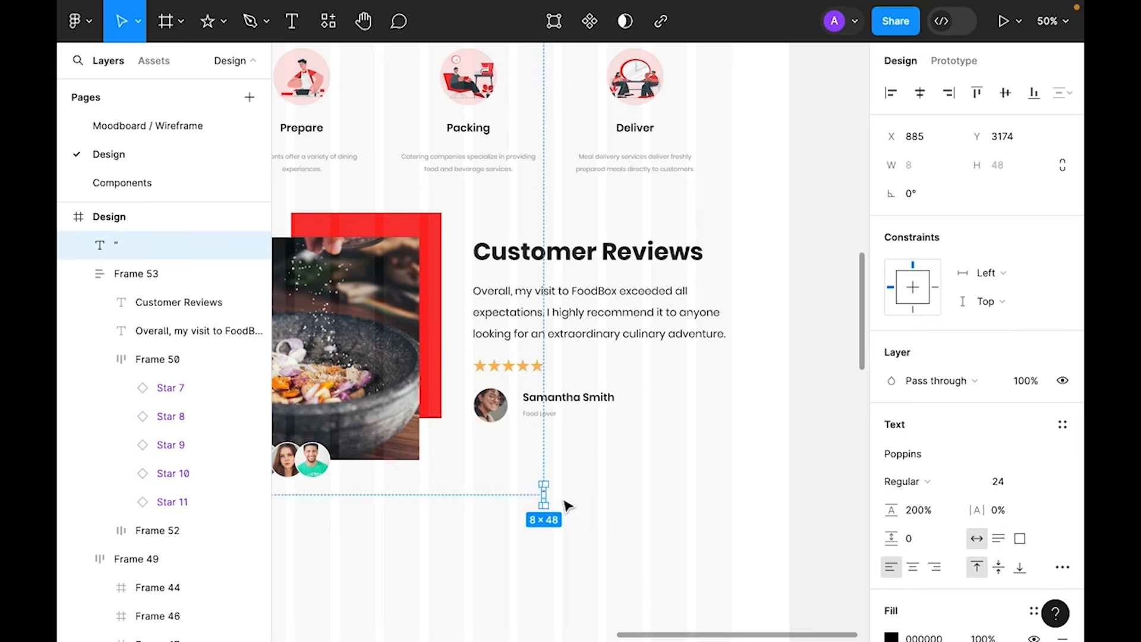
key(k)
click(959, 270)
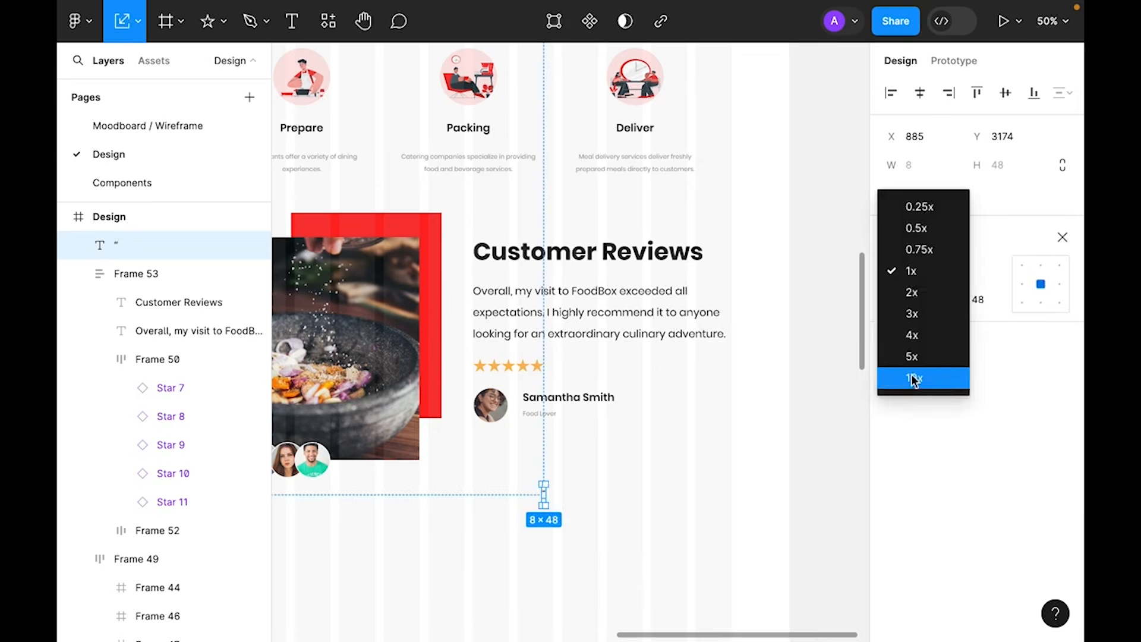
click(914, 379)
click(675, 533)
drag(555, 479, 507, 497)
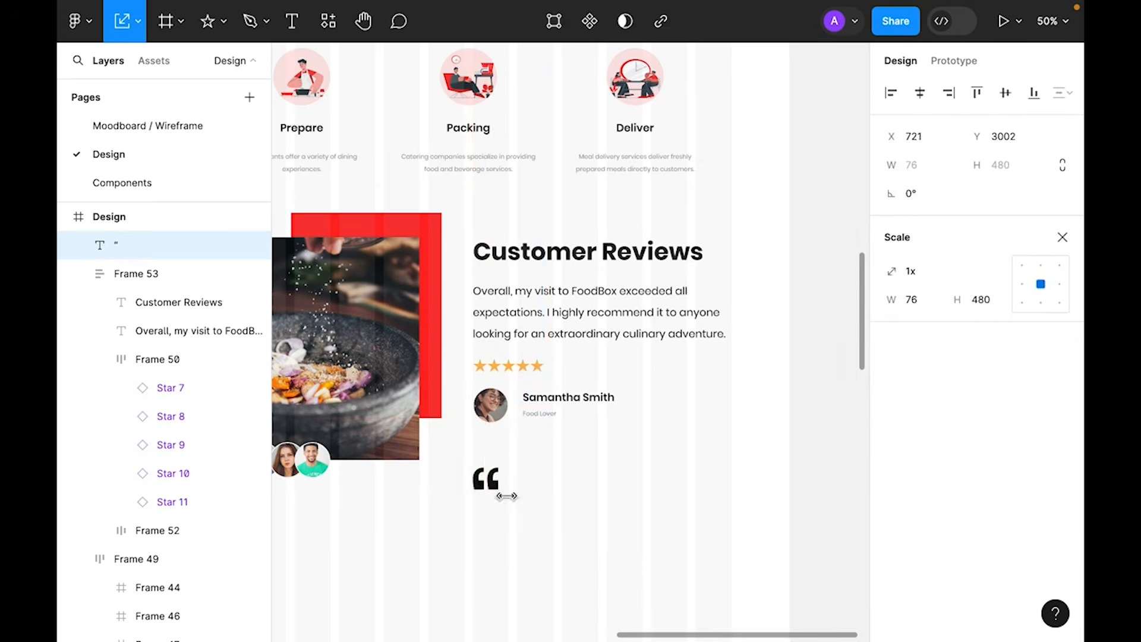
click(1067, 242)
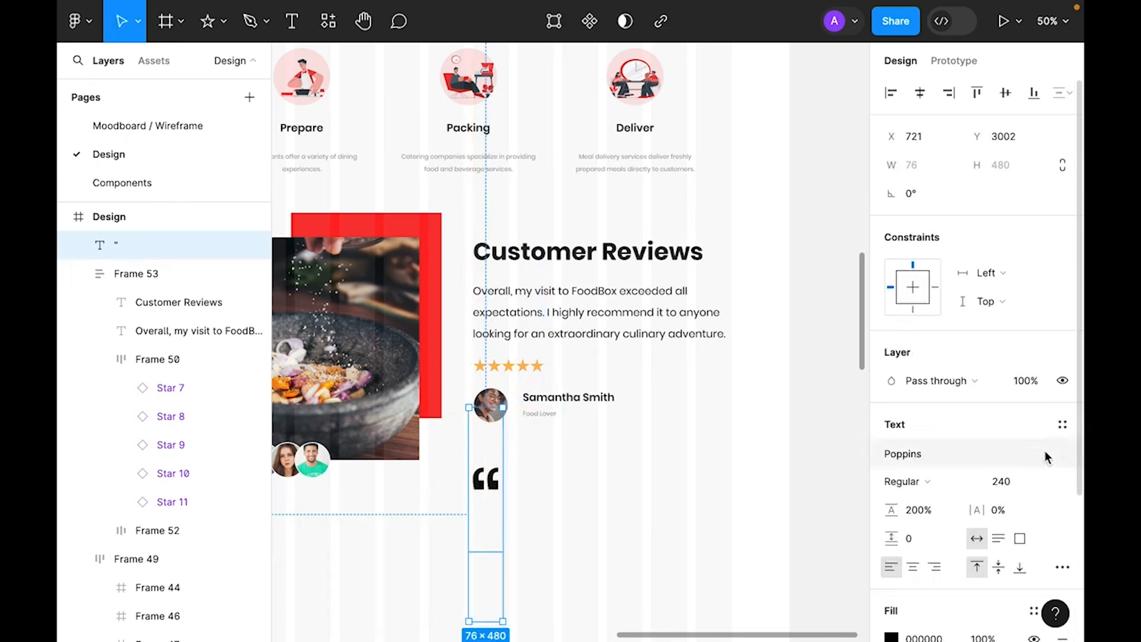
- Set the quotation mark's line height to Auto and convert the text into a vector shape with Outline stroke
text(auto)
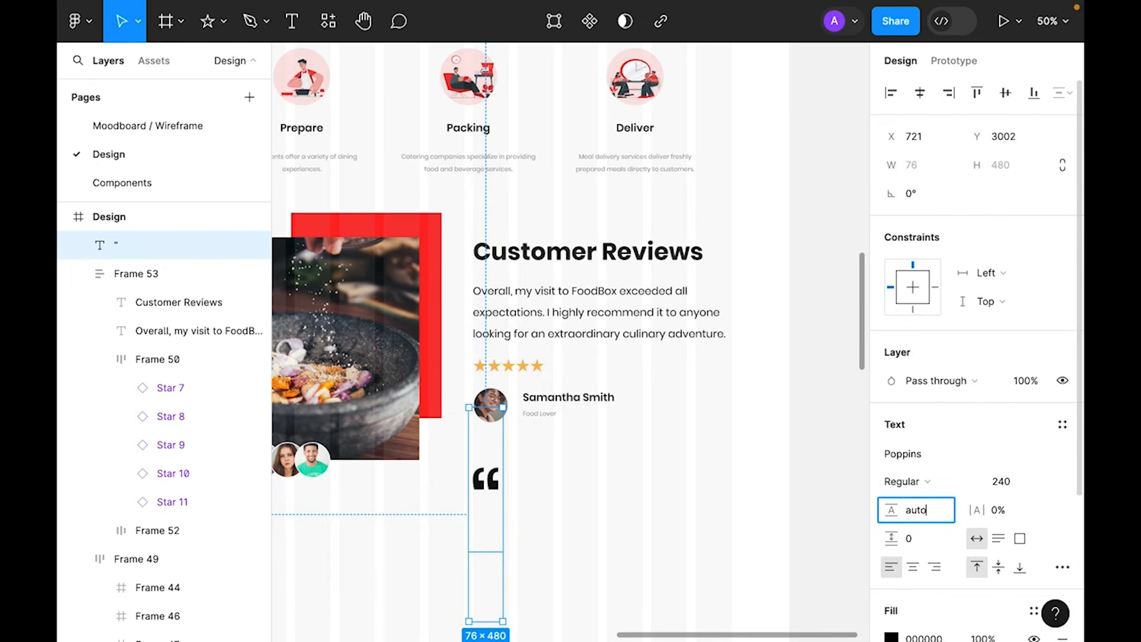
key(Return)
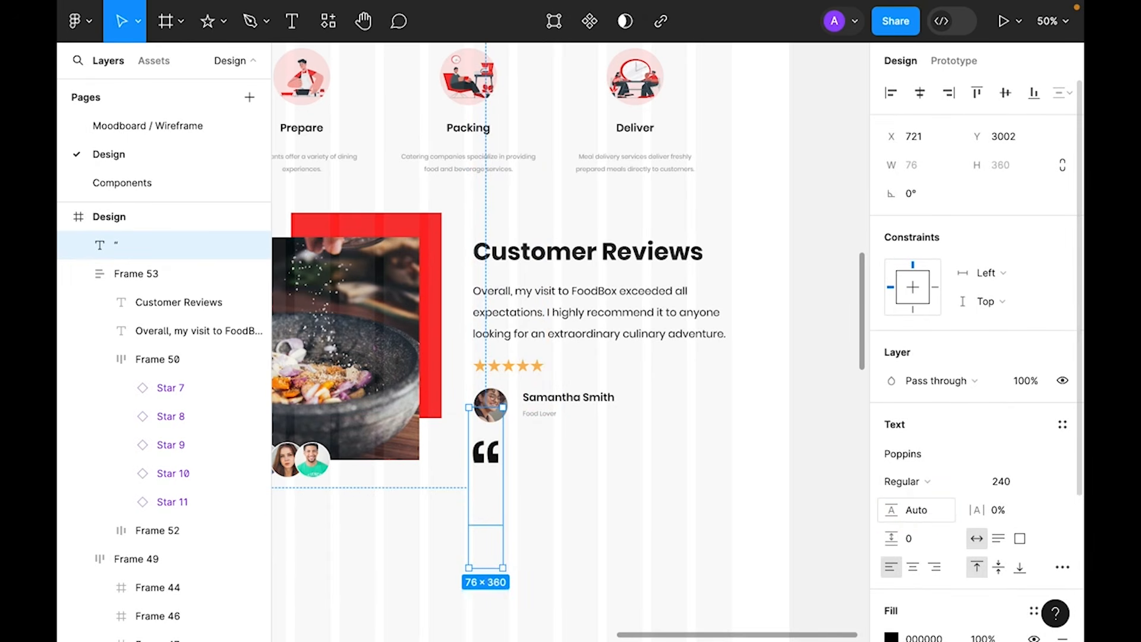
click(522, 476)
drag(512, 476, 662, 520)
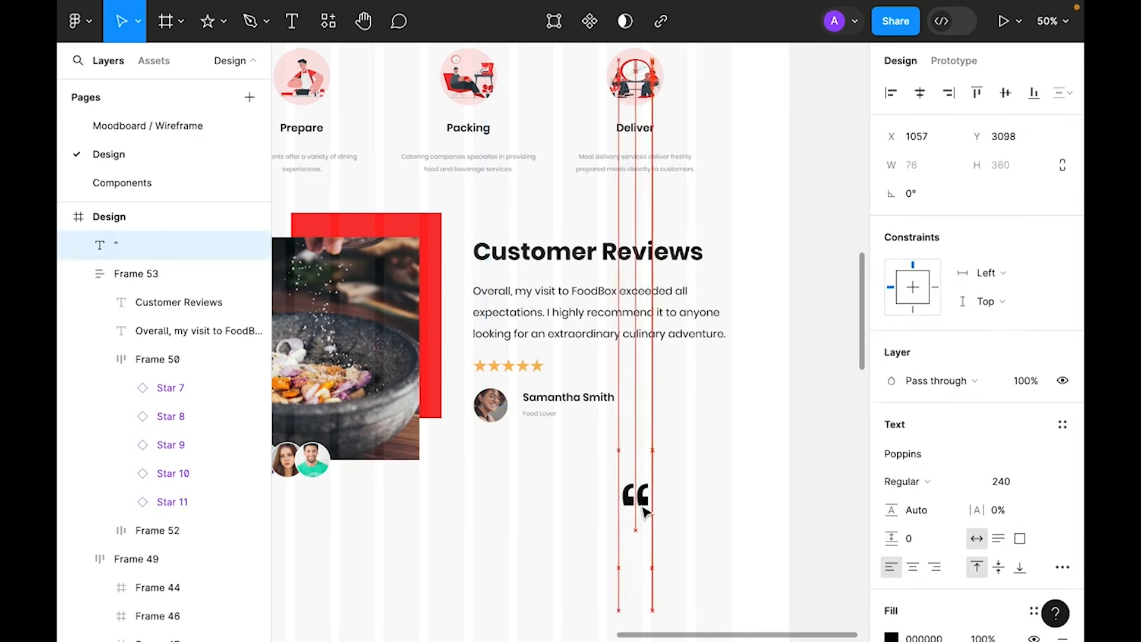
right_click(647, 515)
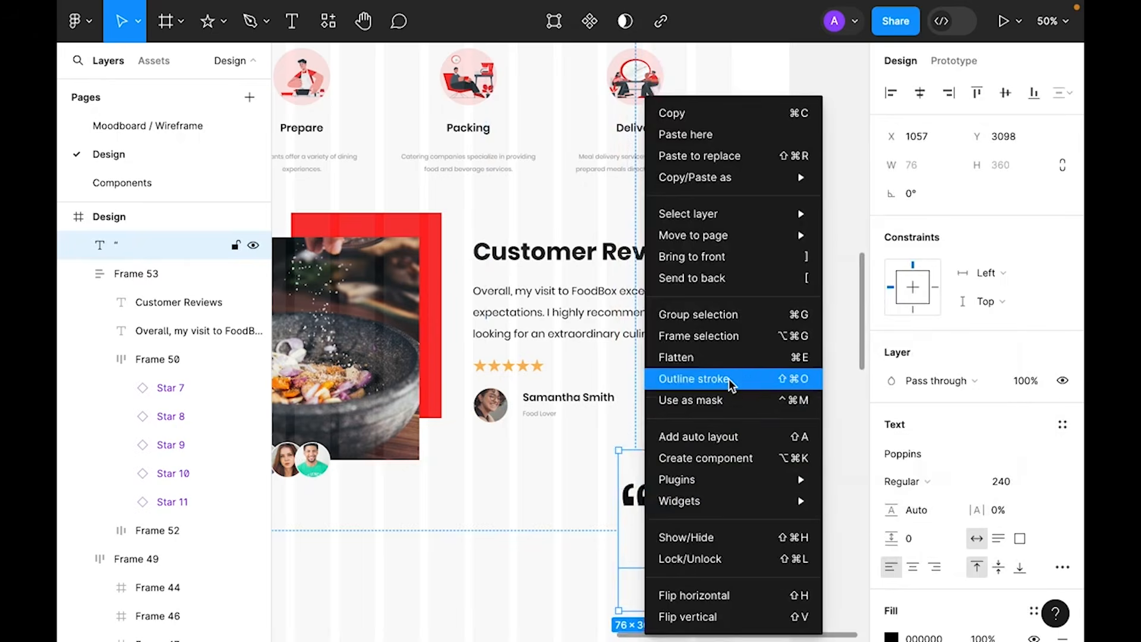
click(730, 383)
click(726, 479)
- Bring the quotation mark back under the reviewer details and apply the Grey colour style to it
drag(648, 503, 527, 491)
click(1034, 424)
click(769, 604)
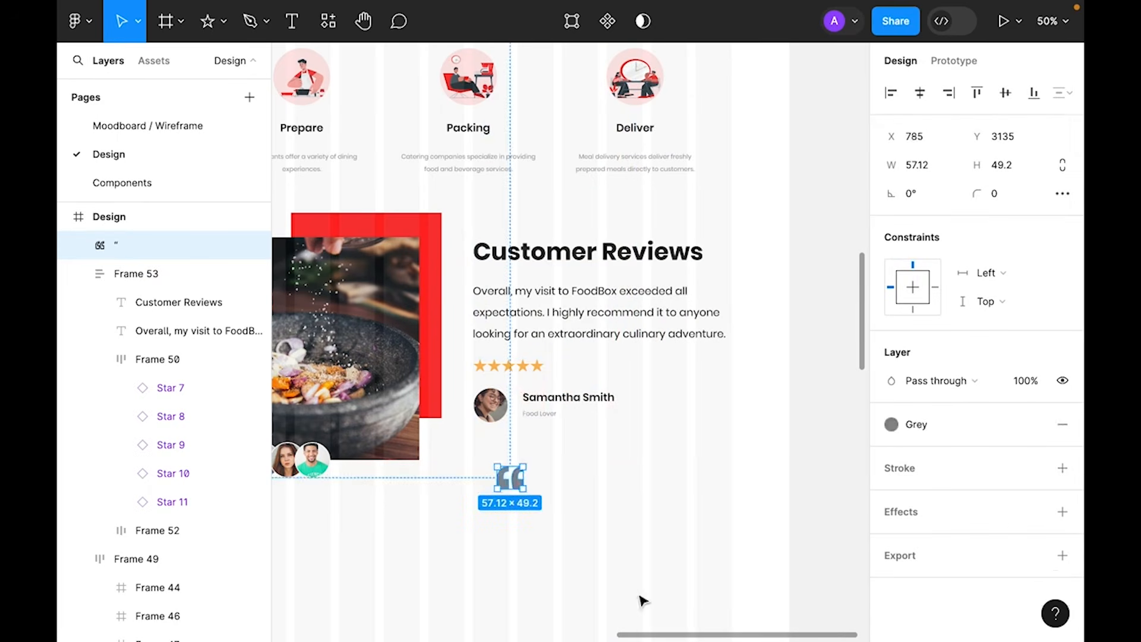
click(645, 597)
- Align the quotation mark with the review text's left edge at X 731, Y 3150 and apply the Light colour style
drag(522, 491, 506, 491)
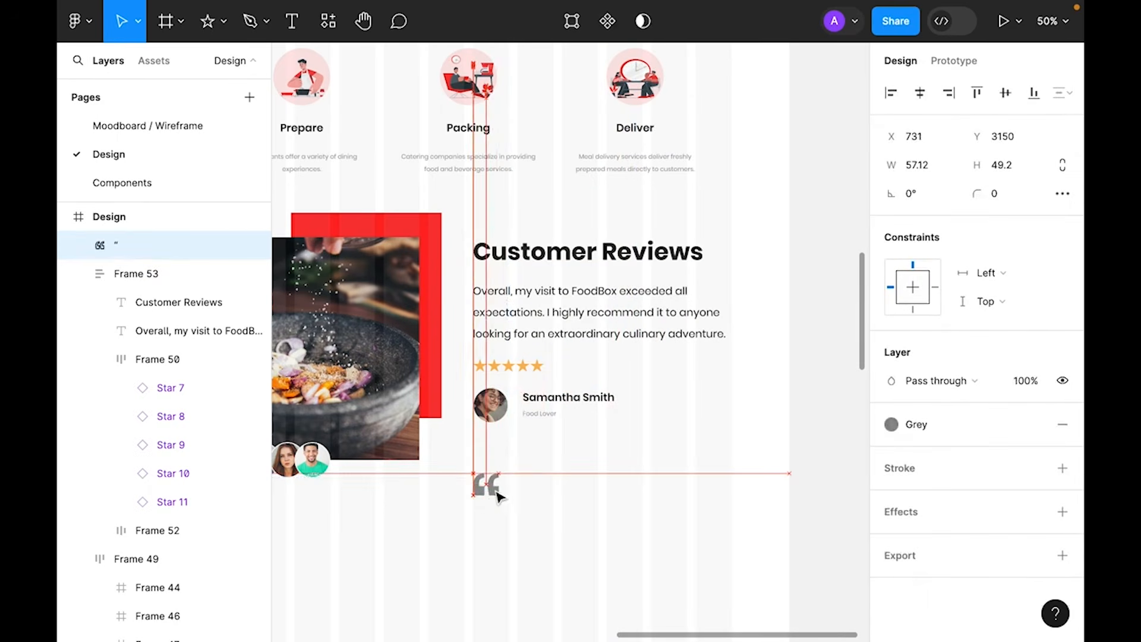
click(960, 425)
click(761, 551)
click(484, 523)
click(493, 494)
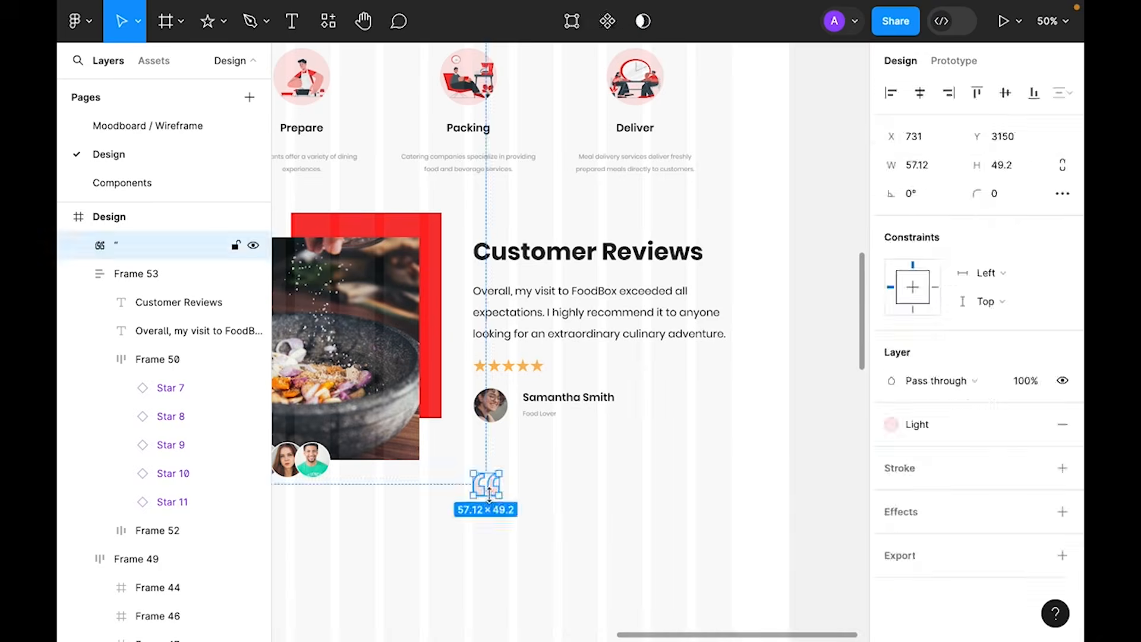
- Send the quotation mark to the back and move it up beside the start of the review text
right_click(493, 494)
click(583, 278)
drag(478, 484, 468, 285)
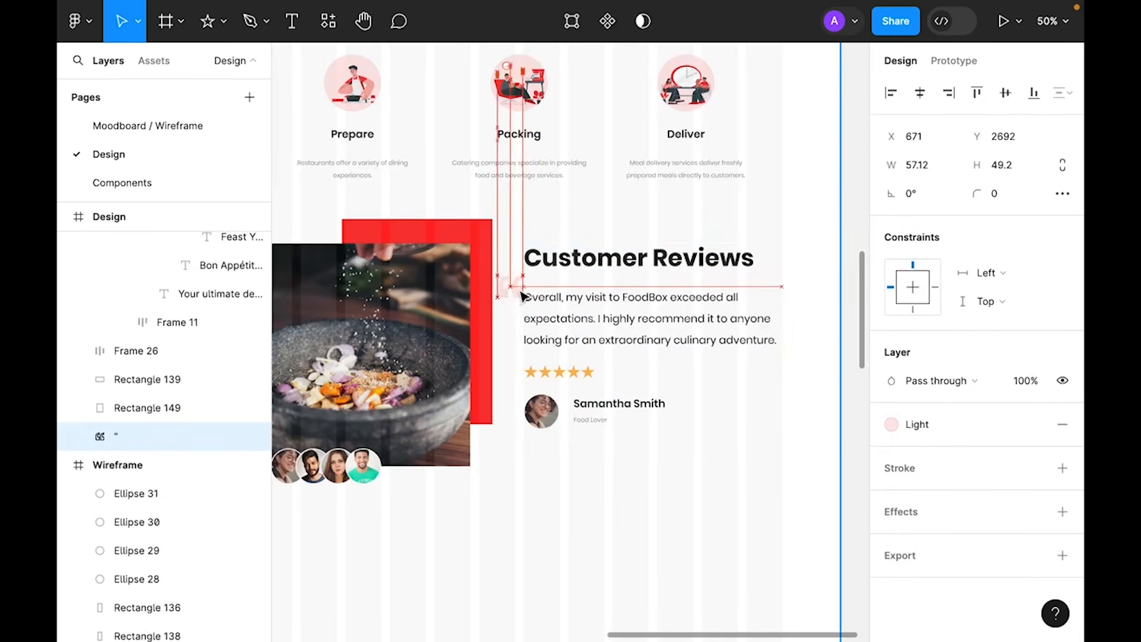
- Put the quotation mark inside the review auto layout frame with absolute position and place it at X -40, Y 93
drag(509, 298, 537, 295)
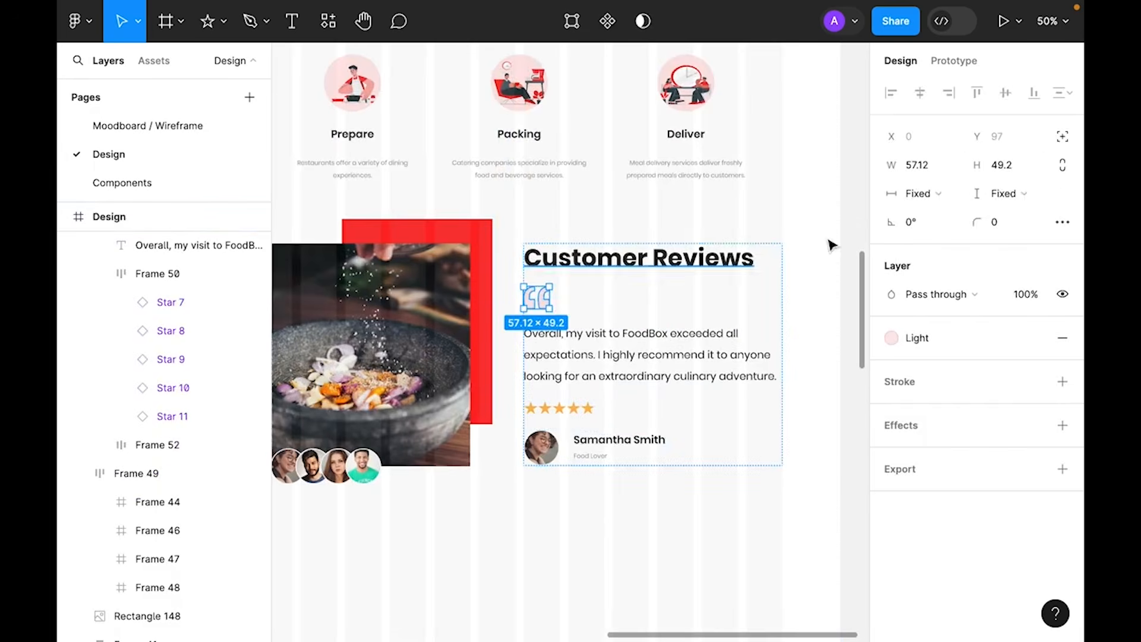
click(1062, 136)
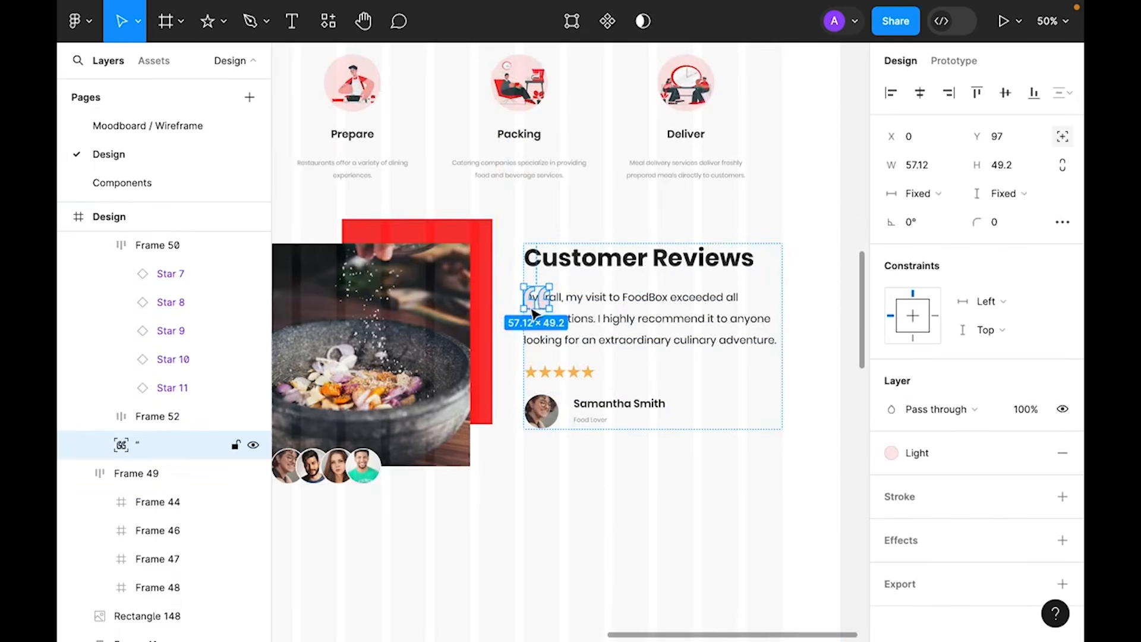
drag(537, 309, 528, 308)
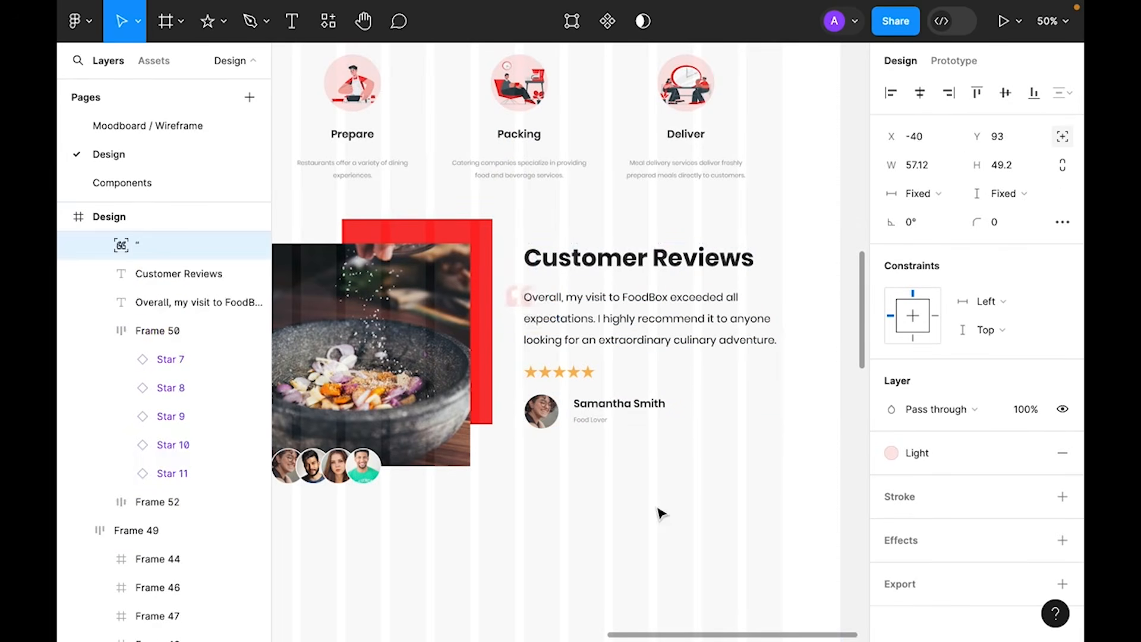
click(658, 511)
- Move the food photo and its red backing rectangle left so the photo sits flush with the page's left edge
scroll(658, 511, left, 2)
click(523, 376)
drag(568, 349, 537, 312)
click(684, 498)
drag(759, 453, 733, 485)
- Examine the wireframe's Download our App section and footer as reference for the rest of the page
key(super+minus)
key(super+plus)
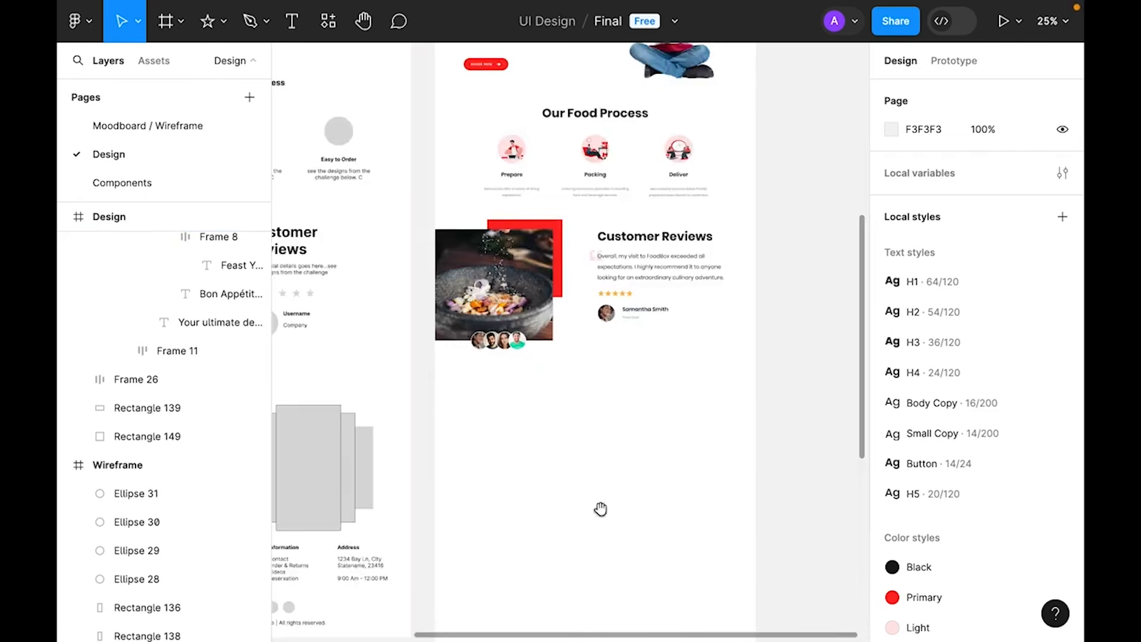
drag(474, 436, 700, 310)
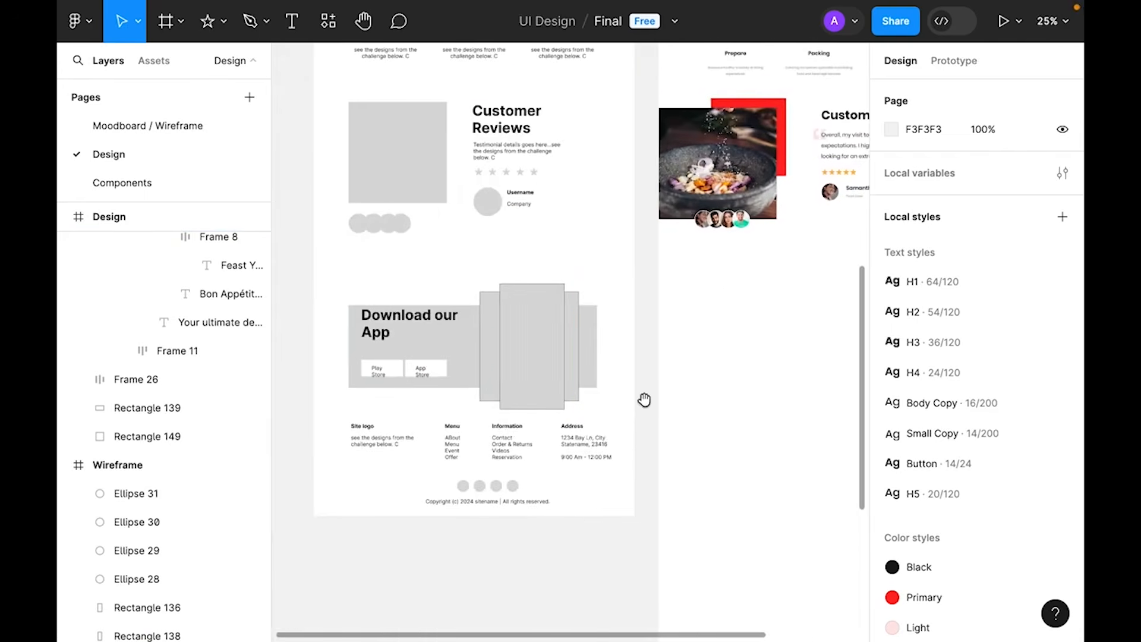
drag(645, 400, 651, 378)
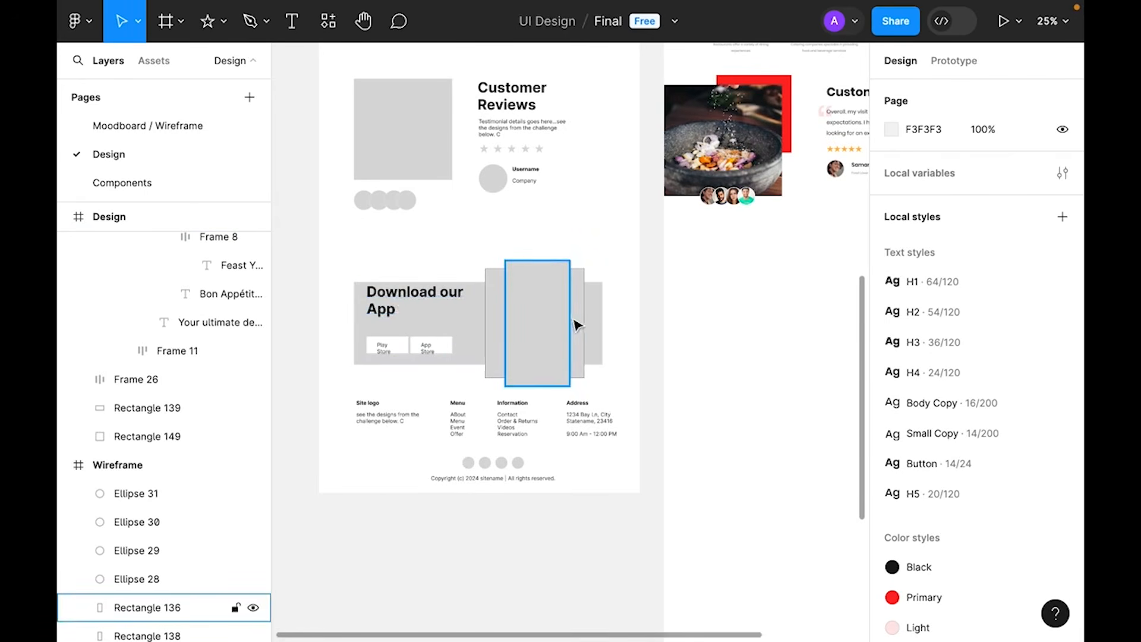
- Show the 12-column layout grid on the Design page frame and bring the empty area below Customer Reviews into view
drag(788, 316, 490, 343)
click(514, 290)
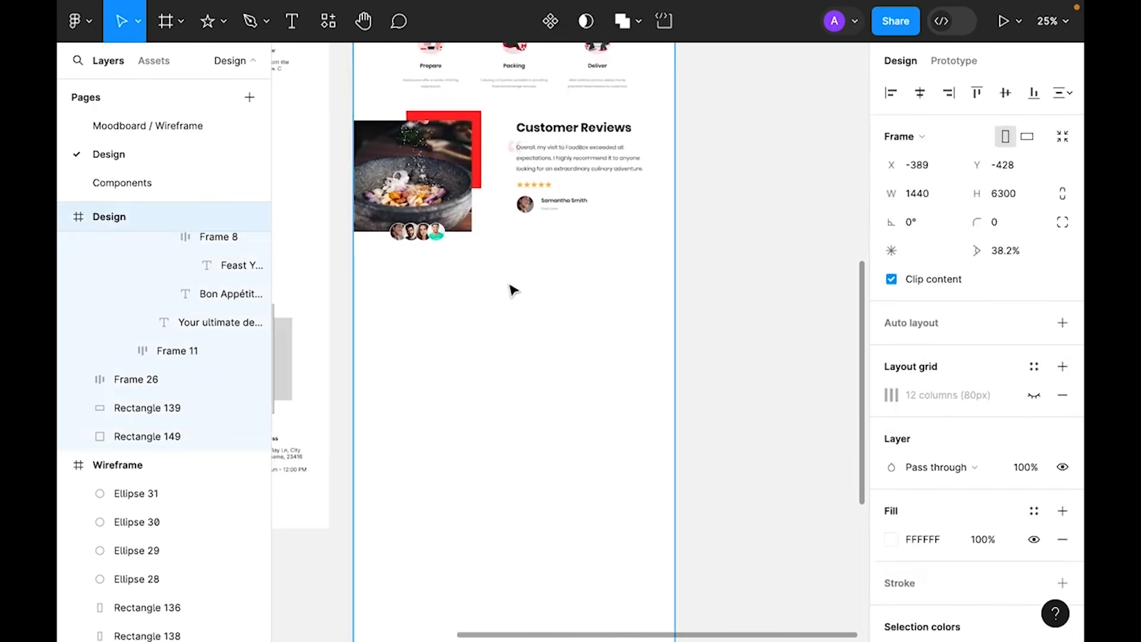
click(1034, 395)
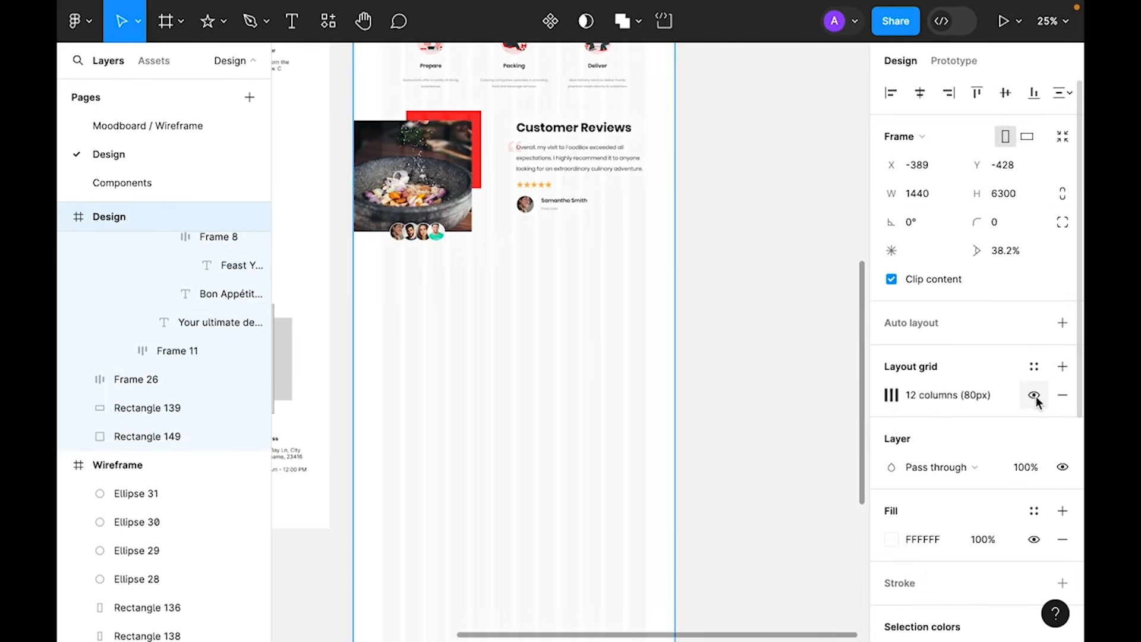
scroll(807, 490, left, 3)
click(561, 325)
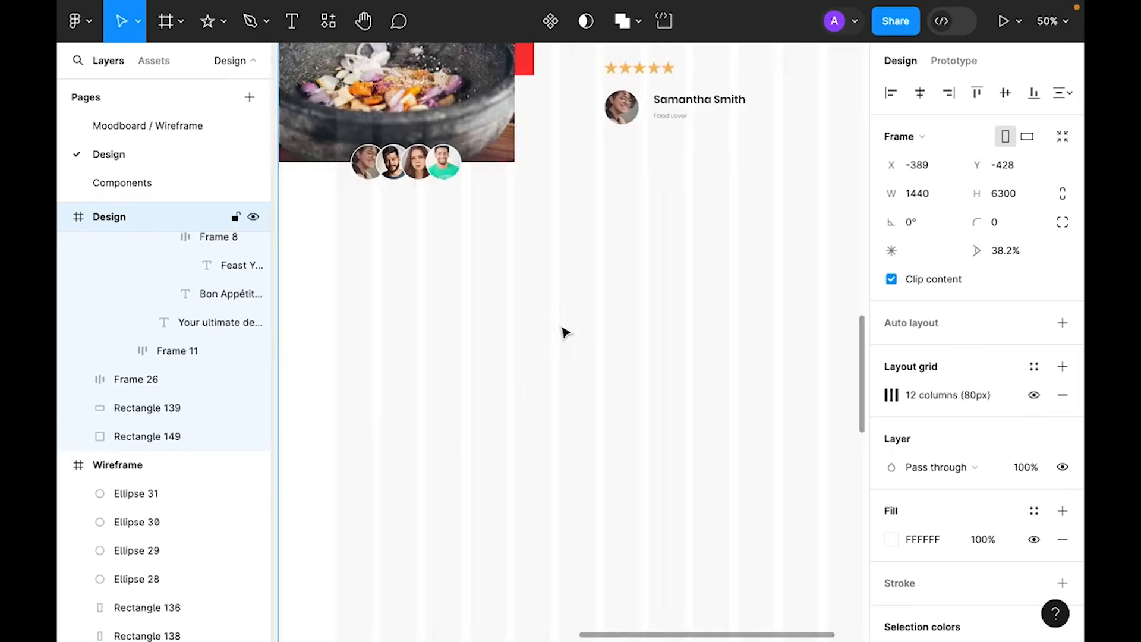
key(super+minus)
- Draw a frame about 1180 × 684 below the Customer Reviews section, spanning the full width of the grid columns
click(166, 24)
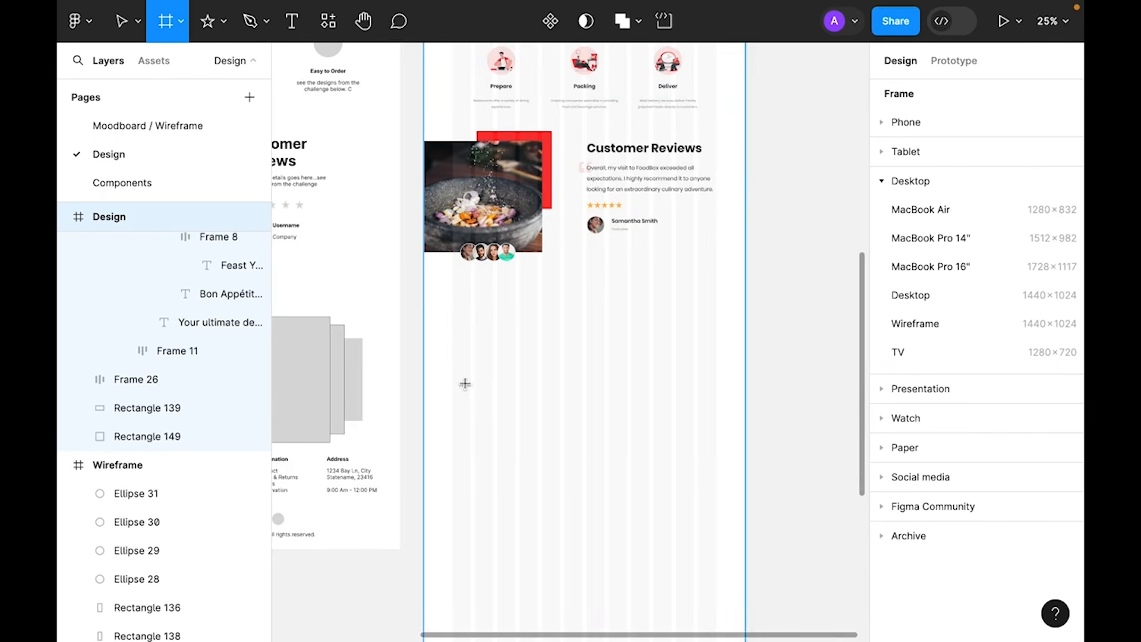
drag(454, 297, 716, 447)
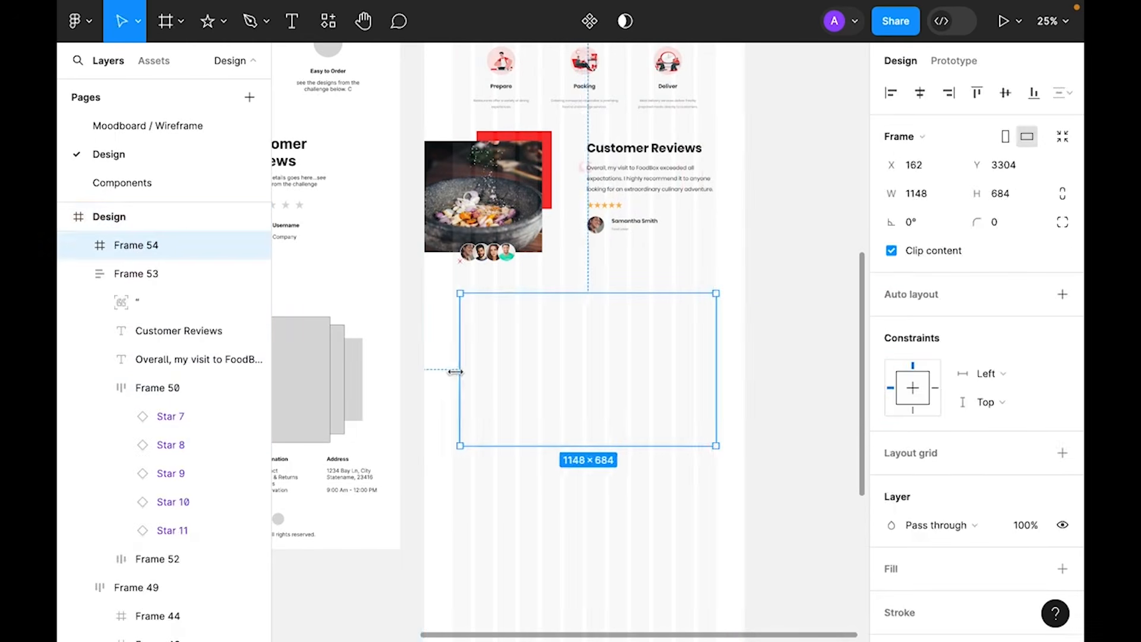
drag(603, 396, 603, 378)
- Fill the new frame with the Light color style and move it slightly lower below the reviews
scroll(1035, 445, down, 2)
click(1034, 444)
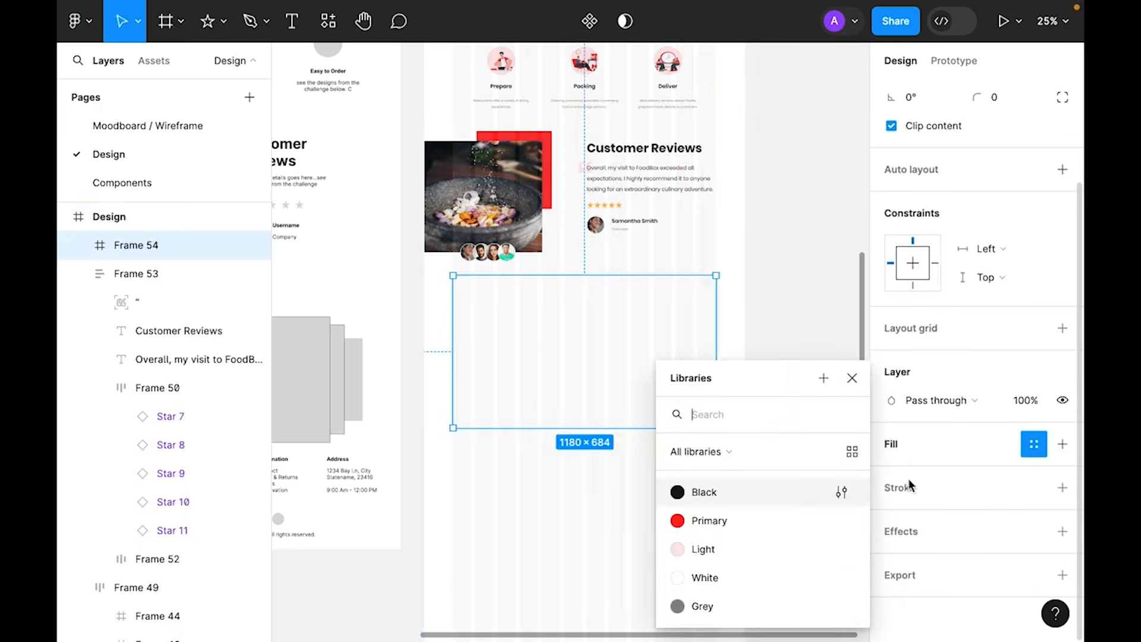
click(836, 547)
click(810, 481)
drag(610, 368, 611, 377)
click(834, 326)
- Copy the "Our Food Process" heading into the pink frame and place it at about X 93, Y 120
drag(647, 206, 649, 358)
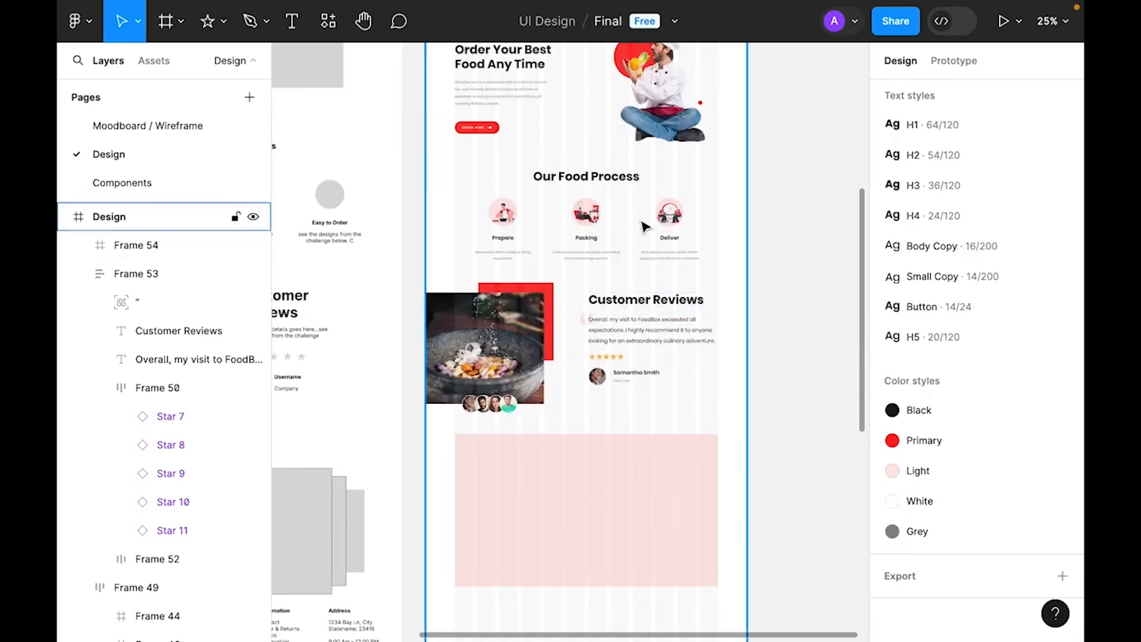
click(625, 190)
click(792, 523)
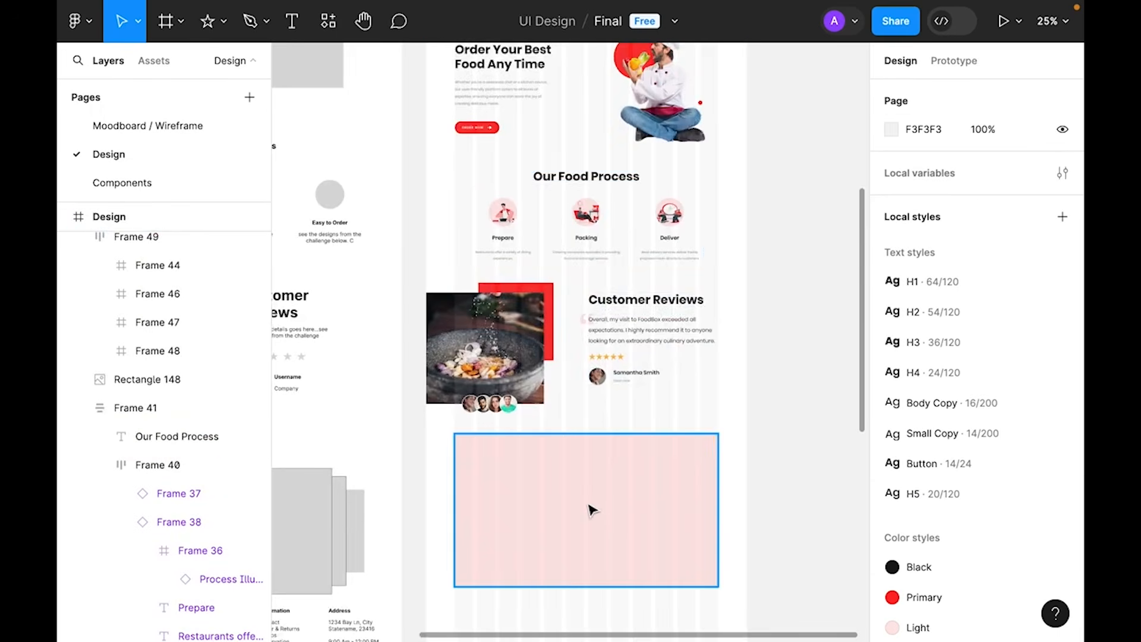
scroll(590, 510, down, 4)
click(582, 259)
key(ctrl+v)
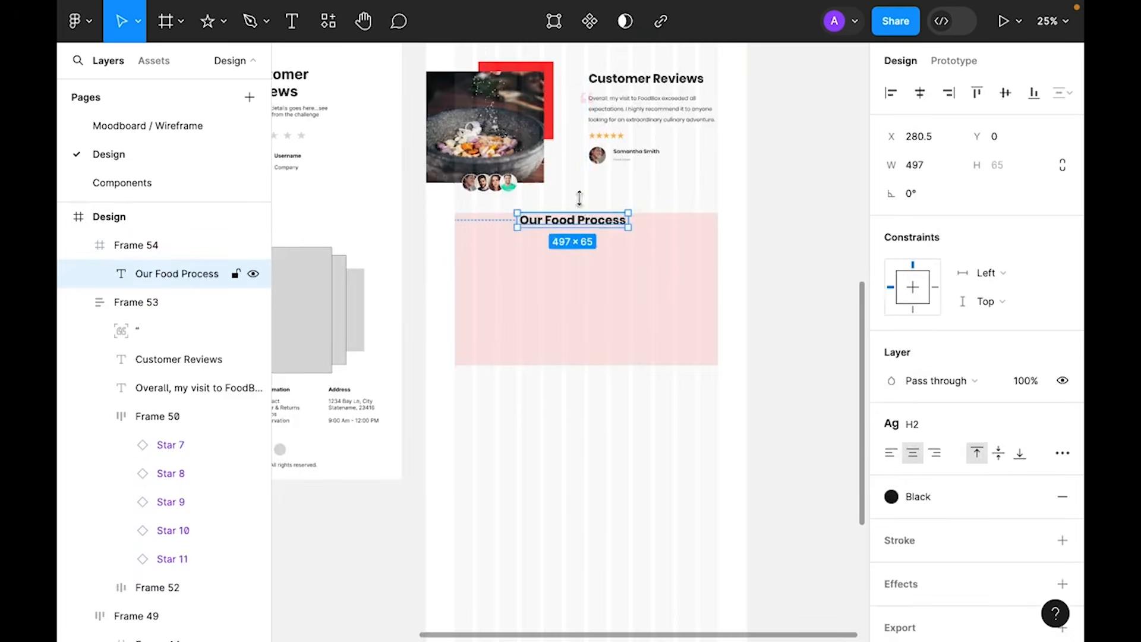
drag(586, 228, 543, 256)
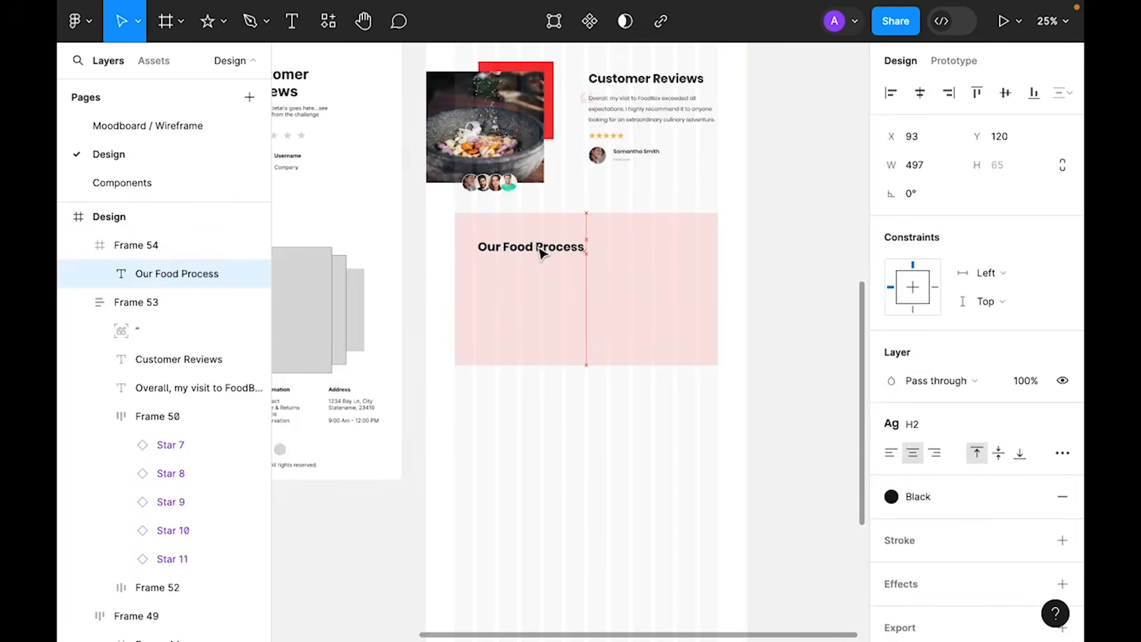
- Replace the copied heading's text with "Download iOS & Android App"
double_click(540, 253)
text(Download iOS & Android App)
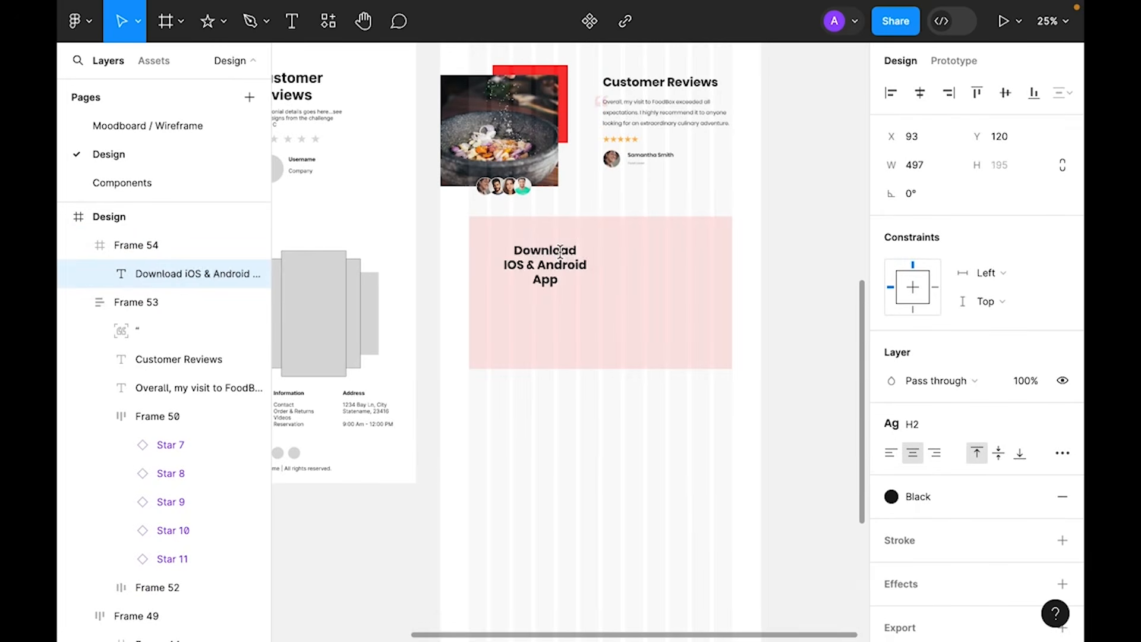
key(Escape)
click(985, 423)
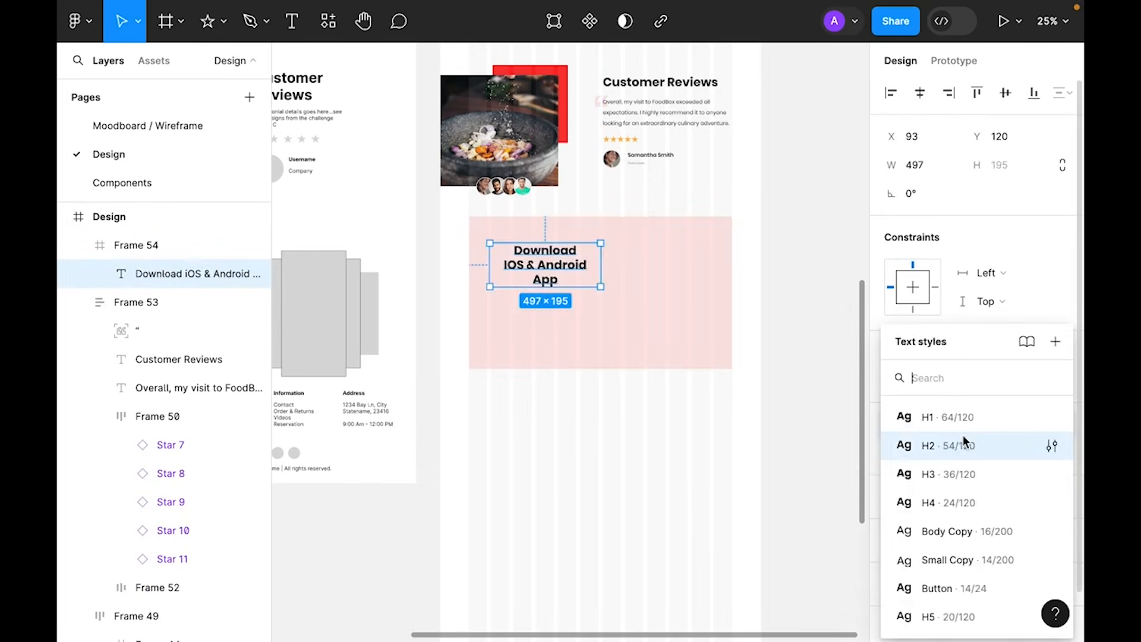
click(961, 435)
click(937, 502)
click(738, 493)
click(660, 404)
- Left-align the download heading's text and move the heading slightly down to Y 147
click(539, 282)
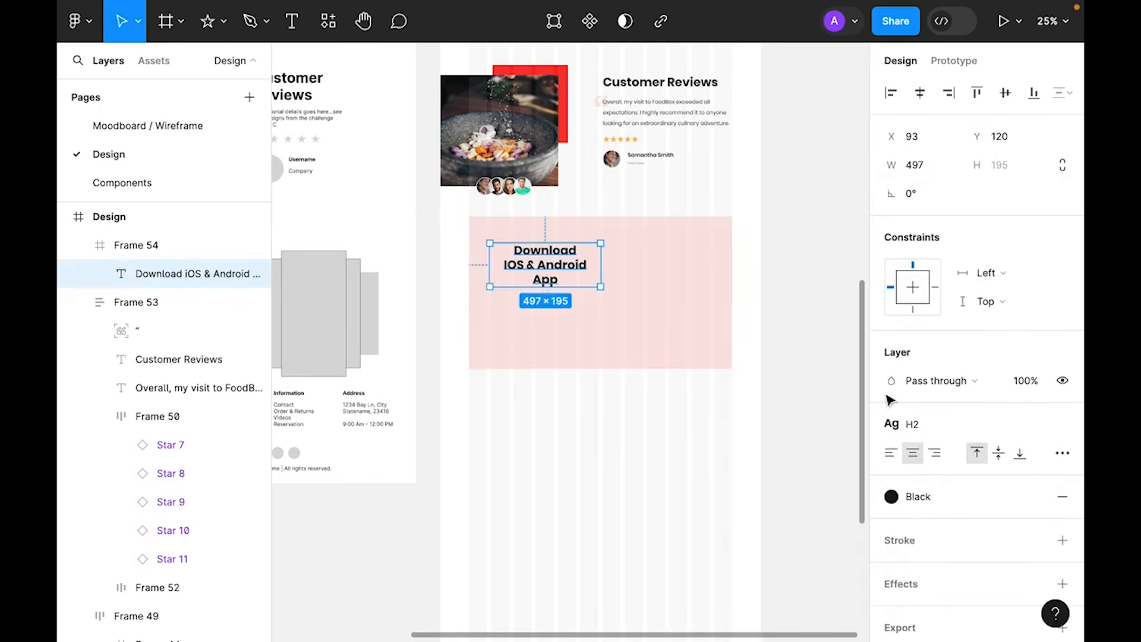
click(890, 453)
click(503, 243)
double_click(515, 260)
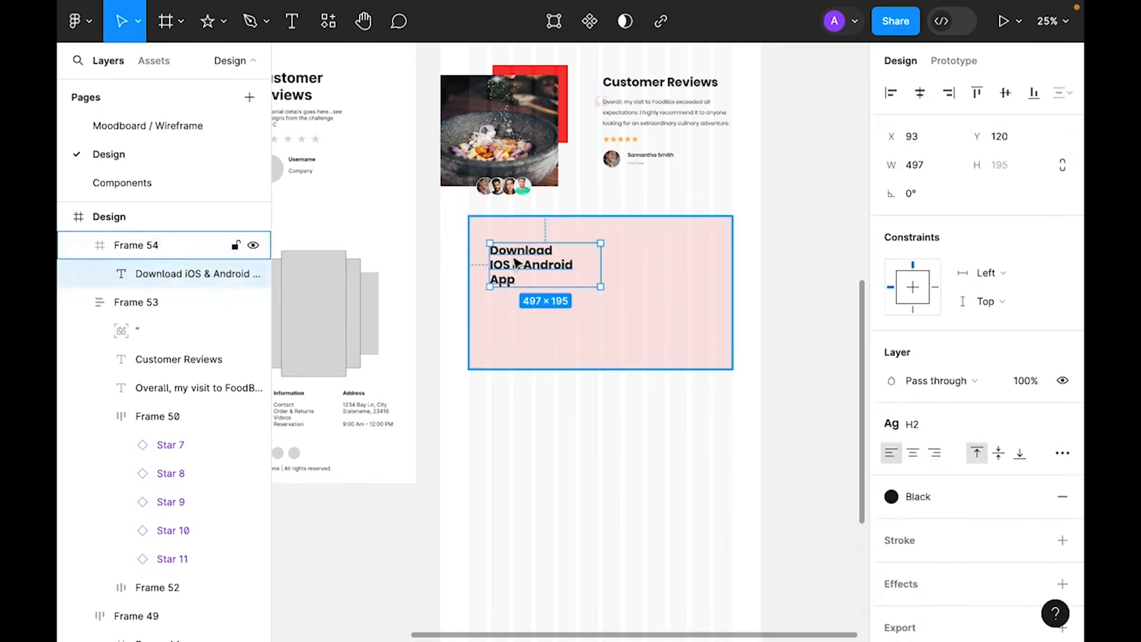
drag(522, 262, 529, 278)
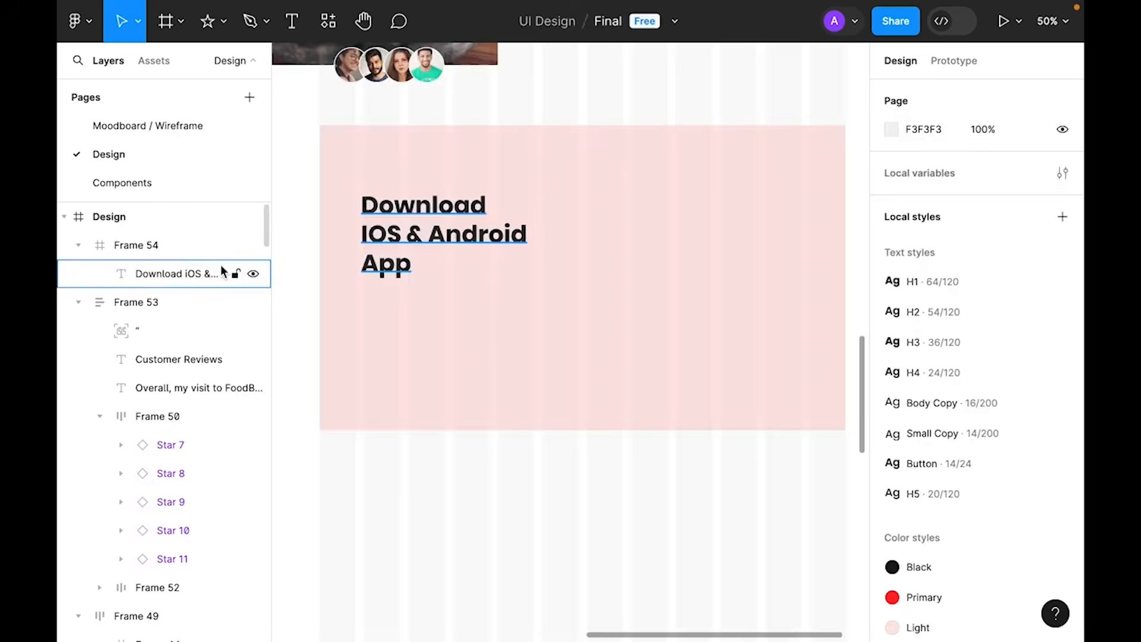
- Copy the phone mockup group from the Moodboard / Wireframe page to the Design page, placing it over the empty side of the pink frame
click(195, 126)
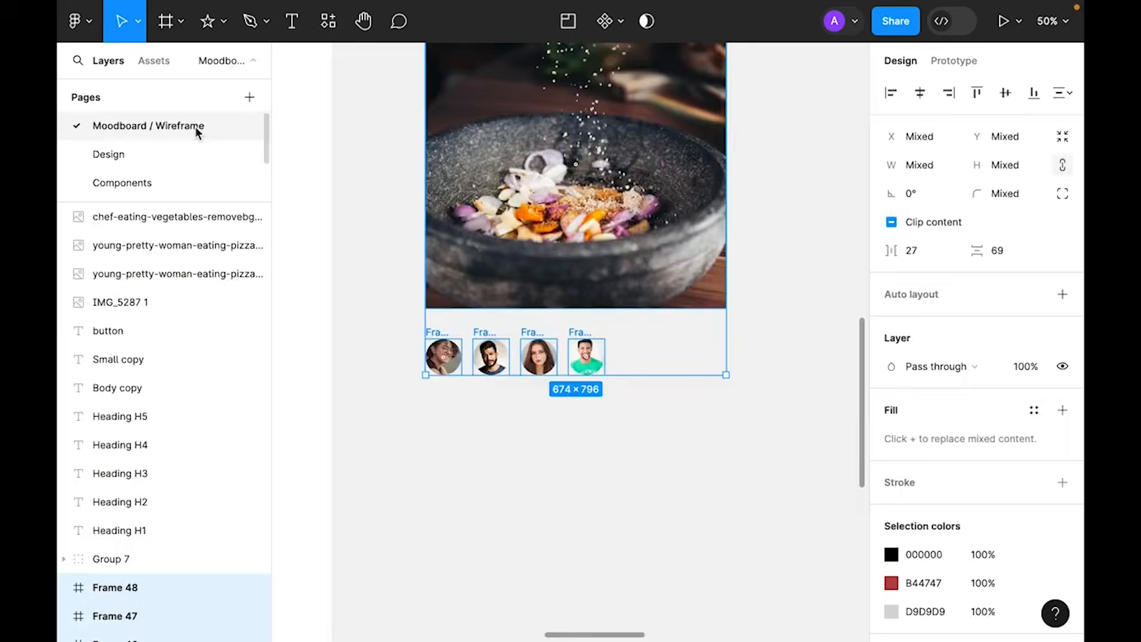
drag(743, 305, 443, 553)
click(563, 199)
key(ctrl+c)
click(128, 154)
key(ctrl+v)
drag(558, 388, 696, 340)
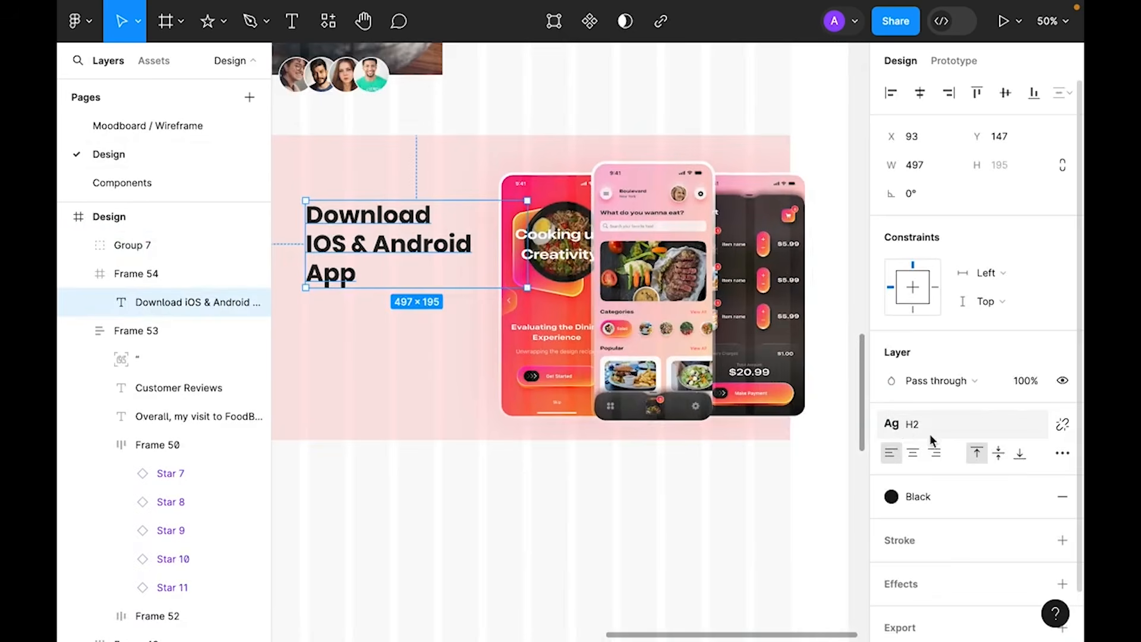
- Apply the H3 text style to the download heading
click(929, 433)
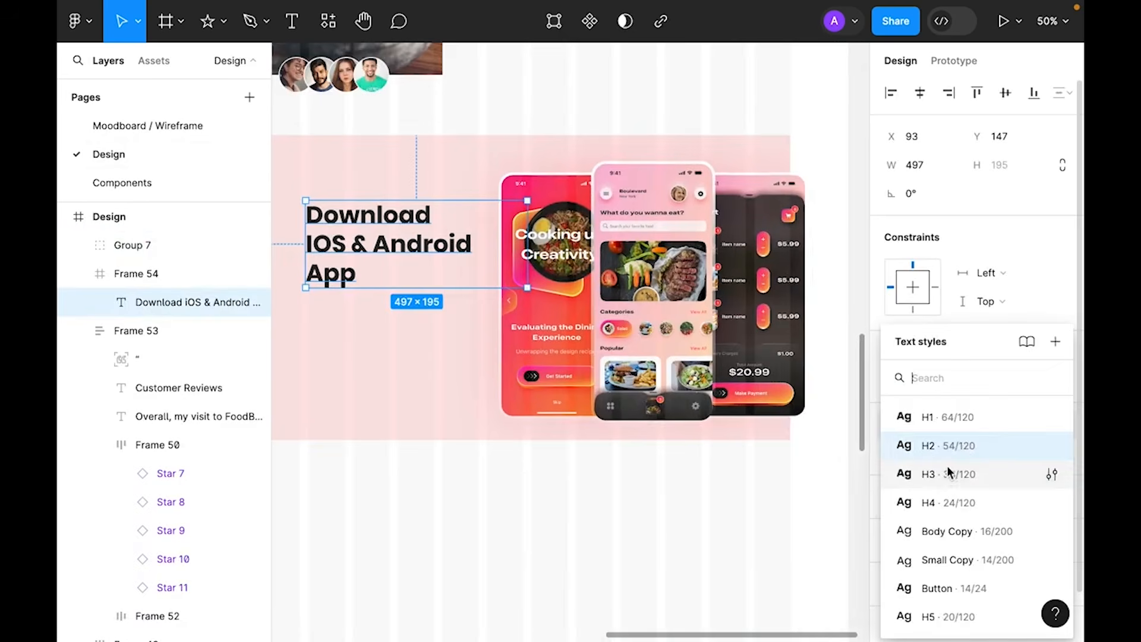
click(948, 474)
click(382, 482)
scroll(382, 482, left, 3)
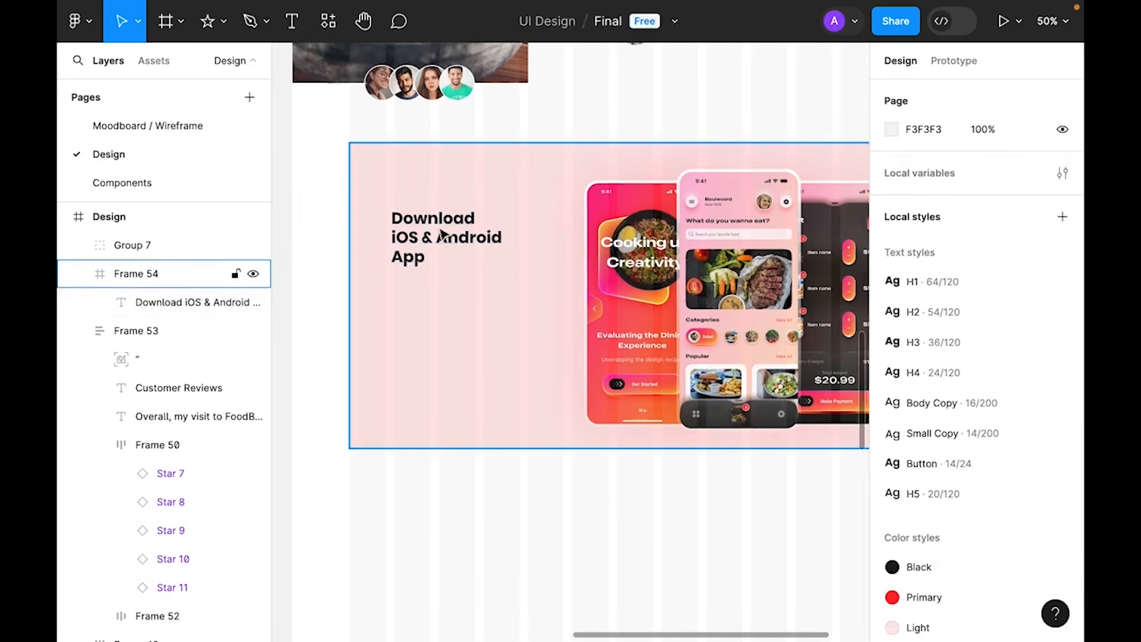
- Remove the heading's extra line breaks so it reads "Download iOS & Android App" on two lines
double_click(441, 233)
double_click(438, 224)
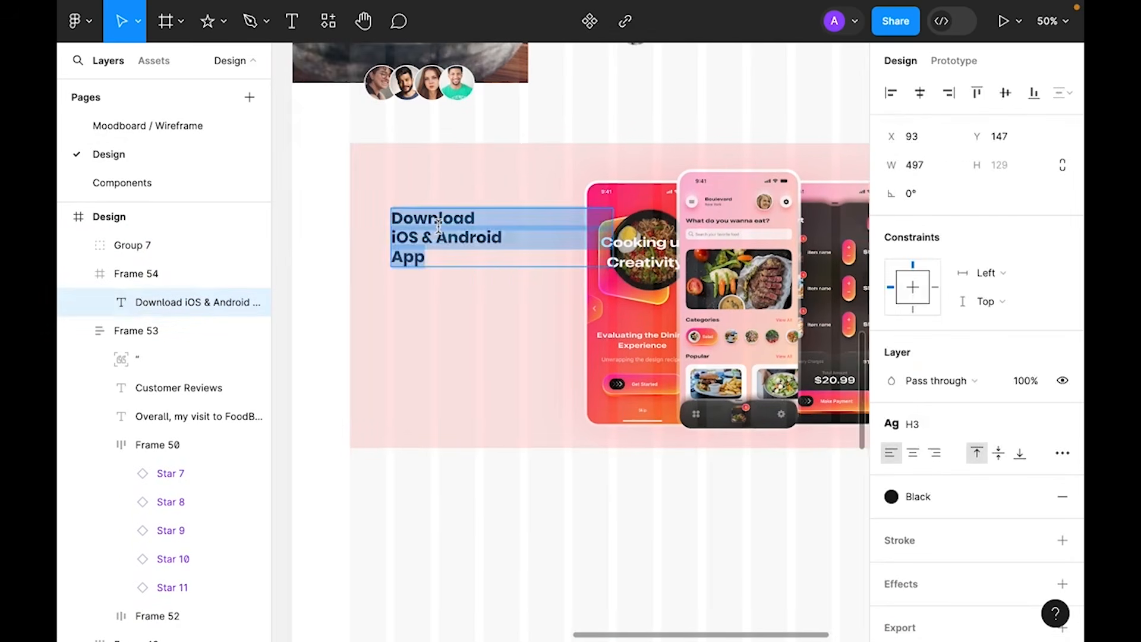
key(Left)
key(Down)
key(BackSpace)
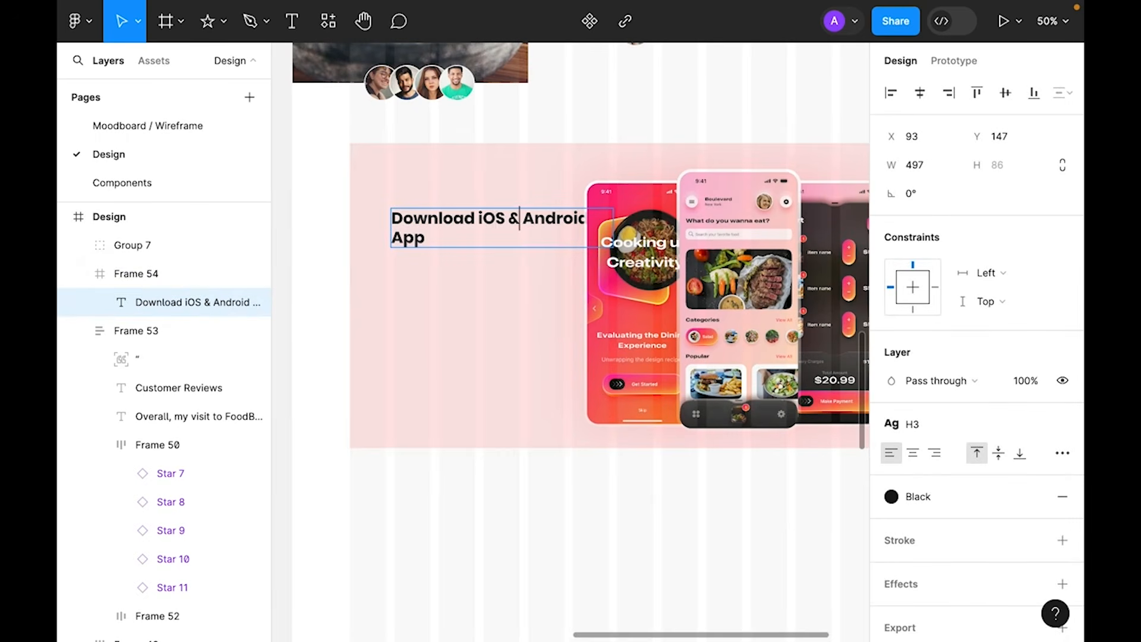
key(Escape)
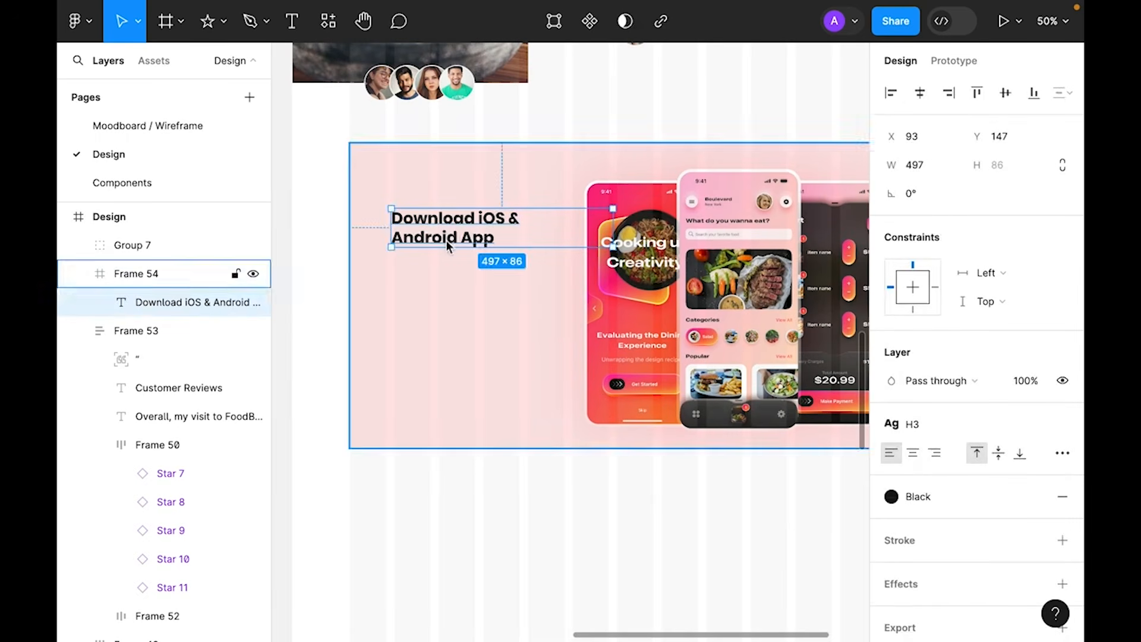
- Set the H3 text style's line height to 160 and move the download heading lower in the pink frame
click(1063, 453)
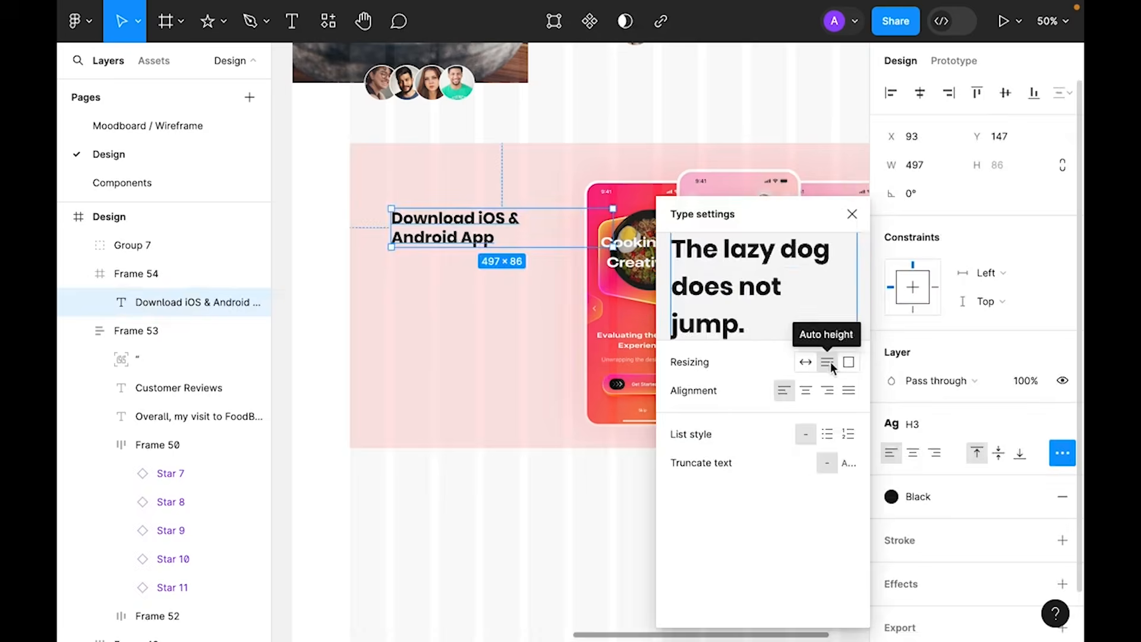
click(468, 382)
drag(452, 235, 469, 285)
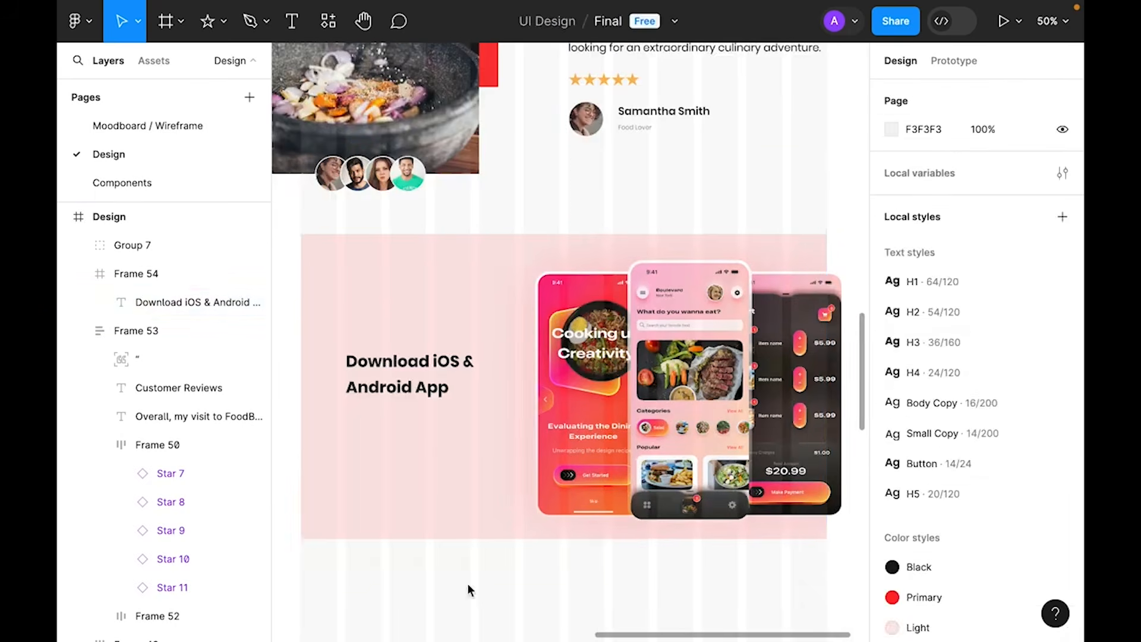
- Shorten the pink frame from its bottom and top edges so the phone mockups extend beyond it, and shift the mockups left
click(461, 522)
drag(484, 539, 495, 495)
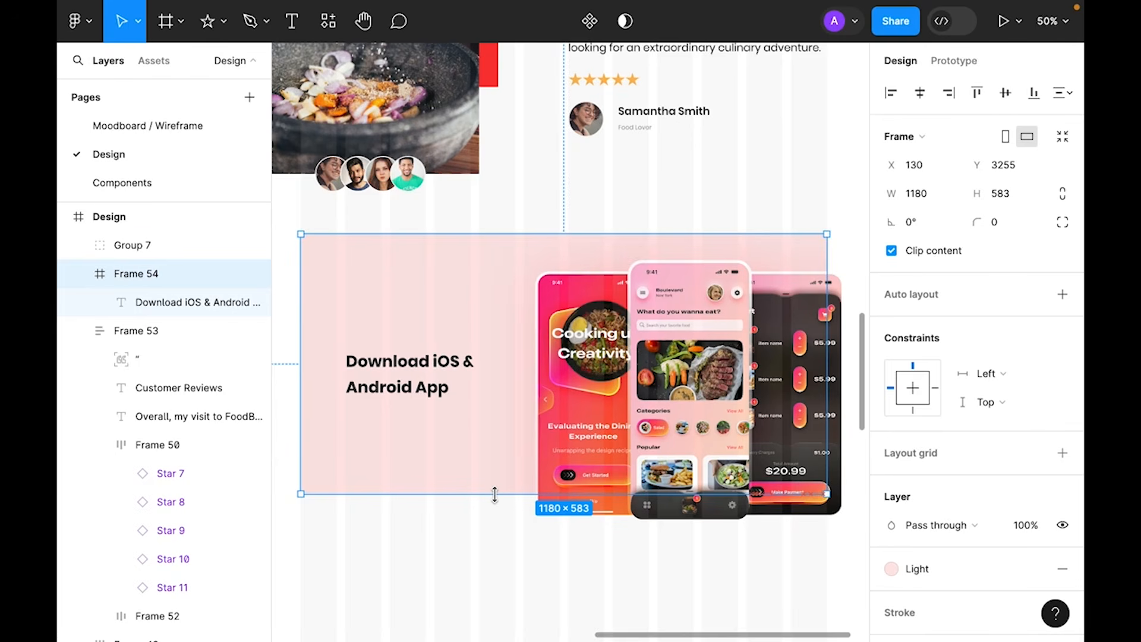
drag(636, 232, 635, 295)
drag(698, 410, 658, 408)
- Move the download heading up into the upper part of the shortened pink frame
double_click(416, 435)
drag(410, 434, 393, 364)
click(375, 536)
drag(370, 523, 444, 556)
- Add a 96 × 96 frame under the download heading, left-aligned with it at X 55, Y 238
click(184, 26)
click(423, 381)
drag(423, 380, 399, 355)
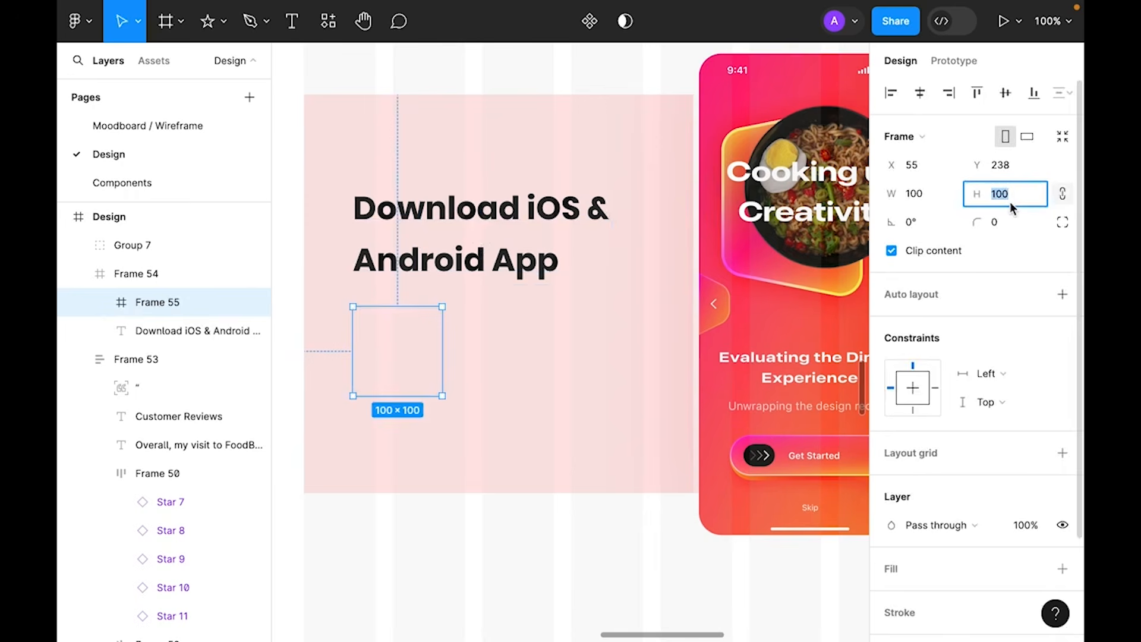
text(96)
key(Return)
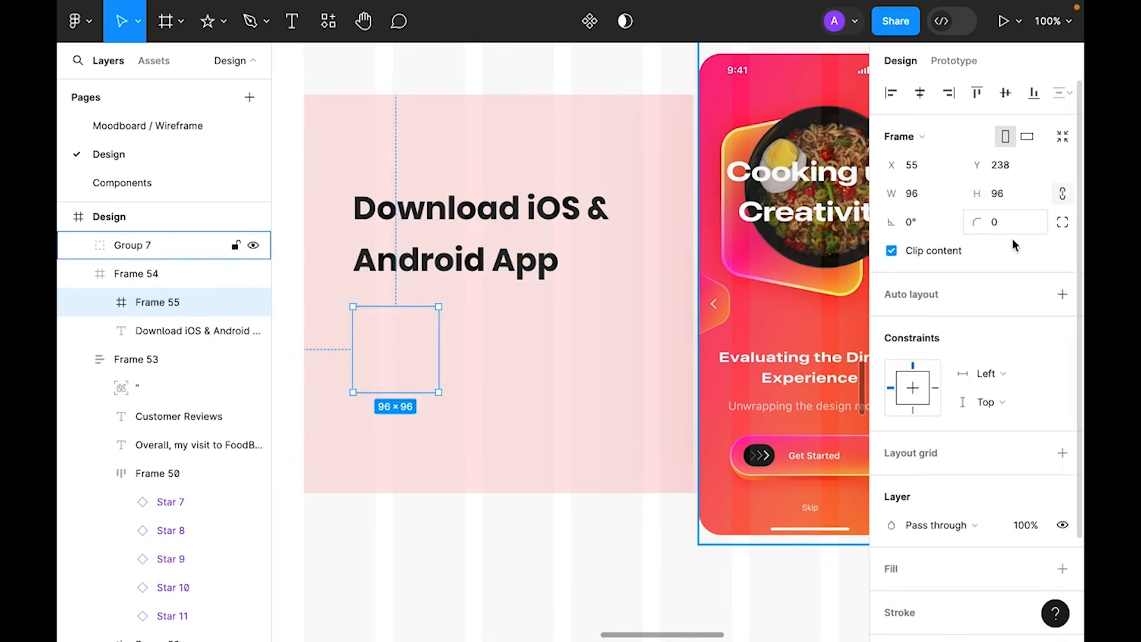
- Turn the small frame into a circle with corner radius 100 and fill it with the White color style
text(100)
key(Return)
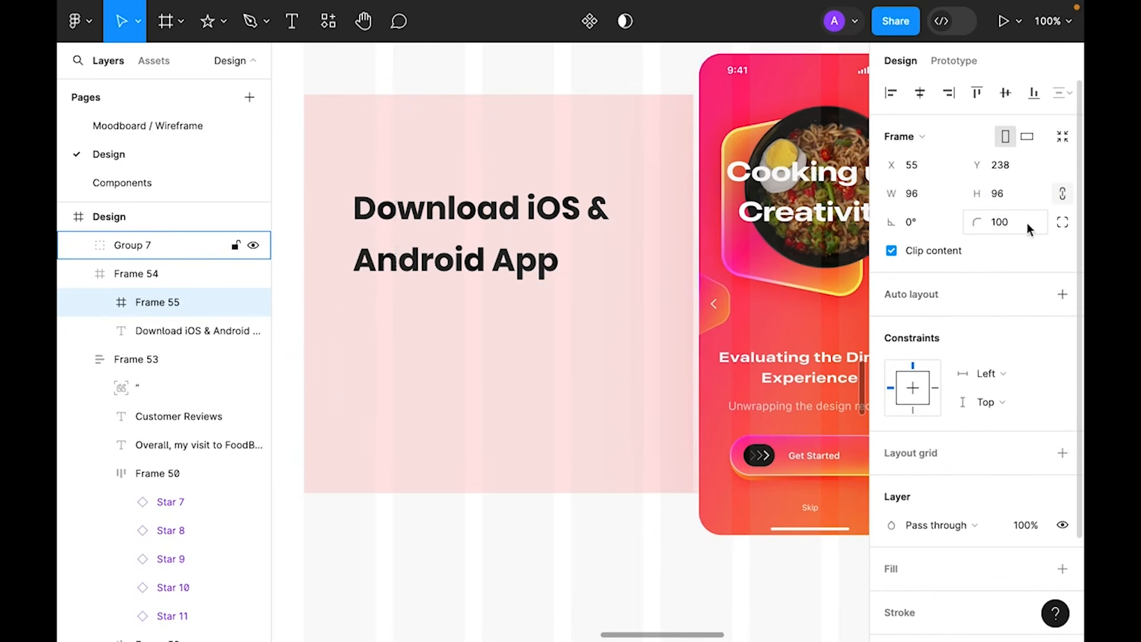
scroll(1027, 228, down, 3)
click(1062, 443)
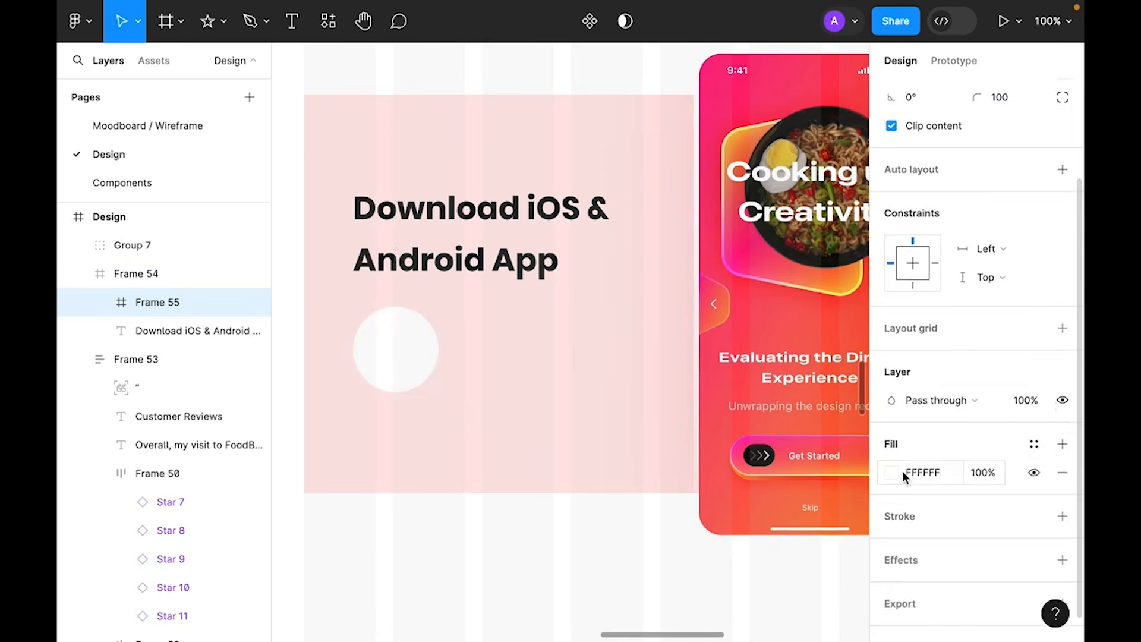
click(1034, 443)
click(703, 577)
click(478, 547)
- Place the Google Play icon component inside the white circle, resize it to 48 × 48 and center it
click(384, 363)
click(156, 61)
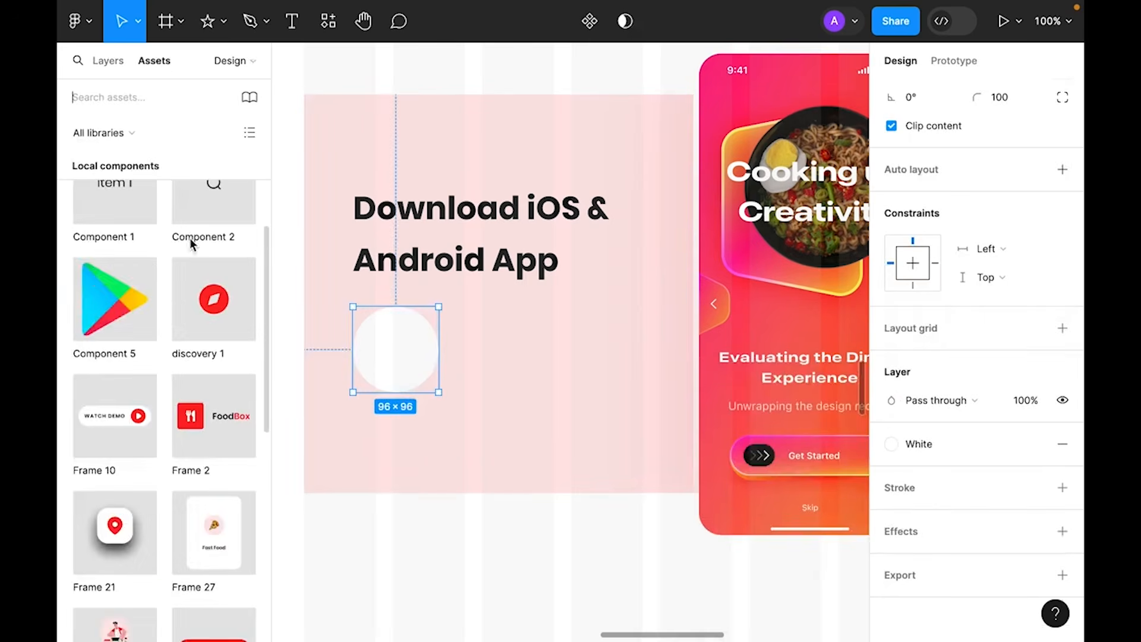
drag(110, 311, 461, 438)
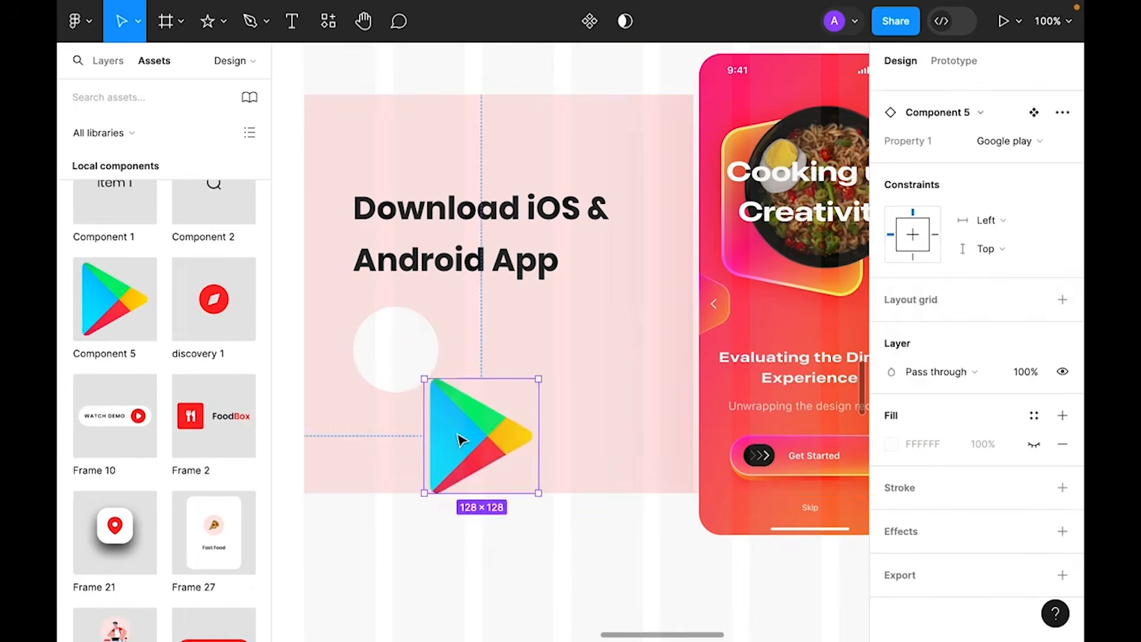
key(Delete)
click(415, 360)
key(ctrl+z)
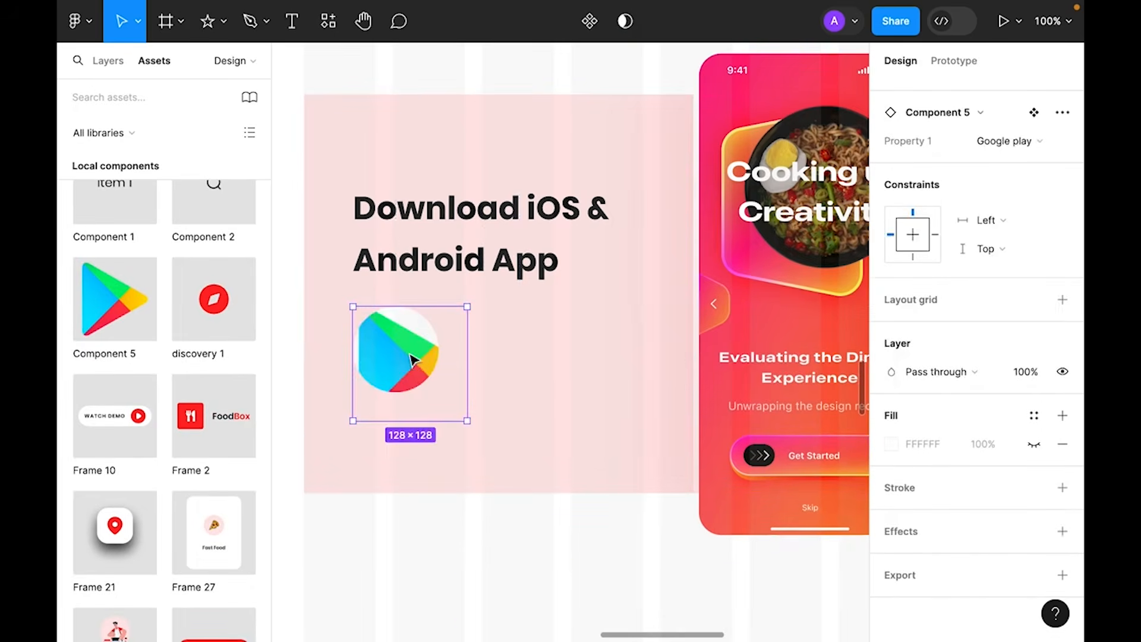
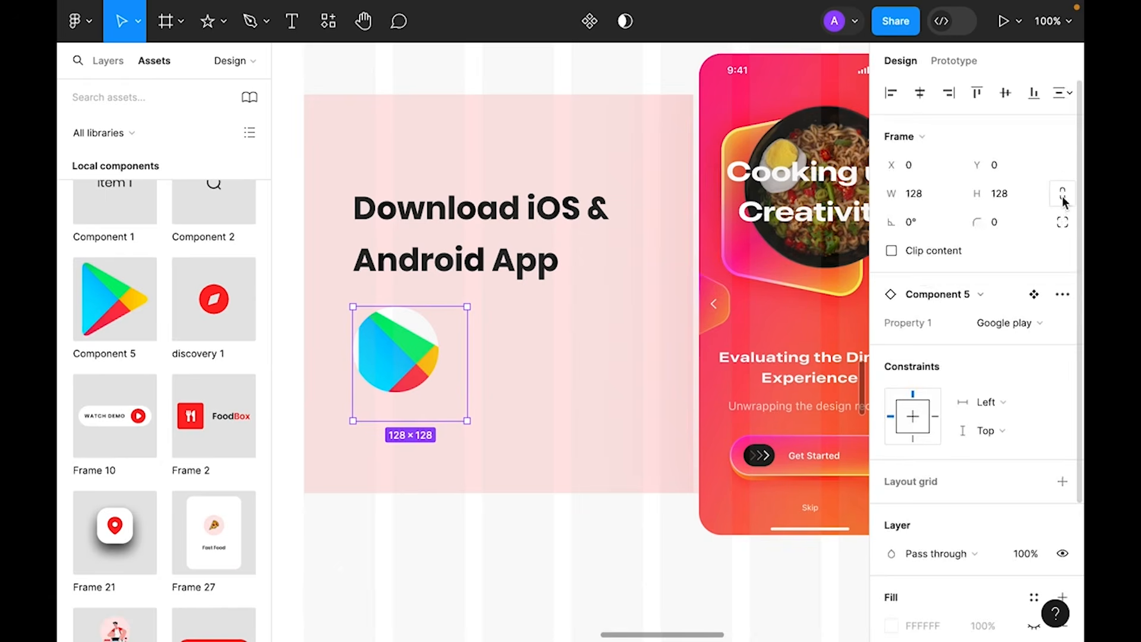
text(48)
key(Return)
- Duplicate the Google Play circle beside the original and switch the copy's icon to the App store variant
drag(409, 358, 488, 389)
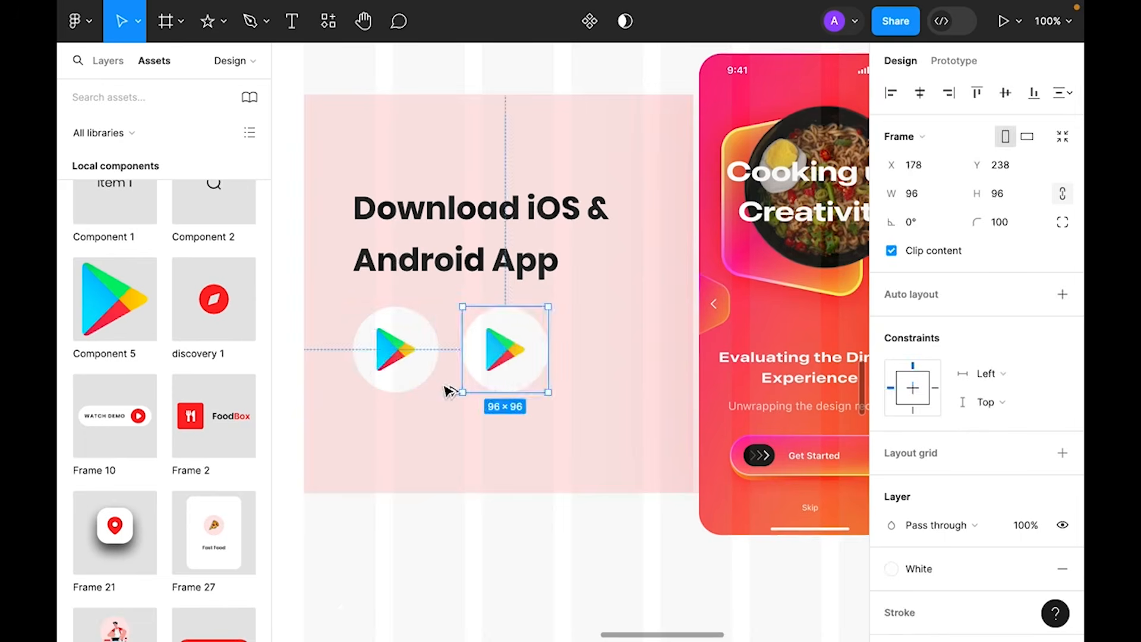
key(Return)
click(1004, 323)
click(934, 299)
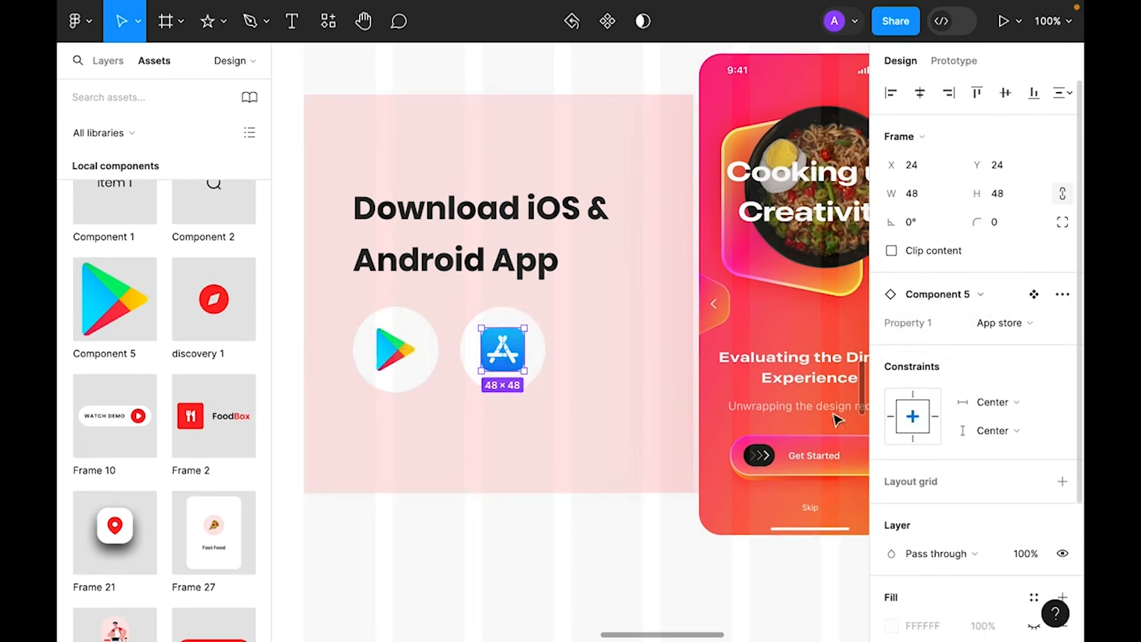
- Round the corners of the 1180 × 447 download section frame with a radius of 32
click(542, 569)
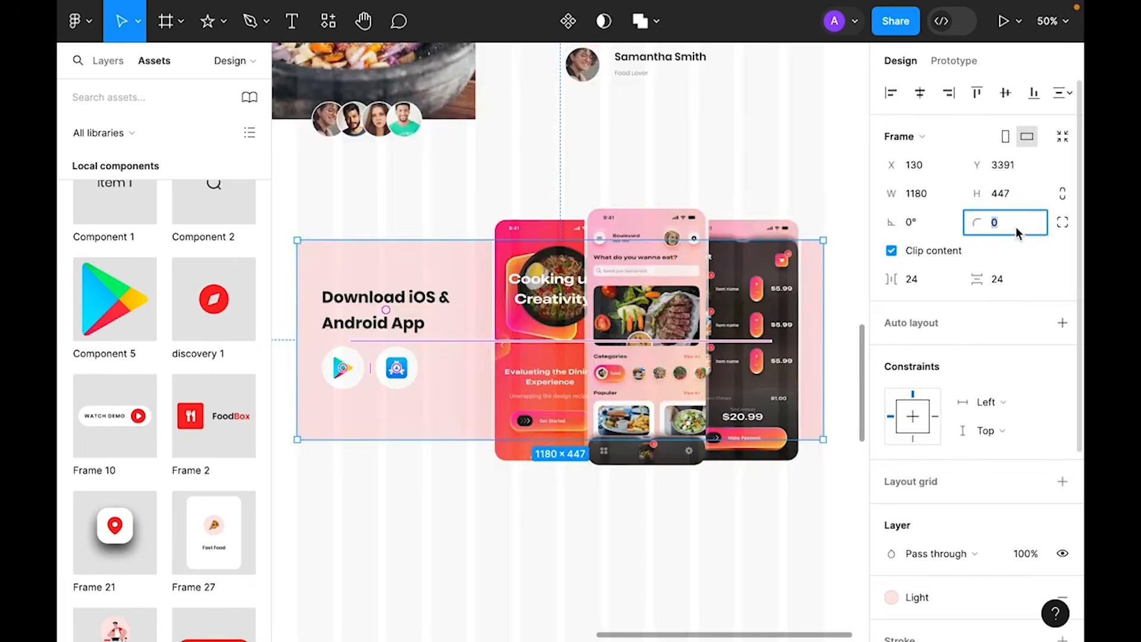
text(32)
key(Return)
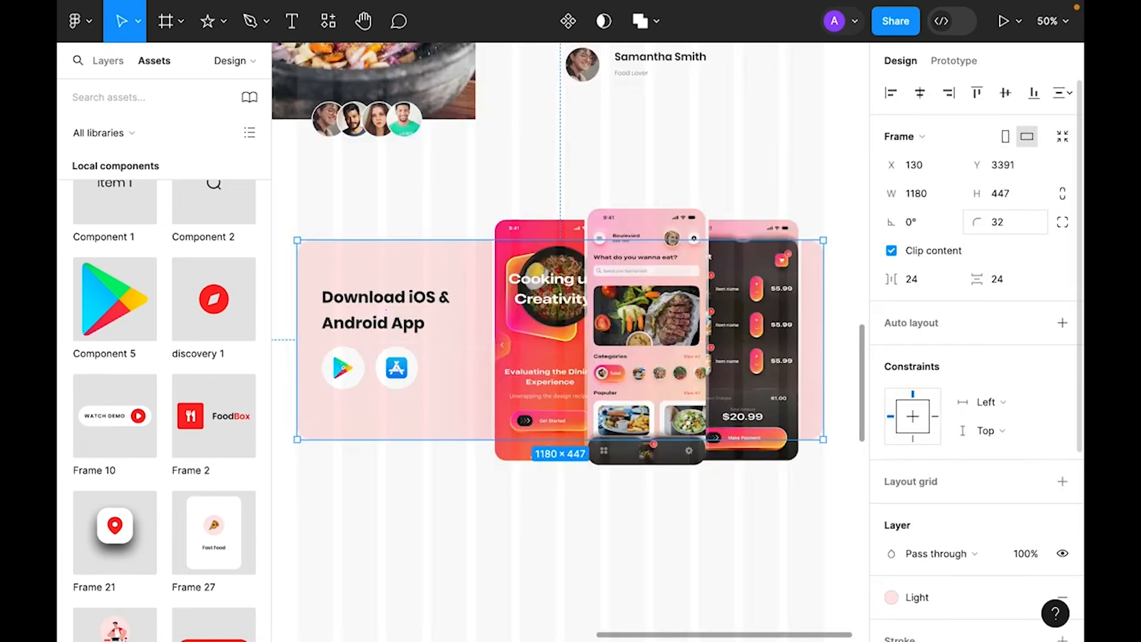
click(643, 588)
- Combine the Google Play and App Store circles into one auto layout row
click(397, 366)
shift+click(352, 369)
right_click(364, 368)
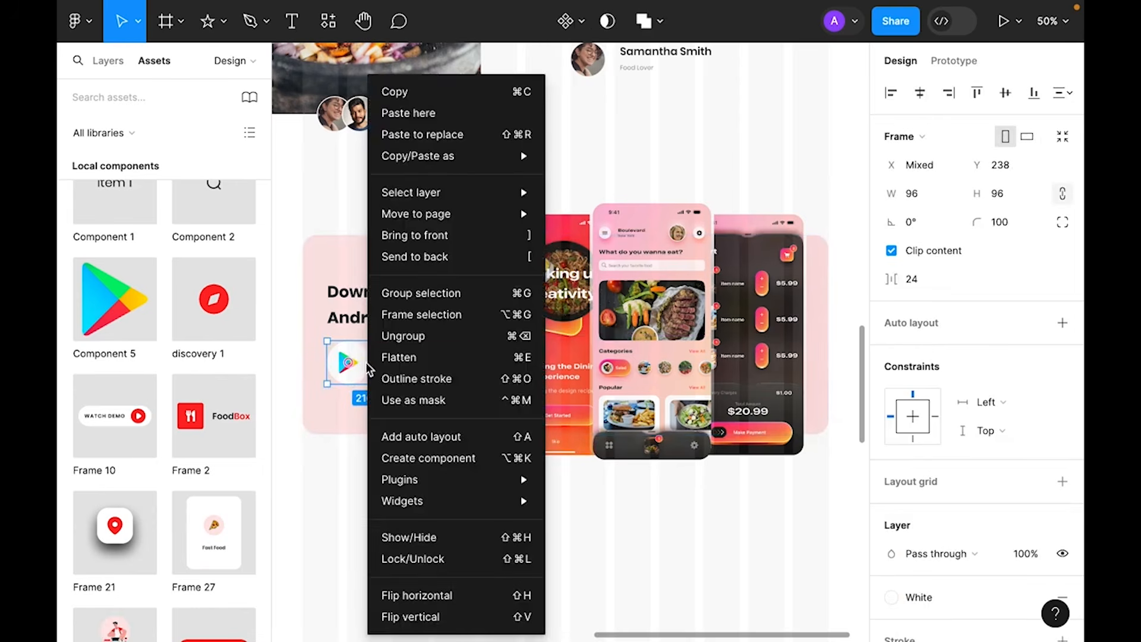
click(409, 438)
- Stack the download heading and store icon row in an auto layout with spacing 64, vertically centered in the section frame
shift+click(406, 312)
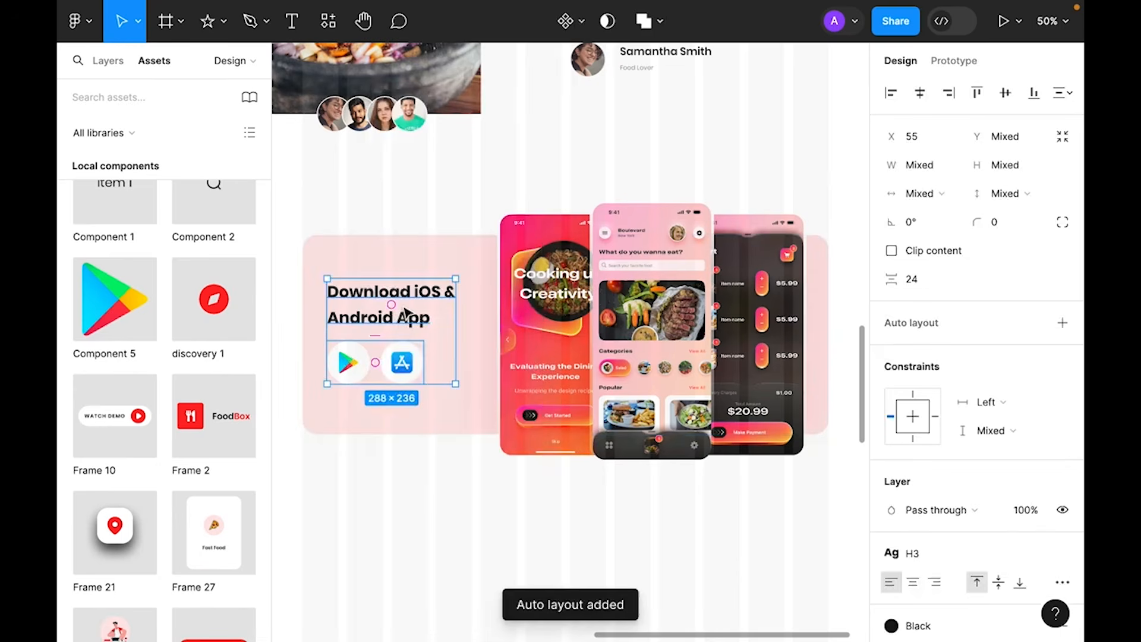
key(shift+a)
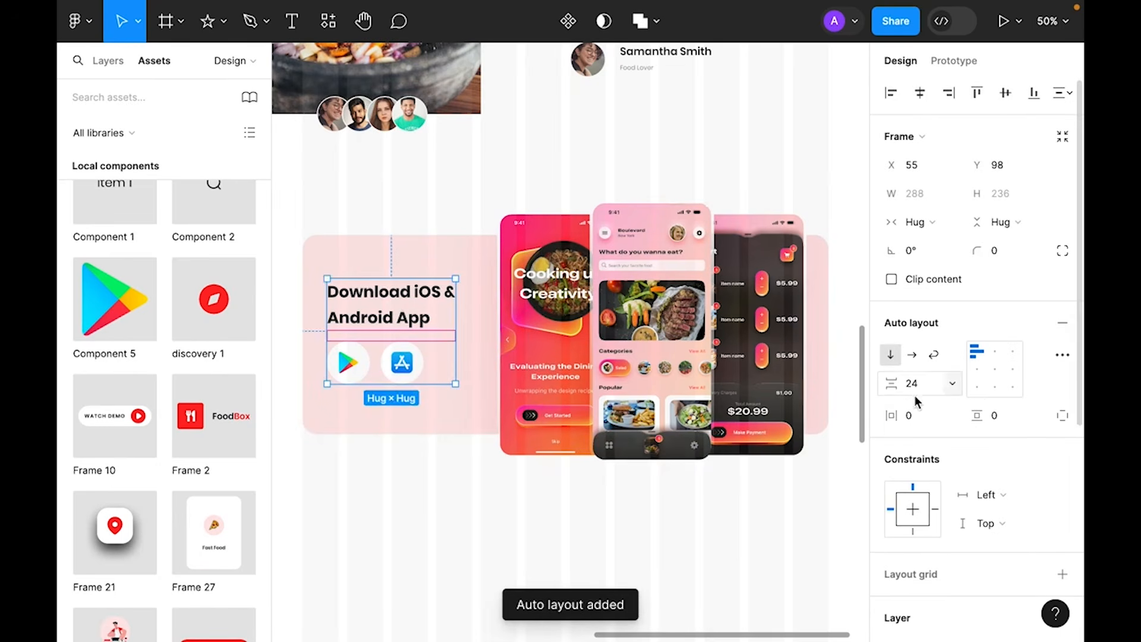
text(64)
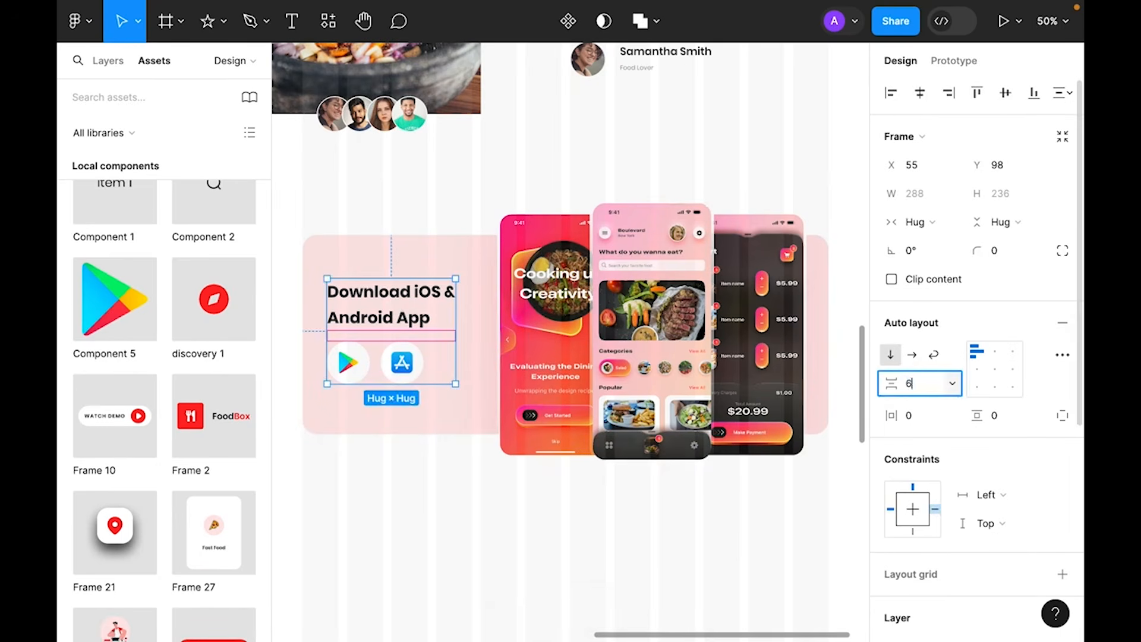
key(Return)
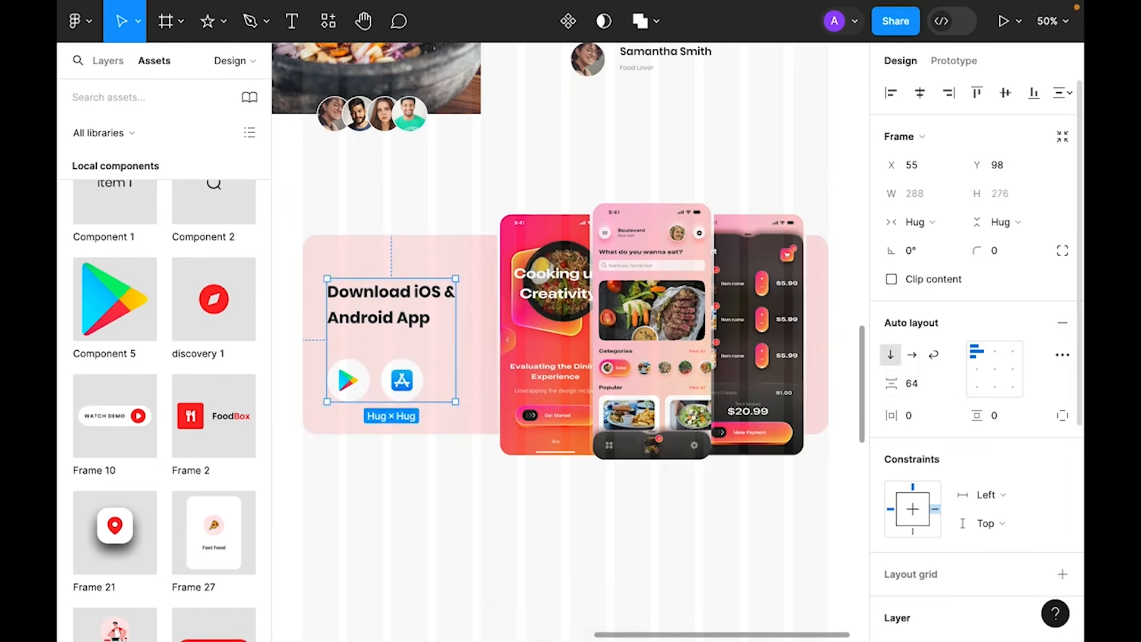
click(1003, 95)
click(490, 559)
- Change the red rectangle behind the Customer Reviews photo to the Light color style
key(super+minus)
scroll(526, 209, up, 1)
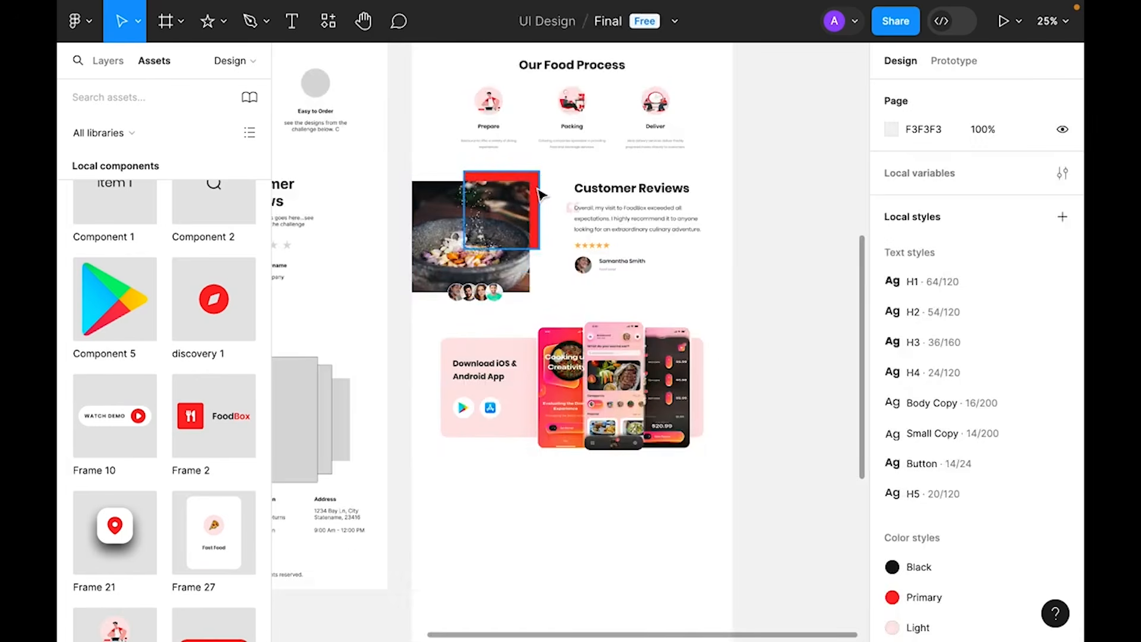
click(537, 192)
click(951, 425)
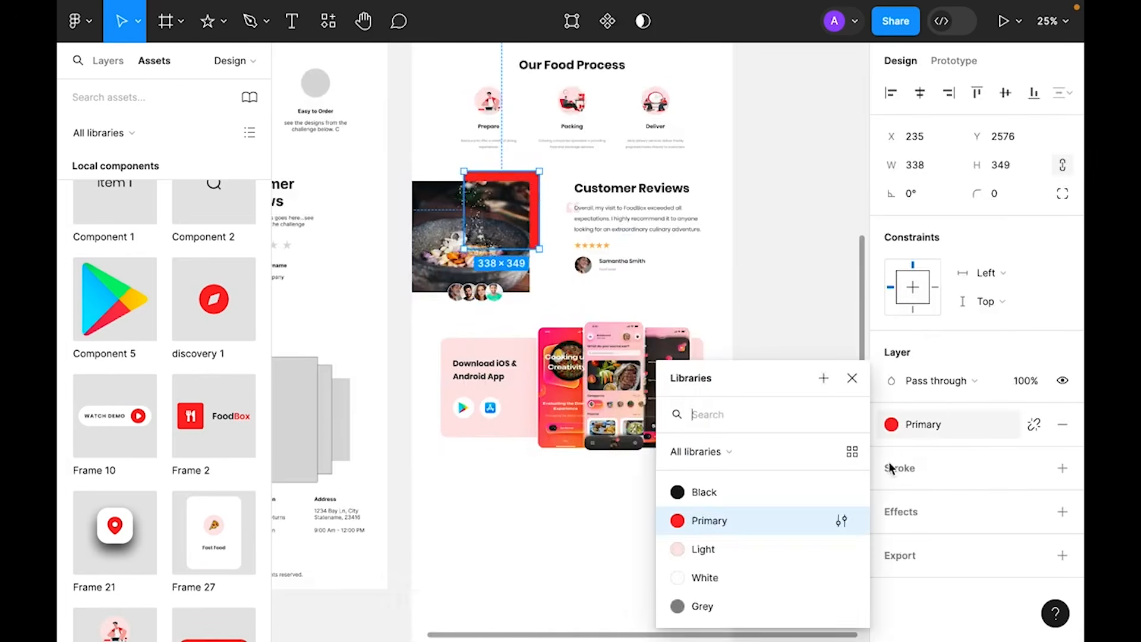
click(703, 550)
click(544, 563)
scroll(542, 541, up, 1)
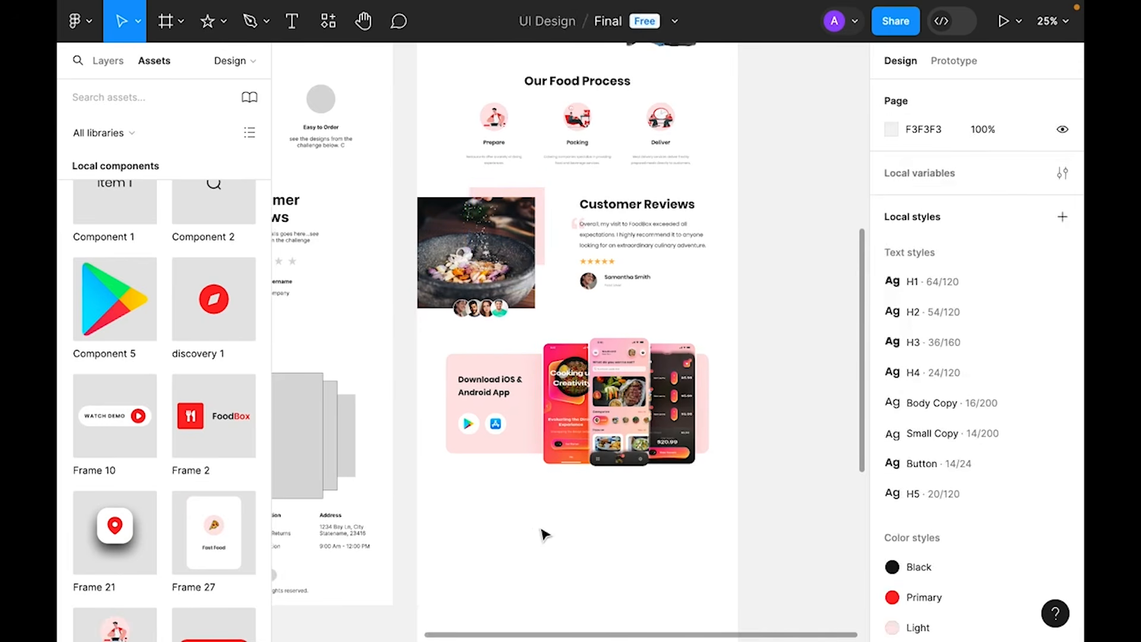
- Recolor the download section with a White heading on a Black background frame
click(514, 451)
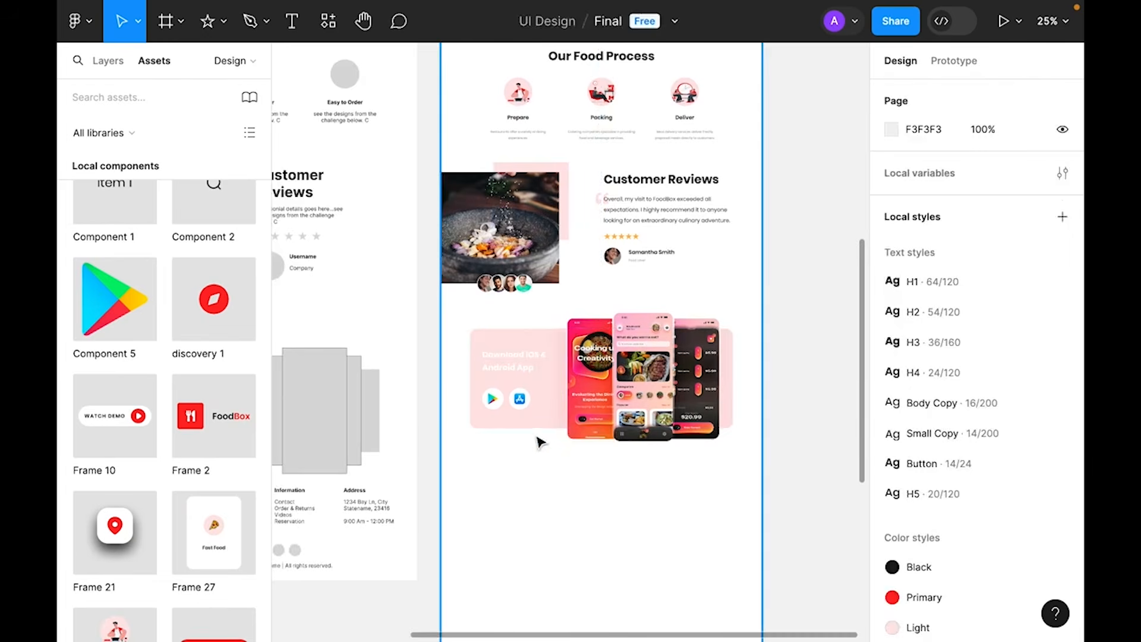
click(573, 429)
click(918, 581)
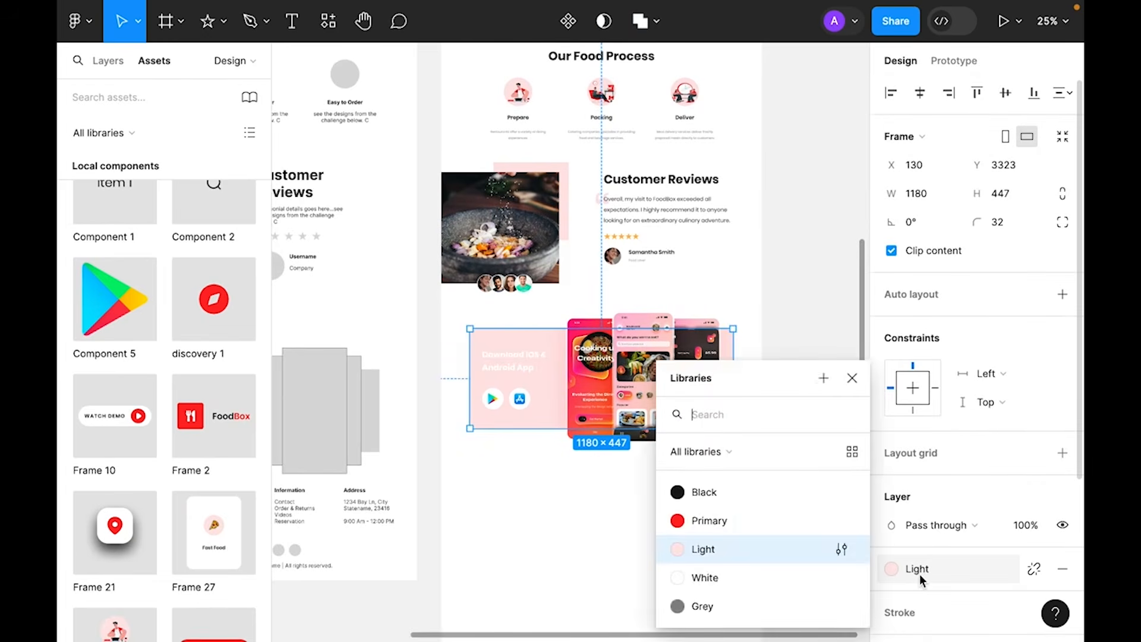
click(701, 493)
click(508, 485)
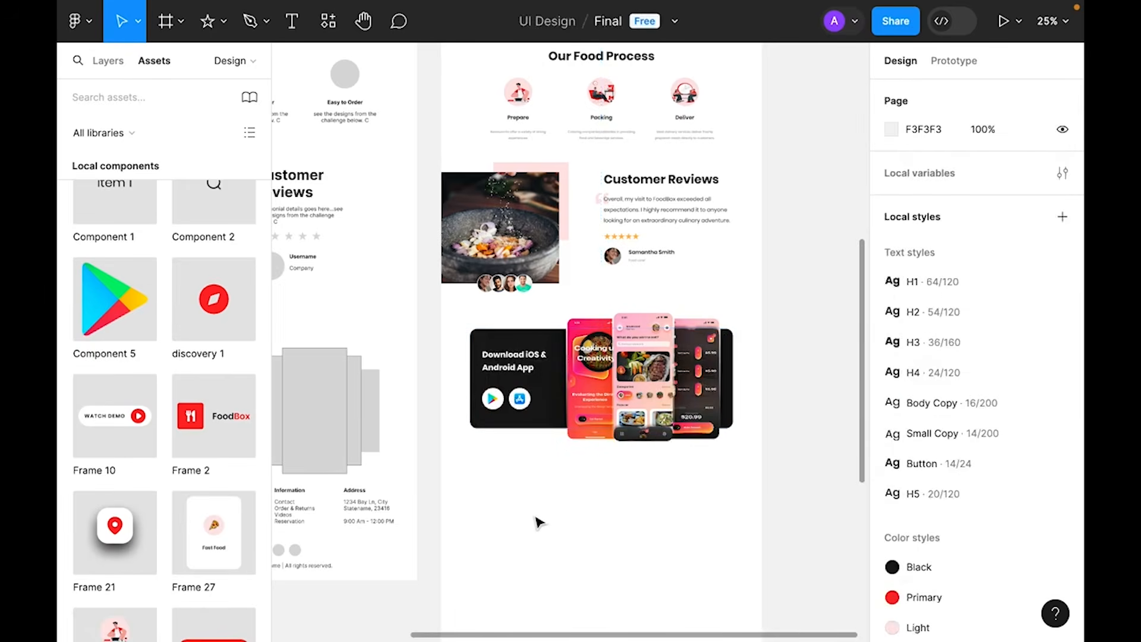
- Review the overall page design from the hero section down to the download section
key(super+plus)
key(super+minus)
scroll(557, 498, up, 4)
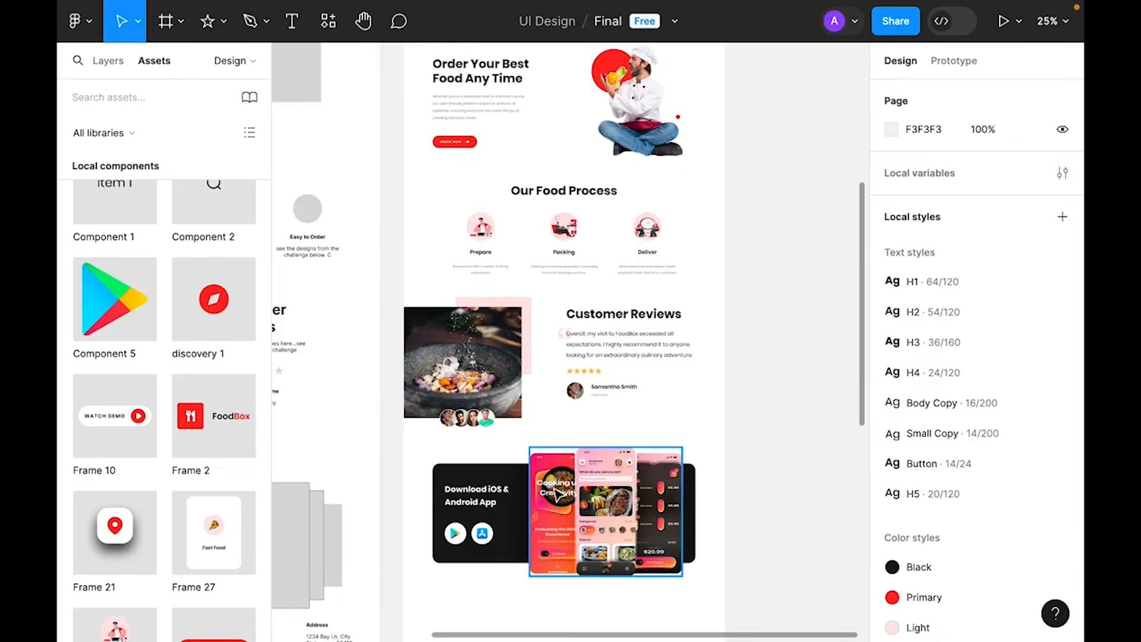
scroll(557, 495, up, 2)
scroll(594, 416, up, 3)
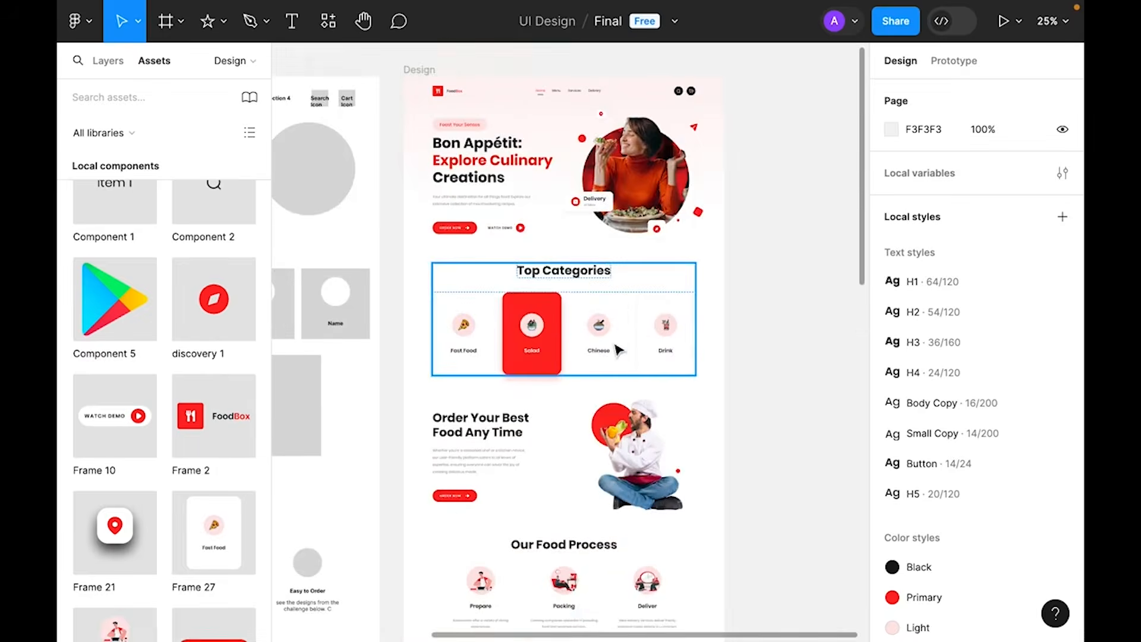
scroll(618, 376, down, 6)
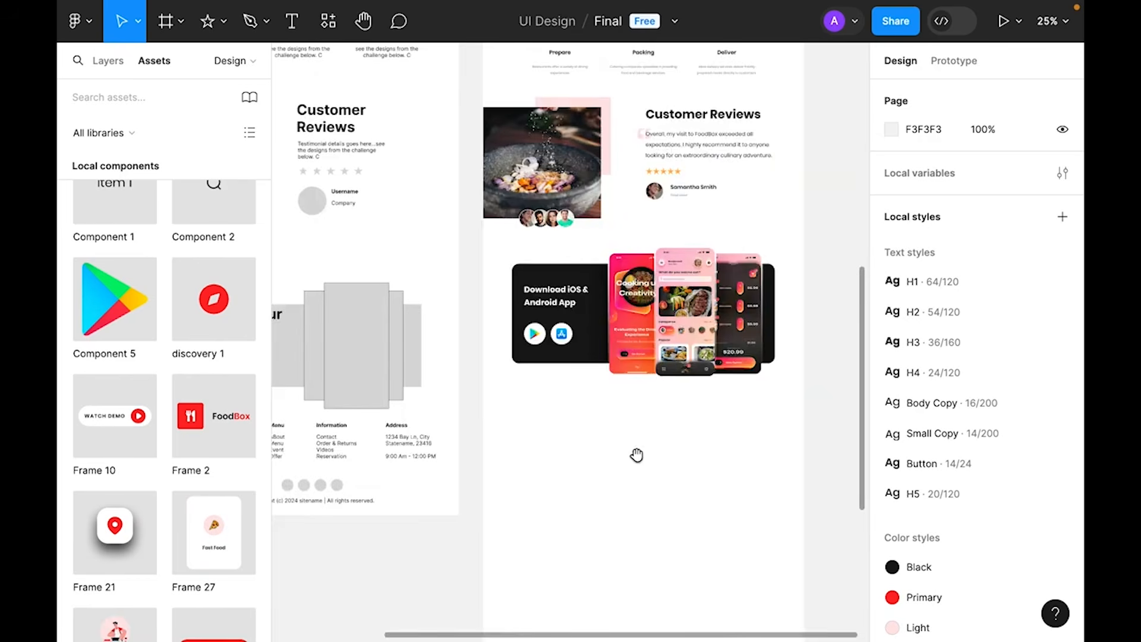
scroll(580, 424, up, 2)
- Copy the wireframe's footer content into the Design page and place it below the download section, aligned with the section's left edge
scroll(543, 510, down, 5)
scroll(588, 446, left, 4)
key(ctrl+plus)
drag(287, 192, 845, 378)
click(689, 455)
key(super+minus)
drag(830, 334, 497, 371)
right_click(561, 359)
click(652, 93)
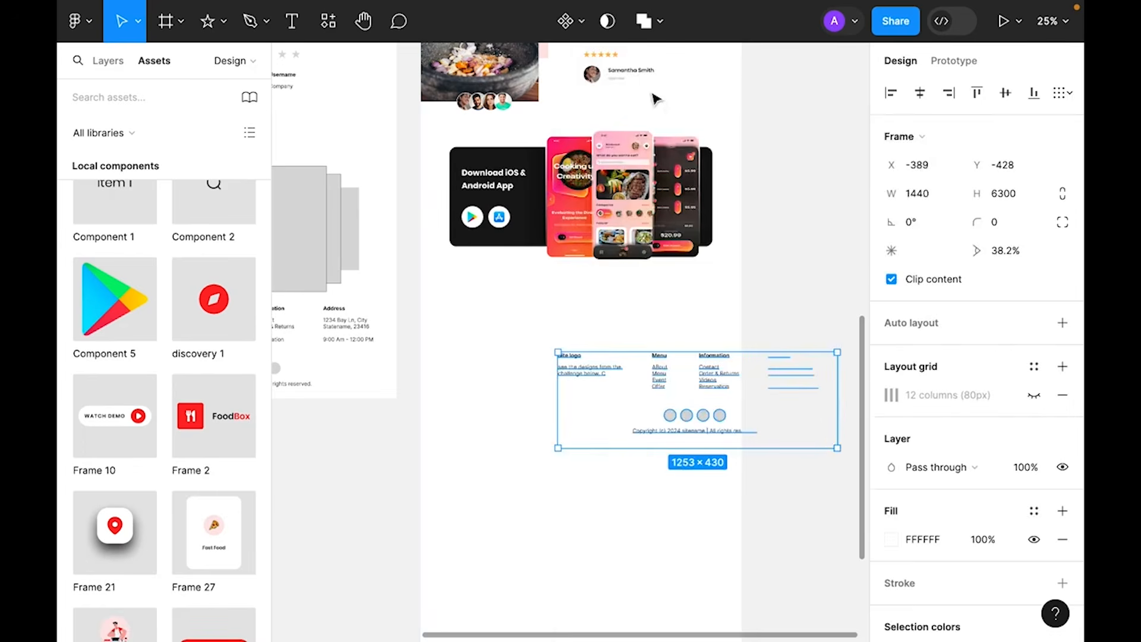
drag(659, 378, 553, 307)
click(516, 496)
- Replace the footer's Site logo text with a copy of the header's FoodBox logo and position it at the footer's left
scroll(516, 495, up, 8)
scroll(519, 500, up, 5)
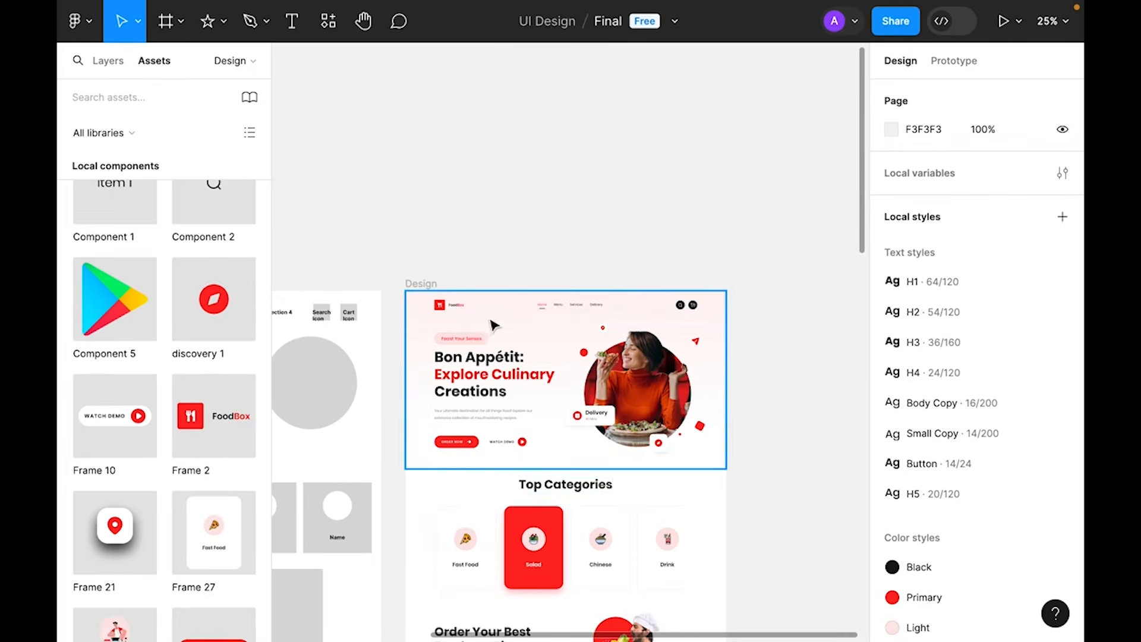
double_click(455, 305)
scroll(555, 438, down, 10)
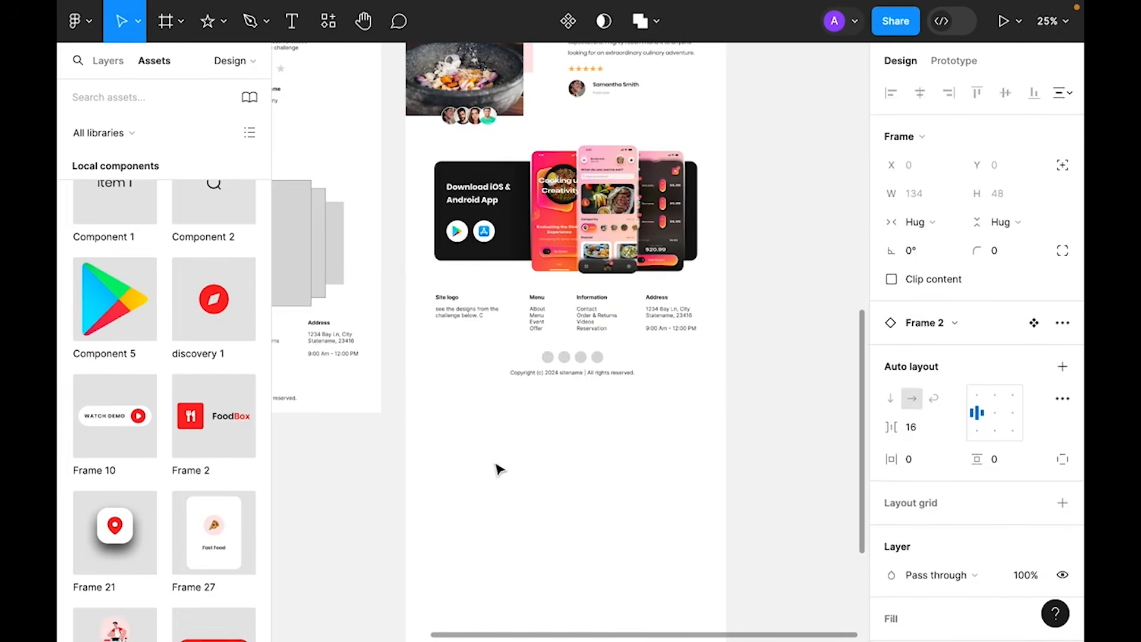
click(499, 466)
scroll(442, 313, up, 5)
click(473, 284)
right_click(475, 285)
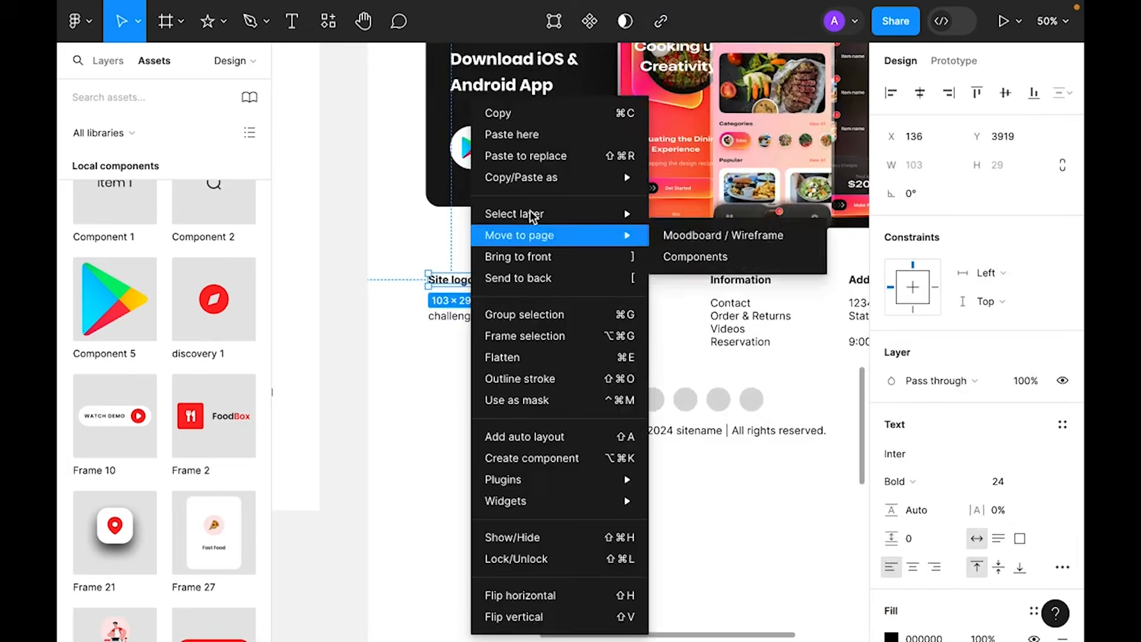
click(538, 152)
click(479, 408)
drag(504, 324, 505, 348)
click(503, 412)
scroll(410, 441, right, 2)
scroll(416, 469, down, 5)
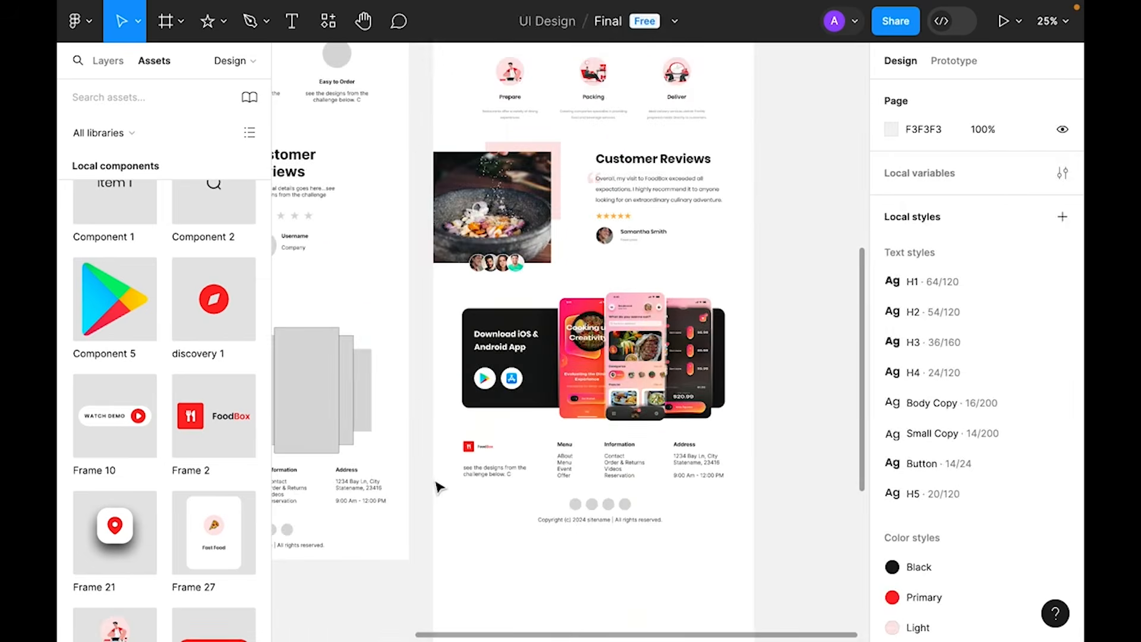
- Replace the footer's placeholder description with a copy of the hero section's body paragraph, placed under the FoodBox logo
scroll(446, 487, up, 8)
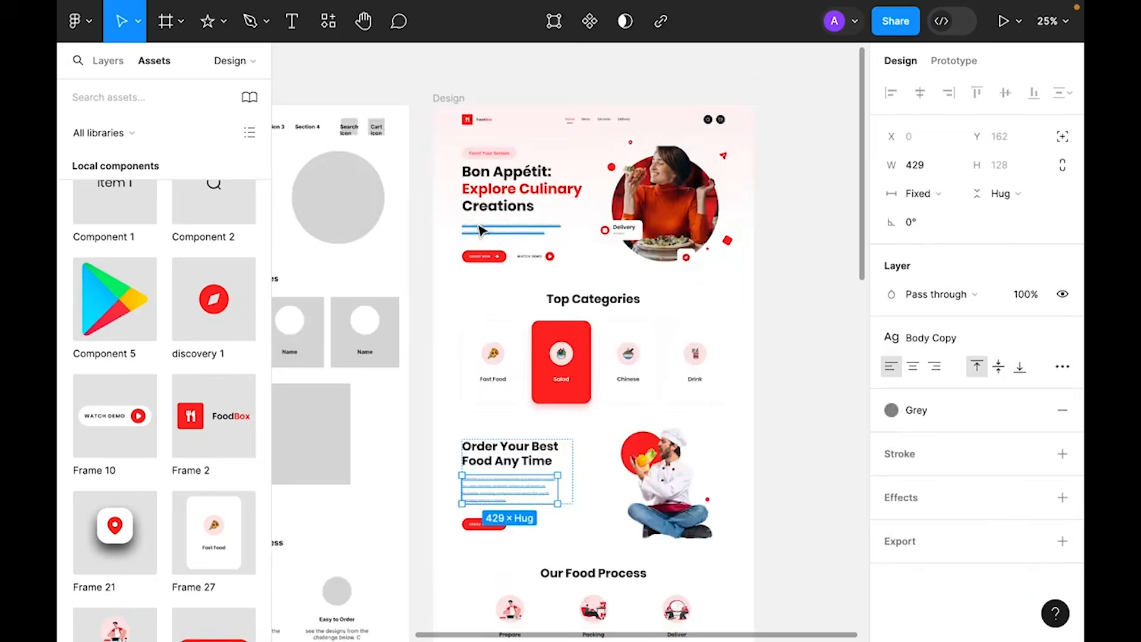
super+click(491, 229)
double_click(490, 228)
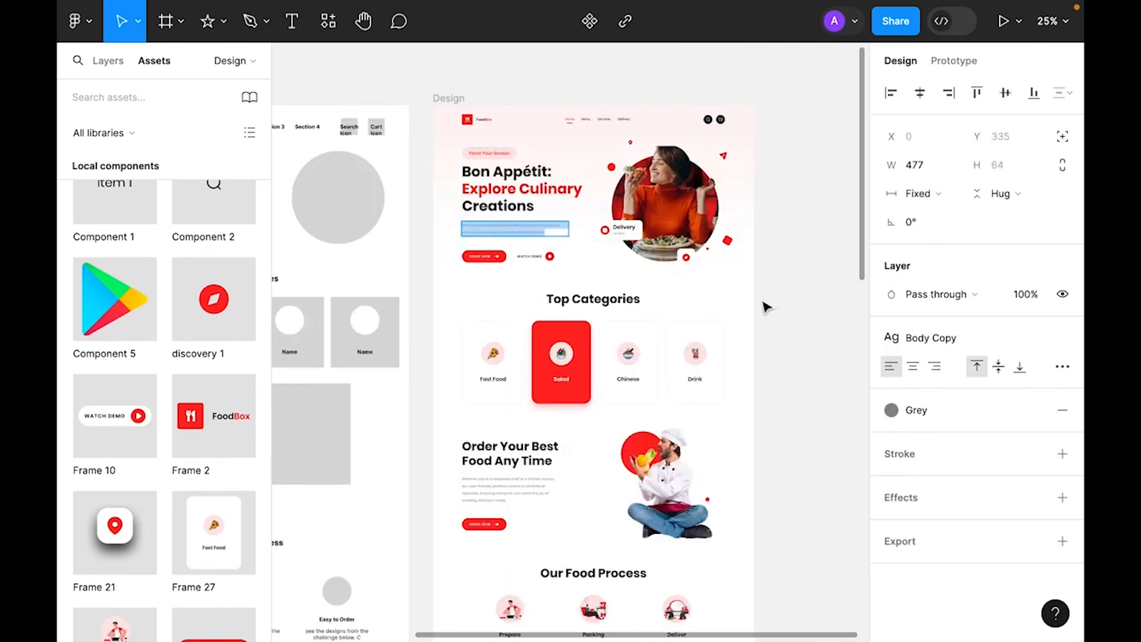
key(Escape)
scroll(819, 441, down, 10)
click(600, 328)
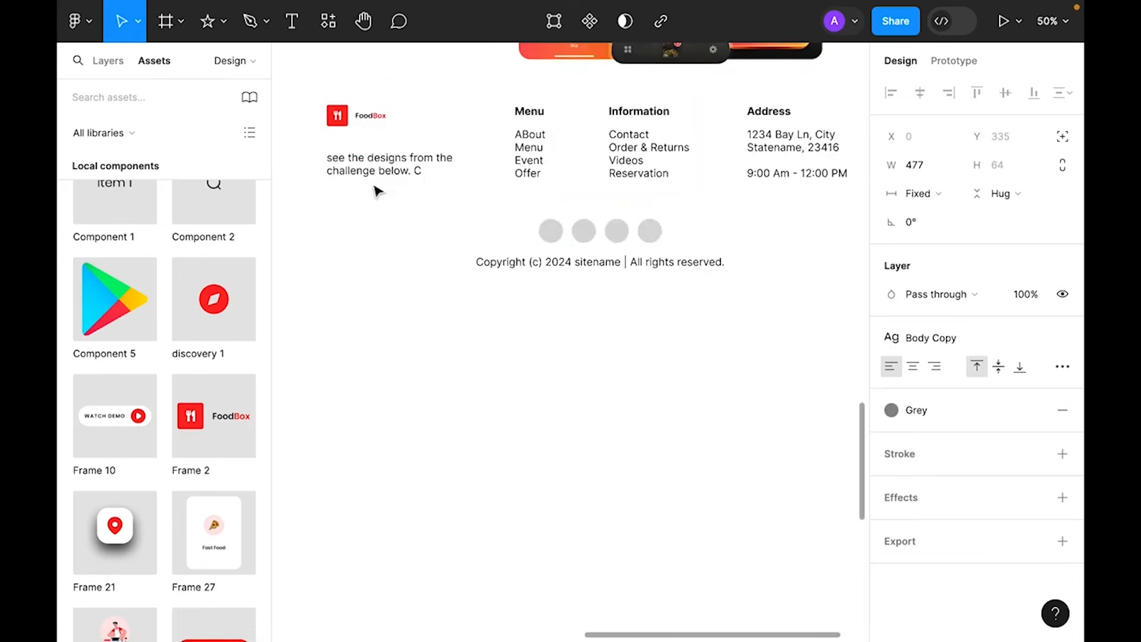
click(389, 177)
double_click(388, 177)
- Apply the Black color style to the footer's description paragraph
click(917, 497)
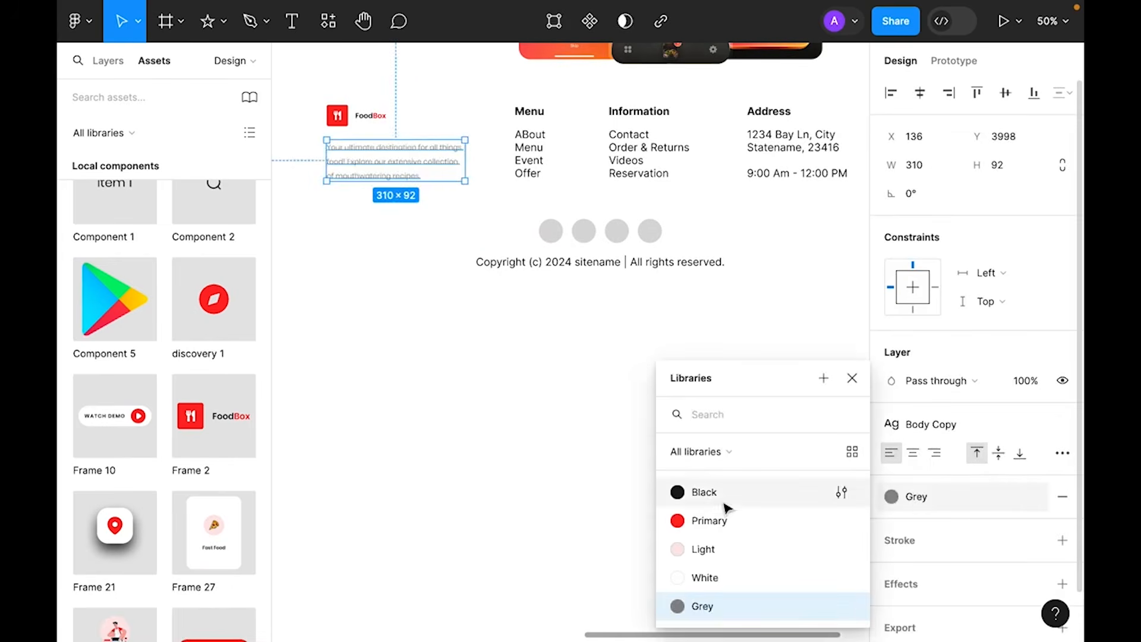
click(484, 427)
scroll(479, 448, up, 3)
drag(425, 289, 425, 290)
click(414, 382)
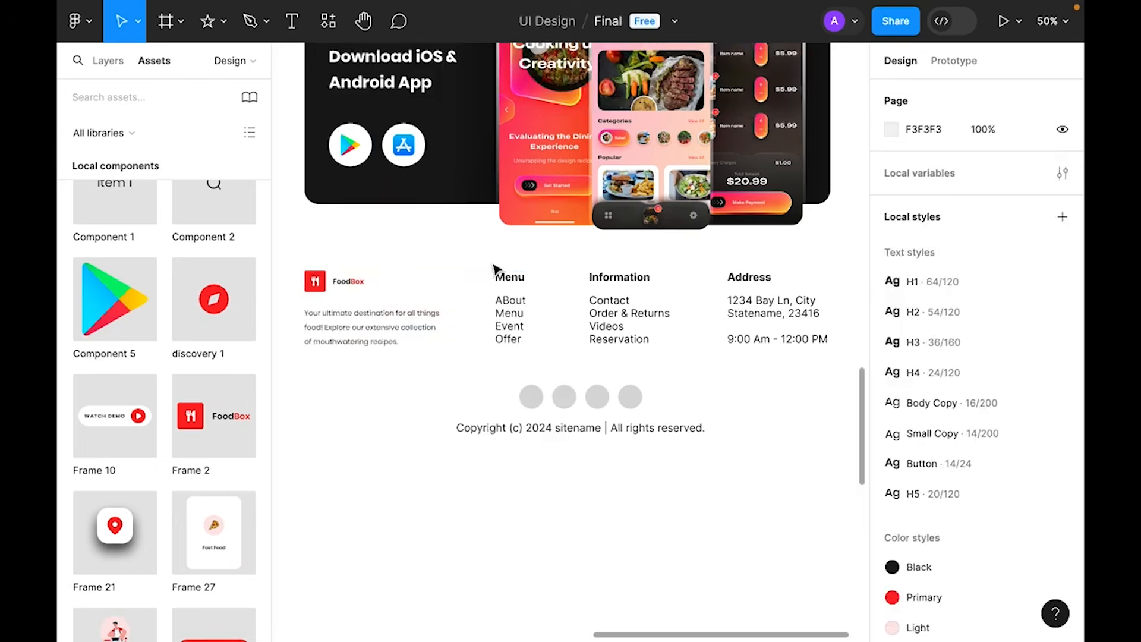
- Apply the H4 text style to the footer's Menu, Information and Address headings and Small Copy to the text blocks beneath them
drag(483, 260, 846, 286)
click(1061, 469)
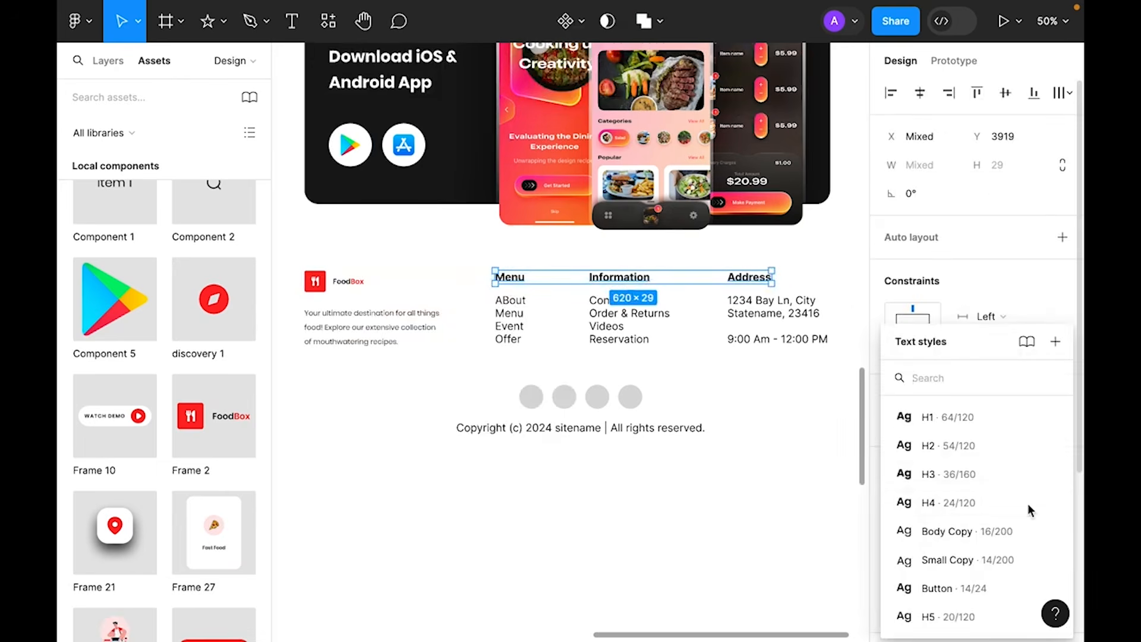
click(939, 504)
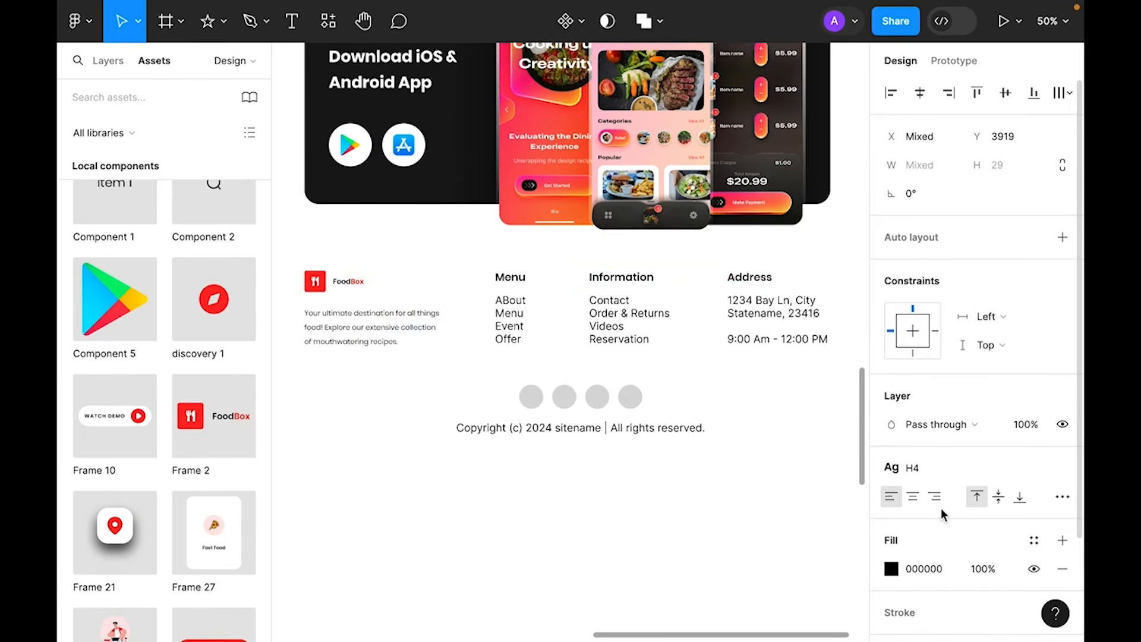
click(1034, 539)
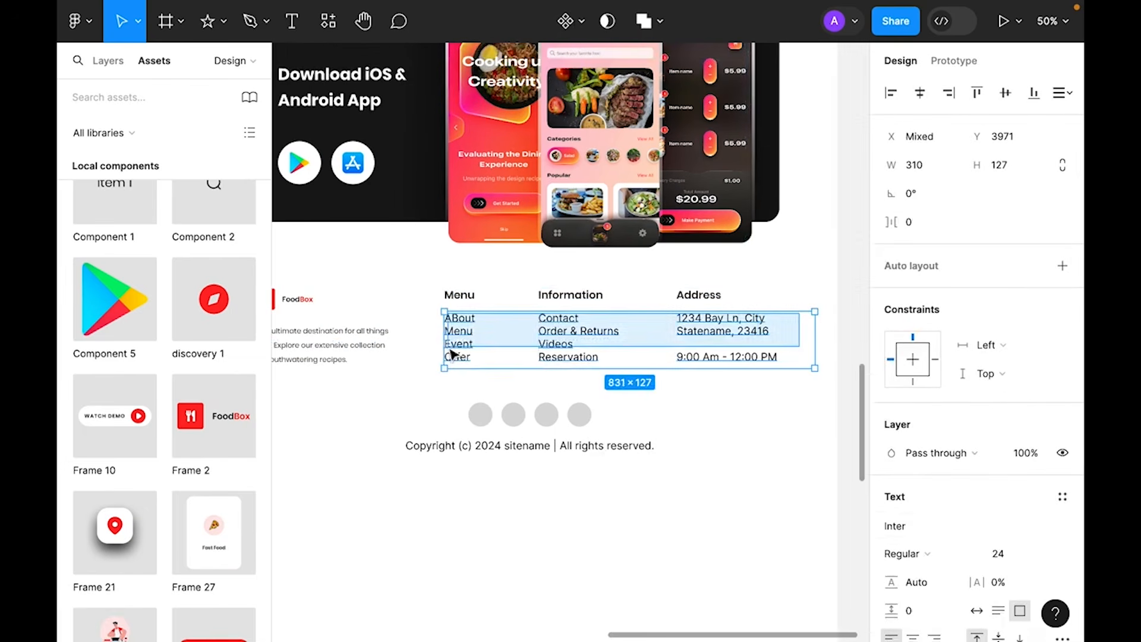
click(1062, 496)
click(974, 565)
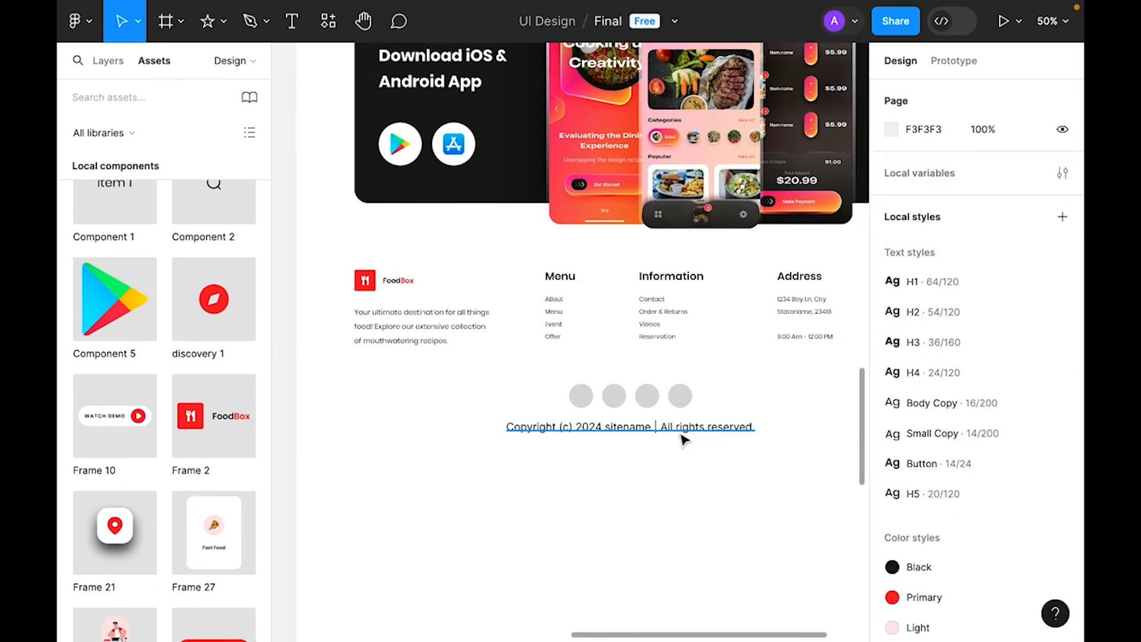
- Give the copyright line the Small Copy text style and Black color style, and open its text for editing
click(681, 435)
scroll(1044, 510, down, 3)
scroll(1046, 515, down, 1)
click(1035, 415)
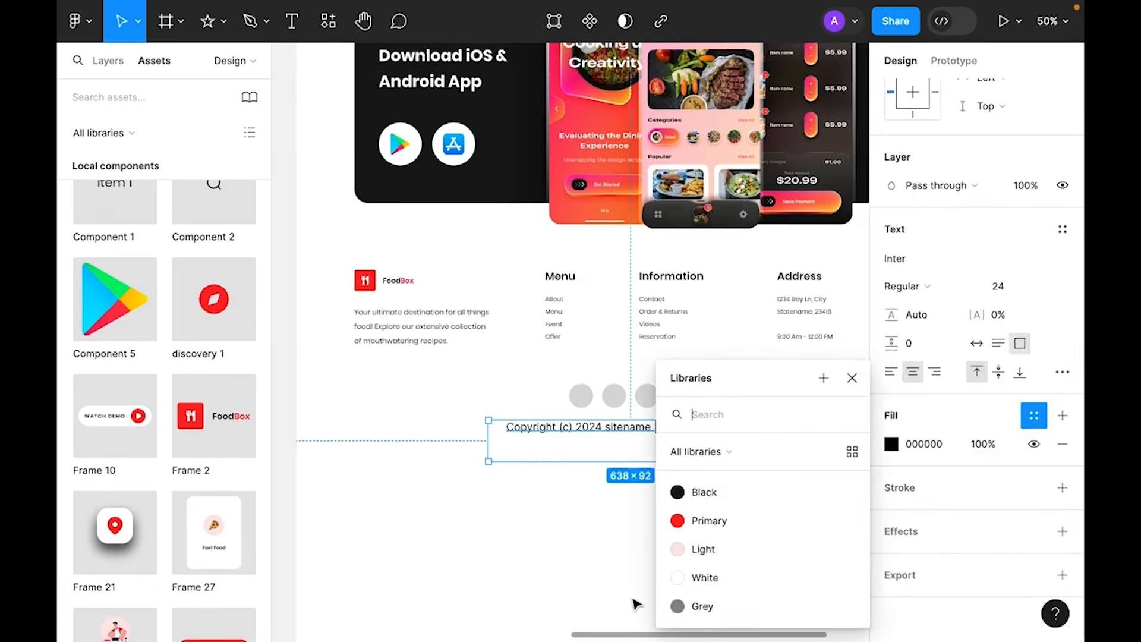
click(708, 607)
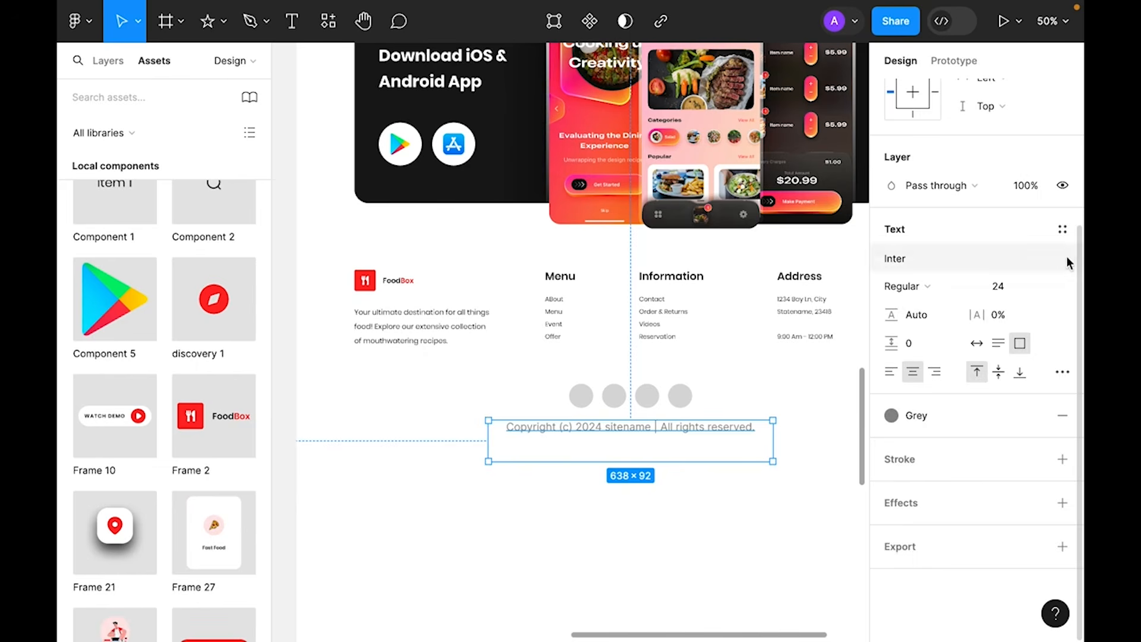
click(1064, 233)
click(974, 424)
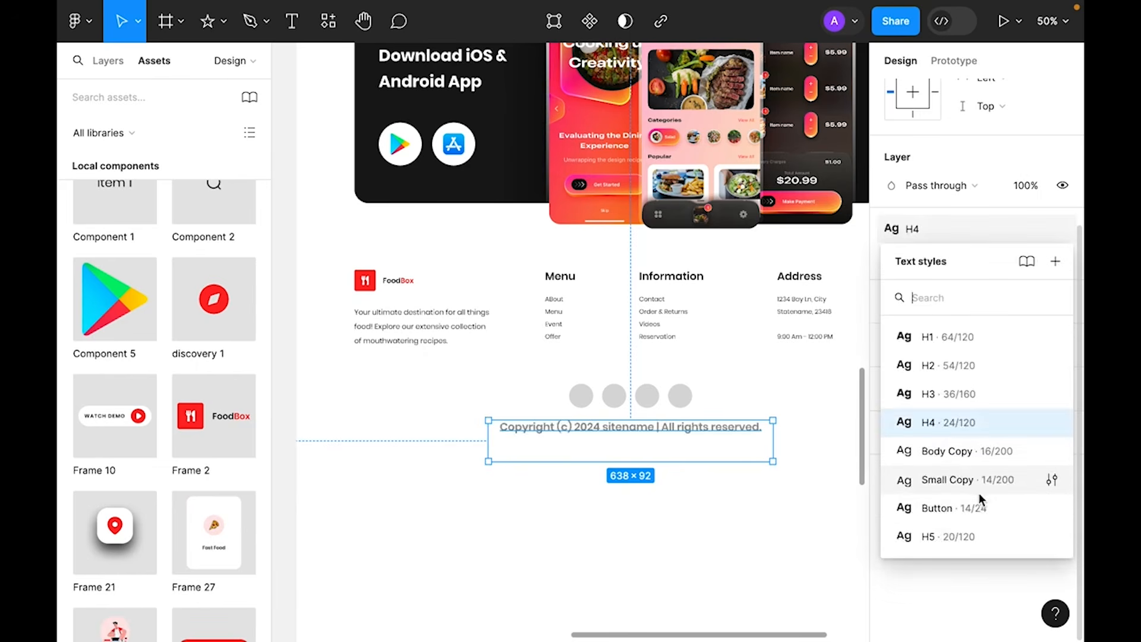
click(981, 480)
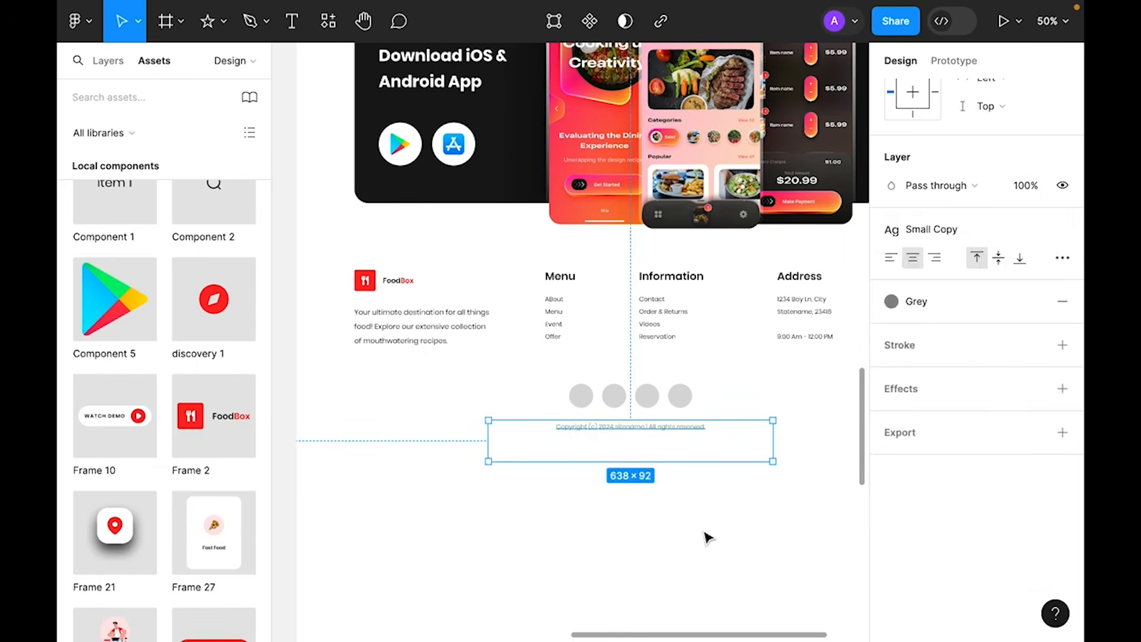
click(919, 304)
click(712, 423)
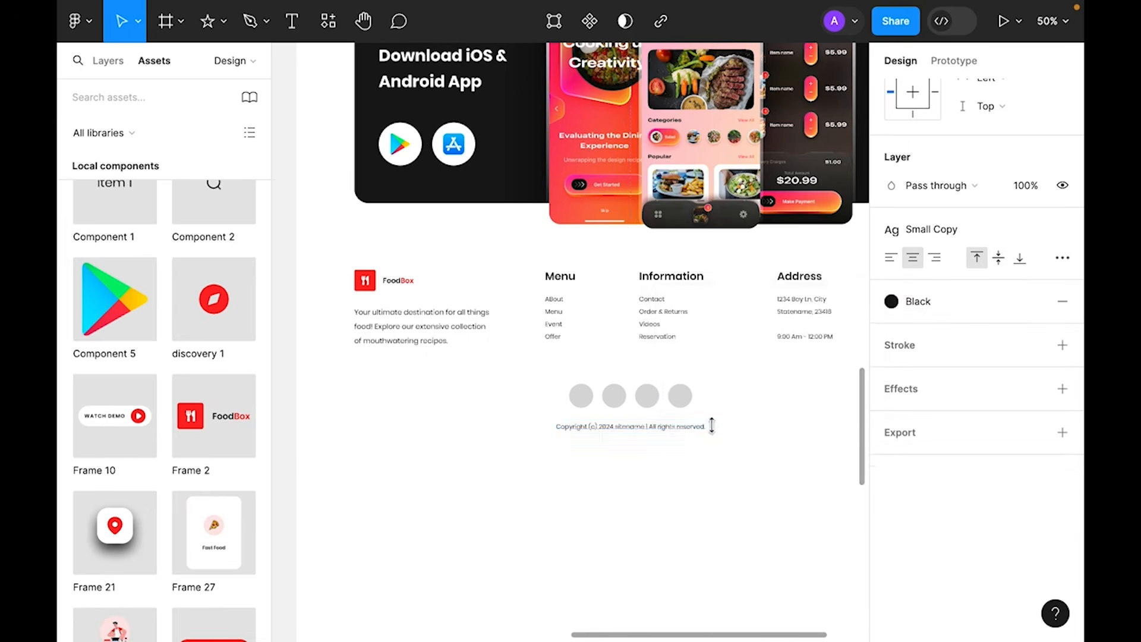
- Set the footer's copyright text to auto width resizing and center it horizontally on the page
click(695, 479)
click(677, 435)
click(1061, 403)
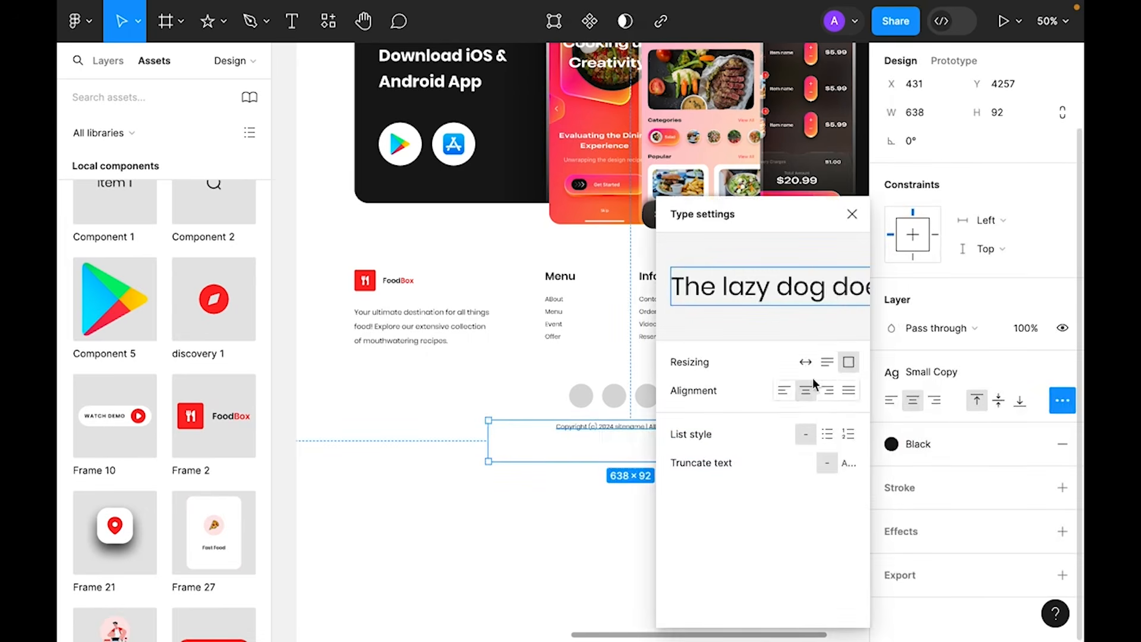
click(805, 362)
click(567, 523)
click(644, 432)
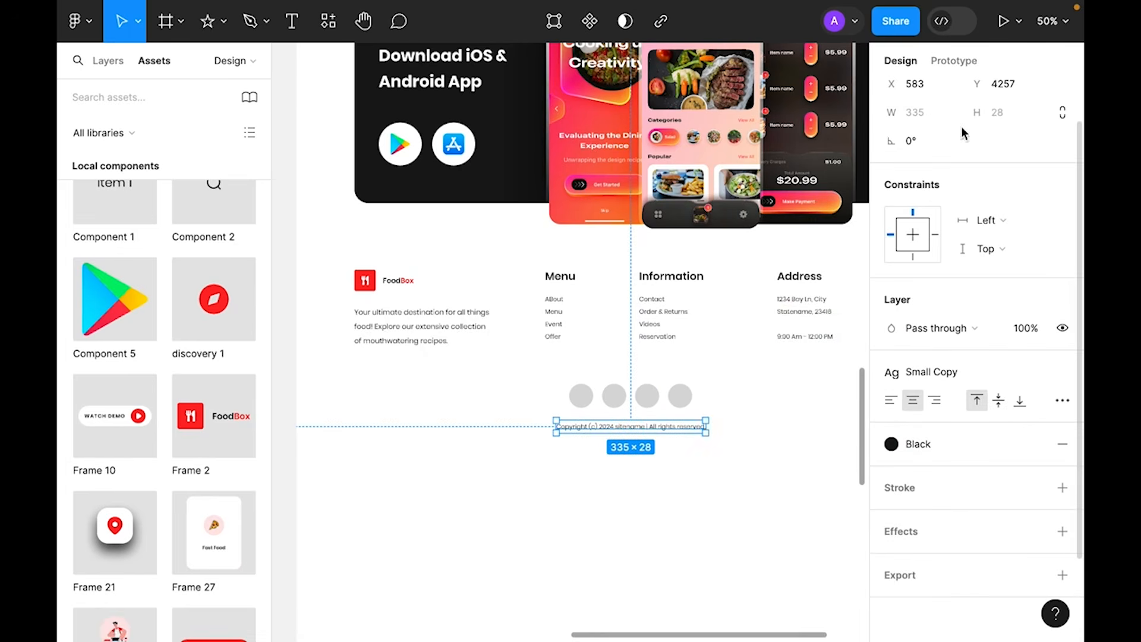
click(919, 92)
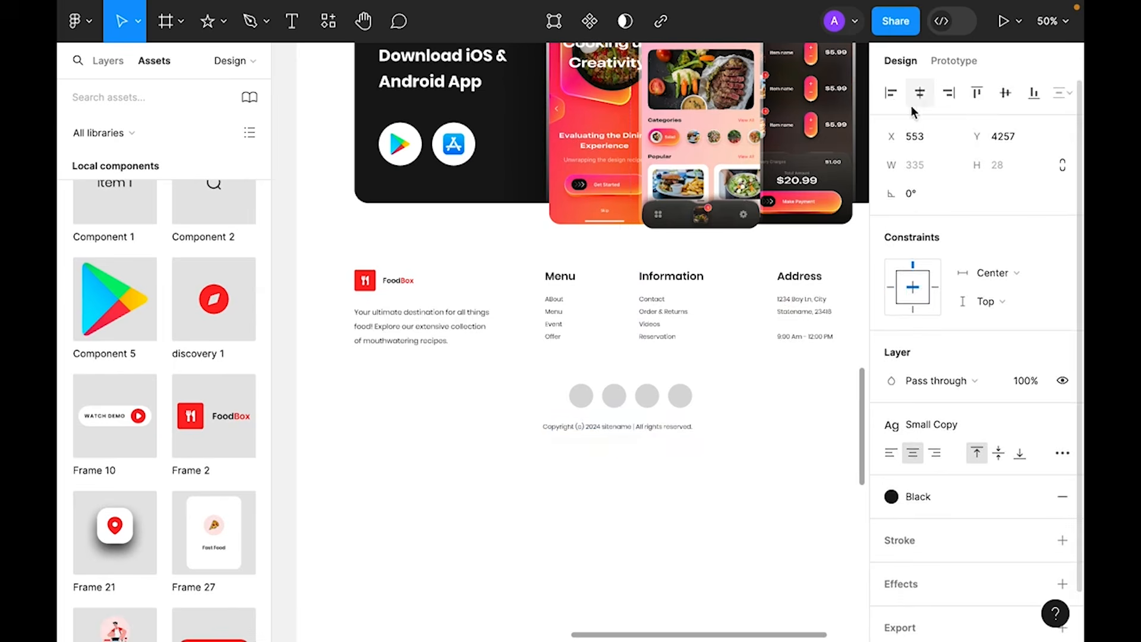
- Try a grey color on the footer's description paragraph and the Address text block
click(706, 469)
drag(705, 469, 680, 545)
click(313, 409)
click(497, 591)
click(743, 410)
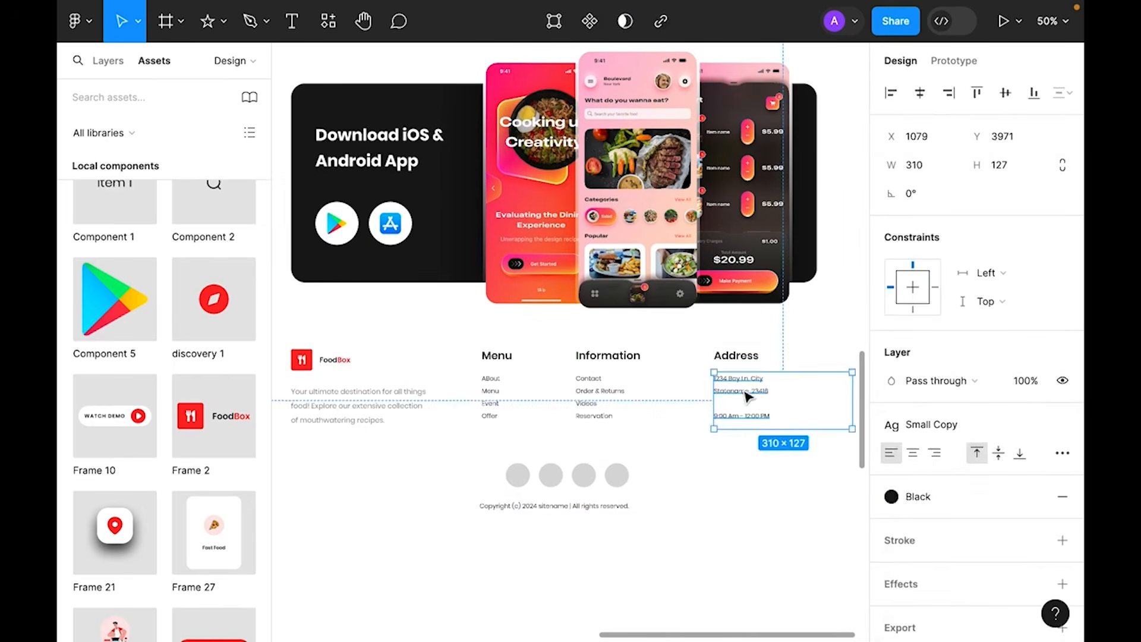
click(766, 584)
- Try the Primary color style on the footer's Menu and Information lists, and undo the recent color changes
click(588, 396)
shift+click(488, 409)
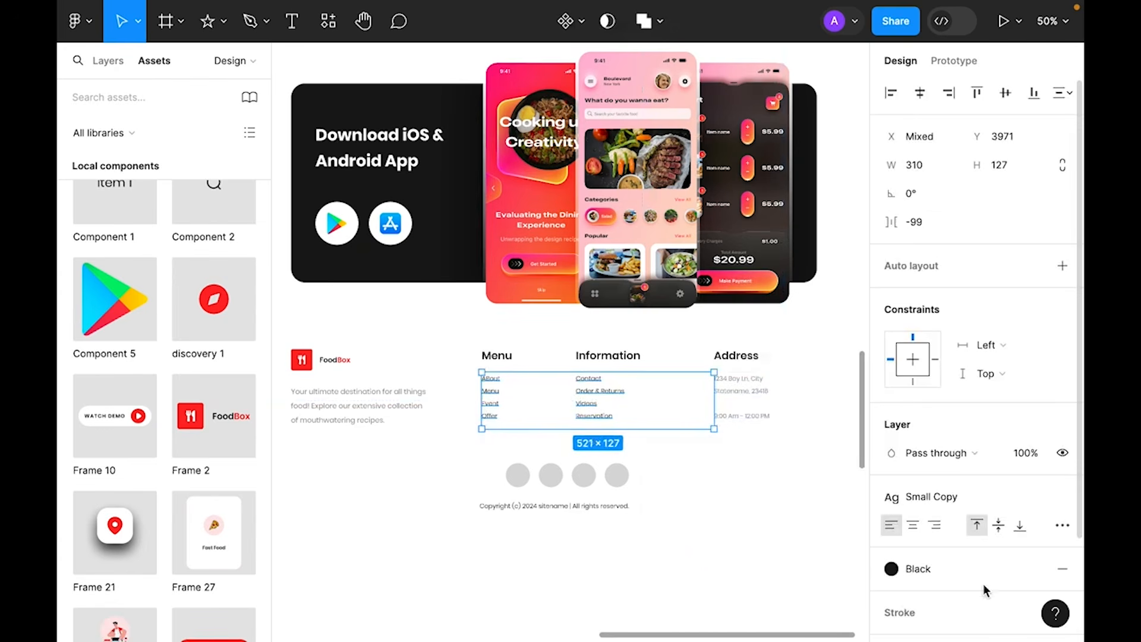
click(963, 568)
click(763, 524)
click(696, 565)
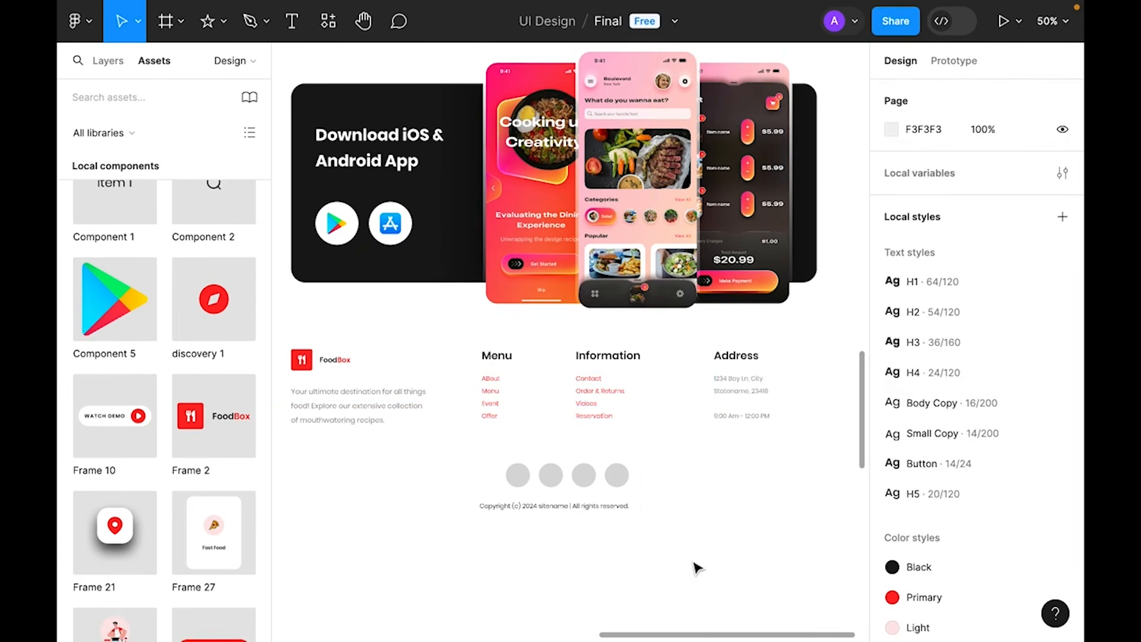
key(super+z)
click(720, 559)
key(super+z)
key(super+z)
click(727, 555)
- Apply the Black color style to the footer's description paragraph and address text together
scroll(683, 540, down, 2)
scroll(683, 540, left, 1)
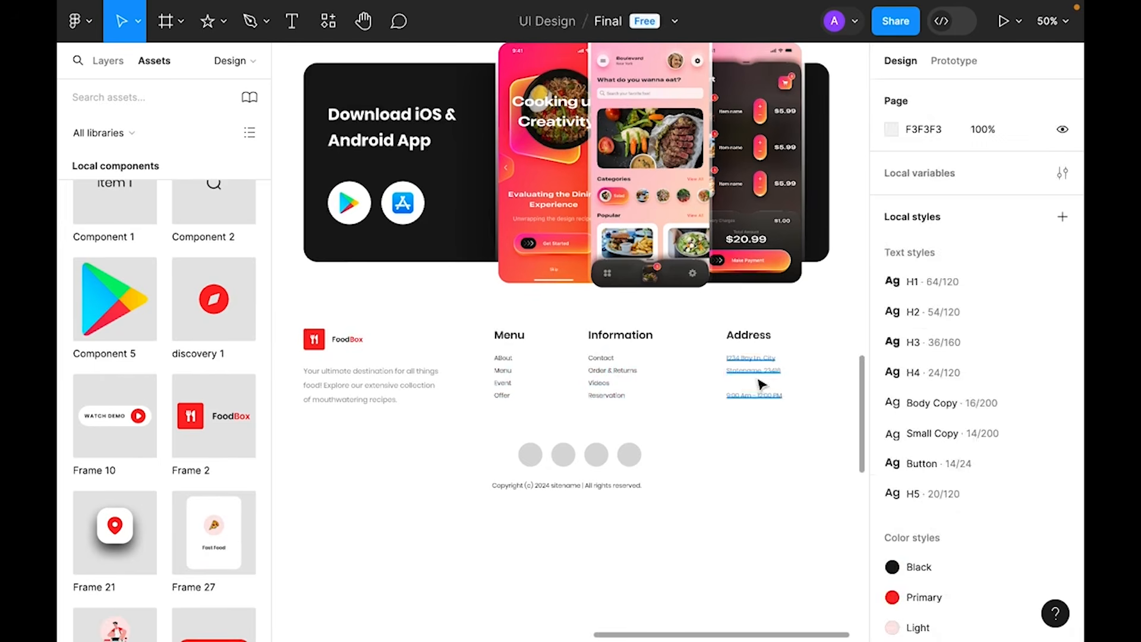
click(764, 387)
shift+click(440, 378)
scroll(949, 527, down, 3)
click(892, 444)
click(736, 493)
click(733, 515)
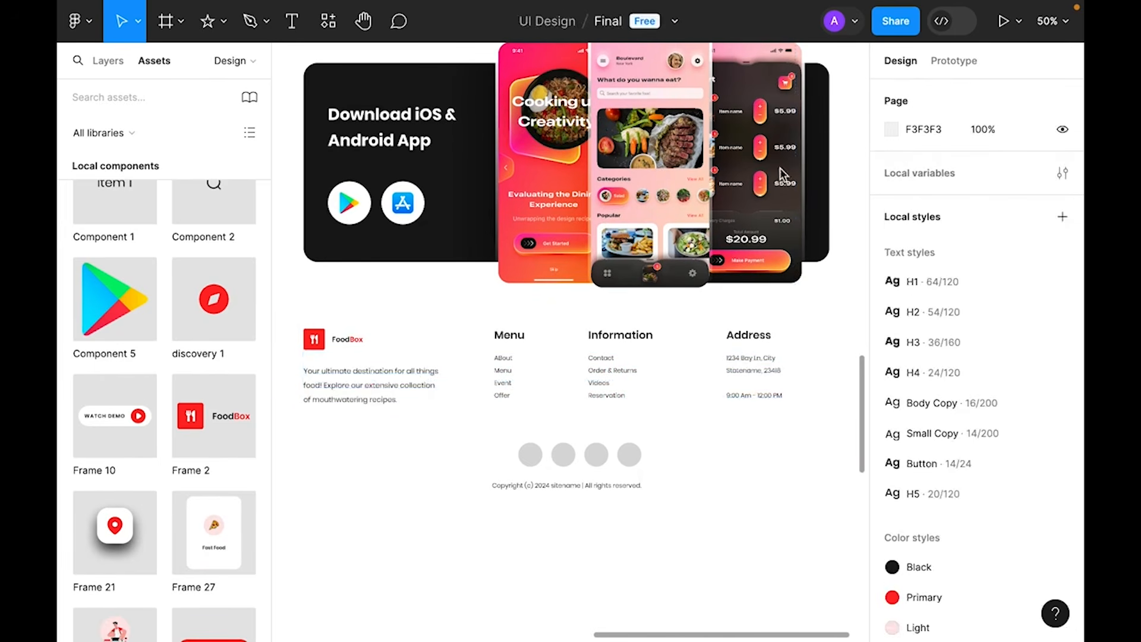
- Paste the row of four social media icons into the footer and move it beside the placeholder circles
scroll(547, 476, down, 4)
scroll(547, 476, left, 1)
right_click(526, 397)
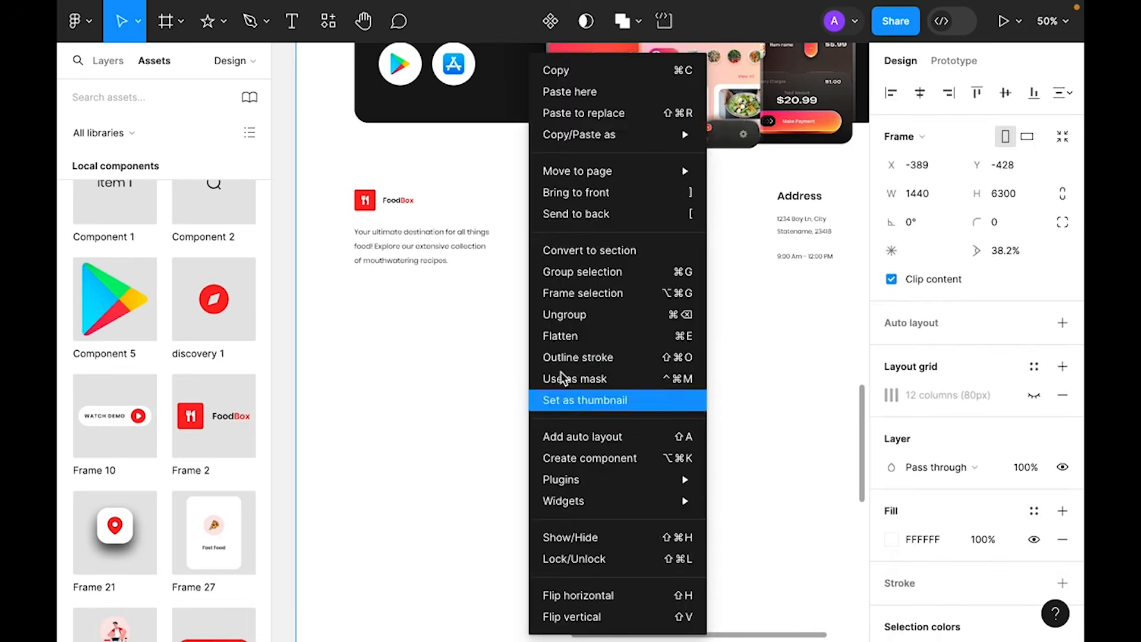
click(570, 92)
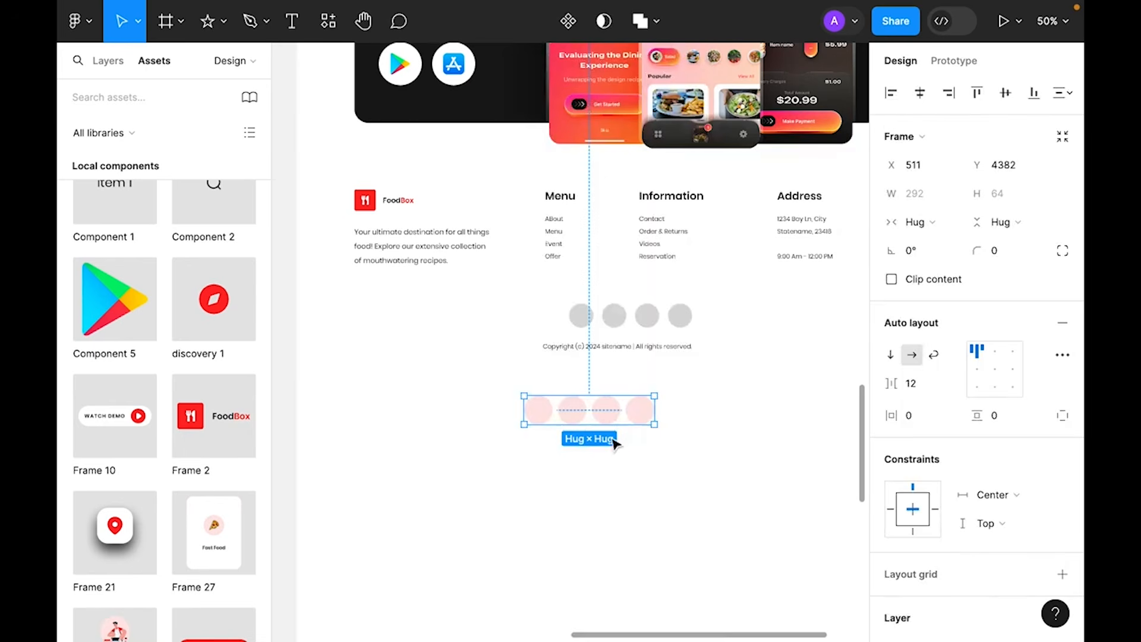
drag(606, 416, 493, 327)
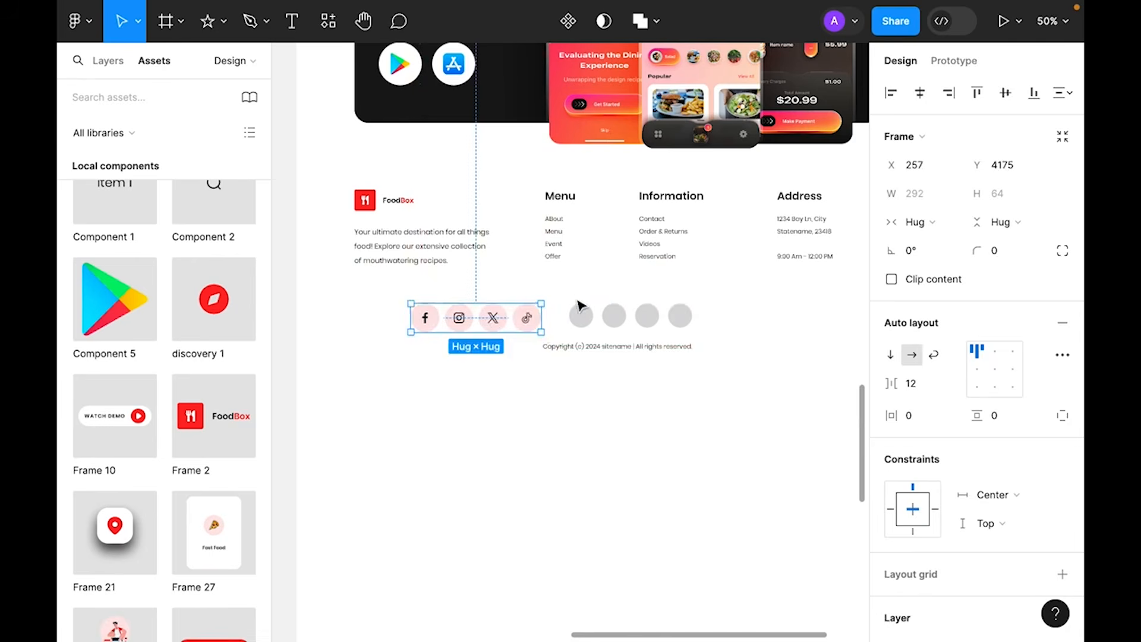
- Delete the grey placeholder circles and center the social icon row horizontally above the copyright line
drag(580, 305, 705, 331)
key(Delete)
click(525, 330)
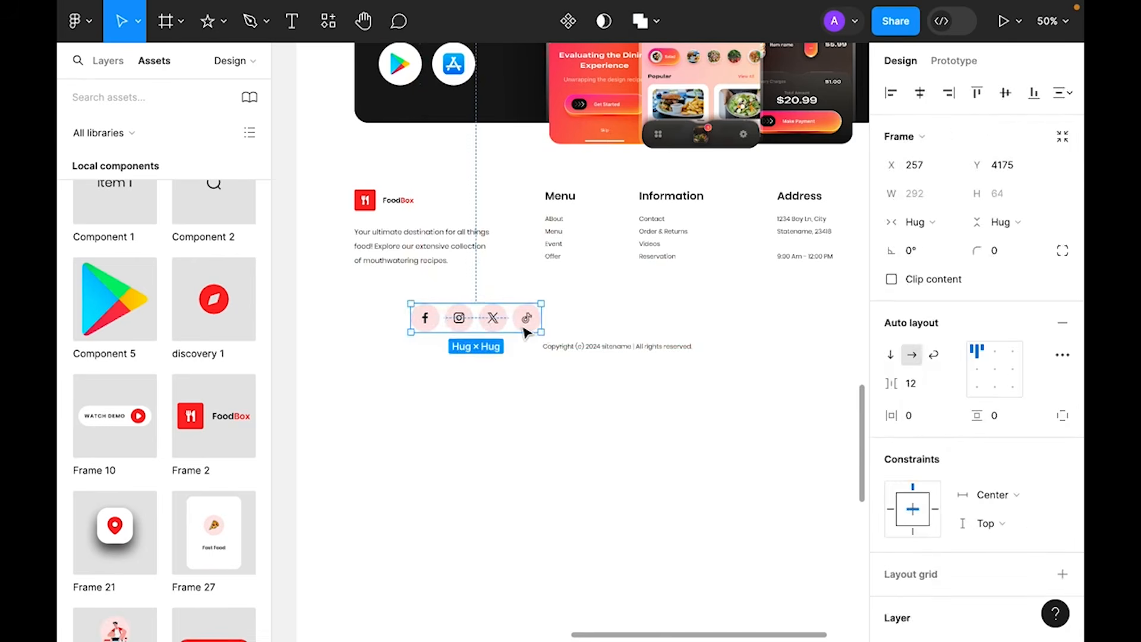
click(919, 92)
click(751, 387)
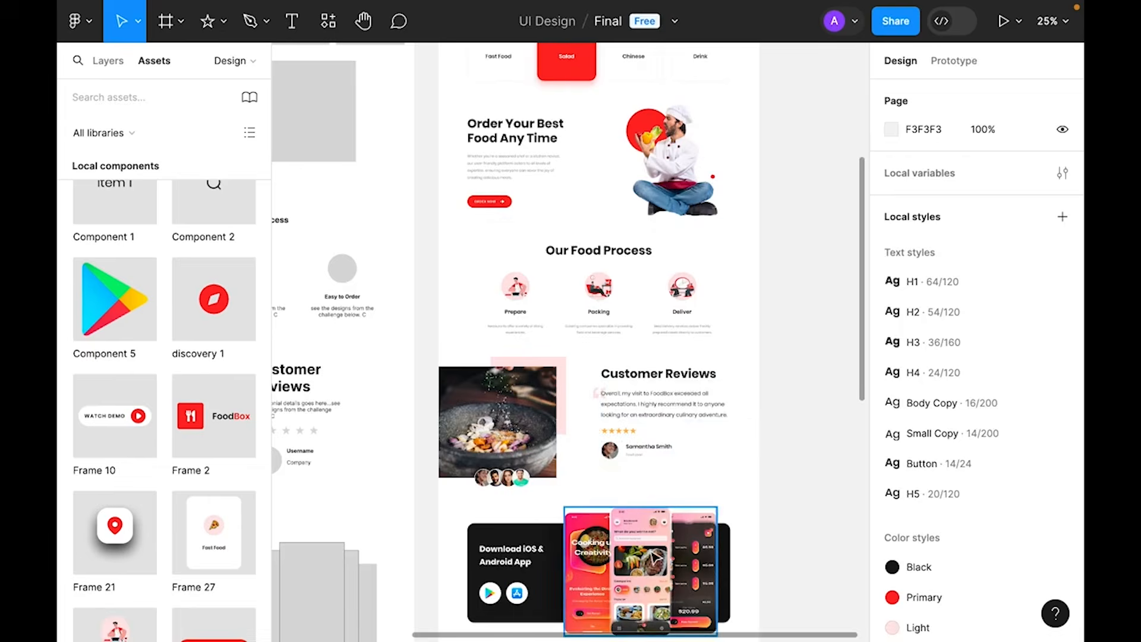
- Slightly enlarge the phone mockups in the app download section with the Scale tool
scroll(655, 559, down, 3)
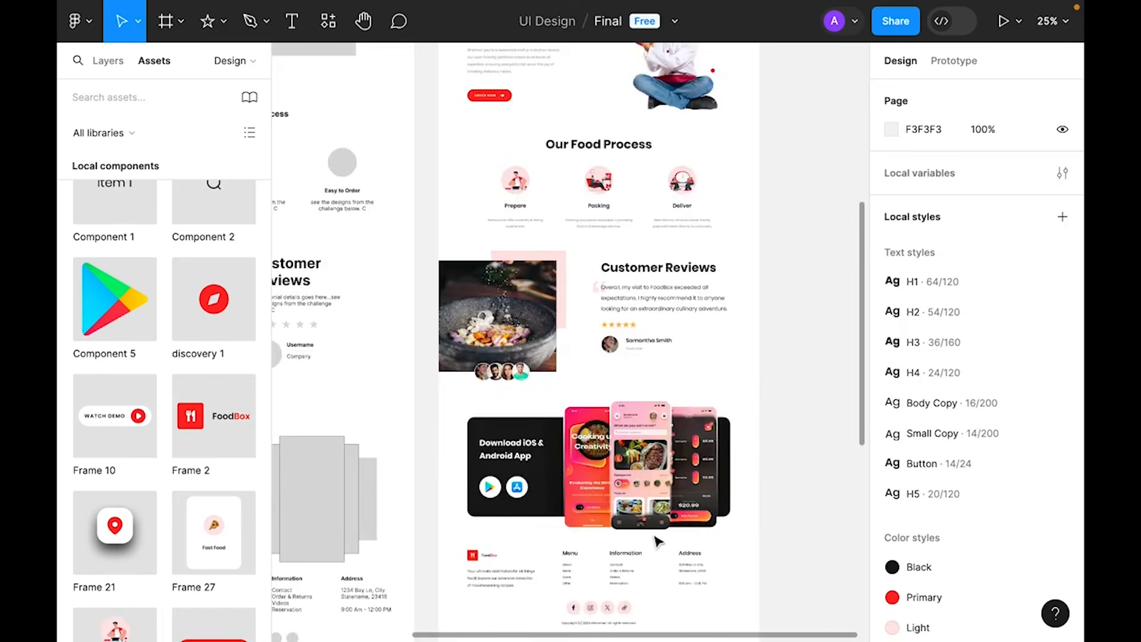
click(657, 539)
key(k)
drag(653, 392, 653, 384)
click(795, 391)
scroll(797, 395, down, 2)
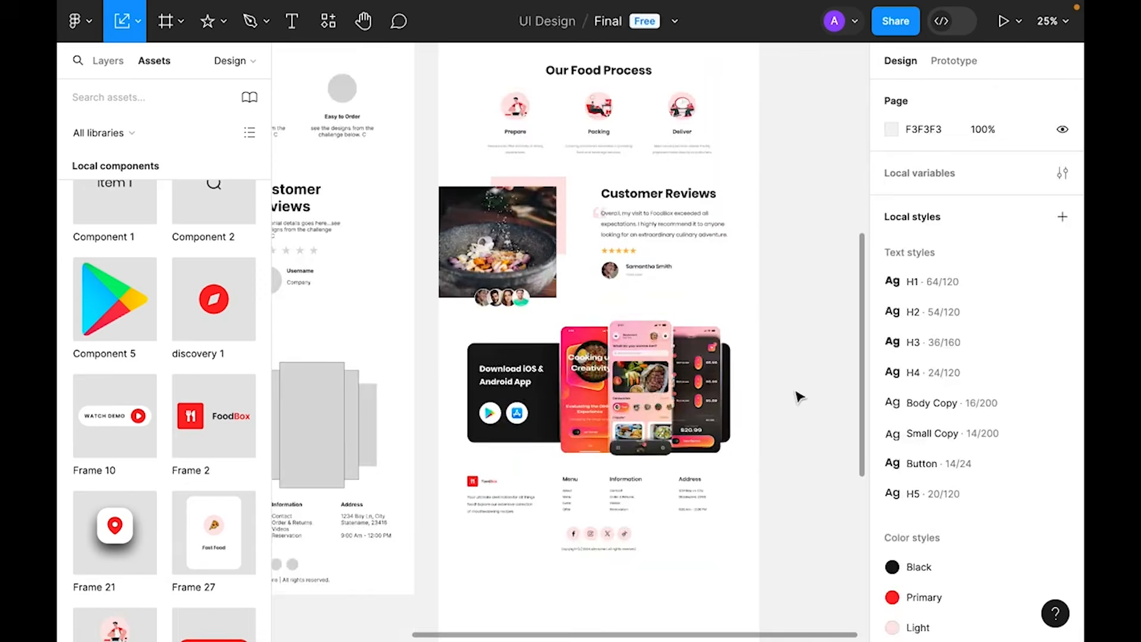
- Draw a horizontal line 200 px long between the Prepare and Packing icons in the Our Food Process section
scroll(797, 394, up, 8)
scroll(658, 334, up, 3)
scroll(535, 466, down, 2)
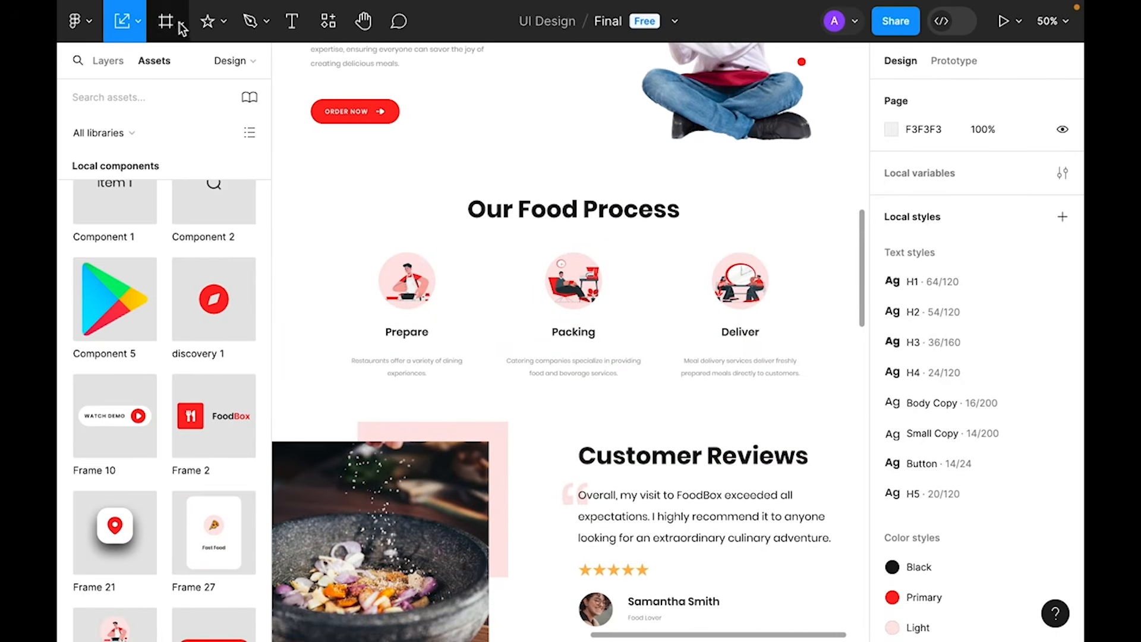
click(223, 22)
click(215, 86)
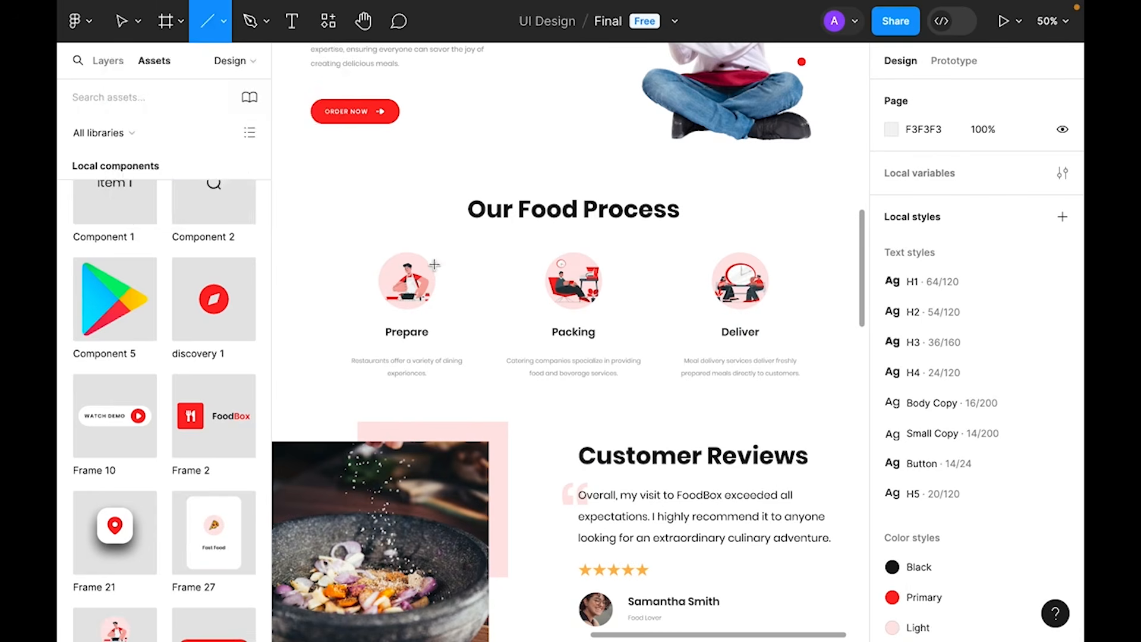
drag(448, 281, 537, 293)
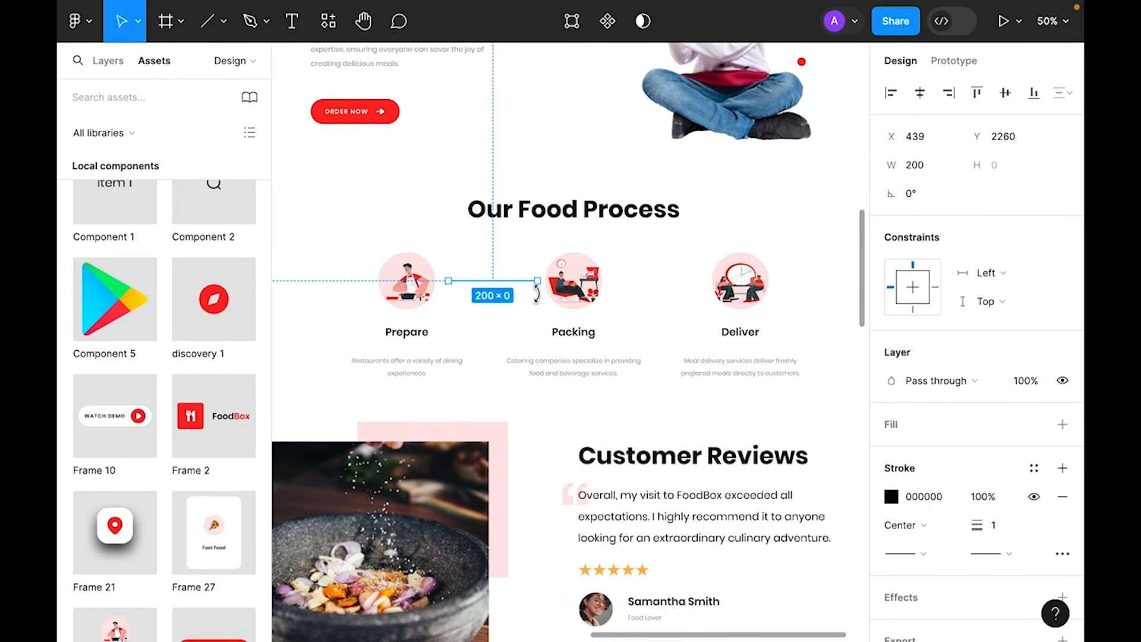
- Nudge the line to X 436, Y 2263 so it sits centered between the Prepare and Packing icons
key(Down)
key(Down)
key(Down)
key(Up)
key(Down)
drag(480, 342, 491, 369)
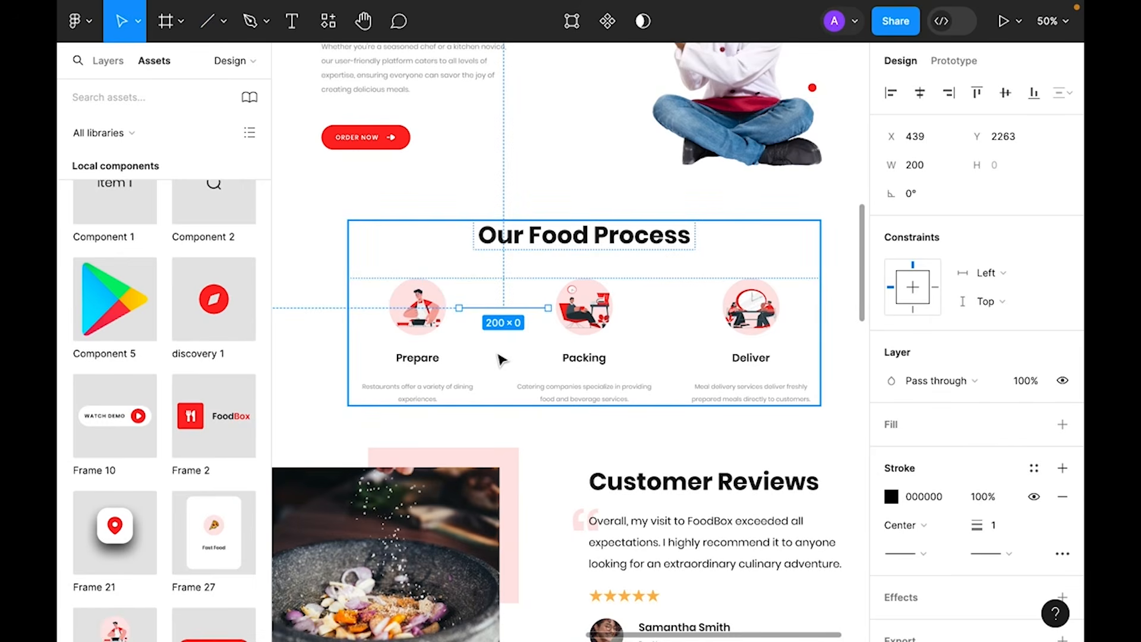
key(Left)
key(Left)
key(Left)
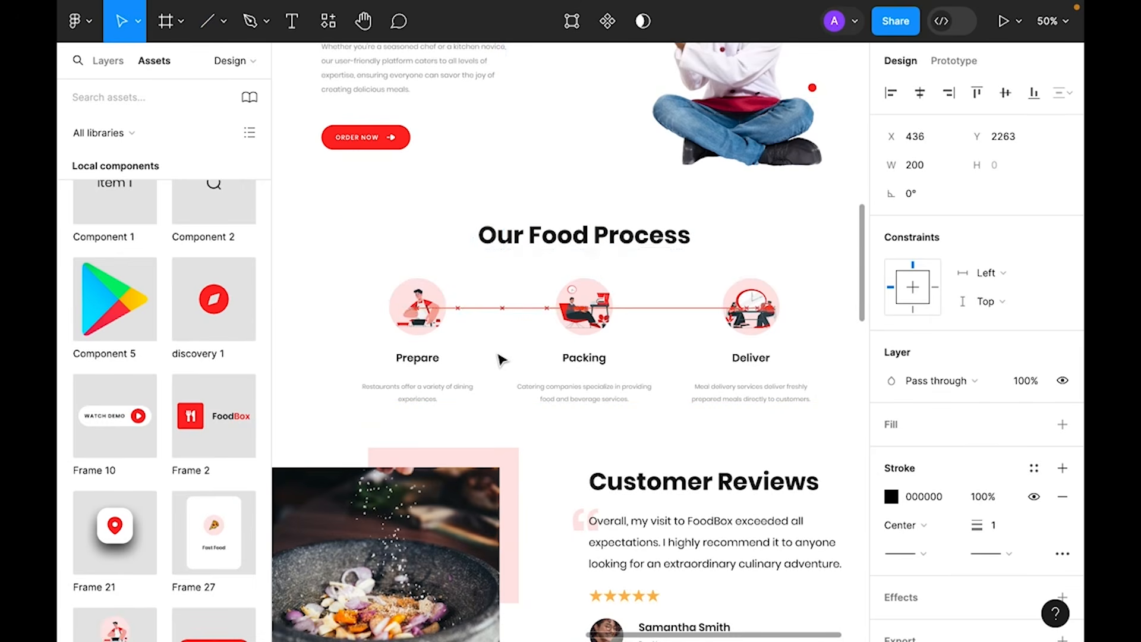
- Give the line the Primary stroke color style and a dashed stroke with a dash length of 10
scroll(1039, 416, down, 1)
click(1034, 403)
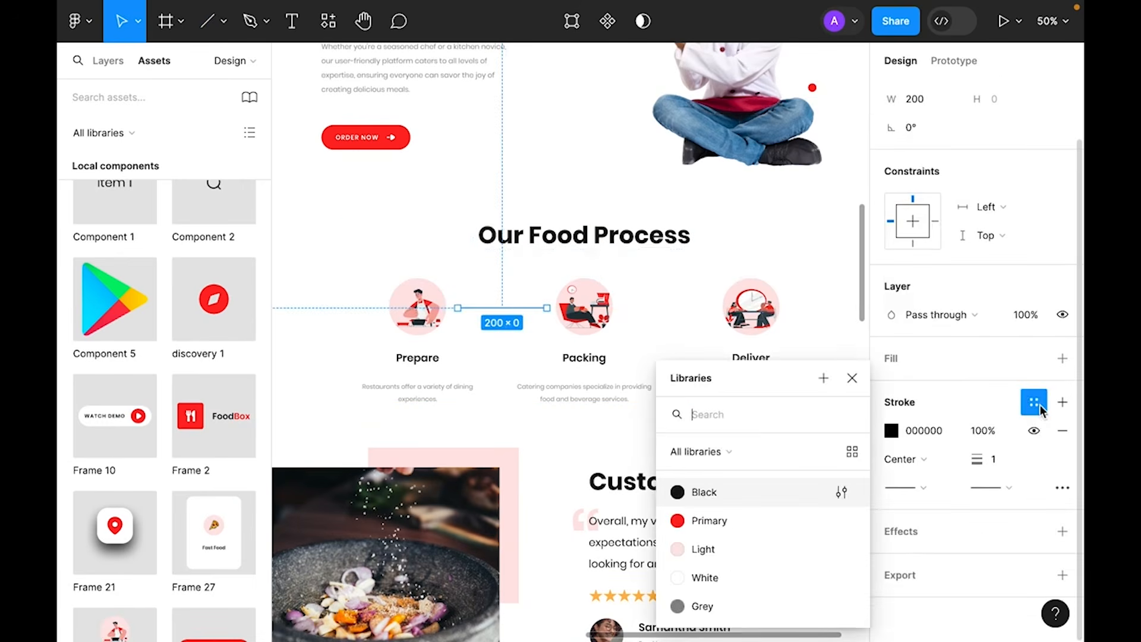
click(728, 525)
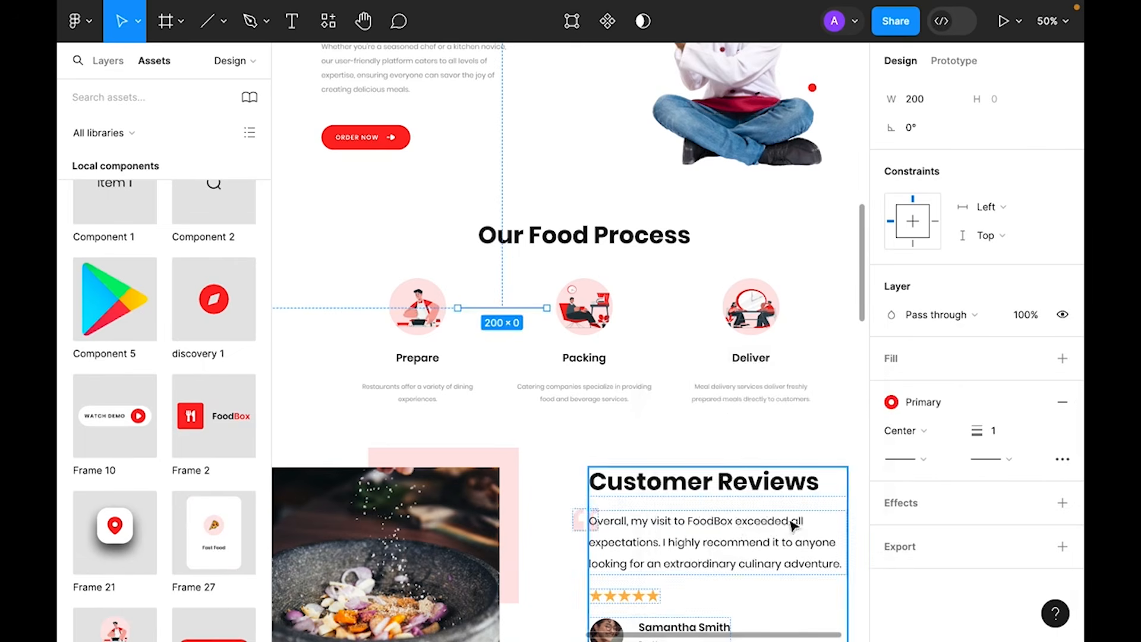
click(1051, 461)
click(834, 504)
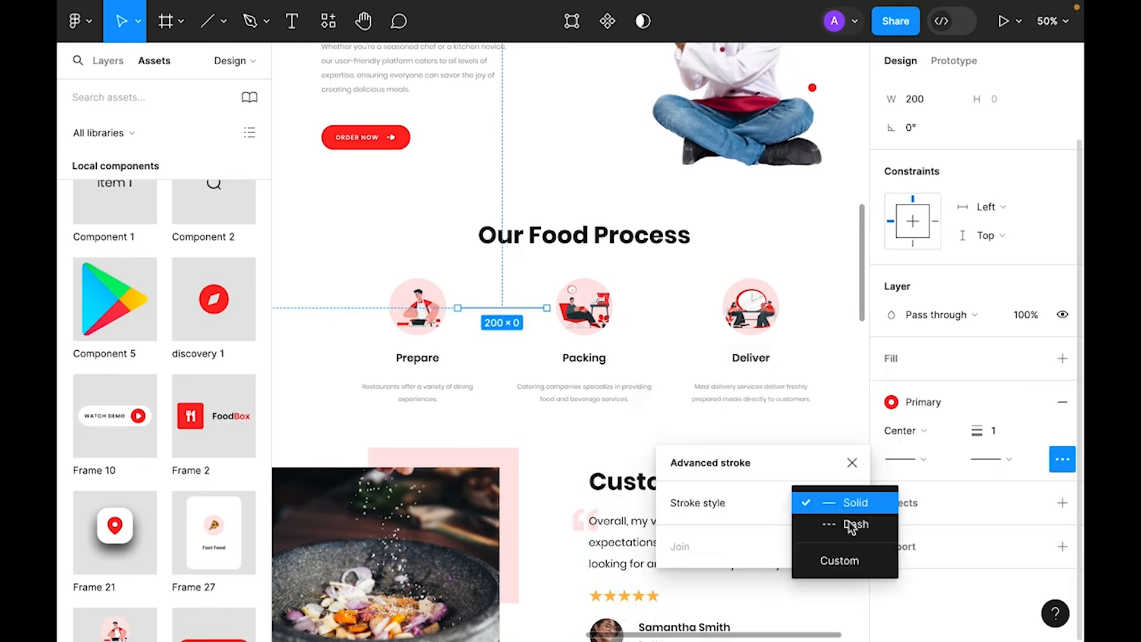
click(849, 522)
text(10)
key(Return)
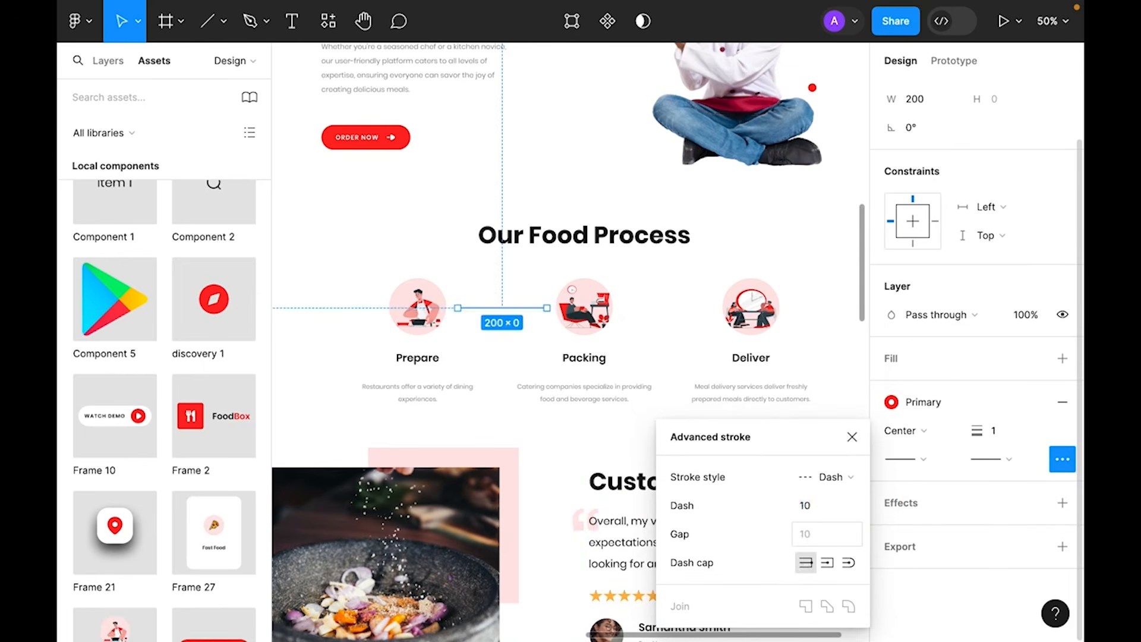
click(853, 437)
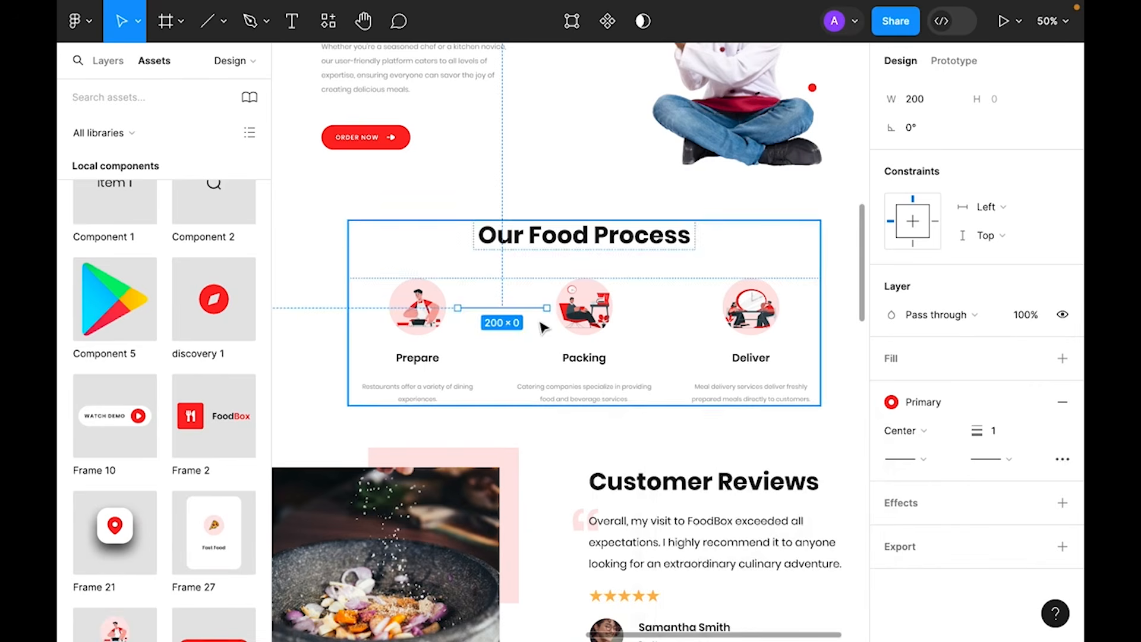
- Place a copy of the dashed line between the Packing and Deliver icons
key(shift+Right)
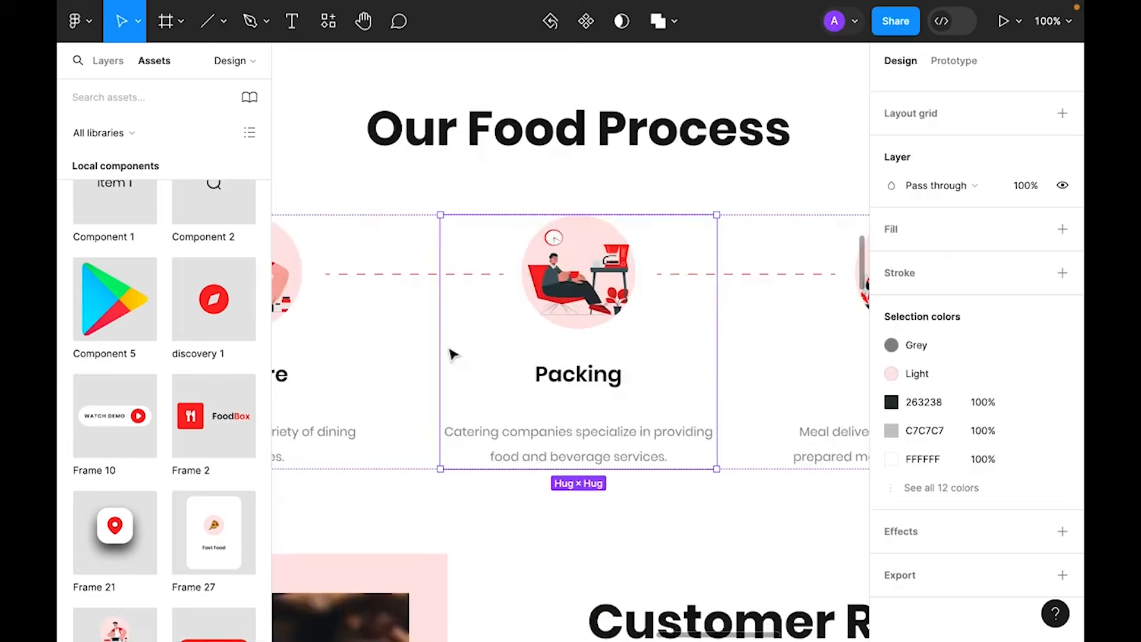
key(super+minus)
key(super+minus)
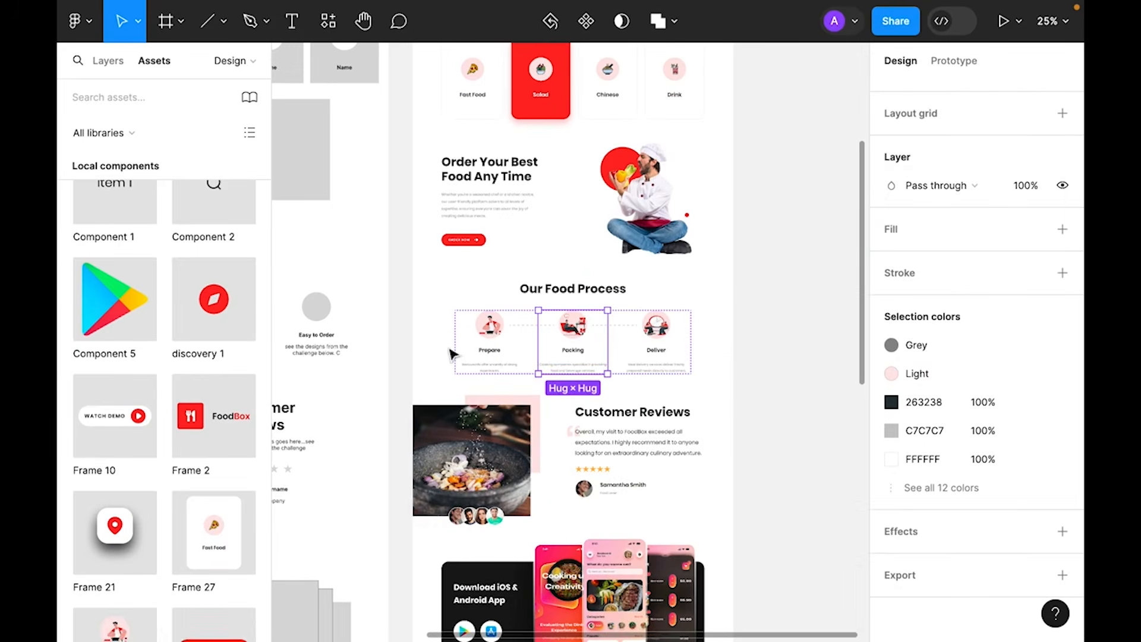
- Review the landing page design from the hero section down to the footer
click(791, 359)
scroll(790, 364, up, 5)
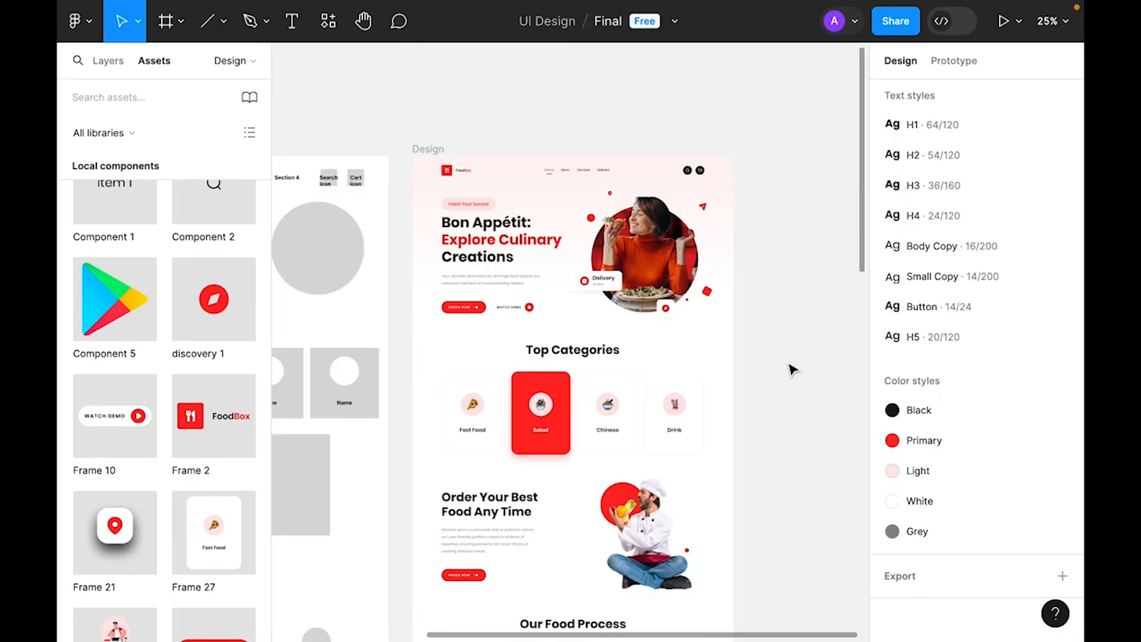
drag(753, 420, 779, 366)
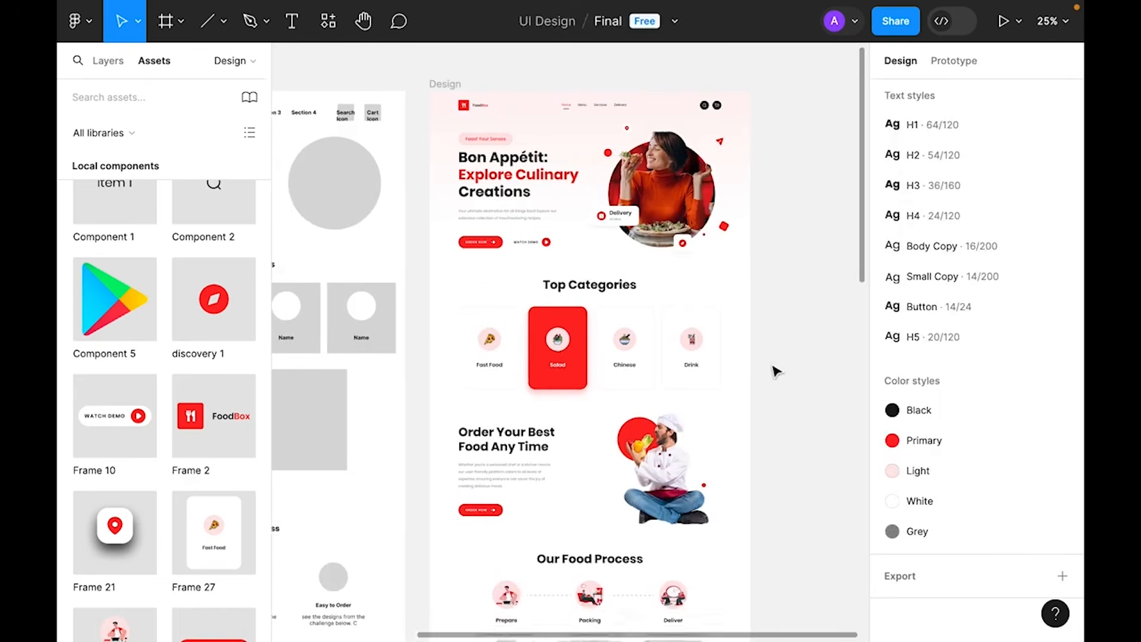
scroll(774, 372, down, 10)
drag(612, 592, 602, 376)
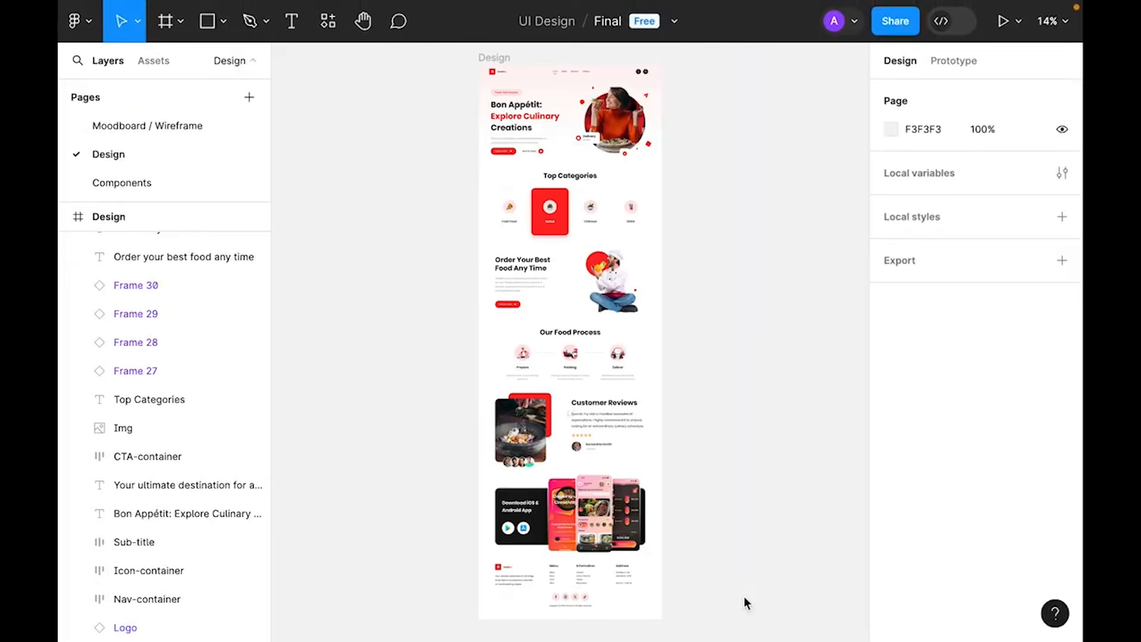
drag(461, 59, 680, 171)
scroll(681, 210, down, 5)
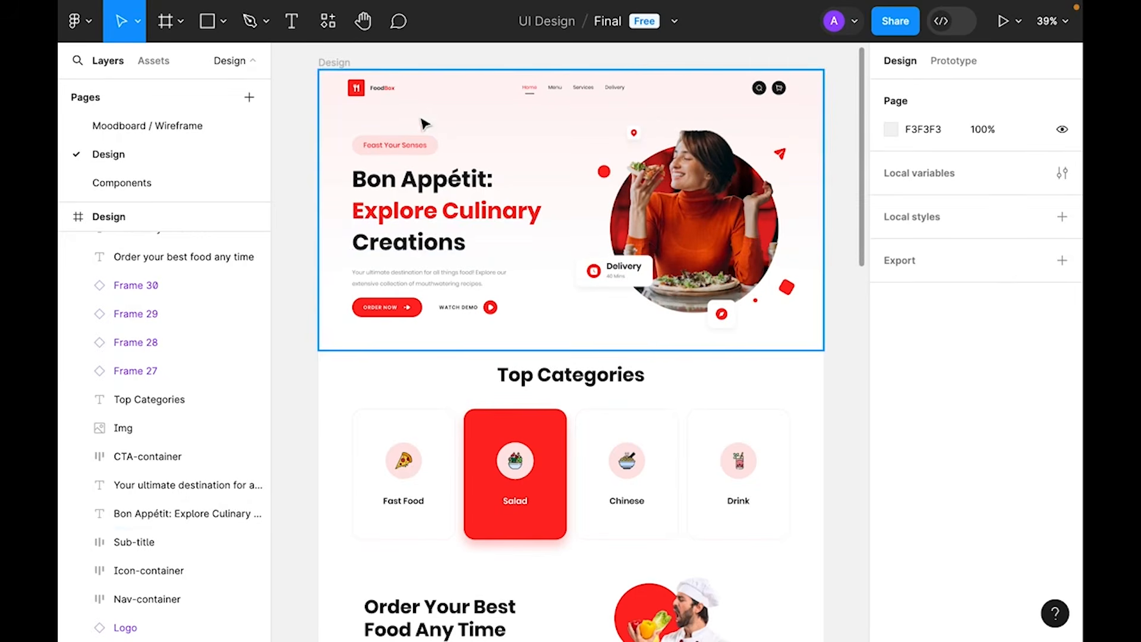
- Wrap the header's logo, navigation links and icons in an auto layout frame and rename it Container
click(373, 88)
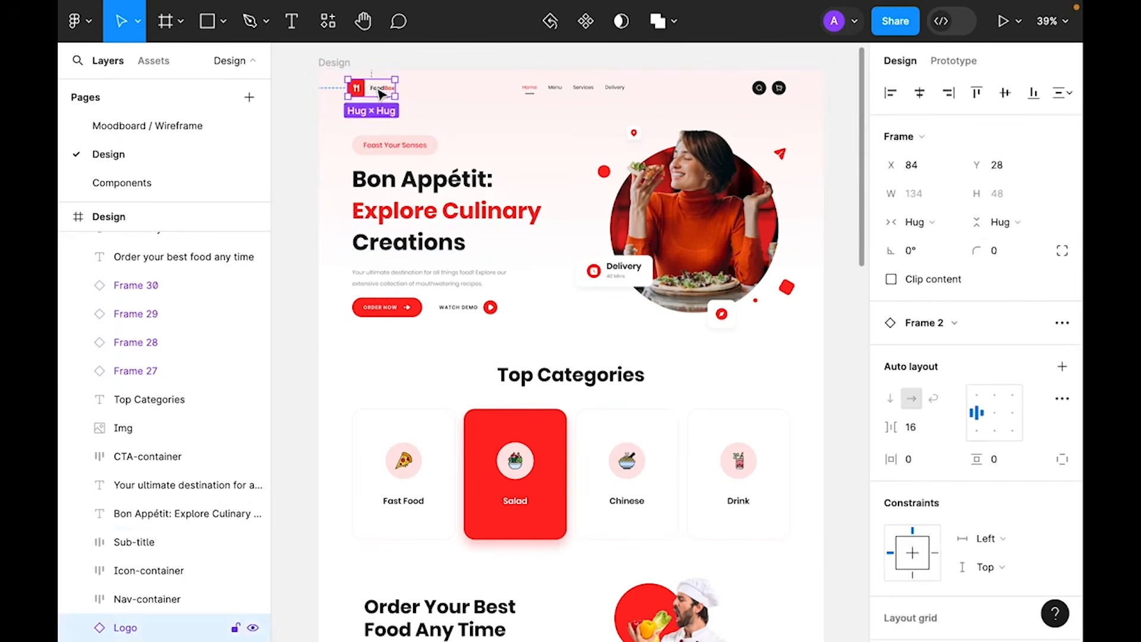
shift+click(612, 88)
key(shift+a)
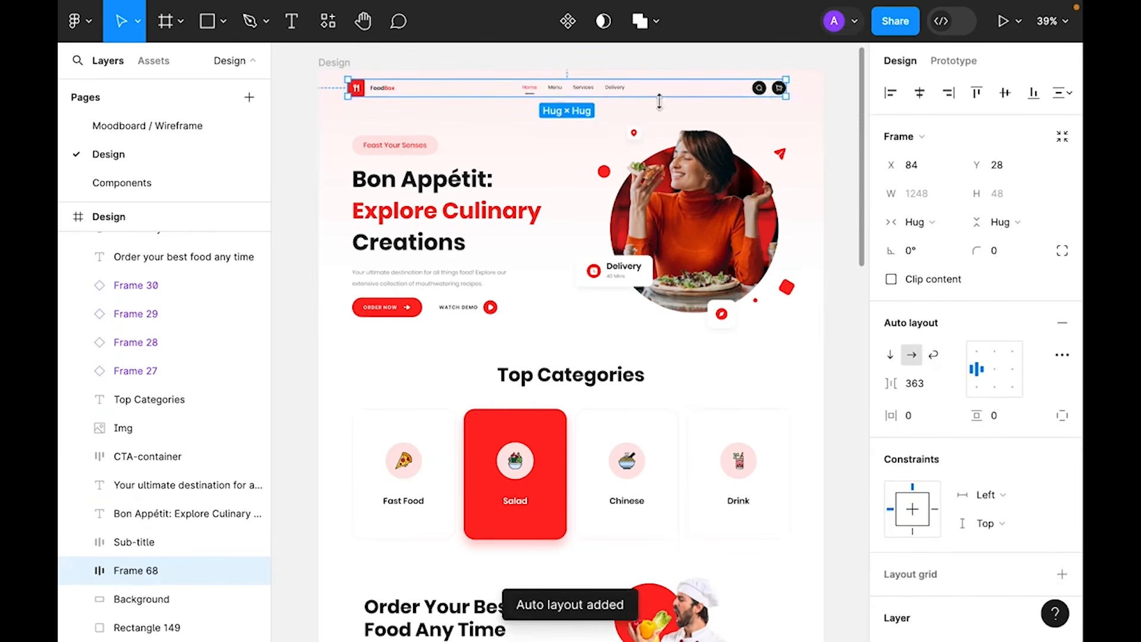
double_click(148, 570)
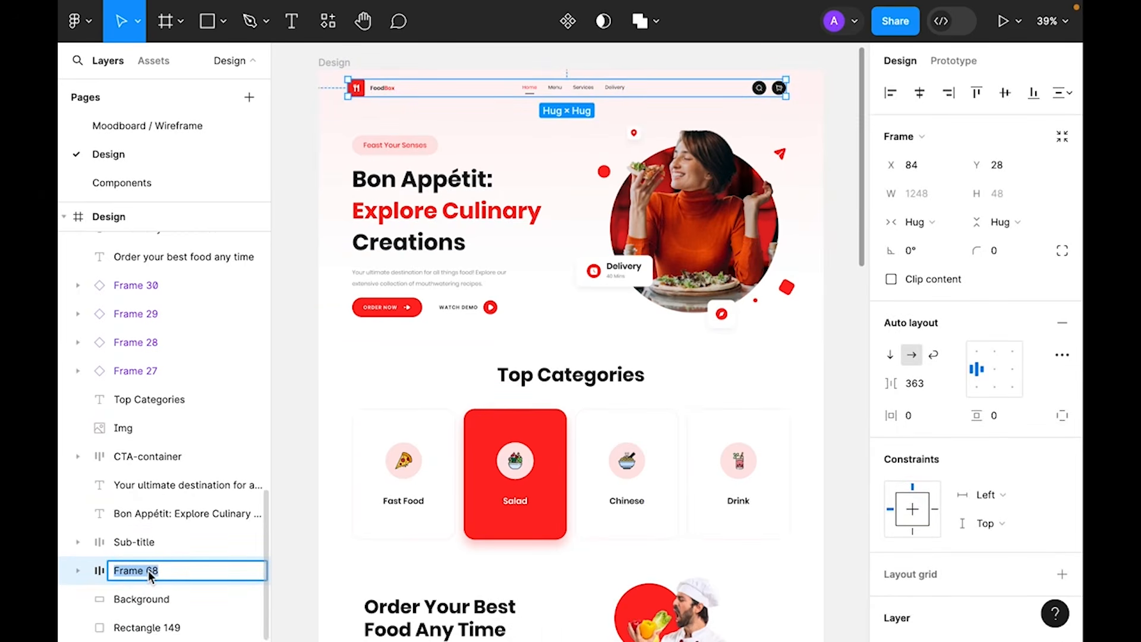
text(Container)
key(Return)
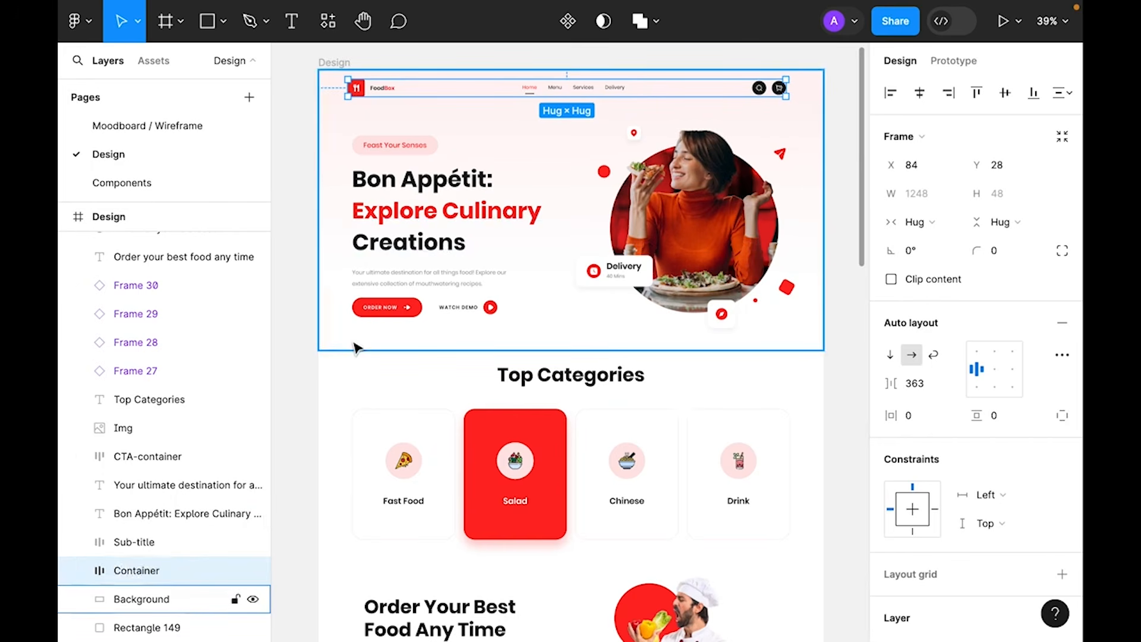
- Wrap the header's Container in another auto layout frame with horizontal and vertical padding 0, and rename it Header
key(shift+a)
click(924, 419)
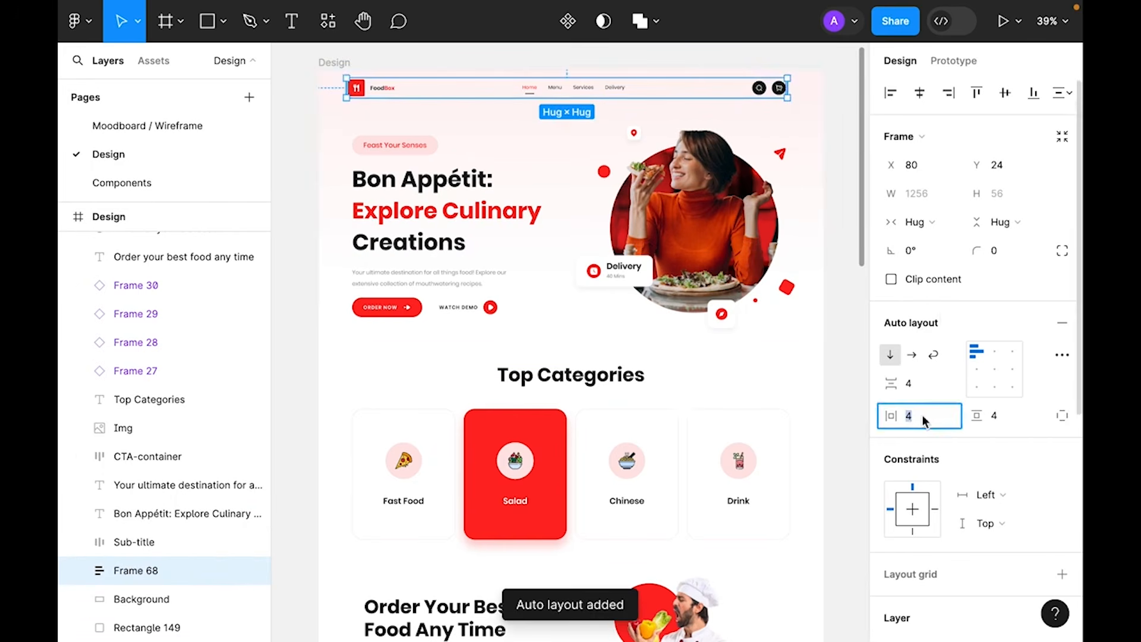
text(0)
key(Tab)
text(0)
key(Return)
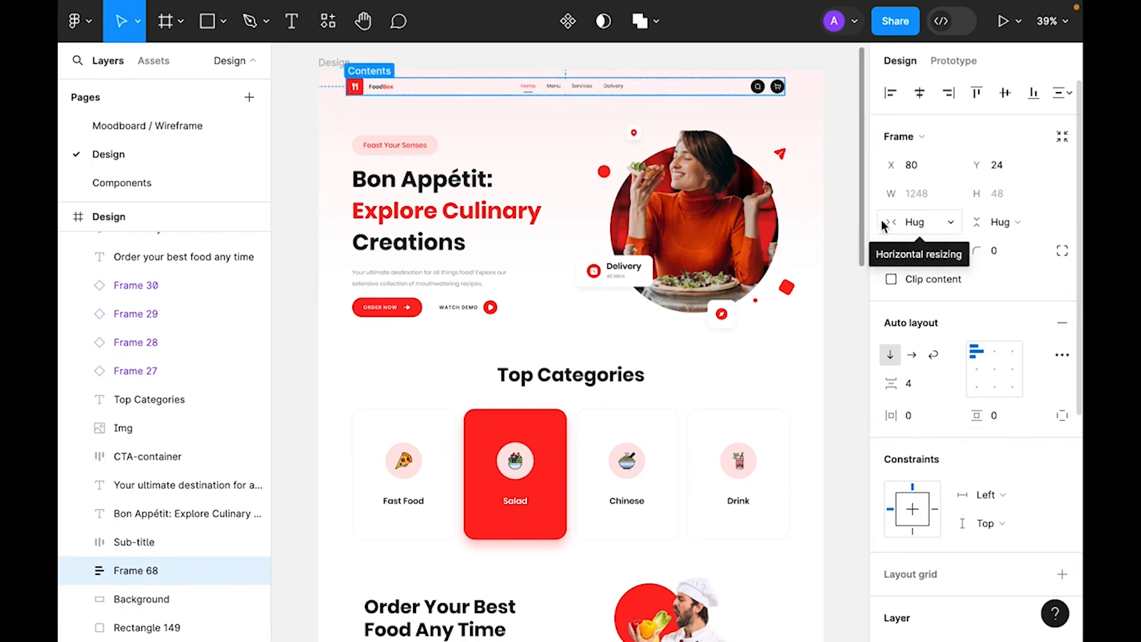
double_click(139, 572)
text(Header)
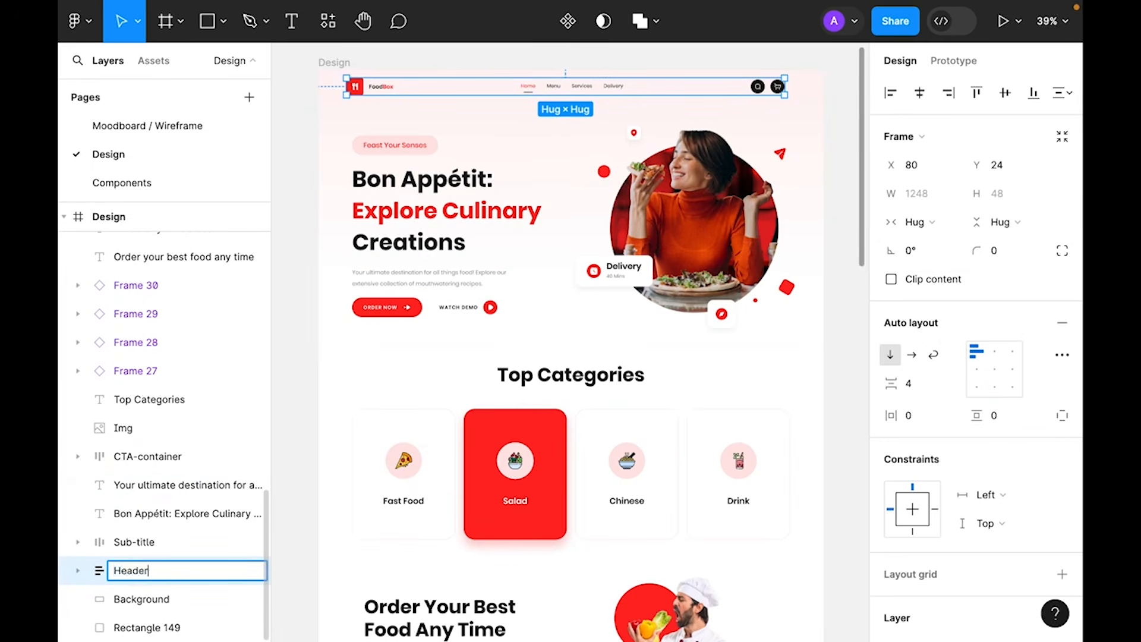
key(Return)
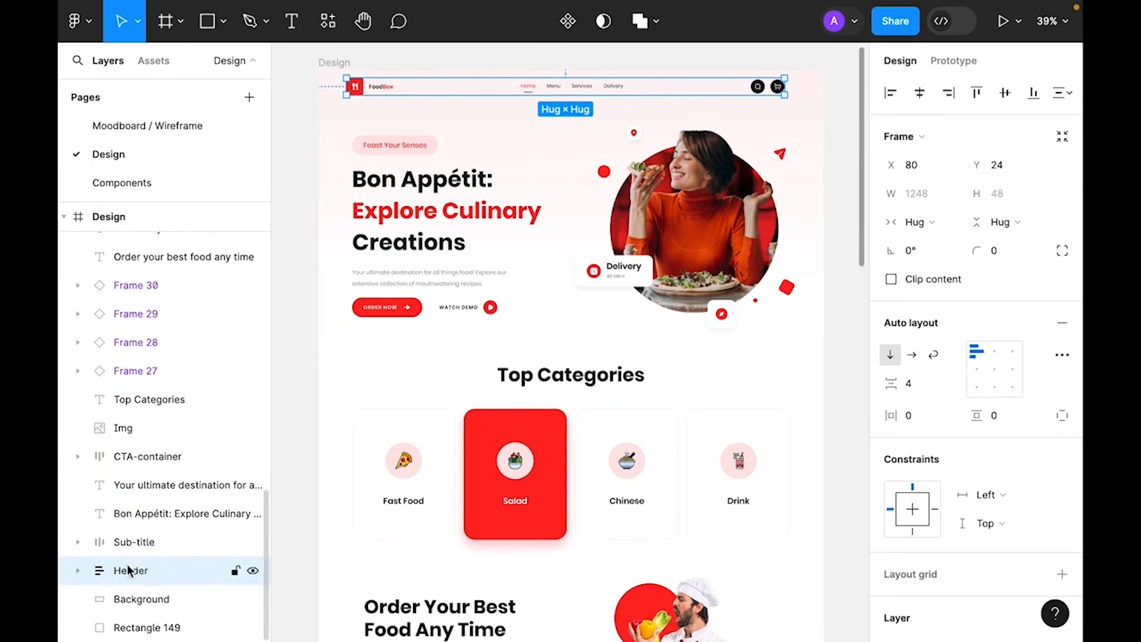
click(79, 571)
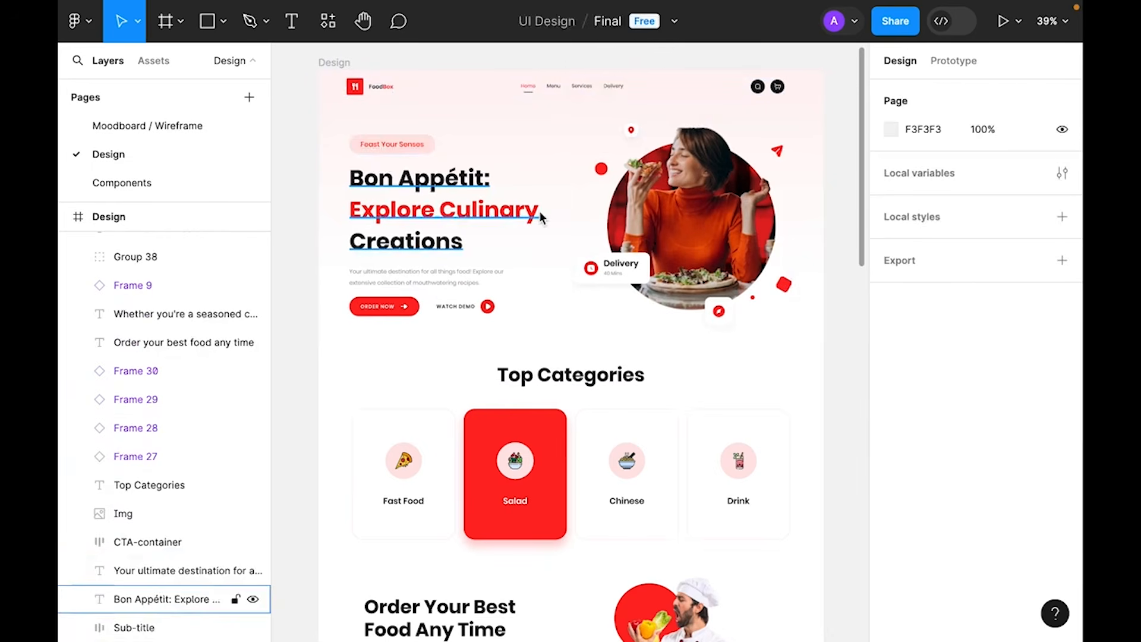
- Wrap the hero's sub-title, heading, description and CTA-container in an auto layout frame and rename it Copy-container
click(401, 144)
shift+click(347, 234)
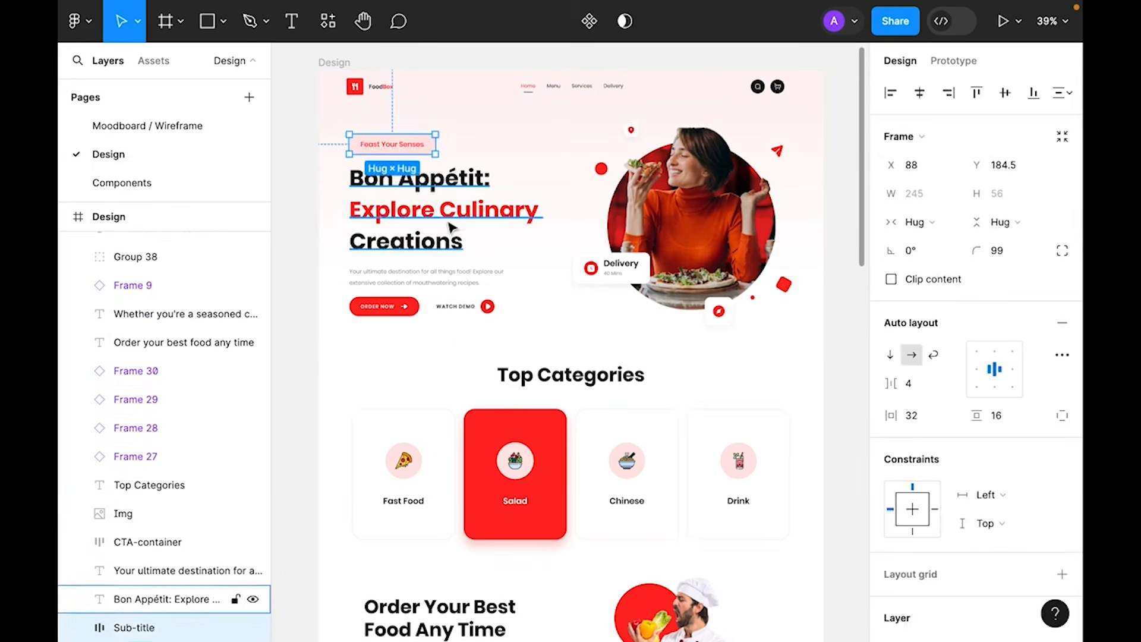
shift+click(397, 275)
shift+click(395, 306)
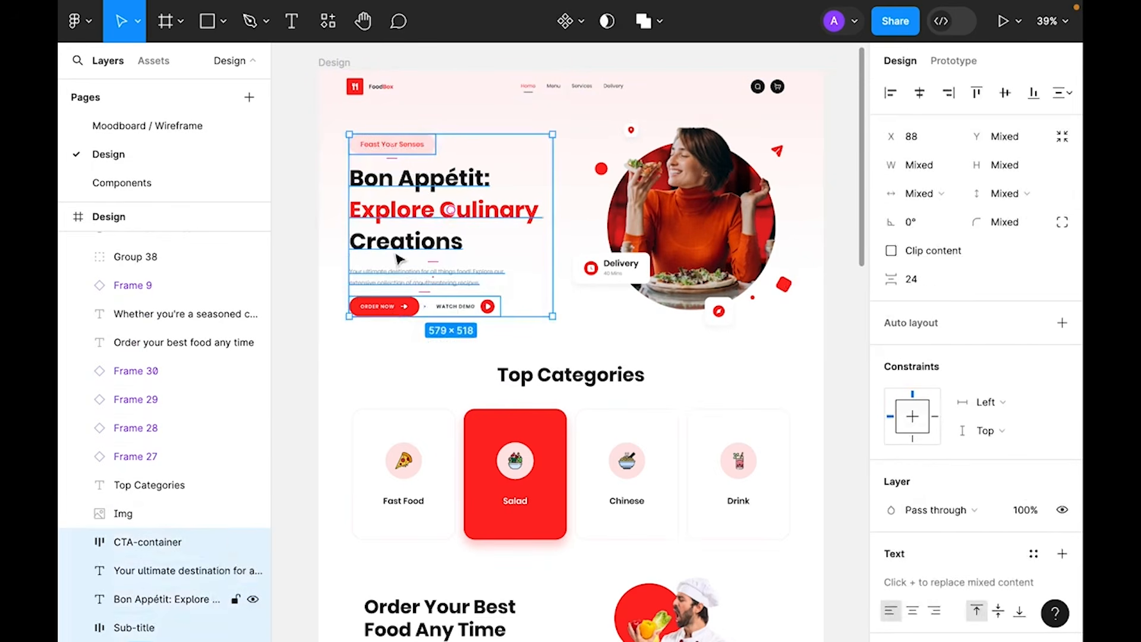
key(shift+a)
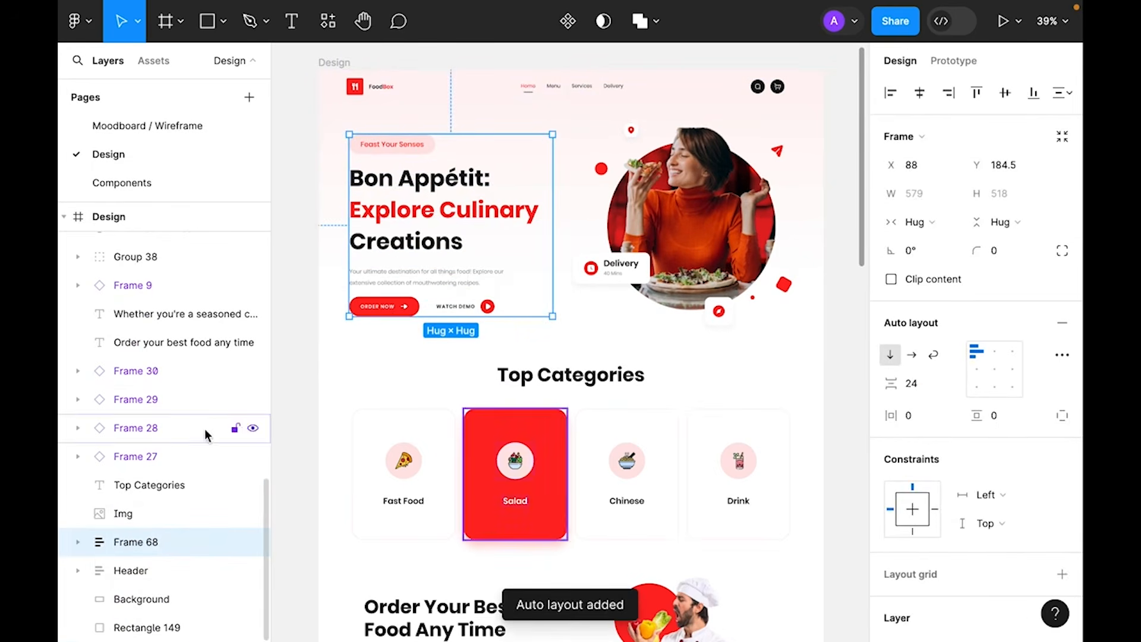
double_click(143, 536)
text(Copy)
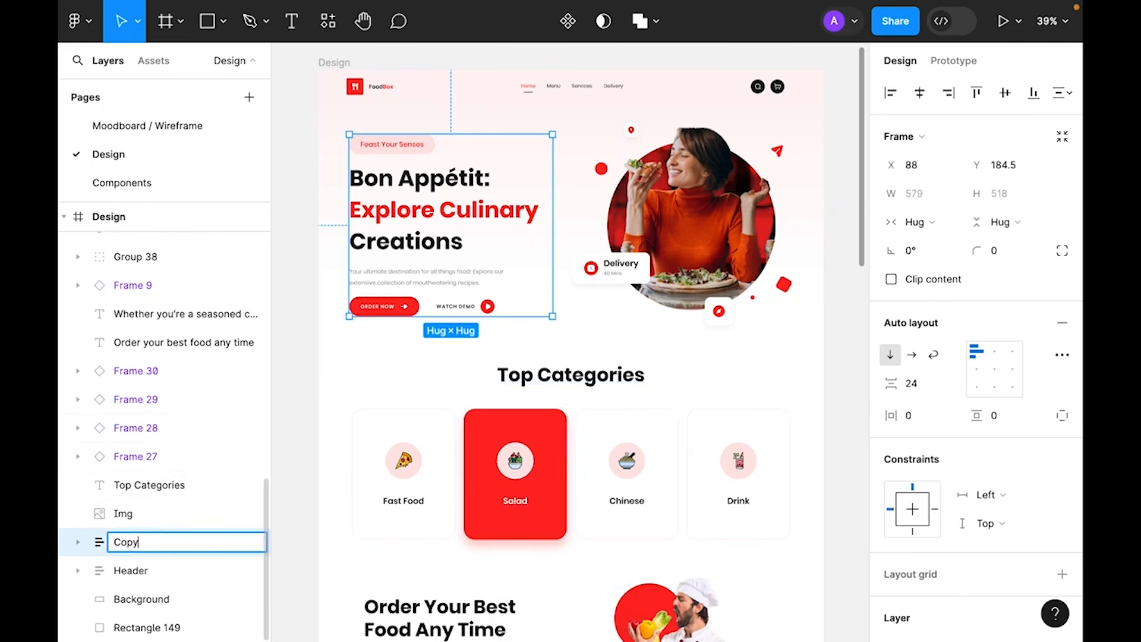
text(-container)
key(Return)
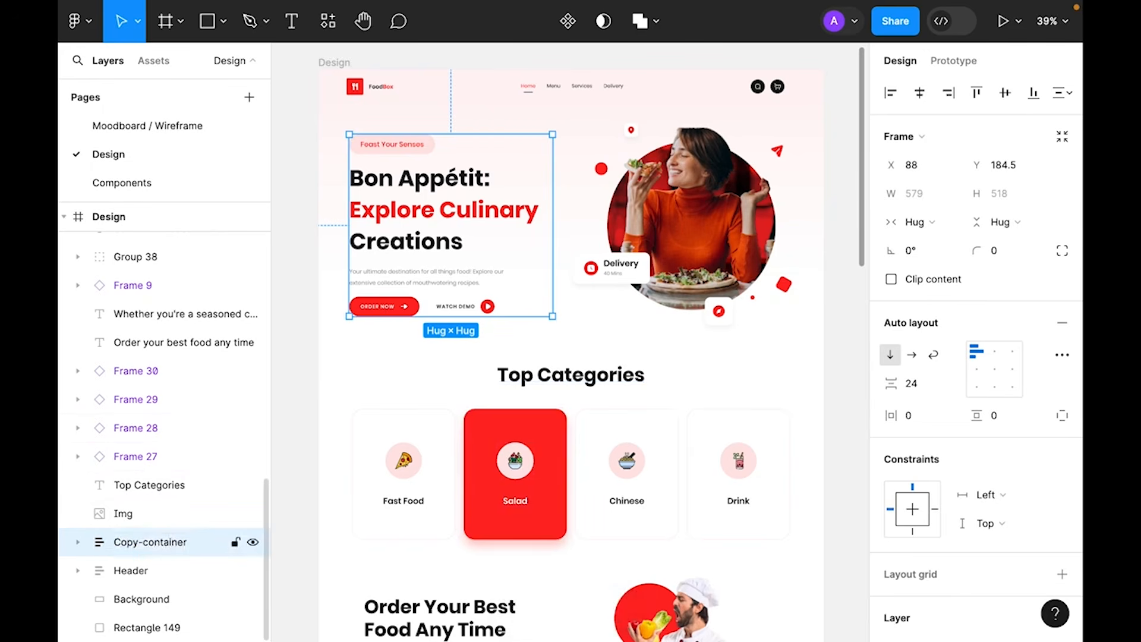
- Wrap Copy-container in its own auto layout frame and rename that frame Left-column
key(shift+a)
click(150, 542)
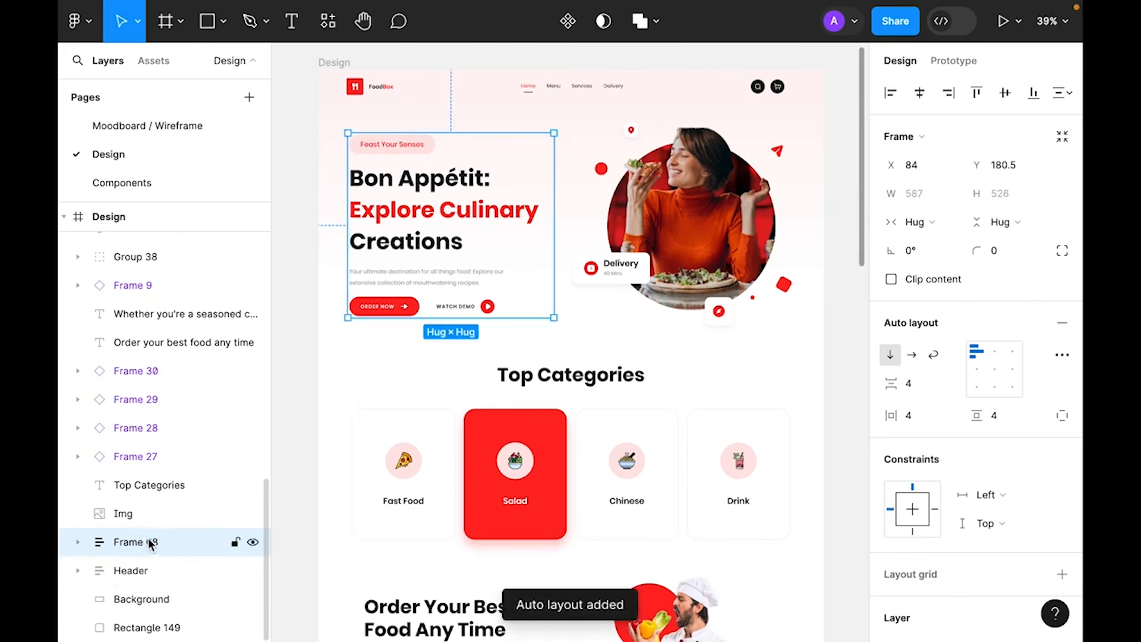
double_click(150, 542)
text(Left-column)
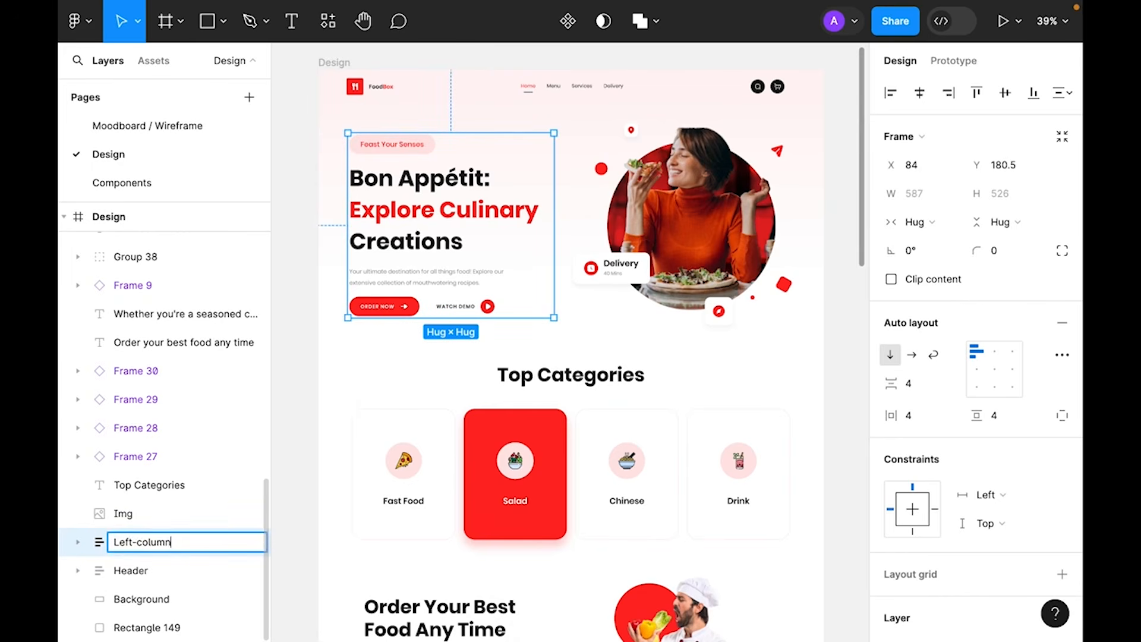
key(Return)
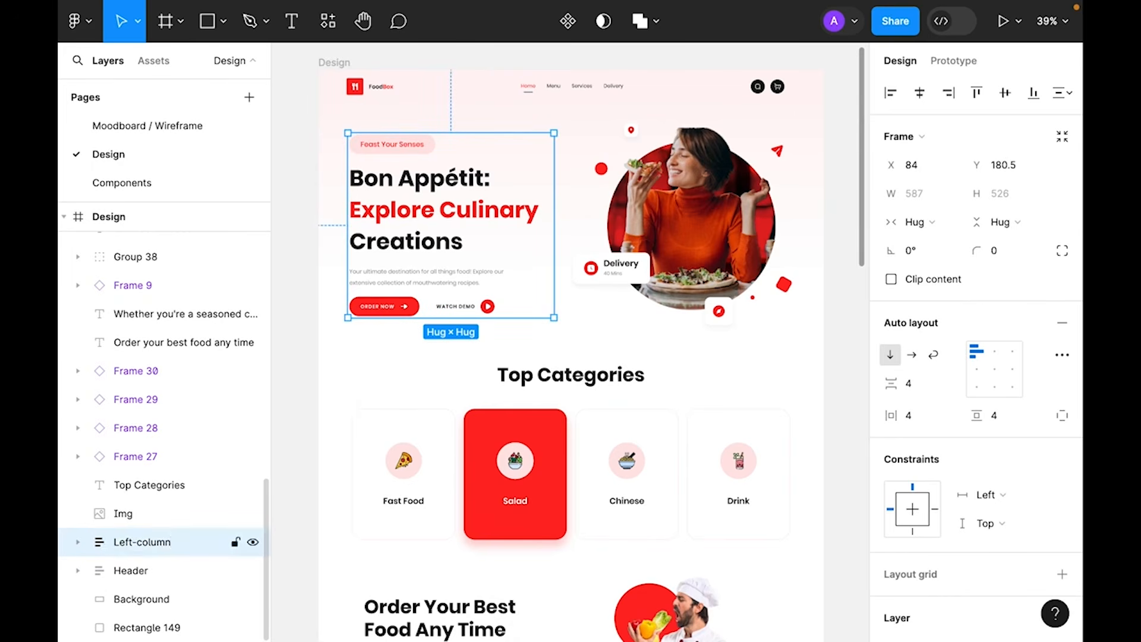
- Wrap the hero image in an auto layout frame and rename it Right-column
click(699, 228)
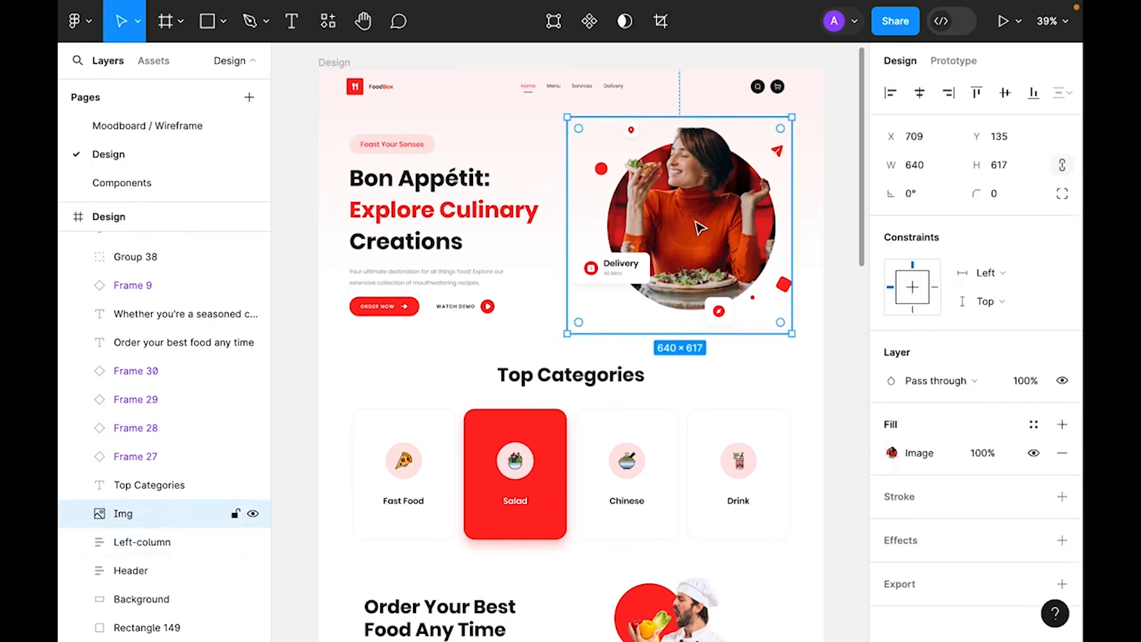
key(shift+a)
double_click(135, 513)
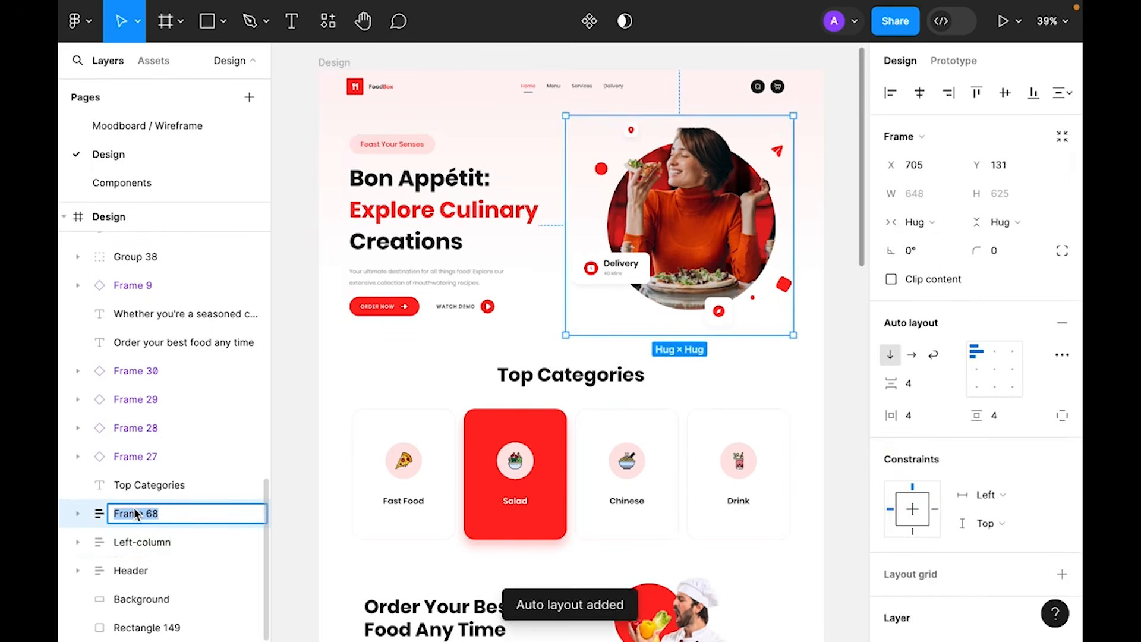
text(Right)
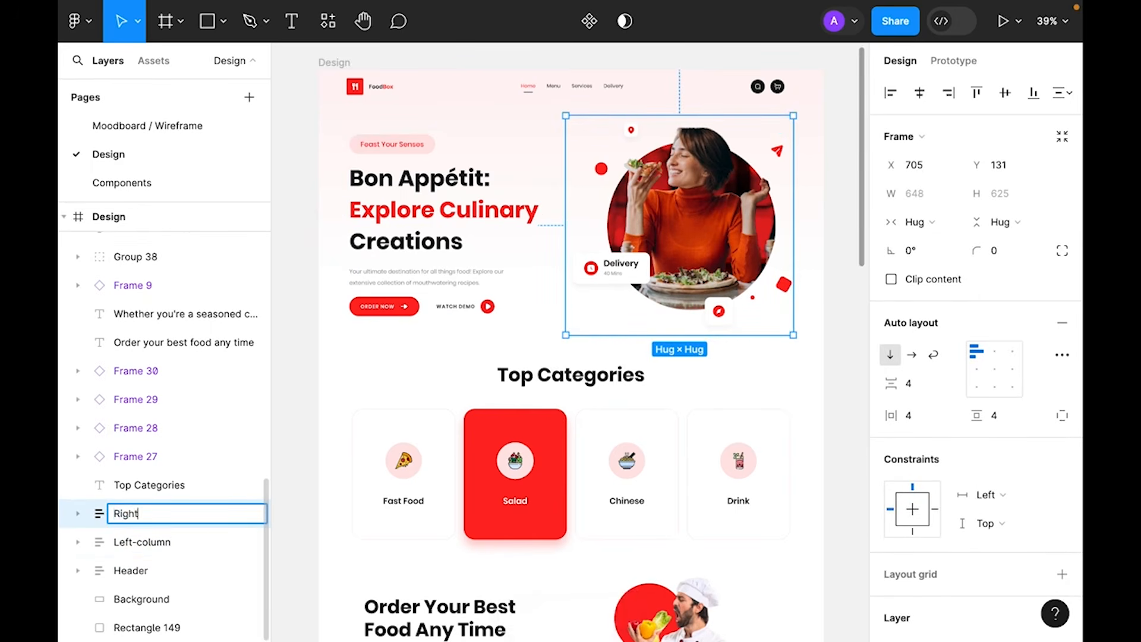
text(-column)
key(Return)
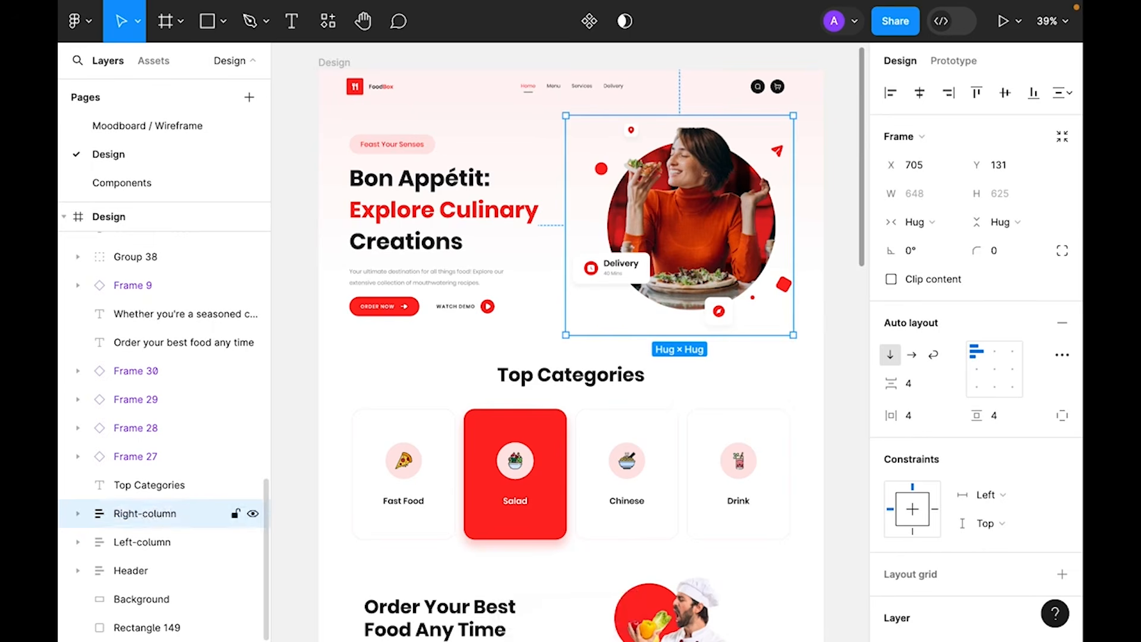
- Combine Left-column and Right-column in a horizontal auto layout frame and rename it Container
shift+click(143, 542)
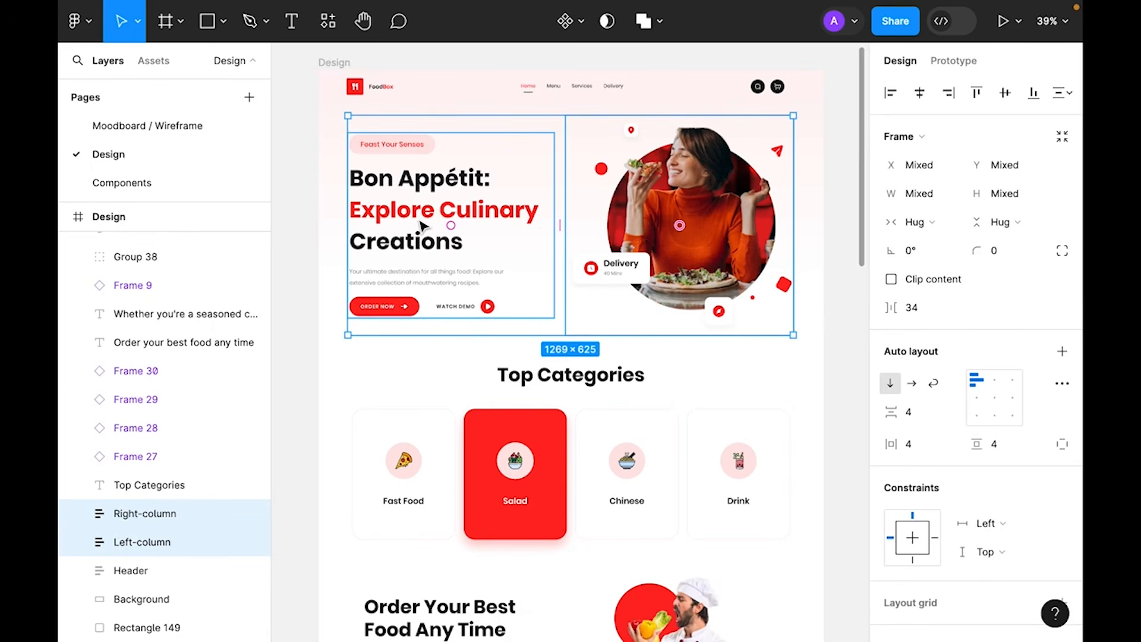
key(shift+a)
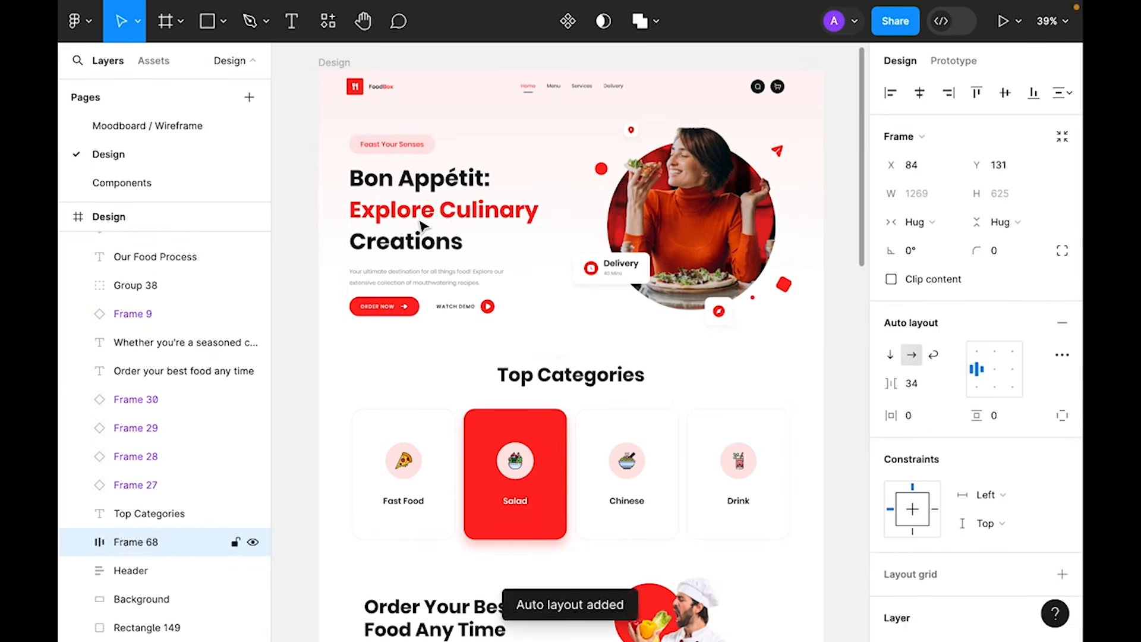
double_click(144, 541)
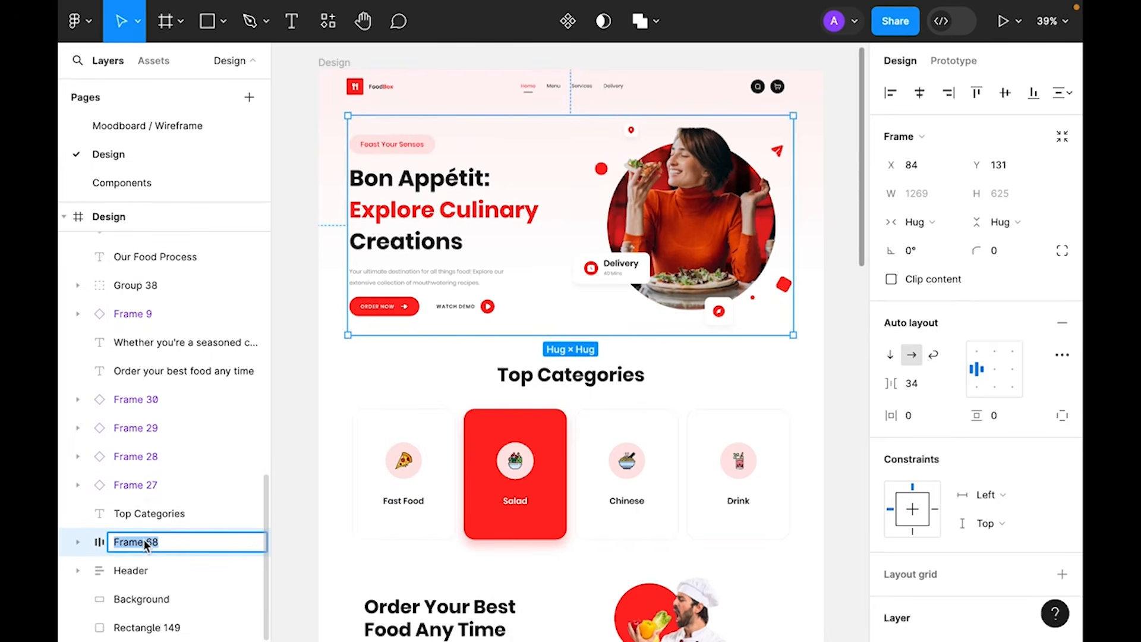
text(Container)
key(Return)
- Wrap the hero's Container in an auto layout frame named Hero and set its horizontal and vertical padding to 0
key(shift+a)
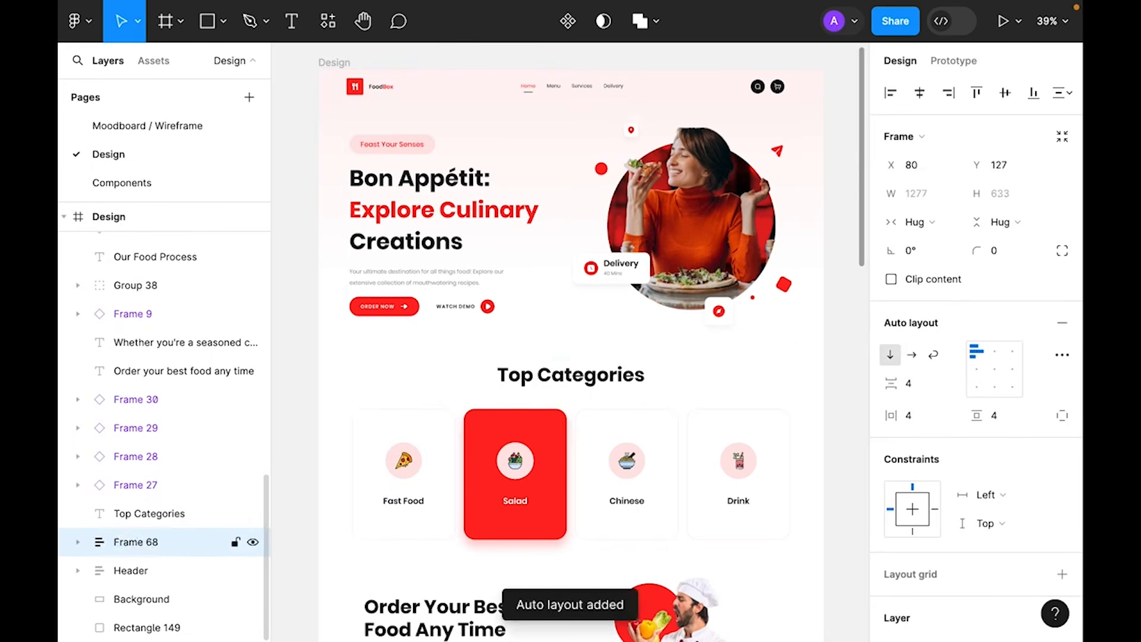
double_click(142, 543)
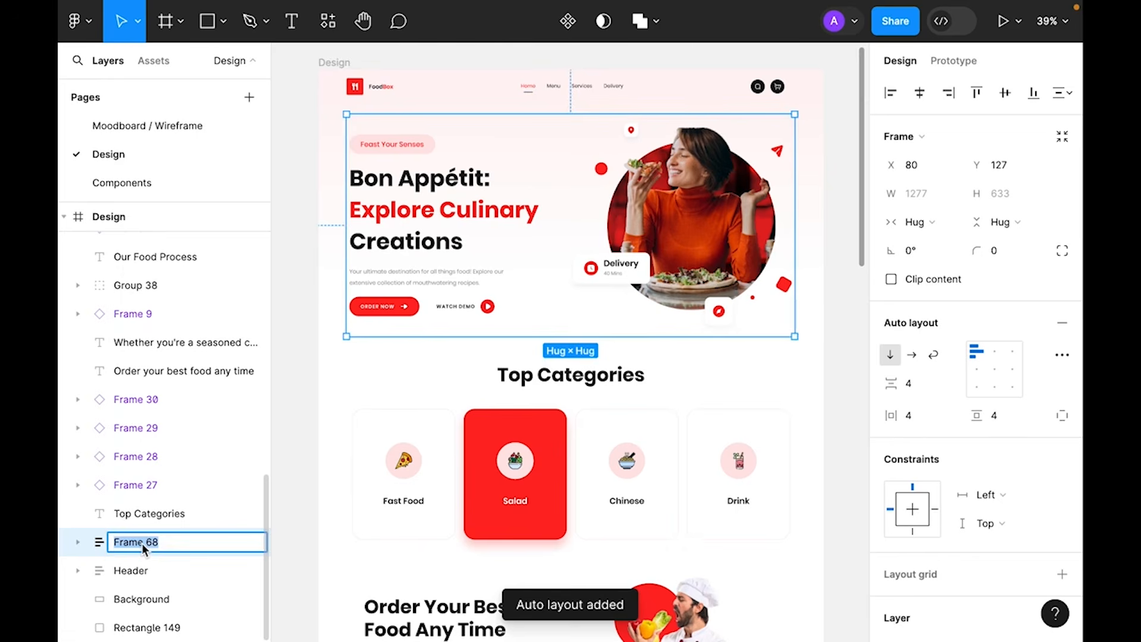
text(Hero)
key(Return)
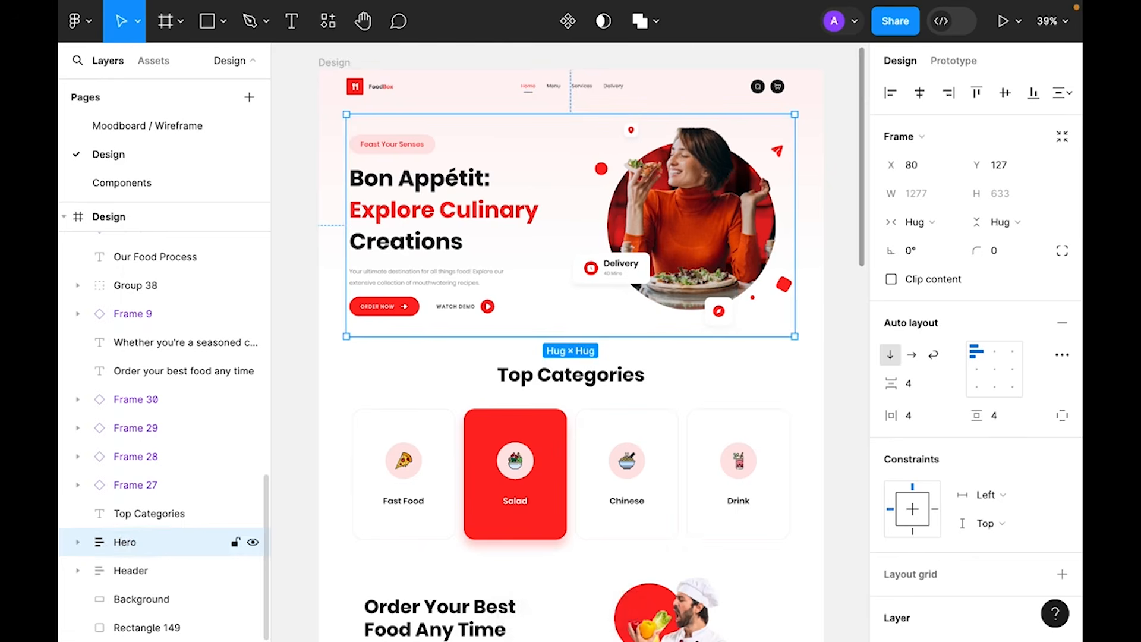
click(933, 422)
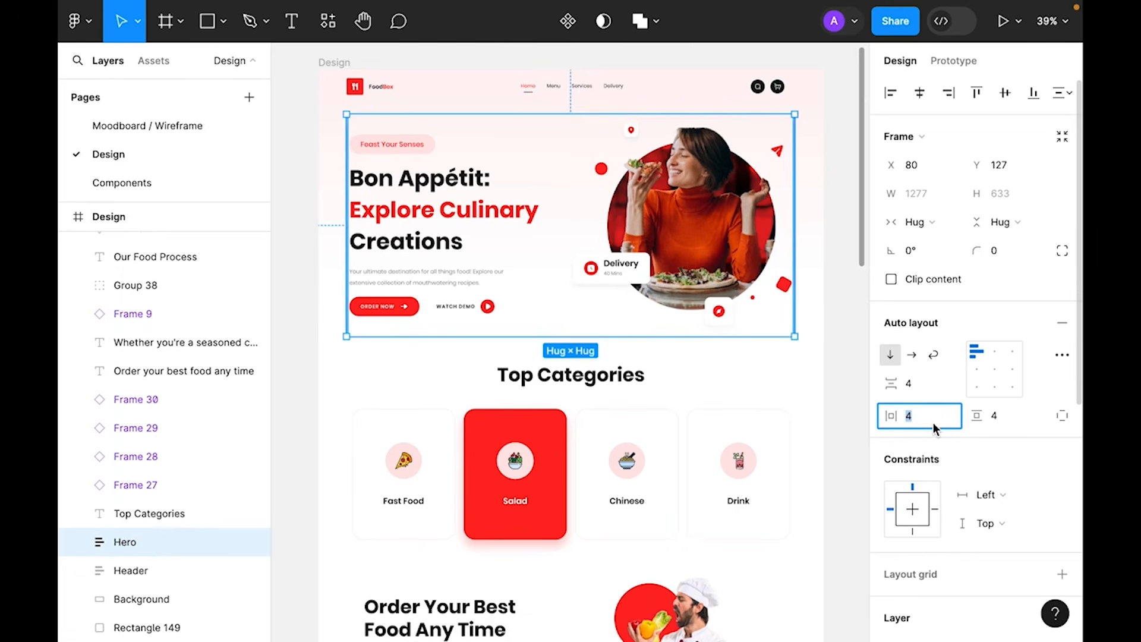
text(0)
key(Tab)
text(0)
key(Return)
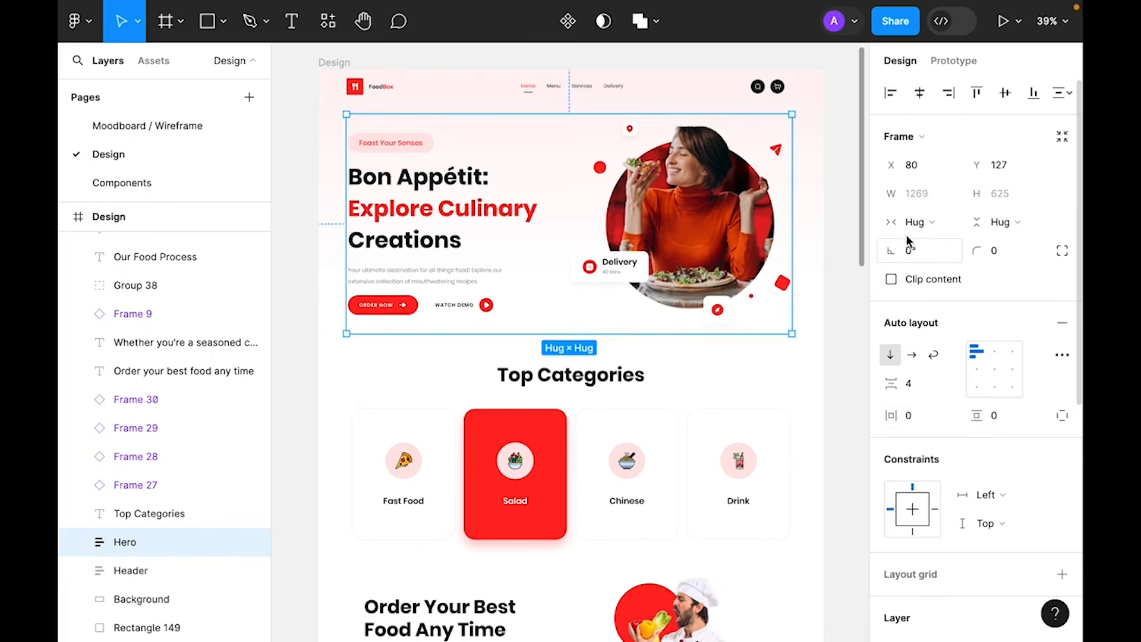
click(851, 280)
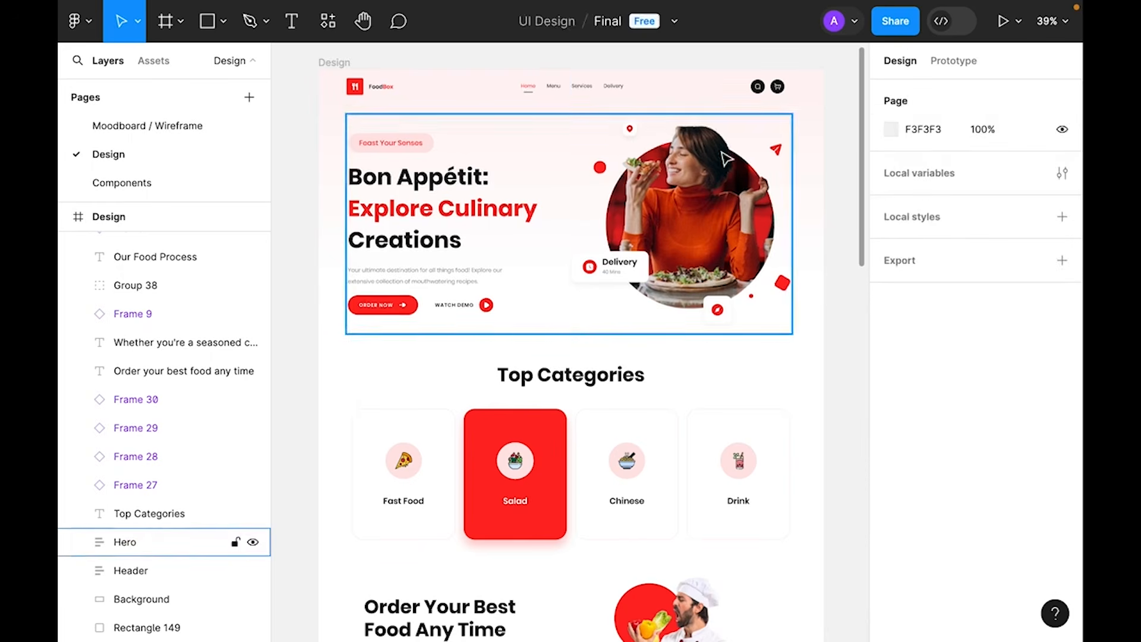
click(737, 95)
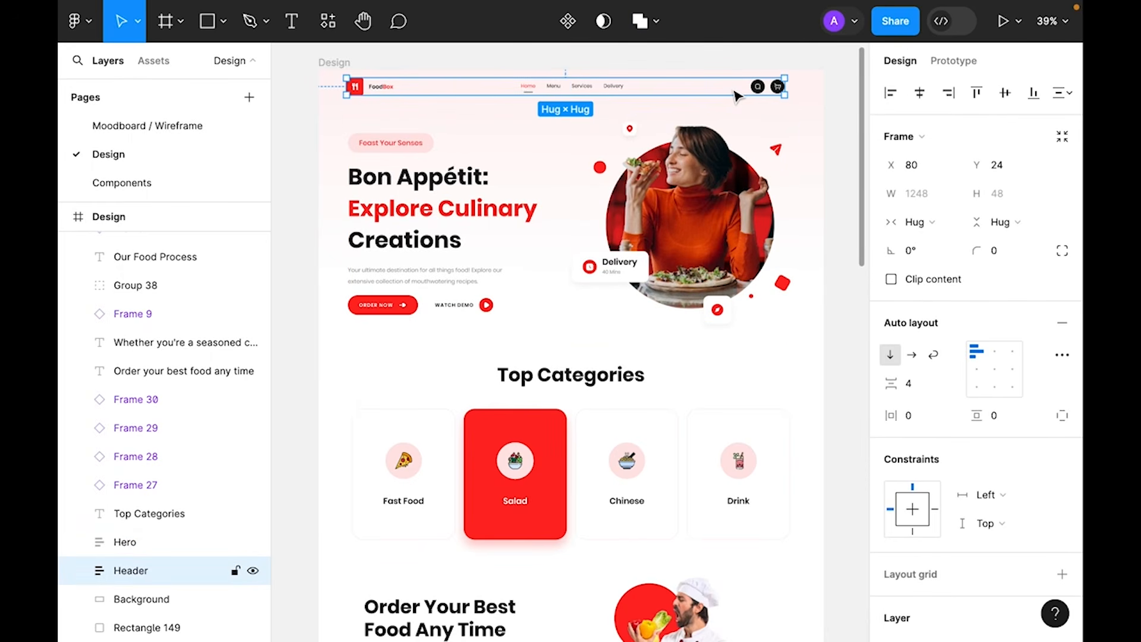
click(740, 187)
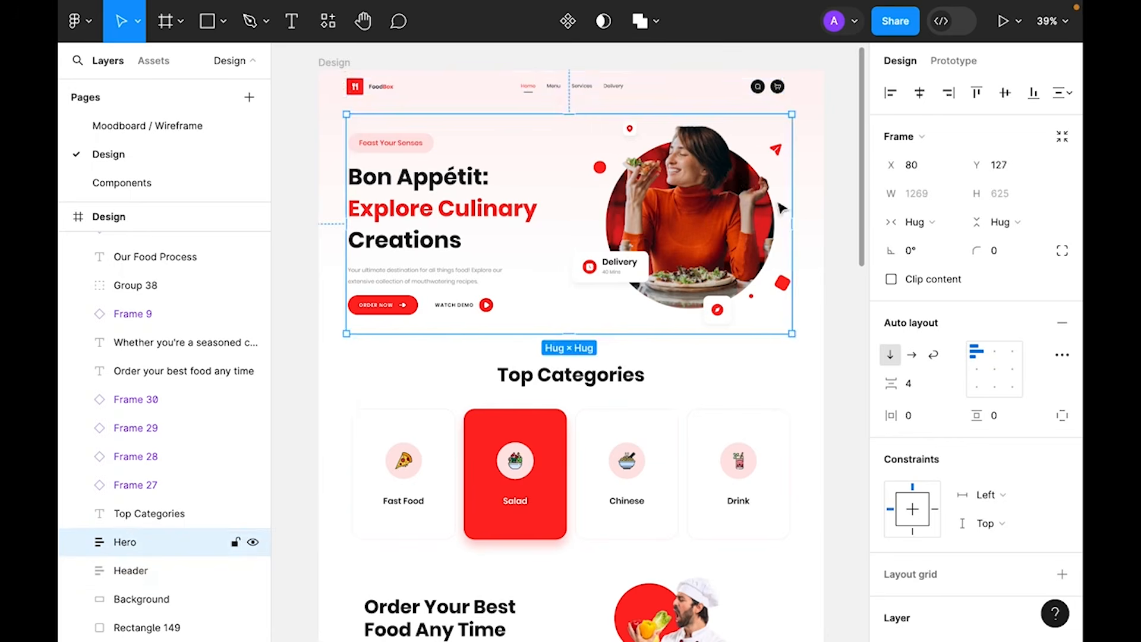
click(833, 485)
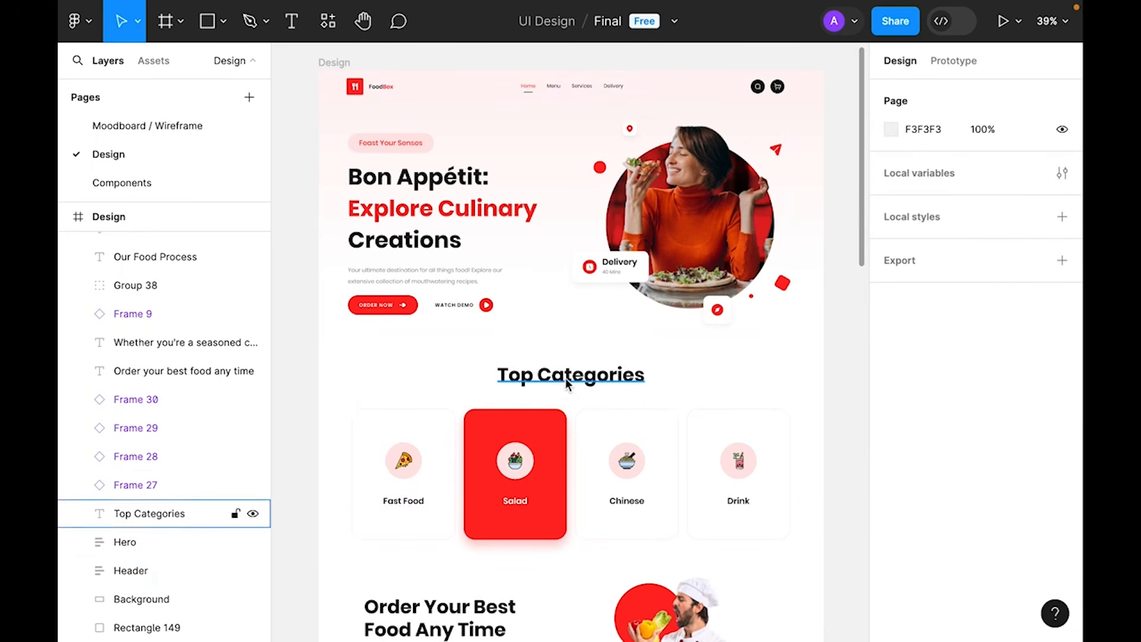
- Wrap the Fast Food, Salad, Chinese and Drink cards in an auto layout frame and rename it Cards-container
click(721, 486)
shift+click(627, 488)
shift+click(434, 499)
shift+click(512, 476)
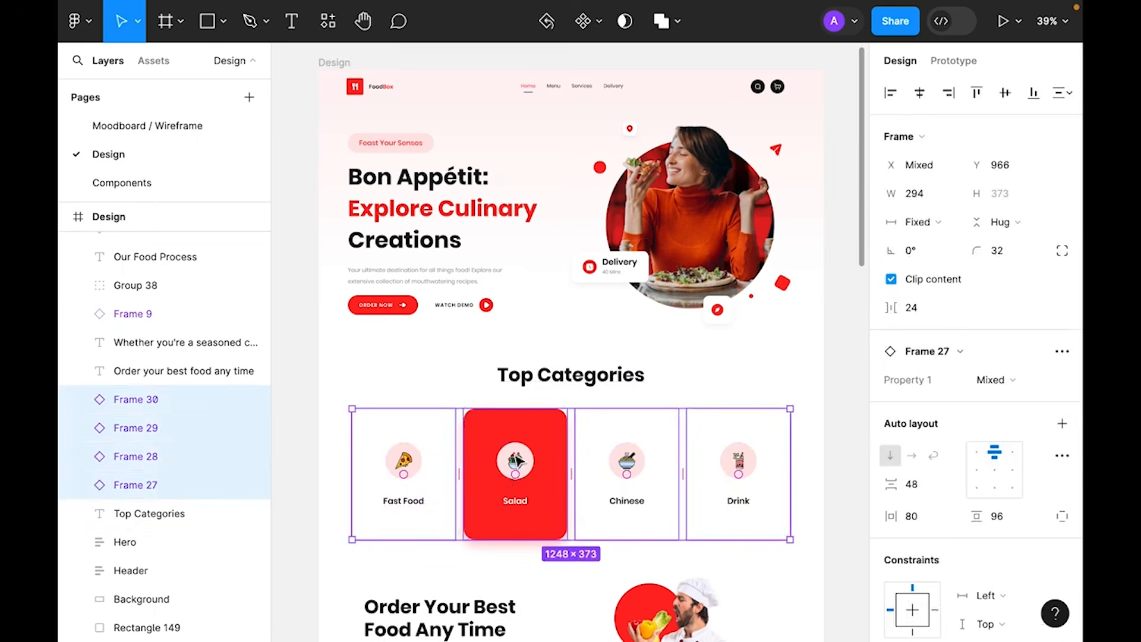
key(shift+a)
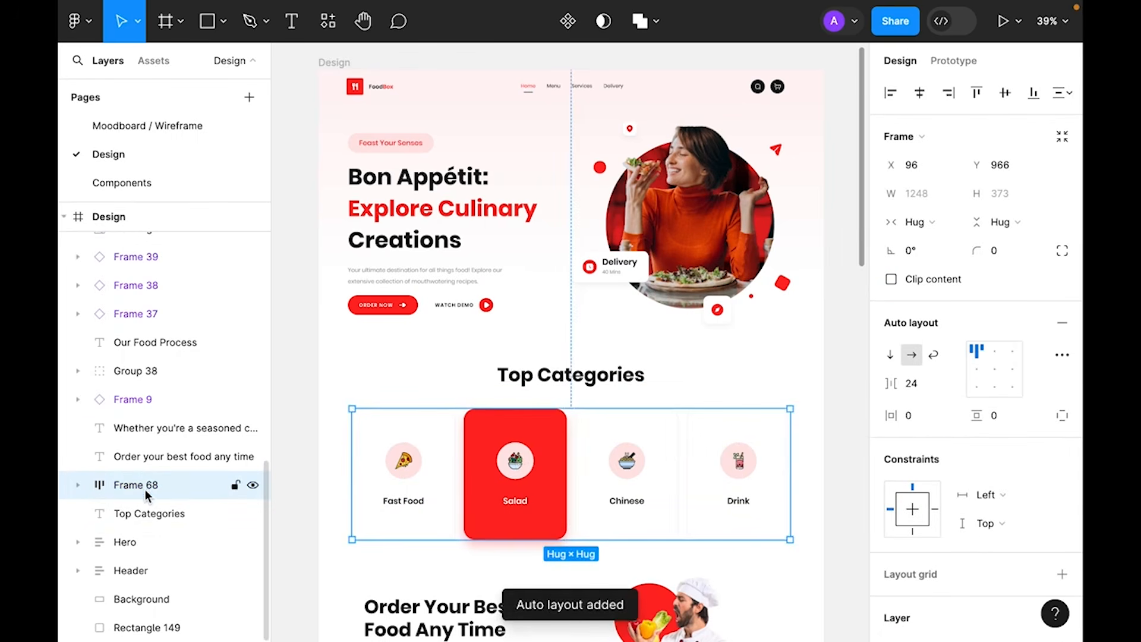
double_click(145, 491)
text(Cards-)
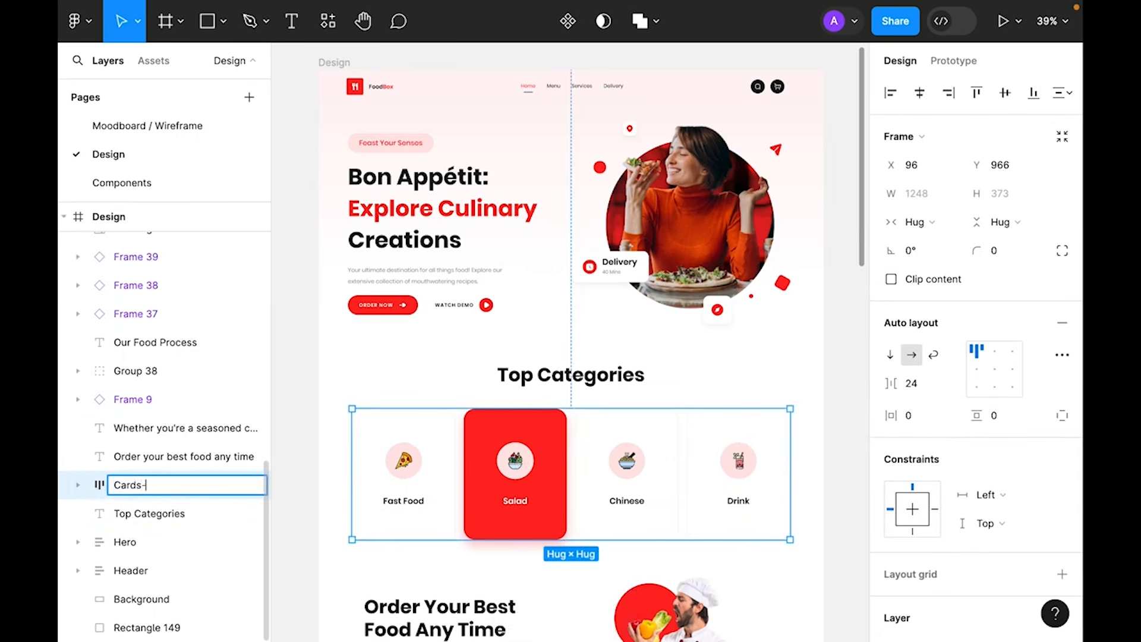
text(container)
key(Return)
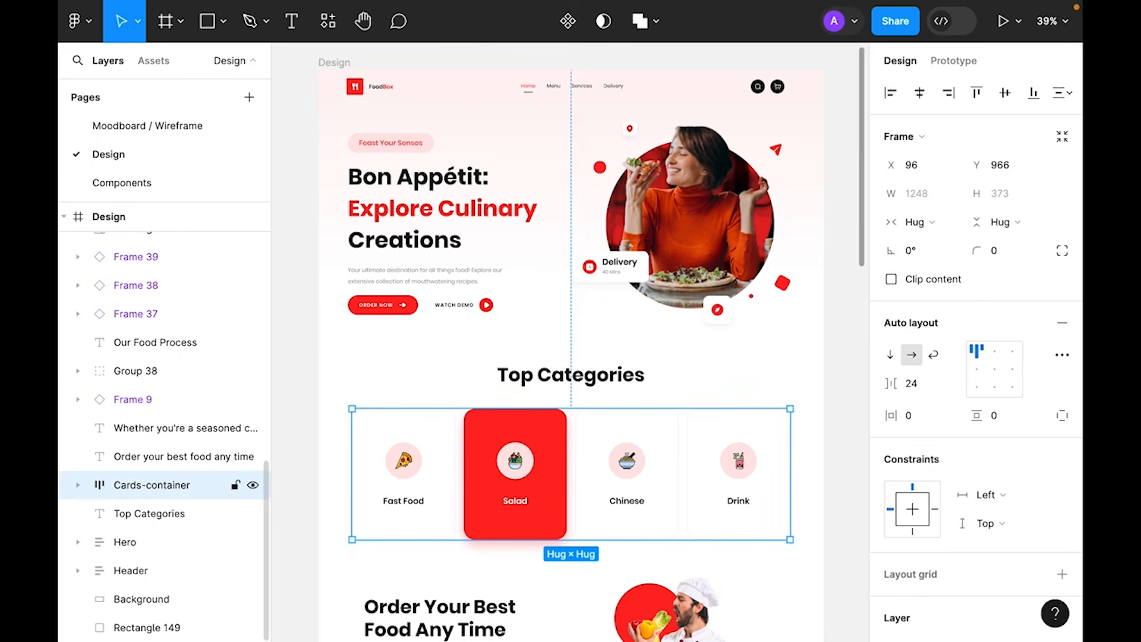
- Combine the Top Categories heading and Cards-container in a vertical auto layout frame and rename it Container
shift+click(629, 380)
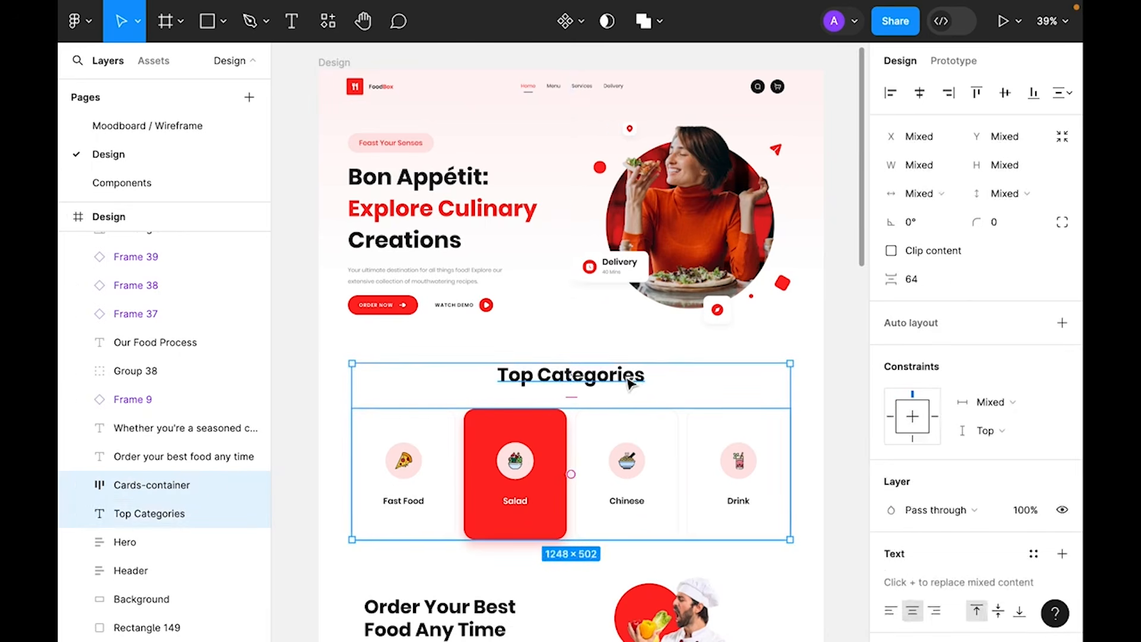
key(shift+a)
double_click(157, 513)
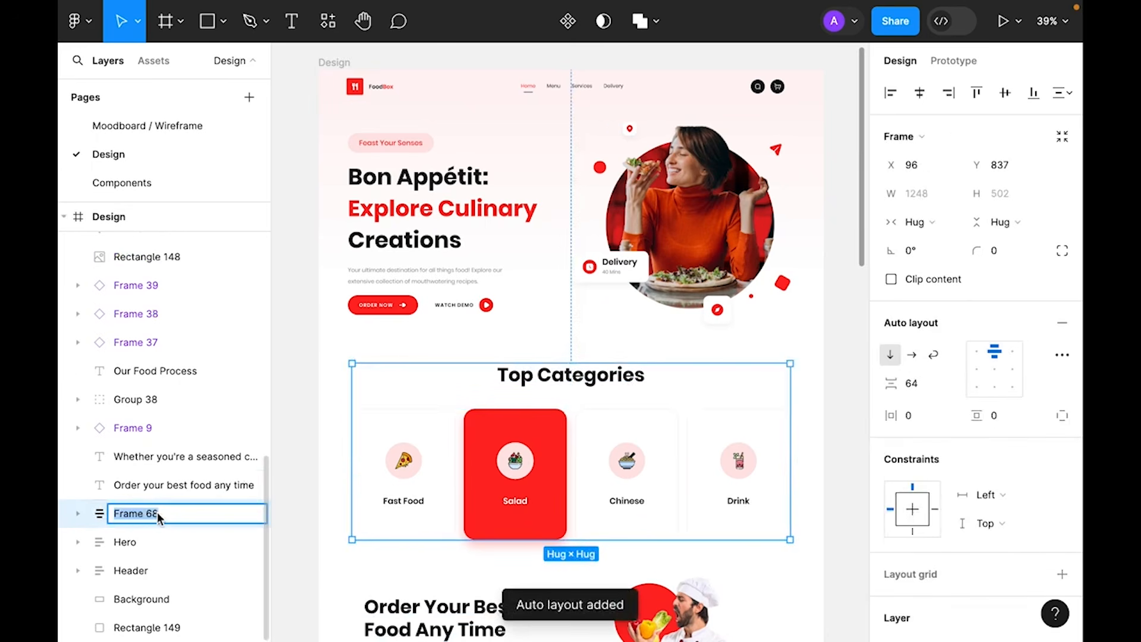
text(Container)
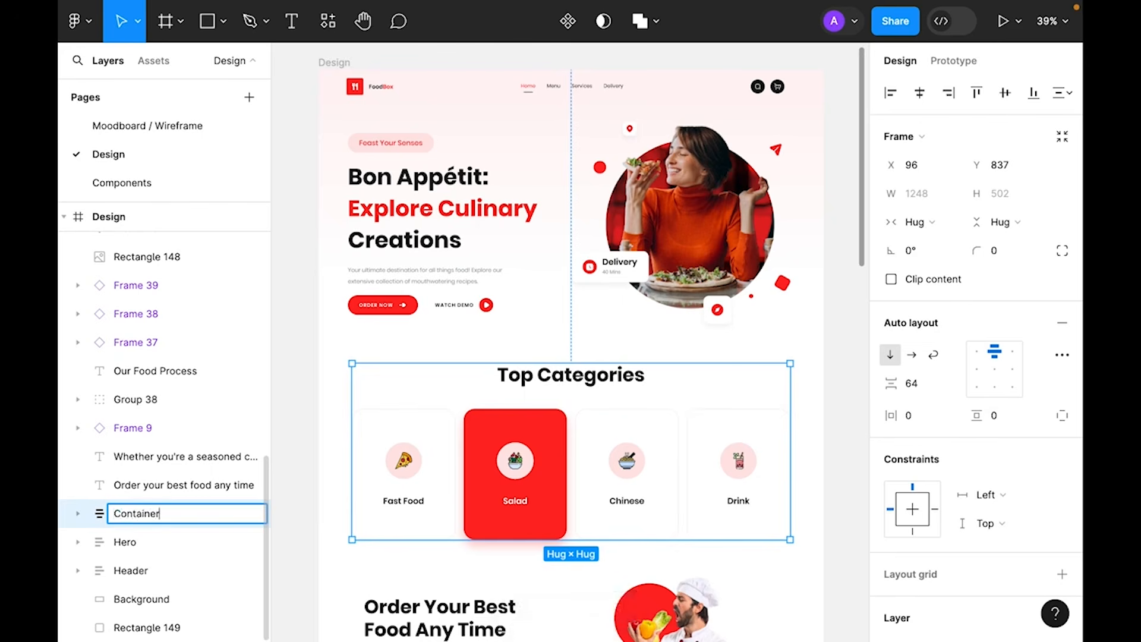
key(Return)
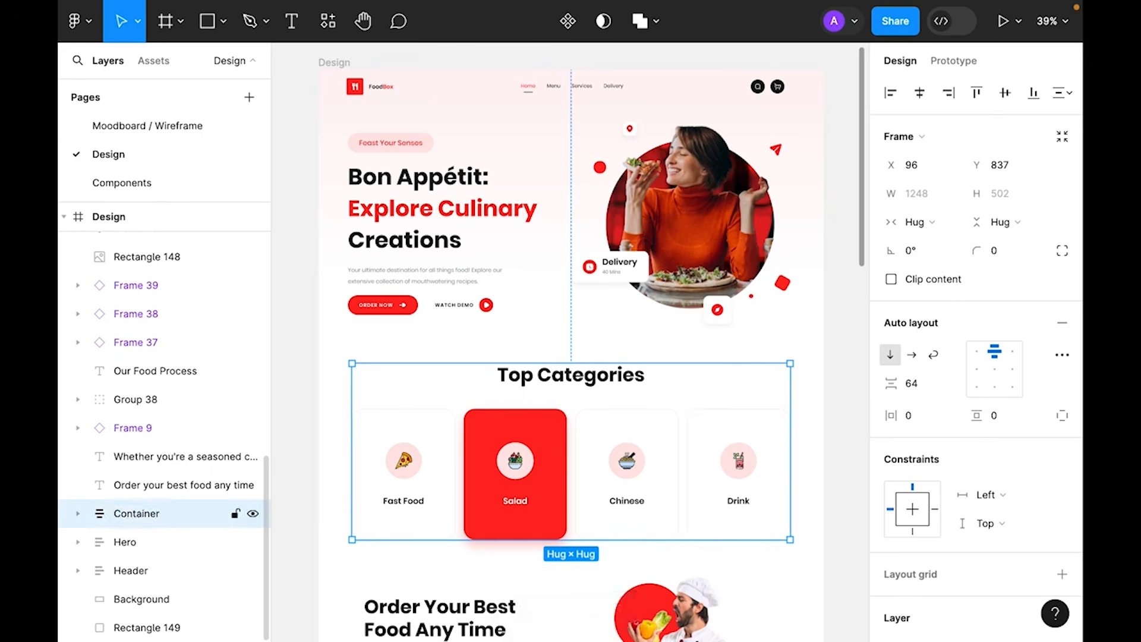
- Wrap the Top Categories Container in an auto layout frame named Categories and set its horizontal and vertical padding to 0
key(shift+a)
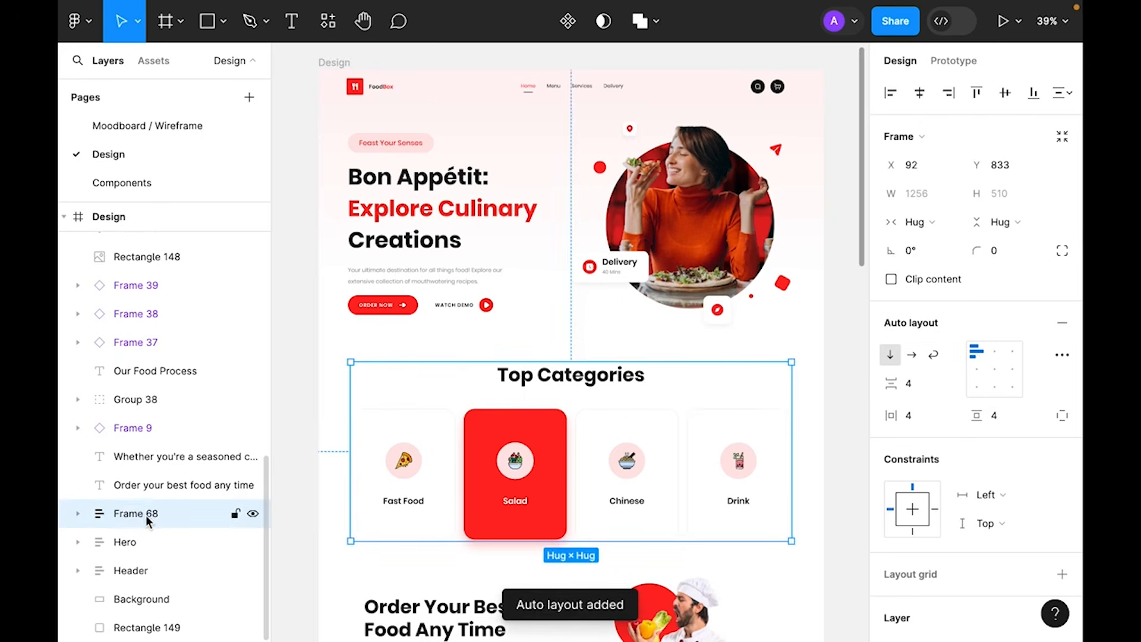
double_click(145, 515)
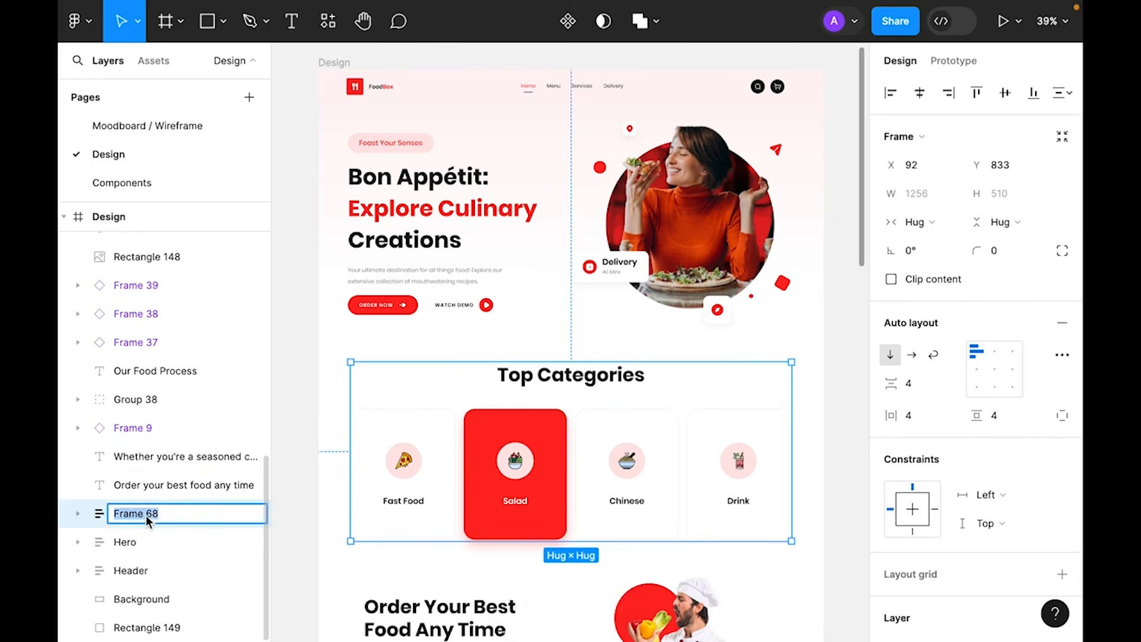
text(Categories)
key(Return)
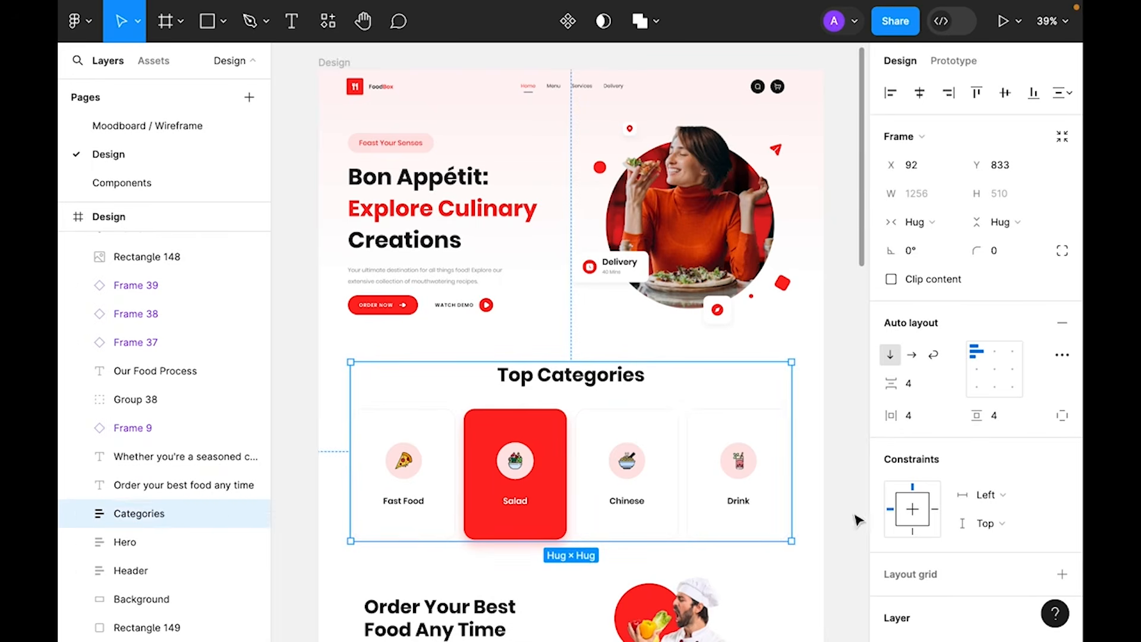
click(925, 418)
text(0)
key(Tab)
text(0)
key(Return)
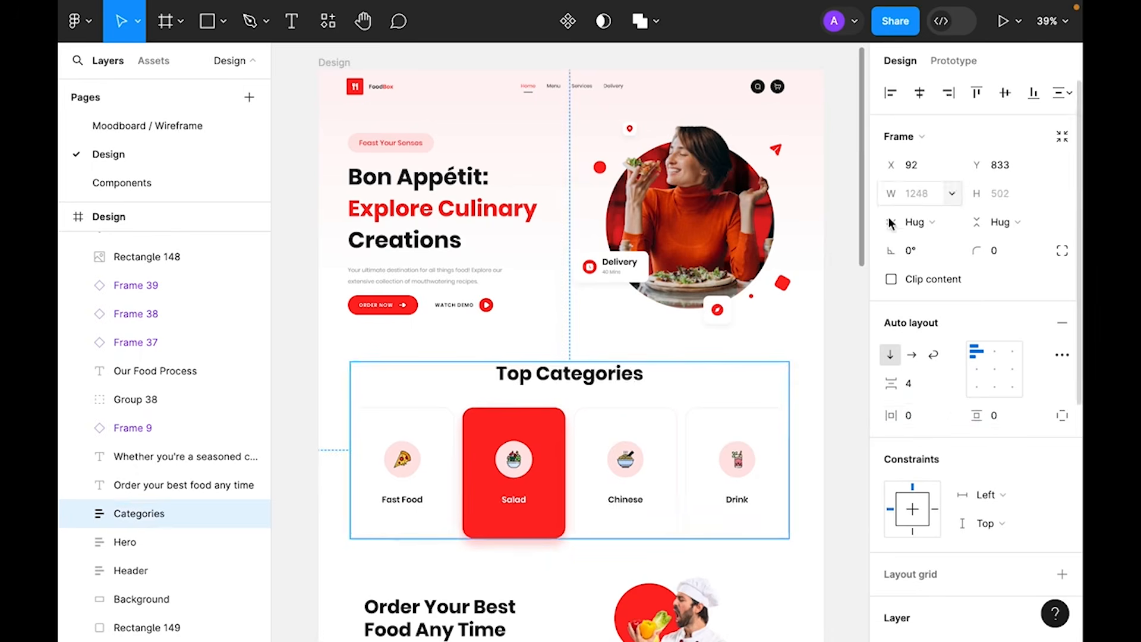
click(846, 446)
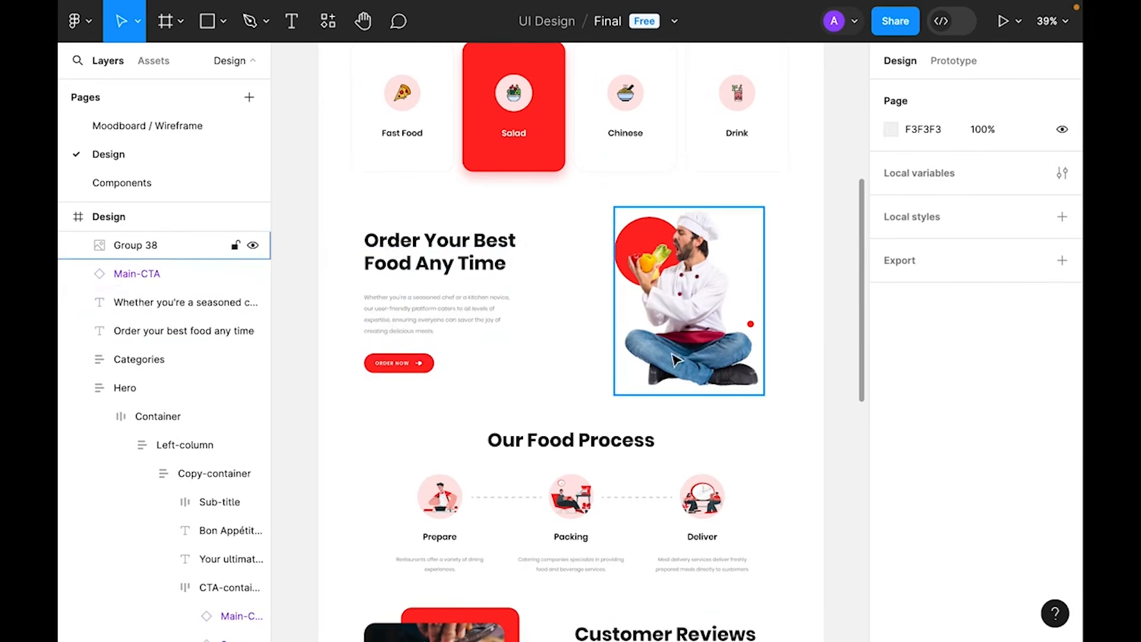
- Group the Order Your Best Food Any Time heading, paragraph and Order Now button in an auto layout frame named Copy-container
drag(538, 212, 364, 373)
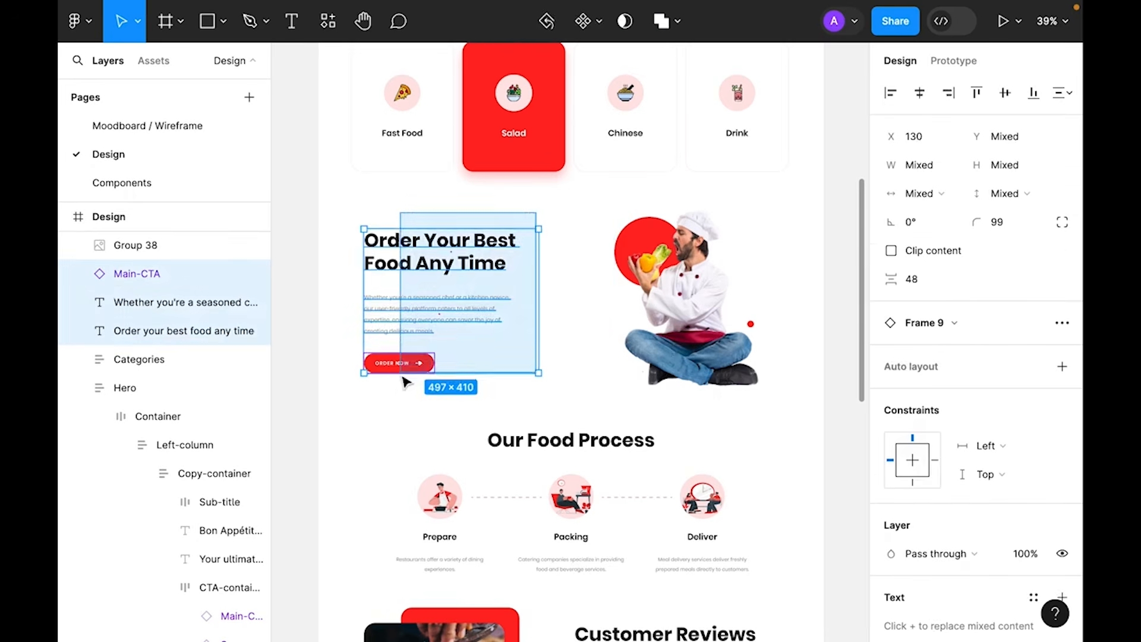
key(shift+a)
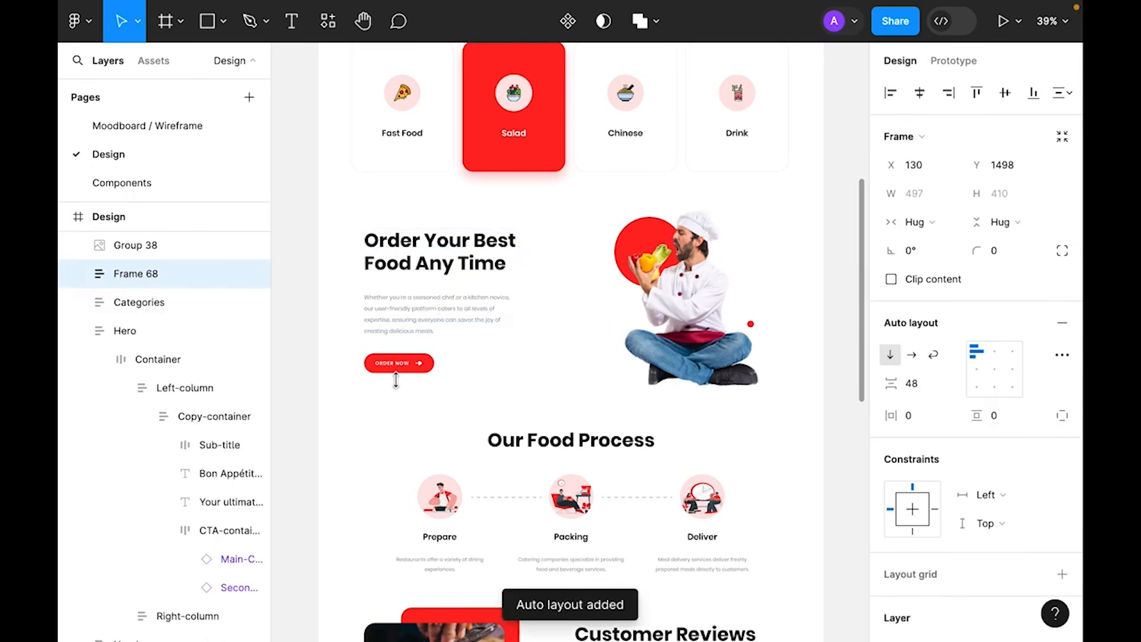
double_click(146, 273)
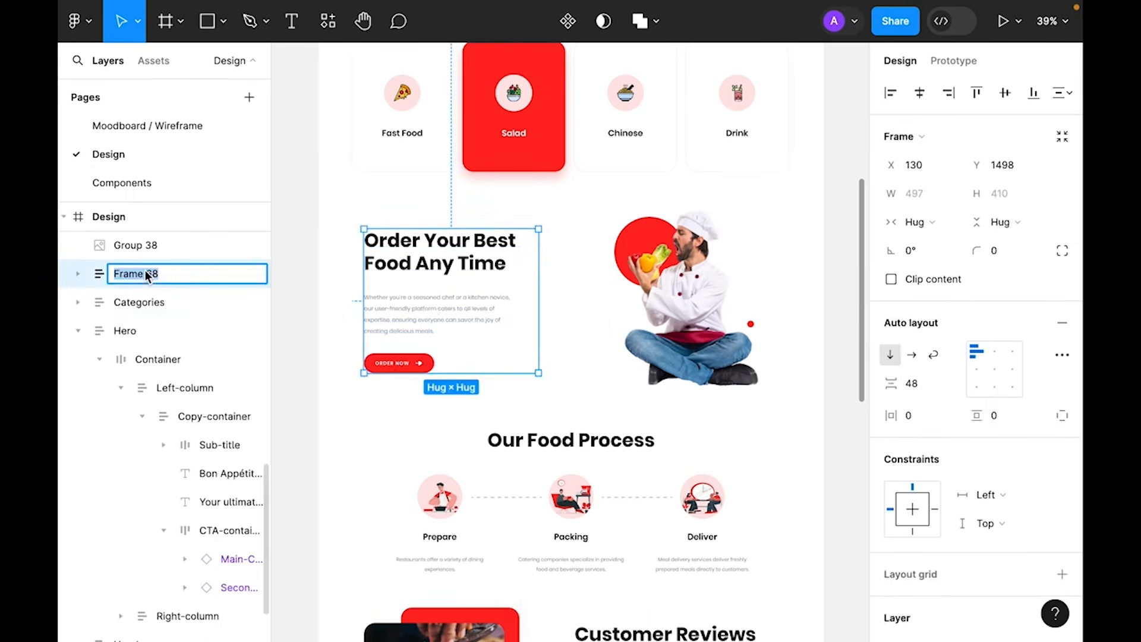
text(Copy-container)
key(Return)
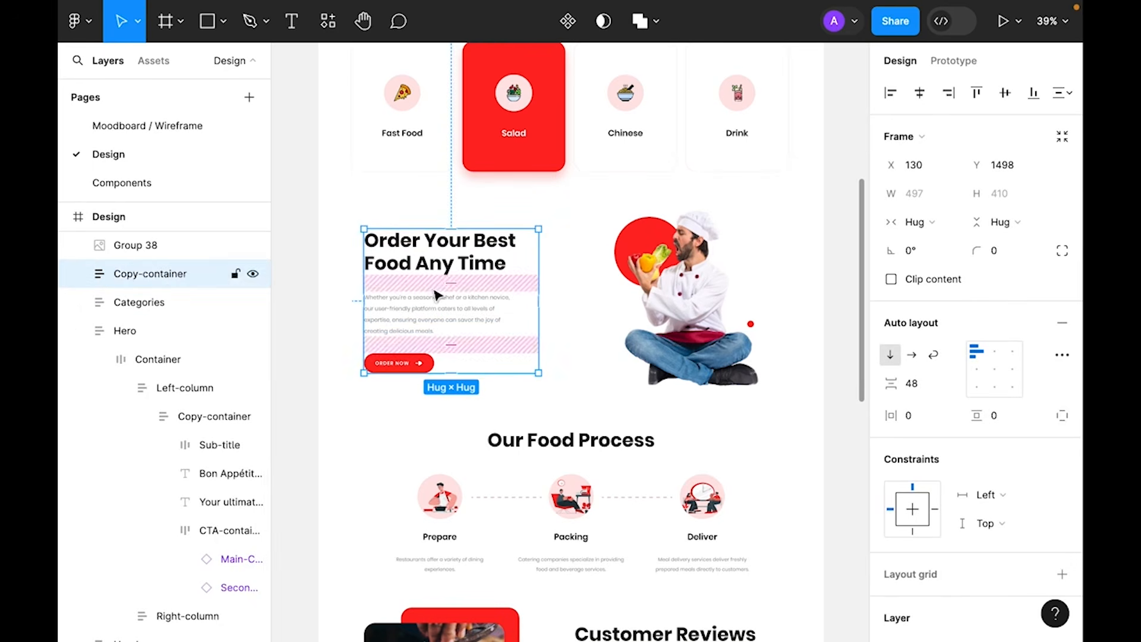
- Wrap the chef image in an auto layout frame and rename it Right-container
click(675, 313)
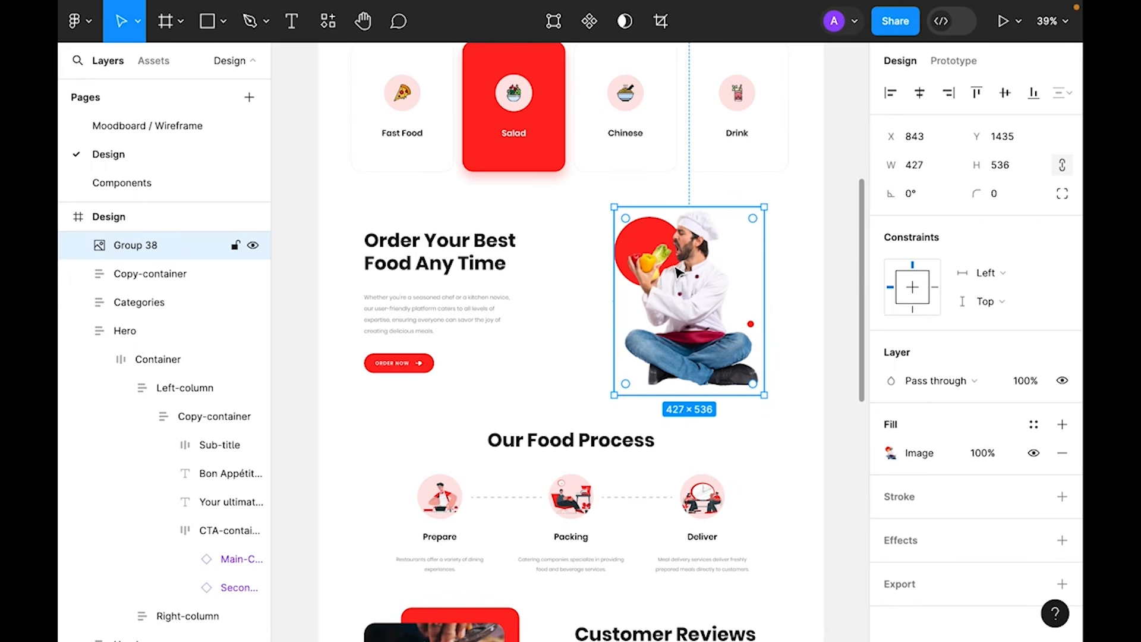
key(shift+a)
double_click(153, 245)
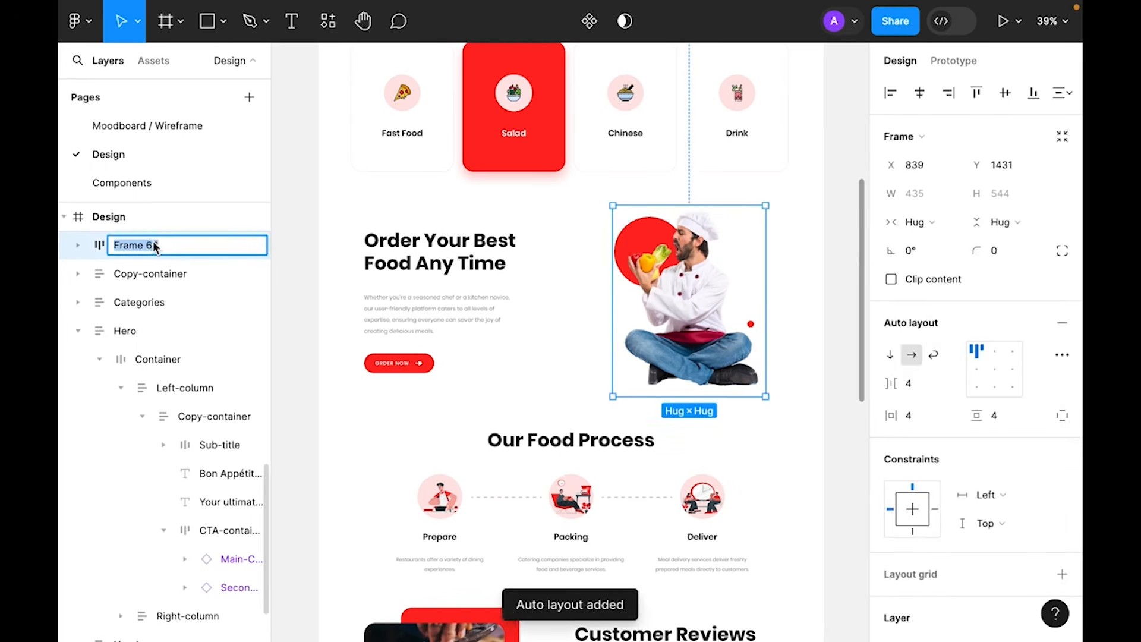
text(Right-co)
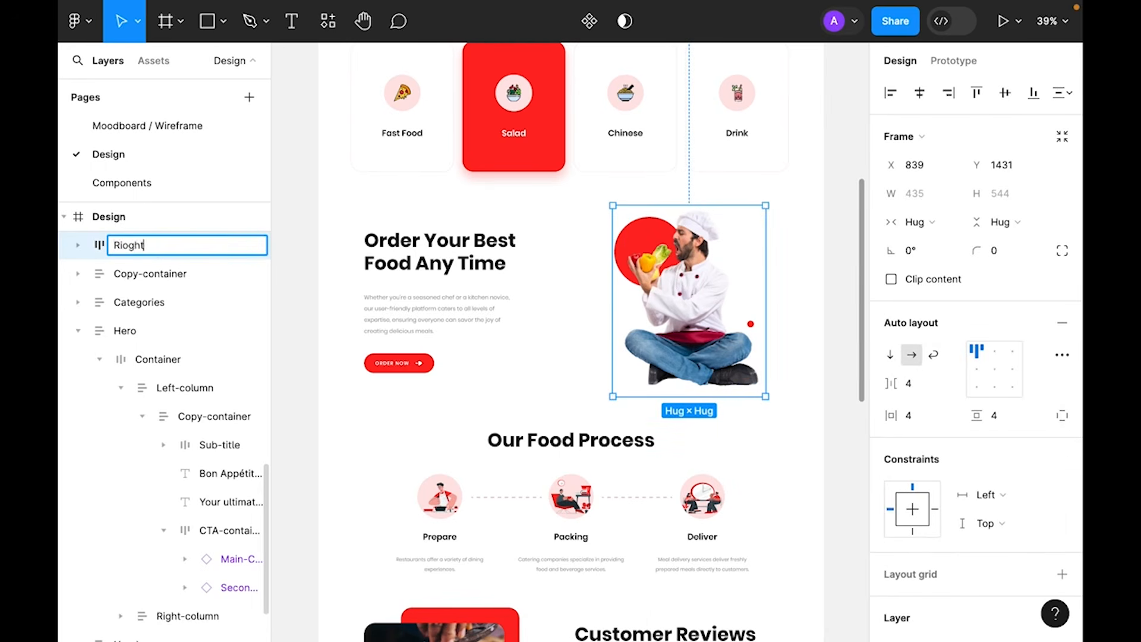
text(ntainer)
key(Return)
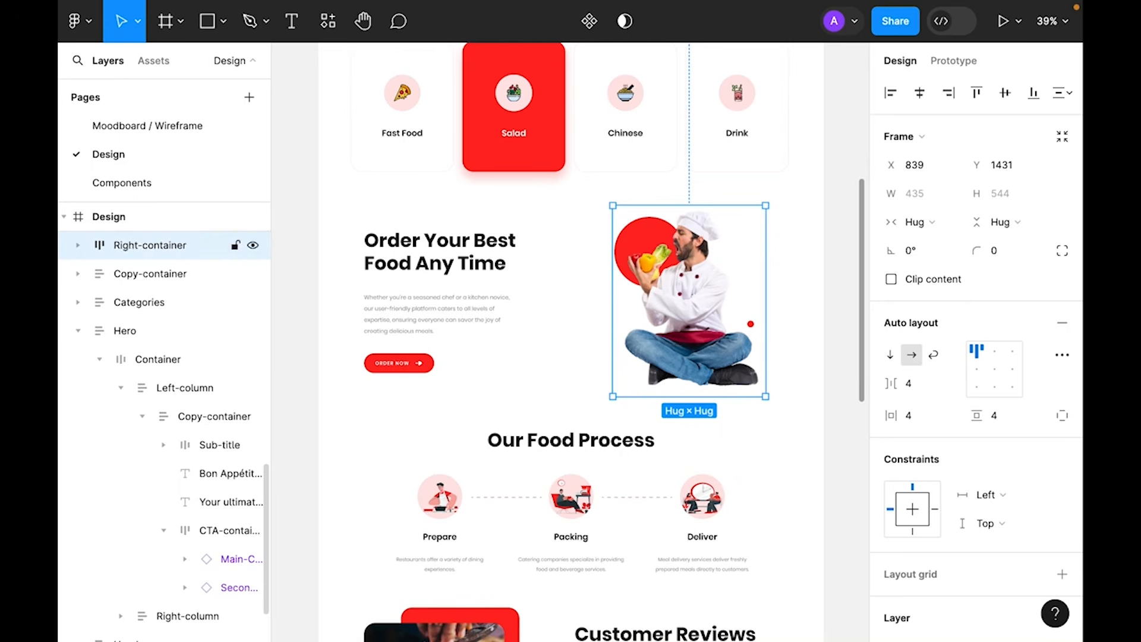
- Wrap the Order Your Best Food section's Copy-container in an auto layout frame and rename it Left-column
click(454, 256)
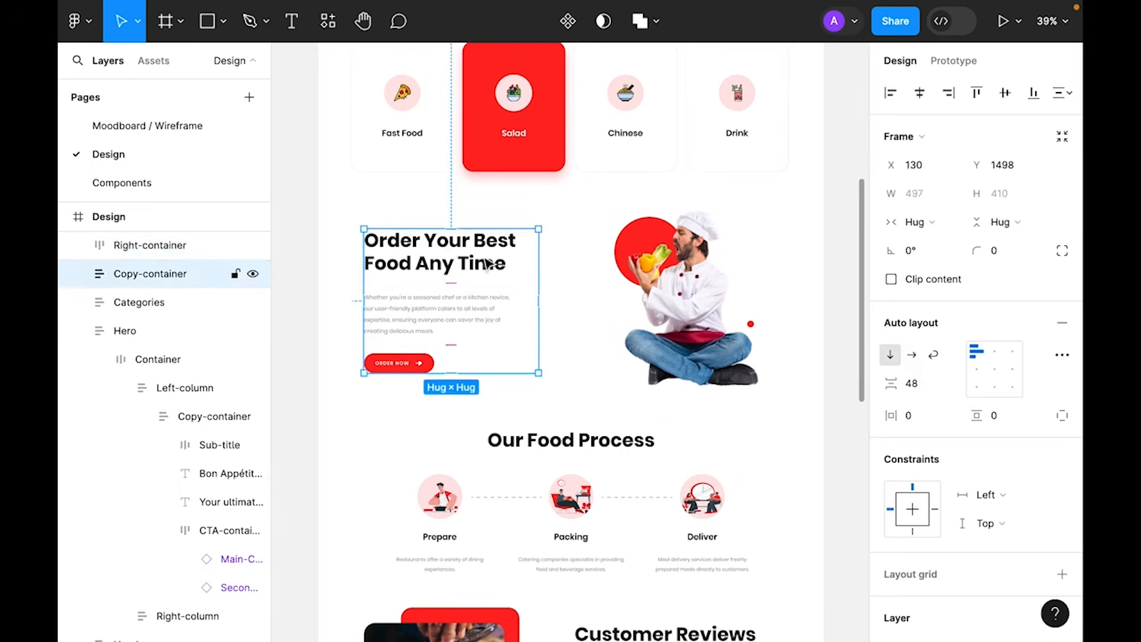
key(shift+a)
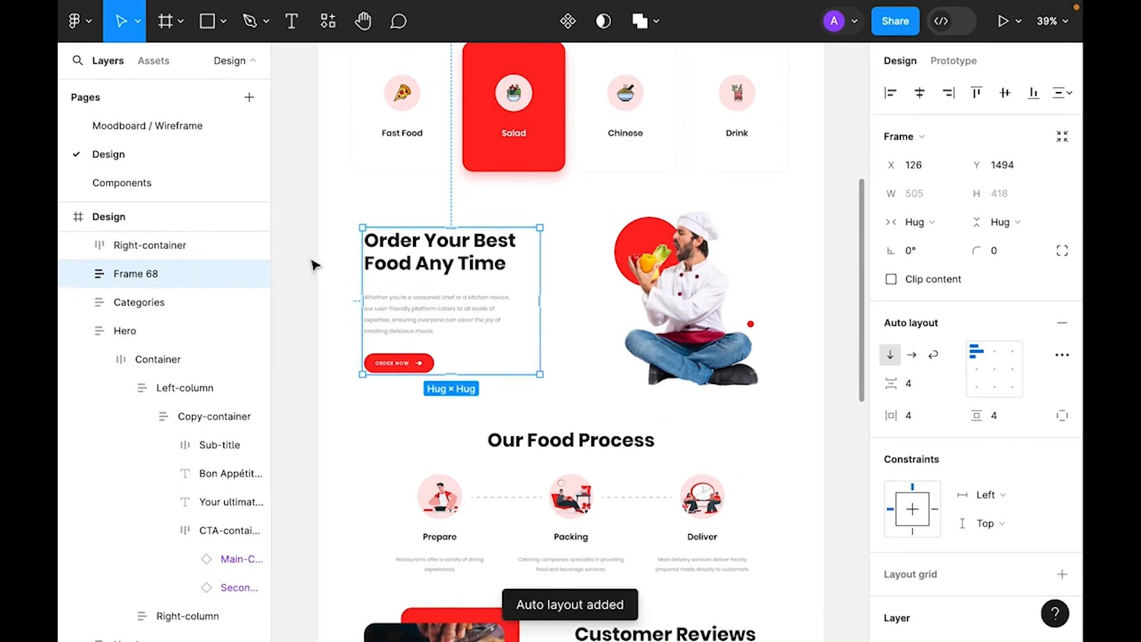
double_click(141, 273)
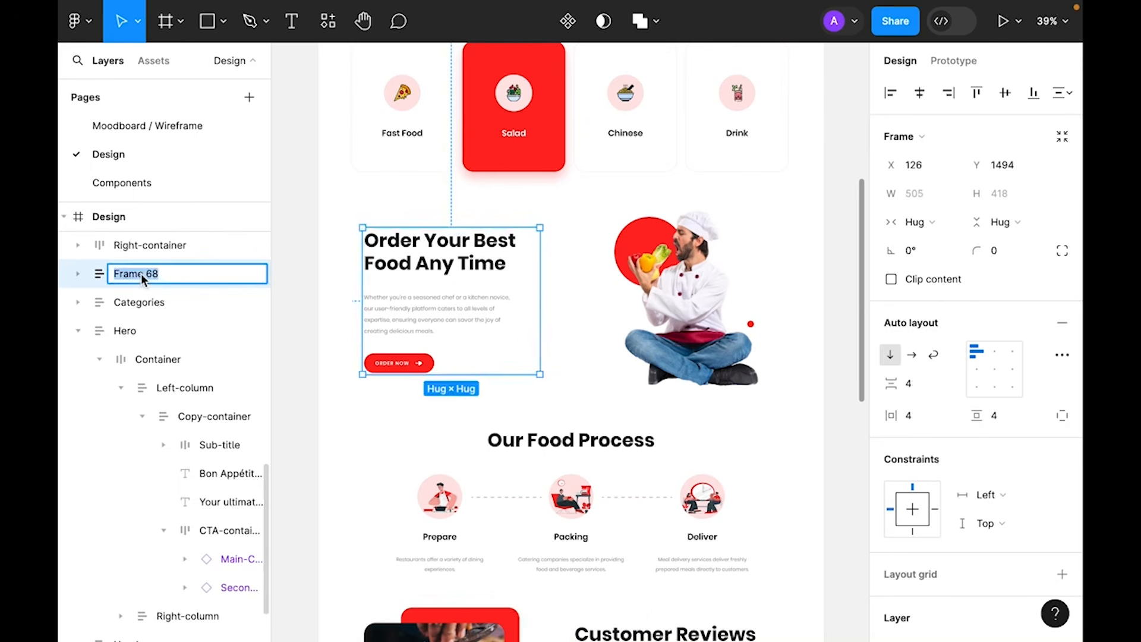
text(Left-column)
key(Return)
- Rename the chef image's frame as Right-column and set its horizontal and vertical padding to 0
click(168, 246)
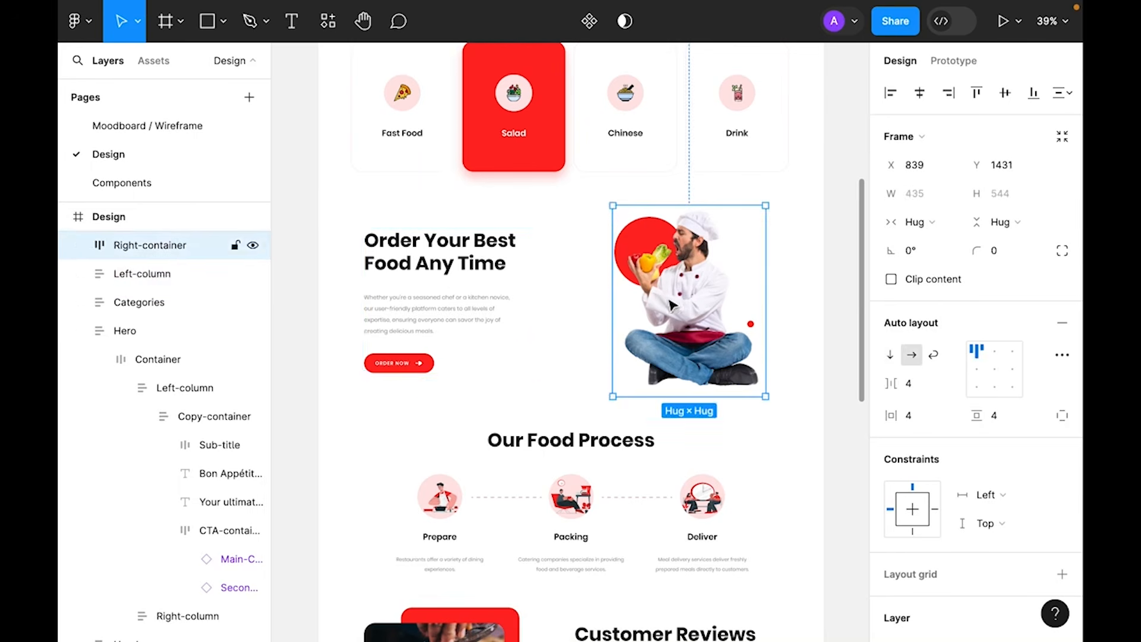
double_click(168, 246)
text(ight-column)
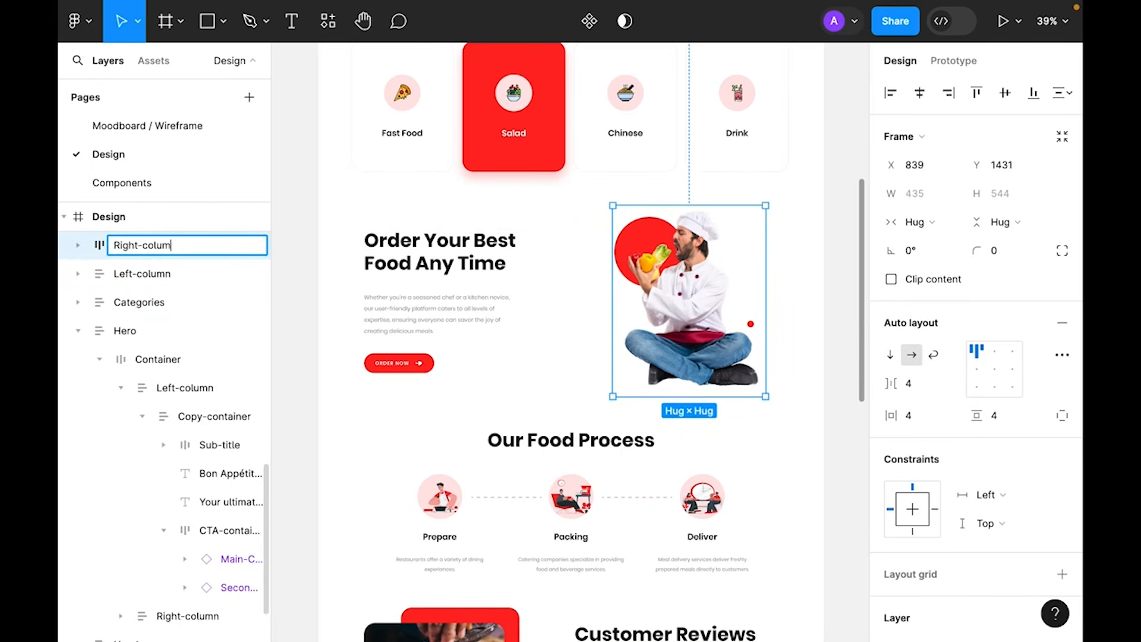
key(Return)
click(937, 416)
text(0)
key(Tab)
text(0)
key(Return)
- Set the horizontal and vertical padding of the Order Your Best Food section's Left-column to 0
click(444, 293)
click(926, 415)
text(0)
key(Return)
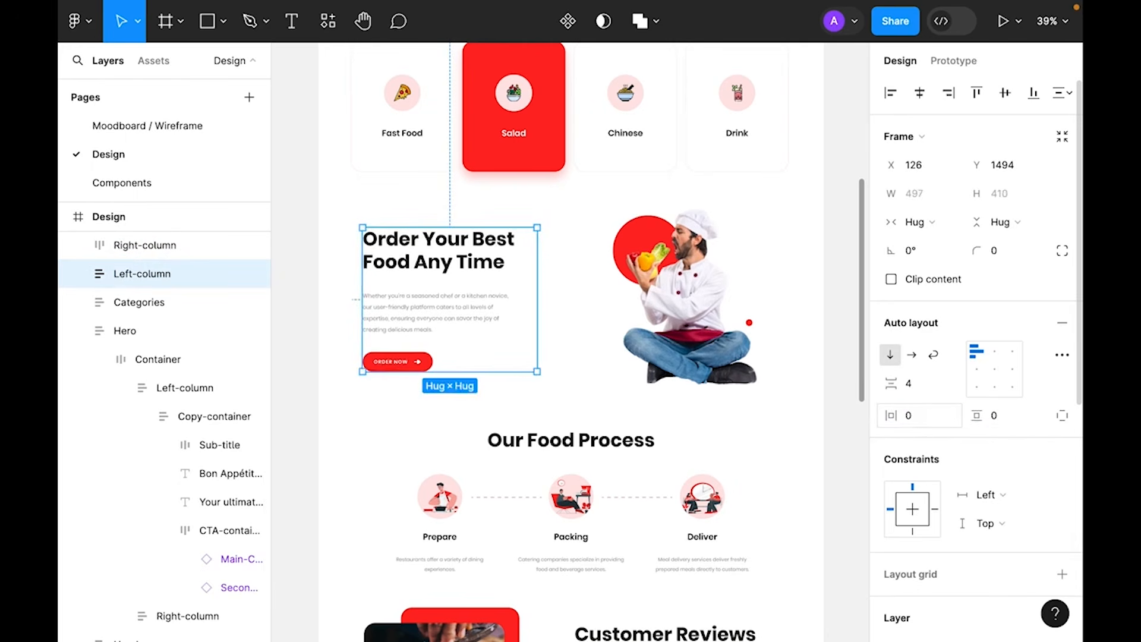
- Combine the Order Your Best Food section's Left-column and Right-column in a horizontal auto layout frame and rename it Container
shift+click(678, 313)
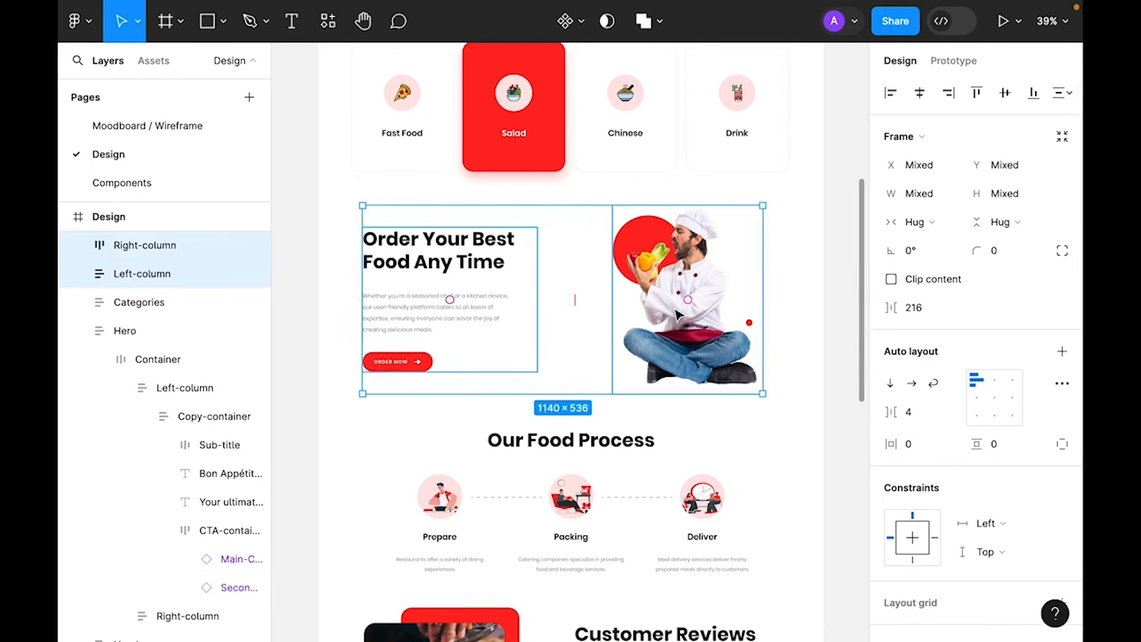
key(shift+a)
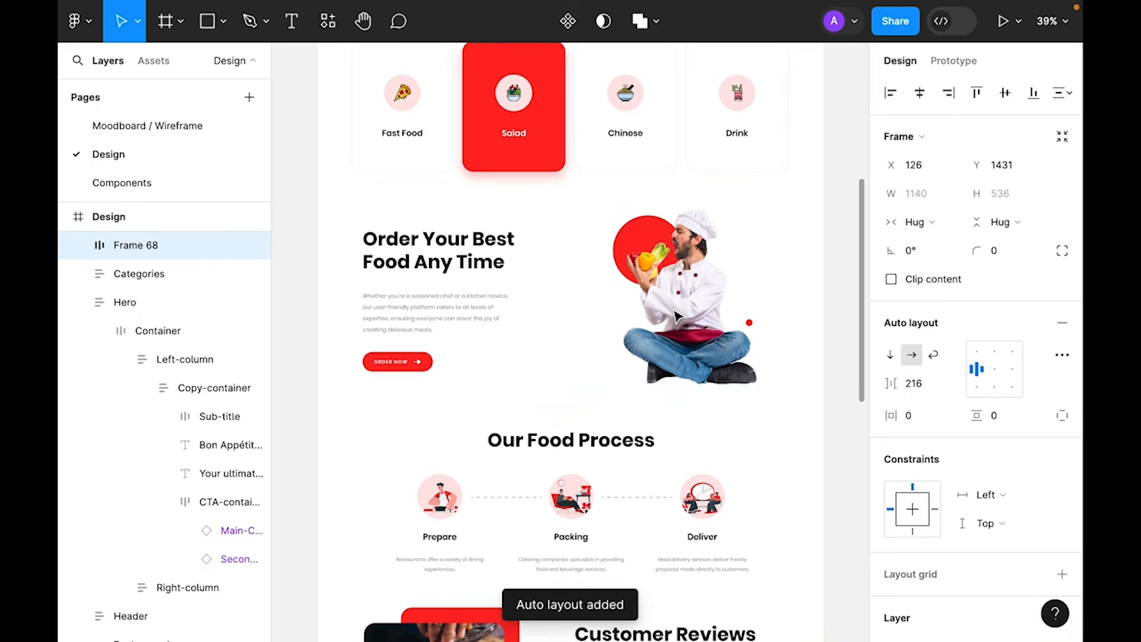
double_click(132, 245)
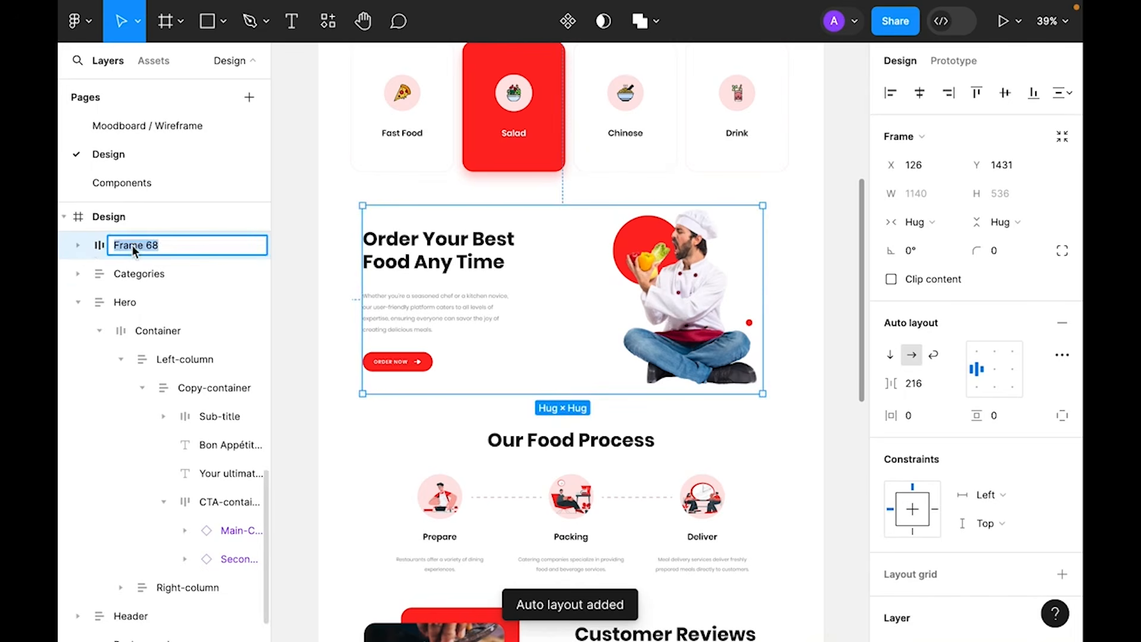
text(Container)
key(Return)
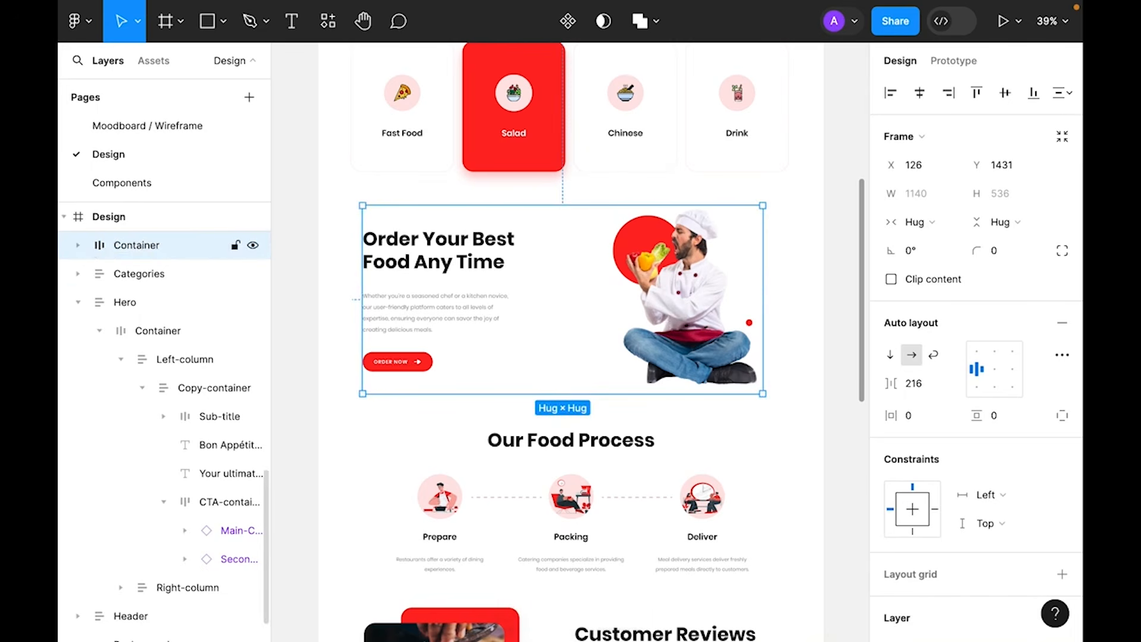
- Wrap the Order Your Best Food Container in an auto layout frame with 0 horizontal and vertical padding, named Content
key(shift+a)
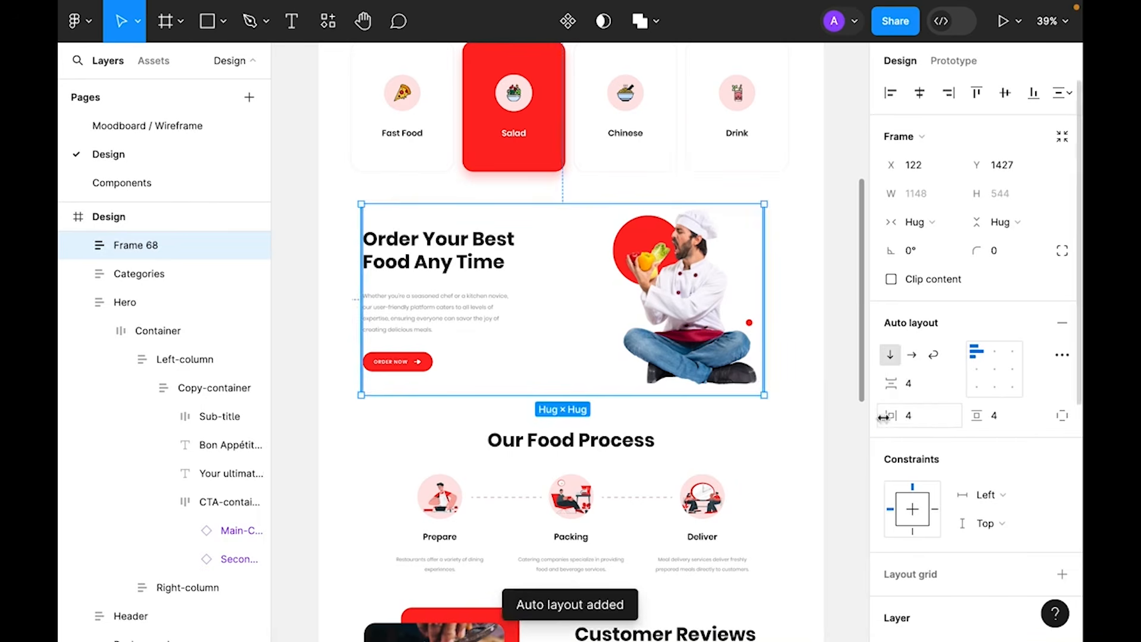
click(933, 416)
text(0)
key(Tab)
text(0)
key(Return)
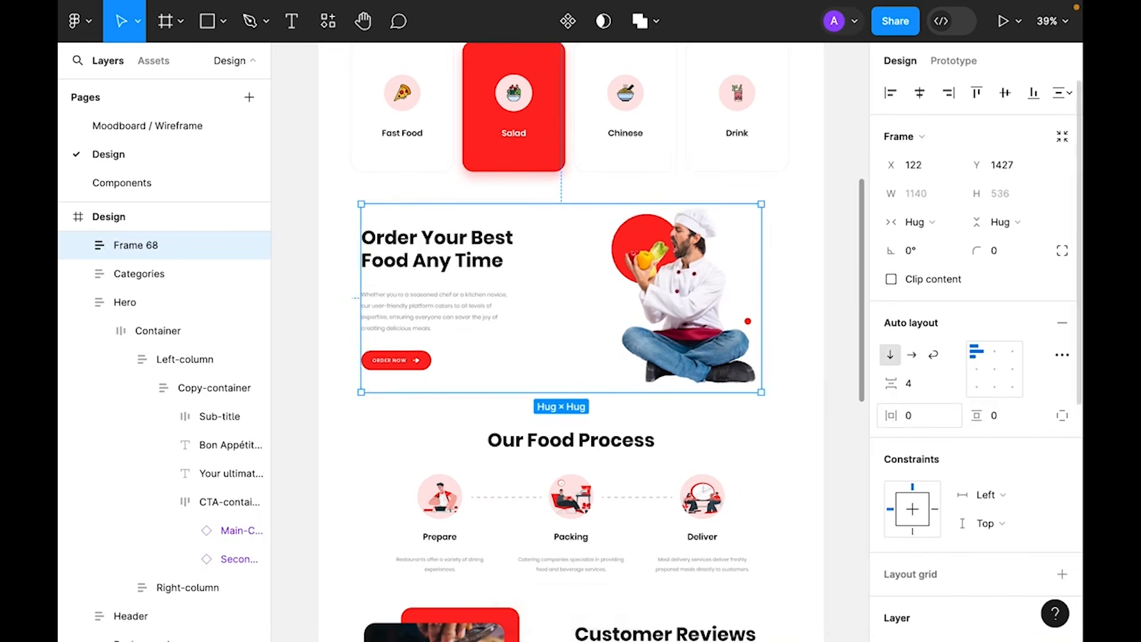
double_click(130, 246)
text(Content)
key(Return)
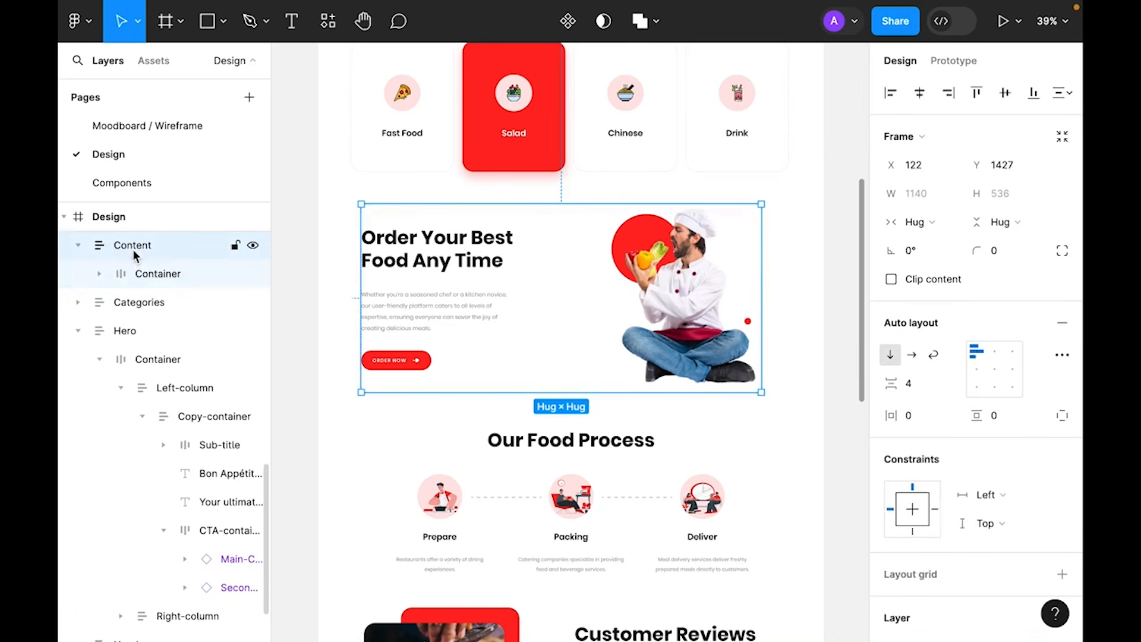
click(145, 272)
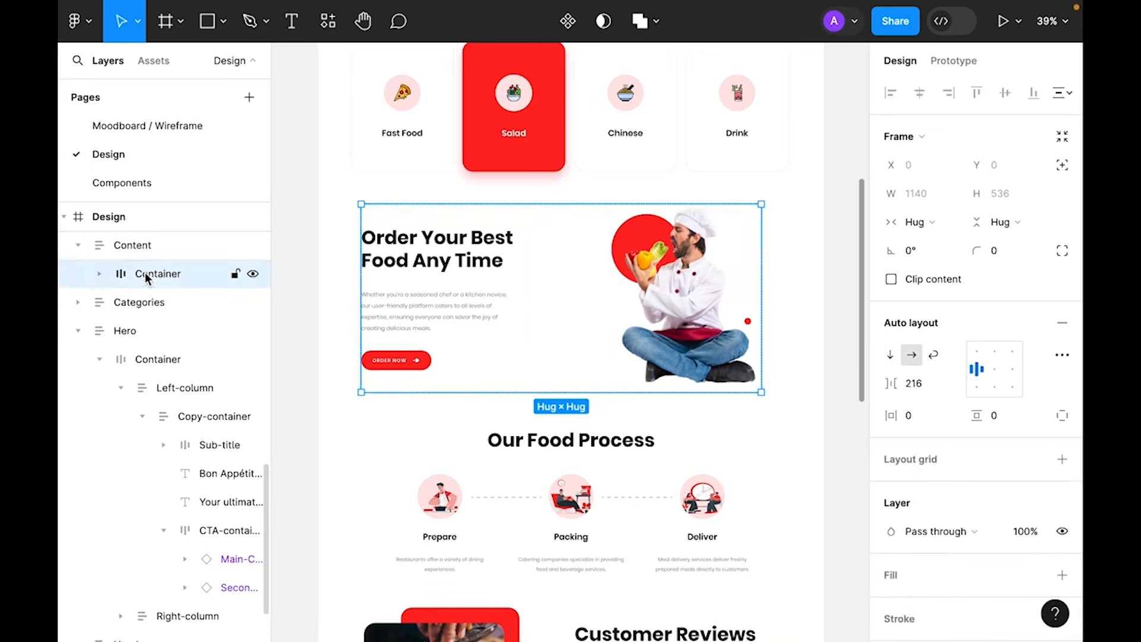
click(98, 274)
click(158, 304)
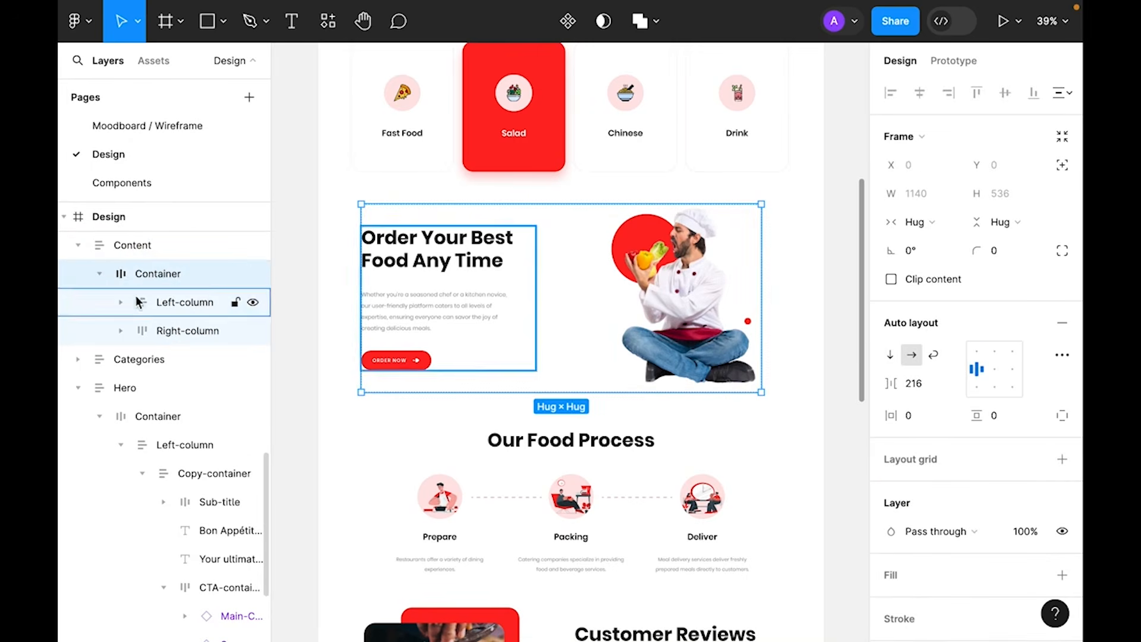
click(181, 336)
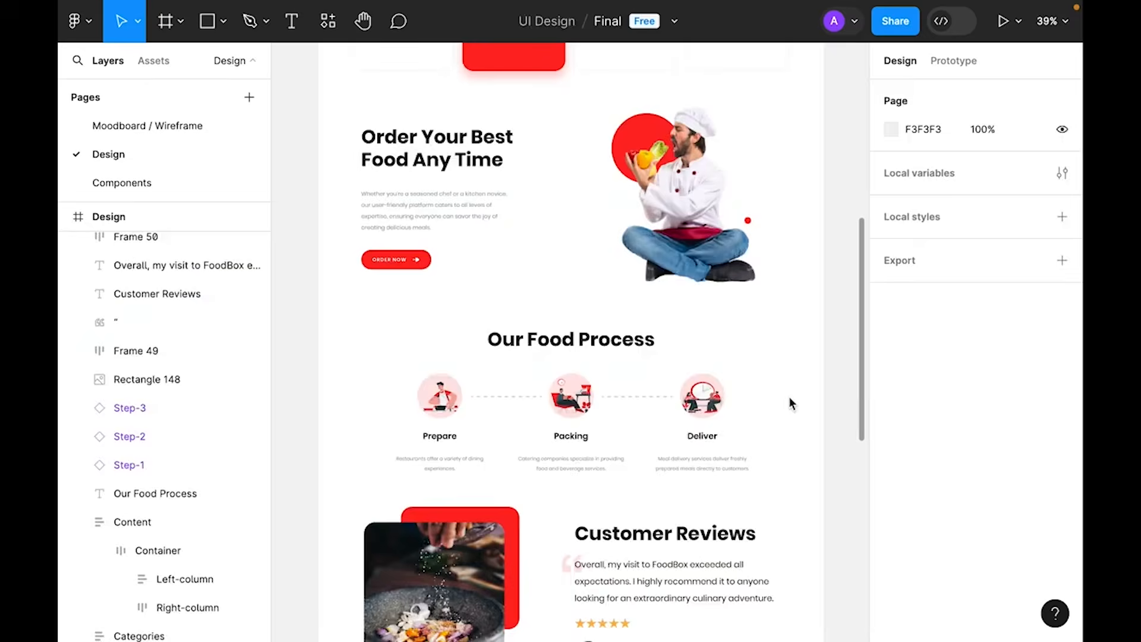
scroll(788, 395, down, 3)
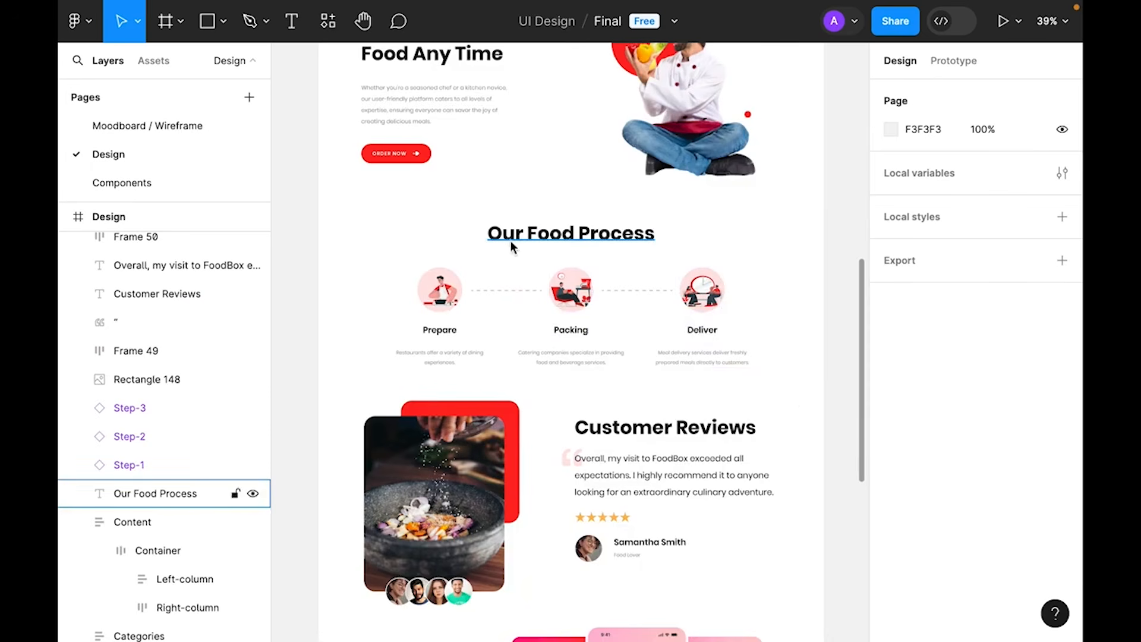
scroll(392, 305, down, 1)
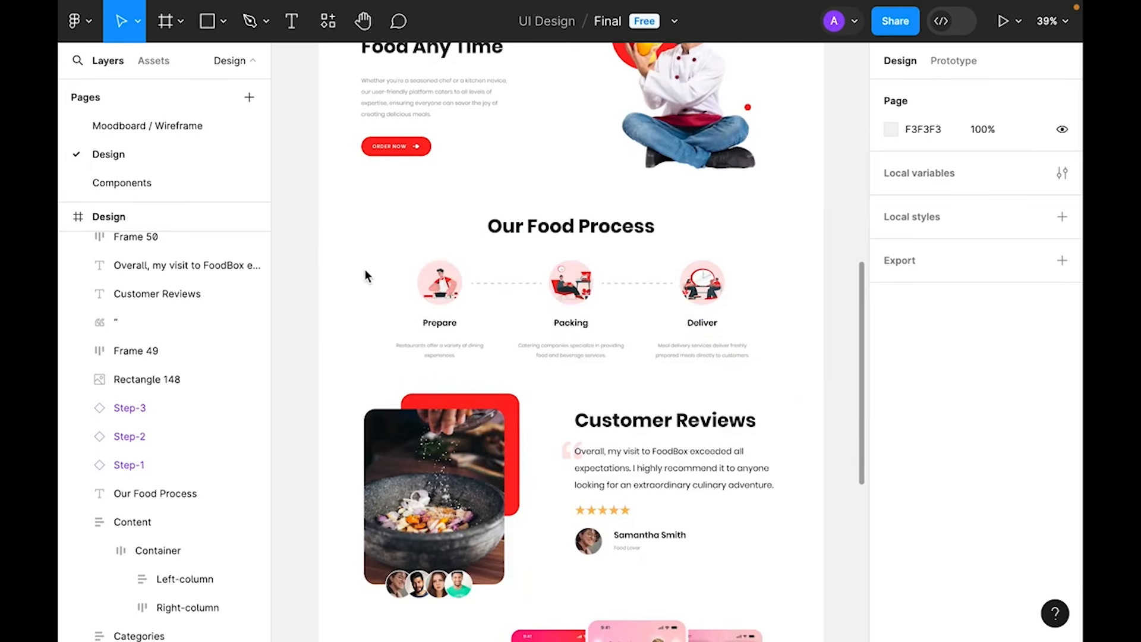
- Combine the three Our Food Process steps and both dotted lines in an auto layout frame named Steps-container
drag(364, 264, 755, 353)
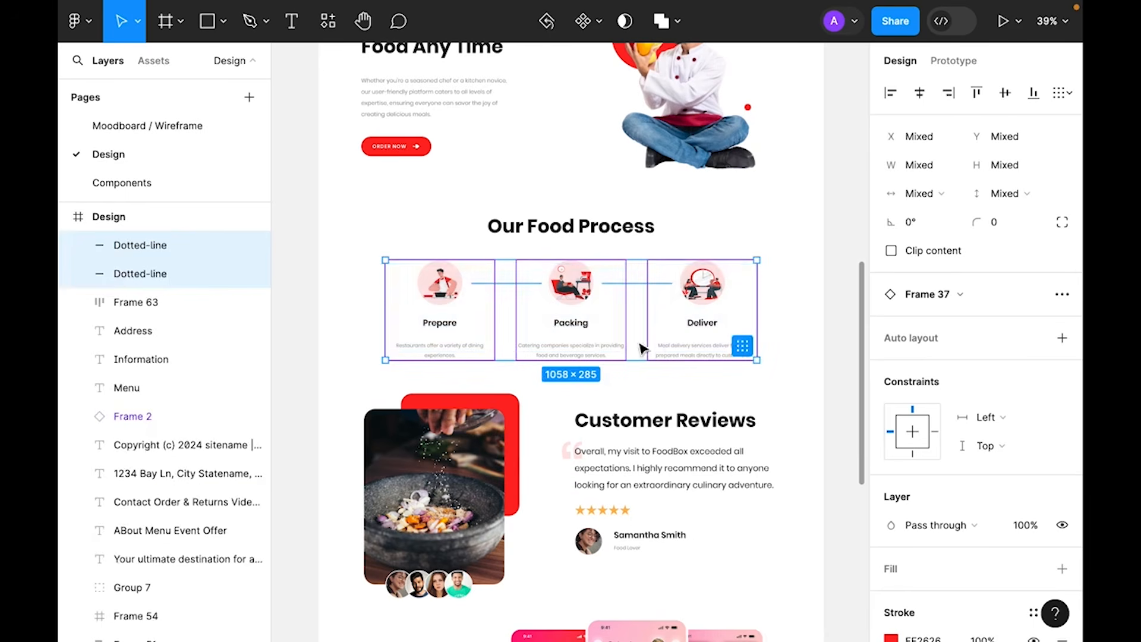
key(shift+a)
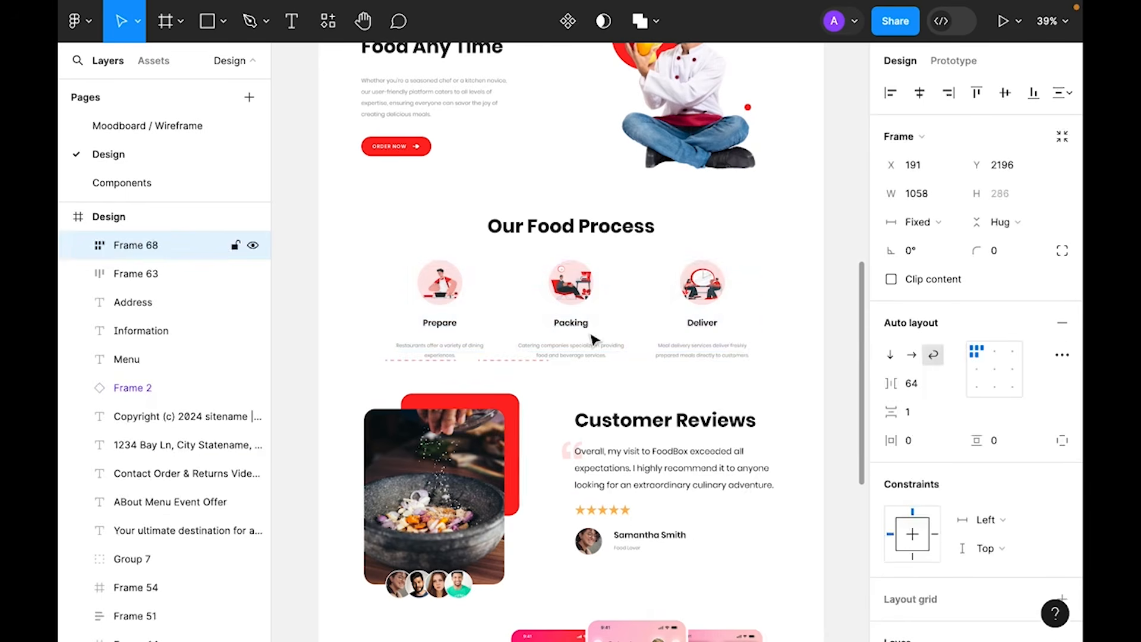
double_click(144, 244)
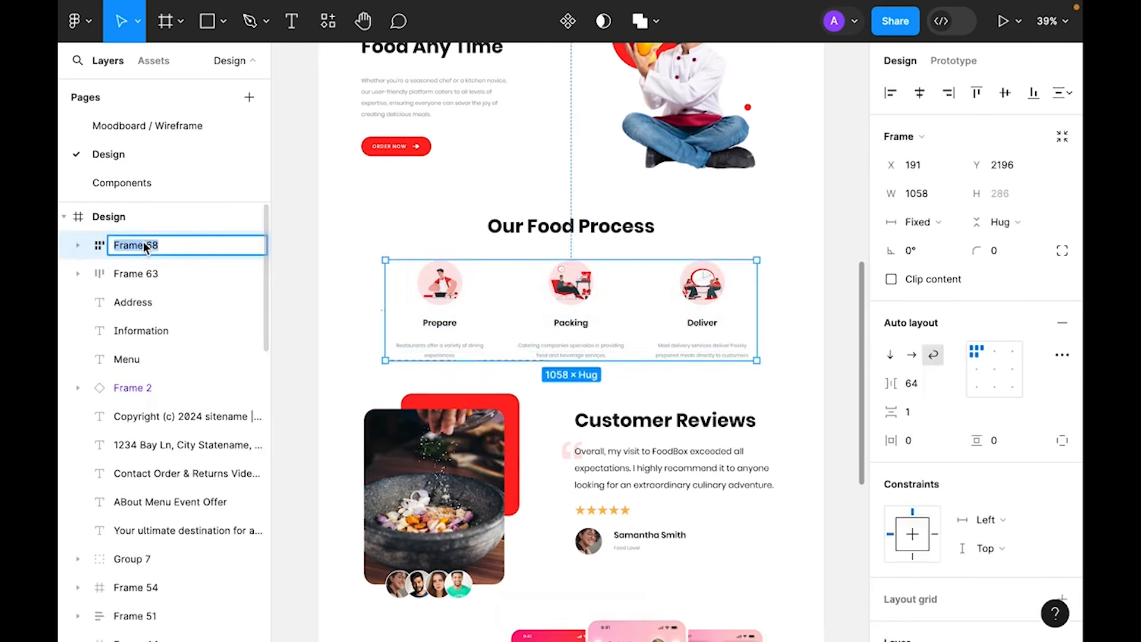
text(Steps-container)
key(Return)
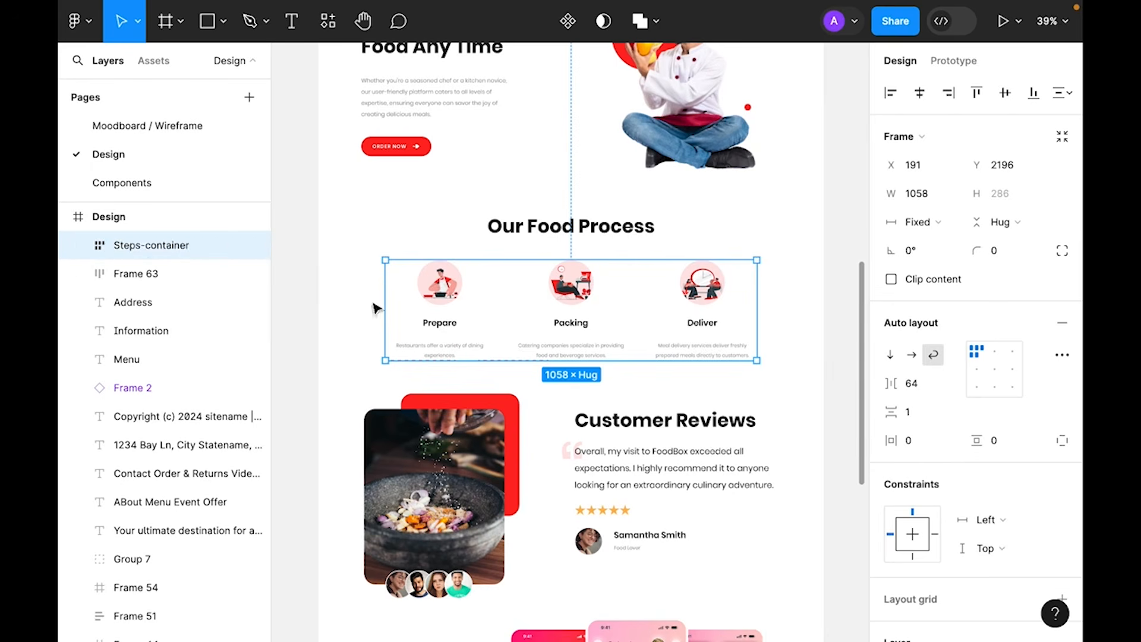
- Set both dotted lines in Steps-container to absolute position and place them between the step icons at X 246 and X 620, Y 65
click(78, 244)
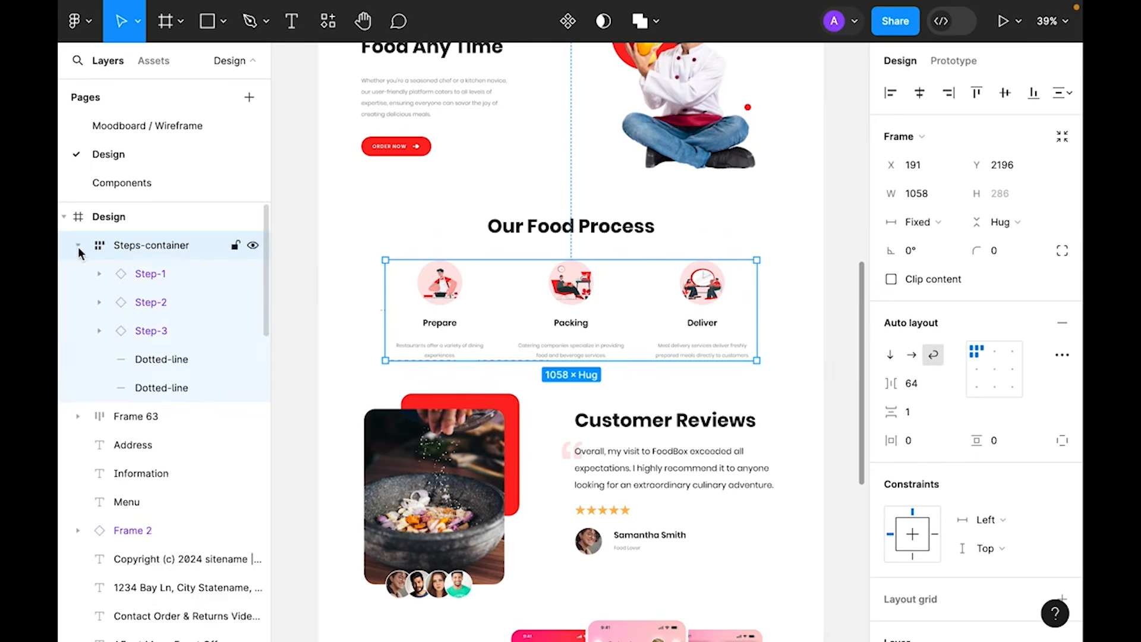
click(151, 359)
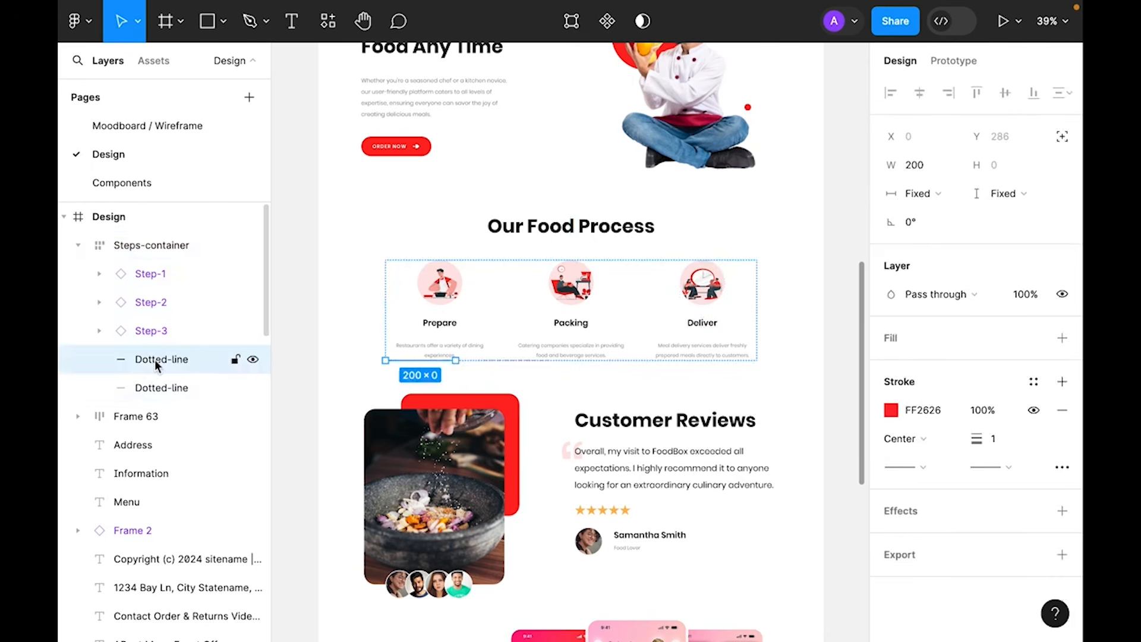
click(1064, 140)
drag(416, 365, 502, 290)
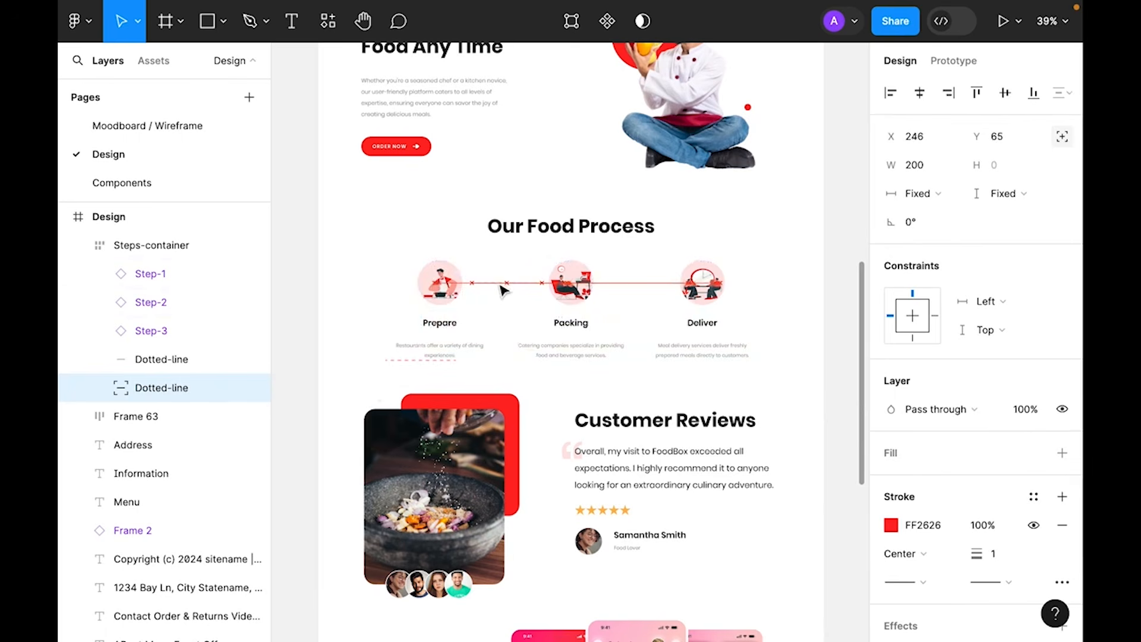
click(156, 355)
click(1063, 136)
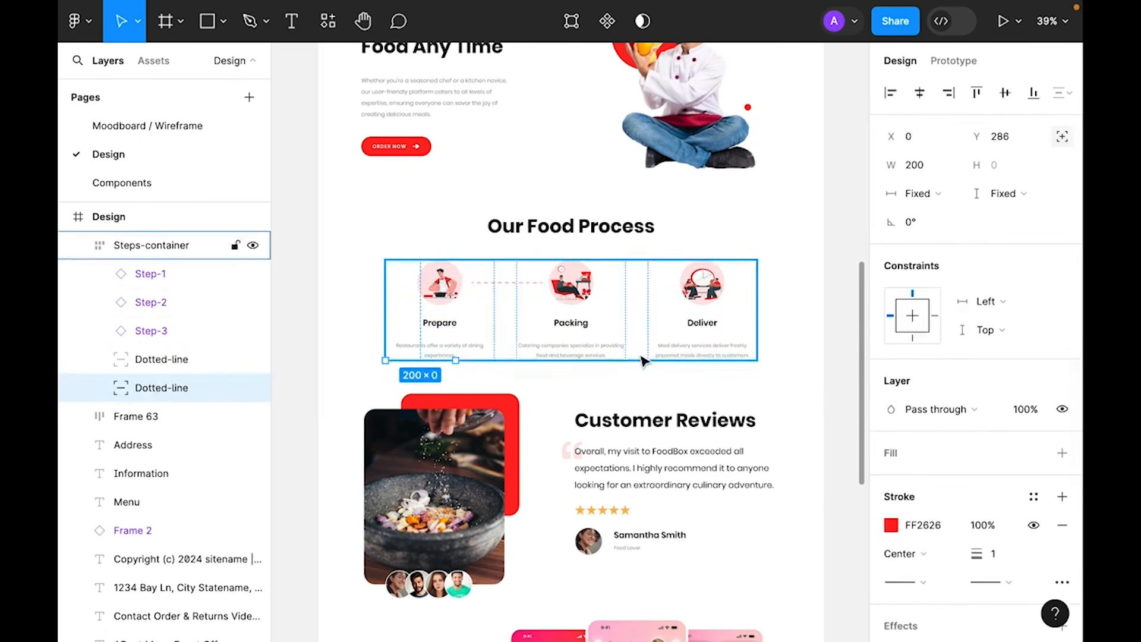
drag(433, 364, 654, 289)
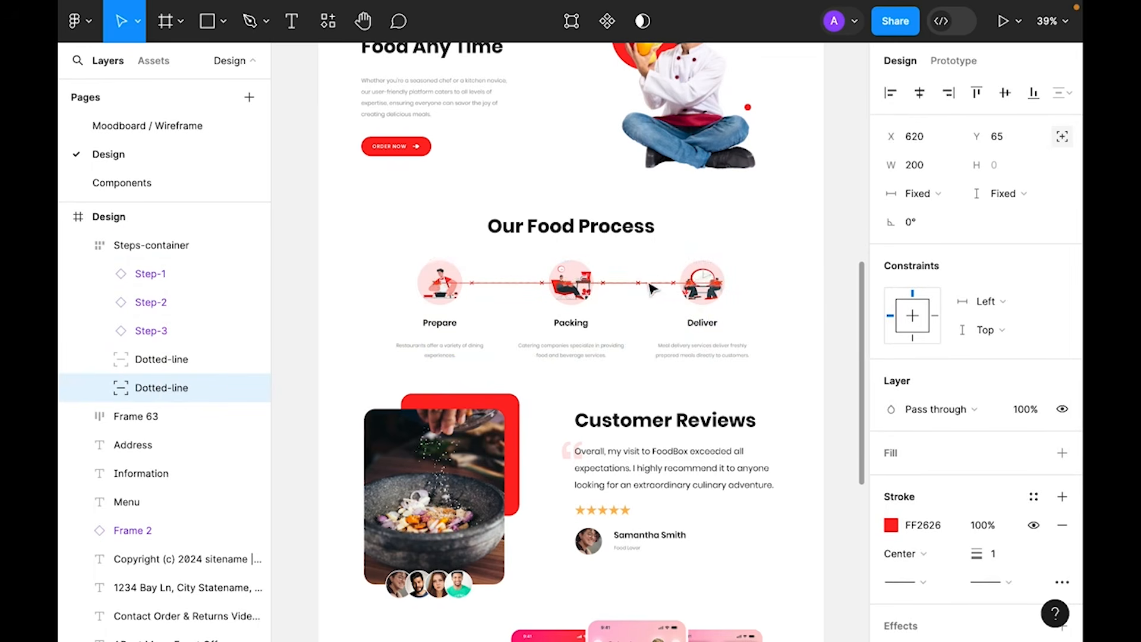
click(814, 301)
- Combine Steps-container and the Our Food Process heading in a vertical auto layout frame named Container
click(491, 338)
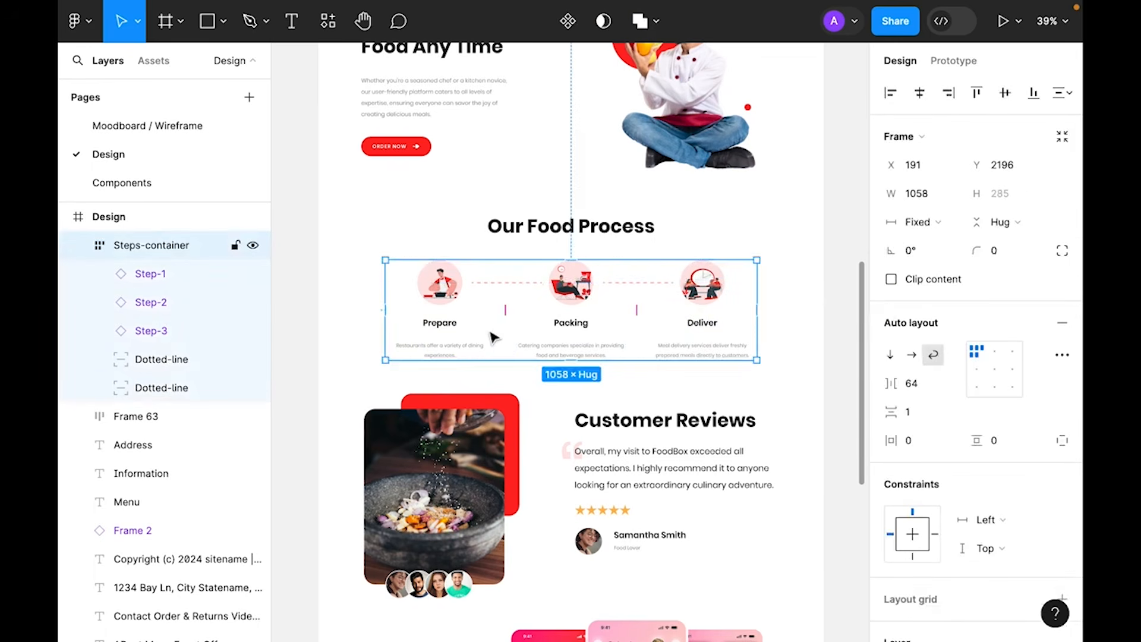
shift+click(607, 232)
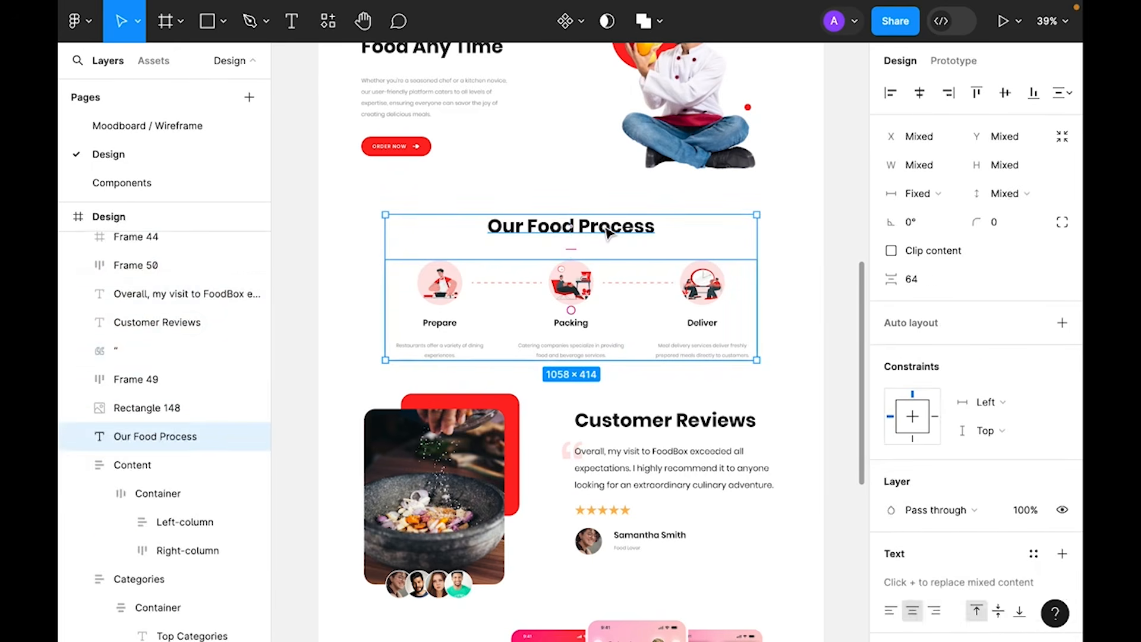
key(shift+a)
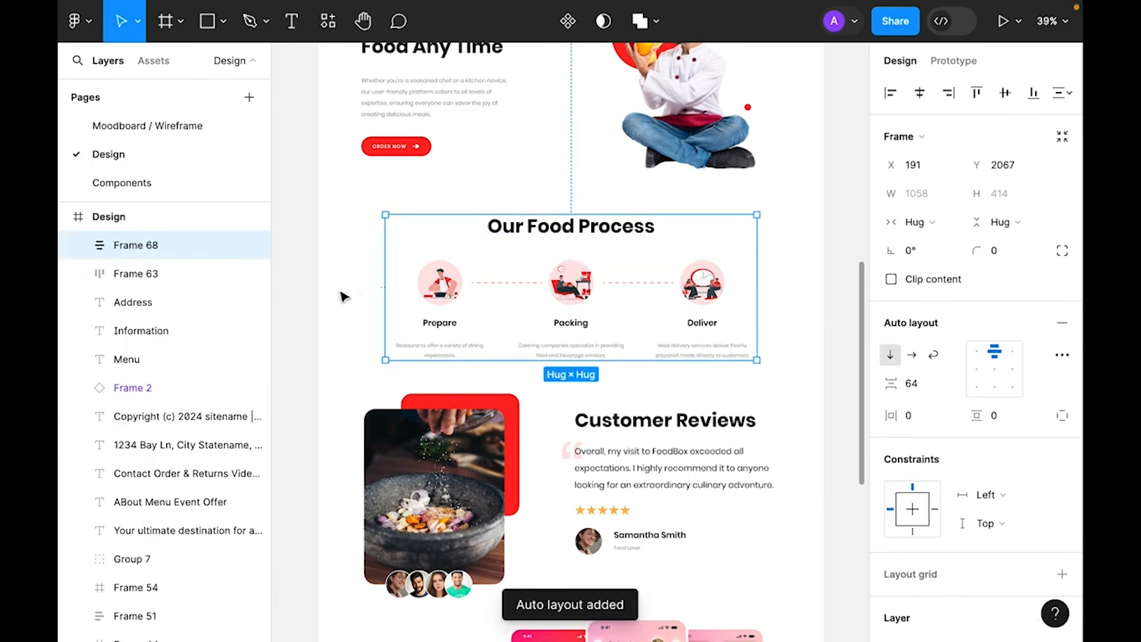
double_click(133, 245)
text(Containe)
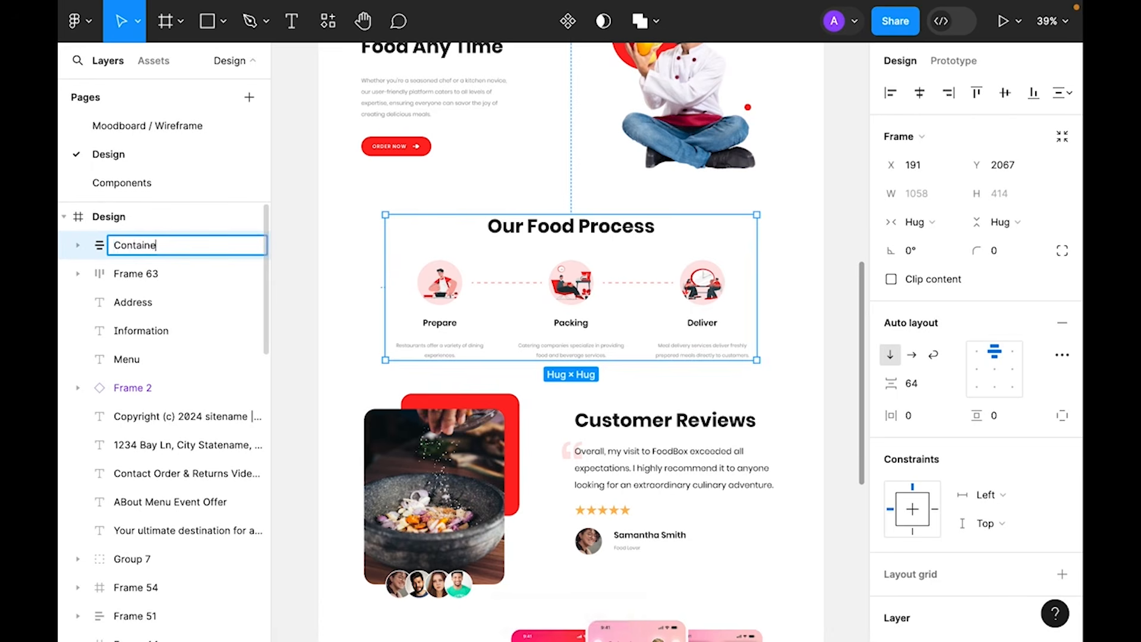
text(r)
key(Return)
- Wrap the Our Food Process Container in an auto layout frame with 0 horizontal and vertical padding, named Process
key(shift+a)
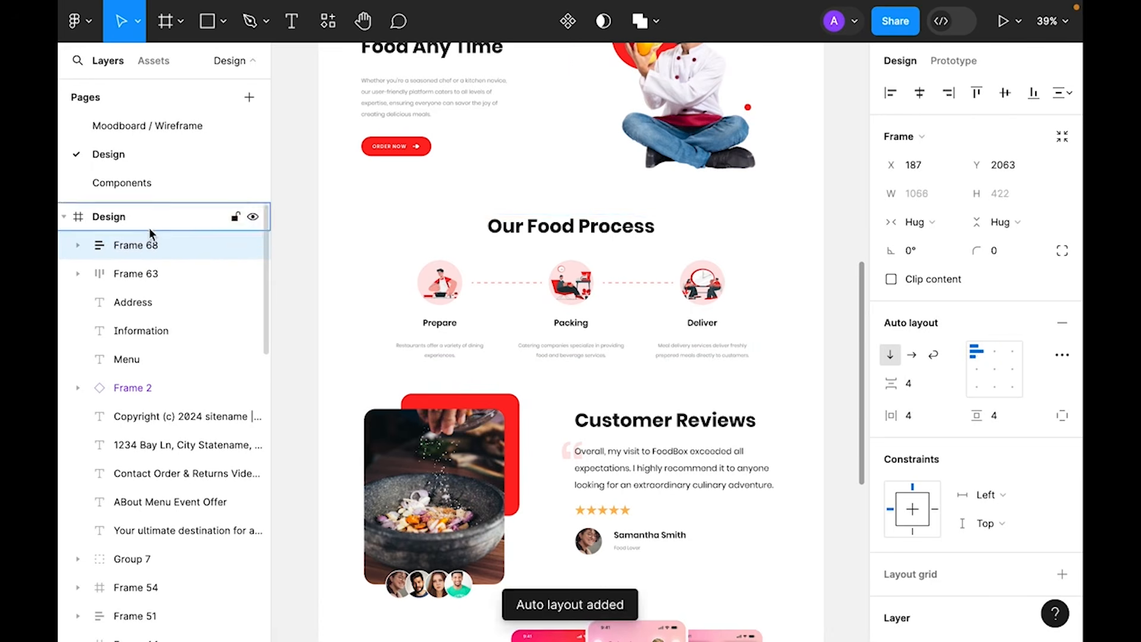
click(916, 421)
text(0)
key(Tab)
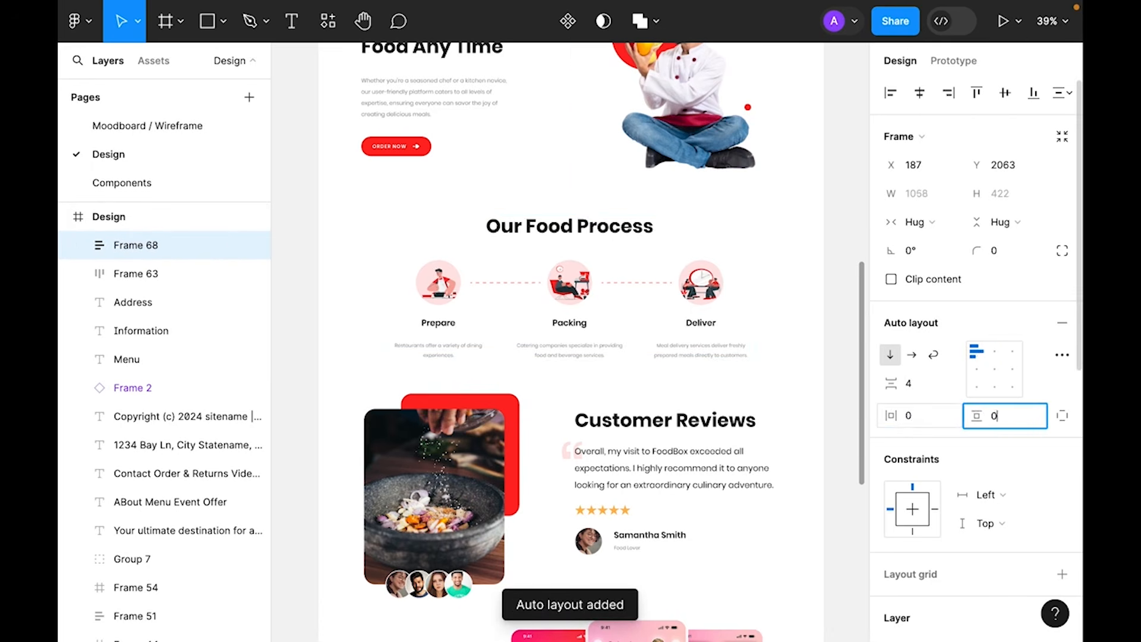
text(0)
key(Return)
double_click(141, 244)
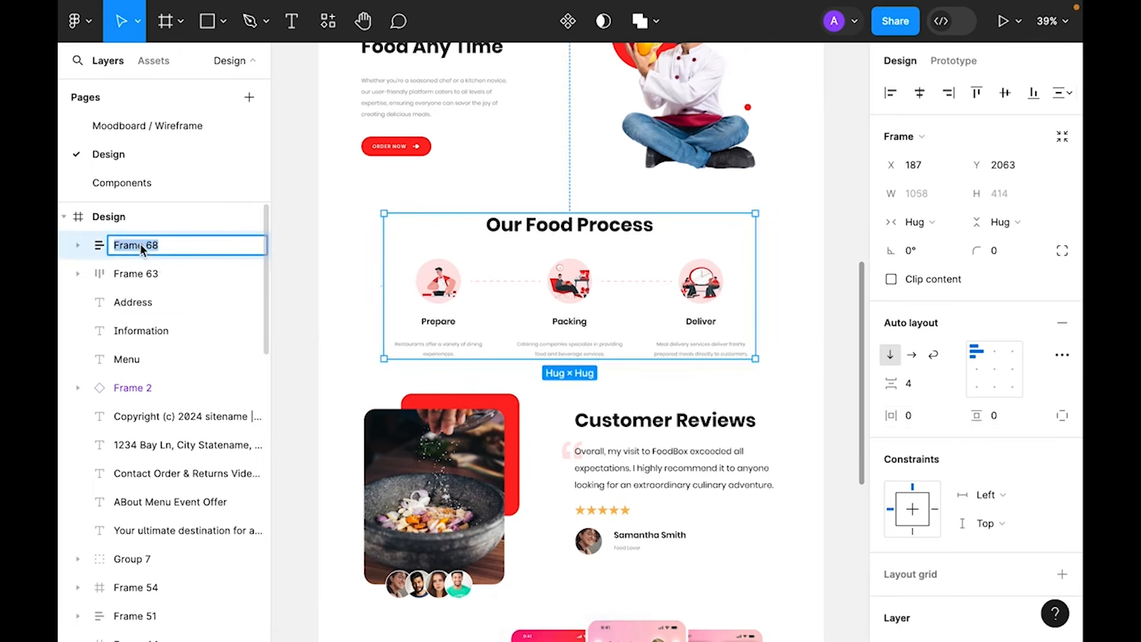
text(Proc)
key(Return)
click(815, 315)
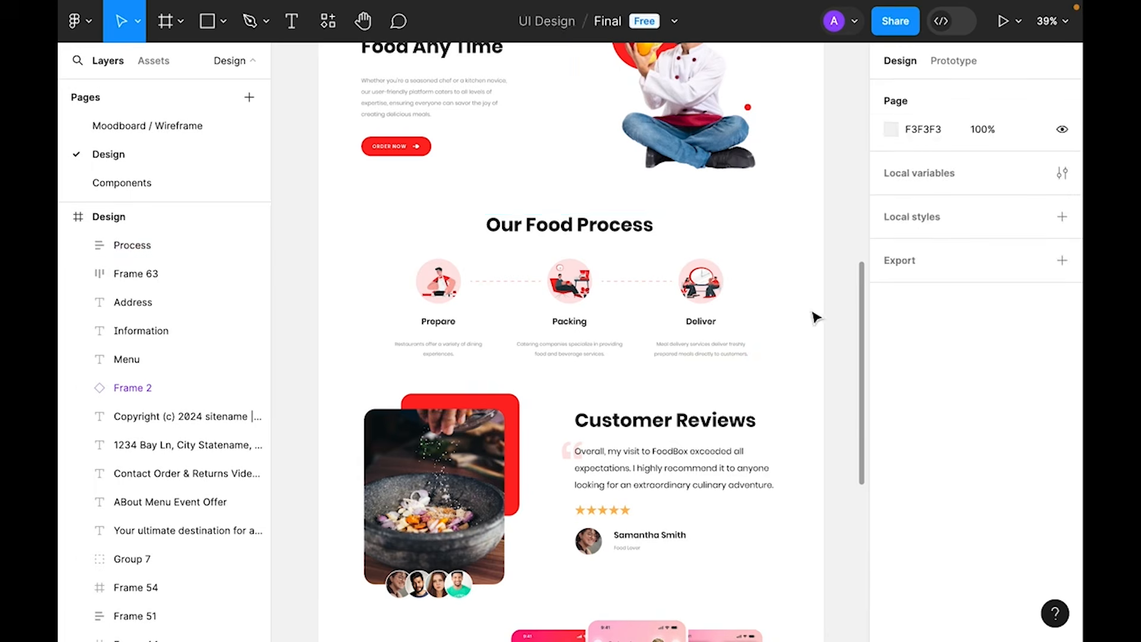
- Collapse the Content, Categories and Hero frames in the layer list
click(643, 294)
scroll(643, 294, up, 3)
click(620, 217)
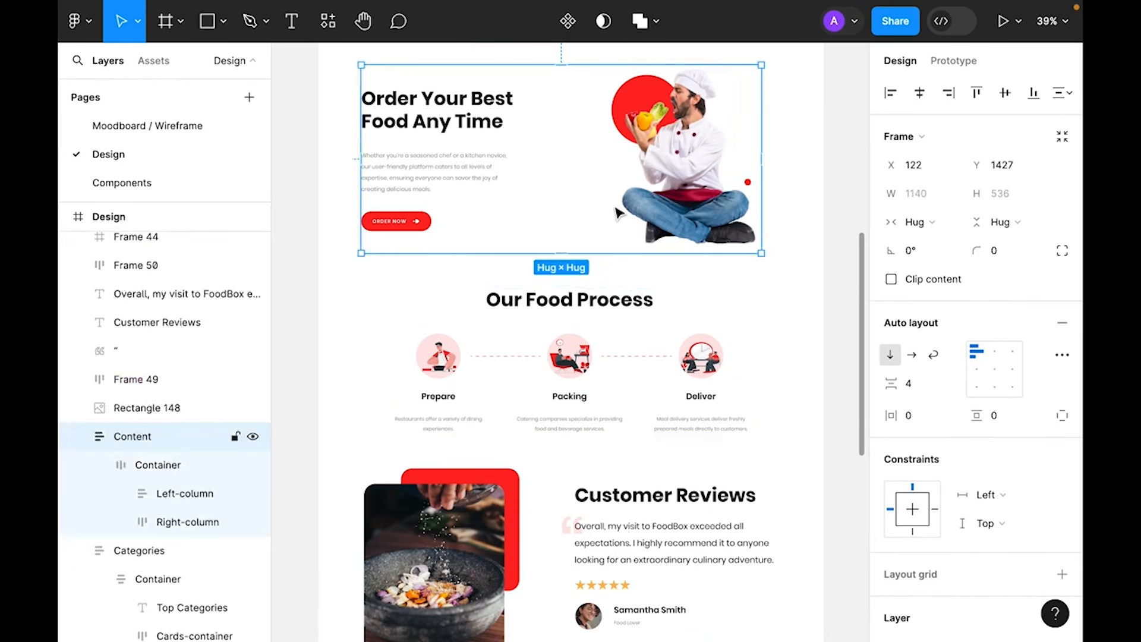
click(78, 436)
scroll(601, 275, up, 3)
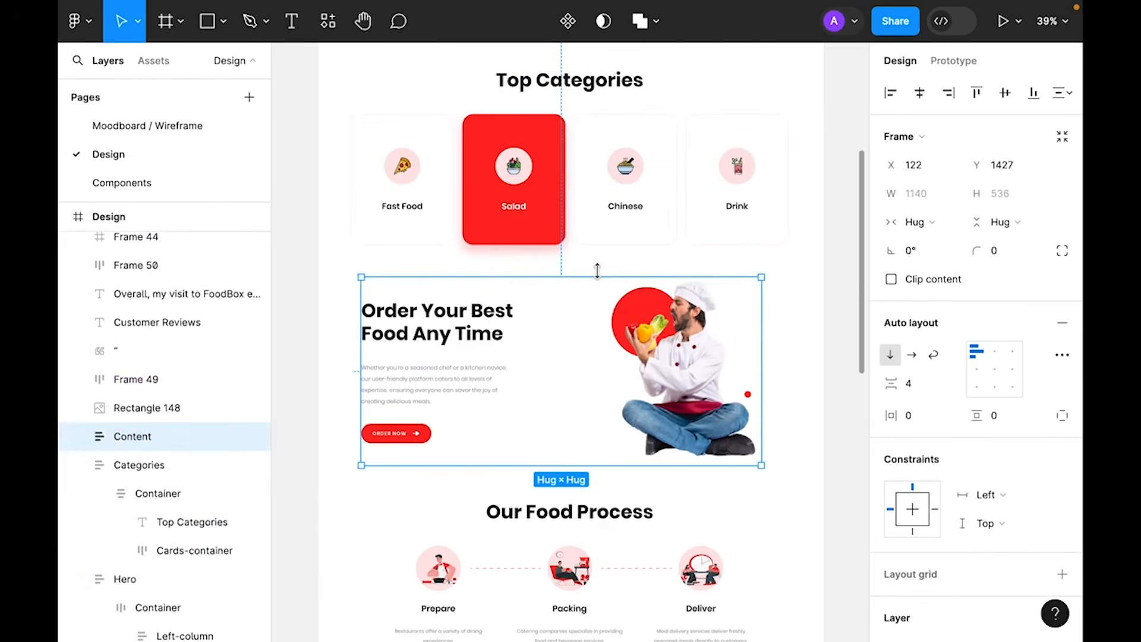
click(562, 211)
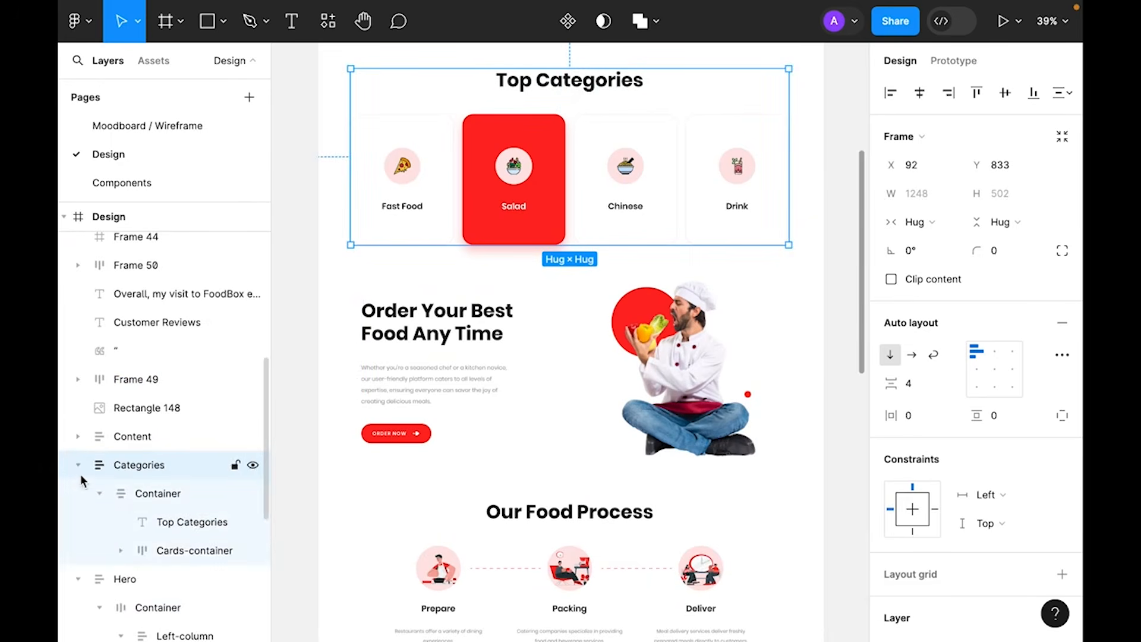
click(78, 465)
scroll(591, 202, up, 3)
click(591, 209)
scroll(591, 210, up, 1)
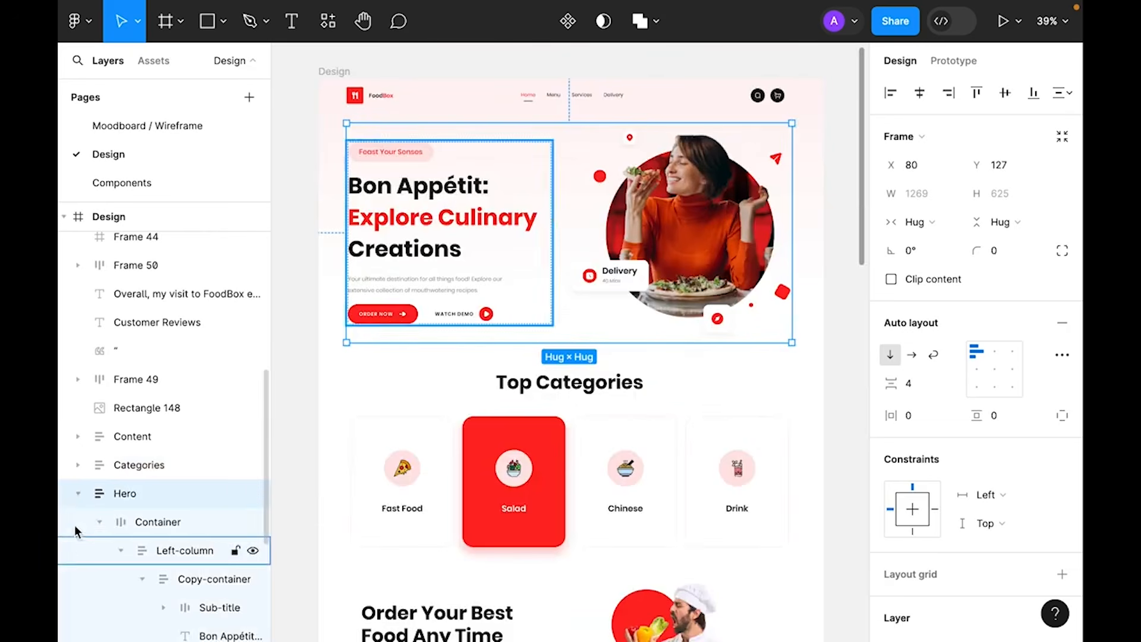
click(78, 494)
click(522, 101)
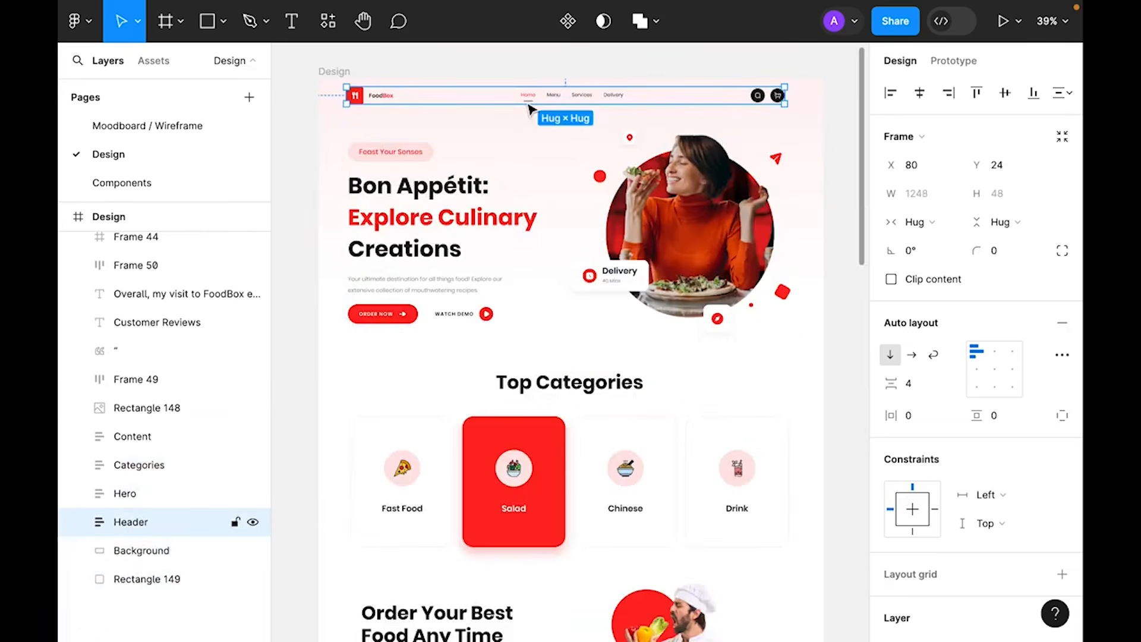
scroll(149, 333, up, 3)
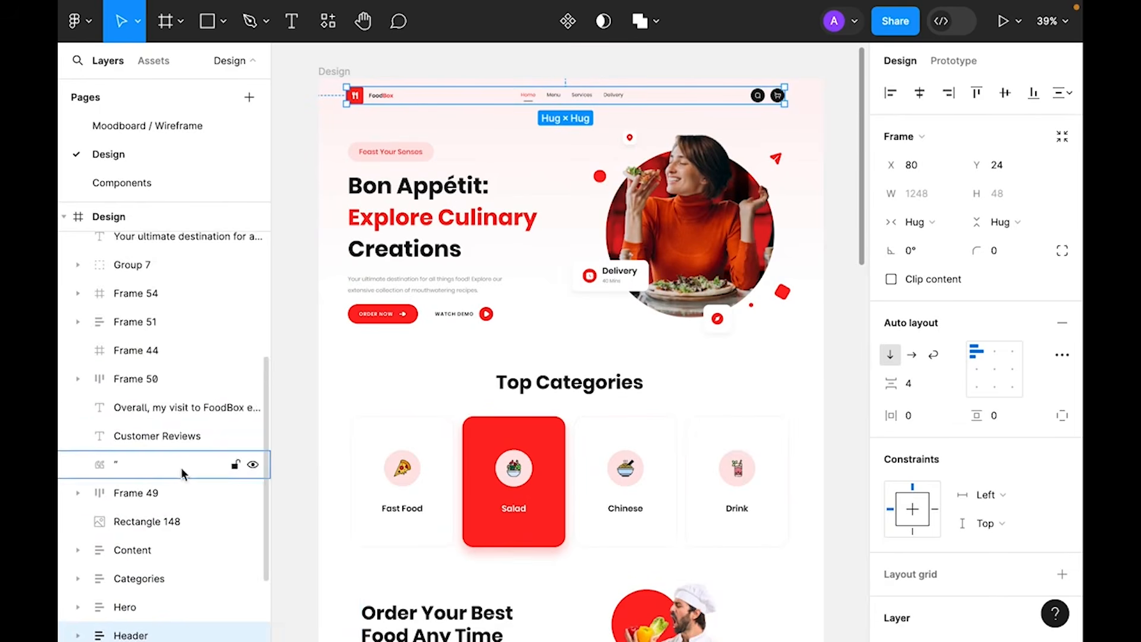
- Combine the Customer Reviews food photo, red rectangle and avatar row in one auto layout frame
scroll(589, 404, down, 12)
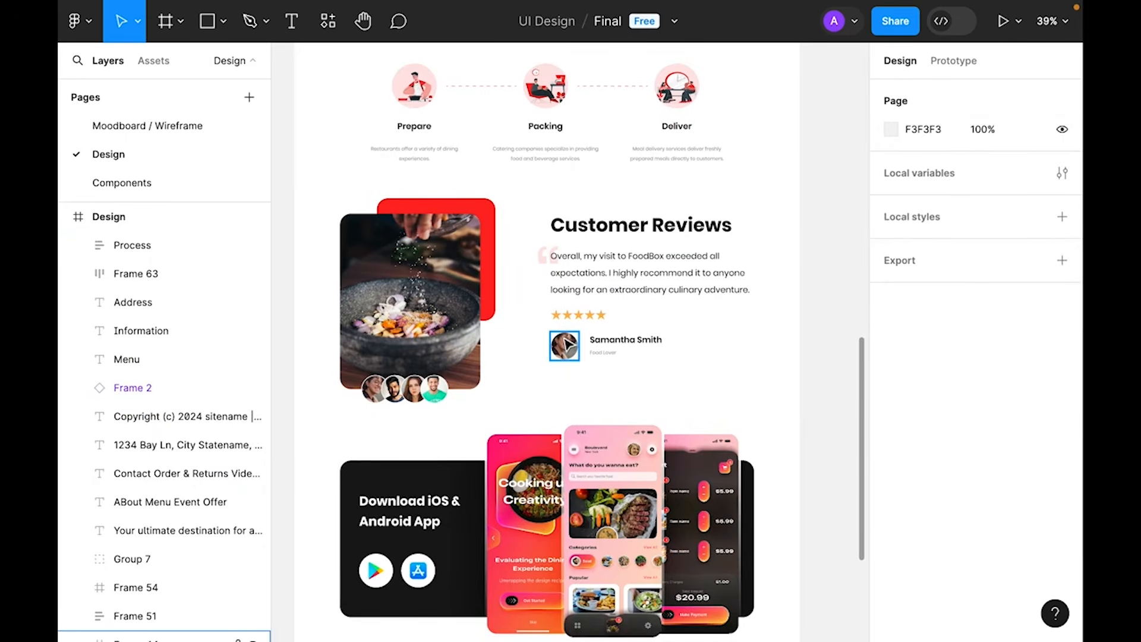
drag(331, 206, 374, 392)
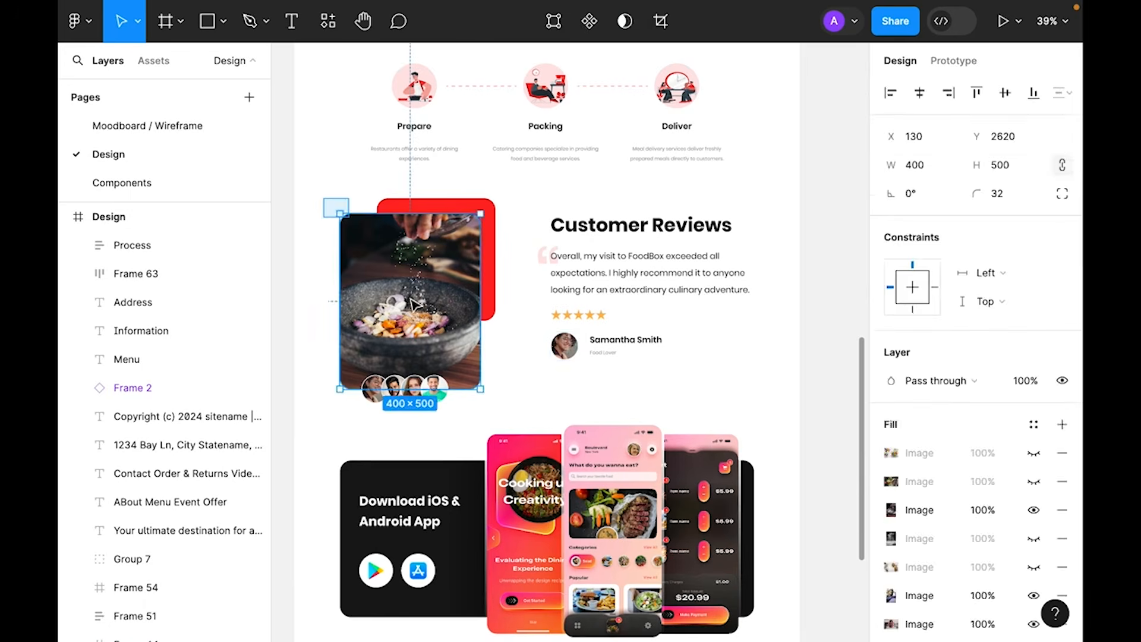
key(shift+a)
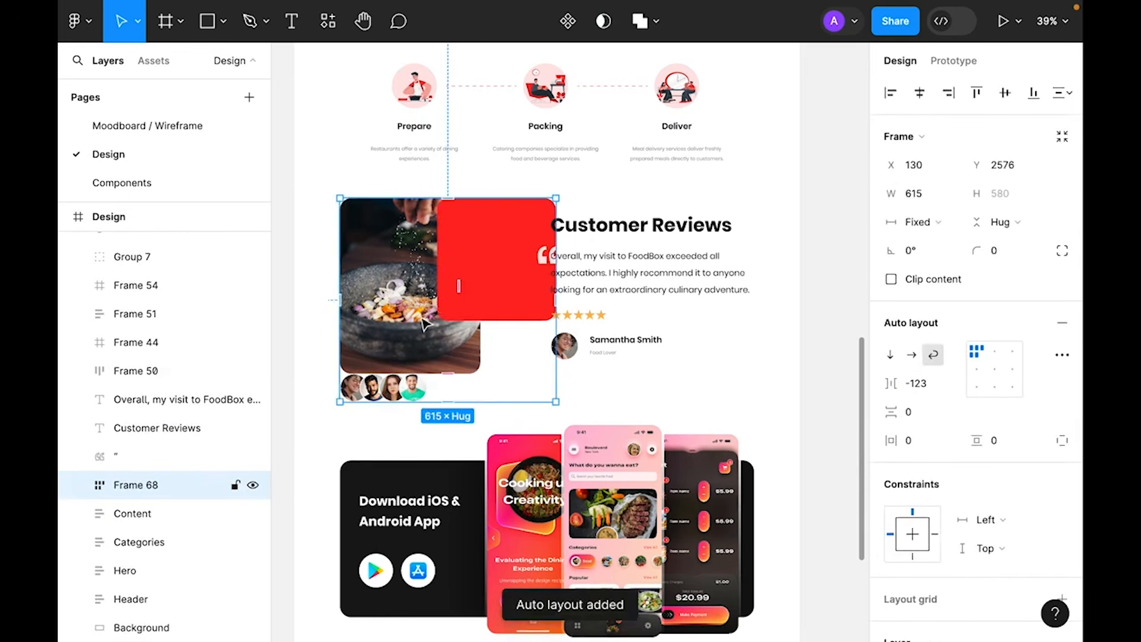
- Give the red rectangle absolute position, move it behind the food photo in the layer order and place it at X 103, Y -40
double_click(507, 259)
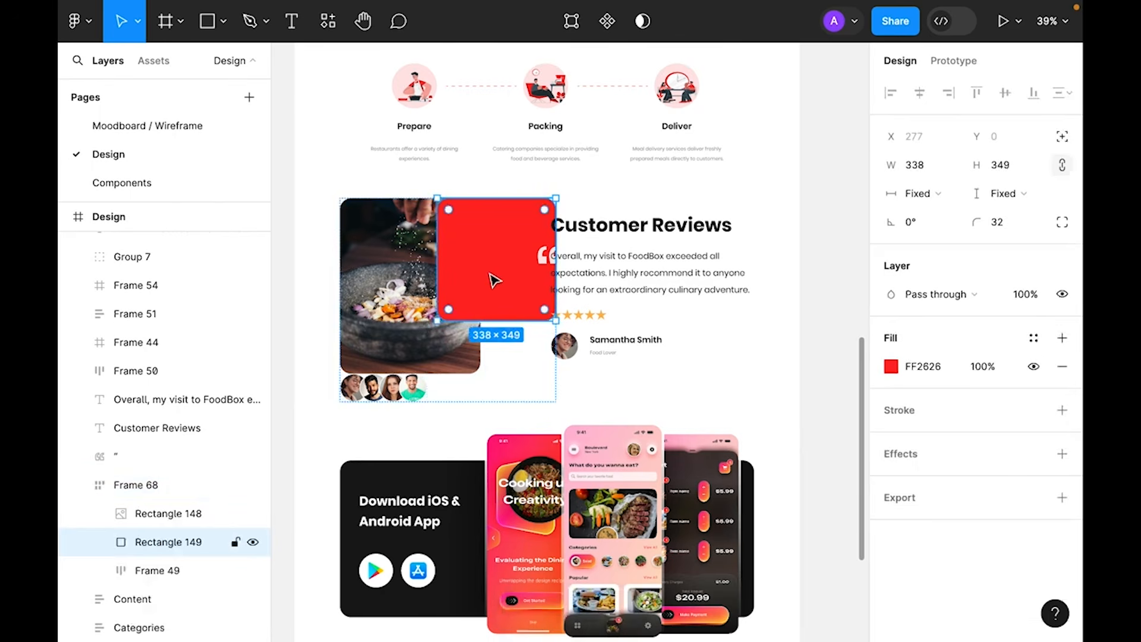
click(1062, 136)
drag(164, 571, 181, 502)
drag(512, 272, 453, 264)
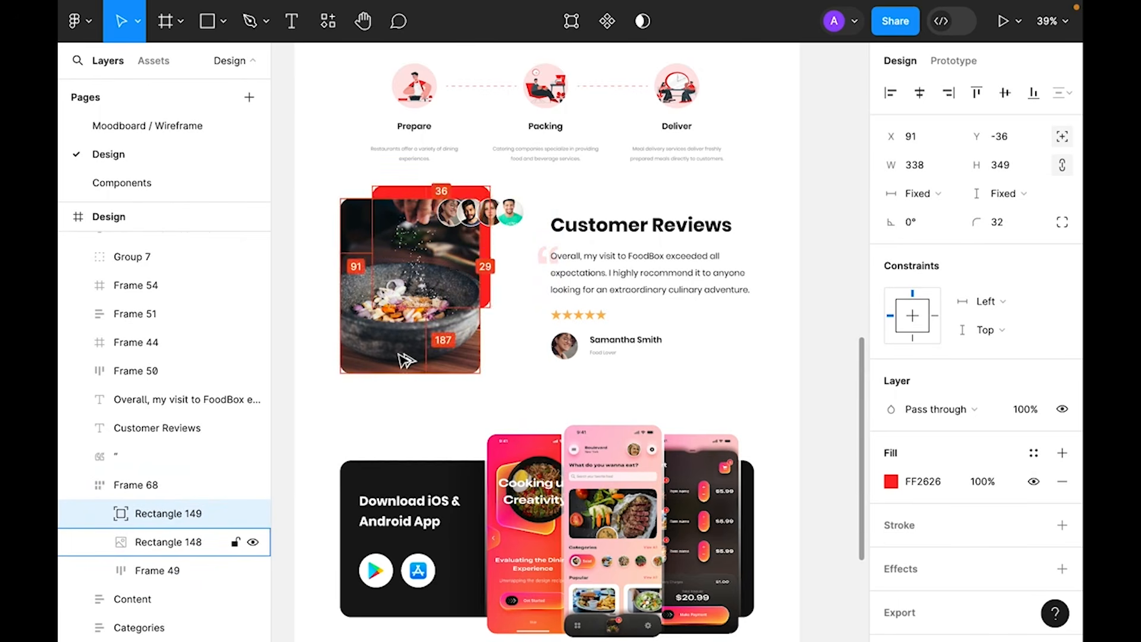
key(Up)
key(Up)
key(Up)
key(Up)
key(Right)
key(Right)
key(Right)
key(Right)
key(Right)
key(Right)
key(Right)
key(Right)
key(Right)
key(Right)
key(Right)
key(Right)
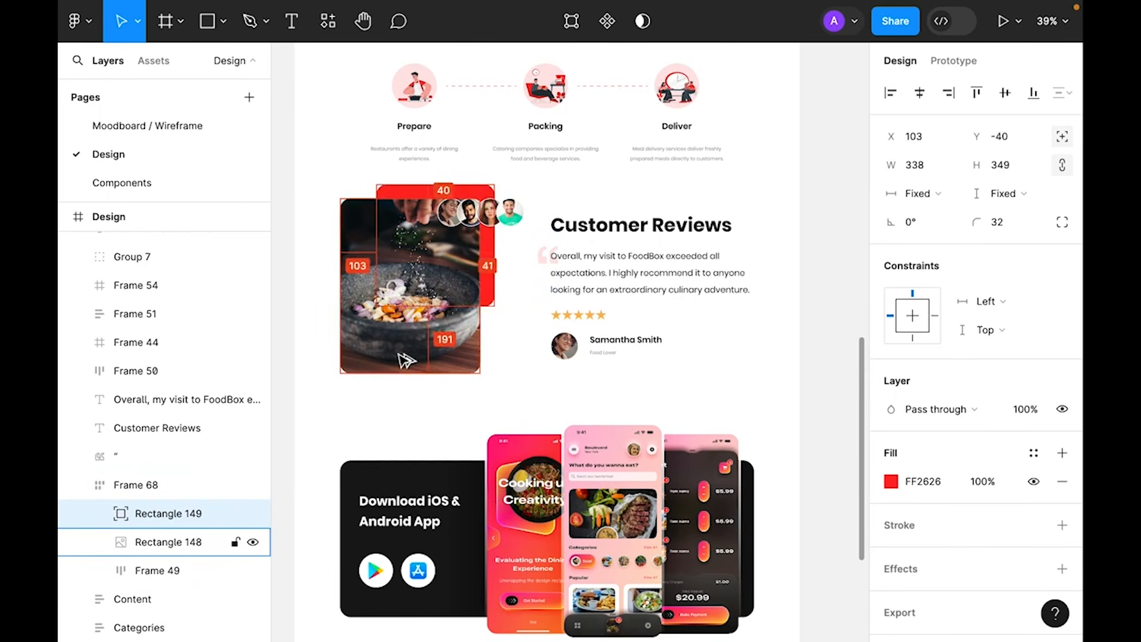
- Give the avatar row absolute position, place it over the food photo's lower edge at X 23, Y 460, and rename it Avatars
click(515, 224)
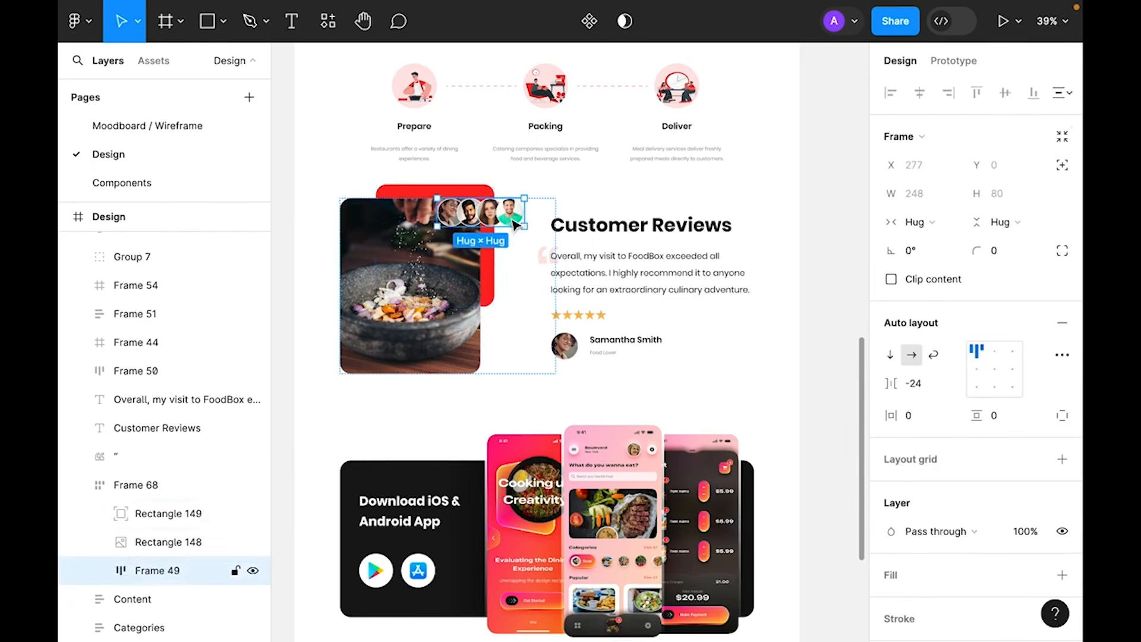
click(1062, 165)
drag(488, 215, 403, 380)
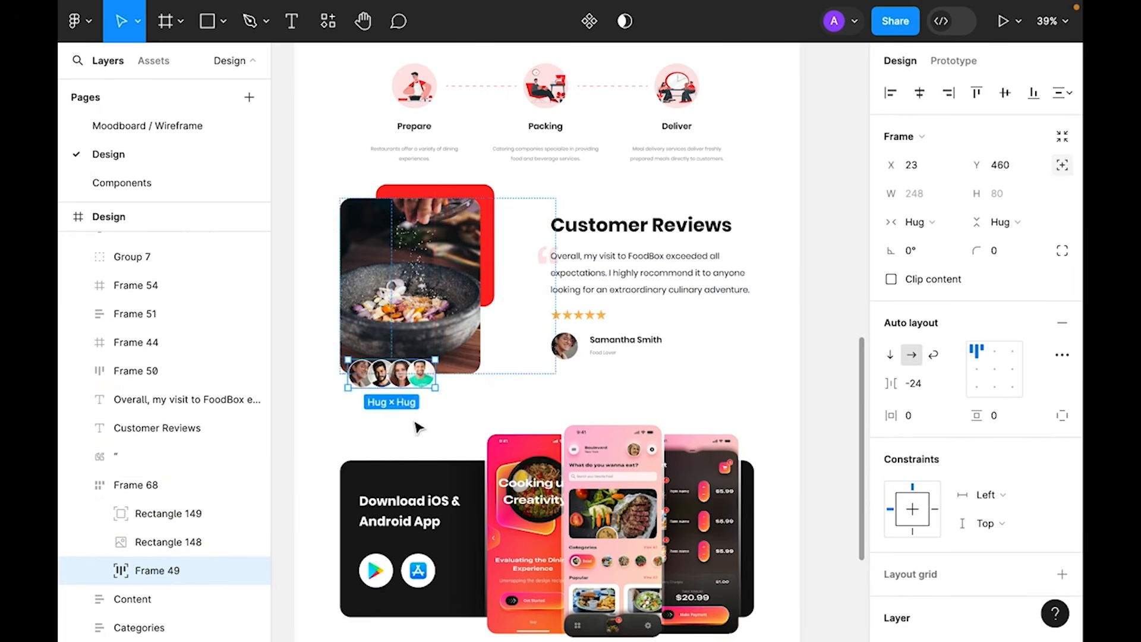
double_click(175, 572)
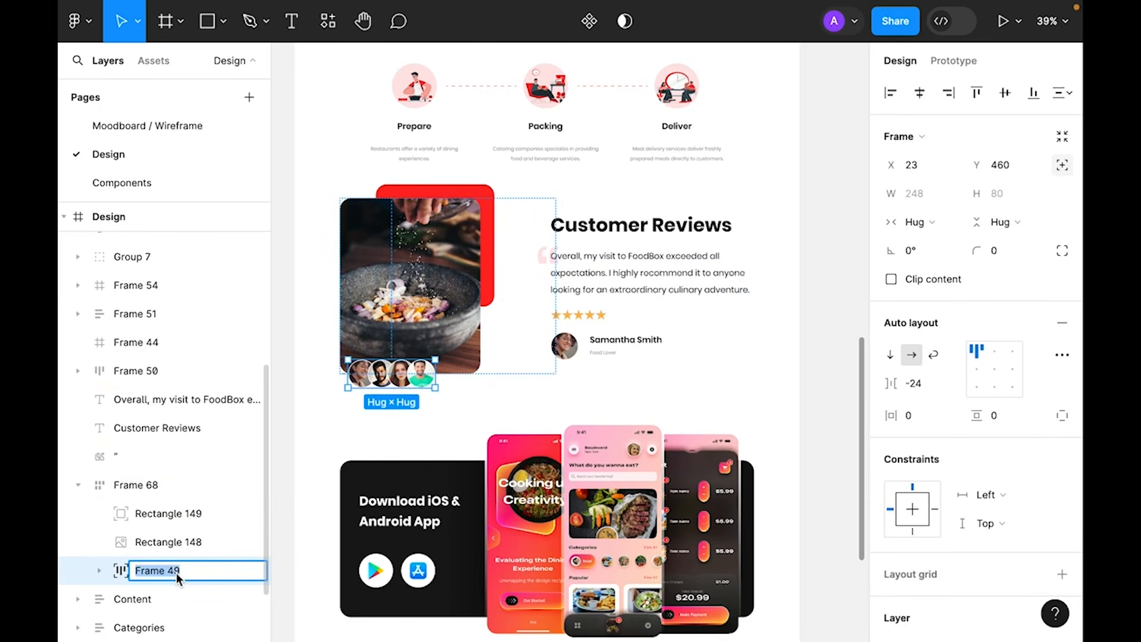
text(Avatars)
key(Return)
- Rename the food photo layer as Img and the red rectangle behind it as Red-rec
click(376, 273)
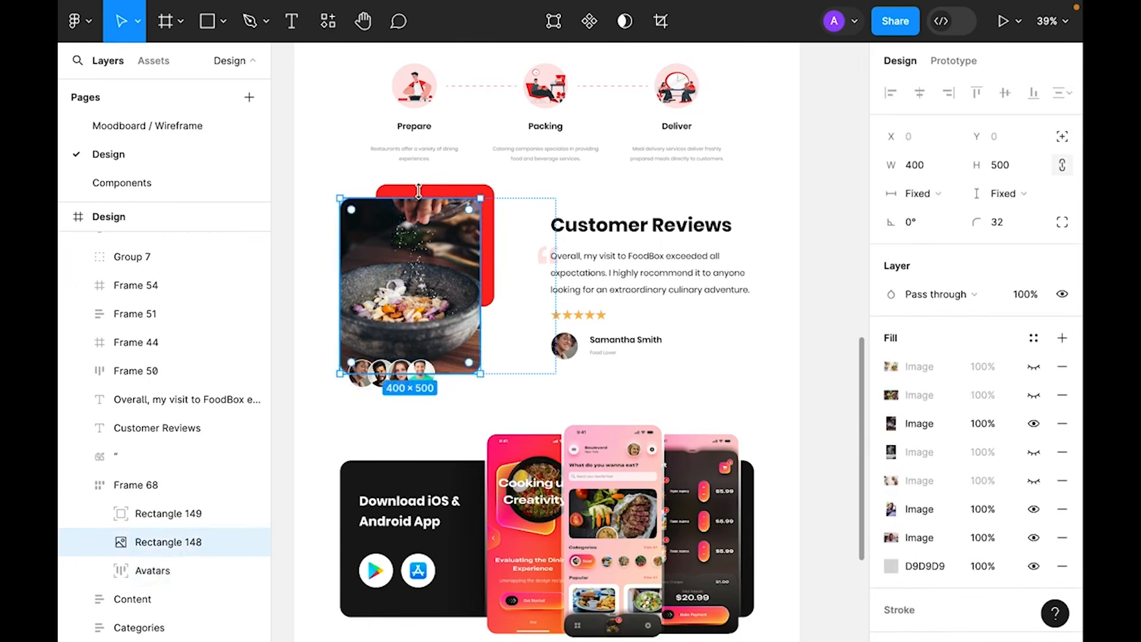
double_click(171, 543)
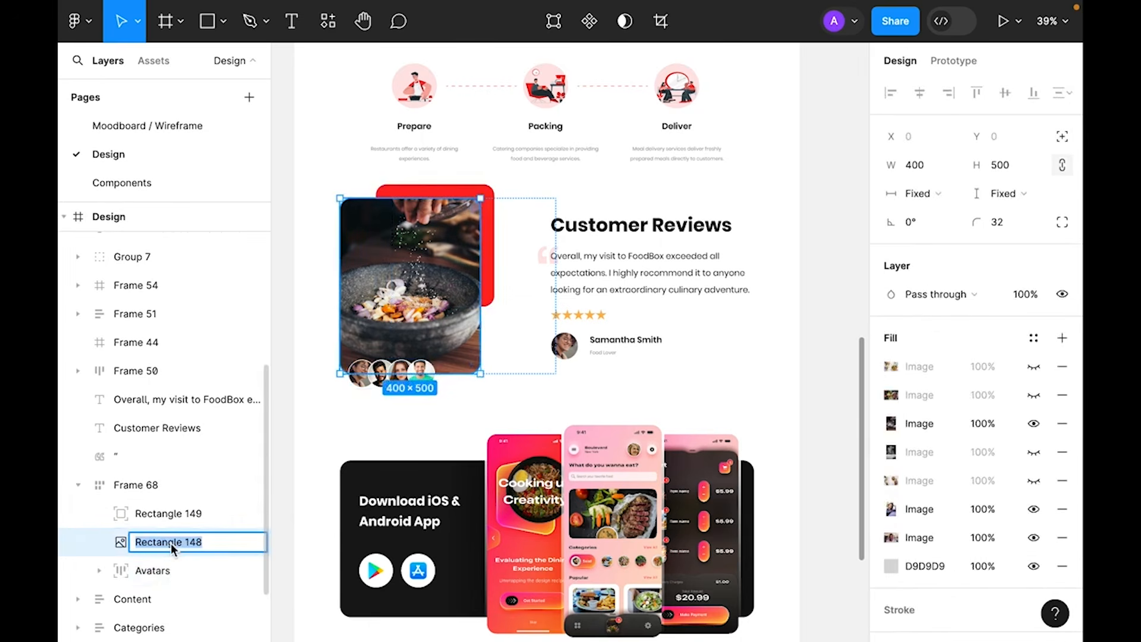
text(IMg)
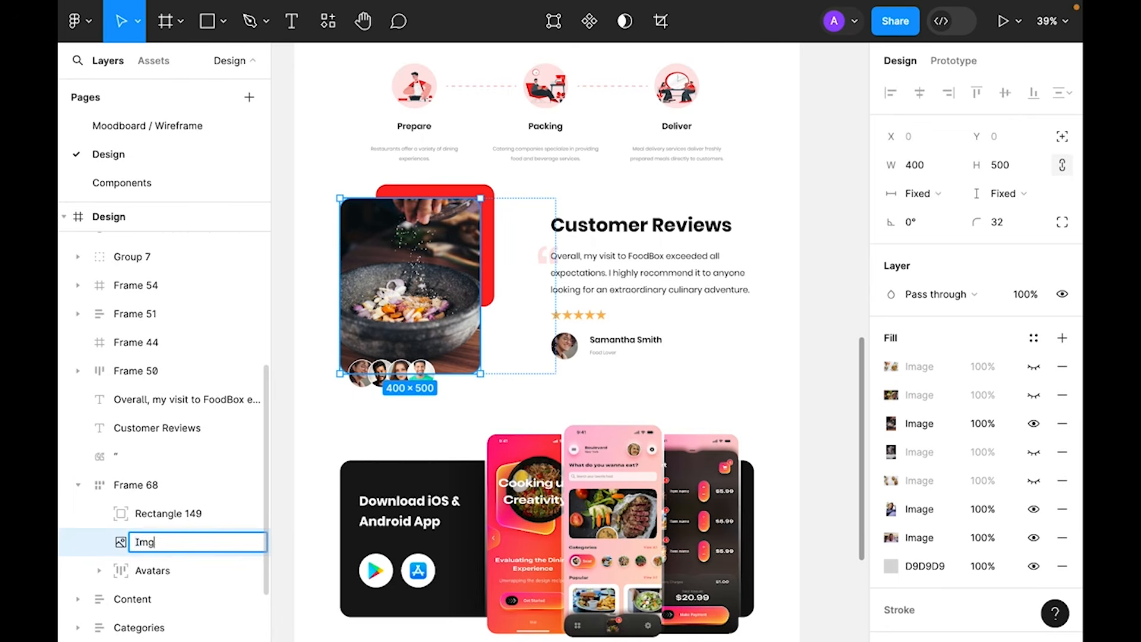
key(Return)
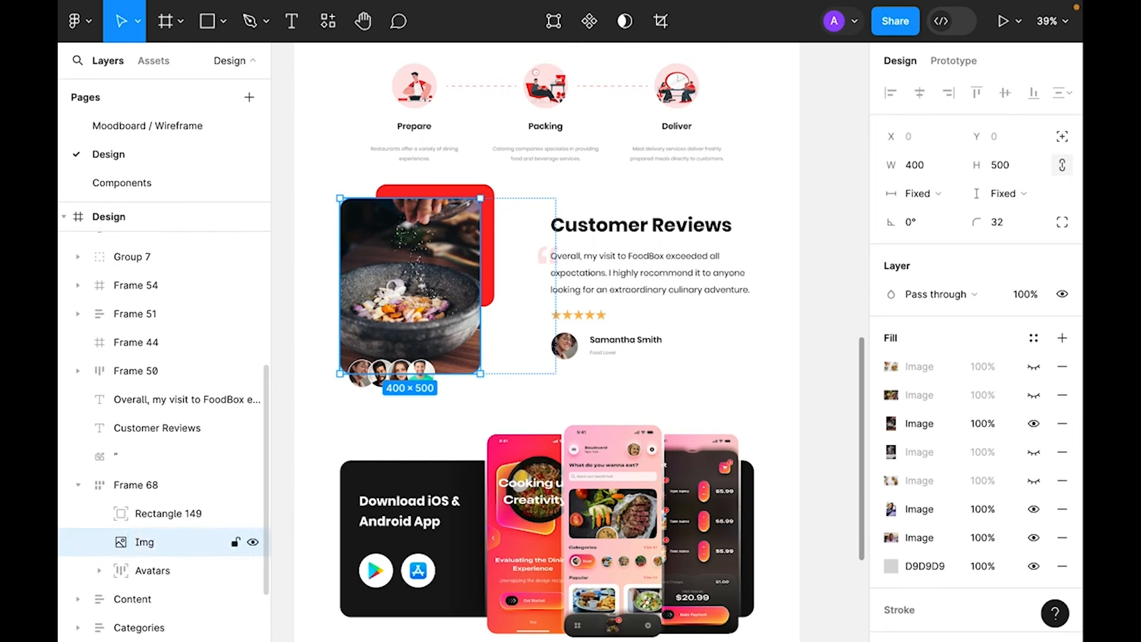
double_click(173, 512)
text(Red-rec)
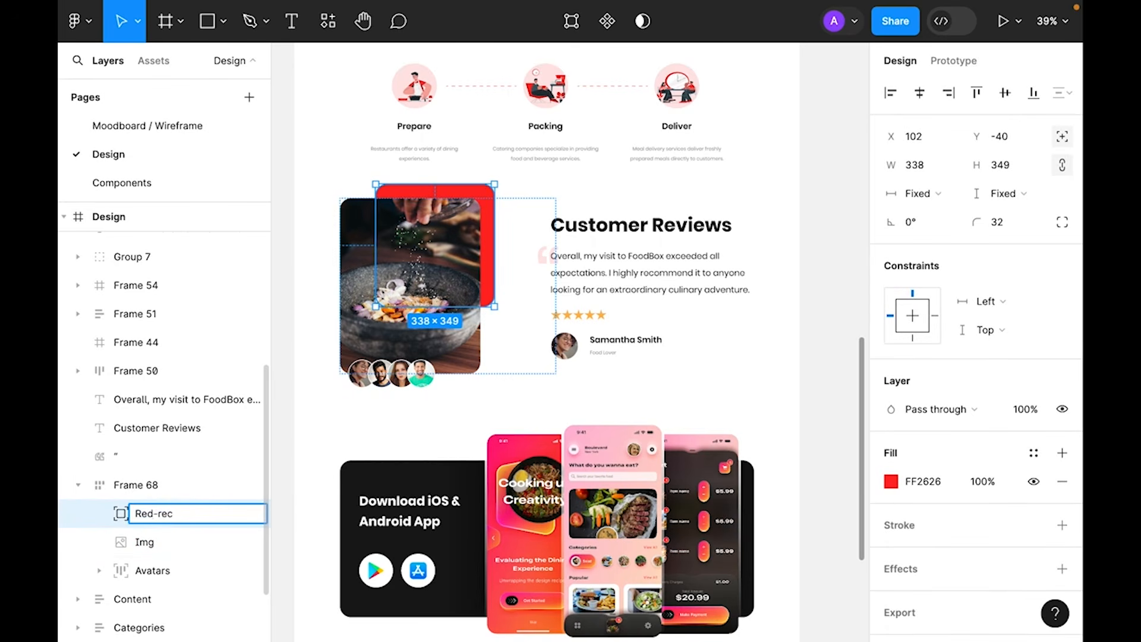
key(Return)
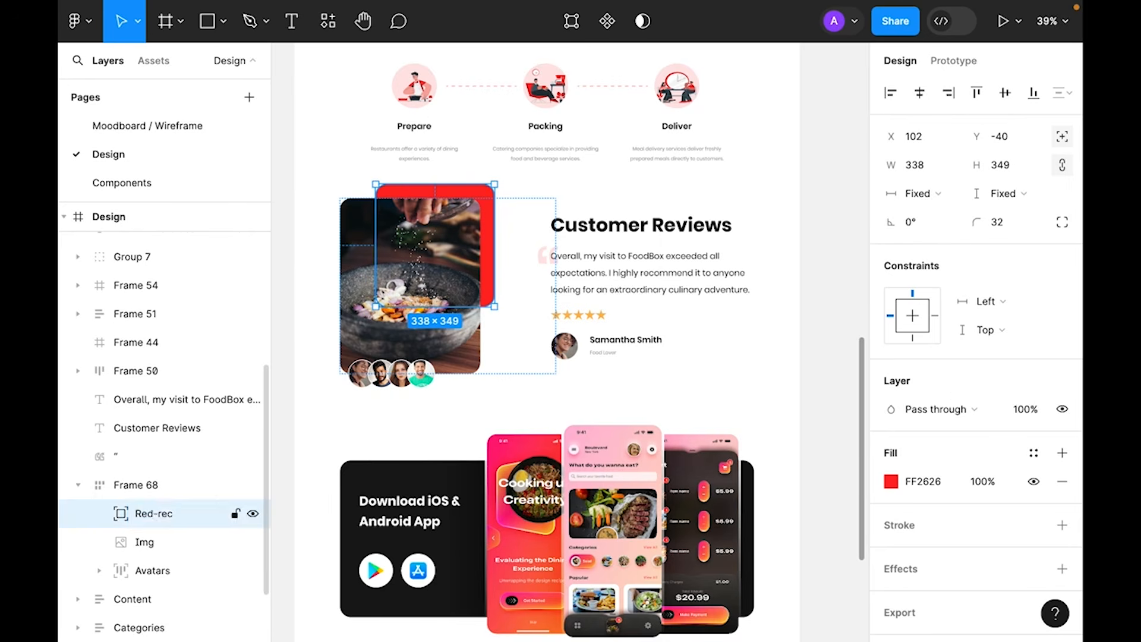
click(654, 382)
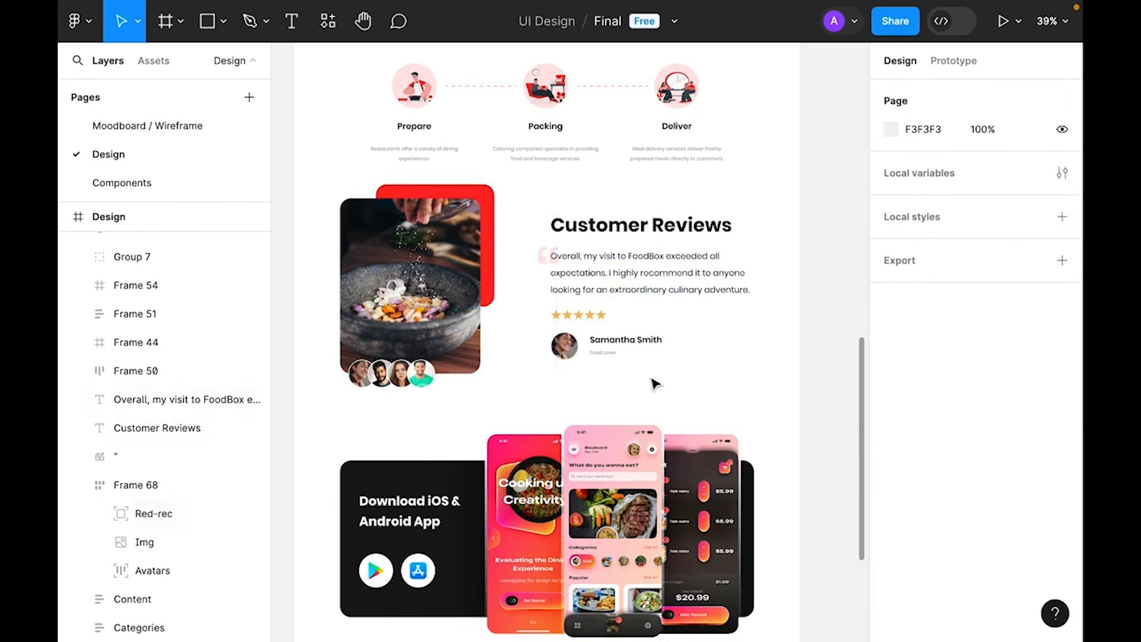
- Combine the reviewer's portrait and name text in an auto layout frame and rename it User-info
click(624, 342)
shift+click(571, 356)
key(shift+a)
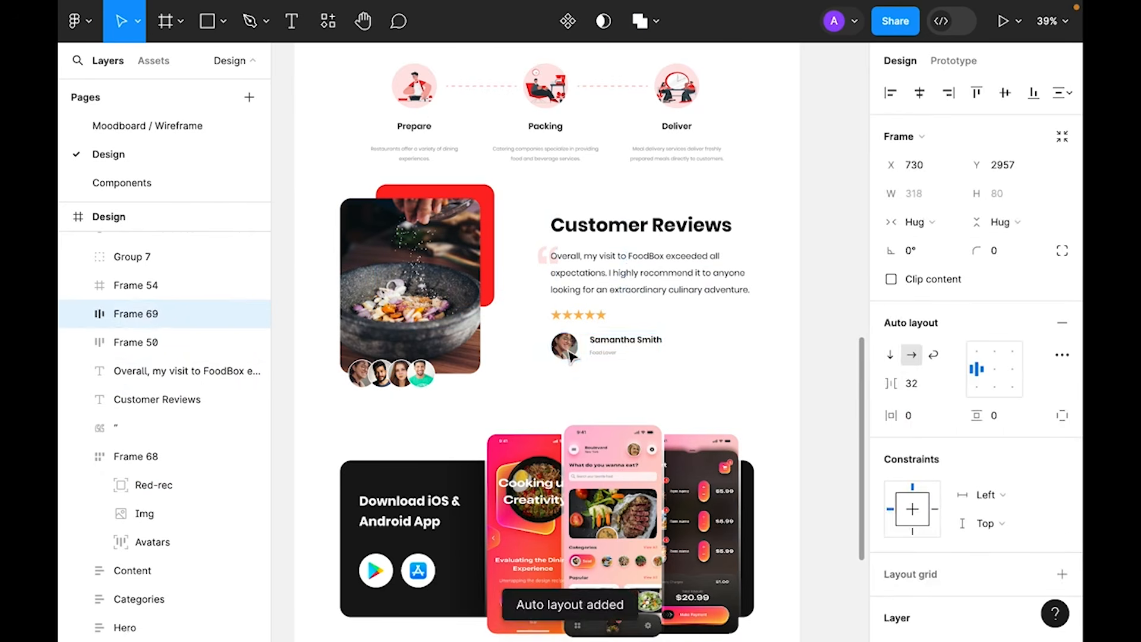
double_click(133, 313)
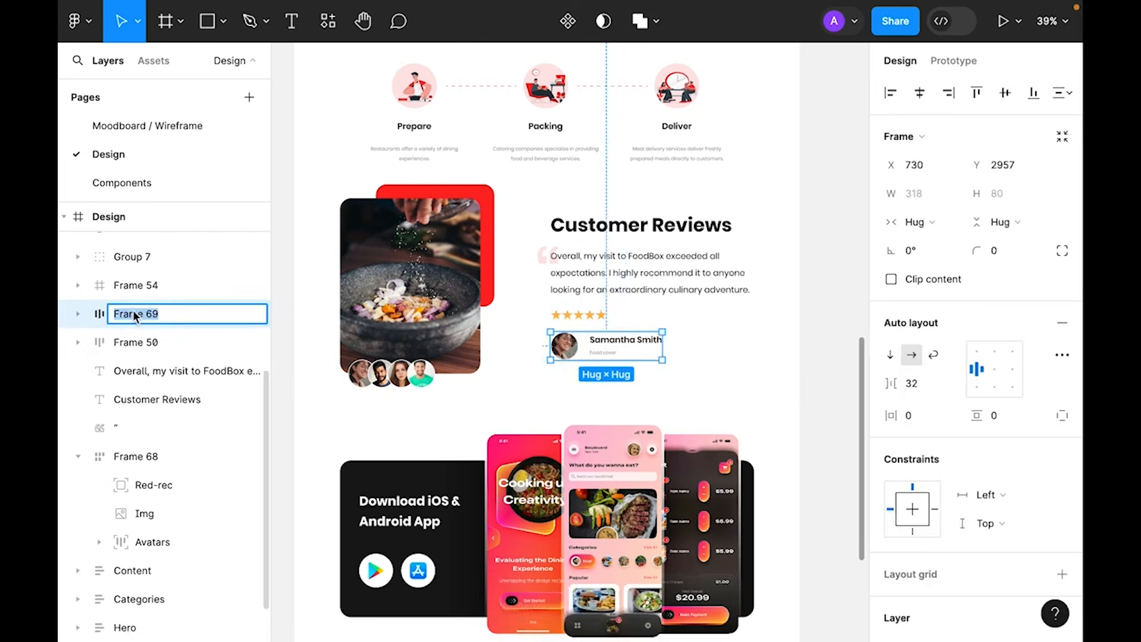
text(User)
key(Return)
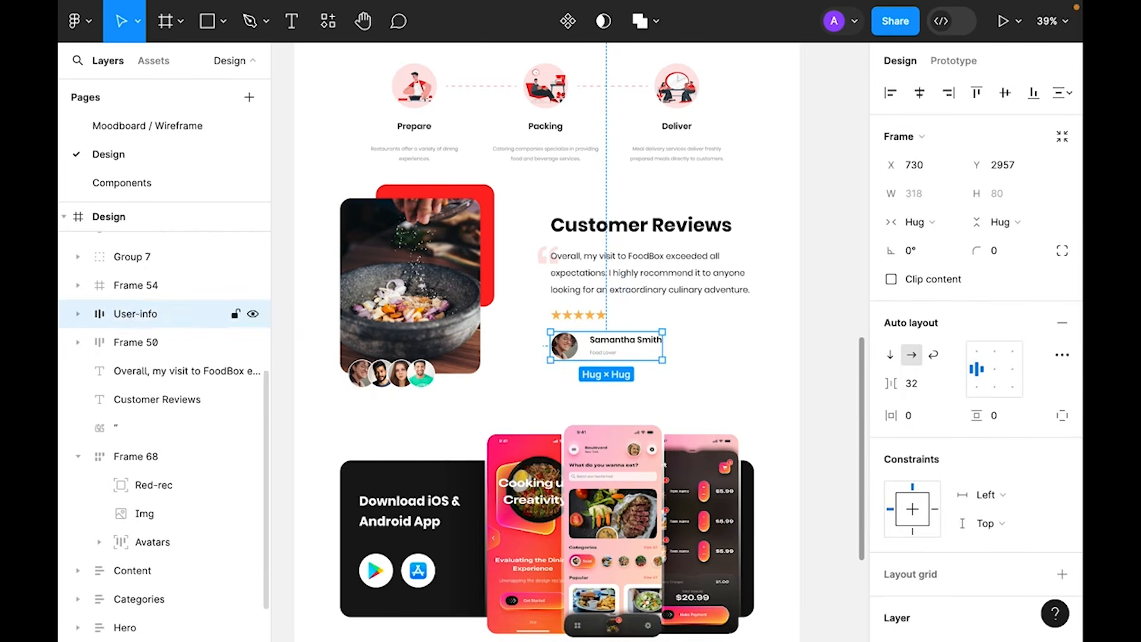
- Rename the star rating row in Customer Reviews as Stars
click(575, 314)
double_click(151, 342)
text(Stars)
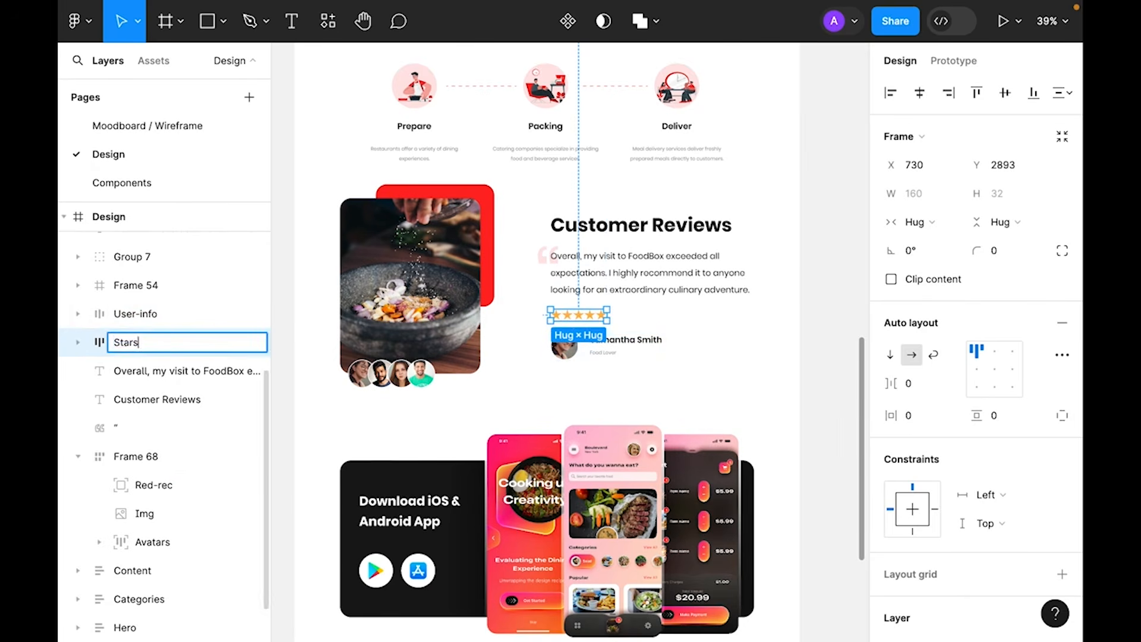
key(Return)
- Combine the Customer Reviews heading, quote mark, review text, stars and reviewer info in one auto layout frame
click(594, 272)
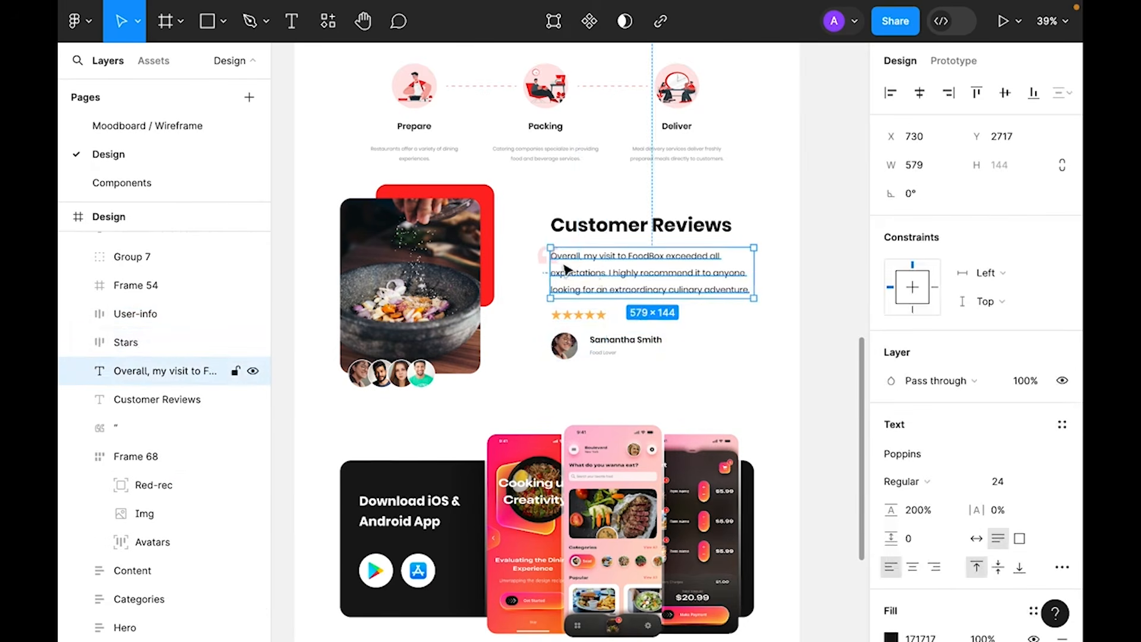
click(545, 266)
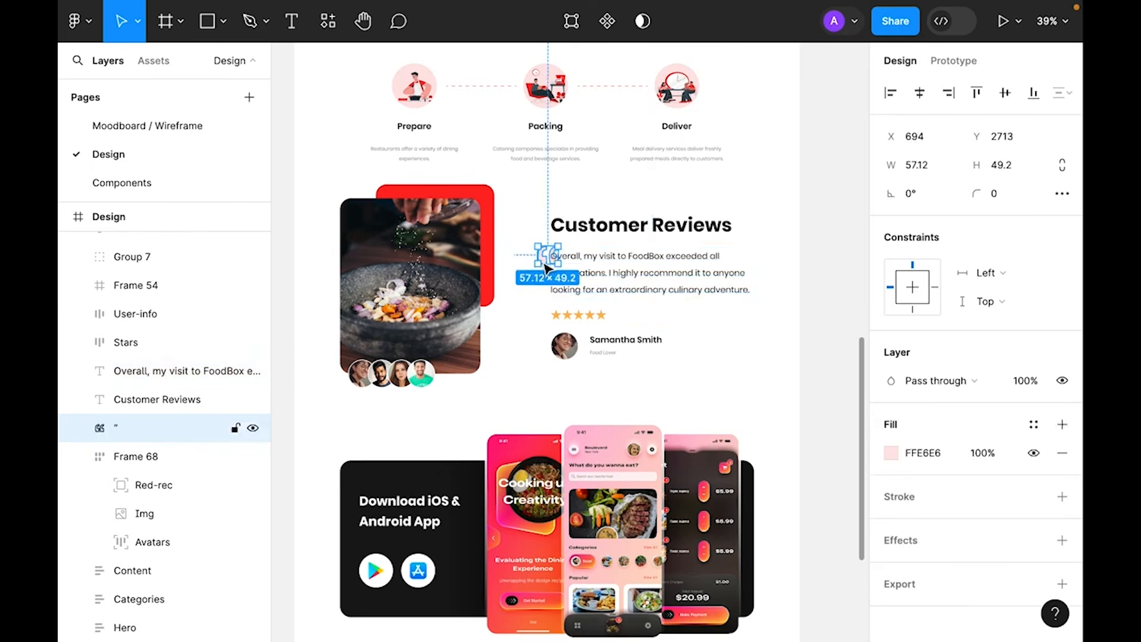
click(675, 281)
click(663, 226)
drag(706, 383, 562, 225)
key(shift+a)
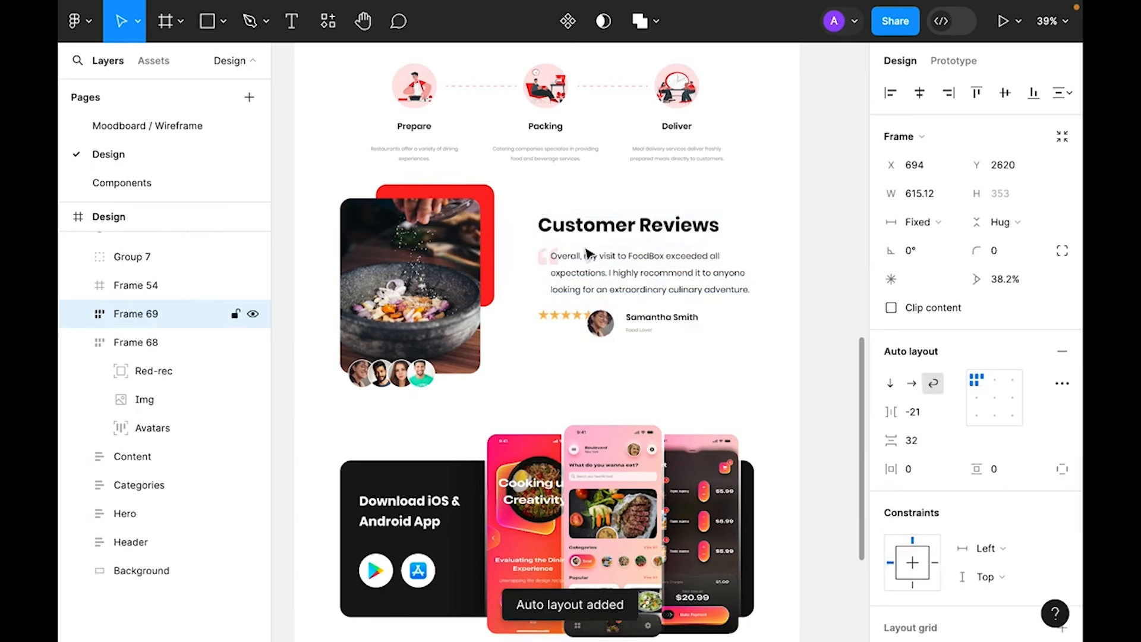
- Change the Customer Reviews text frame's auto layout to vertical with a gap of 32 between items
click(890, 382)
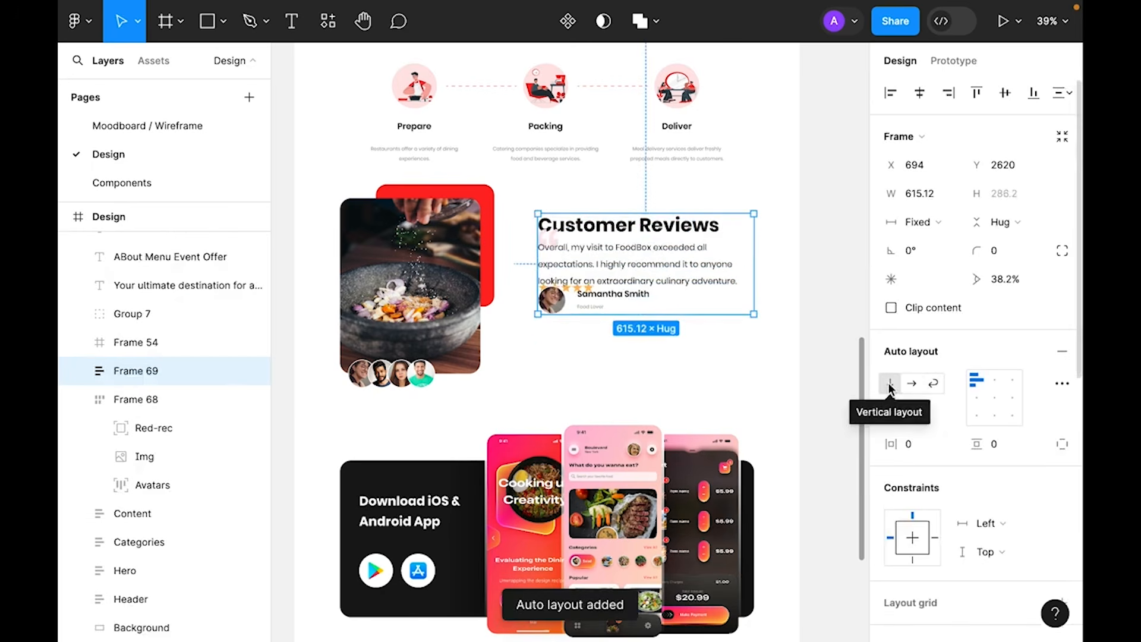
click(922, 414)
text(32)
key(Return)
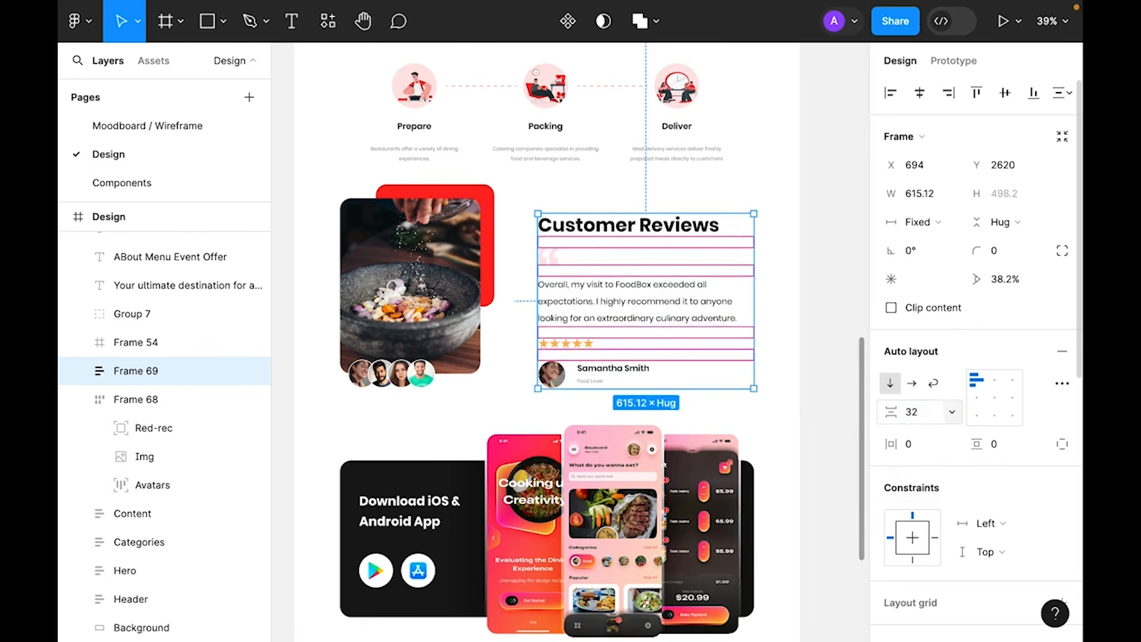
click(790, 287)
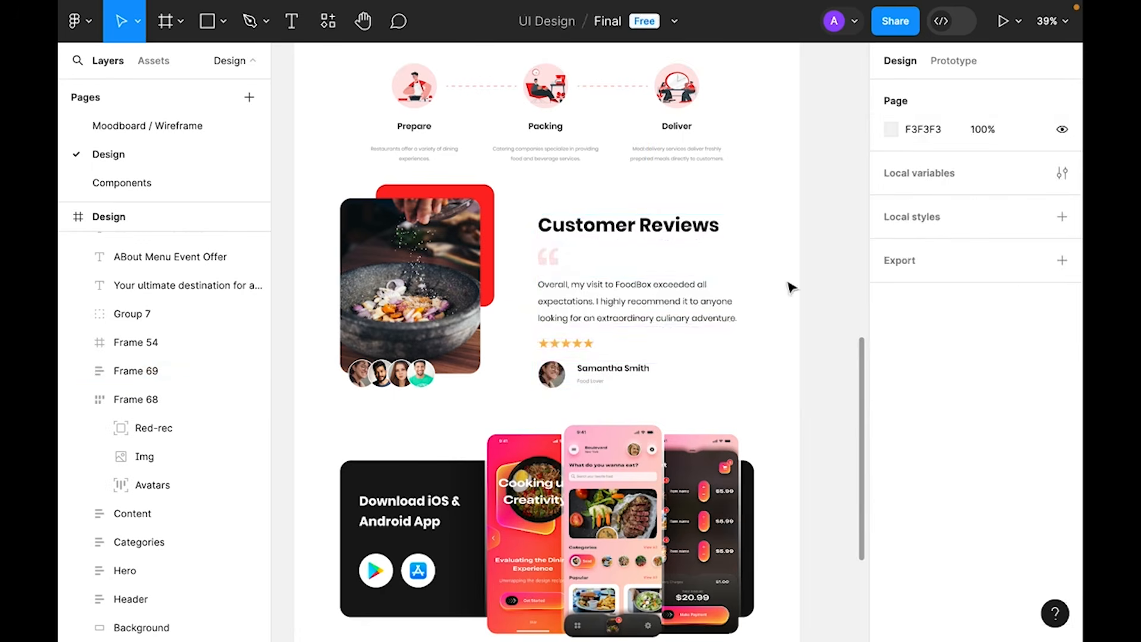
- Give the quotation mark absolute position, order it directly above the review text layer, and place it at X -40, Y 93
double_click(553, 264)
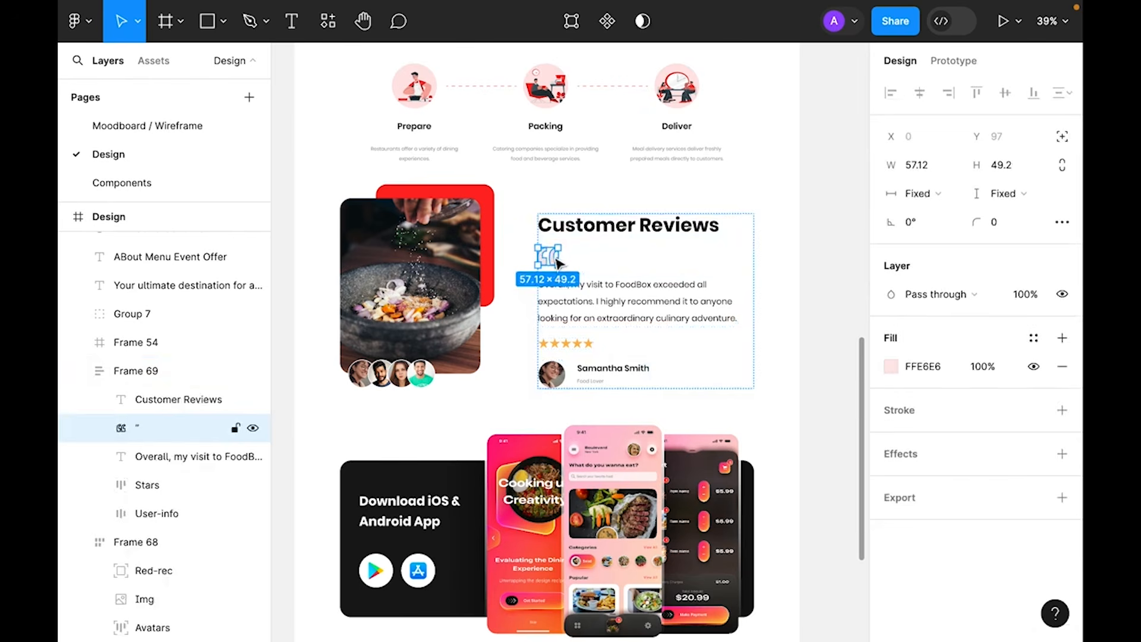
click(1062, 136)
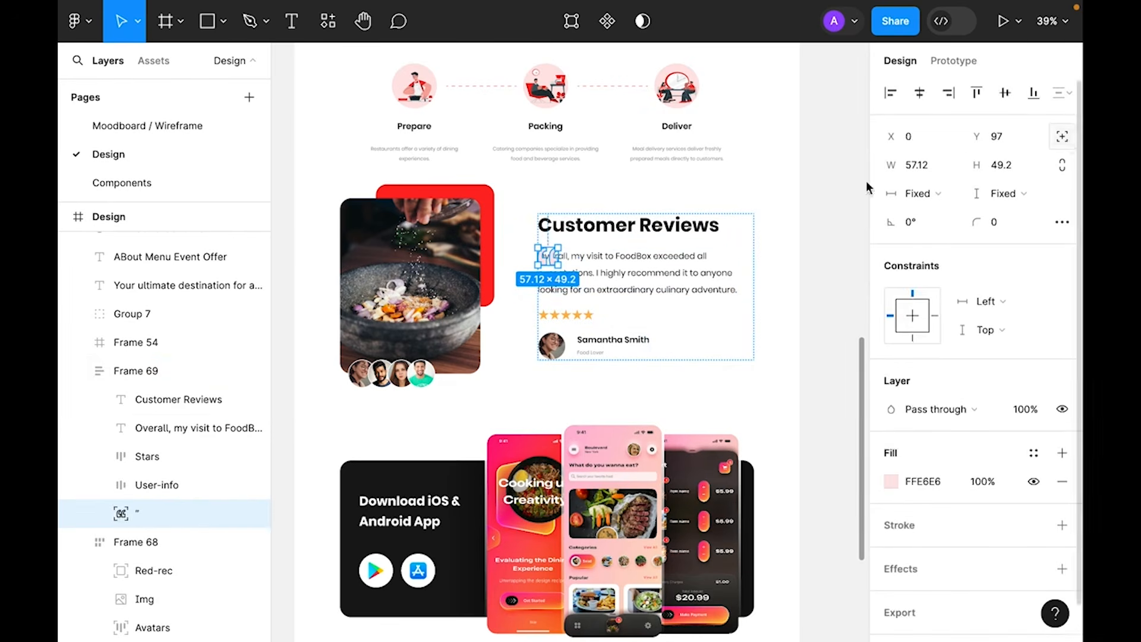
right_click(546, 264)
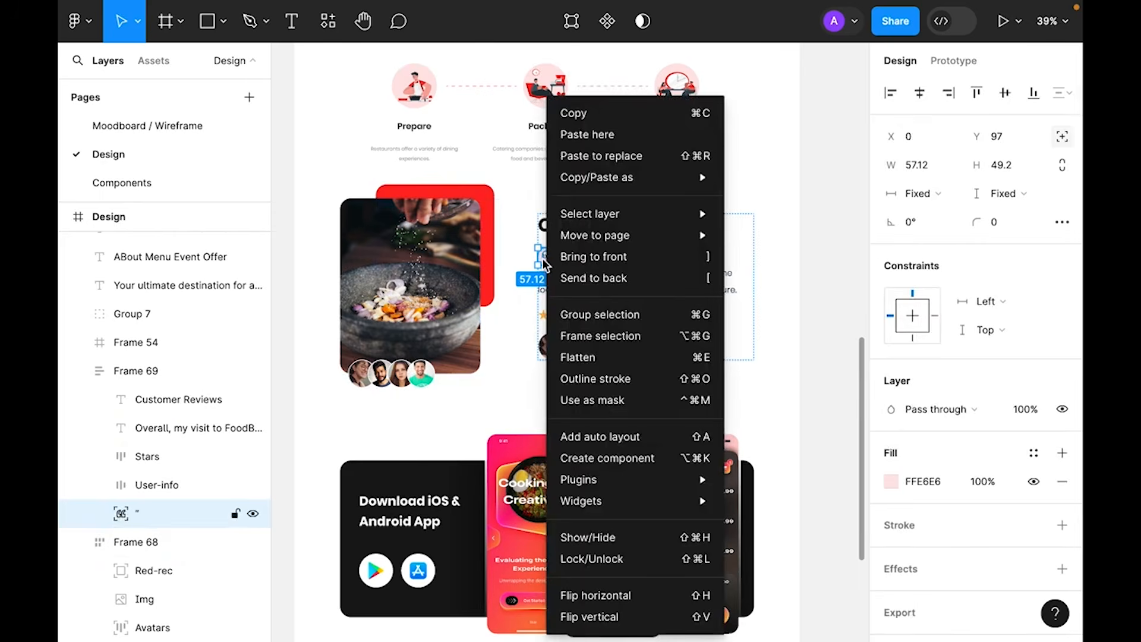
click(419, 312)
drag(138, 513, 157, 415)
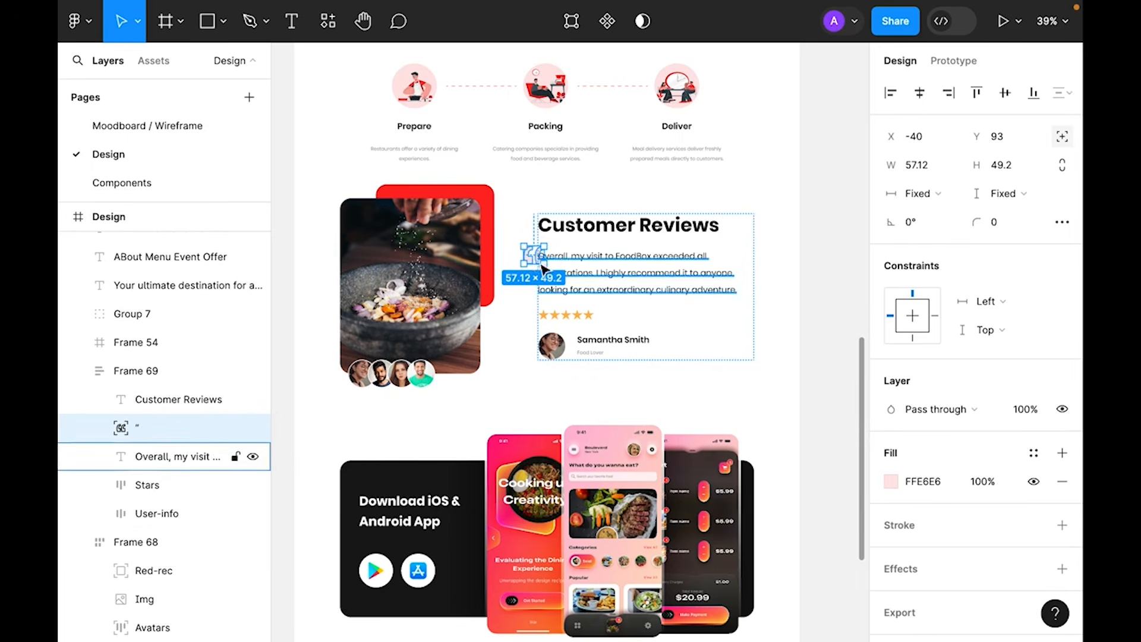
key(Escape)
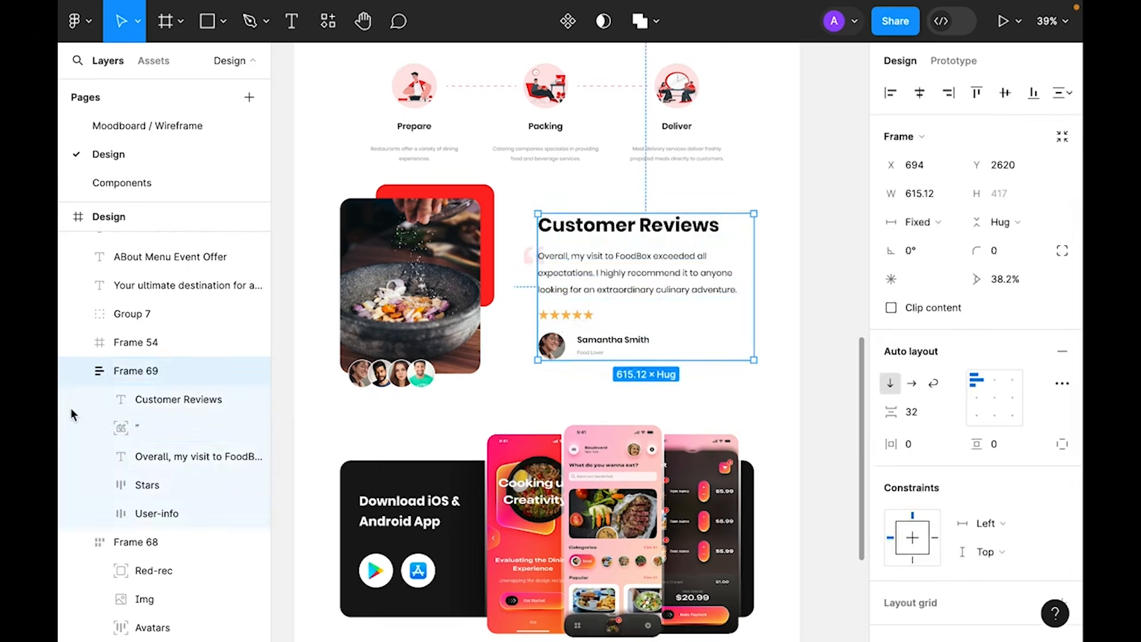
- Collapse the Customer Reviews text frame in the layer list and rename it Right-column
click(78, 371)
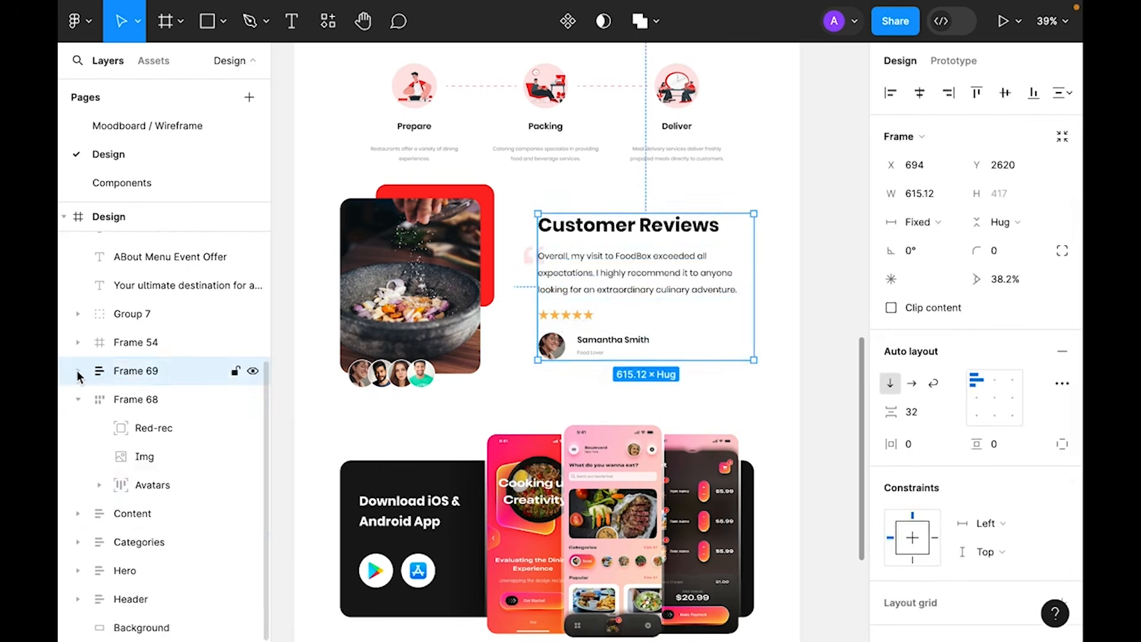
double_click(137, 371)
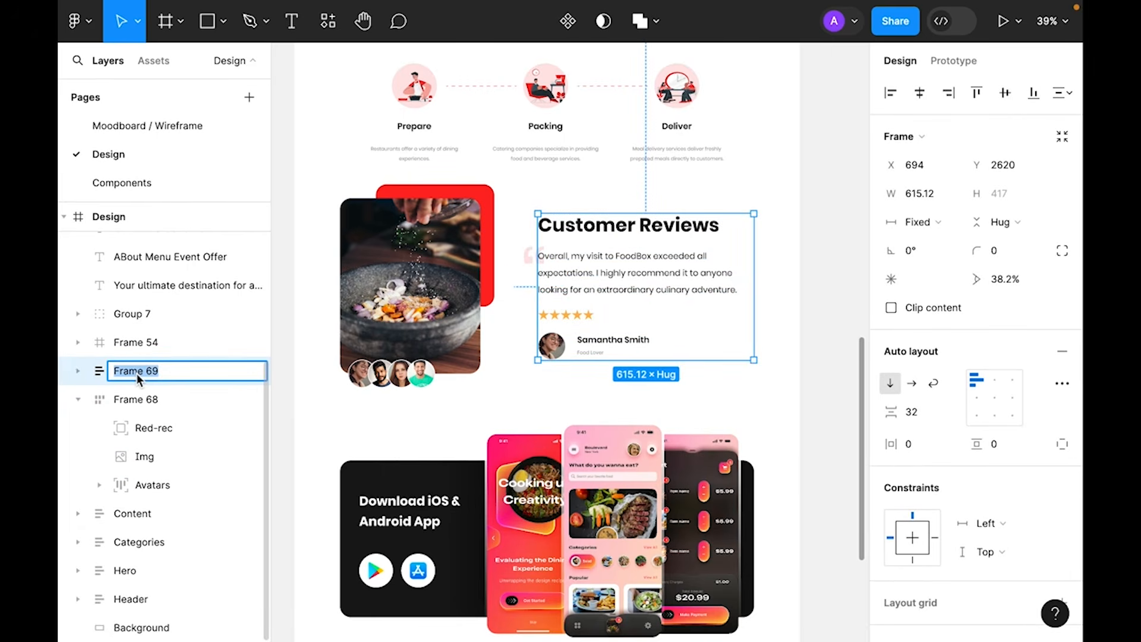
text(Ro)
key(Return)
- Rename the frame holding the red rectangle, food photo and avatars as Image
click(134, 394)
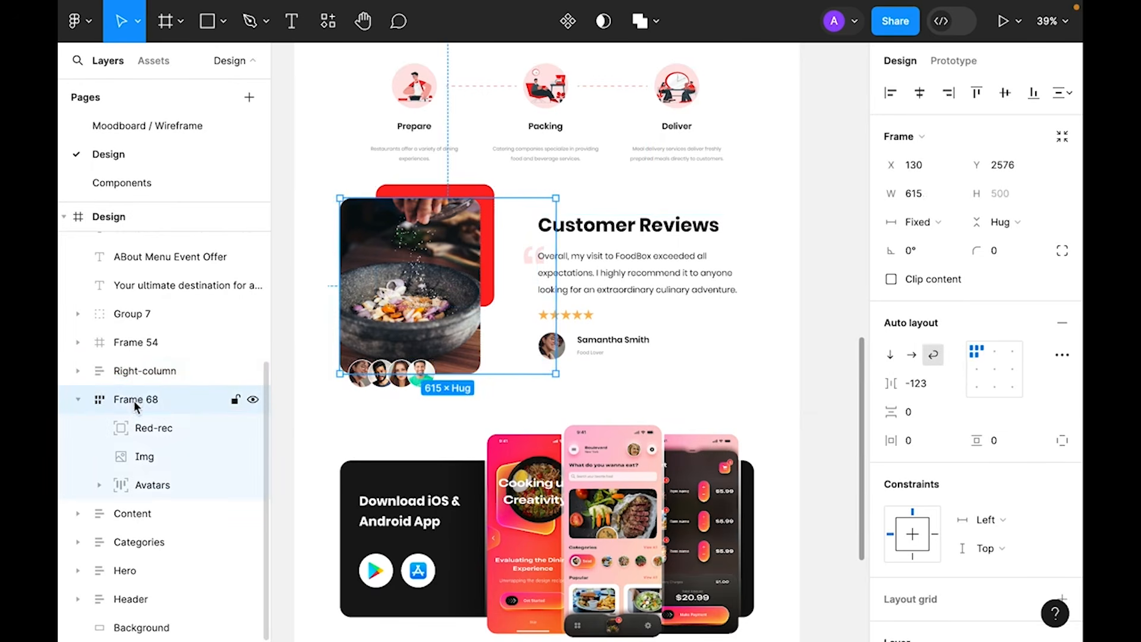
double_click(134, 400)
text(Image)
key(Return)
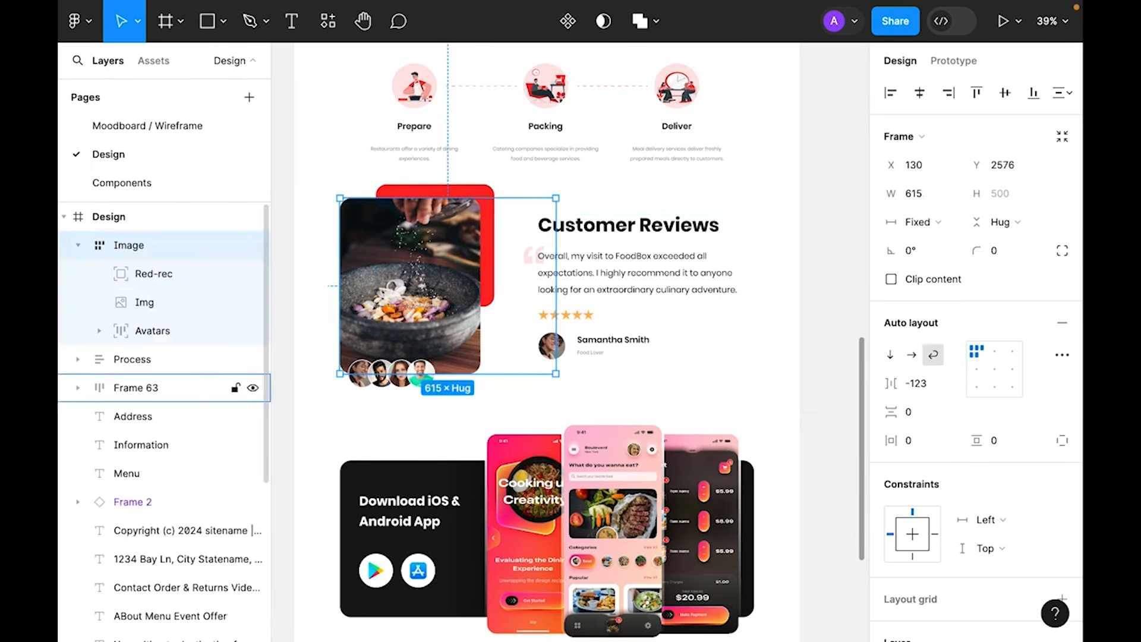
- Wrap the Image frame in a new auto layout frame named Left-column
scroll(416, 332, up, 2)
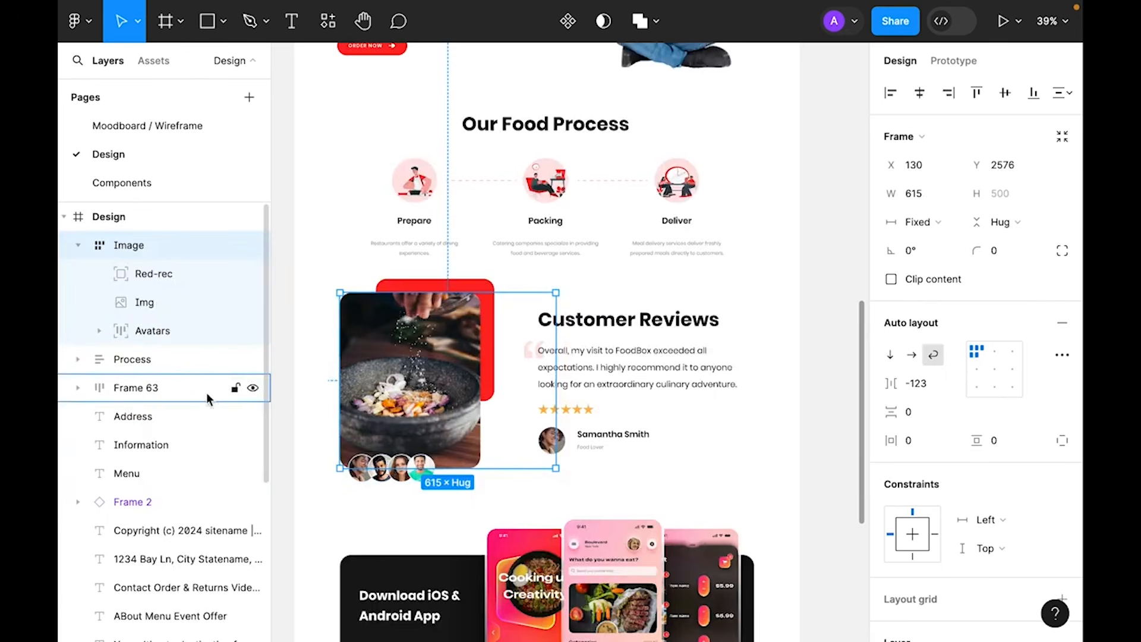
key(shift+a)
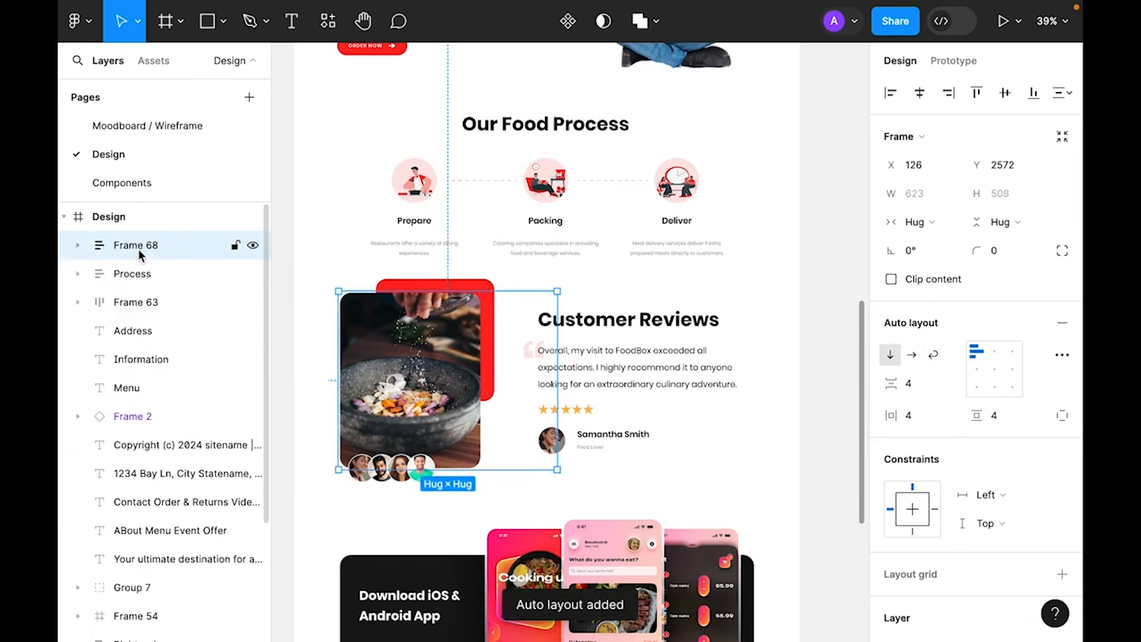
double_click(137, 244)
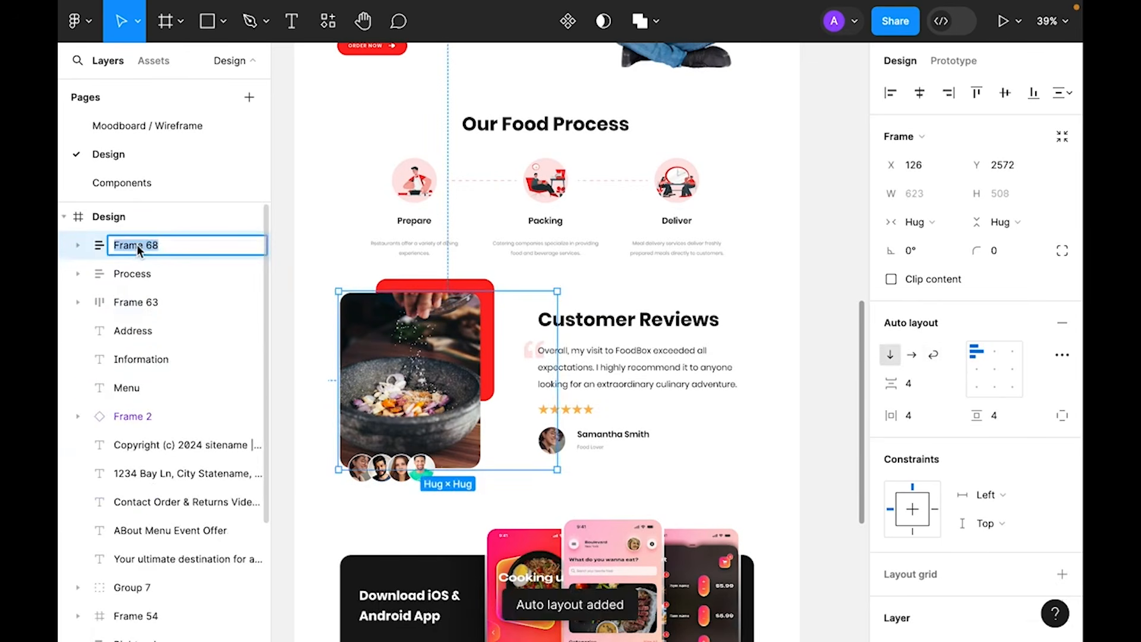
text(Left)
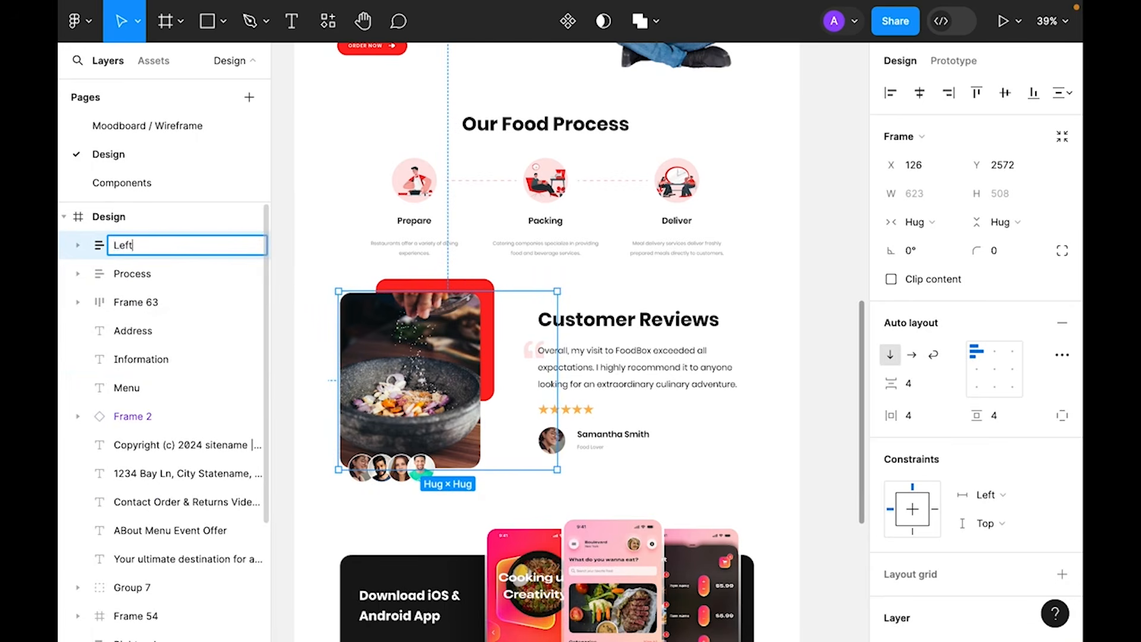
text(-column)
key(Return)
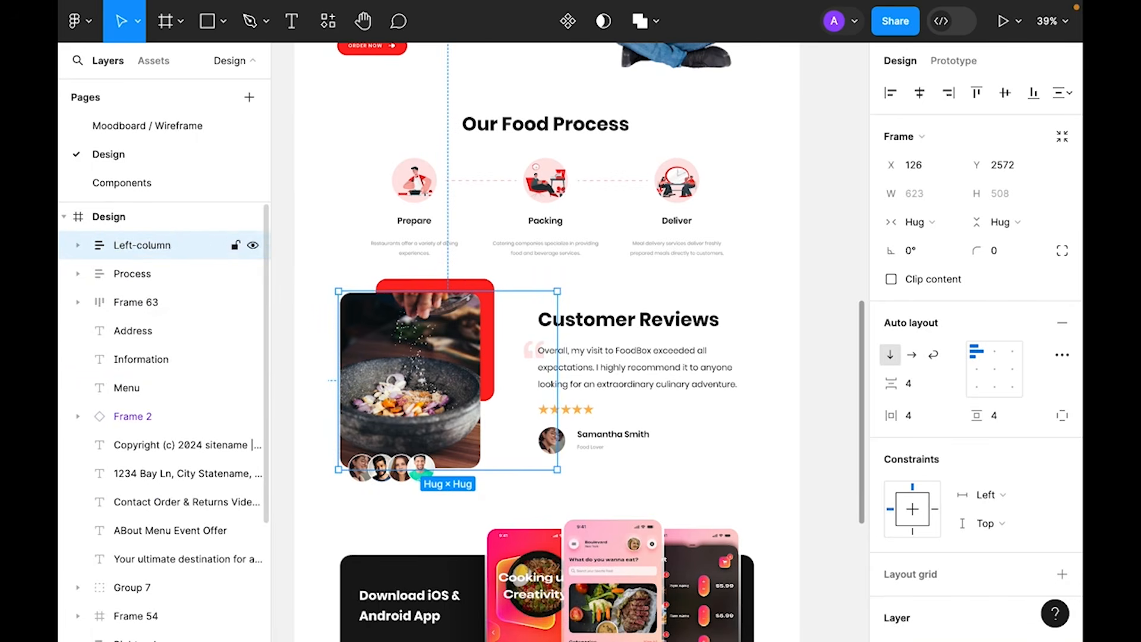
- Set the Left-column frame's horizontal and vertical padding to 0
click(925, 423)
text(0)
key(Tab)
text(0)
key(Return)
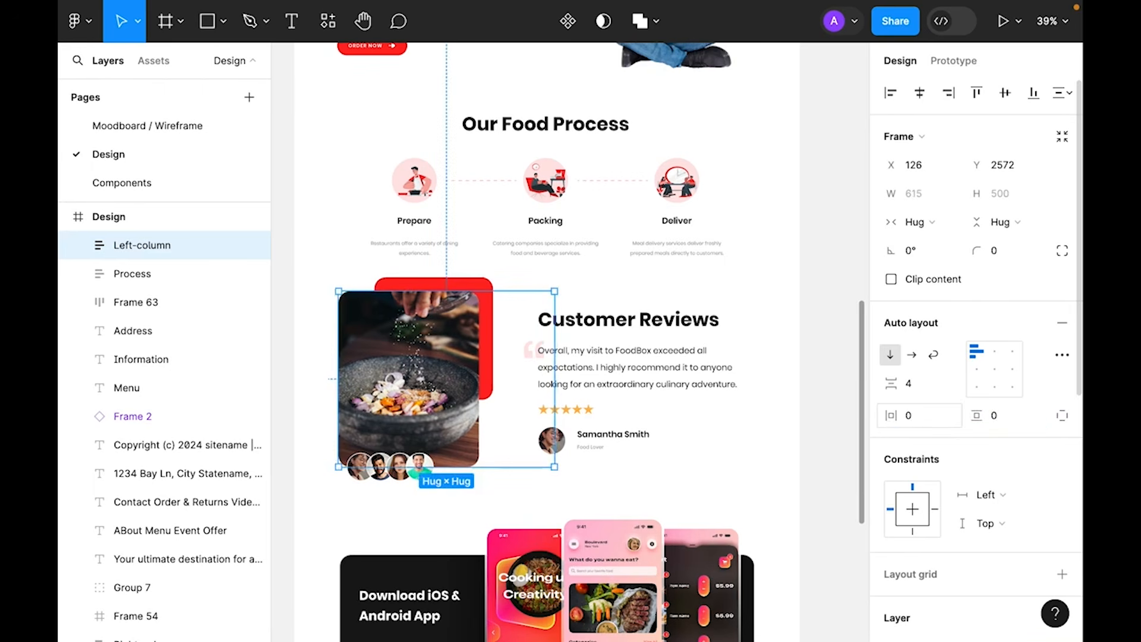
- Combine Left-column and Right-column in a new auto layout frame named Container
shift+click(650, 357)
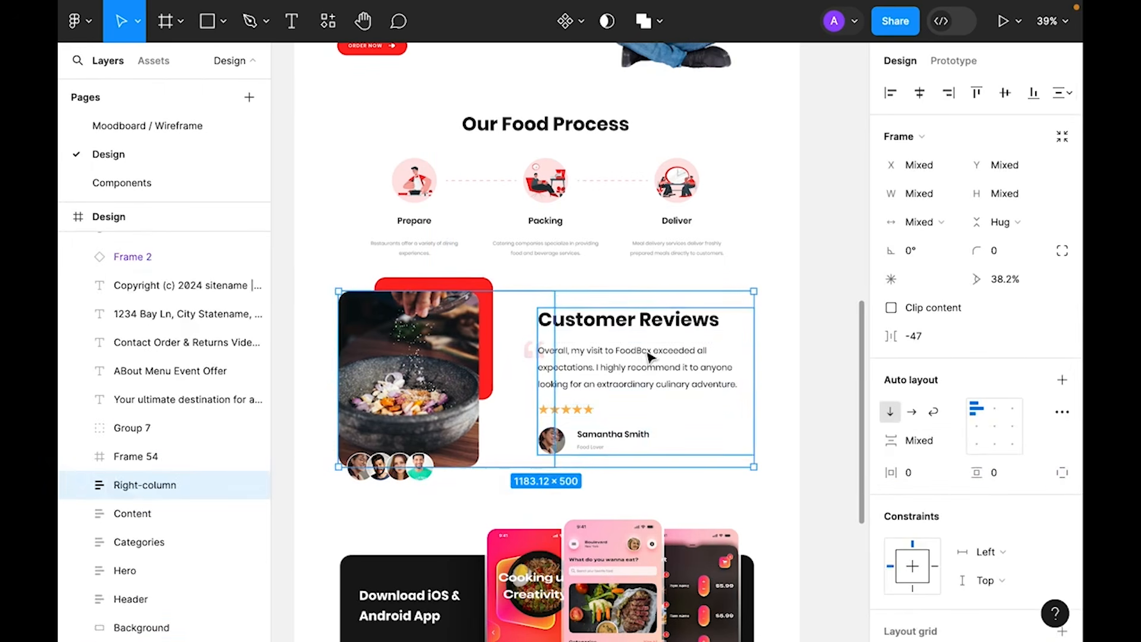
key(shift+a)
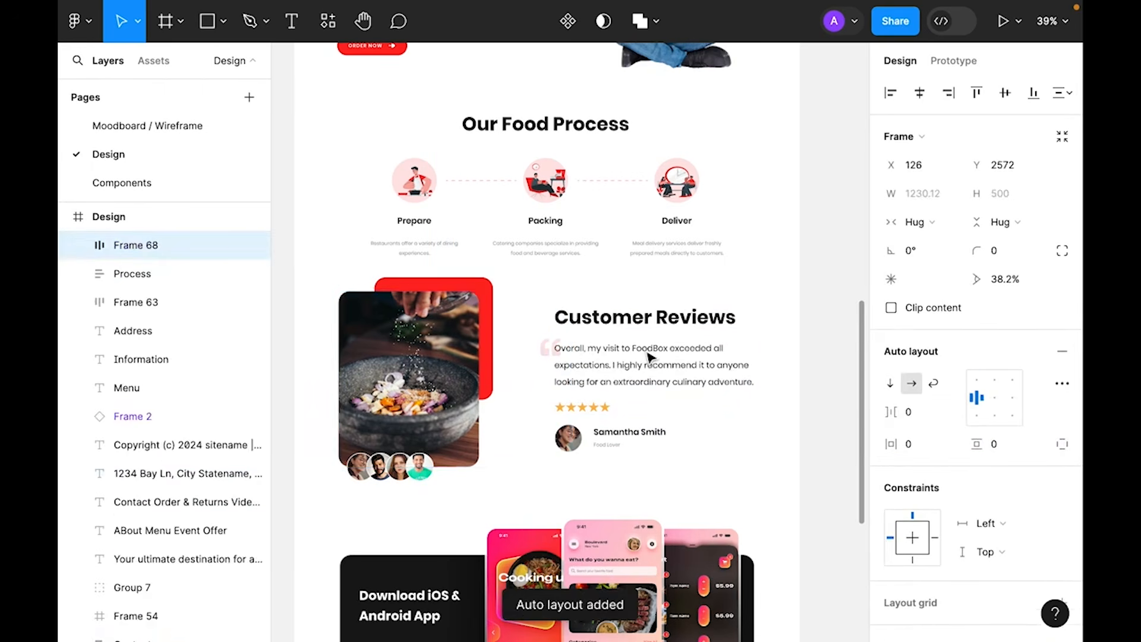
double_click(126, 245)
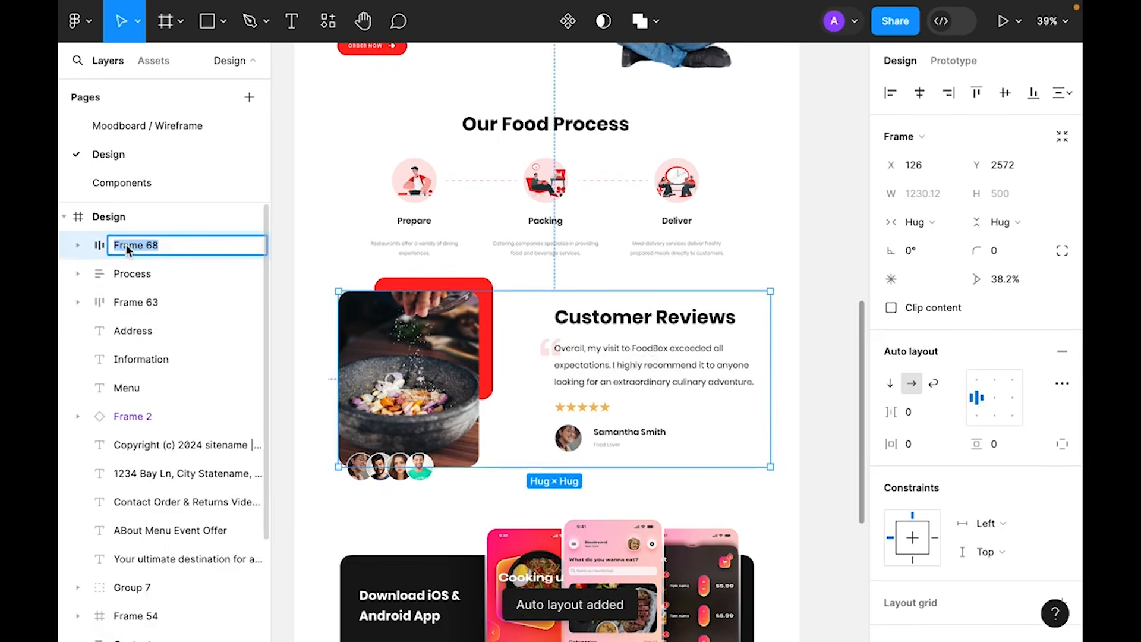
text(Container)
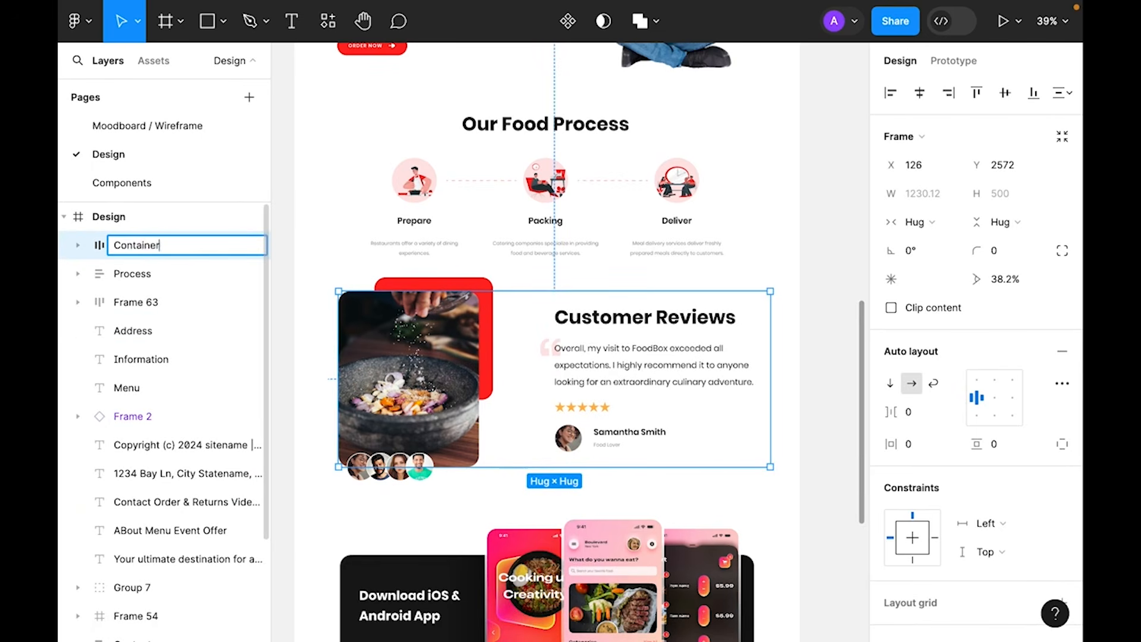
key(Return)
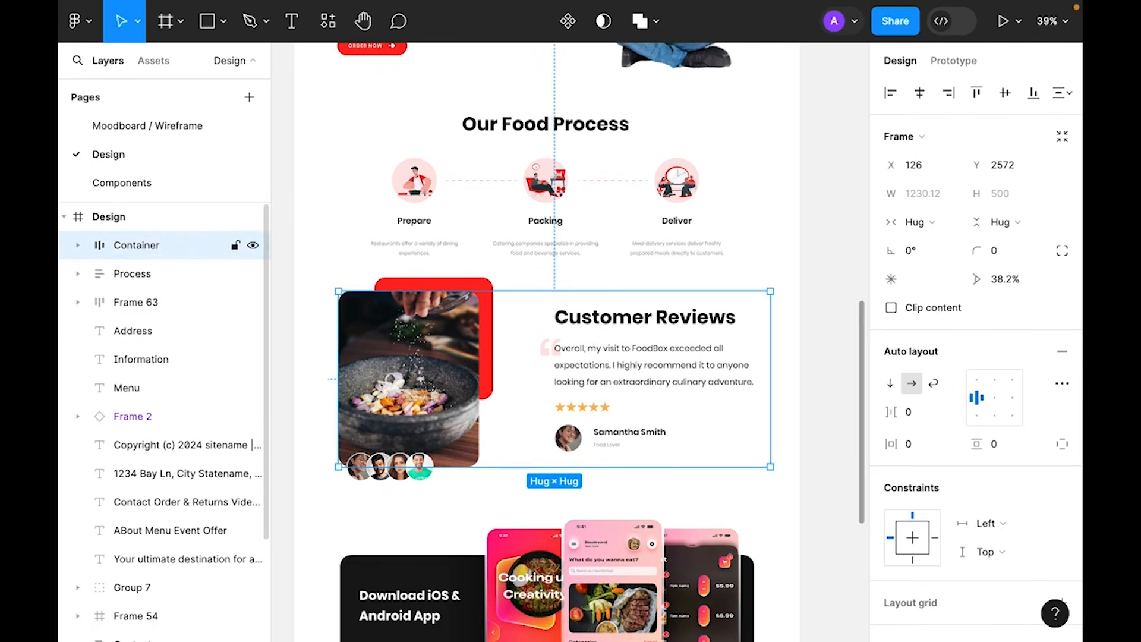
- Wrap the Container frame in another auto layout frame named Reviews
key(shift+a)
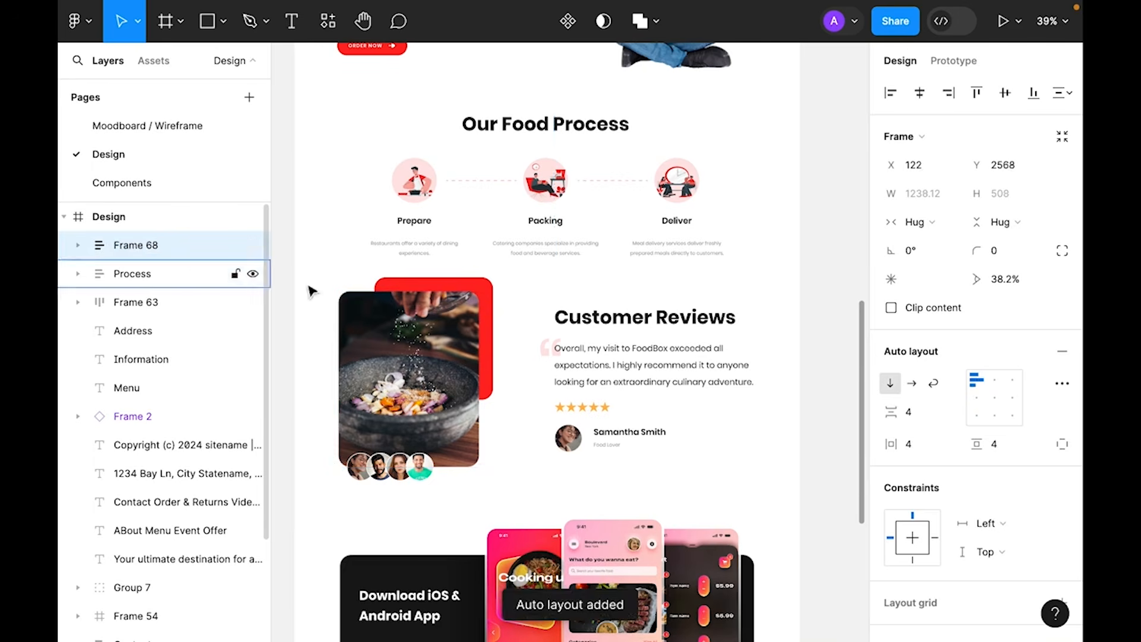
double_click(134, 246)
text(Reviews)
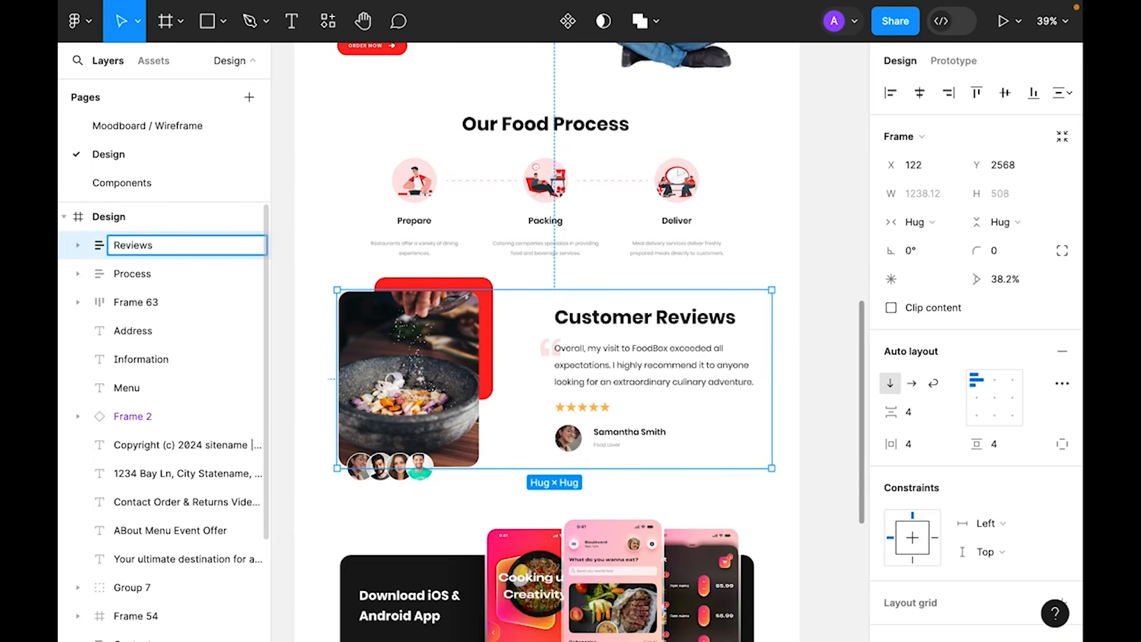
key(Return)
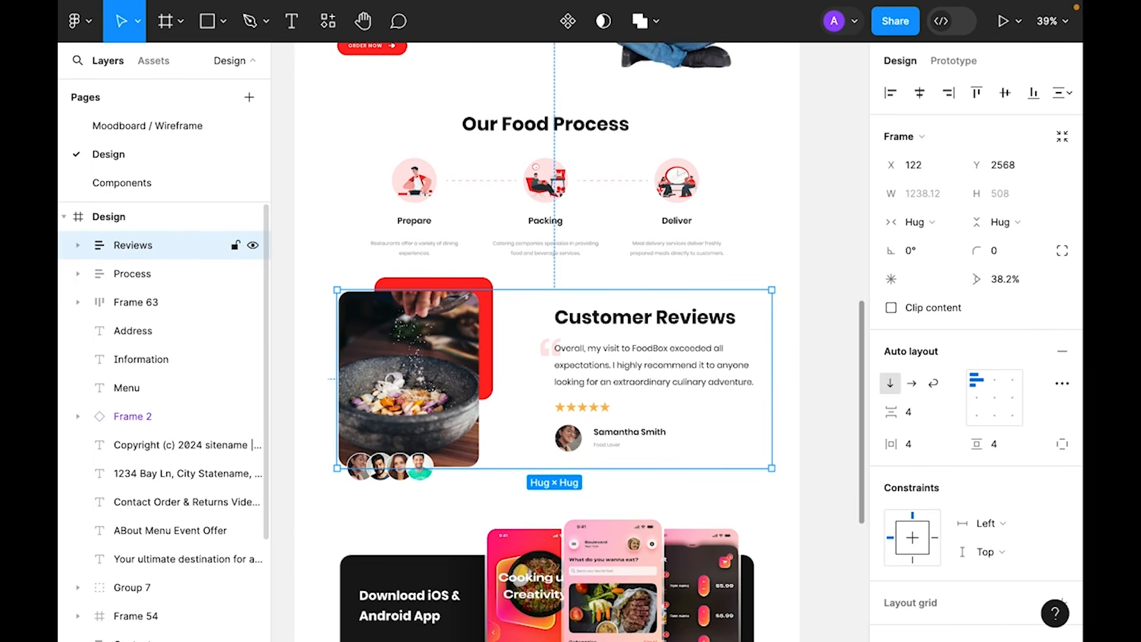
- Set the Reviews frame's horizontal and vertical padding to 0 and deselect it
click(924, 447)
text(0)
key(Tab)
text(0)
key(Return)
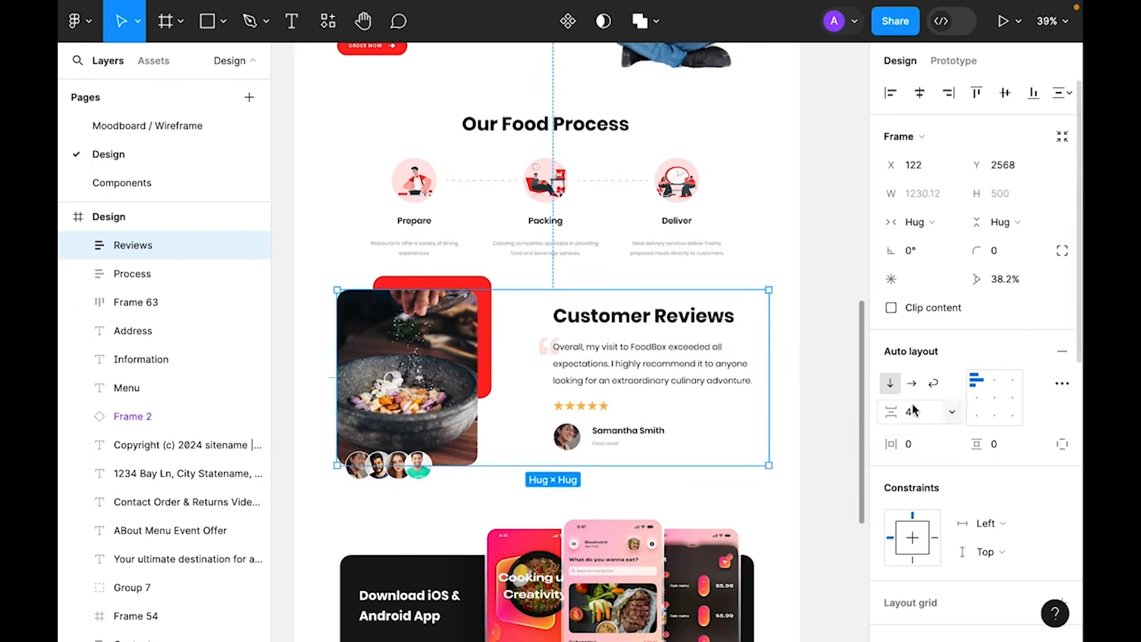
click(822, 370)
scroll(594, 337, down, 1)
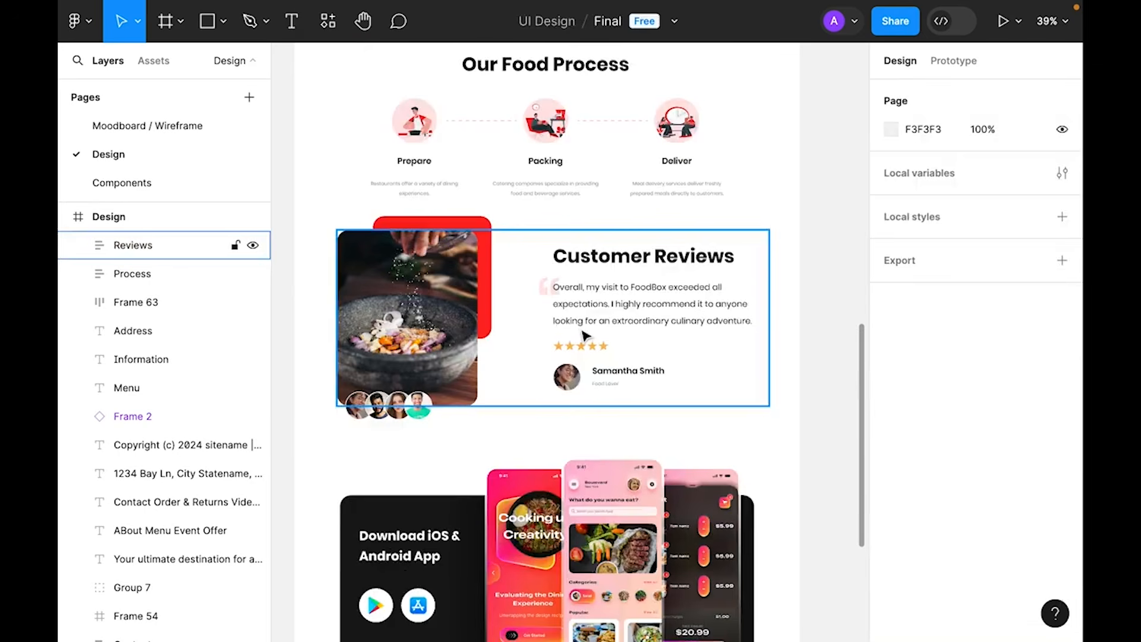
- Check the layer structure of the Reviews section, from Container to its left and right columns, and collapse it again
click(166, 254)
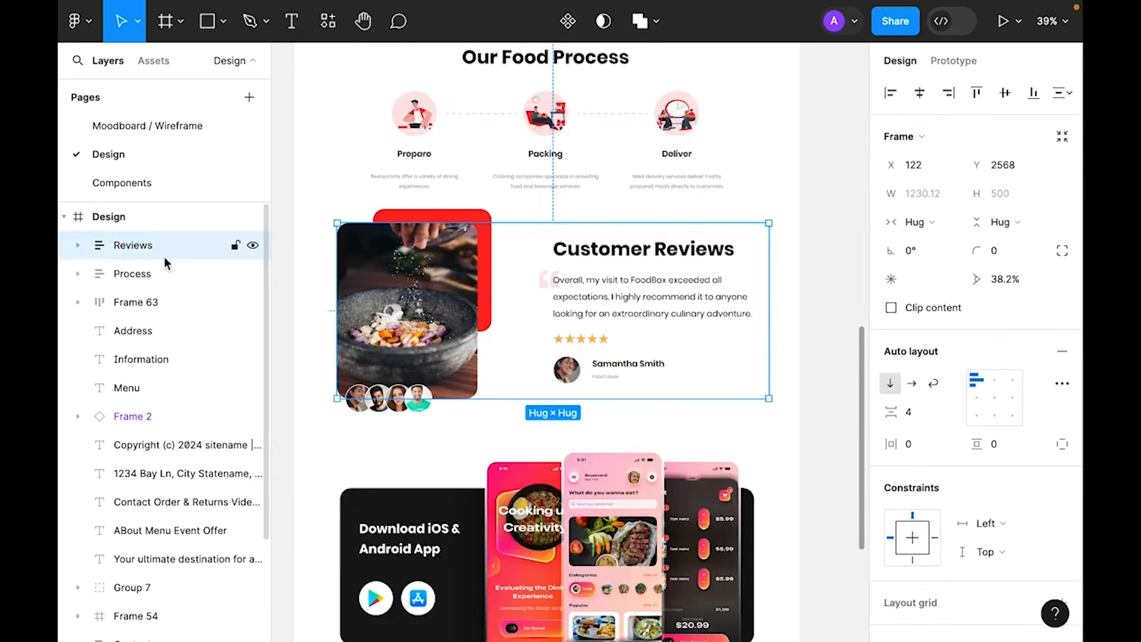
click(78, 246)
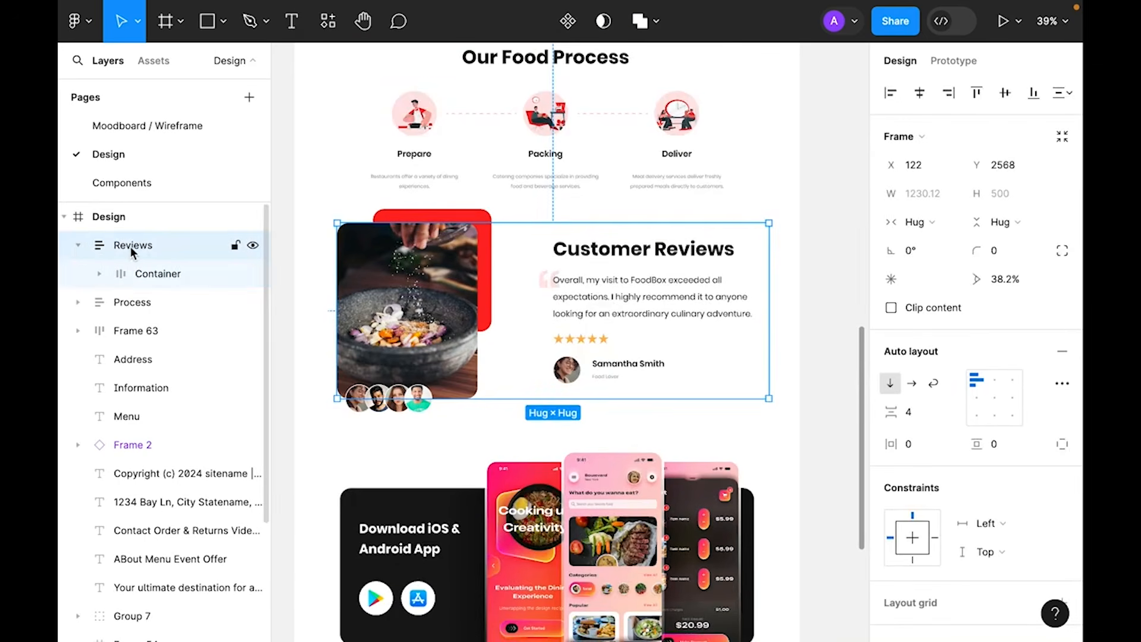
click(101, 273)
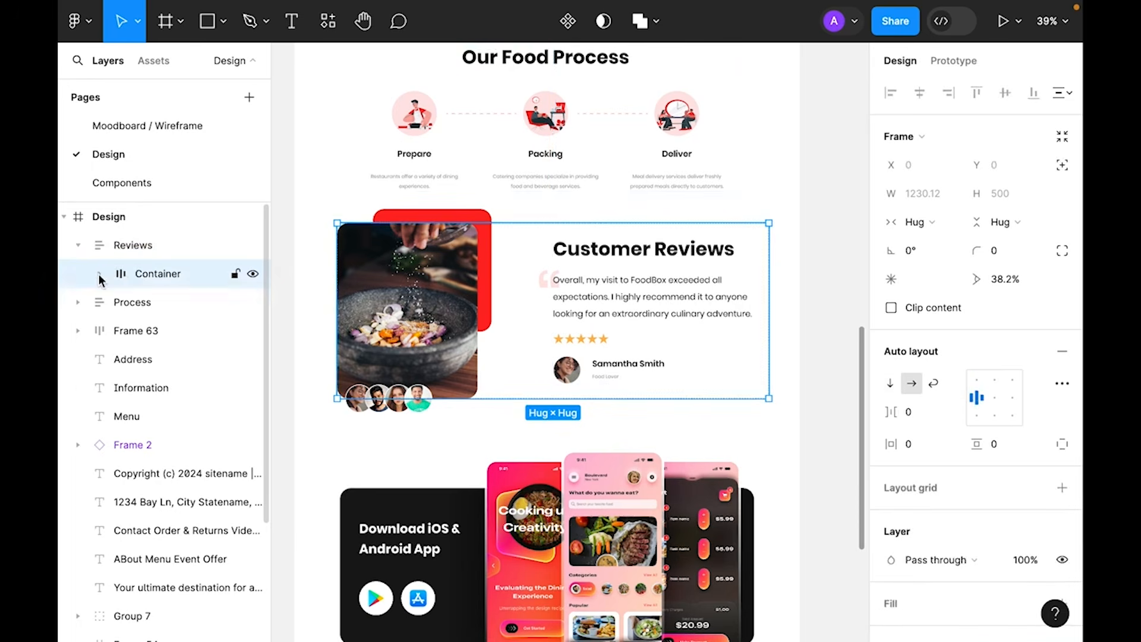
click(99, 274)
click(167, 302)
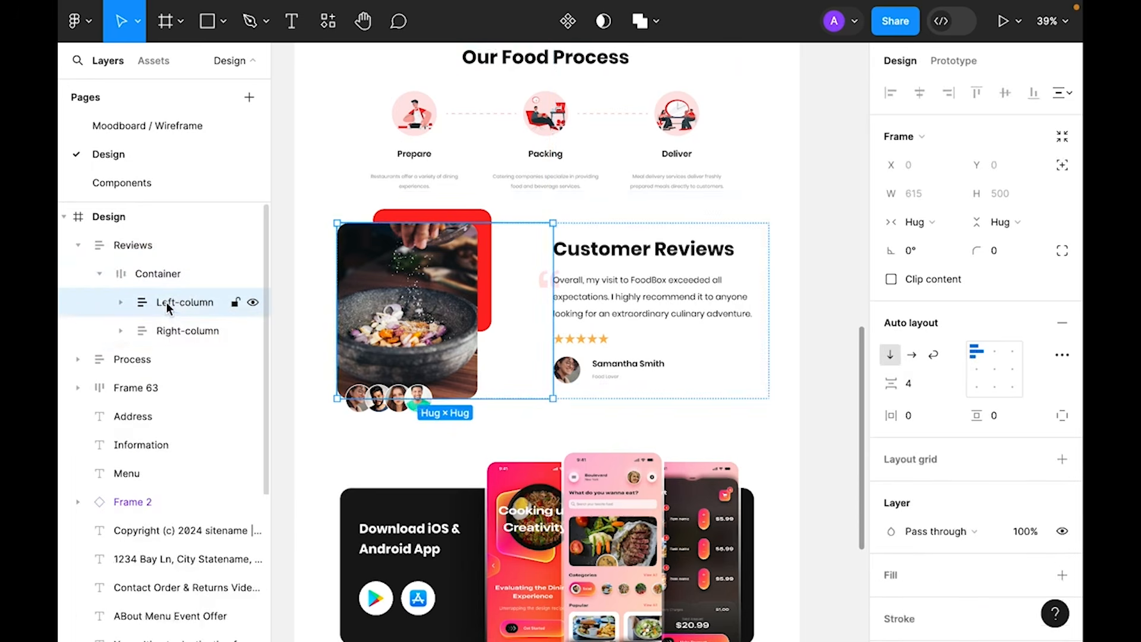
click(168, 333)
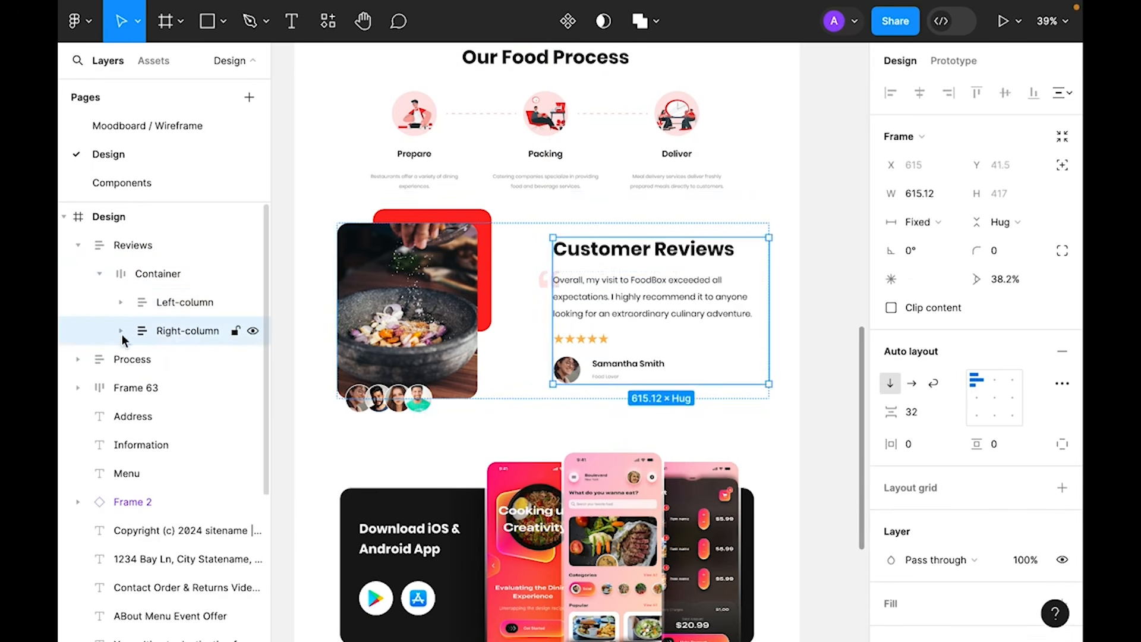
click(99, 273)
click(79, 245)
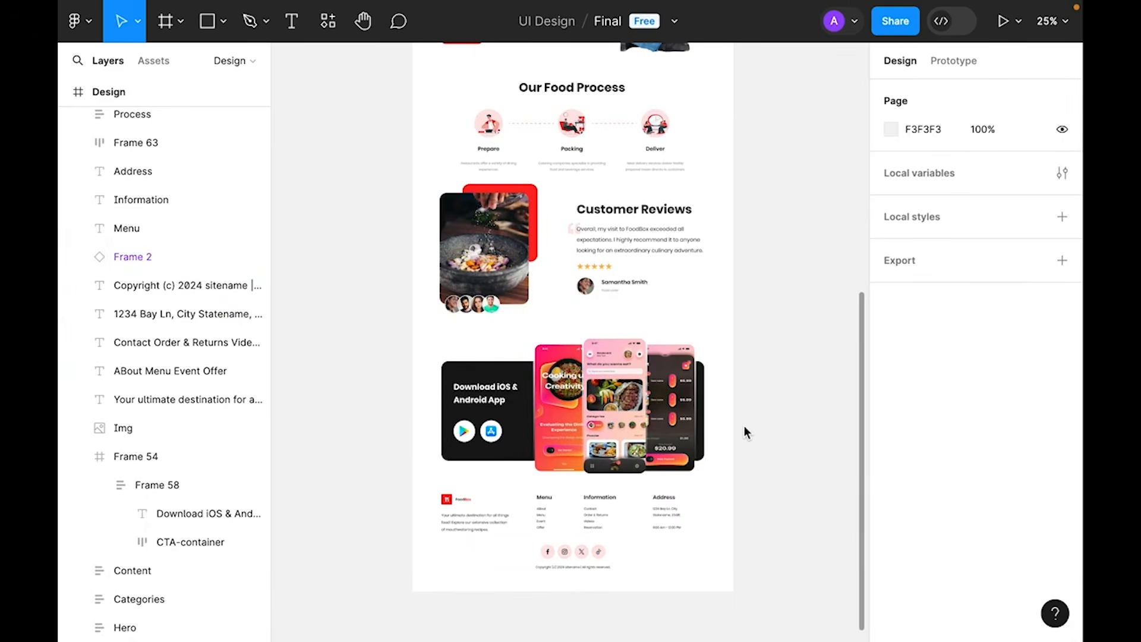
- Rename Frame 58, which holds the download heading and store buttons inside Frame 54, as Copy-container
key(ctrl+equal)
scroll(744, 426, down, 5)
scroll(522, 331, up, 3)
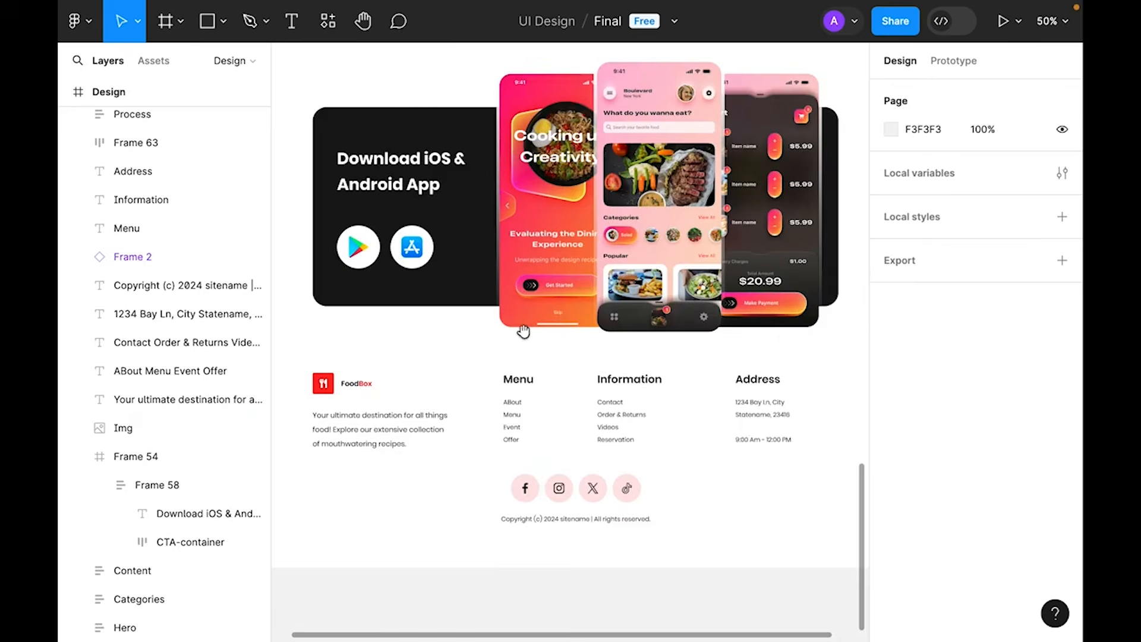
click(137, 459)
click(98, 485)
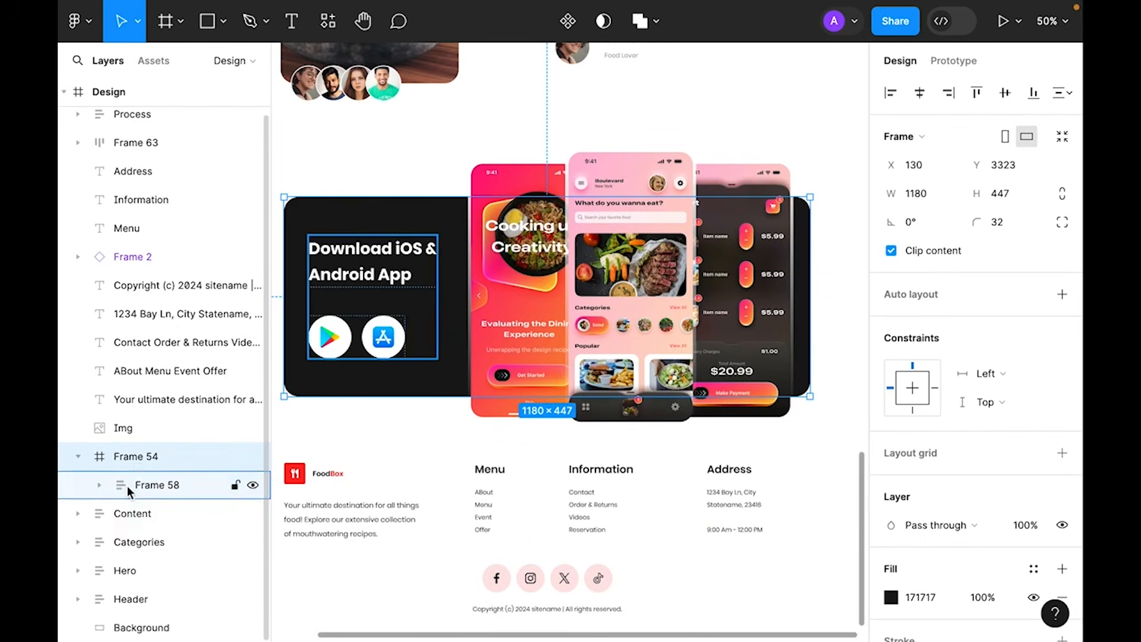
click(129, 484)
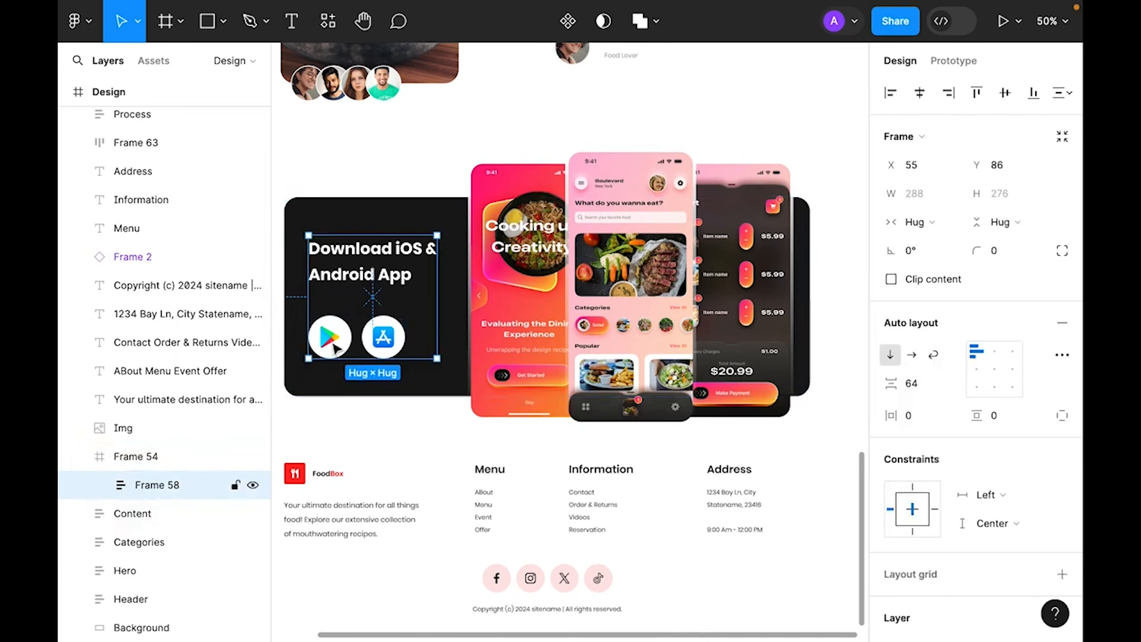
double_click(148, 485)
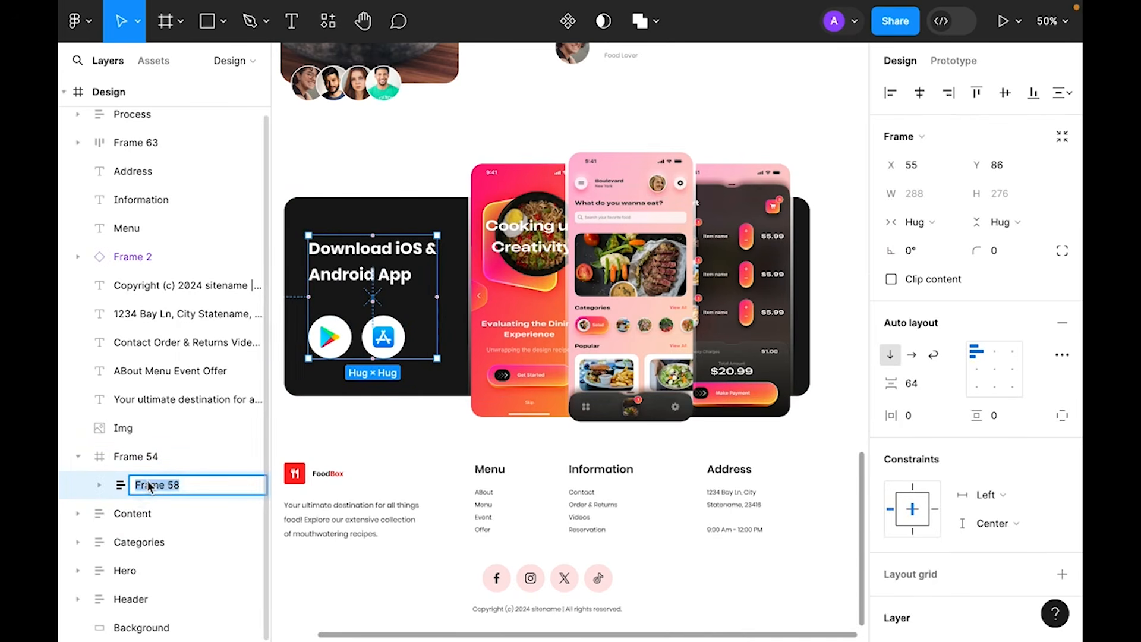
text(Copy-container)
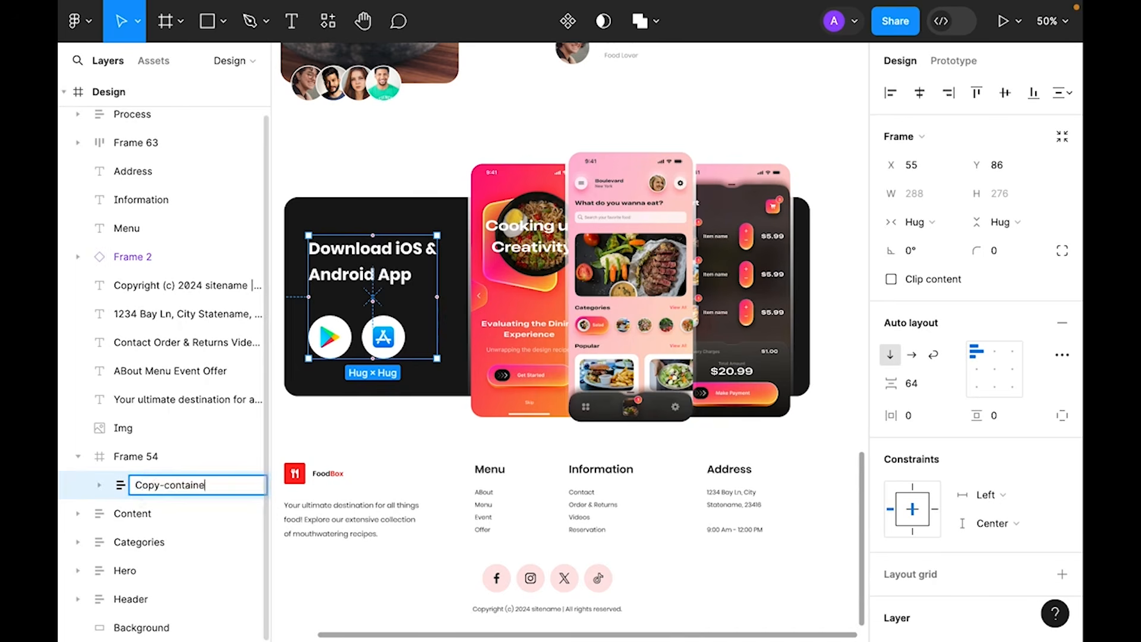
key(Return)
click(99, 484)
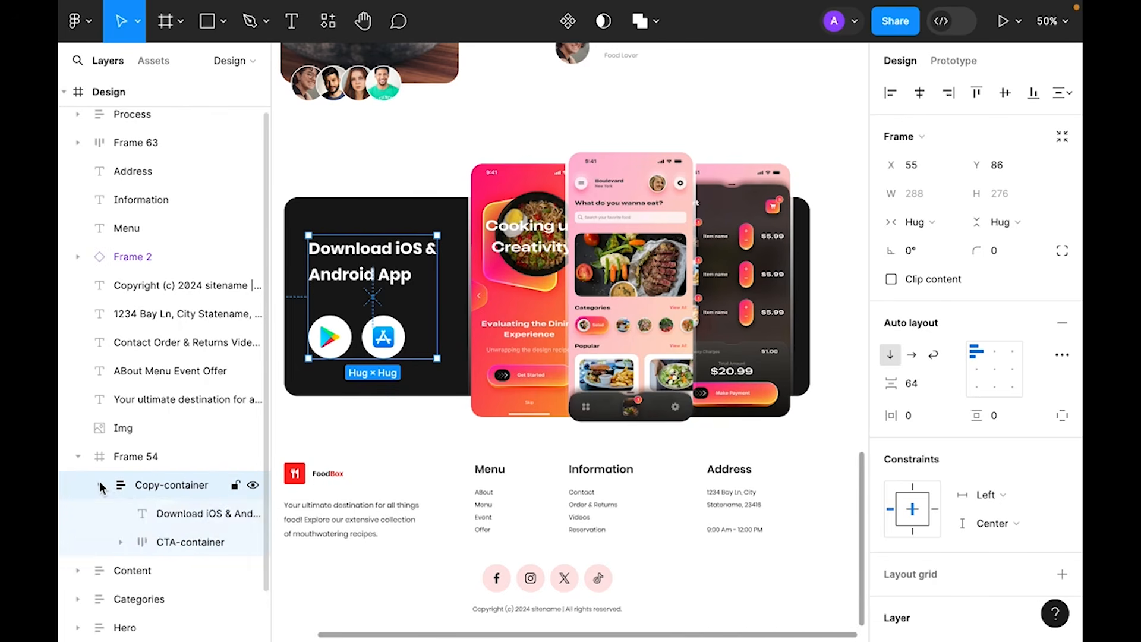
click(174, 541)
click(174, 482)
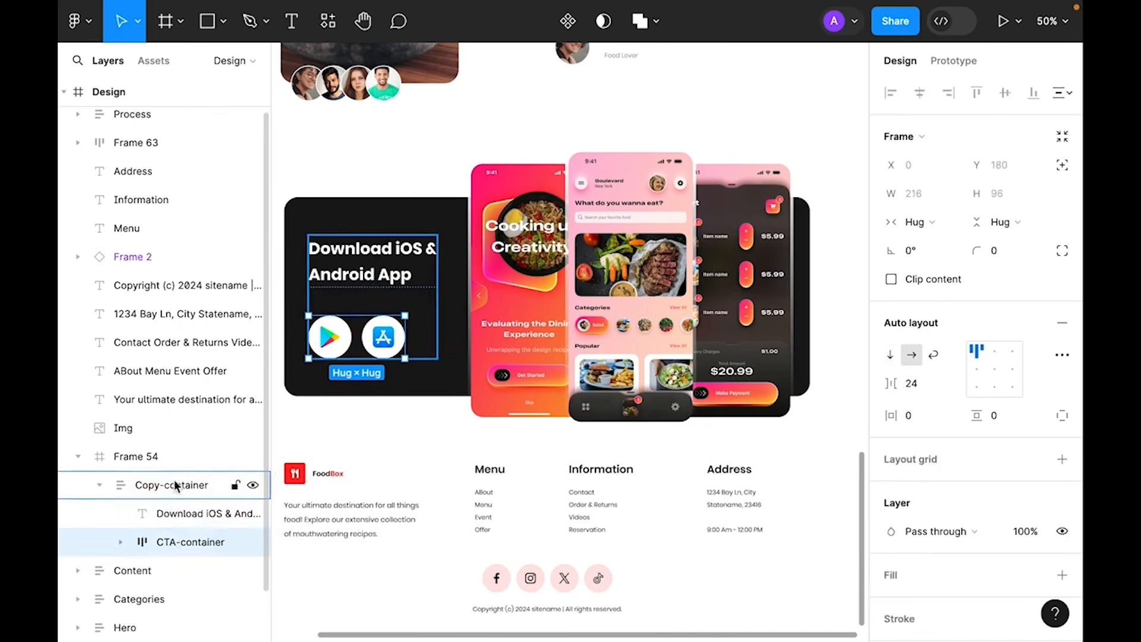
click(101, 484)
- Add auto layout to Frame 54, the dark app download banner, and give it a fixed width of 1180
click(123, 458)
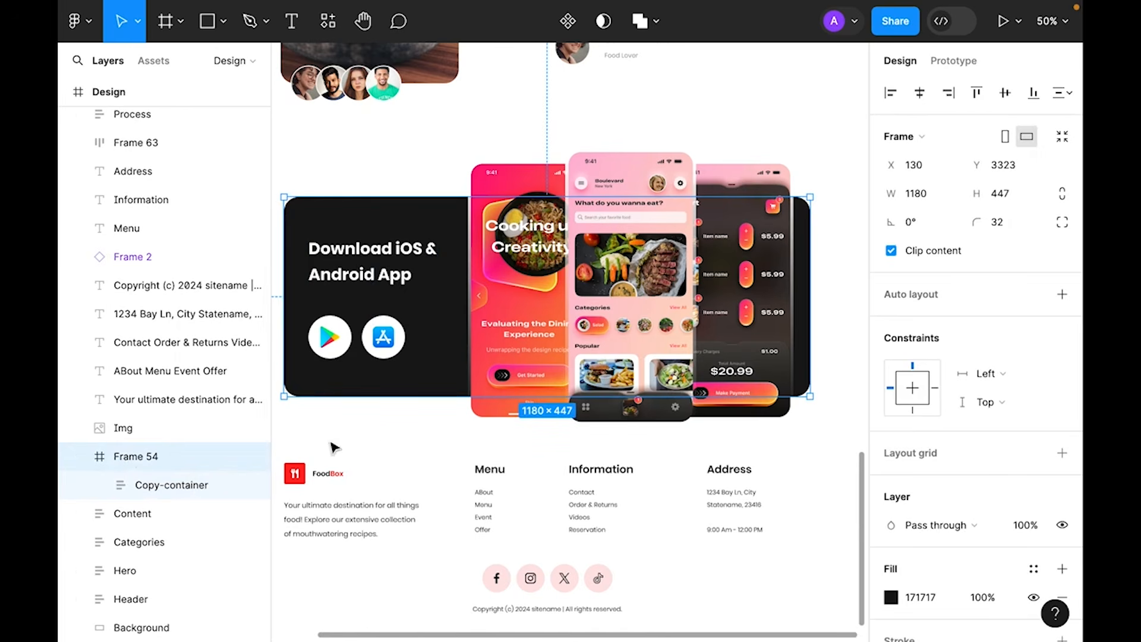
key(shift+a)
key(minus)
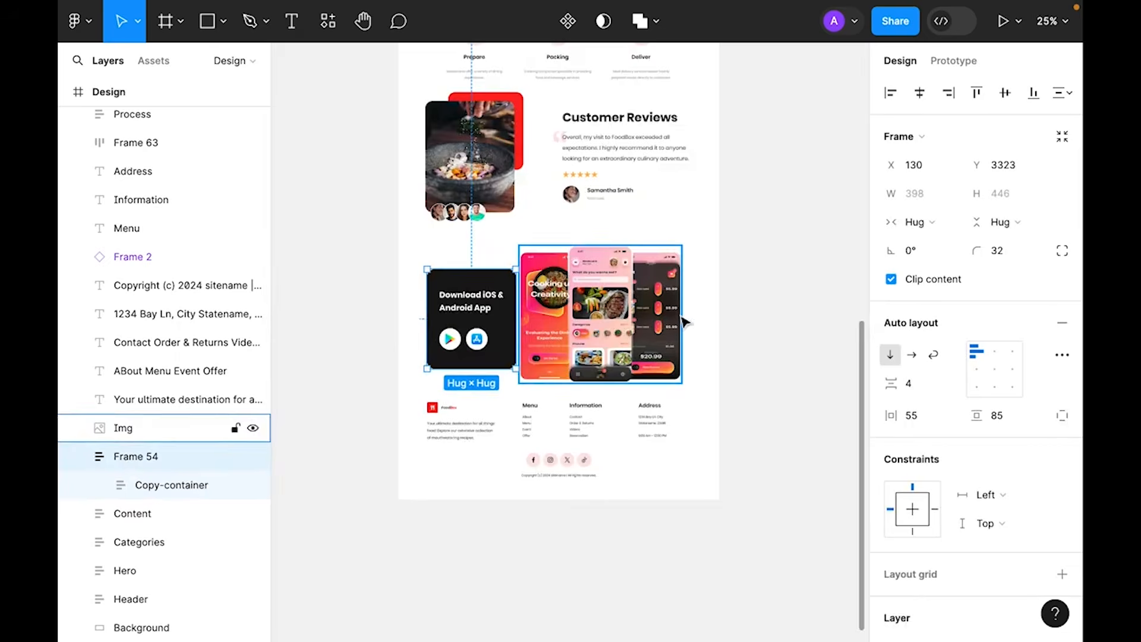
click(921, 222)
click(944, 202)
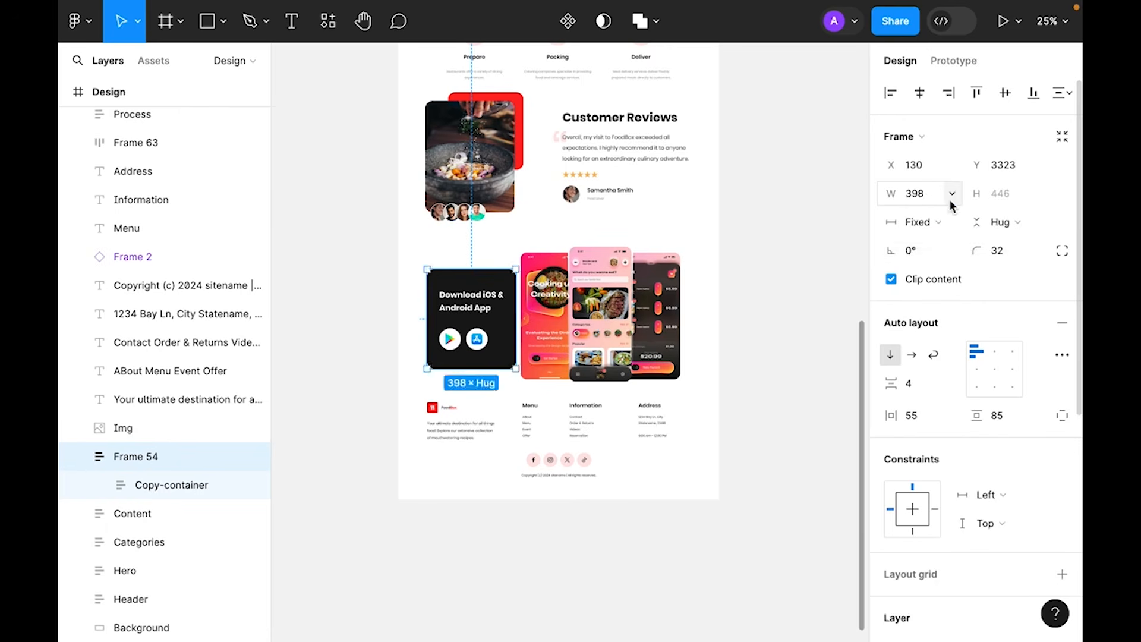
click(926, 196)
text(118)
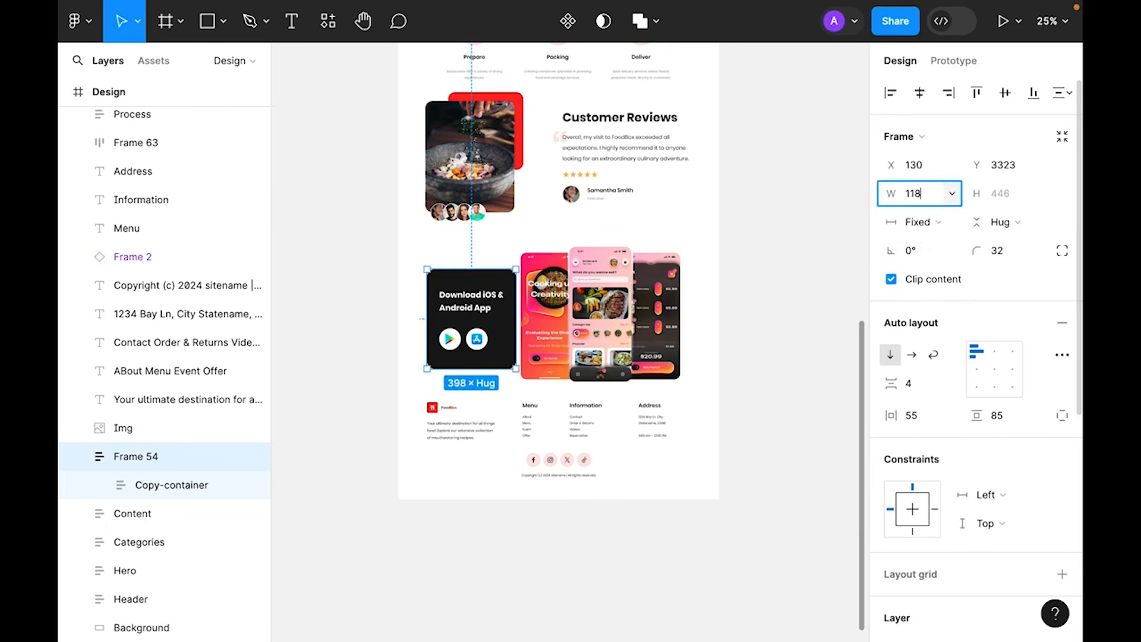
text(0)
key(Return)
- Combine the phone mockup image and Frame 54 in a new auto layout frame
click(600, 315)
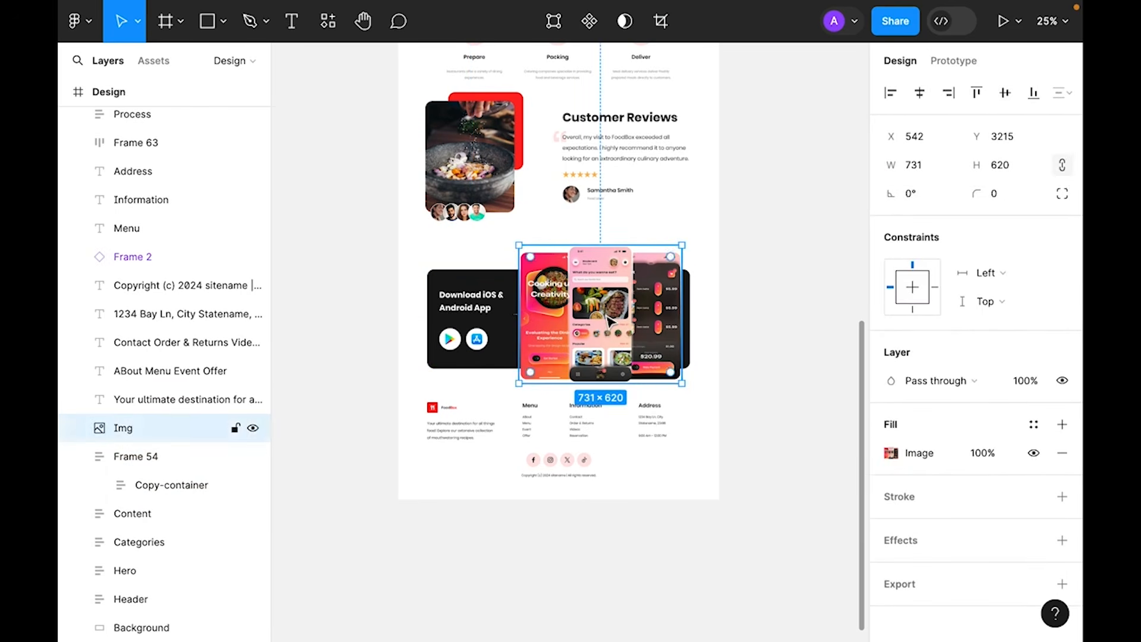
click(482, 319)
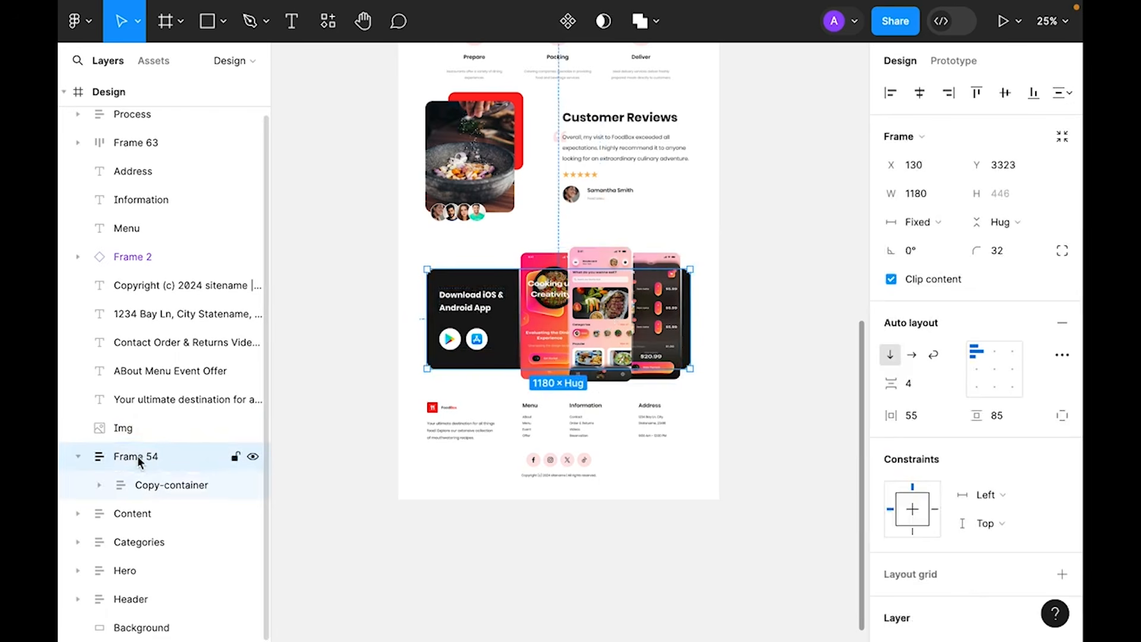
click(527, 329)
shift+click(493, 320)
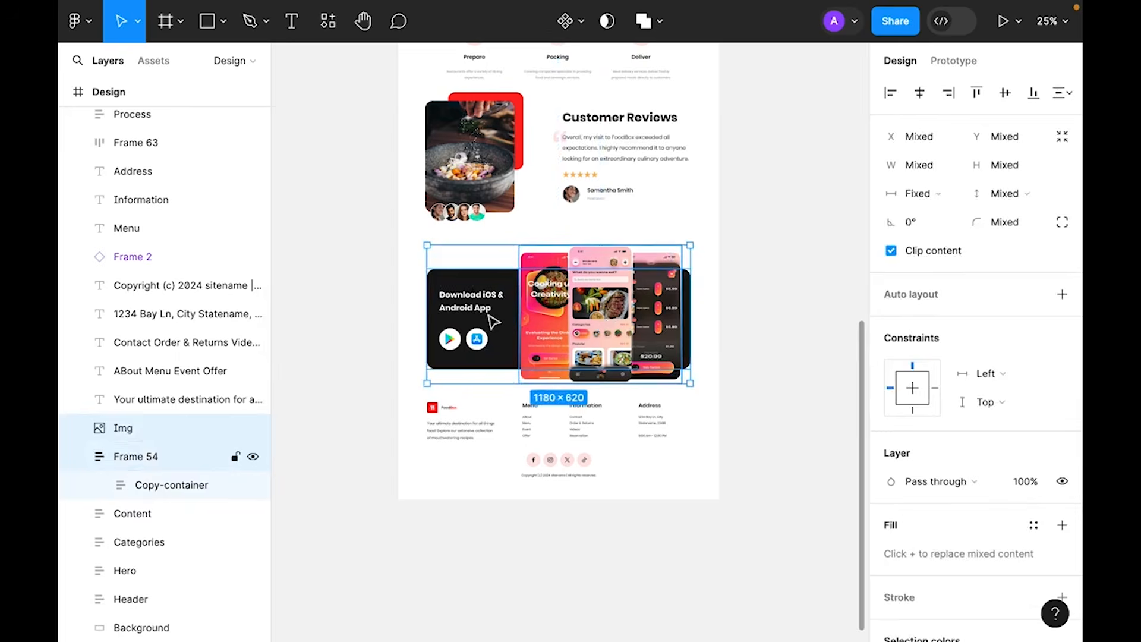
key(shift+a)
- Give the phone mockup image absolute positioning and move it over the dark banner to about X 401, Y -92
click(621, 304)
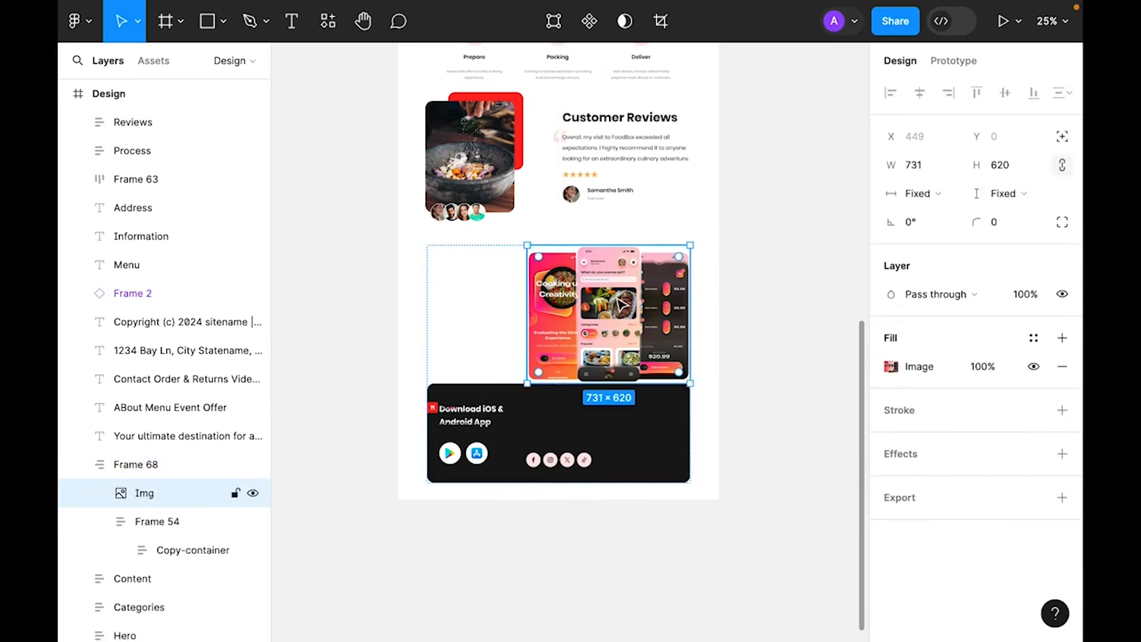
click(1062, 141)
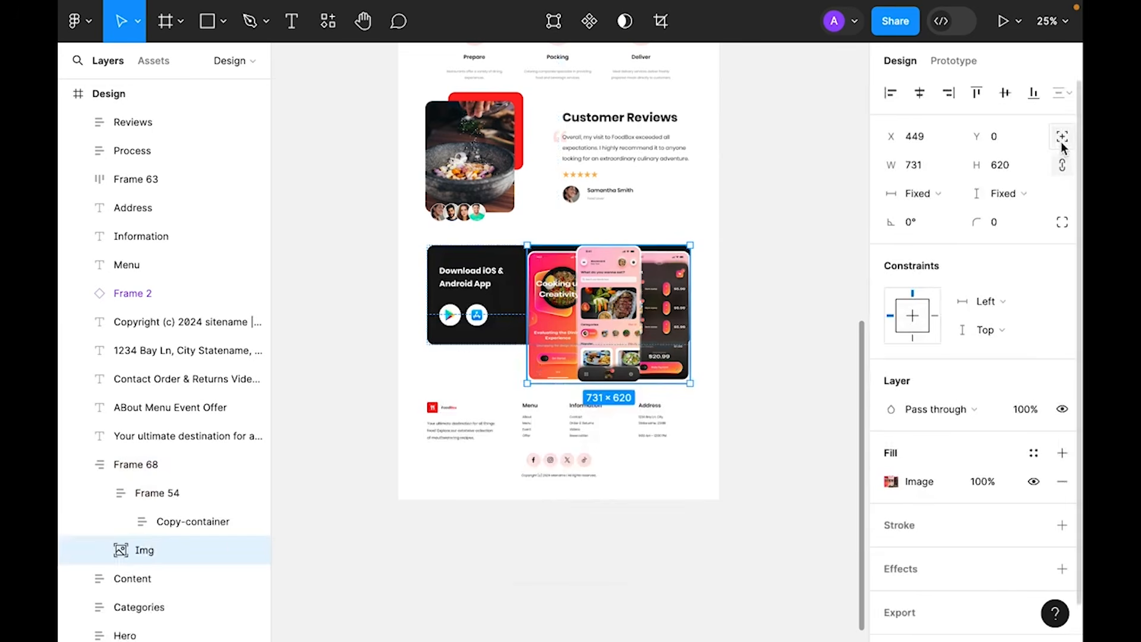
mouse_move(584, 349)
mouse_down()
mouse_move(589, 357)
mouse_move(589, 333)
mouse_move(583, 346)
mouse_up()
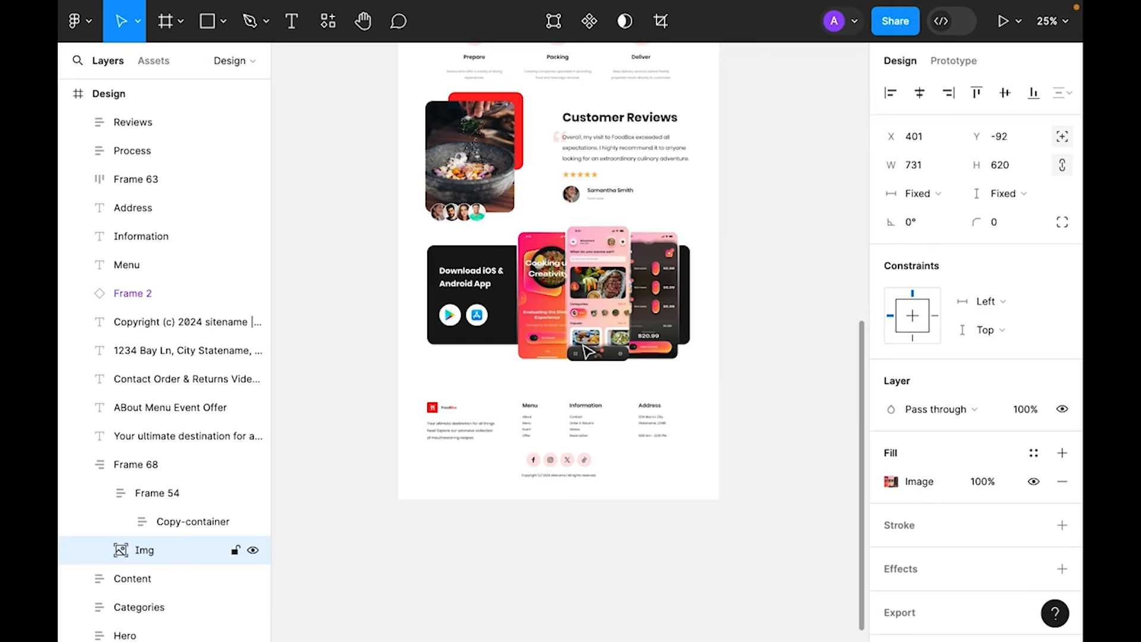
drag(583, 346, 583, 346)
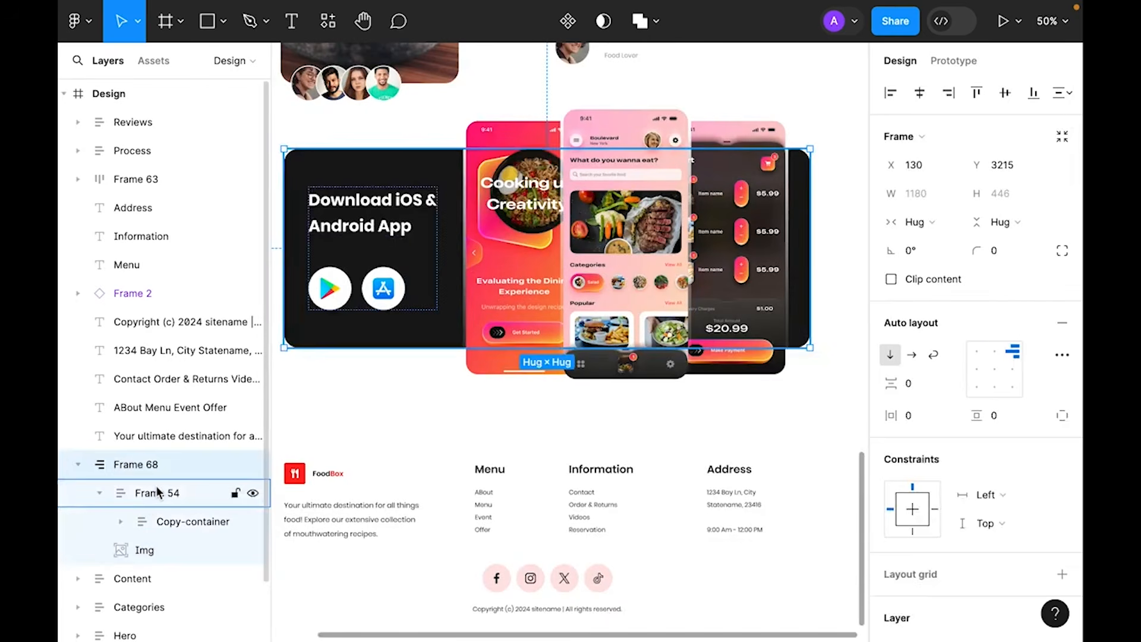
- Rename Frame 54 as Left-column and its parent frame as Container
click(156, 493)
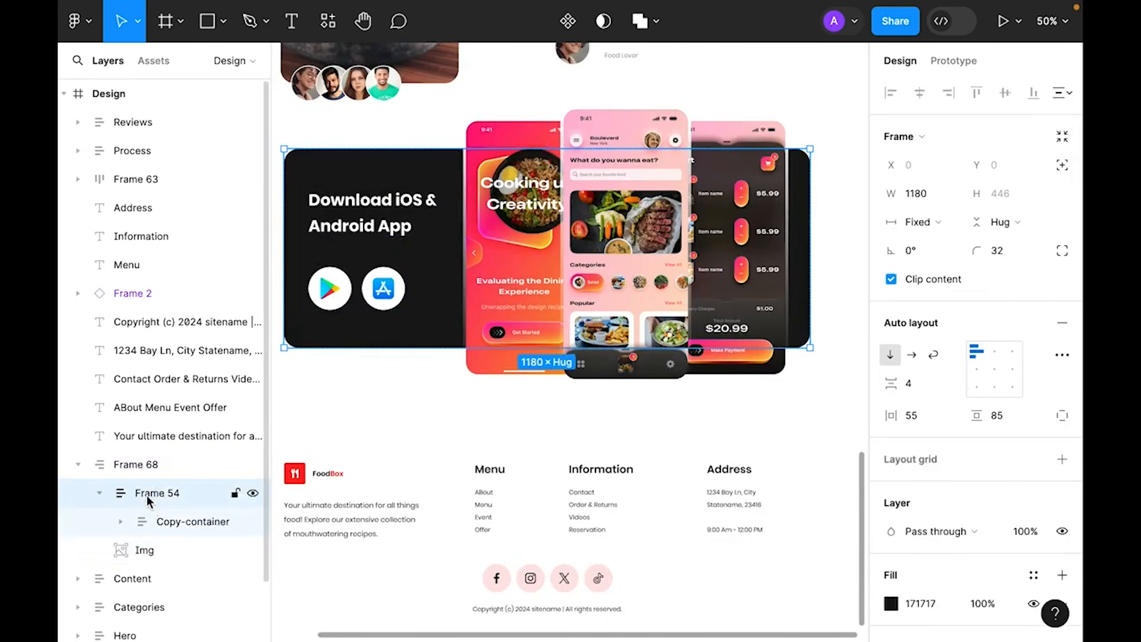
double_click(162, 493)
text(Left-column)
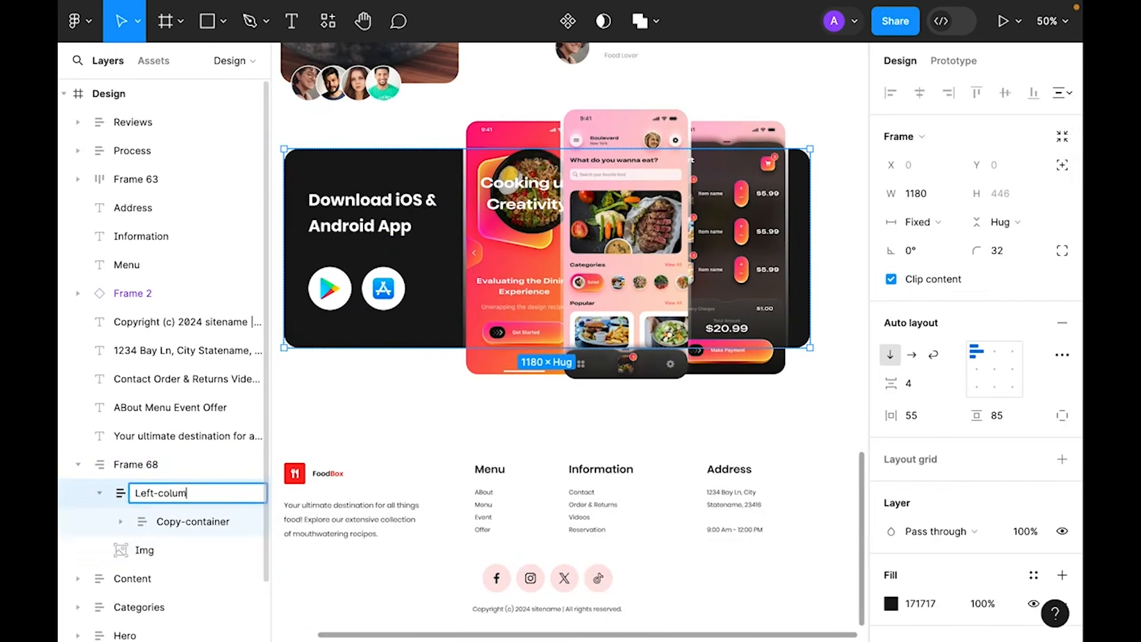
key(Return)
click(148, 551)
double_click(140, 465)
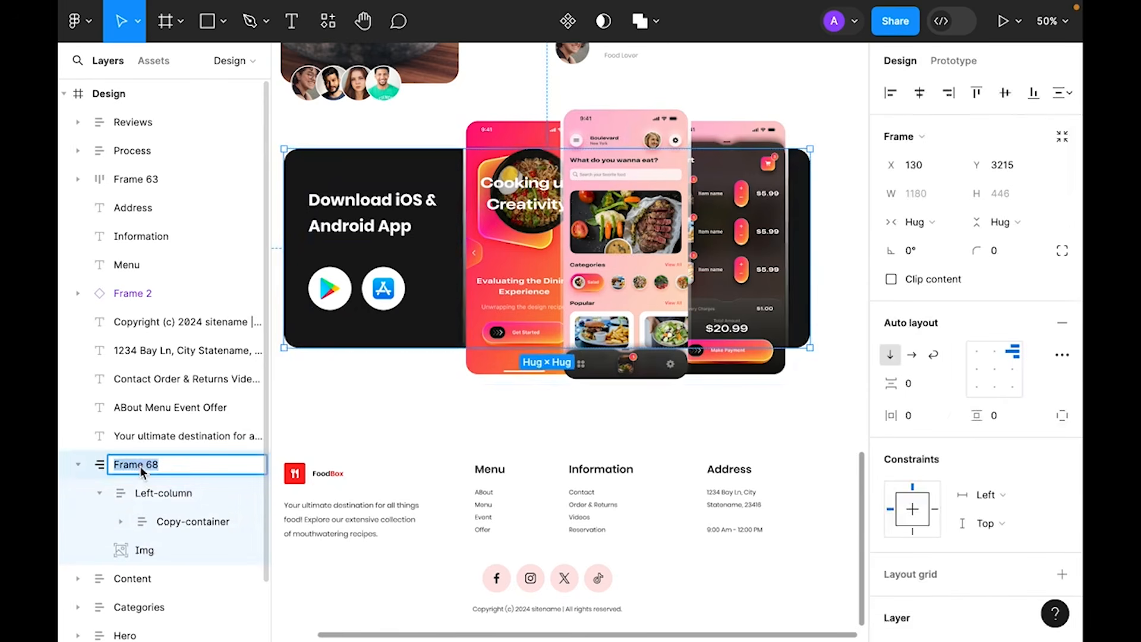
text(Container)
key(Return)
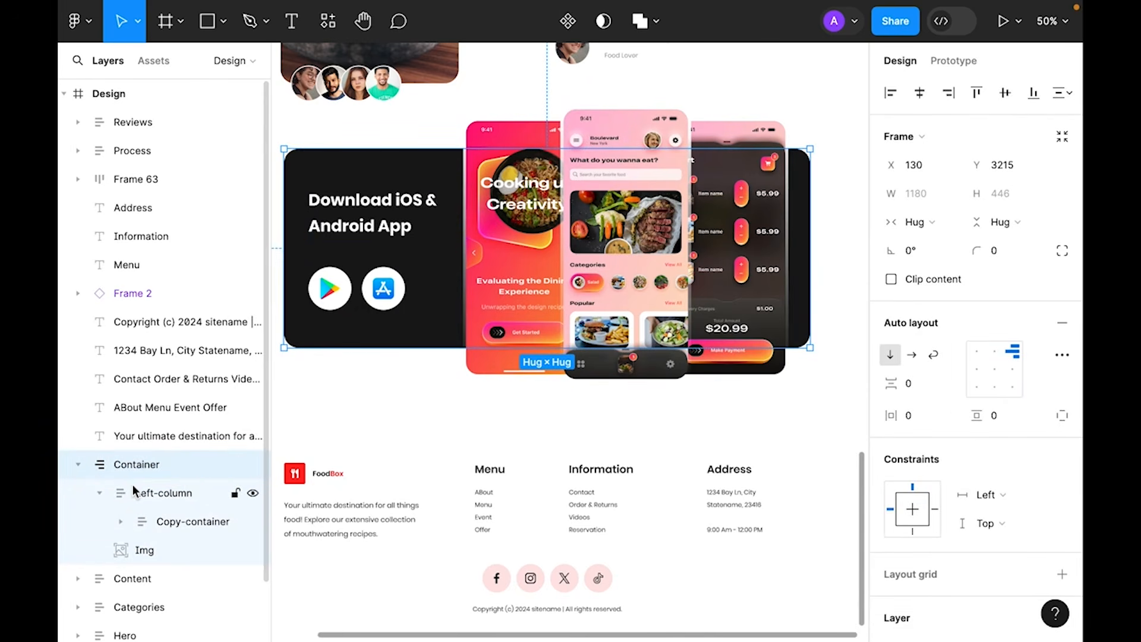
- Wrap the banner's Container frame in another auto layout frame named CTA
key(shift+a)
right_click(137, 466)
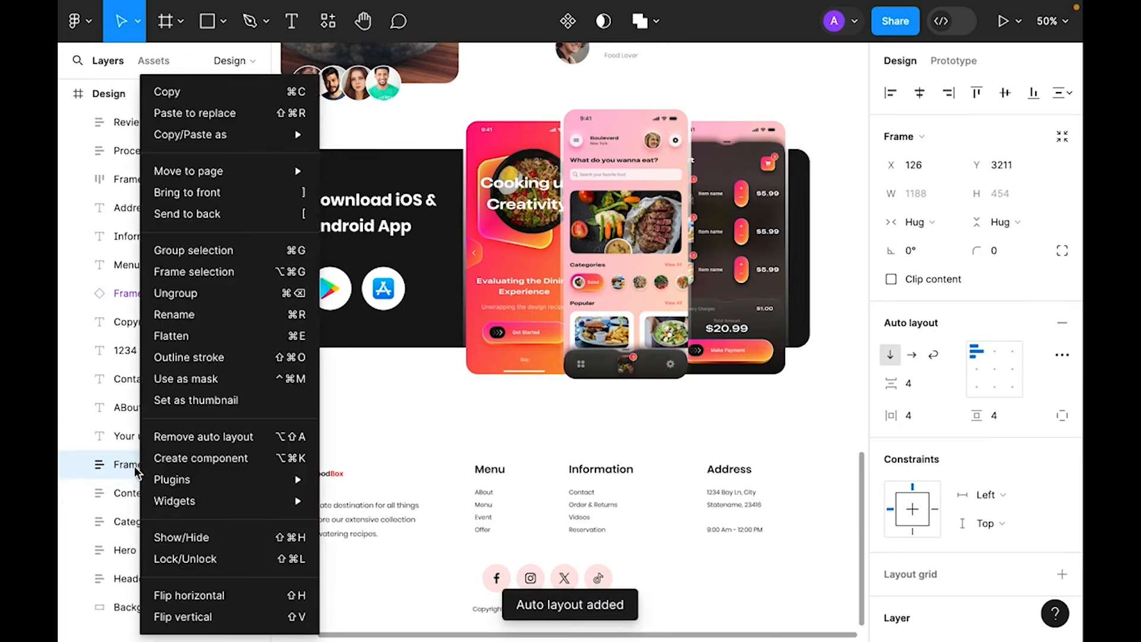
key(Escape)
double_click(120, 468)
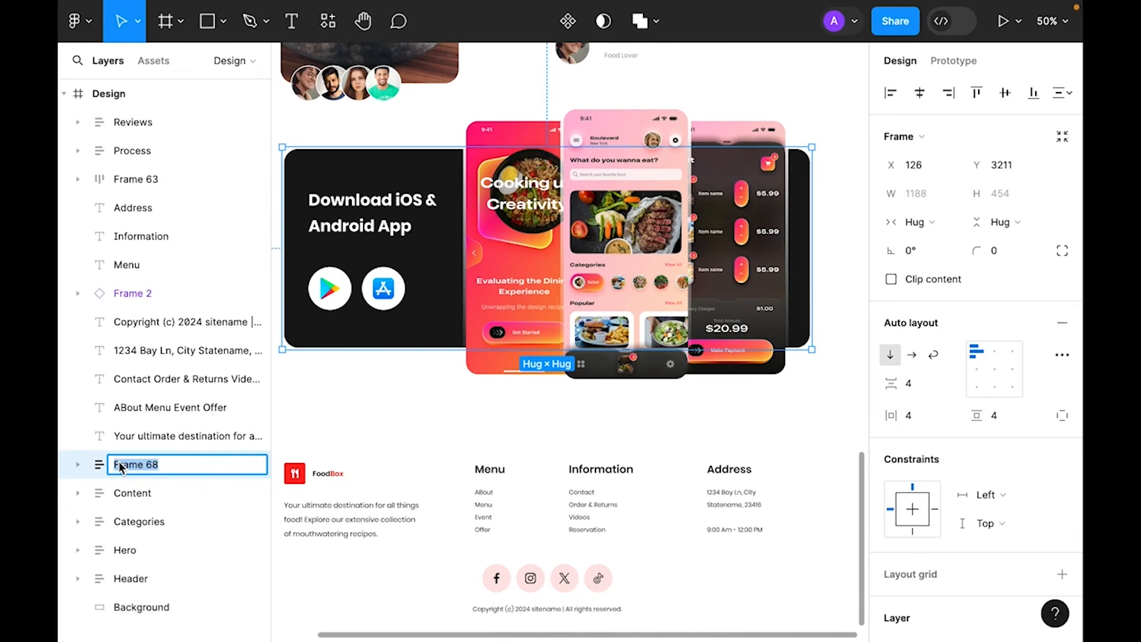
text(CTA)
key(Return)
- Set the CTA frame's horizontal and vertical padding to 0
key(minus)
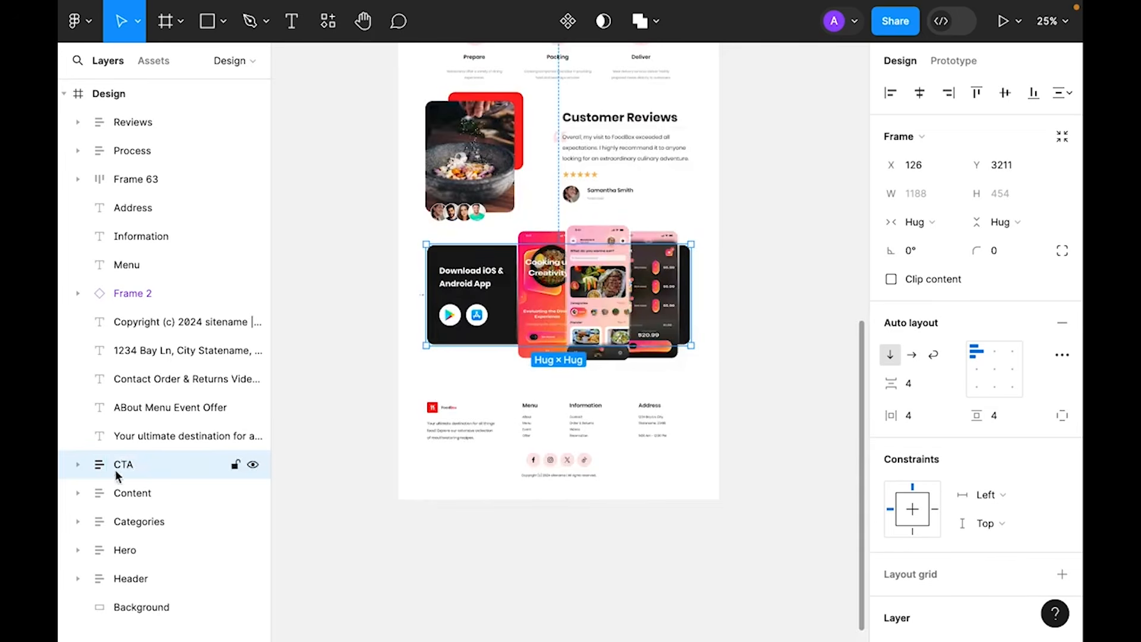
click(919, 426)
text(0)
key(Tab)
text(0)
key(Return)
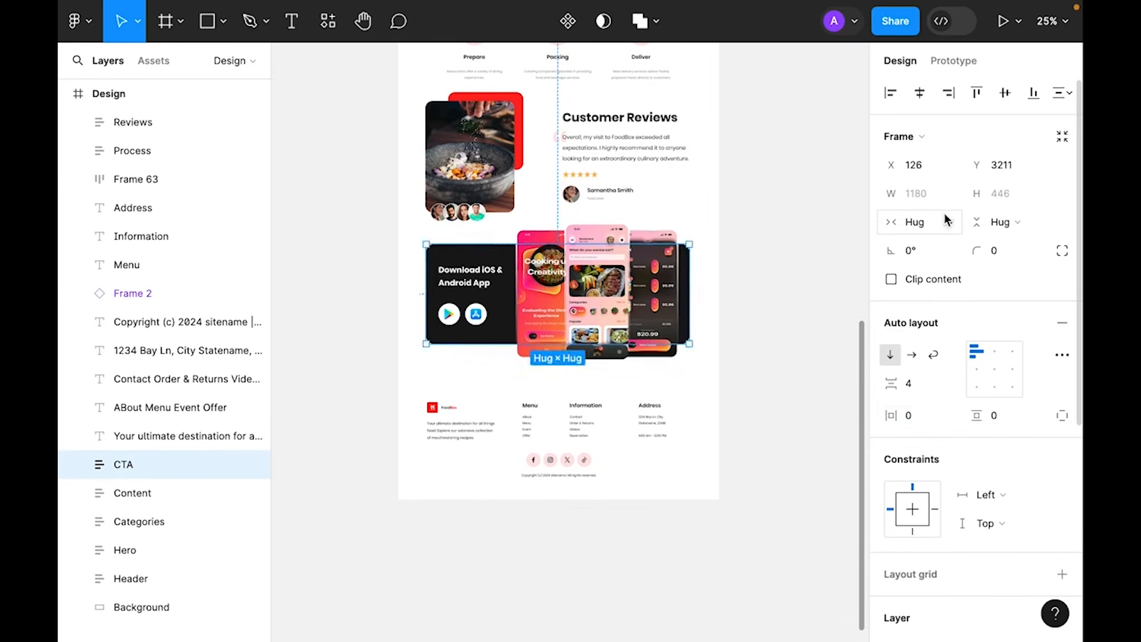
click(819, 268)
key(plus)
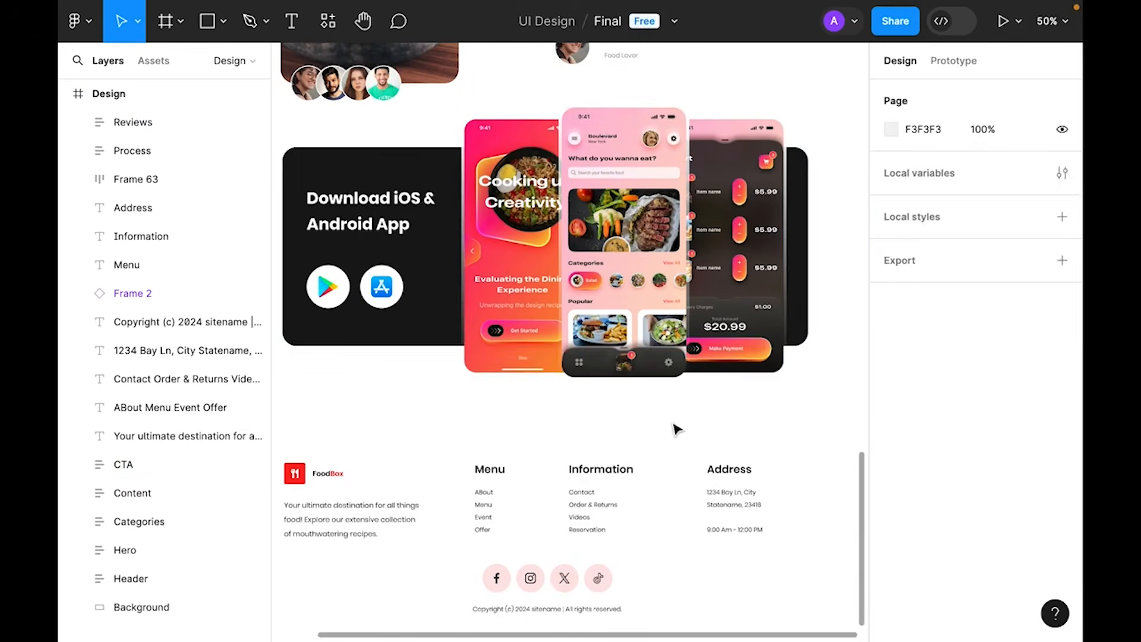
click(534, 358)
key(minus)
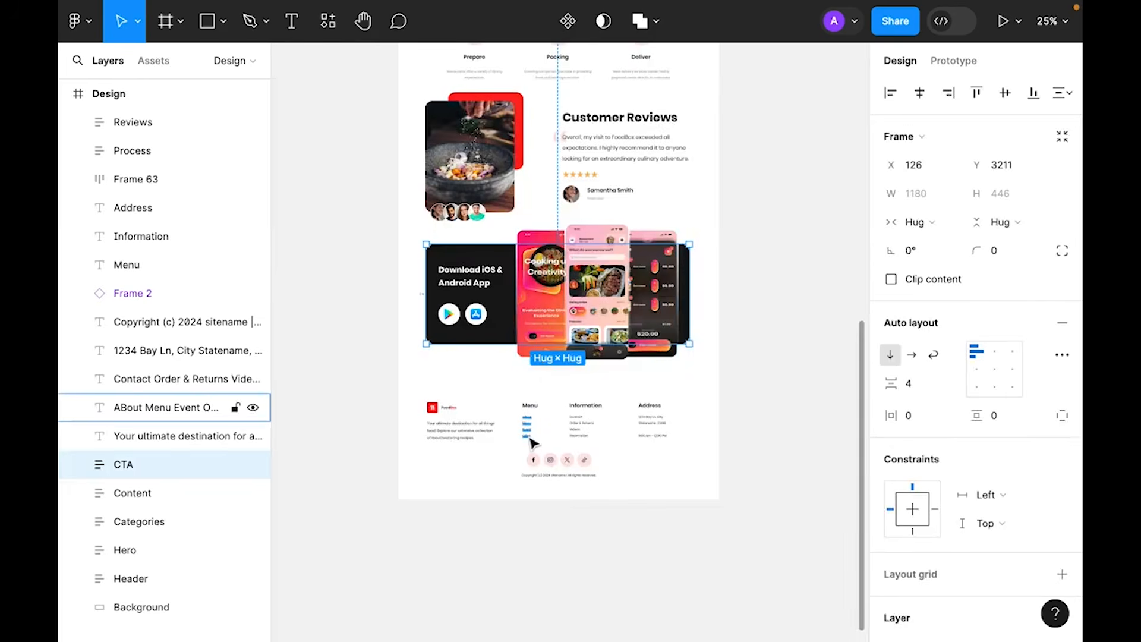
- Combine the footer's FoodBox logo and description text in an auto layout frame named About-container
key(plus)
scroll(380, 368, down, 5)
key(Escape)
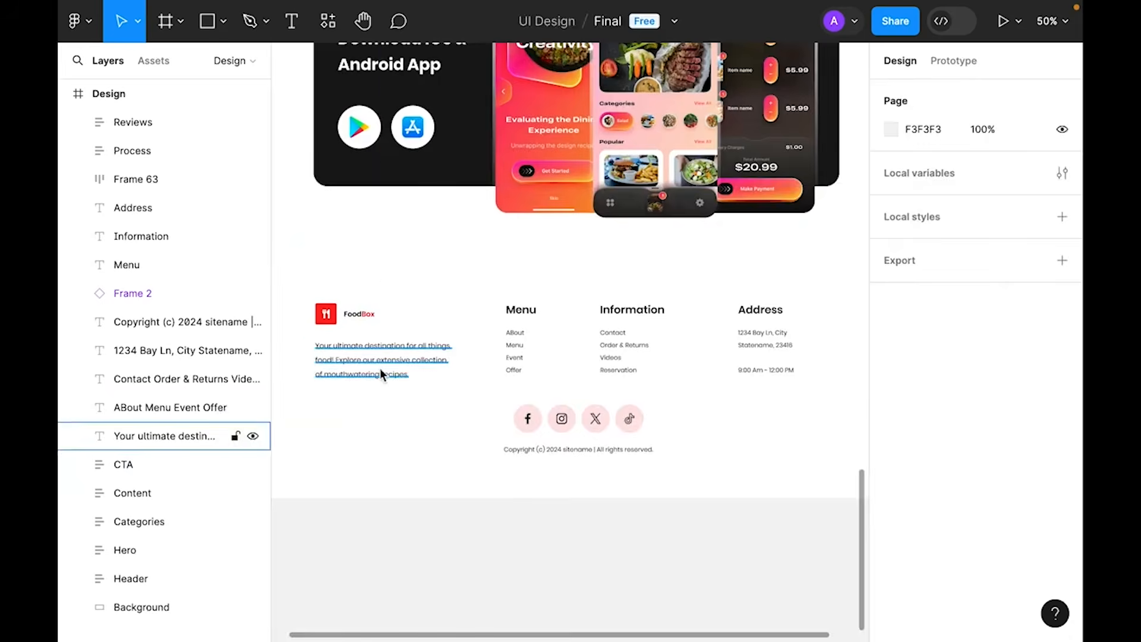
click(380, 368)
shift+click(364, 320)
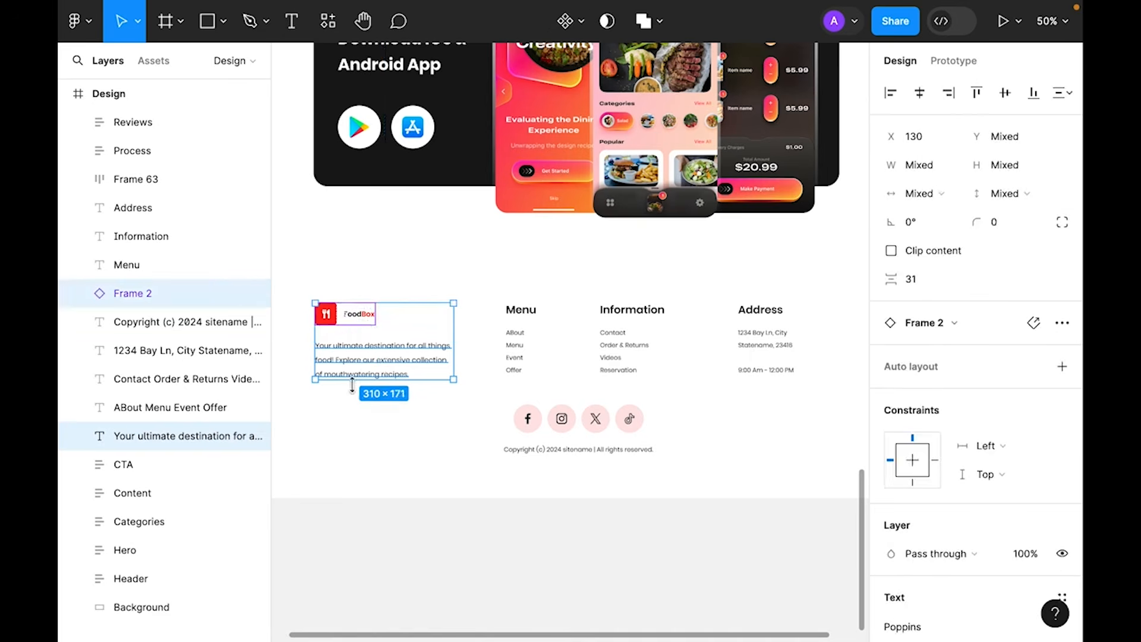
key(shift+a)
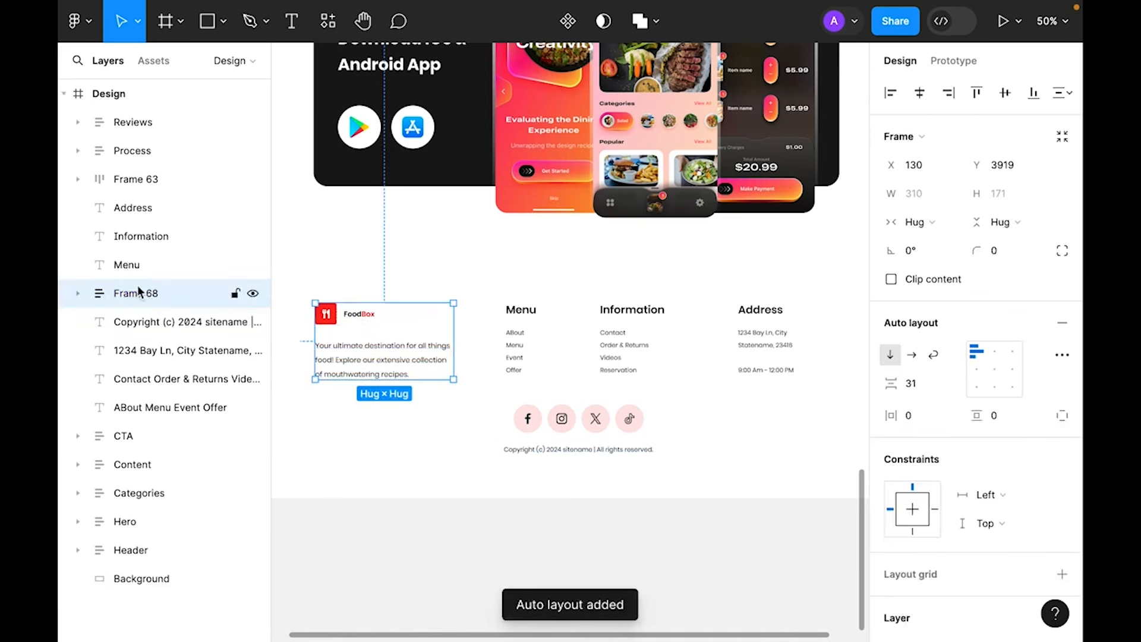
double_click(134, 293)
text(About-container)
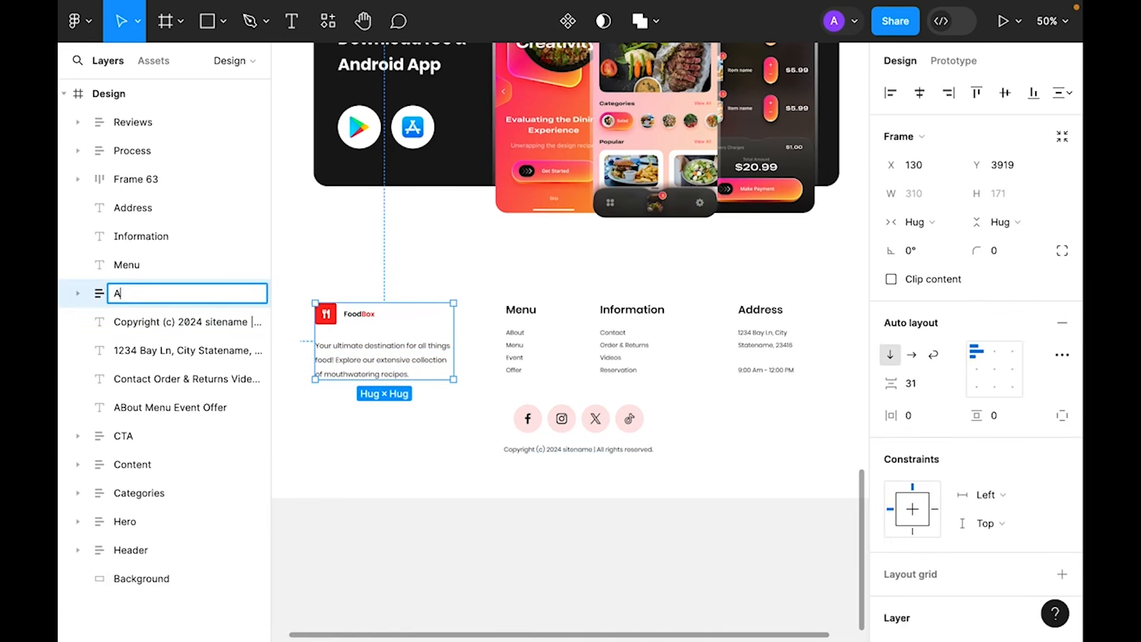
key(Return)
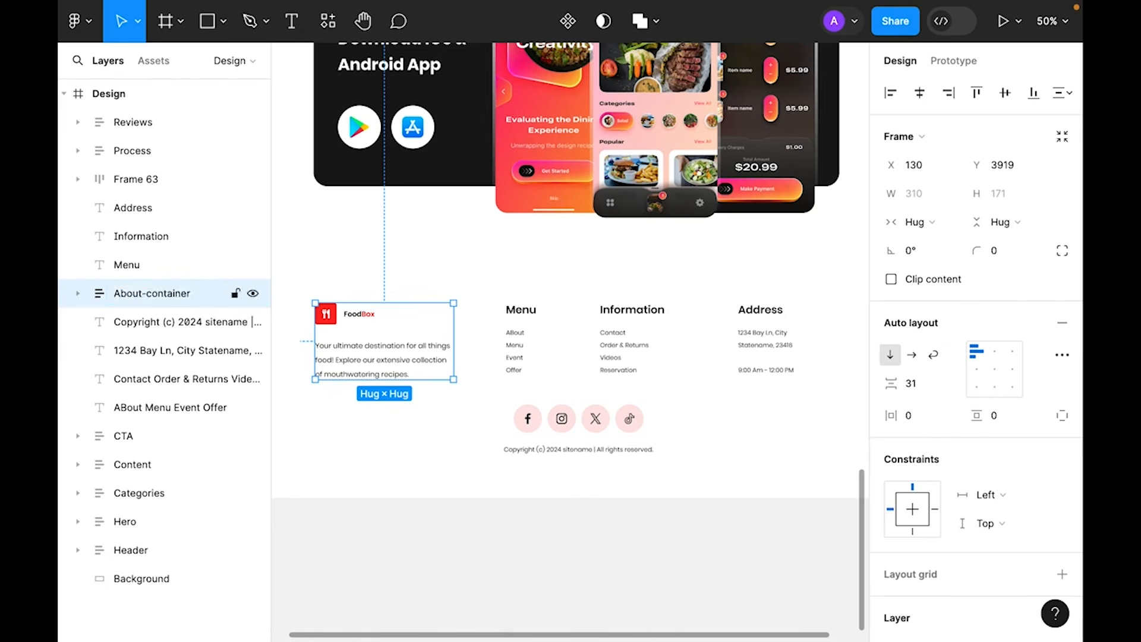
- Set the footer's Menu links text to auto width resizing
click(515, 343)
scroll(1022, 453, down, 3)
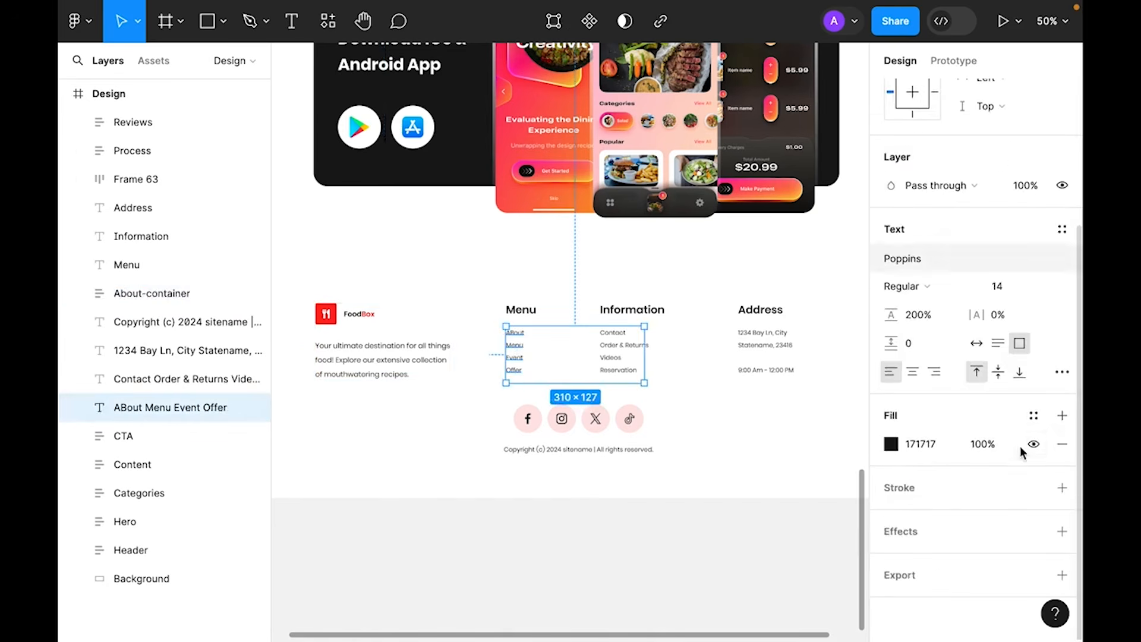
click(975, 345)
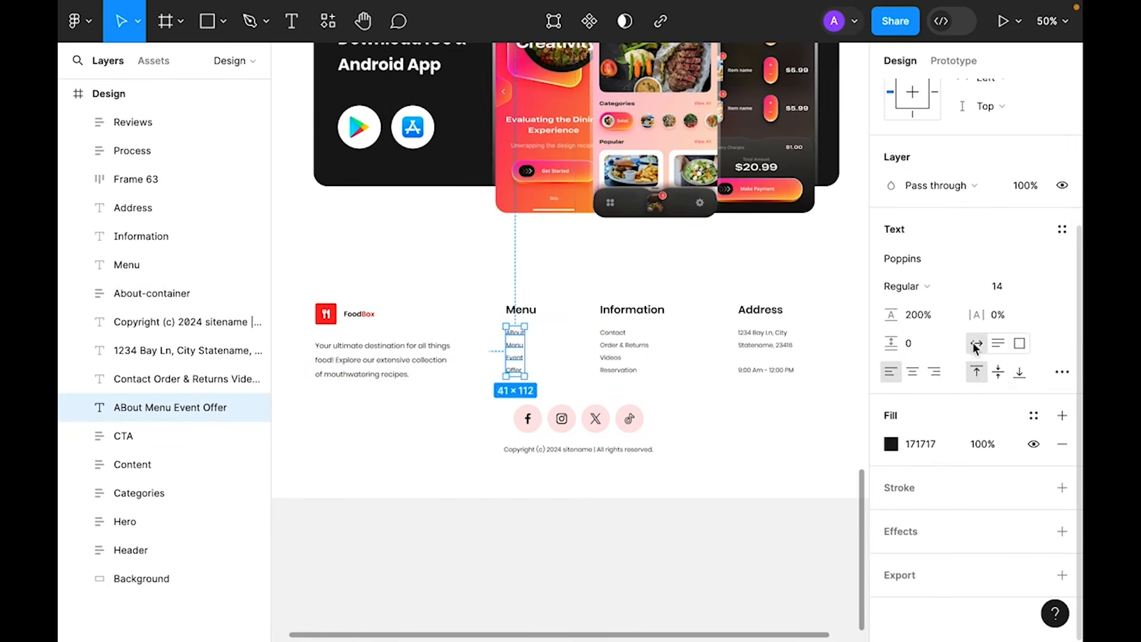
- Combine the footer's Menu heading and its links text in an auto layout frame named Menu-container
shift+click(527, 306)
key(shift+a)
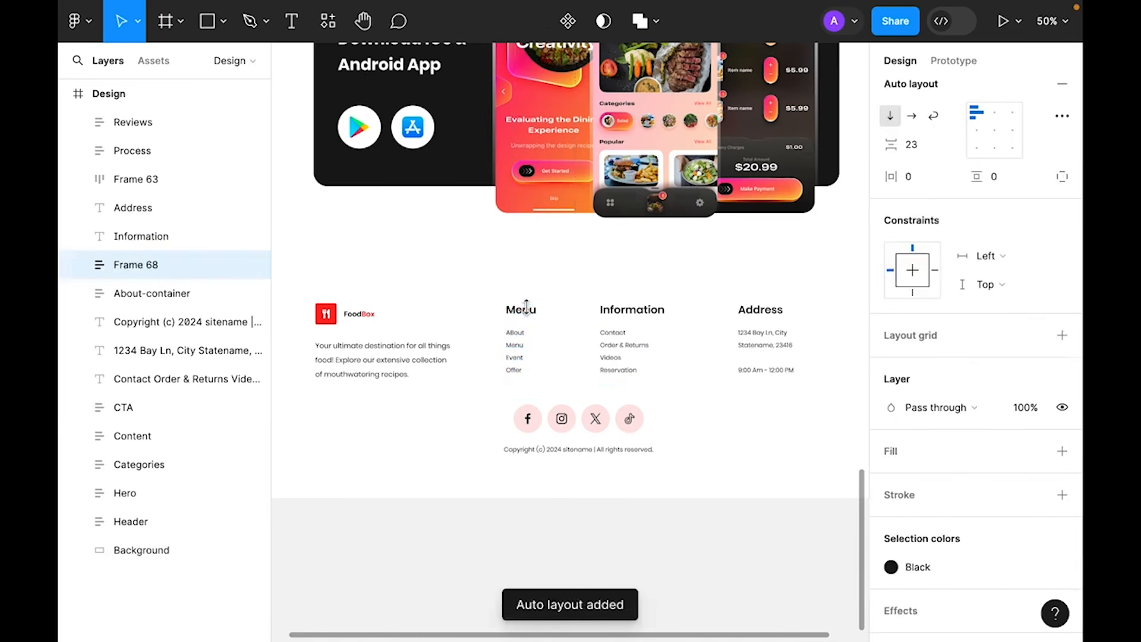
double_click(140, 268)
text(Menu-container)
key(Return)
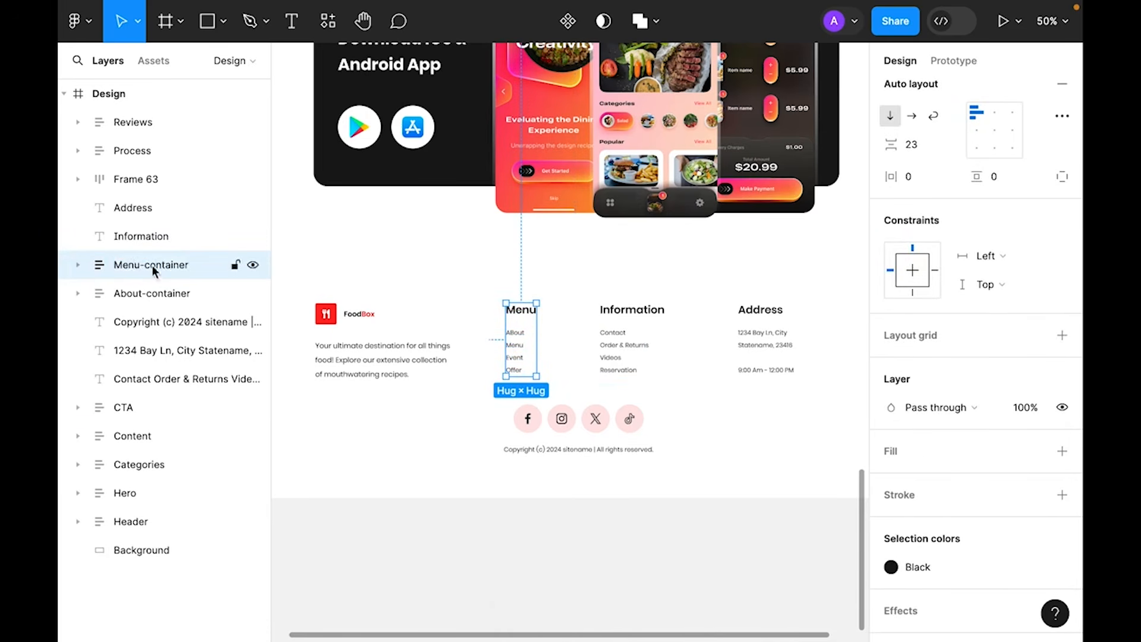
- Set the Information links text to auto width and combine it with its heading in an auto layout frame named Info-container
click(634, 346)
click(977, 522)
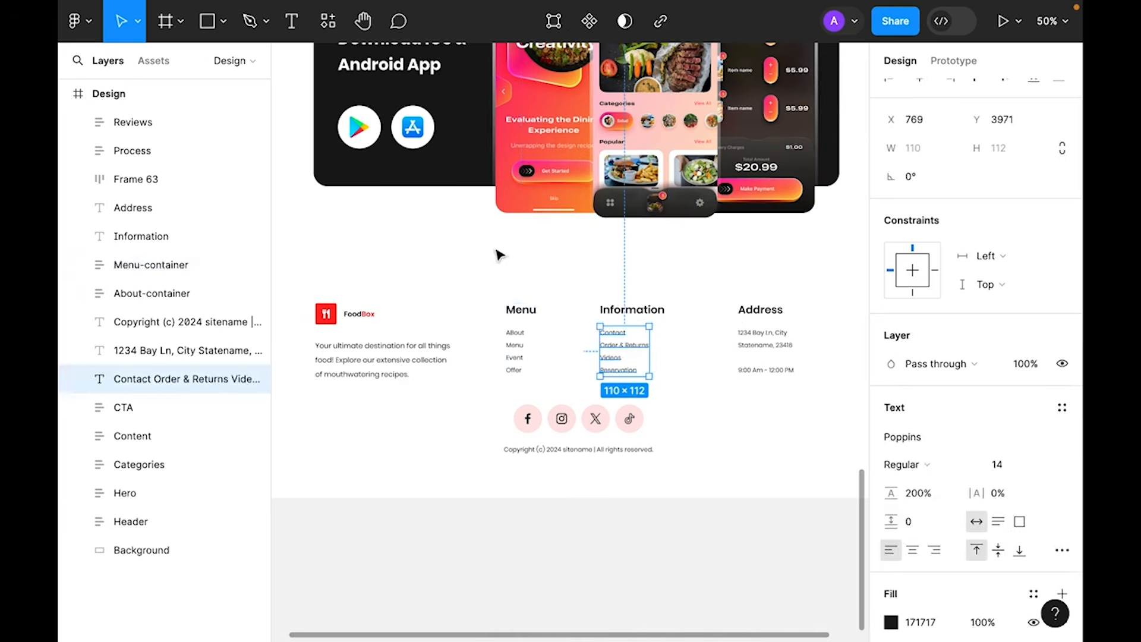
shift+click(618, 309)
key(shift+a)
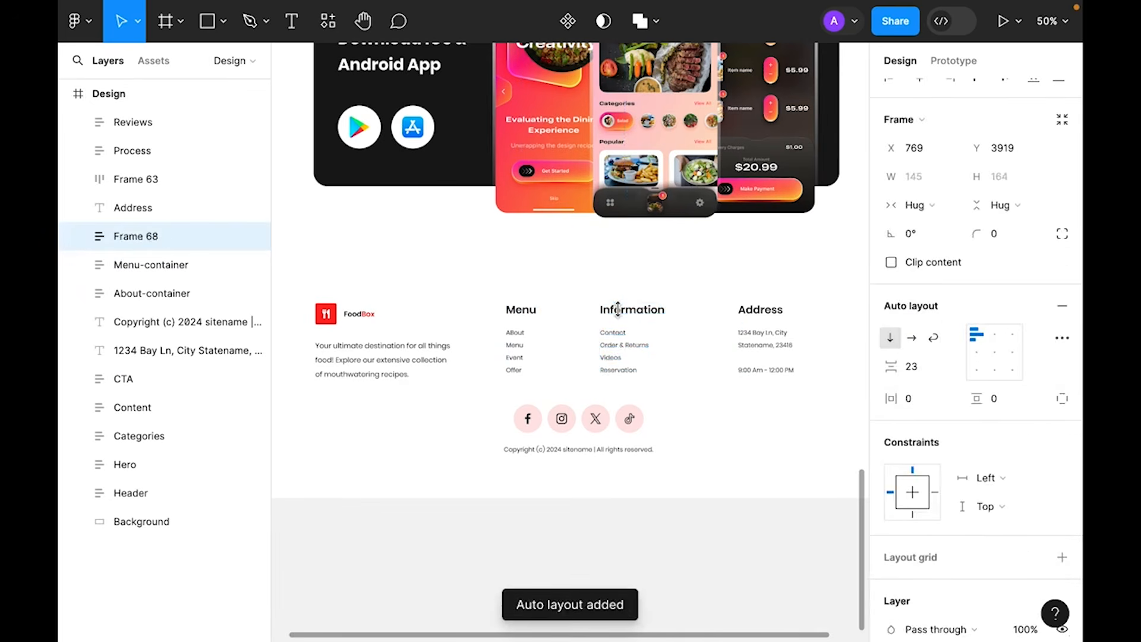
double_click(151, 237)
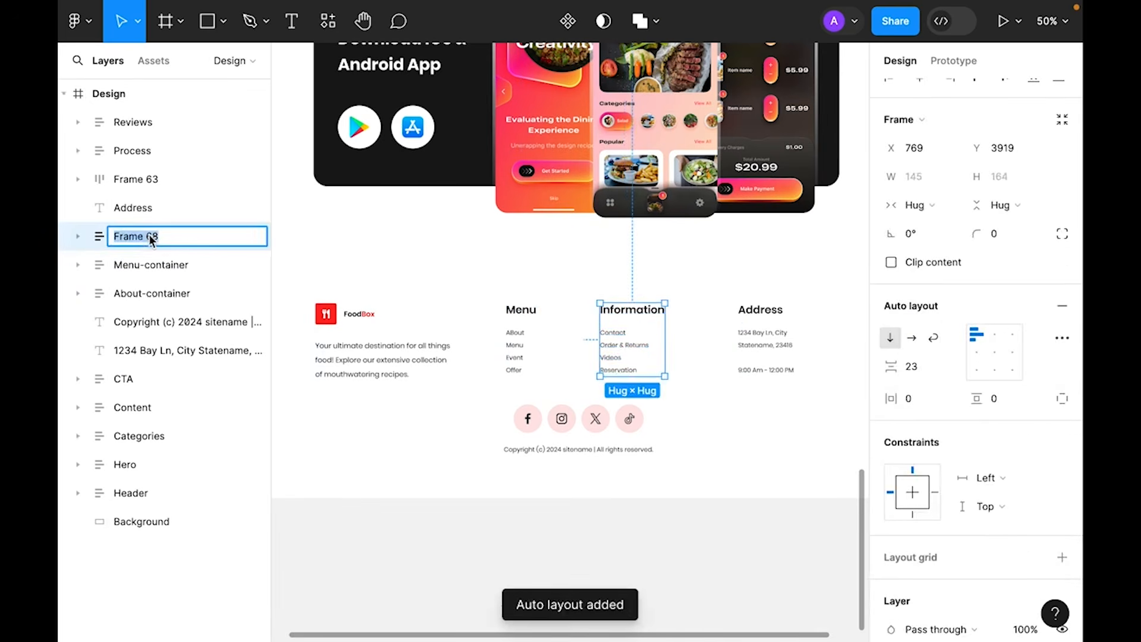
text(Information-container)
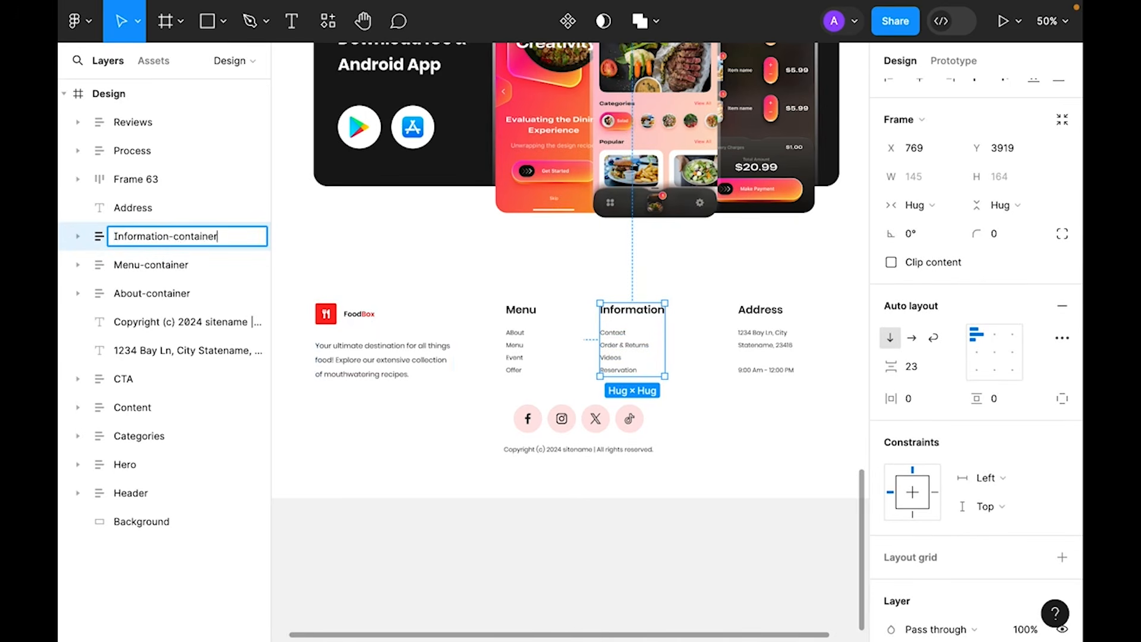
drag(132, 236, 169, 235)
key(BackSpace)
key(Return)
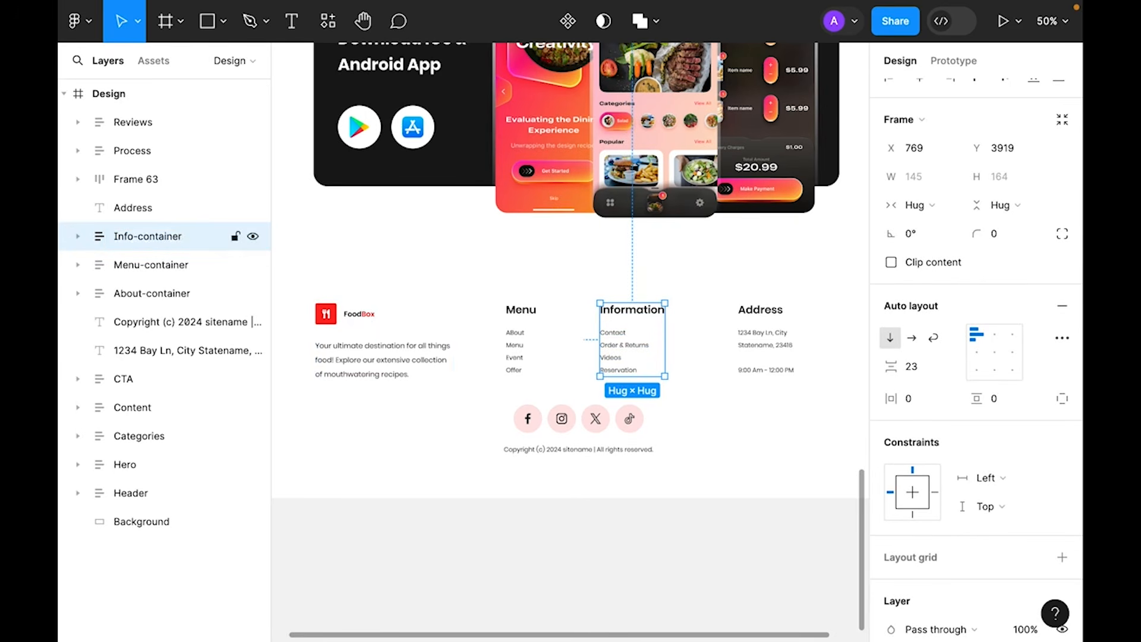
- Set the footer's address text to auto width and combine it with its heading in an auto layout frame named Add-container
click(783, 337)
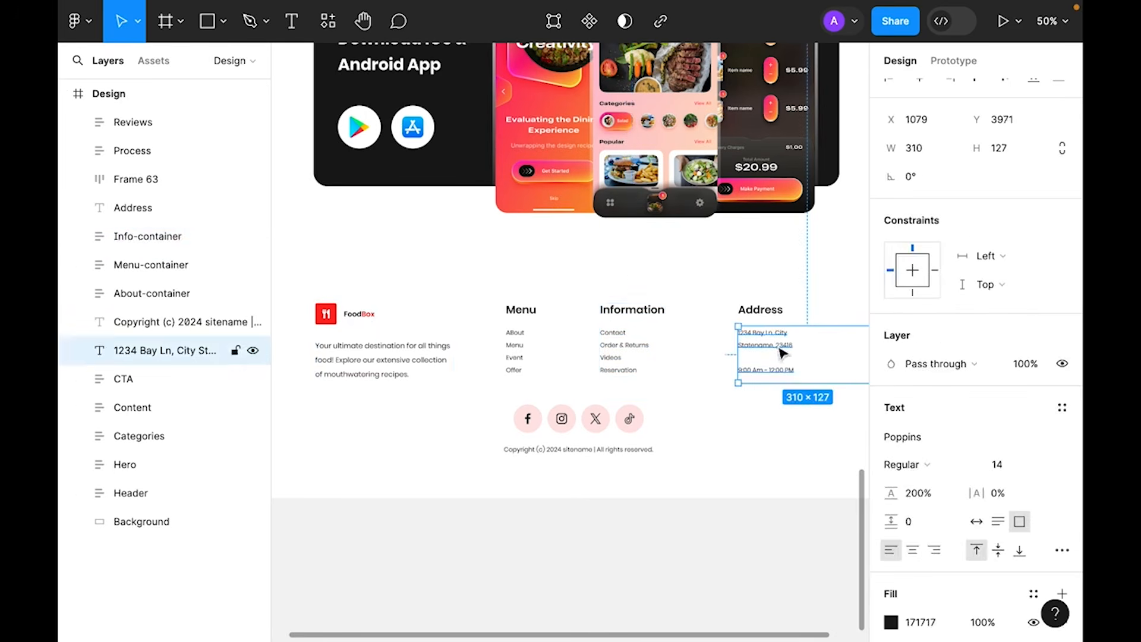
click(976, 521)
shift+click(765, 314)
key(shift+a)
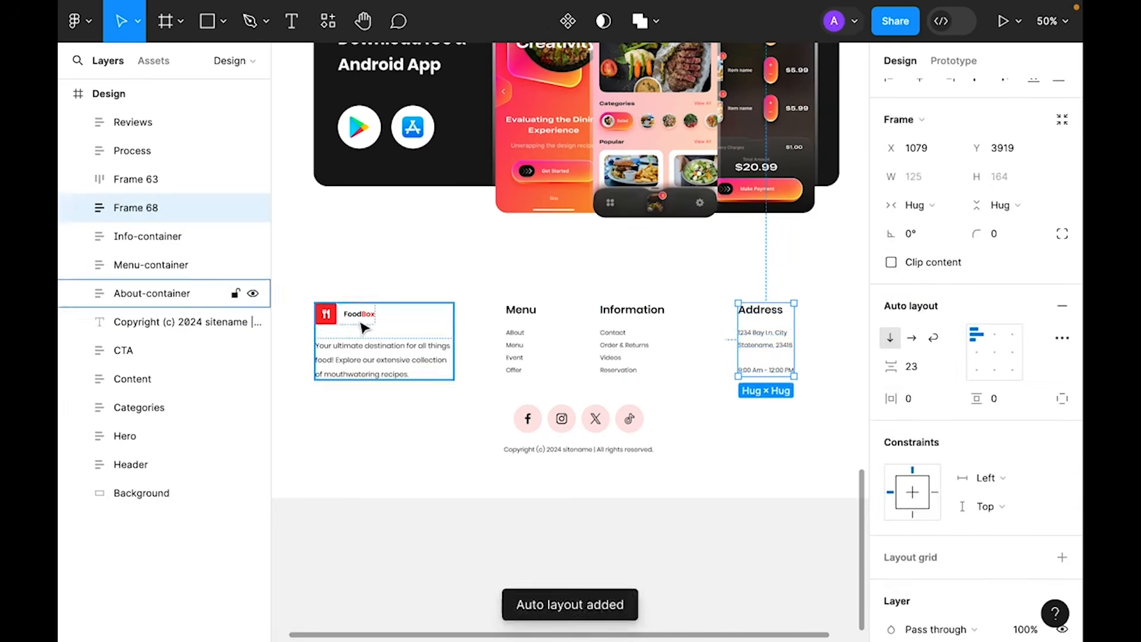
key(ctrl+r)
text(Add-container)
key(Return)
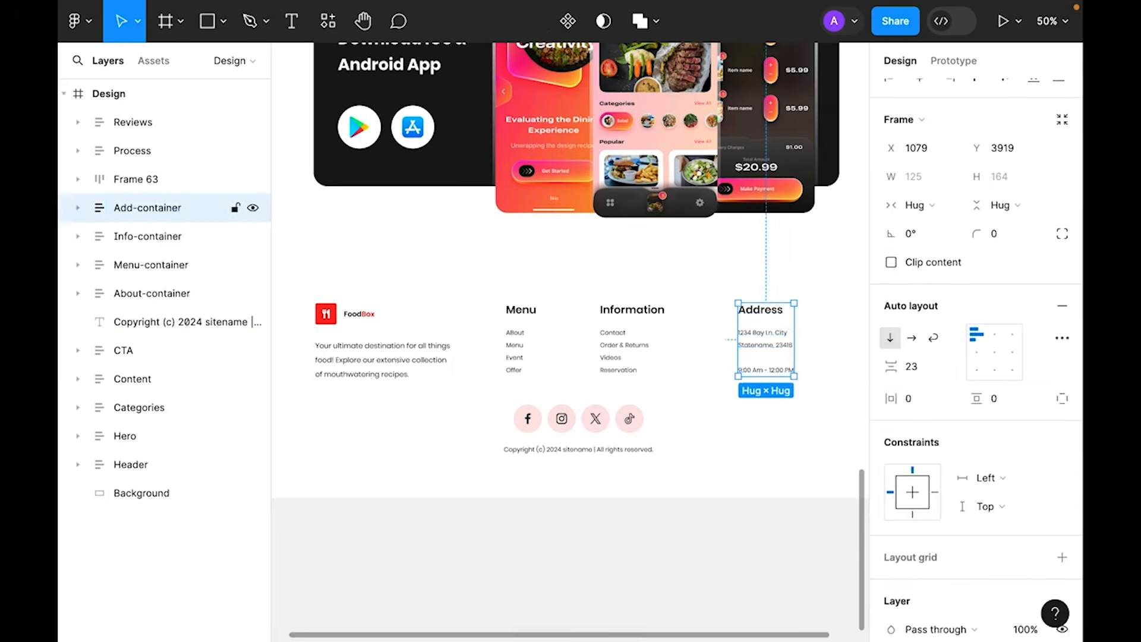
- Rename the footer's social icons frame as Social-container
click(631, 422)
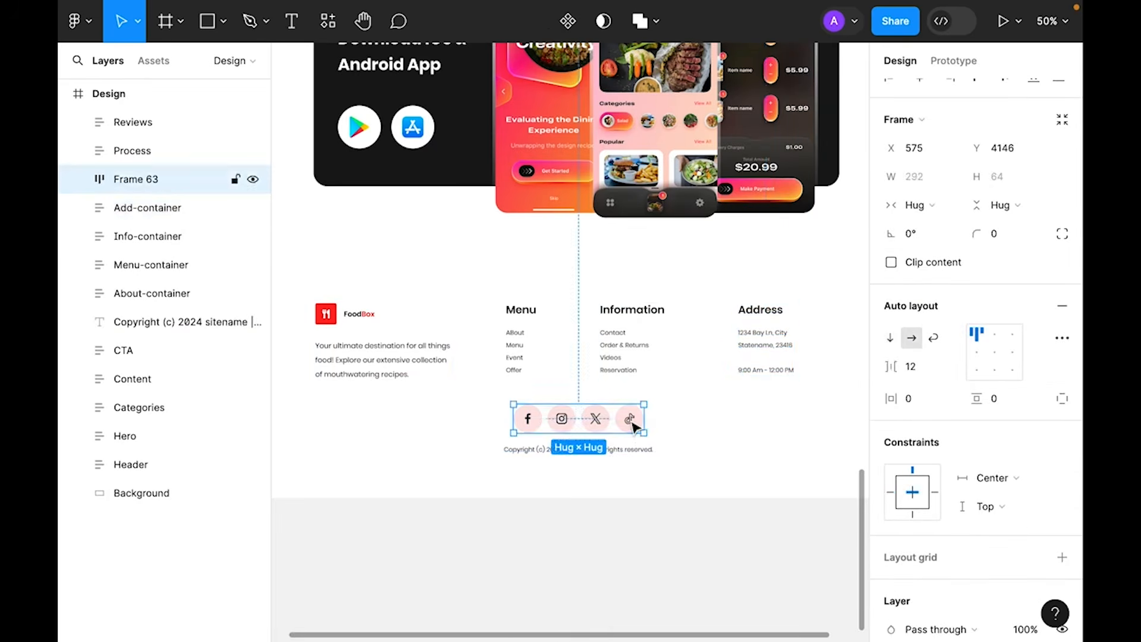
double_click(145, 179)
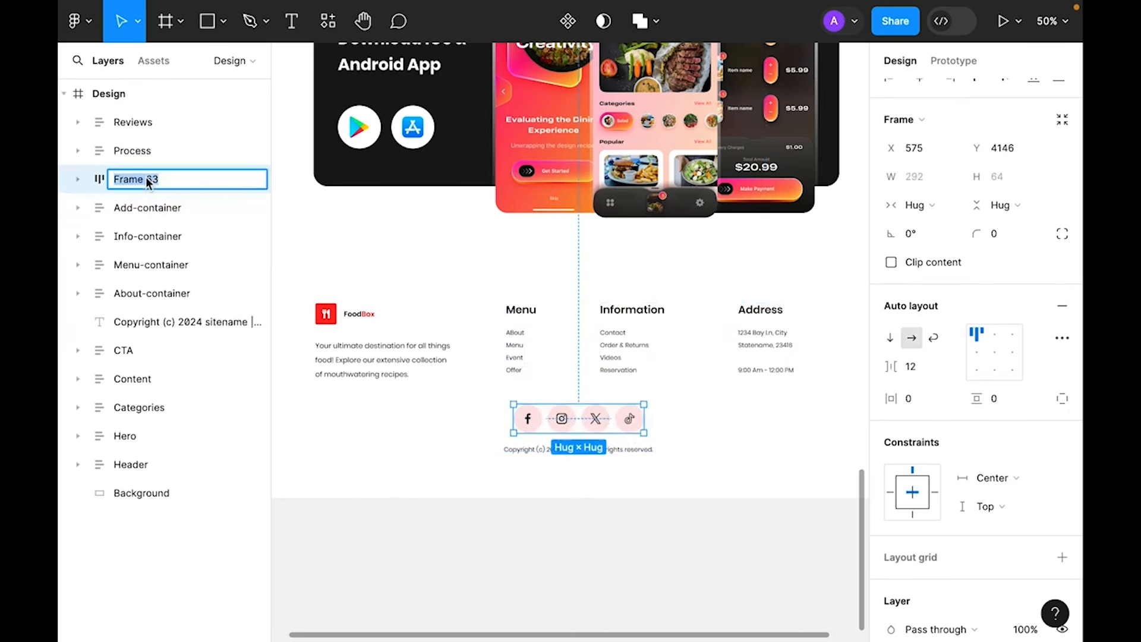
text(Social-container)
key(Return)
- Combine the About, Menu, Info and Add containers in an auto layout frame named Footer-links
click(427, 373)
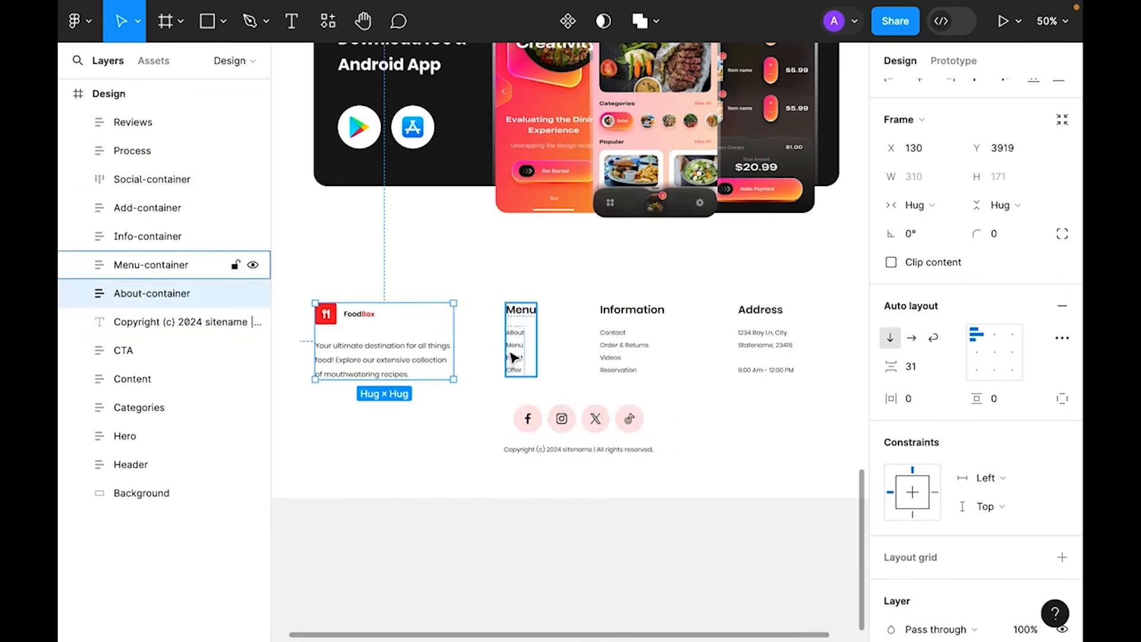
shift+click(510, 362)
shift+click(634, 363)
shift+click(767, 362)
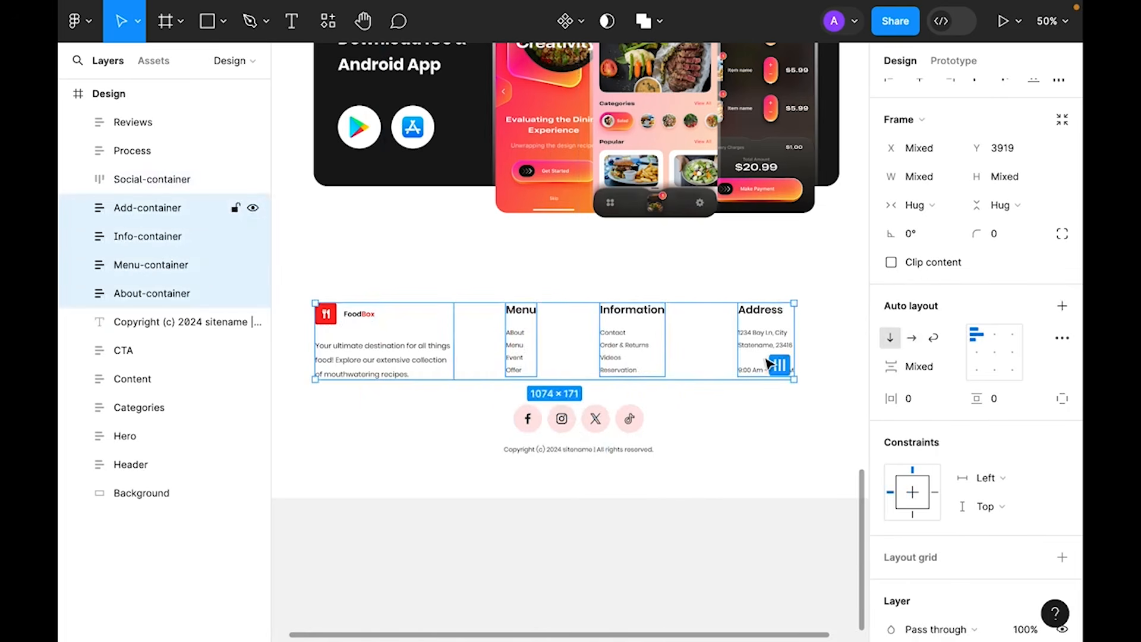
key(shift+a)
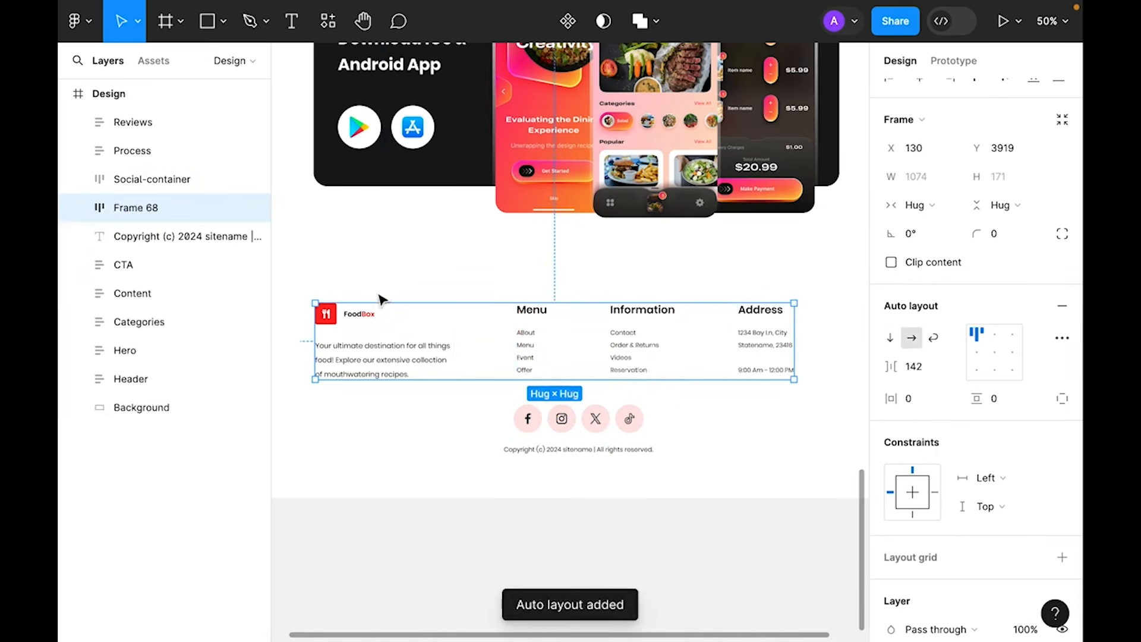
double_click(142, 208)
text(Footer-links)
key(Return)
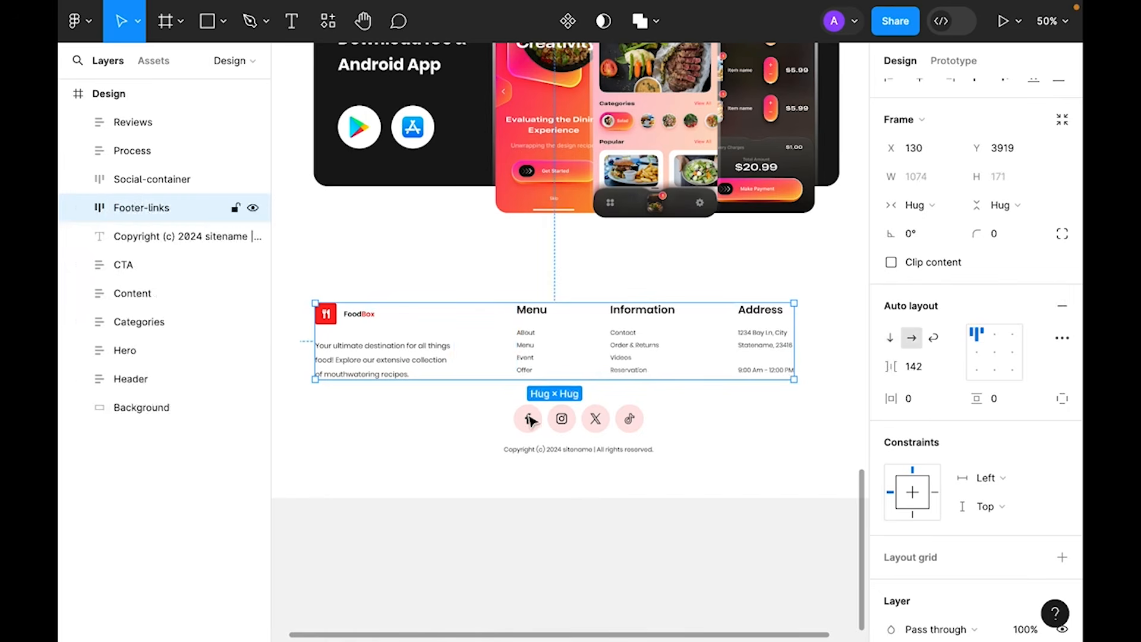
- Combine Social-container, Footer-links and the copyright text in an auto layout frame named Container
click(567, 422)
shift+click(561, 356)
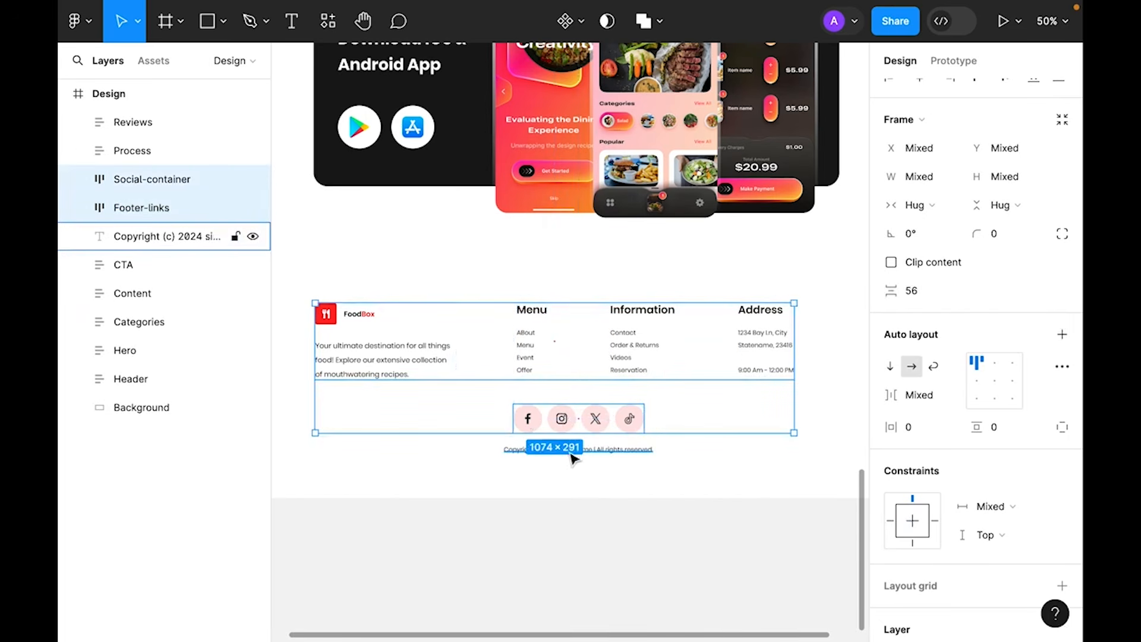
shift+click(568, 452)
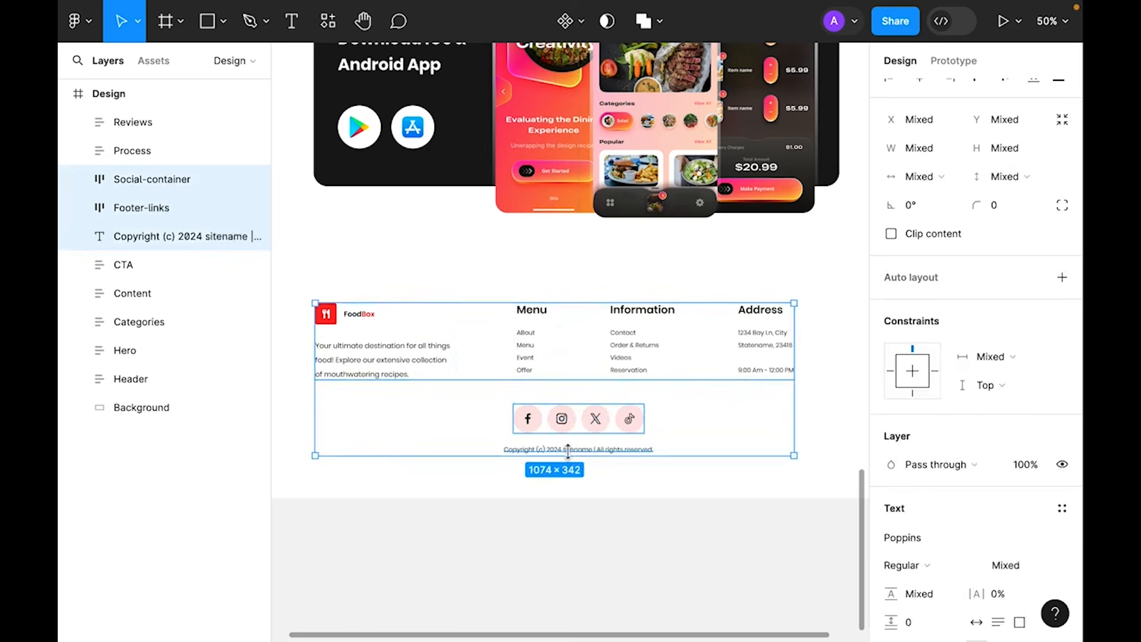
key(shift+a)
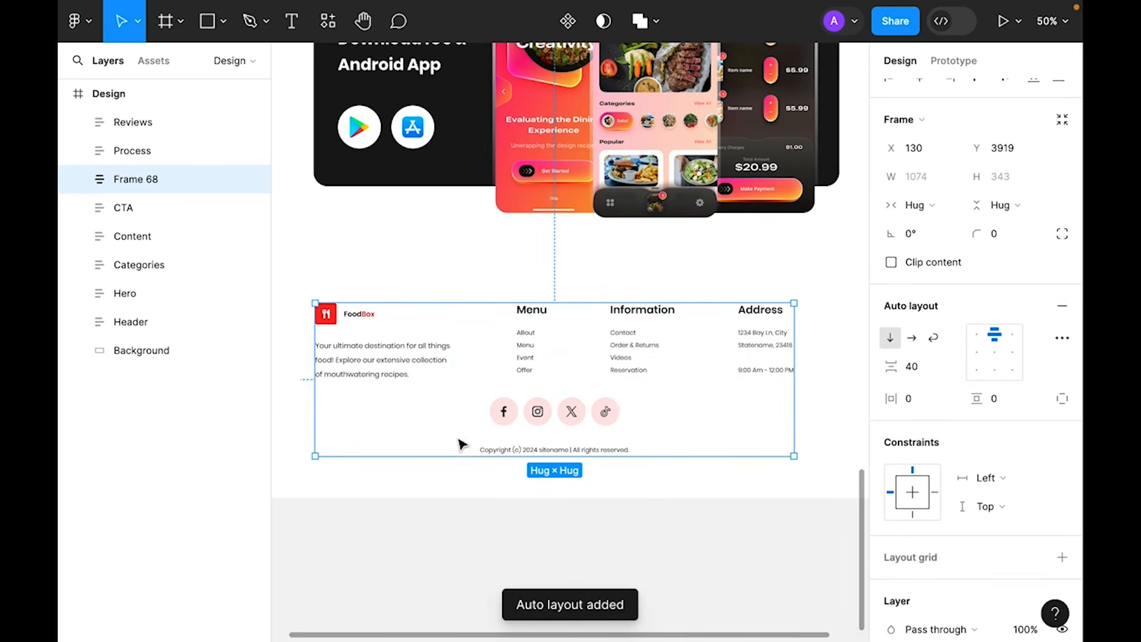
double_click(149, 180)
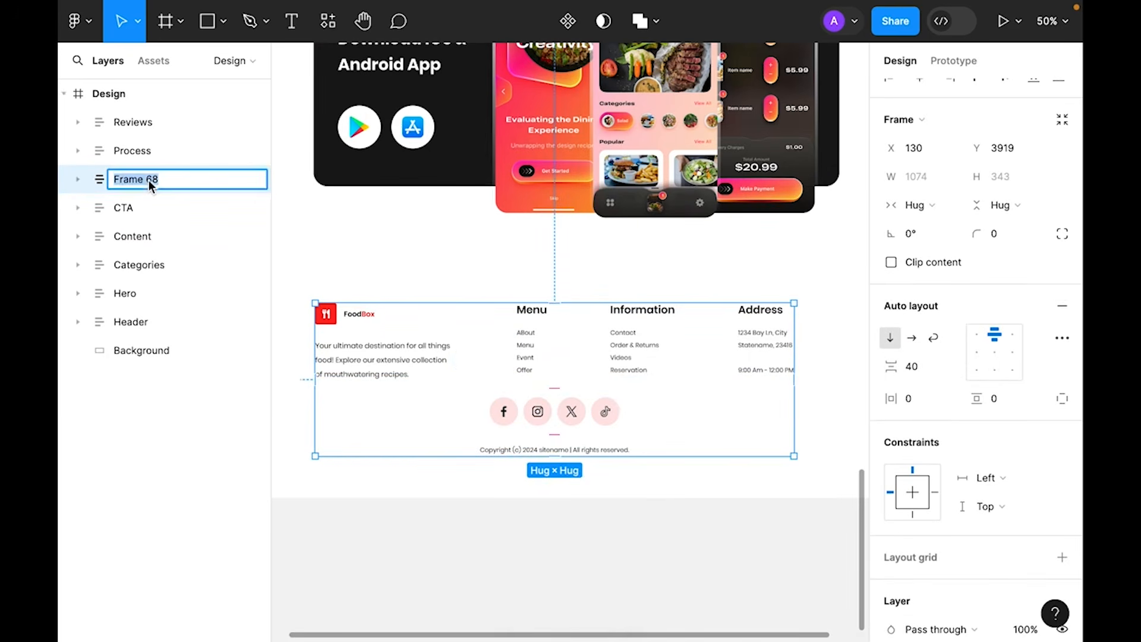
text(Container)
key(Return)
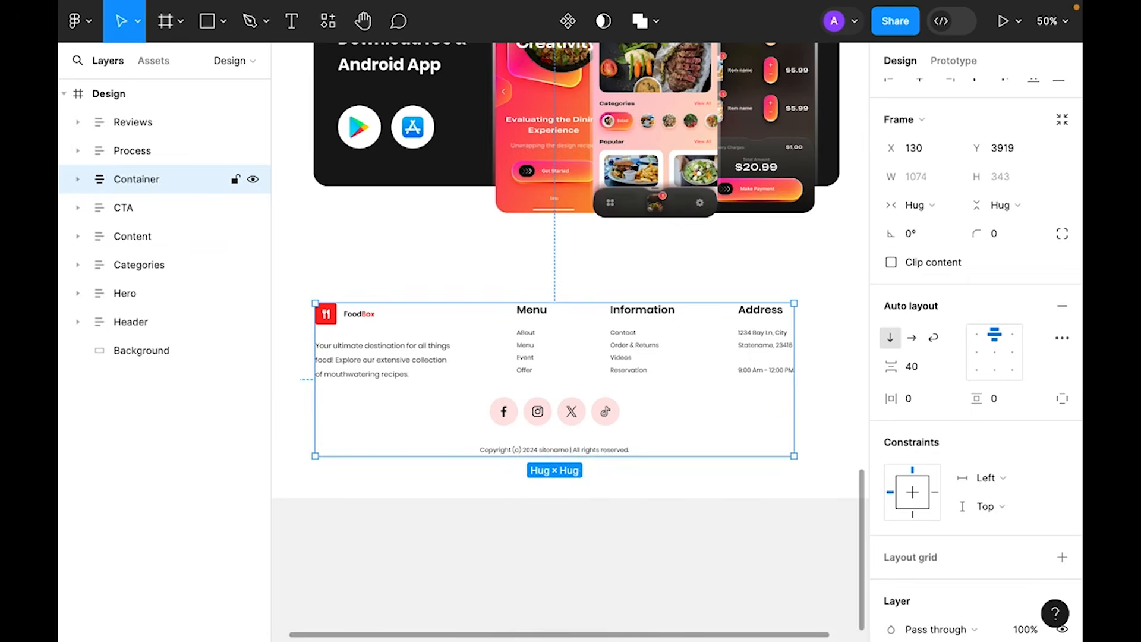
- Wrap the footer's Container in another auto layout frame named Footer and set its padding to 0
key(shift+a)
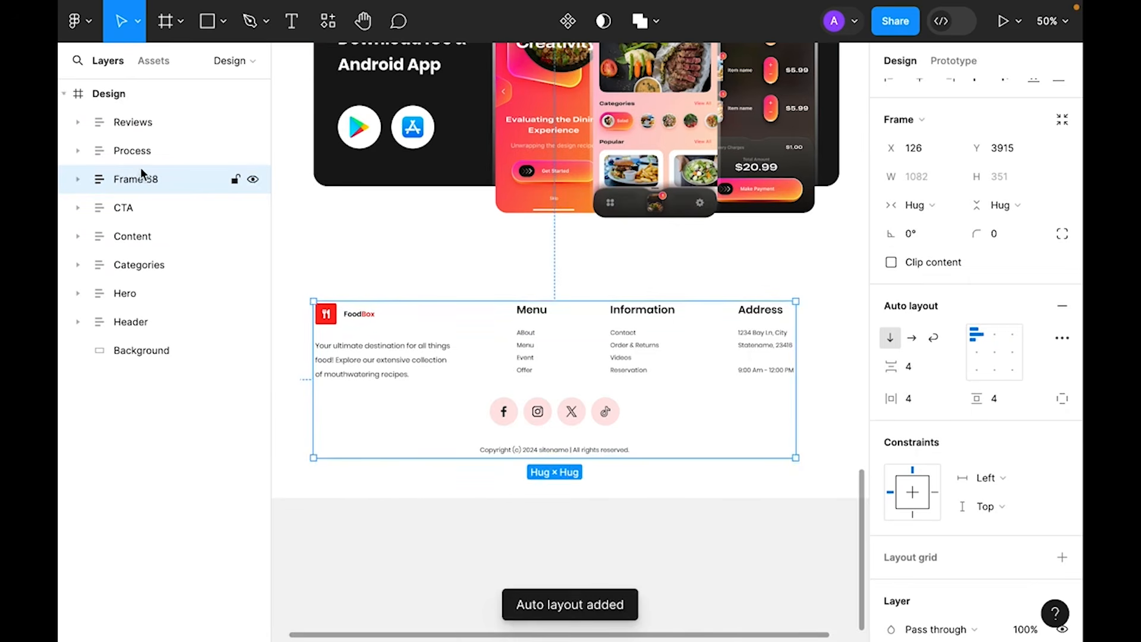
double_click(141, 183)
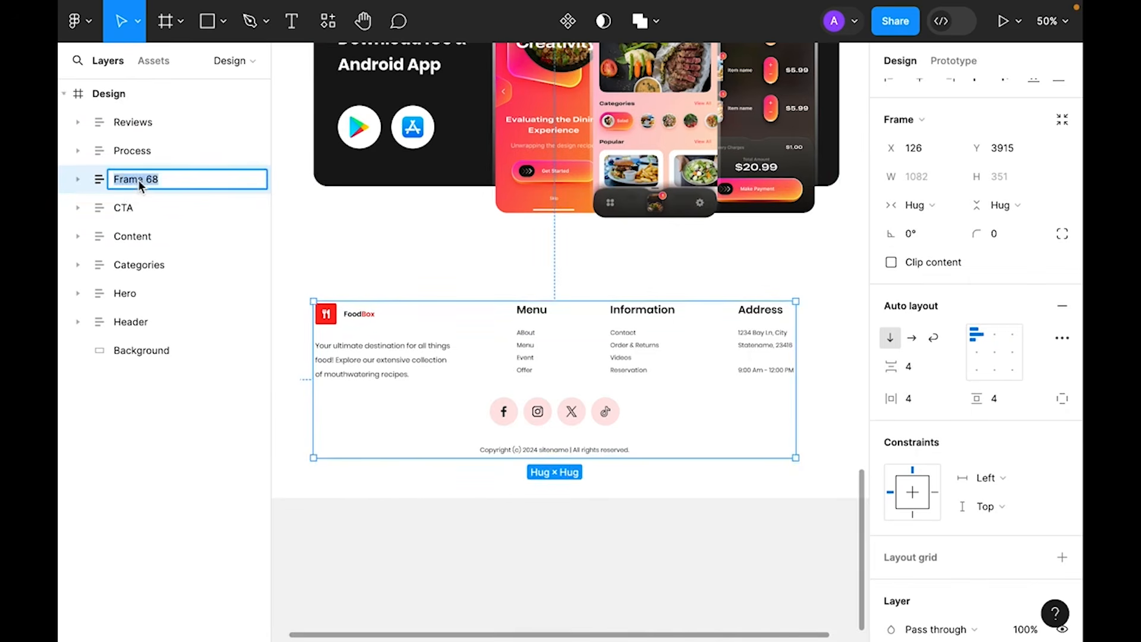
text(Footer)
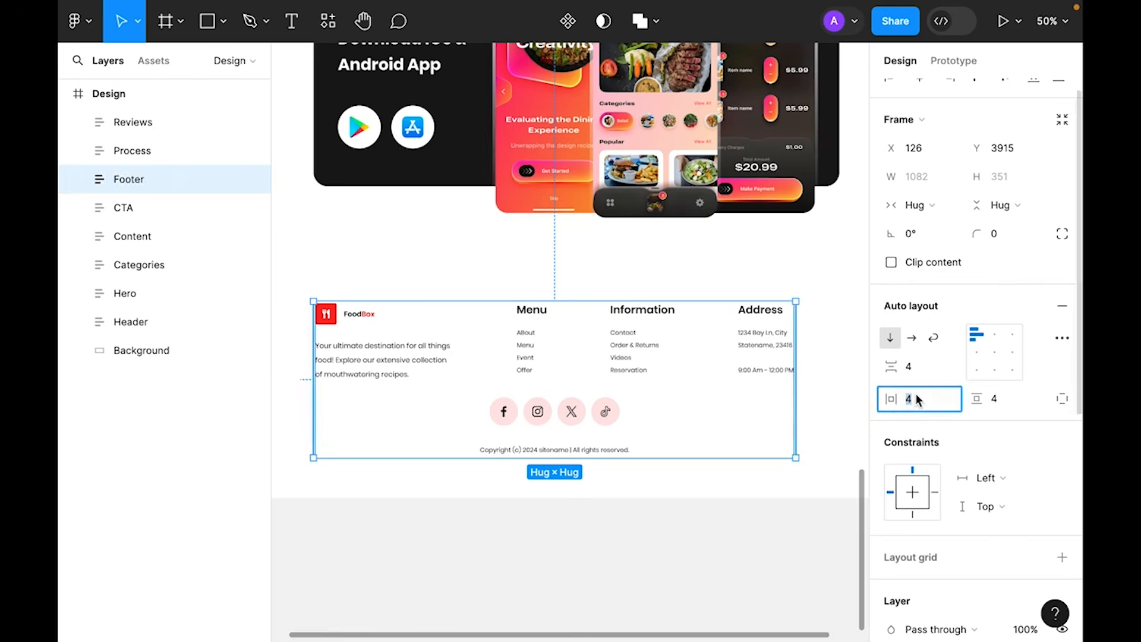
key(Tab)
text(0)
key(Return)
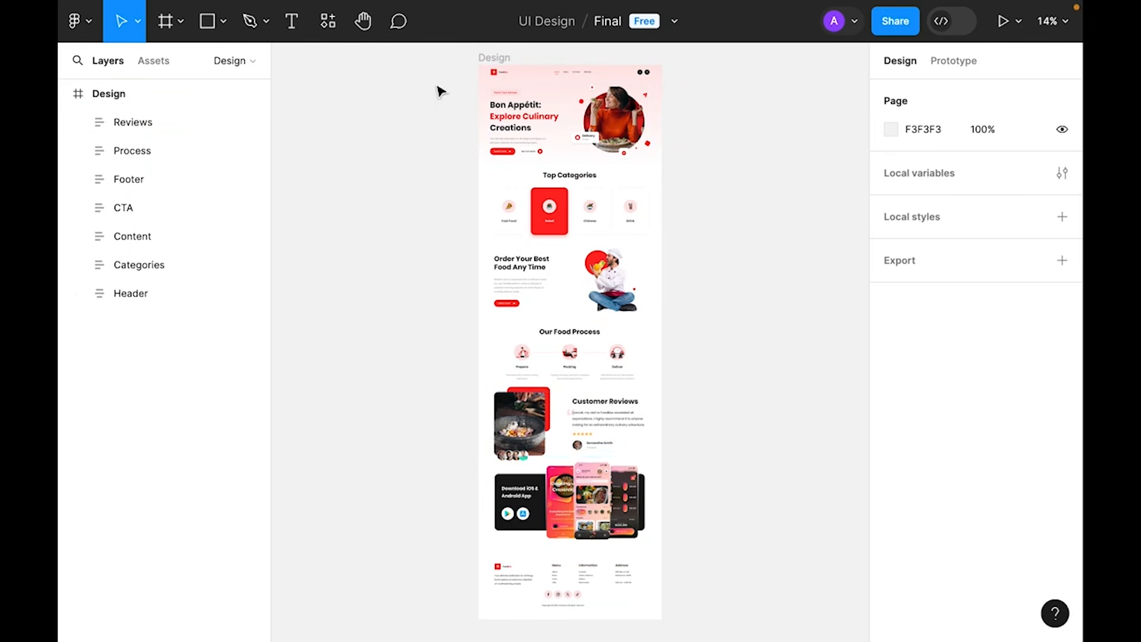
- Apply auto layout to the whole Design page frame
click(485, 60)
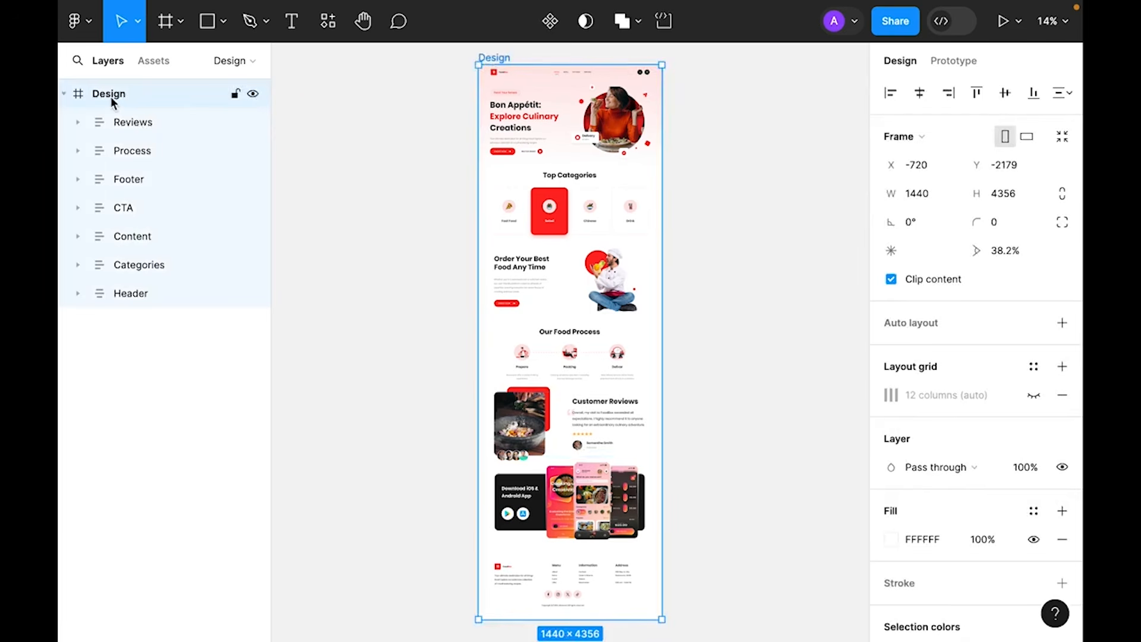
key(shift+a)
click(445, 109)
- Set the Design frame's vertical padding to 100
scroll(444, 109, up, 4)
click(498, 266)
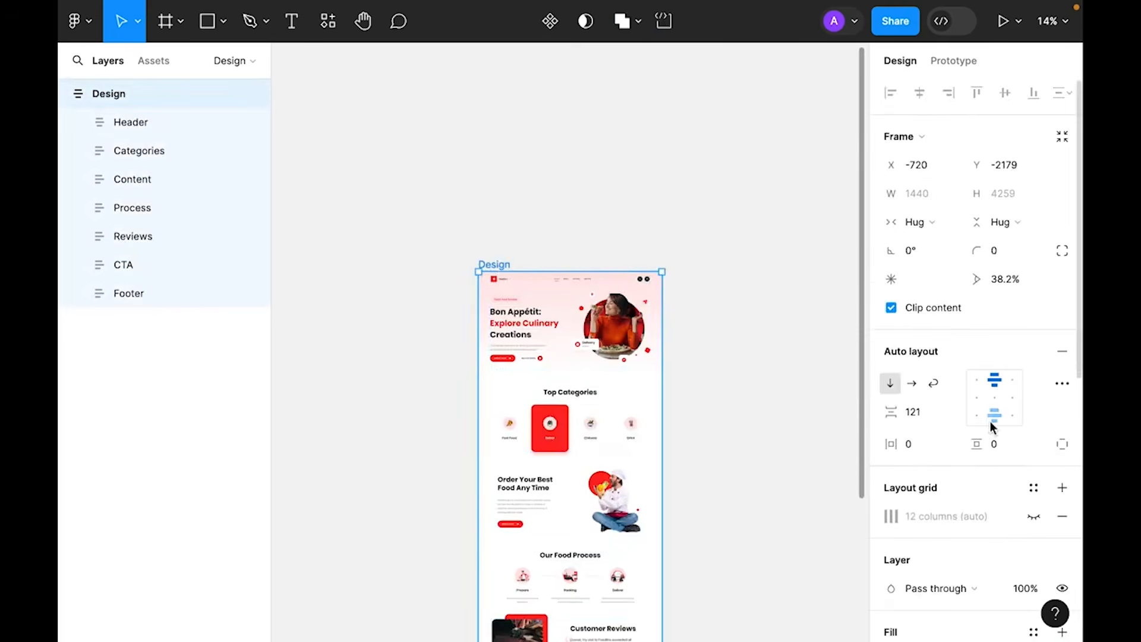
scroll(990, 422, down, 5)
scroll(772, 376, down, 3)
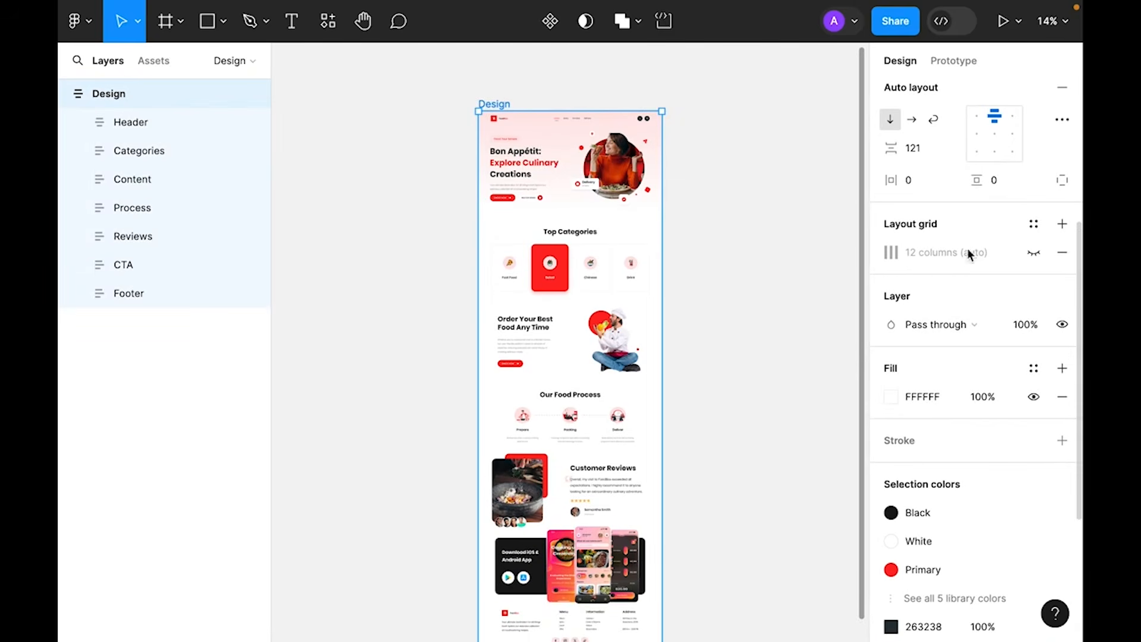
scroll(832, 247, up, 1)
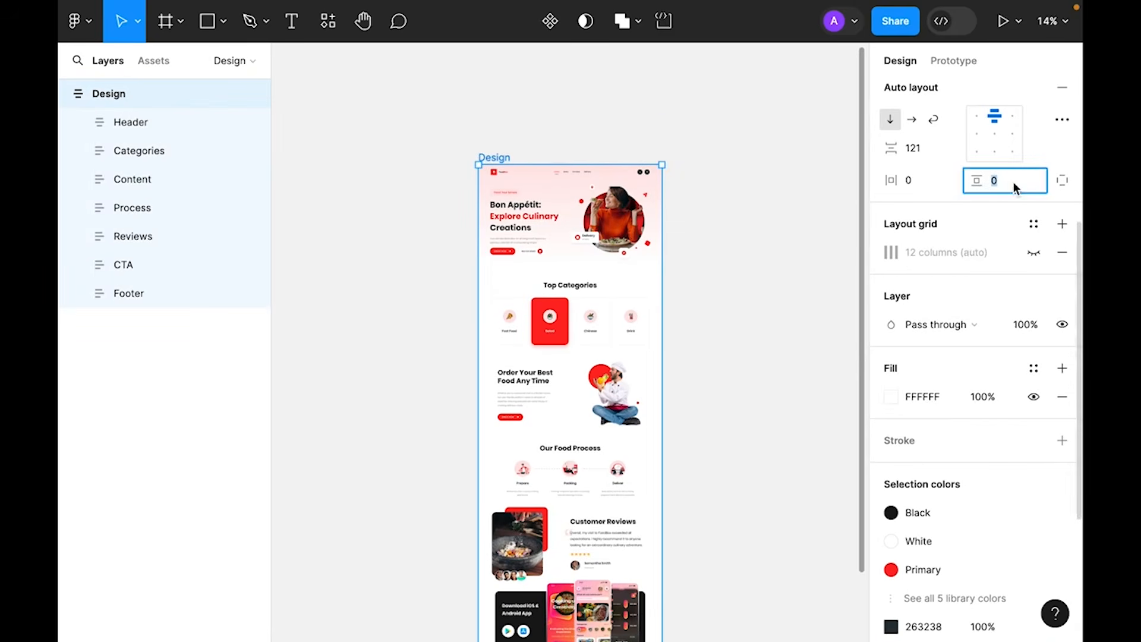
text(100)
key(Return)
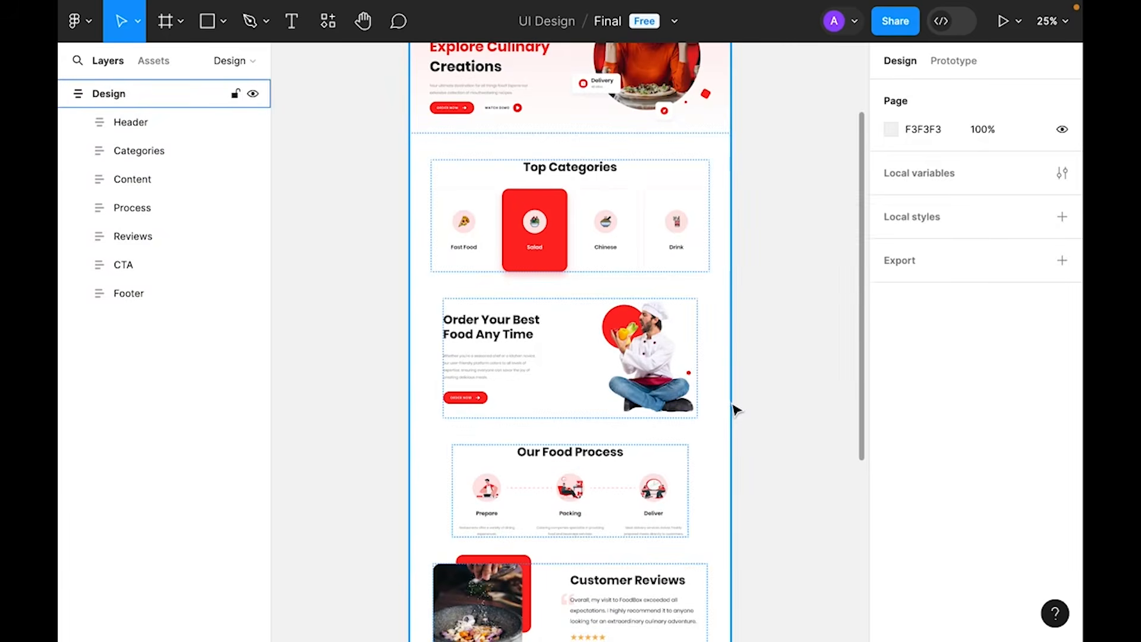
- Set the horizontal padding of the outer Header section to 96
scroll(737, 410, up, 4)
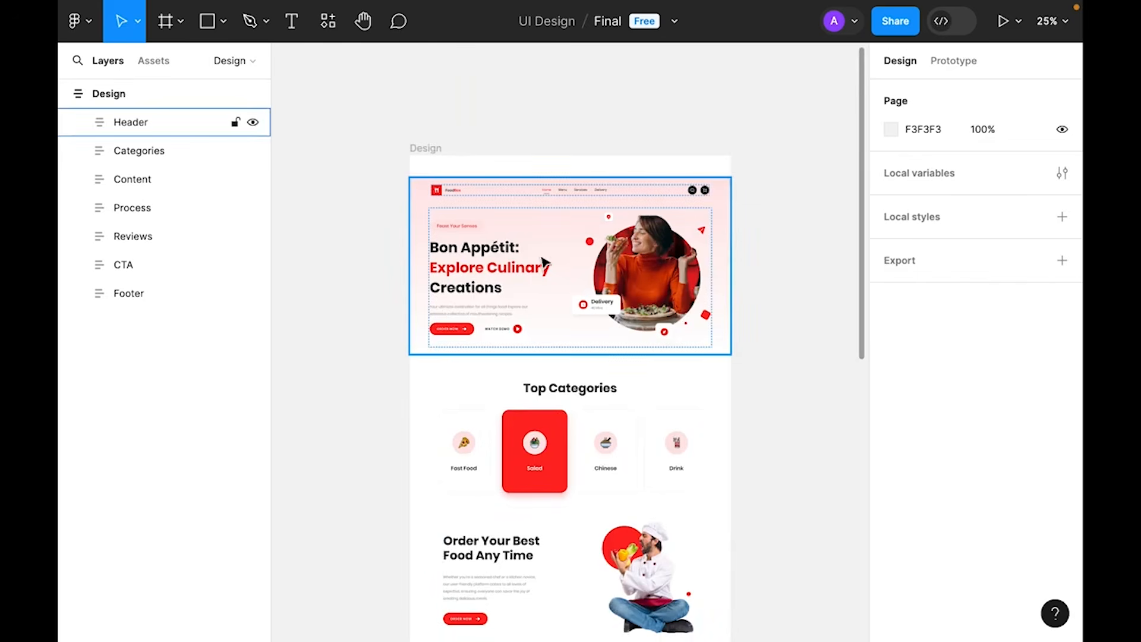
scroll(563, 366, up, 2)
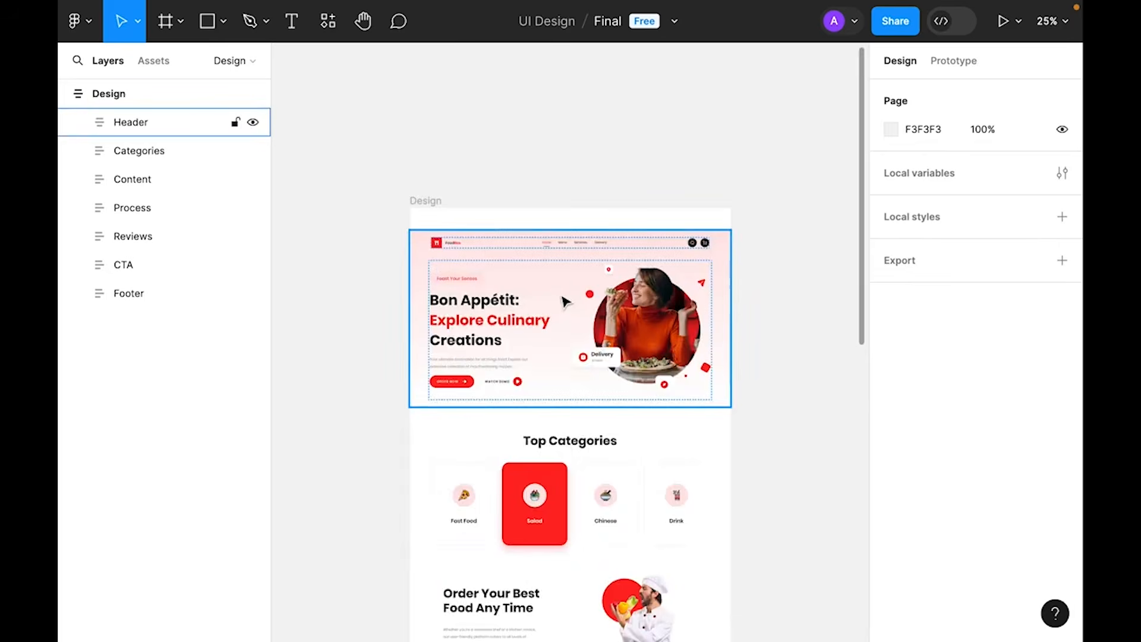
click(586, 263)
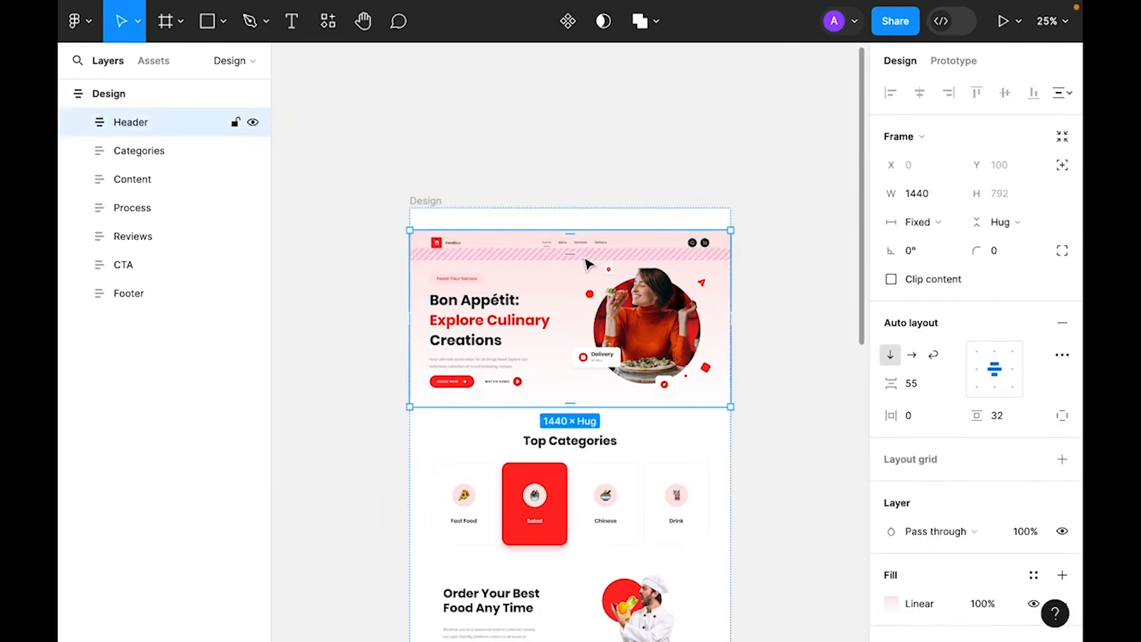
double_click(651, 335)
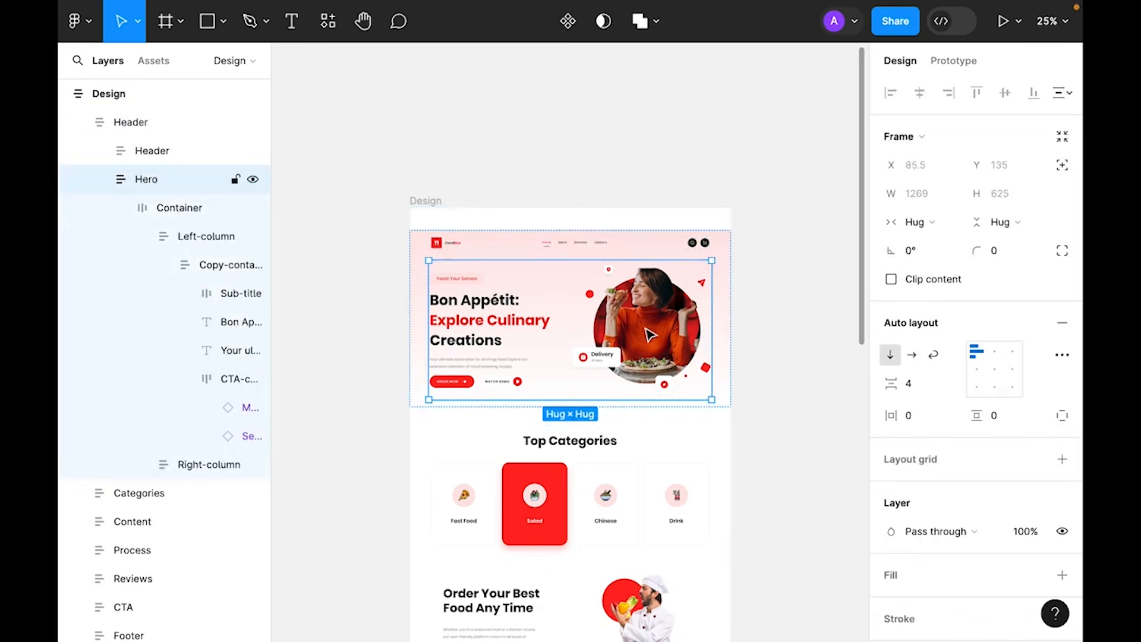
key(Escape)
click(934, 422)
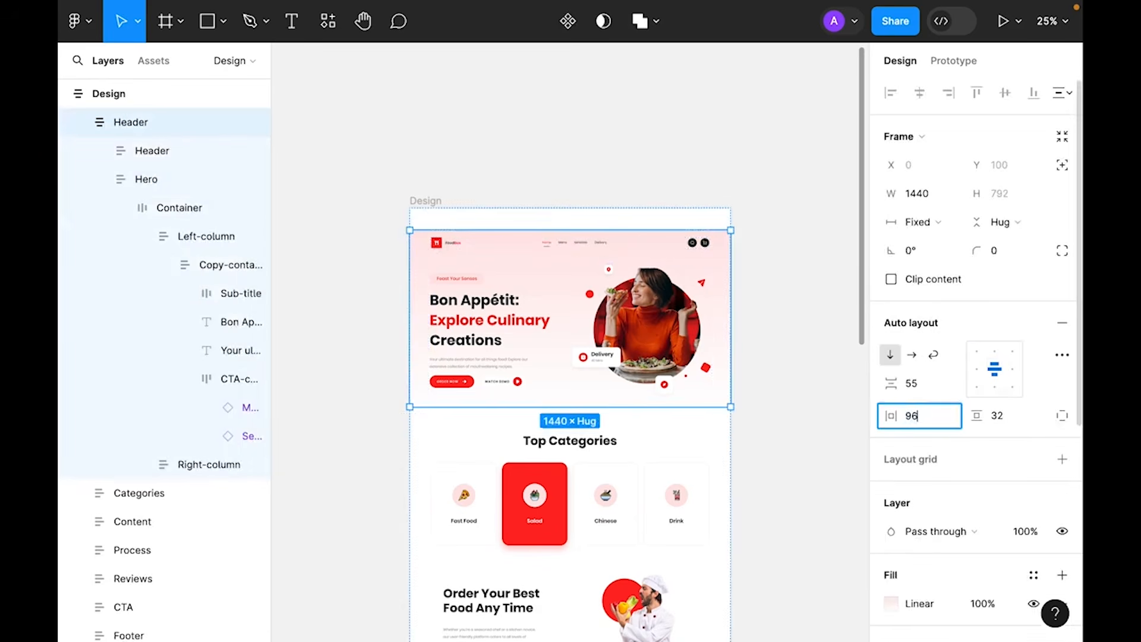
key(Return)
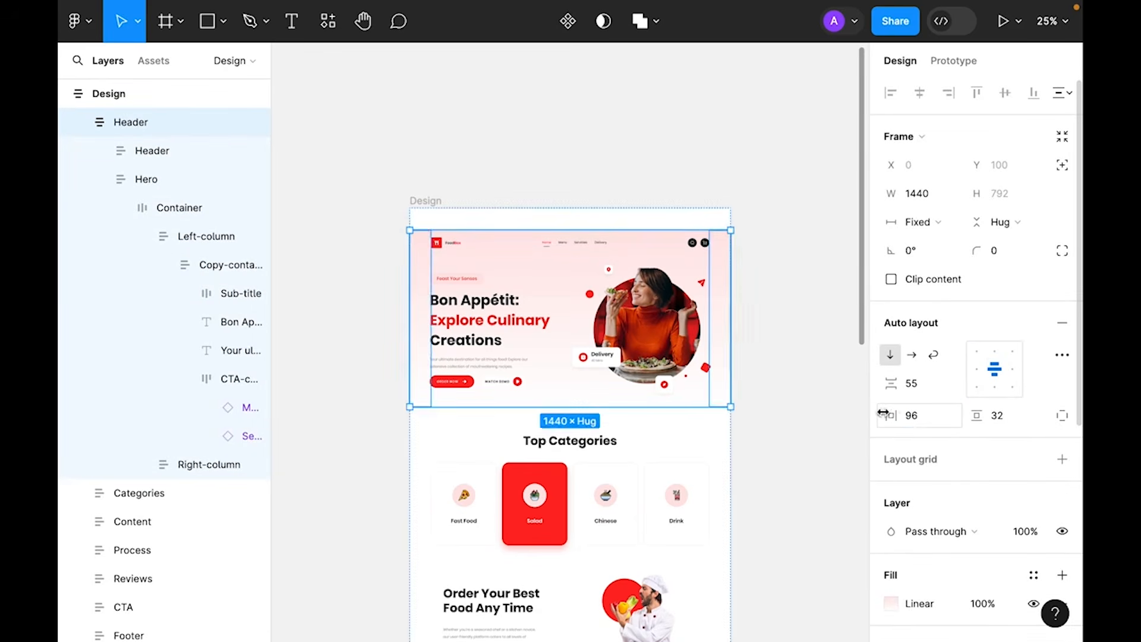
- Set the width of the nested Header frame holding the navigation bar to Fill container
click(438, 247)
click(927, 222)
click(938, 244)
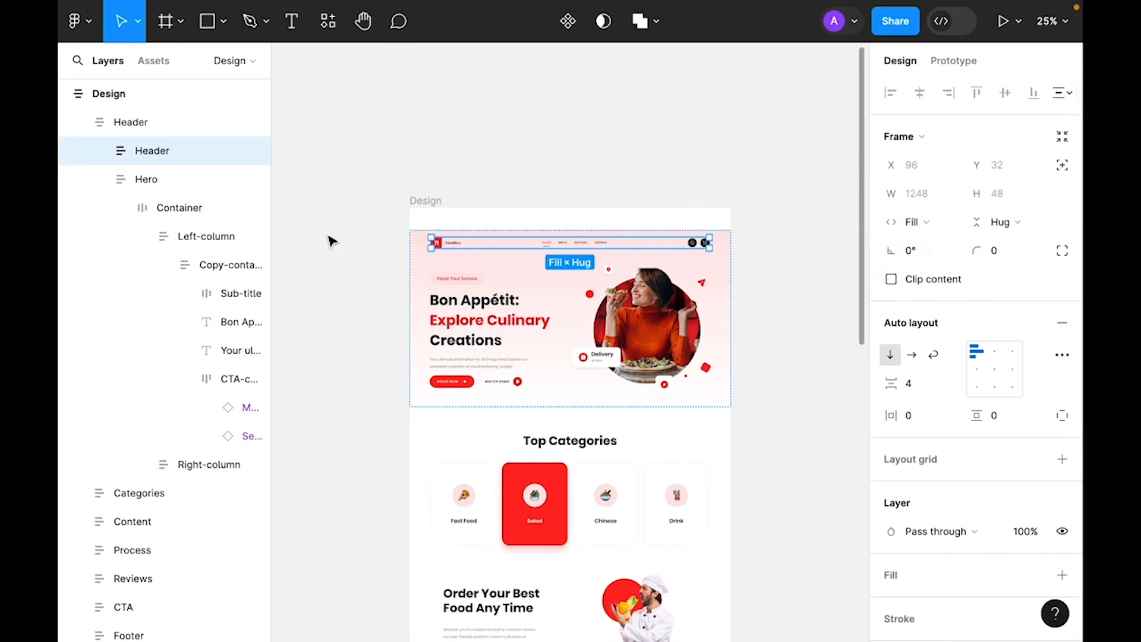
- Set the navigation bar's Container width to Fill container and its horizontal item spacing to Auto
click(99, 150)
click(175, 181)
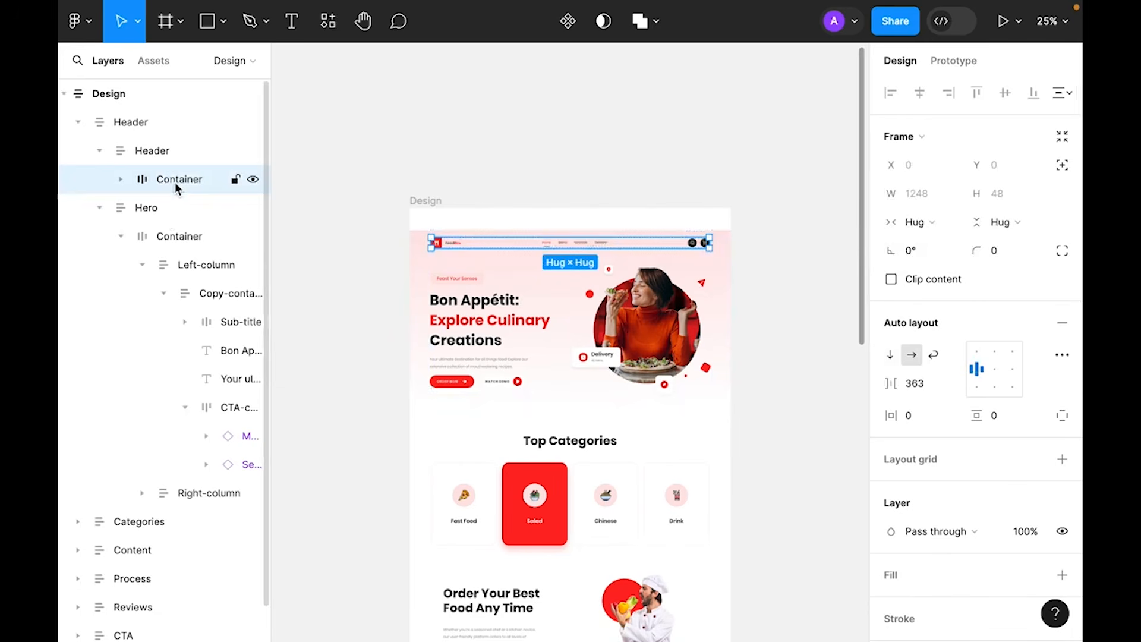
click(918, 221)
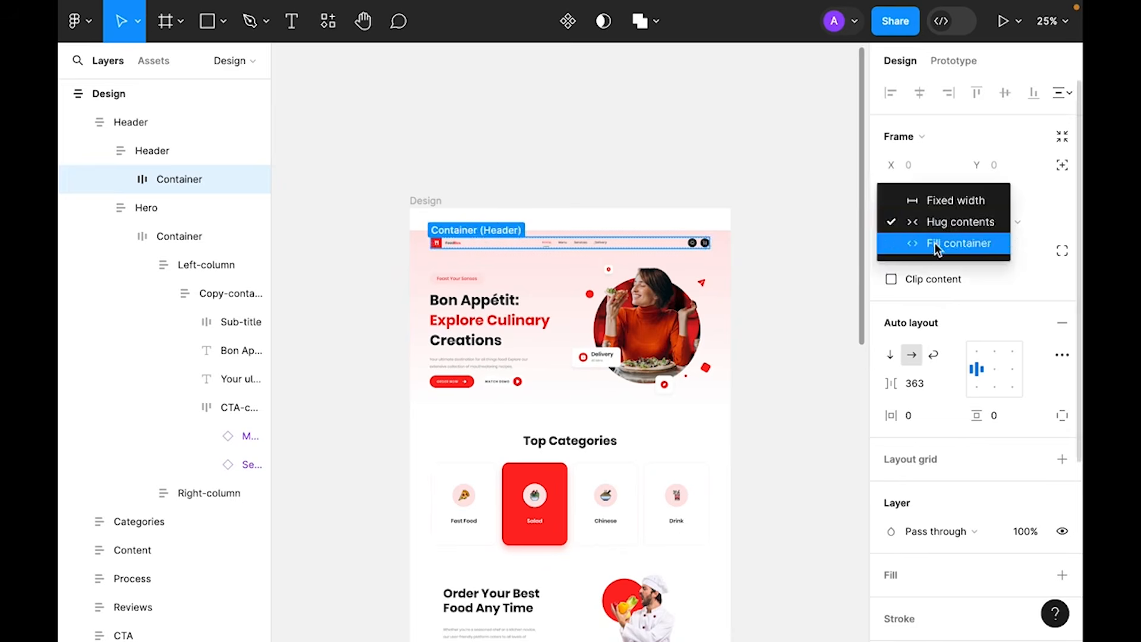
click(934, 243)
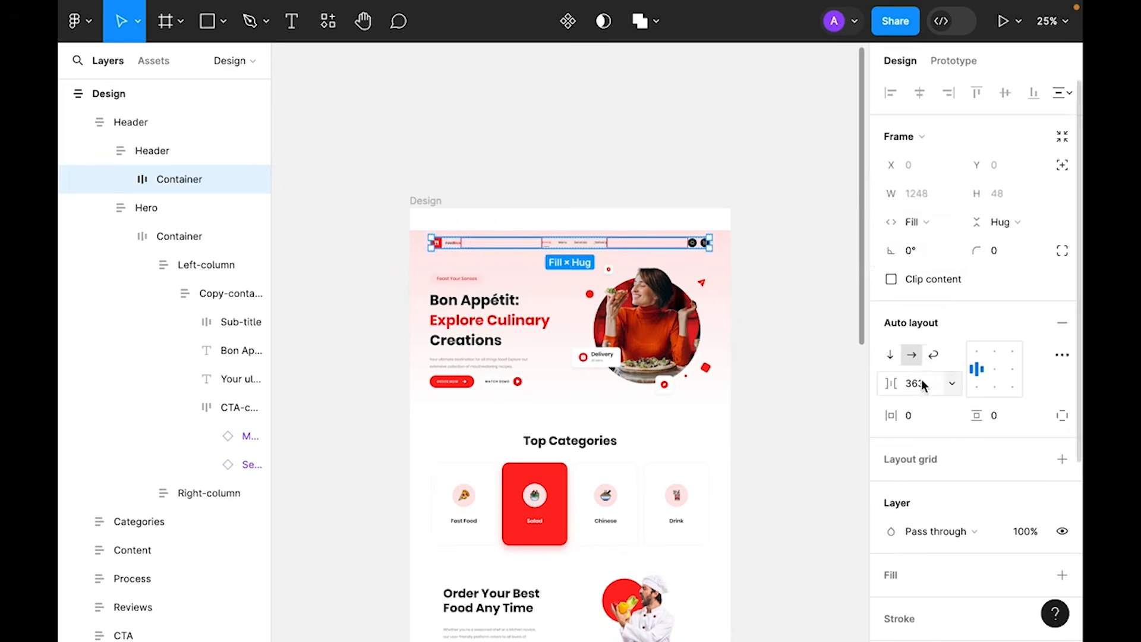
text(auto)
key(Return)
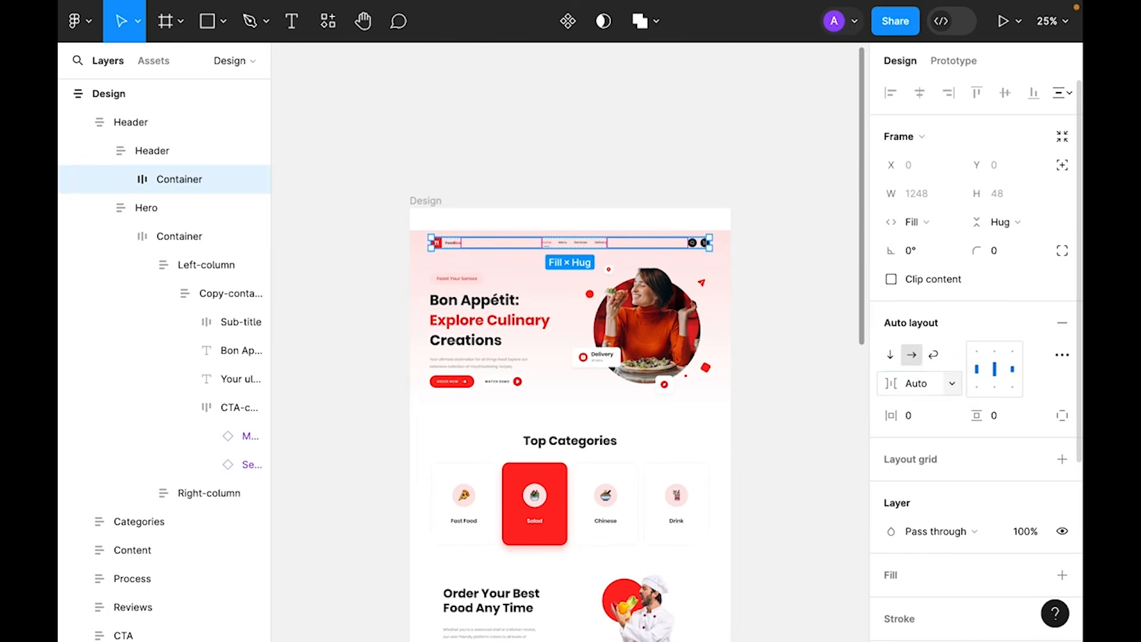
- Set the width of the Hero frame to Fill container
click(504, 298)
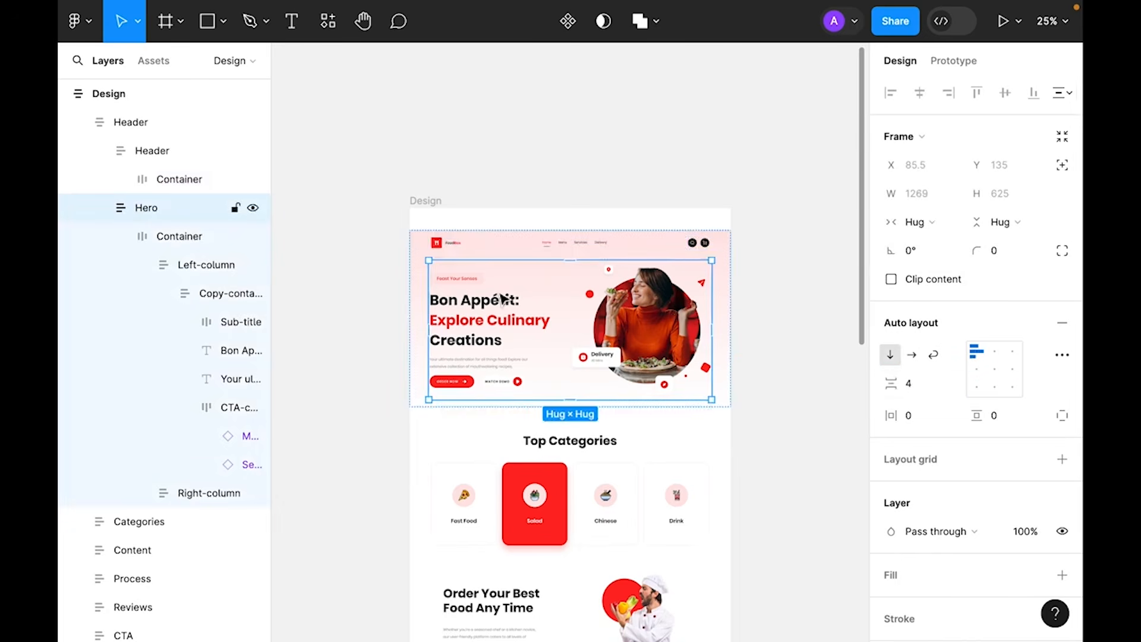
click(935, 223)
click(936, 243)
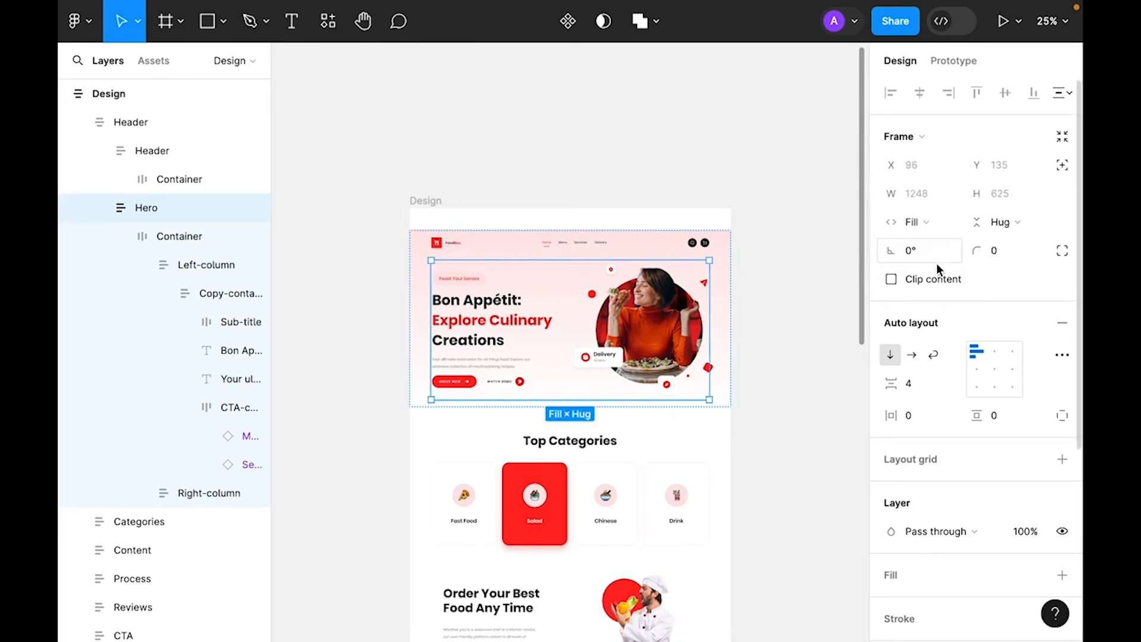
- Set the Hero's Container width to Fill container and the gap between its columns to Auto
click(515, 322)
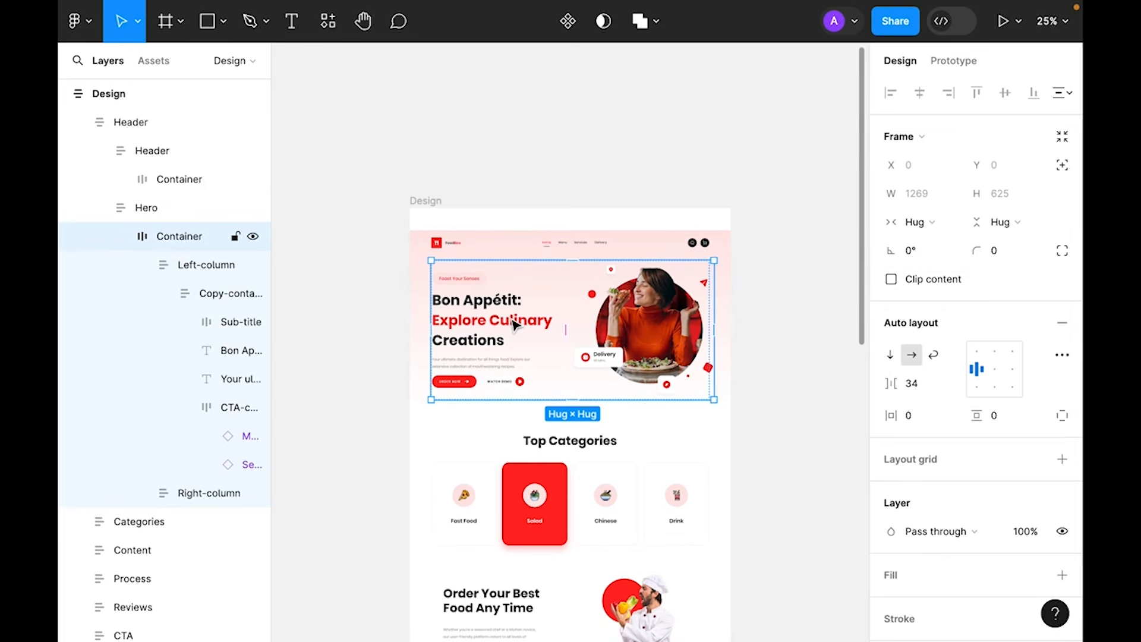
click(922, 224)
click(925, 243)
click(930, 386)
key(BackSpace)
key(BackSpace)
text(auto)
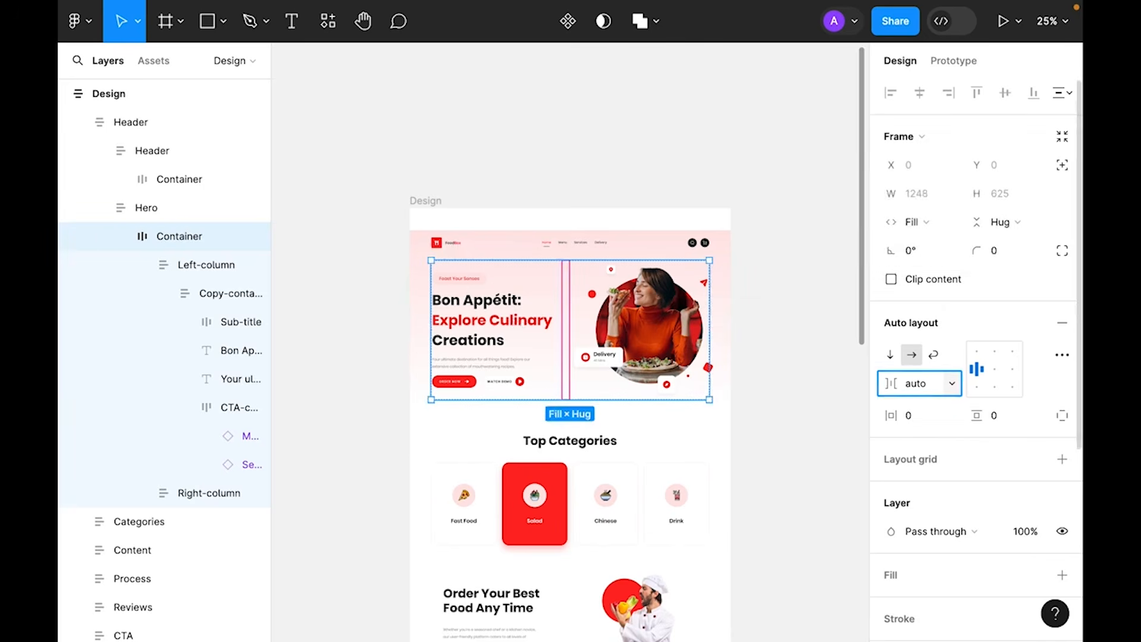
key(Return)
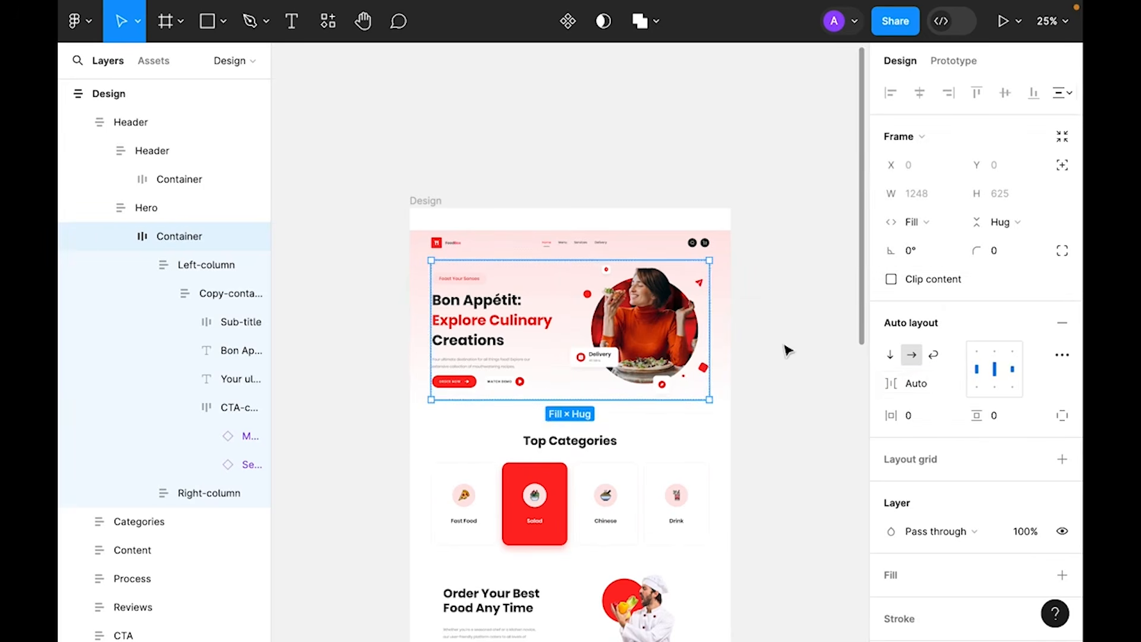
- Set the widths of the Hero's Left-column and the copy container inside it to Fill container
click(477, 315)
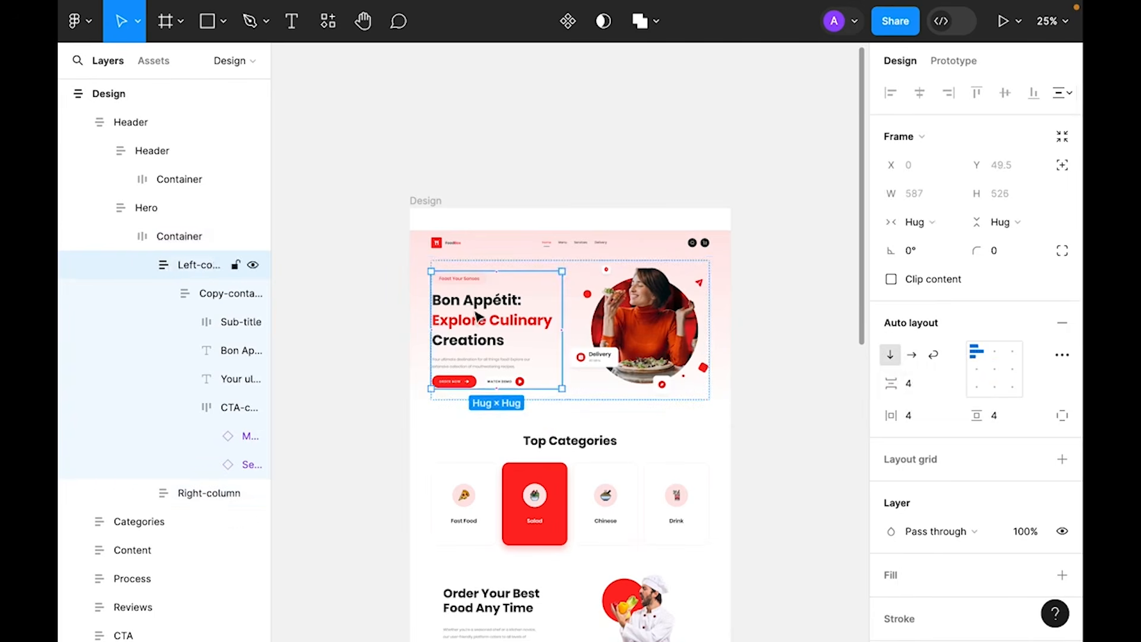
click(915, 222)
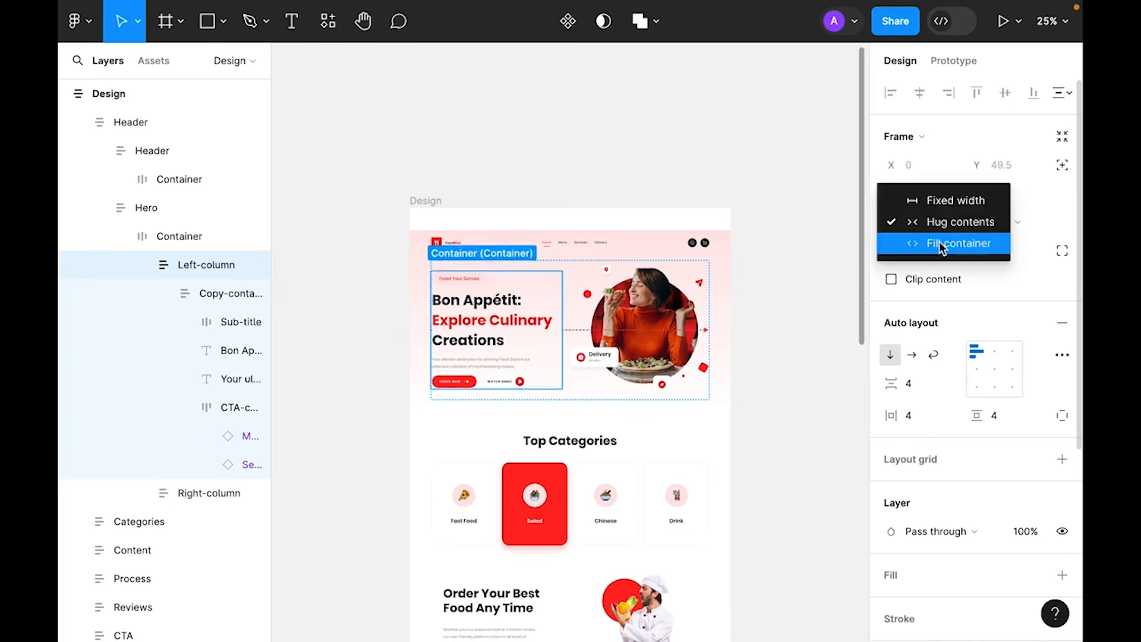
click(945, 244)
click(475, 306)
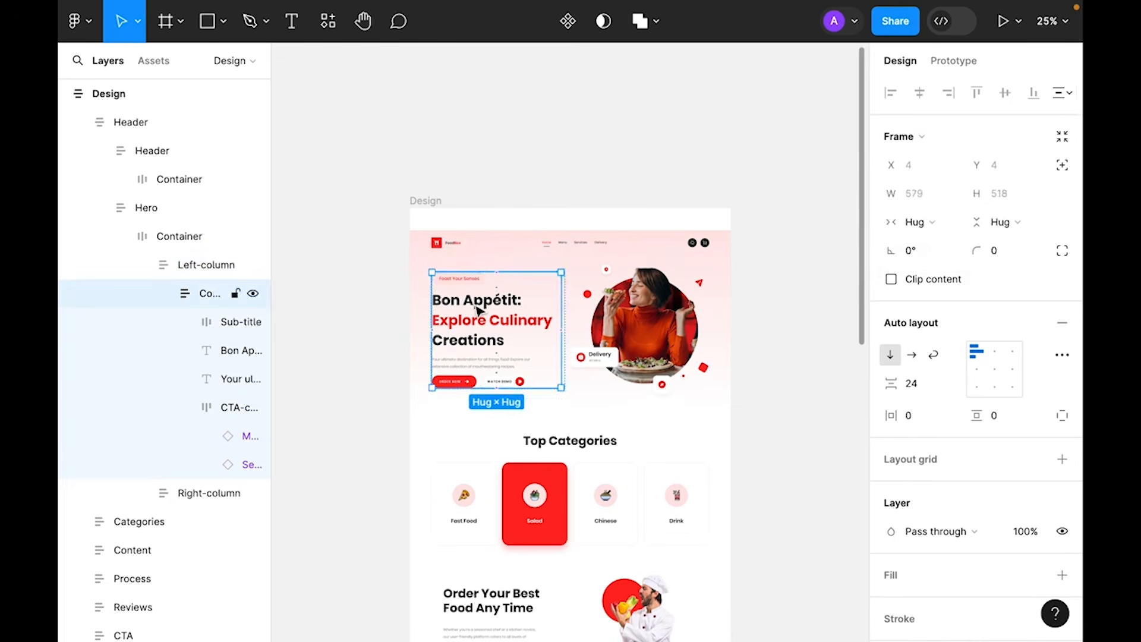
click(918, 222)
click(945, 243)
- Set the widths of the Bon Appétit heading and the description text below it to Fill container
click(515, 326)
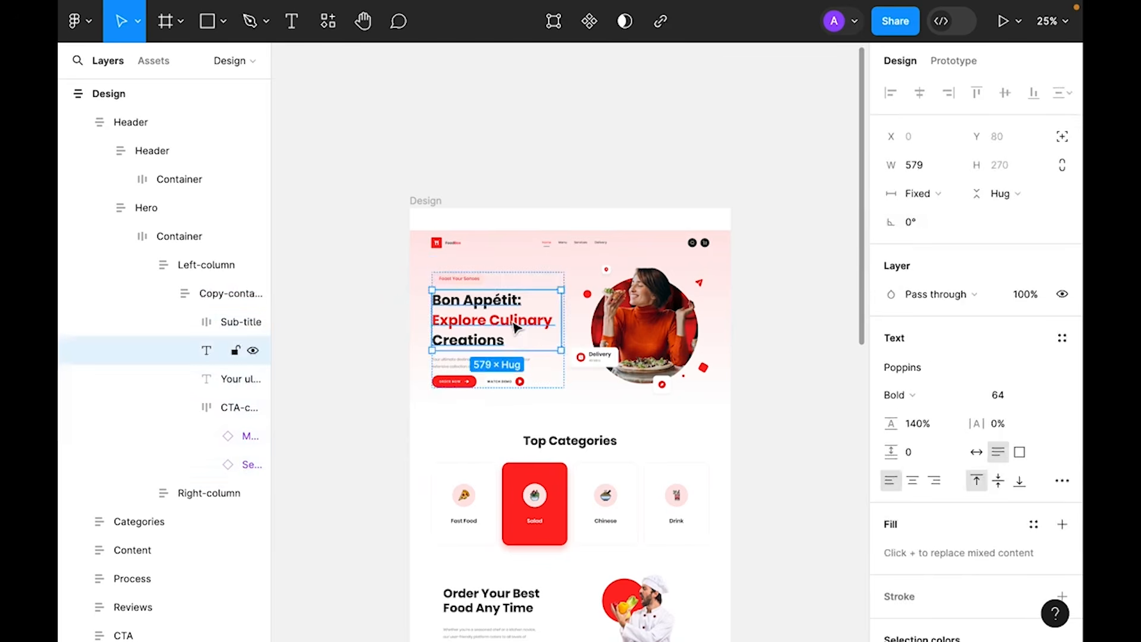
click(922, 193)
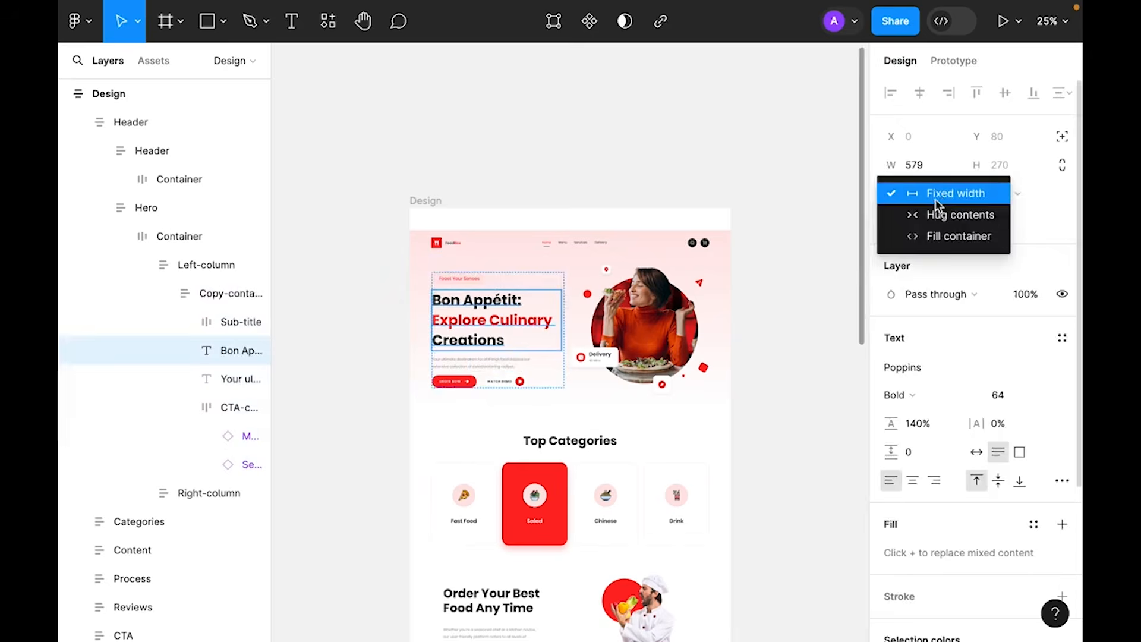
click(953, 241)
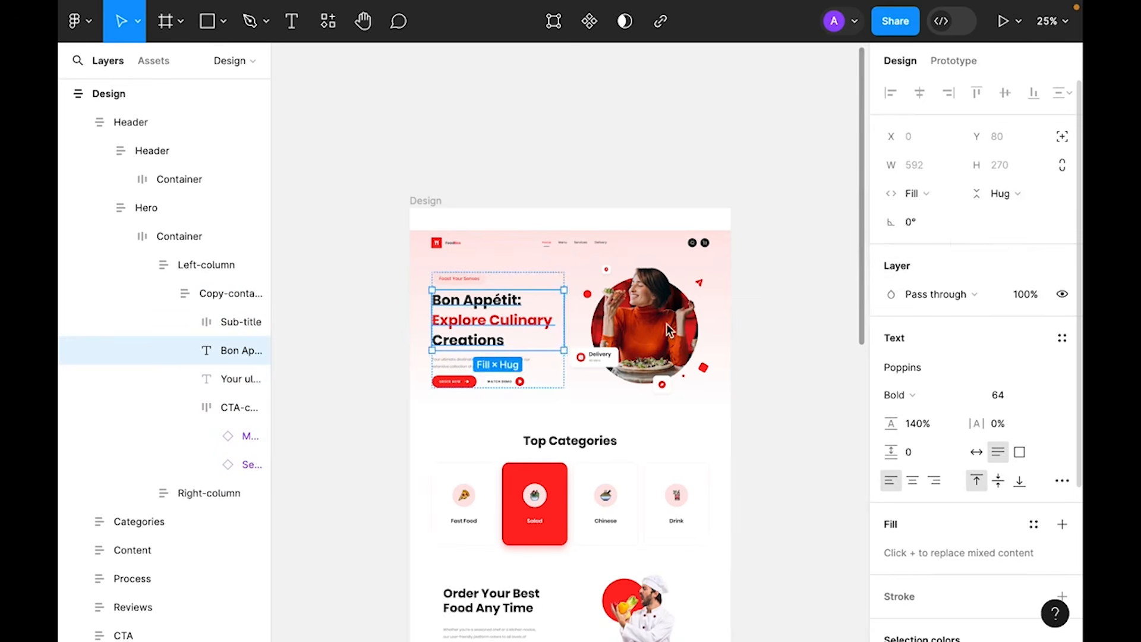
click(238, 378)
click(946, 191)
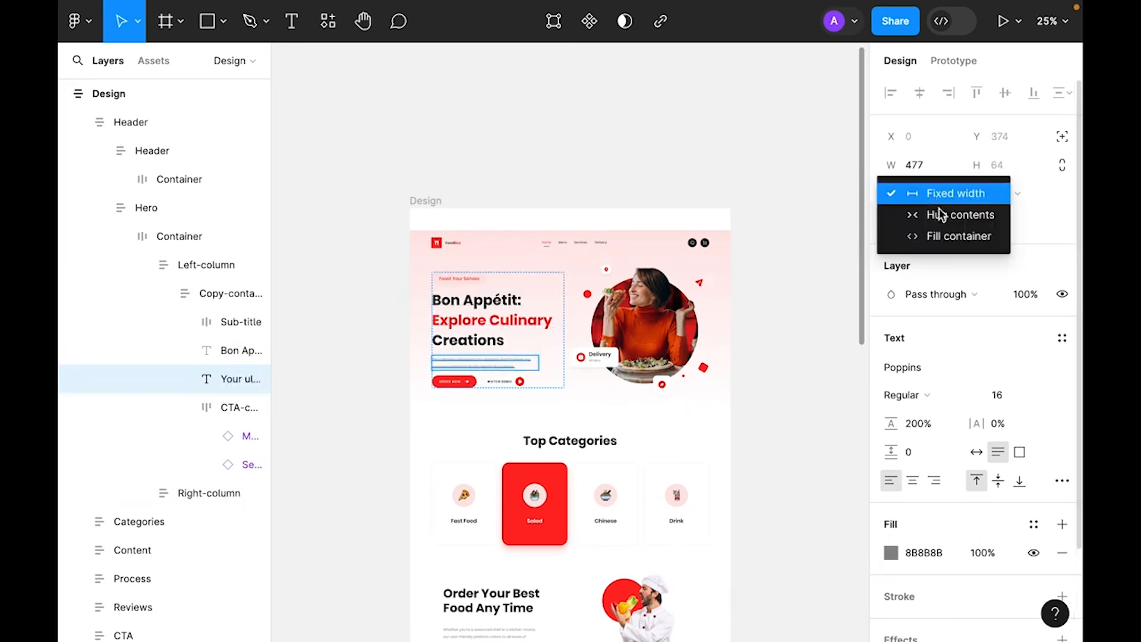
click(943, 237)
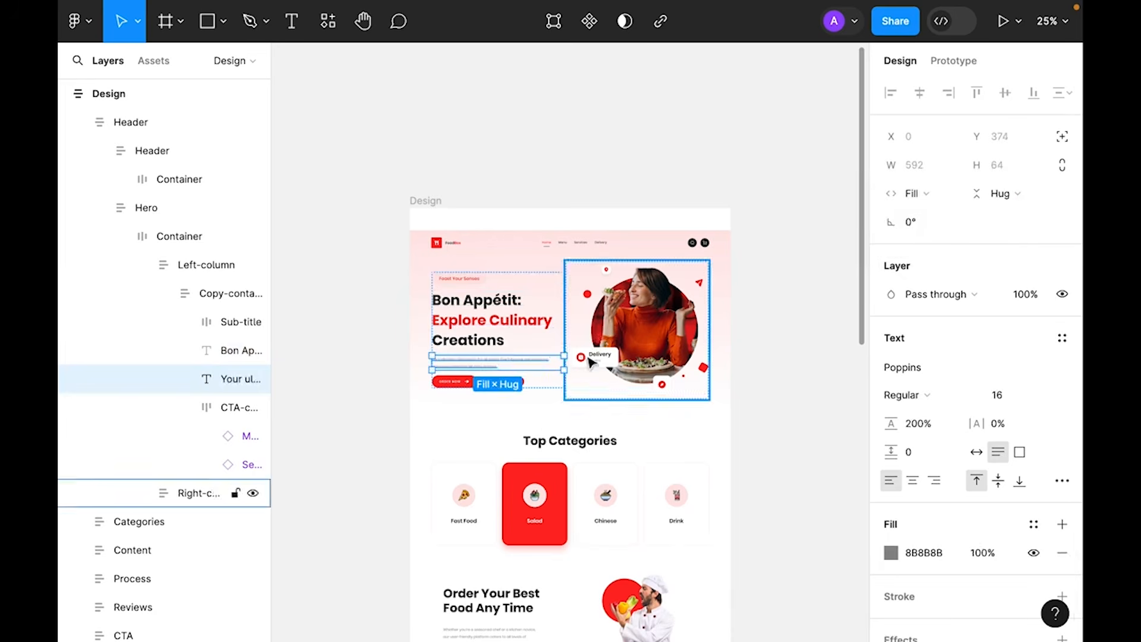
- Inspect the sizing settings of the Left-column, its copy container, the heading and the CTA button container
click(512, 386)
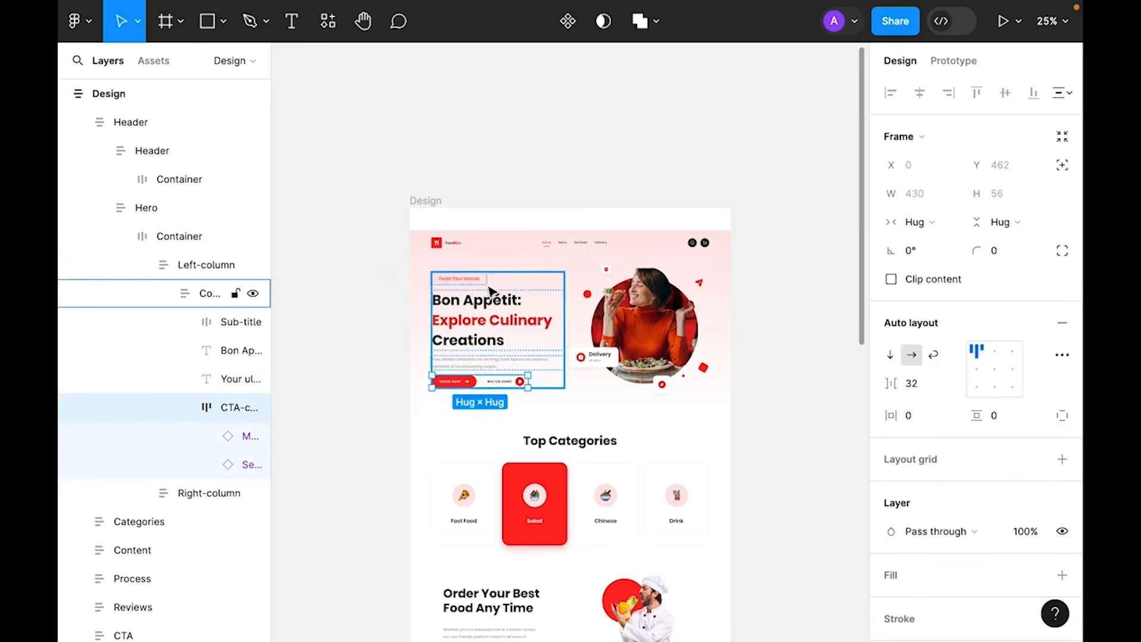
double_click(468, 323)
double_click(469, 323)
double_click(469, 324)
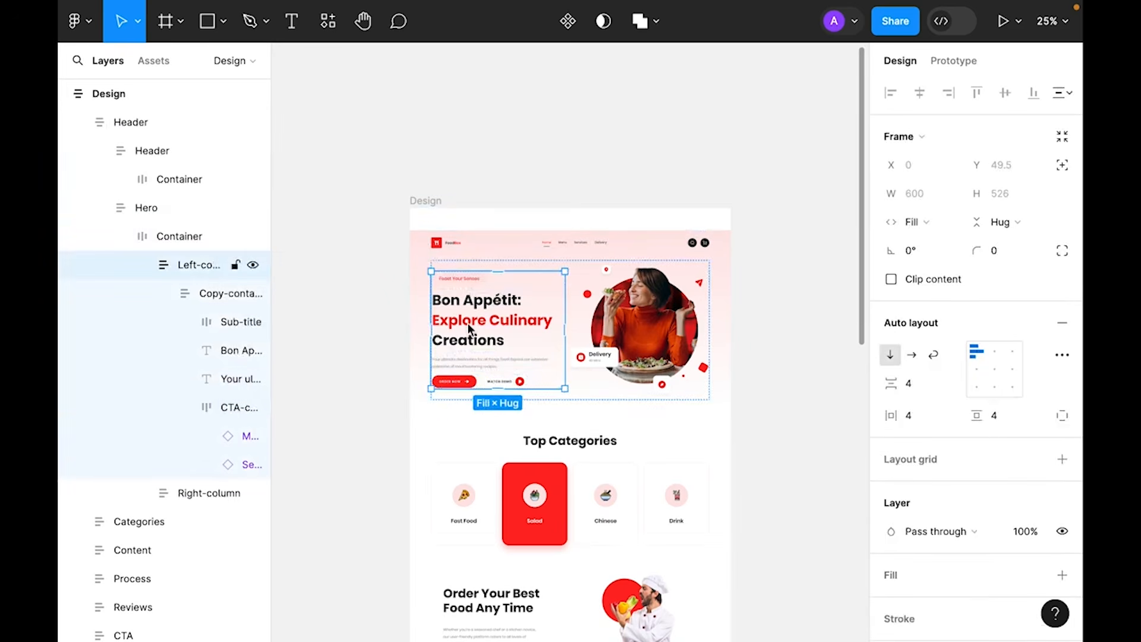
double_click(475, 322)
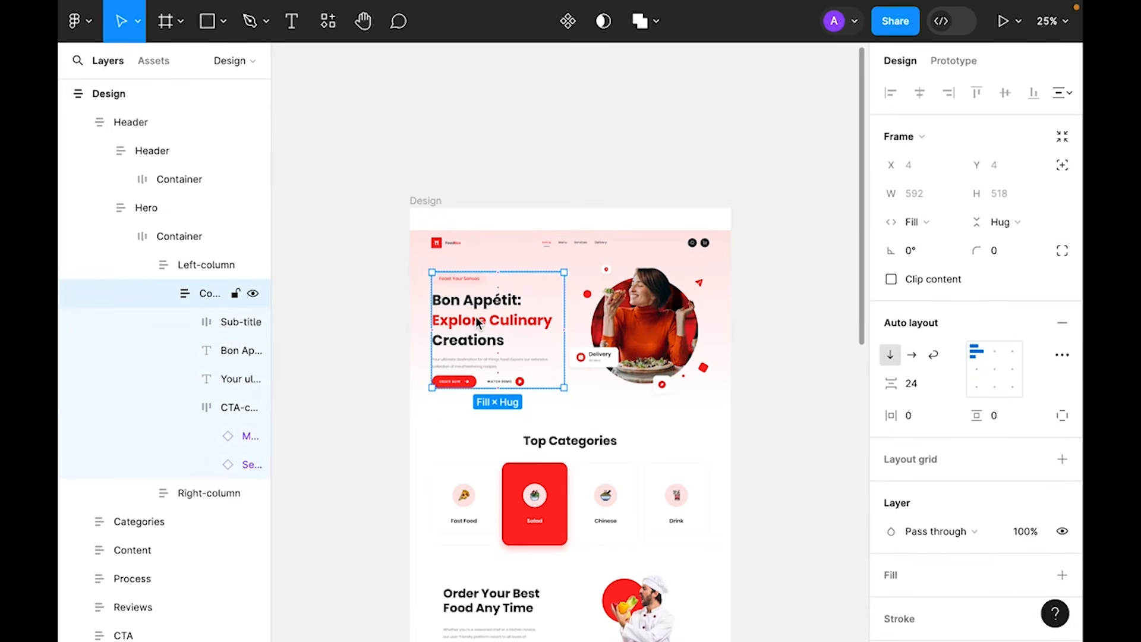
double_click(477, 322)
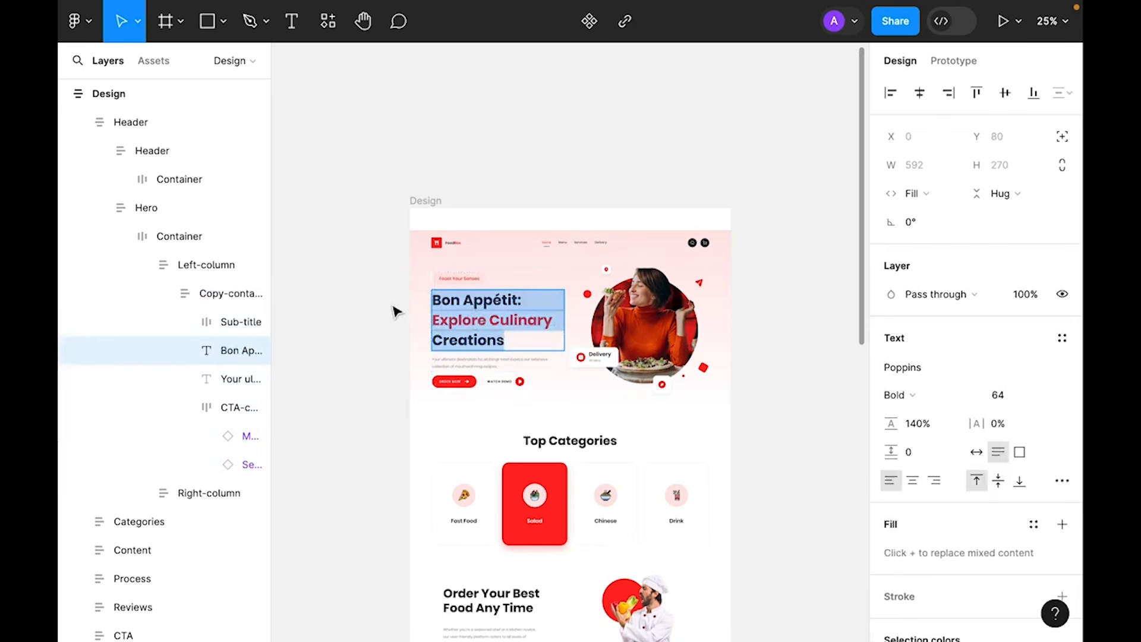
key(Escape)
click(488, 364)
click(493, 381)
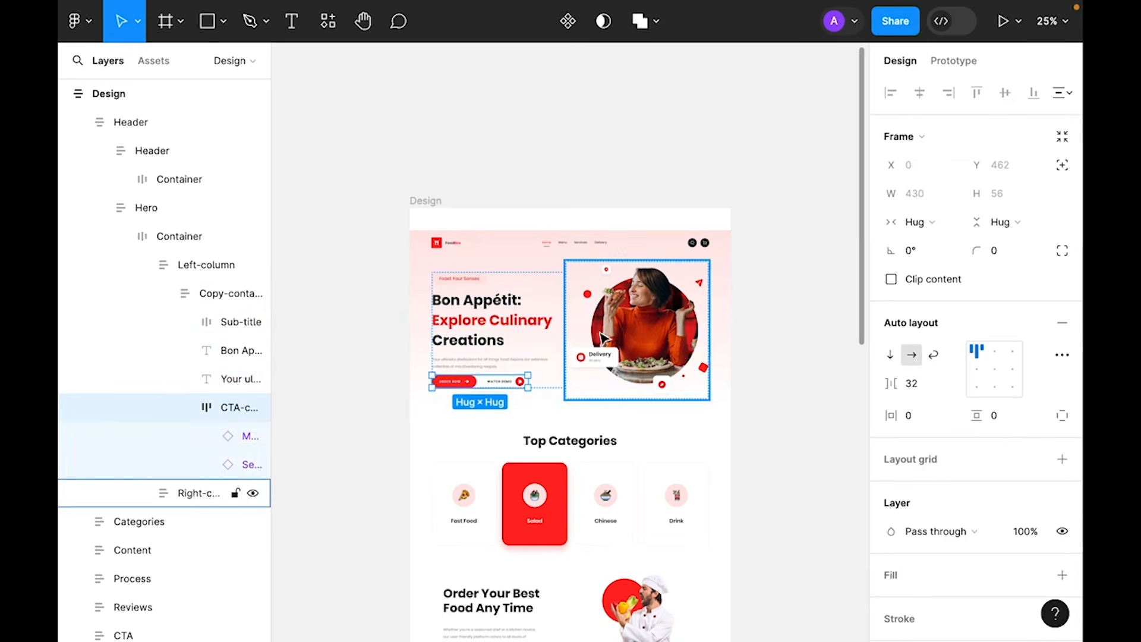
- Set the Hero's Right-column to Fill container in width and its Img to Fill container in both width and height
click(621, 319)
click(918, 223)
click(942, 238)
key(Return)
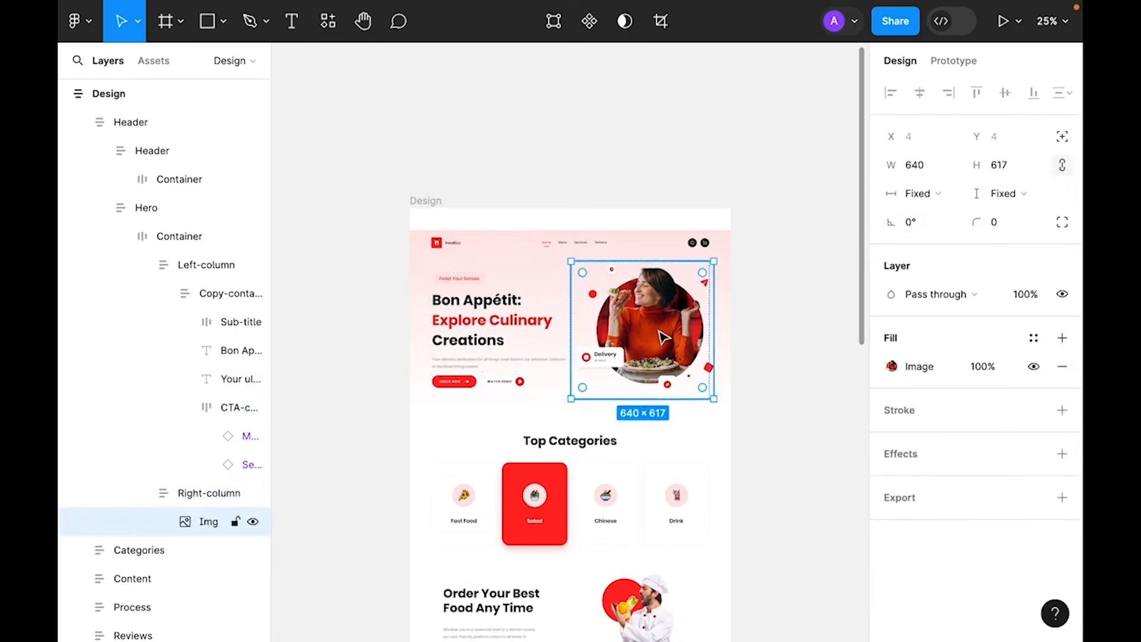
click(925, 195)
click(932, 214)
click(1005, 193)
click(1000, 214)
- Change the hero image's fill mode to Fit and clear the selection
click(891, 366)
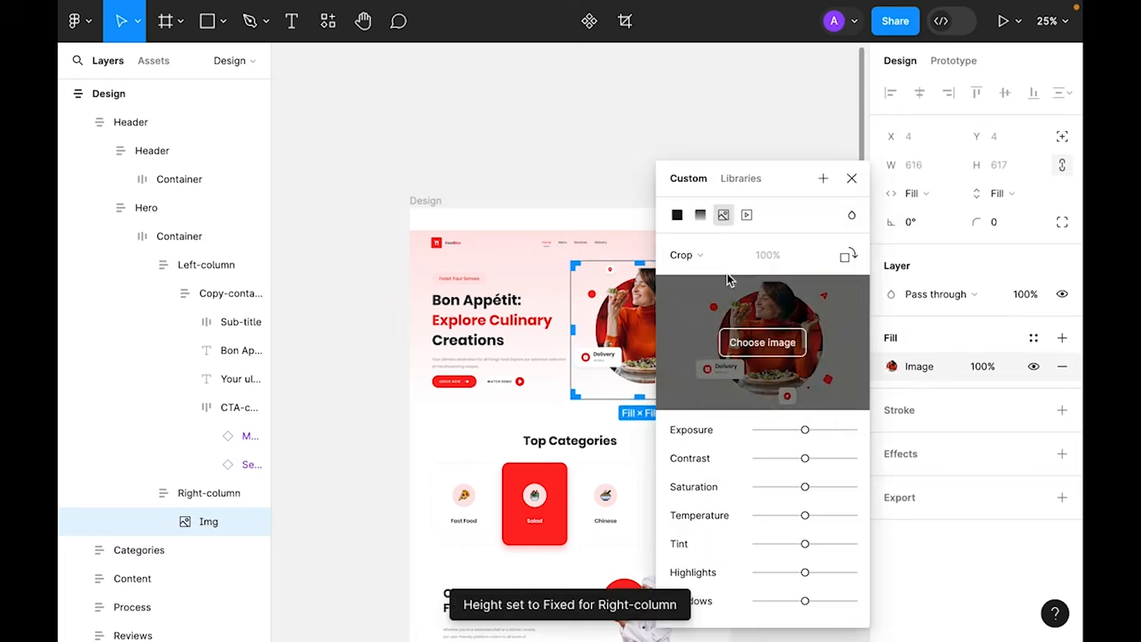
click(708, 260)
click(700, 233)
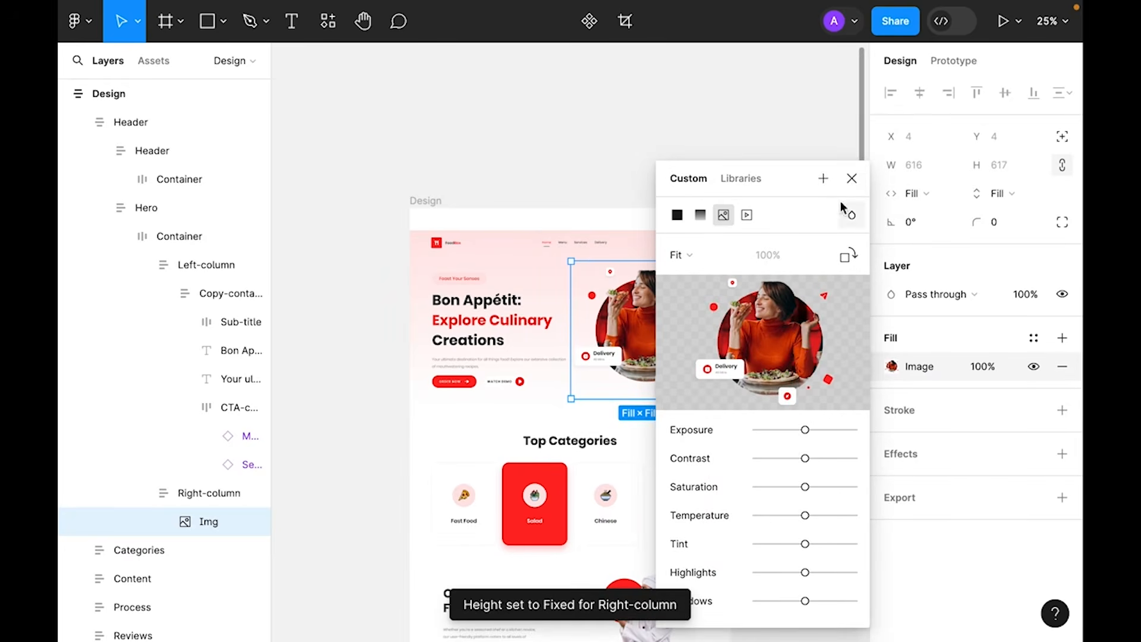
click(852, 180)
click(433, 193)
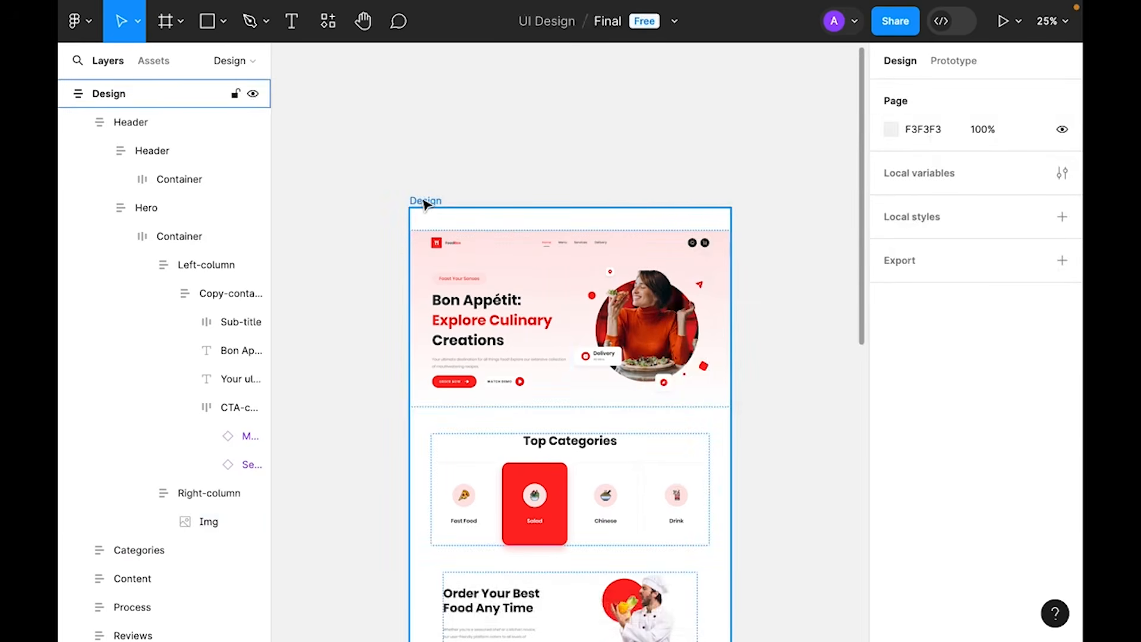
- Inspect the sizing and spacing settings of the inner Header, its Container and the Nav-container
double_click(458, 255)
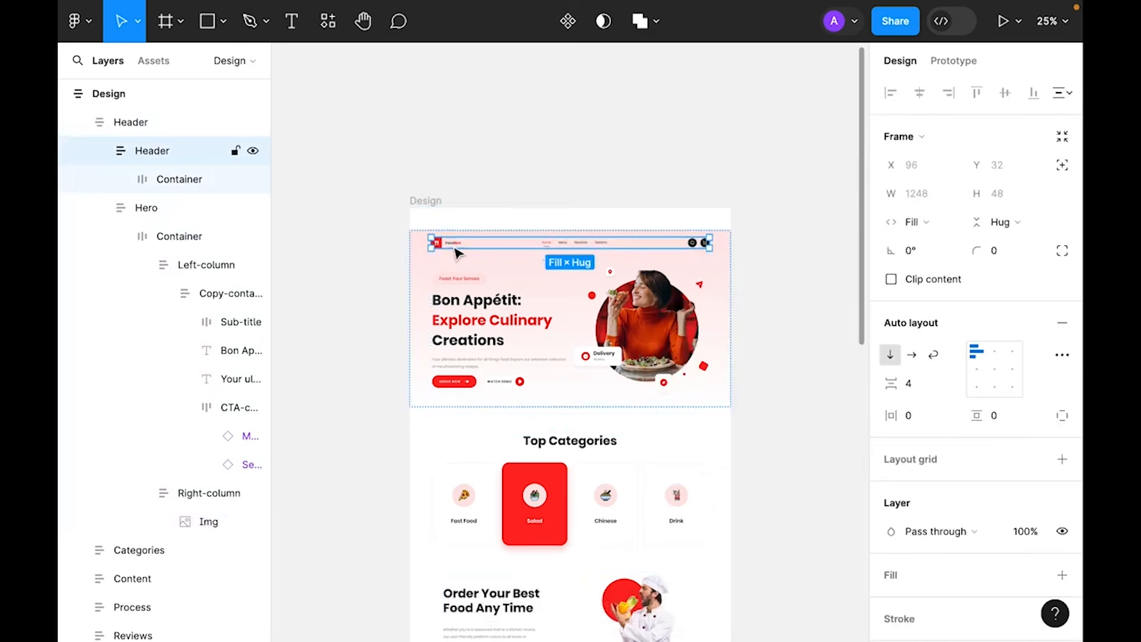
click(458, 249)
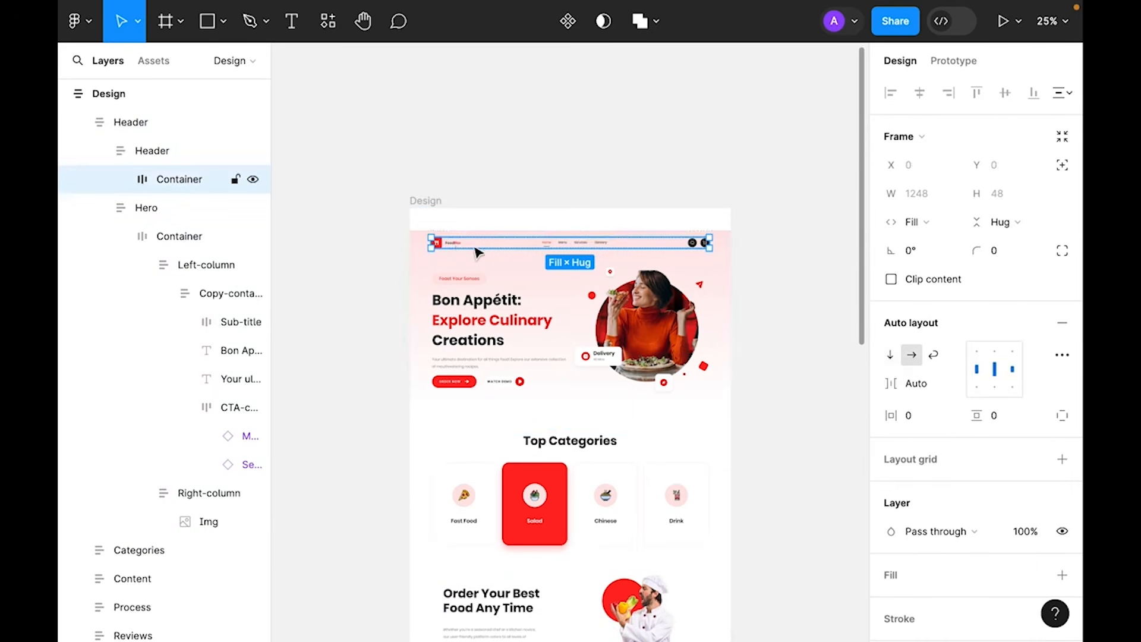
double_click(597, 248)
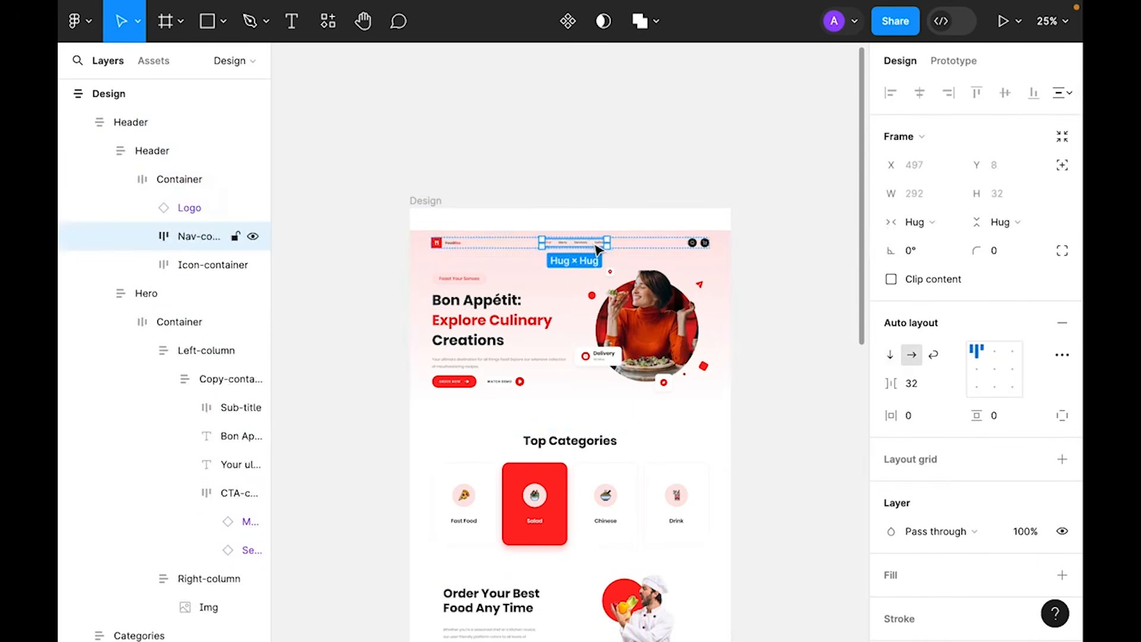
click(170, 180)
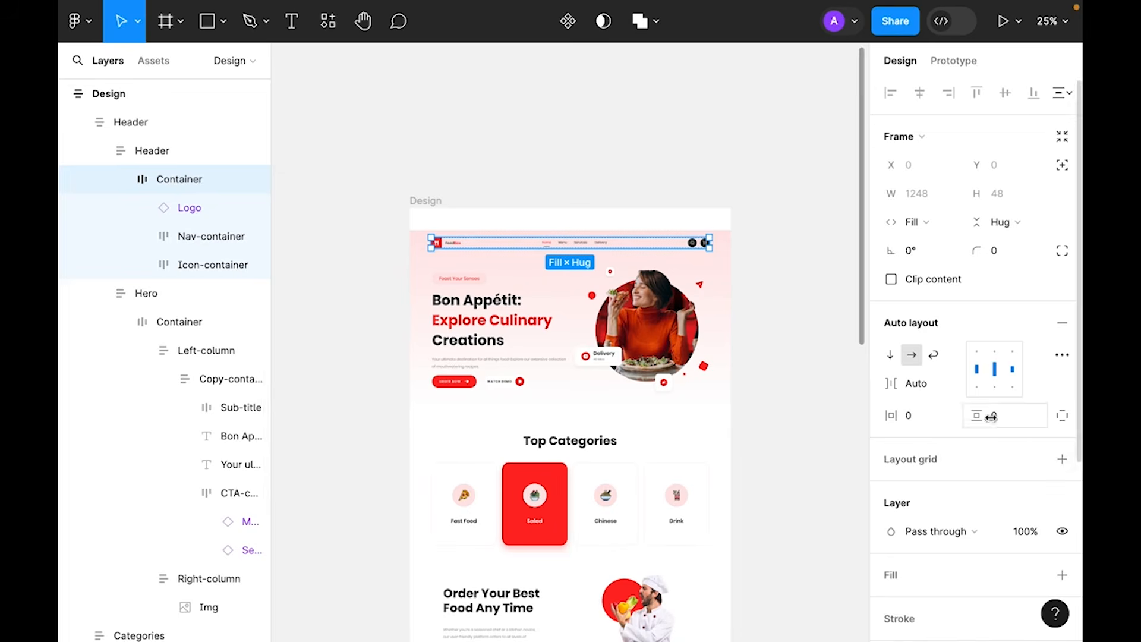
- Try narrowing the Design frame to about 992 px wide and undo the resize
click(416, 202)
drag(725, 336, 631, 334)
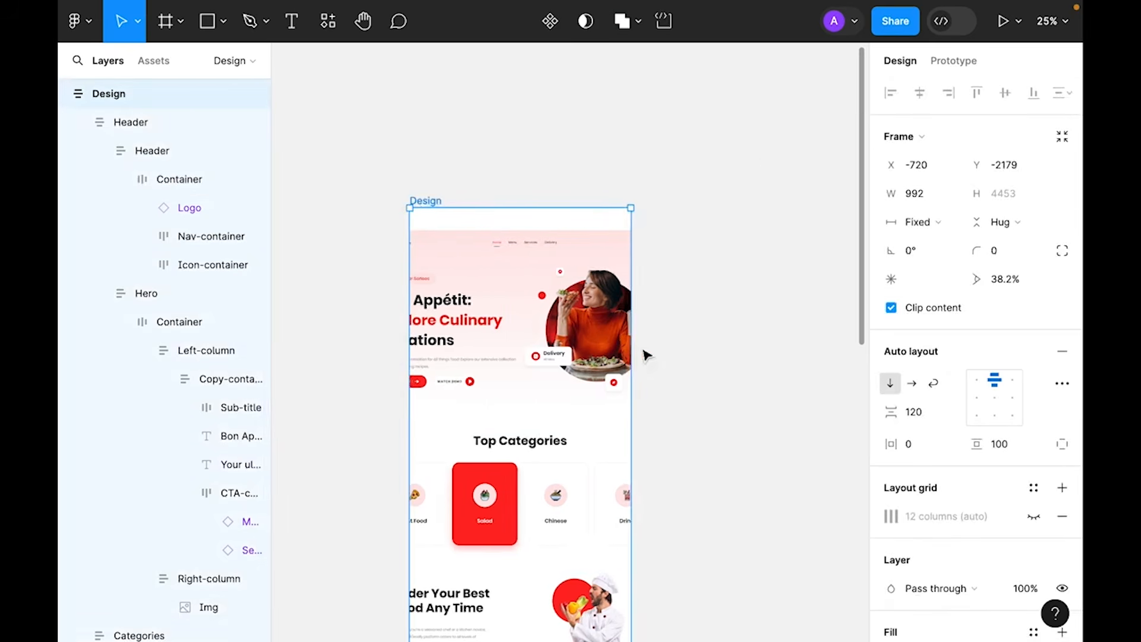
key(ctrl+z)
- Try setting the outer Header section's width to Fill container, undo the change and clear the selection
click(646, 355)
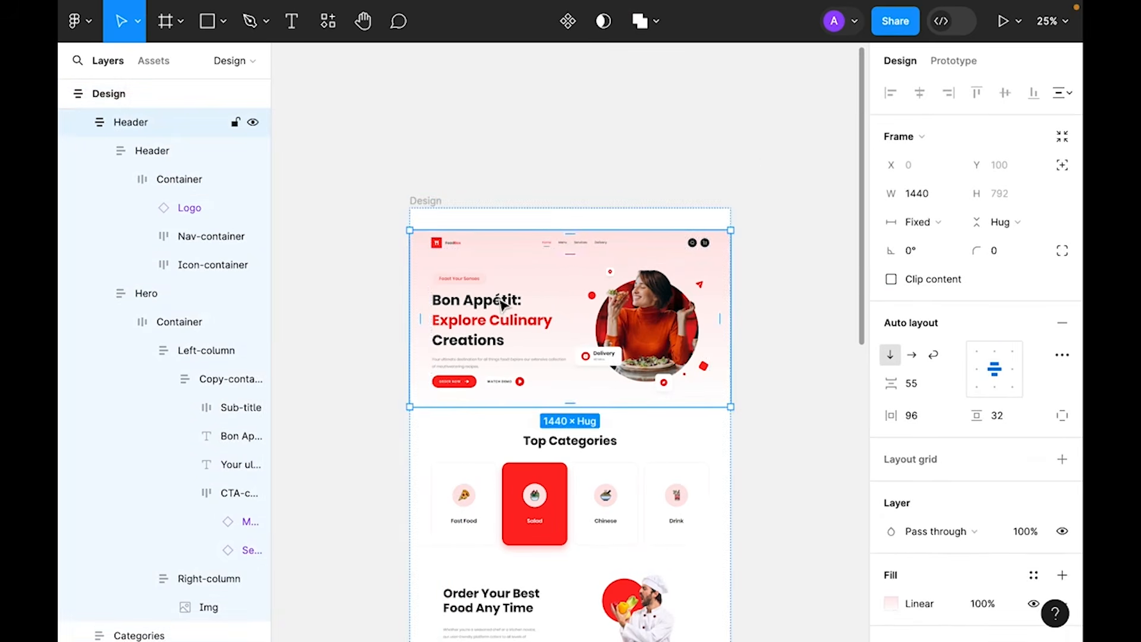
click(915, 222)
click(935, 259)
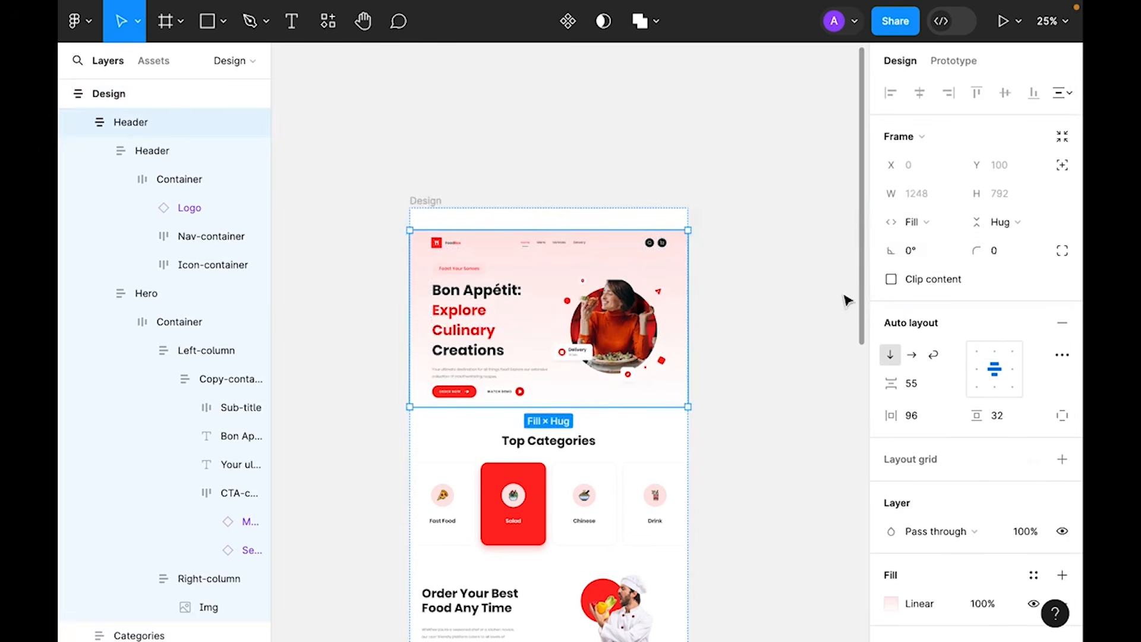
key(ctrl+z)
click(524, 142)
- Set the Design frame's width sizing to Fixed width and clear the selection
click(420, 206)
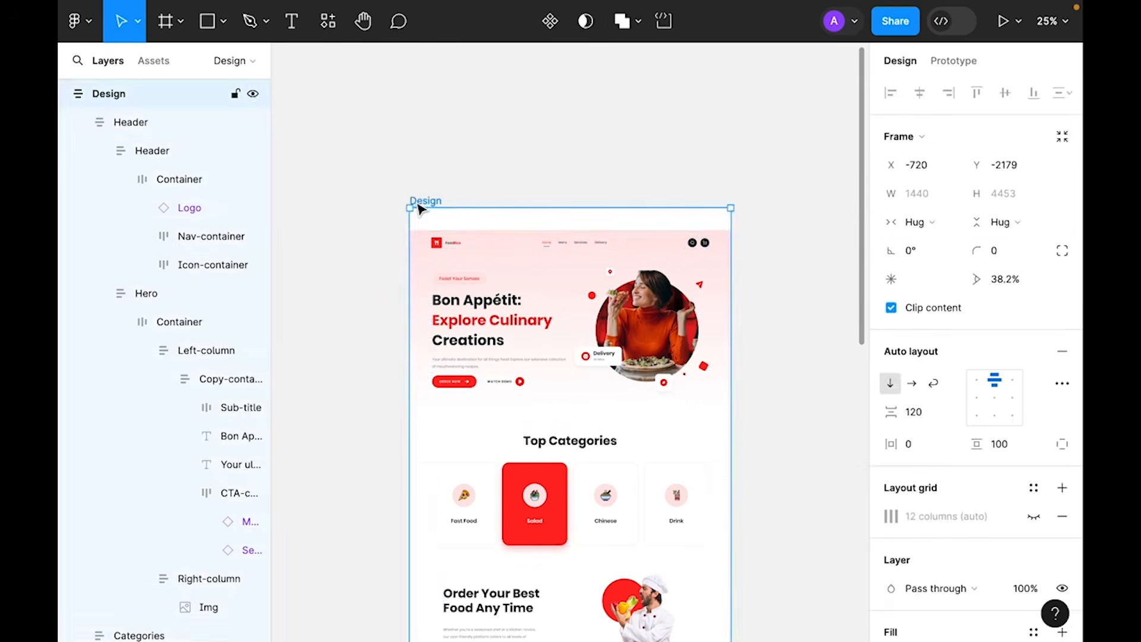
click(942, 223)
click(946, 197)
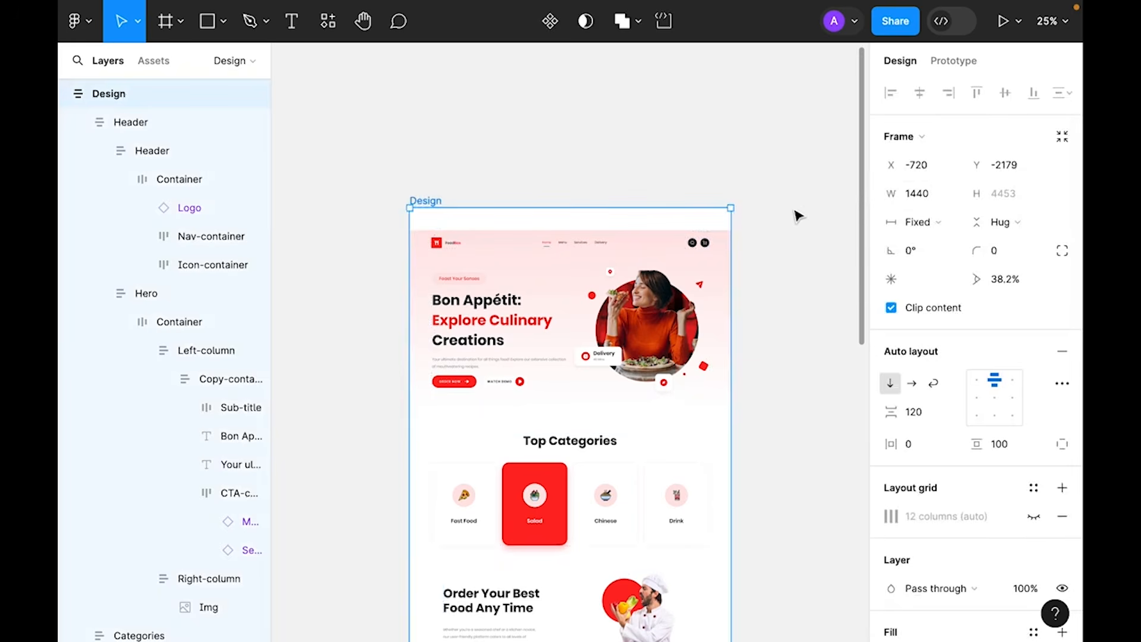
click(795, 224)
- Set the outer Header section's width to Fill container and clear the selection
click(131, 122)
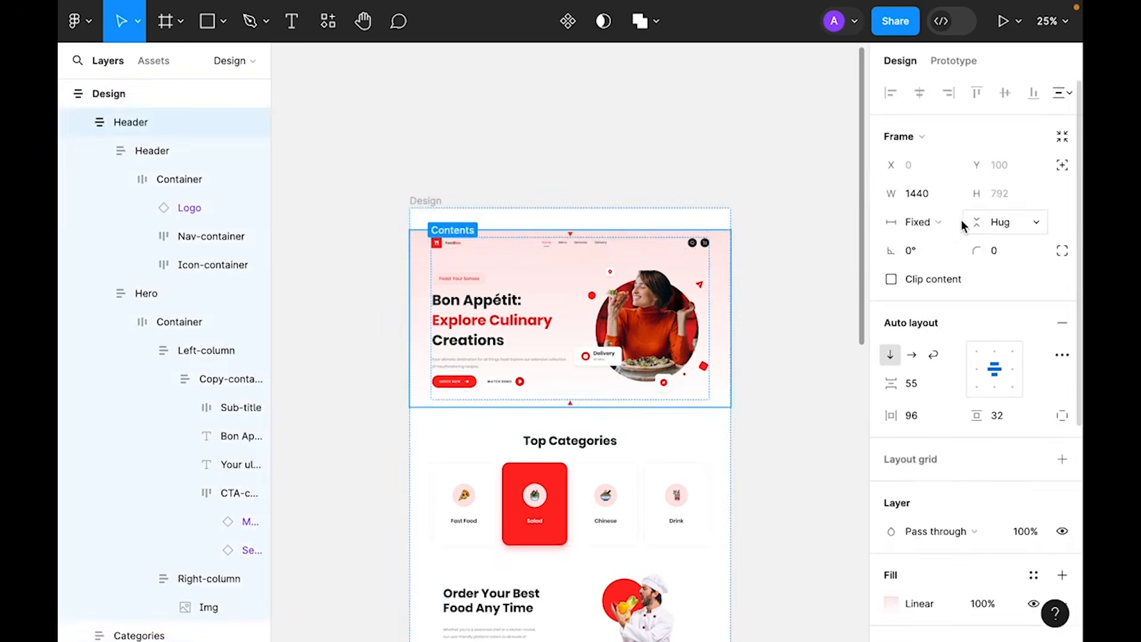
click(921, 221)
click(937, 264)
click(826, 244)
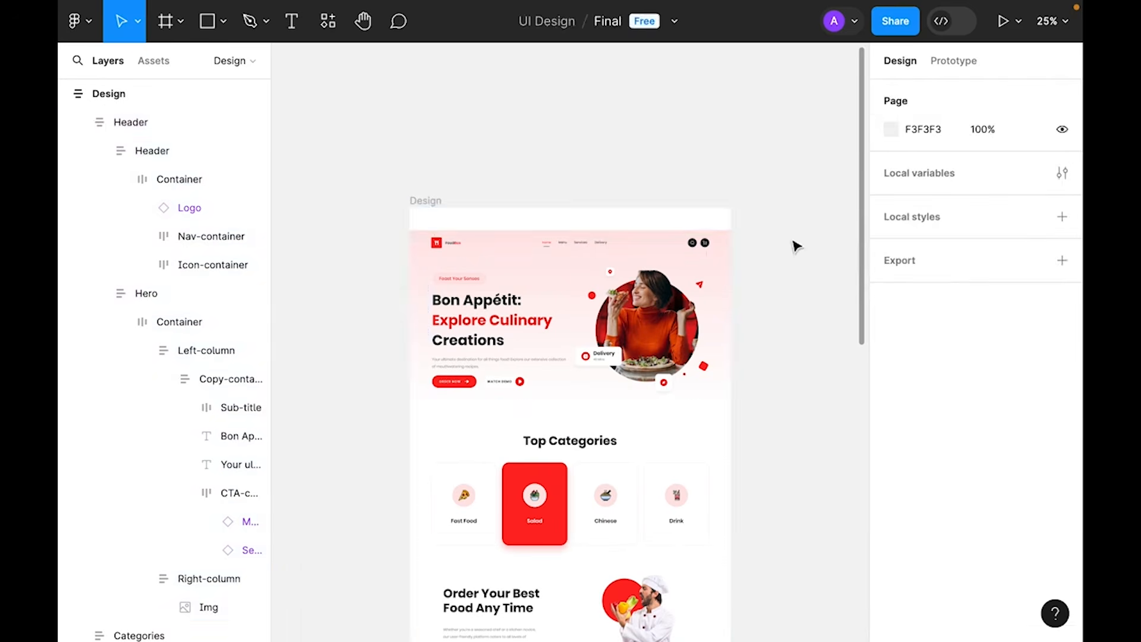
- Test the header and hero by narrowing the Design frame and restoring its full width
click(438, 213)
drag(725, 327, 628, 320)
drag(675, 321, 729, 321)
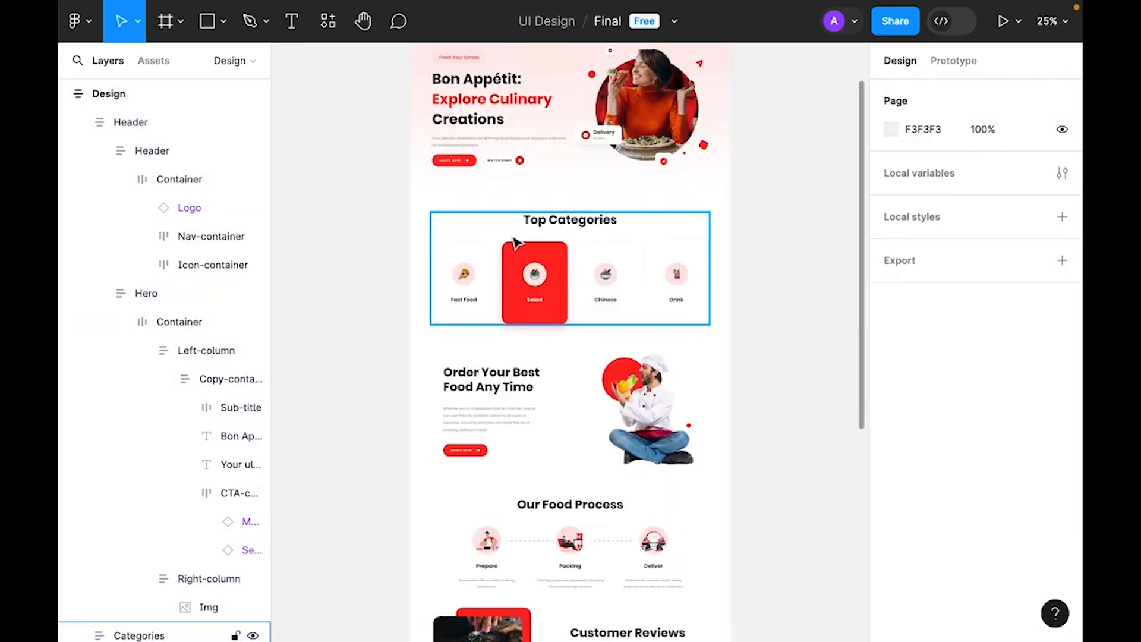
- Set the Categories section's width to Fill container
click(514, 238)
click(917, 222)
click(926, 242)
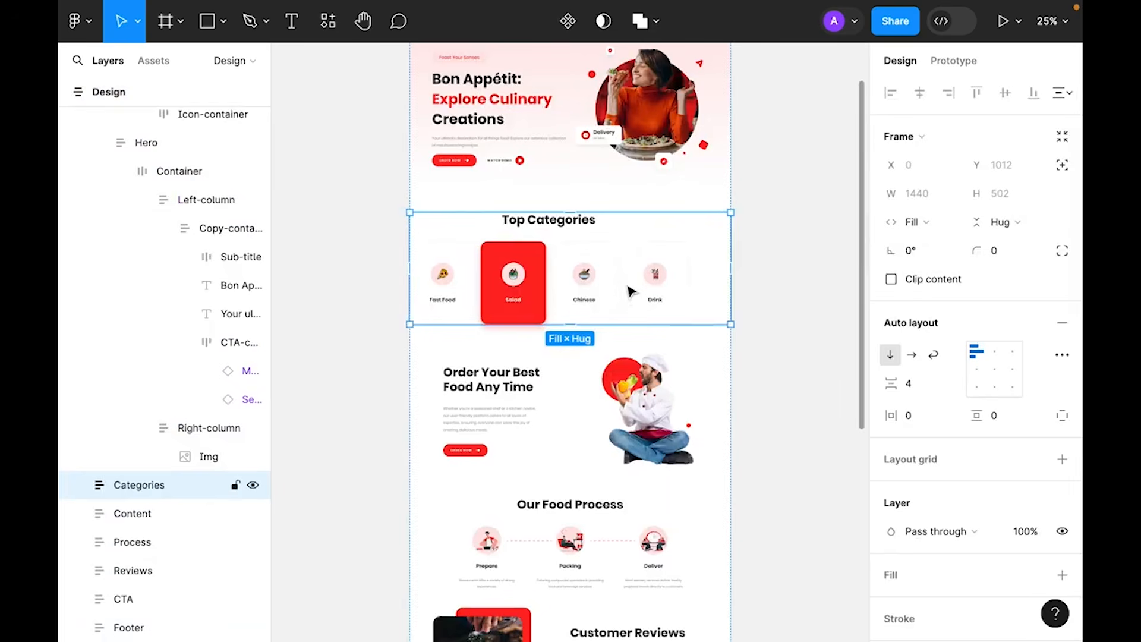
- Set the Categories section's inner Container to Fill container in width and the section's horizontal padding to 96
double_click(593, 284)
click(916, 224)
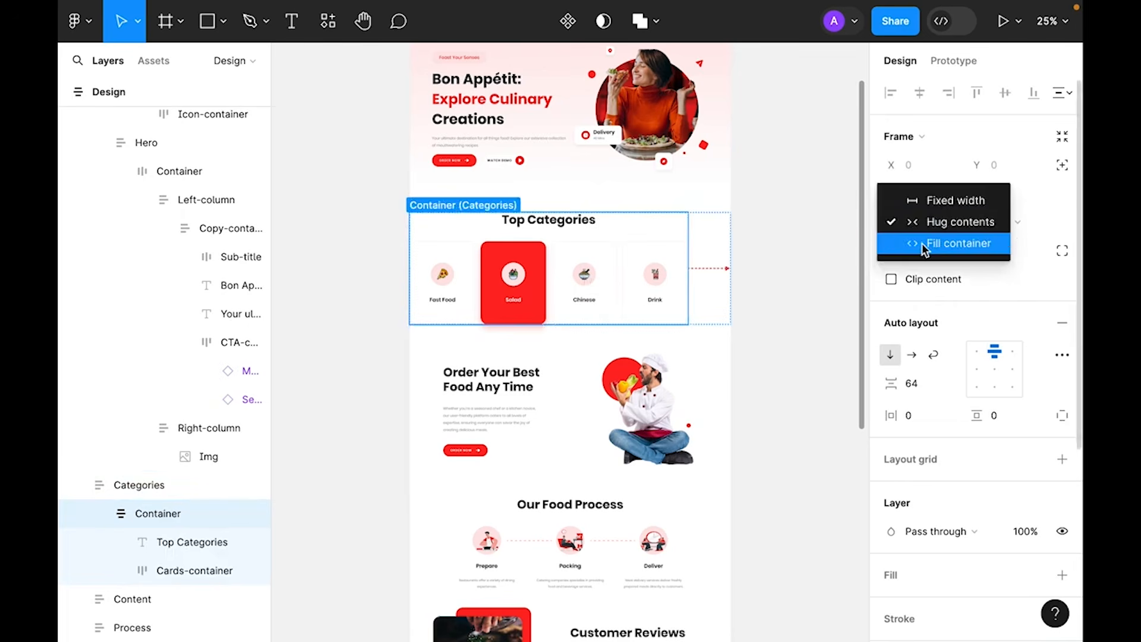
click(922, 243)
key(Escape)
click(925, 416)
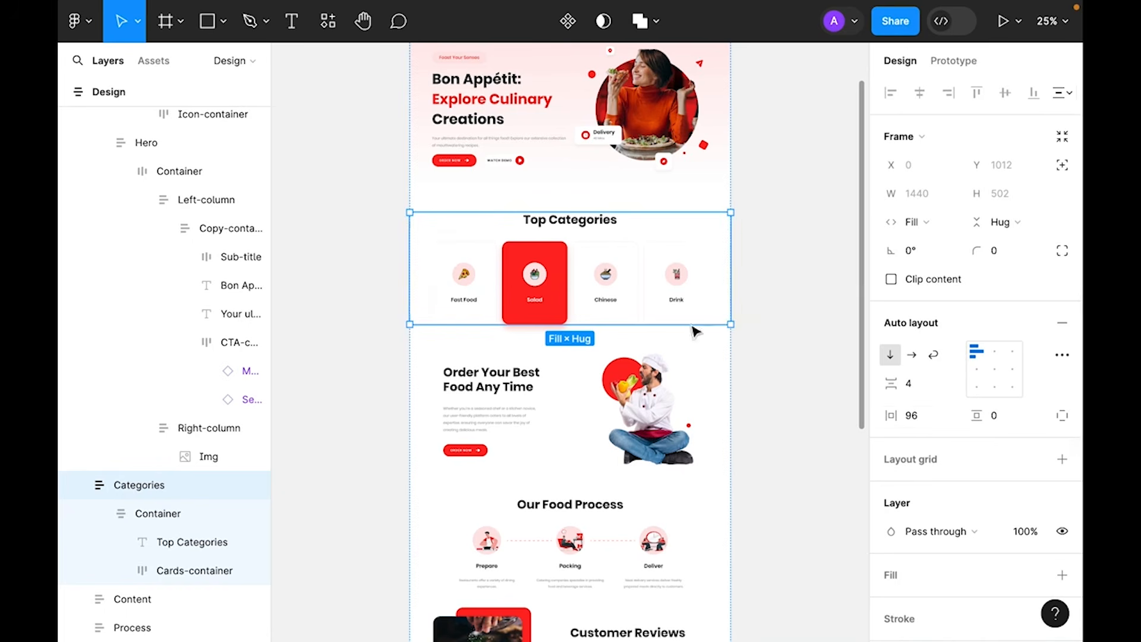
- Set the Categories Cards-container to Wrap with a gap of 32 and its width to Fill container
double_click(624, 287)
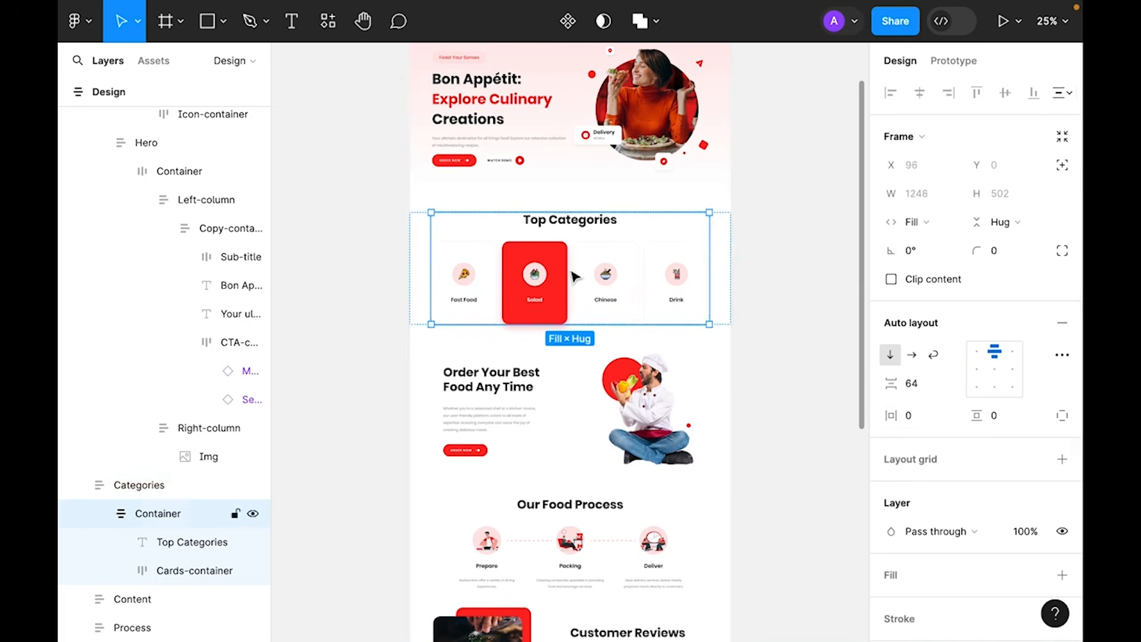
double_click(612, 291)
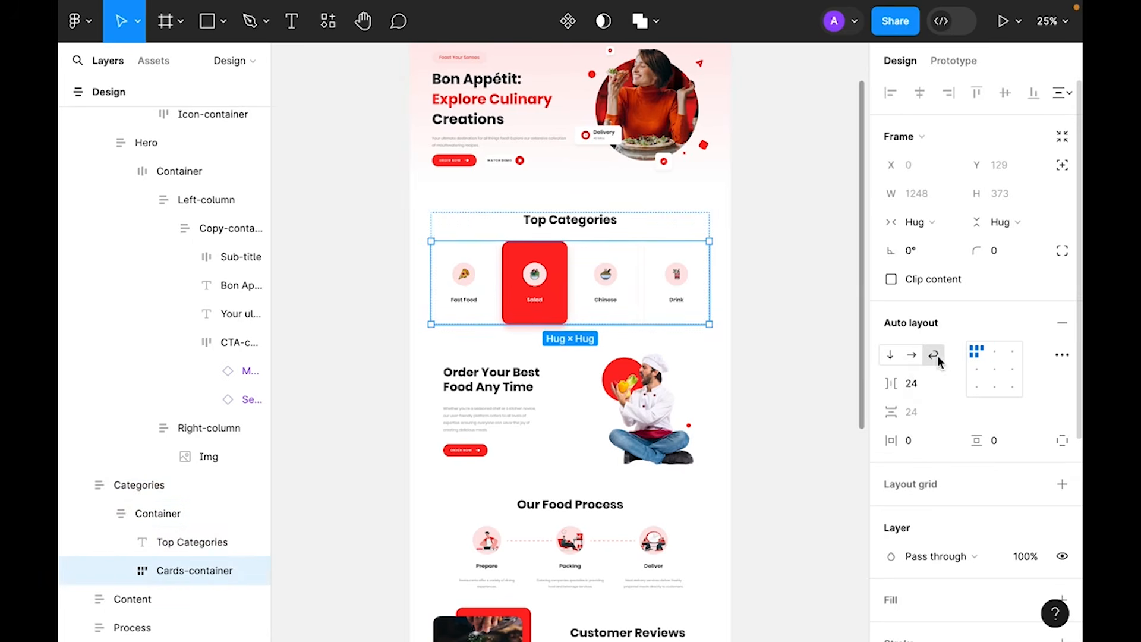
scroll(467, 362, up, 3)
- Set the width sizing of the Top Categories cards to Fixed width and clear the selection
double_click(467, 369)
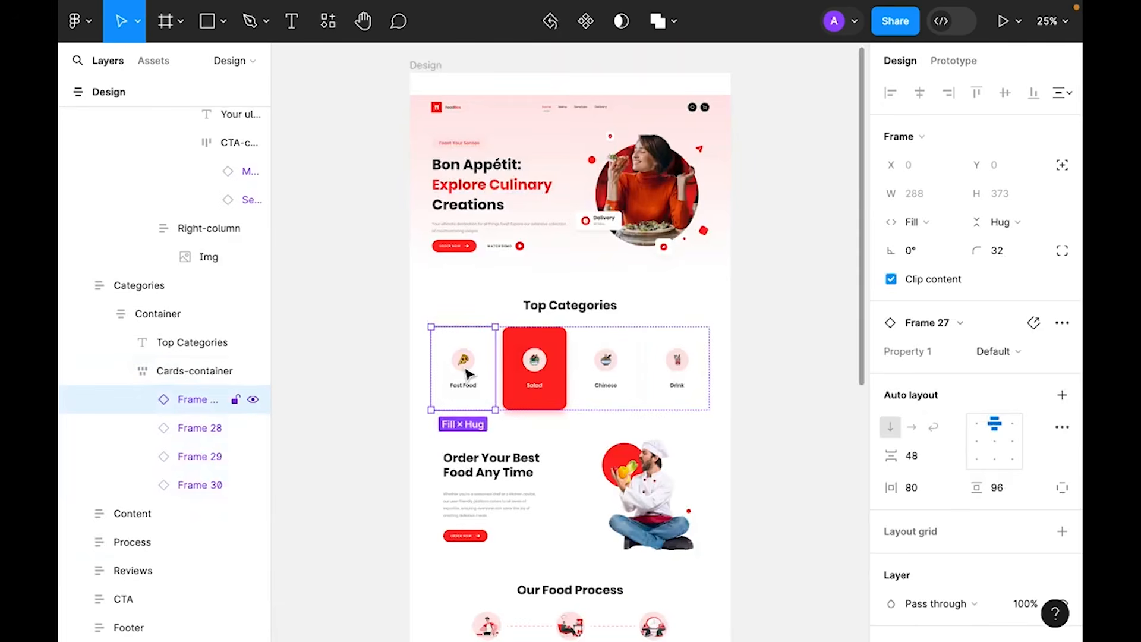
click(932, 223)
click(943, 179)
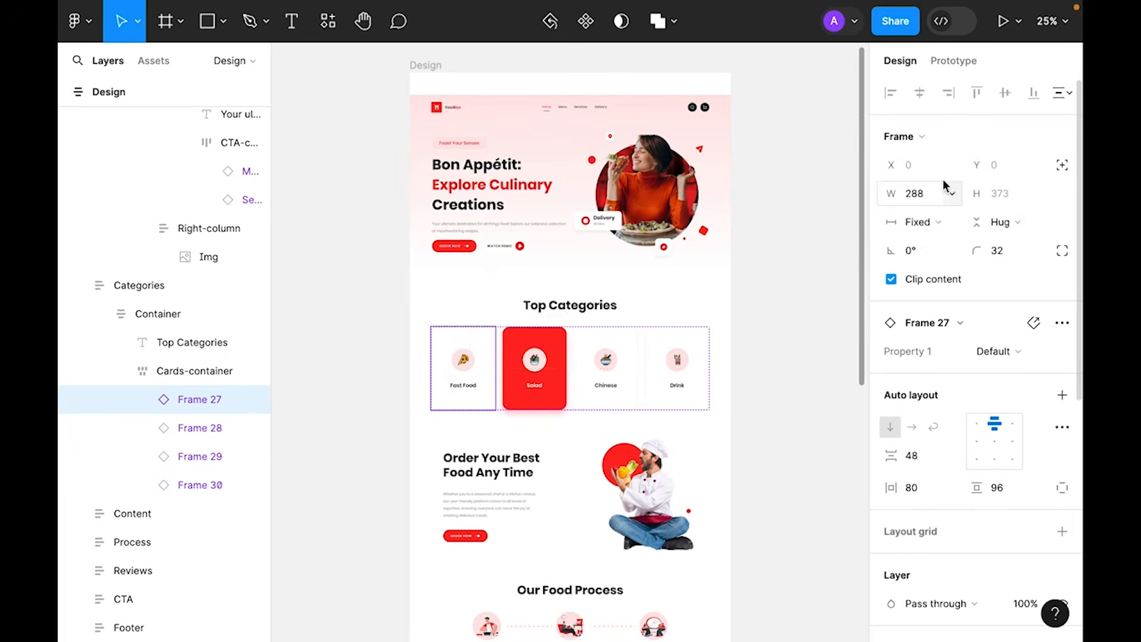
click(533, 387)
click(936, 221)
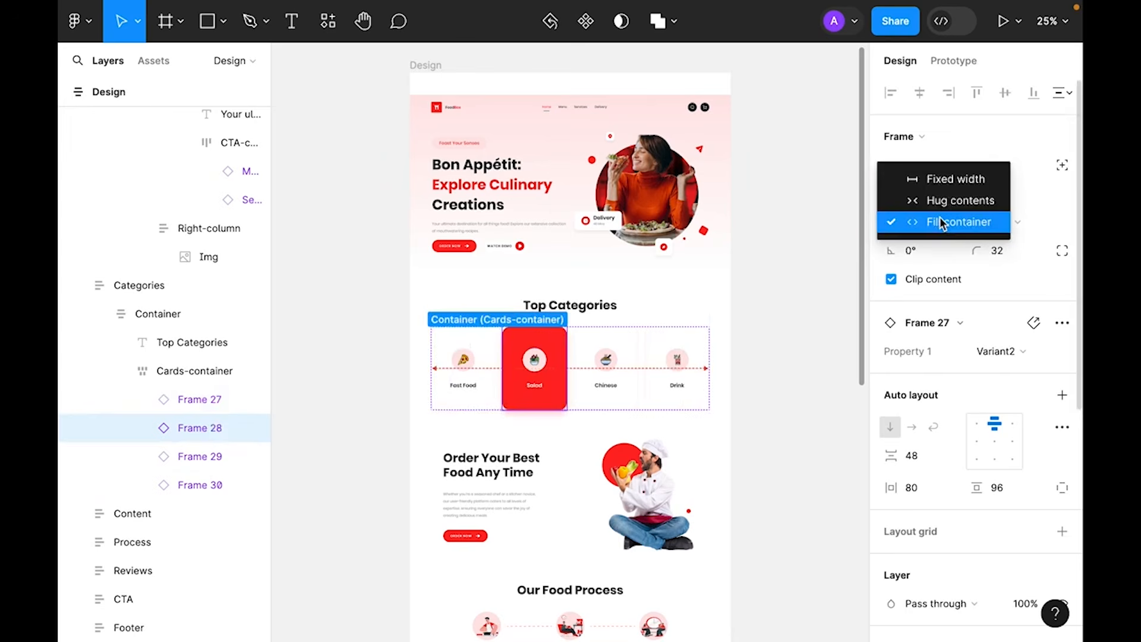
click(949, 179)
click(591, 375)
click(921, 222)
click(949, 180)
click(678, 364)
click(790, 333)
- Set the Cards-container's vertical gap between wrapped rows to 32 and clear the selection
double_click(693, 372)
double_click(693, 372)
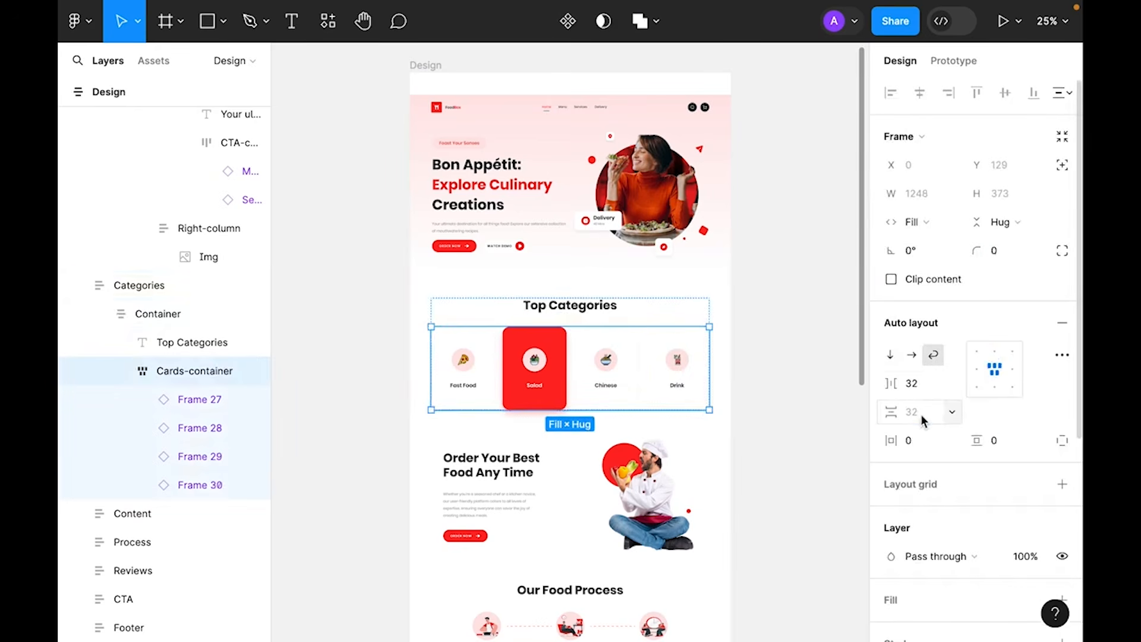
key(Return)
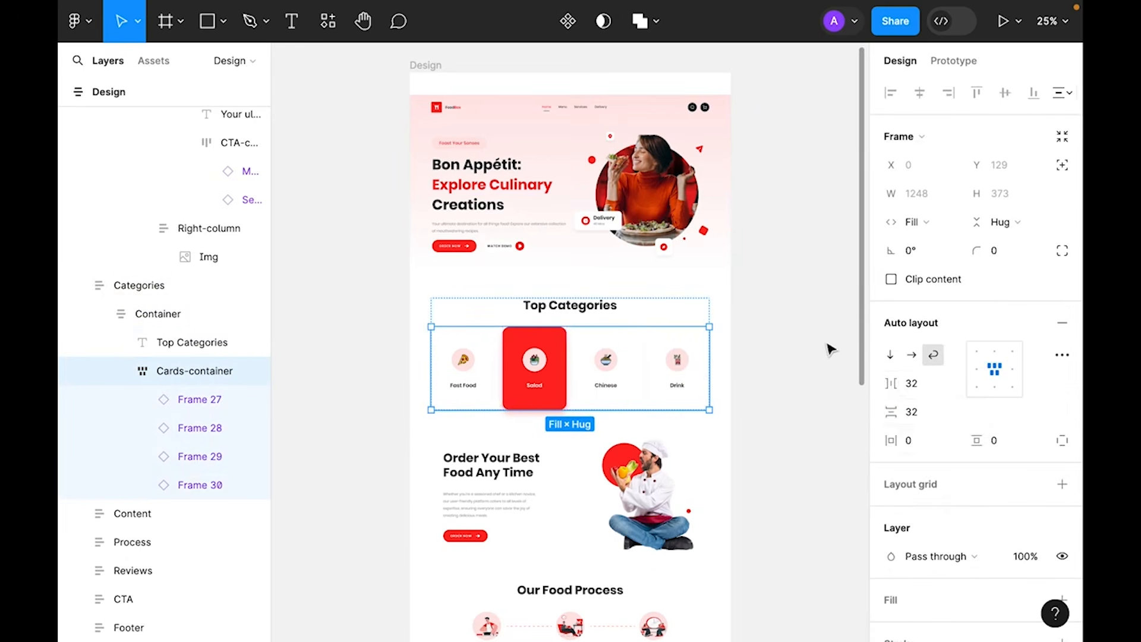
click(802, 367)
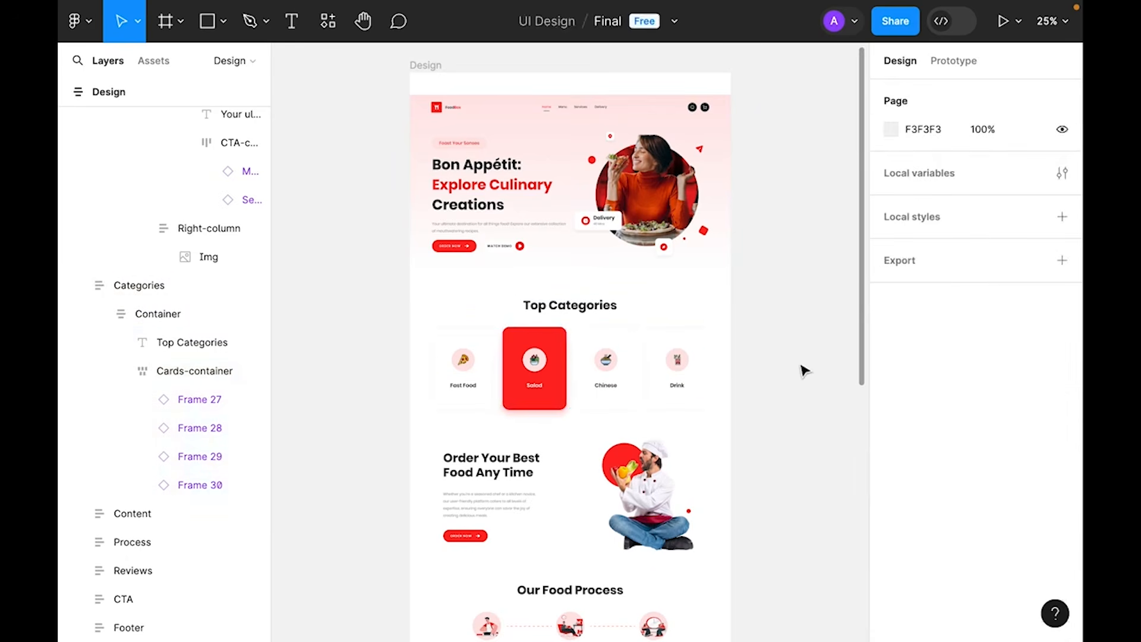
- Test the card wrapping by narrowing the Design frame, undo the resize and clear the selection
click(431, 65)
drag(731, 357, 645, 357)
key(ctrl+z)
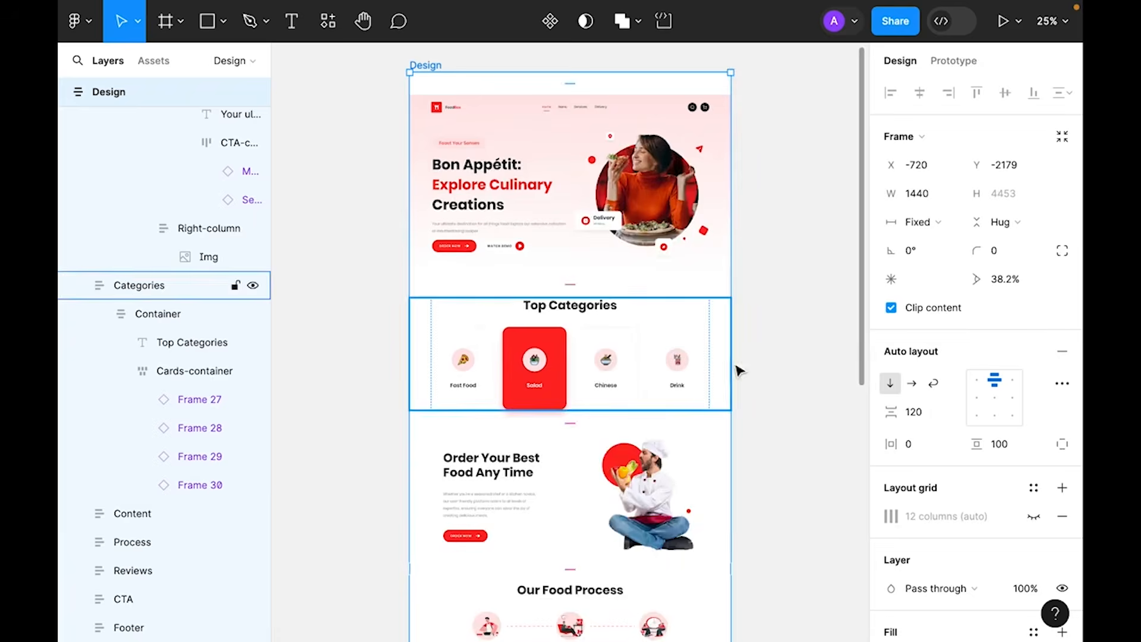
click(776, 375)
- Set the Content section's width to Fill container and its horizontal padding to 96
scroll(776, 374, down, 3)
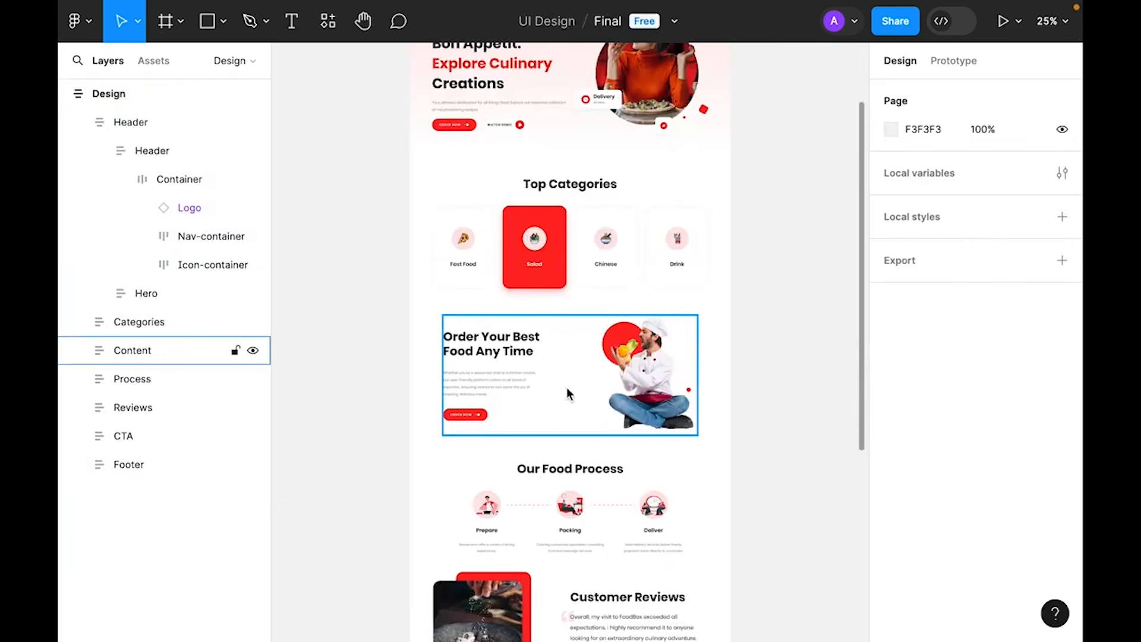
click(641, 373)
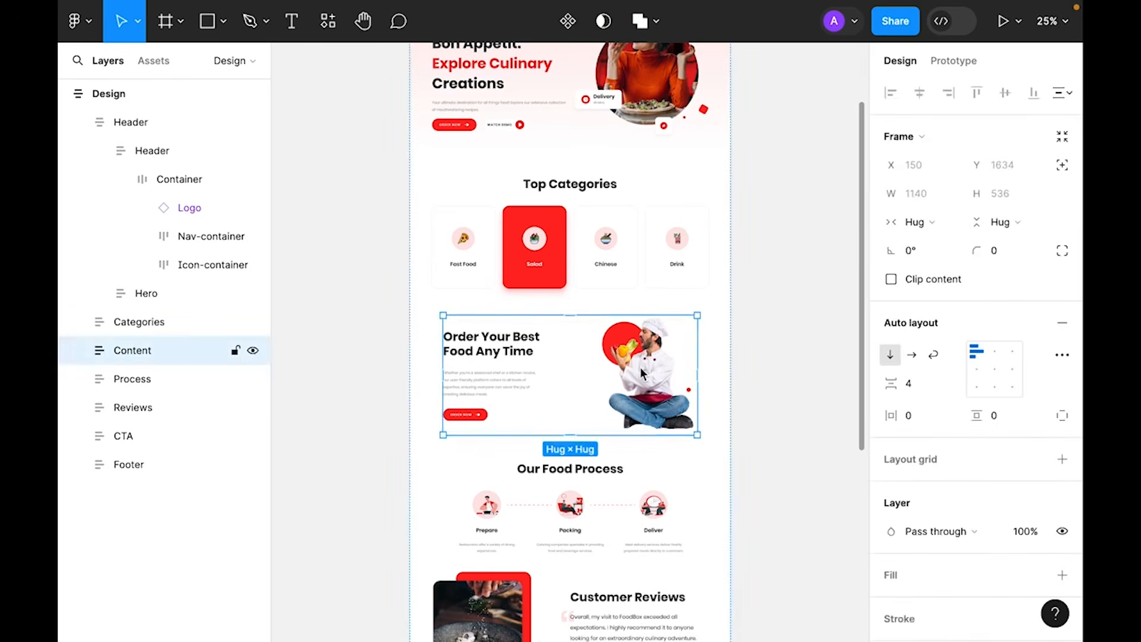
click(918, 222)
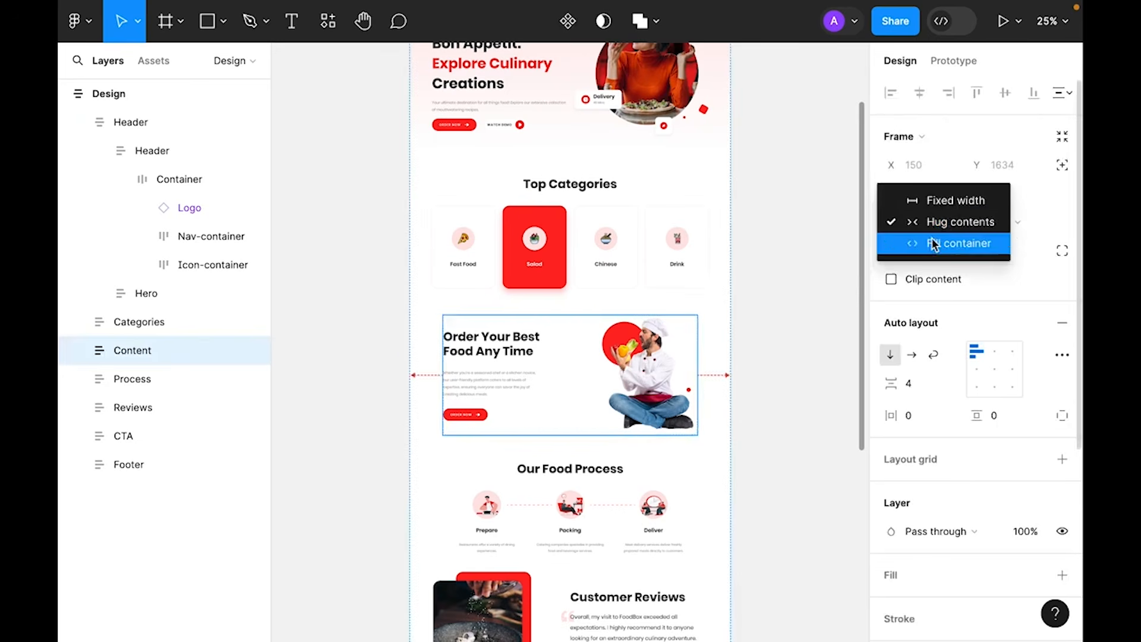
click(933, 244)
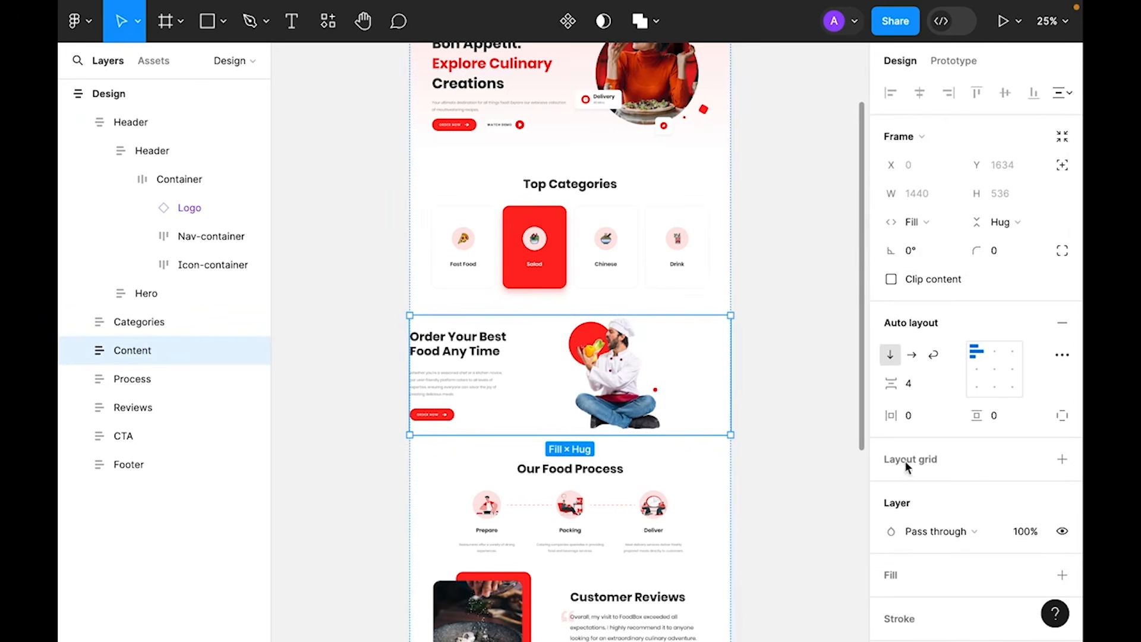
click(923, 417)
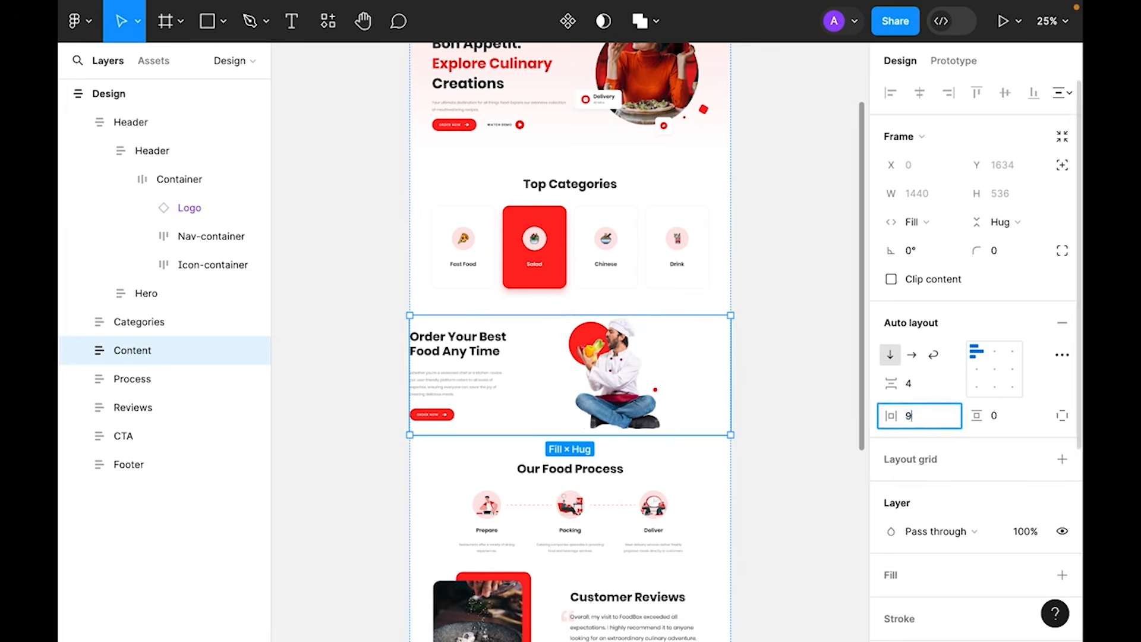
key(Return)
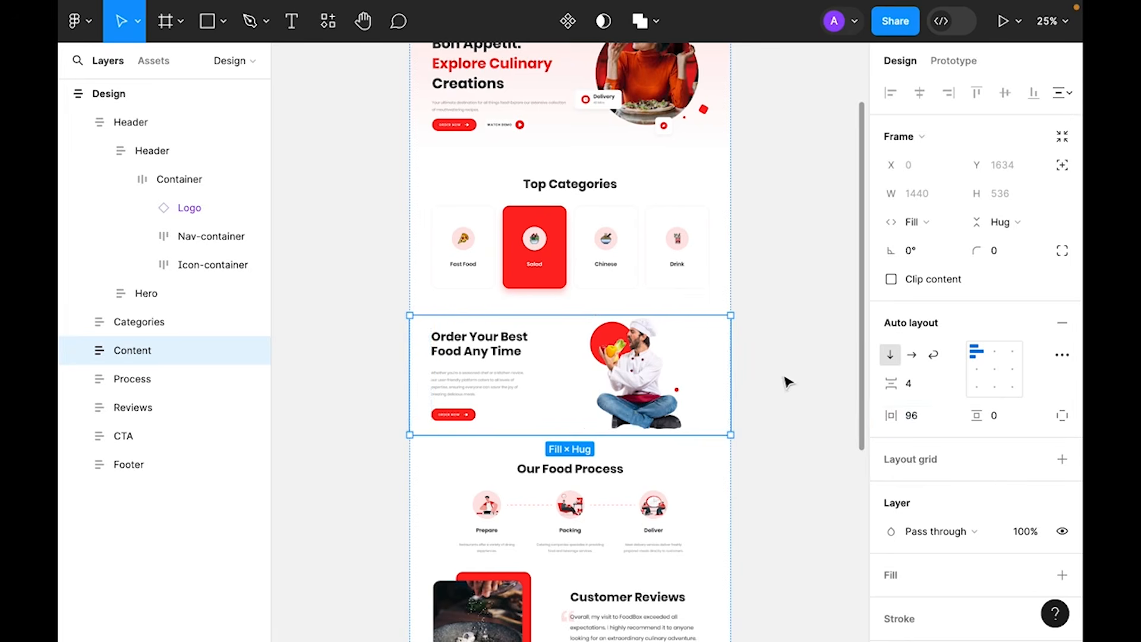
- Set the Content section's auto layout alignment to centre in both directions and clear the selection
click(509, 383)
click(999, 369)
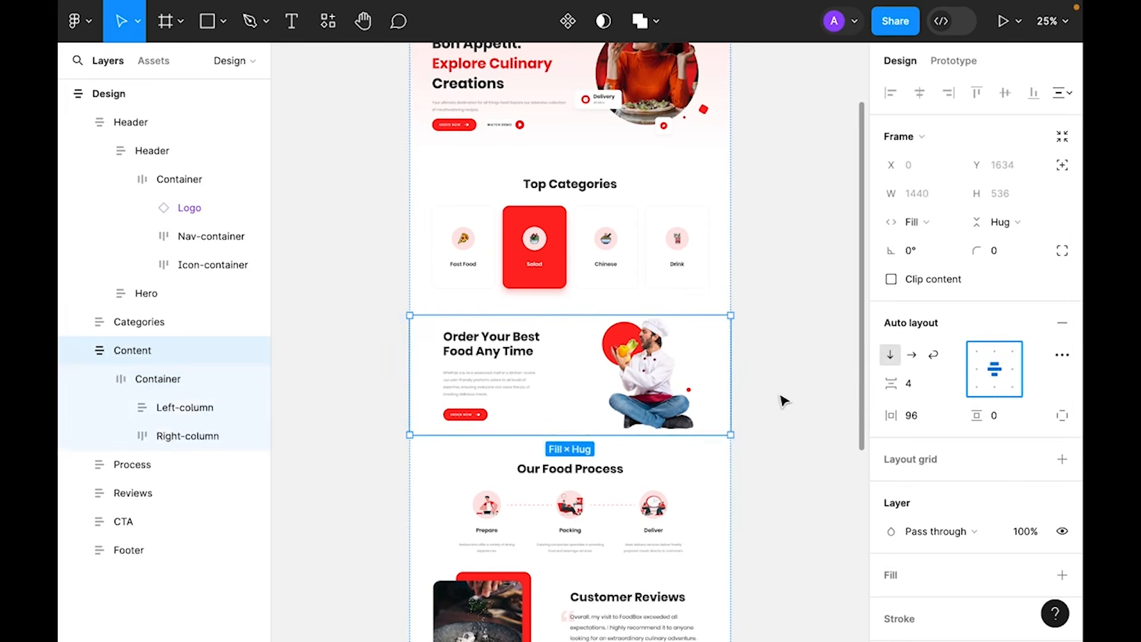
click(786, 375)
- Set the widths of the Content section's inner Container and its Left-column to Fill container
double_click(476, 374)
click(916, 222)
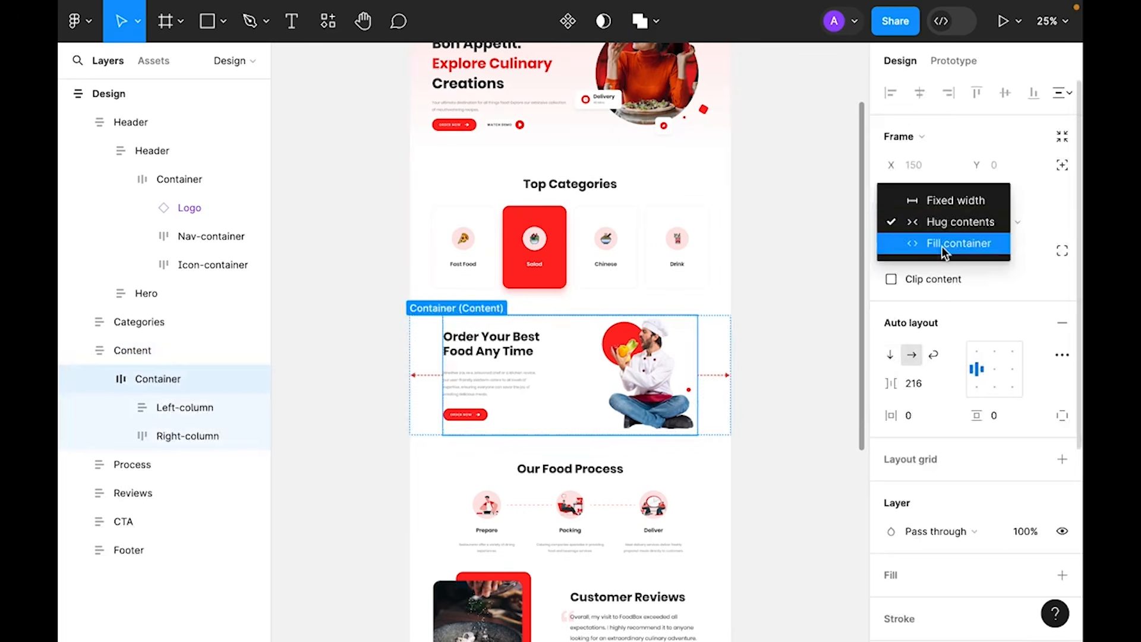
click(942, 246)
click(478, 337)
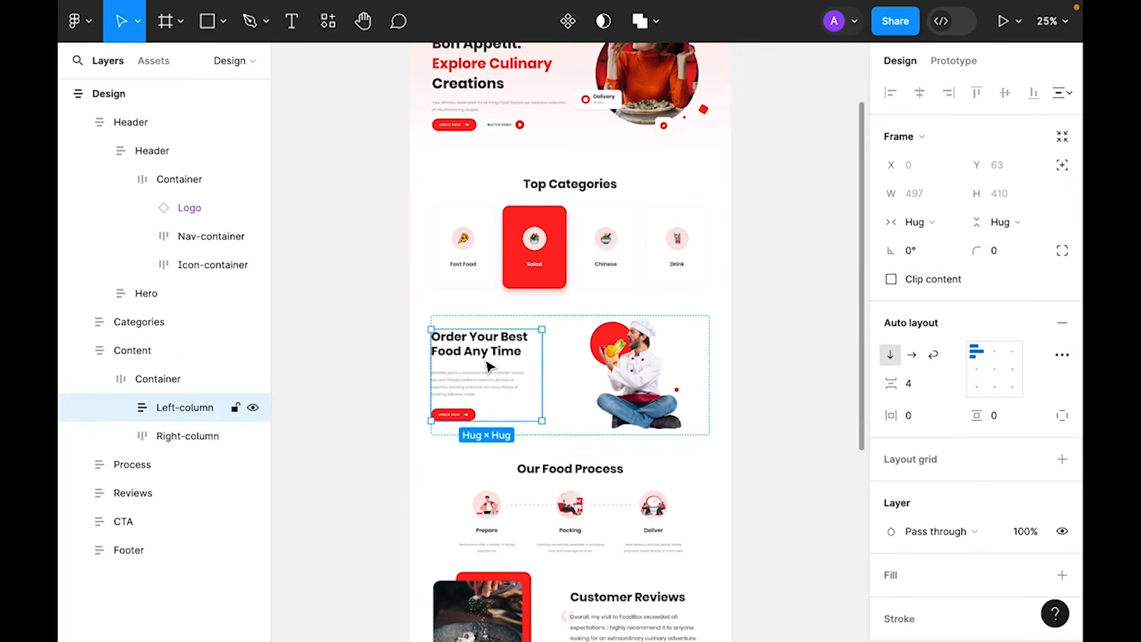
click(928, 227)
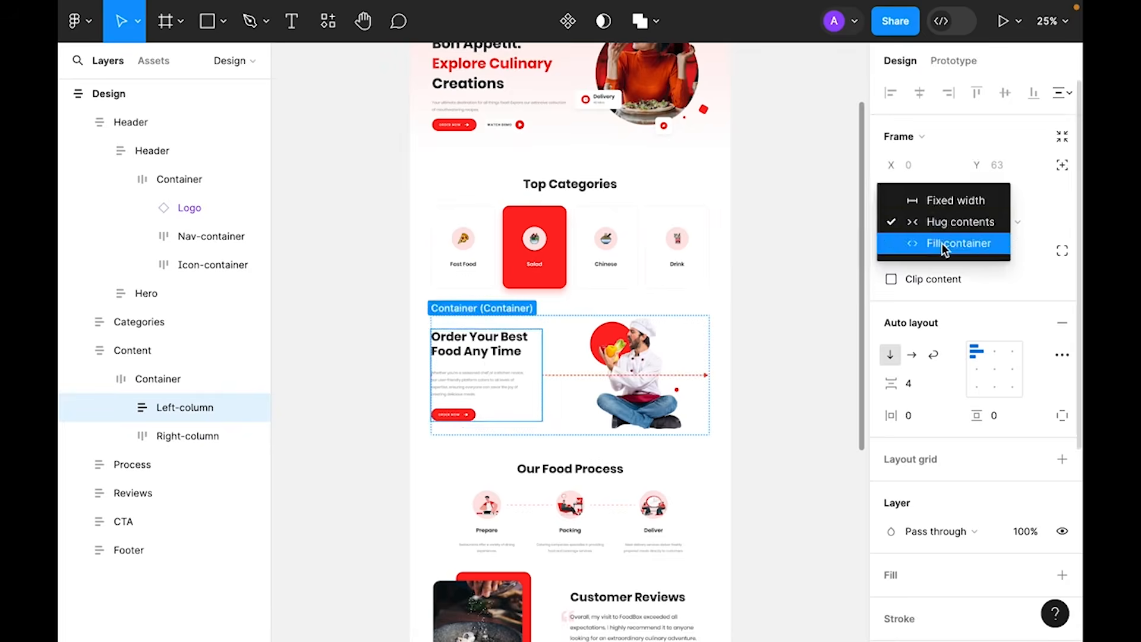
click(942, 245)
- Set the width of the Content section's Copy-container to Fill container
double_click(474, 353)
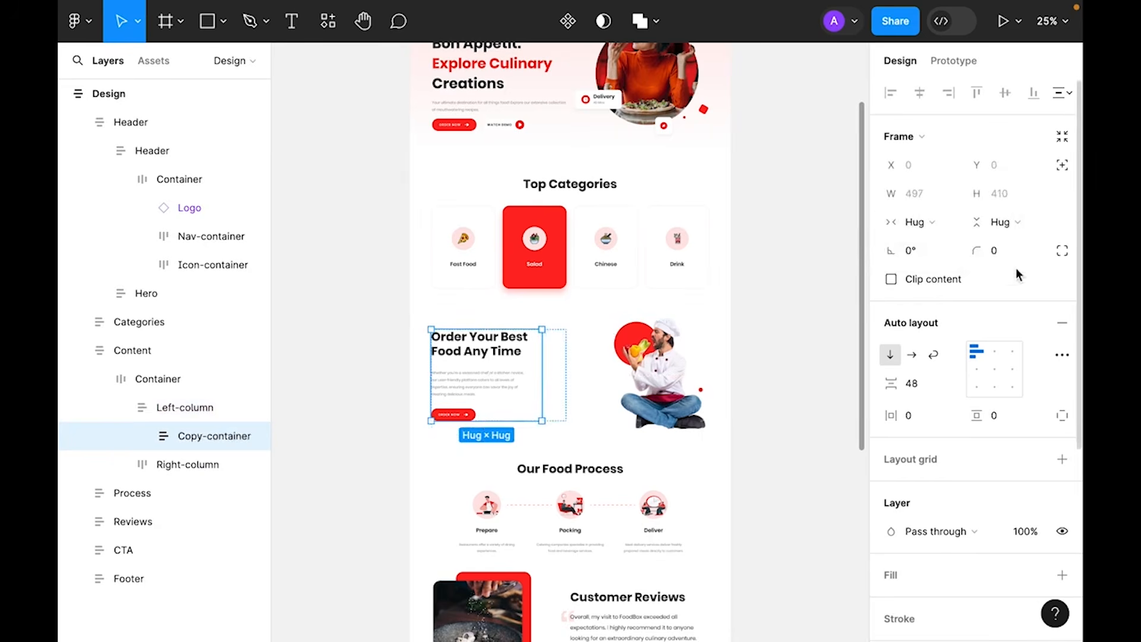
click(928, 226)
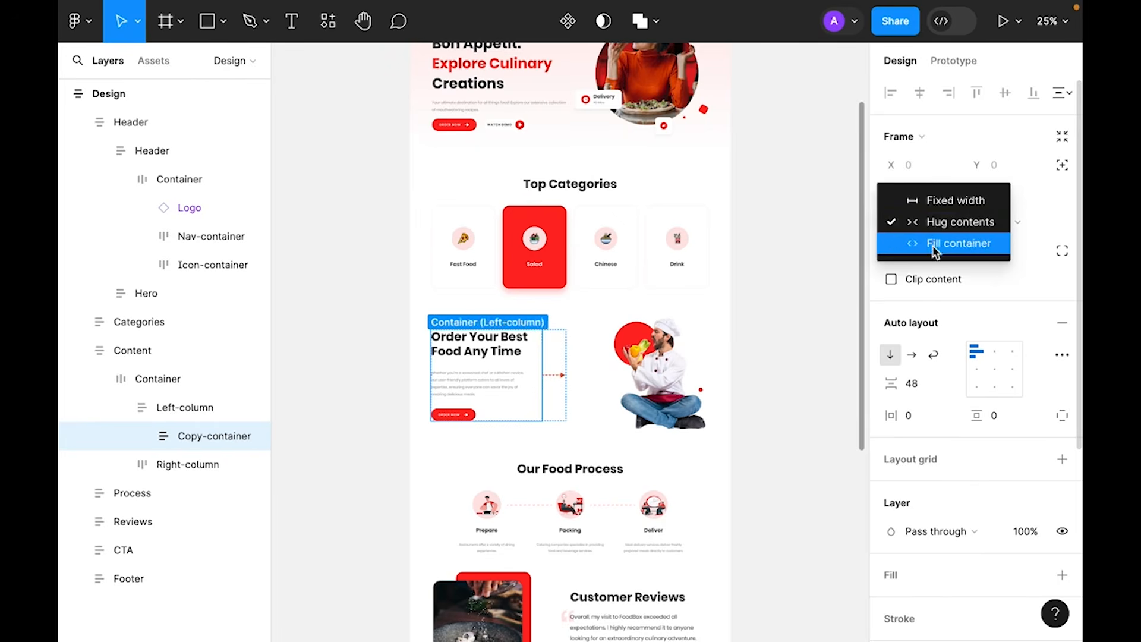
click(932, 245)
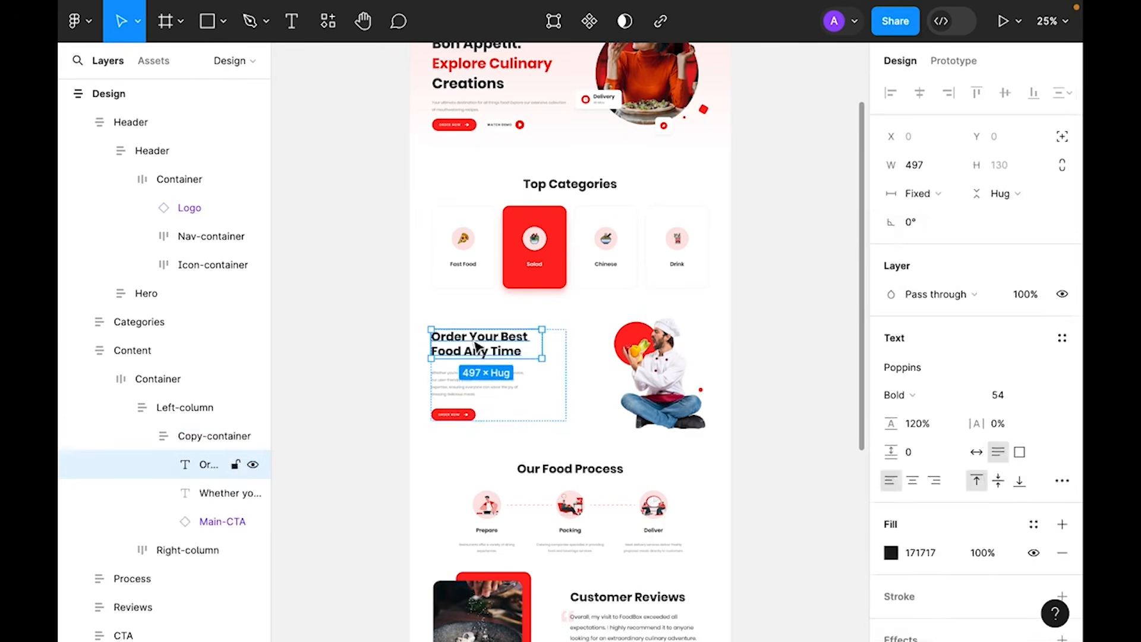
- Set the widths of the "Order Your Best Food Any Time" heading and the paragraph below it to Fill container
click(938, 193)
click(947, 235)
click(493, 389)
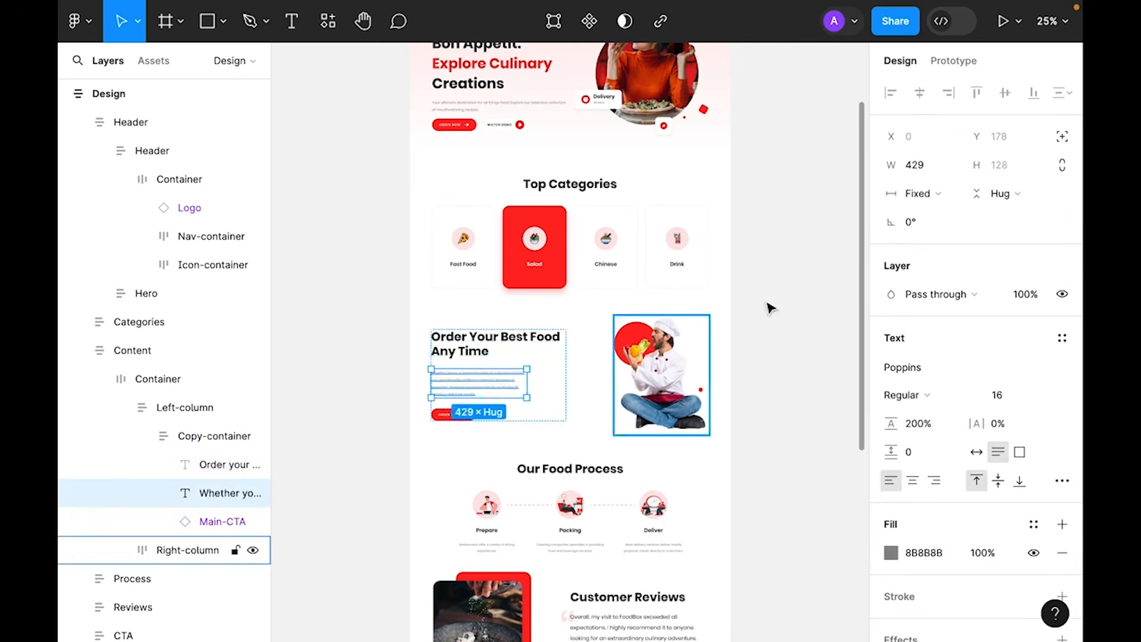
click(944, 194)
click(944, 236)
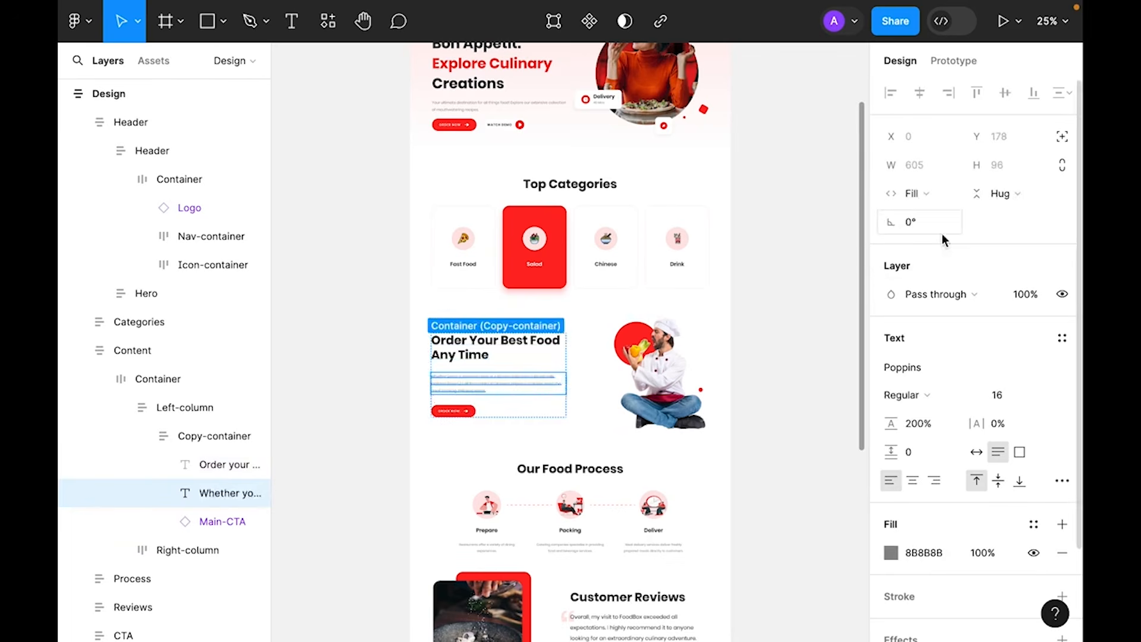
click(461, 416)
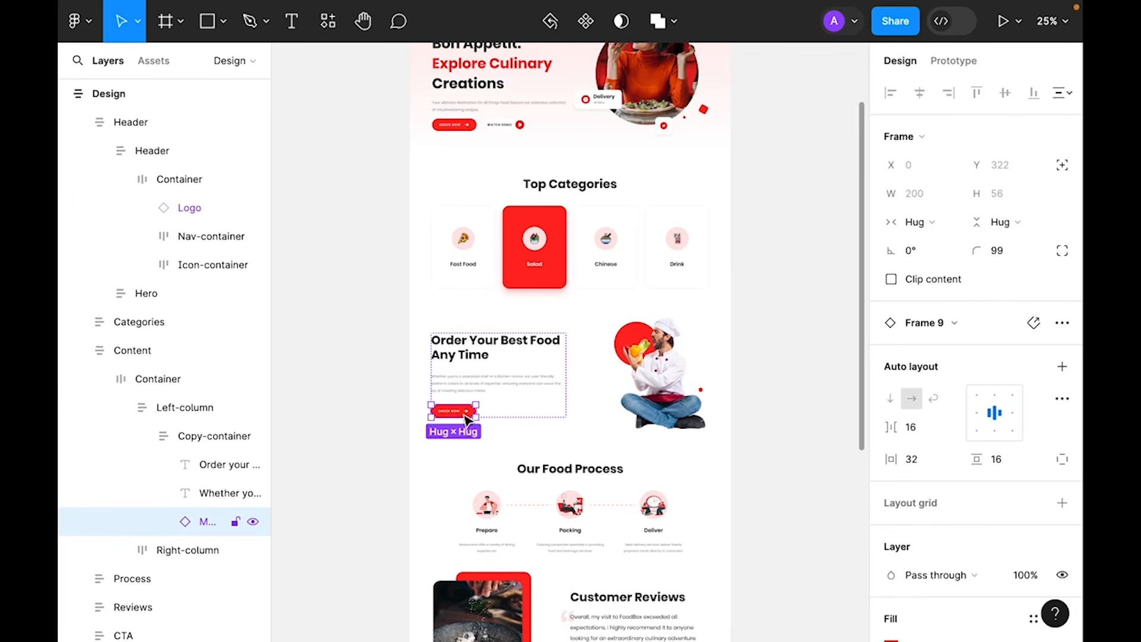
- Set the Content section's Right-column width to Fill container, and its chef image to Fill container in both width and height
click(659, 378)
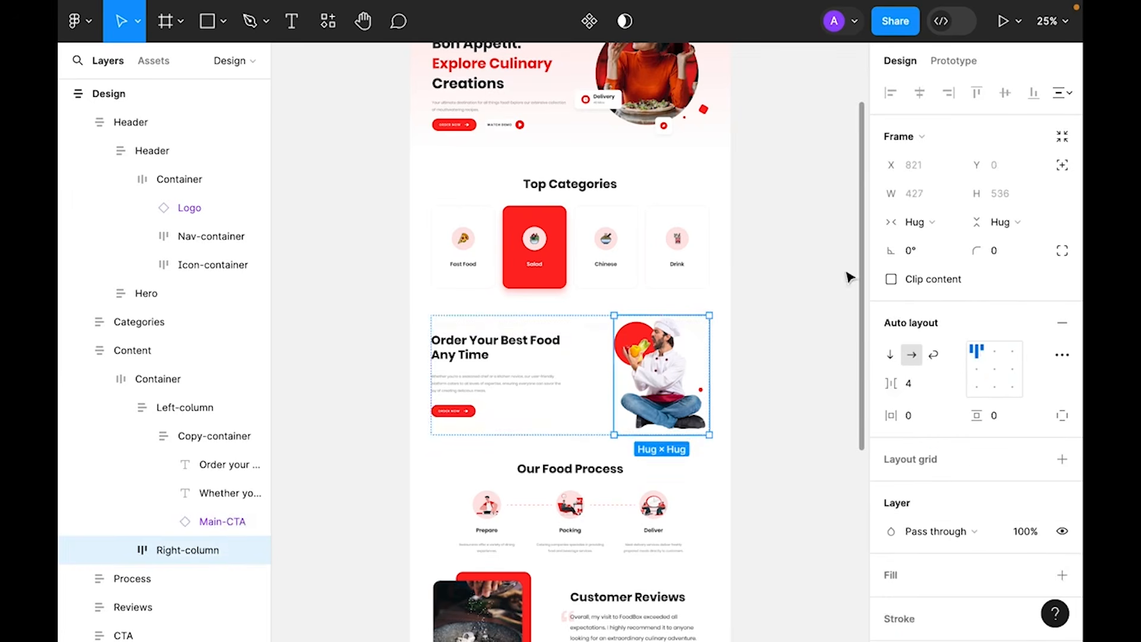
click(918, 223)
click(931, 243)
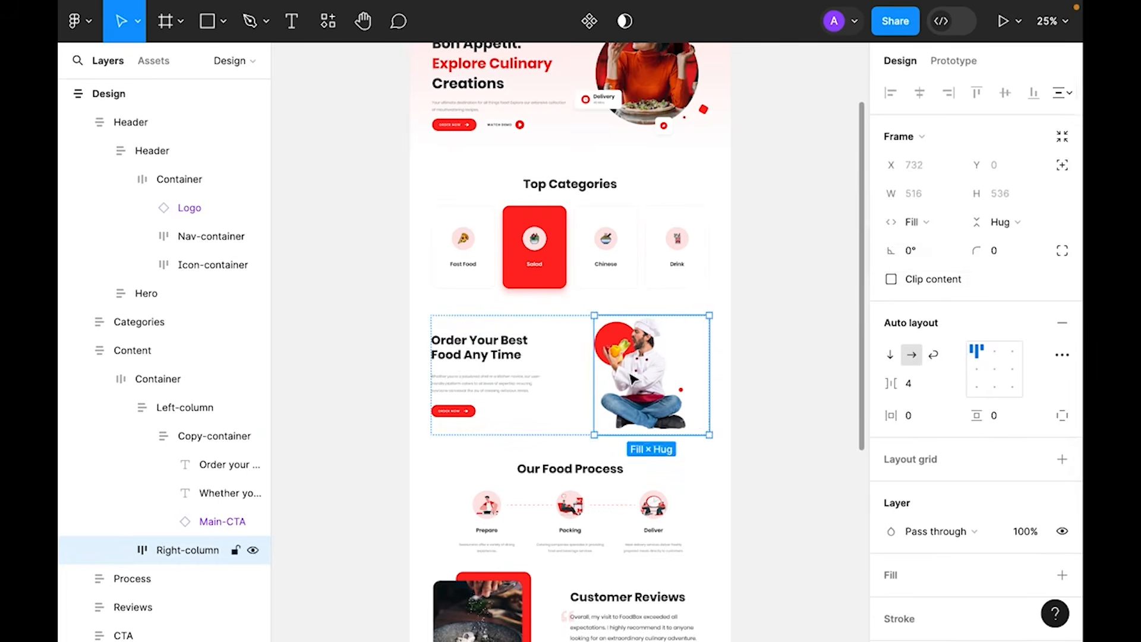
double_click(651, 371)
click(915, 194)
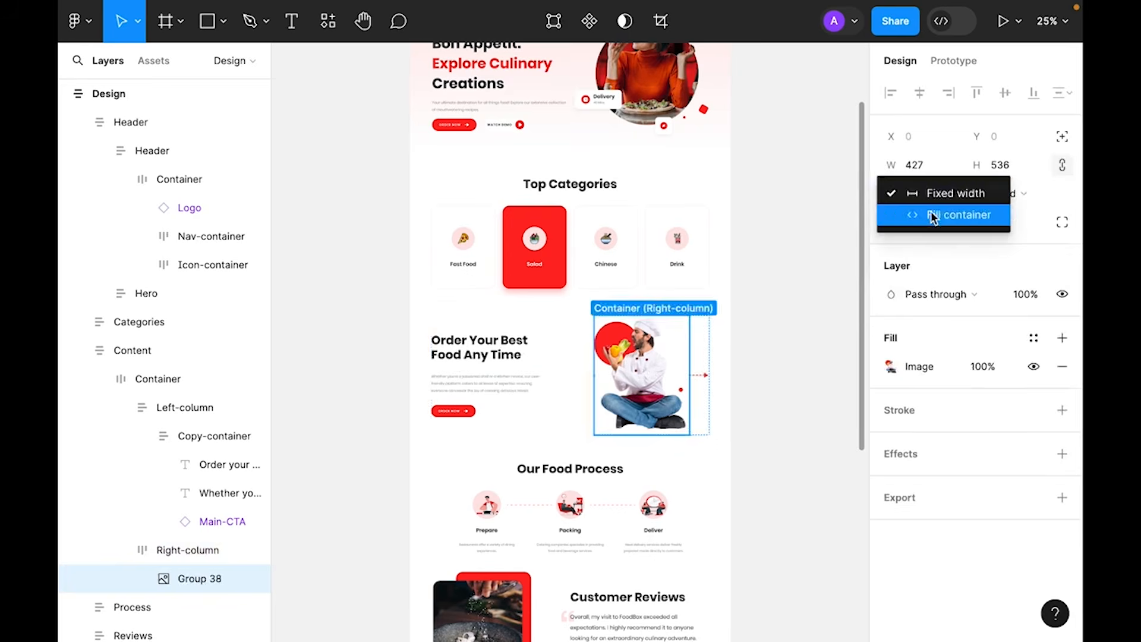
click(931, 211)
click(993, 197)
click(998, 211)
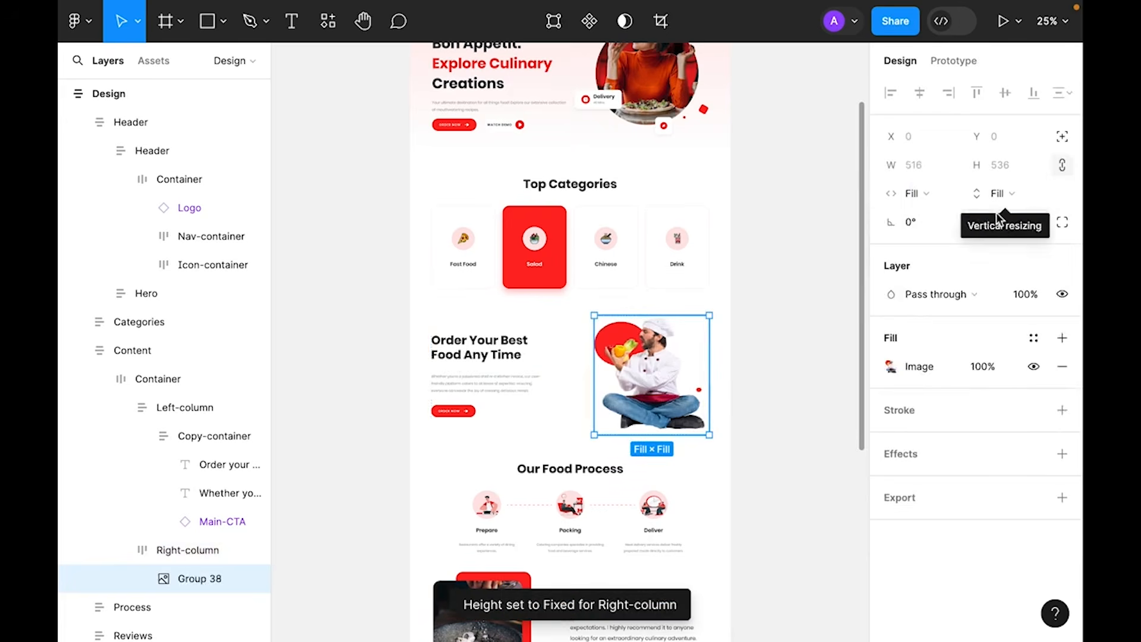
- Change the chef image's fill mode so the whole picture fits inside its frame uncropped, and clear the selection
click(891, 367)
click(677, 254)
click(718, 233)
click(746, 474)
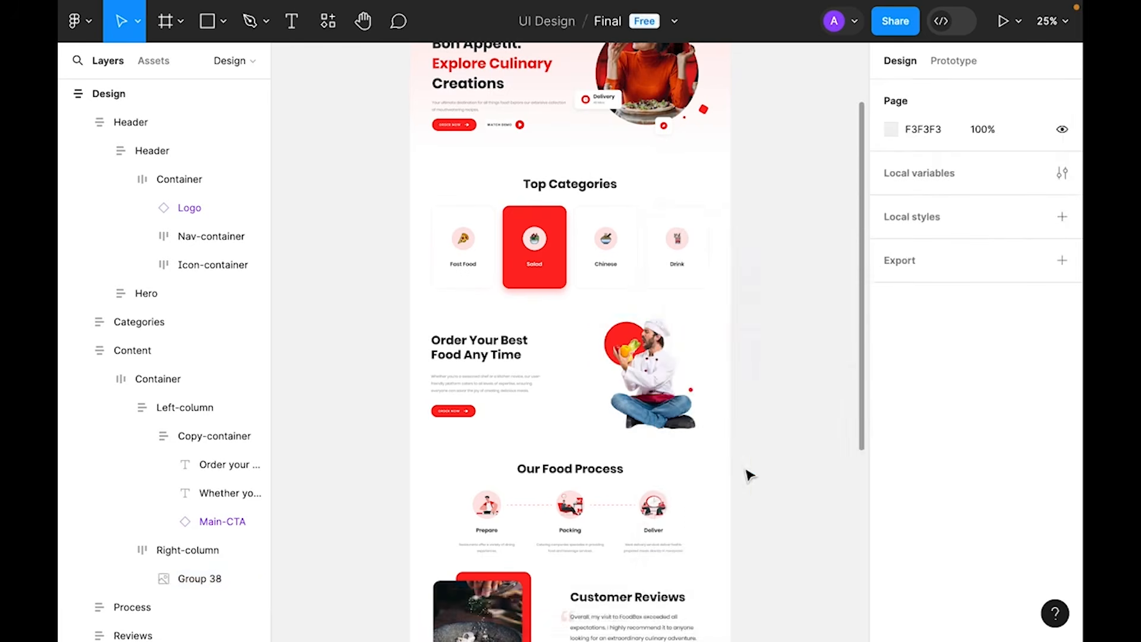
- Test the Content section's responsiveness by resizing the Design frame, restore its width and clear the selection
click(732, 469)
mouse_move(732, 469)
mouse_down()
mouse_move(627, 469)
mouse_move(732, 469)
mouse_up()
click(812, 372)
- Set the Process section's width to Fill container and its horizontal padding to 96
scroll(814, 373, down, 2)
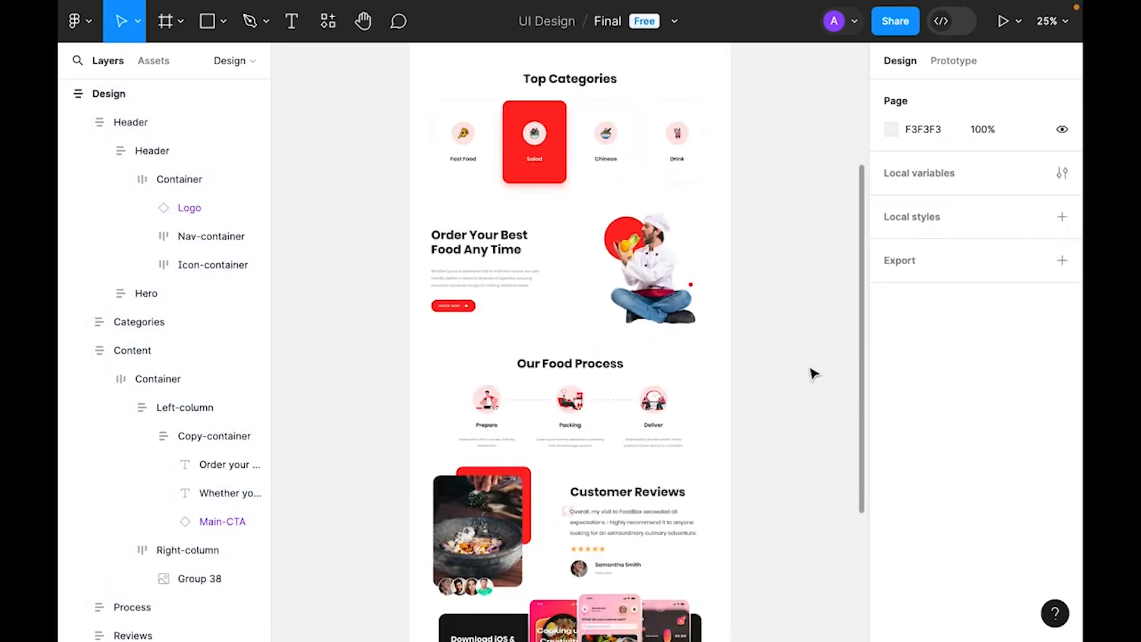
scroll(812, 430, down, 2)
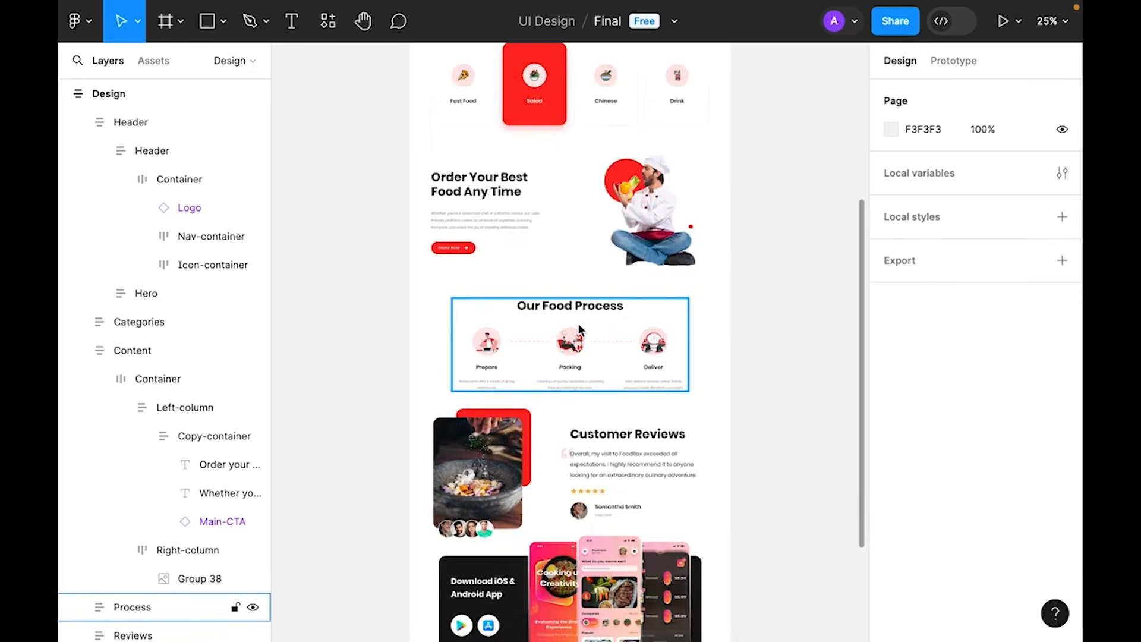
scroll(578, 328, up, 3)
scroll(579, 323, down, 3)
click(575, 356)
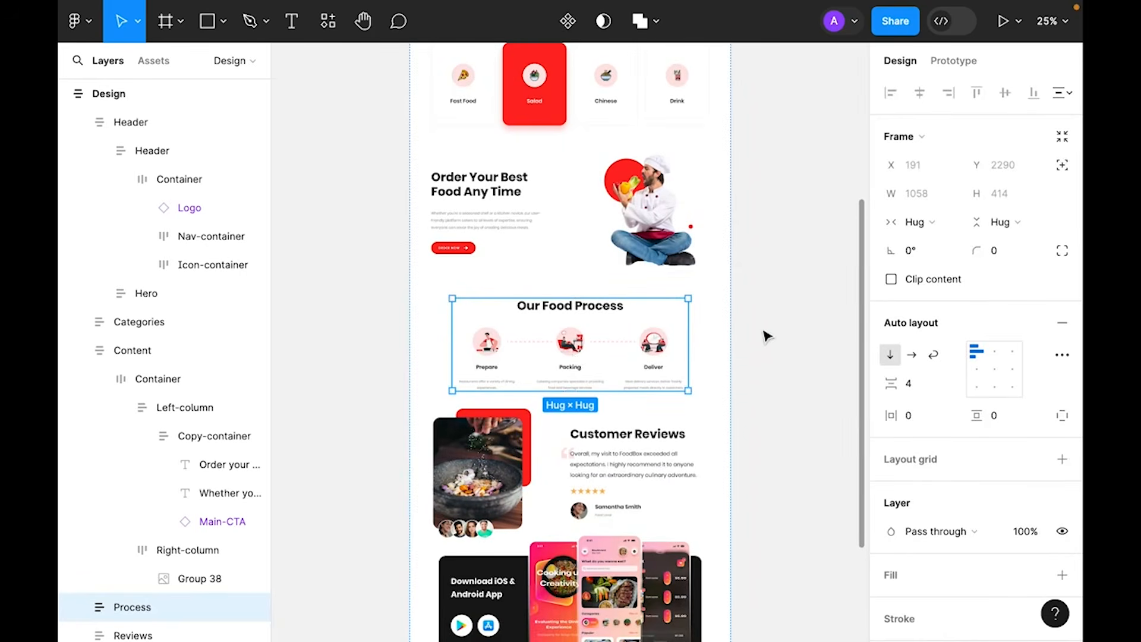
click(909, 221)
click(937, 243)
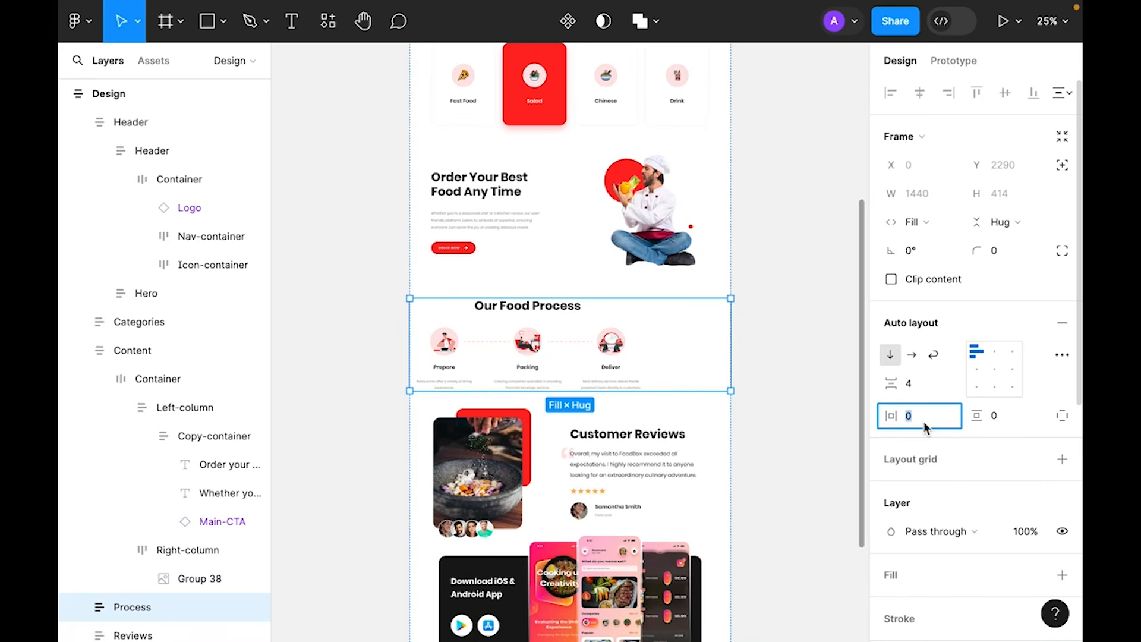
text(96)
key(Return)
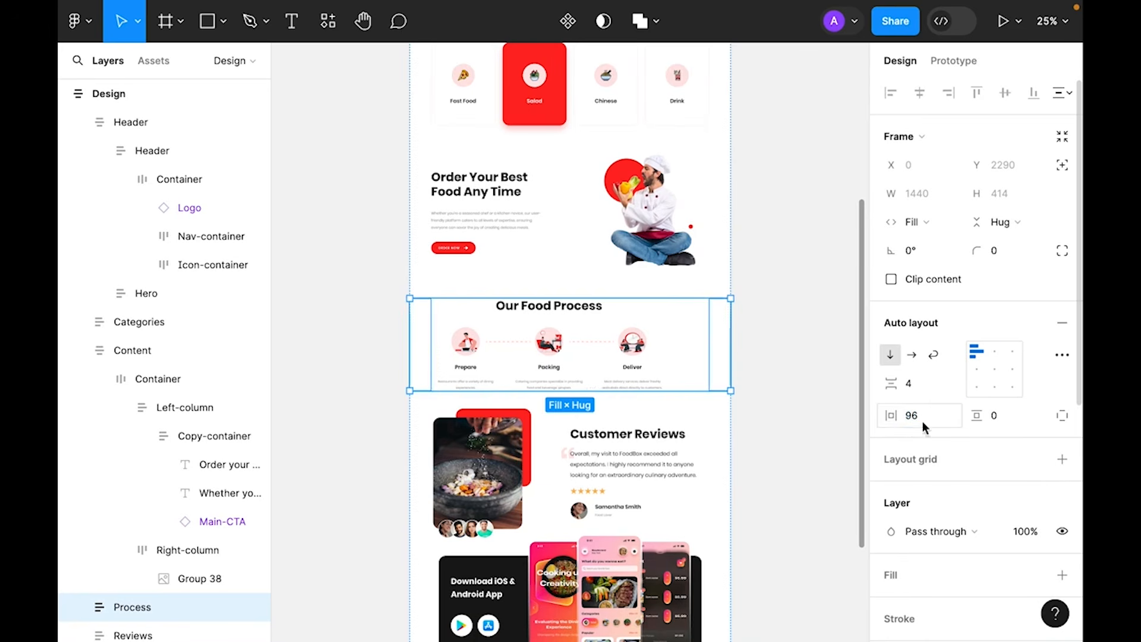
- Set the width of the Process section's inner Container to Fill container
double_click(472, 337)
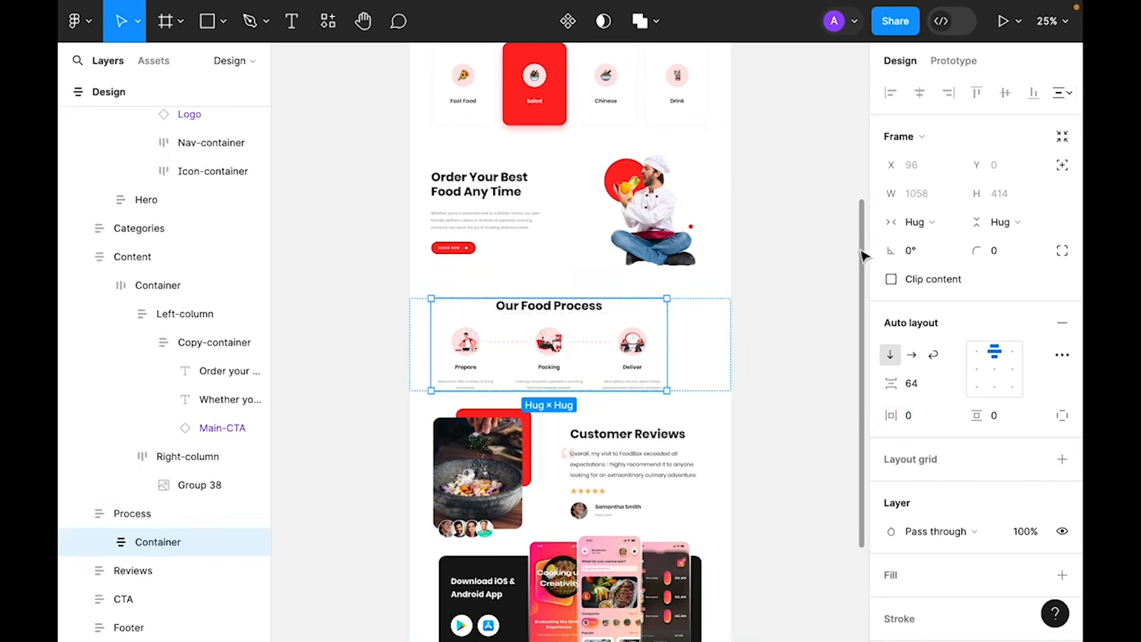
click(915, 222)
click(933, 243)
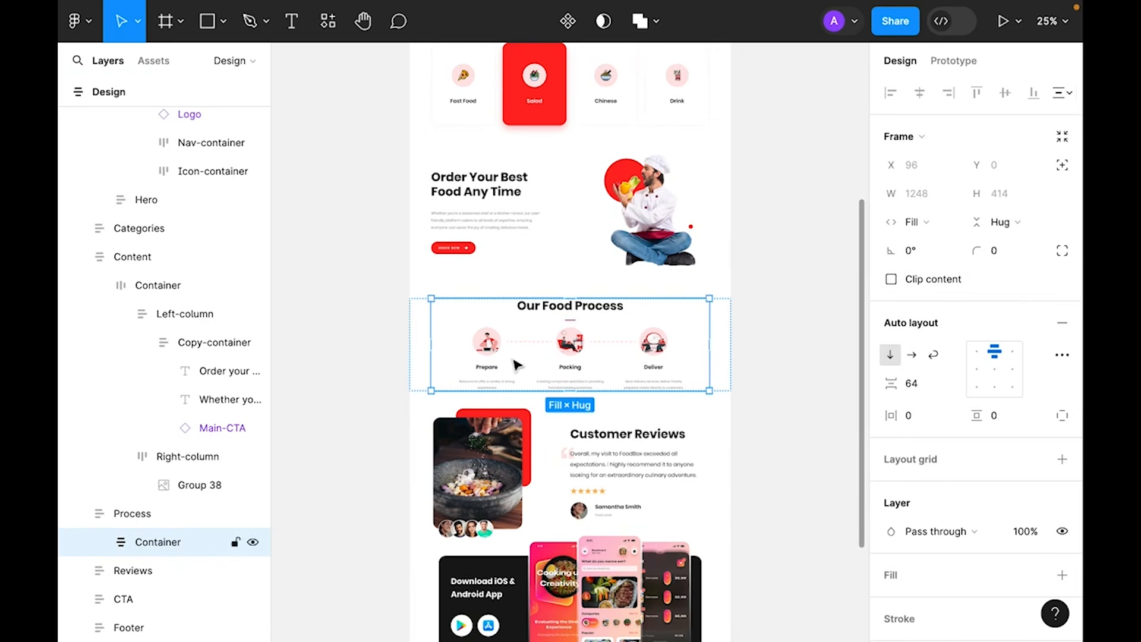
- Set the wrapping Steps-container's horizontal and vertical gaps to 32
double_click(493, 357)
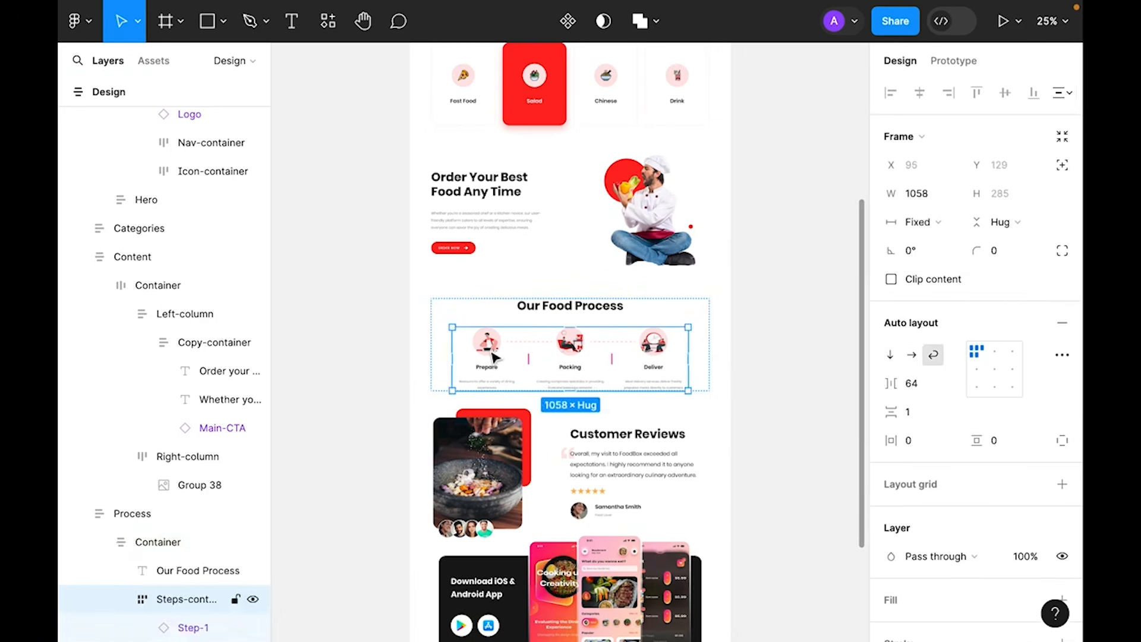
click(915, 415)
click(934, 381)
text(32)
key(Return)
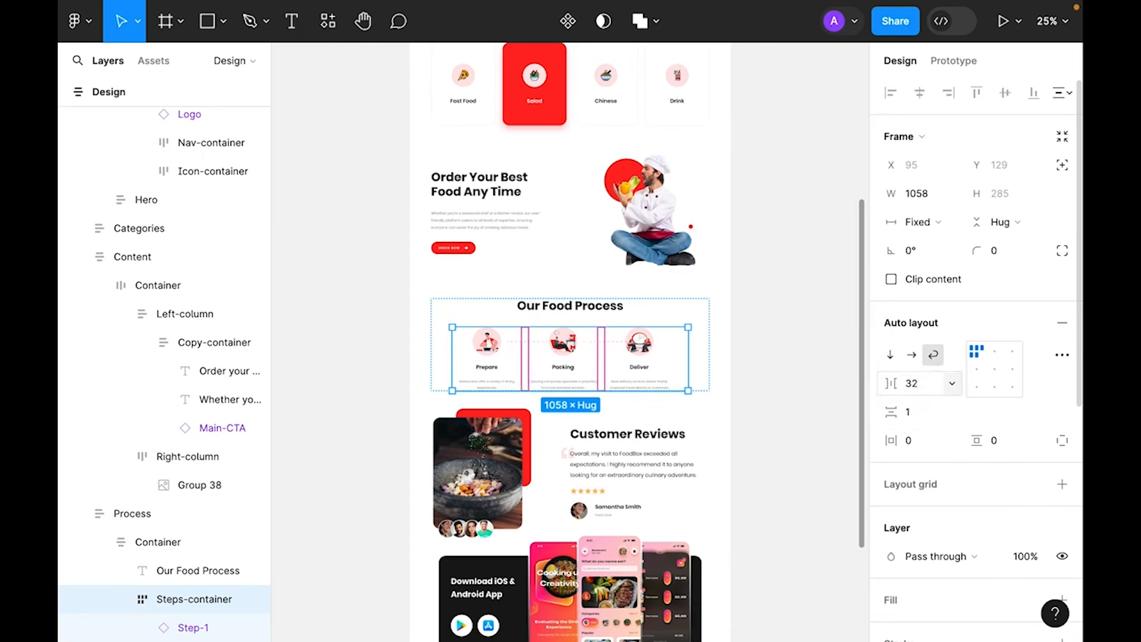
key(Escape)
key(Escape)
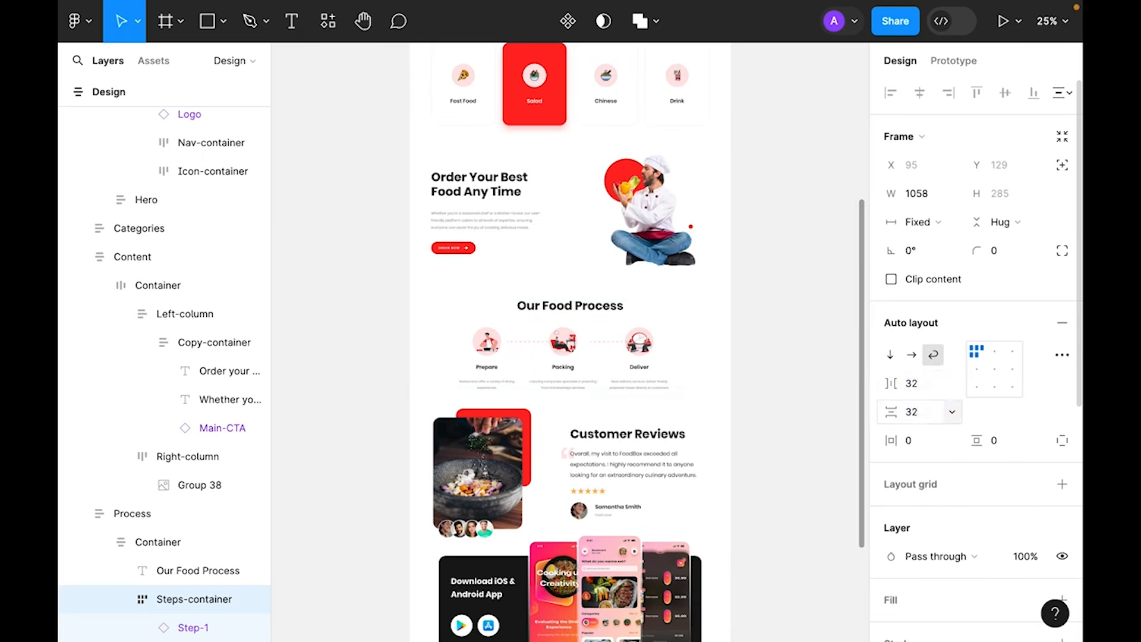
- Centre the auto layout alignment of the Process section's inner Container and its Steps-container in both directions
click(994, 369)
key(Return)
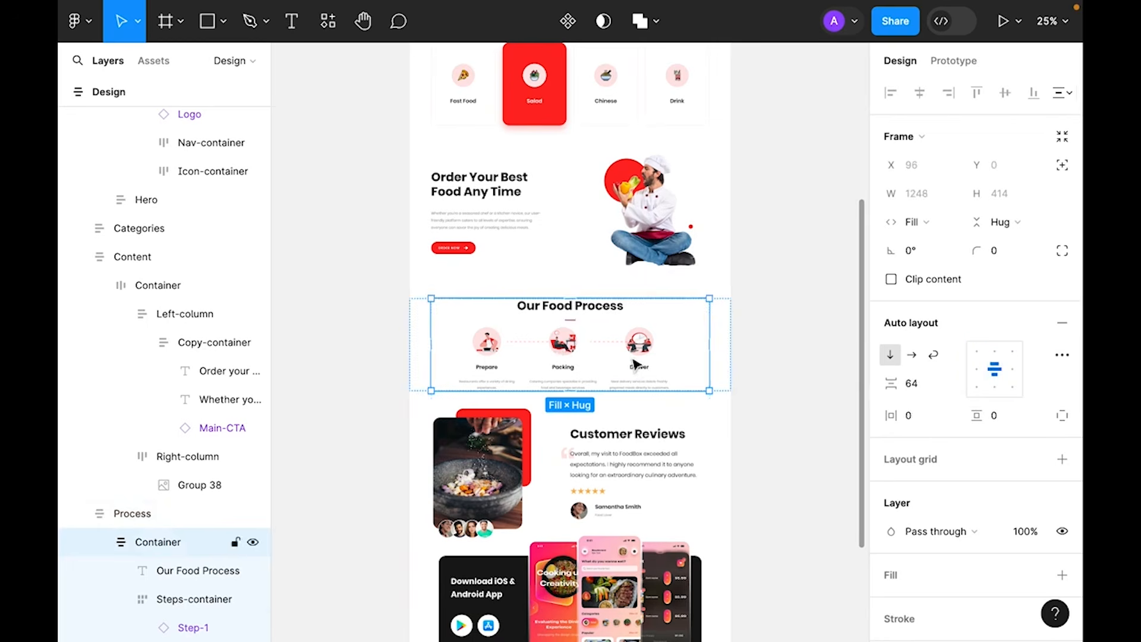
key(Return)
click(1001, 372)
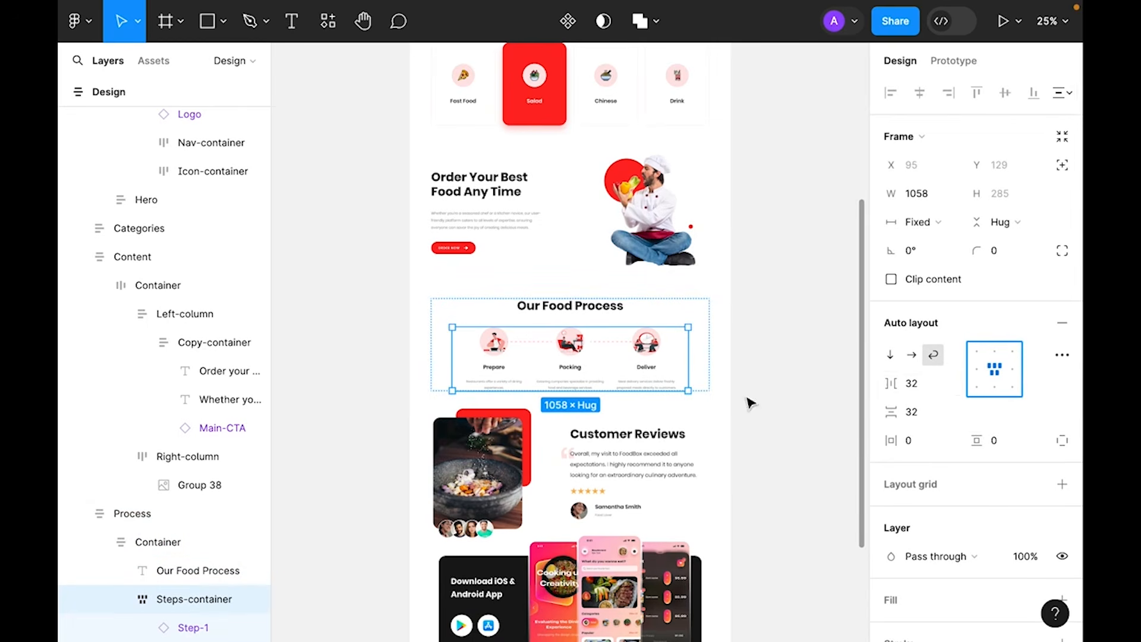
- Set the widths of Step-1, Step-2 and Step-3 in the Steps-container to Fixed width
click(498, 353)
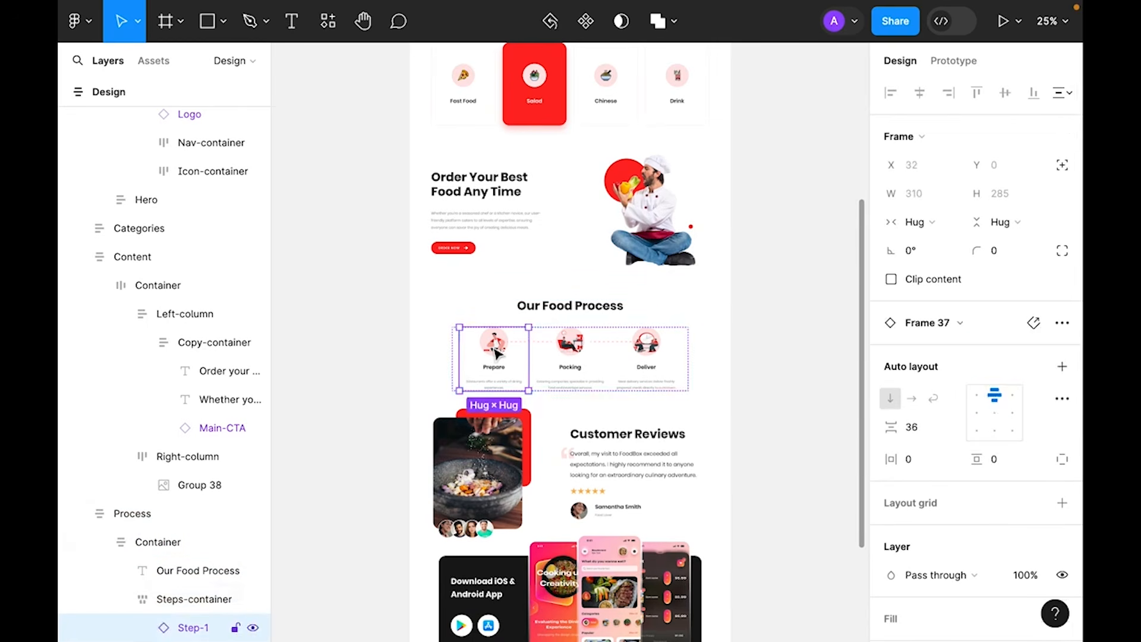
click(918, 222)
click(930, 196)
click(589, 356)
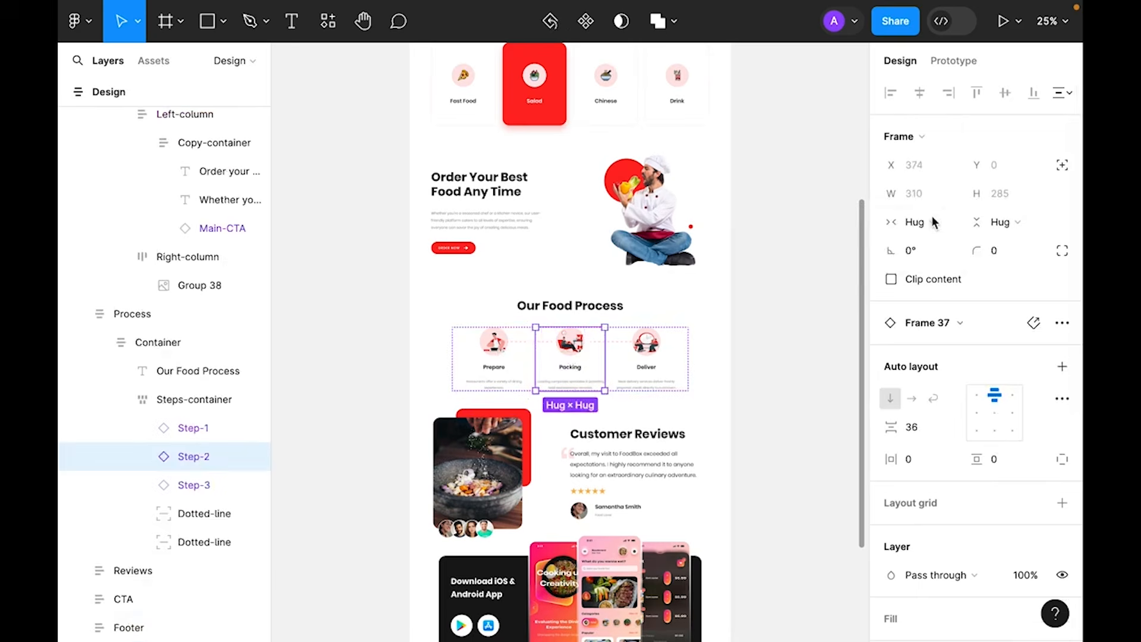
click(918, 222)
click(940, 201)
click(647, 356)
click(915, 222)
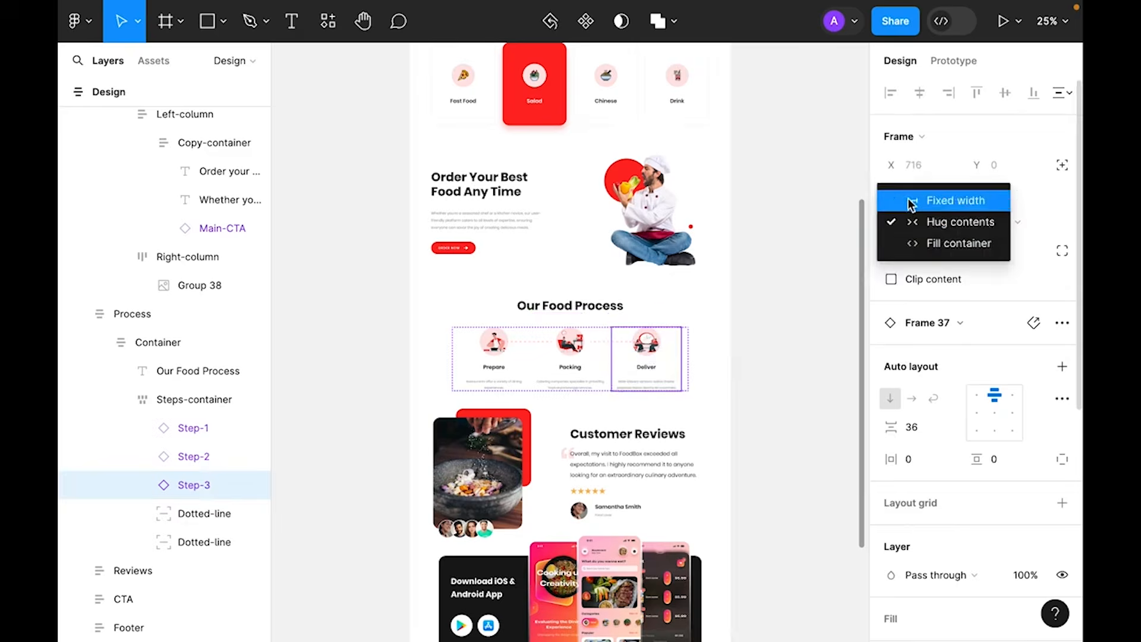
click(911, 202)
- Test how the Process steps wrap by narrowing the Design frame, and restore the frame's width
click(742, 301)
click(734, 301)
drag(733, 301, 608, 308)
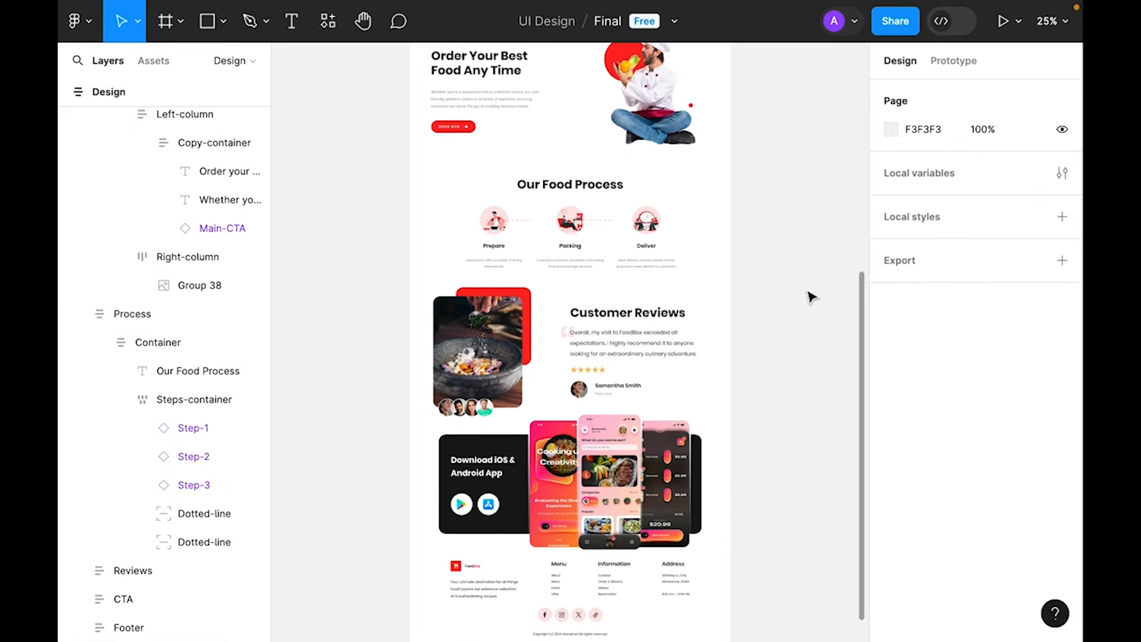
- Set the Reviews section's width to Fill container and its horizontal padding to 96
scroll(615, 376, up, 1)
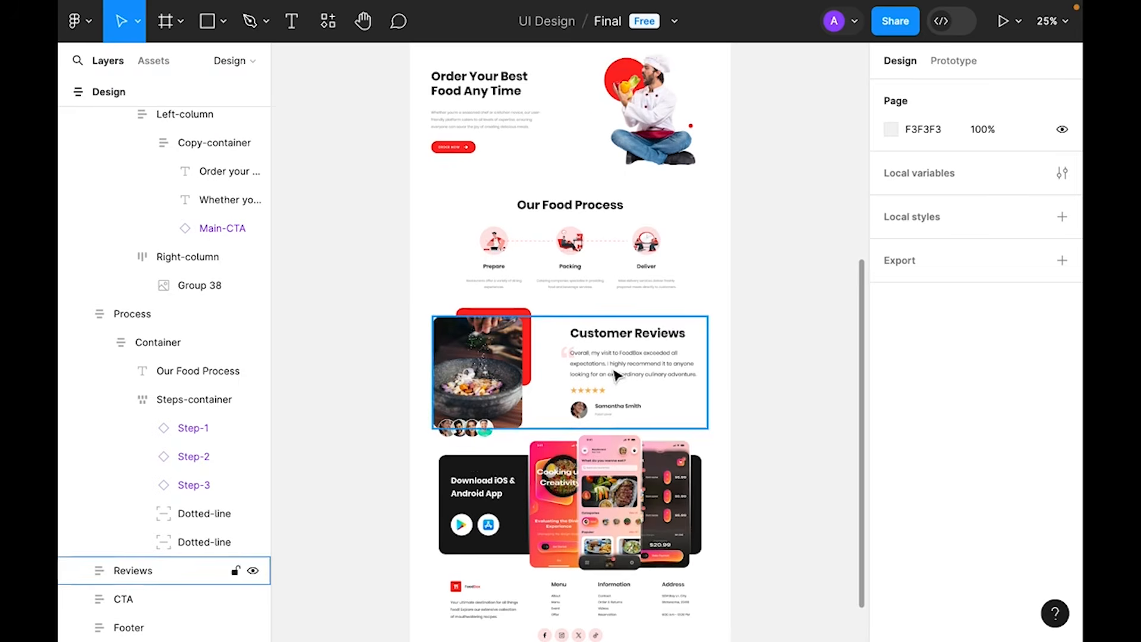
scroll(615, 375, down, 4)
click(638, 307)
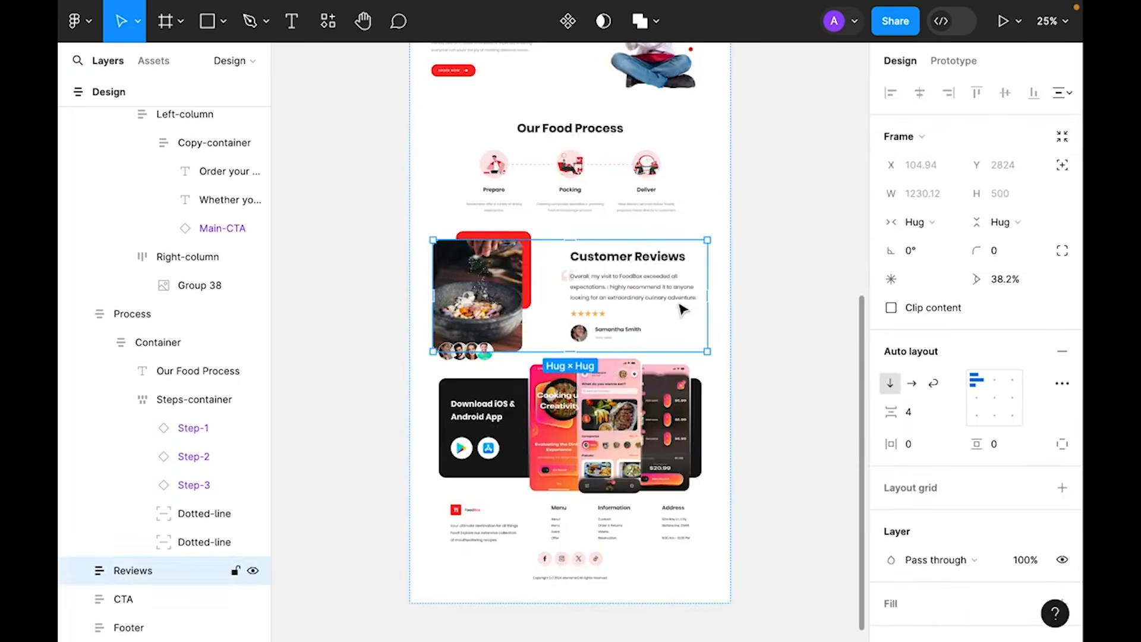
click(918, 221)
click(937, 244)
click(927, 444)
text(96)
key(Return)
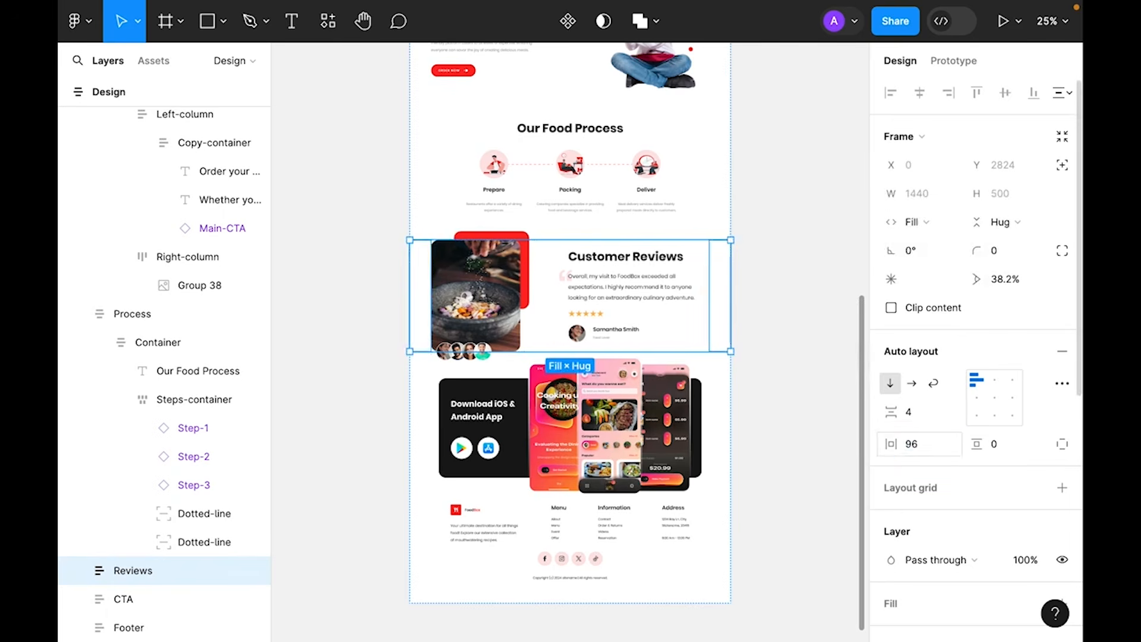
- Set the widths of the Reviews section's inner Container and its Right-column to Fill container
key(Return)
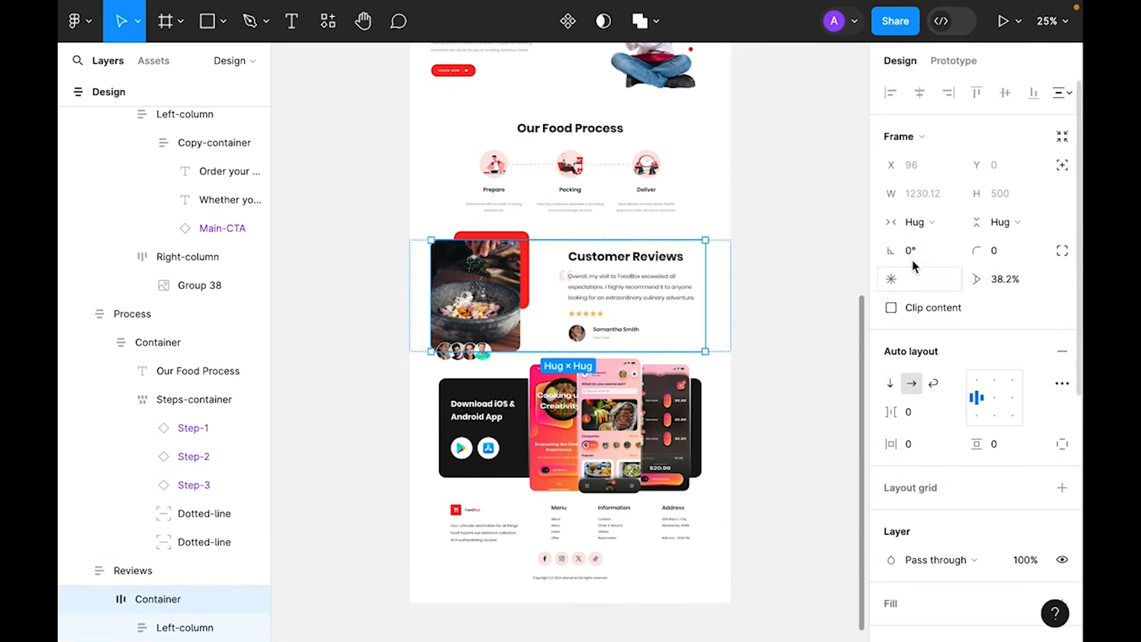
click(943, 225)
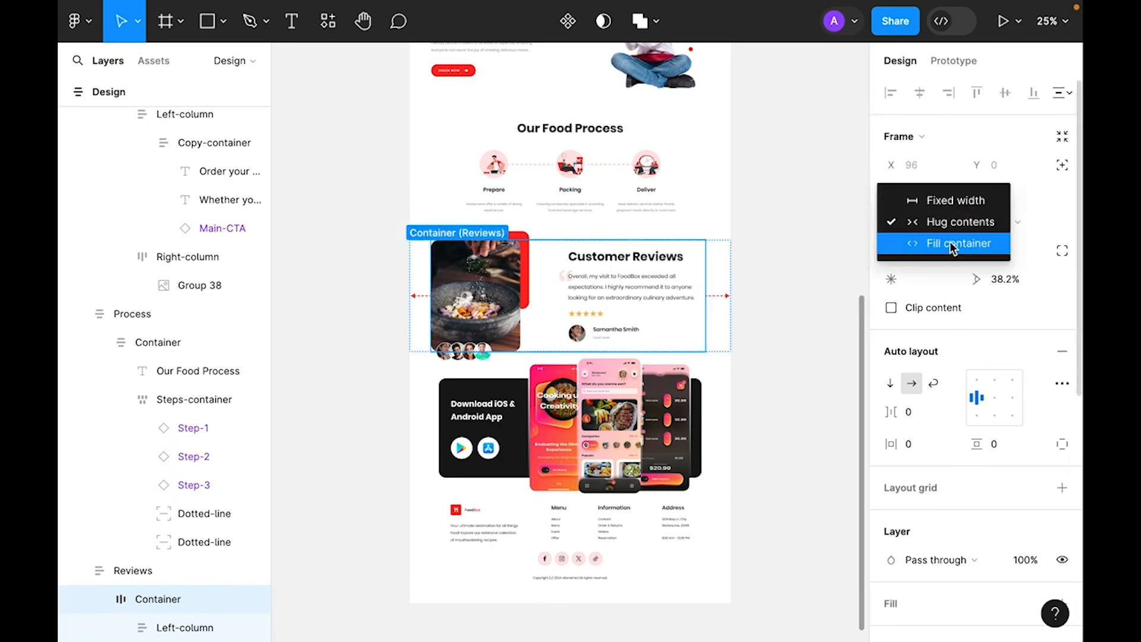
click(953, 243)
click(656, 276)
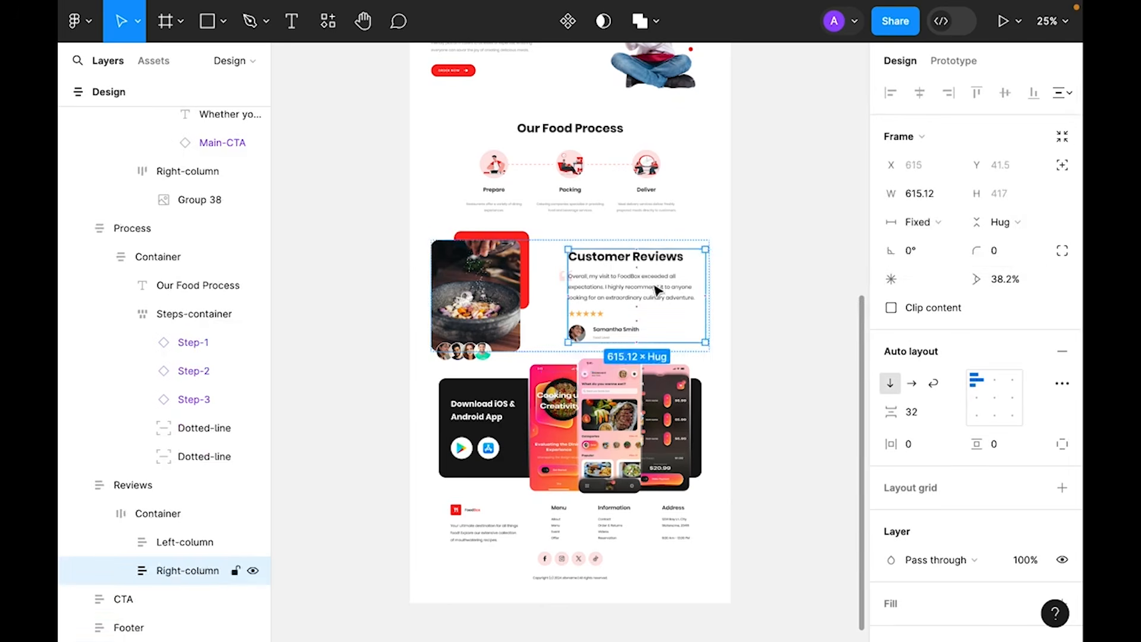
click(939, 223)
click(935, 262)
- Set the widths of the Customer Reviews heading and the review paragraph in the Right-column to Fill container
click(642, 265)
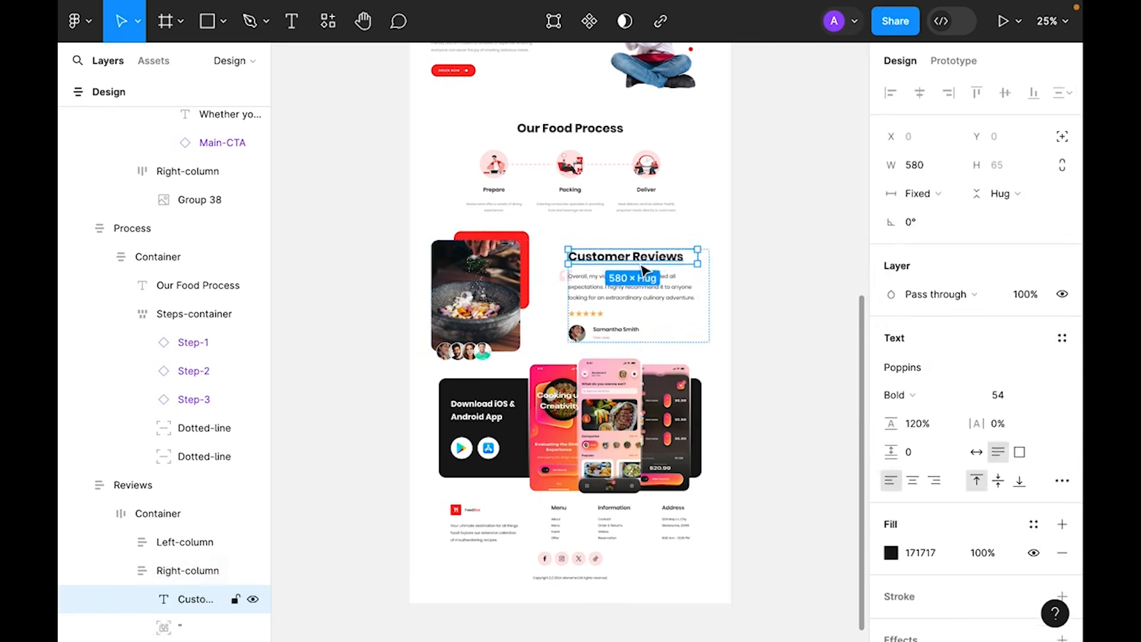
click(920, 194)
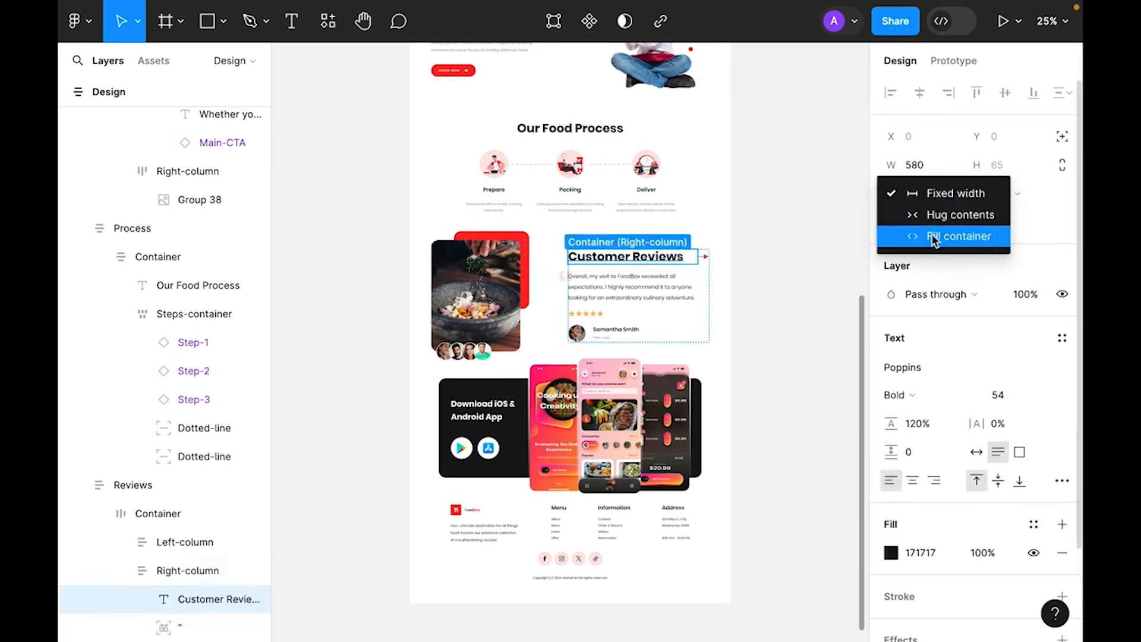
click(957, 236)
click(632, 286)
click(920, 193)
click(922, 236)
- Test how the Reviews section adapts by narrowing the Design frame to about 1192, and undo the resize
click(591, 319)
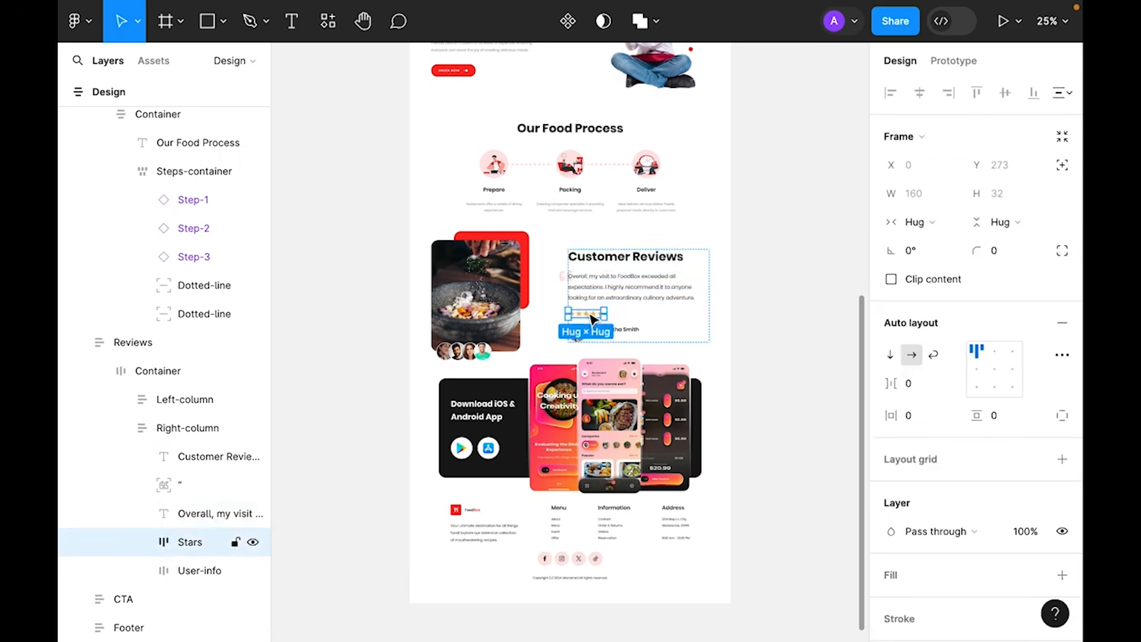
click(625, 338)
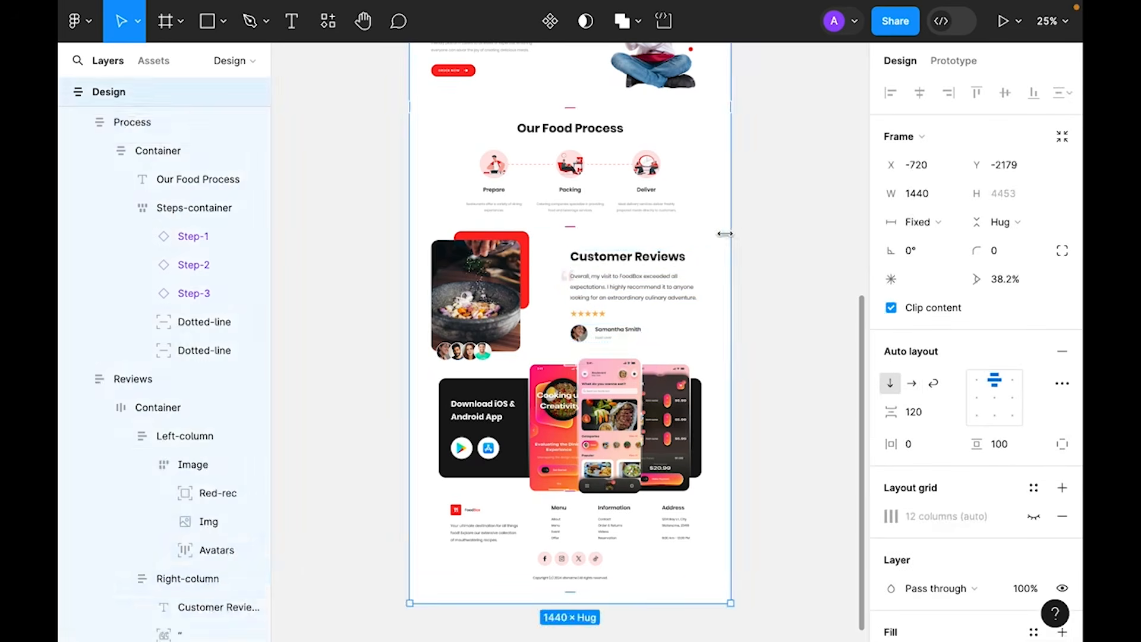
drag(729, 234, 675, 233)
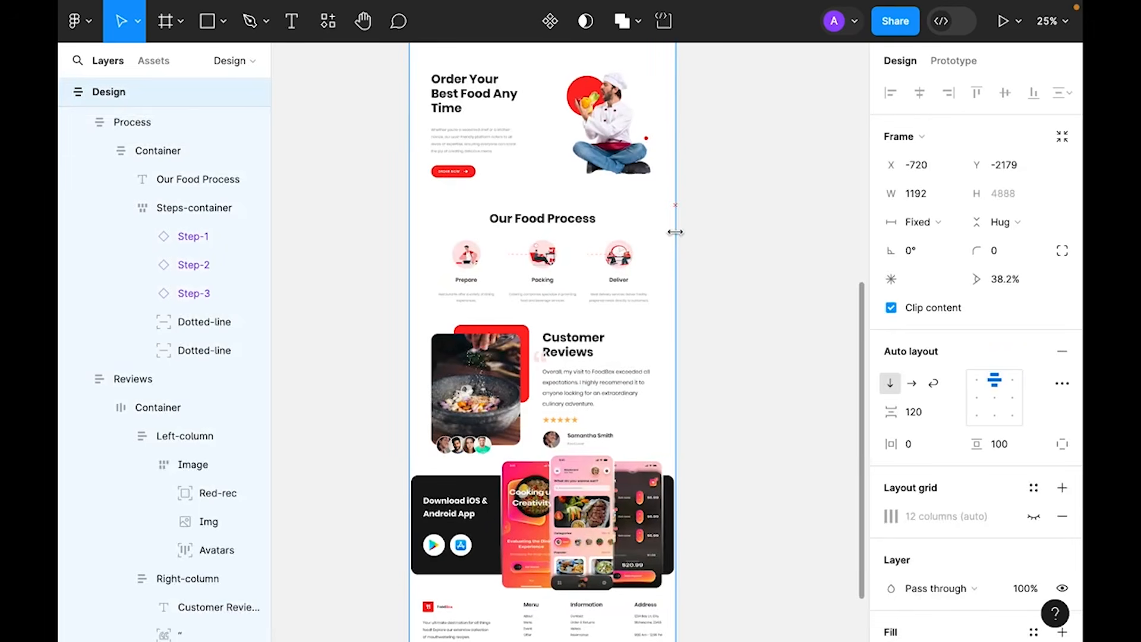
key(ctrl+z)
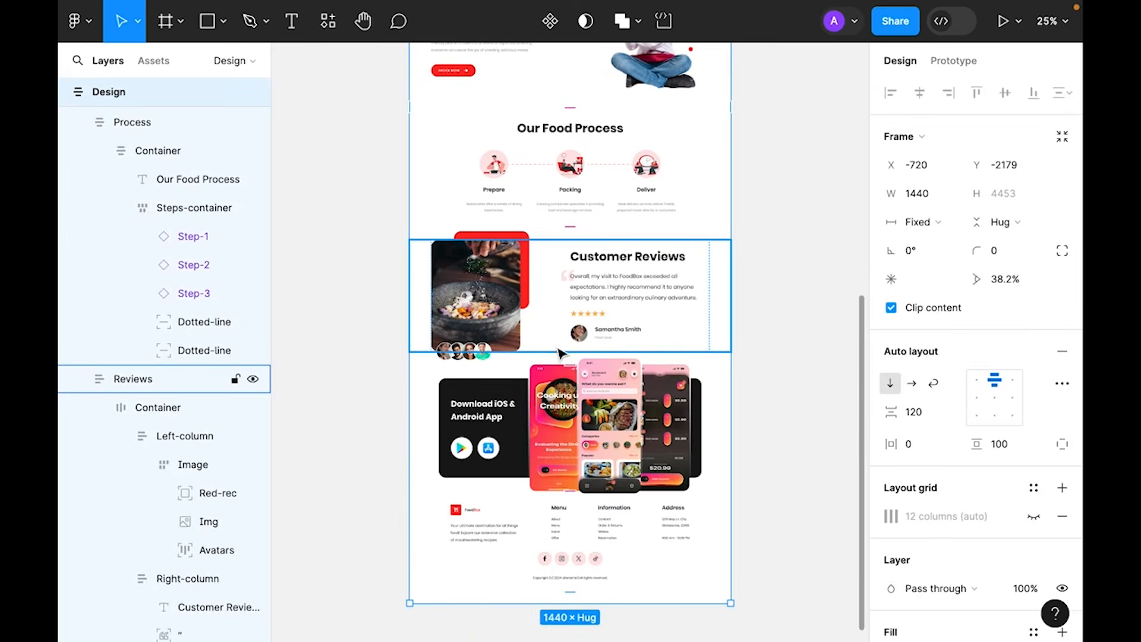
- Set the CTA section's width to Fill container and its horizontal padding to 96
scroll(560, 353, down, 3)
click(486, 369)
click(918, 222)
click(931, 251)
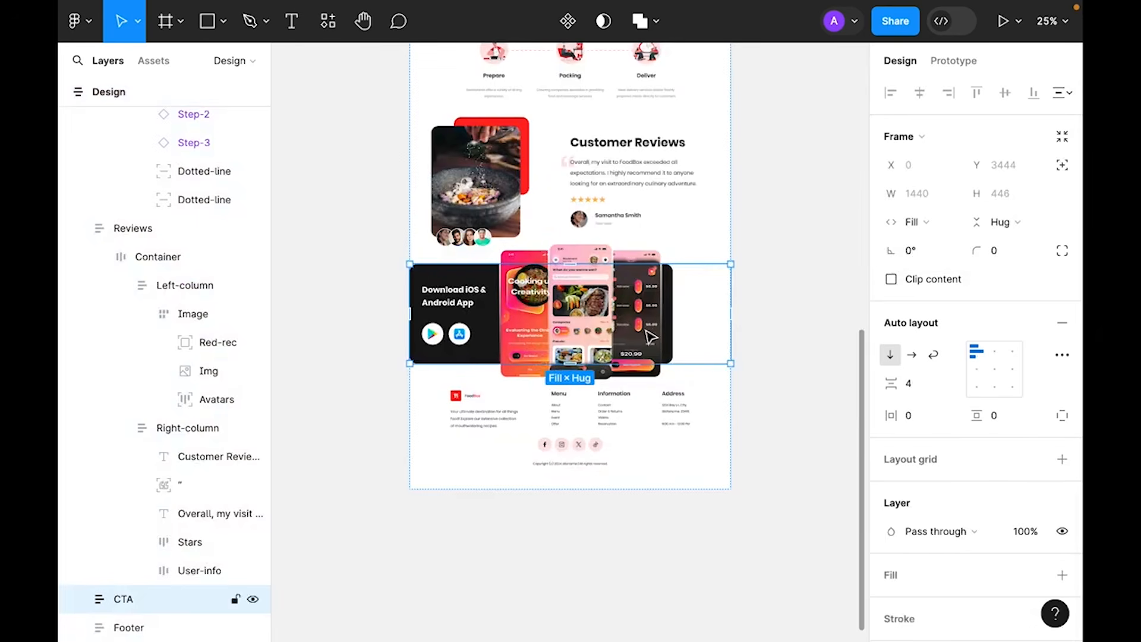
click(918, 415)
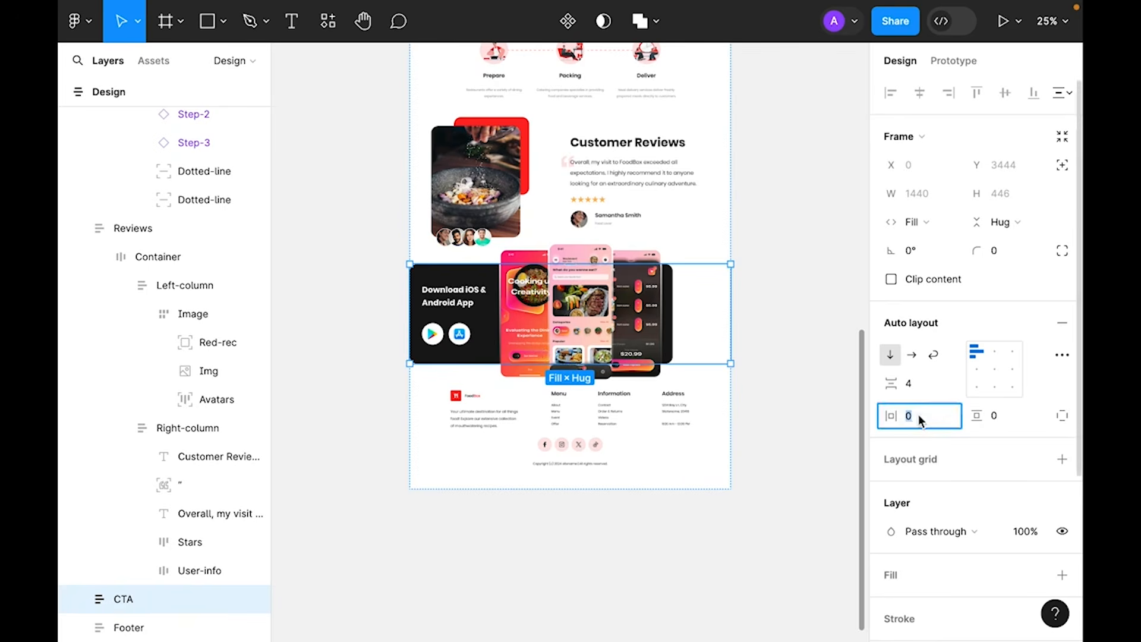
text(96)
key(Return)
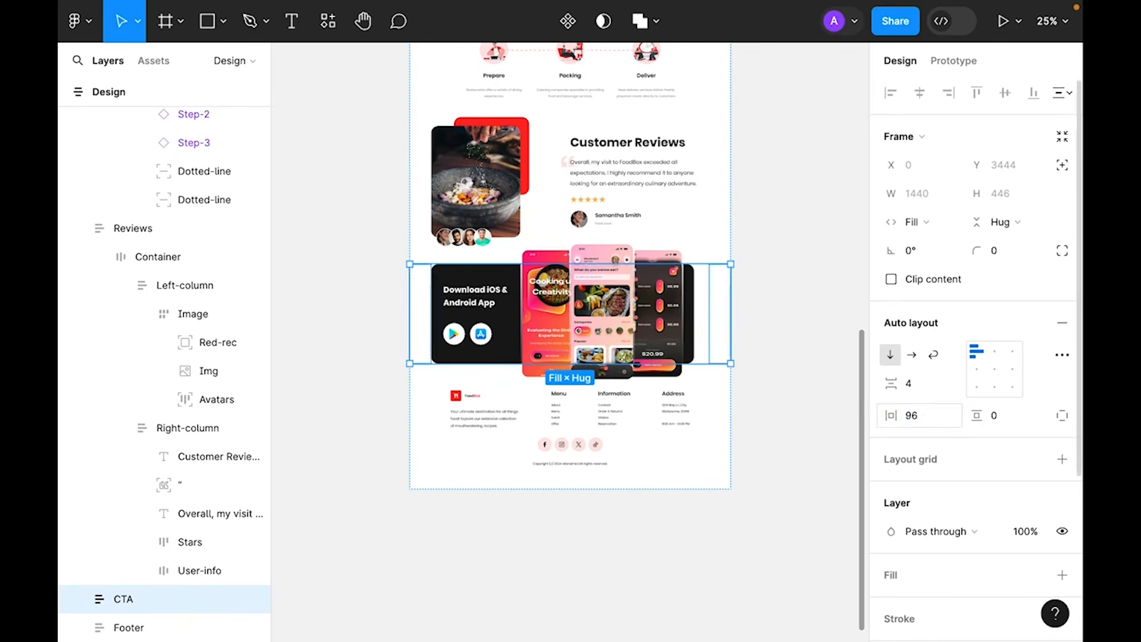
- Set the widths of the CTA section's inner Container and its Left-column to Fill container
double_click(508, 349)
click(942, 222)
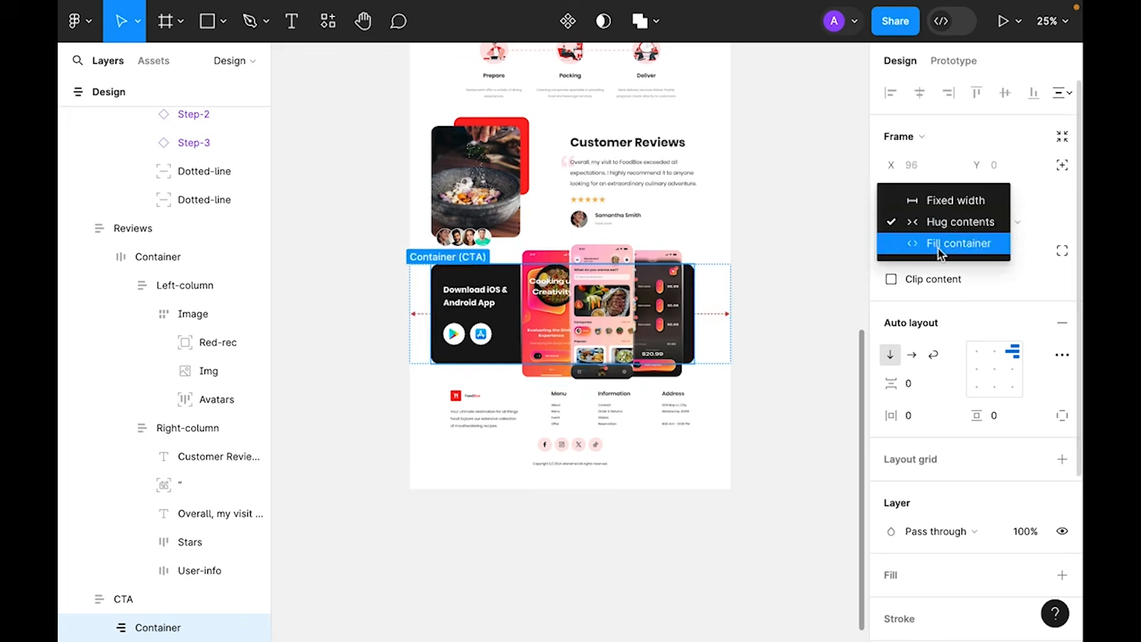
click(938, 246)
click(935, 230)
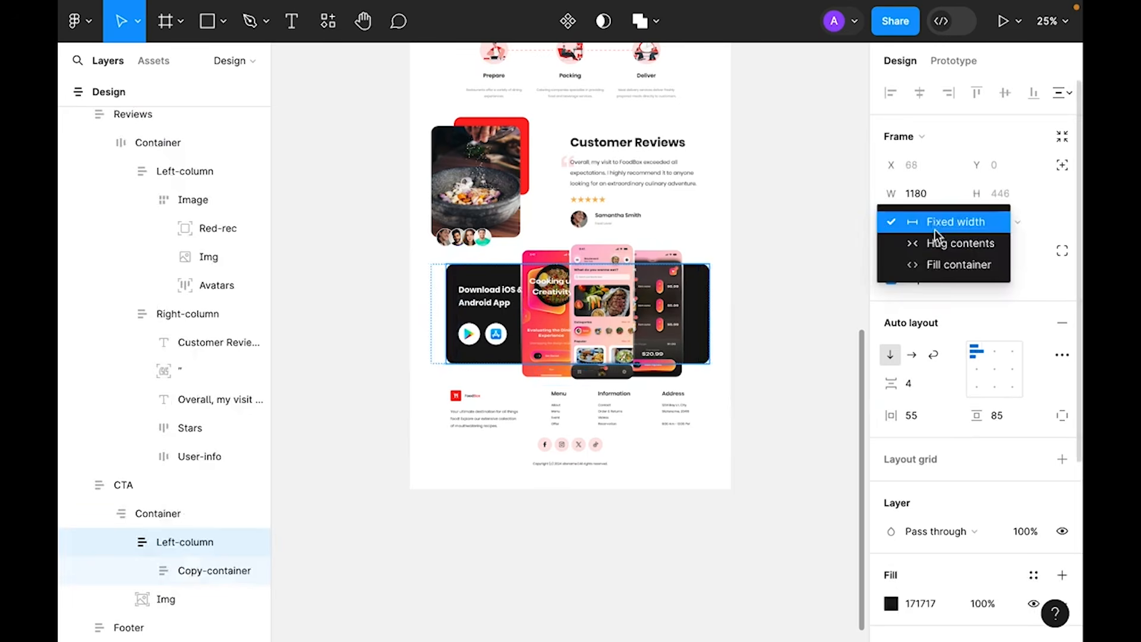
click(931, 264)
click(791, 320)
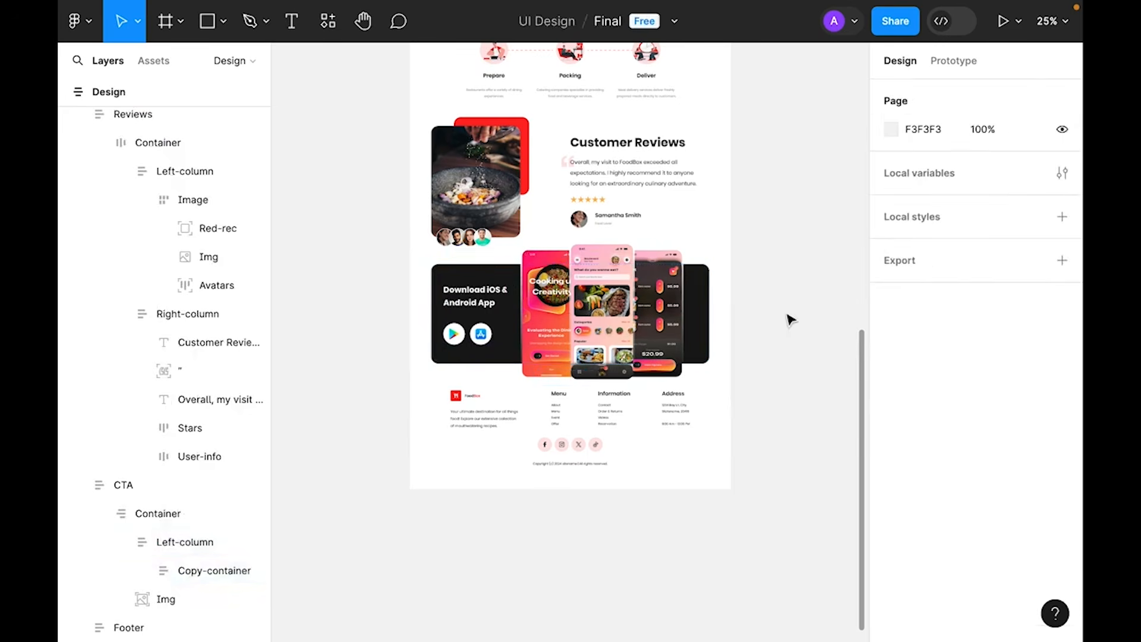
- Try Fill container for the width of the CTA's Copy-container, and undo the change
click(490, 306)
double_click(490, 307)
click(939, 228)
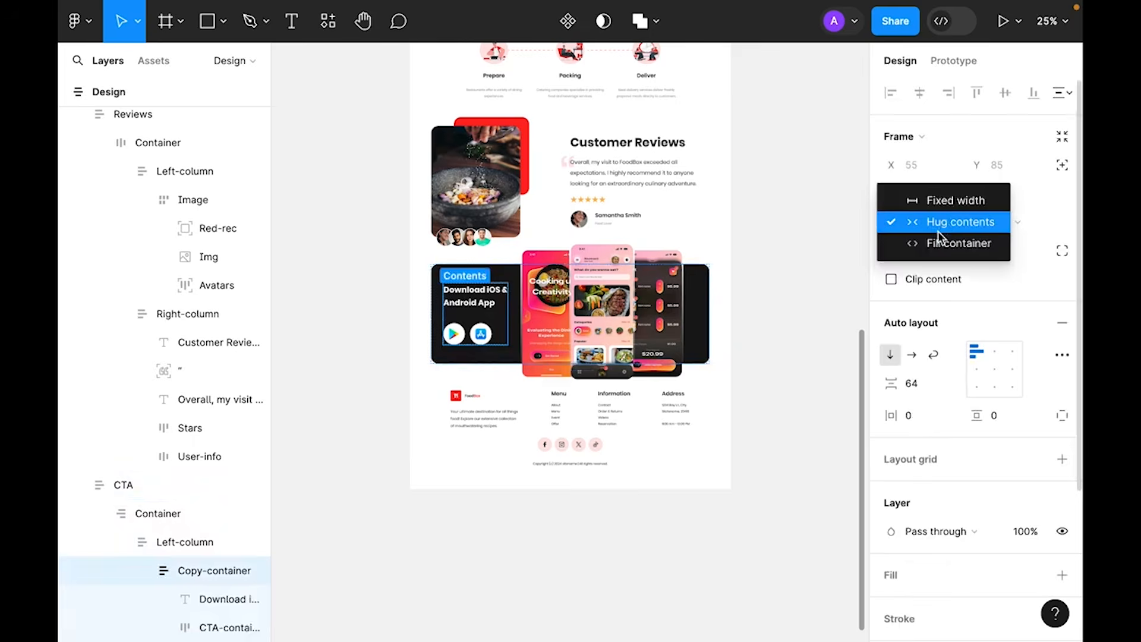
click(939, 241)
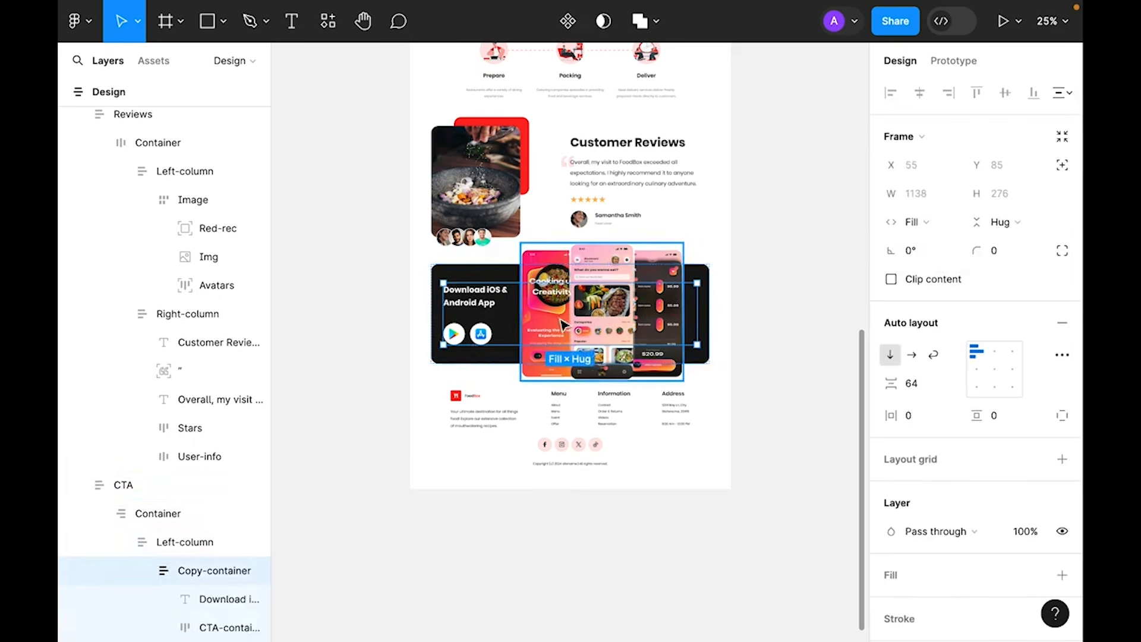
key(ctrl+z)
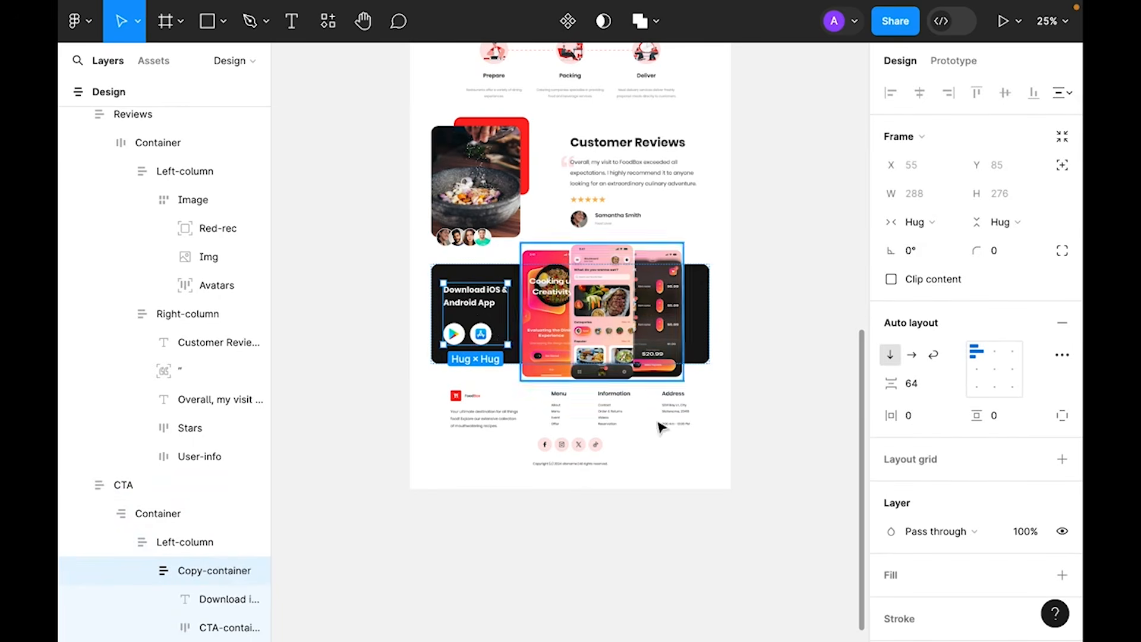
click(802, 344)
- Set both the horizontal and vertical constraints of the CTA's Img layer to Scale
double_click(567, 329)
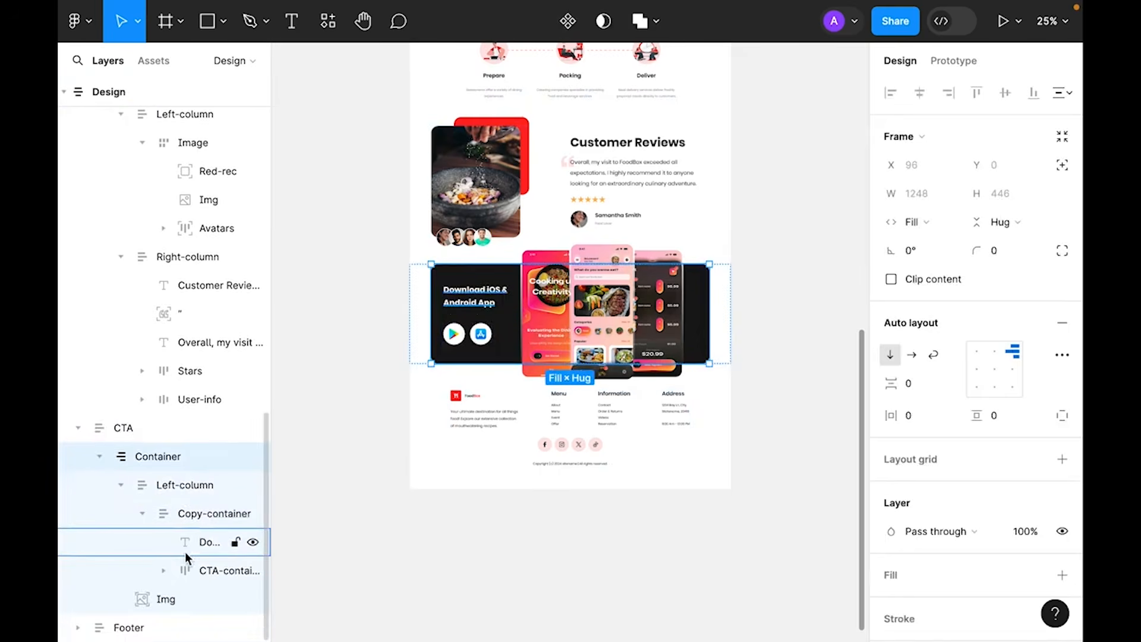
click(159, 596)
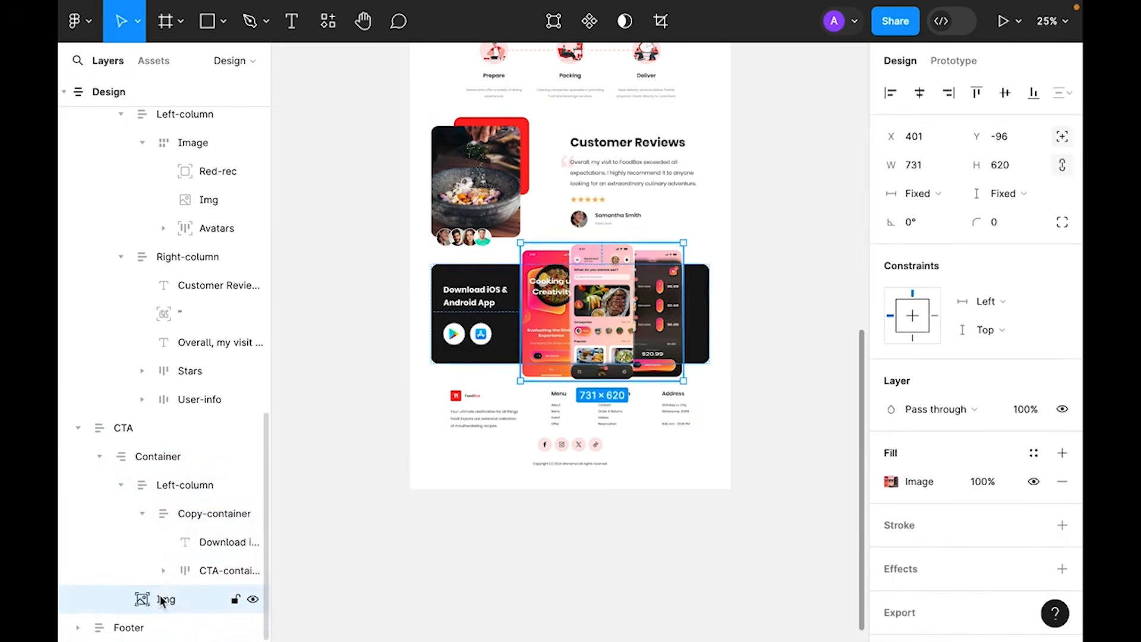
click(936, 193)
click(947, 193)
click(1007, 301)
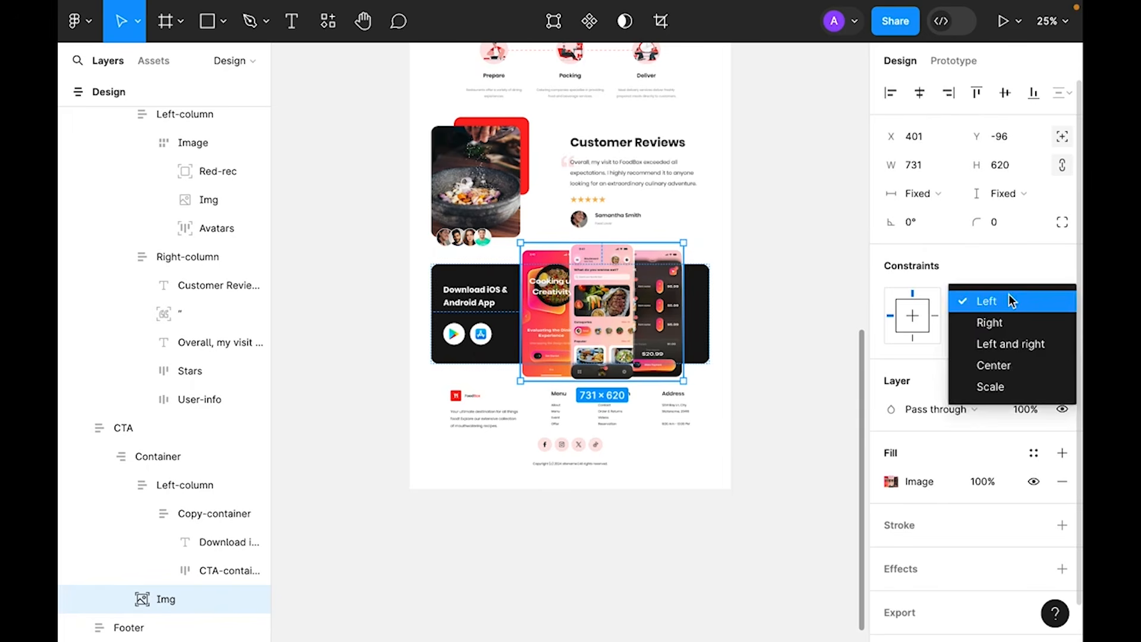
click(1006, 387)
click(997, 326)
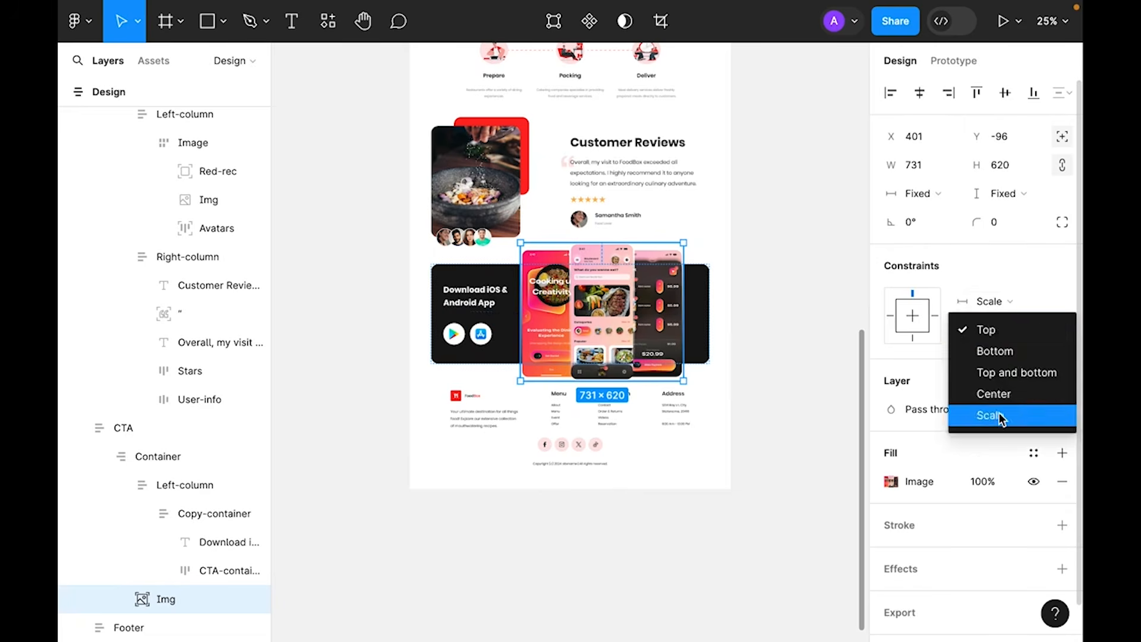
click(993, 416)
click(788, 295)
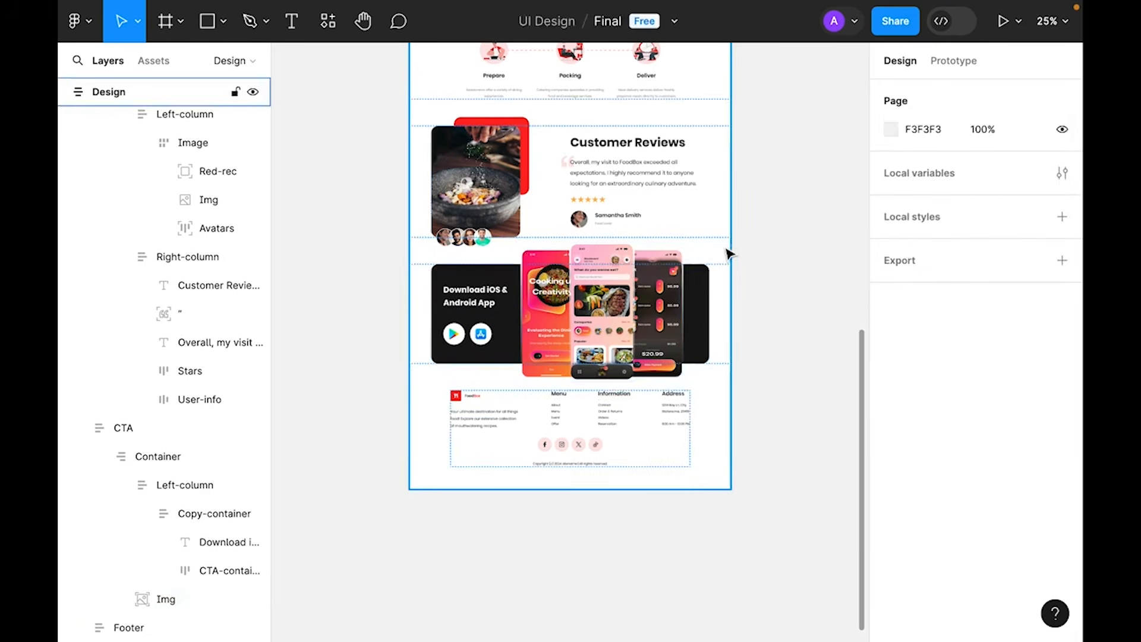
- Test how the CTA image scales by narrowing the Design frame, and undo the resize
click(726, 248)
drag(731, 252, 683, 252)
key(ctrl+z)
- Change the image fill mode of the CTA's Img layer from Crop to Fit
click(647, 330)
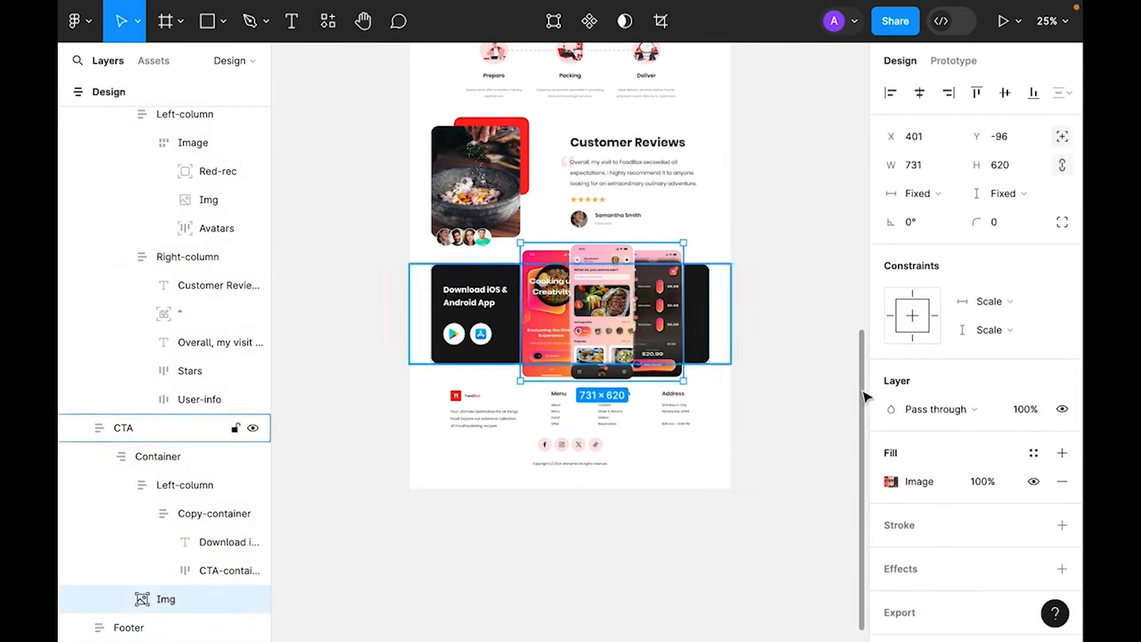
click(891, 480)
click(683, 254)
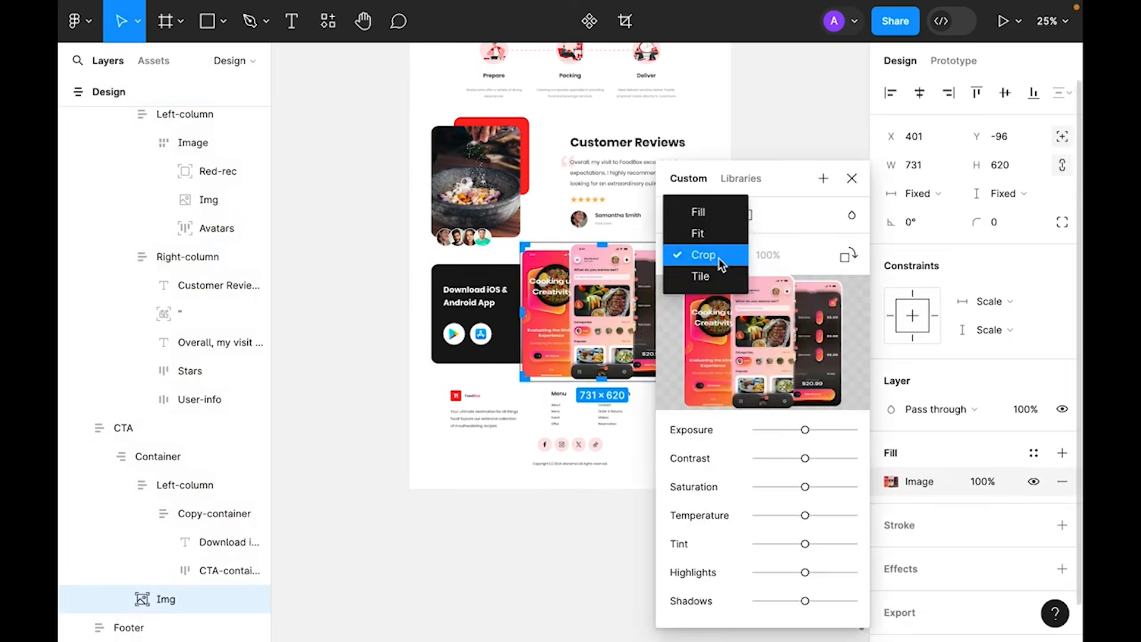
click(720, 228)
click(853, 178)
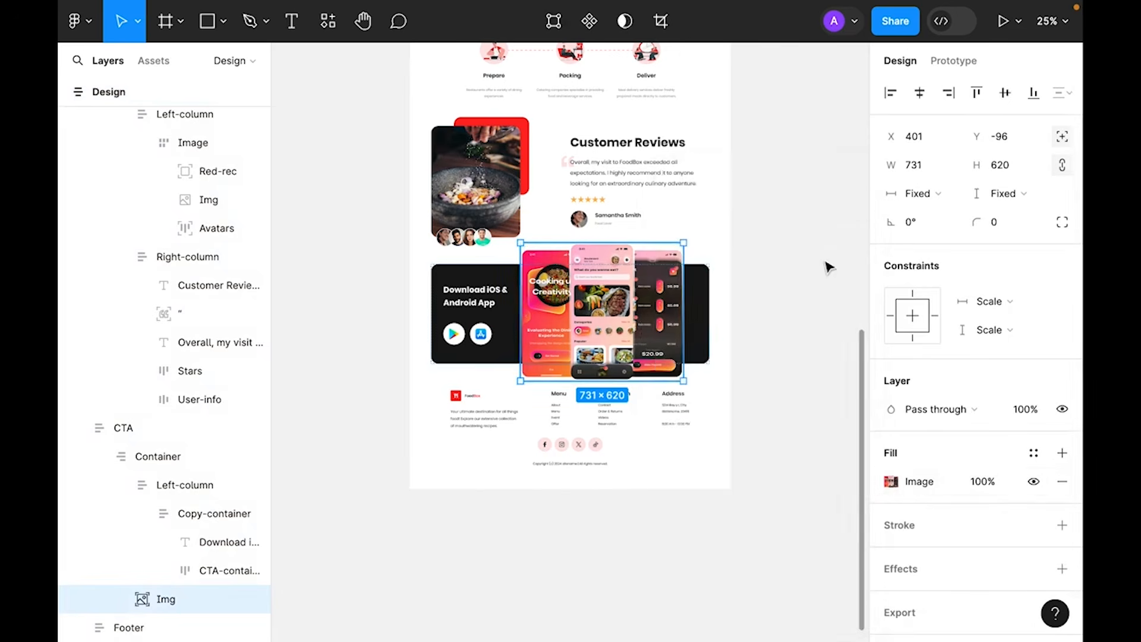
- Test the CTA image's Fit mode by narrowing the Design frame again, and undo the resize
click(739, 277)
click(726, 250)
drag(731, 256, 665, 255)
key(super+z)
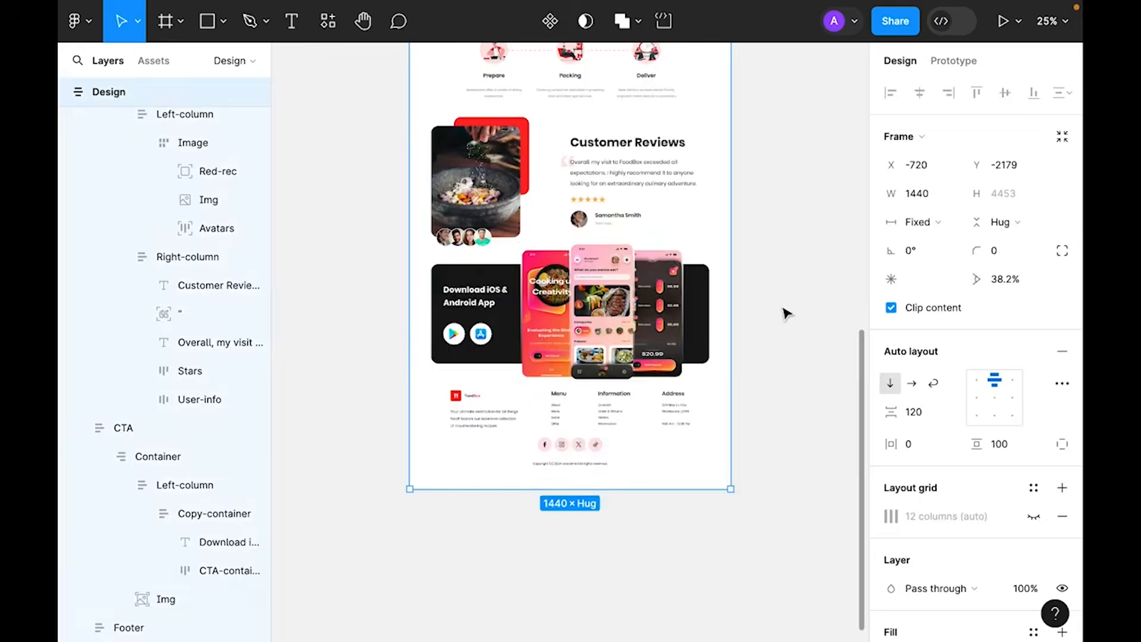
click(767, 311)
- Set the Footer section's width to Fill container and its horizontal padding to 96
scroll(639, 491, down, 2)
key(super+equal)
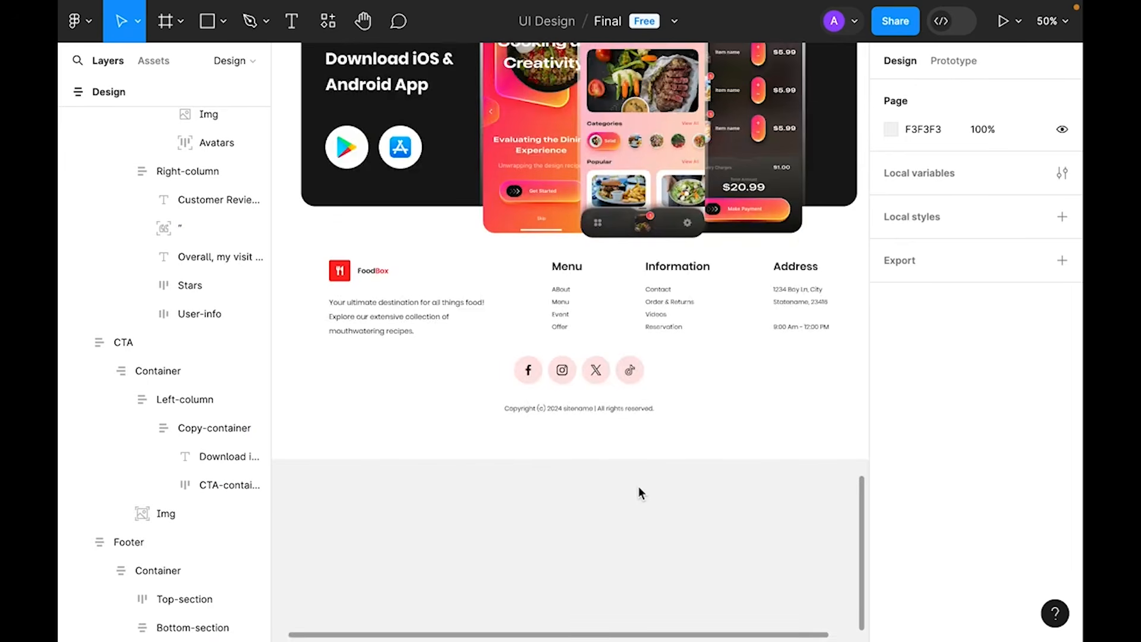
click(630, 305)
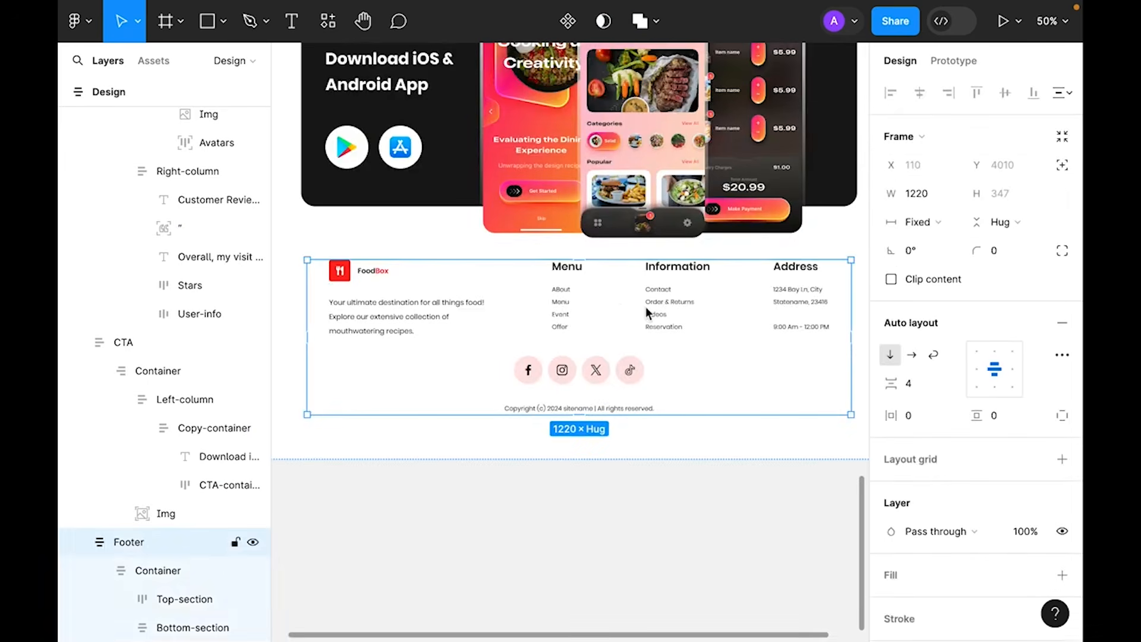
click(916, 223)
click(945, 264)
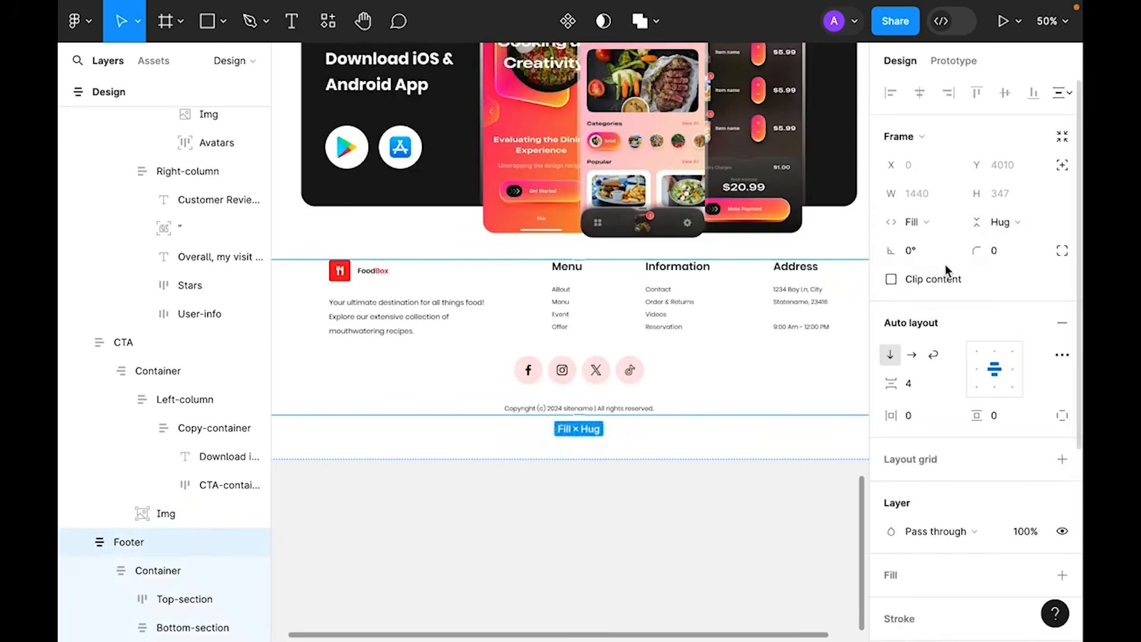
click(921, 419)
text(96)
key(Return)
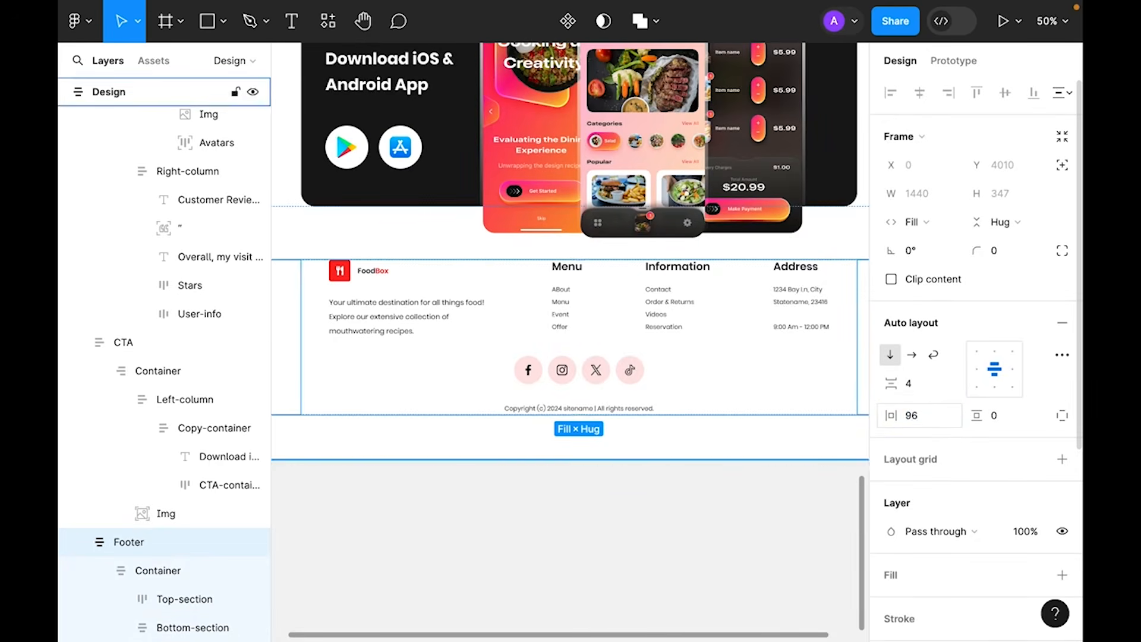
- Set the widths of the Footer's inner Container and its Top-section to Fill container
key(minus)
click(515, 340)
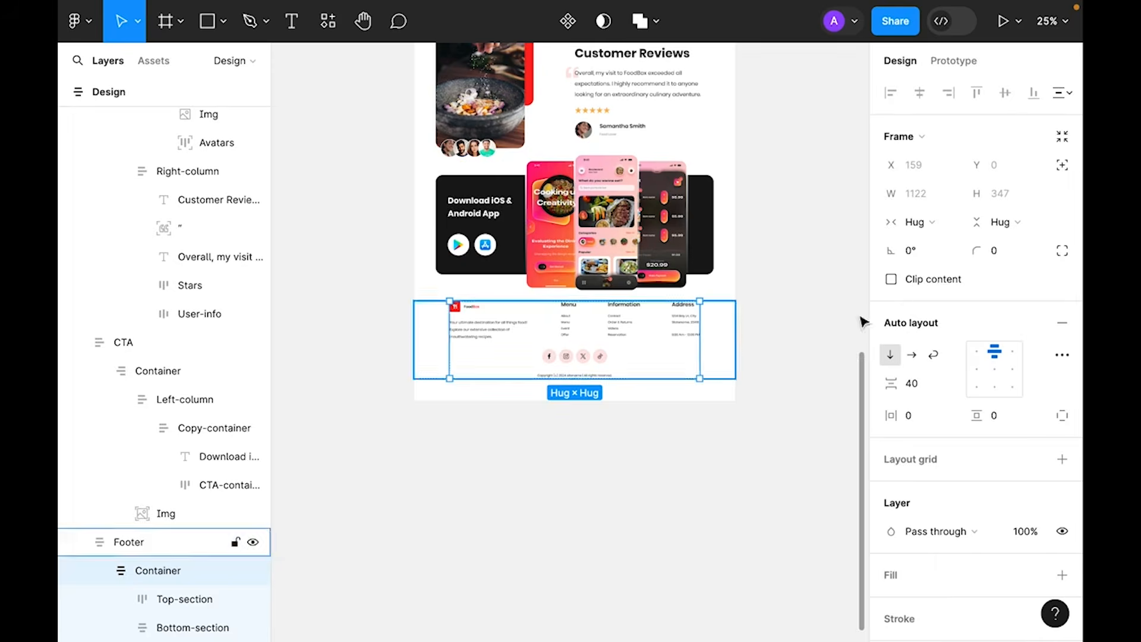
click(921, 221)
click(931, 245)
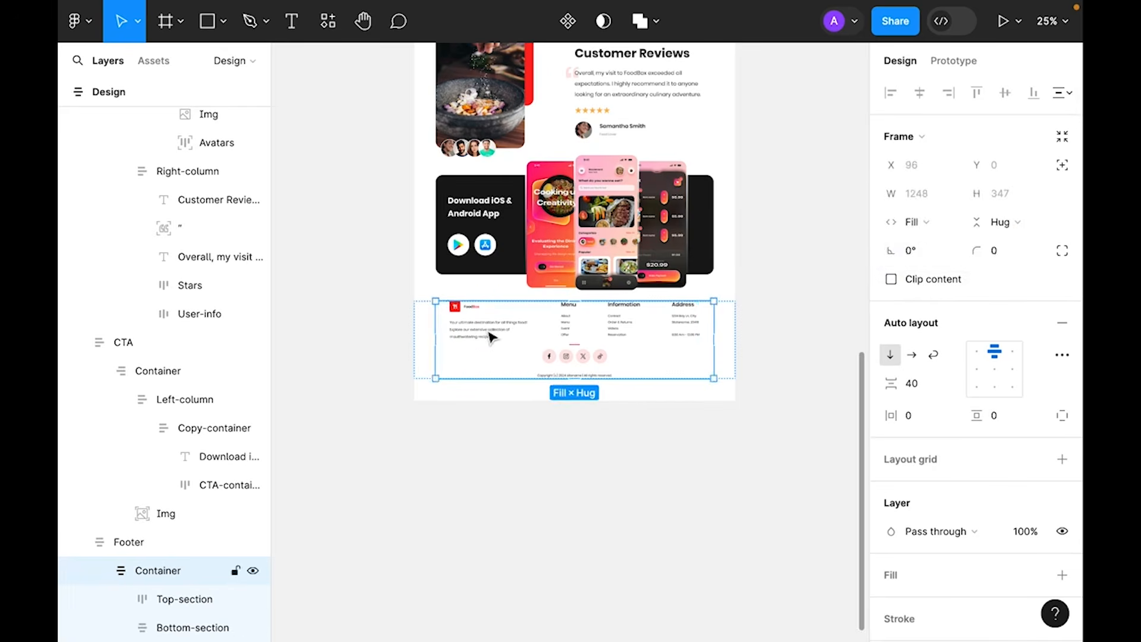
click(491, 338)
click(918, 221)
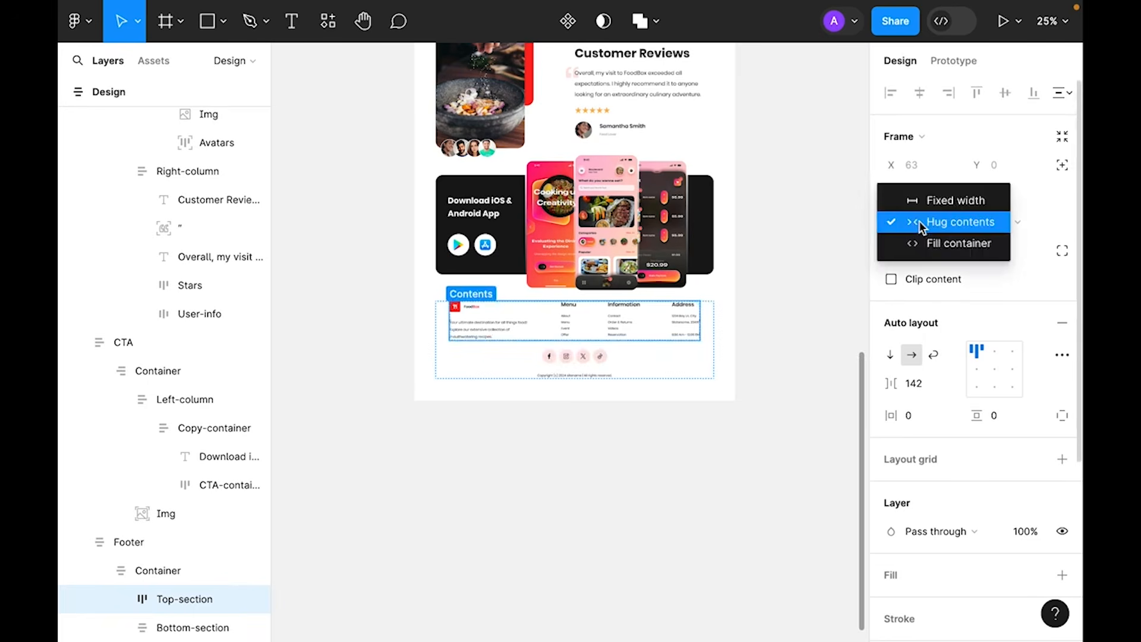
click(932, 246)
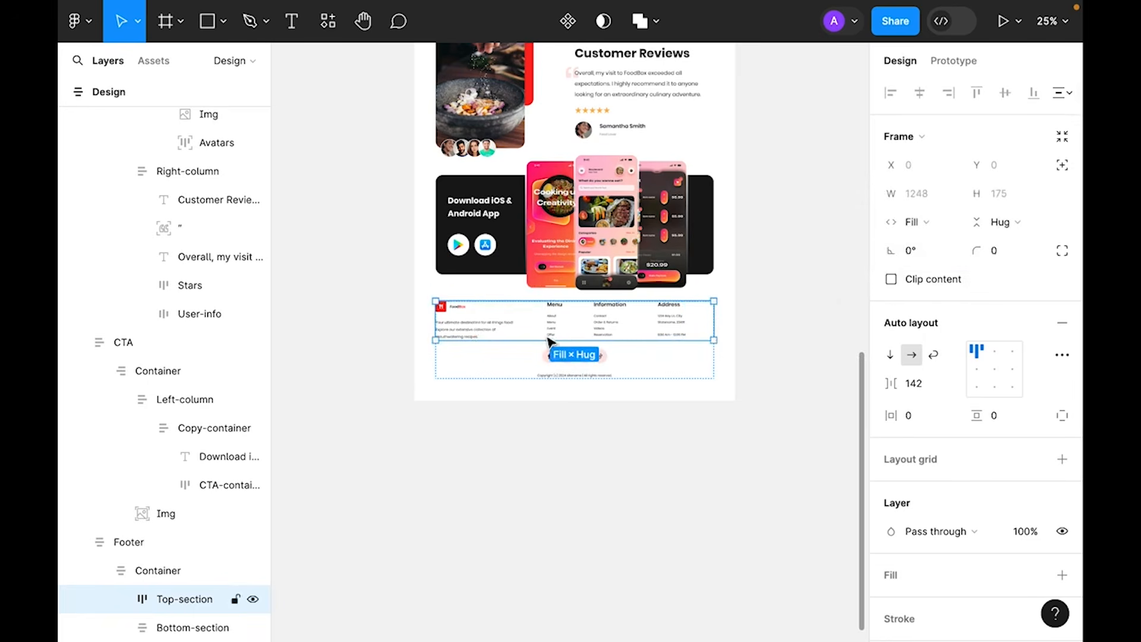
- Set the width of the Left-column in the Footer's Top-section to Fill container and select the frame nested inside it
click(470, 331)
key(plus)
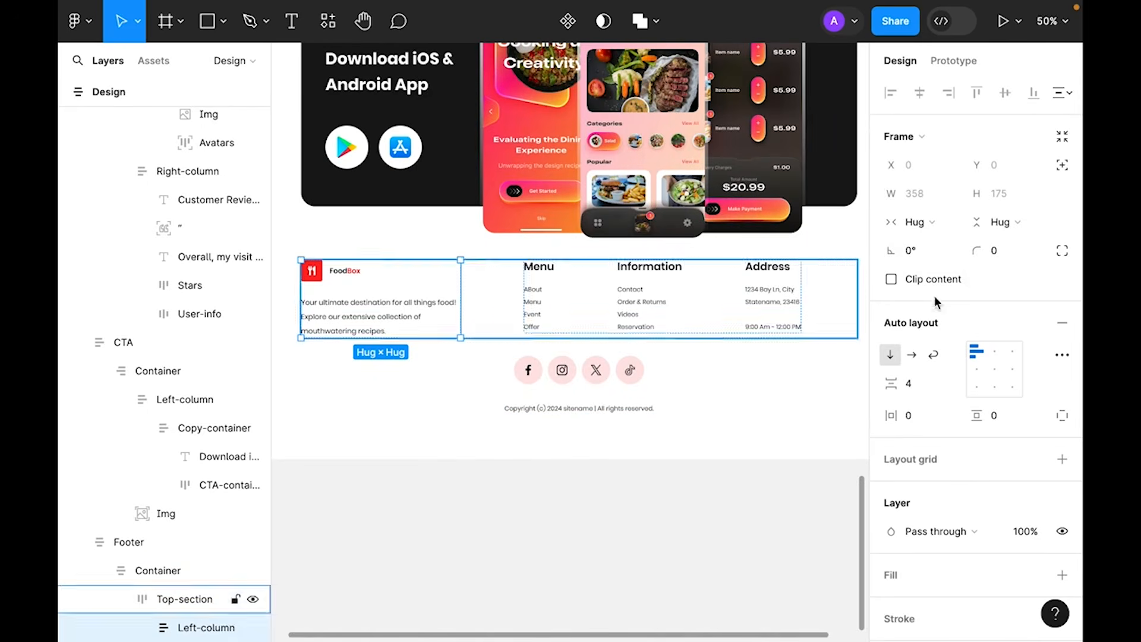
click(927, 223)
click(944, 244)
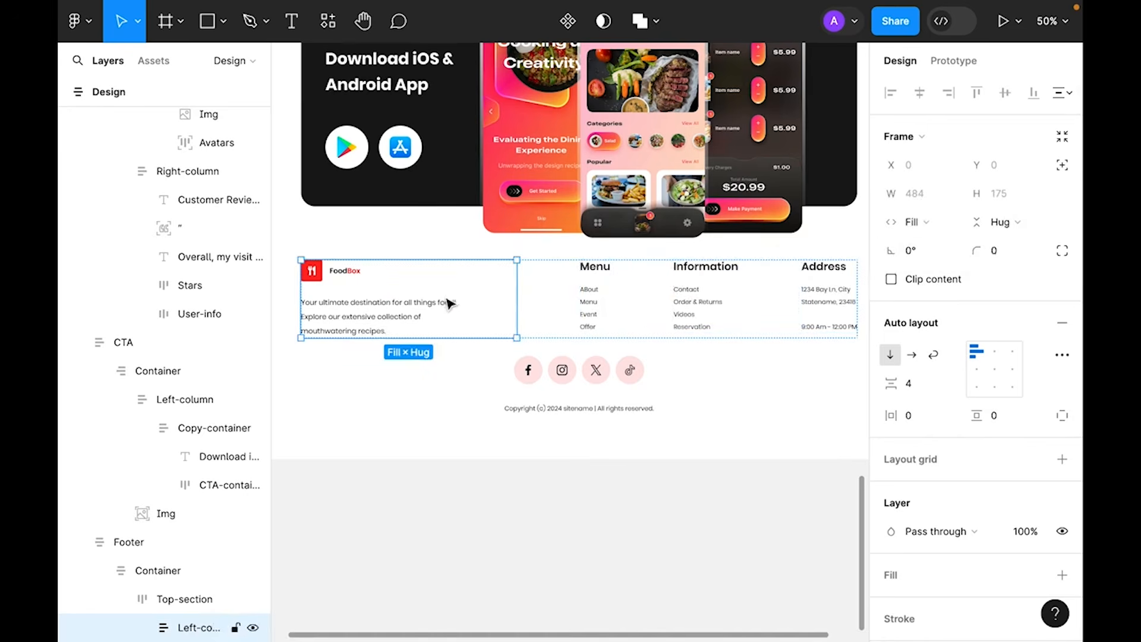
key(Return)
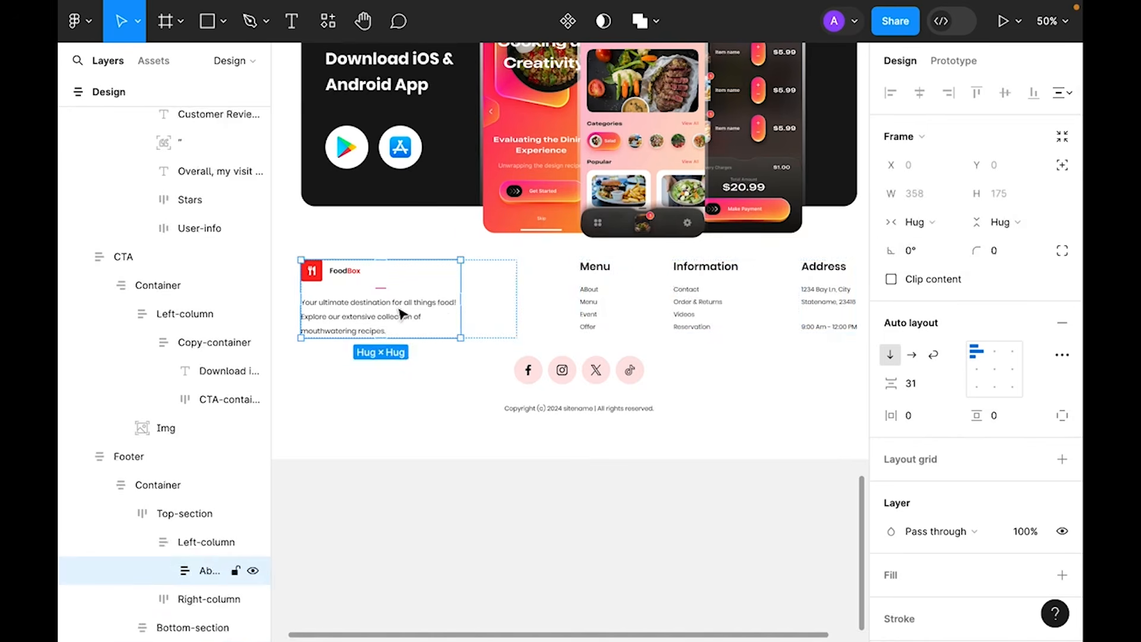
- Set the widths of the Footer's About-container and its description paragraph to Fill container
click(920, 222)
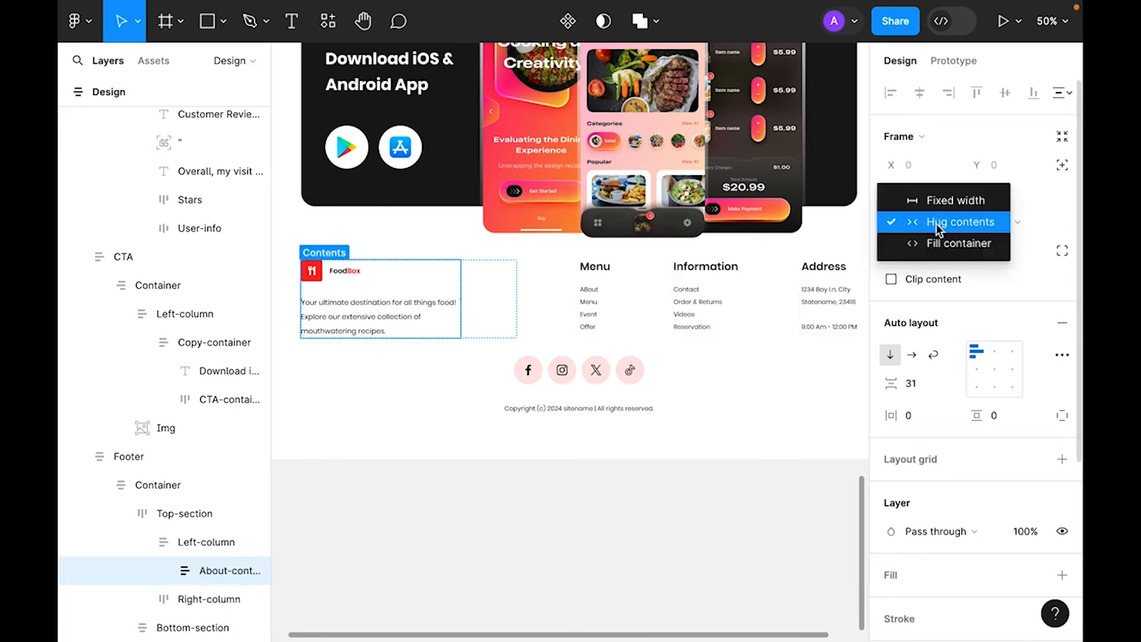
click(938, 244)
click(414, 322)
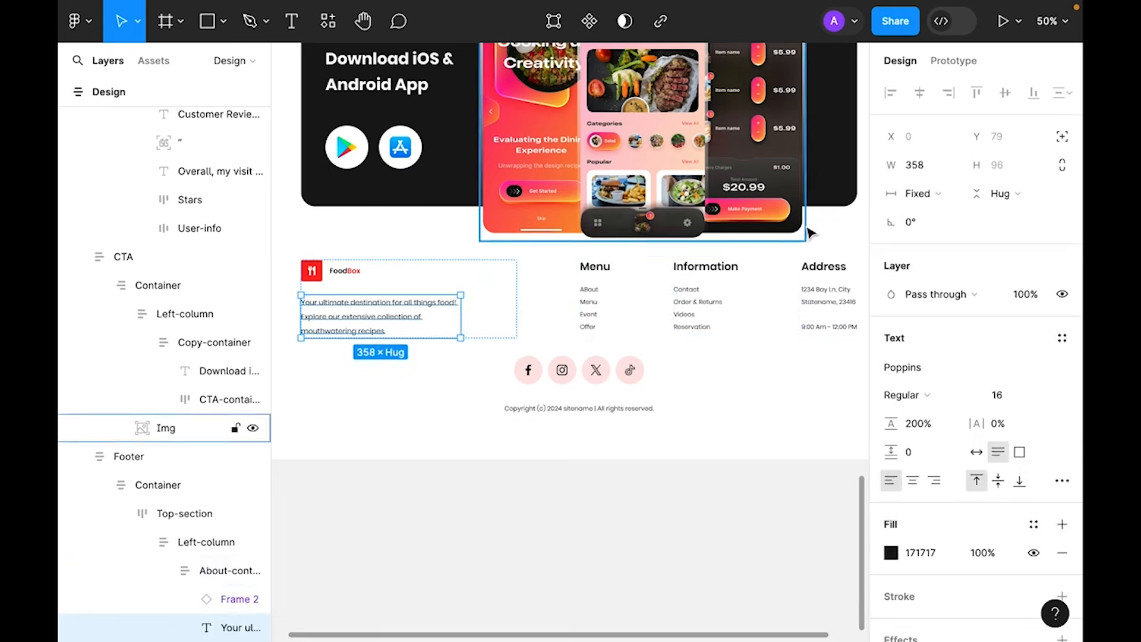
click(918, 194)
click(945, 236)
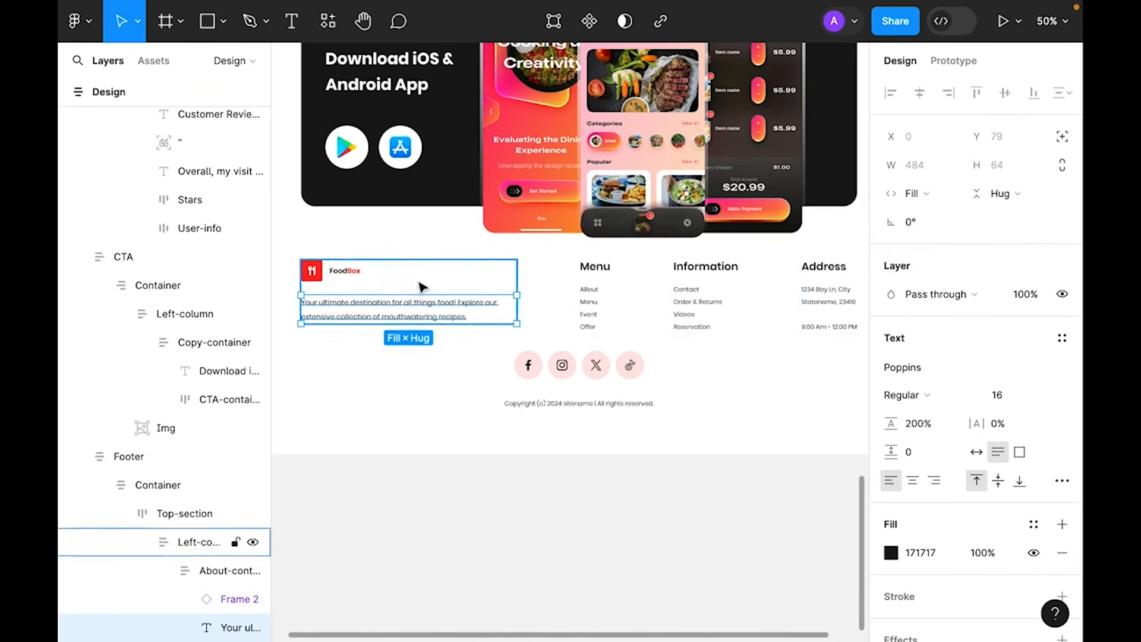
click(344, 272)
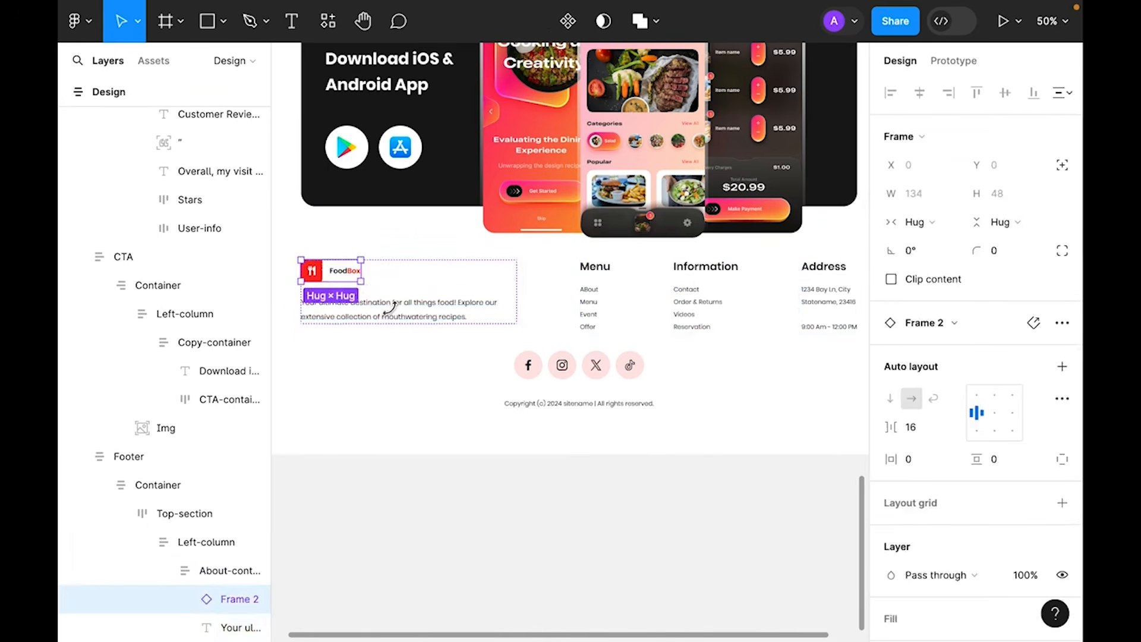
- Set the width of the Right-column in the Footer's Top-section to Fill container
click(739, 531)
drag(729, 510, 610, 513)
triple_click(476, 305)
click(476, 305)
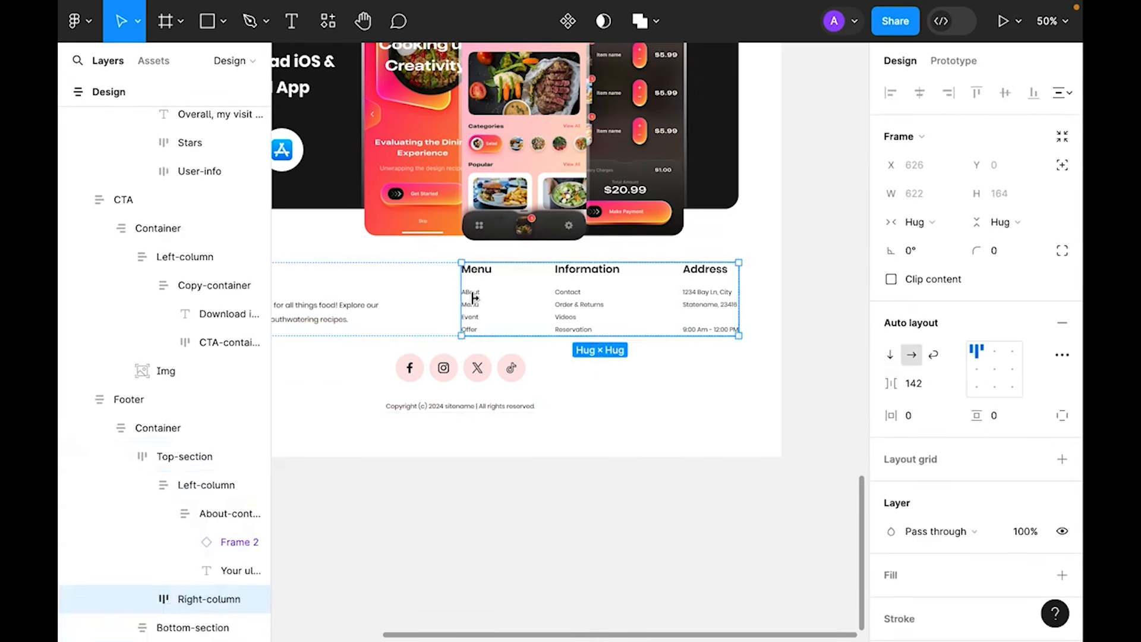
click(931, 229)
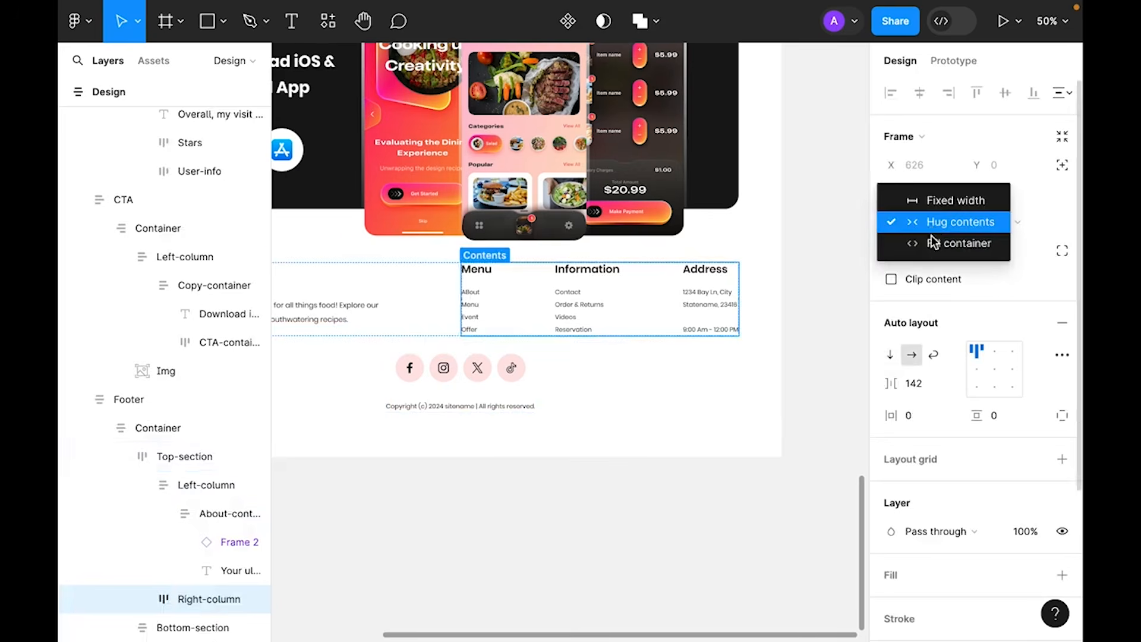
click(933, 240)
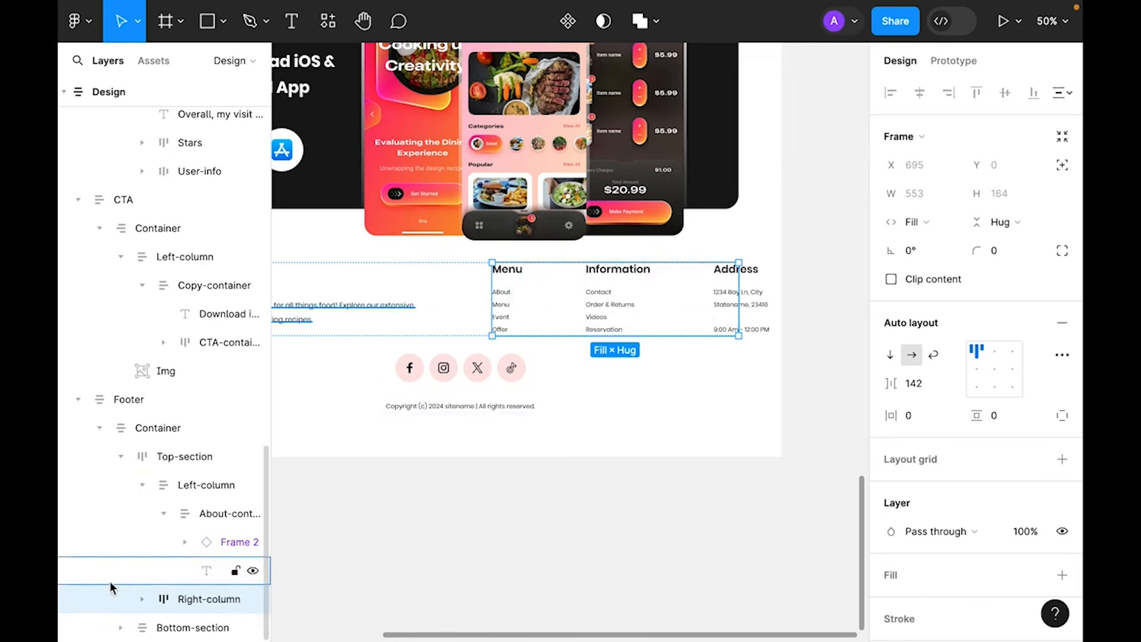
- Expand the Footer's Right-column and set the width of its Menu-container to Fill container
click(143, 599)
scroll(155, 594, down, 2)
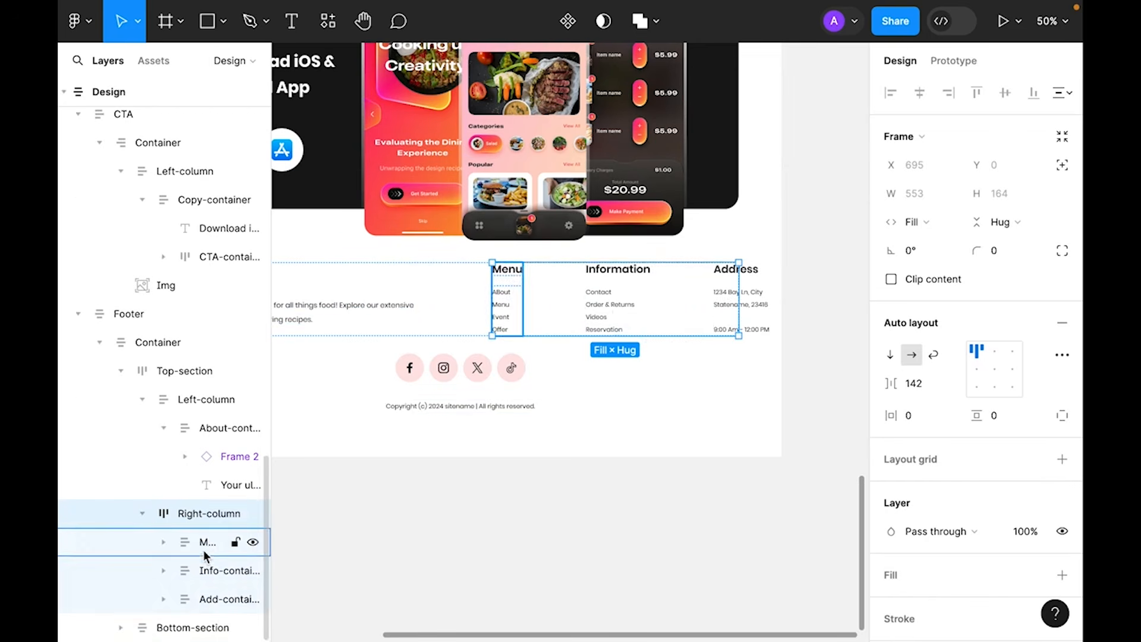
click(202, 542)
click(938, 223)
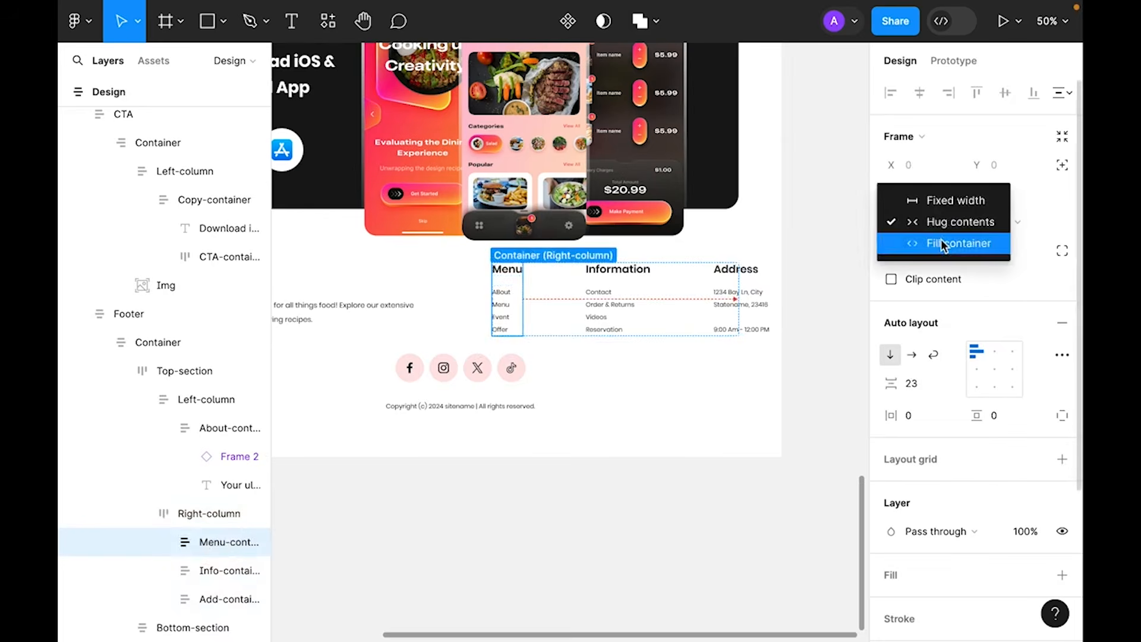
click(940, 239)
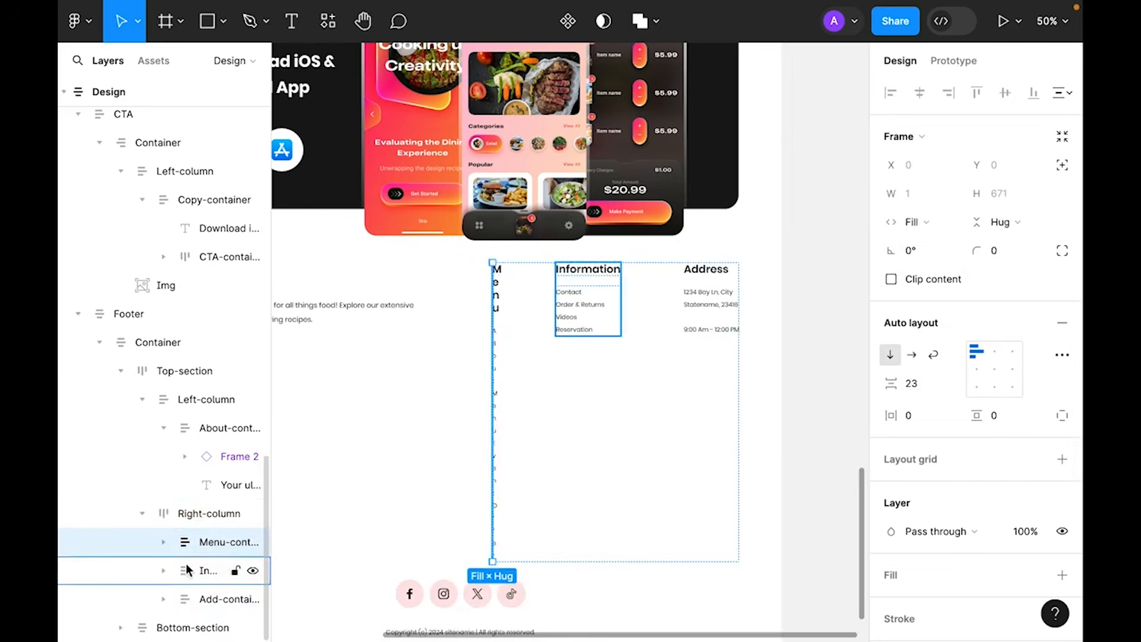
- Check the width sizing of the Menu heading and the link list inside the Menu-container
click(164, 543)
click(214, 570)
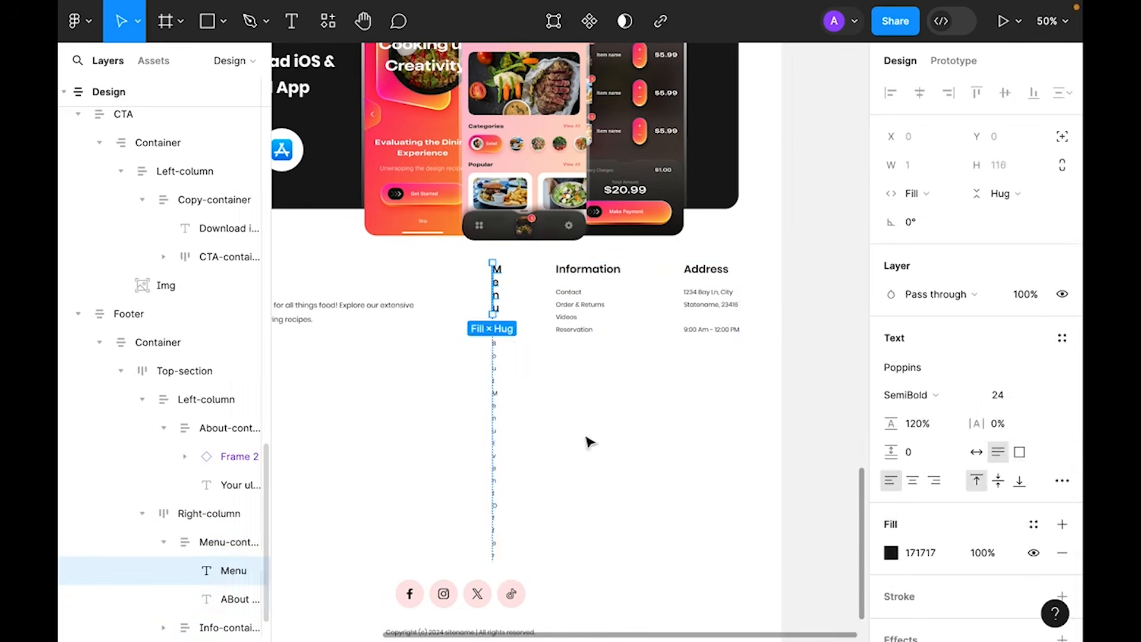
click(944, 196)
click(944, 194)
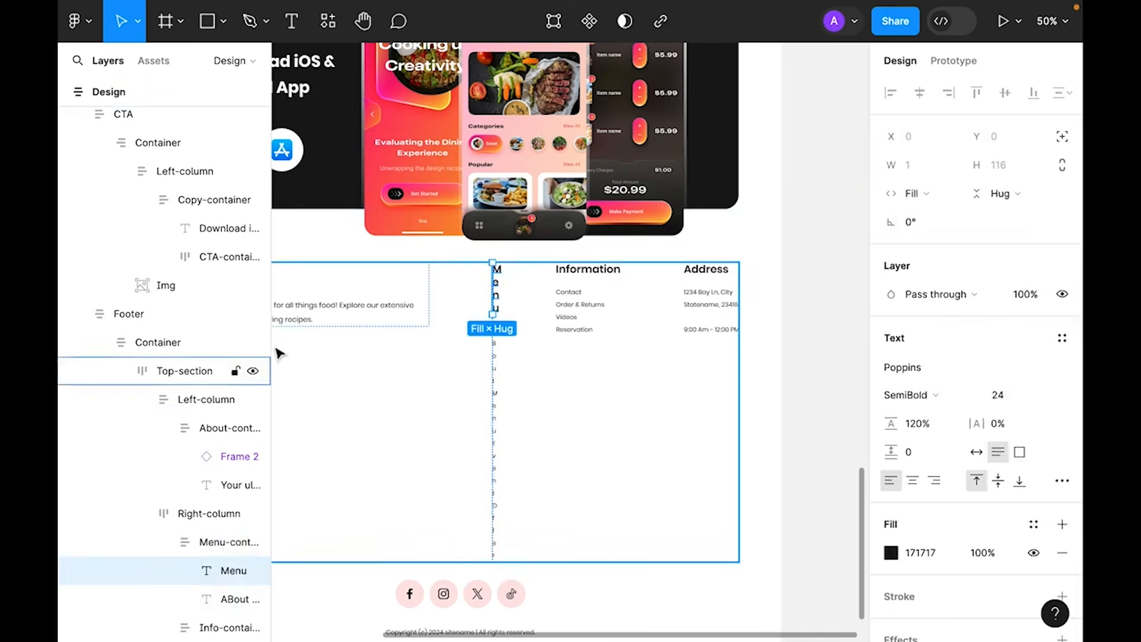
click(211, 599)
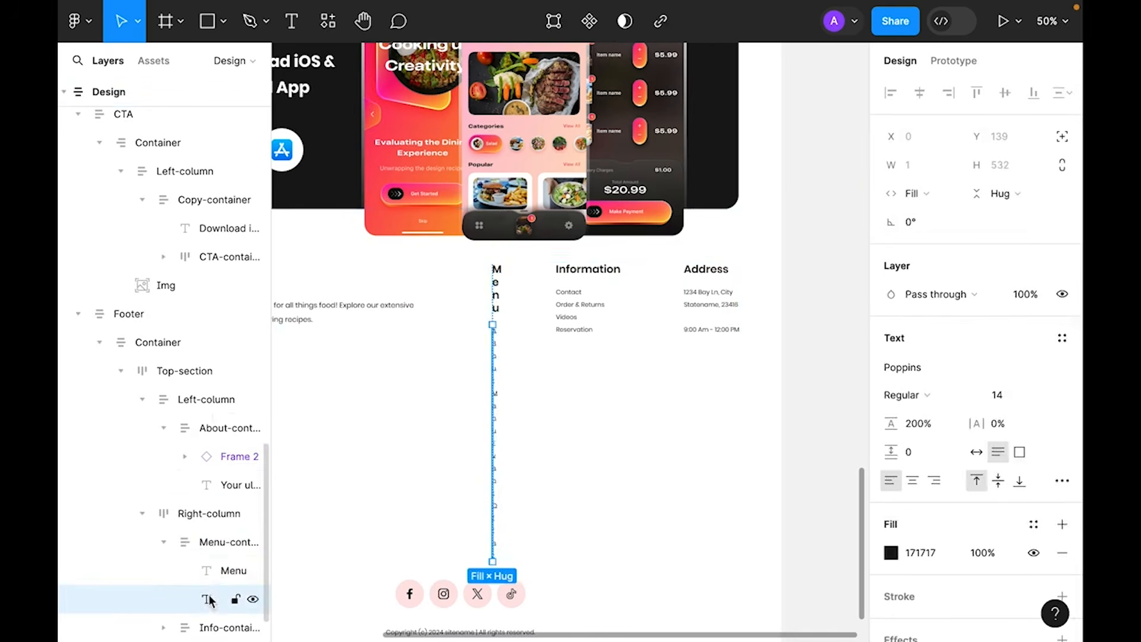
click(927, 194)
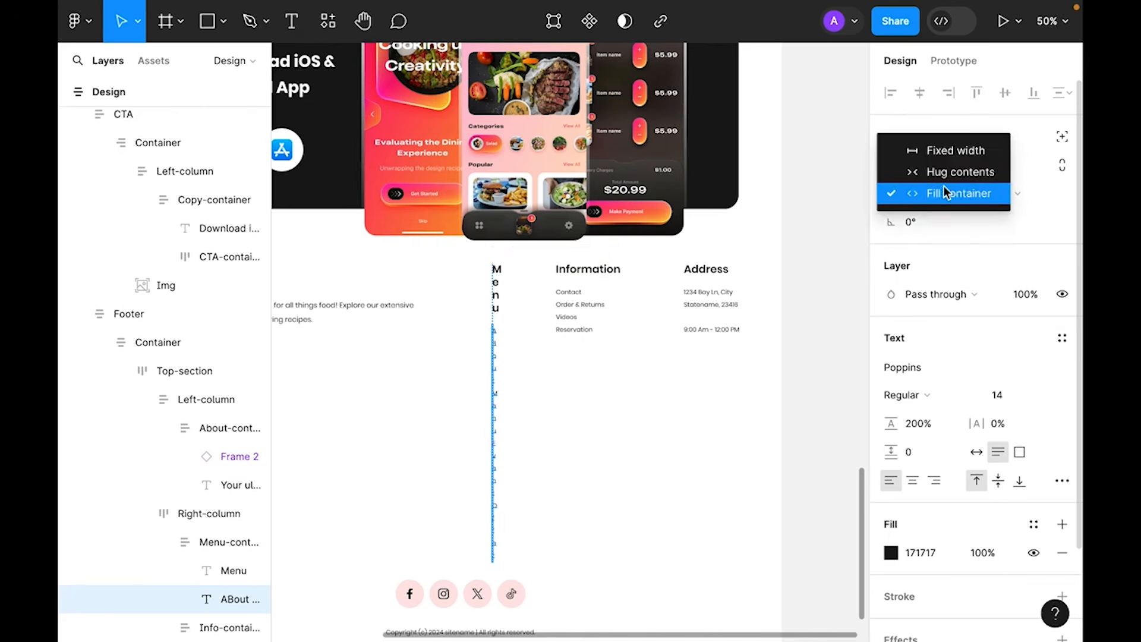
click(942, 193)
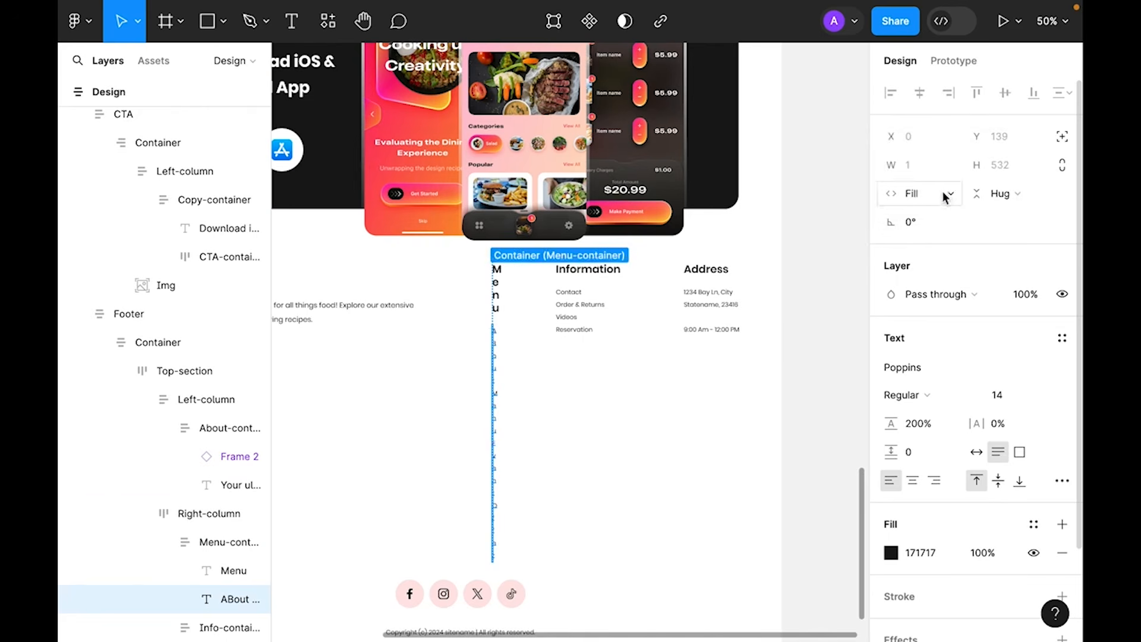
- Set the Right-column's horizontal spacing between items to Auto
click(530, 324)
click(917, 388)
text(auto)
key(Return)
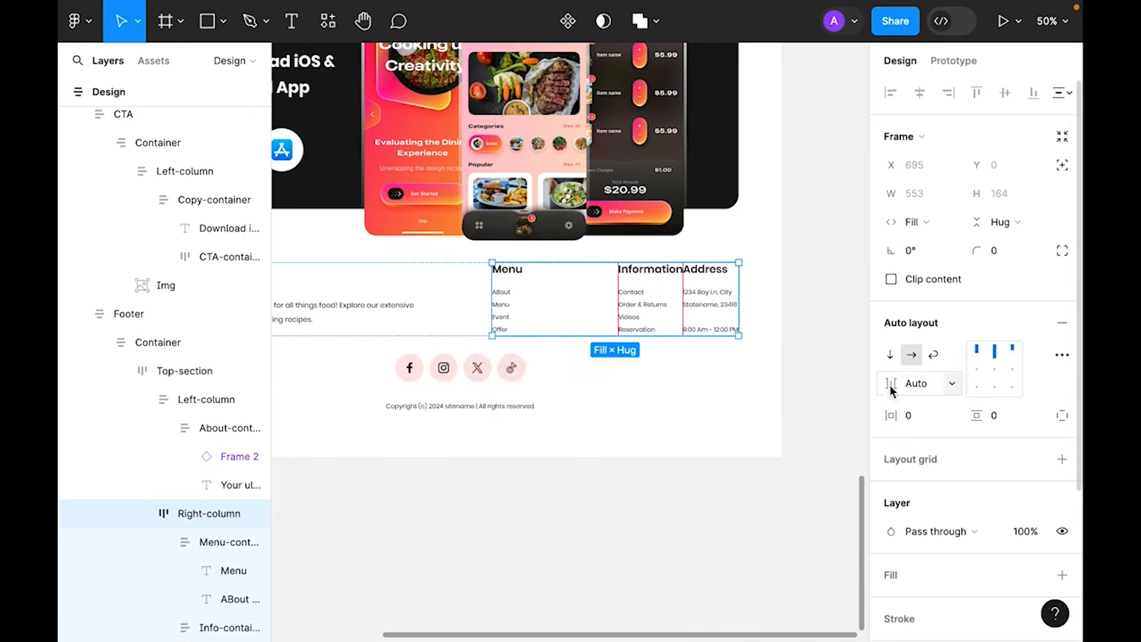
- Set the horizontal spacing between the Top-section's two columns to Auto
click(453, 318)
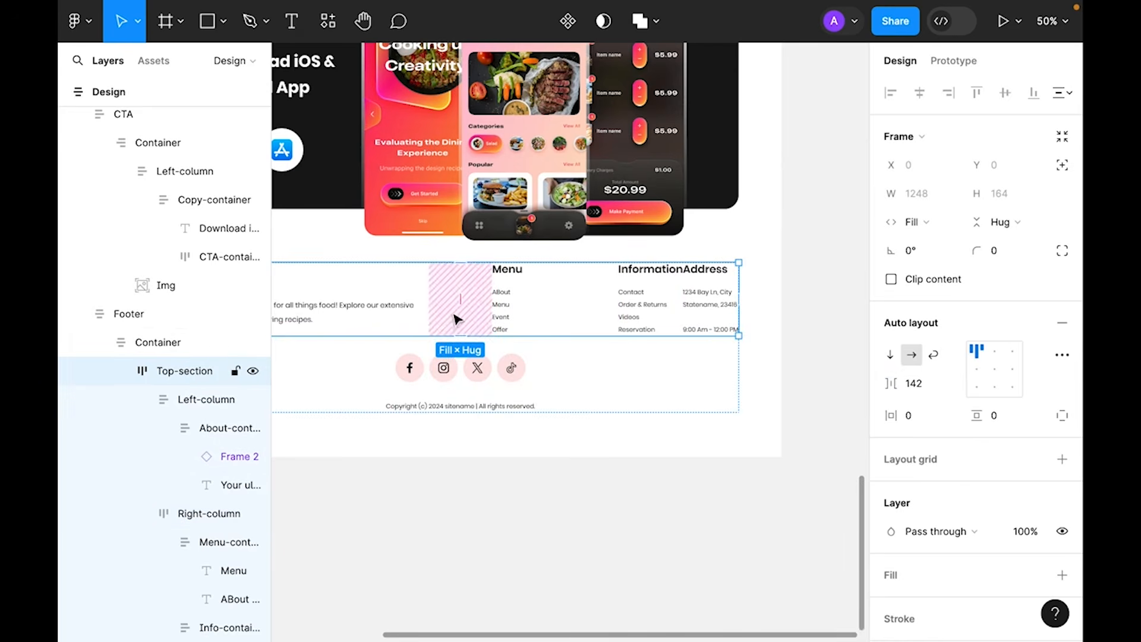
text(auto)
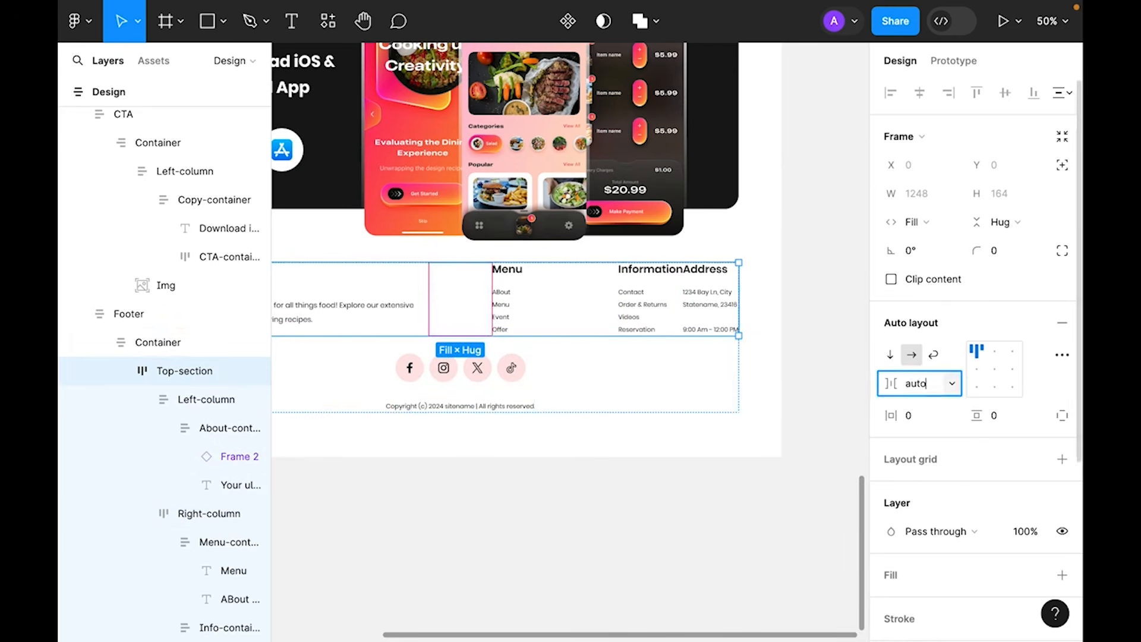
key(Return)
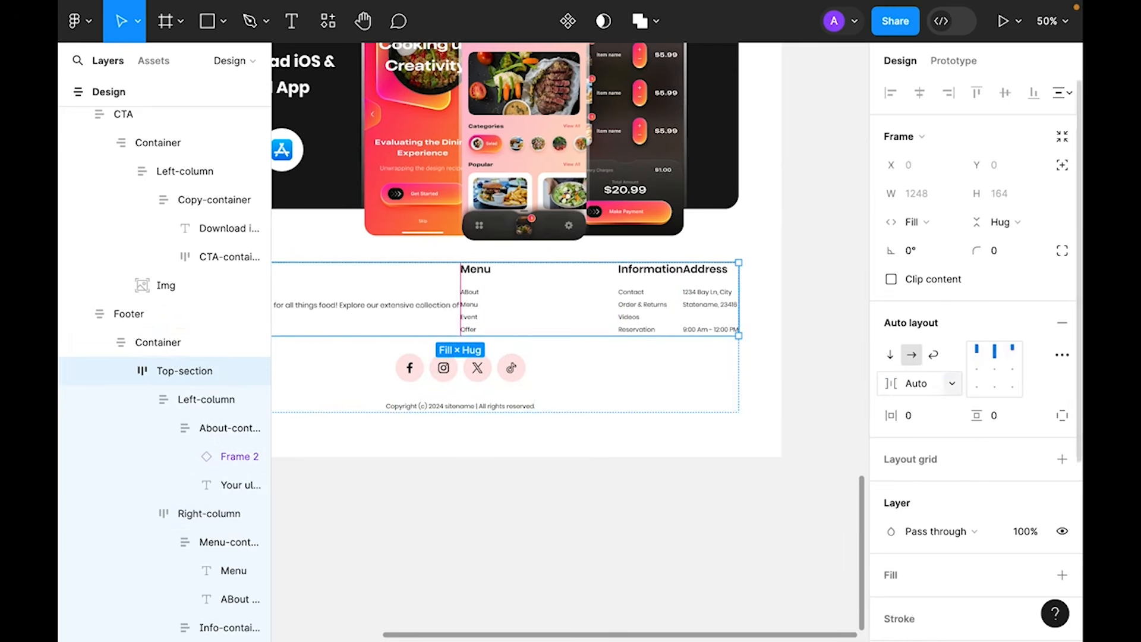
- Set the Info-container's width to Fill container and check the sizing of its heading and link list
click(637, 317)
click(637, 317)
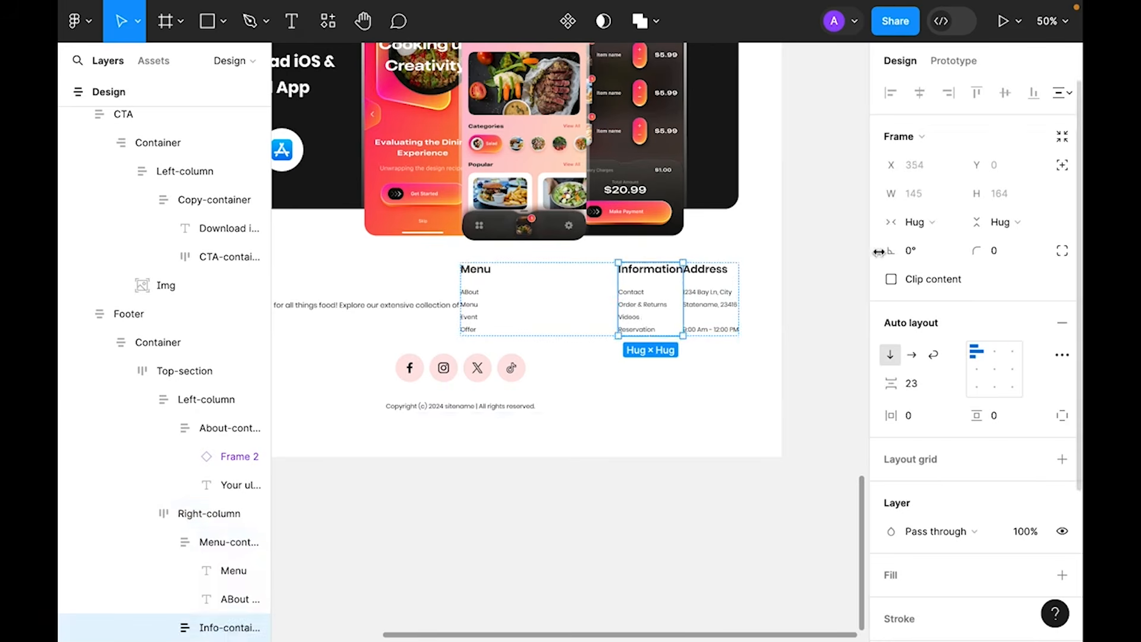
click(928, 224)
click(933, 248)
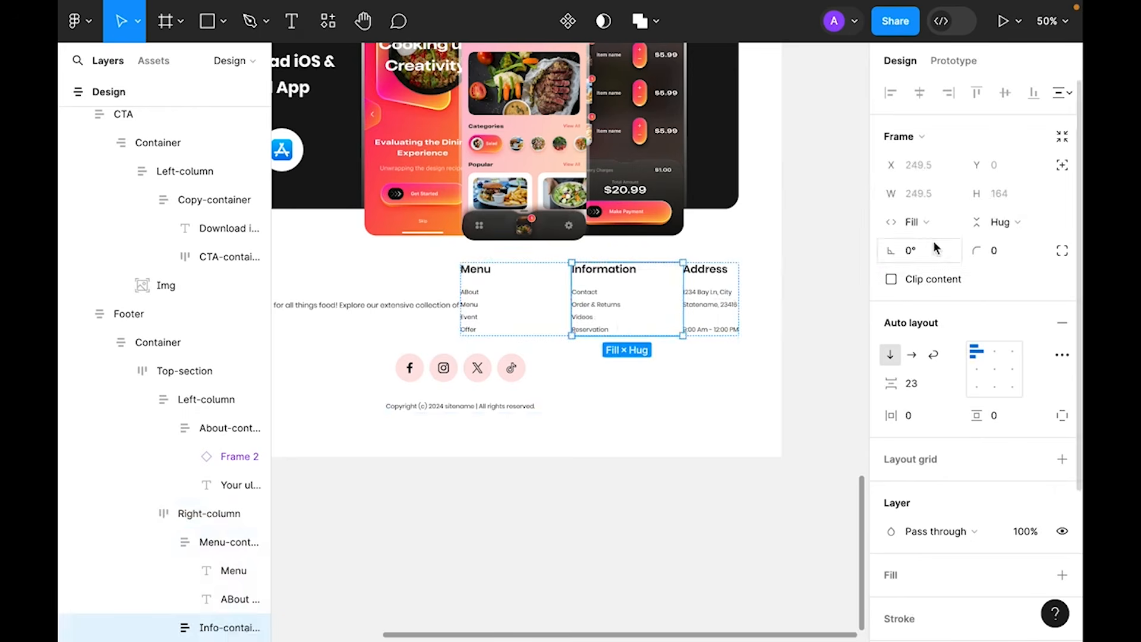
click(621, 323)
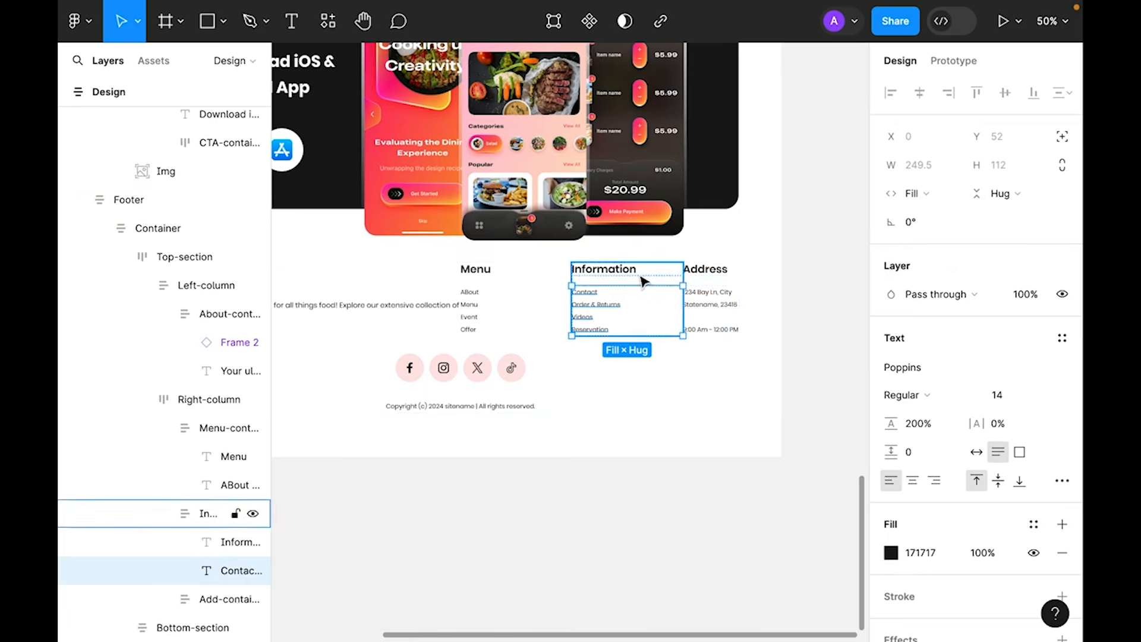
click(600, 270)
- Set the Add-container's width to Fill container and check the sizing of its address text and heading
click(721, 322)
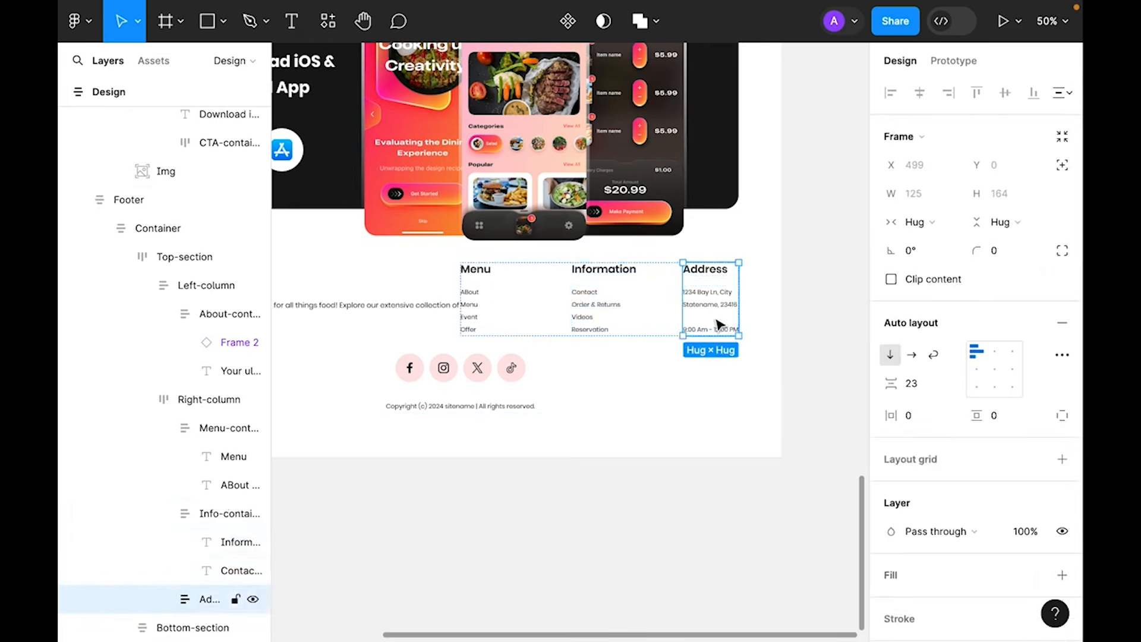
click(918, 221)
click(931, 246)
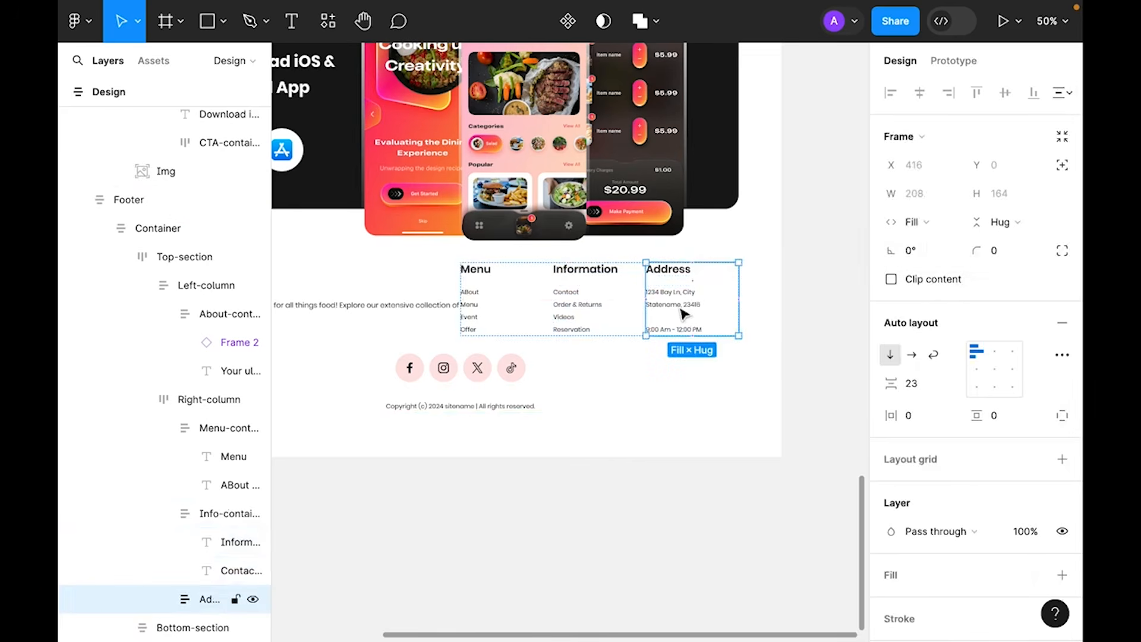
click(712, 313)
click(909, 202)
click(927, 194)
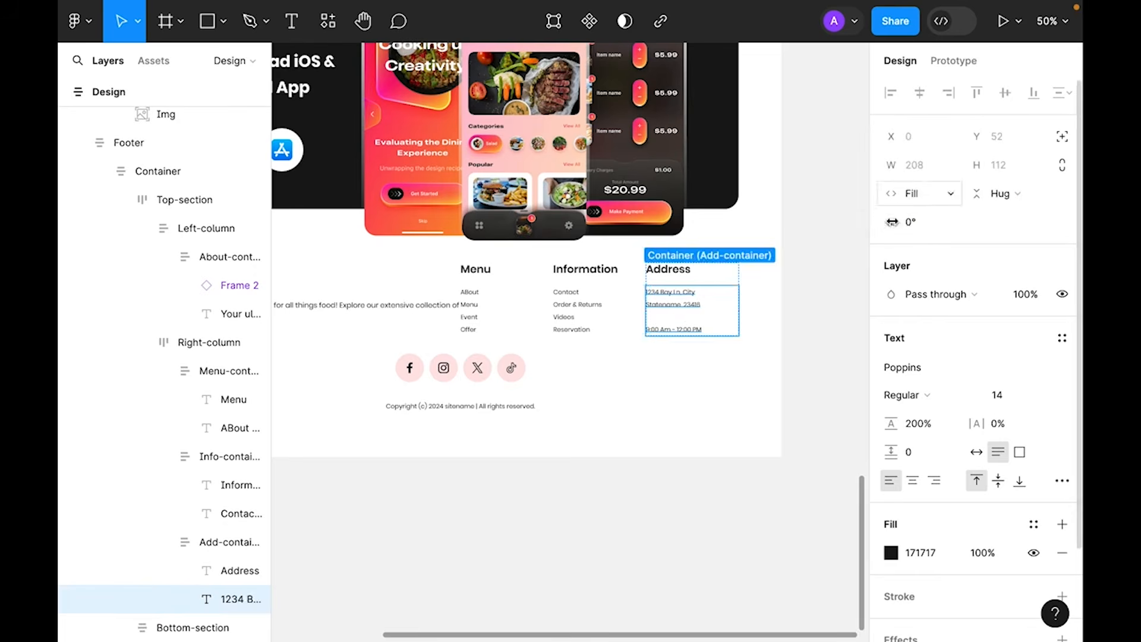
click(683, 277)
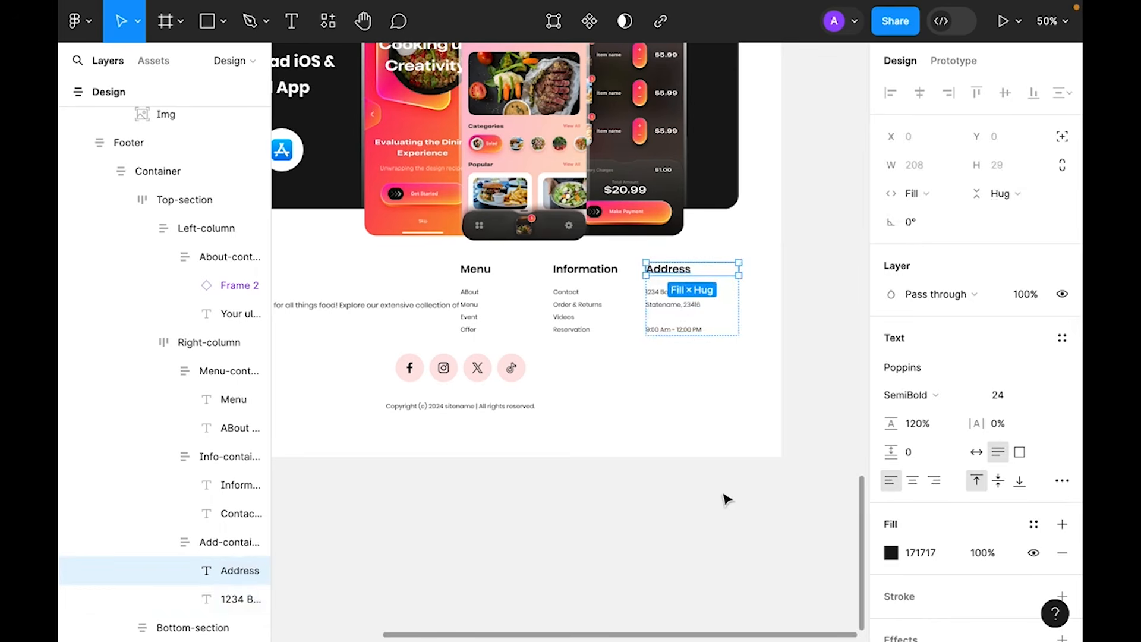
- Inspect the auto layout spacing of the Footer's Container, its Top-section and the Left-column
click(683, 501)
key(minus)
scroll(624, 463, left, 2)
click(542, 319)
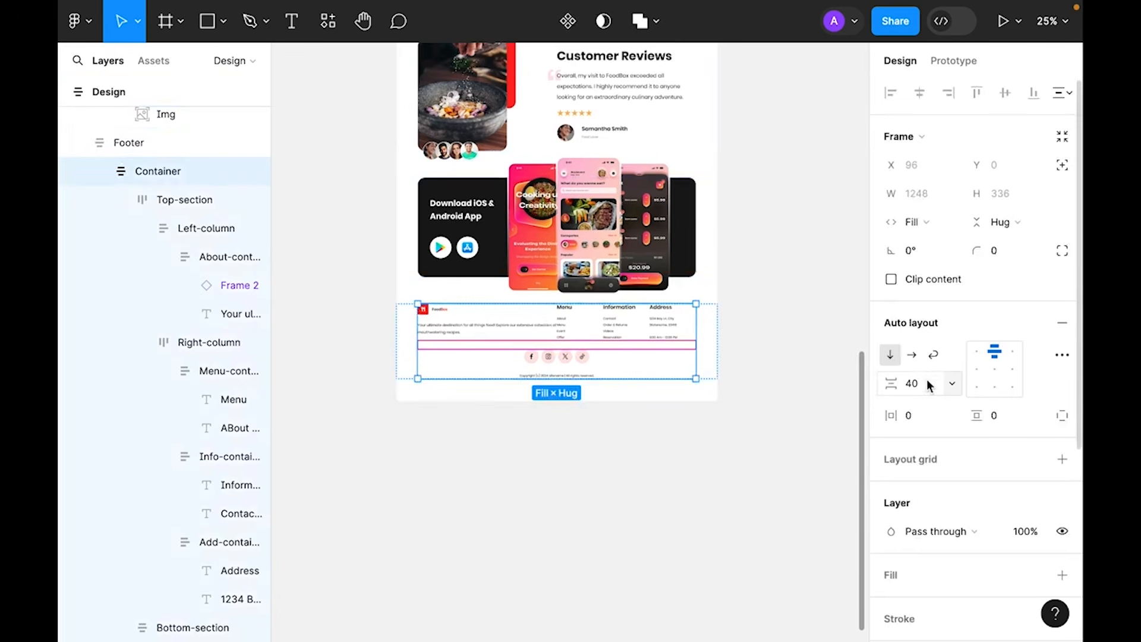
click(498, 331)
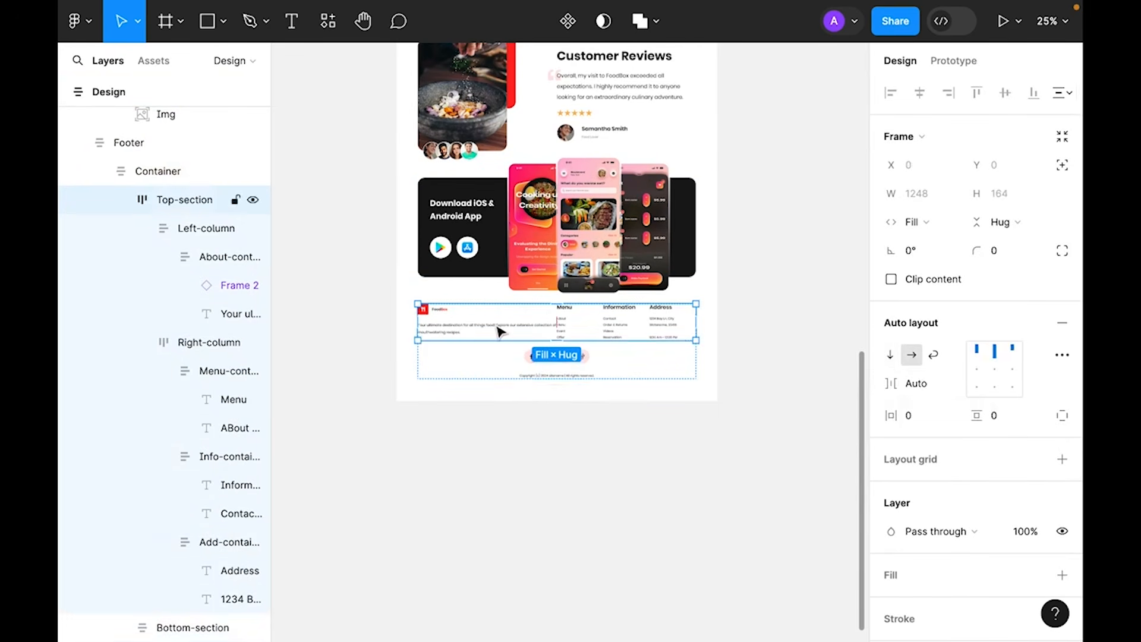
double_click(498, 331)
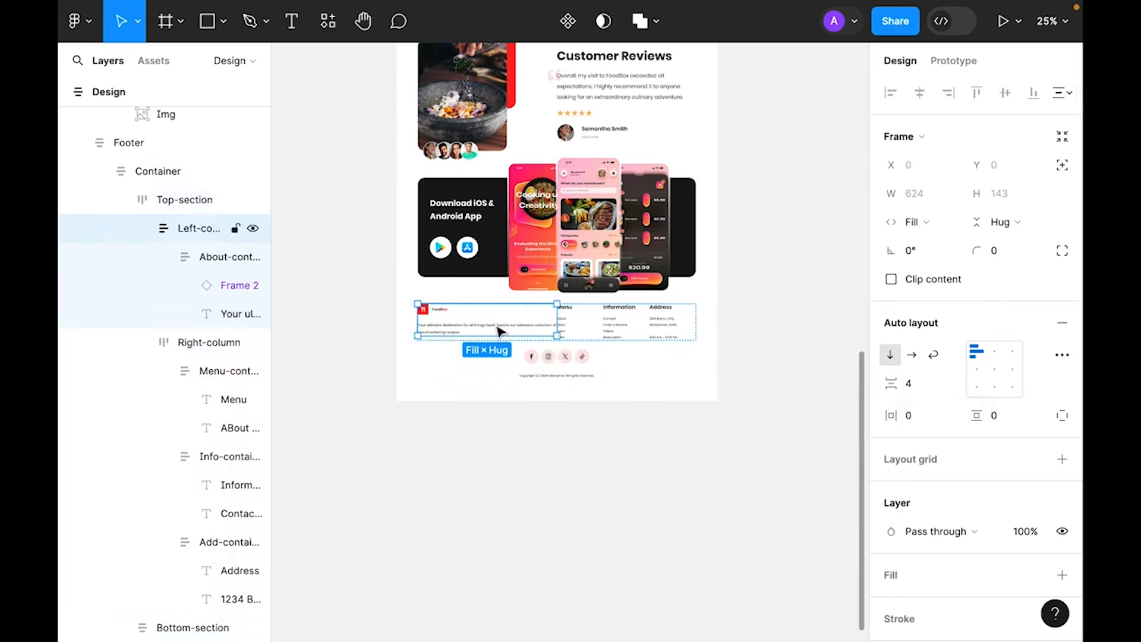
click(573, 436)
- Try a gap of 32 between the Top-section's two columns, and set the gap to 64
click(571, 324)
click(577, 333)
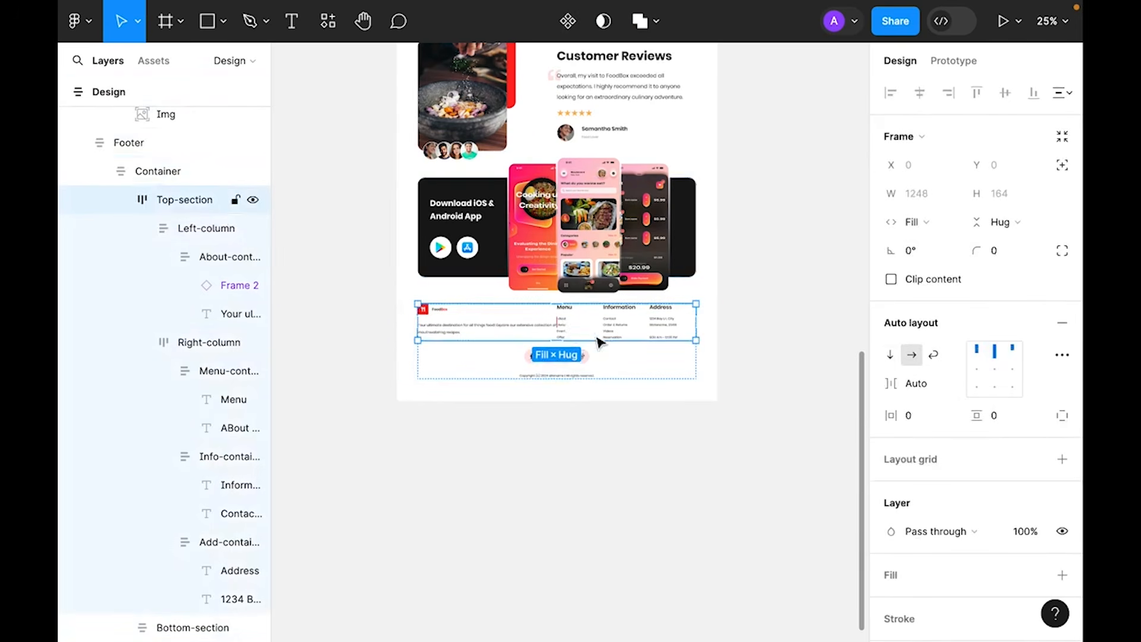
click(928, 385)
text(32)
key(Return)
click(925, 391)
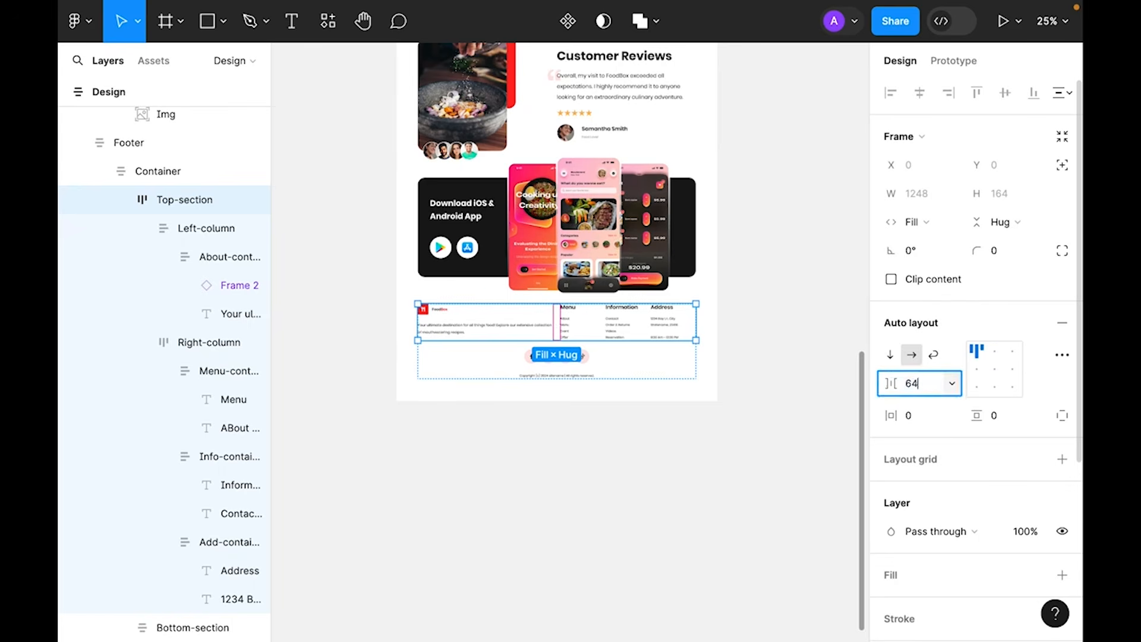
key(Return)
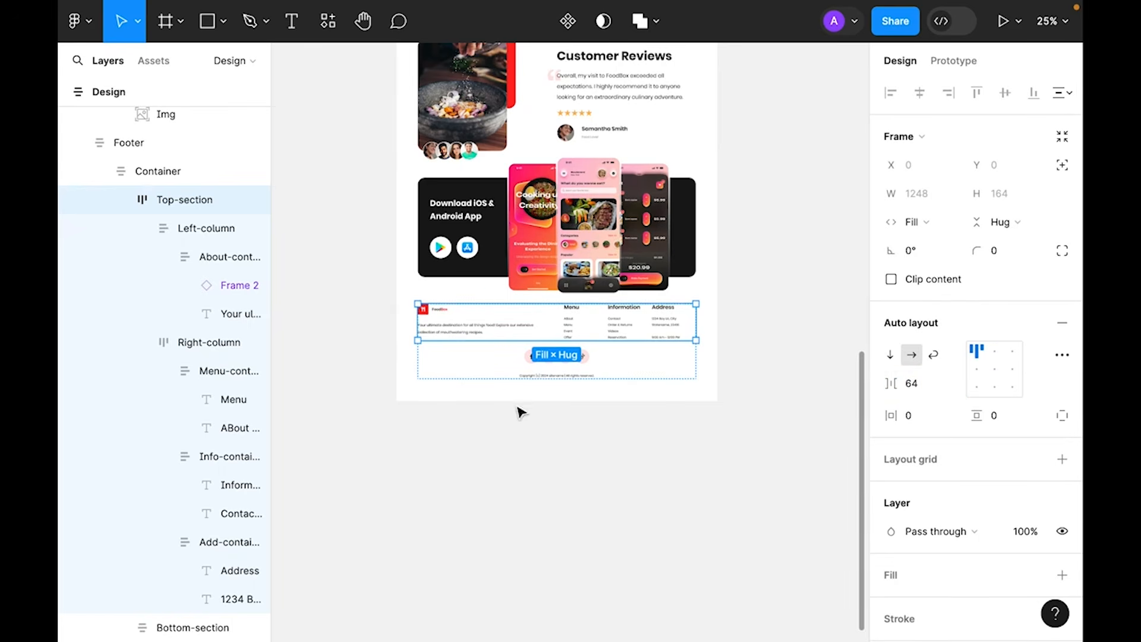
- Set the width of the Footer's Bottom-section to Fill container and select the copyright text inside it
click(532, 479)
click(567, 366)
double_click(566, 364)
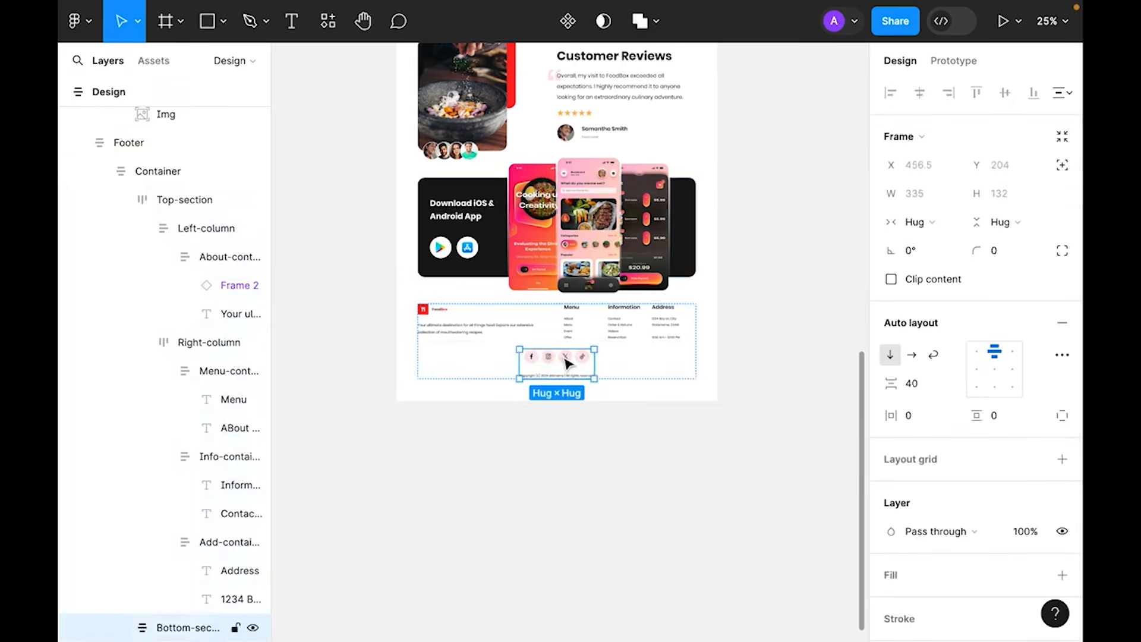
double_click(568, 363)
click(568, 455)
click(568, 367)
double_click(568, 366)
click(915, 222)
click(929, 244)
double_click(569, 365)
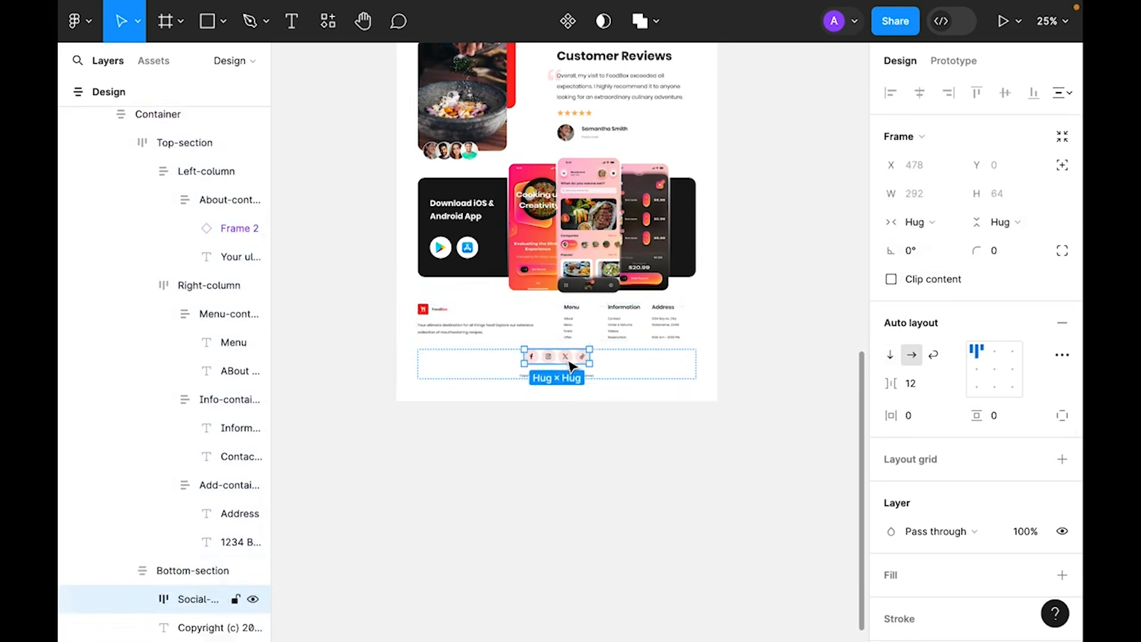
click(569, 376)
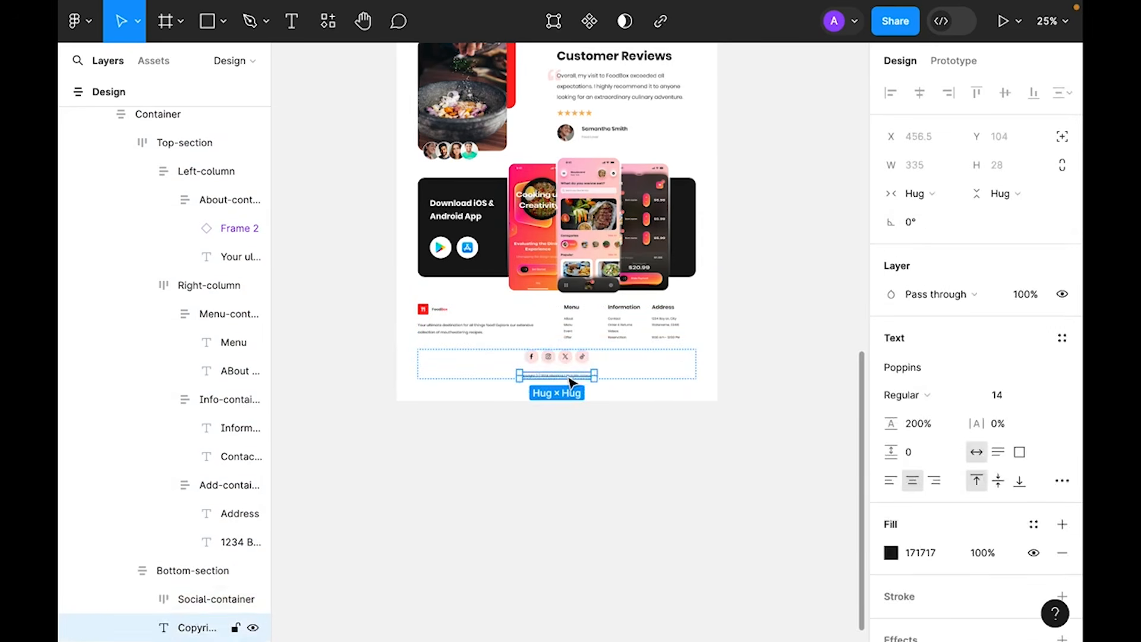
- Set the width of the copyright text in the Footer's Bottom-section to Fill container
click(927, 192)
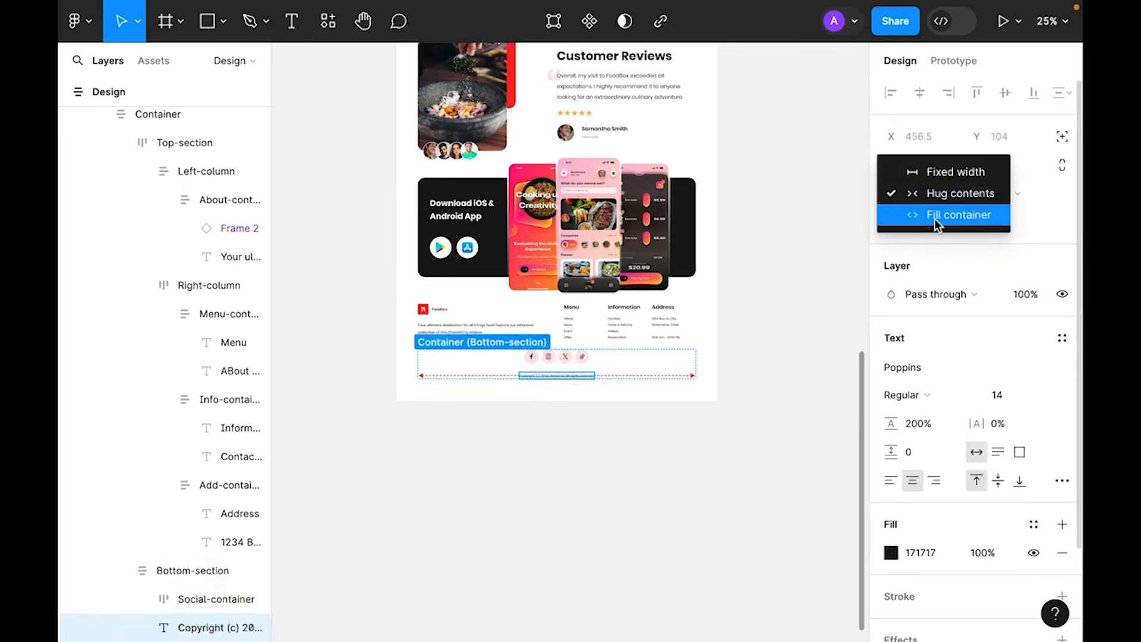
click(929, 216)
click(643, 454)
scroll(643, 455, up, 1)
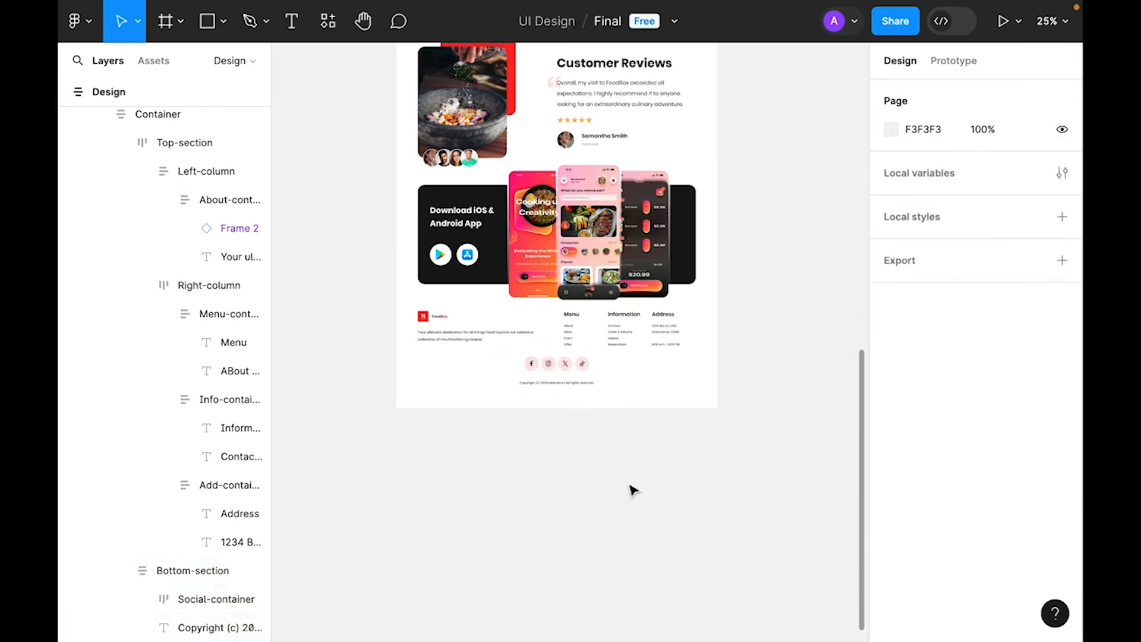
- Set the gap between the Footer Top-section's columns to 96 and check the right and left columns
click(498, 348)
double_click(498, 348)
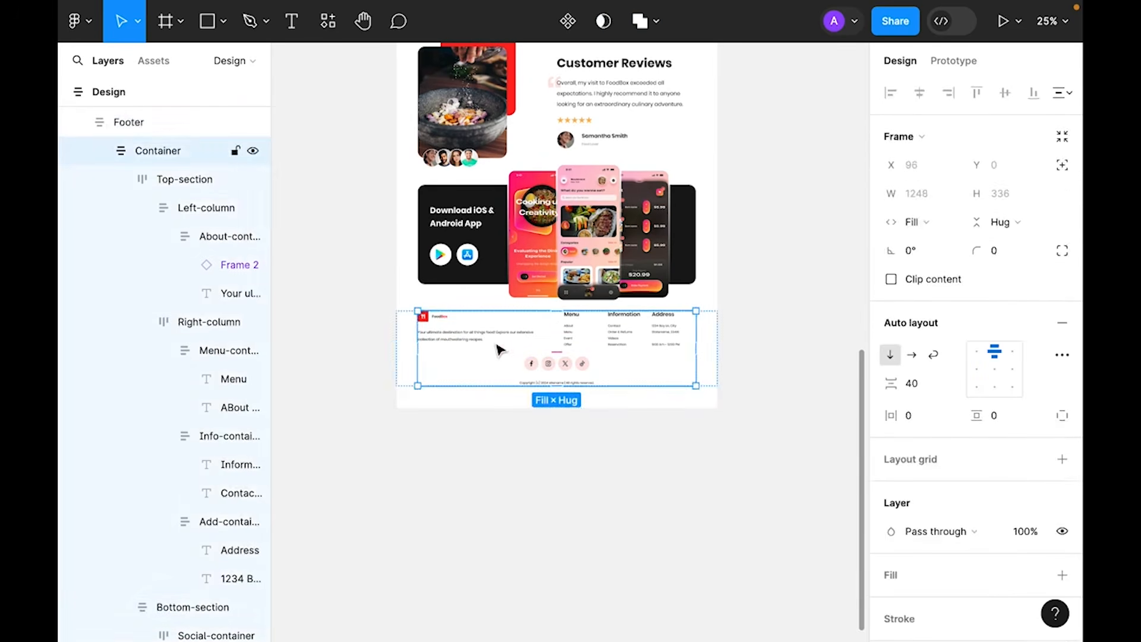
double_click(498, 348)
click(921, 386)
text(96)
key(Return)
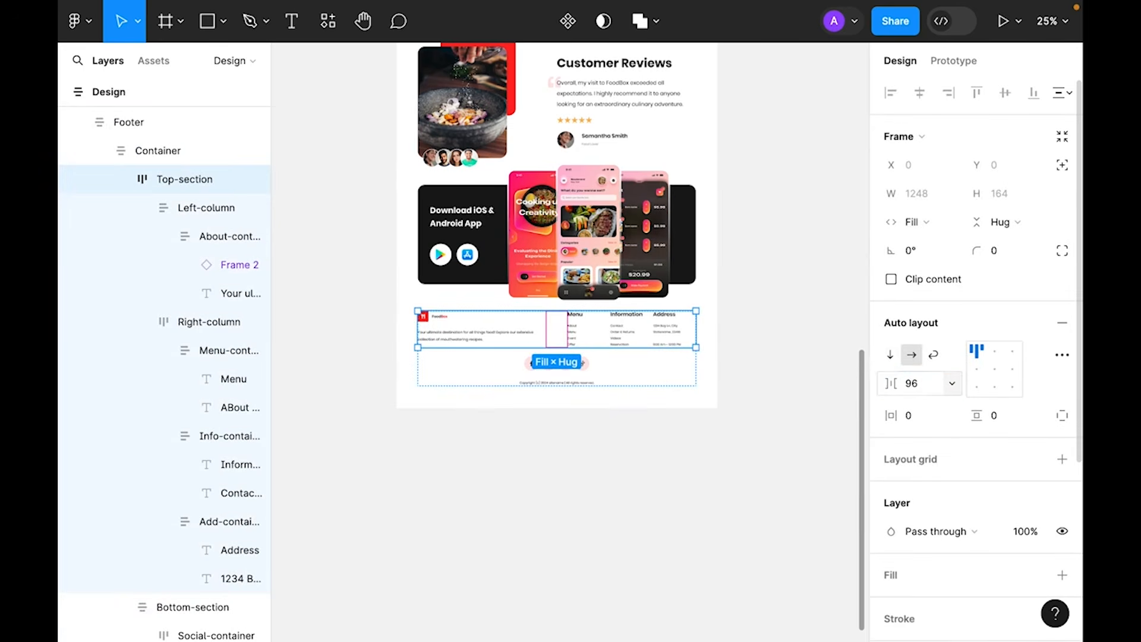
click(592, 335)
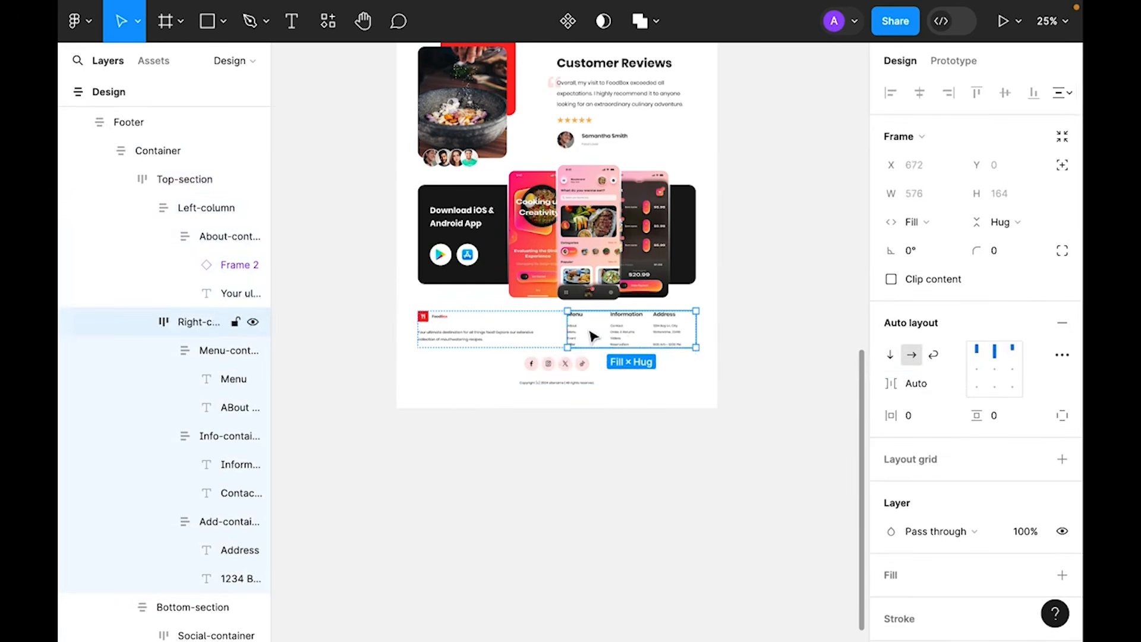
click(515, 333)
click(579, 462)
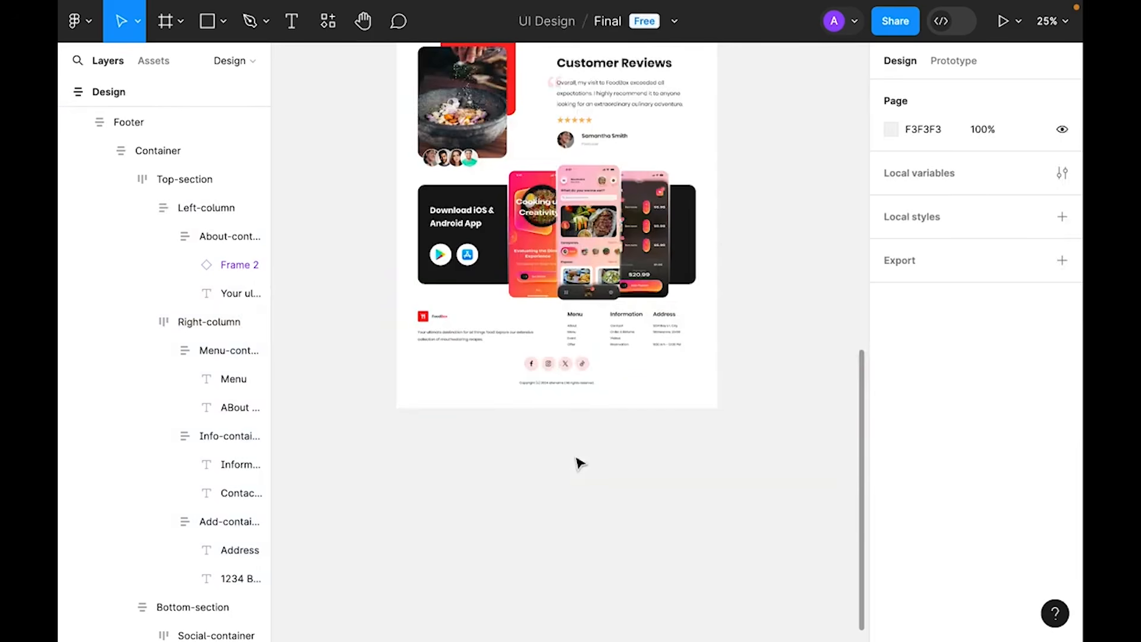
- Set the vertical padding of the main Design frame to 0
scroll(586, 458, up, 1)
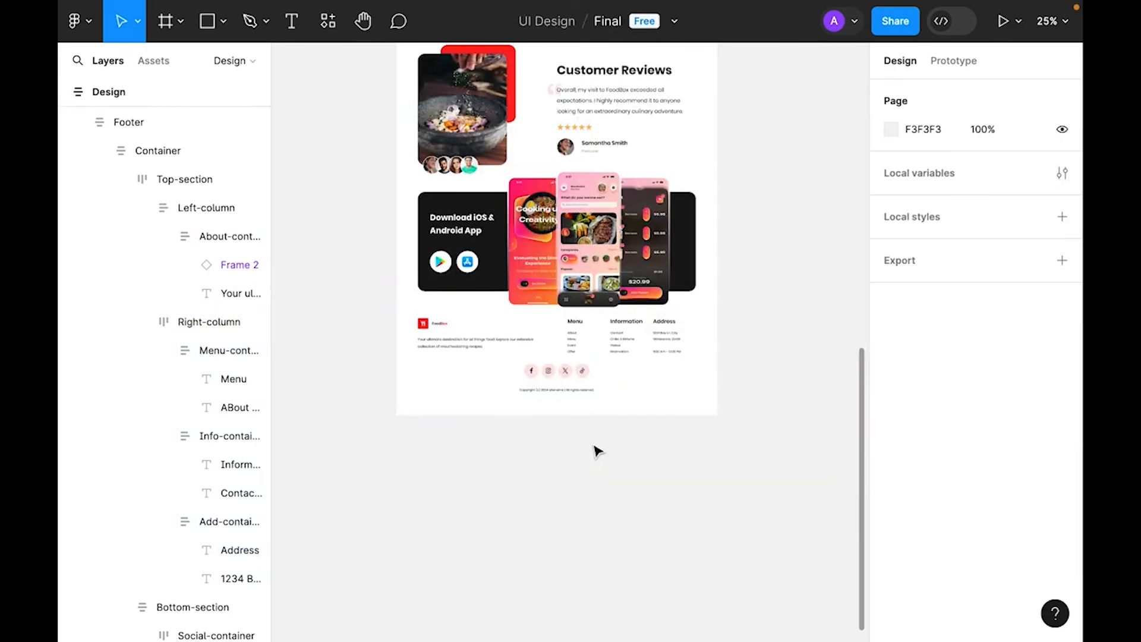
click(644, 401)
scroll(827, 349, up, 10)
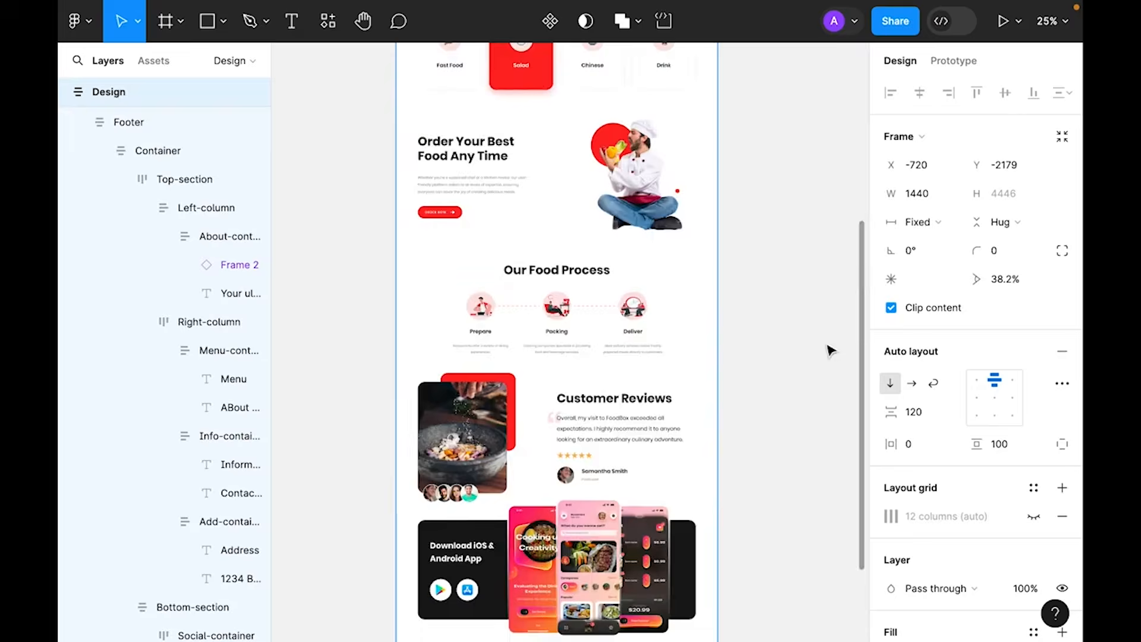
click(799, 337)
scroll(799, 337, up, 3)
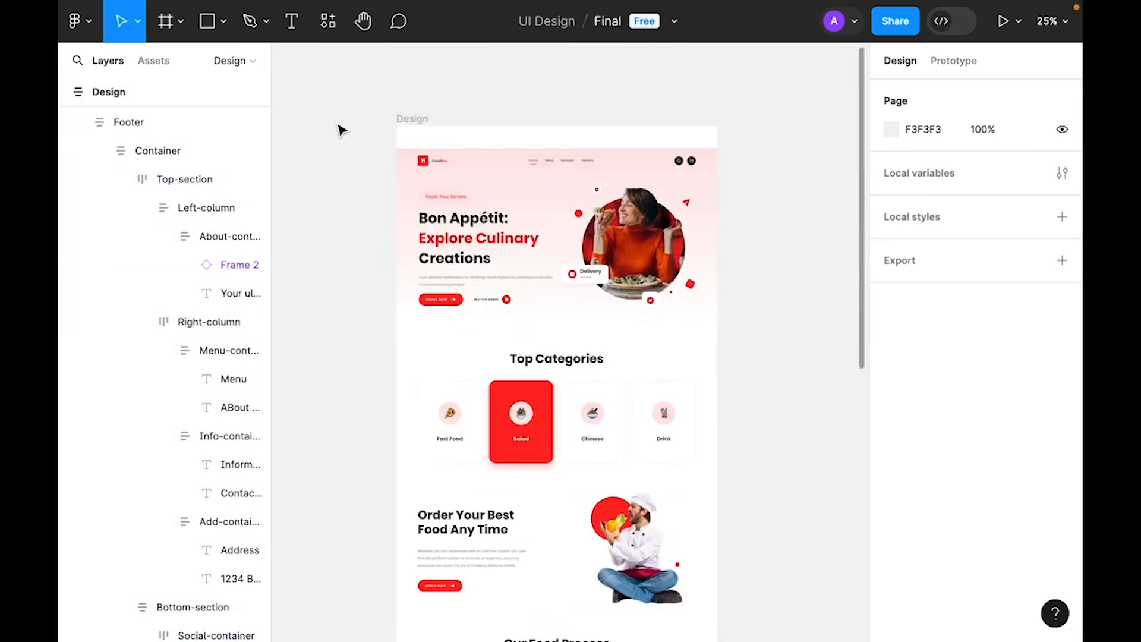
click(469, 135)
click(1006, 446)
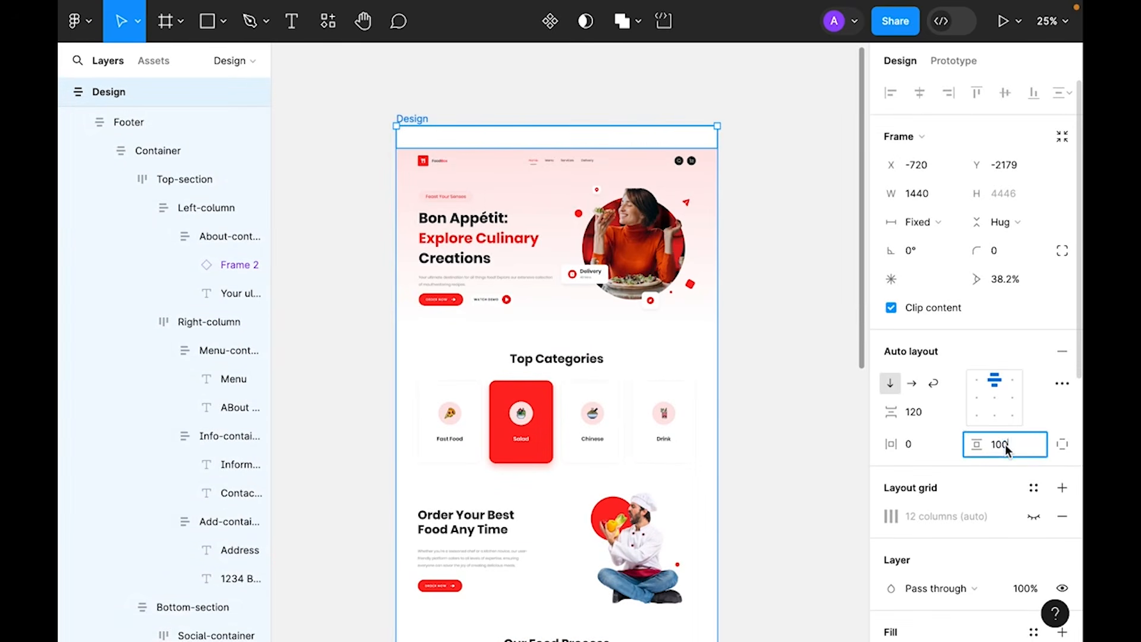
text(0)
key(Return)
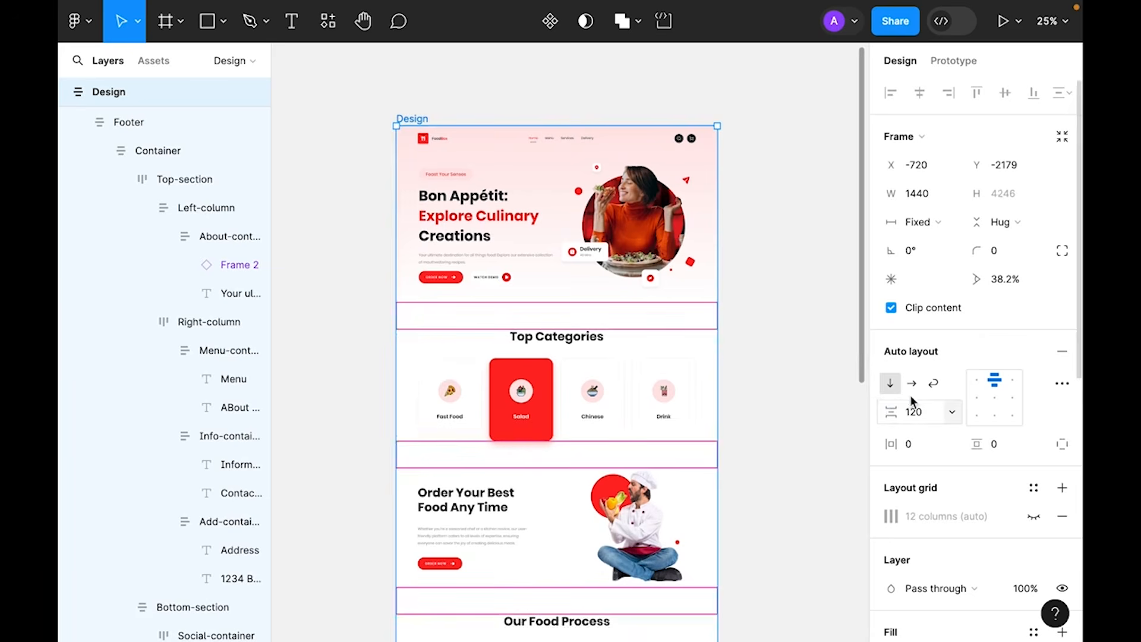
- Set the gap between the Design frame's sections to 96
click(928, 416)
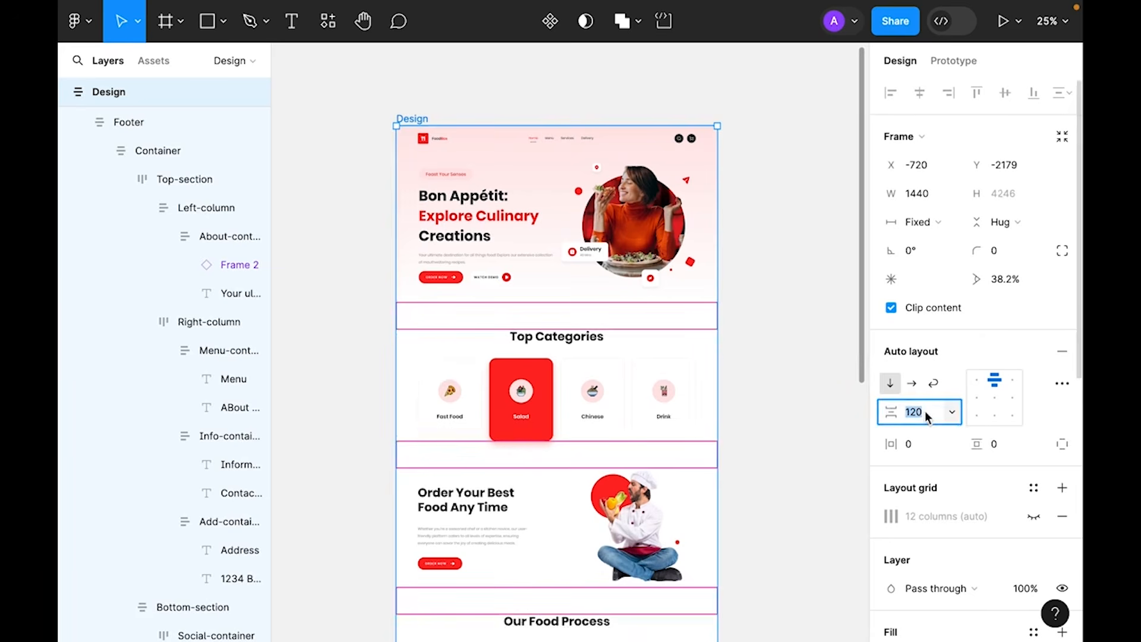
text(96)
key(Return)
click(829, 397)
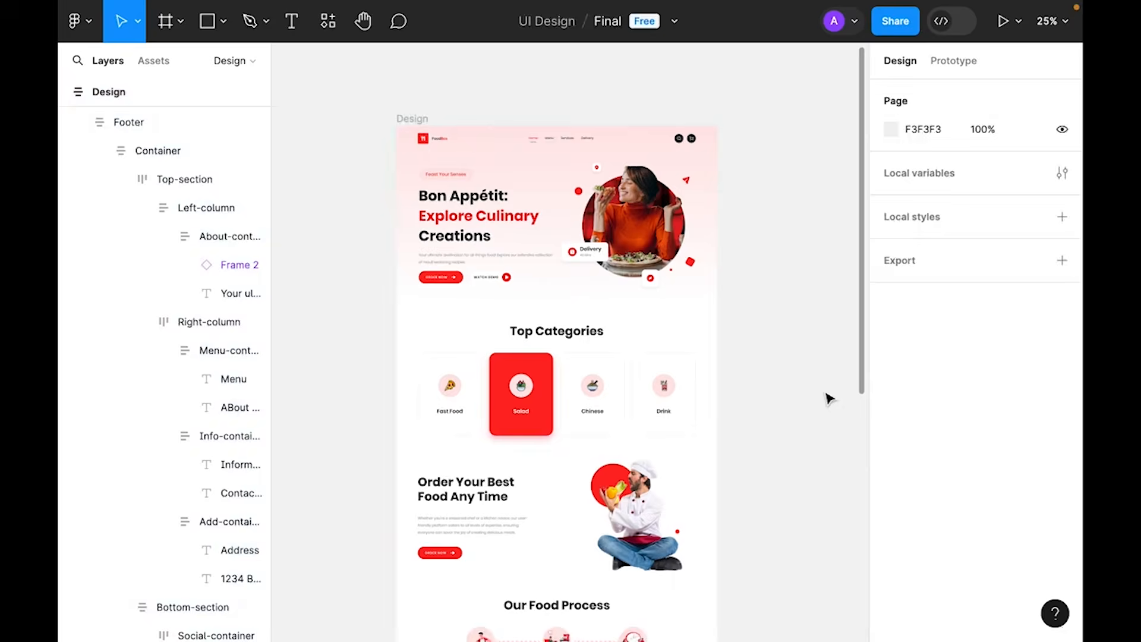
- Try moving the Categories section down and back up in the page's auto layout order
scroll(815, 413, down, 5)
click(565, 326)
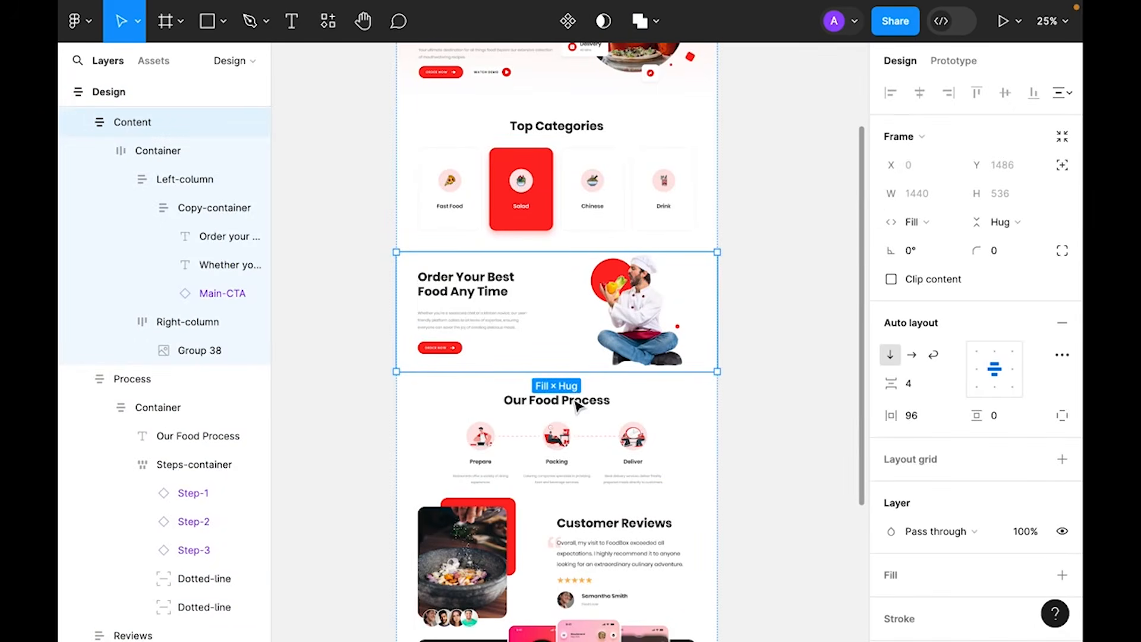
key(ctrl+minus)
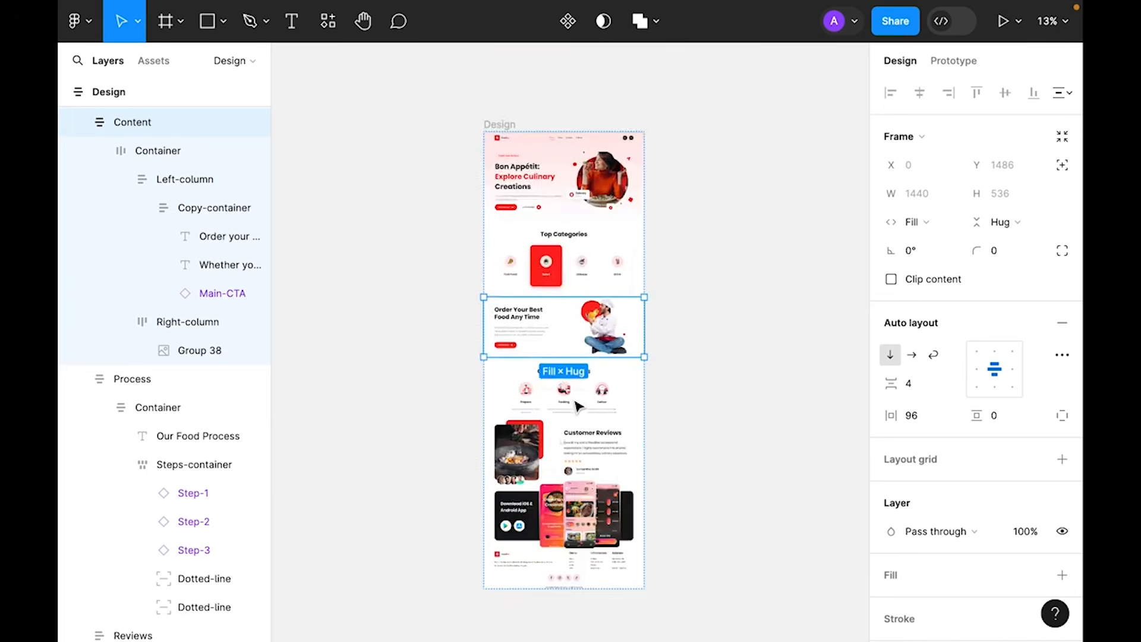
click(503, 124)
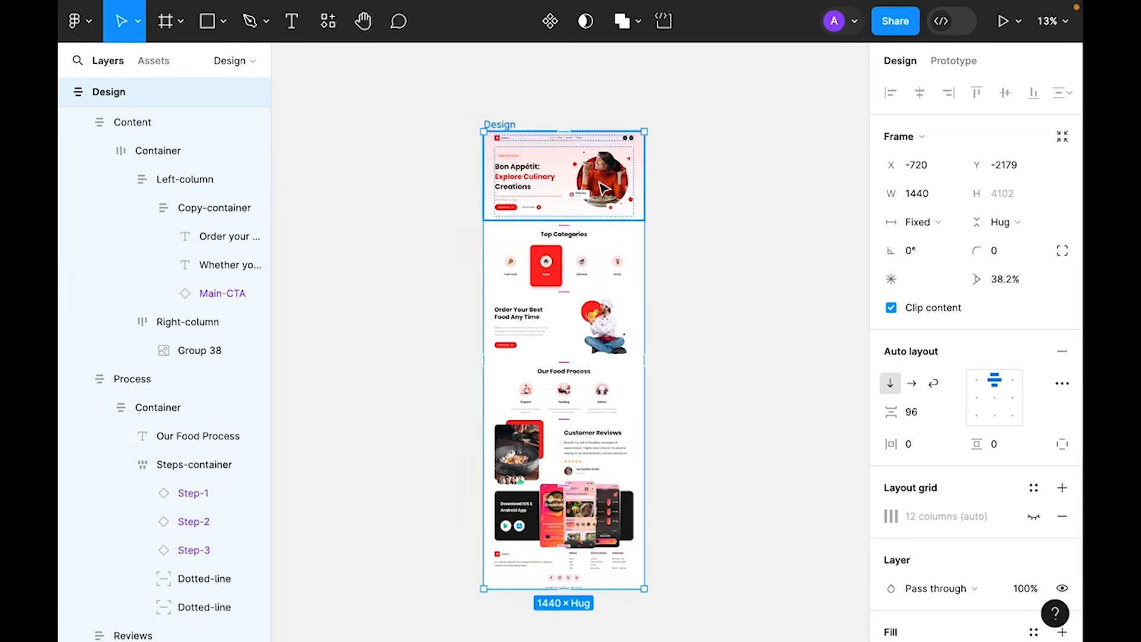
click(604, 277)
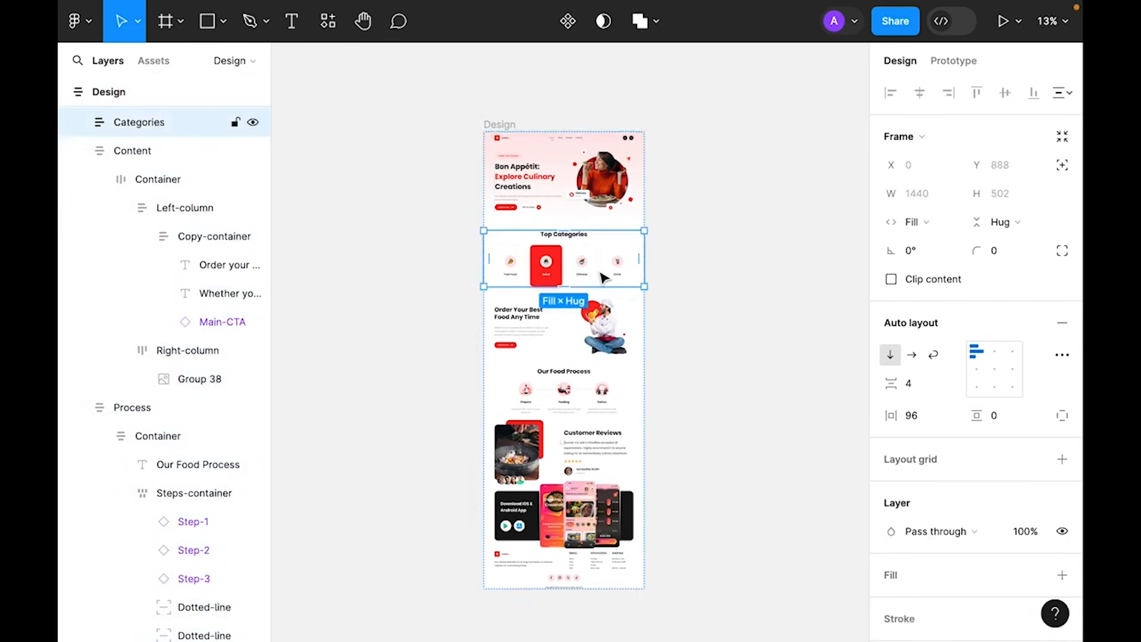
key(Down)
key(Up)
key(Down)
key(Down)
key(Up)
key(Up)
- Try moving the Reviews section up and back down in the page's auto layout order
click(587, 445)
key(Up)
key(Down)
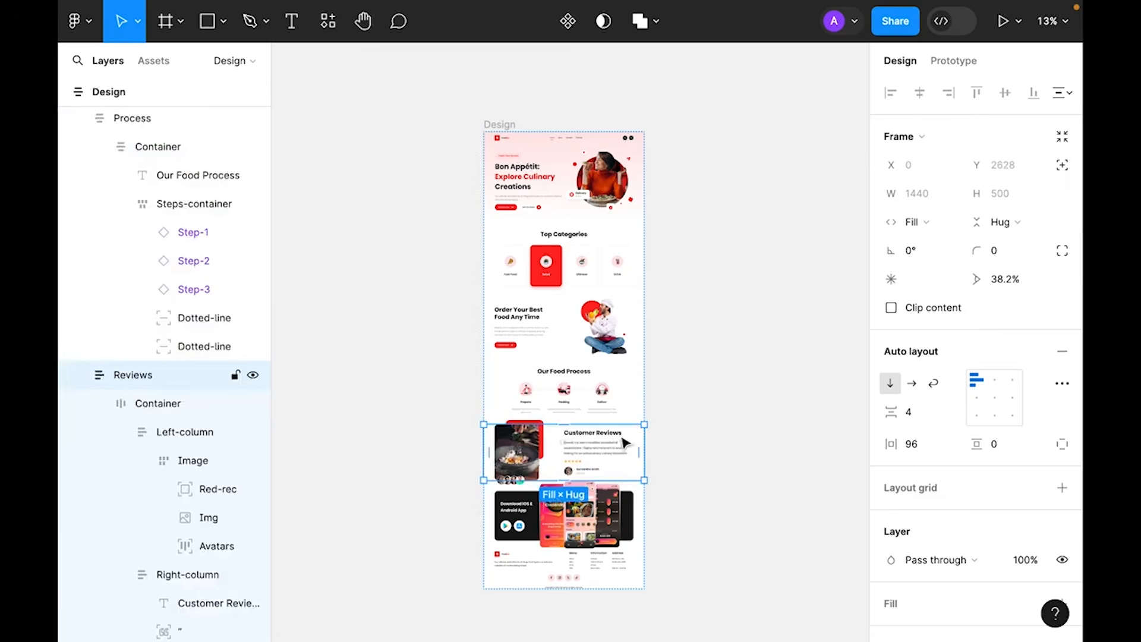
click(706, 375)
- Set the gap between the Design frame's sections to 128
click(501, 124)
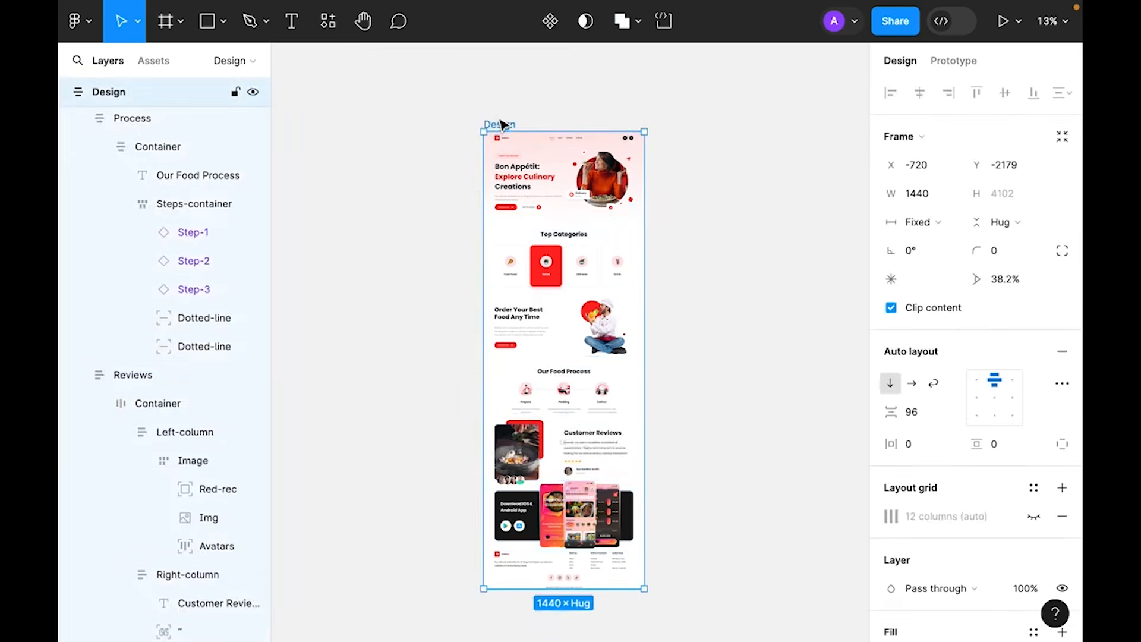
scroll(693, 262, down, 3)
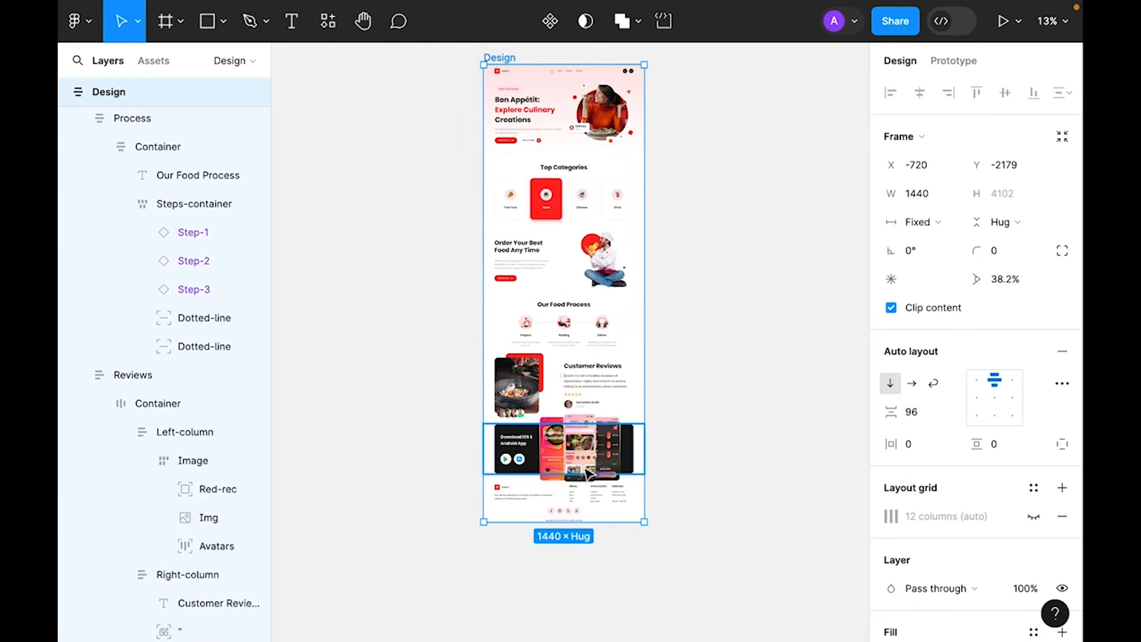
click(928, 416)
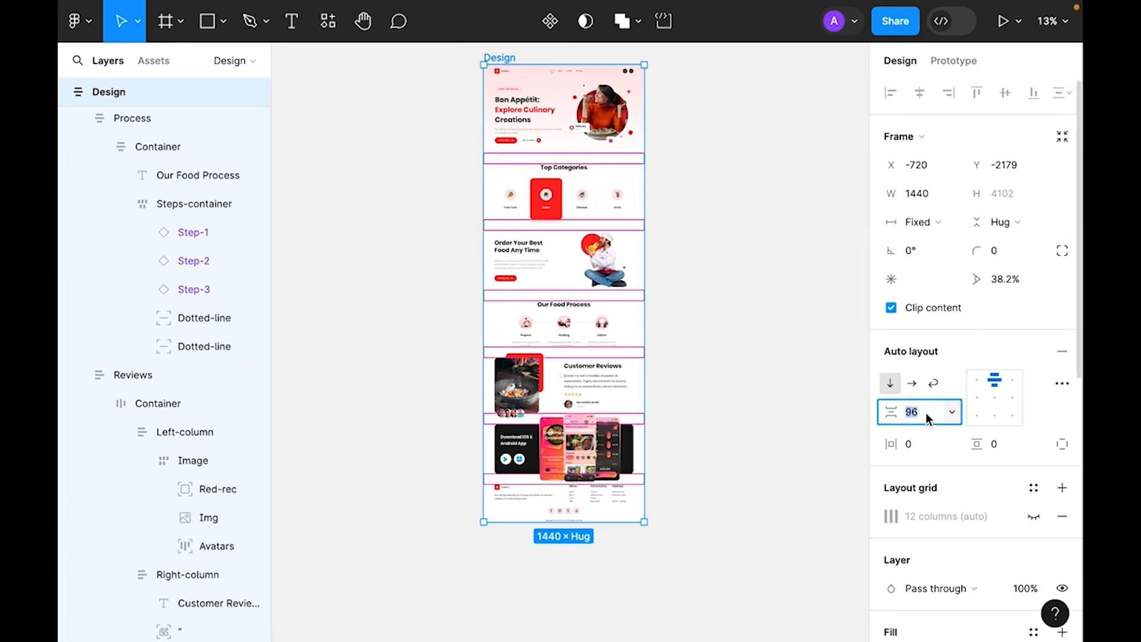
key(Return)
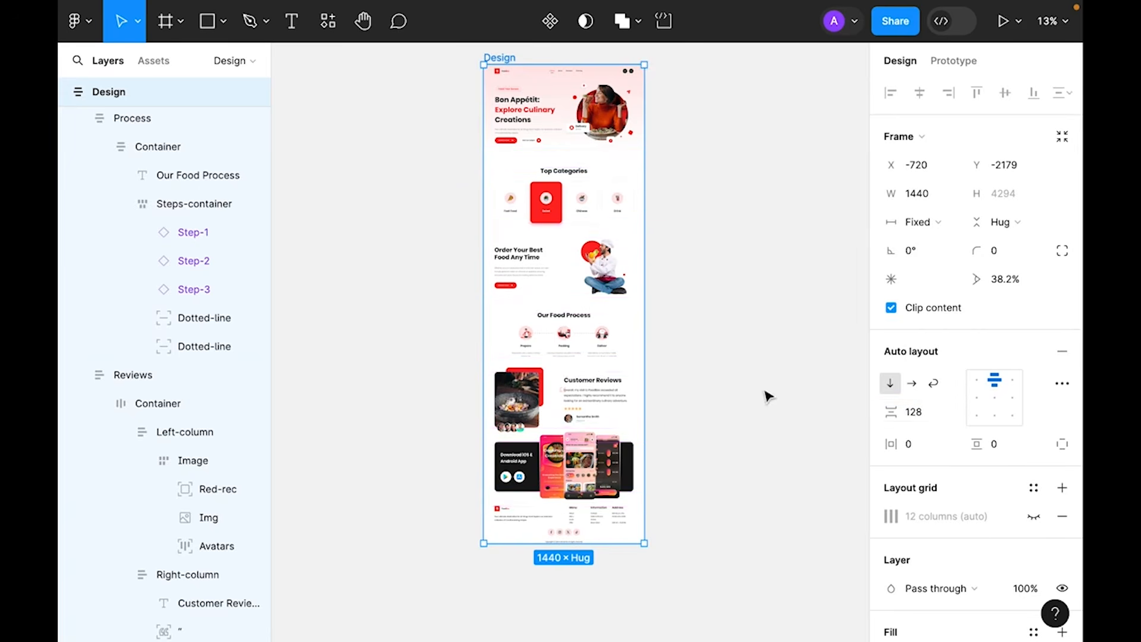
- Set the Design frame's bottom padding to 32, keeping the top padding at 0
click(1003, 443)
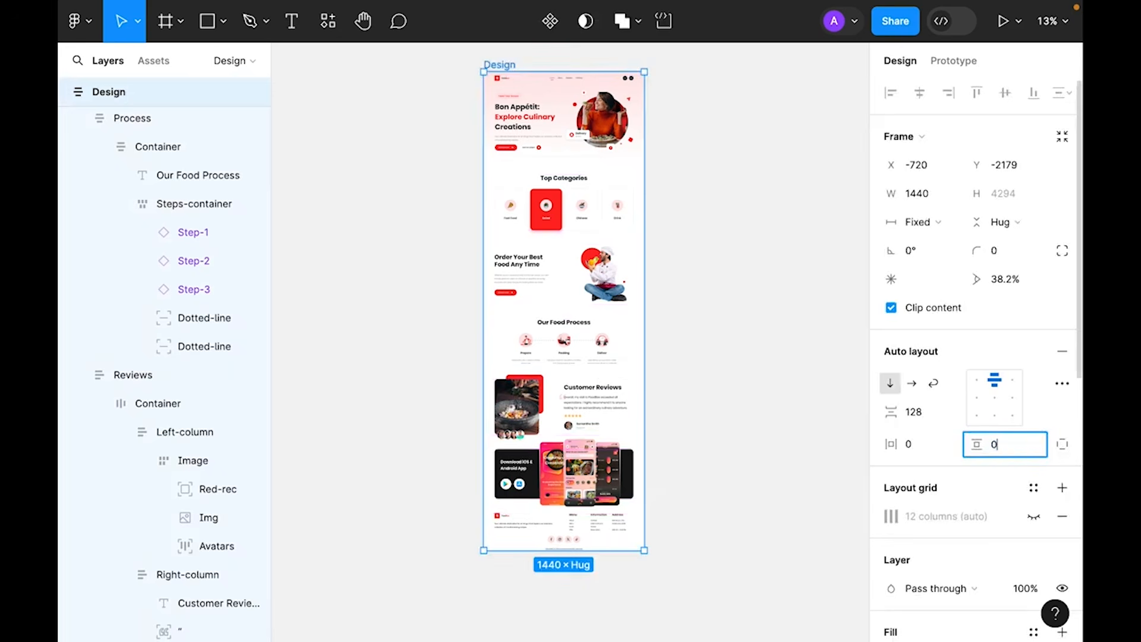
key(Escape)
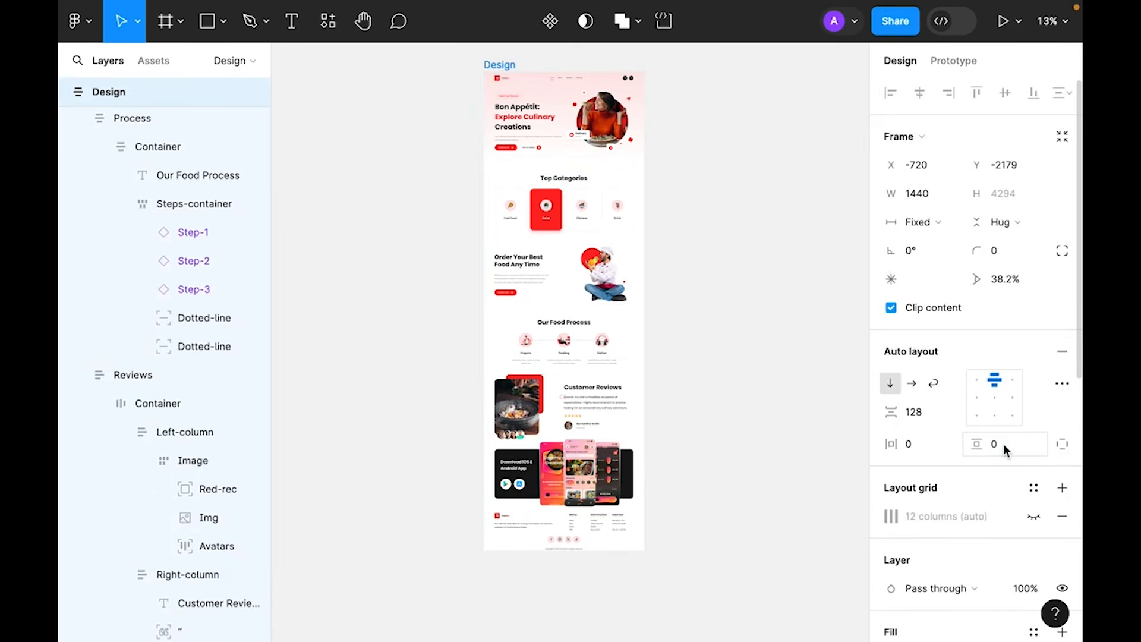
click(815, 475)
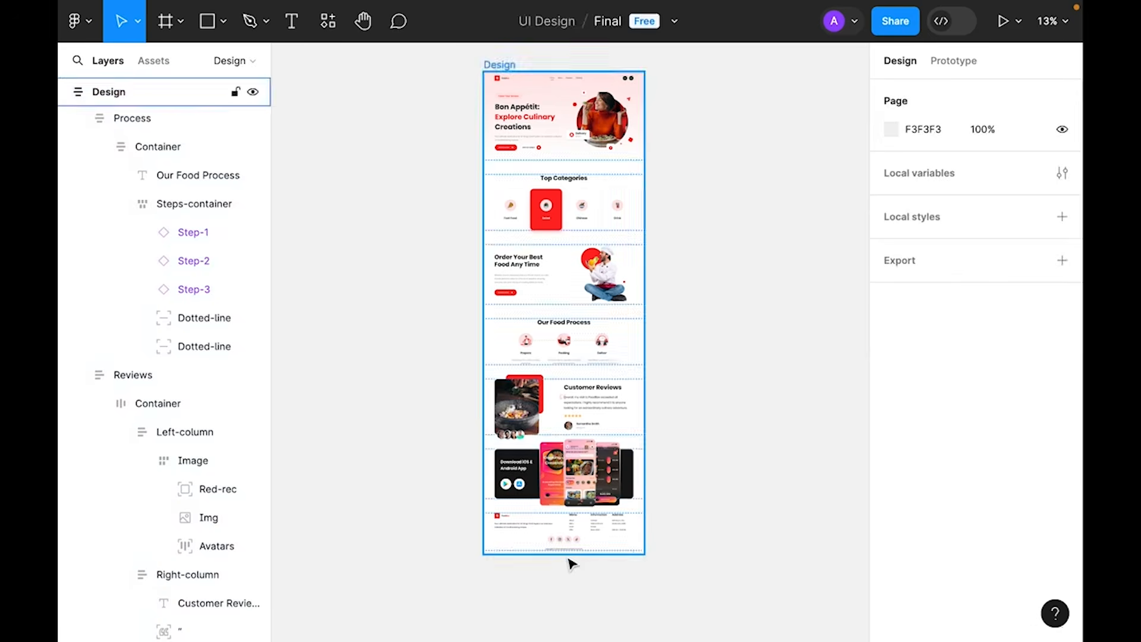
- Try narrowing the Design frame from its edge to test how the sections respond
scroll(584, 584, up, 1)
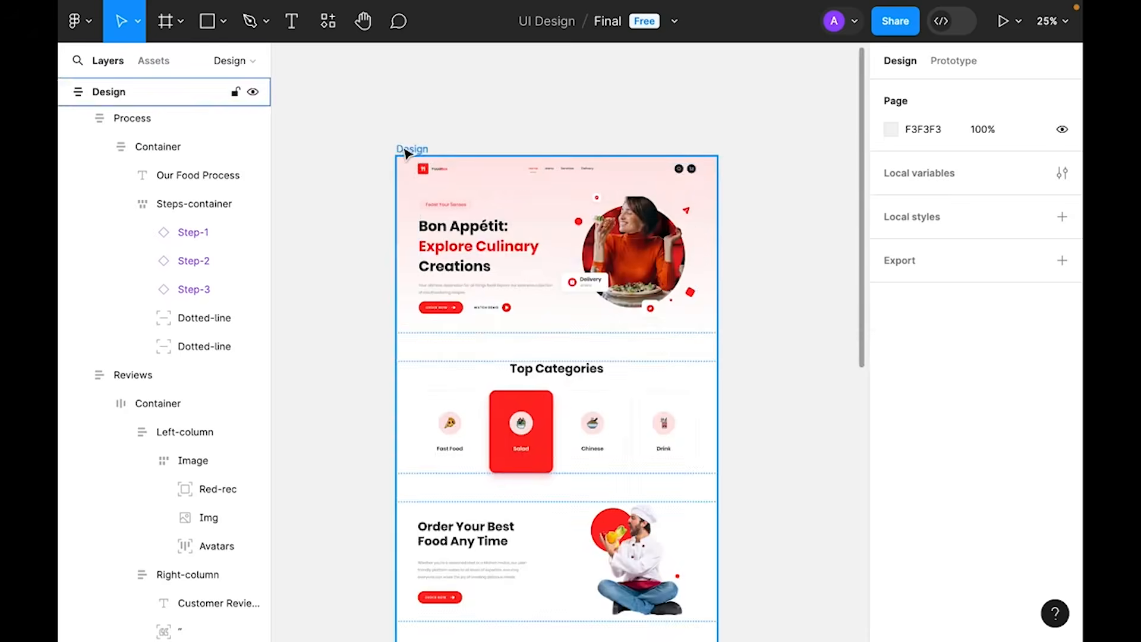
click(404, 151)
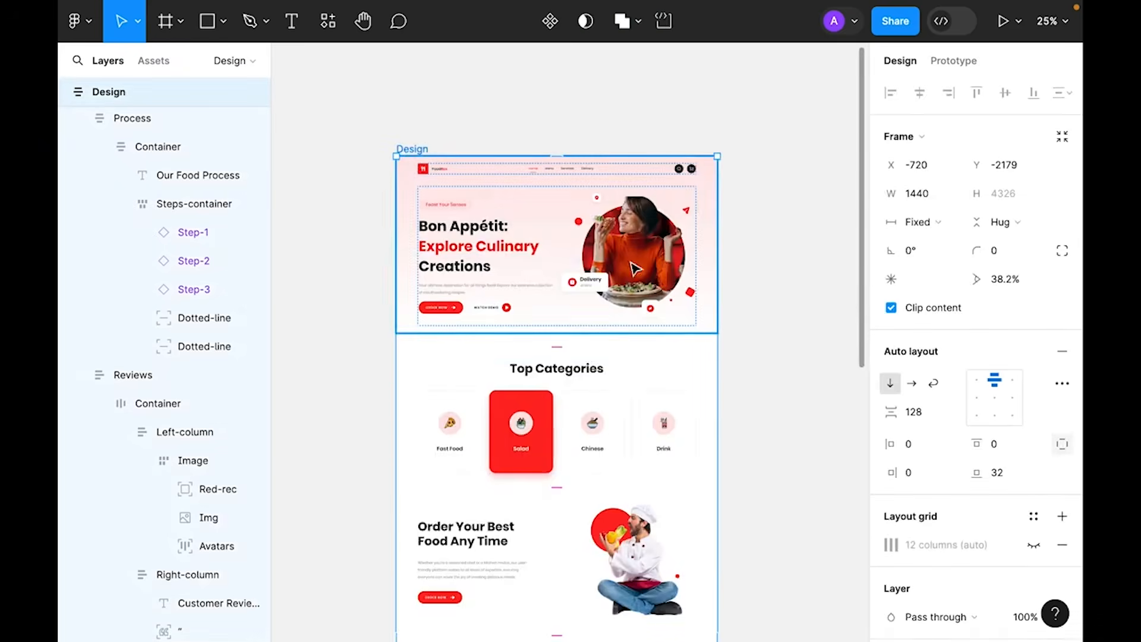
drag(717, 327, 669, 322)
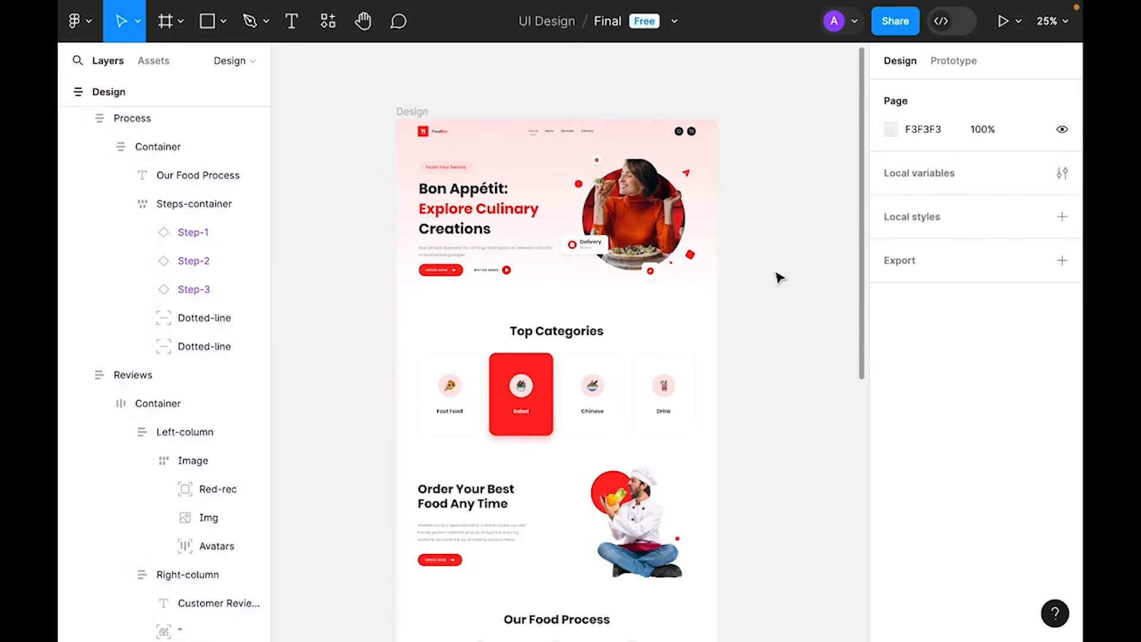
- Rename the Design frame as Desktop
key(shift+1)
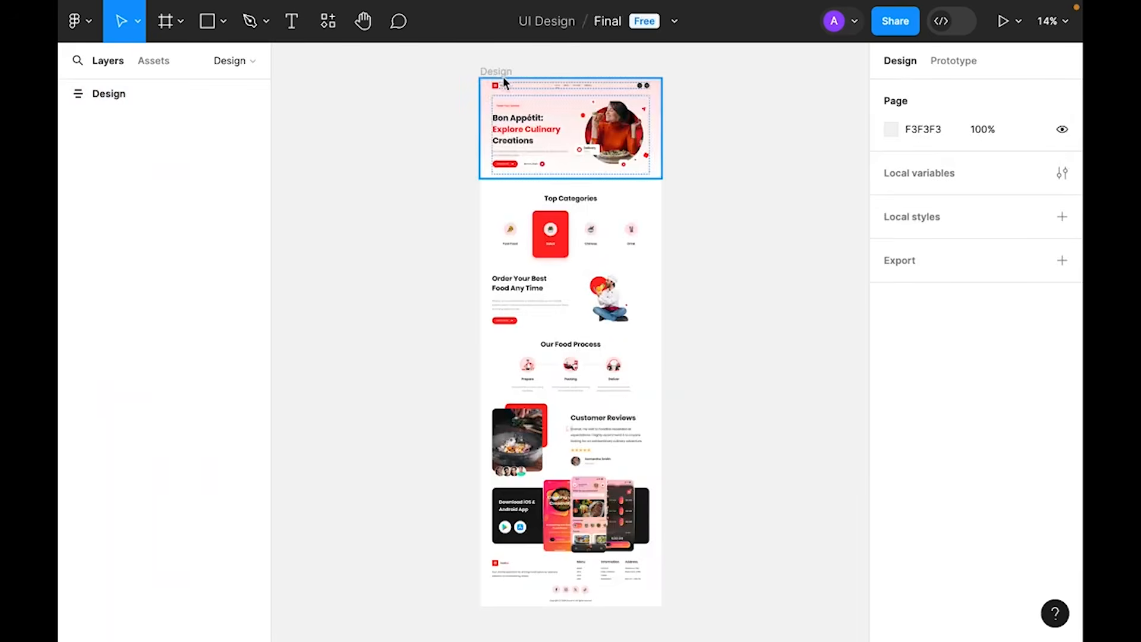
click(500, 69)
text(Desktop)
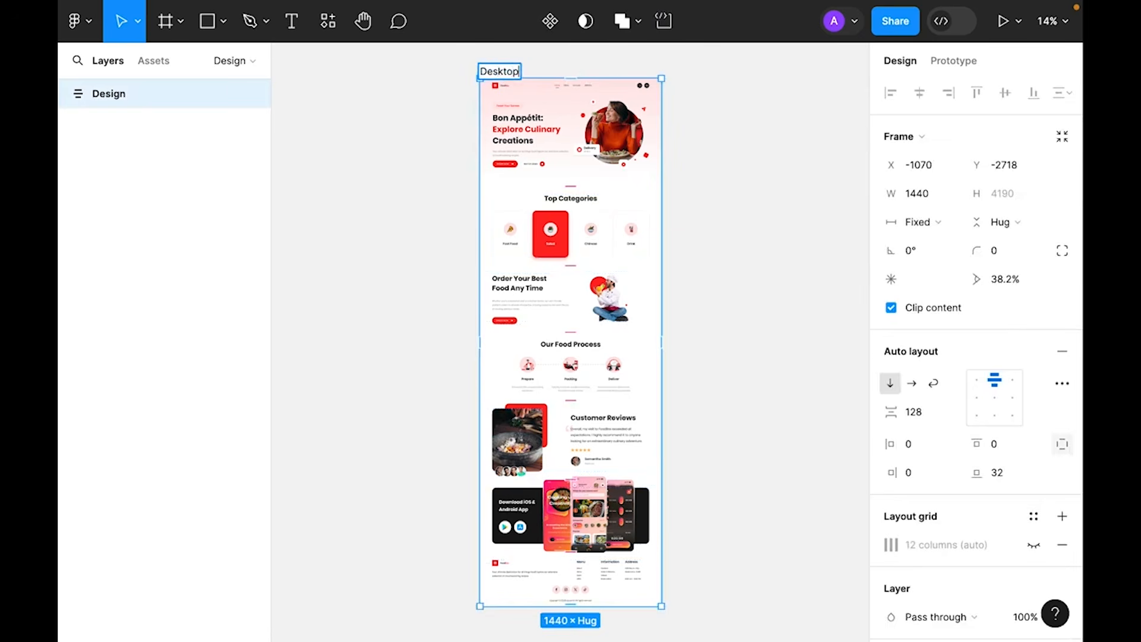
key(Return)
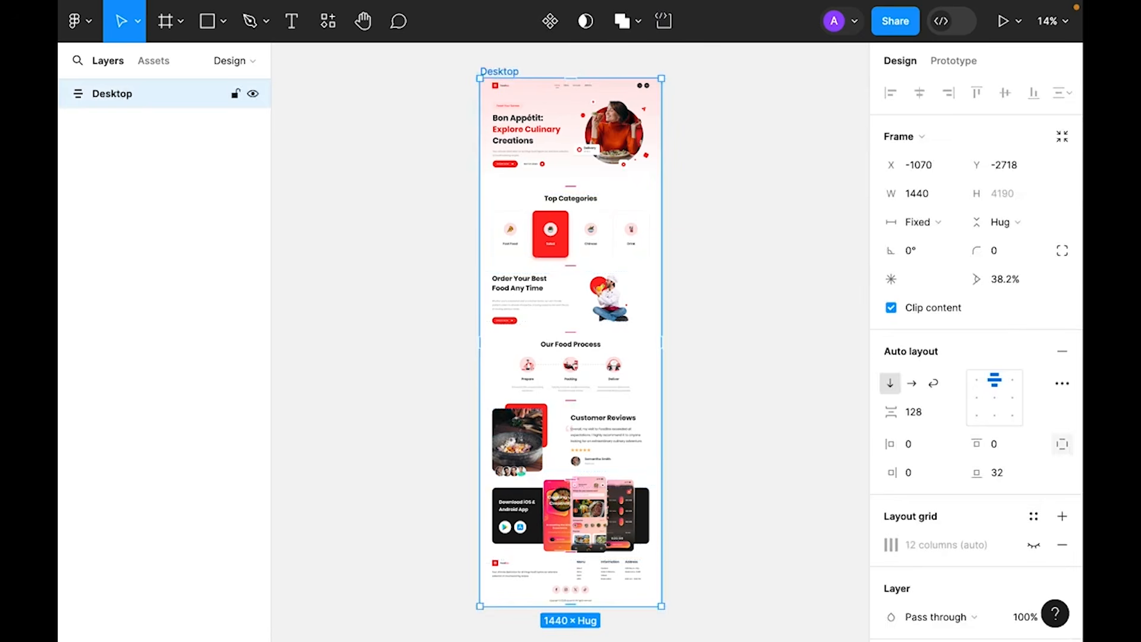
- Duplicate the Desktop frame and place the copy beside the original
key(super+d)
drag(675, 72, 707, 74)
key(space)
drag(674, 319, 569, 313)
- Resize the duplicated frame to the iPad Pro 11" preset (834 × 1194) and set its height to Hug contents
click(945, 137)
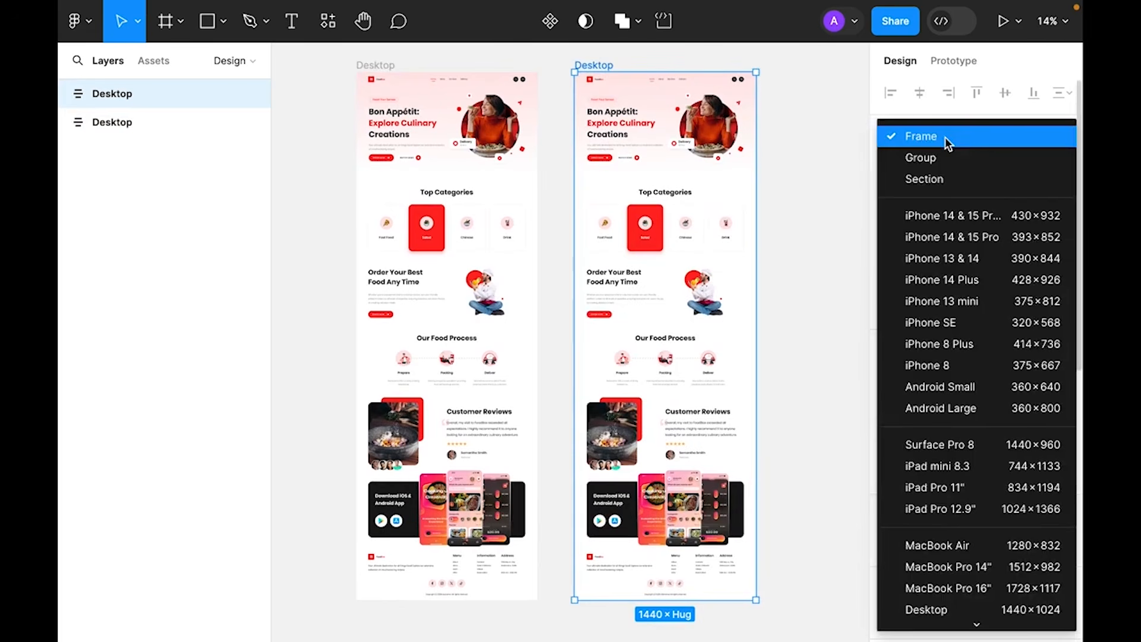
scroll(975, 306, down, 1)
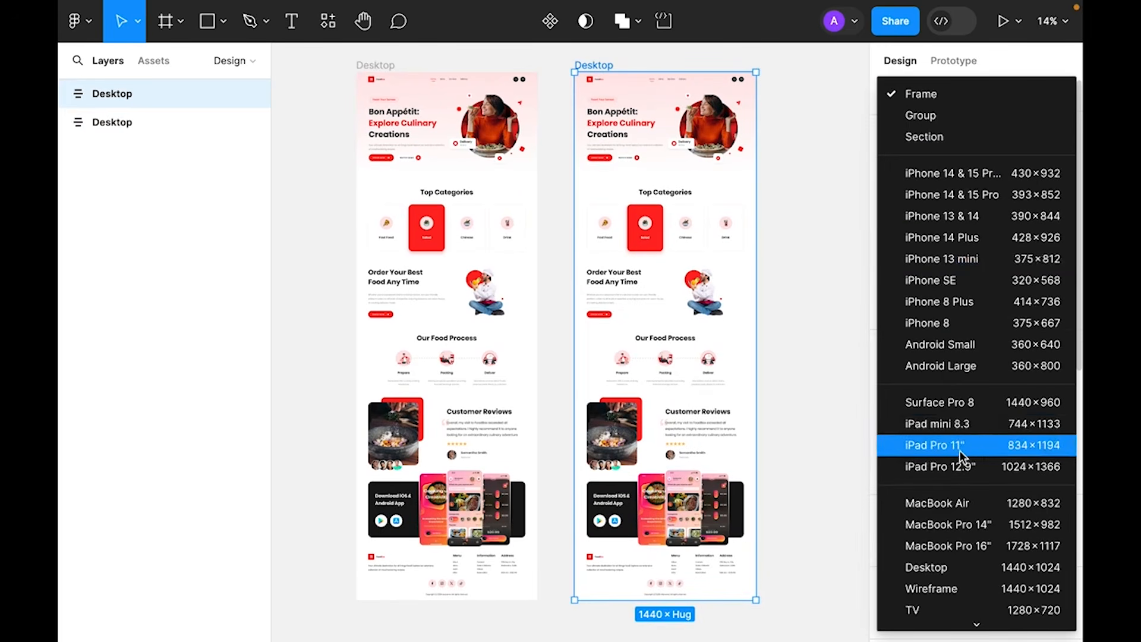
click(987, 451)
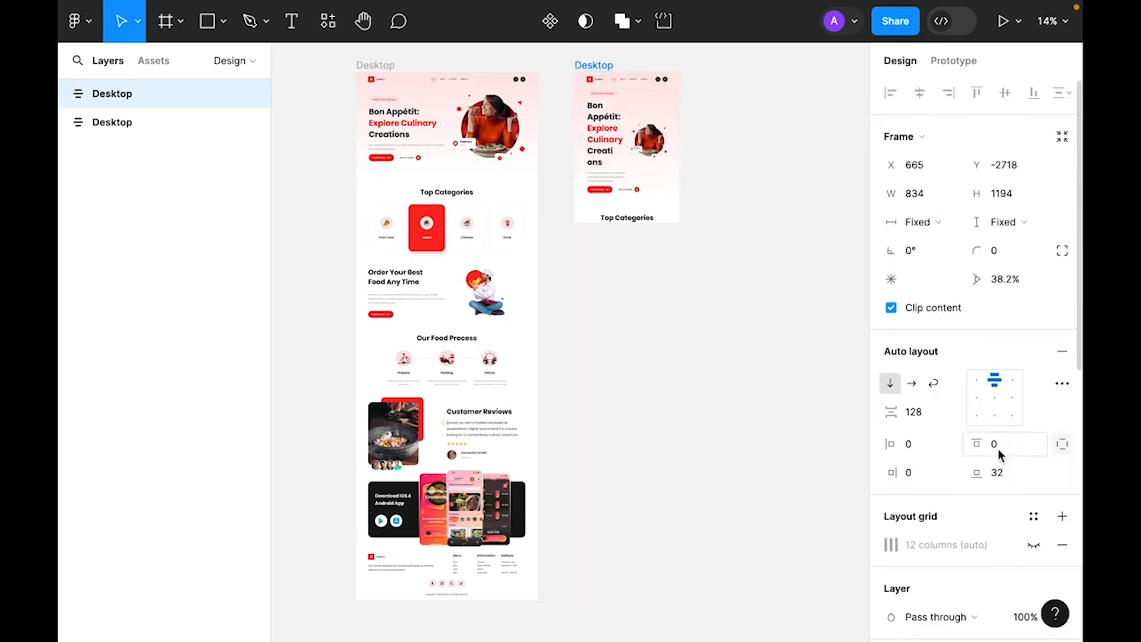
click(1017, 224)
click(1008, 247)
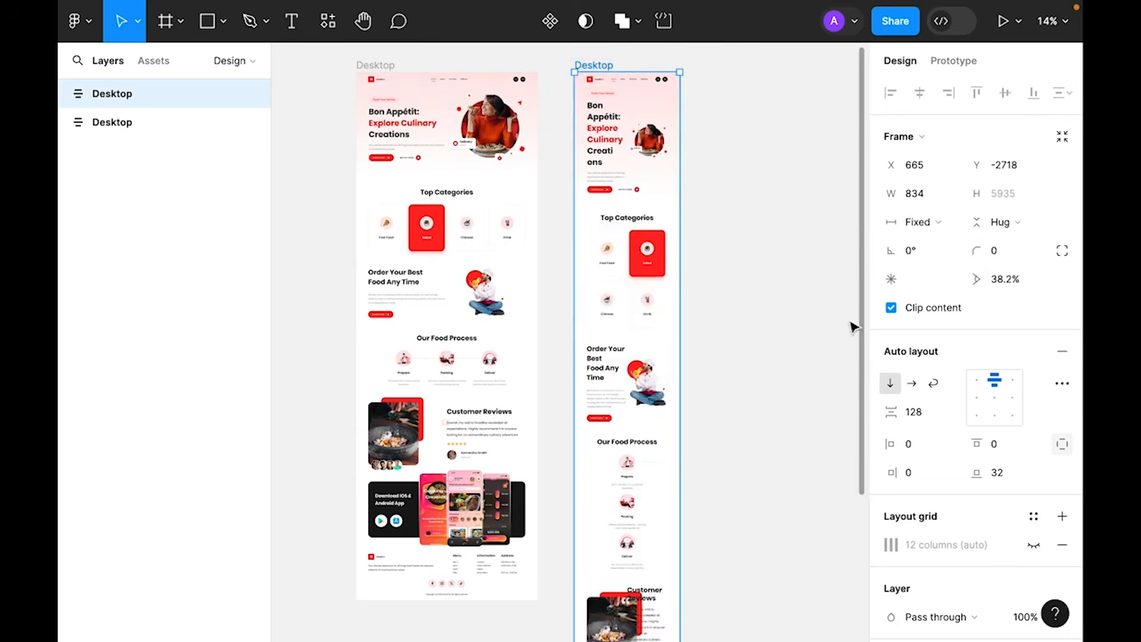
- Rename the duplicated 834-wide Desktop frame as Tablet
scroll(775, 338, down, 2)
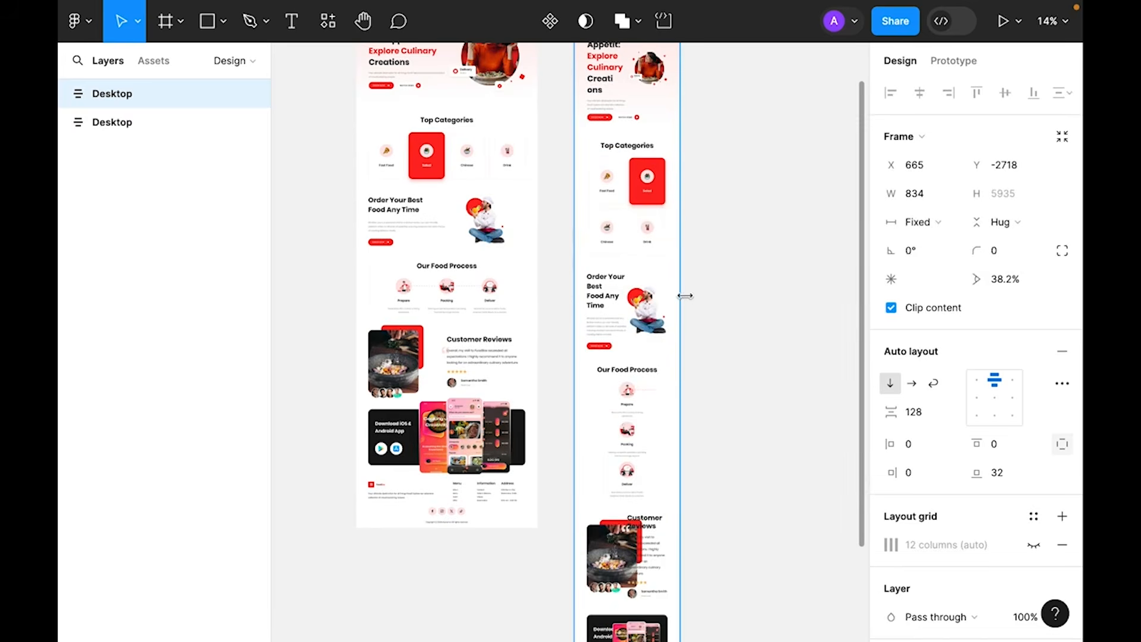
scroll(685, 296, down, 5)
scroll(713, 345, up, 5)
click(753, 257)
scroll(753, 258, up, 4)
double_click(588, 213)
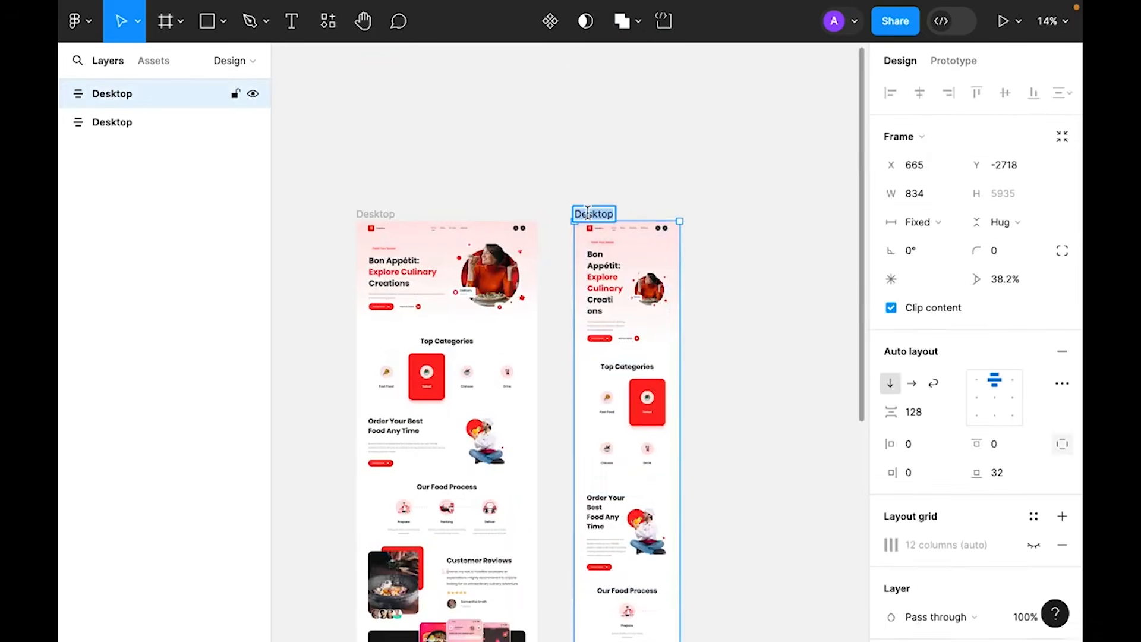
text(Tablet)
key(Return)
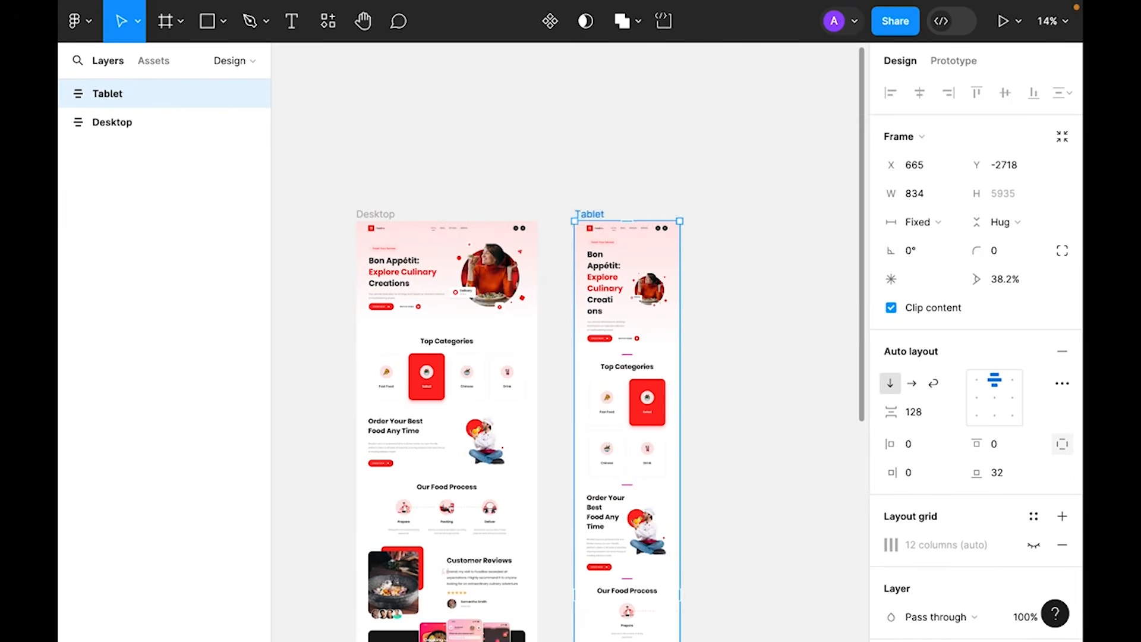
click(719, 297)
- Set the horizontal padding of the Tablet frame's outer Header section to 64
scroll(581, 296, up, 3)
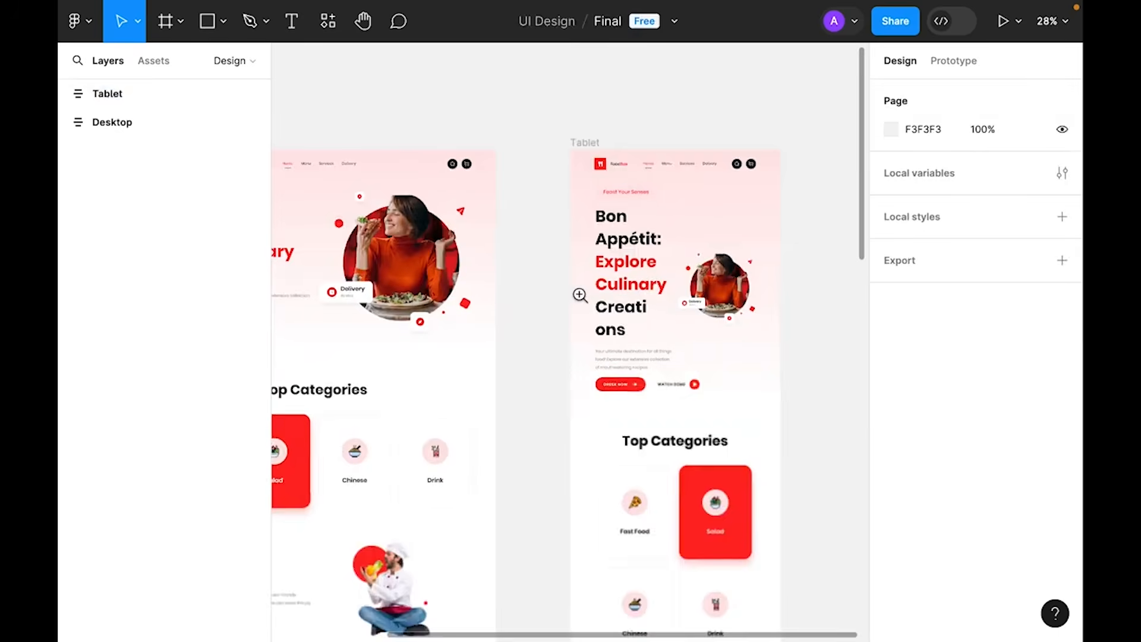
drag(816, 331, 808, 341)
click(694, 260)
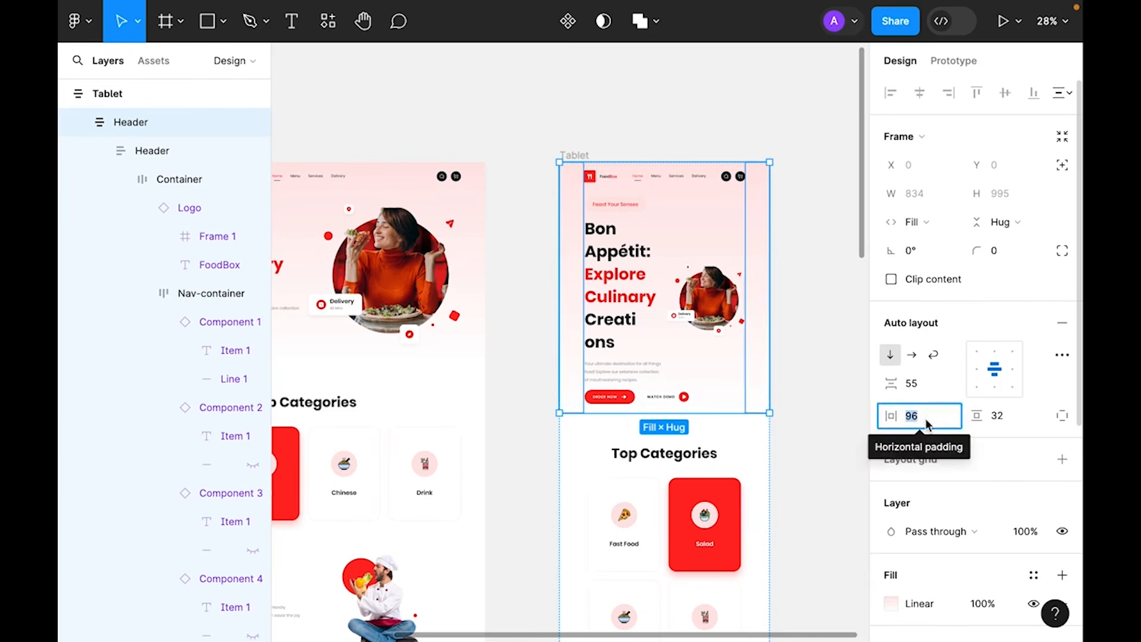
text(64)
key(Return)
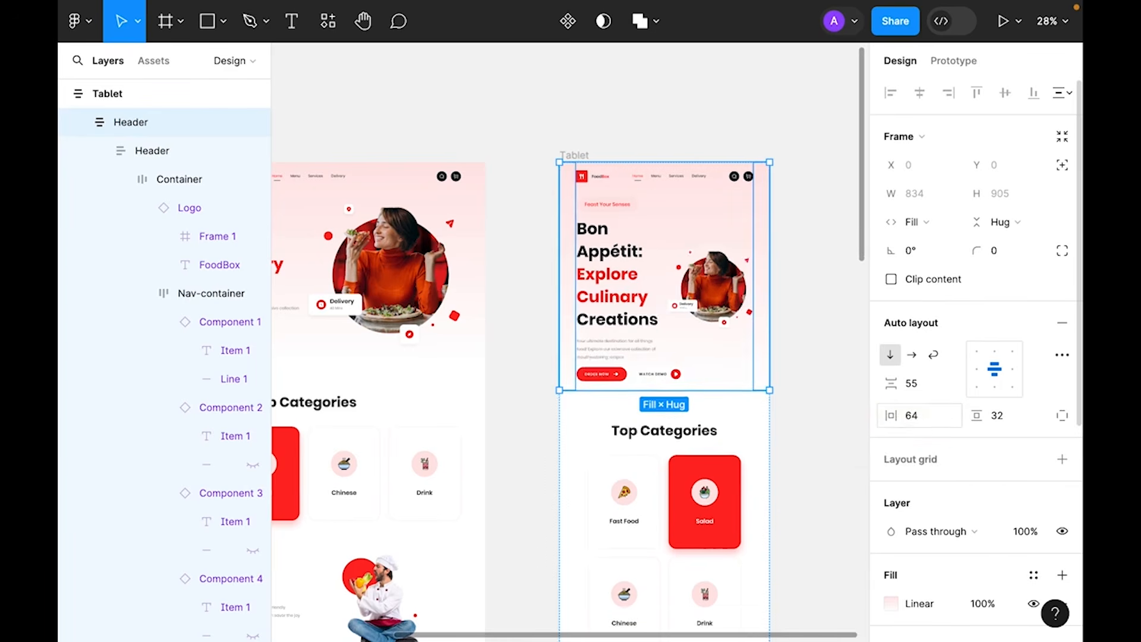
- Switch the Tablet hero container to a vertical layout and move its image column above the text column
click(612, 289)
click(715, 297)
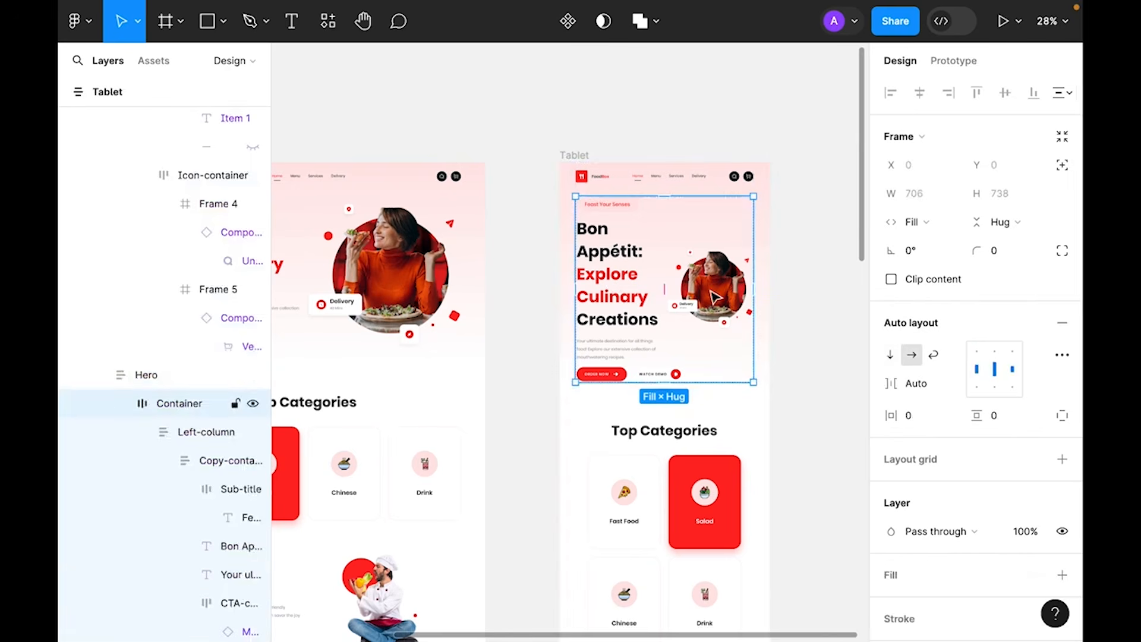
click(889, 356)
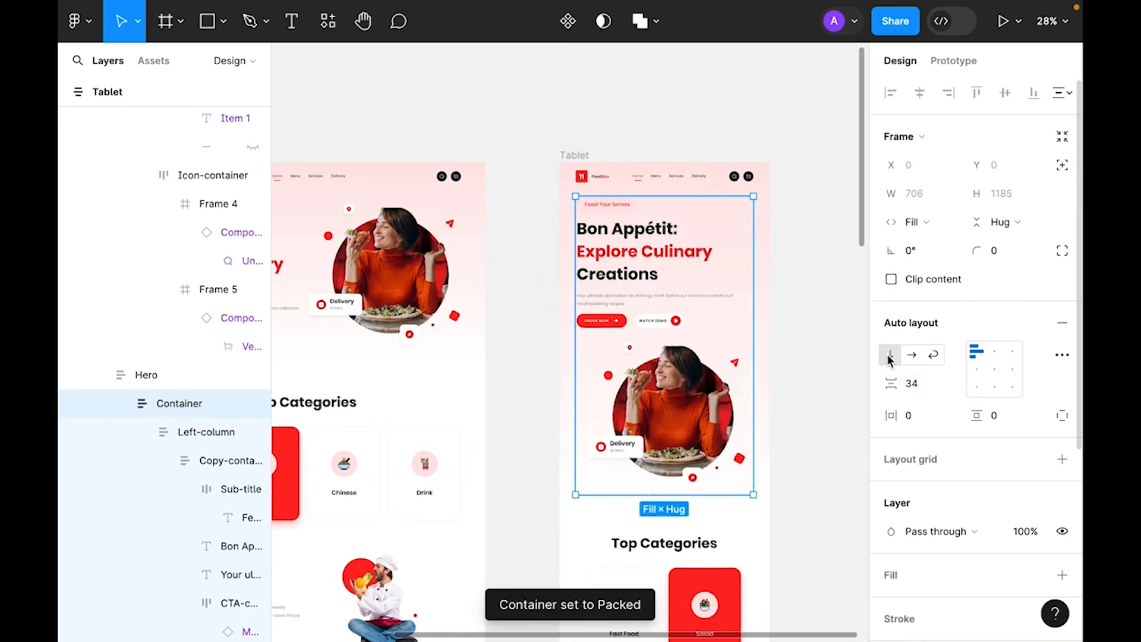
click(660, 416)
key(Up)
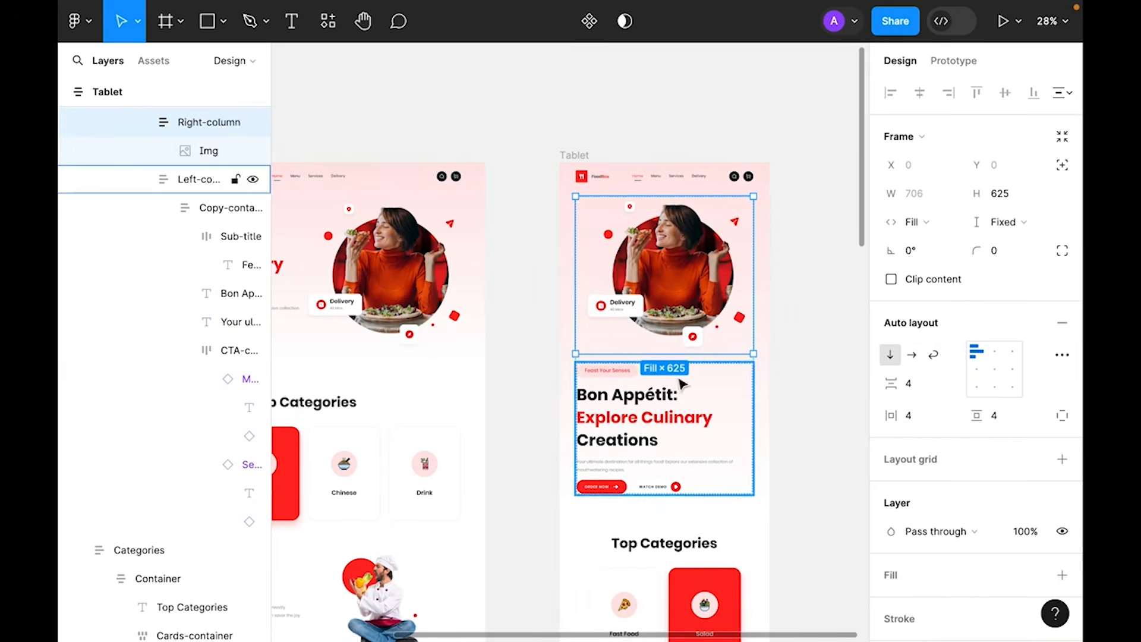
click(832, 279)
- Set the horizontal padding of the Tablet frame's Categories section to 64
scroll(795, 326, down, 5)
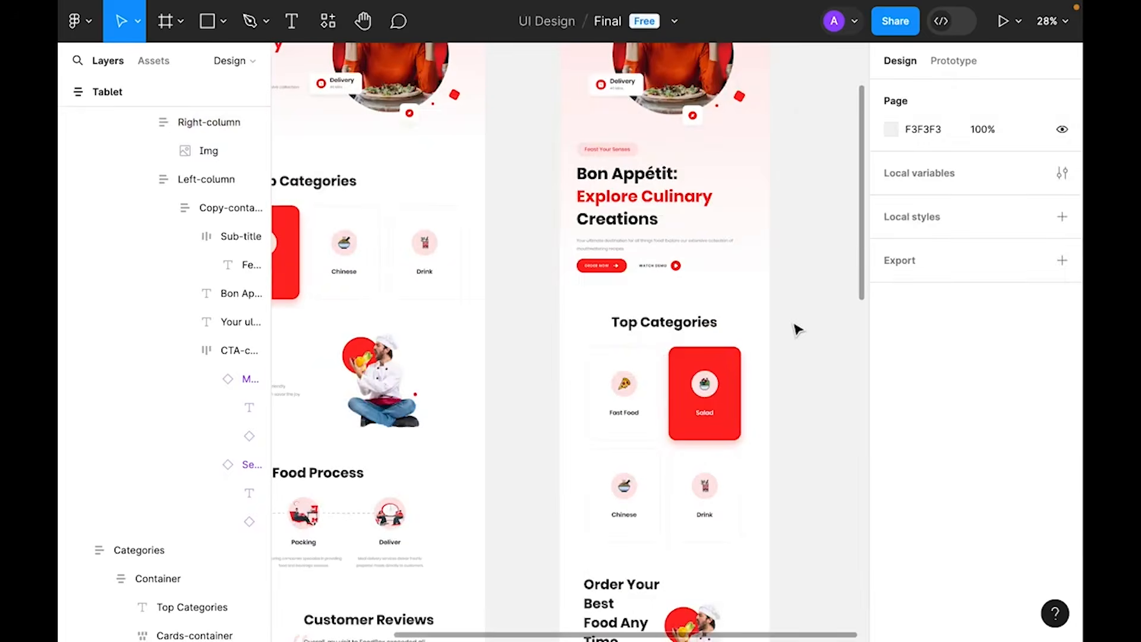
scroll(797, 333, down, 3)
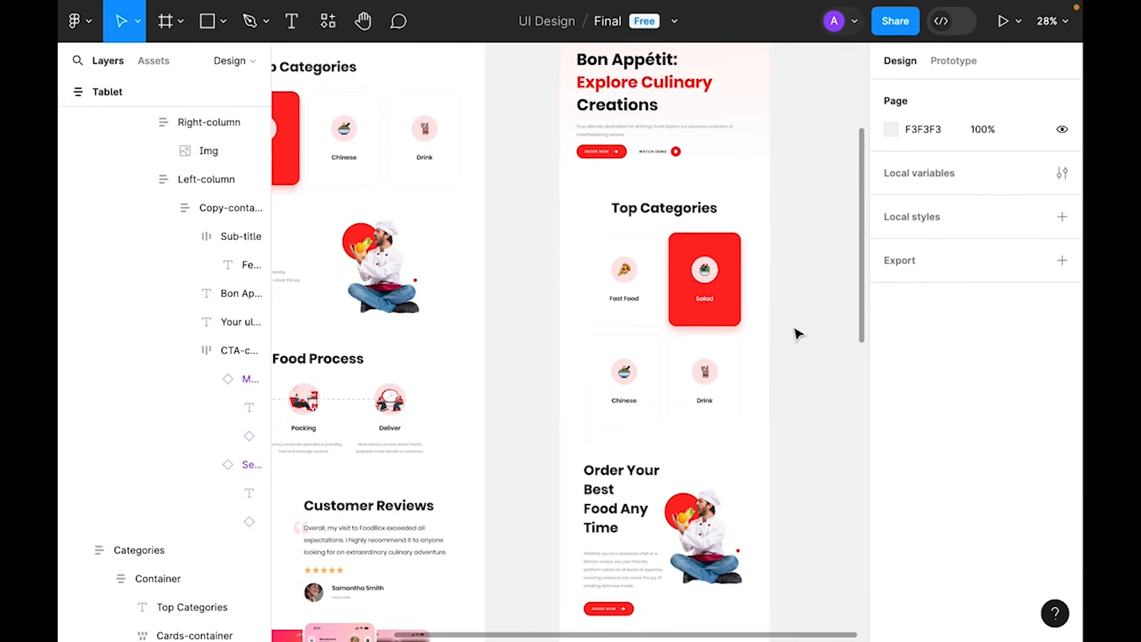
click(668, 309)
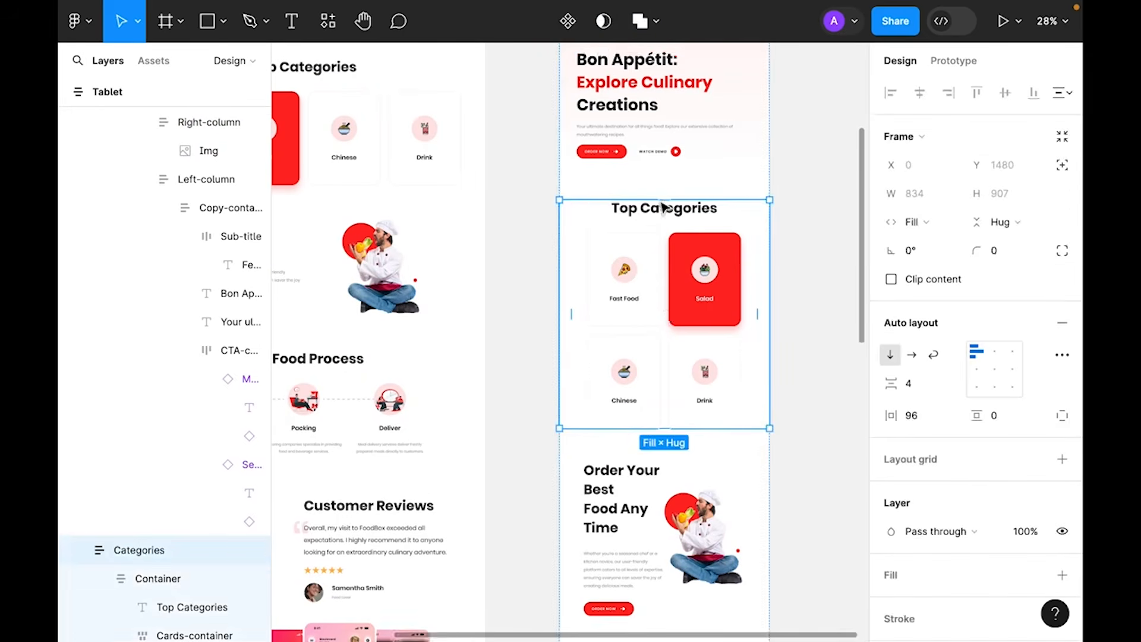
scroll(659, 312, up, 5)
click(642, 315)
scroll(643, 318, down, 5)
double_click(647, 324)
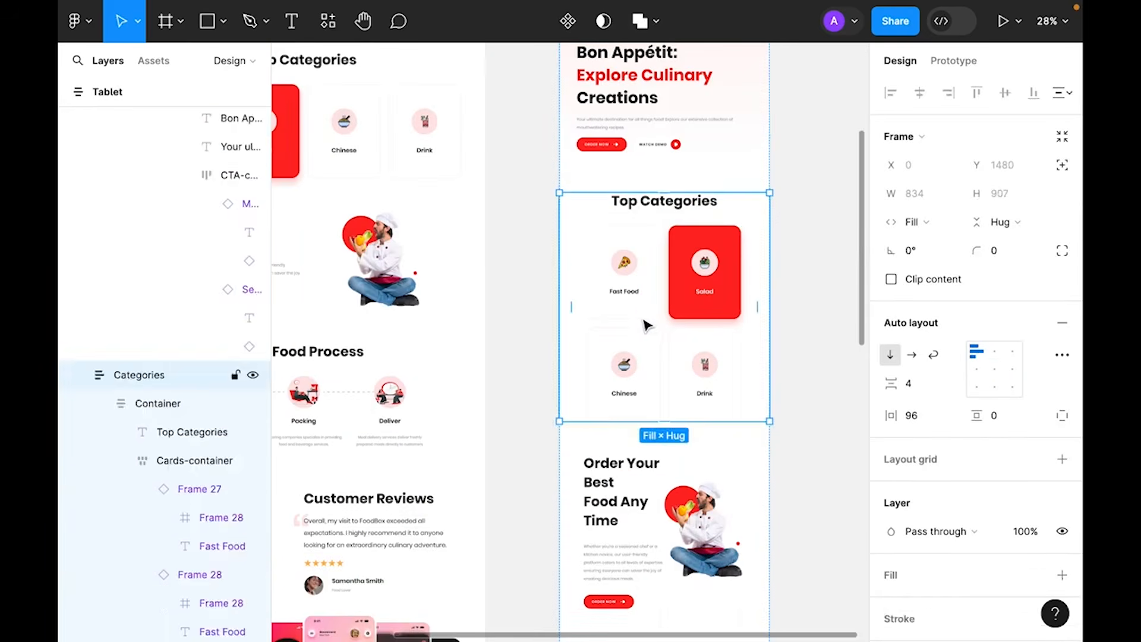
click(716, 295)
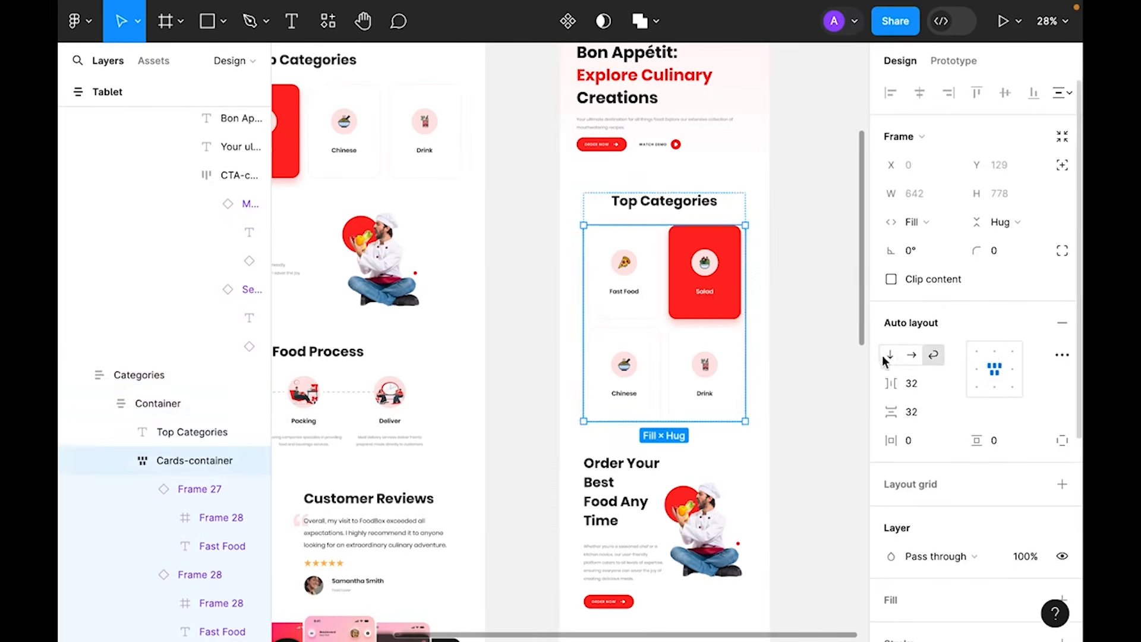
click(816, 299)
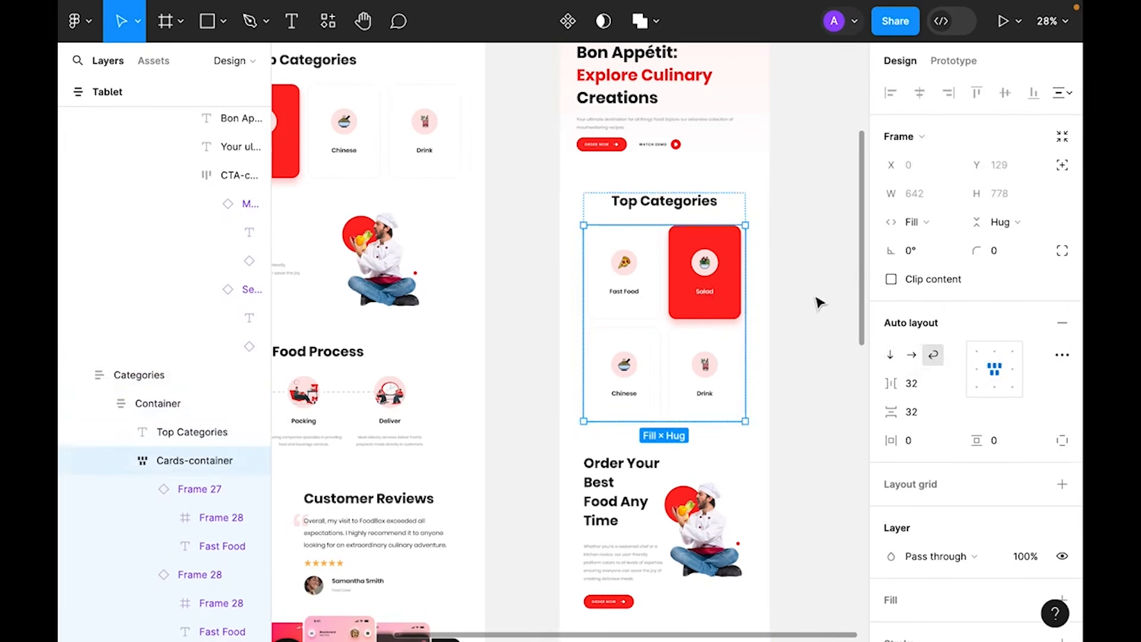
click(676, 300)
text(64)
key(Return)
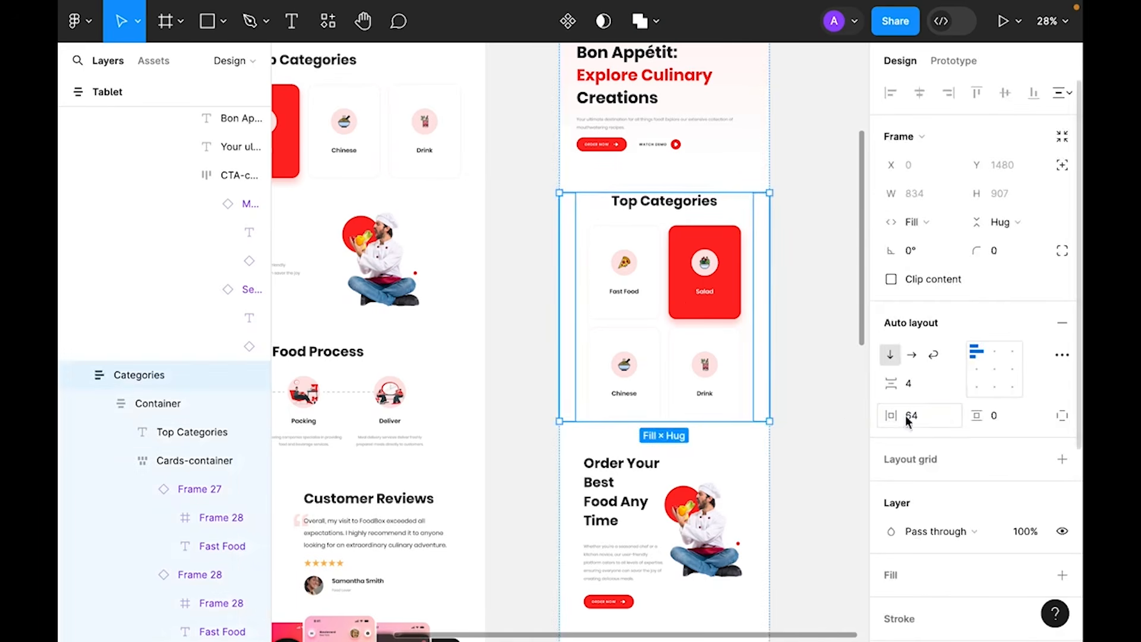
- Set the horizontal padding of the Tablet frame's "Order Your Best Food Any Time" section to 64
click(854, 298)
scroll(854, 298, down, 5)
click(668, 322)
click(935, 423)
text(6)
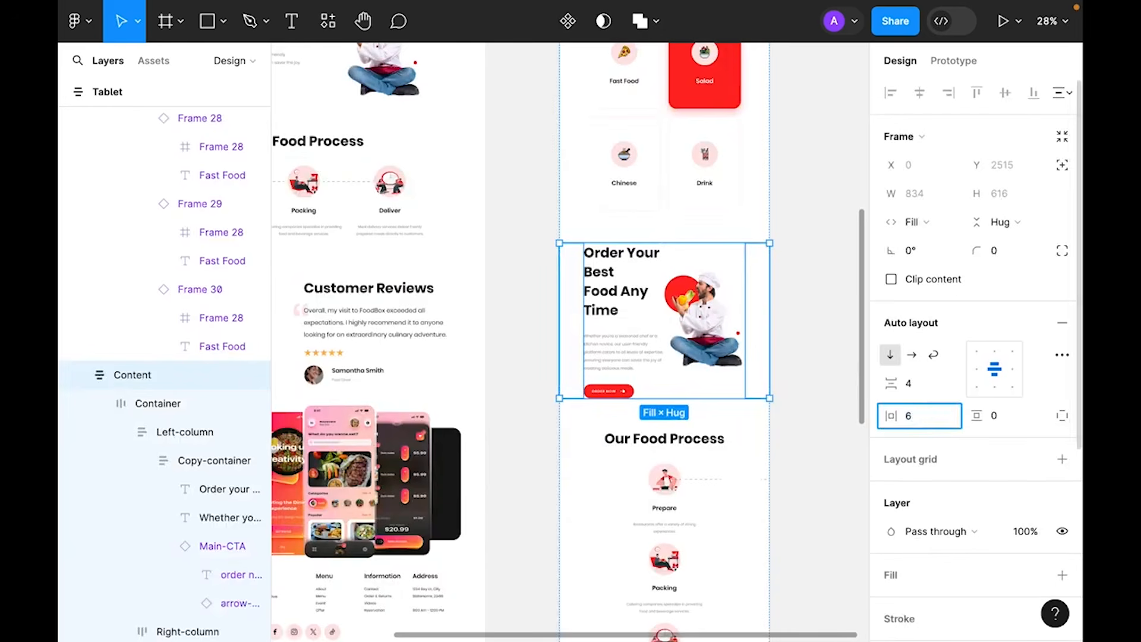
text(4)
key(Return)
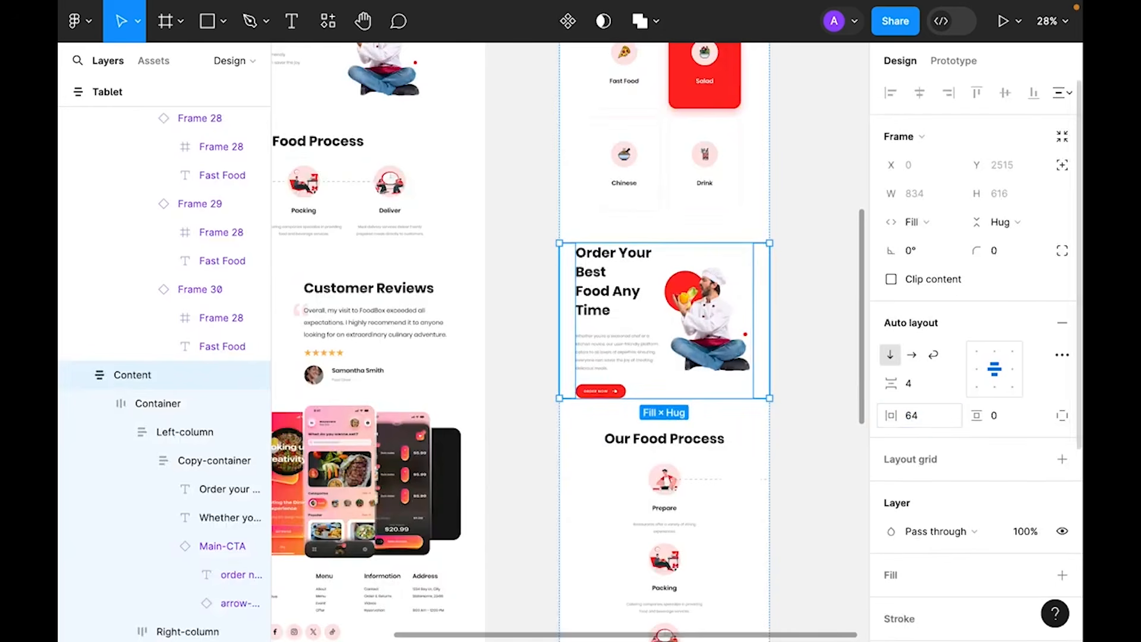
- Switch the "Order Your Best Food Any Time" container in the Tablet frame to a vertical layout and select its chef image column
click(707, 324)
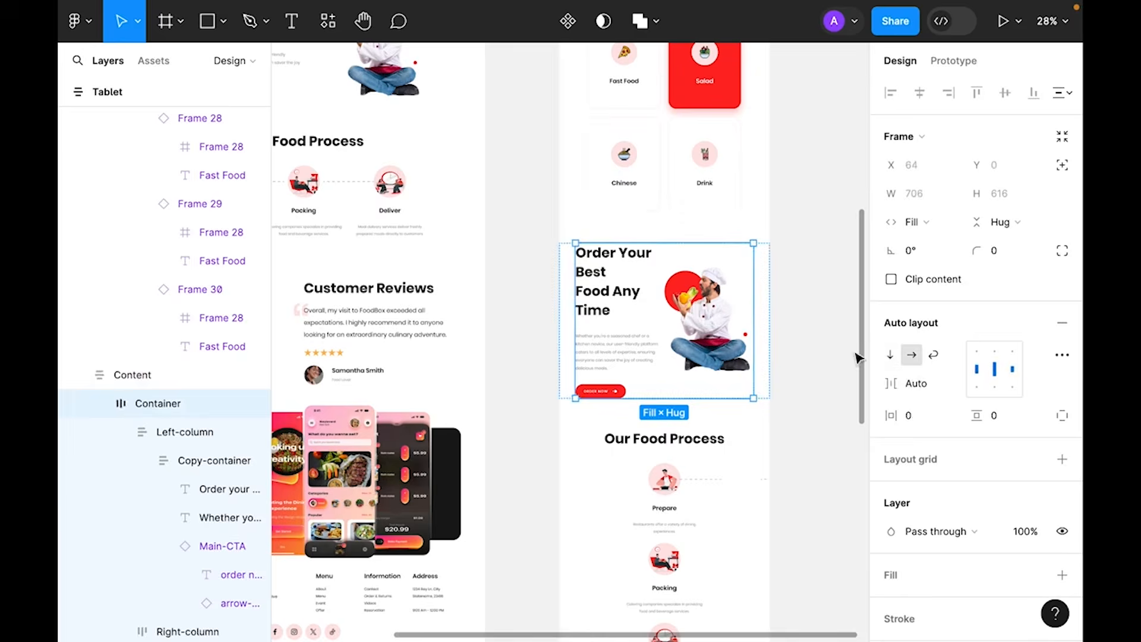
click(889, 355)
click(673, 487)
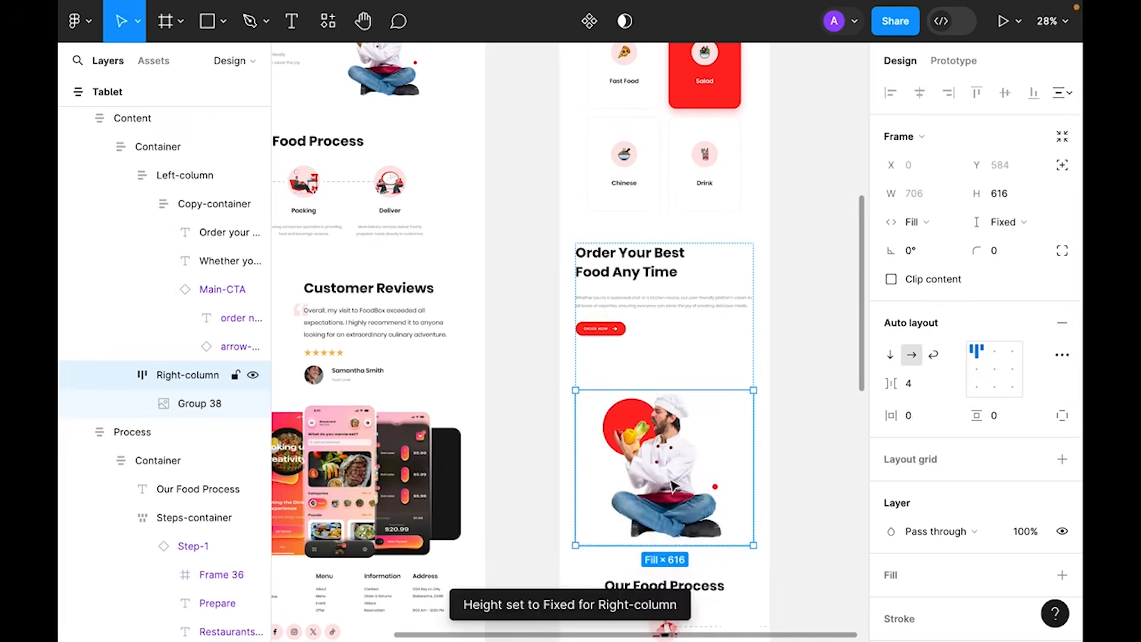
- Move the chef image column above the "Order Your Best Food Any Time" column and set their container's vertical gap to 64
key(Up)
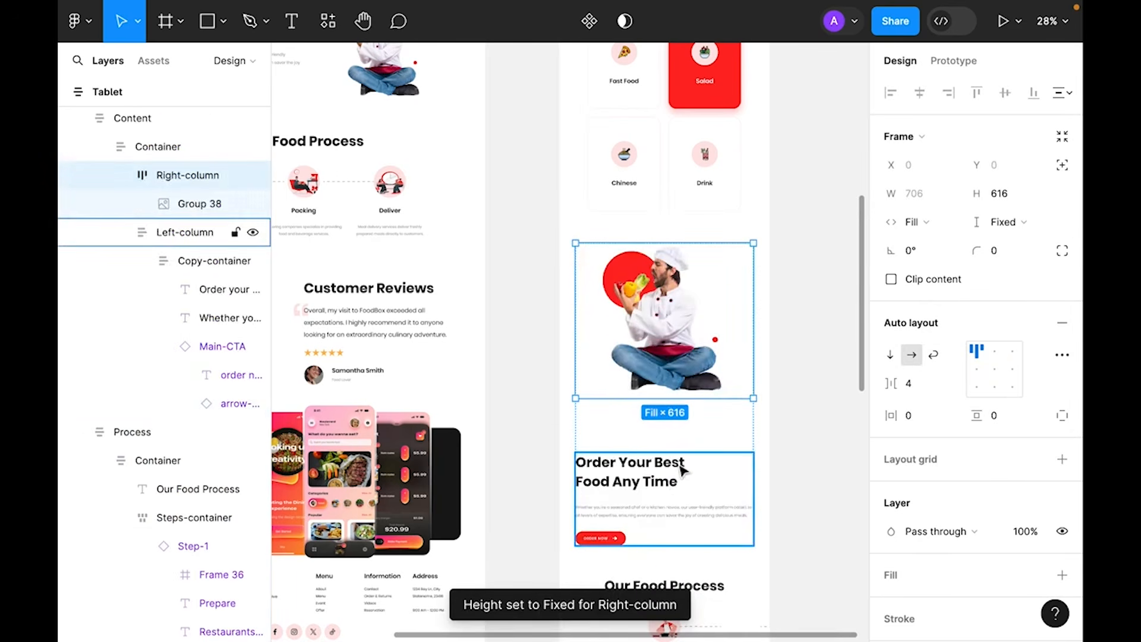
click(803, 311)
click(637, 355)
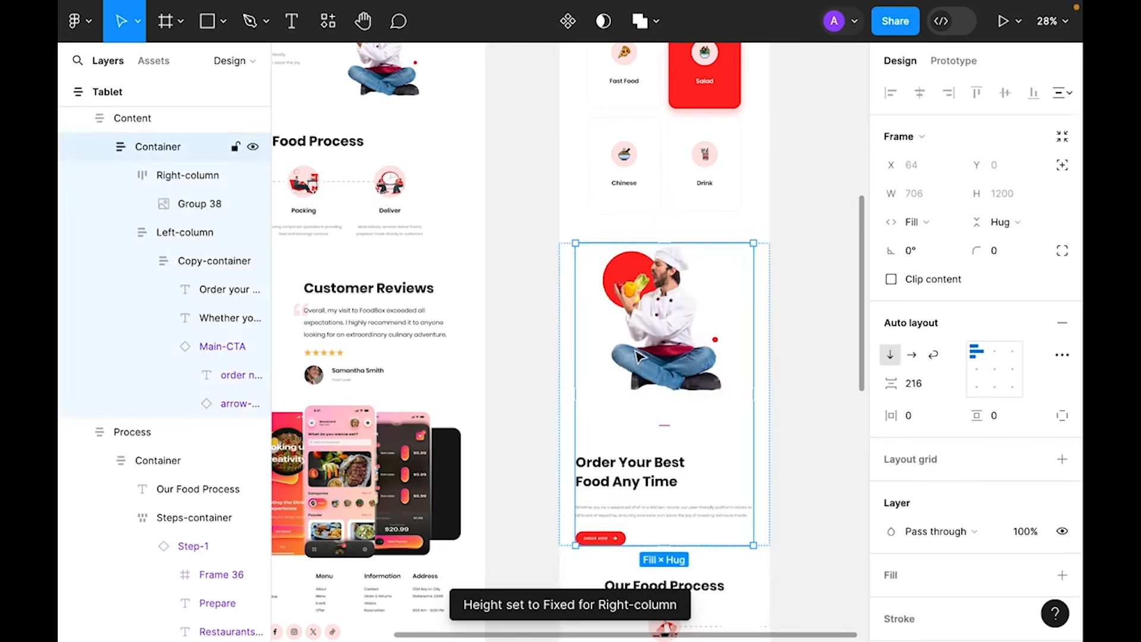
click(924, 391)
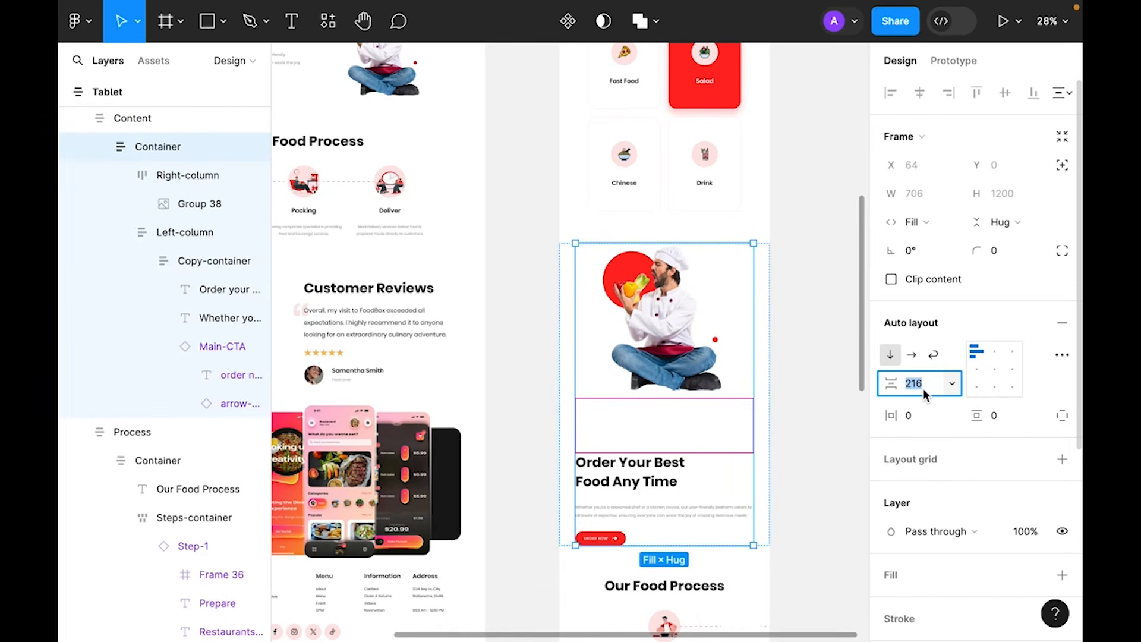
text(64)
key(Return)
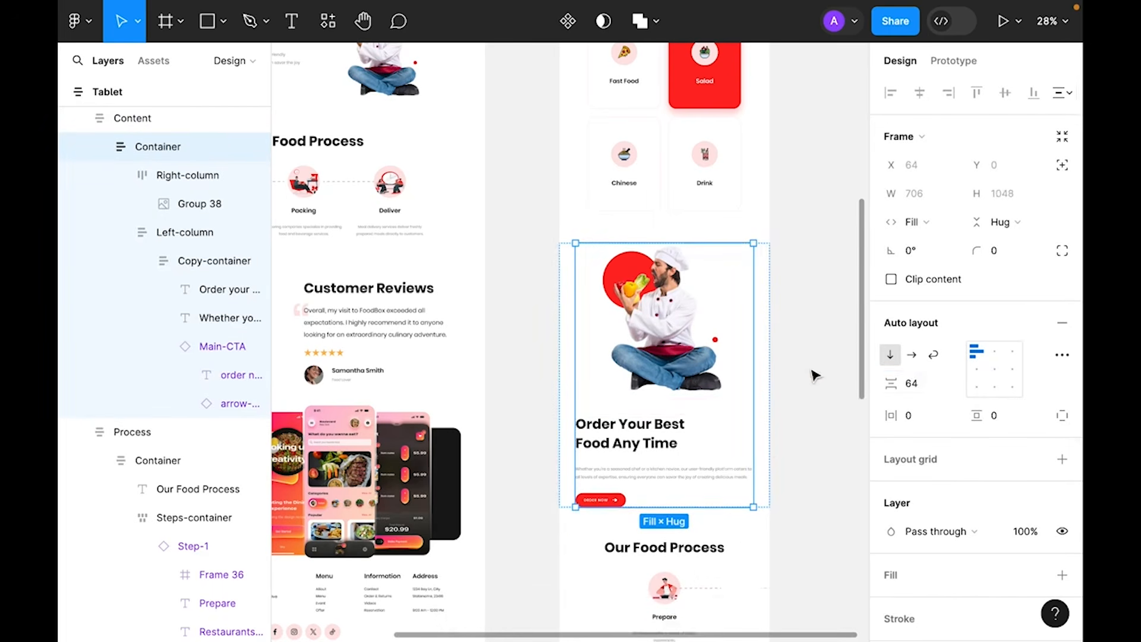
scroll(815, 369, down, 2)
click(640, 374)
click(810, 328)
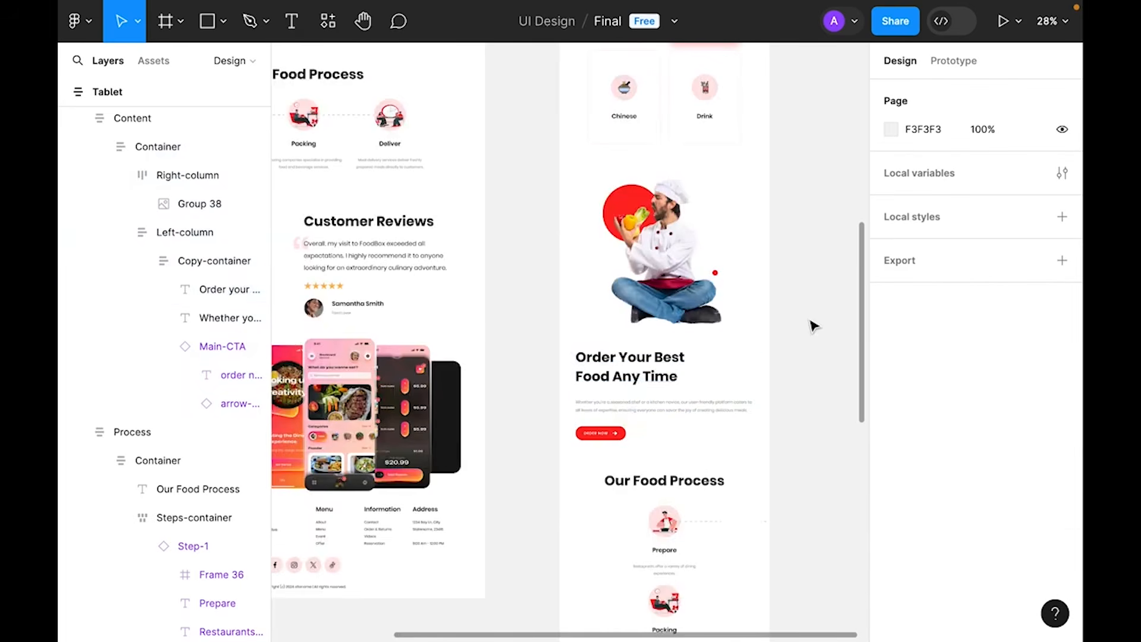
- Try a horizontal padding of 64 on the Our Food Process section
scroll(825, 295, up, 5)
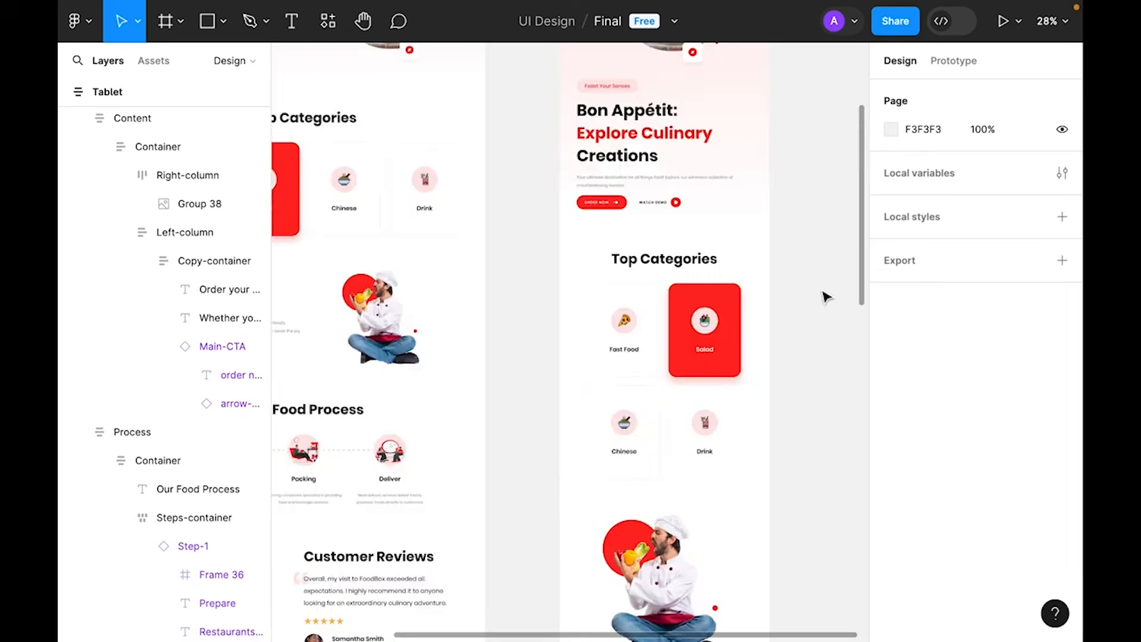
scroll(825, 300, down, 6)
scroll(731, 428, down, 3)
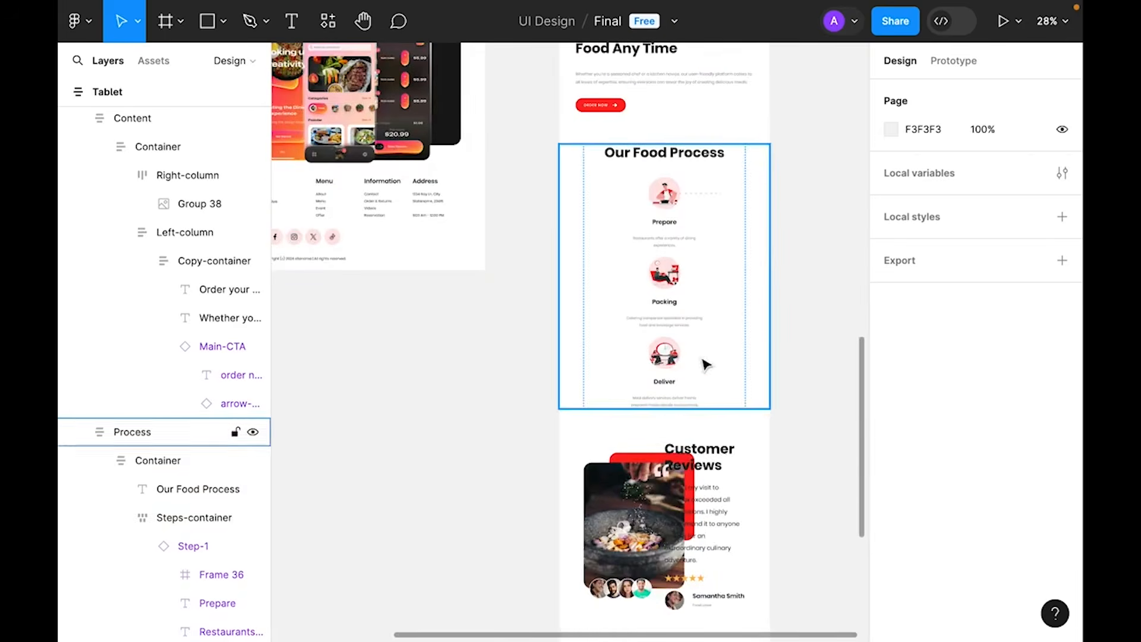
click(714, 268)
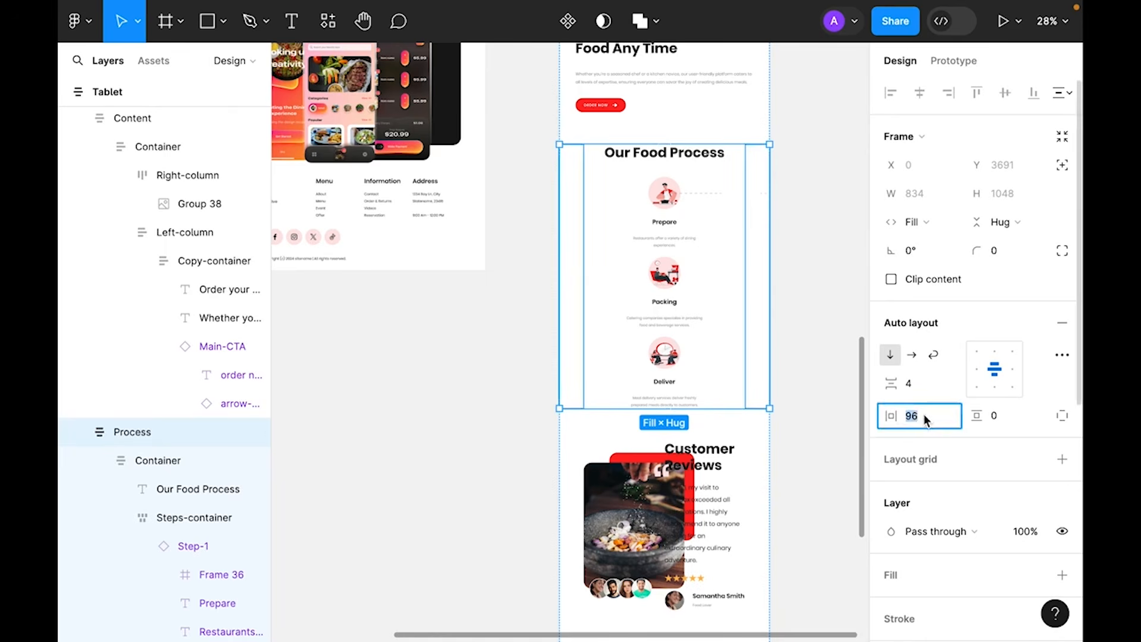
text(64)
key(Return)
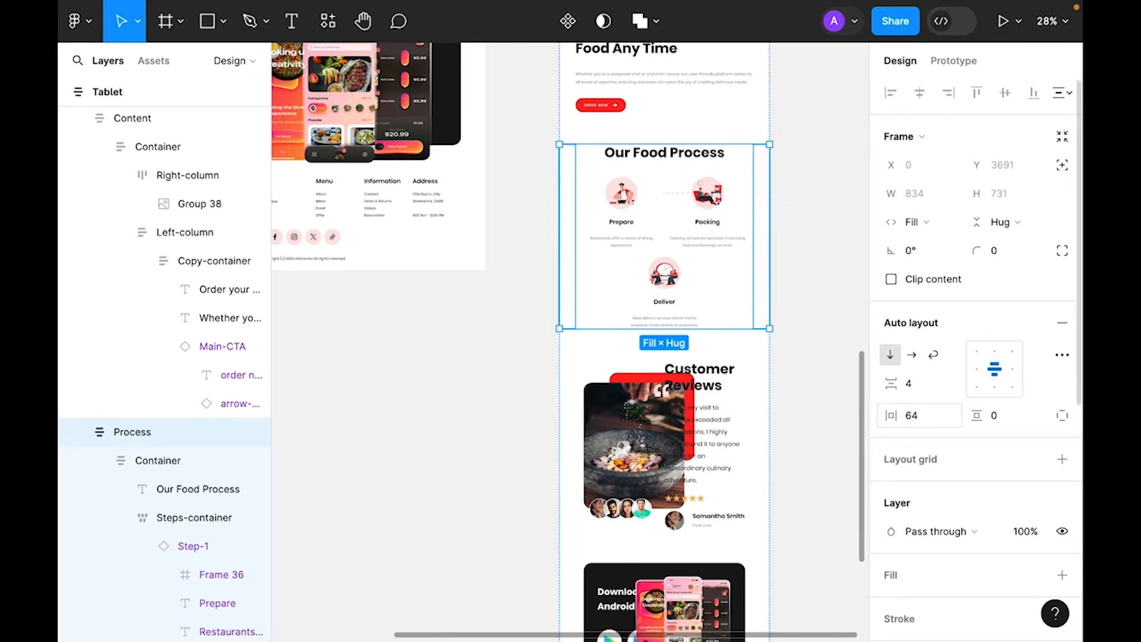
- Restore the Process section's horizontal padding to 96
scroll(804, 268, up, 3)
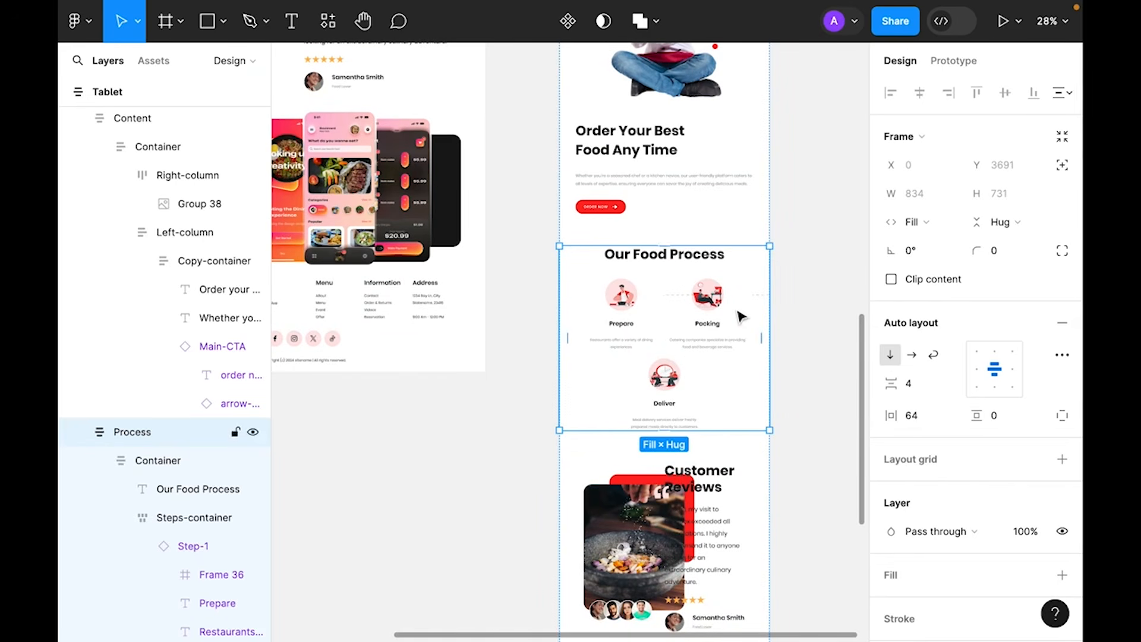
click(922, 416)
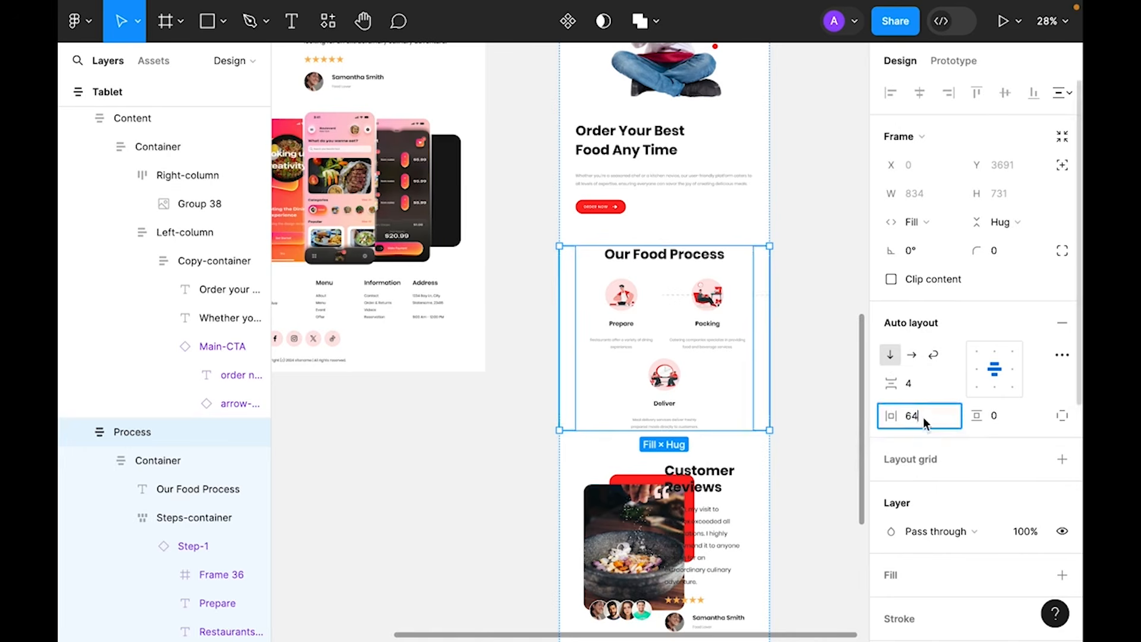
text(96)
key(Return)
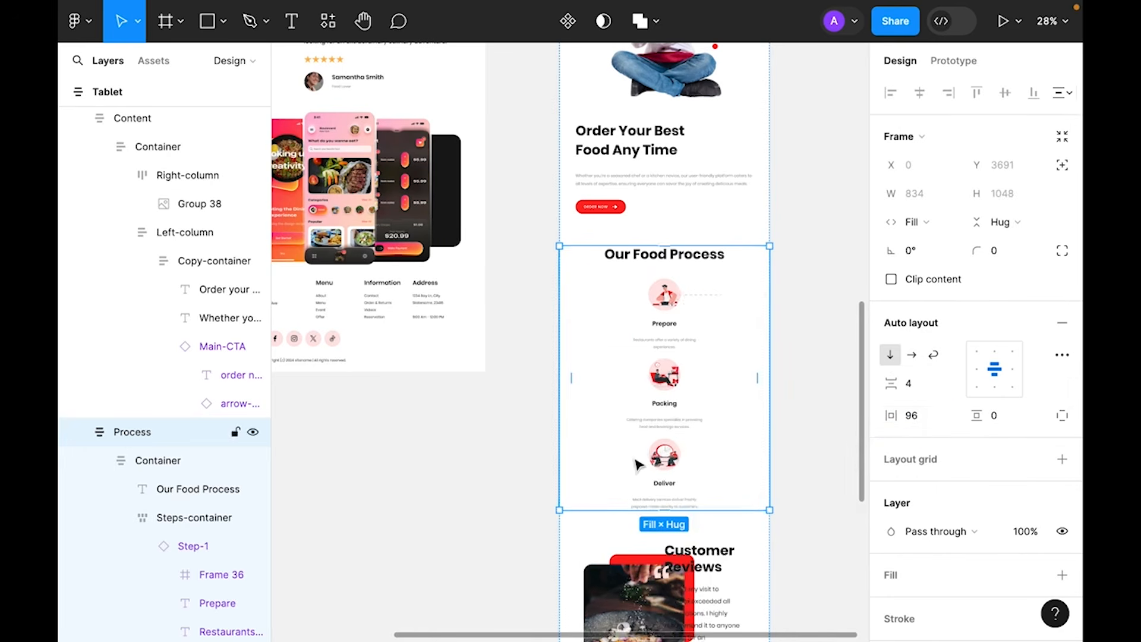
- Delete the dashed connector line beside the Prepare icon in the Our Food Process section
click(710, 296)
drag(710, 296, 758, 296)
key(Delete)
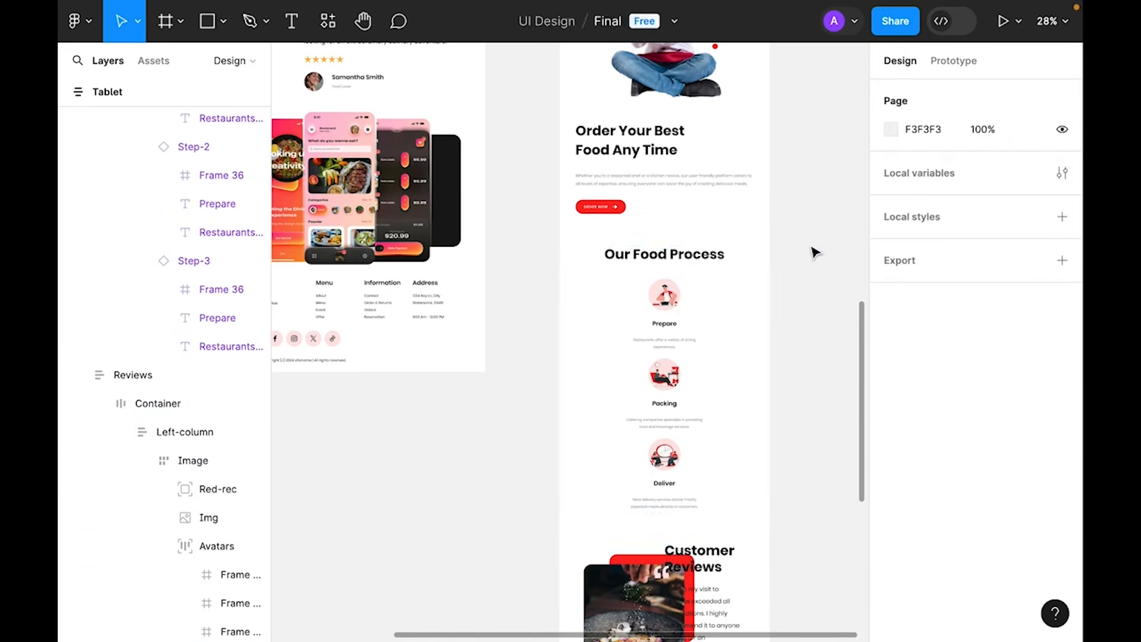
click(689, 274)
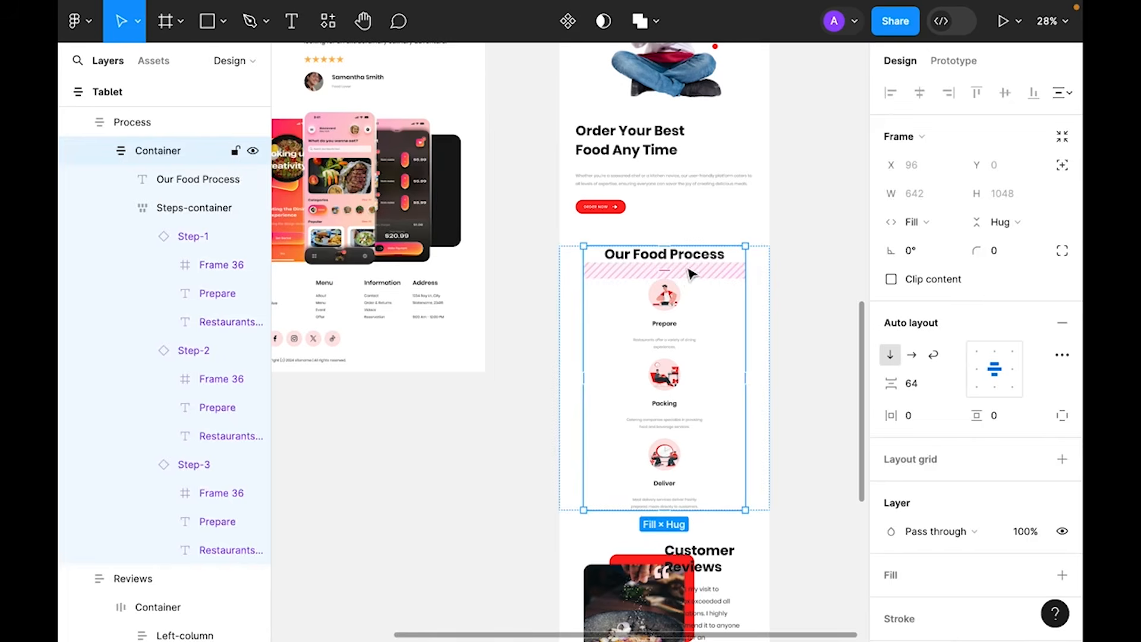
click(692, 262)
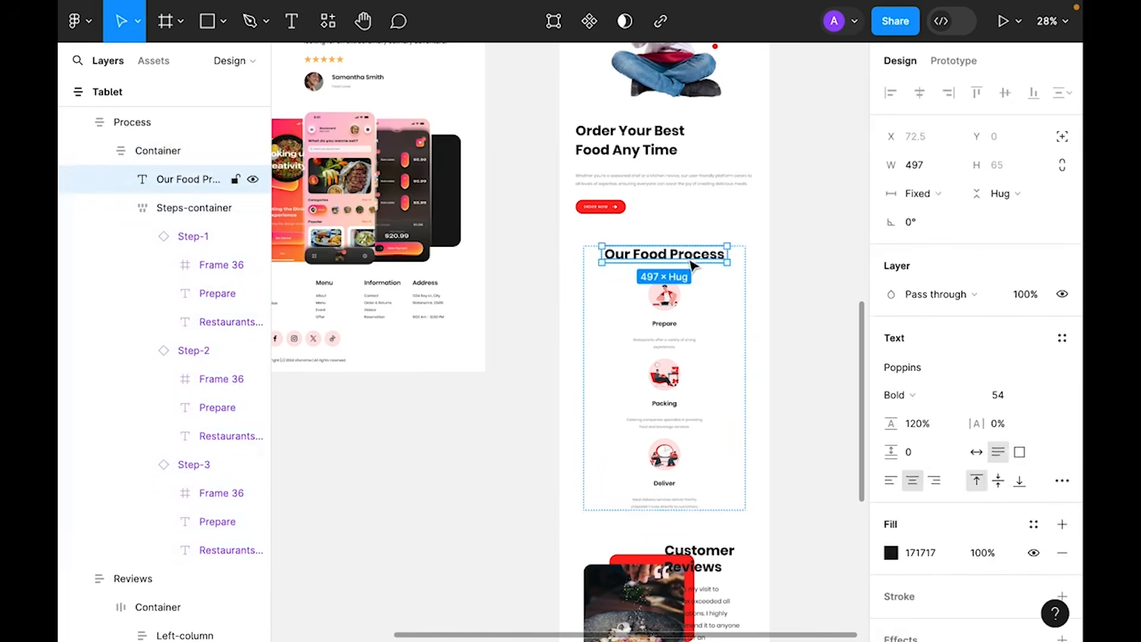
key(Escape)
click(824, 296)
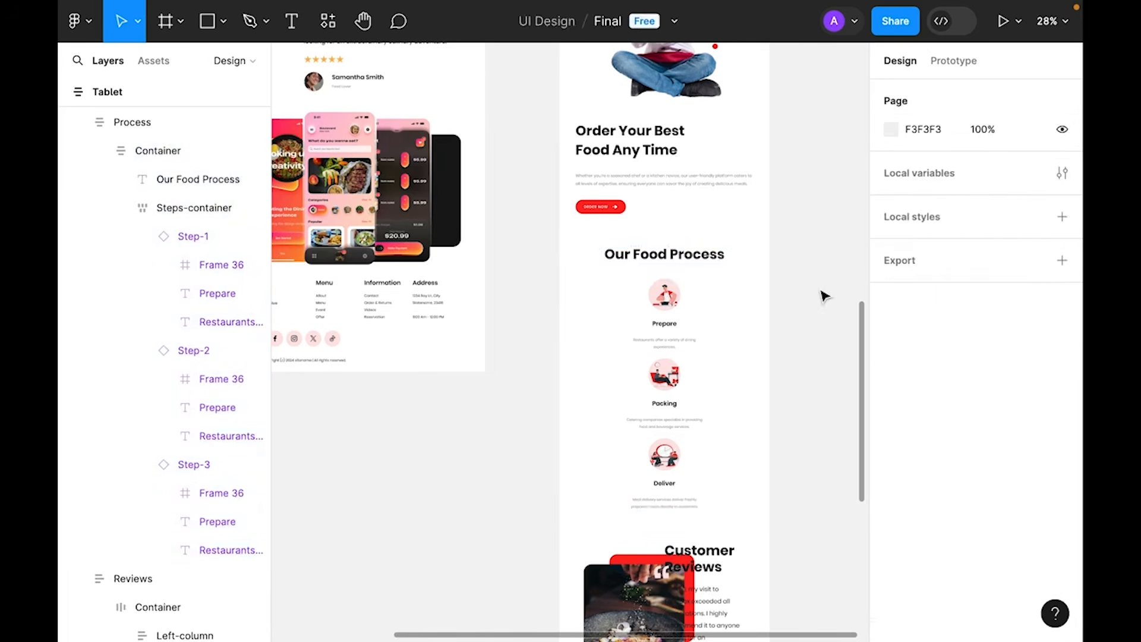
scroll(824, 296, down, 2)
scroll(822, 295, up, 4)
- Set the Reviews section's horizontal padding to 64 and switch its inner container to a vertical layout
scroll(823, 294, down, 6)
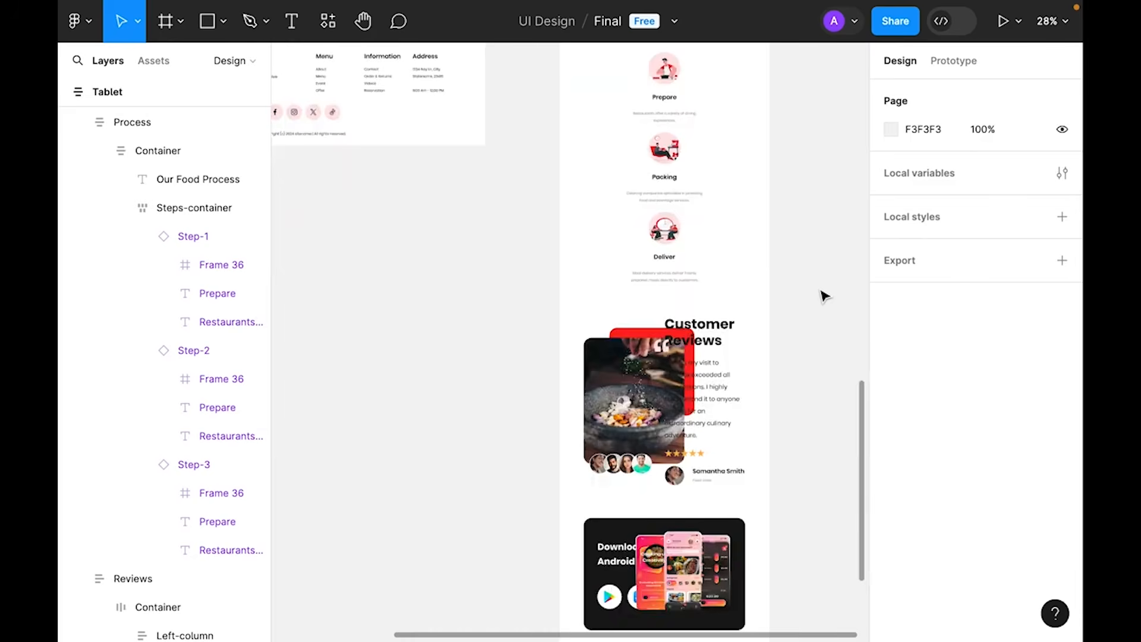
scroll(826, 291, down, 1)
scroll(826, 291, down, 1)
click(658, 313)
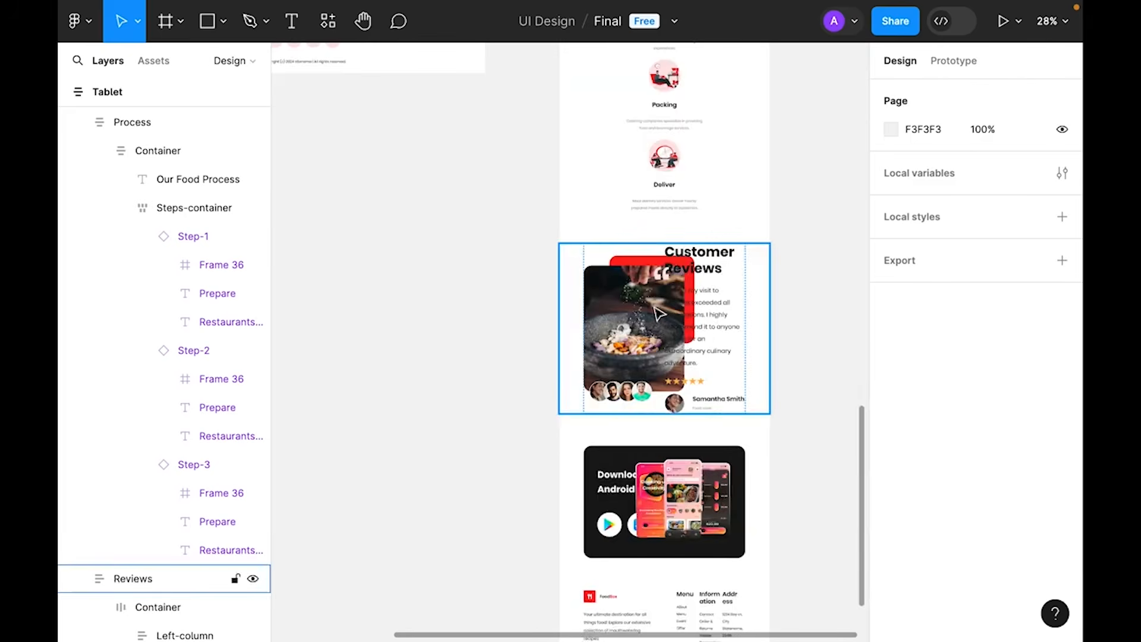
click(922, 446)
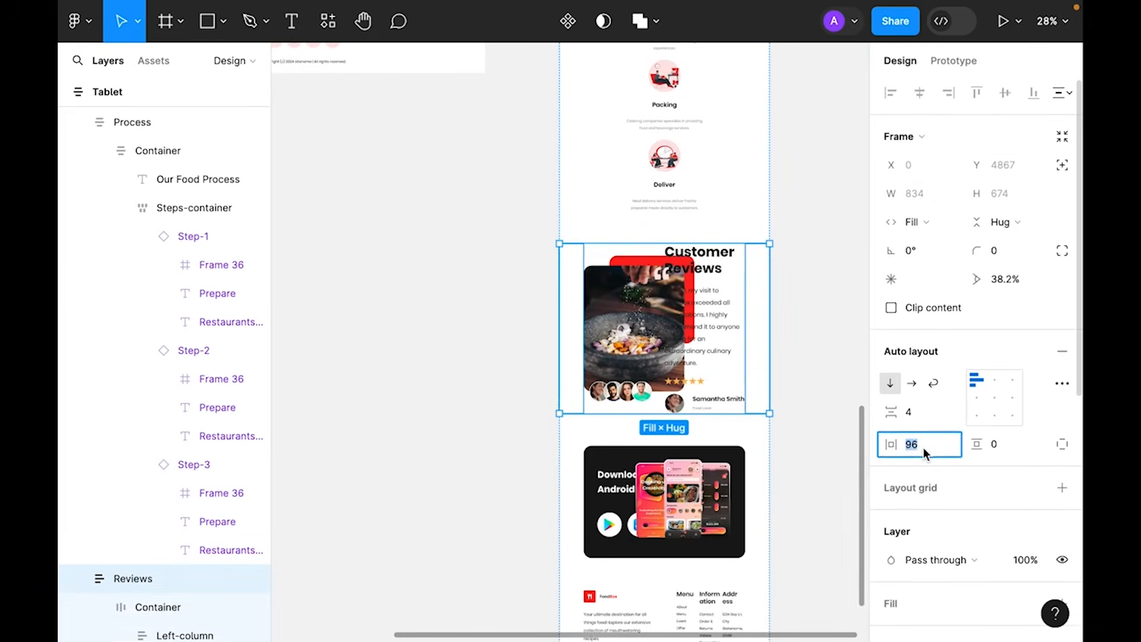
text(64)
key(Return)
double_click(673, 337)
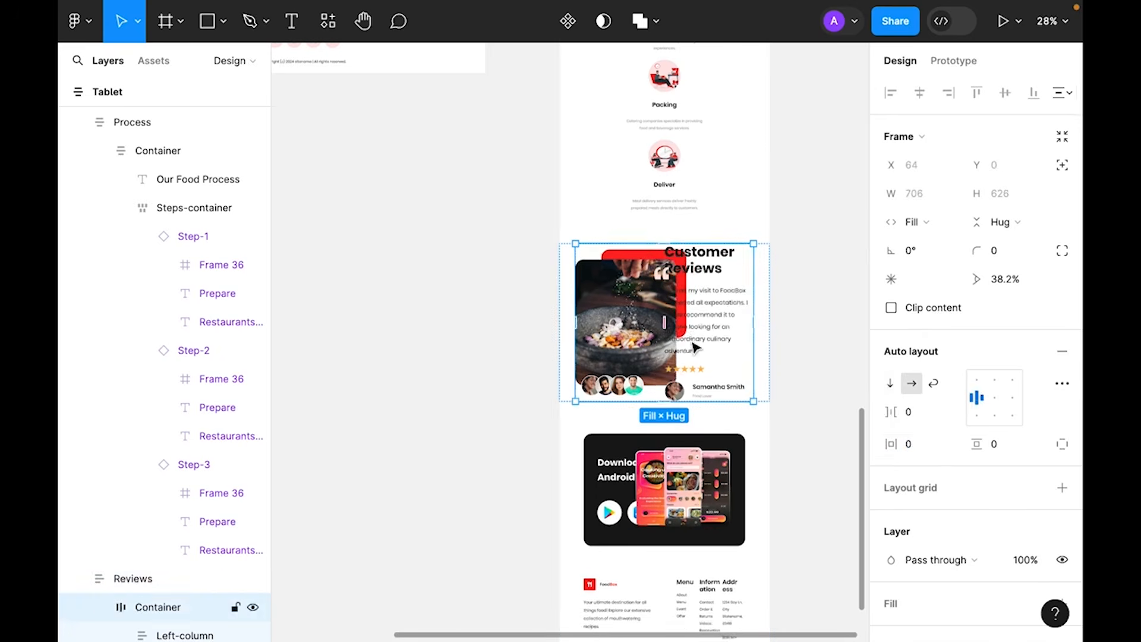
click(891, 384)
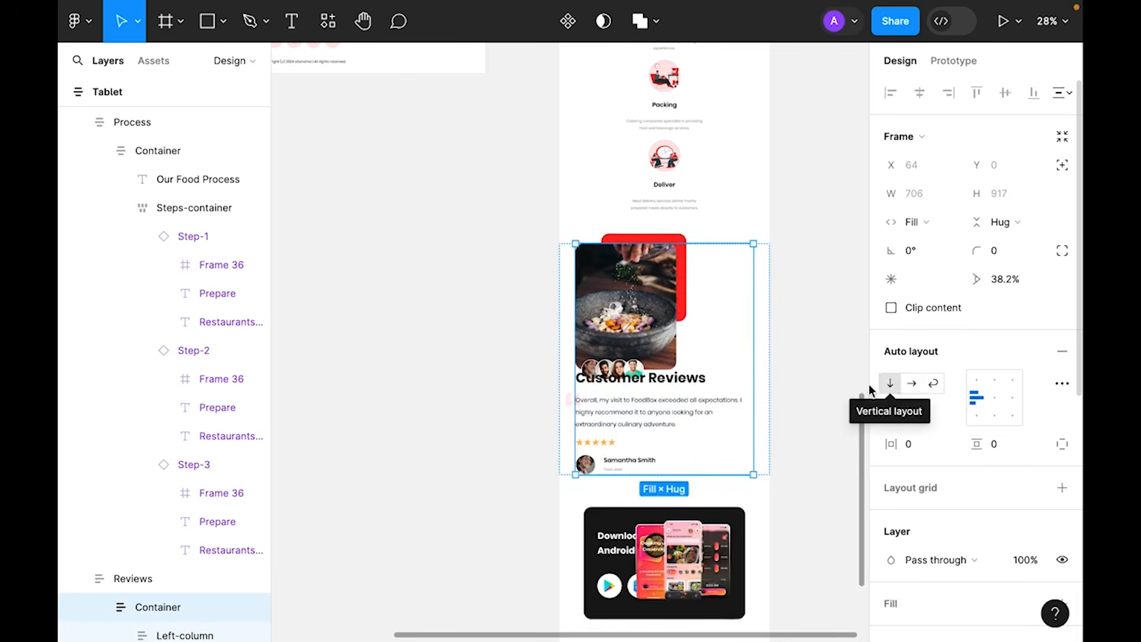
- Make the Image frame in the Reviews section and the food photo inside it fill their container's width
click(648, 320)
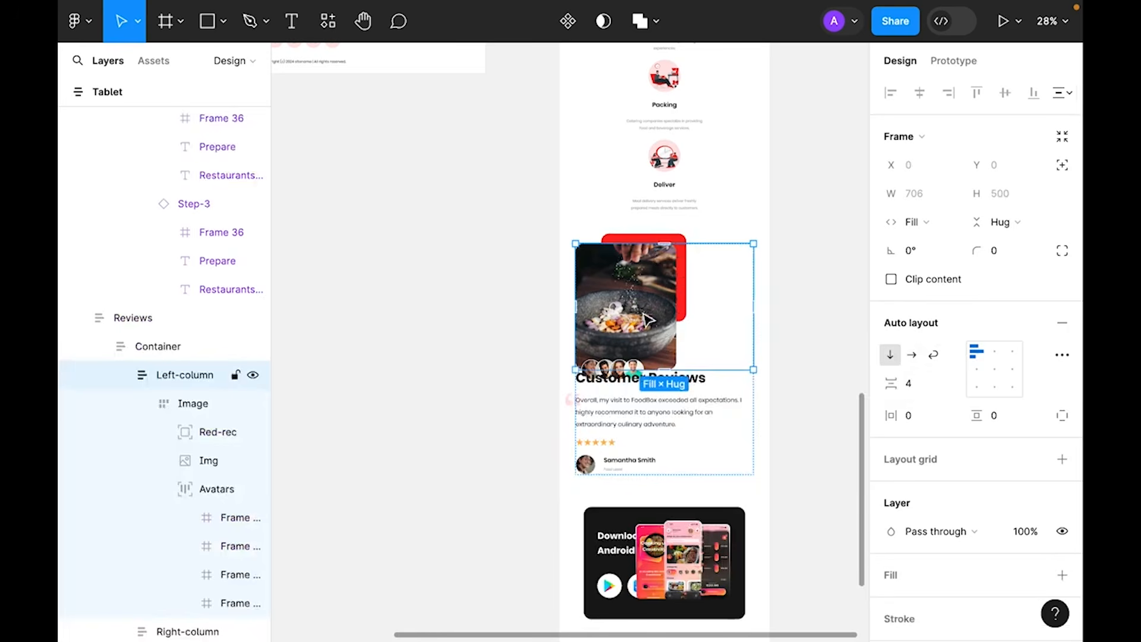
double_click(648, 320)
click(927, 223)
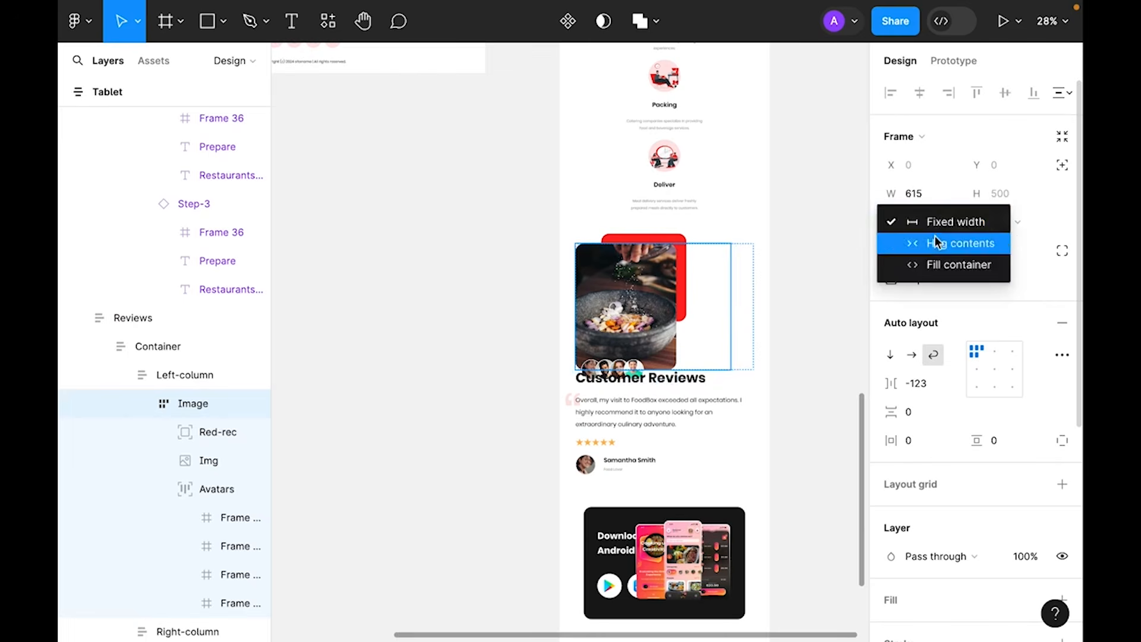
click(934, 262)
click(208, 460)
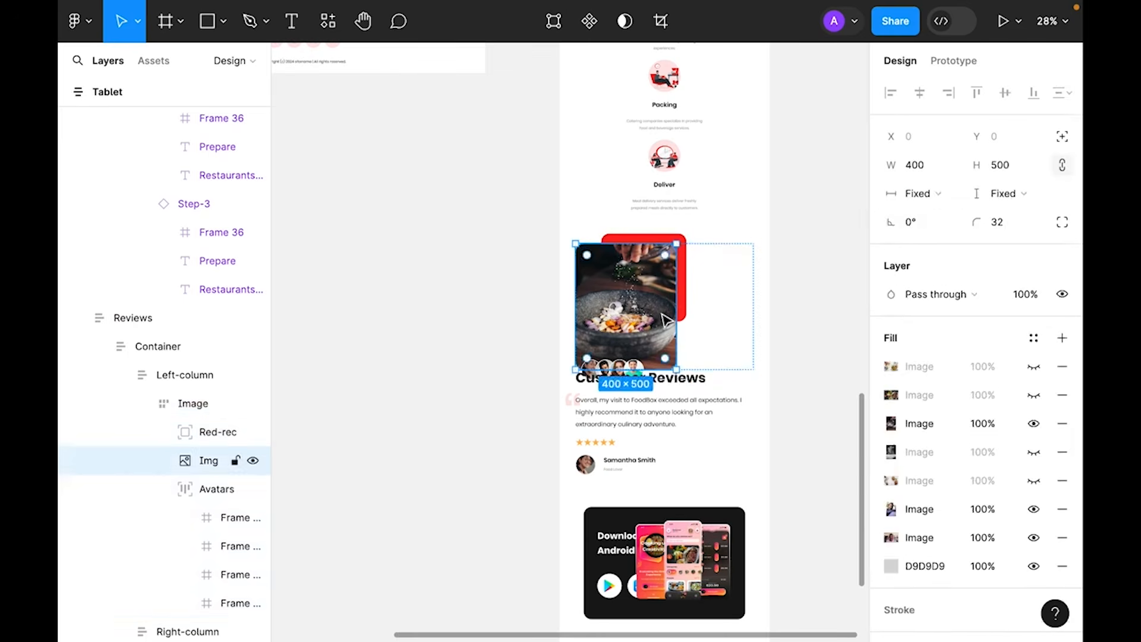
click(927, 194)
click(934, 229)
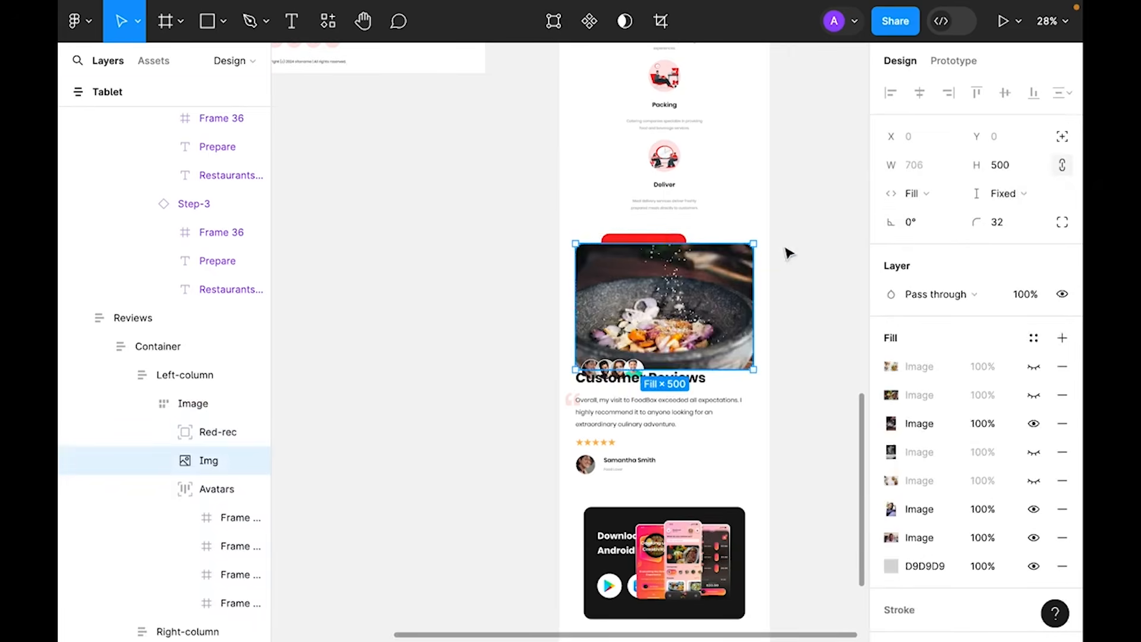
- Nudge the red rectangle behind the food photo leftward until it sticks out past the photo's left edge
click(657, 241)
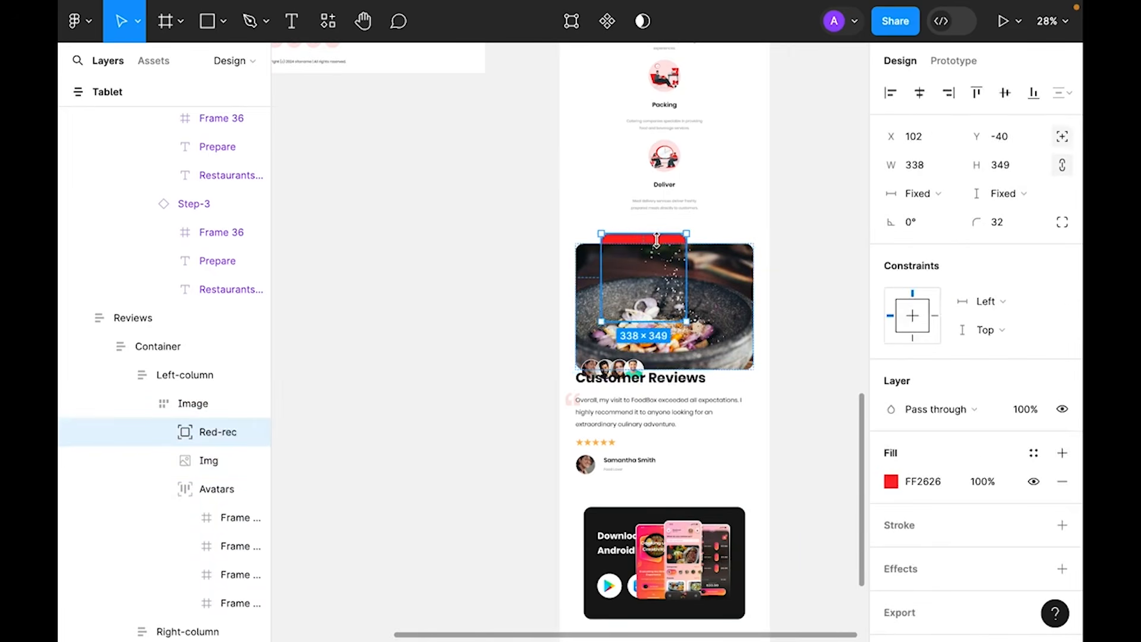
key(Left)
key(Left)
key(Left)
key(Left)
key(shift+Left)
key(shift+Left)
key(shift+Left)
key(shift+Left)
key(shift+Left)
key(Left)
key(Left)
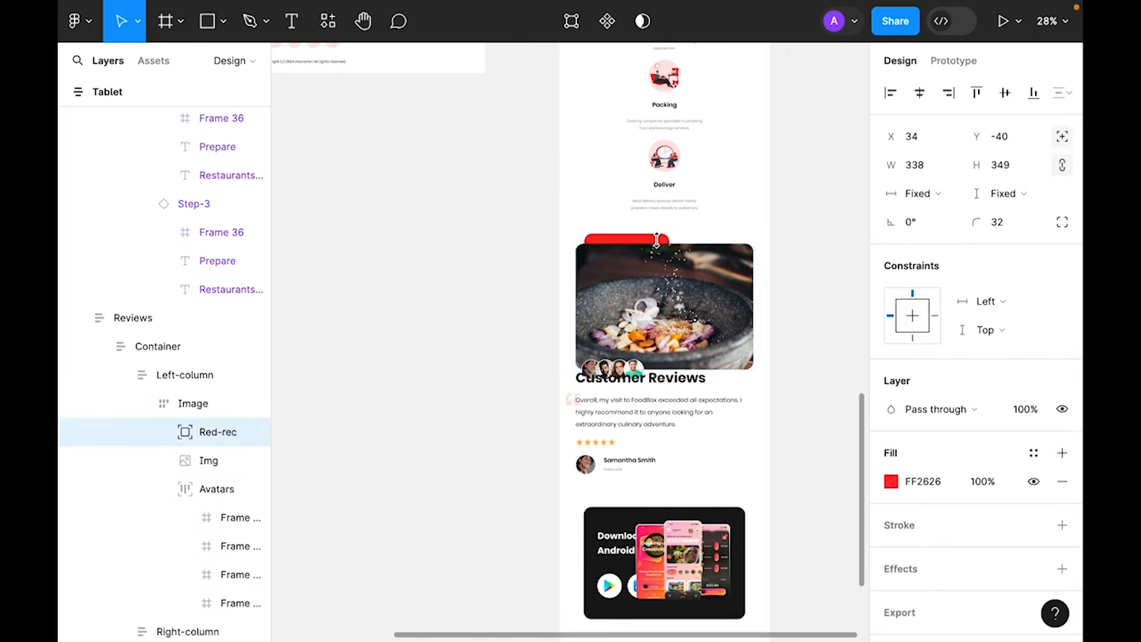
key(shift+Left)
key(shift+Left)
key(Left)
key(Left)
key(Left)
key(Left)
key(Left)
key(Left)
key(Left)
key(Left)
key(Left)
key(Left)
key(Left)
key(Left)
key(Up)
key(Up)
key(Up)
key(Up)
key(Left)
key(Left)
key(Left)
key(Left)
key(Left)
key(Left)
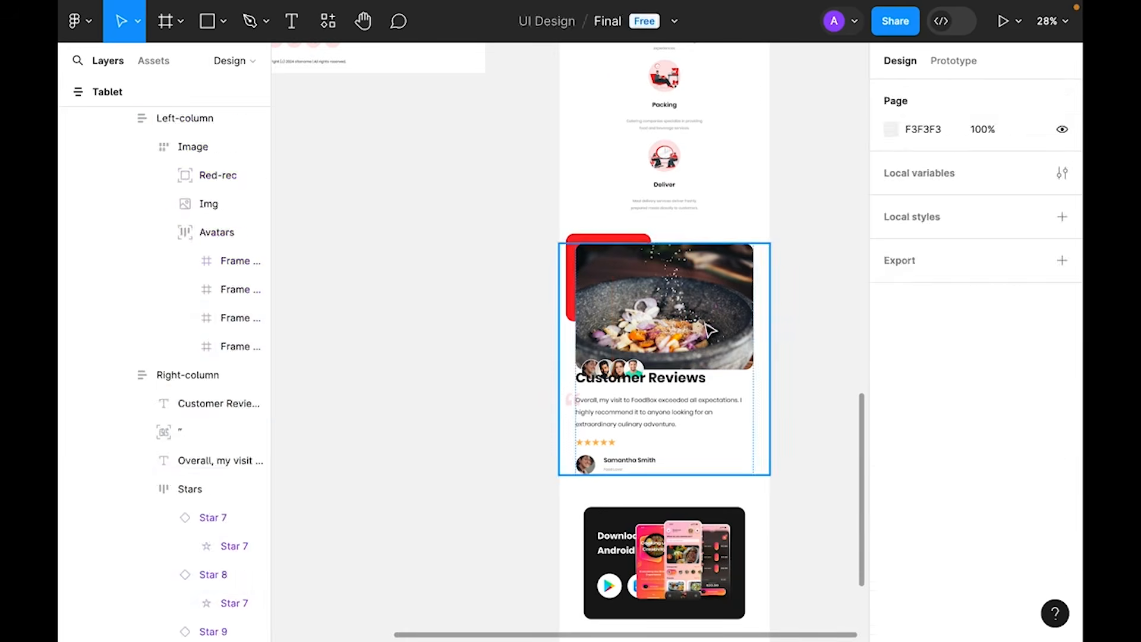
- Increase the Reviews container's vertical gap between the photo column and the review text to more than 64
double_click(706, 323)
click(921, 414)
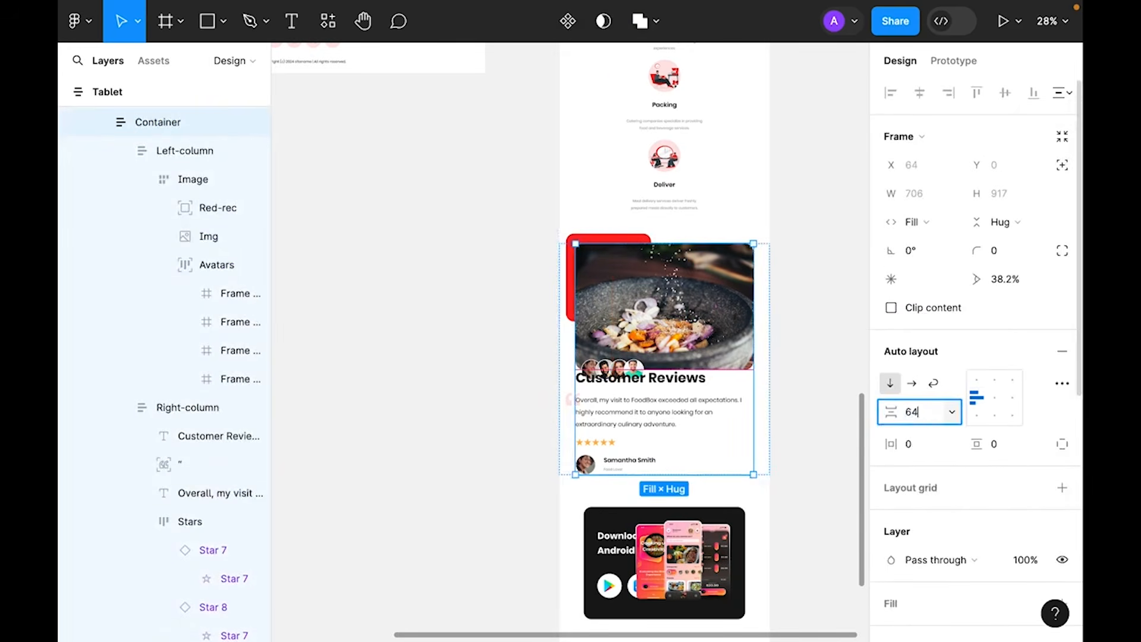
key(Return)
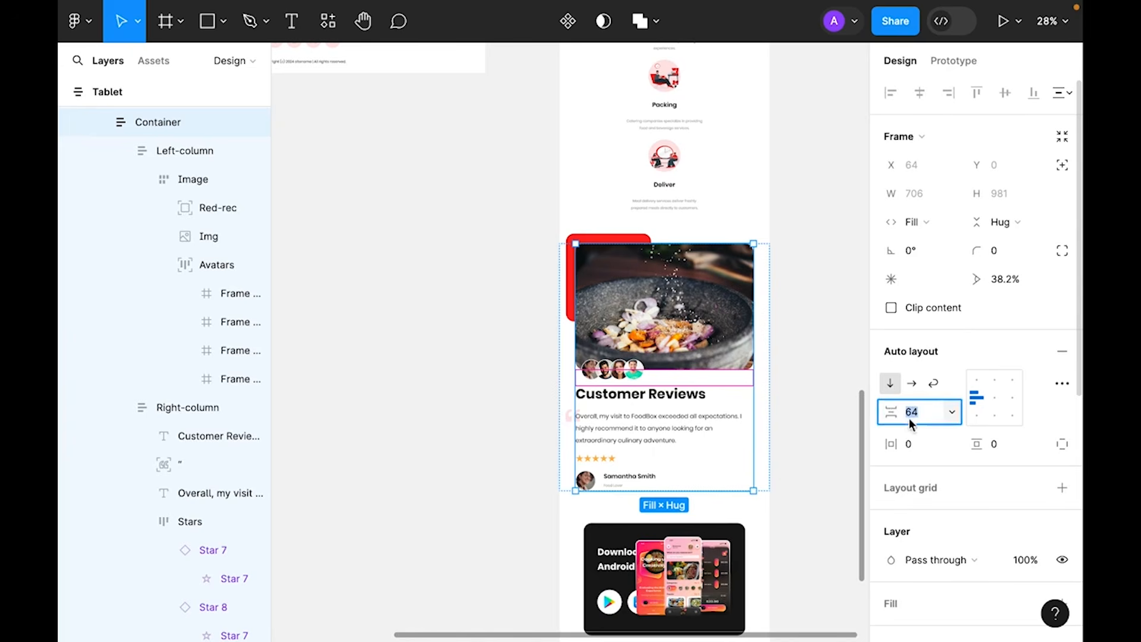
text(0)
click(817, 386)
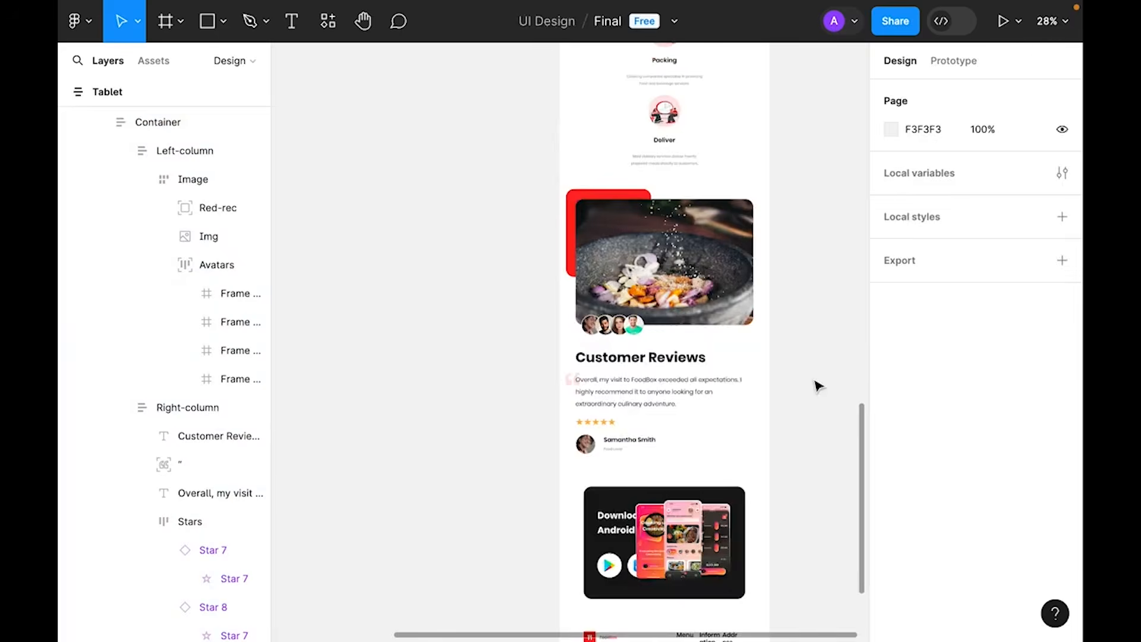
scroll(820, 384, down, 4)
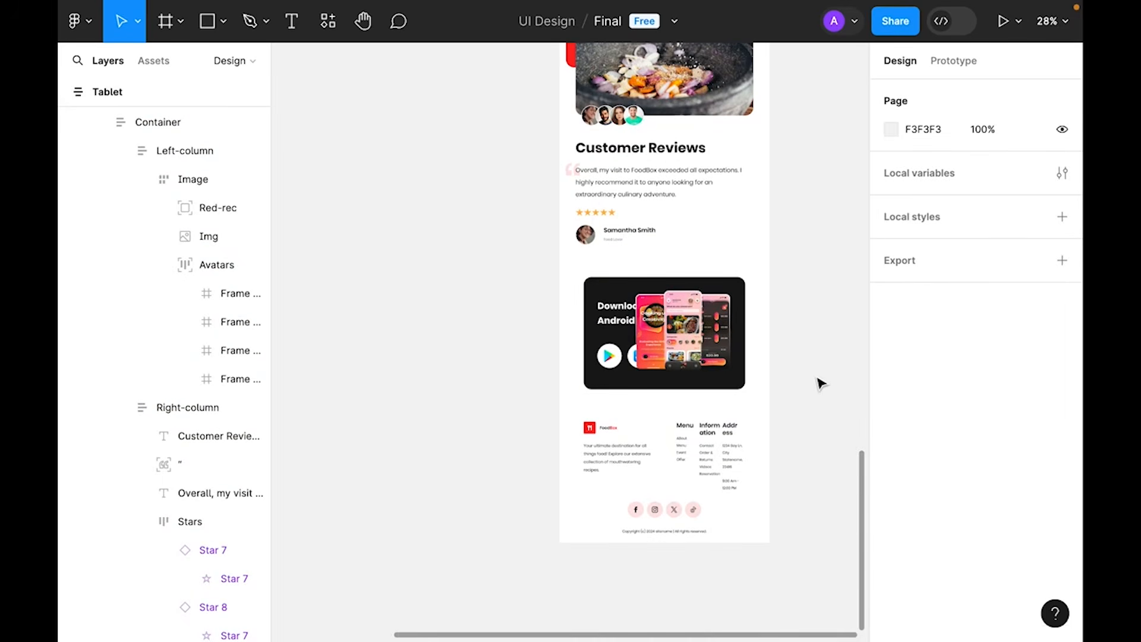
click(658, 312)
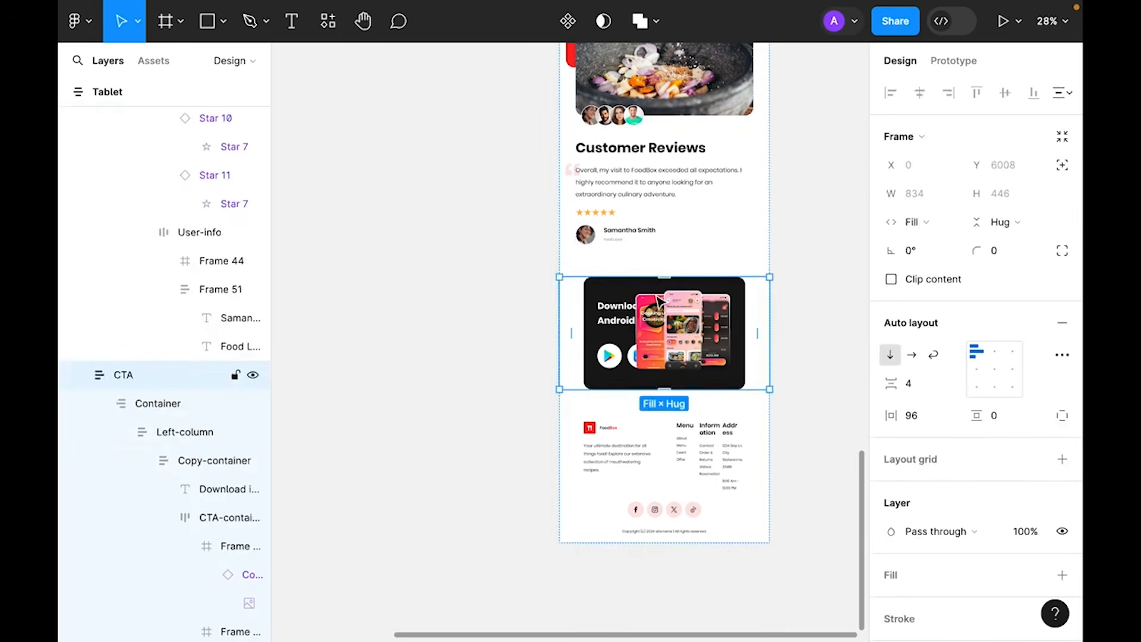
click(609, 297)
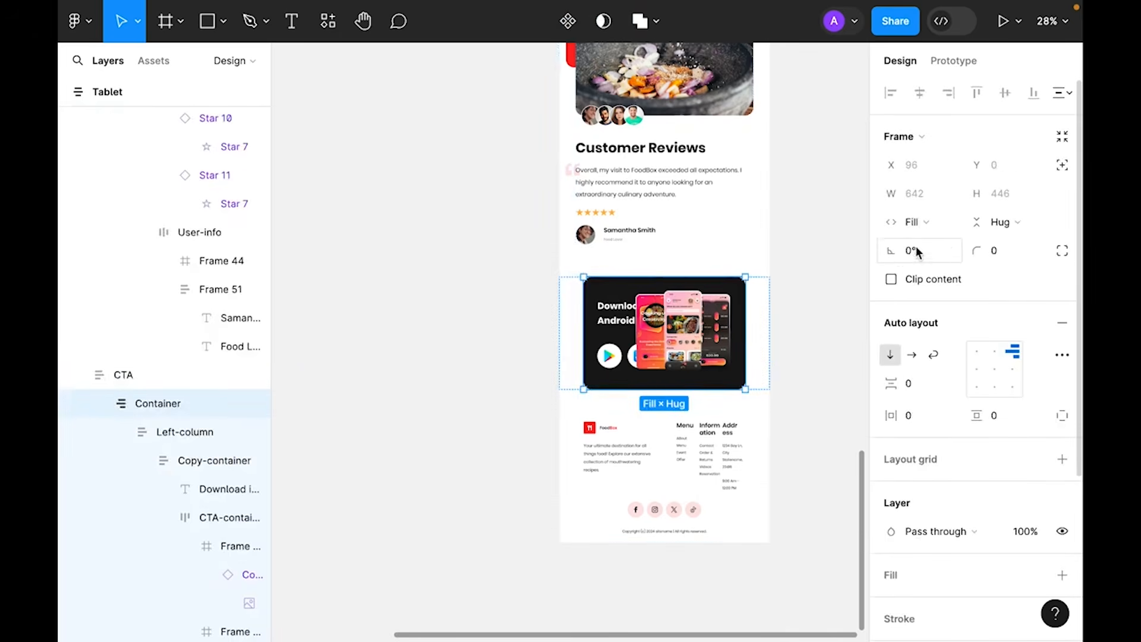
click(926, 221)
click(682, 291)
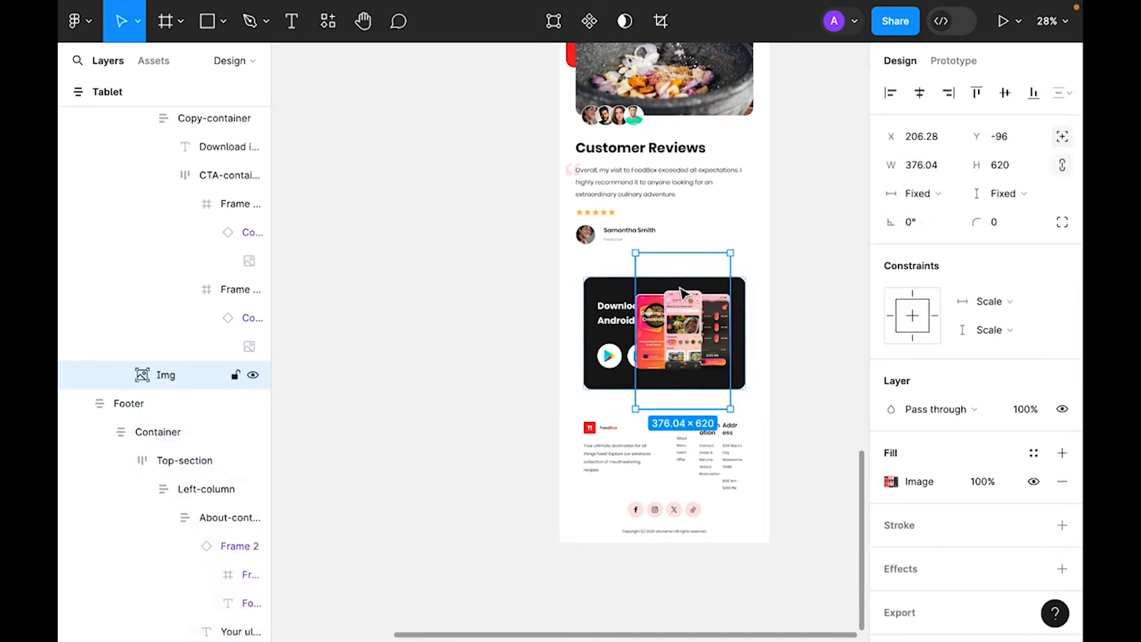
click(606, 298)
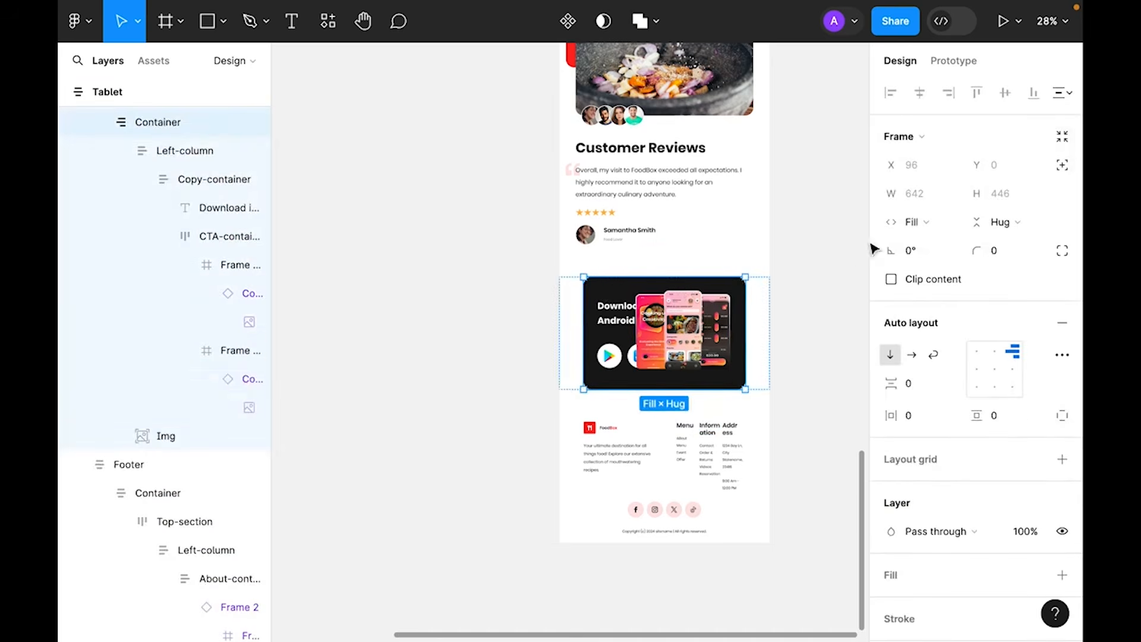
click(939, 221)
click(938, 228)
click(814, 319)
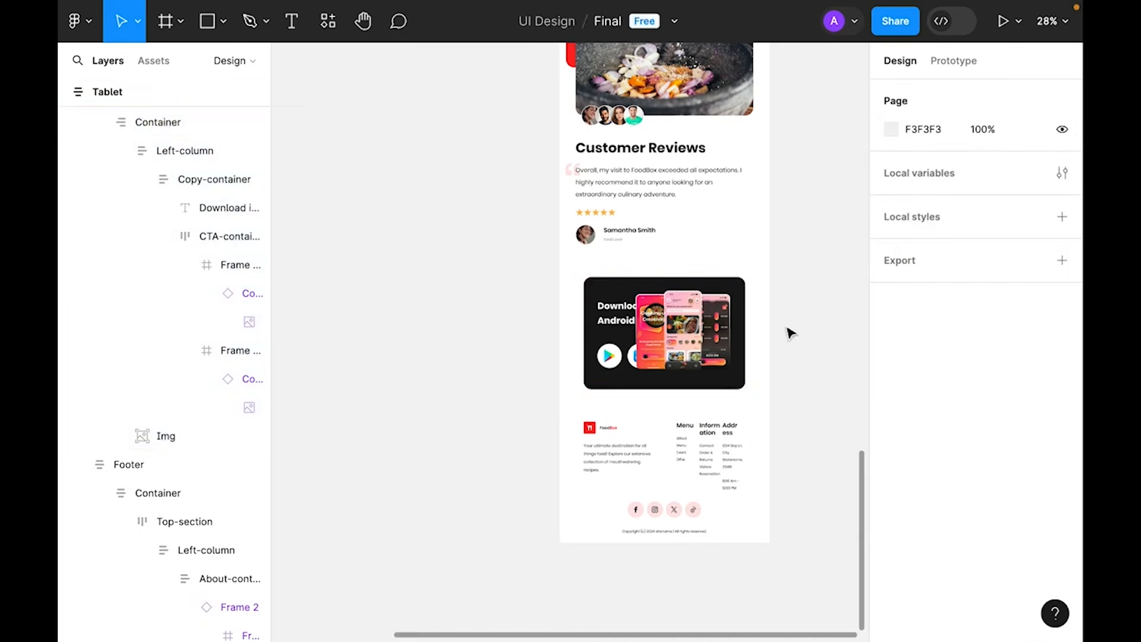
- Set the horizontal padding of the CTA section with the app download banner to 64
click(752, 321)
click(920, 424)
text(64)
key(Return)
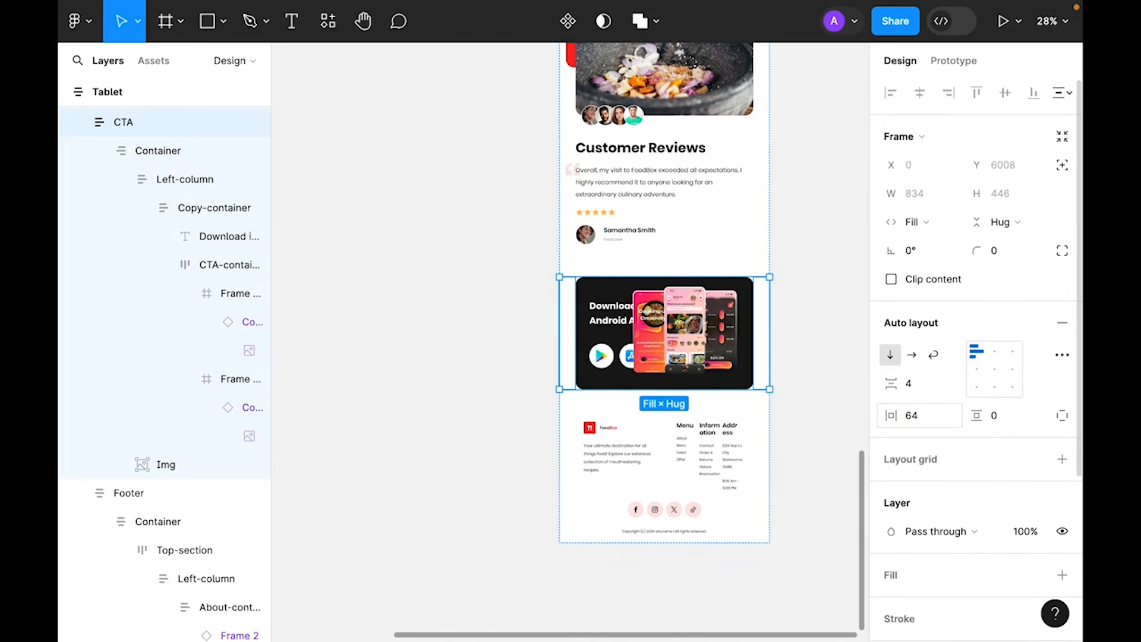
click(823, 270)
- Move the phone mockup image in the CTA banner rightward to X 376 so it clears the download heading
click(666, 345)
click(665, 344)
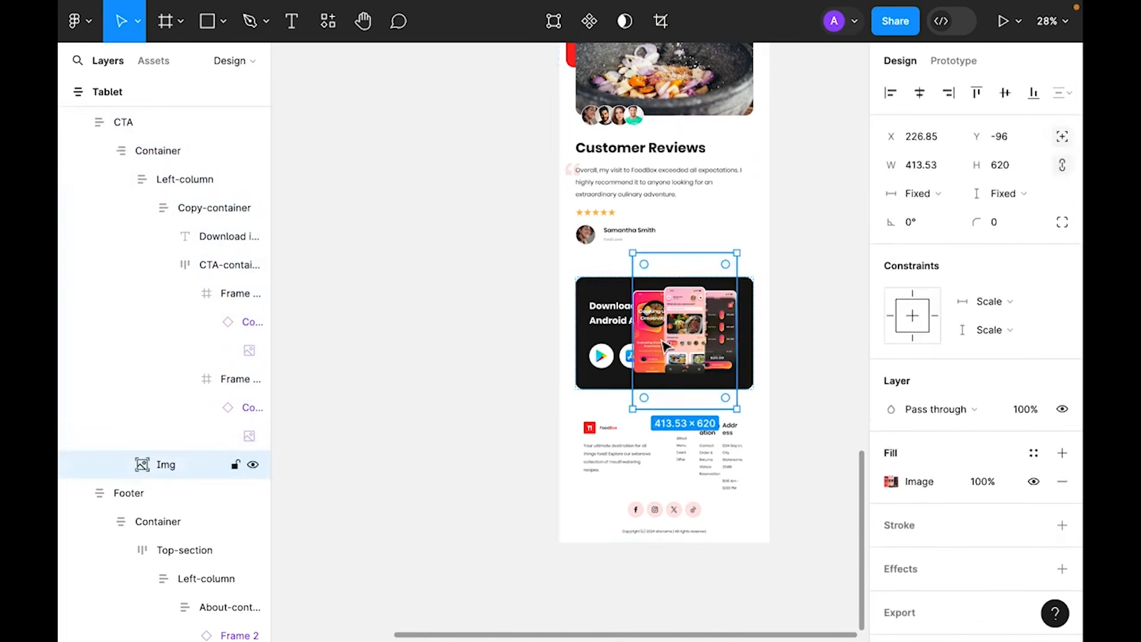
drag(661, 347, 677, 347)
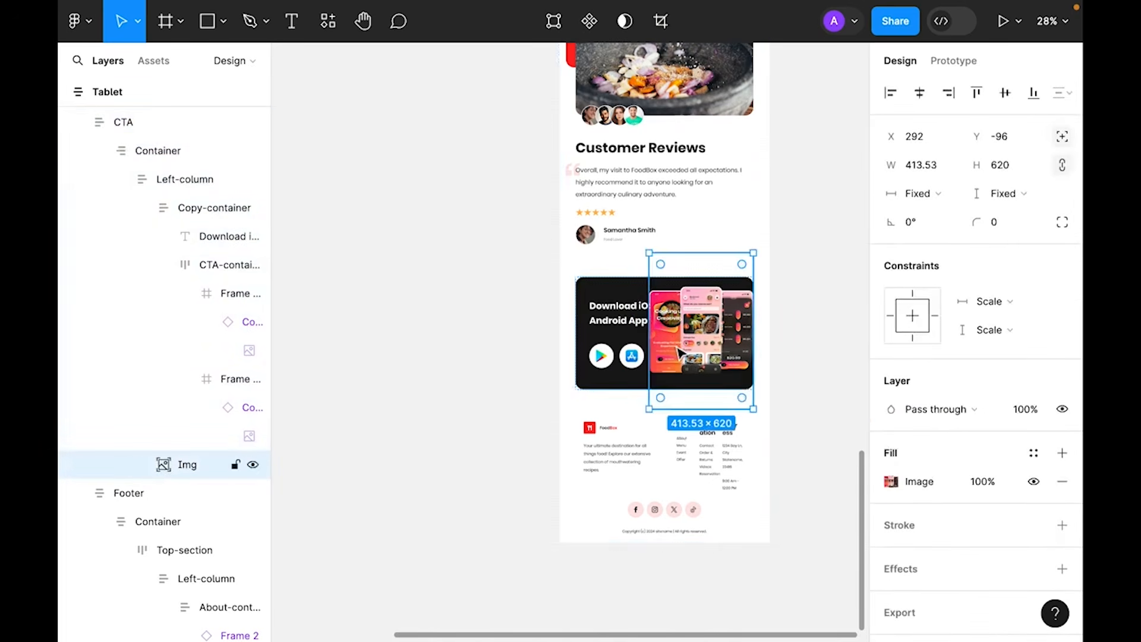
key(shift+Right)
key(Right)
key(Right)
key(Right)
key(Right)
key(Right)
key(Right)
key(Right)
key(Right)
key(Right)
key(Right)
key(Right)
key(Right)
key(Right)
key(Right)
key(Right)
key(Right)
key(Right)
key(Right)
key(Right)
key(Right)
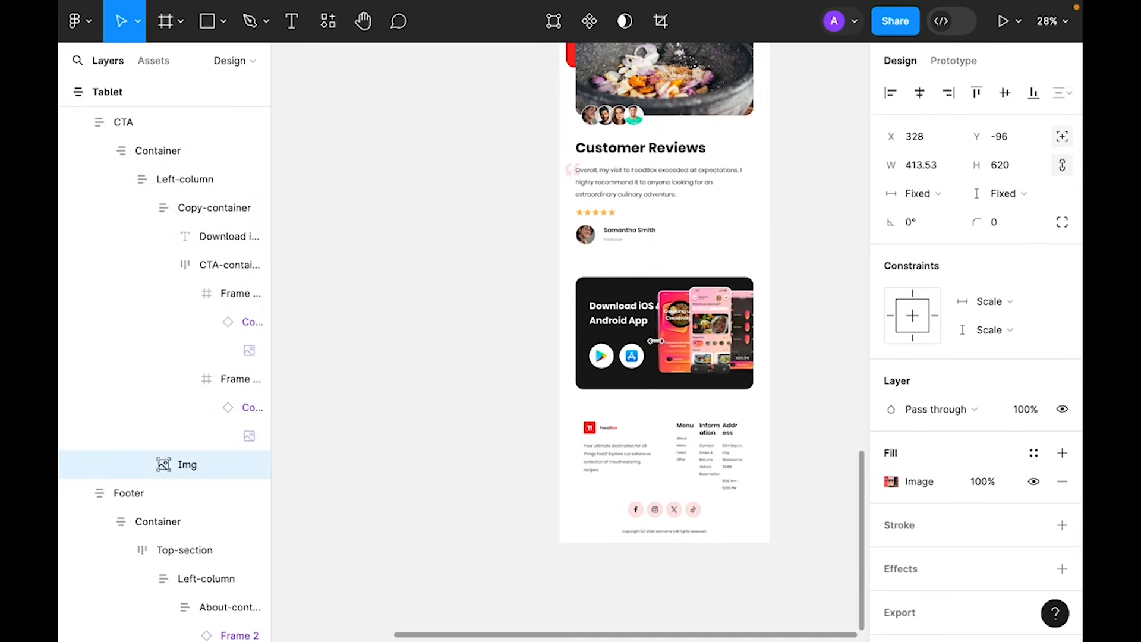
key(Right)
key(Right)
key(Right)
key(Right)
key(Right)
key(Right)
key(Right)
key(Right)
key(Right)
key(Right)
key(Right)
key(Right)
key(Right)
key(Right)
key(Right)
key(Right)
key(Right)
key(Right)
key(Right)
key(Right)
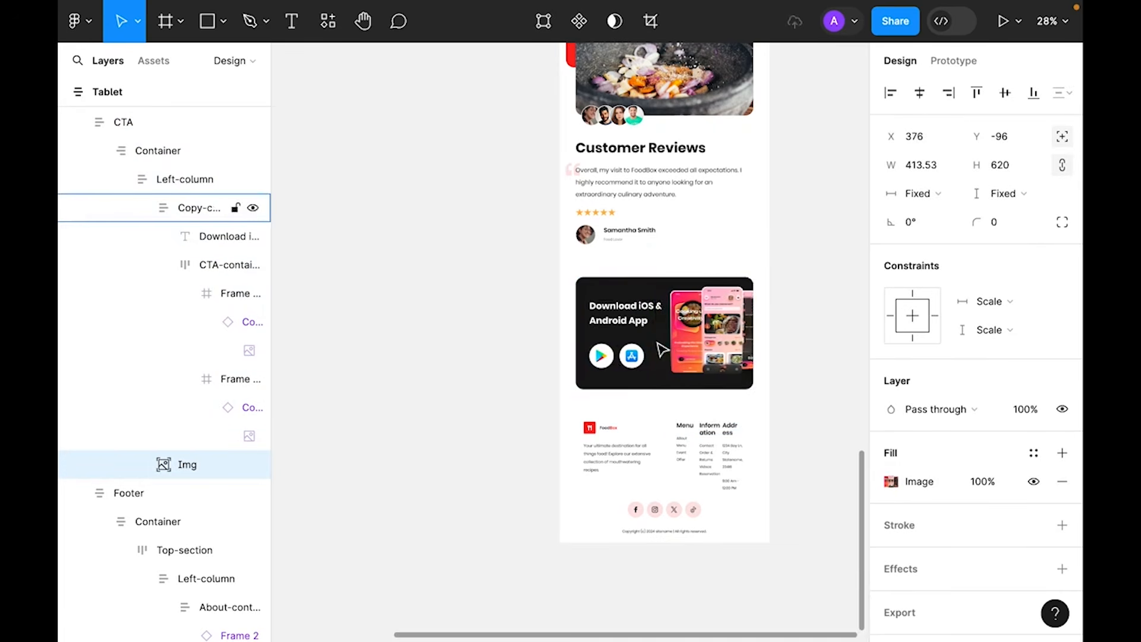
click(815, 408)
- Set the Tablet frame's vertical gap between its sections to 96
drag(815, 390, 764, 352)
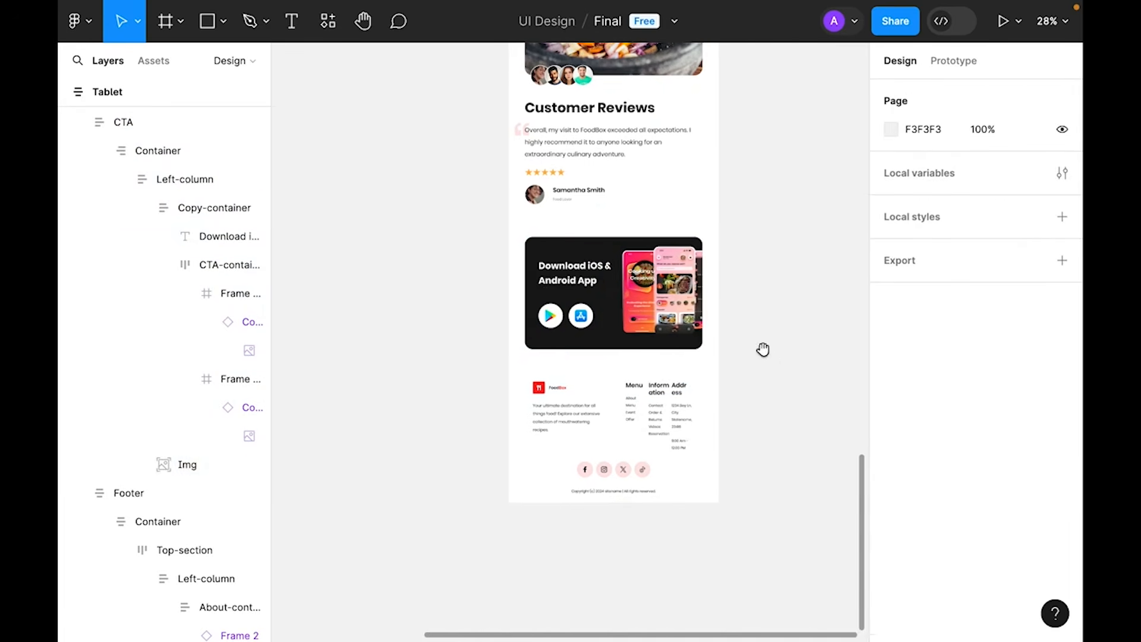
scroll(583, 266, up, 5)
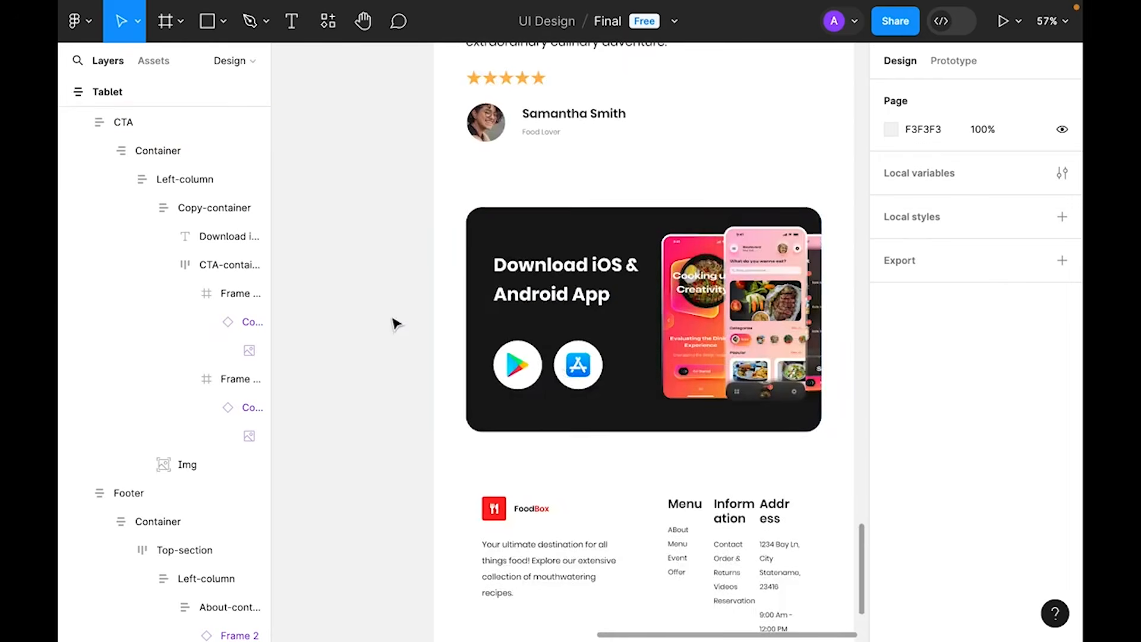
key(super+minus)
key(super+minus)
click(553, 296)
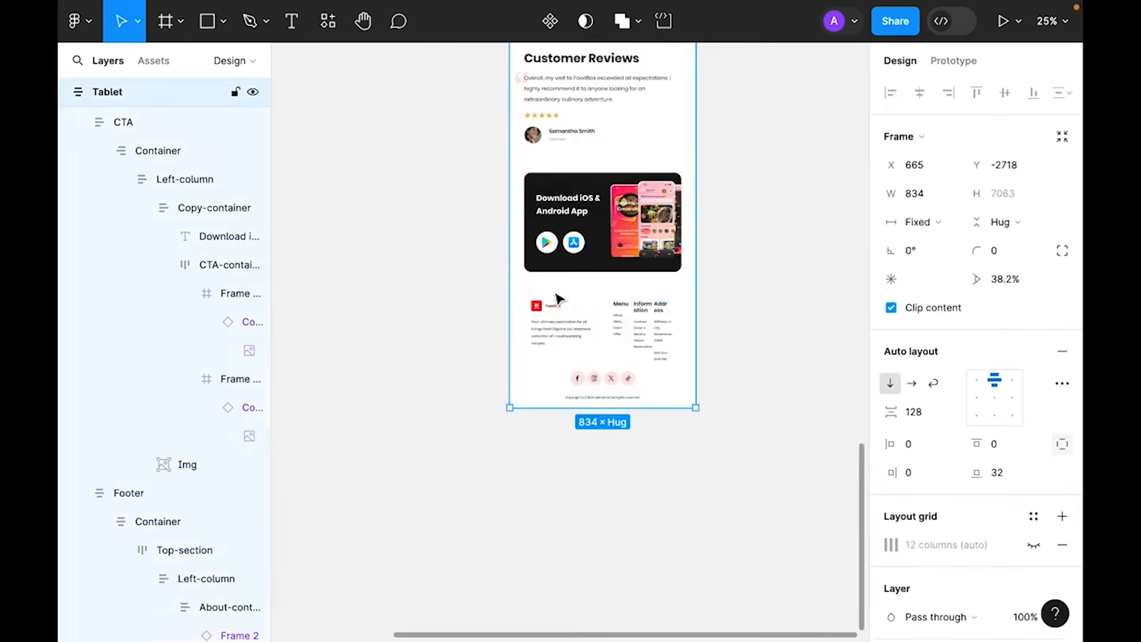
scroll(793, 322, up, 5)
scroll(795, 327, up, 10)
click(931, 414)
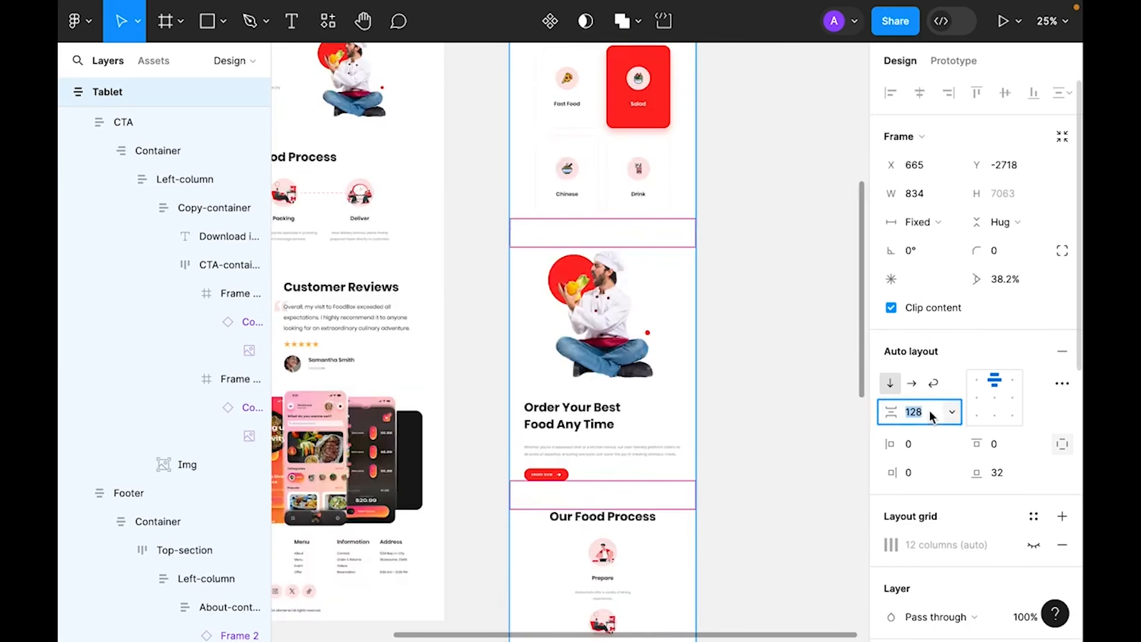
text(96)
key(Return)
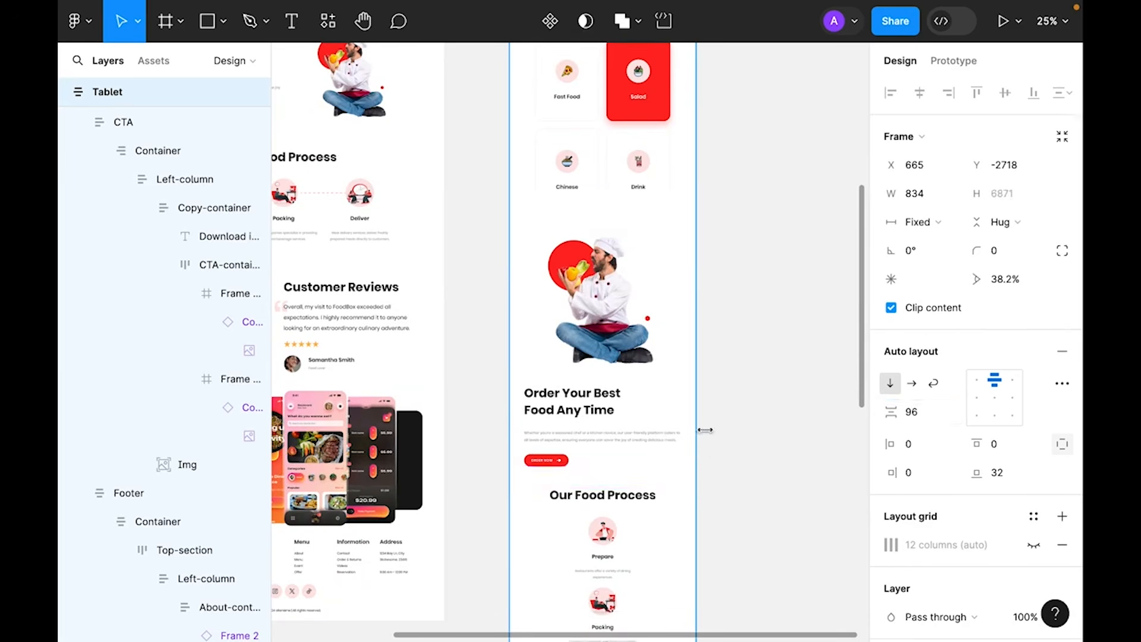
- Switch the footer's Top-section to a vertical layout so the link columns stack below the FoodBox description
scroll(746, 417, up, 10)
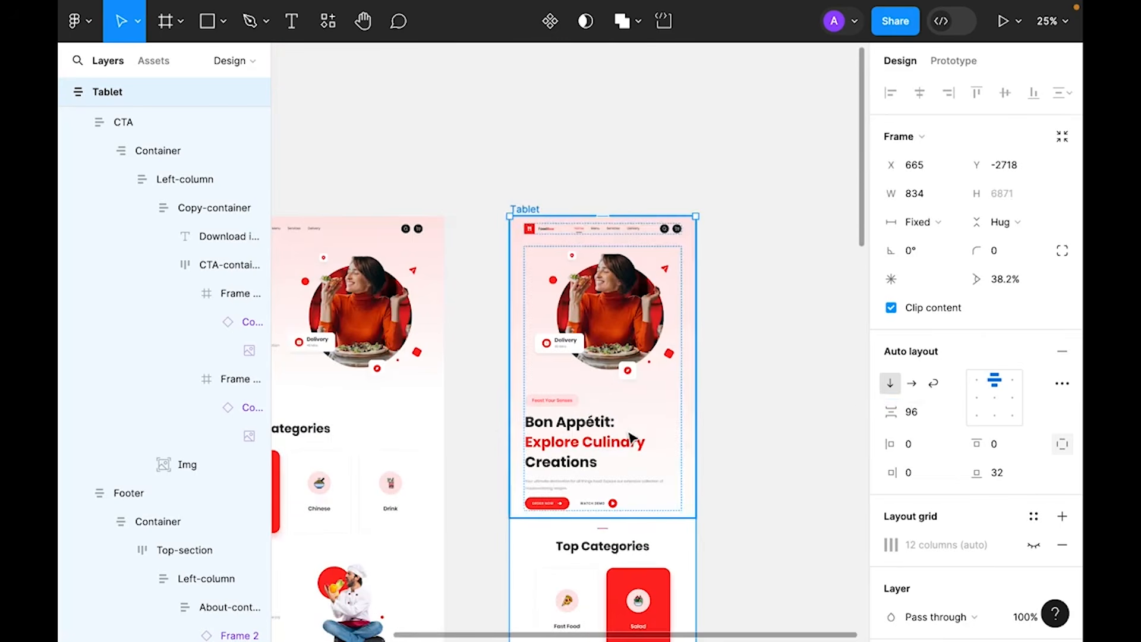
scroll(631, 437, down, 4)
click(803, 324)
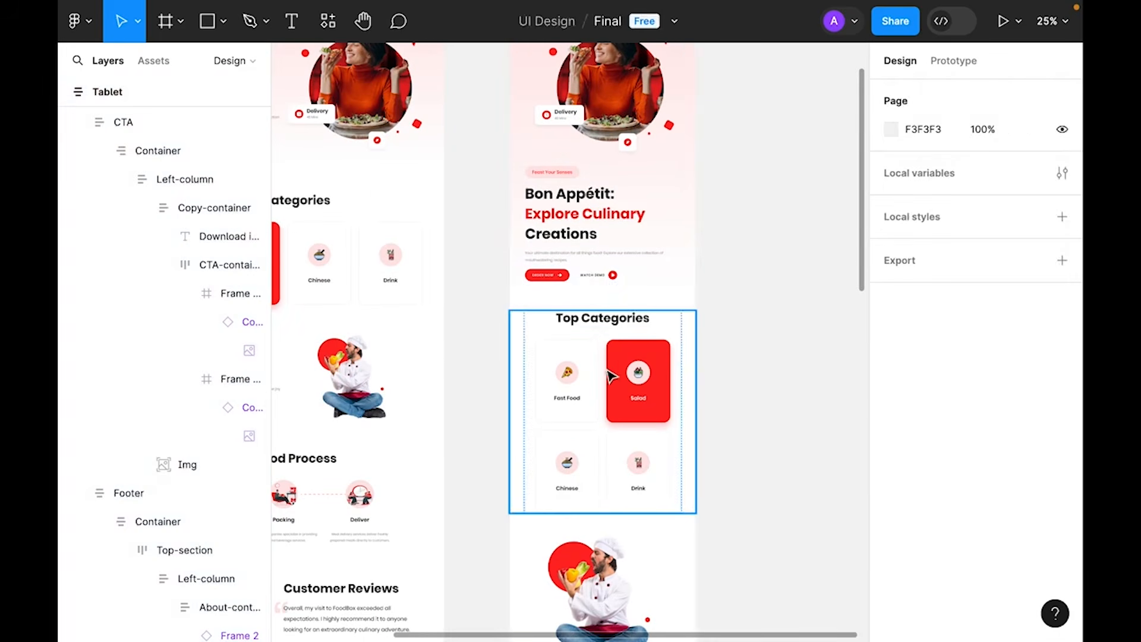
scroll(659, 398, down, 16)
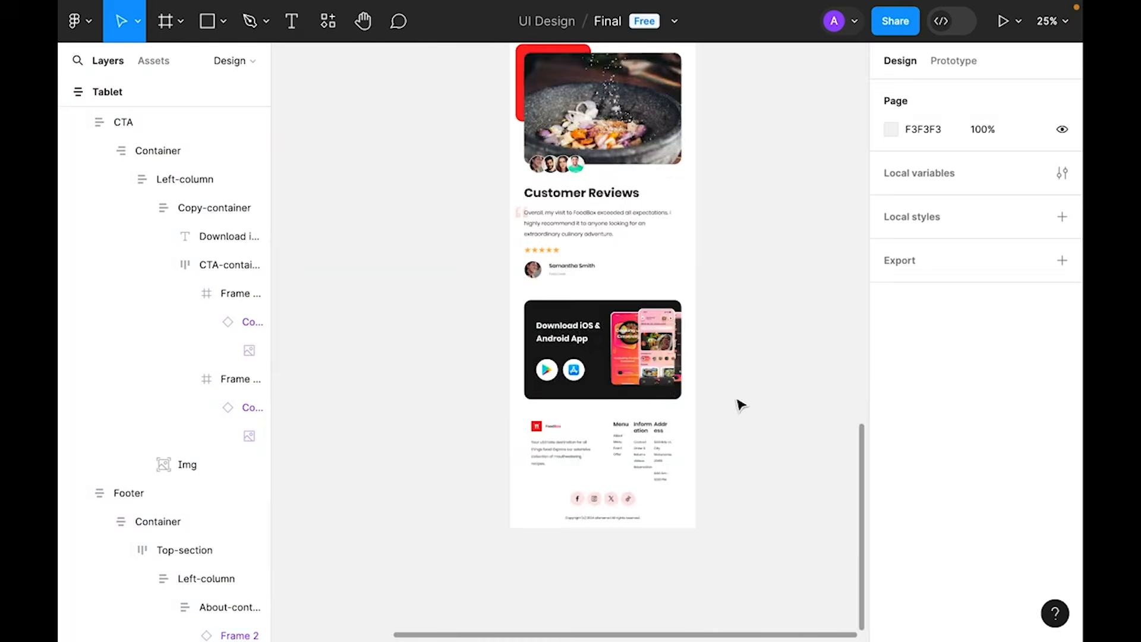
scroll(581, 351, down, 2)
click(582, 351)
click(582, 351)
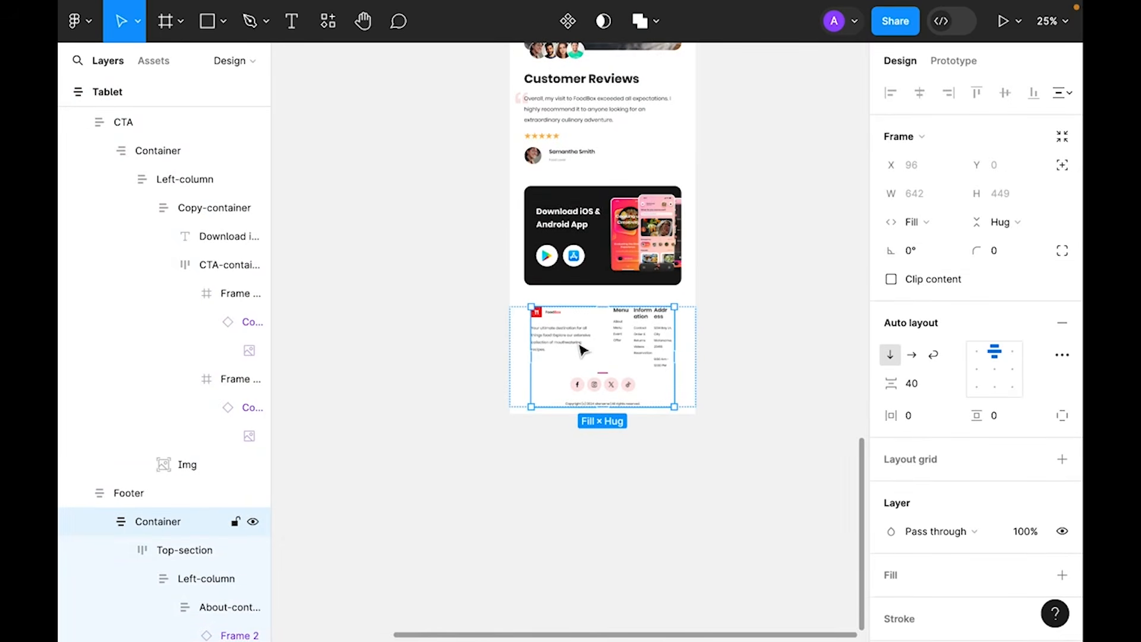
click(571, 345)
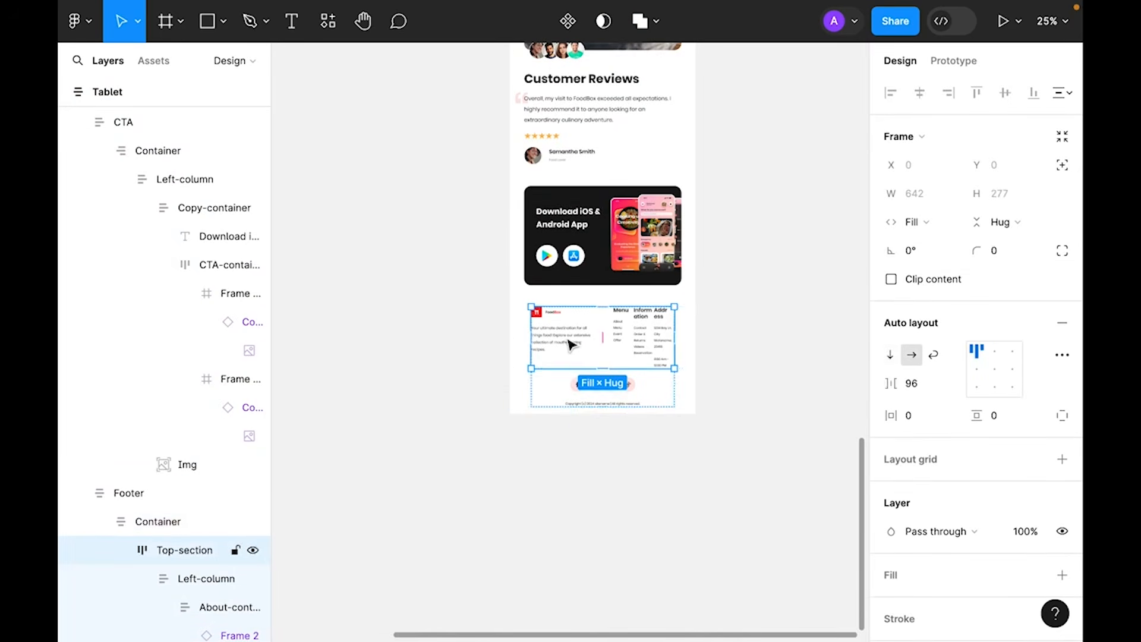
click(891, 356)
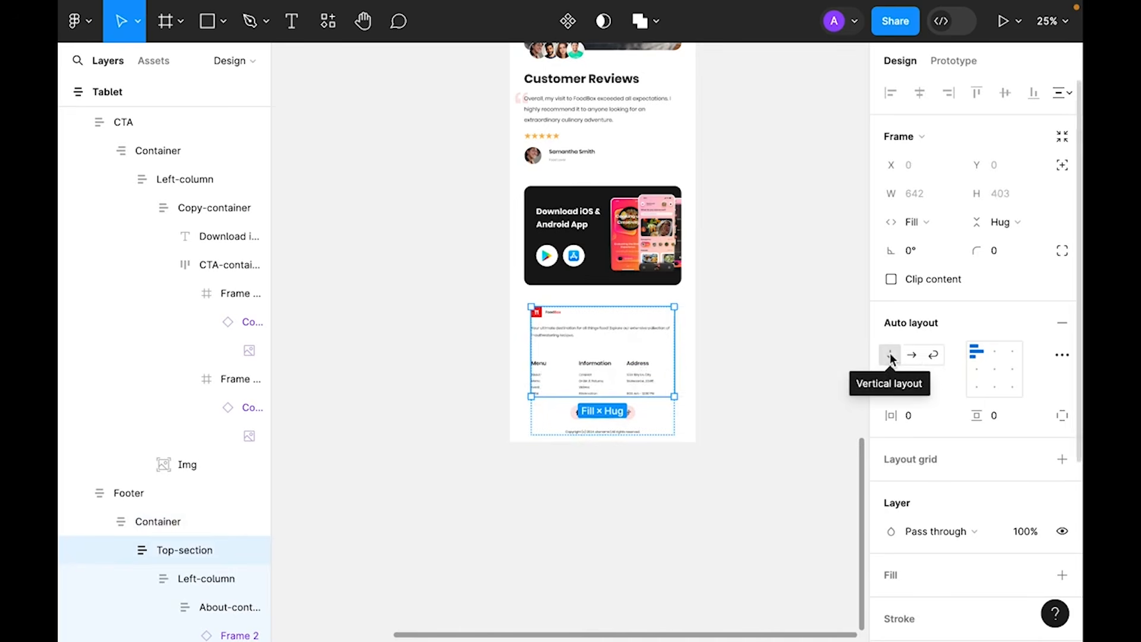
click(785, 316)
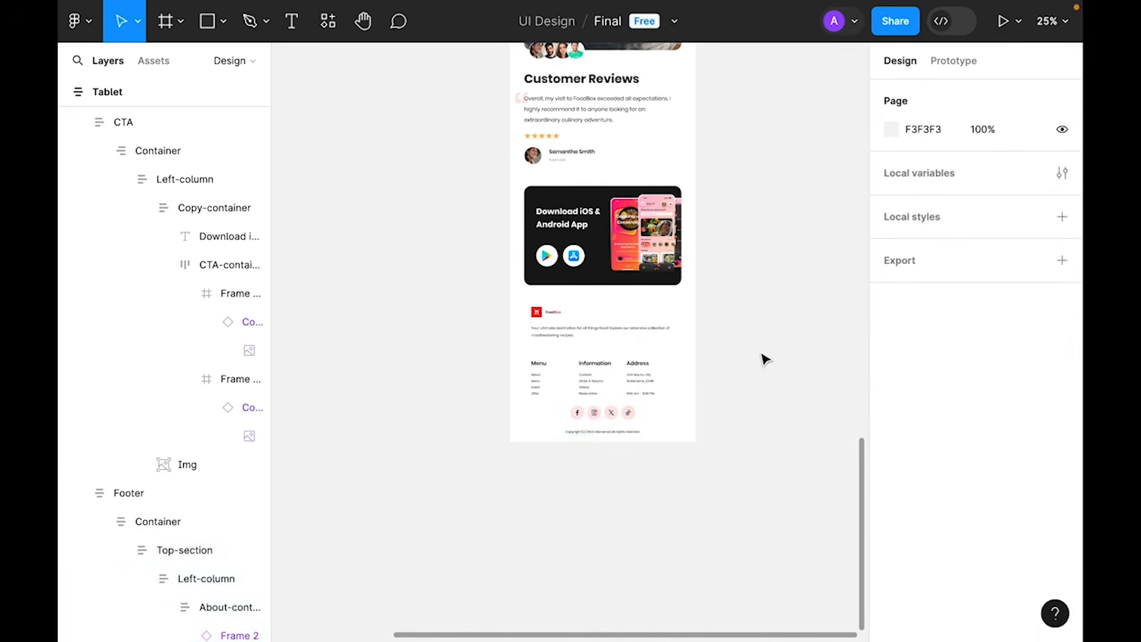
- Set the vertical gap of the footer's Top-section to 64
click(622, 359)
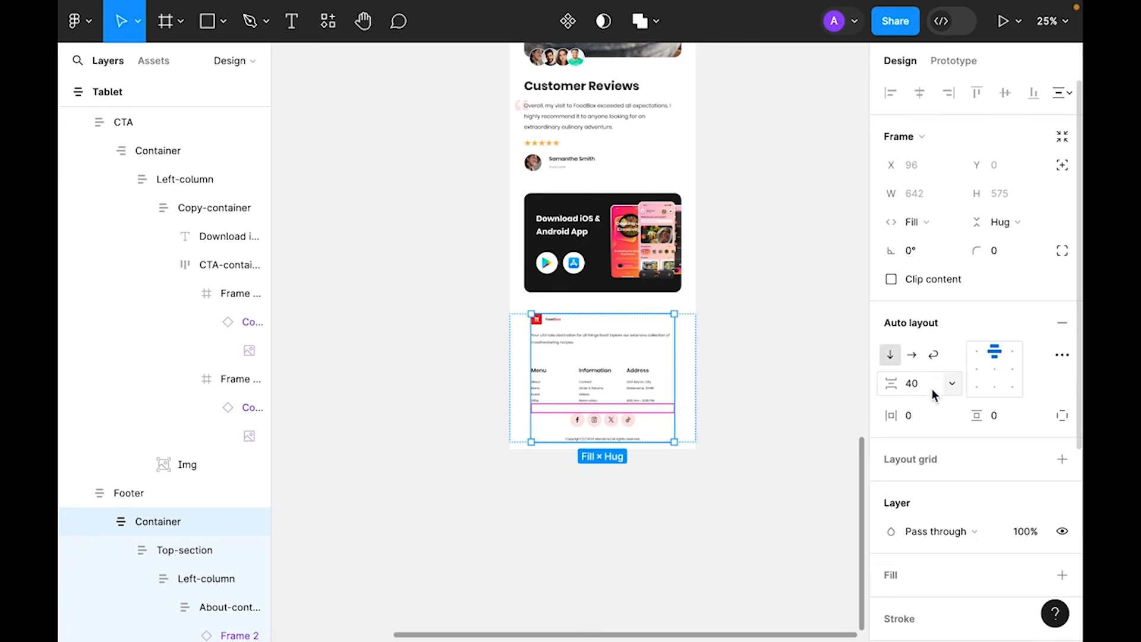
click(623, 346)
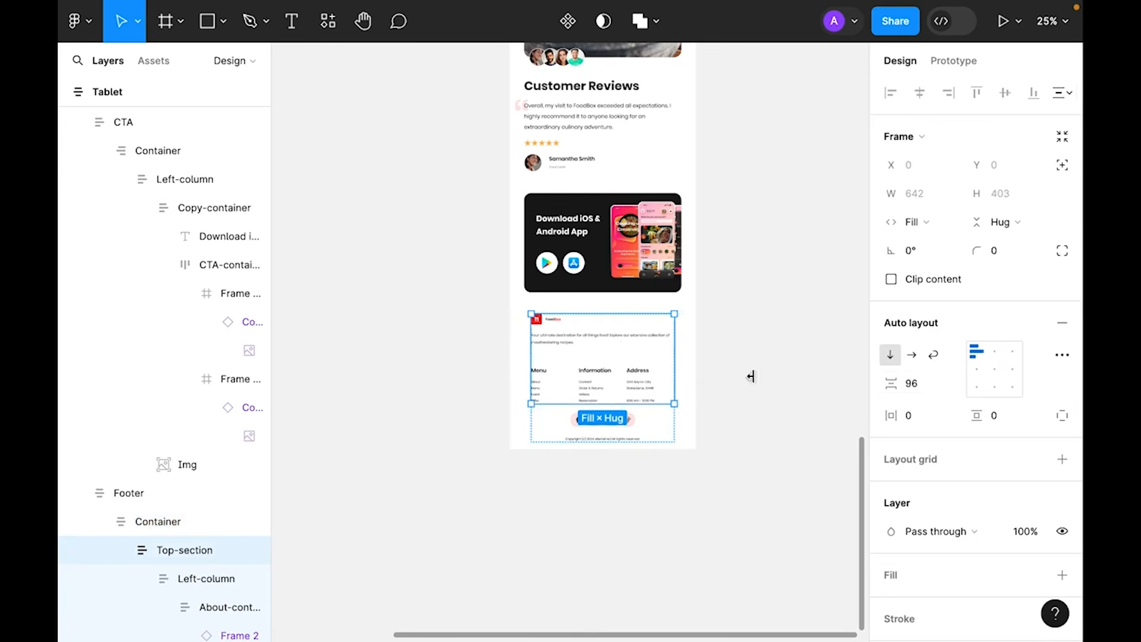
text(64)
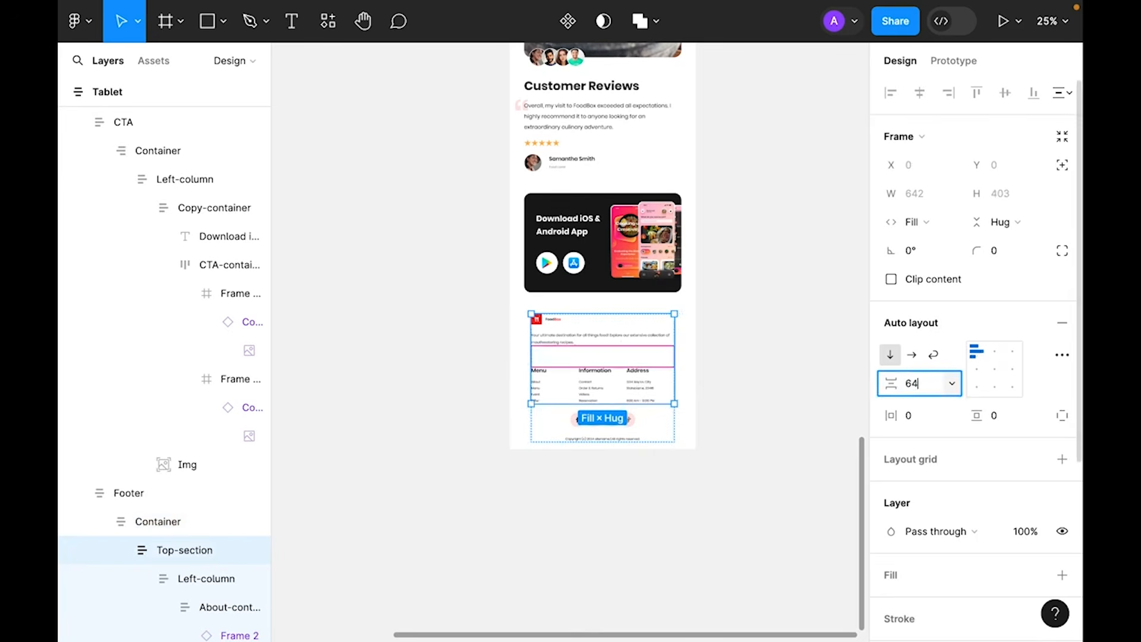
key(Return)
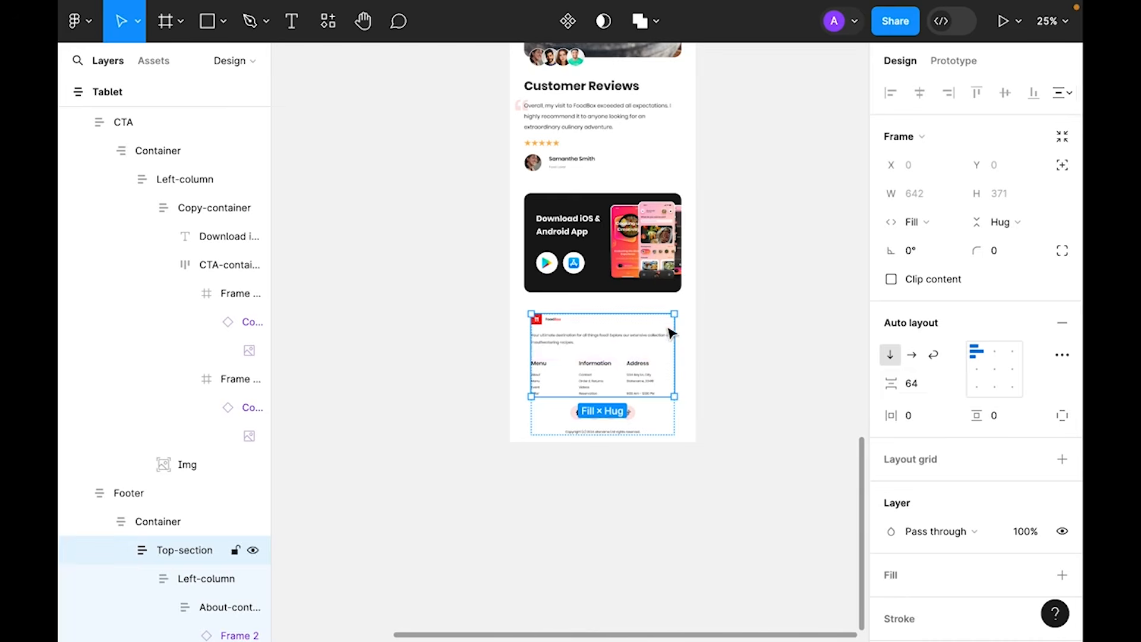
- Break the footer description text into two lines so the second line starts with "collection of mouthwatering recipes."
click(612, 345)
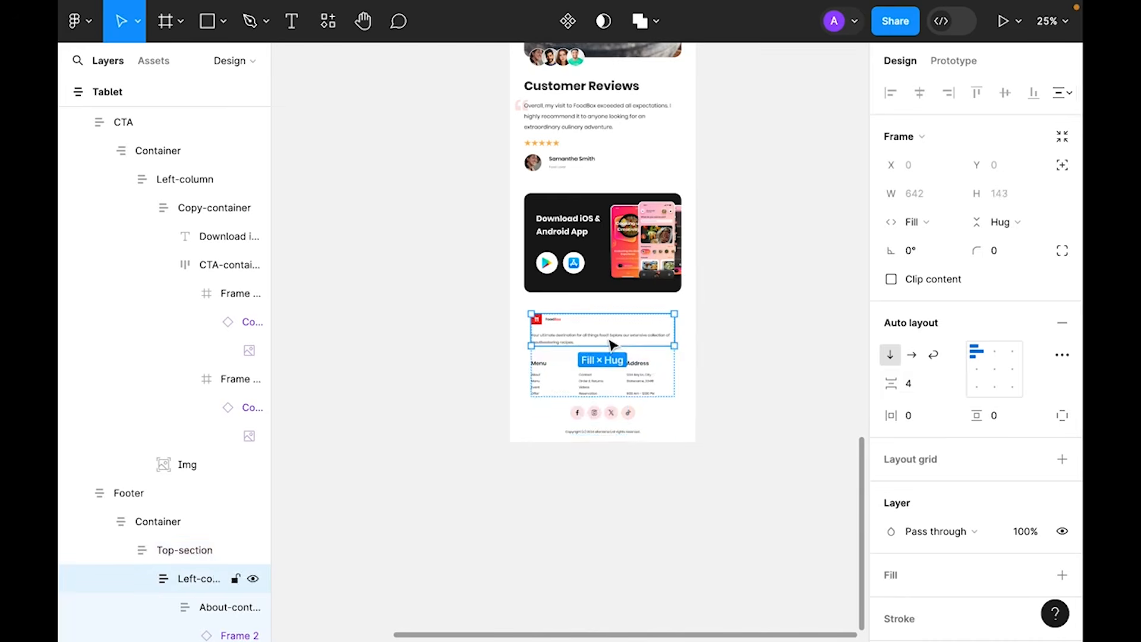
click(610, 342)
double_click(644, 337)
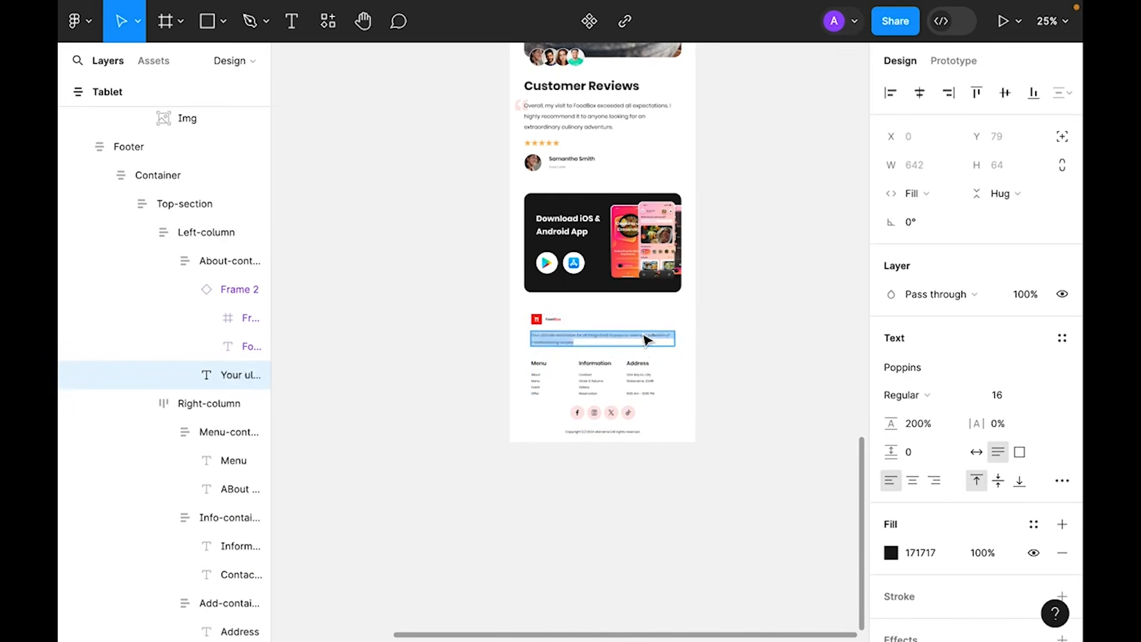
scroll(600, 324, up, 5)
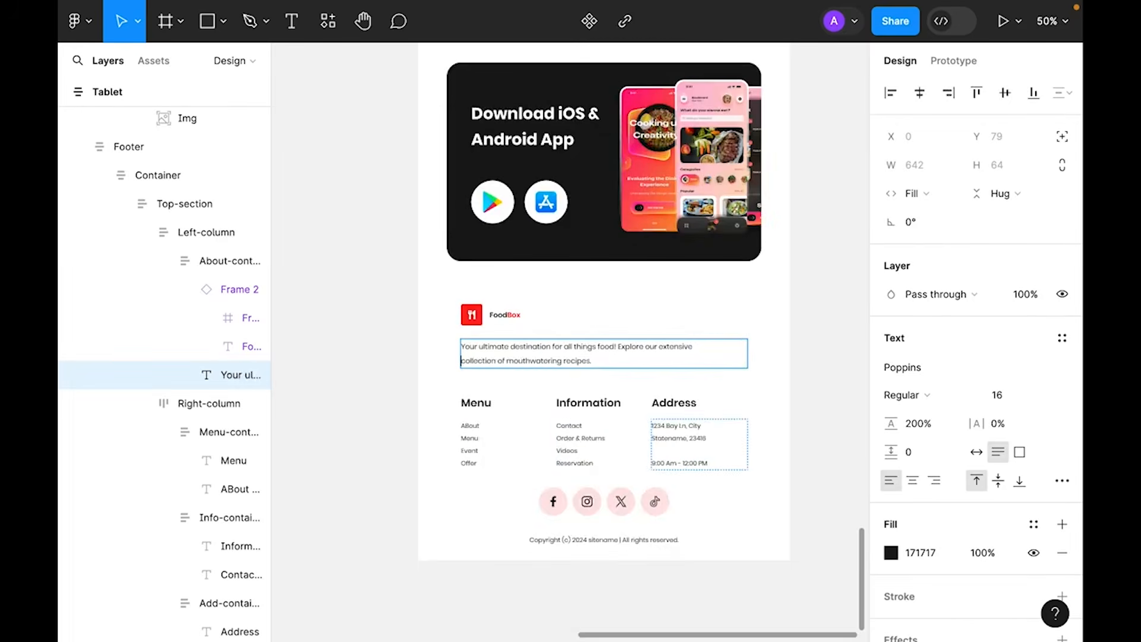
click(298, 276)
- Stretch the Tablet frame to a width of about 2695 to test how its sections respond
key(ctrl+minus)
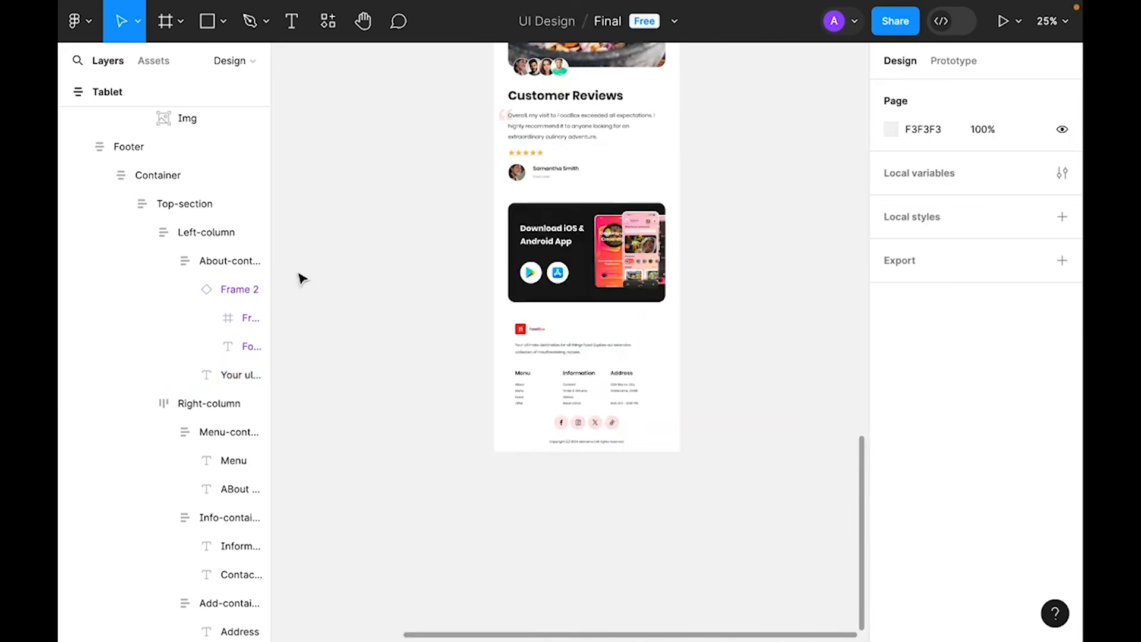
click(626, 395)
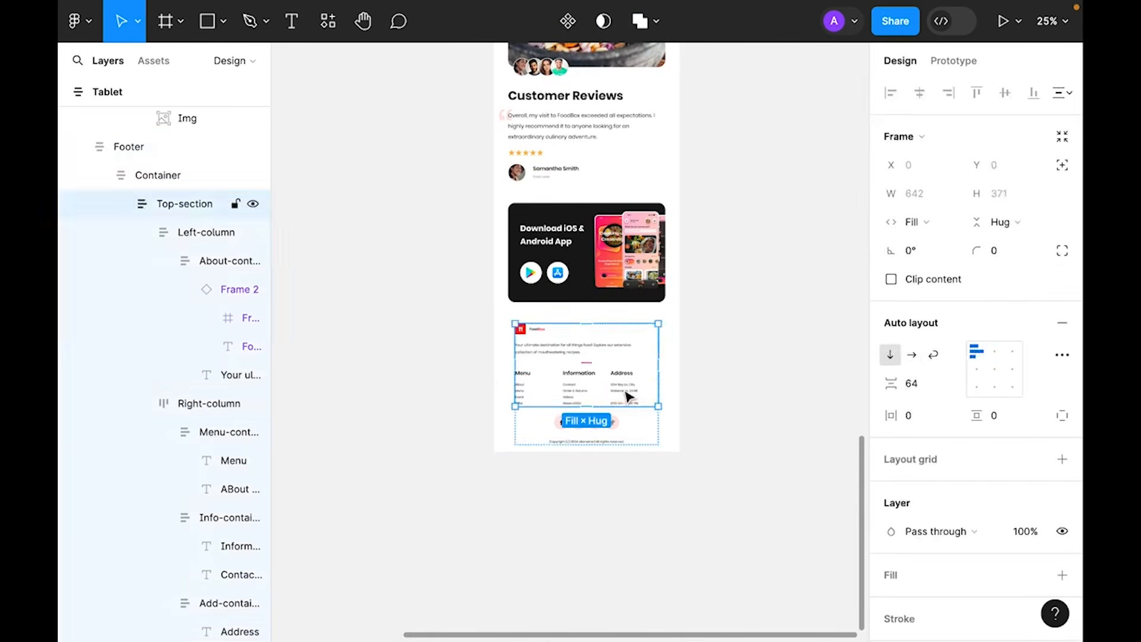
click(627, 397)
click(647, 491)
key(ctrl+minus)
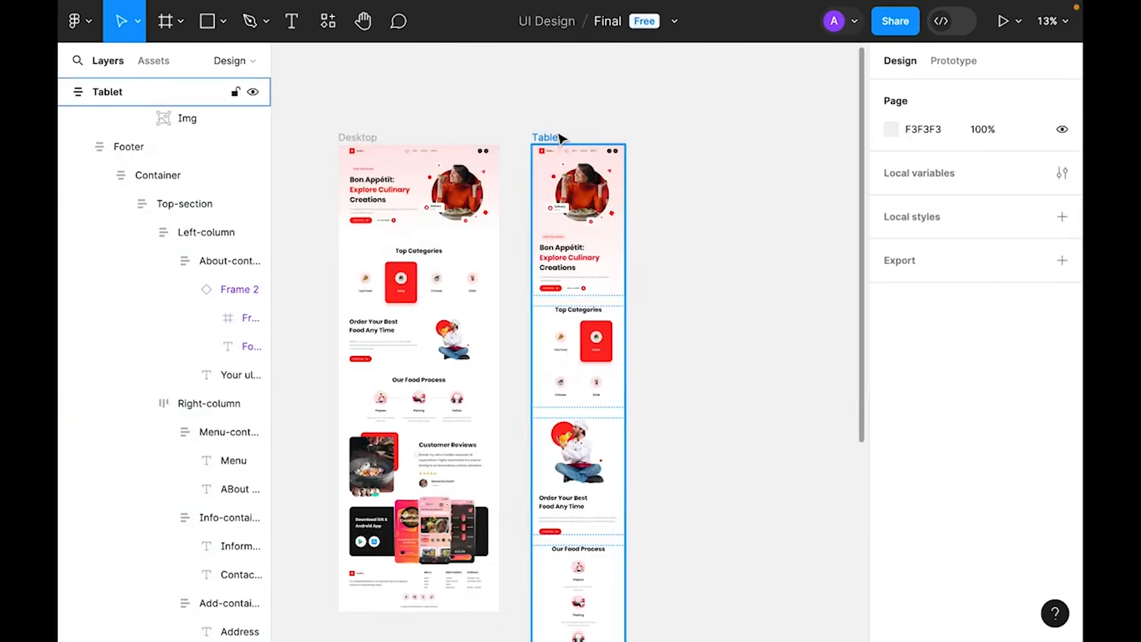
click(553, 141)
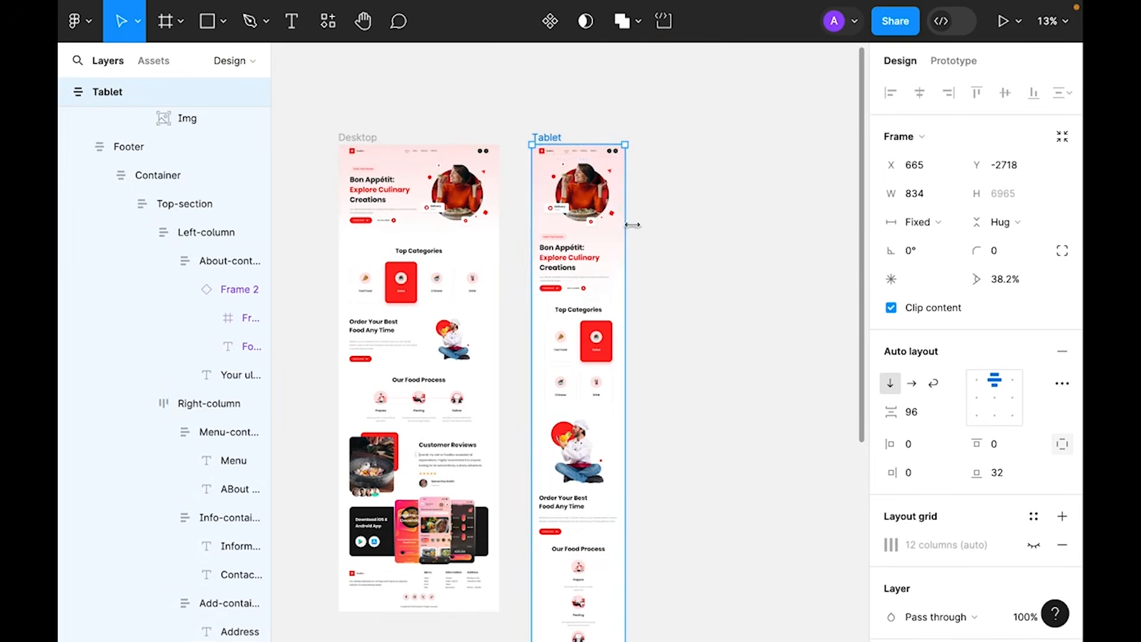
drag(629, 223, 626, 249)
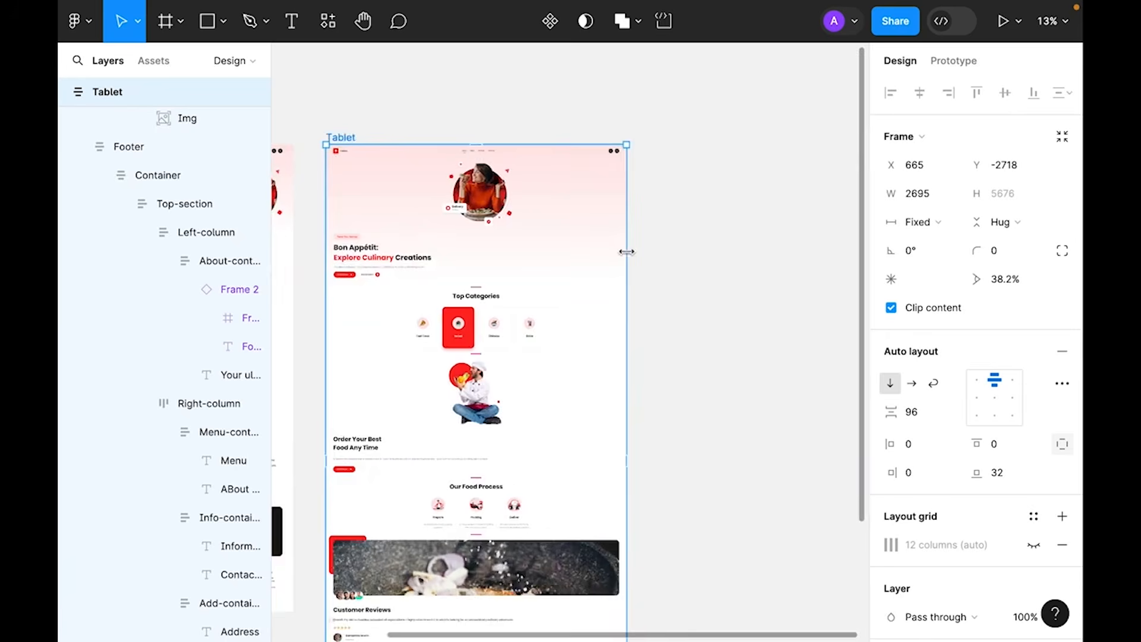
- Undo the last width change of the Tablet frame
key(ctrl+z)
scroll(633, 258, left, 5)
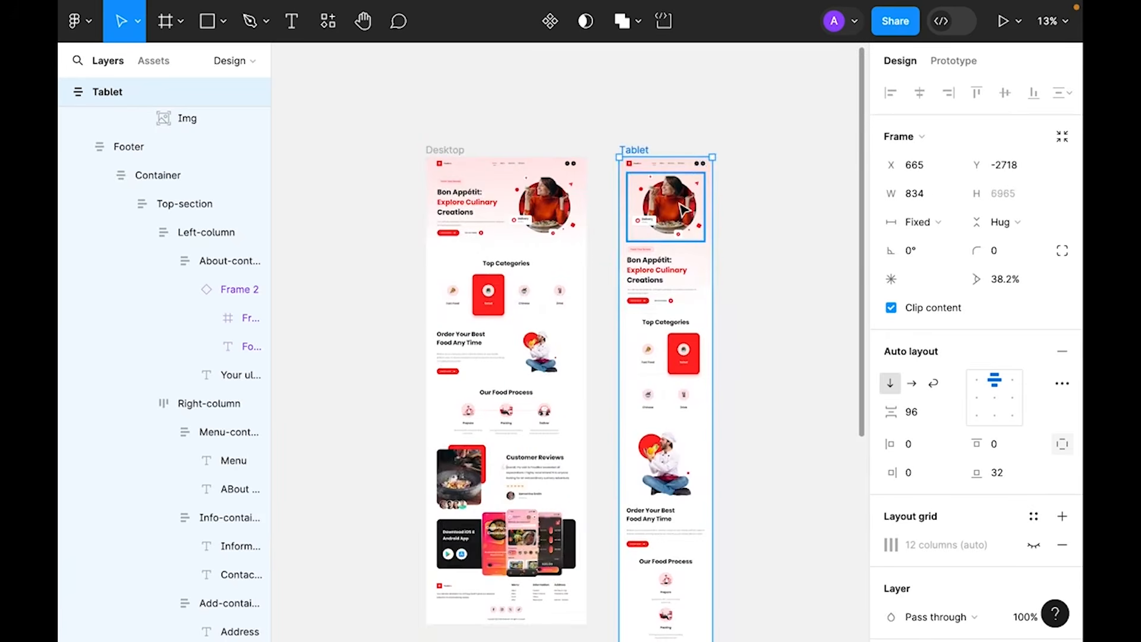
click(683, 209)
double_click(678, 214)
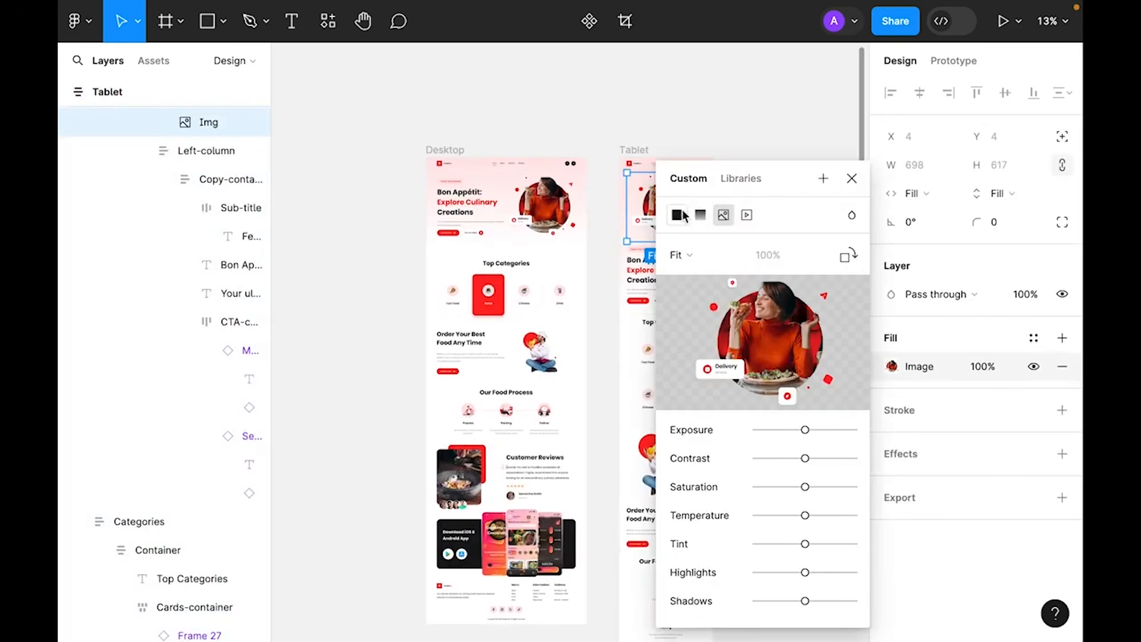
click(852, 181)
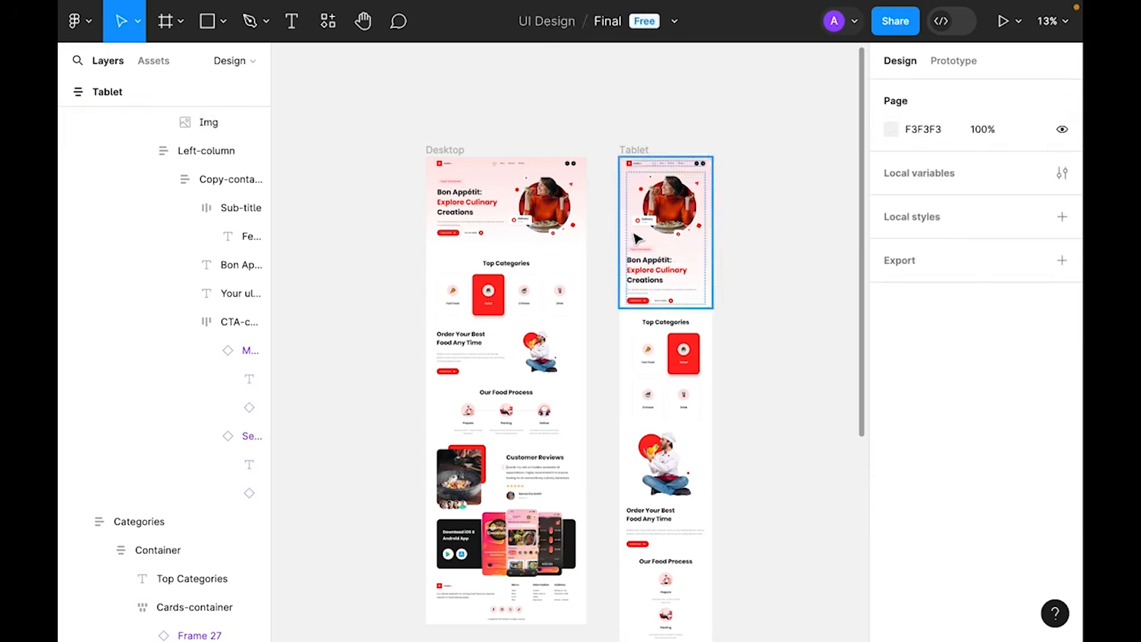
- Set the height of the Right-column holding the Tablet frame's hero image to Fill container
click(677, 206)
double_click(676, 206)
double_click(676, 206)
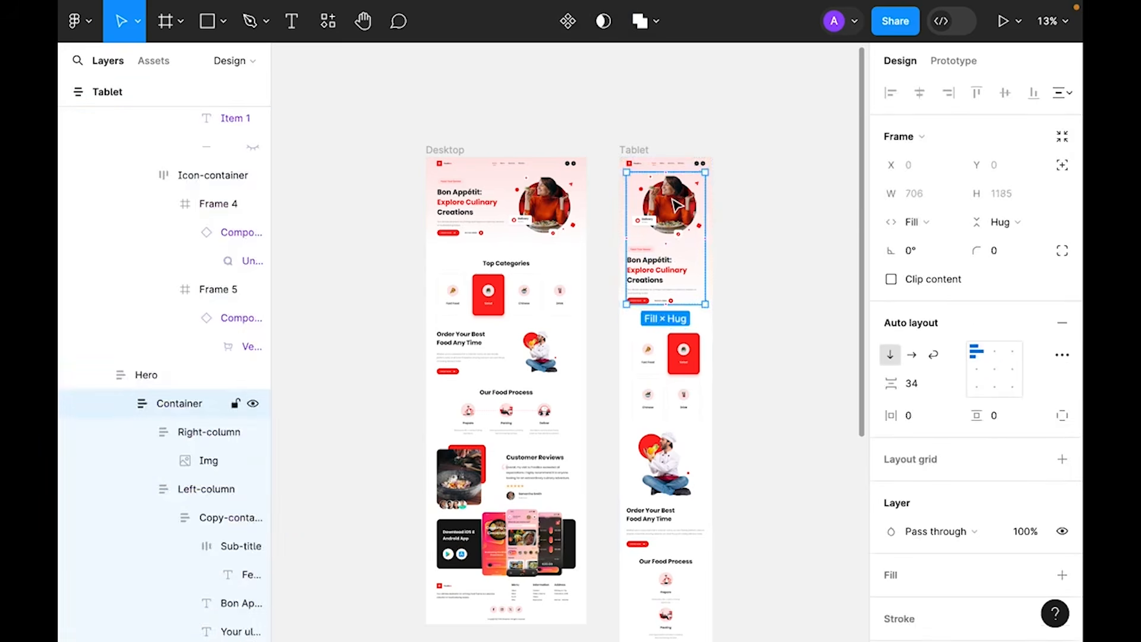
double_click(676, 206)
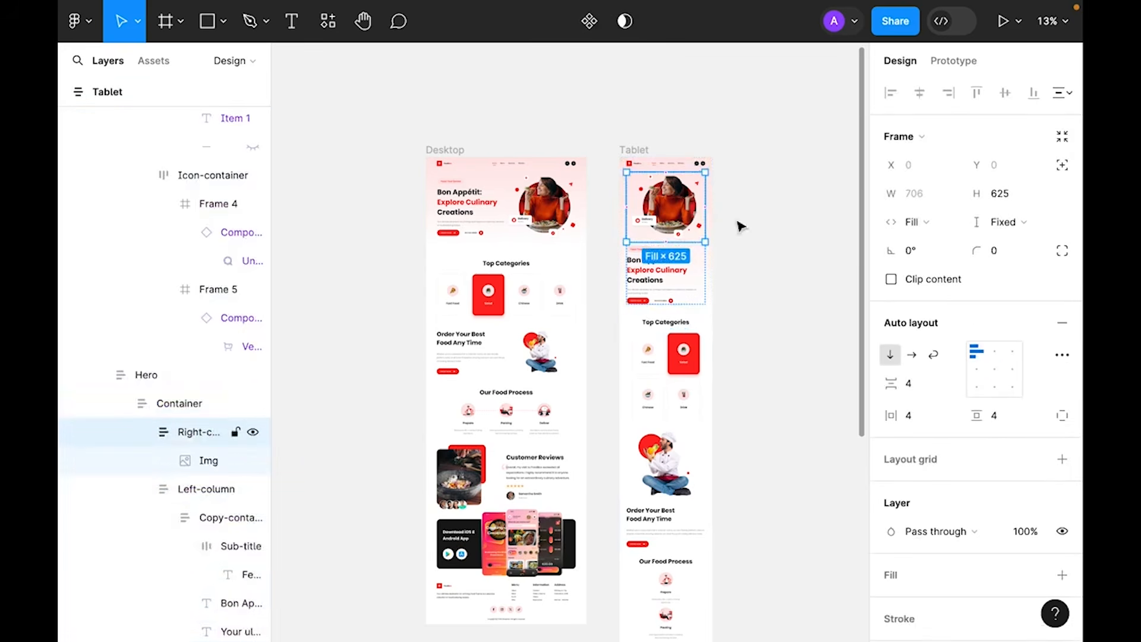
click(1022, 221)
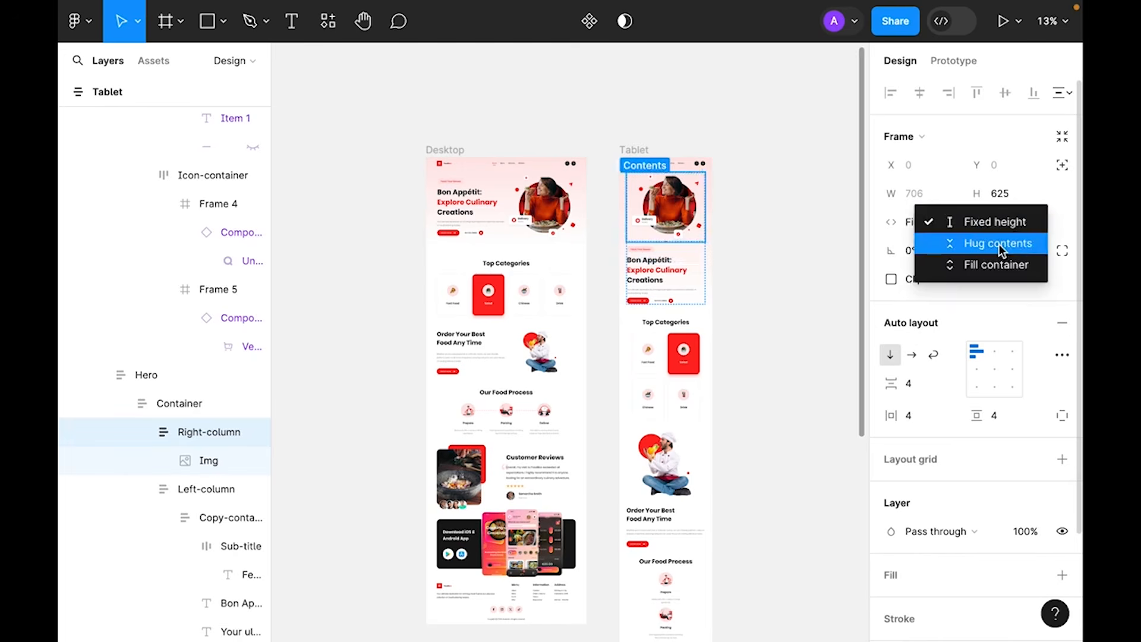
click(994, 266)
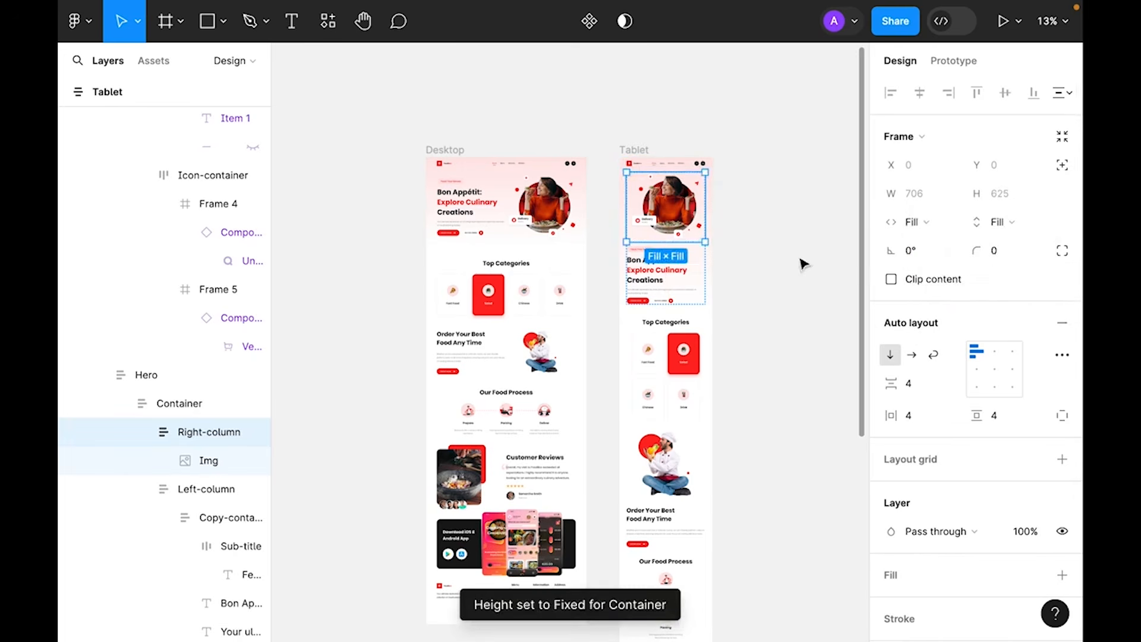
click(662, 213)
click(786, 197)
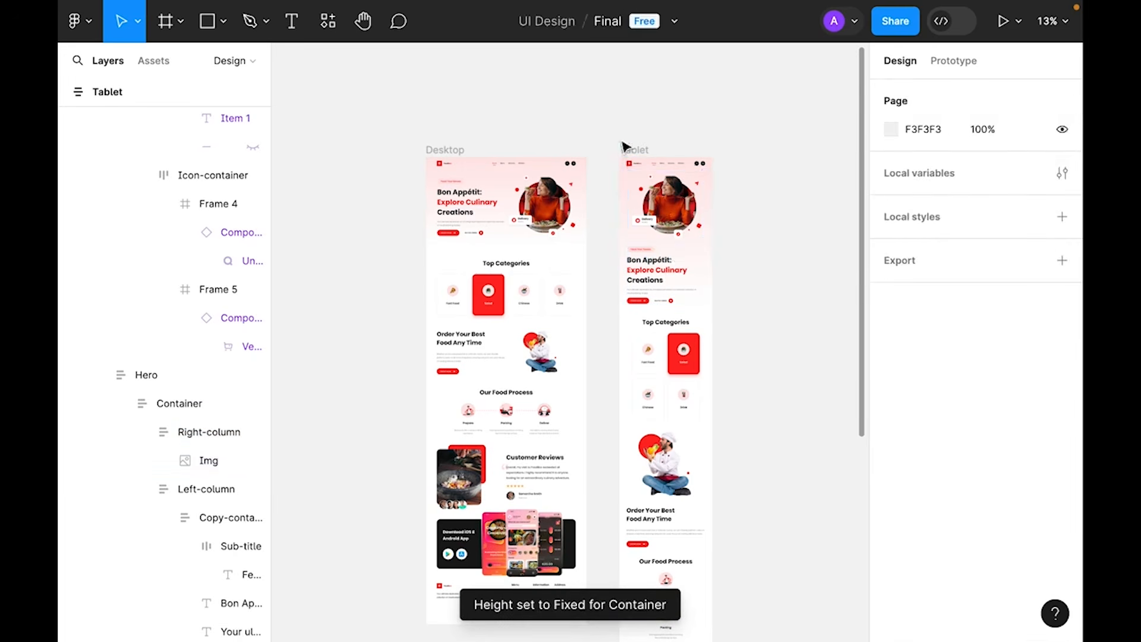
- Narrow the Tablet frame to a width of about 674 to test its sections, and undo the resize
click(681, 184)
mouse_move(725, 228)
mouse_down()
mouse_move(795, 227)
mouse_move(716, 232)
mouse_up()
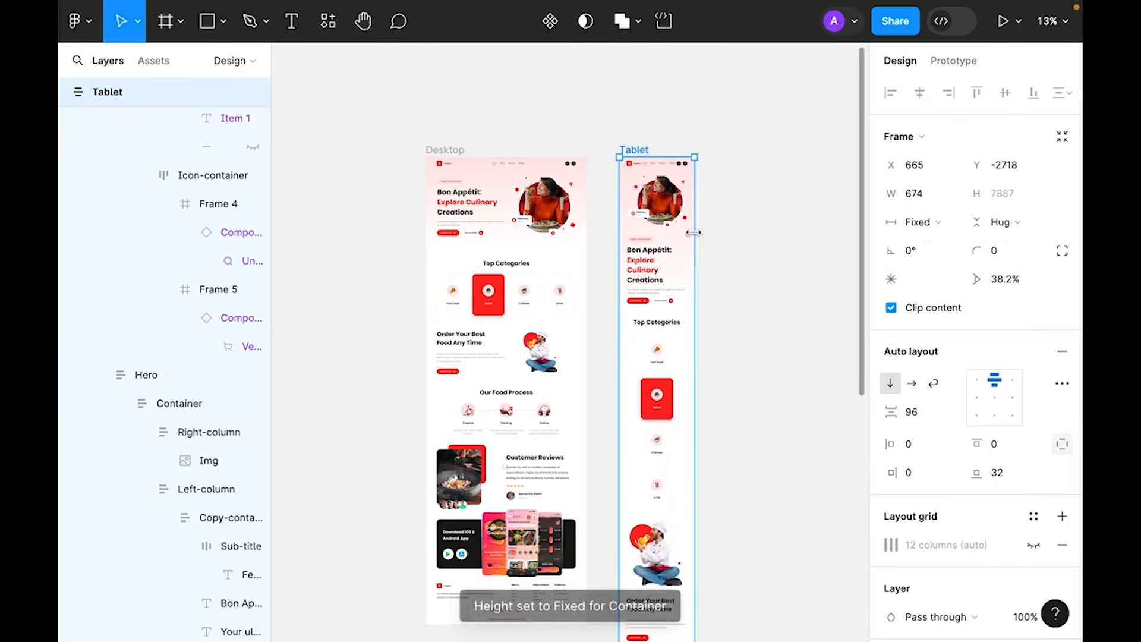
click(777, 208)
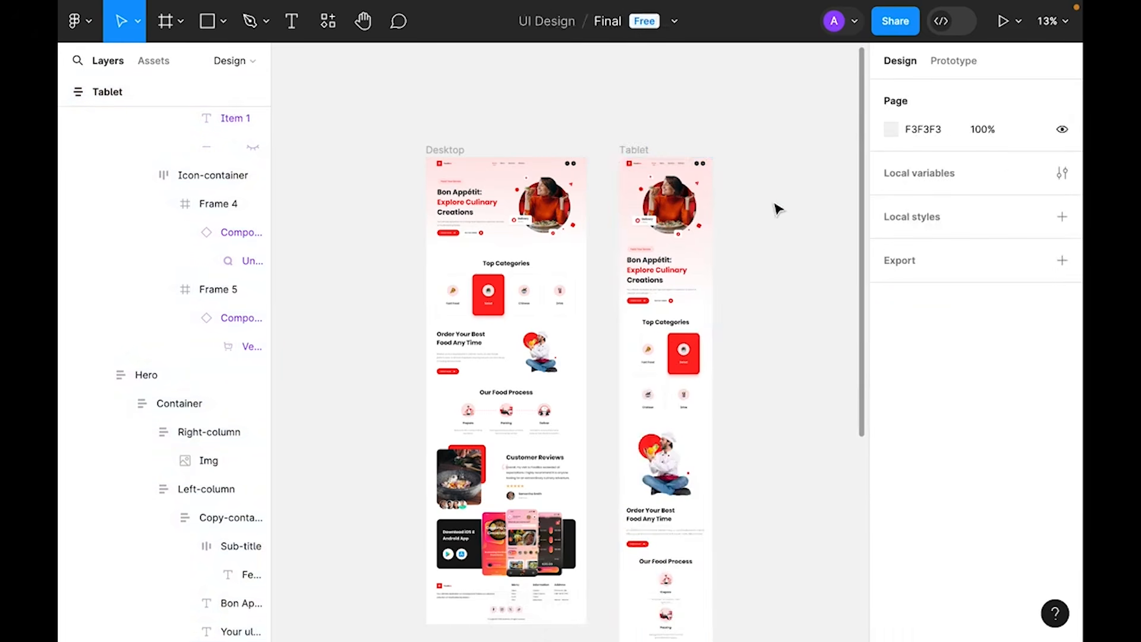
- Move the Tablet frame closer to the Desktop frame, to X 564
click(632, 153)
click(637, 137)
key(ctrl+equal)
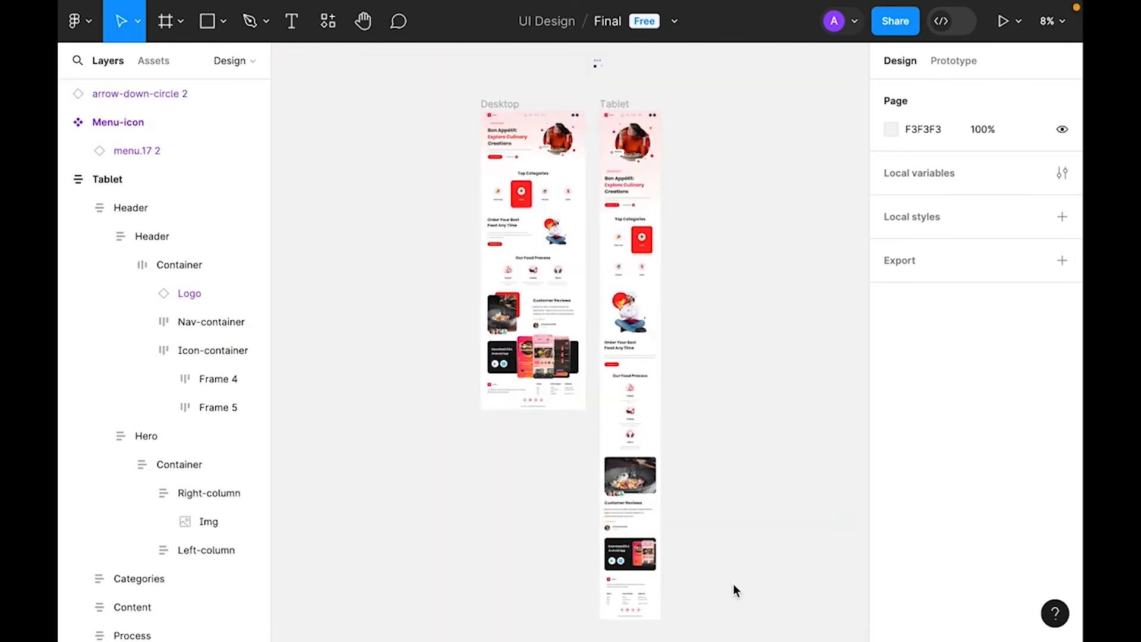
- Narrow the Desktop frame to a width of about 908 to test its responsiveness, and undo the resize
click(500, 103)
click(611, 105)
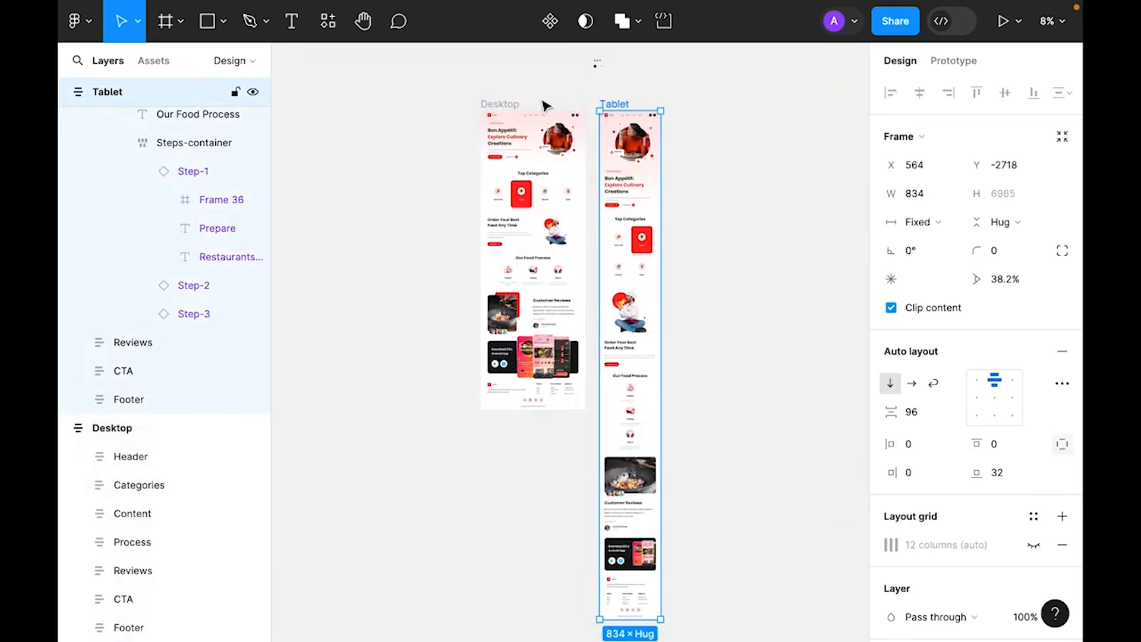
click(500, 103)
drag(584, 175, 552, 174)
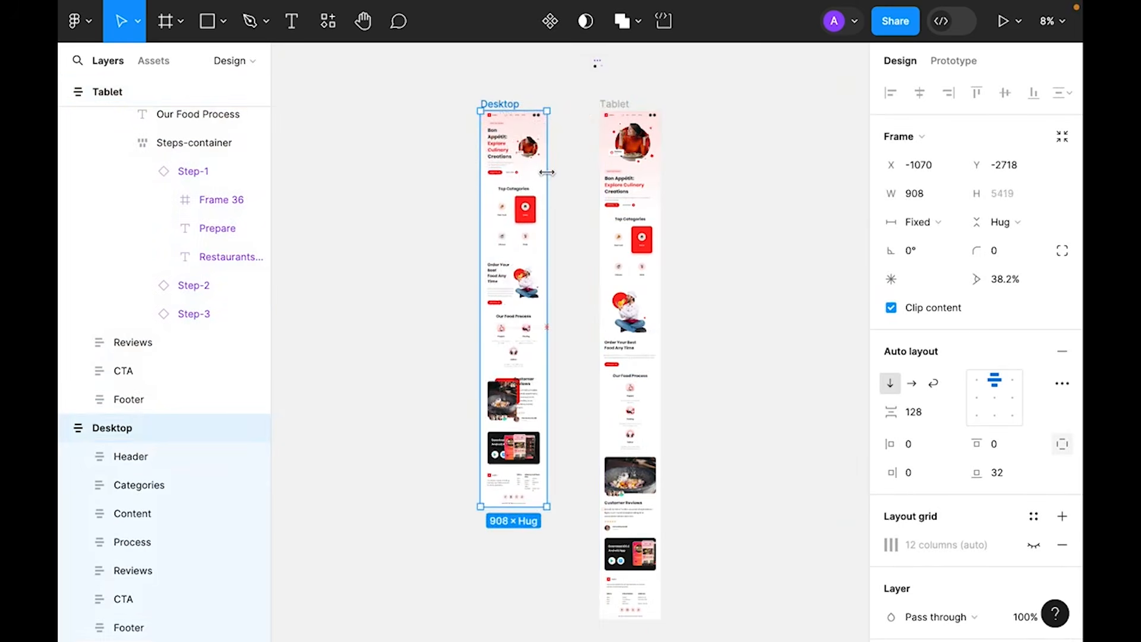
key(ctrl+z)
- Widen the Tablet frame to test how its sections respond, and undo the resize
click(618, 102)
drag(661, 160, 748, 162)
key(ctrl+z)
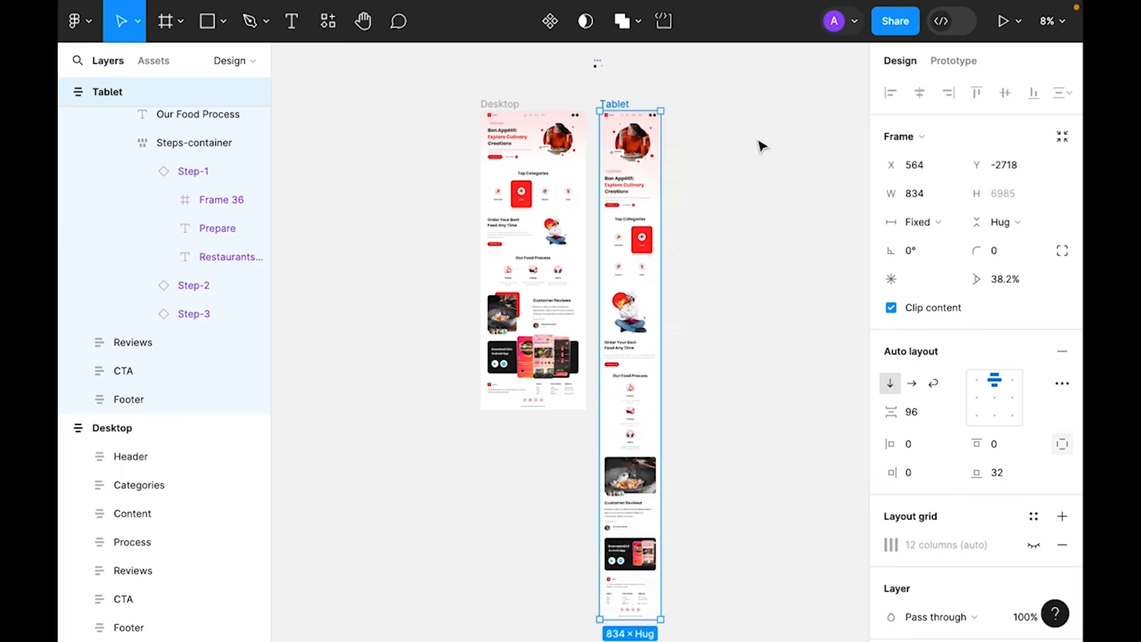
click(761, 146)
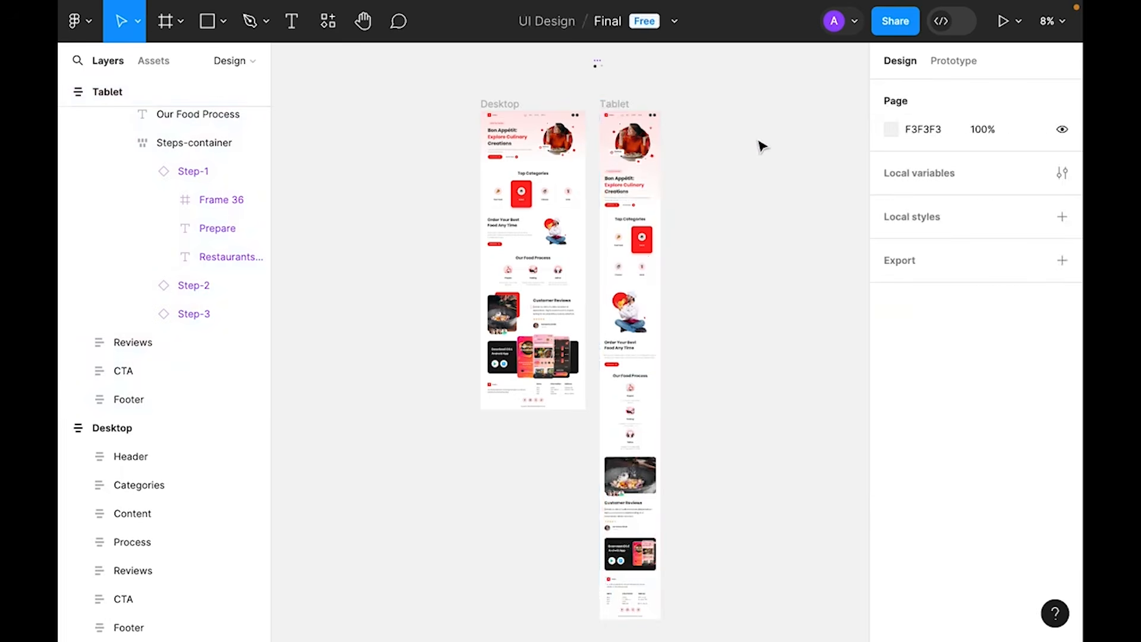
- Duplicate the Tablet frame and place the copy beside the original at X 1592
click(617, 105)
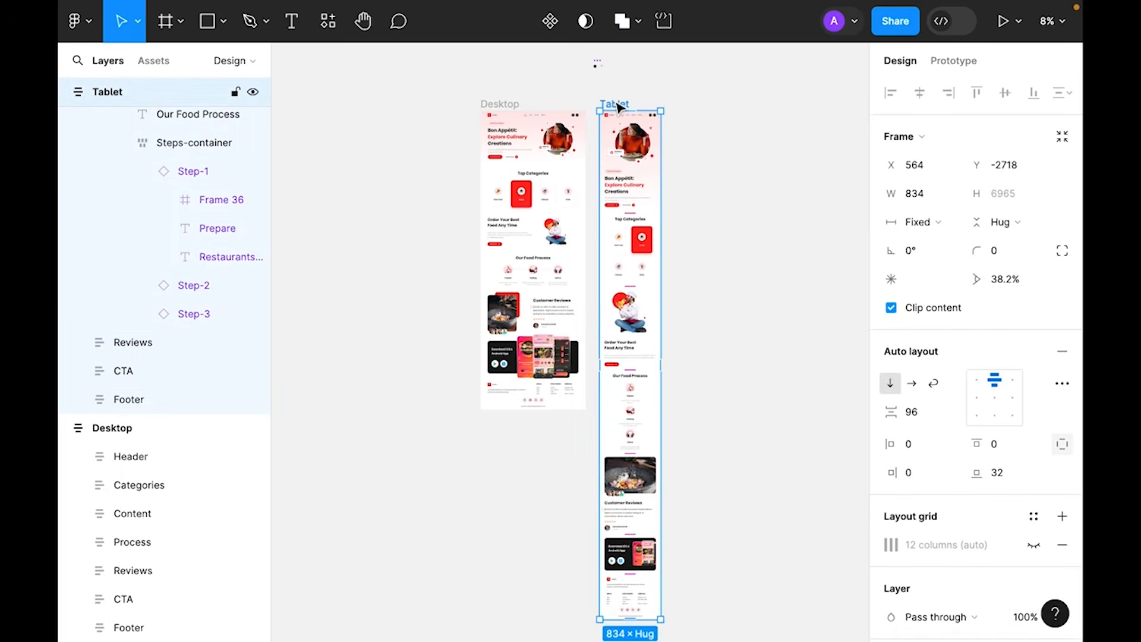
key(ctrl+d)
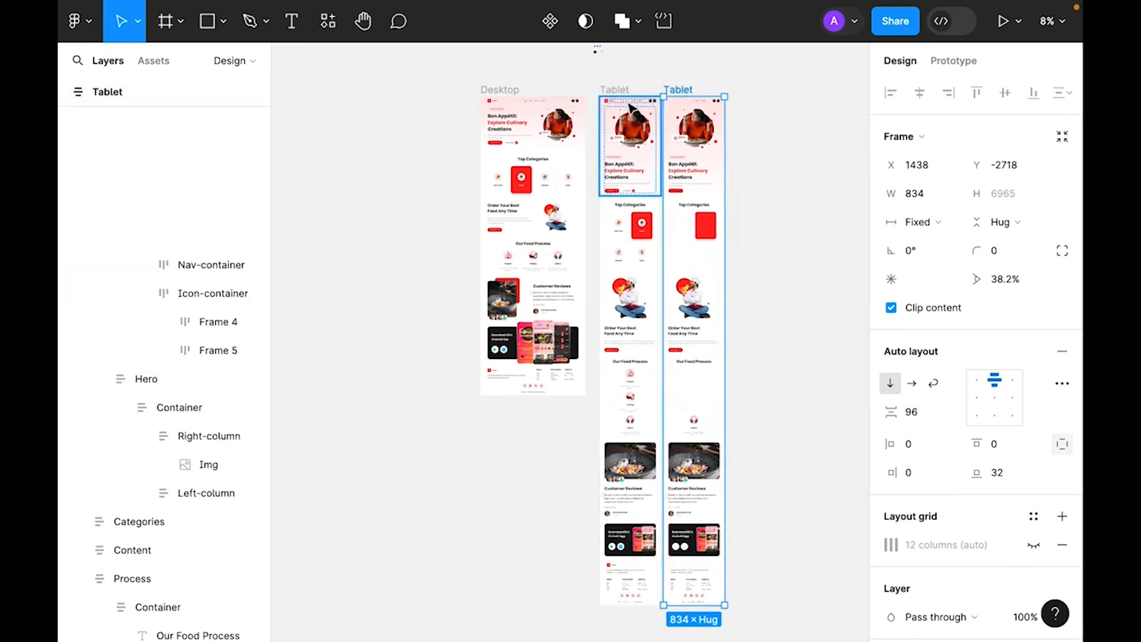
drag(680, 89, 691, 89)
- Resize the duplicated Tablet frame to the iPhone 13 mini preset (375 × 812) and set its height to Hug contents
click(893, 137)
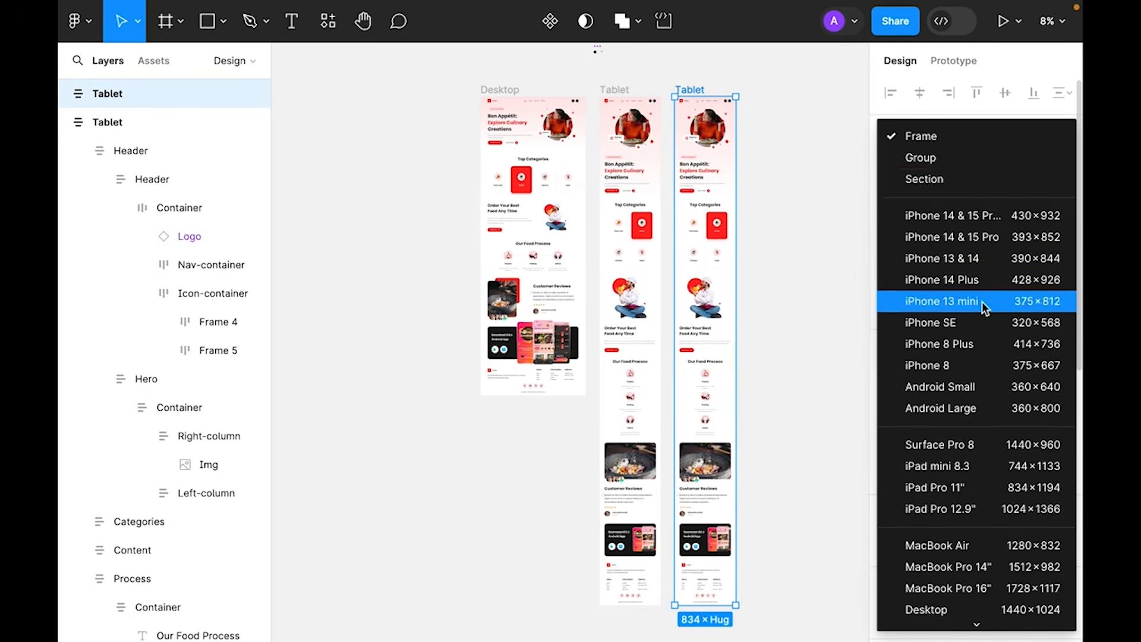
click(1036, 301)
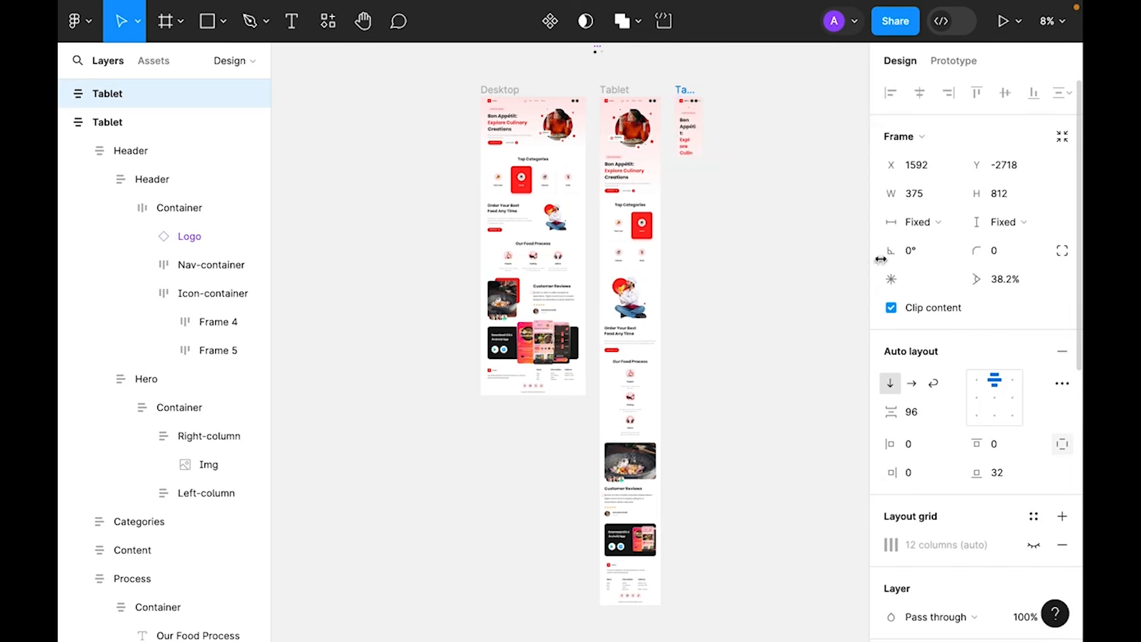
click(1023, 222)
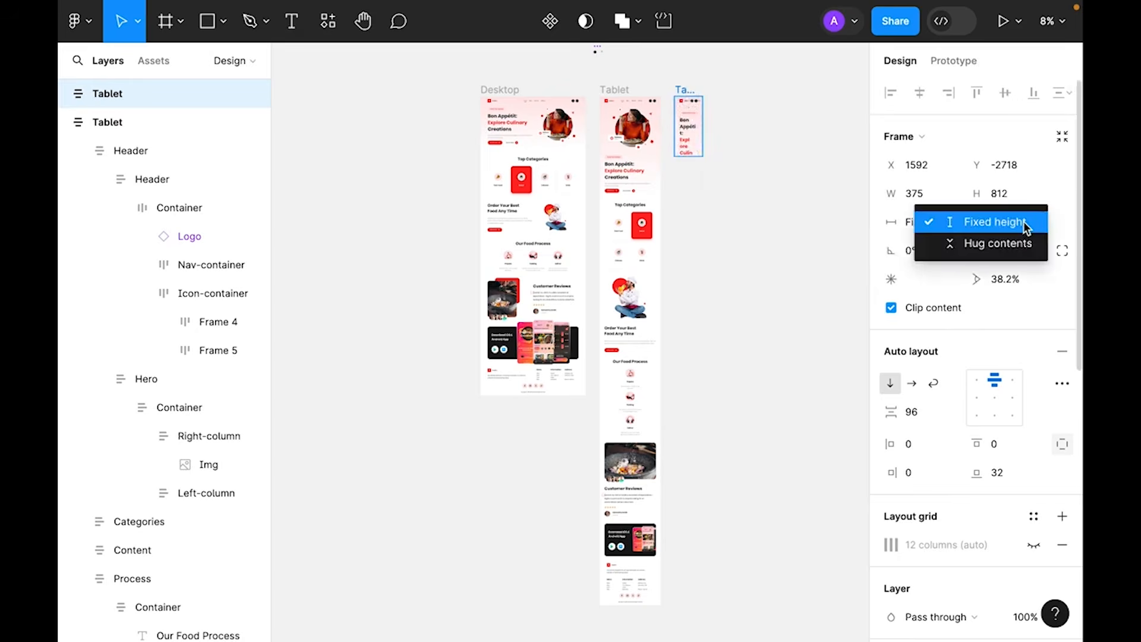
click(1008, 246)
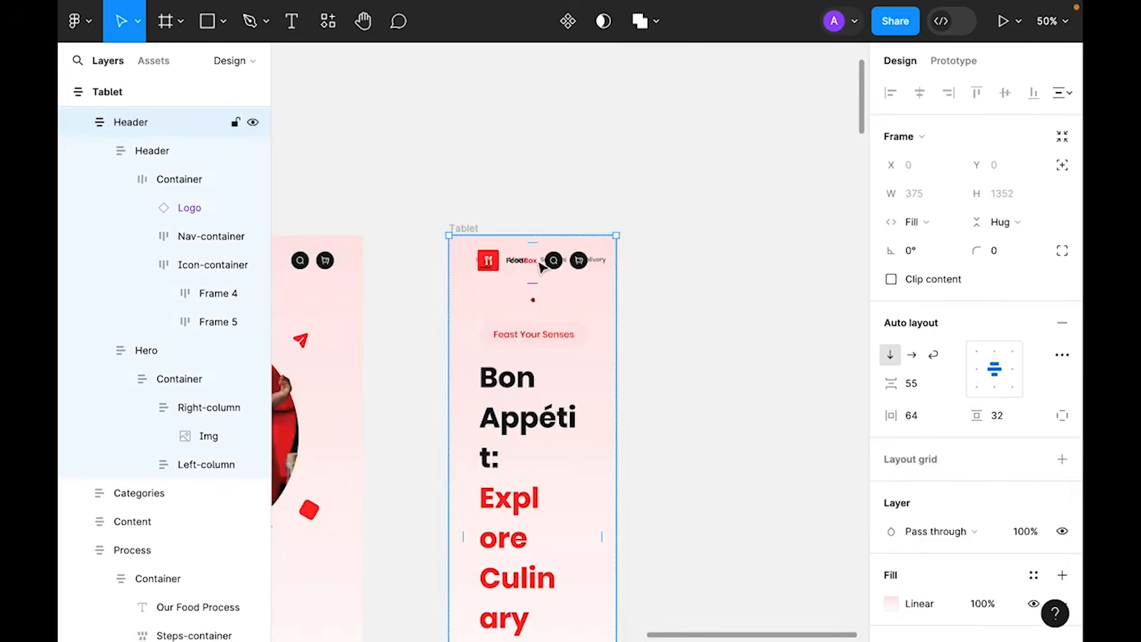
- Set the horizontal padding of the Header section in the 375-wide frame to 24
scroll(523, 309, down, 5)
click(944, 419)
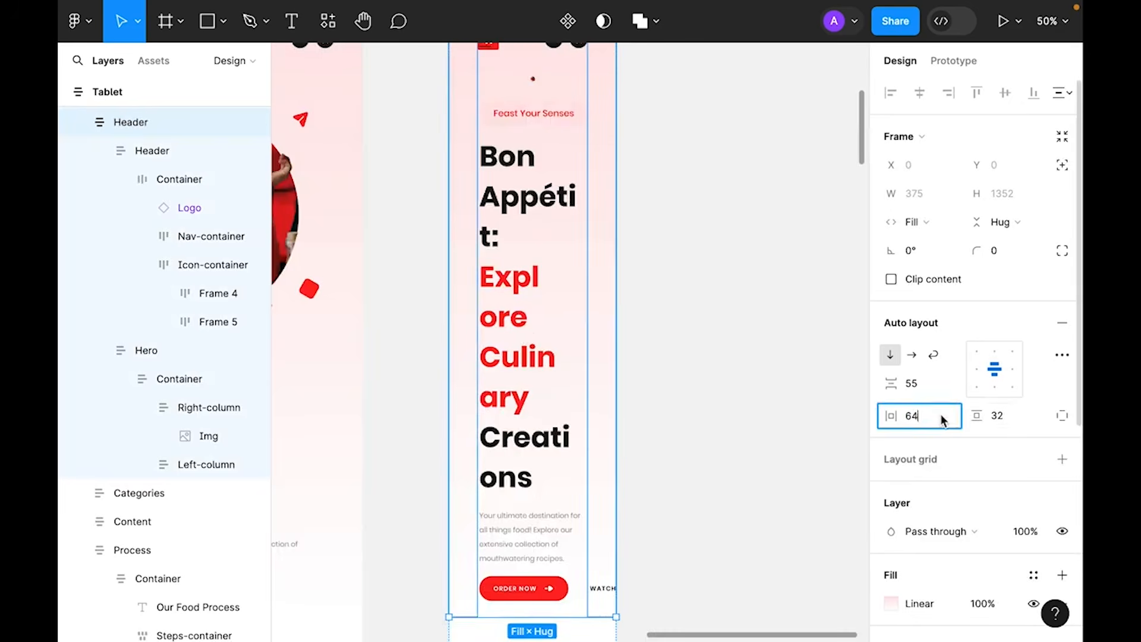
text(24)
key(Return)
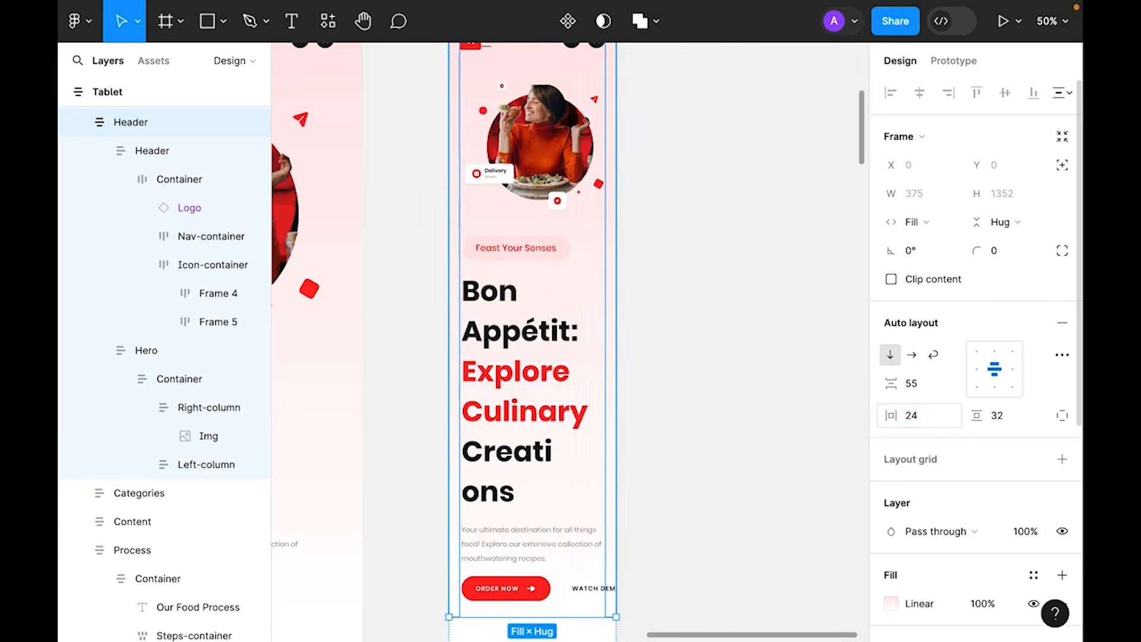
- Delete the Nav-container from the header of the 375-wide frame
scroll(739, 275, up, 5)
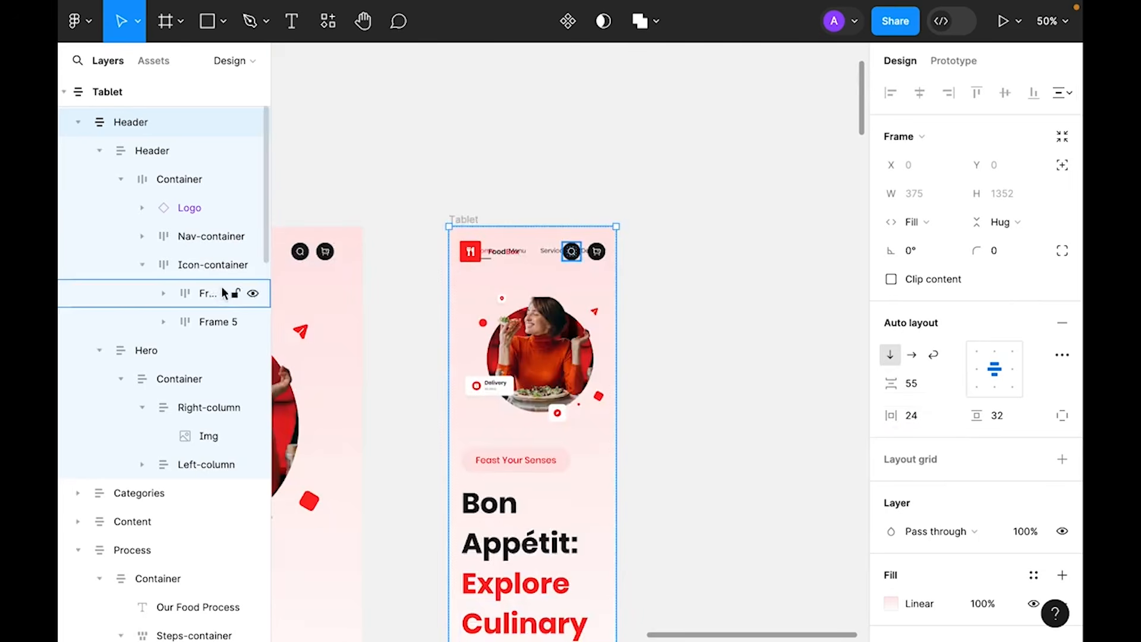
click(204, 238)
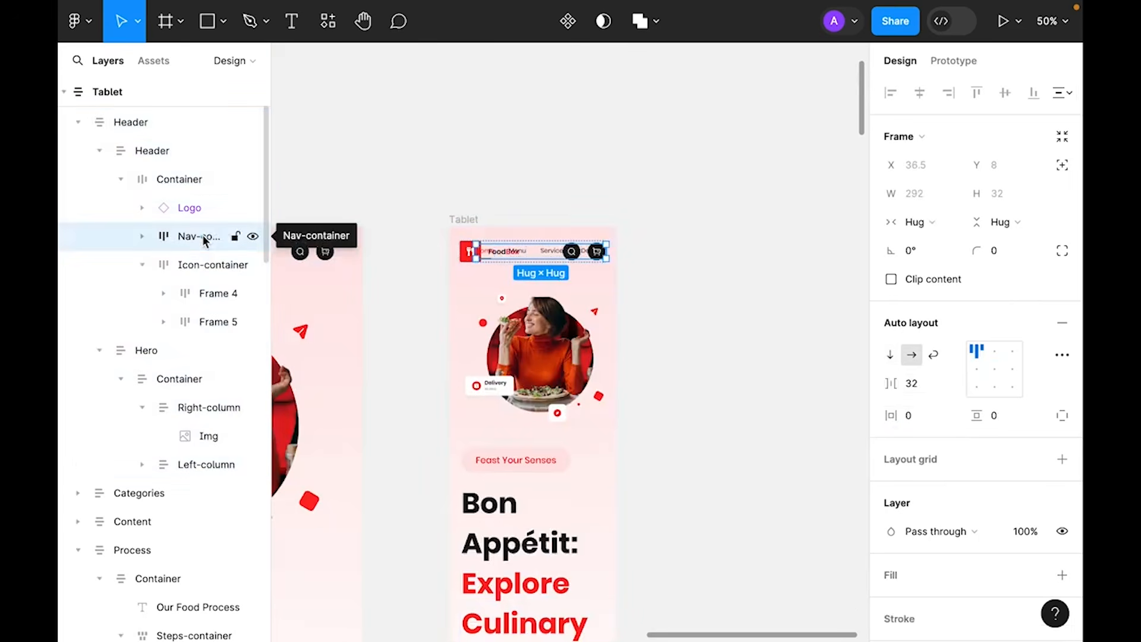
key(Delete)
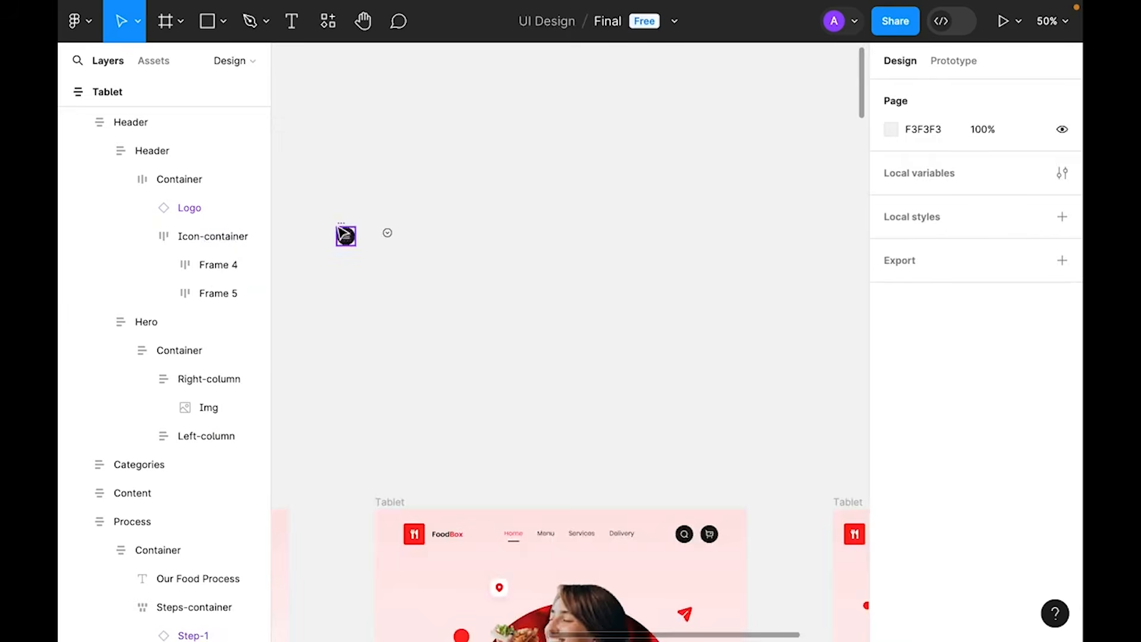
- Replace the search icon in the 375-wide frame's header with a copy of the Menu-icon component and delete the cart icon
click(345, 235)
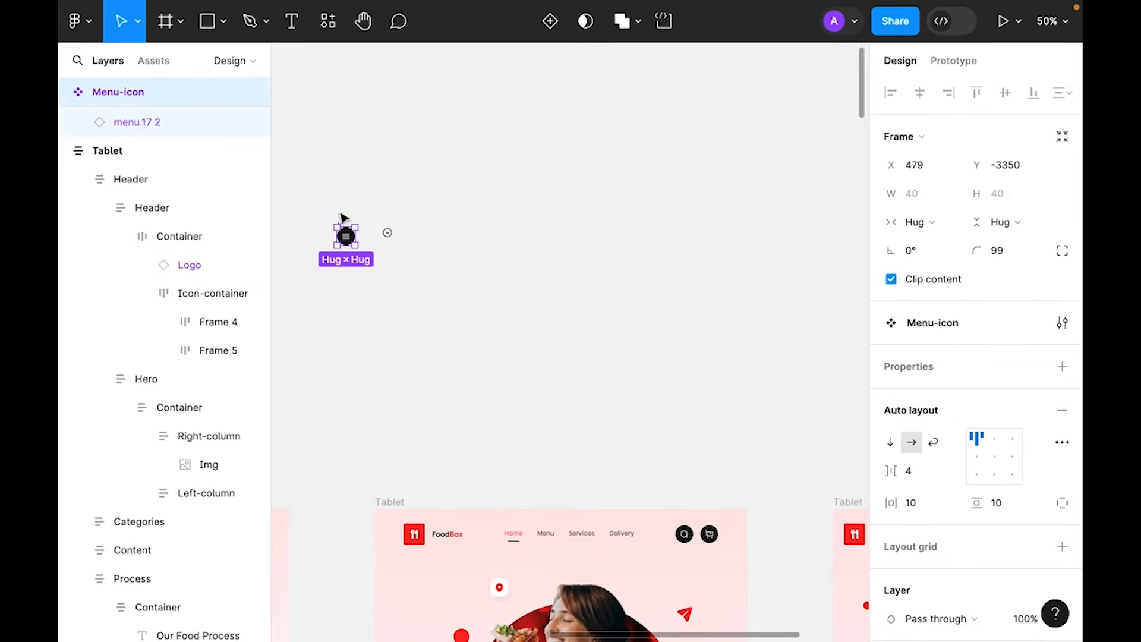
scroll(600, 326, right, 5)
scroll(601, 327, down, 3)
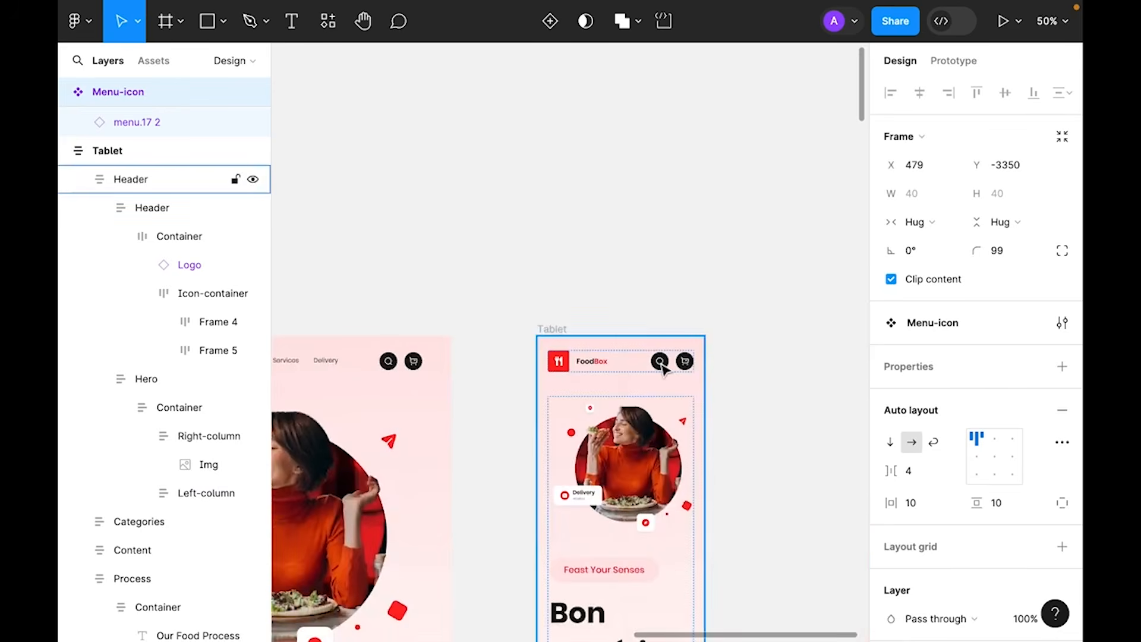
click(661, 366)
double_click(661, 367)
double_click(662, 366)
double_click(662, 366)
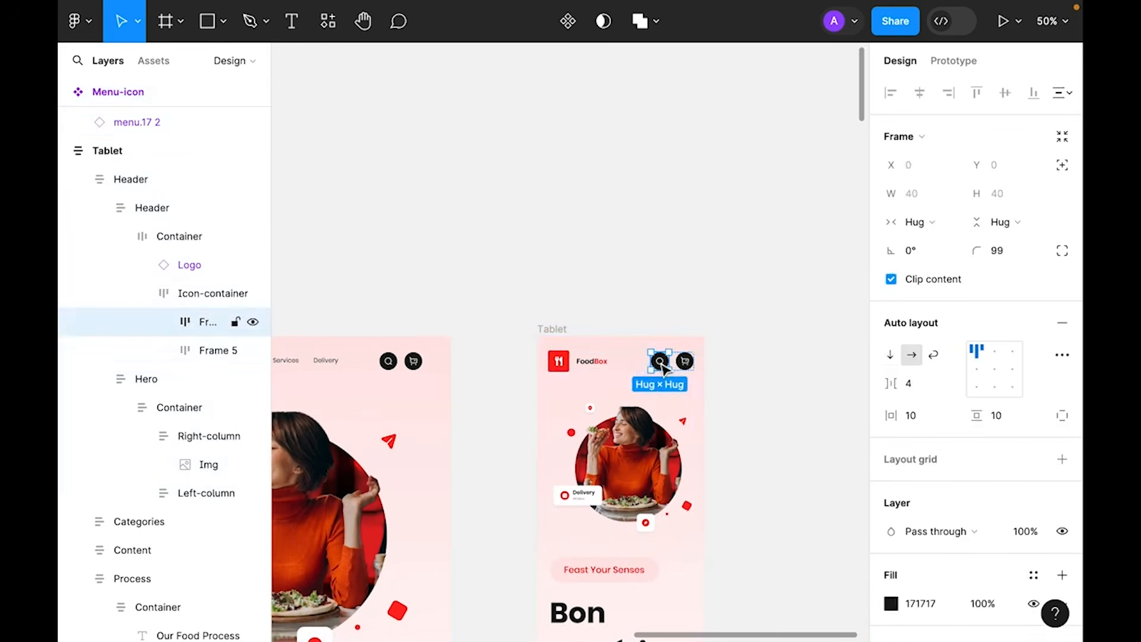
right_click(663, 367)
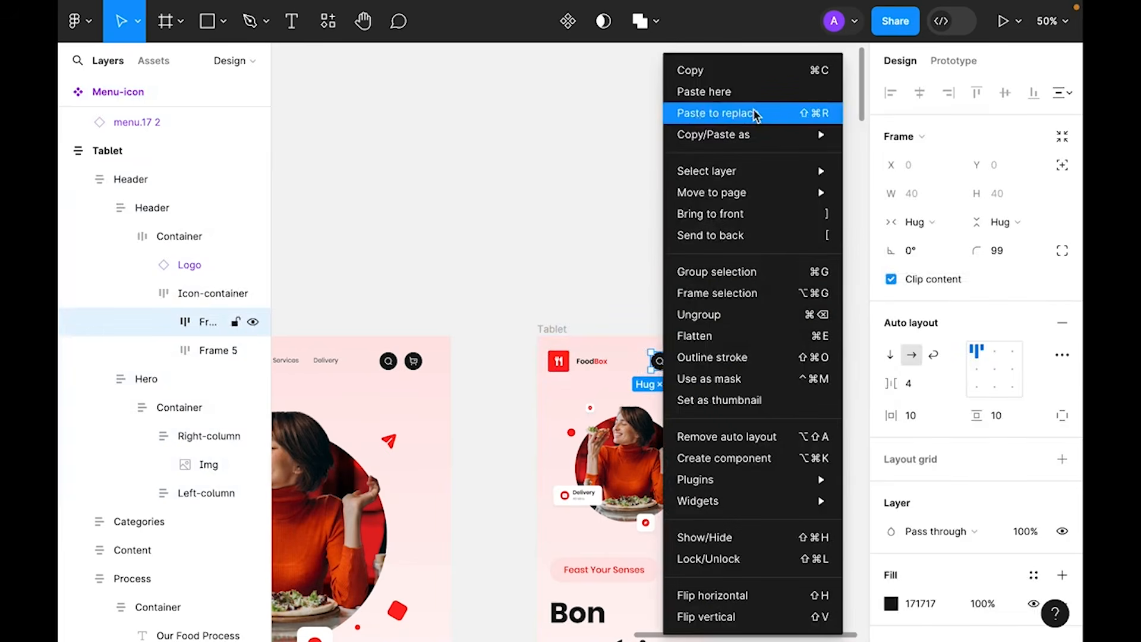
click(773, 113)
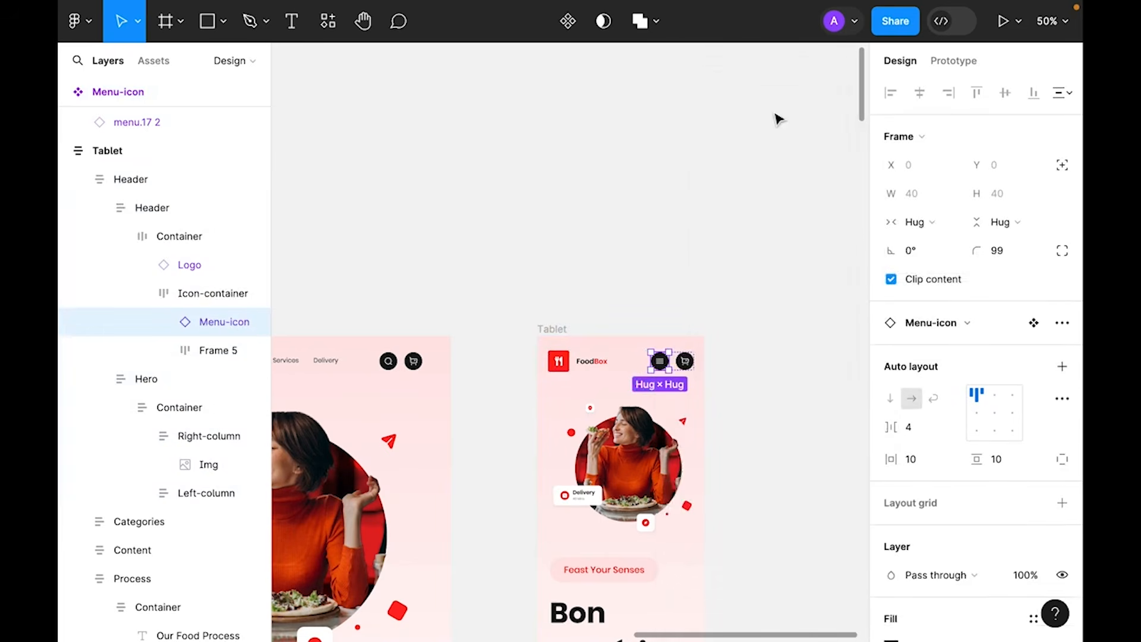
click(687, 366)
key(Delete)
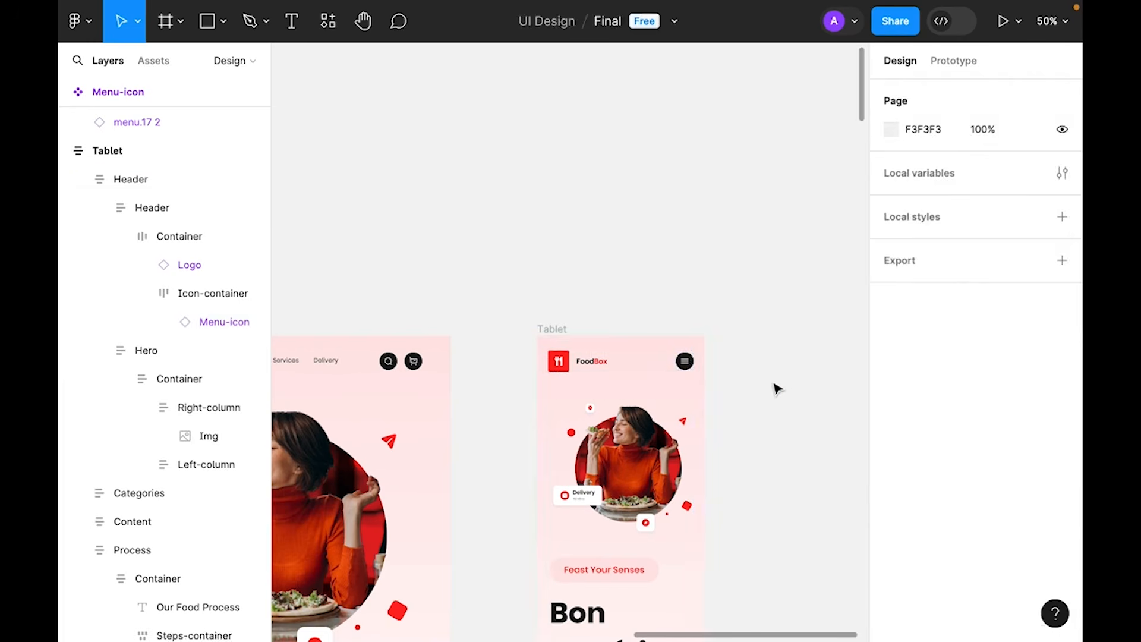
- Set the vertical spacing between items in the Header section of the 375-wide frame to 32
scroll(766, 330, down, 5)
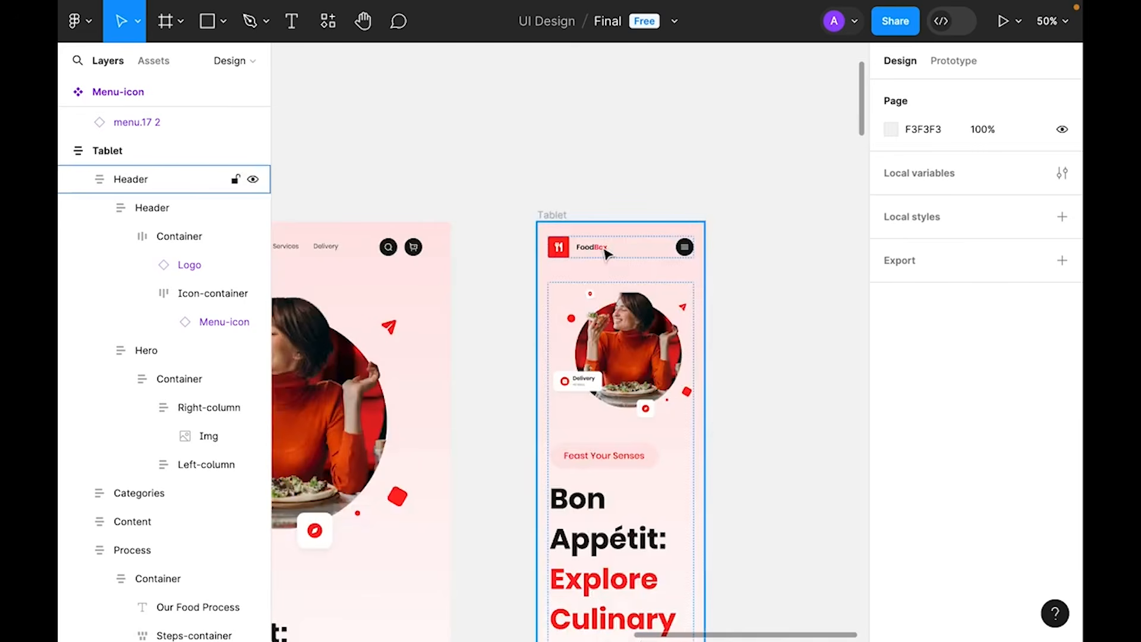
click(606, 255)
scroll(624, 254, down, 5)
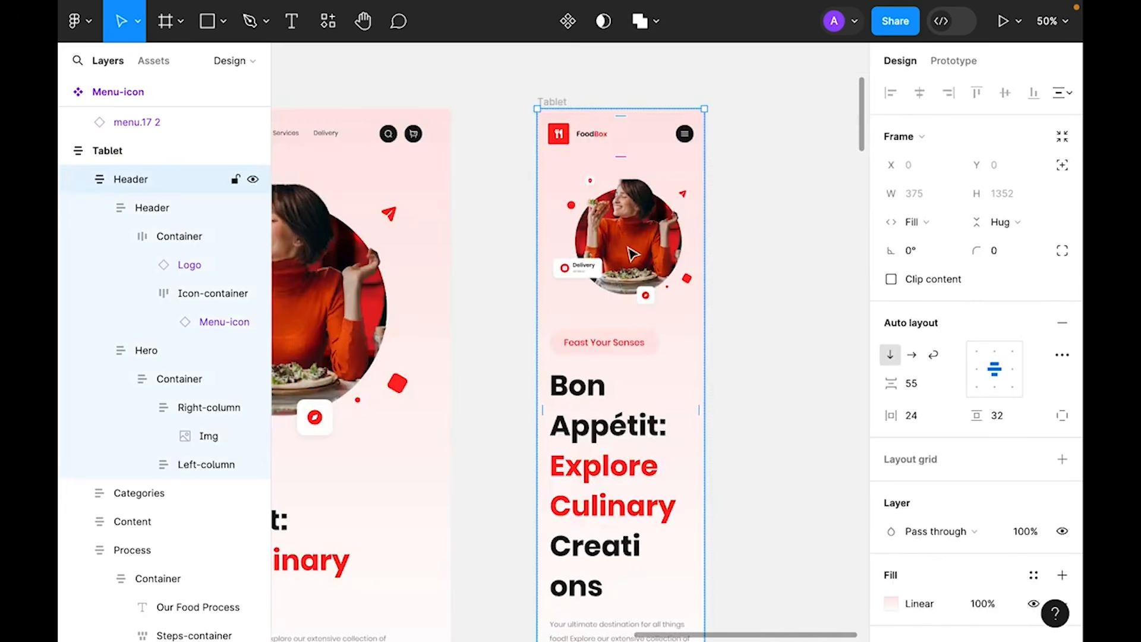
click(632, 254)
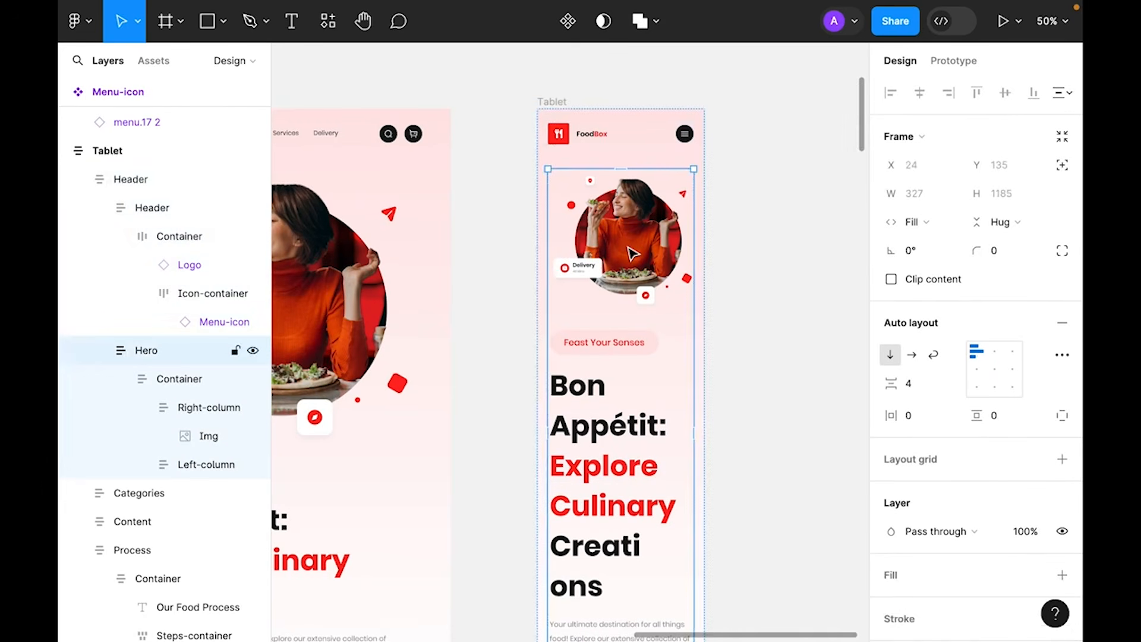
click(739, 148)
click(687, 161)
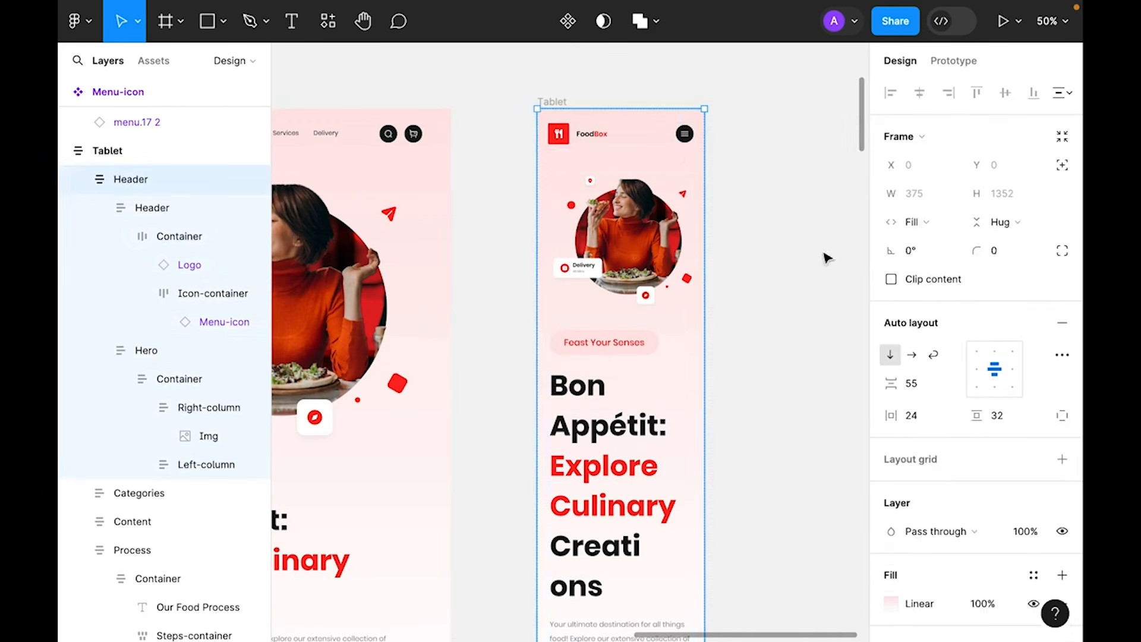
click(913, 385)
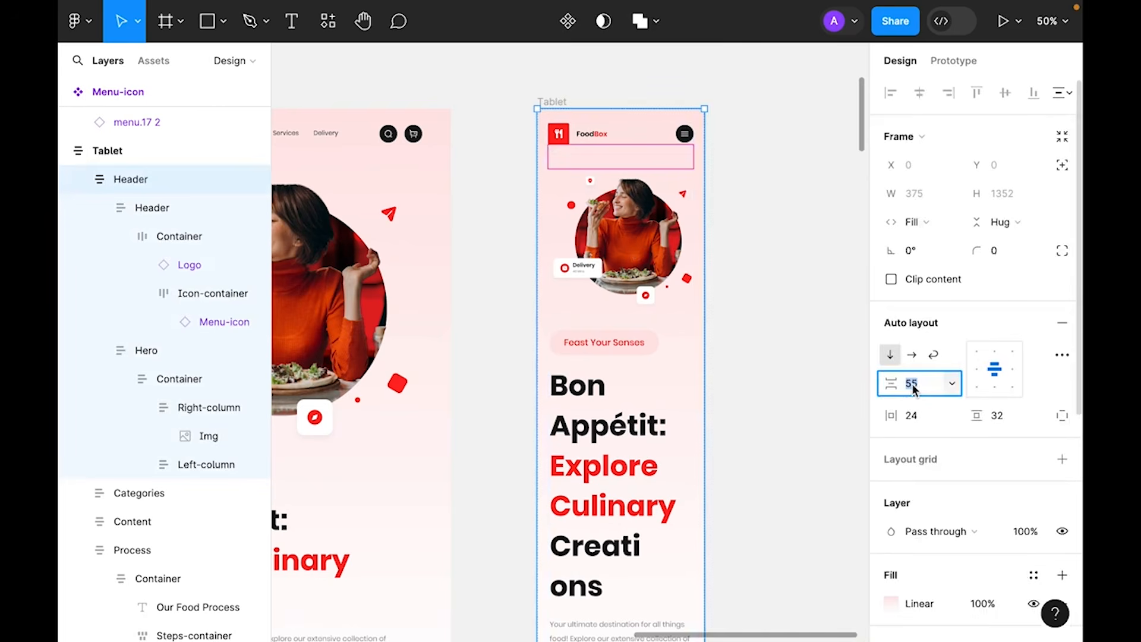
text(32)
key(Return)
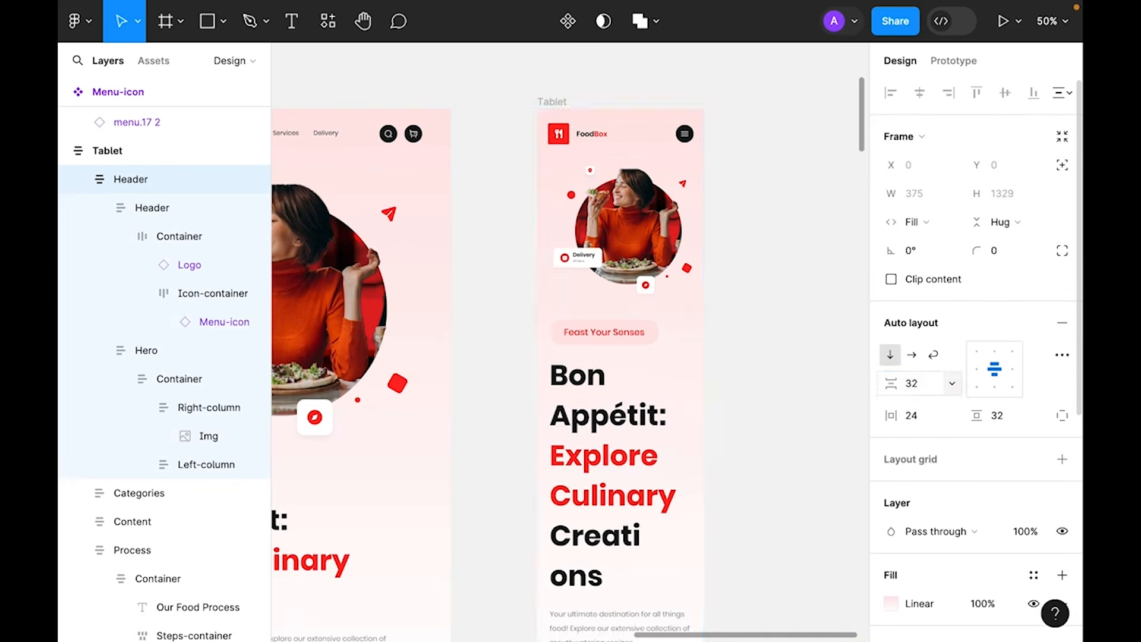
- Set the font size of the "Feast Your Senses" subtitle in the 375-wide frame to 14
double_click(640, 242)
key(Escape)
scroll(630, 243, down, 2)
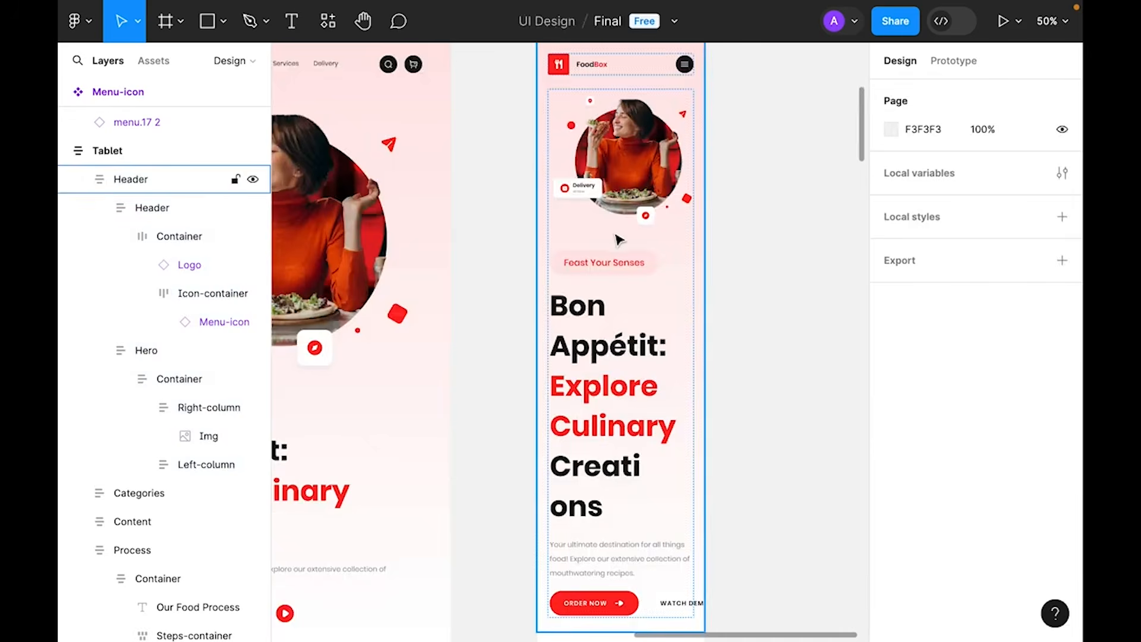
ctrl+click(625, 267)
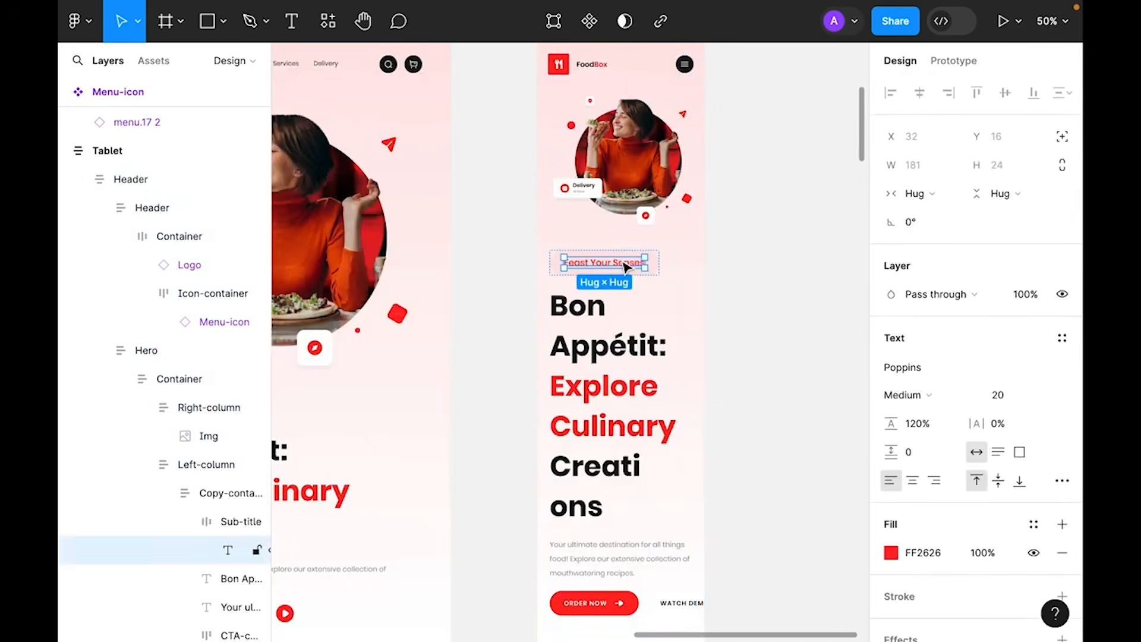
click(1047, 400)
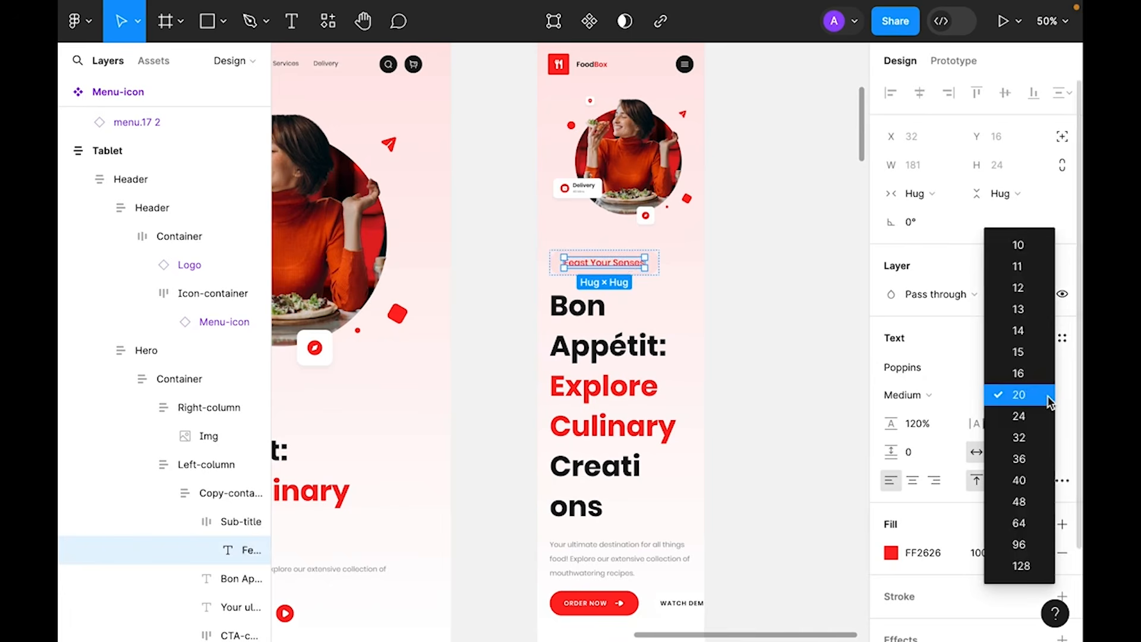
click(1039, 331)
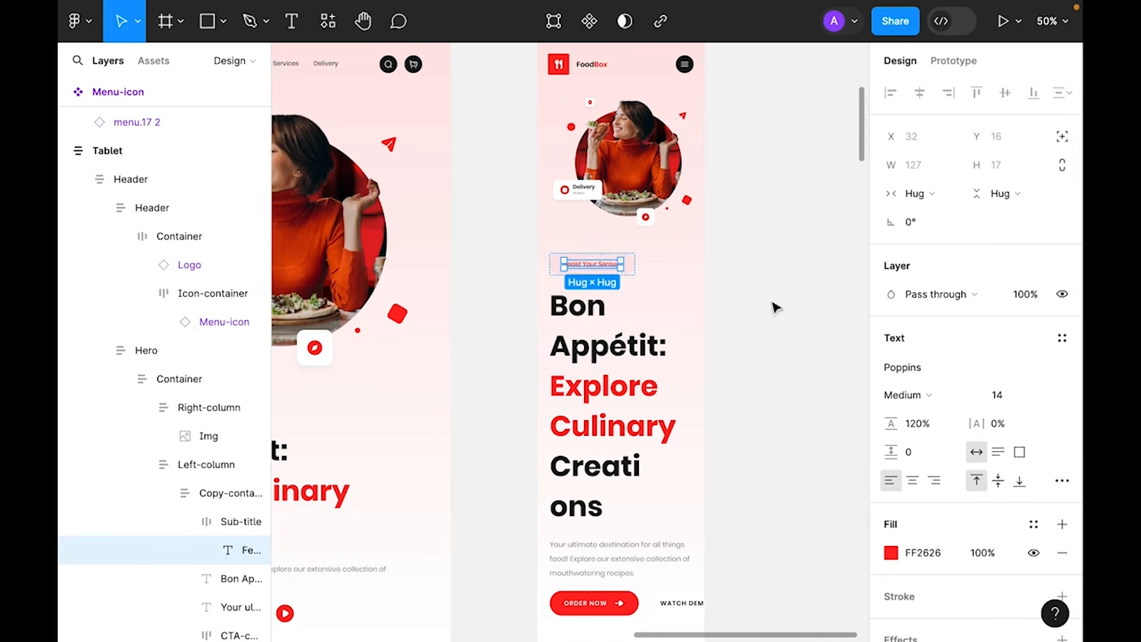
- Try a font size of 32 on the "Bon Appétit: Explore Culinary Creations" hero heading
click(630, 387)
scroll(1023, 371, down, 1)
click(1049, 353)
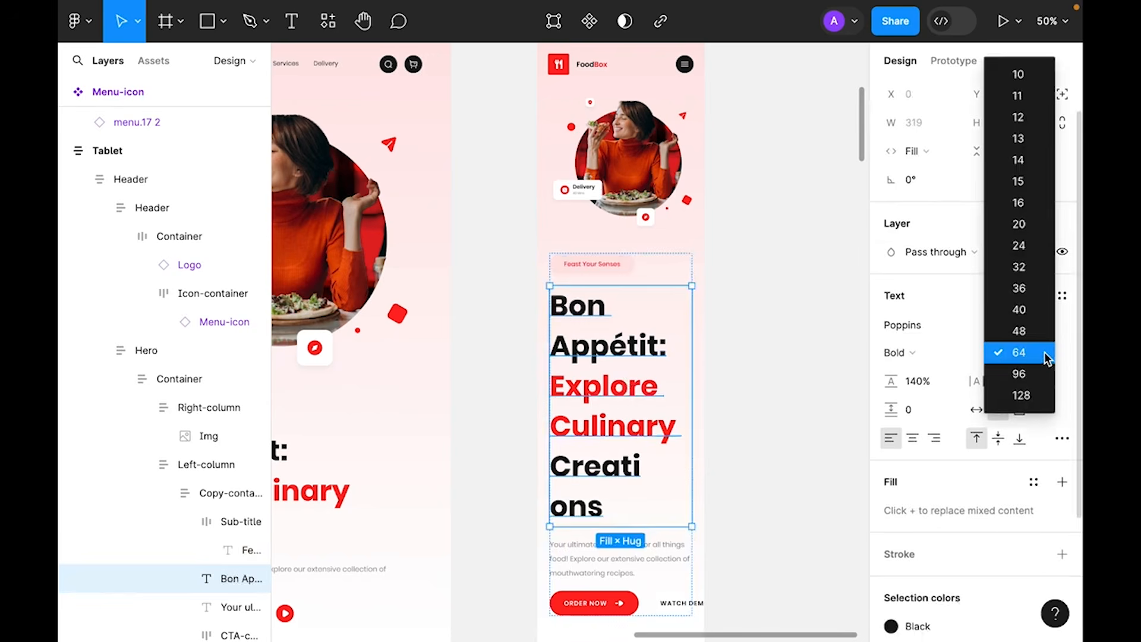
click(1036, 270)
scroll(863, 416, down, 3)
click(616, 469)
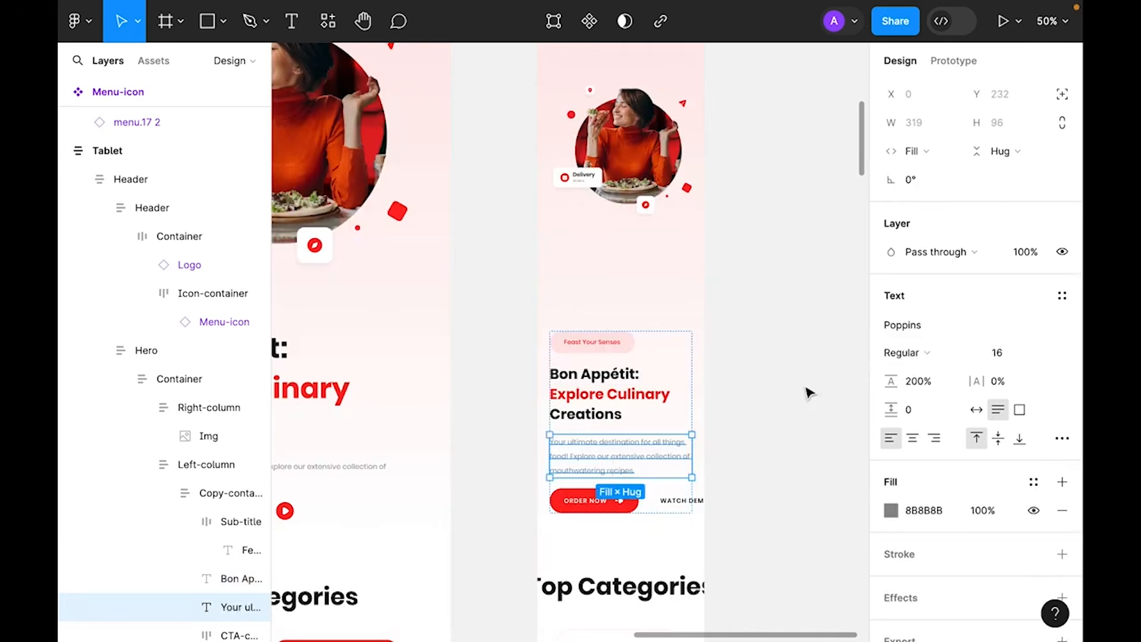
- Set the font size of the "Bon Appétit" hero heading to 36
click(623, 400)
click(1053, 359)
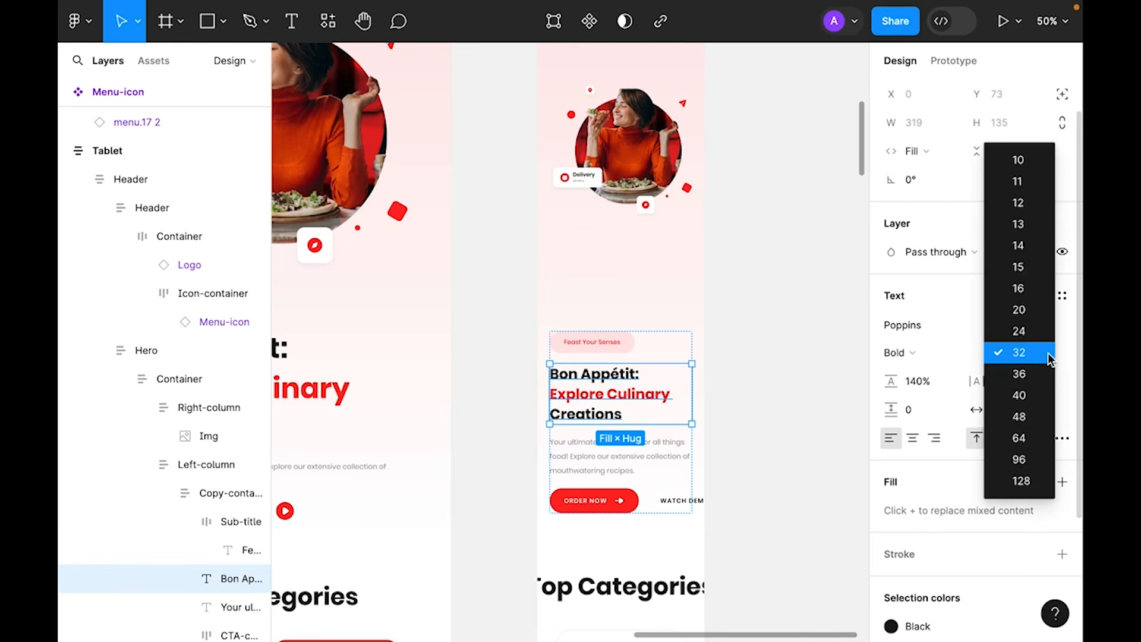
click(1037, 375)
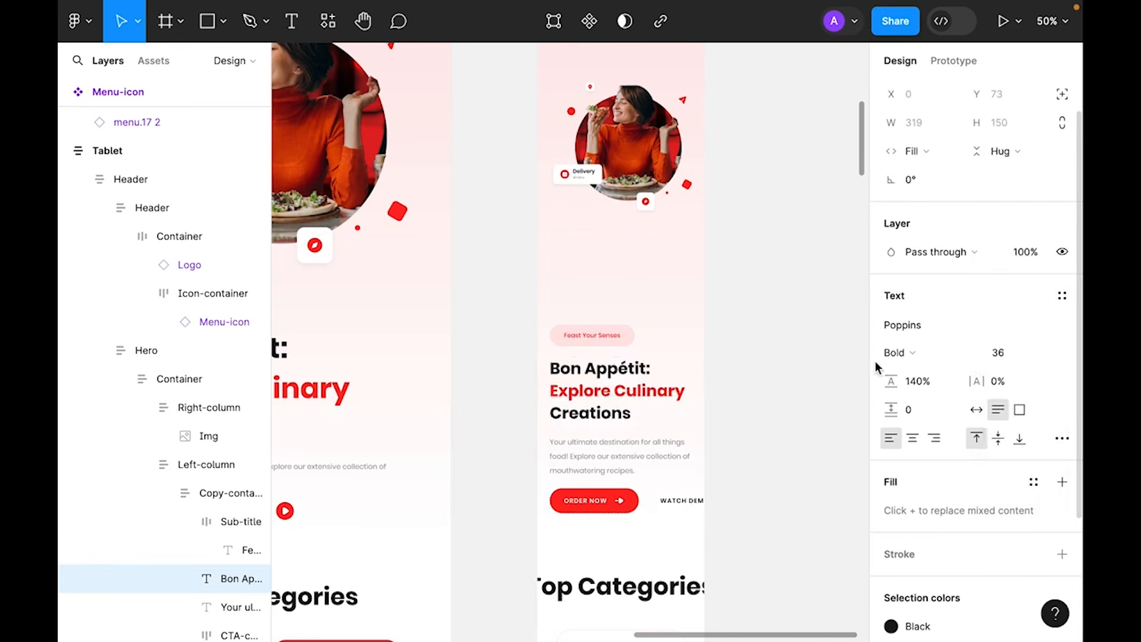
- Stack the hero's call-to-action container vertically and set its width to Fill container
scroll(684, 377, down, 3)
click(621, 380)
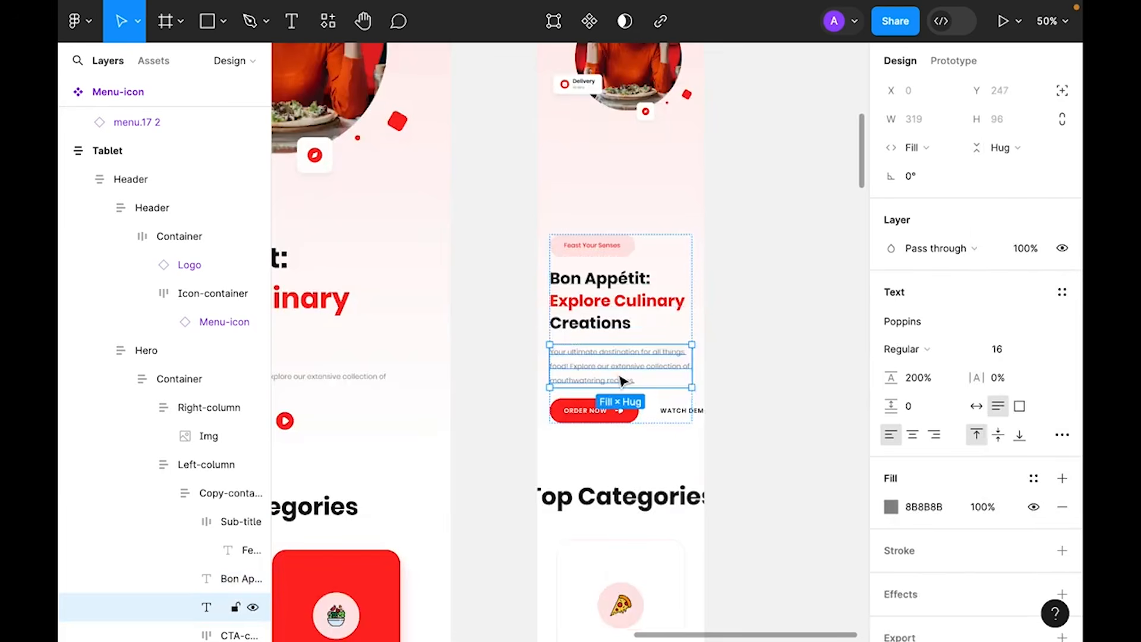
scroll(631, 365, down, 2)
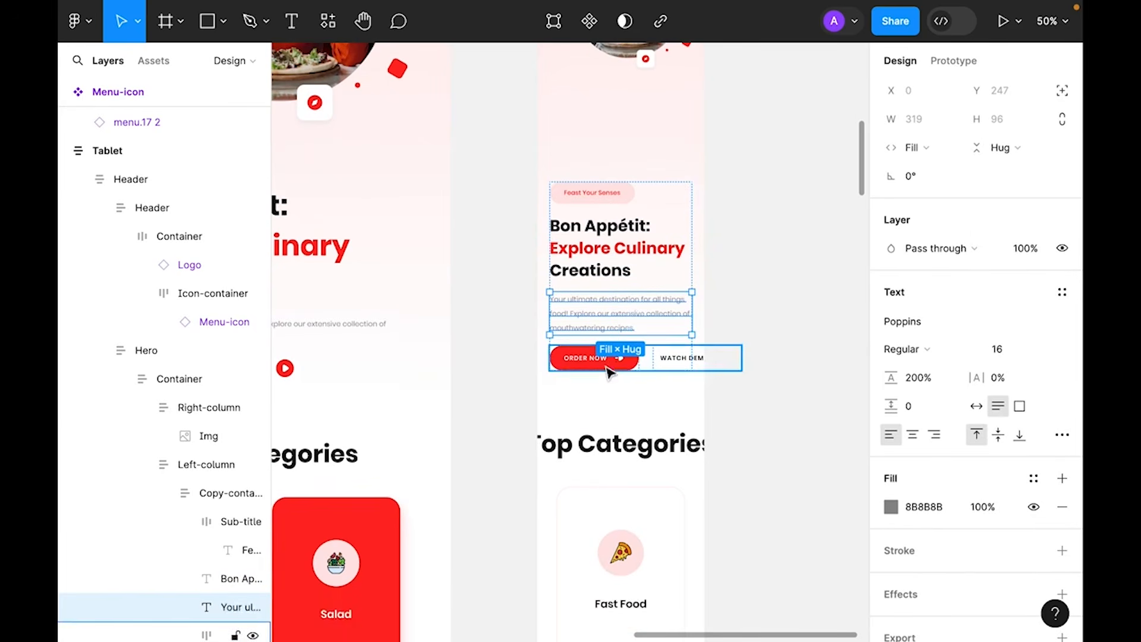
click(609, 363)
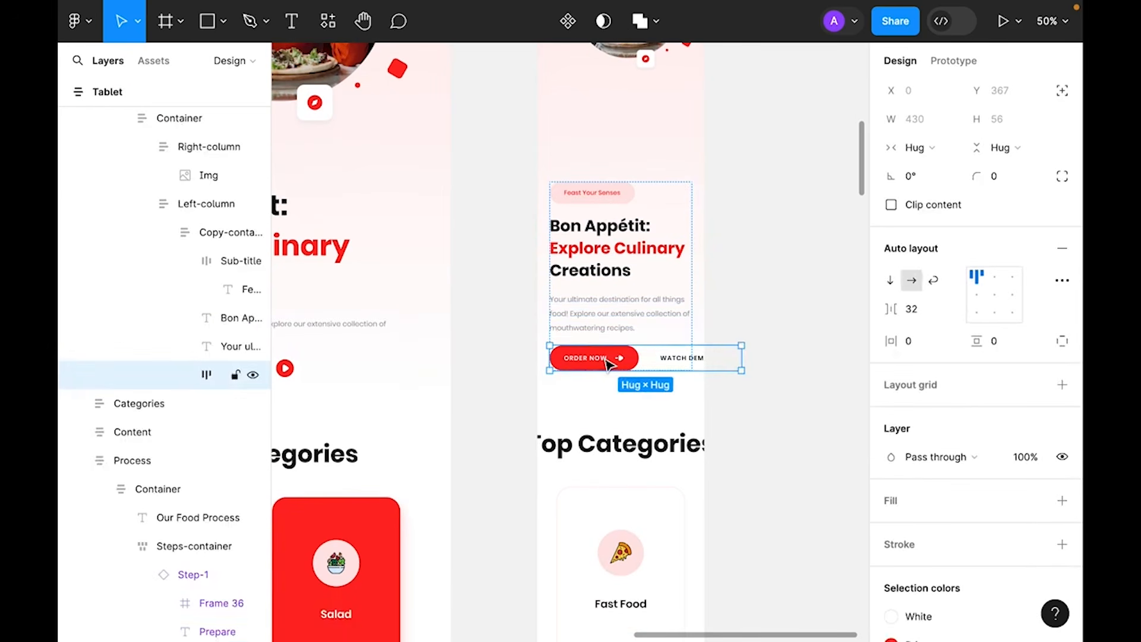
click(891, 281)
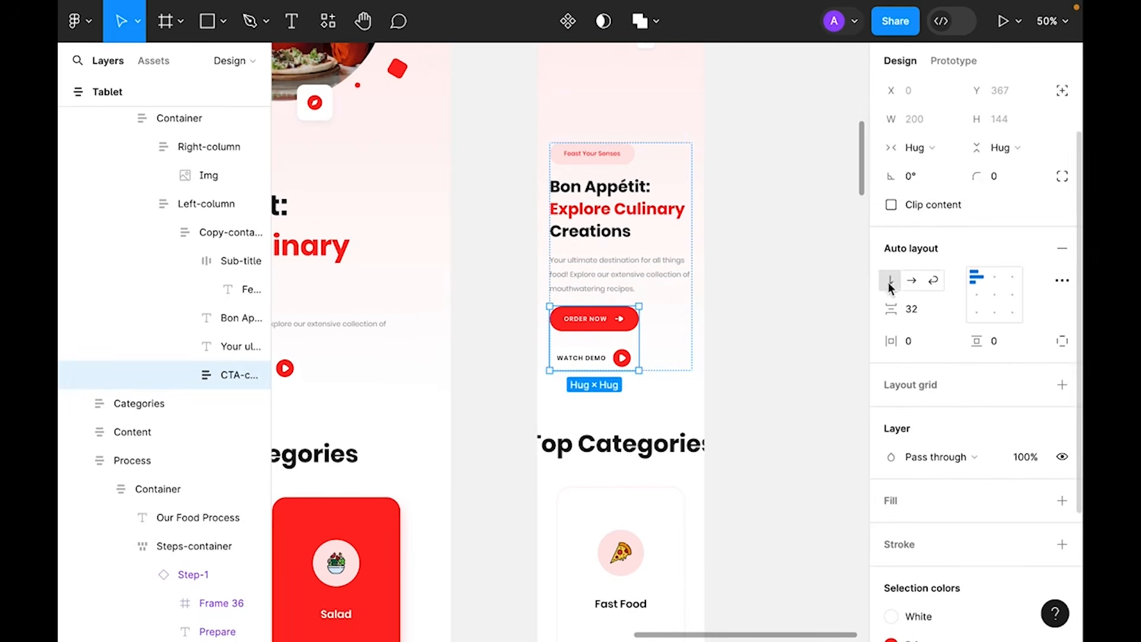
click(915, 148)
click(940, 170)
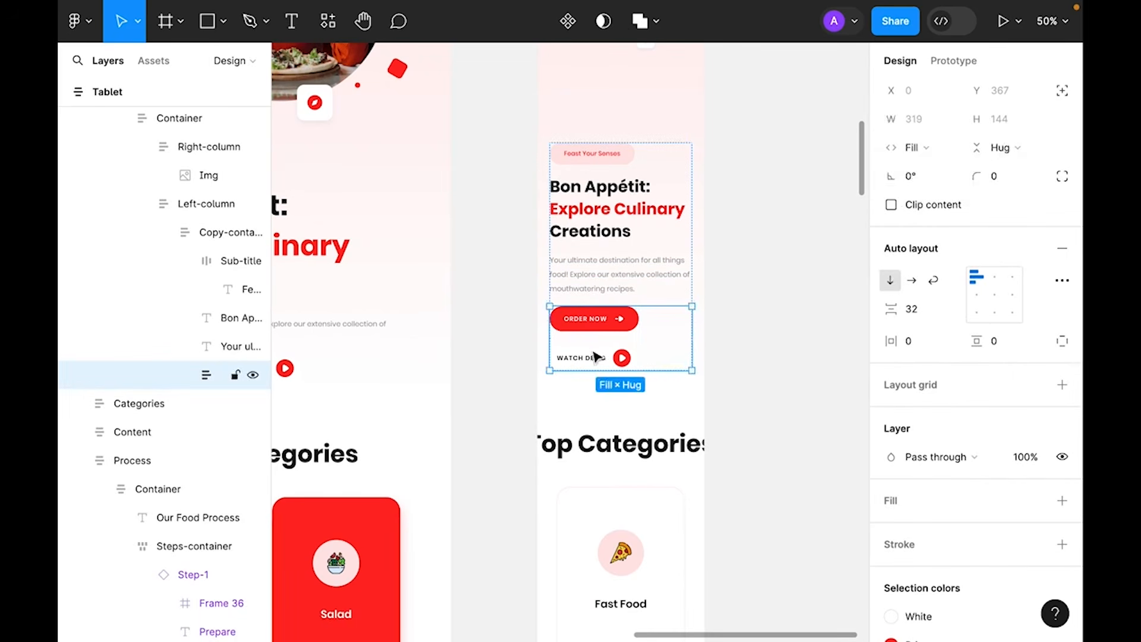
- Set the widths of the Order Now and Watch Demo buttons to Fill container
click(618, 324)
click(915, 147)
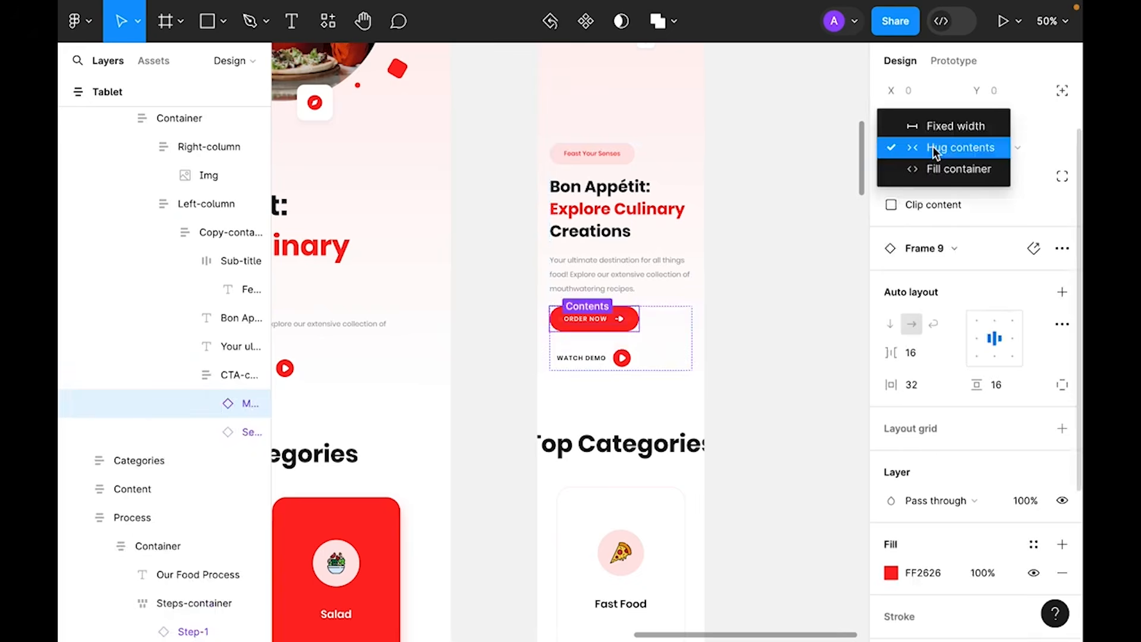
click(941, 169)
click(584, 357)
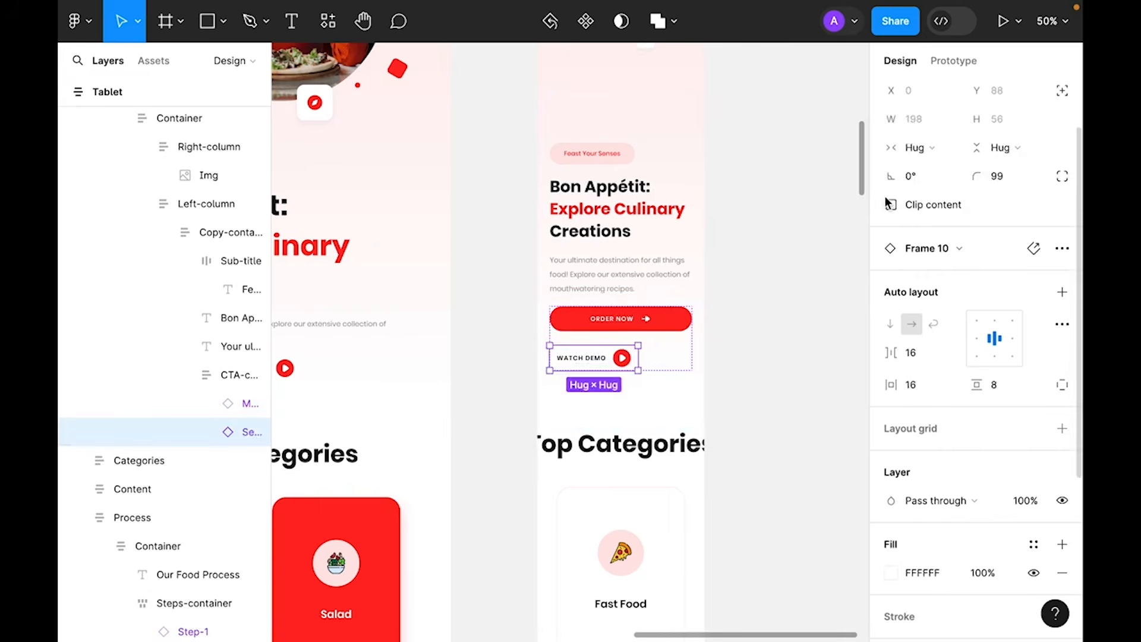
click(915, 148)
click(940, 170)
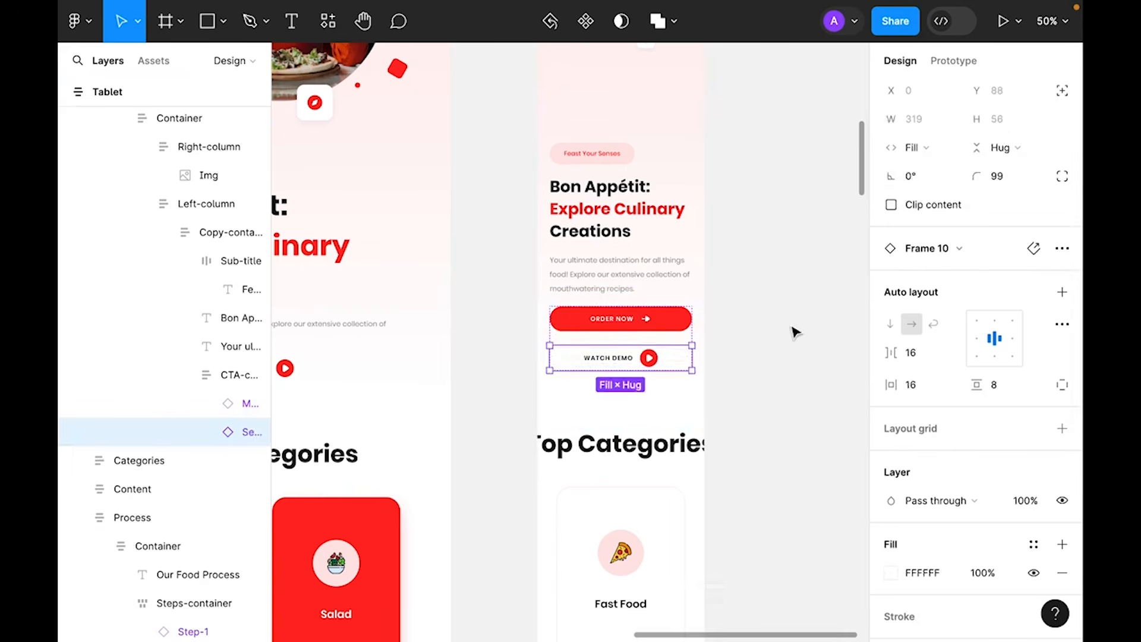
- Set the height of the Container inside the mobile Hero section to Hug contents
click(793, 320)
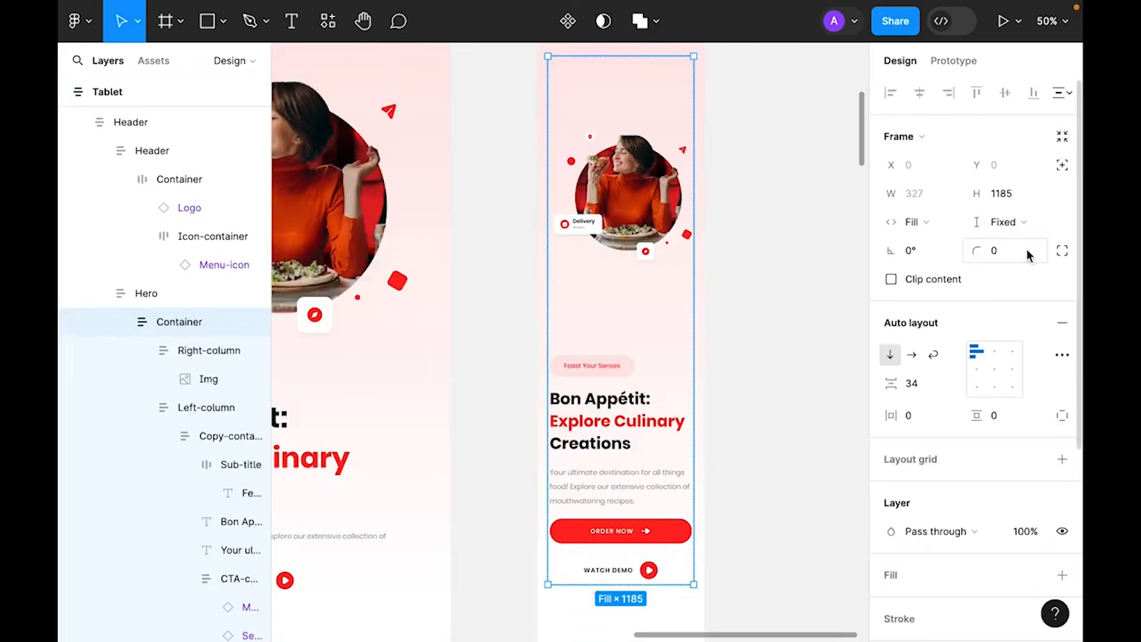
click(1009, 222)
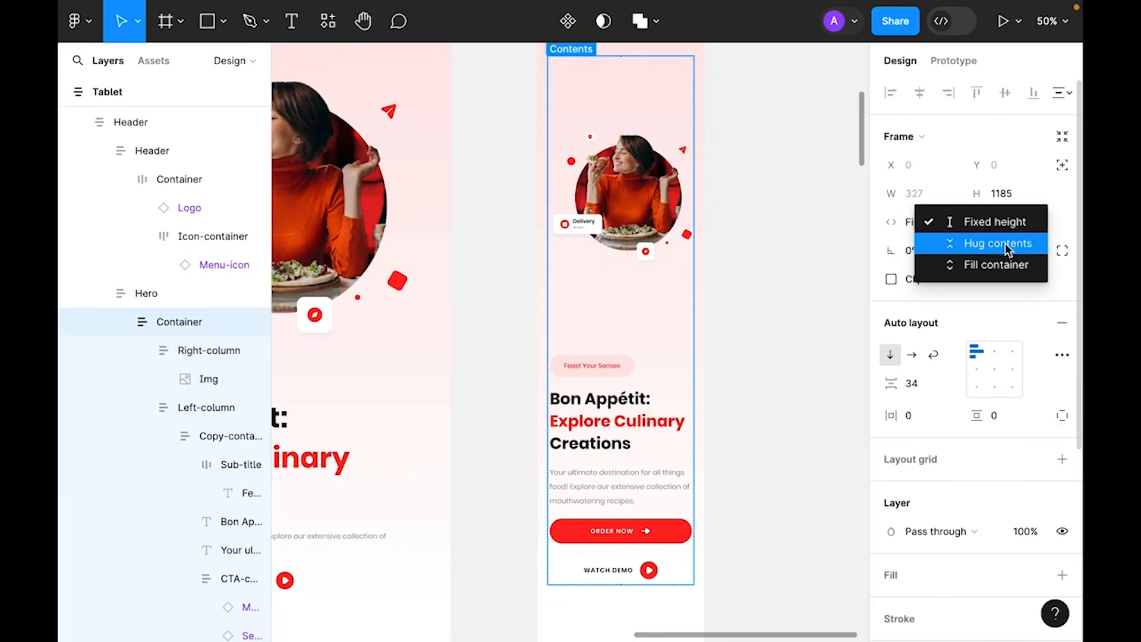
click(1004, 244)
- Set the hero Img's height to Fill container and shorten its Right-column frame to a height of about 322
click(648, 247)
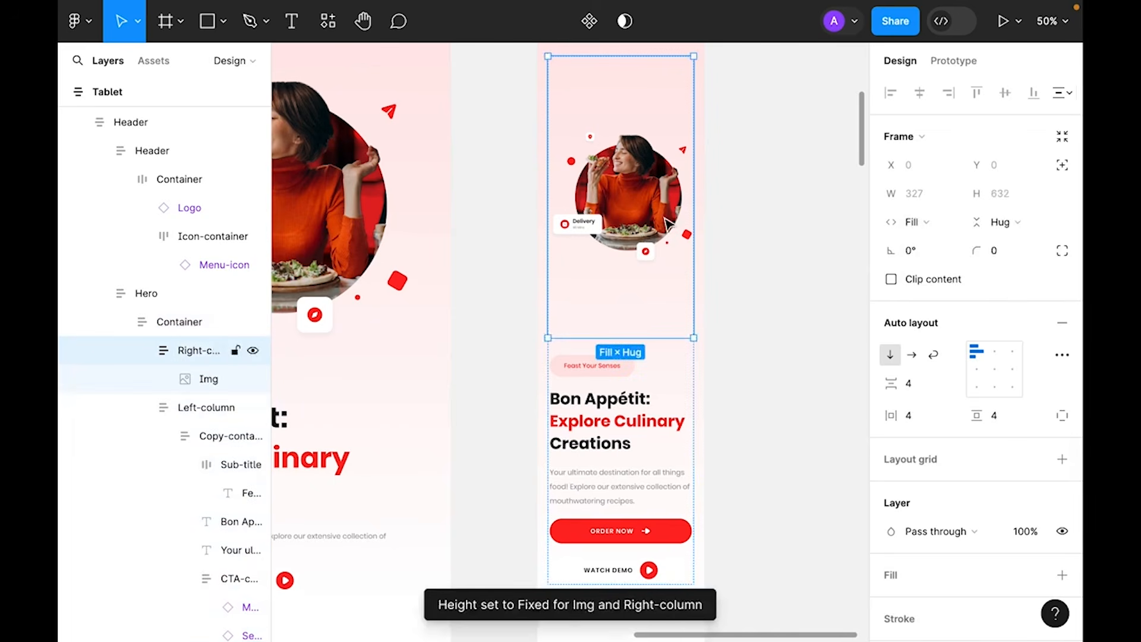
click(666, 223)
click(1005, 193)
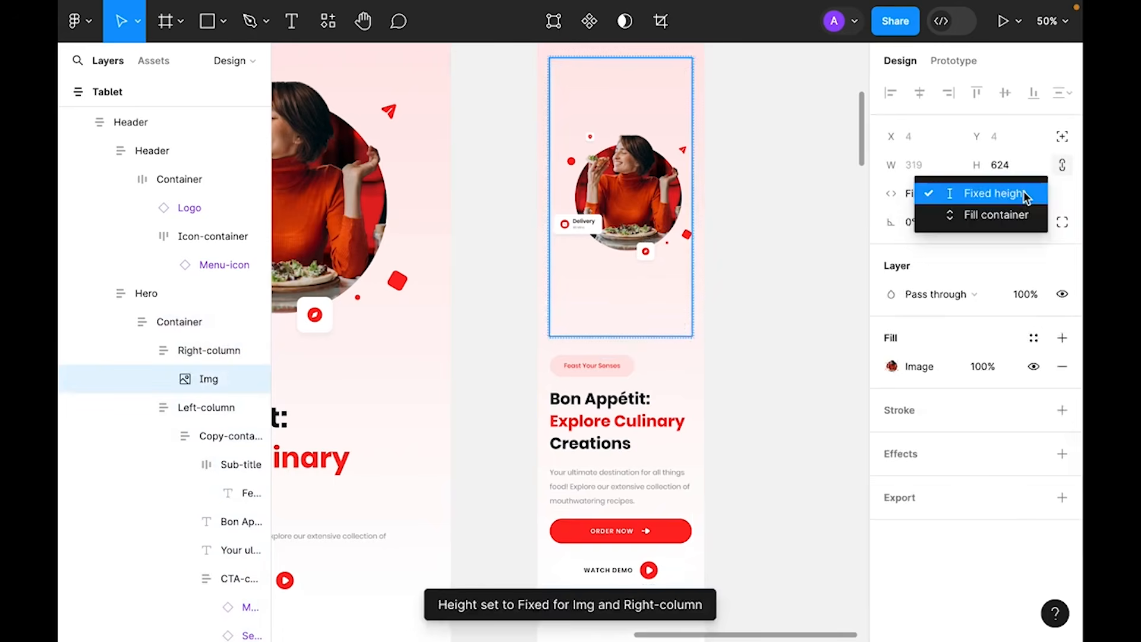
click(1000, 214)
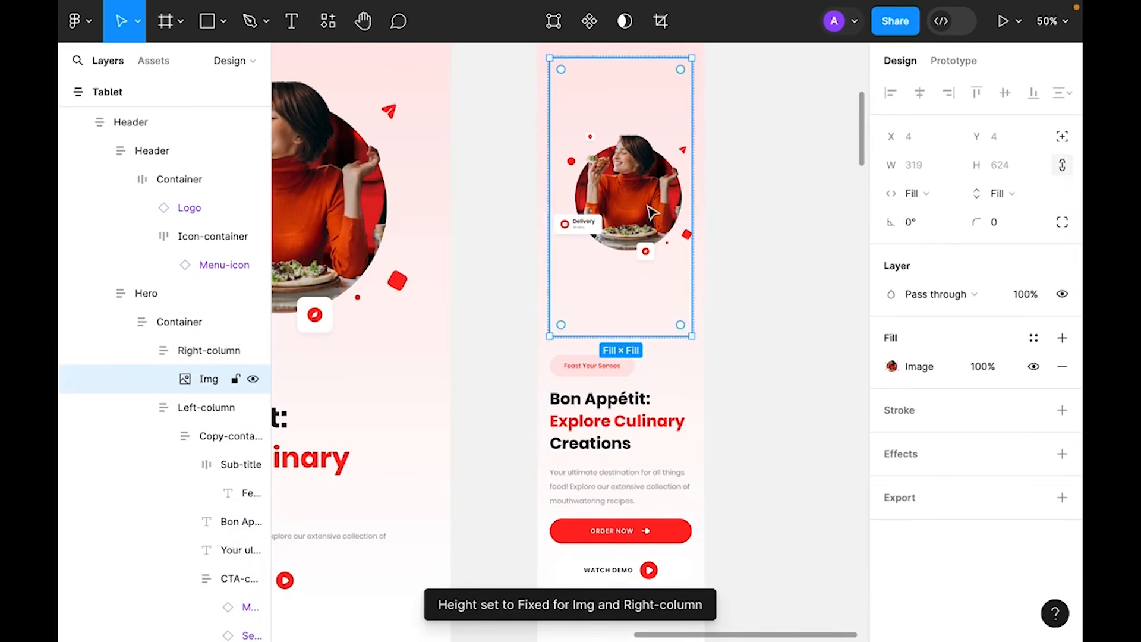
click(191, 358)
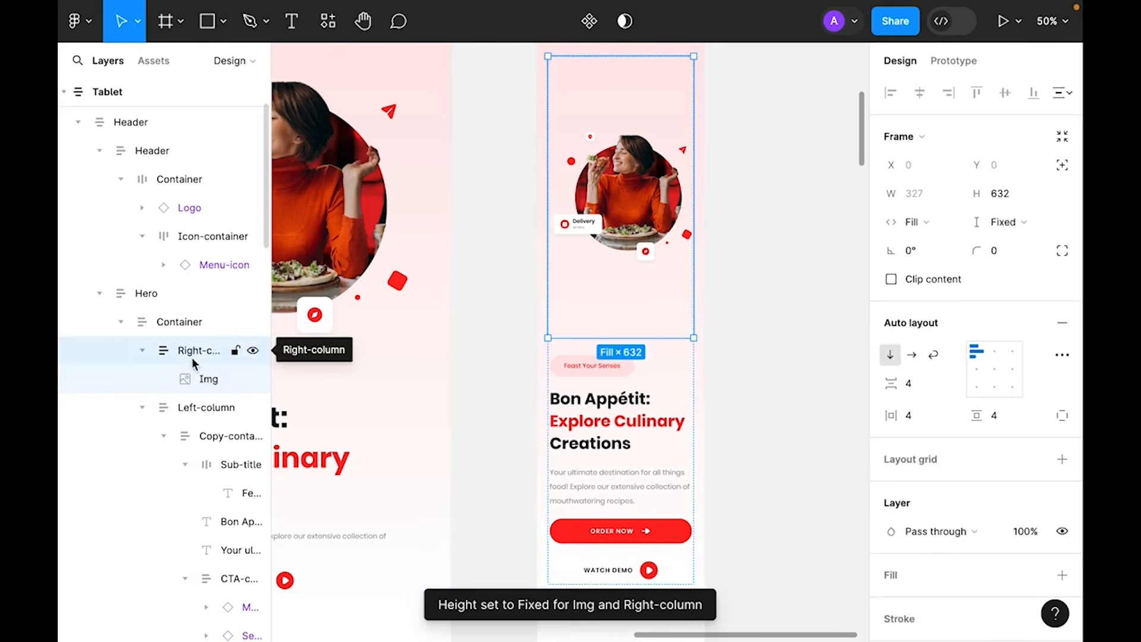
drag(621, 338, 639, 195)
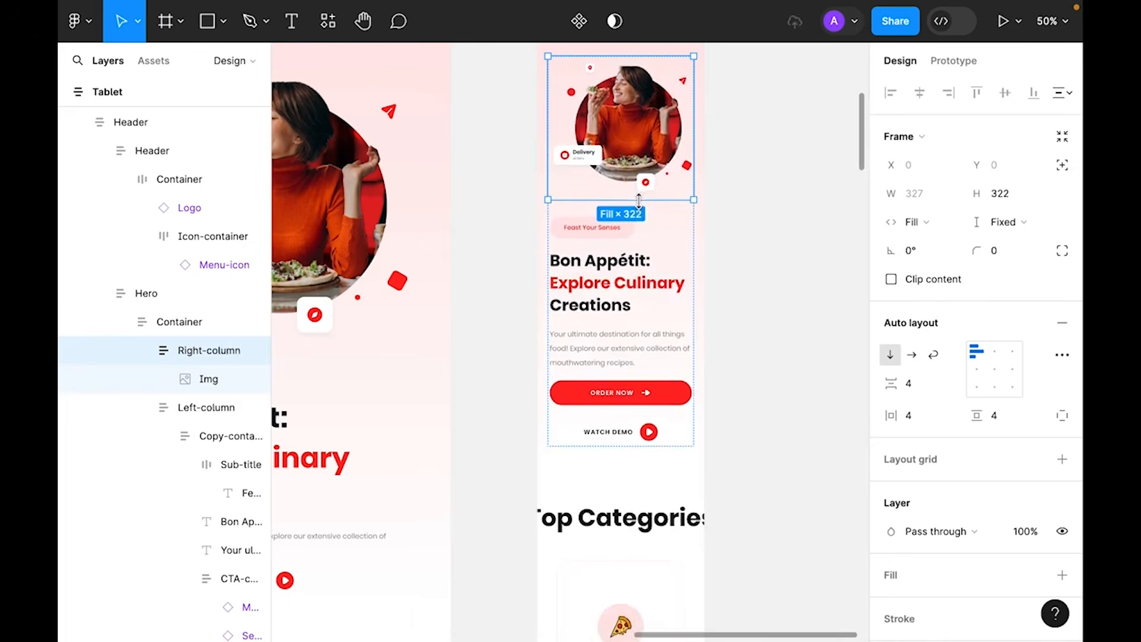
- Set the vertical spacing between the sections of the 375-wide Tablet frame to 64
click(790, 181)
scroll(789, 237, down, 2)
scroll(790, 256, down, 4)
click(684, 321)
click(929, 414)
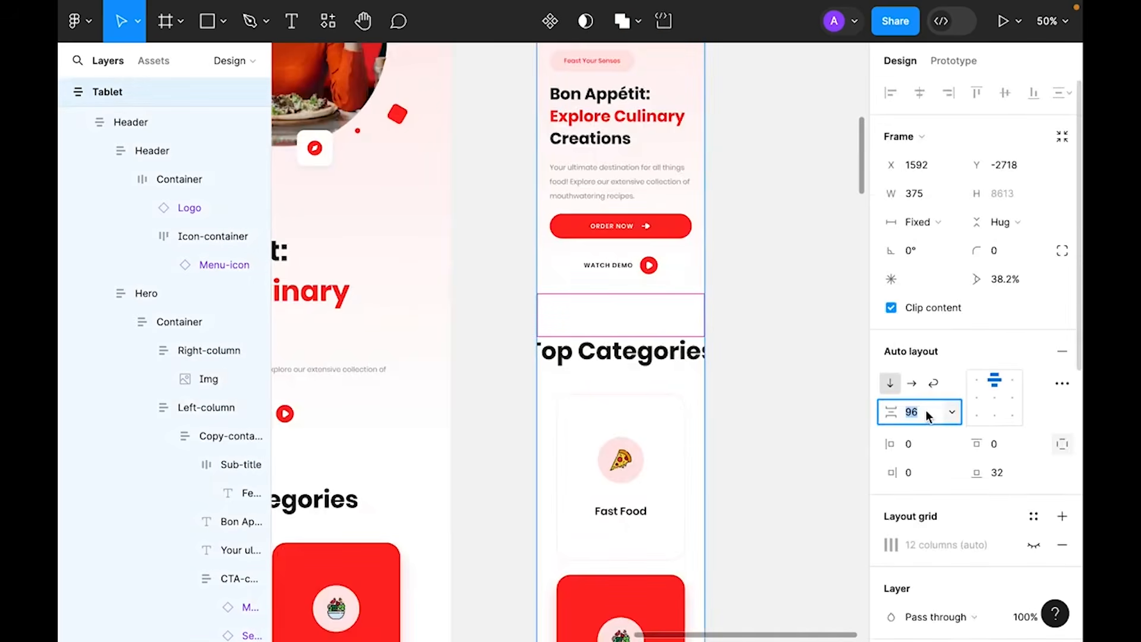
text(64)
key(Return)
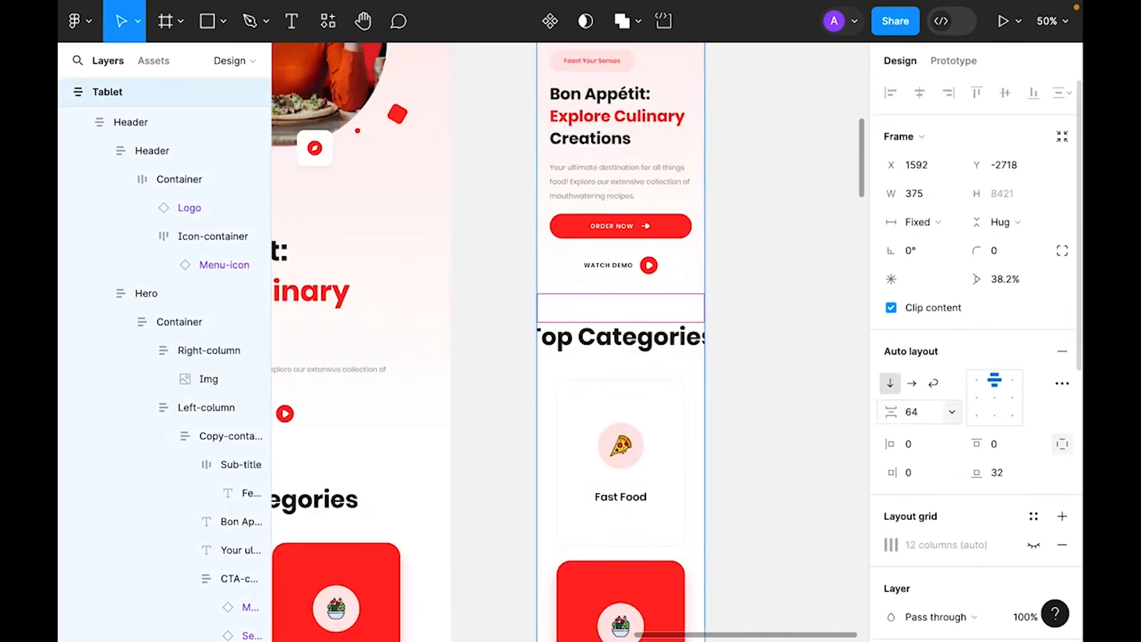
- Set the font size of the "Top Categories" heading in the 375-wide frame to 24
super+click(668, 337)
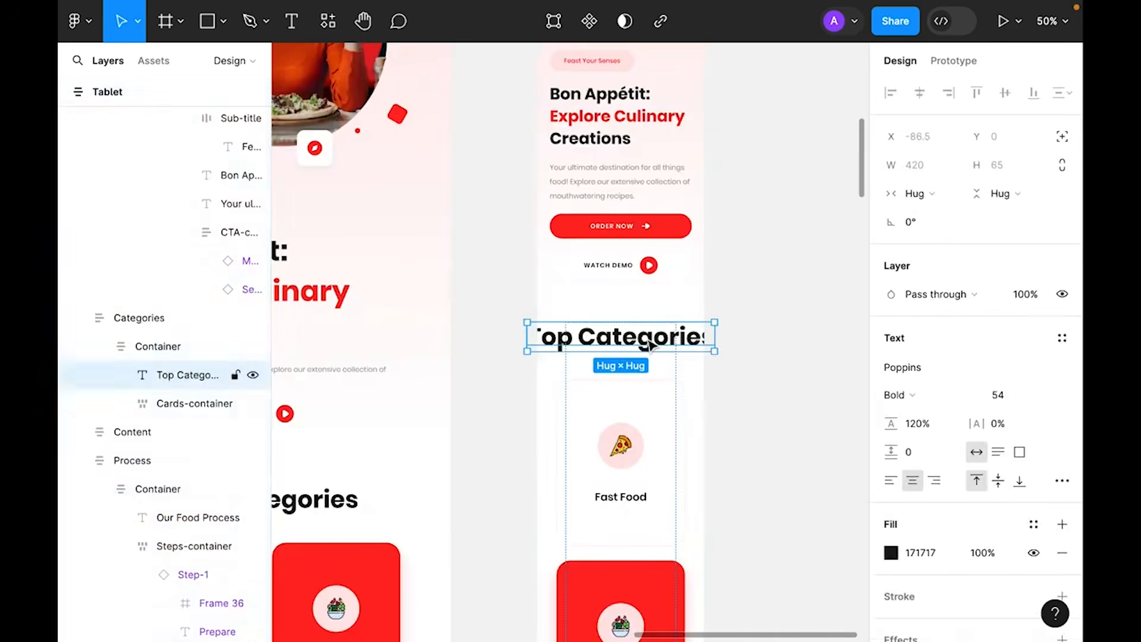
click(1049, 397)
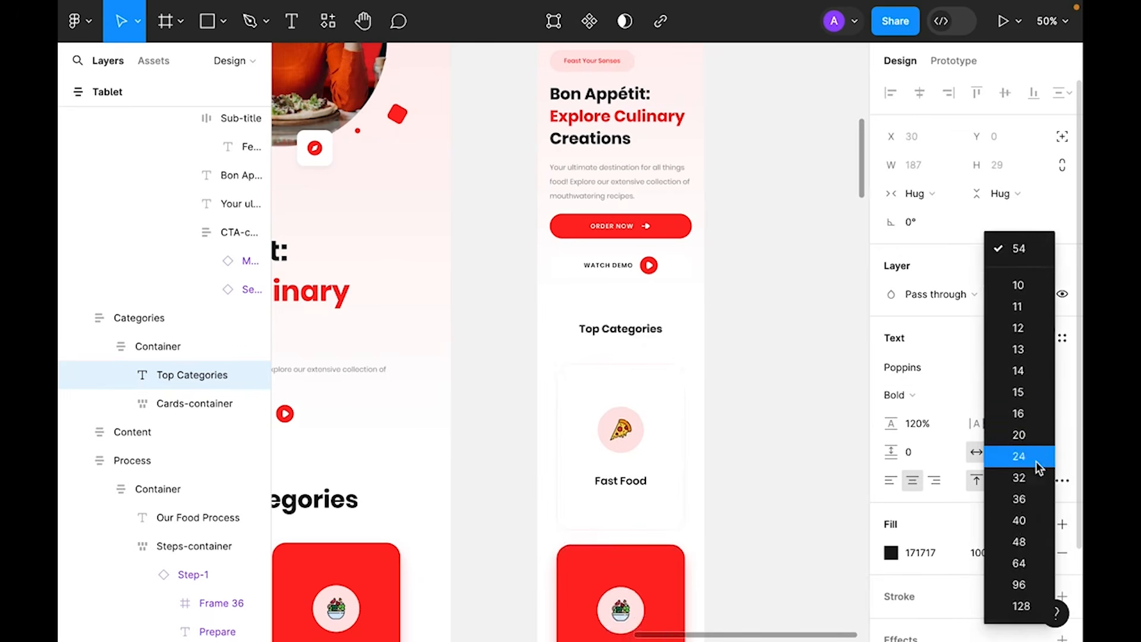
click(1036, 461)
scroll(841, 386, down, 4)
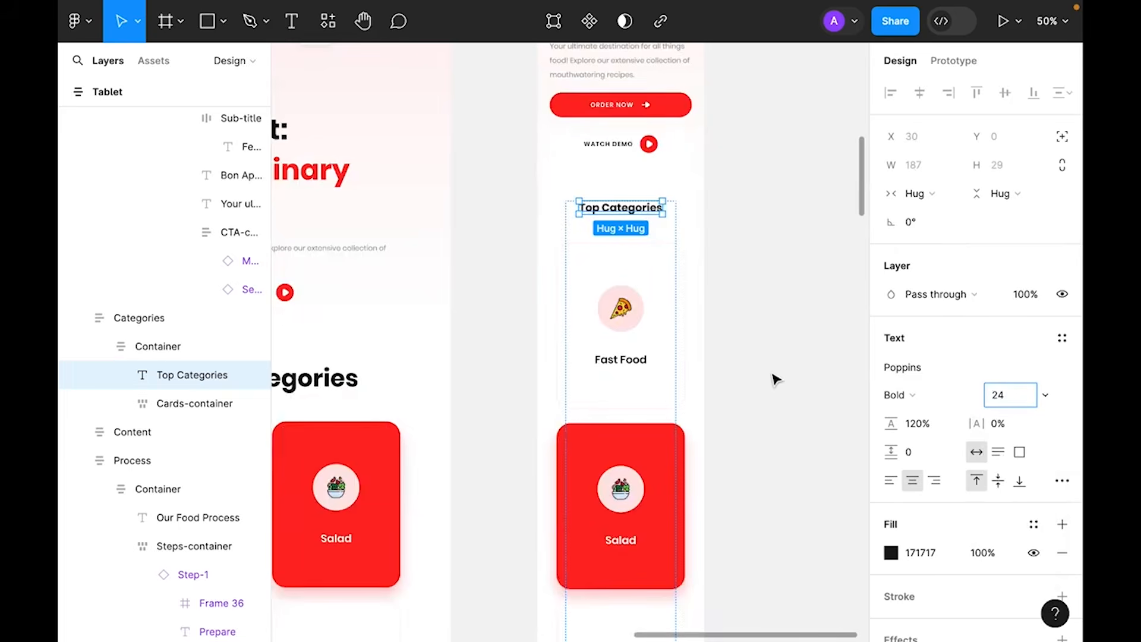
- Set the horizontal padding of the Categories section in the 375-wide frame to 24
click(765, 341)
click(648, 226)
click(931, 429)
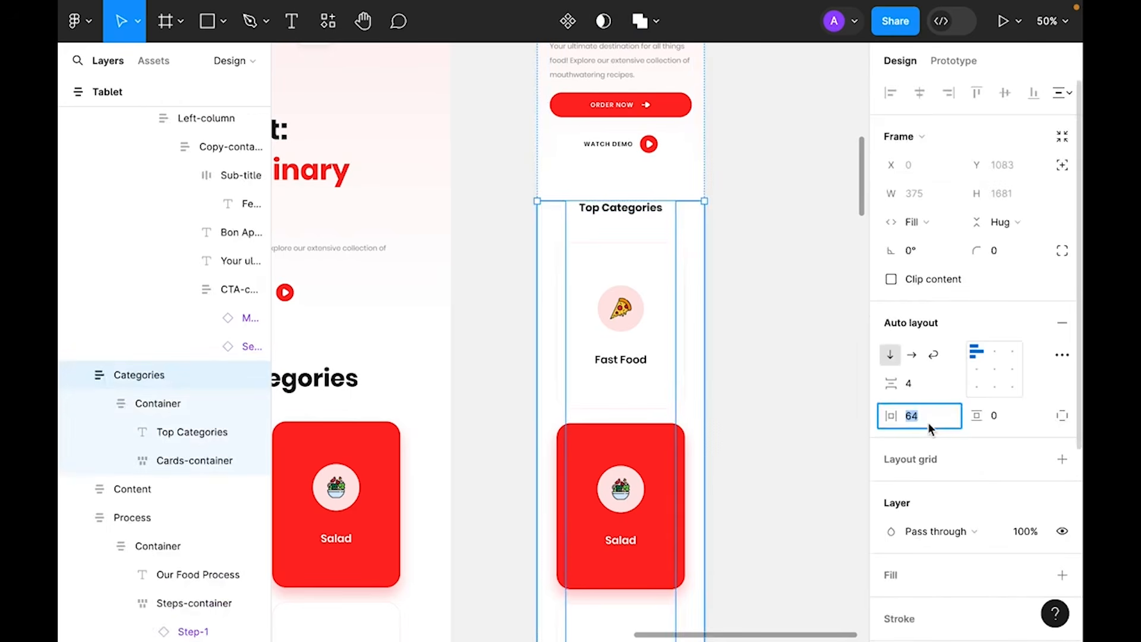
text(24)
key(Return)
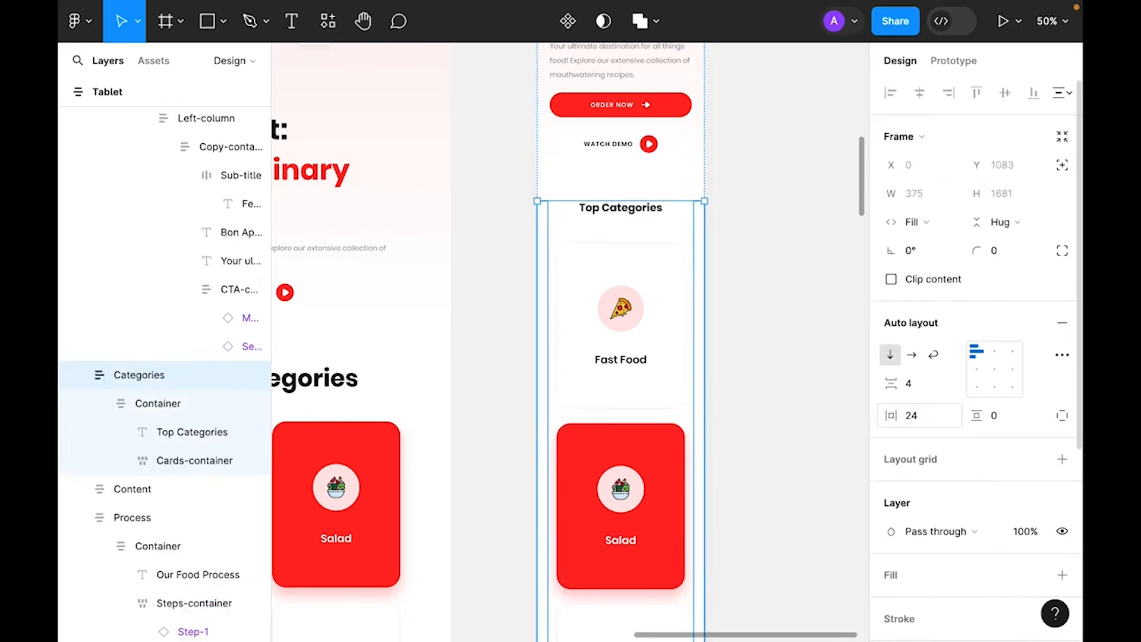
- Set the vertical spacing of the Container inside the Categories section to 32
click(642, 318)
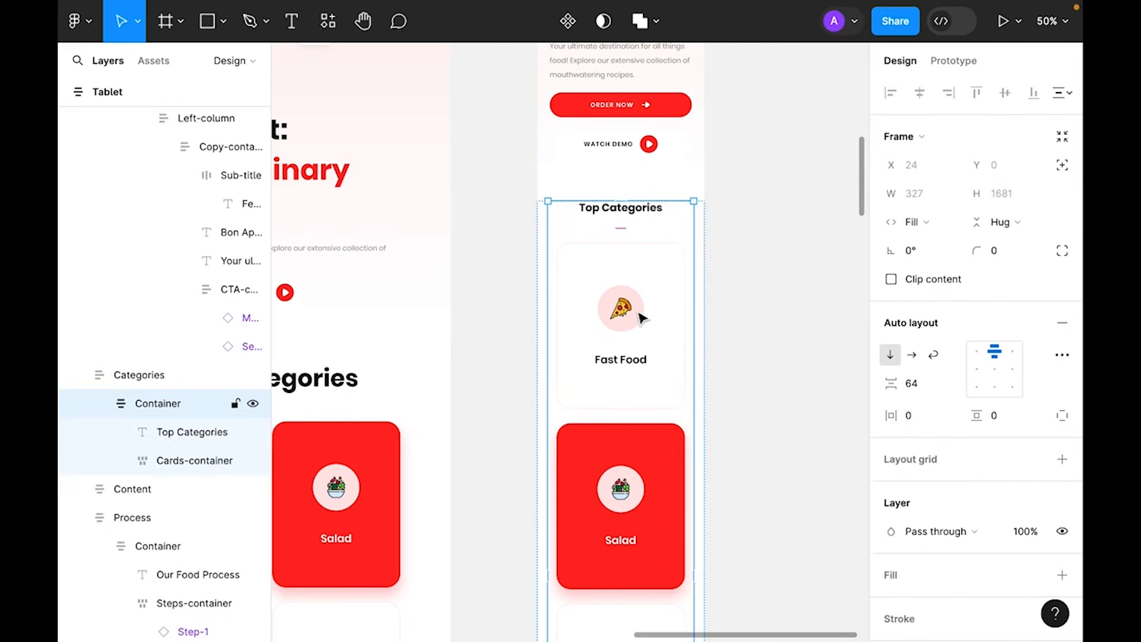
click(931, 391)
text(32)
key(Return)
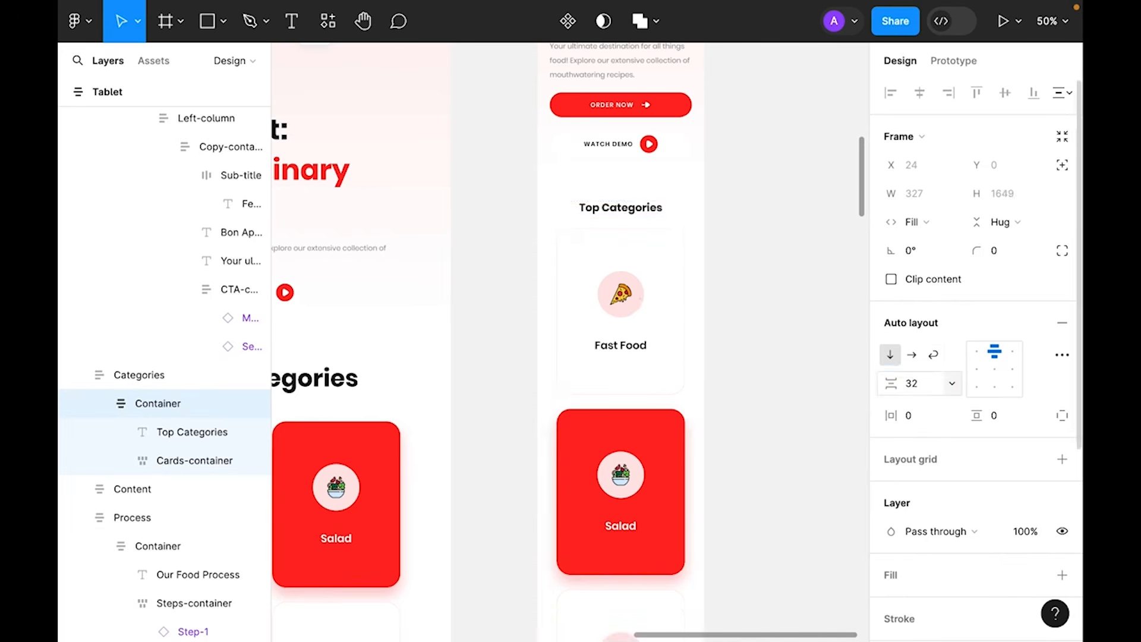
- Set the vertical padding of the Fast Food card in the 375-wide frame to 32
click(650, 323)
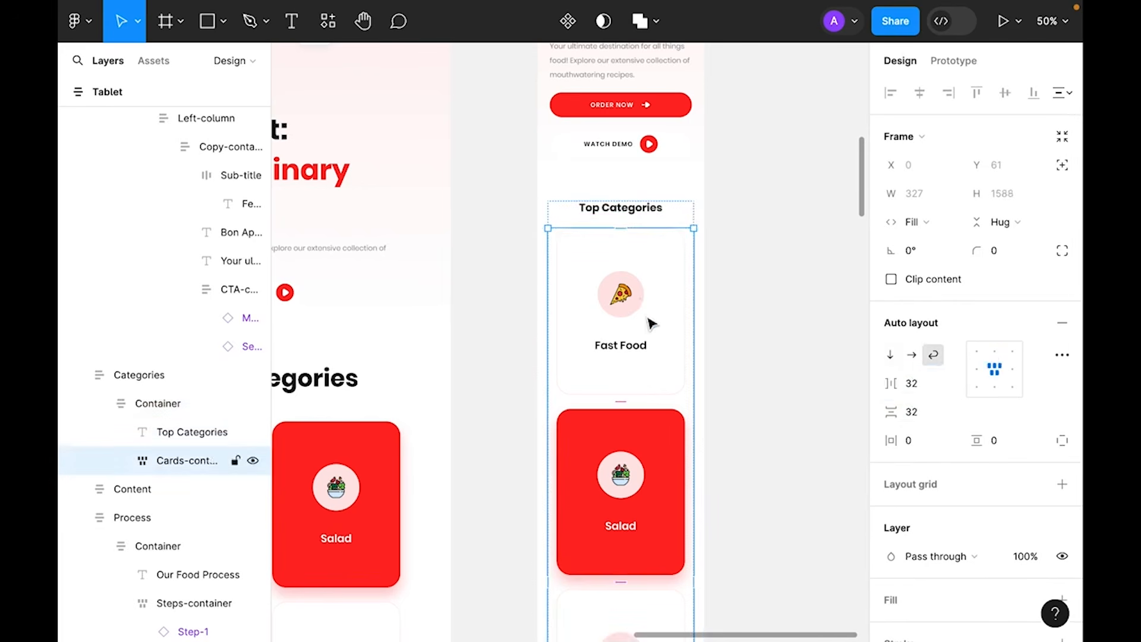
scroll(647, 330, down, 1)
click(650, 334)
click(1017, 495)
text(32)
key(Return)
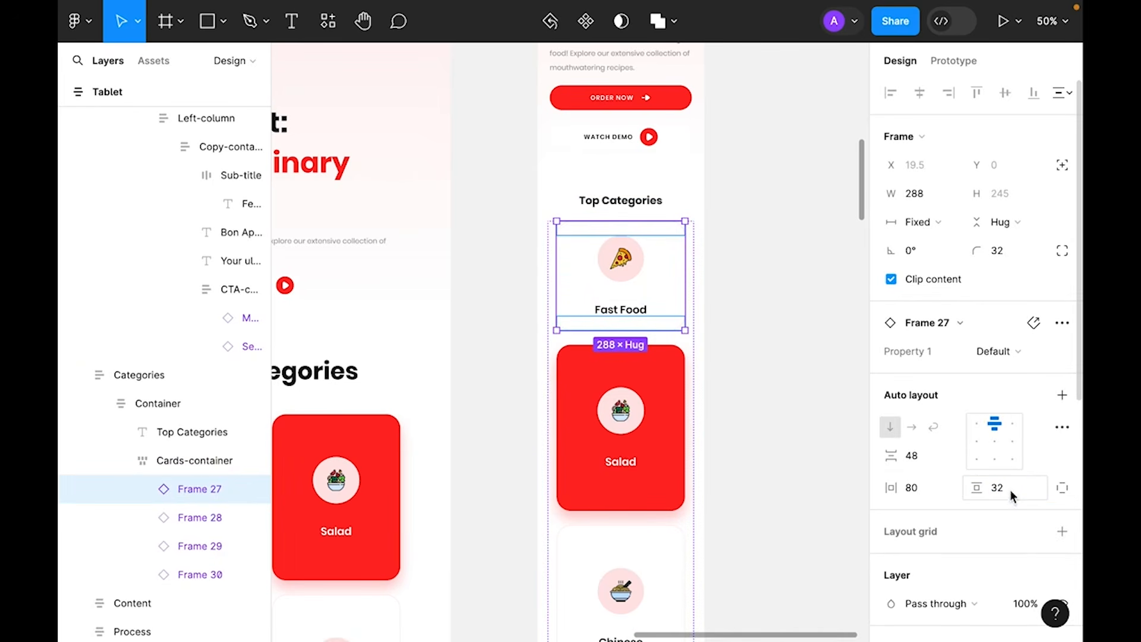
click(847, 320)
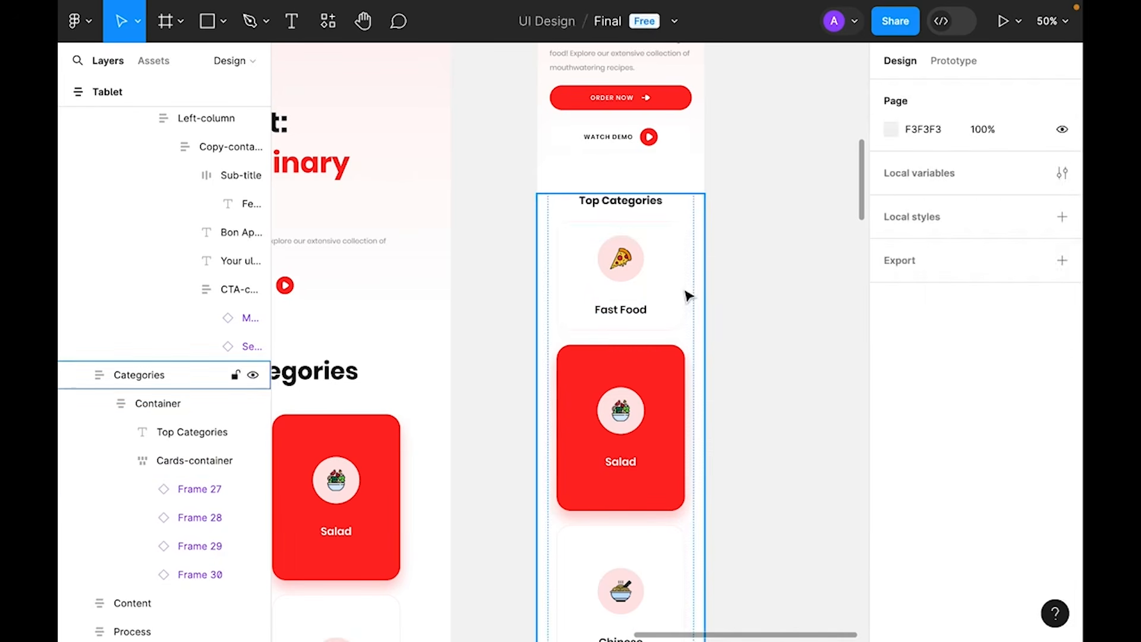
- Set the vertical padding of the Fast Food card to 64
click(668, 283)
click(1011, 493)
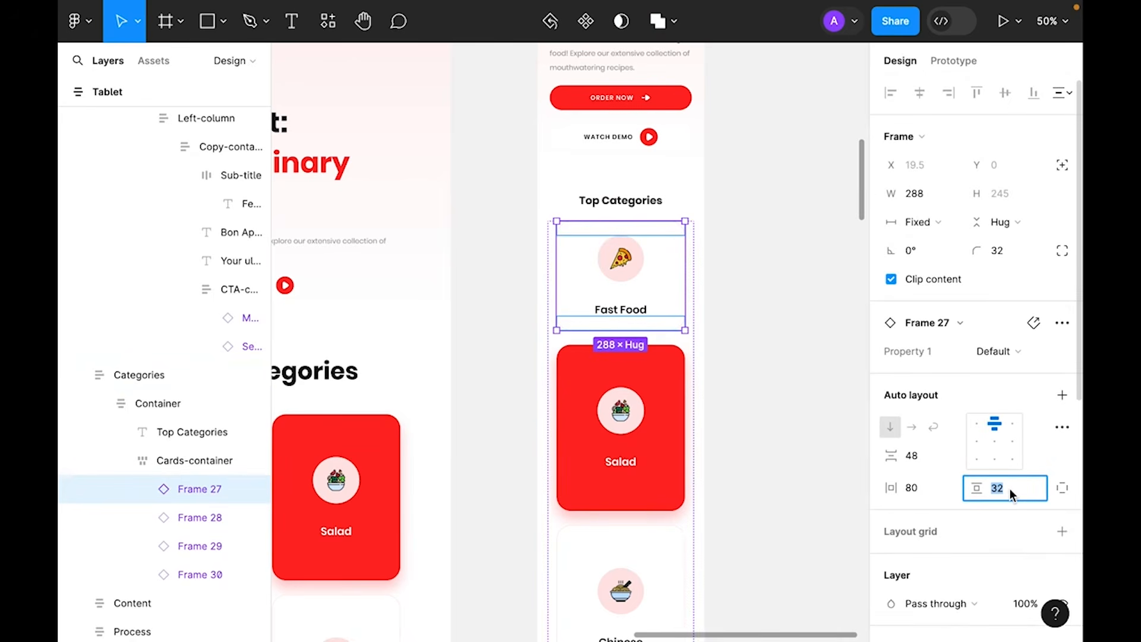
text(64)
key(Return)
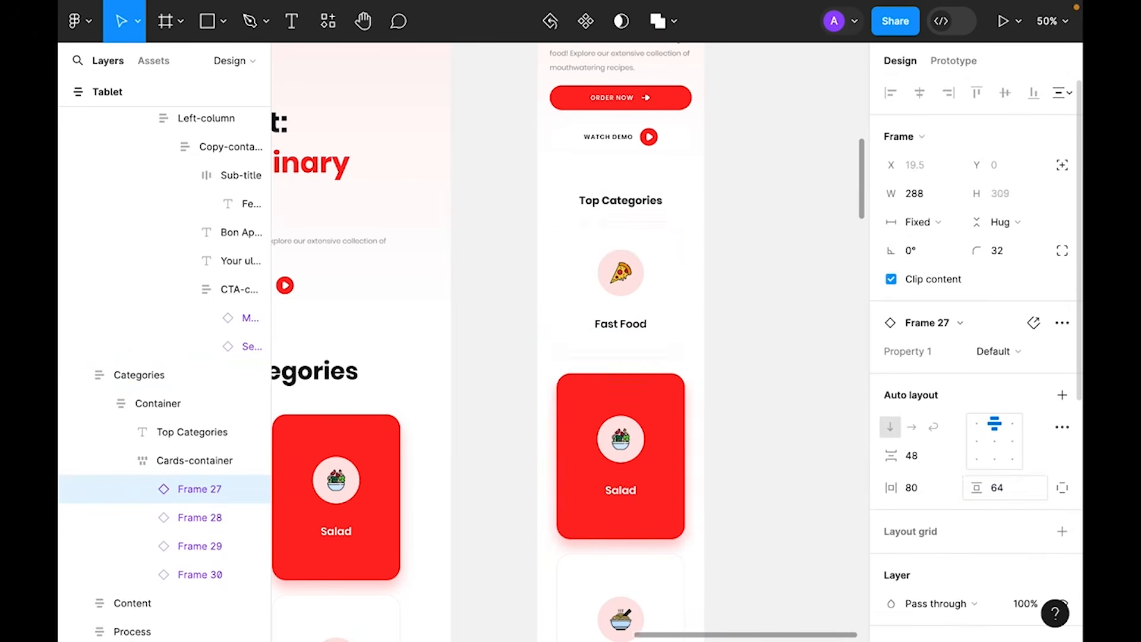
click(828, 380)
- Set the vertical padding of the red Salad card in the 375-wide frame to 64
scroll(797, 351, down, 4)
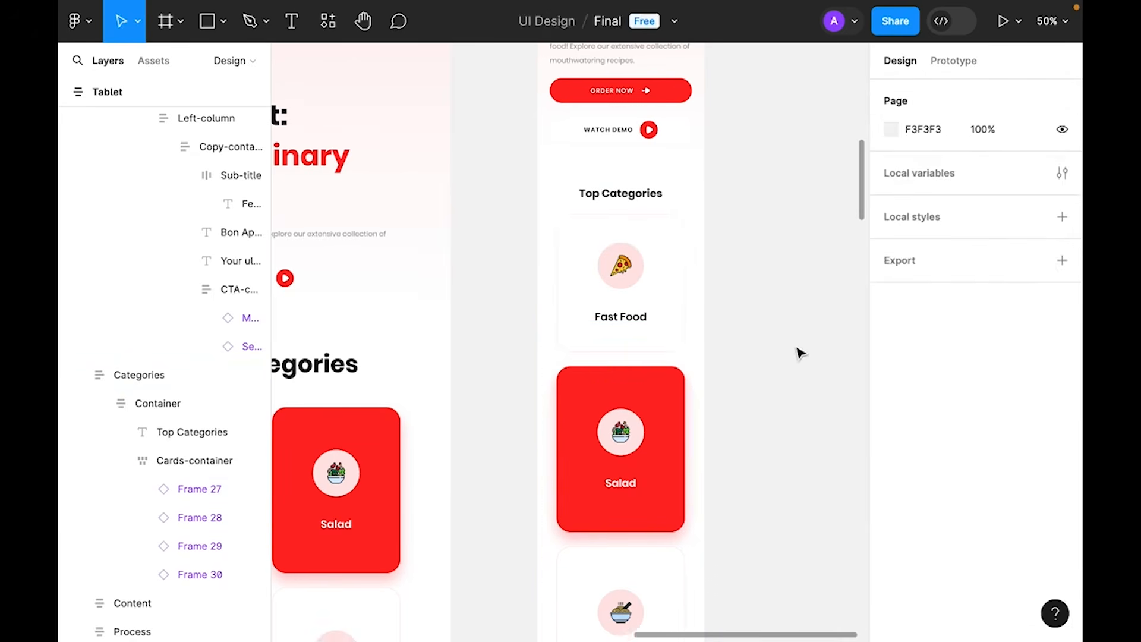
click(685, 313)
click(1006, 486)
text(64)
key(Return)
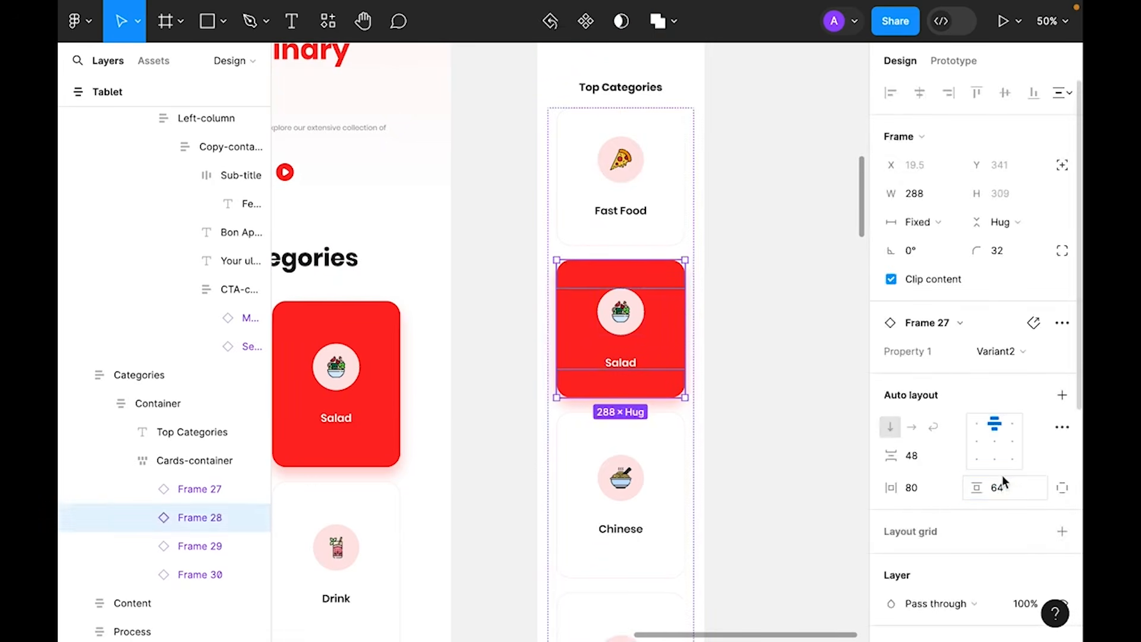
- Set the vertical padding of the Chinese card in the 375-wide frame to 64
scroll(693, 420, down, 3)
click(673, 402)
click(1019, 489)
text(64)
key(Return)
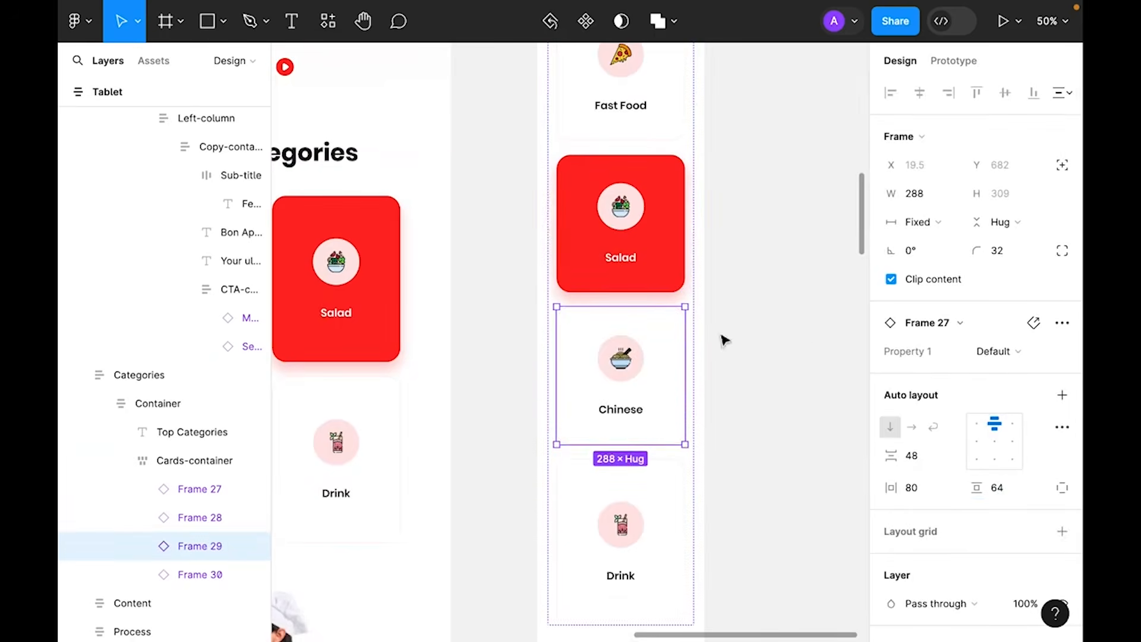
- Set the vertical padding of the Drink card in the 375-wide frame to 64
scroll(724, 340, down, 5)
click(672, 249)
click(1019, 487)
text(64)
key(Return)
- Set the horizontal padding of the Content section with the chef image to 24
click(636, 326)
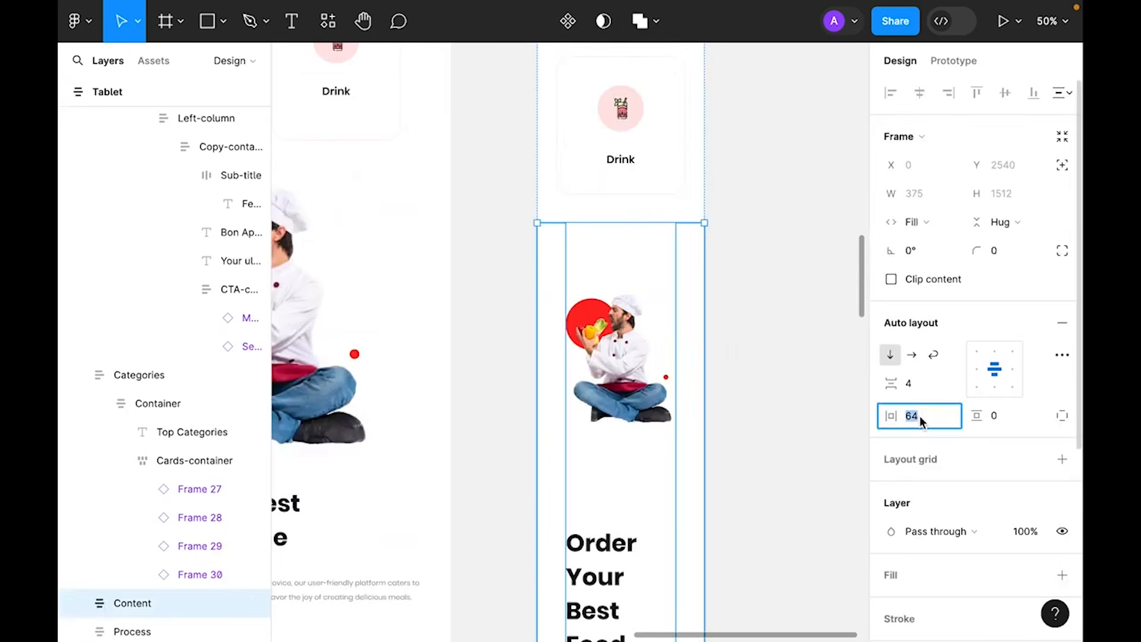
text(21)
key(Return)
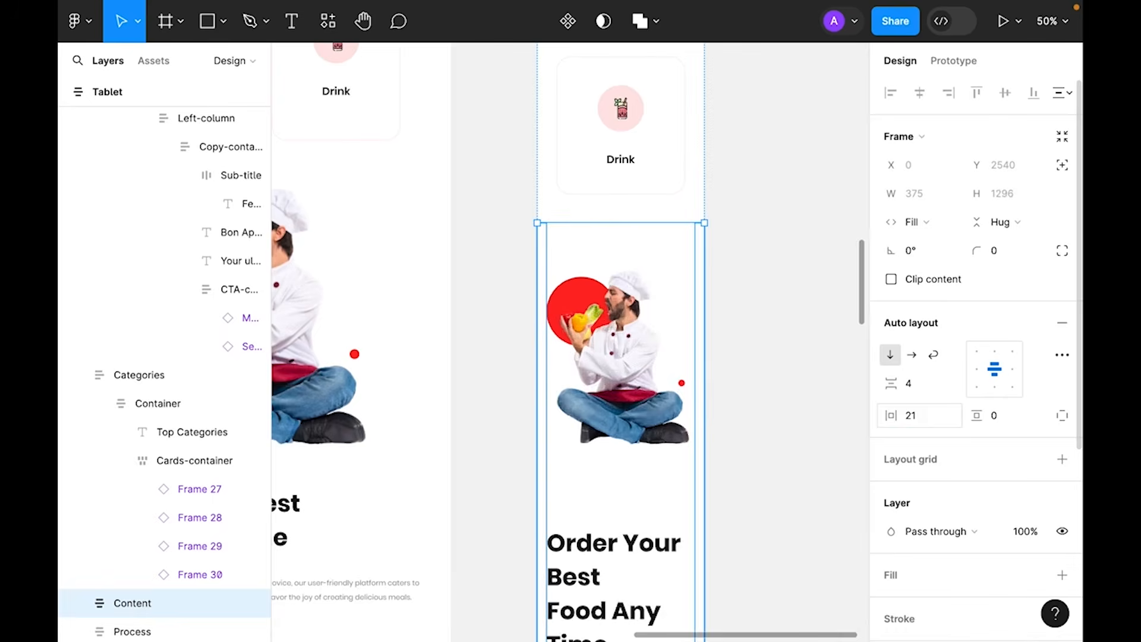
click(922, 418)
text(24)
key(Return)
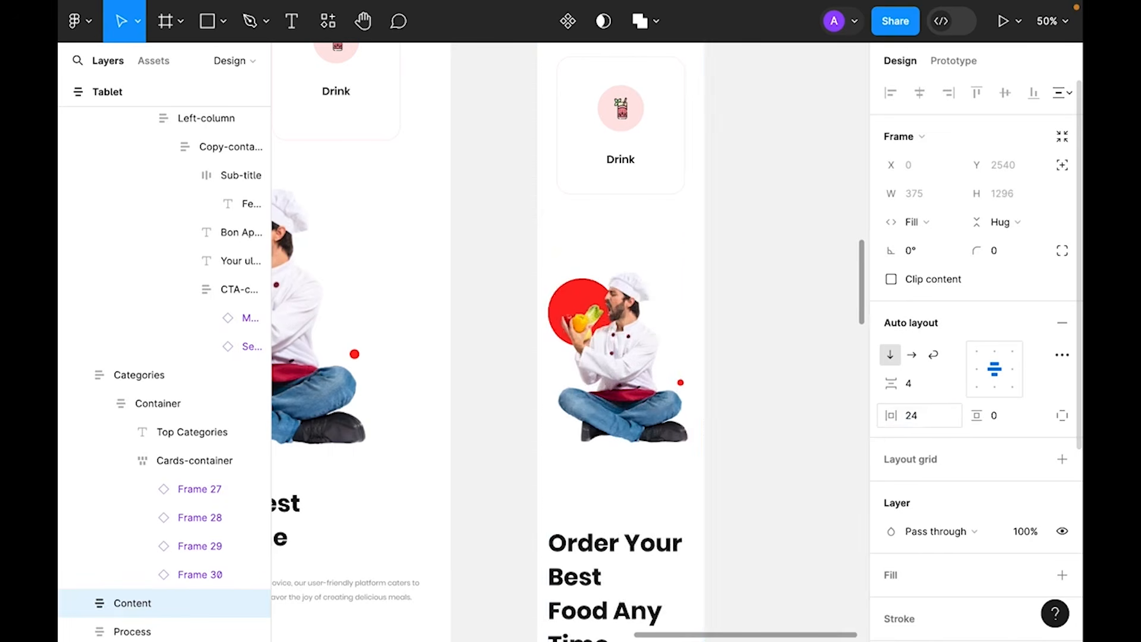
- Set the vertical spacing of the Container inside the Content section to 32
scroll(808, 368, down, 1)
double_click(617, 340)
click(924, 384)
text(32)
key(Return)
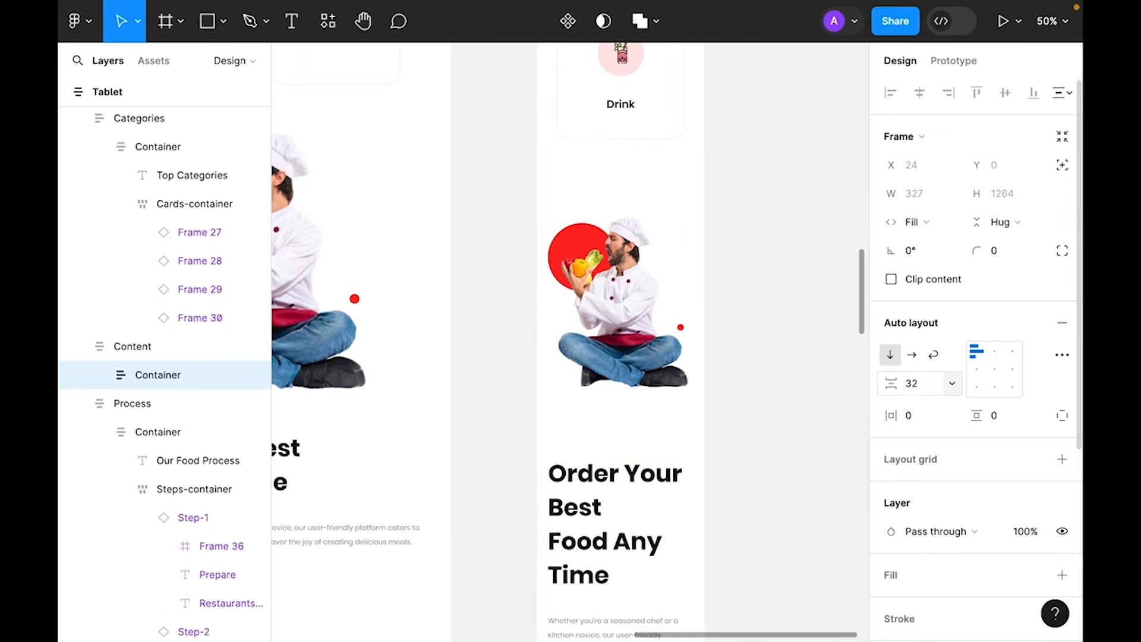
- Try a Fill container height on the Content section's Right-column frame and check the chef image's fill settings
click(635, 349)
click(998, 222)
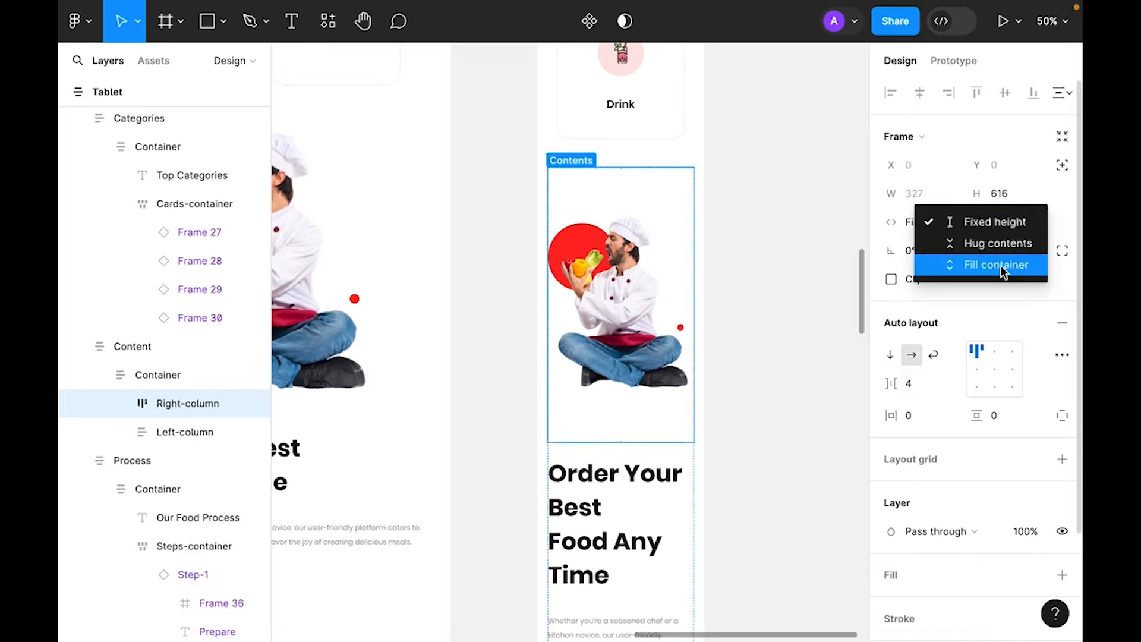
click(998, 265)
click(618, 309)
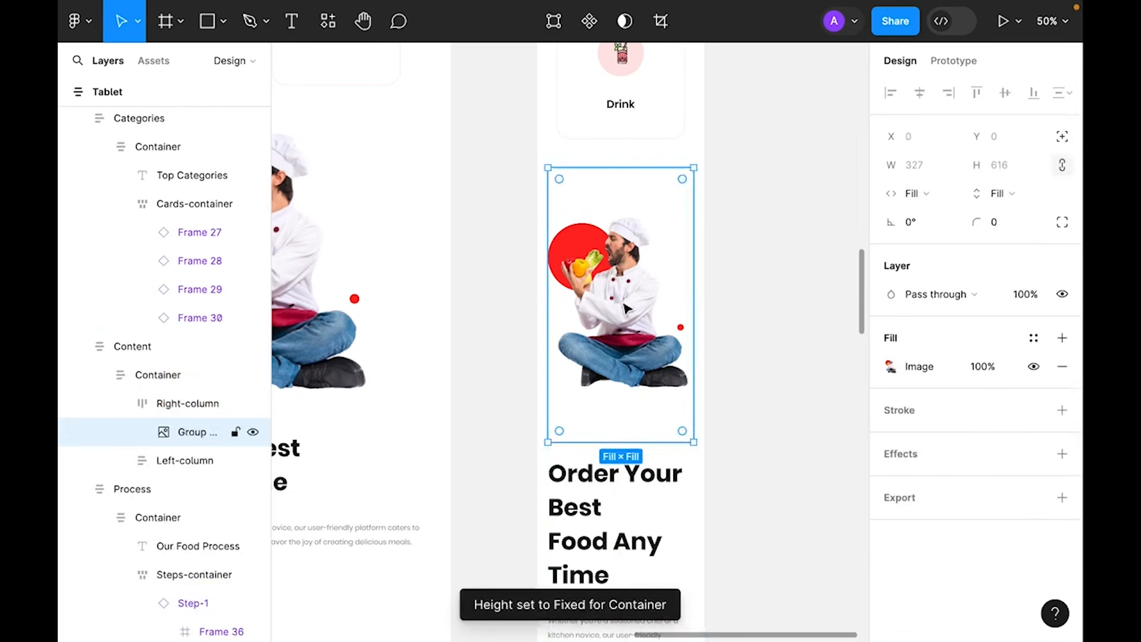
click(890, 366)
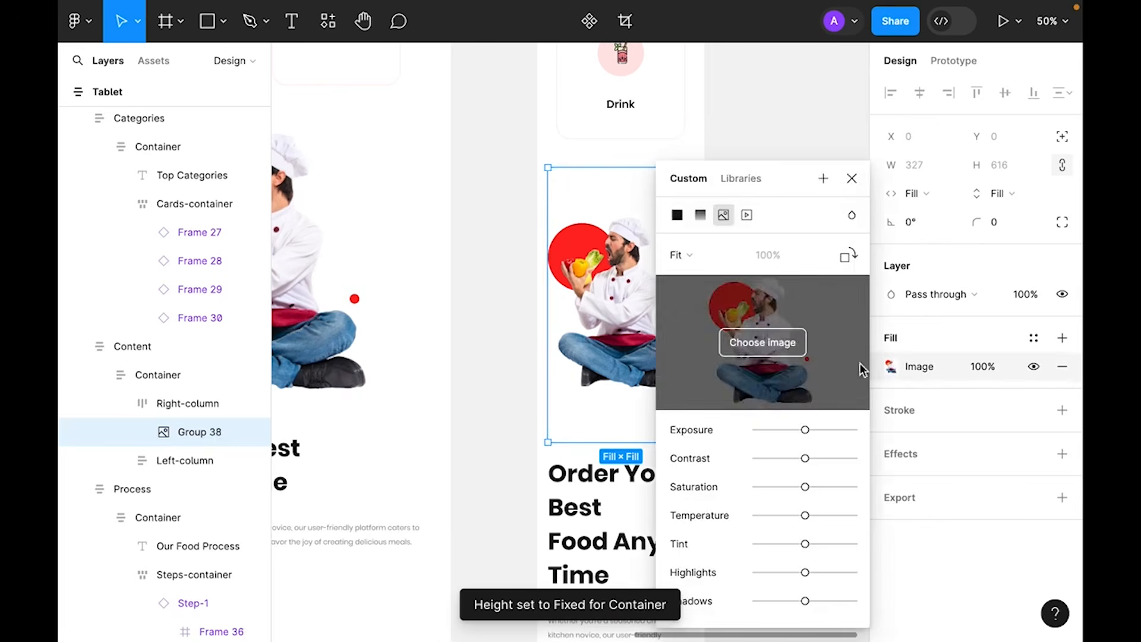
click(851, 178)
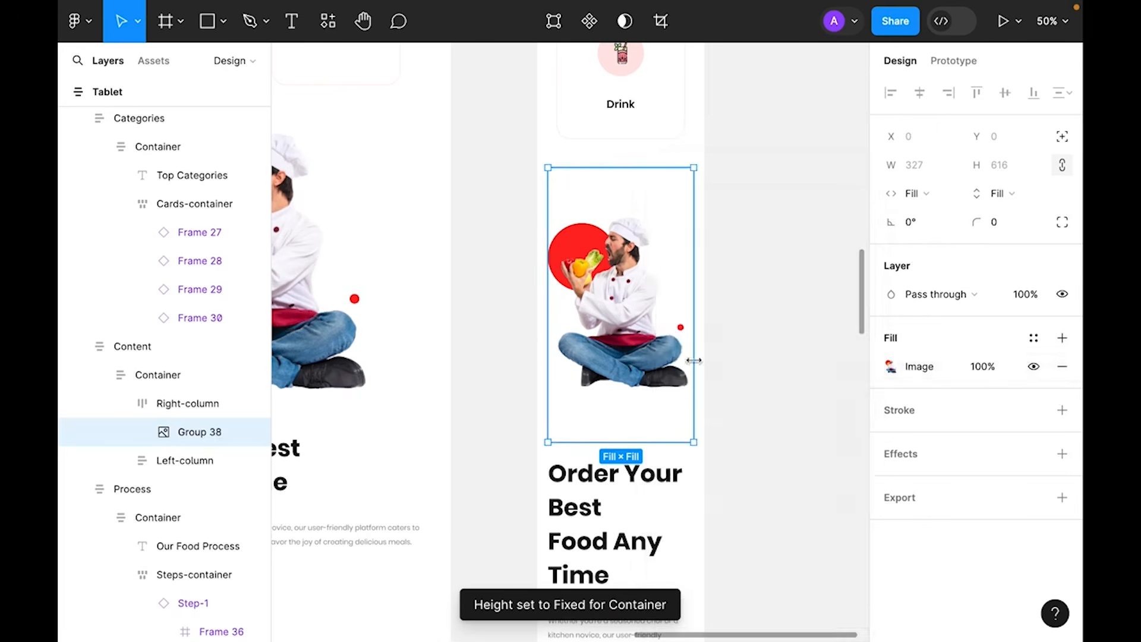
- Shorten the chef image to remove its empty space and set its Right-column frame's height to Hug contents
drag(630, 441, 630, 352)
click(648, 380)
click(1014, 223)
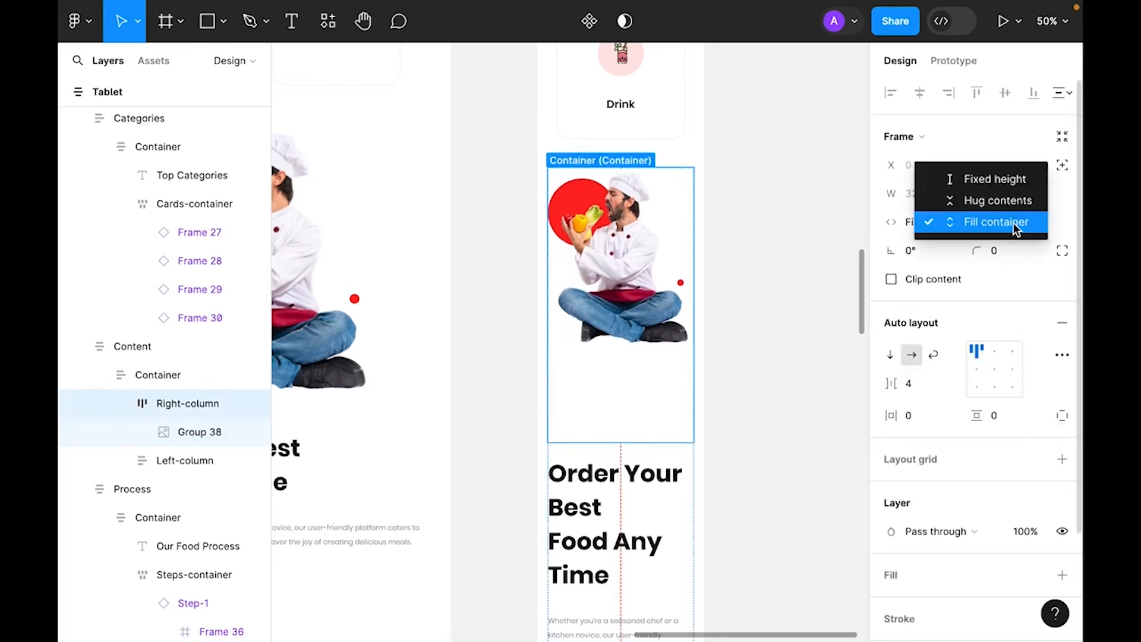
click(1011, 205)
click(776, 293)
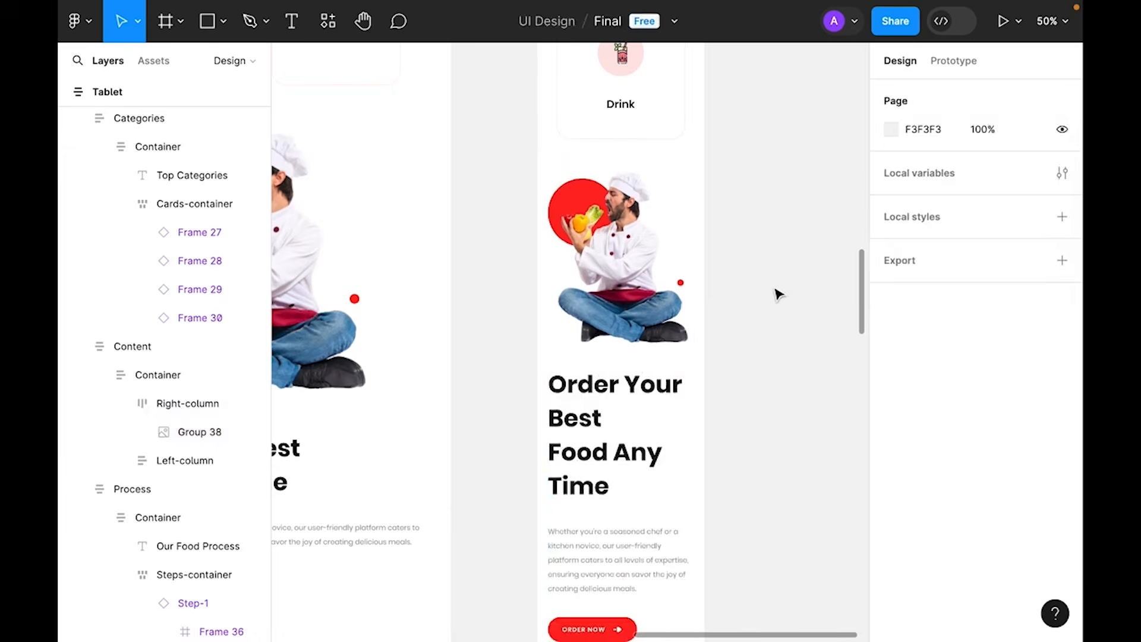
- Set the font size of the "Order Your Best Food Any Time" heading in the 375-wide frame to 24
scroll(776, 293, down, 3)
click(639, 357)
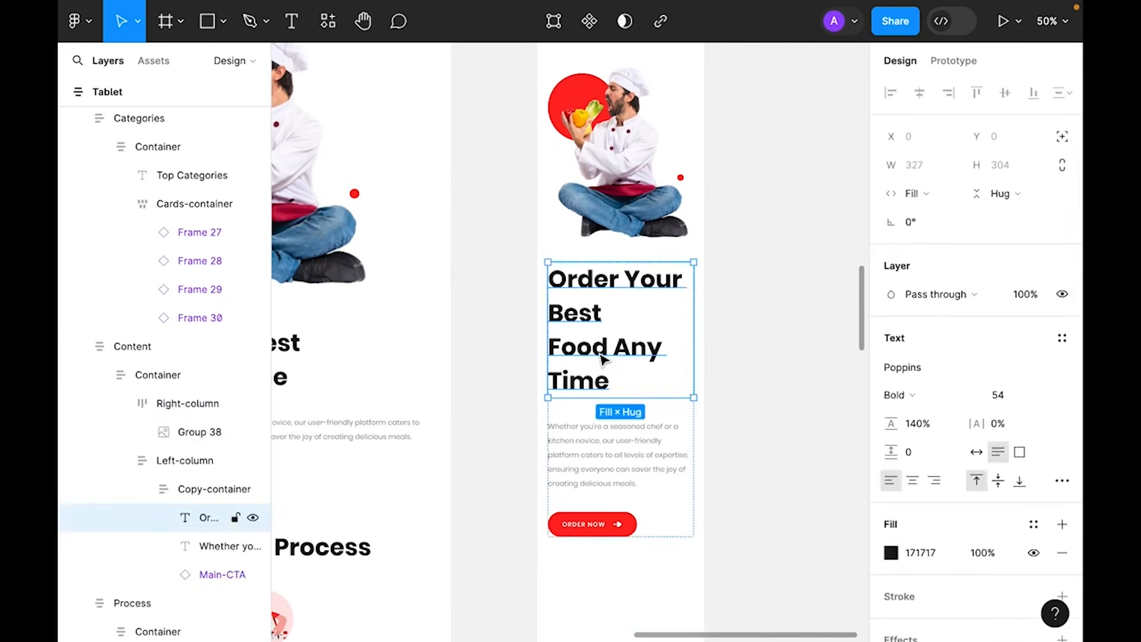
click(1046, 395)
click(1029, 558)
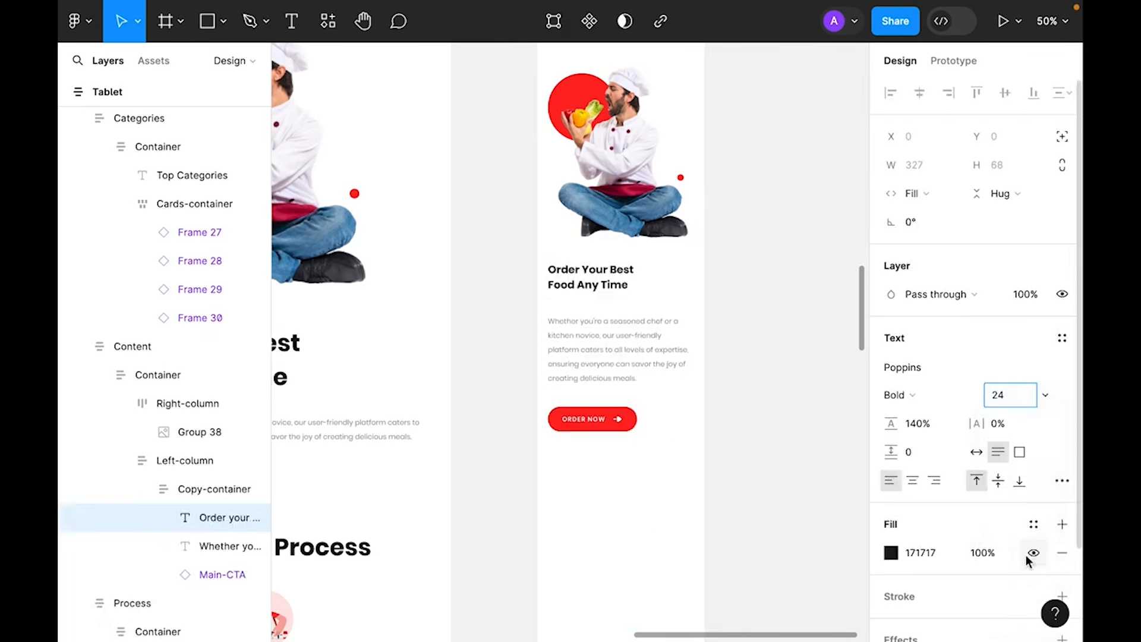
- Move the heading's line break so it reads "Order Your Best Food" on one line and "Any Time" on the second
double_click(572, 284)
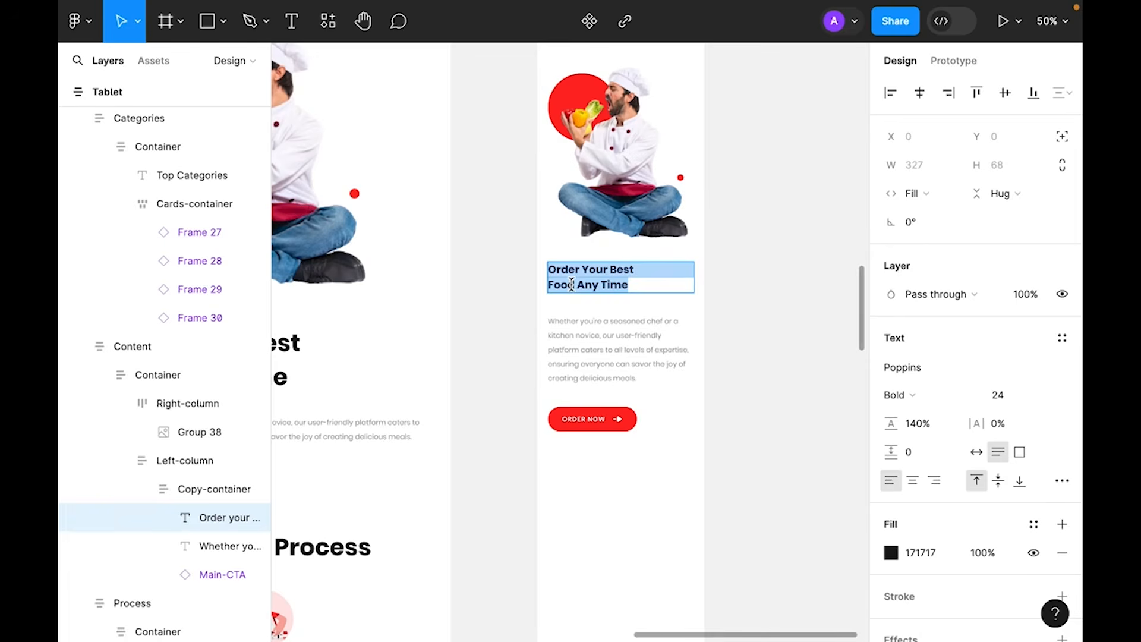
click(548, 285)
key(BackSpace)
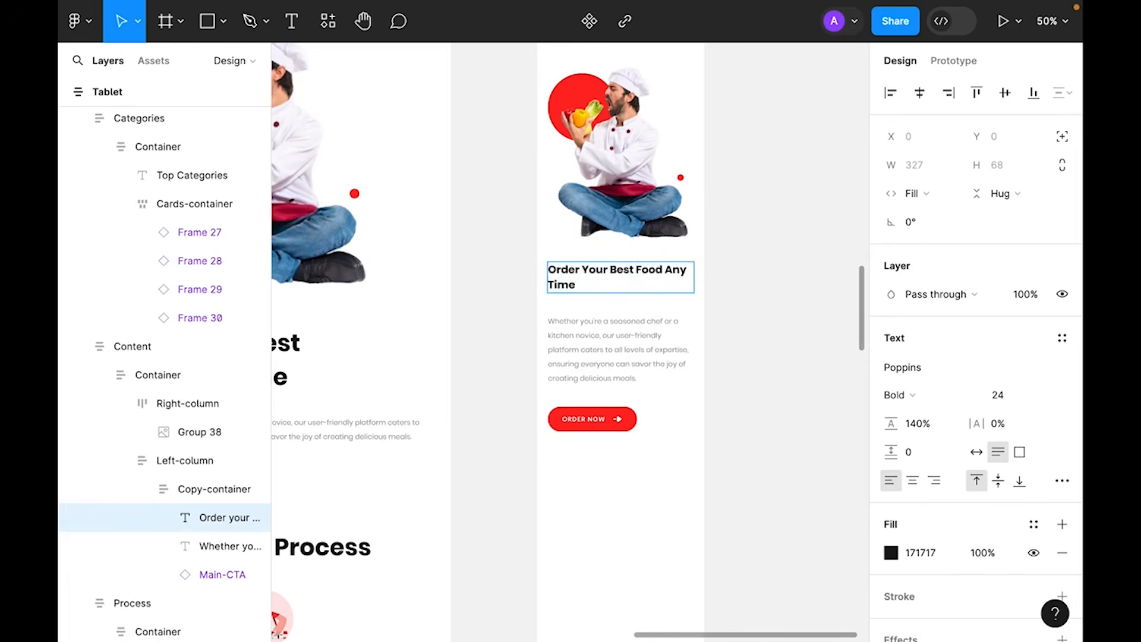
key(Return)
click(734, 249)
click(735, 248)
- Set the vertical spacing of the Copy-container in the Content section to 32
double_click(592, 331)
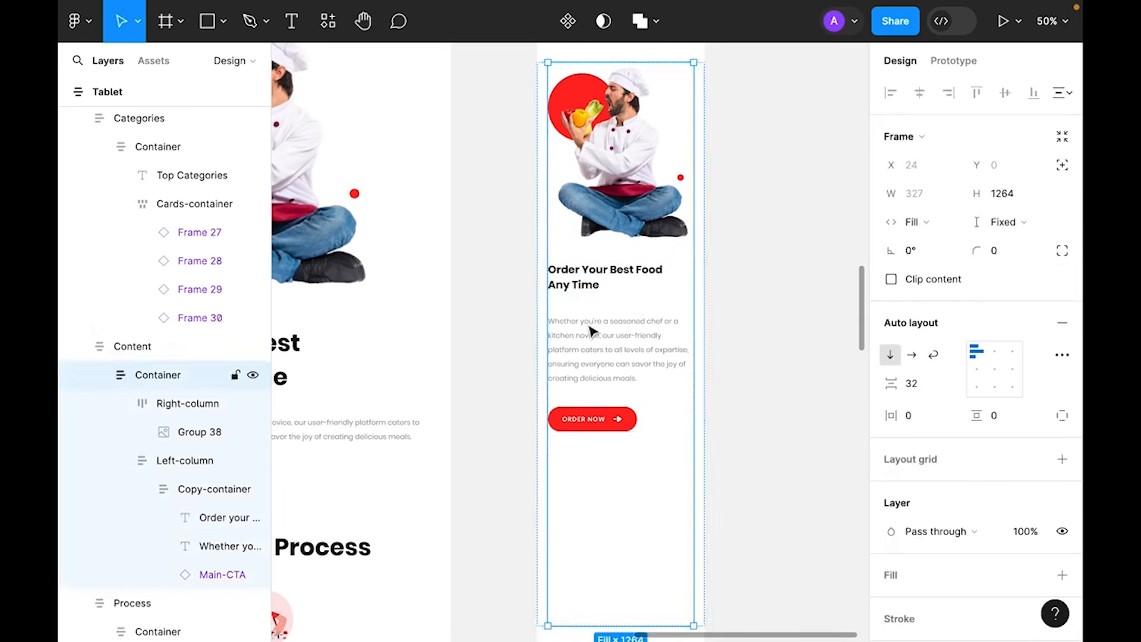
double_click(592, 331)
click(582, 380)
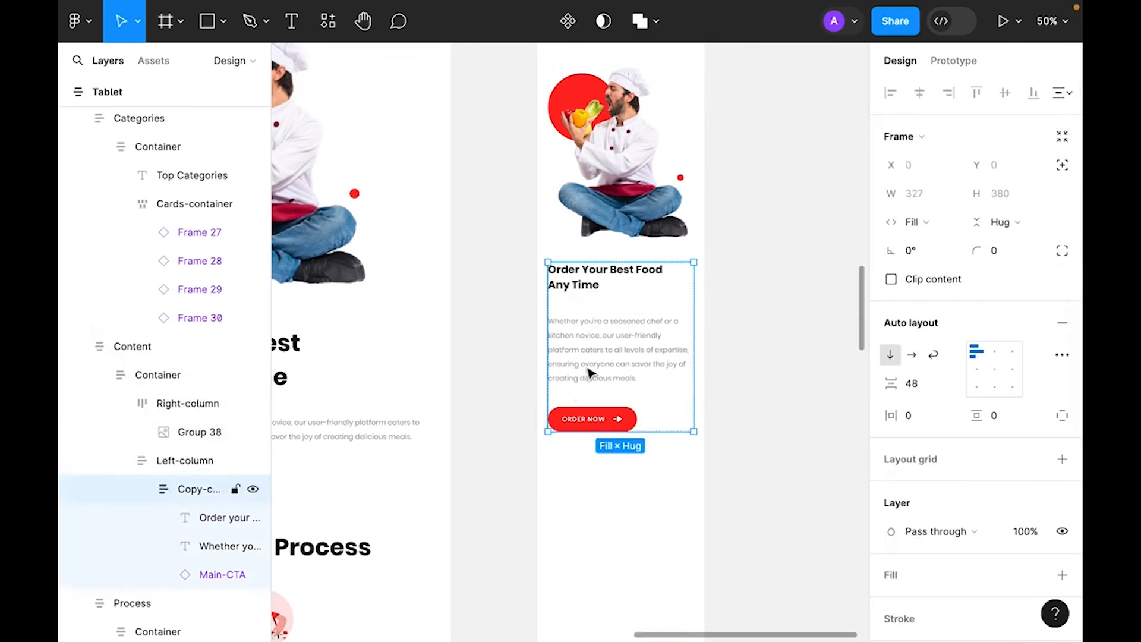
click(918, 385)
text(32)
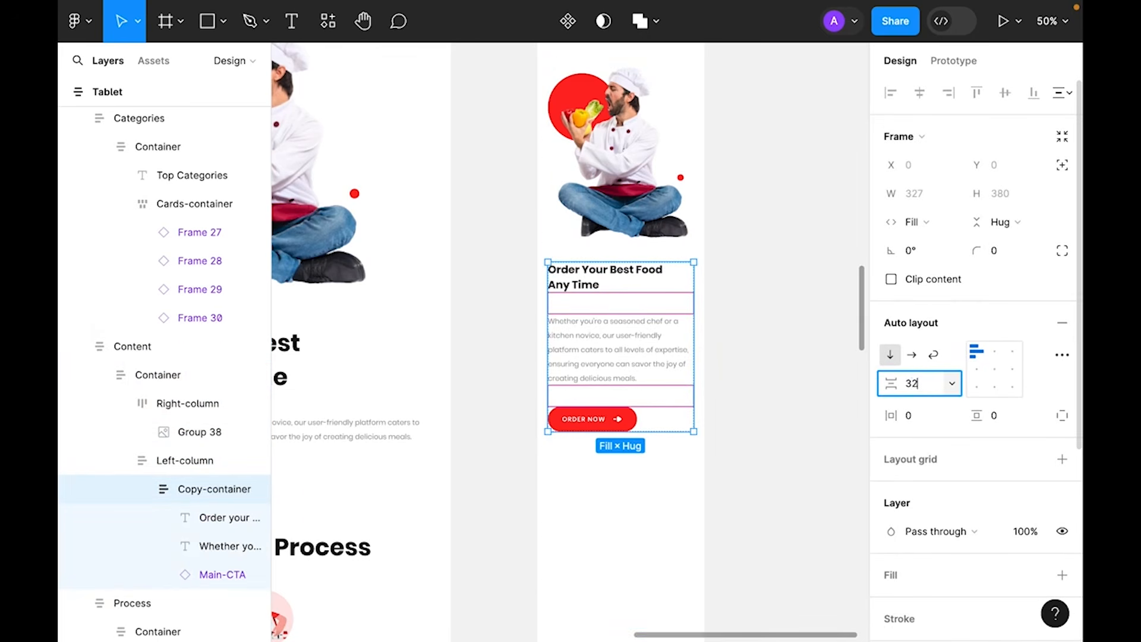
key(Return)
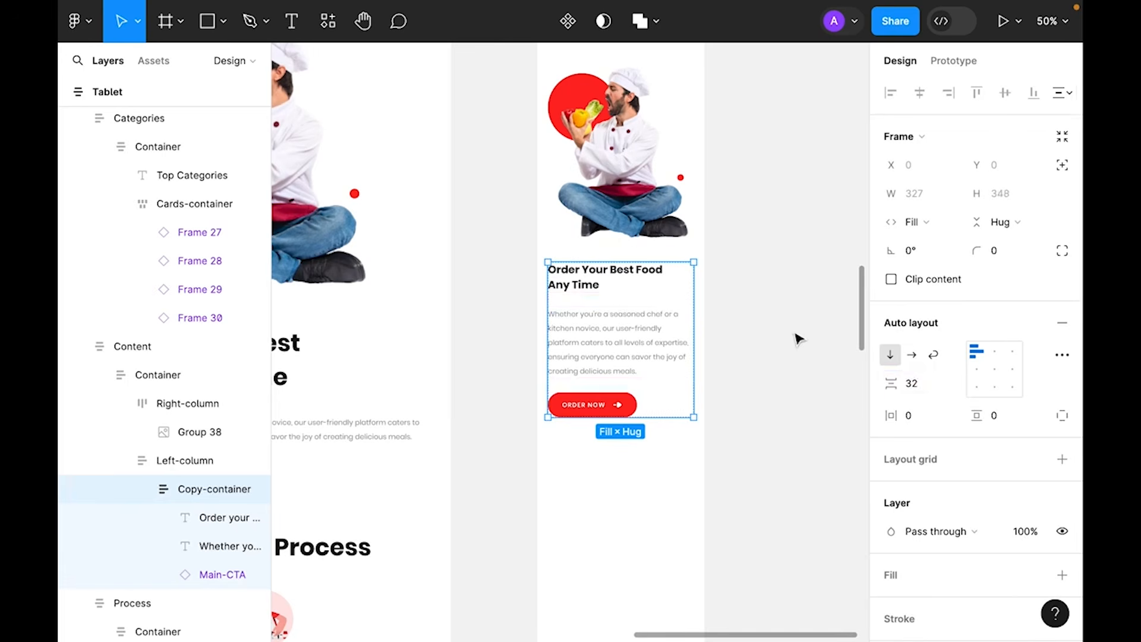
- Set the width of the Content section's Order Now button to Fill container
click(549, 416)
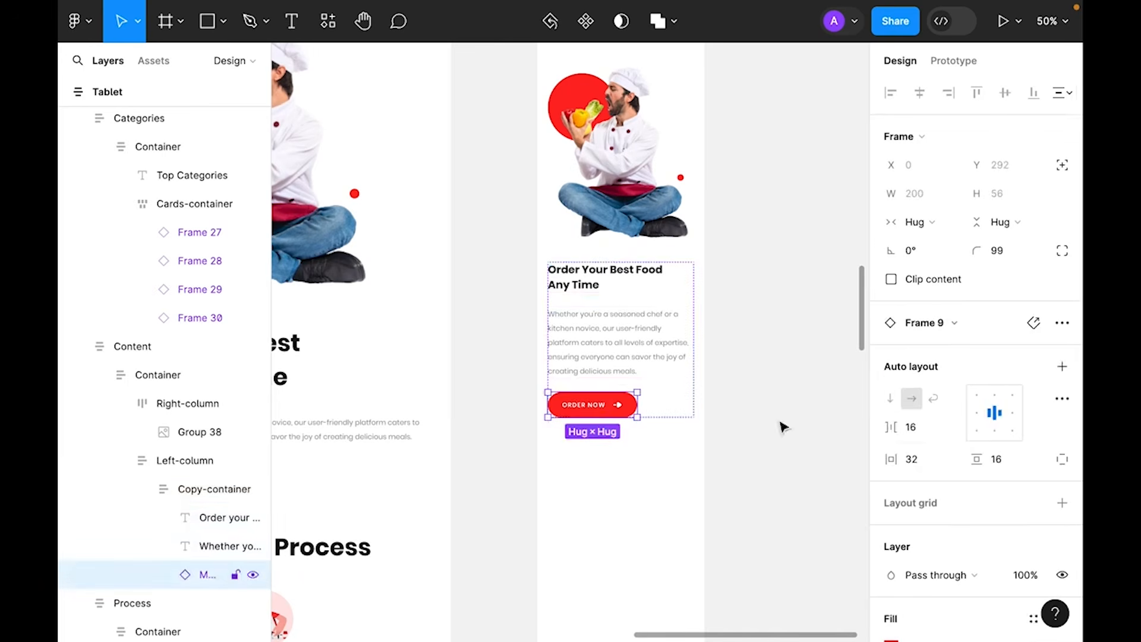
click(922, 224)
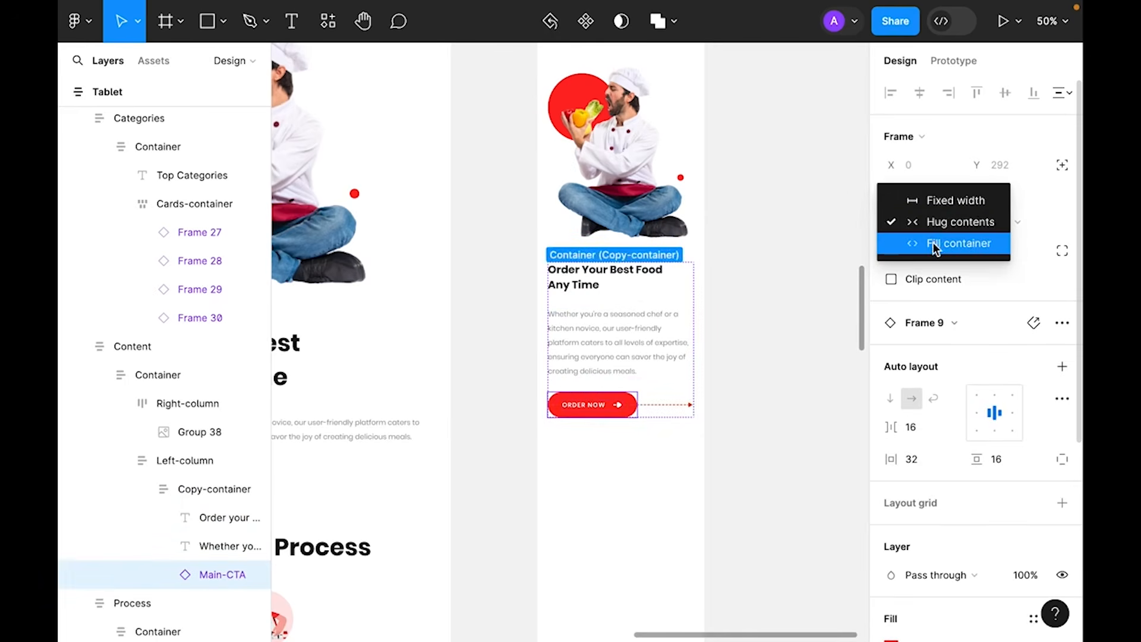
click(933, 243)
click(789, 355)
- Set the height of the Container inside the Content section to Hug contents
scroll(790, 355, up, 4)
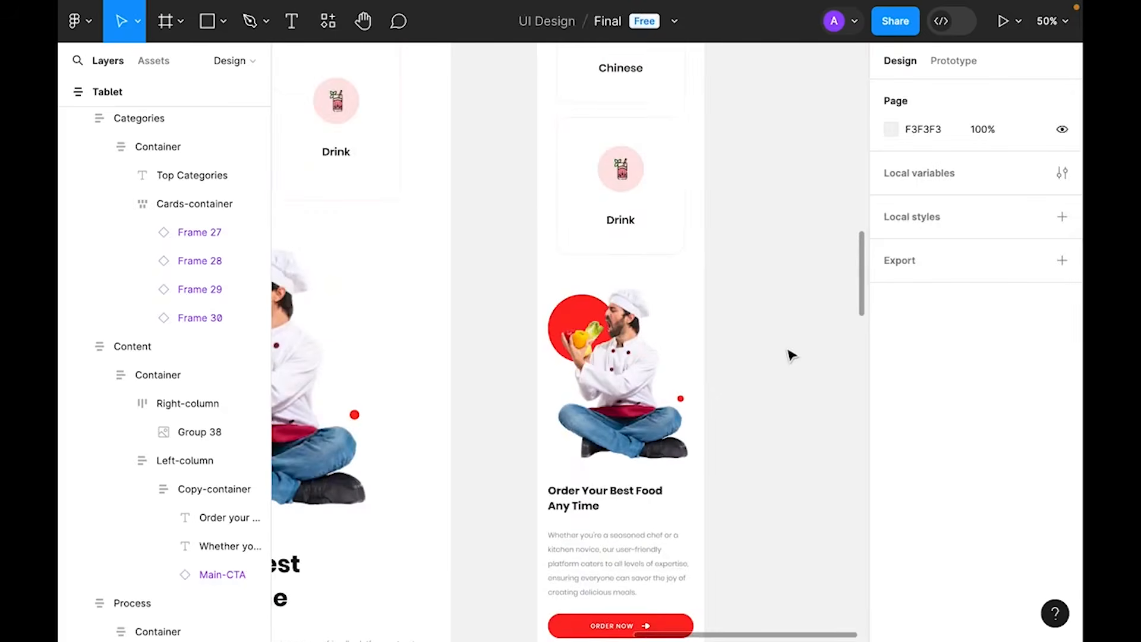
scroll(783, 390, down, 5)
click(647, 385)
click(647, 385)
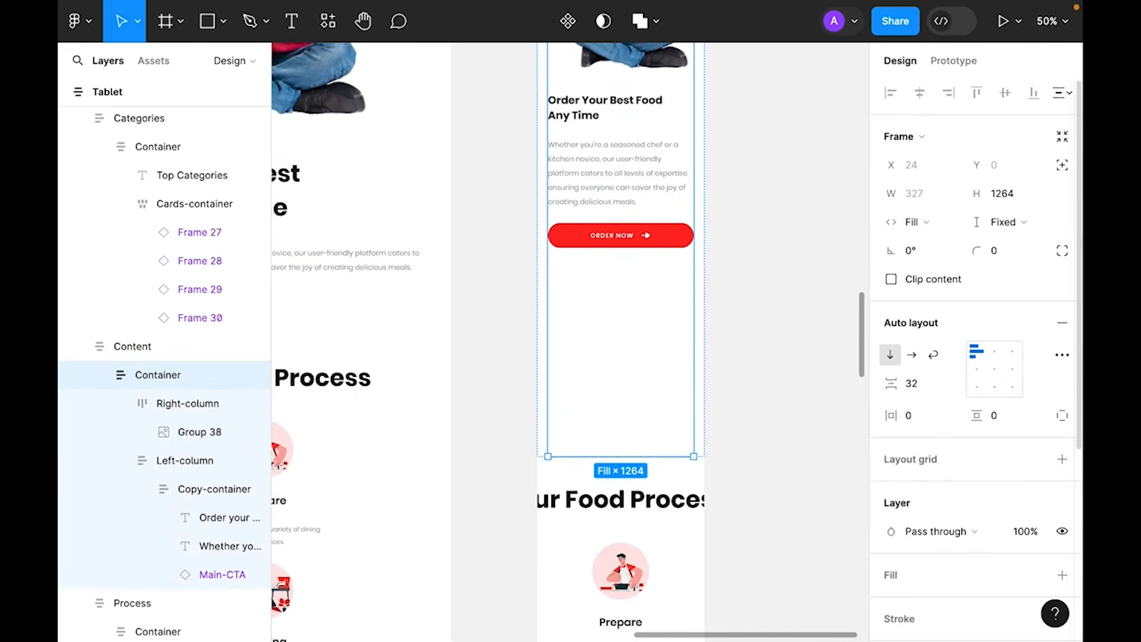
click(1004, 224)
click(999, 244)
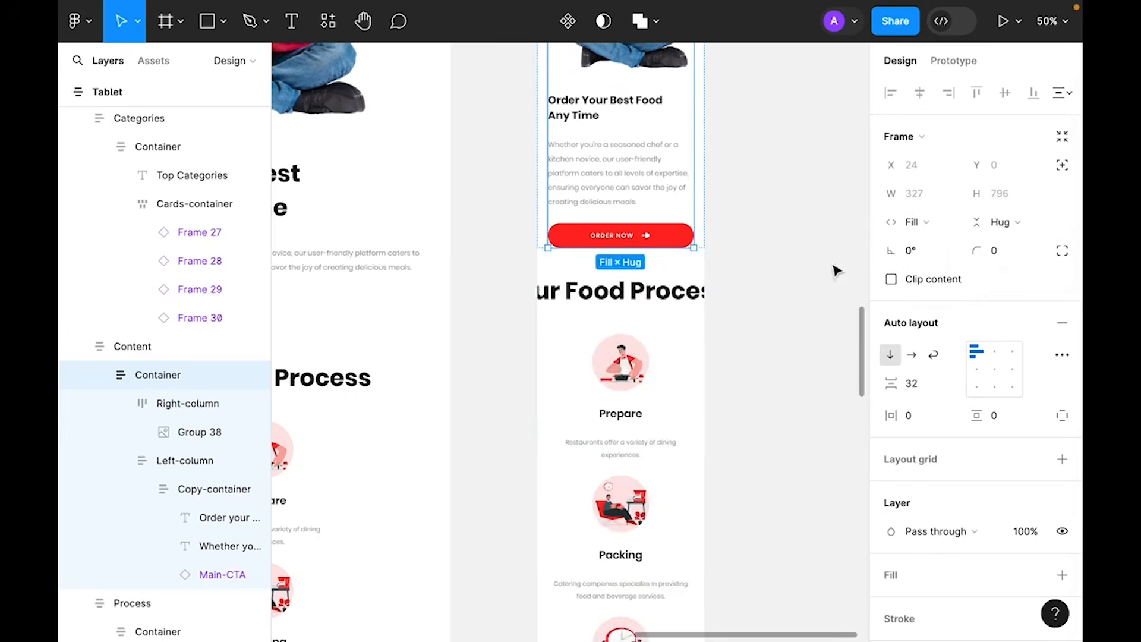
- Set the horizontal padding of the Process section to 24
scroll(832, 273, up, 2)
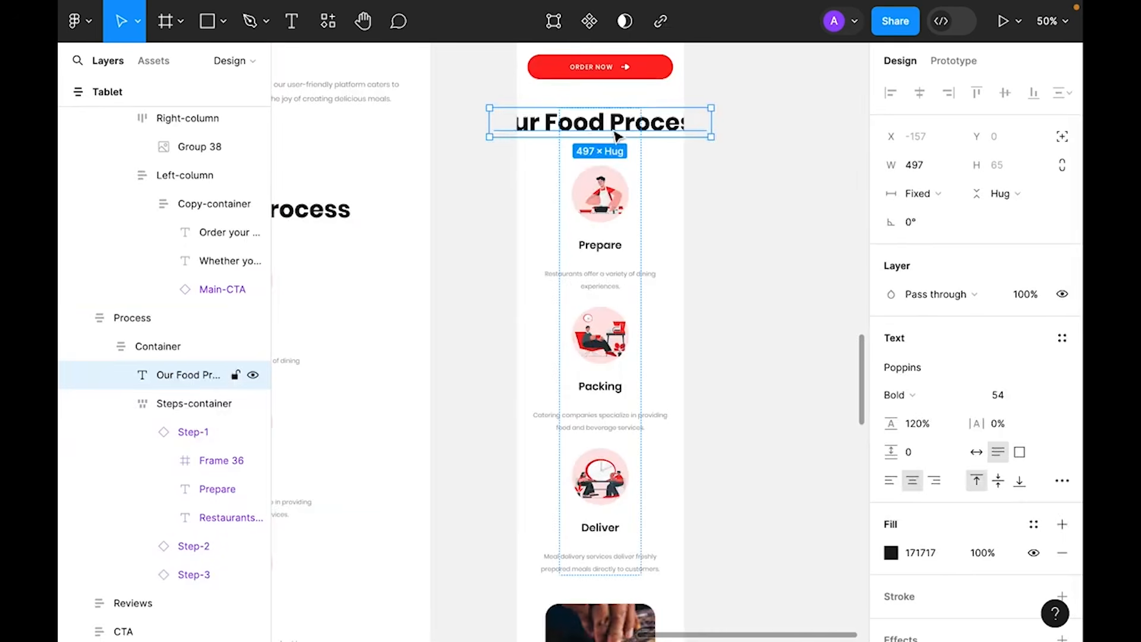
click(760, 186)
click(588, 241)
click(922, 420)
text(6)
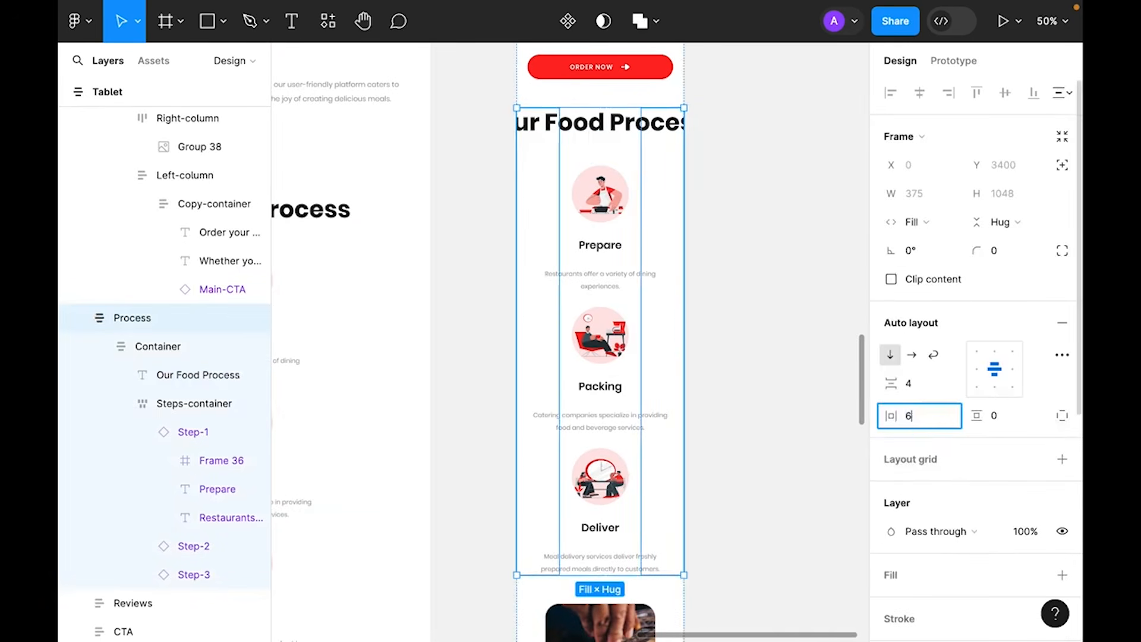
text(4)
key(Return)
text(24)
key(Return)
- Set the "Our Food Process" heading's font size to 24 and its width to Fill container
click(648, 131)
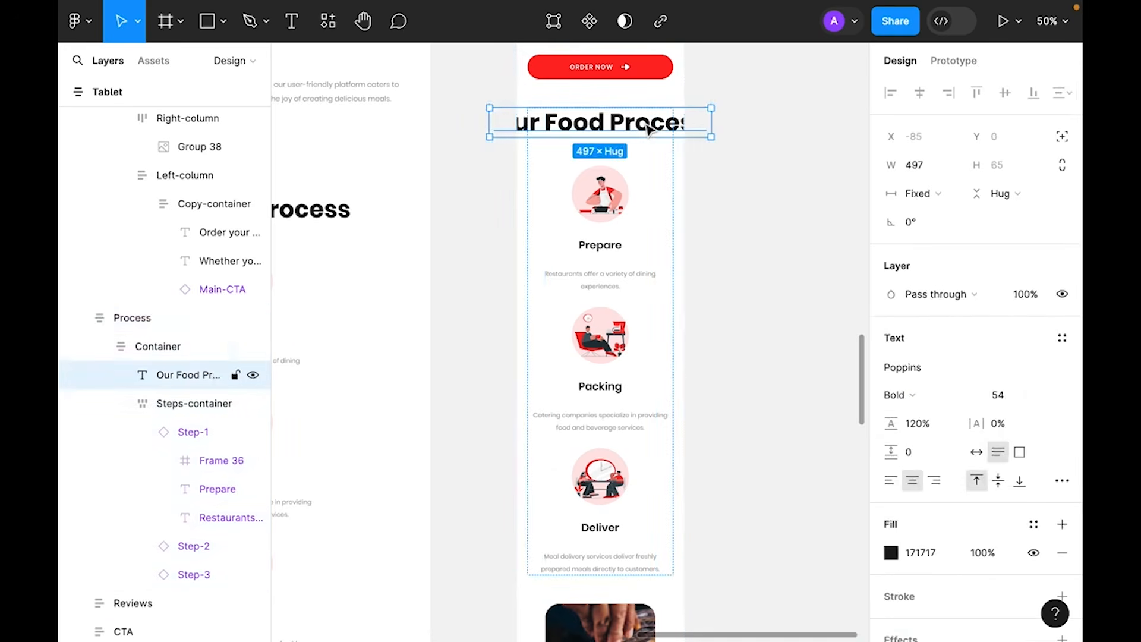
click(1041, 397)
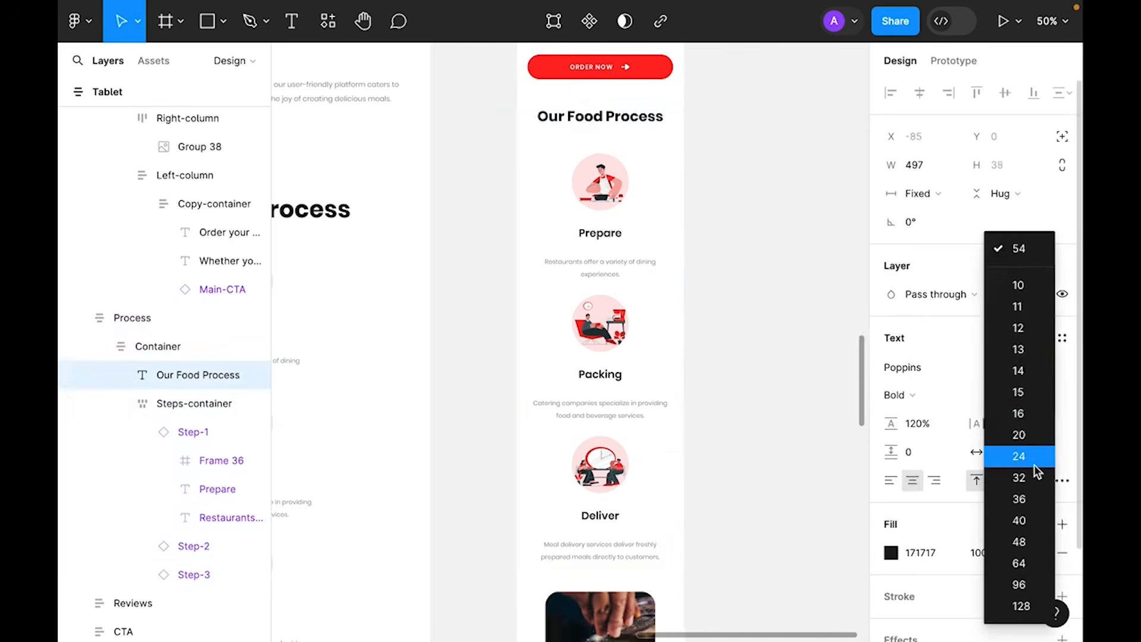
click(1034, 463)
click(921, 194)
click(943, 235)
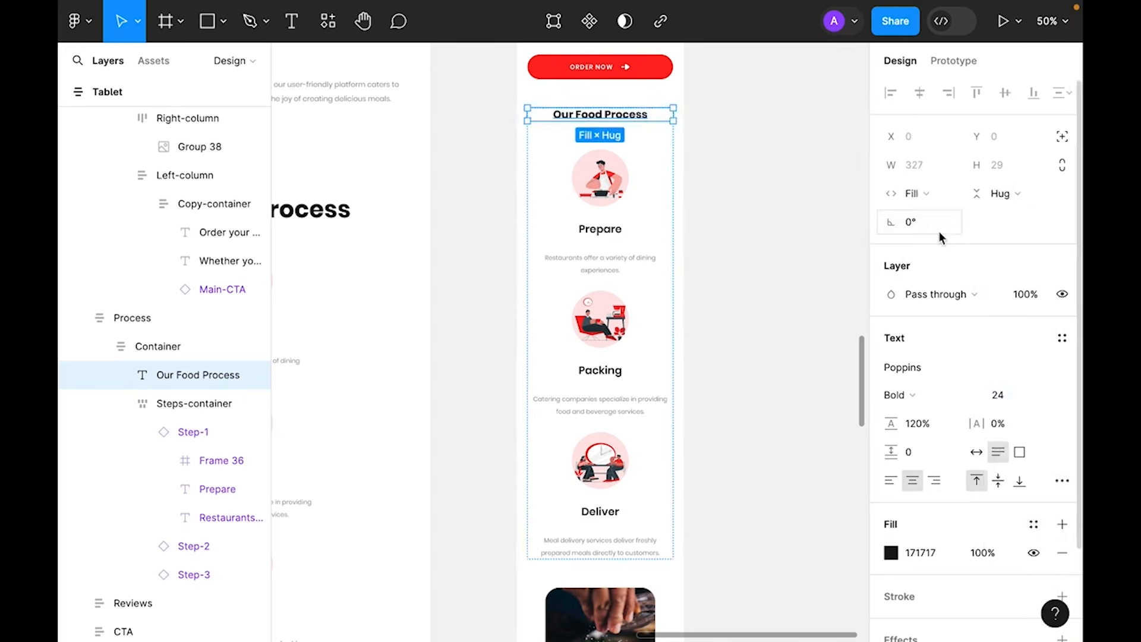
click(730, 126)
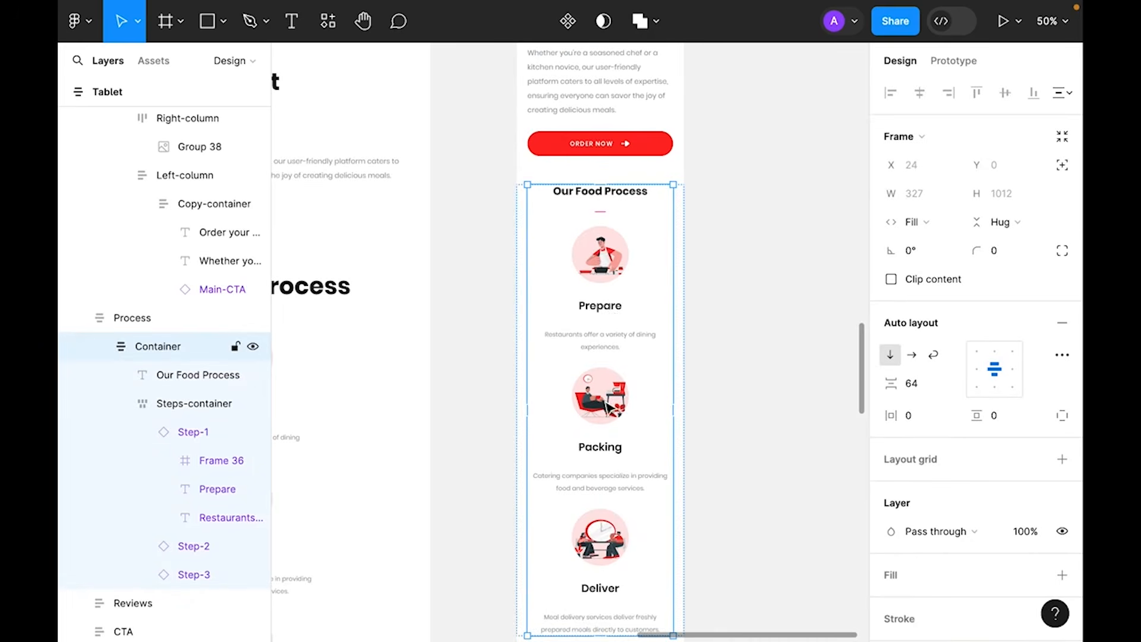
- Set the vertical spacing inside the Step-1 (Prepare) card to 24
scroll(607, 405, down, 2)
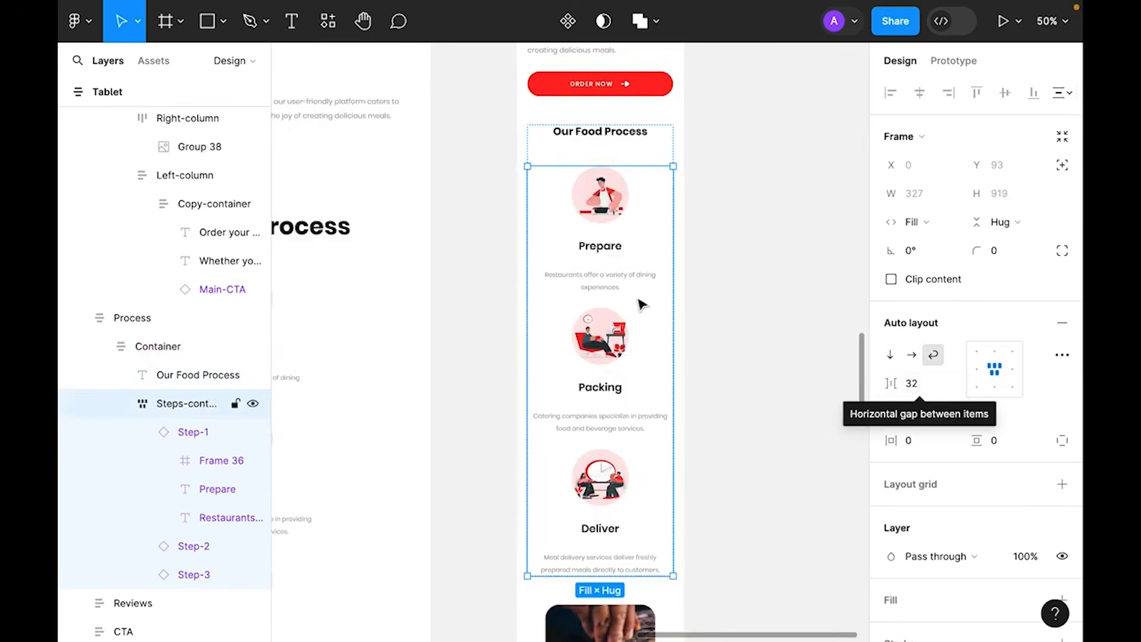
click(608, 280)
click(926, 429)
text(24)
key(Return)
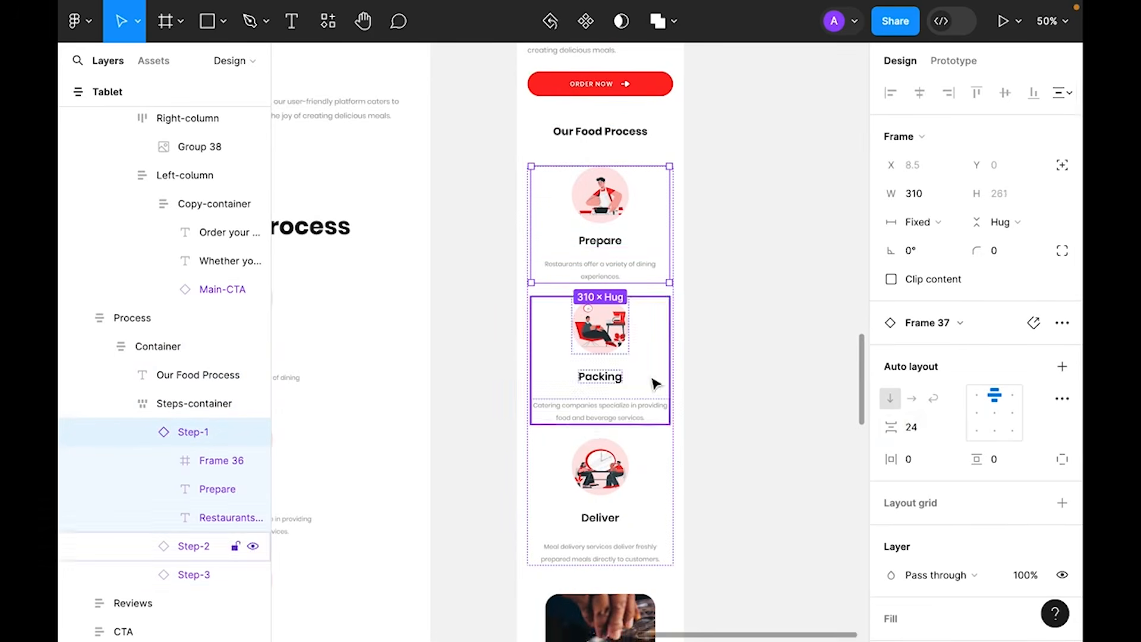
- Set the vertical spacing inside the Step-2 (Packing) and Step-3 (Deliver) cards to 24
click(656, 329)
click(915, 427)
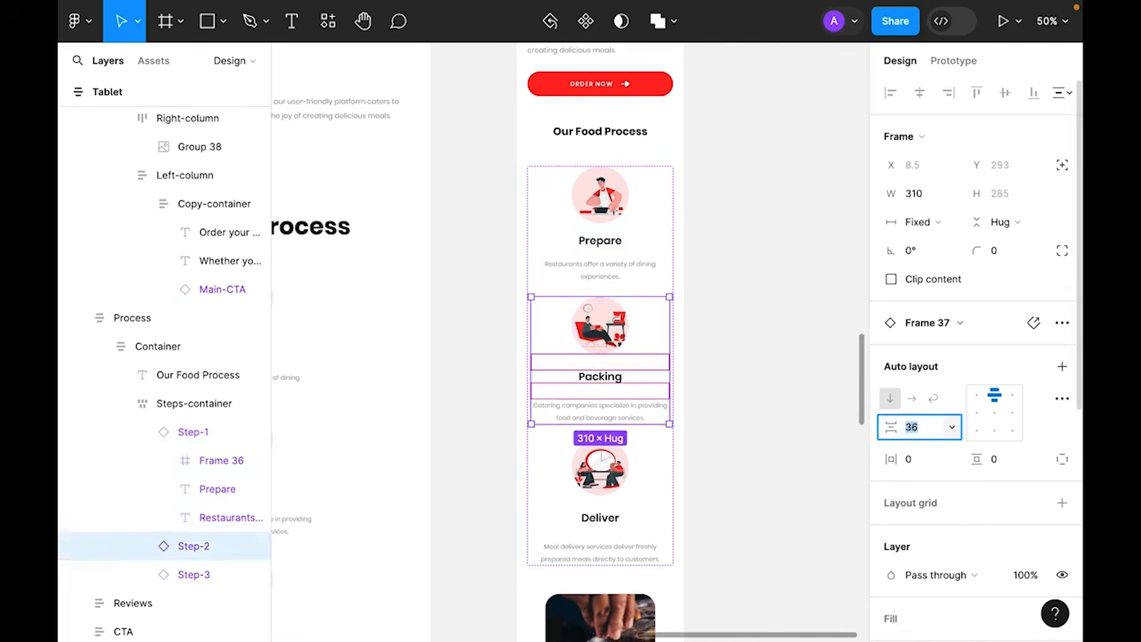
text(24)
key(Return)
click(663, 503)
click(918, 428)
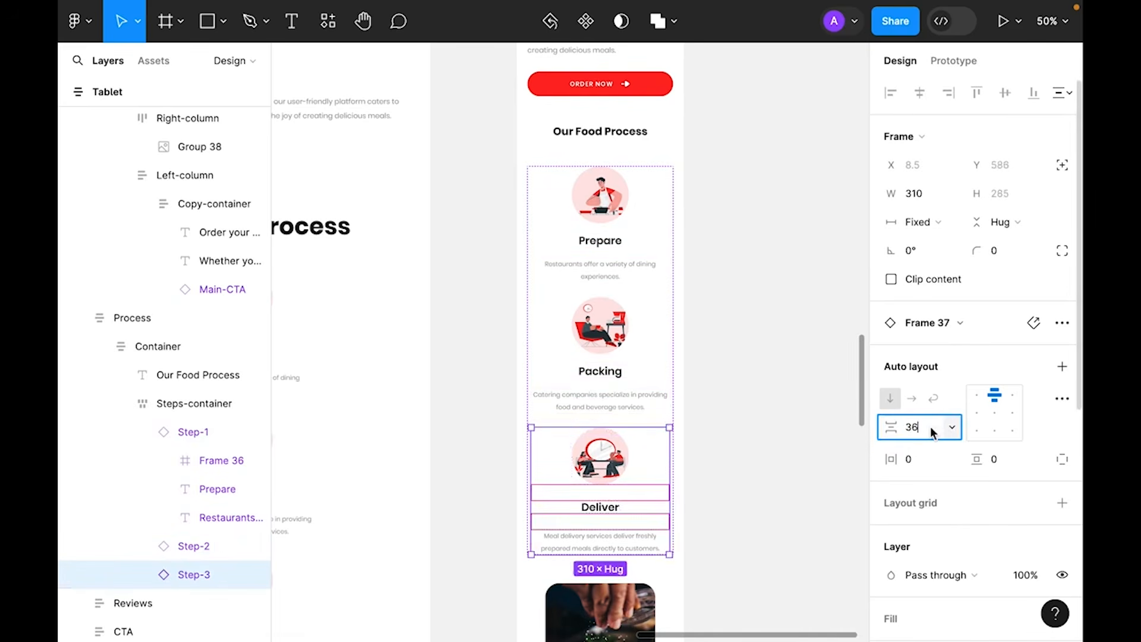
text(24)
key(Return)
scroll(802, 331, down, 1)
double_click(670, 330)
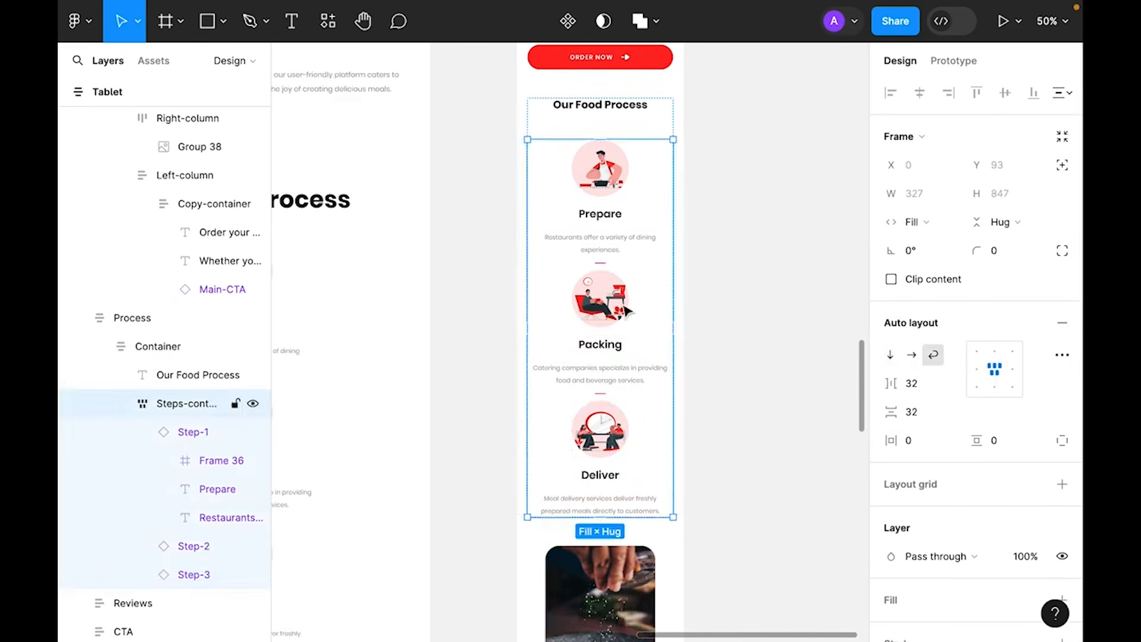
click(703, 328)
- Set the horizontal padding of the Reviews section to 24
scroll(703, 329, down, 6)
click(632, 269)
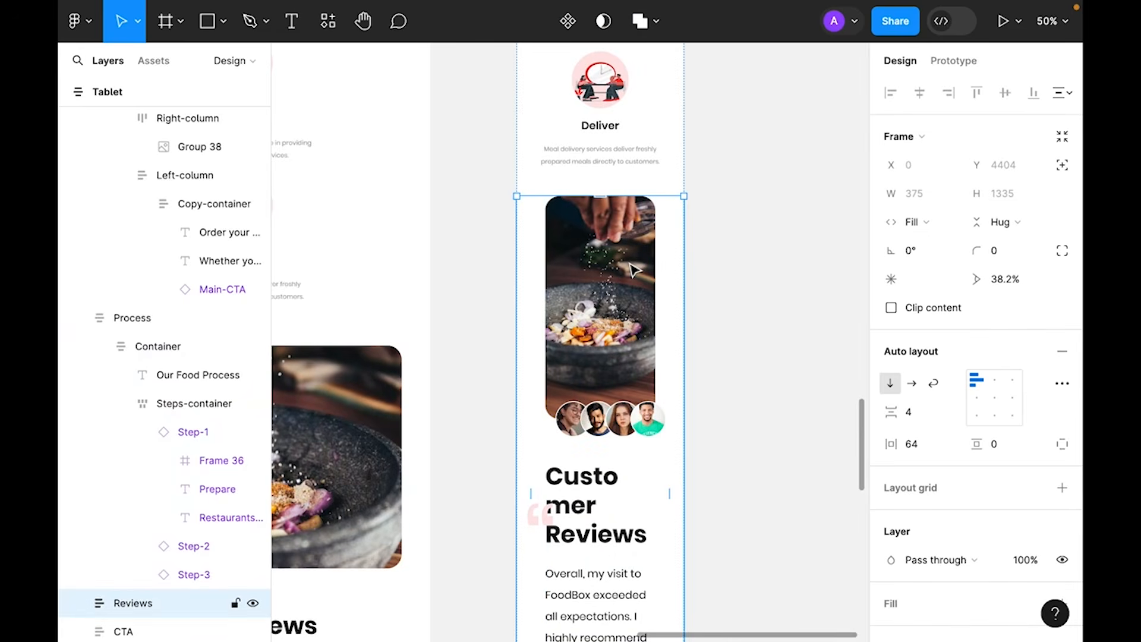
click(931, 449)
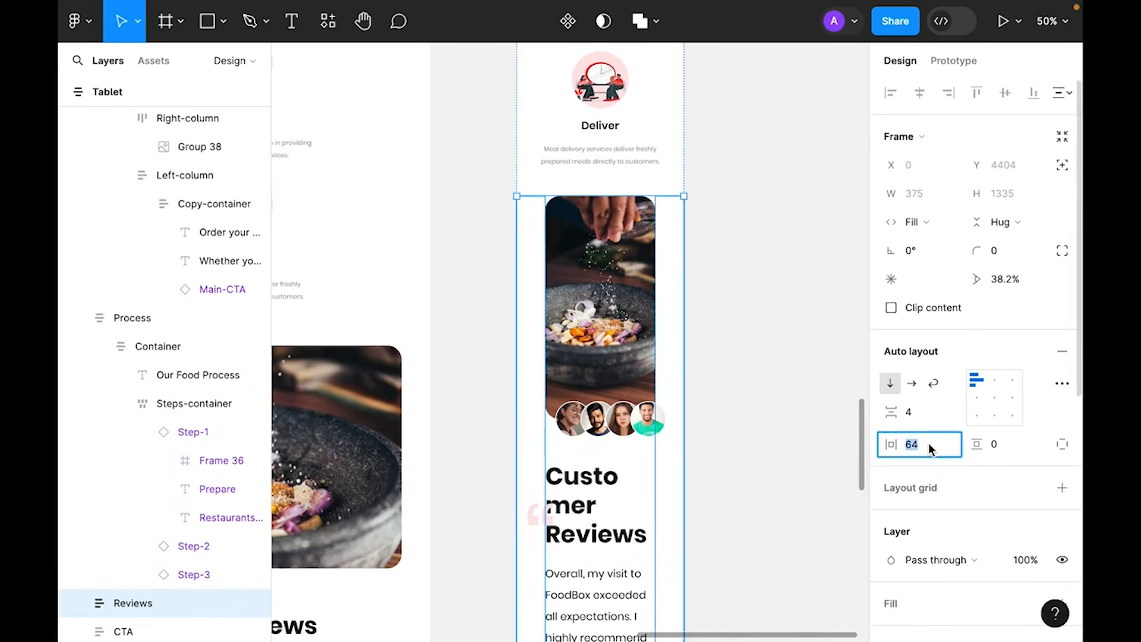
text(24)
key(Return)
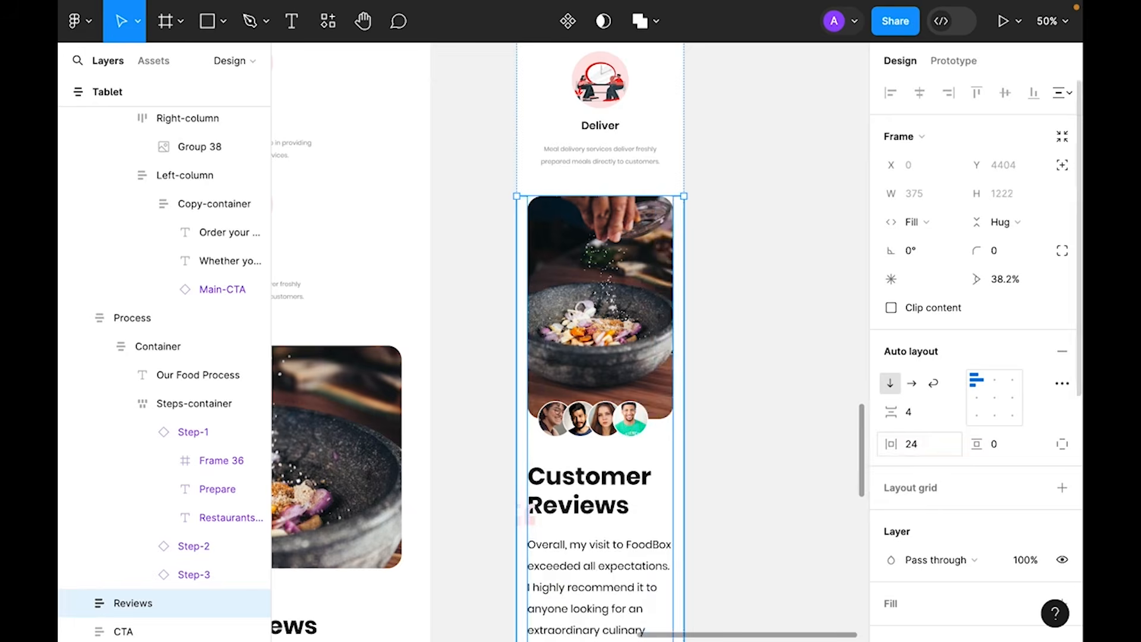
- Move the Avatars group to X 40 so it is horizontally centred on the Reviews image
scroll(683, 331, down, 3)
double_click(626, 311)
double_click(626, 318)
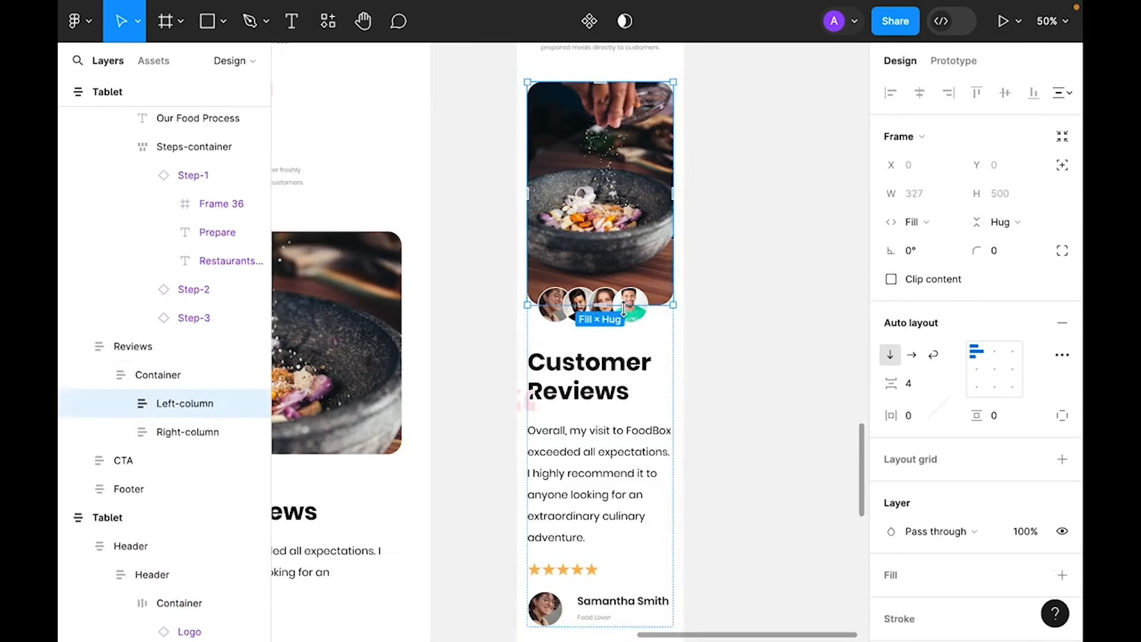
double_click(627, 319)
drag(627, 320, 635, 320)
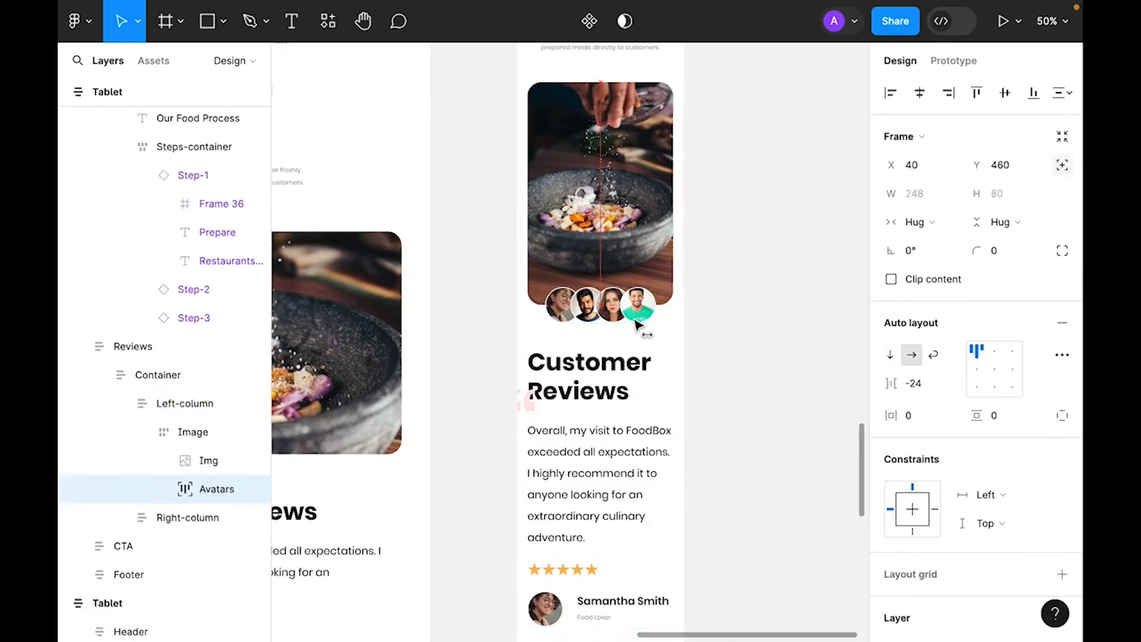
click(754, 213)
scroll(755, 211, up, 2)
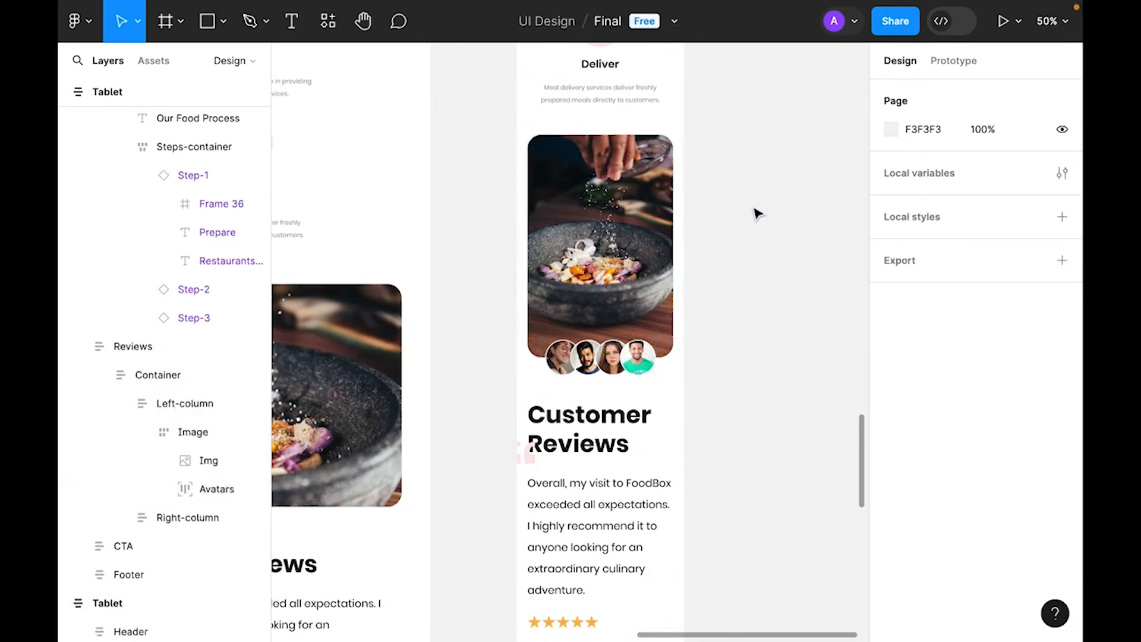
- Check the vertical resizing settings of the Reviews image and of the Left-column and Image frames around it
click(580, 232)
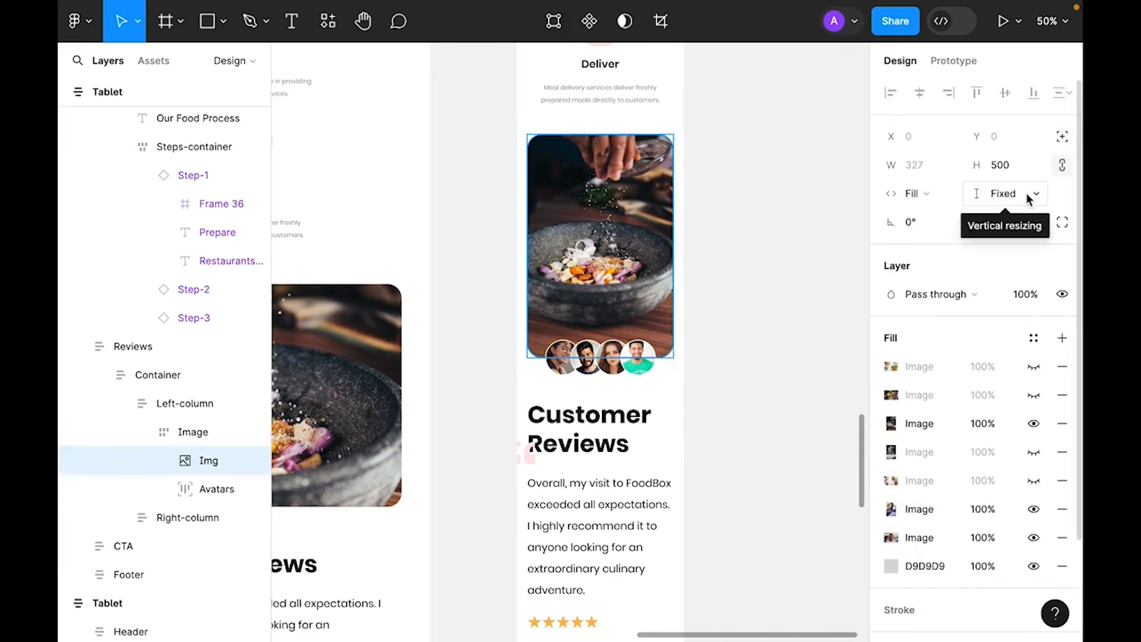
click(1025, 200)
click(727, 237)
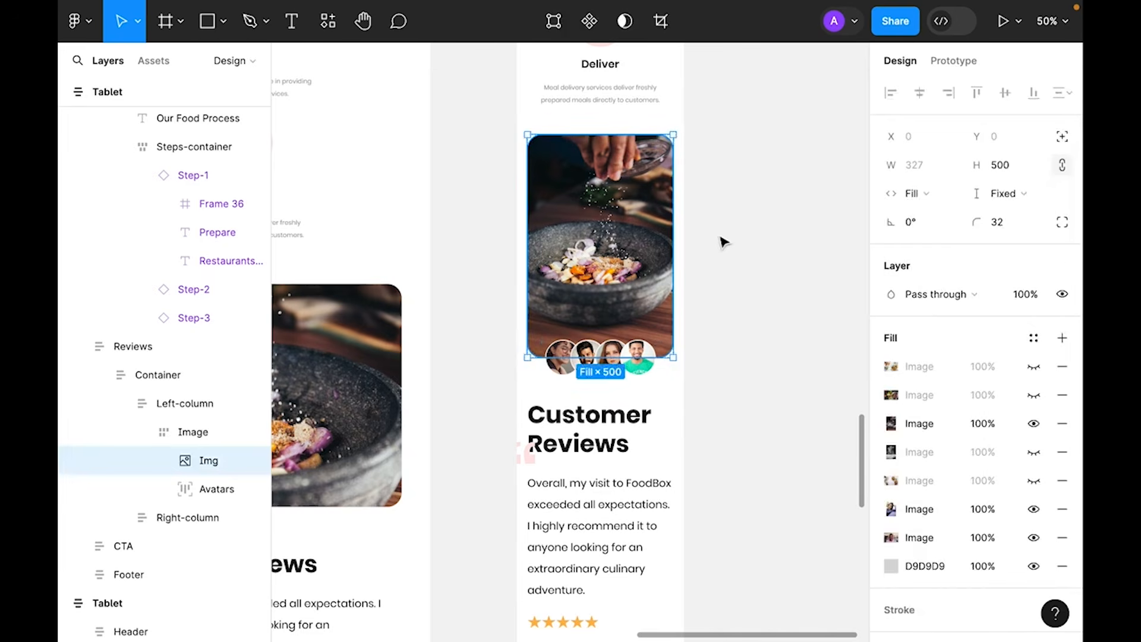
key(shift+Return)
key(shift+Return)
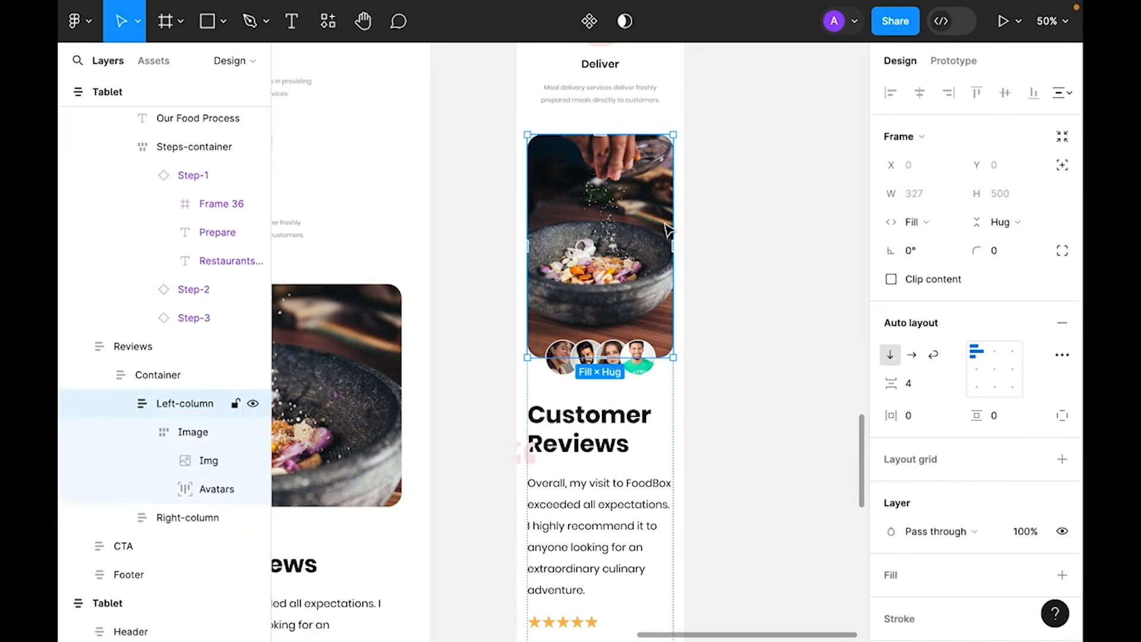
click(1028, 222)
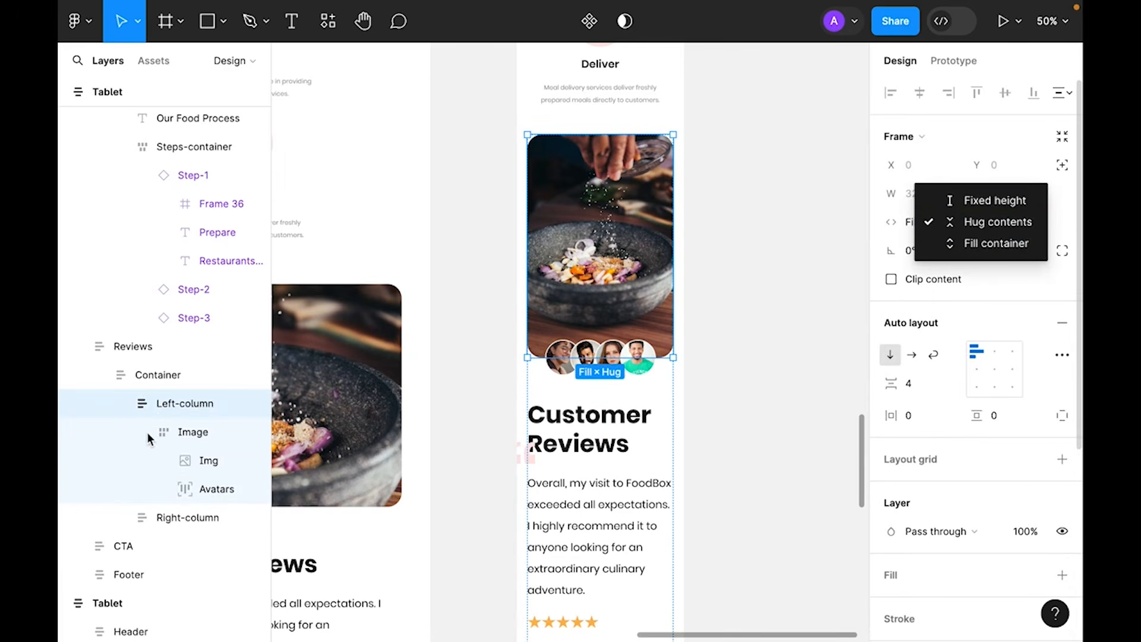
click(195, 433)
click(195, 433)
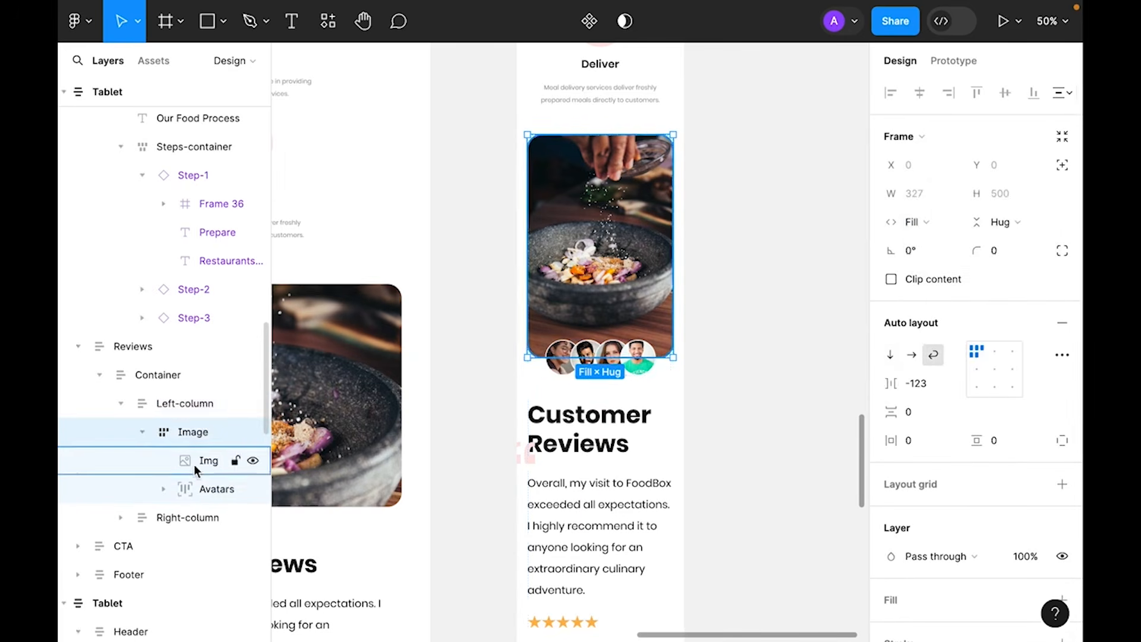
- Shorten the Img layer in the Reviews section by about a quarter and set its width to Fill container
click(193, 465)
drag(650, 357, 650, 295)
click(981, 193)
click(945, 220)
- Move the Avatars group up to Y 336 so it overlaps the bottom edge of the shortened Reviews image
click(213, 490)
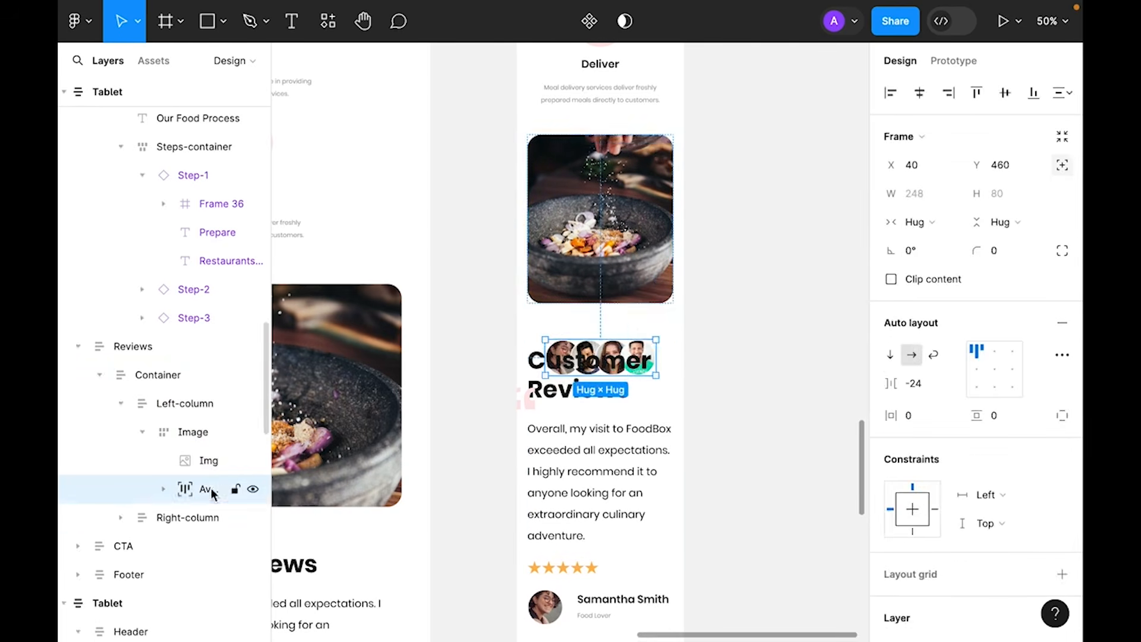
key(shift+Up)
key(shift+Up)
key(shift+Up)
key(shift+Up)
key(shift+Up)
key(shift+Up)
key(shift+Up)
key(shift+Up)
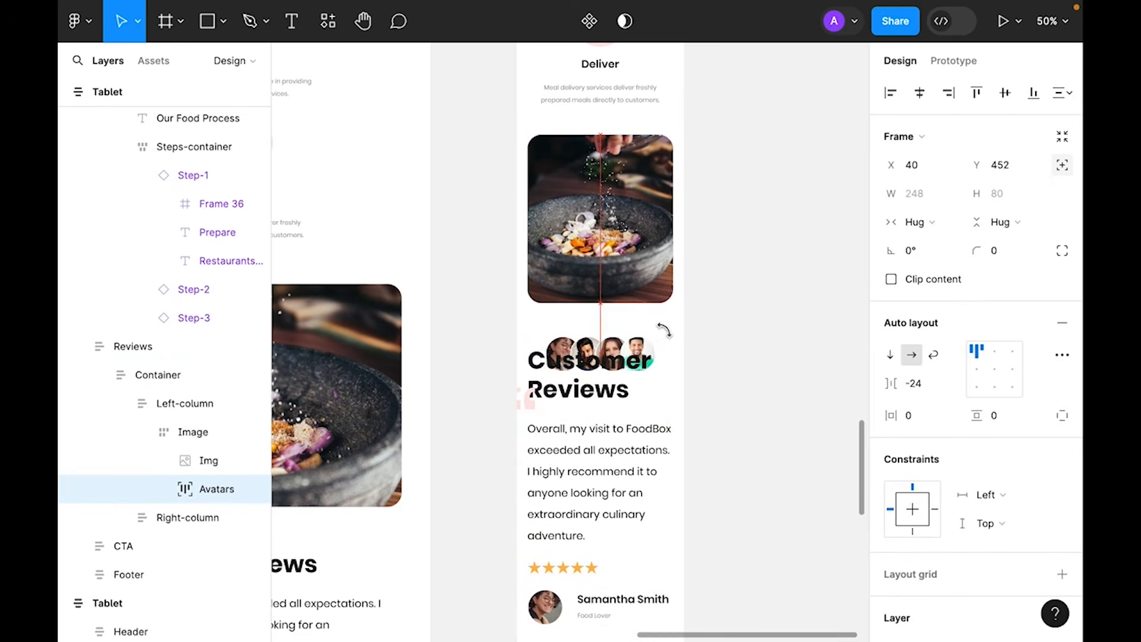
key(shift+Up)
key(shift+Up)
key(shift+Up)
key(shift+Up)
key(Up)
key(Up)
key(Up)
key(Up)
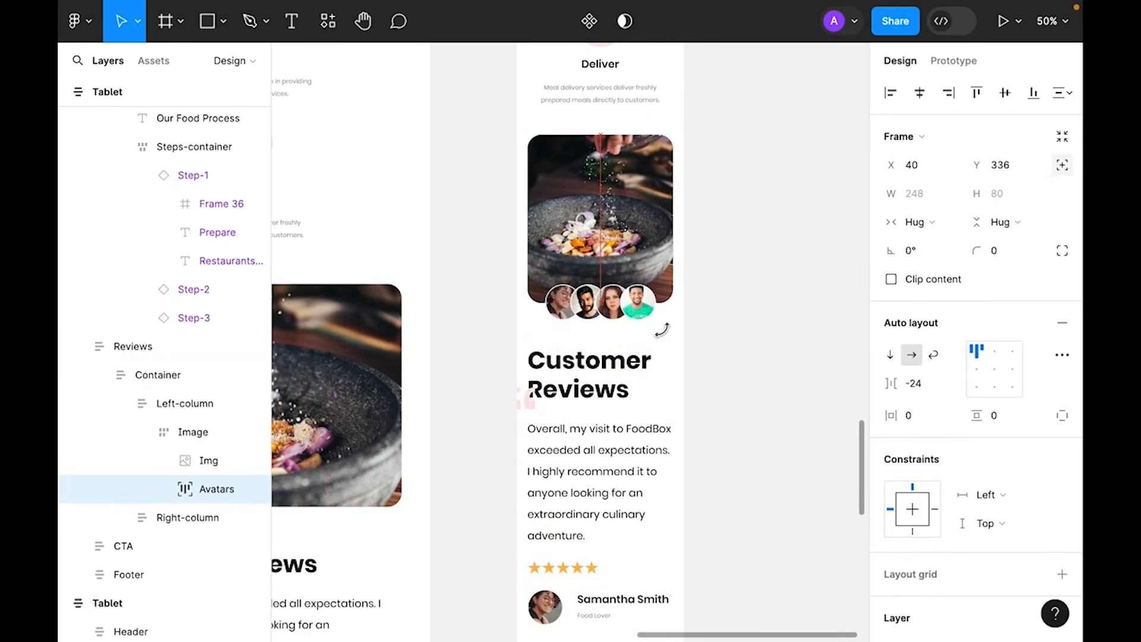
click(729, 238)
- Reduce the vertical spacing of the Container in the Reviews section to bring the heading closer to the image
click(585, 234)
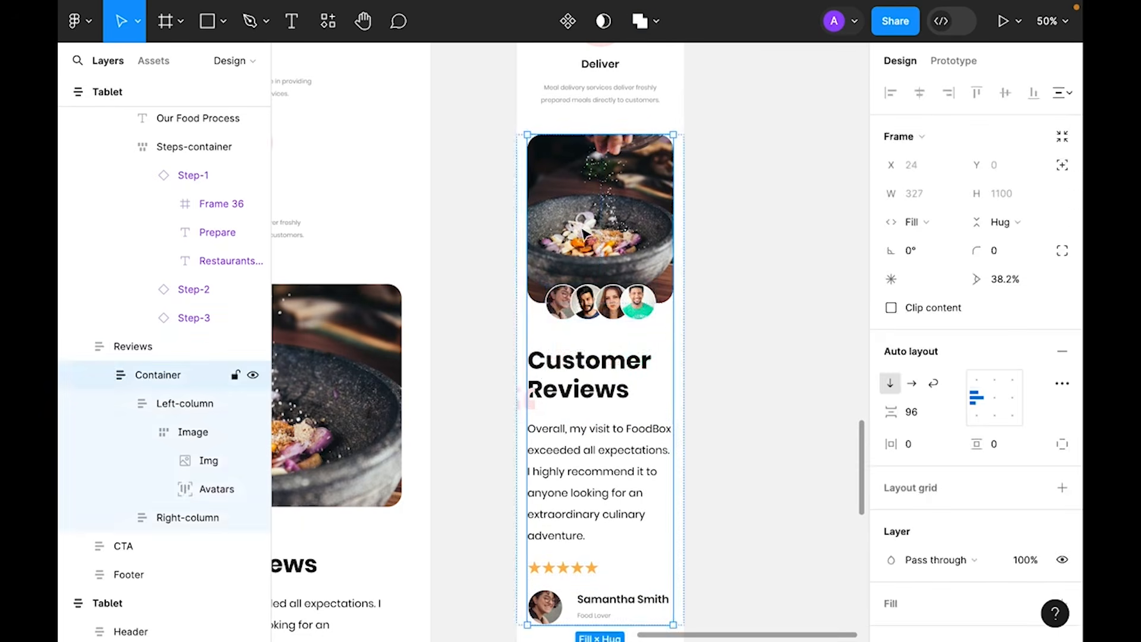
click(913, 412)
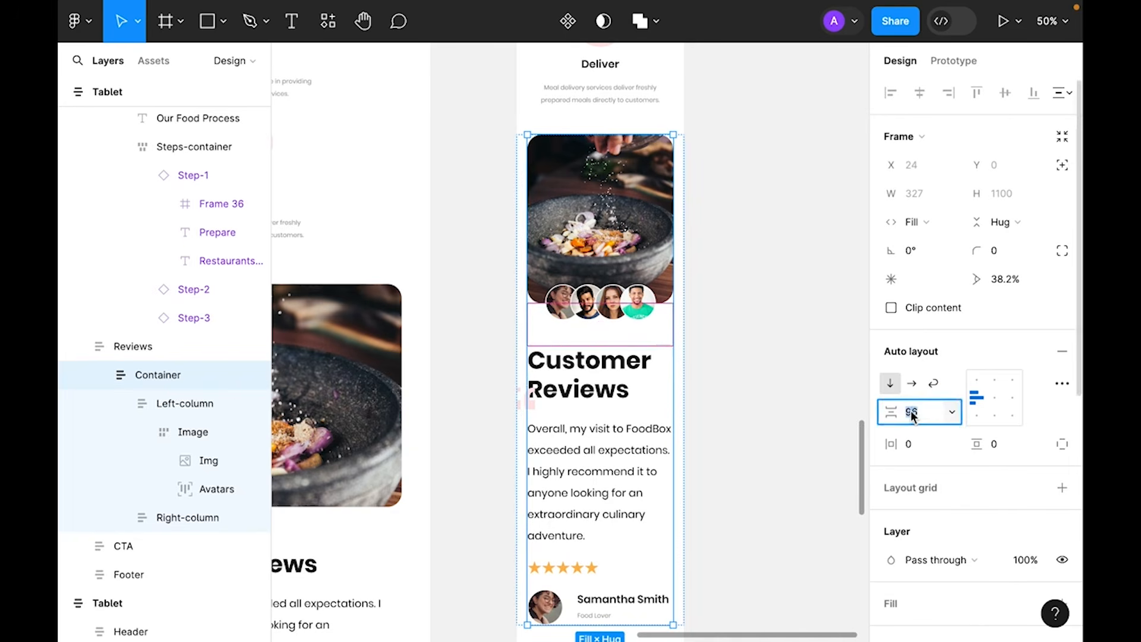
key(Return)
- Set the font size of the "Customer Reviews" heading to 24 and of the review paragraph to 20
super+click(622, 369)
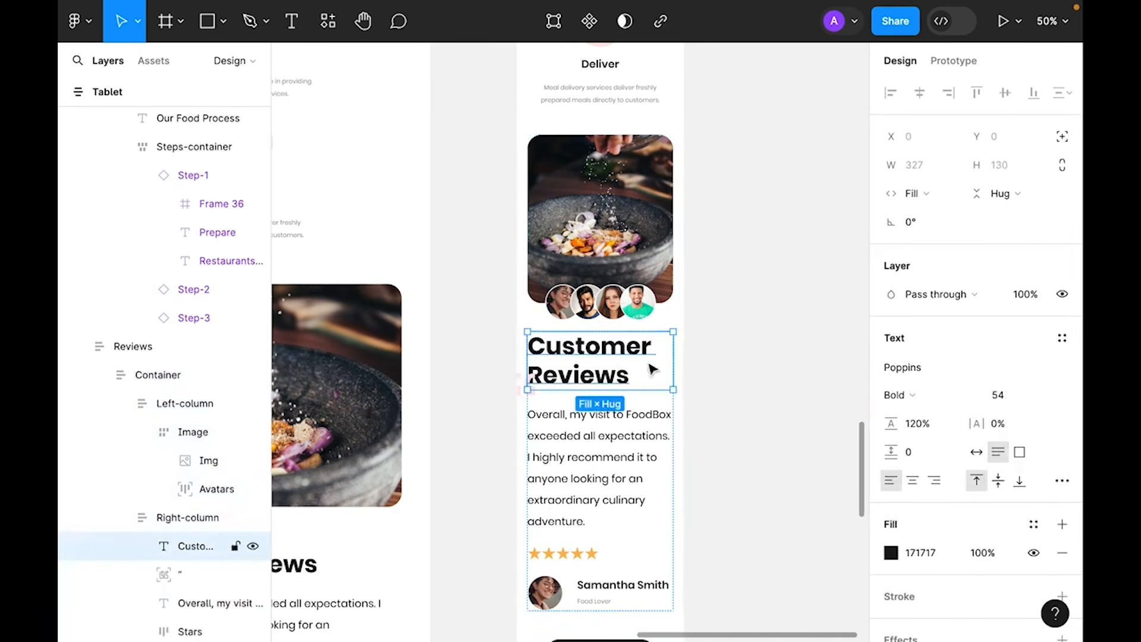
click(1050, 395)
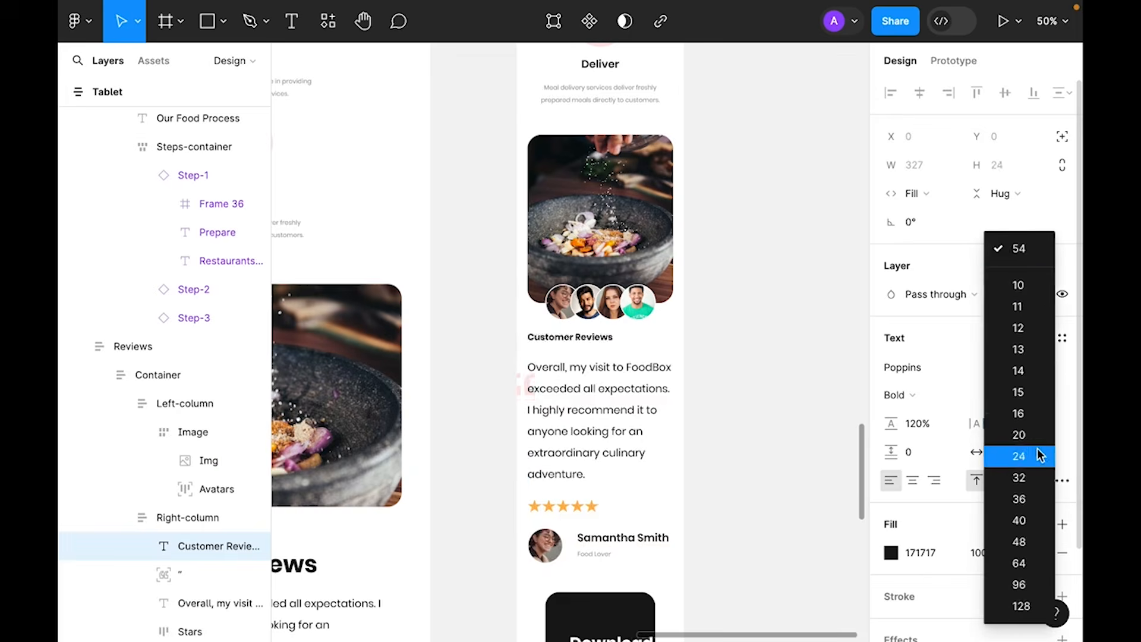
click(1027, 456)
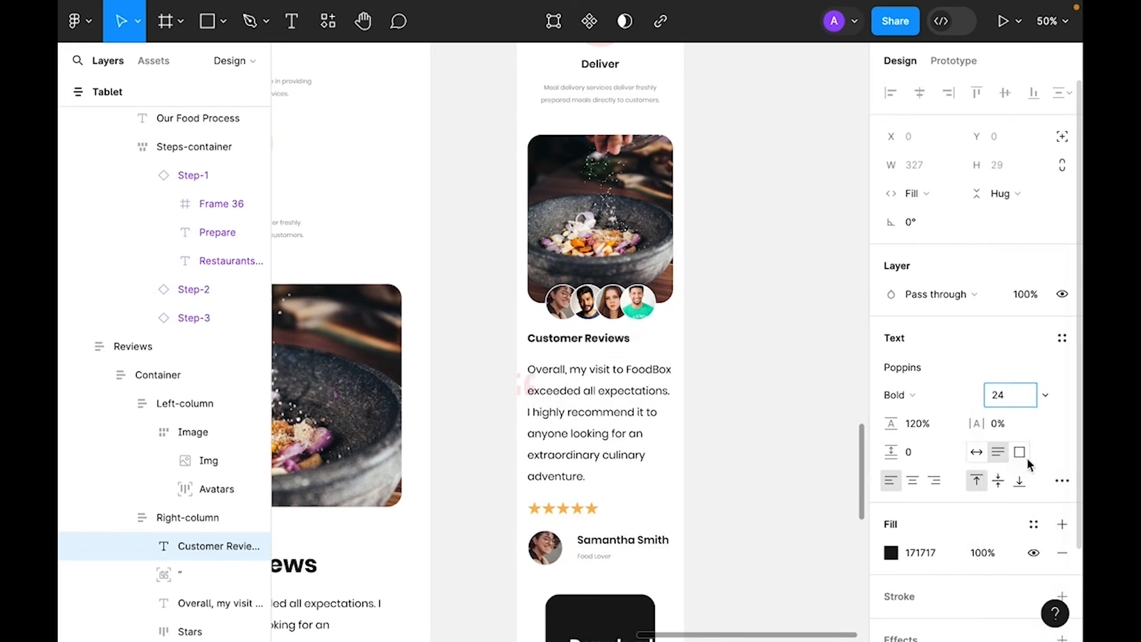
super+click(588, 416)
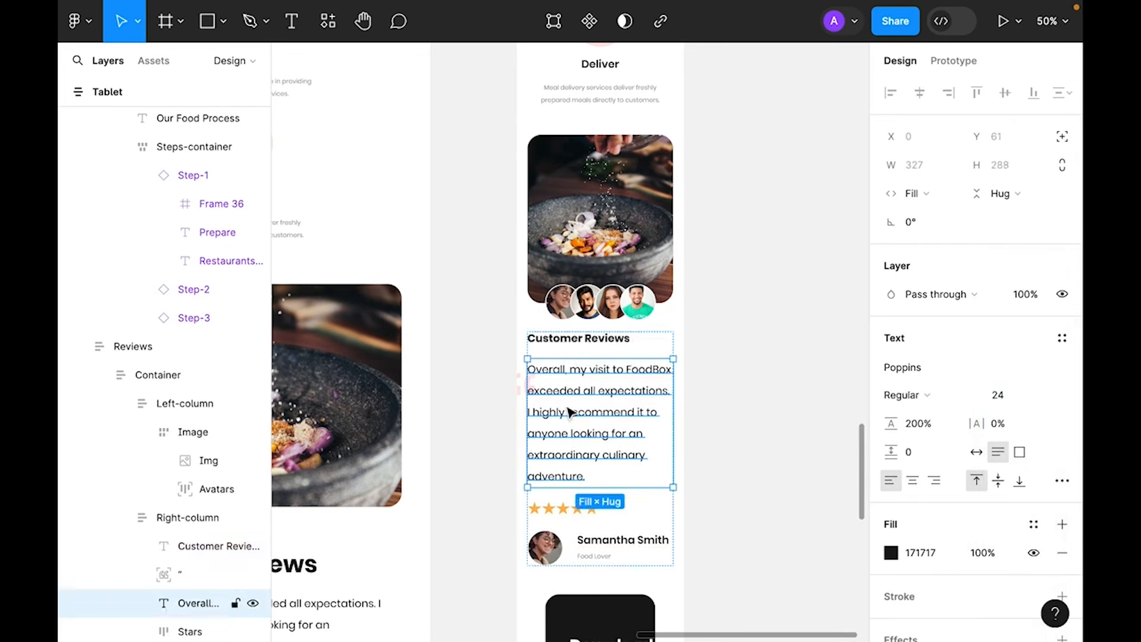
click(1044, 397)
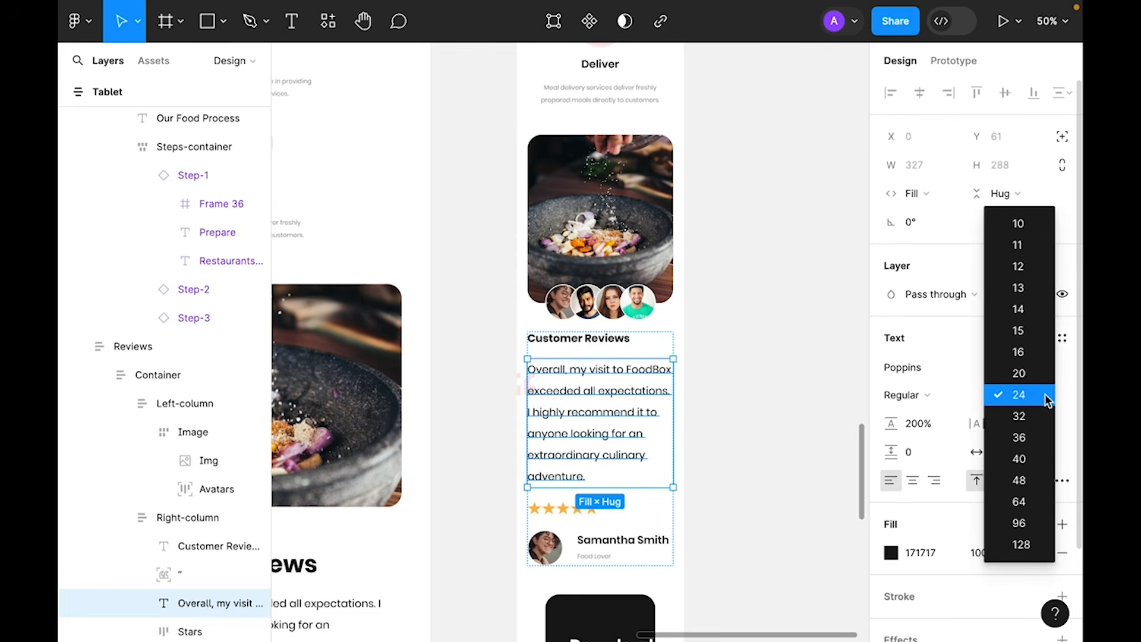
click(1013, 373)
- Move the pink quotation mark in the Reviews section to X -12, Y 49, behind the start of the review text
click(193, 573)
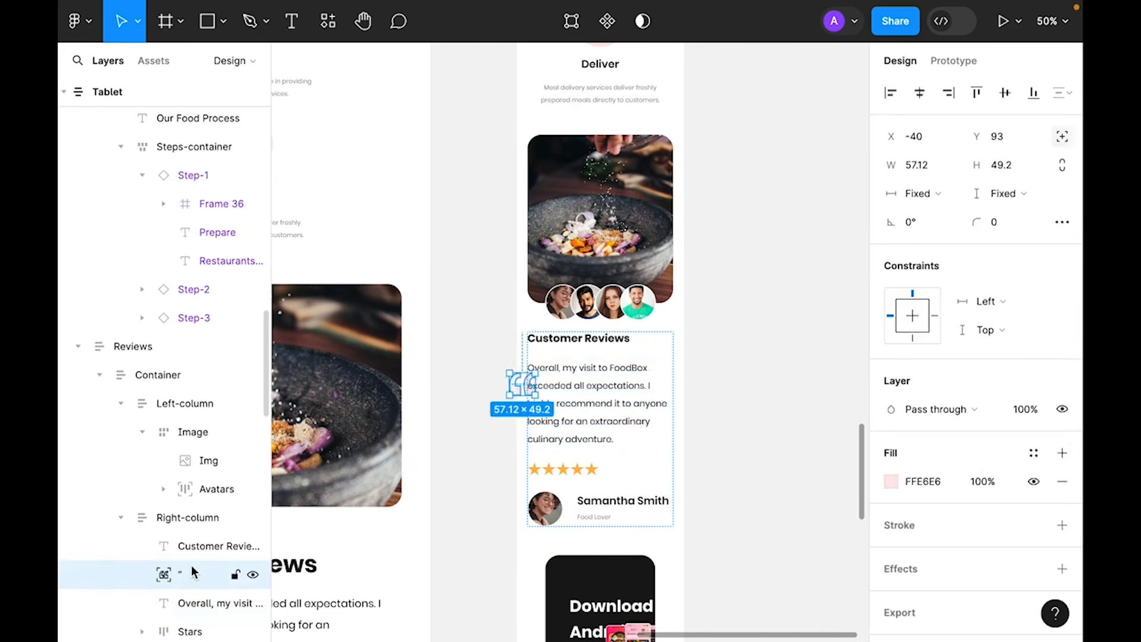
key(shift+Up)
key(shift+Up)
key(shift+Up)
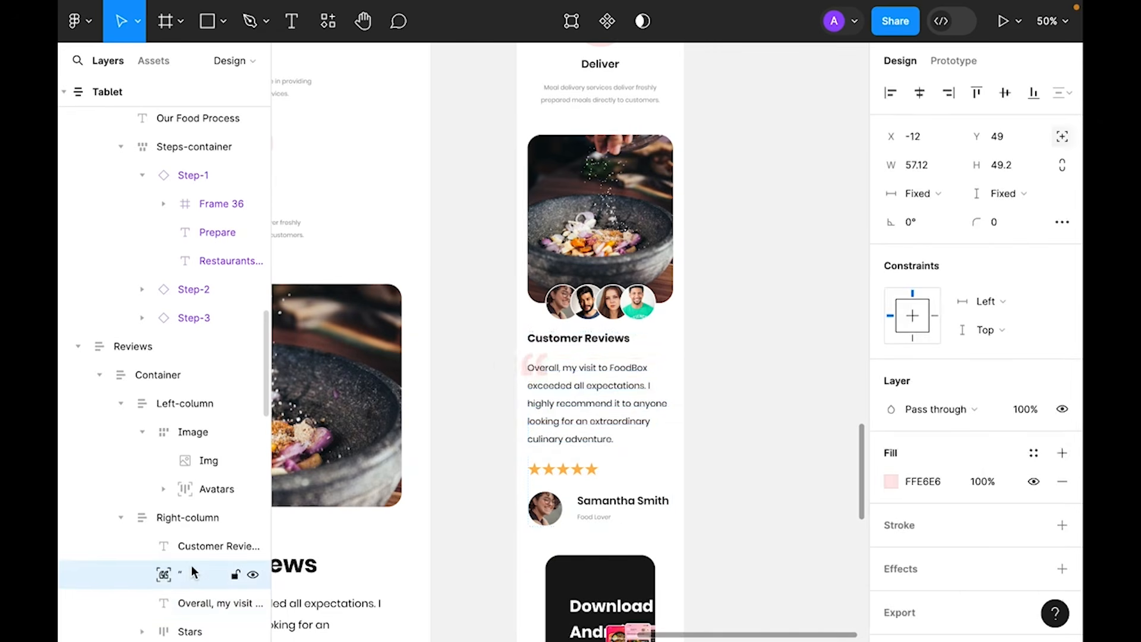
click(772, 333)
scroll(649, 364, down, 3)
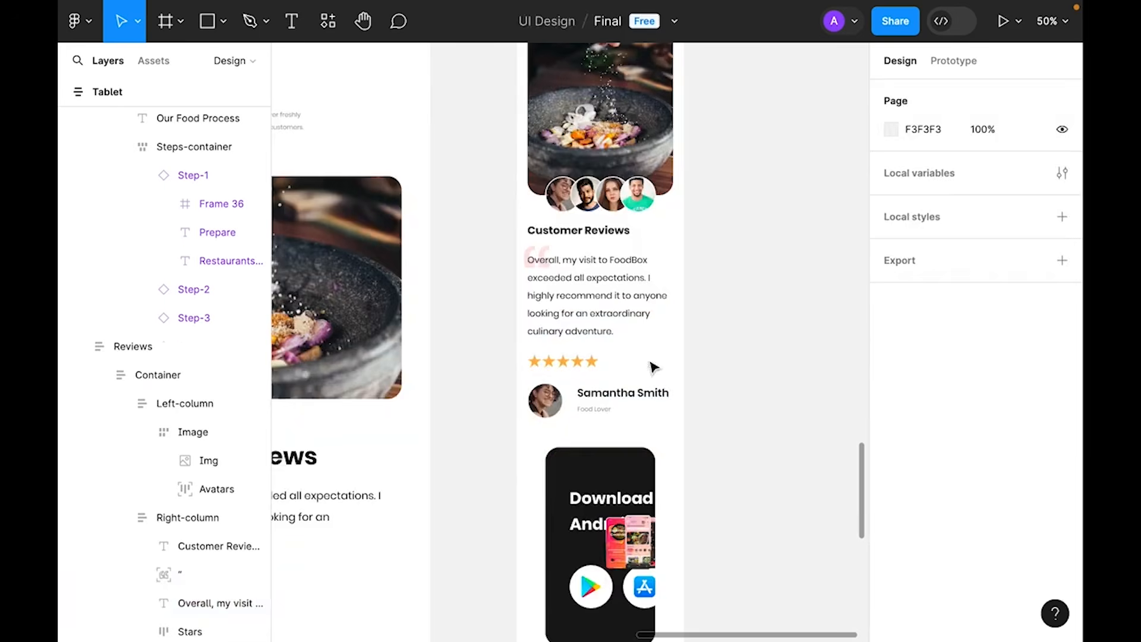
- Centre the contents of the Right-column frame in the mobile Reviews section
double_click(558, 373)
double_click(559, 374)
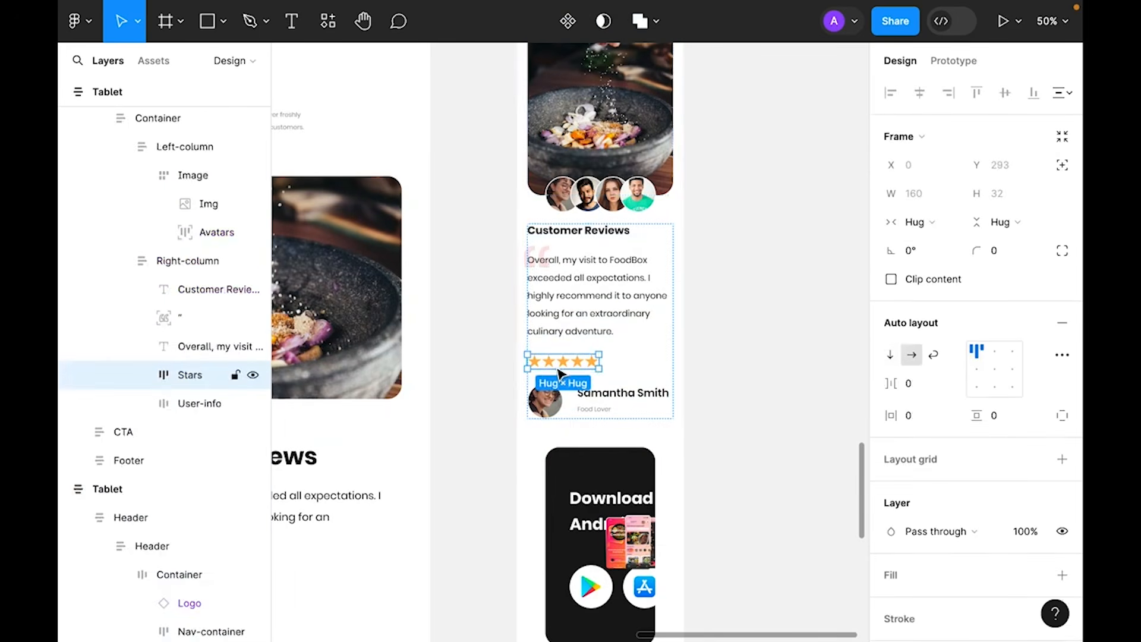
click(728, 280)
double_click(588, 298)
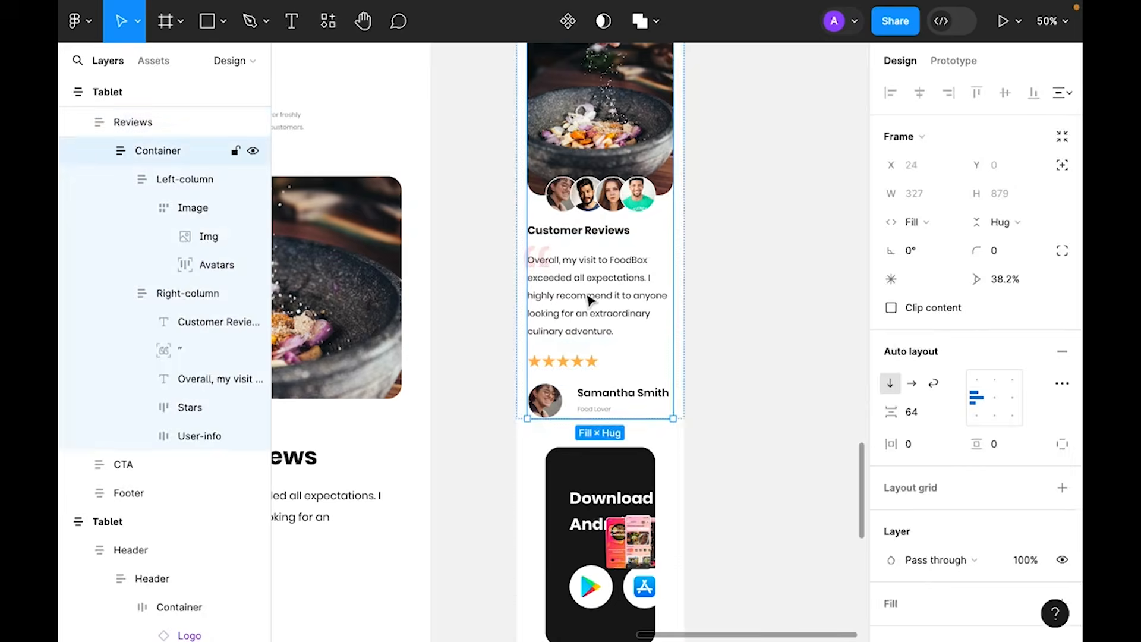
double_click(589, 297)
click(994, 399)
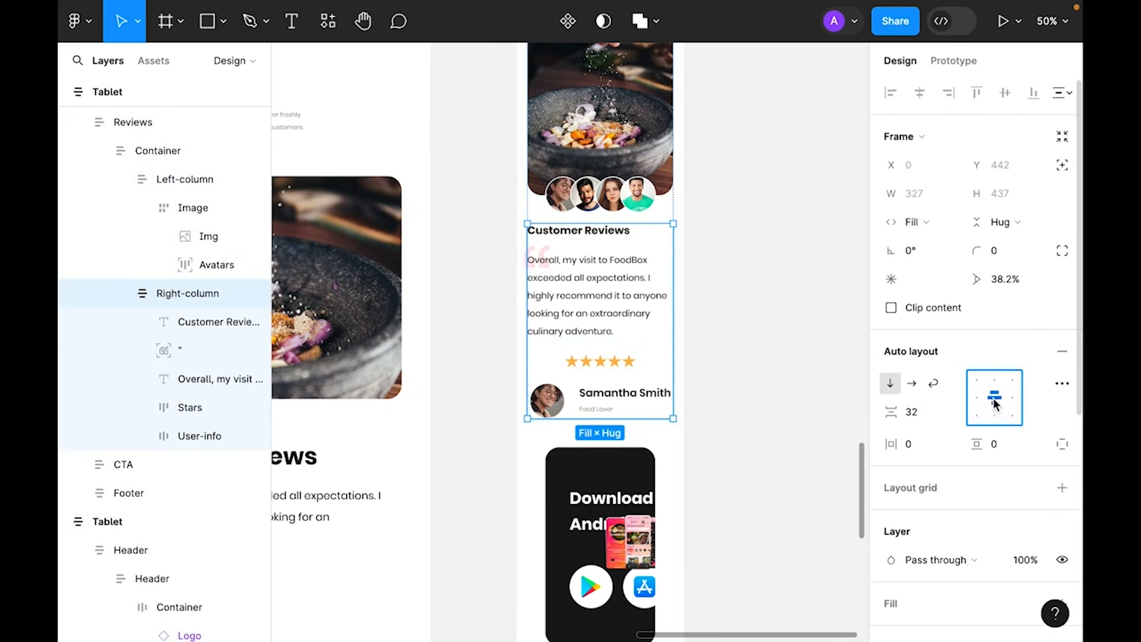
- Set the item spacing of the User-info frame under the review stars to 24
click(625, 401)
click(921, 385)
text(24)
key(Return)
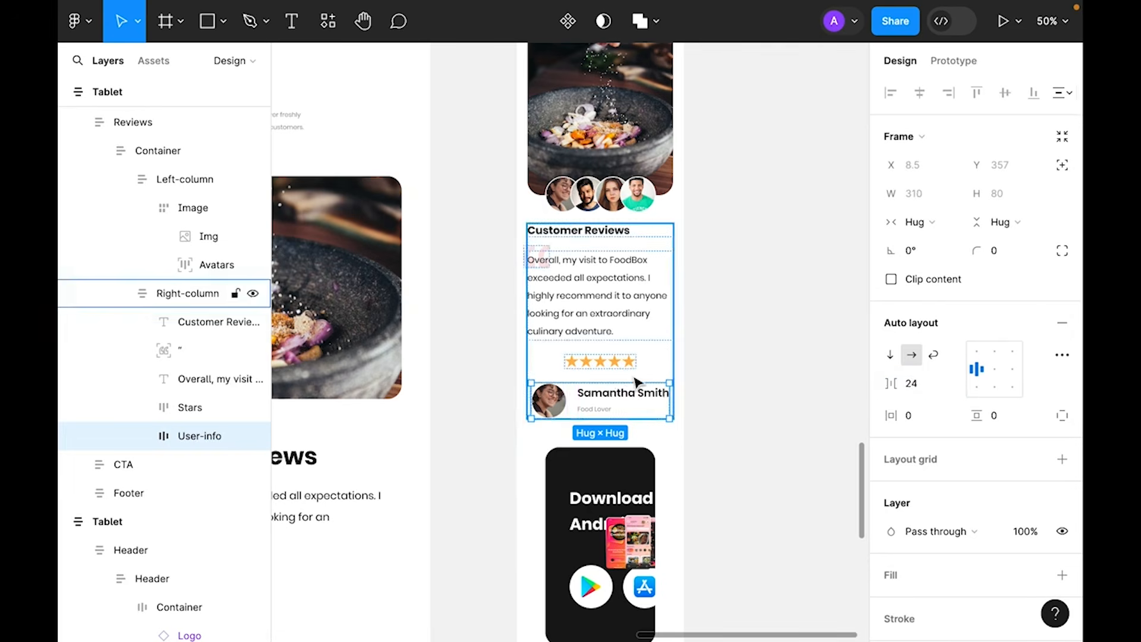
- Switch the User-info frame to a vertical layout and centre its avatar above the reviewer's name
click(599, 400)
double_click(600, 400)
double_click(599, 400)
click(602, 406)
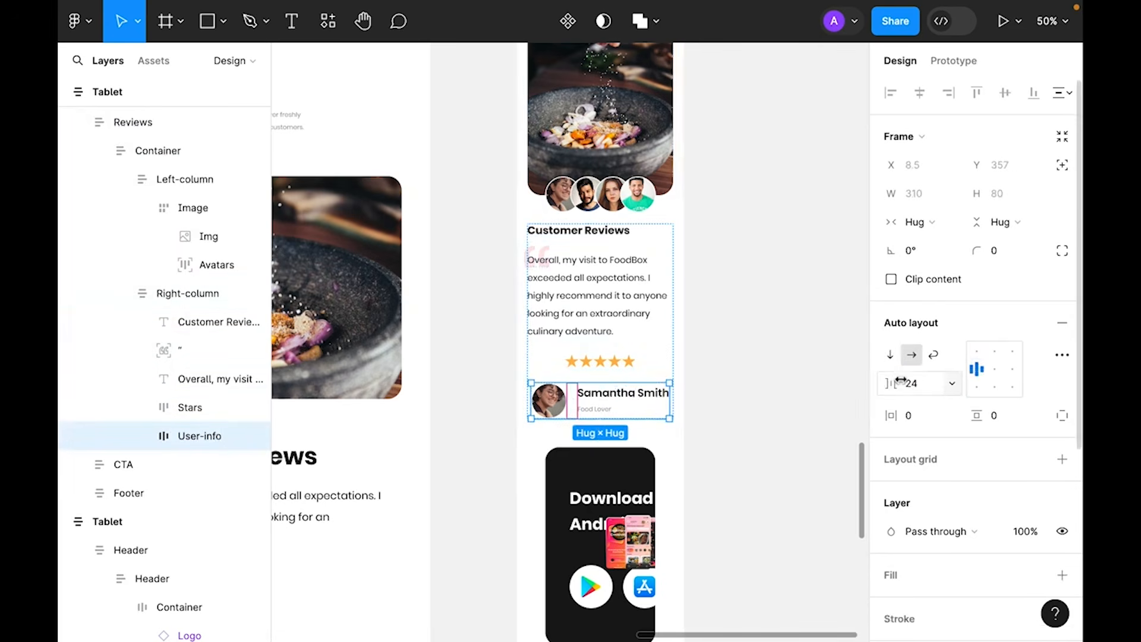
click(891, 356)
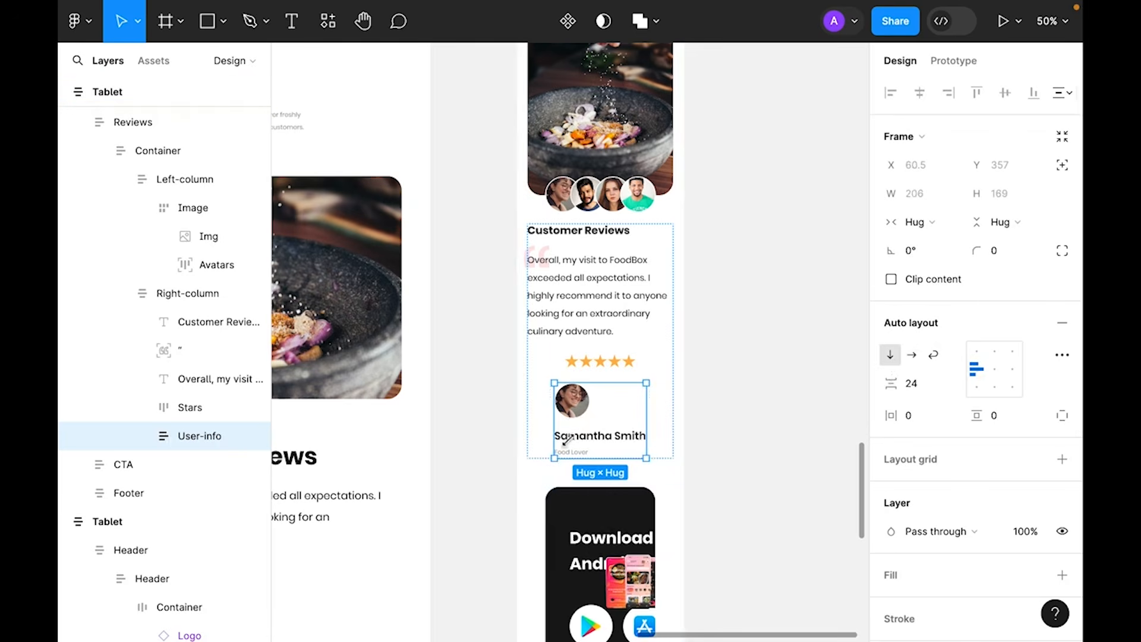
click(996, 373)
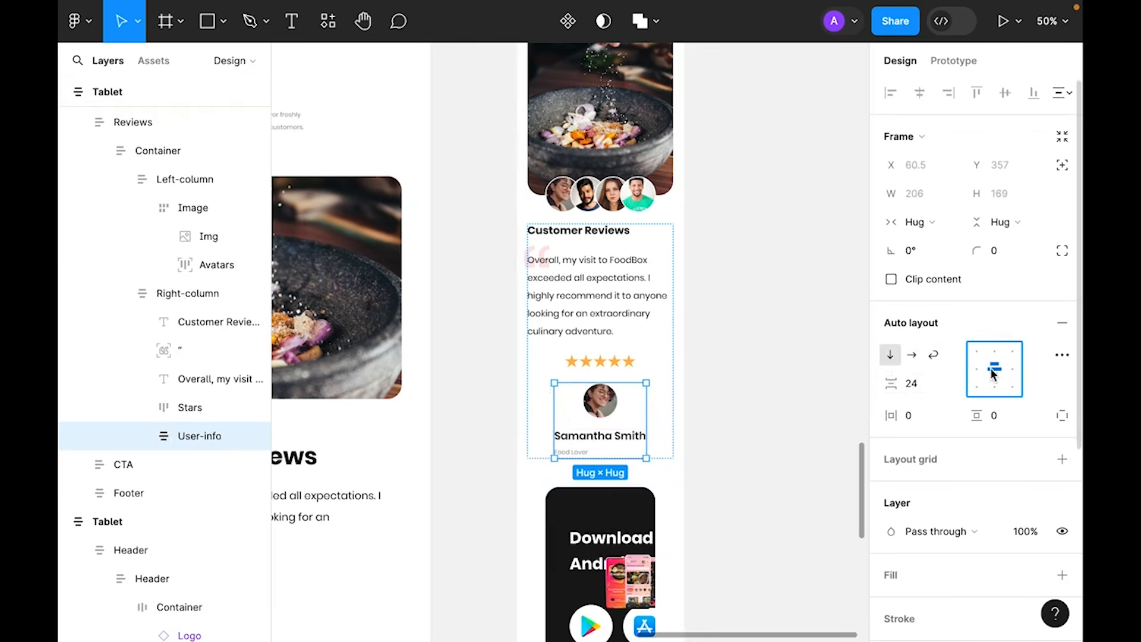
- Centre the contents of Frame 51 so the "Food Lover" caption sits centred below the reviewer's name
double_click(580, 455)
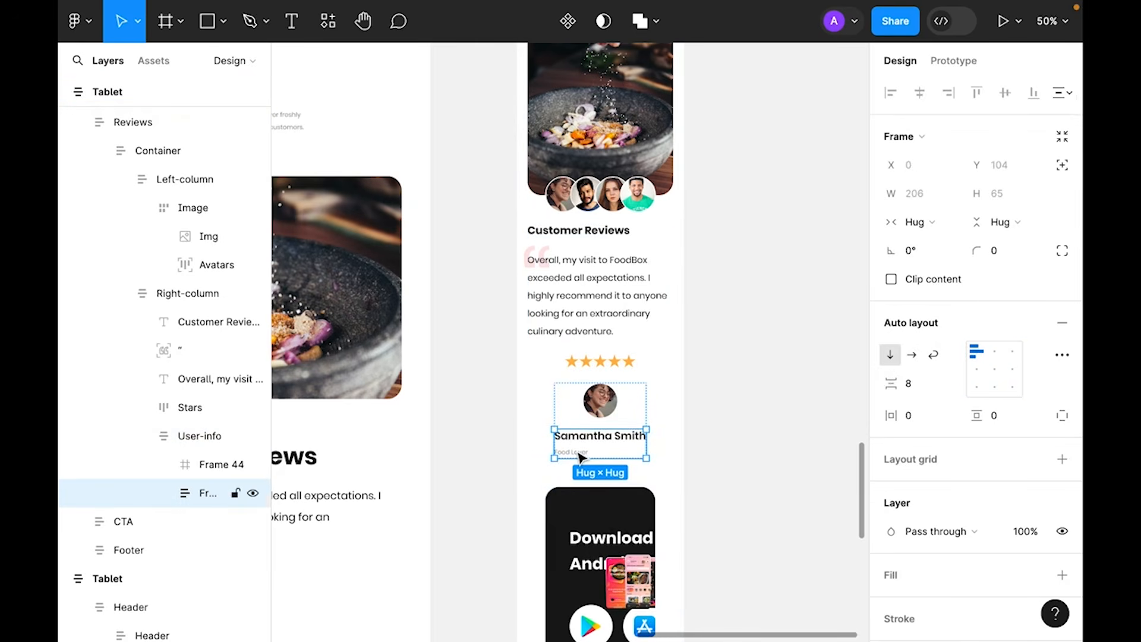
double_click(580, 454)
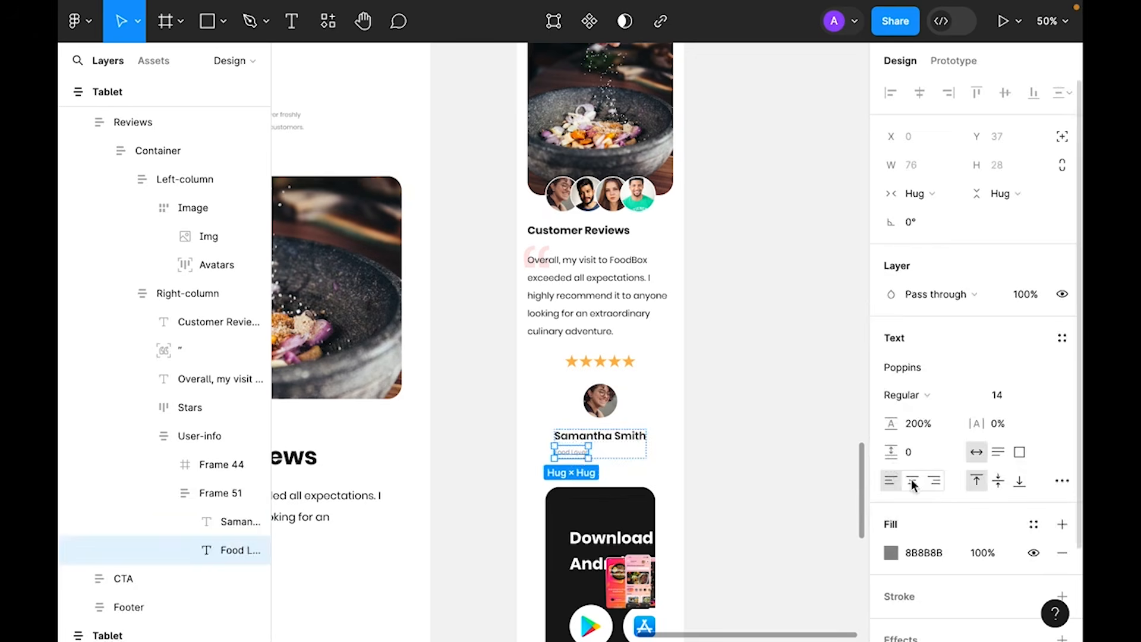
click(718, 458)
click(600, 455)
double_click(600, 454)
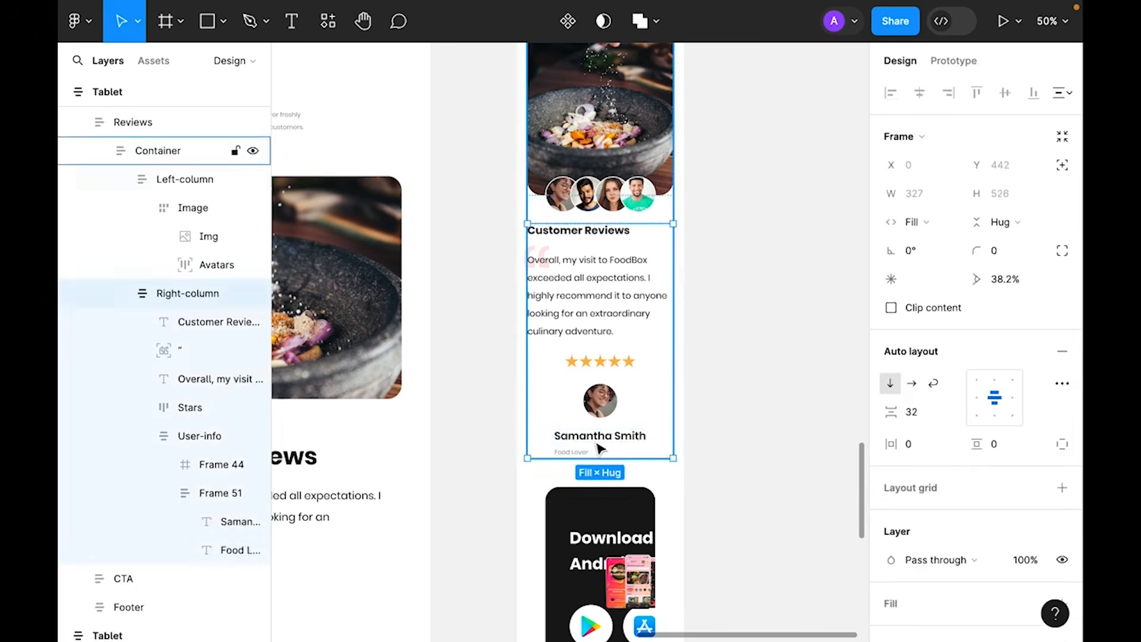
double_click(600, 452)
double_click(601, 452)
click(994, 370)
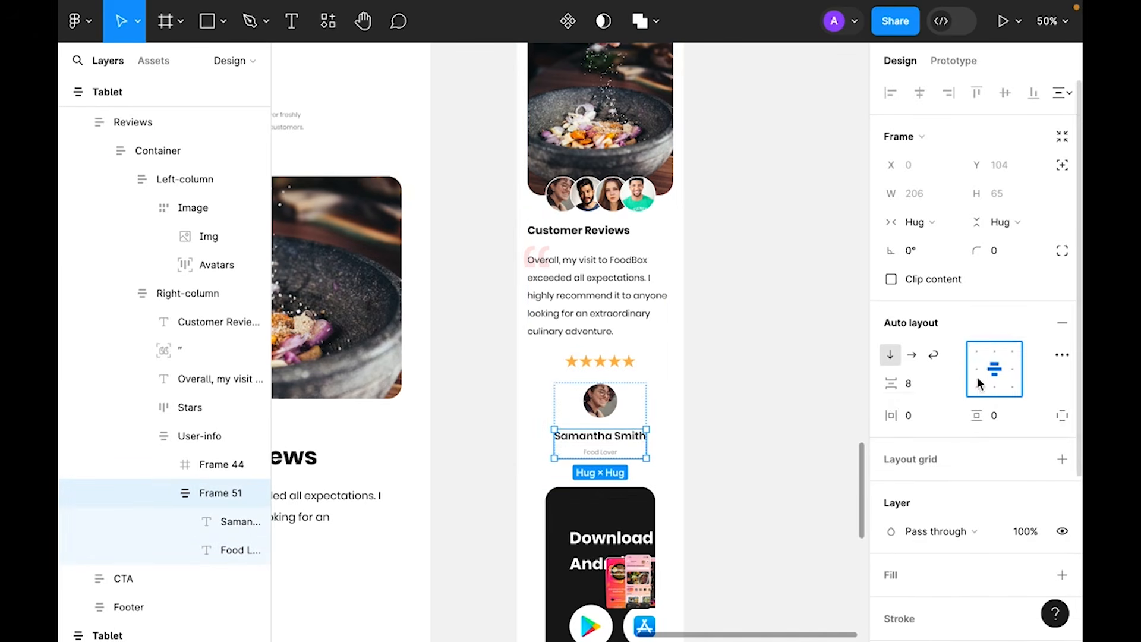
- Review the mobile layout beside the tablet version, from the Reviews section up to the header
click(803, 380)
scroll(805, 379, down, 1)
scroll(804, 379, down, 1)
key(super+minus)
scroll(775, 384, up, 2)
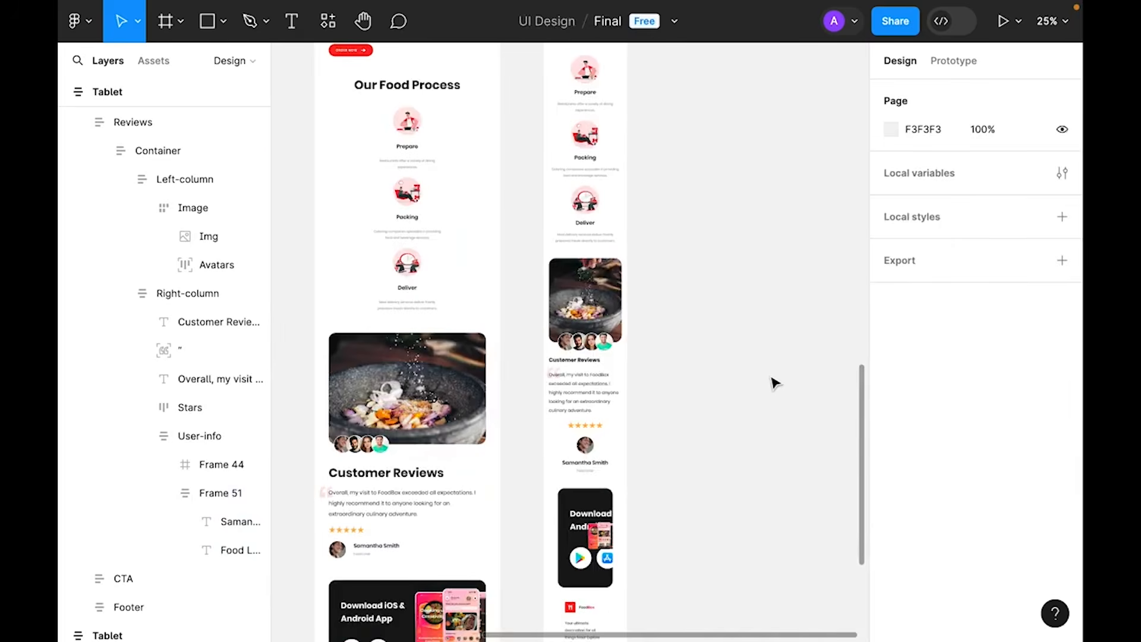
scroll(712, 361, up, 1)
click(582, 337)
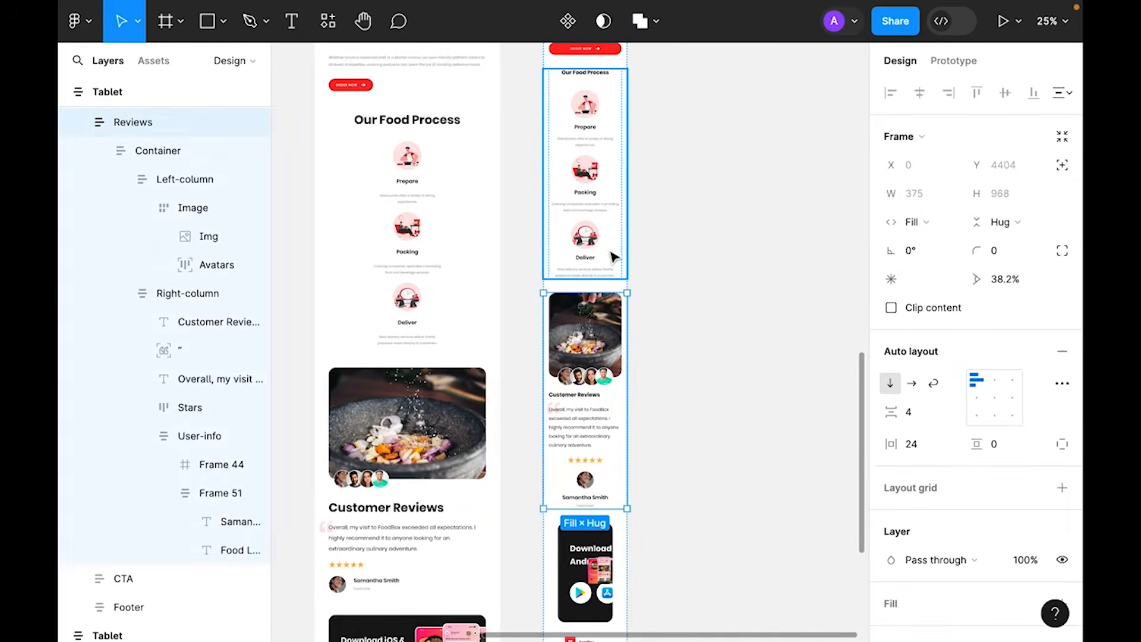
click(610, 254)
click(746, 234)
scroll(747, 235, up, 7)
scroll(748, 237, up, 3)
scroll(740, 256, up, 2)
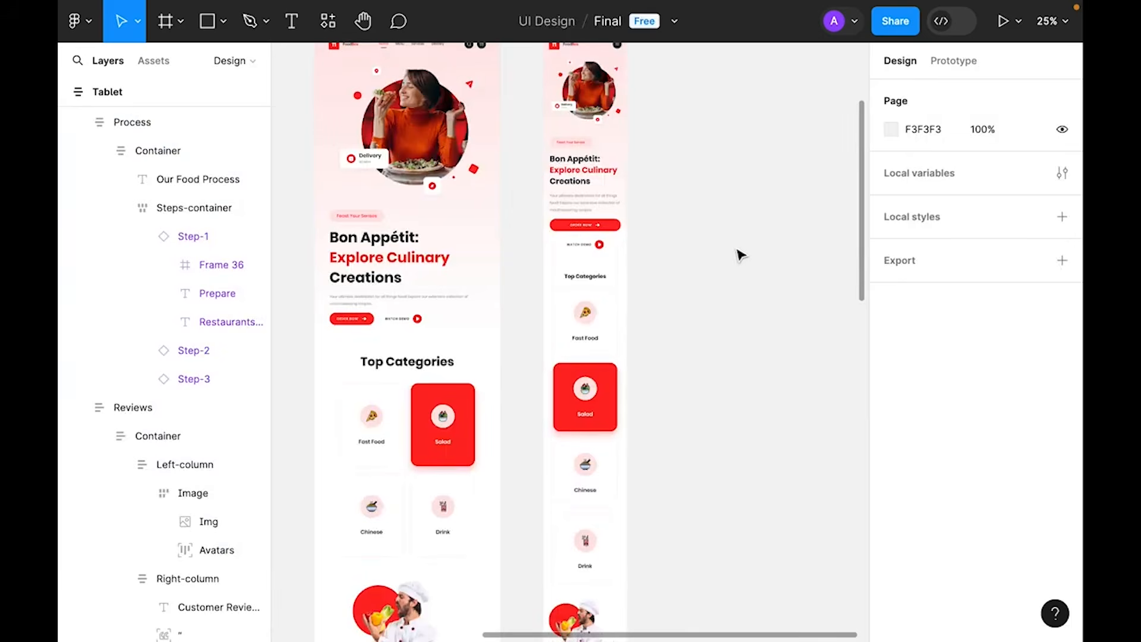
scroll(728, 261, up, 2)
- Test the mobile layout's responsiveness by widening its frame to about 732, and undo the resize
click(627, 217)
drag(658, 218, 709, 224)
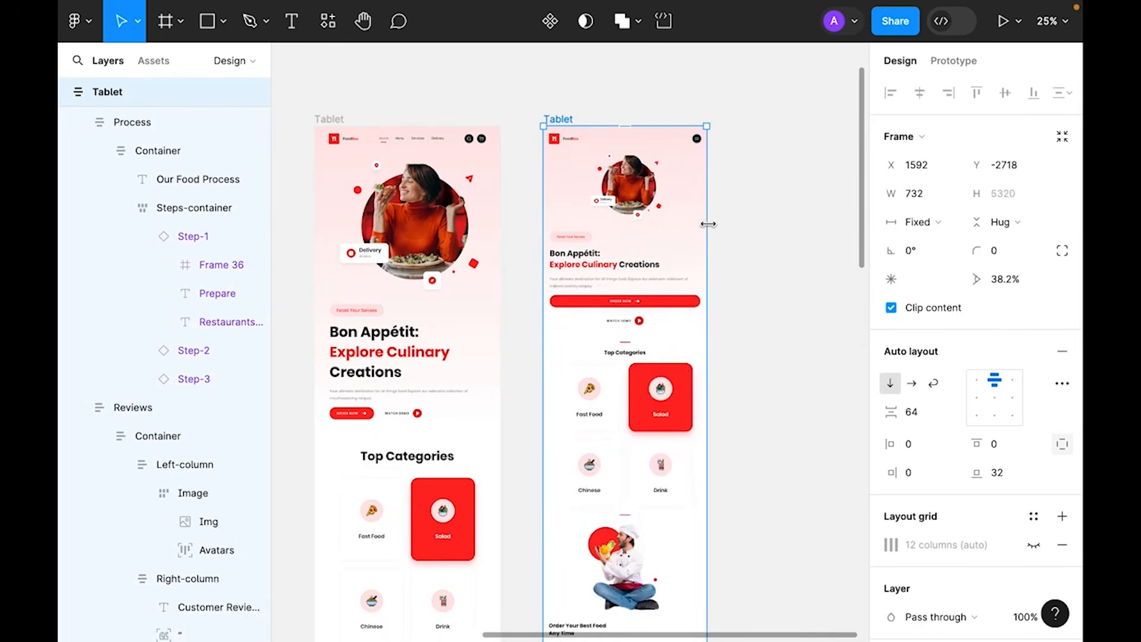
key(ctrl+z)
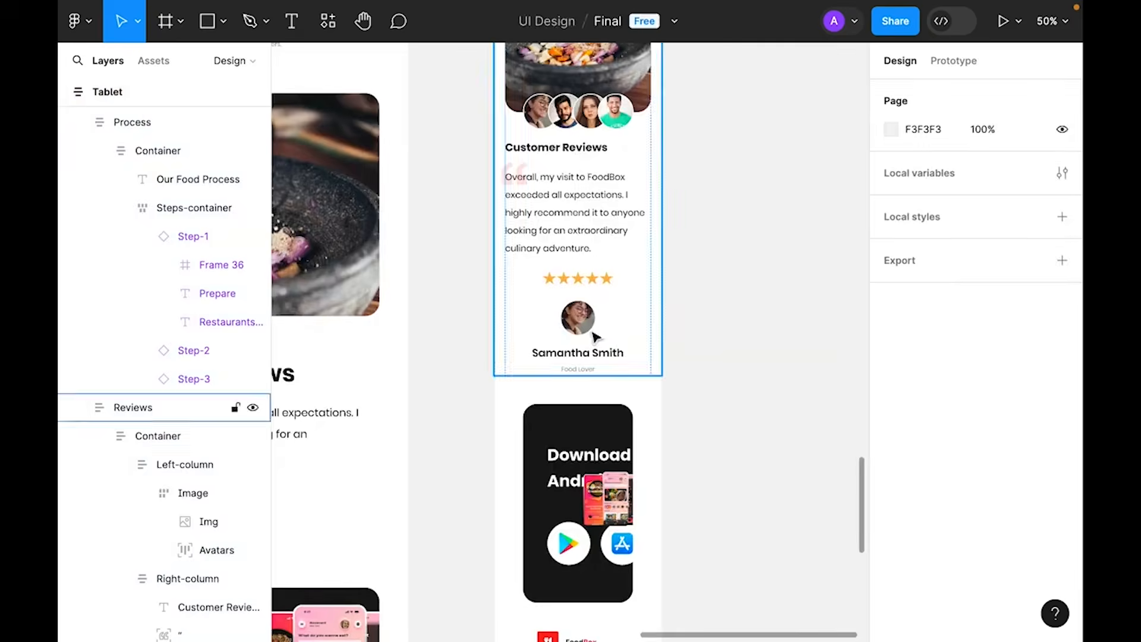
- Set the horizontal padding of the mobile CTA section to 24
scroll(611, 362, down, 4)
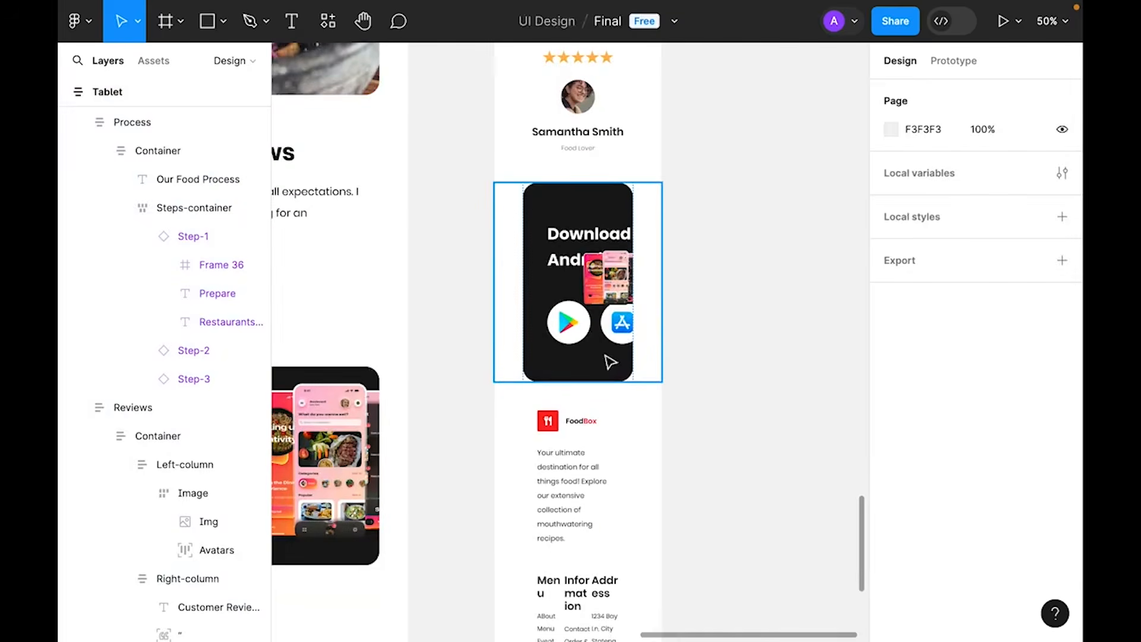
click(600, 286)
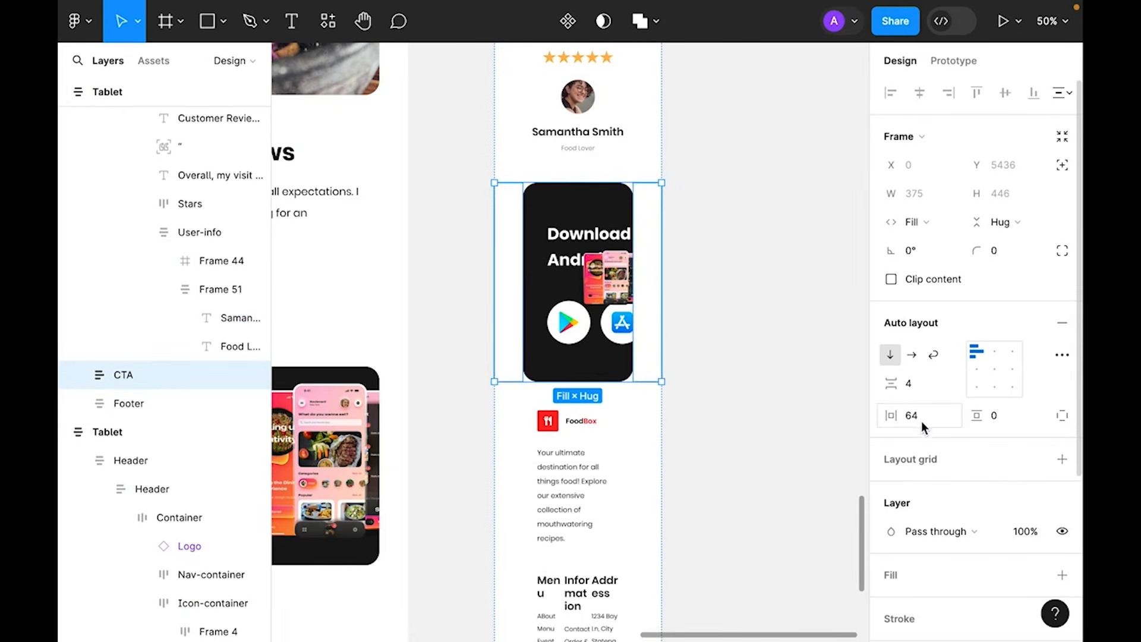
text(24)
key(Return)
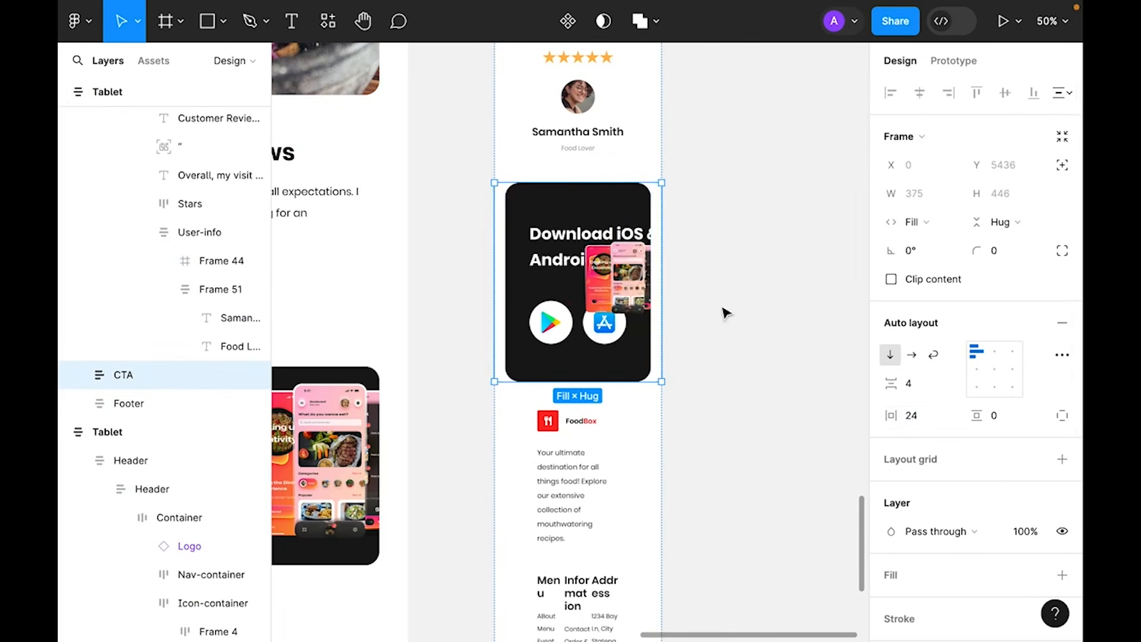
- Set the "Download iOS & Android App" heading to font size 24 and its width to Fill container
scroll(582, 294, up, 2)
double_click(548, 343)
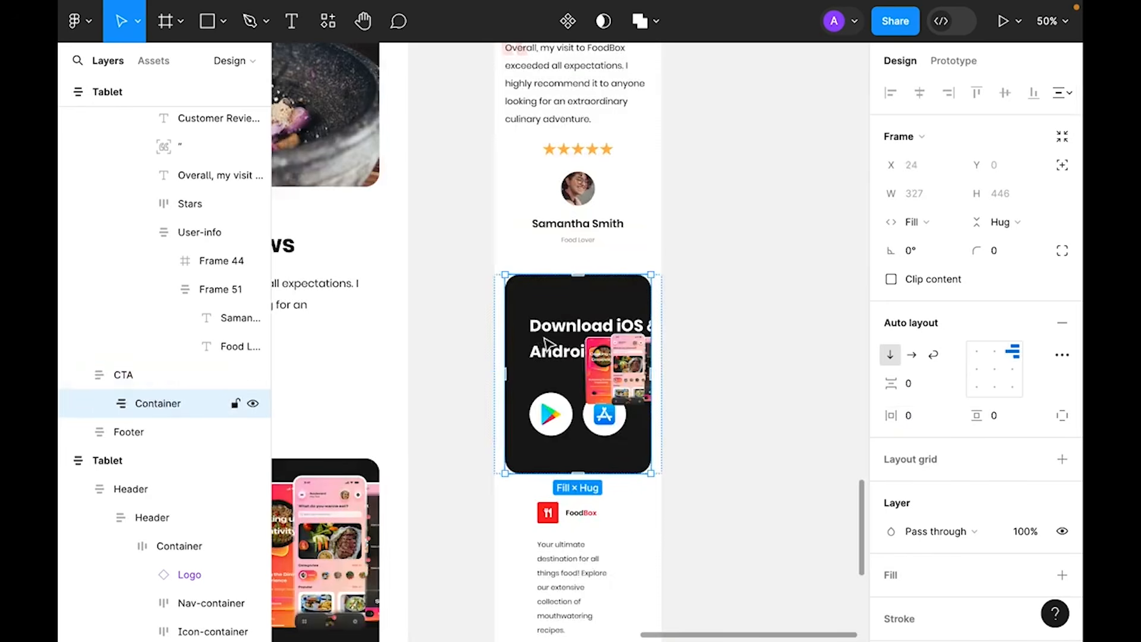
double_click(548, 343)
double_click(564, 333)
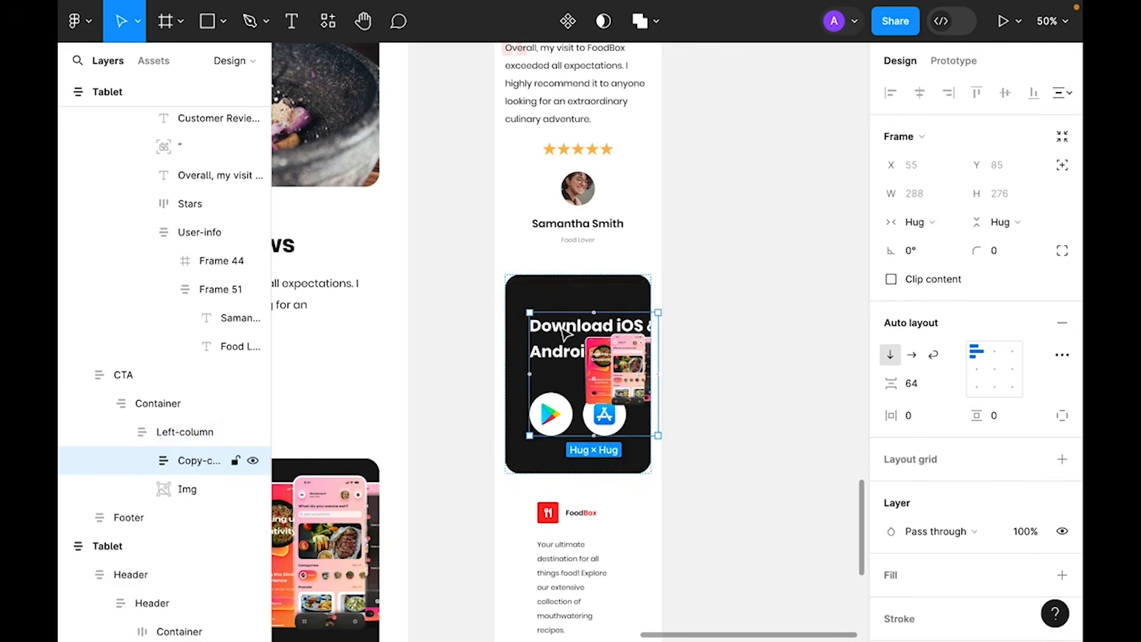
double_click(563, 333)
click(1043, 394)
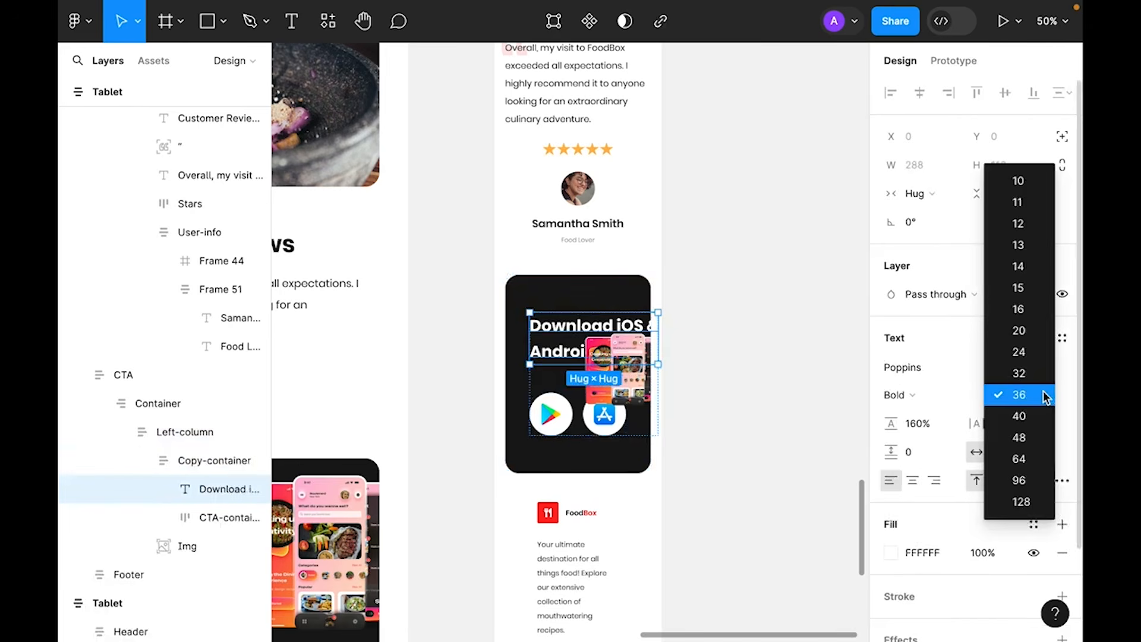
click(1019, 352)
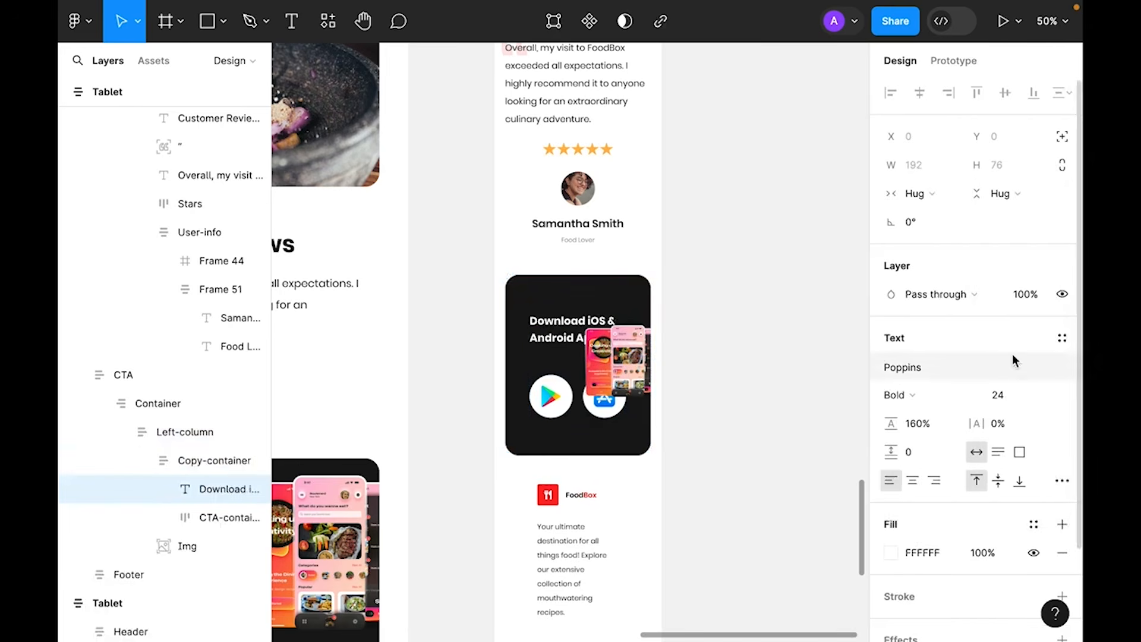
click(924, 195)
click(936, 216)
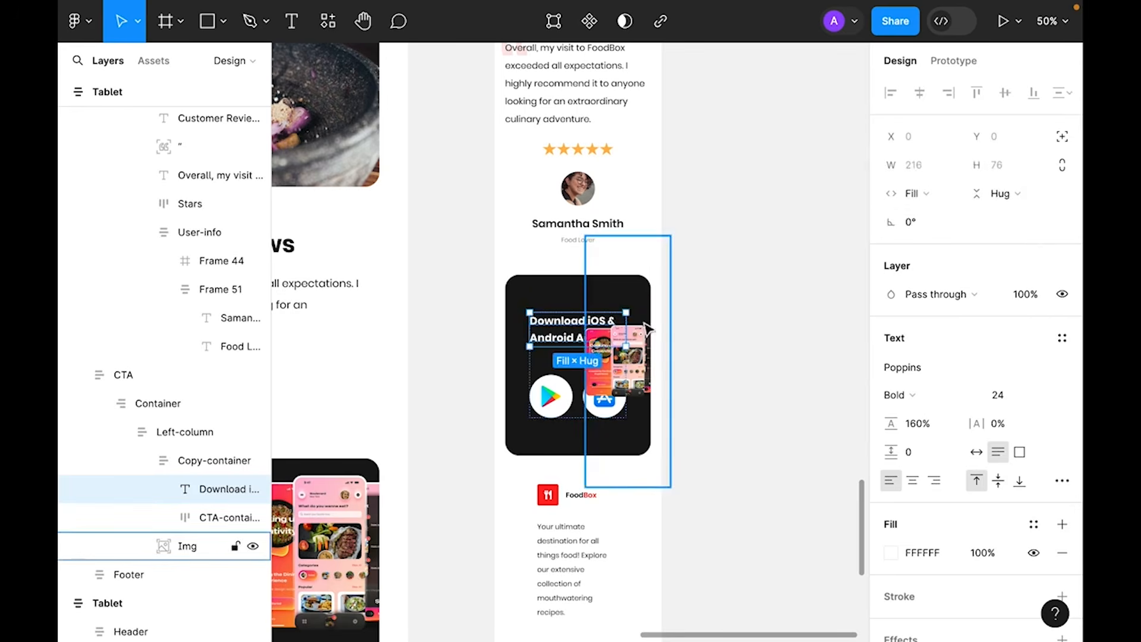
- Resize the Google Play and App Store circles in the CTA to 64 × 64
click(535, 405)
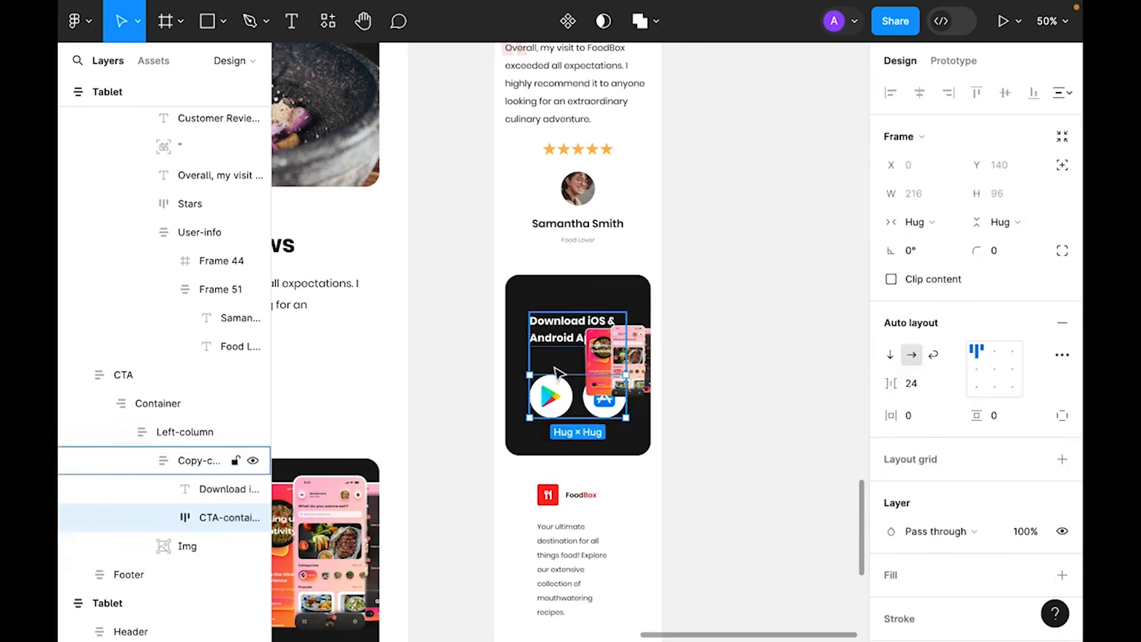
click(552, 409)
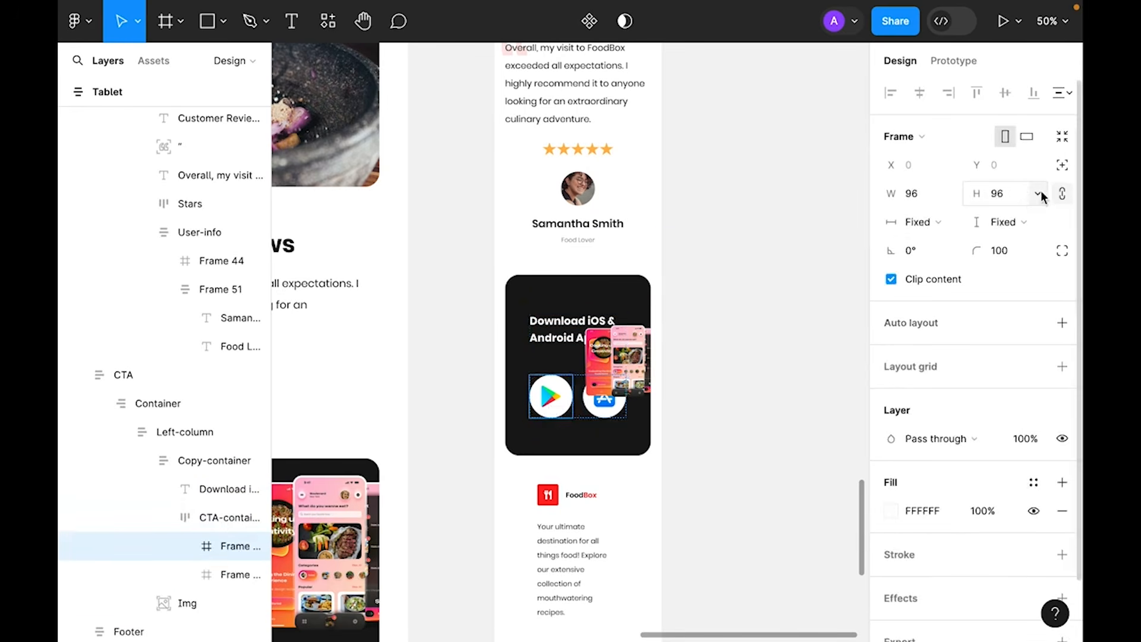
click(1014, 197)
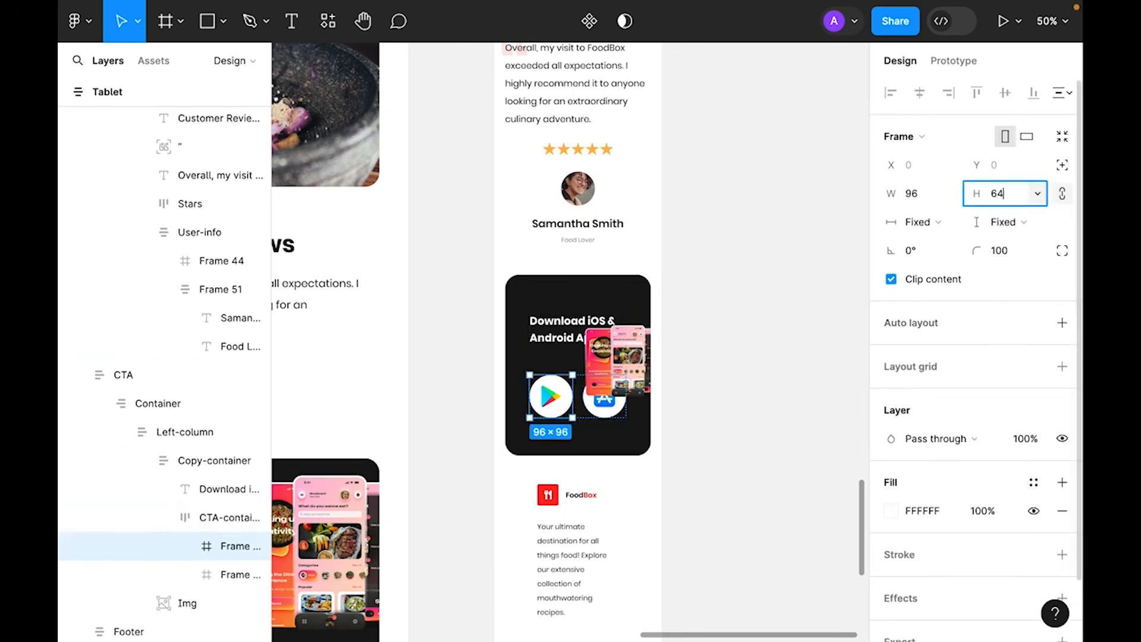
key(Return)
click(588, 416)
click(1009, 200)
text(64)
key(Return)
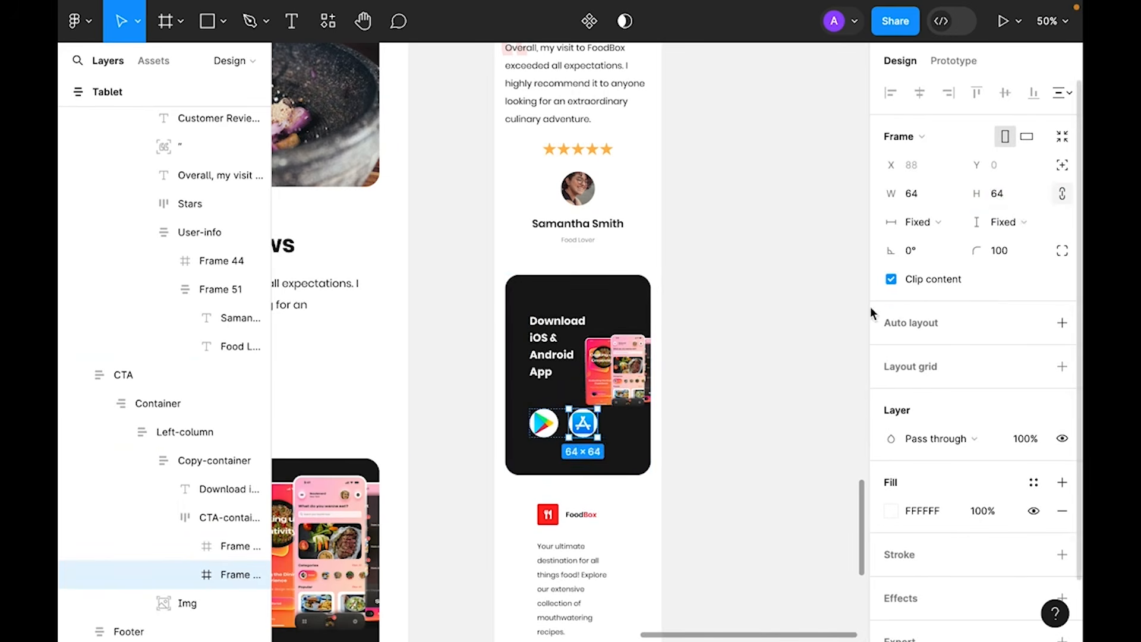
- Move the app screenshots image out of the CTA card onto the empty canvas beside the mobile frame
click(625, 370)
drag(626, 365, 793, 325)
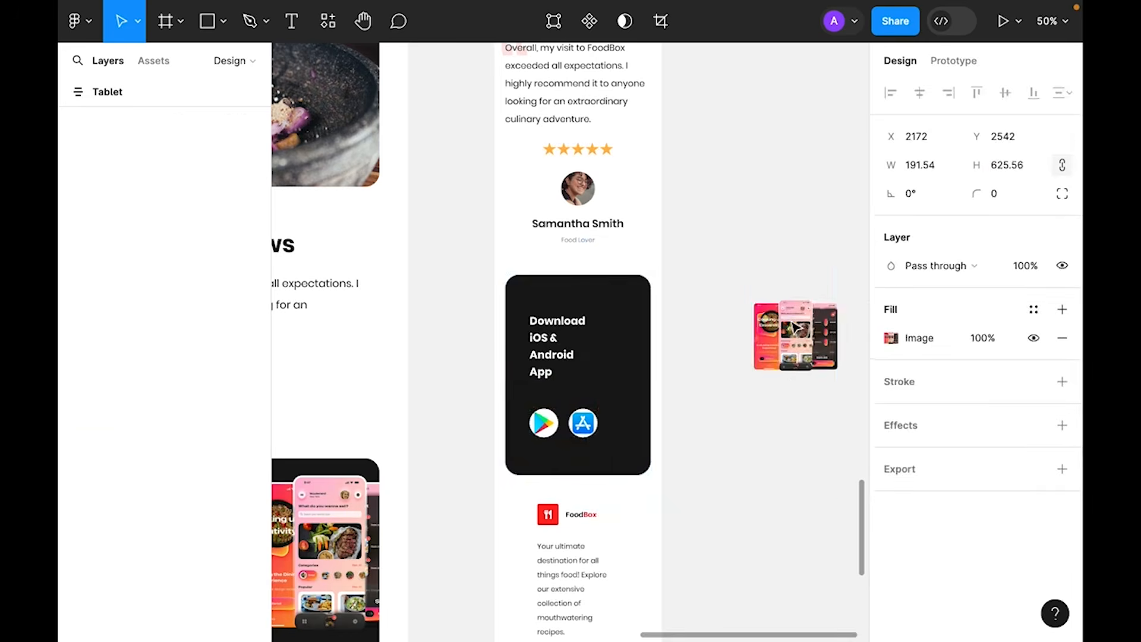
key(Escape)
- Set the CTA's Copy-container width to Fill container and centre-align the text of its "Download iOS & Android App" heading
double_click(550, 337)
double_click(550, 337)
double_click(550, 337)
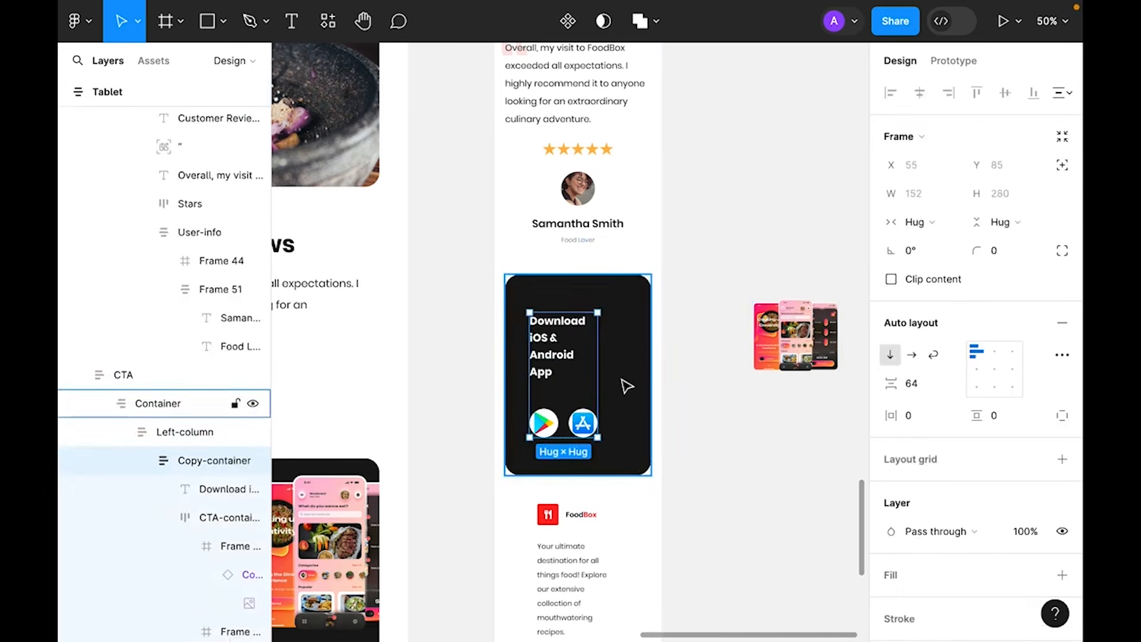
click(915, 223)
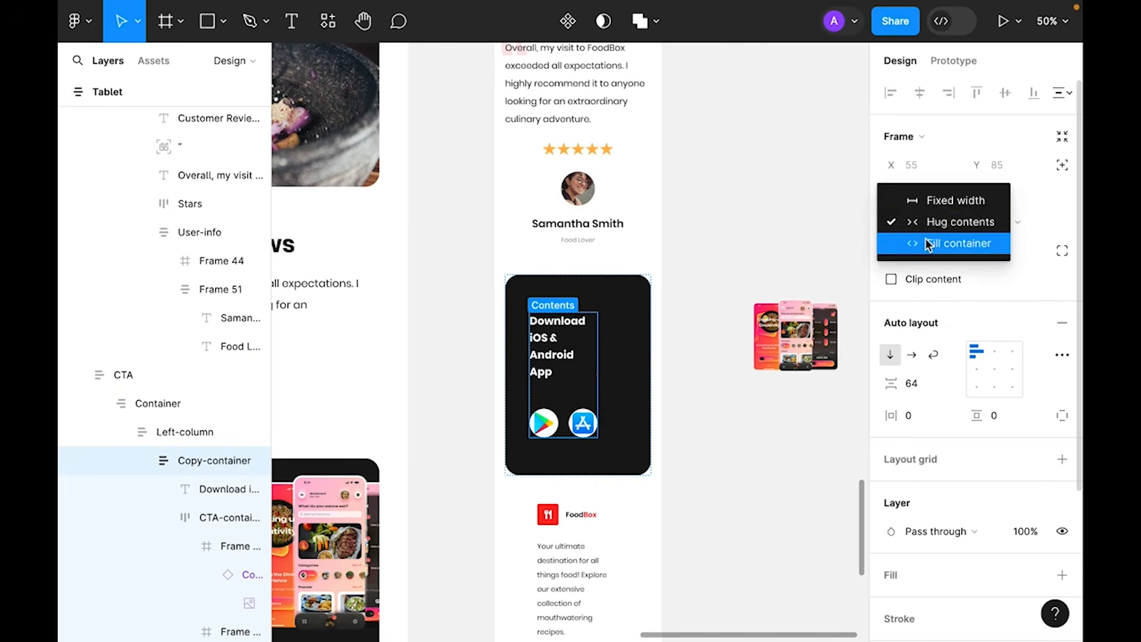
click(929, 243)
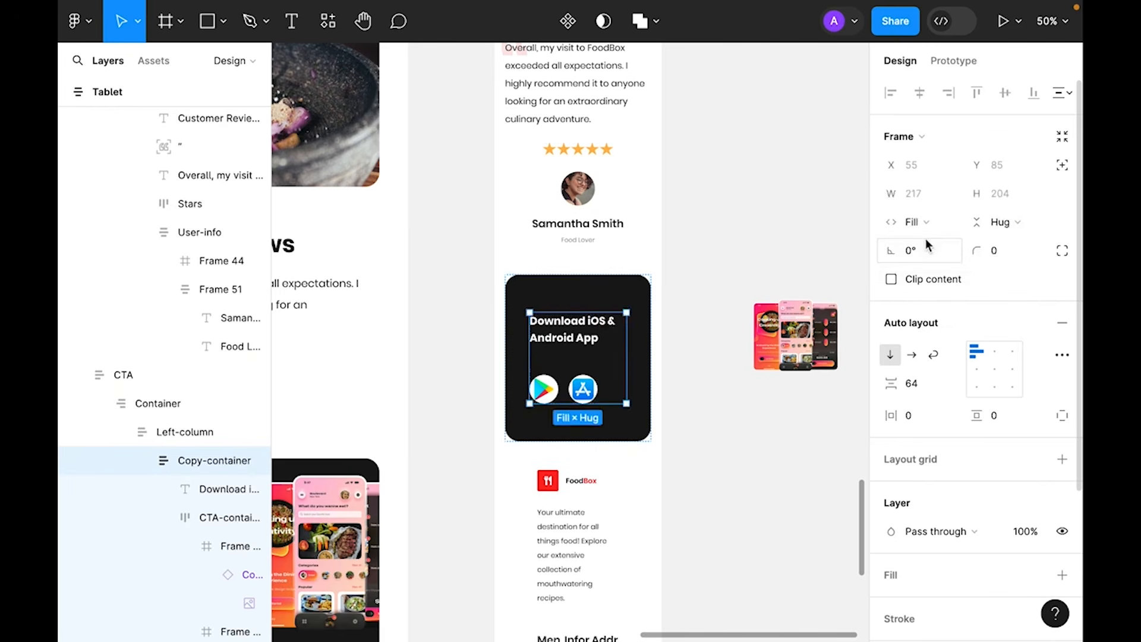
double_click(569, 342)
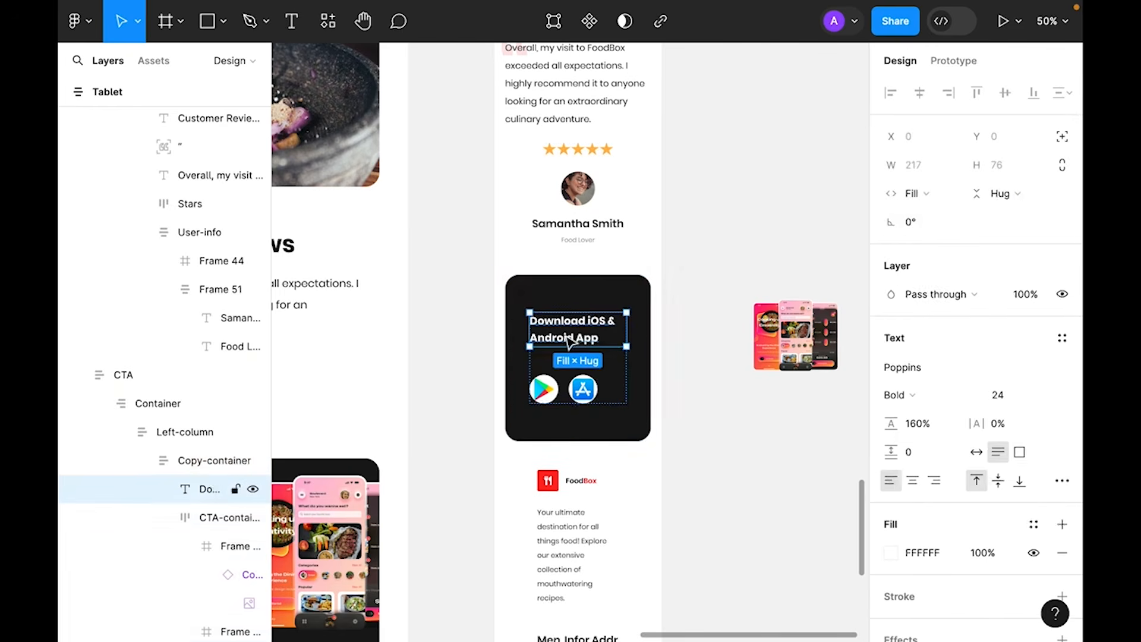
click(913, 481)
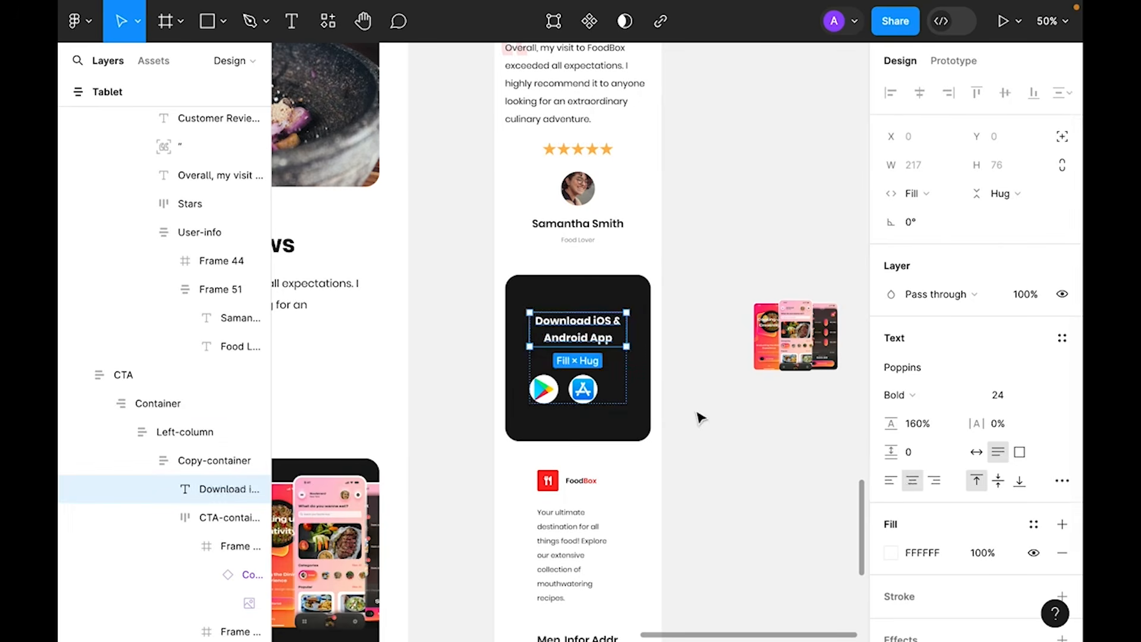
- Centre-align the contents of the CTA's Copy-container in its auto layout
click(721, 422)
double_click(587, 343)
double_click(587, 343)
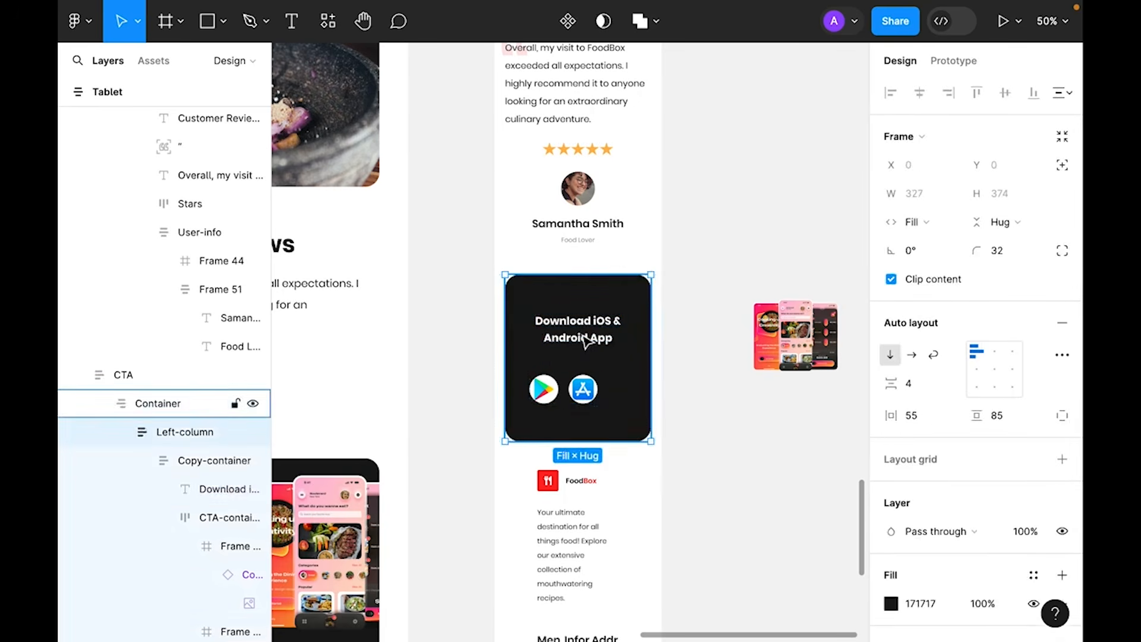
double_click(588, 342)
scroll(973, 445, down, 2)
click(995, 299)
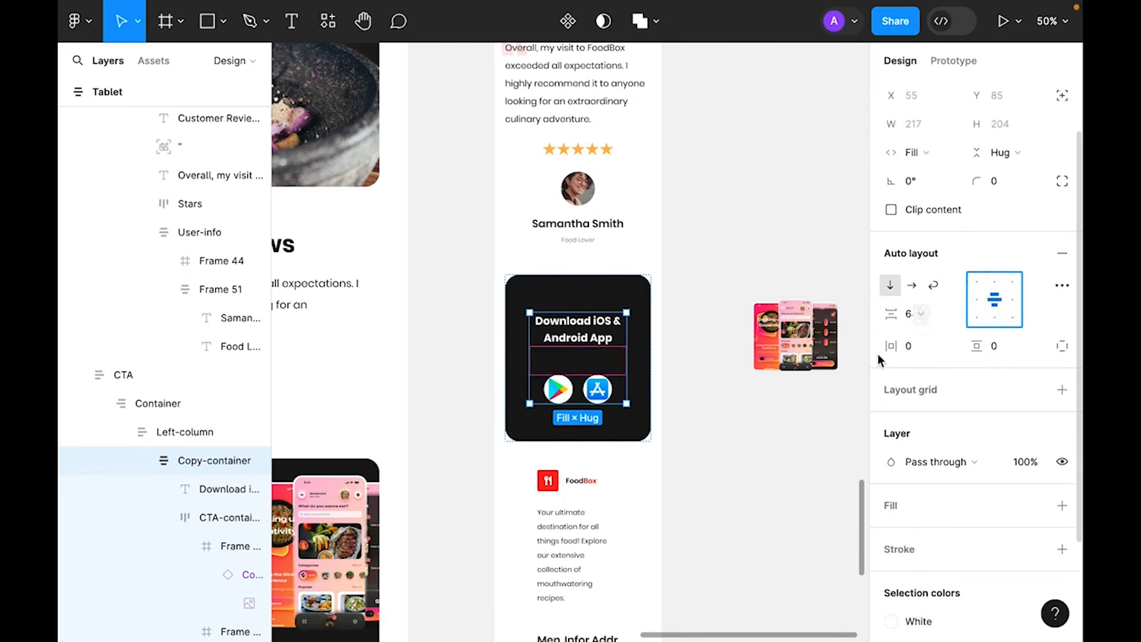
click(732, 442)
- Add auto layout to the Google Play circle and the App Store circle in the CTA card
key(super+equal)
click(537, 405)
double_click(538, 404)
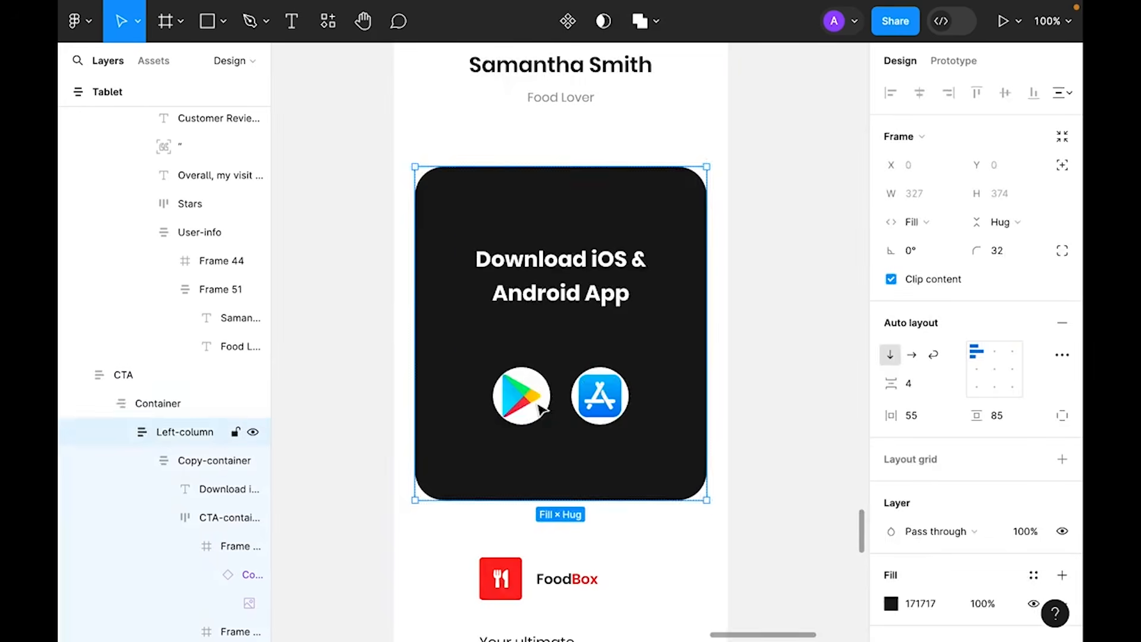
click(542, 408)
click(542, 409)
click(542, 409)
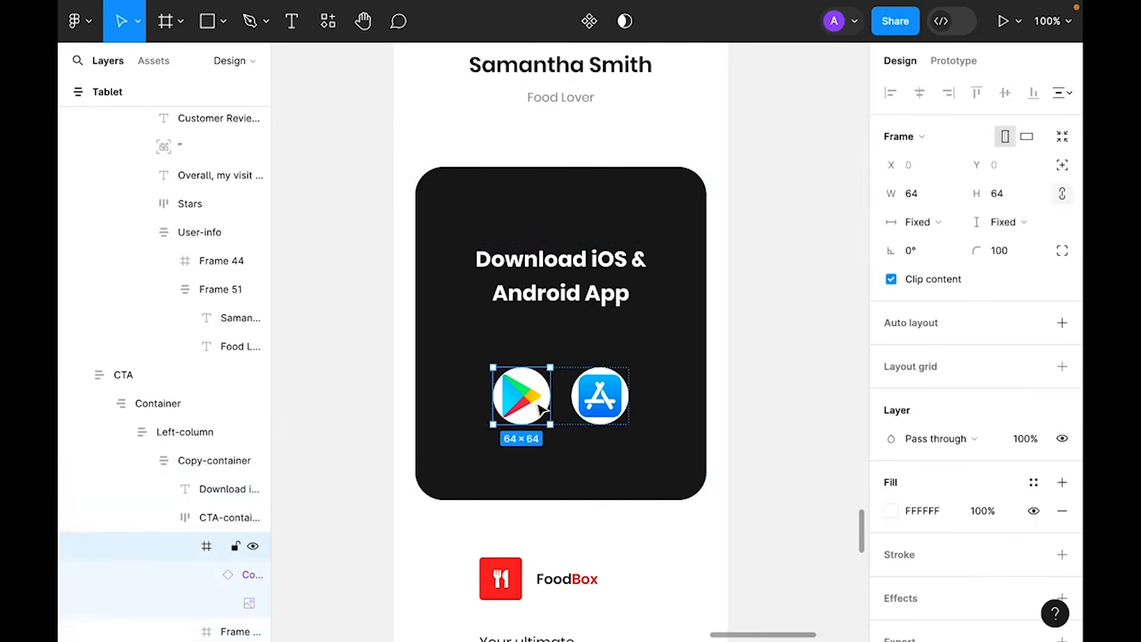
key(shift+a)
click(594, 404)
key(shift+a)
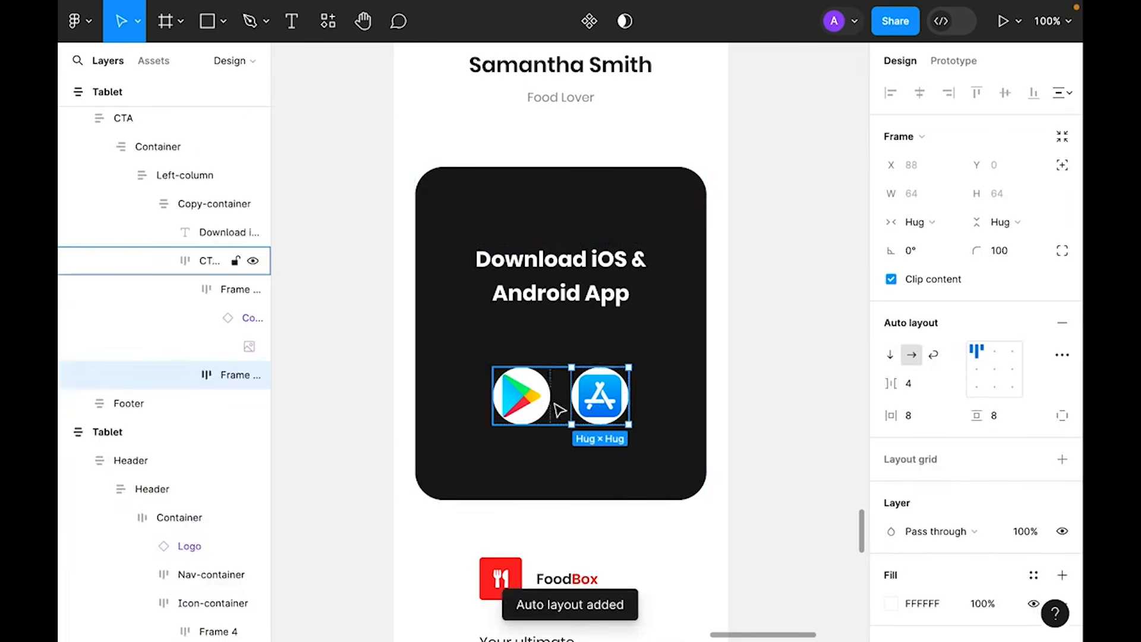
- Resize the Google Play icon inside its circle to 24 × 24
click(535, 401)
click(527, 397)
click(1016, 196)
text(24)
key(Return)
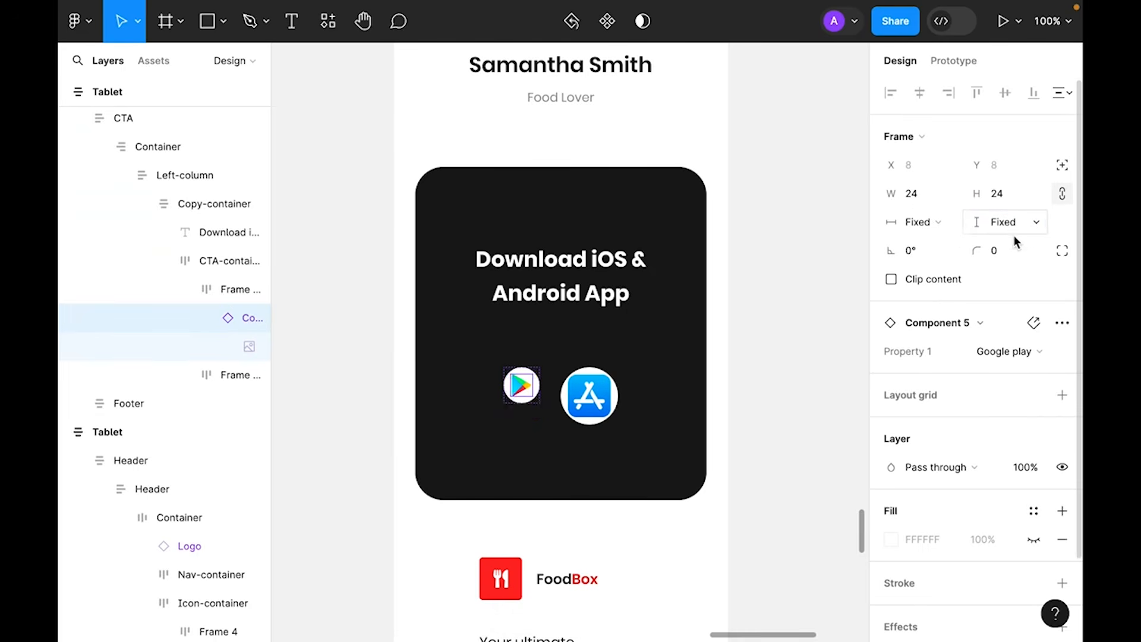
scroll(947, 407, down, 1)
click(808, 441)
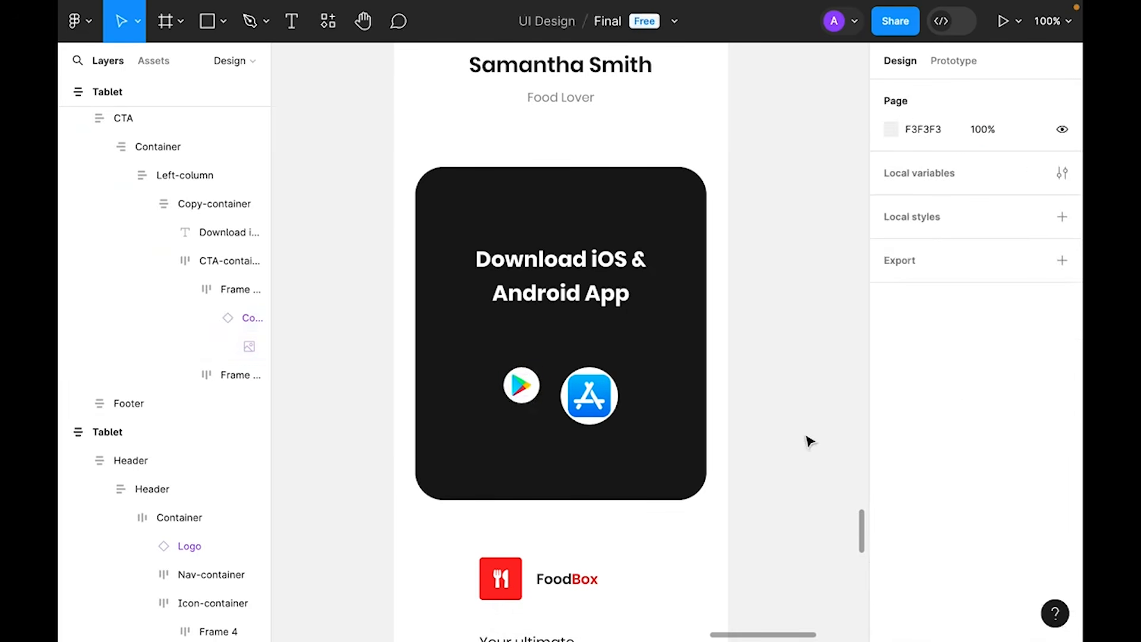
- Set the Google Play circle's horizontal and vertical padding to 16
click(508, 387)
double_click(515, 385)
double_click(530, 396)
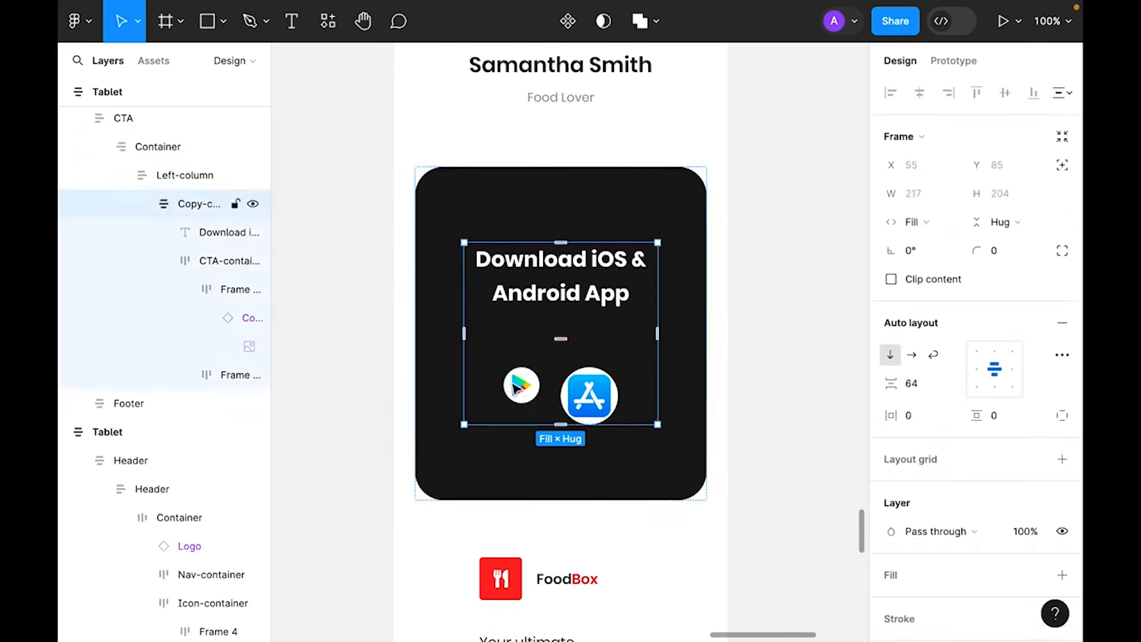
double_click(531, 395)
double_click(532, 397)
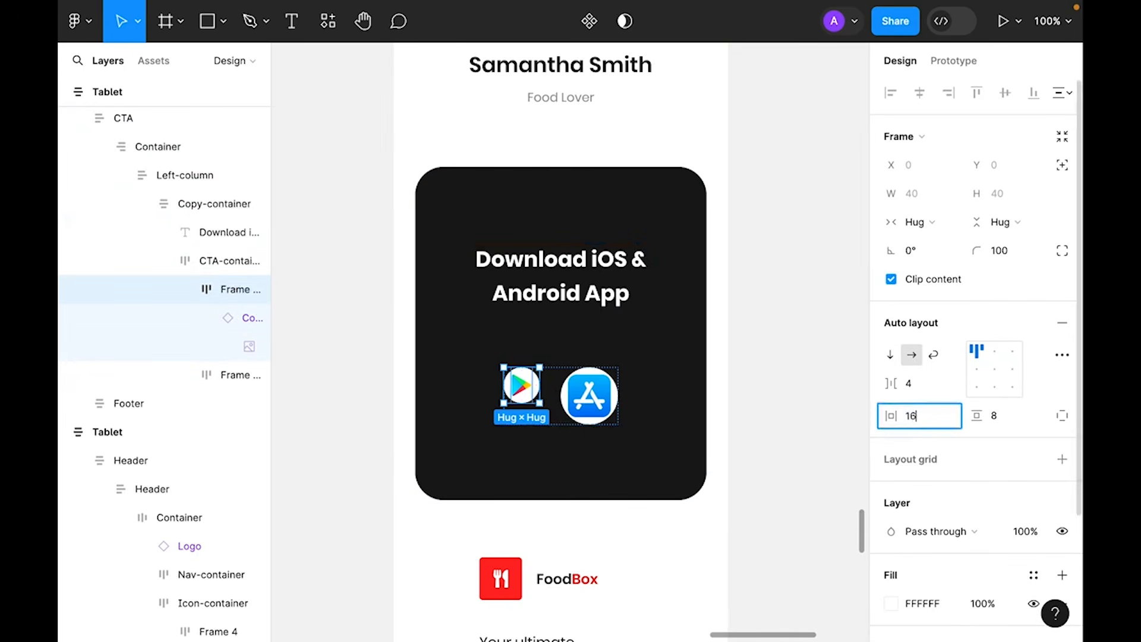
key(Tab)
text(16)
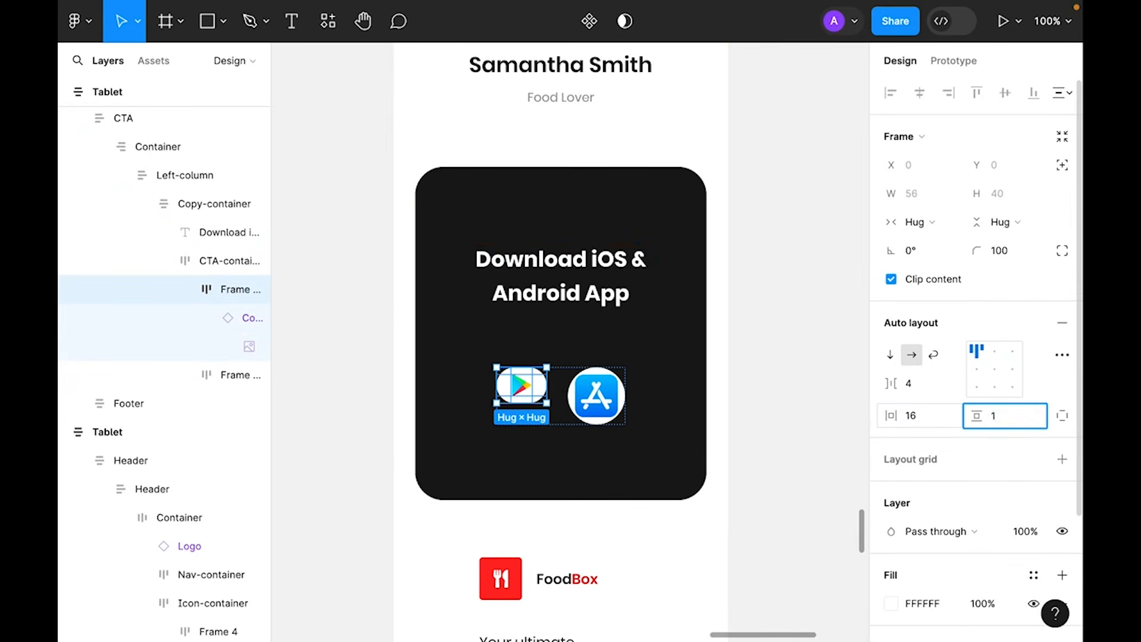
key(Return)
click(804, 331)
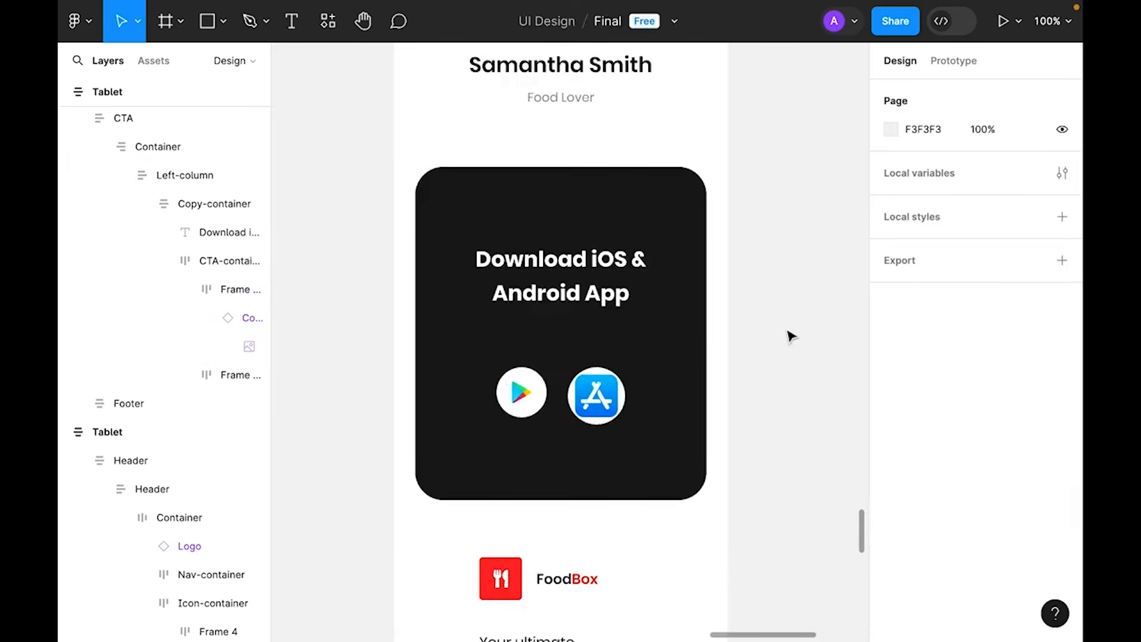
- Resize the App Store icon inside its circle to 24 × 24
ctrl+click(595, 397)
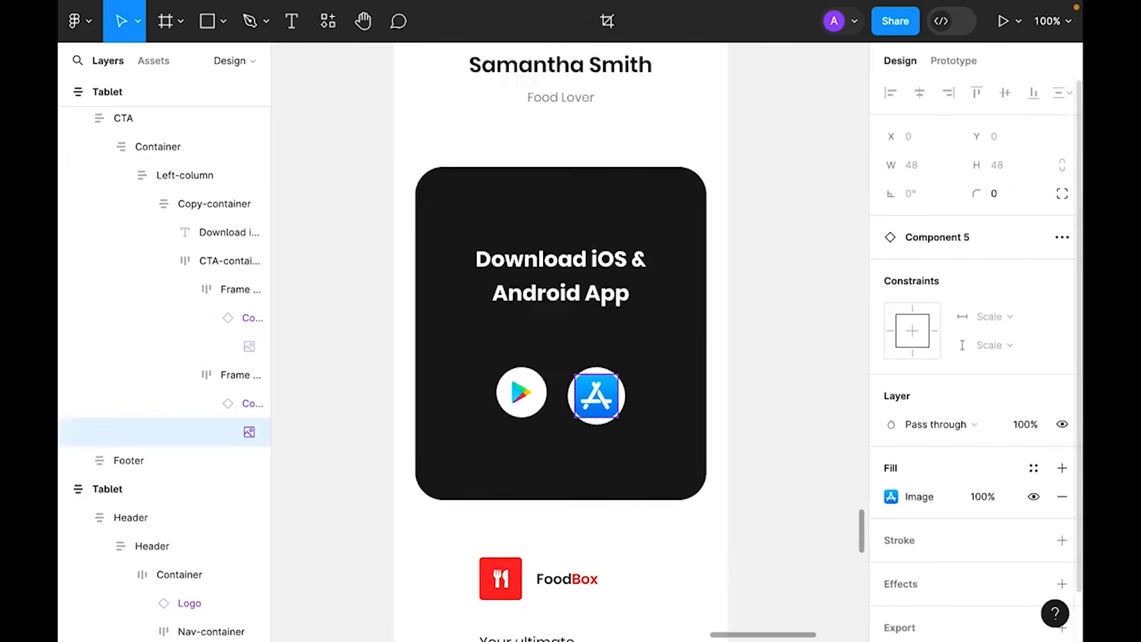
click(749, 397)
click(598, 402)
double_click(598, 401)
double_click(598, 402)
double_click(598, 402)
click(1009, 193)
text(24)
key(Return)
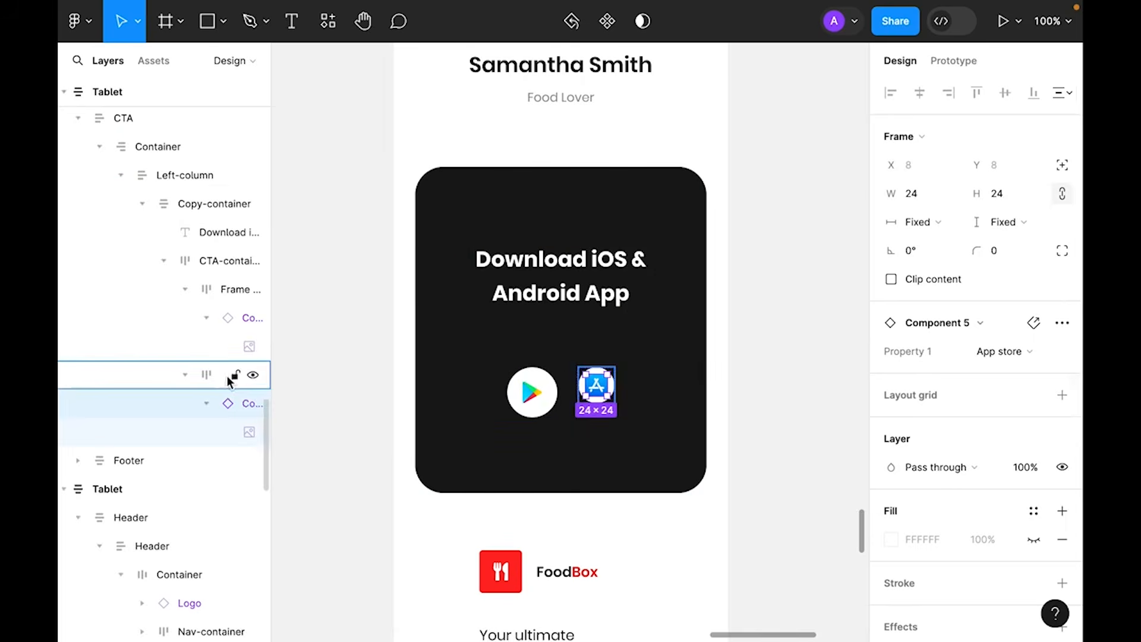
- Set the App Store circle's horizontal and vertical padding to 16
click(229, 379)
click(927, 417)
text(16)
key(Tab)
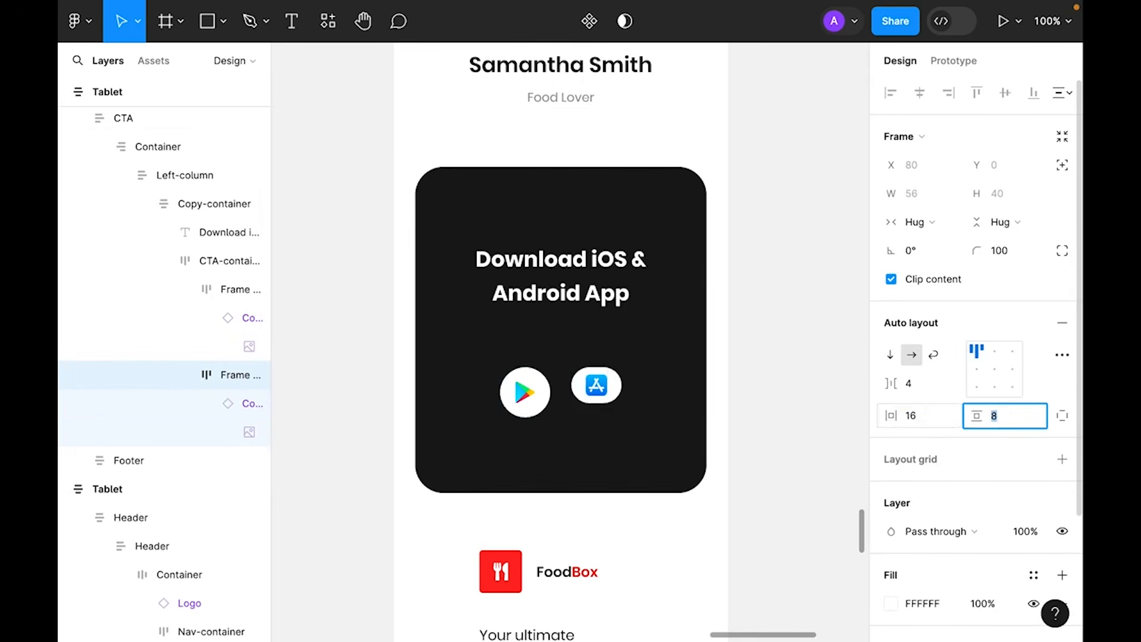
text(15)
key(BackSpace)
text(6)
key(Return)
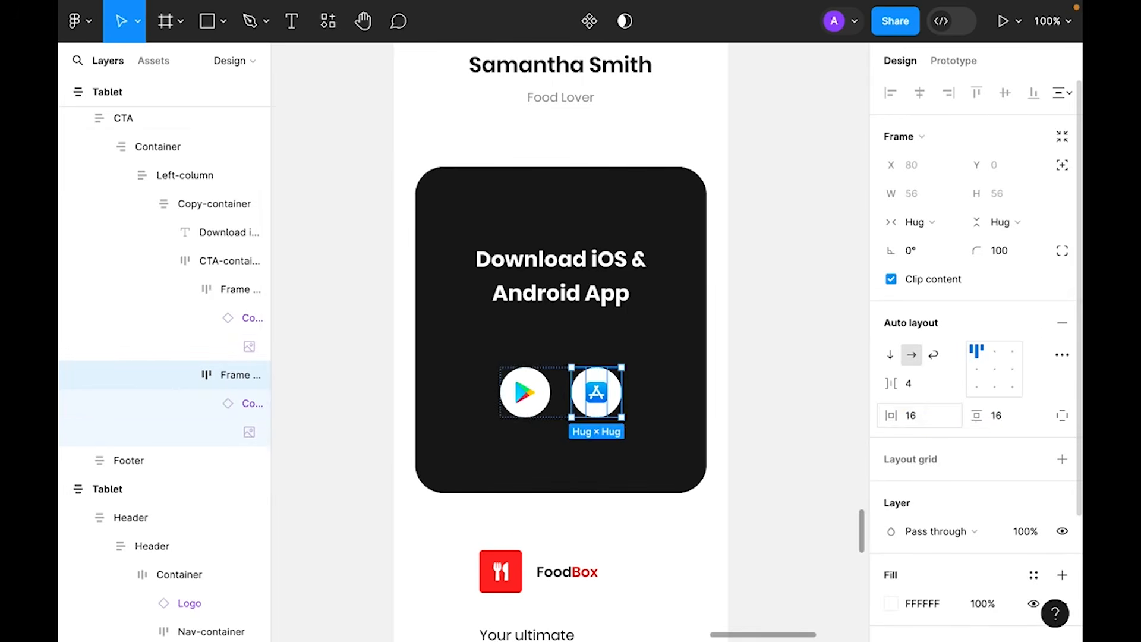
click(801, 326)
- Set the CTA's Copy-container item spacing to 32
key(minus)
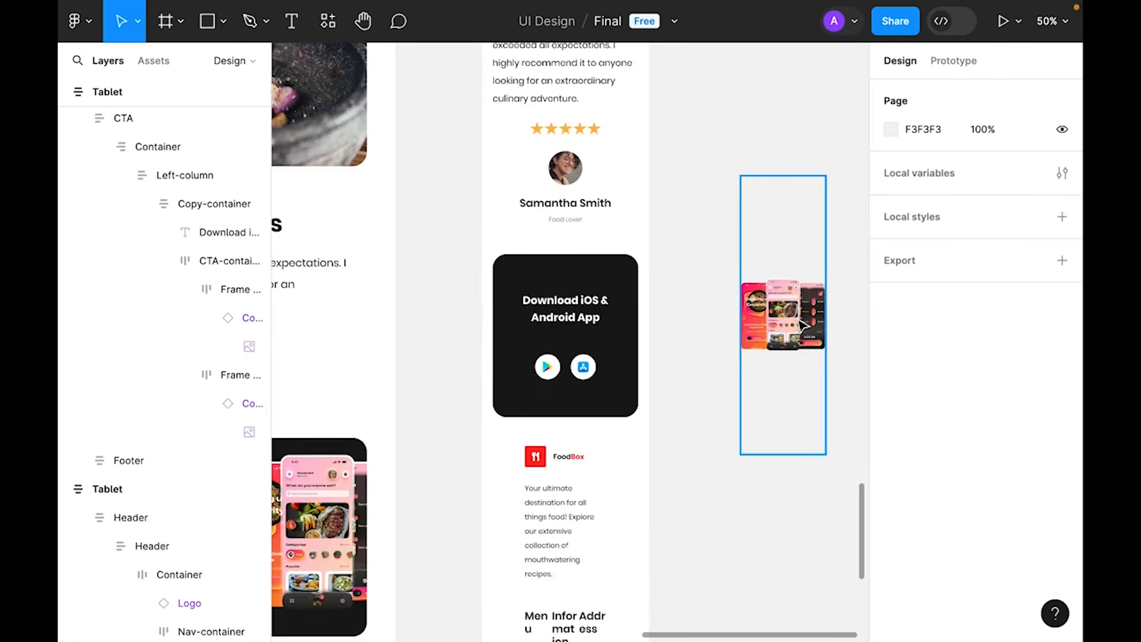
click(602, 318)
click(601, 319)
click(601, 318)
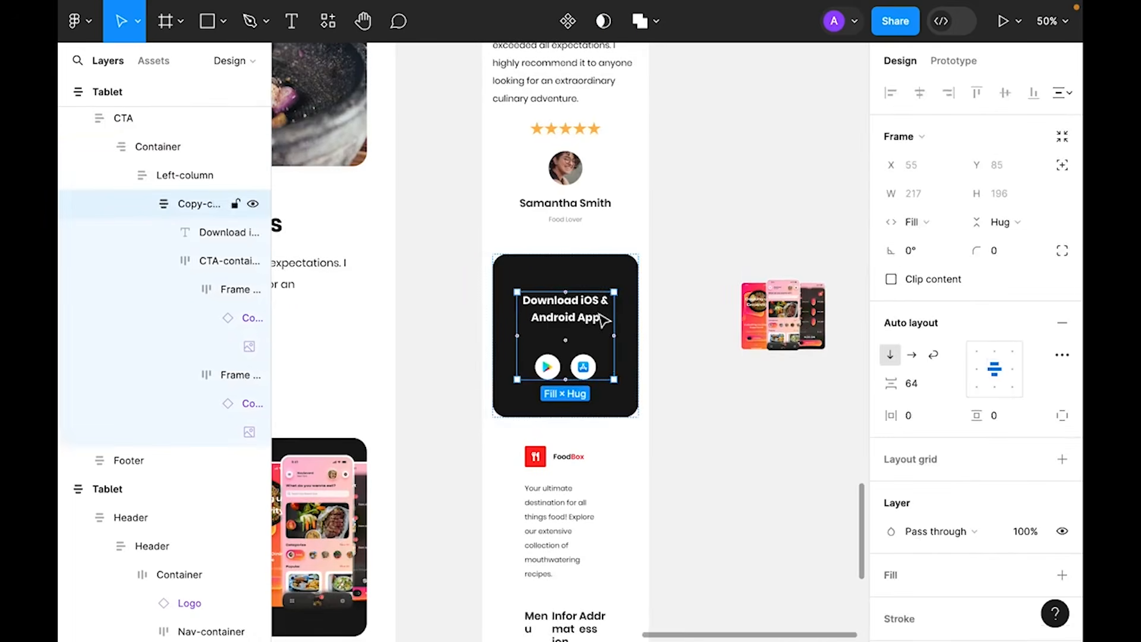
click(927, 383)
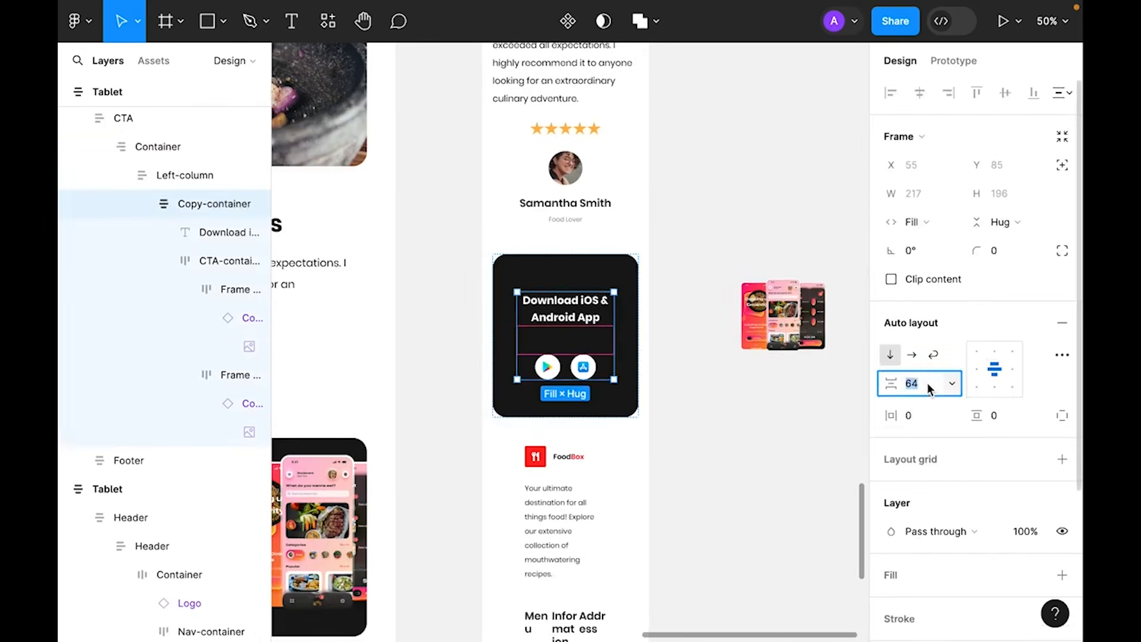
text(32)
key(Return)
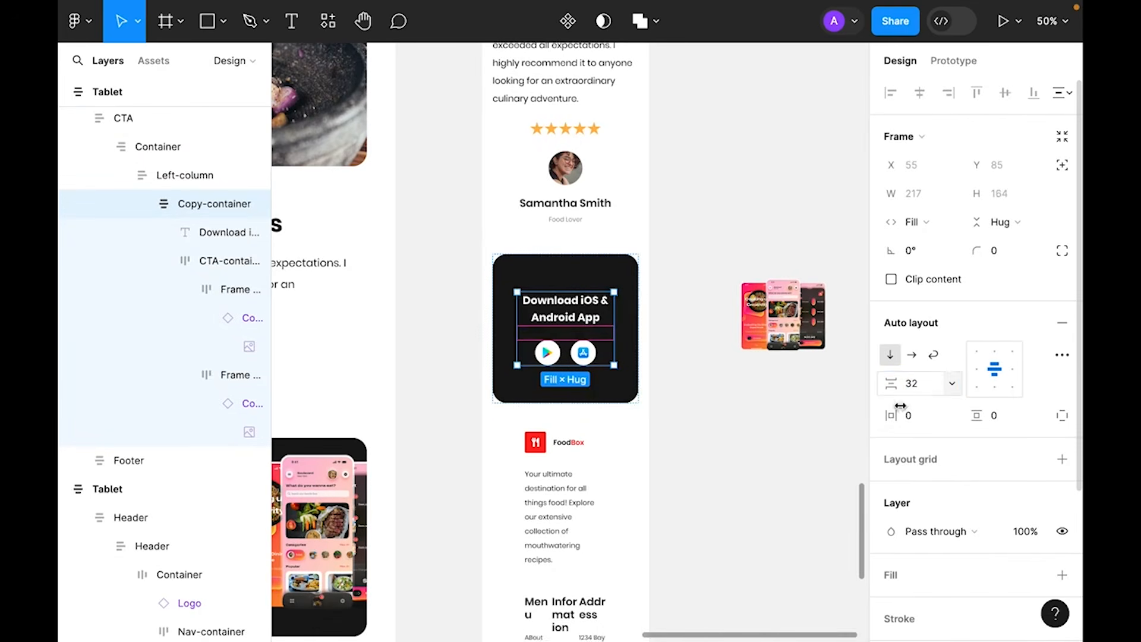
click(726, 477)
- Shrink the app screenshots image frame on the canvas to 192 × 178 around the phone mockups
click(792, 312)
drag(790, 314, 757, 328)
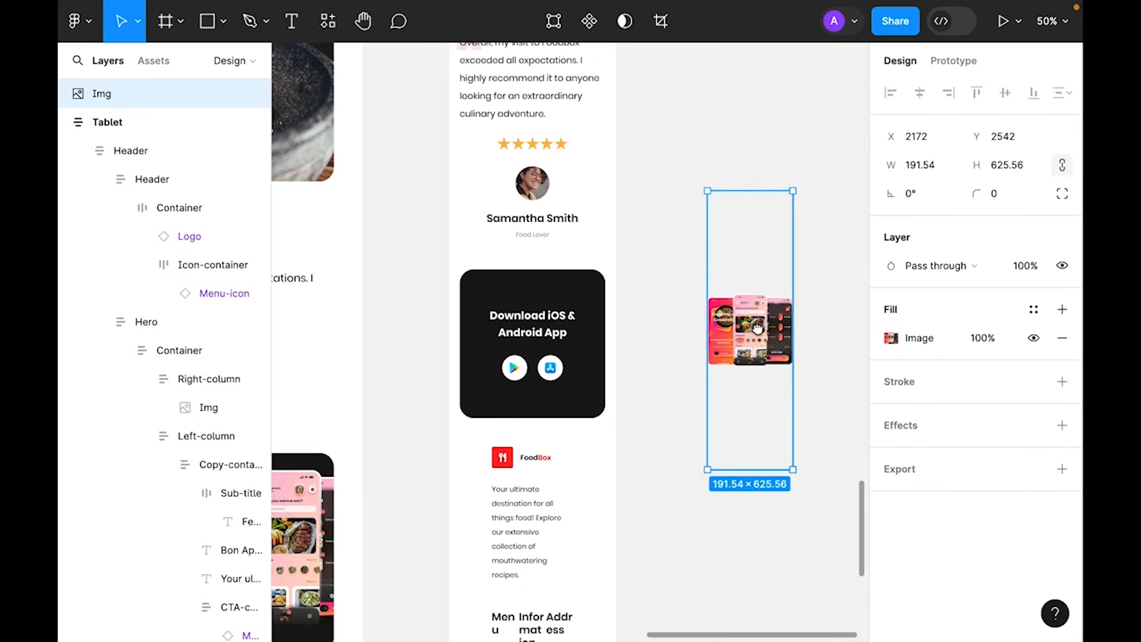
scroll(96, 167, up, 3)
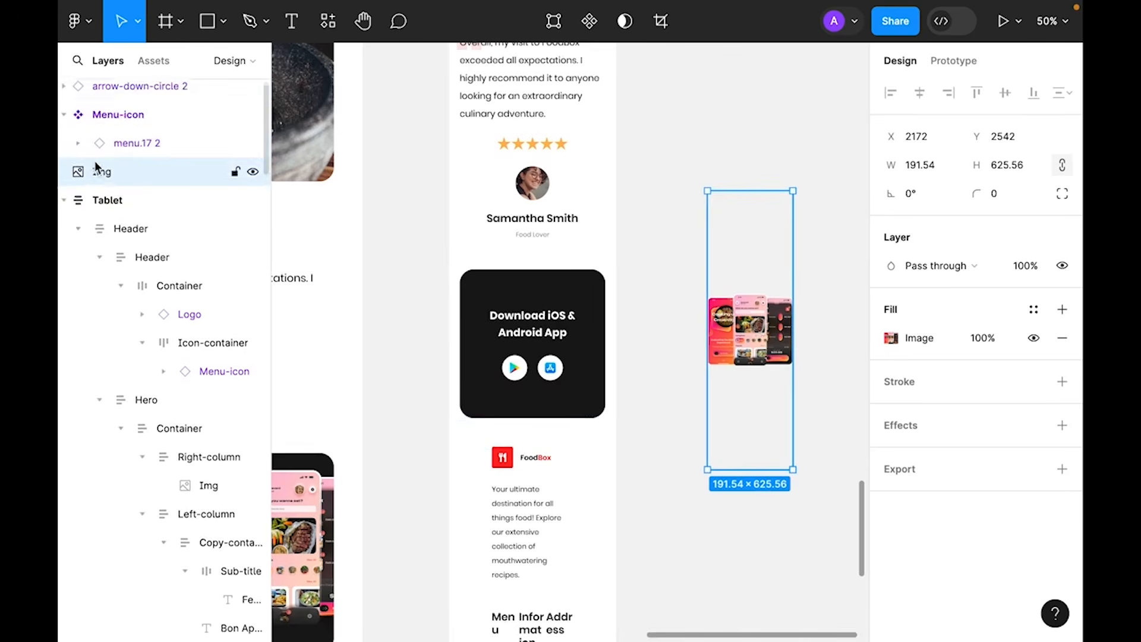
drag(761, 469, 778, 371)
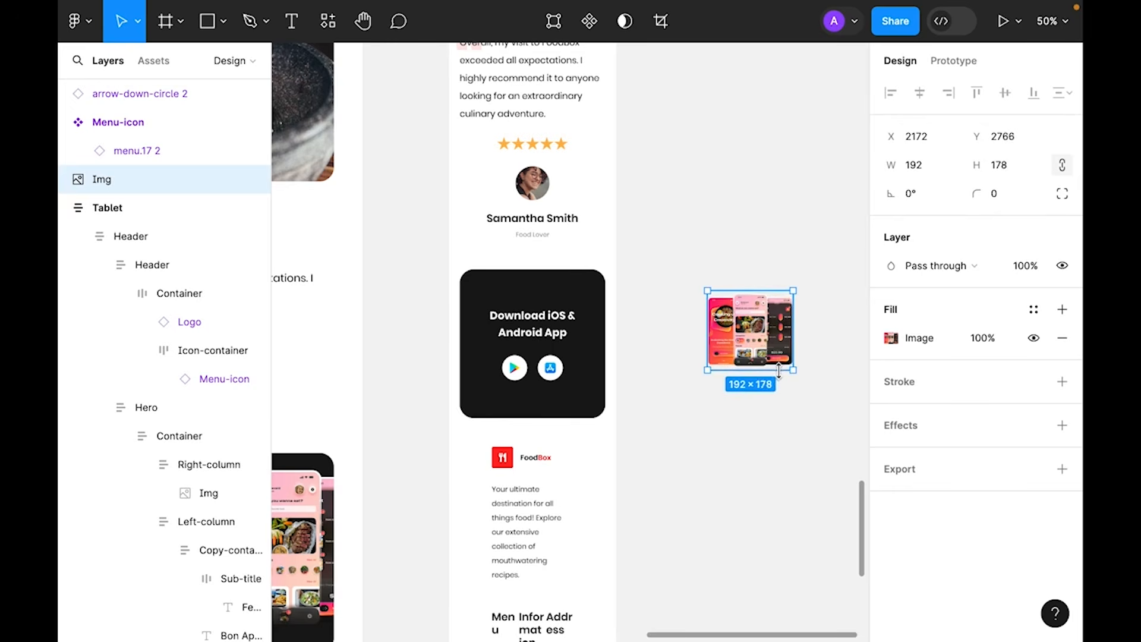
- Move the app screenshots image from the canvas into the CTA's Container and place it above the dark card
click(778, 433)
click(748, 309)
key(Delete)
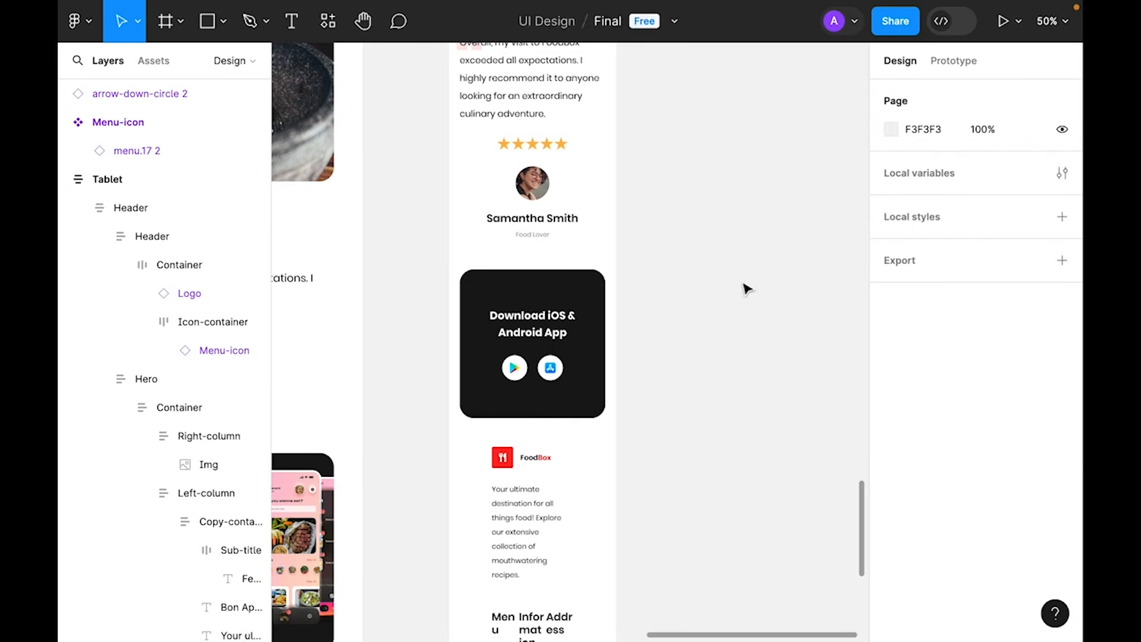
click(533, 311)
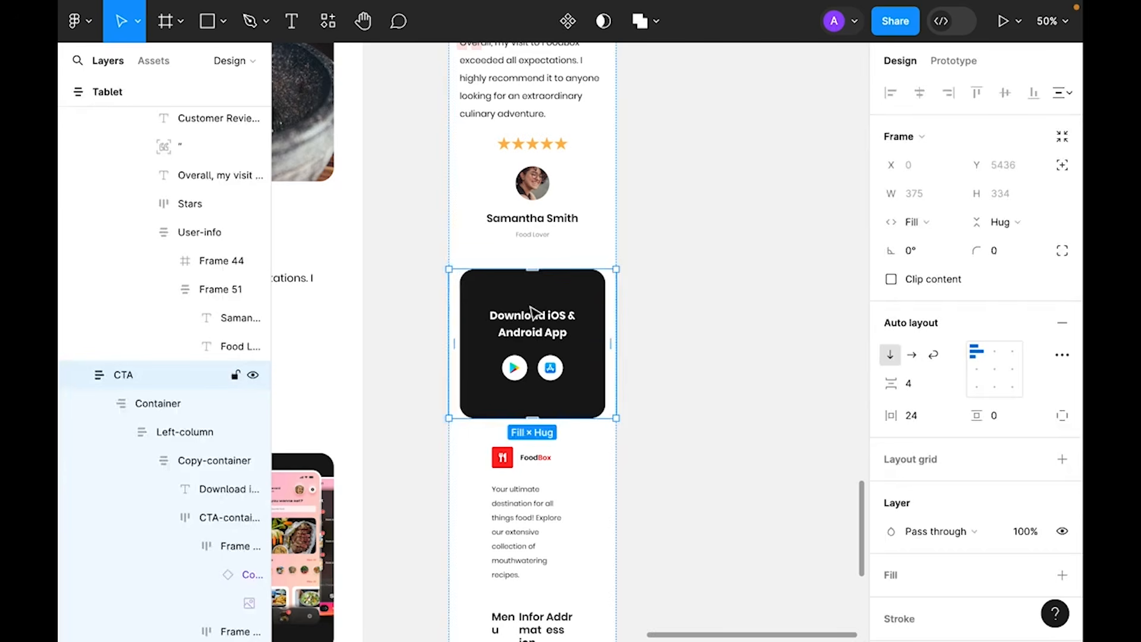
click(539, 302)
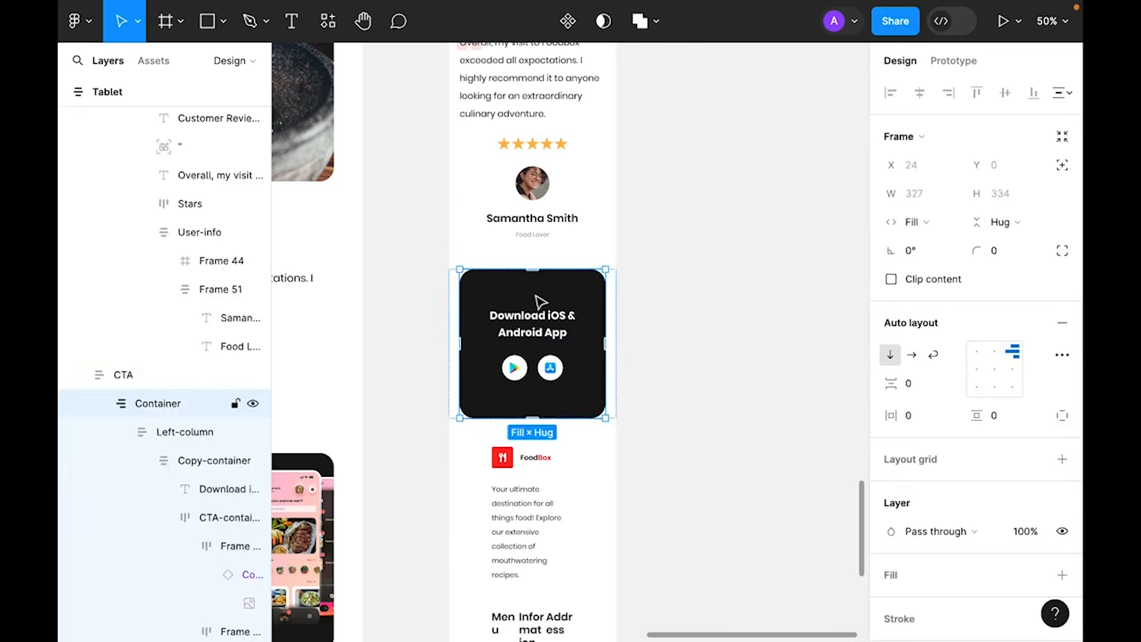
key(ctrl+z)
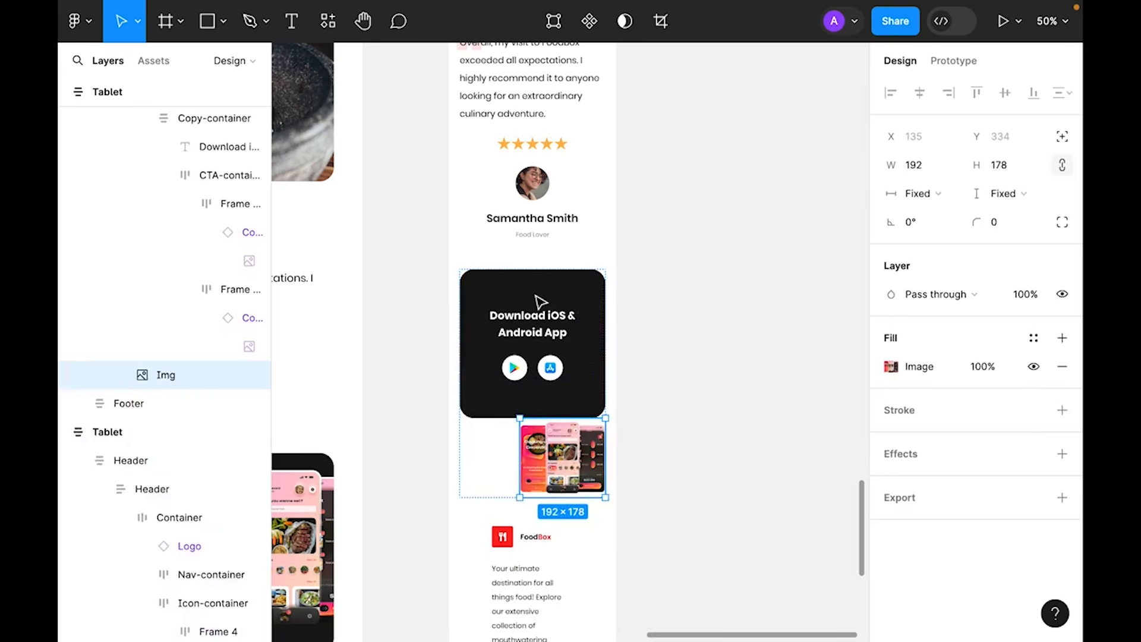
key(Up)
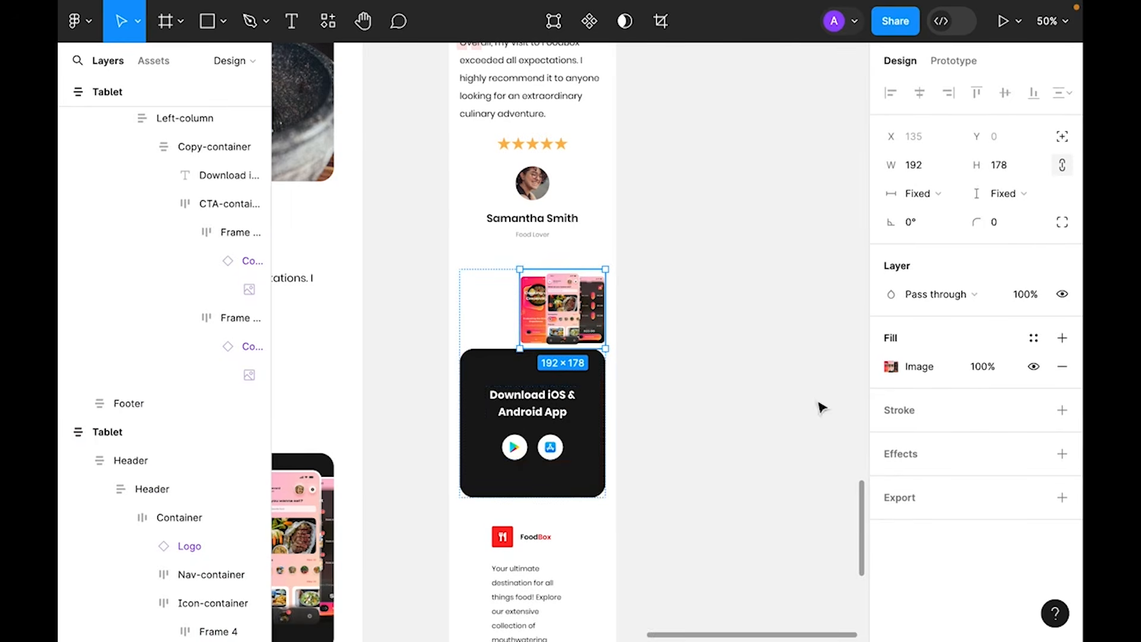
- Set the app screenshots image's width and height to Fill container
click(949, 205)
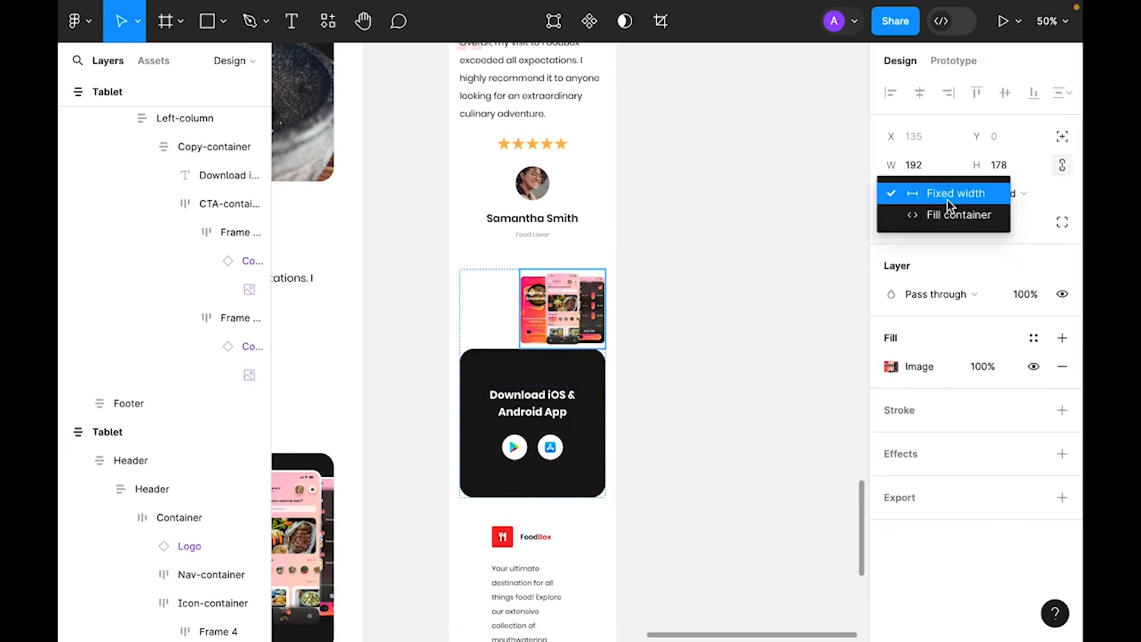
click(950, 218)
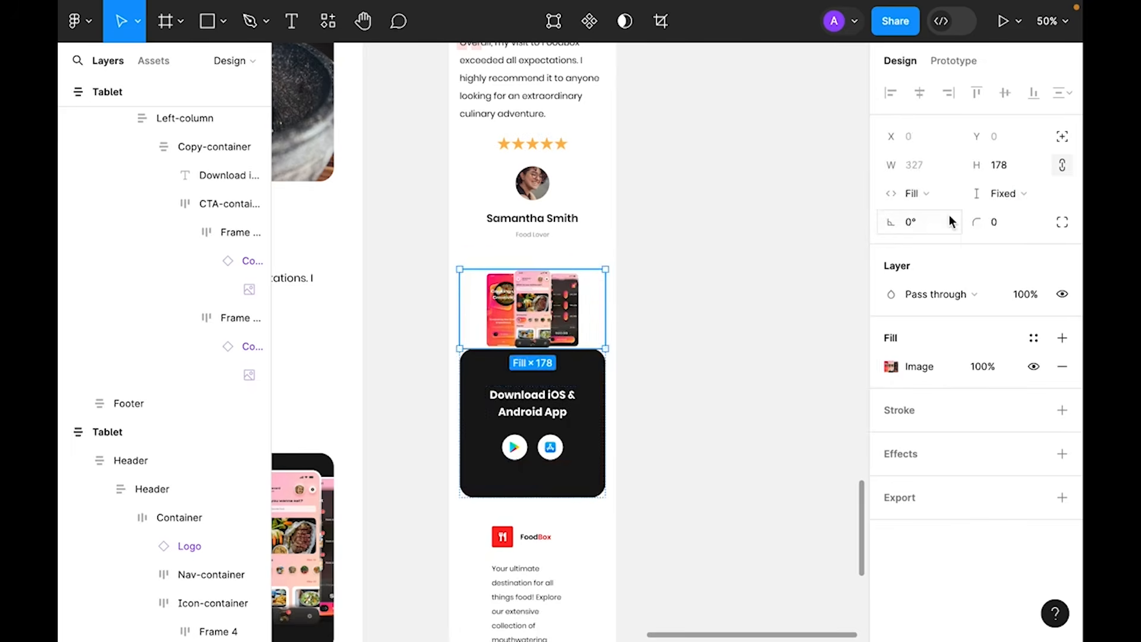
click(1022, 197)
click(1004, 217)
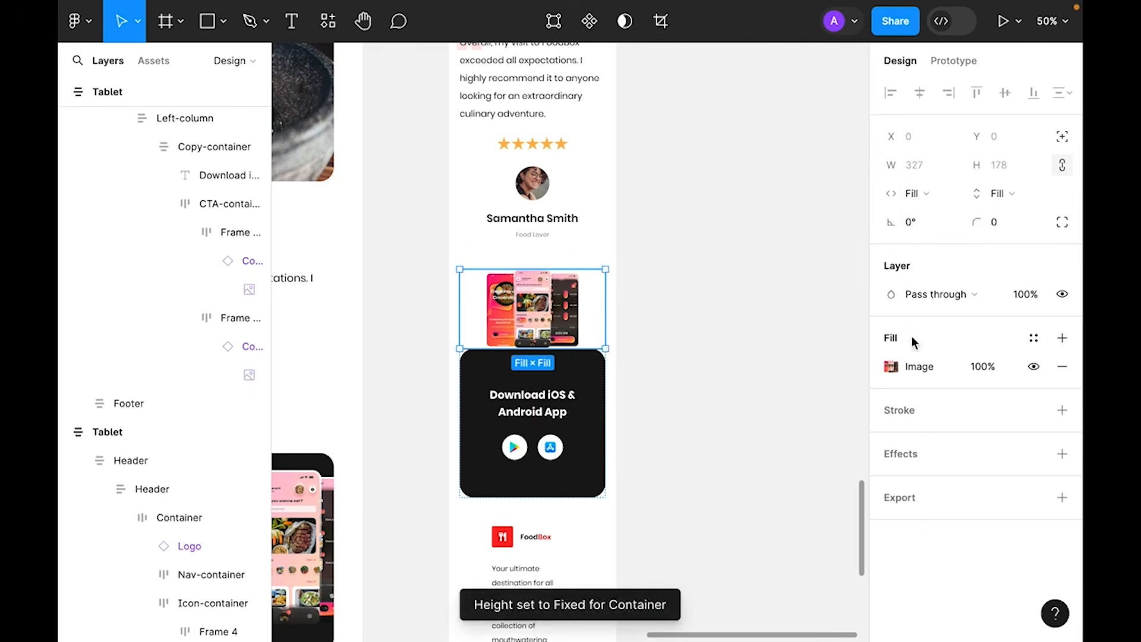
click(891, 367)
click(704, 255)
click(701, 255)
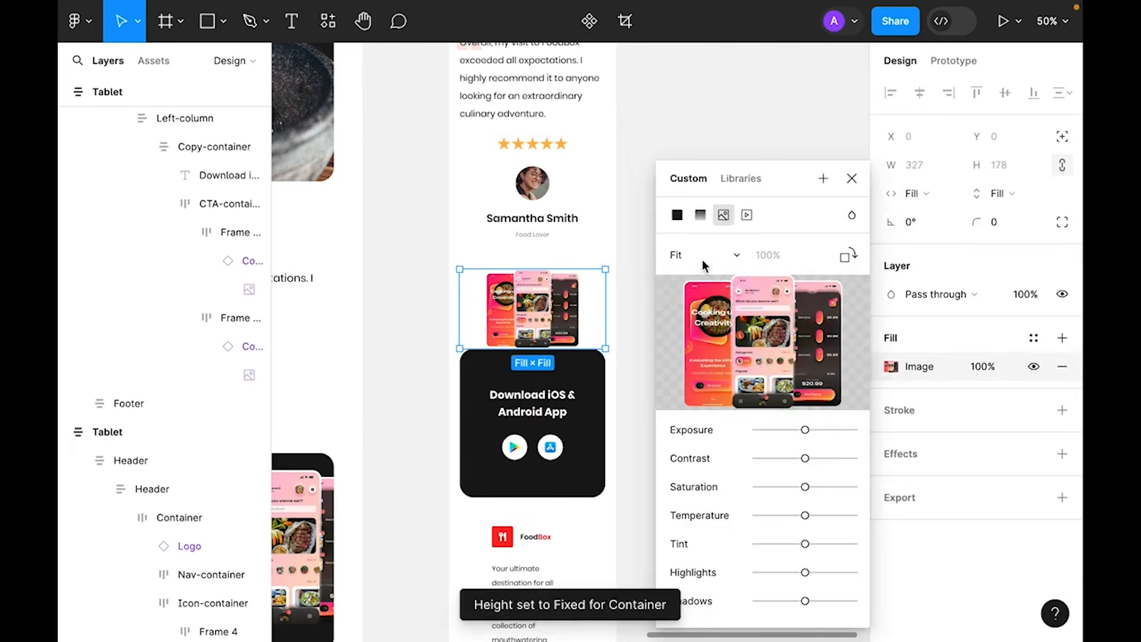
click(852, 178)
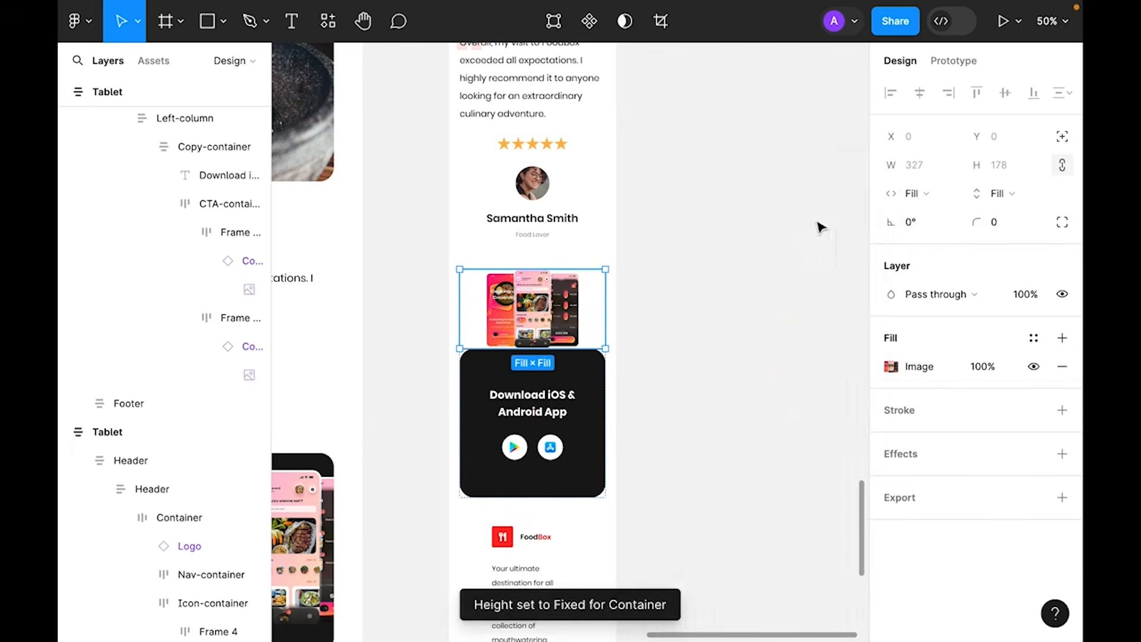
click(744, 289)
- Give the app screenshots image an absolute position inside the CTA's Container
click(539, 312)
click(542, 313)
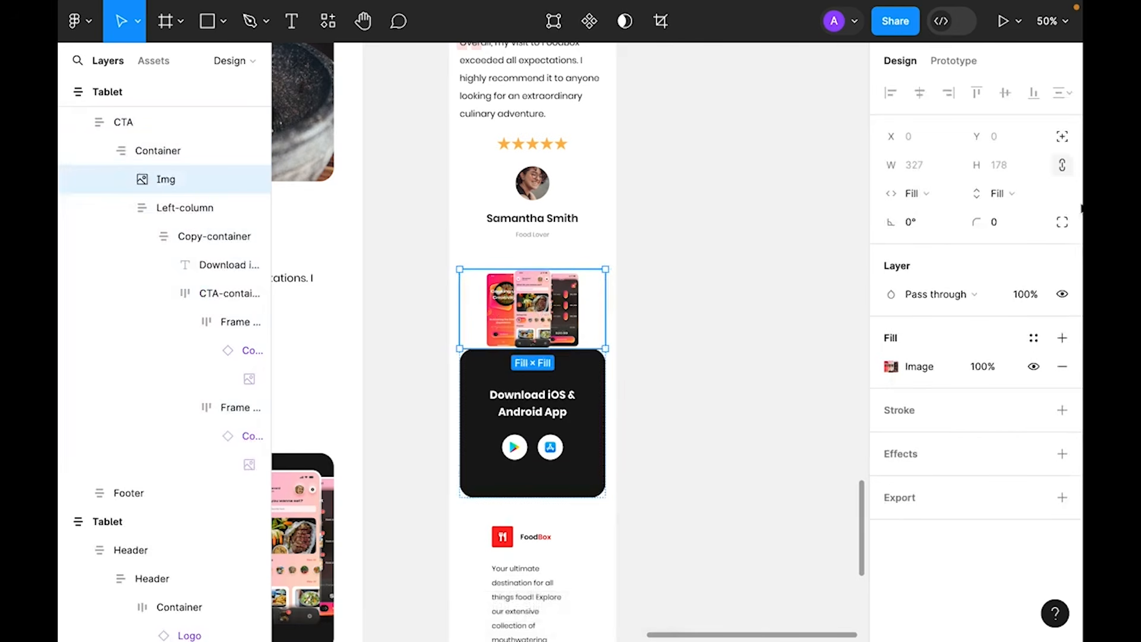
click(1062, 137)
drag(528, 329, 529, 297)
key(ctrl+z)
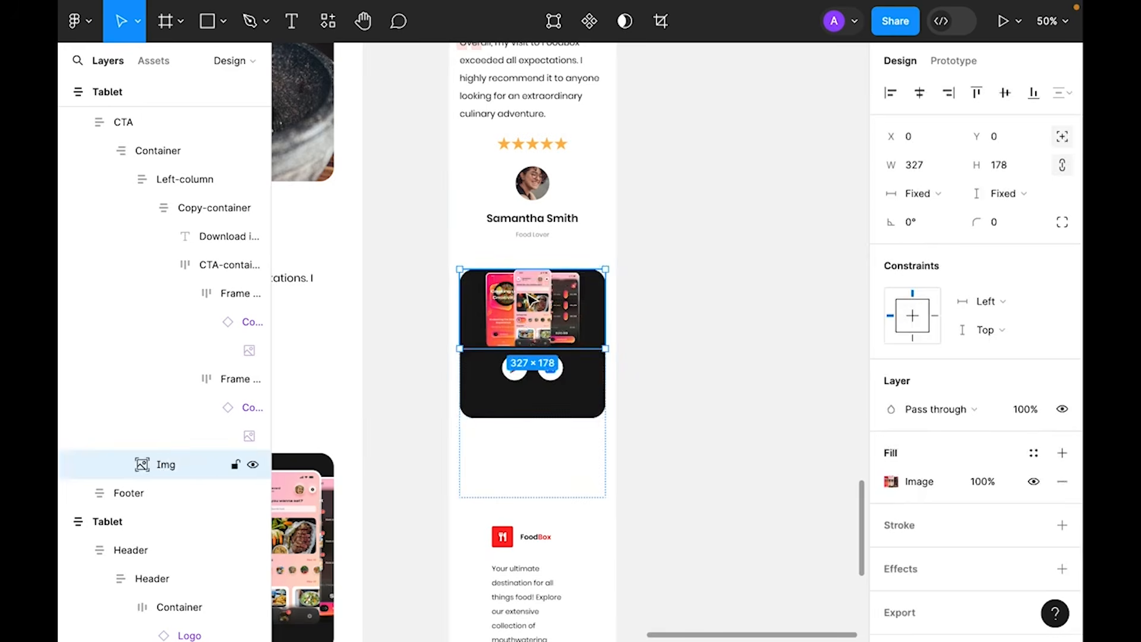
- Nudge the app screenshots image up to Y -48 so it overlaps the dark card's upper edge
key(Up)
key(Up)
key(Up)
key(Up)
key(Up)
key(Up)
key(Up)
key(Up)
key(Up)
key(Up)
key(Up)
key(Up)
key(Up)
key(Up)
key(Up)
key(Up)
key(Up)
key(Up)
key(Up)
key(Up)
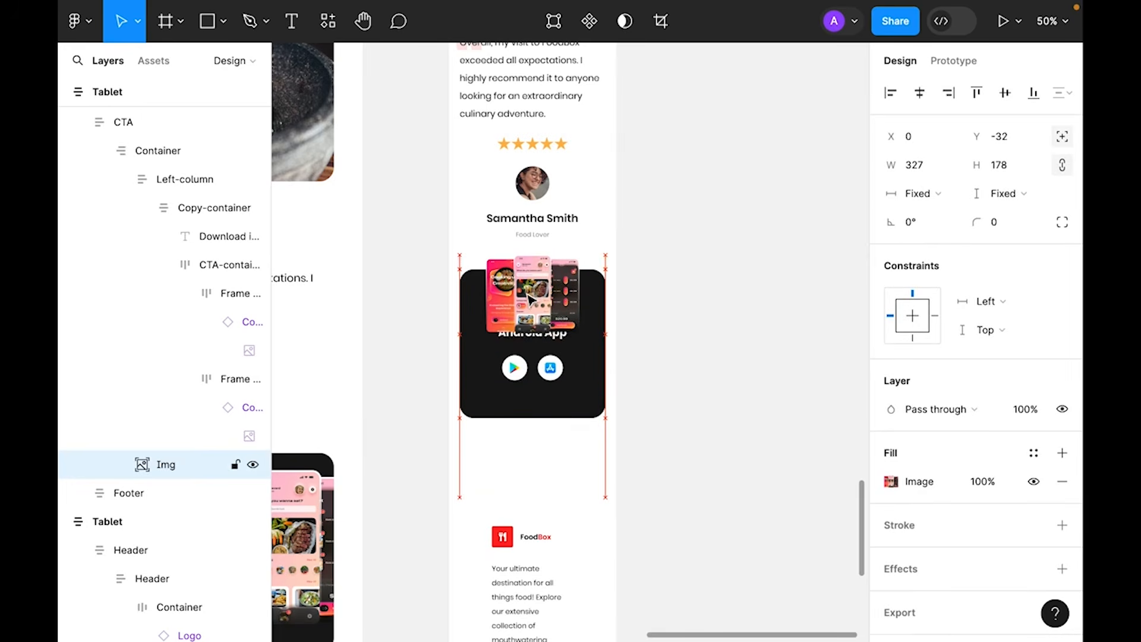
key(Up)
key(Up)
key(Up)
key(Up)
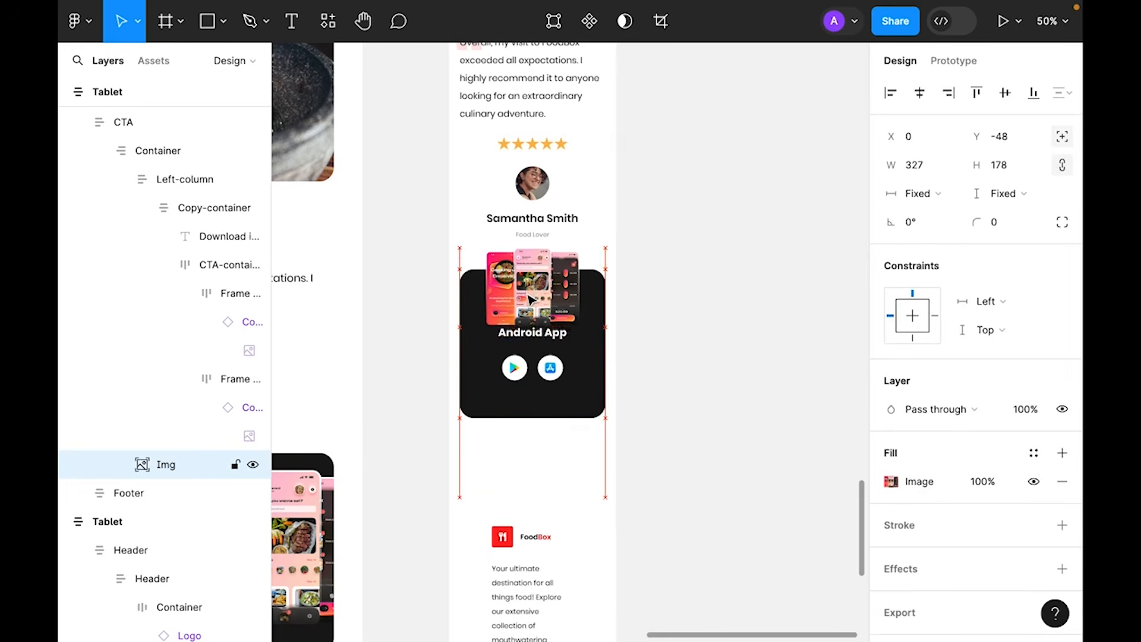
- Set the dark card's top padding to 150, independent of its other sides
click(553, 406)
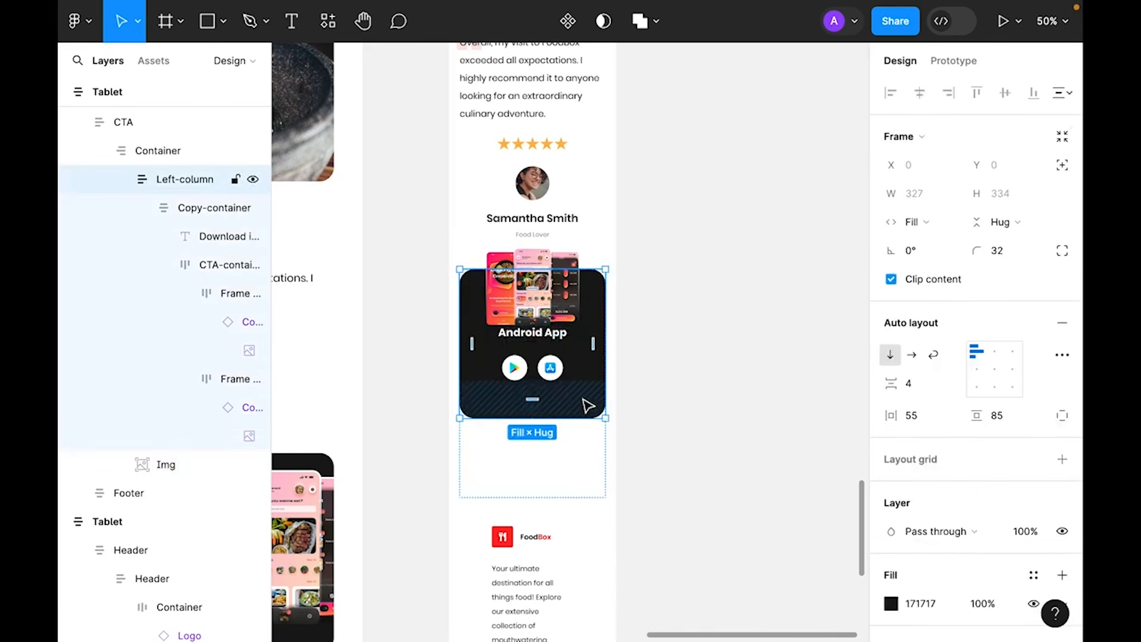
click(1062, 416)
click(998, 417)
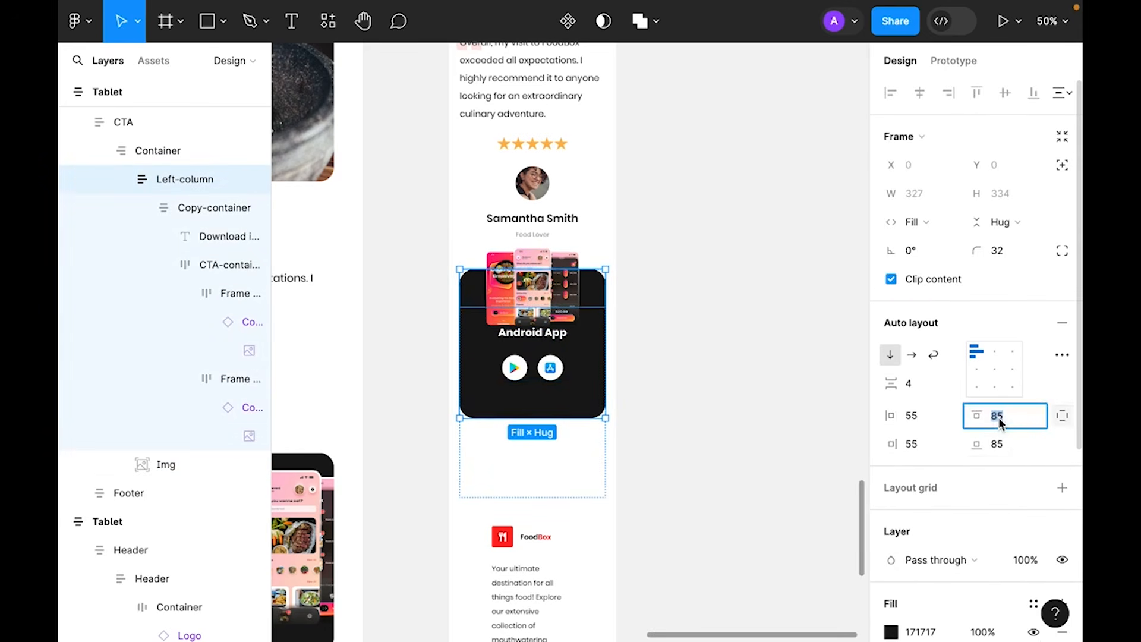
text(100)
key(Return)
click(997, 419)
text(200)
key(Return)
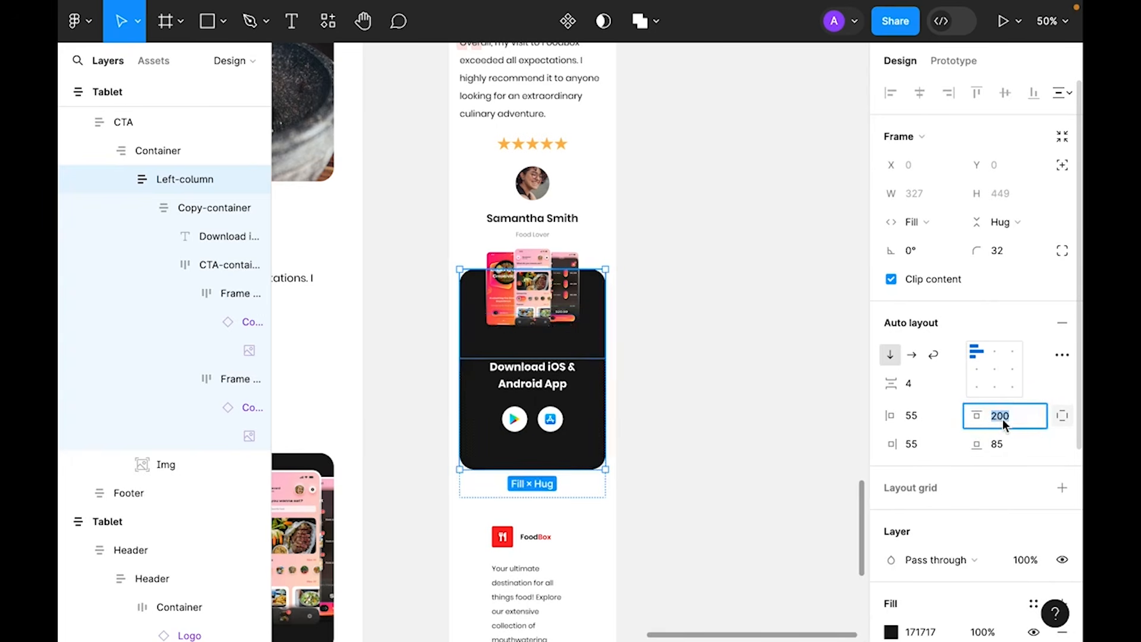
text(150)
key(Return)
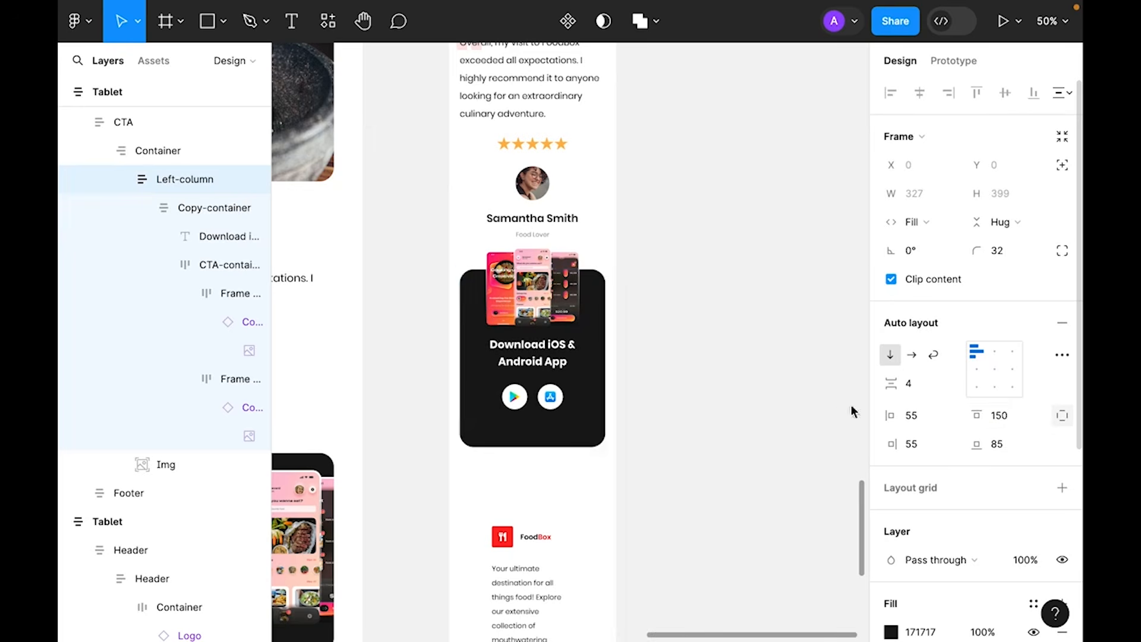
click(713, 340)
scroll(714, 341, down, 1)
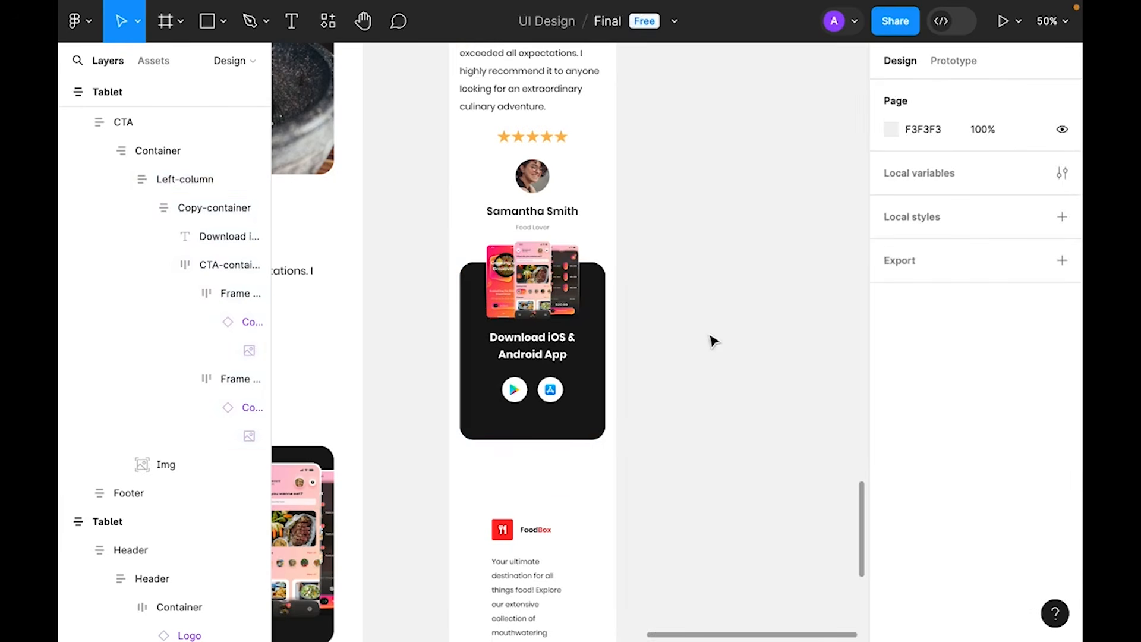
click(506, 315)
click(734, 339)
click(550, 438)
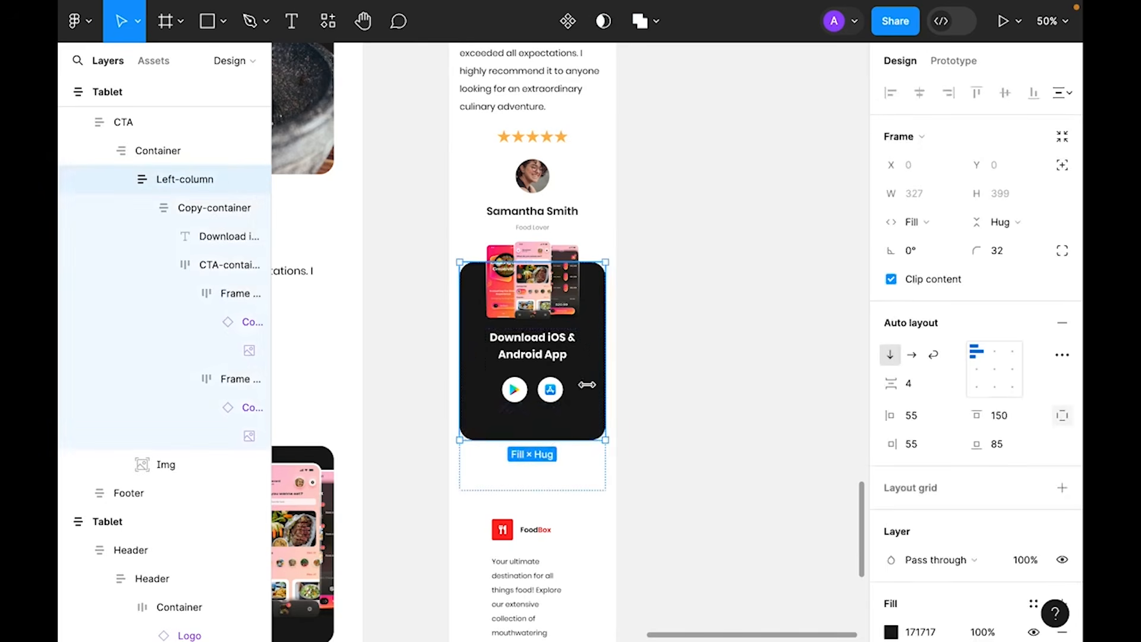
click(556, 355)
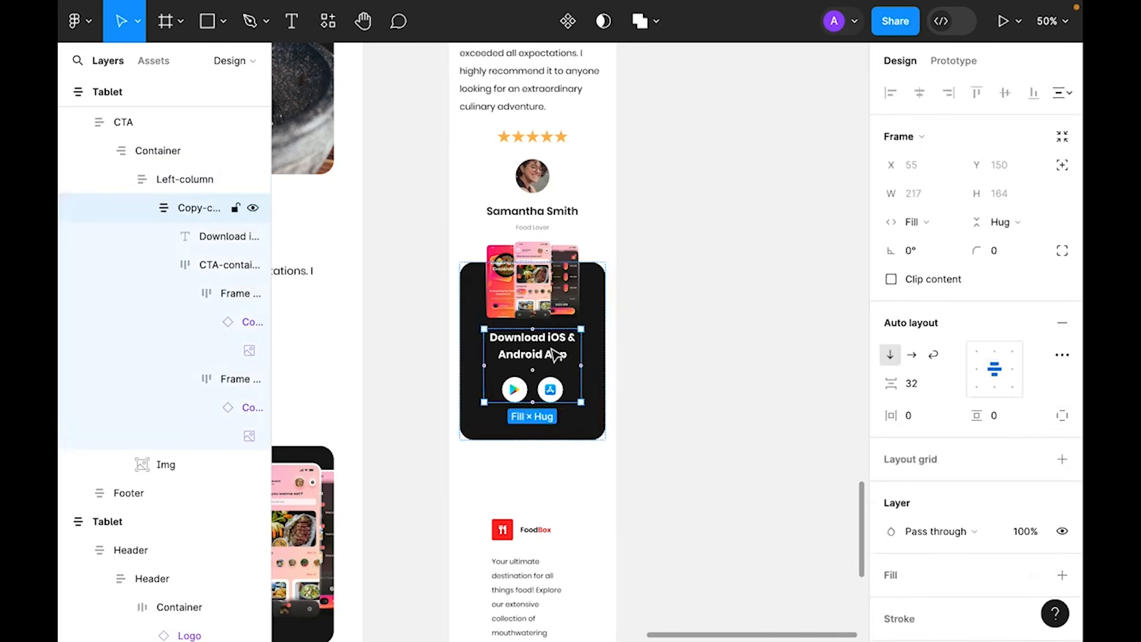
click(556, 354)
click(752, 336)
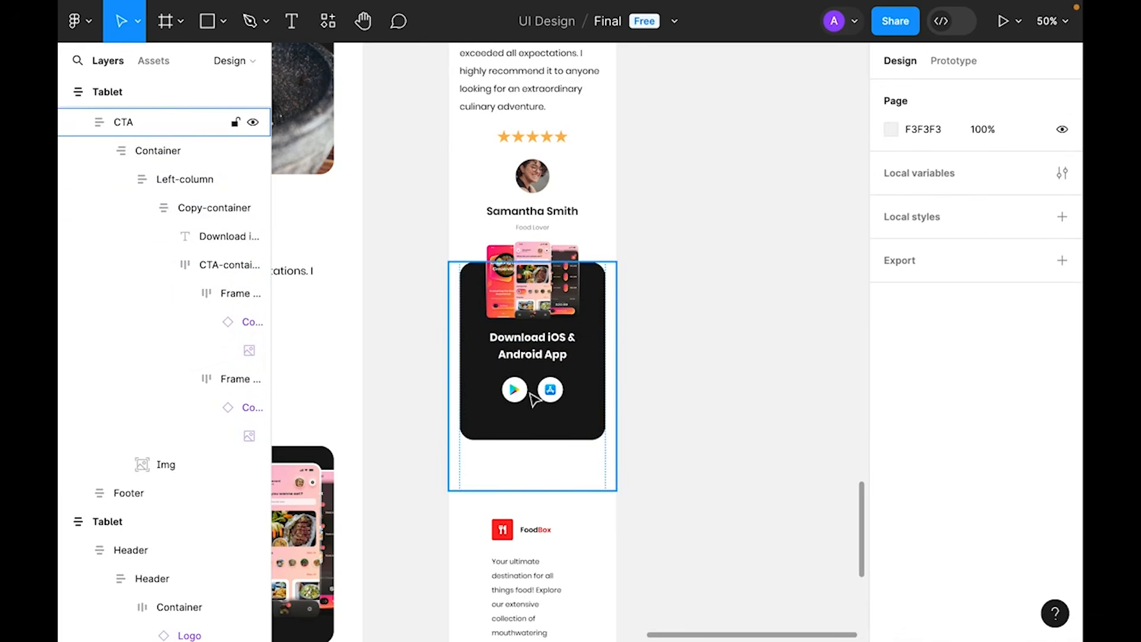
scroll(687, 399, down, 1)
scroll(686, 400, down, 3)
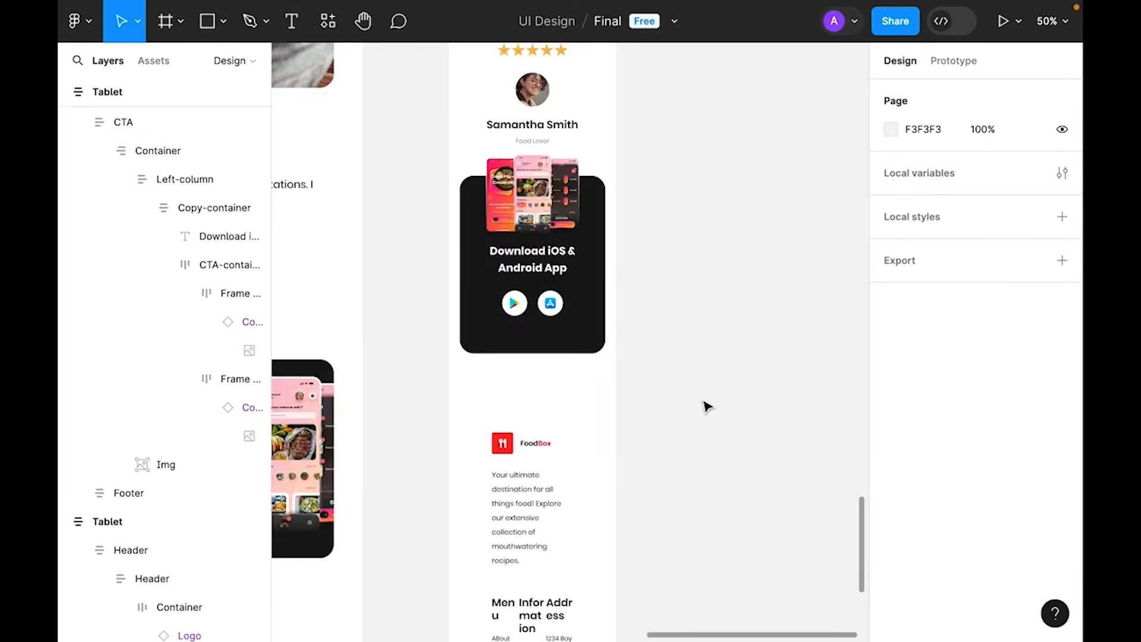
- Set the CTA Container's height to Hug contents
scroll(707, 406, up, 1)
click(576, 370)
click(573, 367)
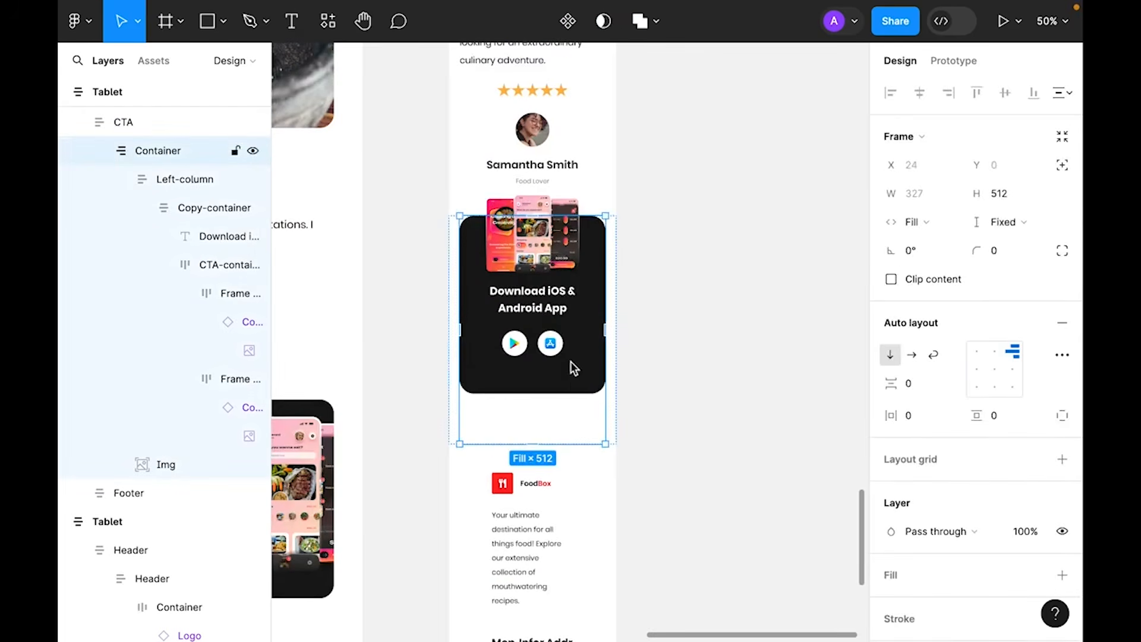
click(1013, 224)
click(1002, 241)
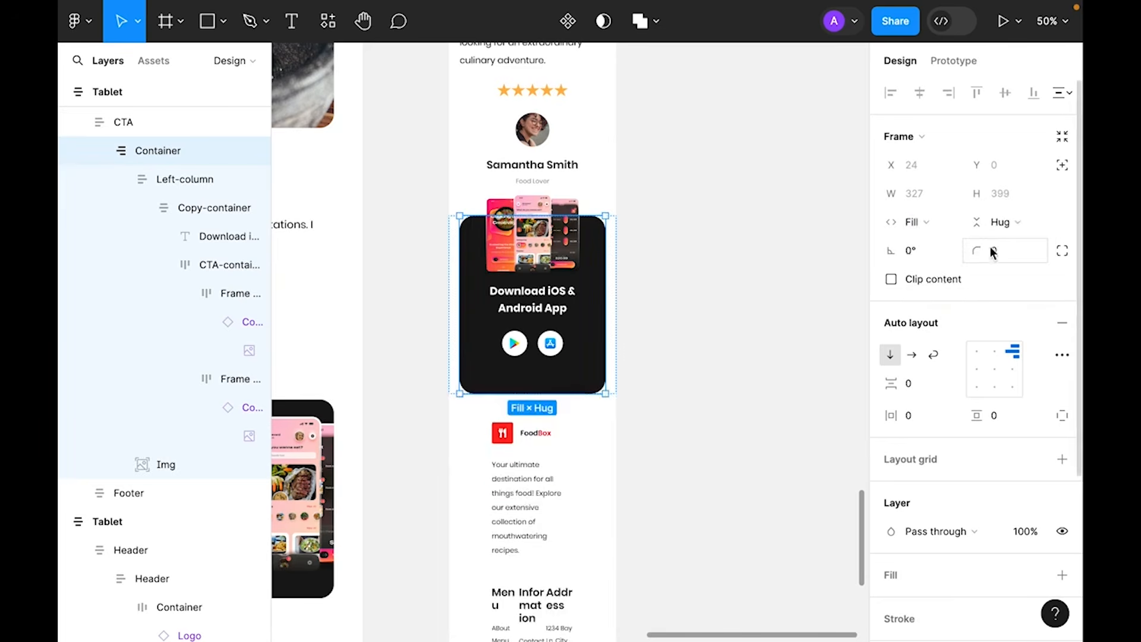
click(724, 333)
- Set the Footer's horizontal padding to 24
scroll(489, 338, down, 4)
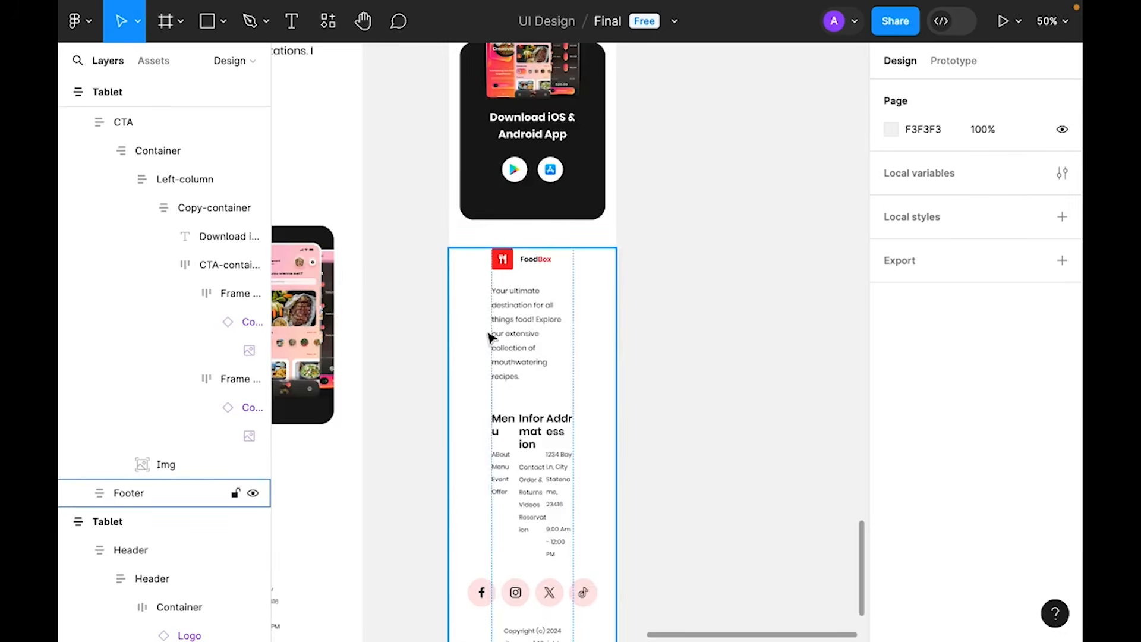
click(516, 324)
scroll(517, 327, down, 3)
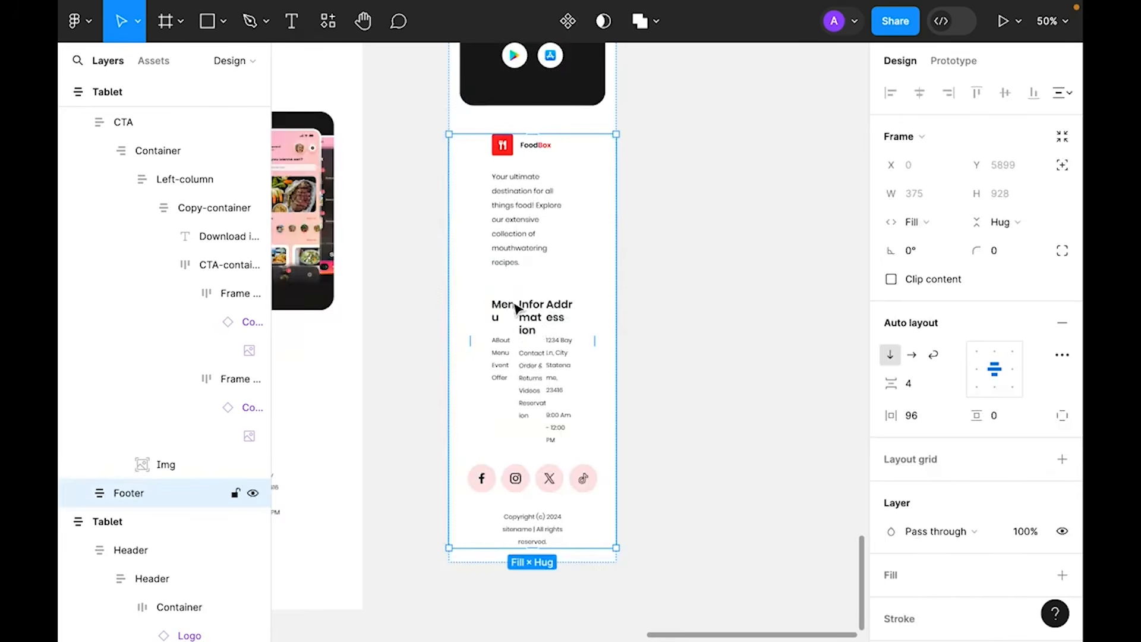
click(932, 421)
text(24)
key(Return)
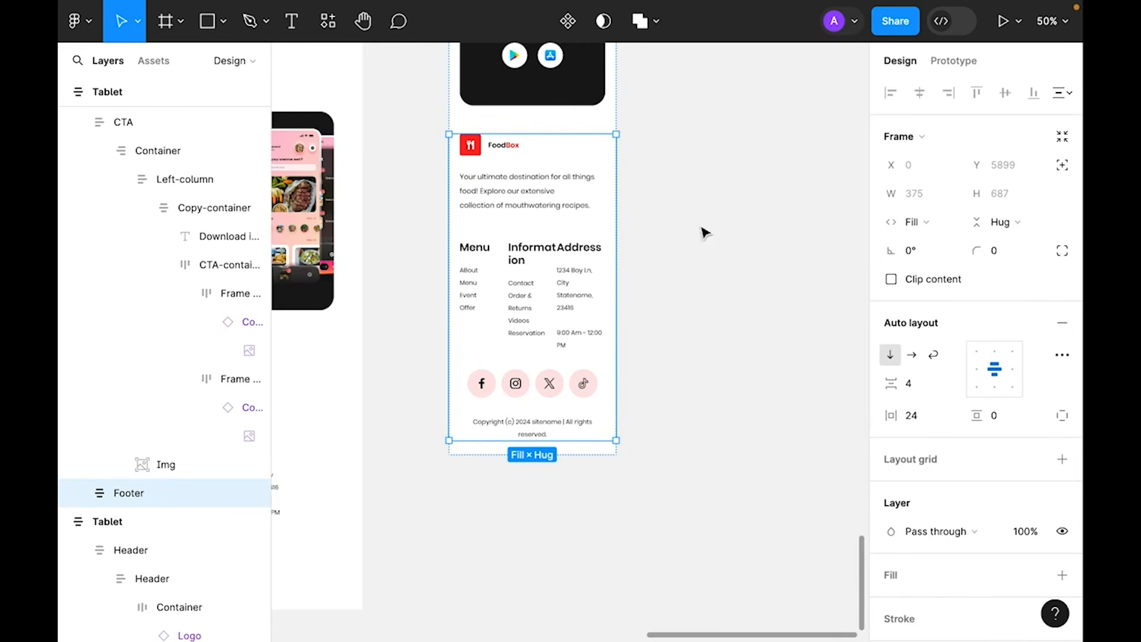
scroll(455, 191, up, 2)
key(Escape)
- Set the auto layout alignment of the footer's Top-section to top center
click(559, 284)
click(558, 283)
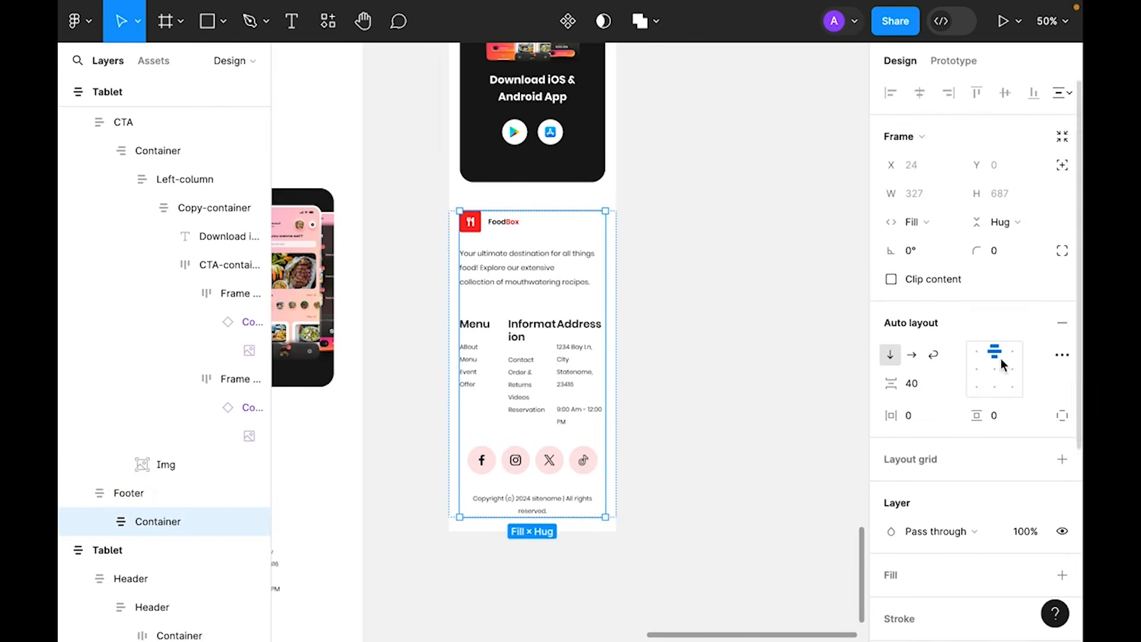
click(554, 284)
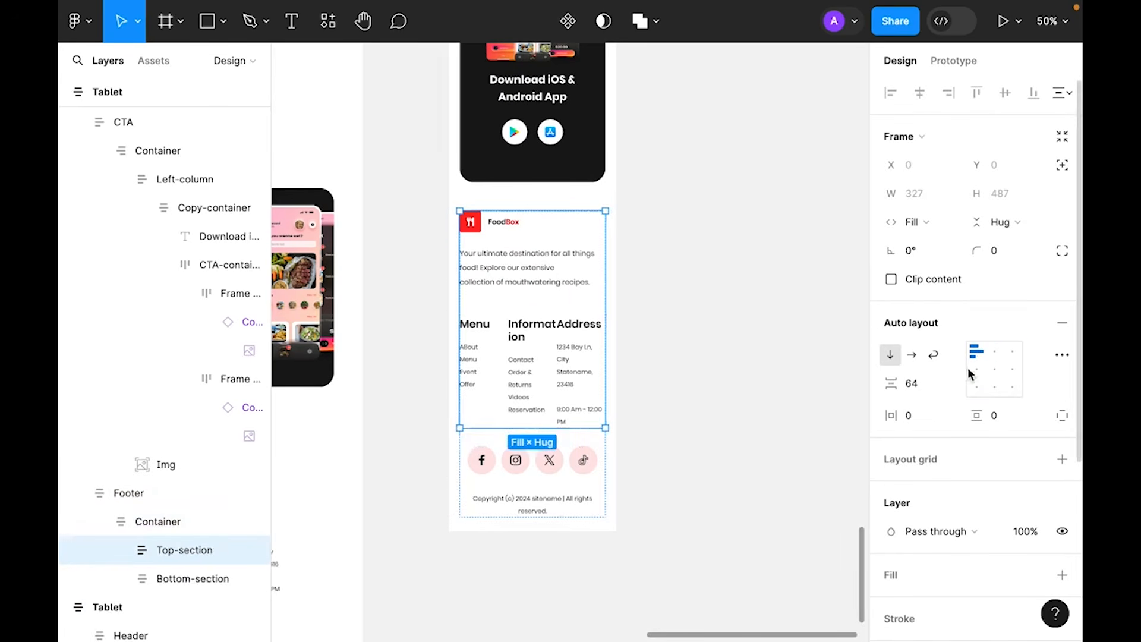
click(996, 351)
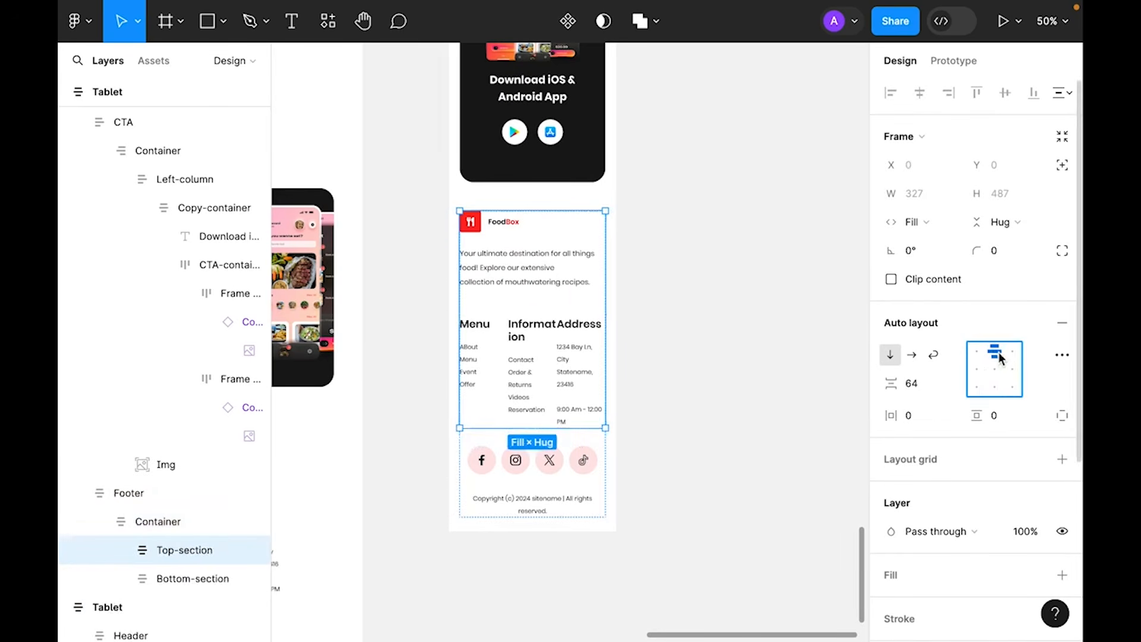
- Center-align the contents of the footer's About-container, which holds the logo and description
click(492, 279)
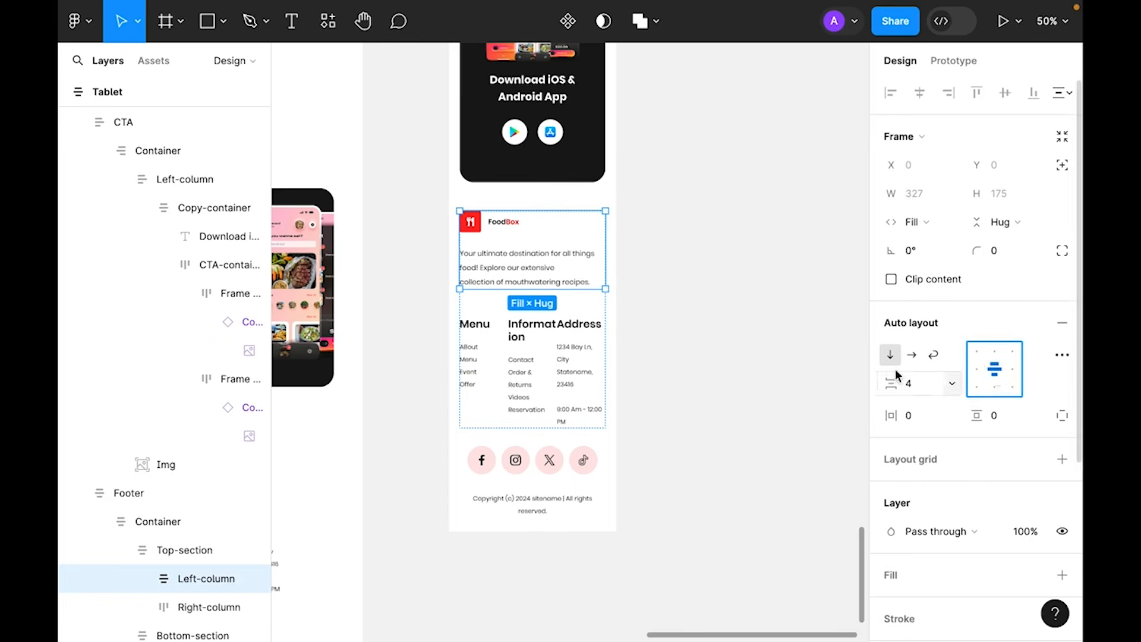
click(552, 272)
double_click(552, 272)
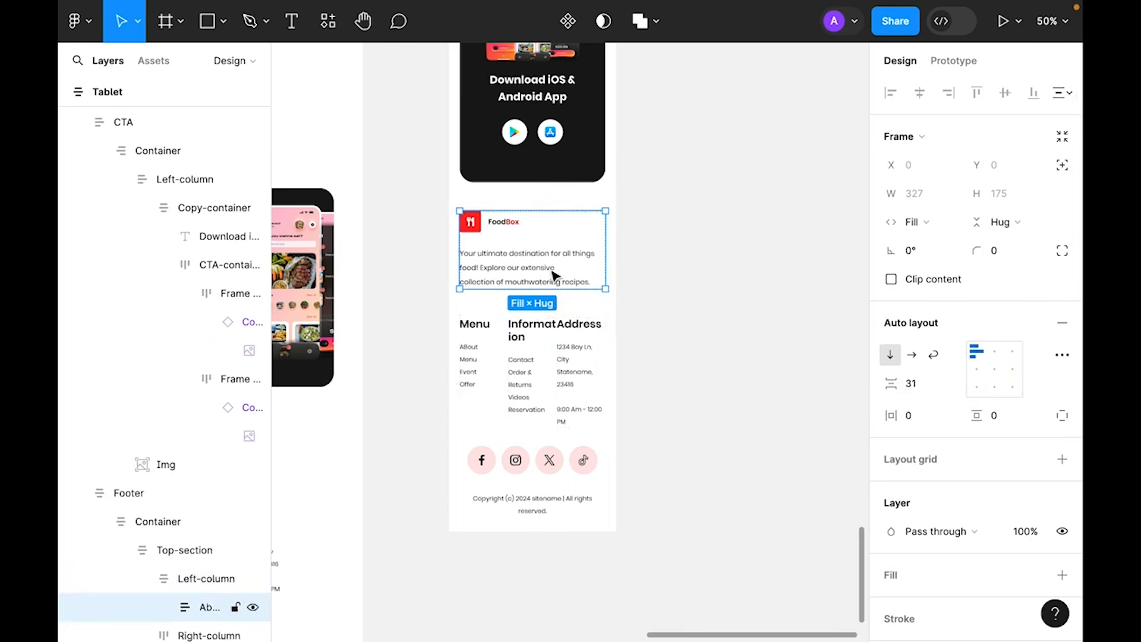
click(998, 374)
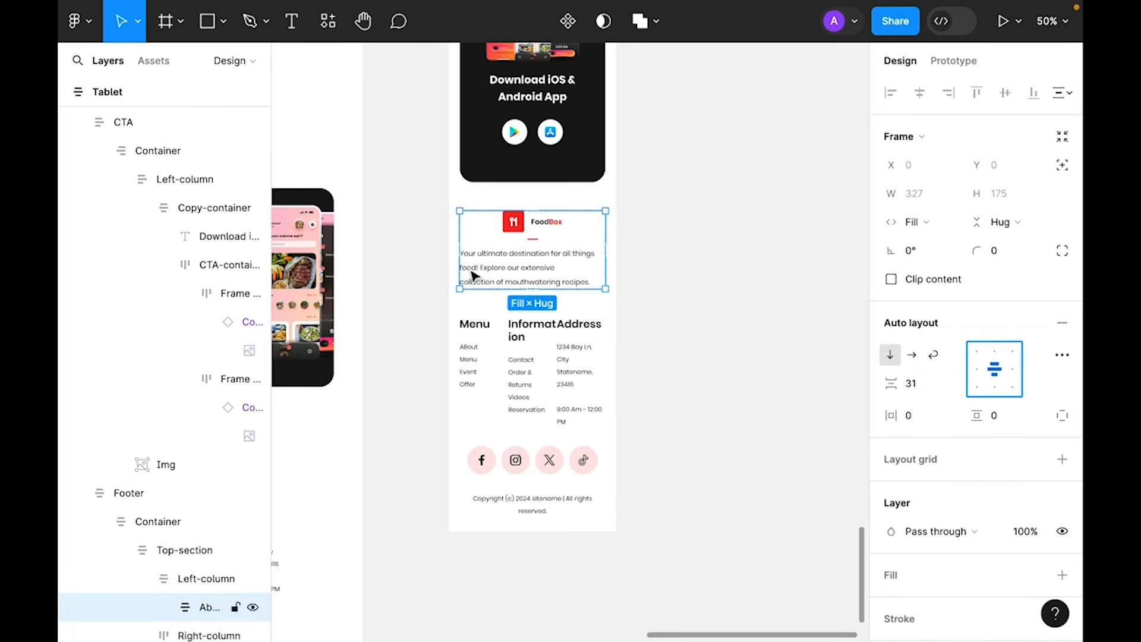
click(479, 275)
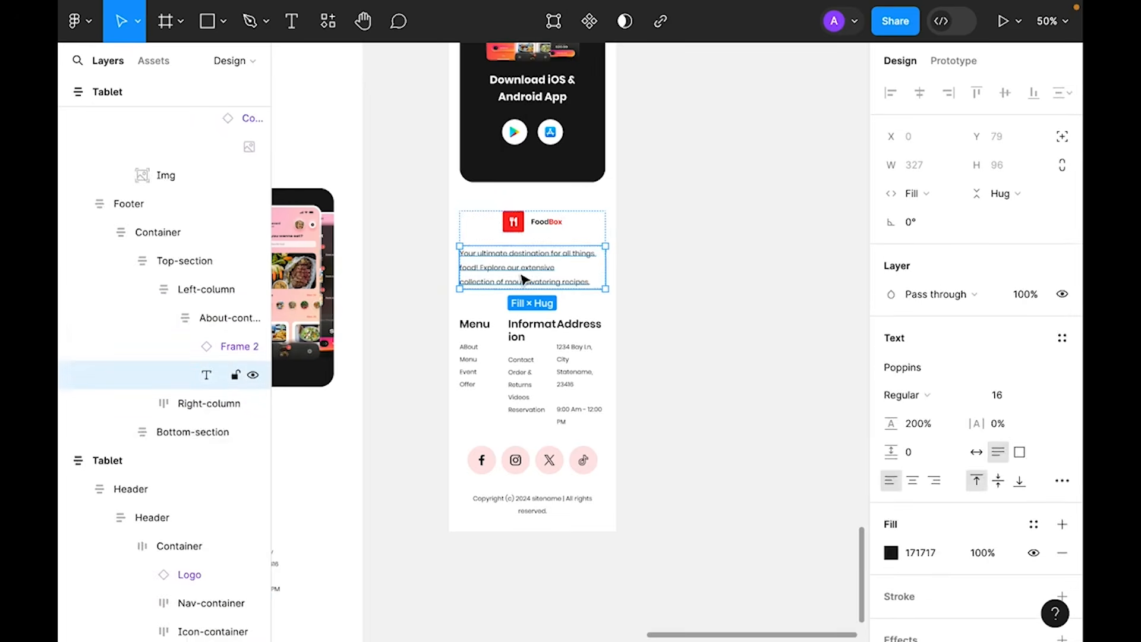
click(707, 268)
scroll(698, 278, down, 1)
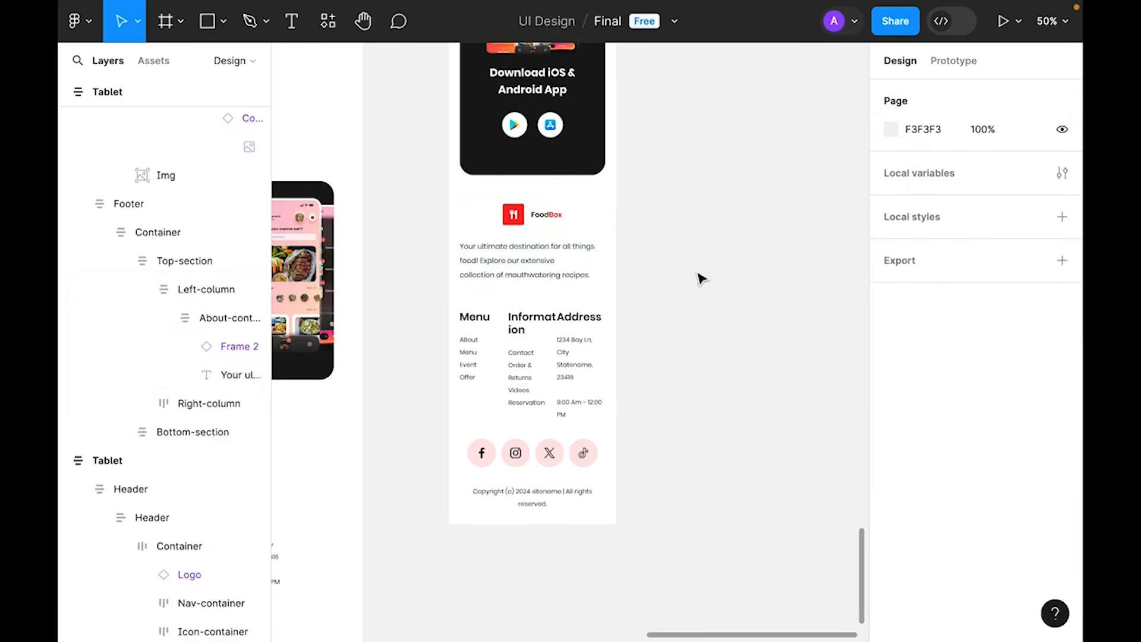
- Delete the link texts under the footer's Menu, Information and Address headings and stack the headings vertically with a spacing of 32
click(478, 341)
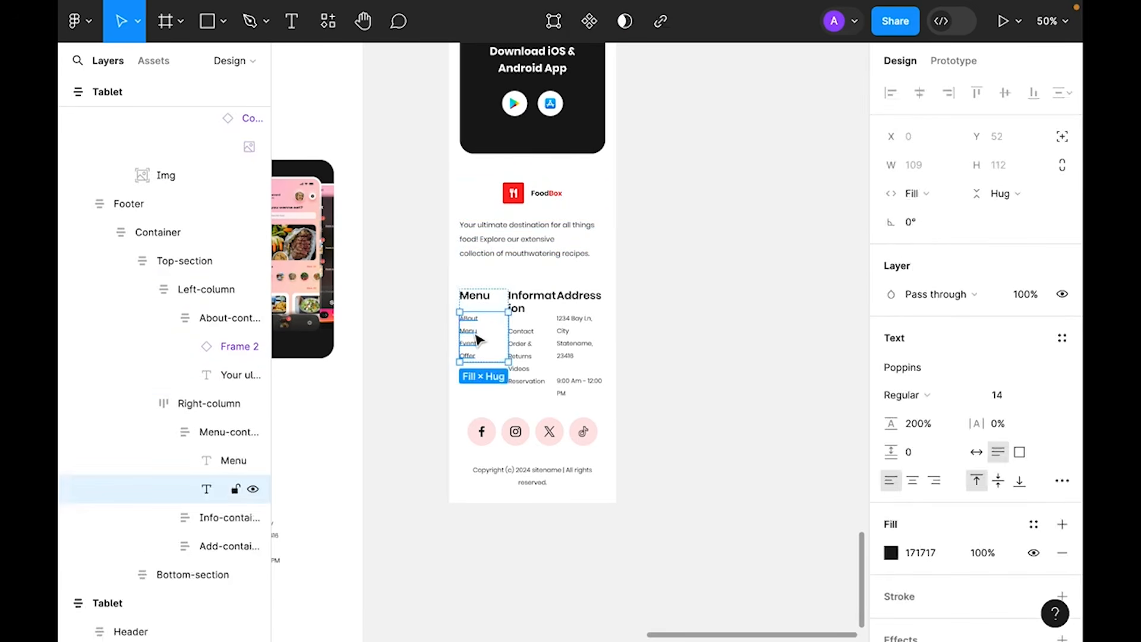
key(Delete)
click(521, 357)
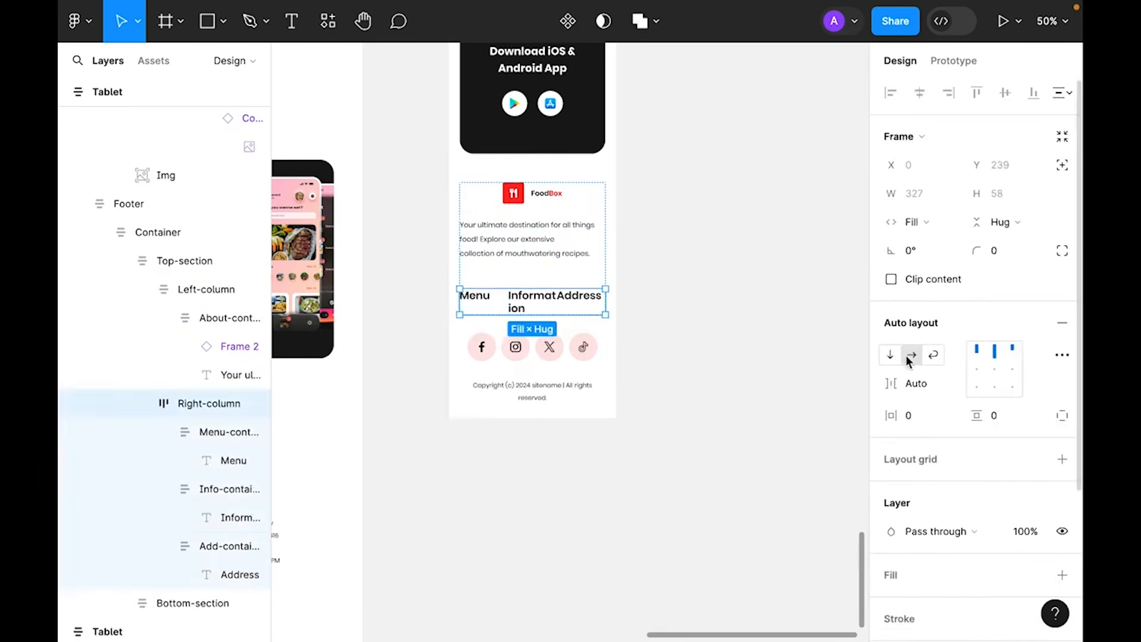
click(891, 356)
click(933, 386)
text(32)
key(Return)
- Set the font size of the footer's Menu, Information and Address headings to 16
super+click(483, 296)
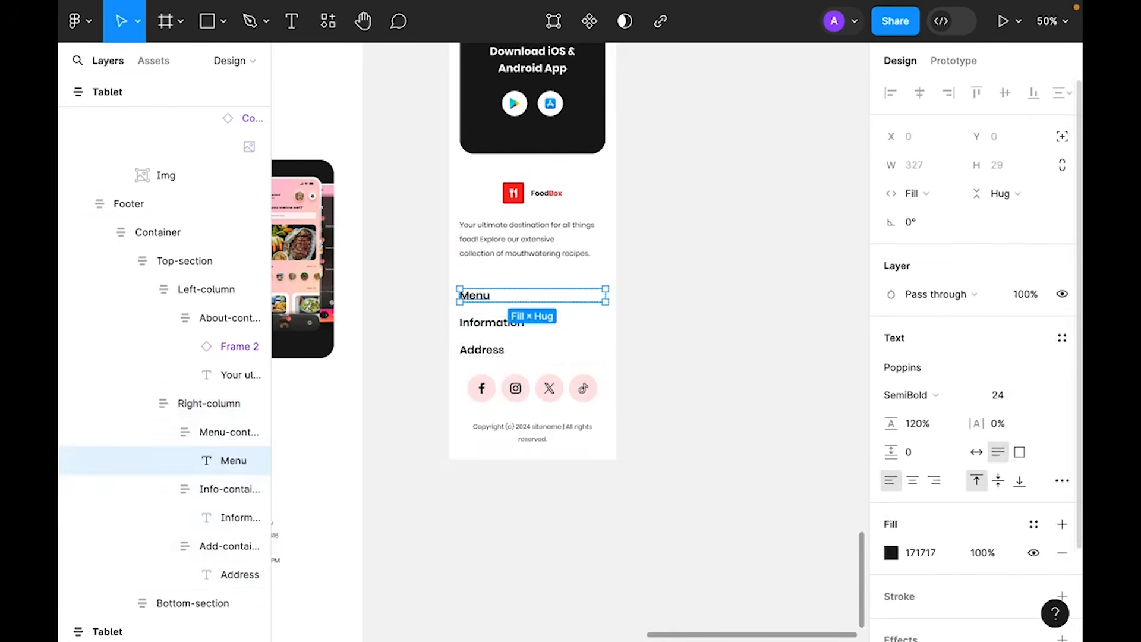
click(1046, 397)
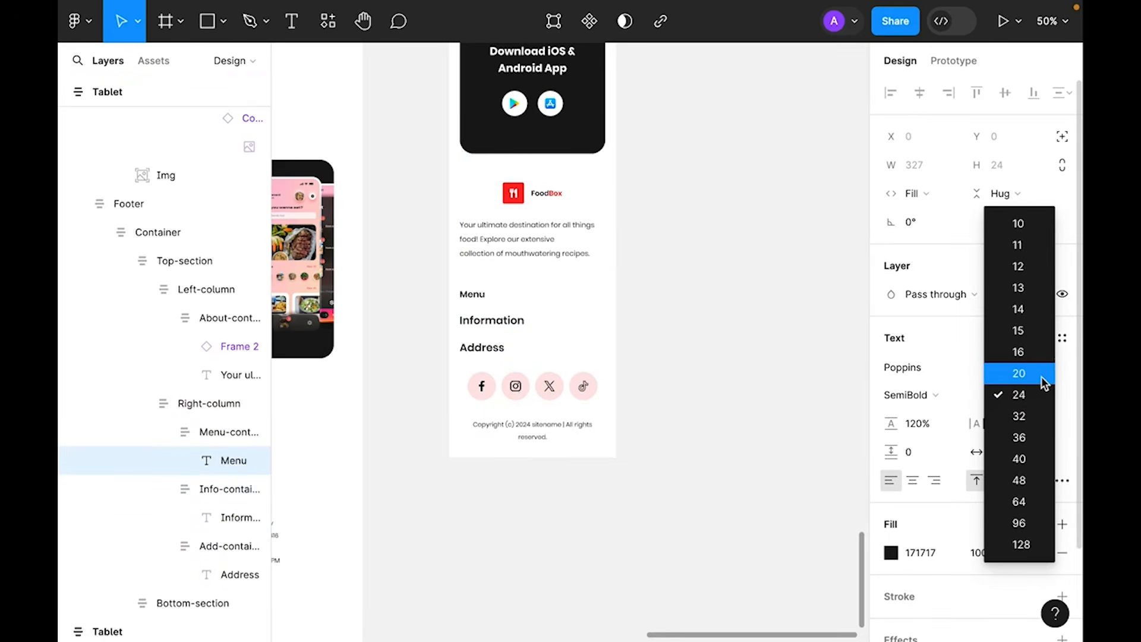
click(1043, 355)
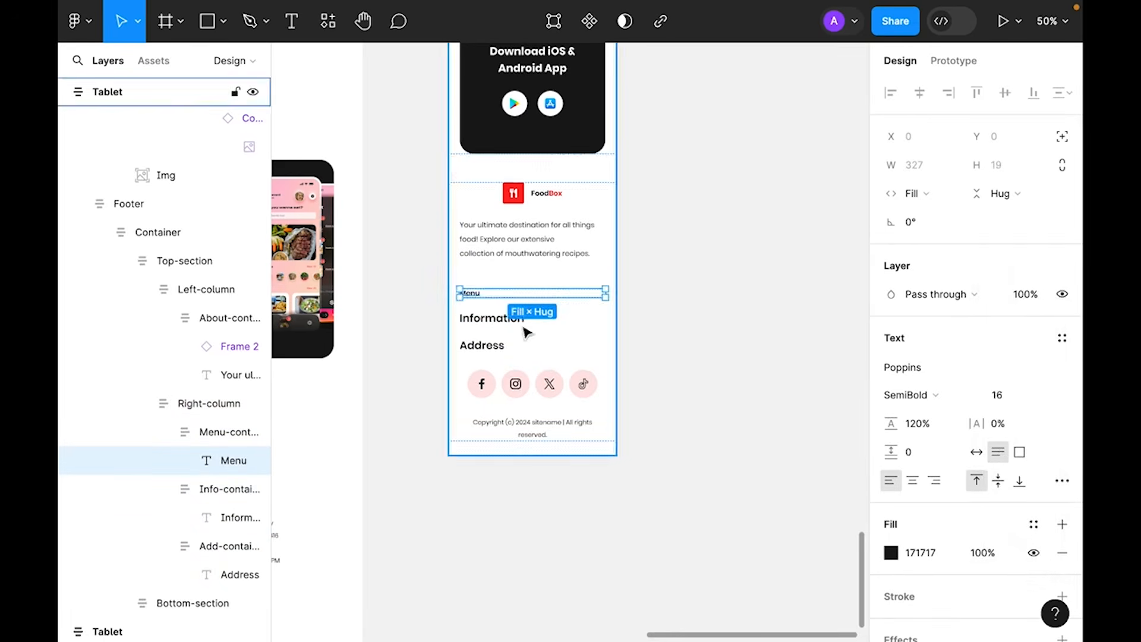
click(240, 517)
shift+click(239, 574)
click(1045, 440)
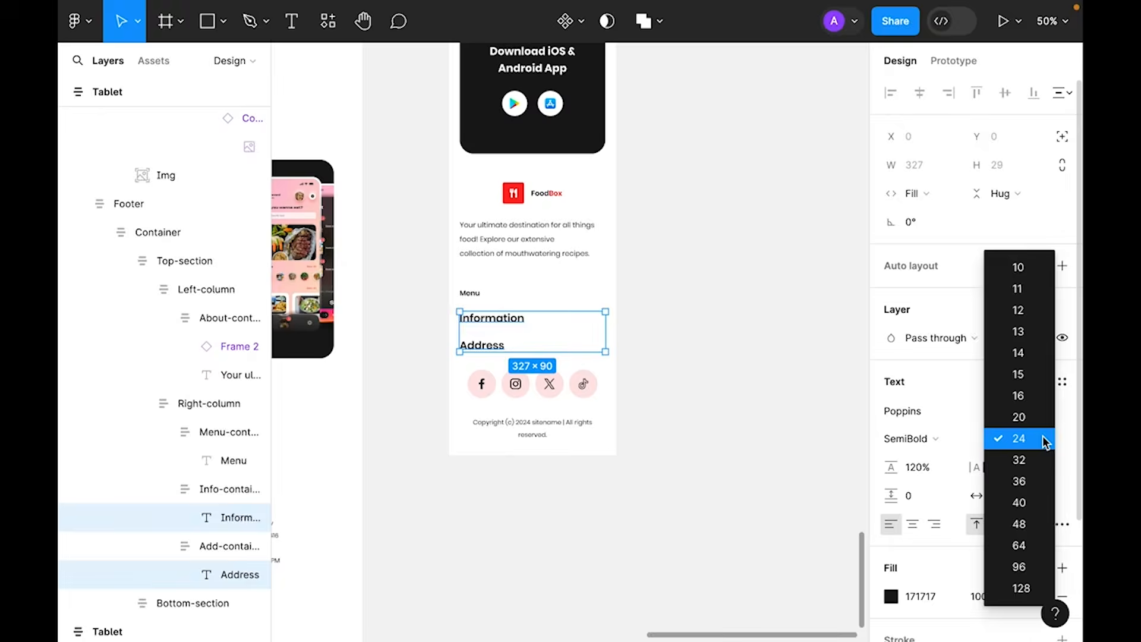
click(1038, 394)
click(672, 277)
- Copy the arrow-down-circle icon from the canvas and paste it after the Menu heading in the mobile footer
scroll(672, 337, up, 10)
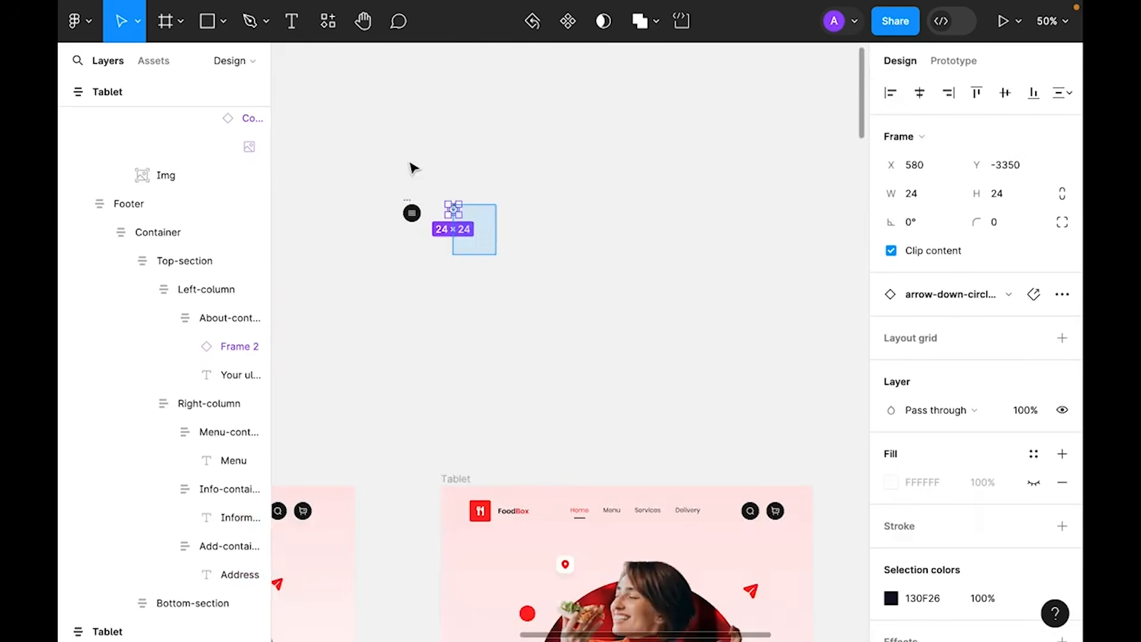
scroll(606, 313, down, 15)
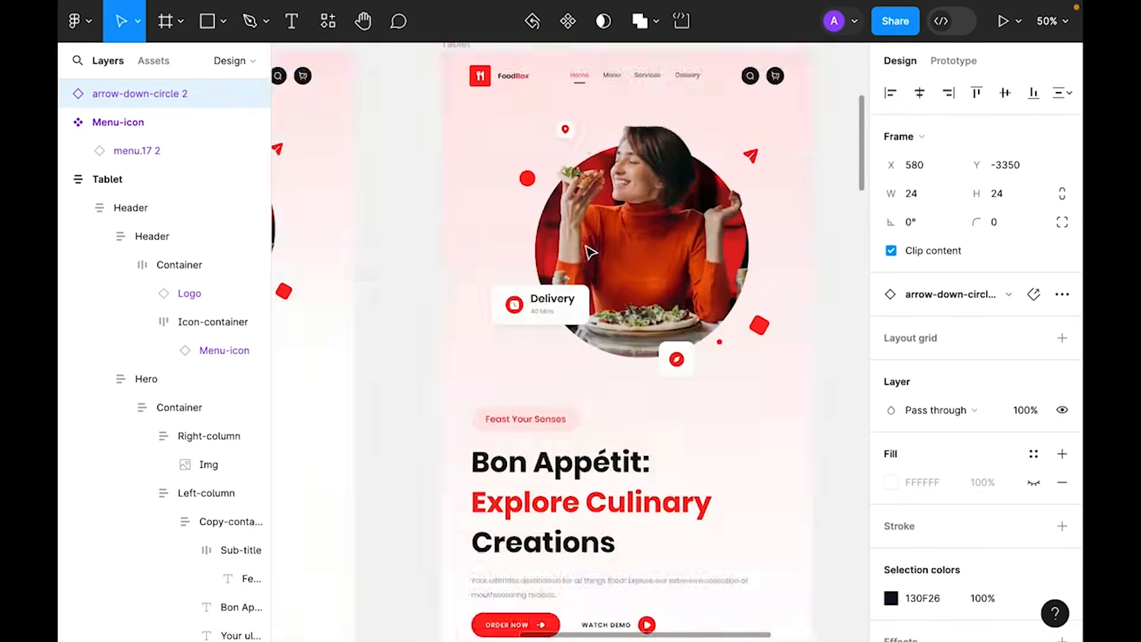
ctrl+scroll(629, 343, down, 2)
scroll(631, 346, down, 10)
drag(807, 349, 620, 382)
super+scroll(583, 270, up, 4)
super+click(497, 341)
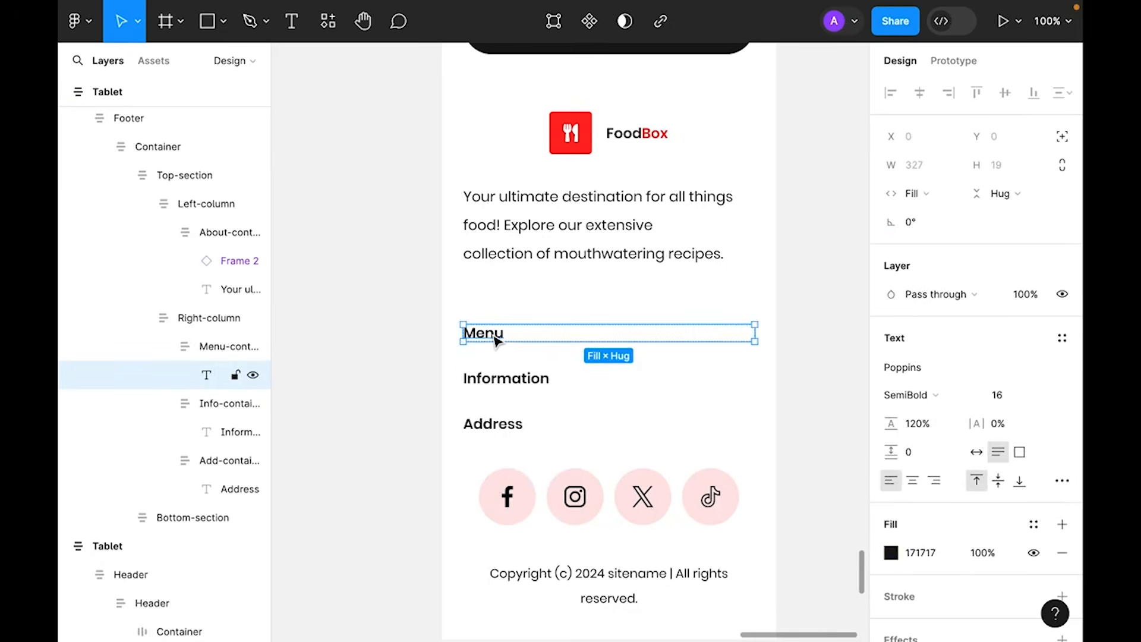
key(super+v)
click(403, 338)
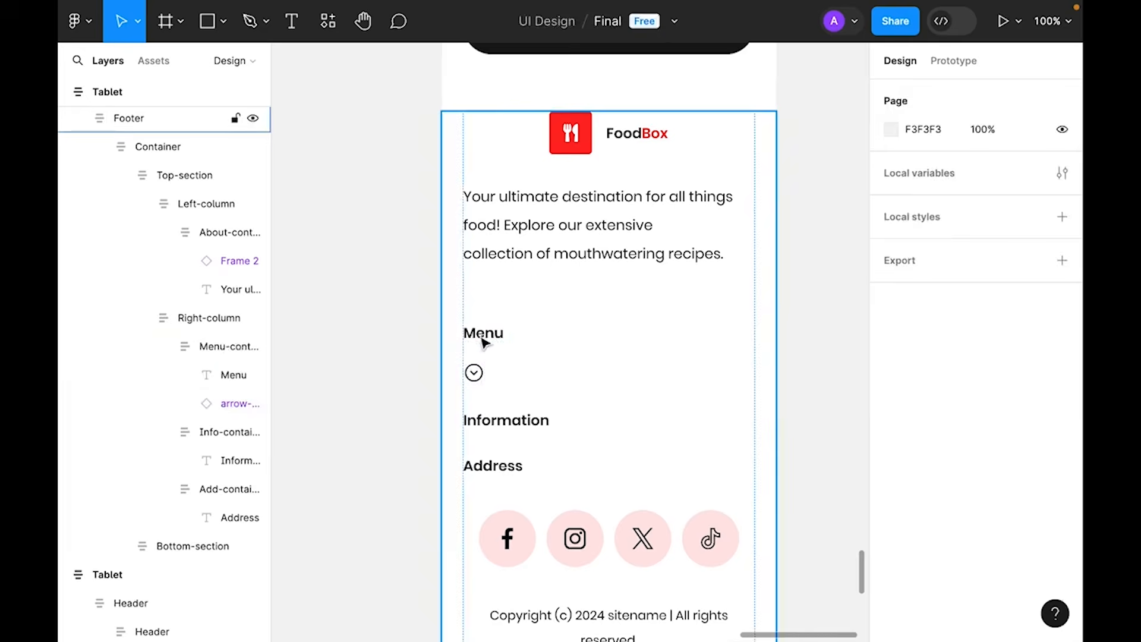
- Switch the footer's Menu container to a horizontal auto layout so the heading and arrow icon share one row
click(485, 342)
click(484, 341)
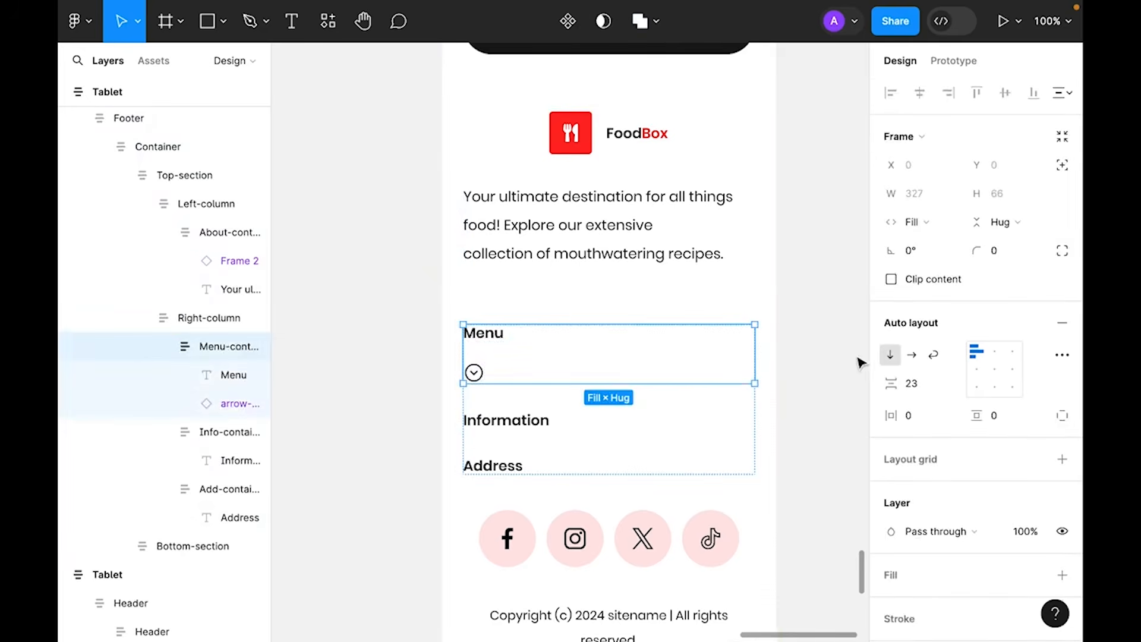
click(911, 356)
- Paste the arrow icon into the footer's Information container and switch that container to a horizontal auto layout
click(529, 388)
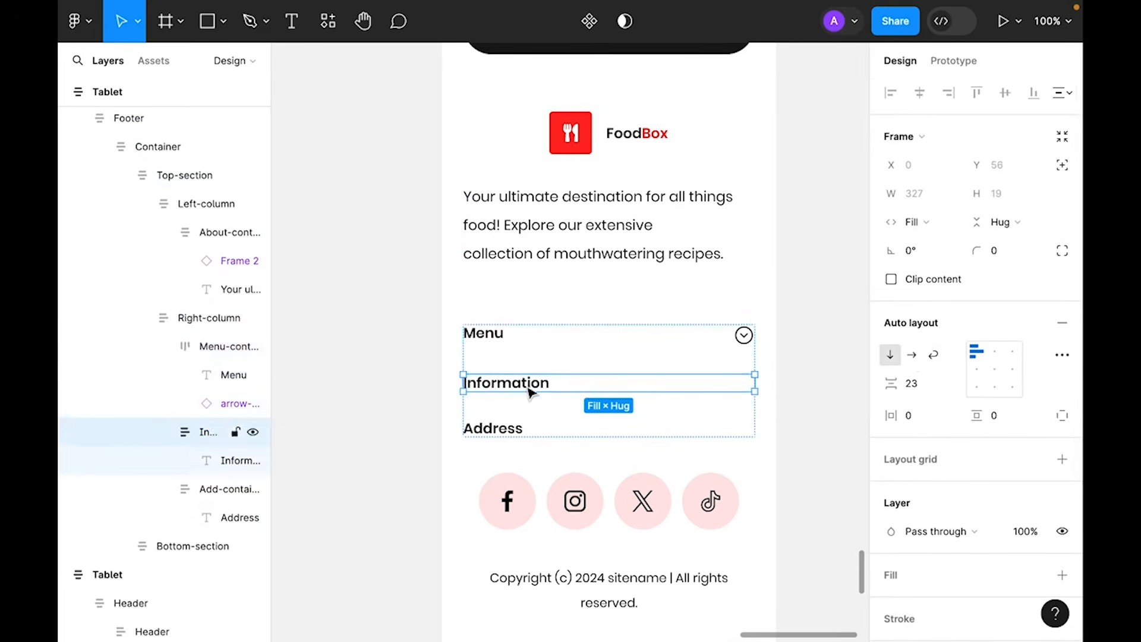
key(super+v)
click(418, 388)
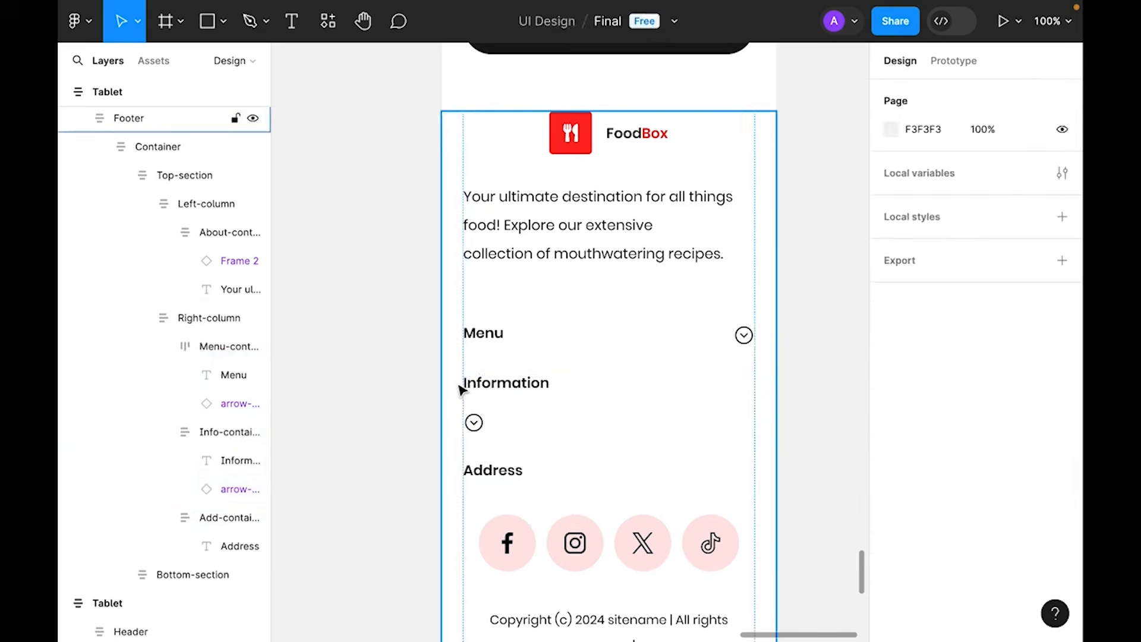
click(542, 382)
click(542, 382)
click(542, 382)
click(542, 382)
click(542, 383)
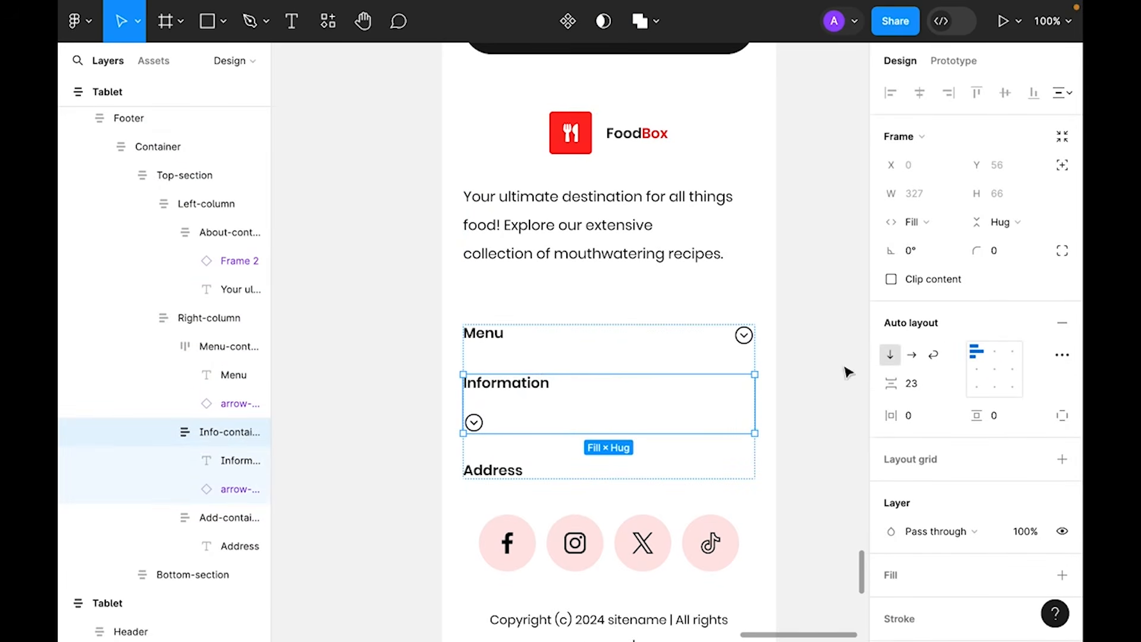
click(912, 355)
- Paste the arrow icon into the footer's Address container and arrange it horizontally with the heading
click(485, 436)
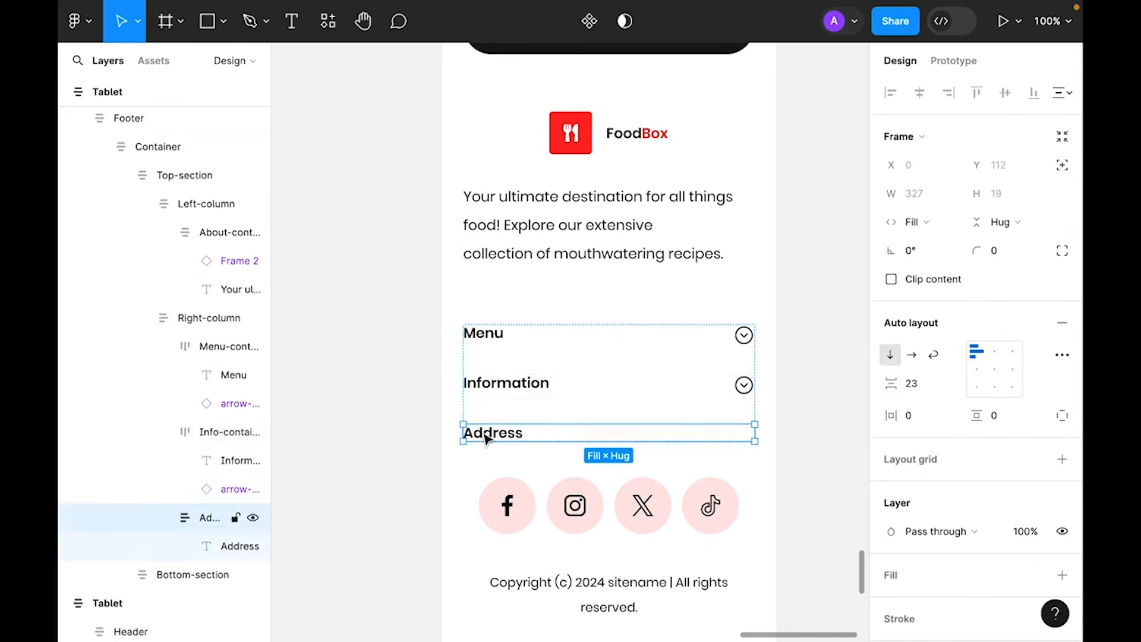
key(super+v)
click(421, 436)
click(511, 436)
click(511, 436)
click(511, 437)
click(511, 437)
click(511, 436)
click(912, 355)
click(822, 437)
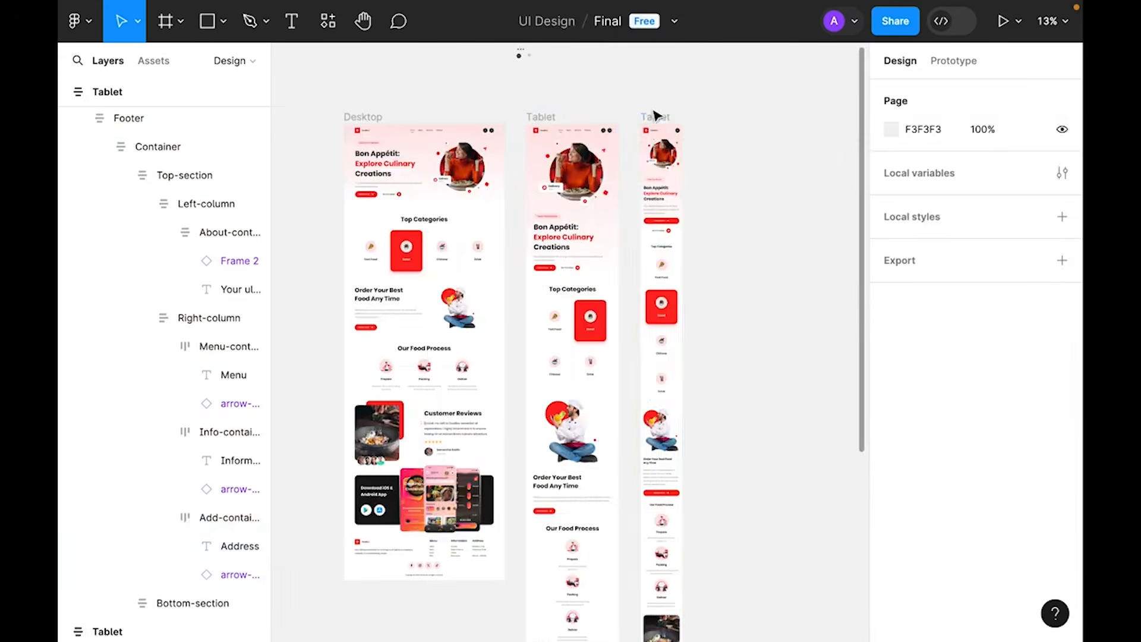
click(653, 116)
shift+click(540, 117)
shift+click(366, 116)
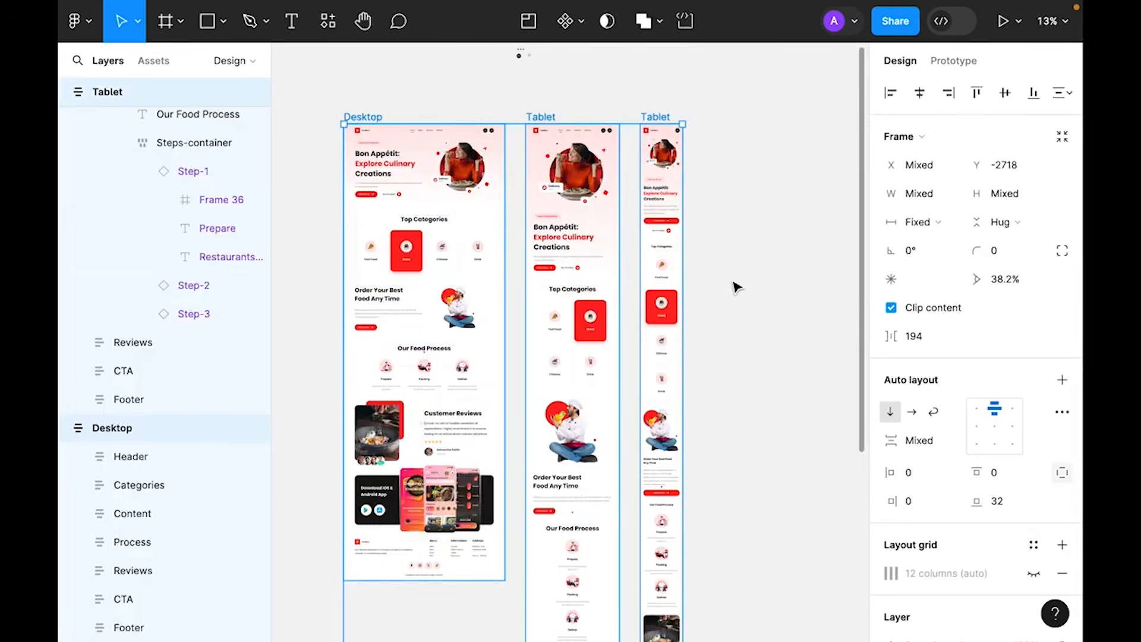
mouse_move(687, 284)
mouse_down()
mouse_move(788, 287)
mouse_move(707, 287)
mouse_up()
key(ctrl+z)
- Compare the desktop, tablet and mobile frames side by side on the canvas, checking how each section adapts
click(765, 237)
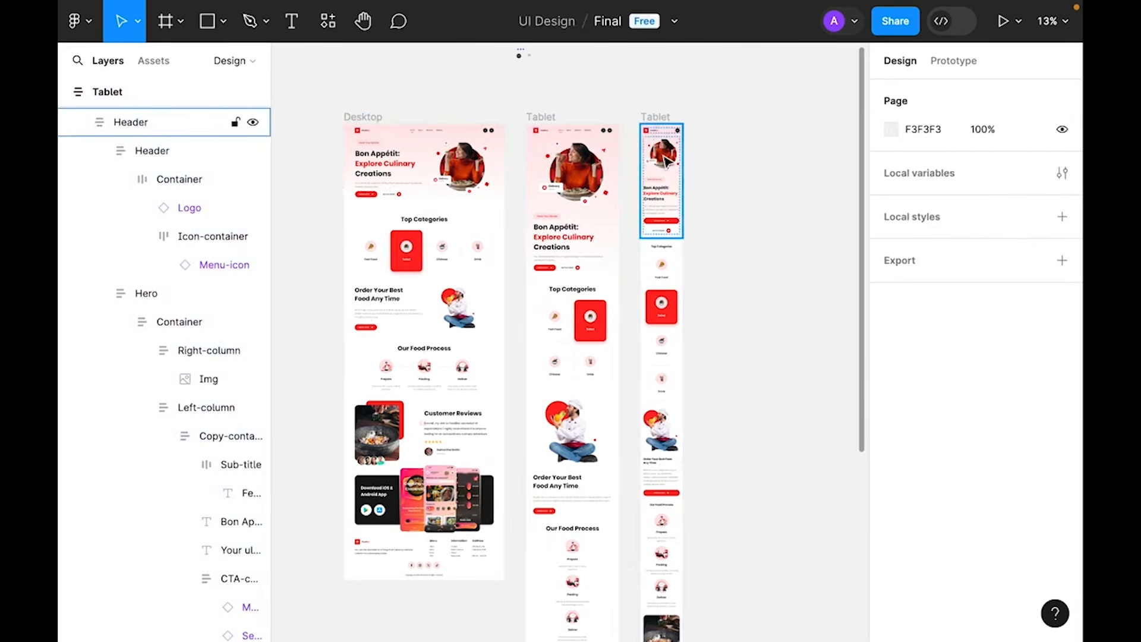
ctrl+click(666, 158)
click(742, 266)
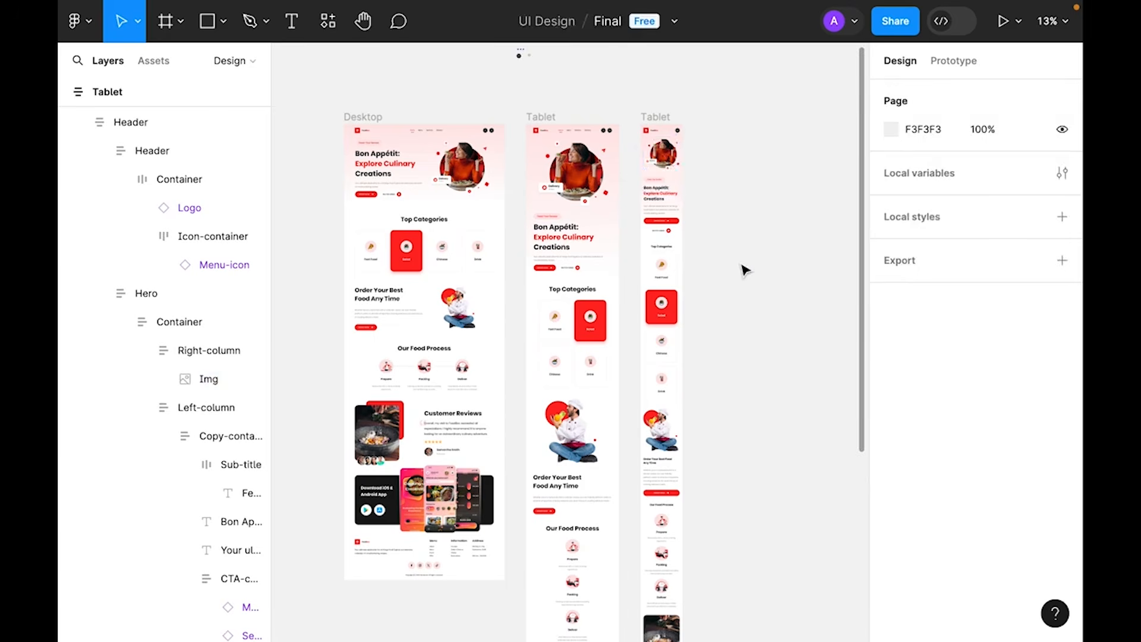
scroll(748, 298, down, 3)
scroll(748, 299, up, 5)
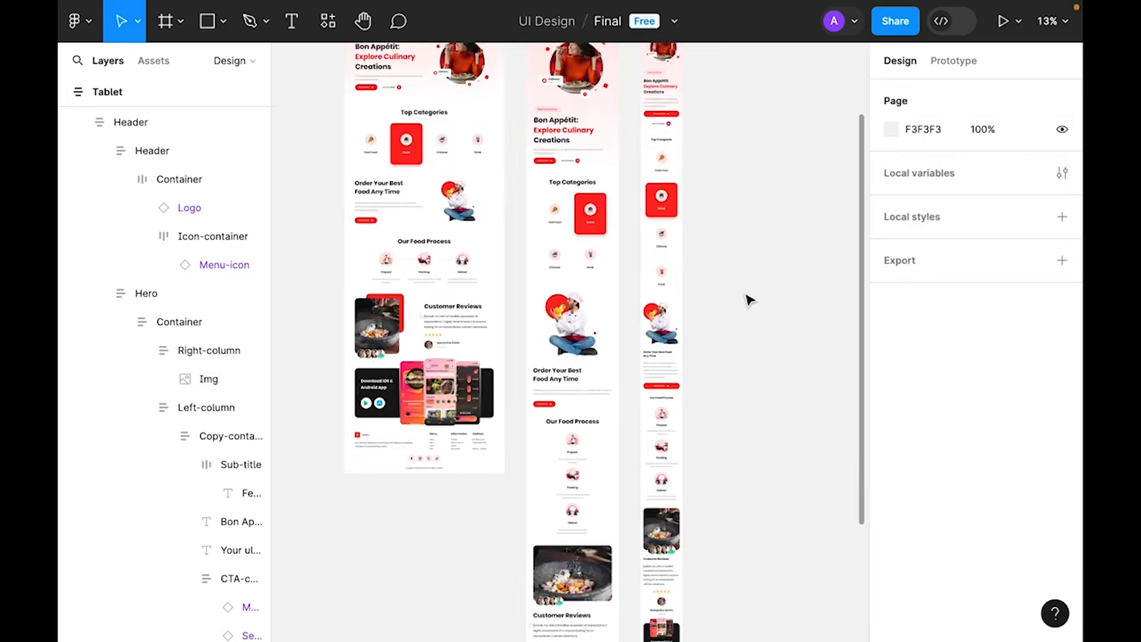
key(z)
click(564, 364)
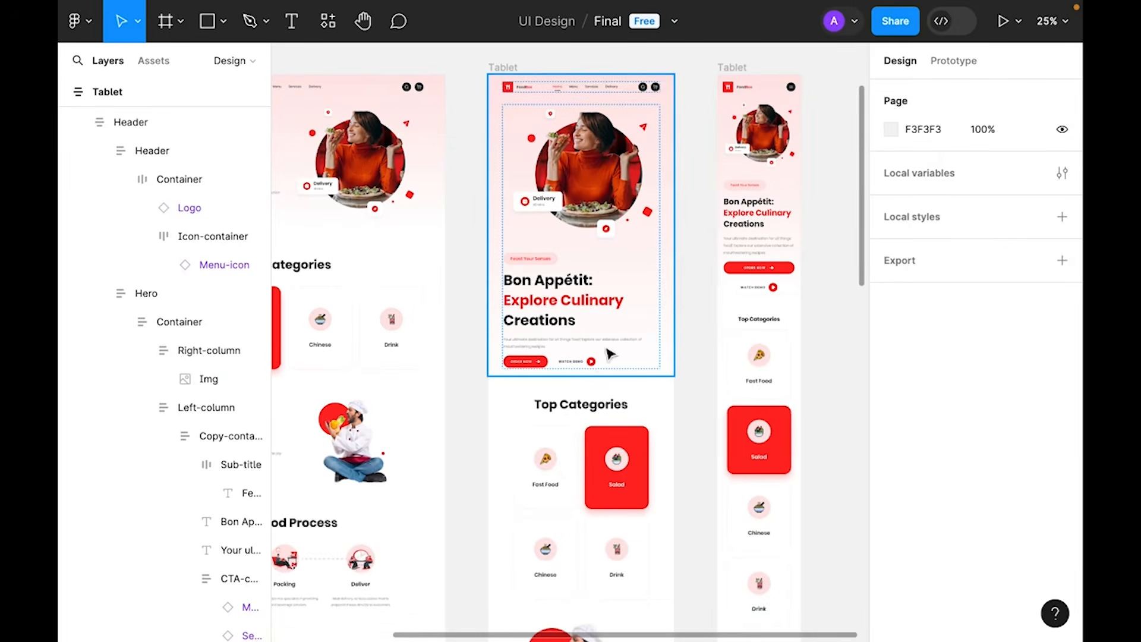
key(ctrl+minus)
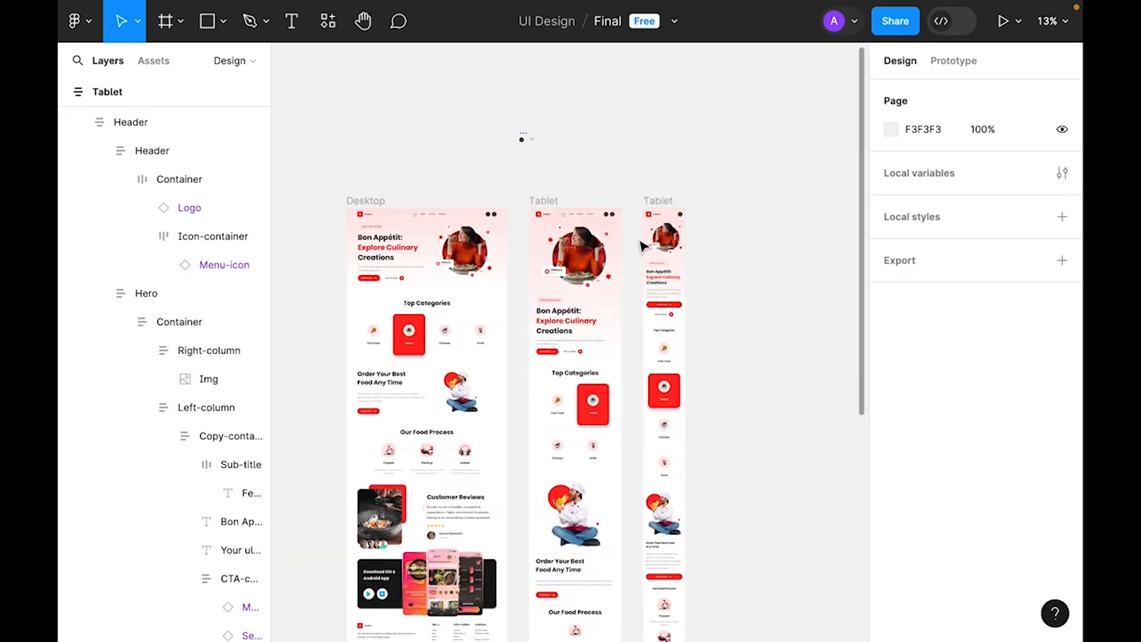
scroll(600, 211, down, 3)
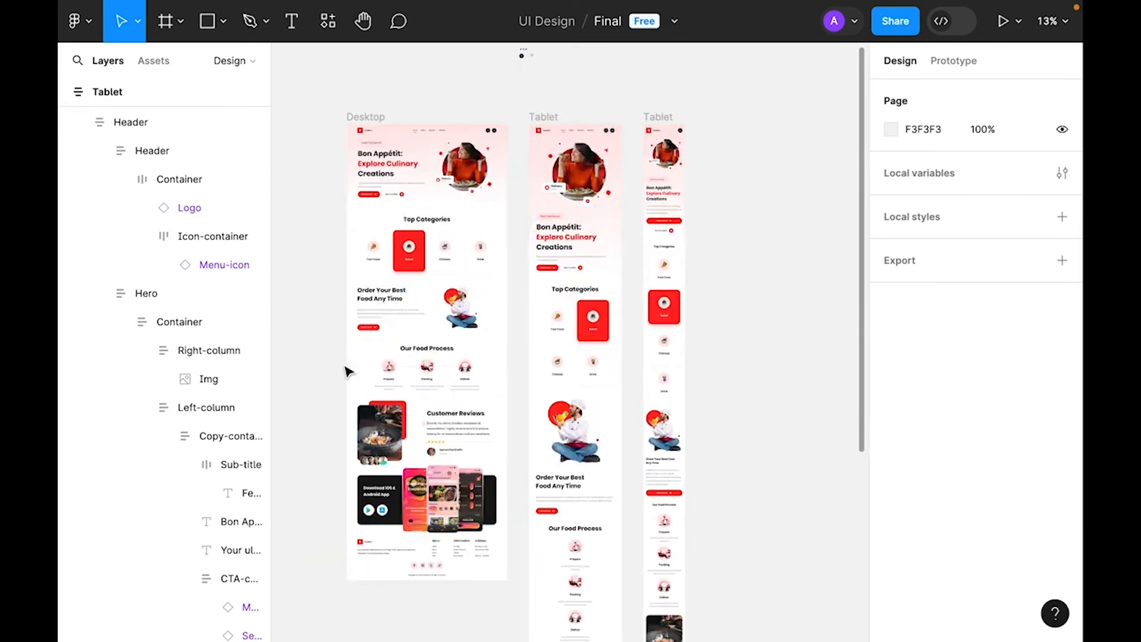
scroll(299, 271, up, 1)
scroll(300, 272, down, 5)
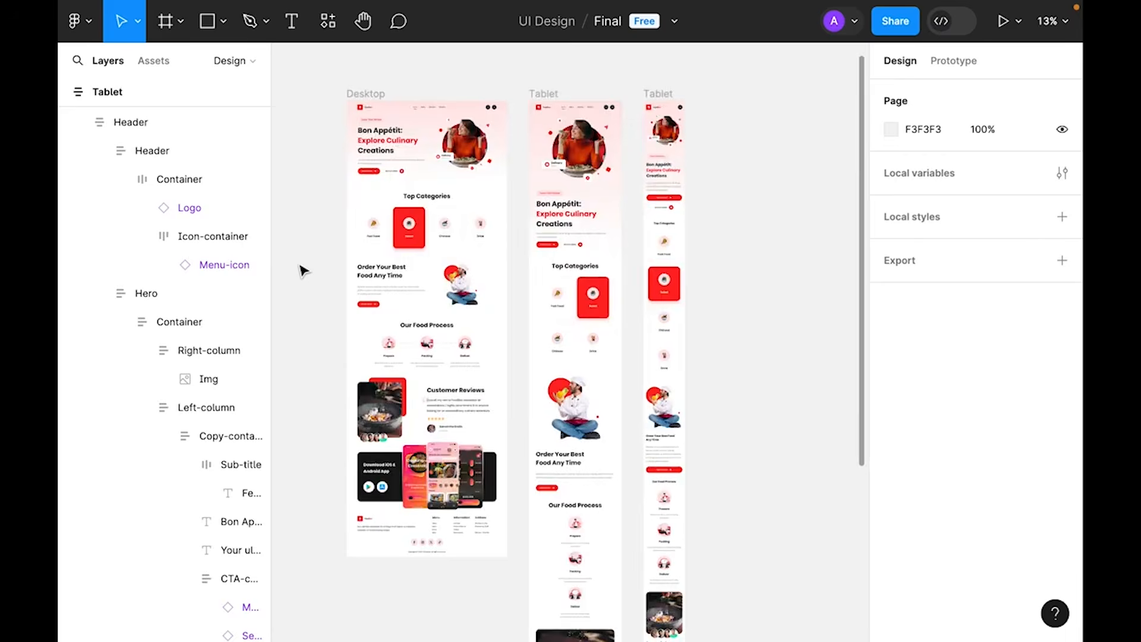
- Review the desktop landing page in the full-screen preview, from the hero through to the footer
scroll(523, 326, down, 3)
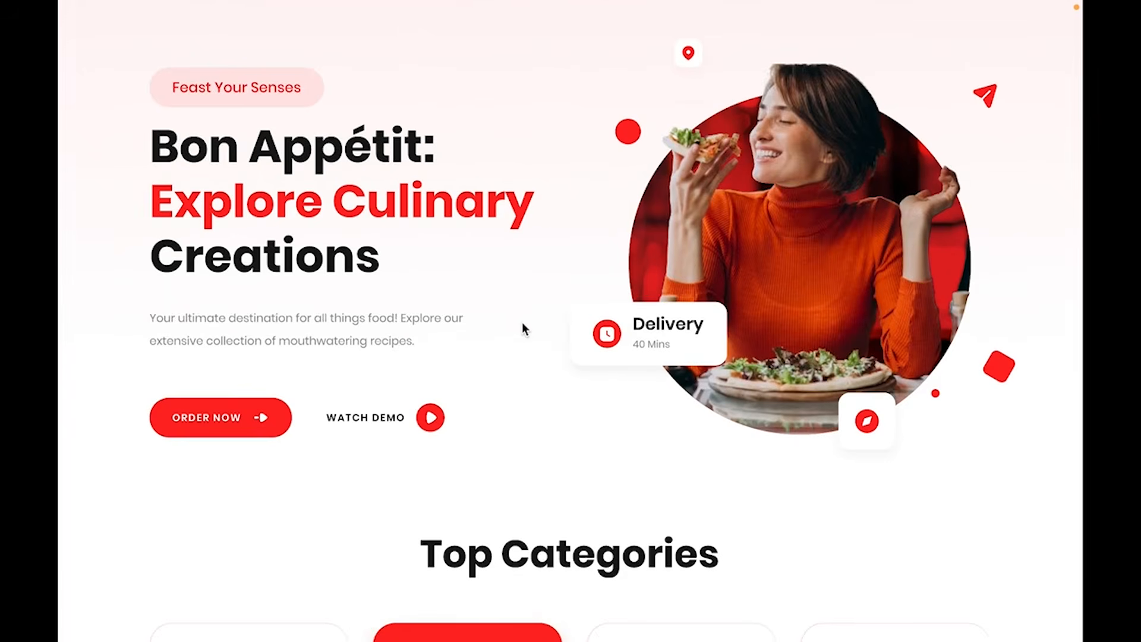
scroll(523, 326, down, 3)
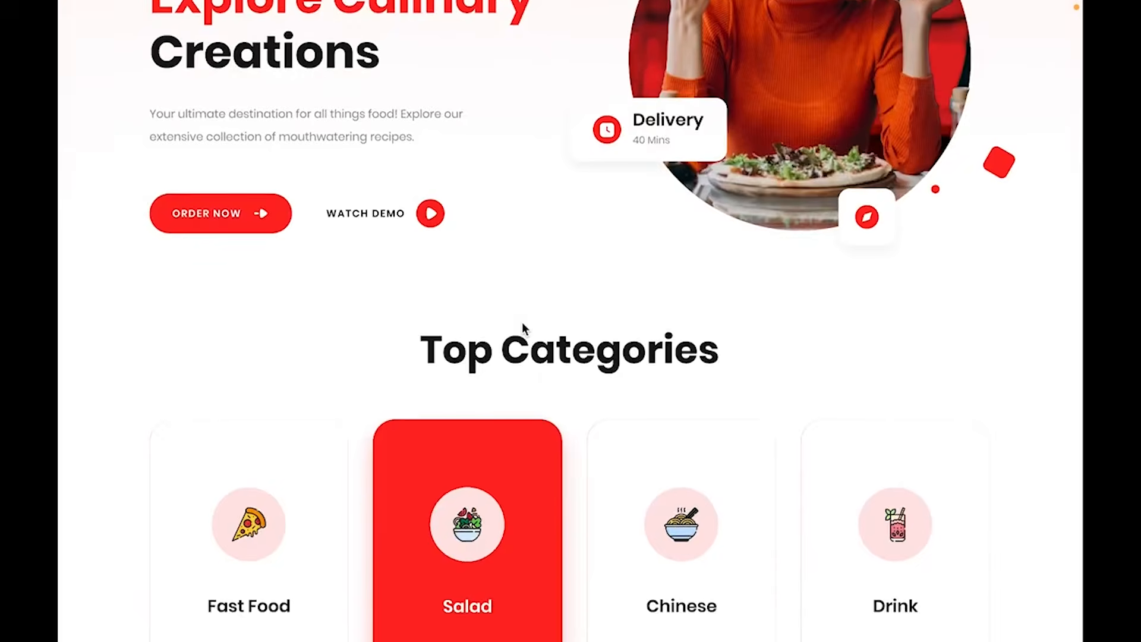
scroll(522, 324, down, 9)
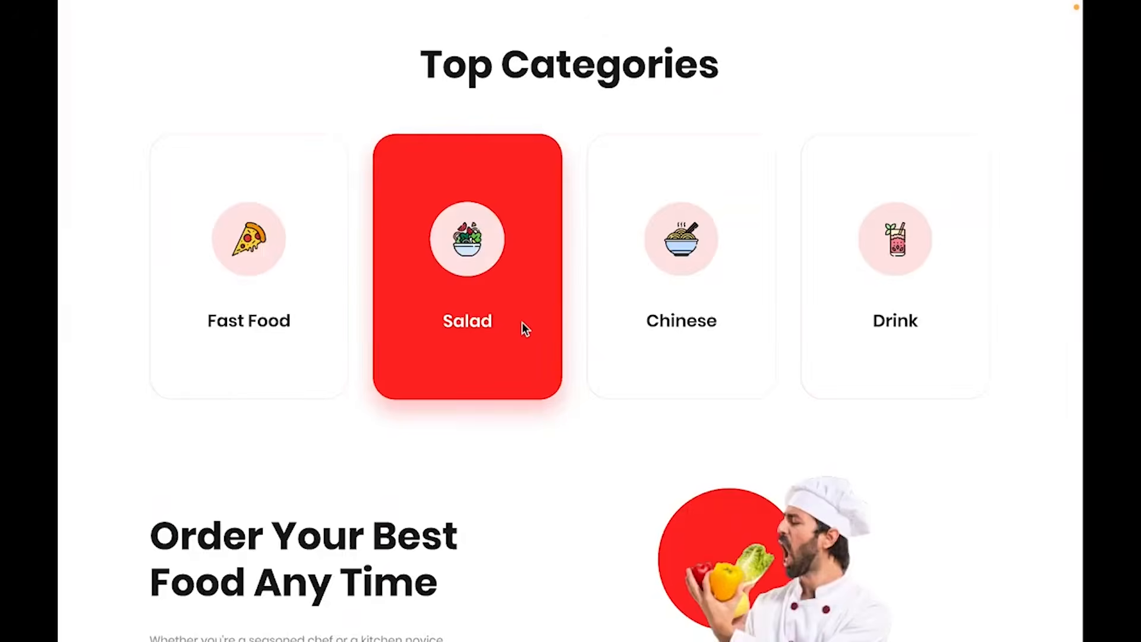
scroll(524, 329, down, 3)
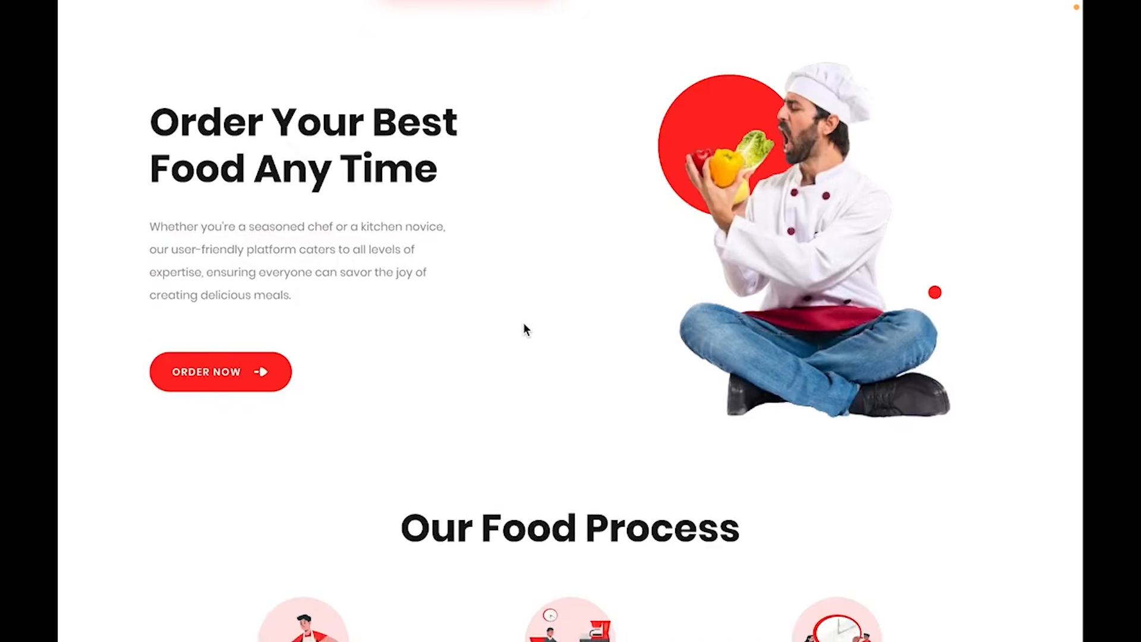
scroll(524, 326, down, 12)
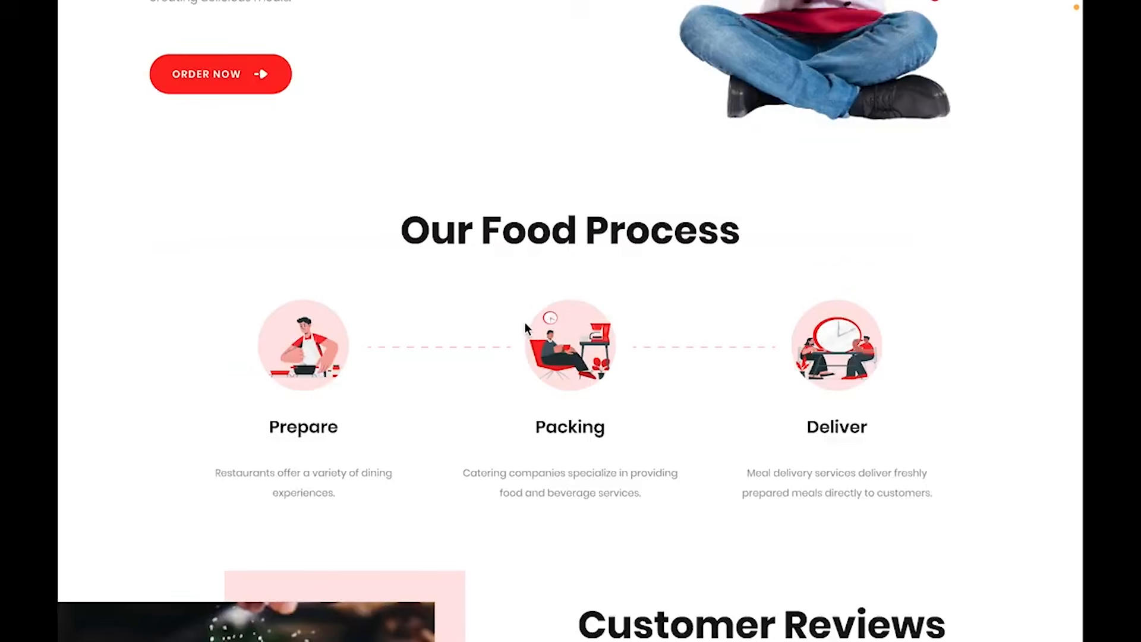
scroll(525, 326, down, 5)
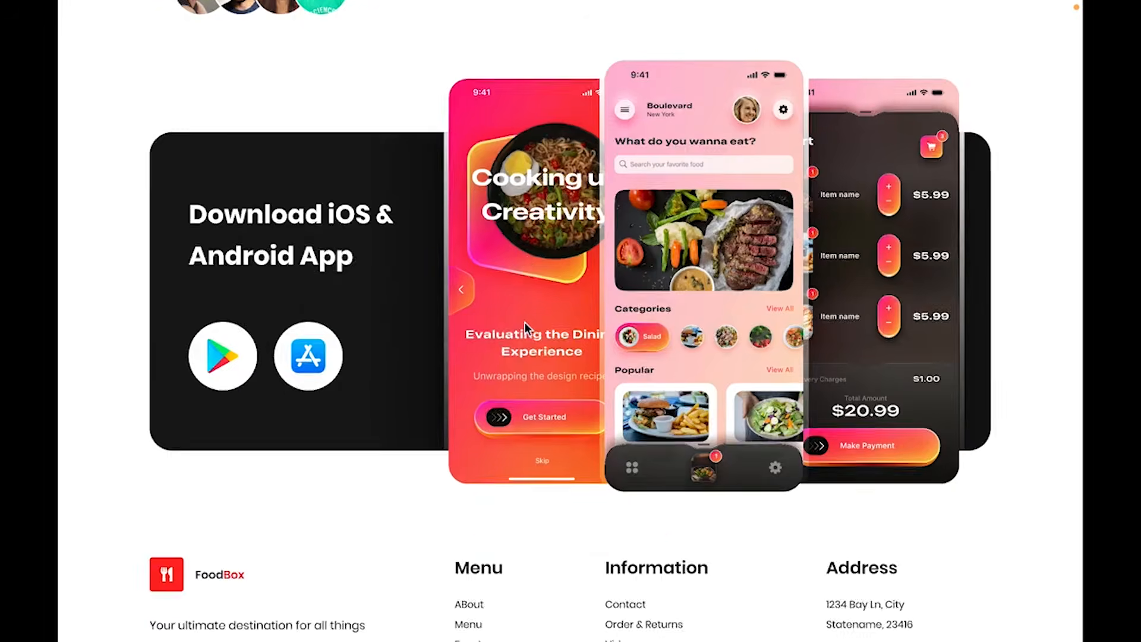